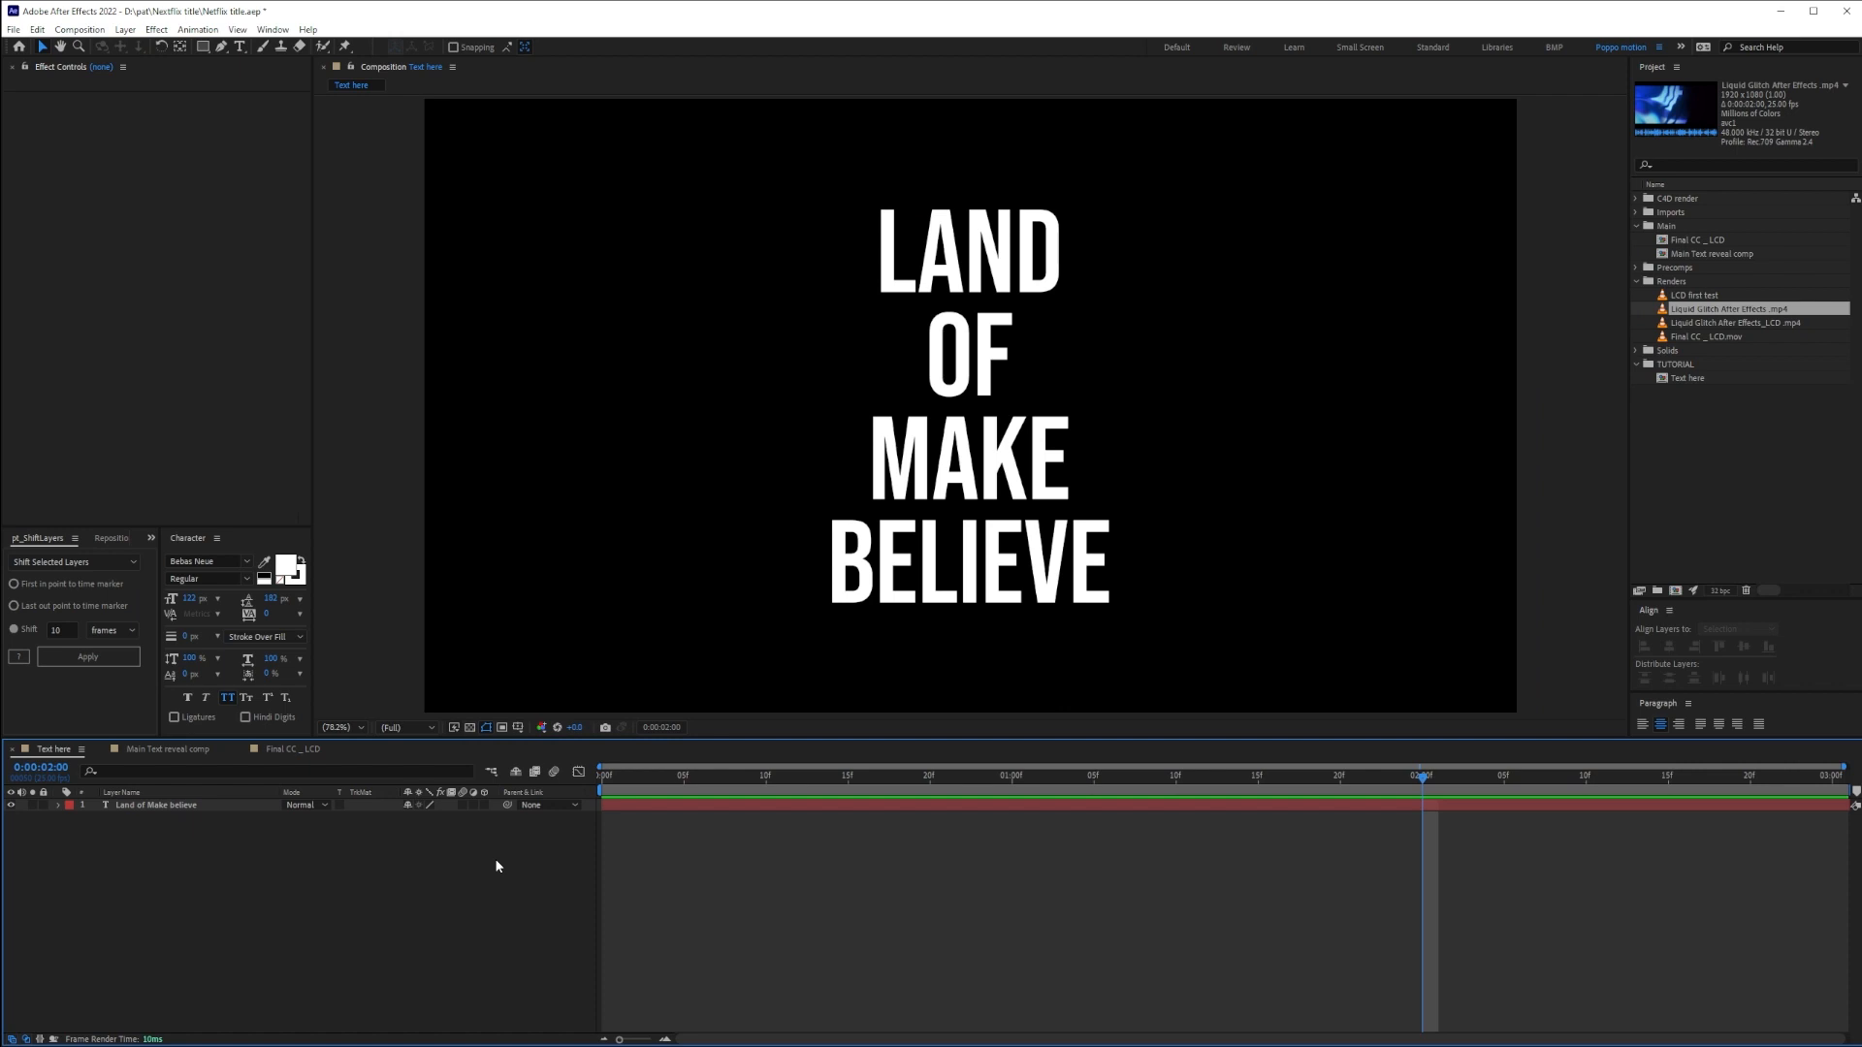
Look through the project's folders and check the settings of the Text here composition without changing them
click(1638, 282)
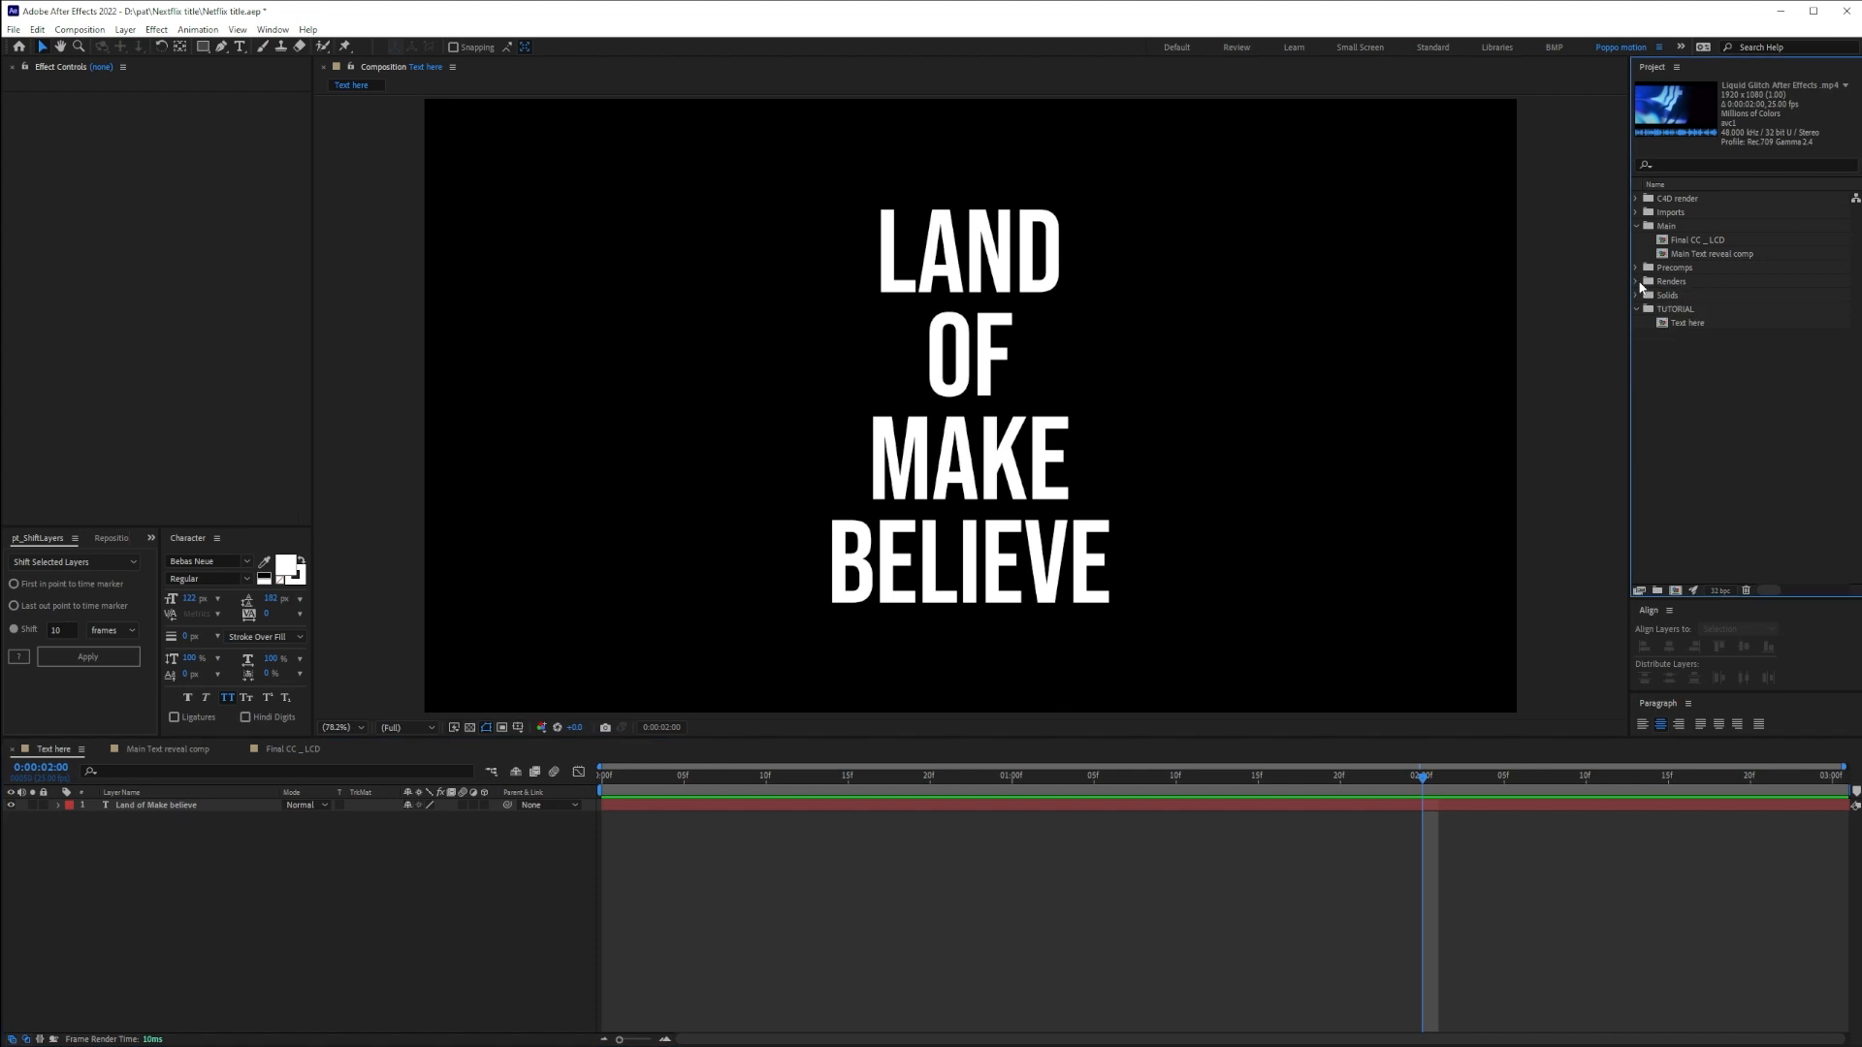
click(1688, 358)
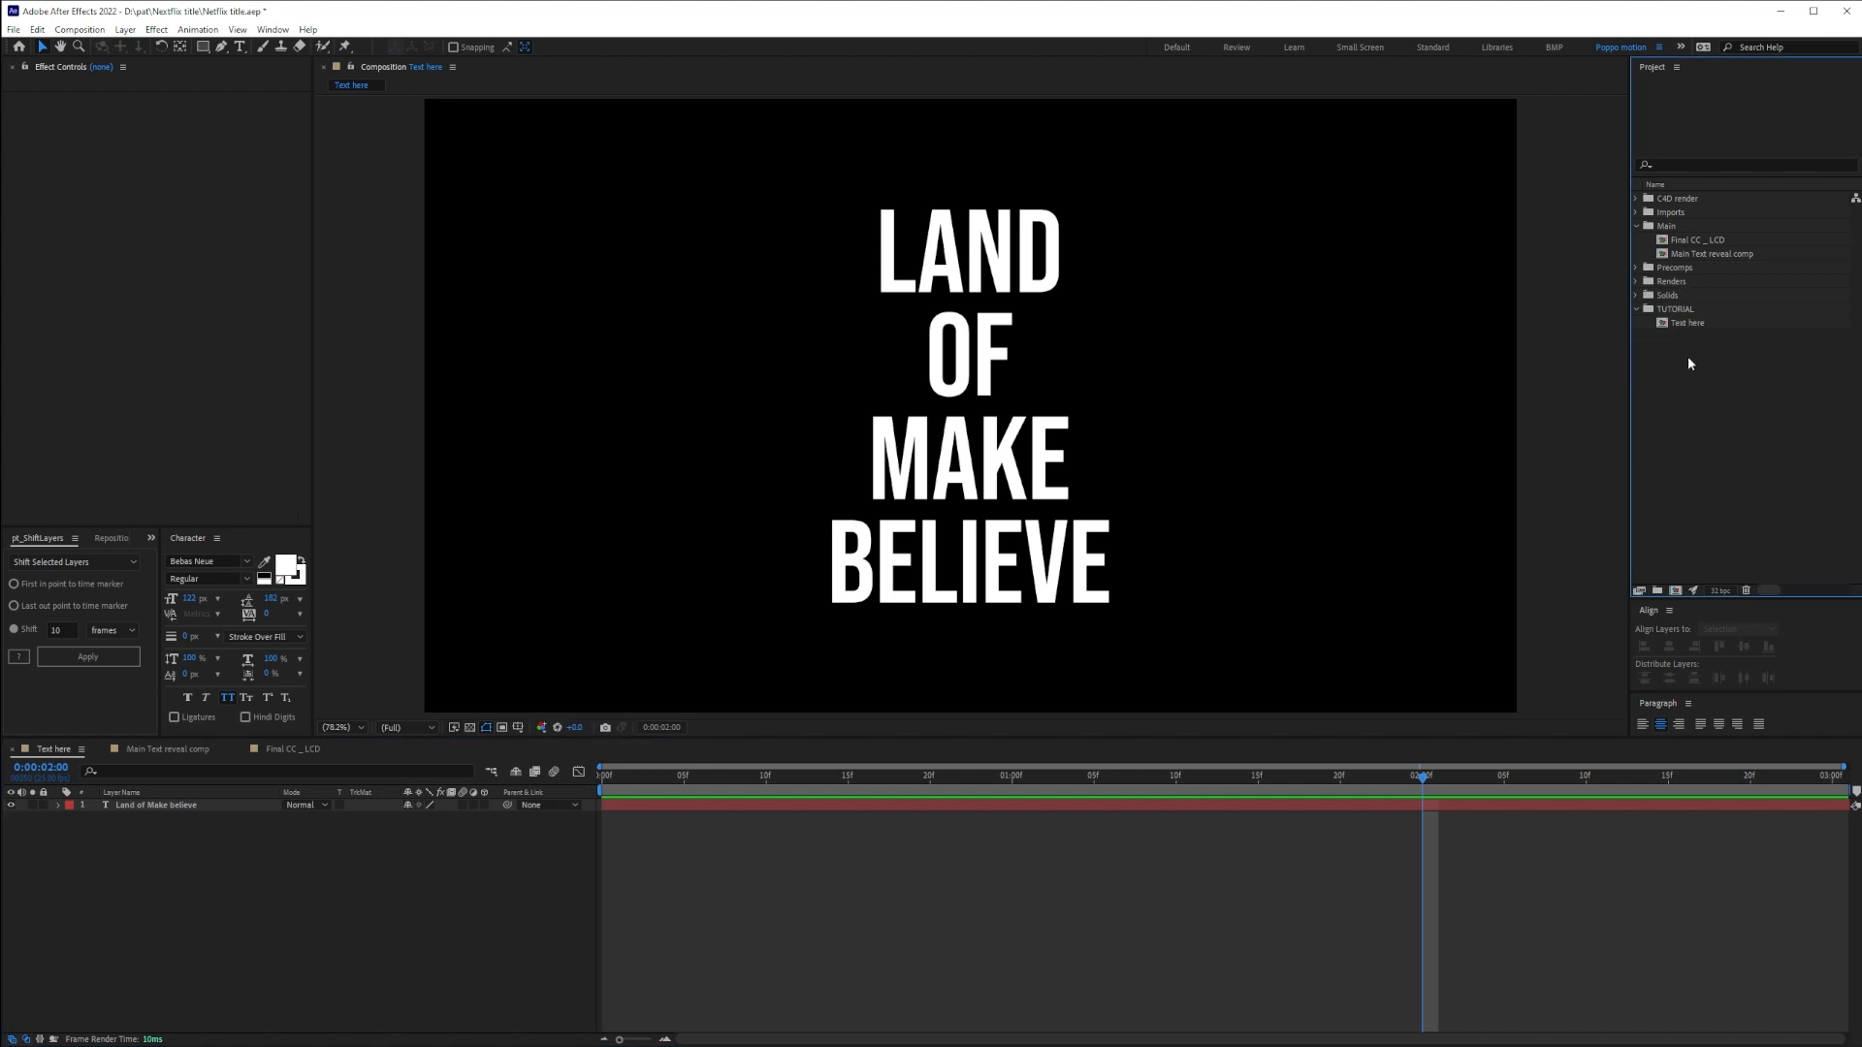
click(1672, 213)
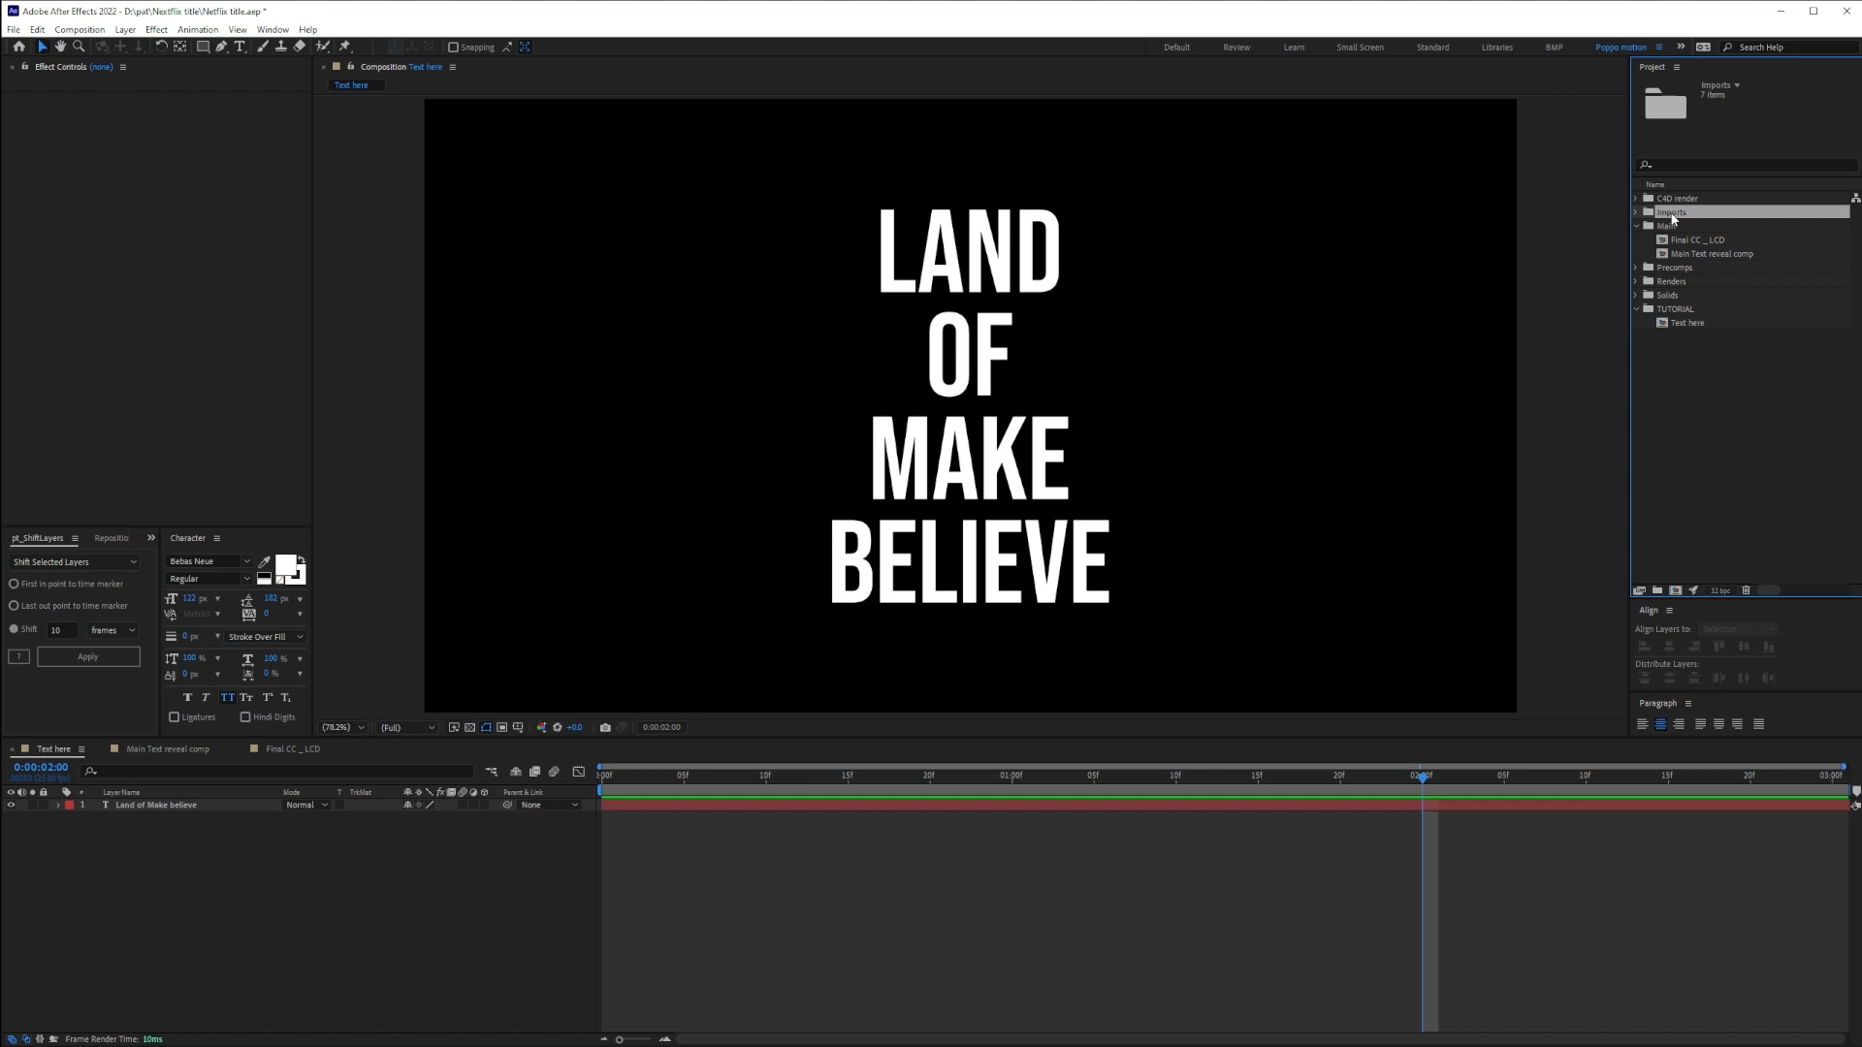
click(1664, 226)
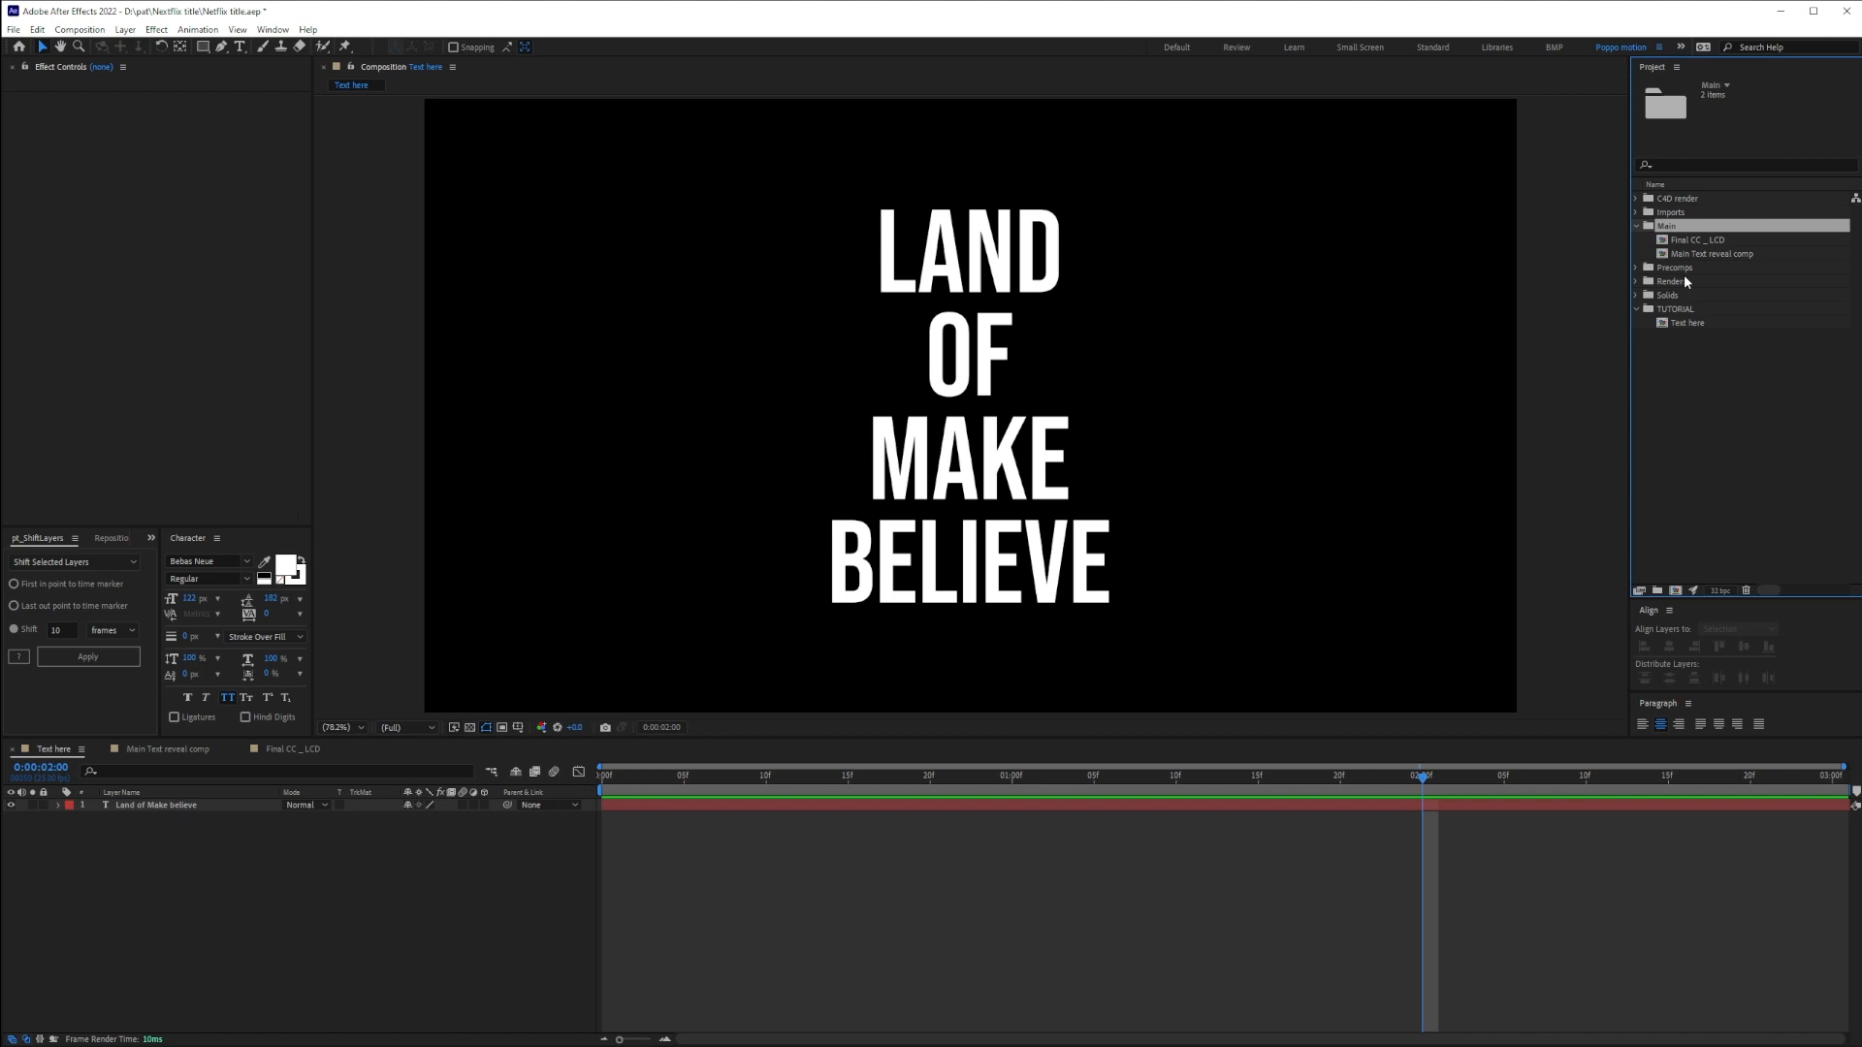
click(1633, 266)
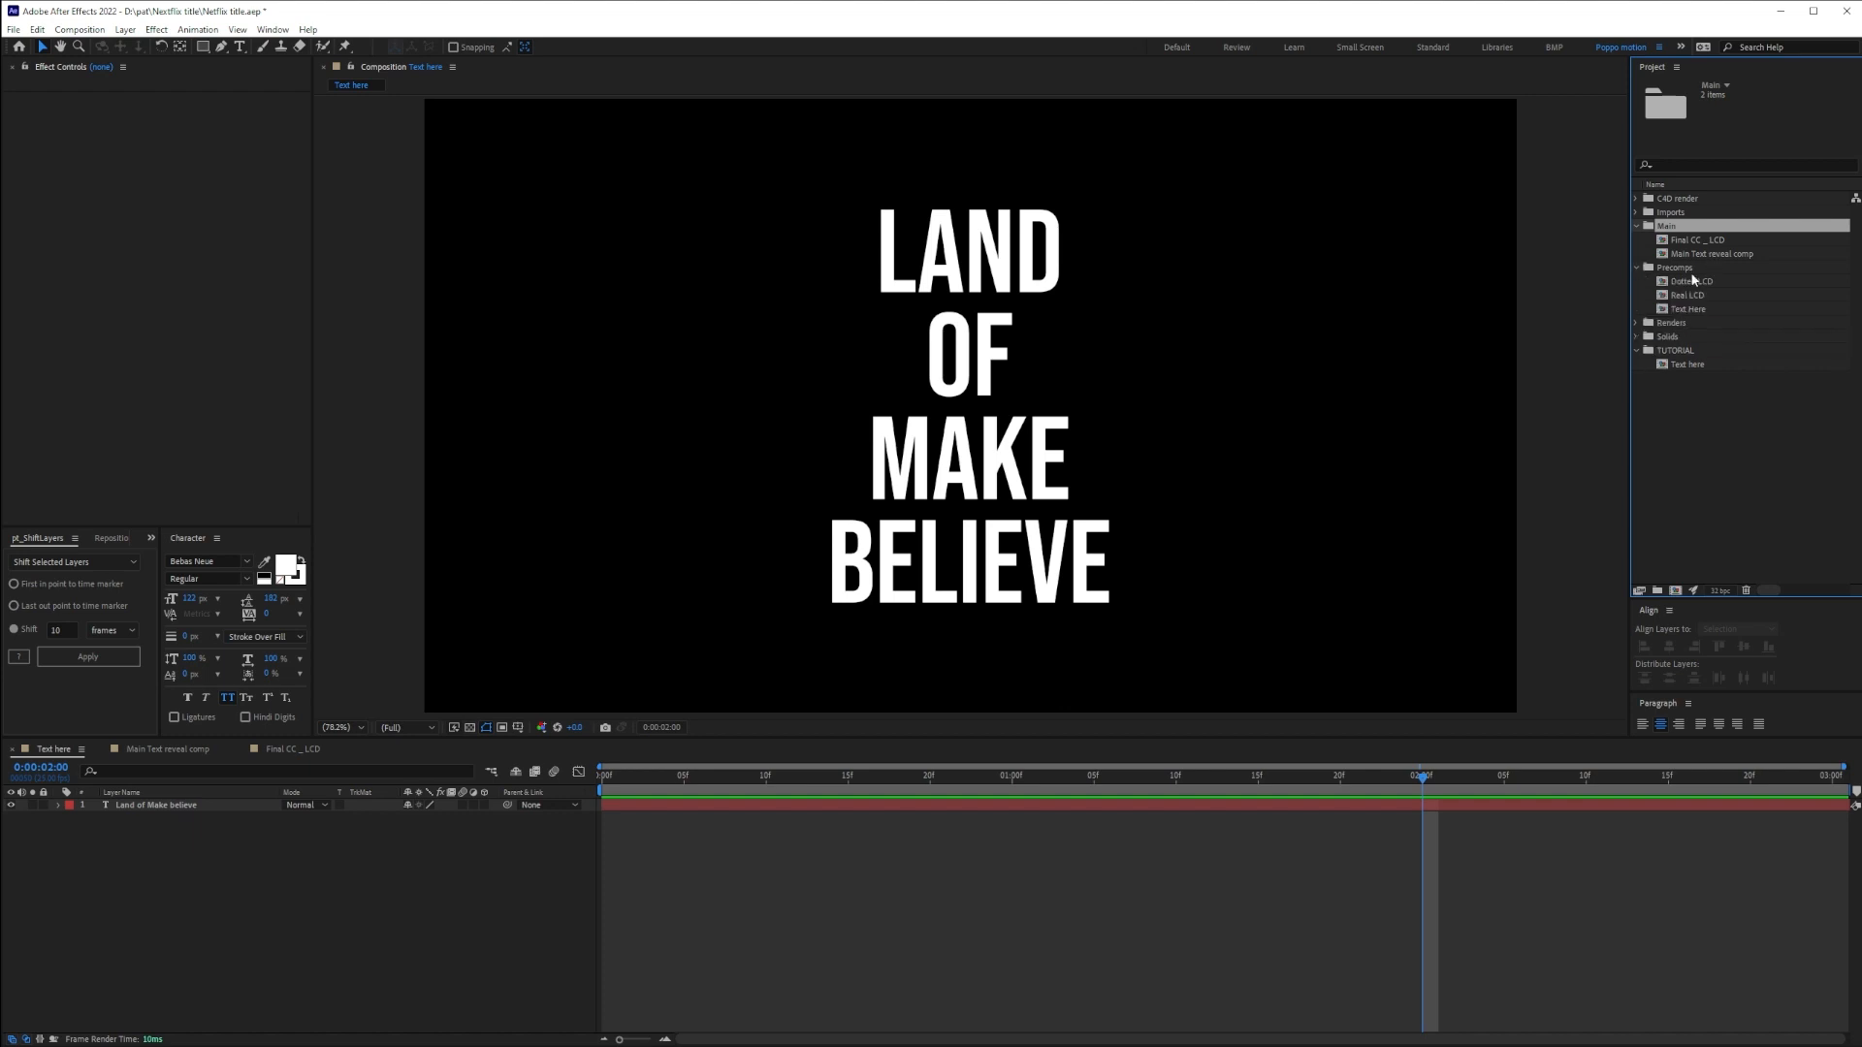
click(596, 924)
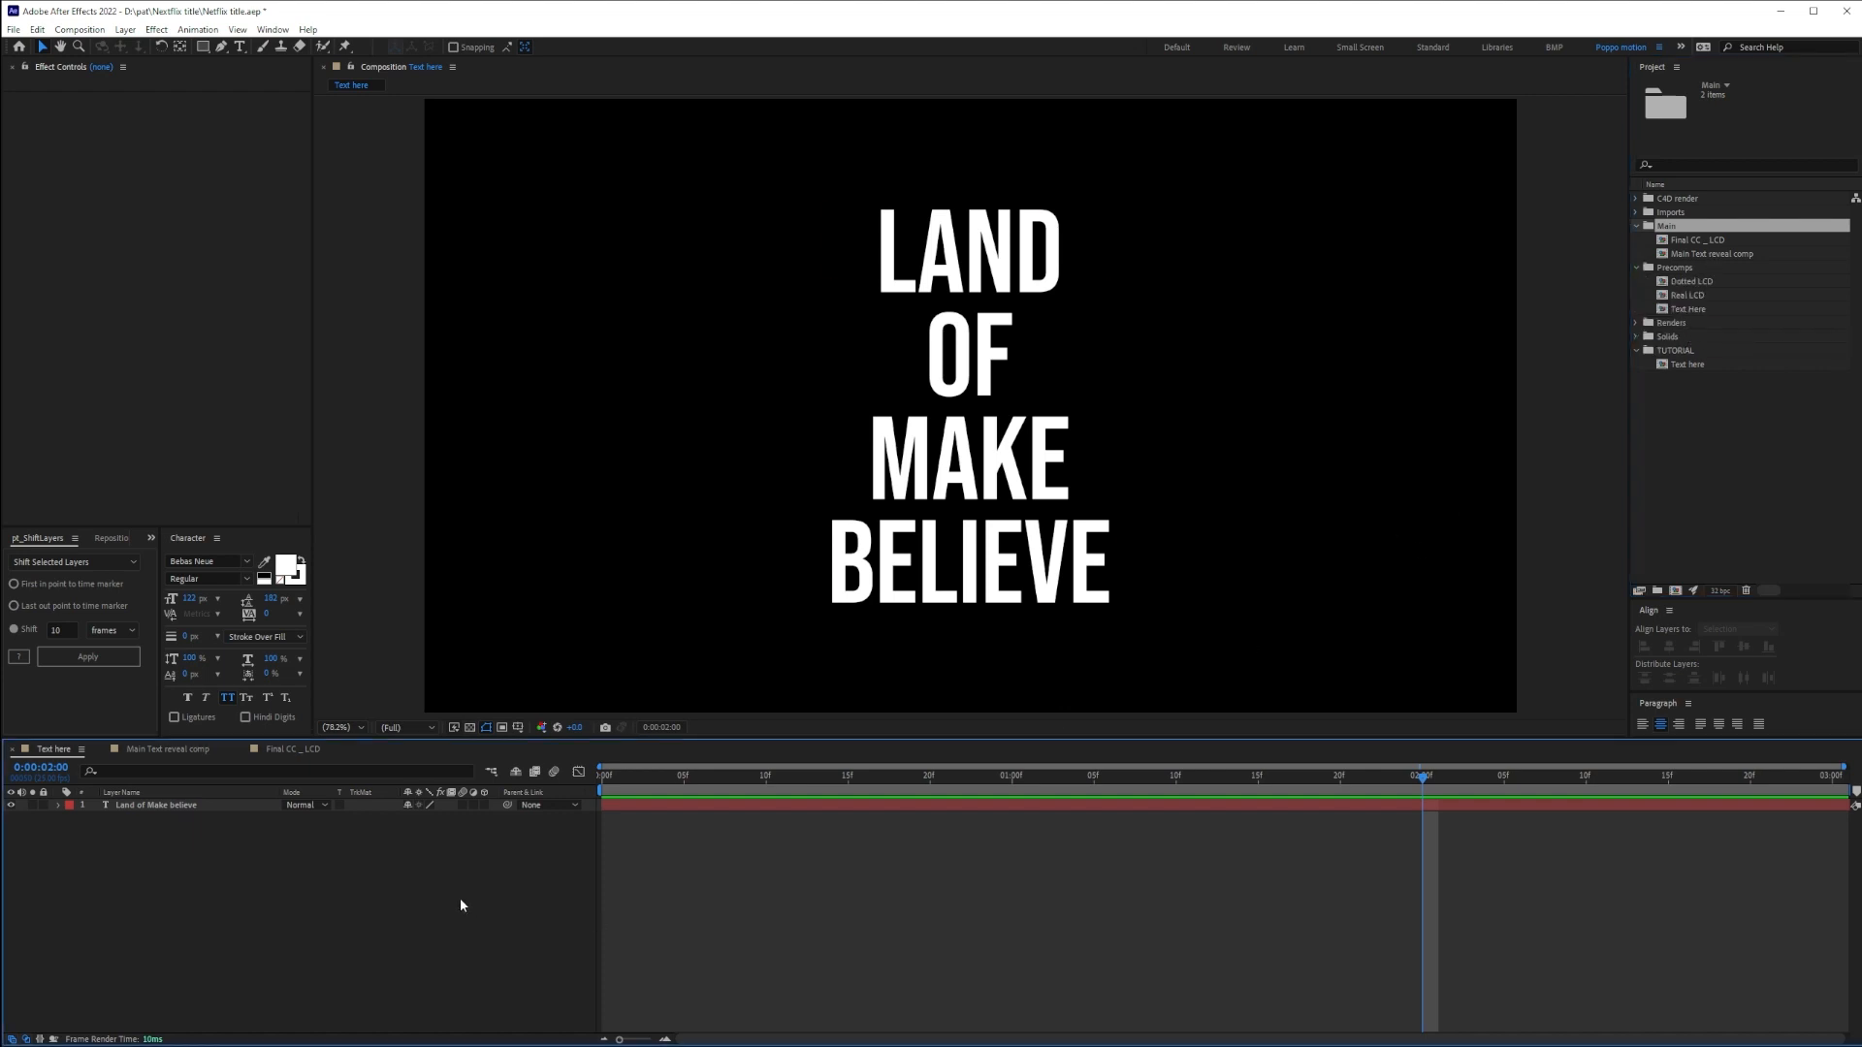
key(ctrl+k)
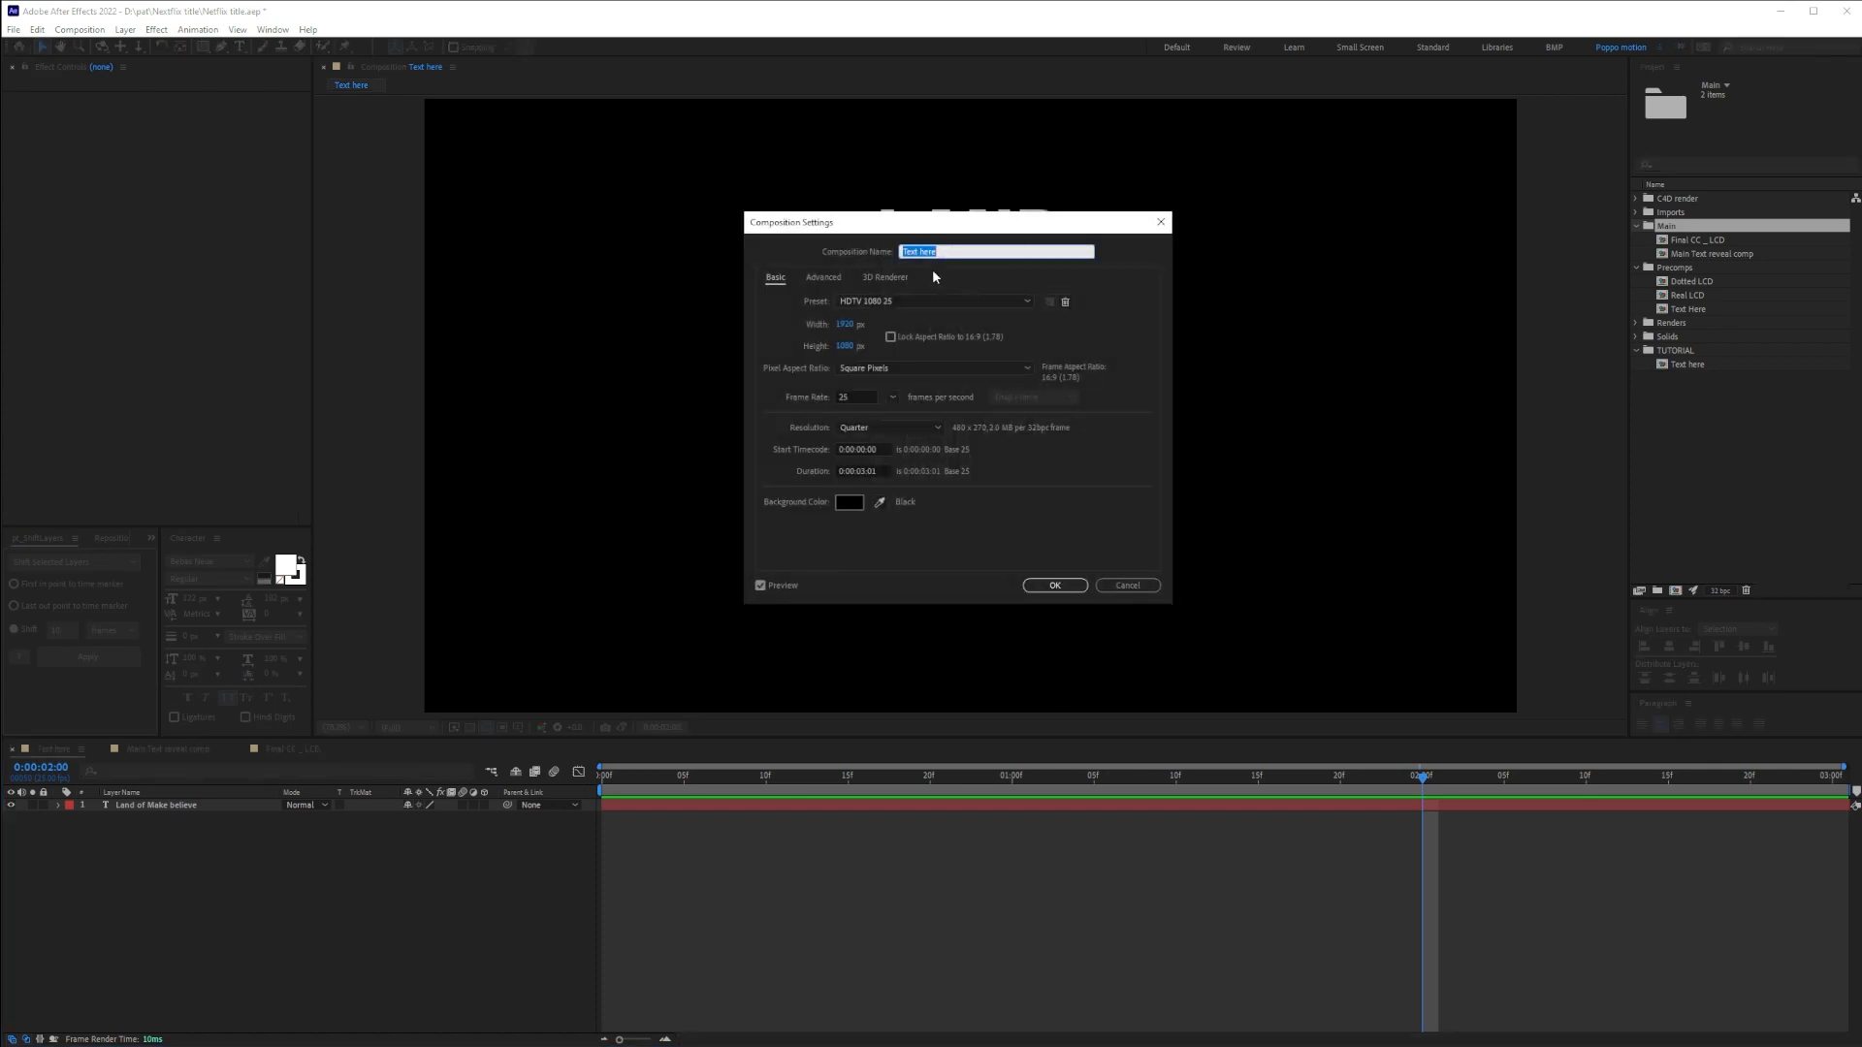
click(1127, 585)
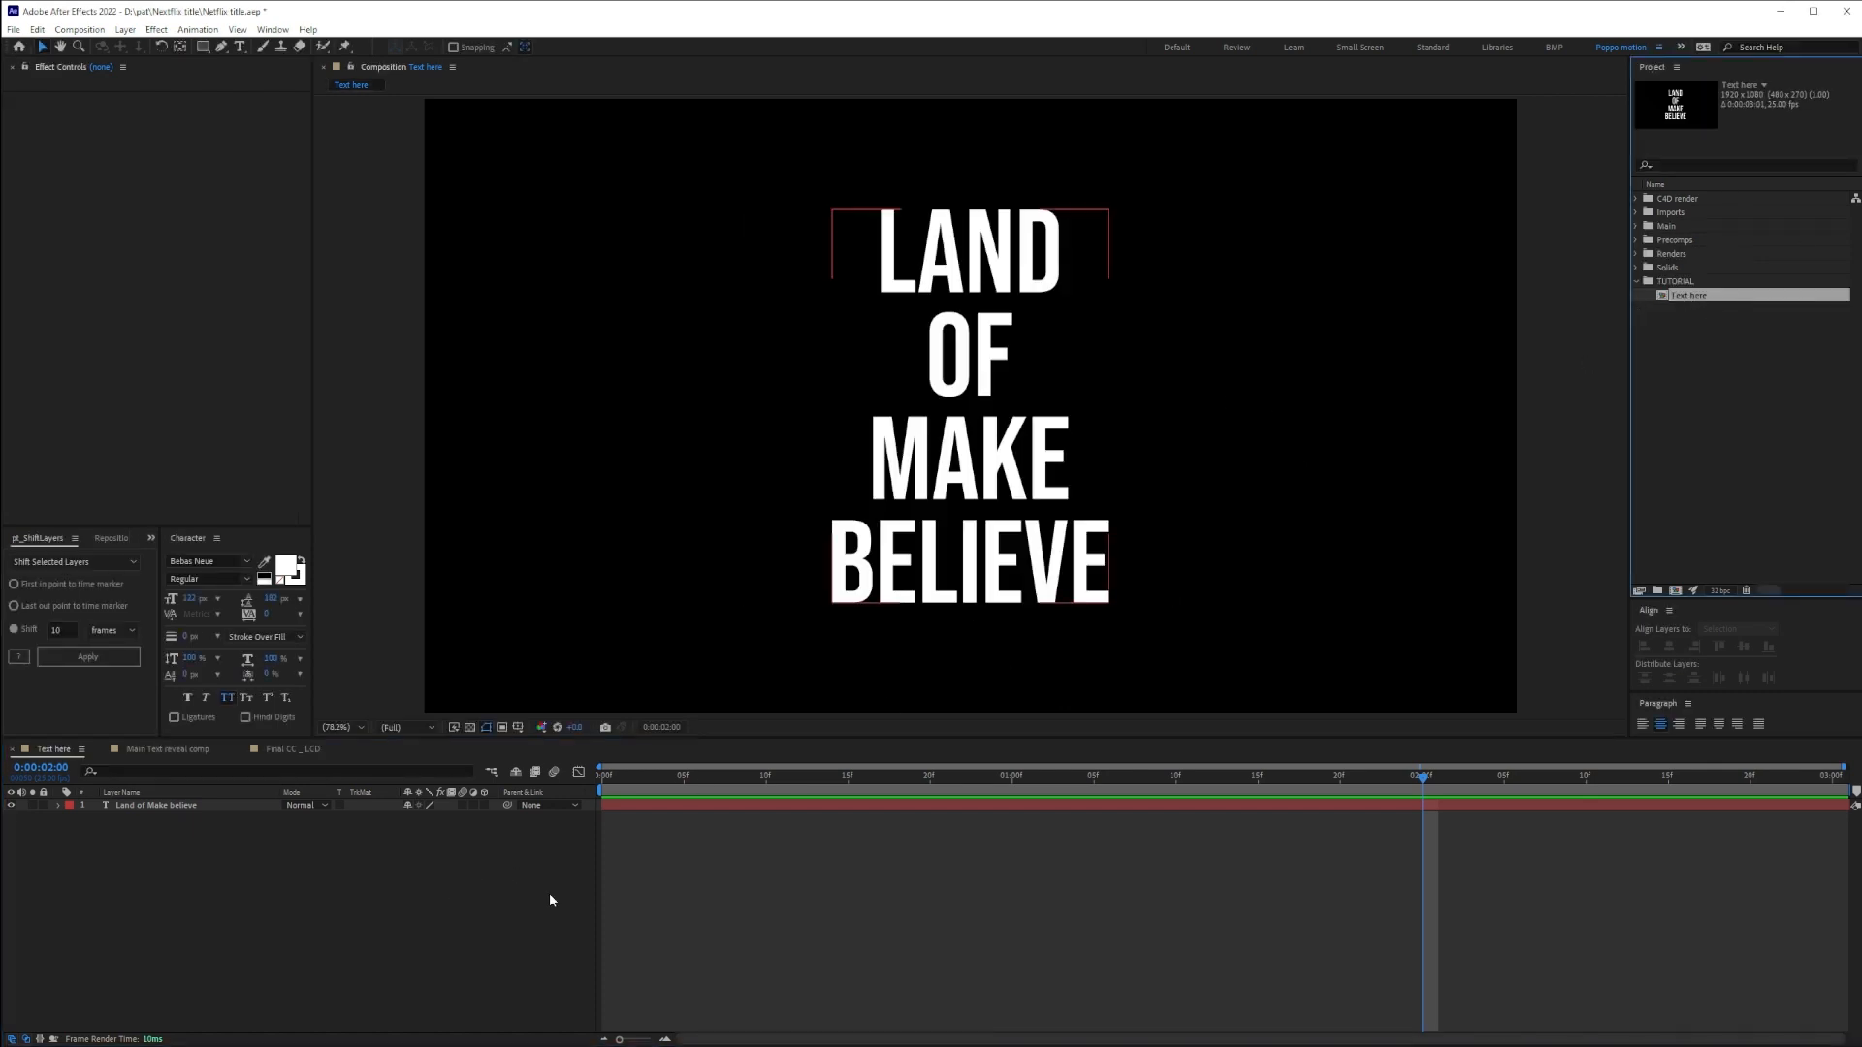
Pre-compose the Land of Make believe text layer into a new composition named "Text animation"
click(203, 849)
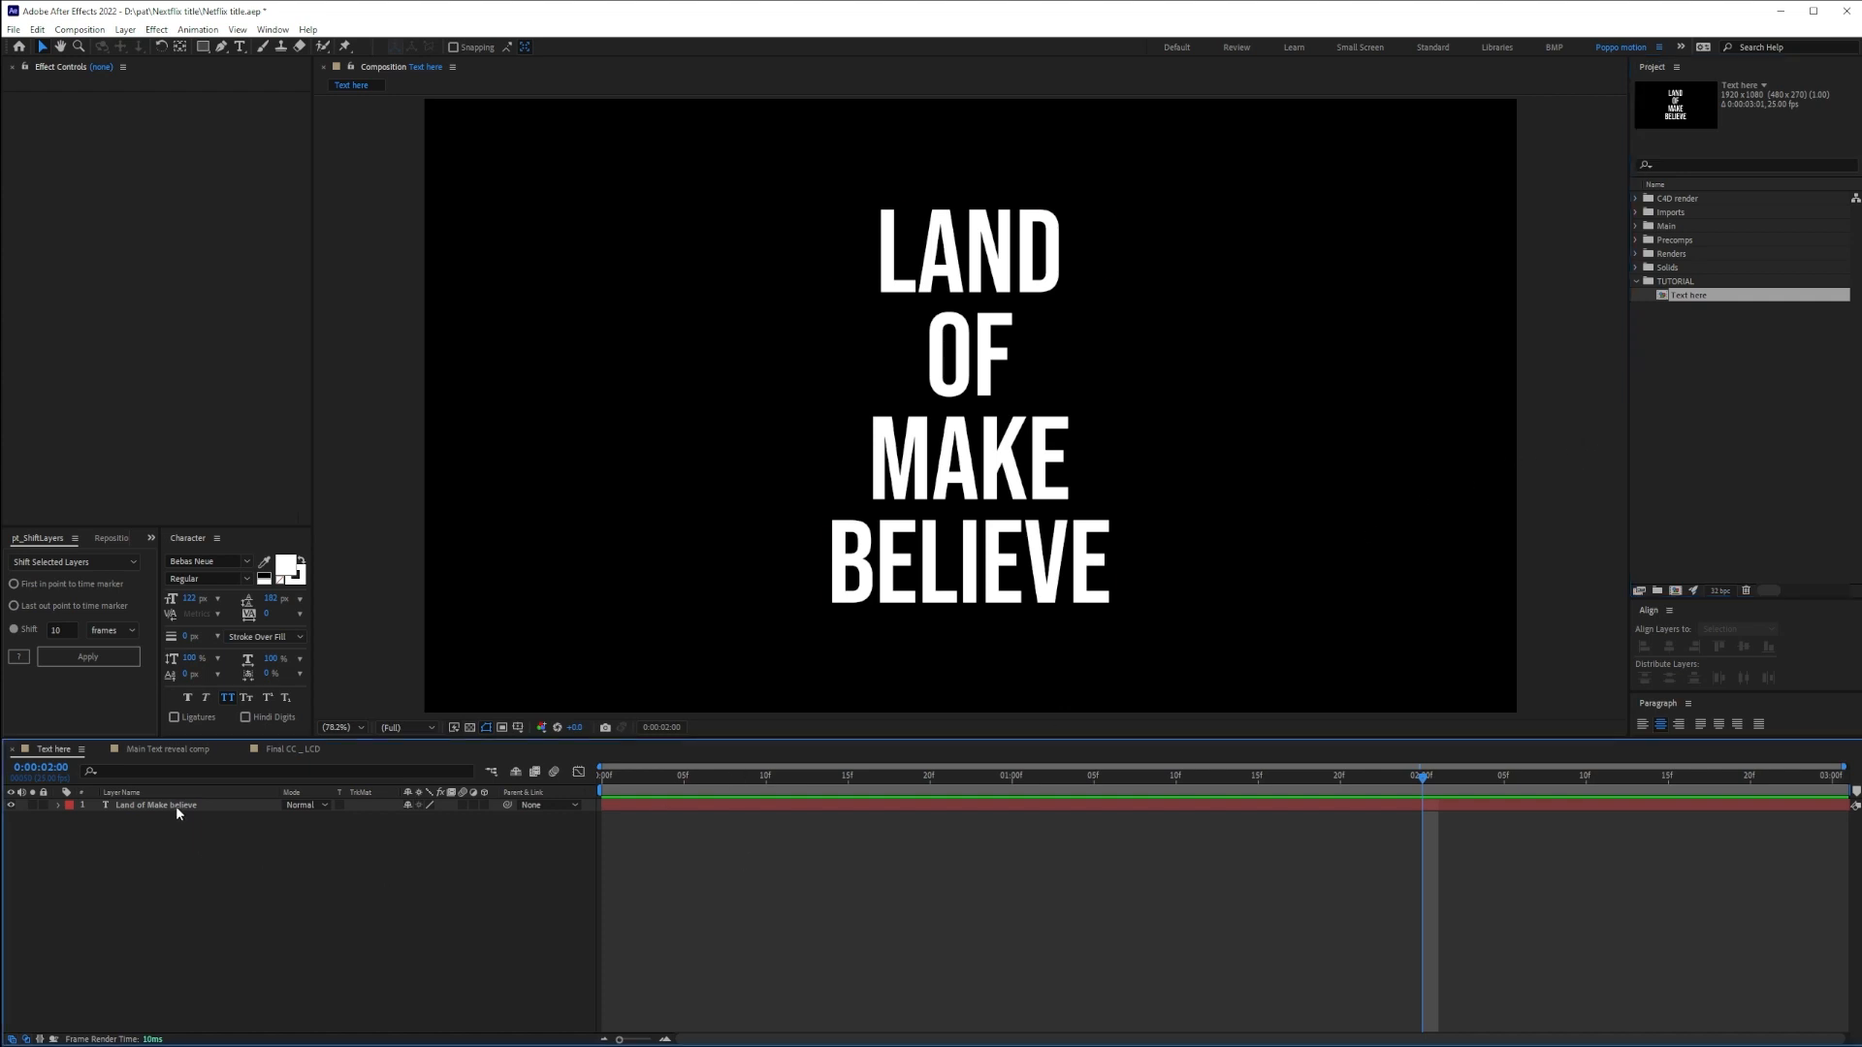
click(173, 806)
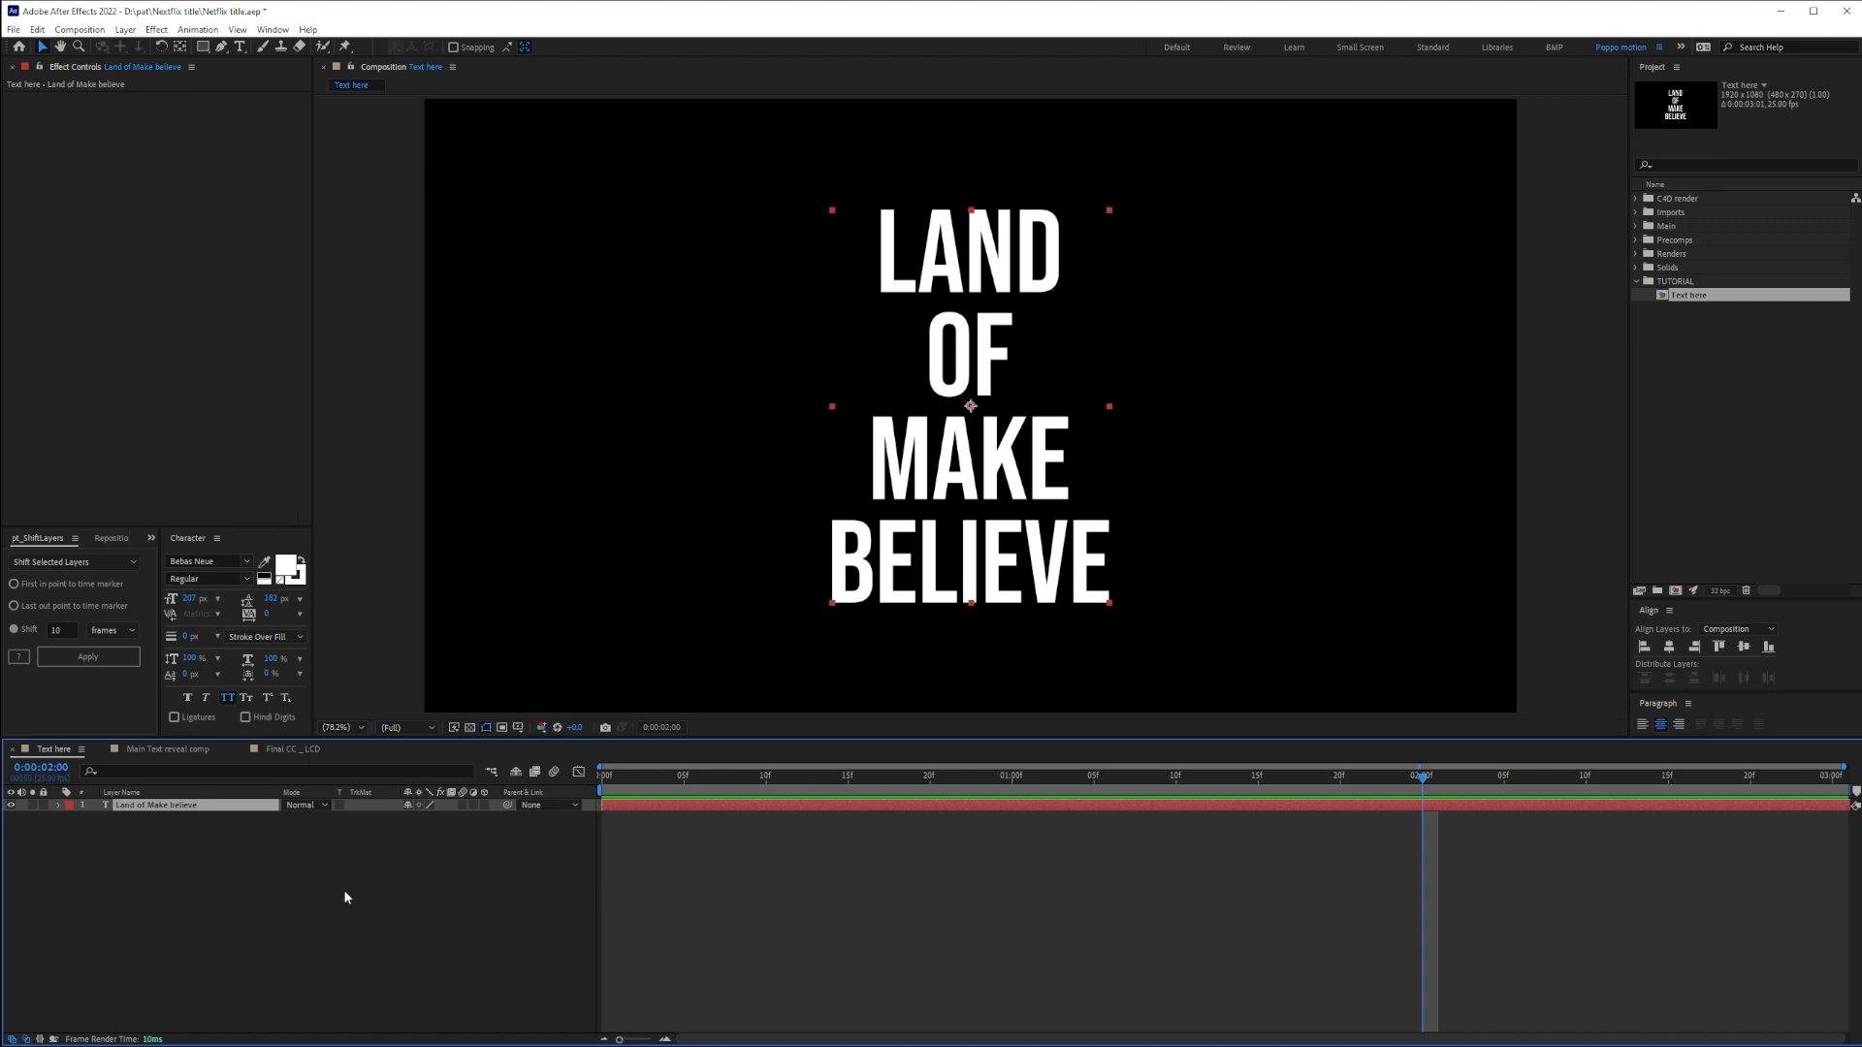
click(160, 835)
click(160, 811)
click(80, 29)
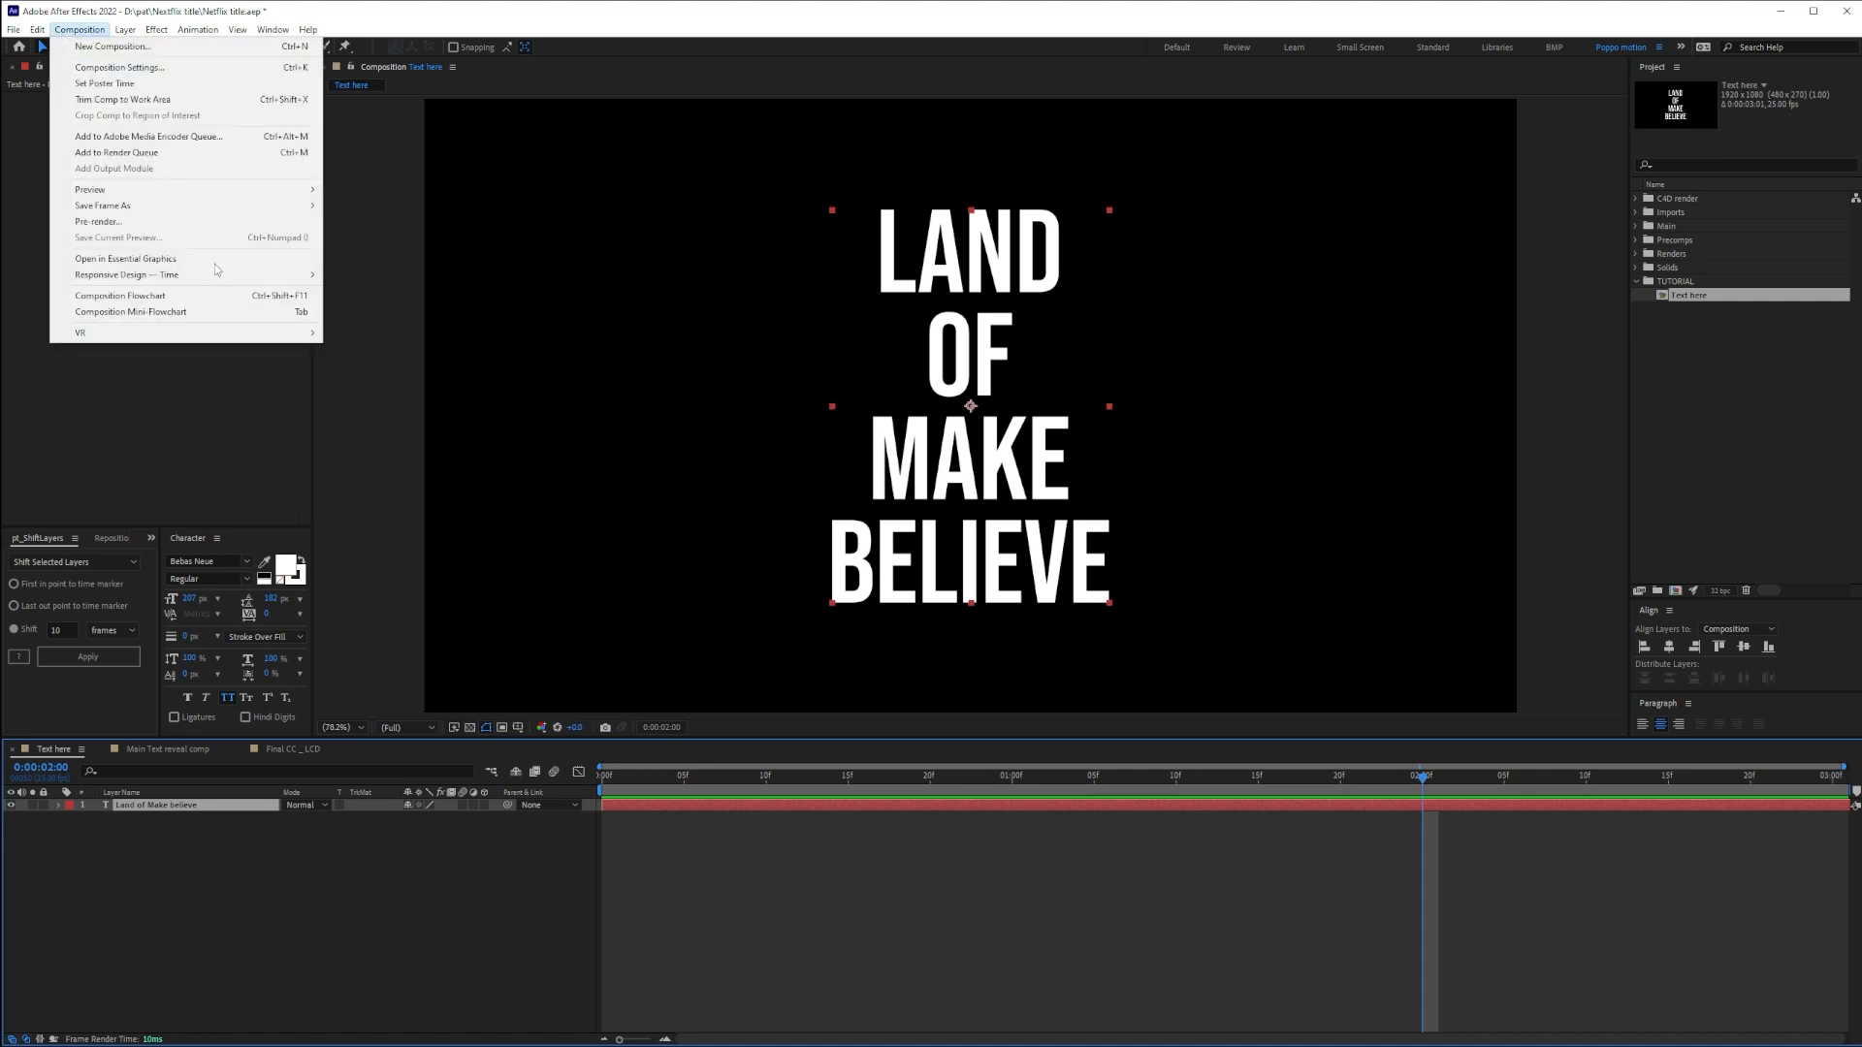
mouse_move(126, 29)
click(216, 508)
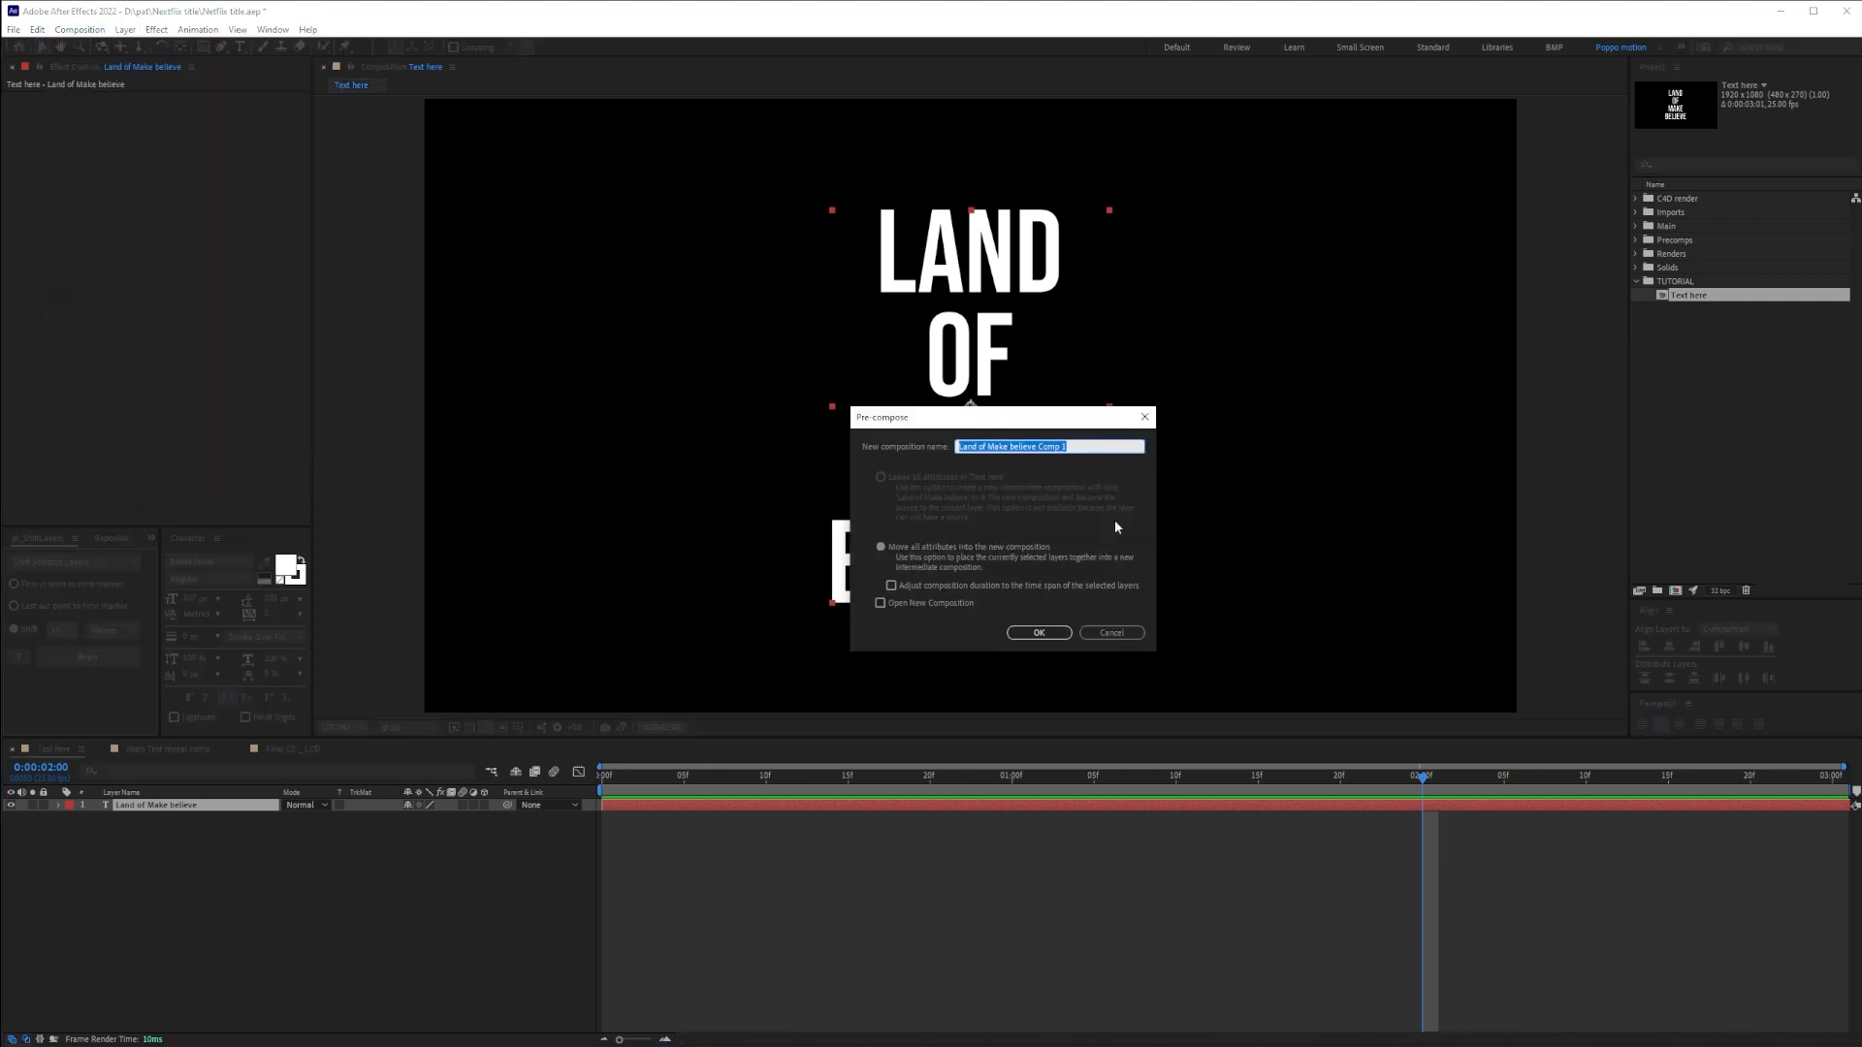
text(Text animation)
key(Return)
Look inside the Text animation precomp and return to the Text here composition
click(187, 810)
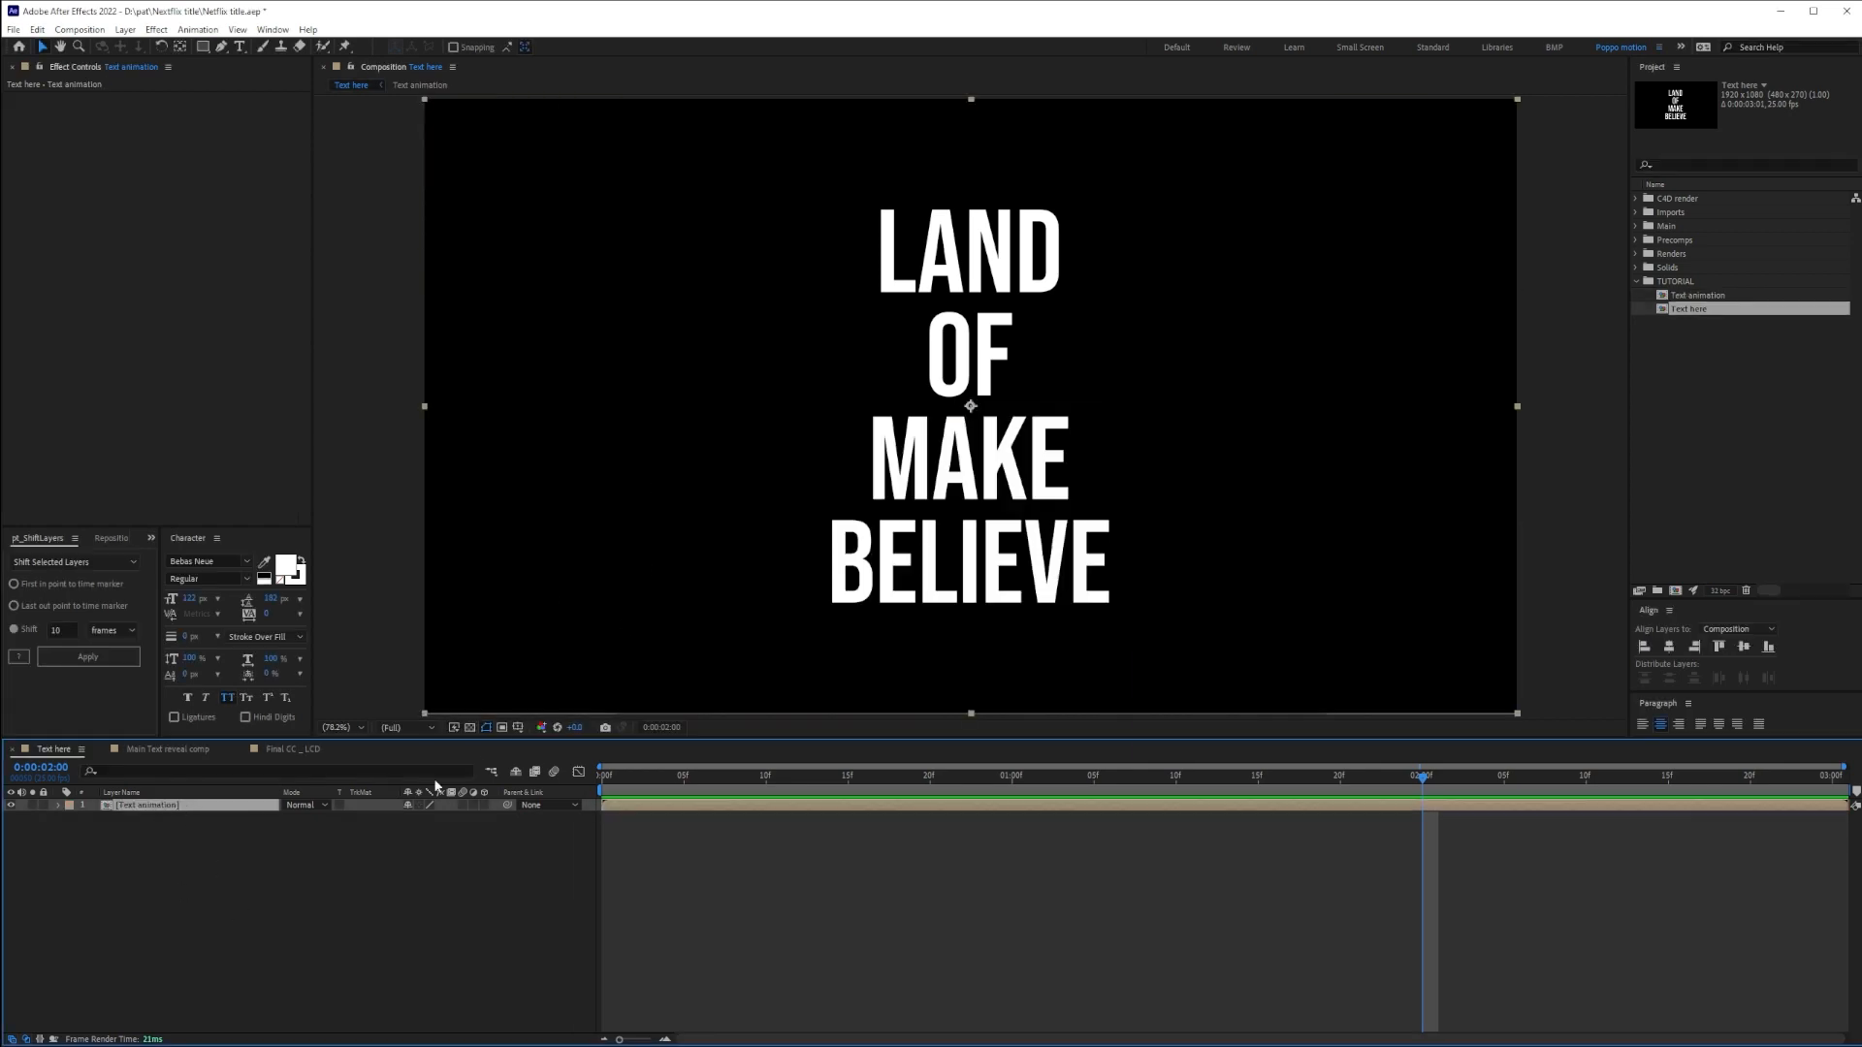
double_click(239, 809)
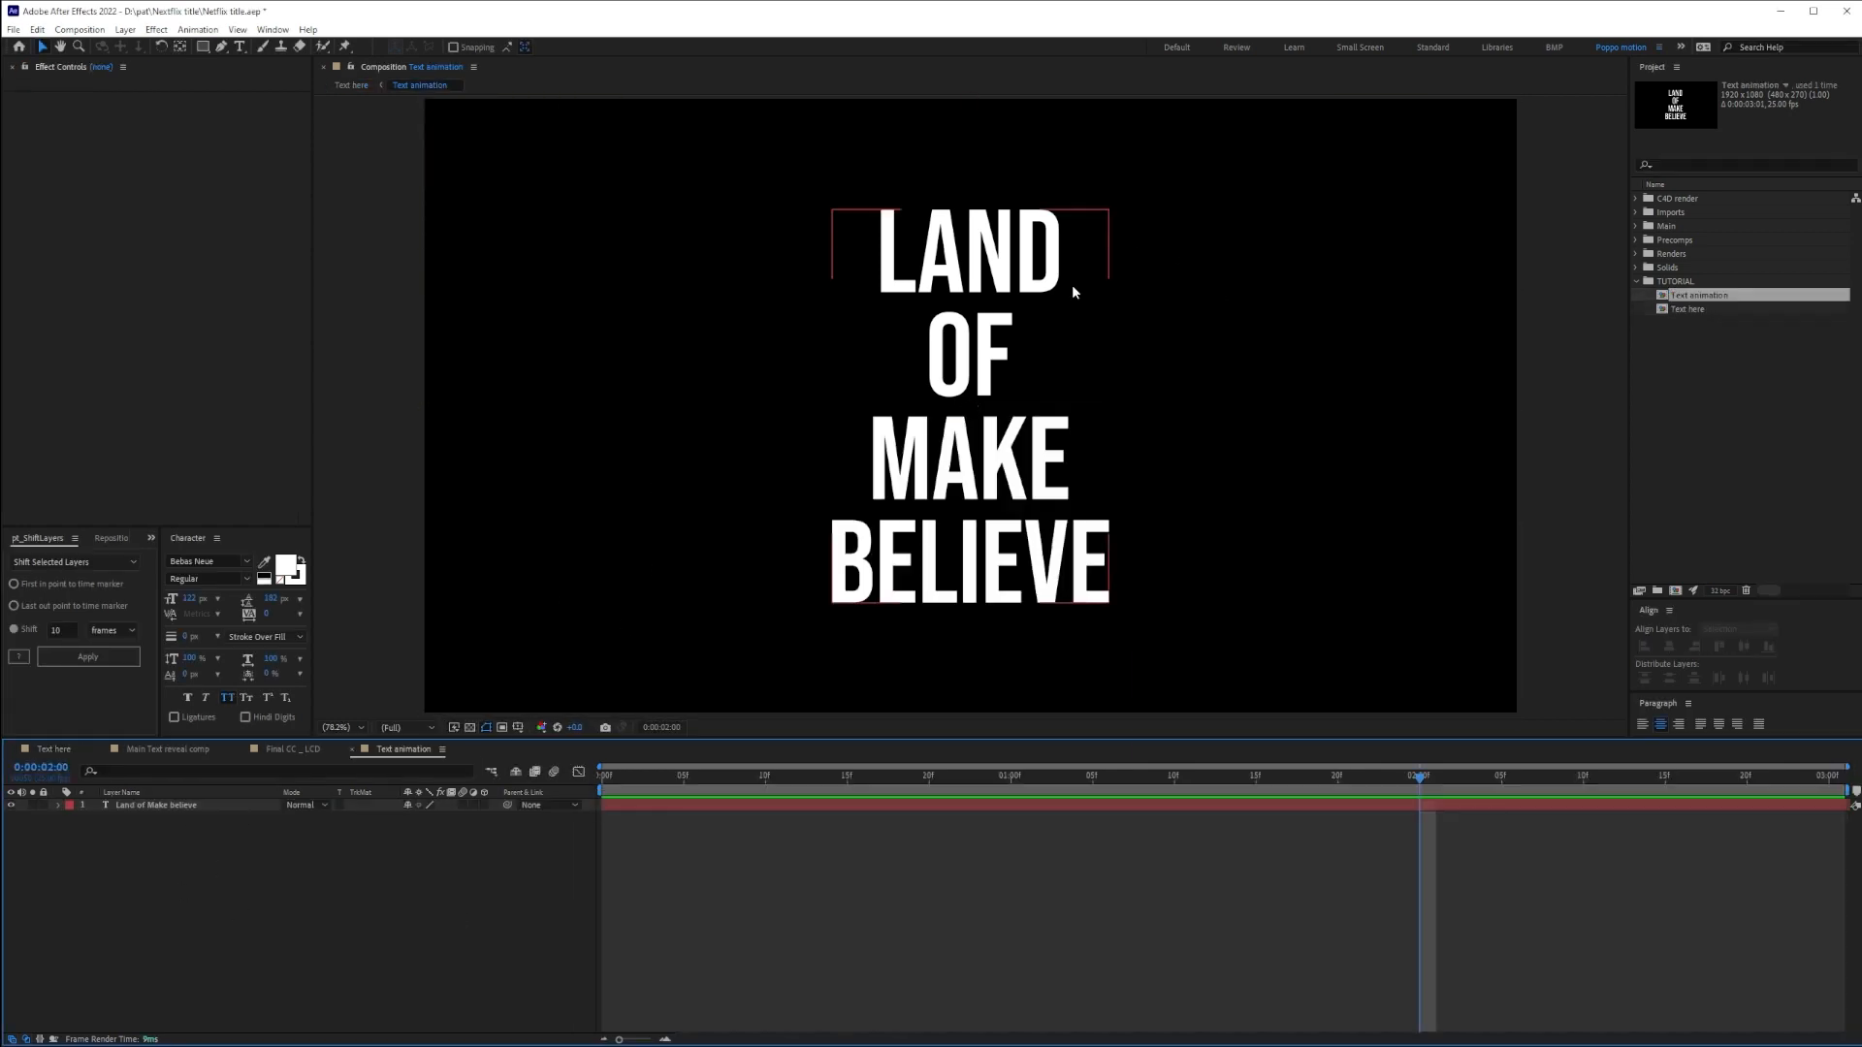
click(352, 85)
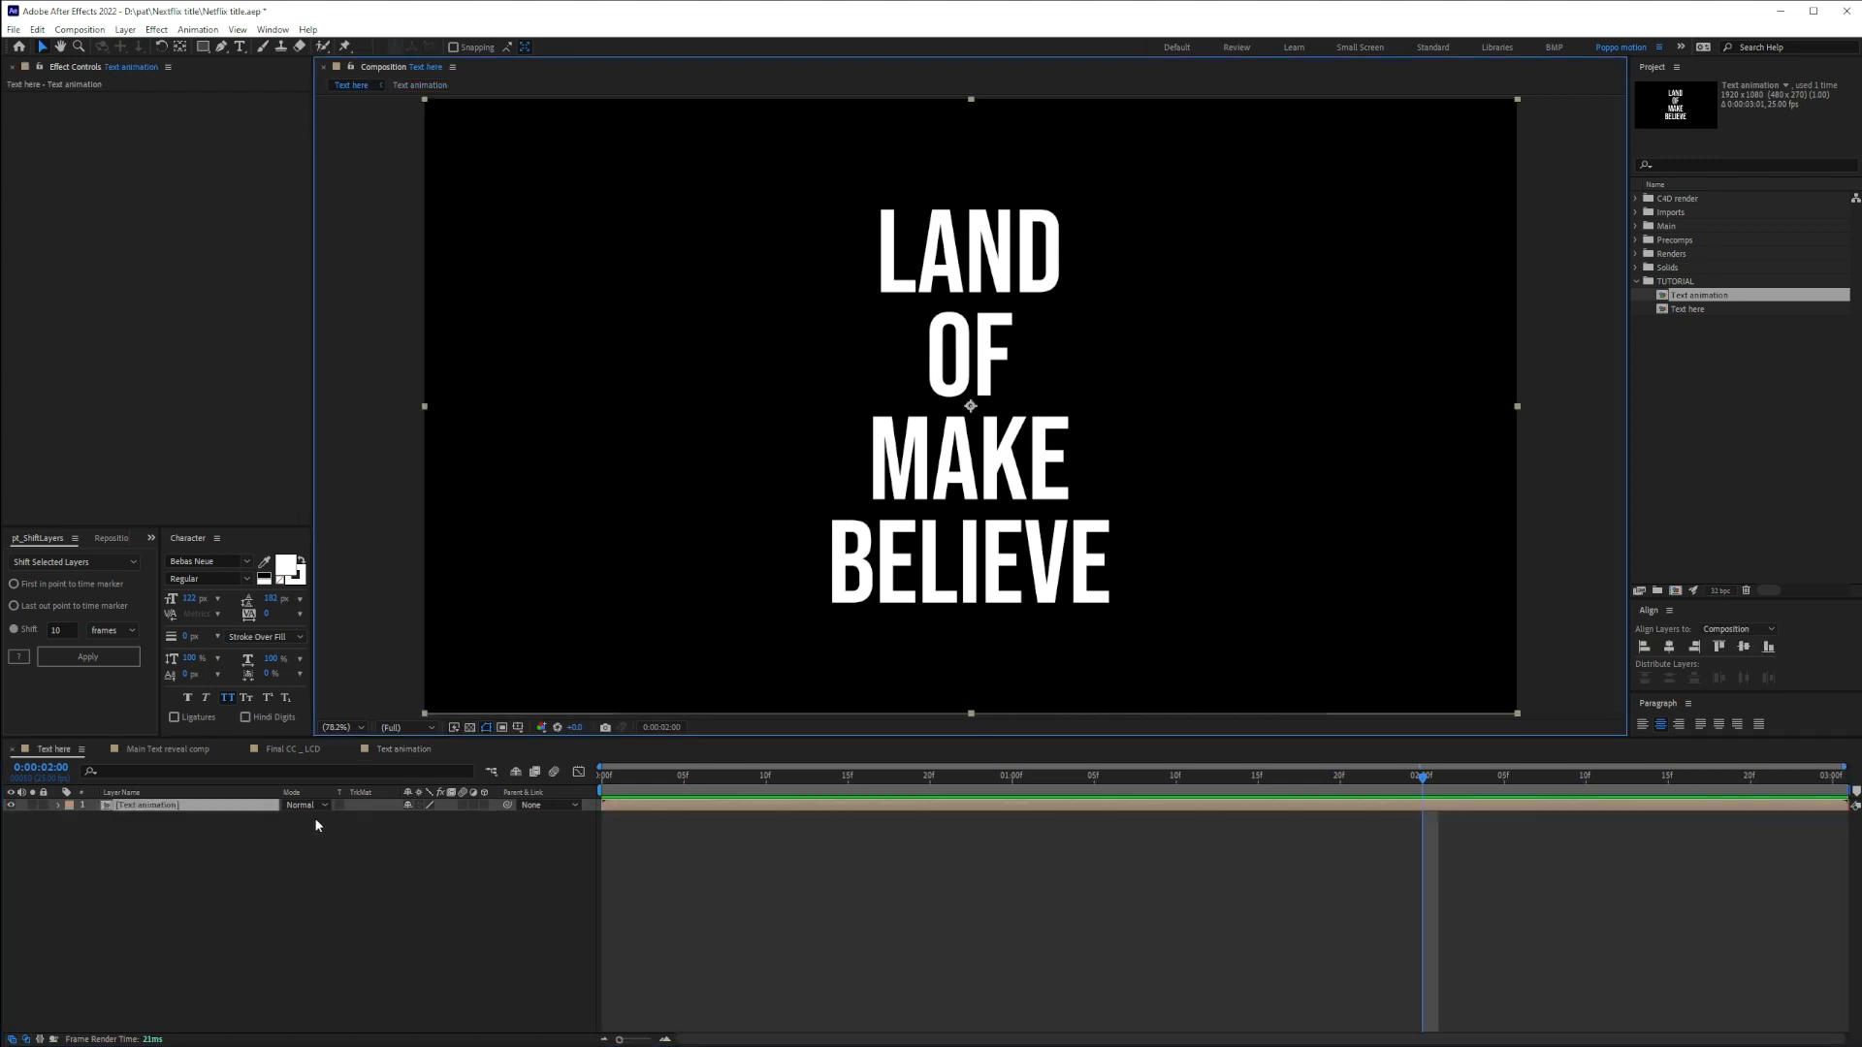
Animate the Text animation layer's scale from about 398% at the first frame to 100% at frame 15
key(s)
drag(451, 817, 849, 789)
click(95, 818)
click(450, 818)
text(10)
key(Return)
click(907, 940)
drag(847, 787, 580, 788)
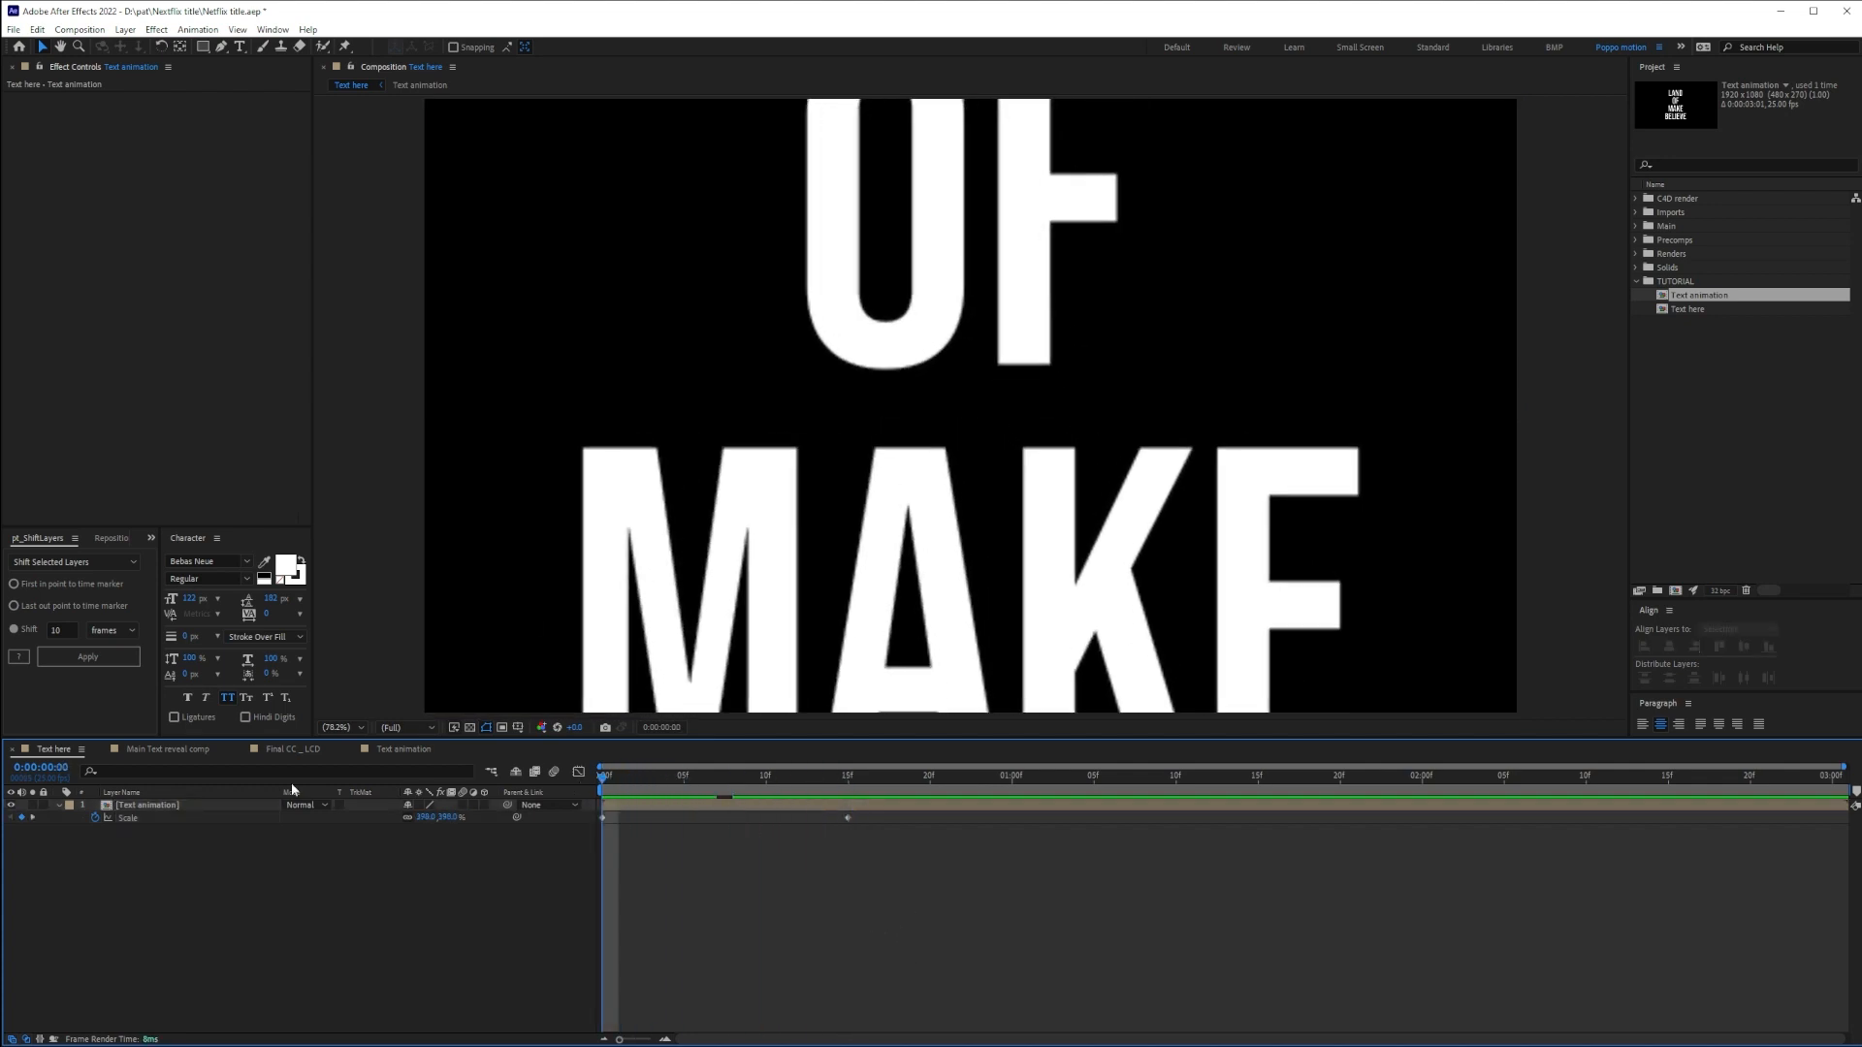
Check the enlarged text's edges and enable Collapse Transformations on the Text animation layer to keep them sharp
key(grave)
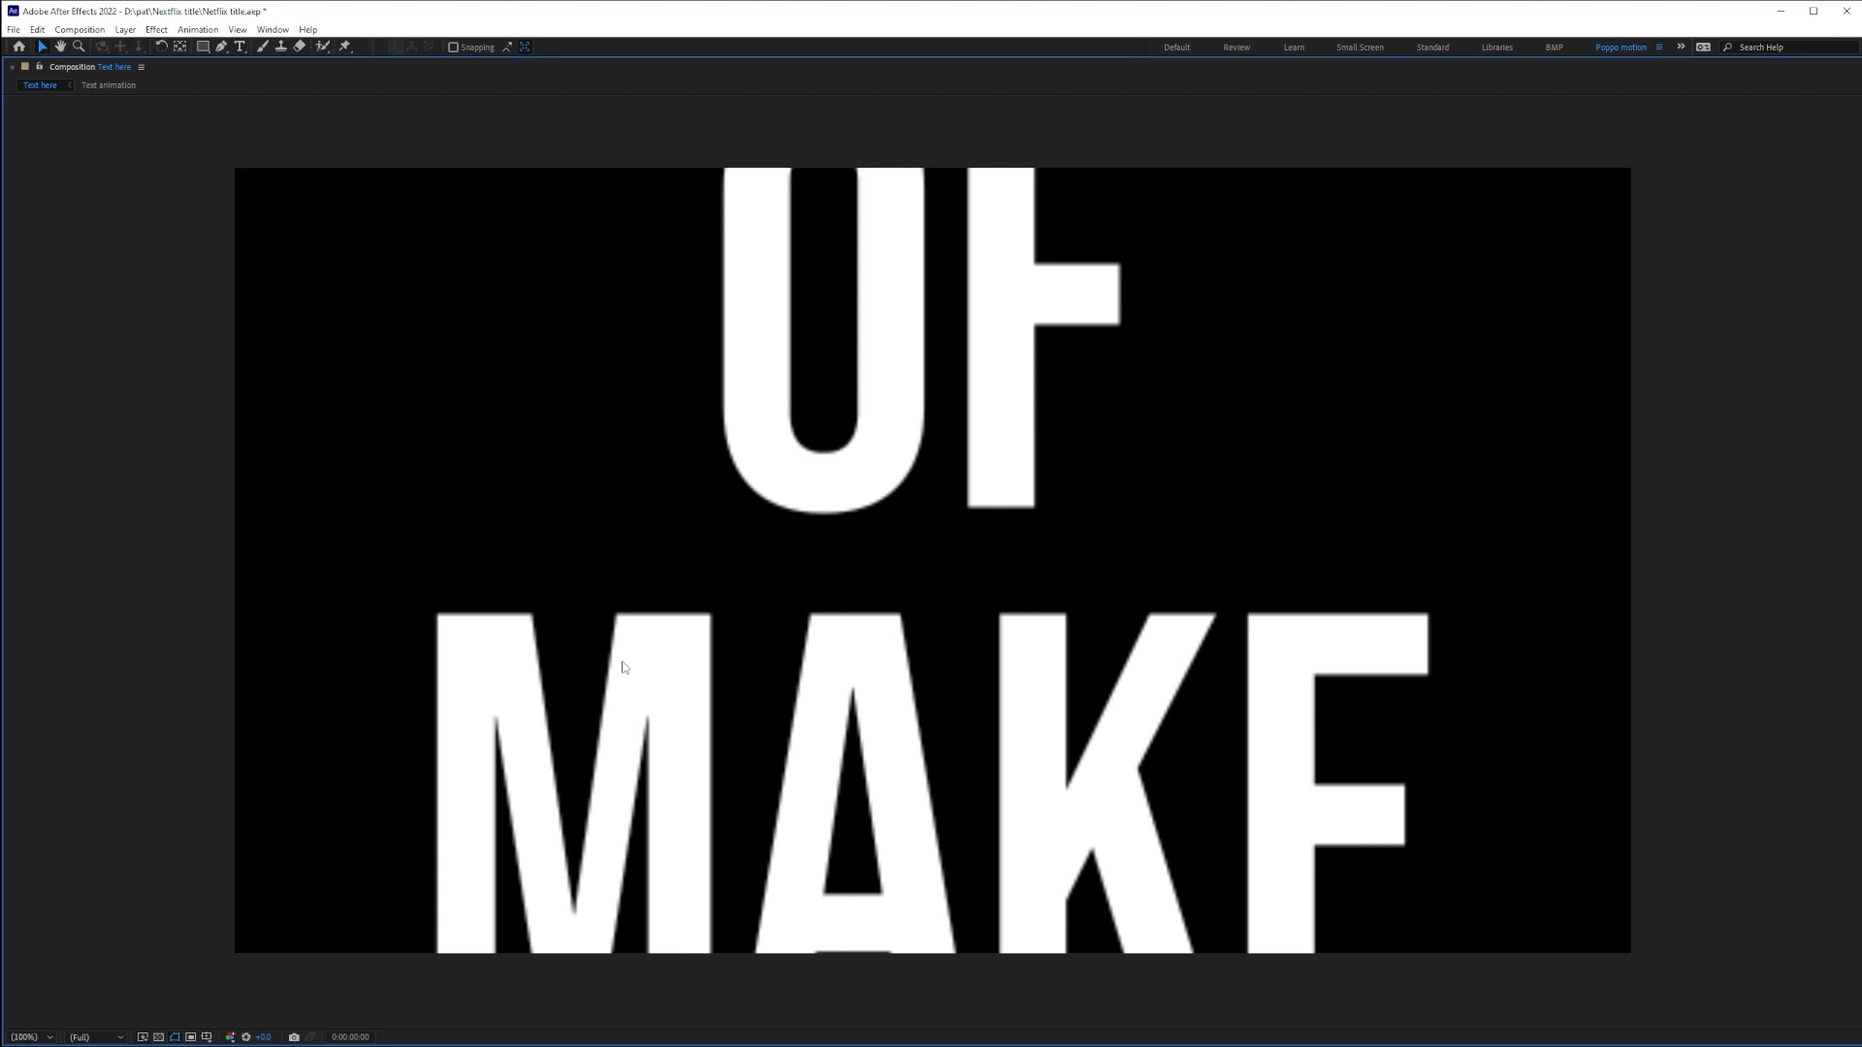
key(grave)
click(241, 805)
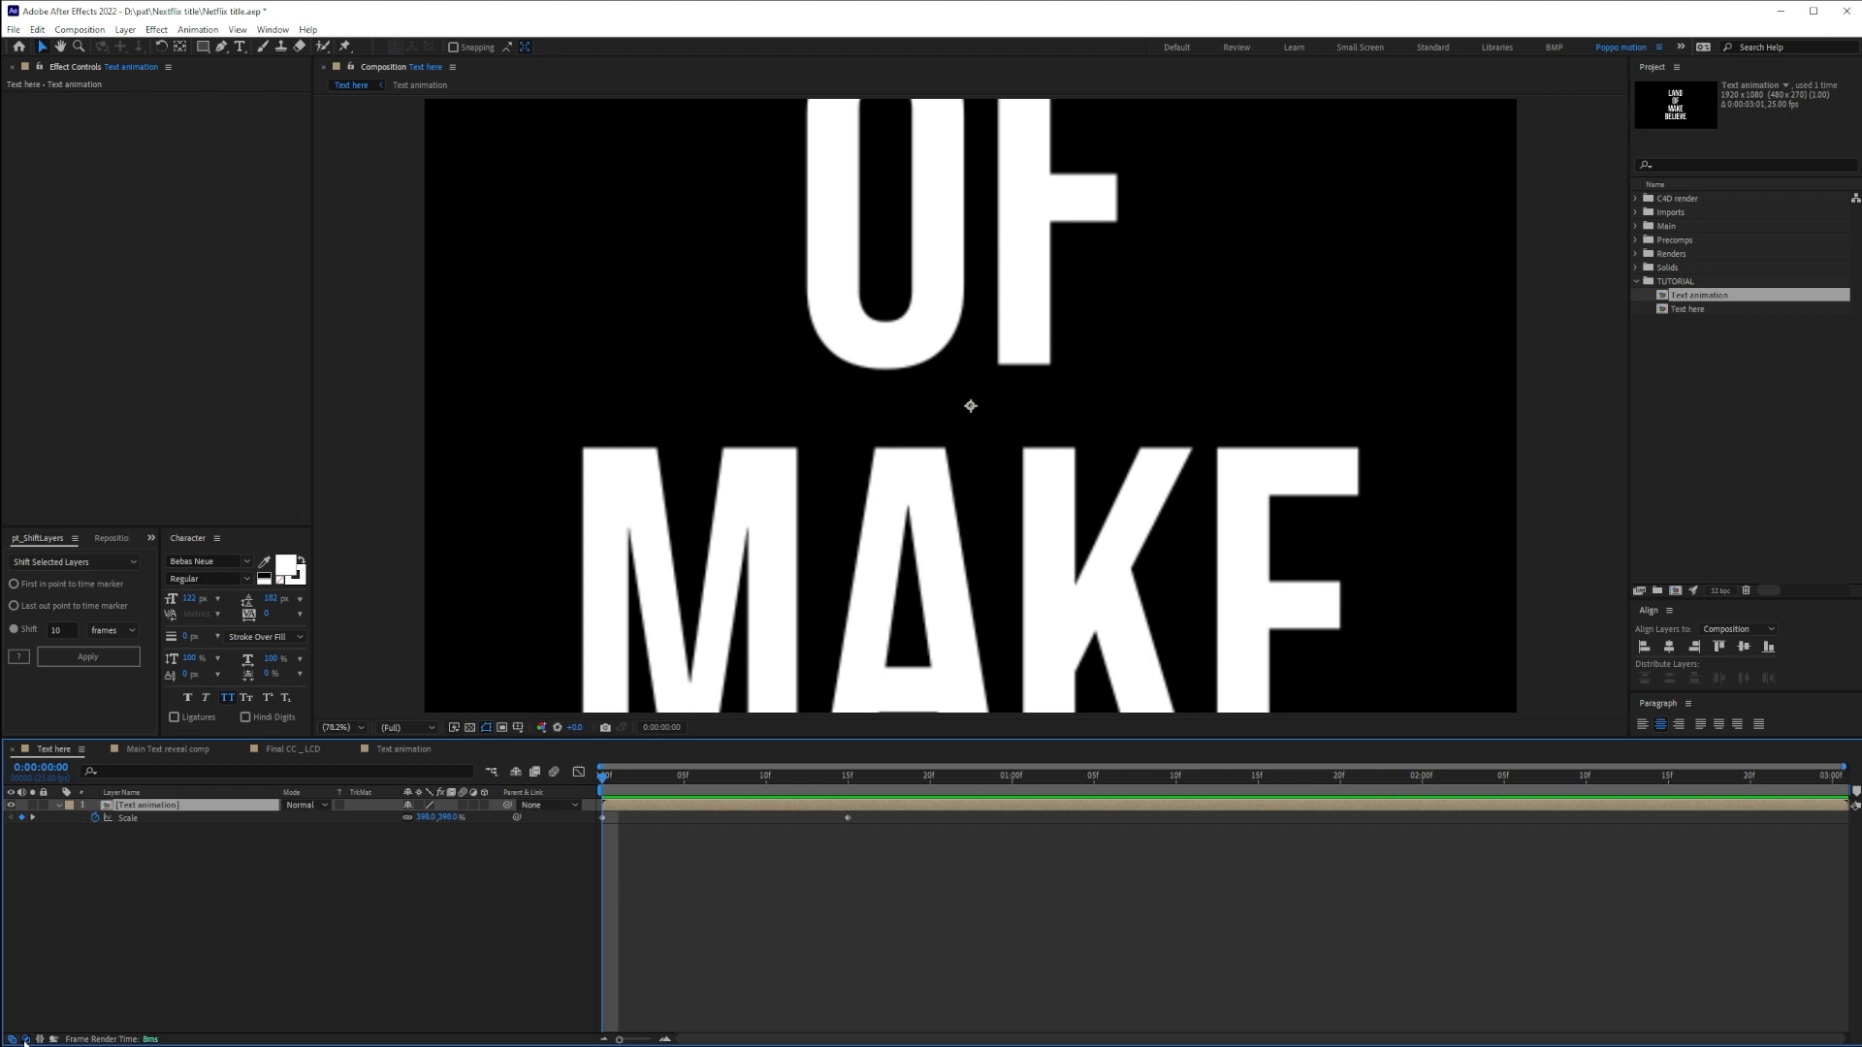
click(419, 806)
key(ctrl+shift+a)
double_click(176, 810)
click(352, 86)
click(862, 931)
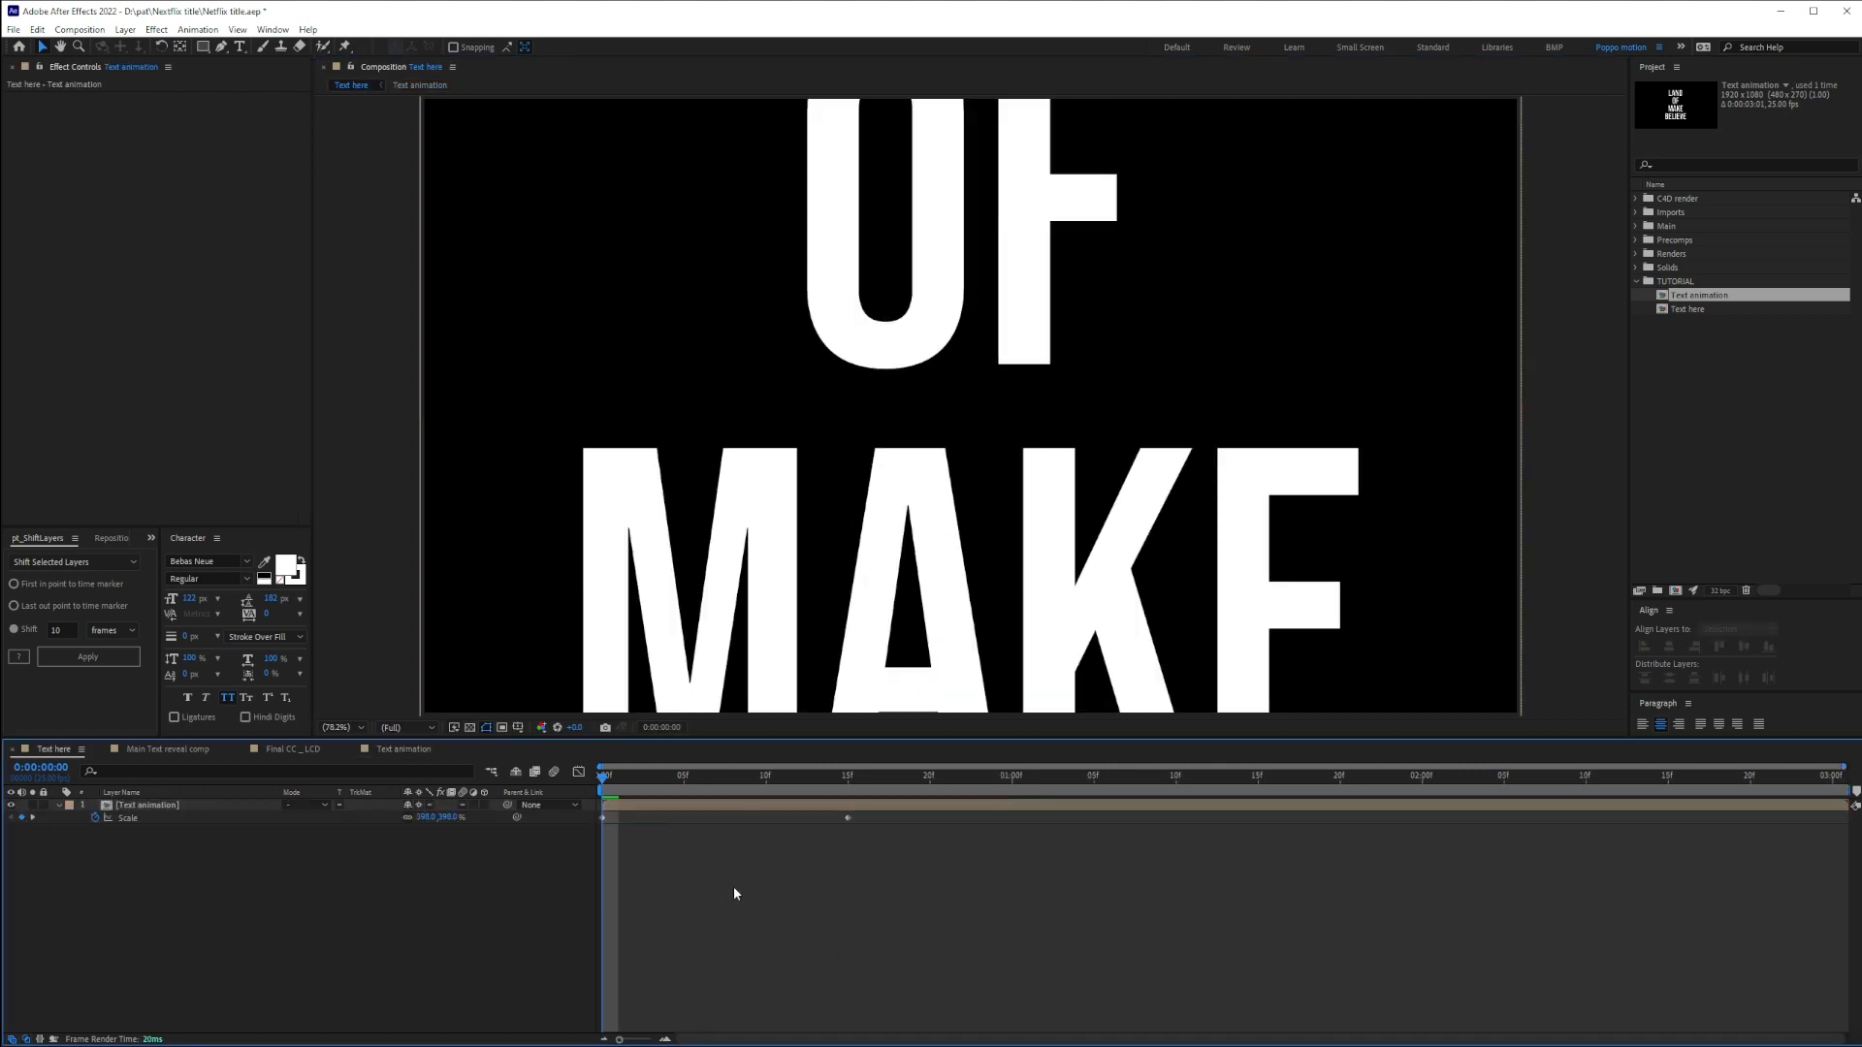
Preview the scale animation and apply Easy Ease to both Scale keyframes of the Text animation layer
key(space)
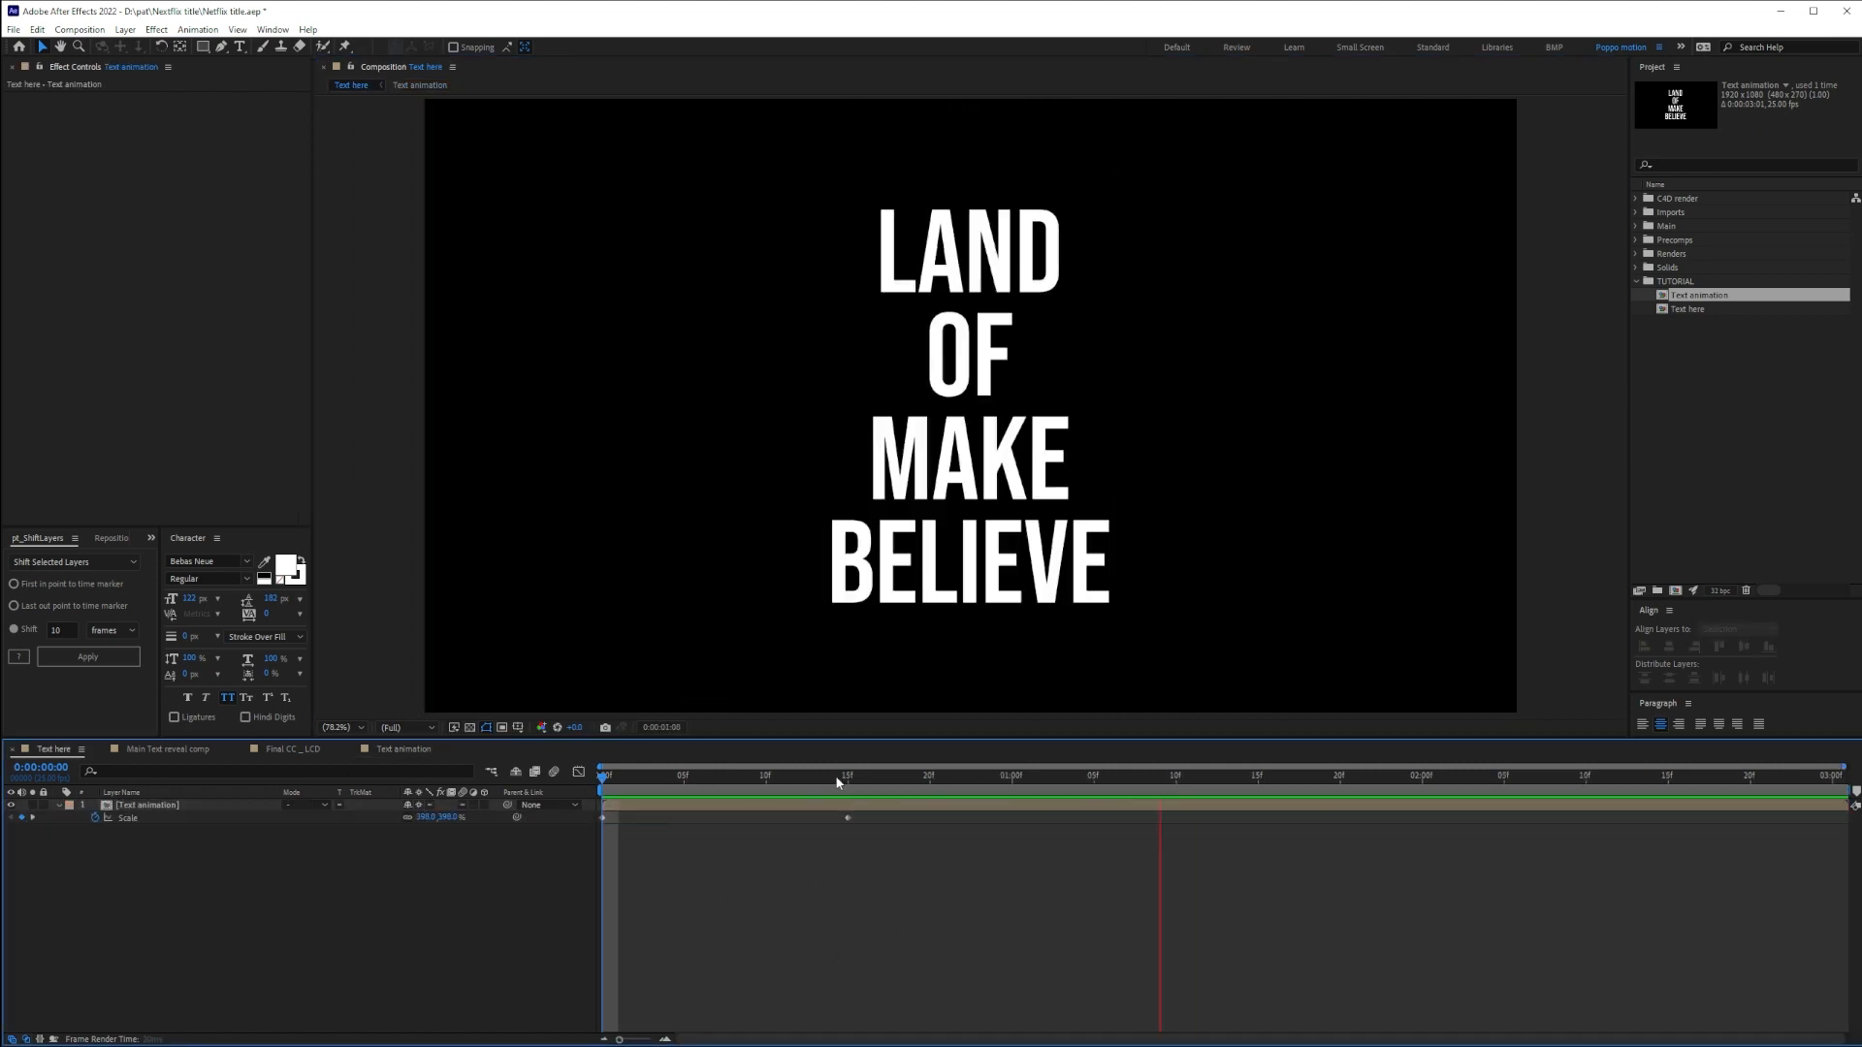
click(845, 779)
drag(877, 842, 531, 812)
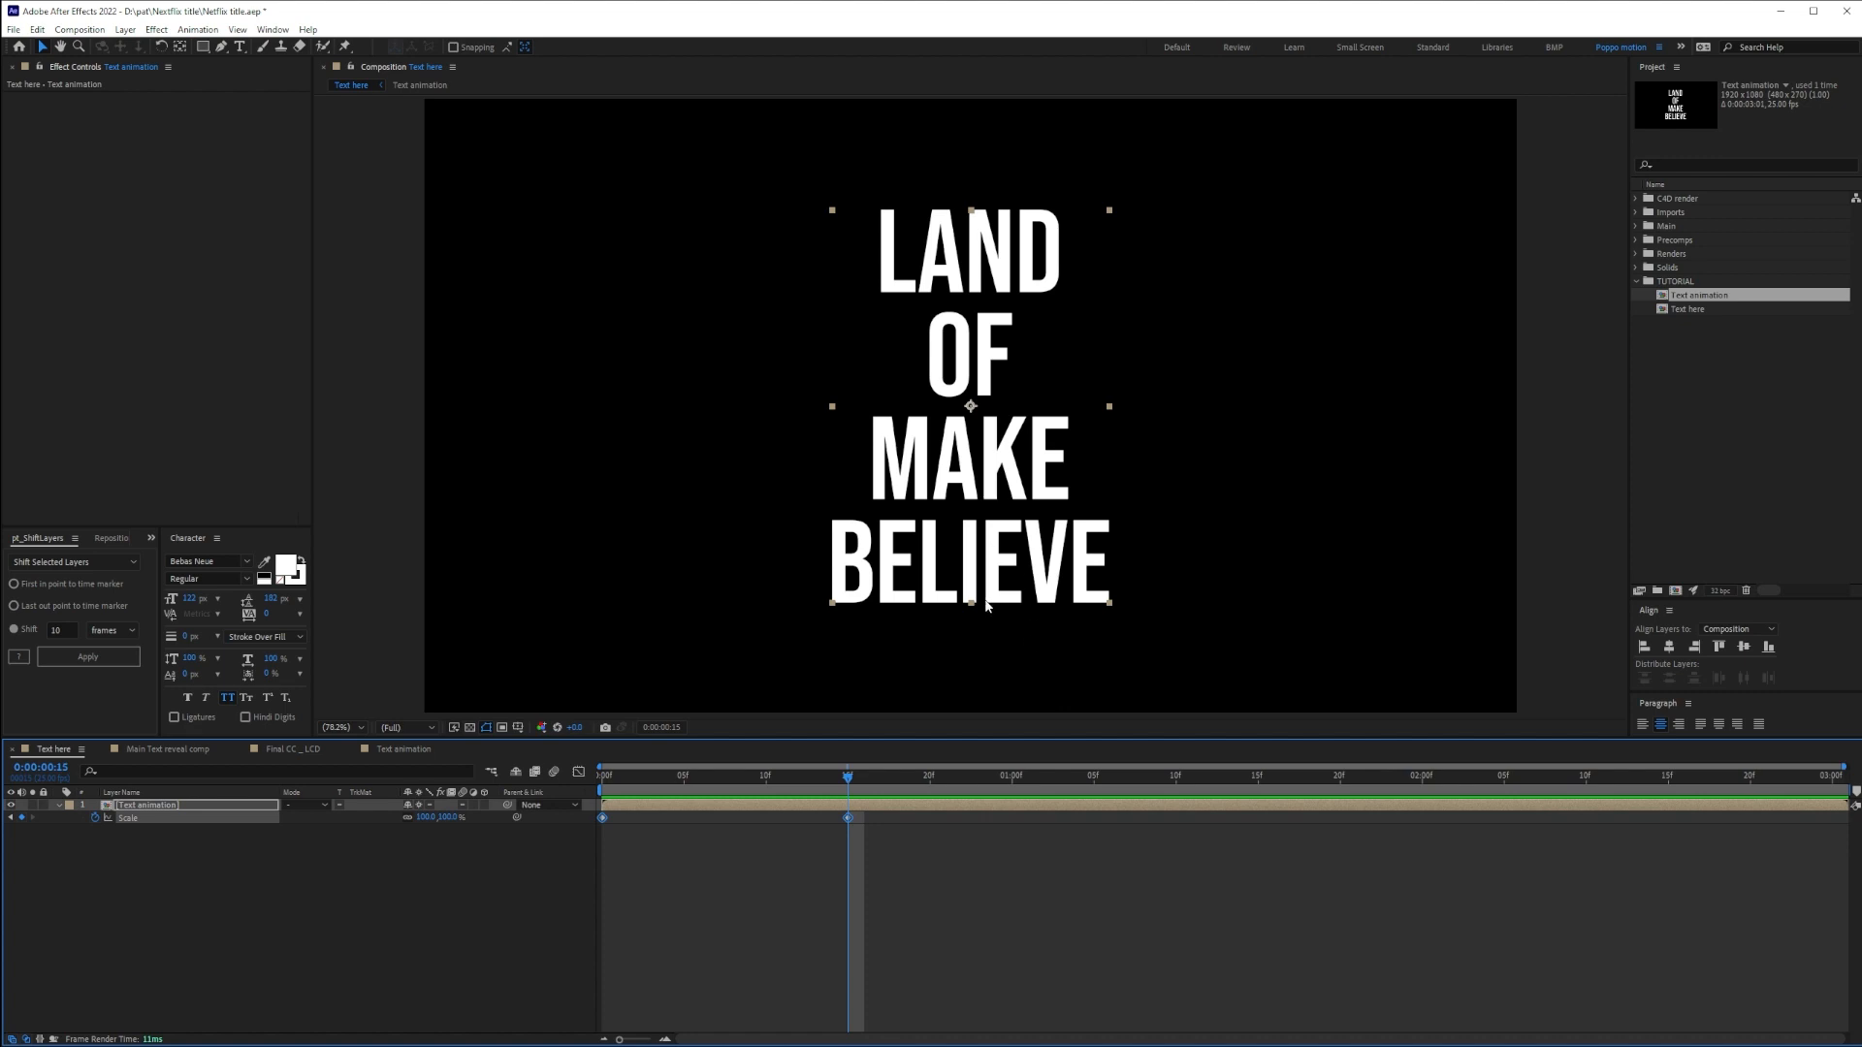
click(906, 857)
right_click(602, 817)
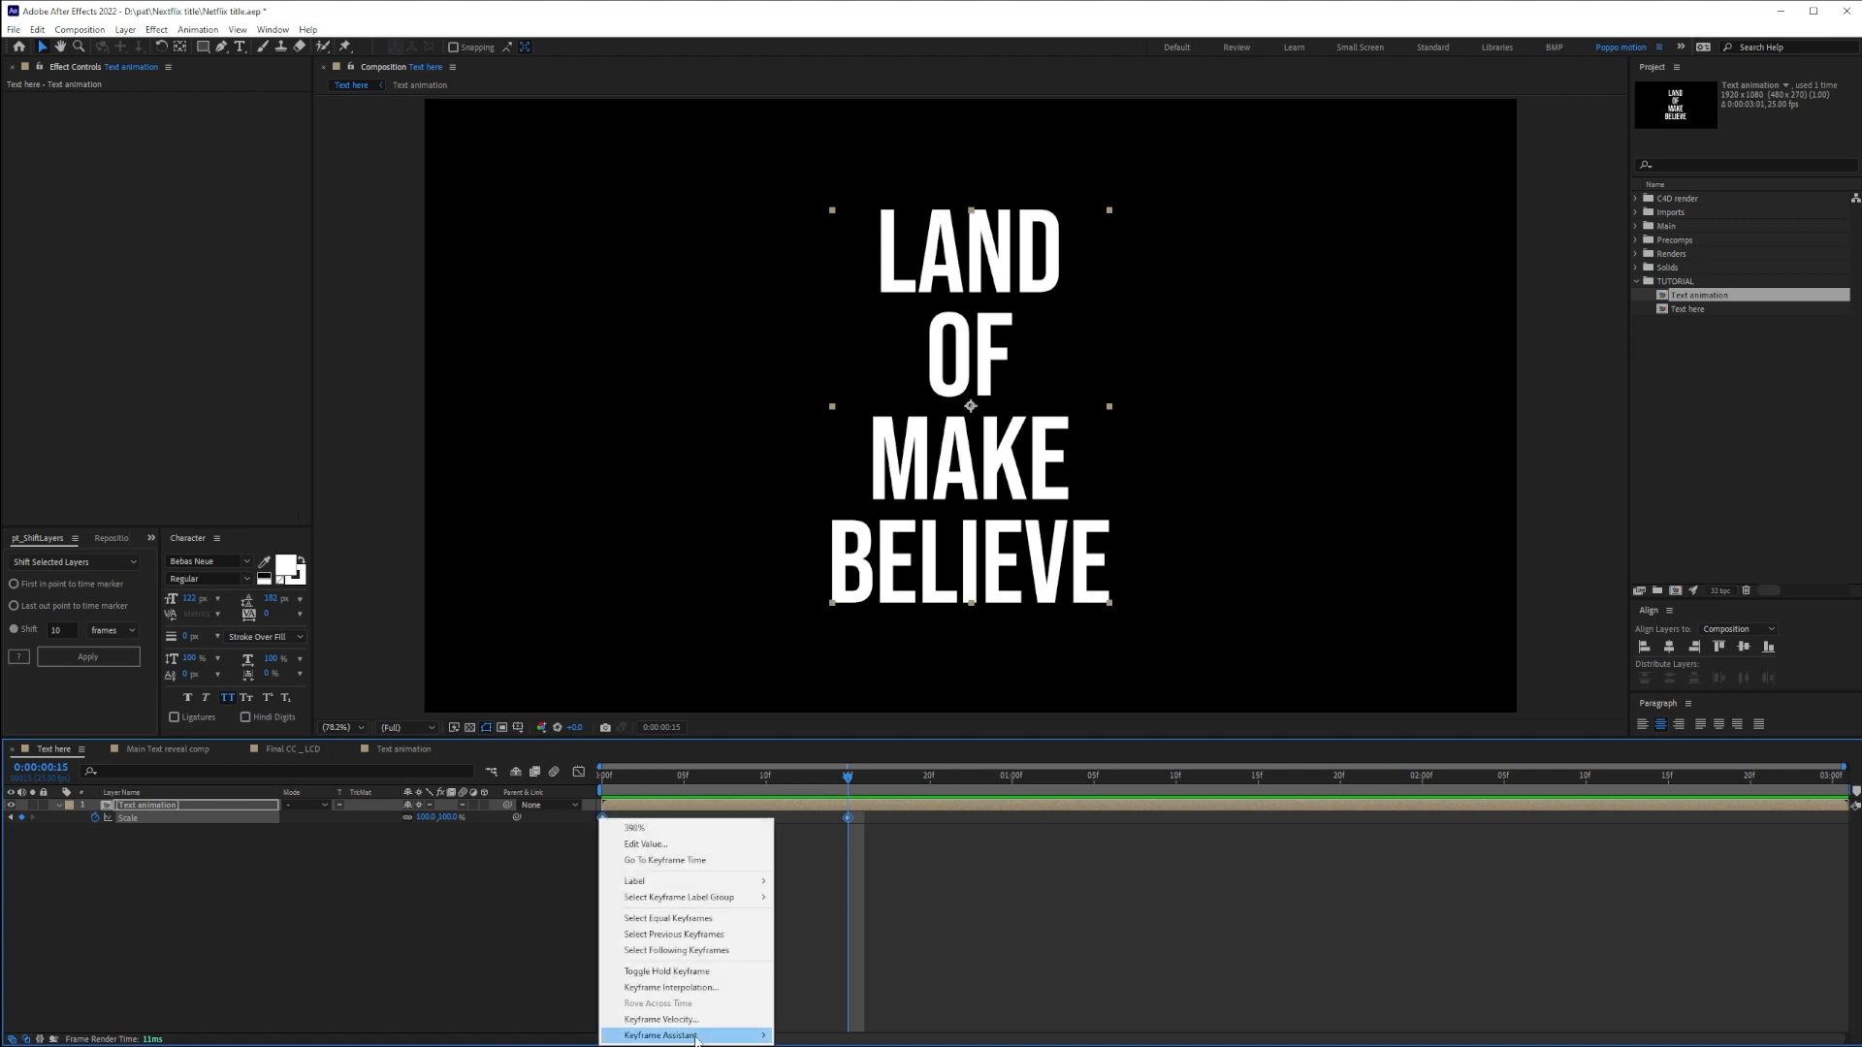
mouse_move(696, 1036)
click(820, 942)
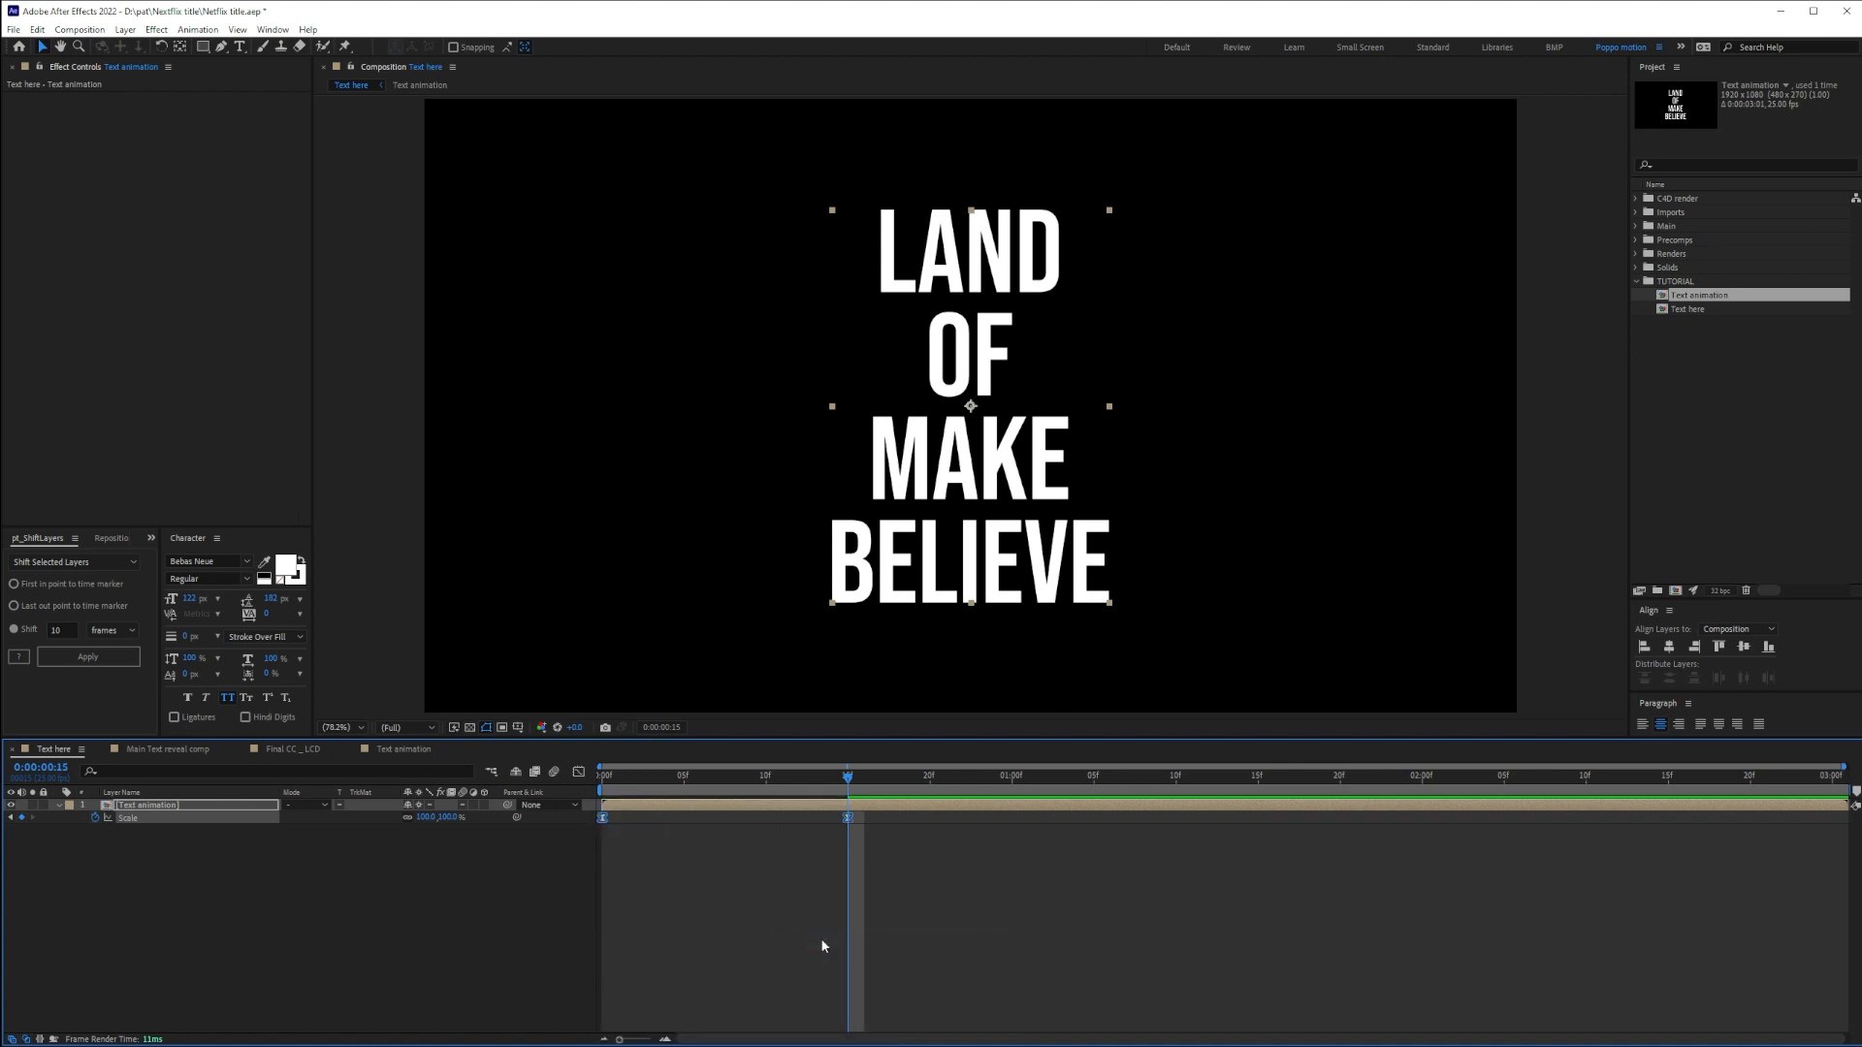
Play back the eased scale animation from the first frame to judge its timing
click(821, 941)
drag(848, 777, 603, 777)
key(space)
drag(865, 773, 602, 776)
key(space)
key(space)
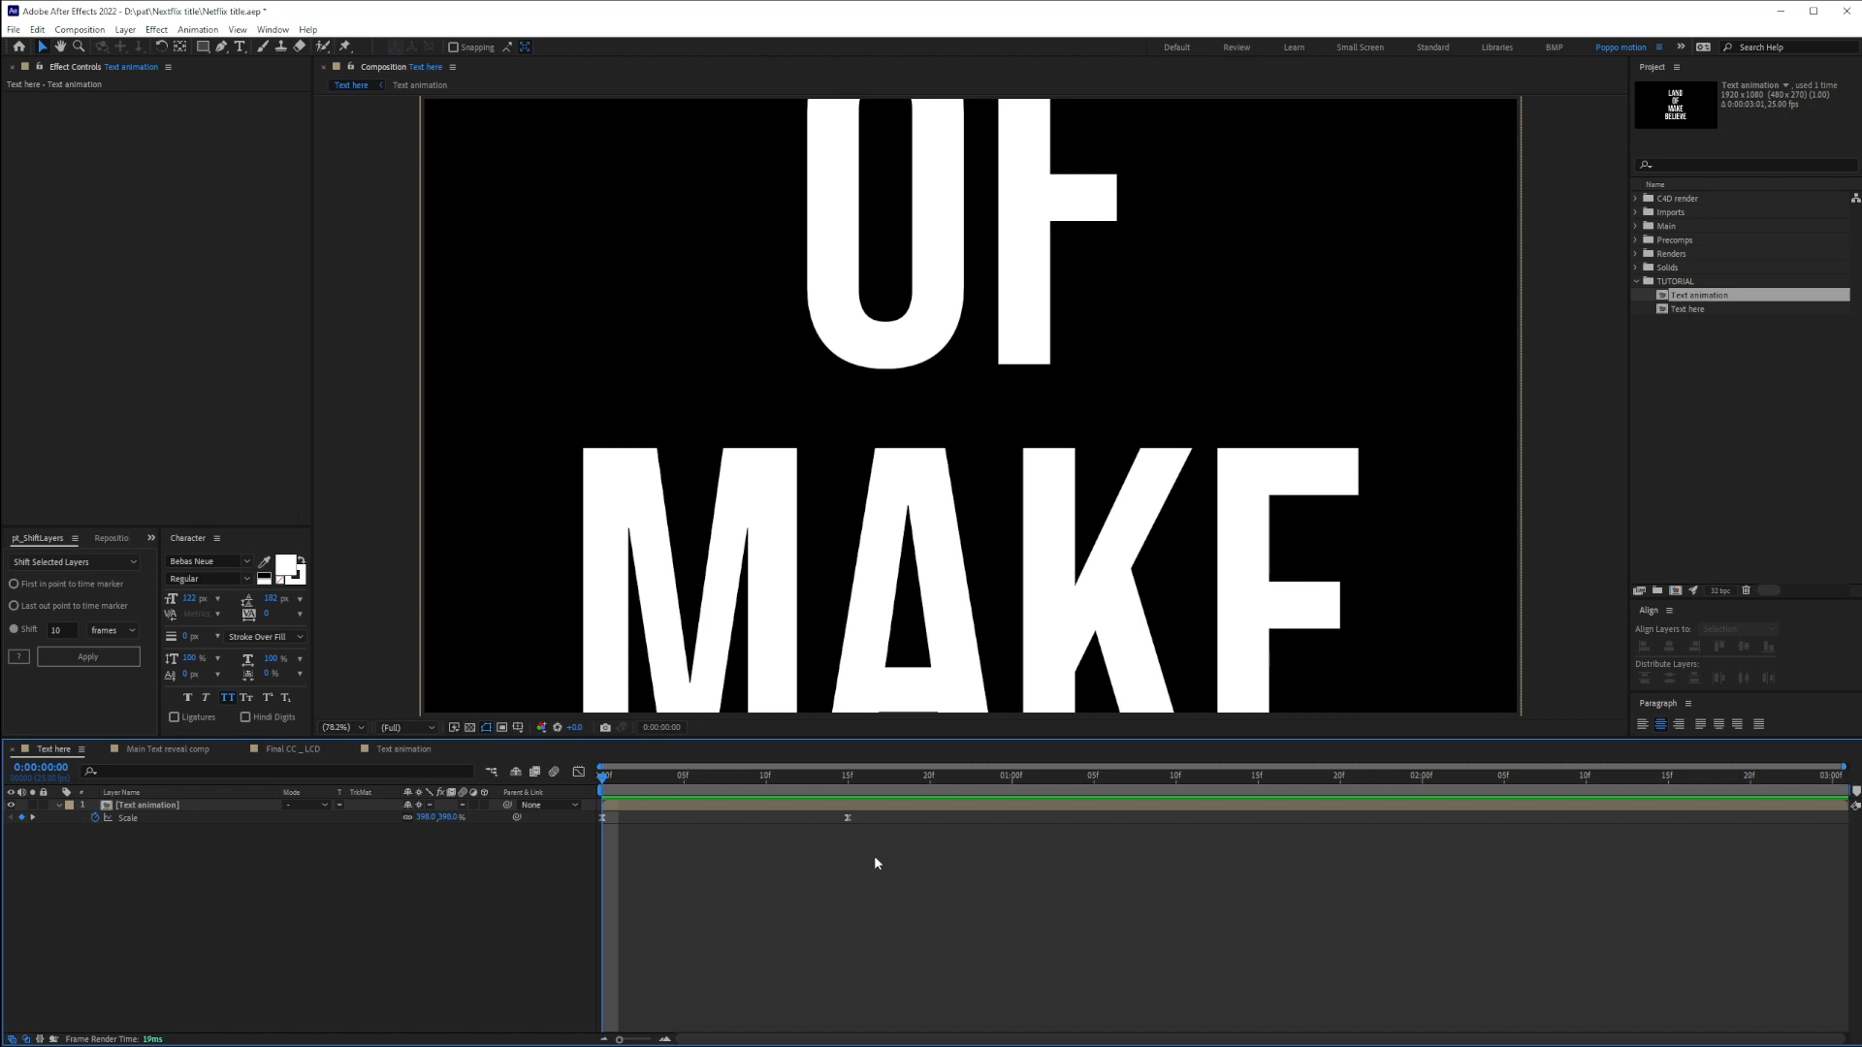
Extend the last Scale keyframe's incoming influence in the speed graph to about midway between the keyframes, and preview the motion
click(847, 817)
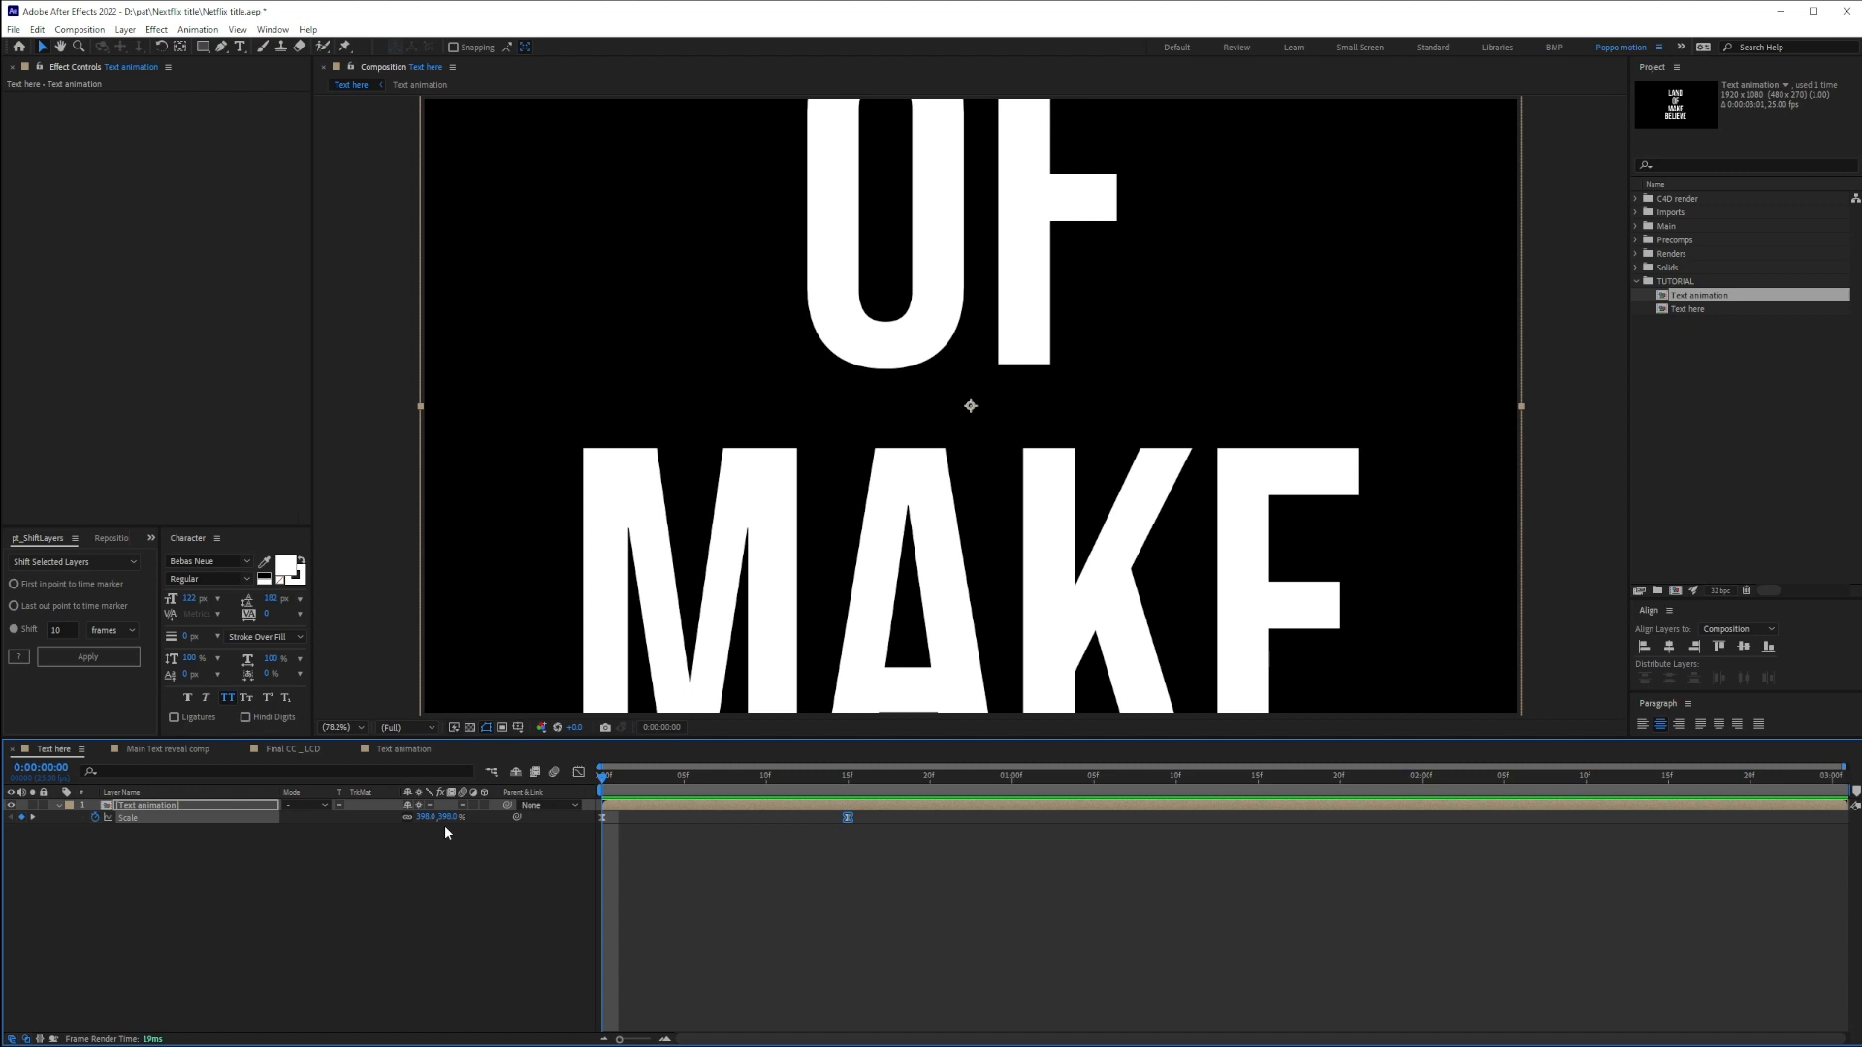
click(578, 772)
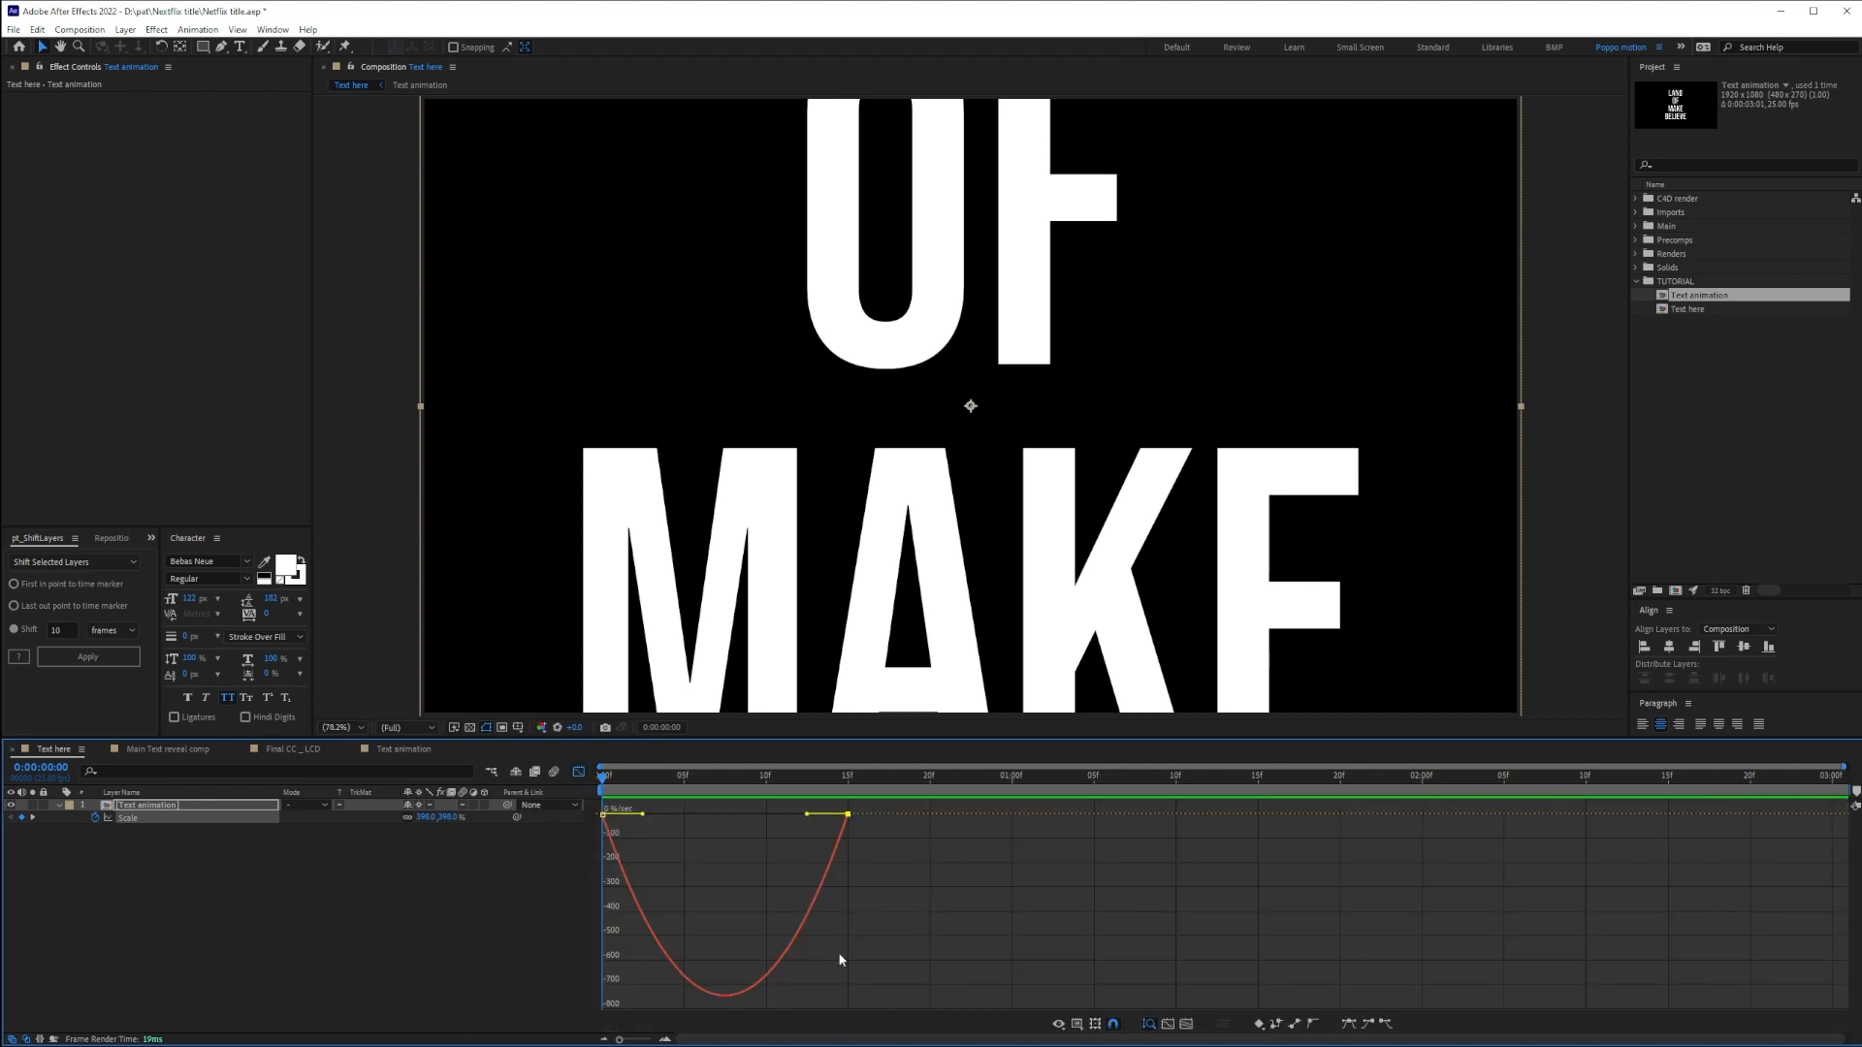
key(space)
drag(604, 780, 853, 799)
key(Home)
drag(808, 820, 665, 817)
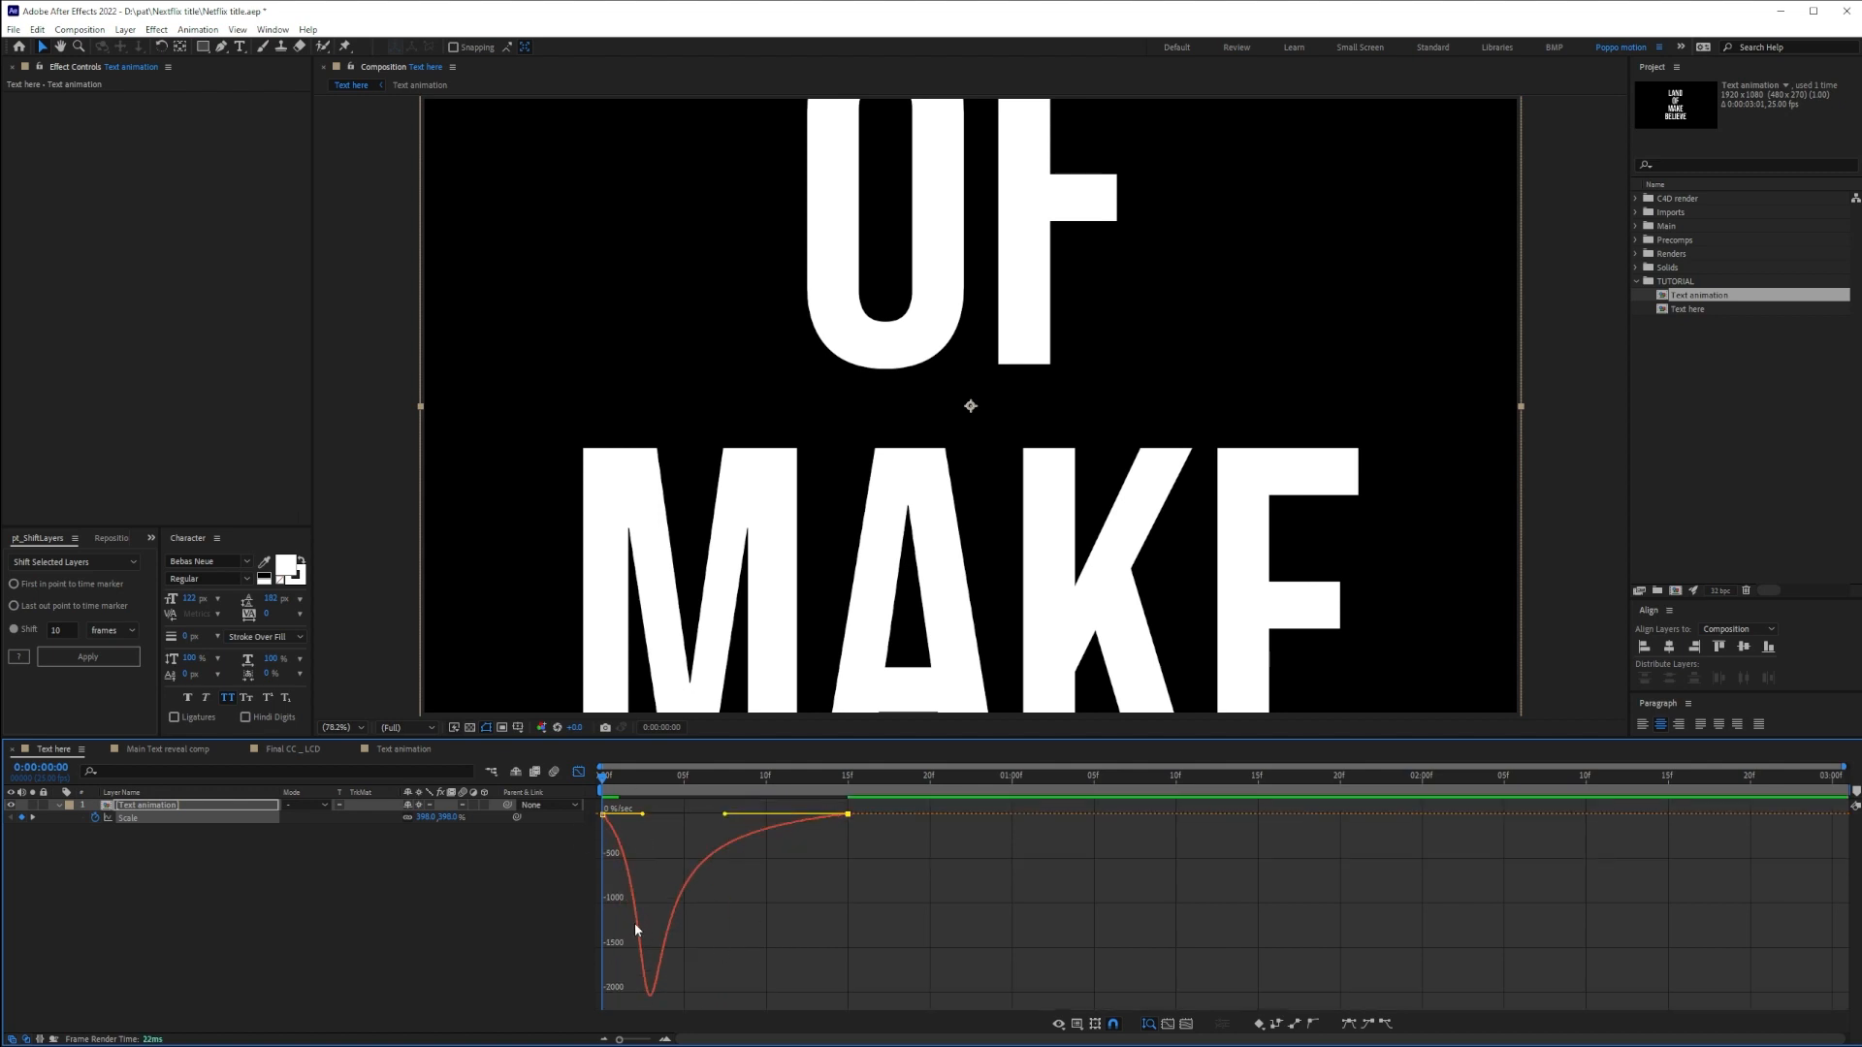
key(space)
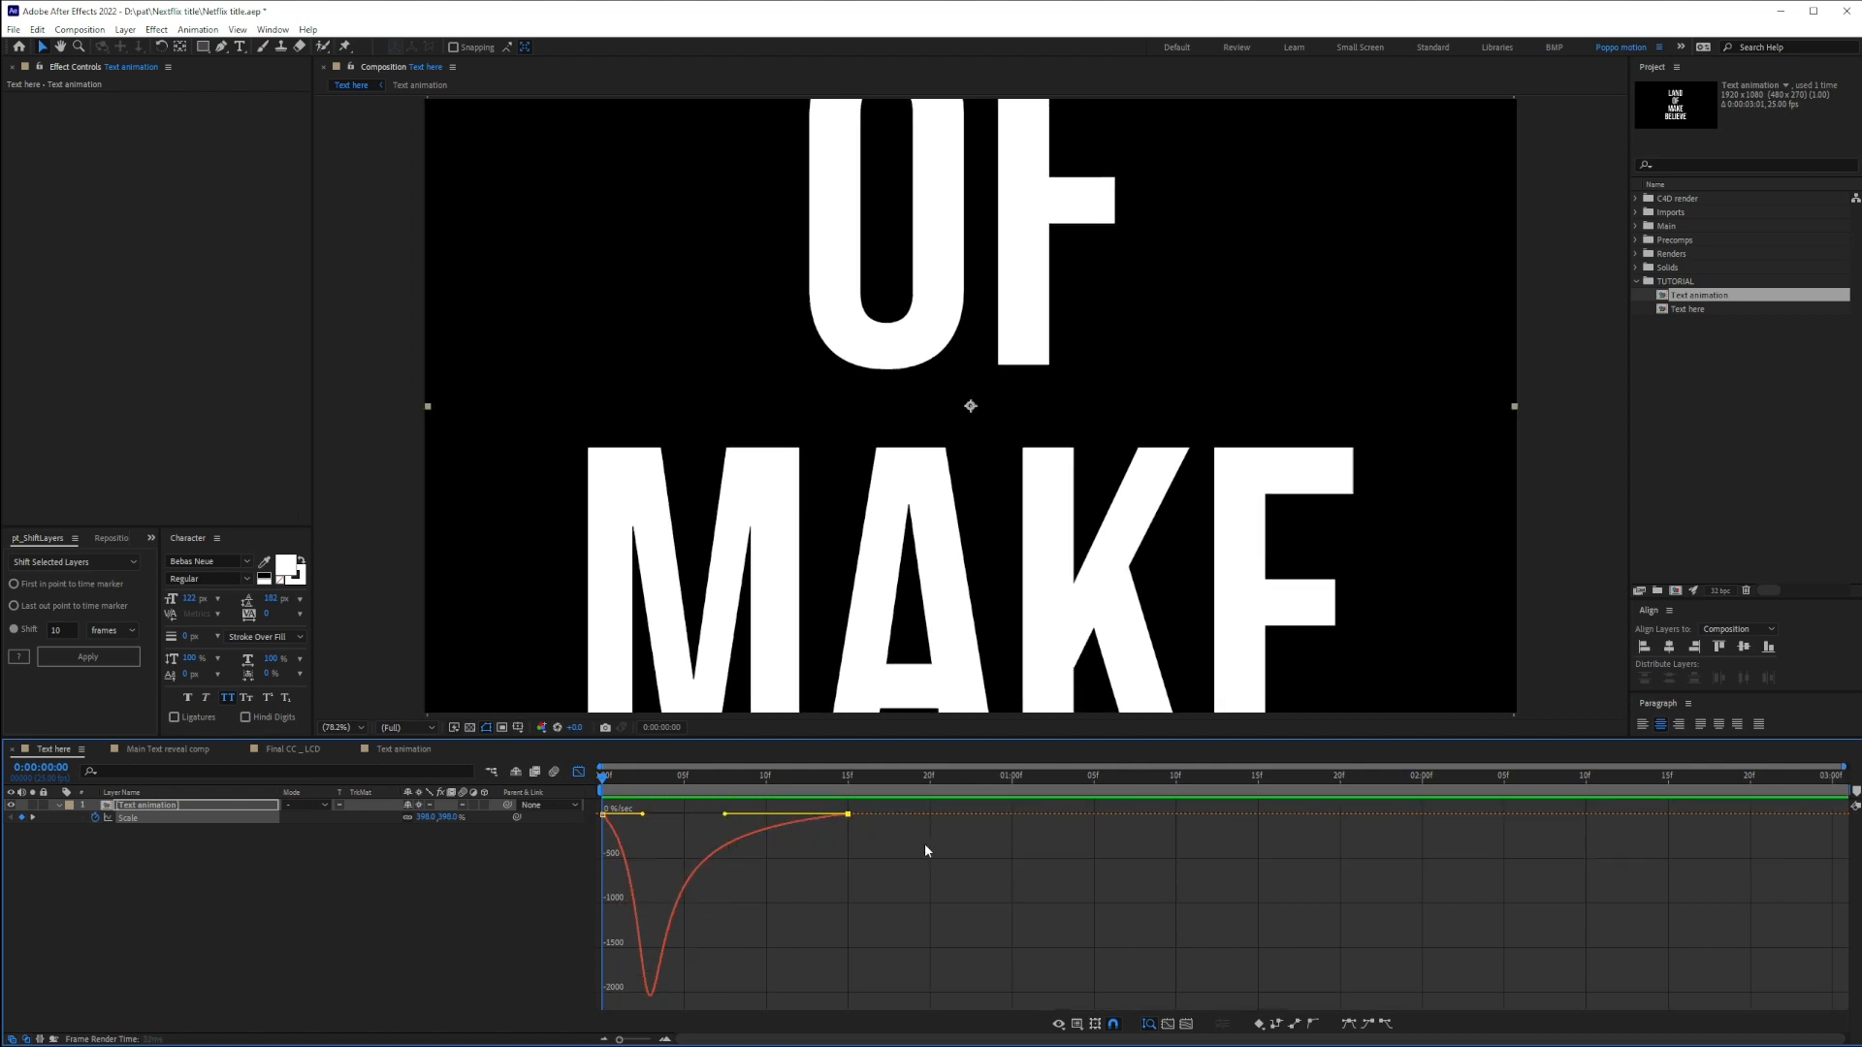
Reduce the first Scale keyframe's outgoing influence to almost 0% for an immediate fast start, and preview it
click(633, 778)
mouse_move(631, 779)
mouse_down()
mouse_move(605, 783)
mouse_move(638, 789)
mouse_up()
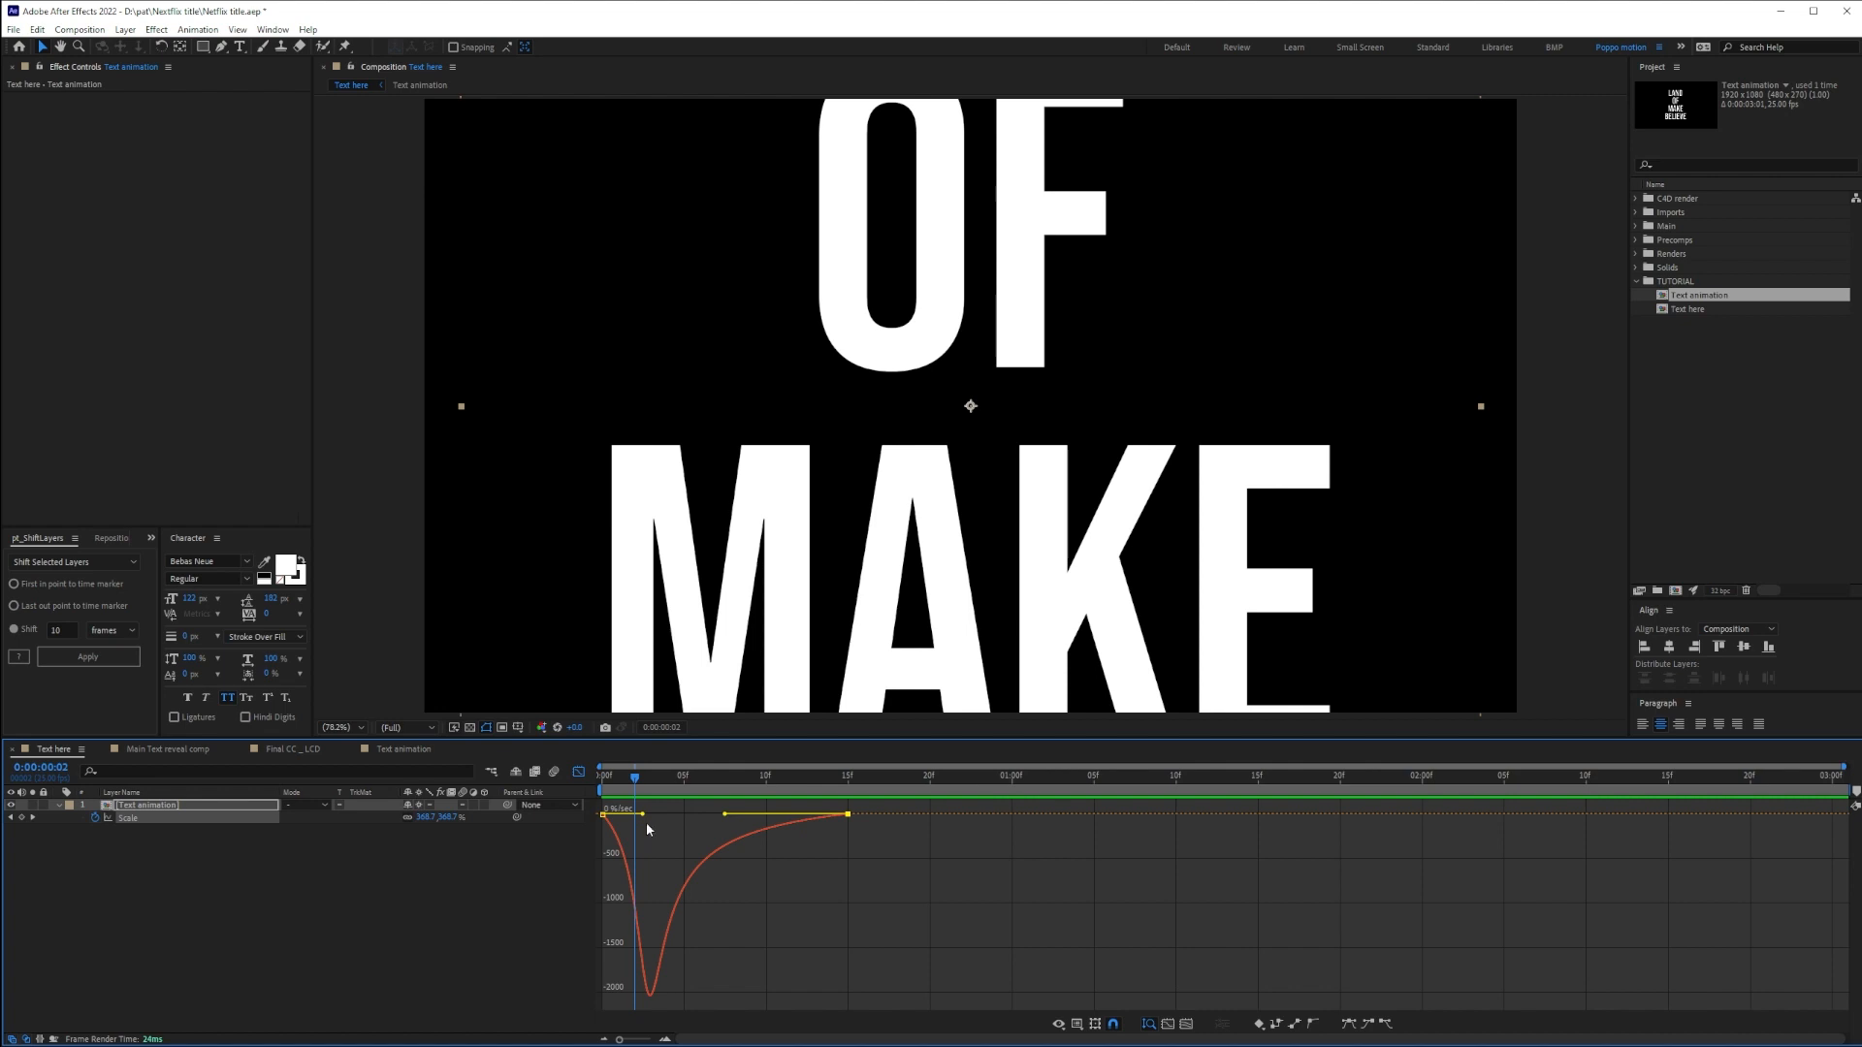
drag(644, 818, 604, 819)
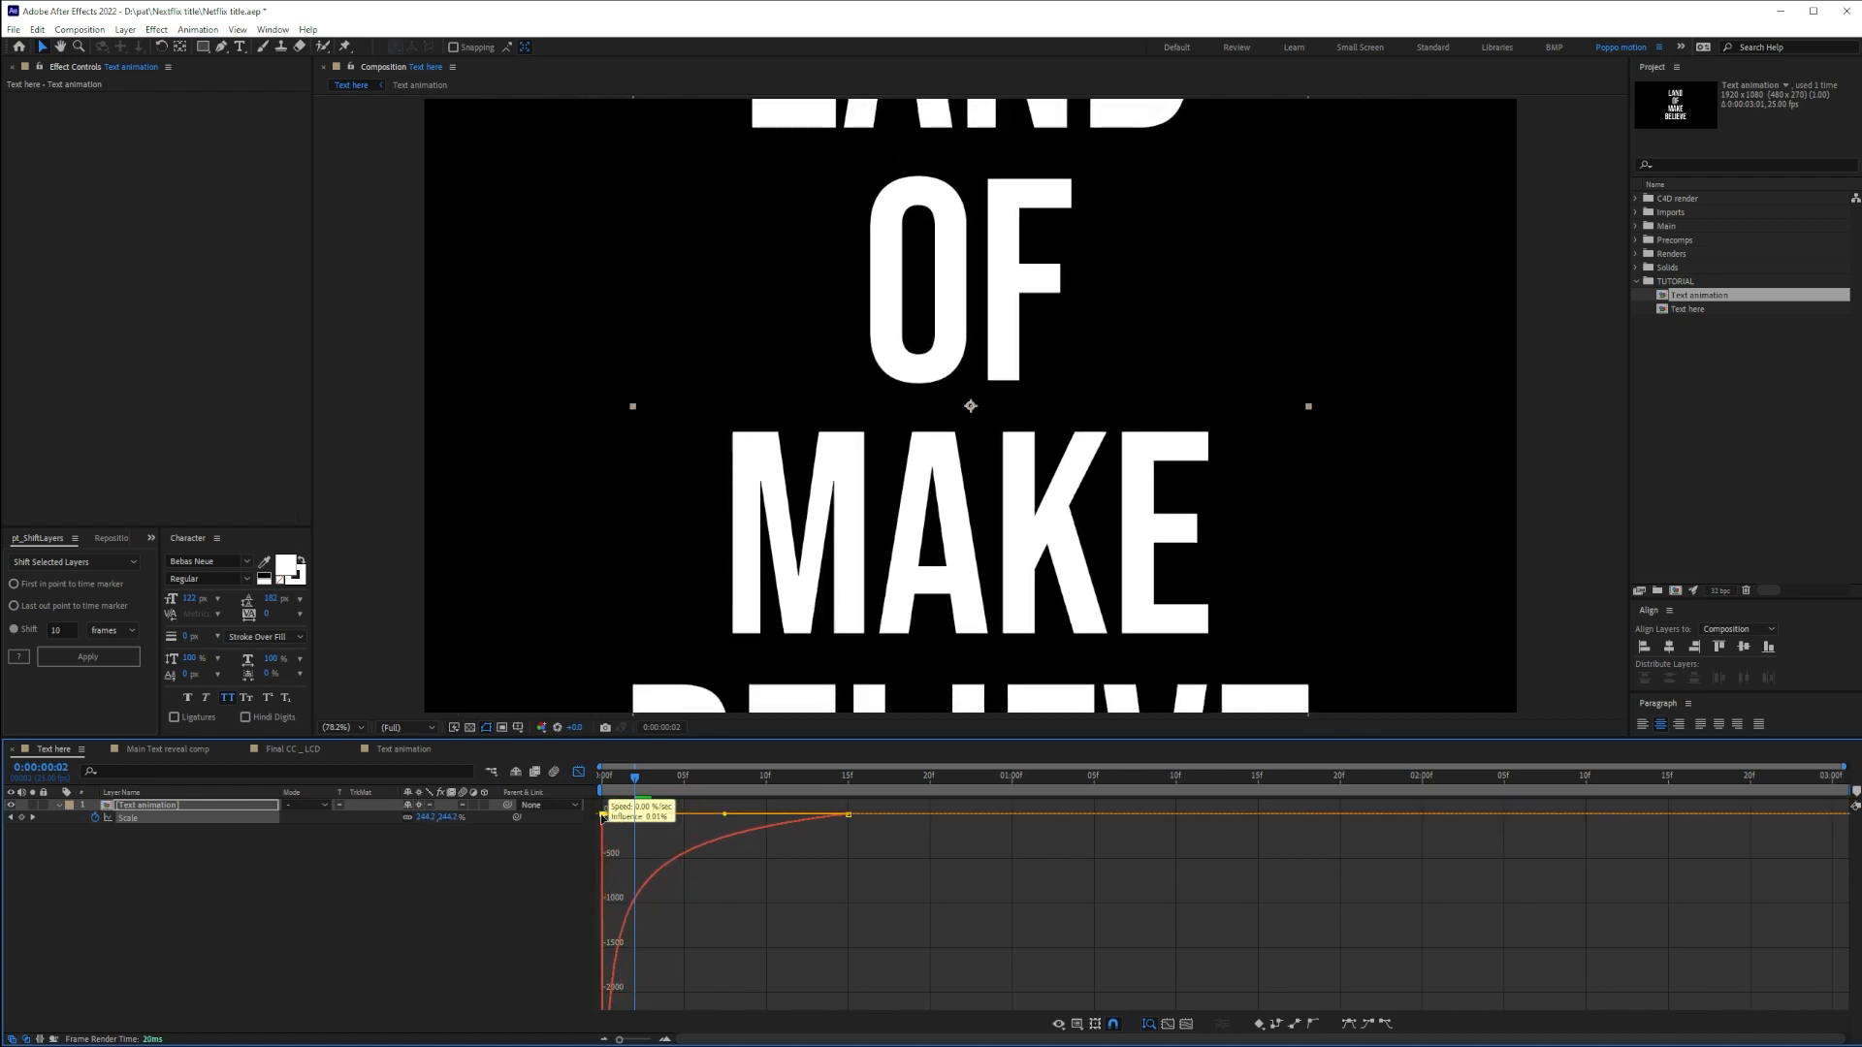
key(space)
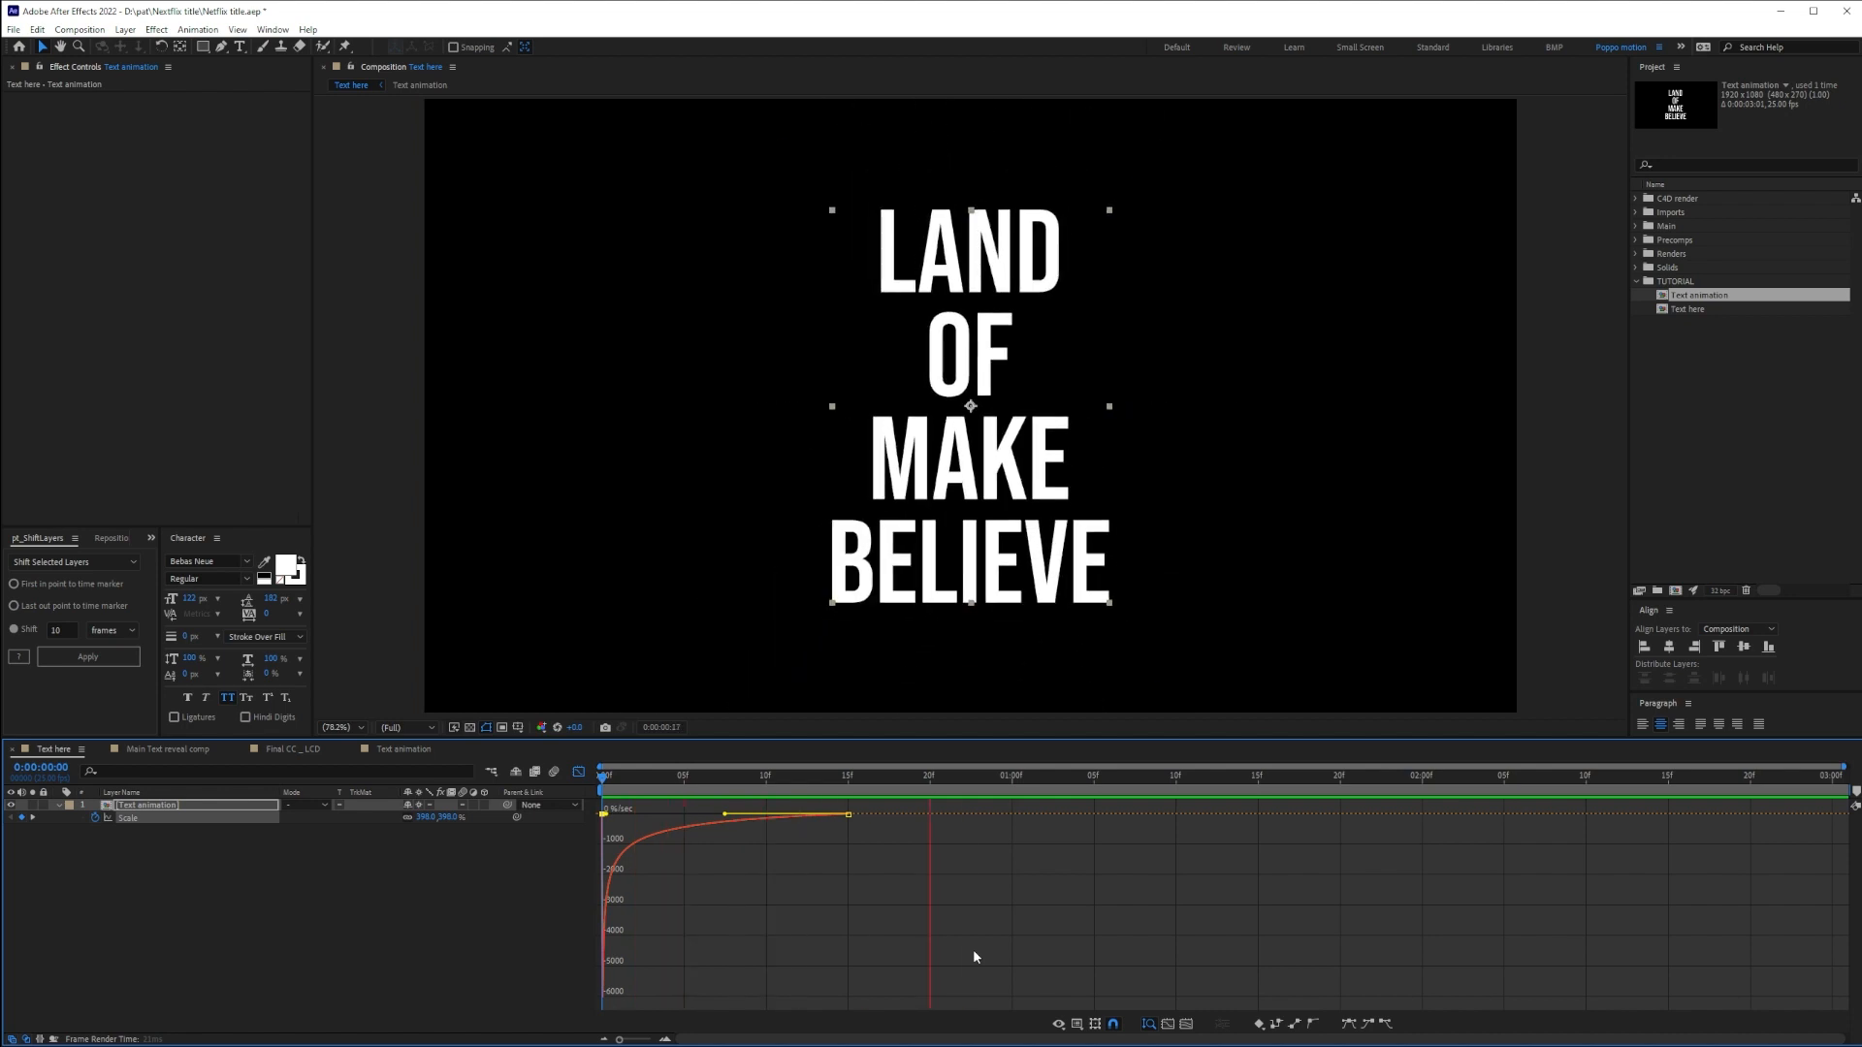
Watch the rendered Liquid Glitch After Effects .mp4 from the Renders folder as a motion reference
click(1636, 255)
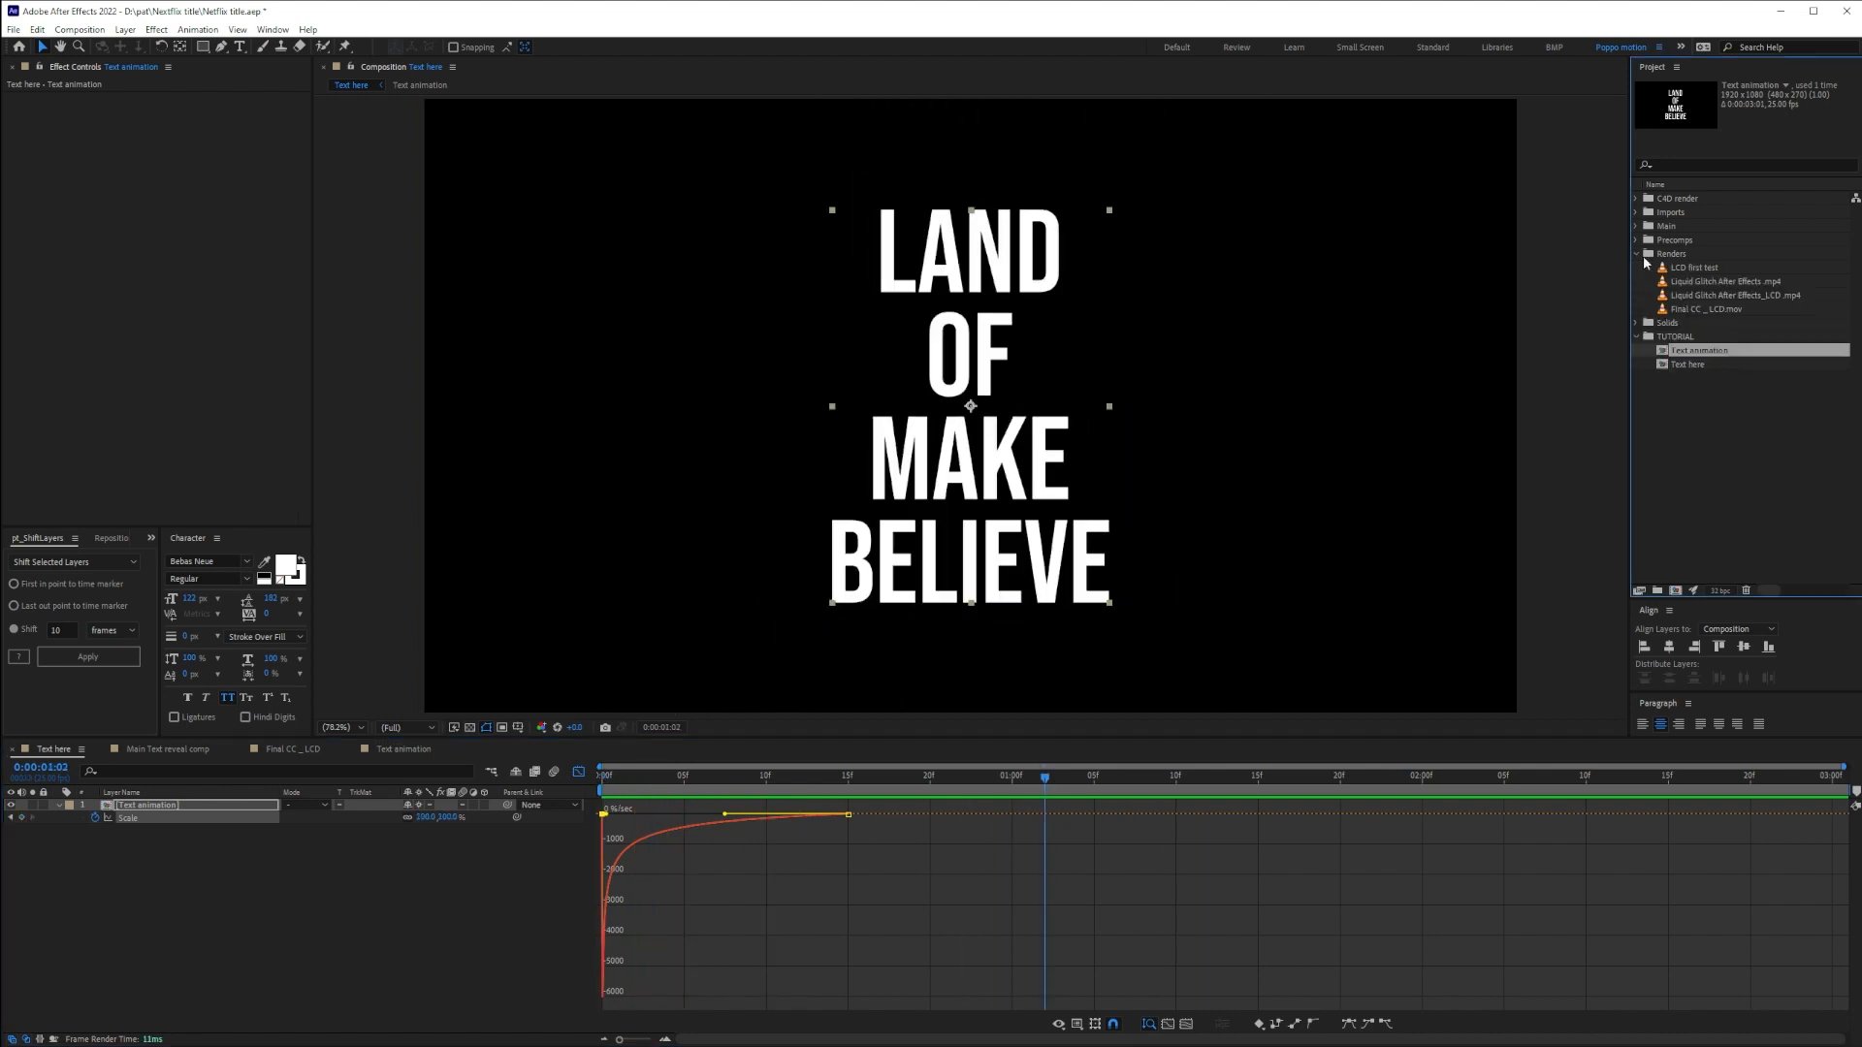
double_click(1692, 282)
drag(50, 1000, 1474, 963)
click(1633, 40)
Add a null object named Text scaler and parent the Text animation layer to it
drag(864, 782, 1422, 817)
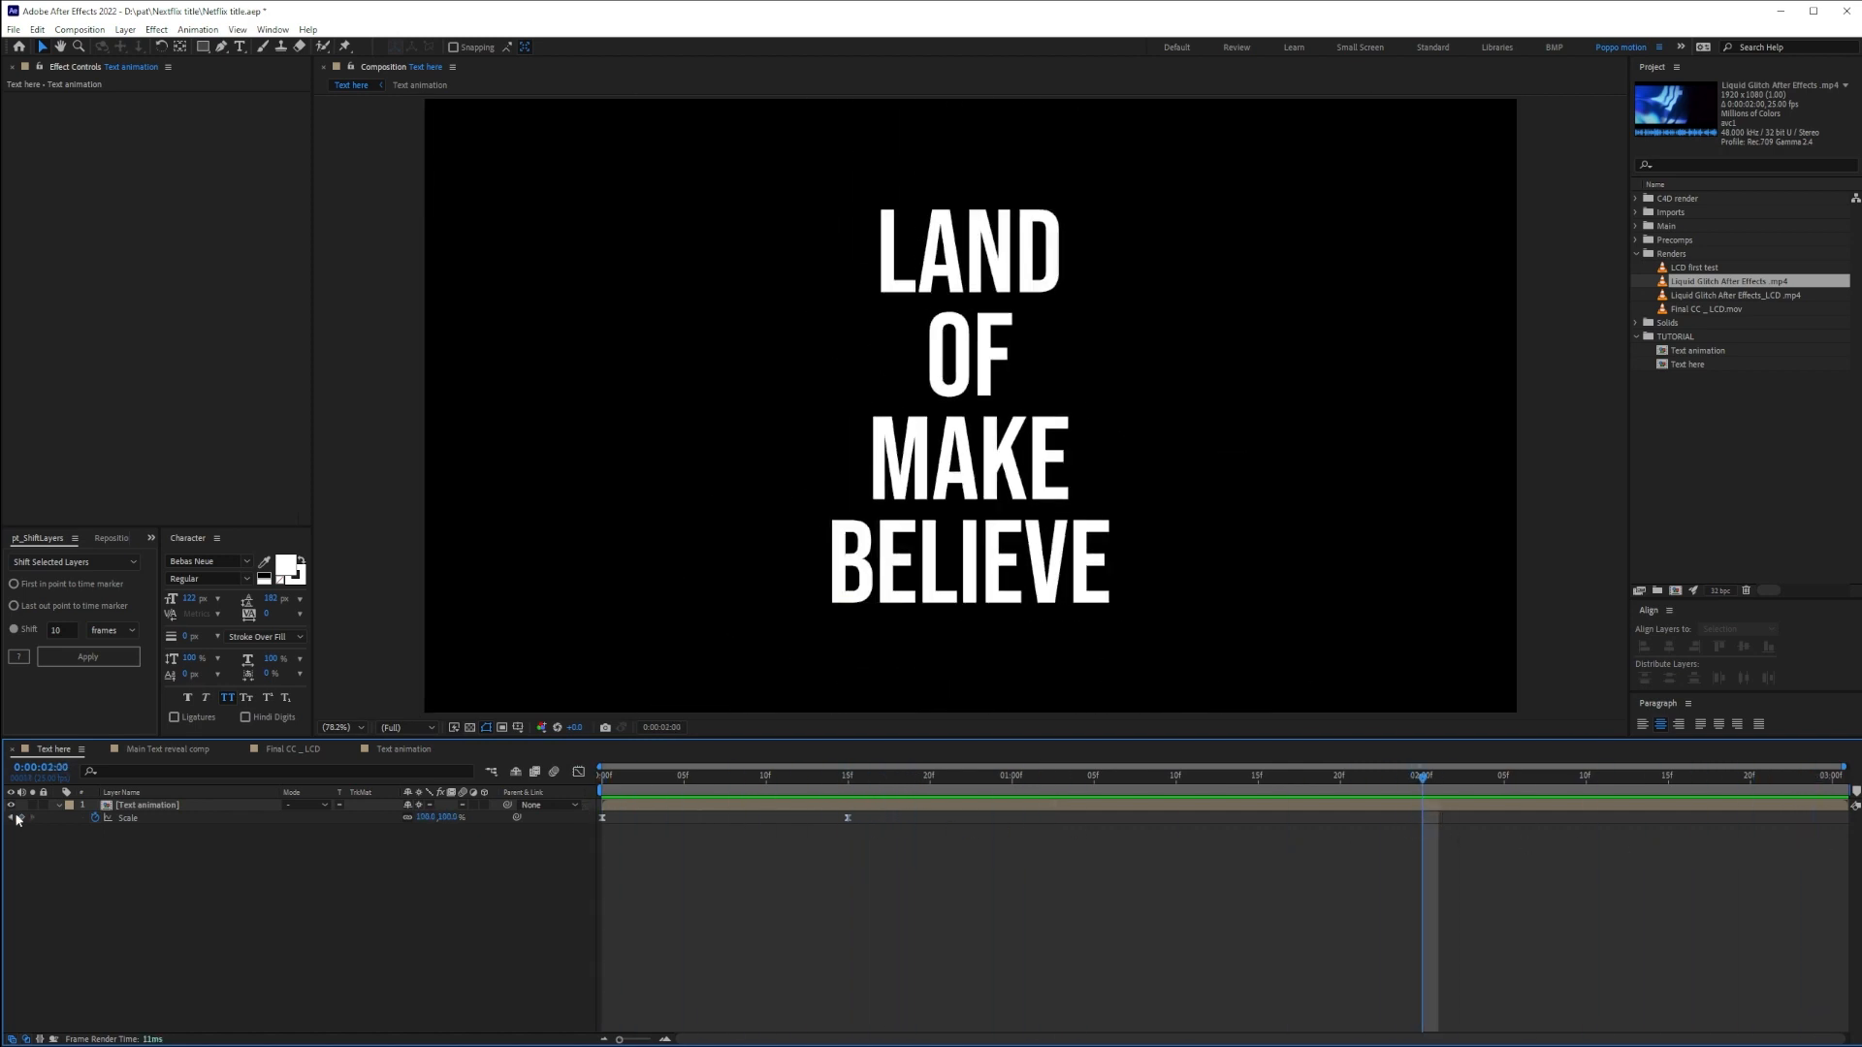
right_click(148, 868)
mouse_move(258, 694)
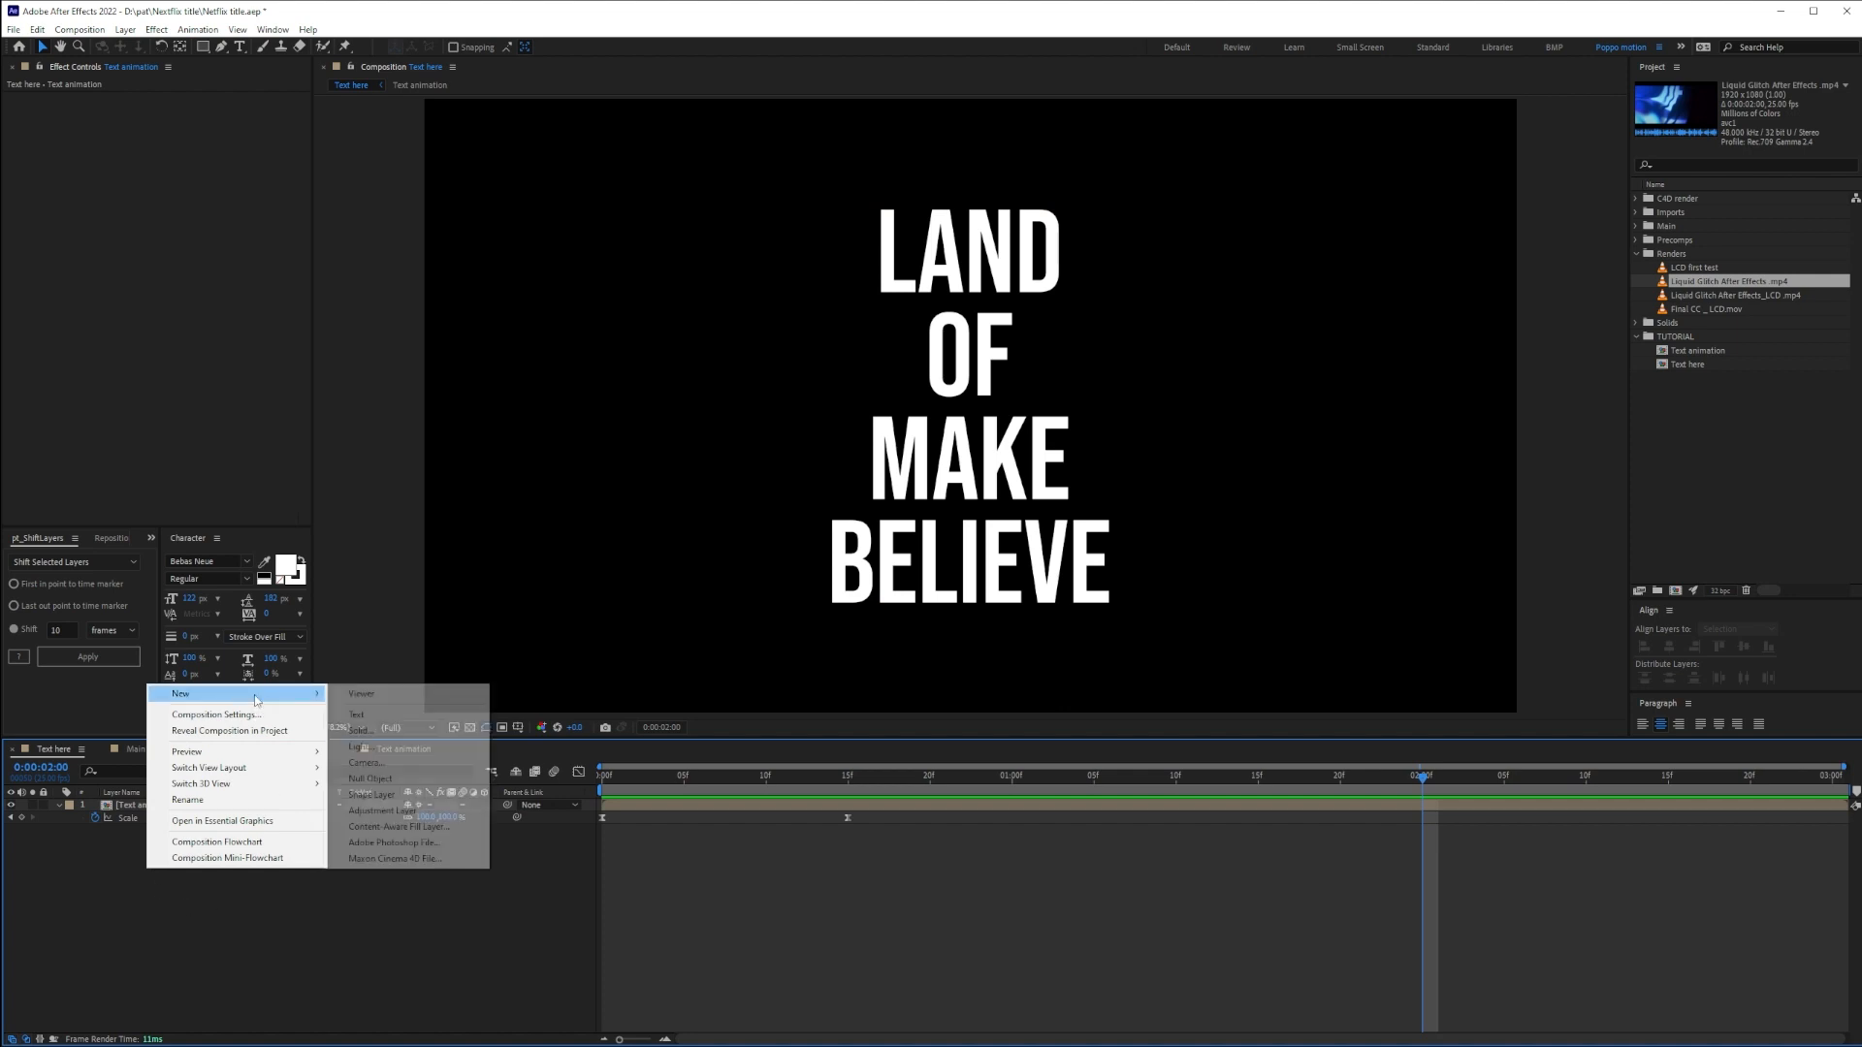
click(388, 780)
key(Return)
text(Text scaler)
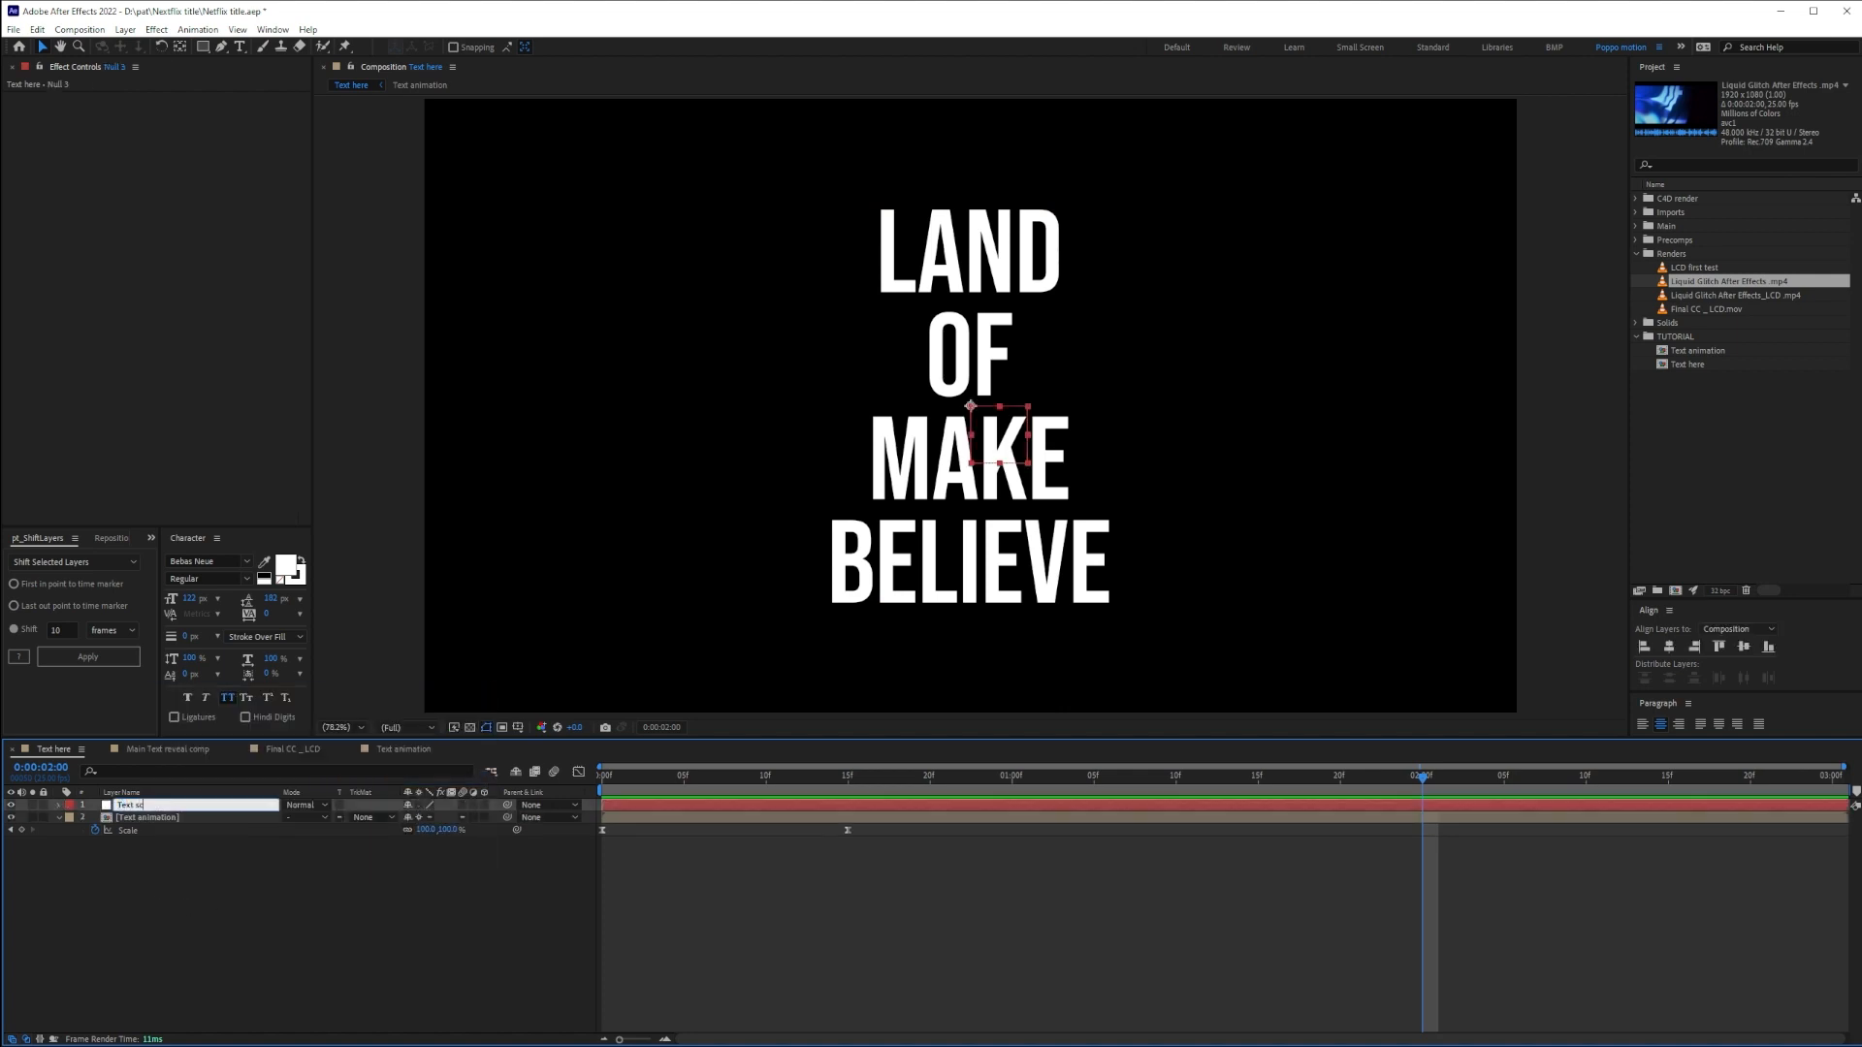
key(Return)
click(503, 948)
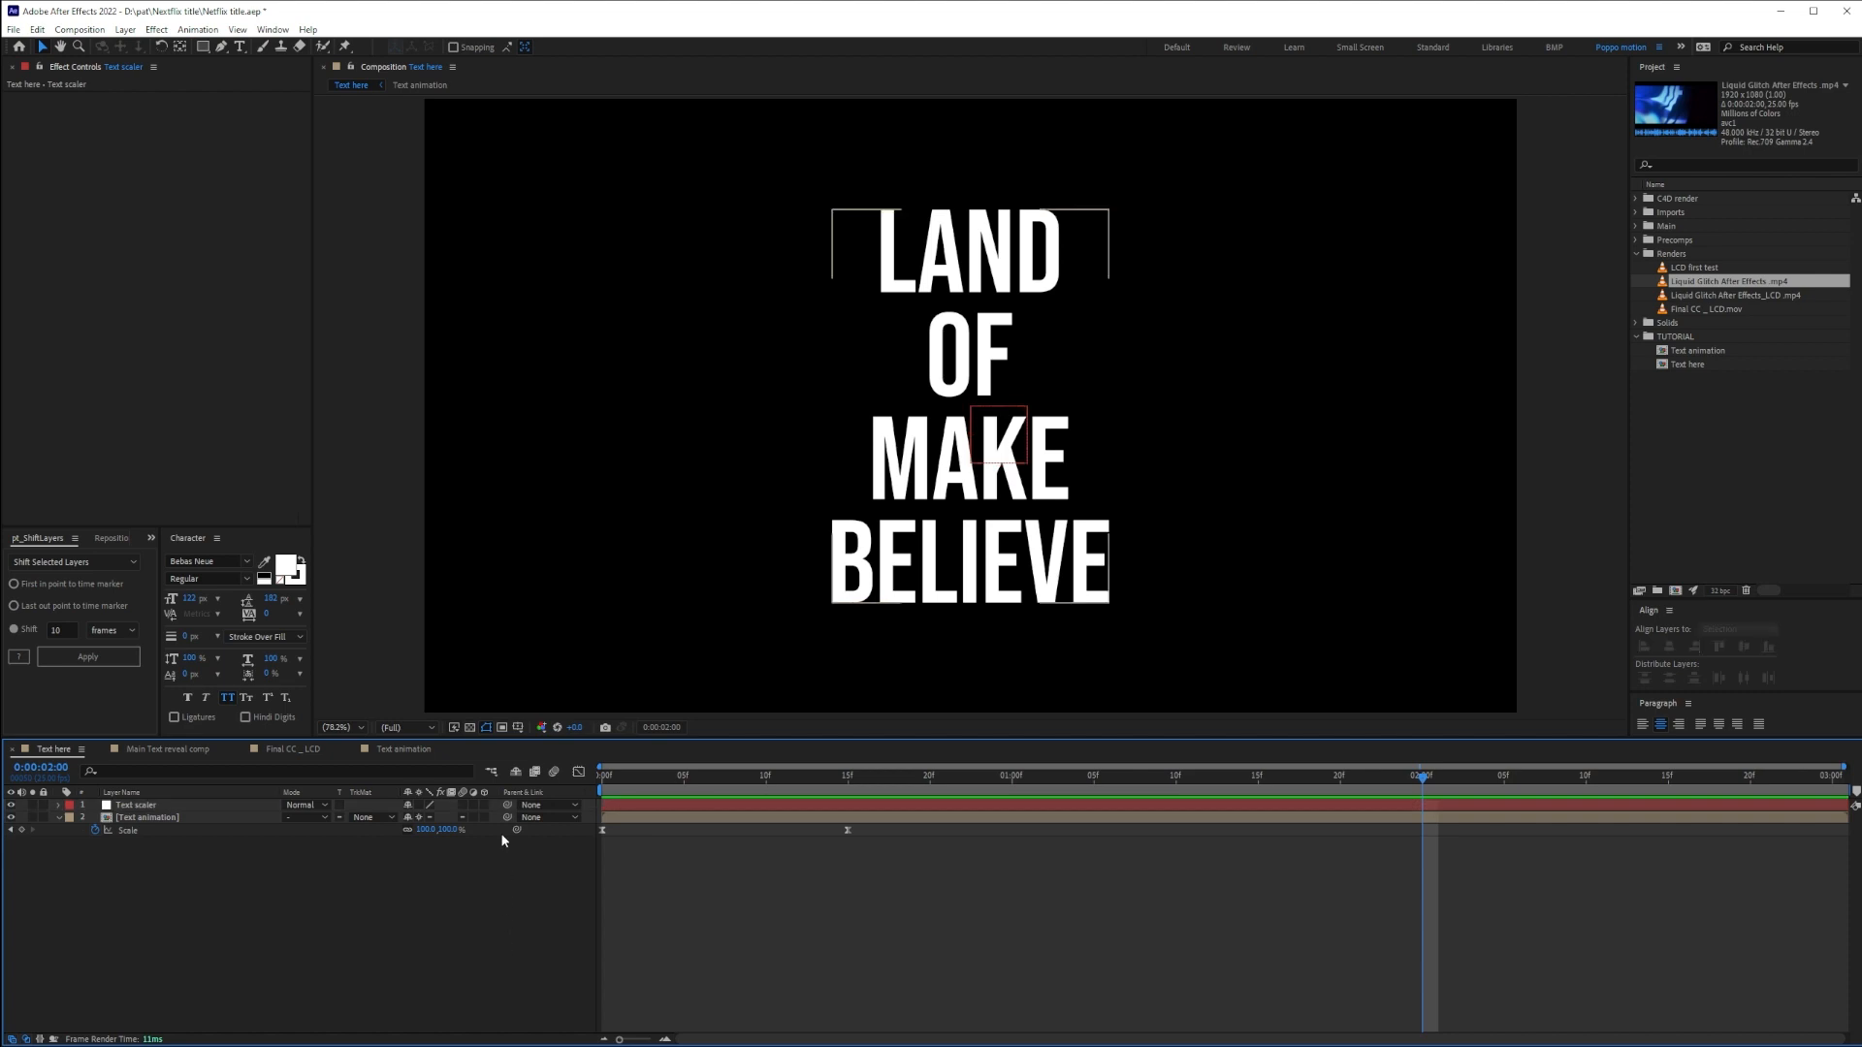
drag(475, 832, 136, 806)
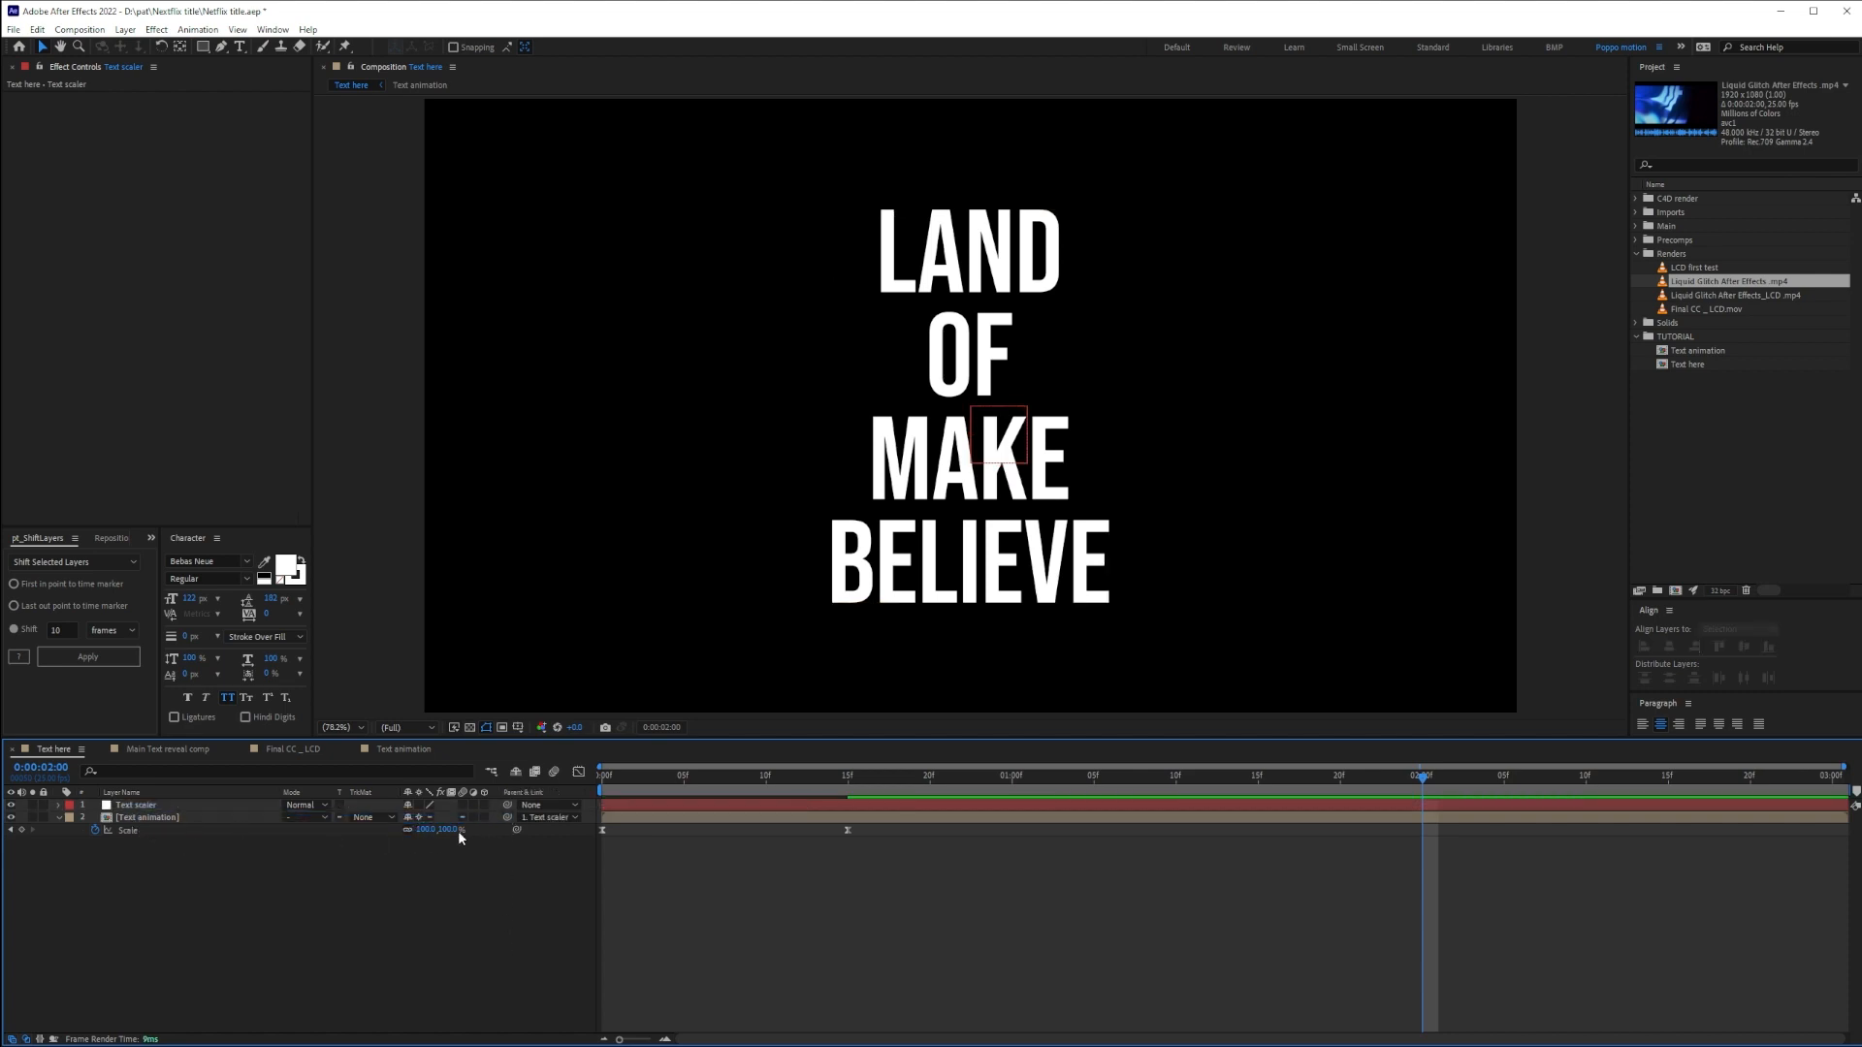
Keyframe the Text scaler's Scale on the first frame and set its end keyframe at 0:00:03:00 to 90%, refined to 80%
click(113, 807)
key(Home)
key(alt+shift+s)
key(End)
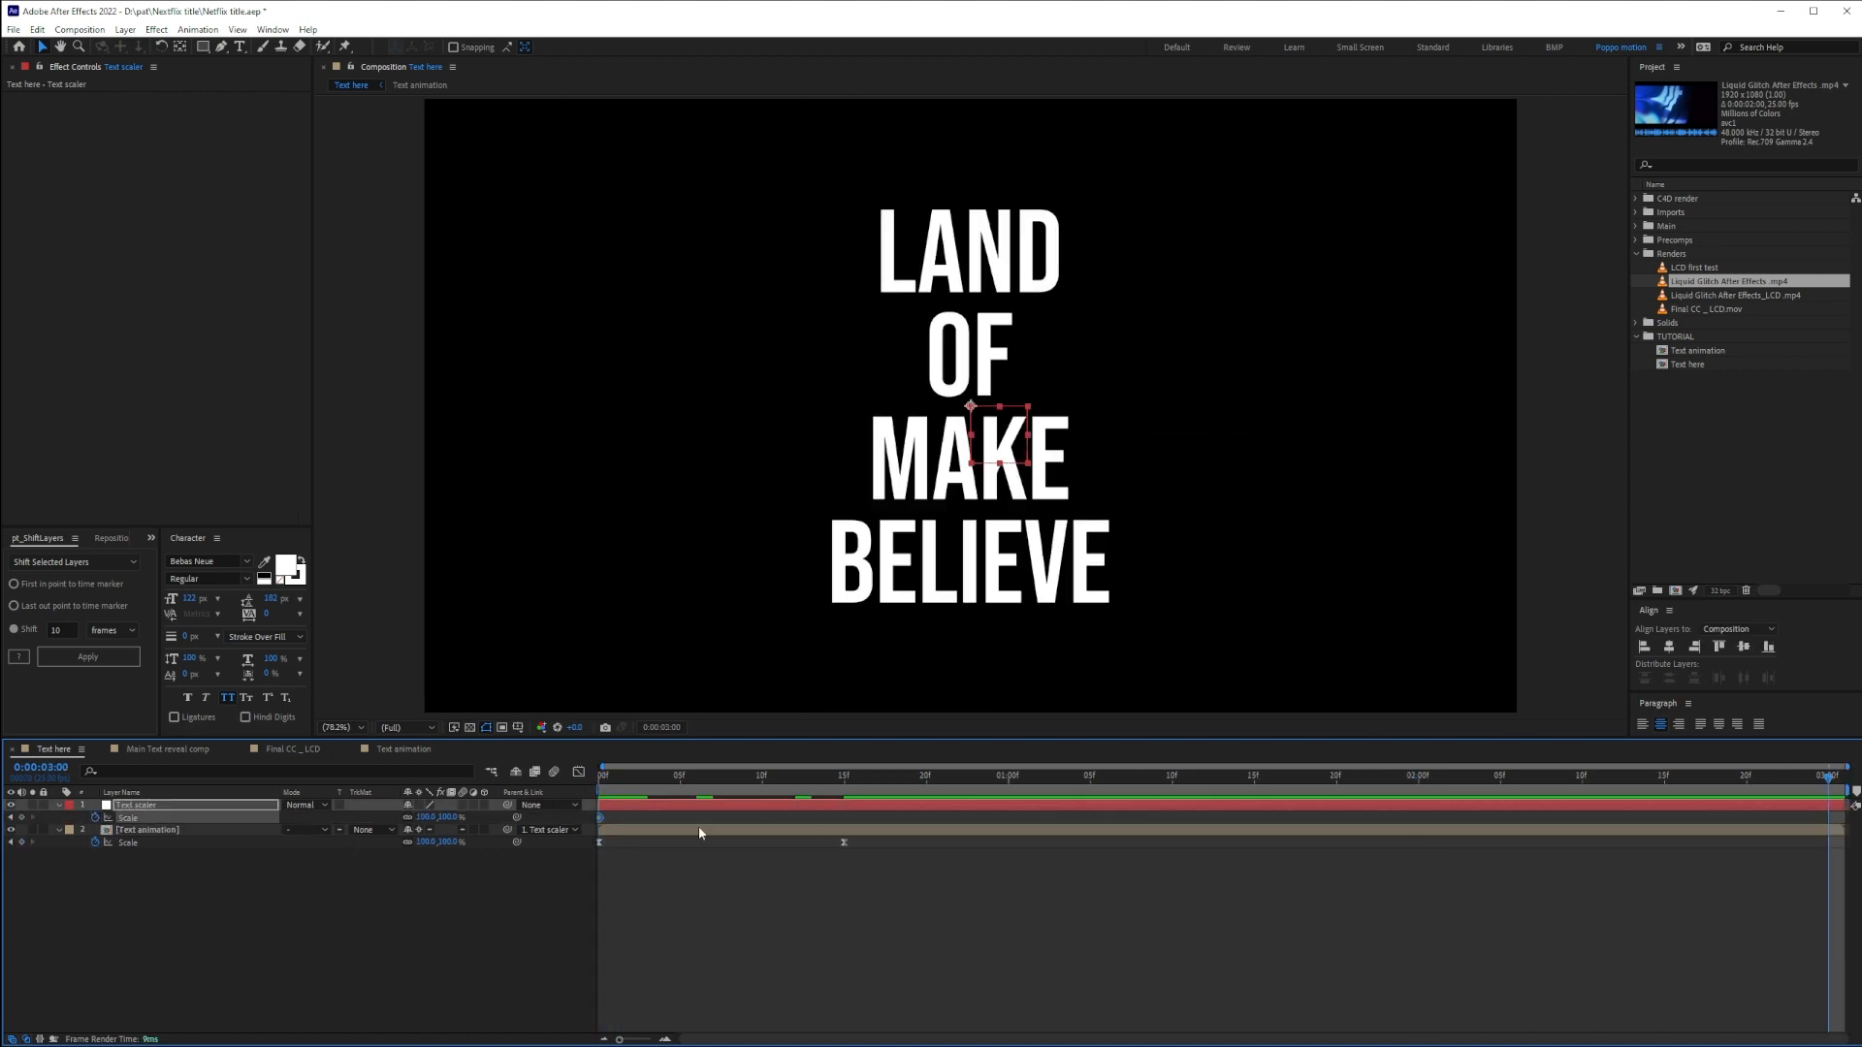
click(426, 817)
text(90)
key(Return)
click(1086, 961)
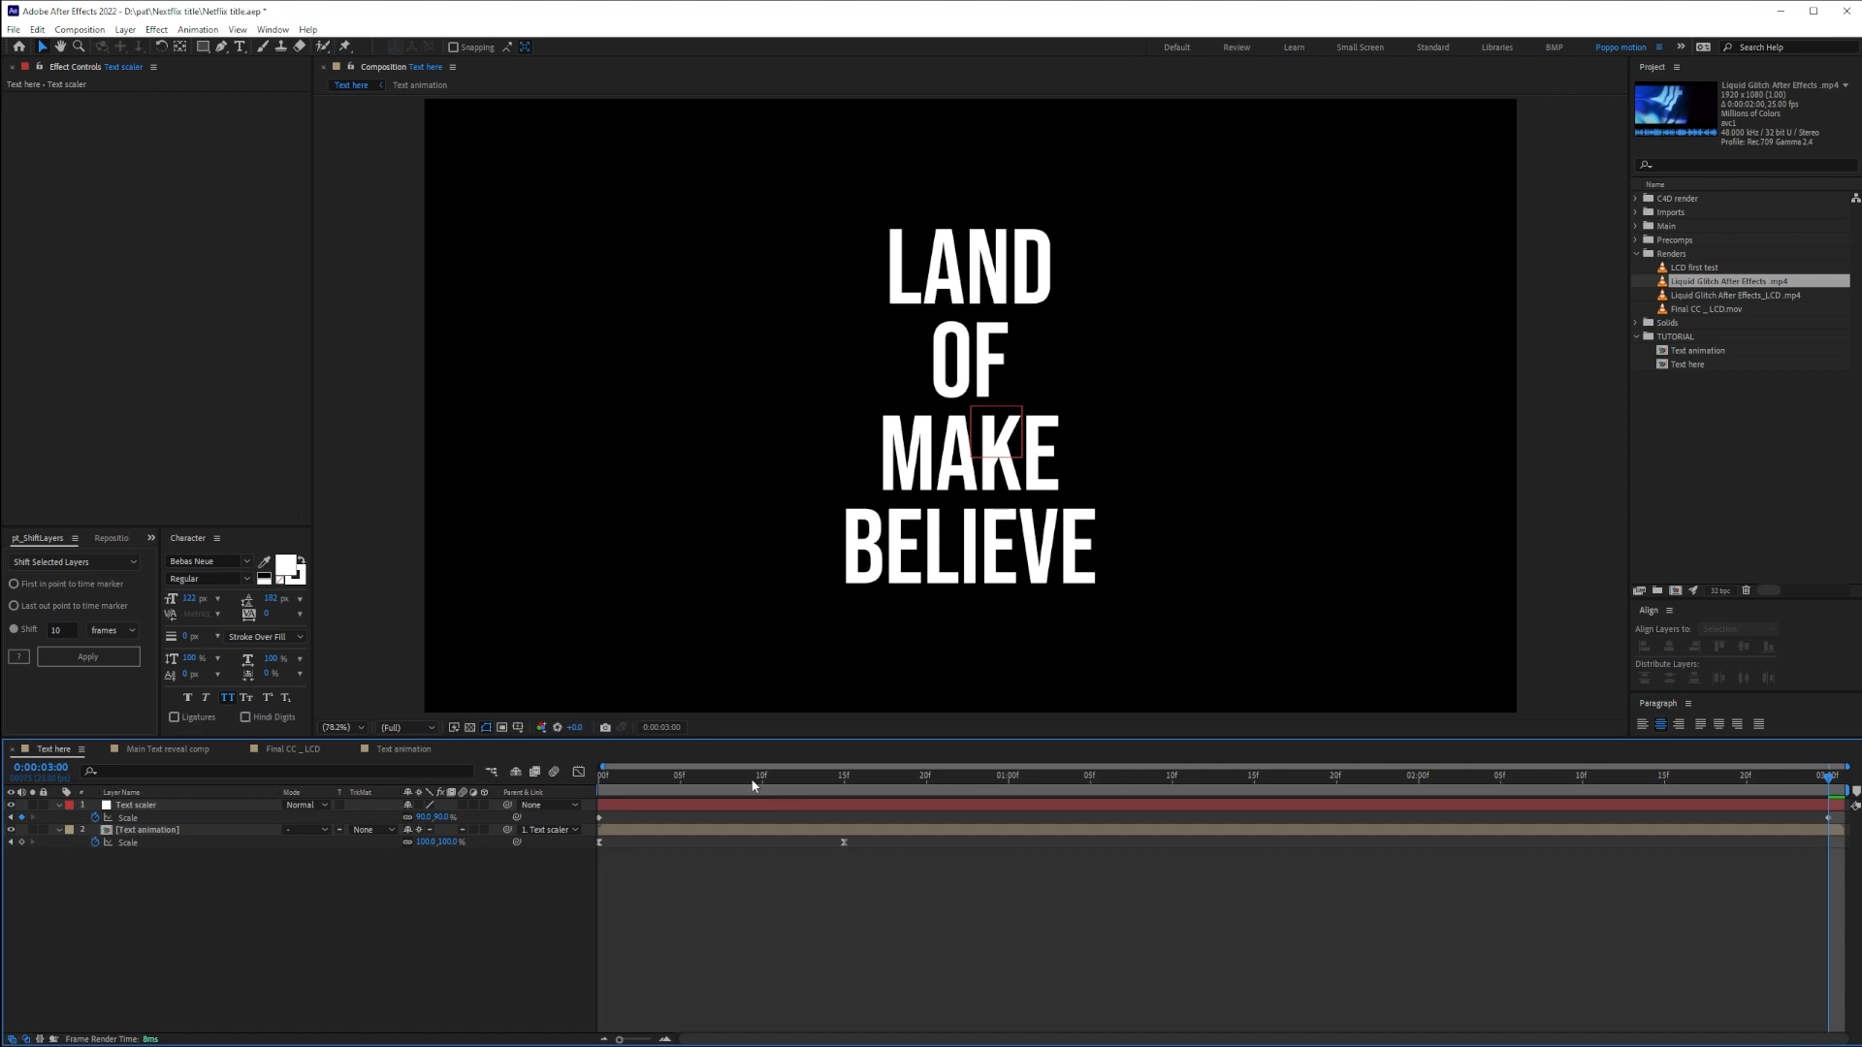
key(space)
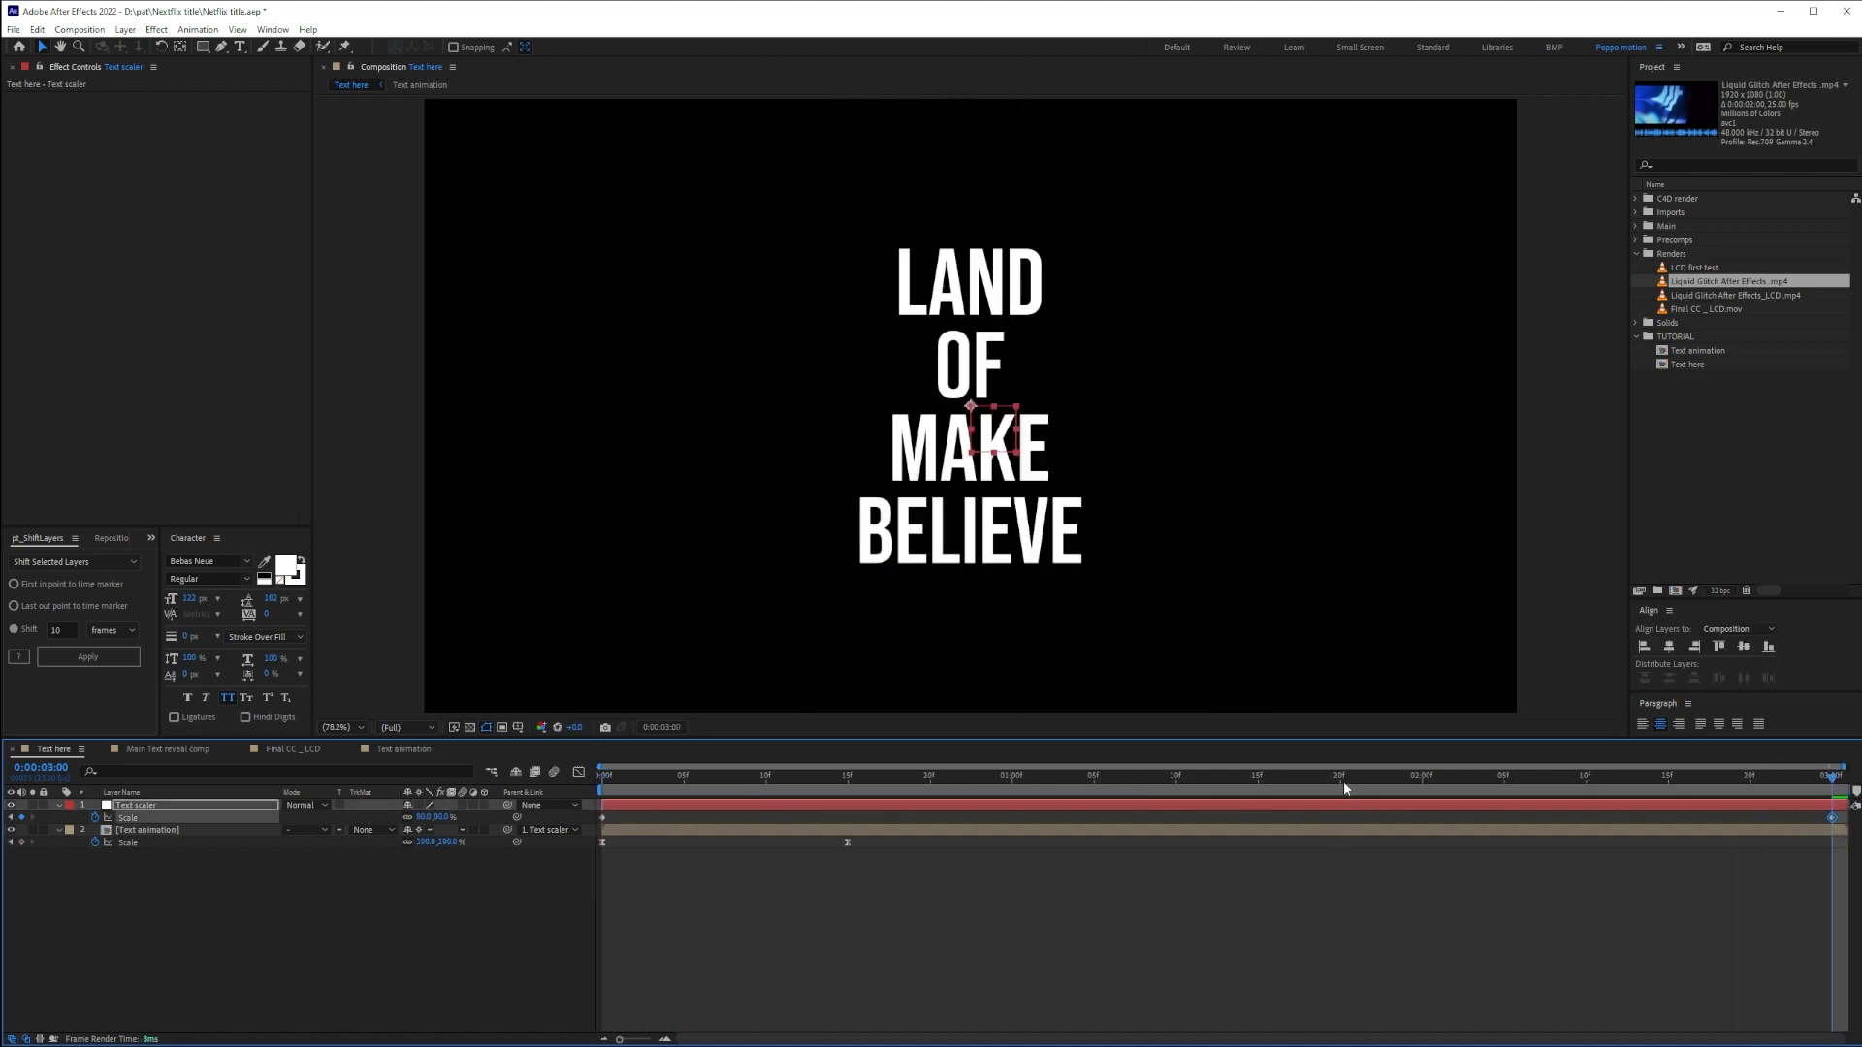
End the work area at 0:00:02:00, trim the composition to it, and preview from the first frame
drag(1343, 784, 1419, 783)
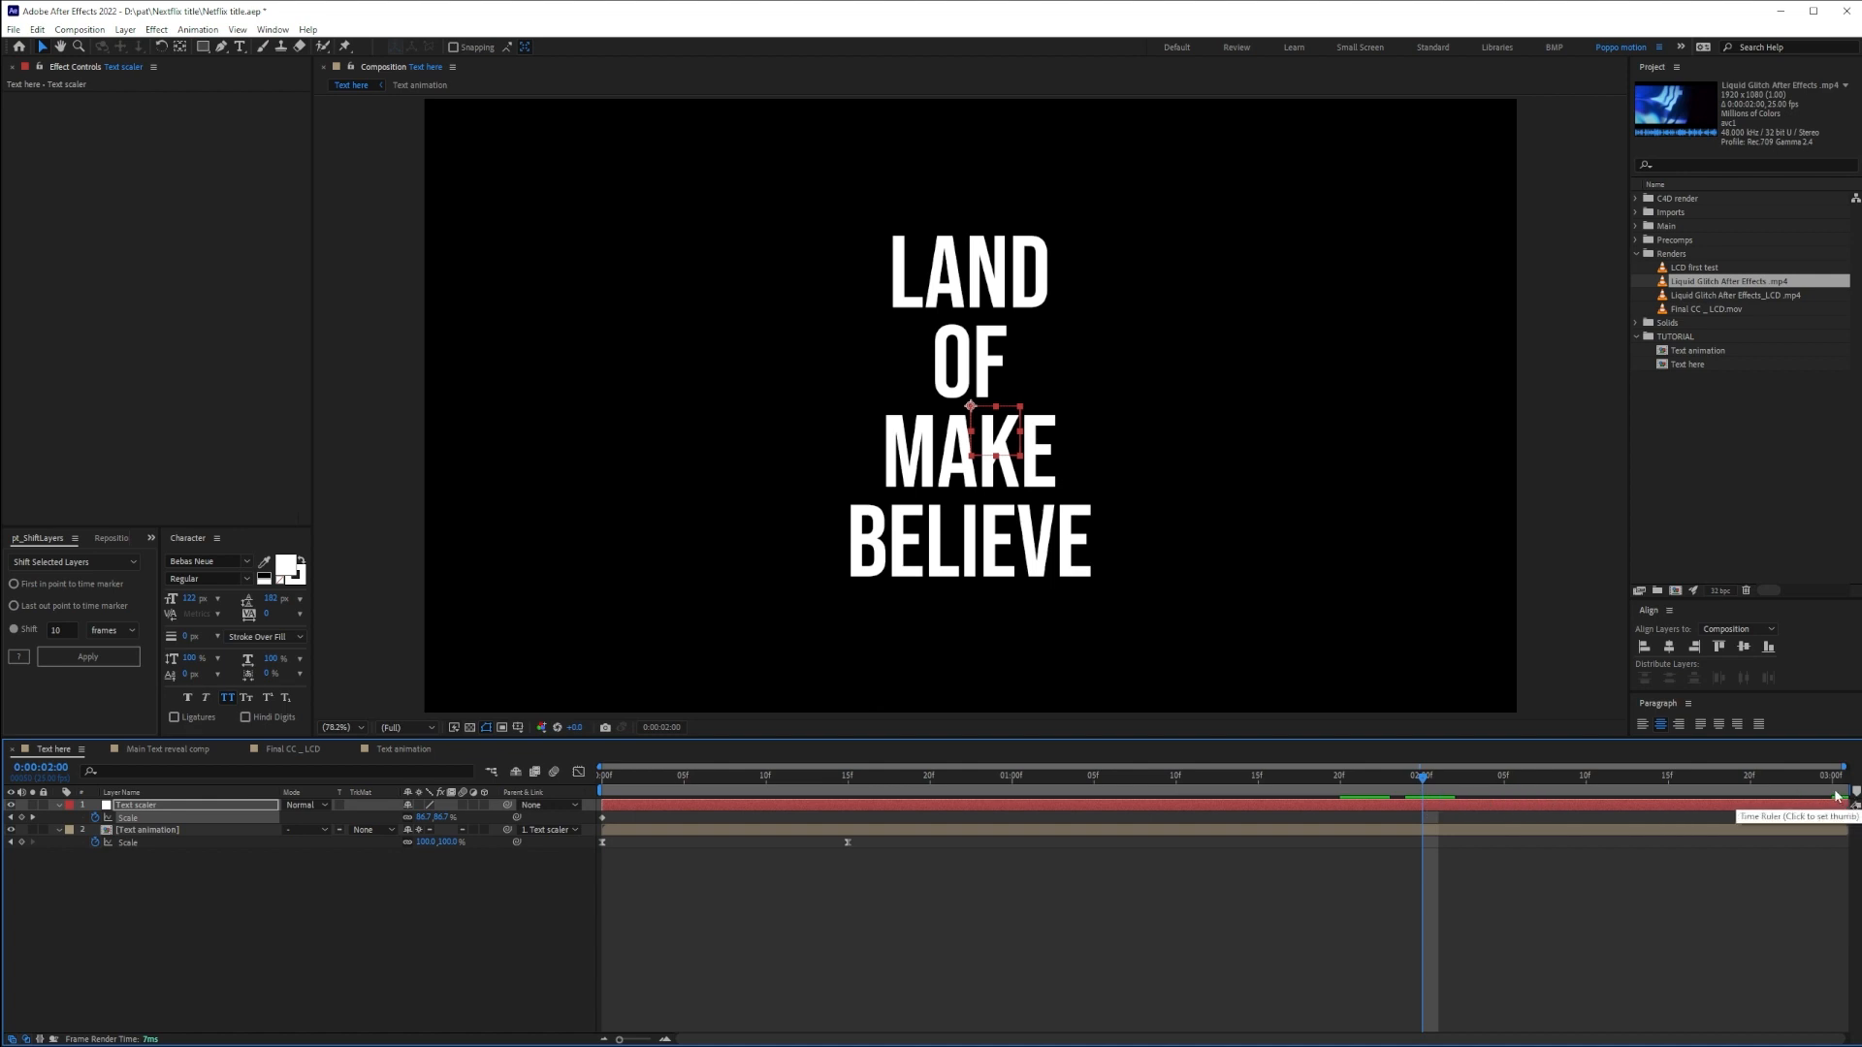
drag(1836, 797, 1421, 797)
right_click(1373, 796)
click(1400, 838)
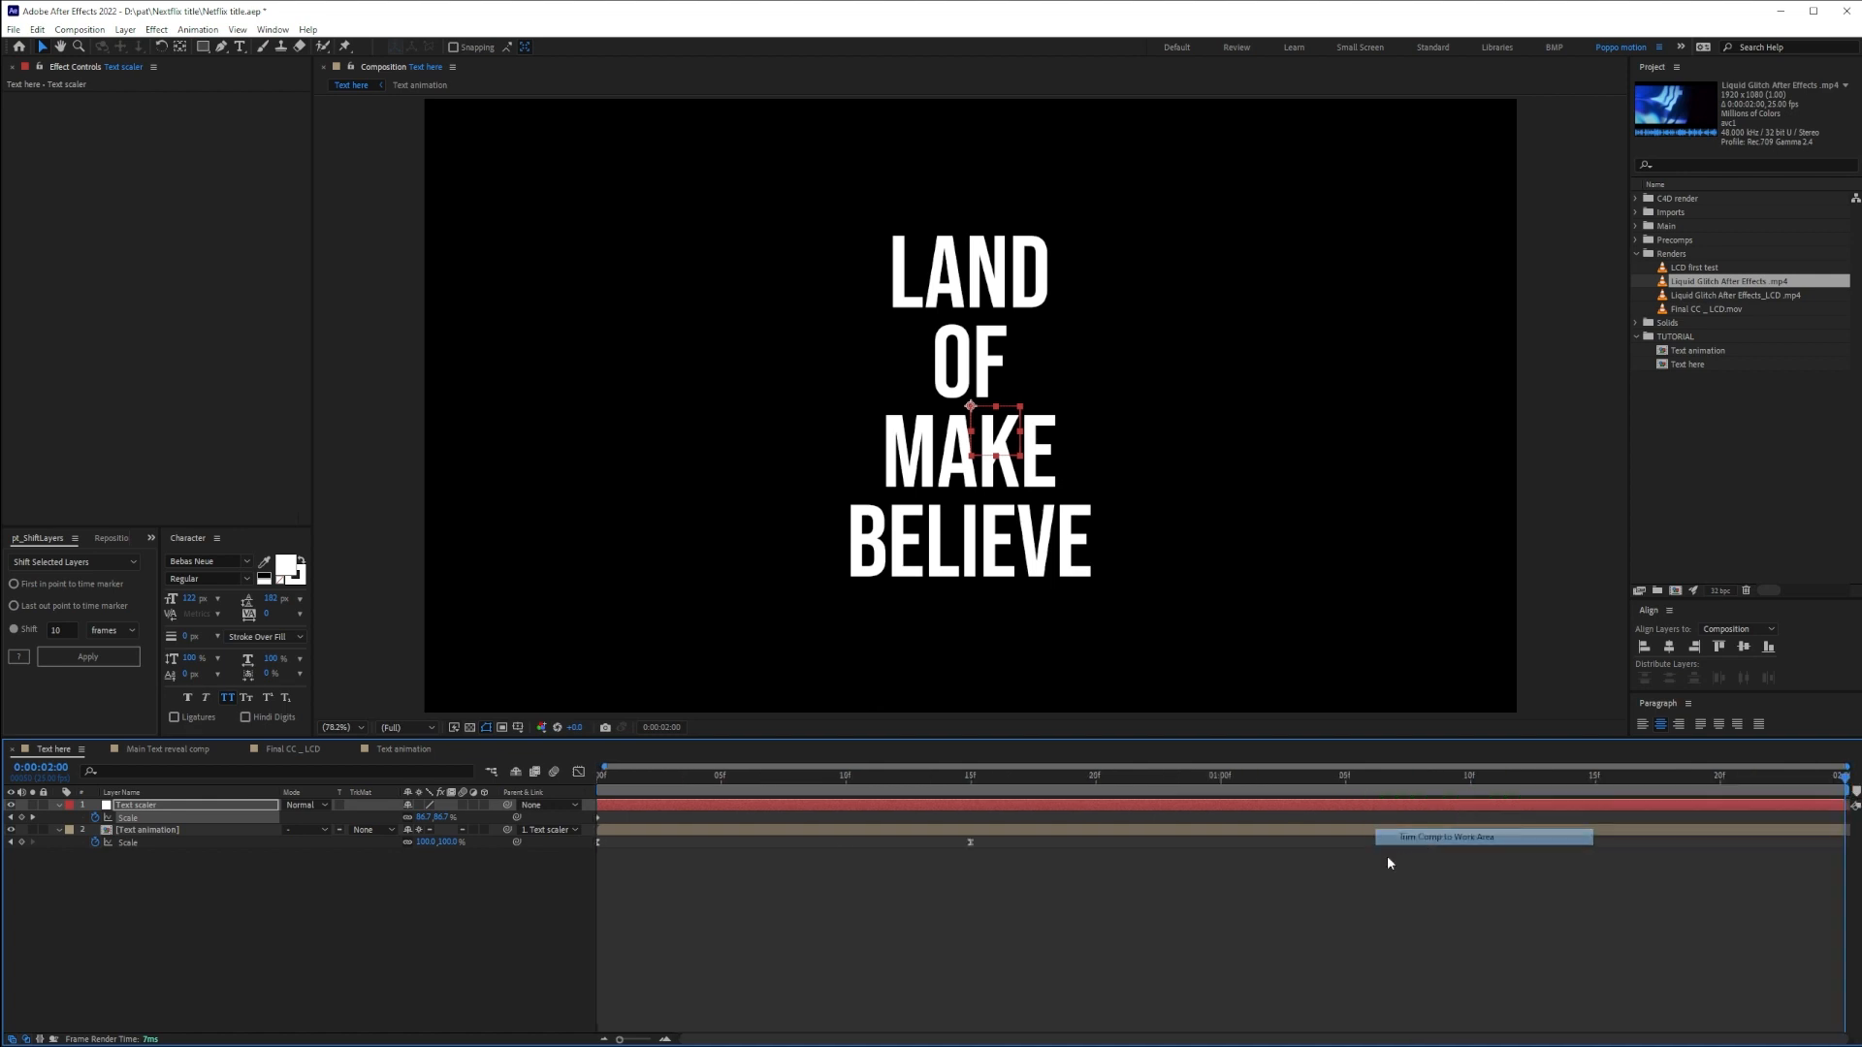
key(Home)
key(space)
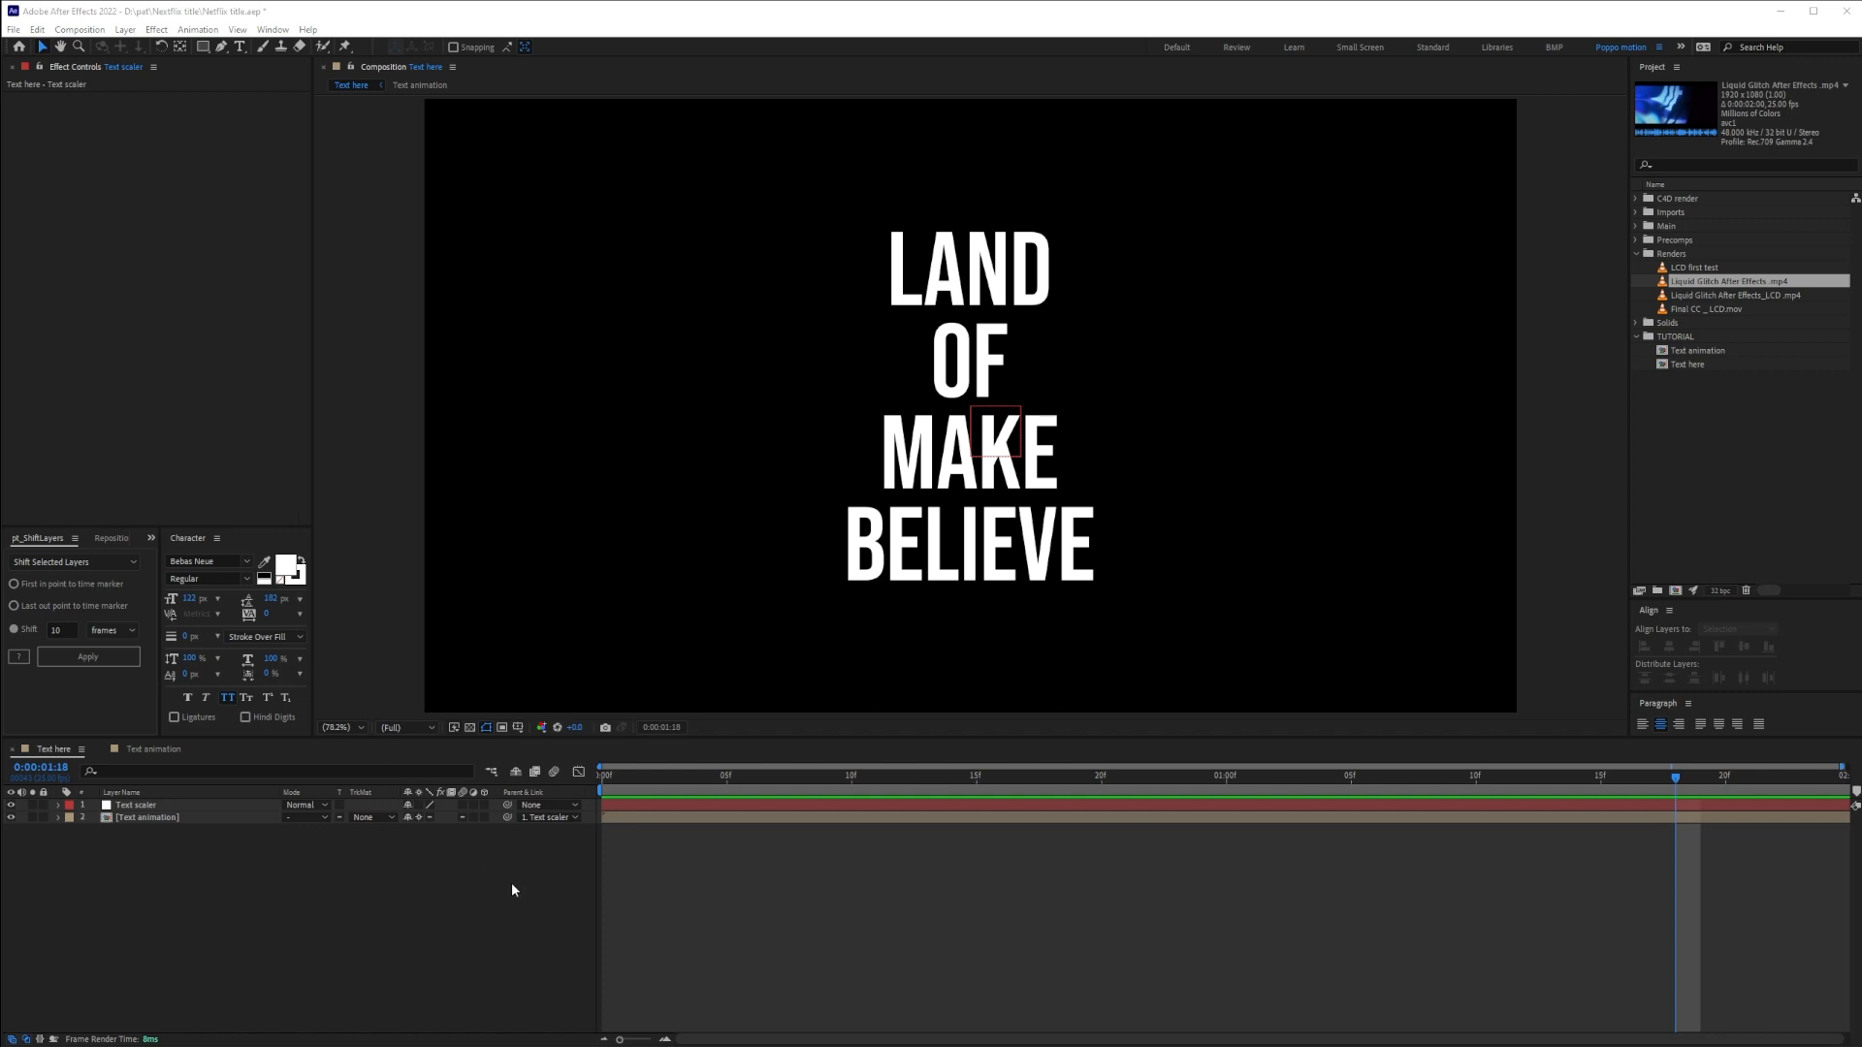
Create a new composition named tests with the default HDTV 1080 25 settings
key(ctrl+n)
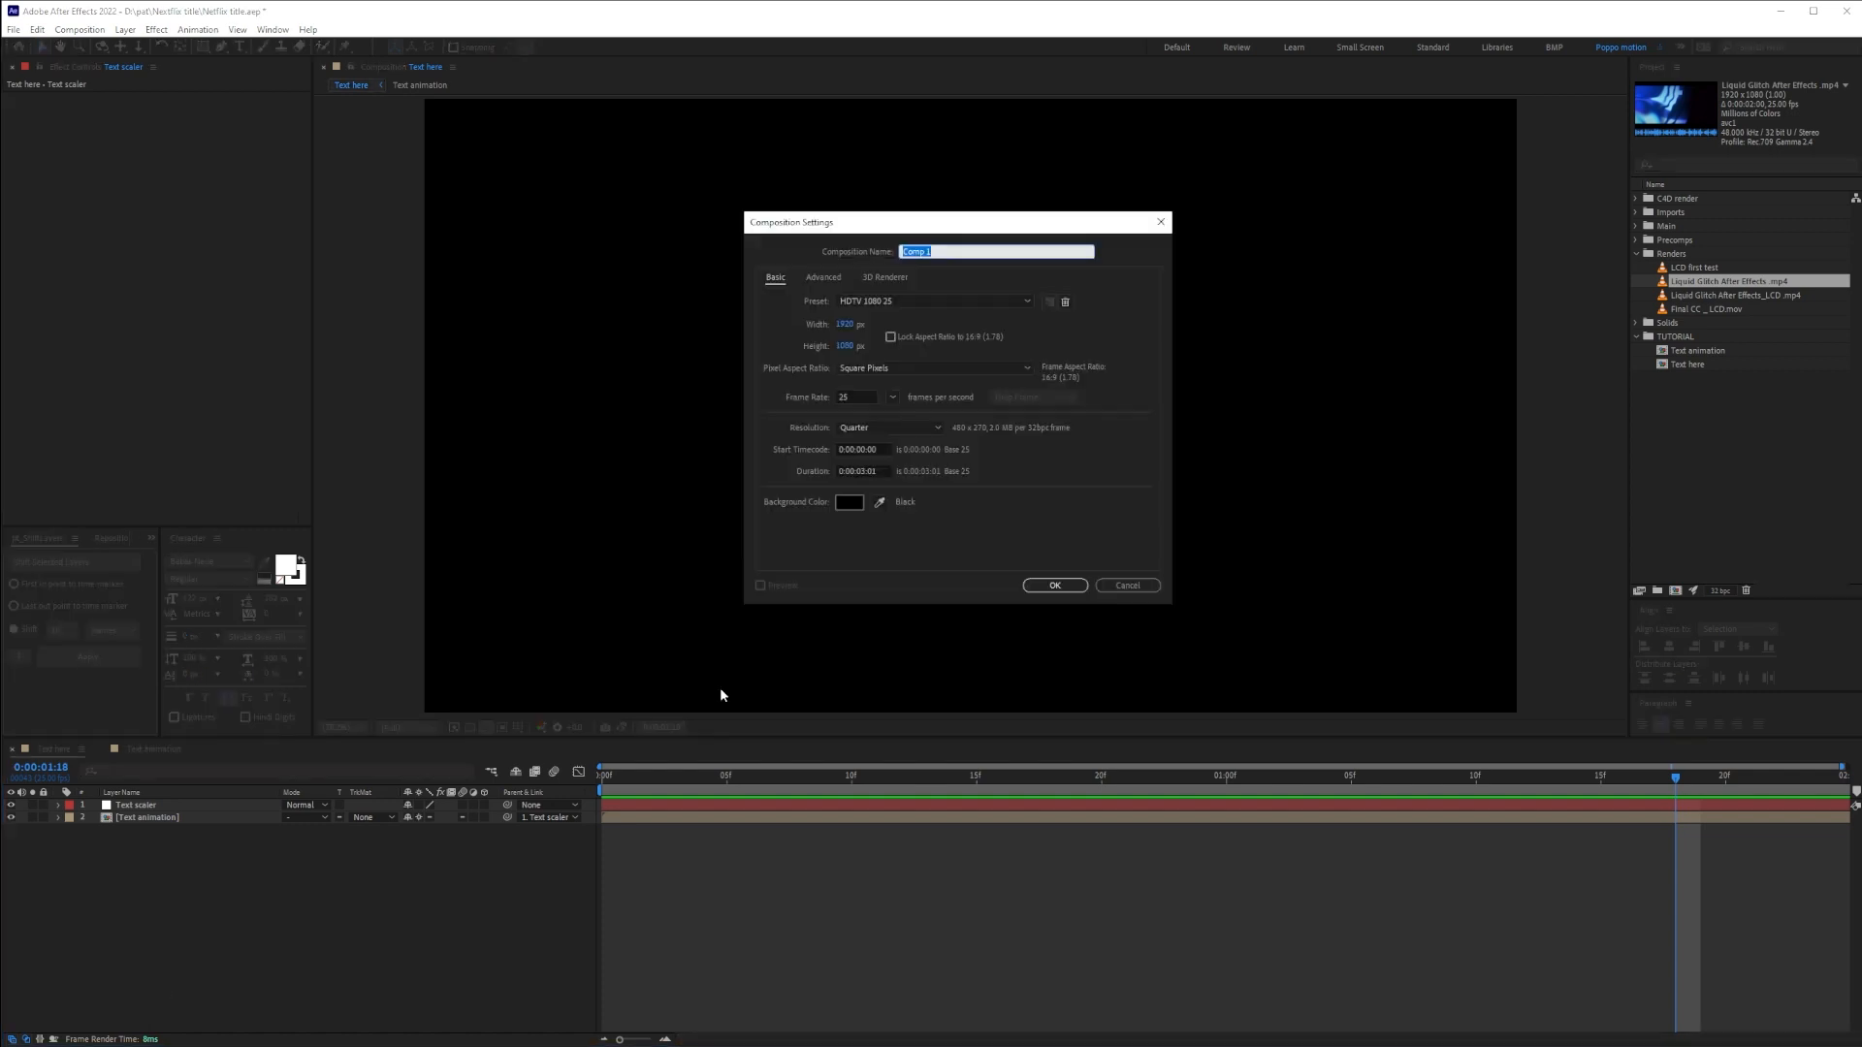
text(tests)
key(Return)
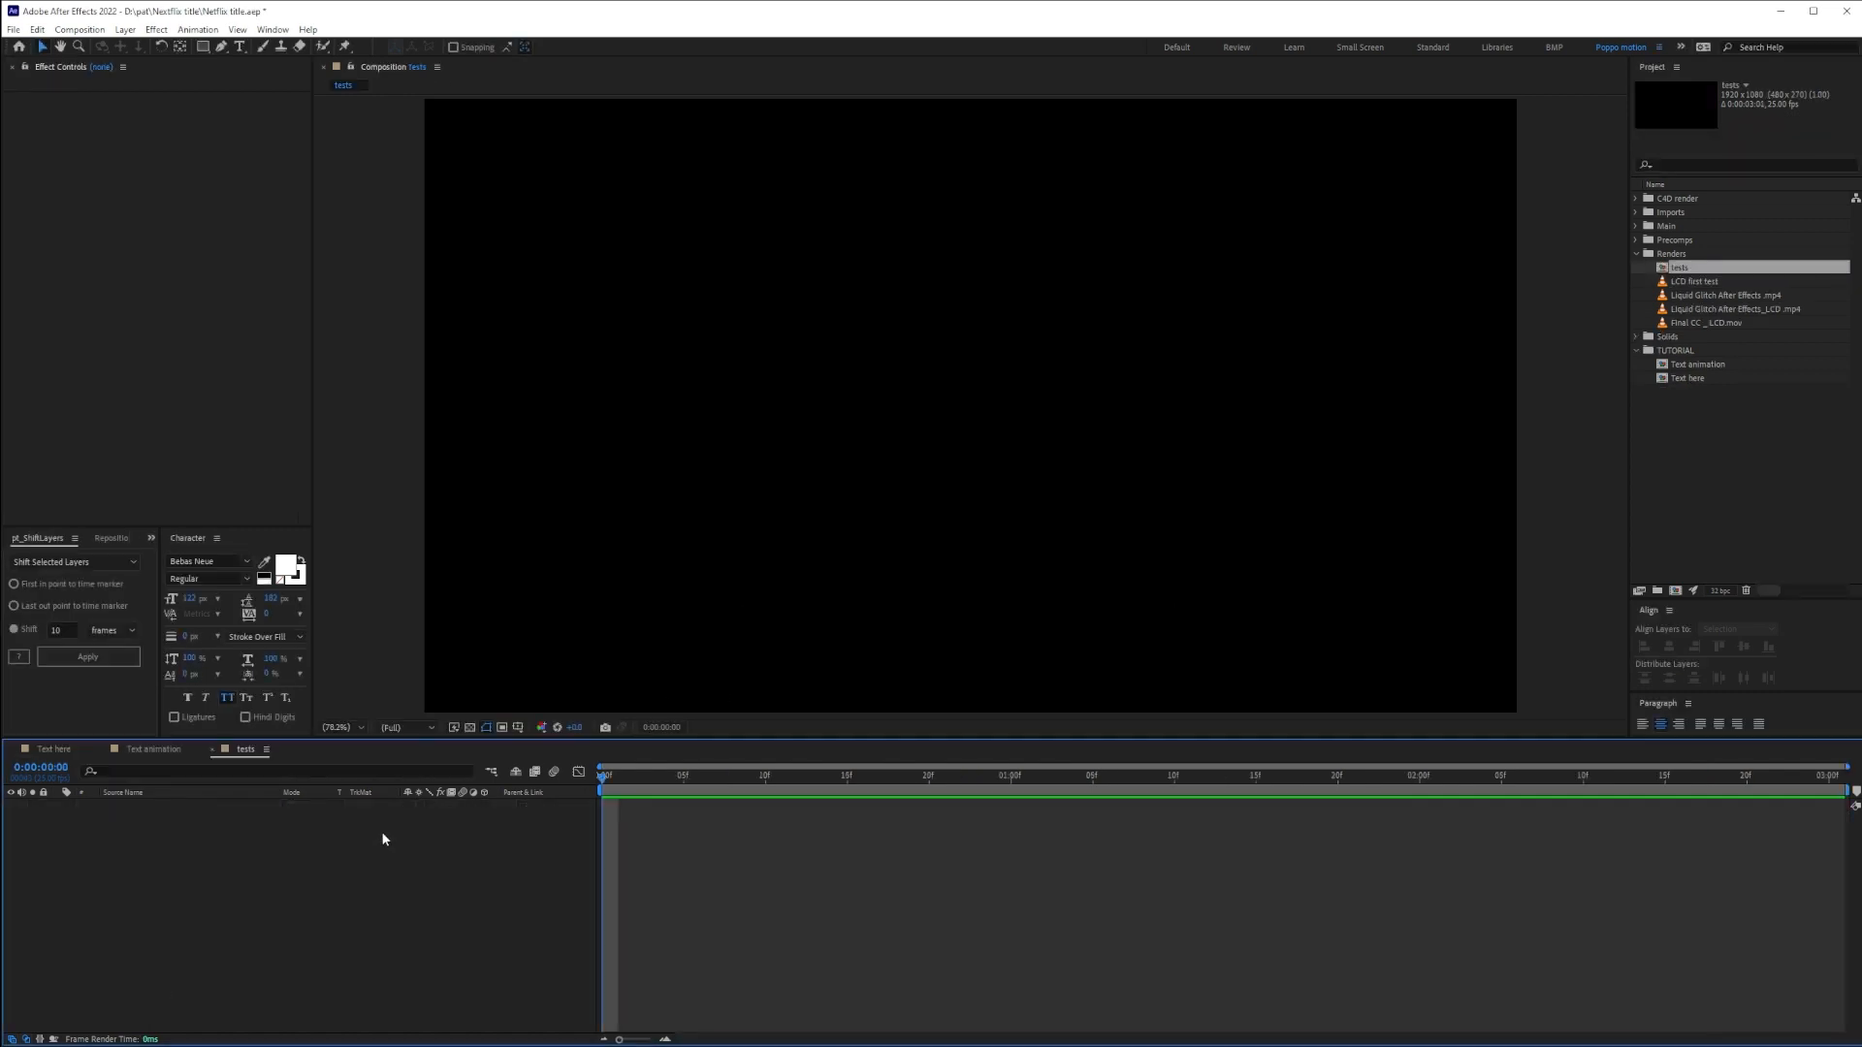
Copy the Land of Make believe text layer from the Text animation composition into the tests composition
click(150, 748)
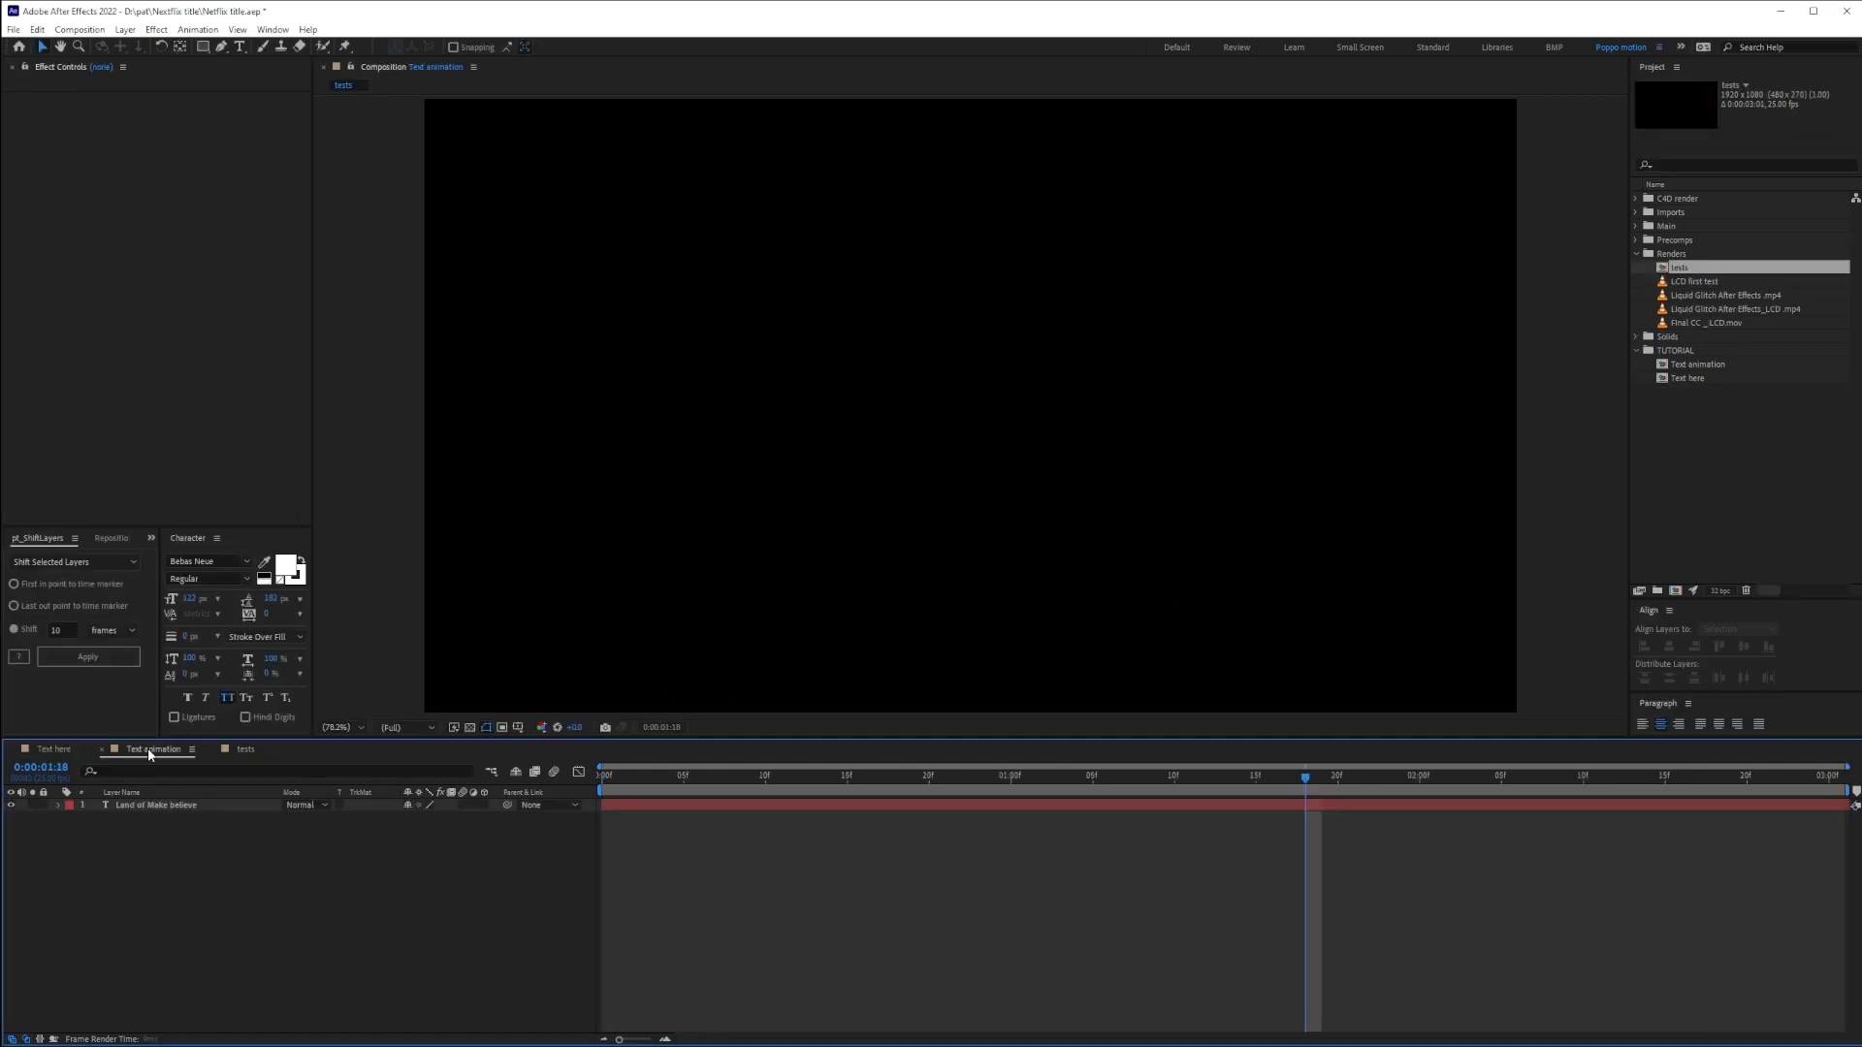
click(151, 806)
key(ctrl+c)
click(237, 750)
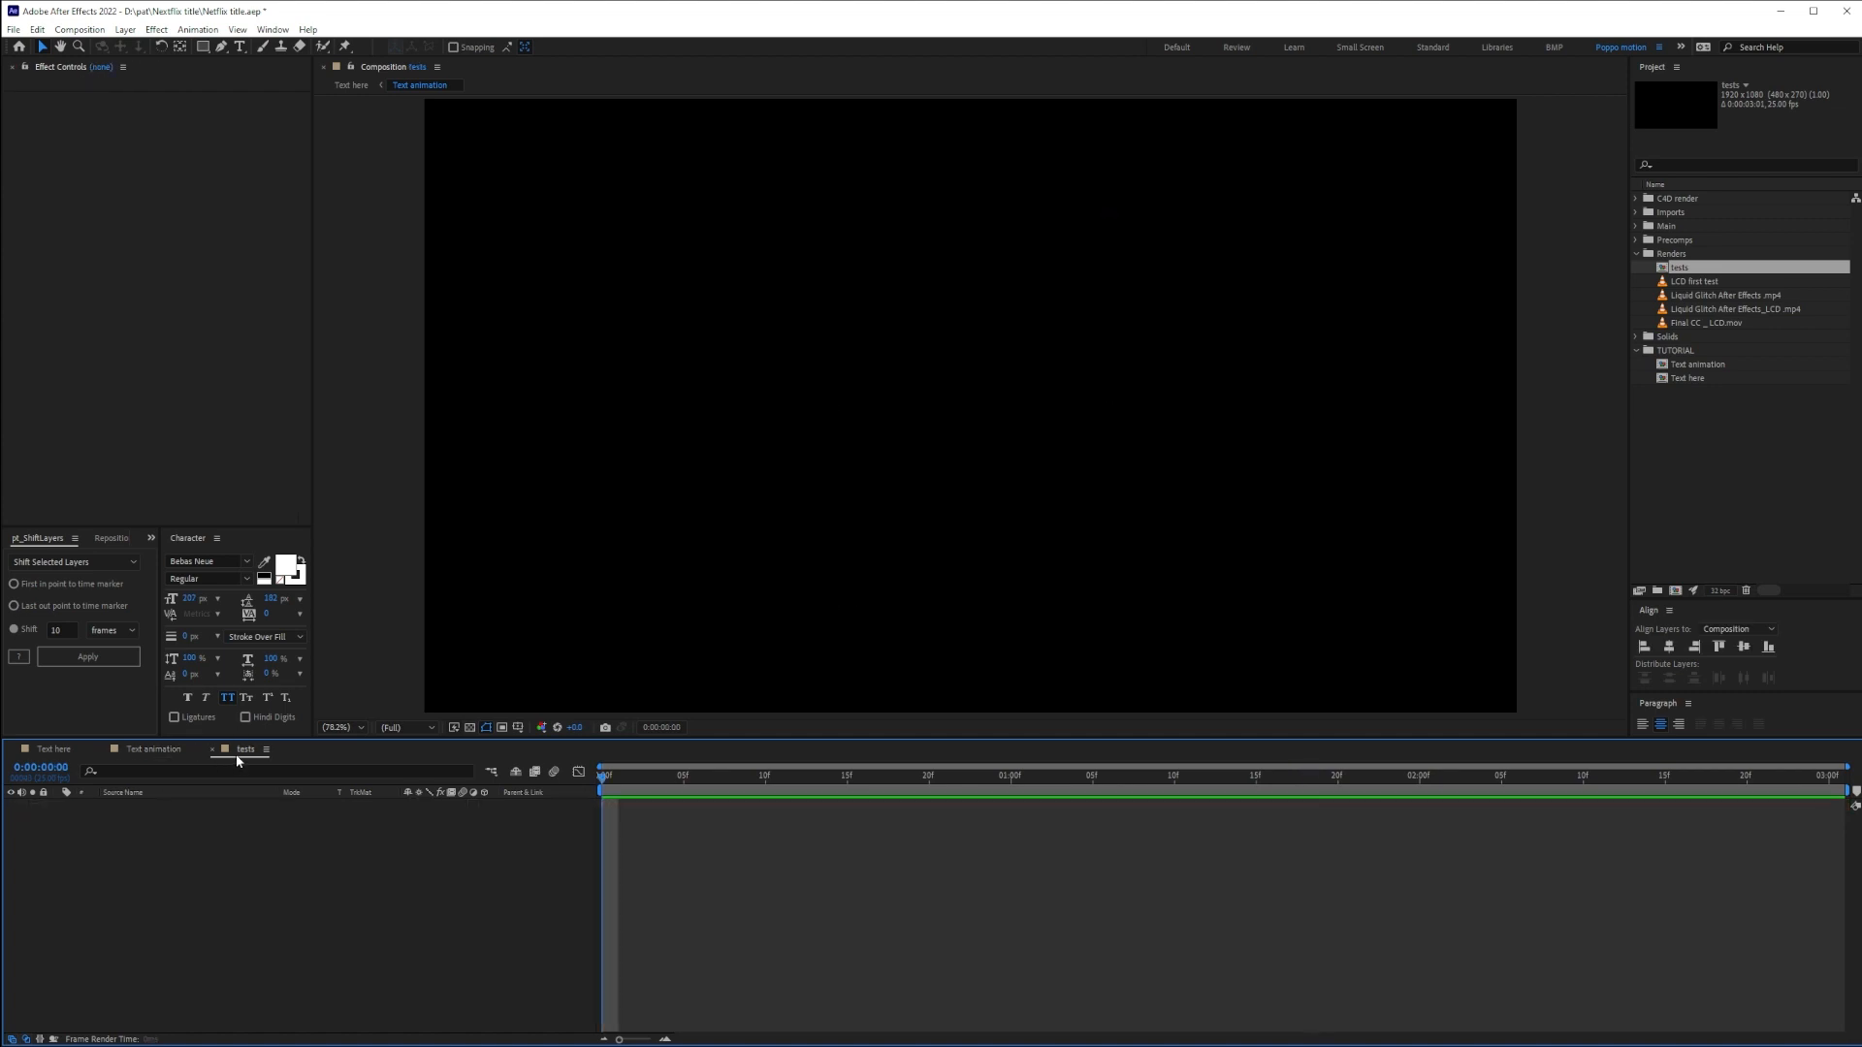
key(ctrl+v)
click(250, 939)
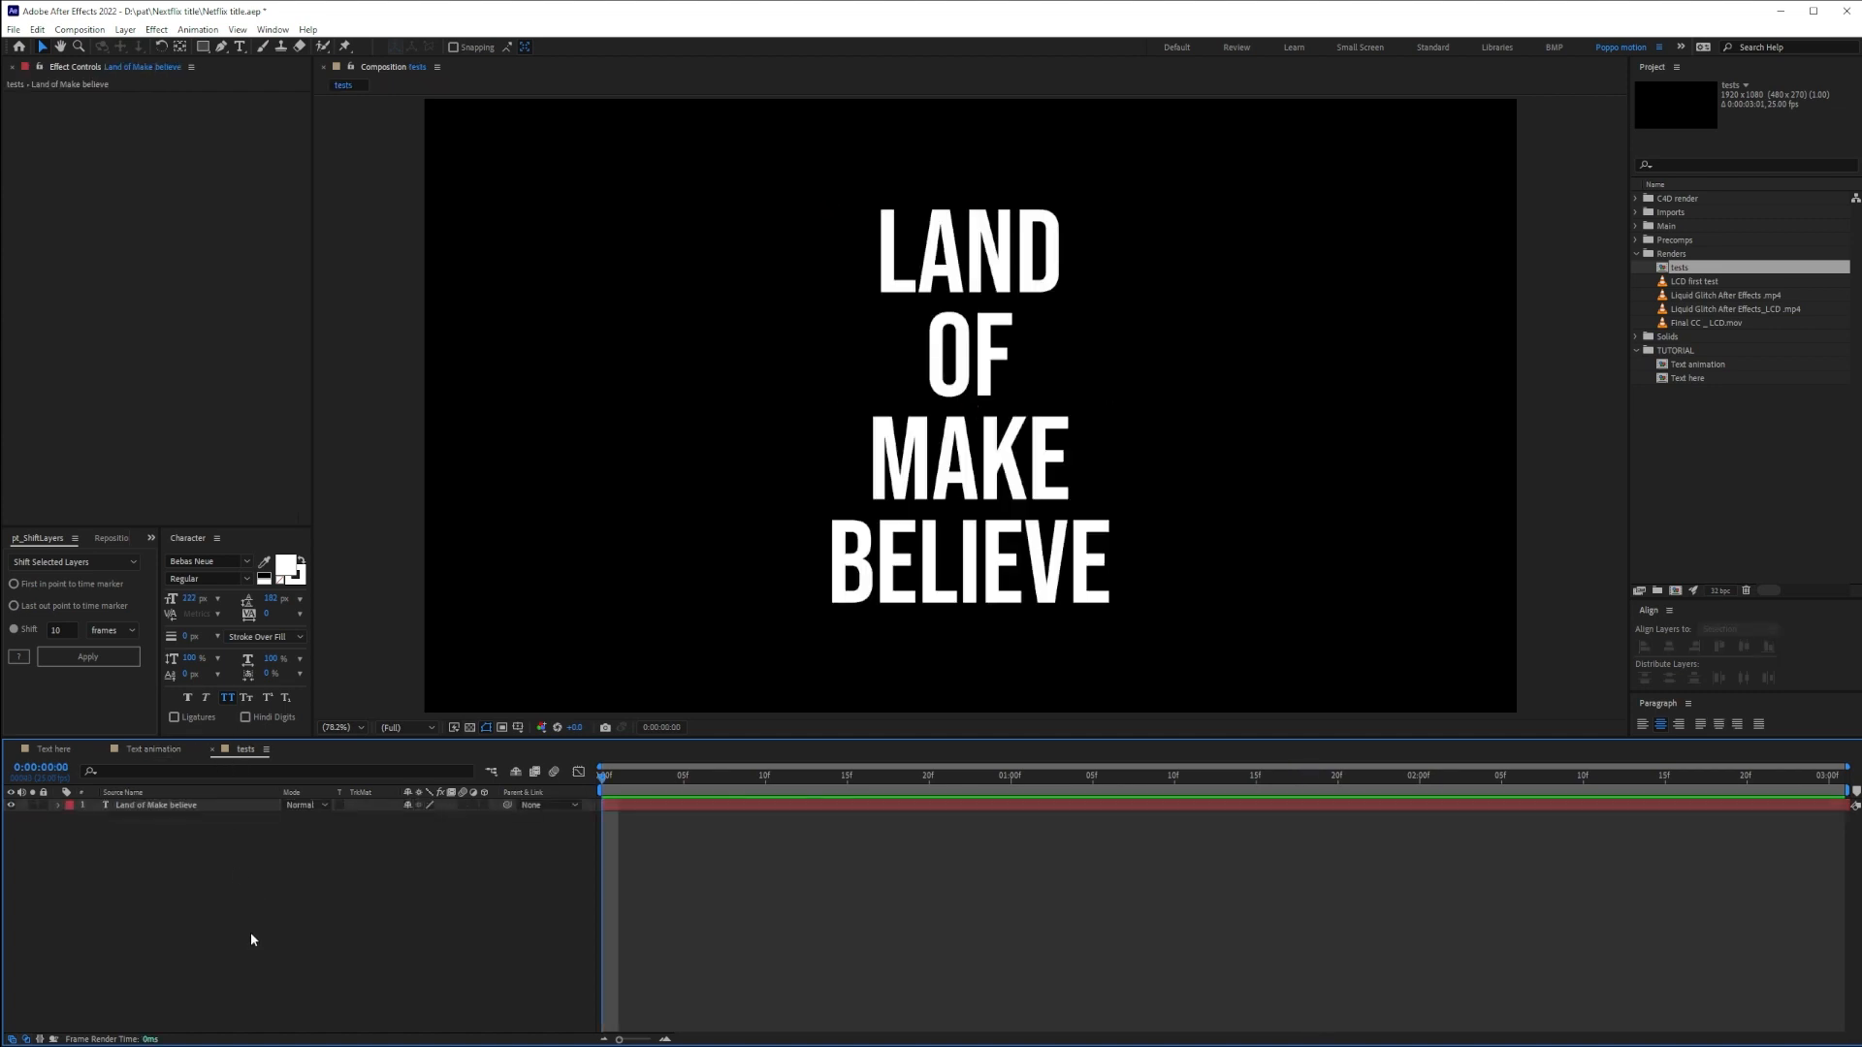
Add an adjustment layer above the Land of Make believe text layer
click(206, 805)
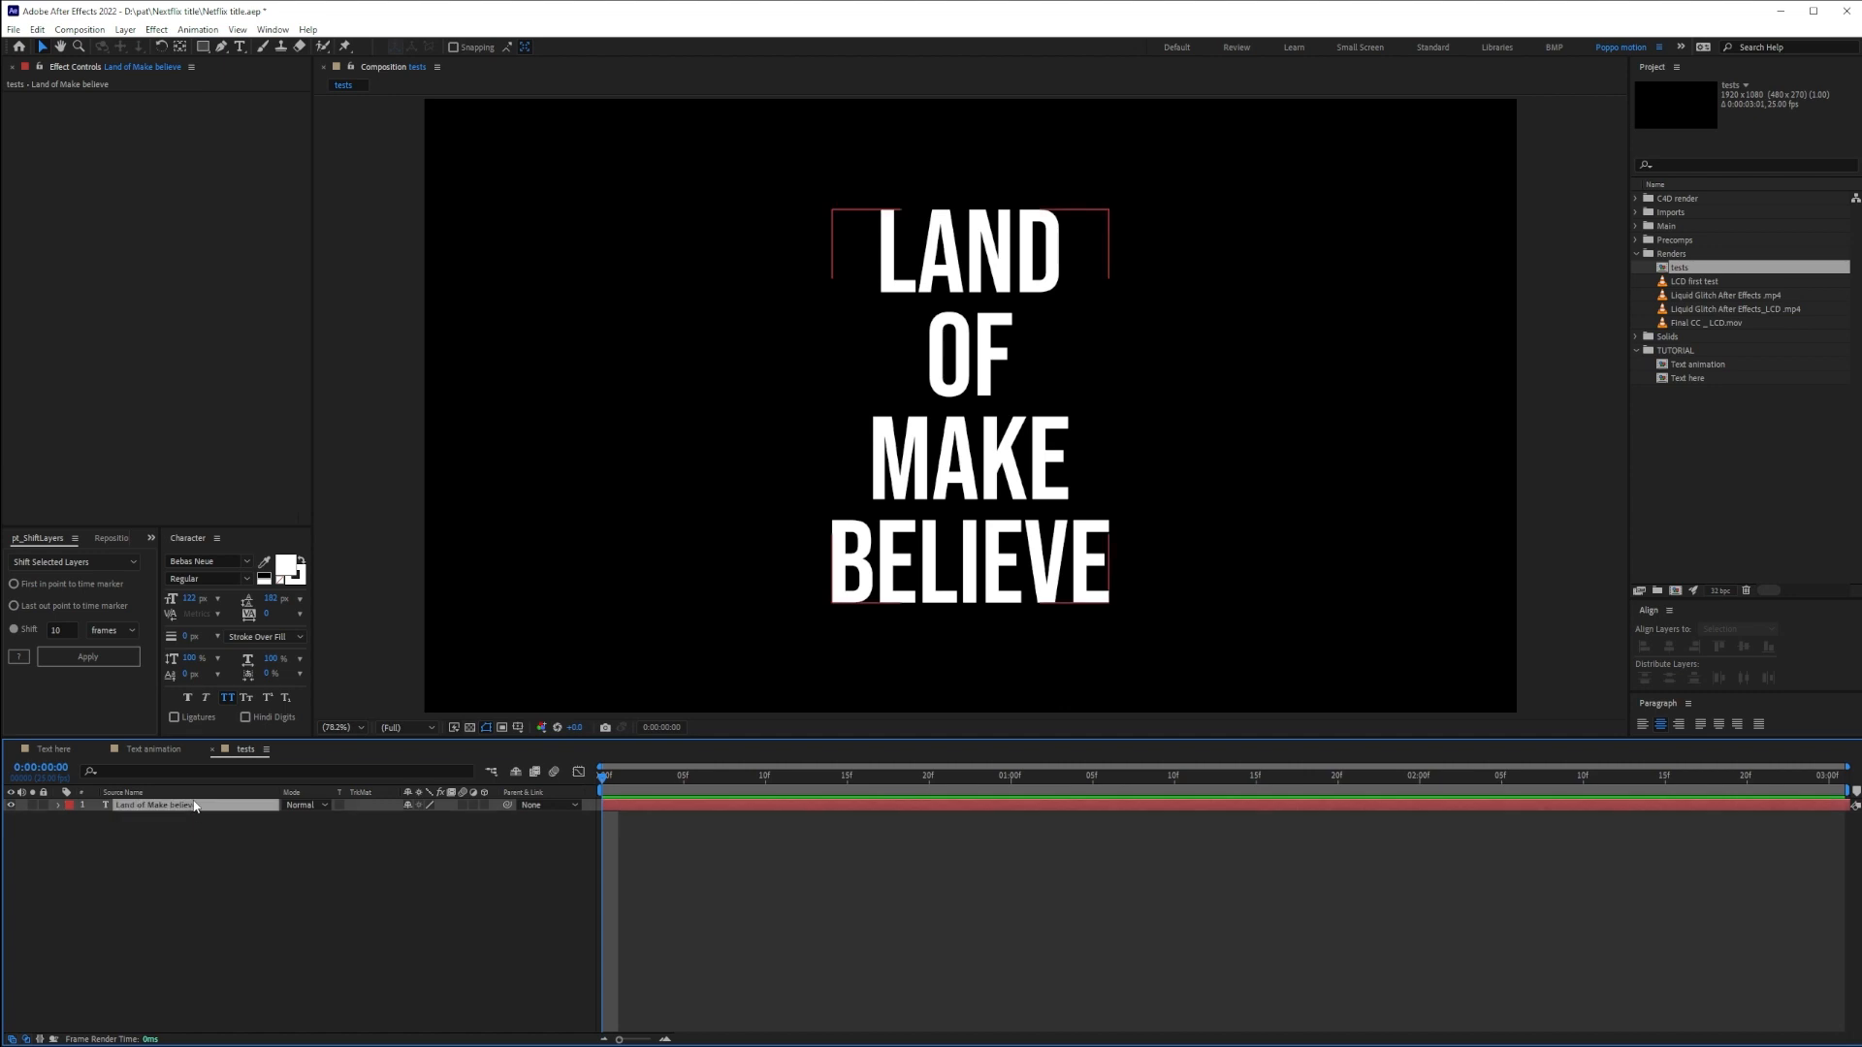
click(190, 979)
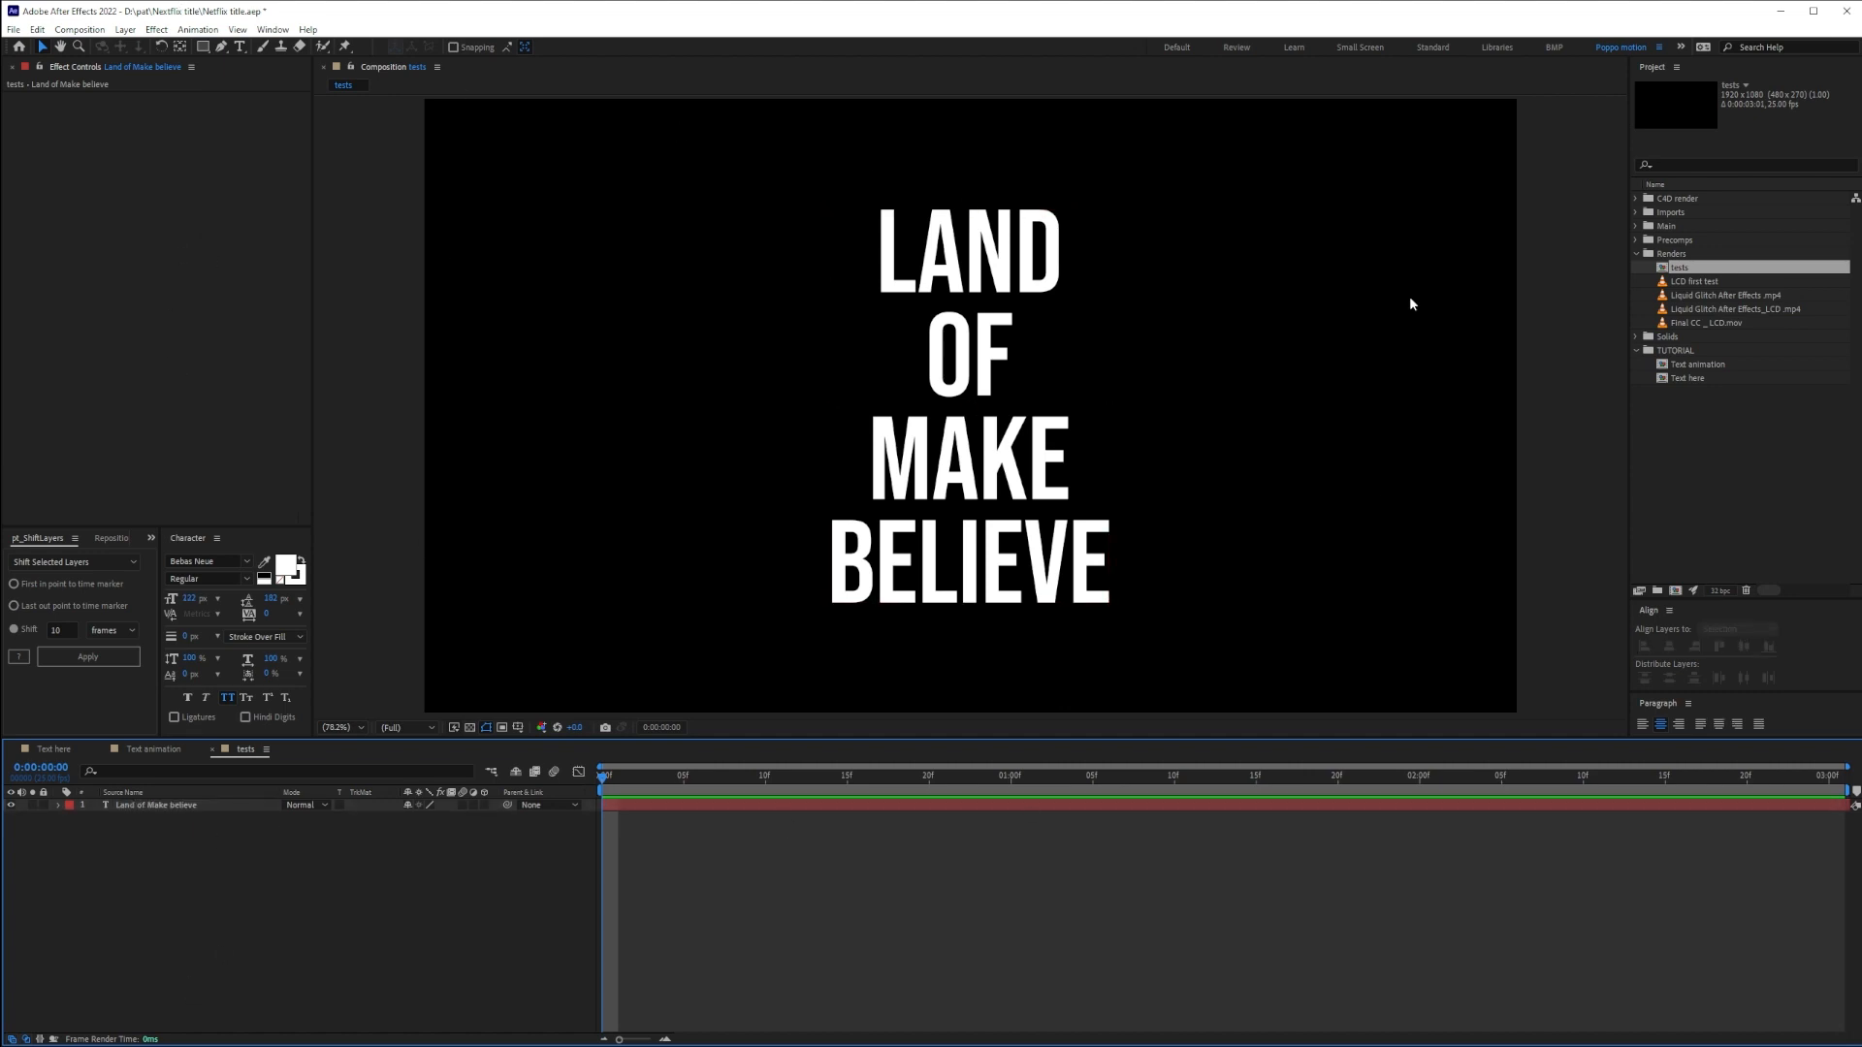
right_click(215, 862)
mouse_move(357, 695)
click(473, 806)
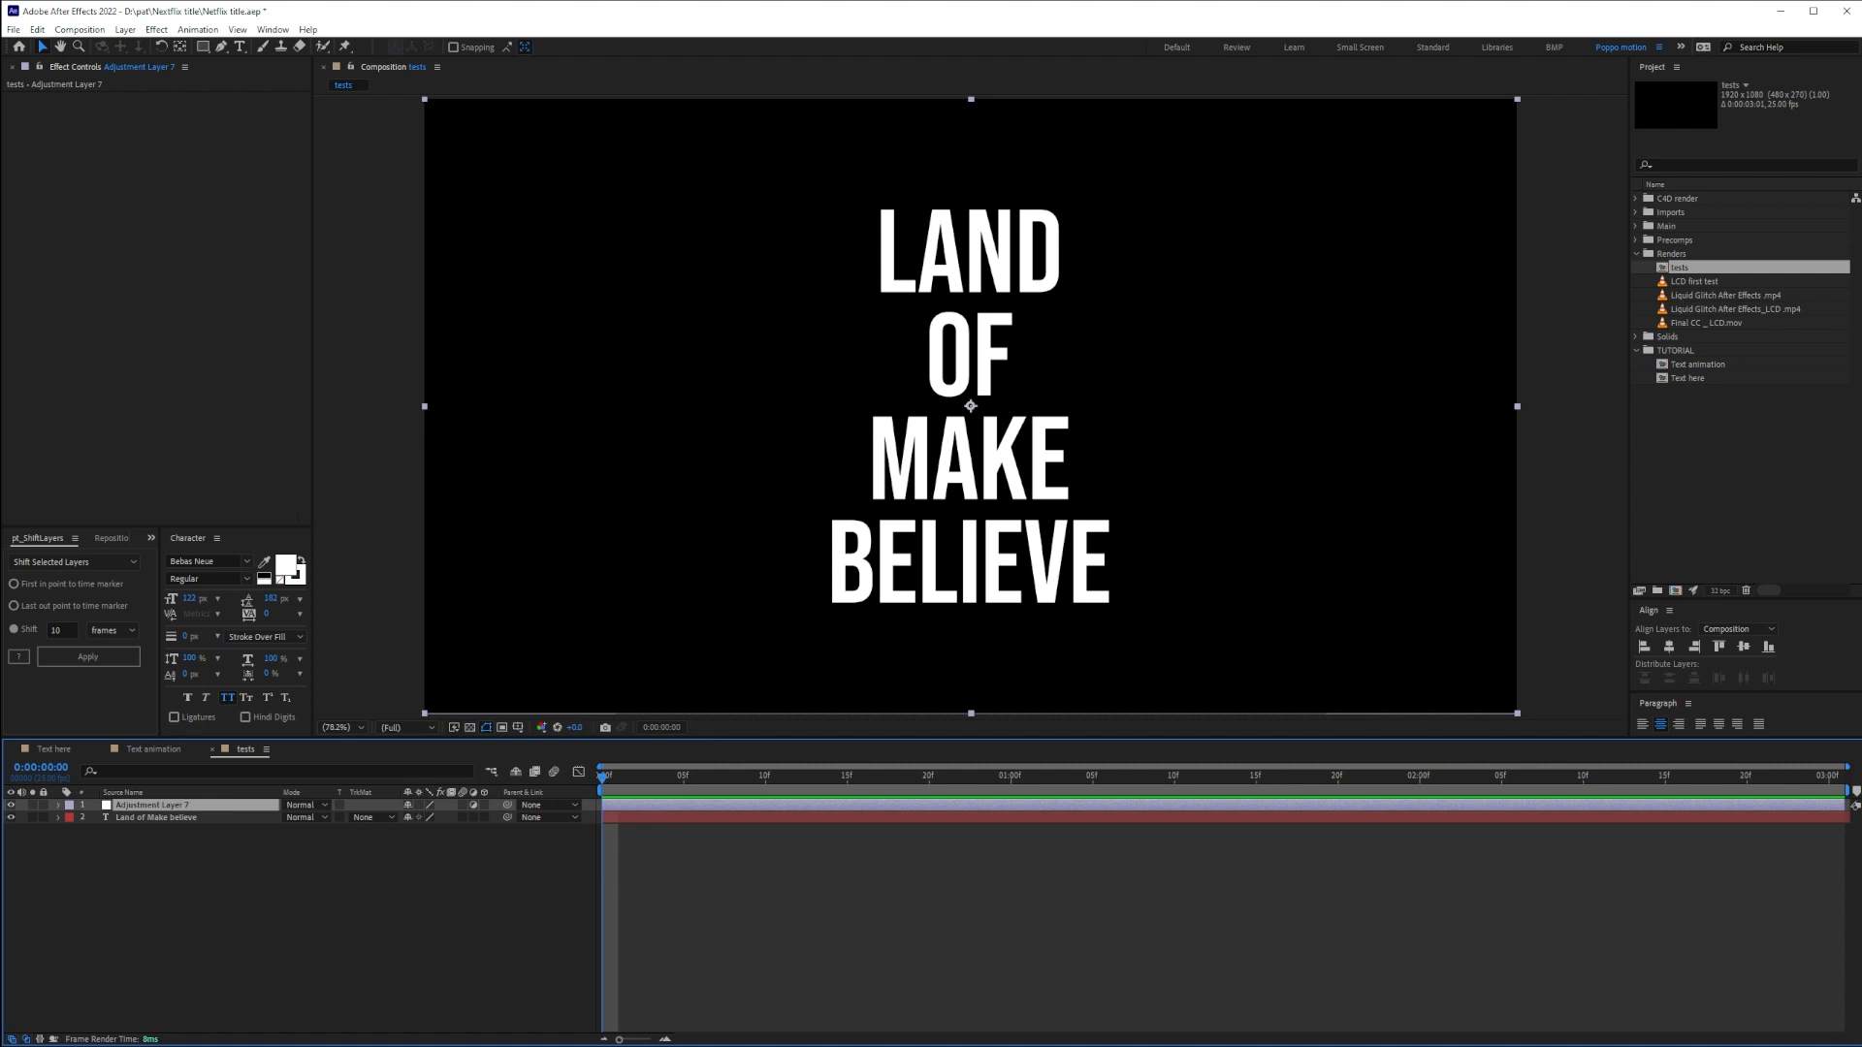
Import the bedroom JPG beneath the text layer and scale it up to fill the frame
drag(179, 553, 200, 984)
drag(1131, 633, 1551, 758)
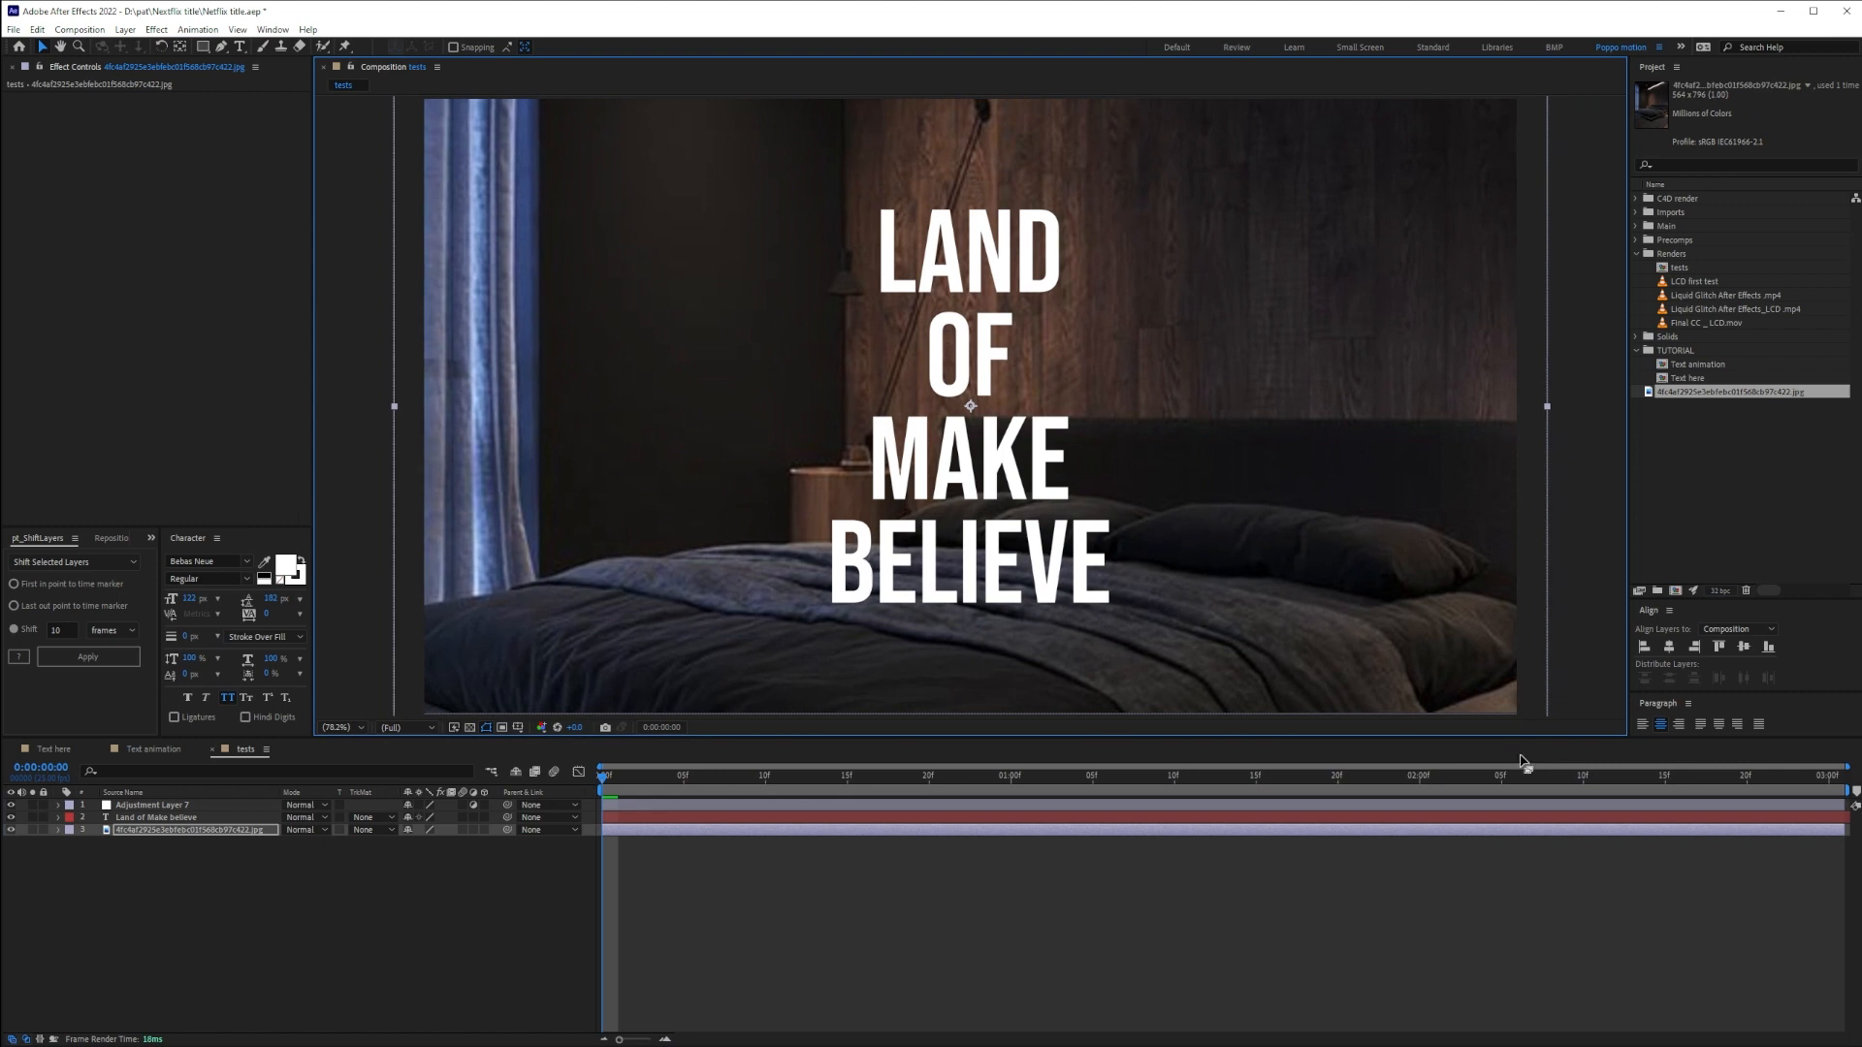
Rename the adjustment layer FX and apply the CC Bender effect to it
click(165, 806)
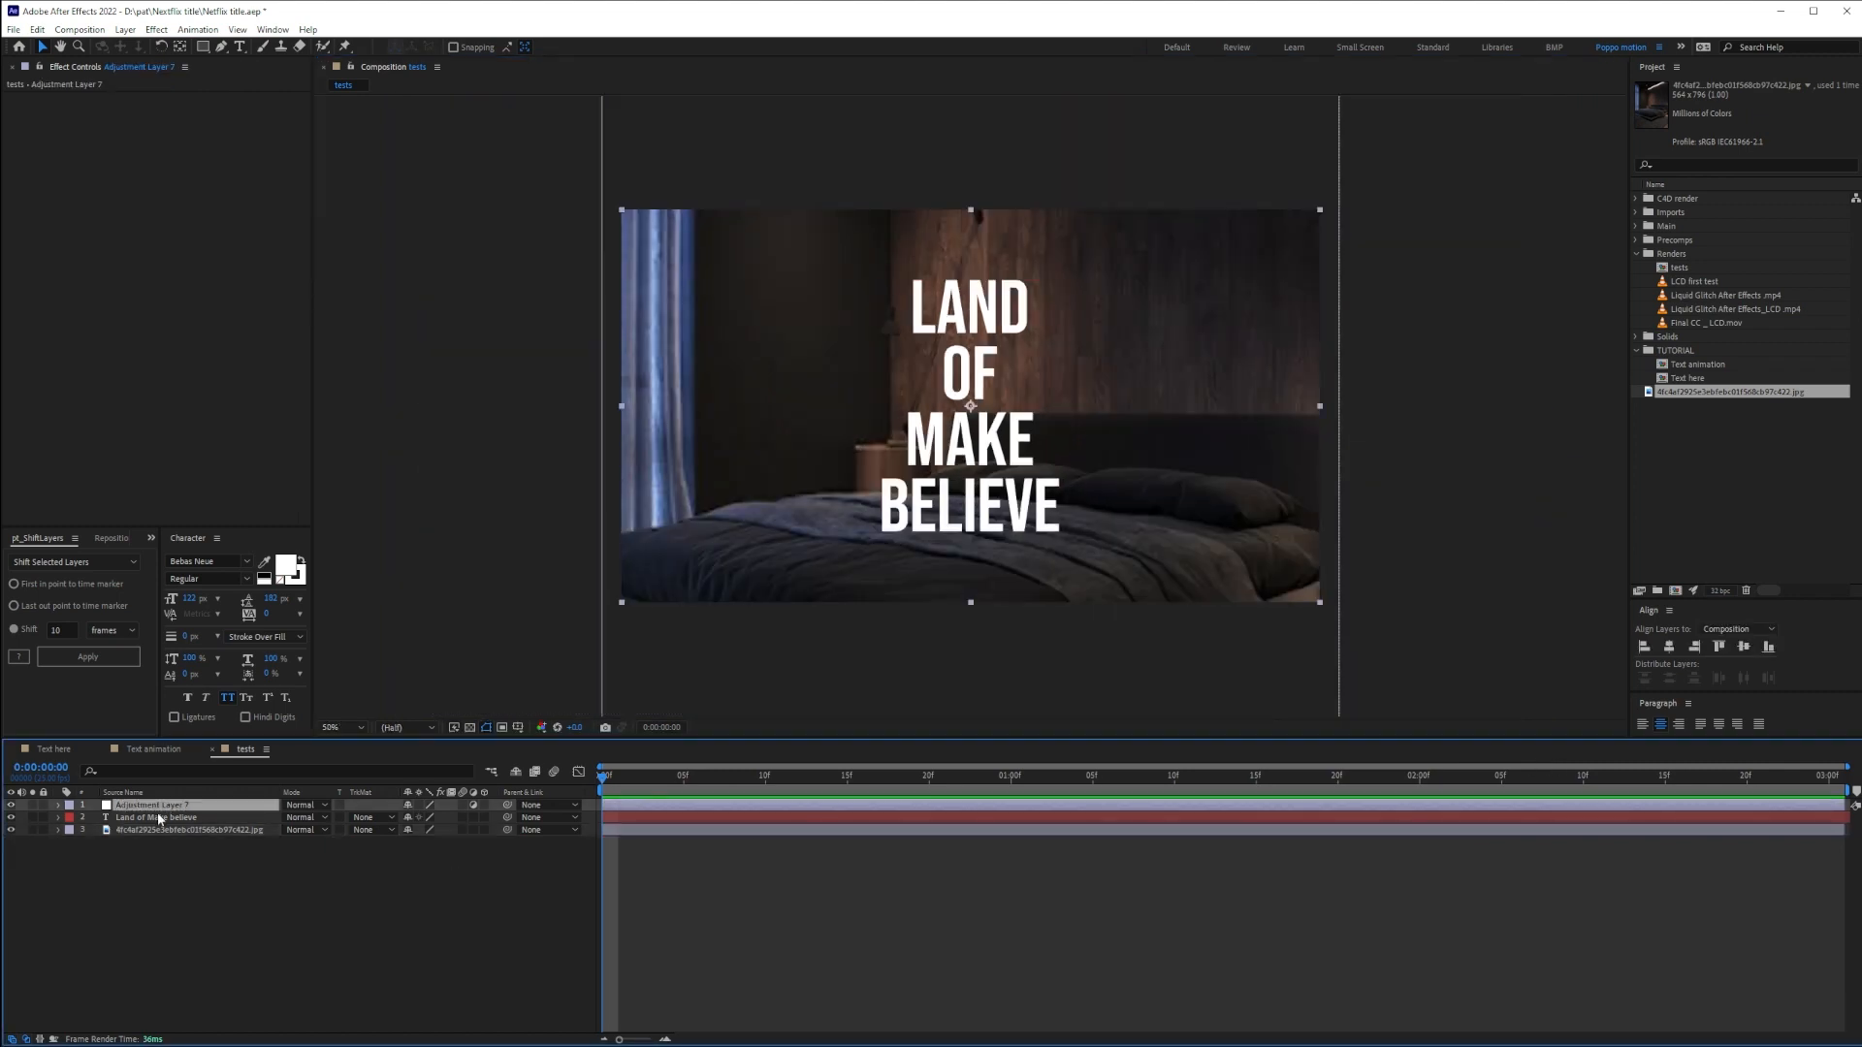
key(ctrl+space)
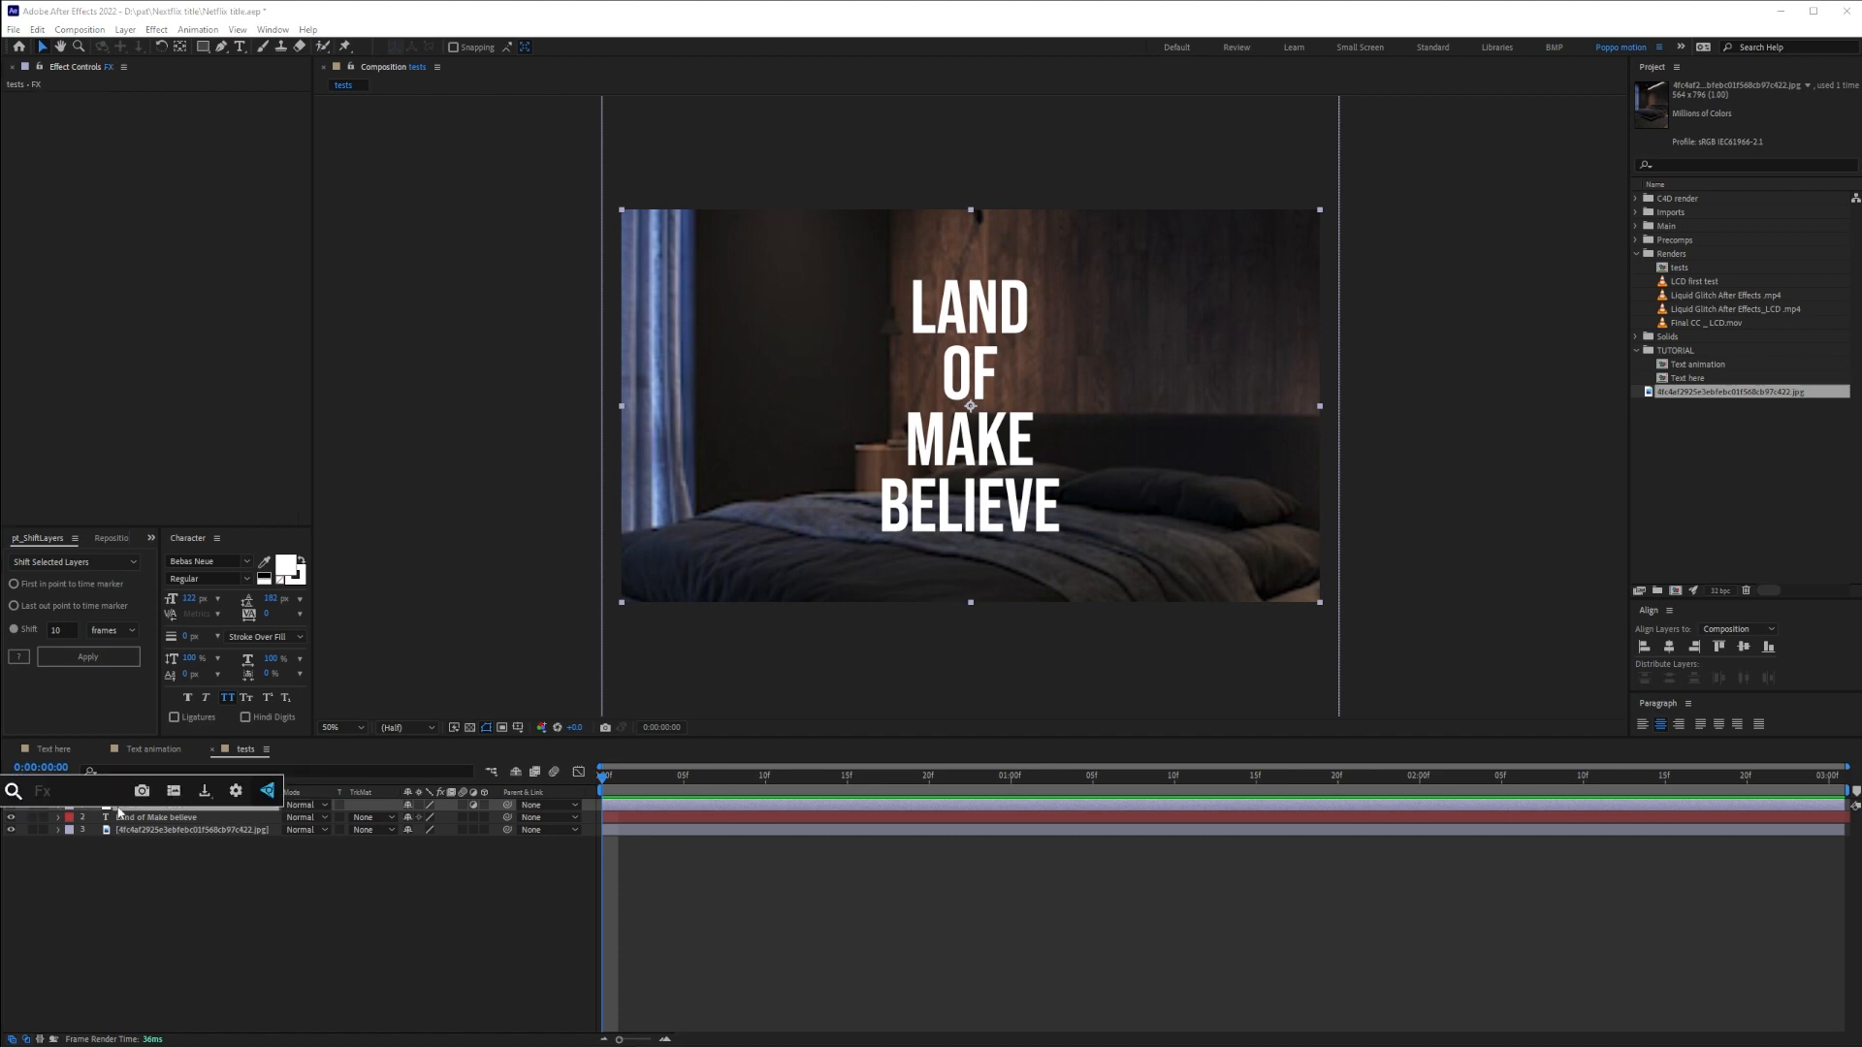
text(cc be)
key(Return)
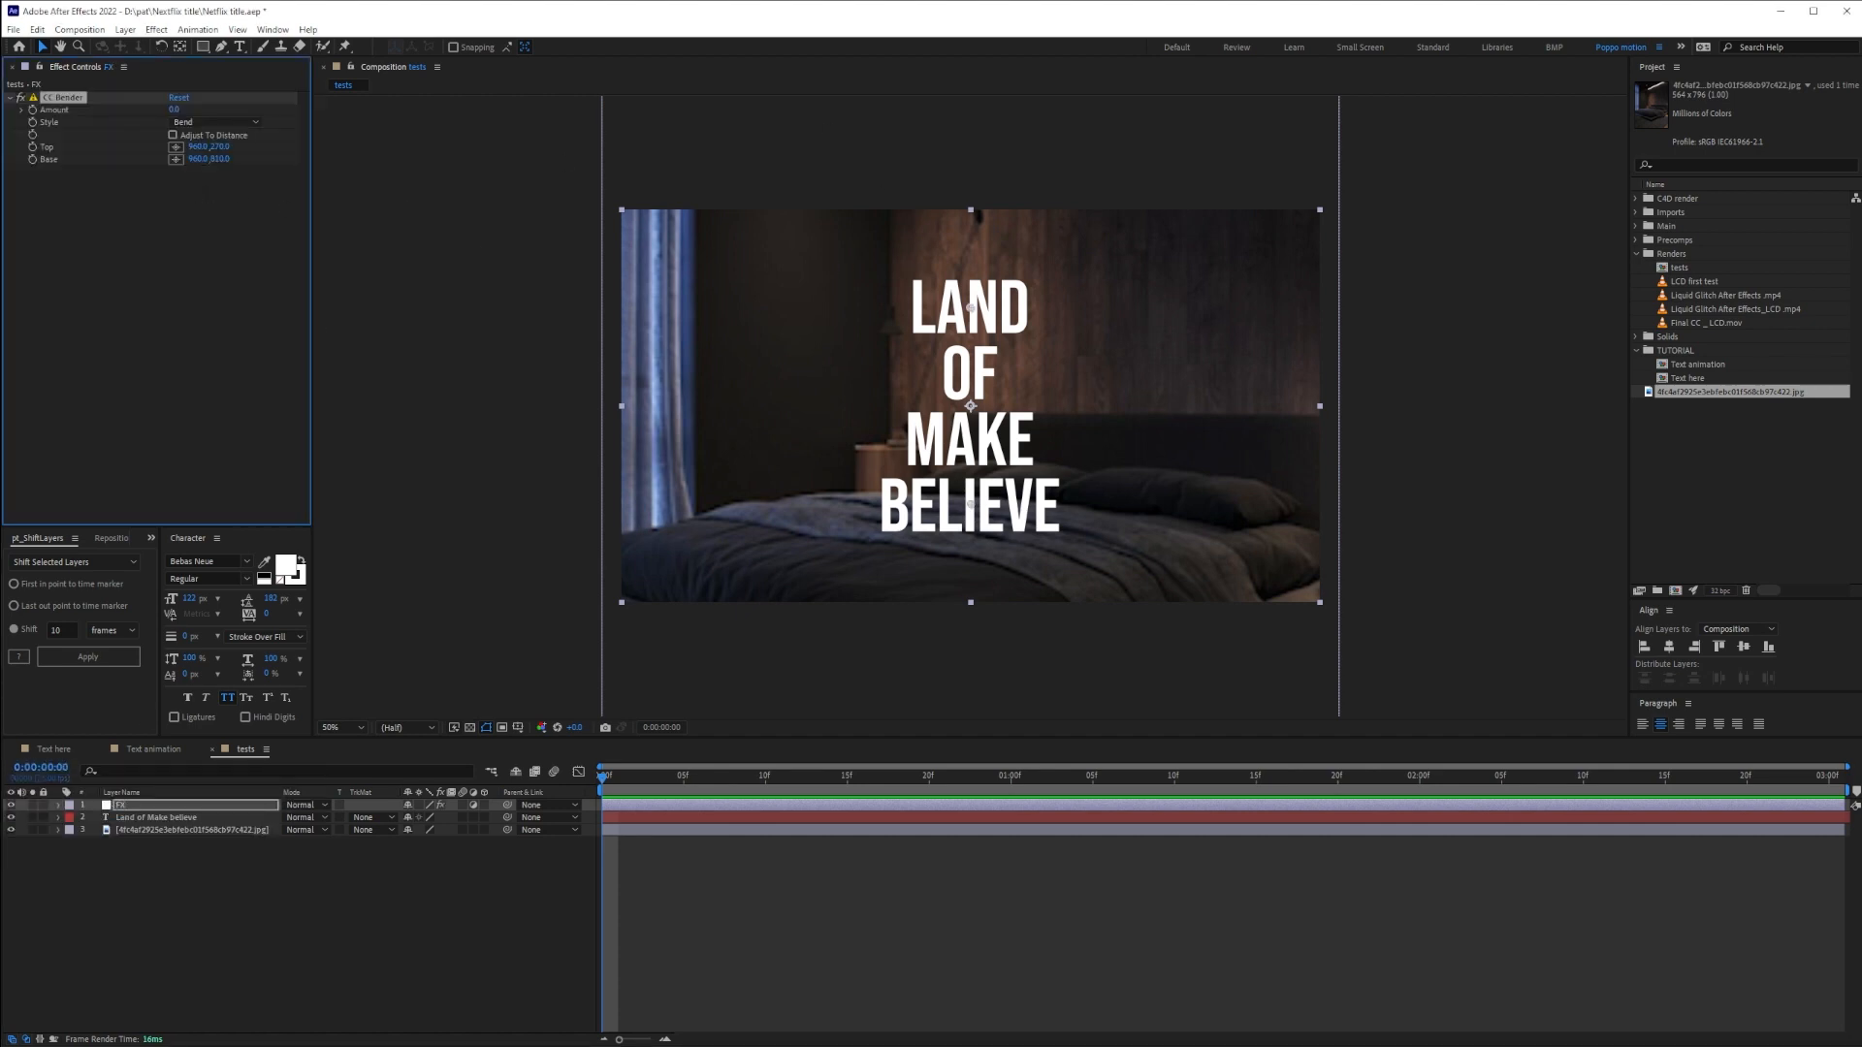
Hide the bedroom image and text layers to view the FX layer alone, and show both layers again
click(10, 831)
click(11, 818)
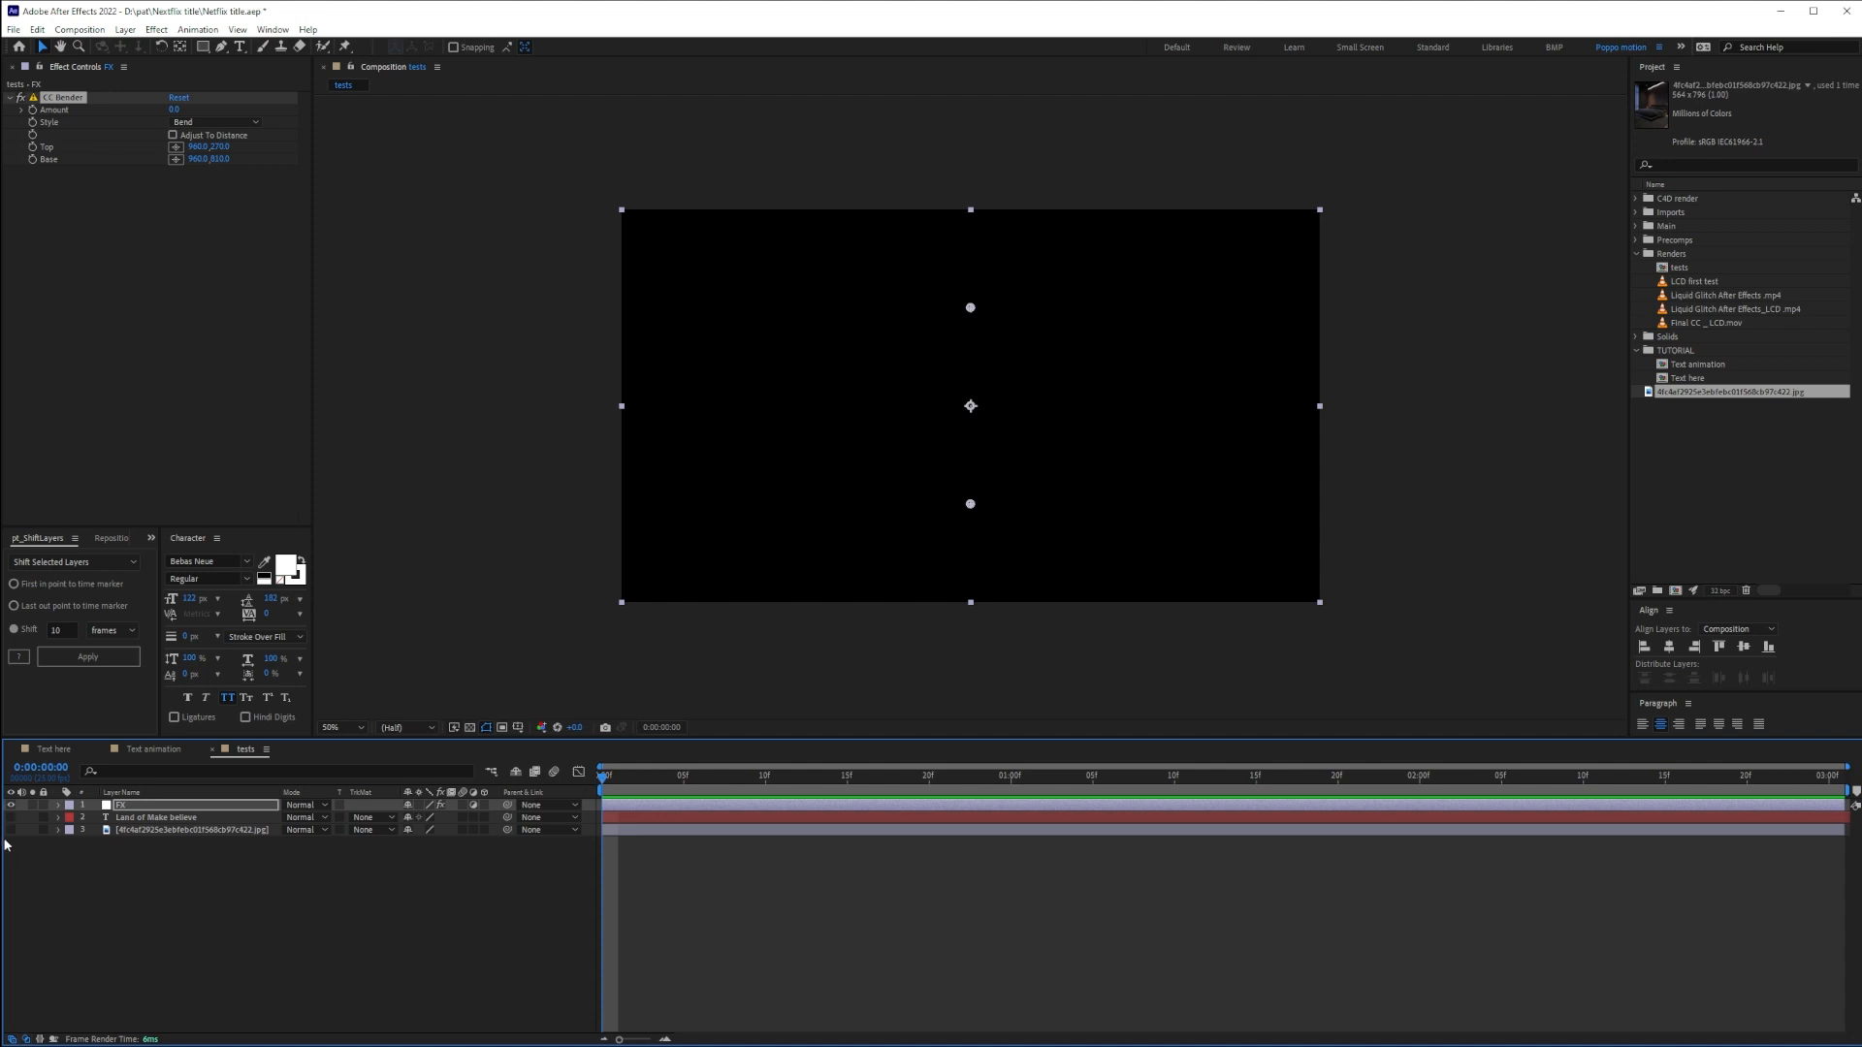
drag(11, 829, 11, 817)
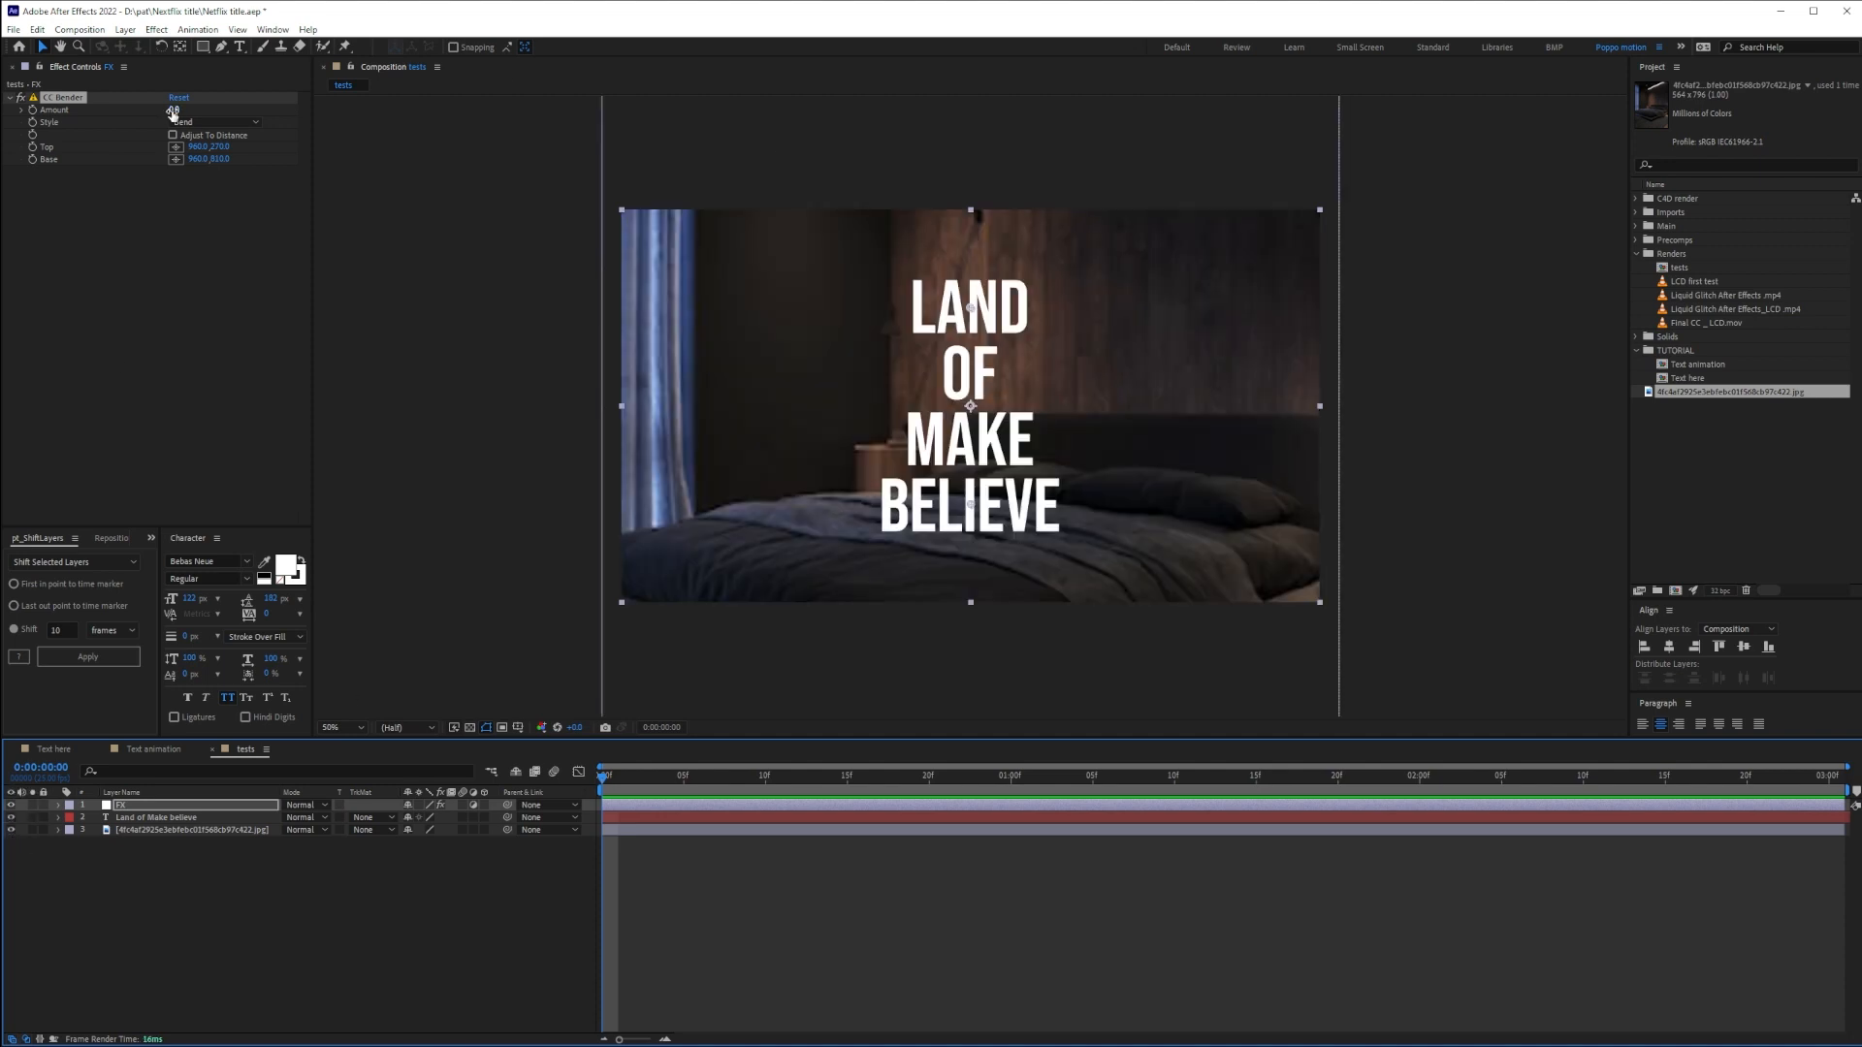
Bend the picture with a CC Bender Amount of about 82, moving Top near the frame's upper edge and Base to about 960, 854
drag(174, 109, 221, 110)
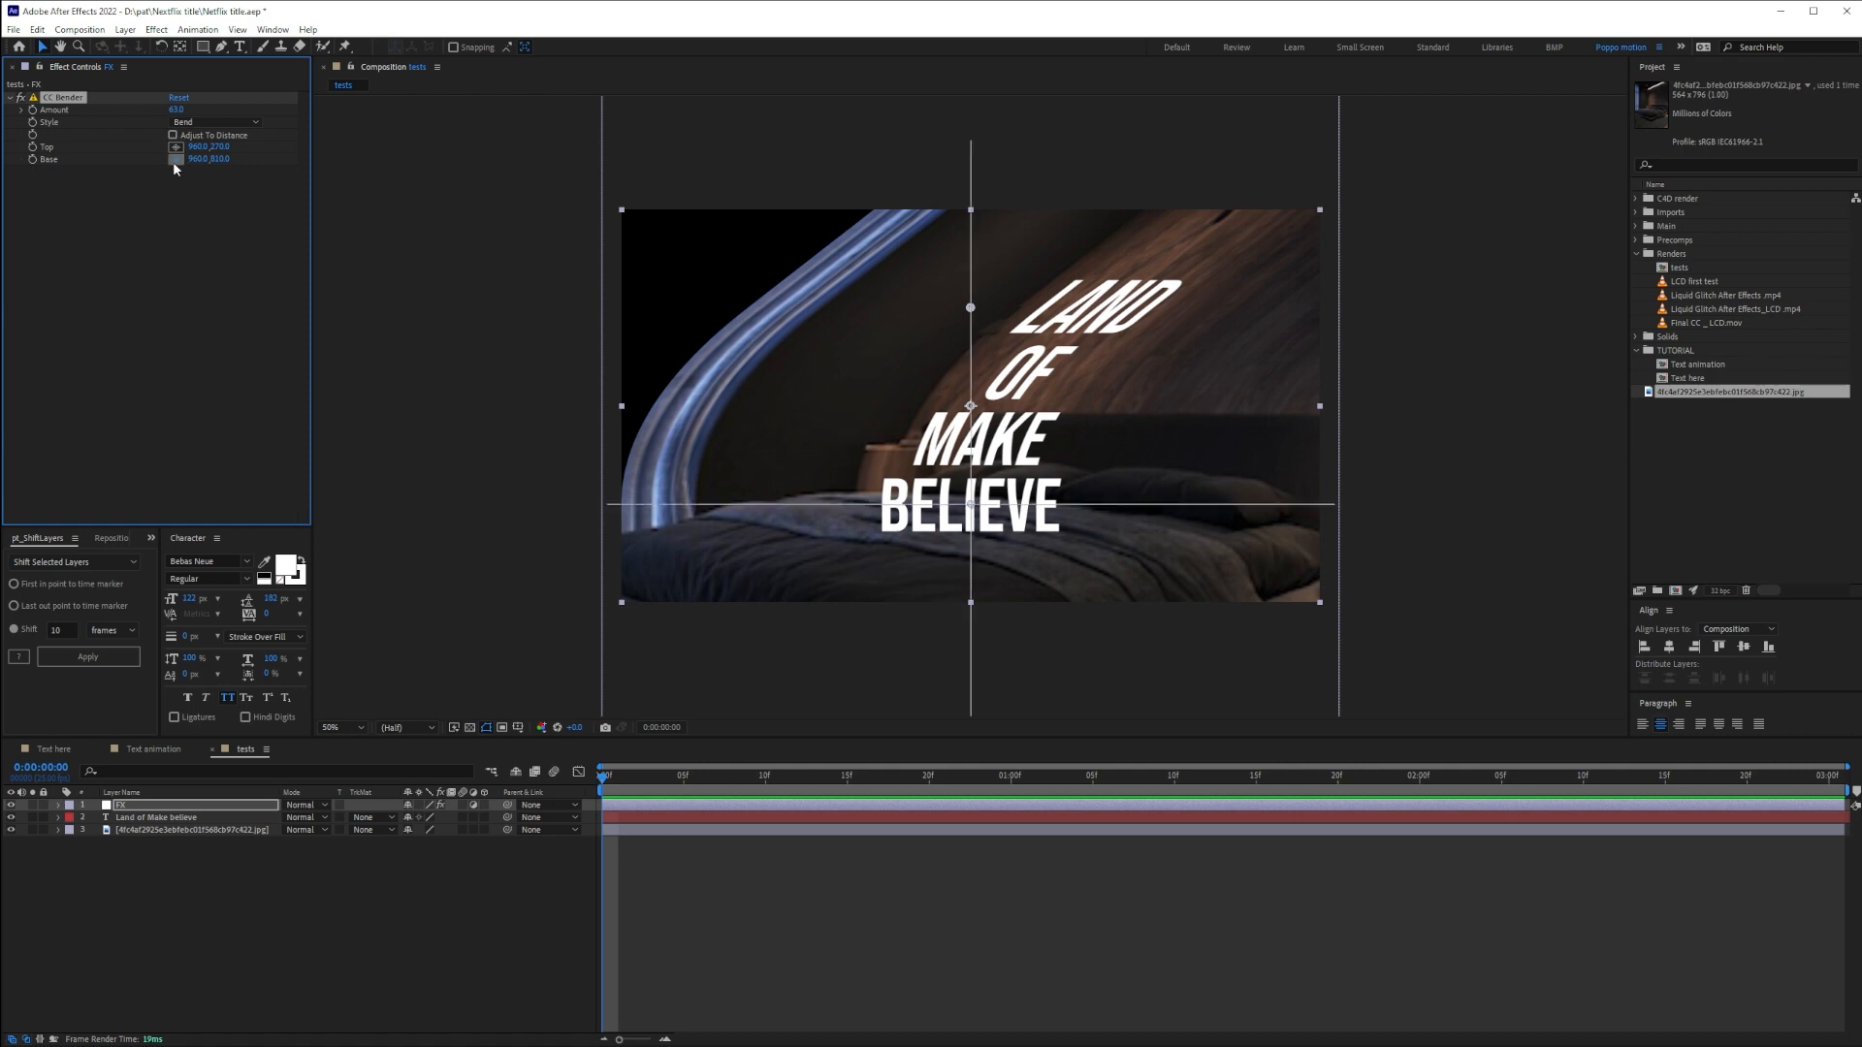
drag(971, 505, 963, 227)
key(ctrl+z)
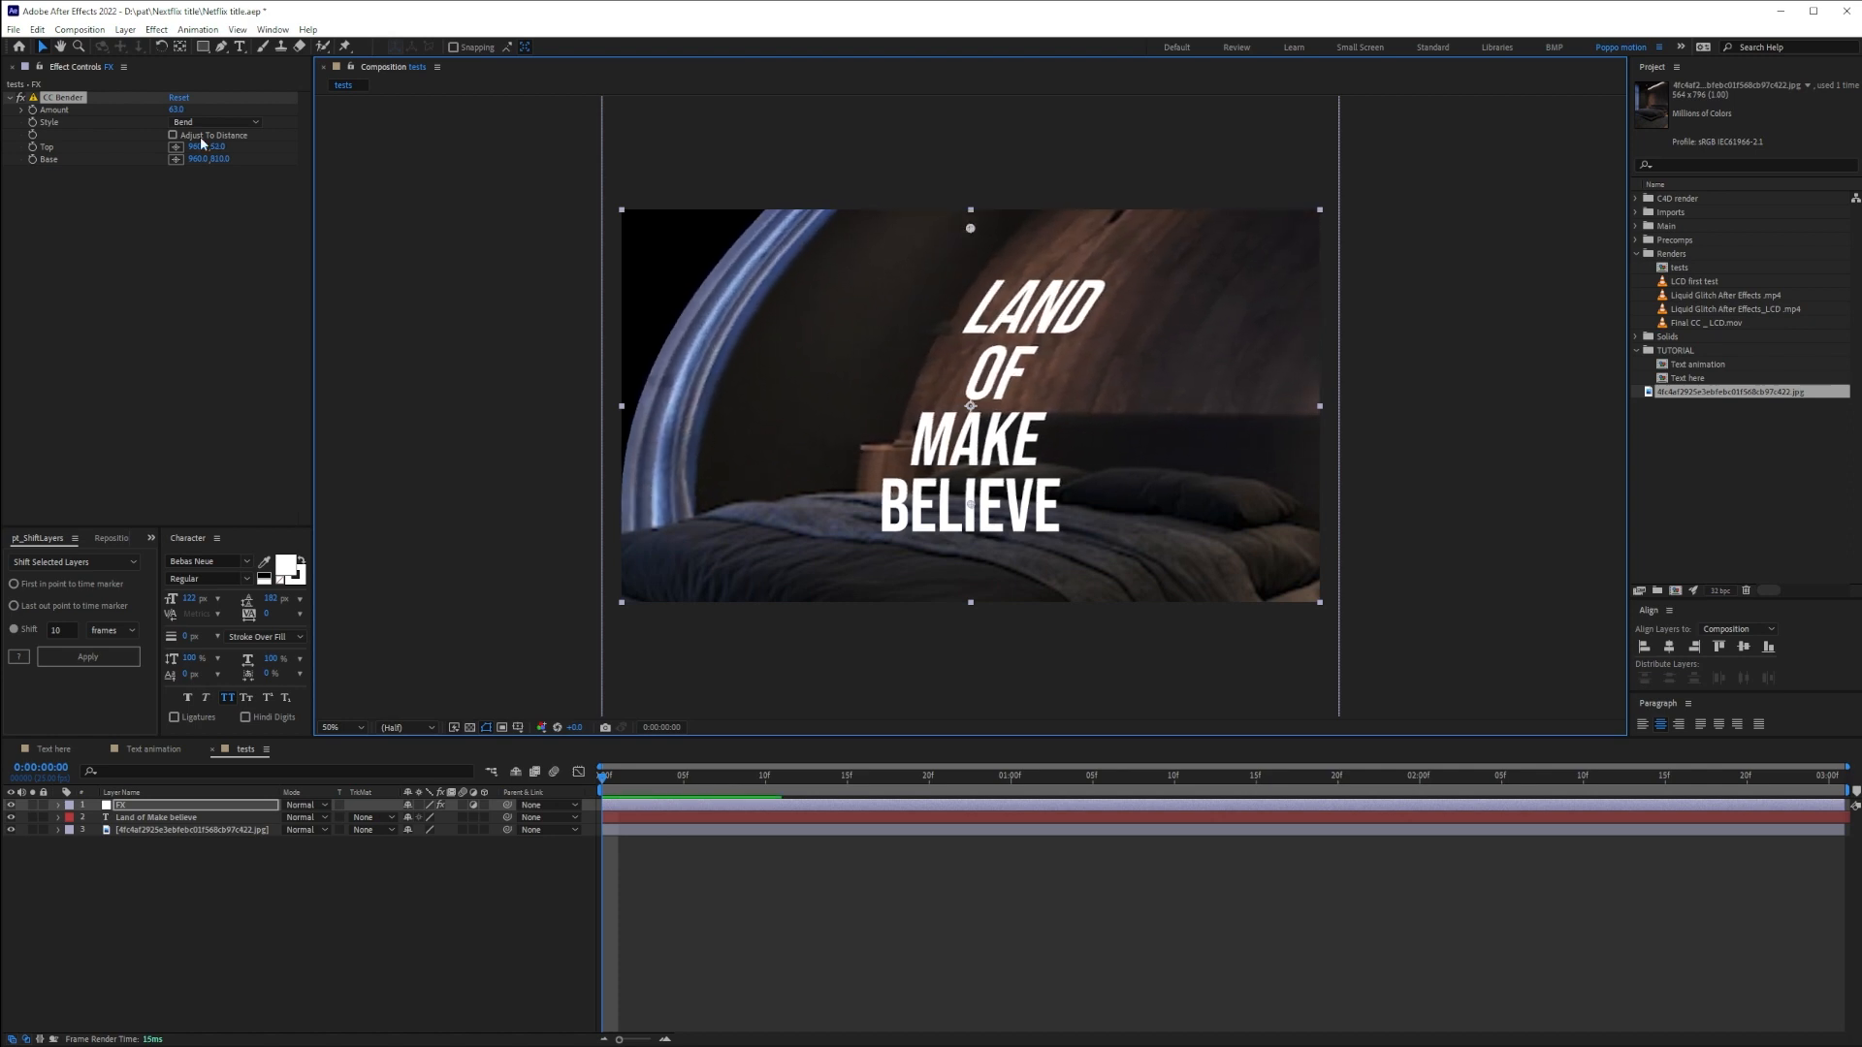
drag(177, 109, 215, 112)
drag(971, 504, 971, 521)
Switch CC Bender's Style to Marilyn and pull the Top and Base points close together around the word OF
click(201, 123)
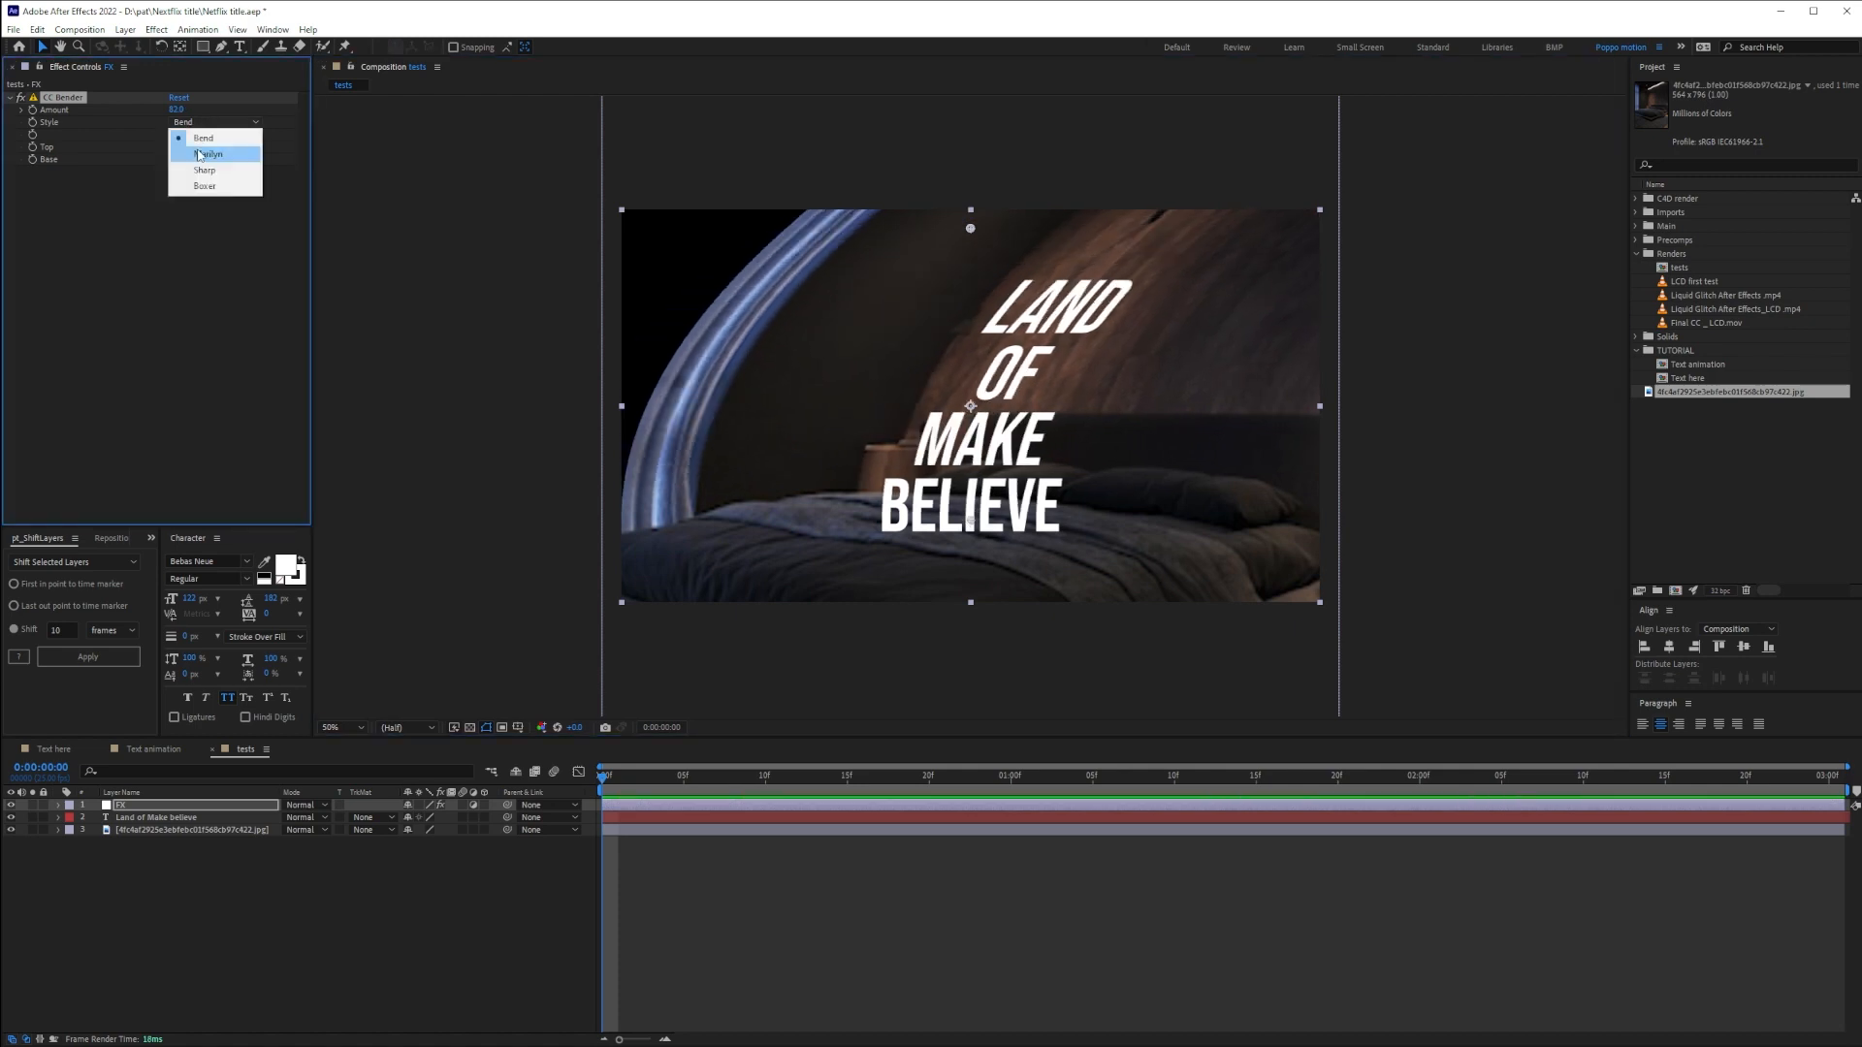
click(207, 157)
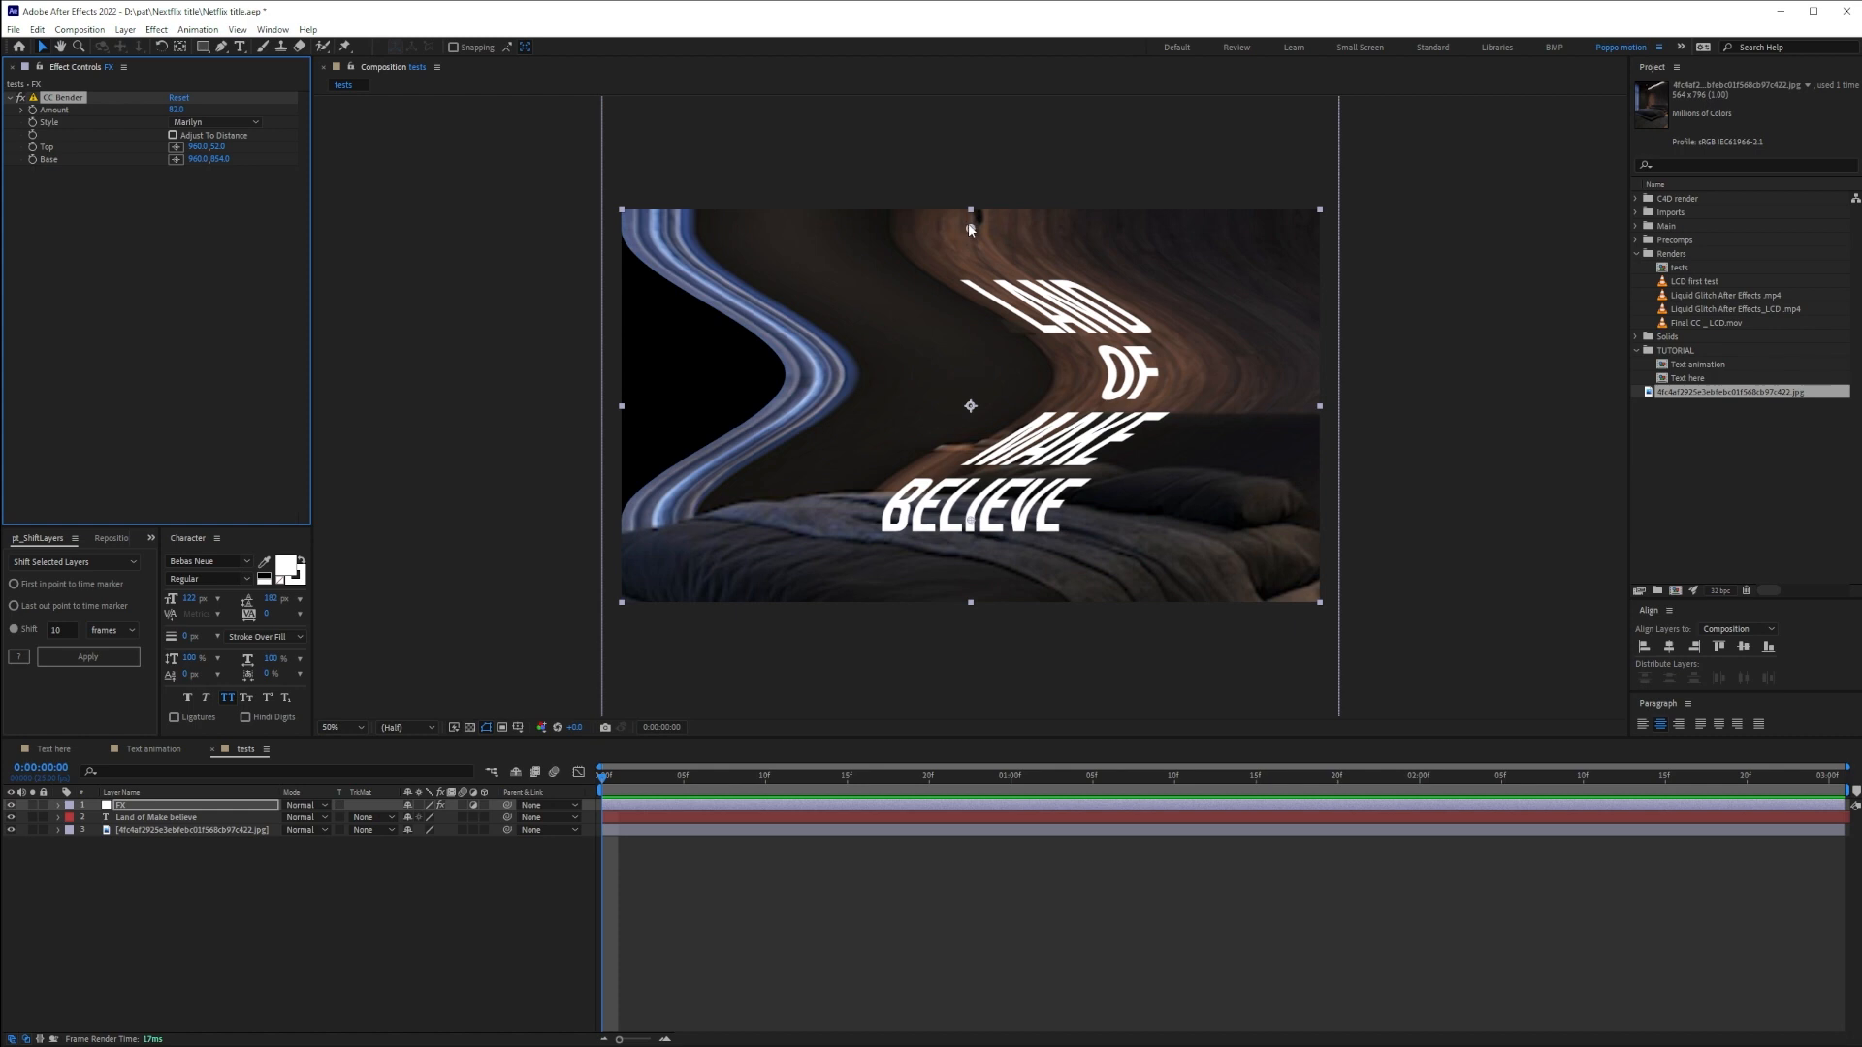
drag(970, 230, 971, 329)
drag(971, 520, 974, 408)
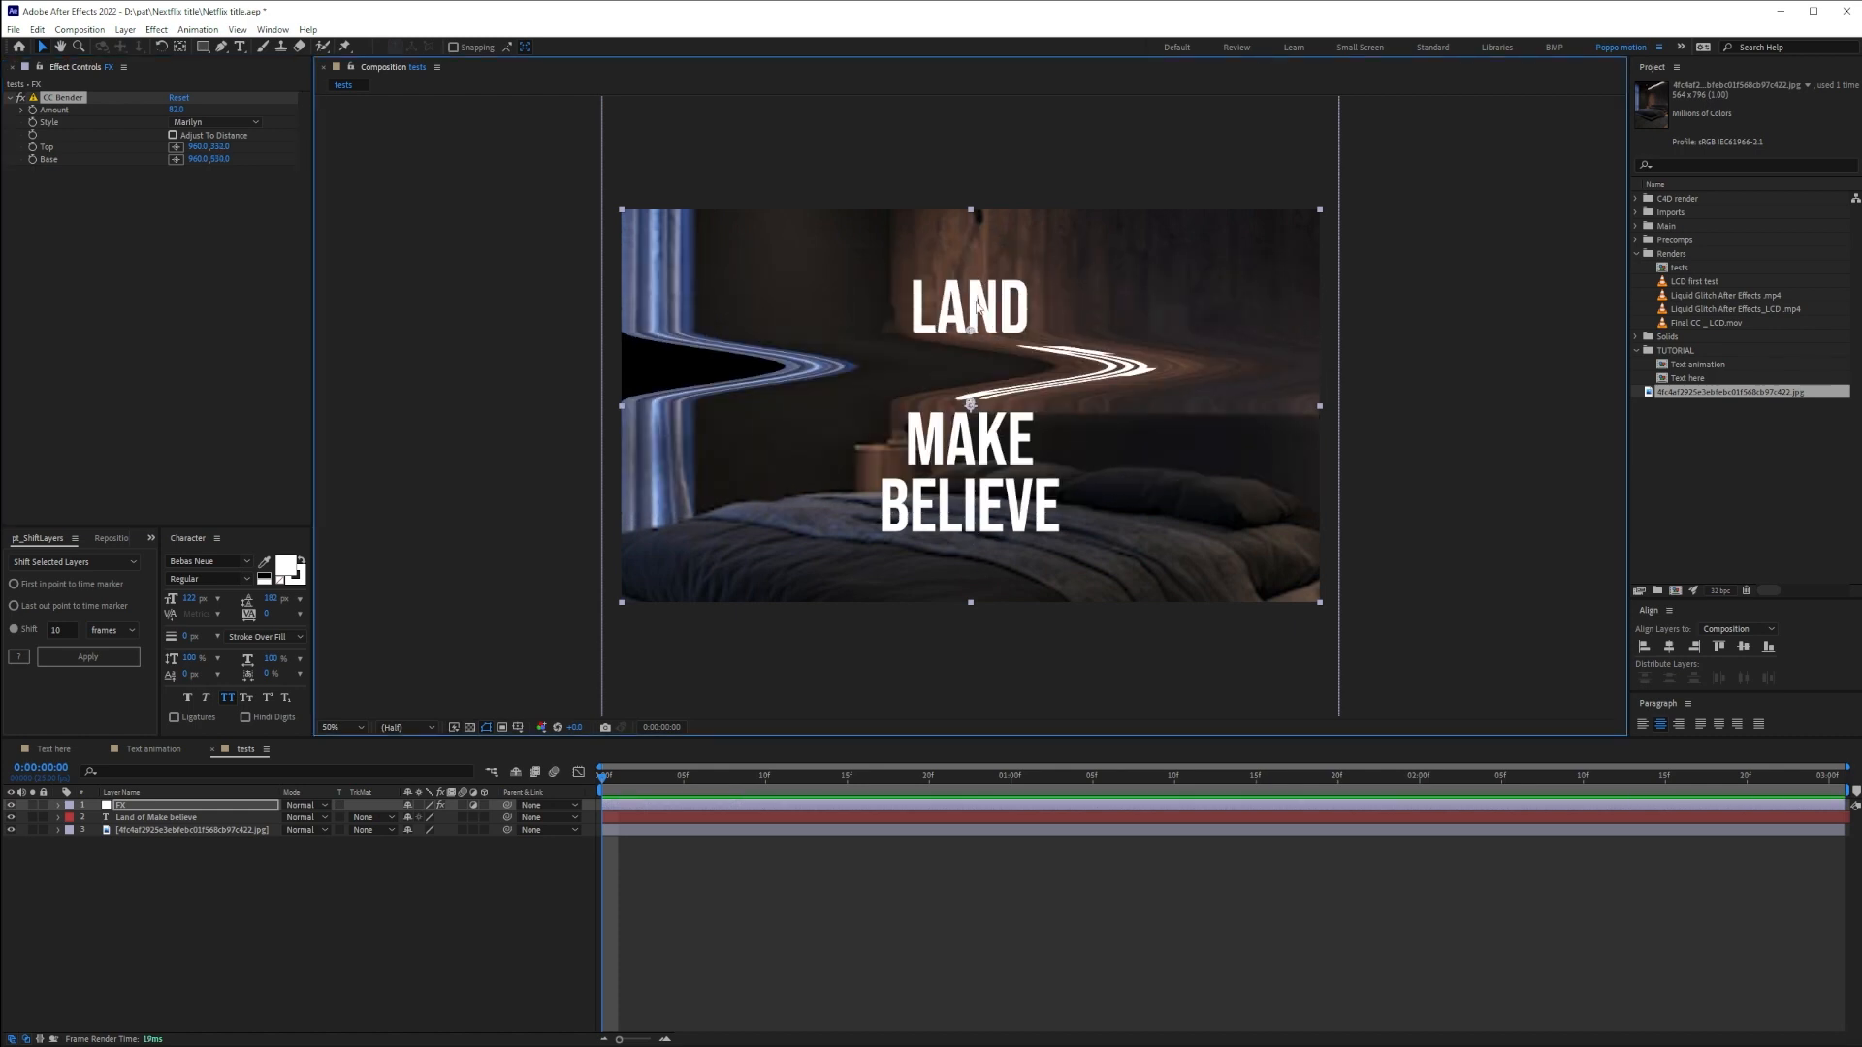
Lower CC Bender's Amount to about 40 and spread the Top and Base points to about 960, 170 and 960, 724
mouse_move(180, 112)
mouse_down()
mouse_move(113, 113)
mouse_move(156, 112)
mouse_up()
drag(976, 404, 970, 474)
drag(971, 330, 970, 271)
Try the Sharp and Boxer styles in CC Bender, moving the Top point slightly down with Boxer
click(215, 122)
click(195, 166)
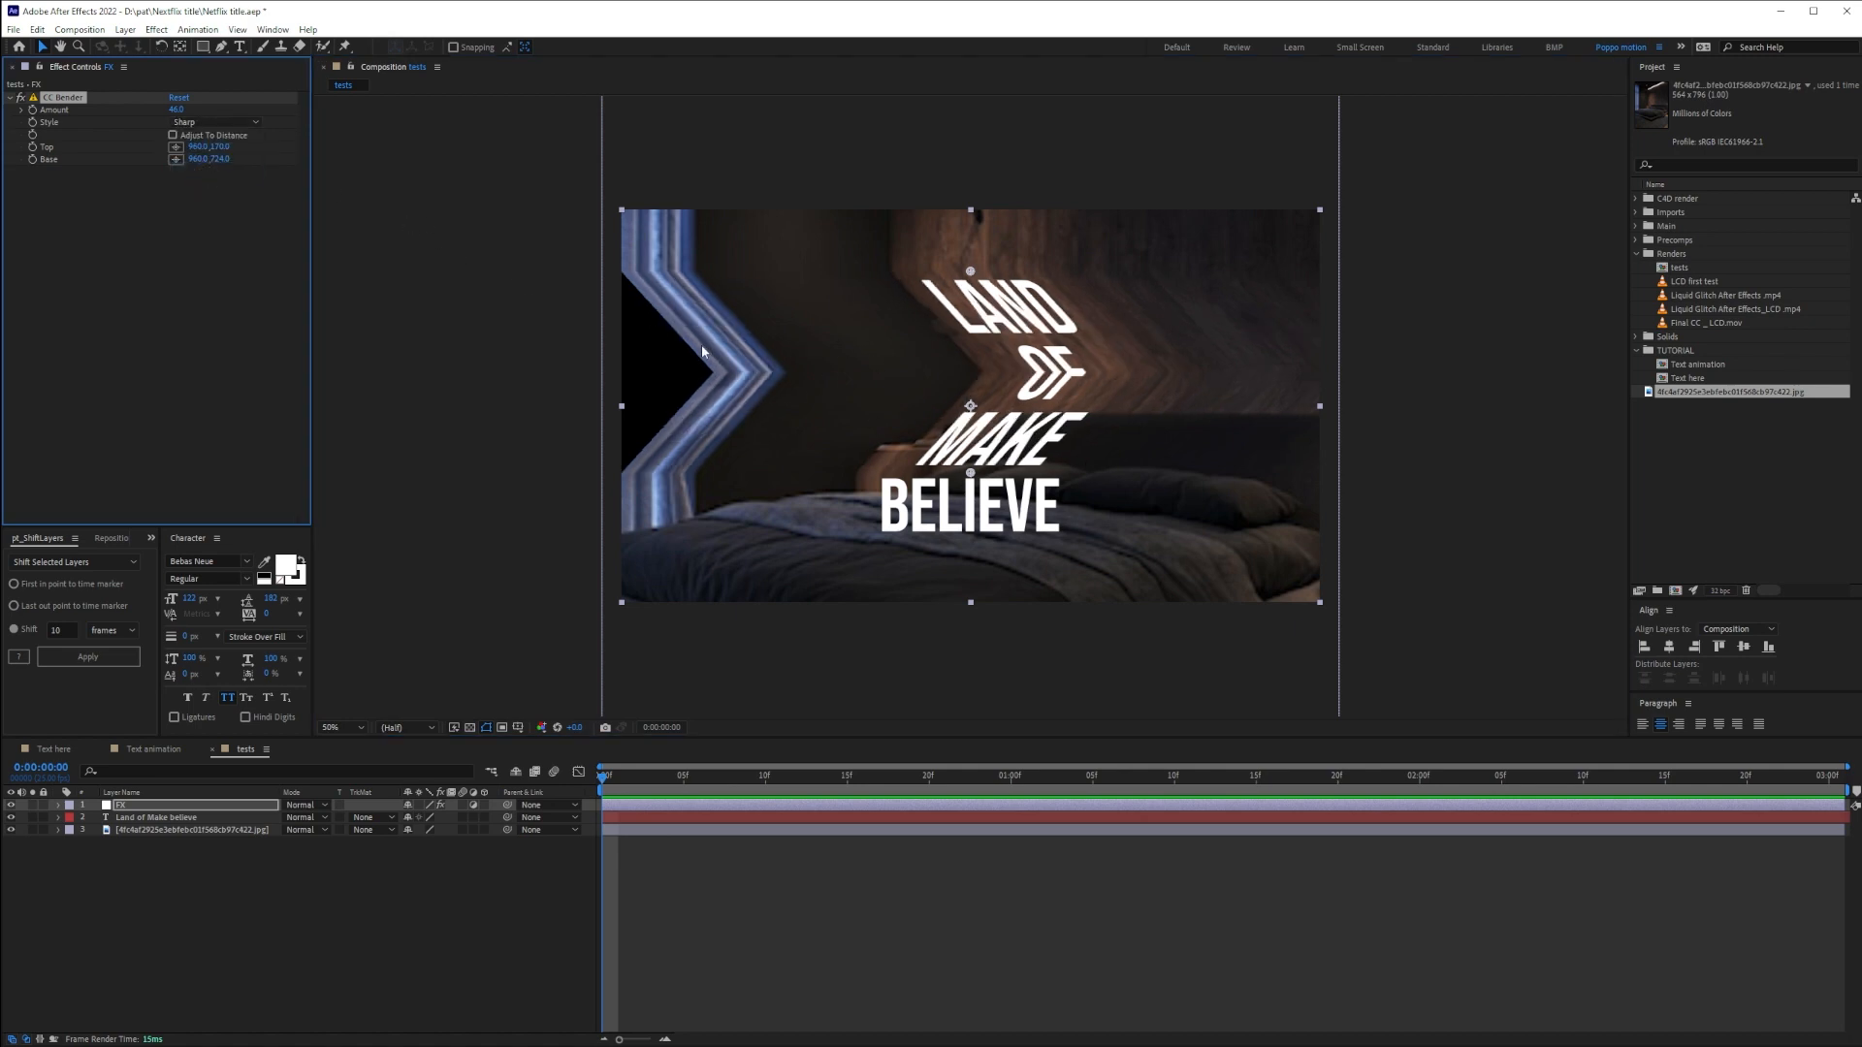
click(215, 122)
click(206, 188)
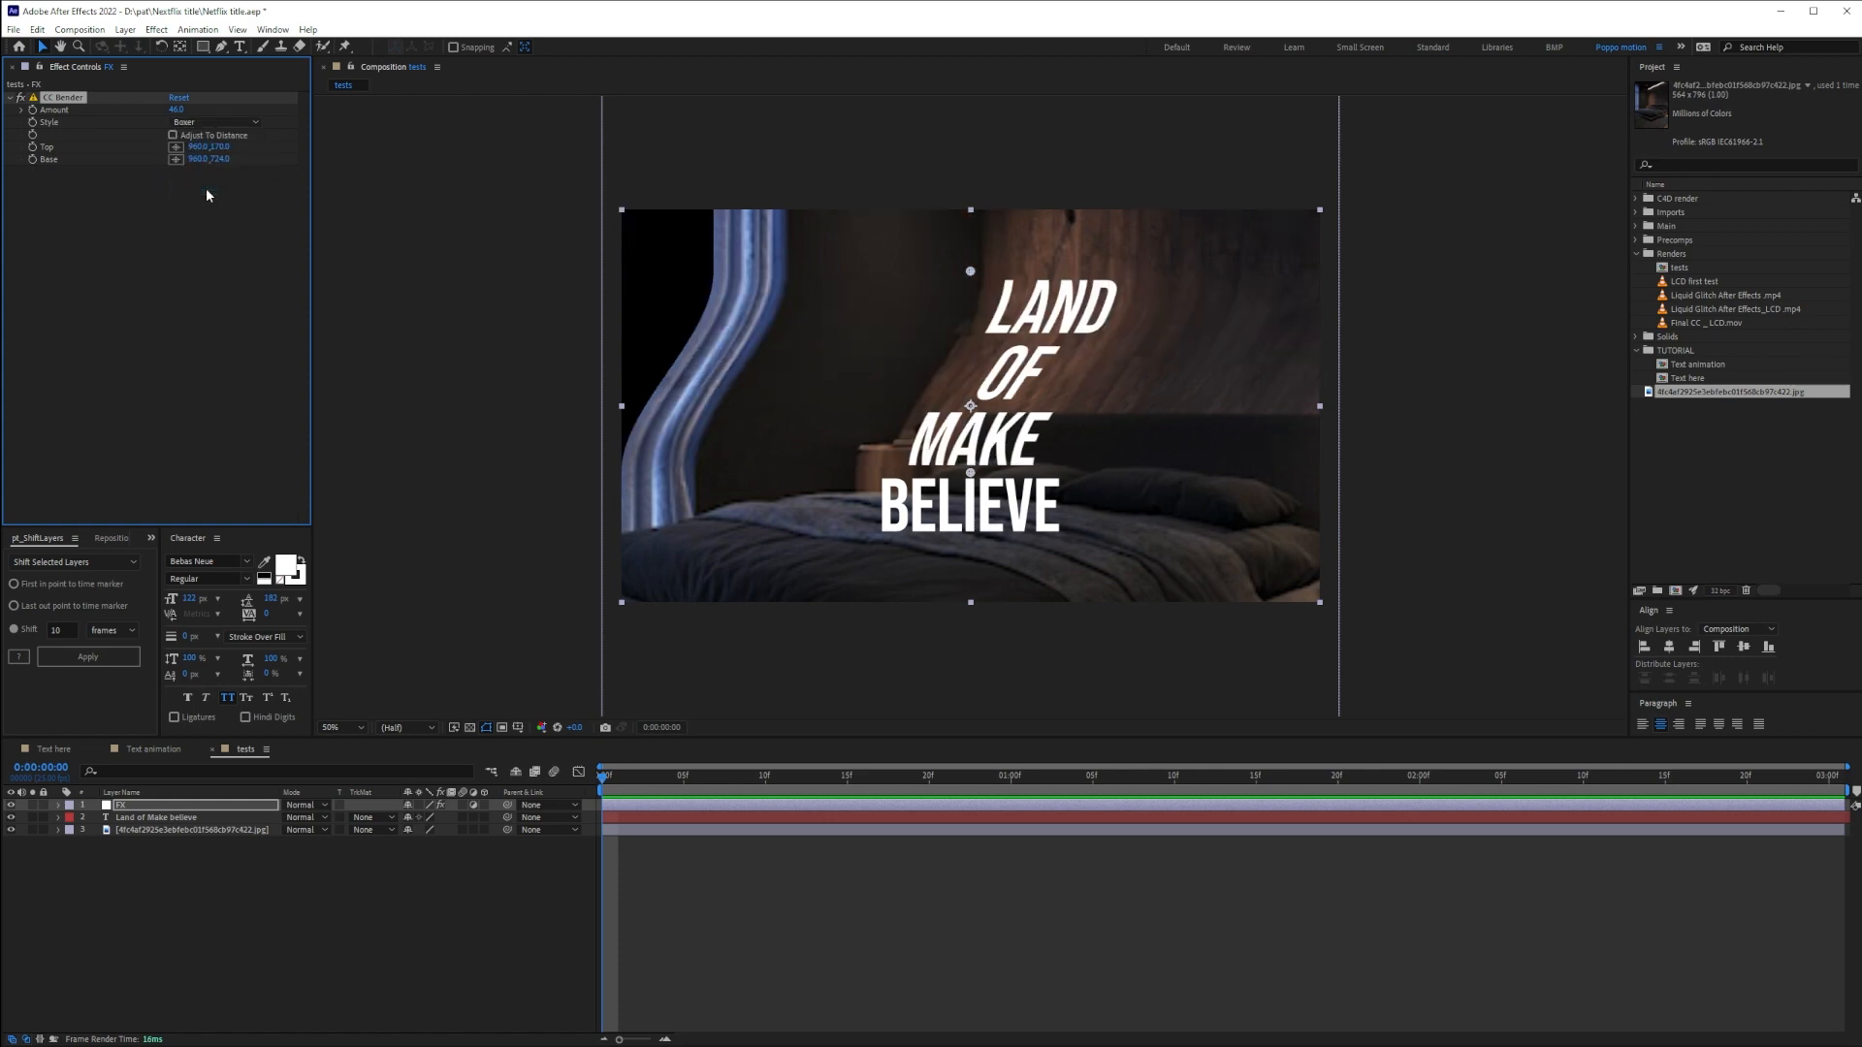
mouse_move(970, 271)
mouse_down()
mouse_move(947, 417)
mouse_move(970, 303)
mouse_up()
Replace CC Bender on the FX layer with the CC Smear effect
click(194, 121)
click(51, 97)
key(Delete)
key(ctrl+space)
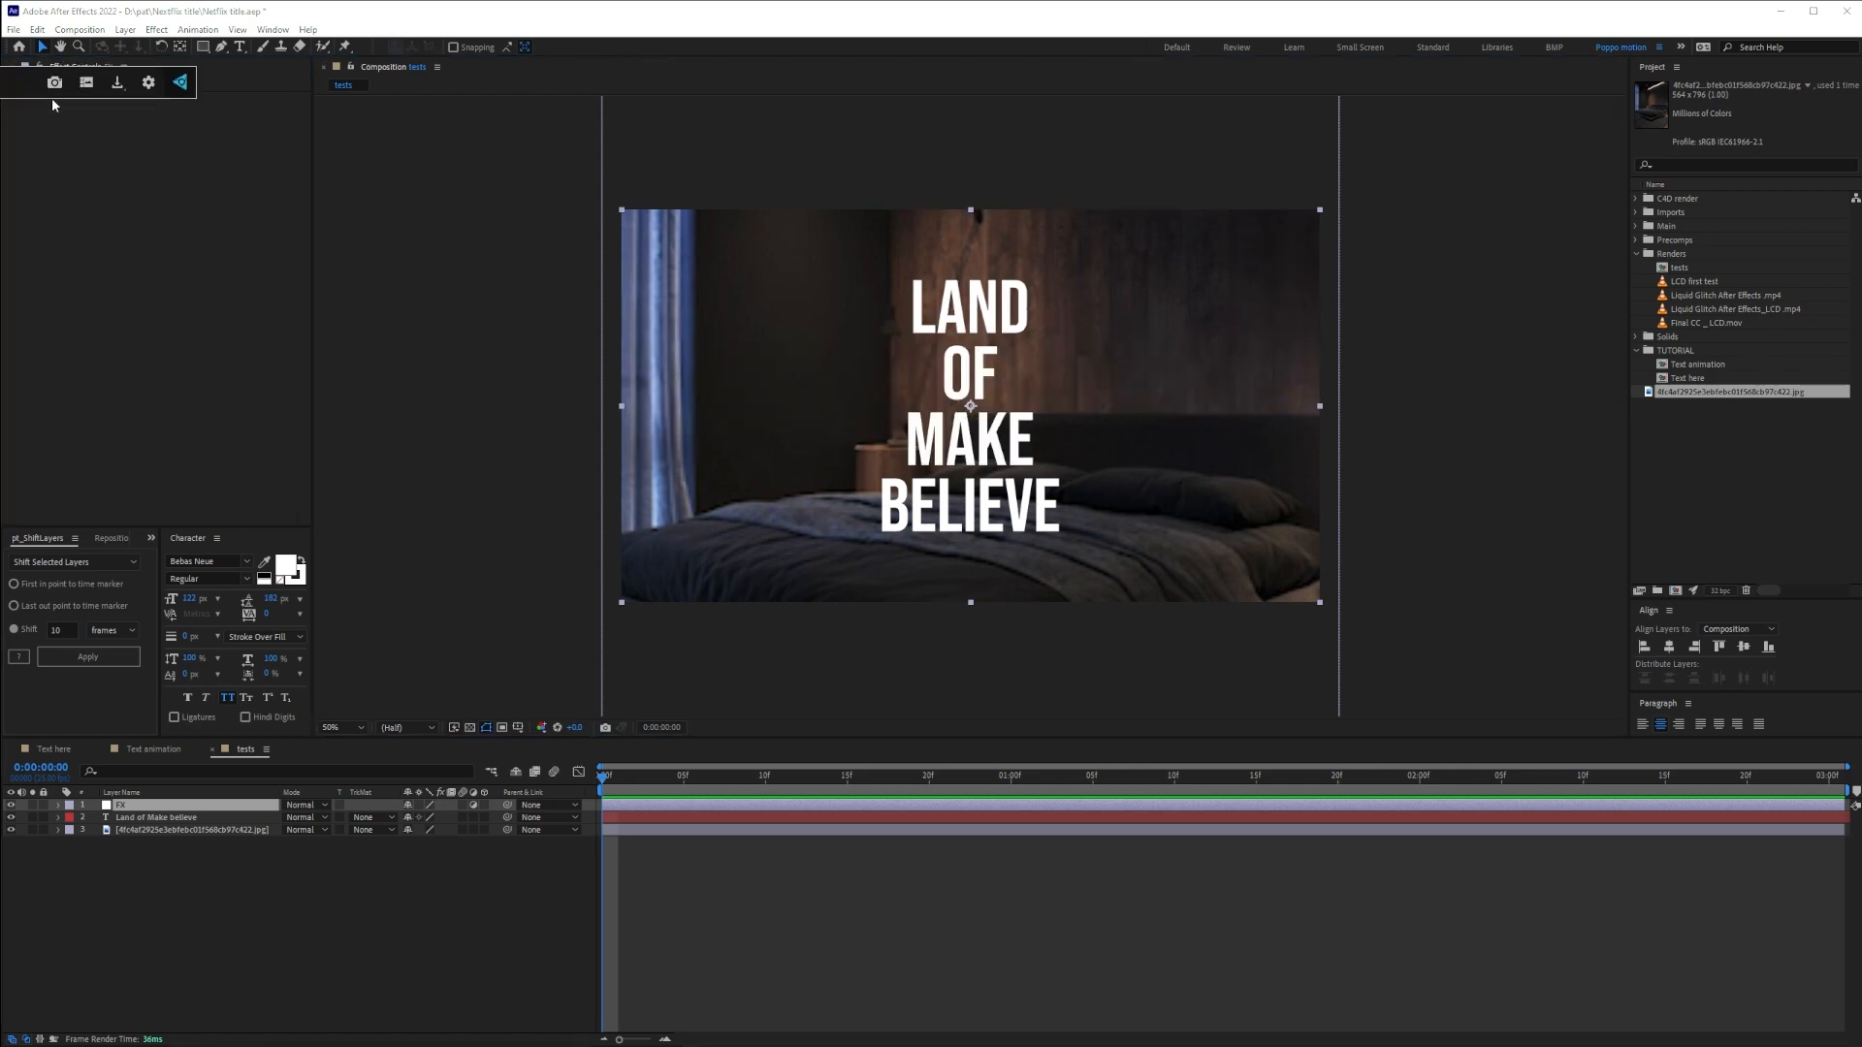
text(smear)
key(Return)
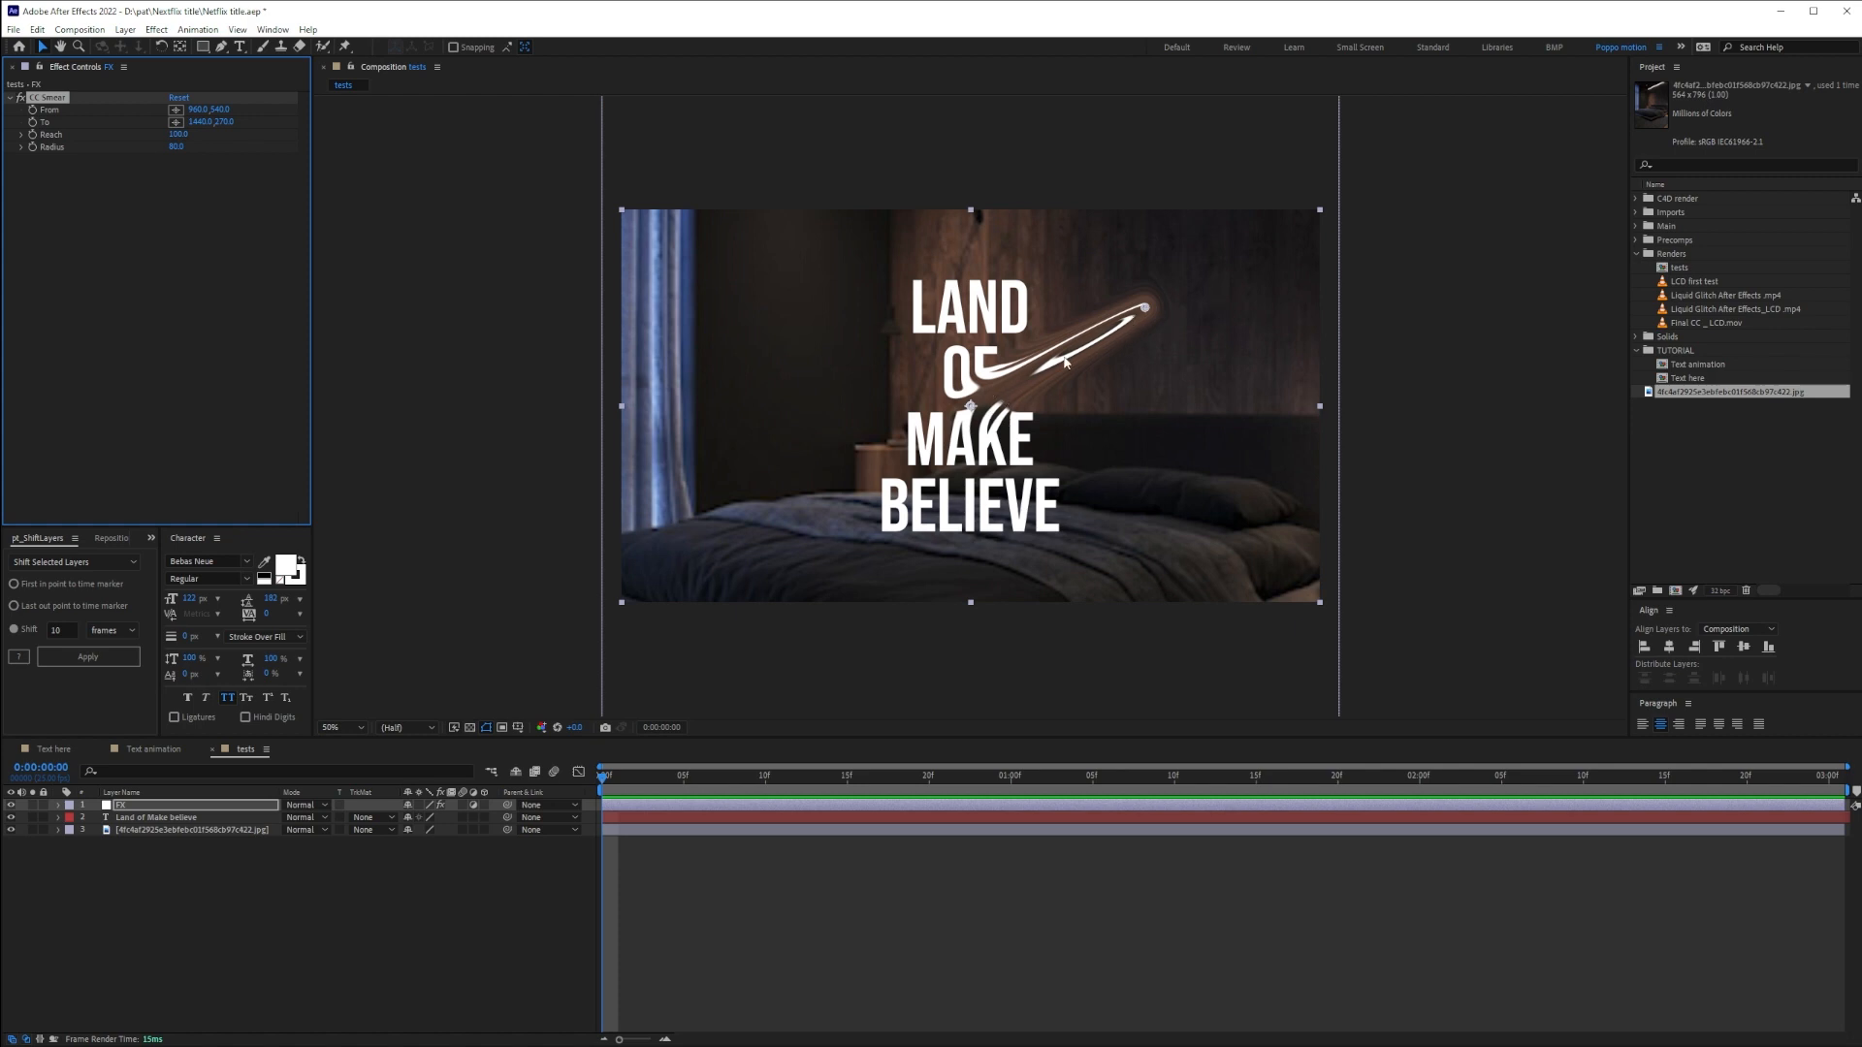
Swing CC Smear's To point across the title and place it at about 1420, 290
mouse_move(1144, 311)
mouse_down()
mouse_move(867, 351)
mouse_move(1131, 335)
mouse_move(1100, 506)
mouse_move(1138, 296)
mouse_move(735, 311)
mouse_up()
mouse_move(902, 305)
mouse_down()
mouse_move(1027, 282)
mouse_move(964, 582)
mouse_move(860, 299)
mouse_move(1125, 392)
mouse_move(1137, 315)
mouse_up()
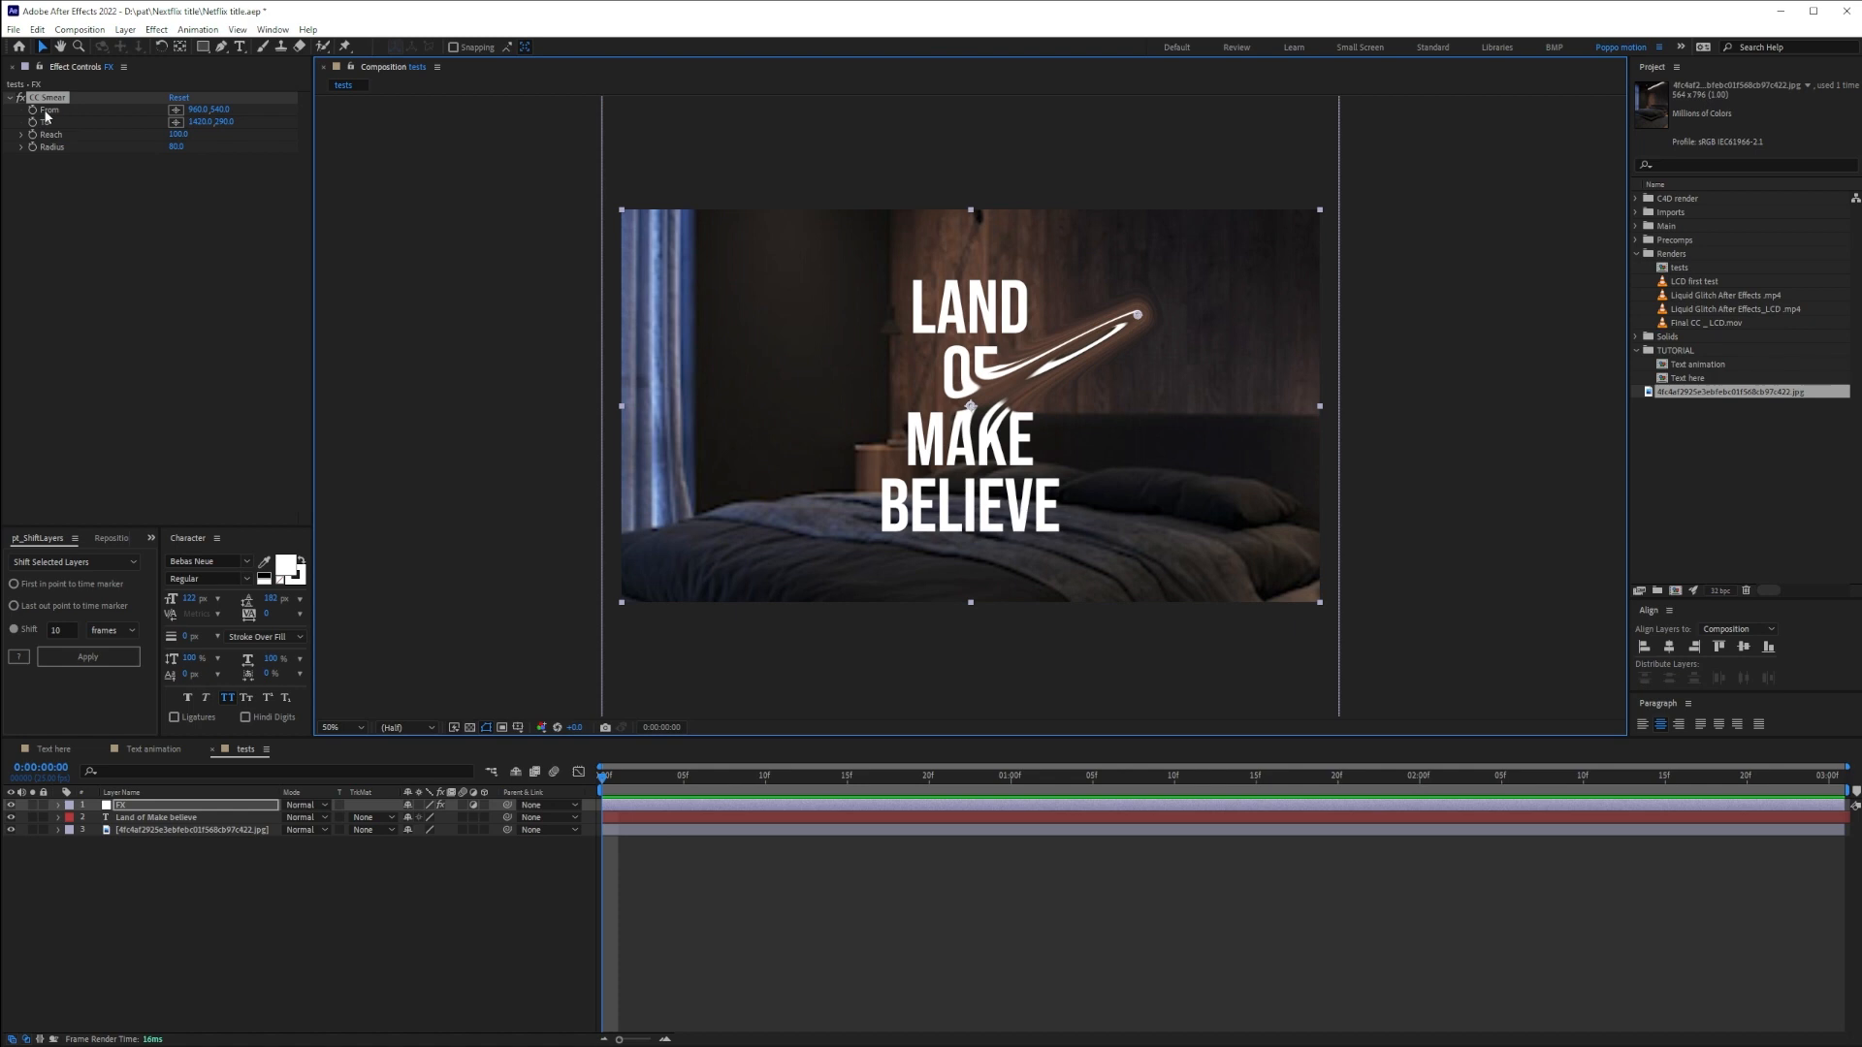
Try CC Smear with the From and To points on opposite sides of the title and a larger Radius, and reset the effect
mouse_move(970, 407)
mouse_down()
mouse_move(894, 406)
mouse_move(804, 439)
mouse_move(808, 424)
mouse_up()
mouse_move(1137, 315)
mouse_down()
mouse_move(922, 398)
mouse_move(1199, 314)
mouse_up()
drag(809, 425, 912, 412)
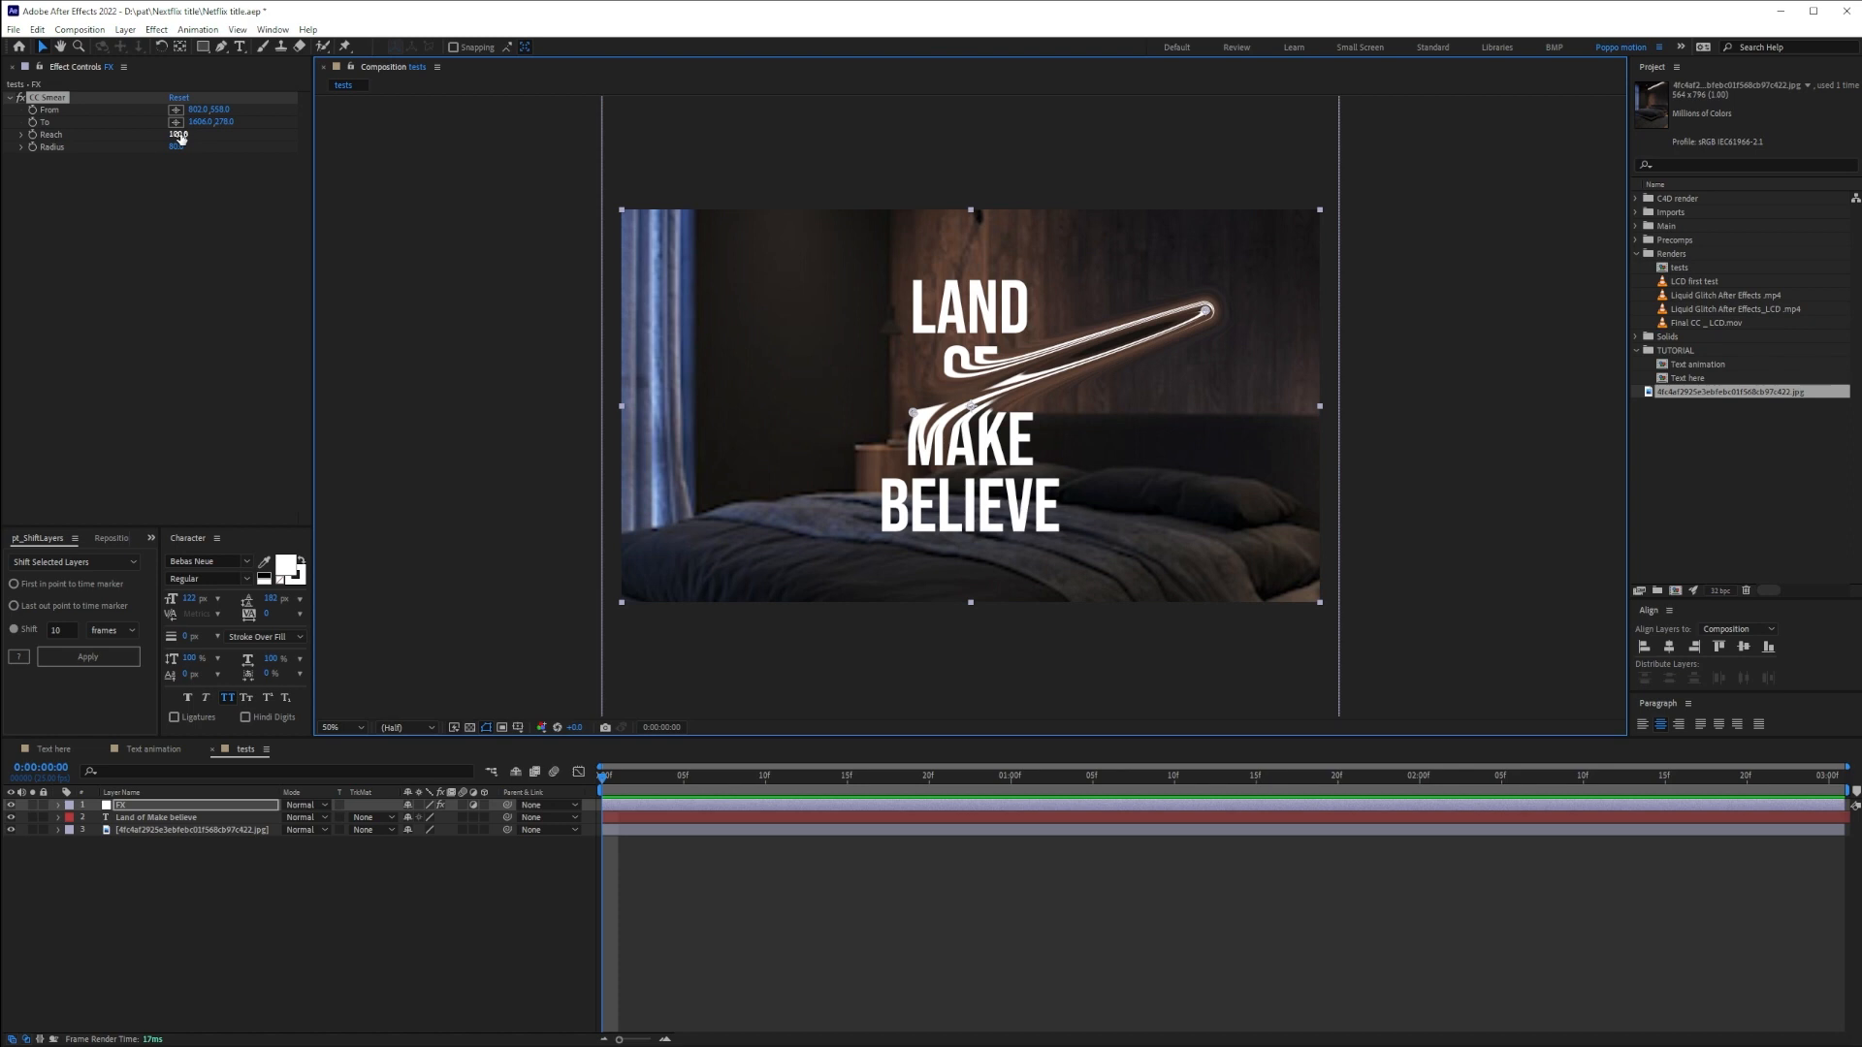
drag(179, 137, 331, 173)
mouse_move(1098, 308)
mouse_down()
mouse_move(1104, 421)
mouse_move(884, 463)
mouse_move(781, 449)
mouse_move(784, 473)
mouse_up()
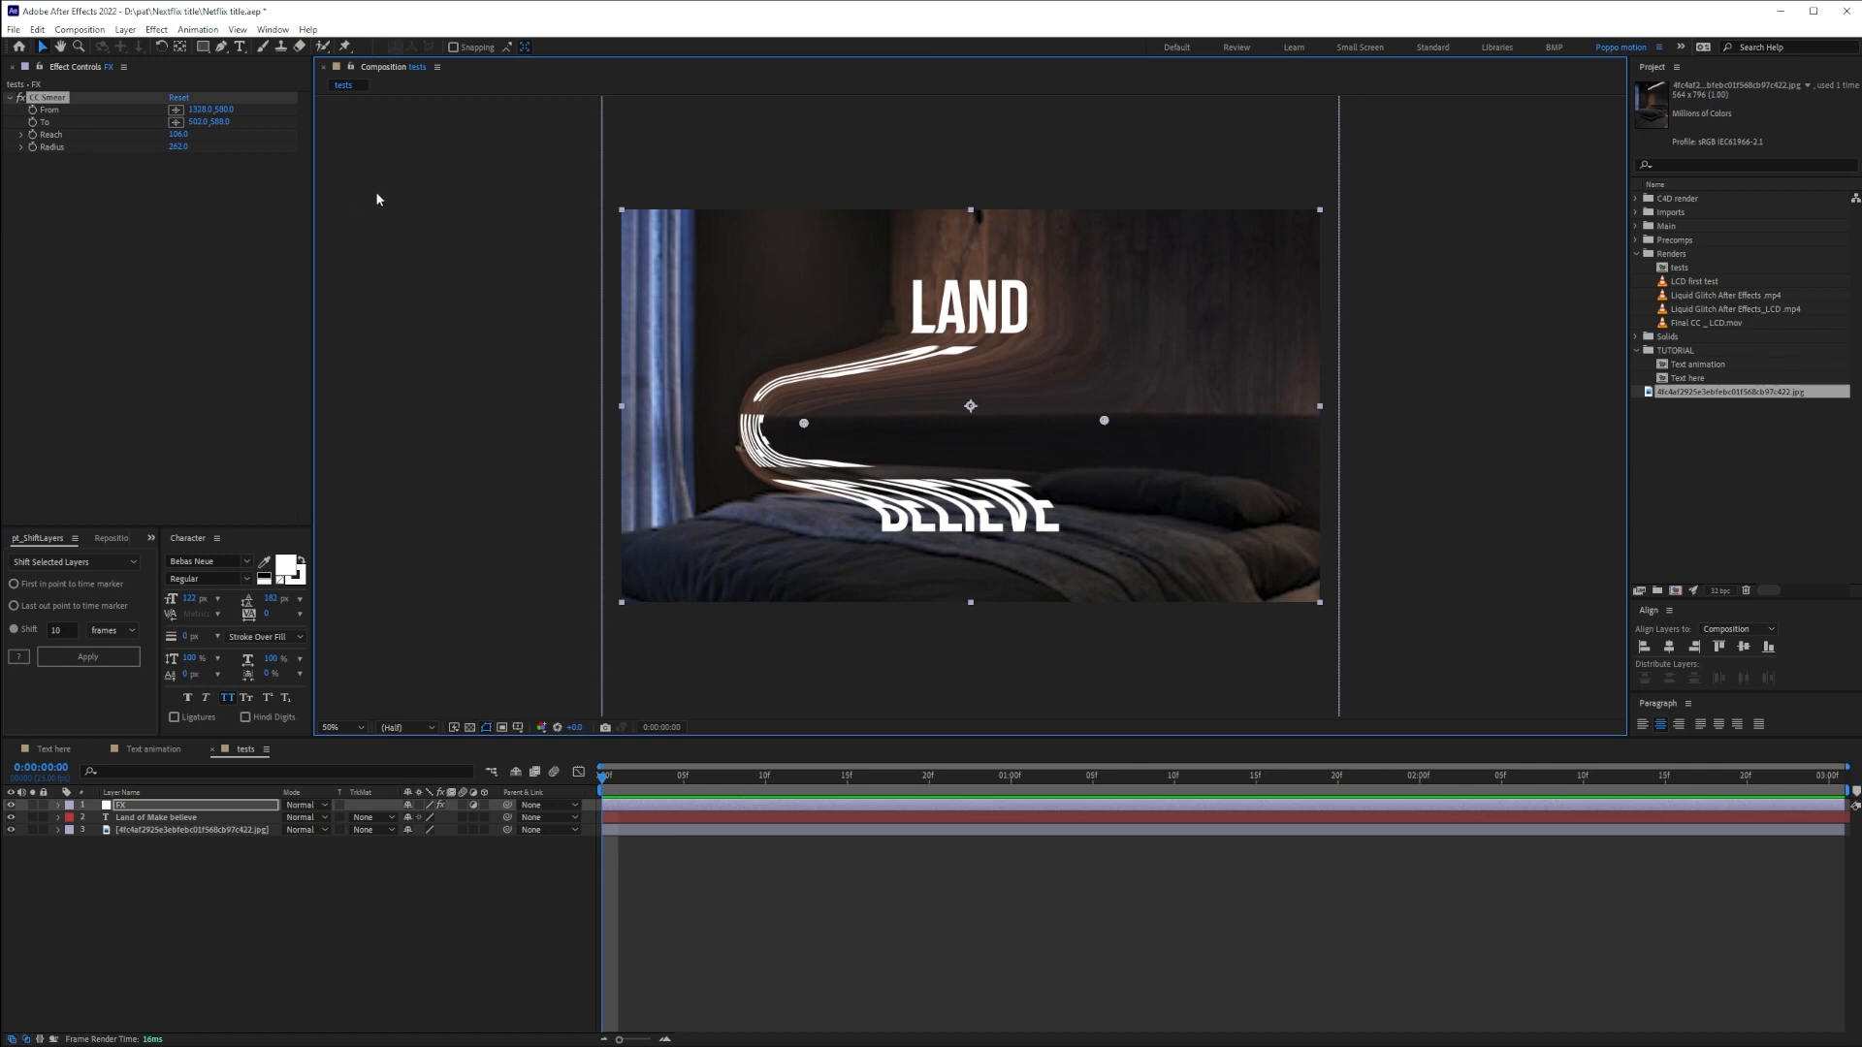
click(179, 97)
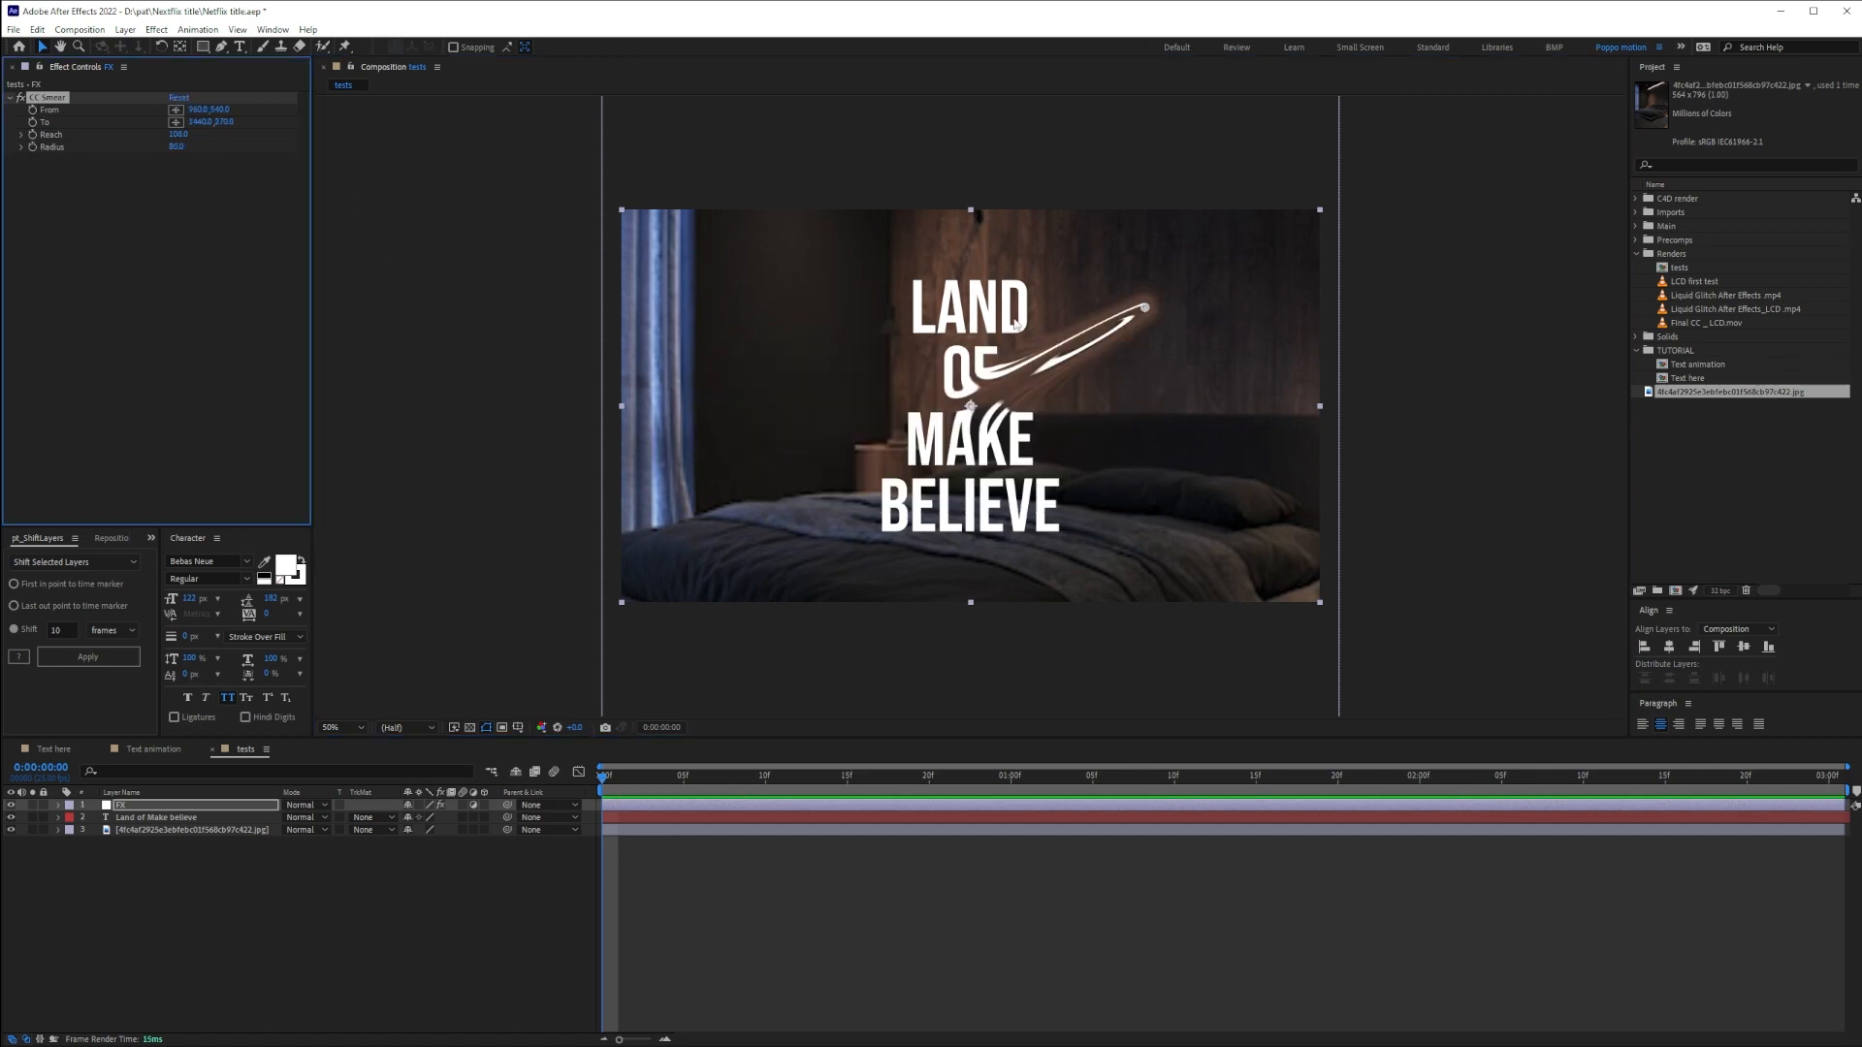
Set CC Smear's Radius to about 450 and move the To point to about 792, 418
drag(1144, 308, 1089, 434)
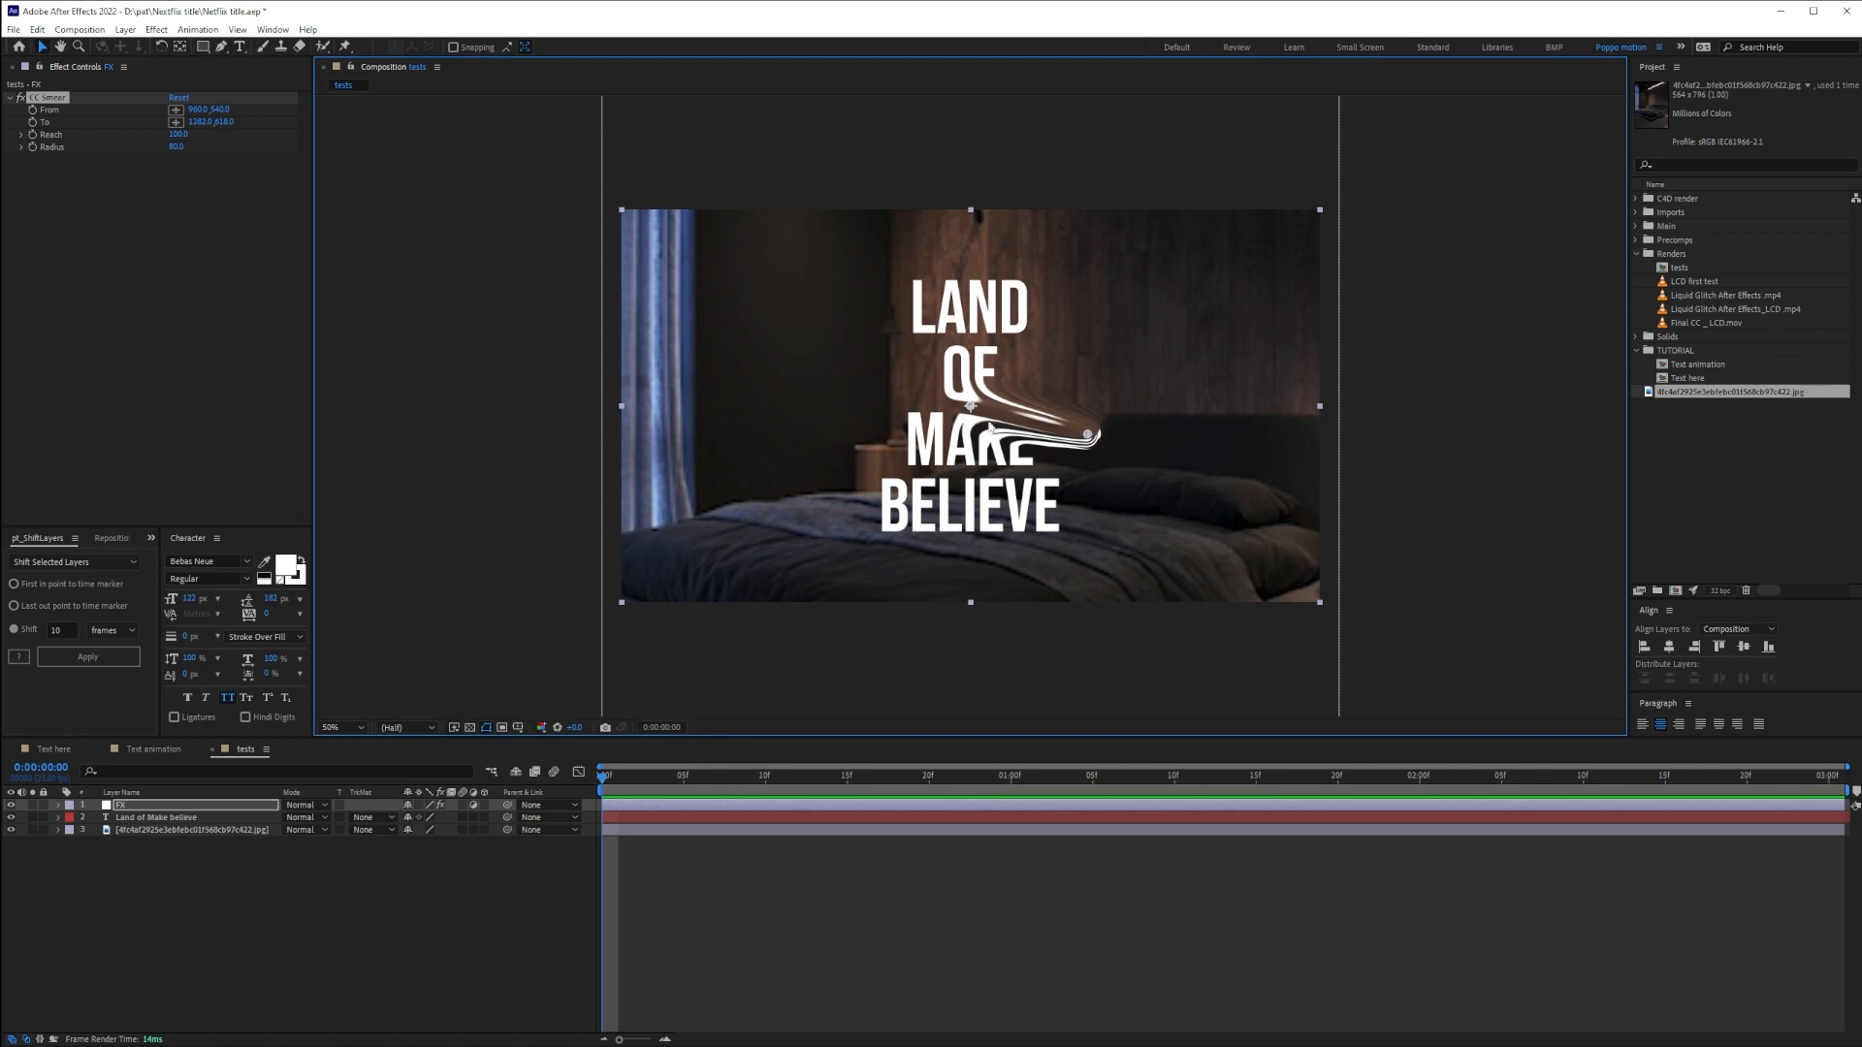
mouse_move(176, 147)
mouse_down()
mouse_move(508, 187)
mouse_move(491, 188)
mouse_up()
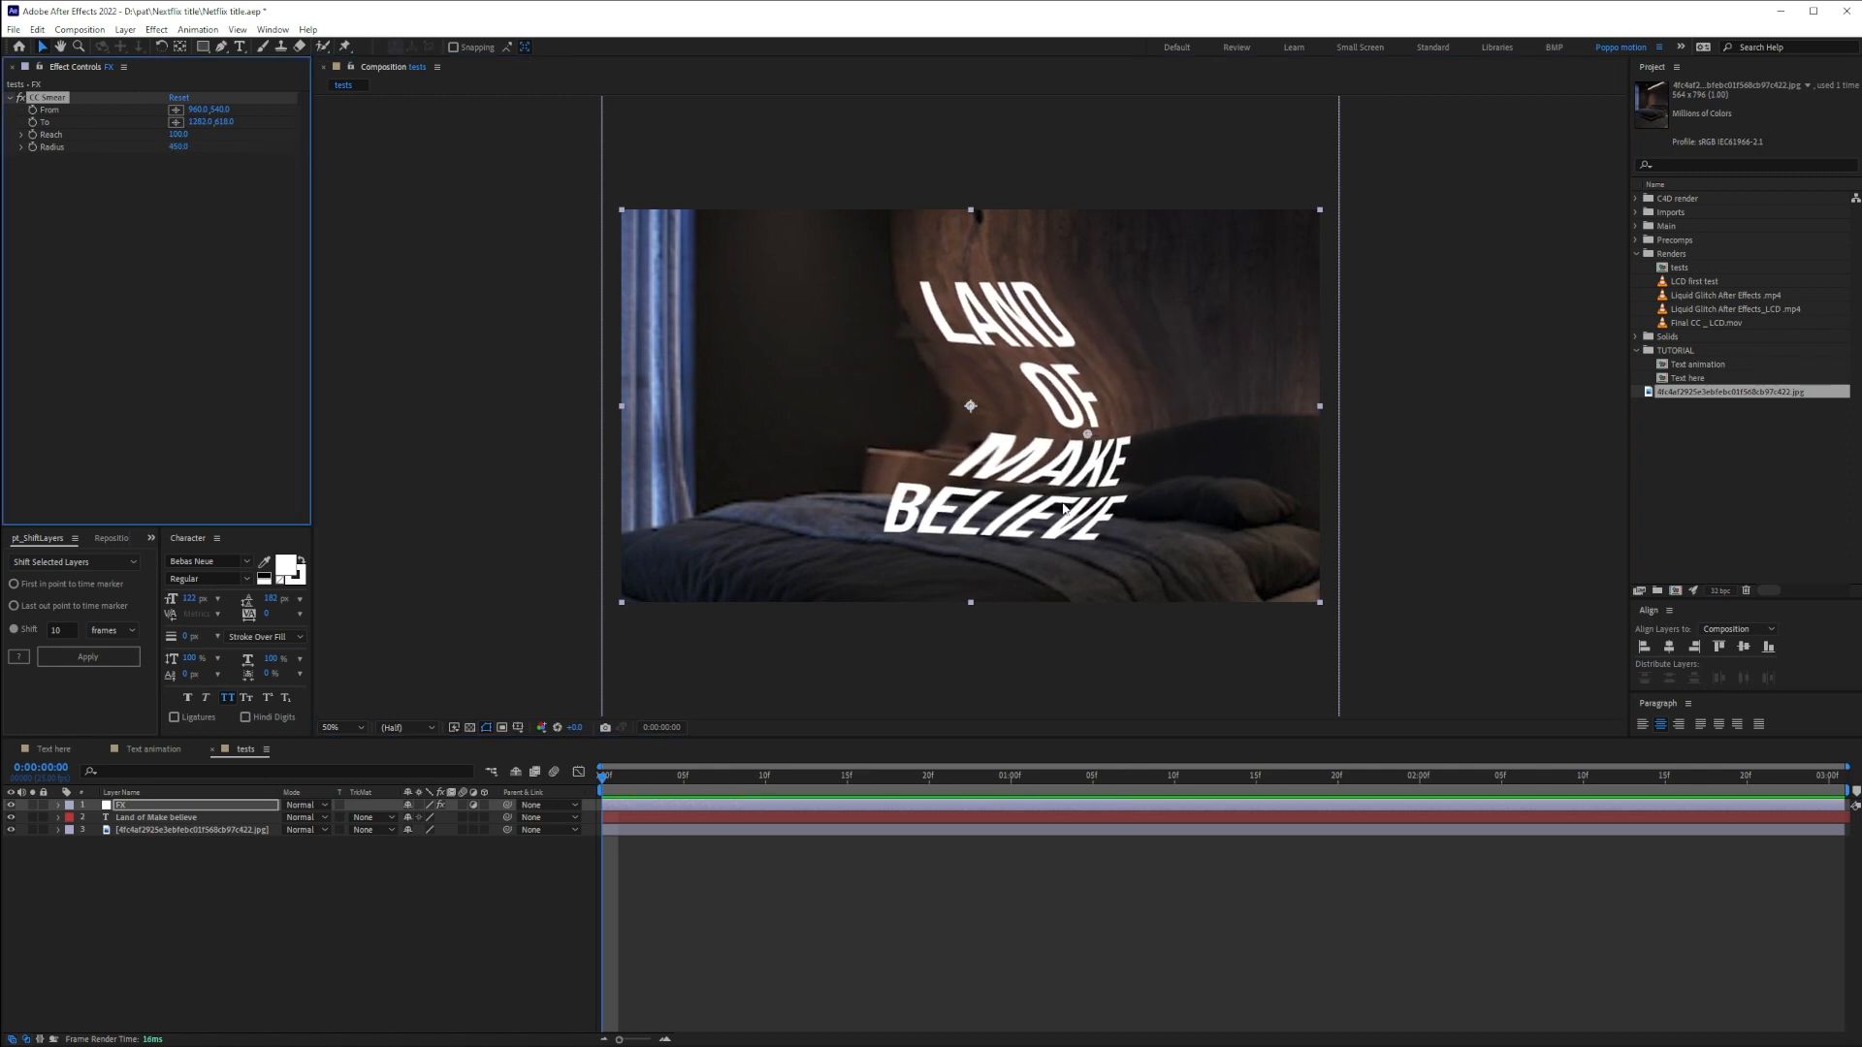
mouse_move(1088, 435)
mouse_down()
mouse_move(466, 540)
mouse_move(1021, 564)
mouse_move(970, 155)
mouse_move(1028, 291)
mouse_move(951, 223)
mouse_move(960, 336)
mouse_move(895, 374)
mouse_up()
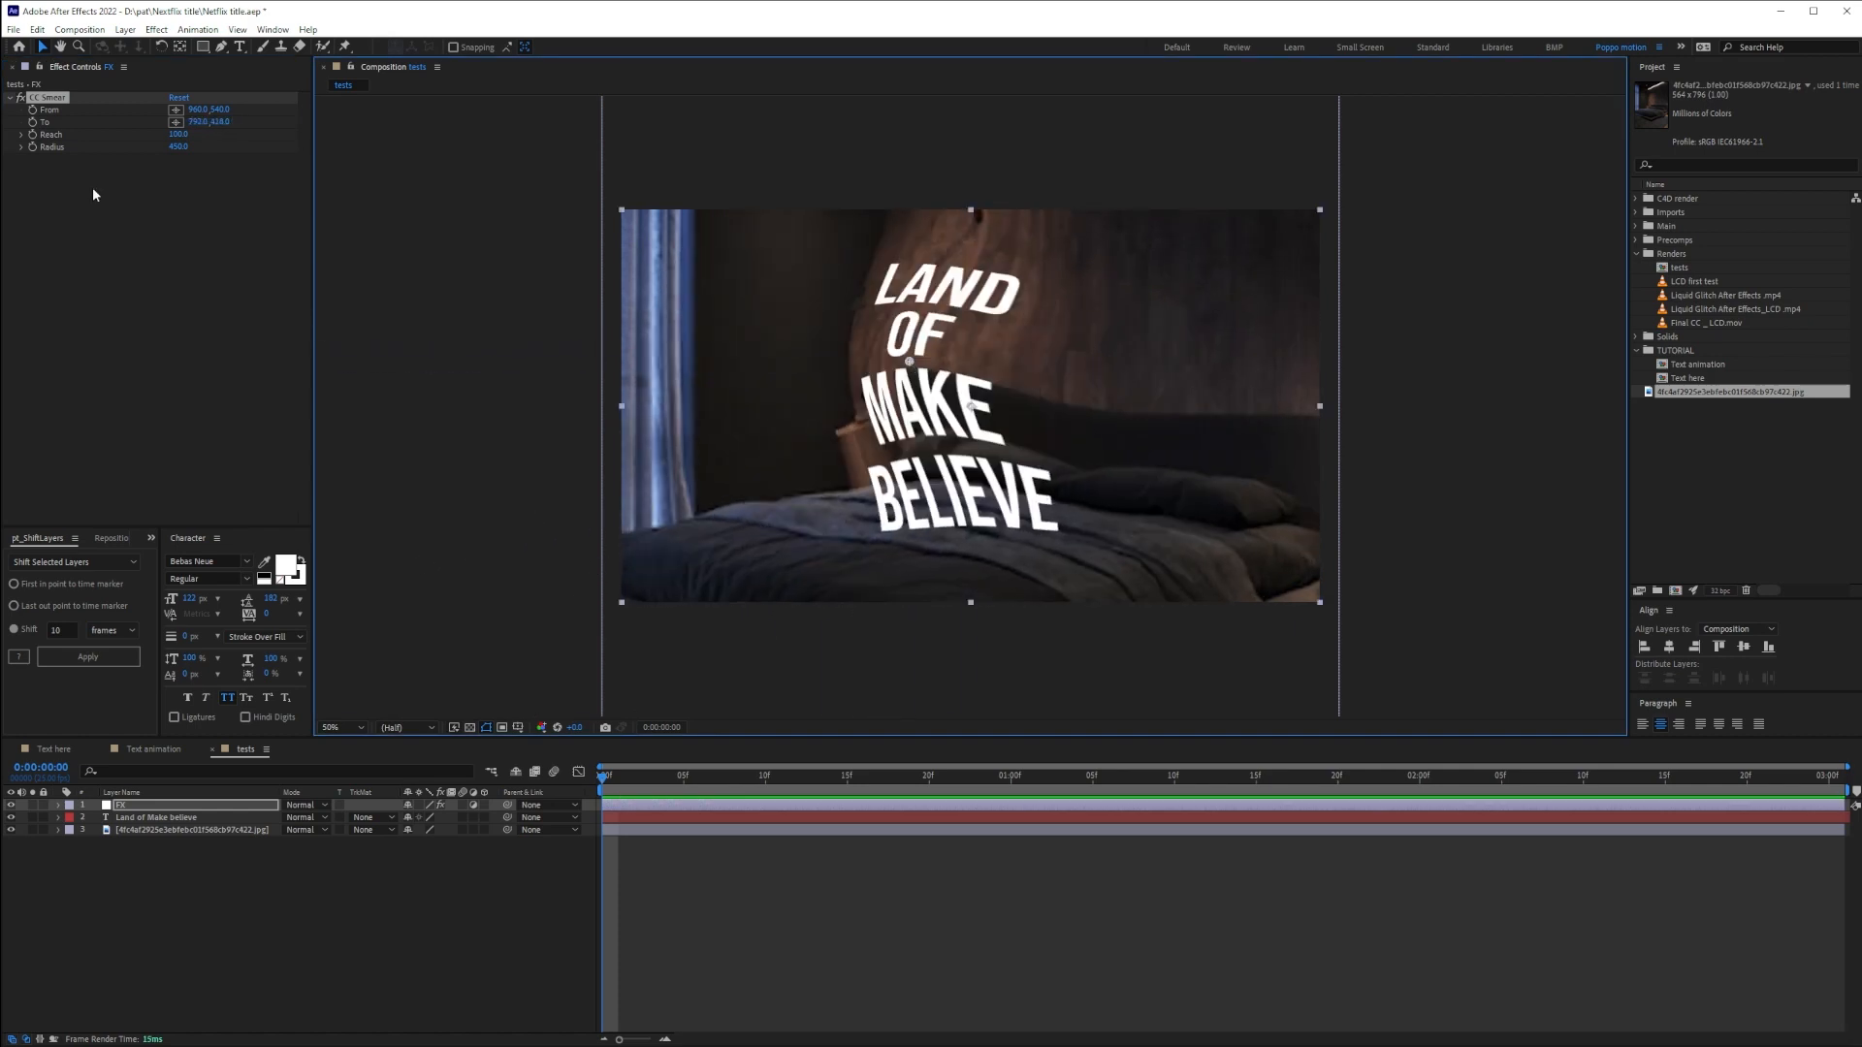
Try to animate CC Smear's To point from a keyframe at the start to a different position at frame 20
click(33, 122)
key(u)
drag(781, 779, 930, 785)
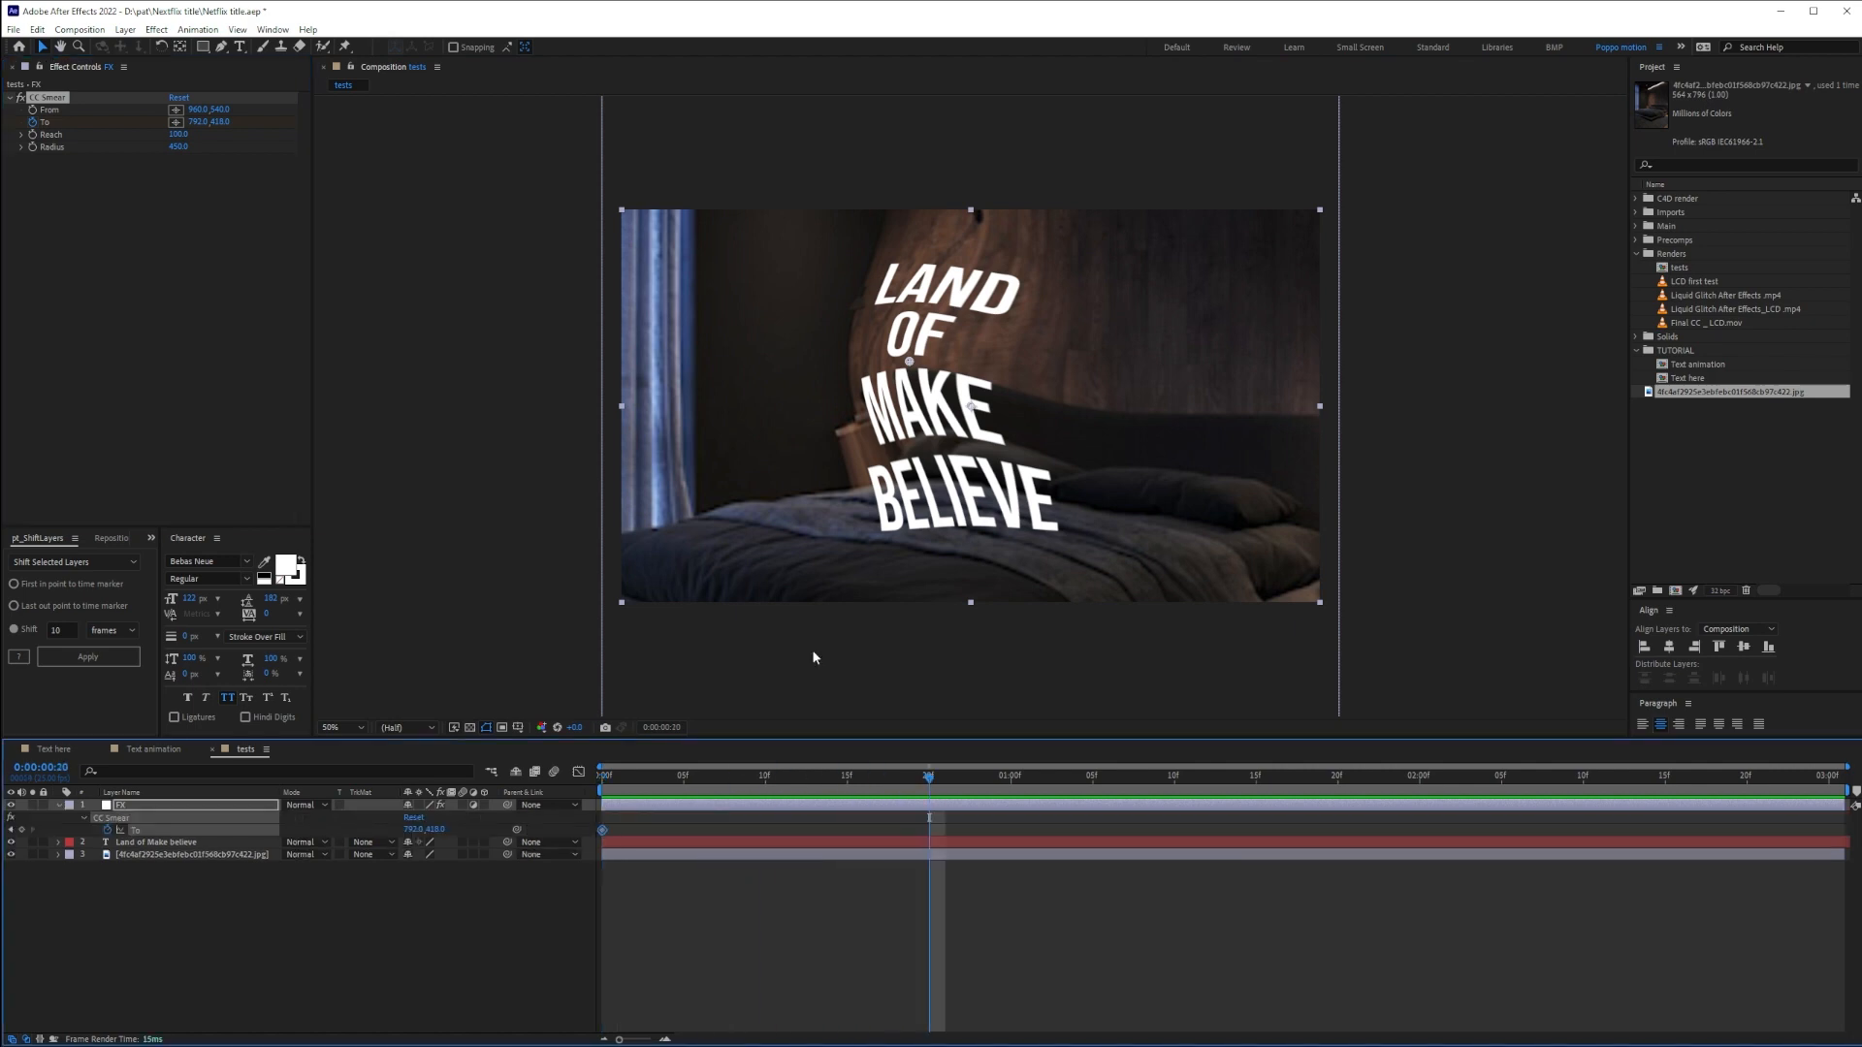
click(176, 122)
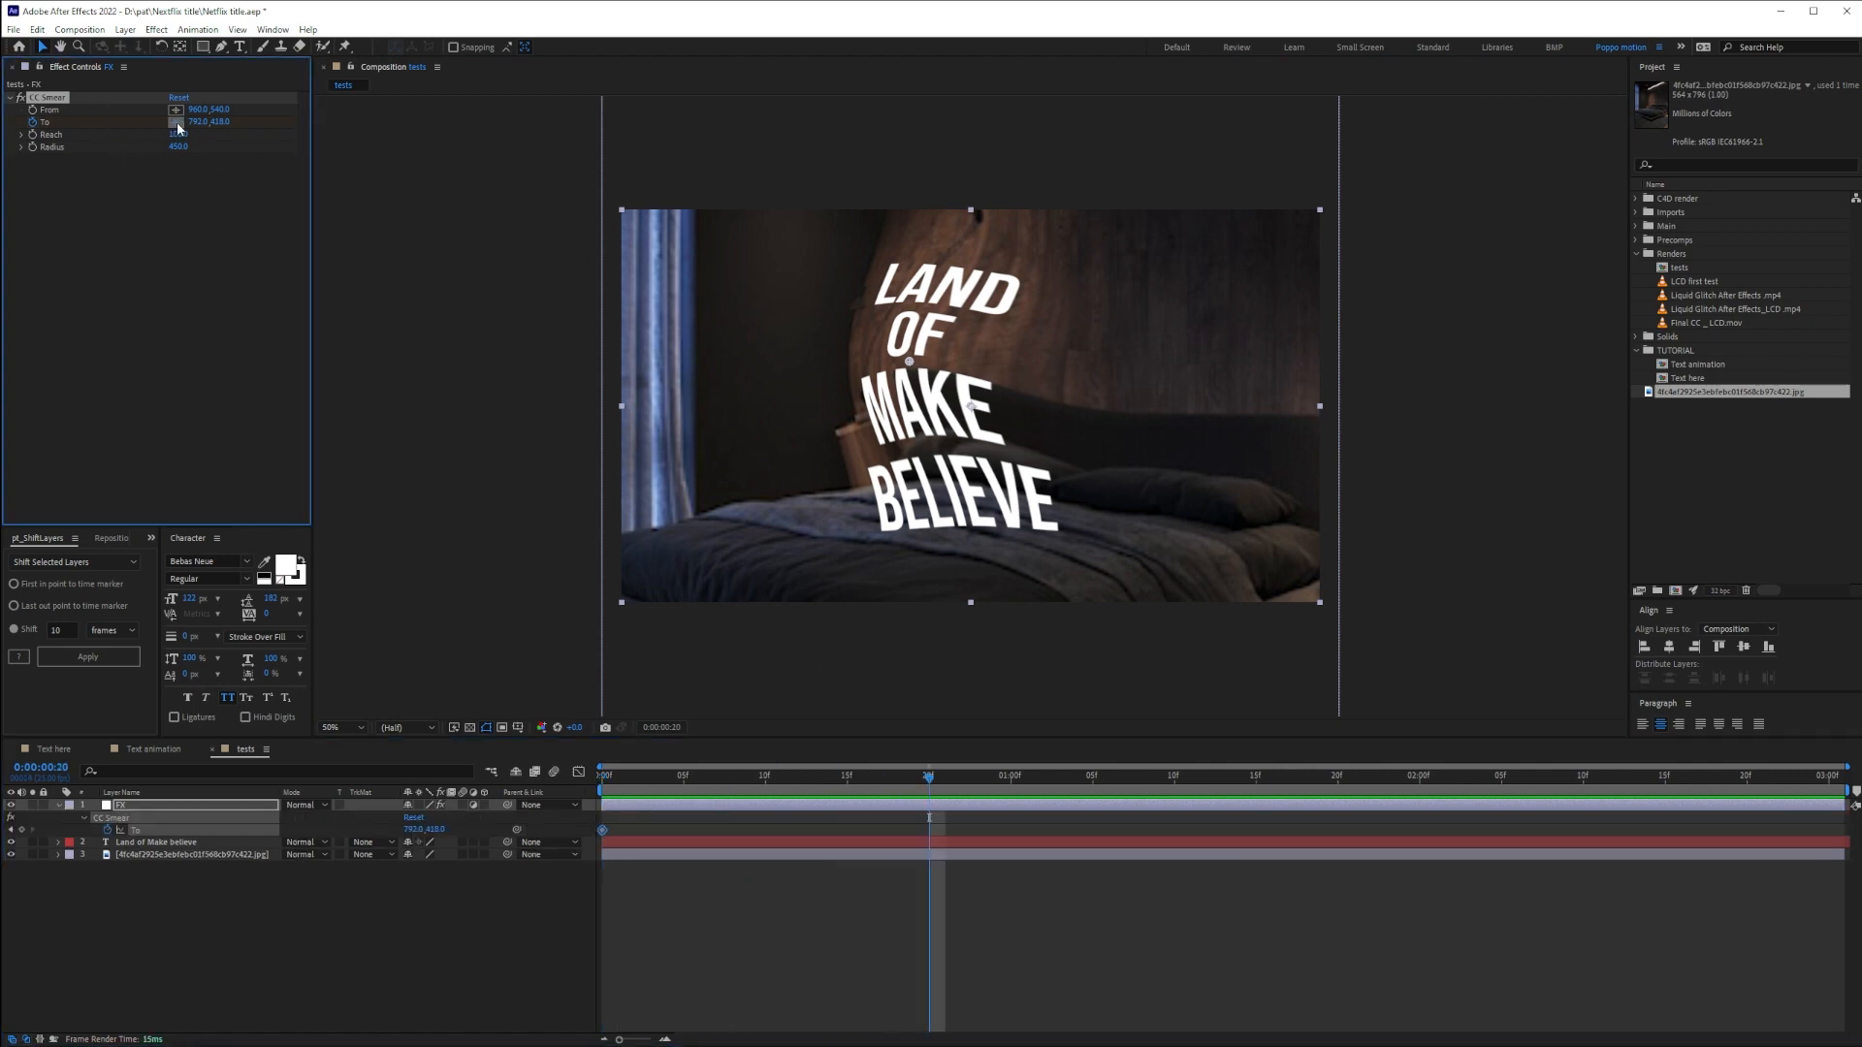
click(1179, 439)
drag(929, 781, 802, 780)
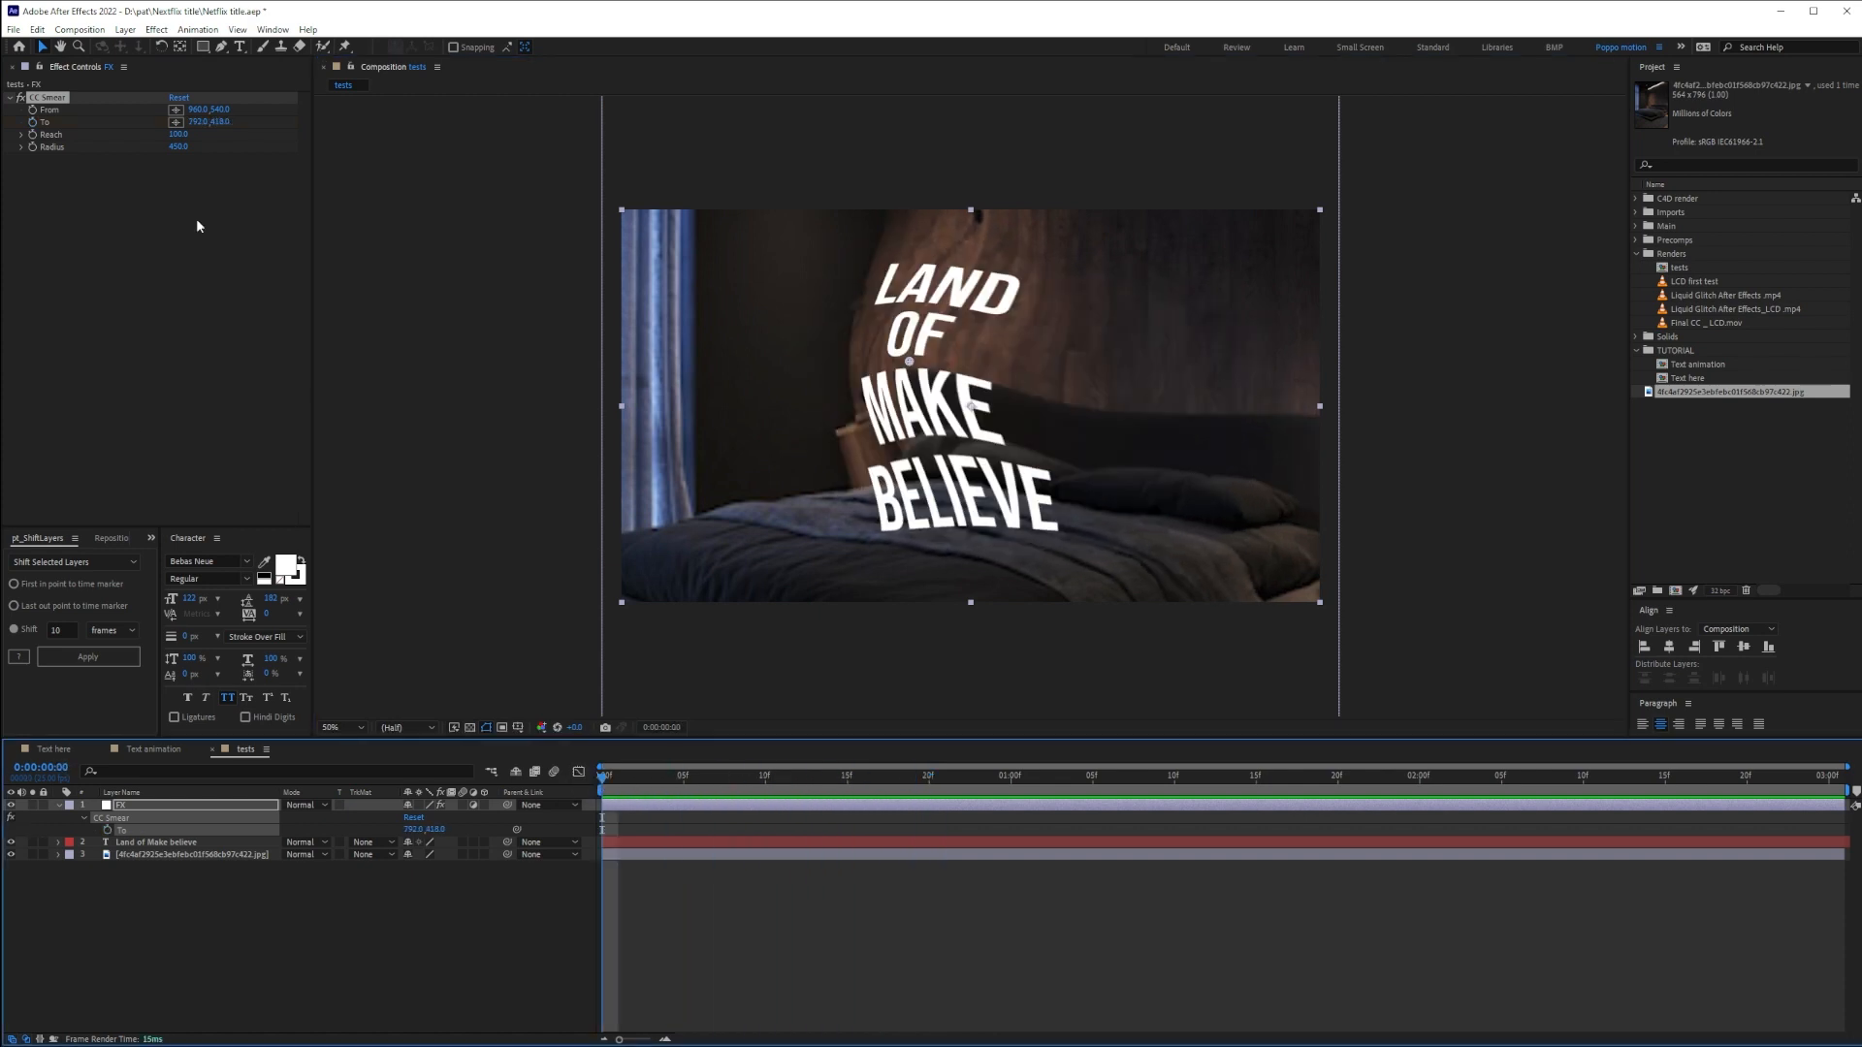
click(59, 807)
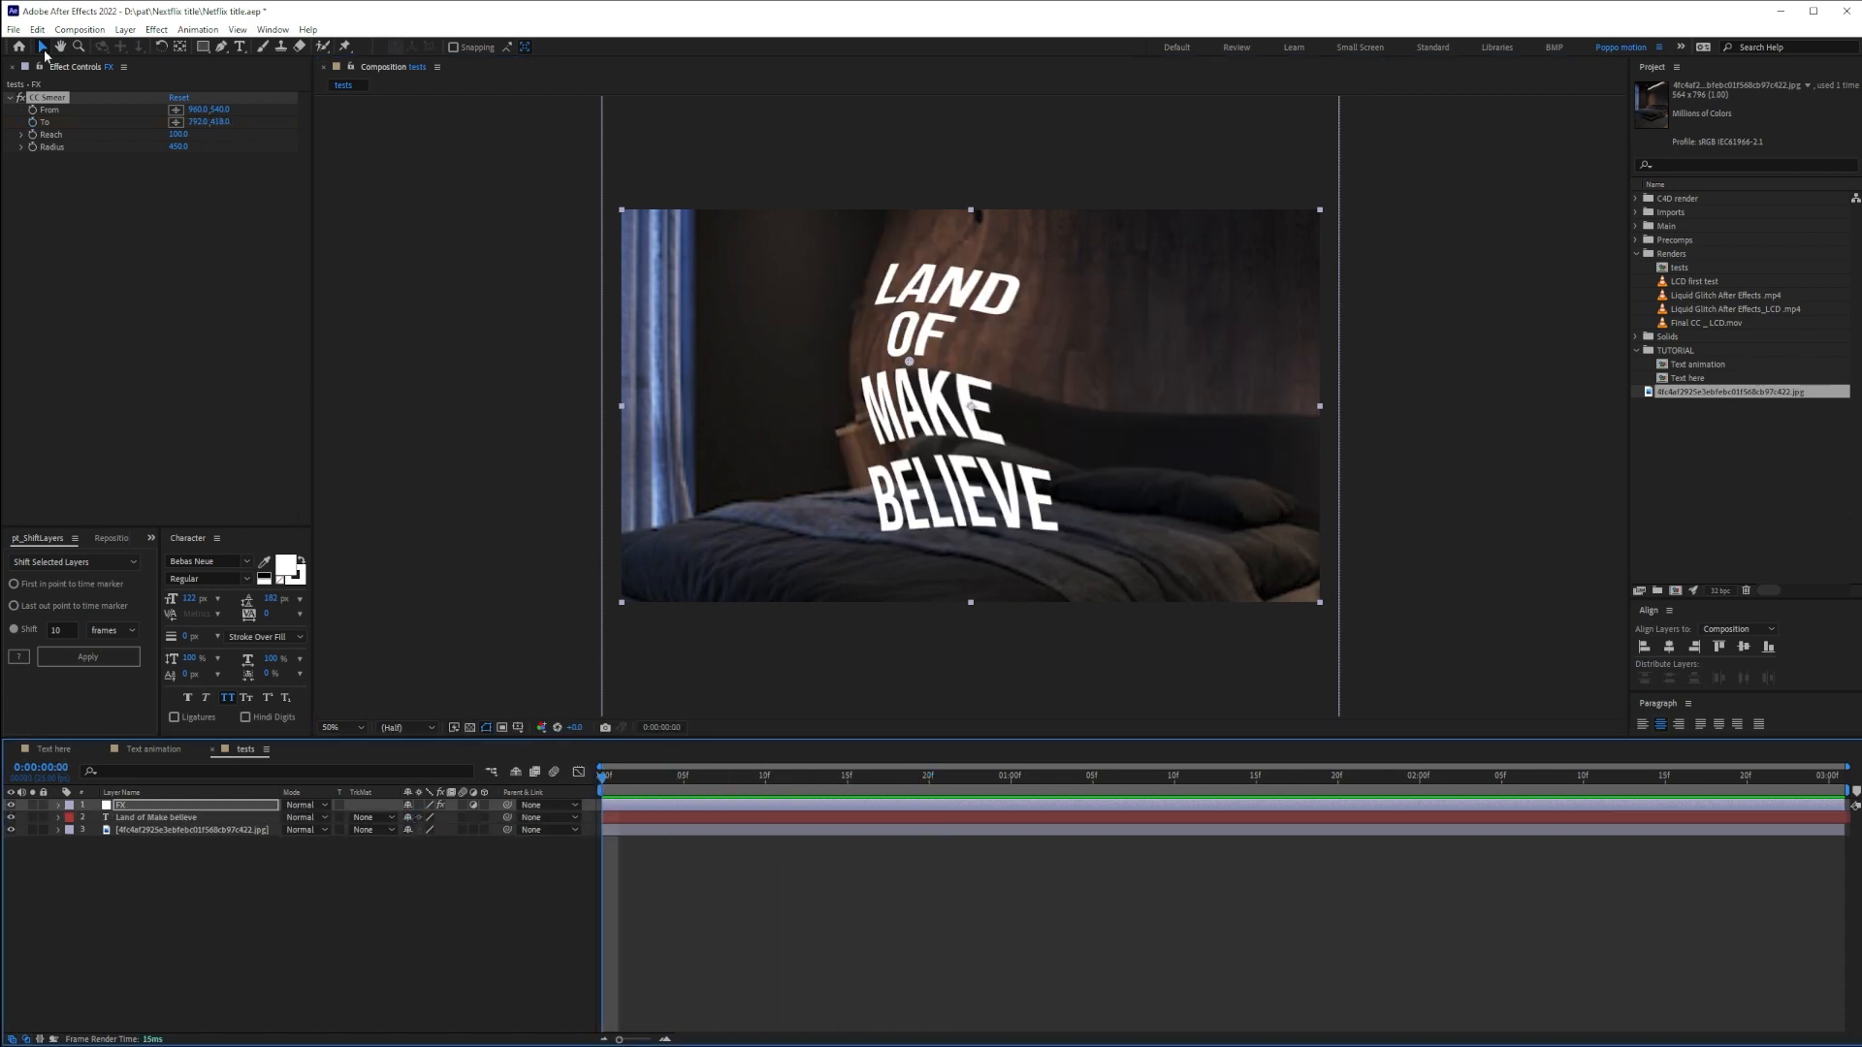
Replace CC Smear on the FX layer with the Bezier Warp effect
click(56, 99)
key(Delete)
key(ctrl+space)
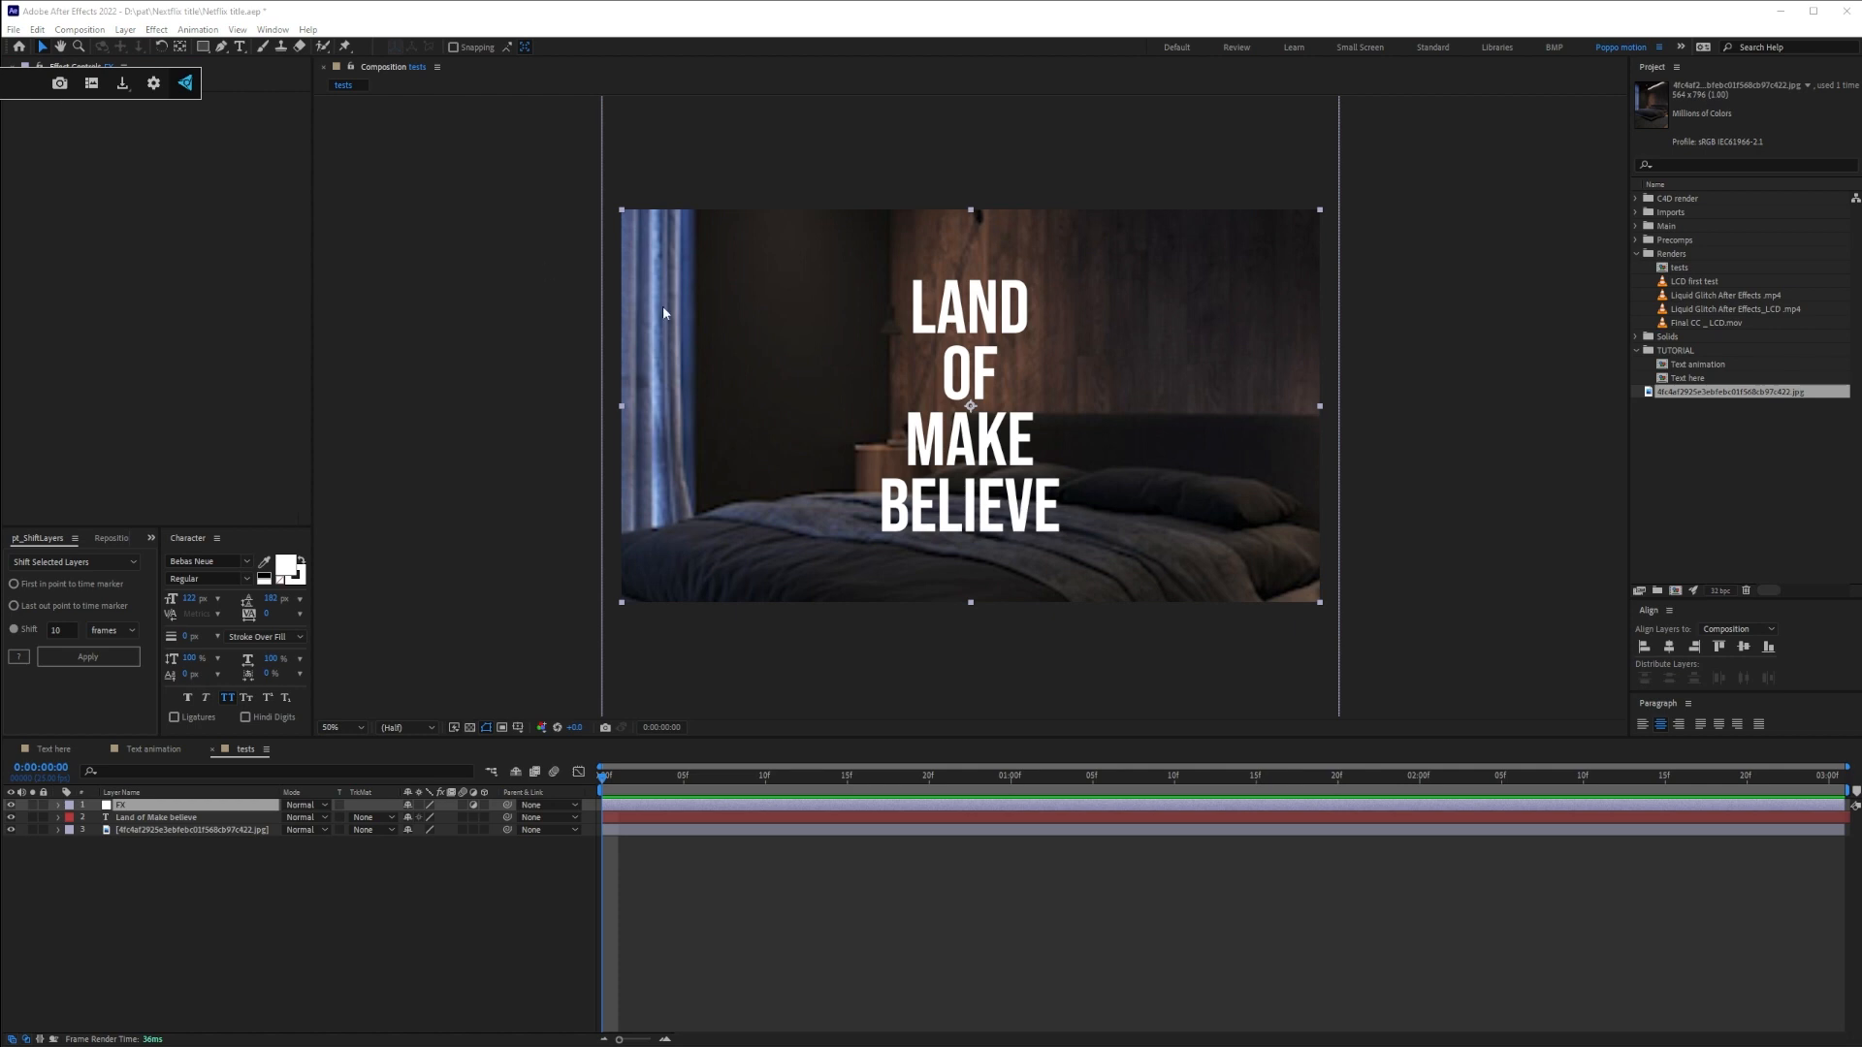
text(lcd)
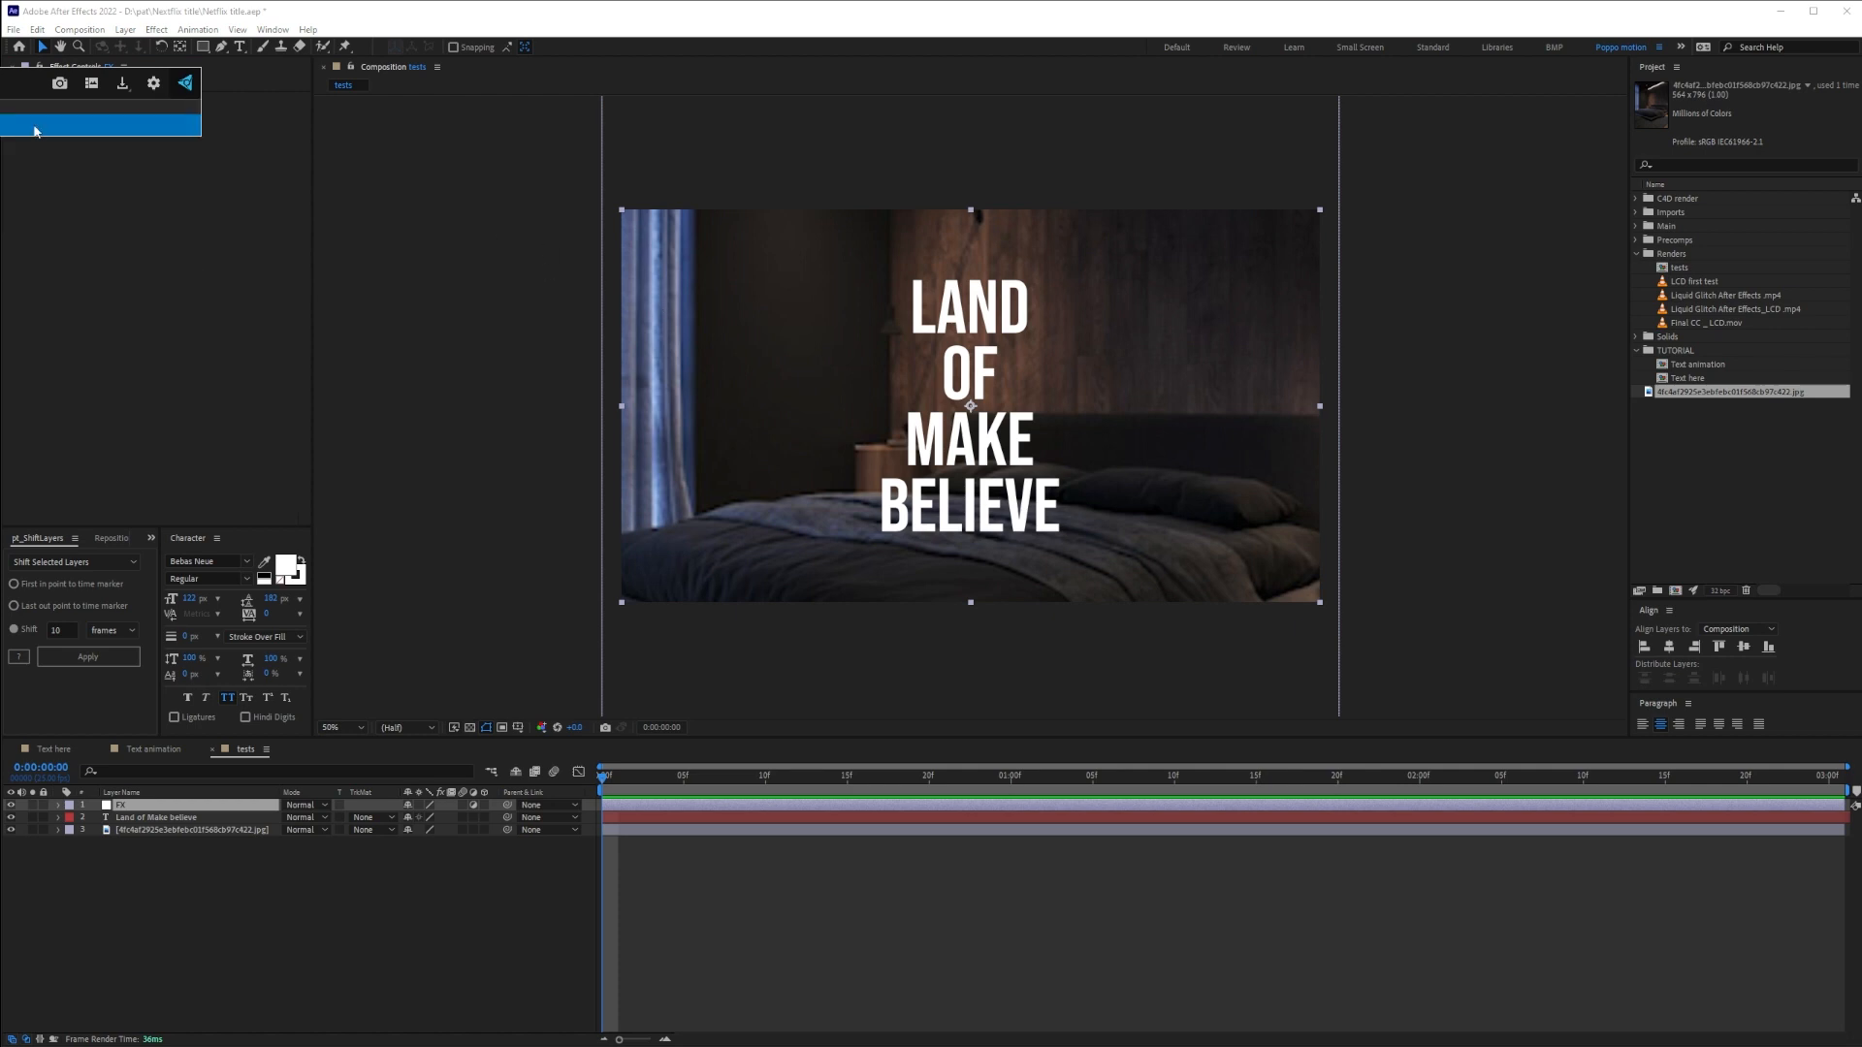
click(34, 131)
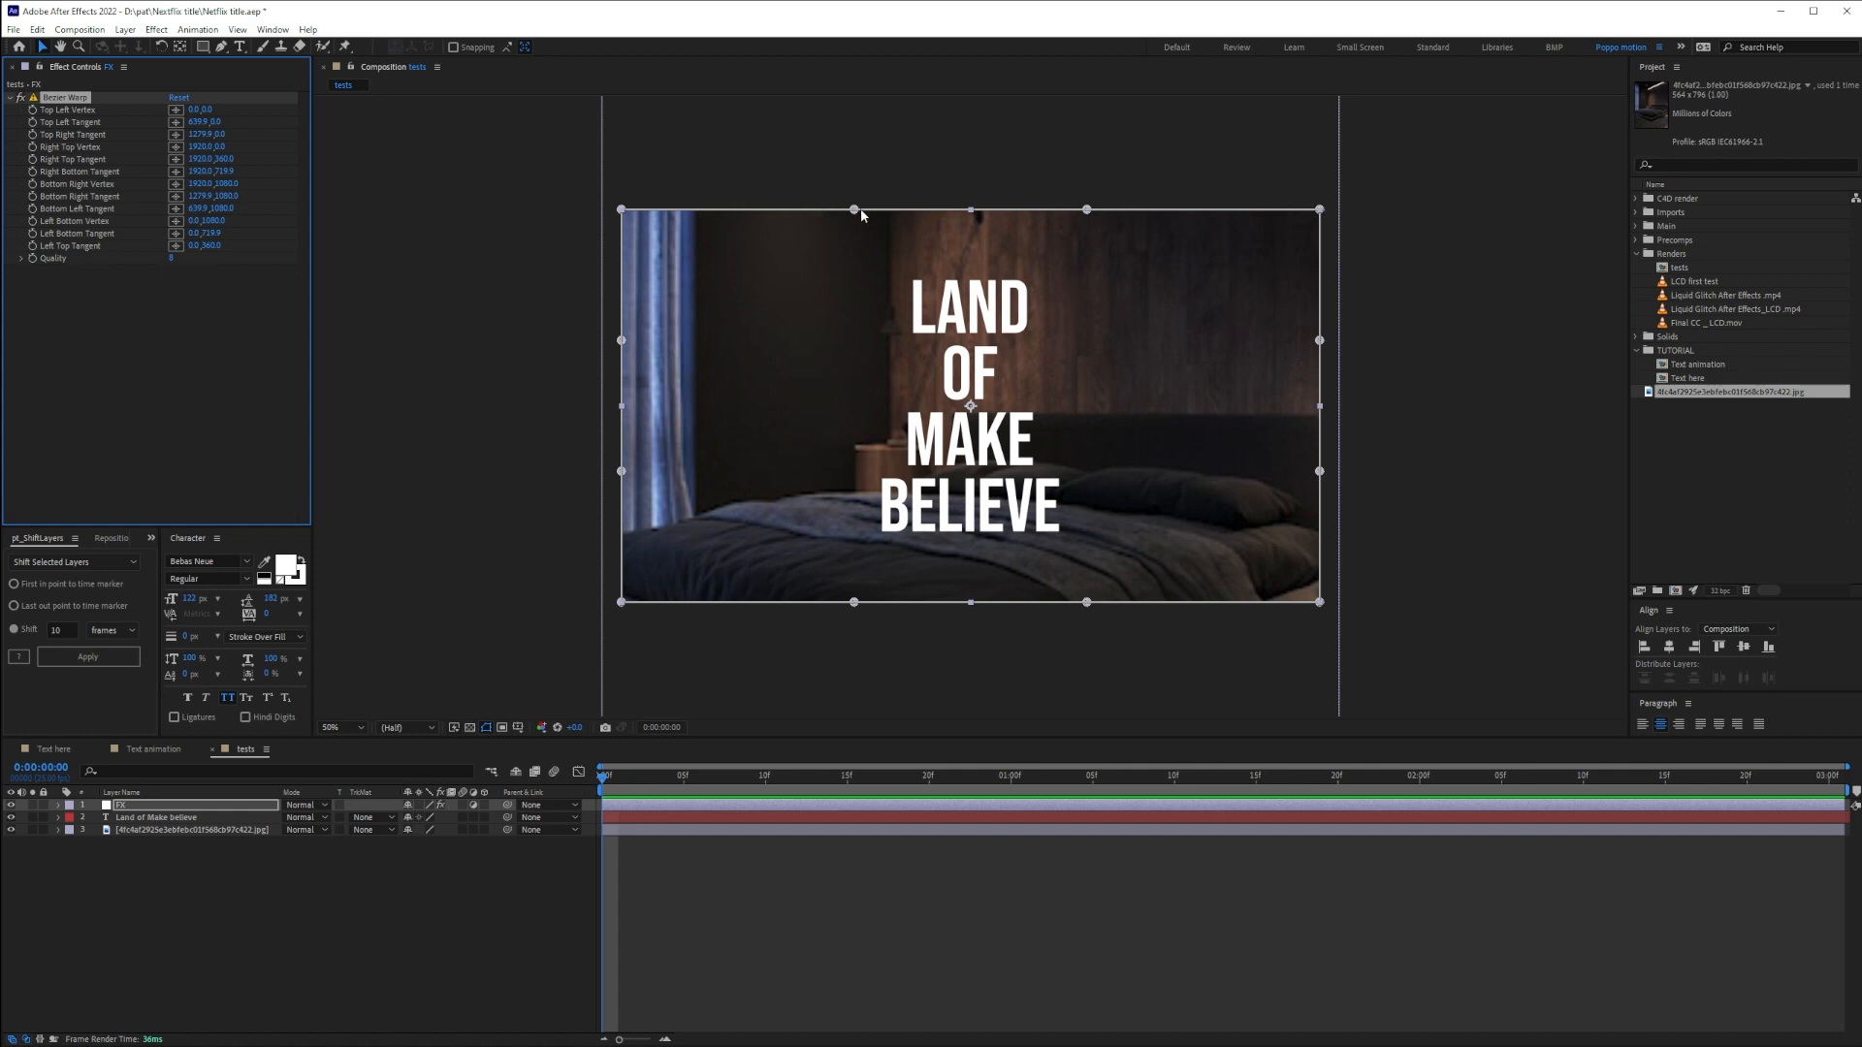
Move Bezier Warp's Top Left Vertex to about 300, 220 and pull the left and right side tangents inward
drag(623, 211, 731, 293)
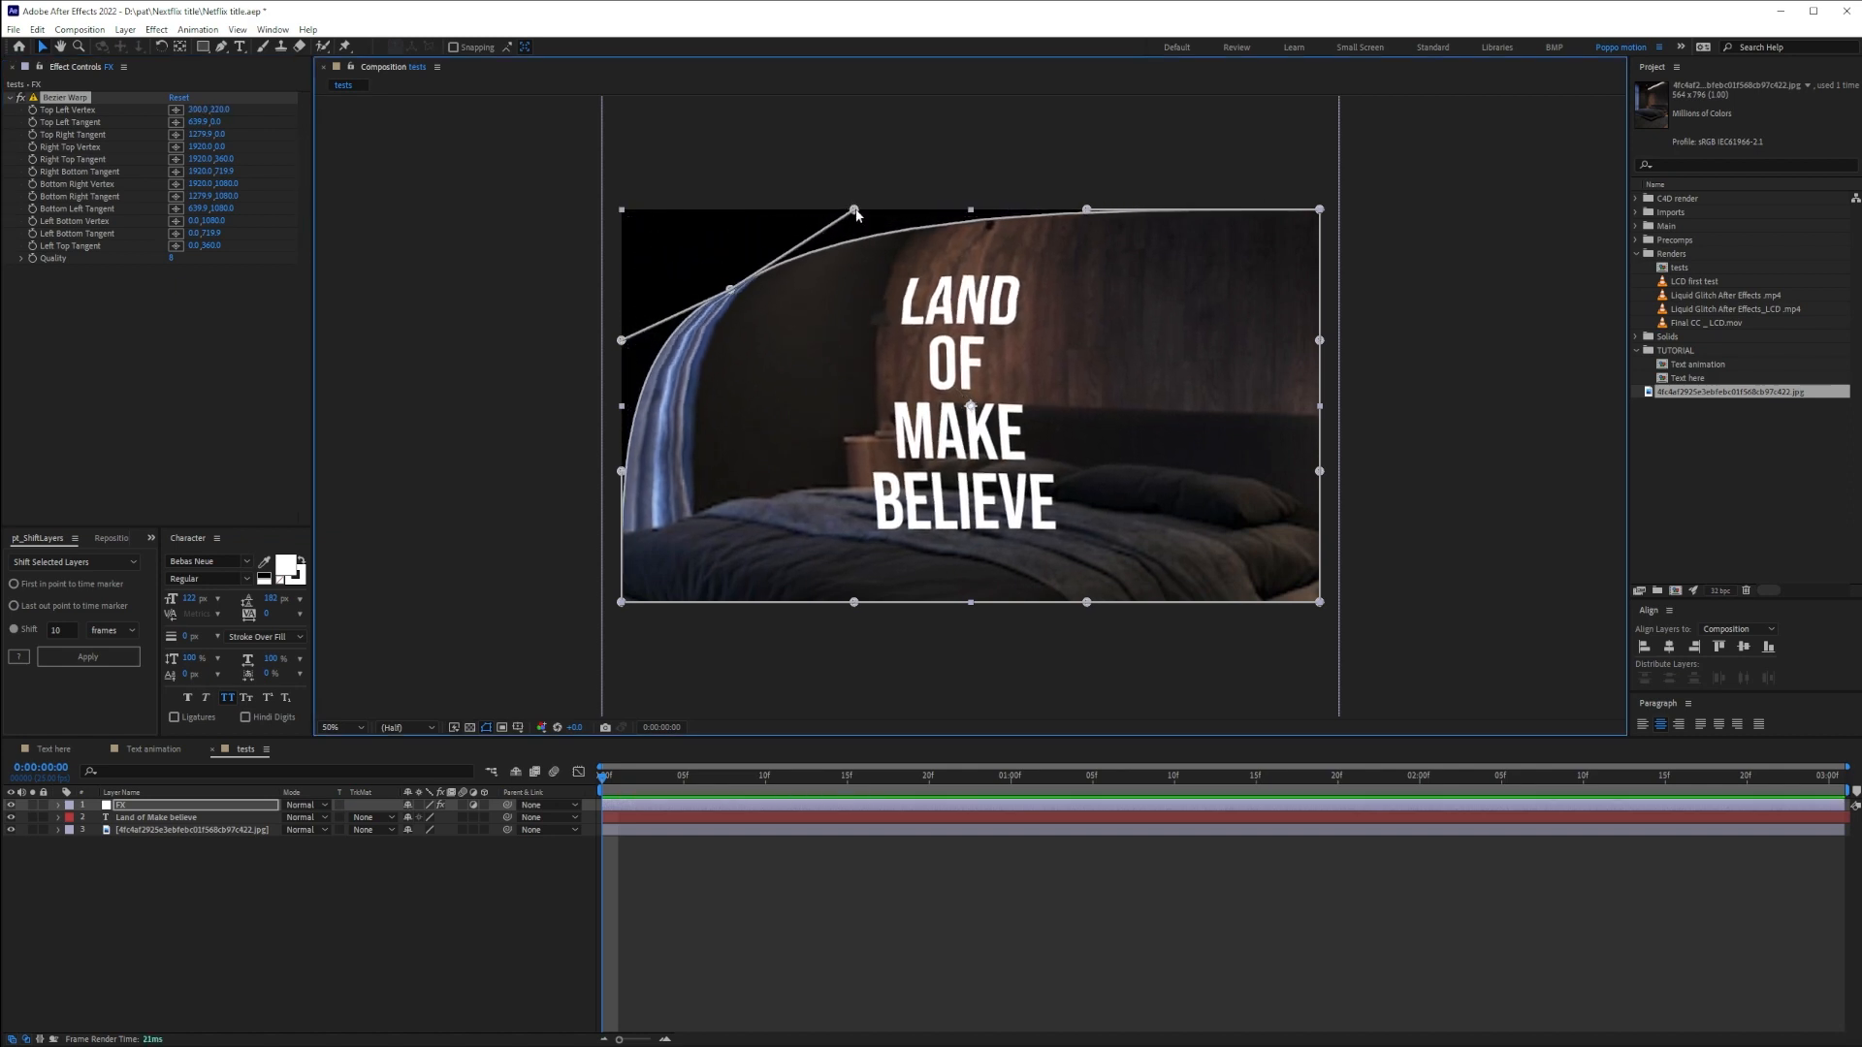
drag(622, 340, 906, 388)
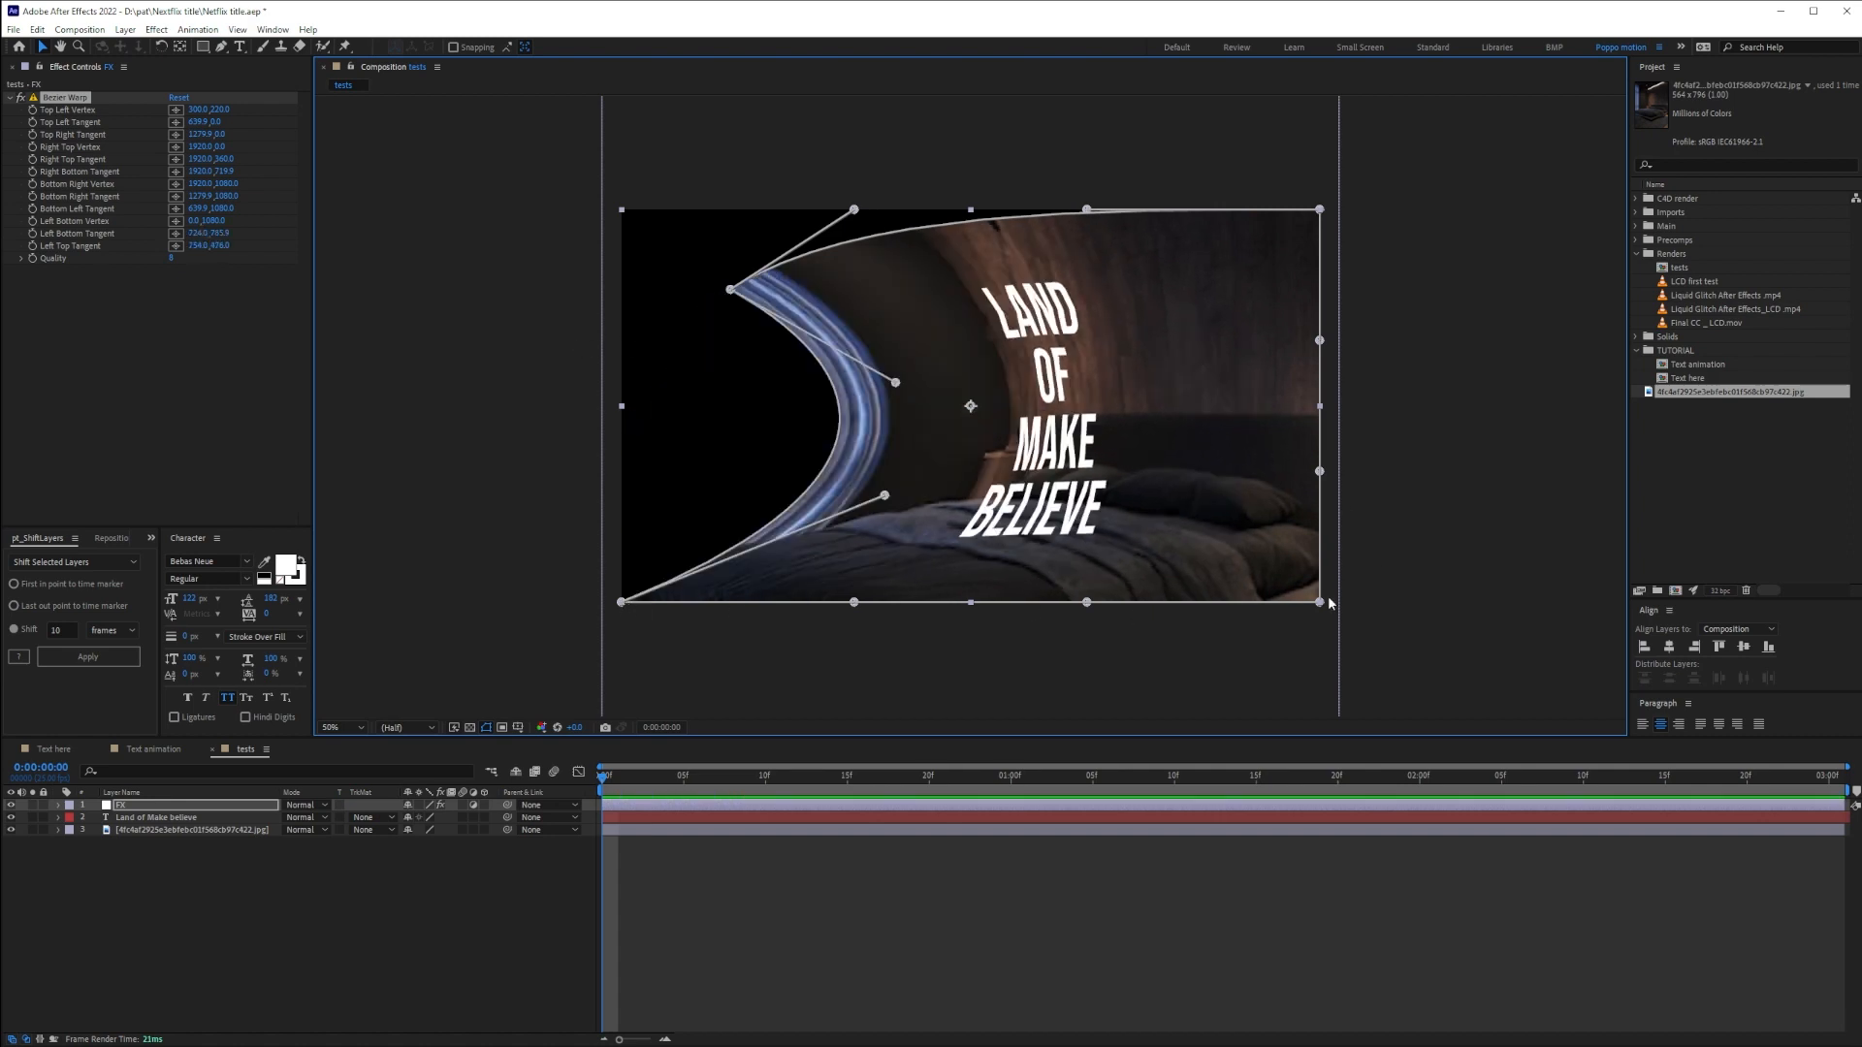
drag(1319, 472, 1235, 471)
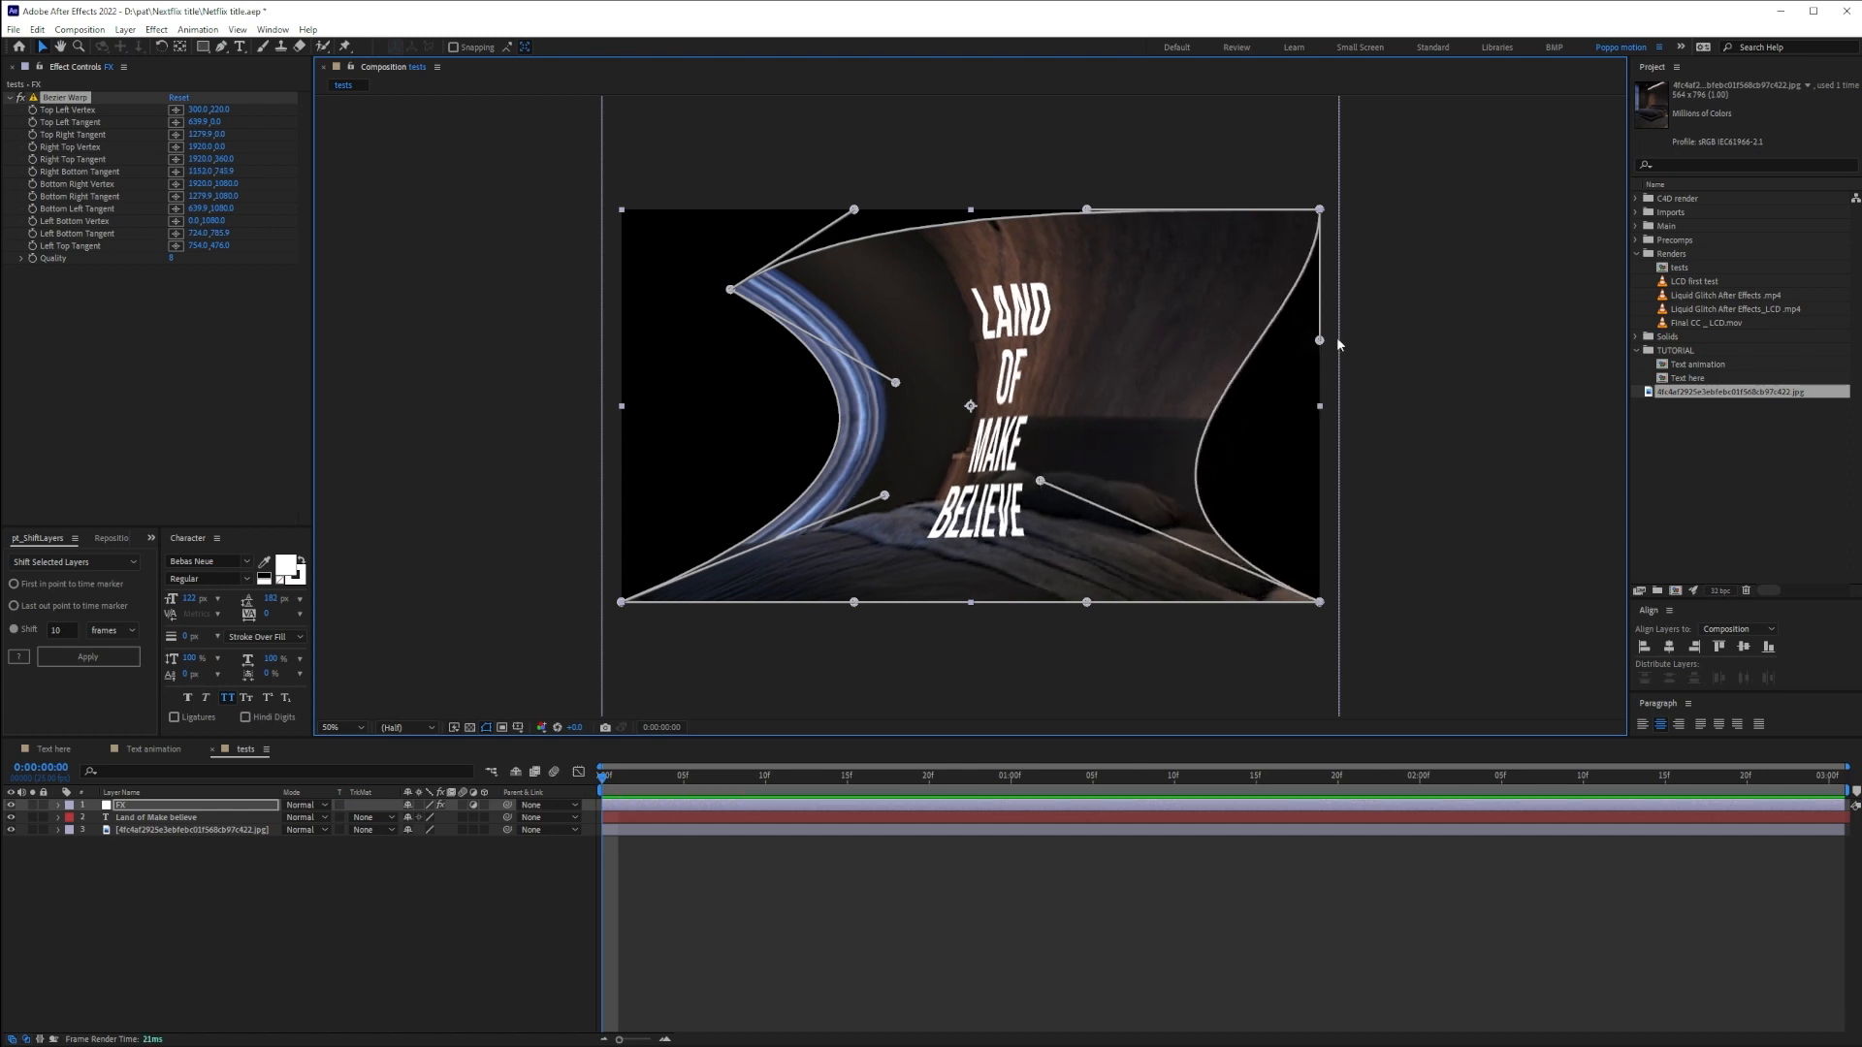
Try moving the title text and the background image beneath the Bezier Warp, and undo the moves
click(271, 882)
click(136, 817)
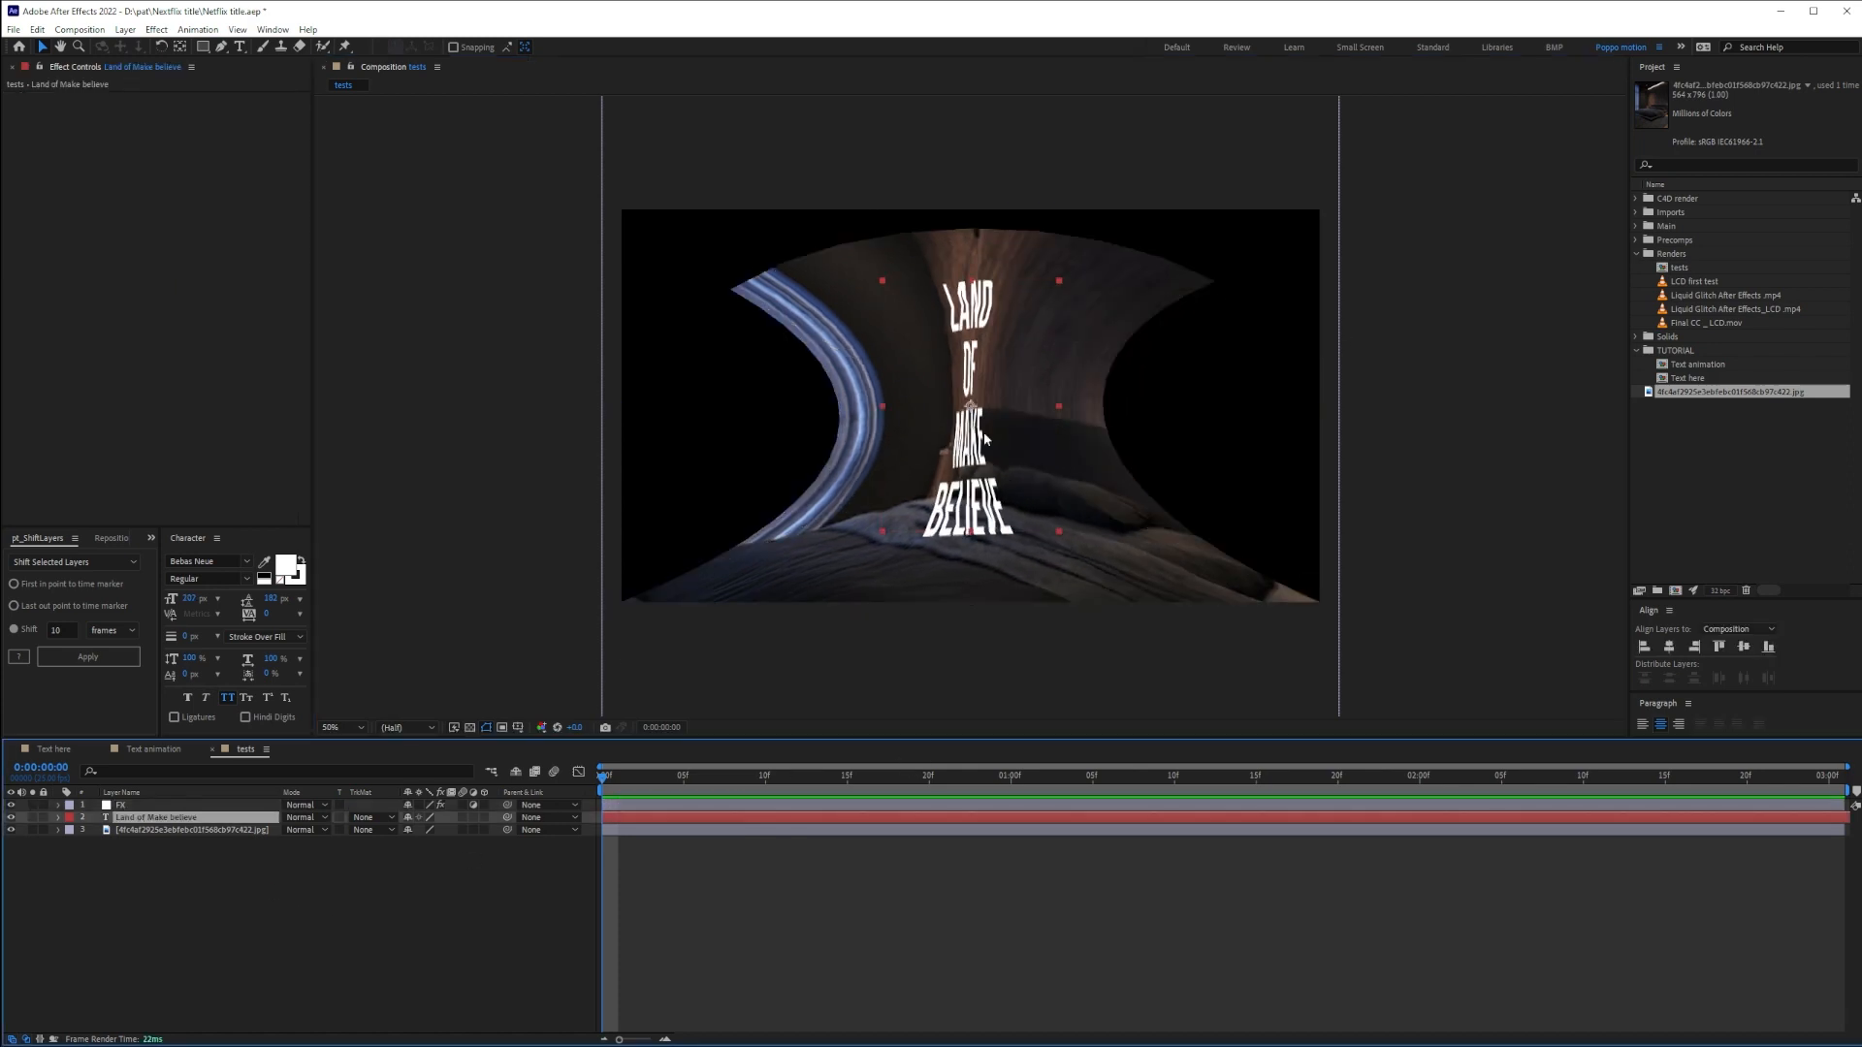
drag(962, 441, 1013, 331)
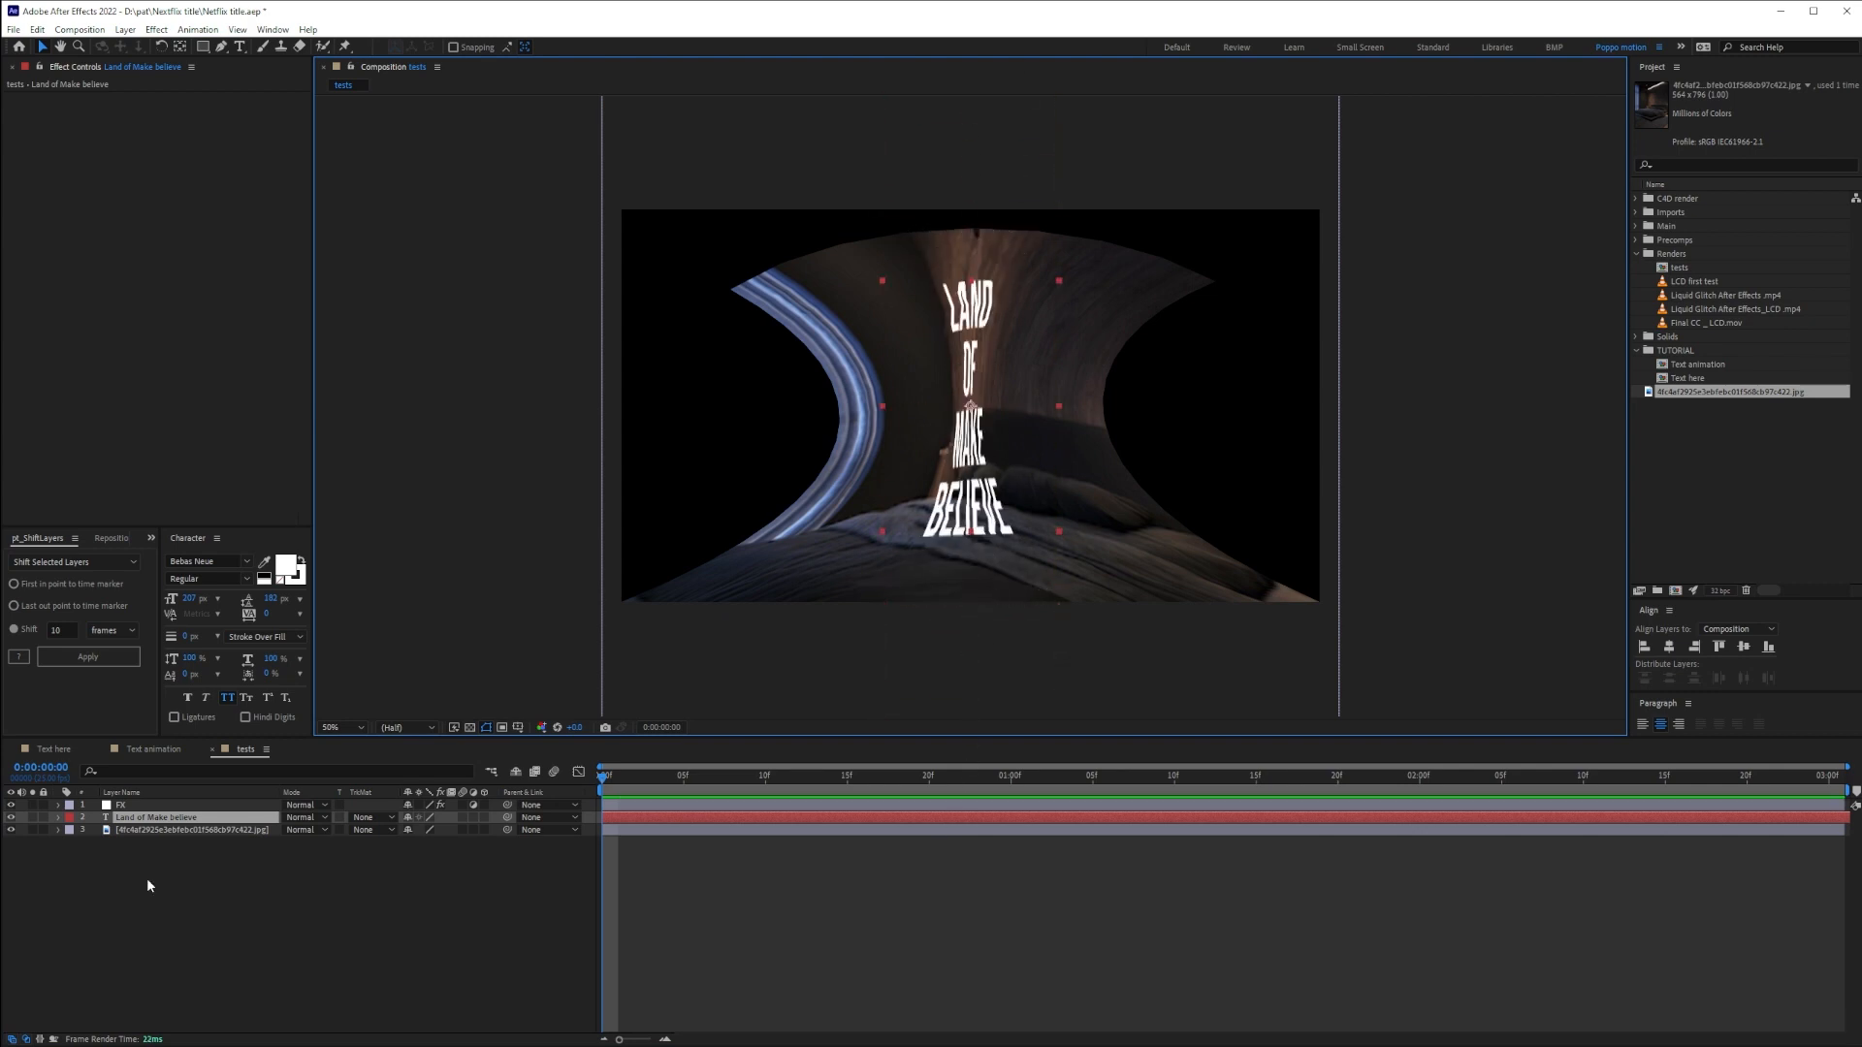
click(177, 831)
drag(1048, 578, 1109, 380)
key(ctrl+z)
Replace Bezier Warp on the FX layer with the Ripple effect
click(179, 805)
click(84, 140)
key(Delete)
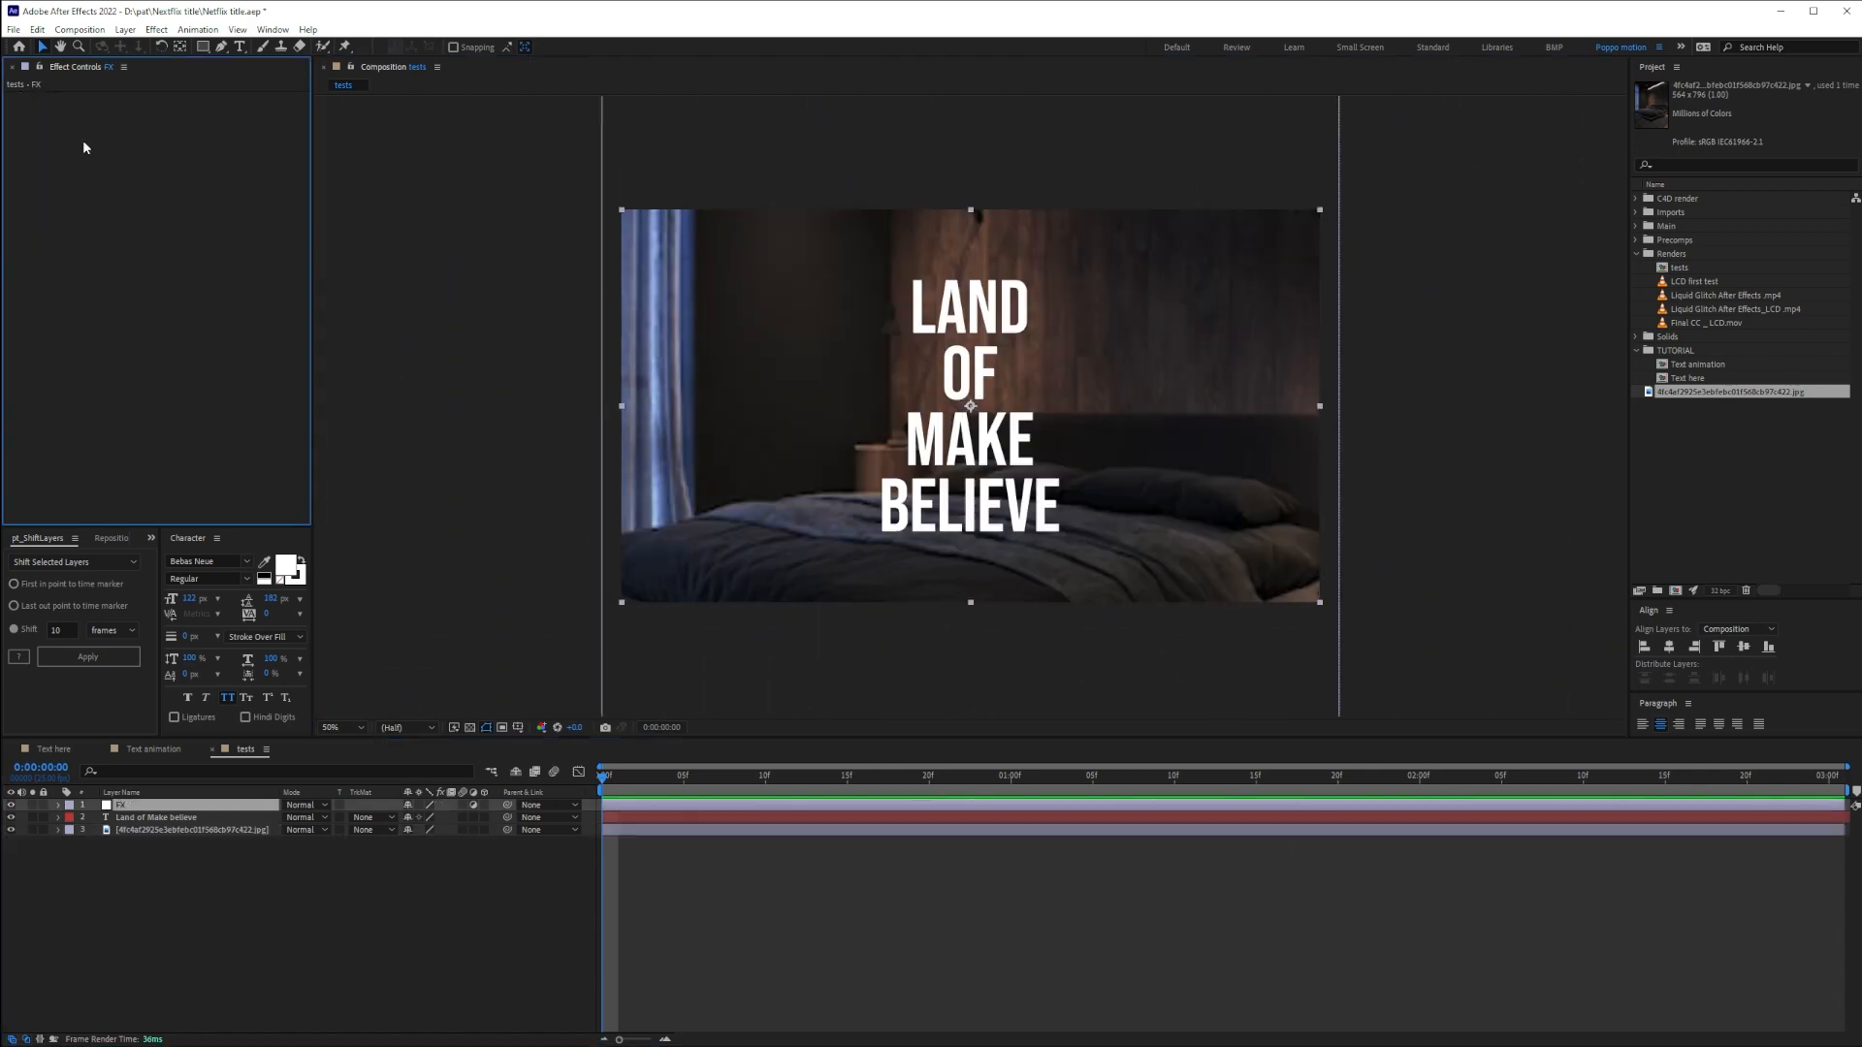
key(ctrl+space)
text(ripple)
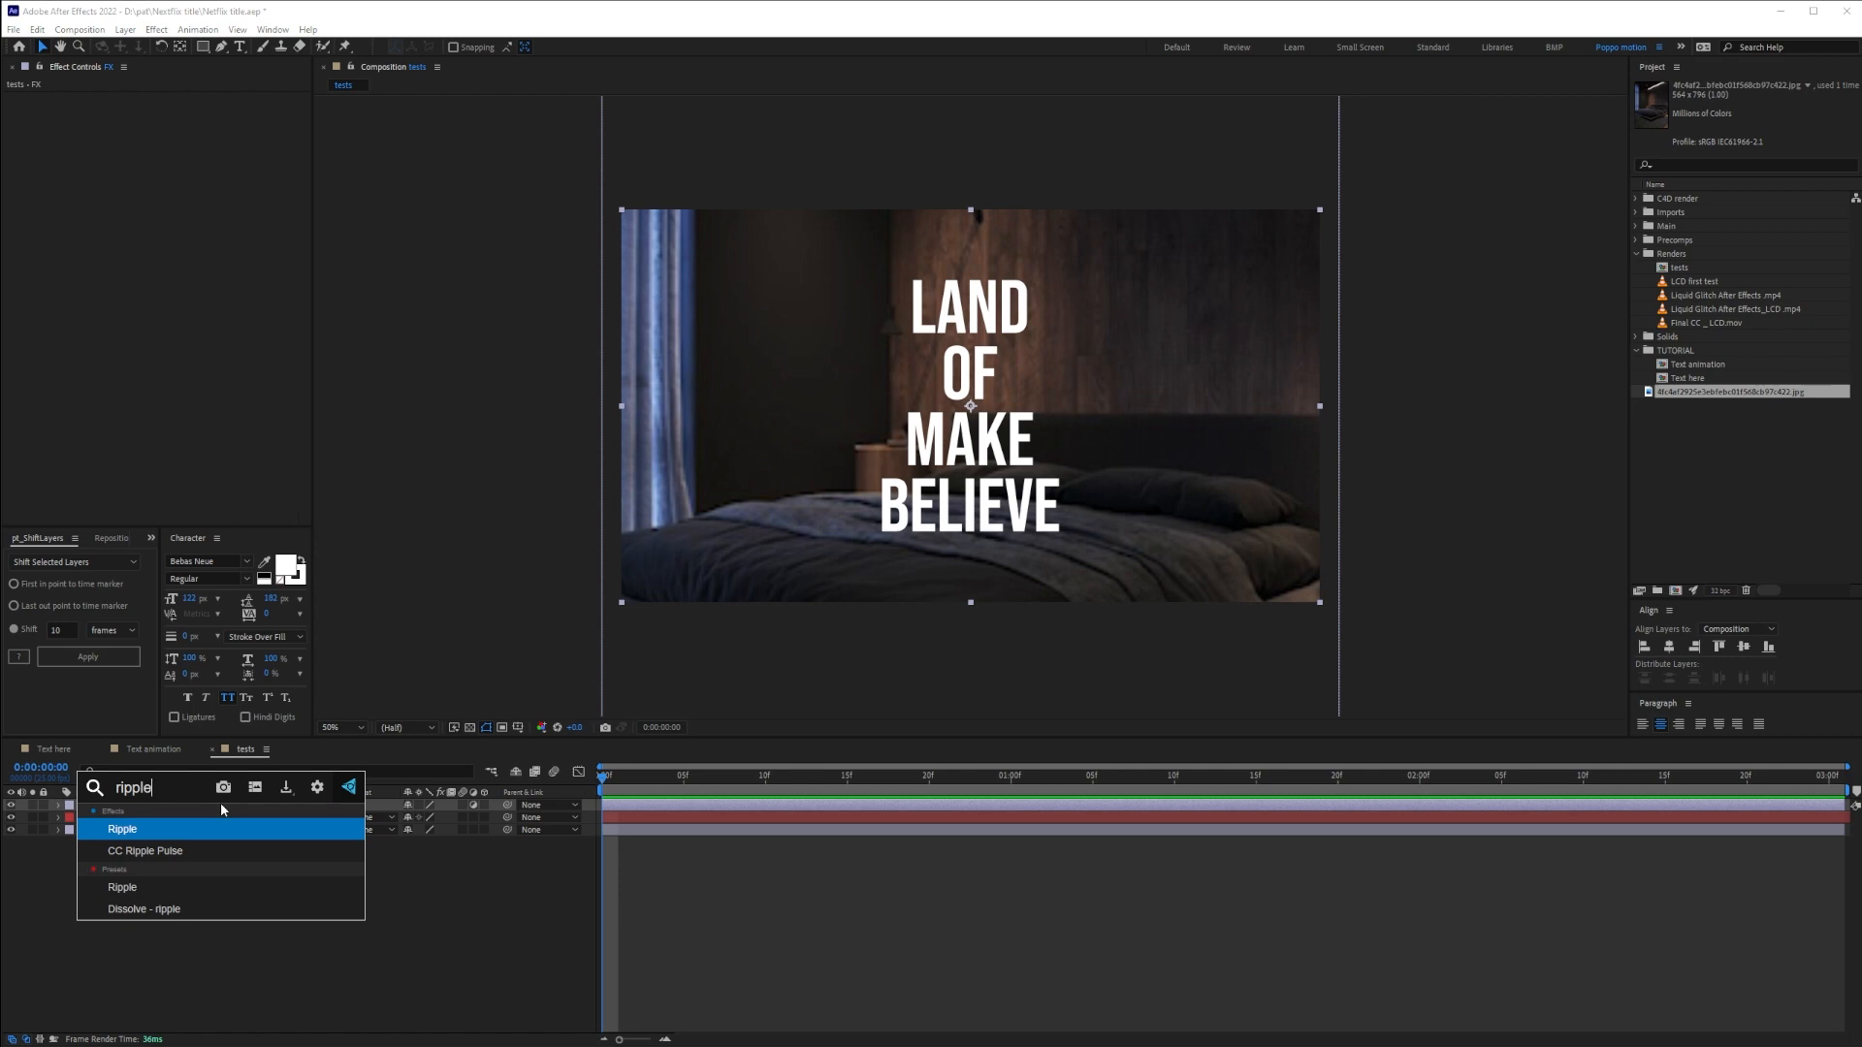
click(219, 822)
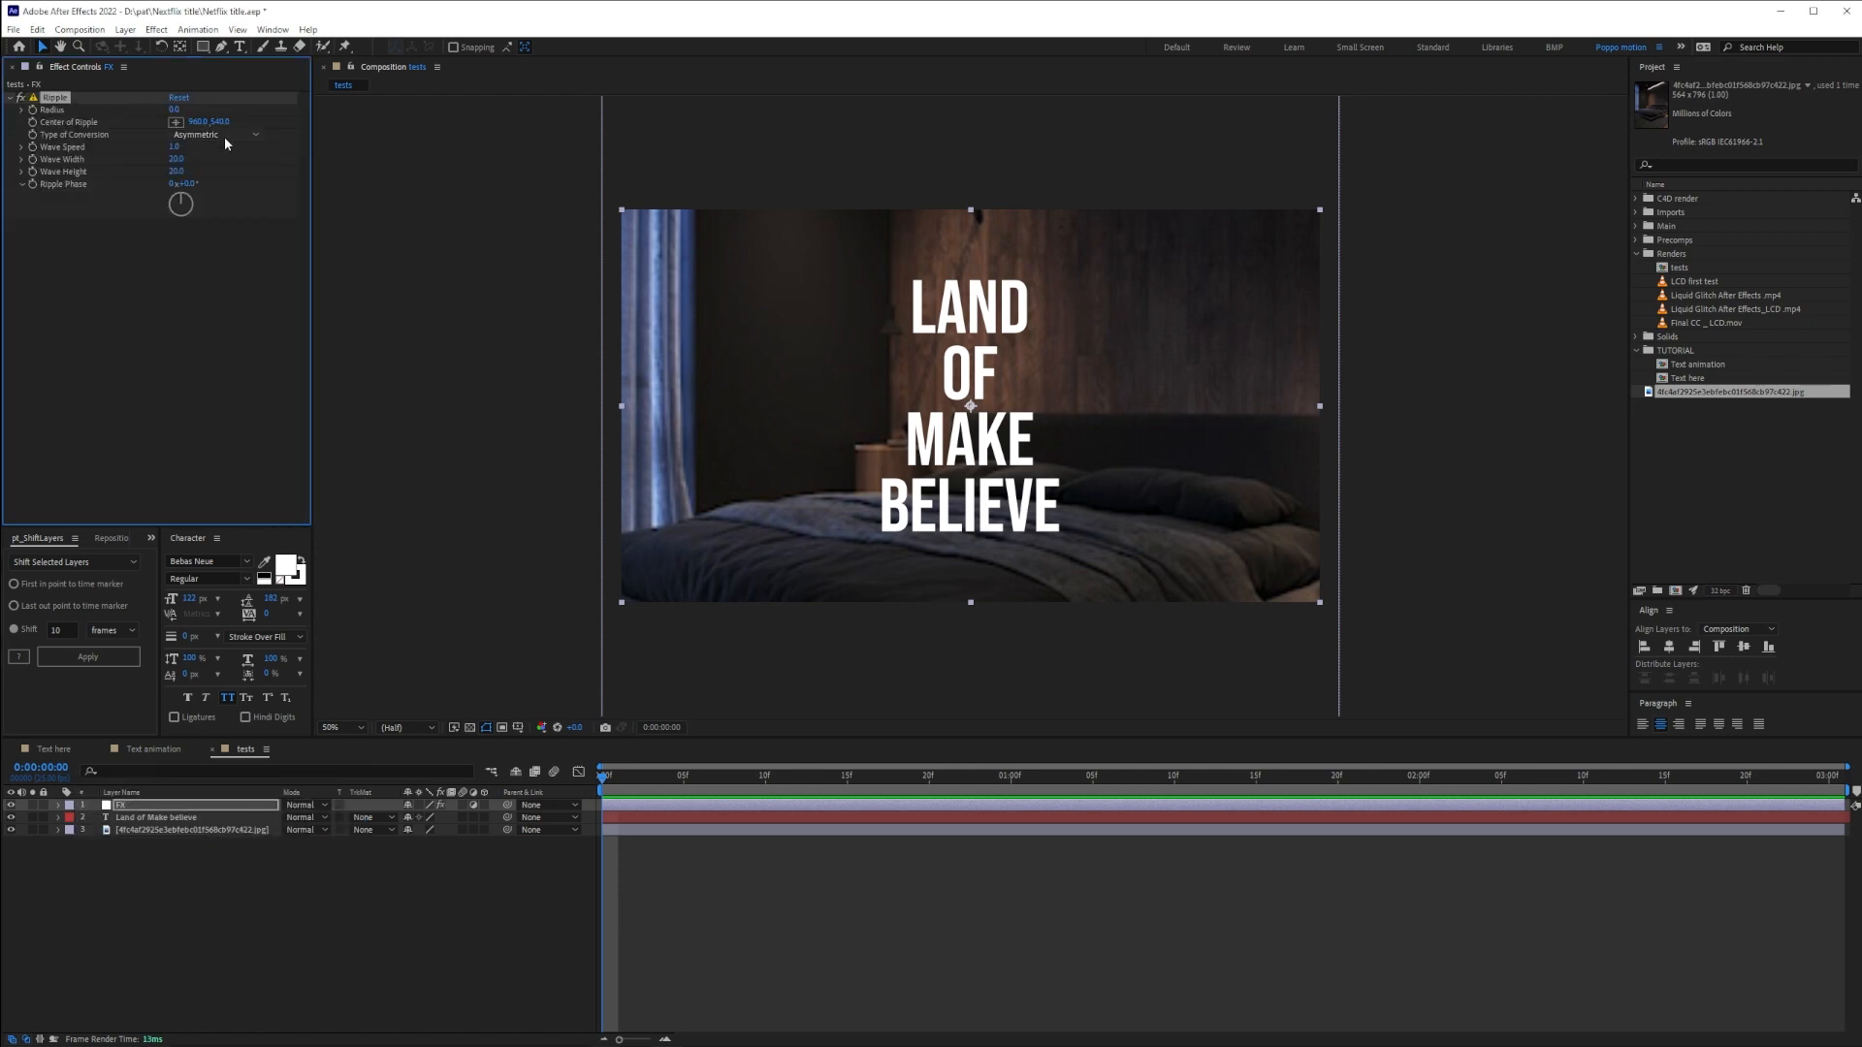
Set Ripple's Radius to 100, try the Center of Ripple near the curtain and undo that move
drag(603, 778, 533, 762)
drag(173, 108, 329, 130)
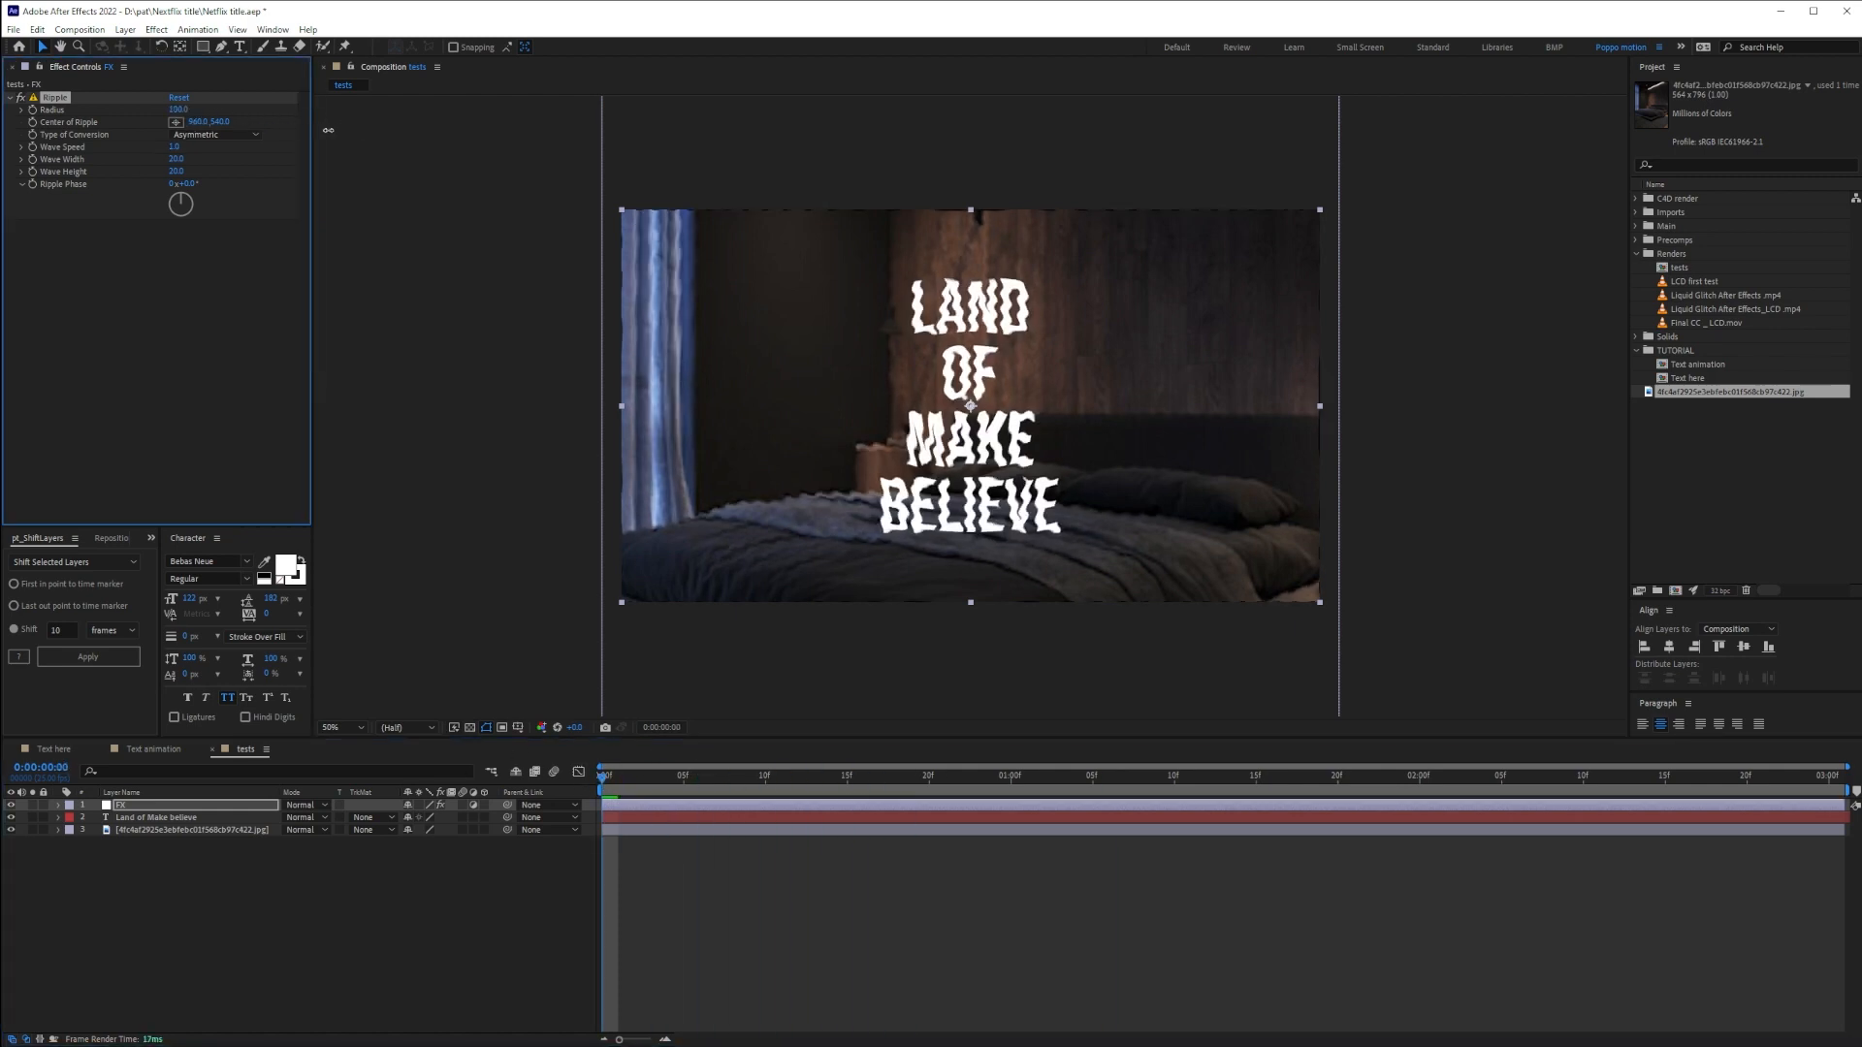
scroll(1108, 451, up, 2)
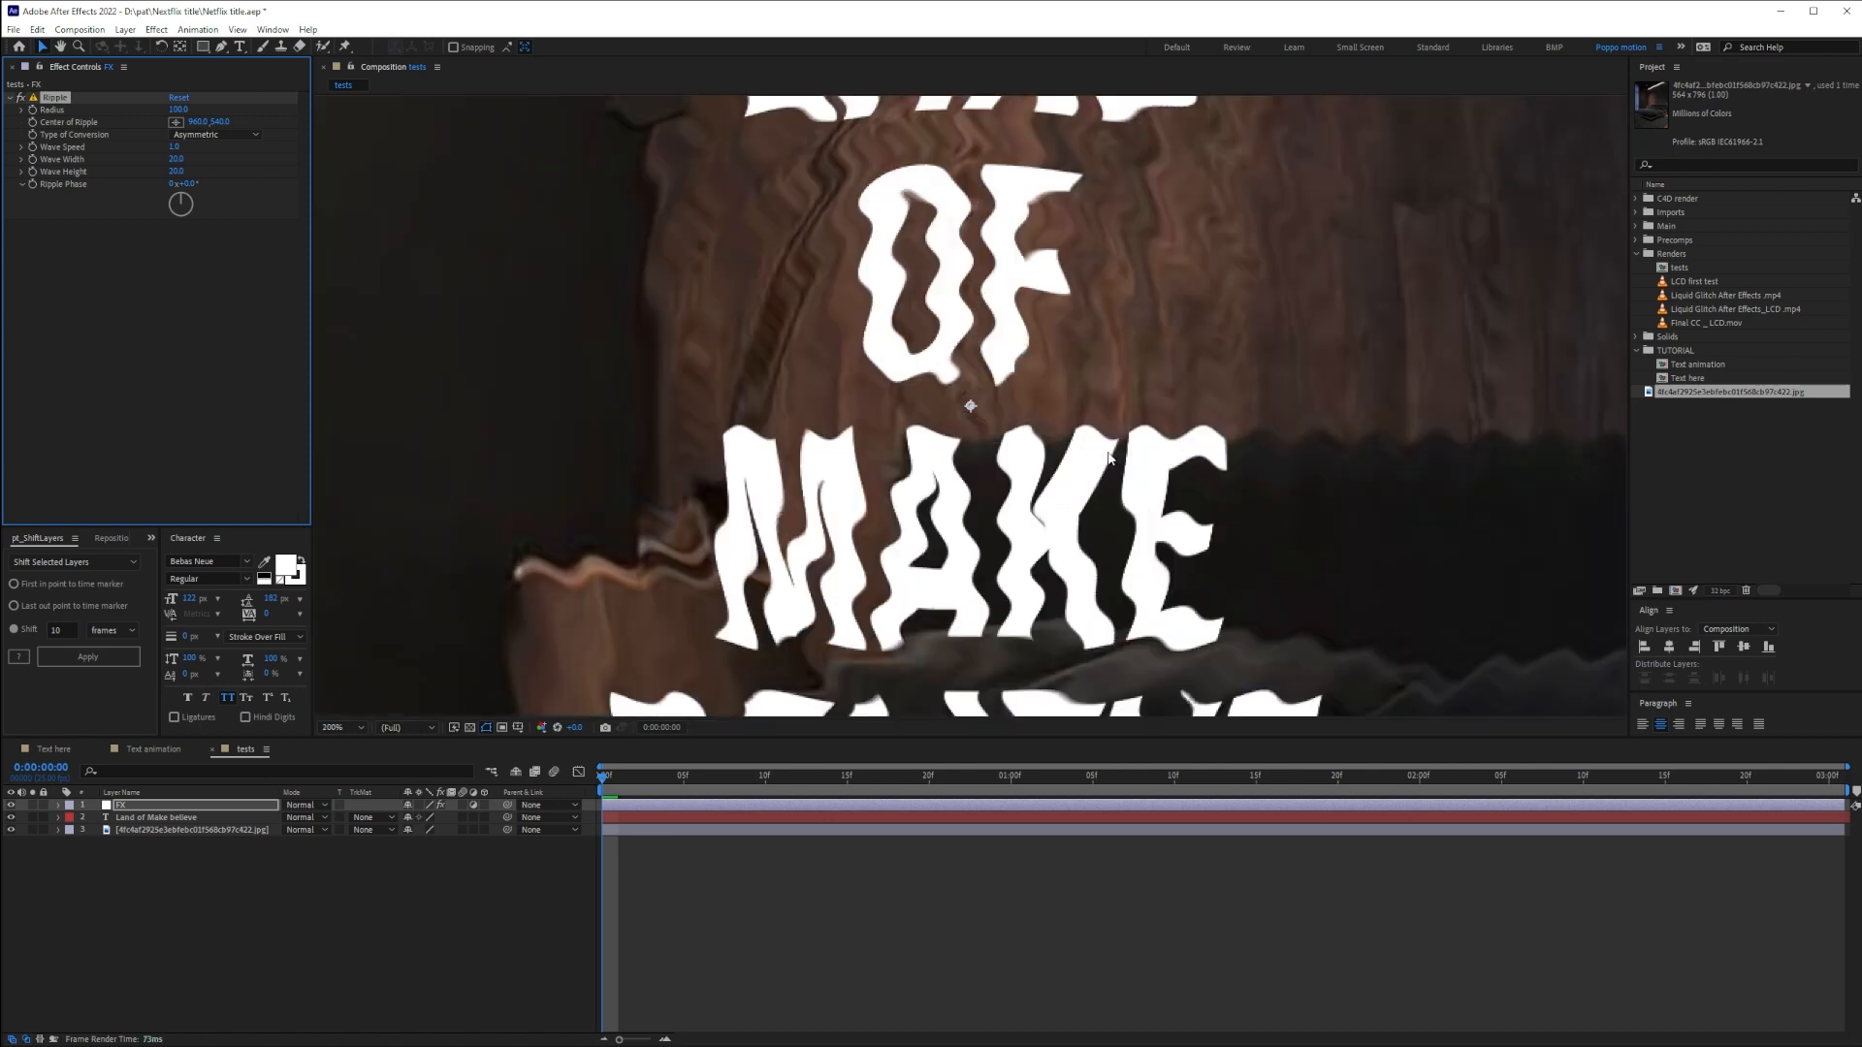
scroll(1103, 446, down, 2)
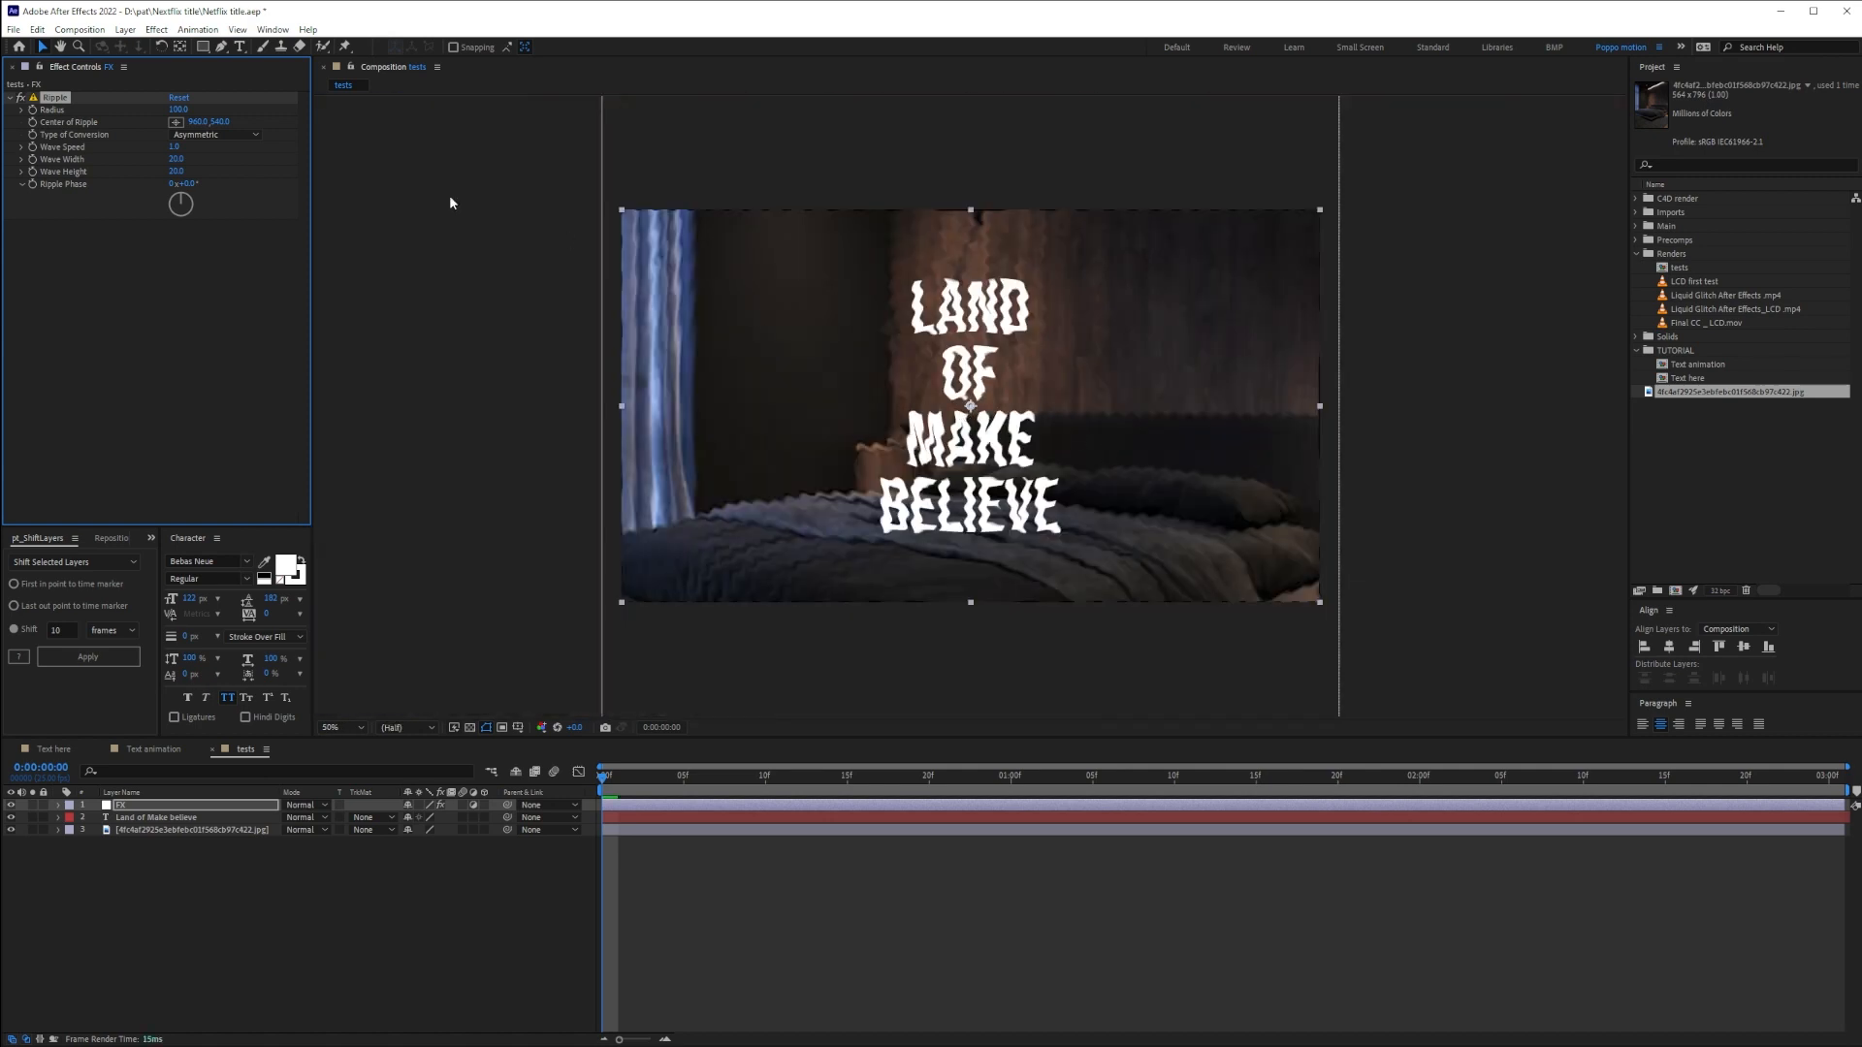
click(177, 122)
click(708, 303)
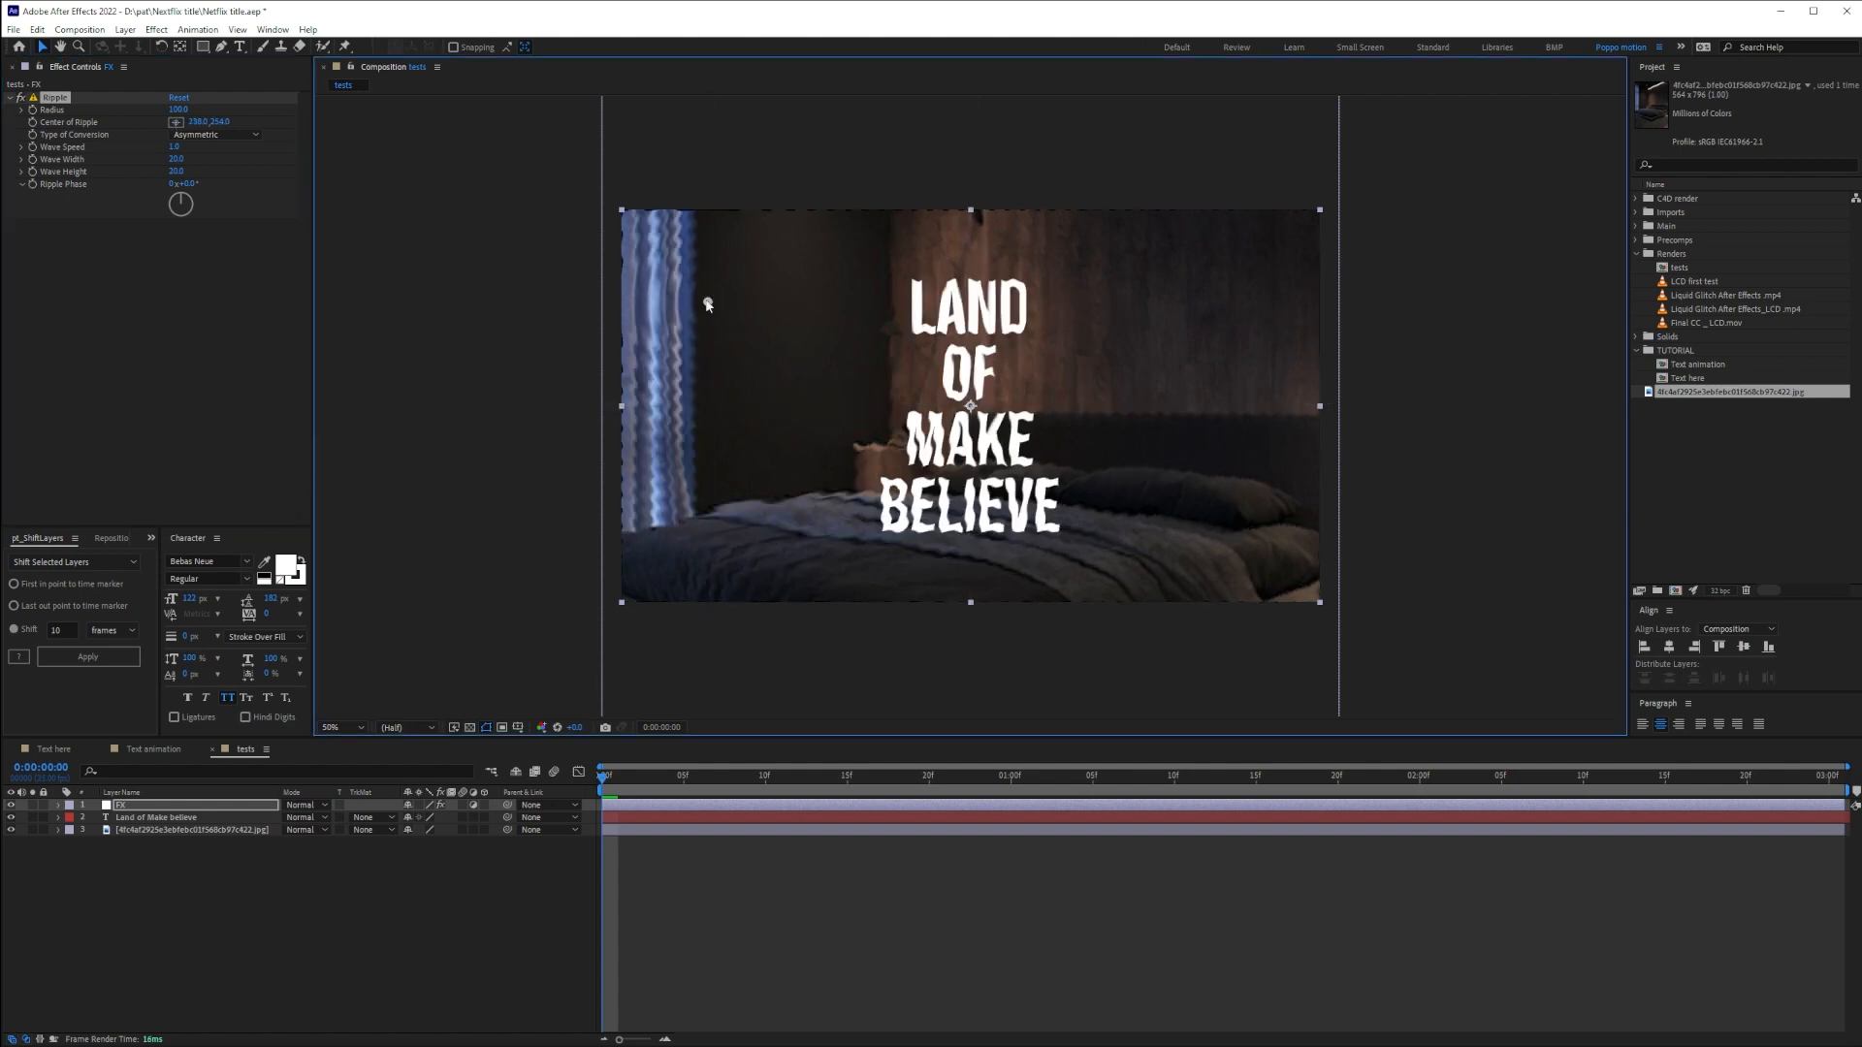
key(ctrl+z)
Preview the ripple, try a Wave Speed of 0.1 and set it back to 1
key(space)
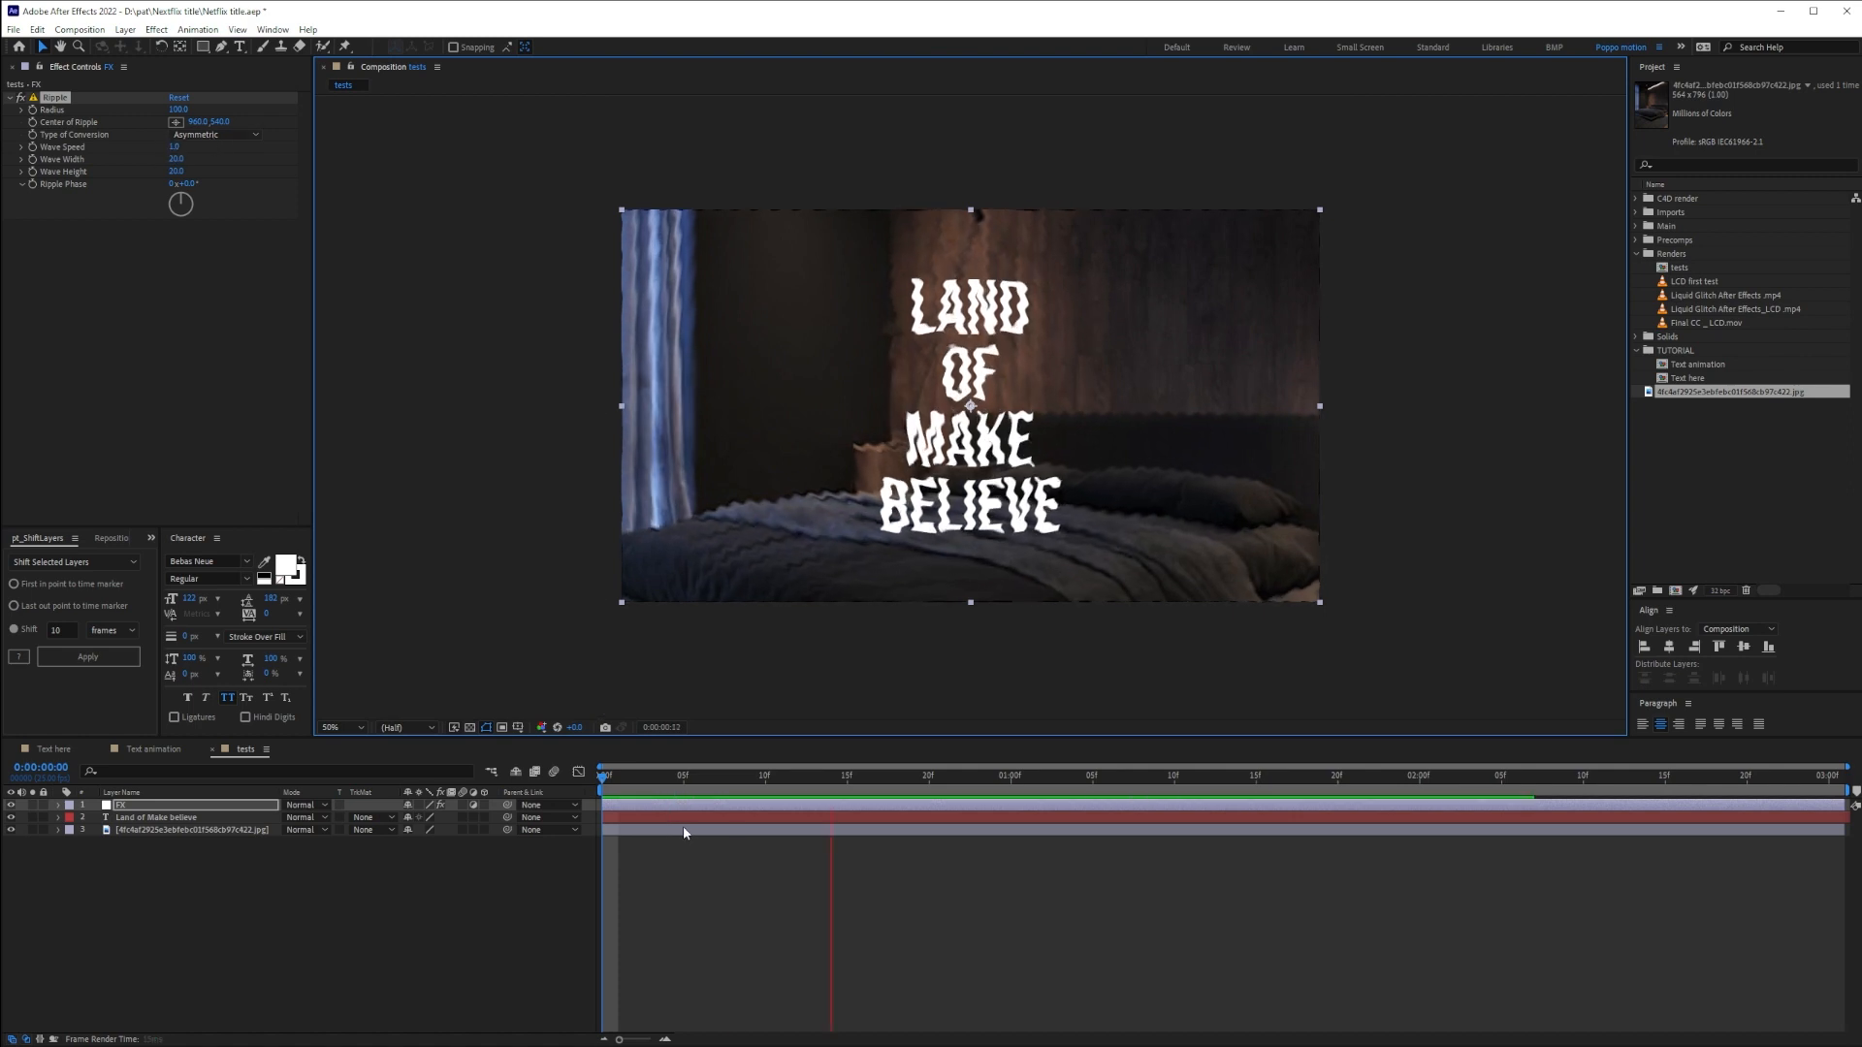
click(175, 148)
text(0.1)
key(Return)
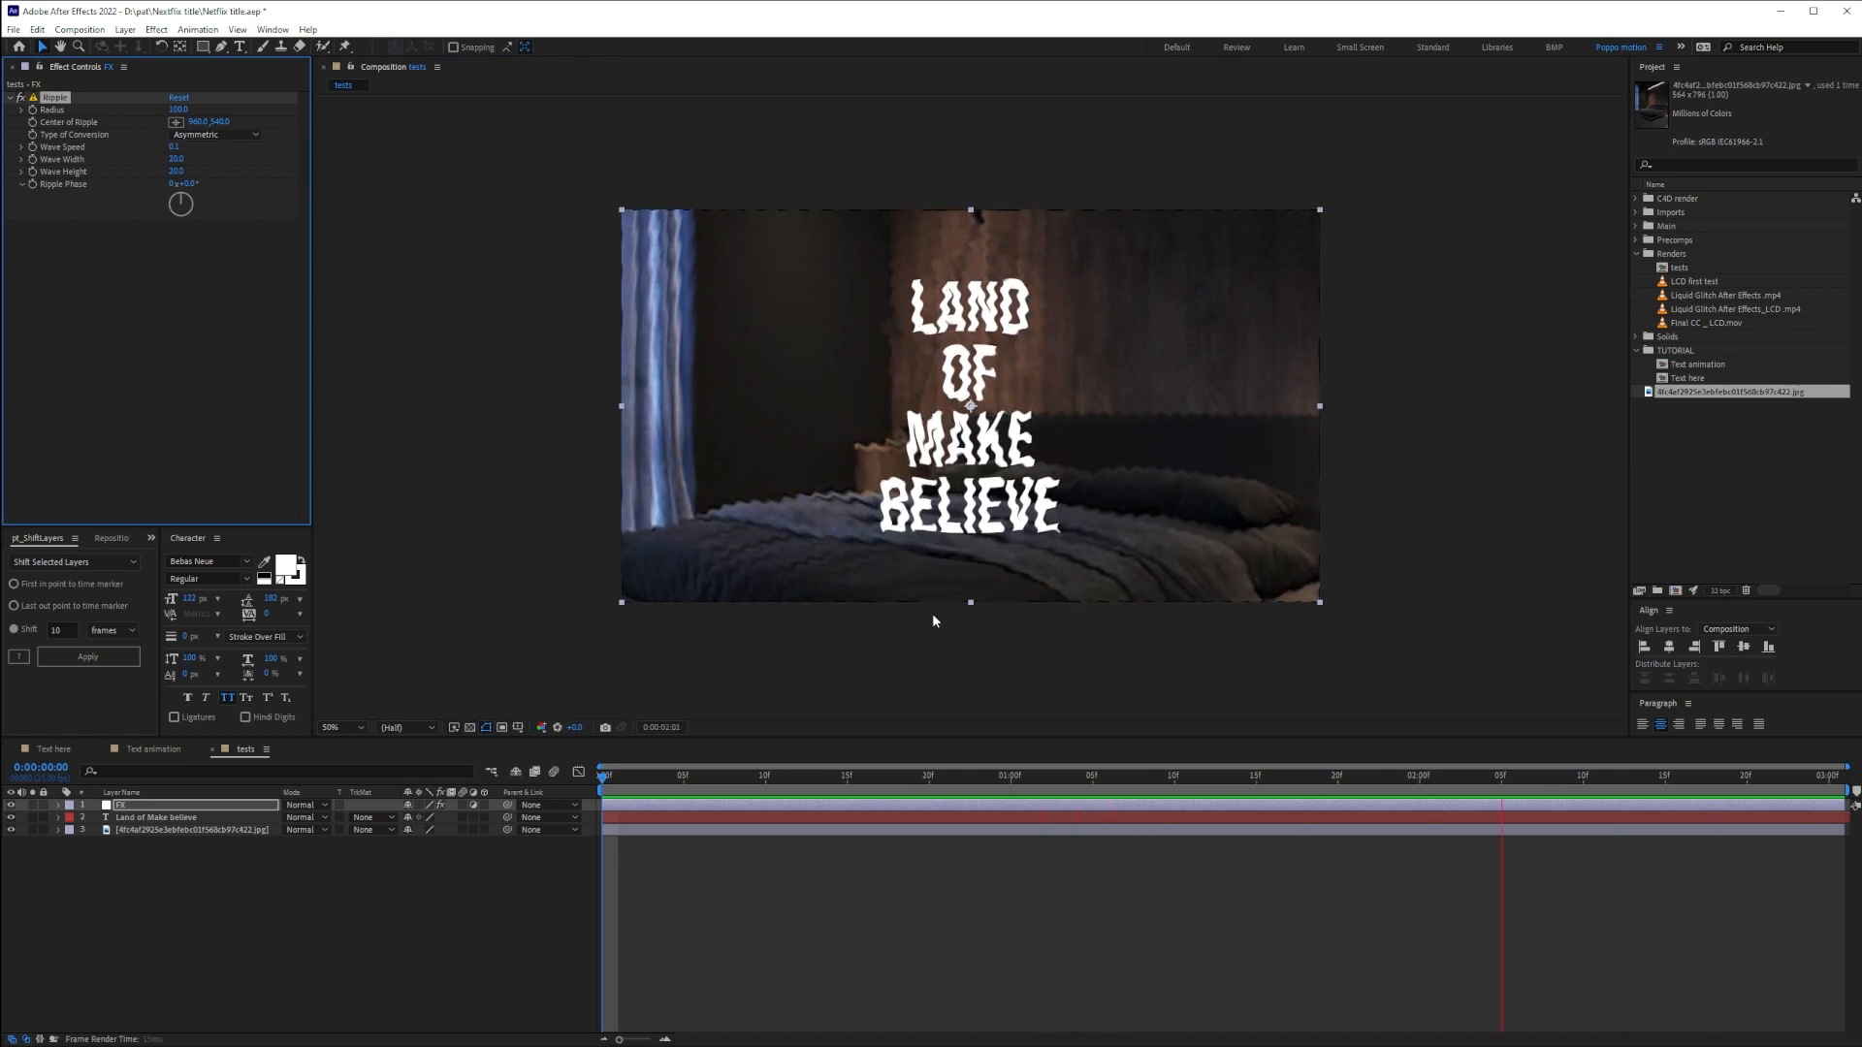
click(174, 146)
text(1)
key(Return)
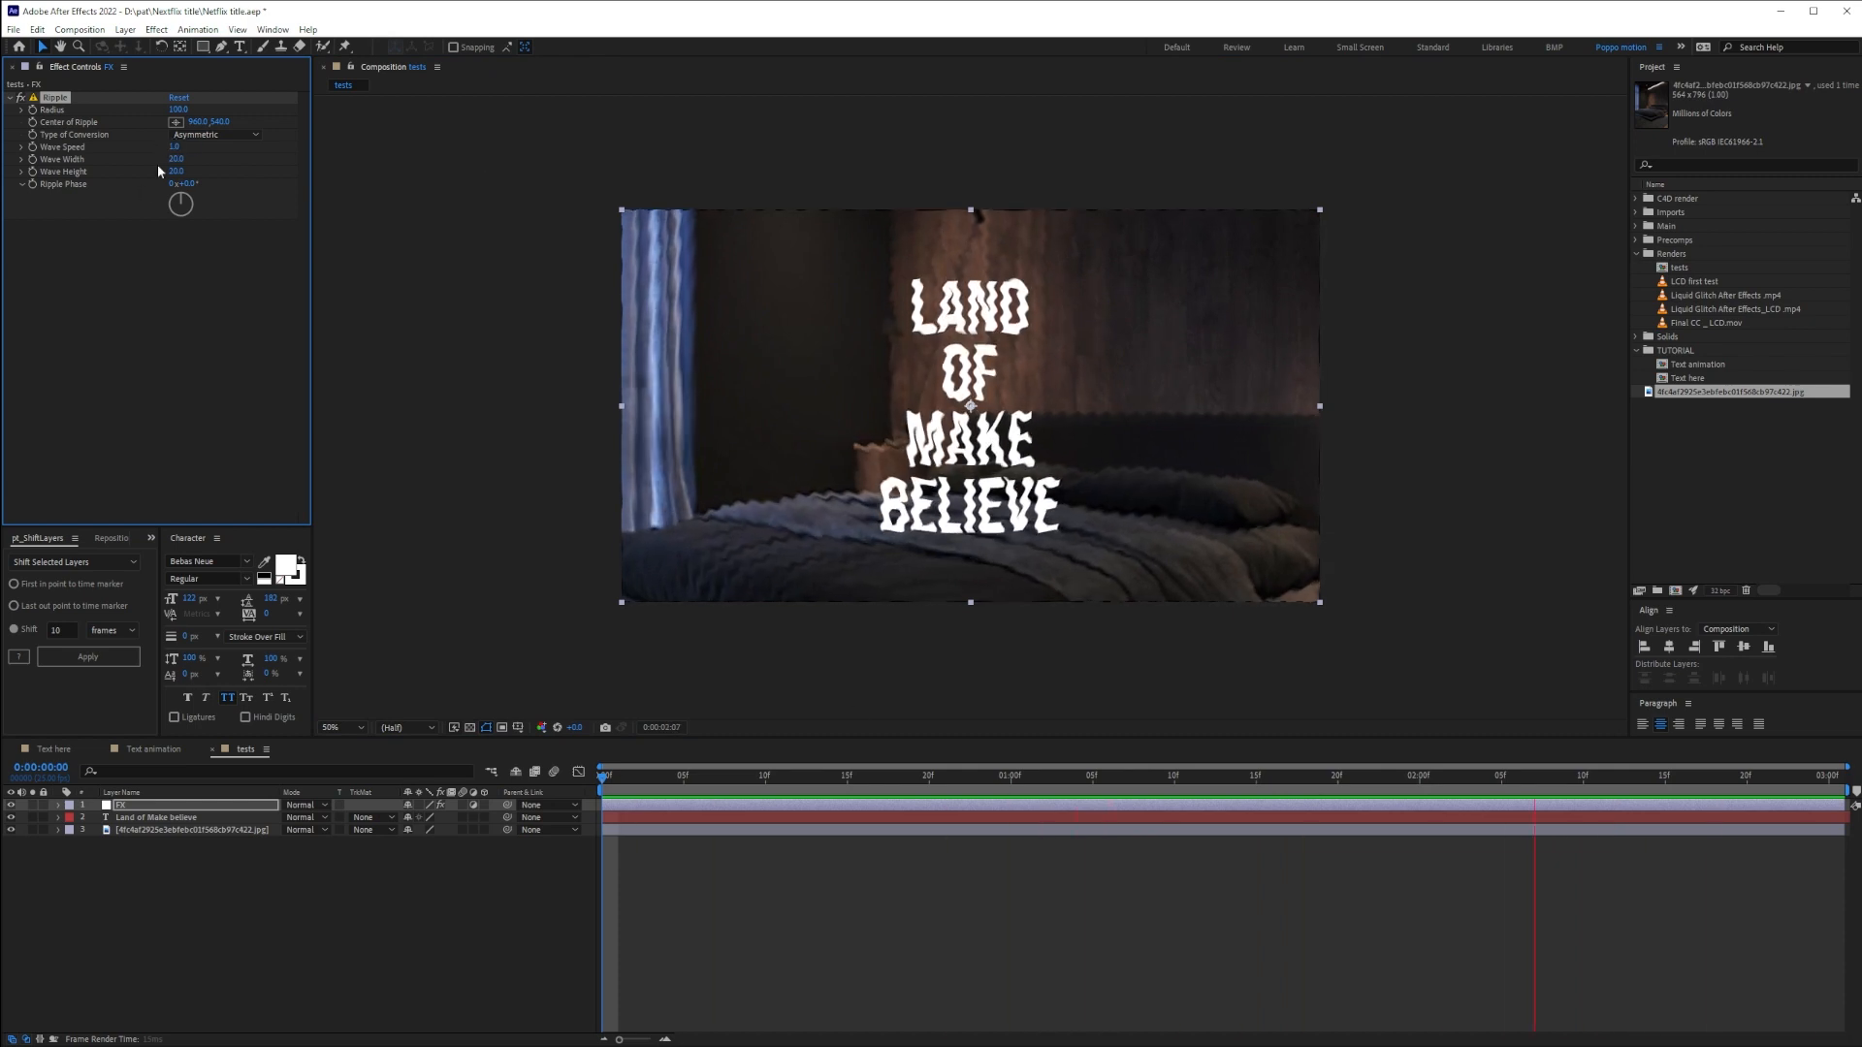
Raise Ripple's Wave Width to about 66 and preview the animation from the start
click(715, 777)
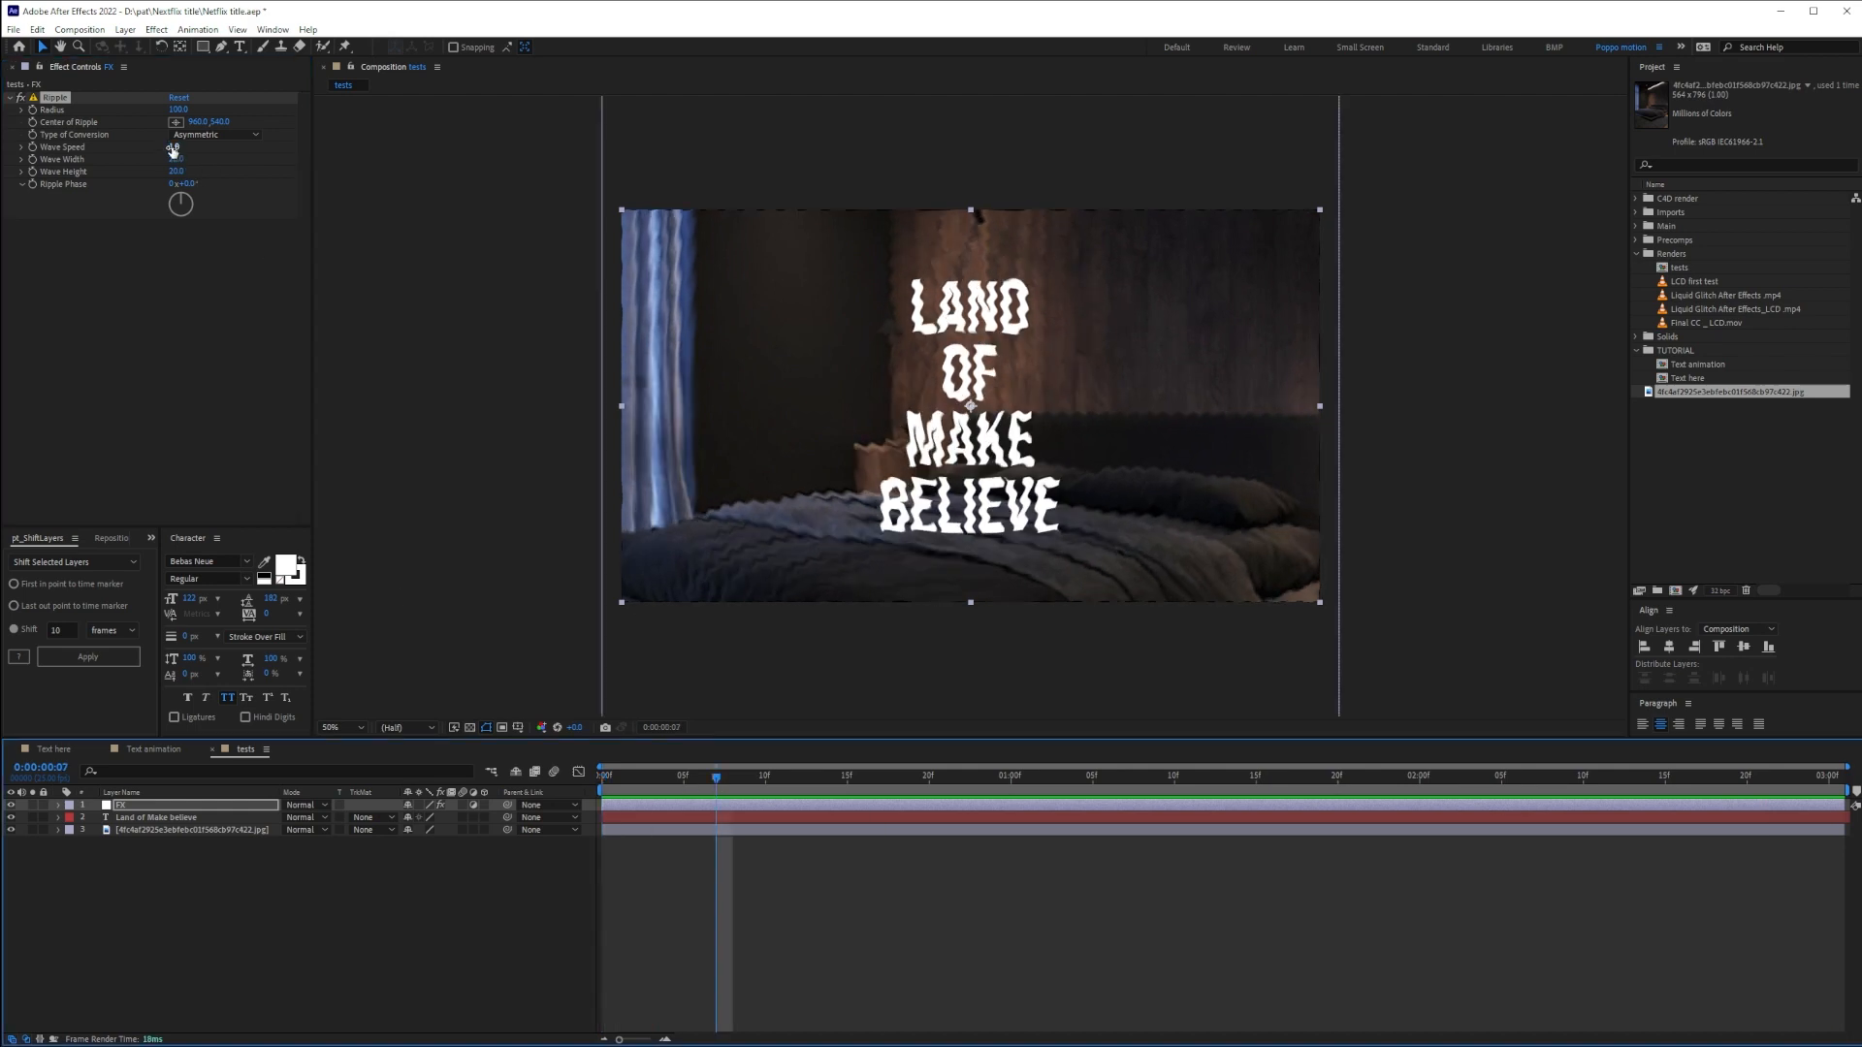
drag(173, 159, 515, 161)
click(602, 777)
key(space)
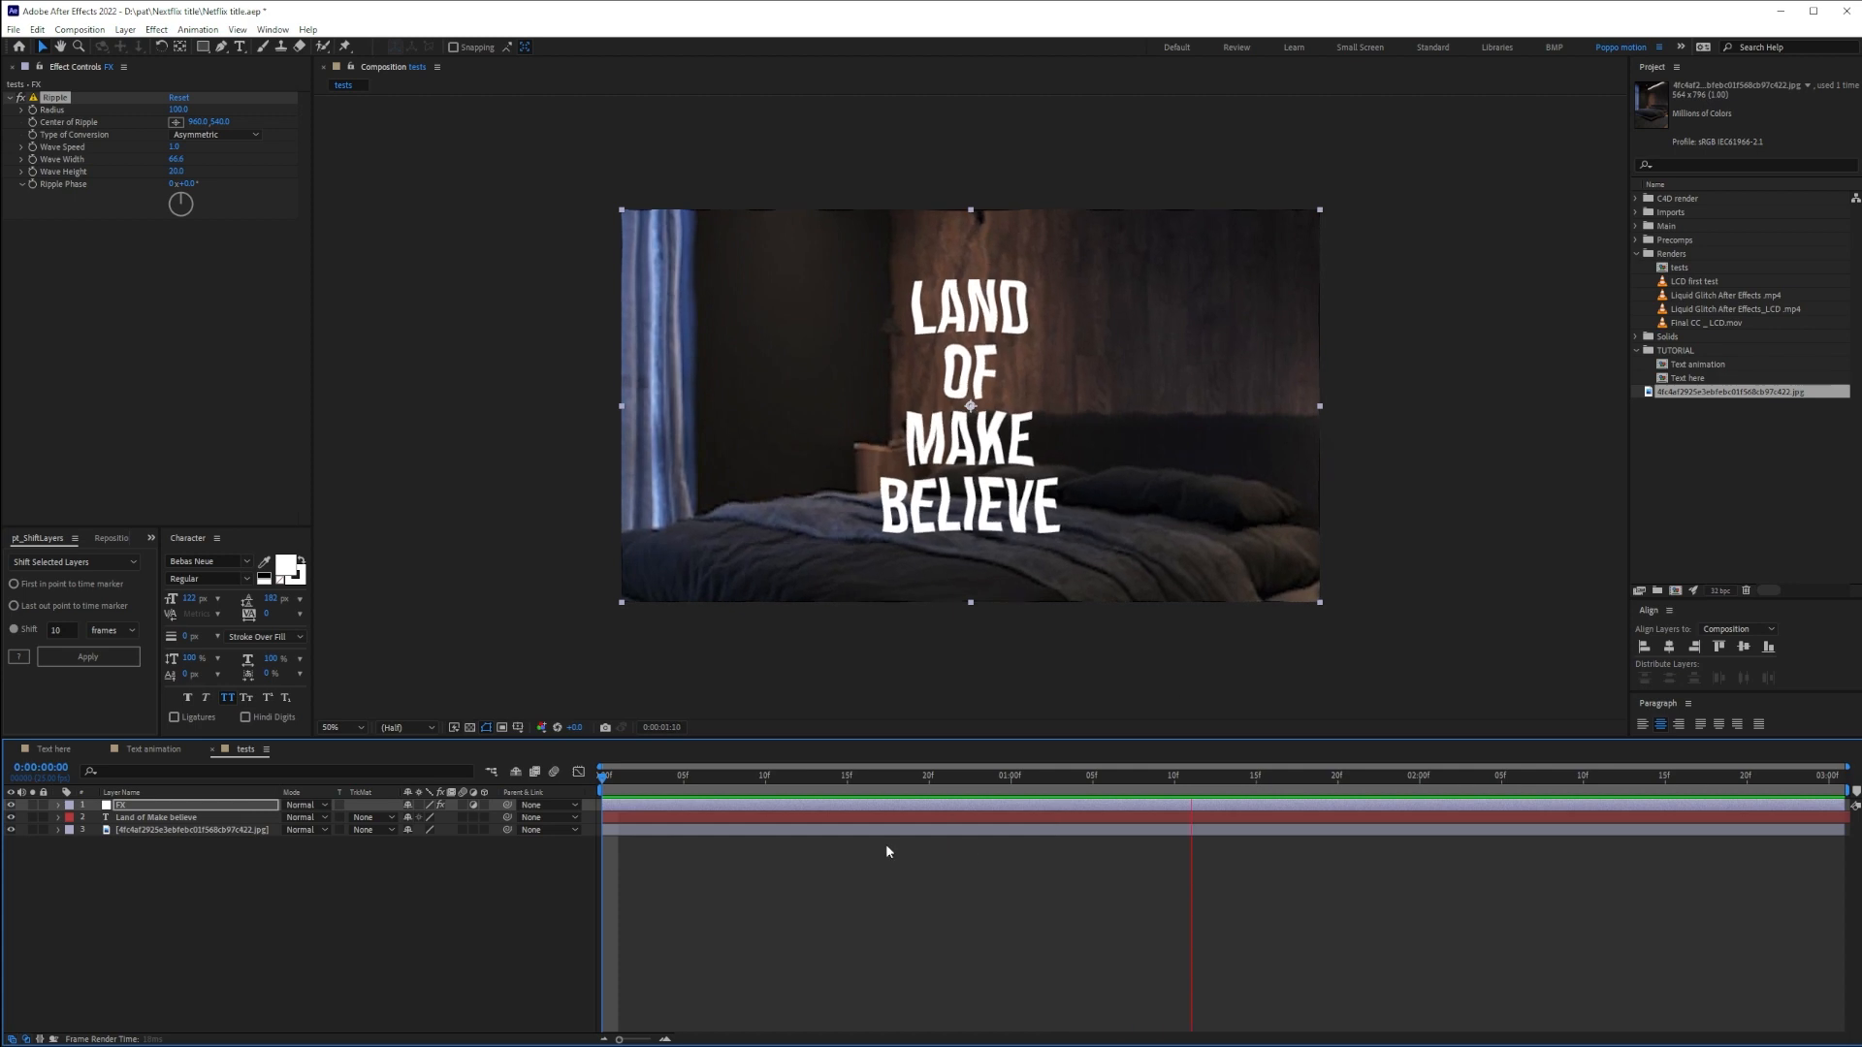
key(space)
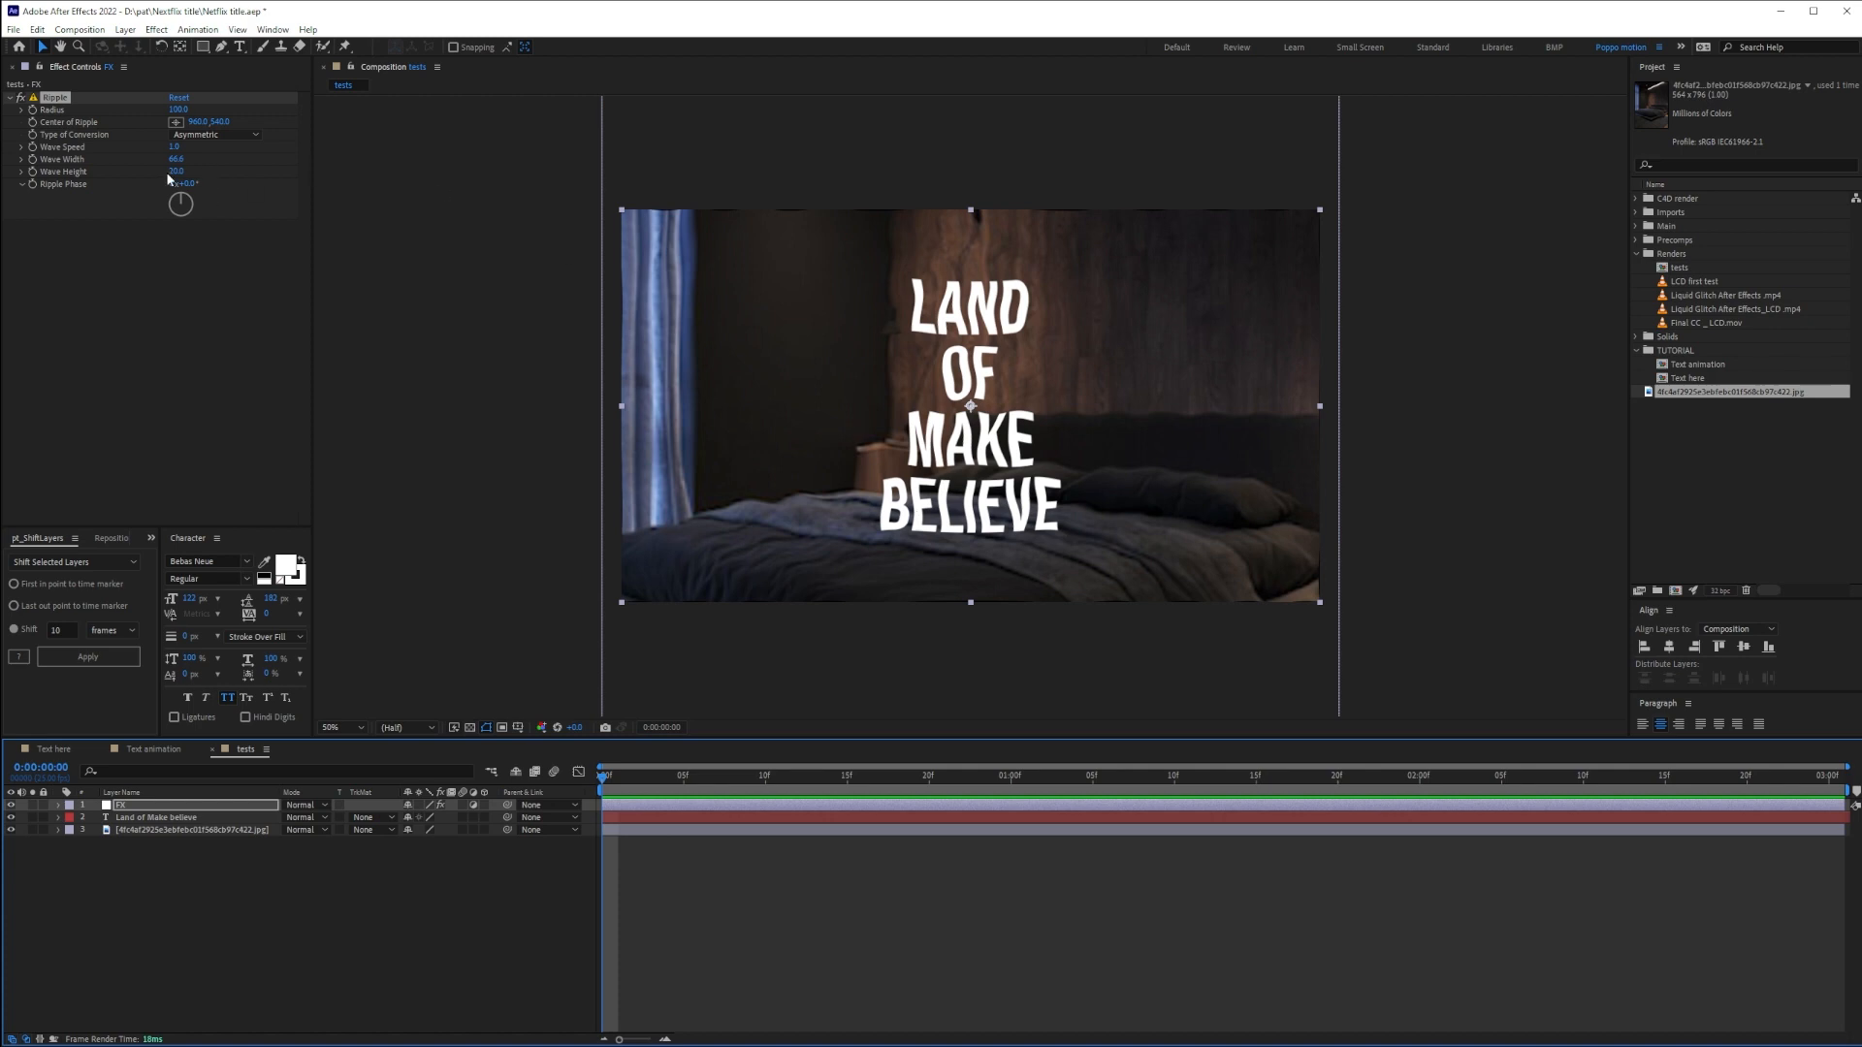
Raise Ripple's Wave Height to about 230 and Wave Width to 100, and preview the stronger waves
drag(170, 172, 269, 184)
key(space)
key(space)
key(space)
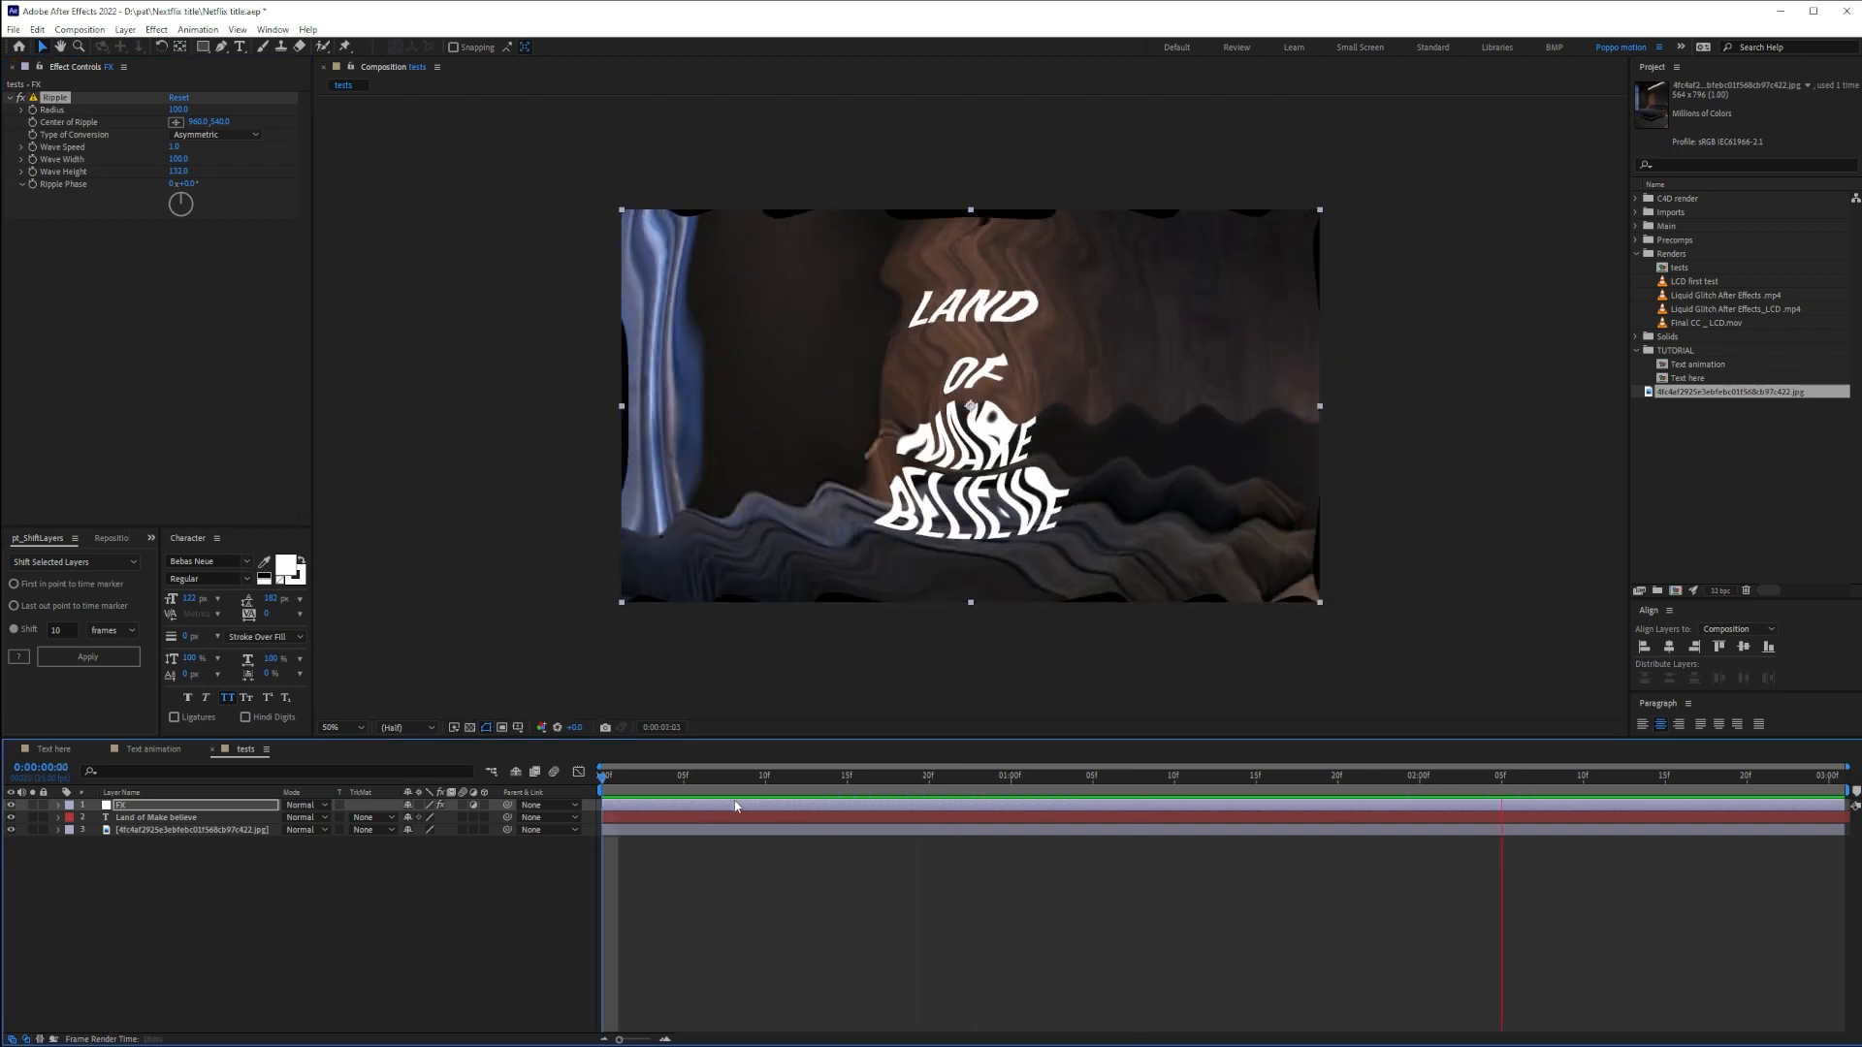
key(space)
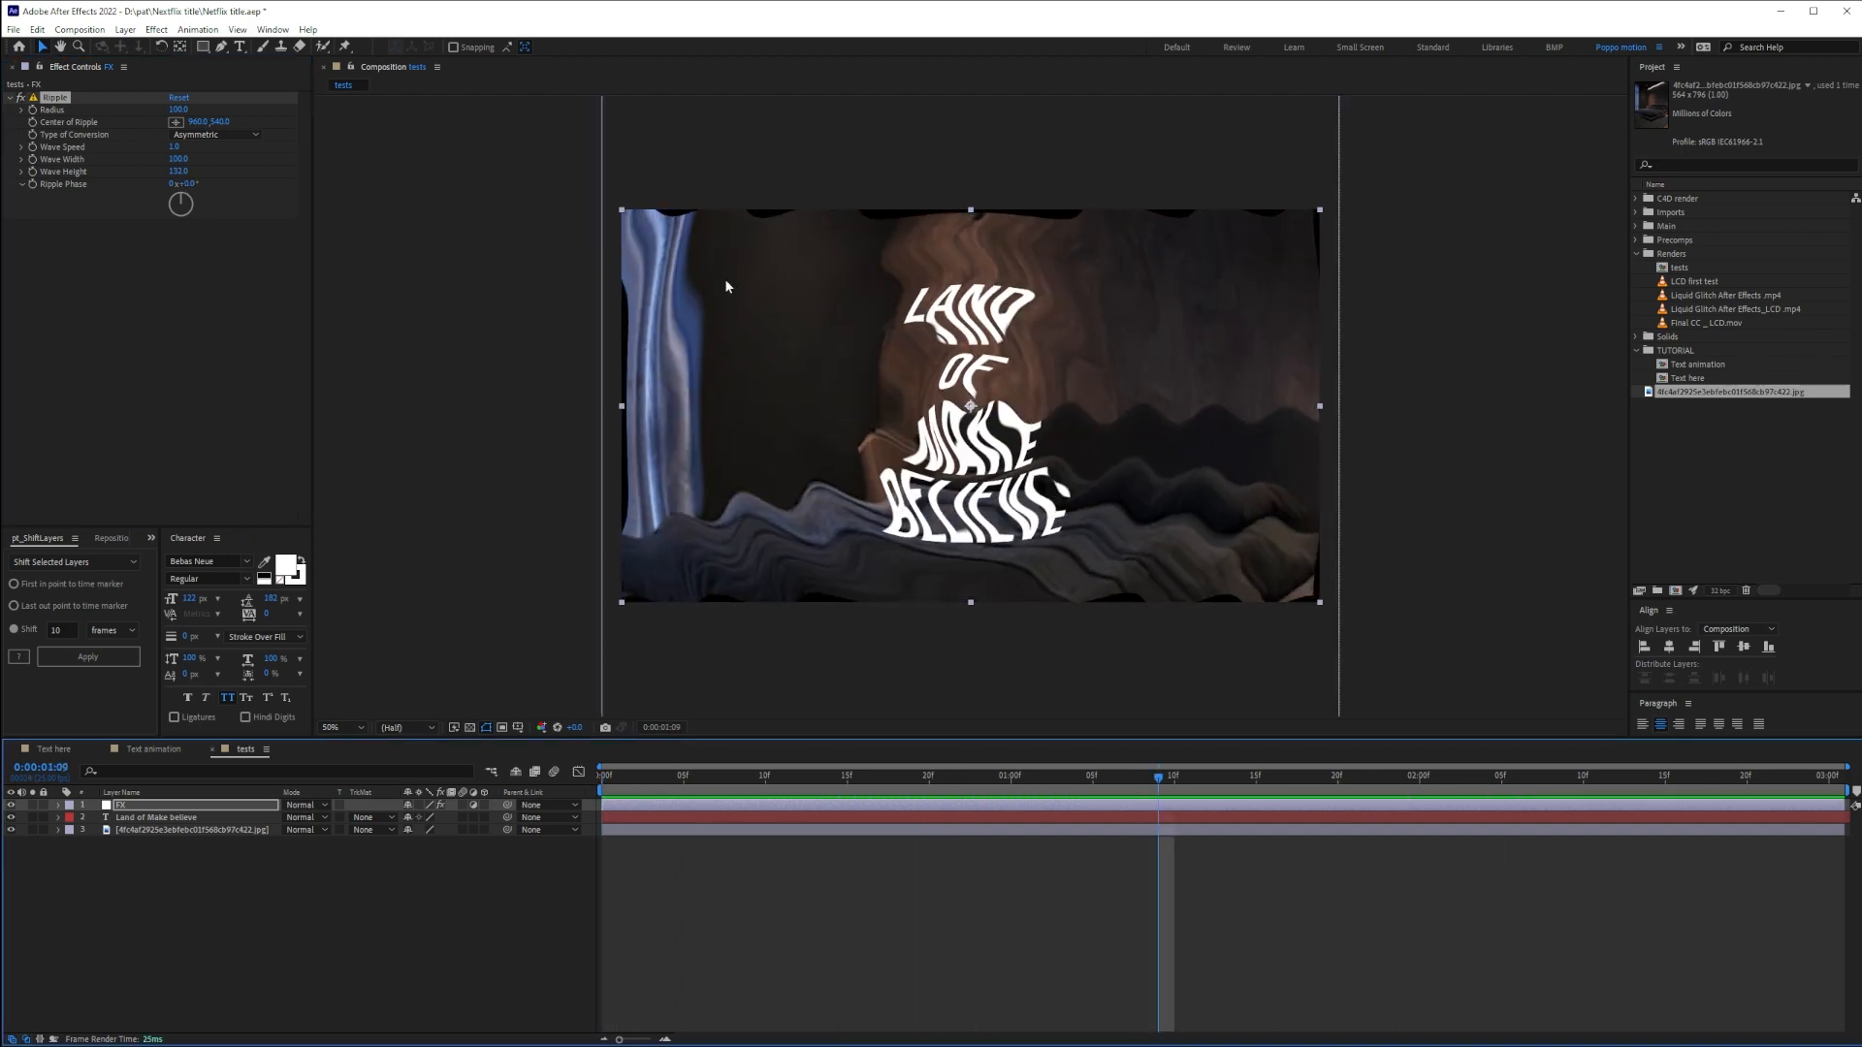
Try rotating the Ripple Phase at the first frame and undo the change
drag(723, 773, 595, 778)
drag(183, 183, 12, 194)
key(ctrl+z)
Replace Ripple on the FX layer with the Twirl effect
key(Delete)
key(ctrl+space)
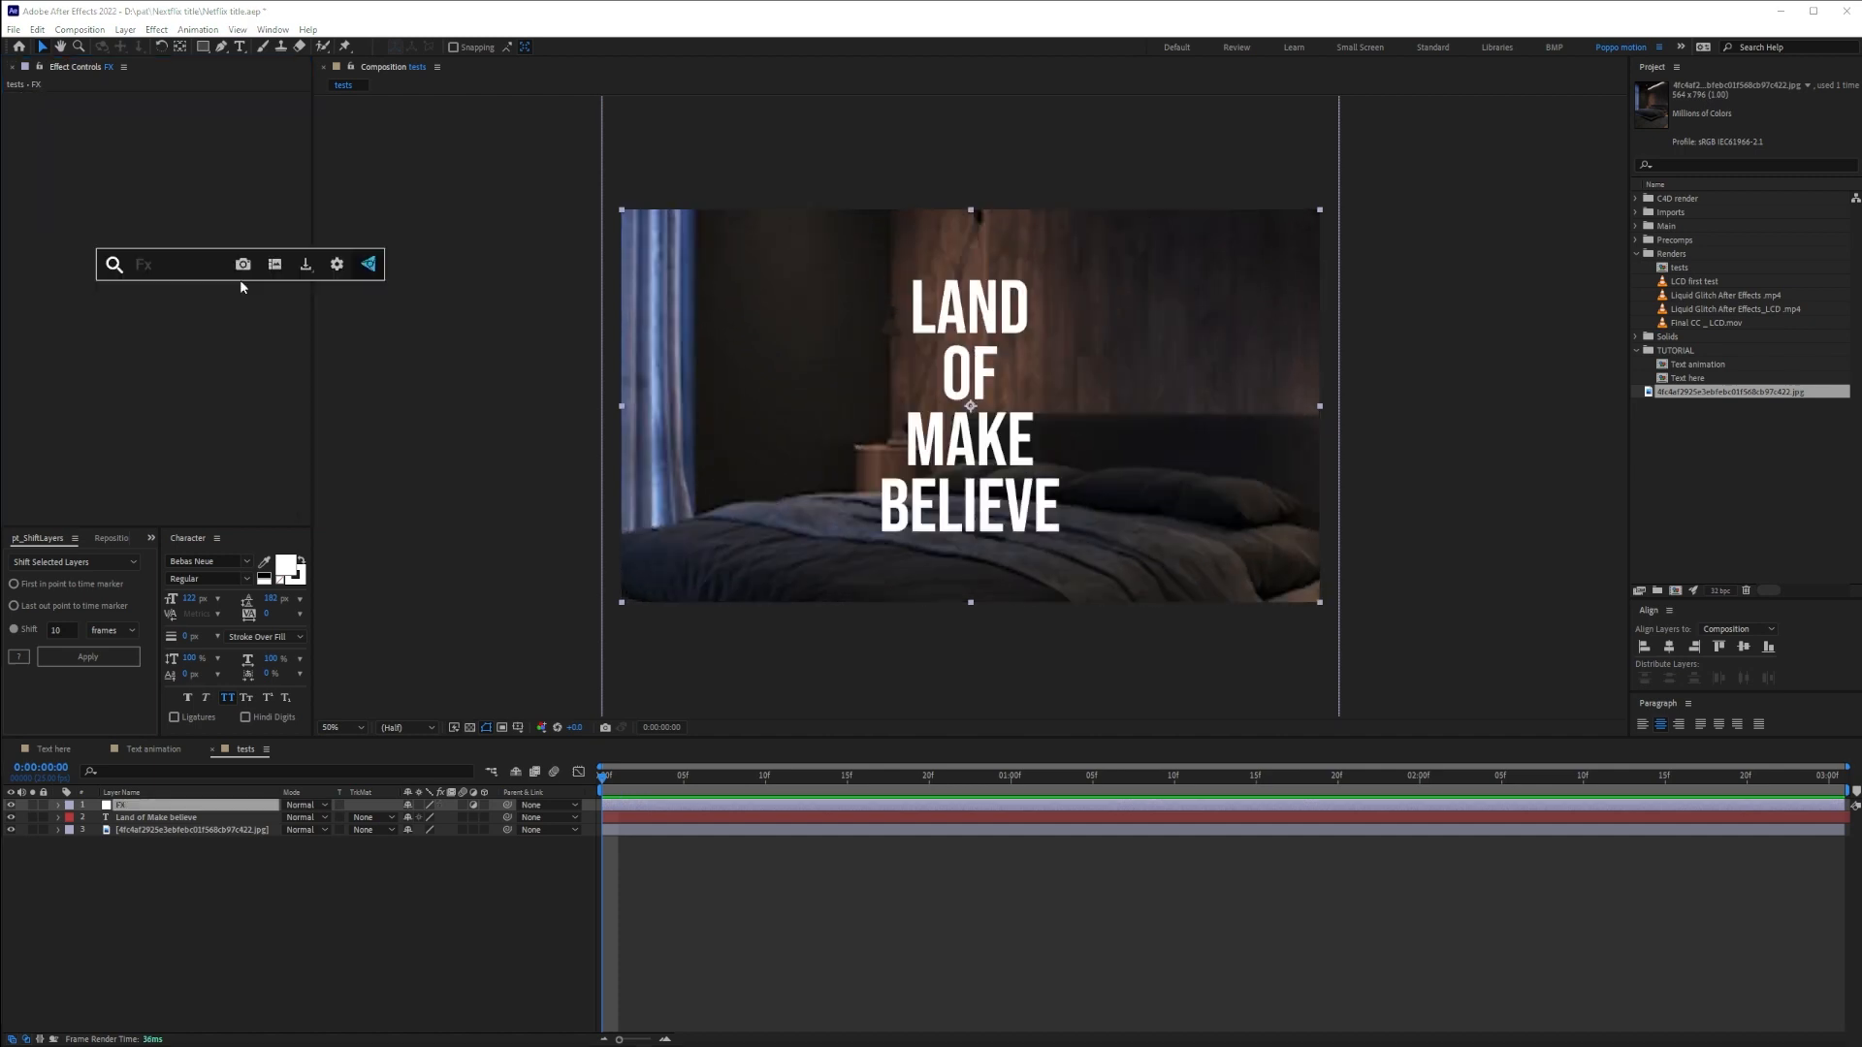
text(twirl)
key(Return)
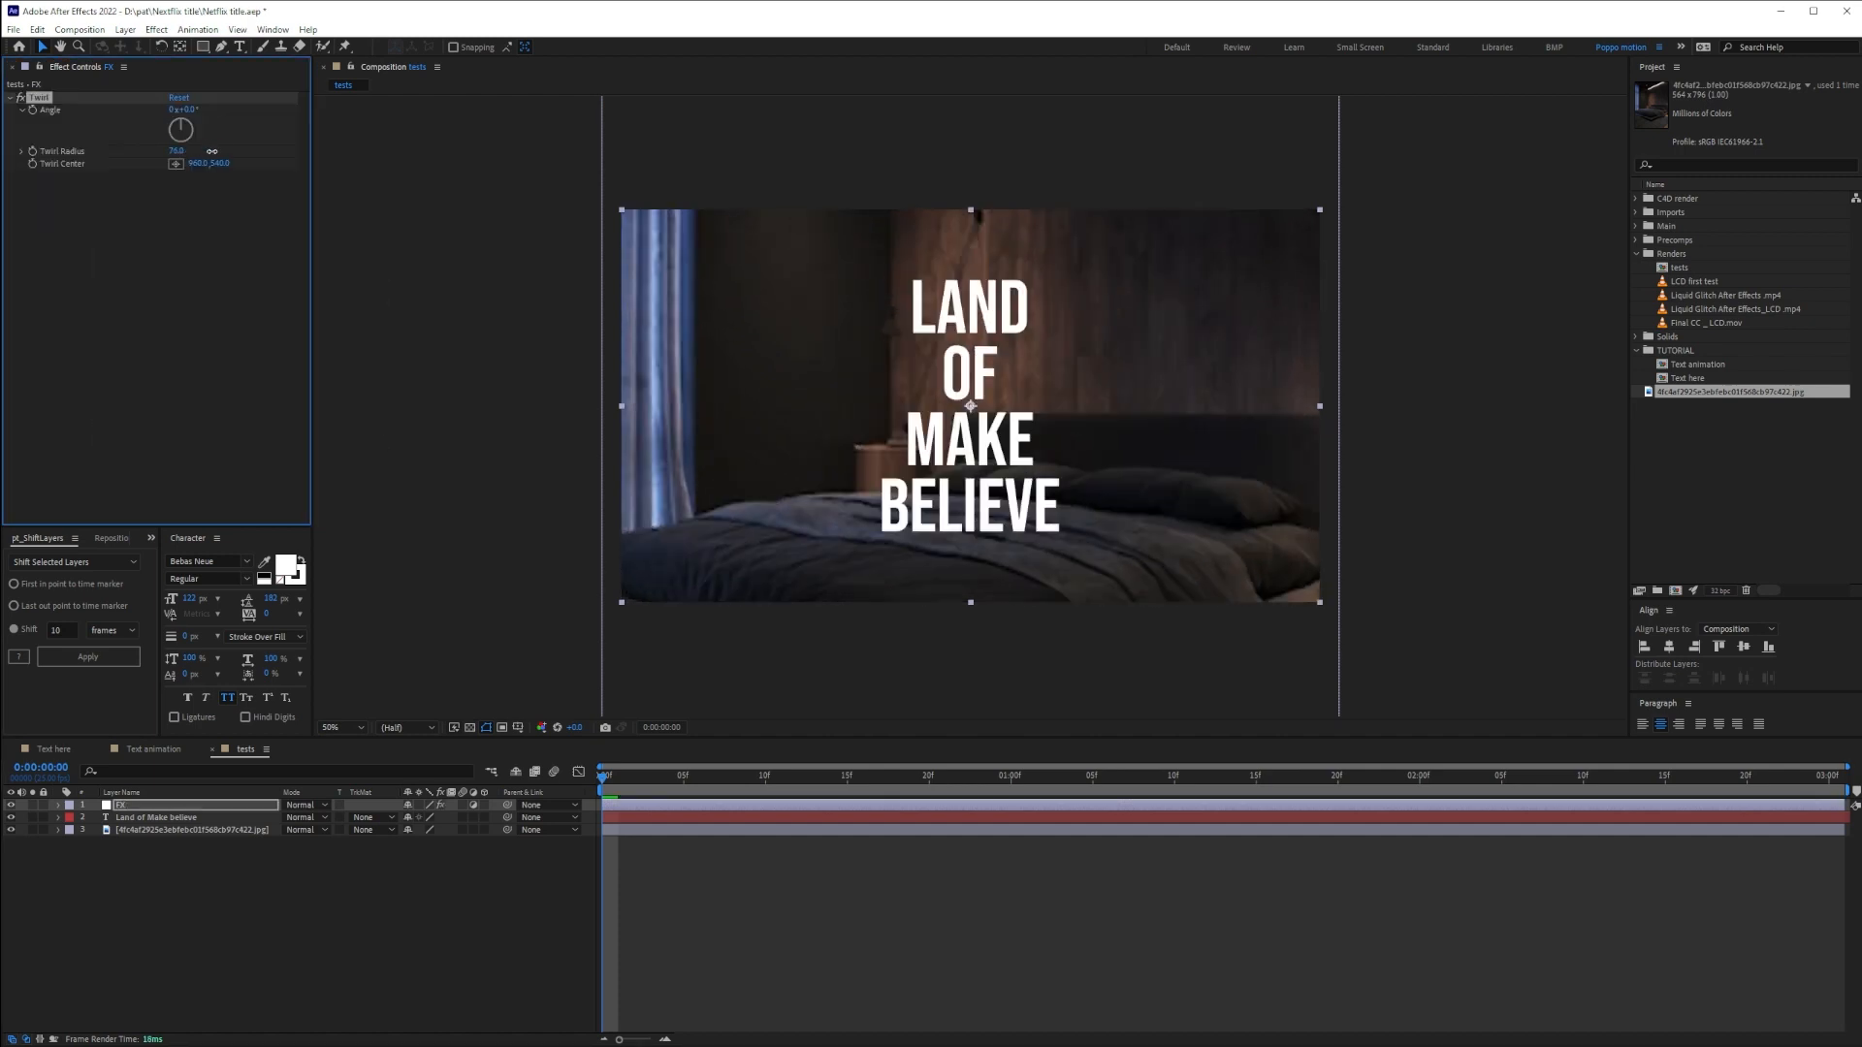
Try different Twirl Radius, Angle and Twirl Center settings on the FX layer
drag(306, 153, 233, 147)
drag(186, 110, 165, 155)
drag(970, 405, 679, 255)
mouse_move(177, 150)
mouse_down()
mouse_move(233, 157)
mouse_move(172, 159)
mouse_up()
Replace Twirl on the FX layer with the Quick Chromatic Aberration 2 effect
key(Delete)
key(ctrl+space)
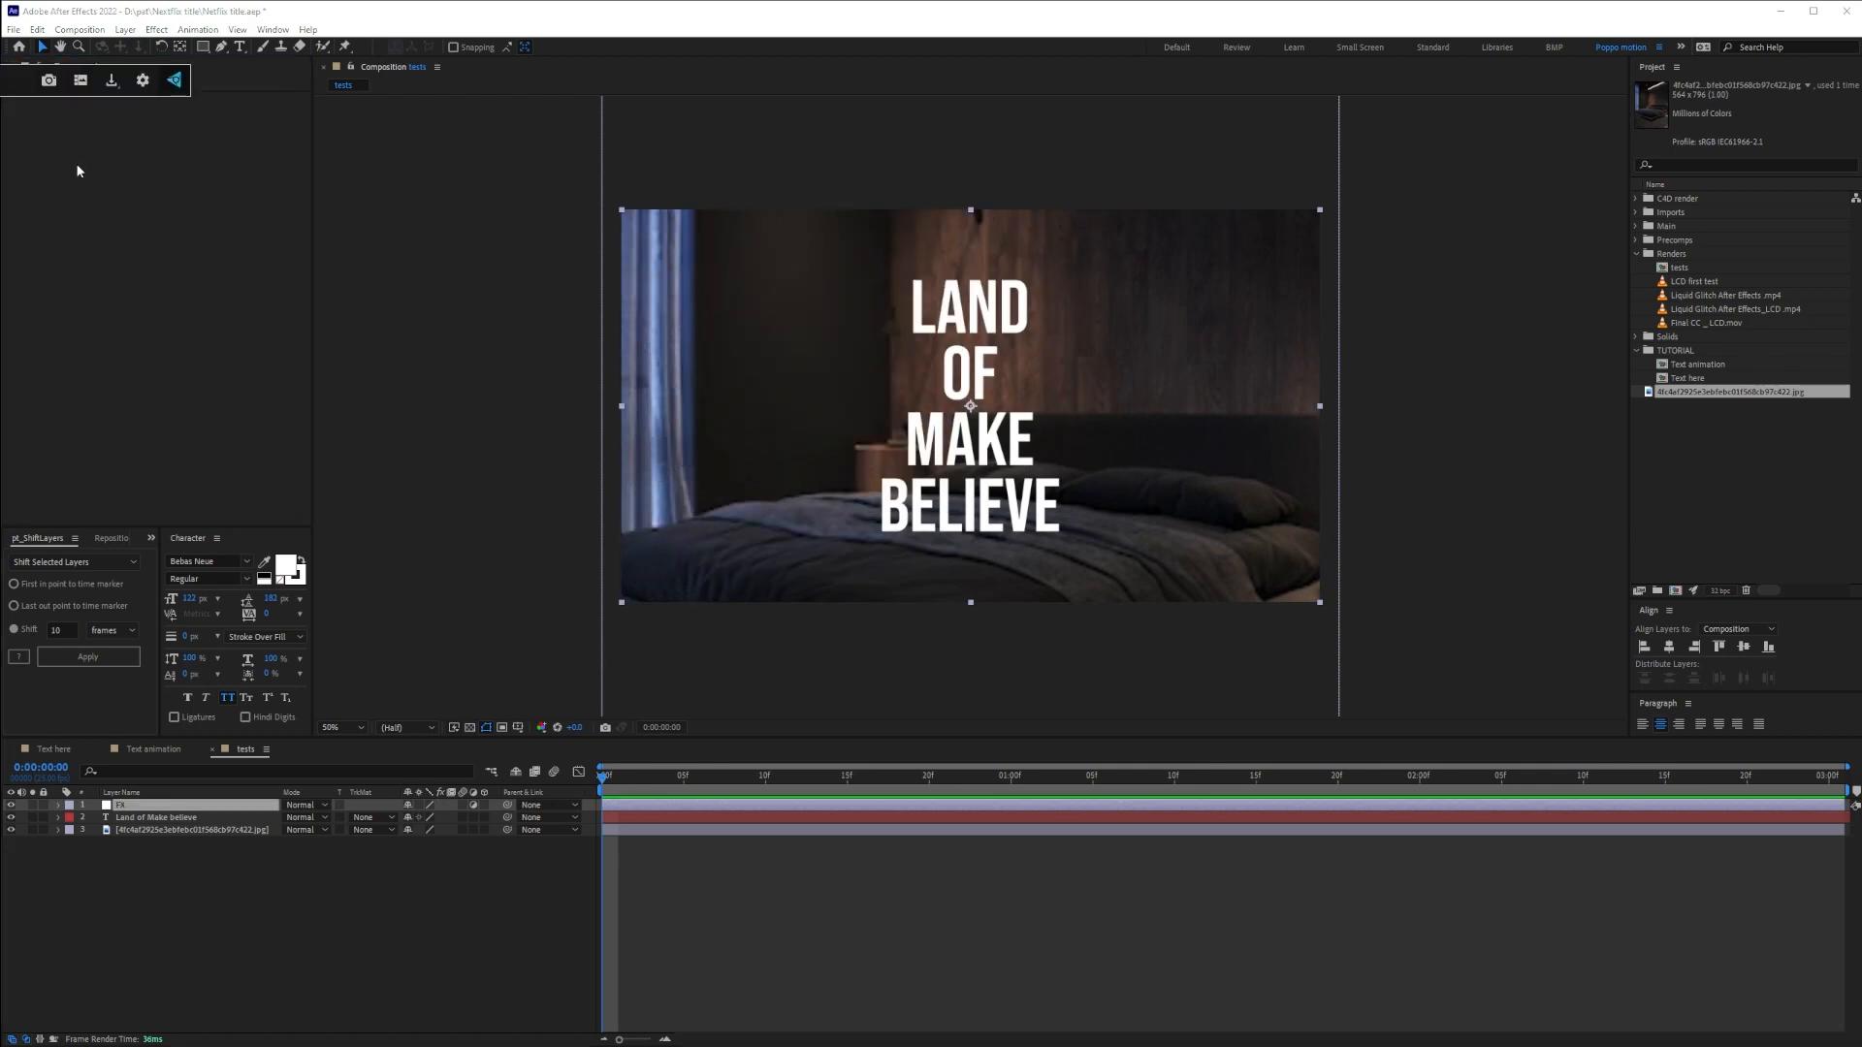
text(qui)
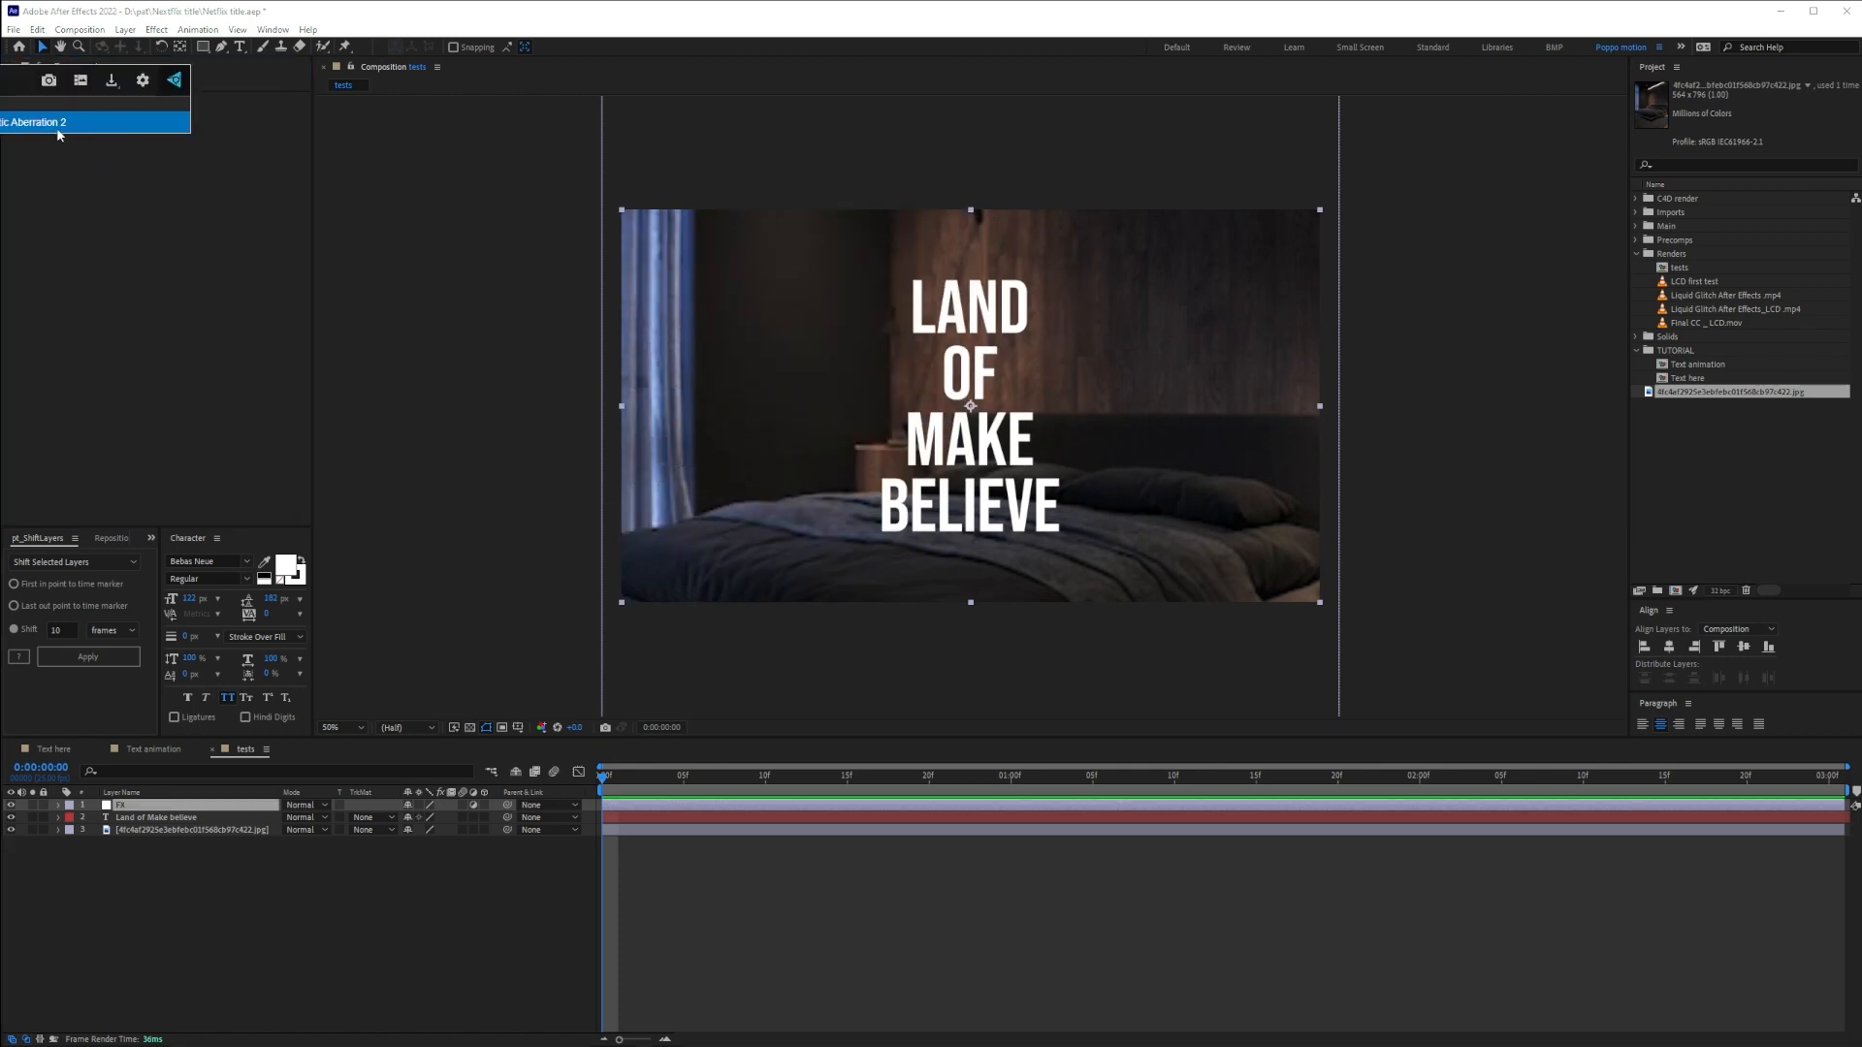
click(57, 132)
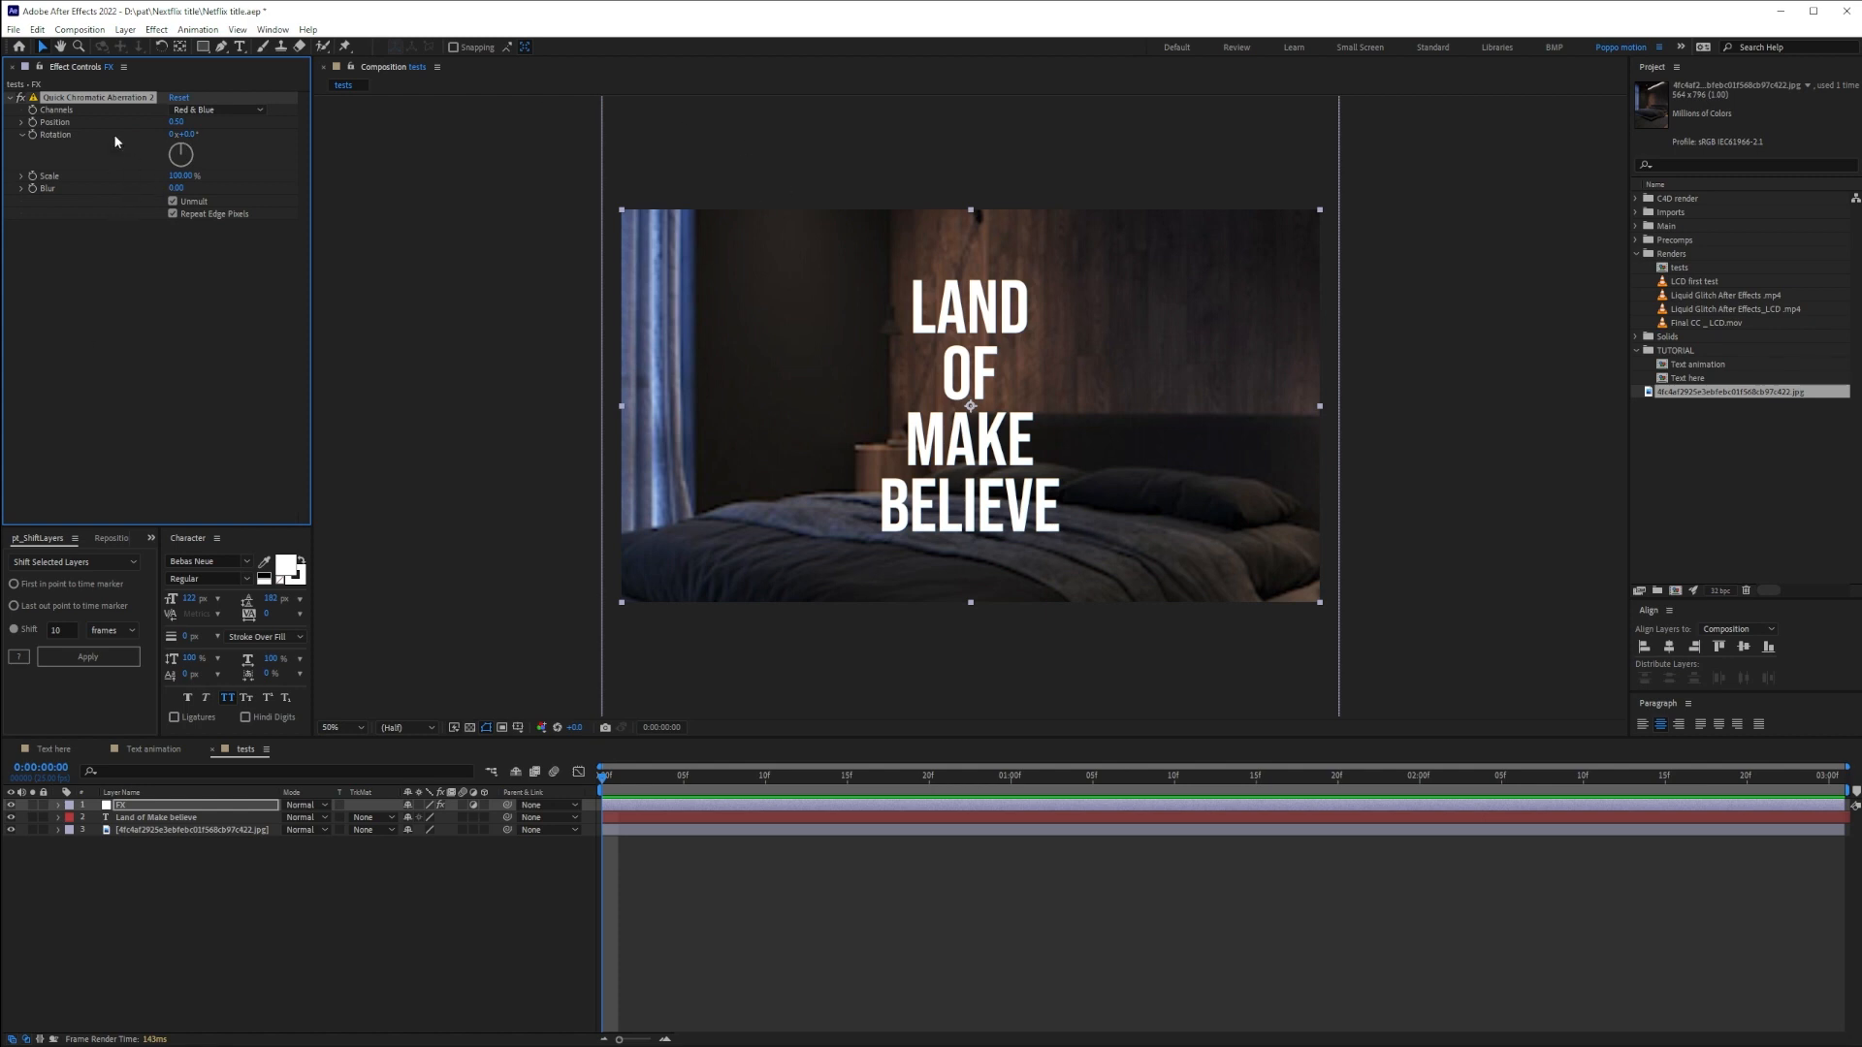
Compare the Red & Green and Green & Blue channel options on the text edges, then return Channels to Red & Blue
scroll(1103, 242, up, 6)
key(v)
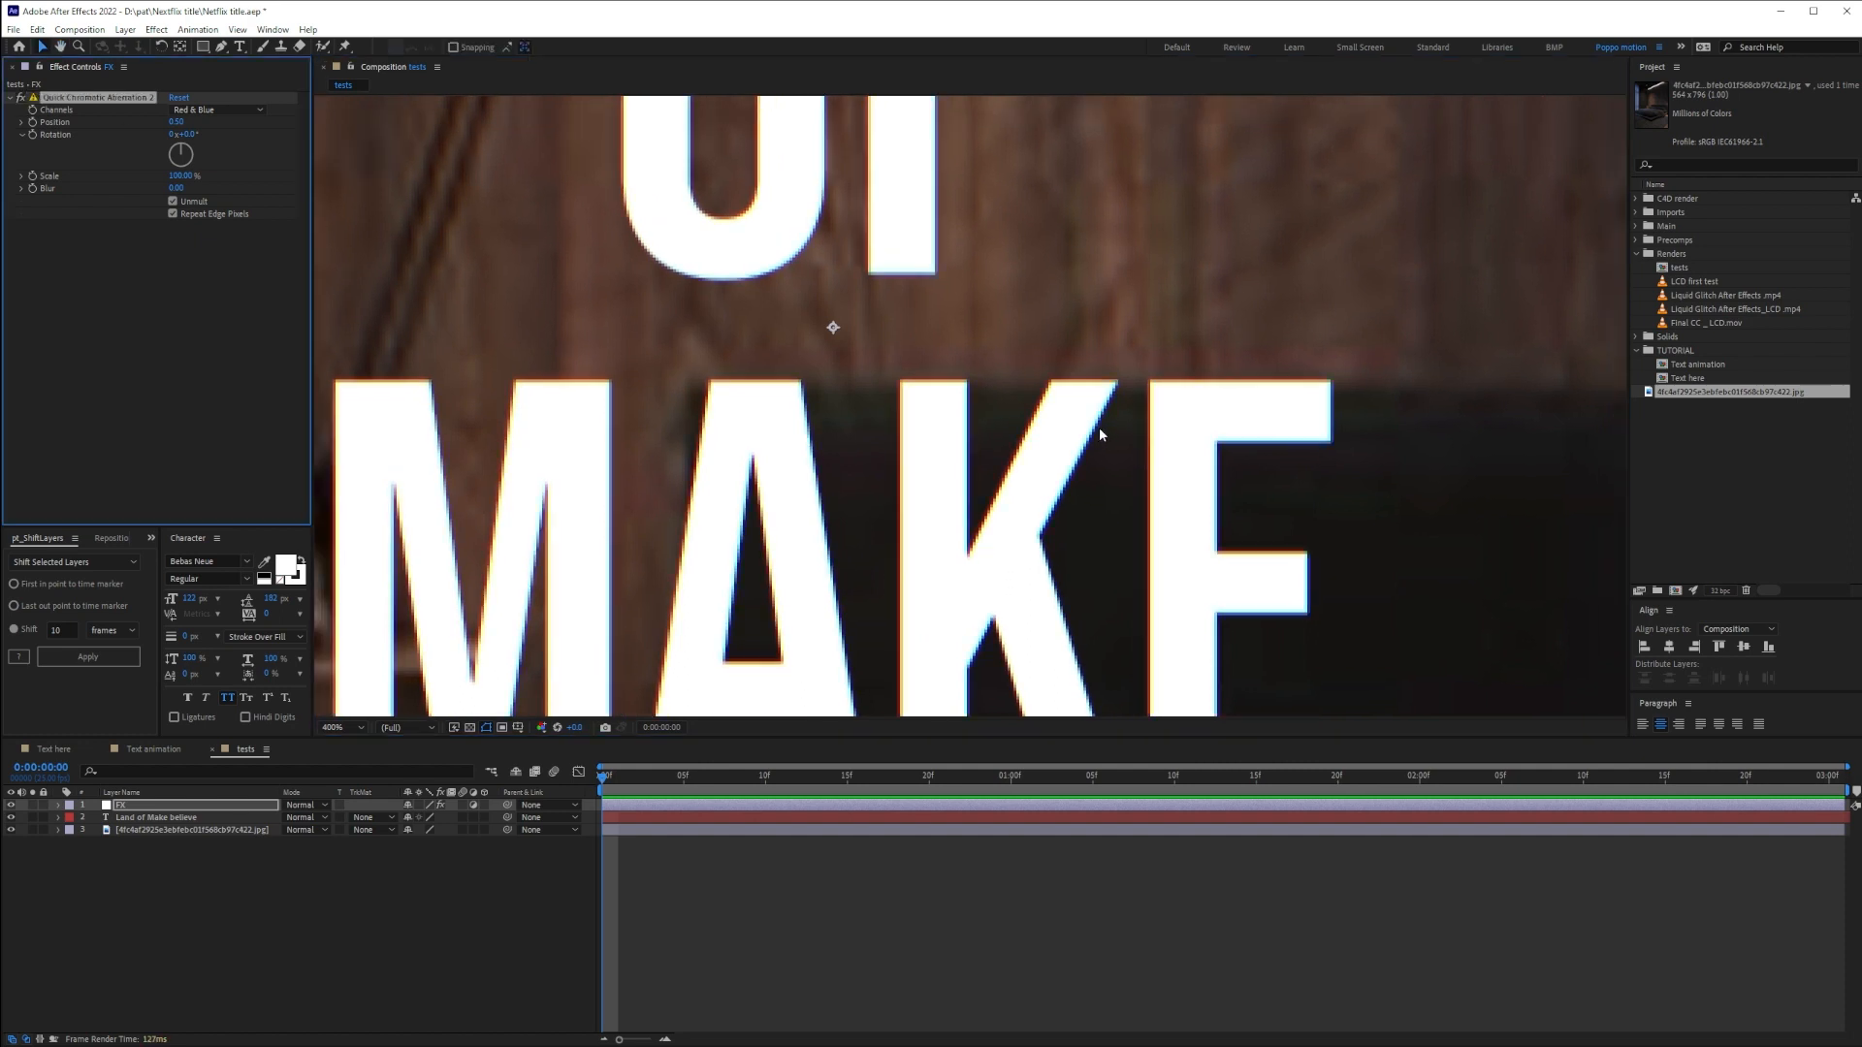
scroll(828, 337, down, 2)
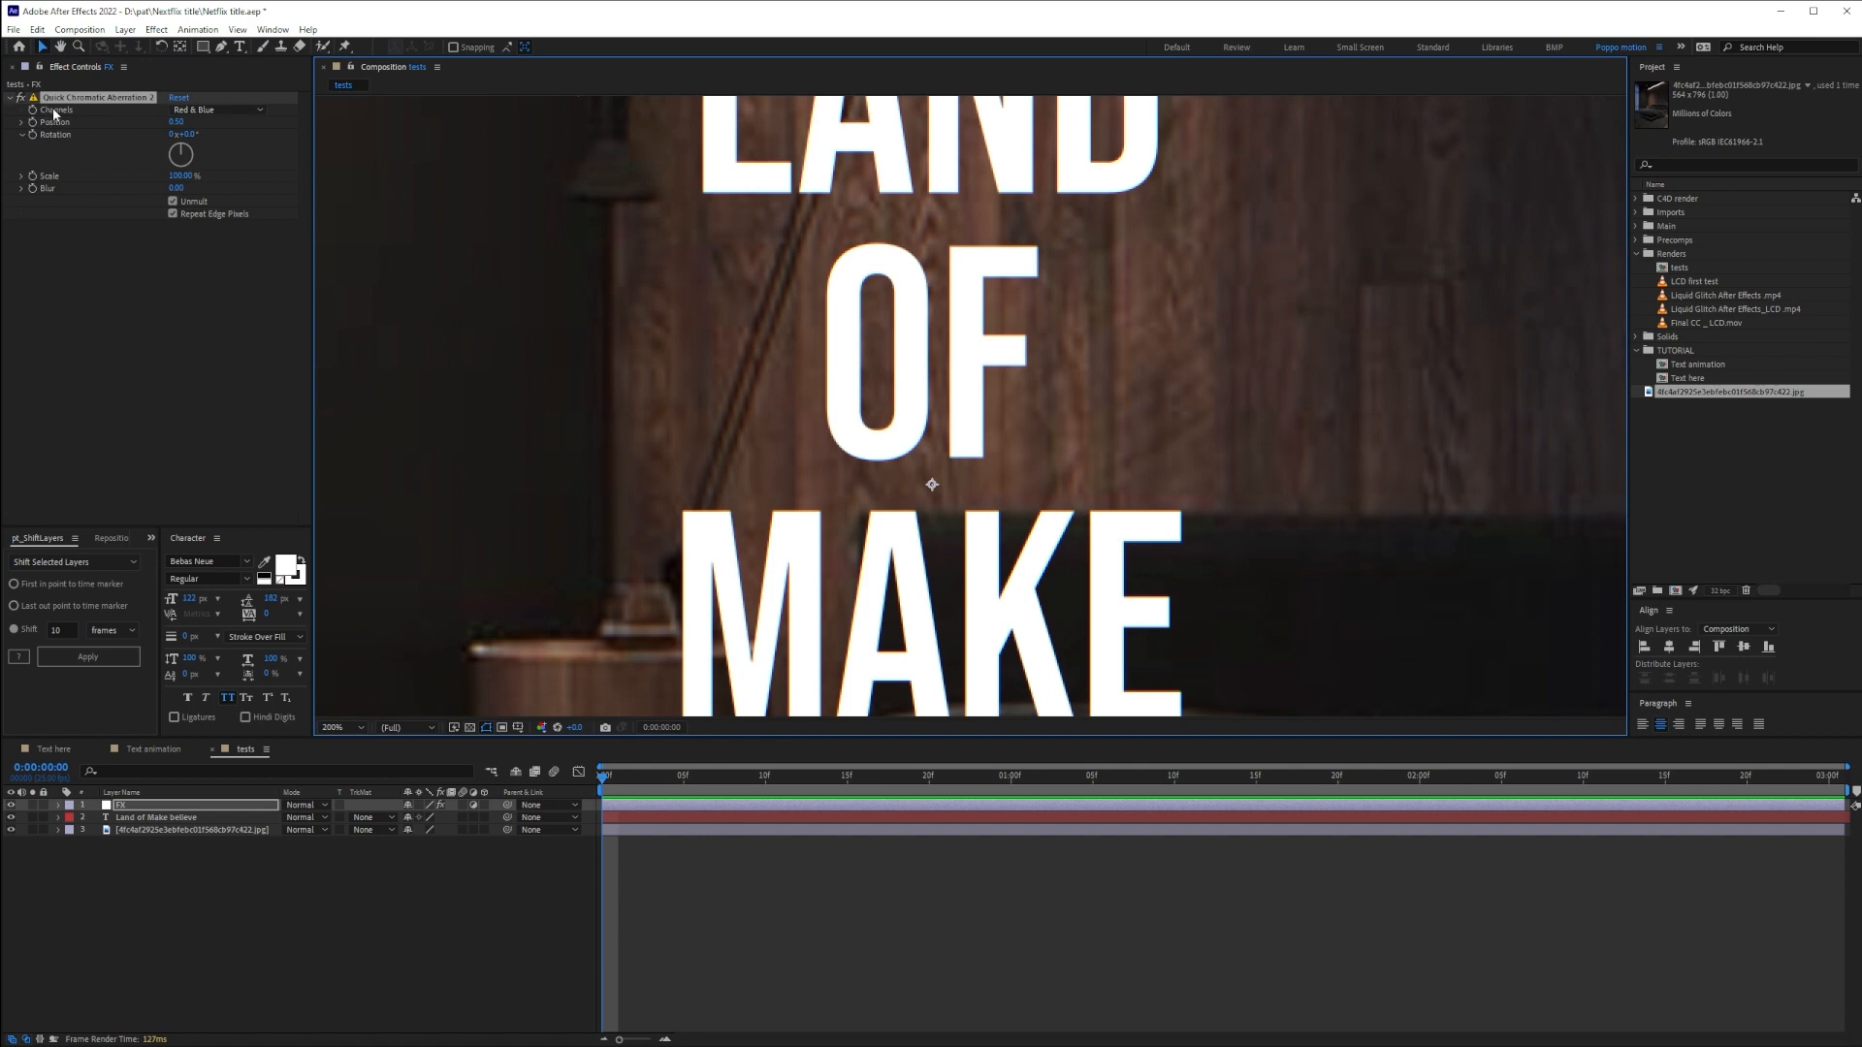
scroll(1028, 462, up, 2)
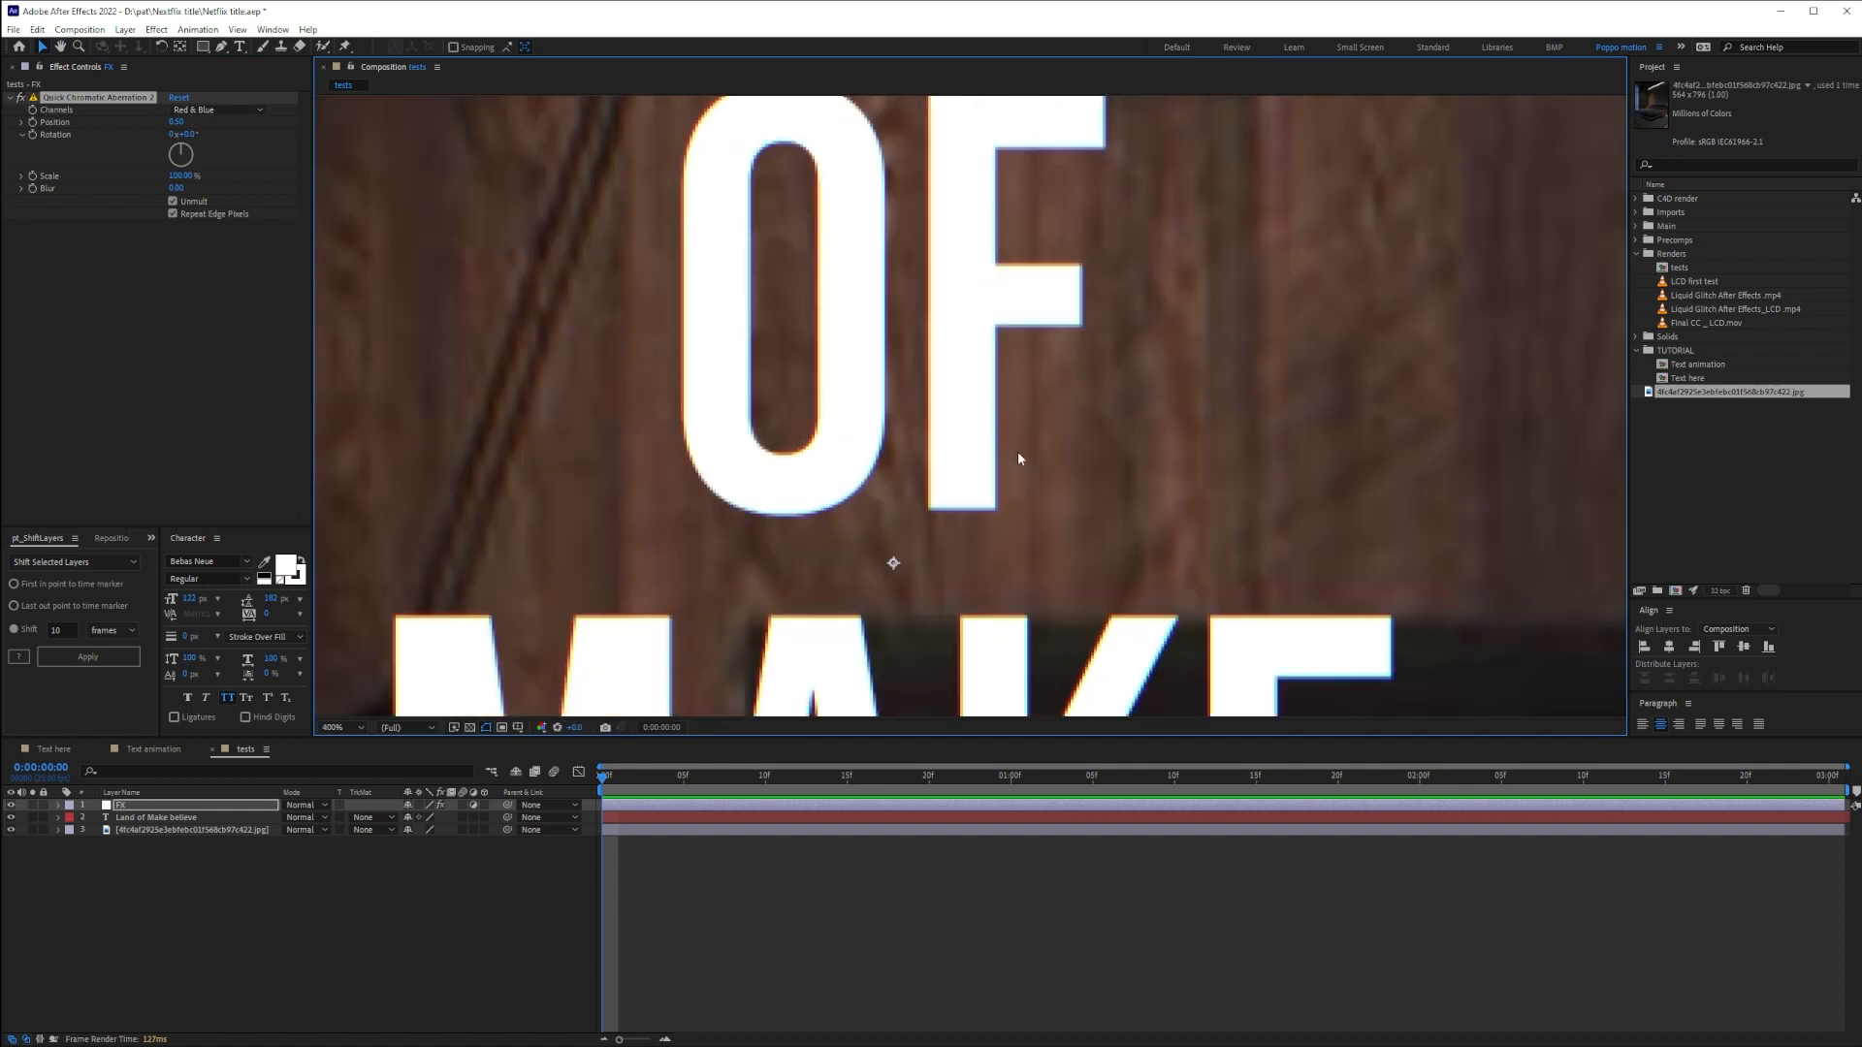
click(229, 113)
click(204, 136)
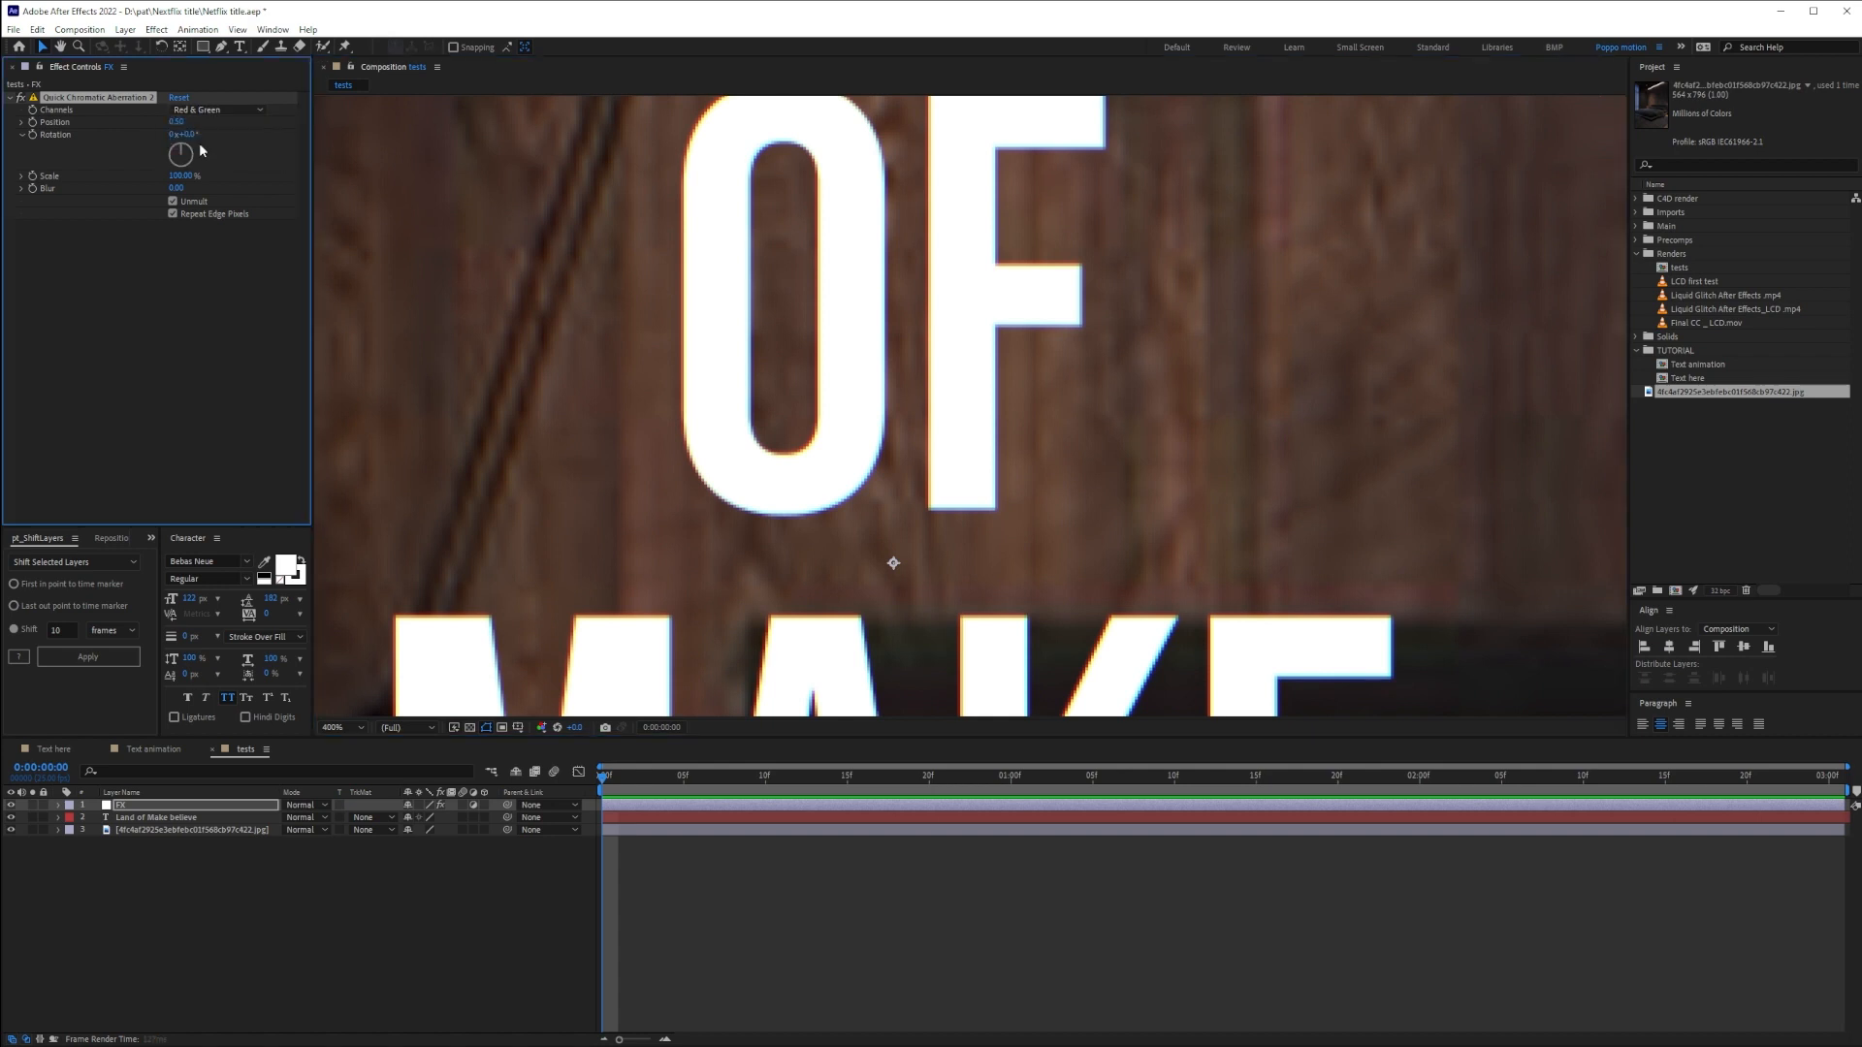
click(209, 109)
click(219, 157)
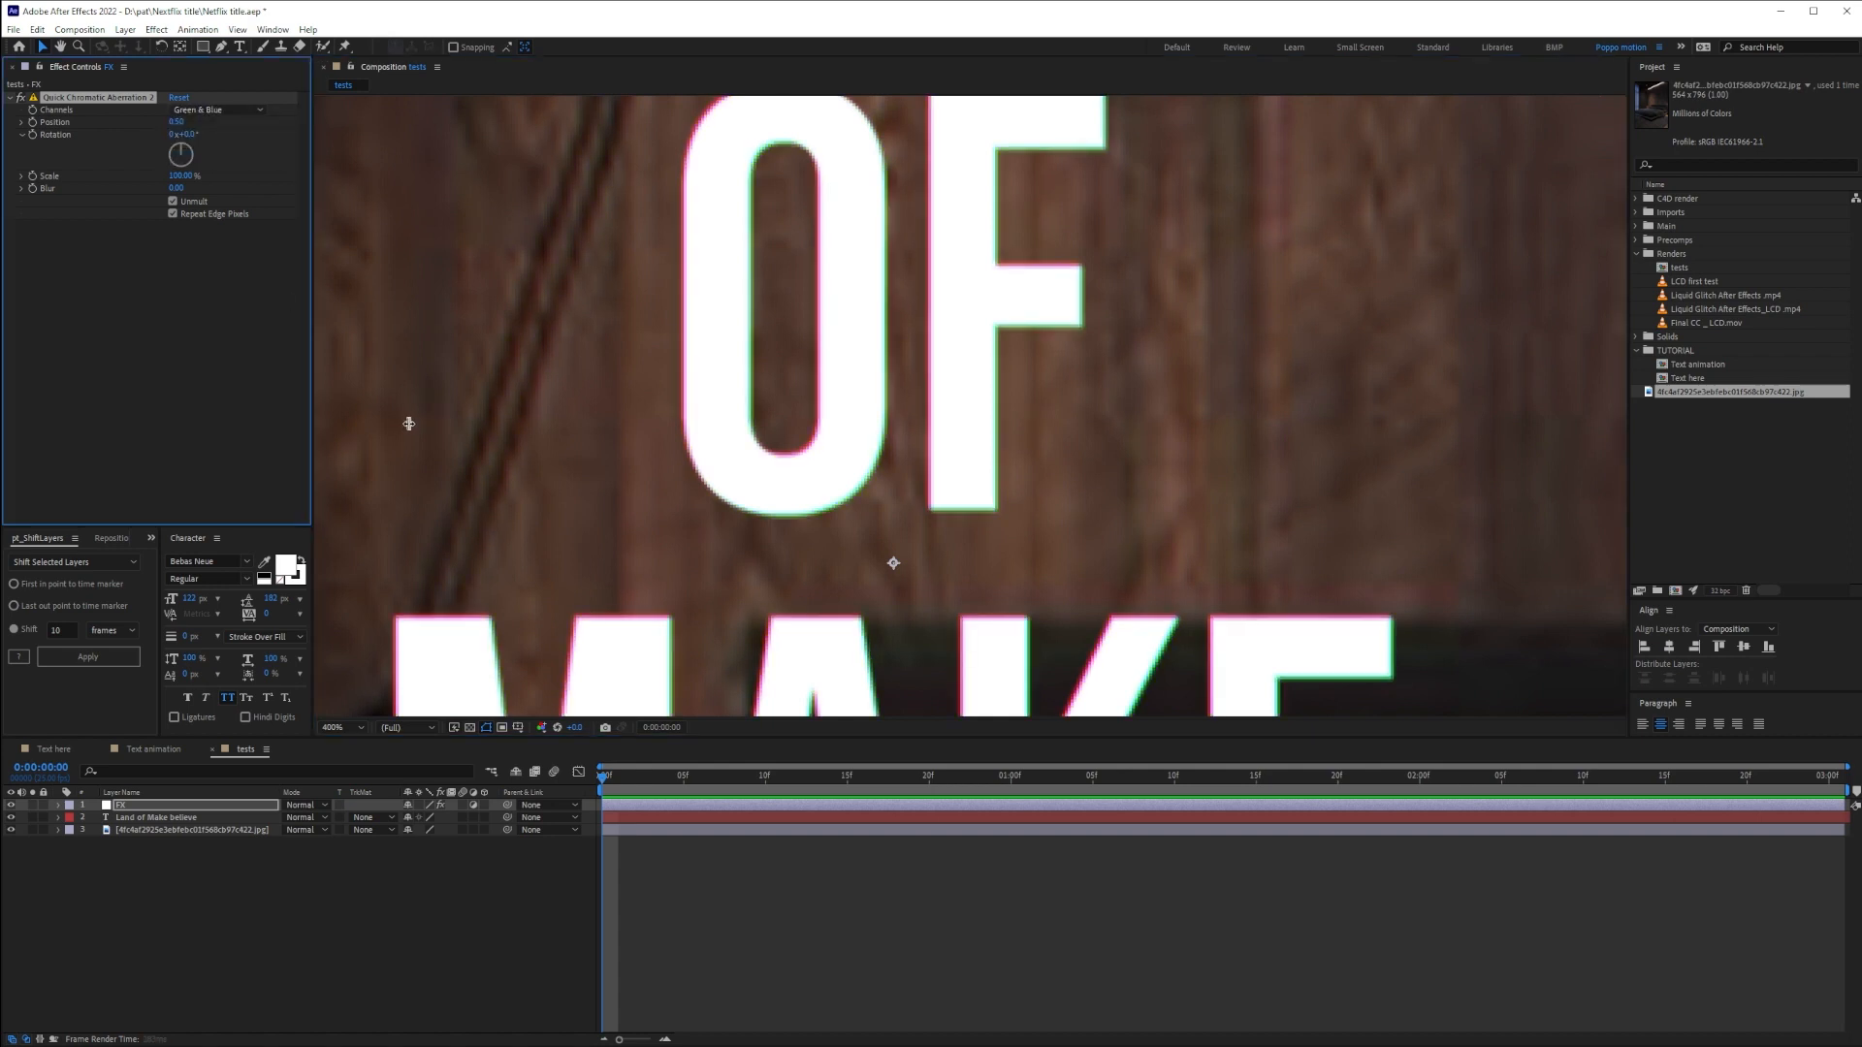
click(199, 111)
click(199, 126)
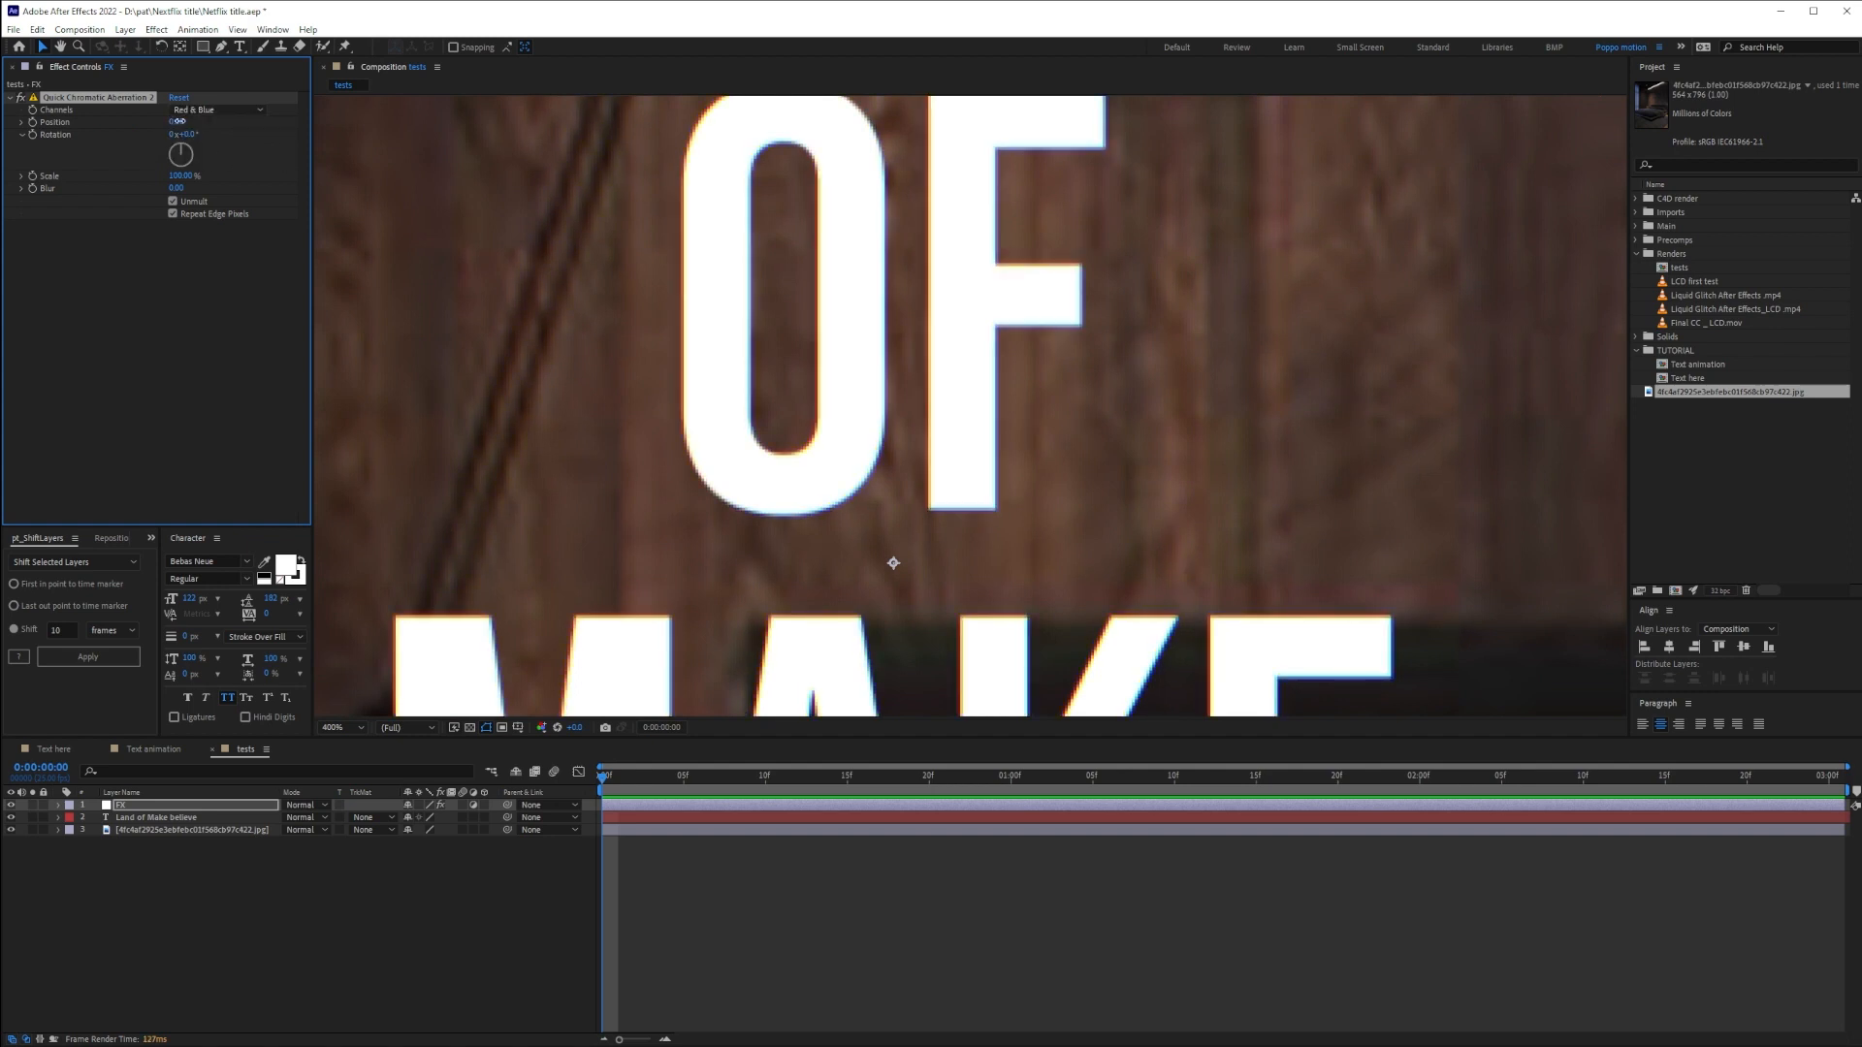
Increase the chromatic aberration's Position and set its Scale to 99%, checking the colour fringes on the title
drag(177, 122, 175, 175)
scroll(770, 363, down, 2)
key(ctrl+z)
key(ctrl+z)
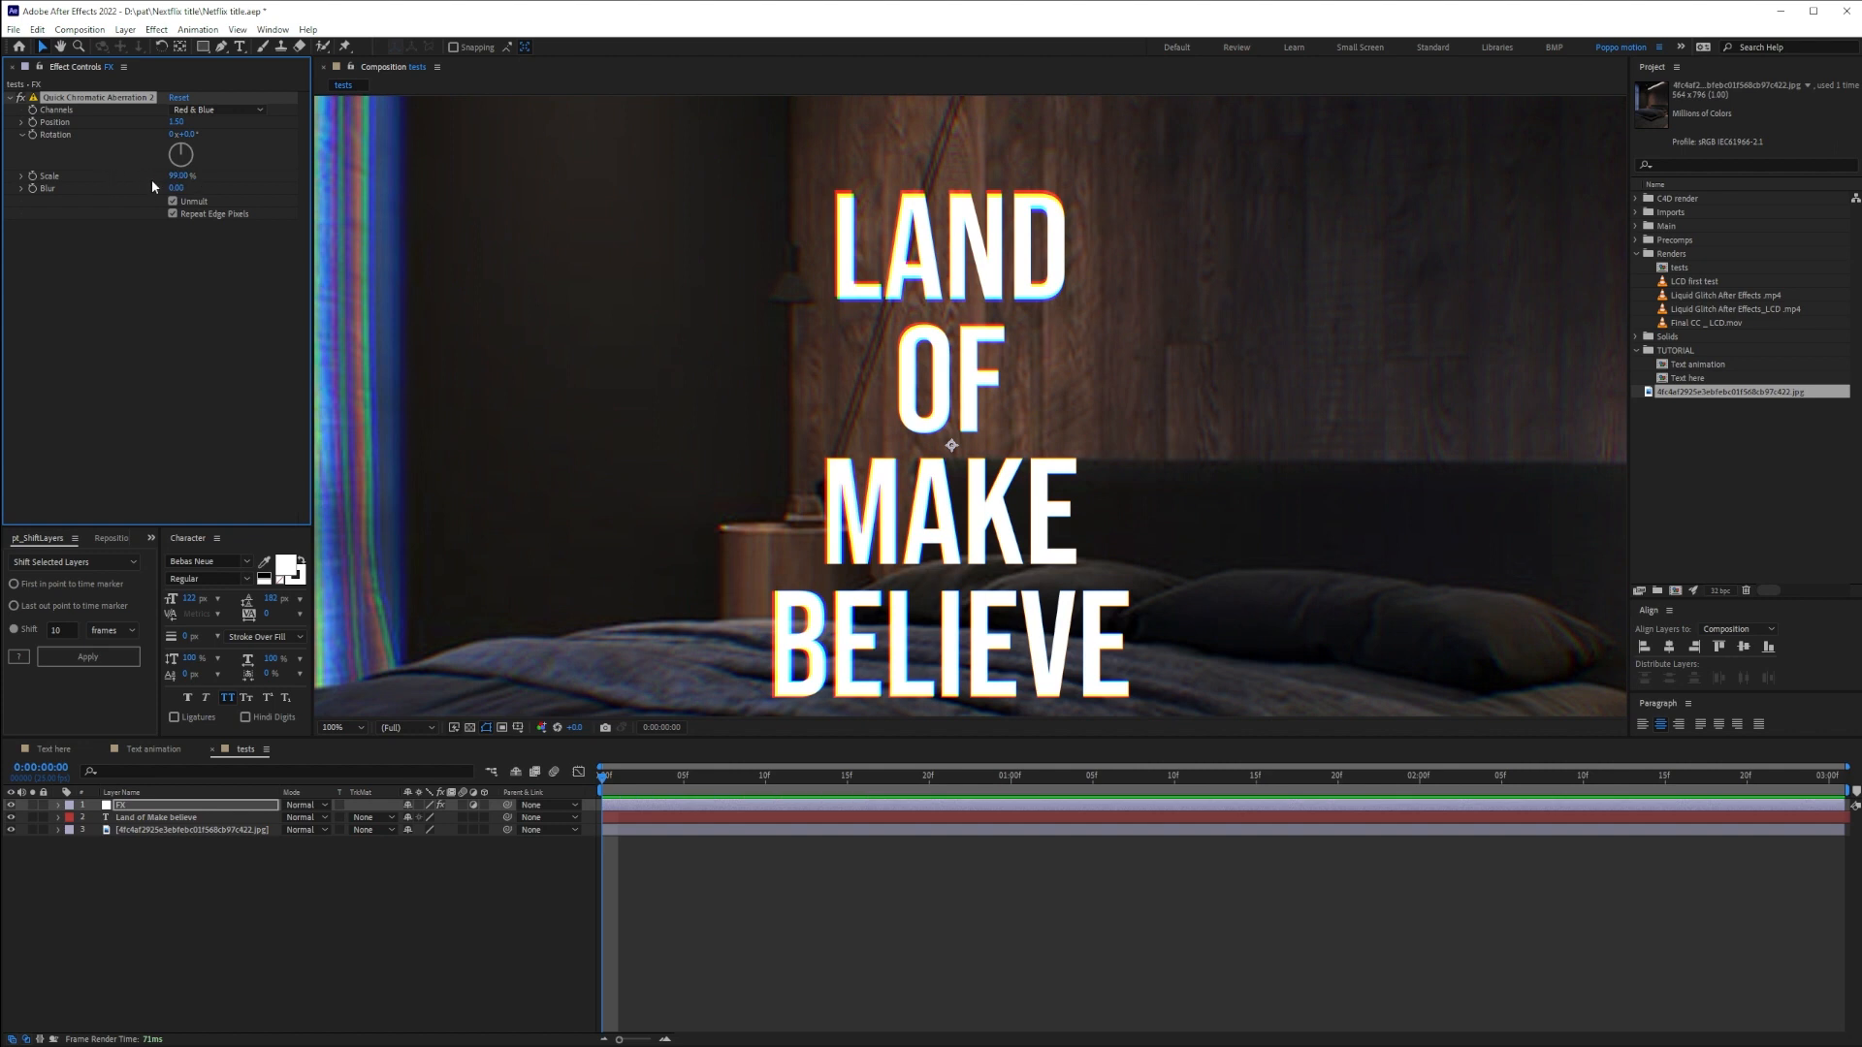
scroll(489, 305, up, 4)
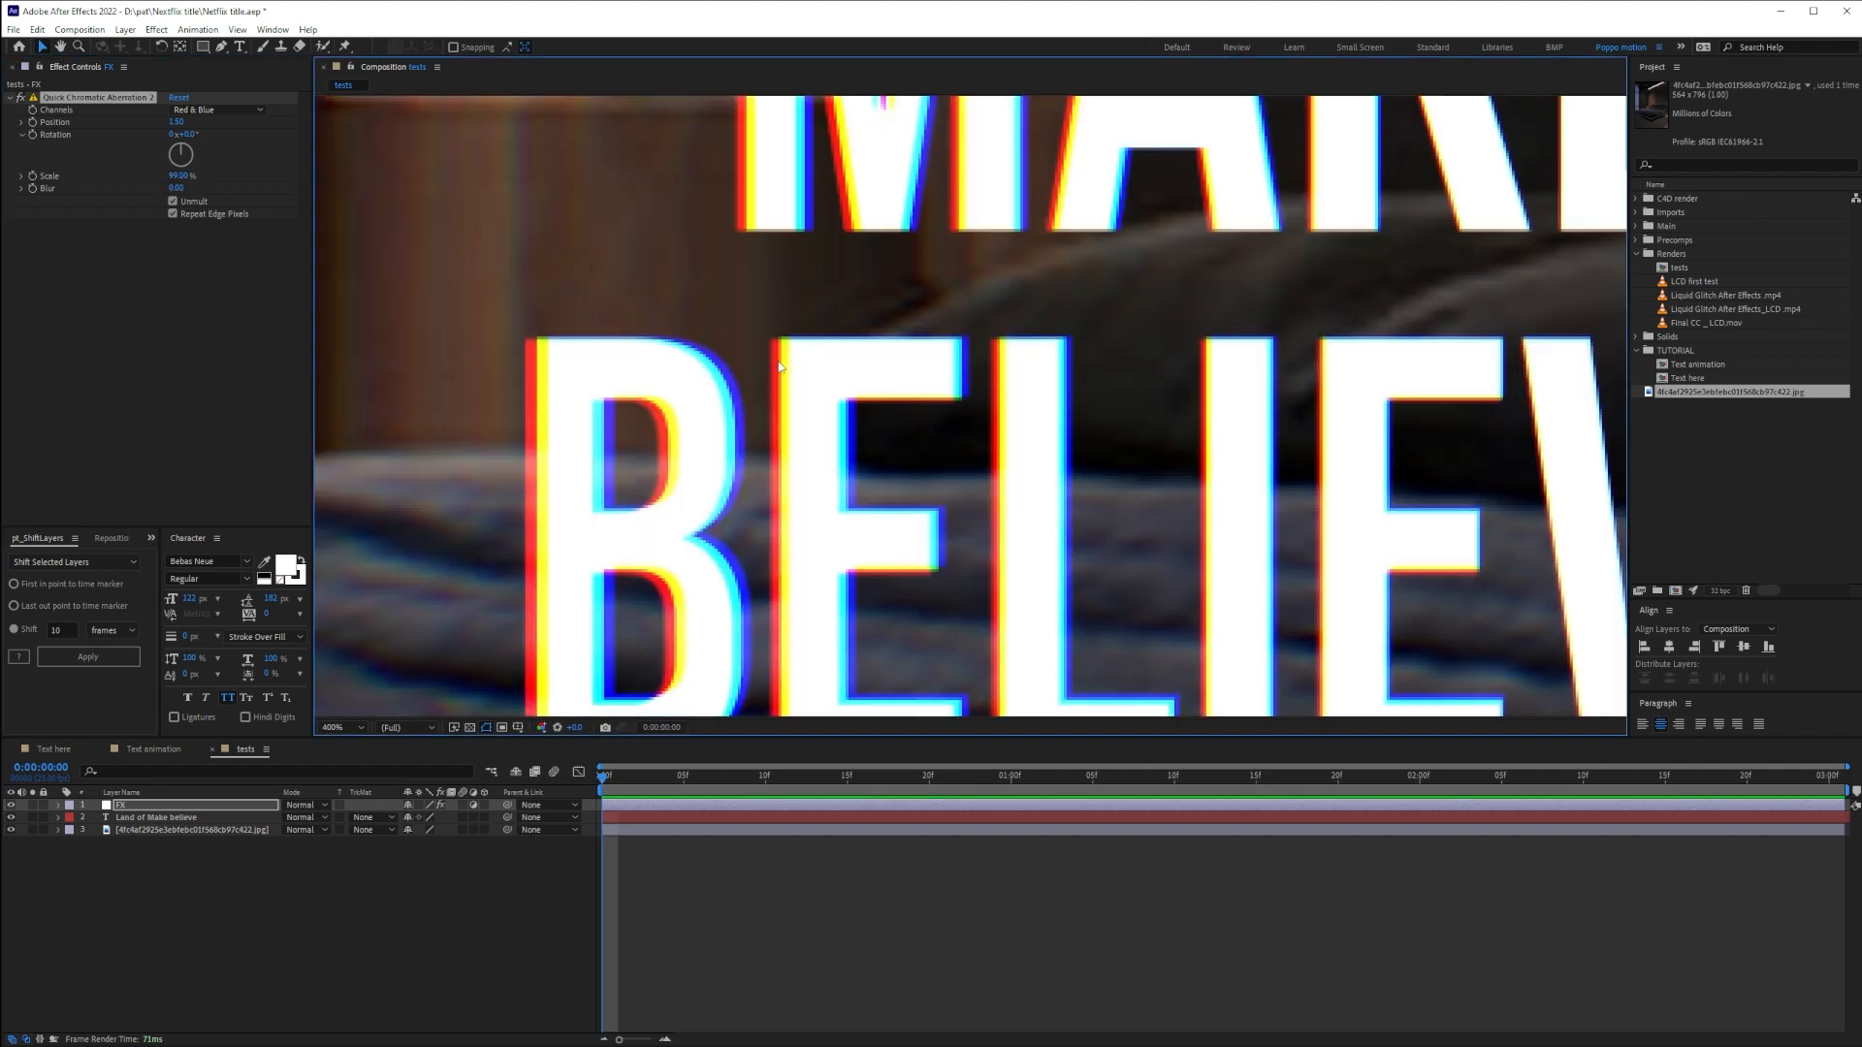
Increase the chromatic aberration's Blur and inspect the softened fringes across the whole title
drag(175, 188, 179, 189)
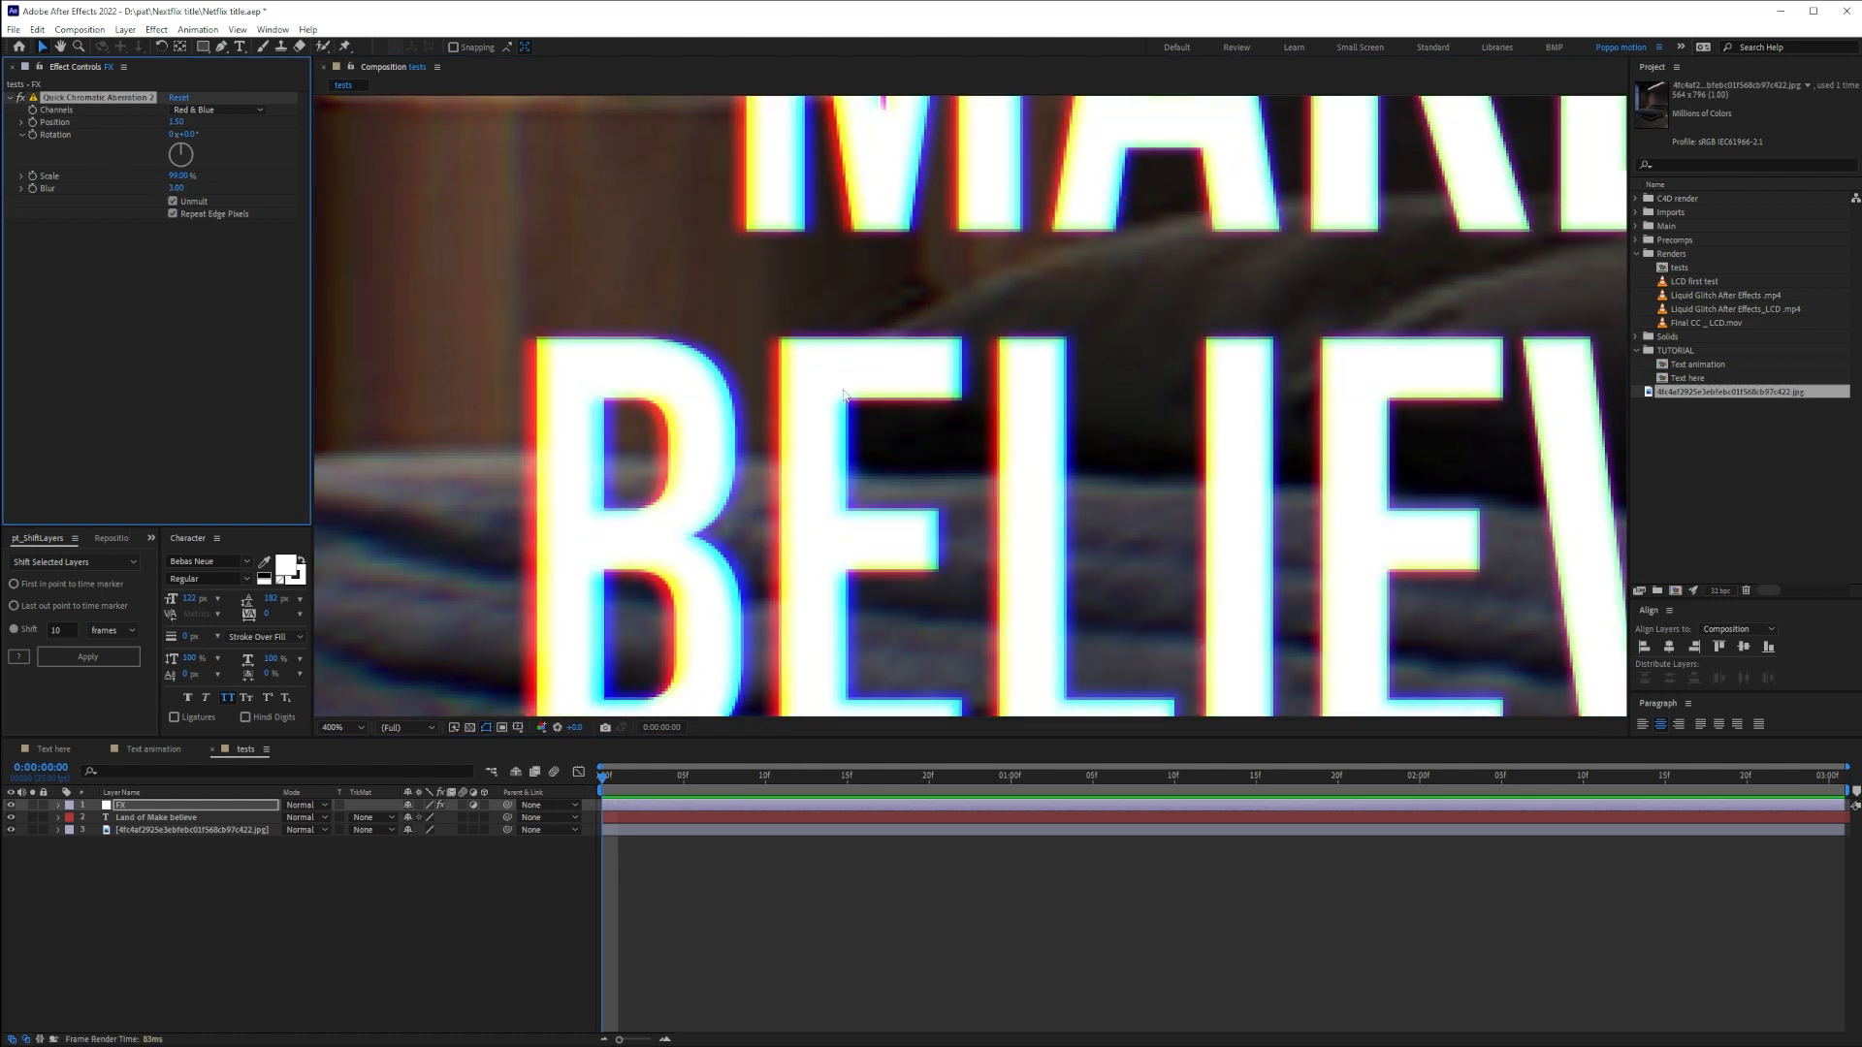
scroll(843, 394, down, 4)
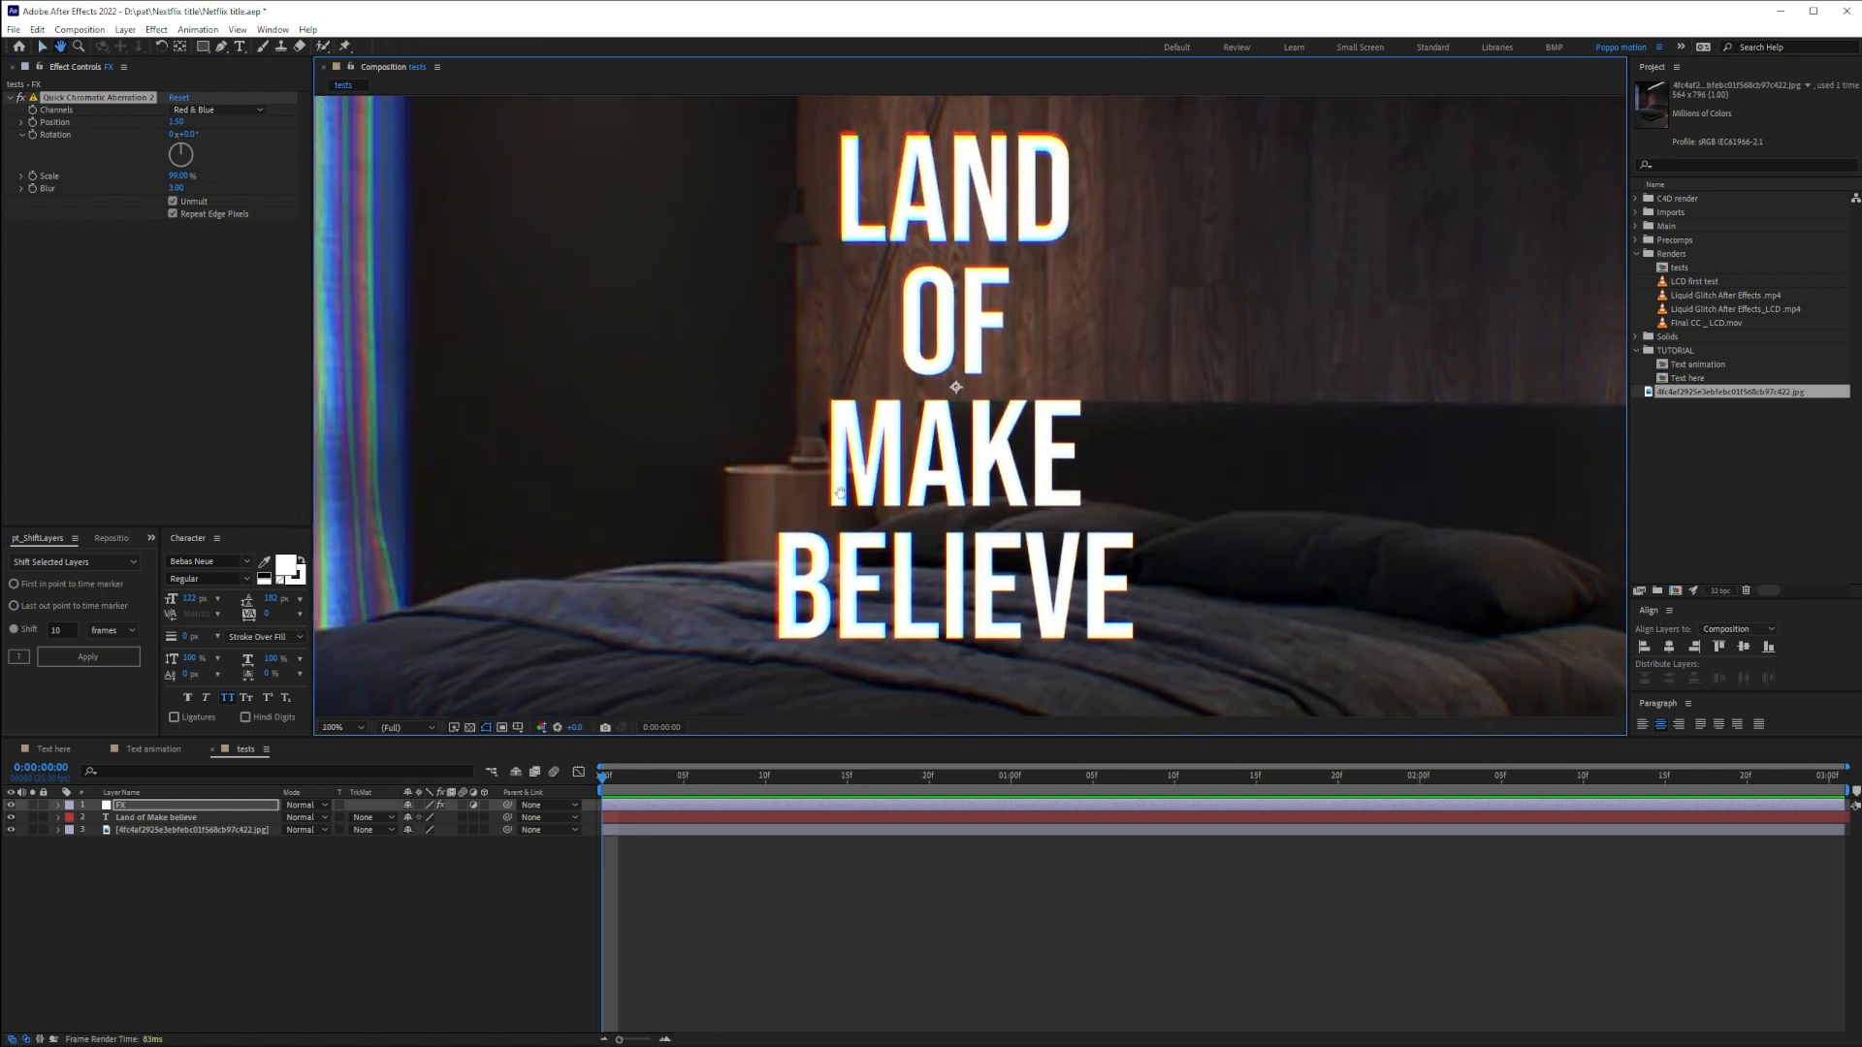
drag(841, 493, 837, 524)
Delete the Quick Chromatic Aberration 2 effect from the FX layer and deselect the layer
click(118, 185)
key(Delete)
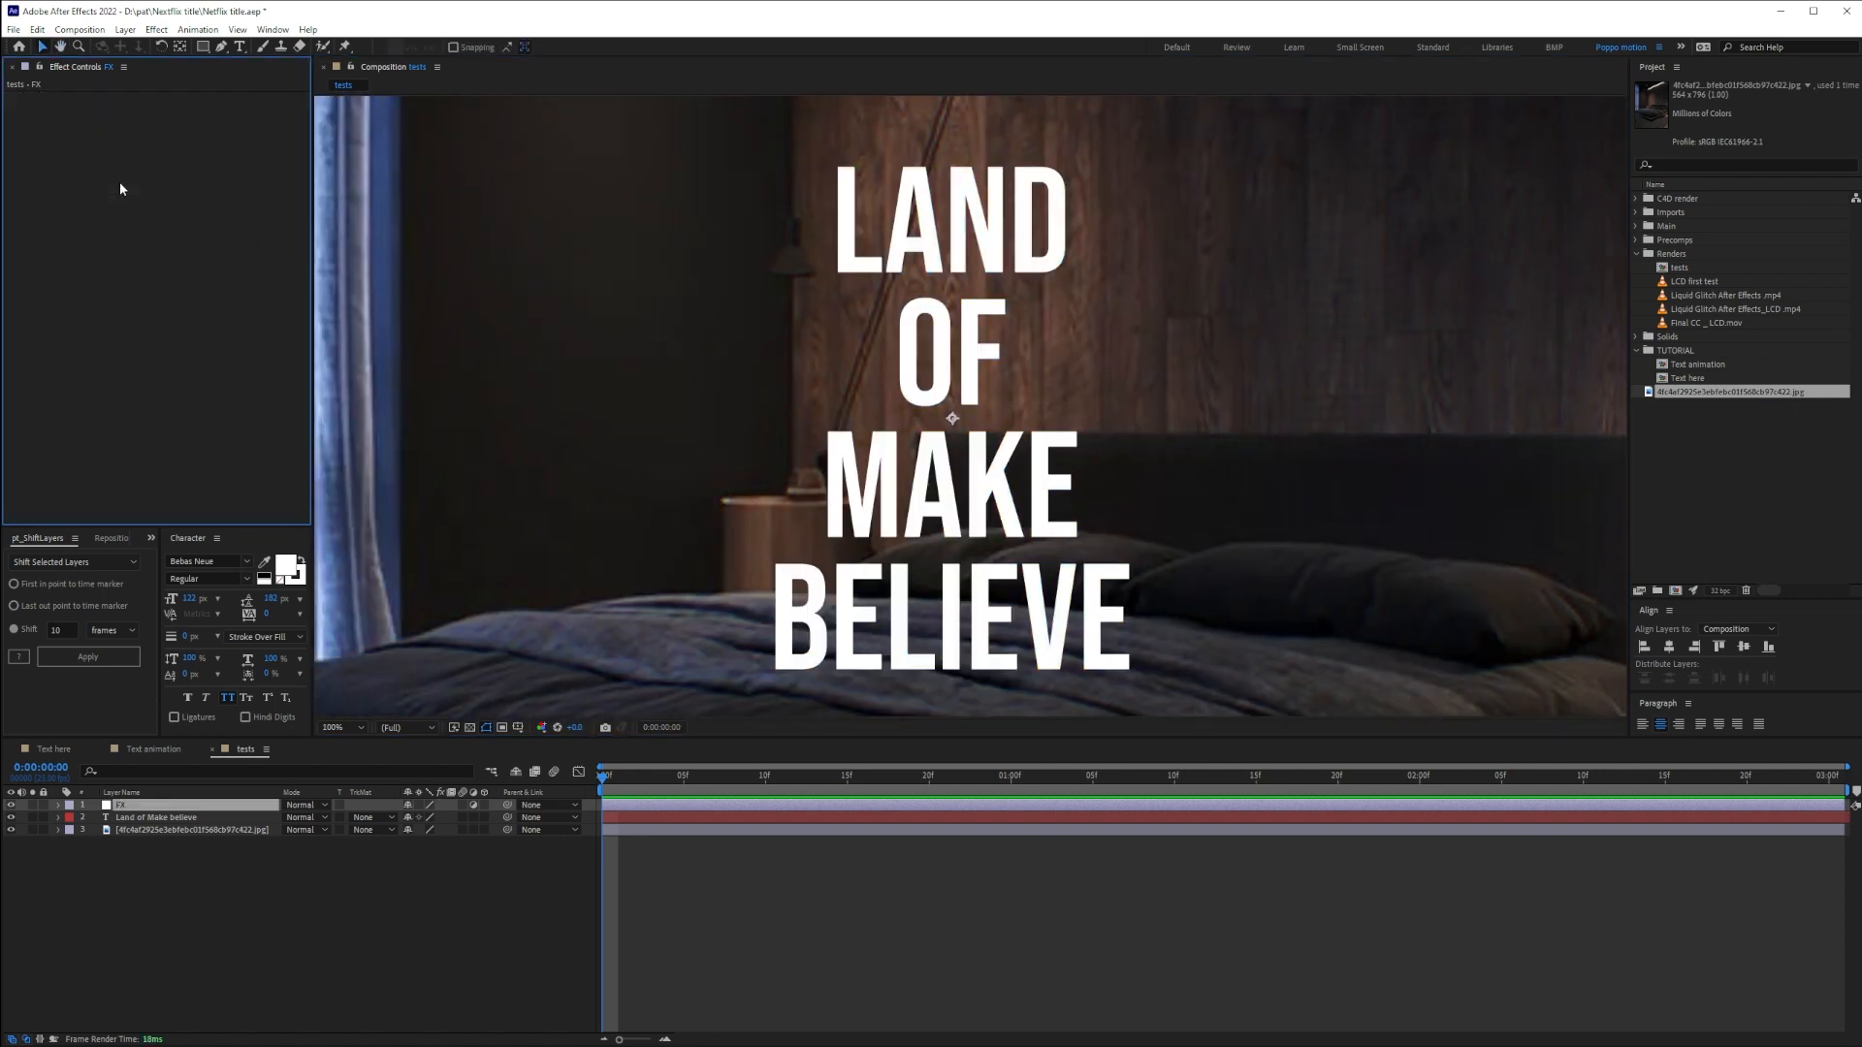
scroll(807, 394, down, 2)
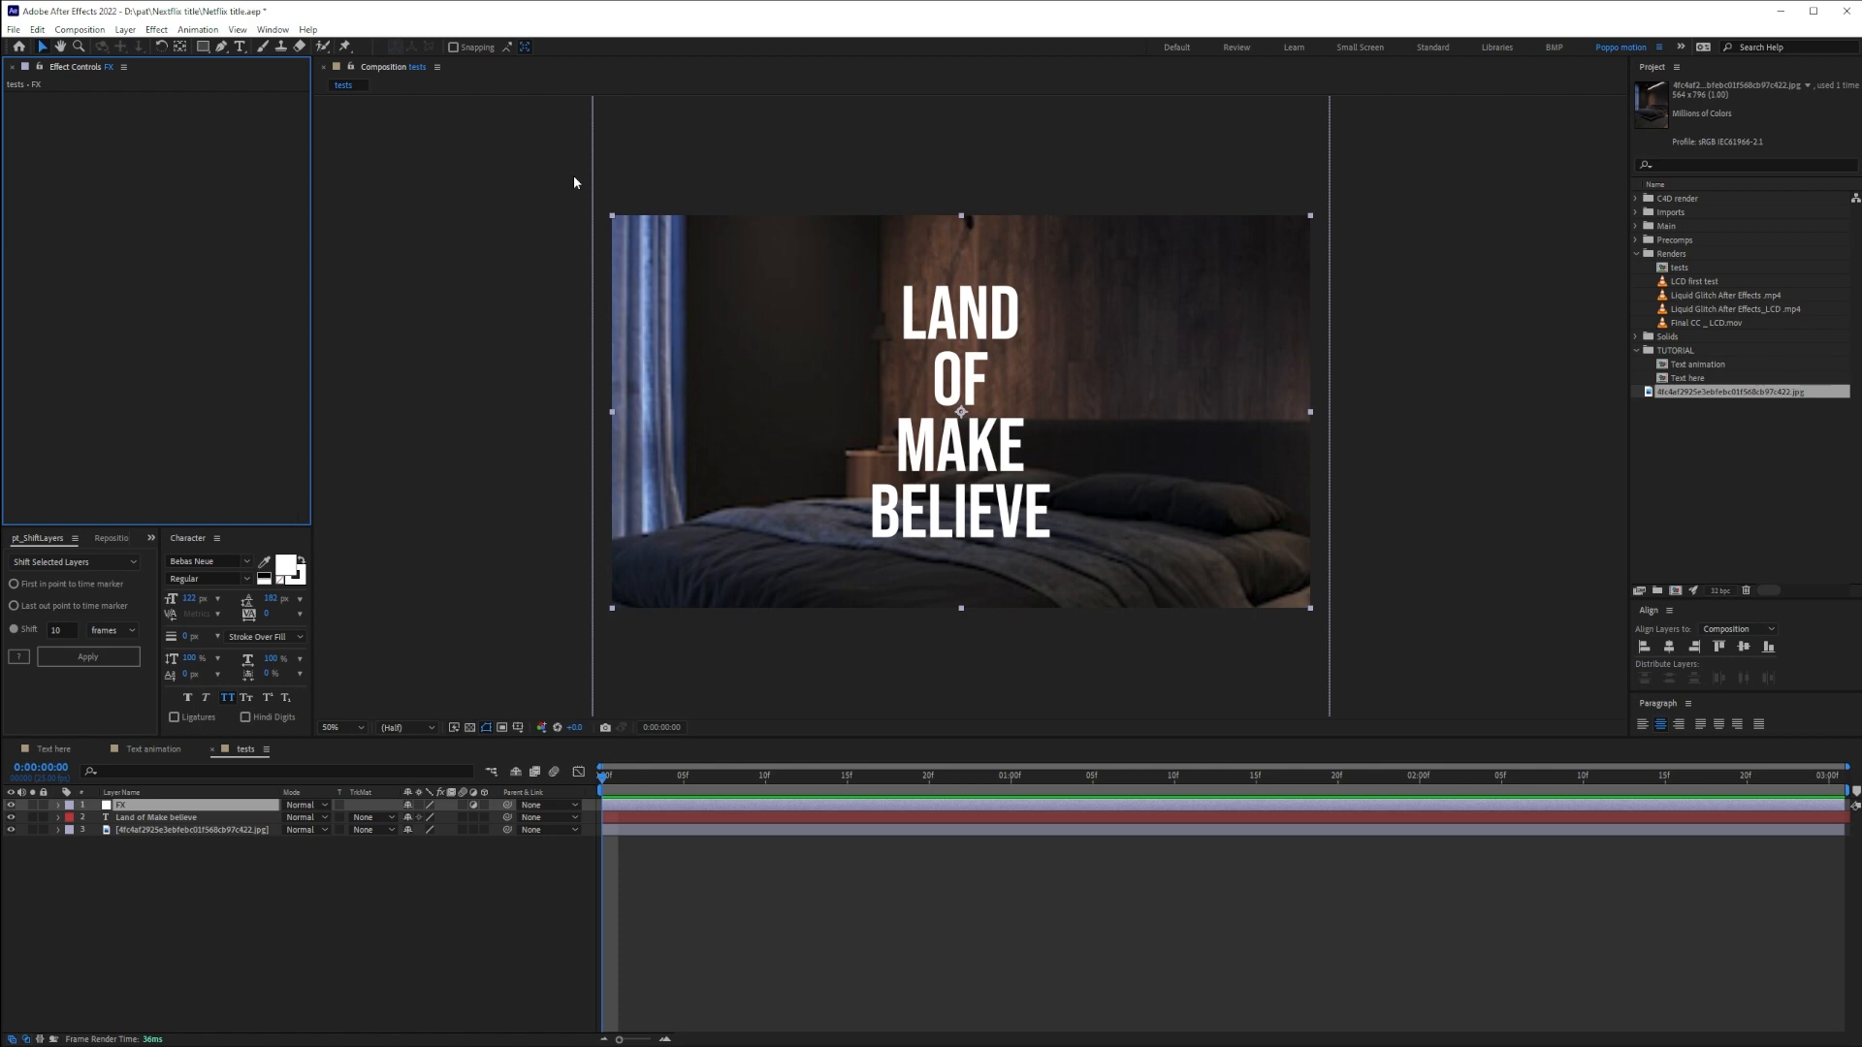
click(575, 198)
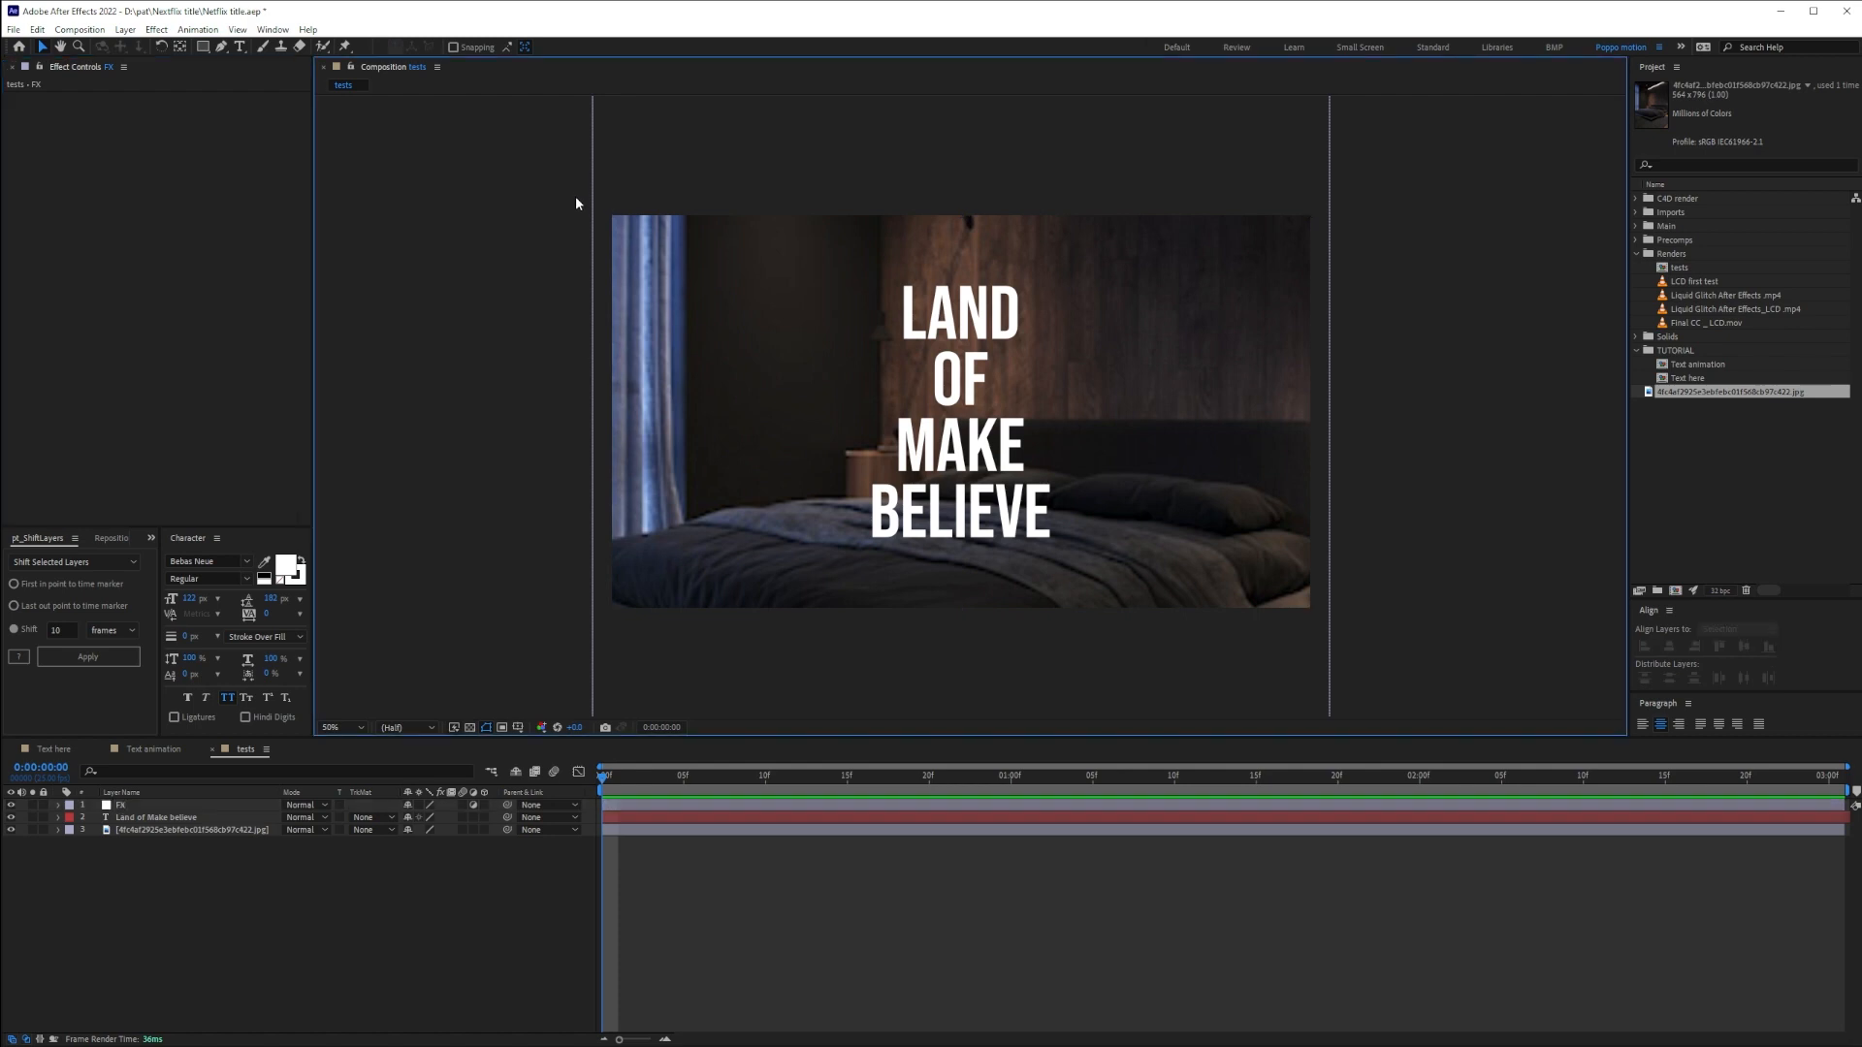
Add an adjustment layer named FX Stack to the Text here composition
click(216, 976)
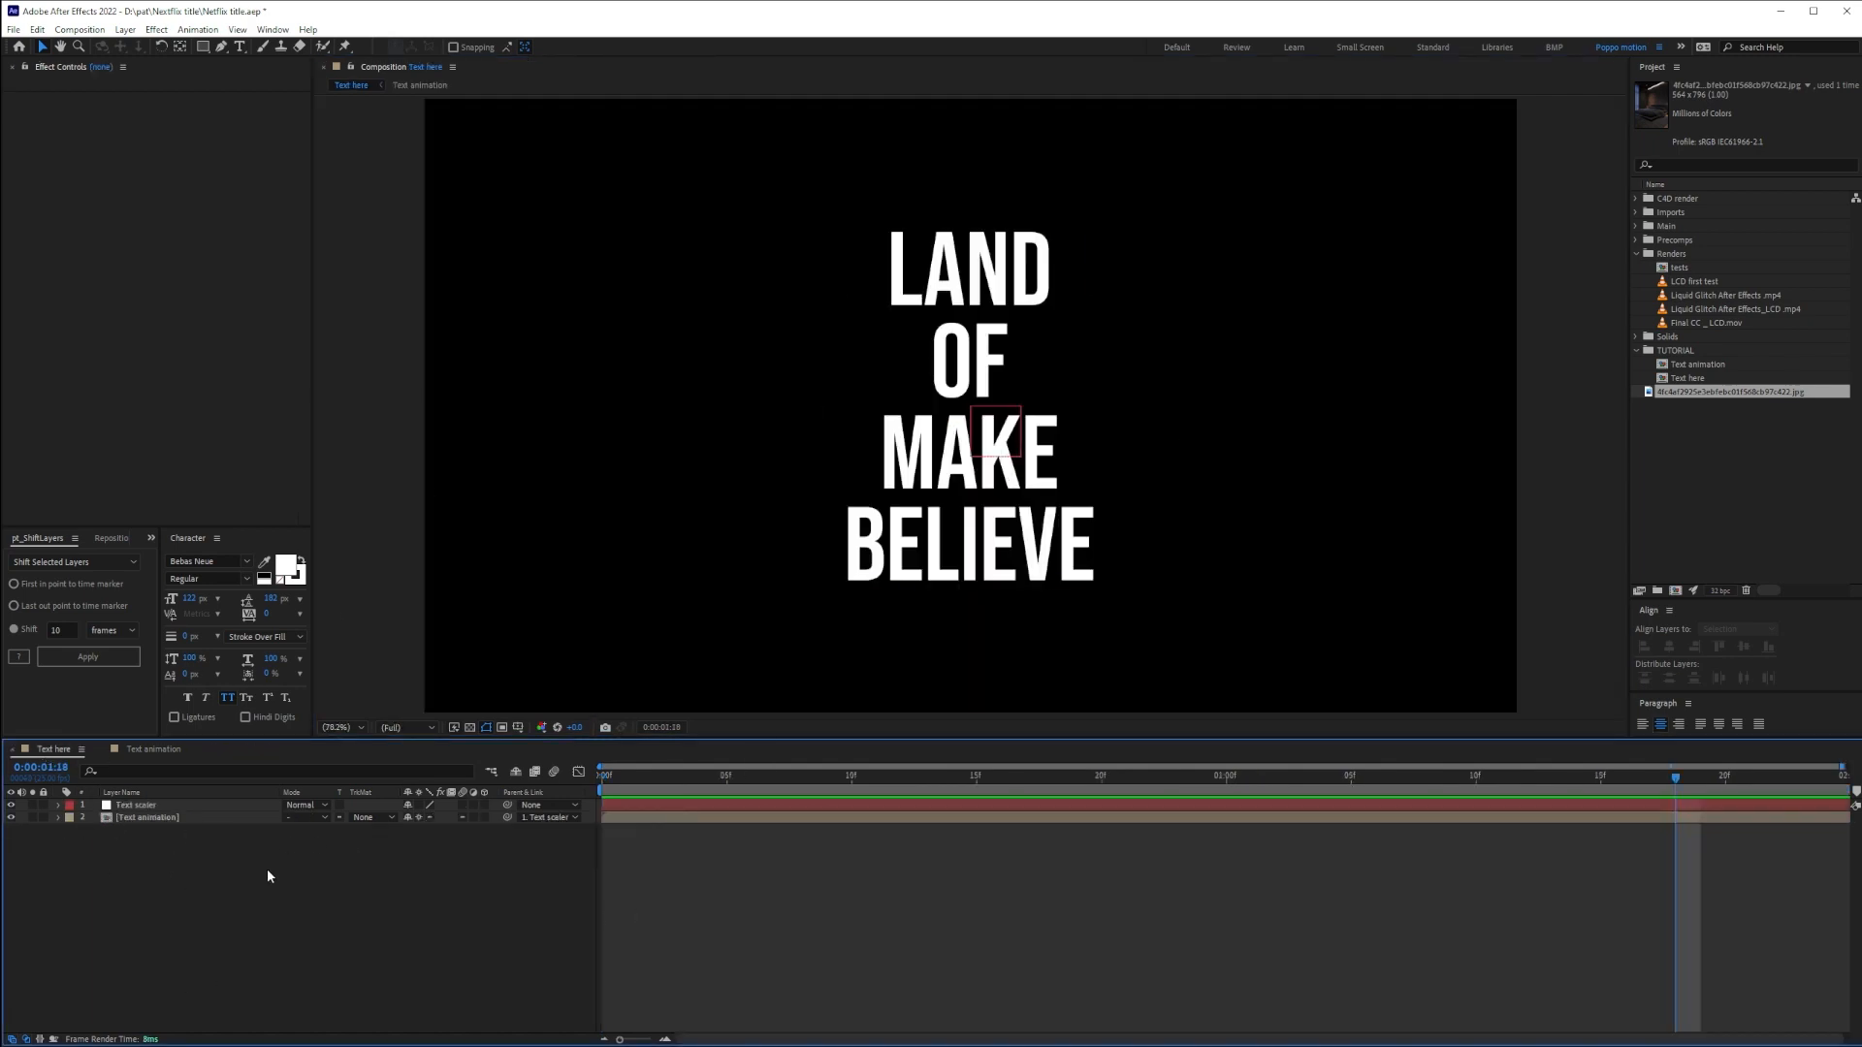
right_click(181, 906)
mouse_move(281, 729)
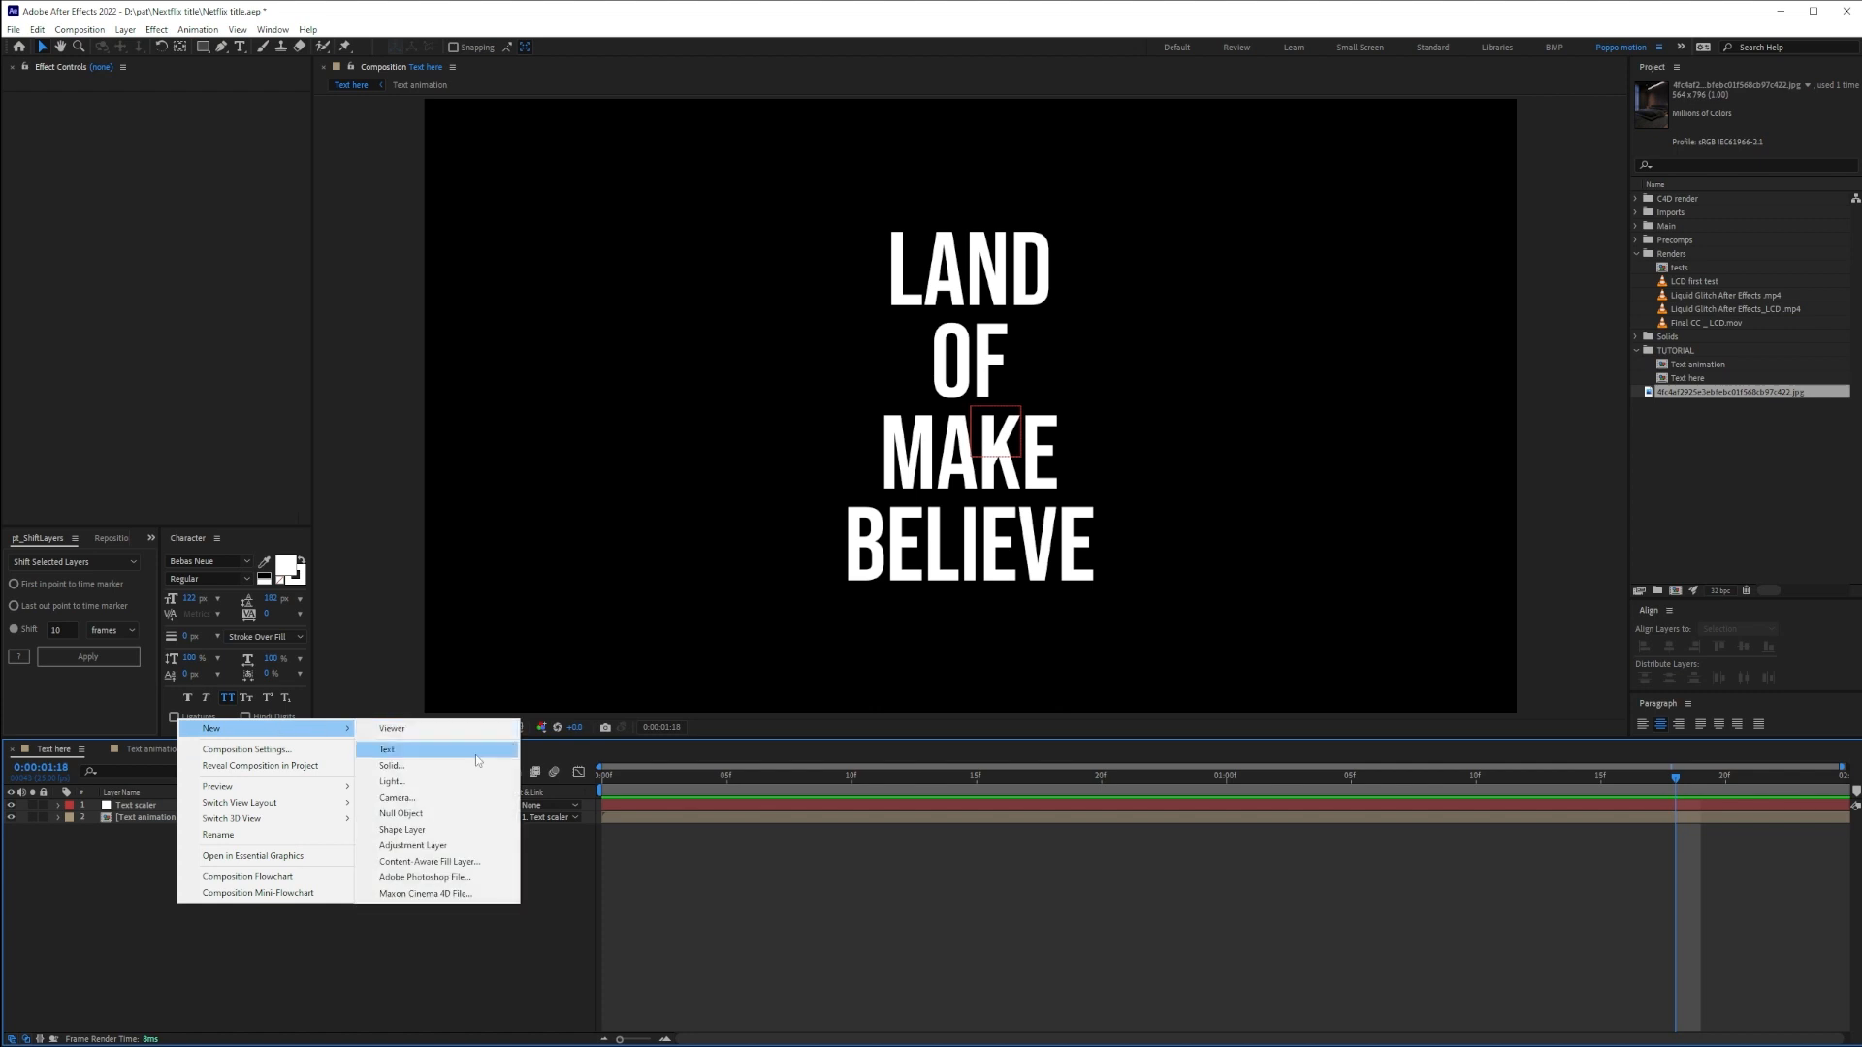
click(429, 848)
key(Return)
text(FX Stack)
key(Return)
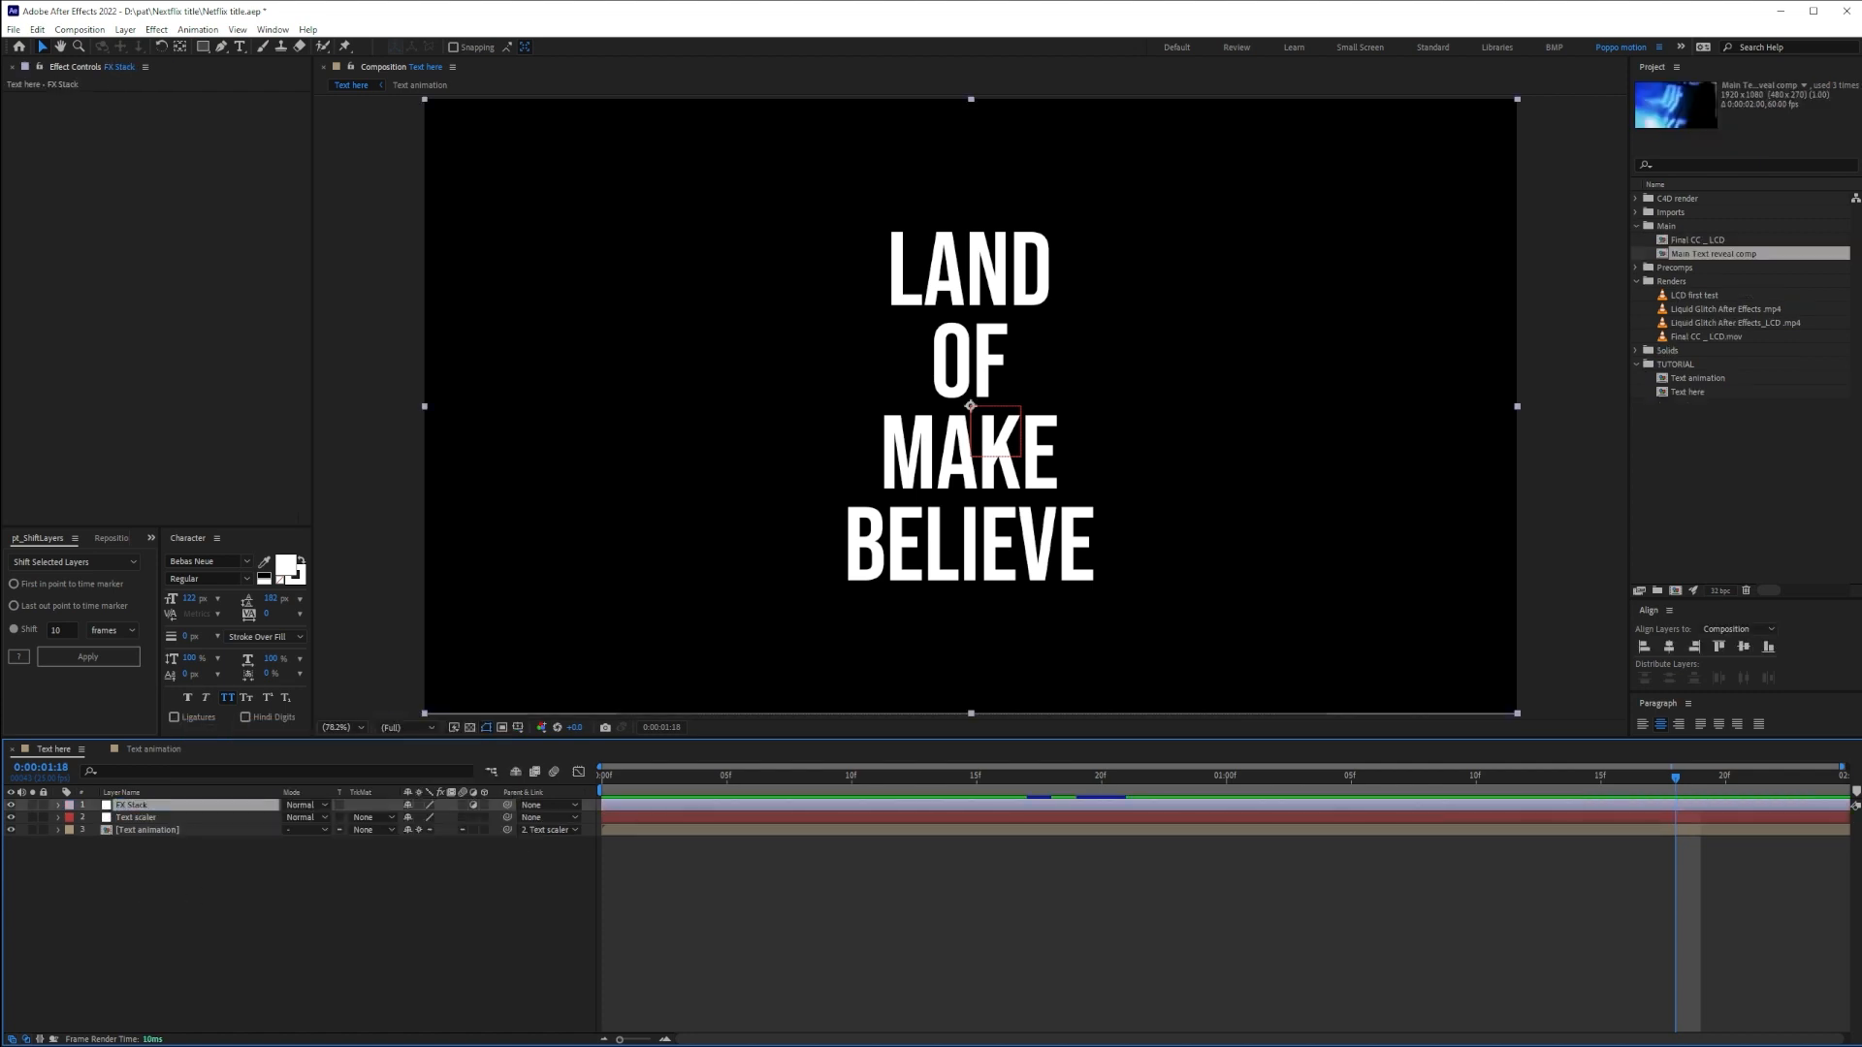
Apply CC Bender to the FX Stack layer, test its Amount, and reset the effect
key(ctrl+space)
text(cc be)
key(Return)
drag(175, 109, 204, 111)
key(ctrl+space)
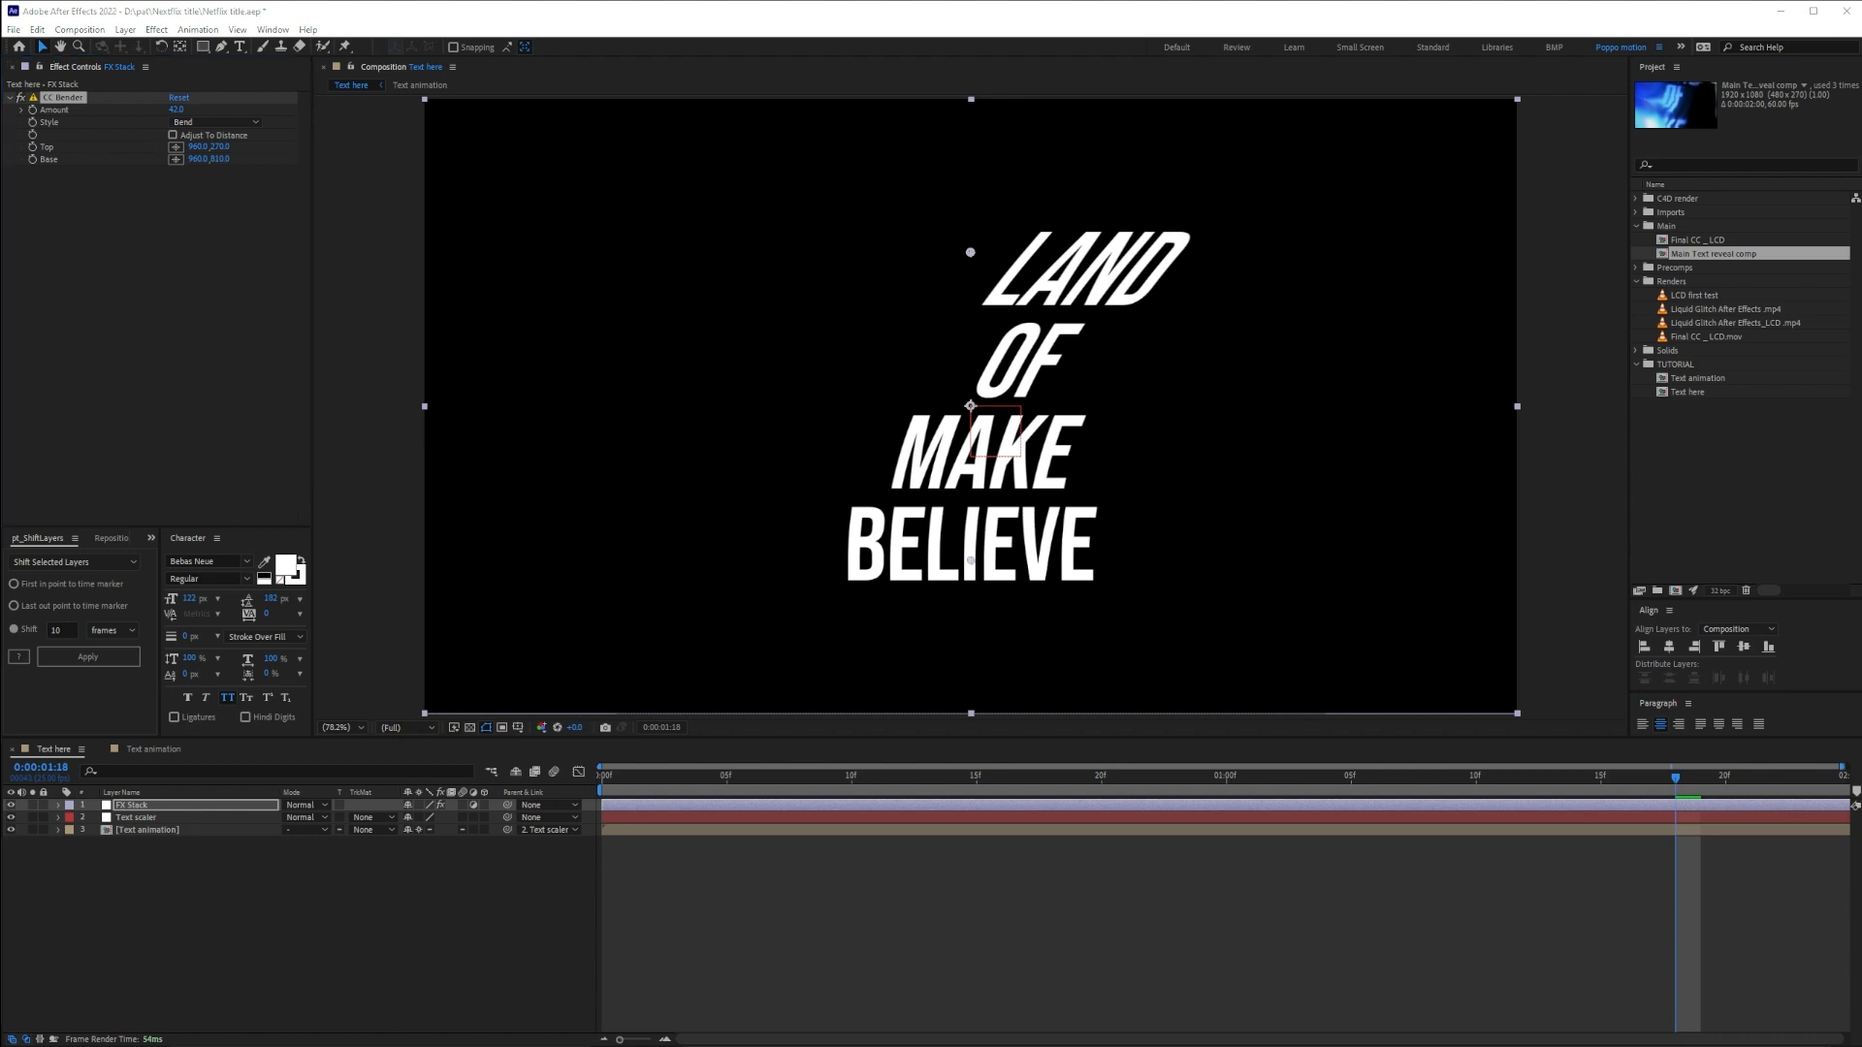
click(177, 99)
At the first frame, move CC Bender's Top point towards the frame's left side and its Base point below the lower-left corner
drag(842, 775, 522, 791)
drag(971, 254, 640, 350)
drag(959, 579, 627, 566)
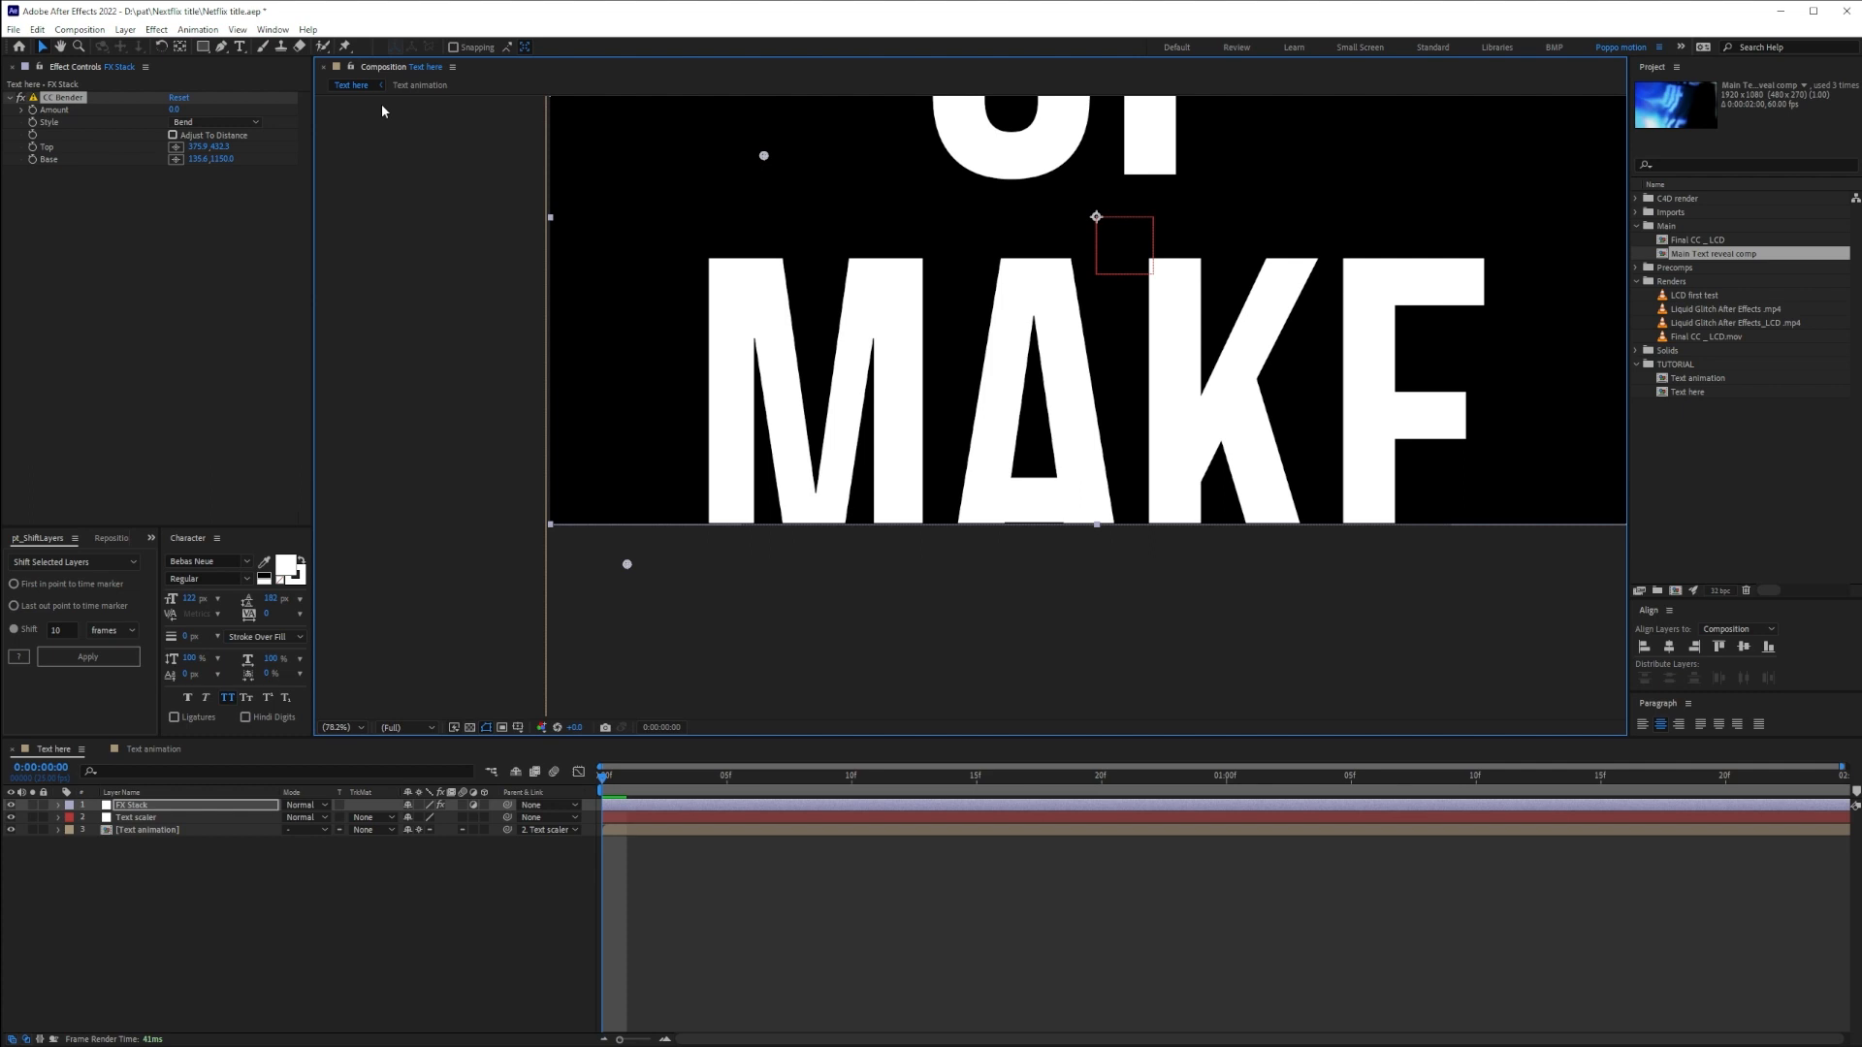
Keyframe CC Bender's Amount from a negative value at the first frame to 0 at 0:00:01:00
drag(175, 111, 153, 118)
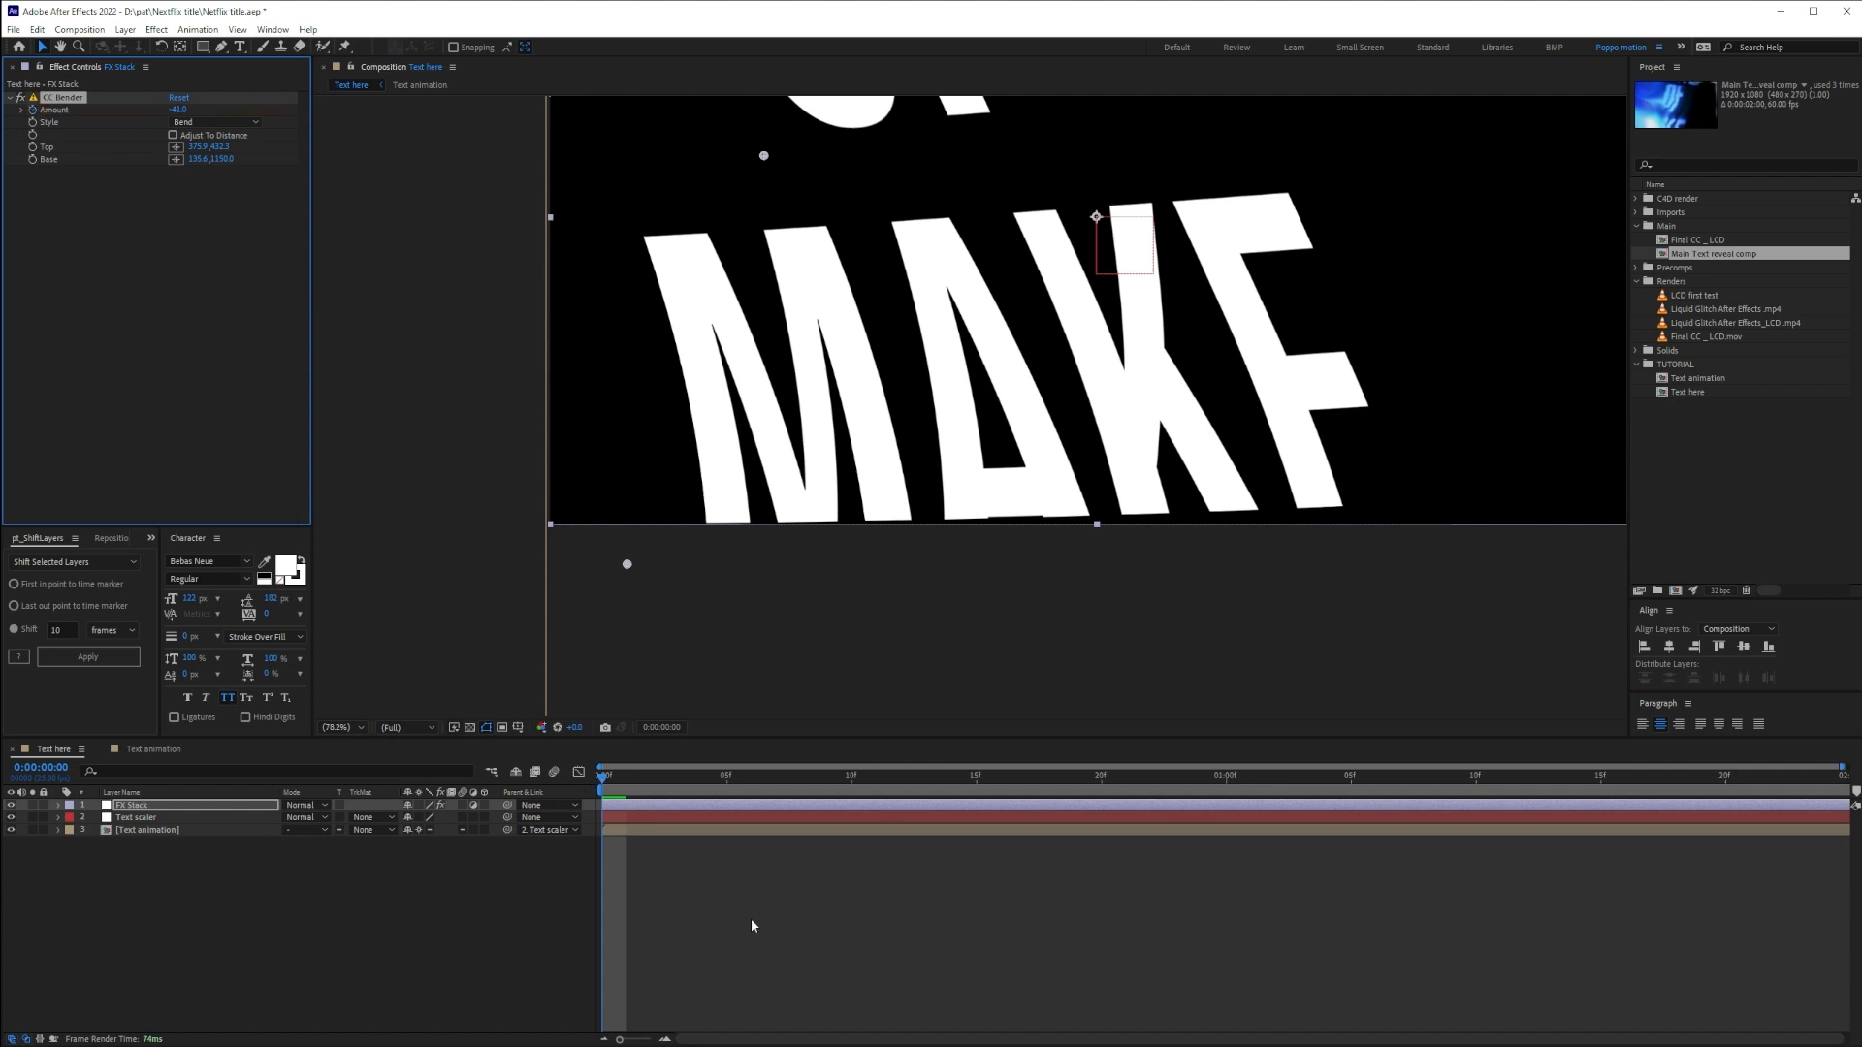
key(u)
key(space)
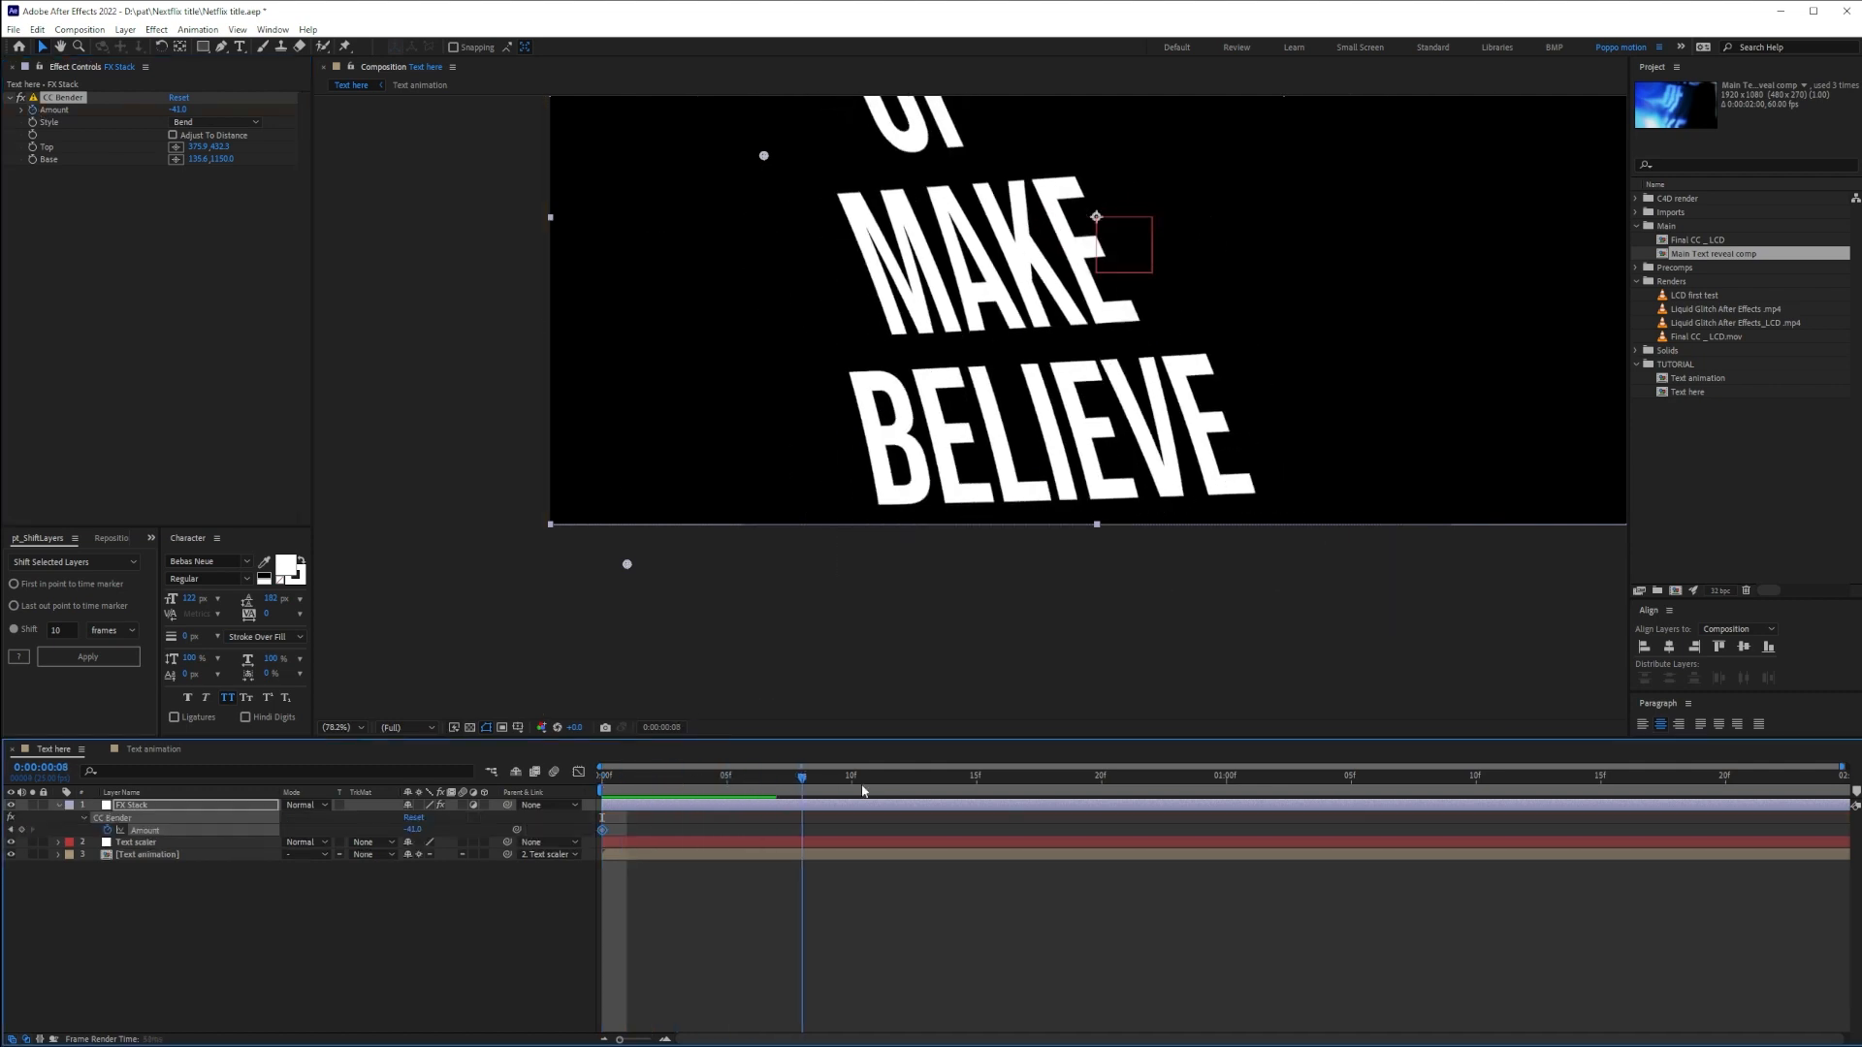
click(179, 110)
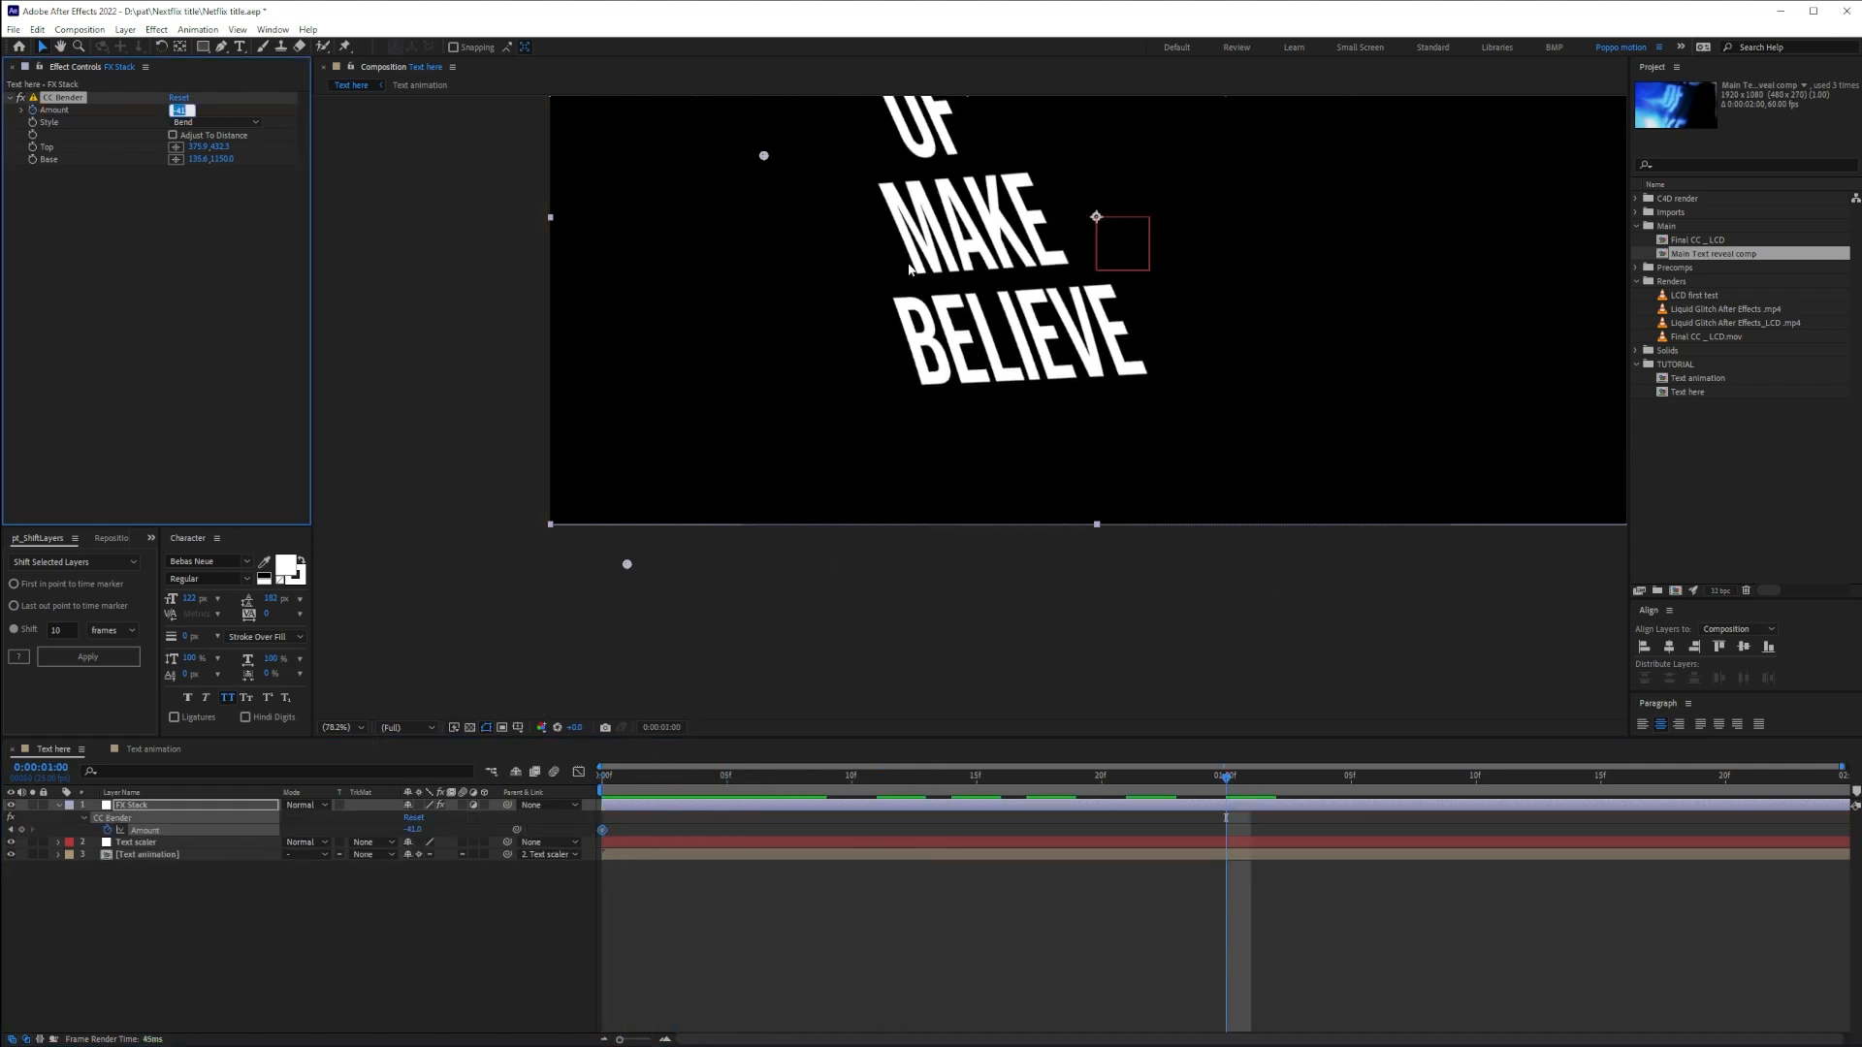
text(0)
key(Return)
scroll(909, 269, down, 1)
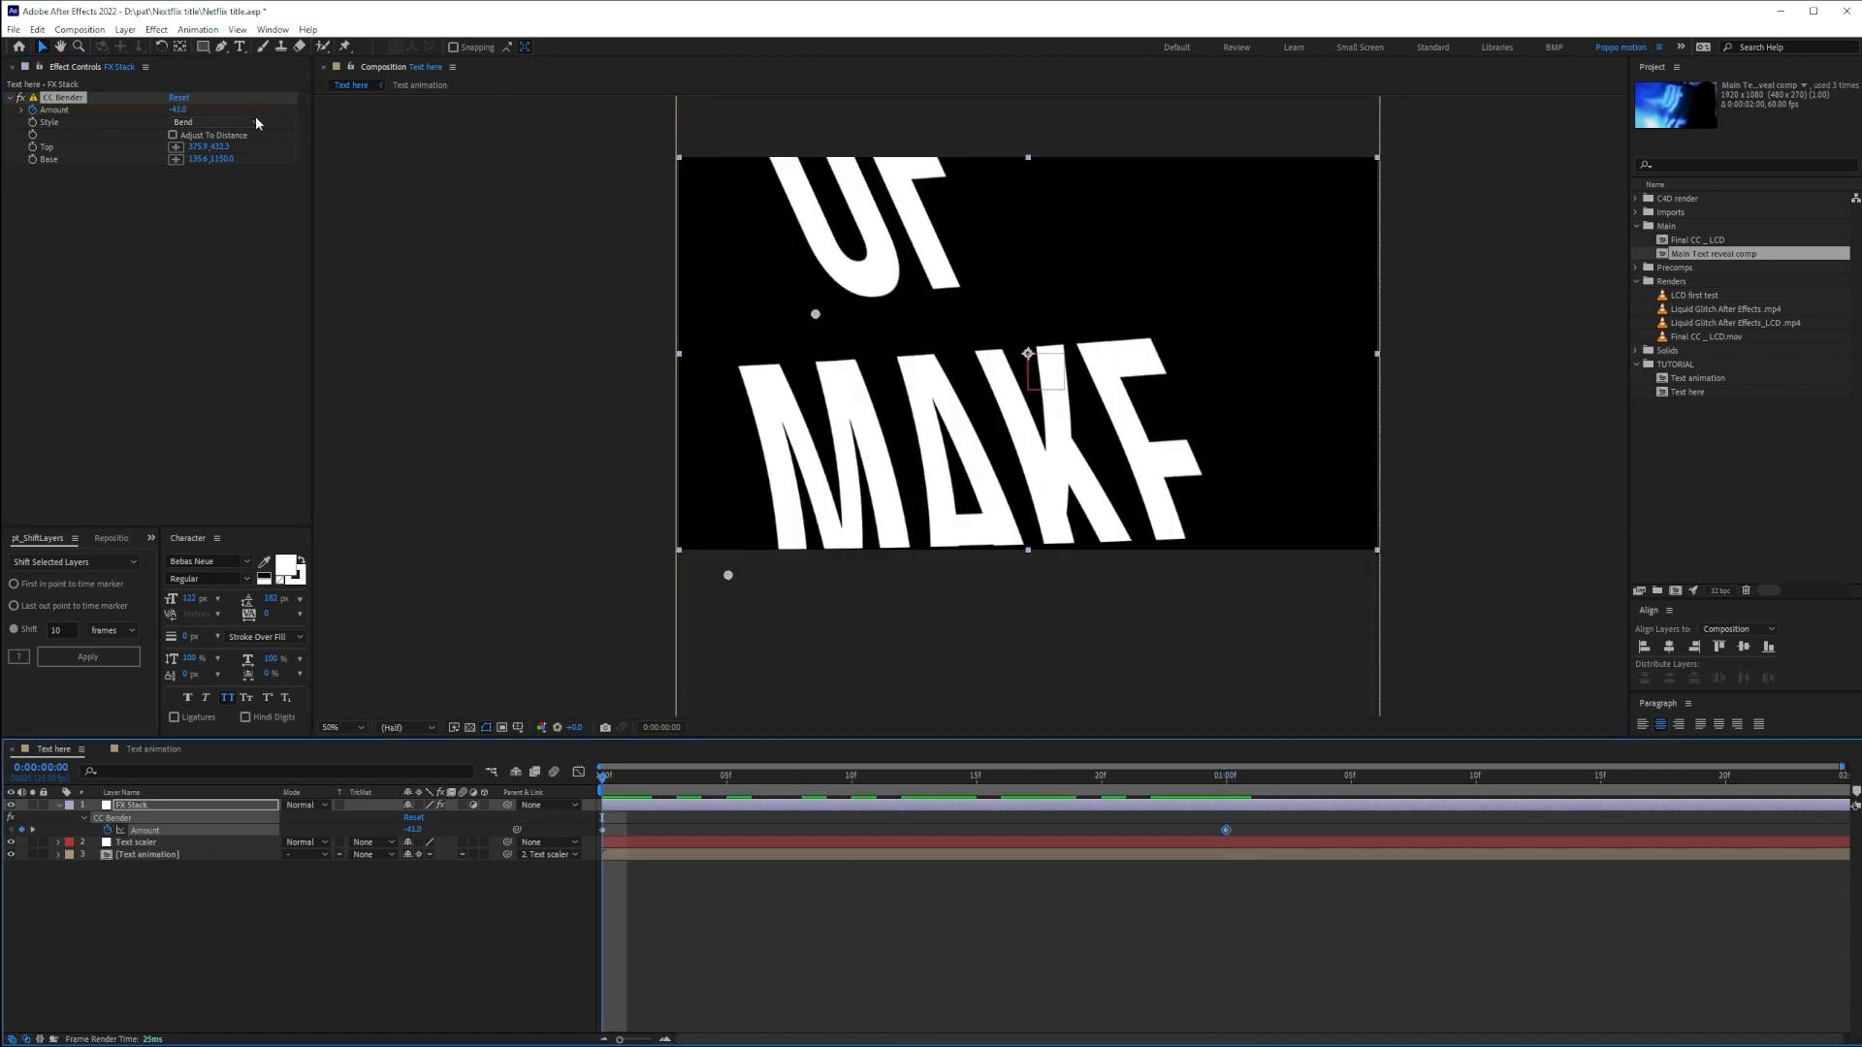
Set CC Bender's Style to Marilyn and shift its Top point slightly down and left, checking the bend over time
click(257, 123)
click(239, 148)
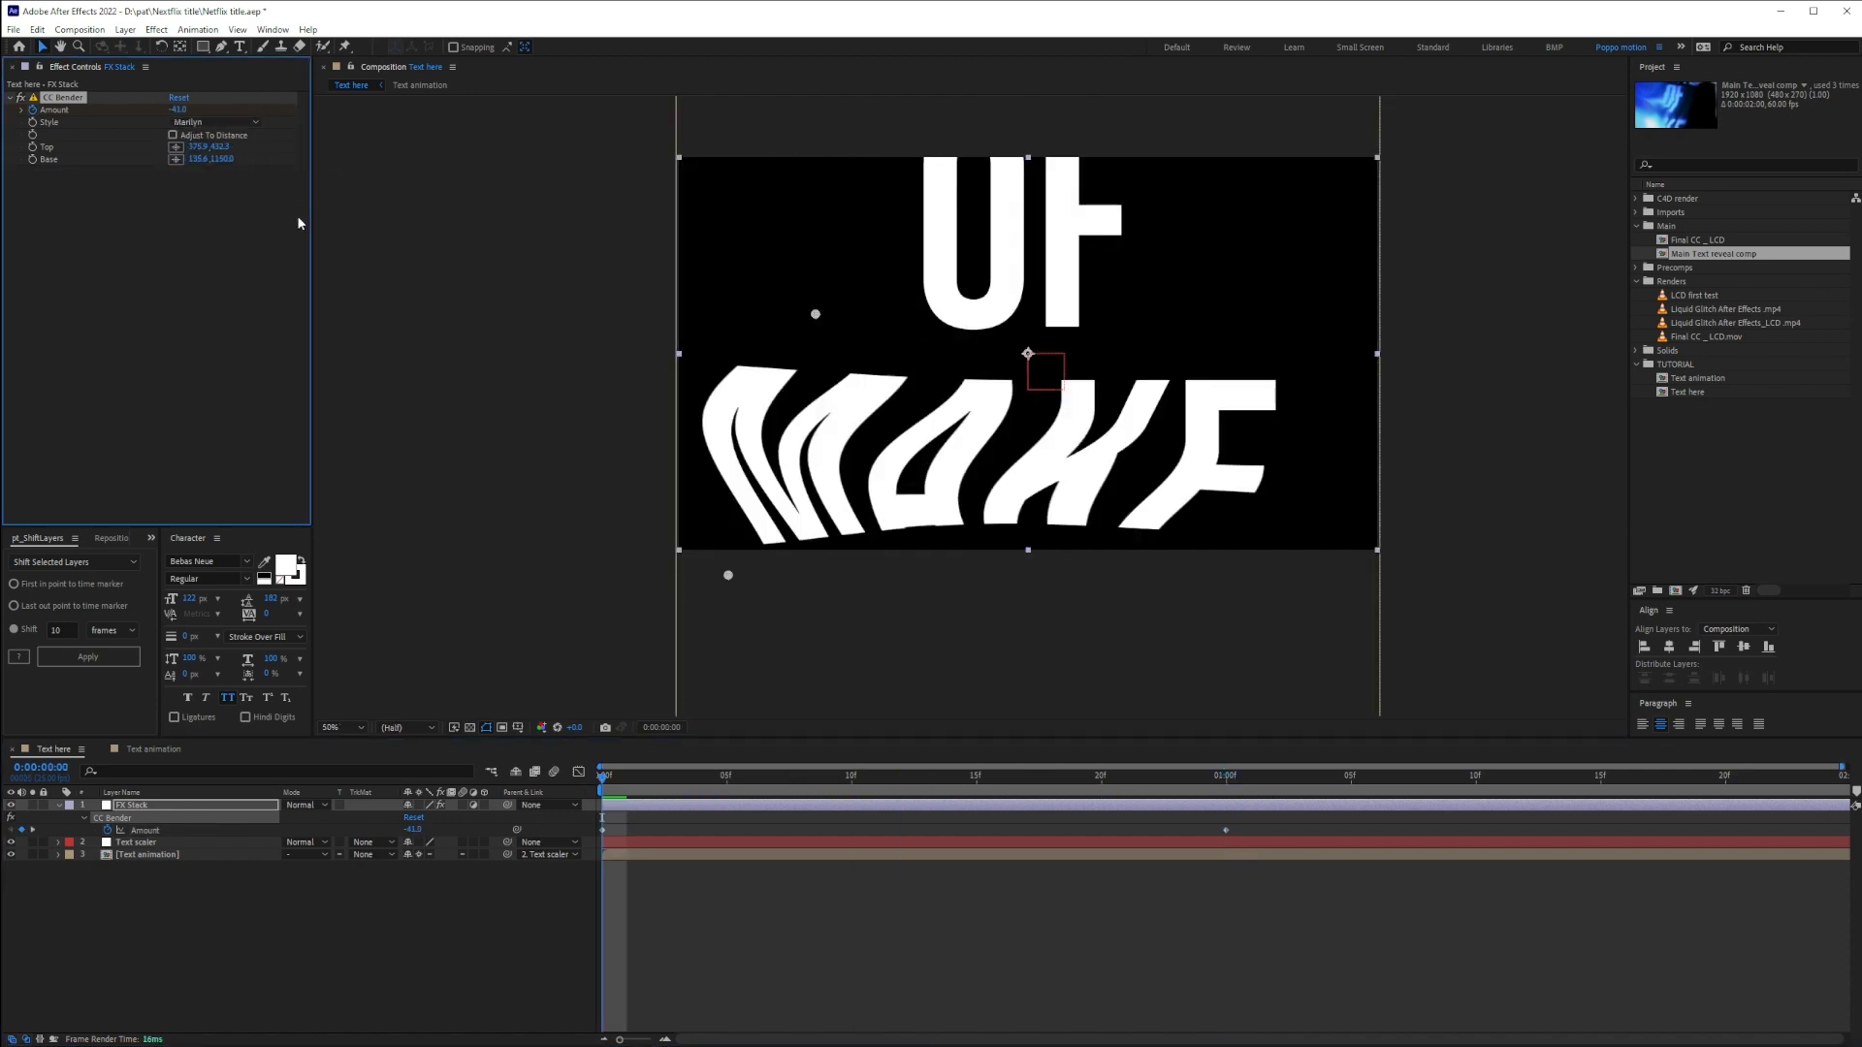
drag(816, 316, 819, 336)
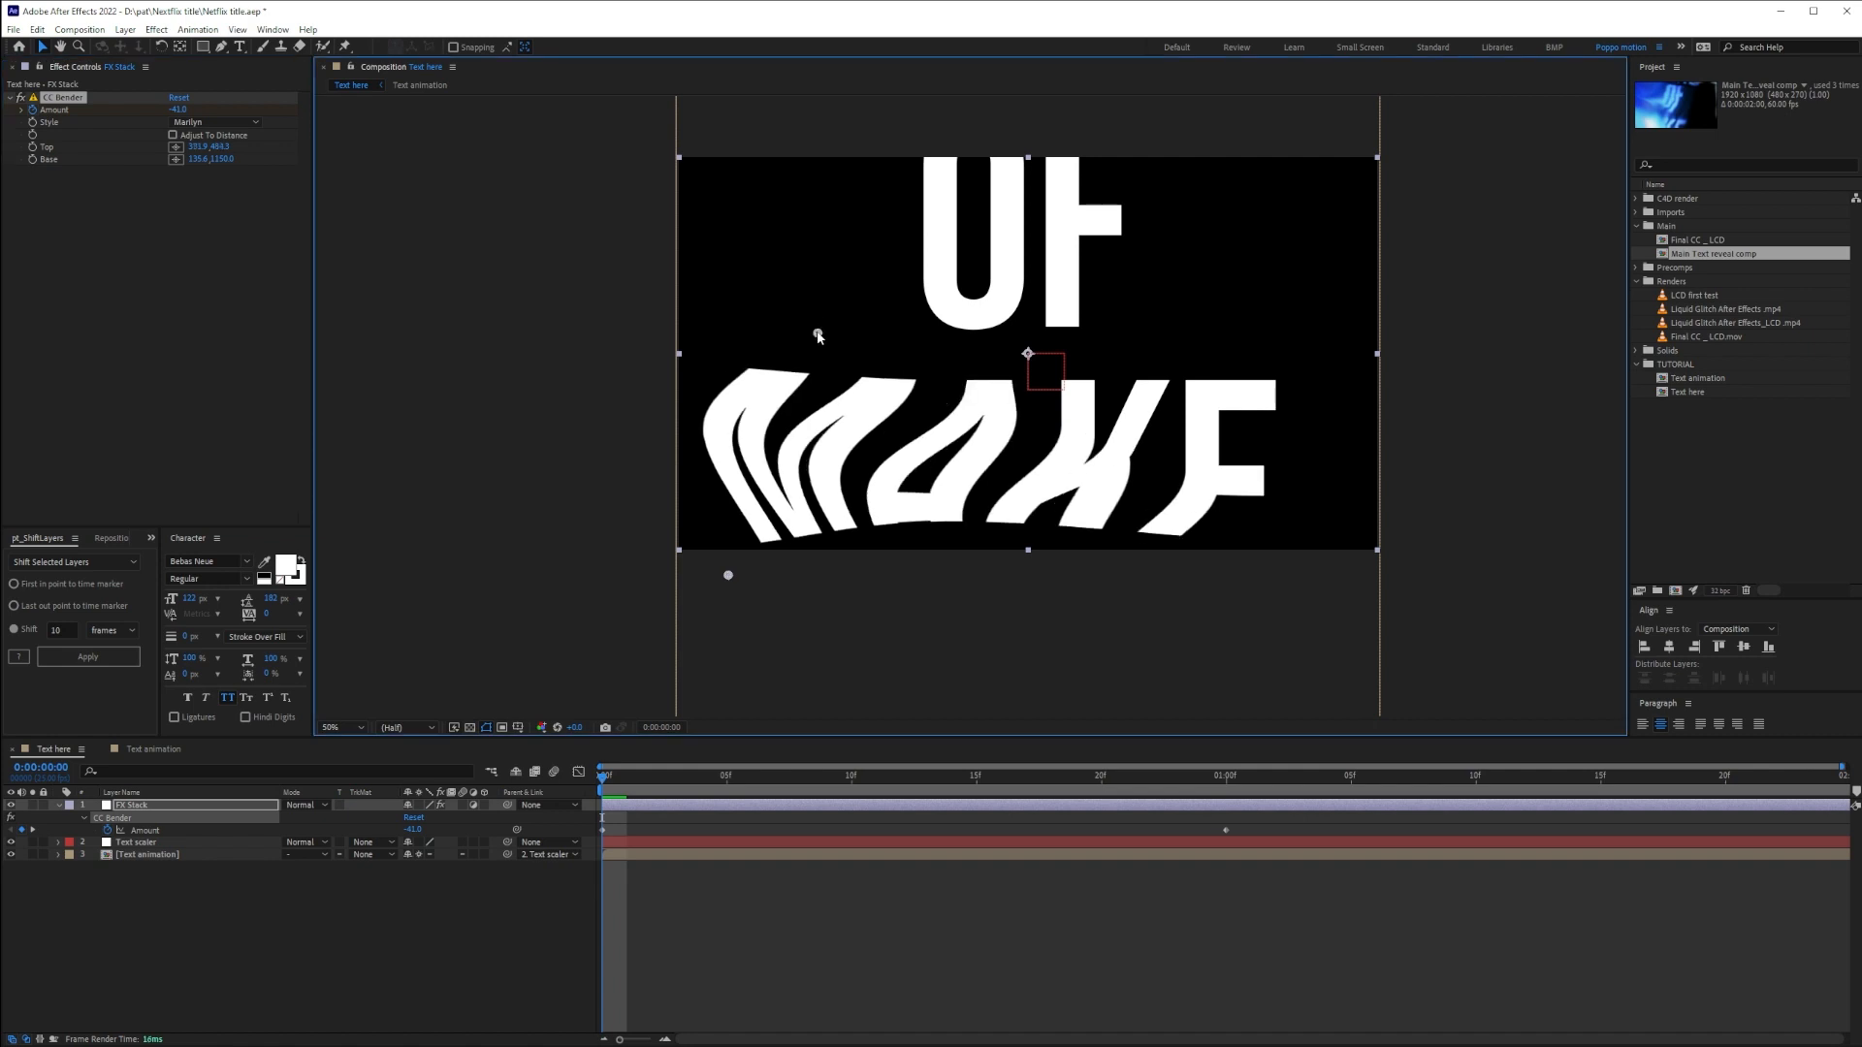
drag(604, 788, 952, 787)
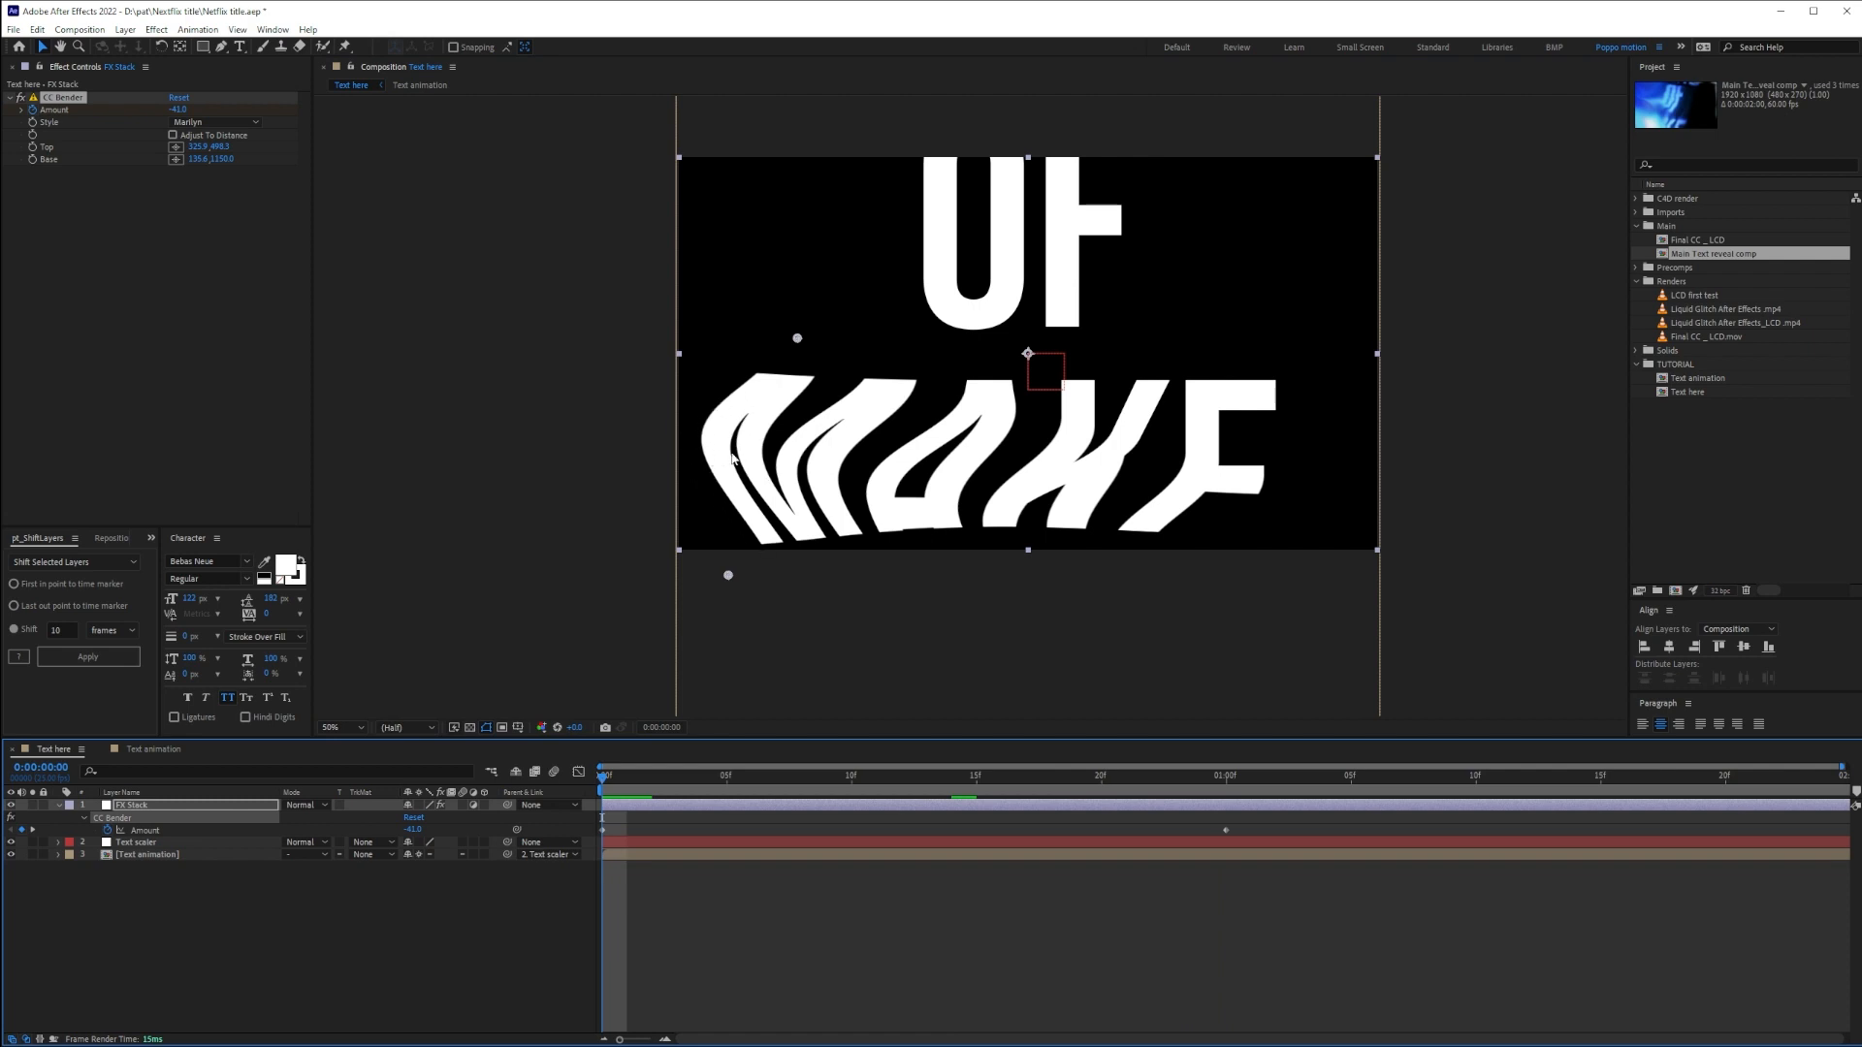
View the rendered Liquid Glitch After Effects .mp4 as a reference and close it
double_click(1709, 308)
click(54, 1000)
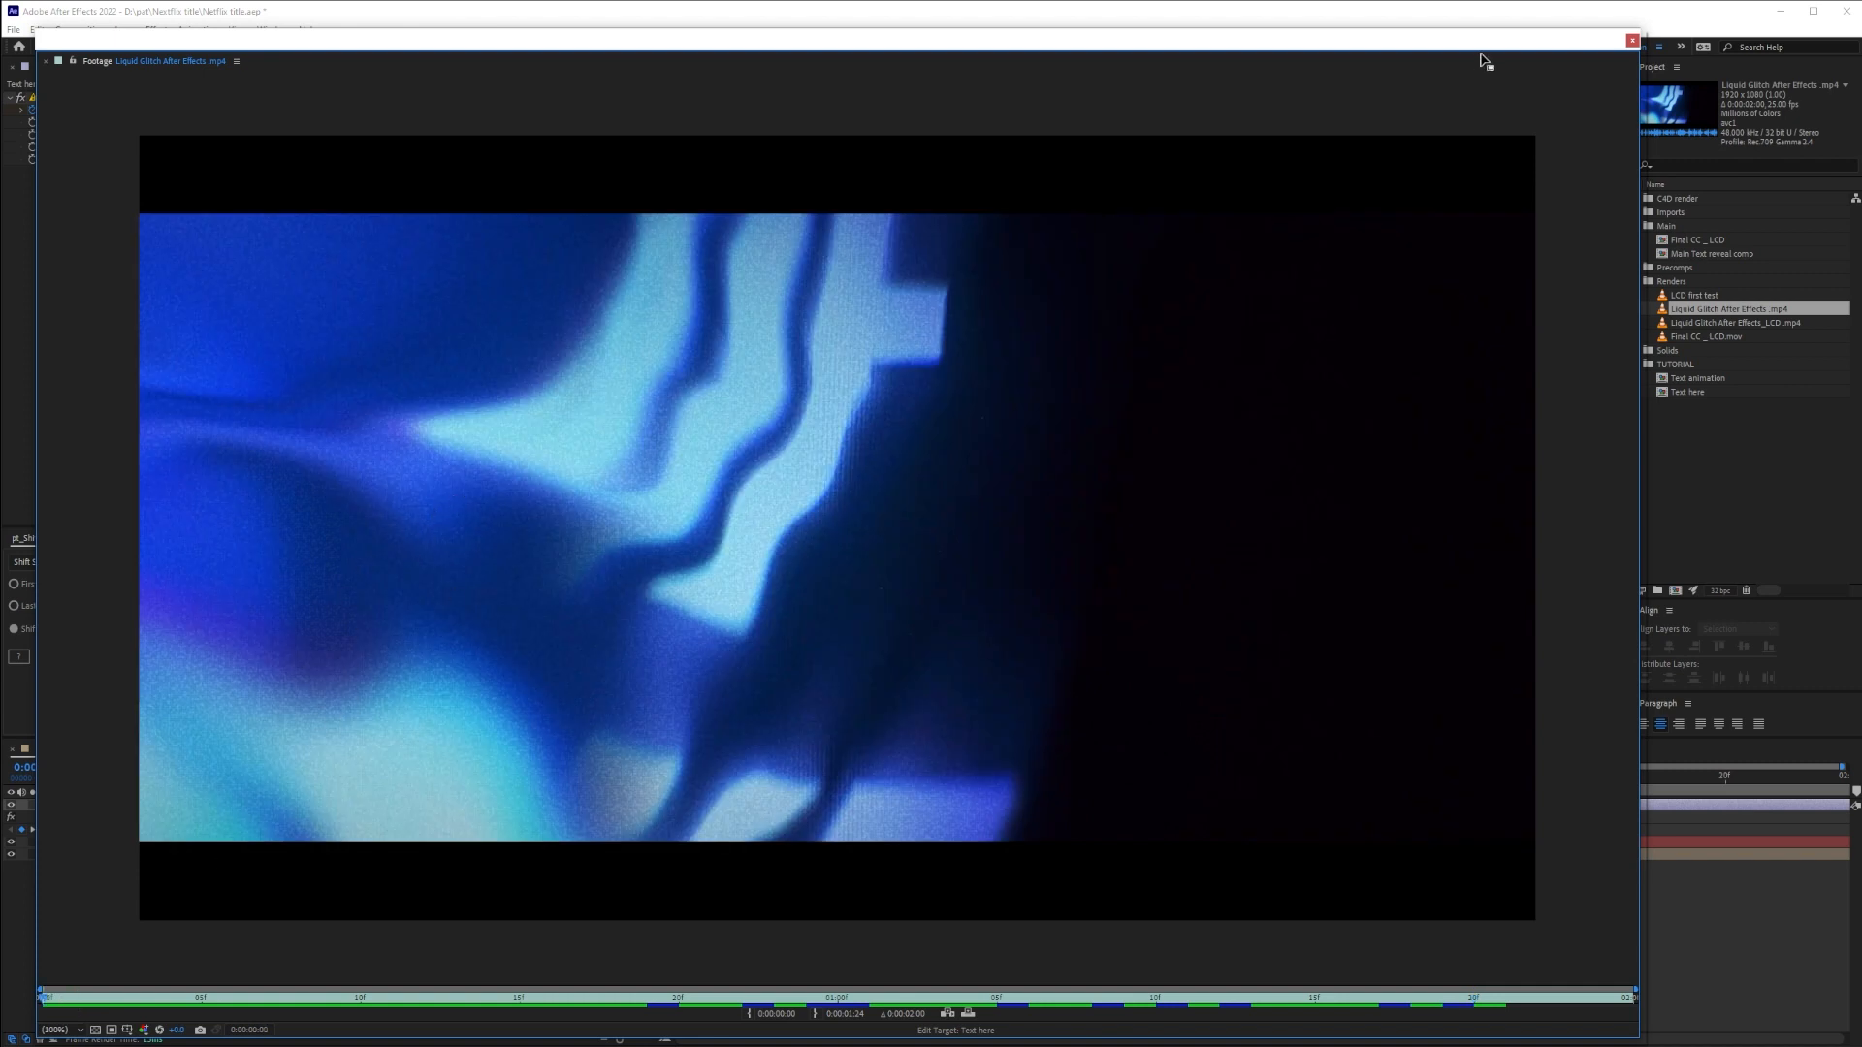
click(1633, 41)
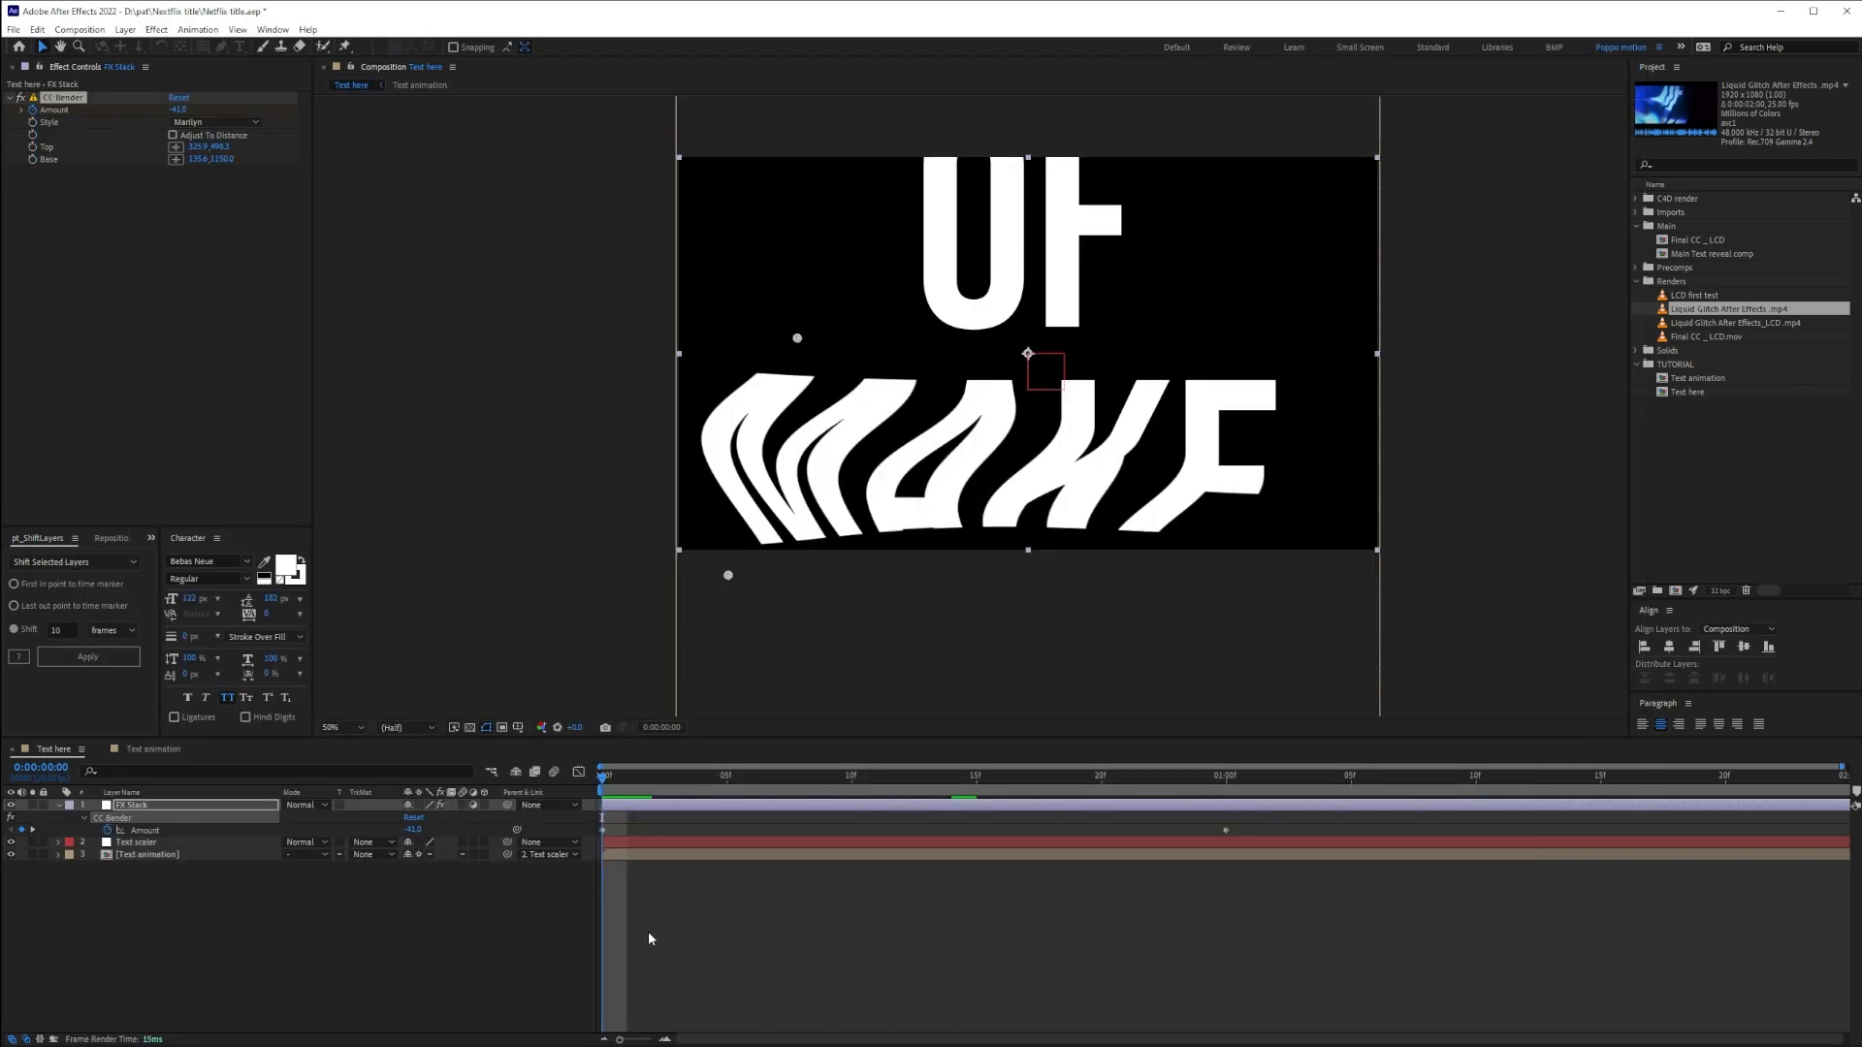
Apply Easy Ease to both CC Bender Amount keyframes
click(648, 931)
drag(1290, 820, 500, 958)
key(ctrl+z)
click(1240, 826)
drag(1239, 823, 519, 911)
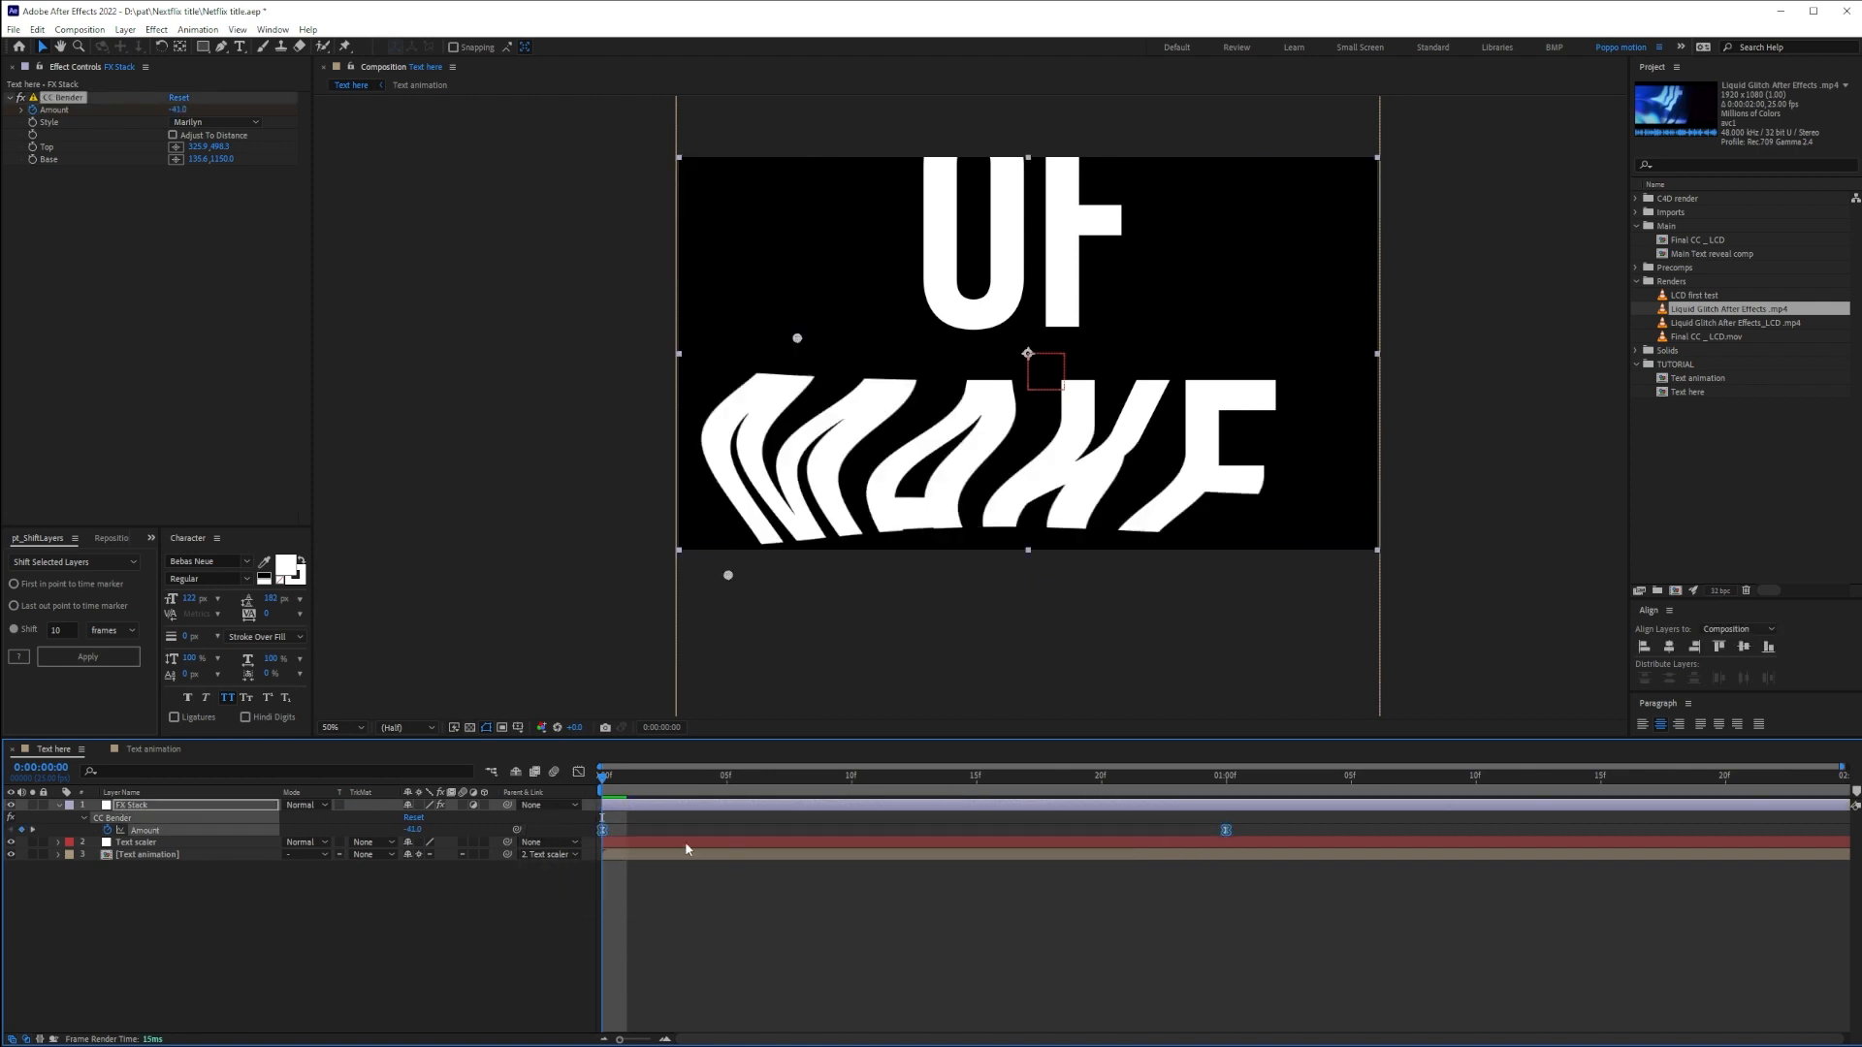
right_click(605, 831)
mouse_move(672, 819)
click(854, 866)
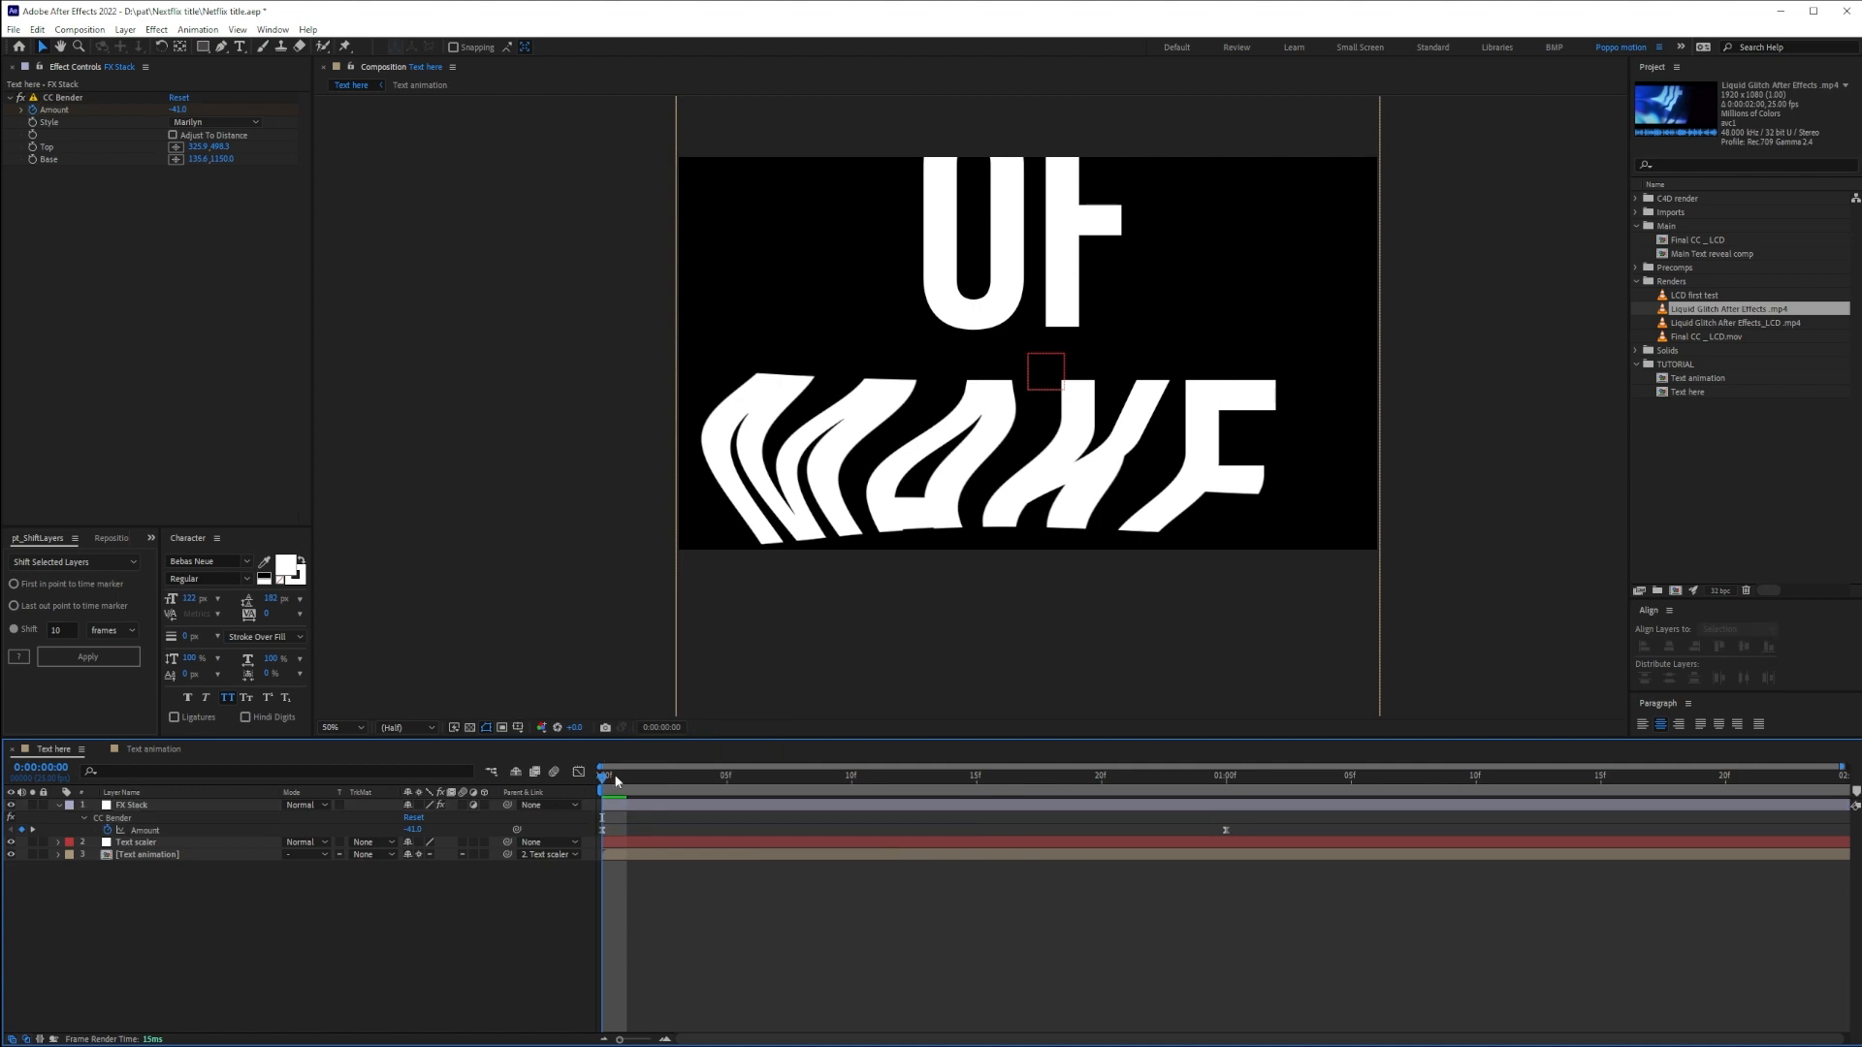
Move the last Amount keyframe to 0:00:00:20 and preview the faster bend
key(space)
drag(989, 782, 1096, 797)
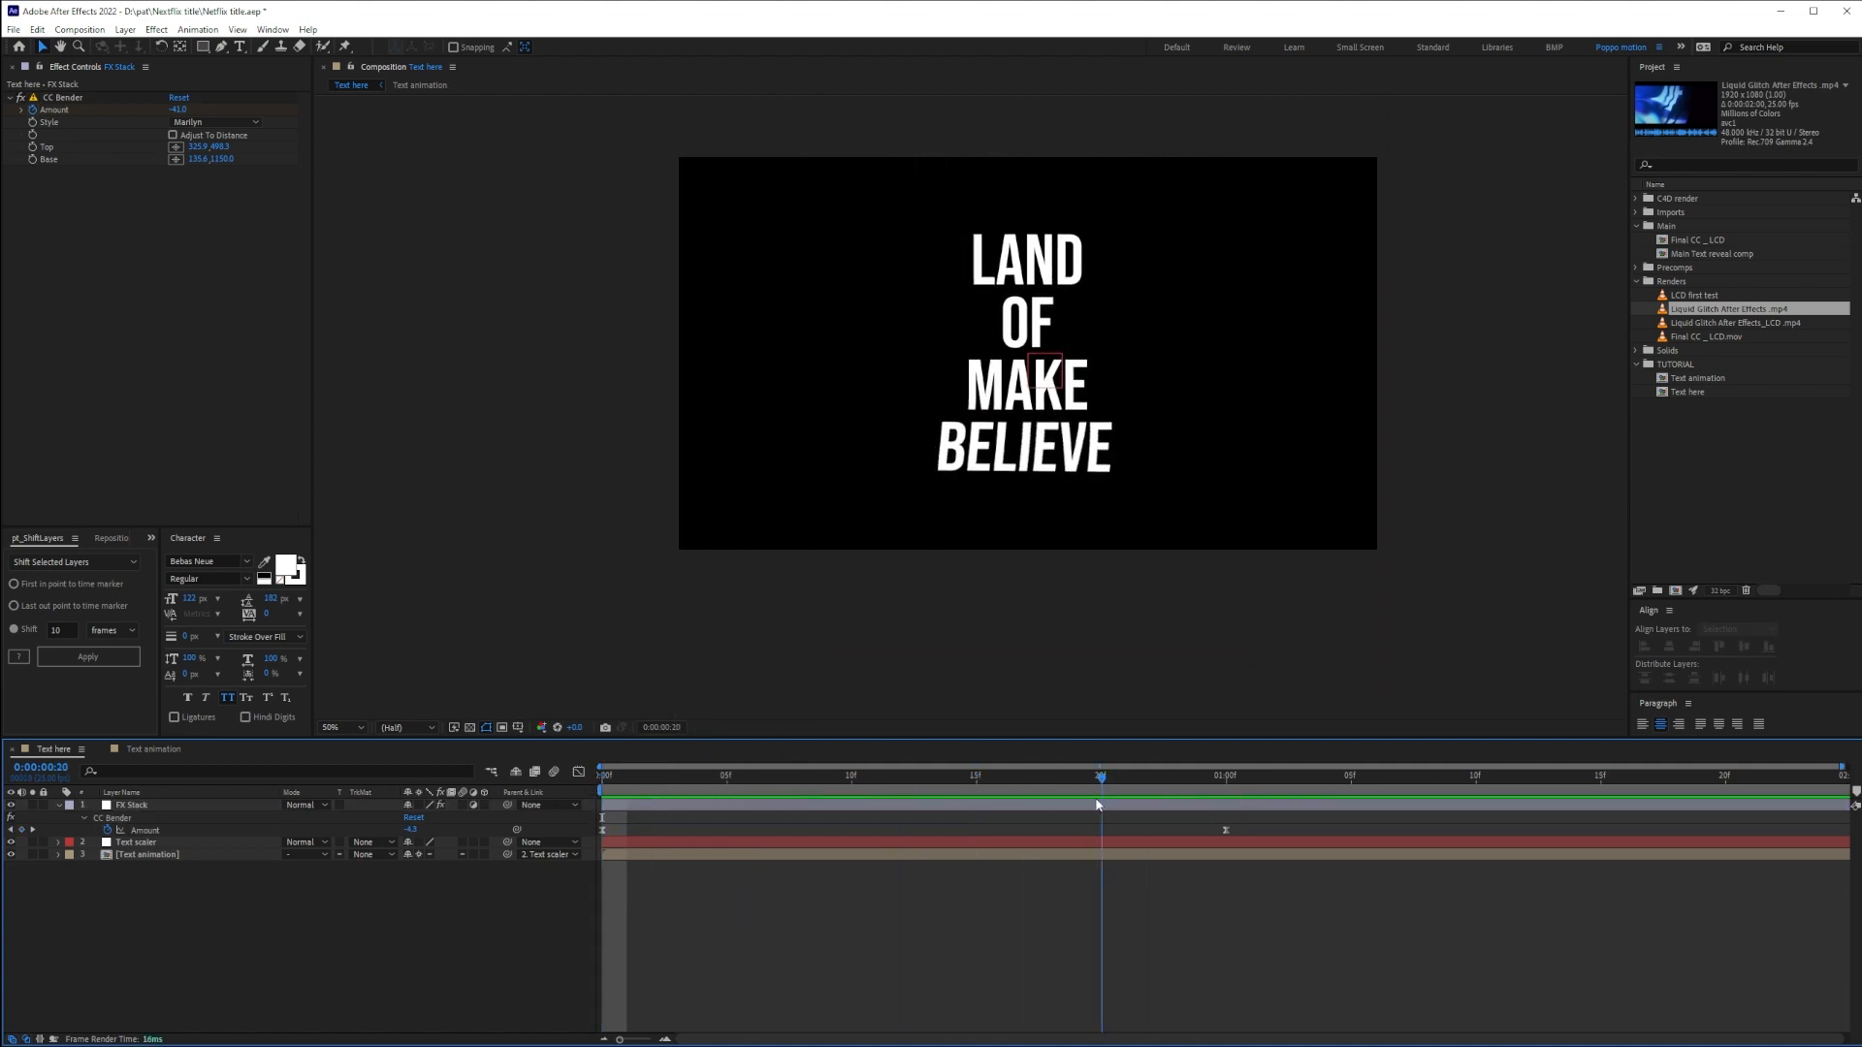
drag(1225, 831, 1102, 838)
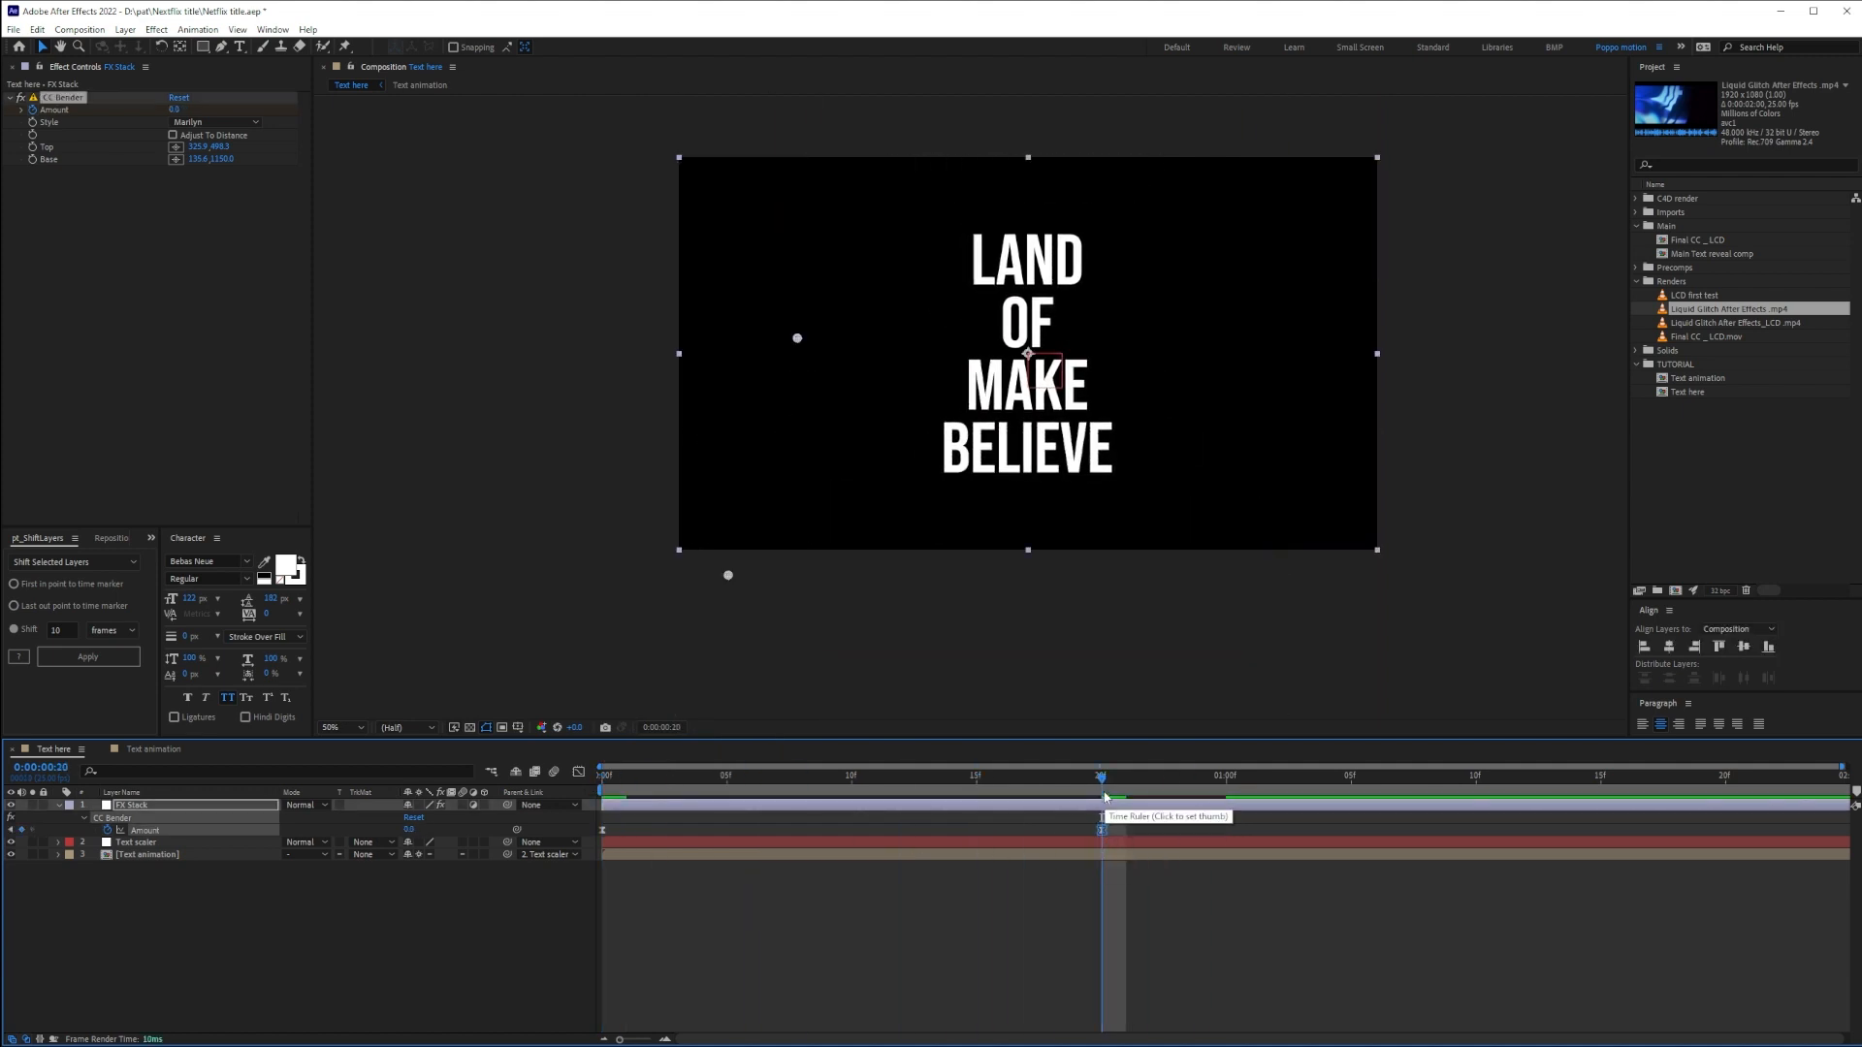
key(space)
Extend the last CC Bender Amount keyframe's speed influence strongly toward the start for a longer ease-out, and preview the motion
click(579, 772)
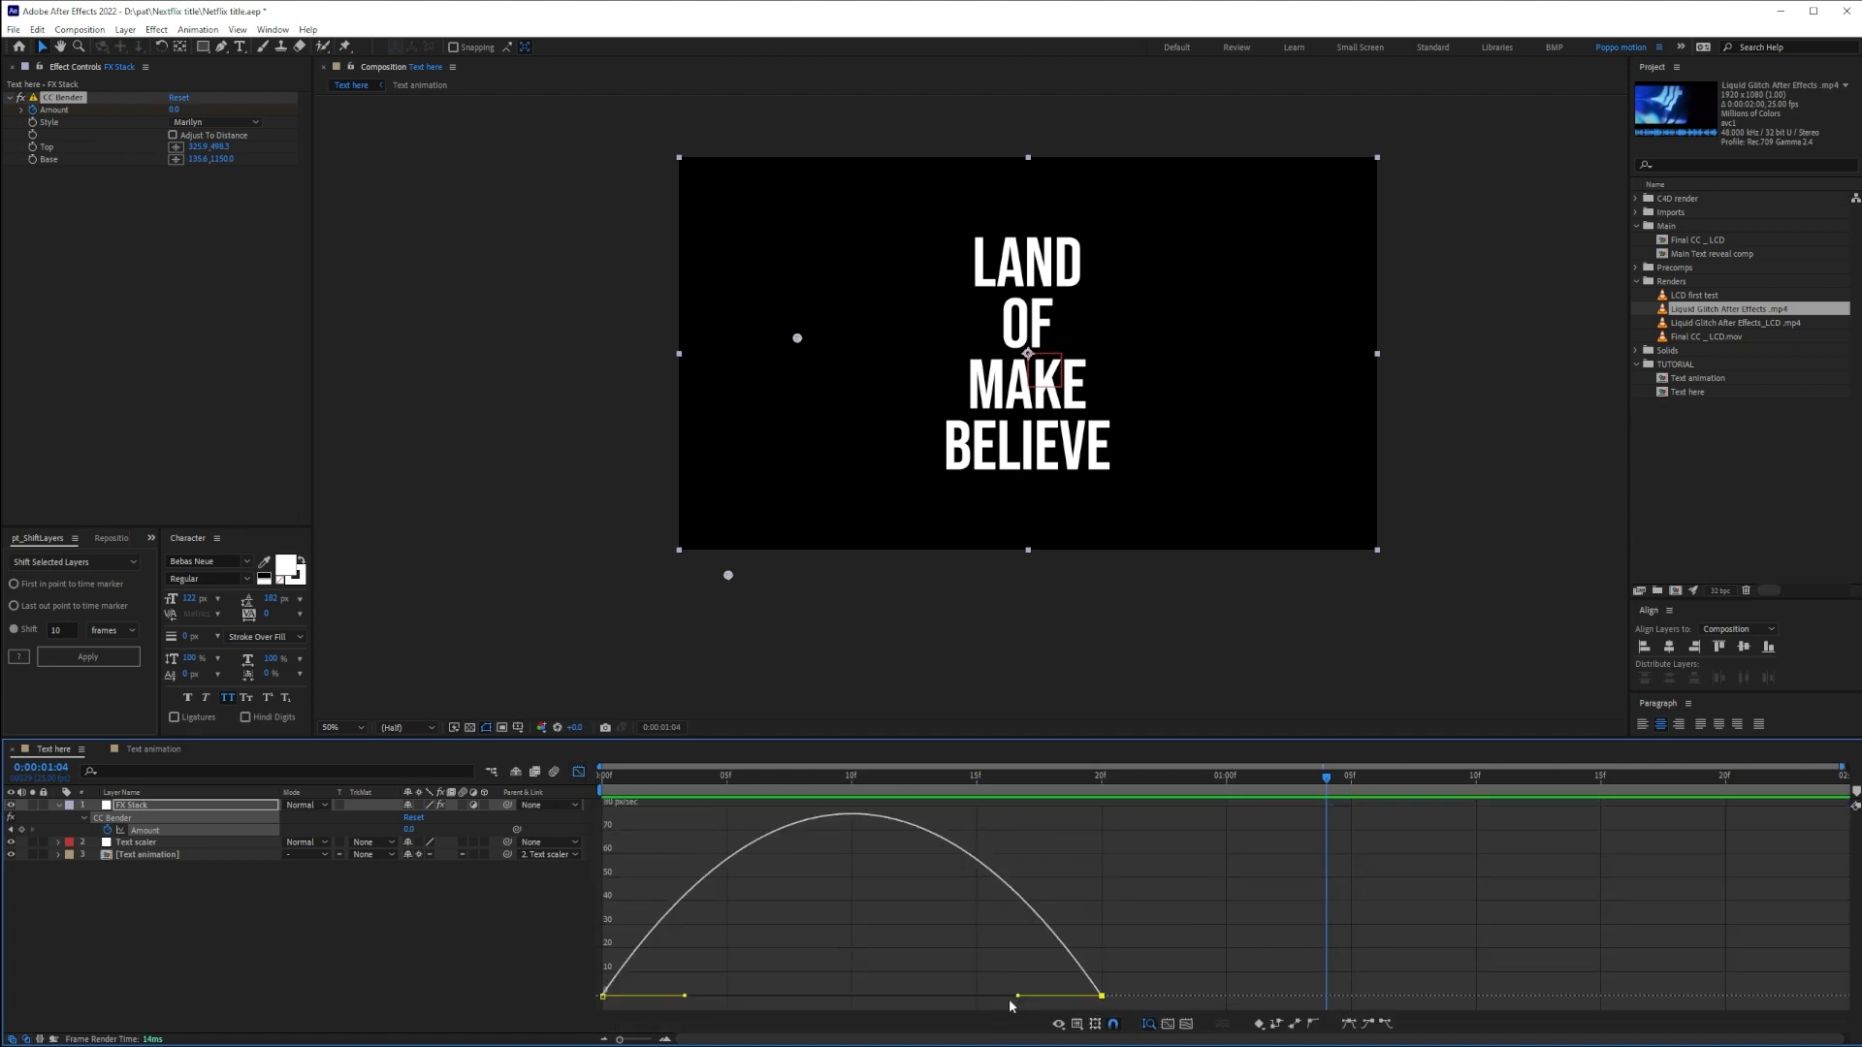
drag(1016, 999, 800, 997)
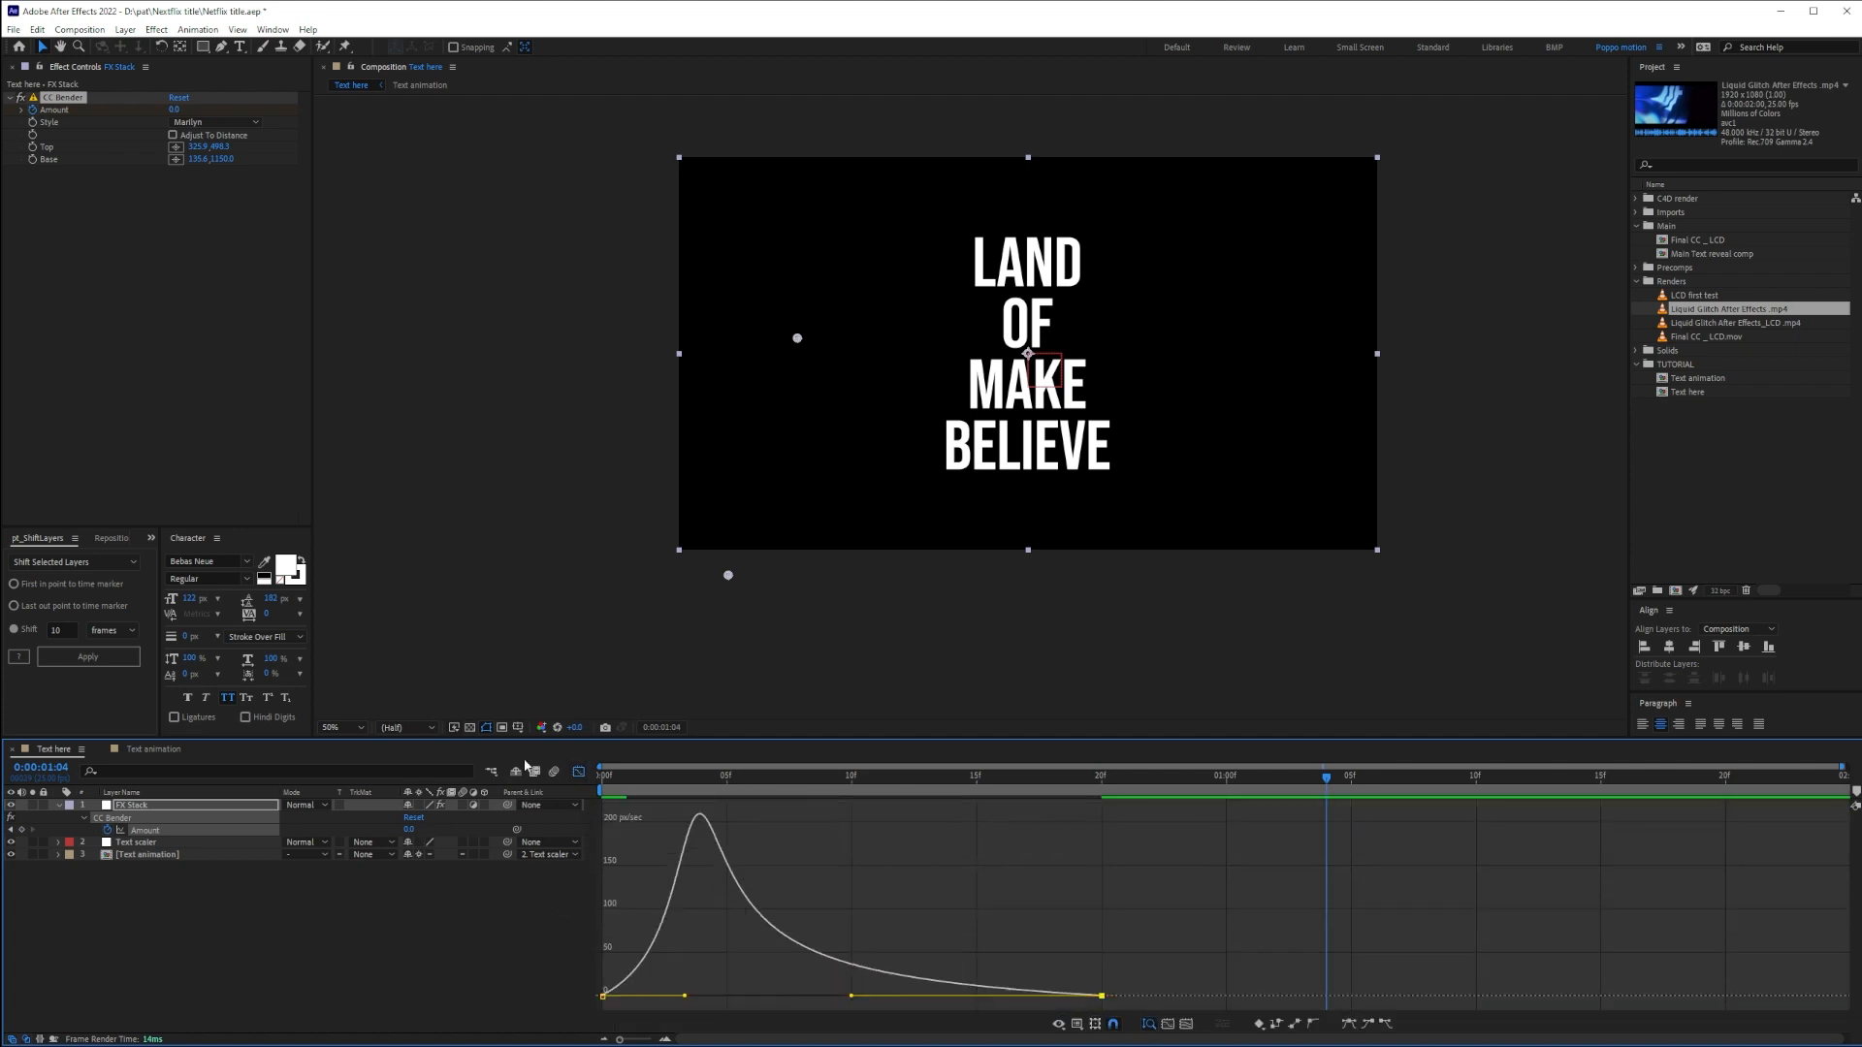
click(579, 772)
drag(642, 780, 613, 858)
key(space)
drag(1078, 780, 467, 807)
key(space)
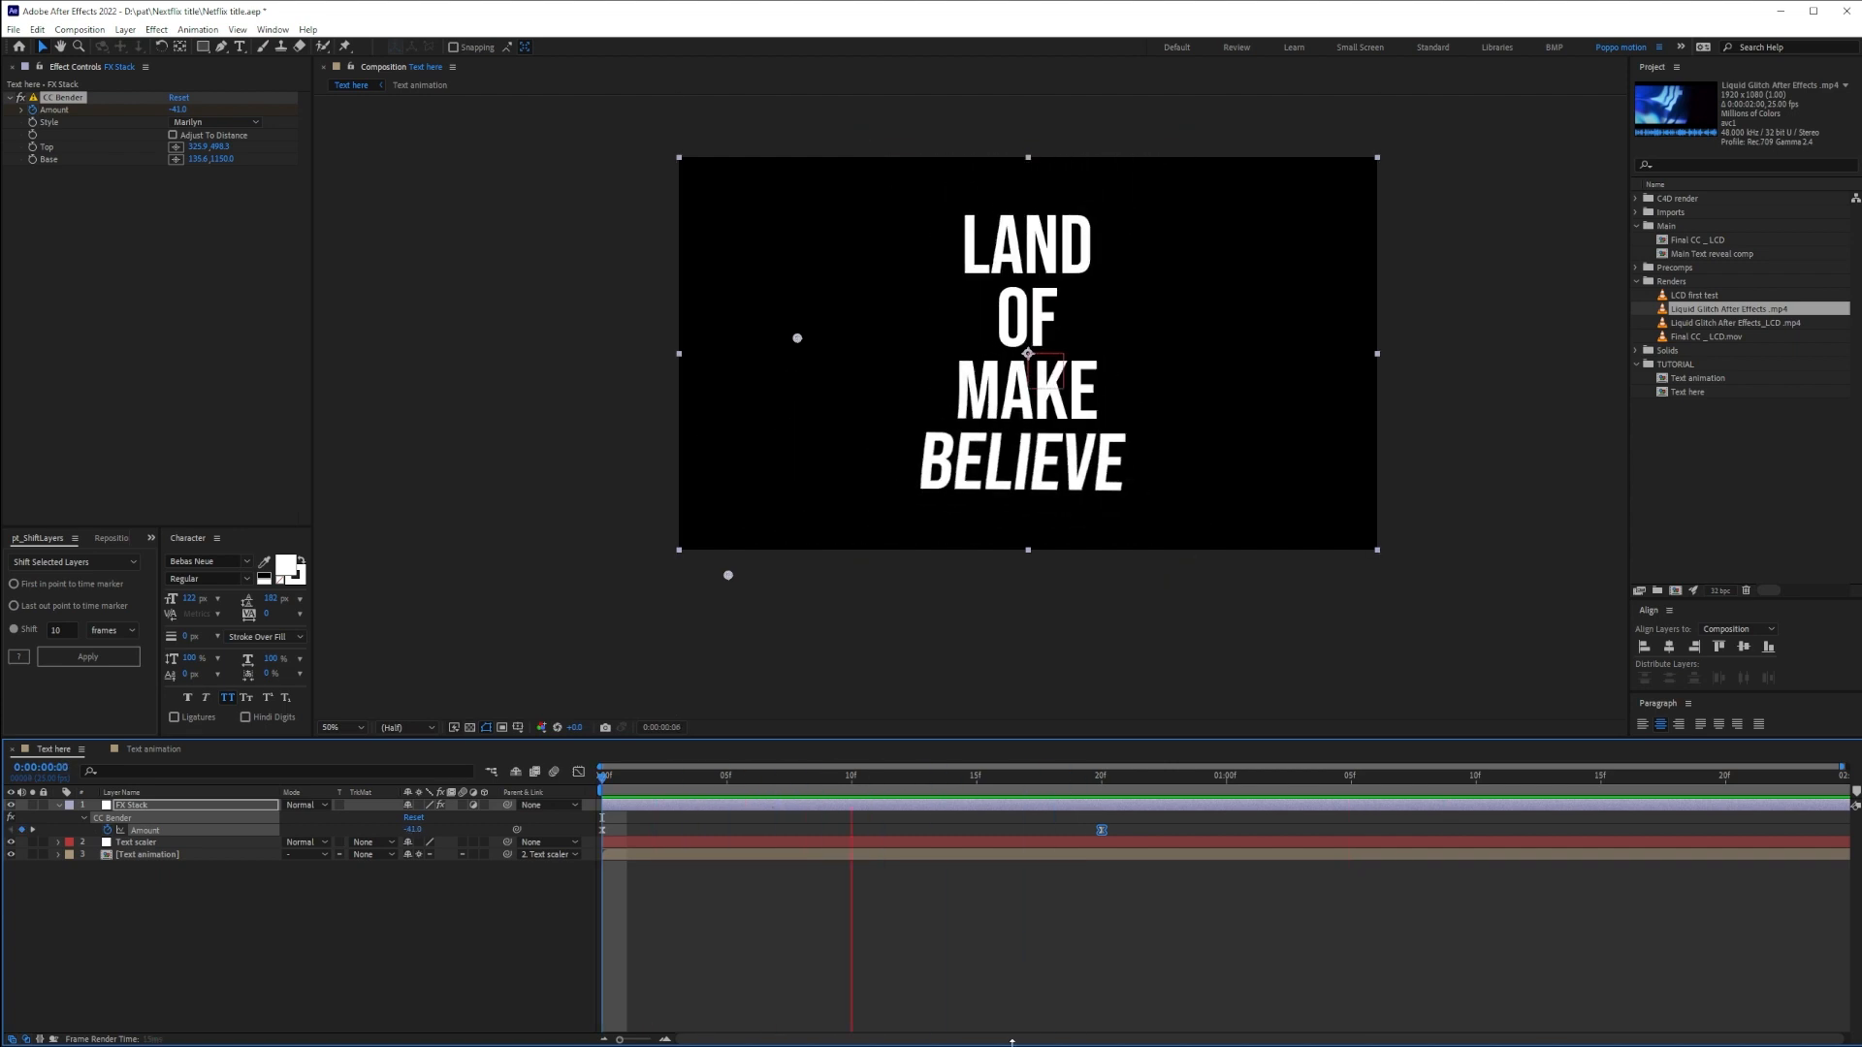
Apply CC Smear to the FX Stack layer and place its To point outside the frame's lower-left side, at about -134, 952
key(ctrl+space)
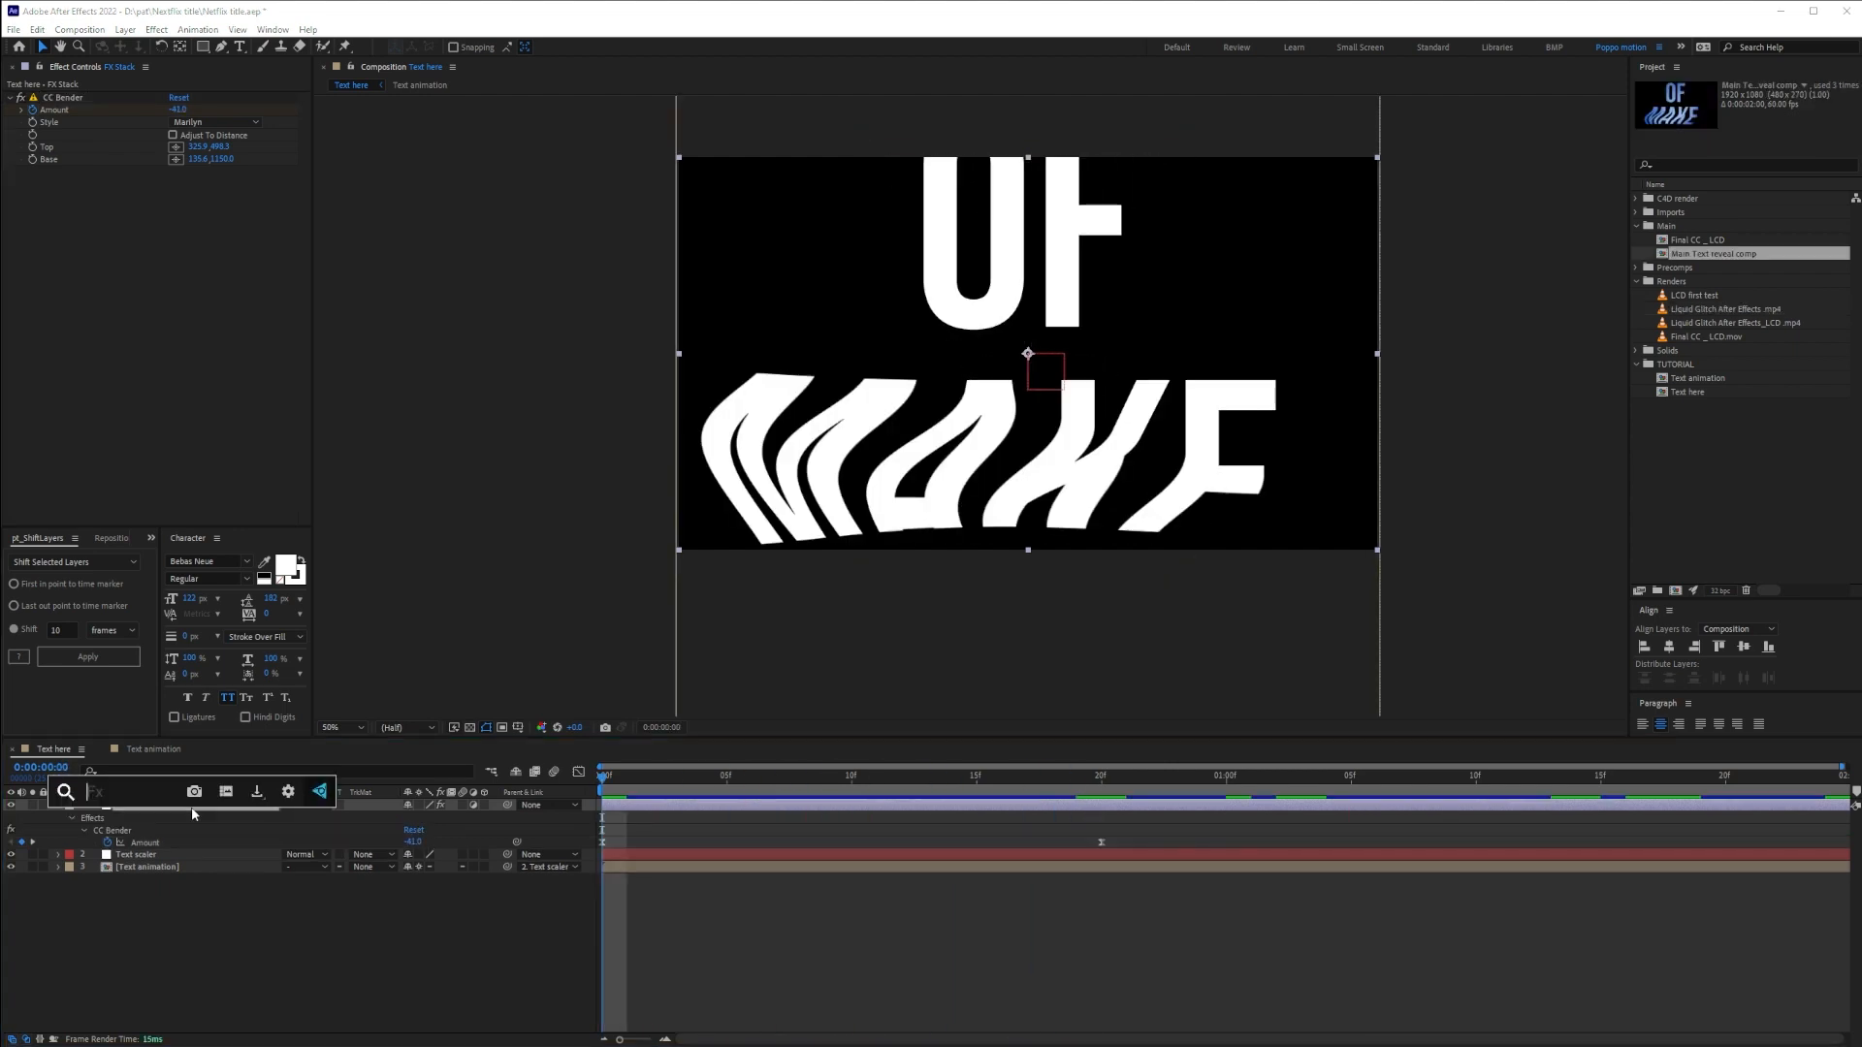
text(cc smear)
key(Return)
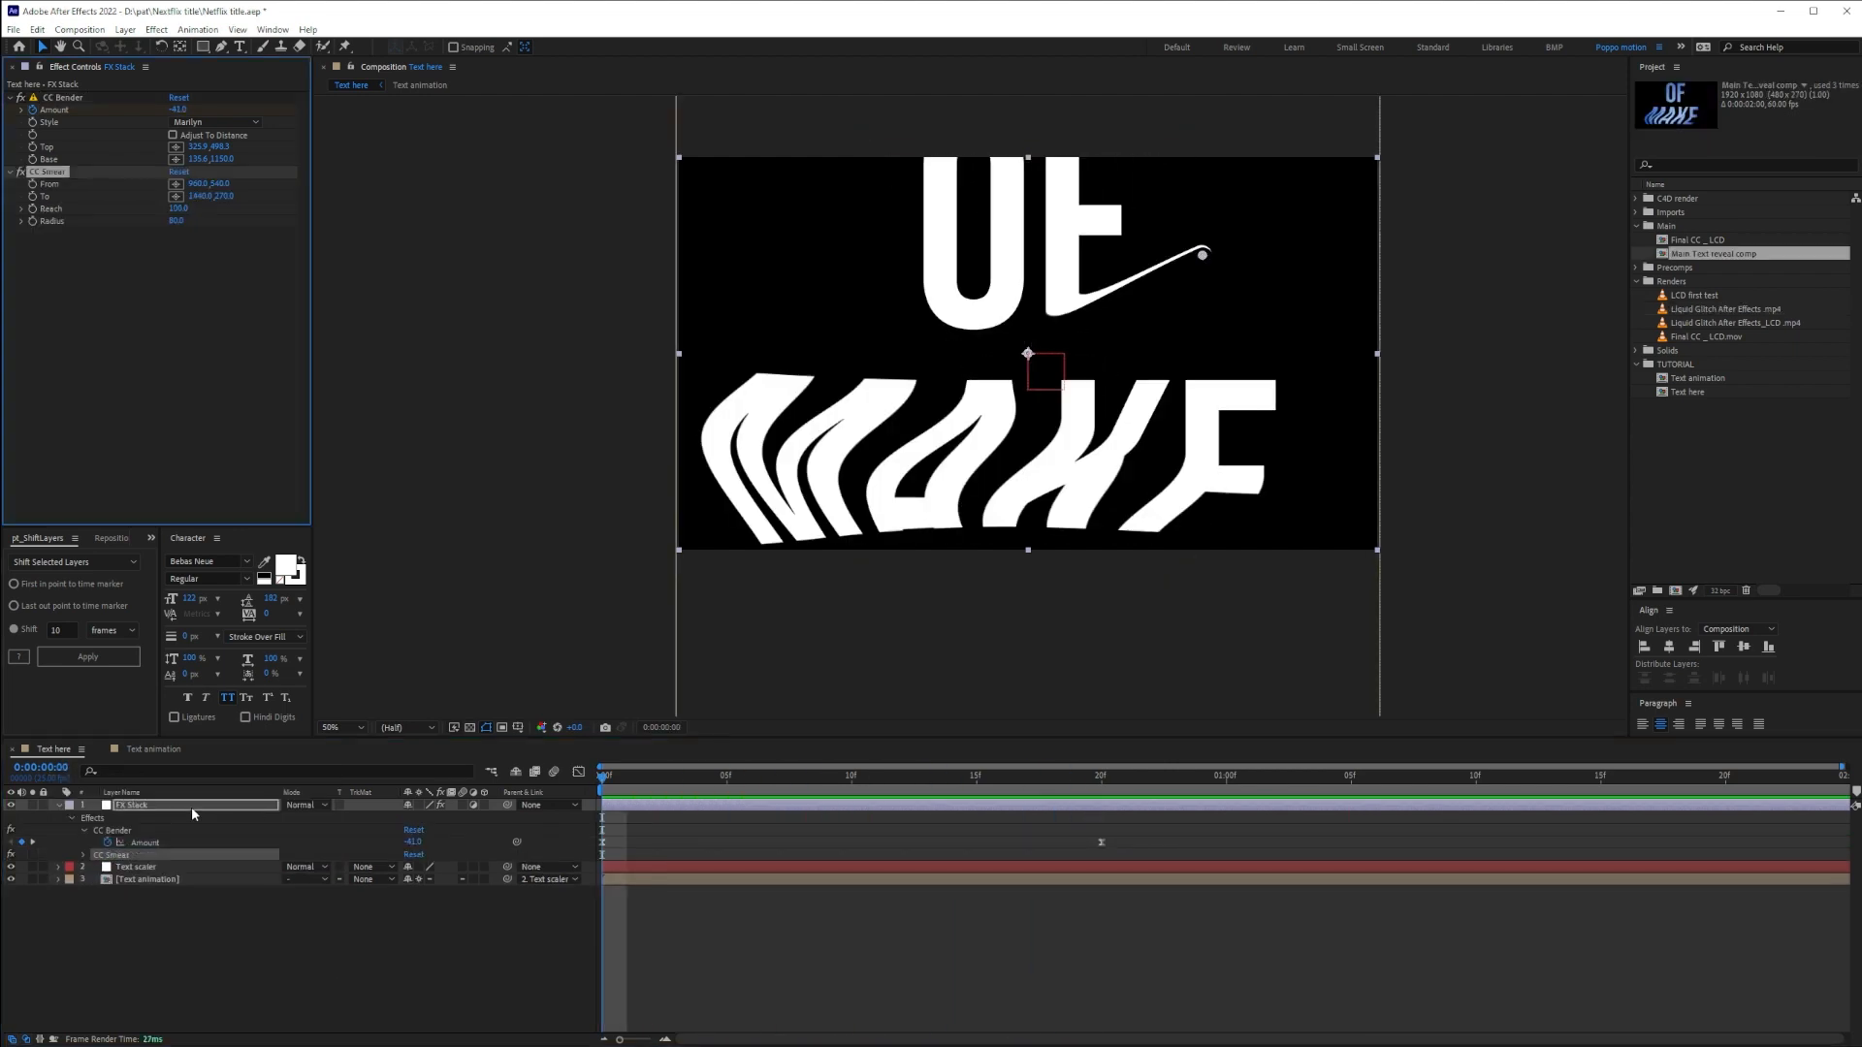
mouse_move(1204, 258)
mouse_down()
mouse_move(820, 372)
mouse_move(595, 515)
mouse_move(630, 506)
mouse_up()
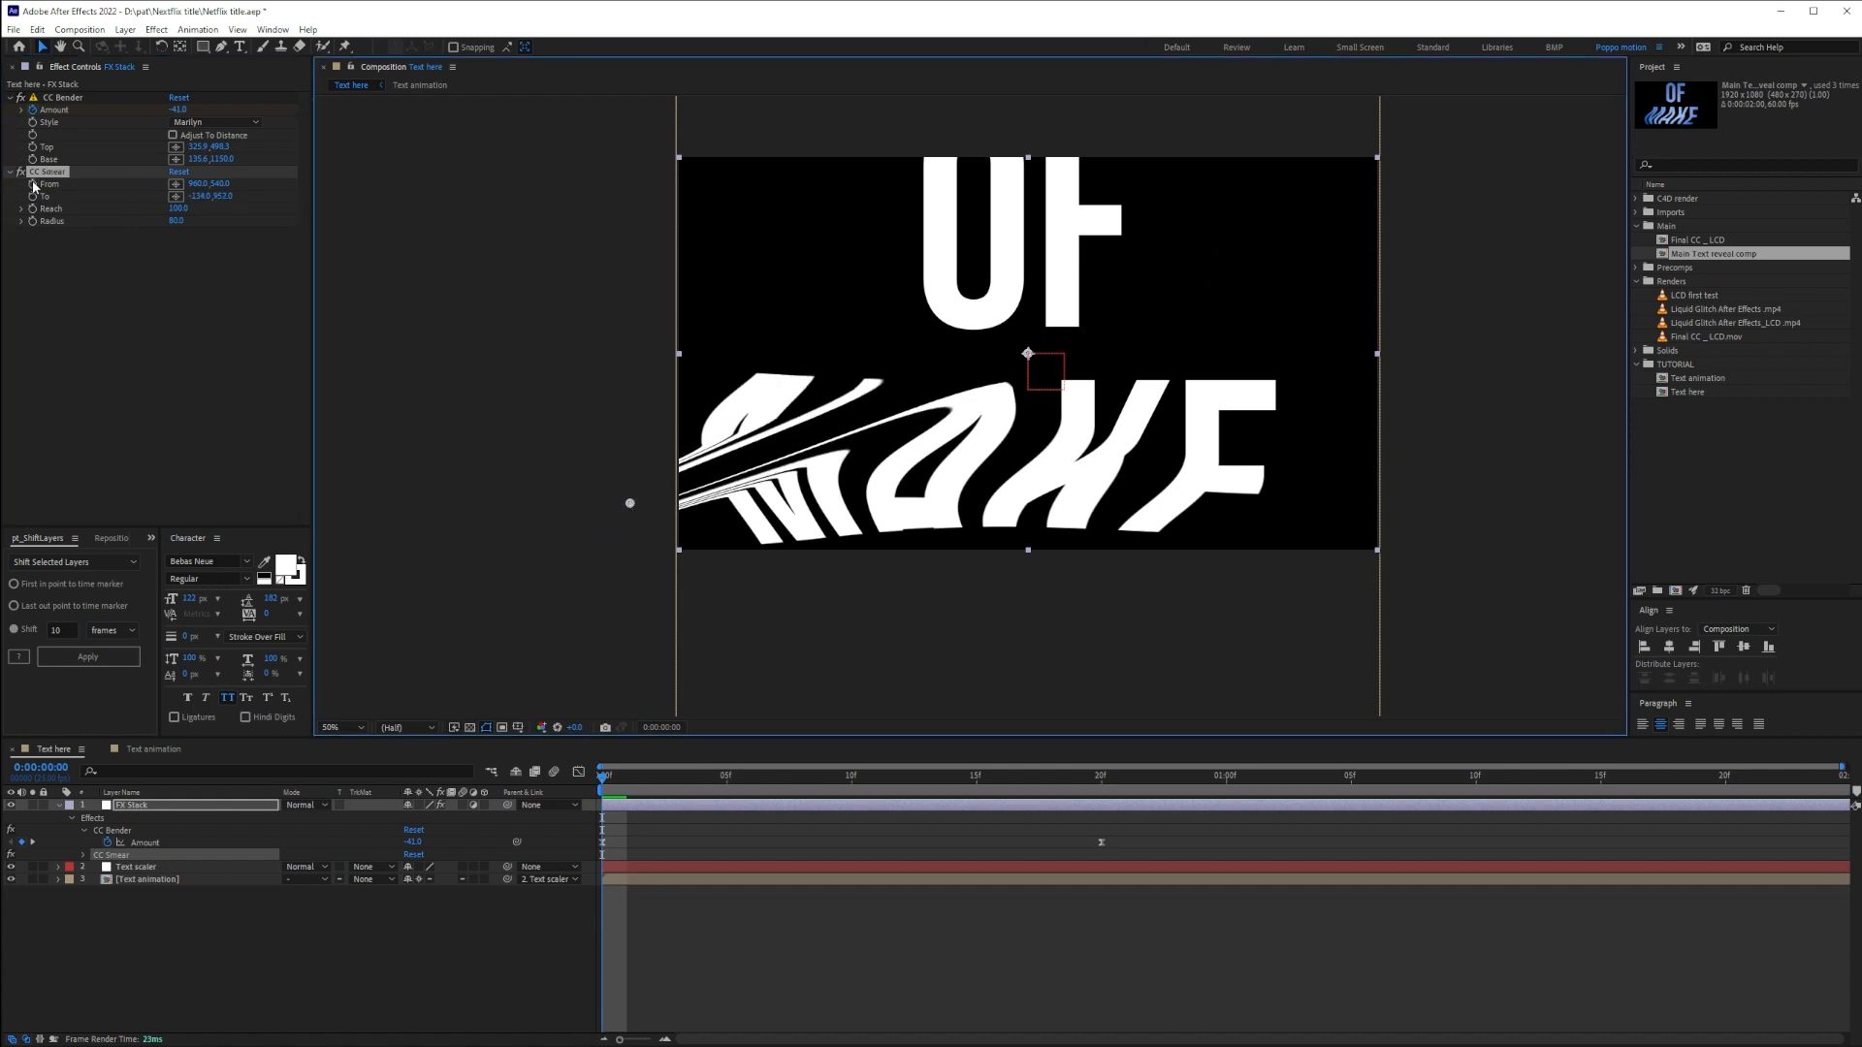
Start keyframing CC Smear's From, To and Radius at the first frame and reveal the layer's animated properties
drag(34, 184, 35, 244)
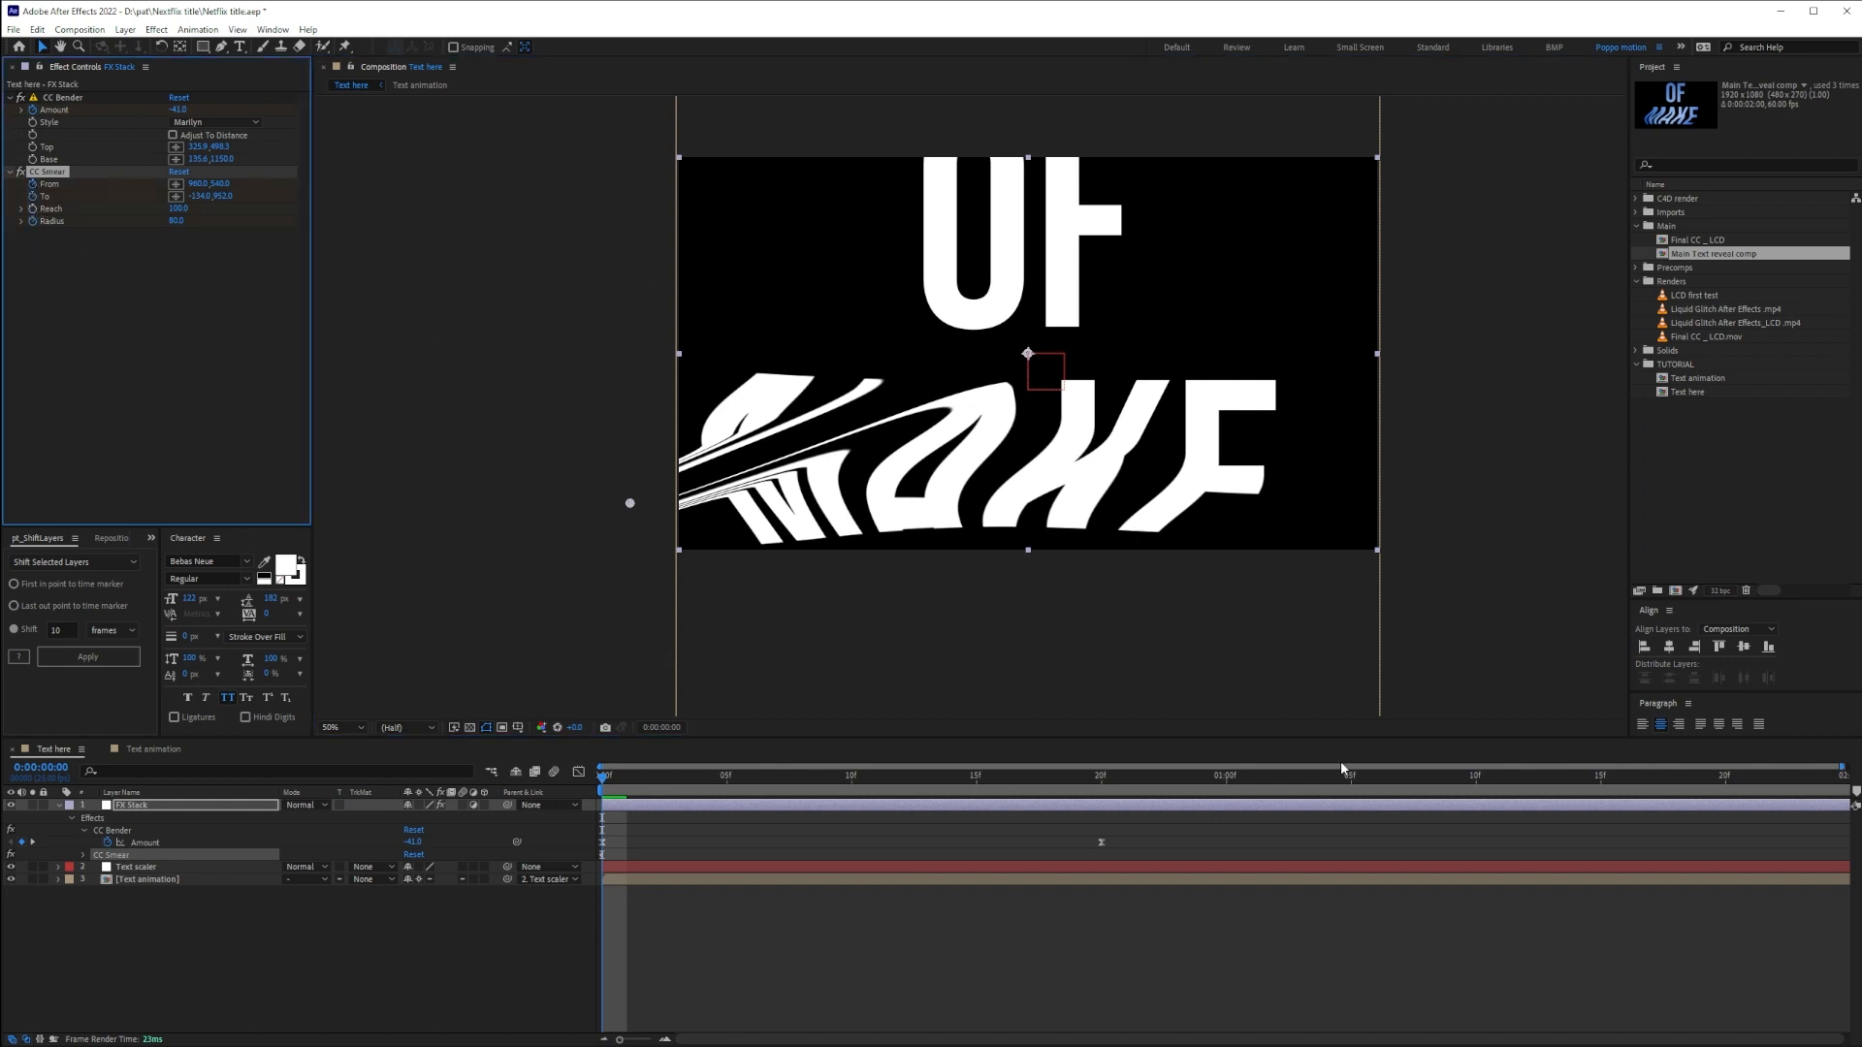
key(u)
key(u)
Move the last CC Bender Amount keyframe to 0:00:01:00
click(603, 778)
drag(604, 778, 1226, 779)
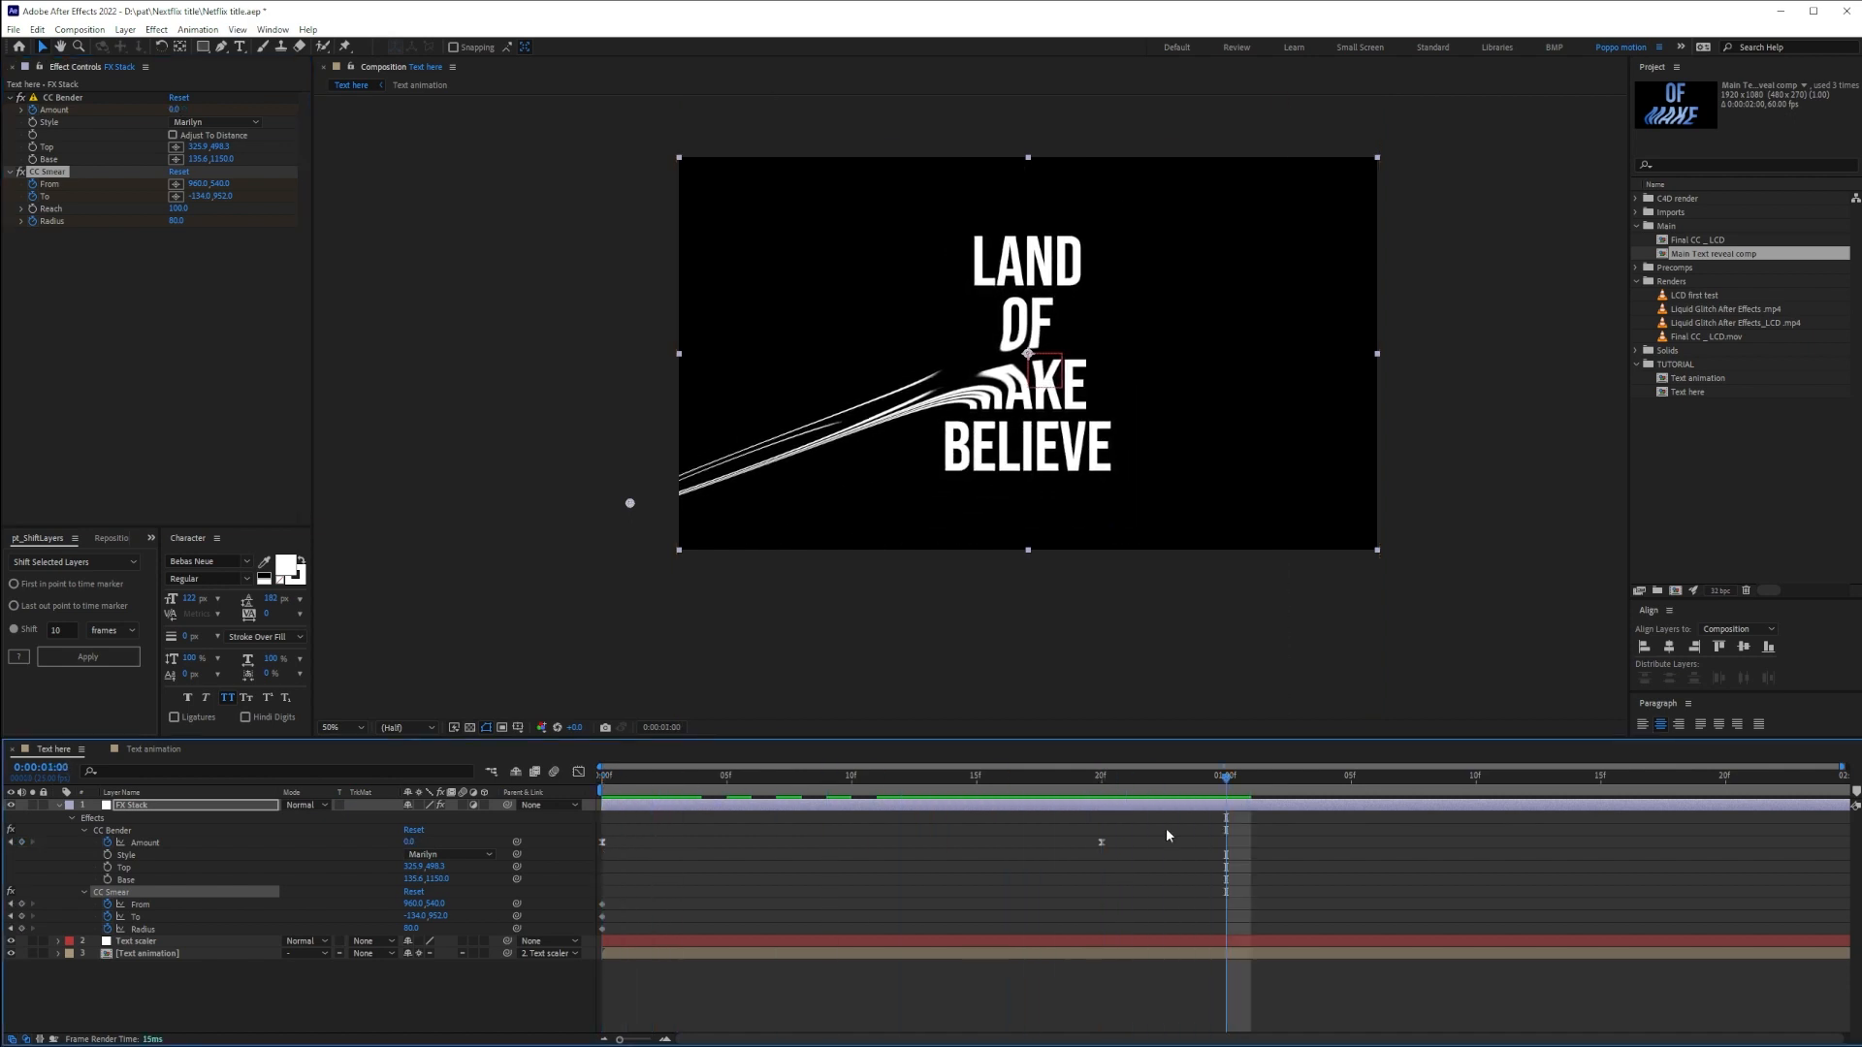
drag(1101, 844, 1220, 852)
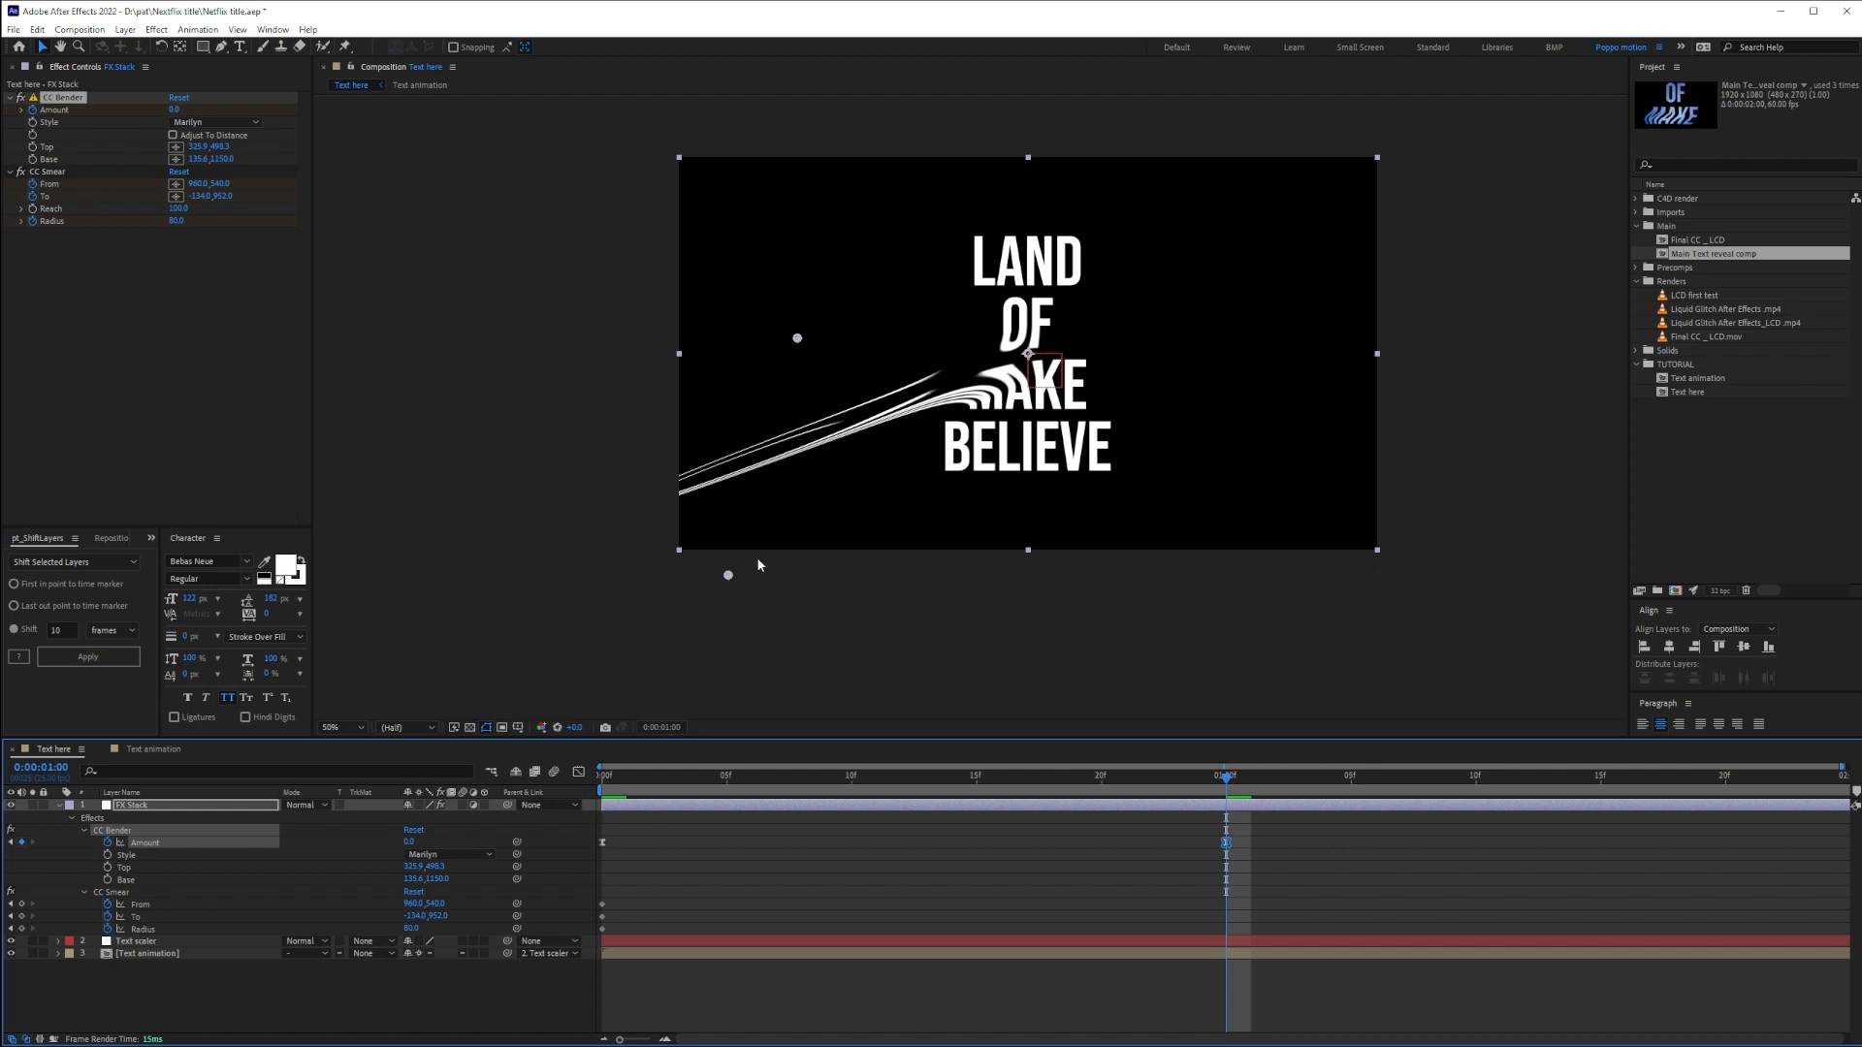
At 0:00:01:00, keyframe CC Smear's From at about 508, 626, To at about -142, 920, and Radius at 80
click(112, 892)
mouse_move(1027, 356)
mouse_down()
mouse_move(893, 361)
mouse_move(863, 391)
mouse_up()
drag(630, 503, 626, 491)
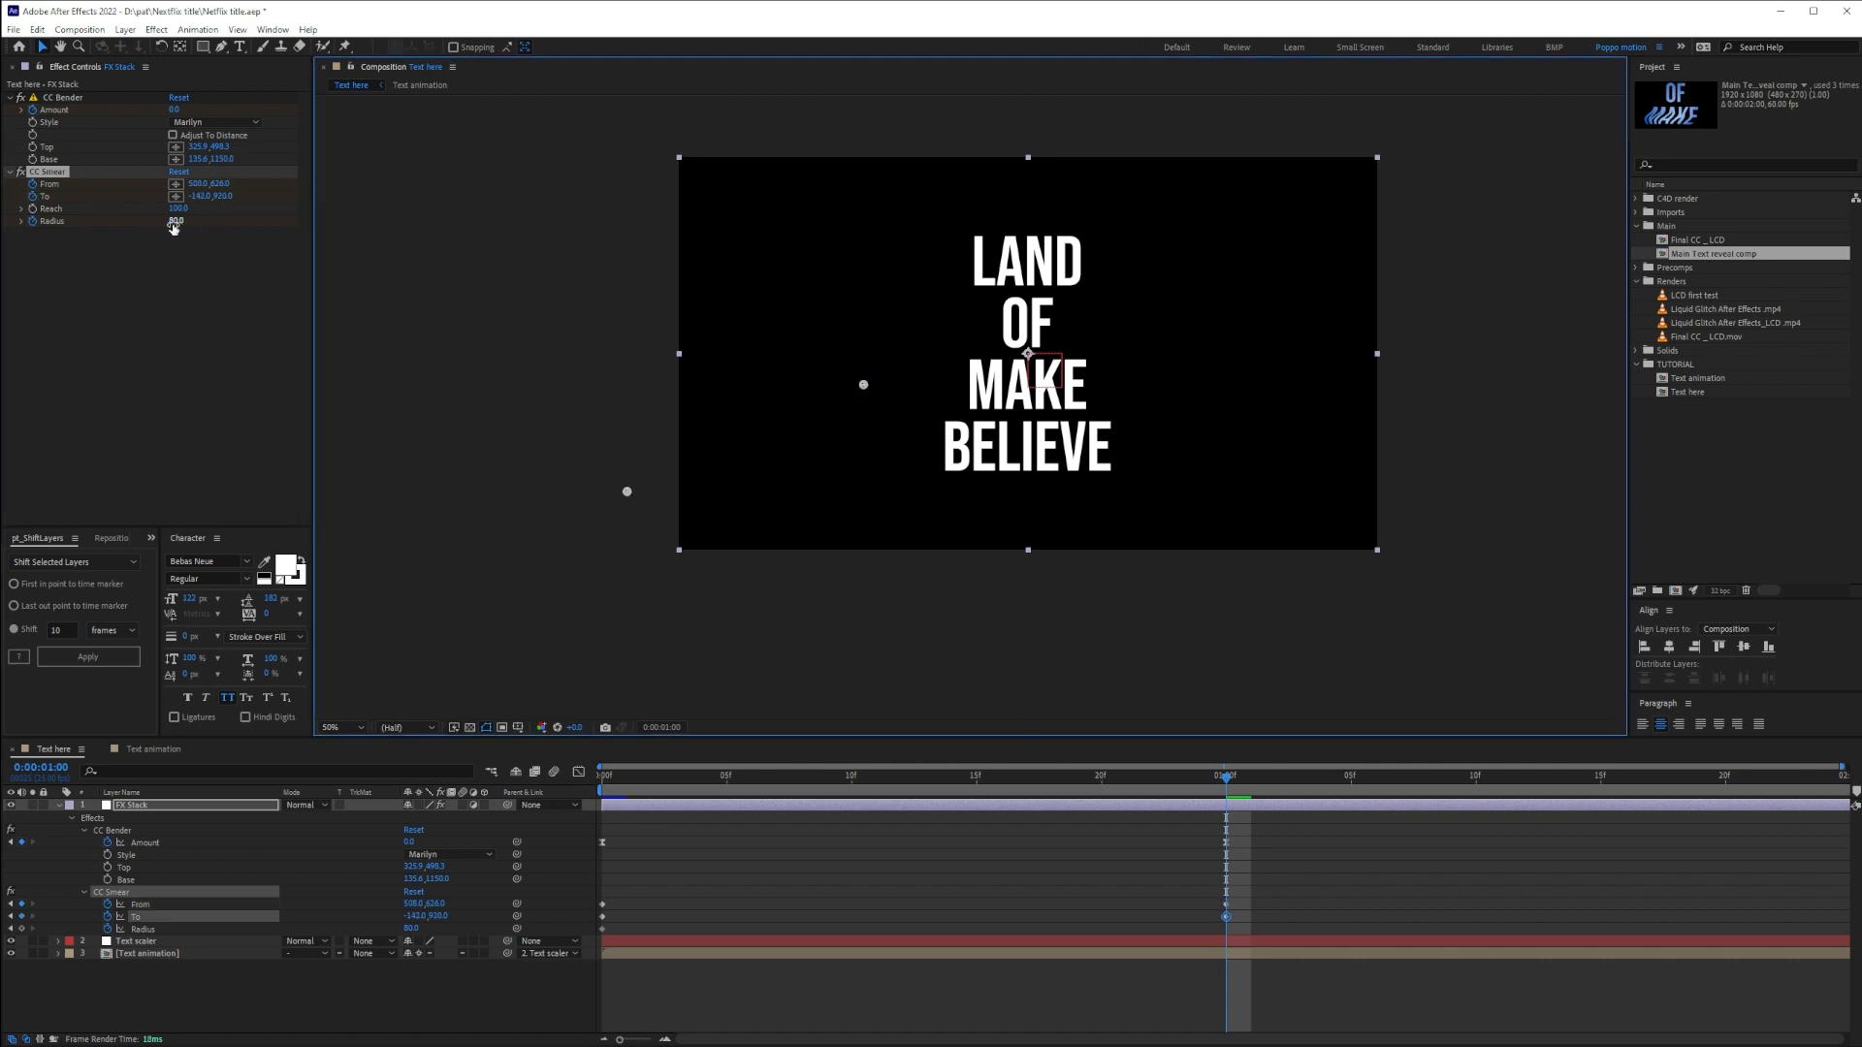
click(22, 929)
key(space)
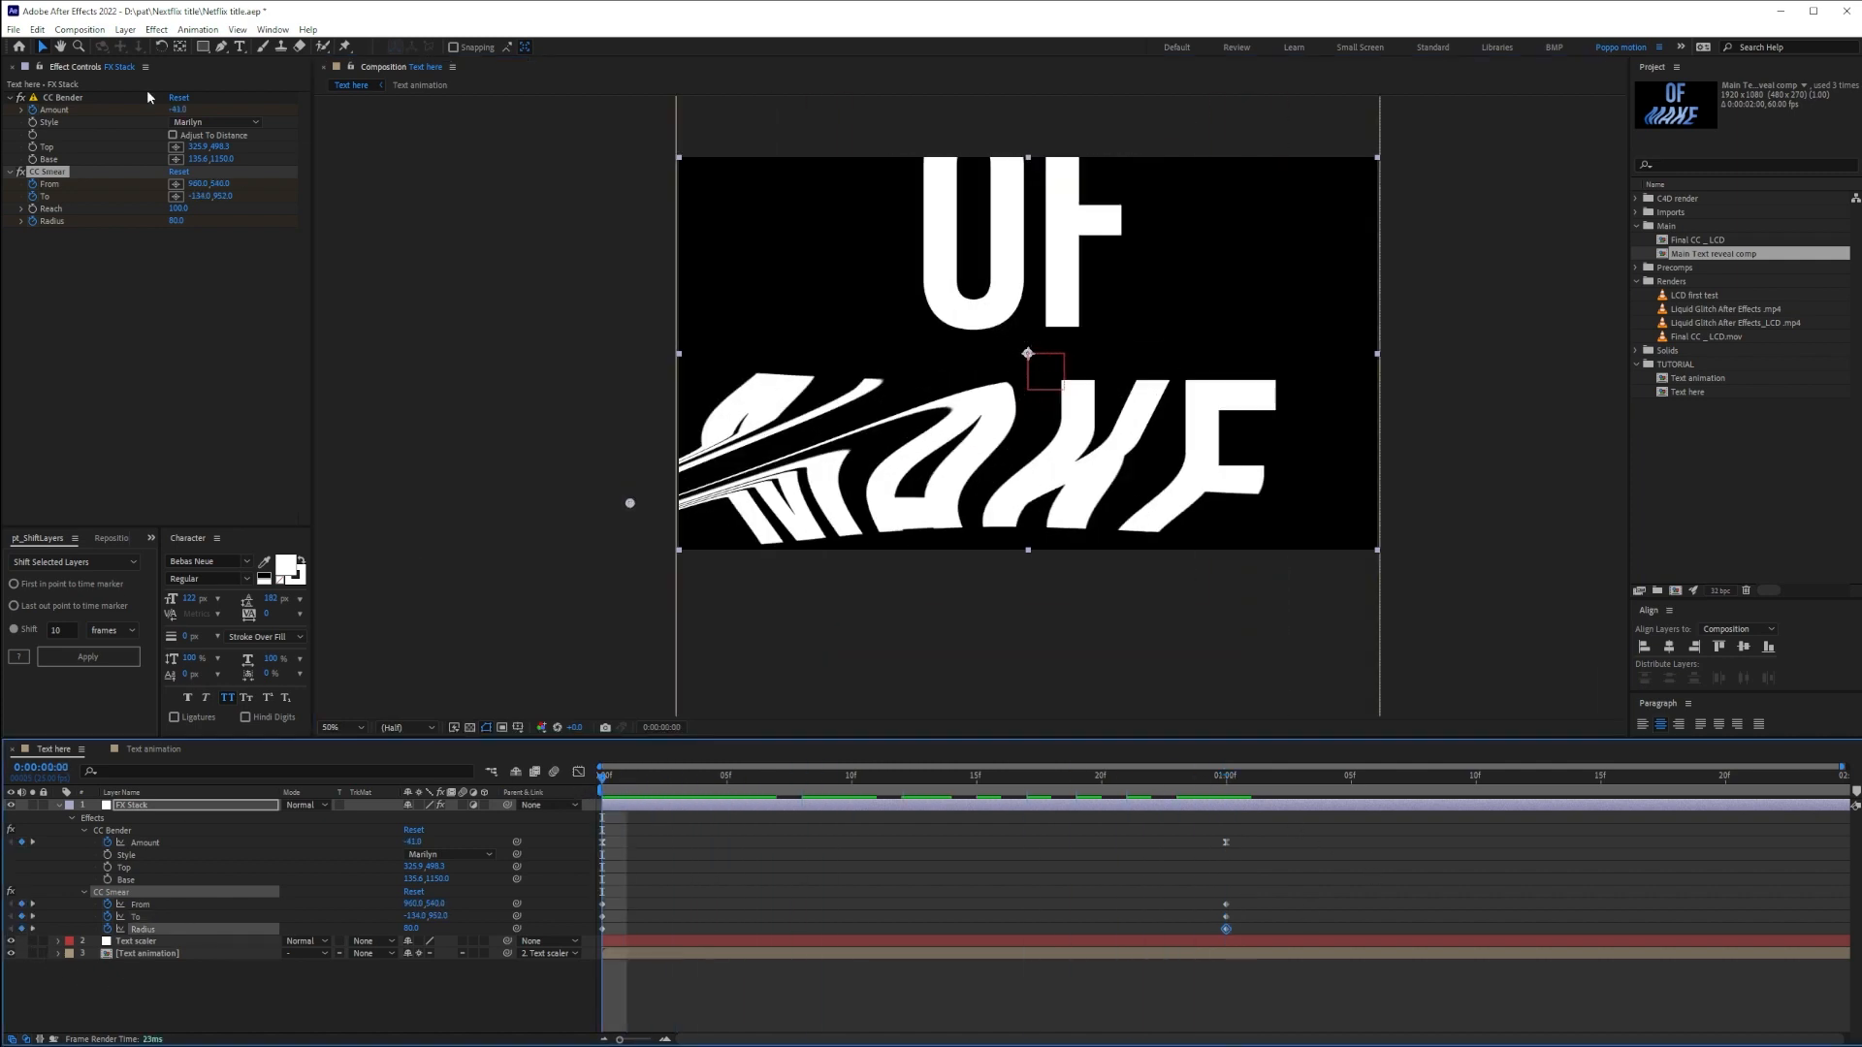
Set CC Smear's Radius to 170 at the first frame and preview the smear animation
click(175, 222)
drag(175, 221, 238, 221)
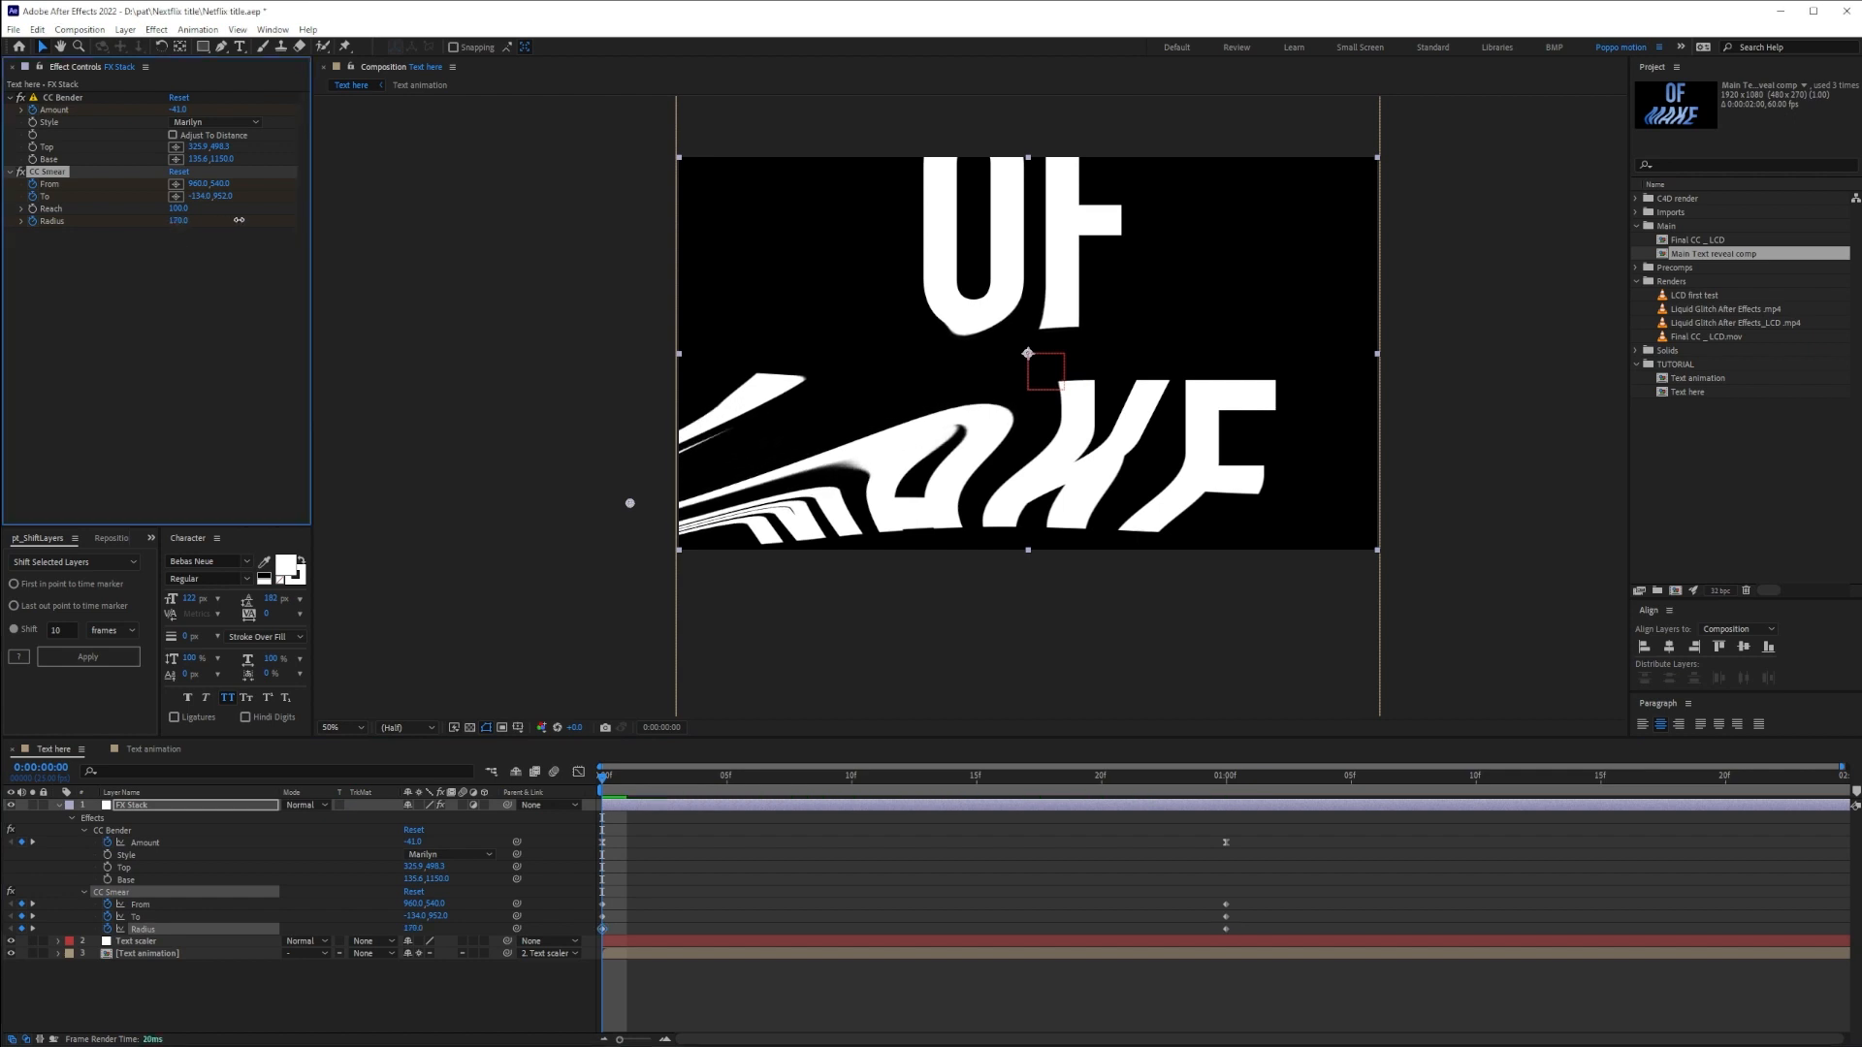
drag(603, 777, 822, 805)
key(space)
click(824, 991)
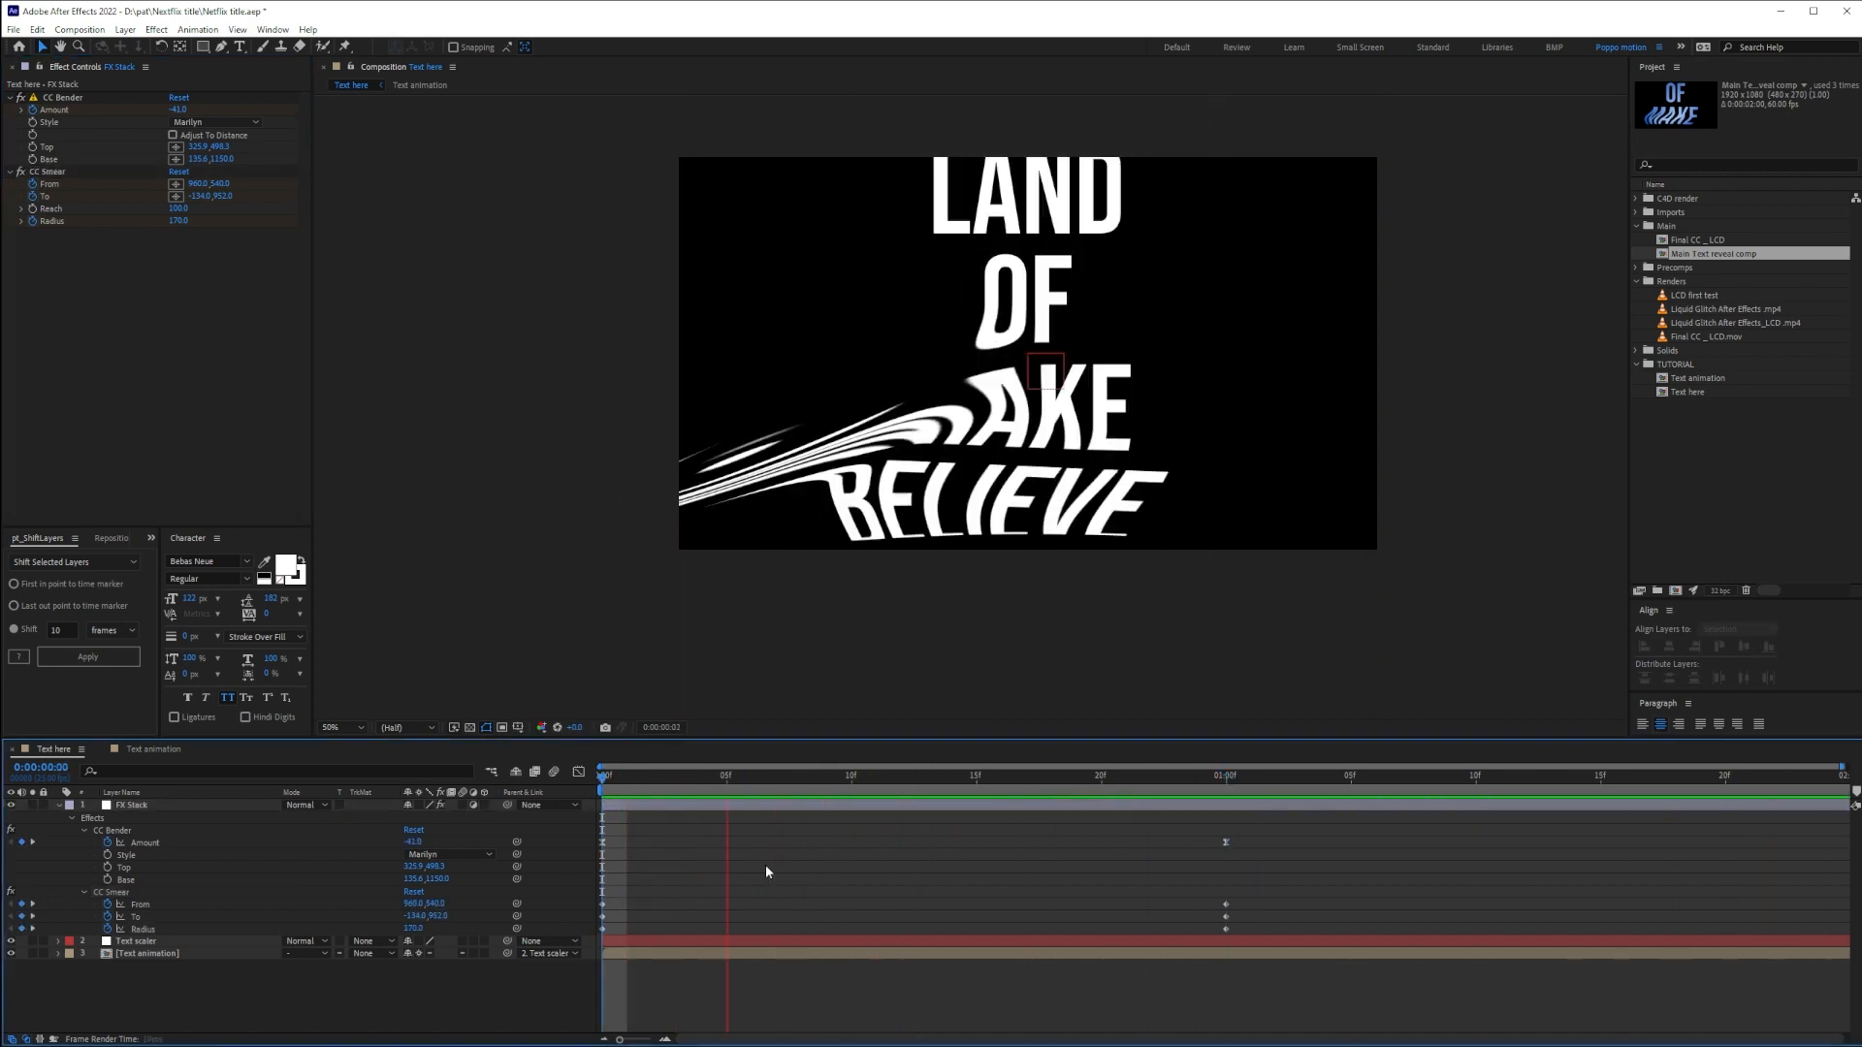
key(space)
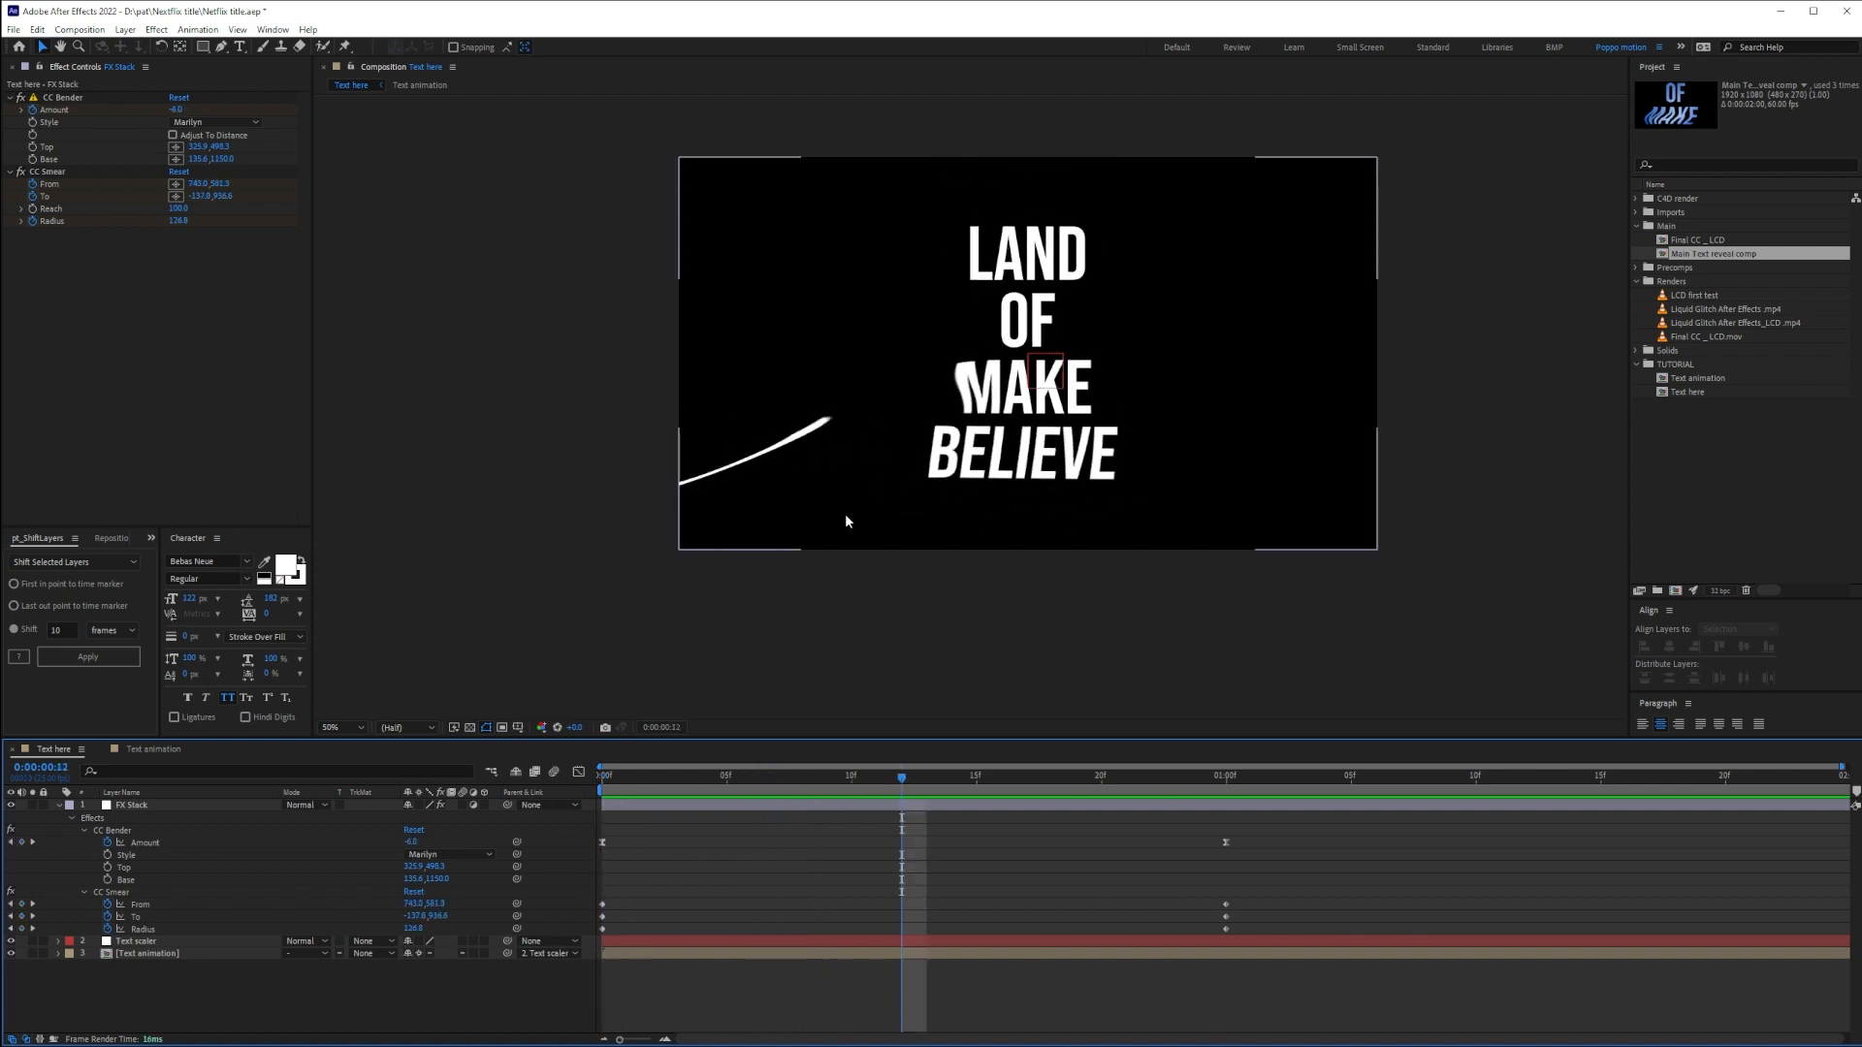
Apply a second CC Bender to FX Stack with the Sharp style and an Amount of about -46
key(ctrl+space)
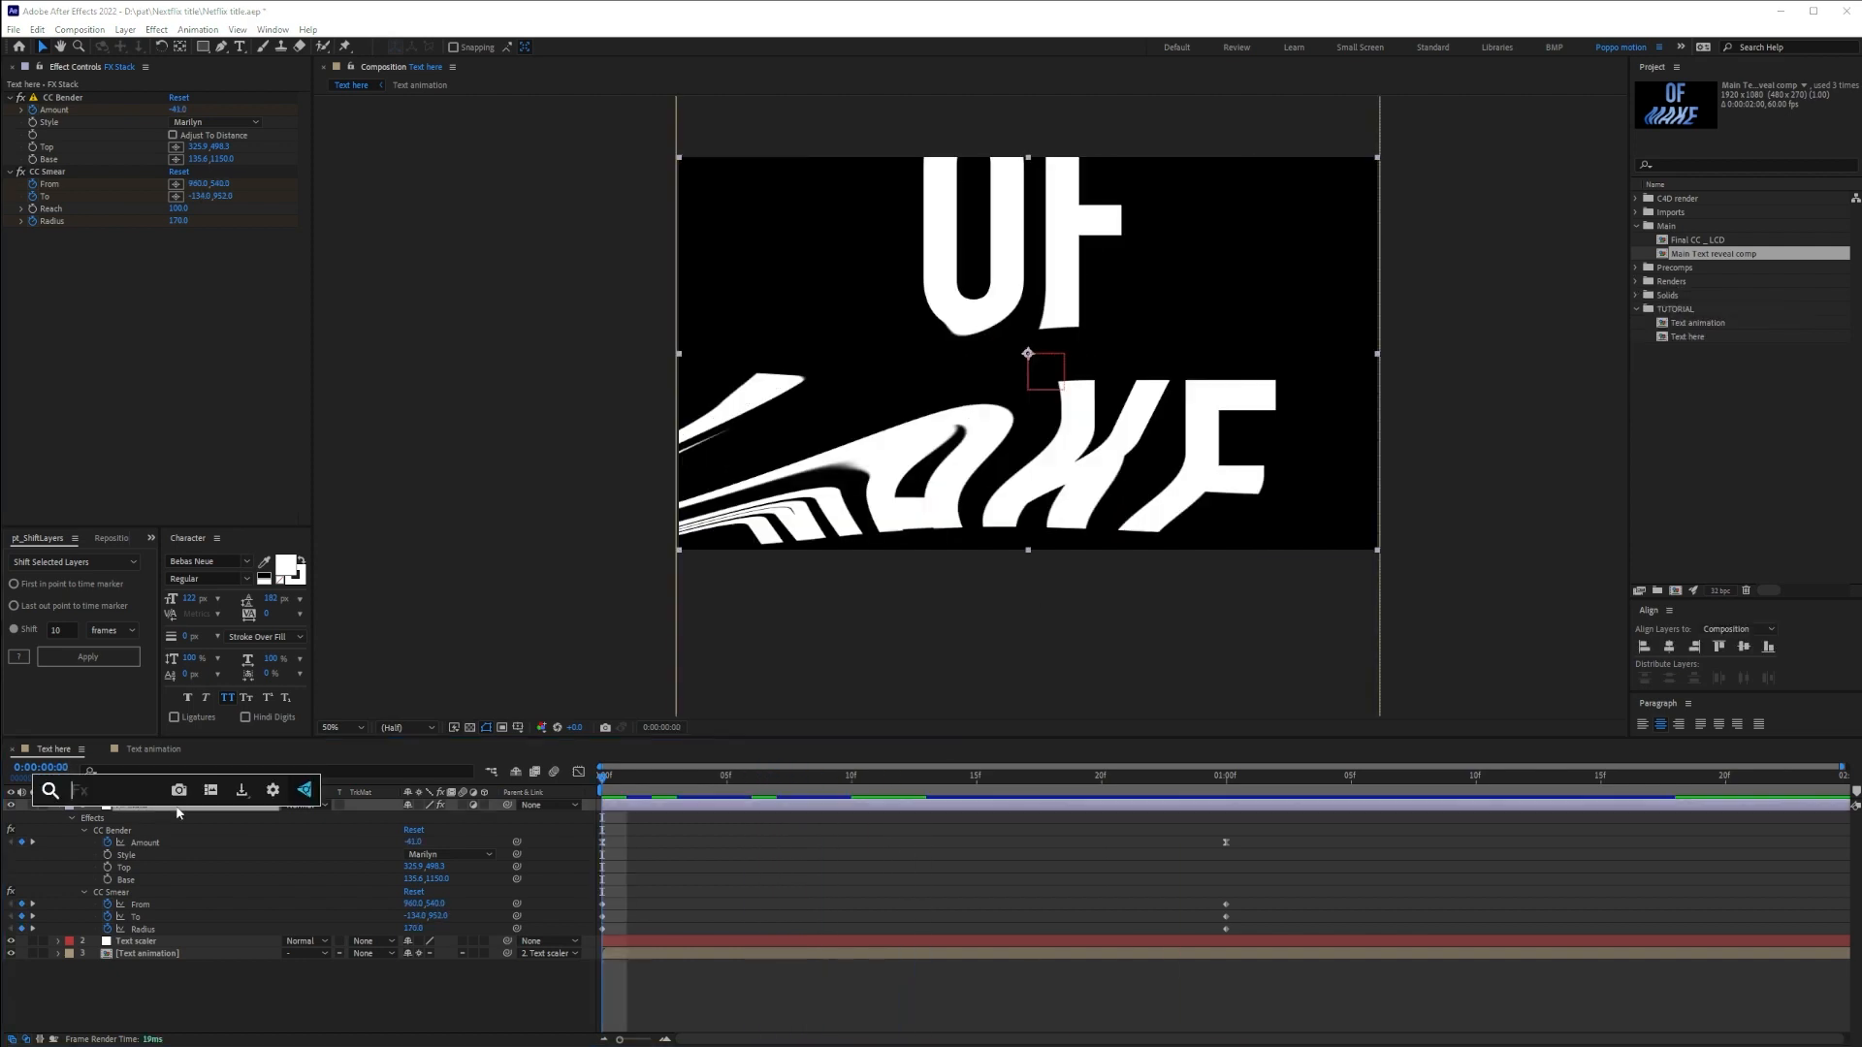
text(cc)
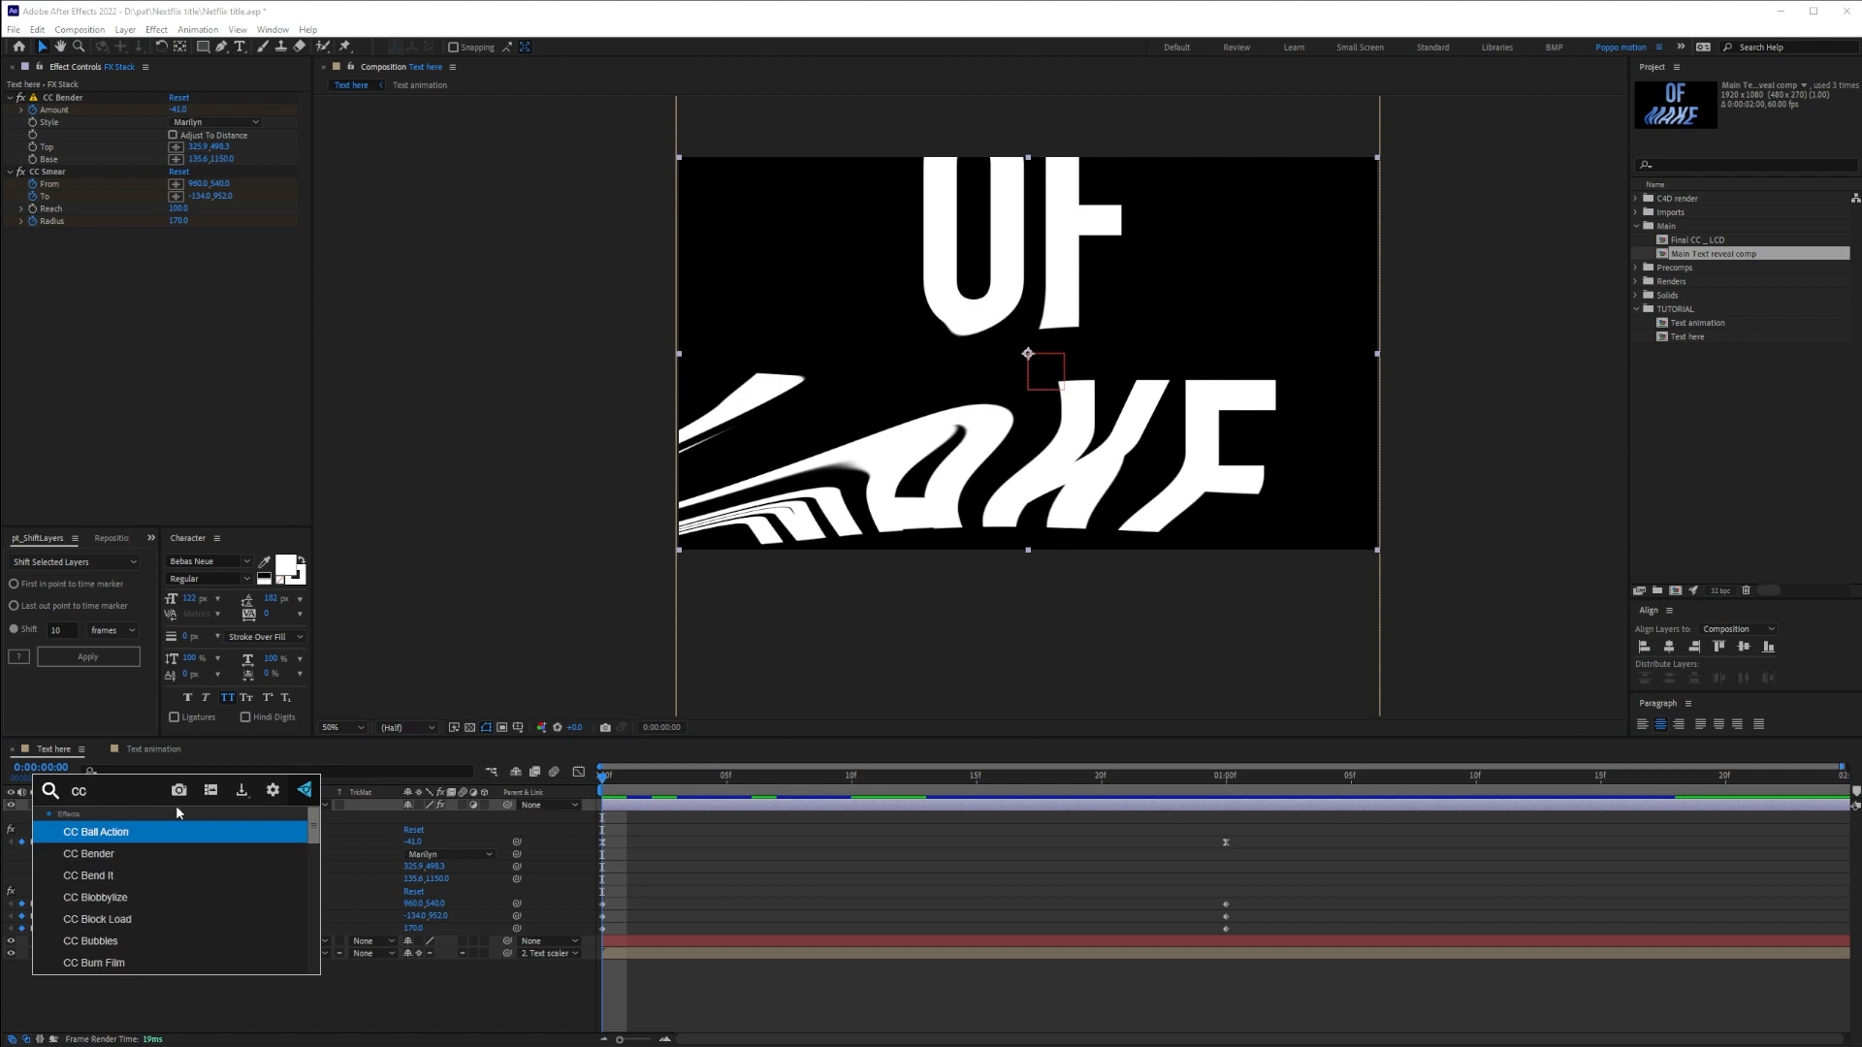
text( bend)
key(Return)
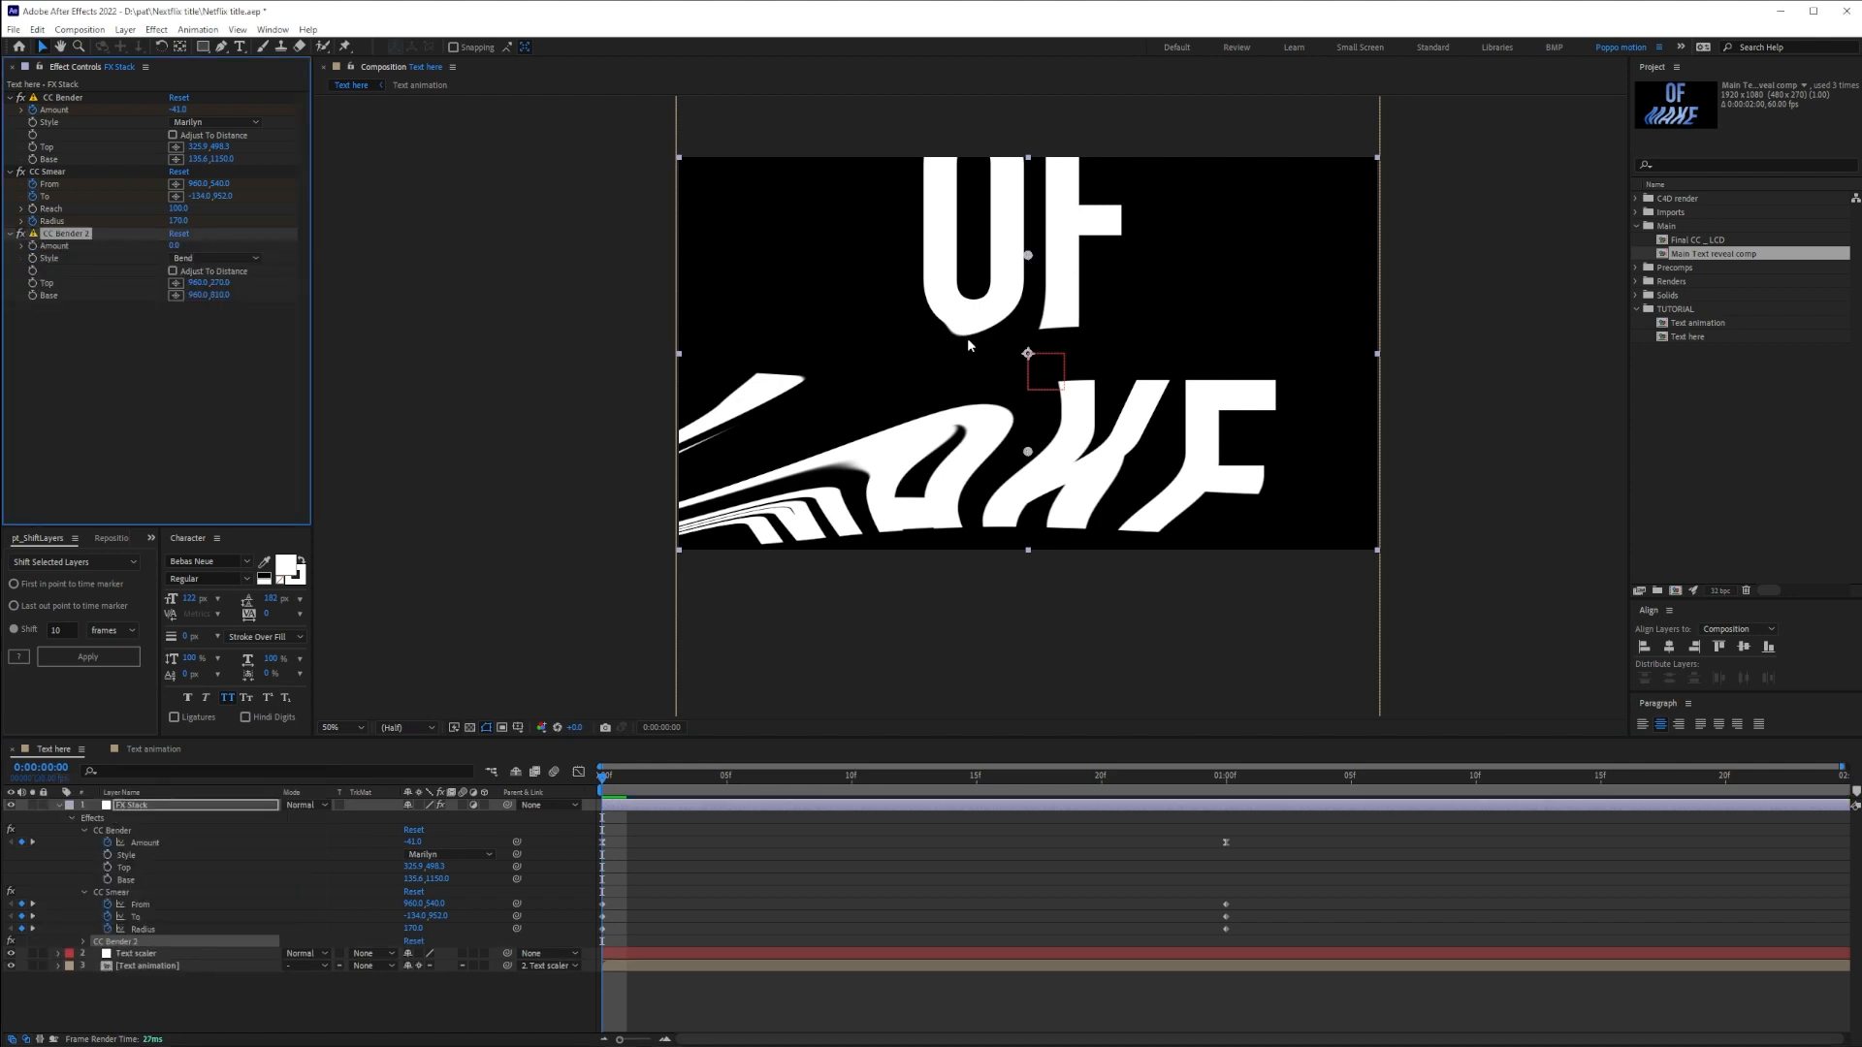
click(193, 259)
click(194, 306)
drag(173, 246, 136, 246)
Place CC Bender 2's Top point at about 338, 302 and Base at about 354, 1090, checking the bend over time
drag(1028, 258, 782, 273)
drag(1028, 453, 815, 555)
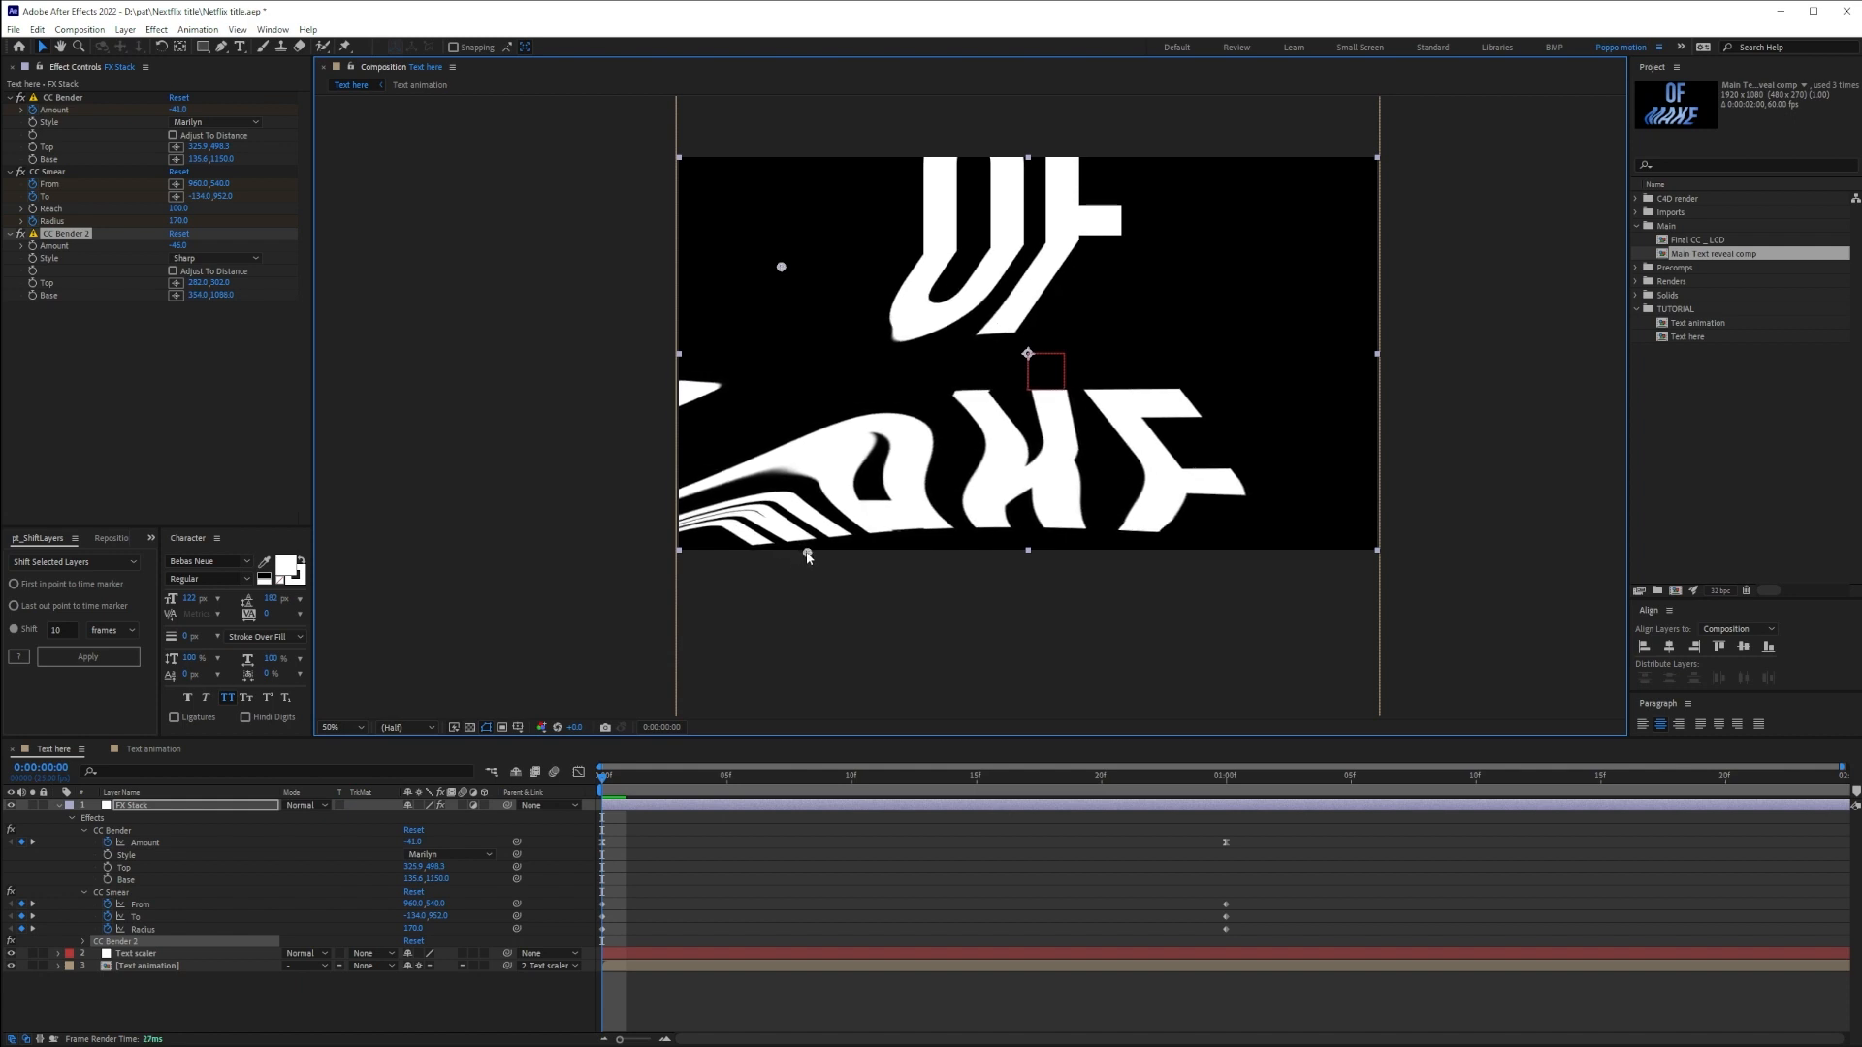
drag(781, 267, 801, 267)
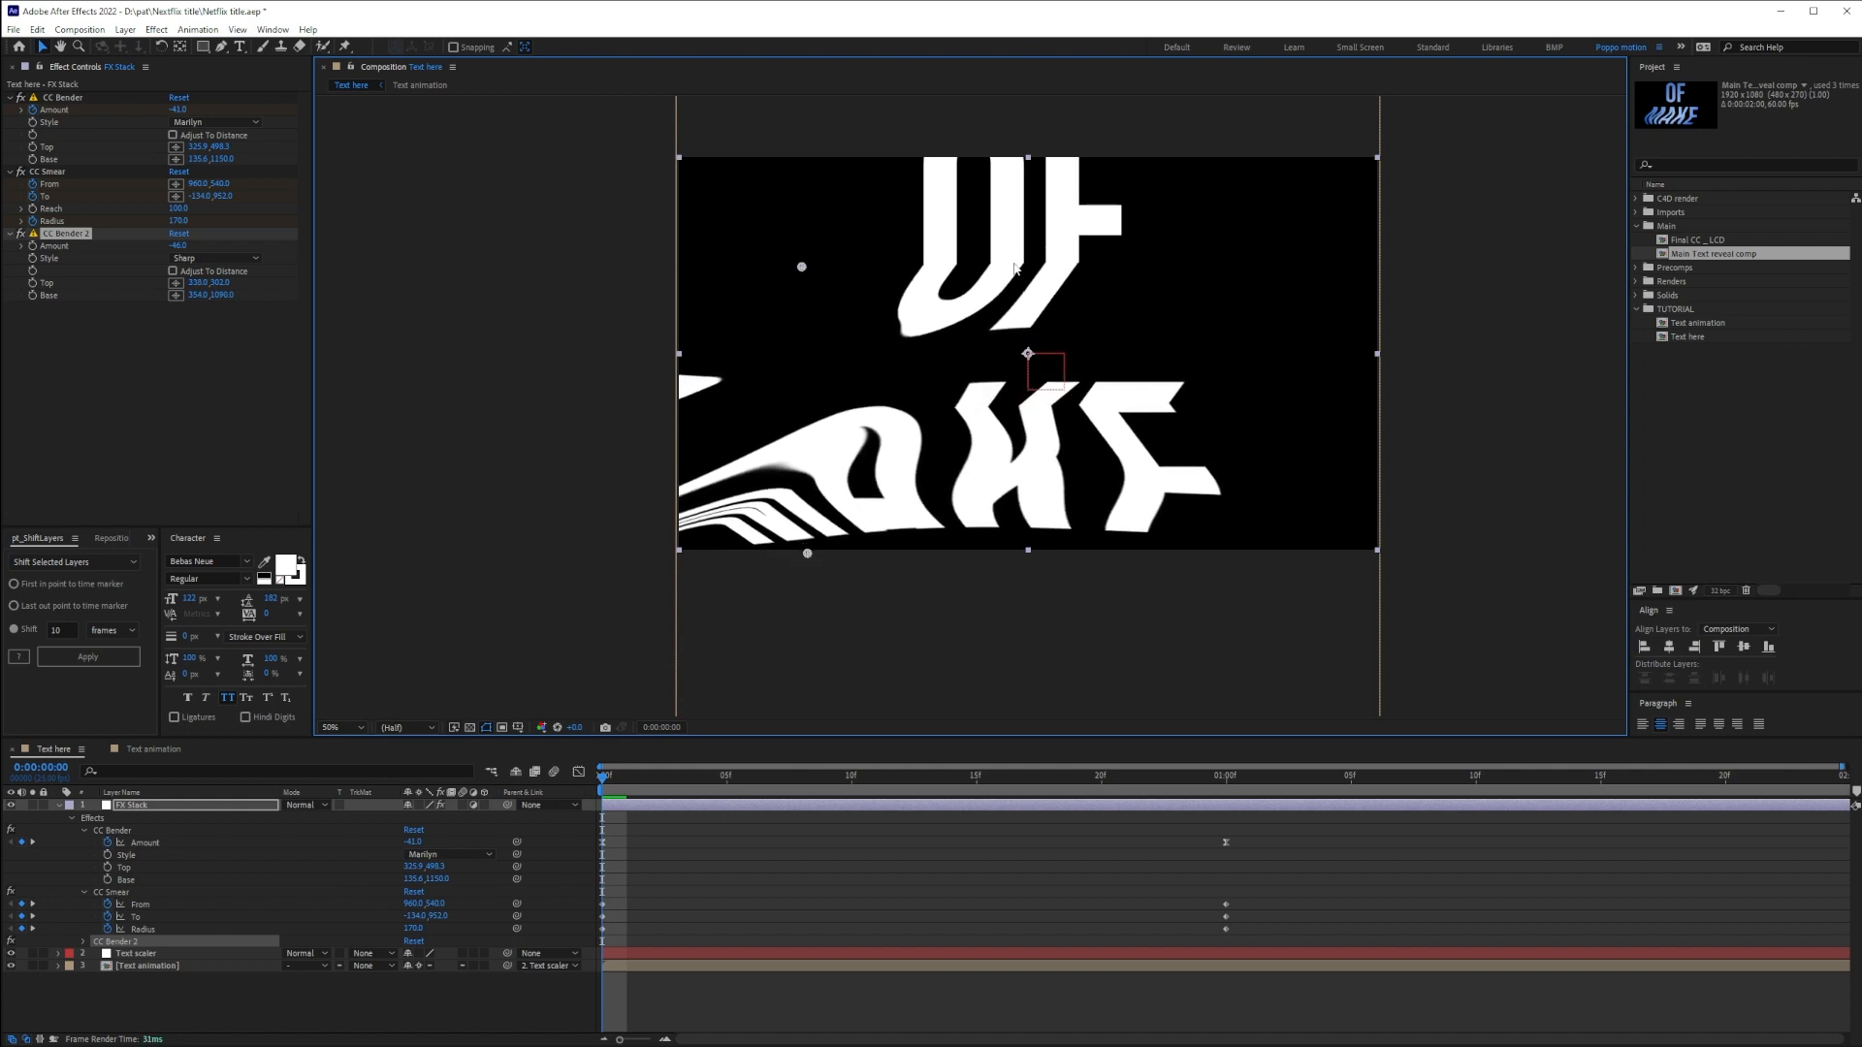
key(space)
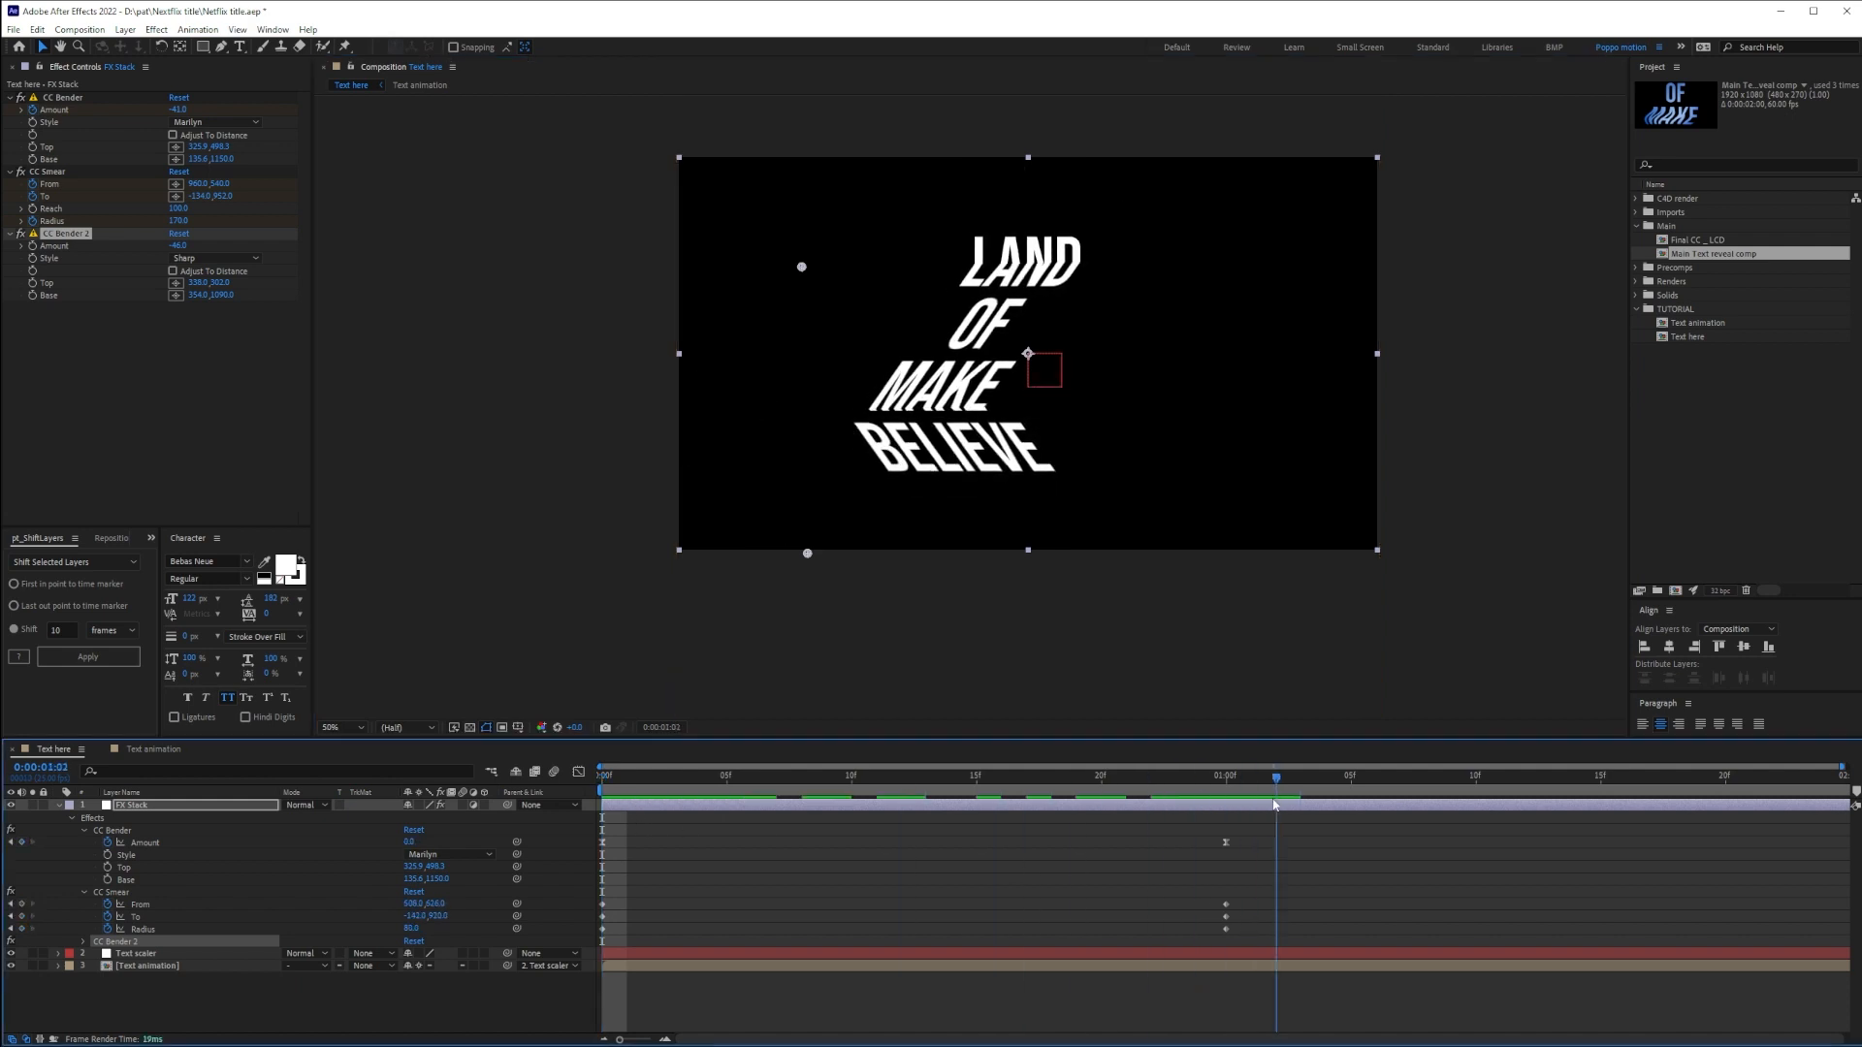
key(space)
Keyframe CC Bender 2's Amount at the first frame and set it to 0 at 0:00:01:00
click(33, 248)
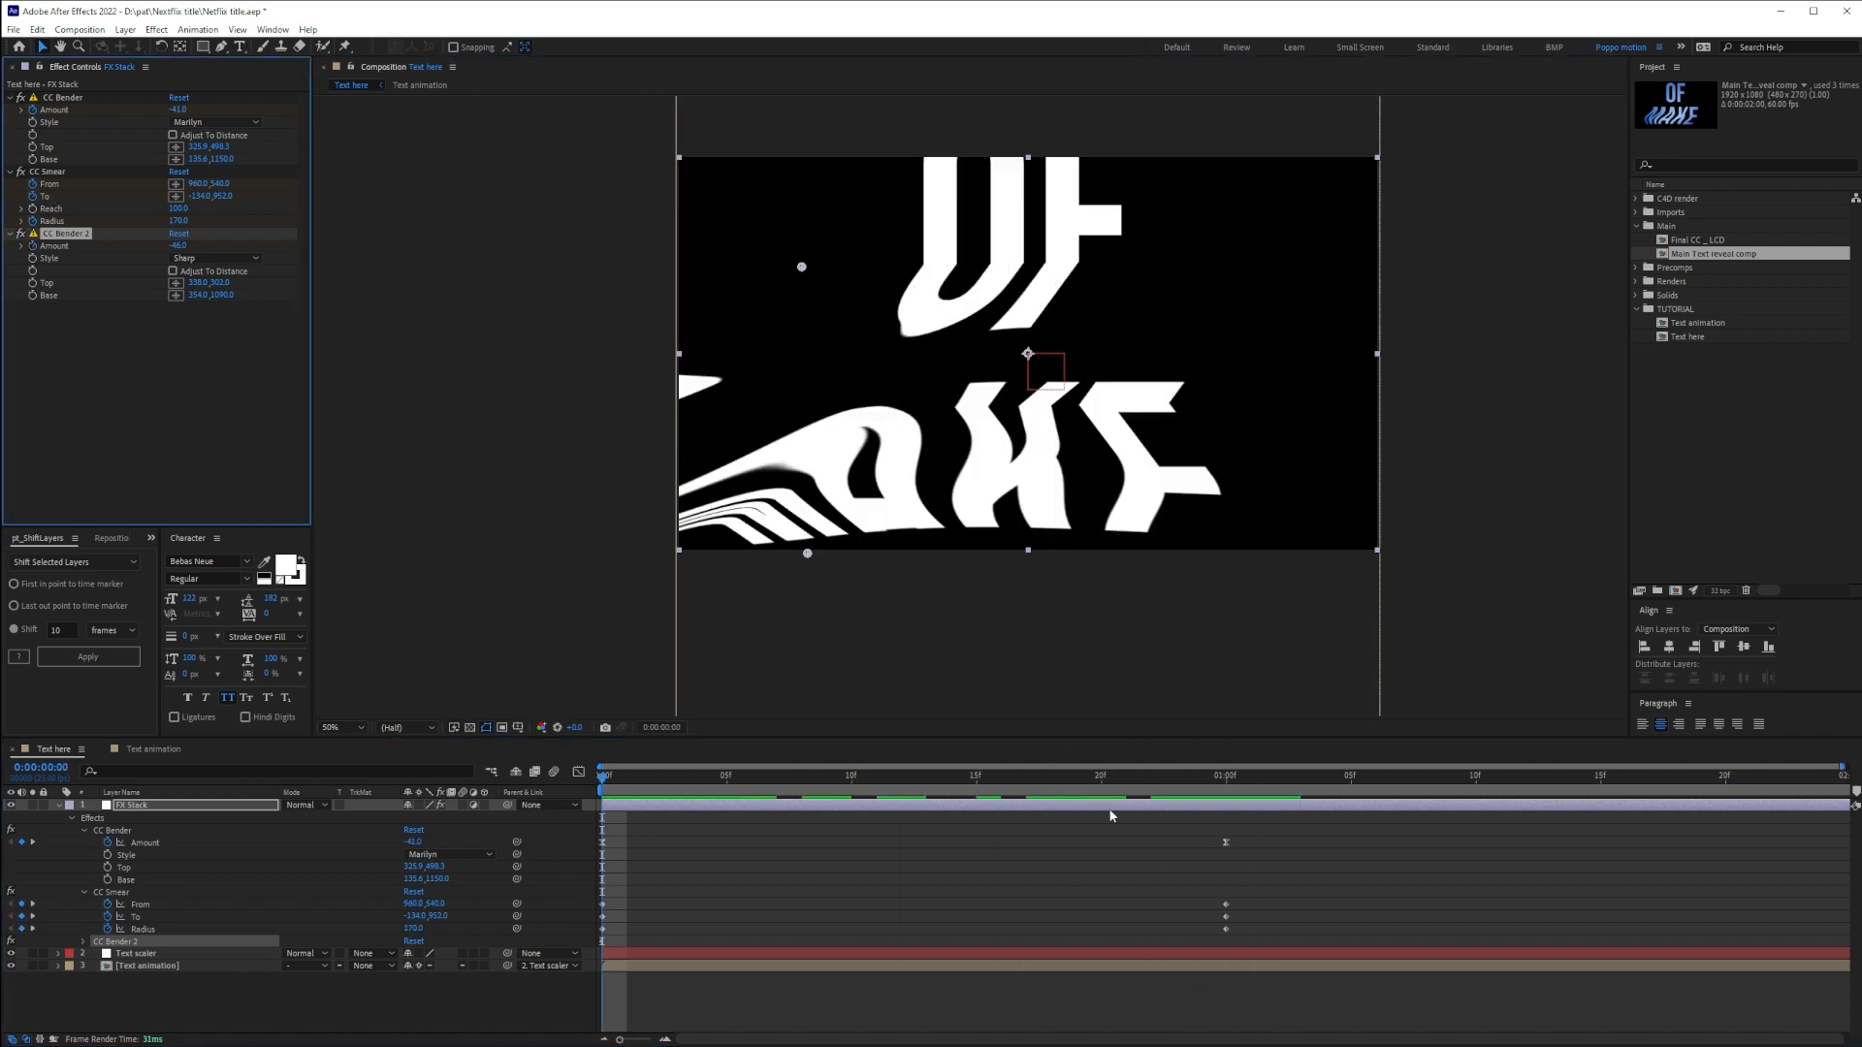
key(u)
click(606, 822)
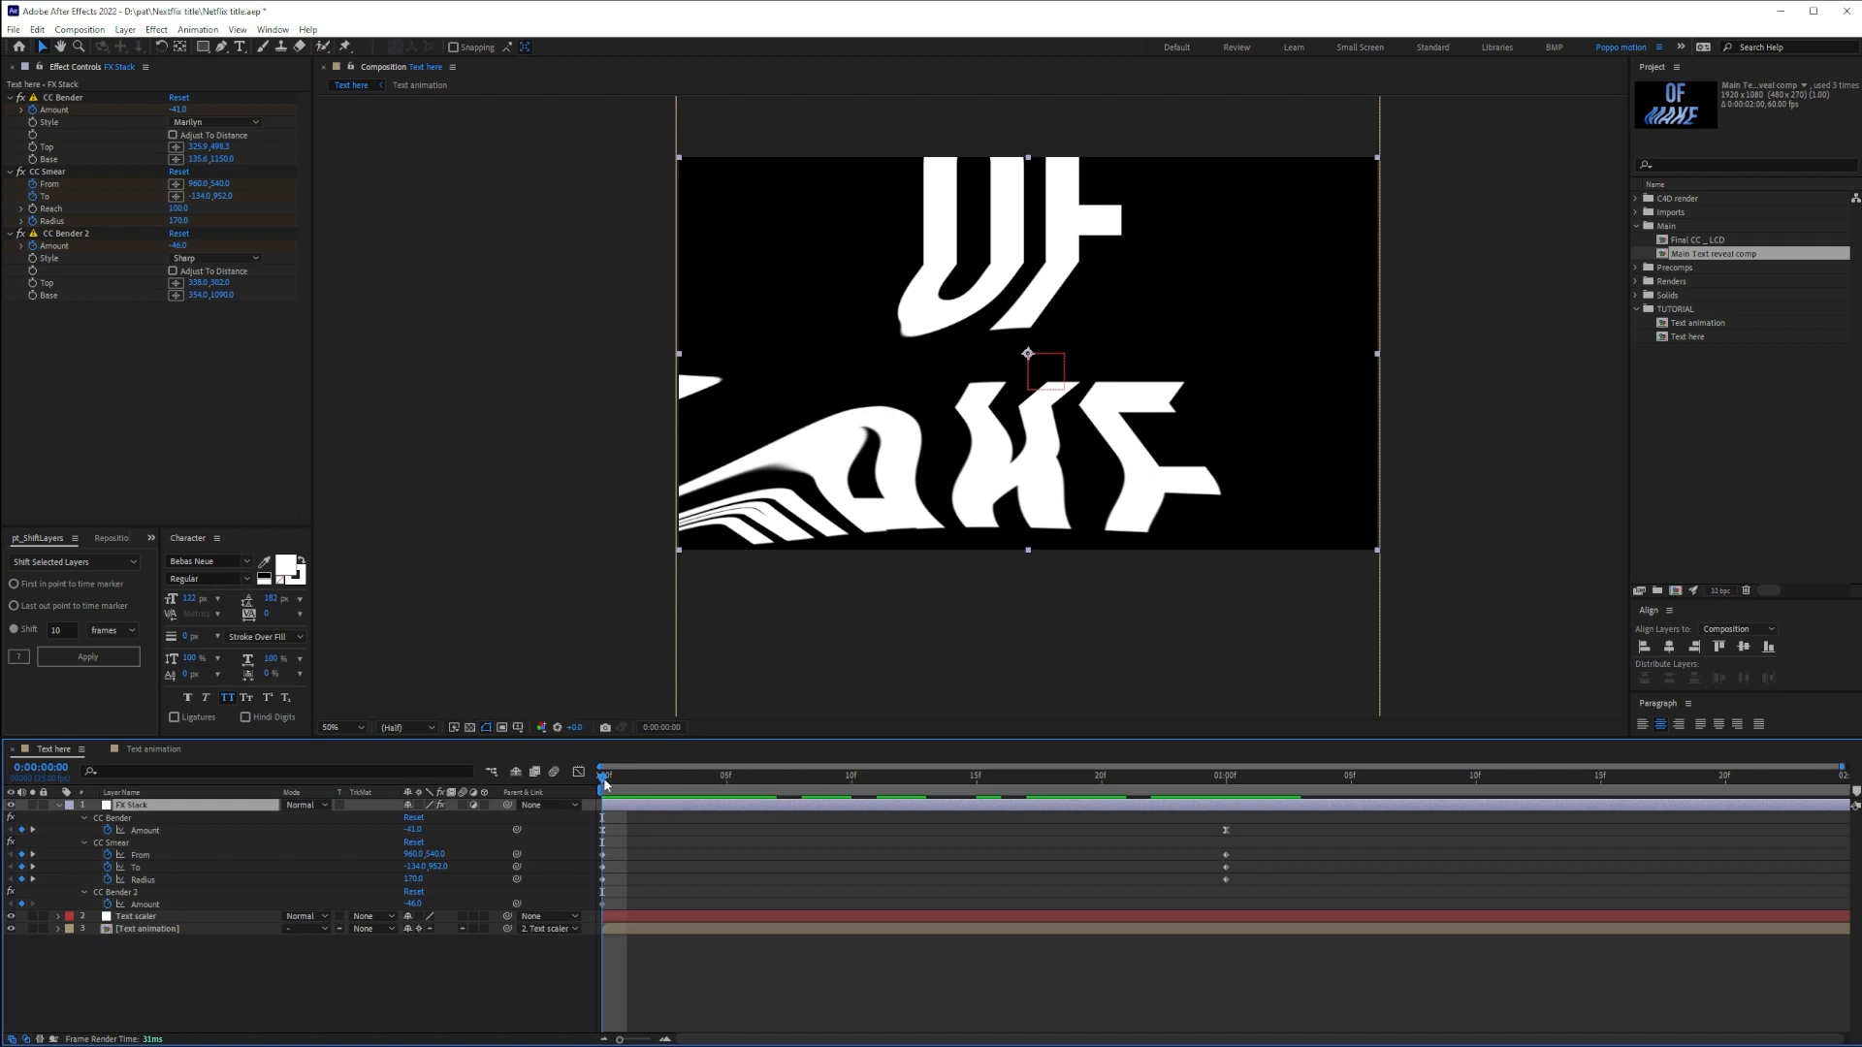
drag(630, 784, 521, 776)
click(181, 247)
text(0)
key(Return)
key(space)
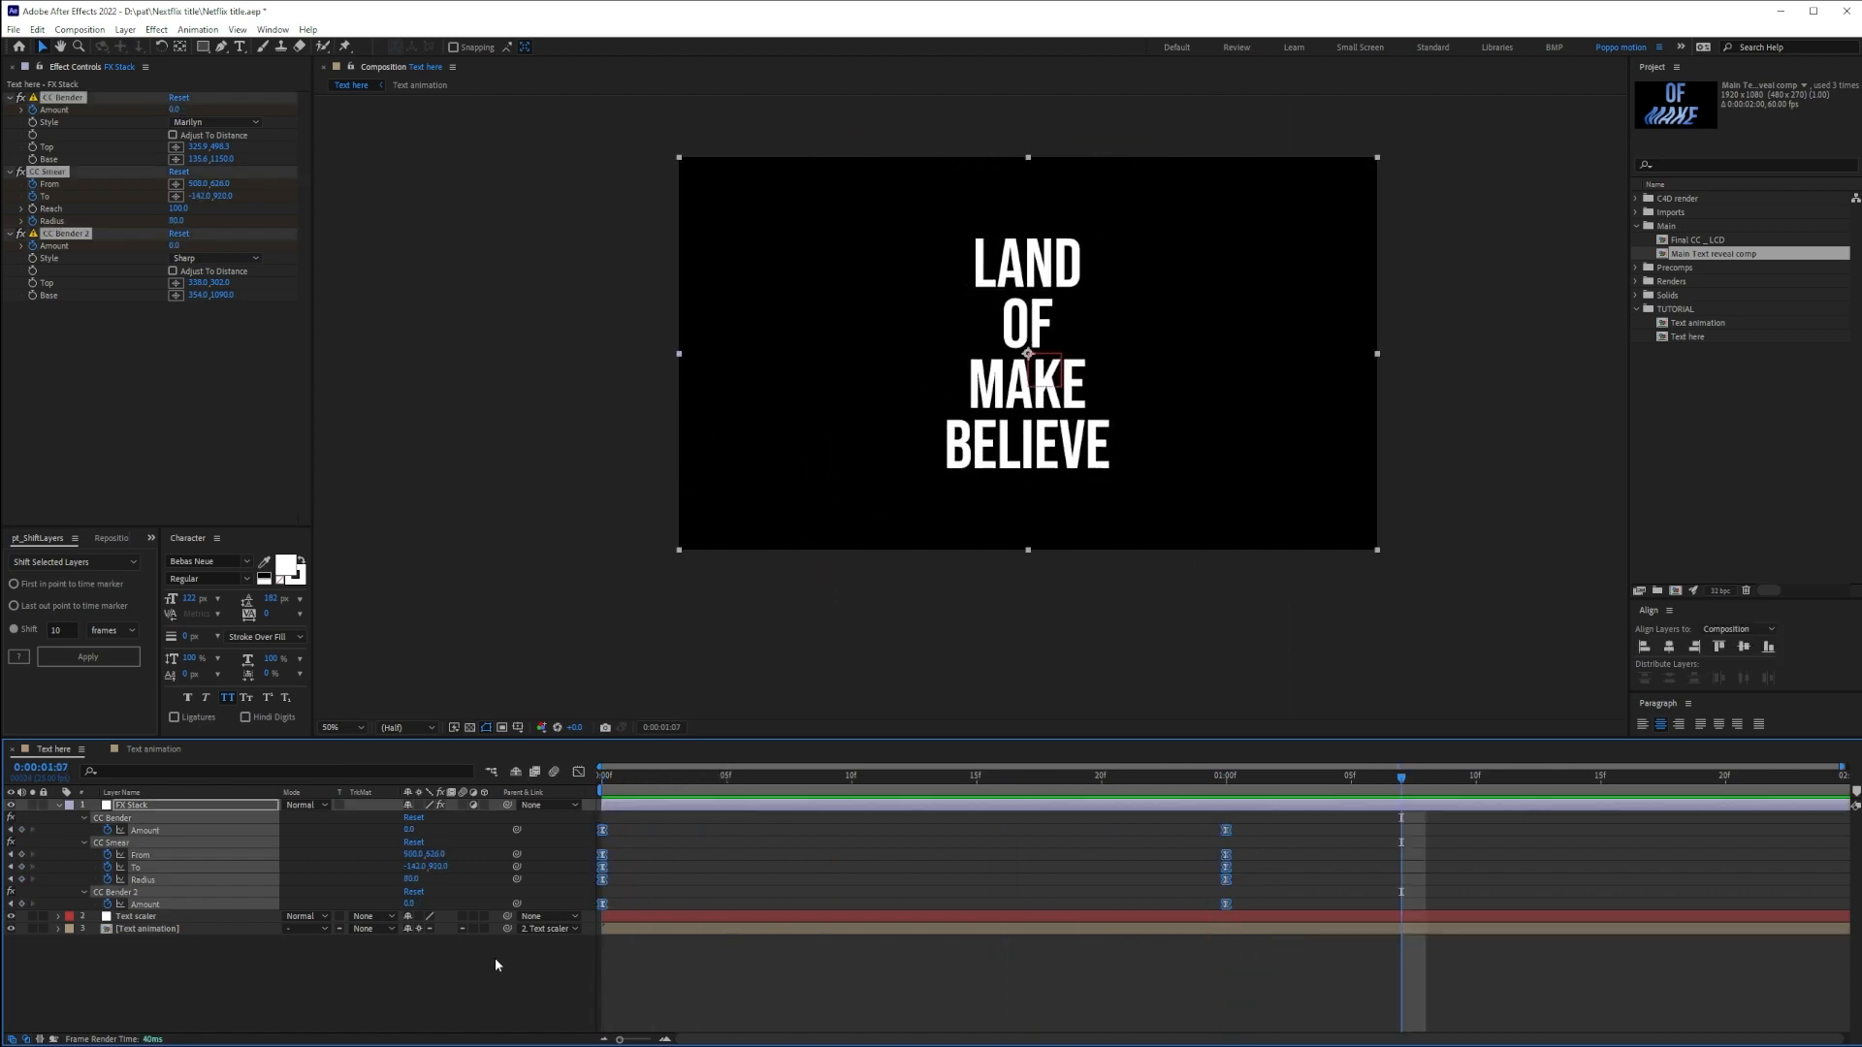
Apply Easy Ease to all the CC Bender, CC Smear and CC Bender 2 keyframes and scrub through the distortion
key(F9)
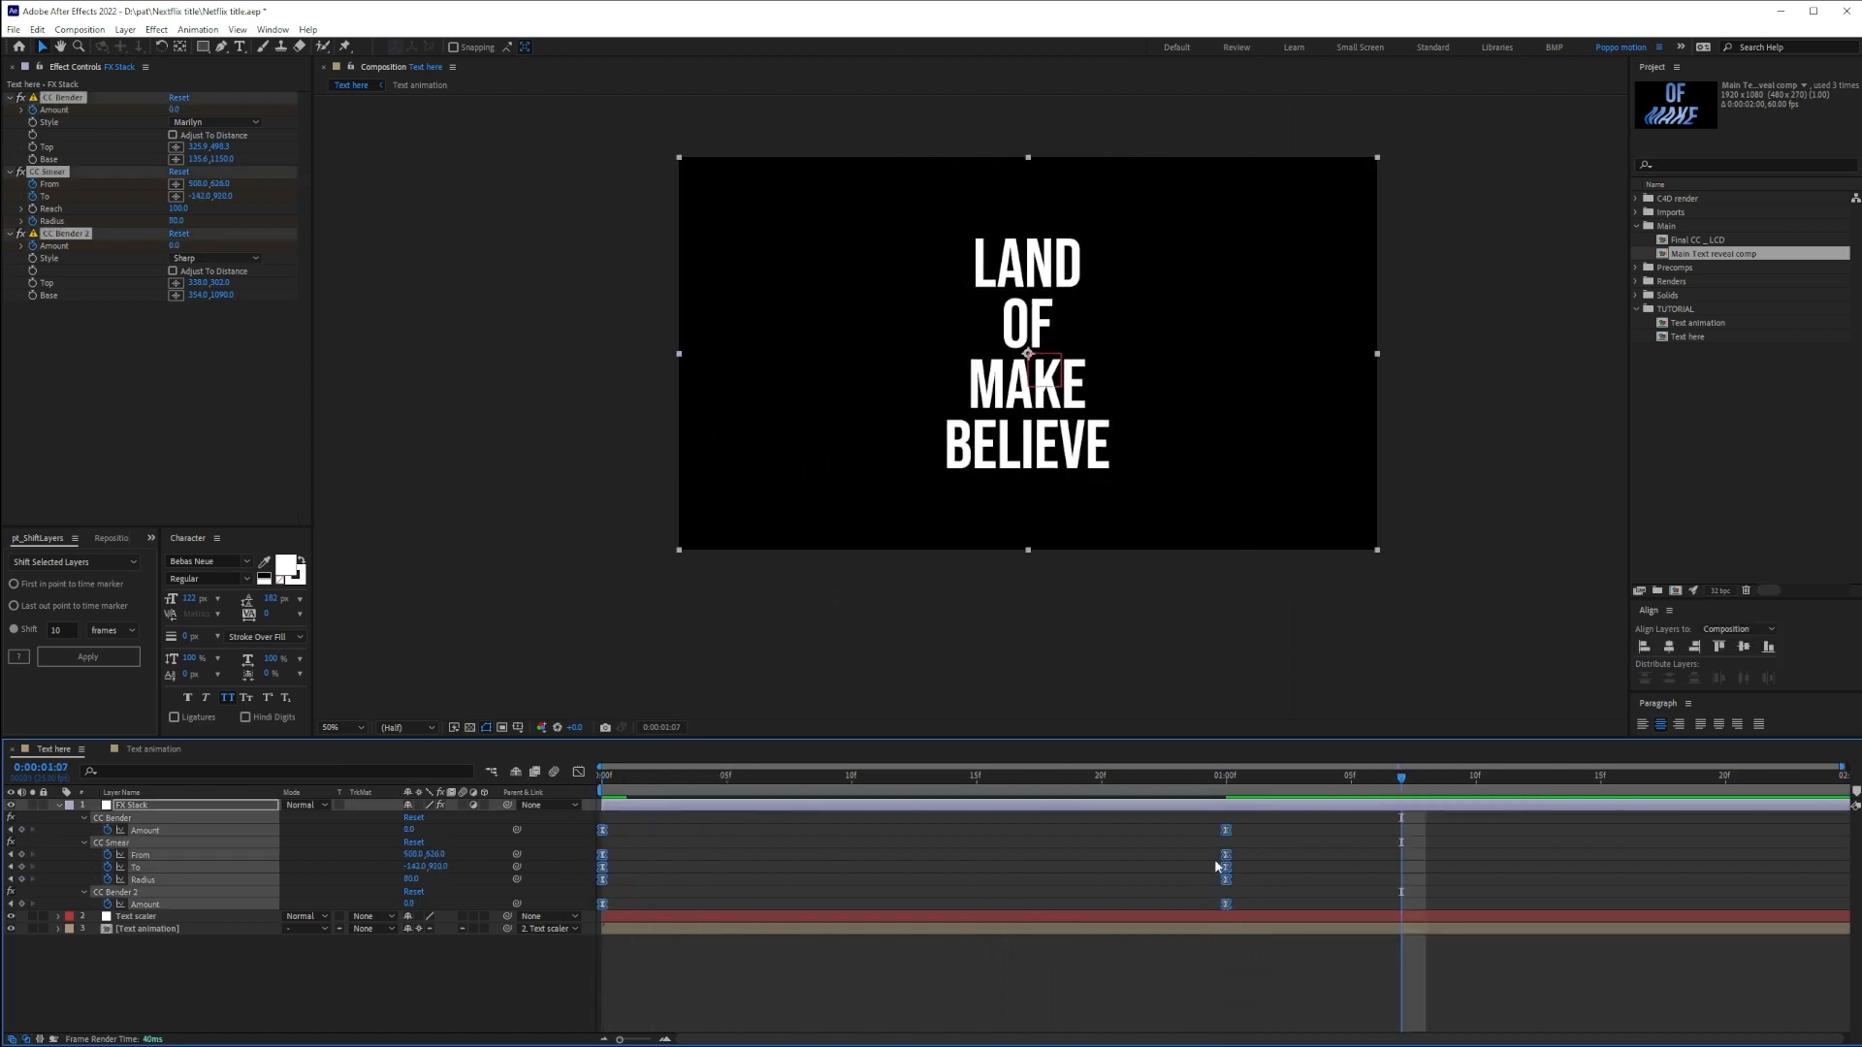
click(1236, 844)
drag(1264, 783, 479, 780)
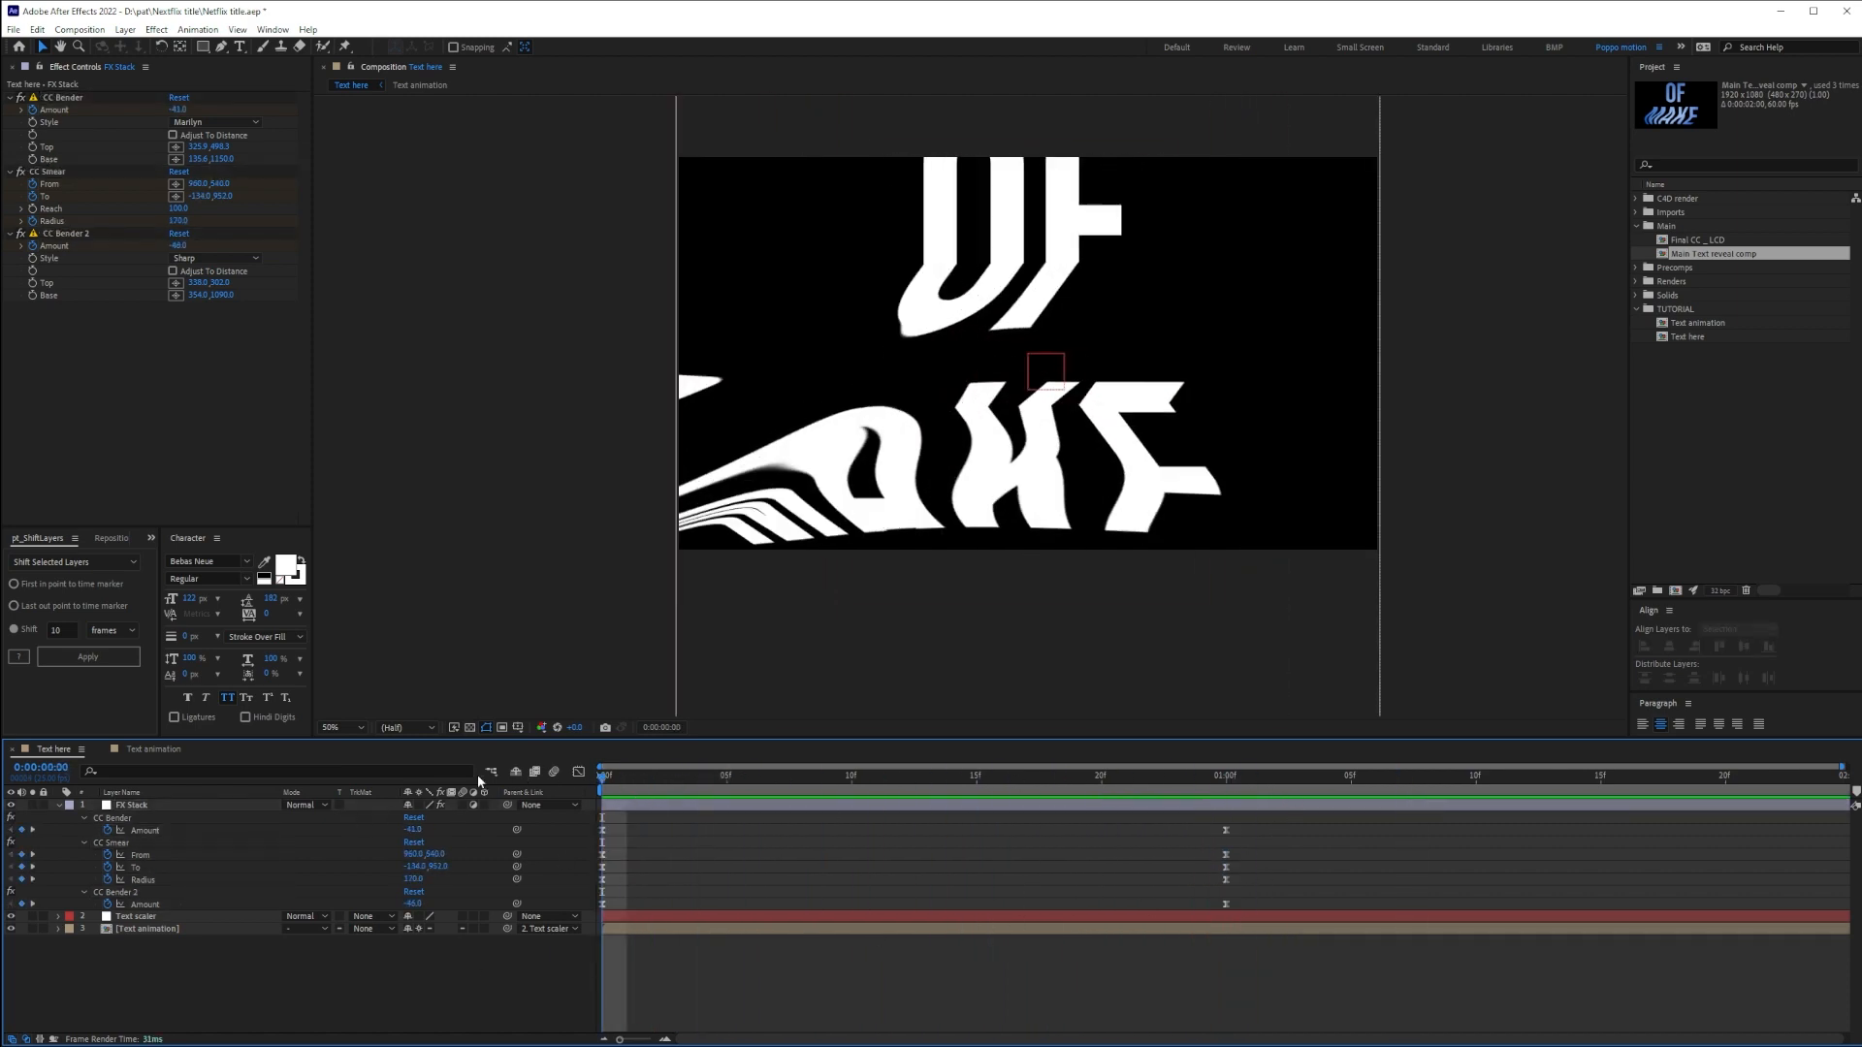
drag(1174, 780, 706, 790)
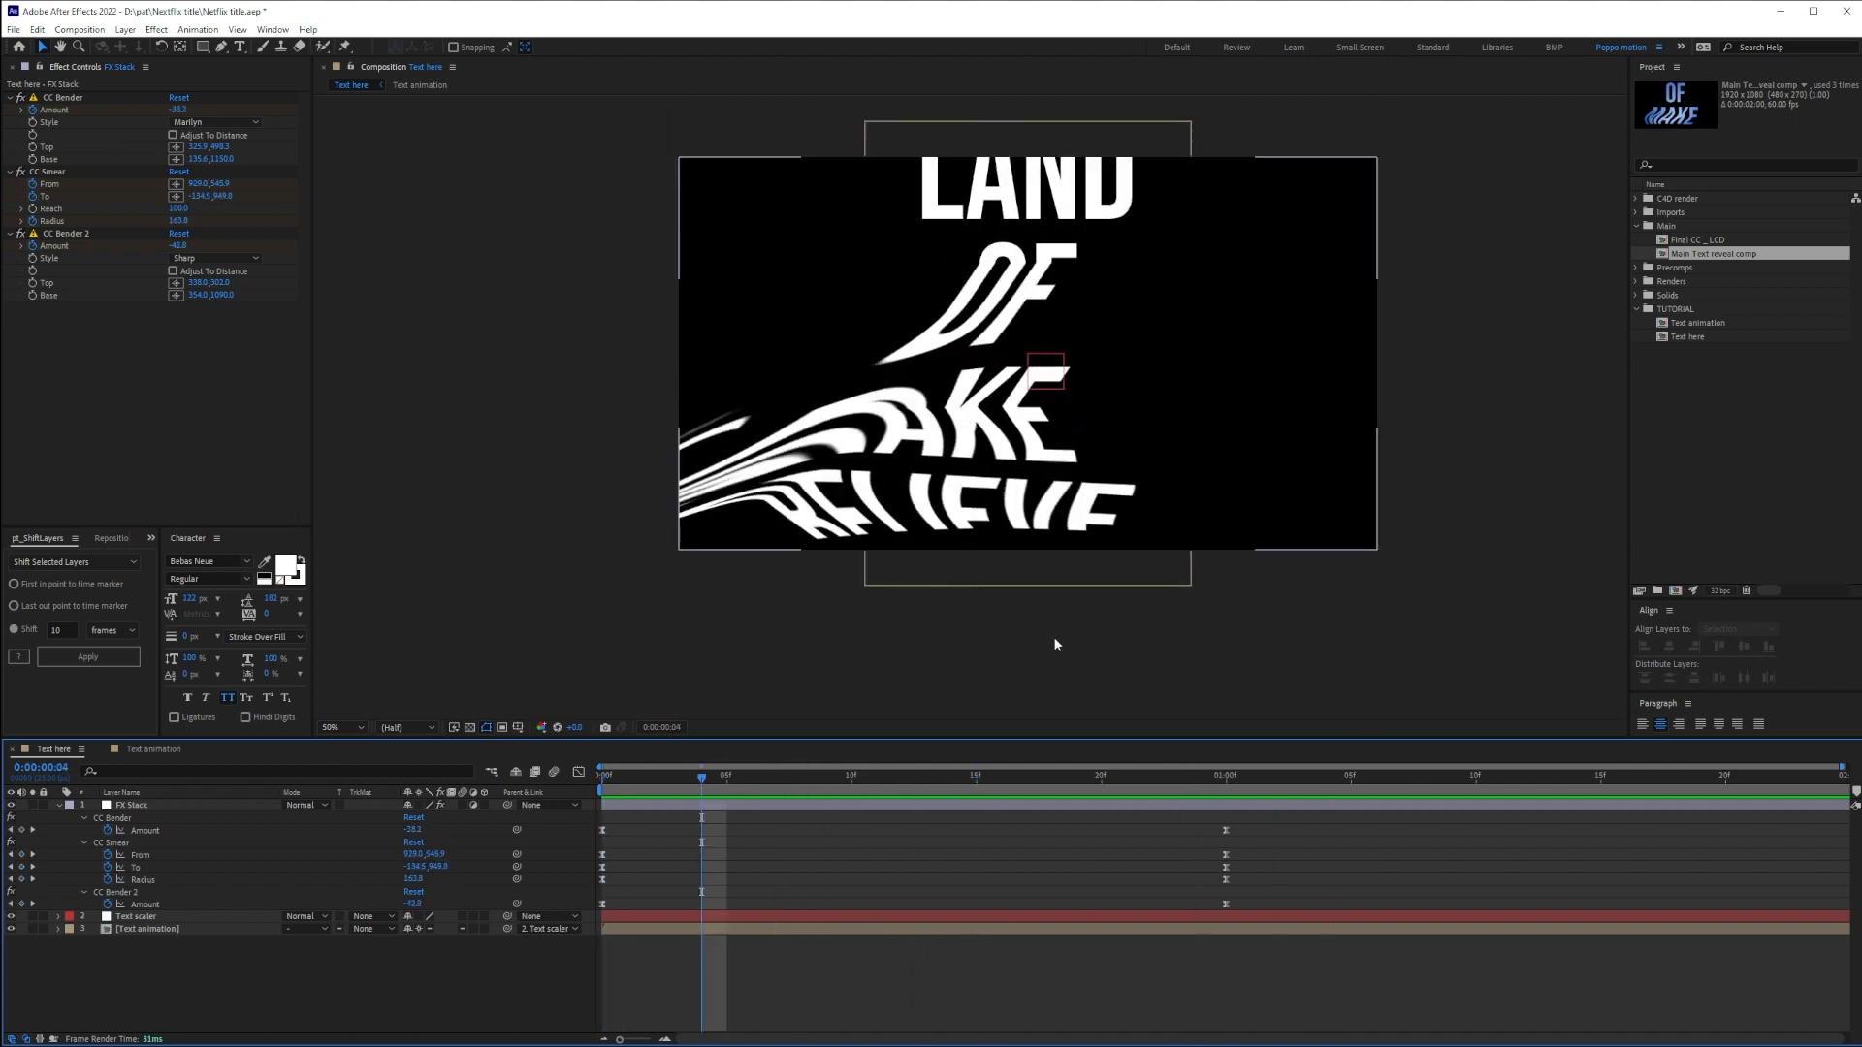
drag(606, 779, 1231, 807)
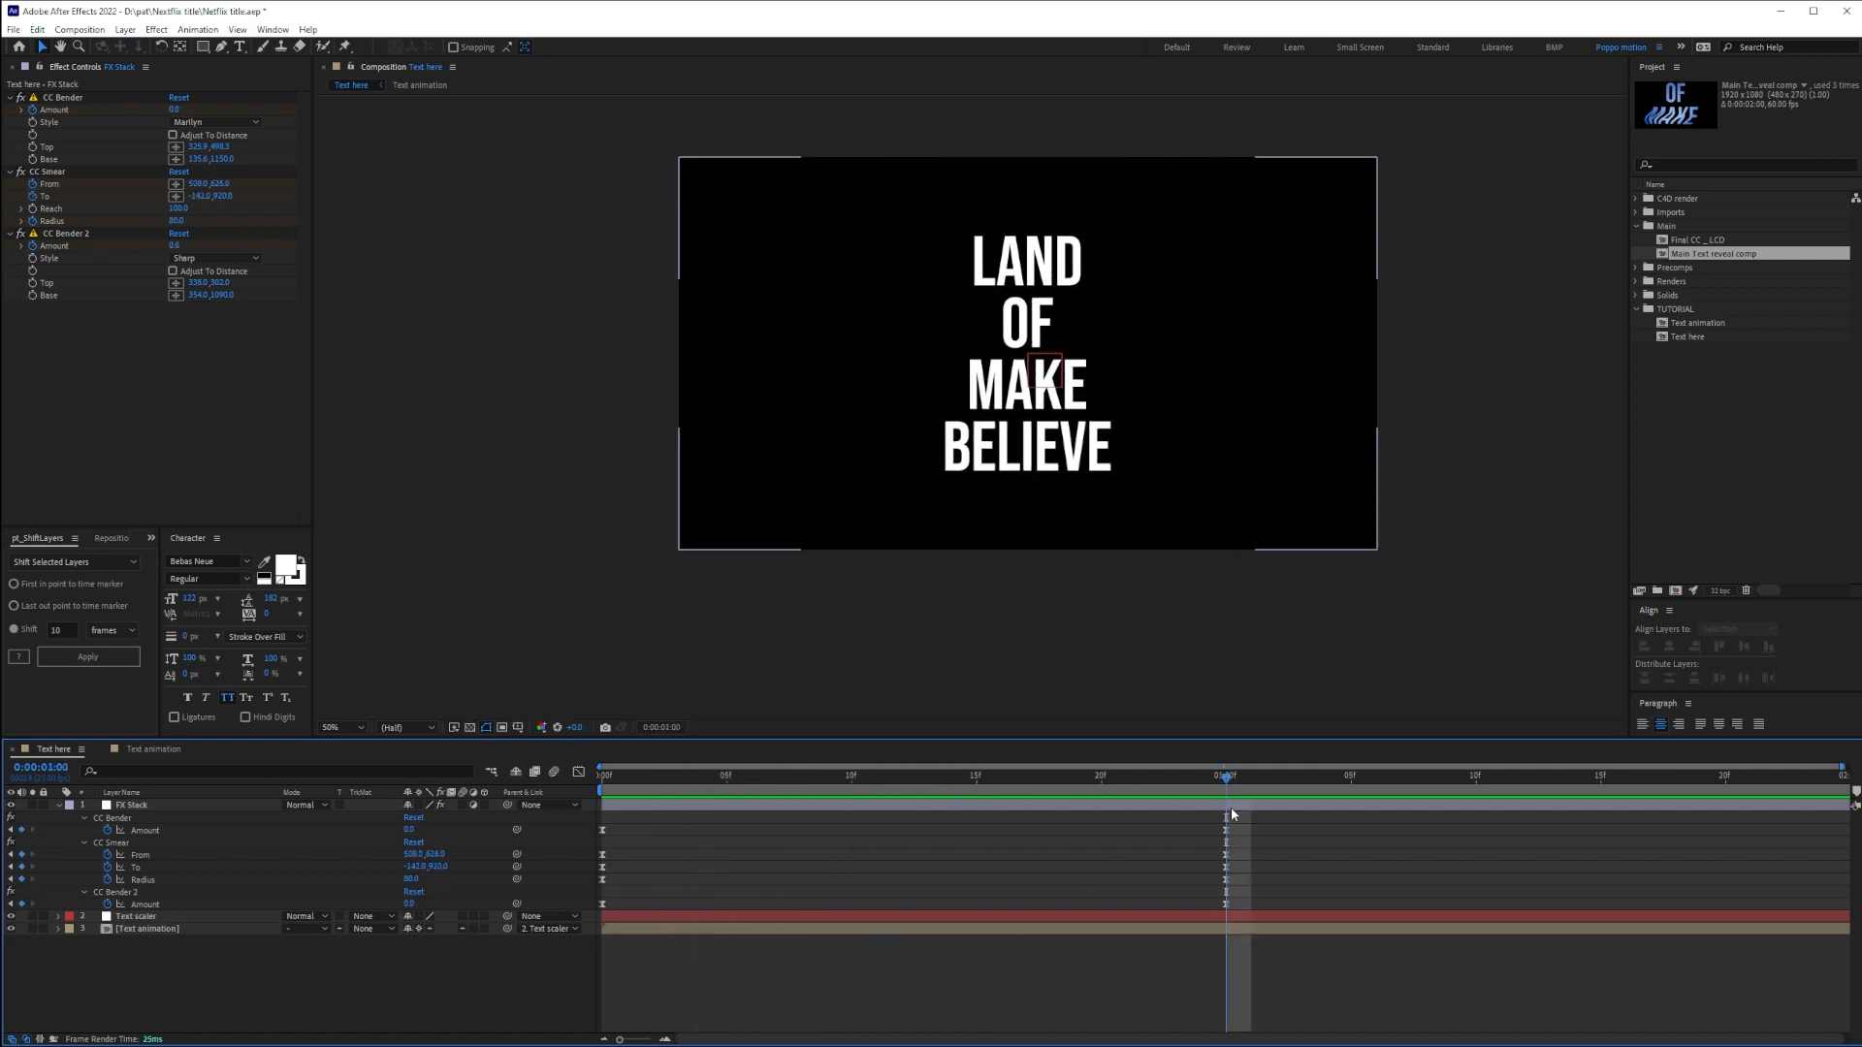
Apply the Bezier Warp effect to the FX Stack layer
click(173, 808)
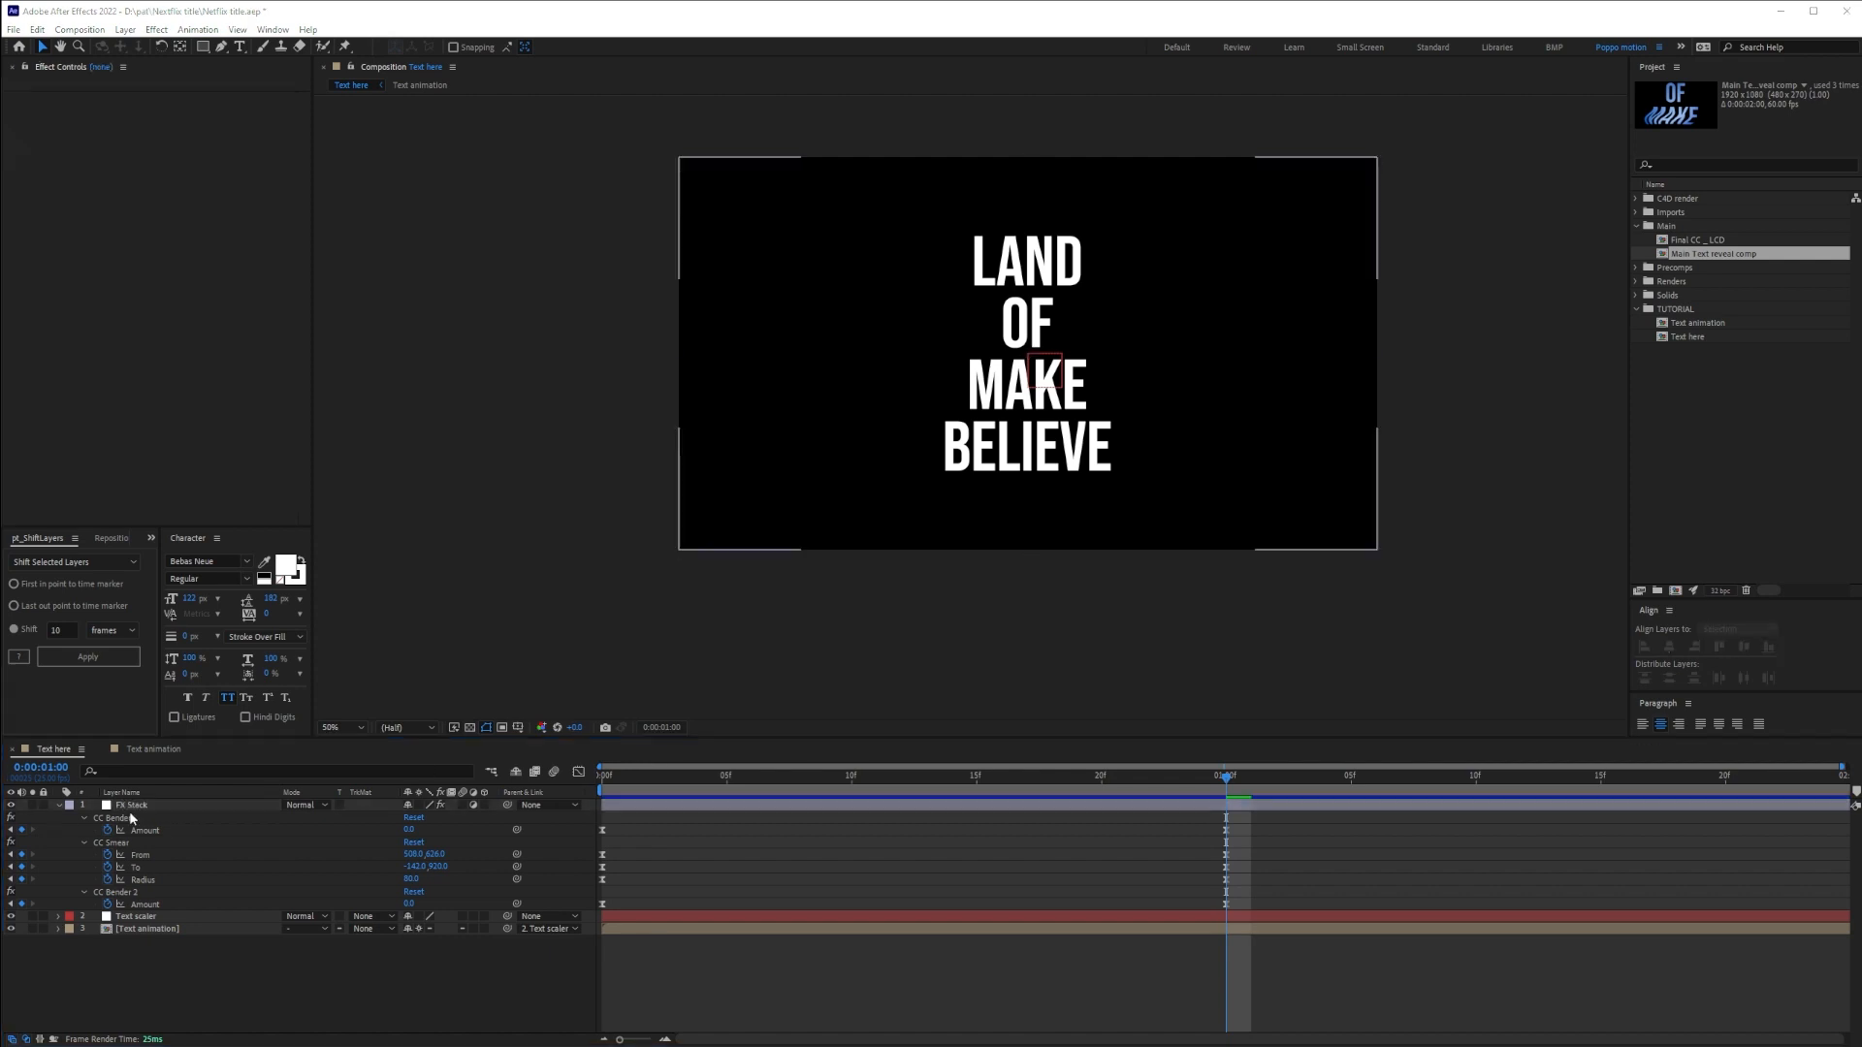
click(130, 807)
key(ctrl+space)
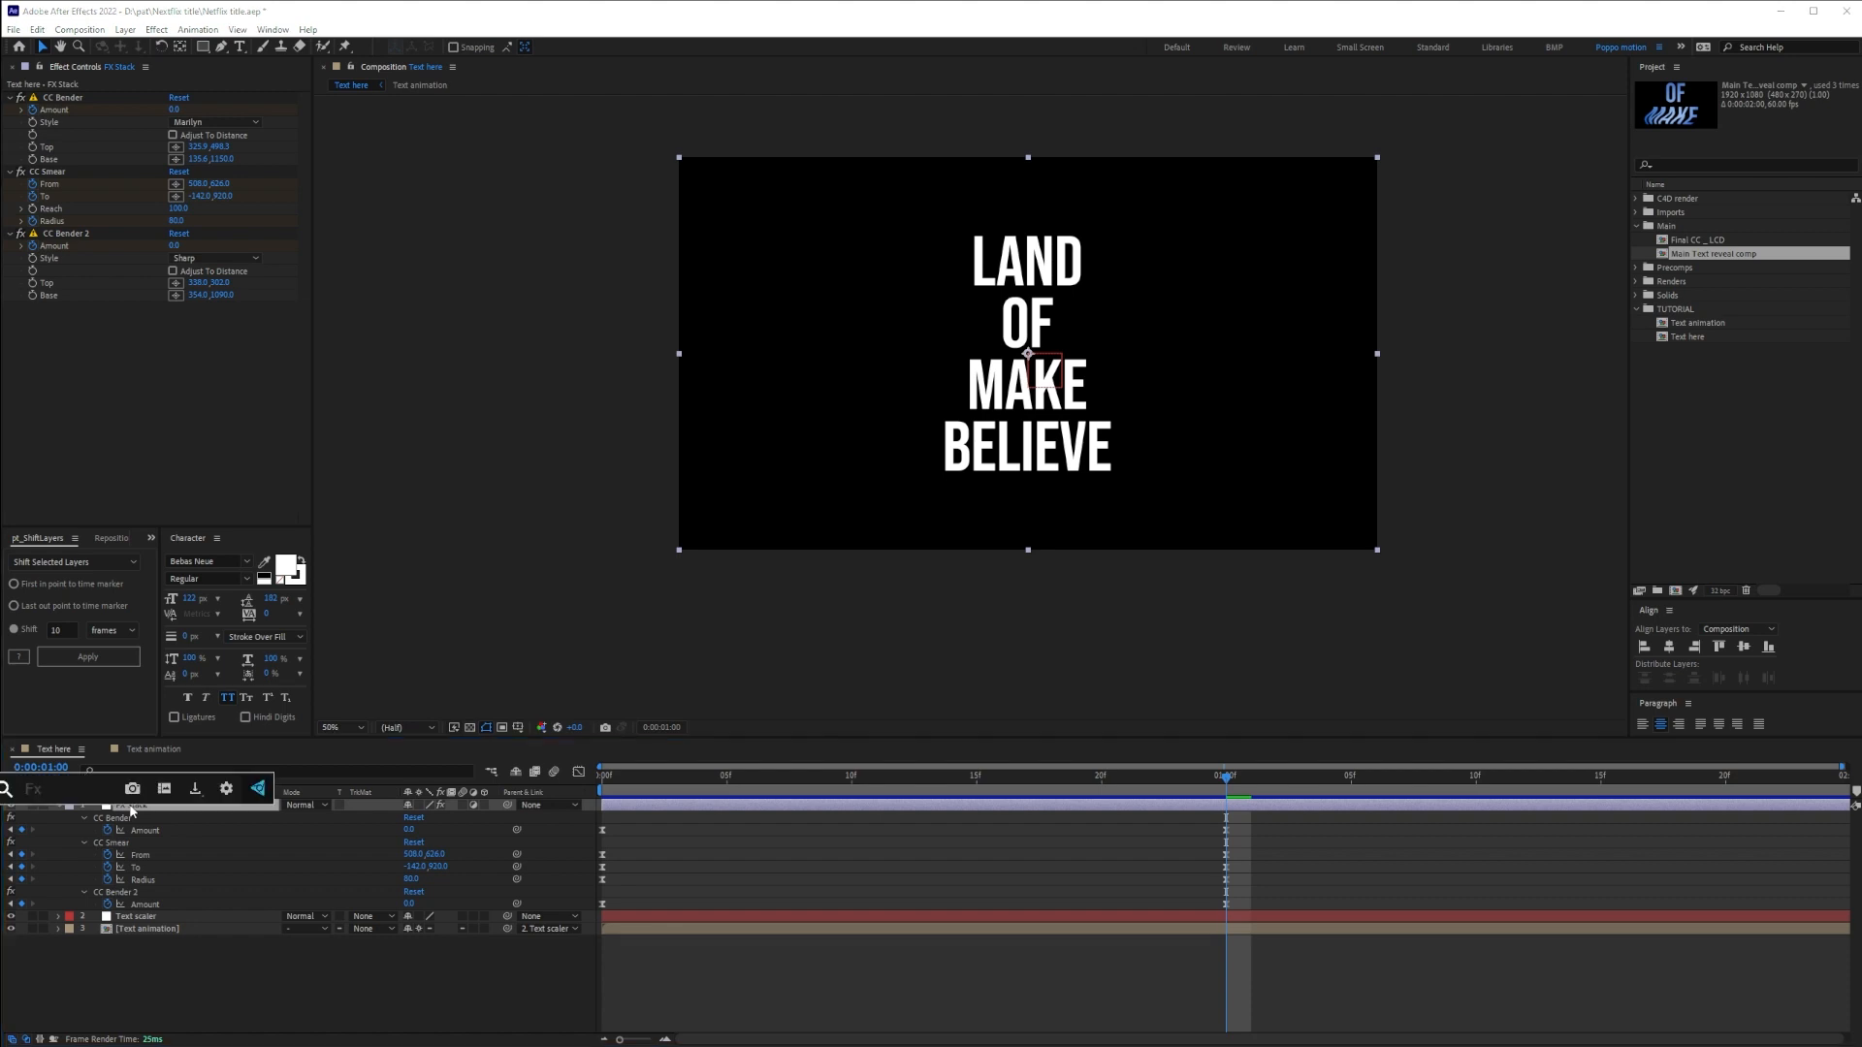
text(bez)
key(Return)
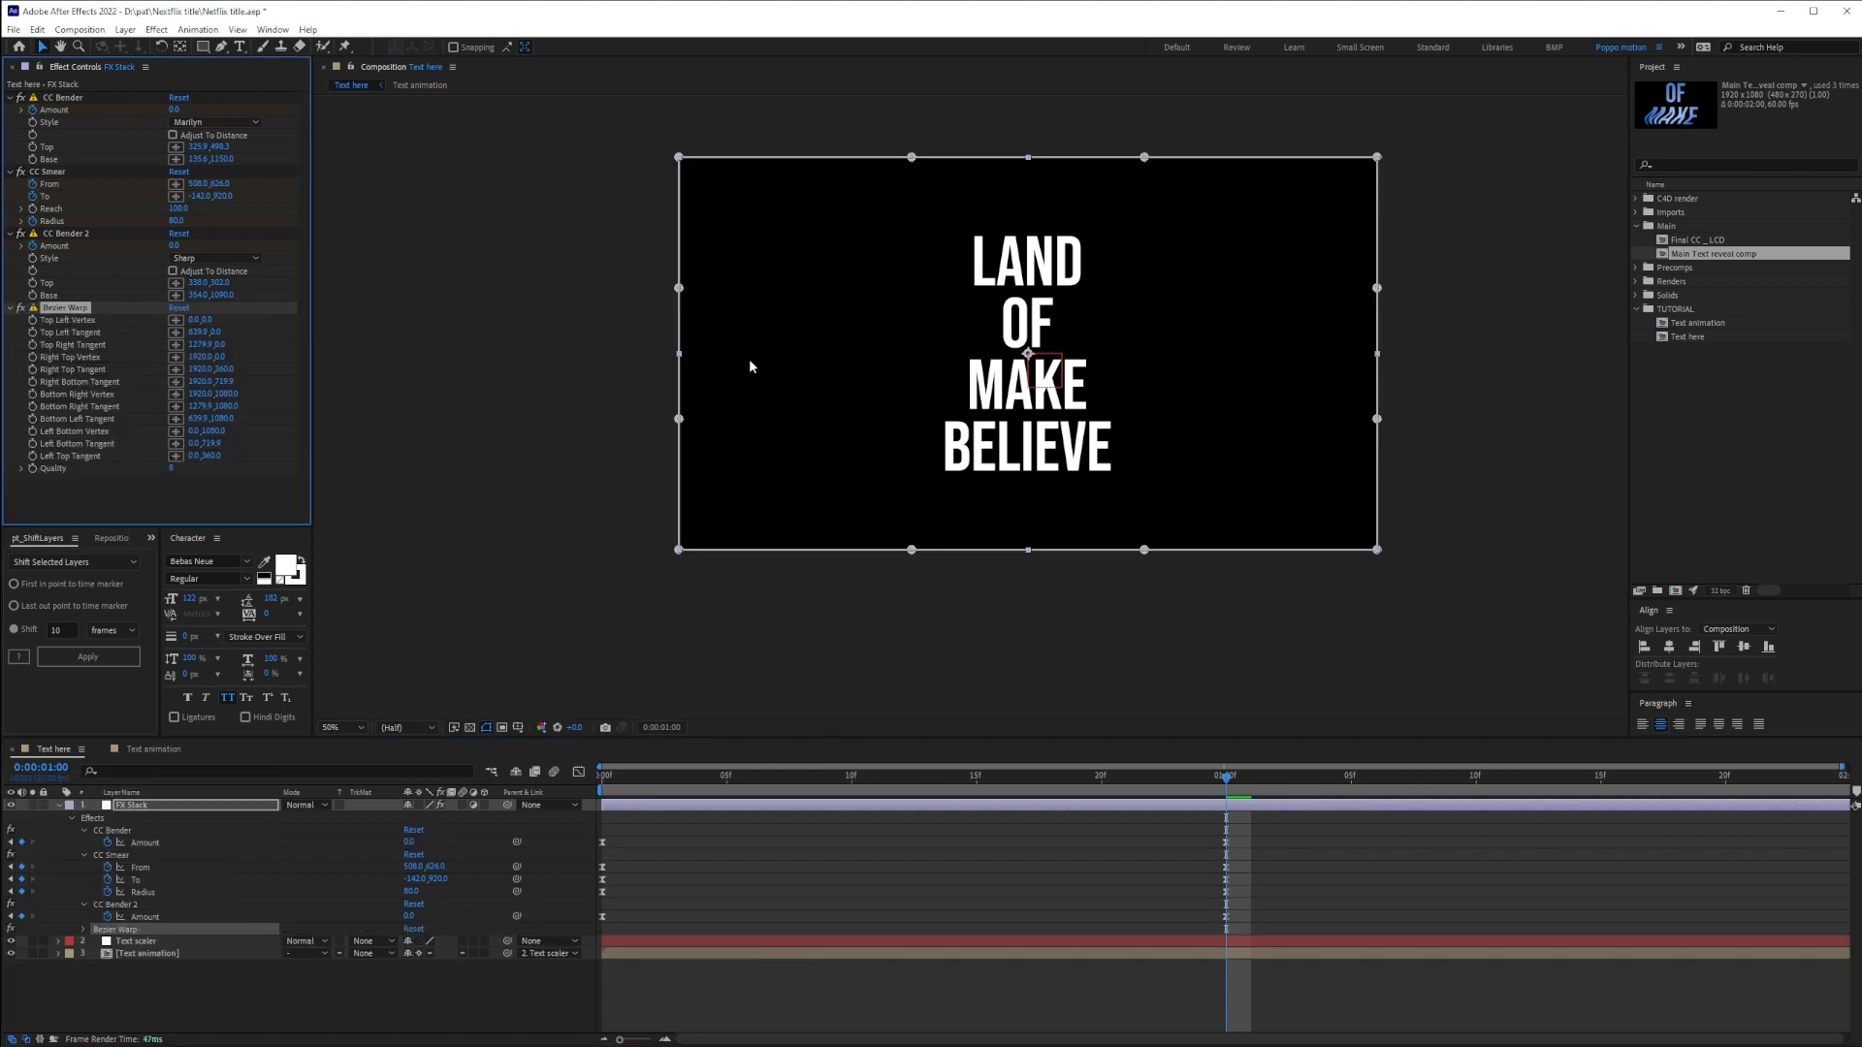
Keyframe all of Bezier Warp's vertices and tangents at 0:00:01:00 and reveal those properties in the timeline
drag(1227, 779, 1233, 780)
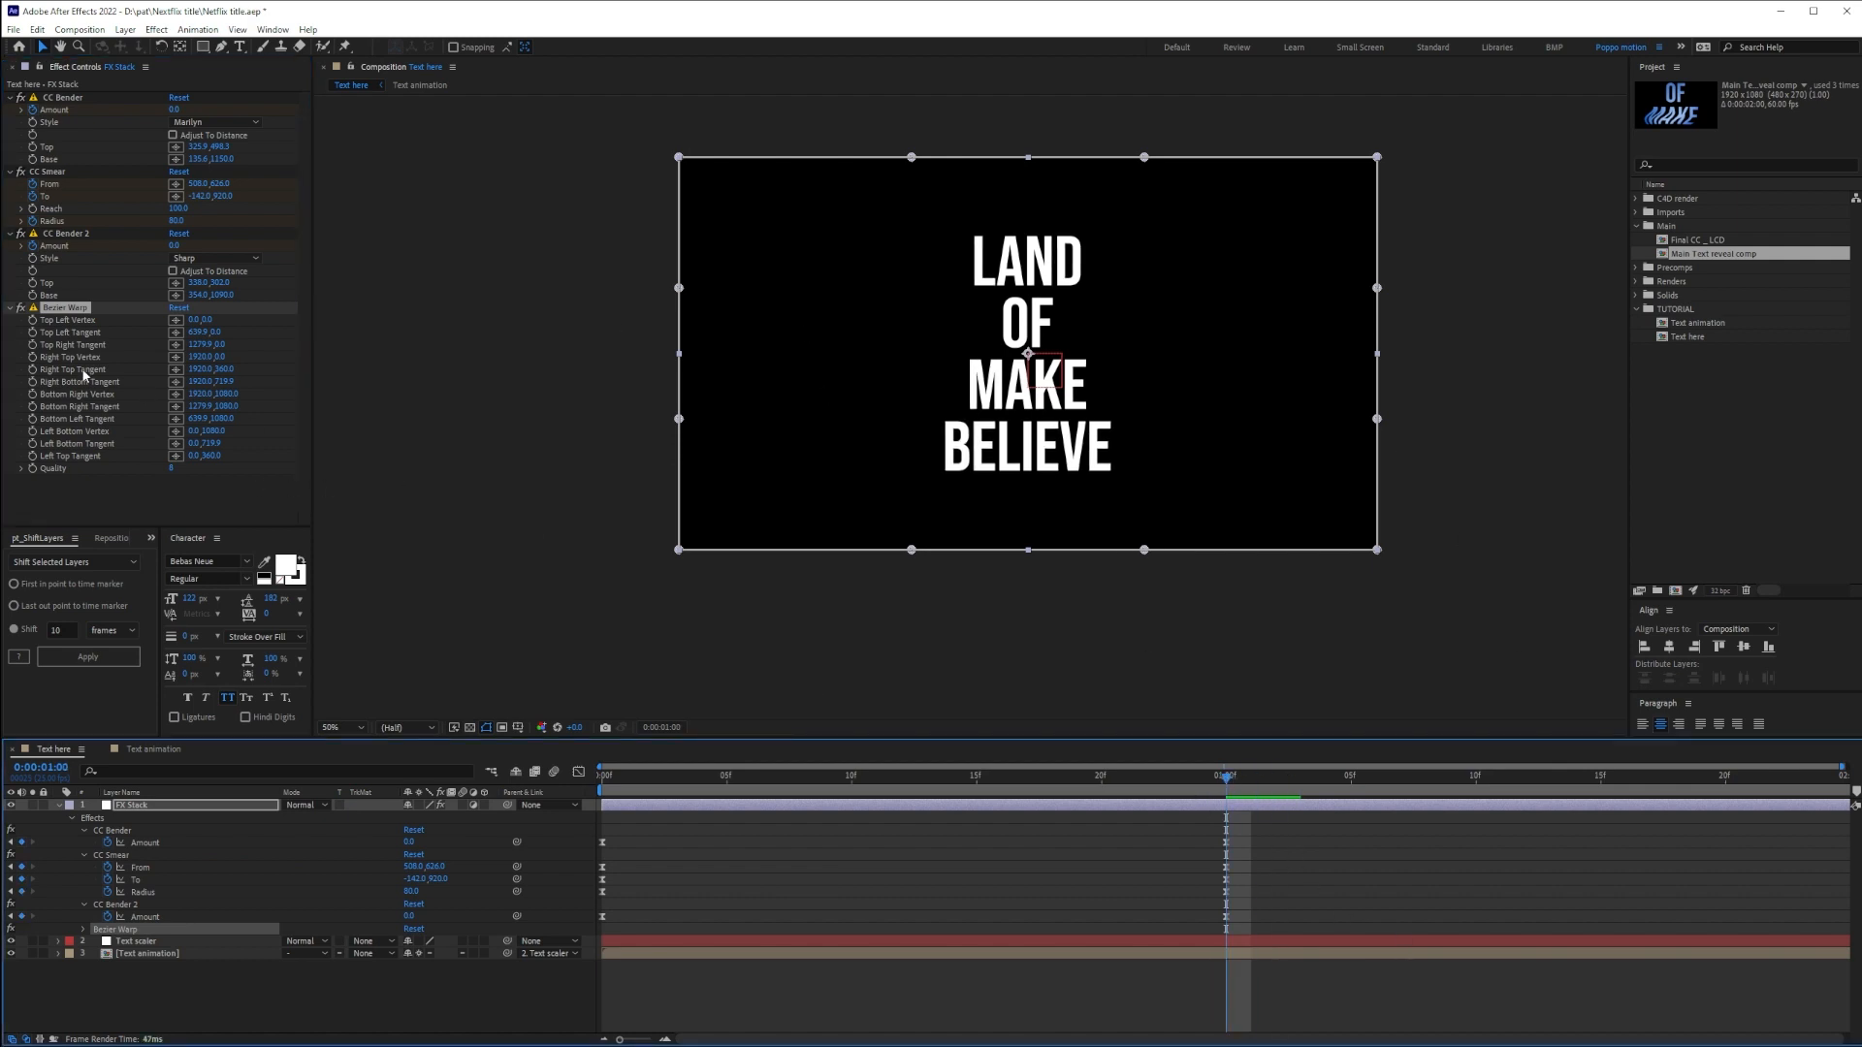
click(33, 321)
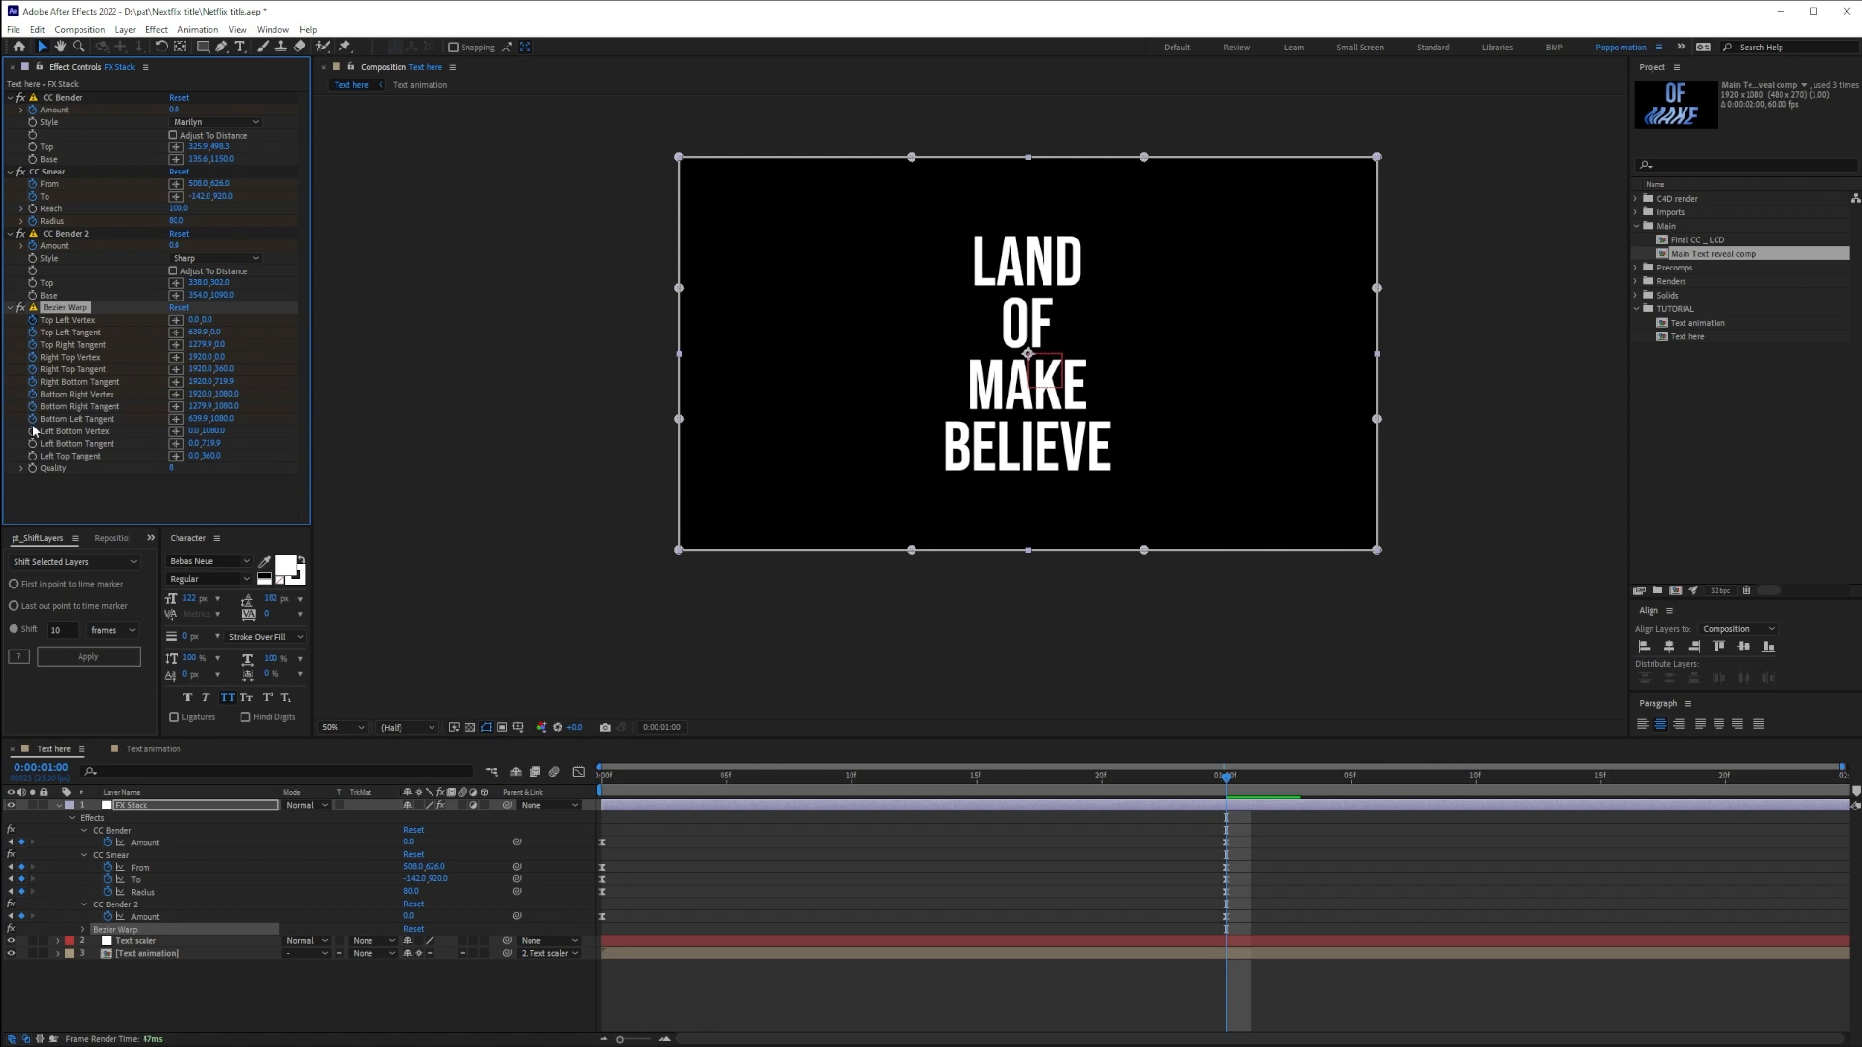
click(1224, 784)
click(1229, 807)
key(u)
key(u)
key(u)
scroll(1276, 877, down, 3)
scroll(1274, 877, down, 1)
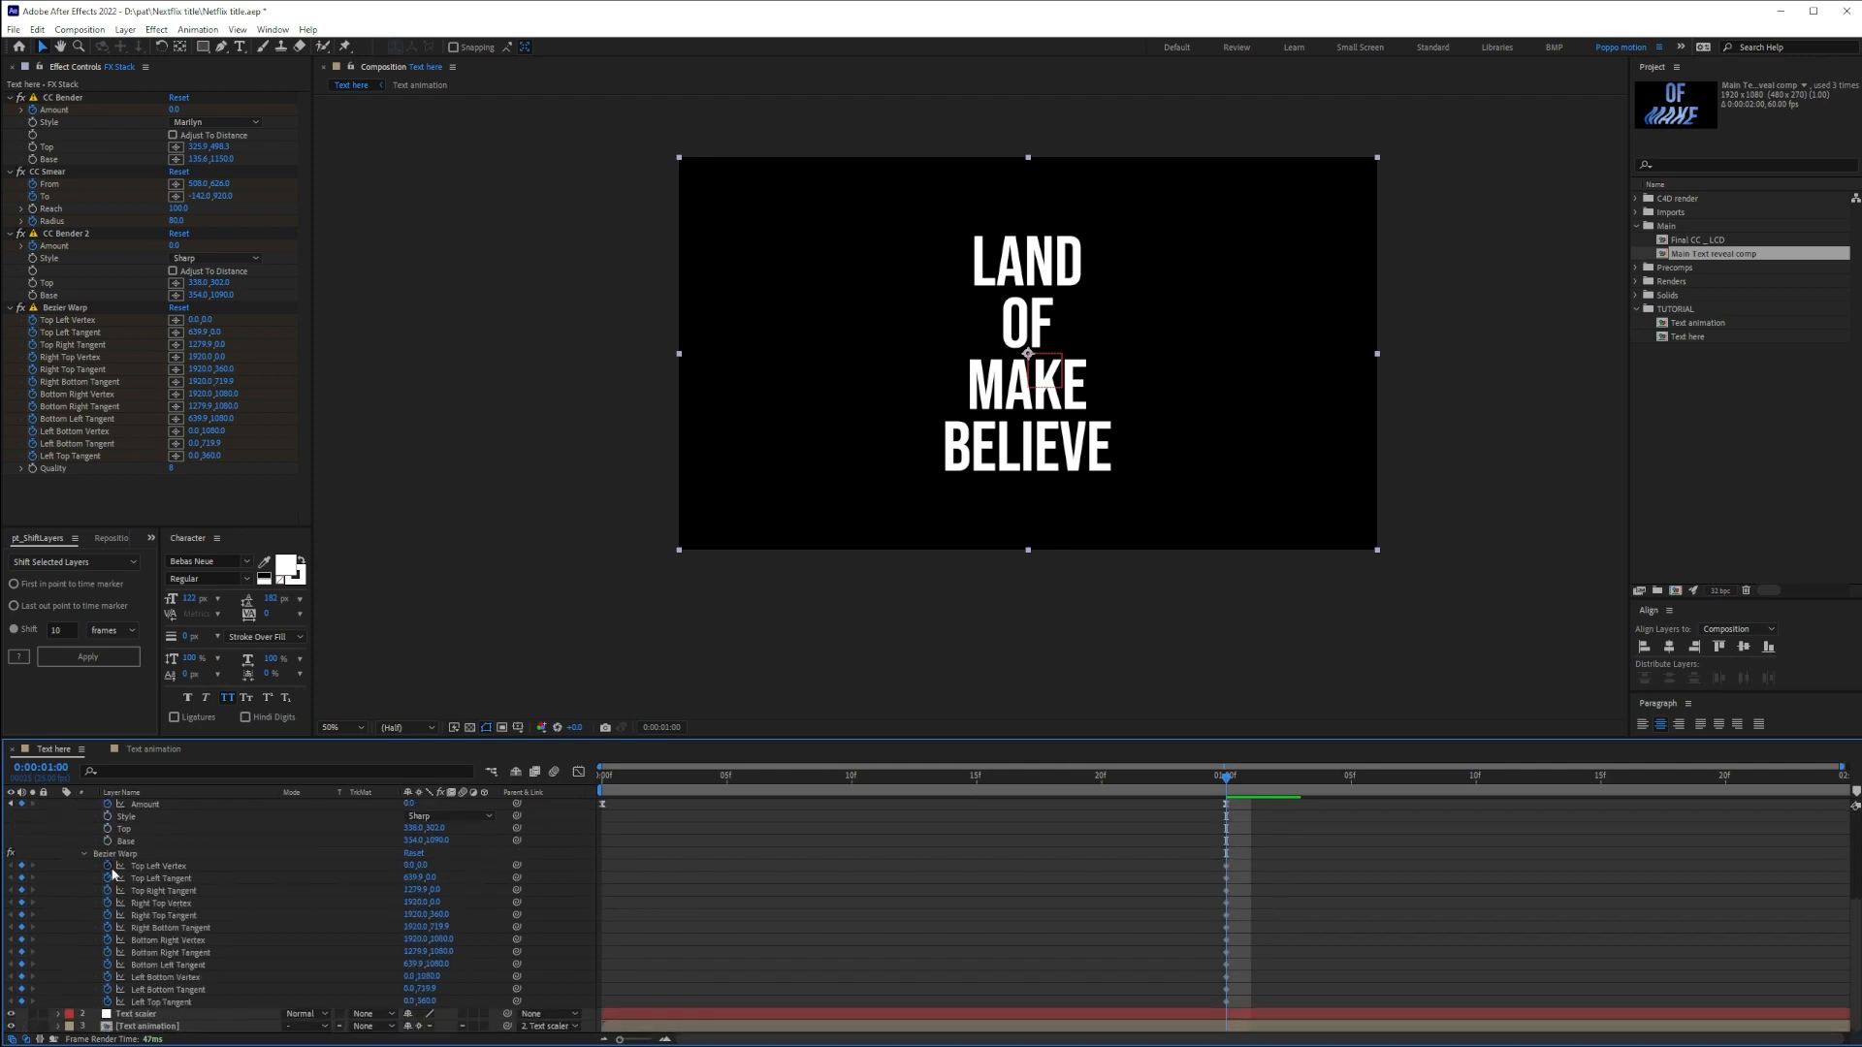
At the first frame, reshape Bezier Warp's lower edge by moving the Right Bottom tangent inward and the Bottom Right and Bottom Left tangents downward
drag(1174, 783, 464, 770)
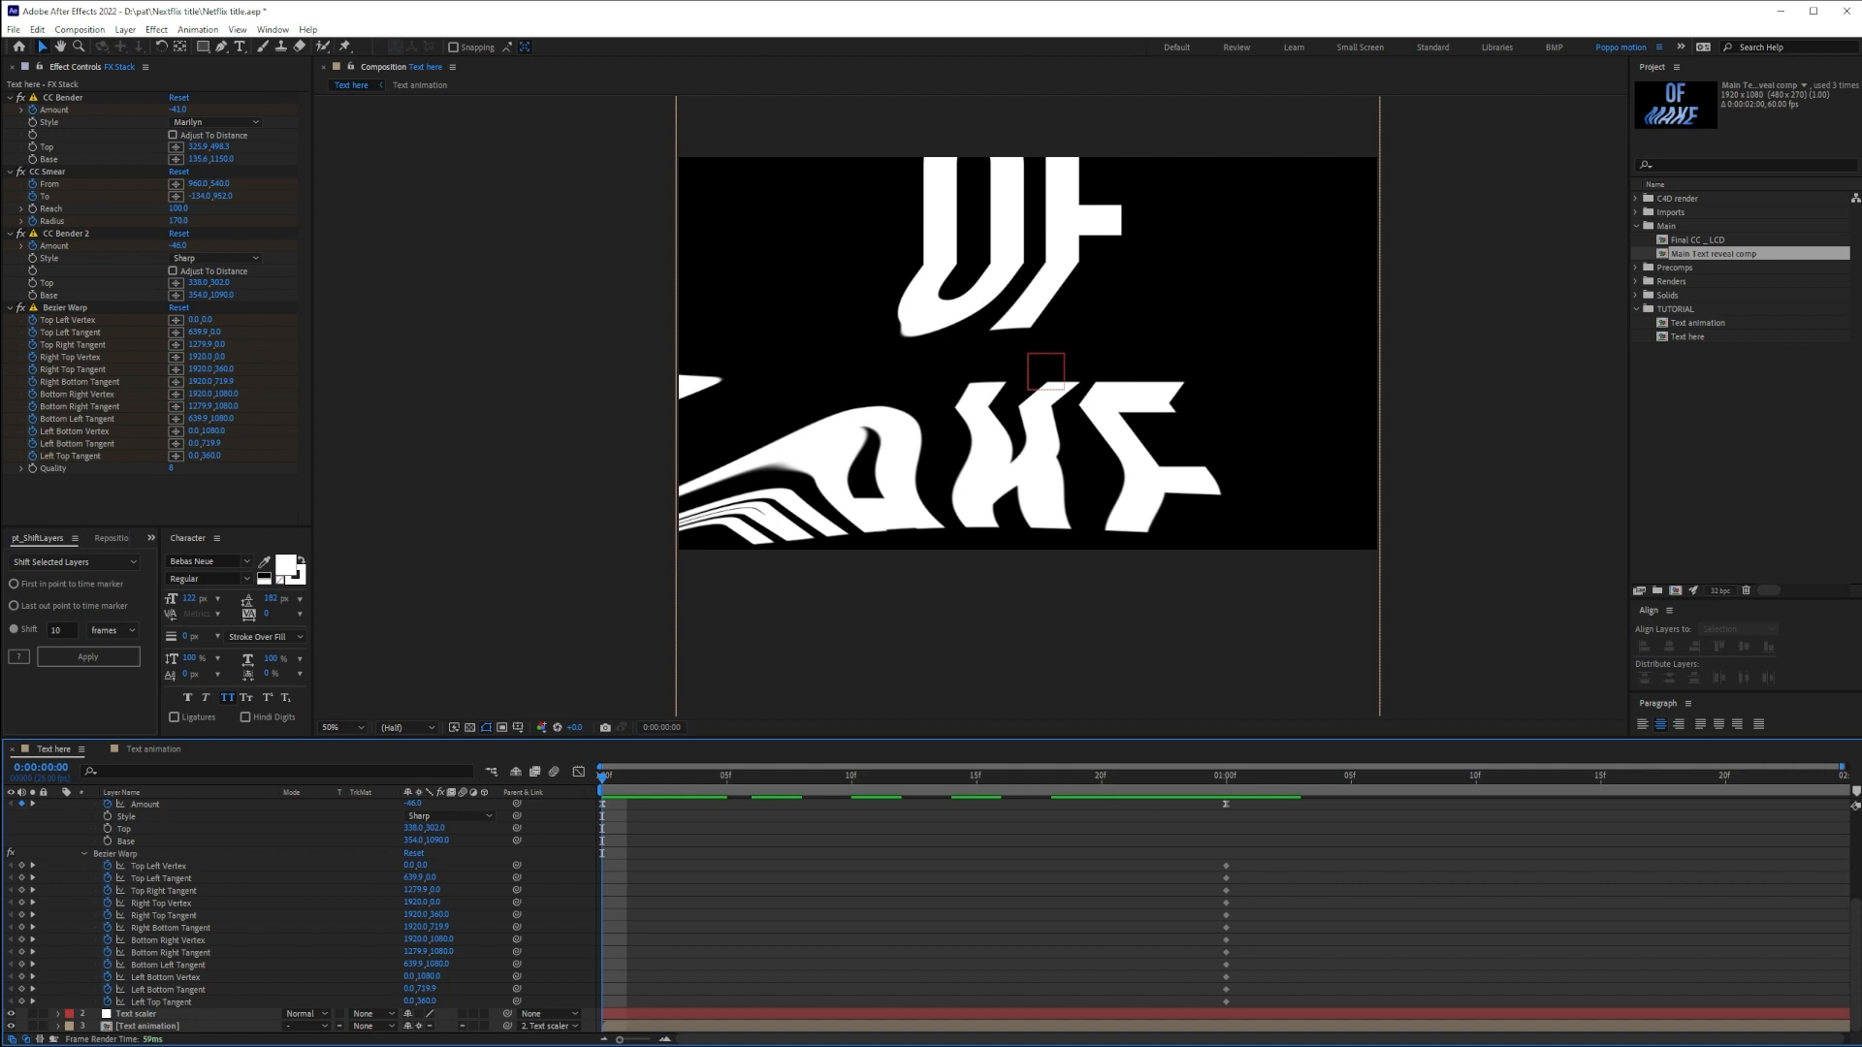
click(64, 307)
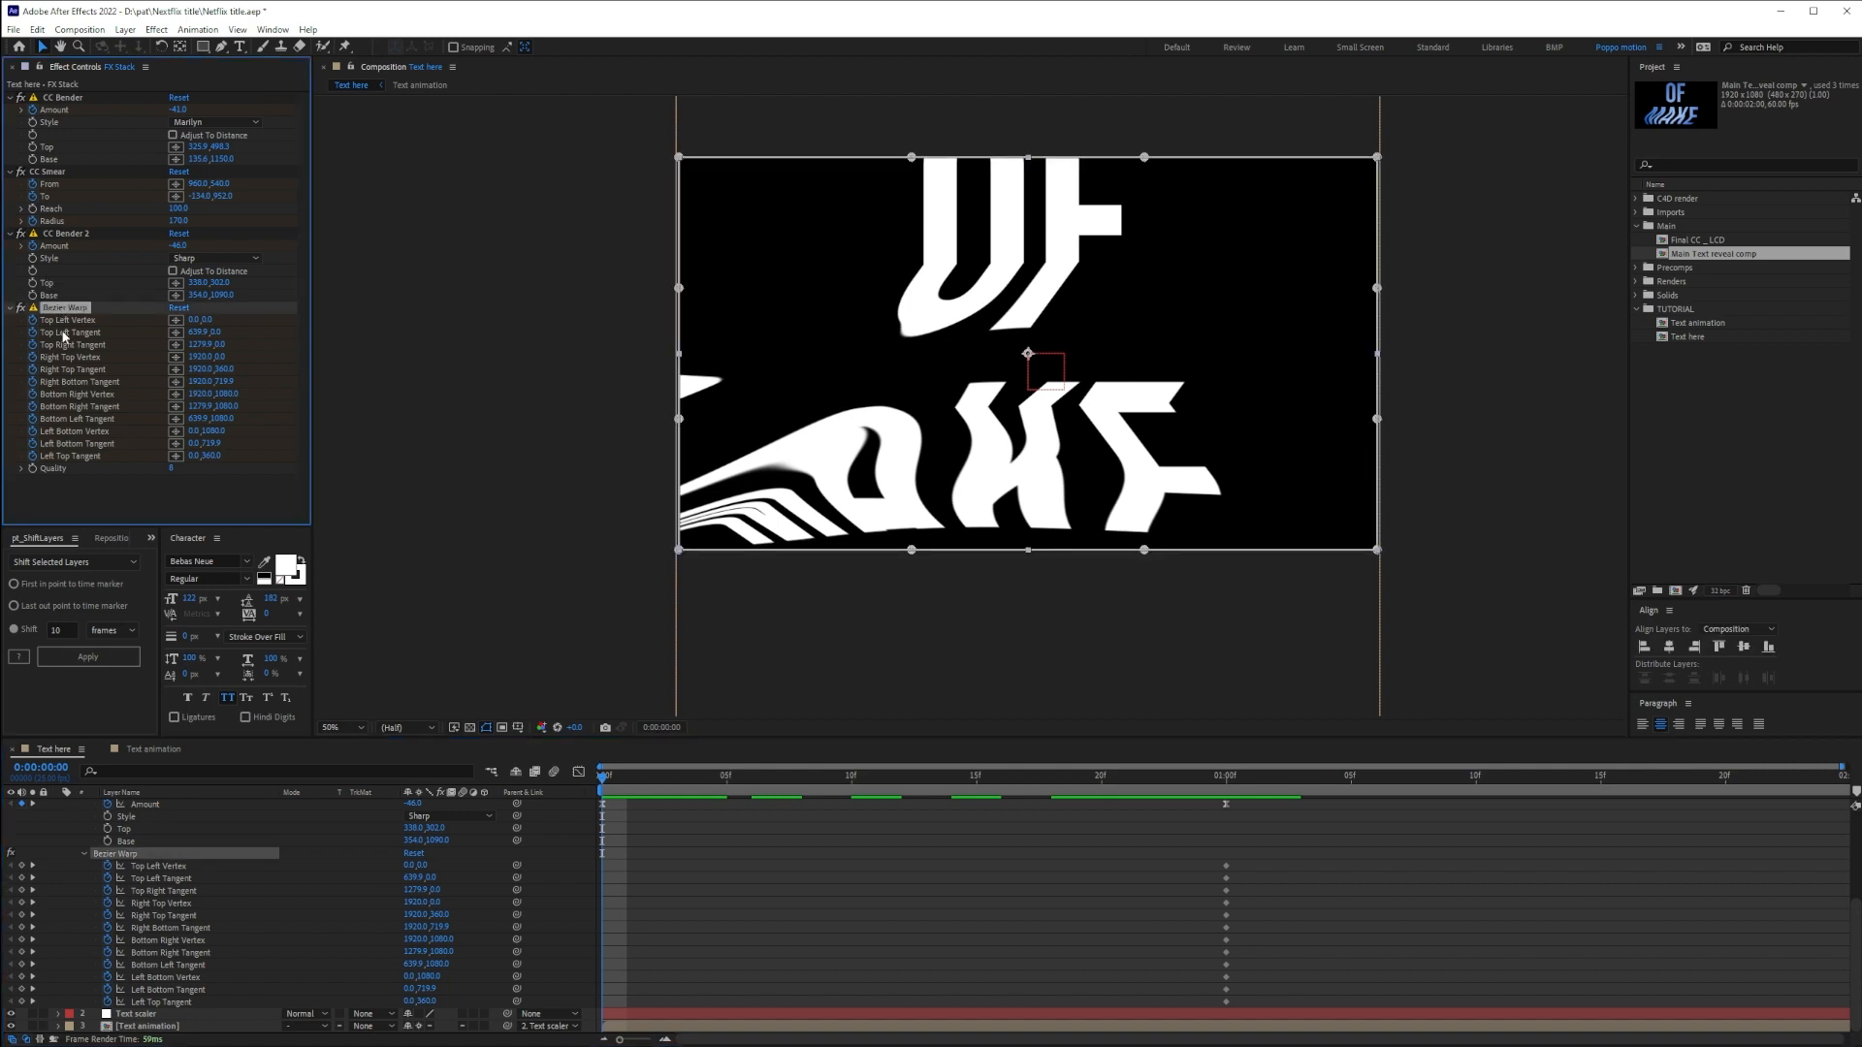
drag(1376, 420, 1285, 427)
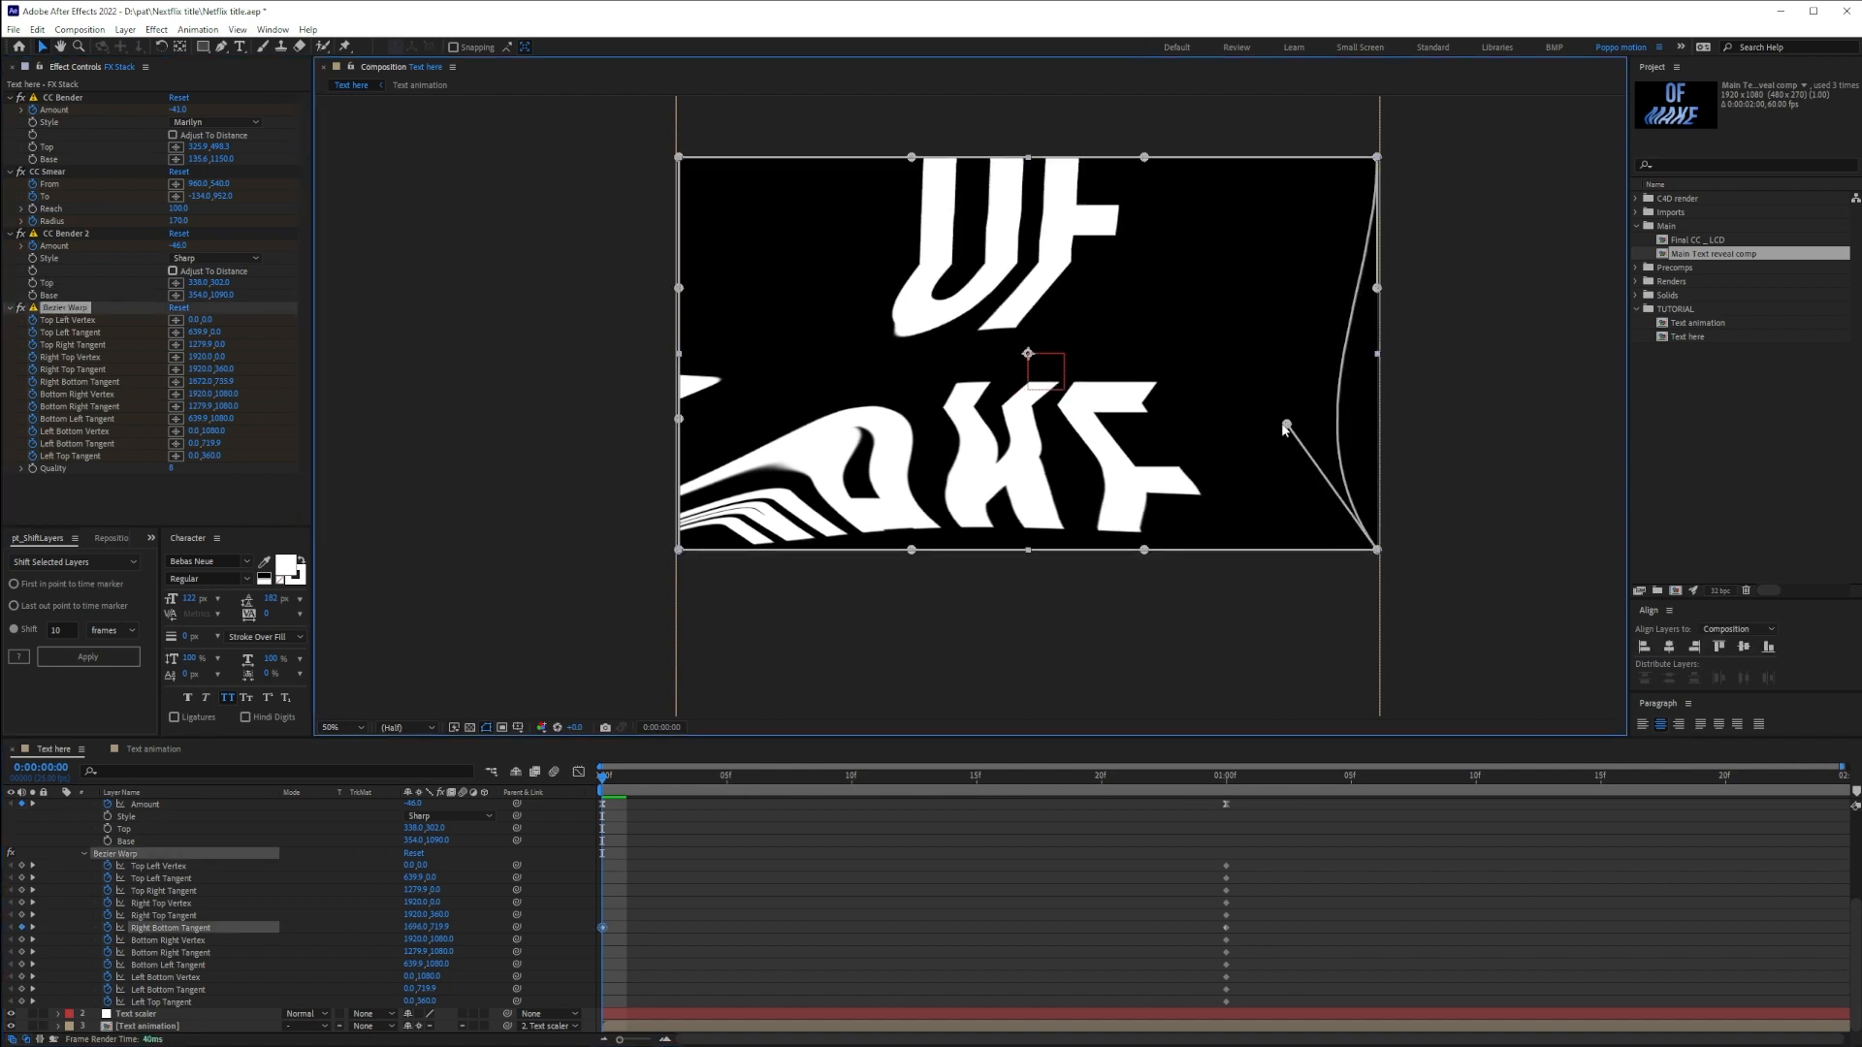
scroll(1132, 376, down, 3)
drag(1132, 377, 1323, 540)
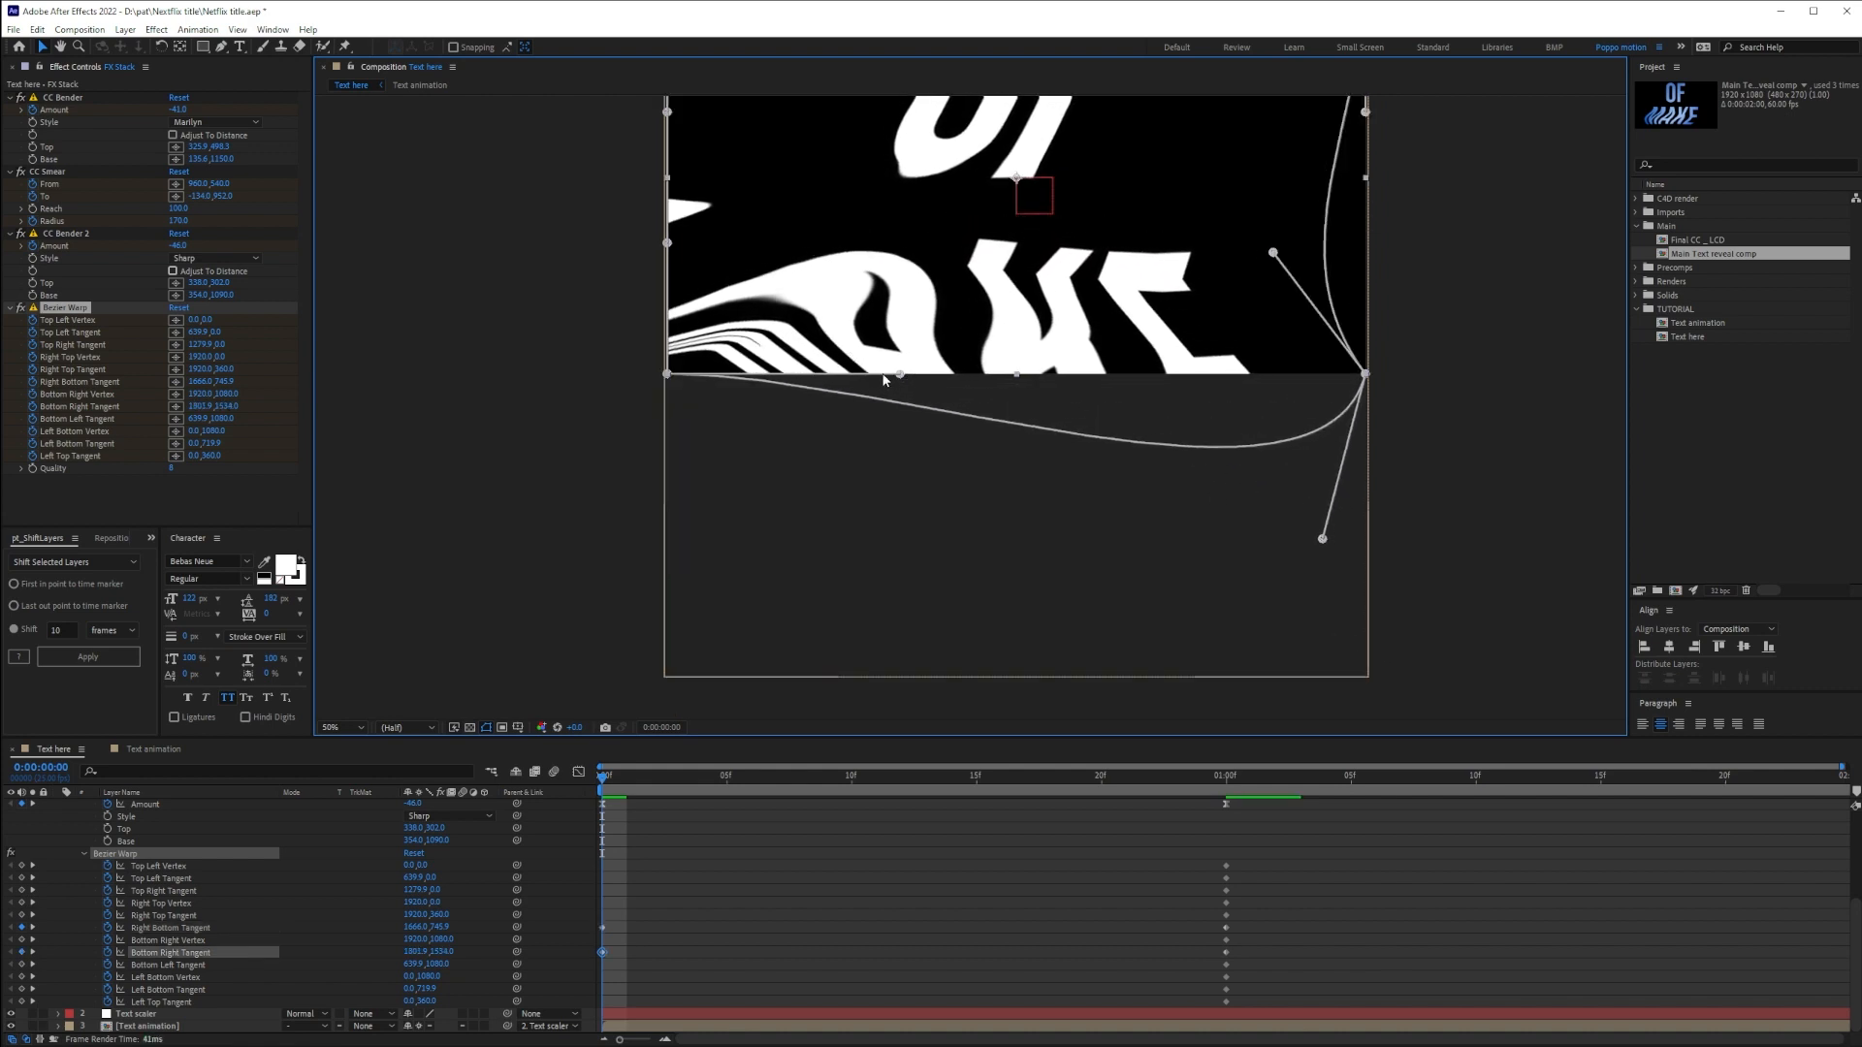
drag(900, 375, 795, 438)
drag(757, 482, 732, 427)
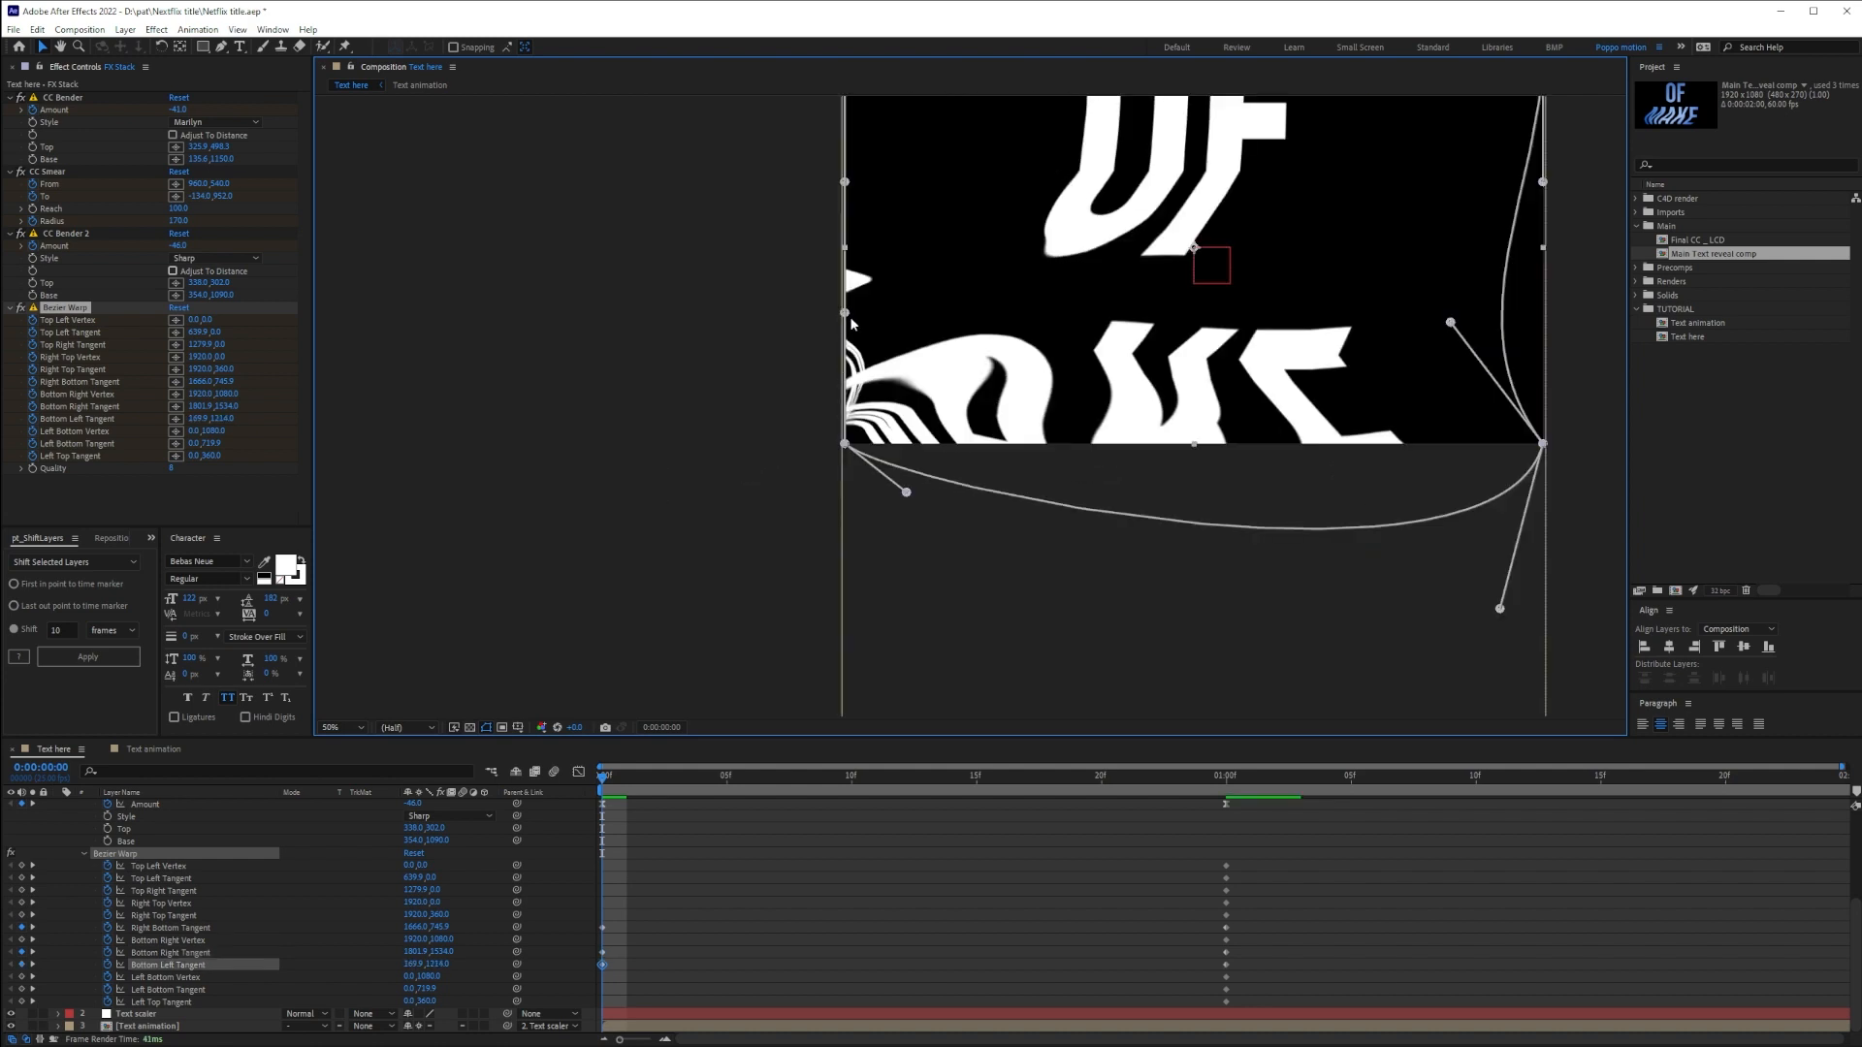
Pull Bezier Warp's left-side and top tangents outward beyond the frame and move the Right Top tangent inward
drag(847, 316, 626, 279)
drag(628, 283, 612, 434)
drag(829, 334, 725, 300)
drag(1060, 203, 942, 126)
drag(1453, 302, 1321, 437)
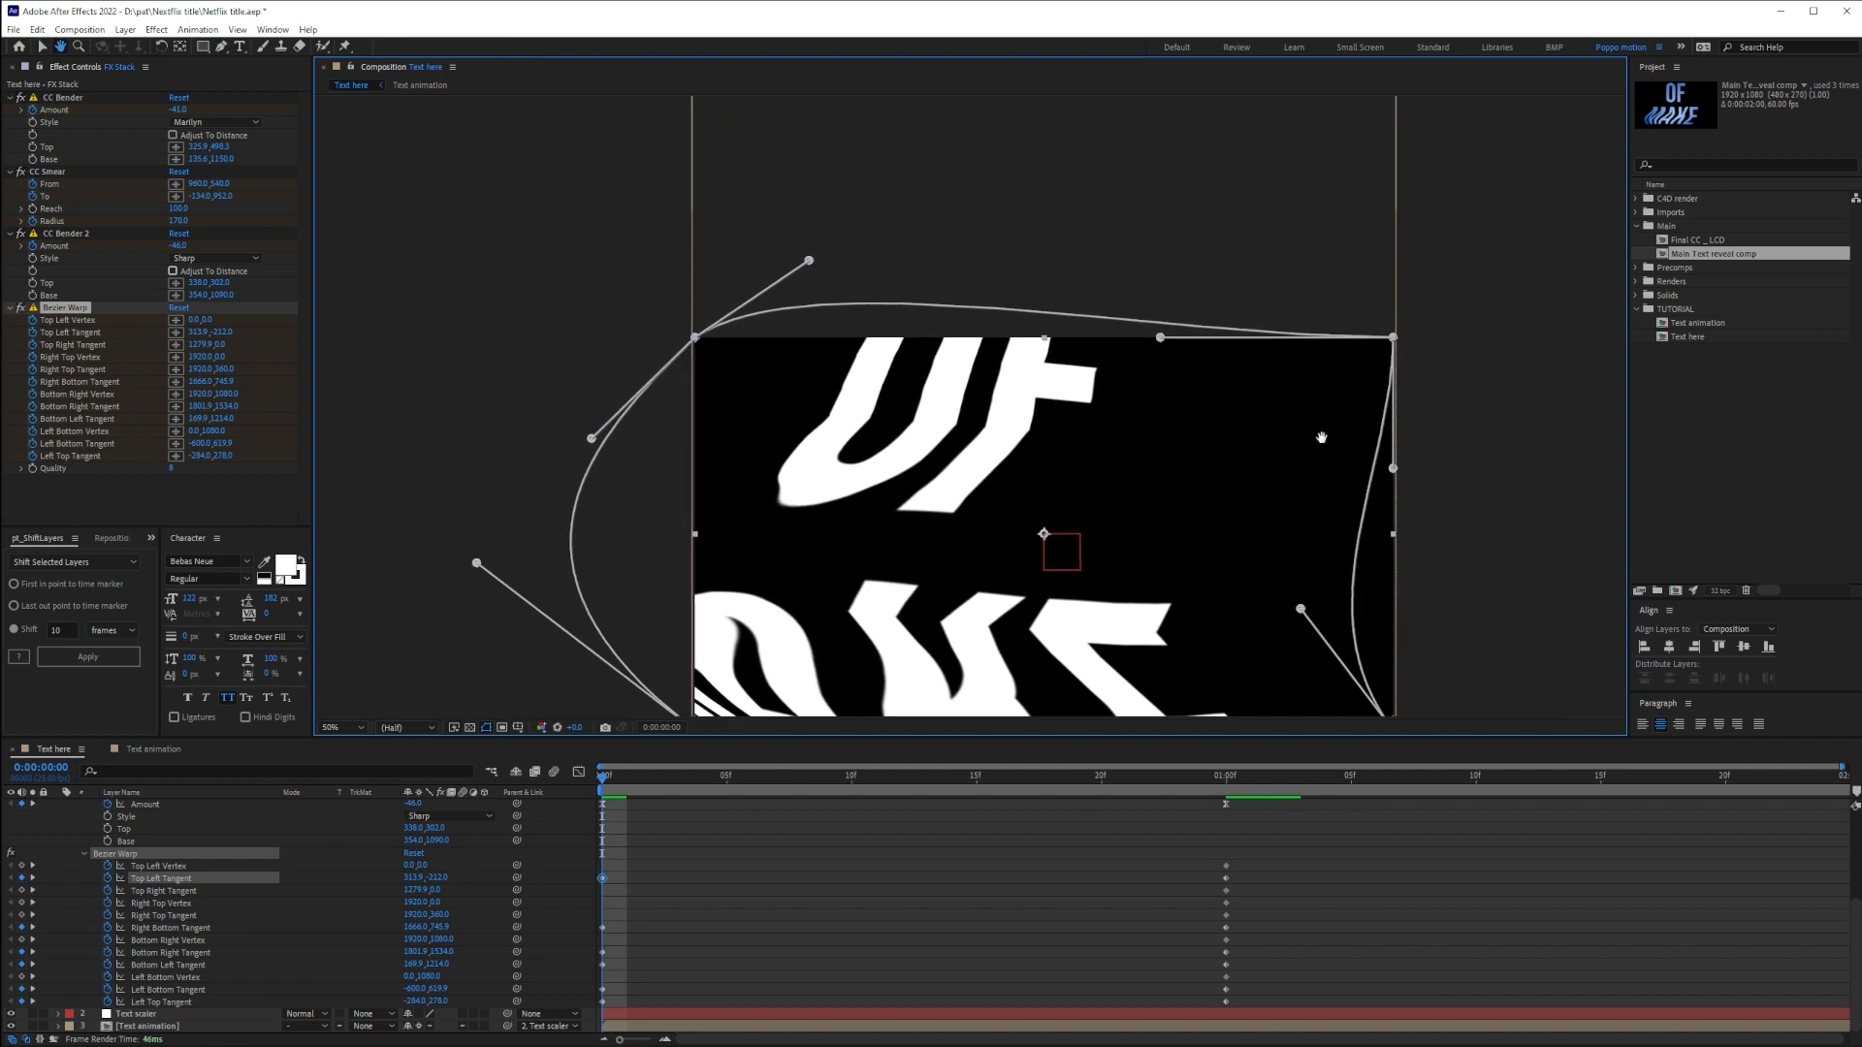
drag(1161, 338, 1064, 109)
drag(1393, 468, 1326, 151)
Apply Easy Ease to all Bezier Warp keyframes and preview the animation
click(805, 975)
drag(1262, 853, 499, 1030)
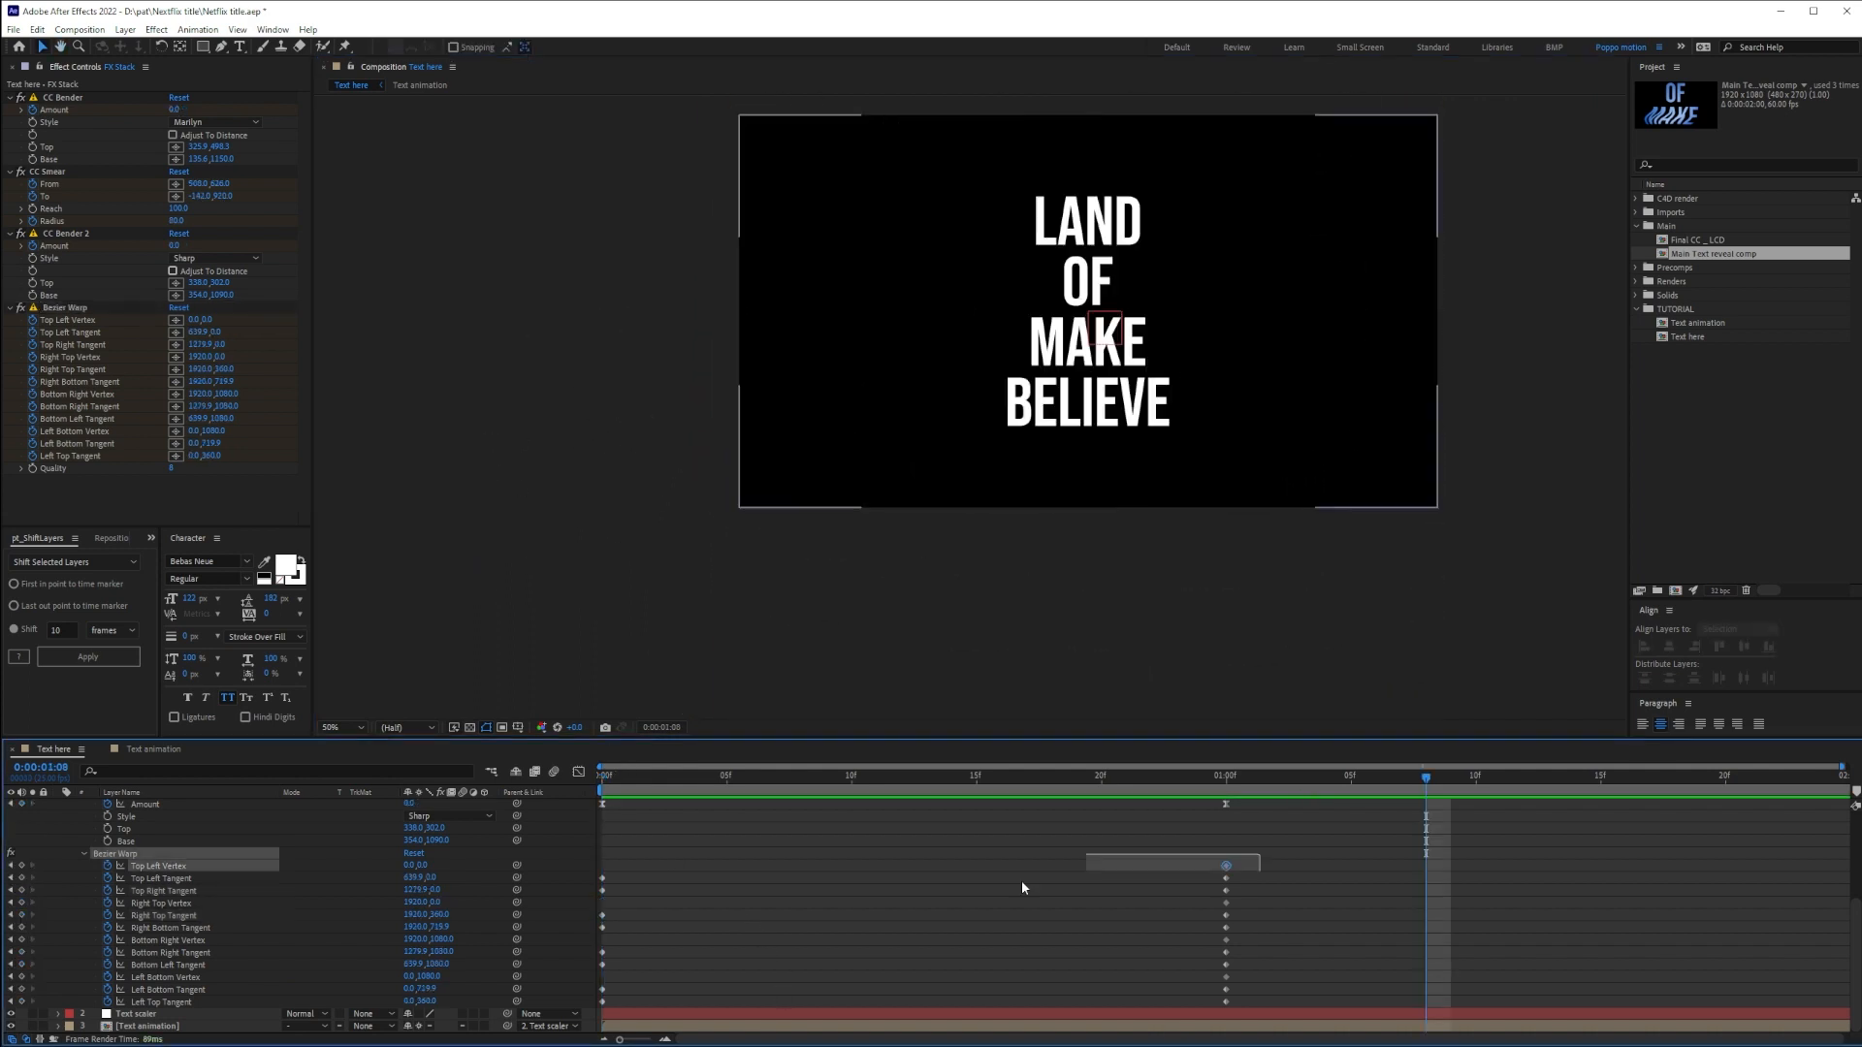
key(F9)
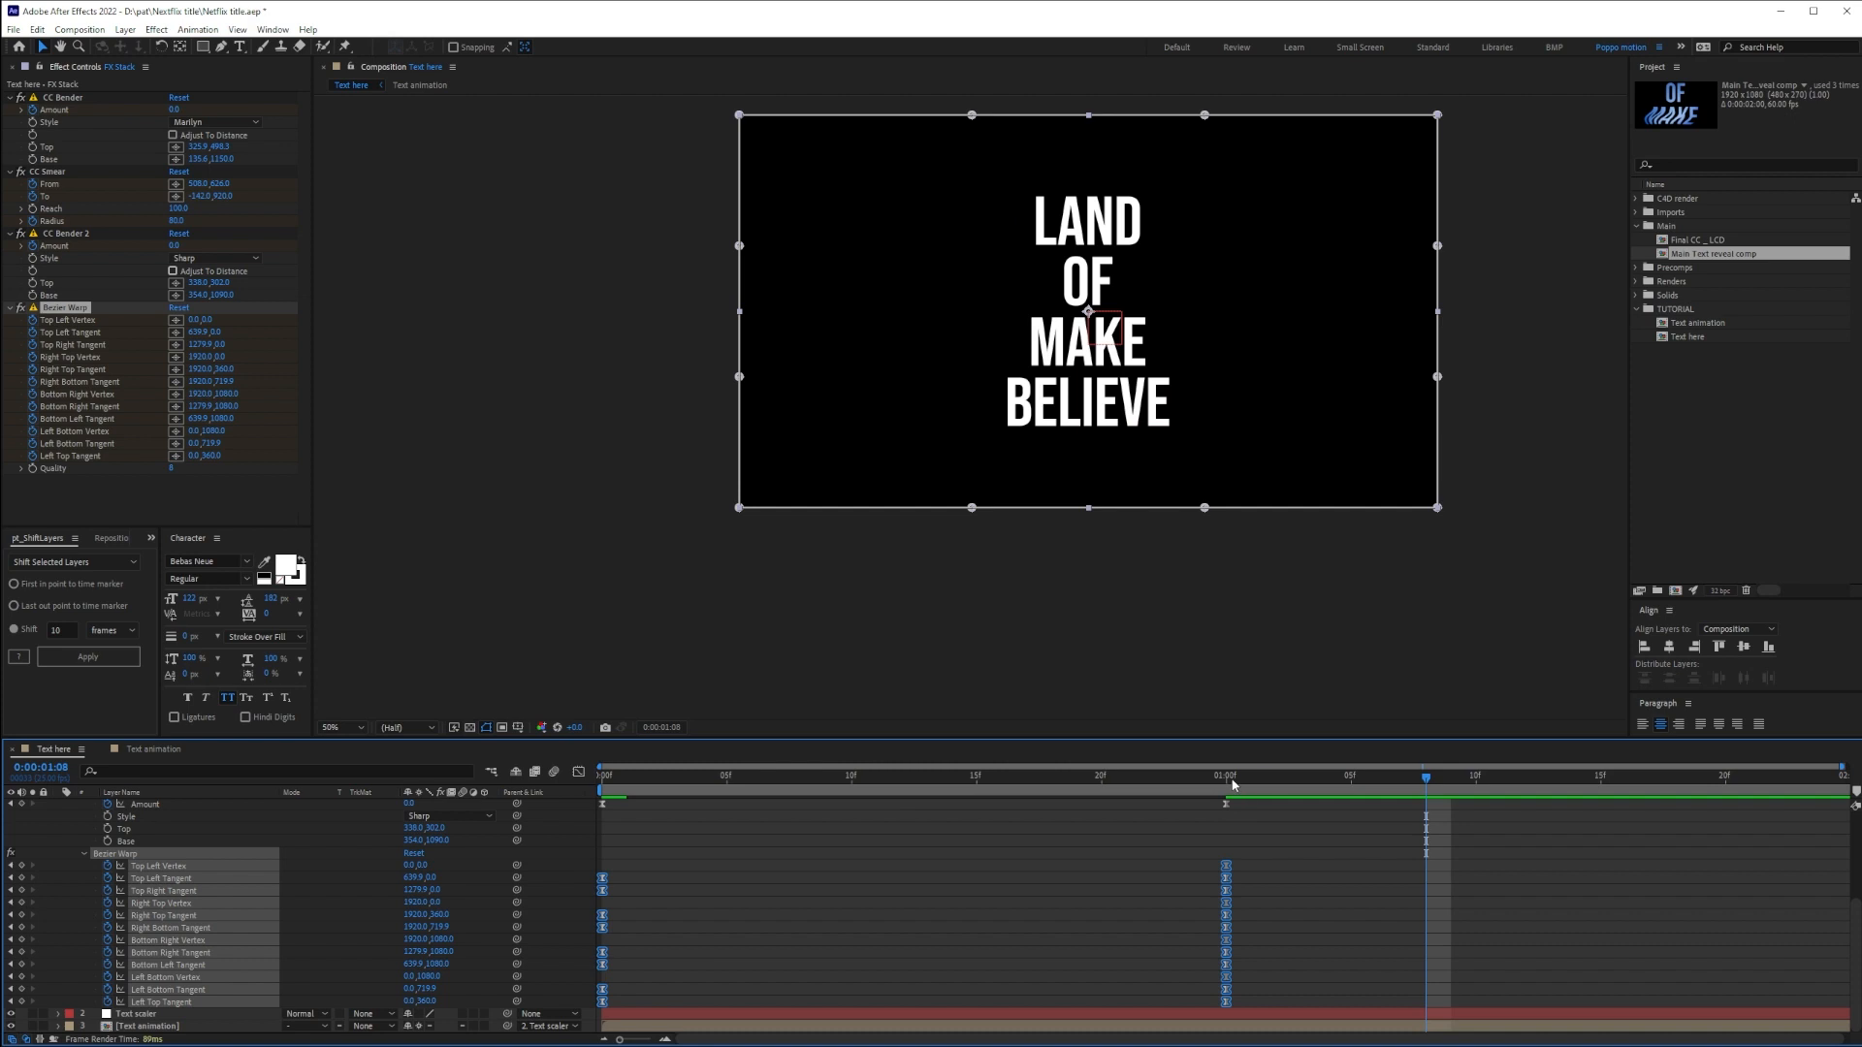
key(space)
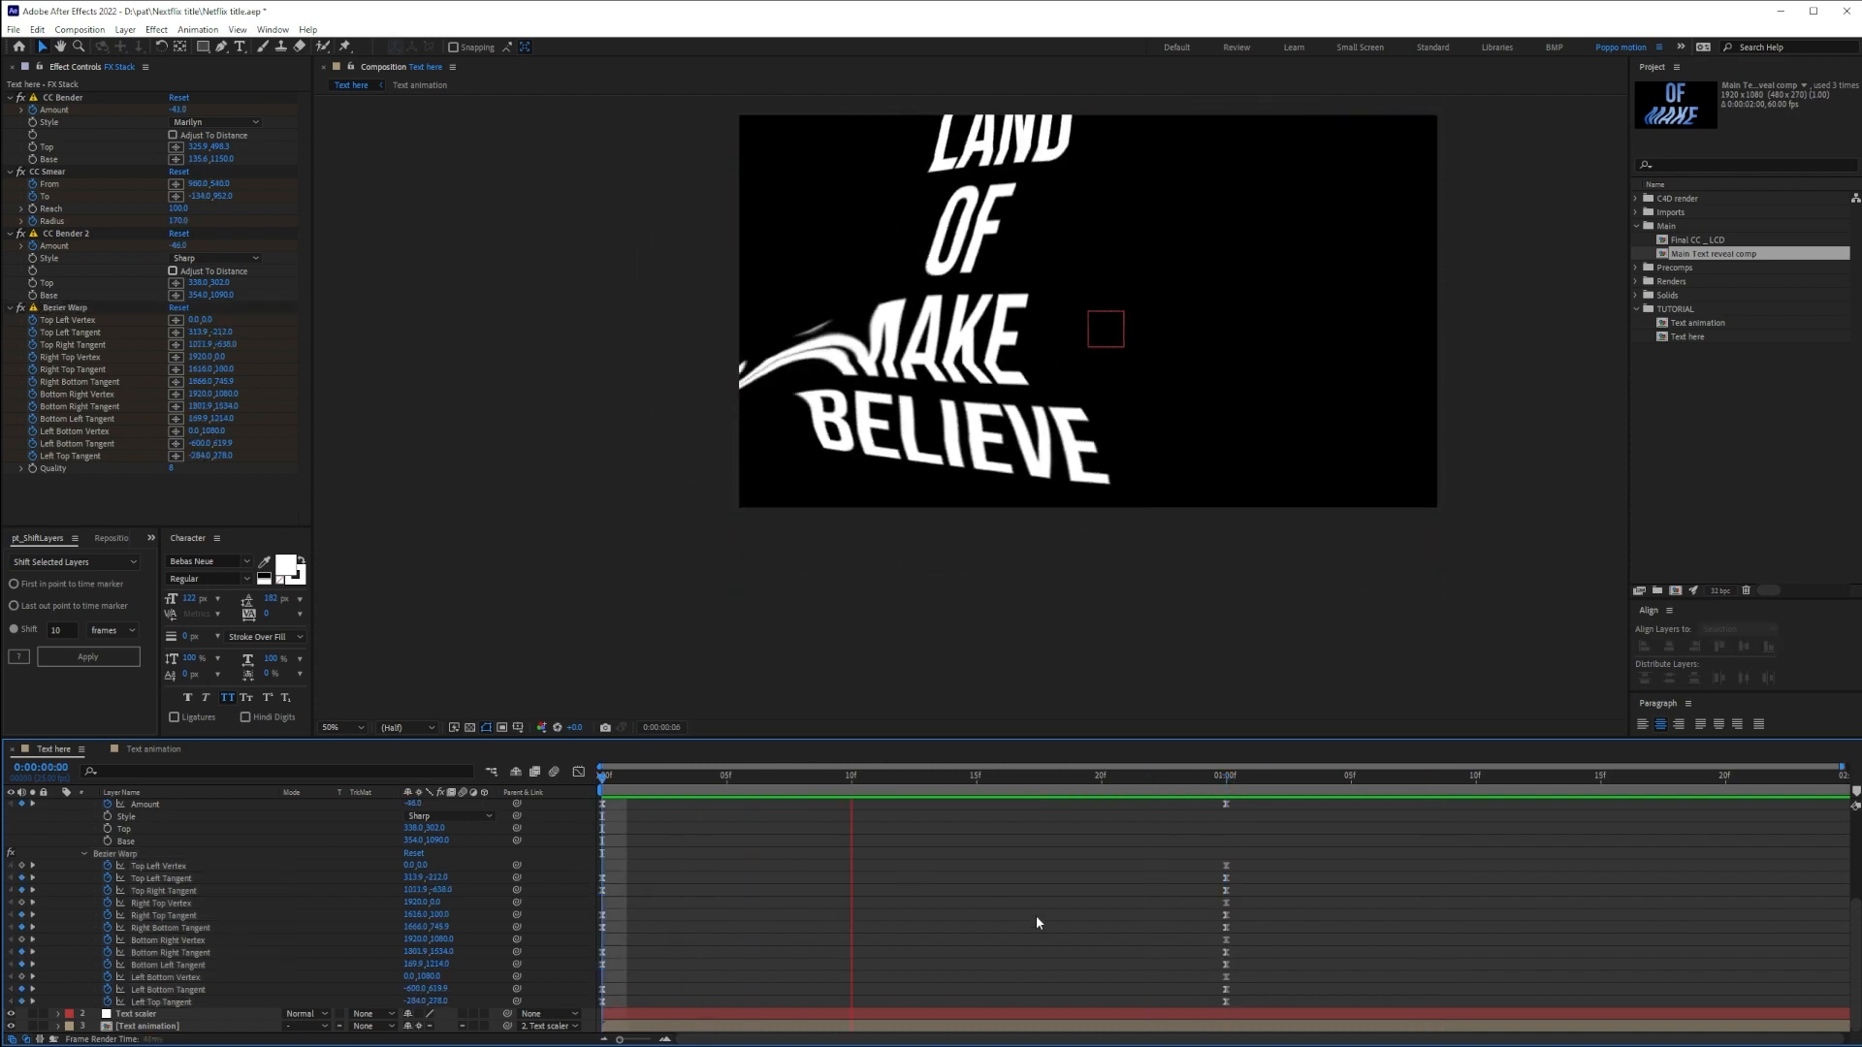
Move CC Bender 2's final Amount keyframe earlier to 0:00:00:20 and preview the animation
click(1227, 777)
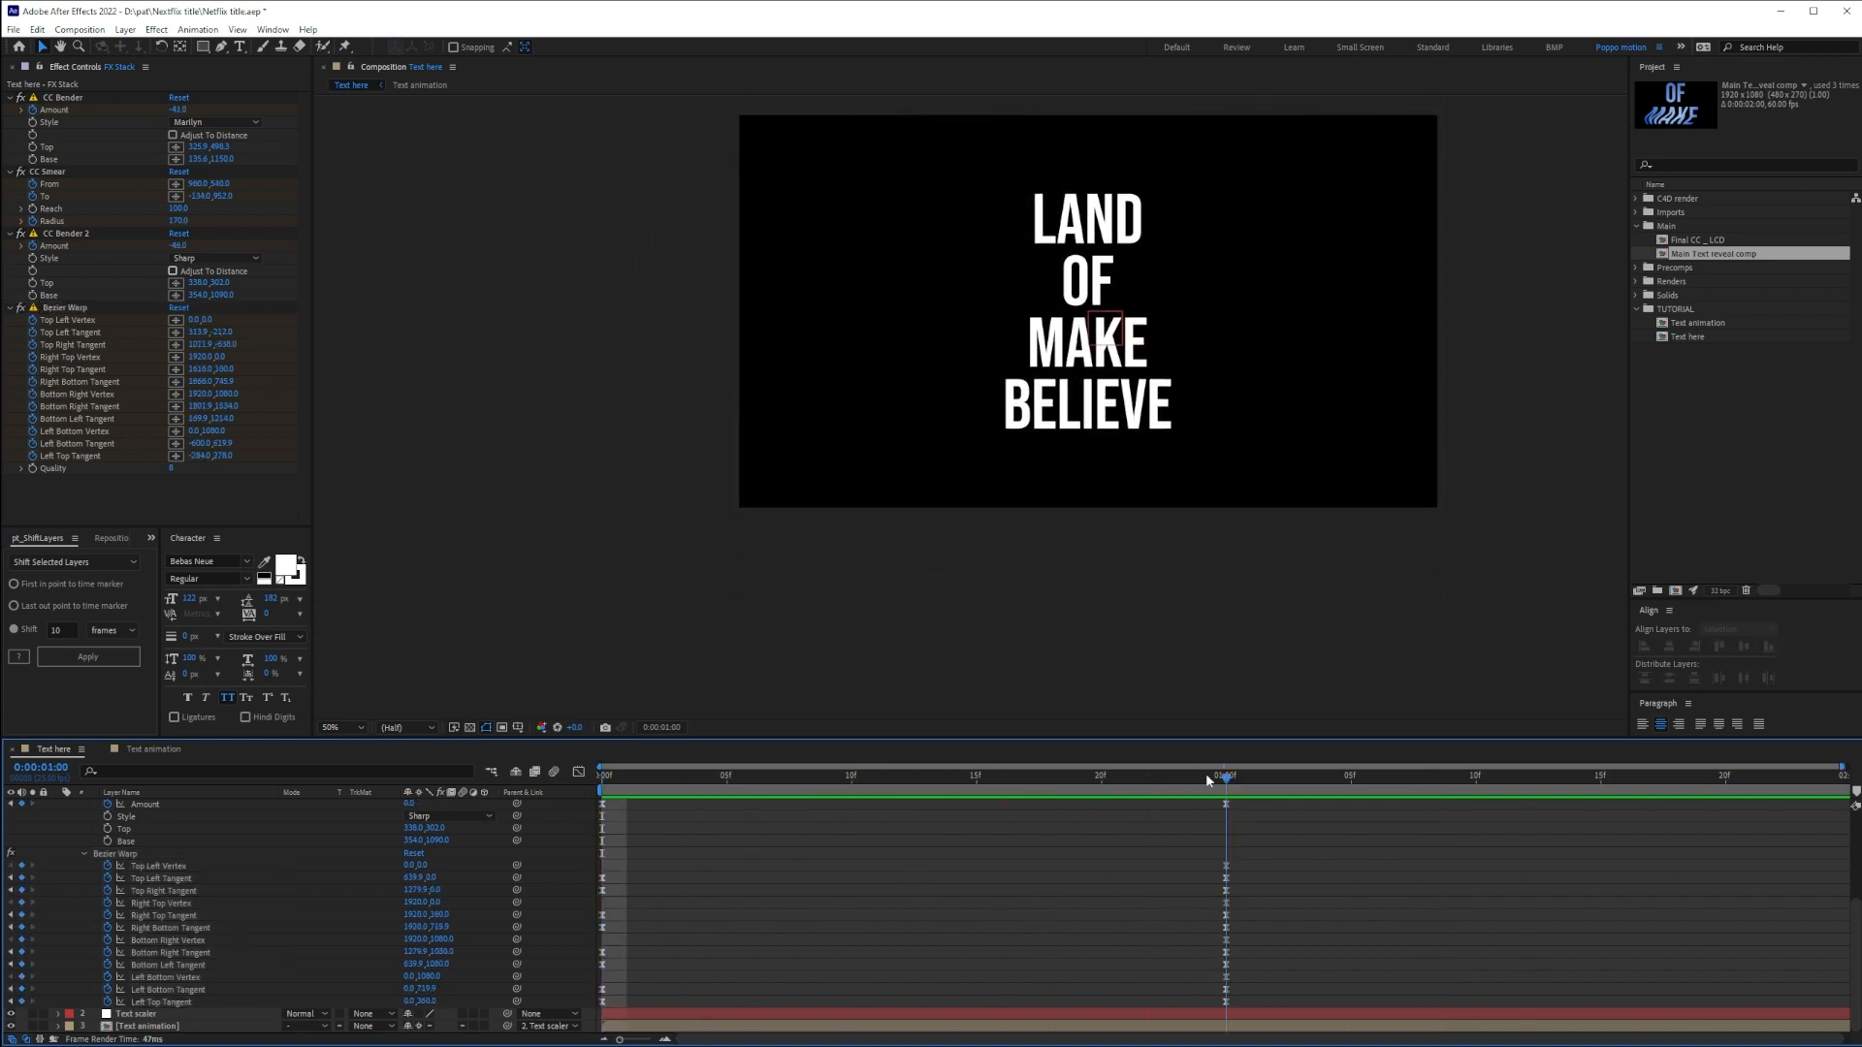
scroll(1079, 870, up, 3)
click(1079, 870)
click(144, 879)
click(976, 785)
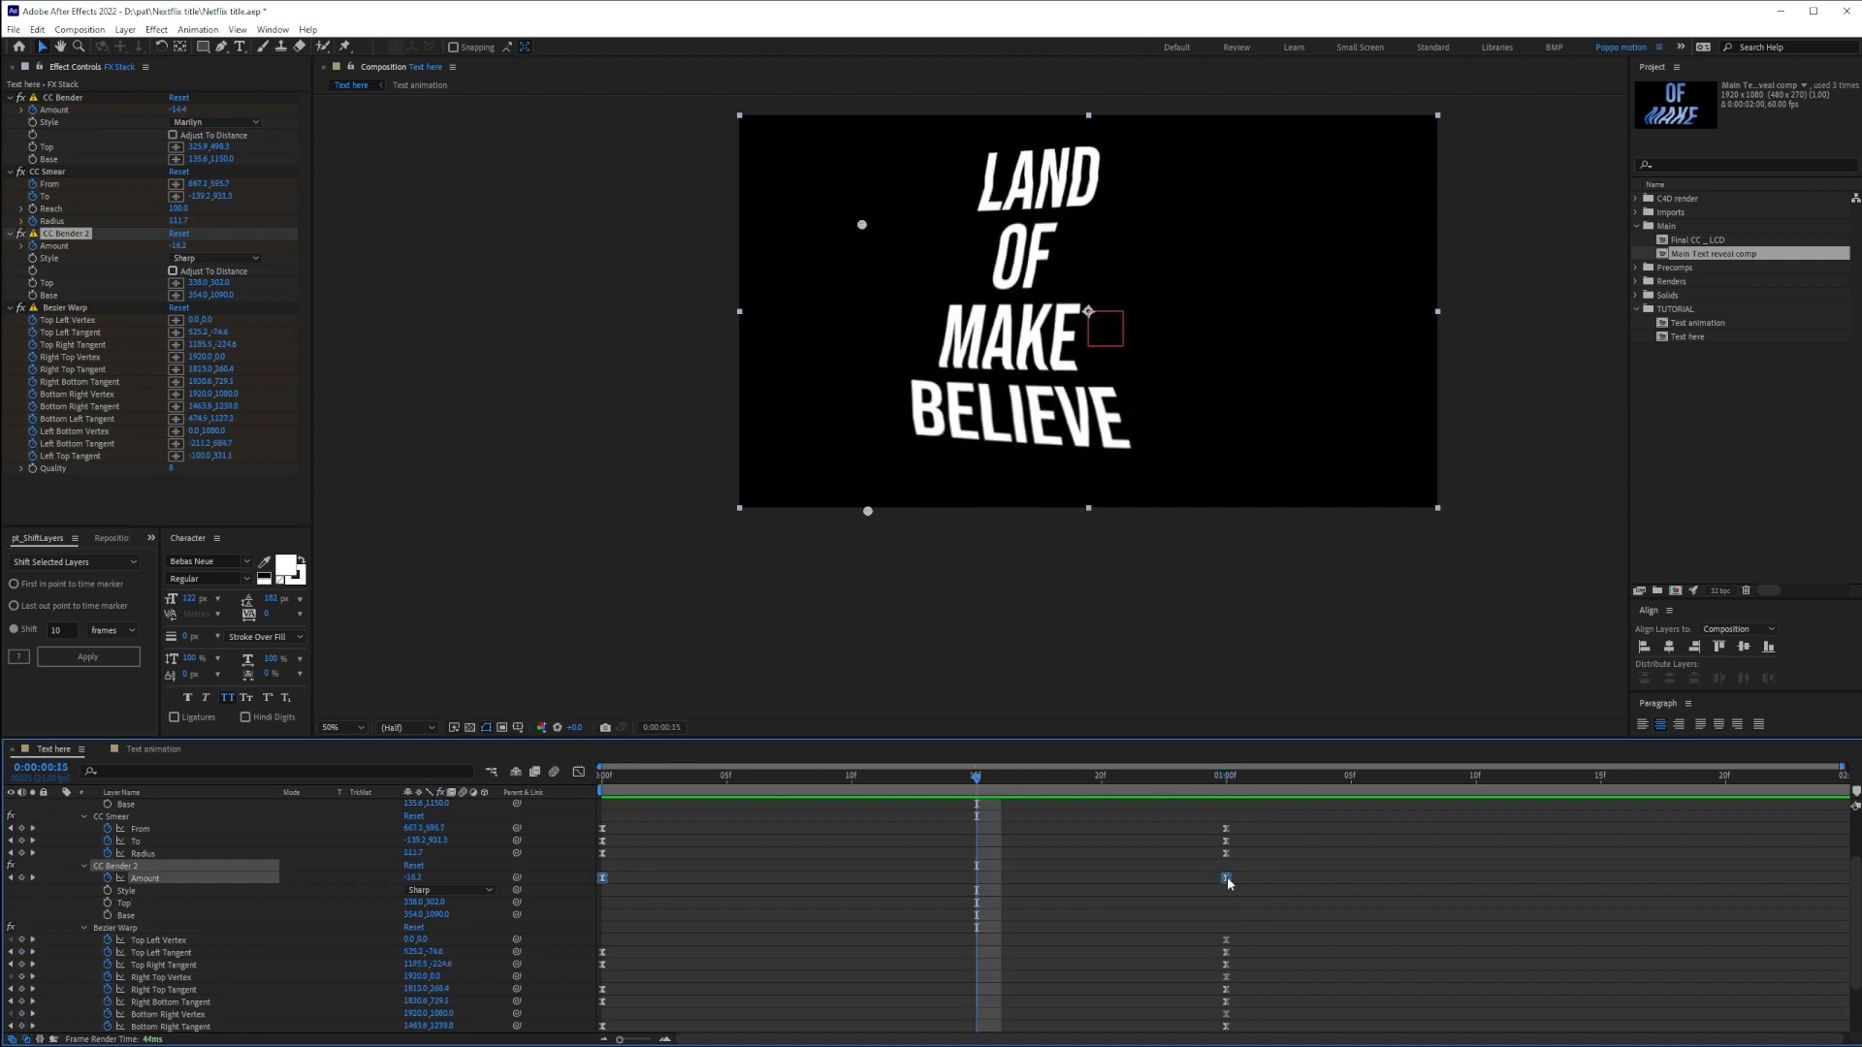
key(space)
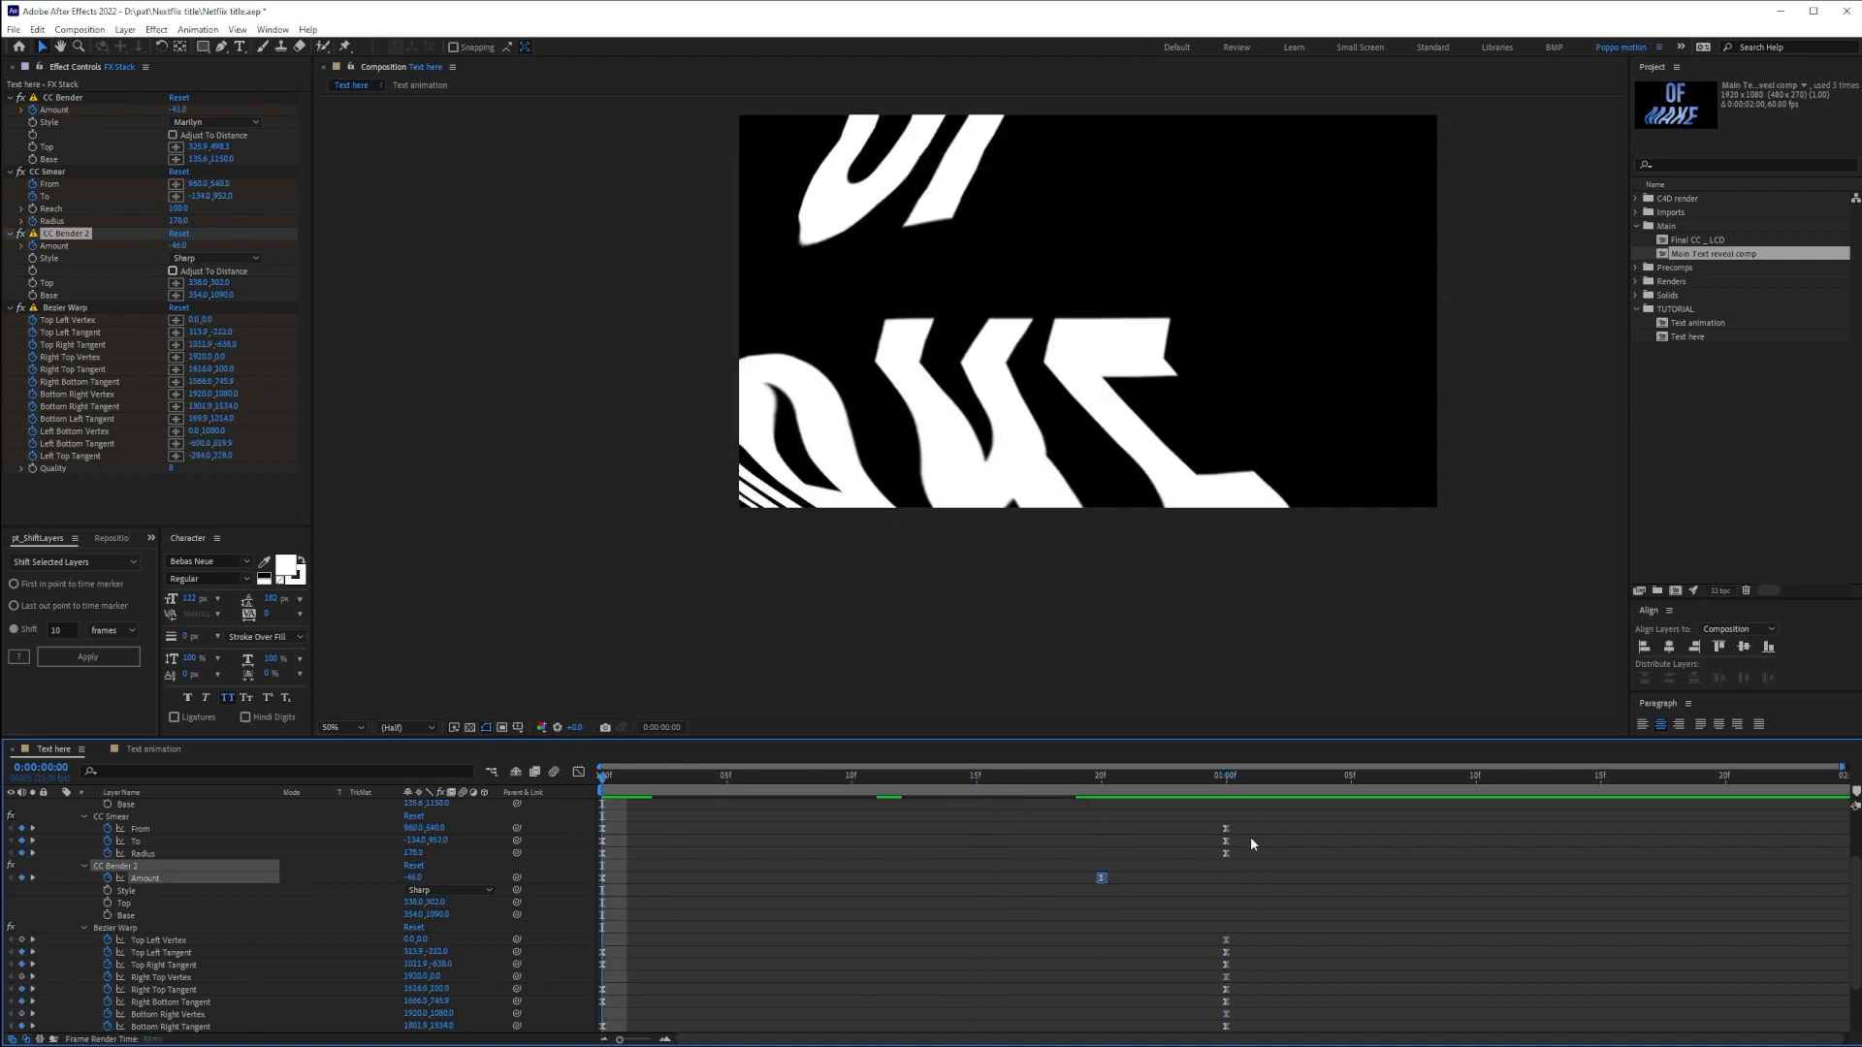
Apply the Ripple effect to the FX Stack layer and set its Radius to 60
click(780, 615)
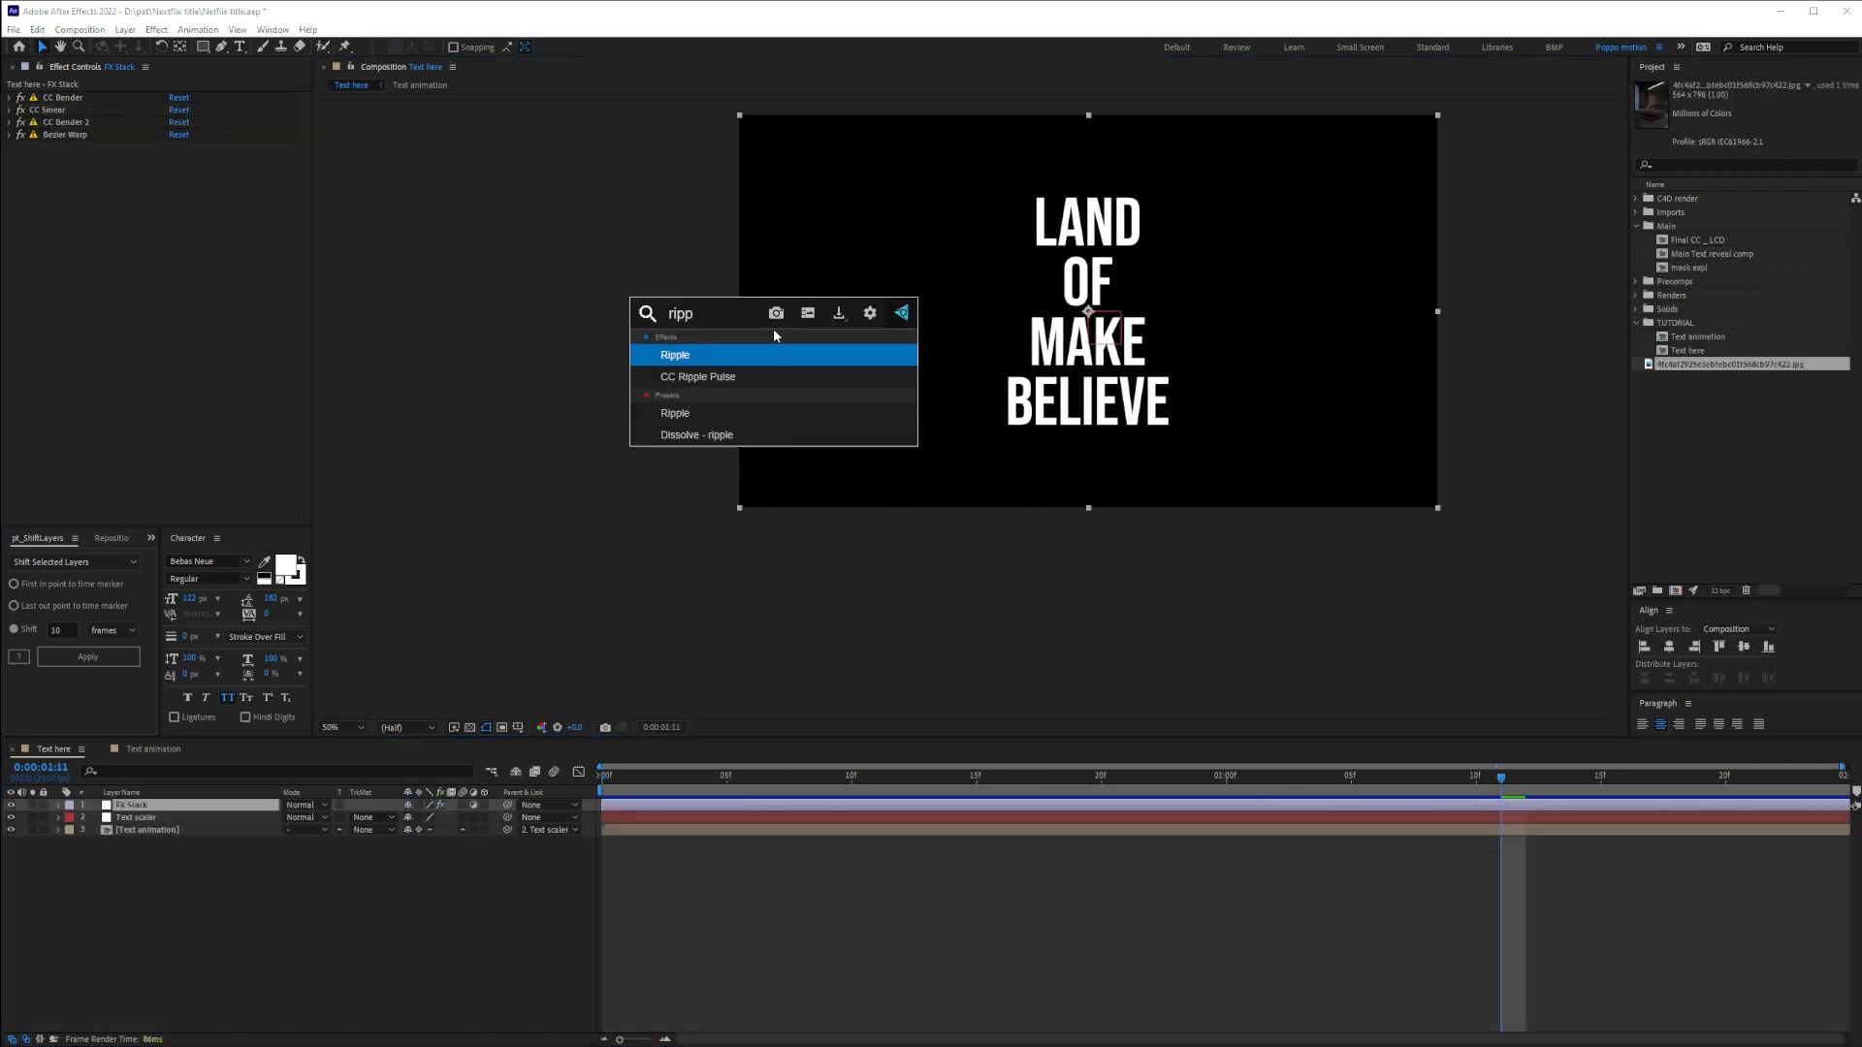
key(Return)
text(60)
key(Return)
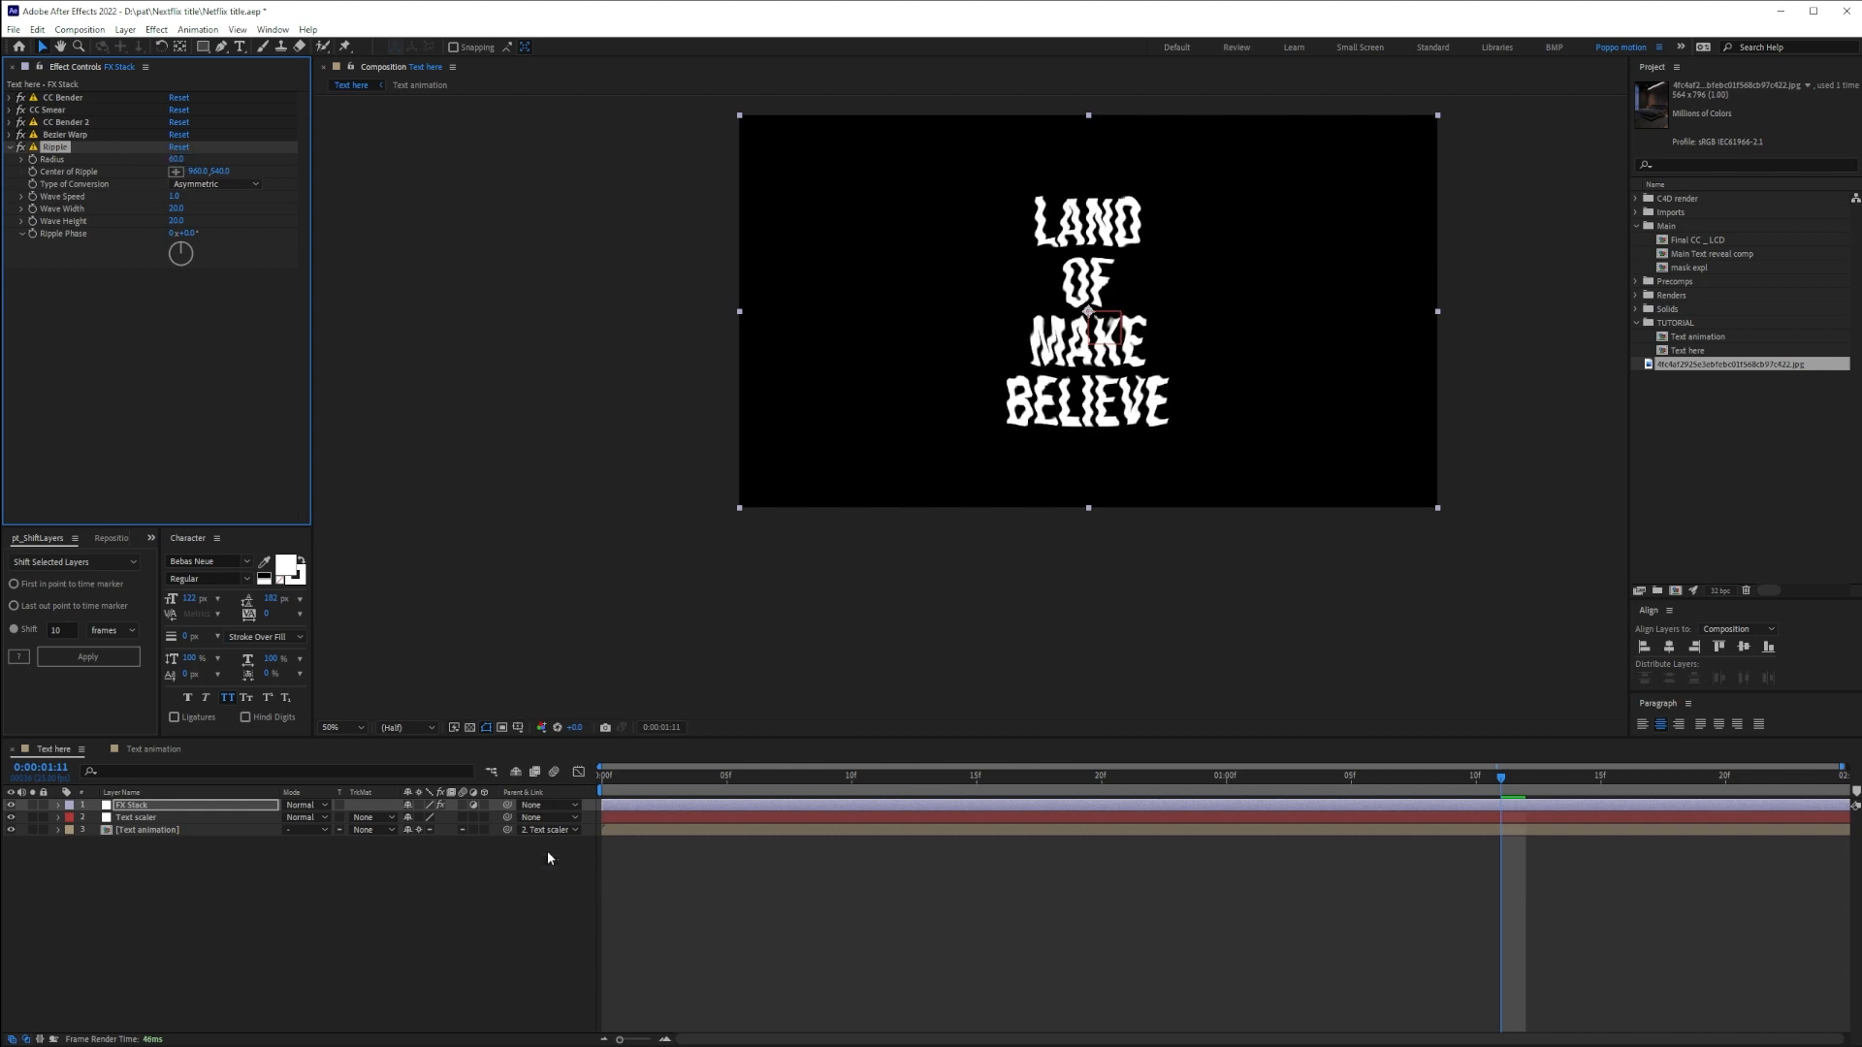
At the first frame, place the Center of Ripple at the composition's lower-left corner and inspect the ripples up close
key(Home)
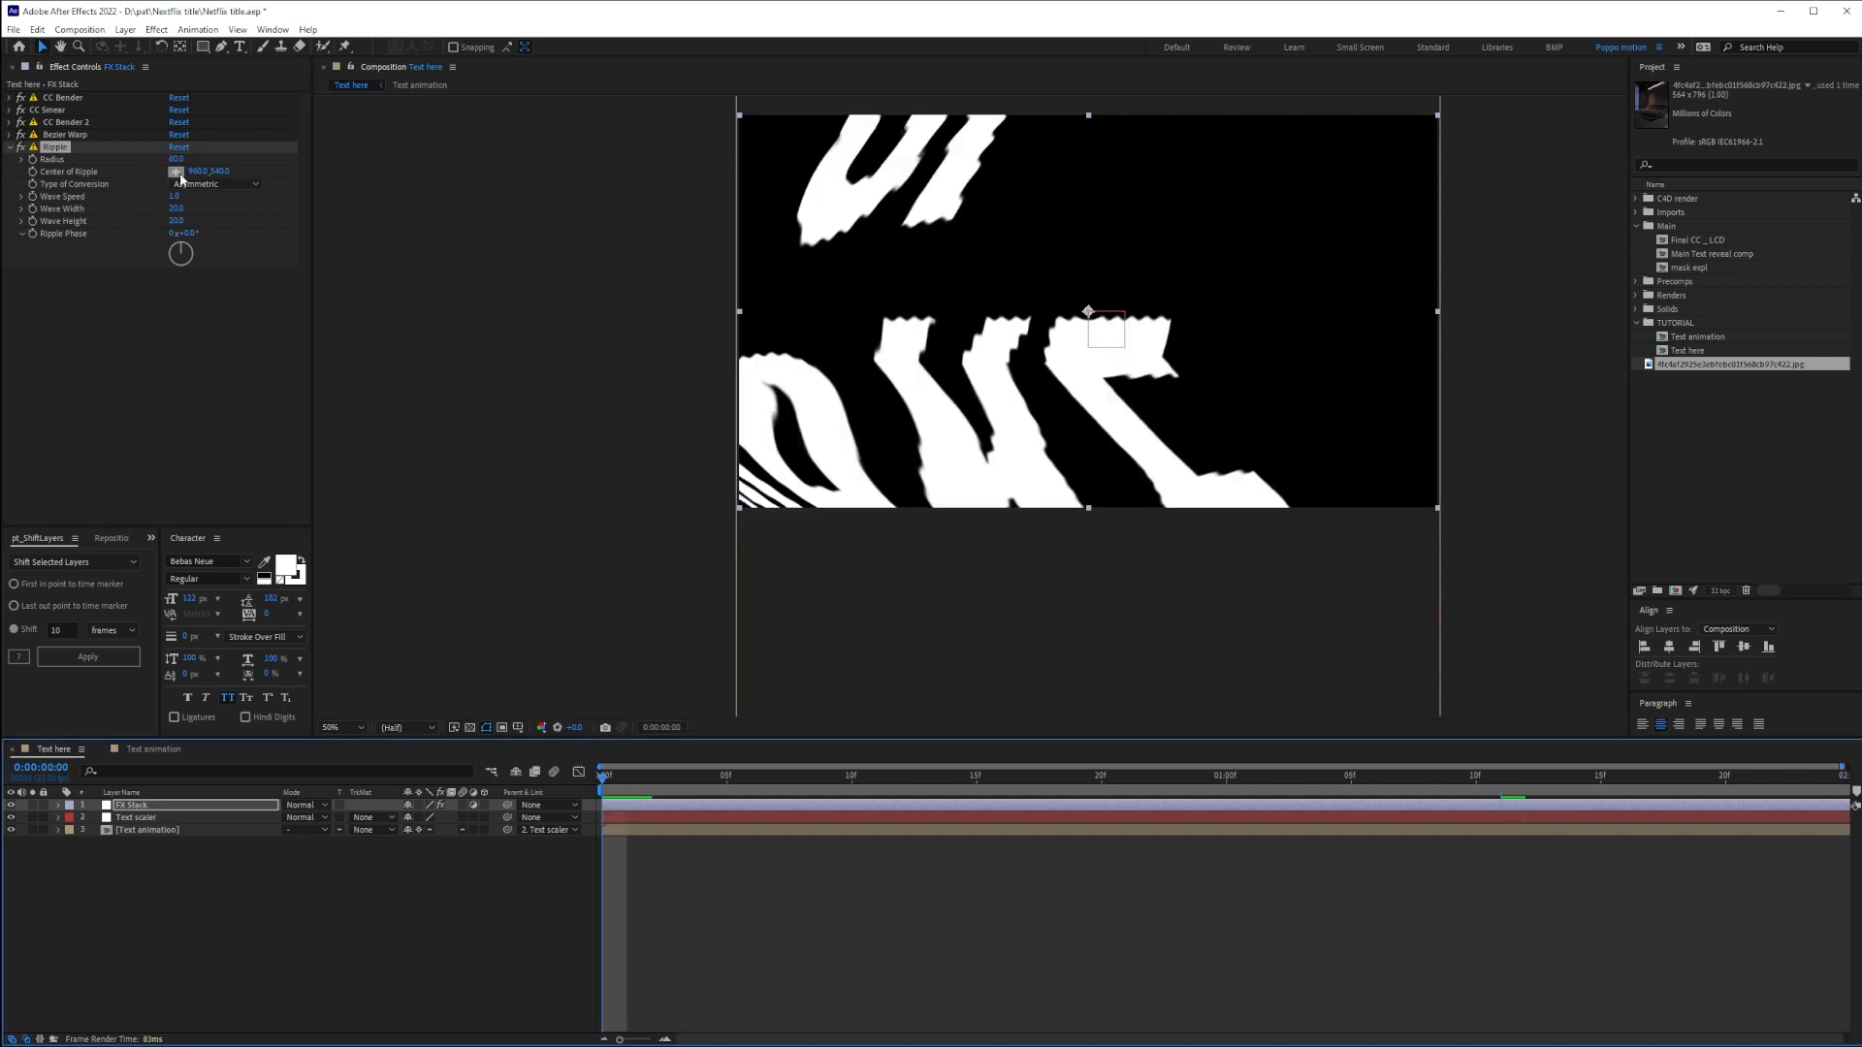
click(176, 172)
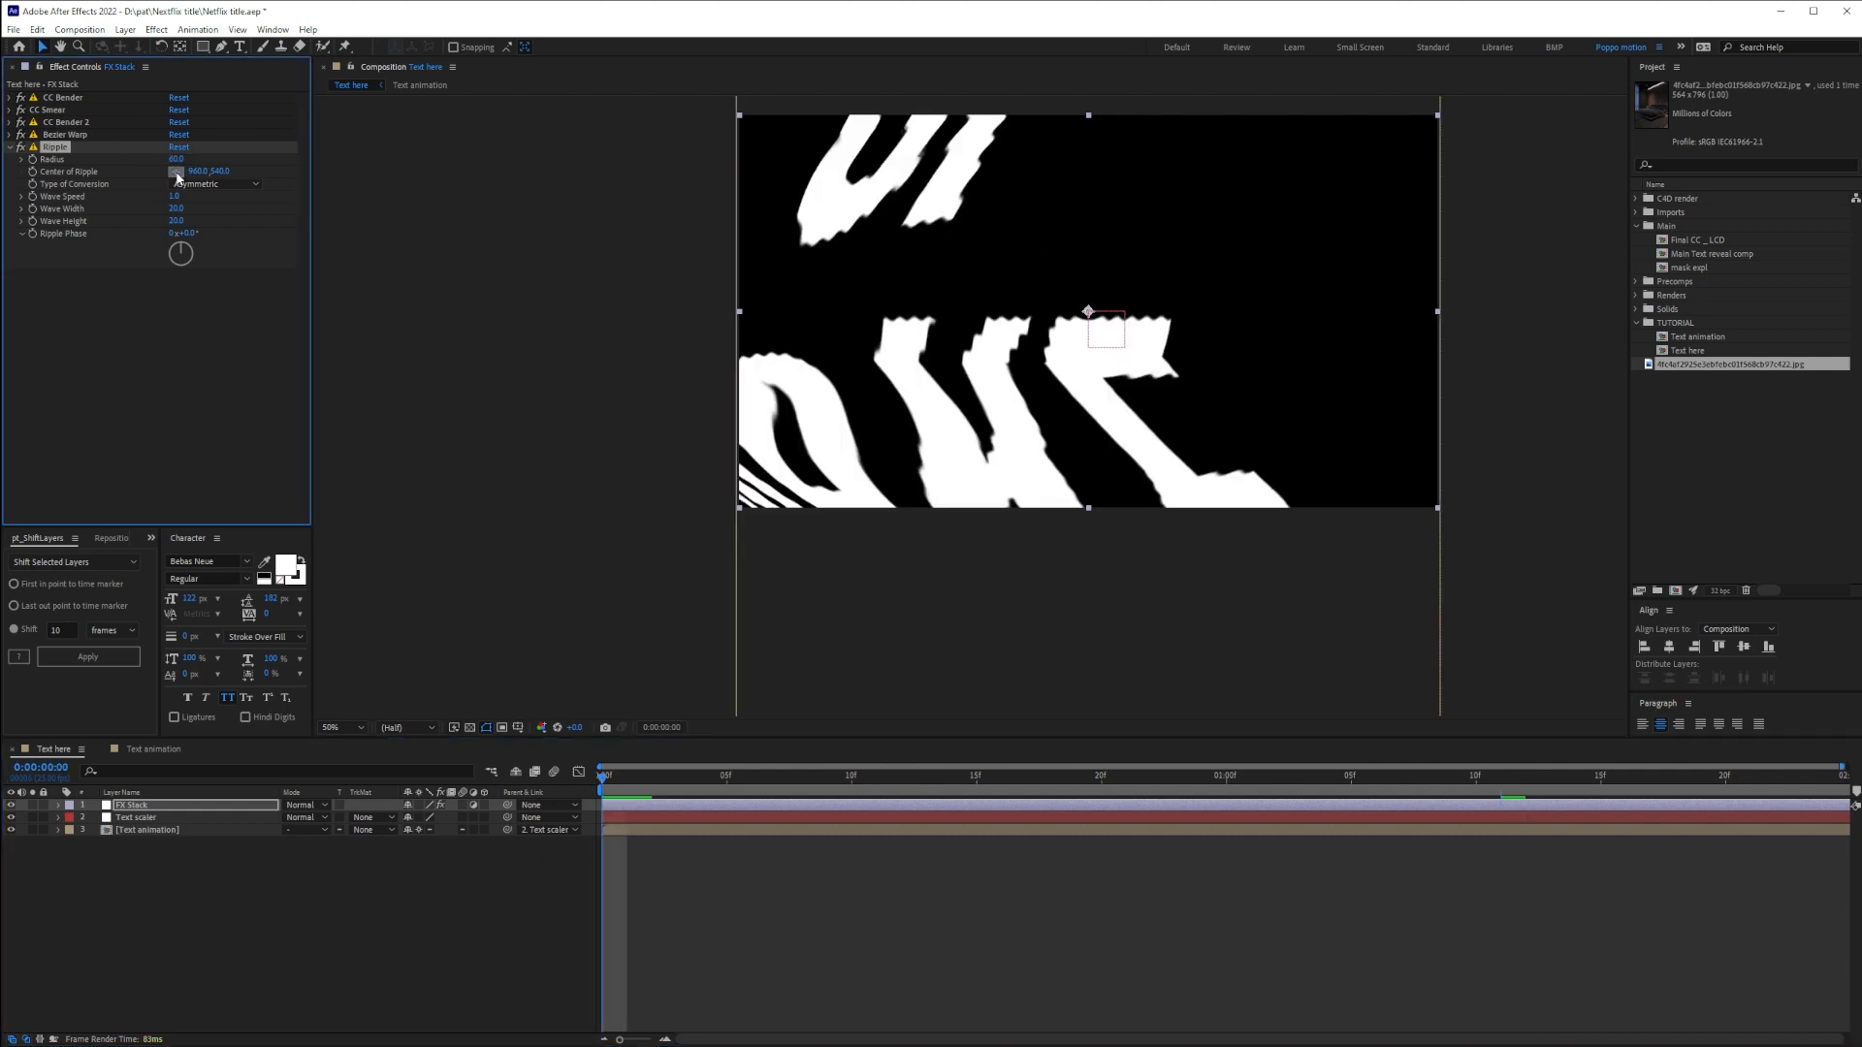
click(738, 507)
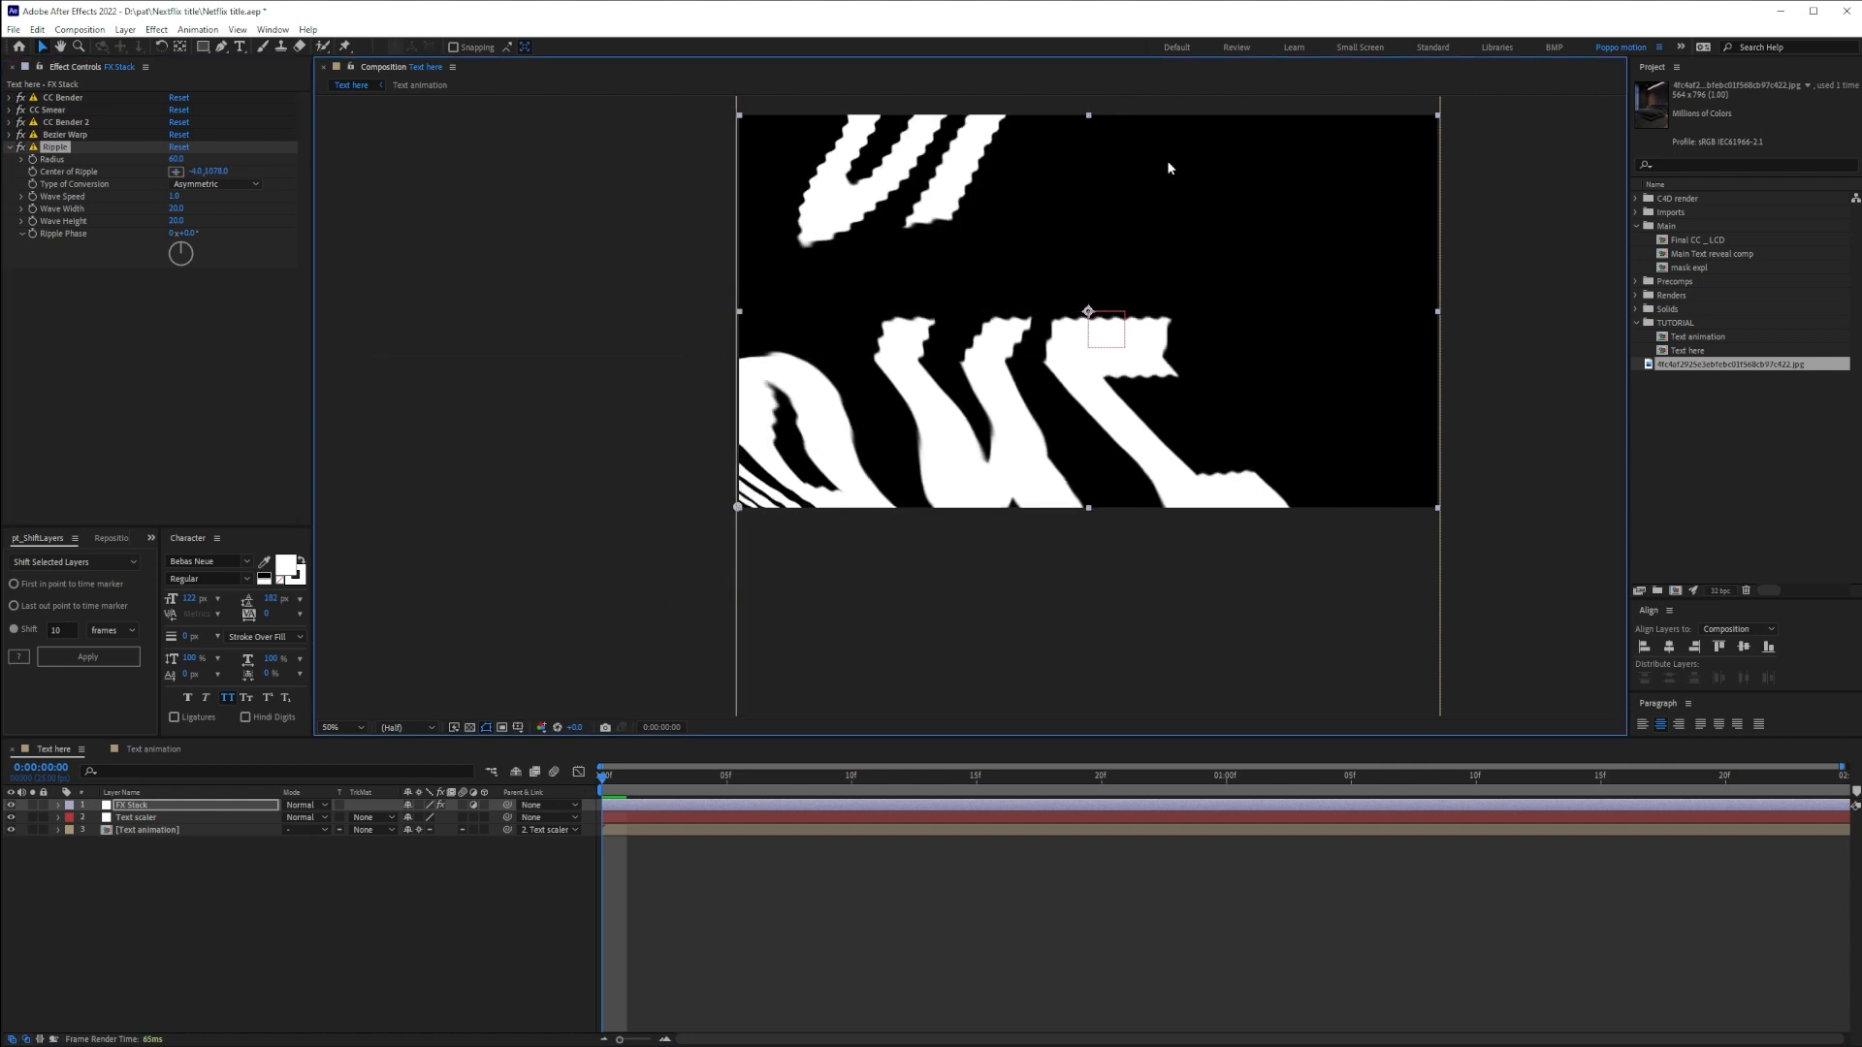
key(period)
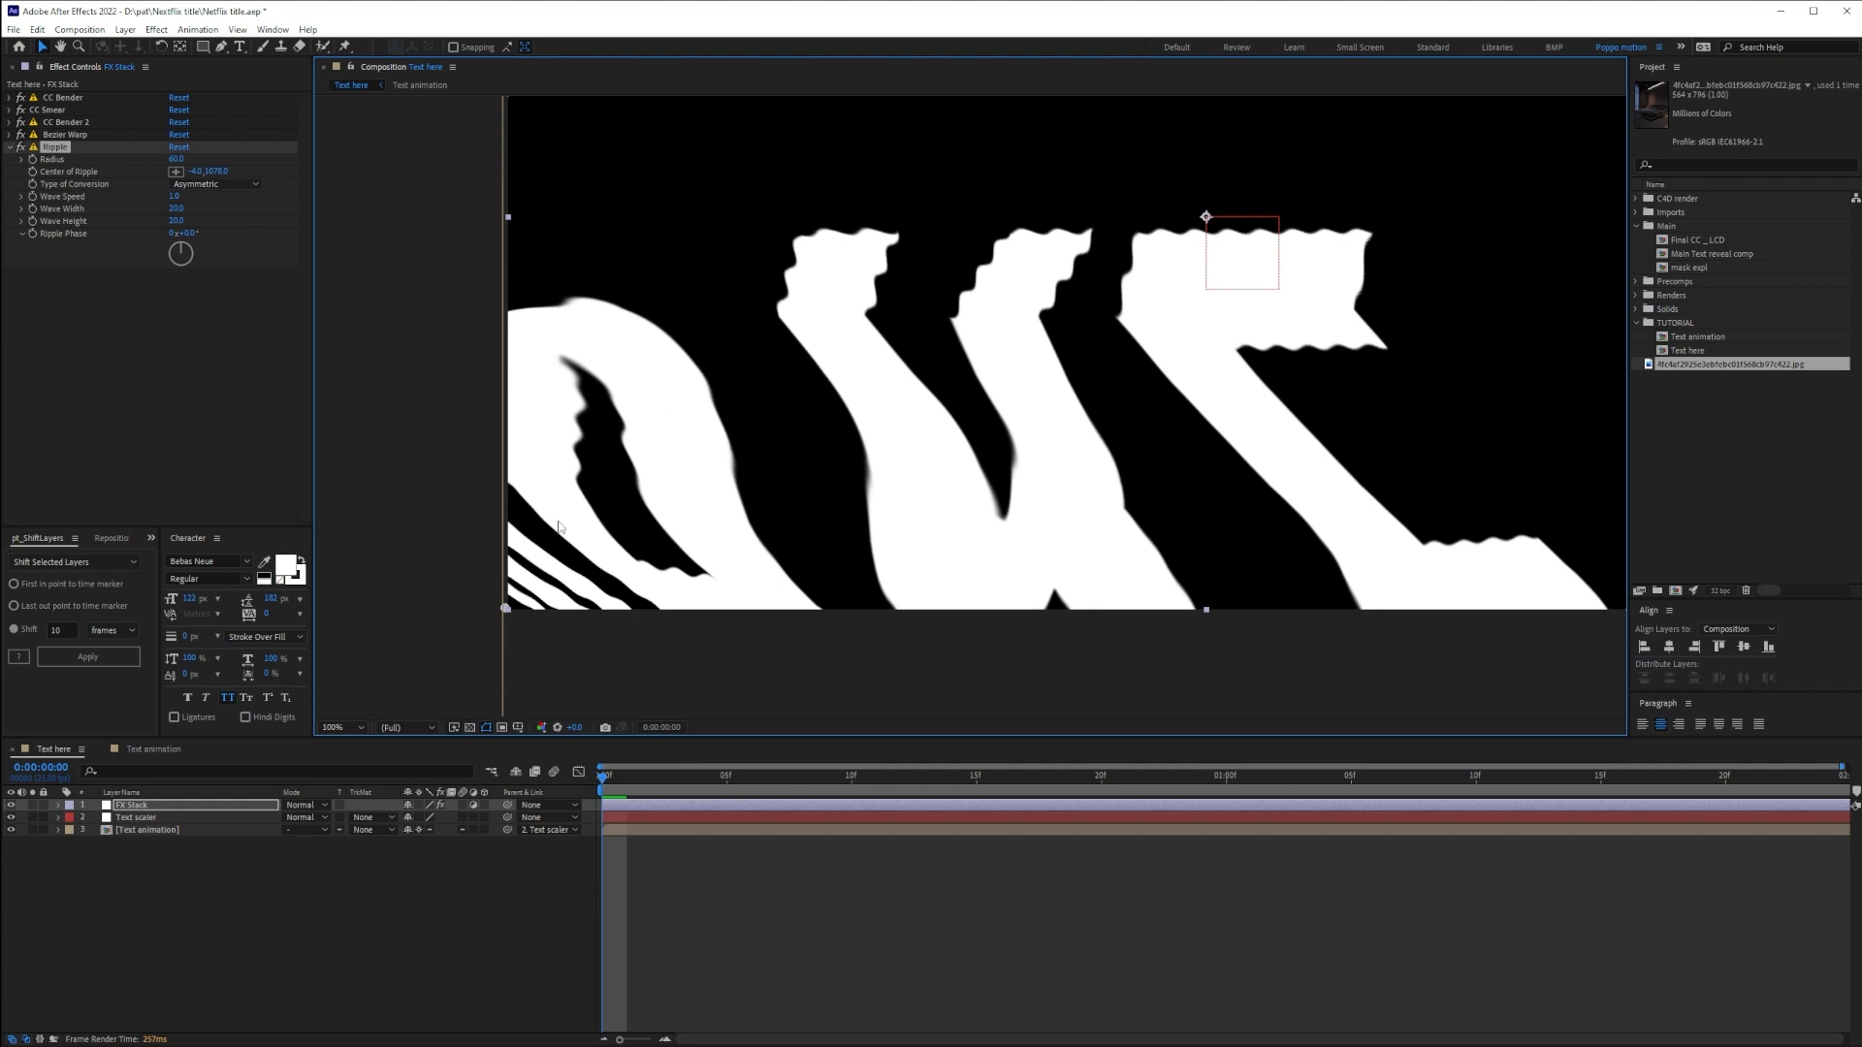
key(comma)
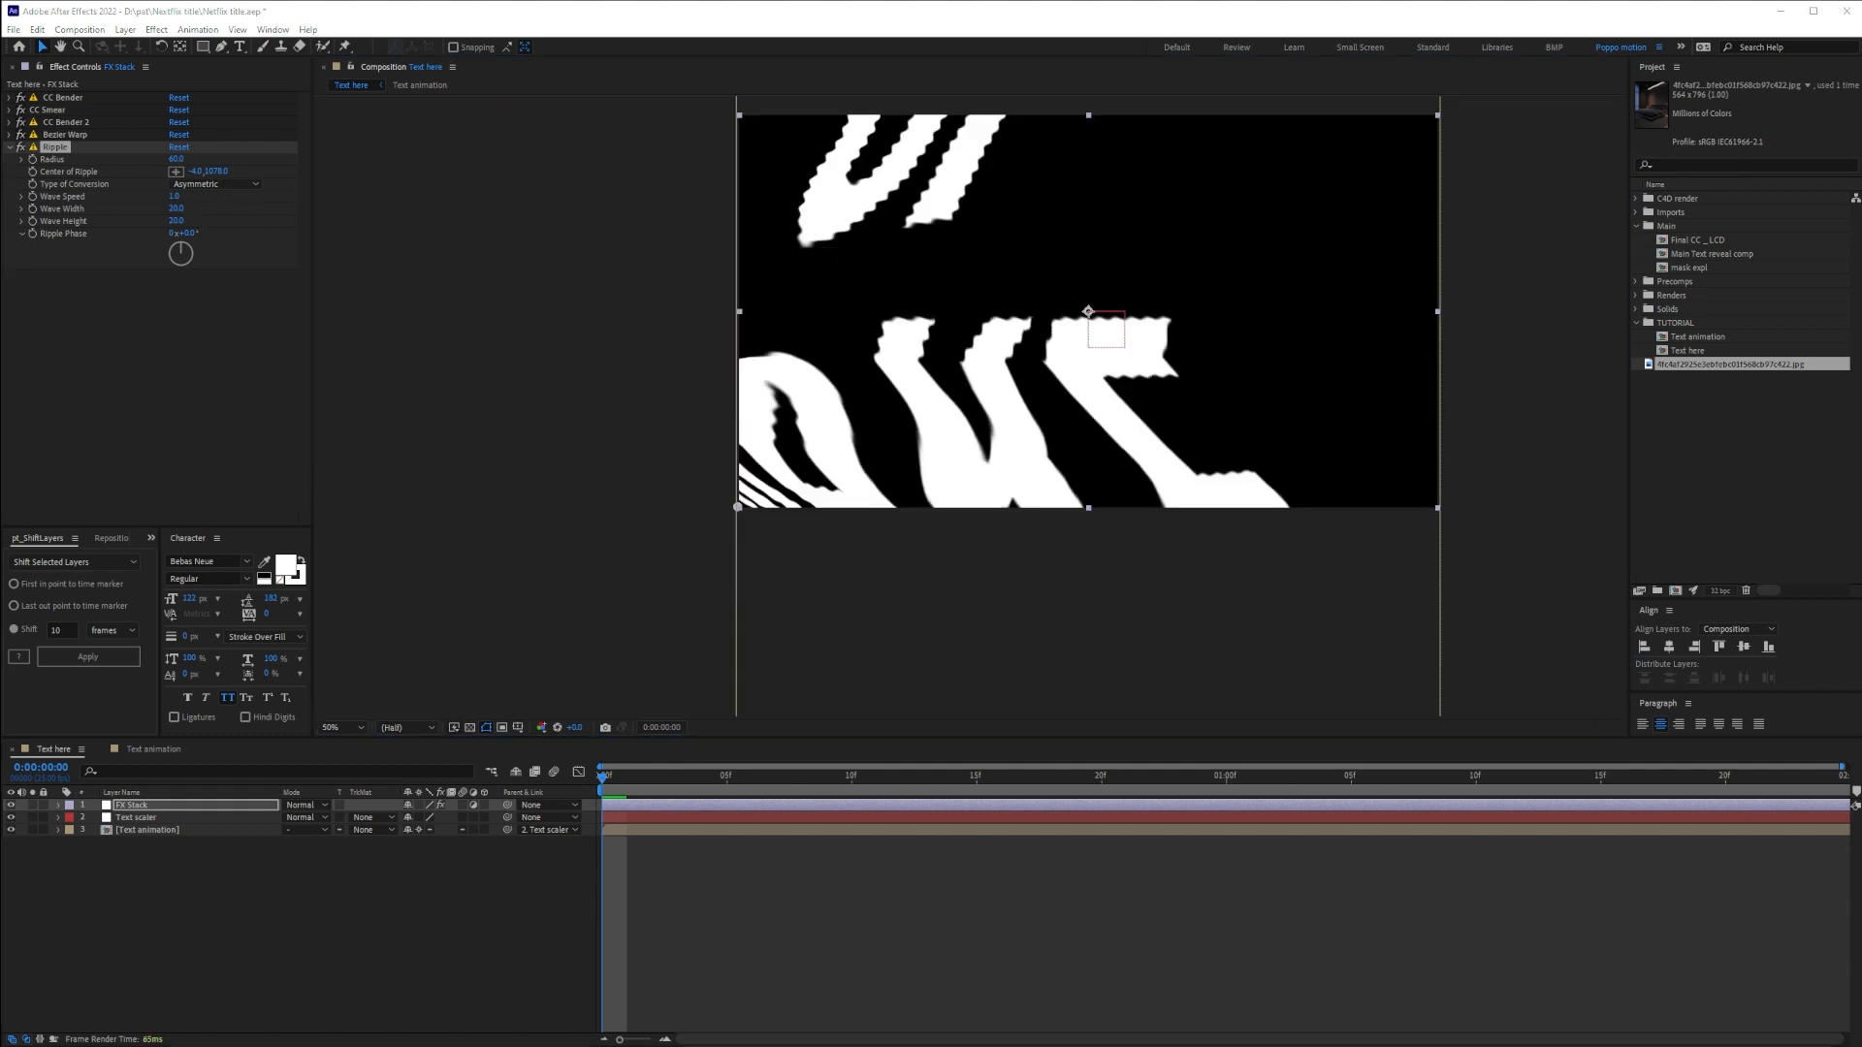
Set Ripple's Wave Width to 100 and Wave Height to 60, and turn the Ripple Phase to about -69°
drag(175, 209, 776, 291)
key(space)
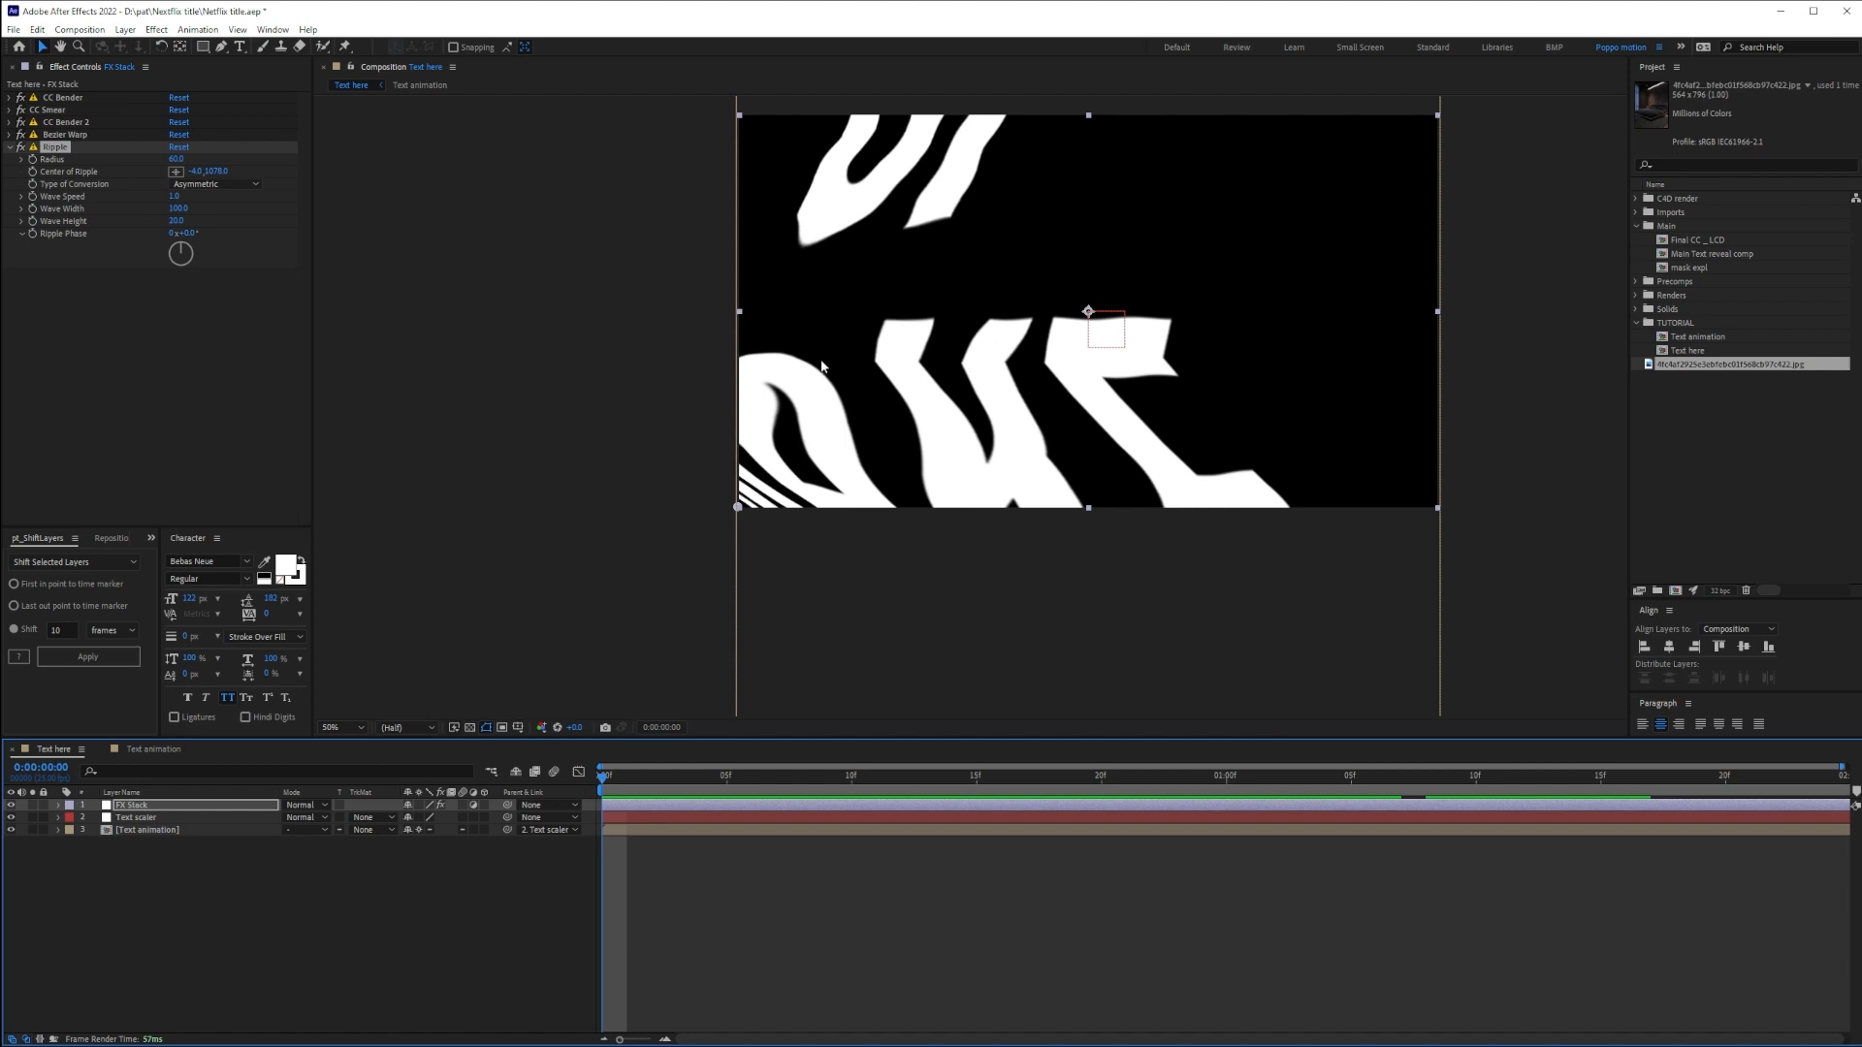
drag(176, 221, 205, 222)
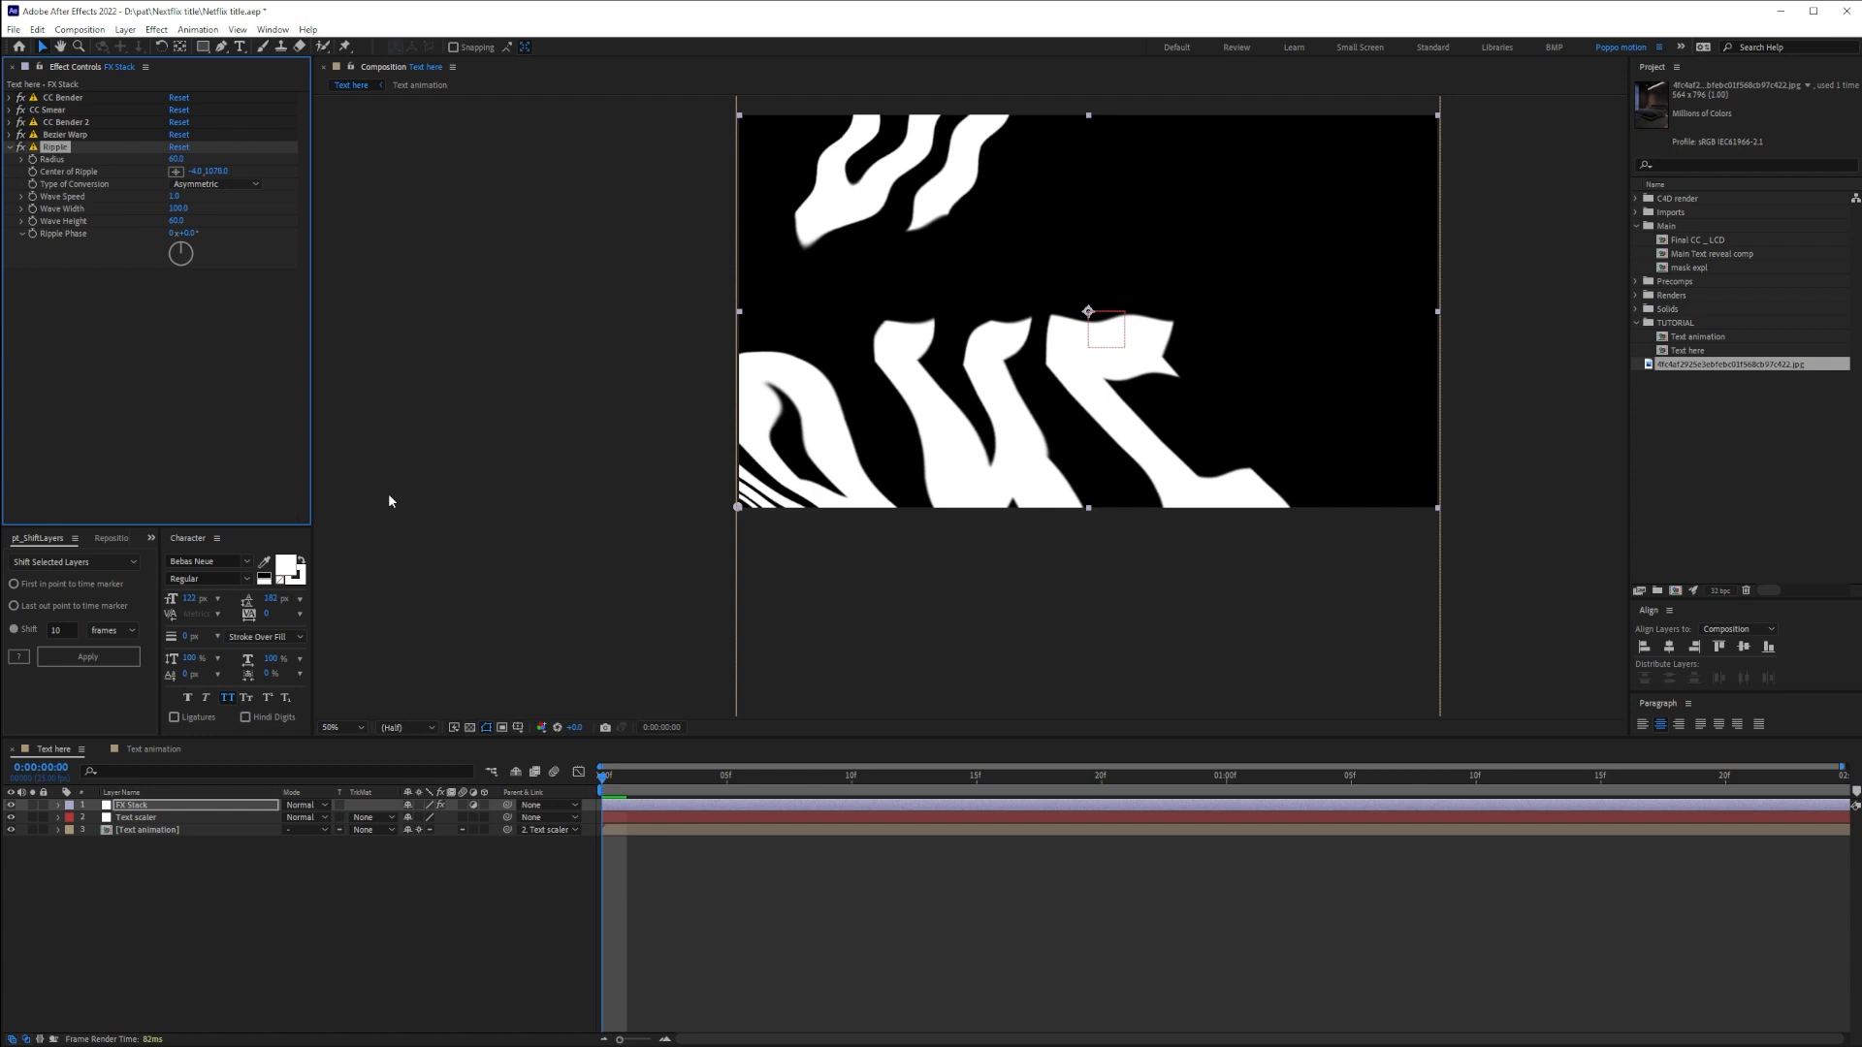
mouse_move(604, 781)
mouse_down()
mouse_move(1164, 789)
mouse_move(582, 784)
mouse_up()
drag(188, 234, 138, 235)
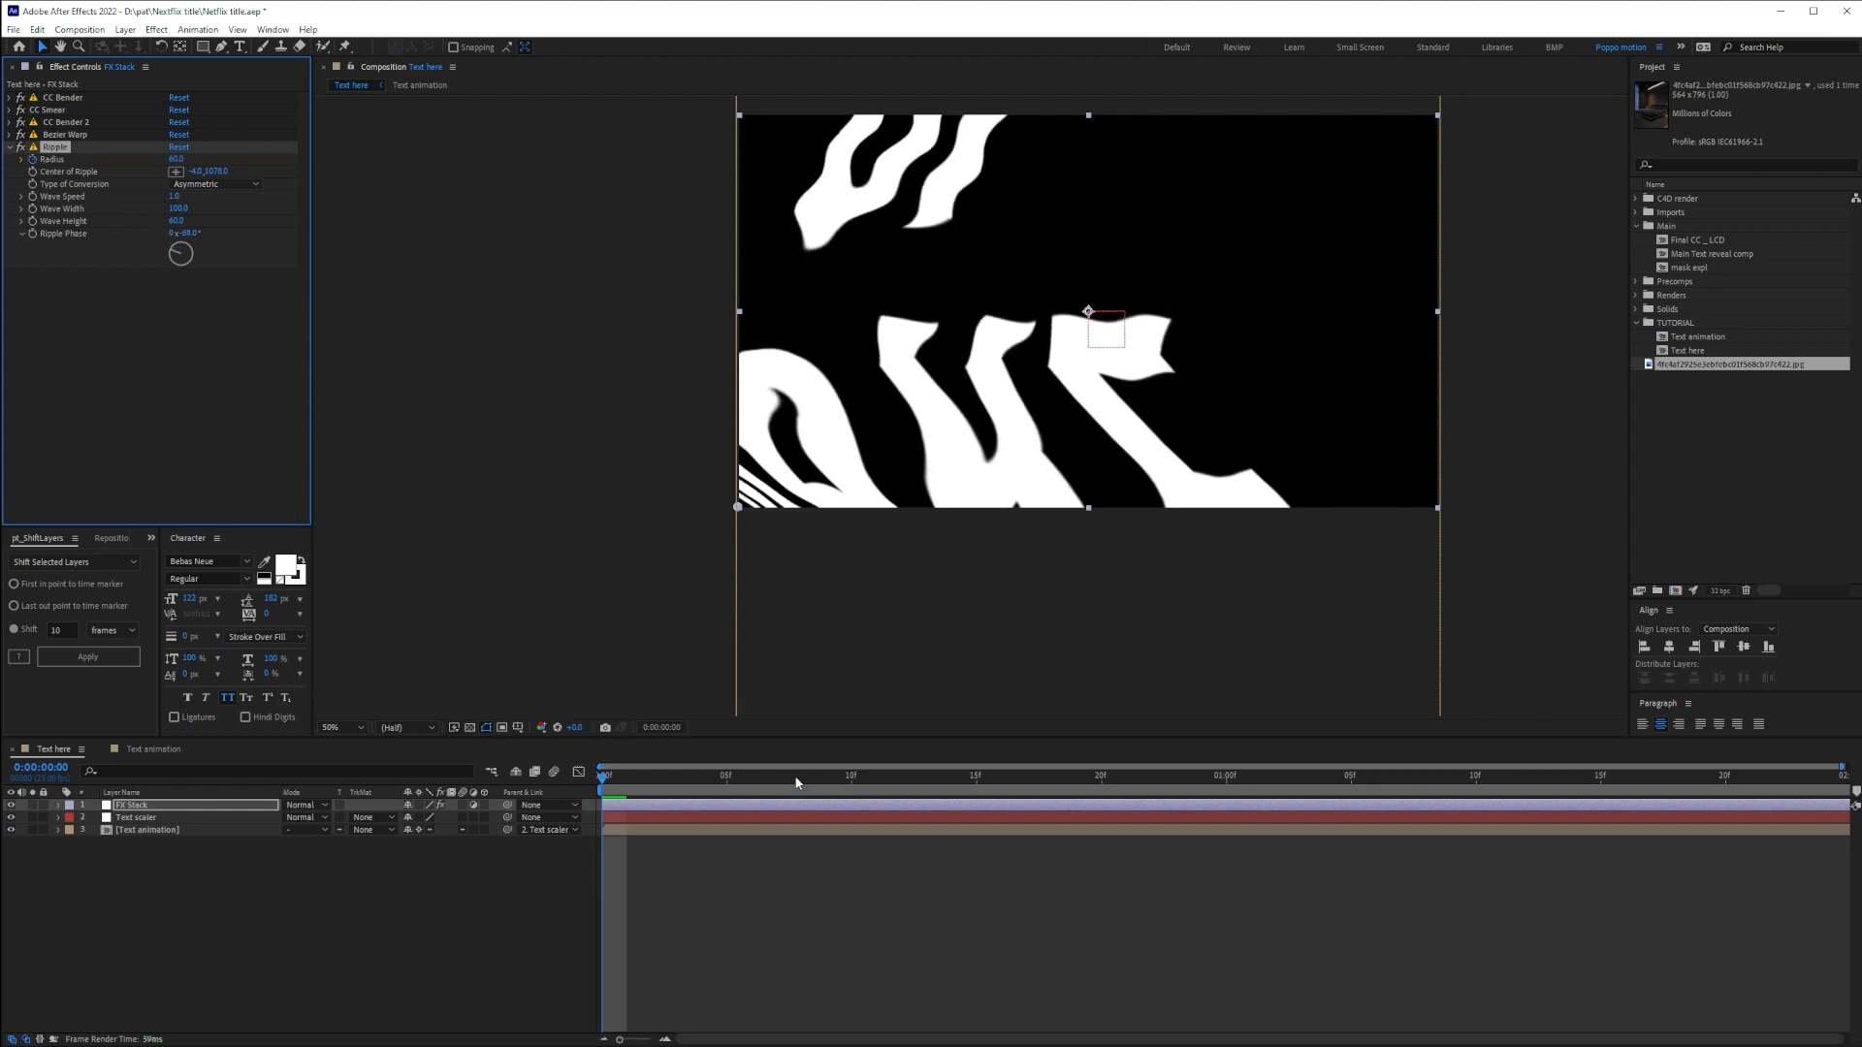
Reveal the FX Stack layer's keyframed properties and set Ripple's Radius to 0 at 0:00:01:00
key(u)
drag(602, 782, 1229, 802)
click(177, 160)
text(0)
key(Return)
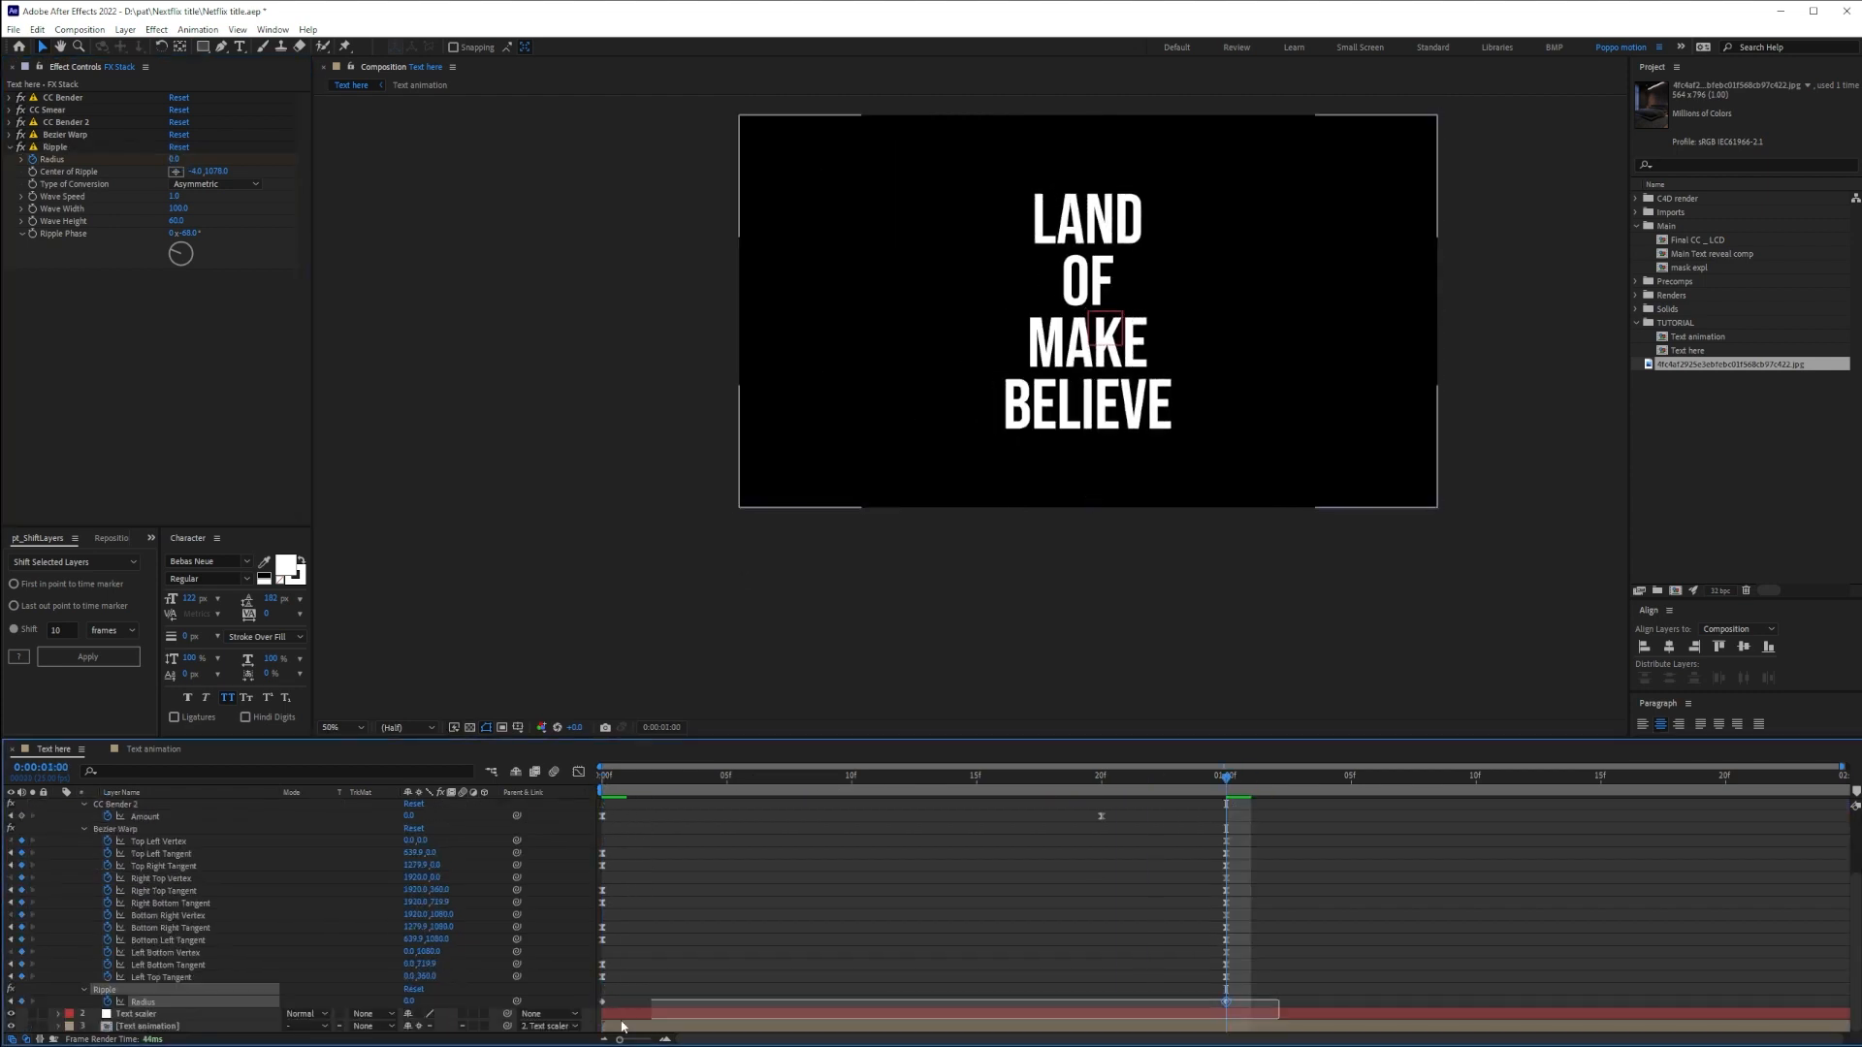
Apply Easy Ease to Ripple's Radius keyframes, preview the animation and return to the first frame
click(1317, 910)
key(Home)
key(space)
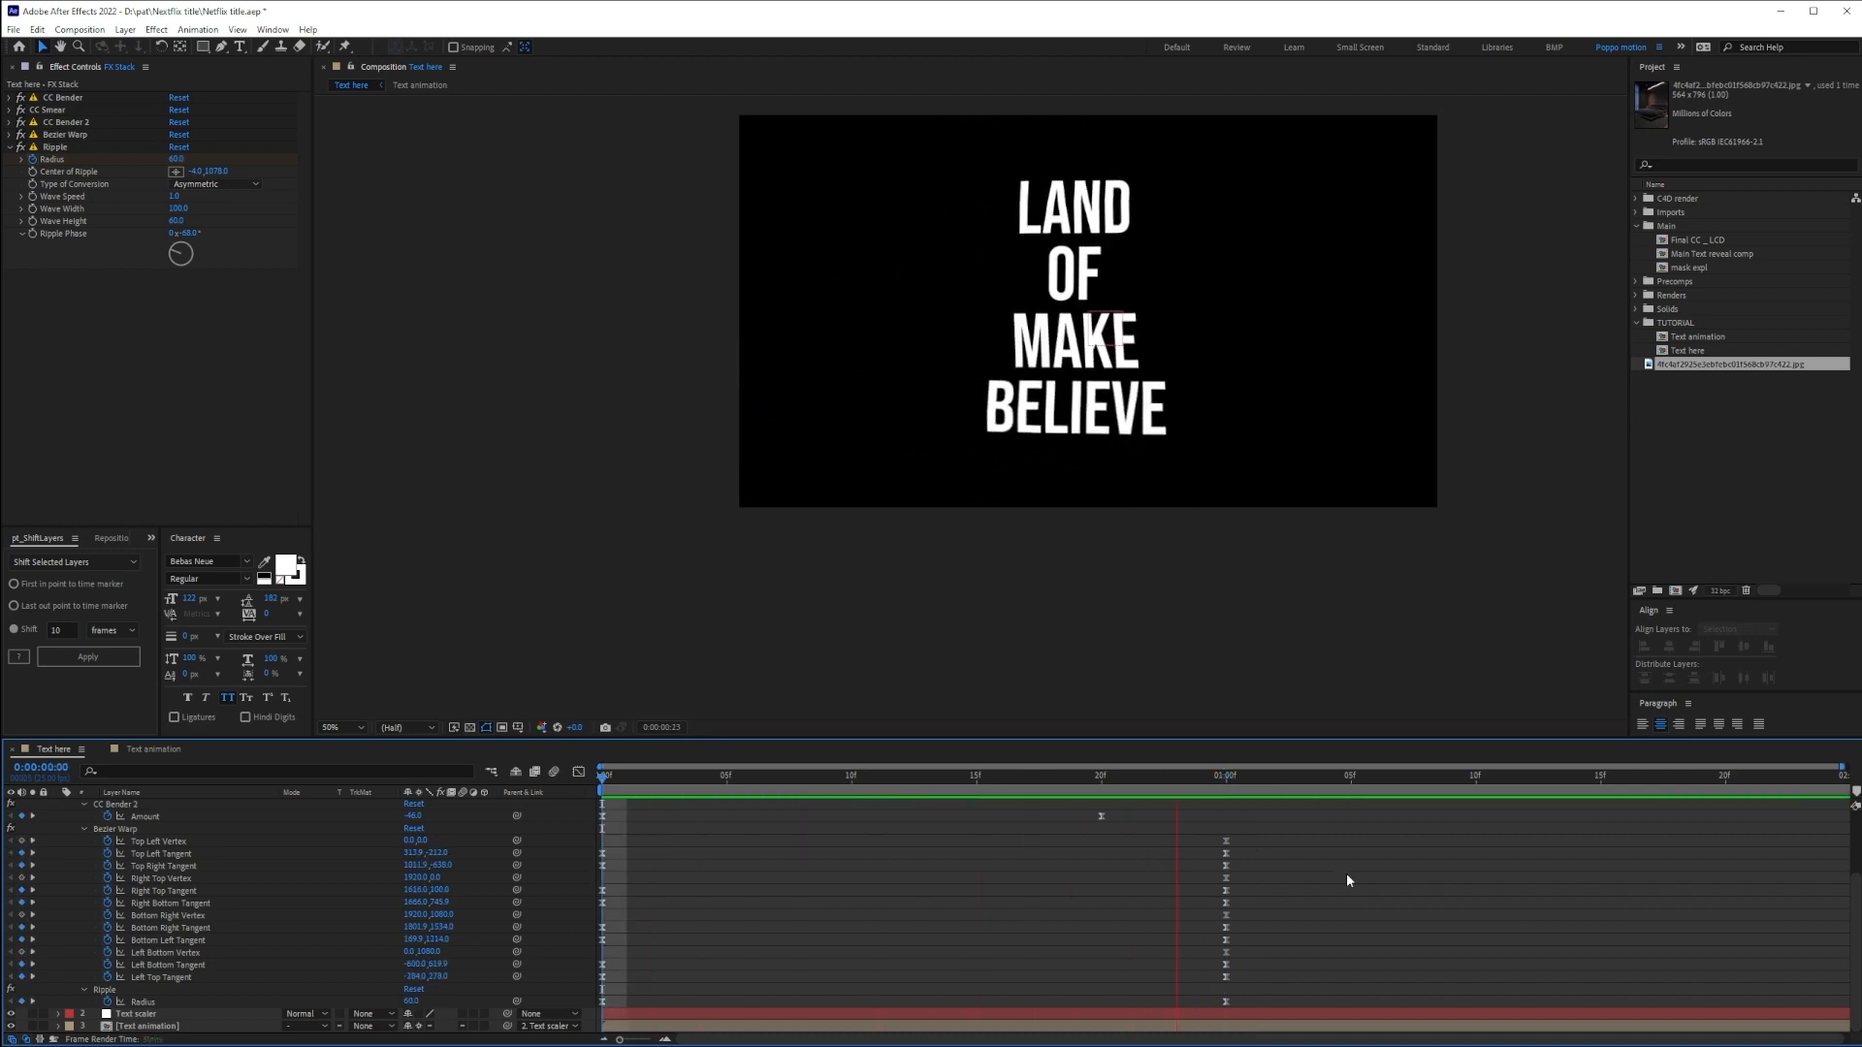
drag(1208, 778, 602, 783)
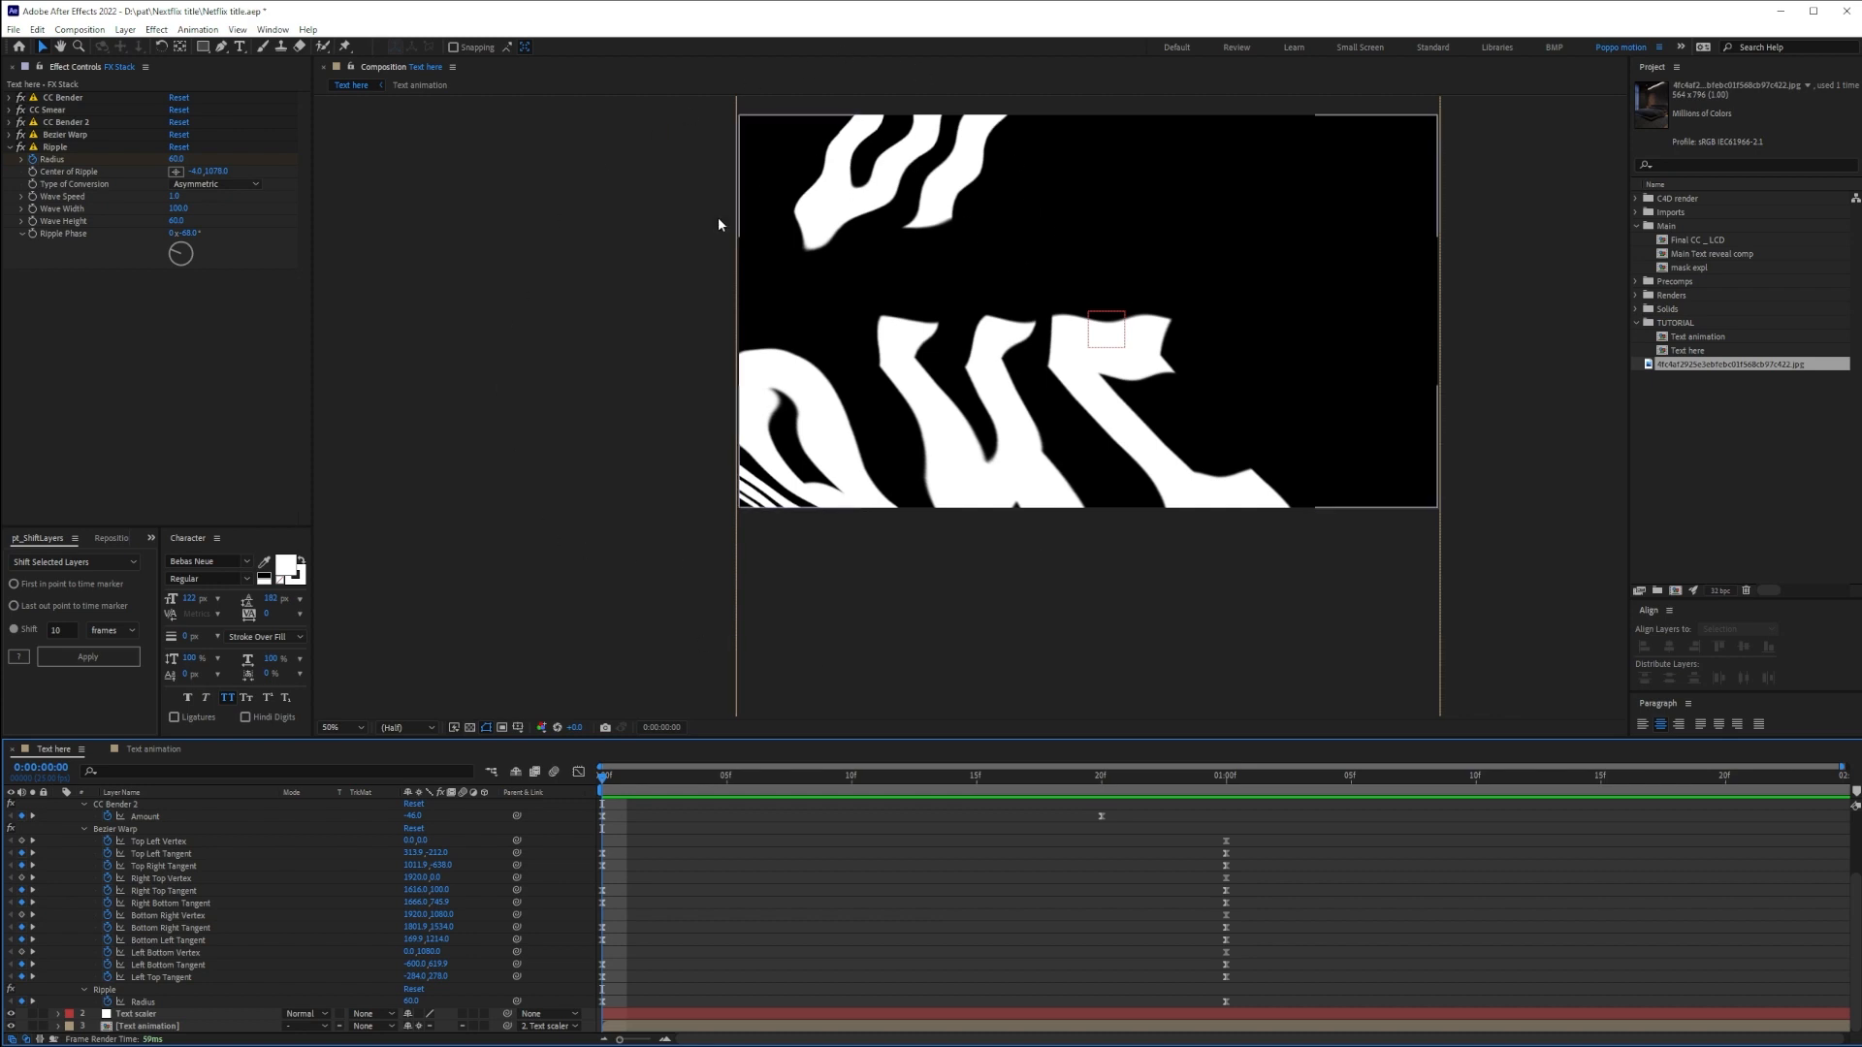
Draw a rounded mask with the Pen tool on the FX Stack layer, enclosing the left half of the frame
scroll(191, 893, up, 3)
click(134, 805)
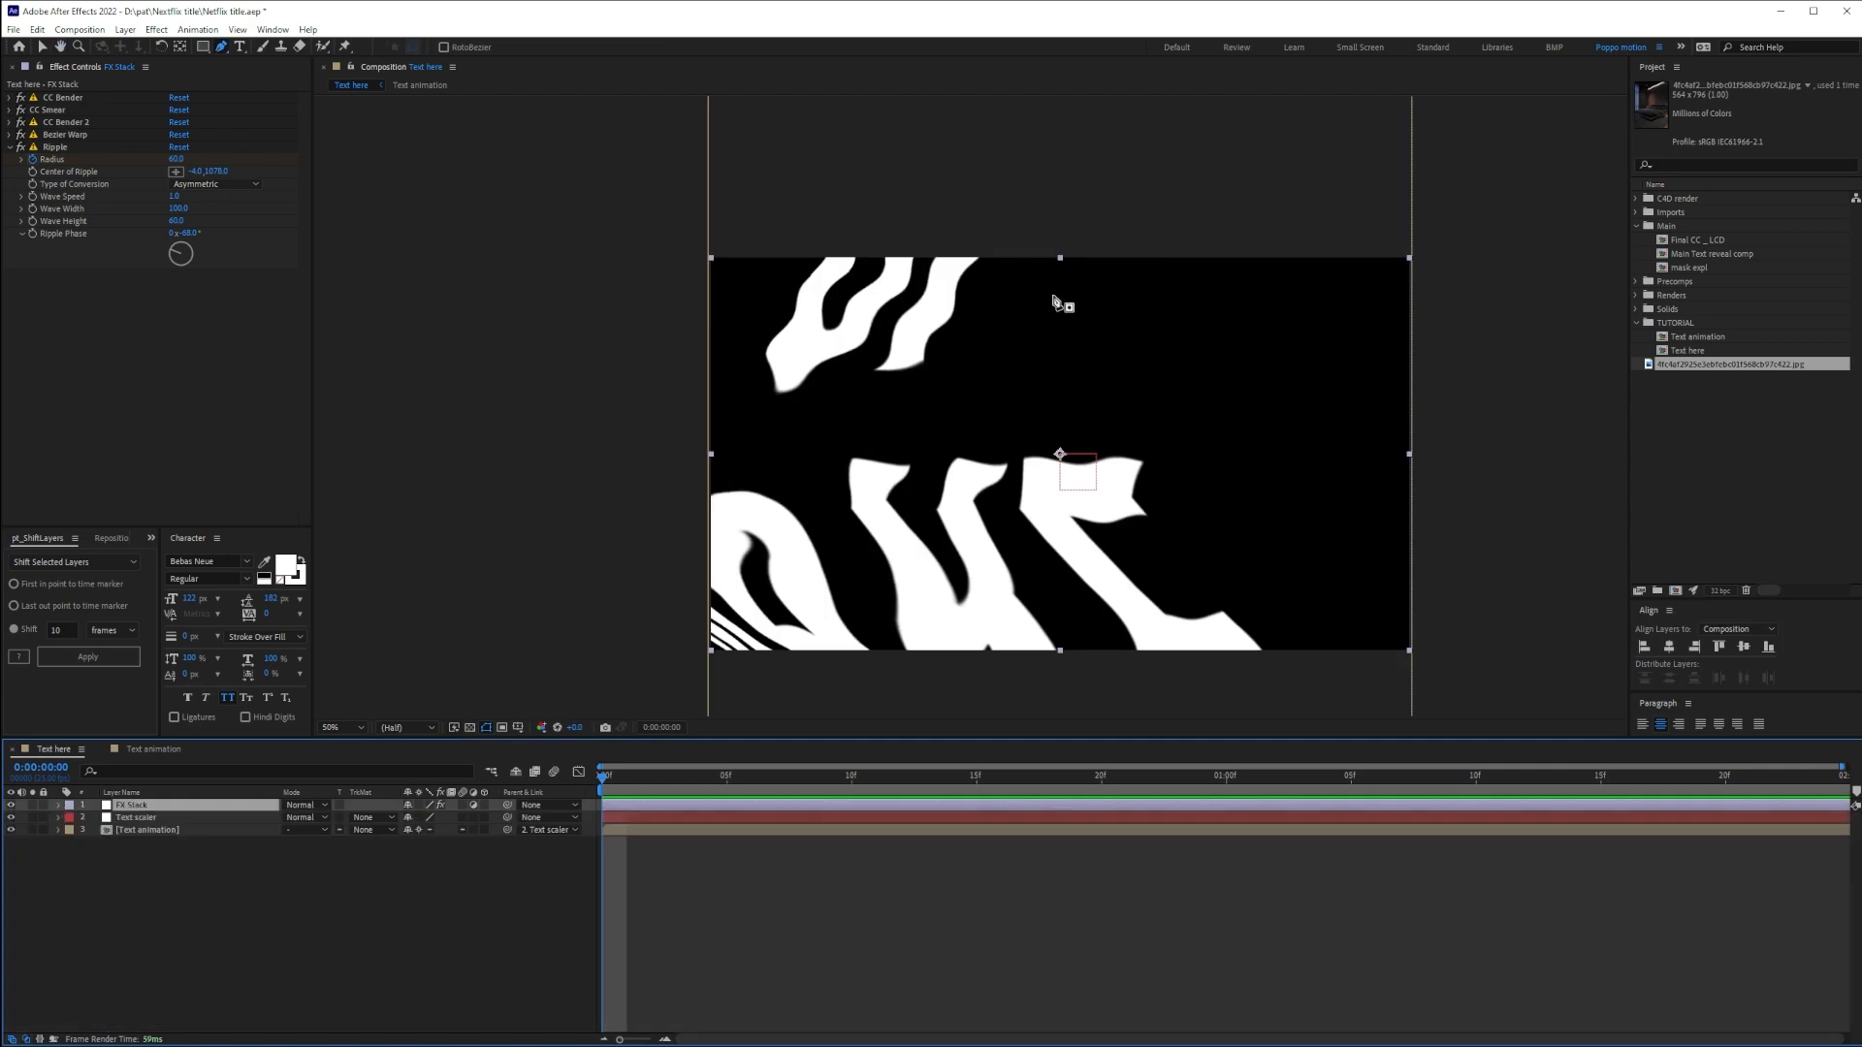
drag(1053, 293, 1050, 276)
click(698, 129)
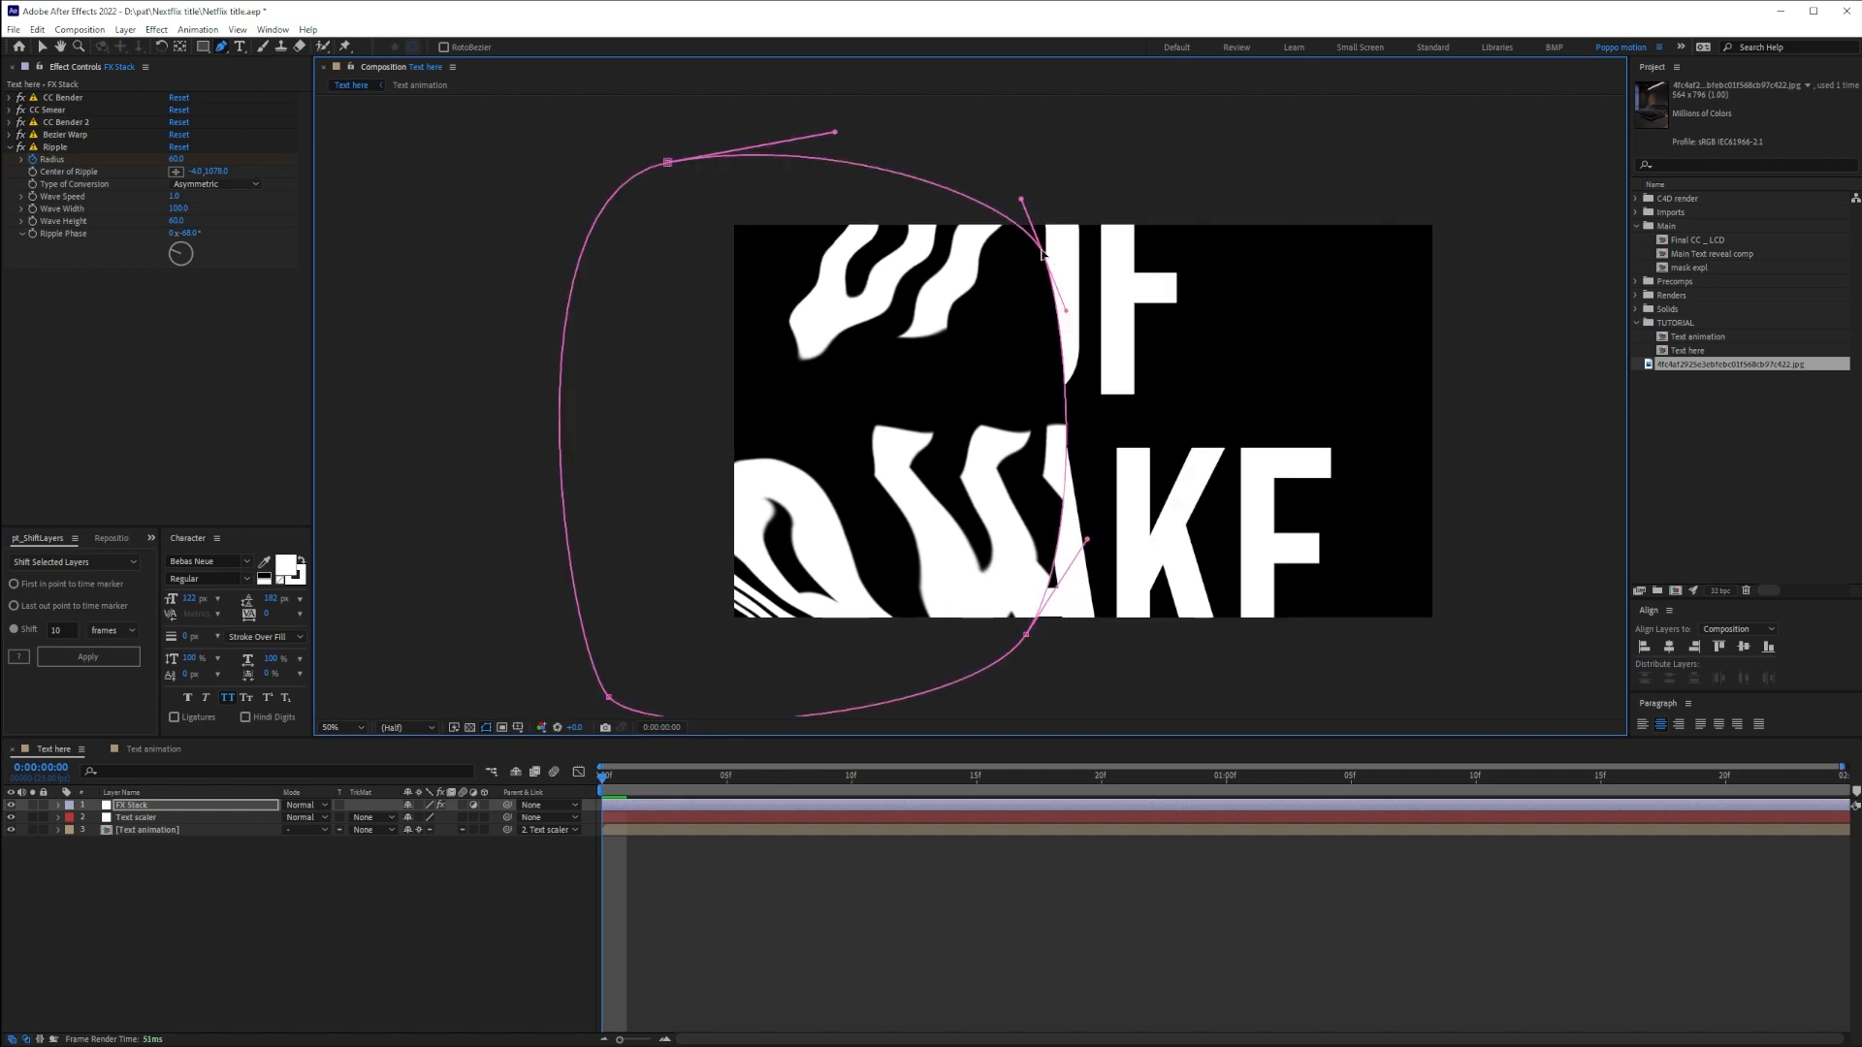
drag(1044, 255, 1046, 245)
Add a mask reference to Mask 1 in the Ripple effect's Compositing Options on the FX Stack layer
click(148, 806)
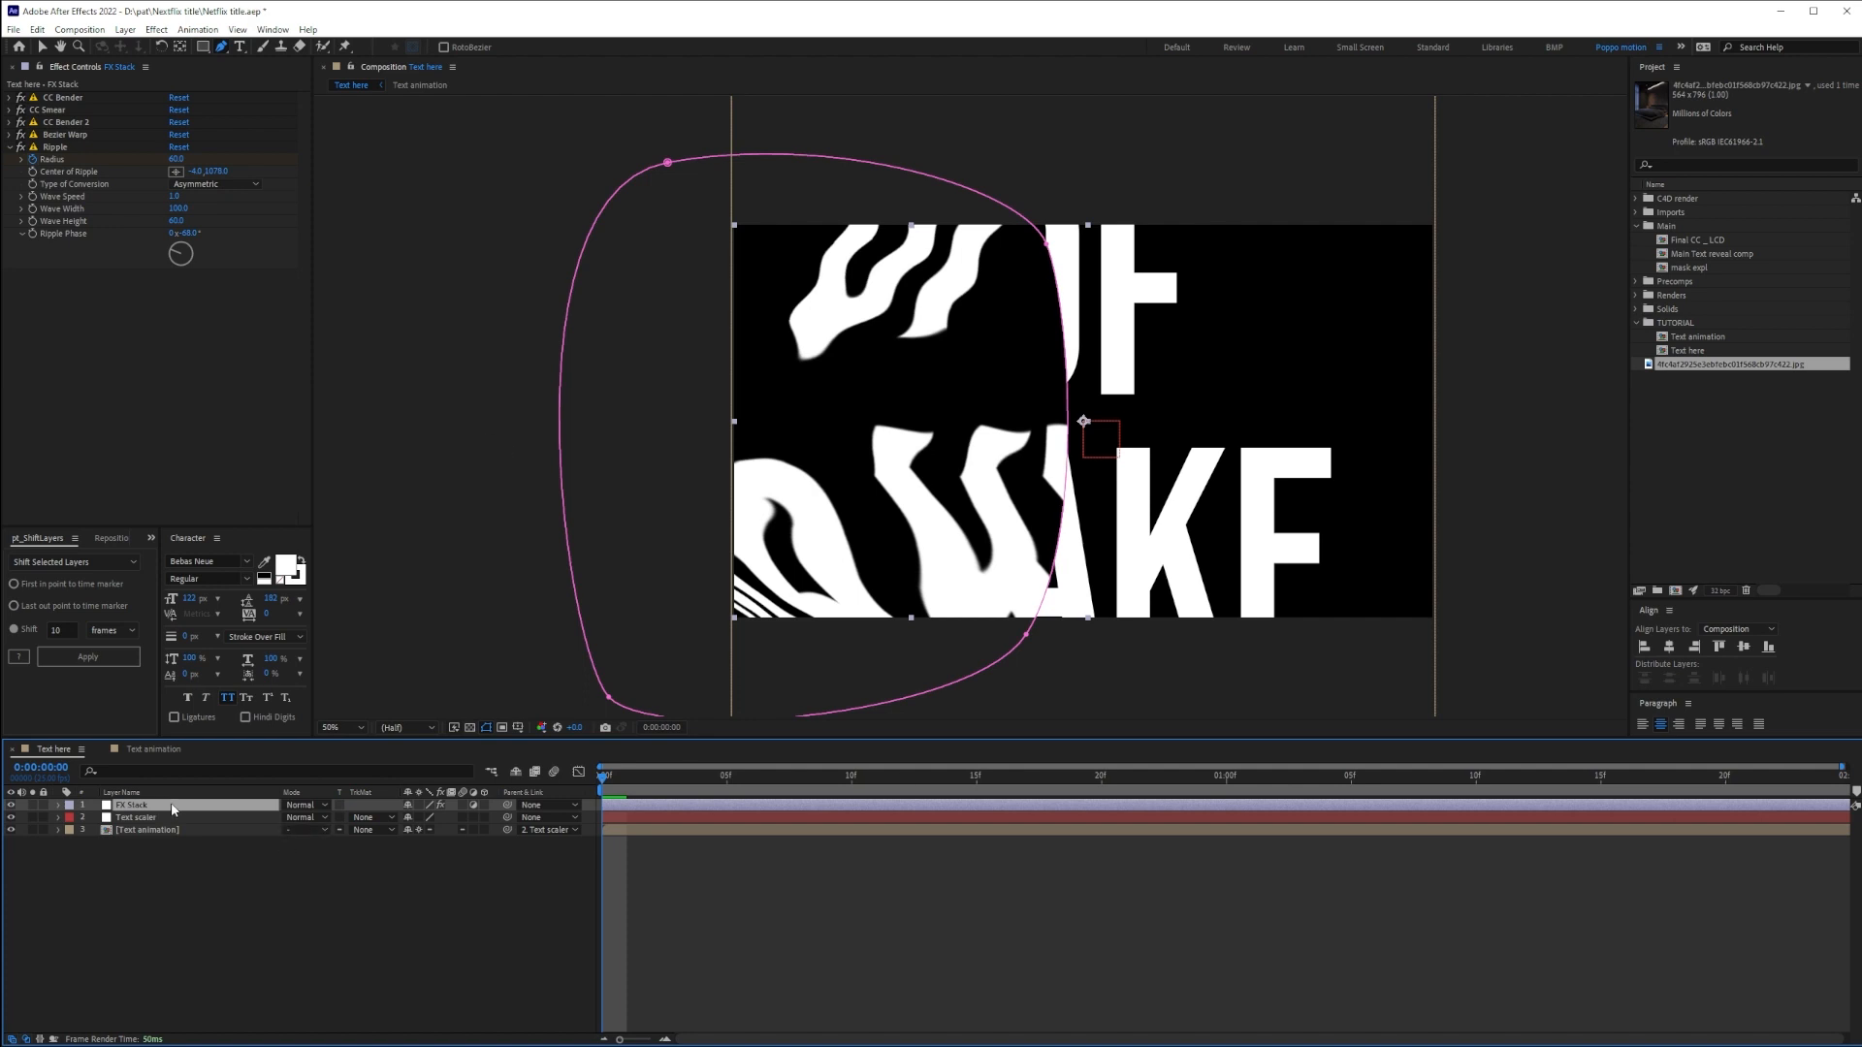
key(e)
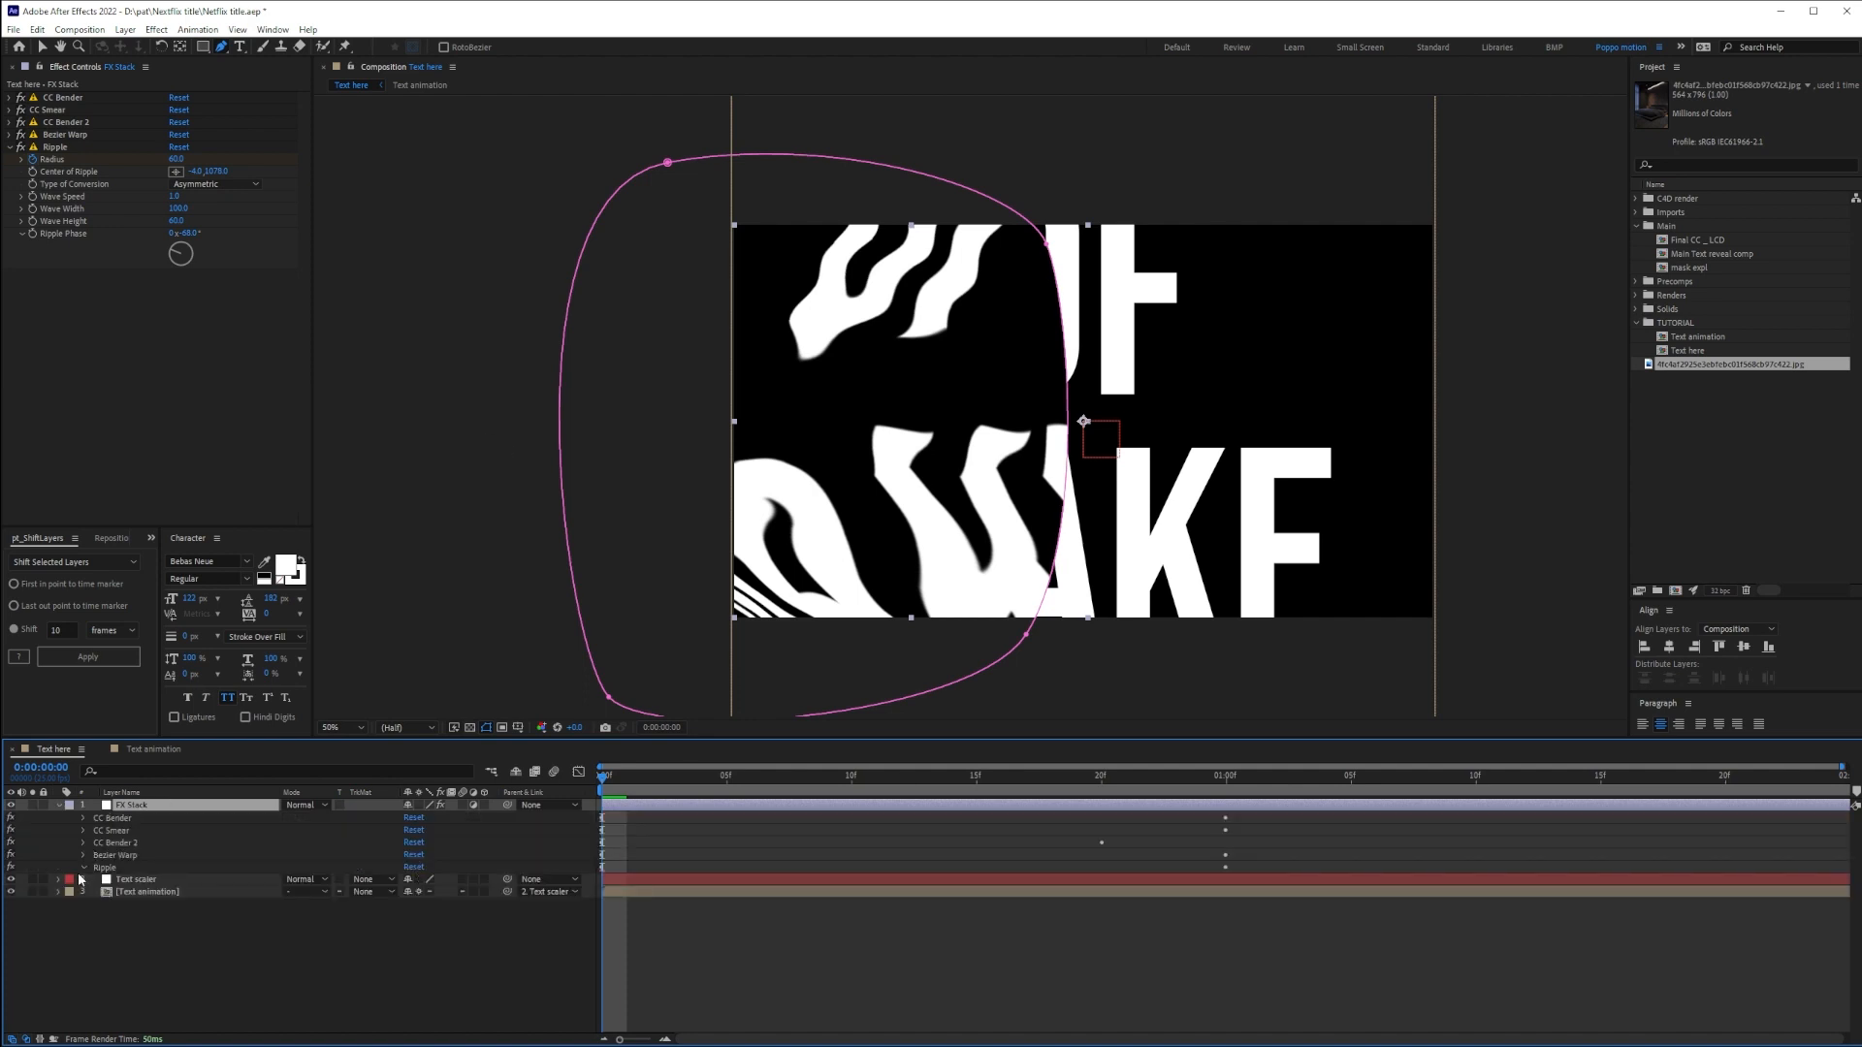
click(82, 869)
click(136, 967)
click(408, 966)
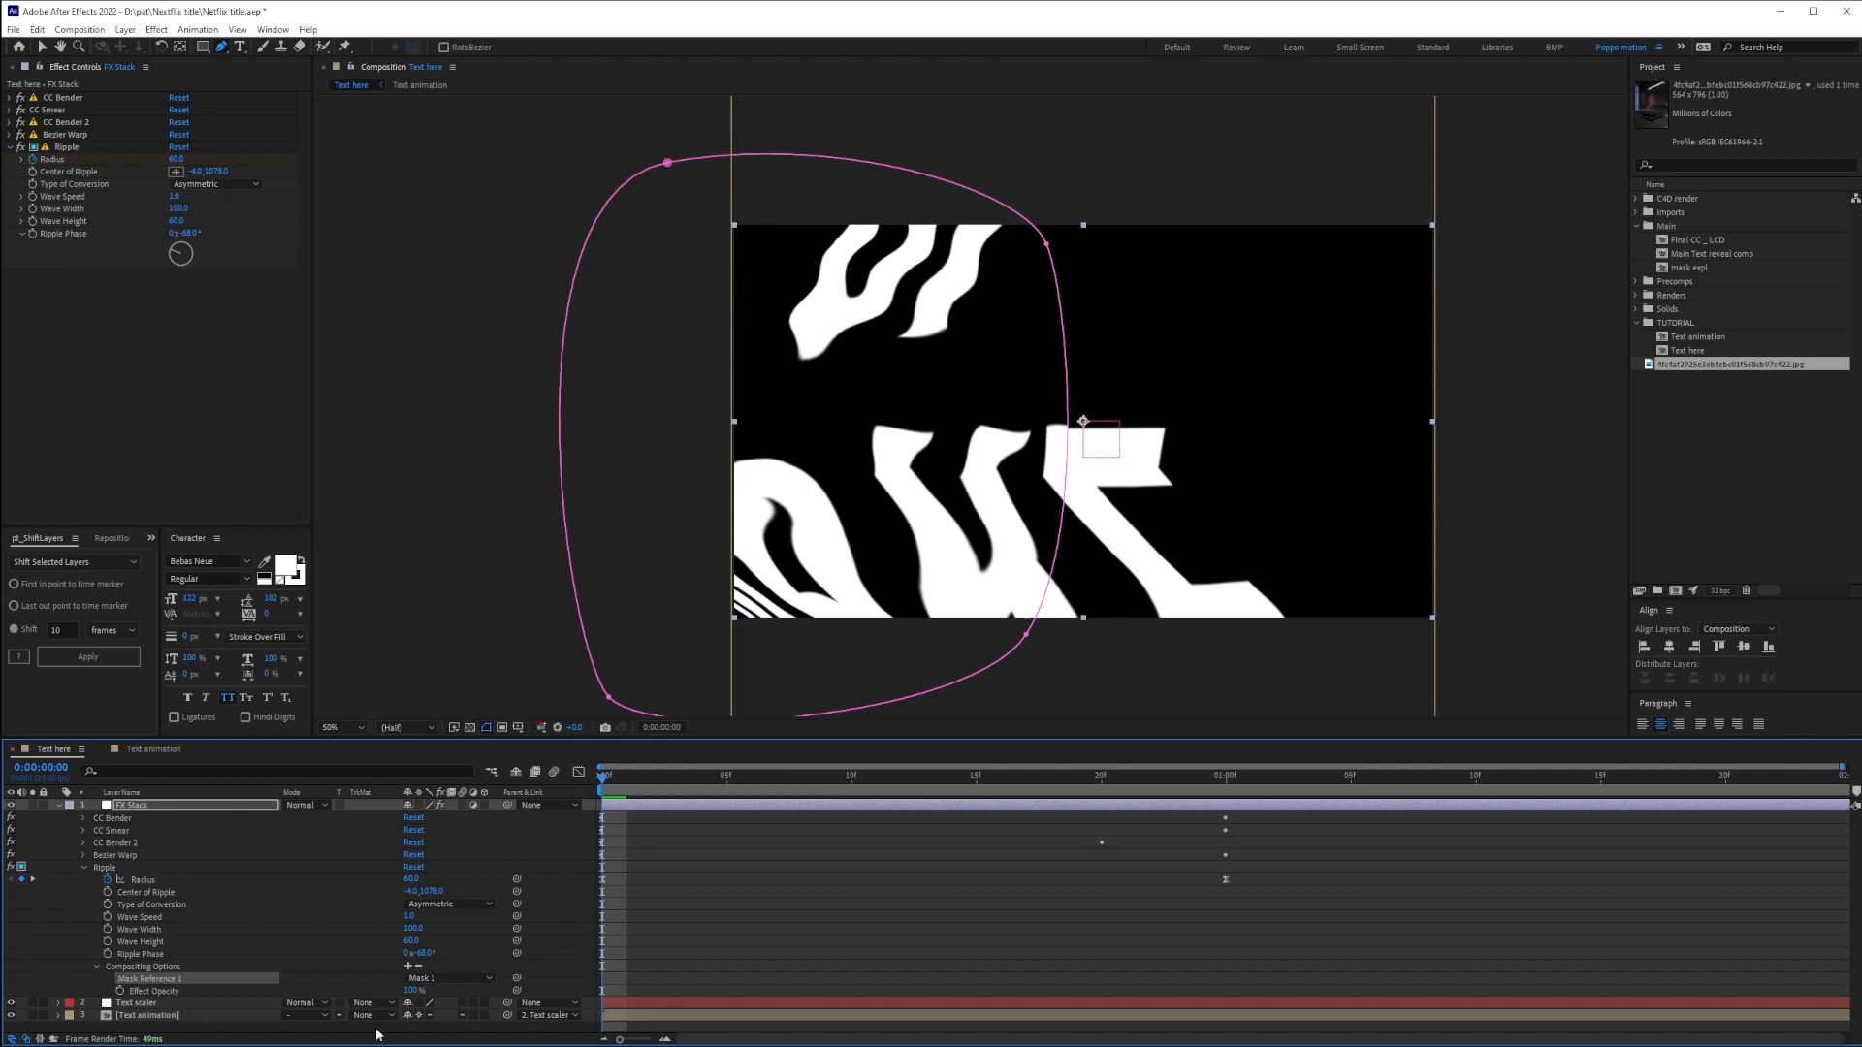
Examine how the masked Ripple distortion cuts off along the mask's right edge
click(816, 959)
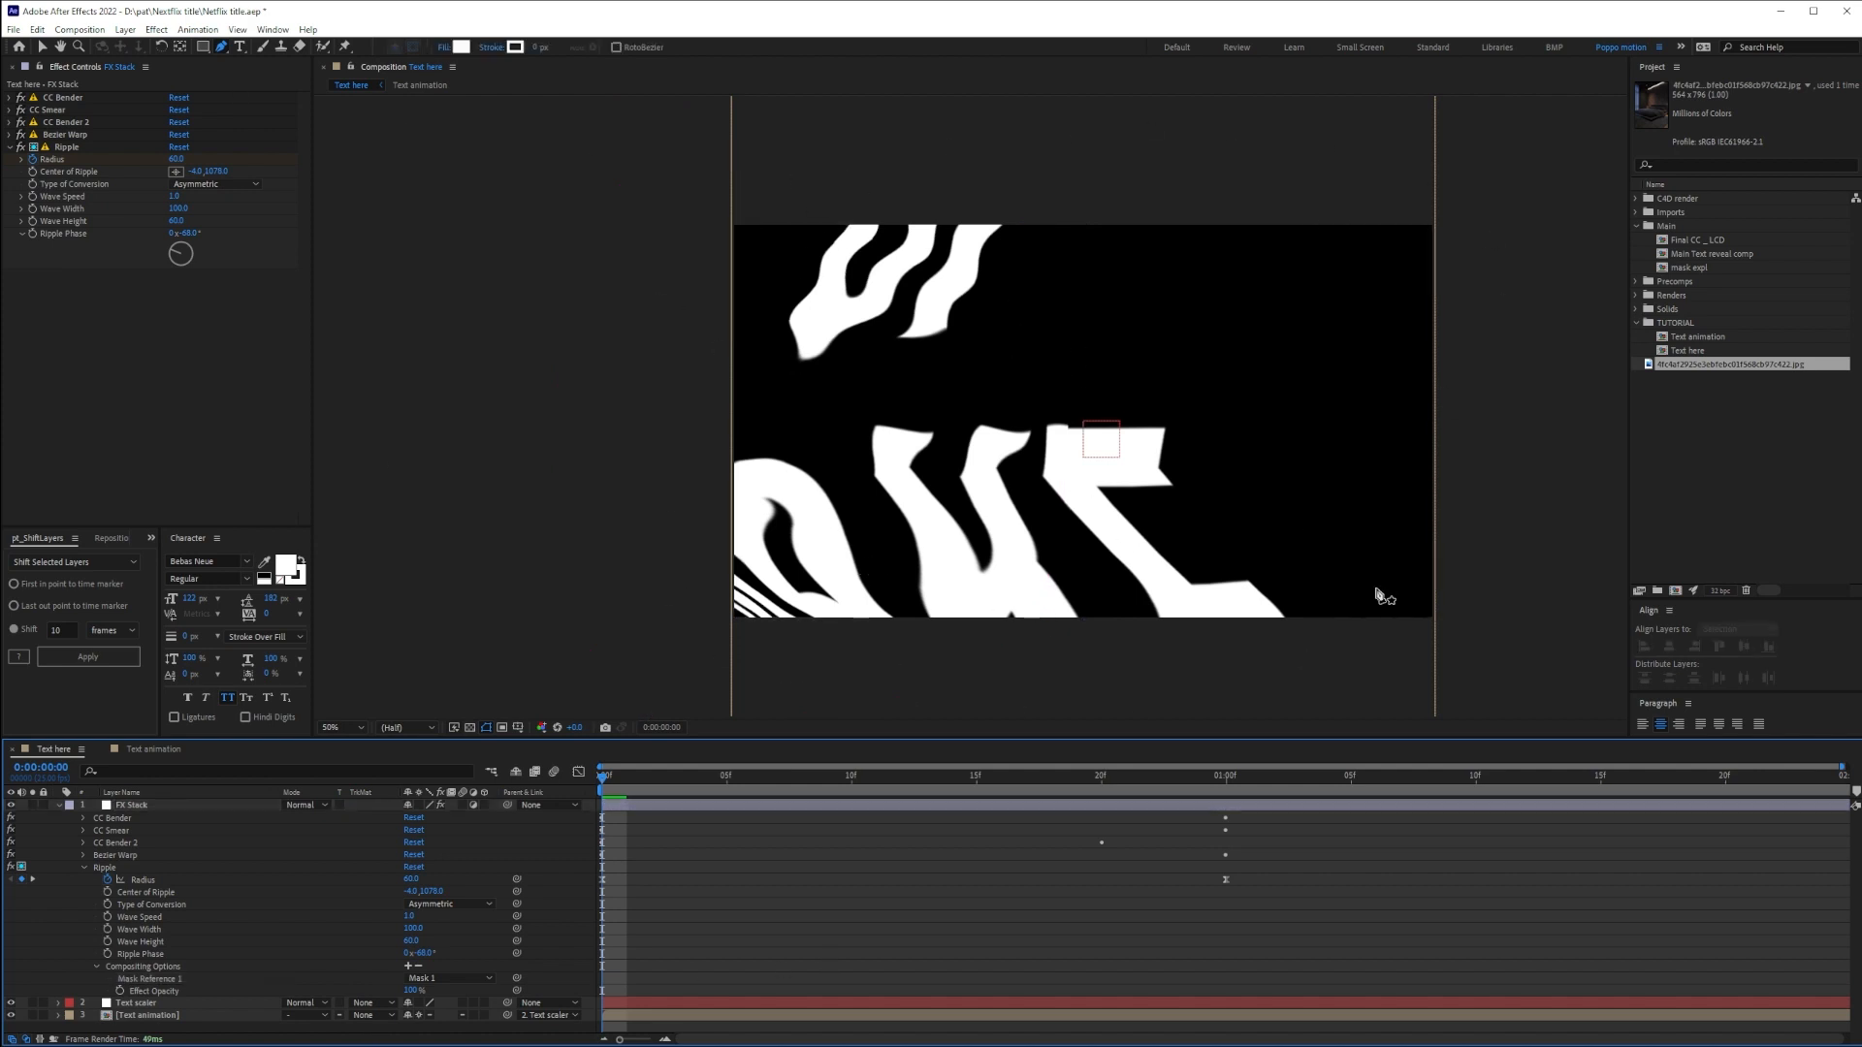
click(126, 806)
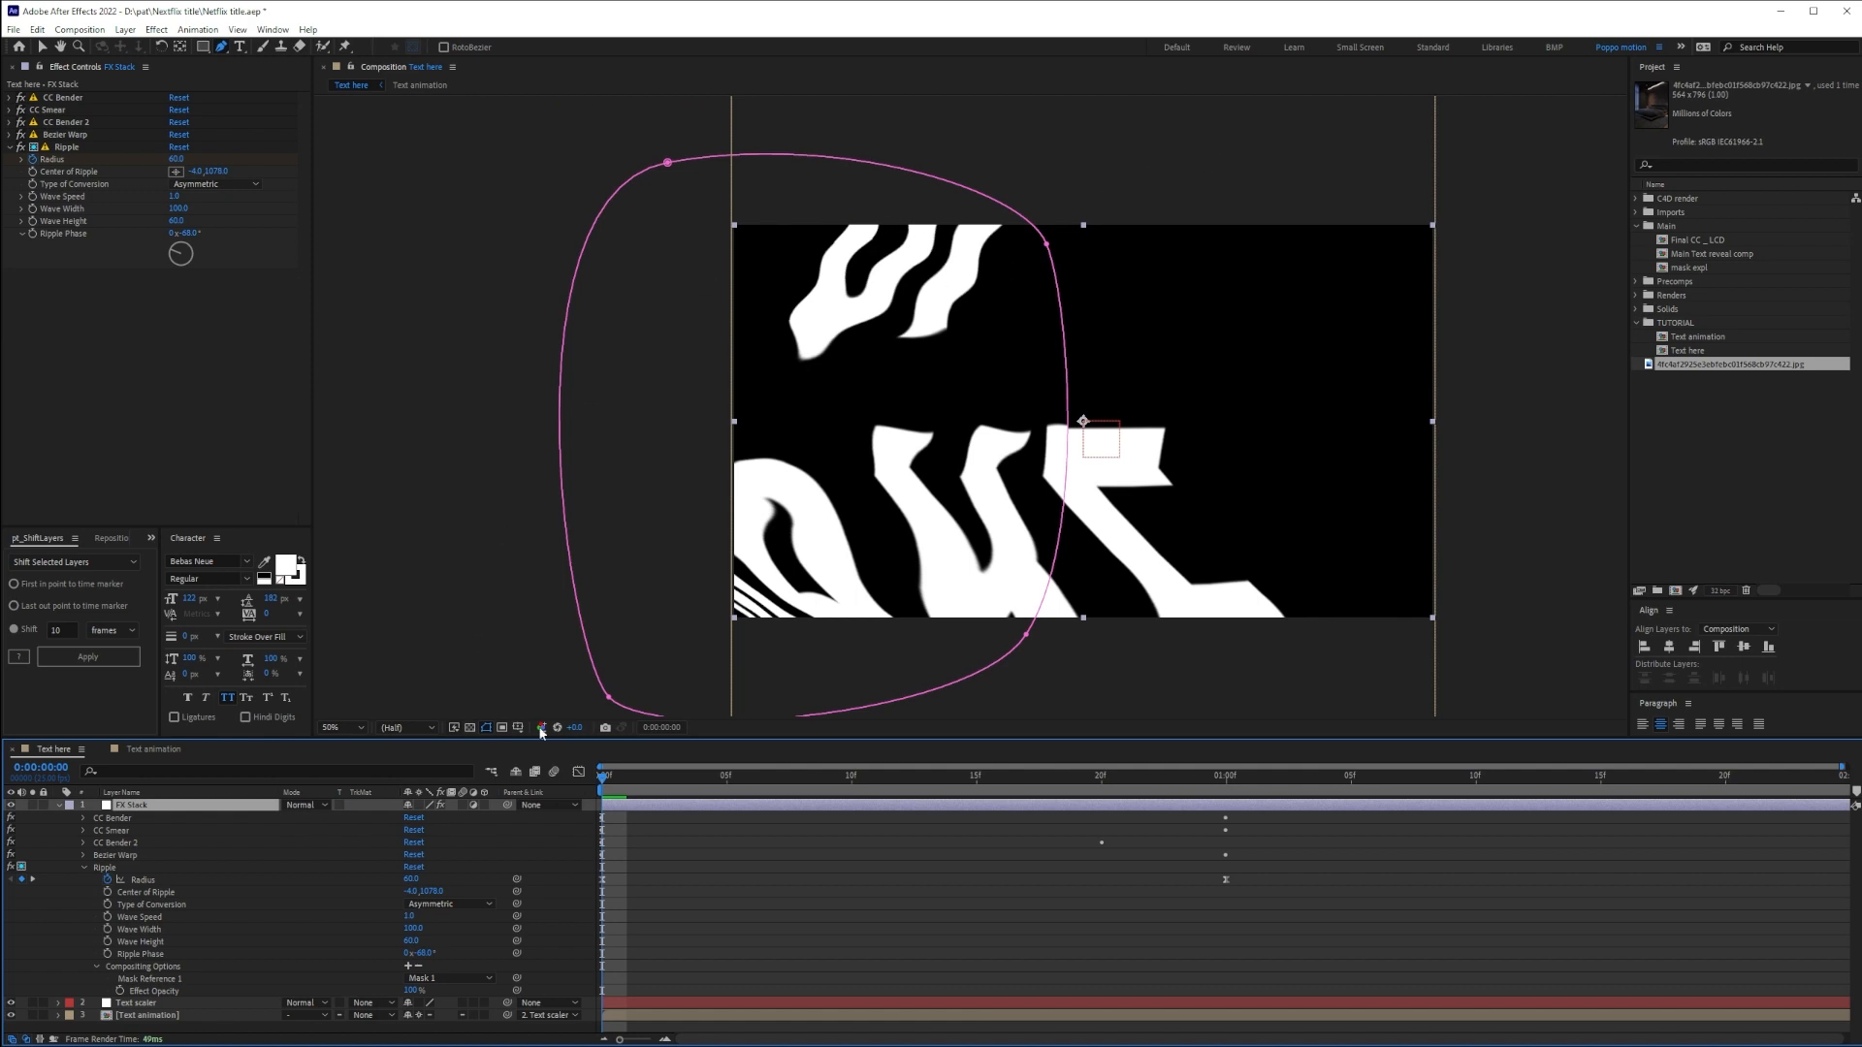
click(43, 806)
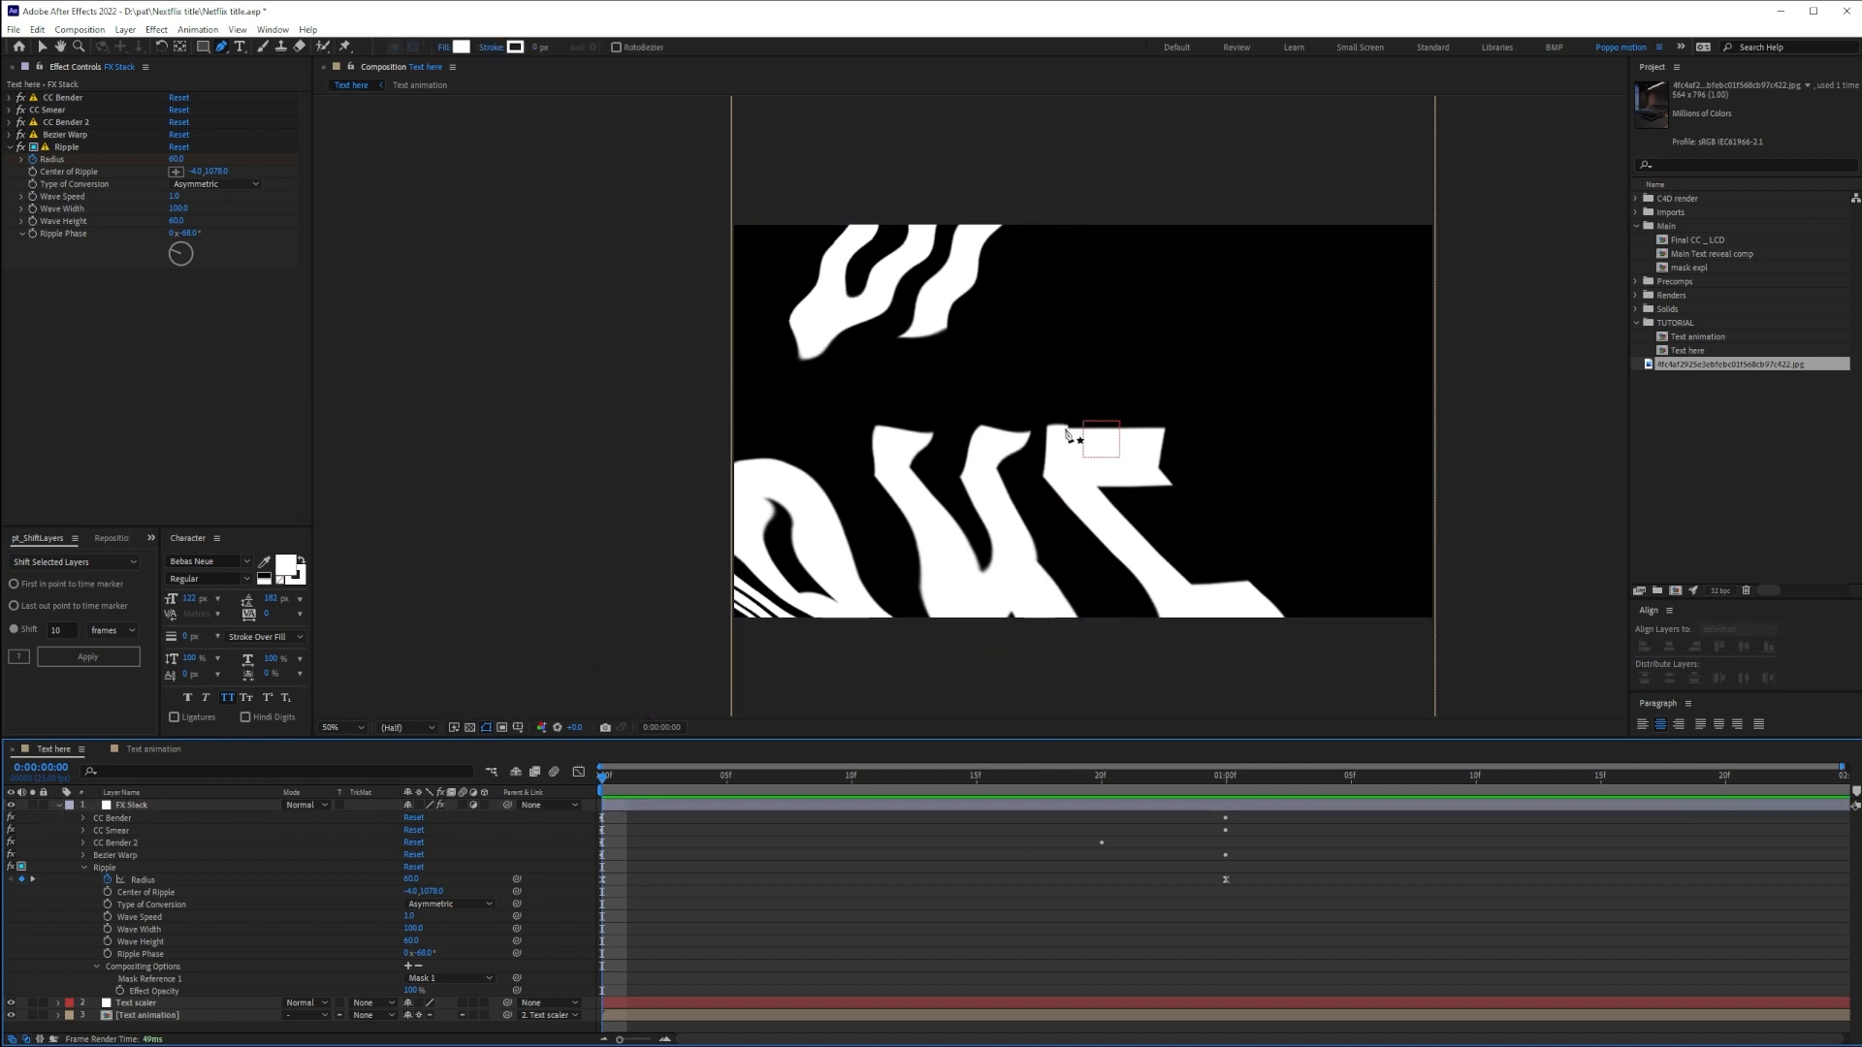
scroll(1067, 433, up, 2)
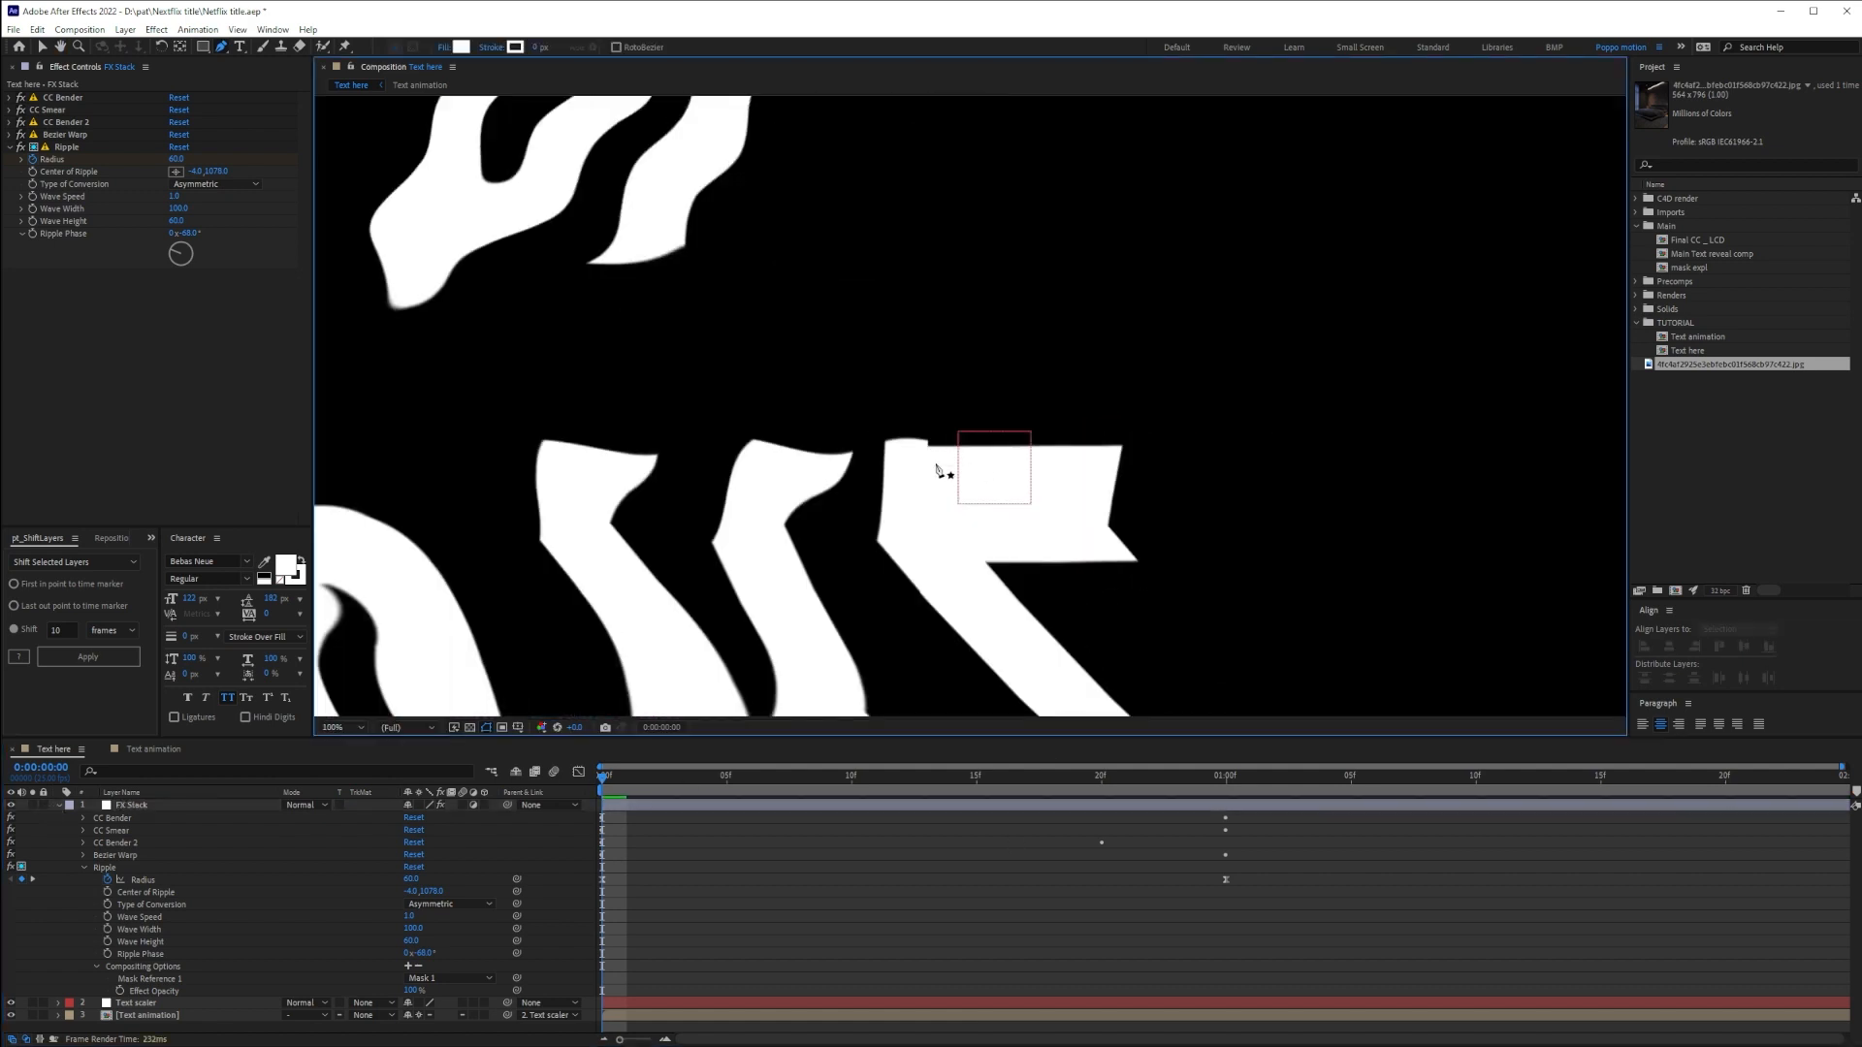
click(131, 806)
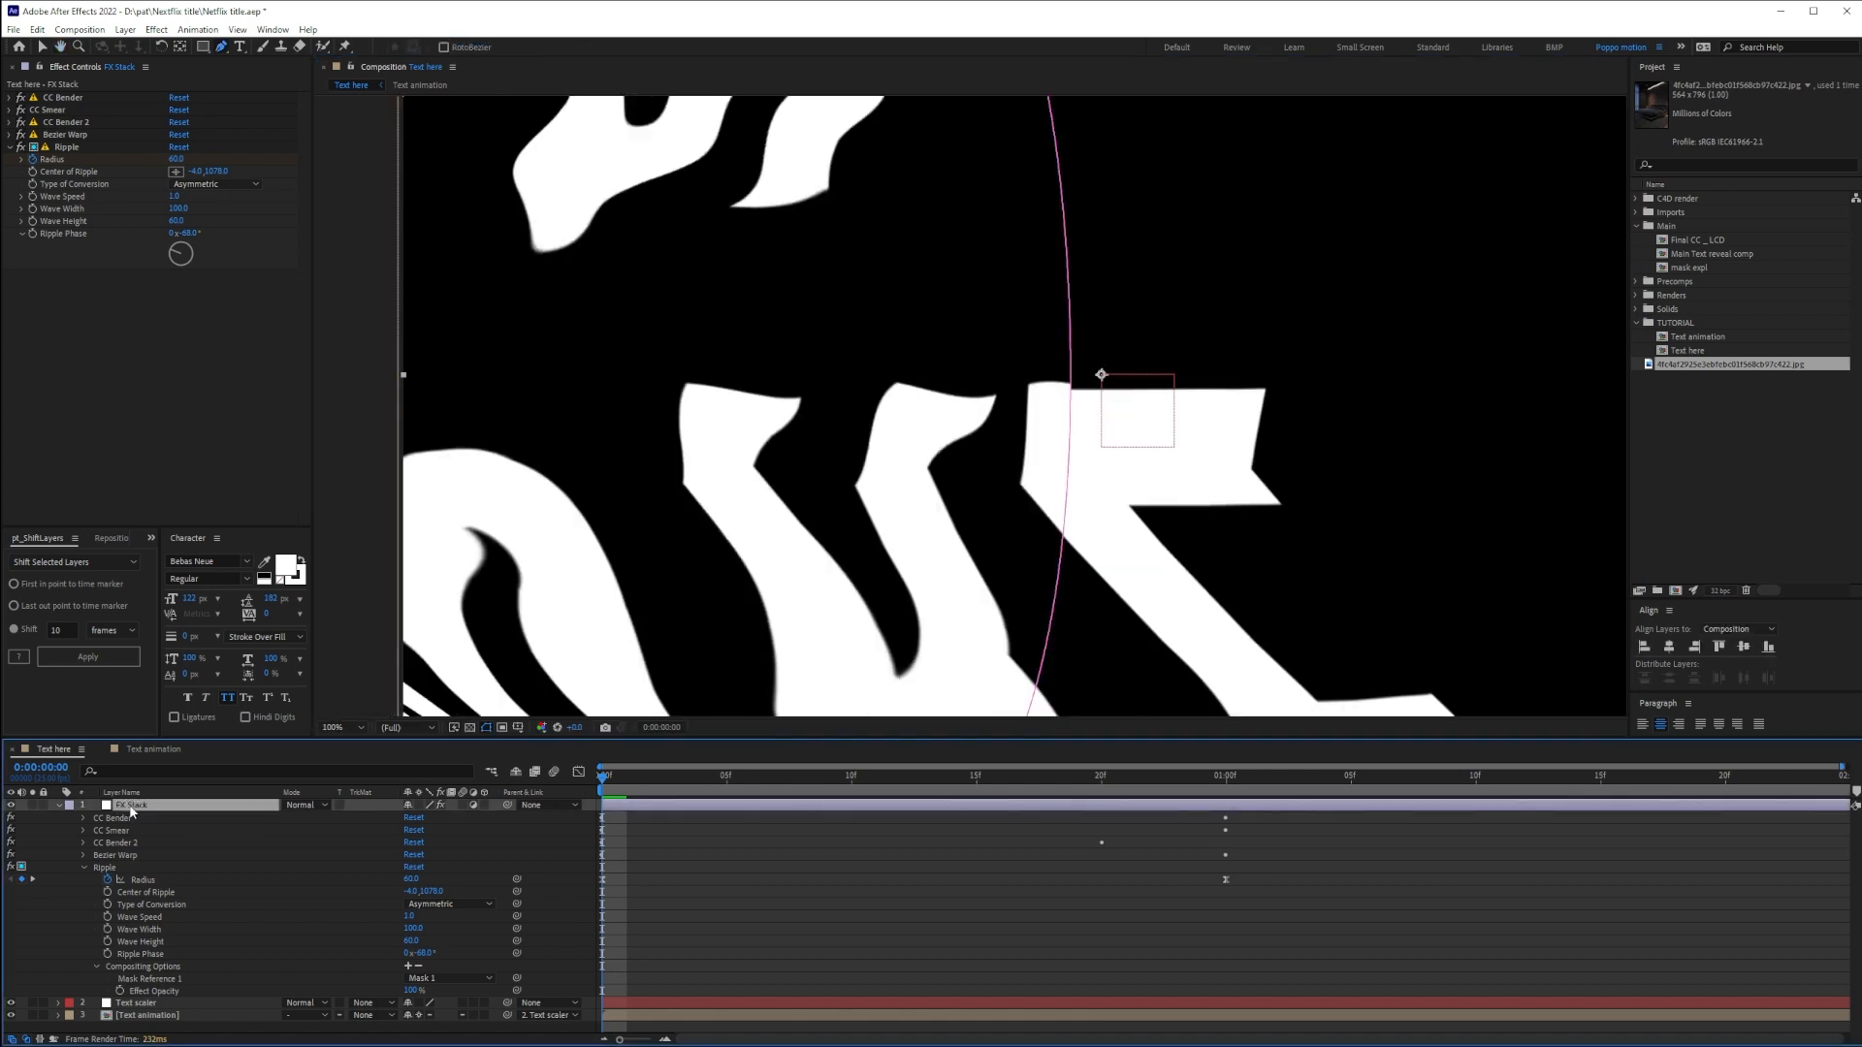
Set Mask 1's feather on the FX Stack layer to about 134 pixels and preview the softened distortion edge
key(m)
click(83, 818)
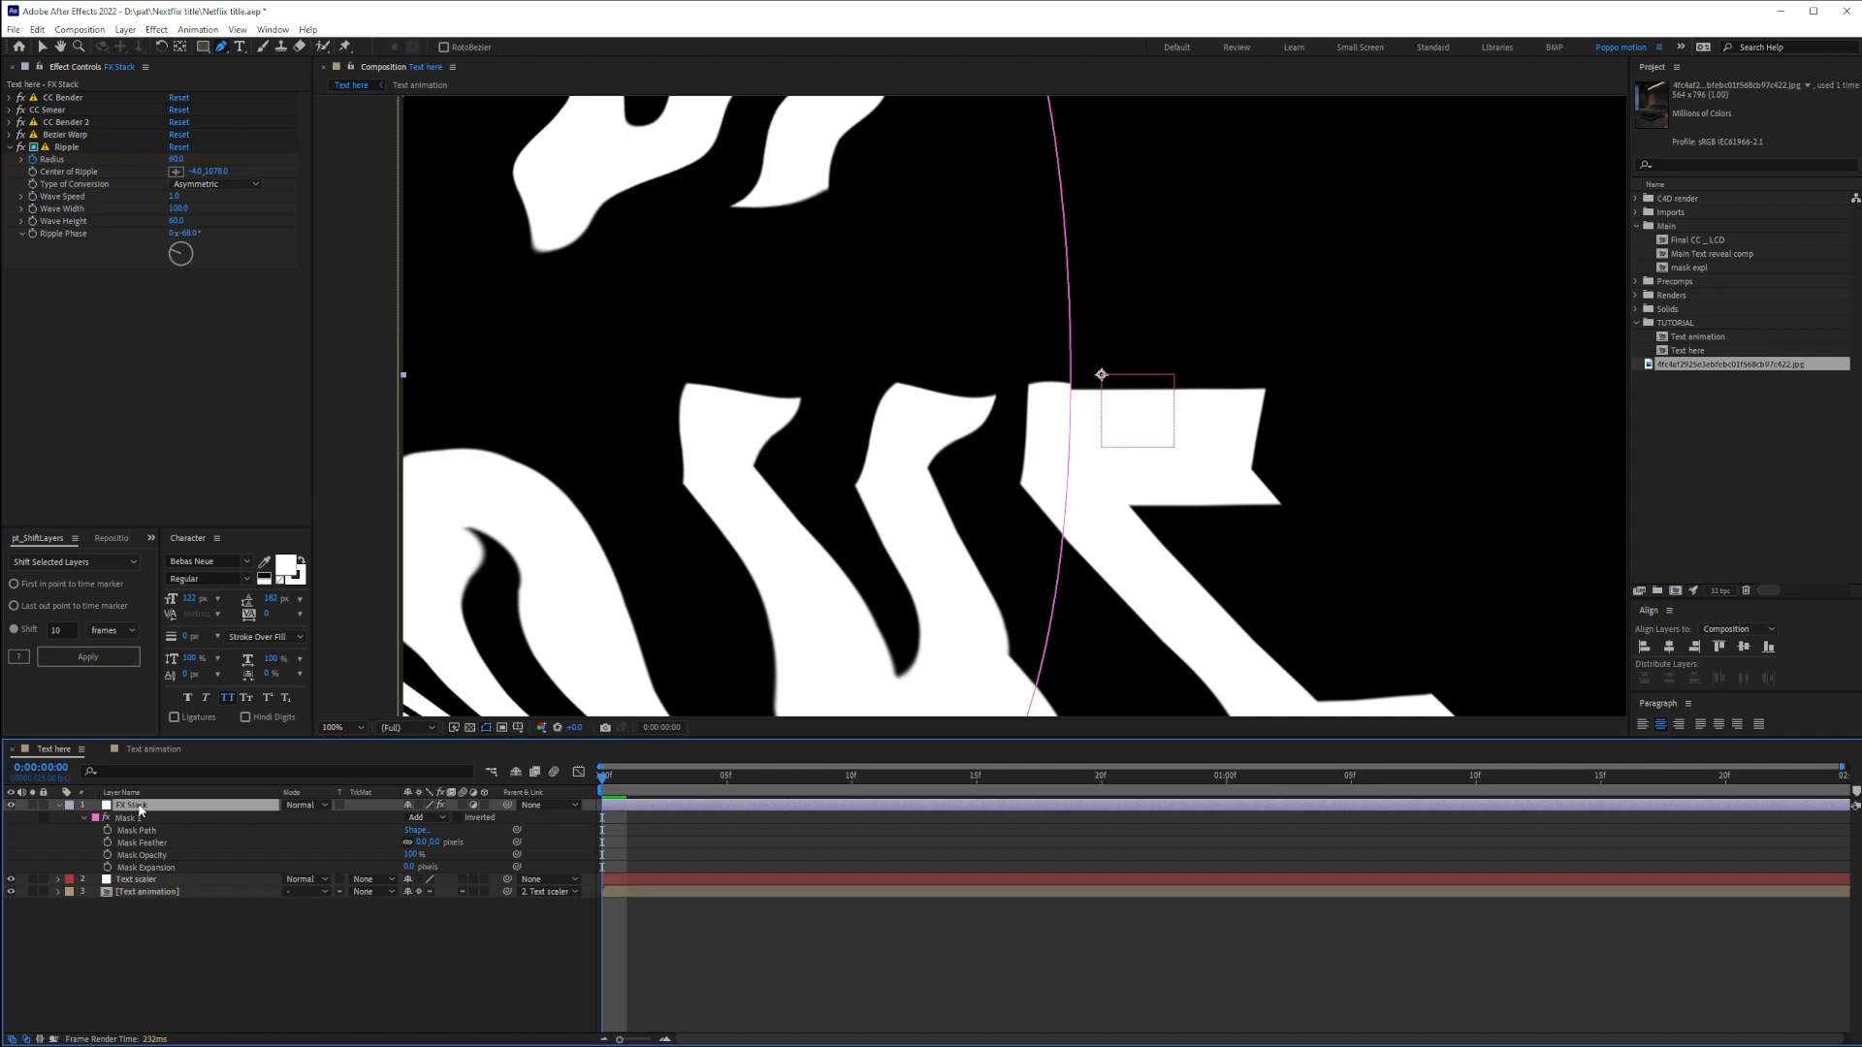
key(f)
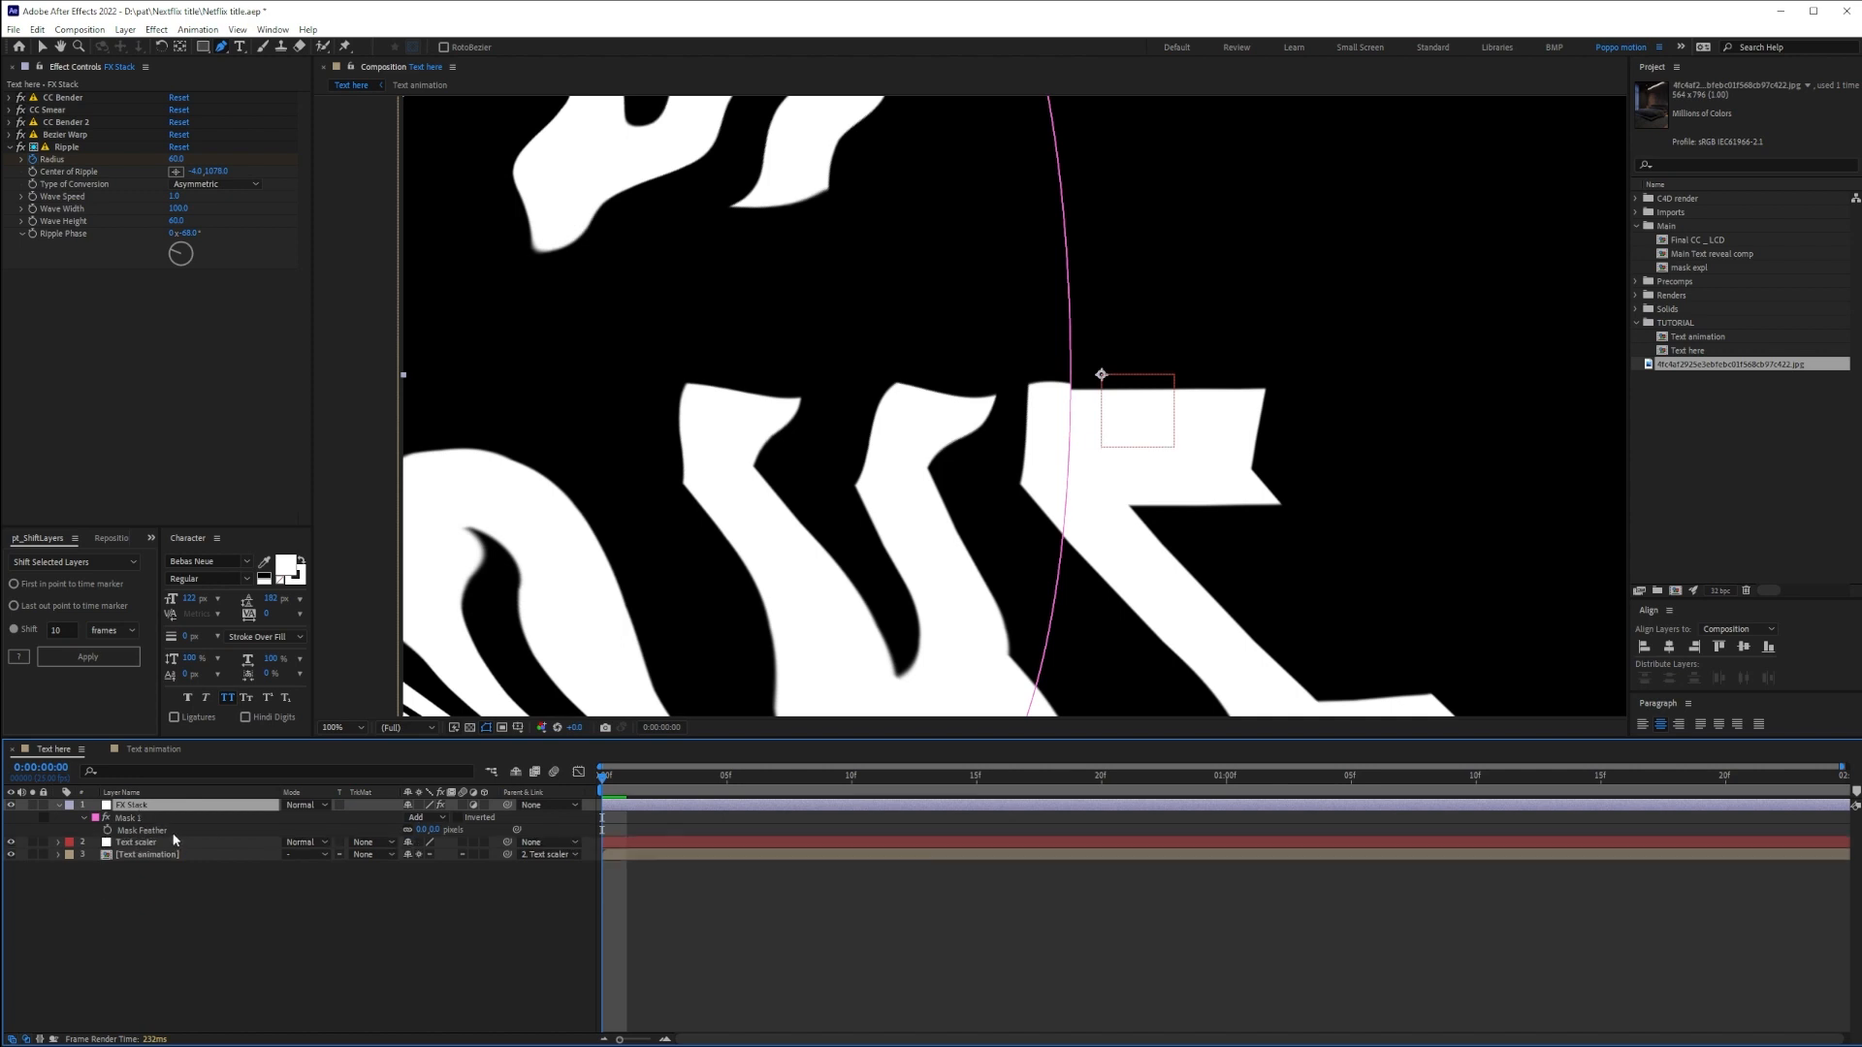
drag(443, 832, 551, 817)
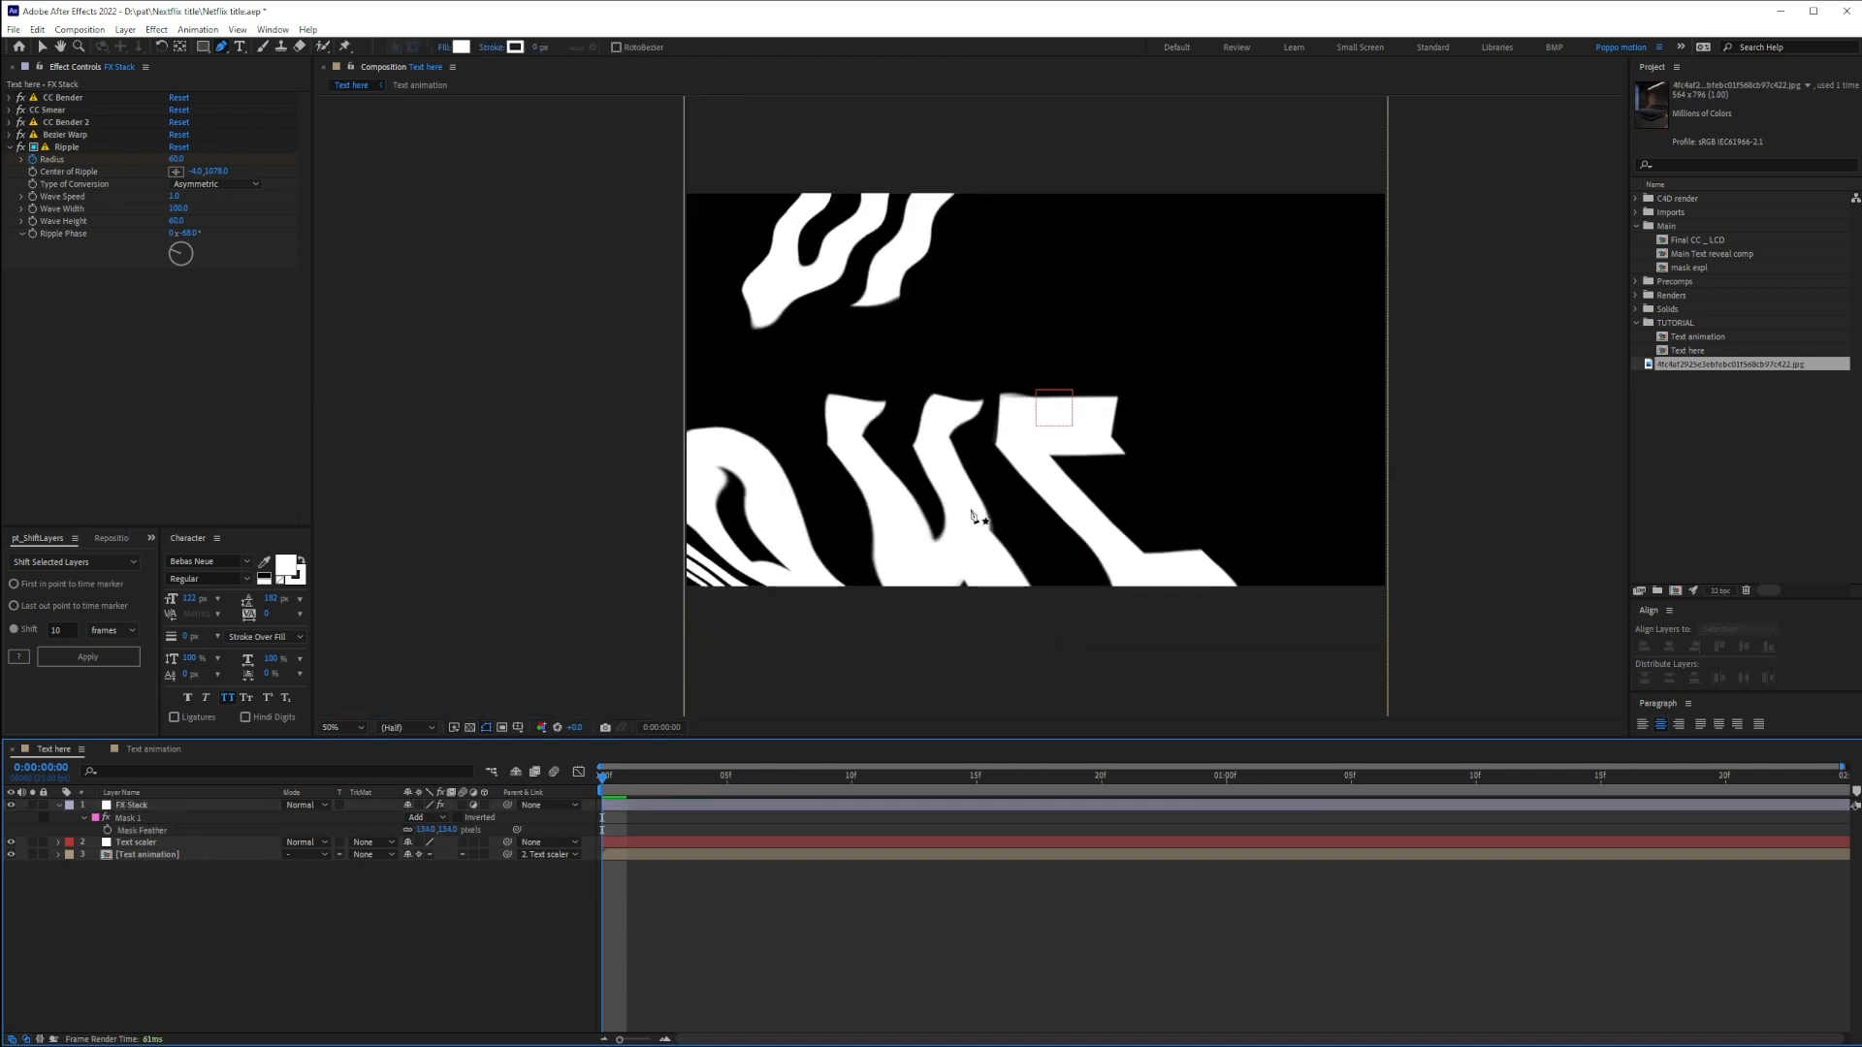
key(space)
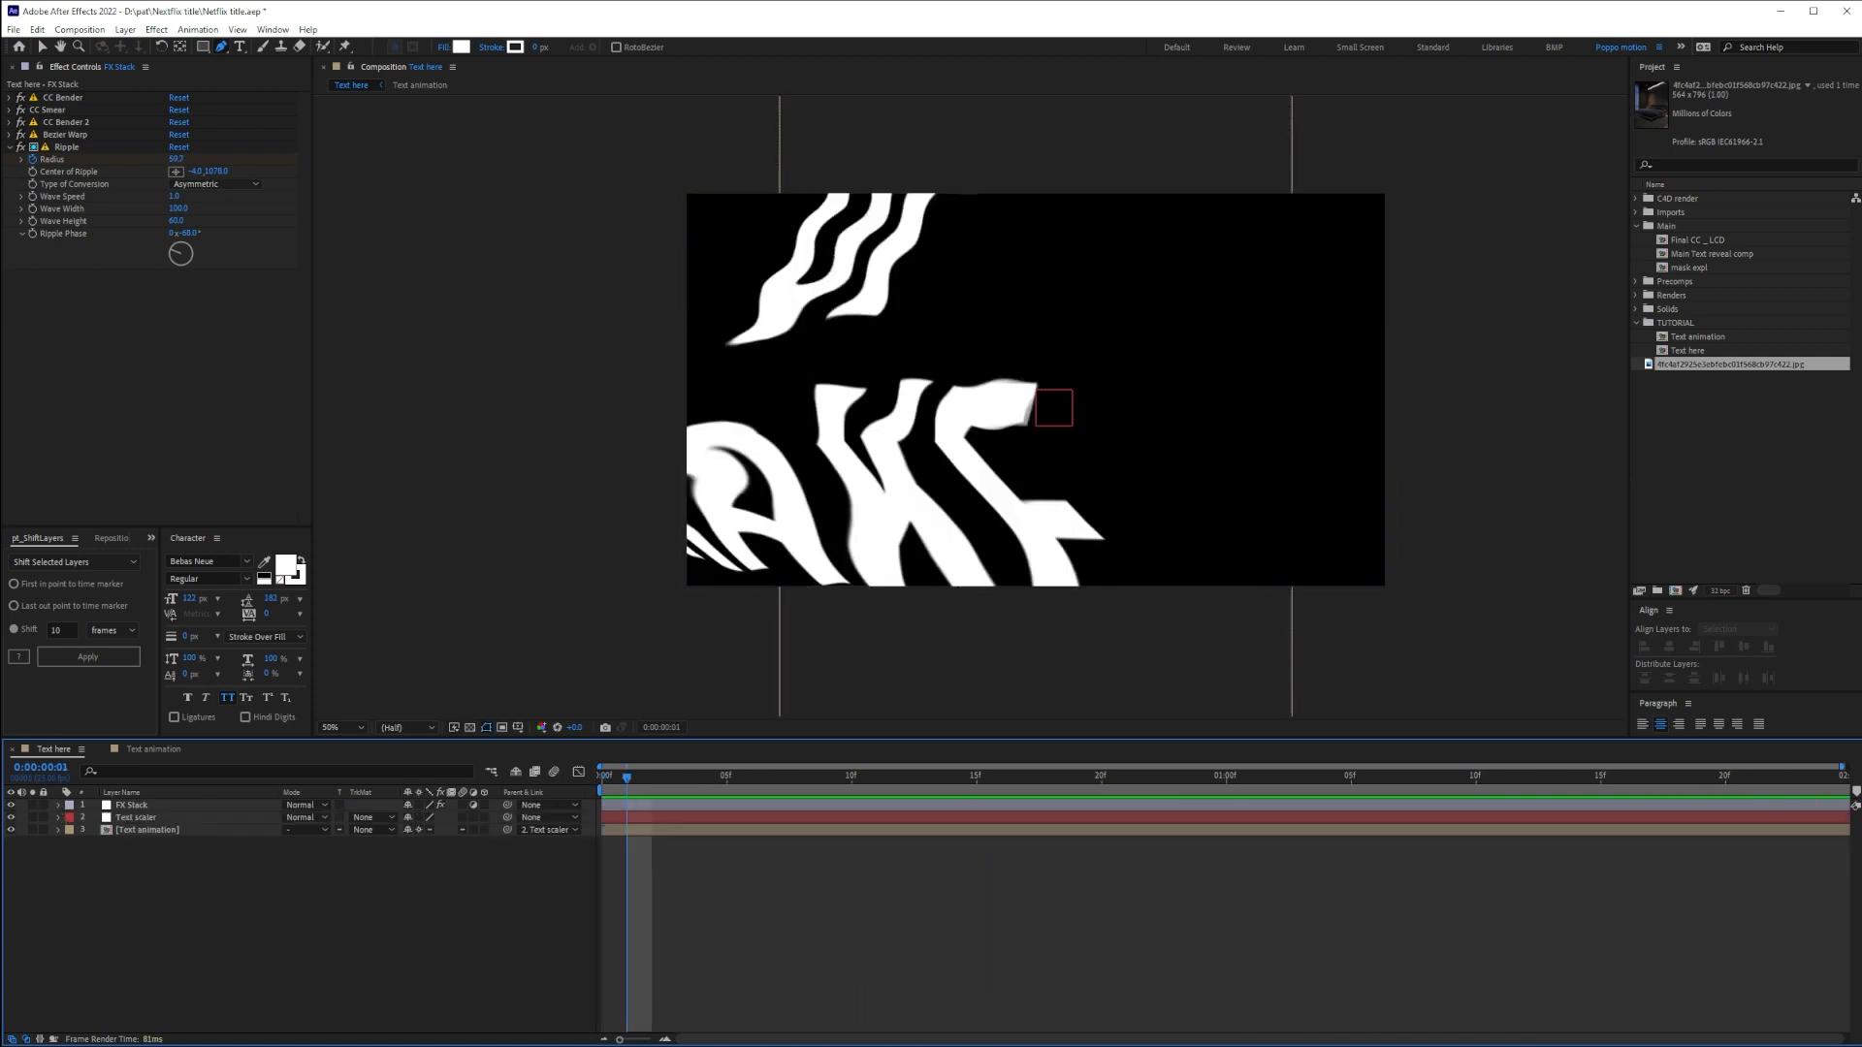
Apply the Twirl effect to the FX Stack layer, set its angle to 30° and enlarge its radius
key(ctrl+space)
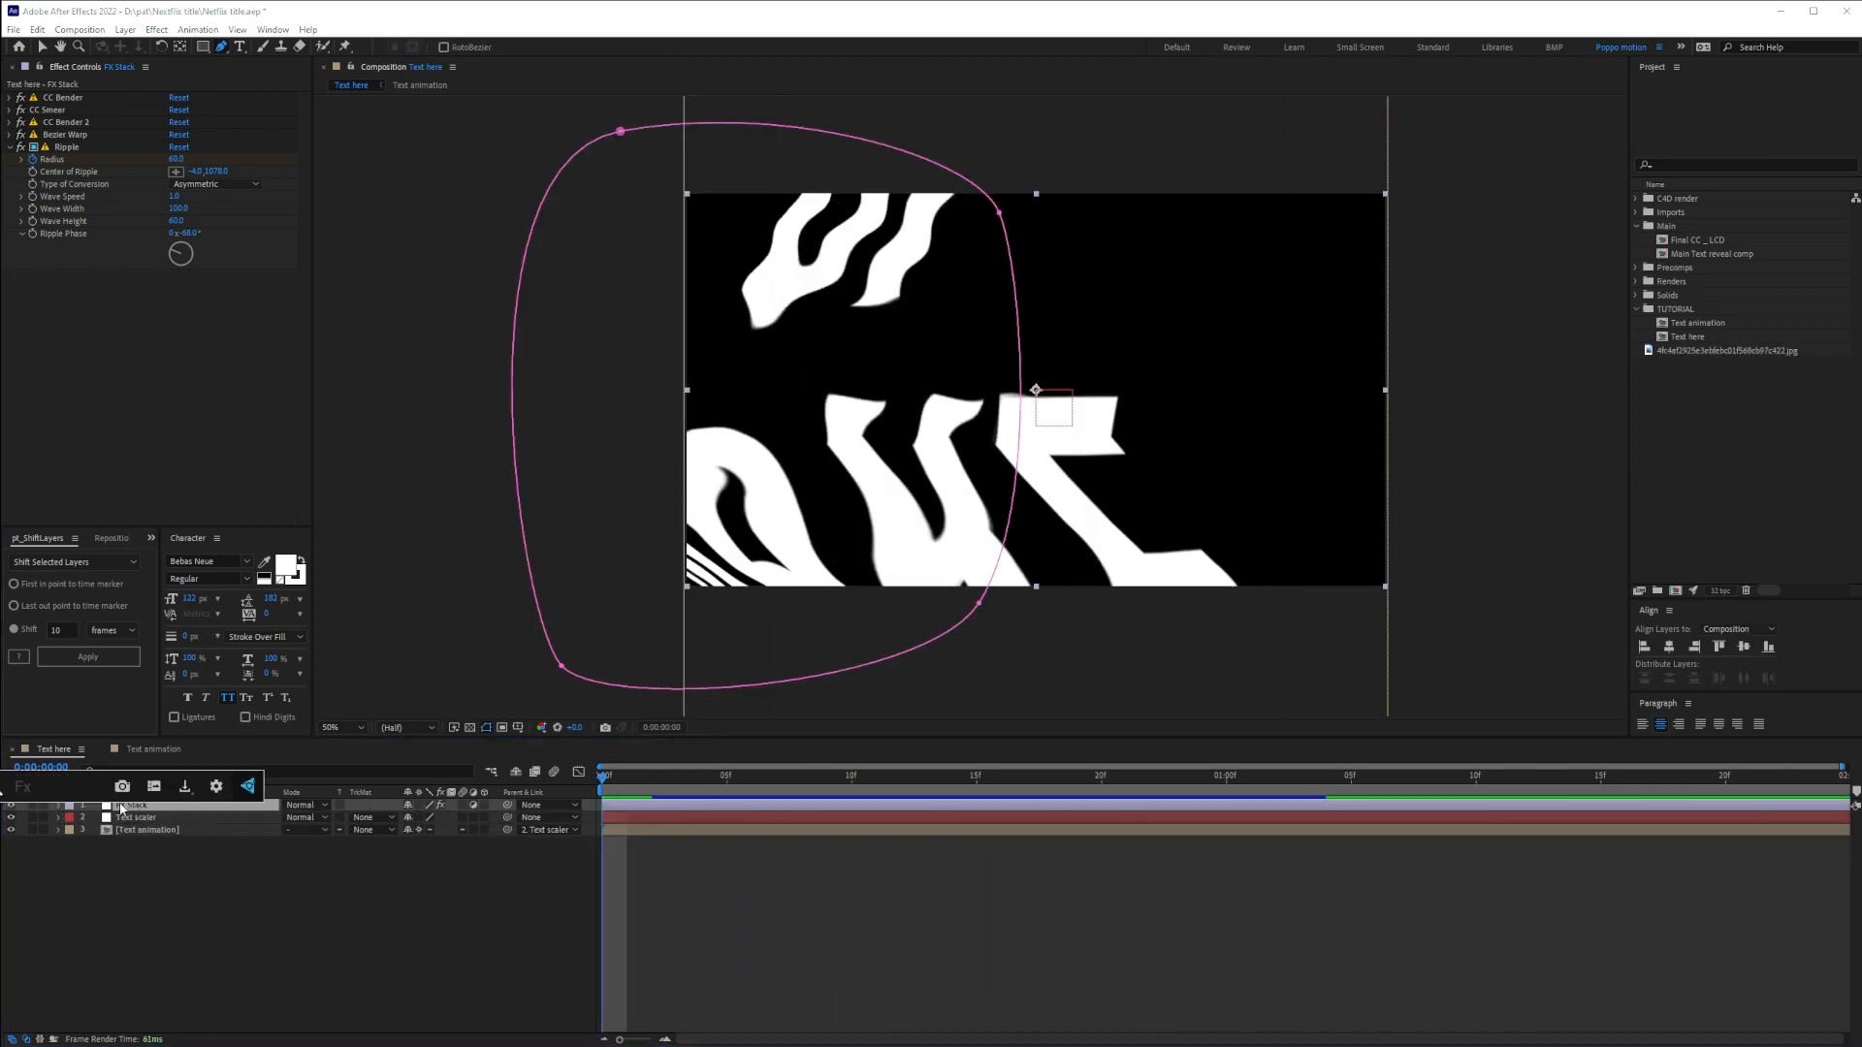
text(twi)
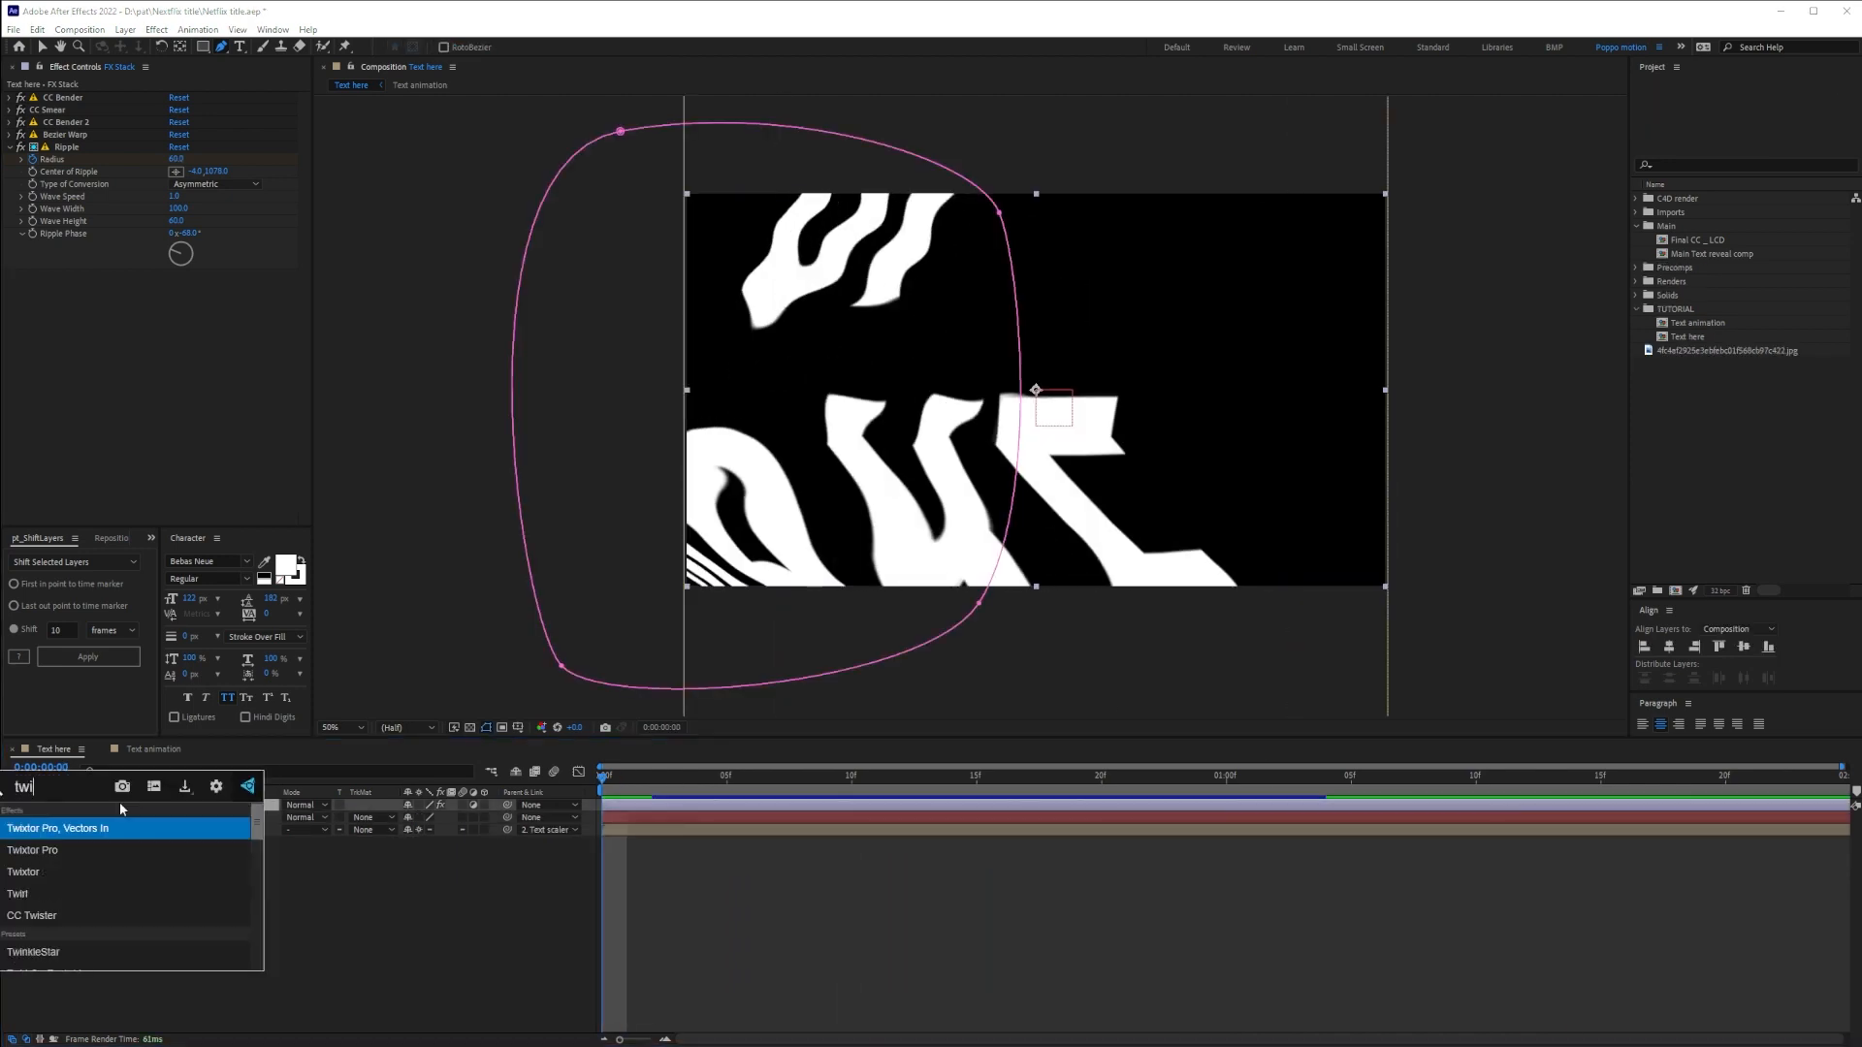
key(Down)
key(Down)
key(Down)
key(Return)
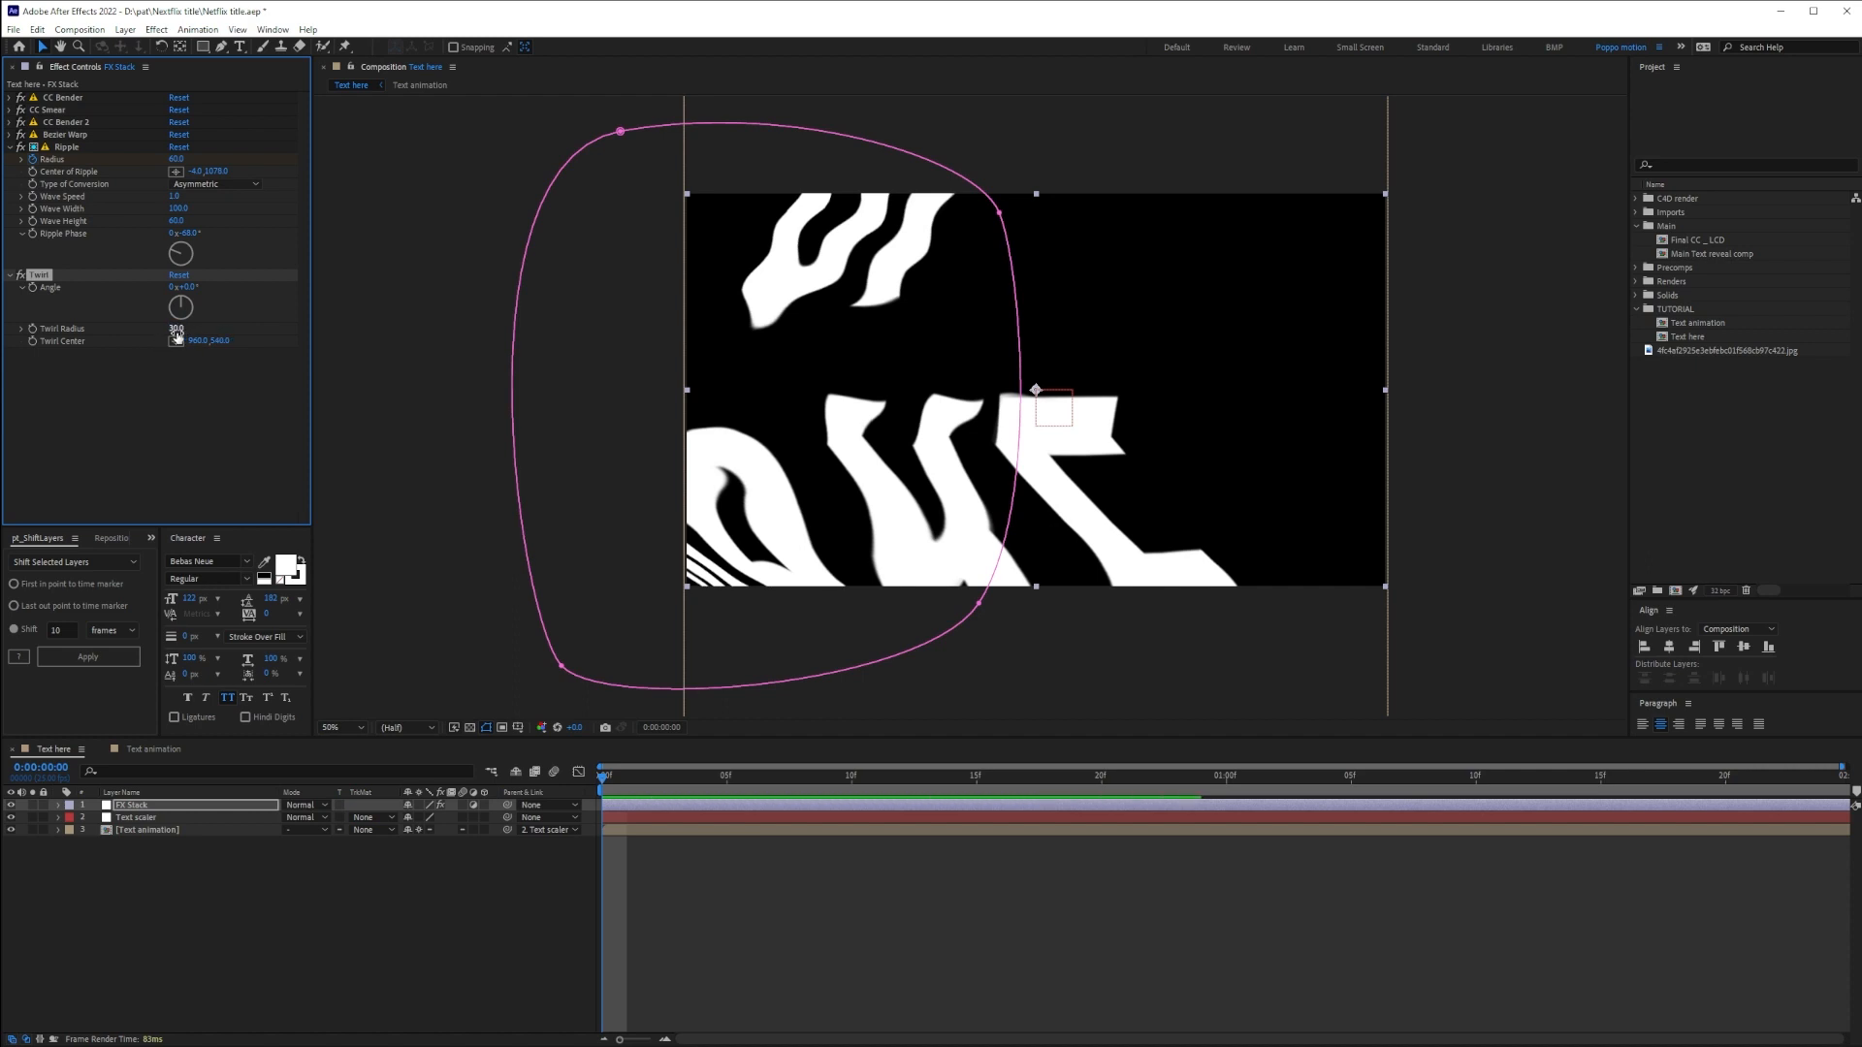
drag(187, 287, 215, 338)
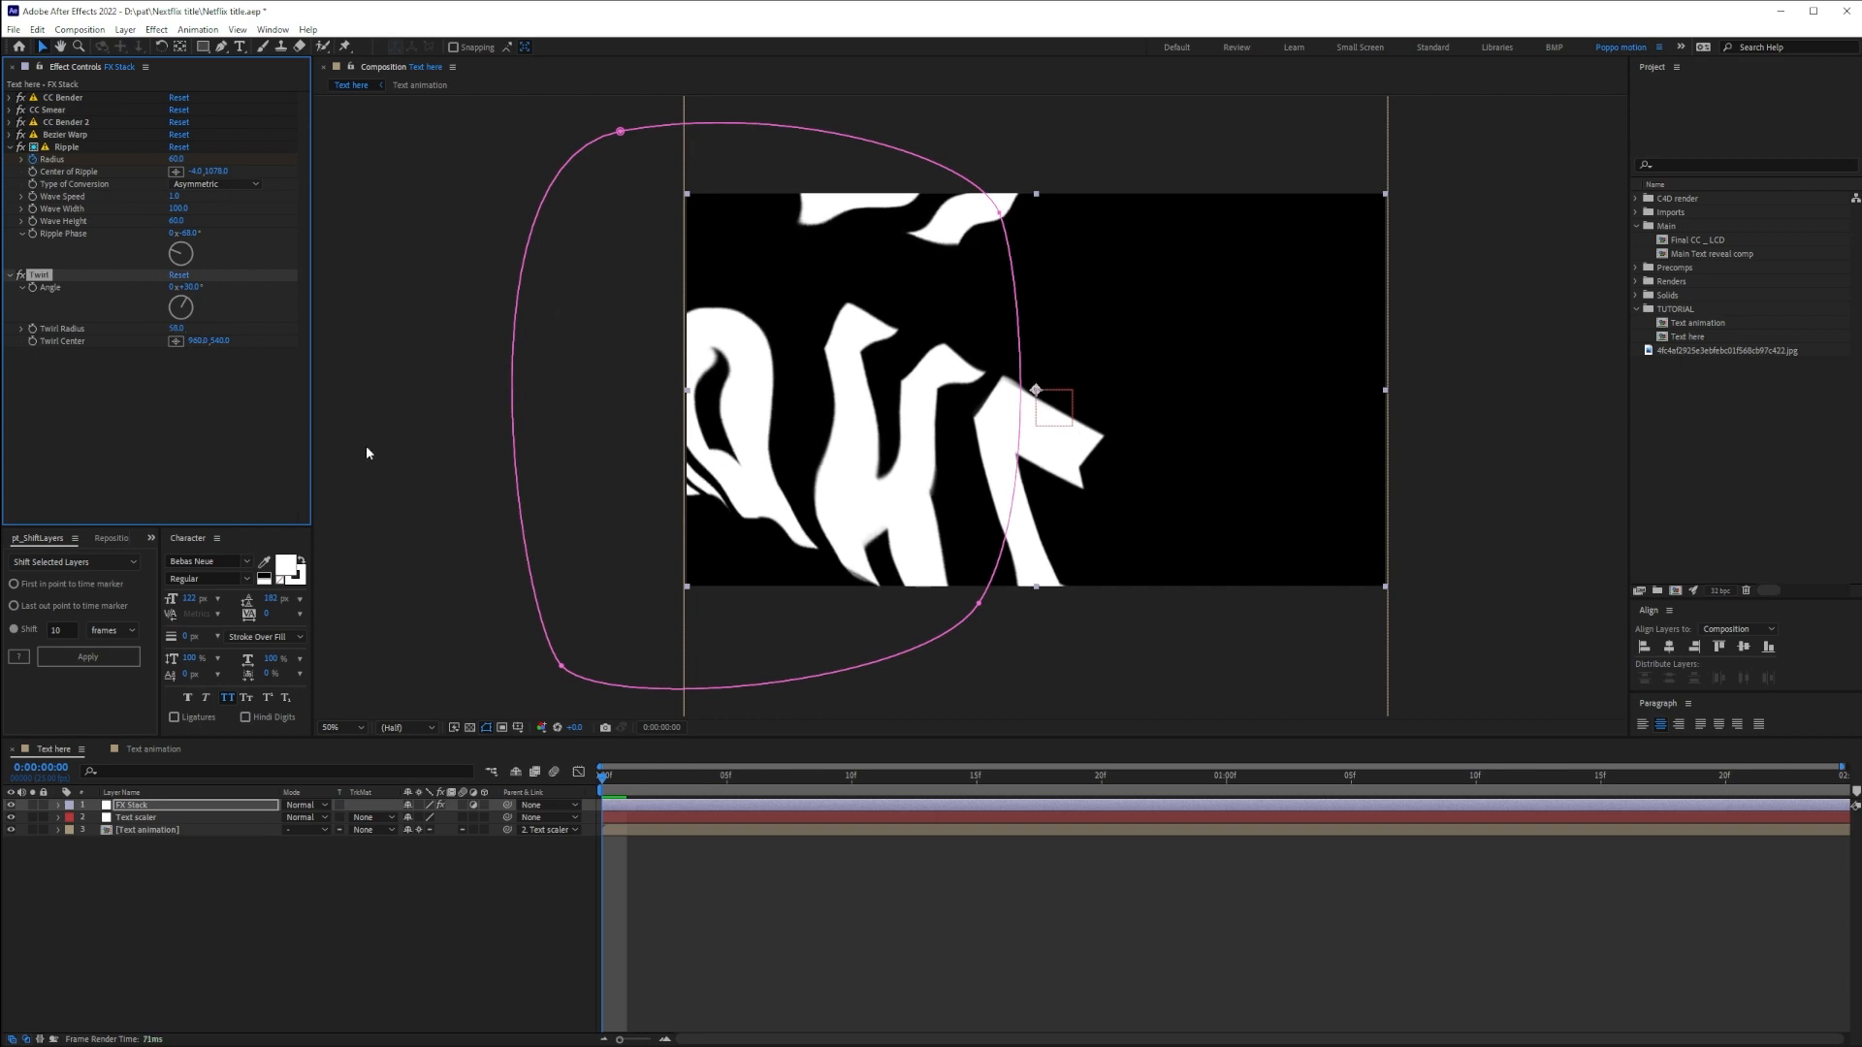
Place the Twirl Center near the frame's lower-left corner at 78, 1082 and keyframe it on the first frame
click(706, 586)
mouse_move(706, 589)
mouse_down()
mouse_move(652, 591)
mouse_move(716, 588)
mouse_up()
click(32, 340)
key(u)
Keyframe the Twirl Center at 0:00:01:00, moved horizontally out beyond the frame's left edge
drag(606, 778, 1222, 818)
drag(715, 586, 542, 589)
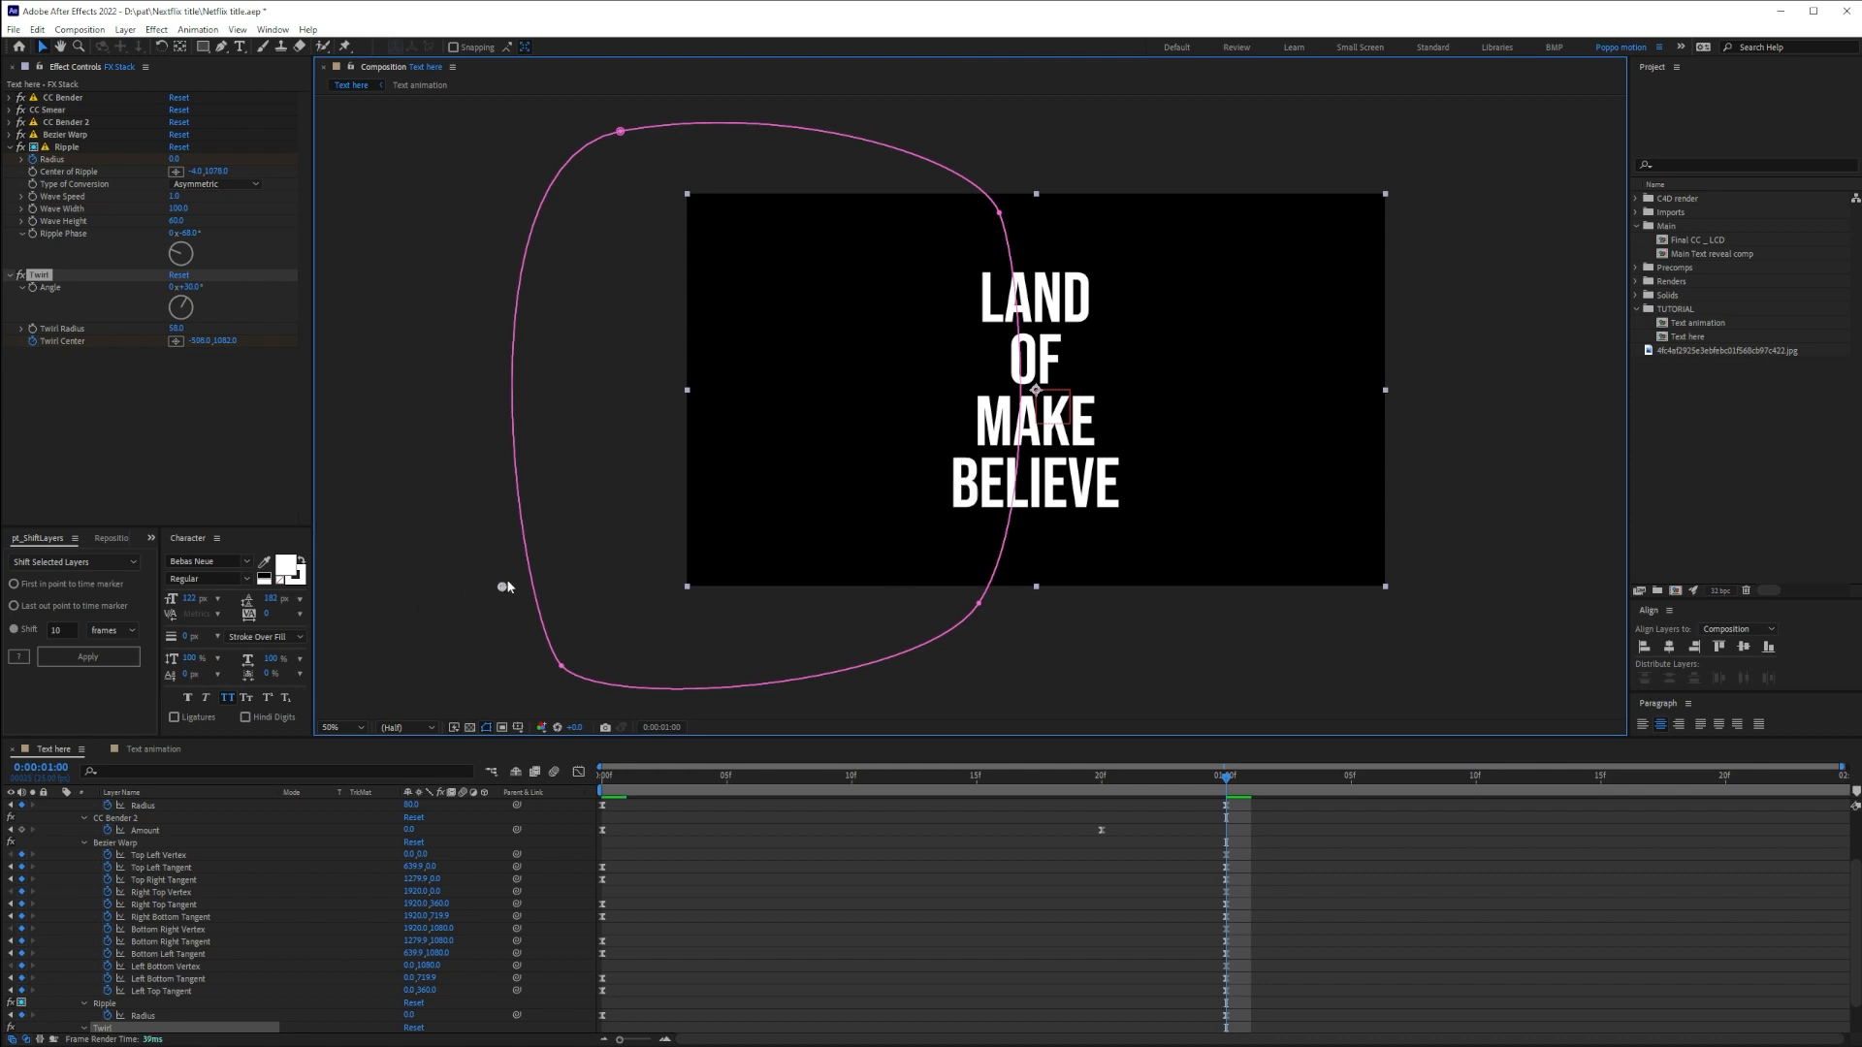
drag(545, 590, 516, 589)
click(1340, 869)
drag(1224, 779, 1061, 818)
Apply Easy Ease to the Twirl Center keyframes, preview the animation and return to the first frame
key(Home)
scroll(1173, 921, down, 3)
drag(1252, 996, 539, 1030)
key(F9)
drag(1208, 776, 365, 805)
key(space)
click(1341, 899)
drag(1218, 779, 591, 814)
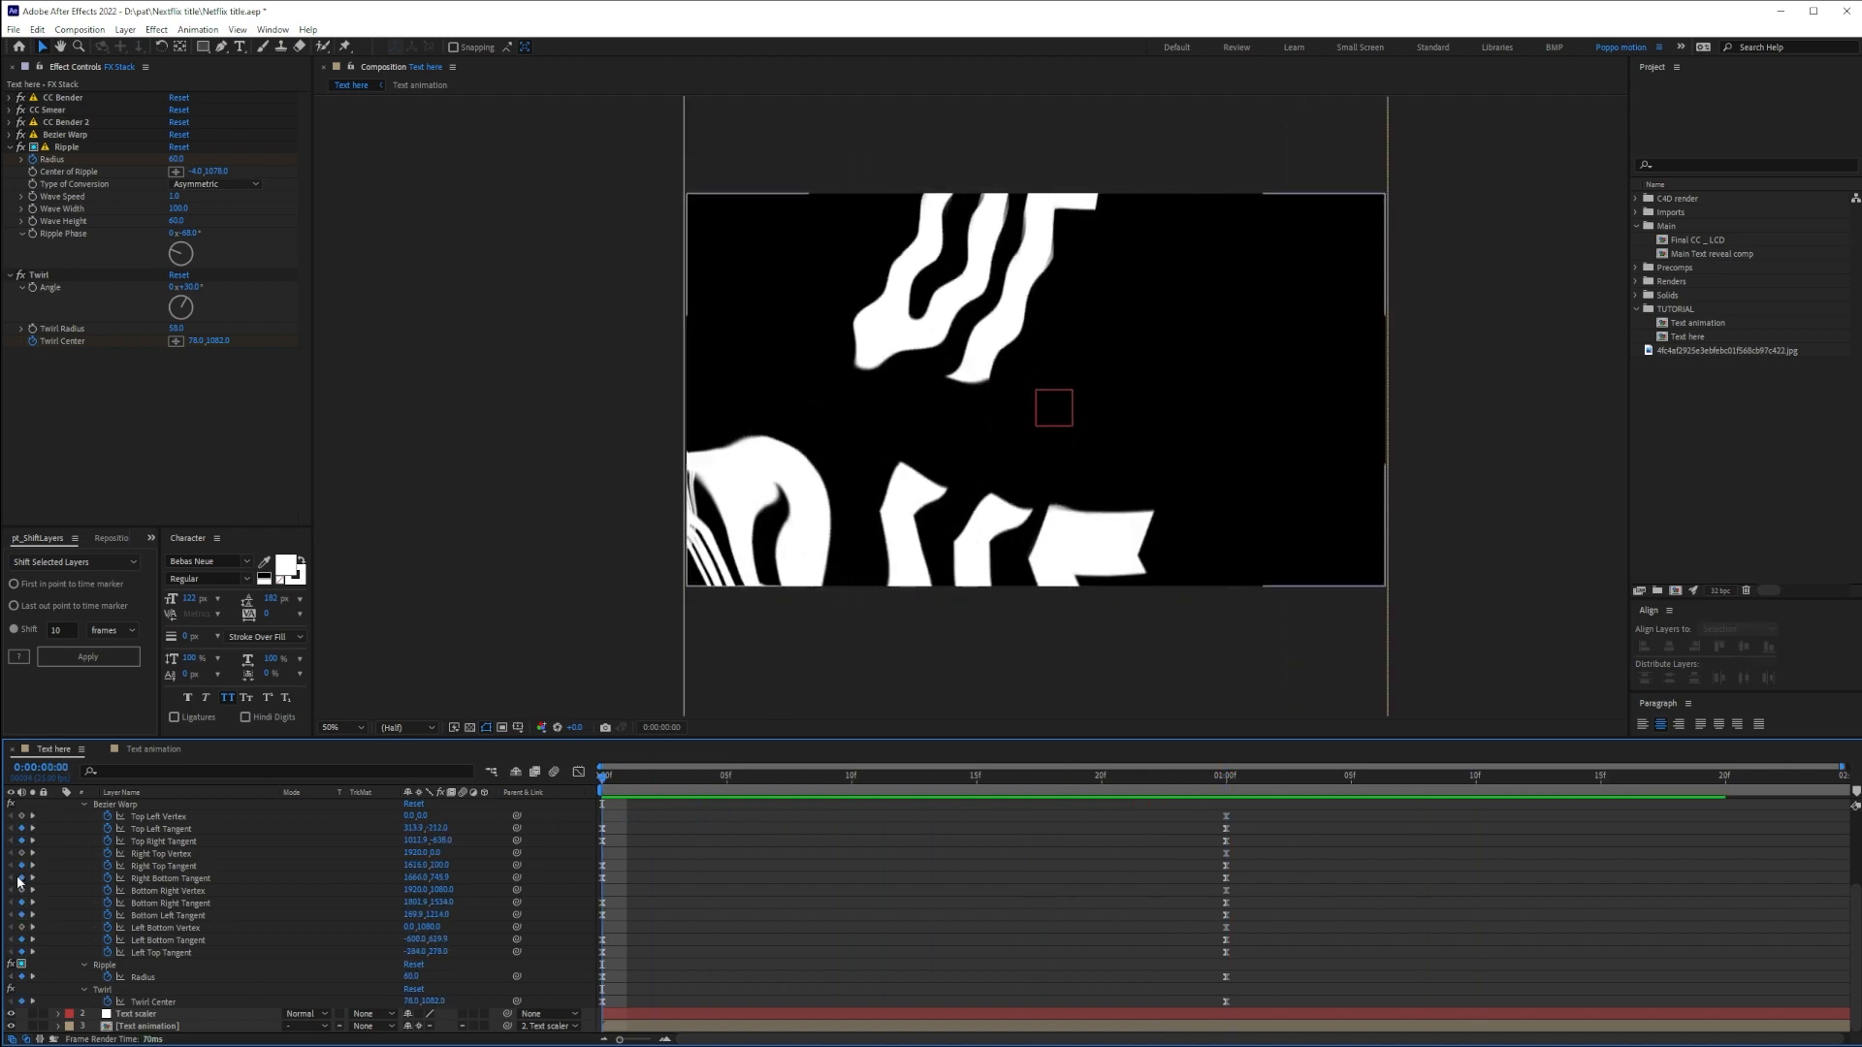
Collapse the FX Stack layer's keyframed properties and the Ripple and Twirl effect controls
scroll(55, 822, up, 3)
click(58, 805)
click(126, 806)
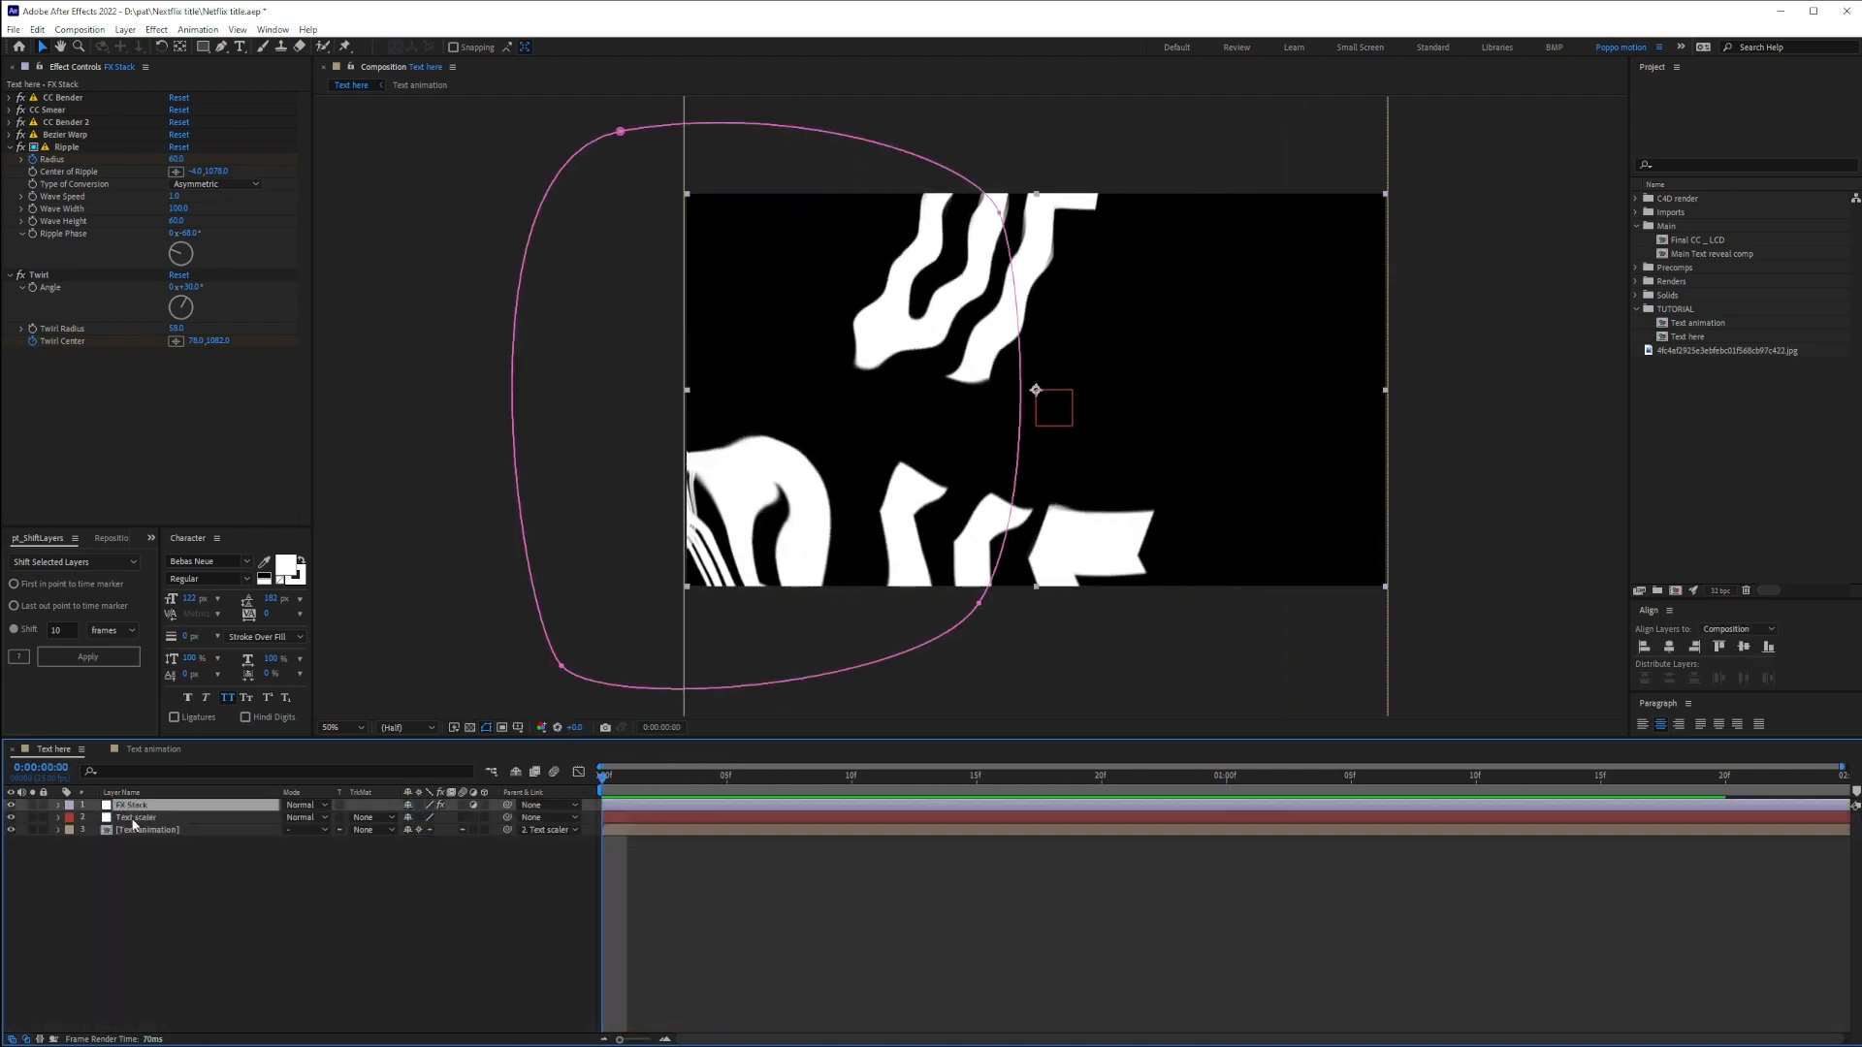
click(9, 147)
click(9, 159)
Apply Quick Chromatic Aberration 2 to the FX Stack layer, offset its Position slightly and set its Scale to 99%
key(ctrl+space)
text(quick)
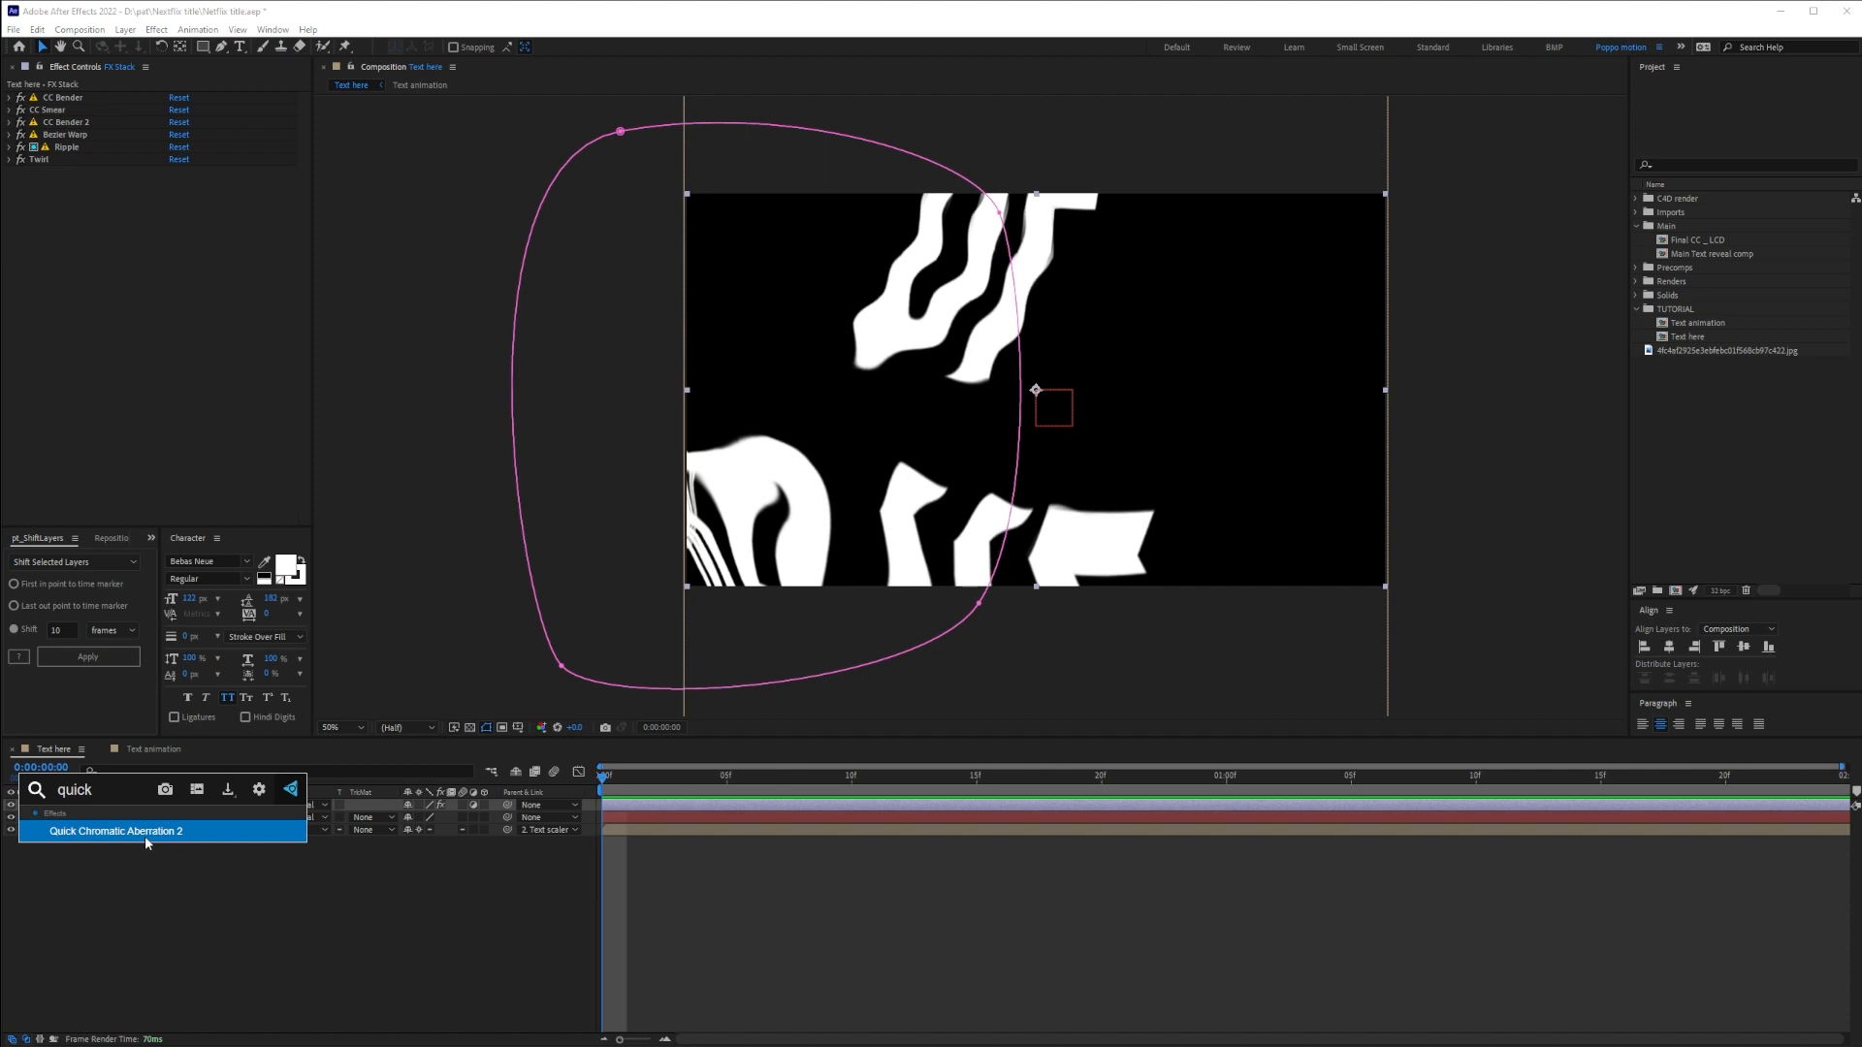
click(143, 836)
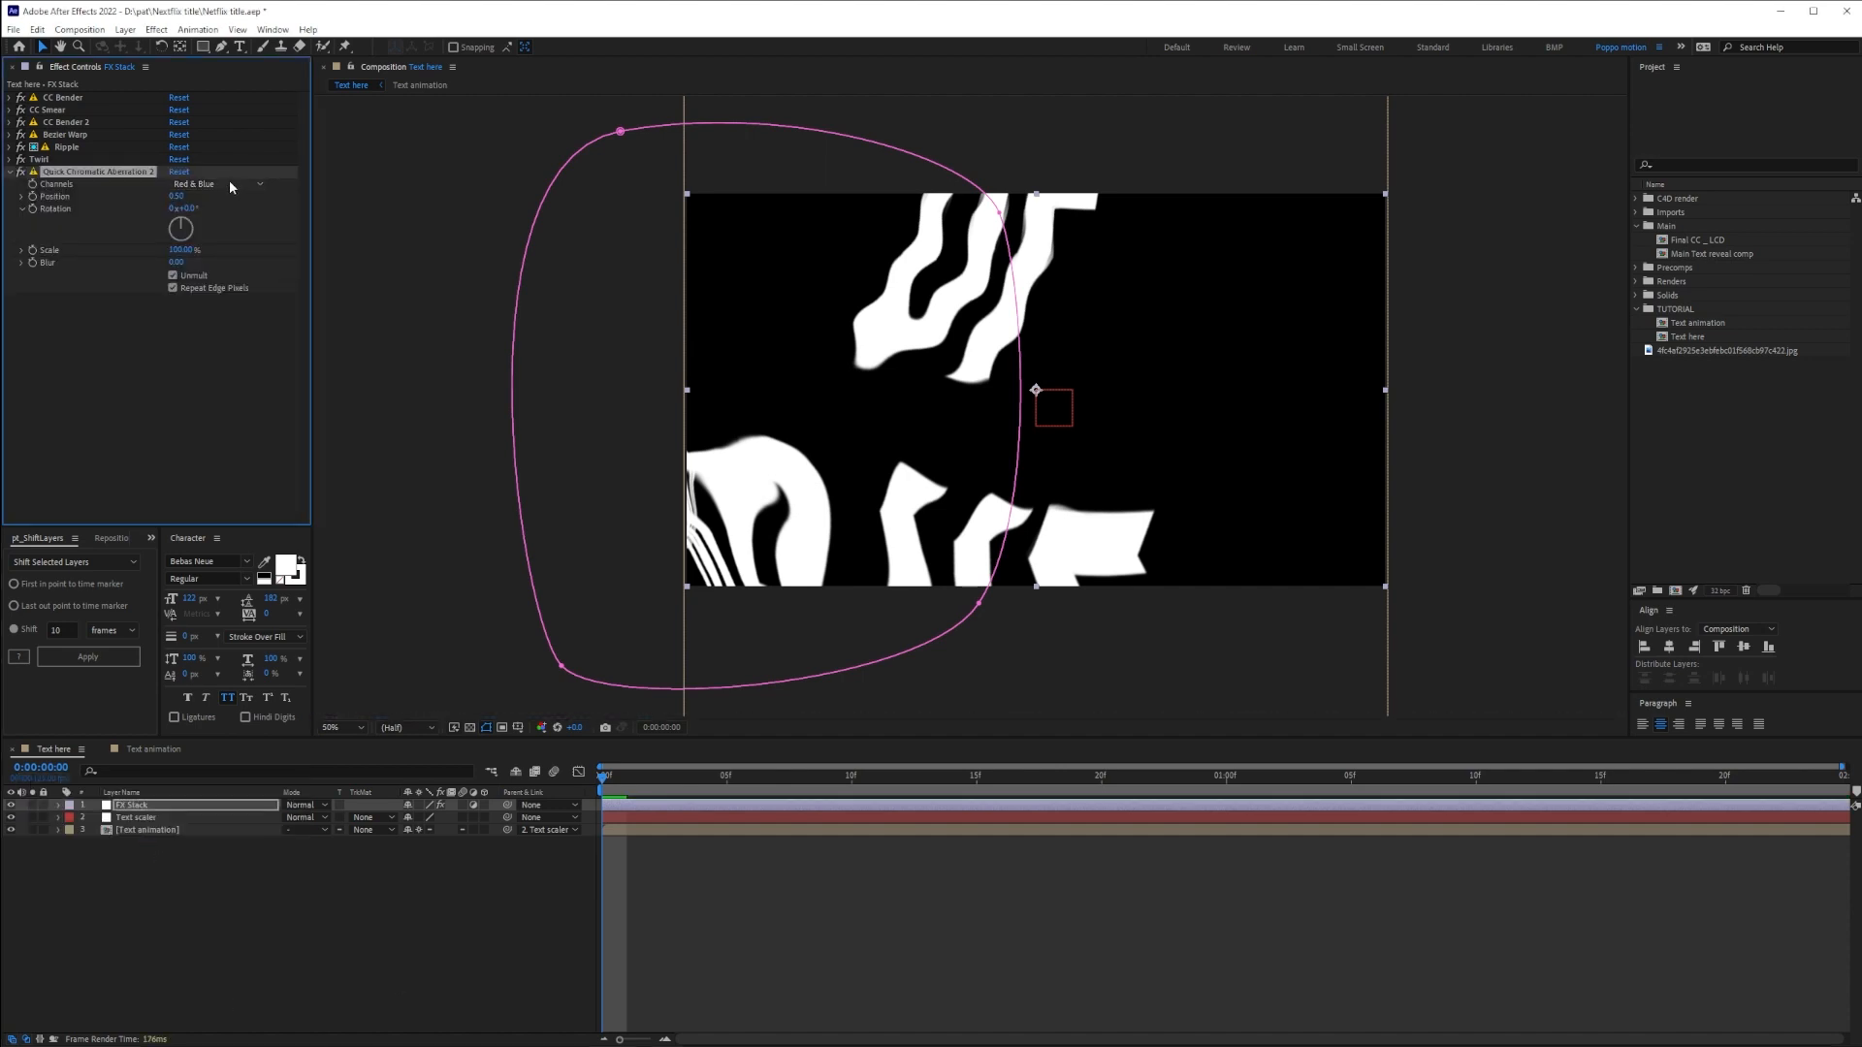
key(slash)
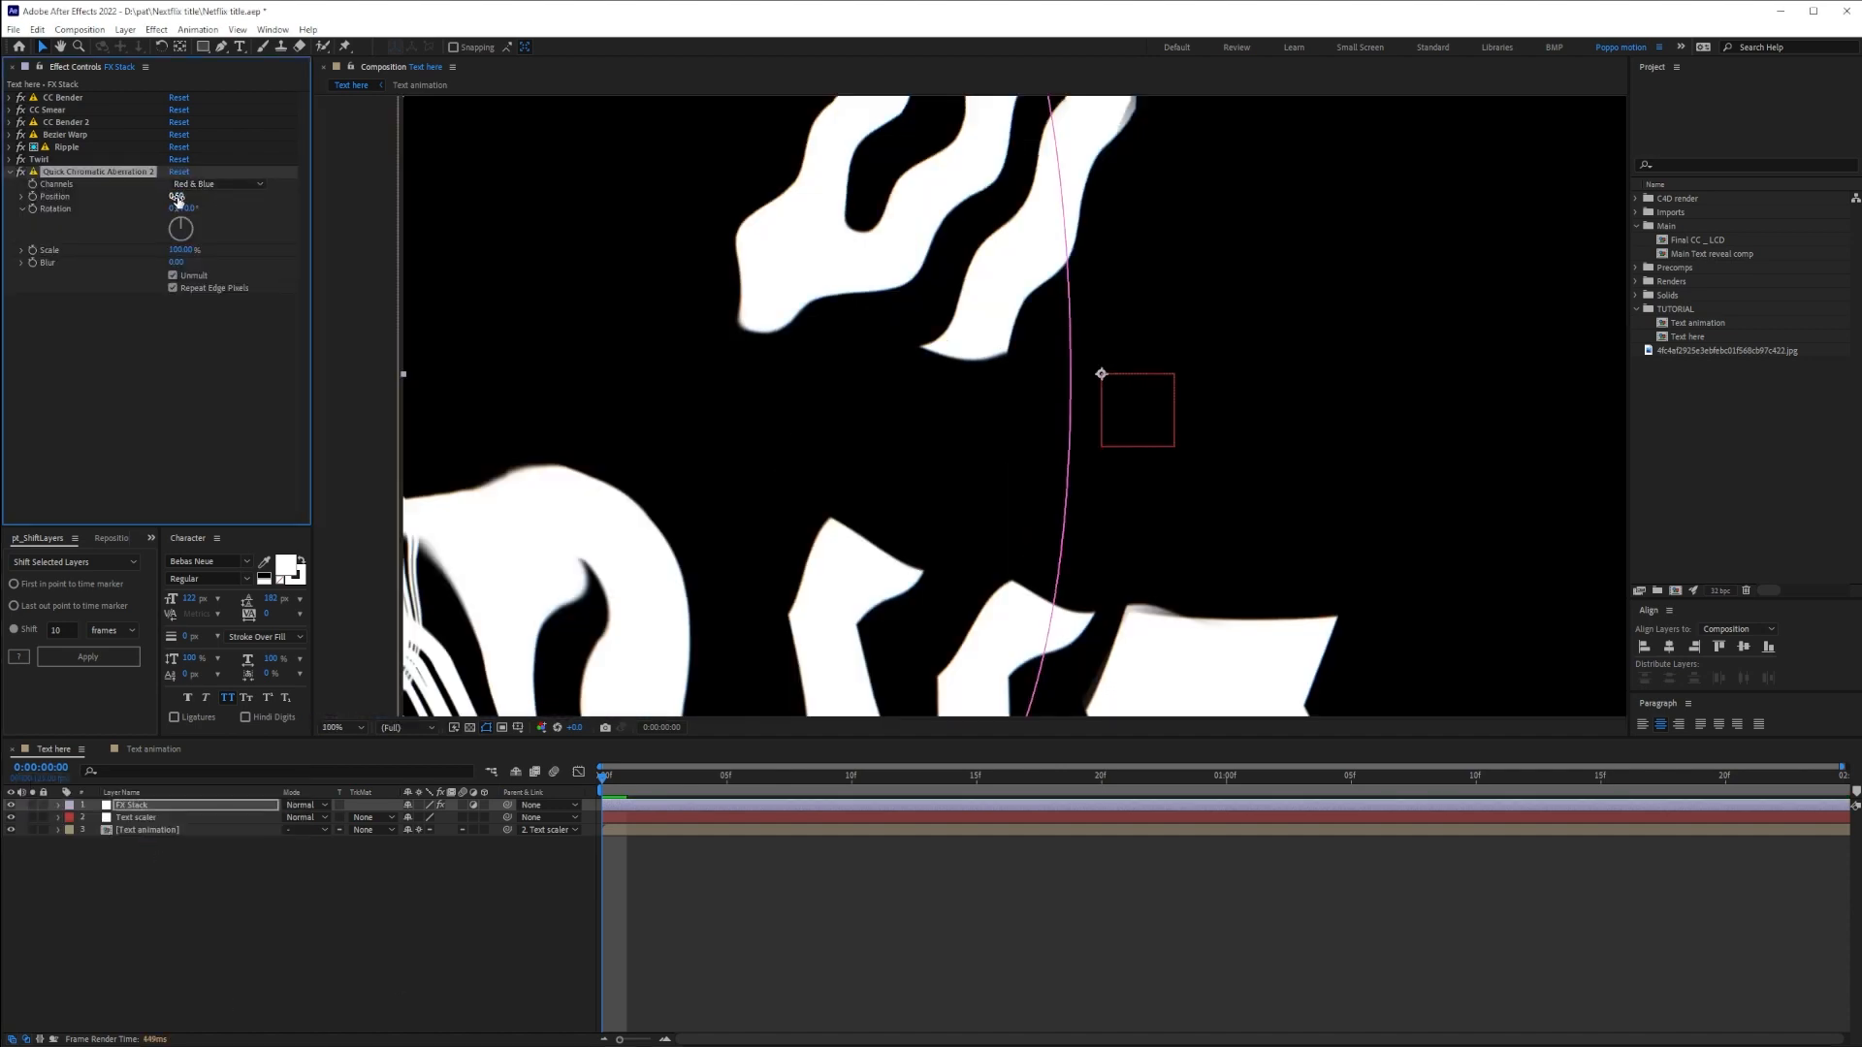
drag(174, 201, 179, 201)
click(181, 249)
text(99)
key(Return)
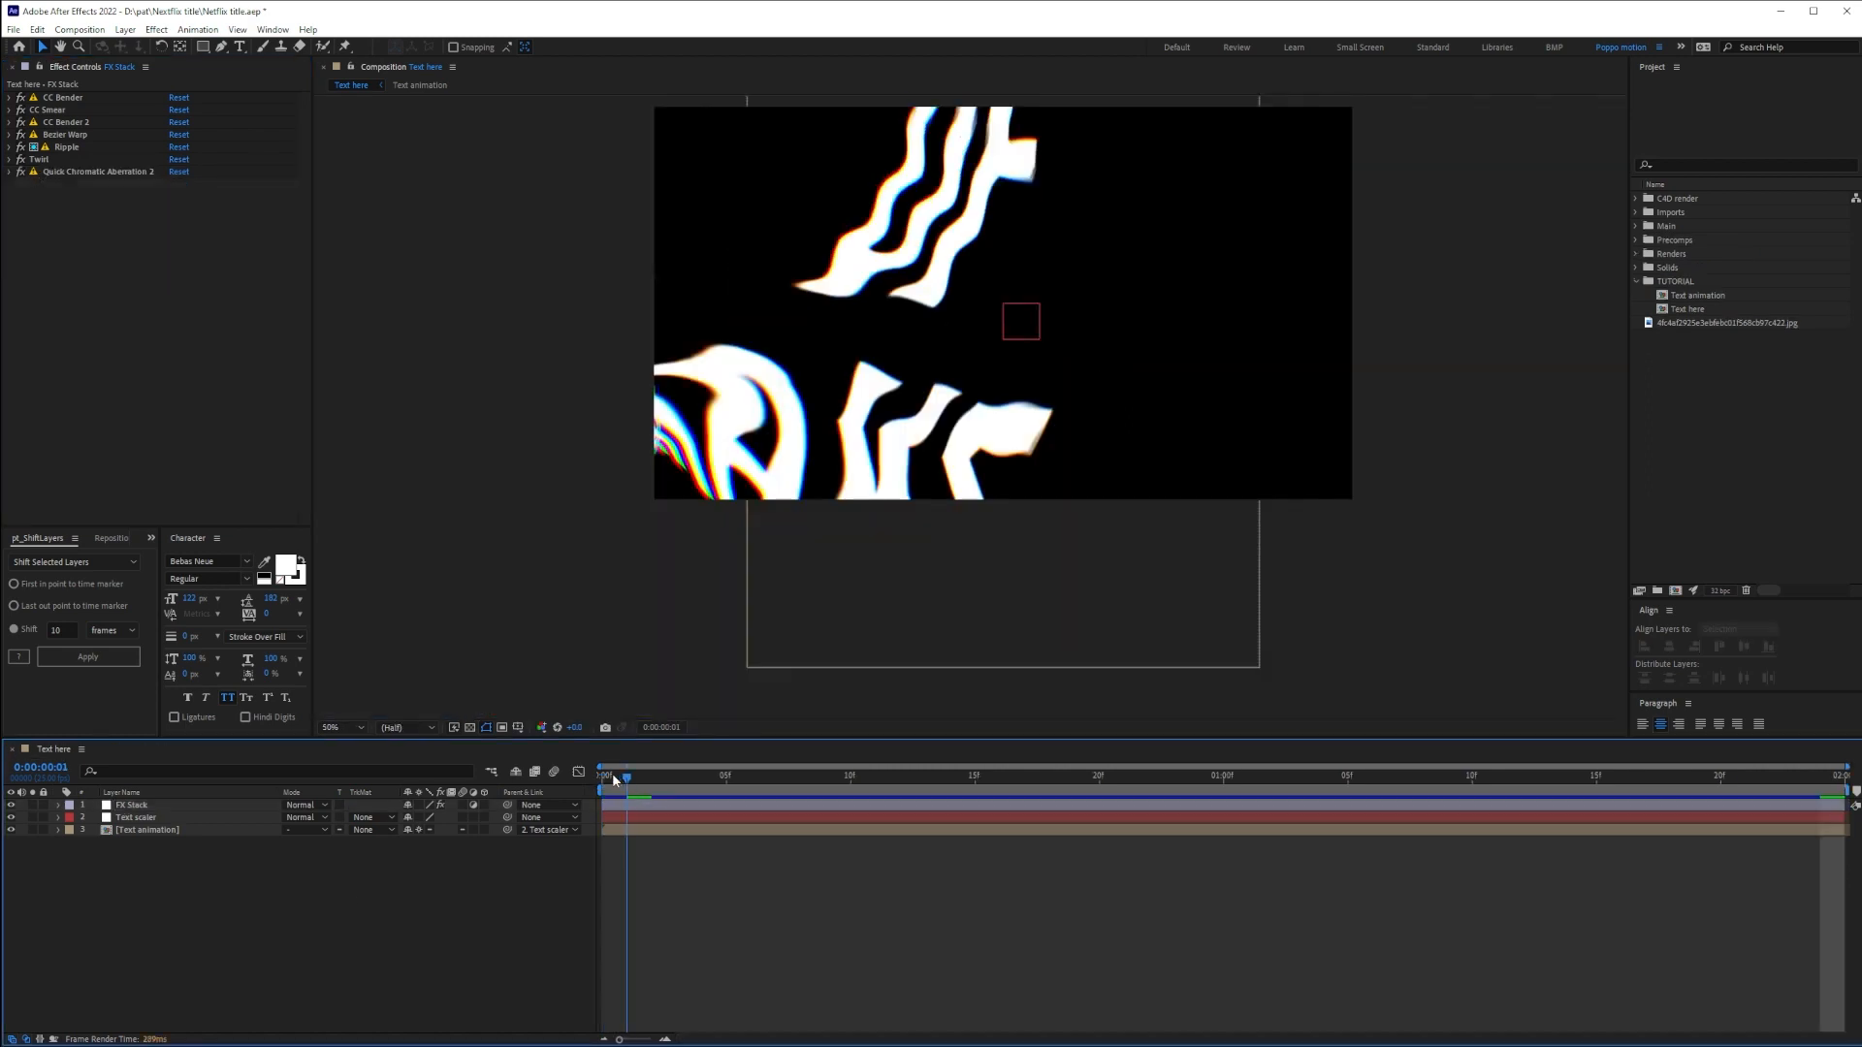
Examine the colour fringing on the distorted letters in the opening frames and preview the whole title animation
click(613, 779)
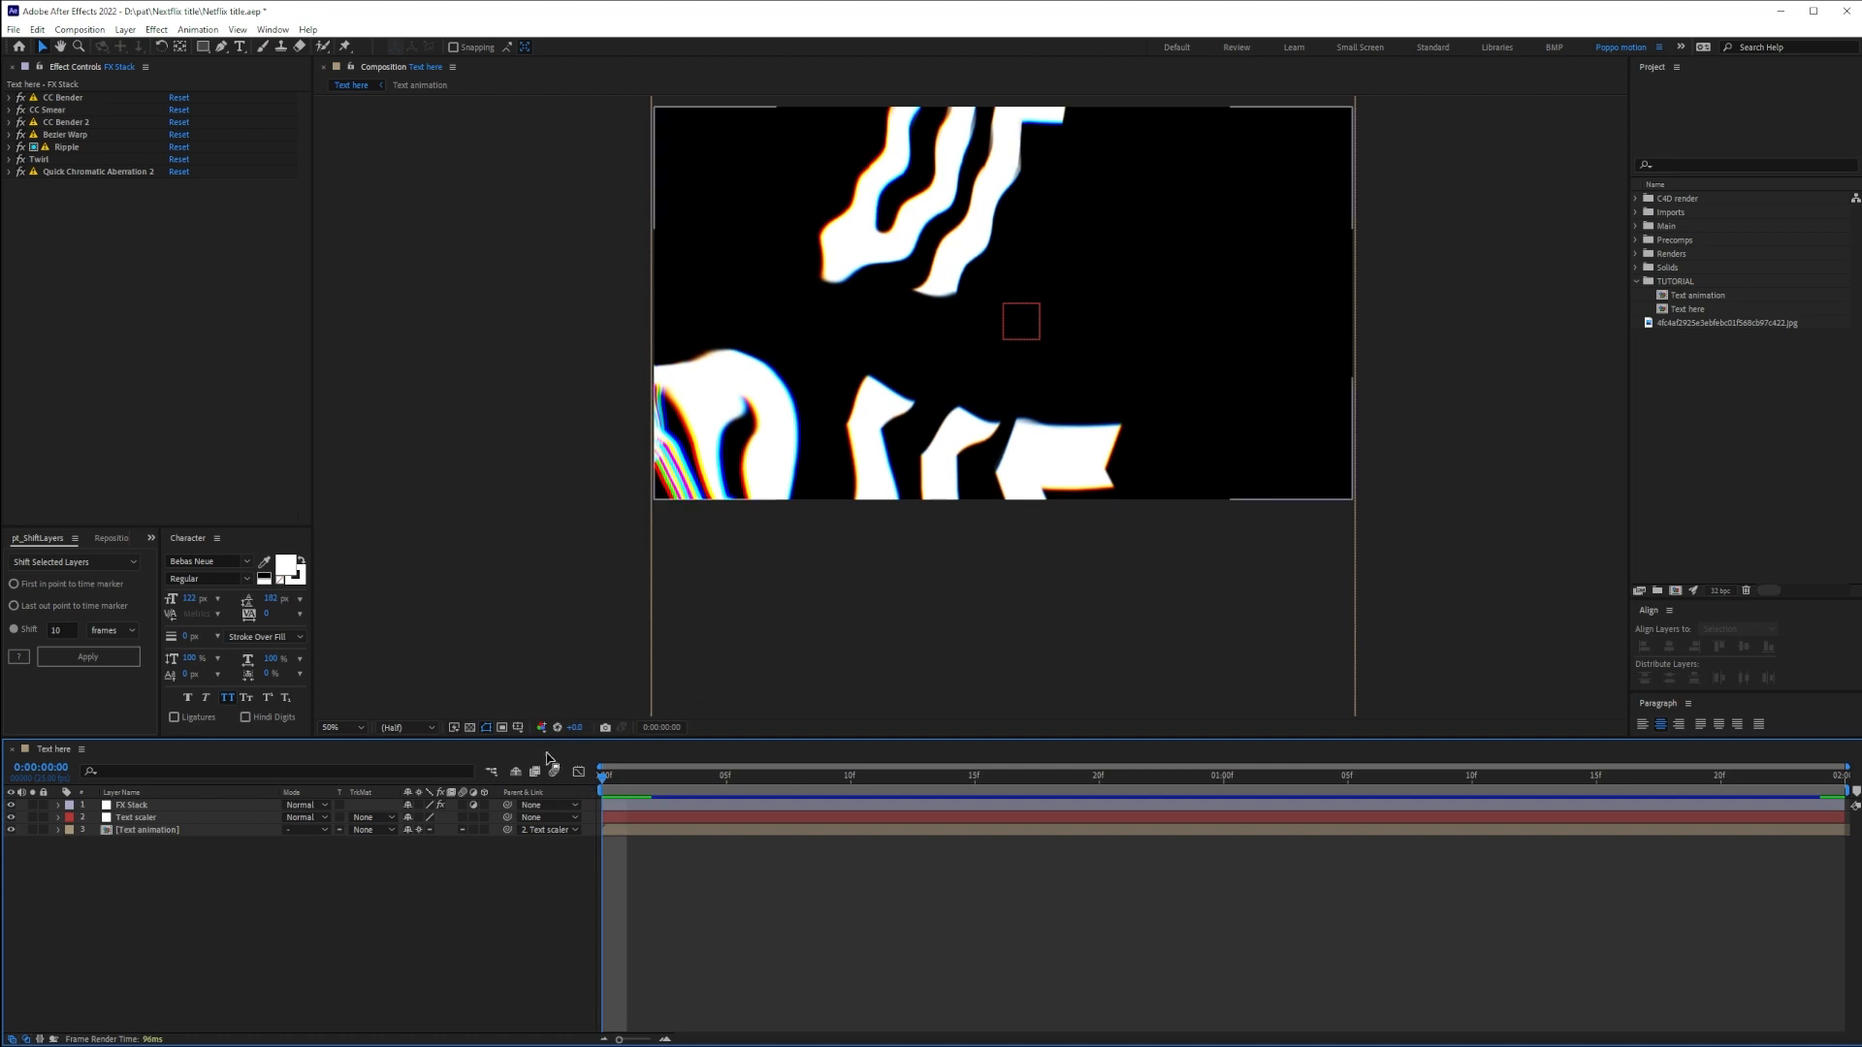
scroll(764, 485, up, 1)
drag(764, 486, 1025, 557)
scroll(1038, 514, down, 1)
drag(1051, 460, 838, 574)
drag(813, 345, 995, 246)
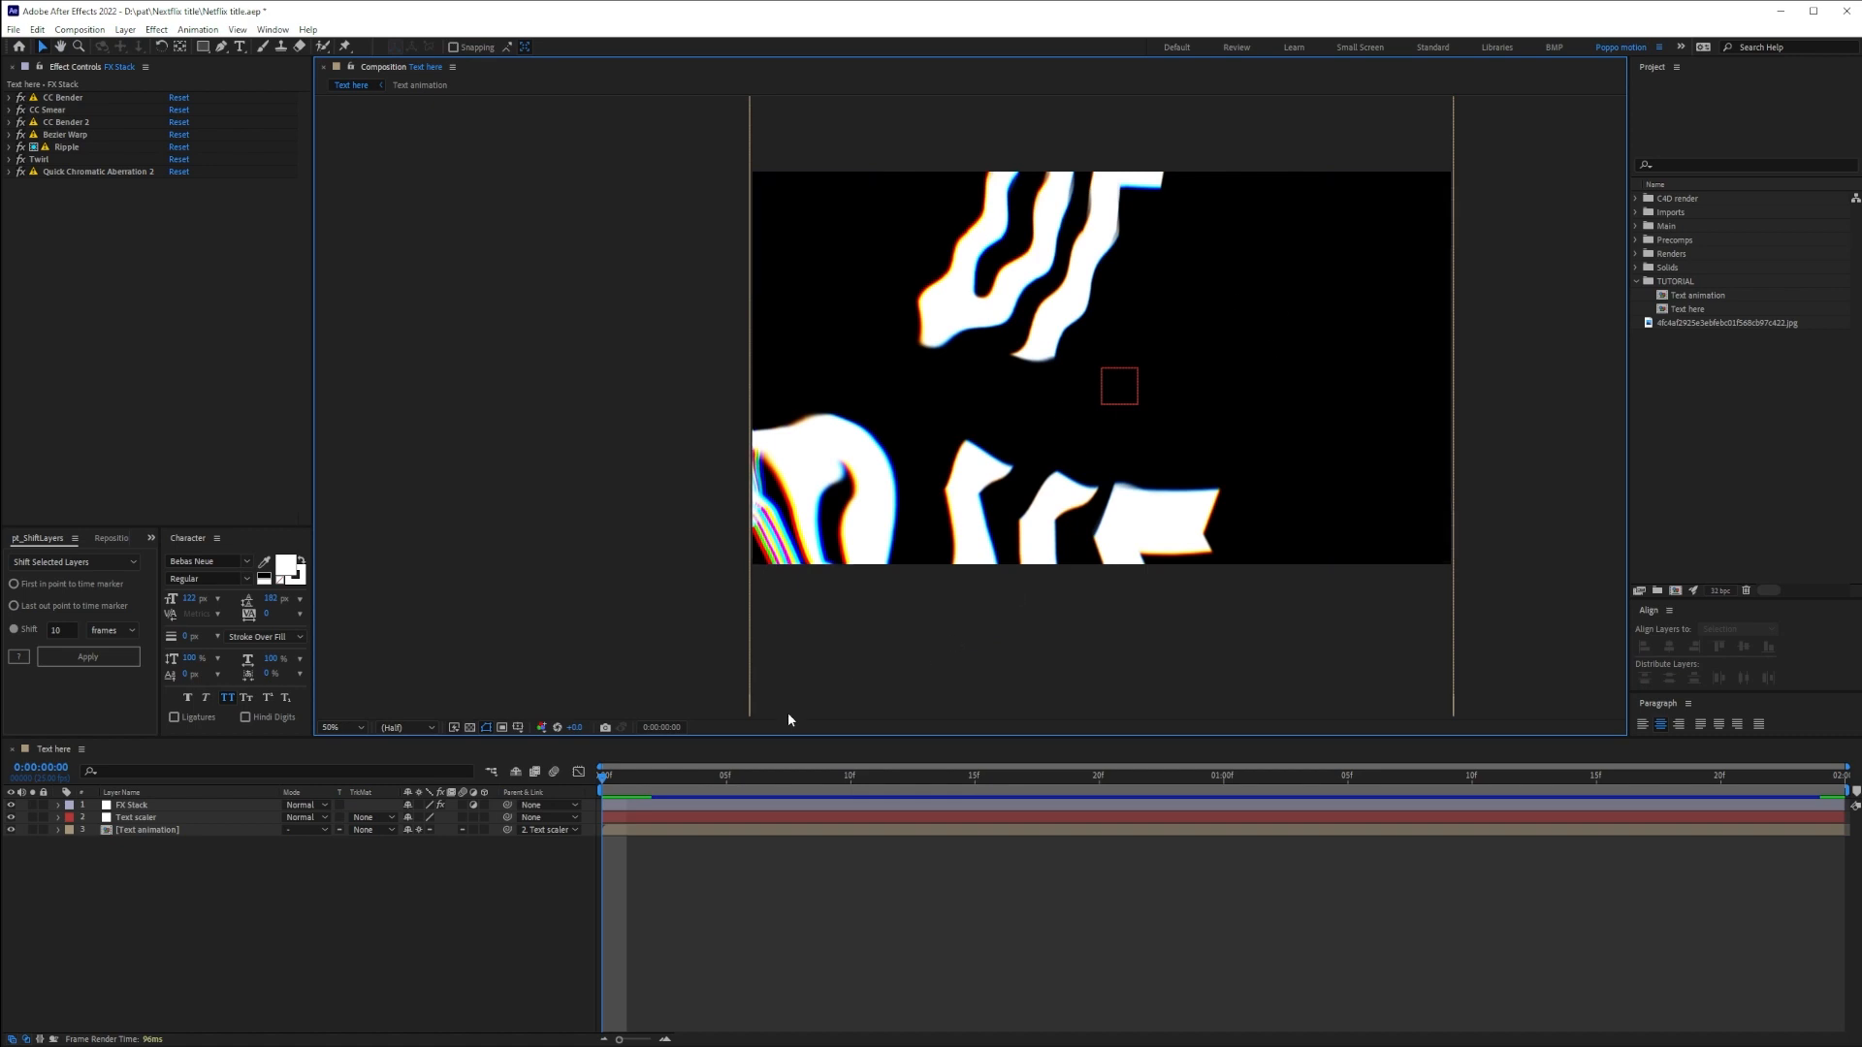
mouse_move(620, 778)
mouse_down()
mouse_move(703, 783)
mouse_move(629, 785)
mouse_up()
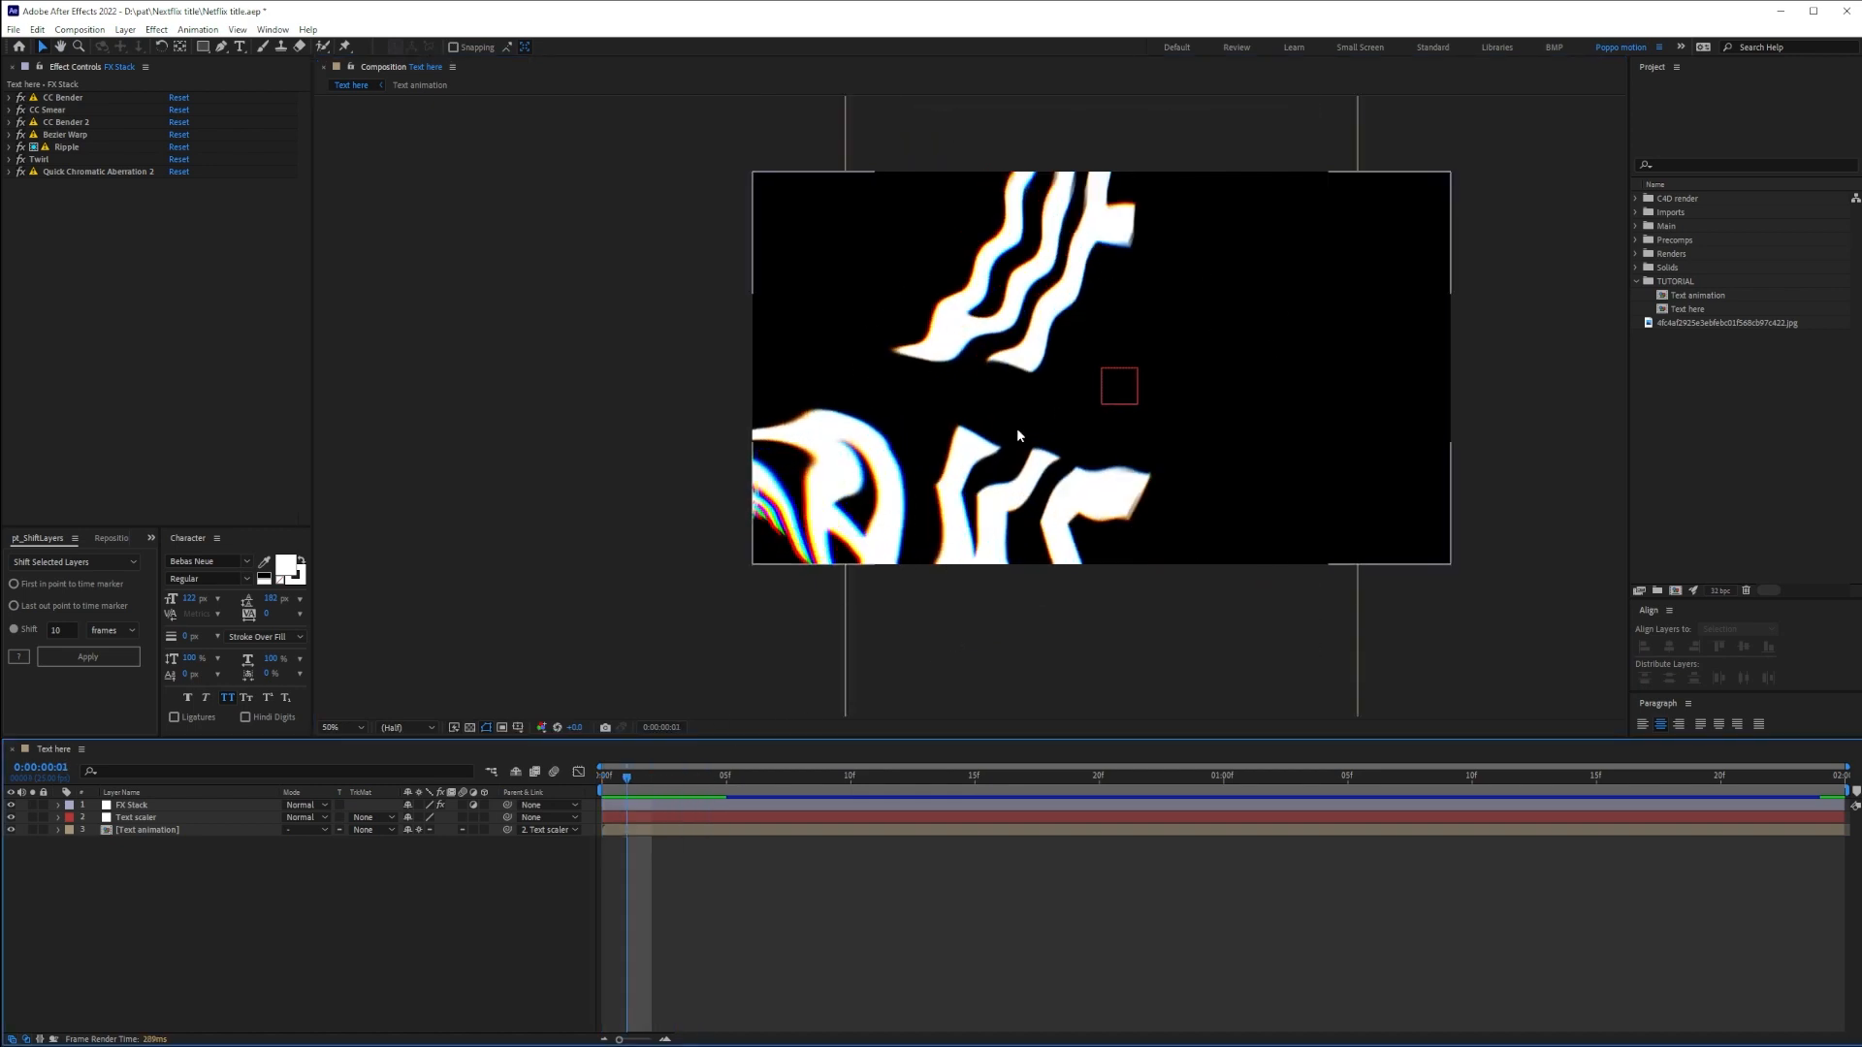
key(space)
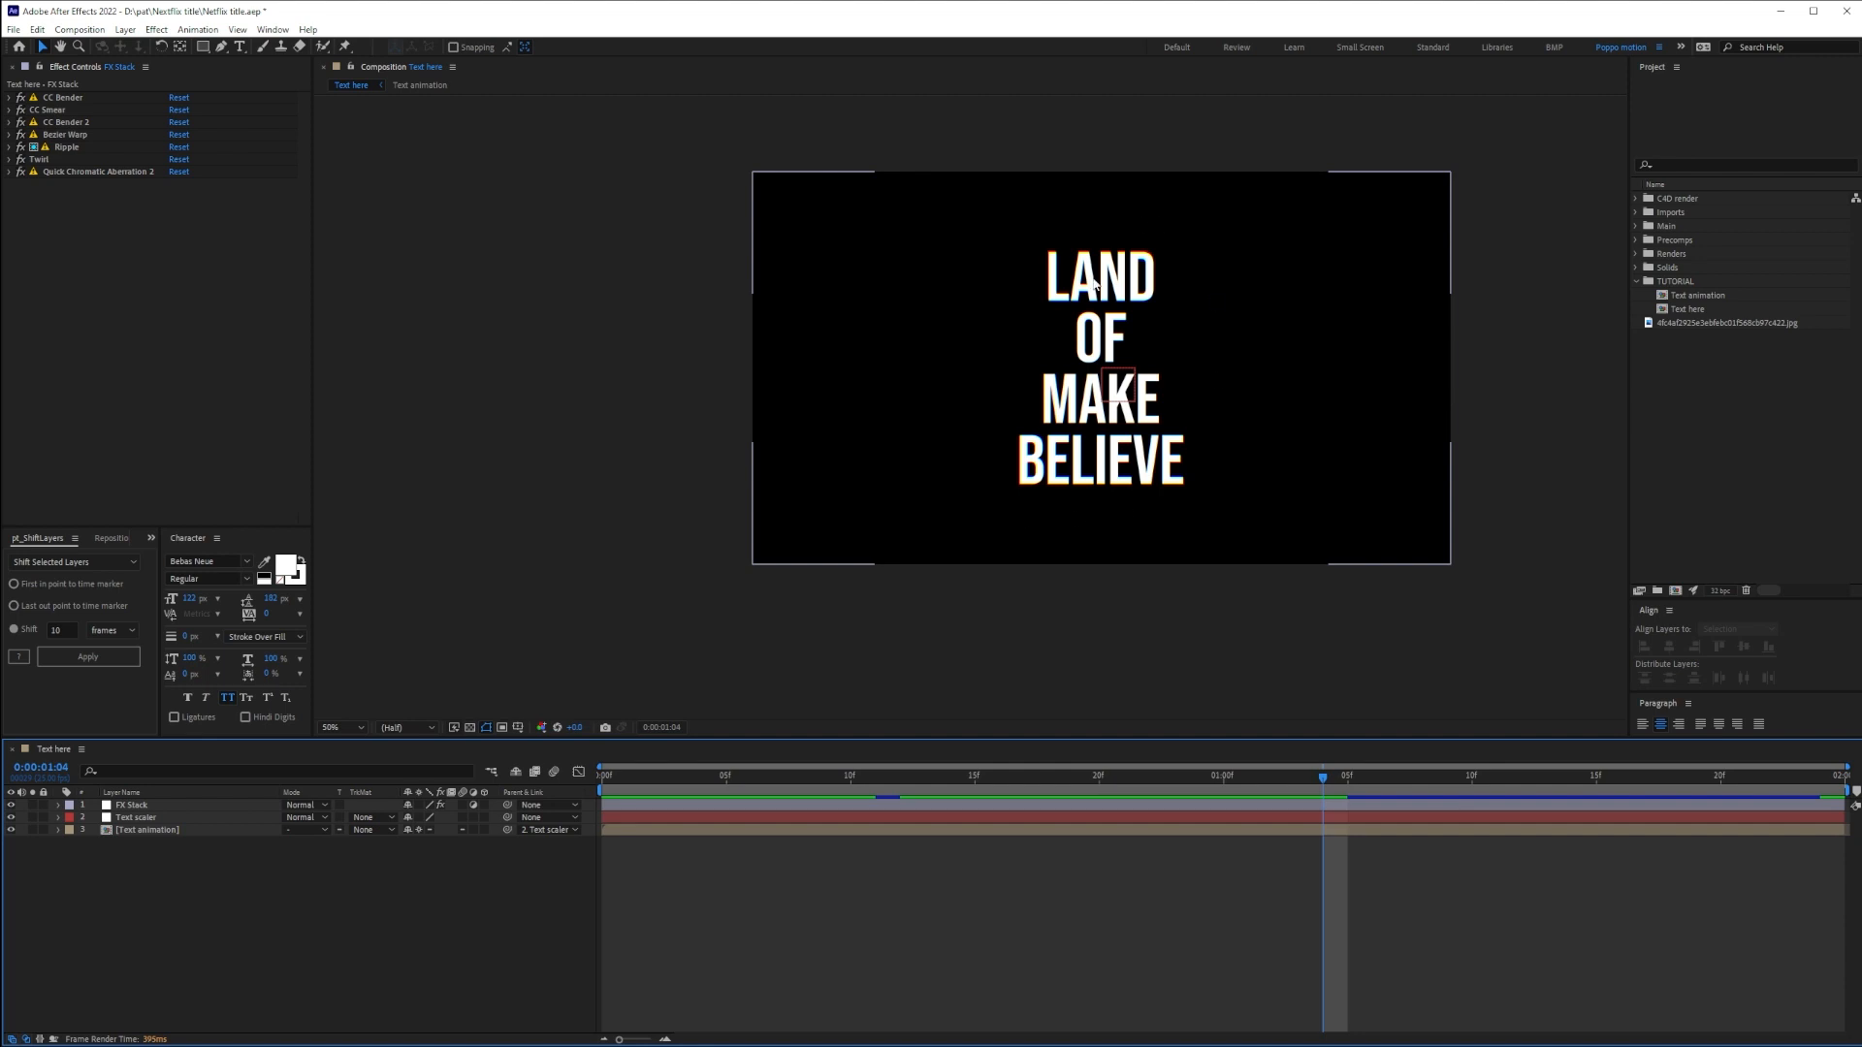
click(828, 162)
drag(1502, 774, 574, 797)
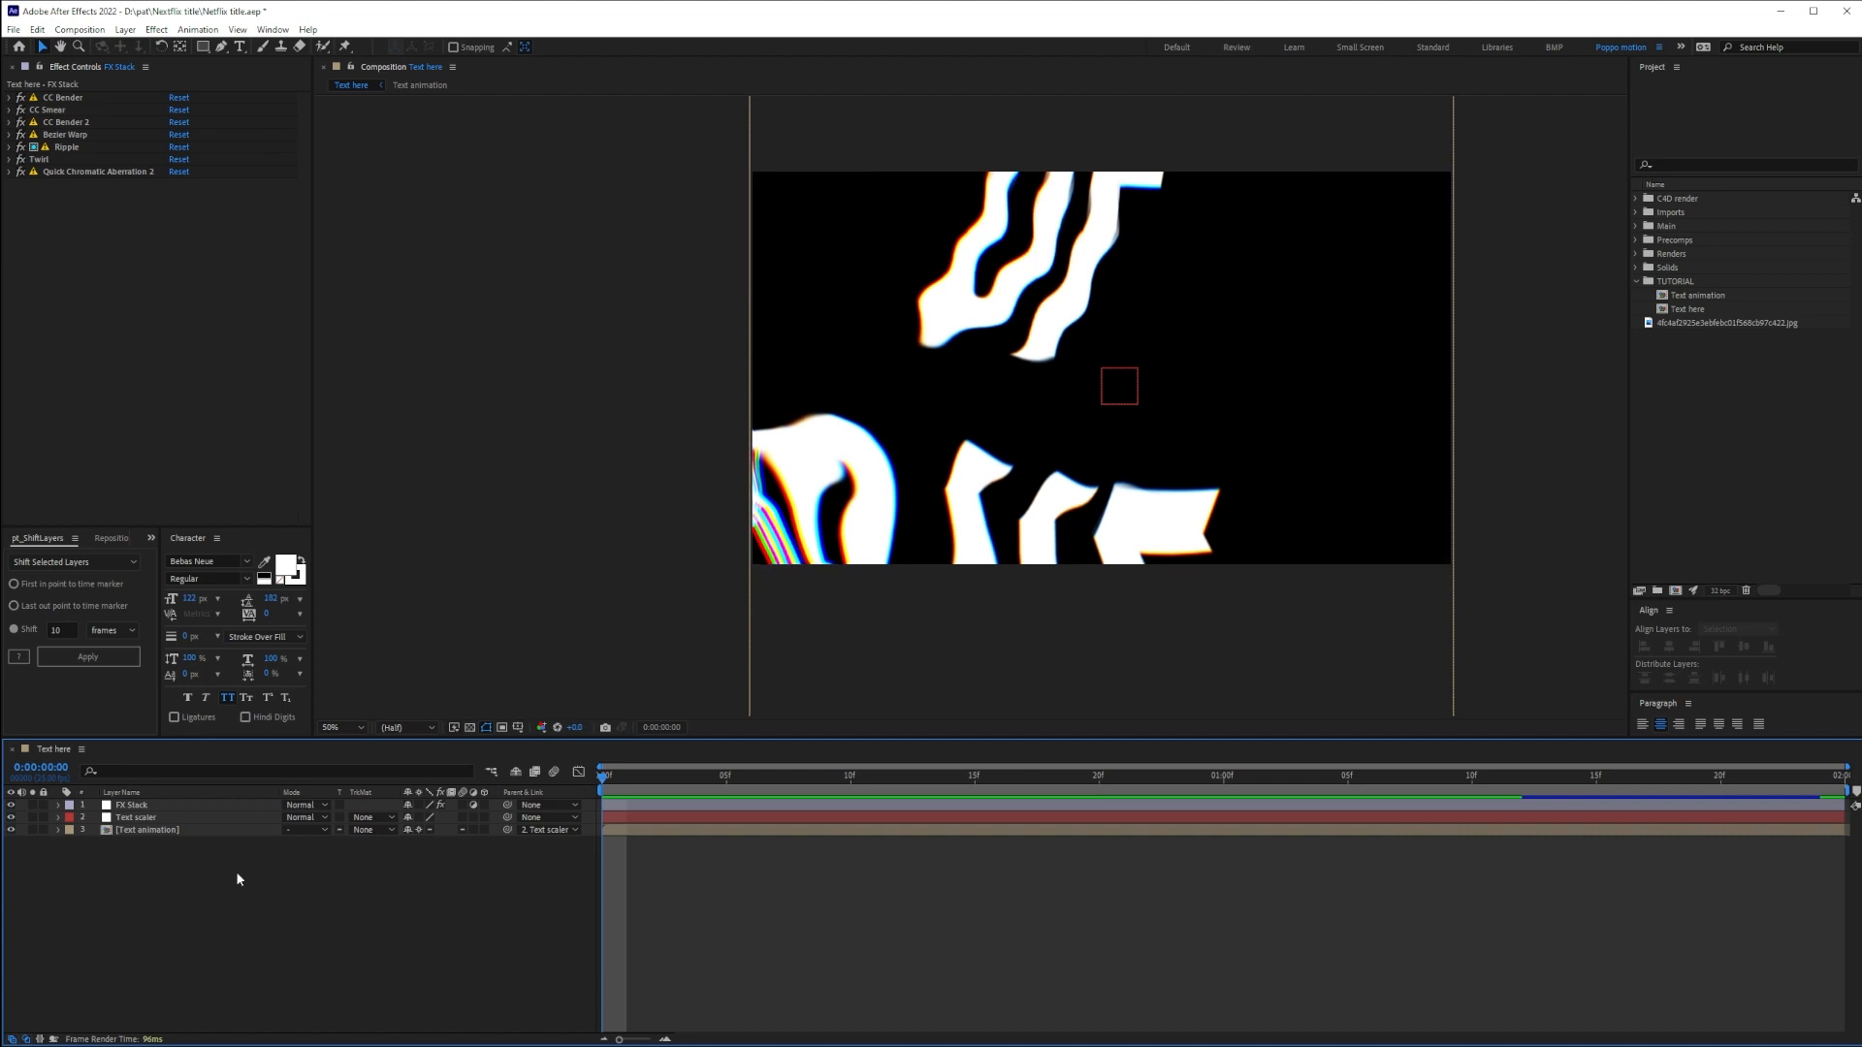
Add an adjustment layer above FX Stack and apply Fast Box Blur with a strong blur radius
key(ctrl+alt+y)
key(ctrl+space)
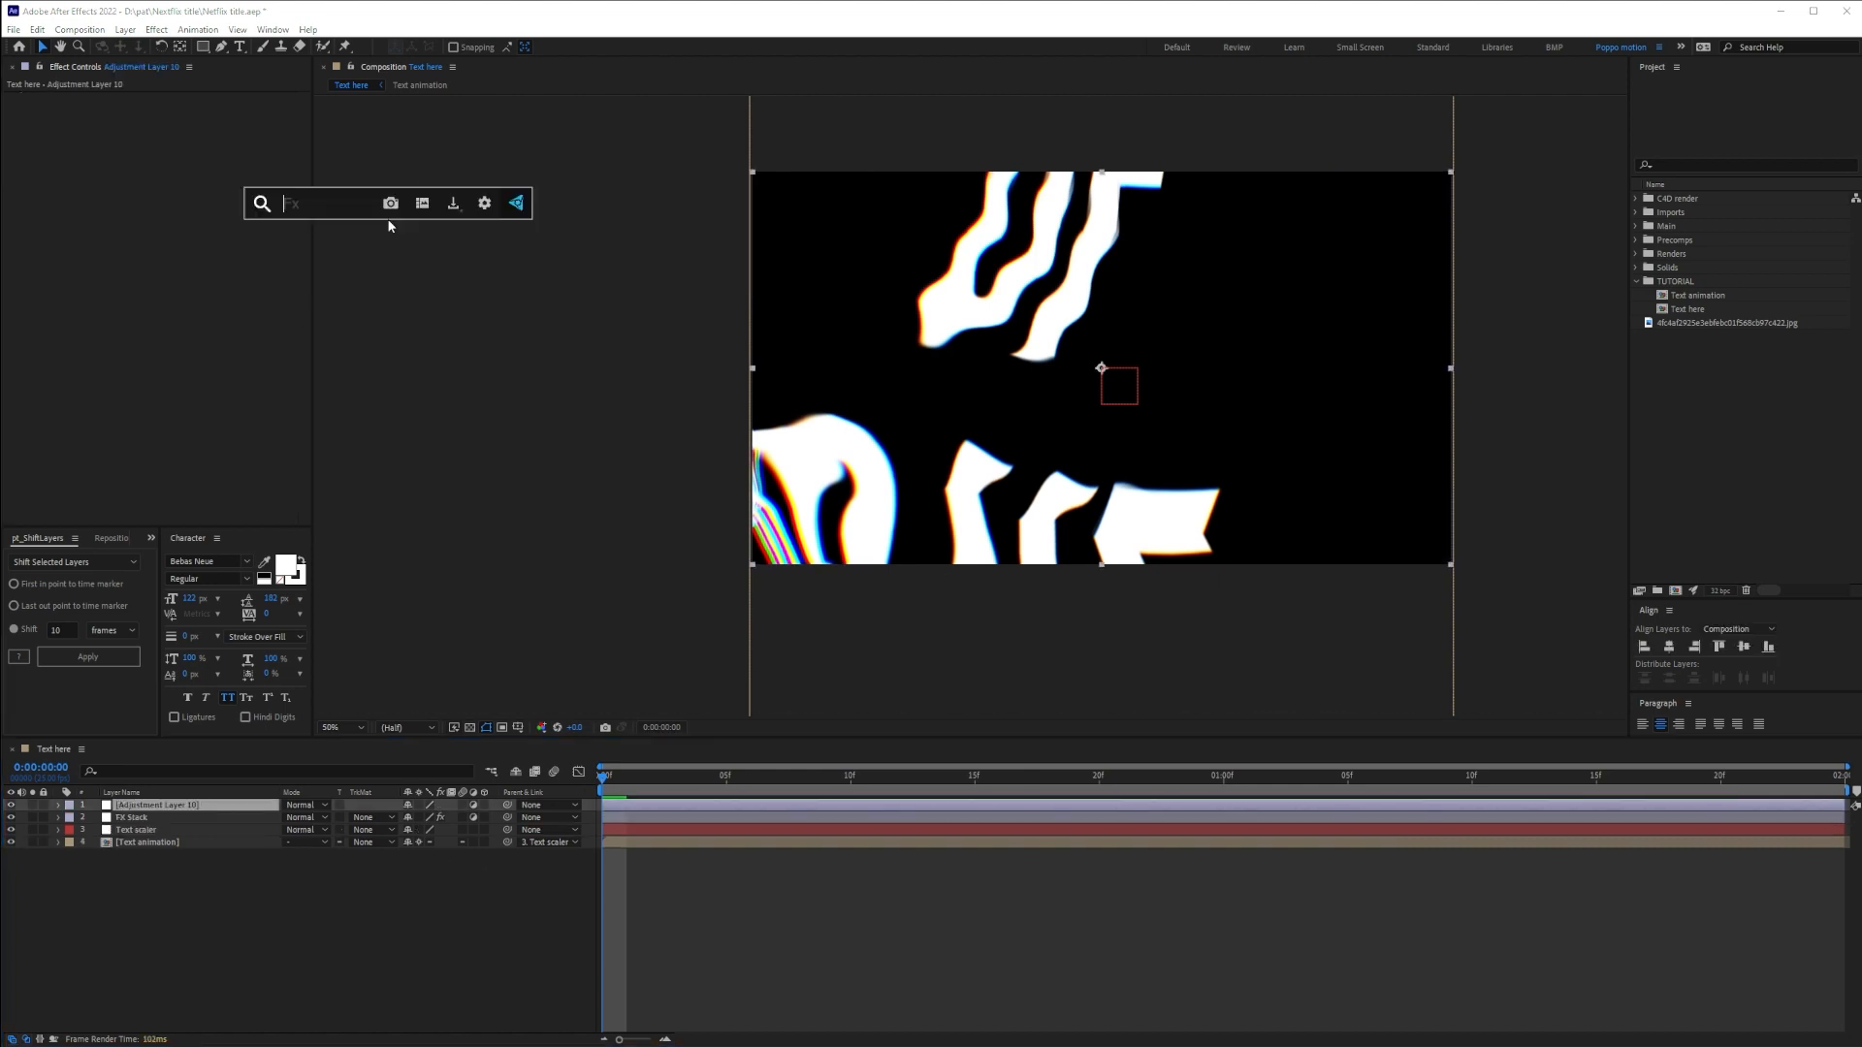
text(fas)
key(Return)
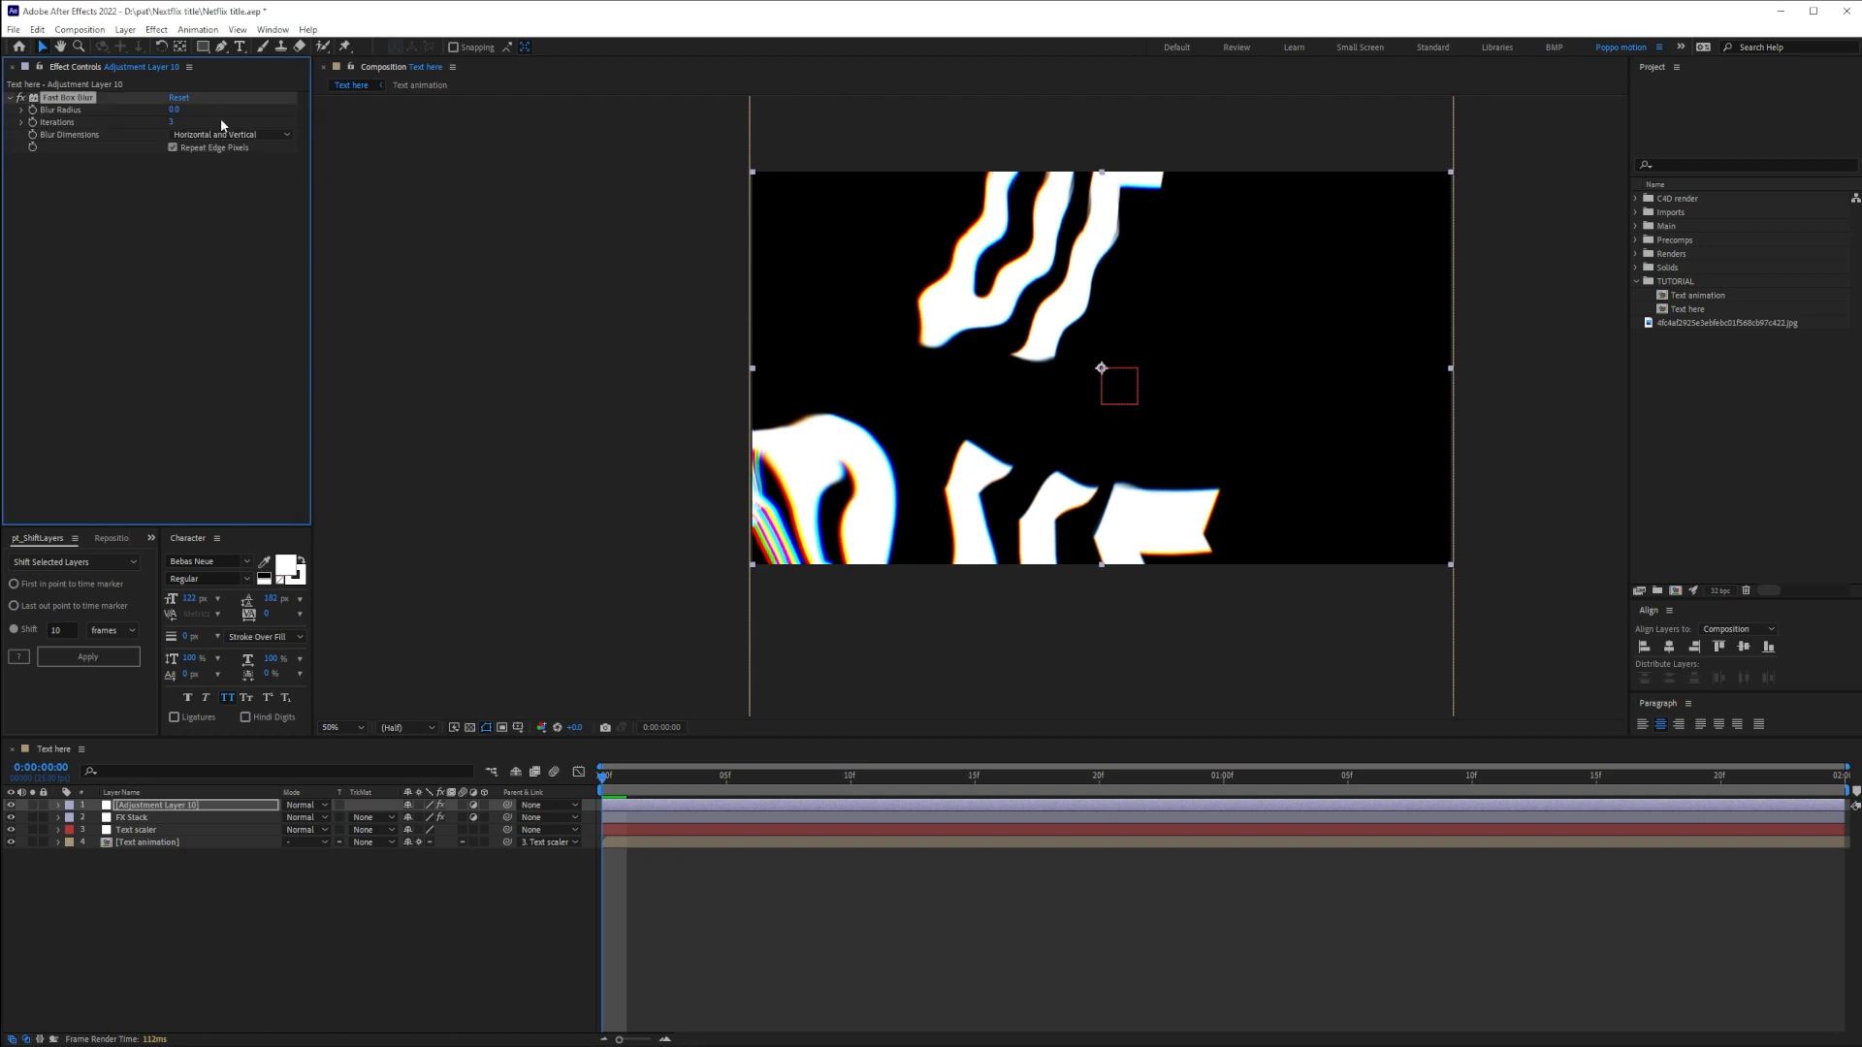
drag(175, 113, 227, 113)
Draw a curved mask around the frame's right part on the blur layer, set it to Subtract and feather it about 196 pixels
key(g)
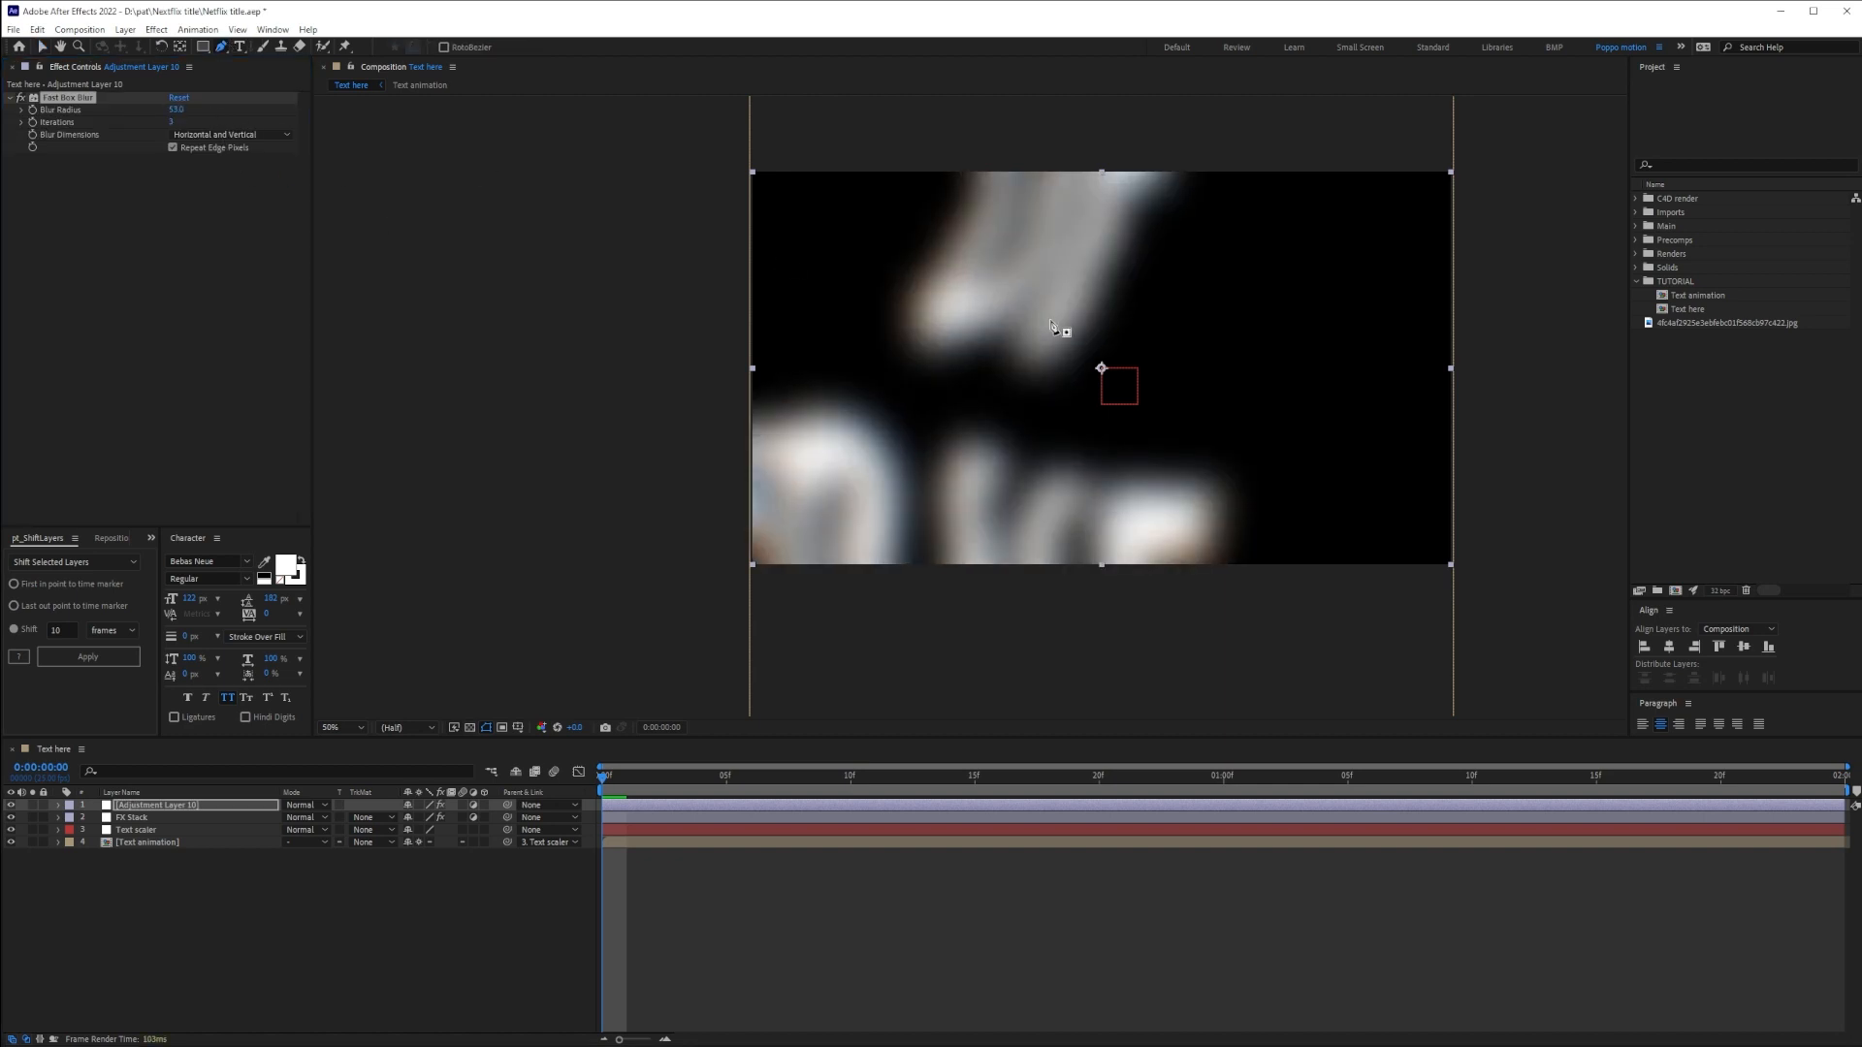
click(919, 148)
drag(940, 441, 1041, 505)
drag(1226, 626, 1422, 621)
drag(1541, 368, 1076, 137)
click(919, 151)
key(f)
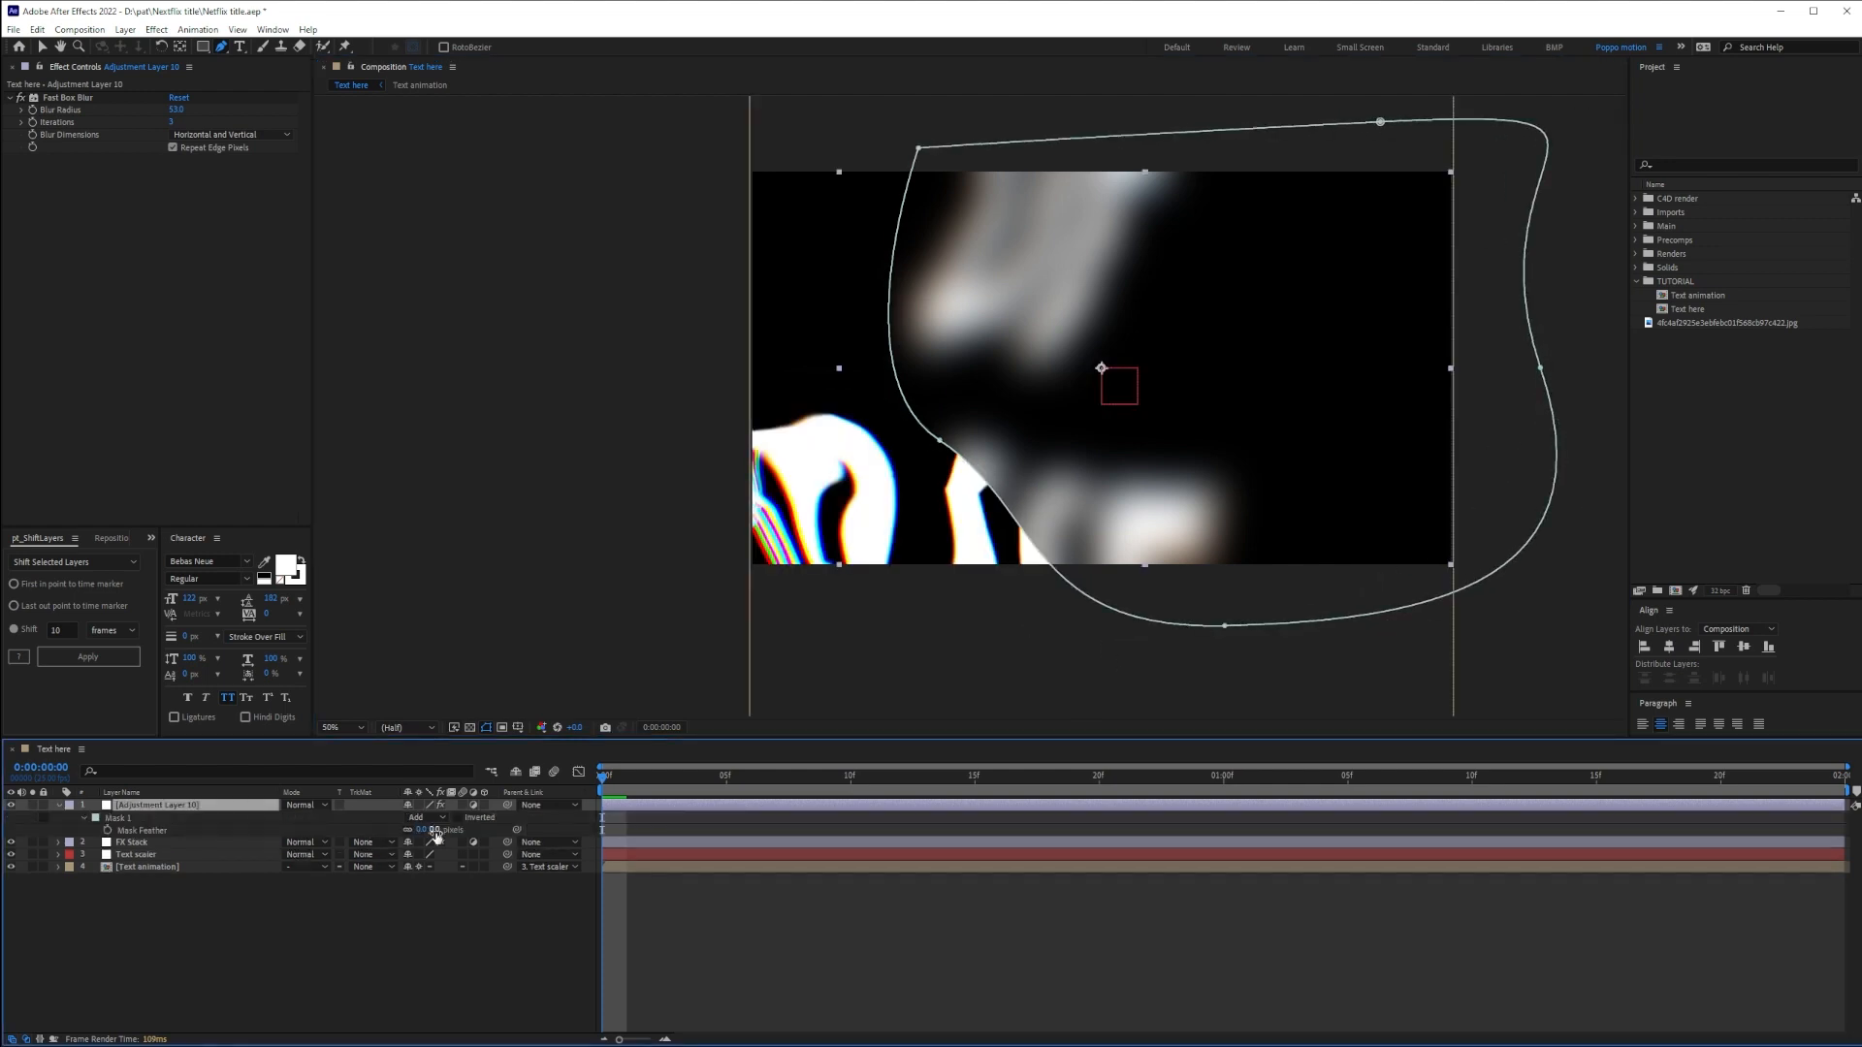
click(409, 958)
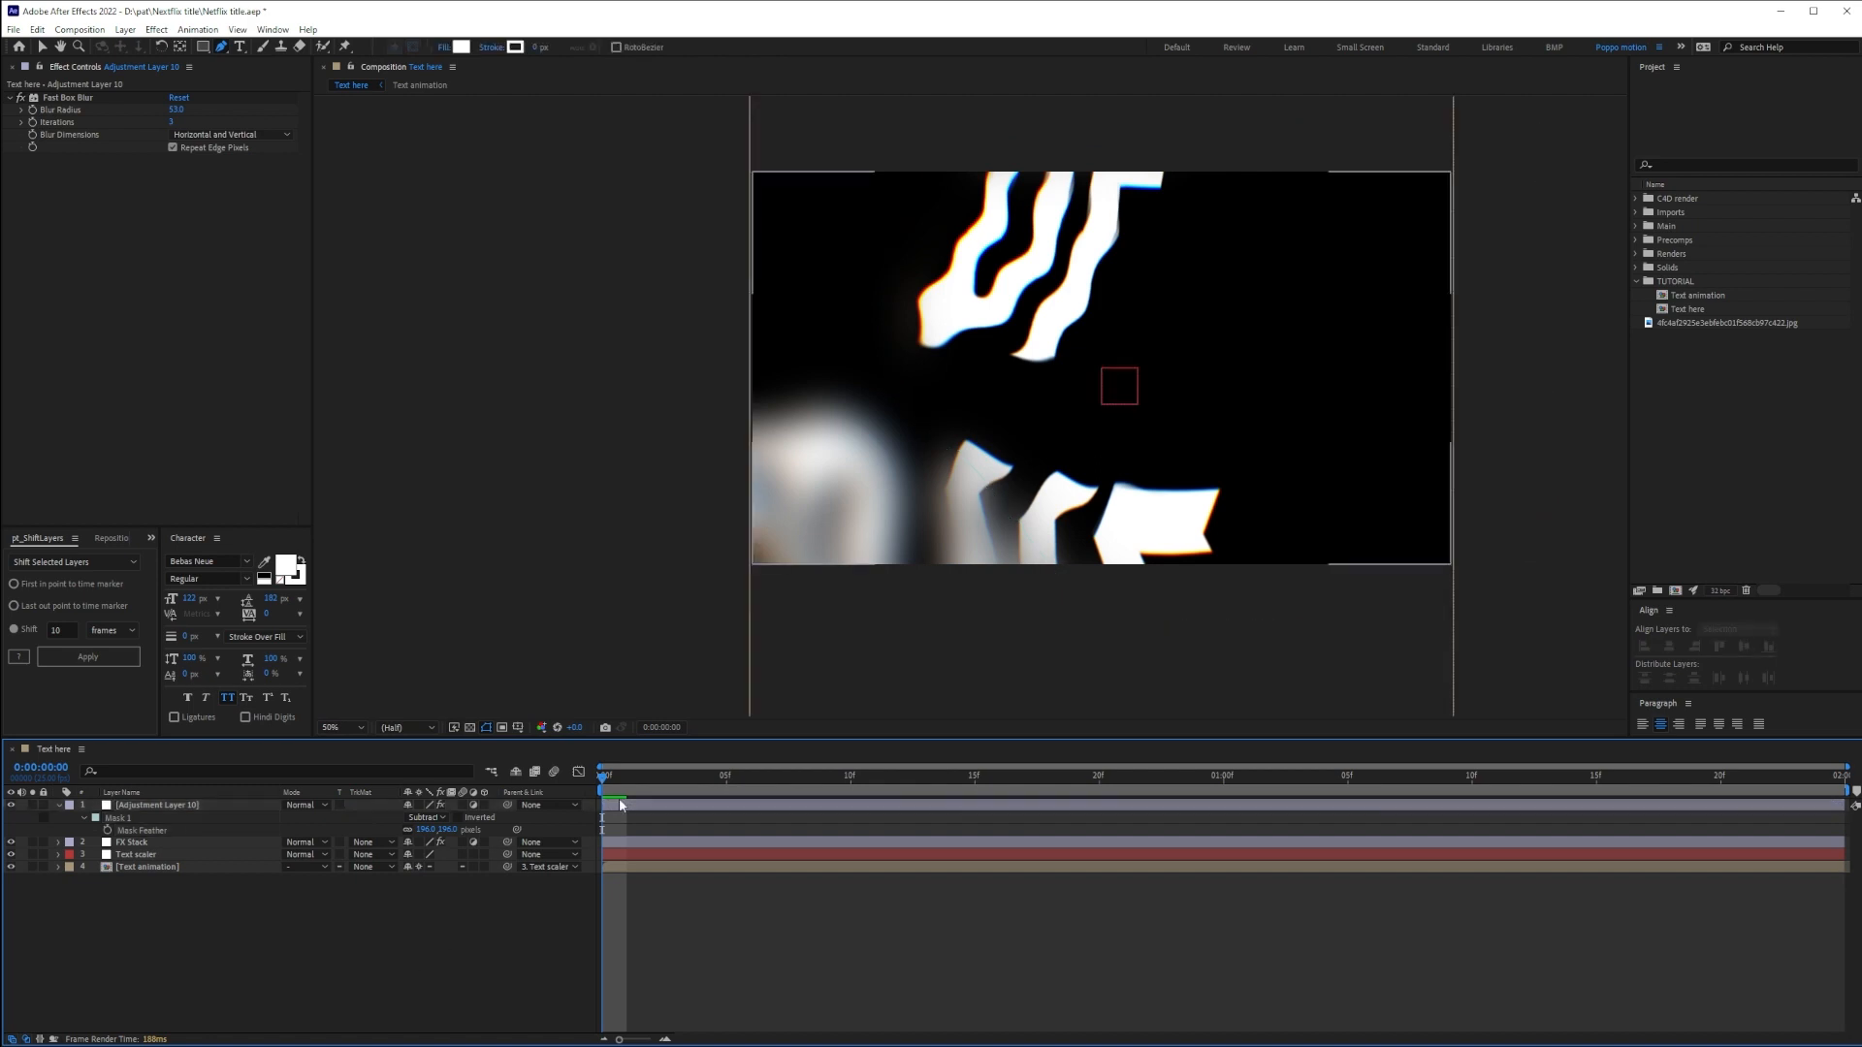
Keyframe the blur layer's Mask Path on the first frame, and move and rotate the mask leftward at 0:00:00:10
click(108, 830)
key(m)
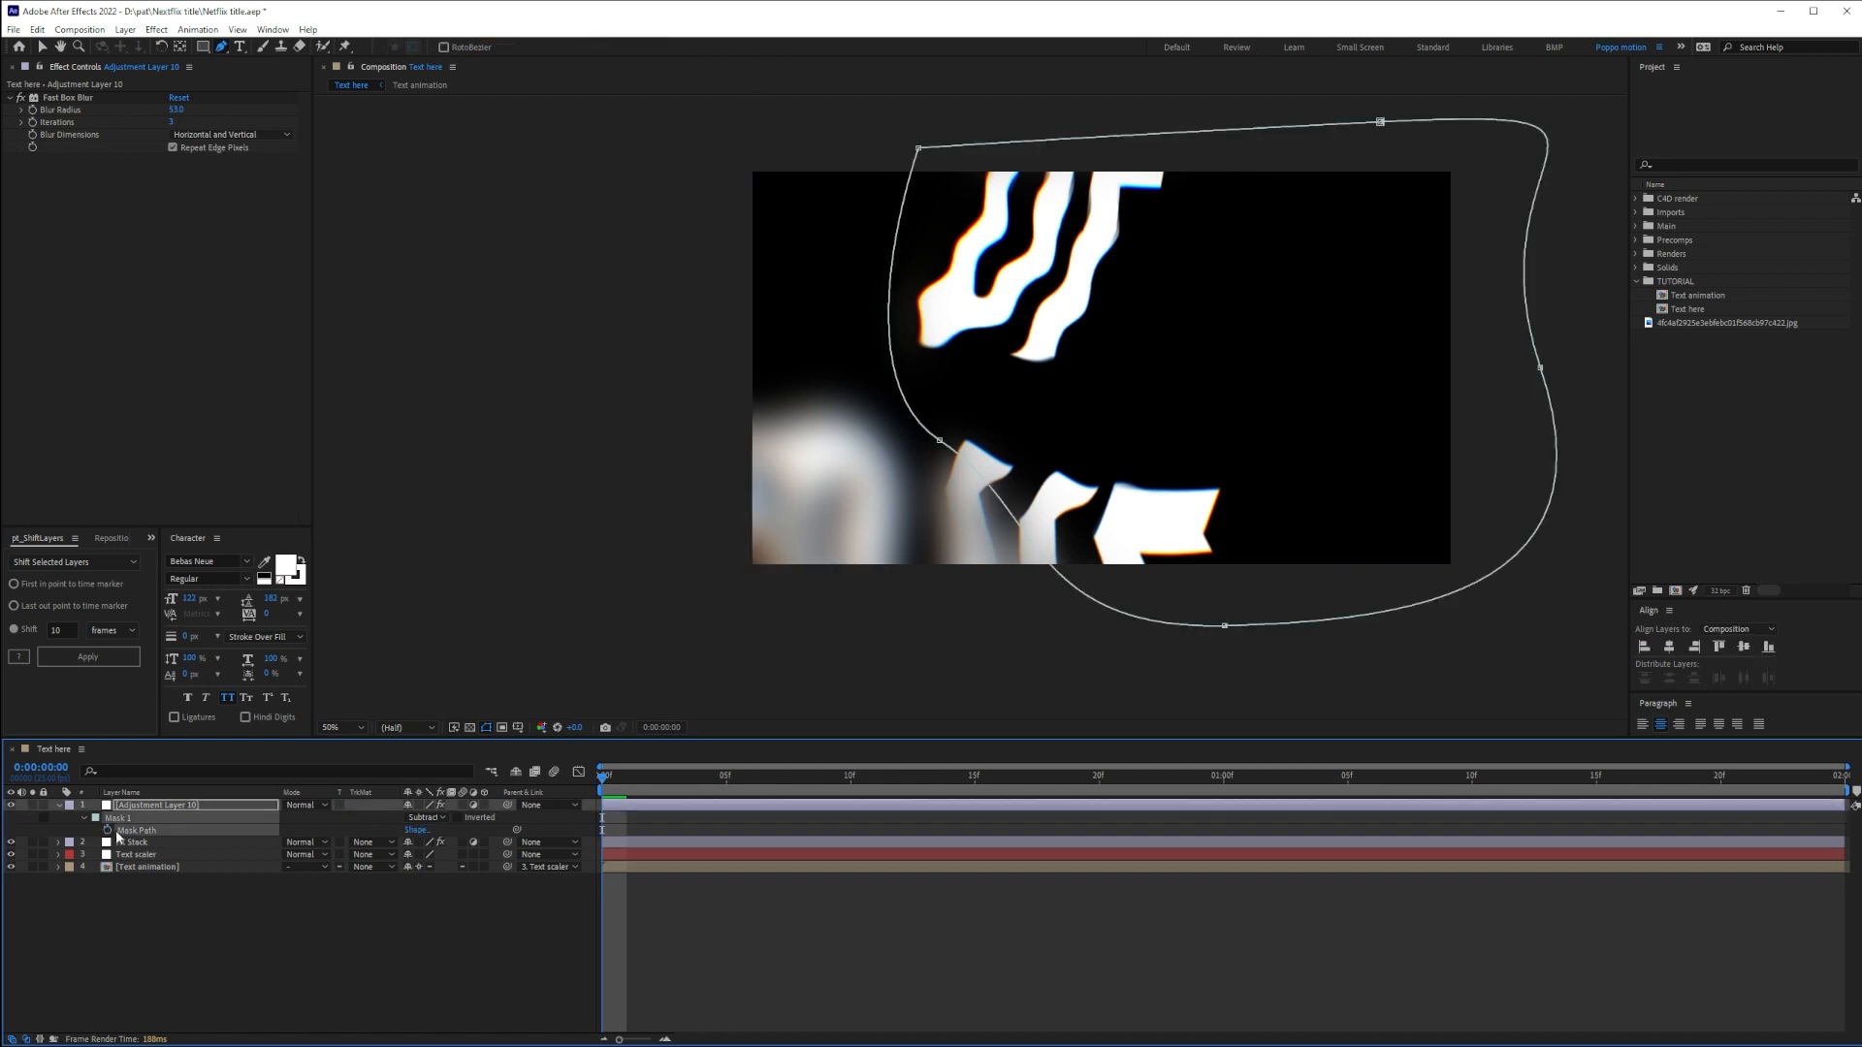
click(108, 831)
key(shift+Page_Down)
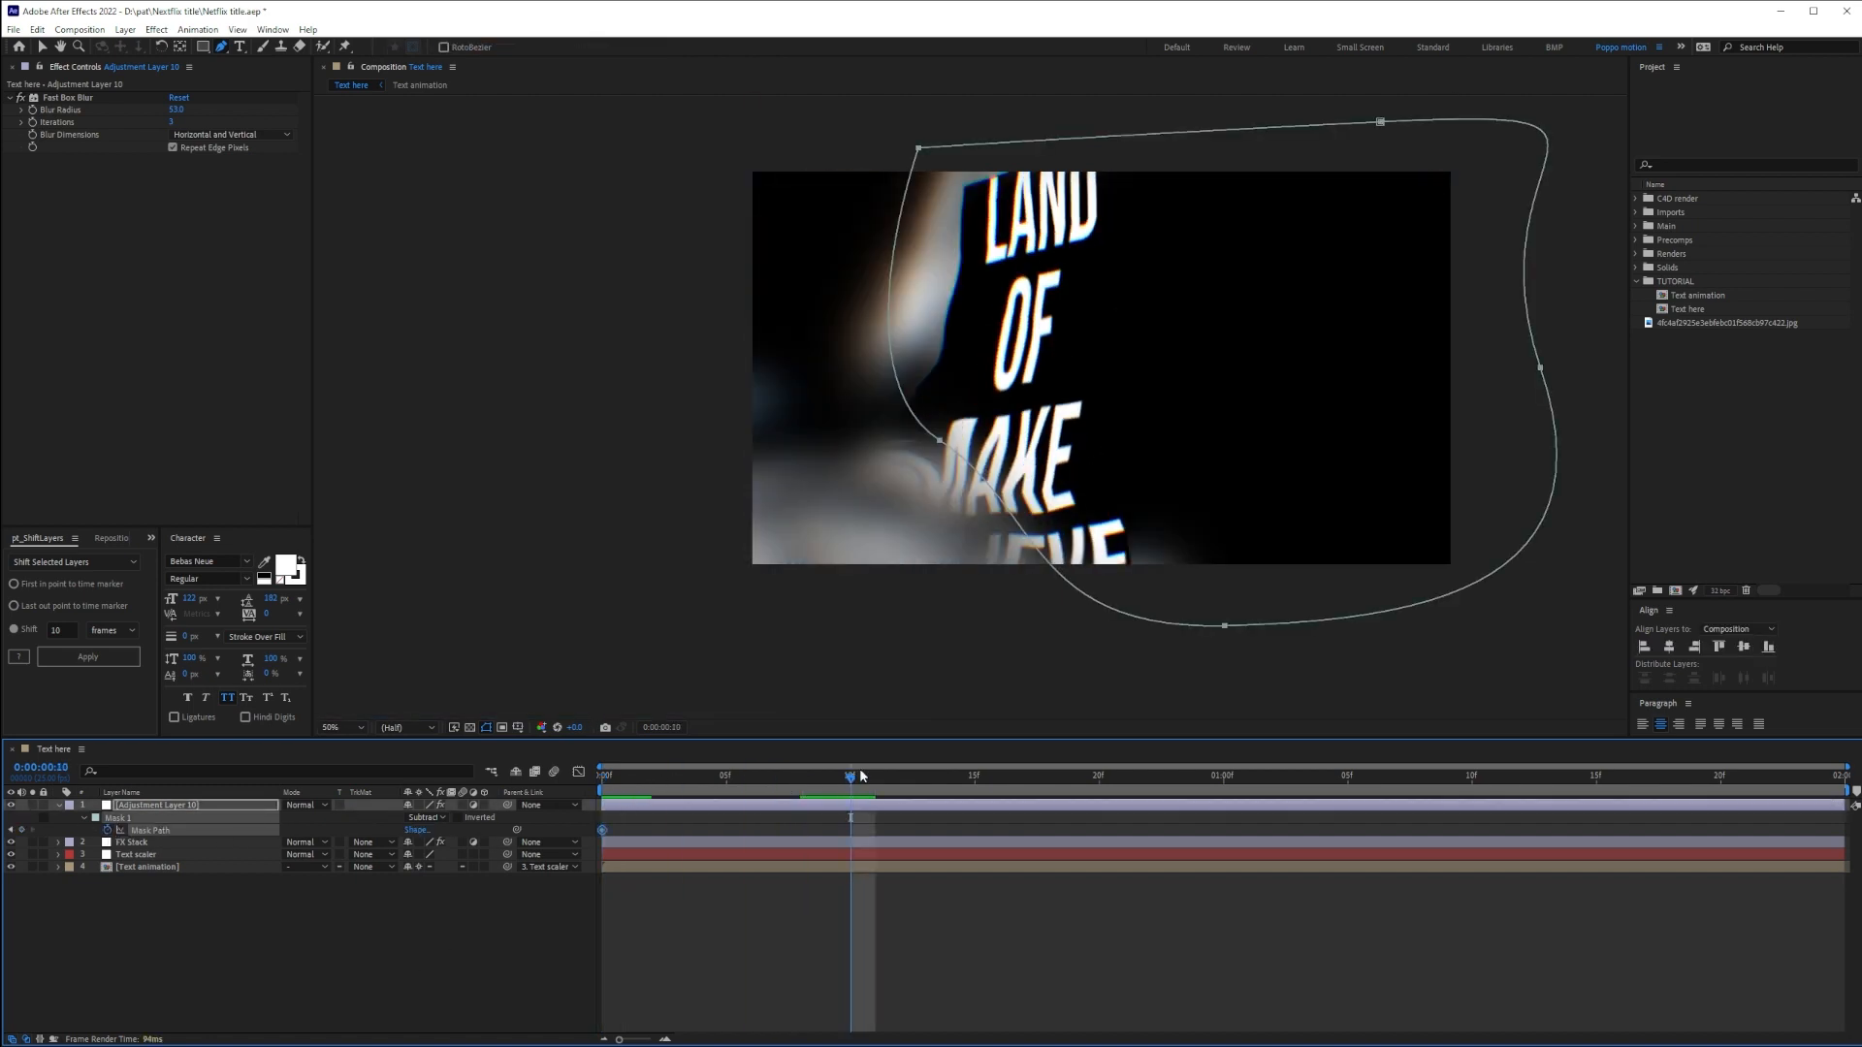
click(1609, 90)
key(v)
drag(1493, 210, 1160, 242)
drag(1357, 132, 1172, 648)
Transform the blur layer's mask around the centred title at 0:00:01:24 to add another Mask Path keyframe
drag(850, 779, 1820, 778)
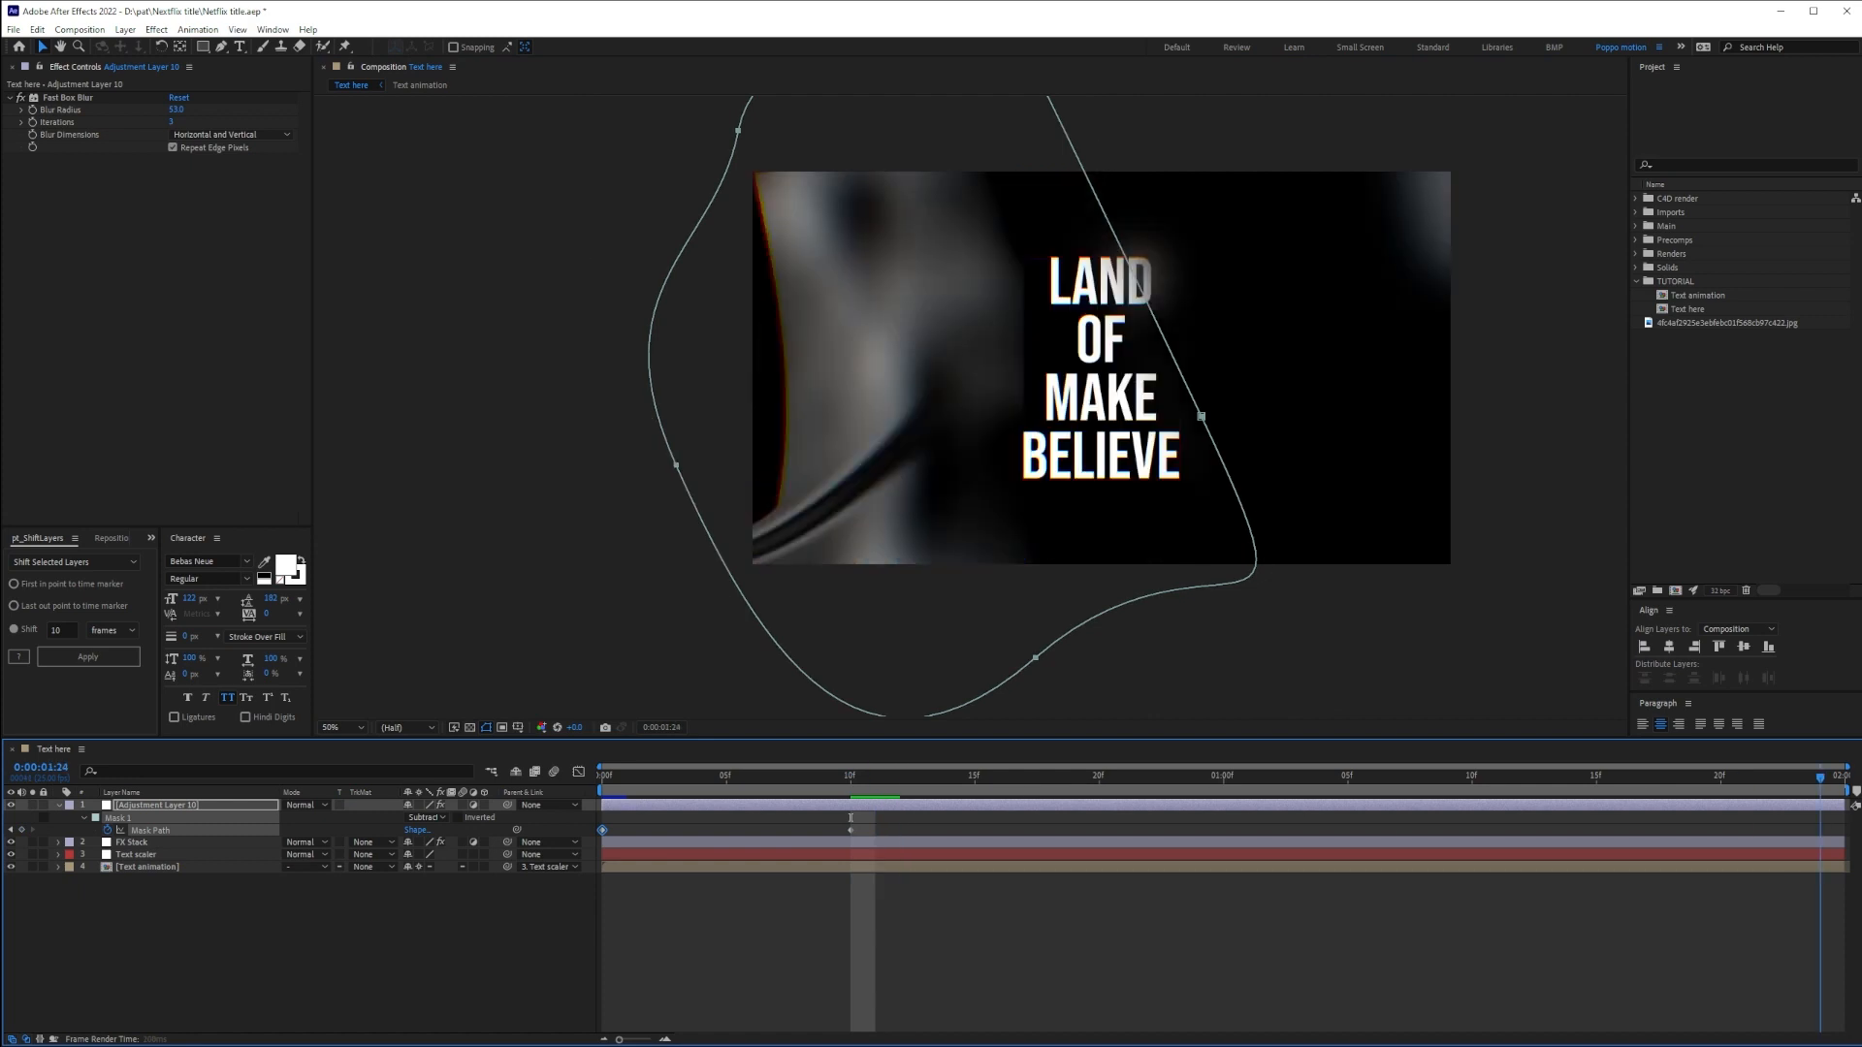
double_click(1208, 427)
drag(1104, 463, 1266, 437)
scroll(1451, 611, down, 2)
scroll(1204, 513, up, 2)
drag(1235, 591, 1096, 439)
click(1634, 951)
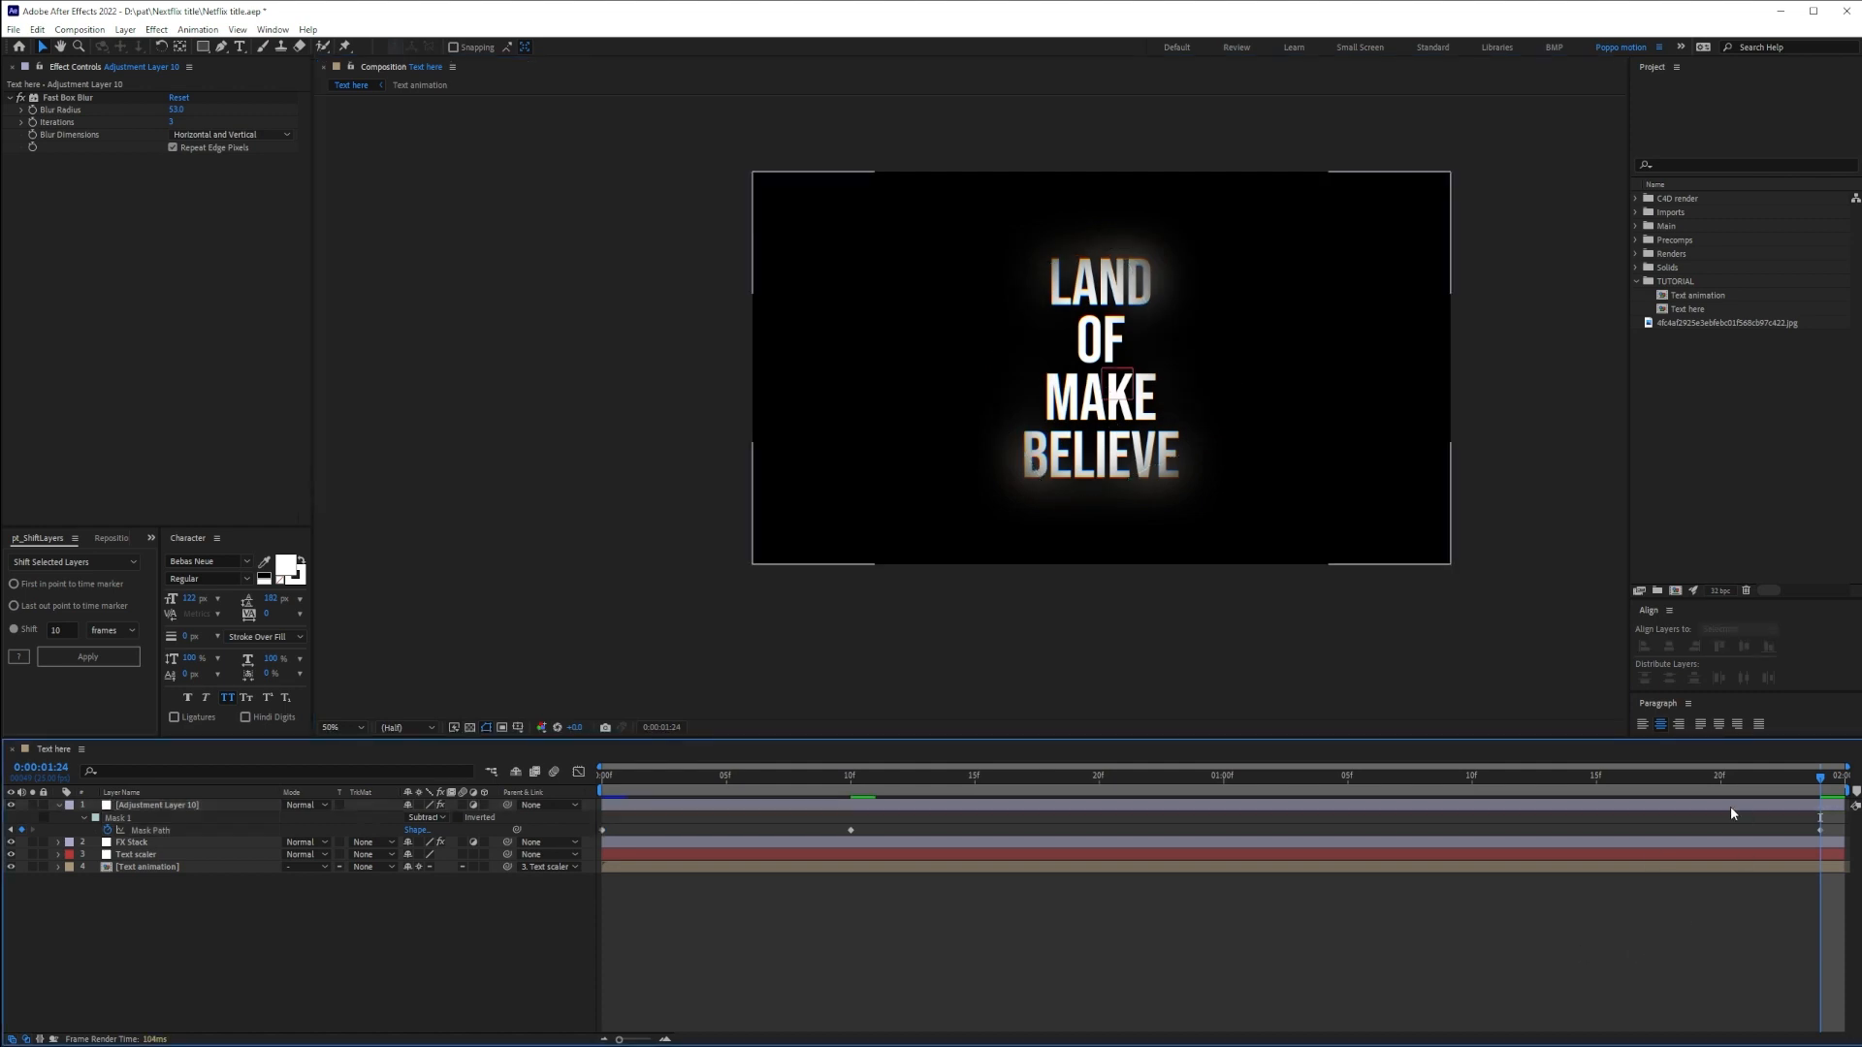
Preview the animated masked blur and delete the blur adjustment layer
key(space)
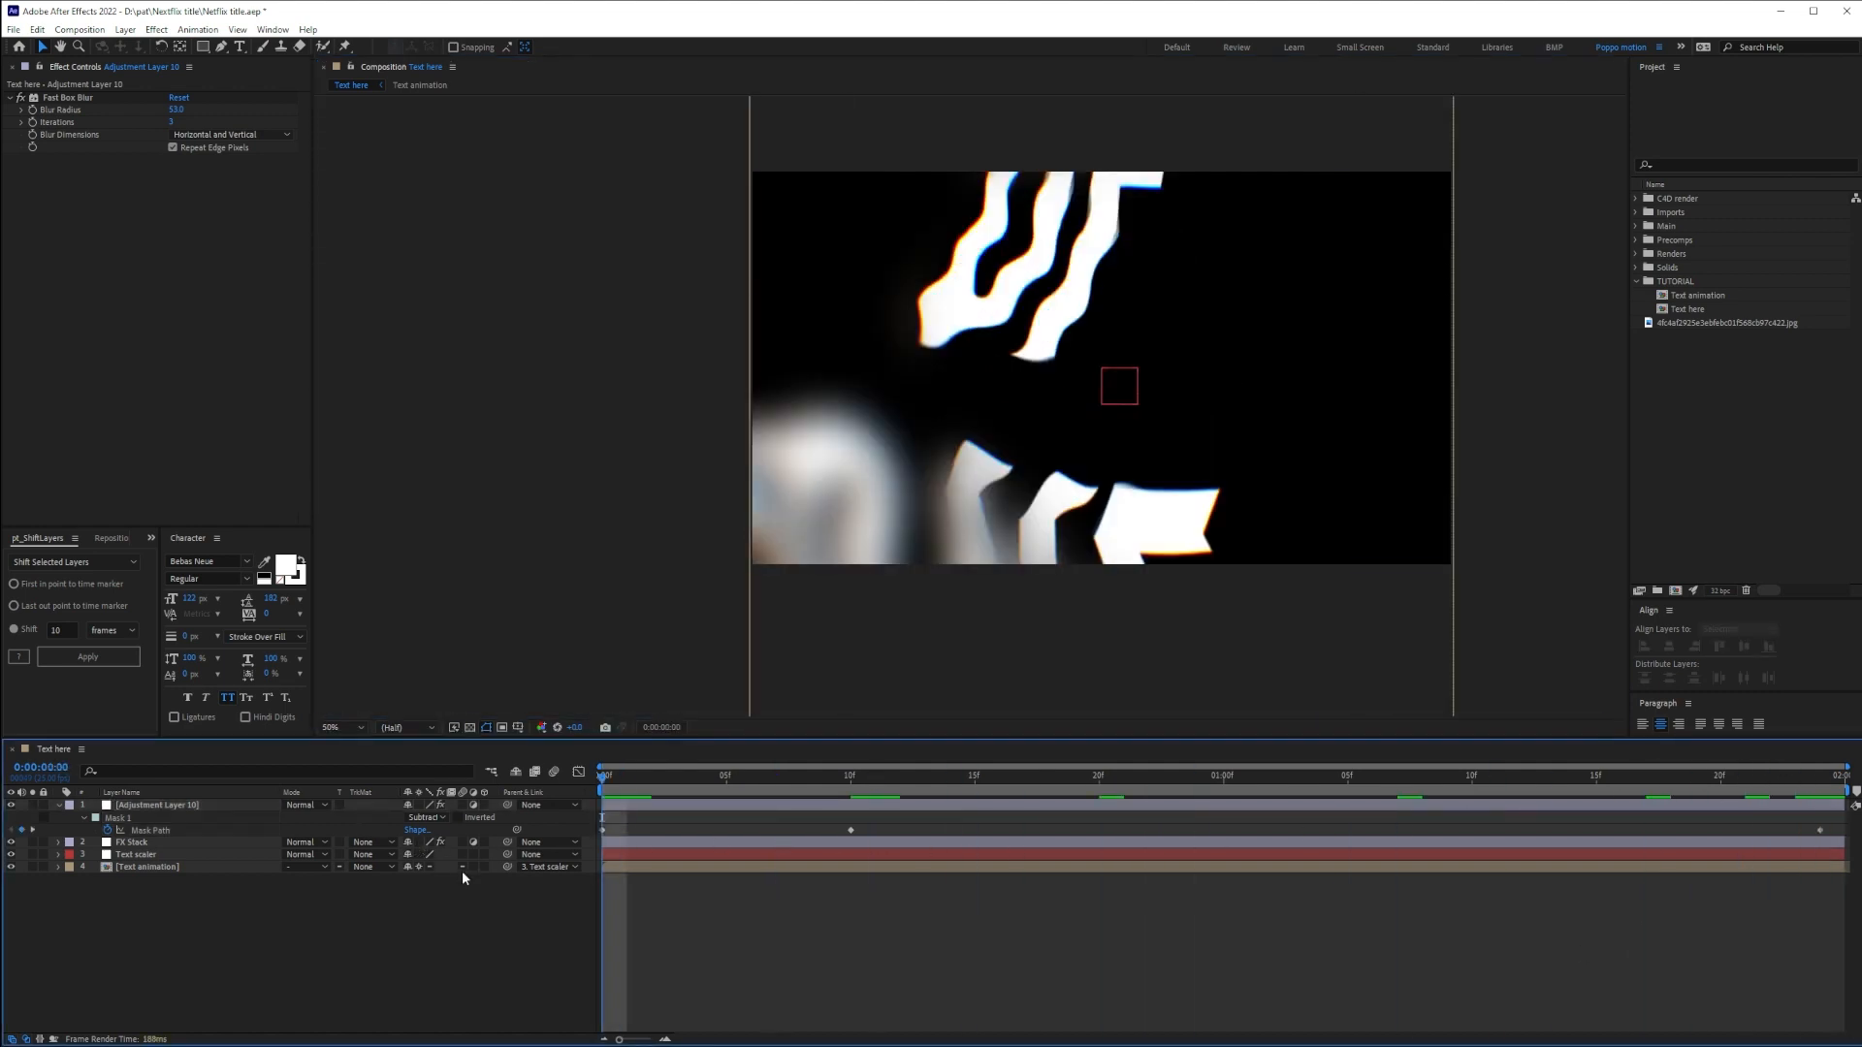
click(122, 805)
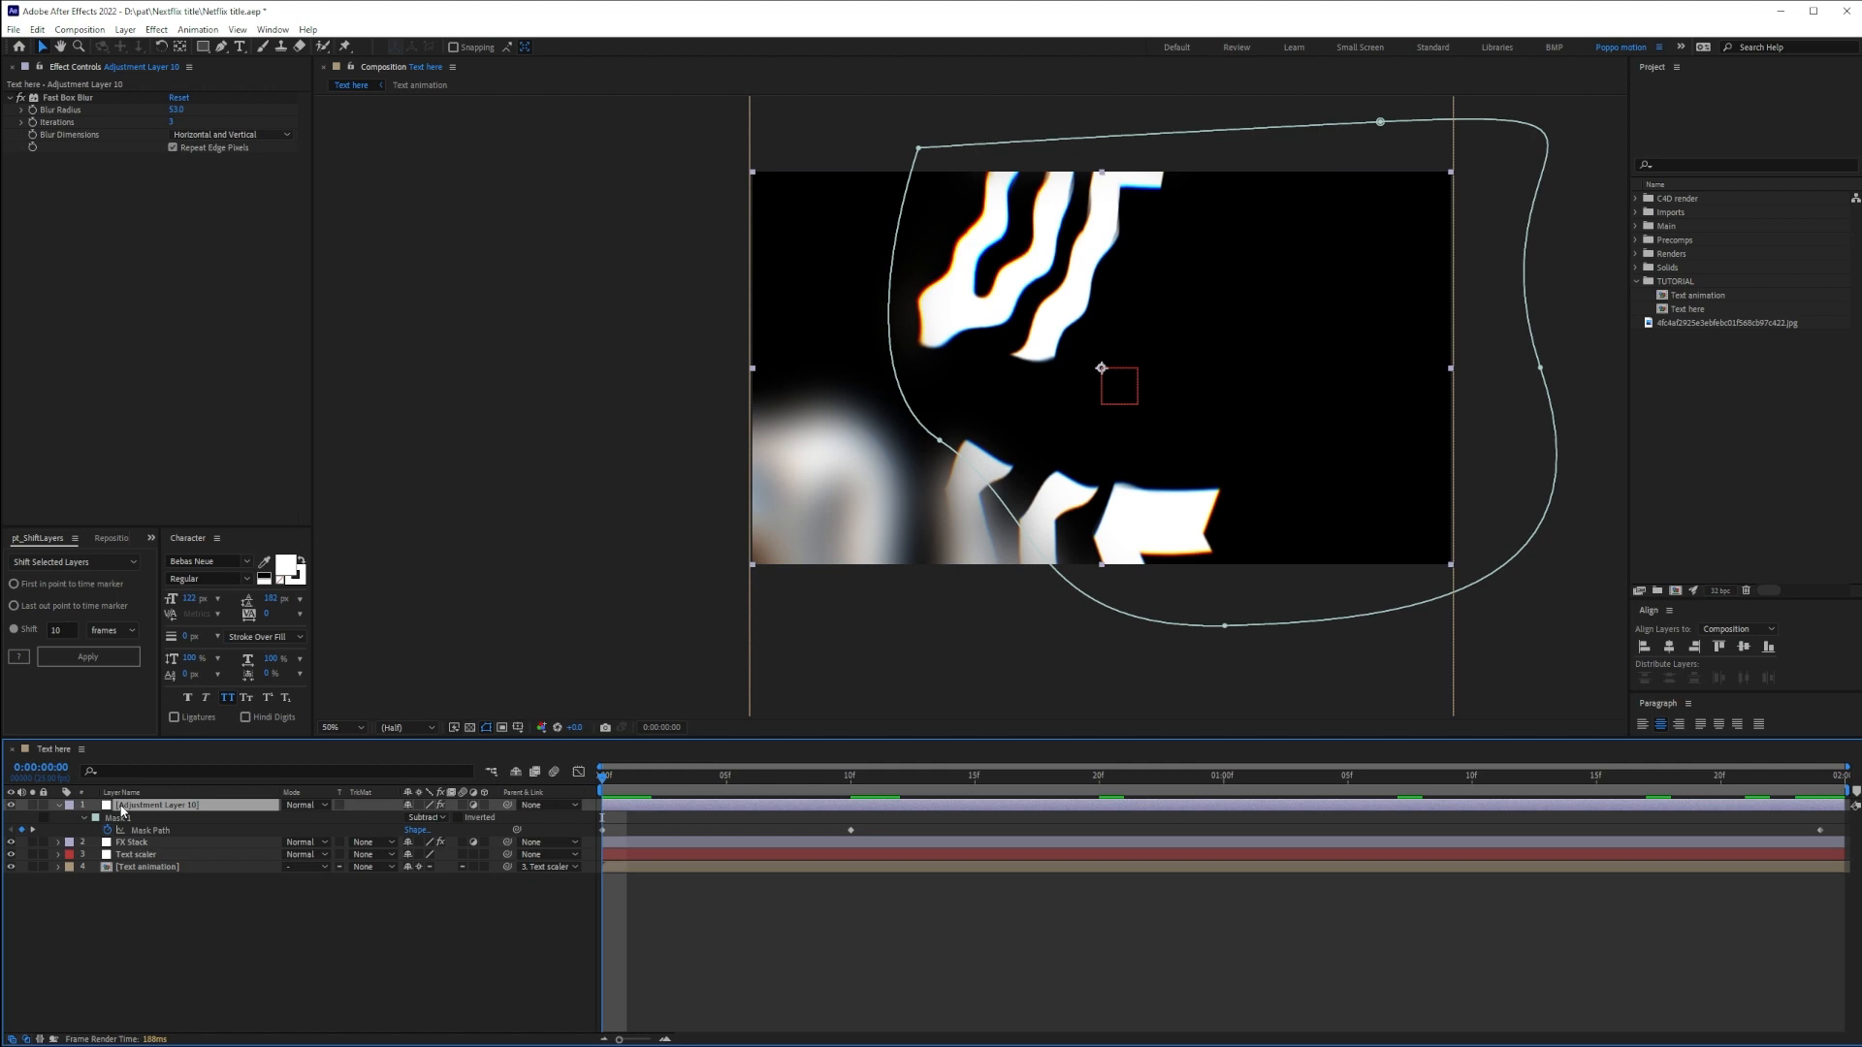
key(Delete)
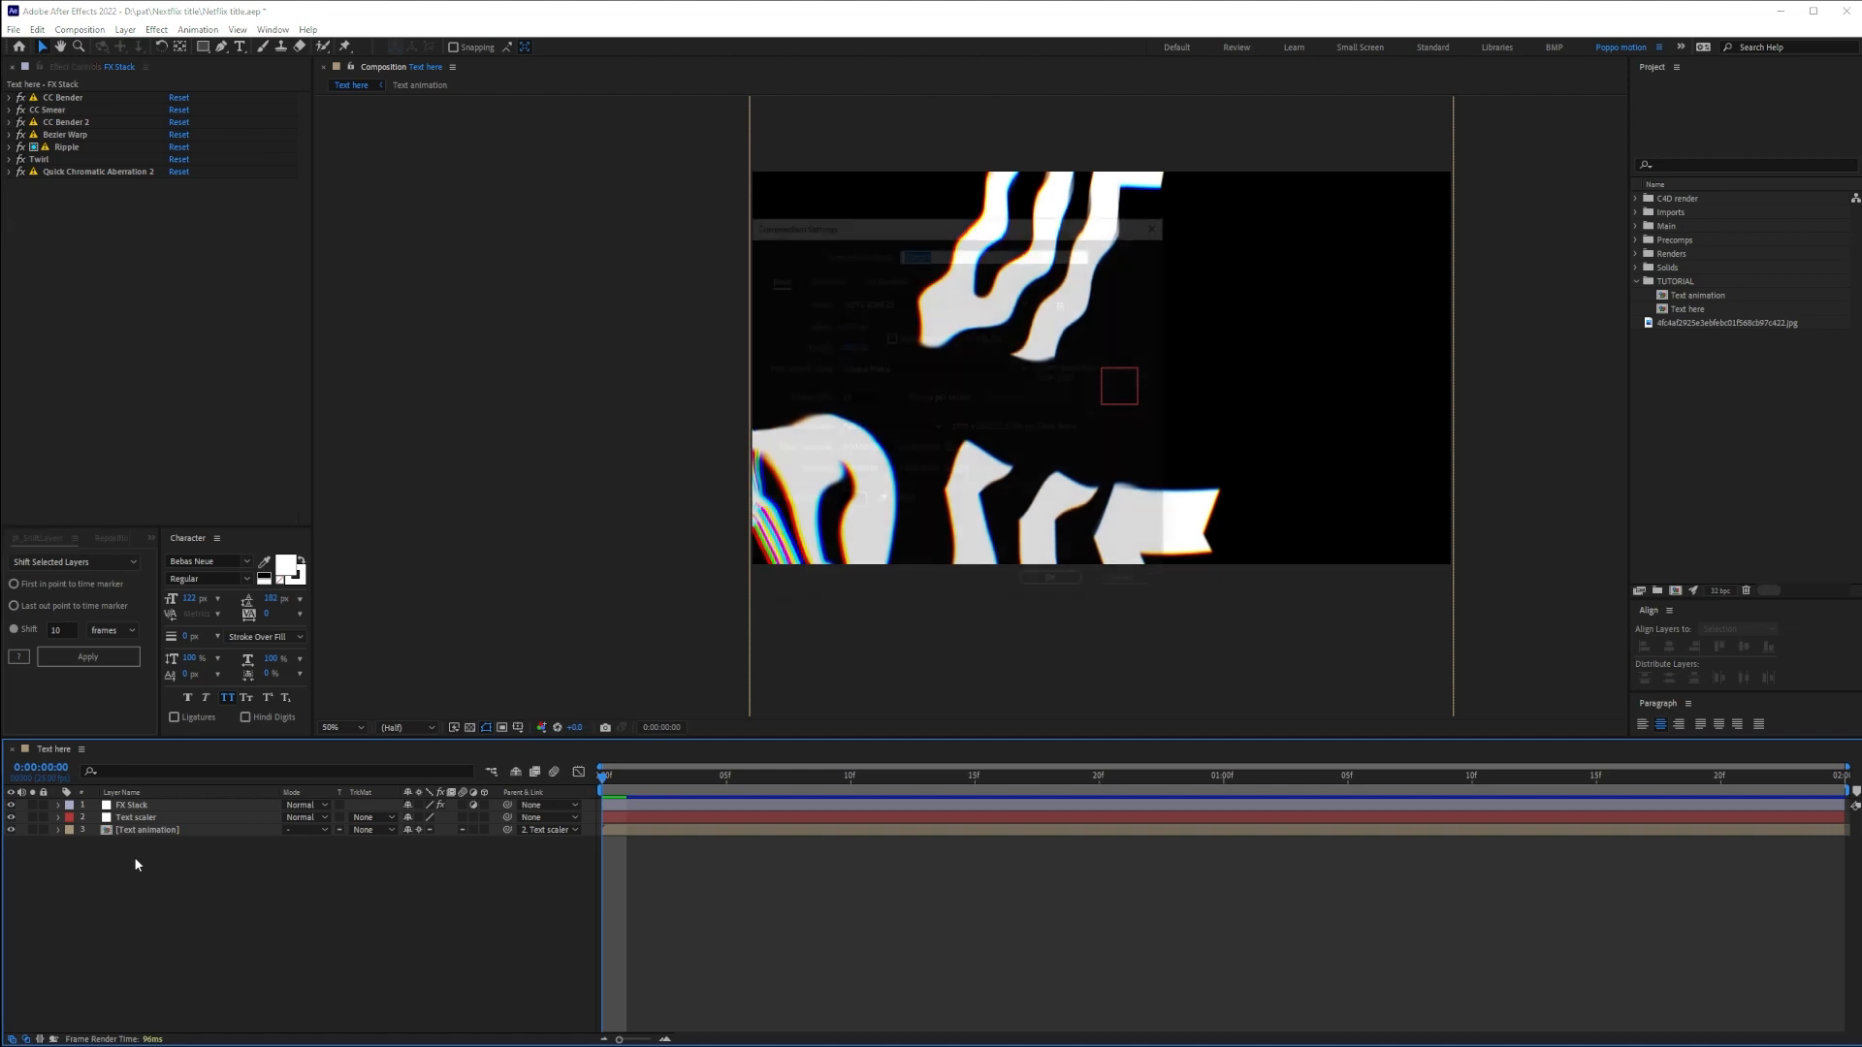
Create a composition named "map expl" and place the dark bedroom JPG image in it
key(ctrl+n)
text(map expl)
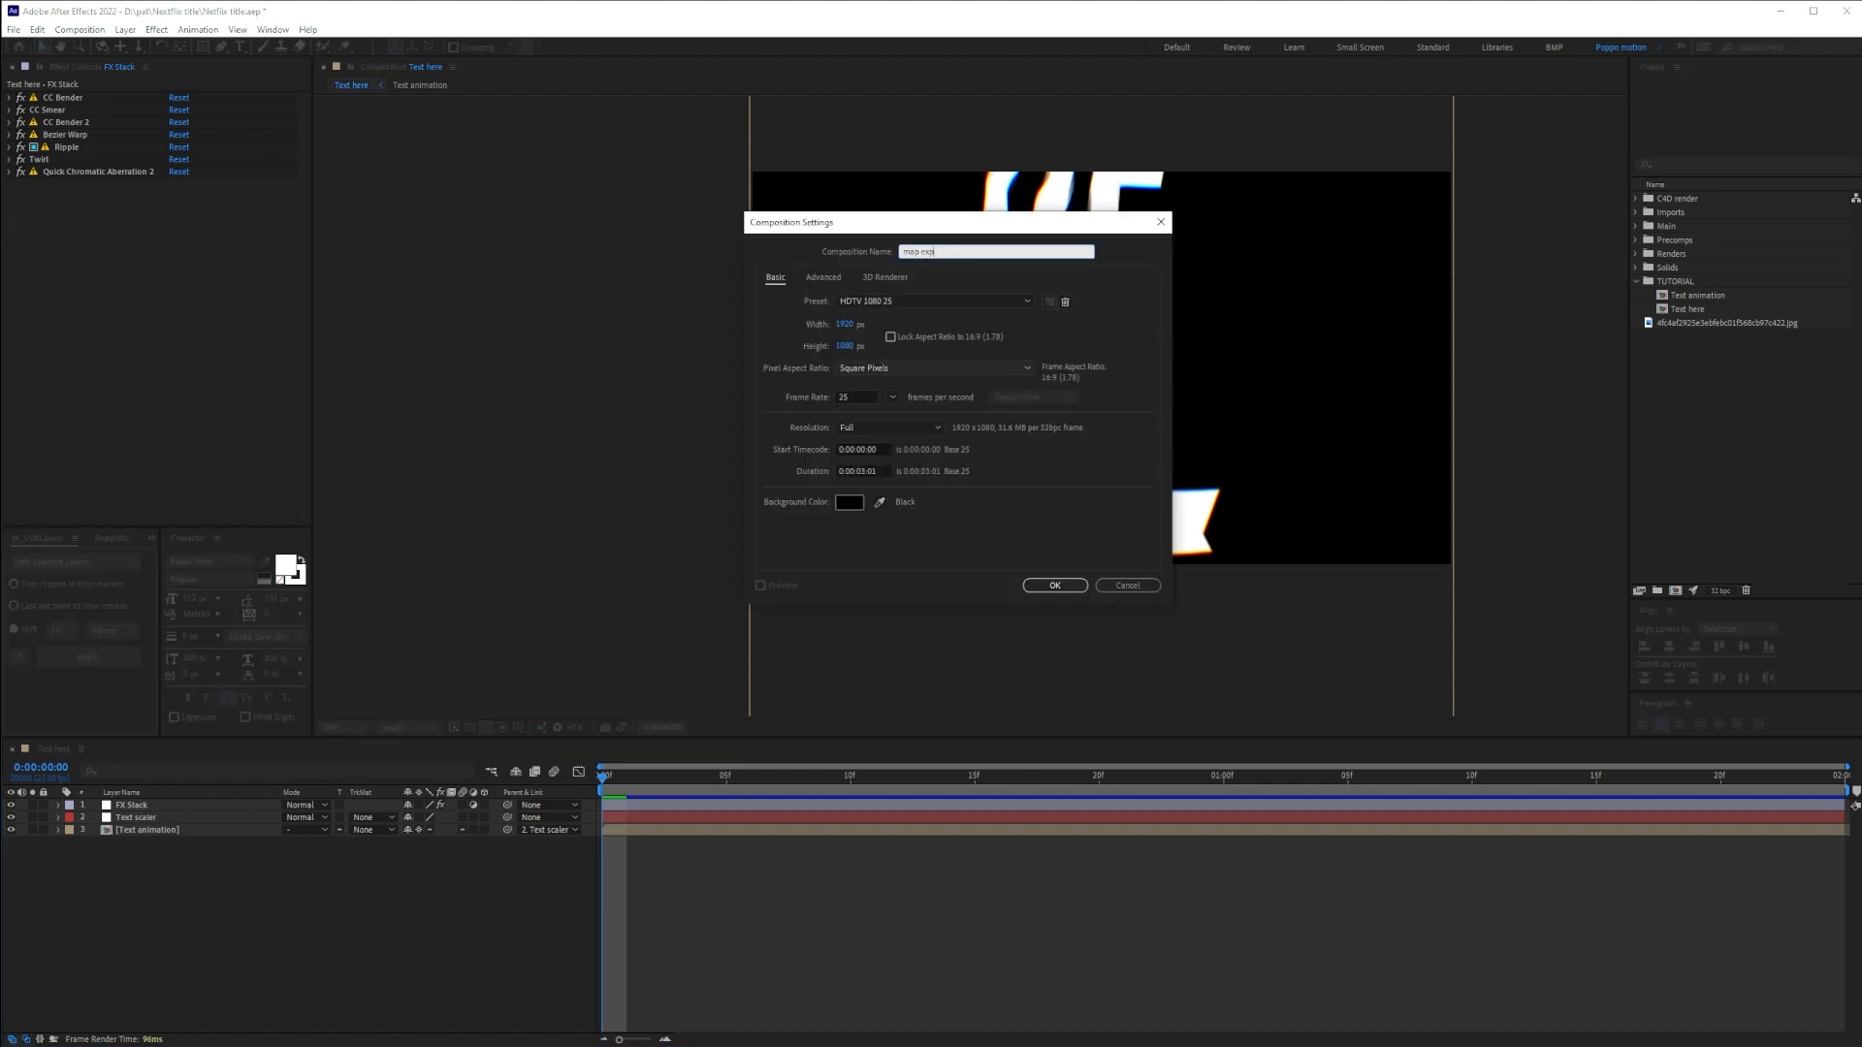
key(Return)
drag(1726, 336, 530, 827)
Stretch the bedroom image to fit the whole "map expl" composition and set the preview resolution to Full
right_click(971, 390)
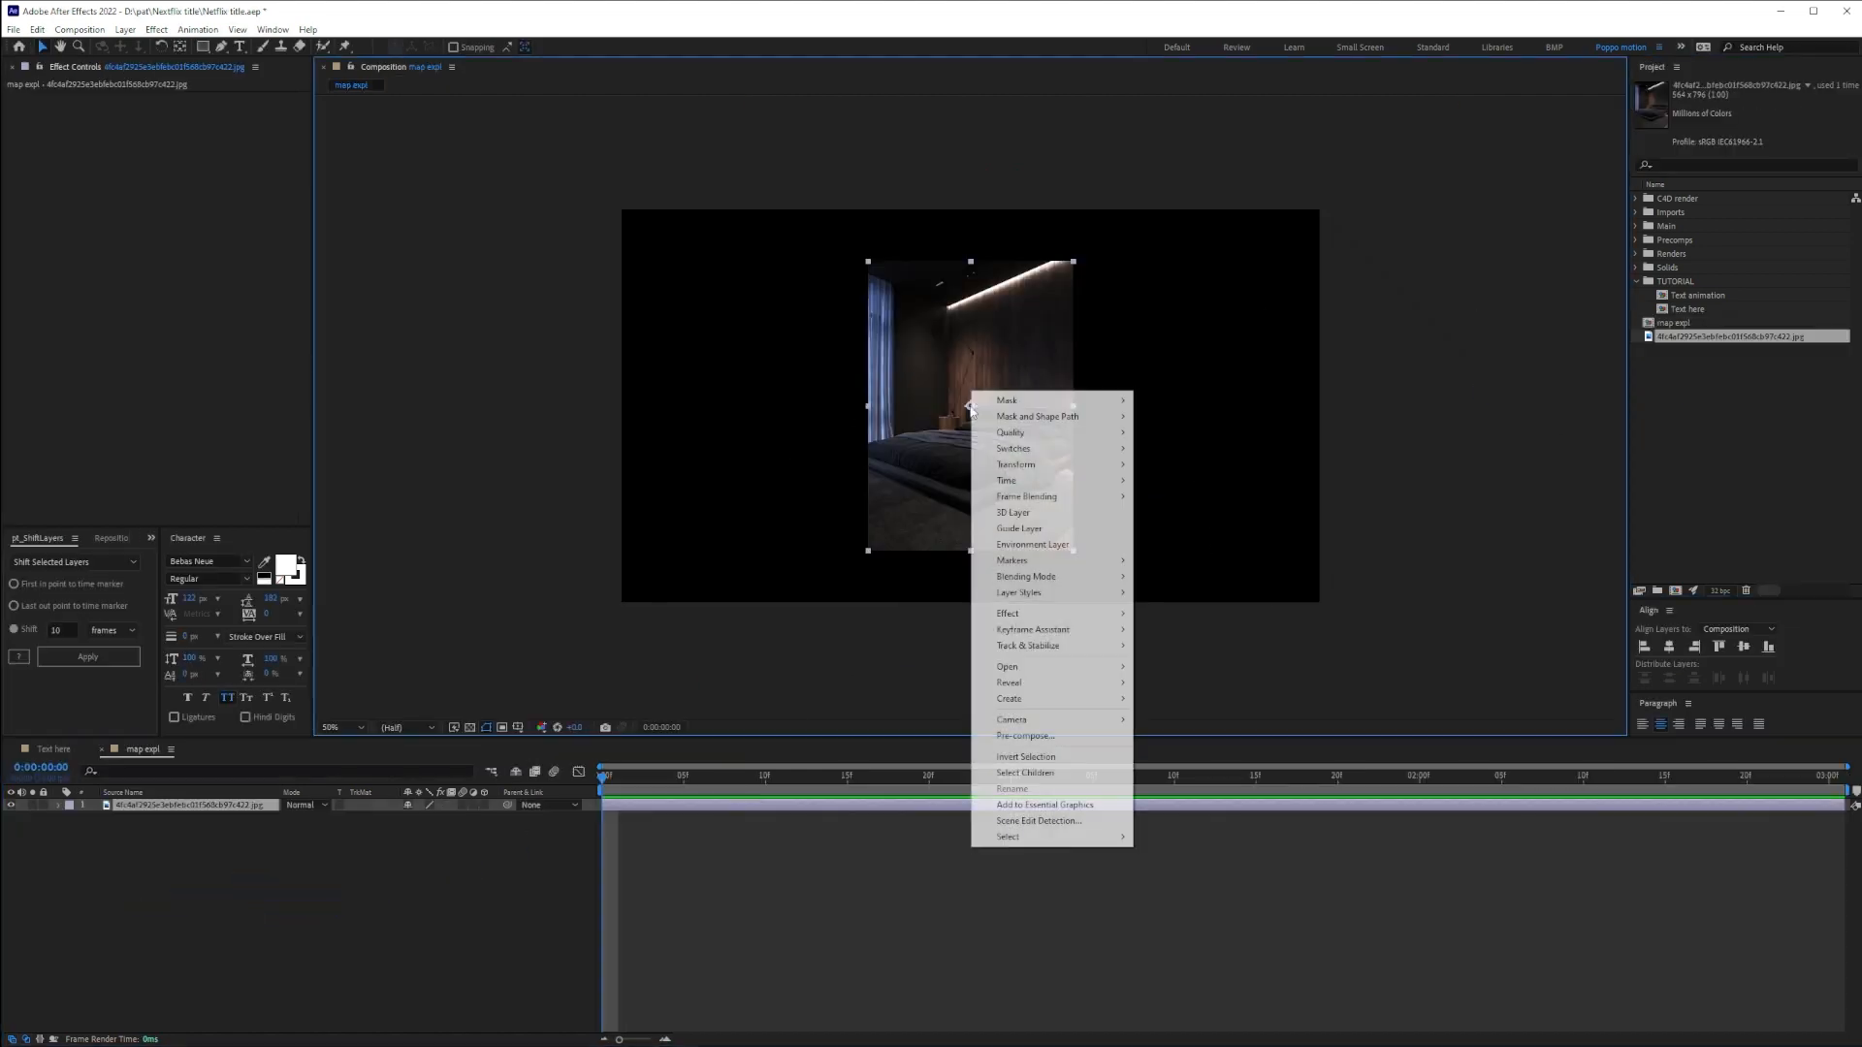
mouse_move(1047, 464)
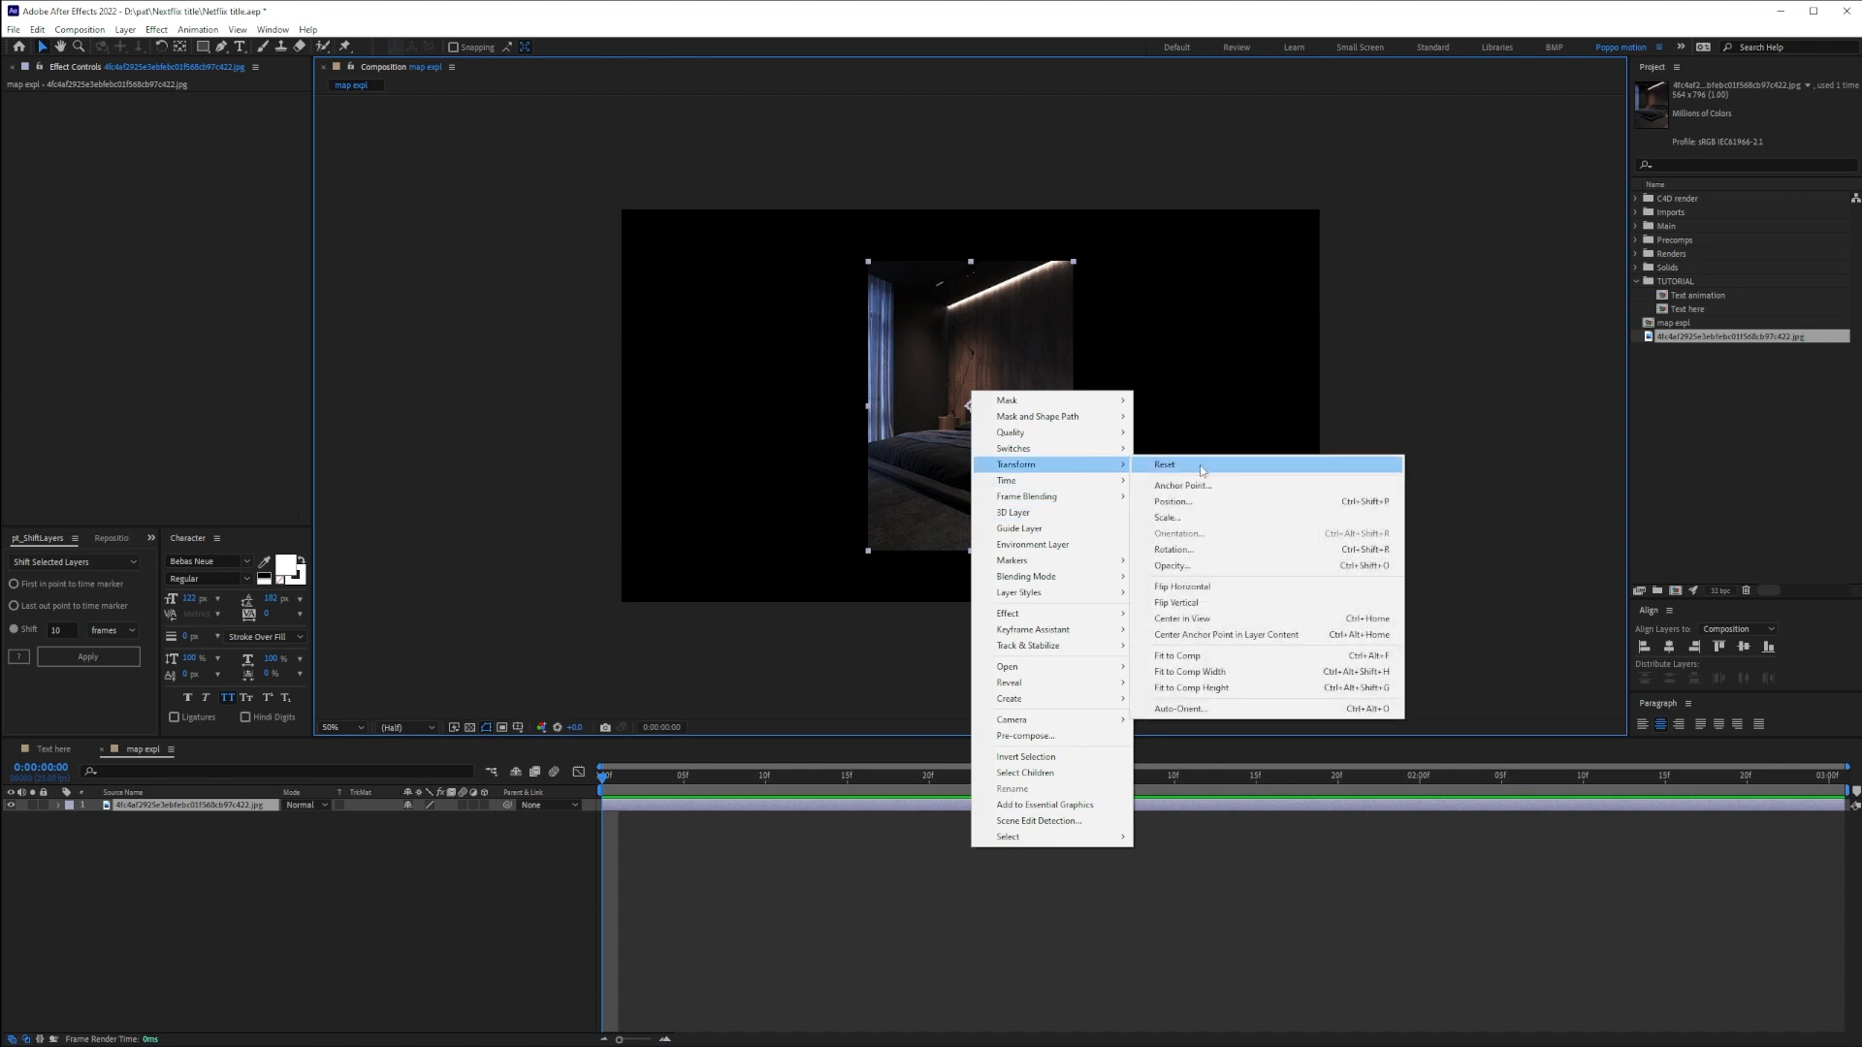
click(1178, 655)
click(473, 872)
click(697, 593)
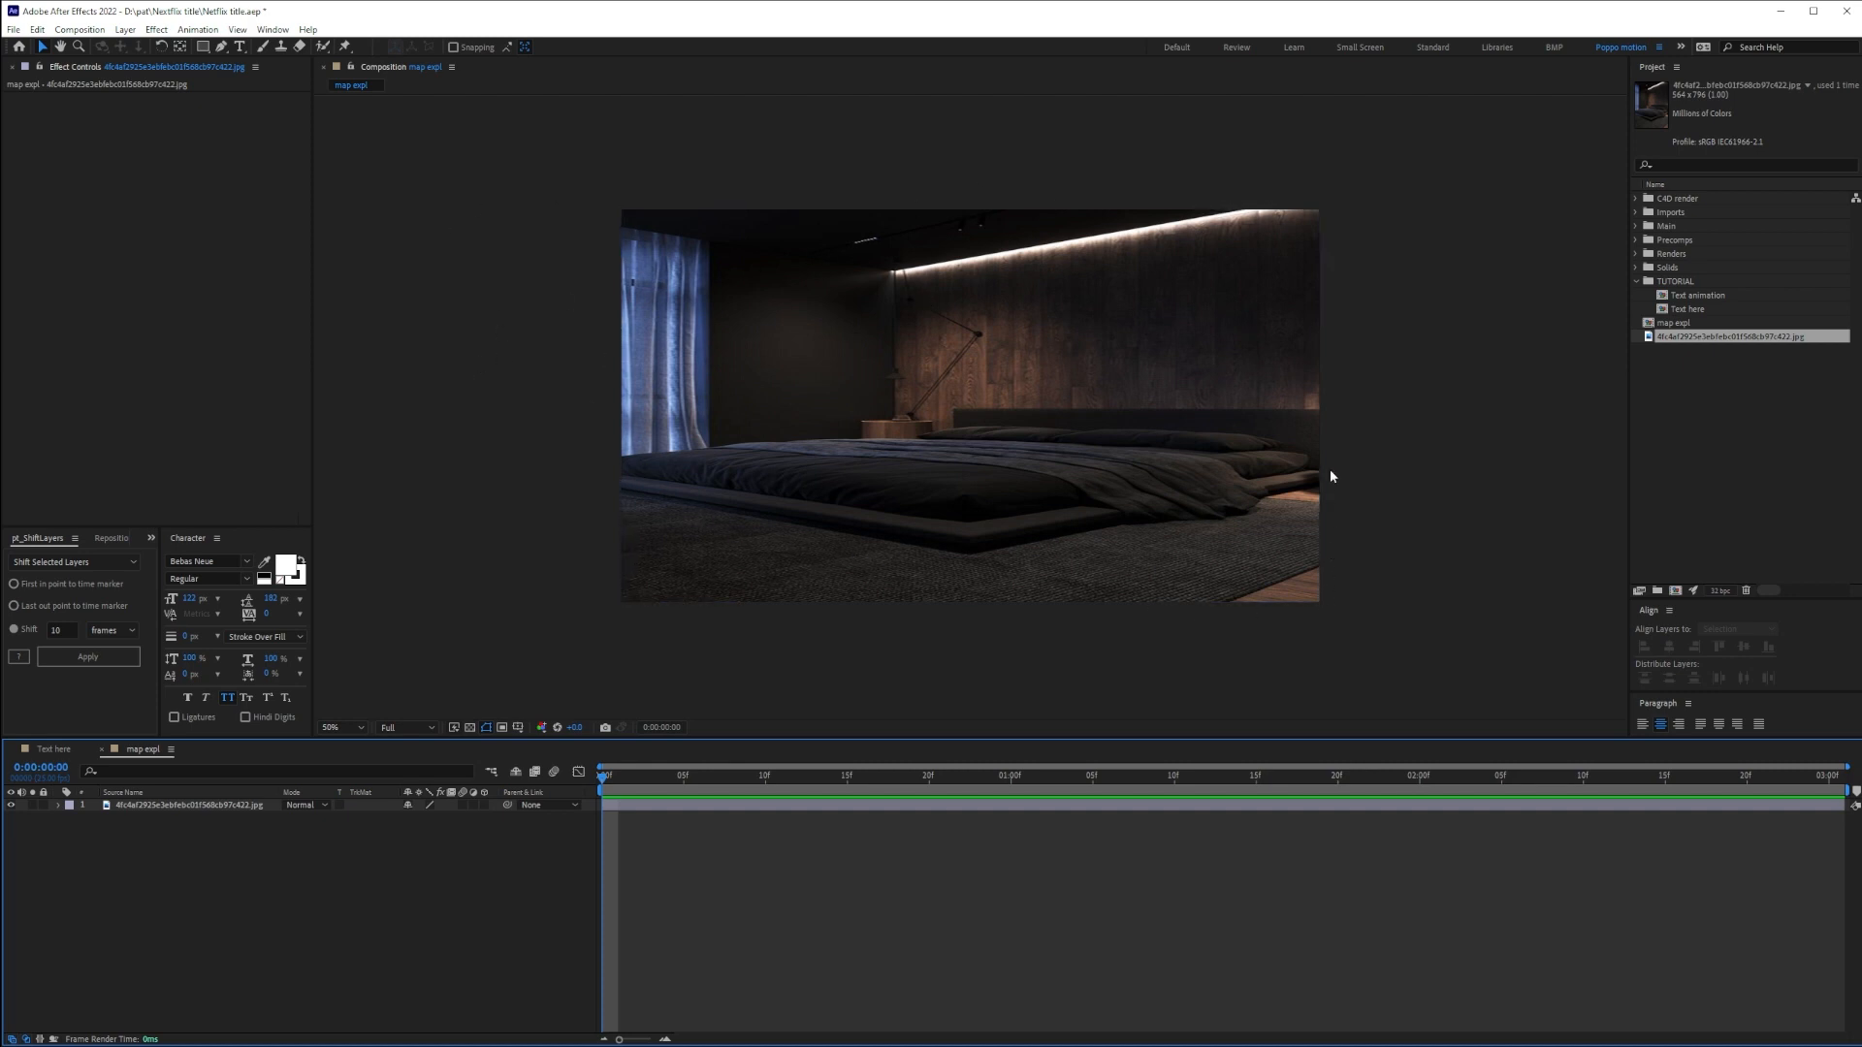
Apply the Compound Blur effect to the bedroom image layer
click(159, 805)
key(ctrl+space)
text(com)
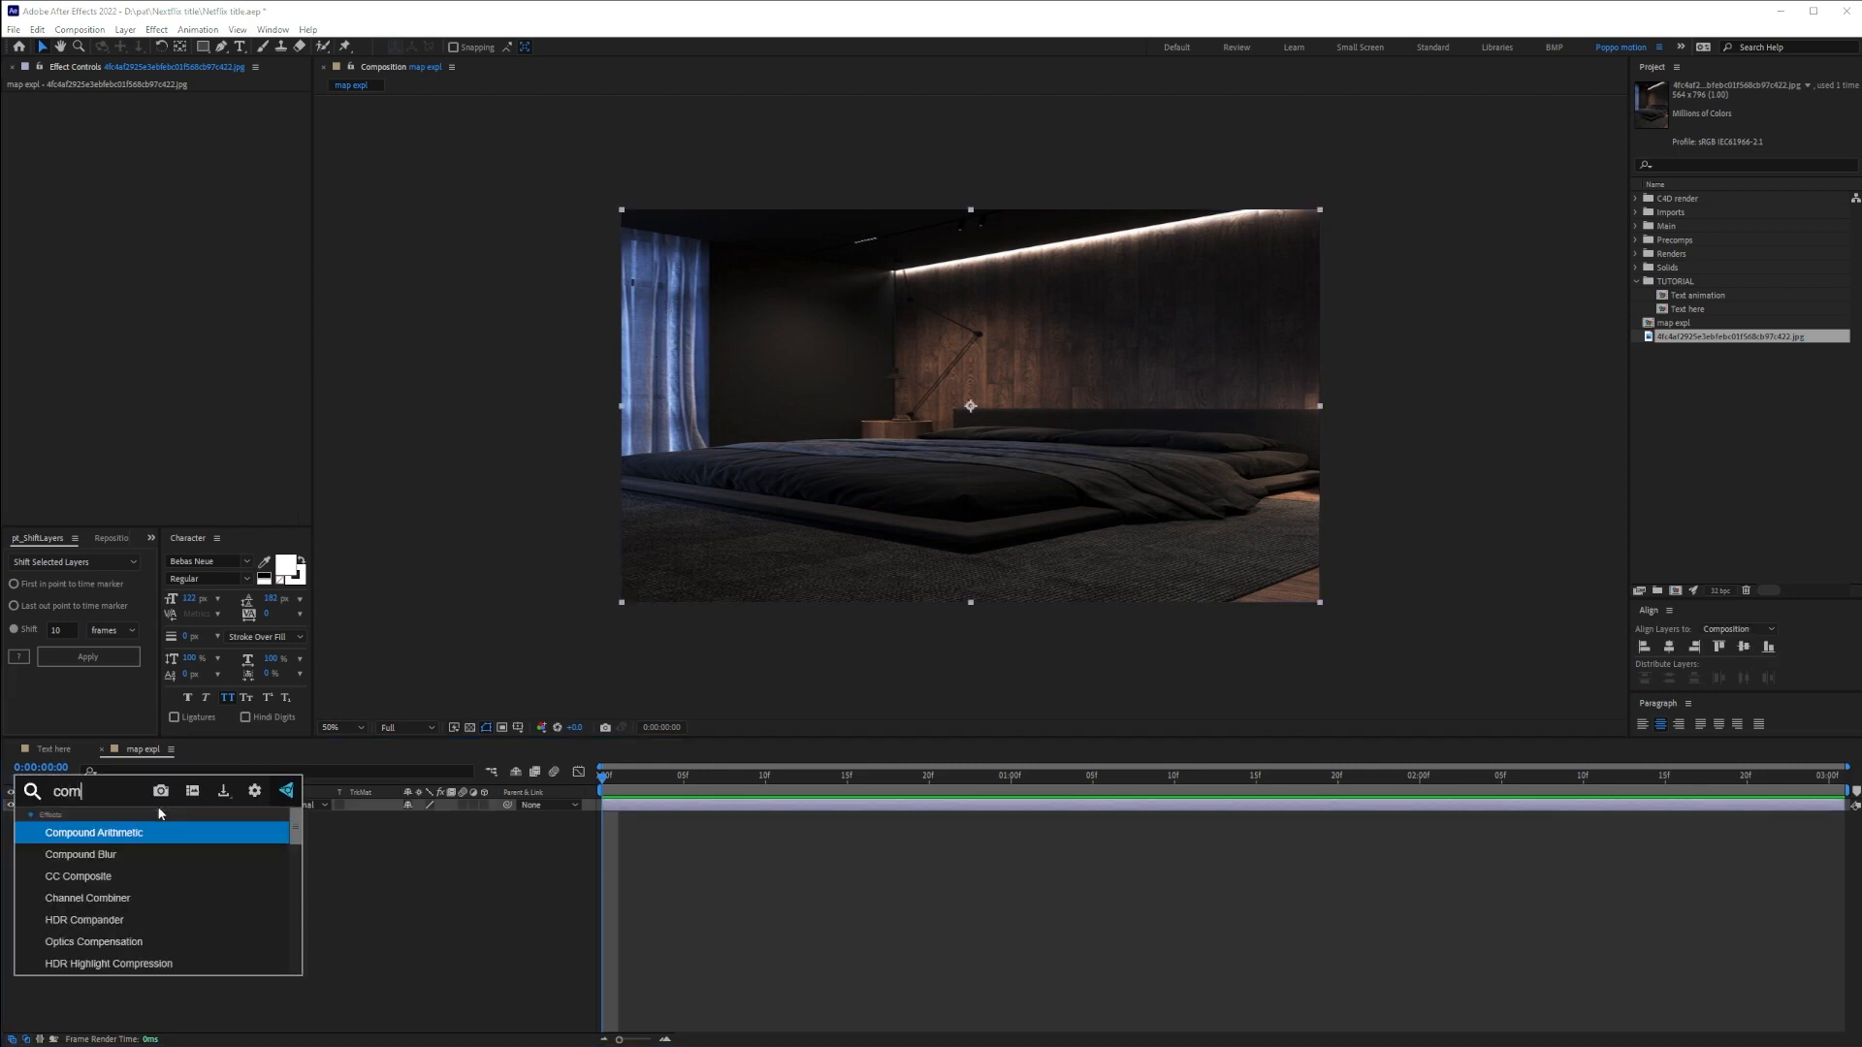
key(Down)
key(Return)
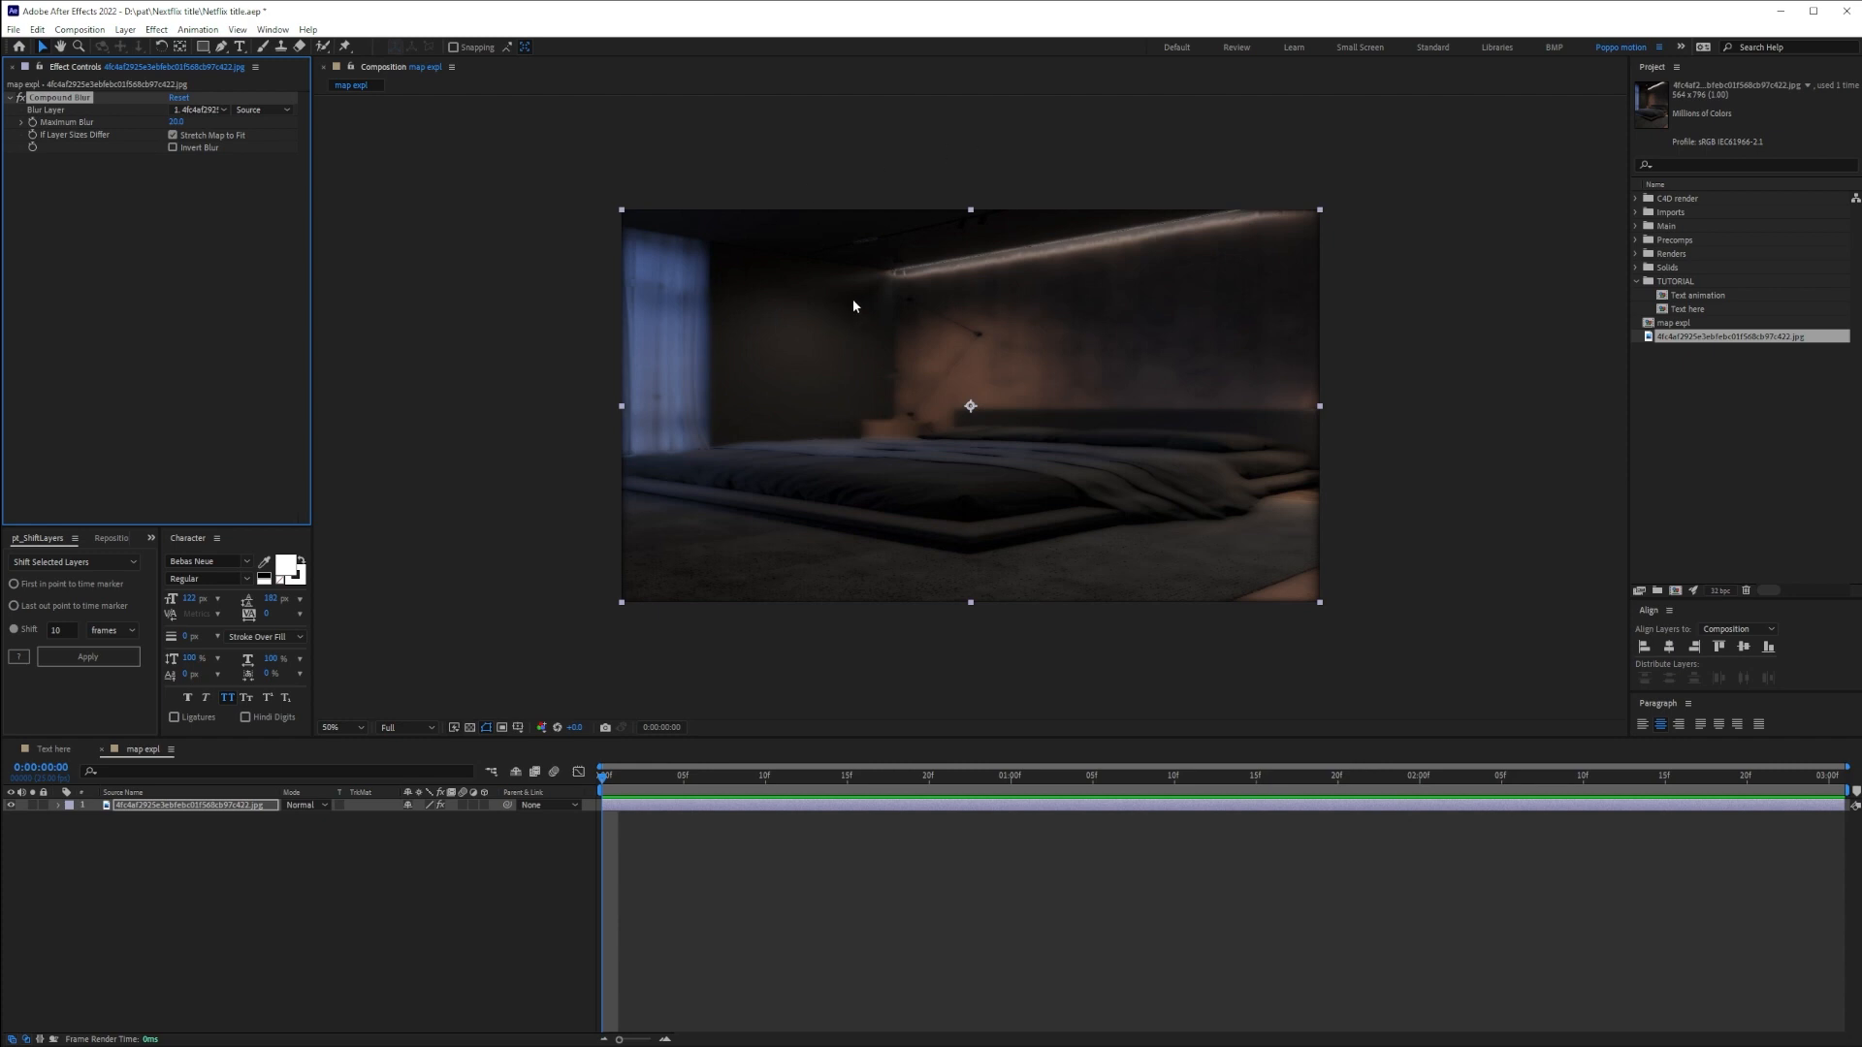
Disable Compound Blur on the bedroom image, try Camera Lens Blur in its place, and delete the Camera Lens Blur effect
click(22, 98)
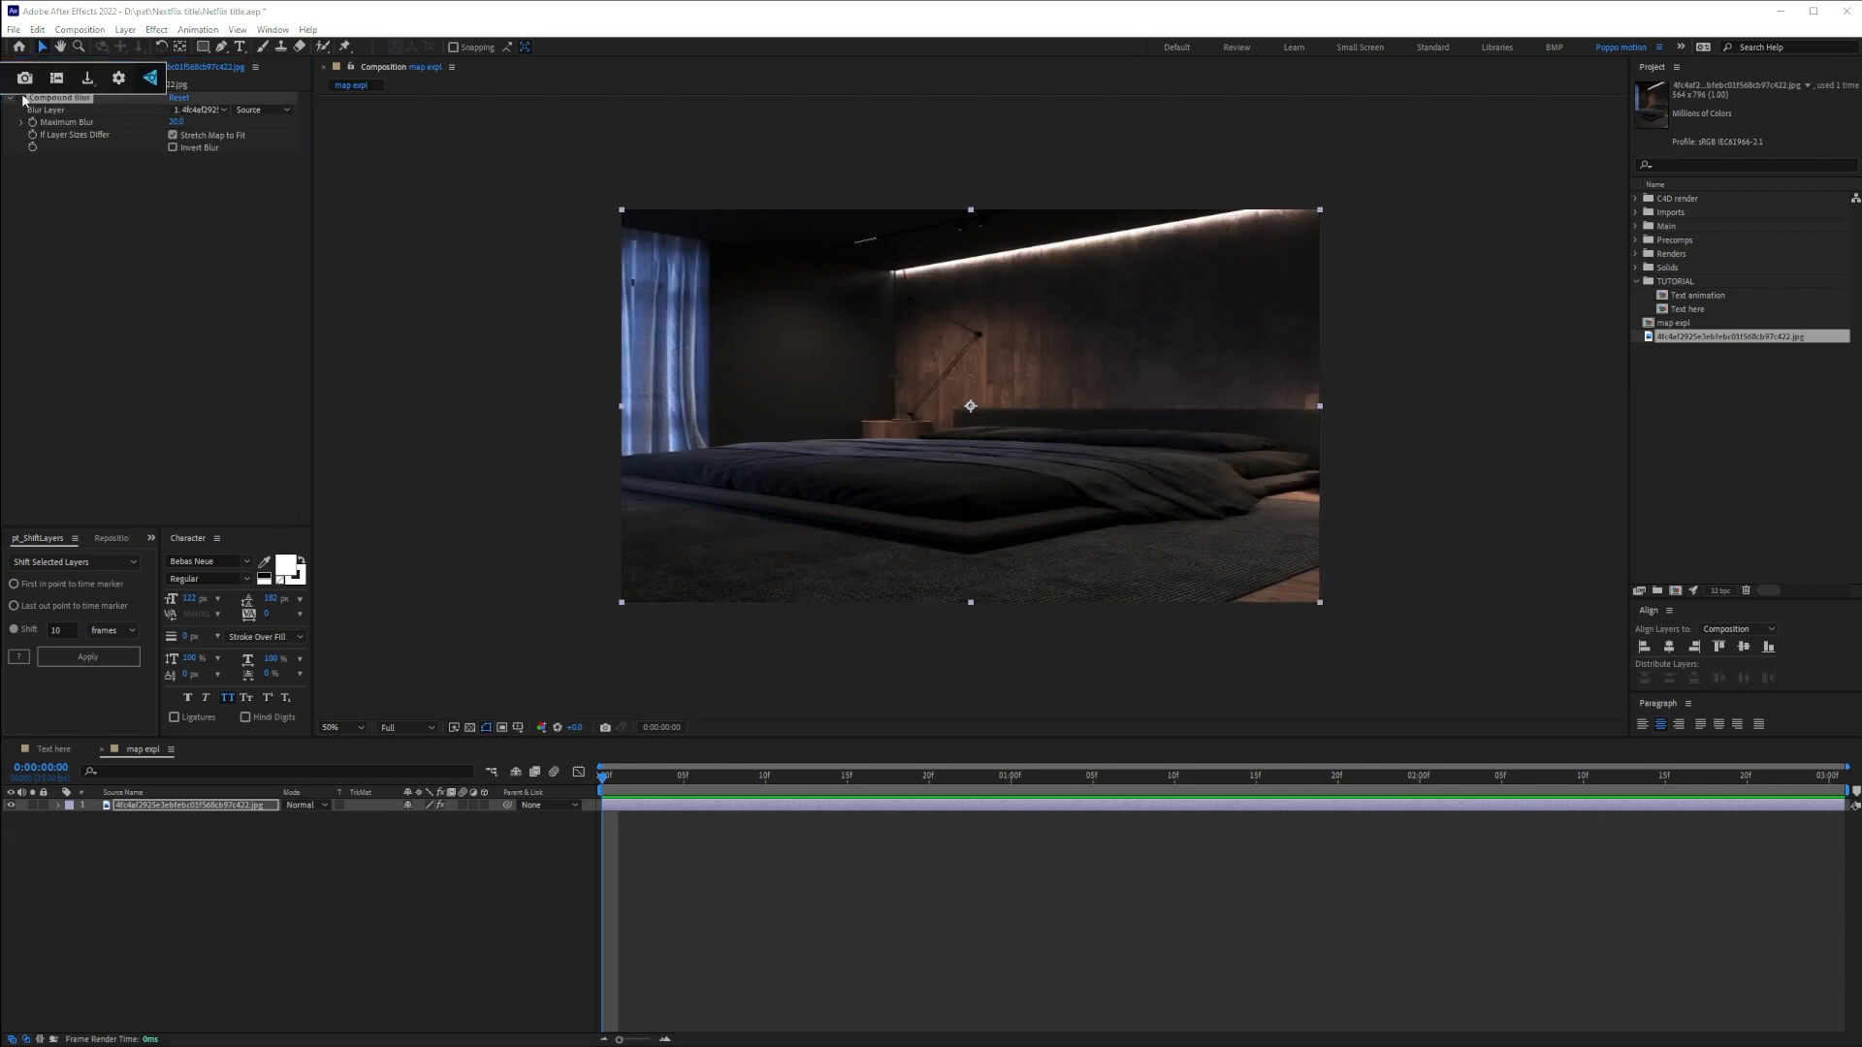
text(cam)
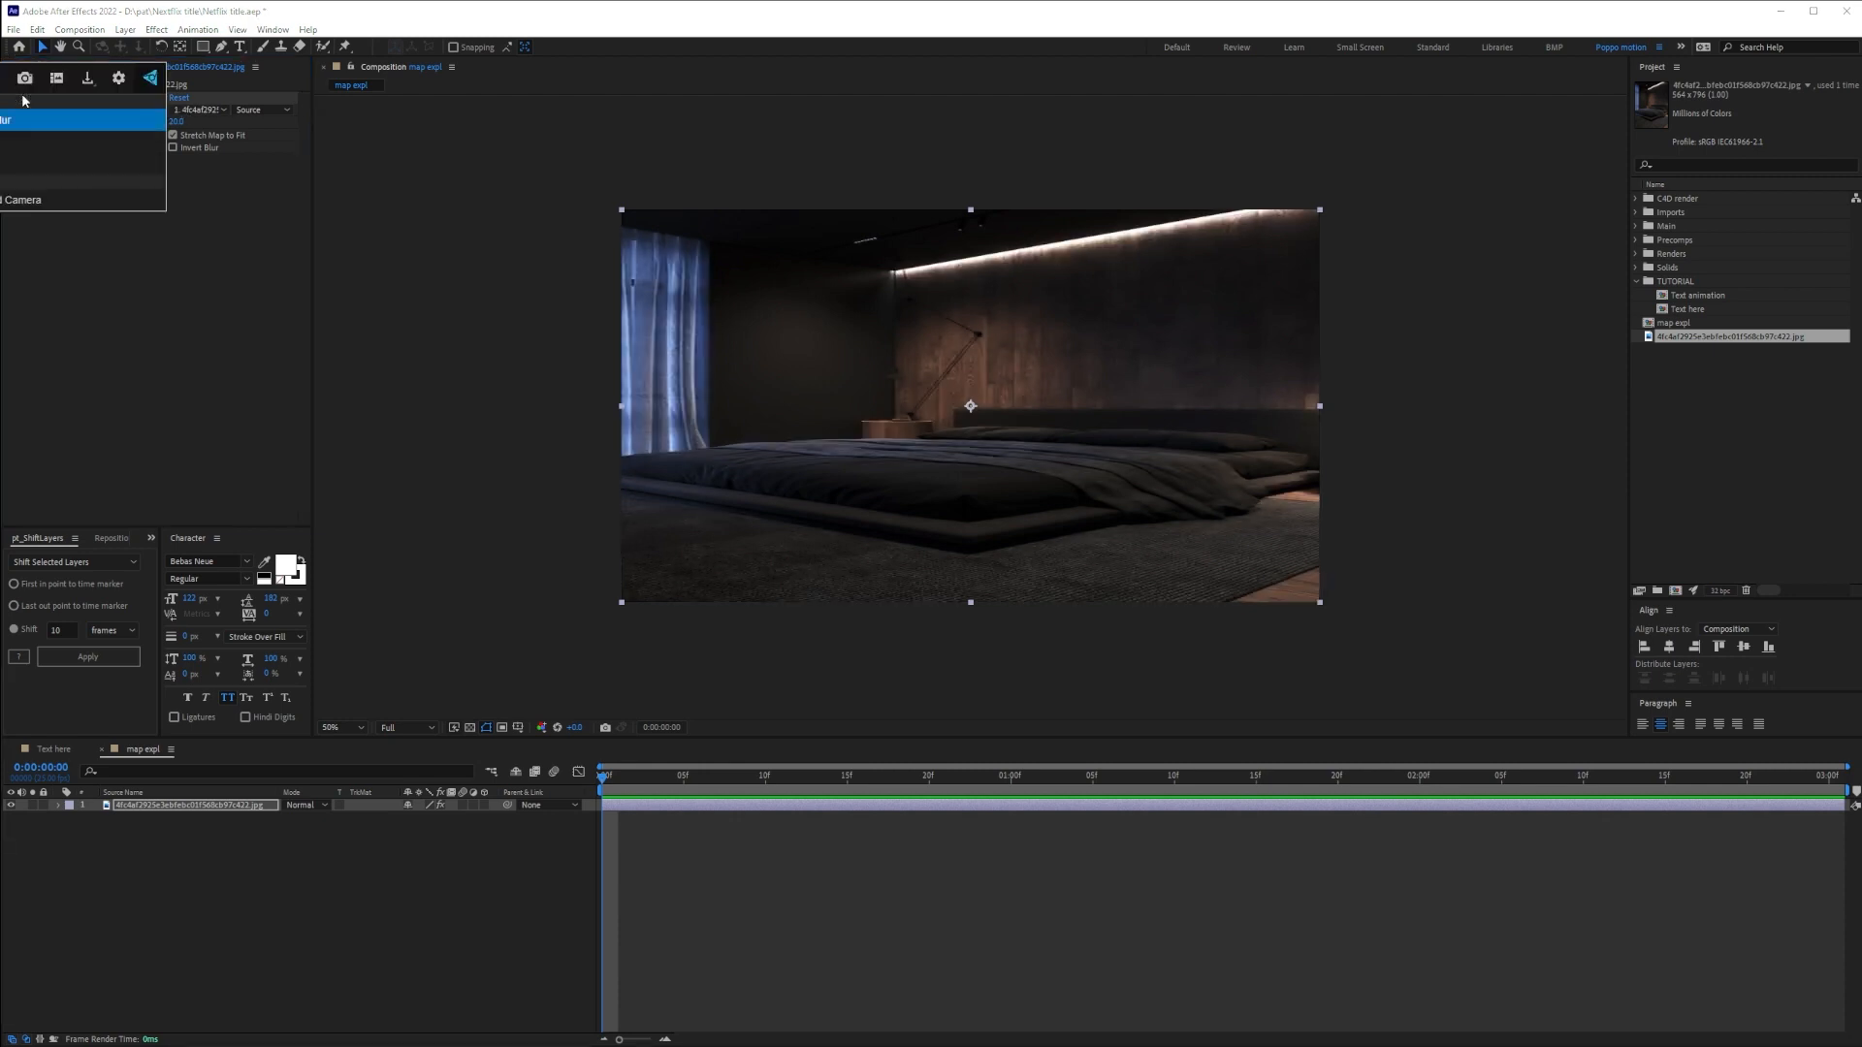
key(Return)
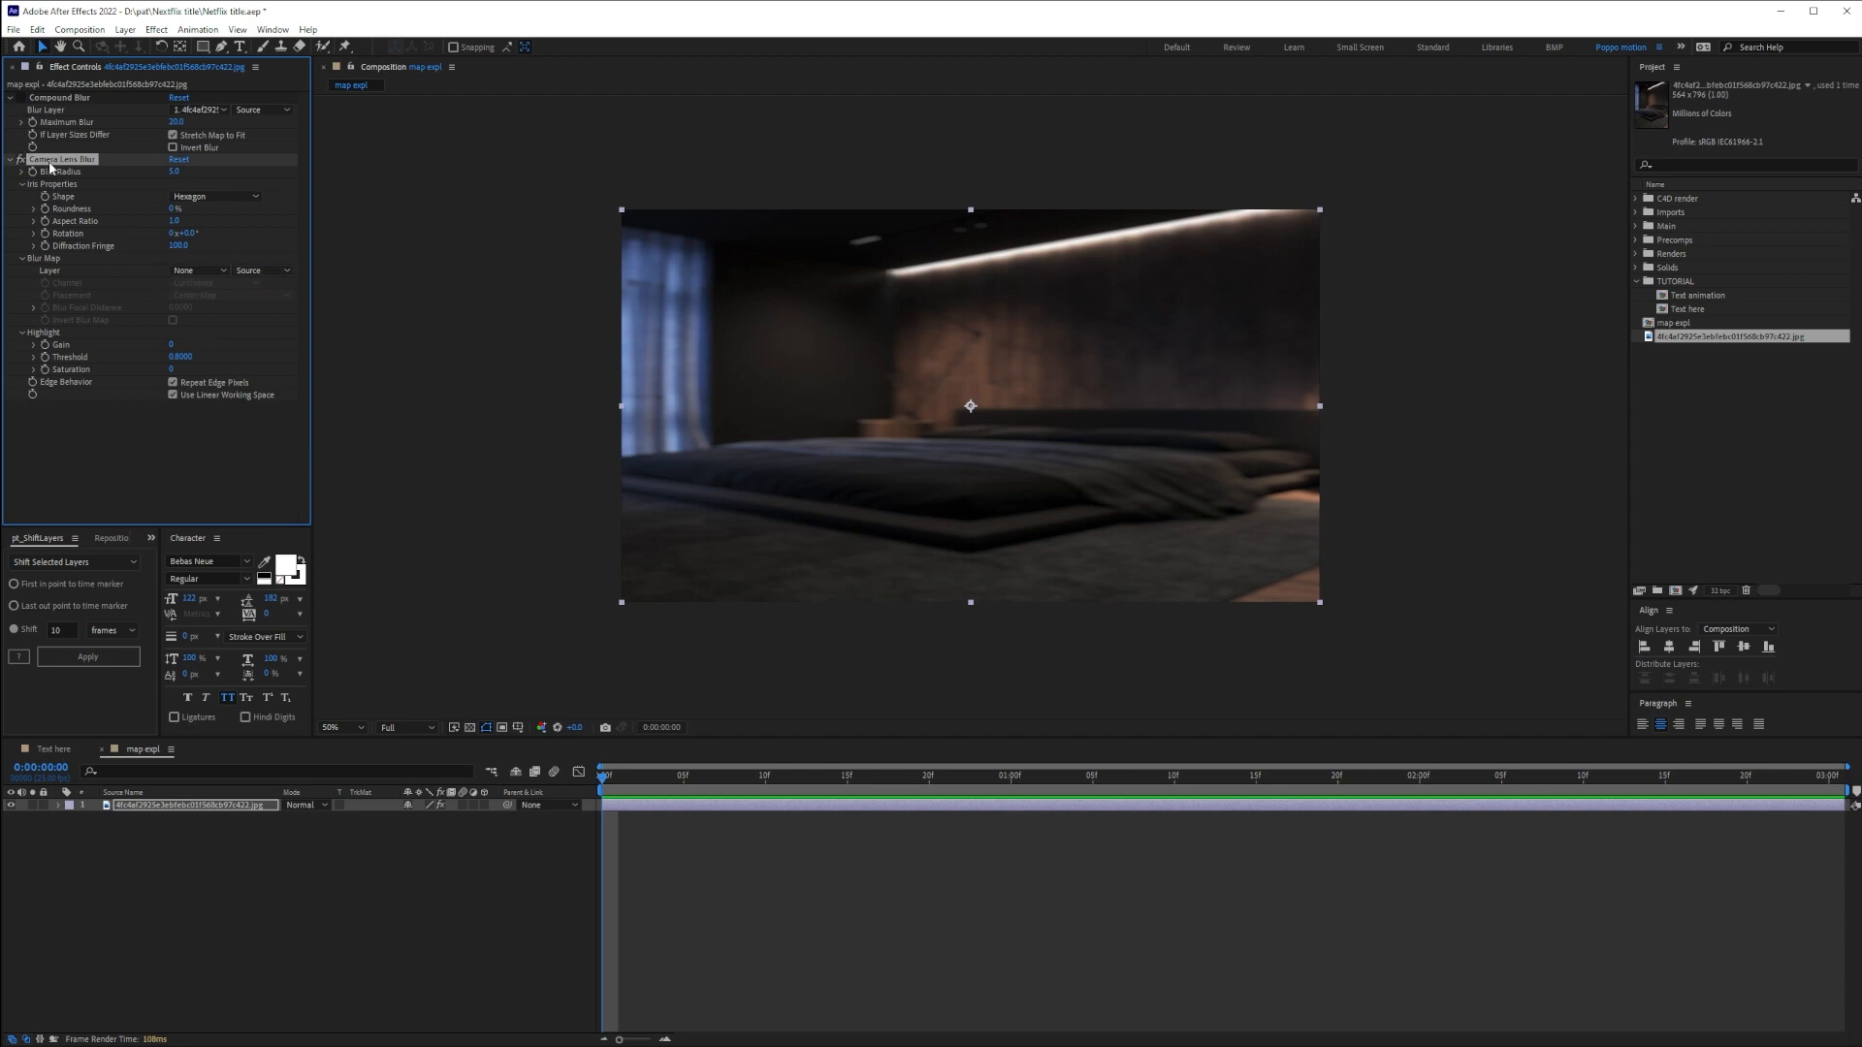
key(Delete)
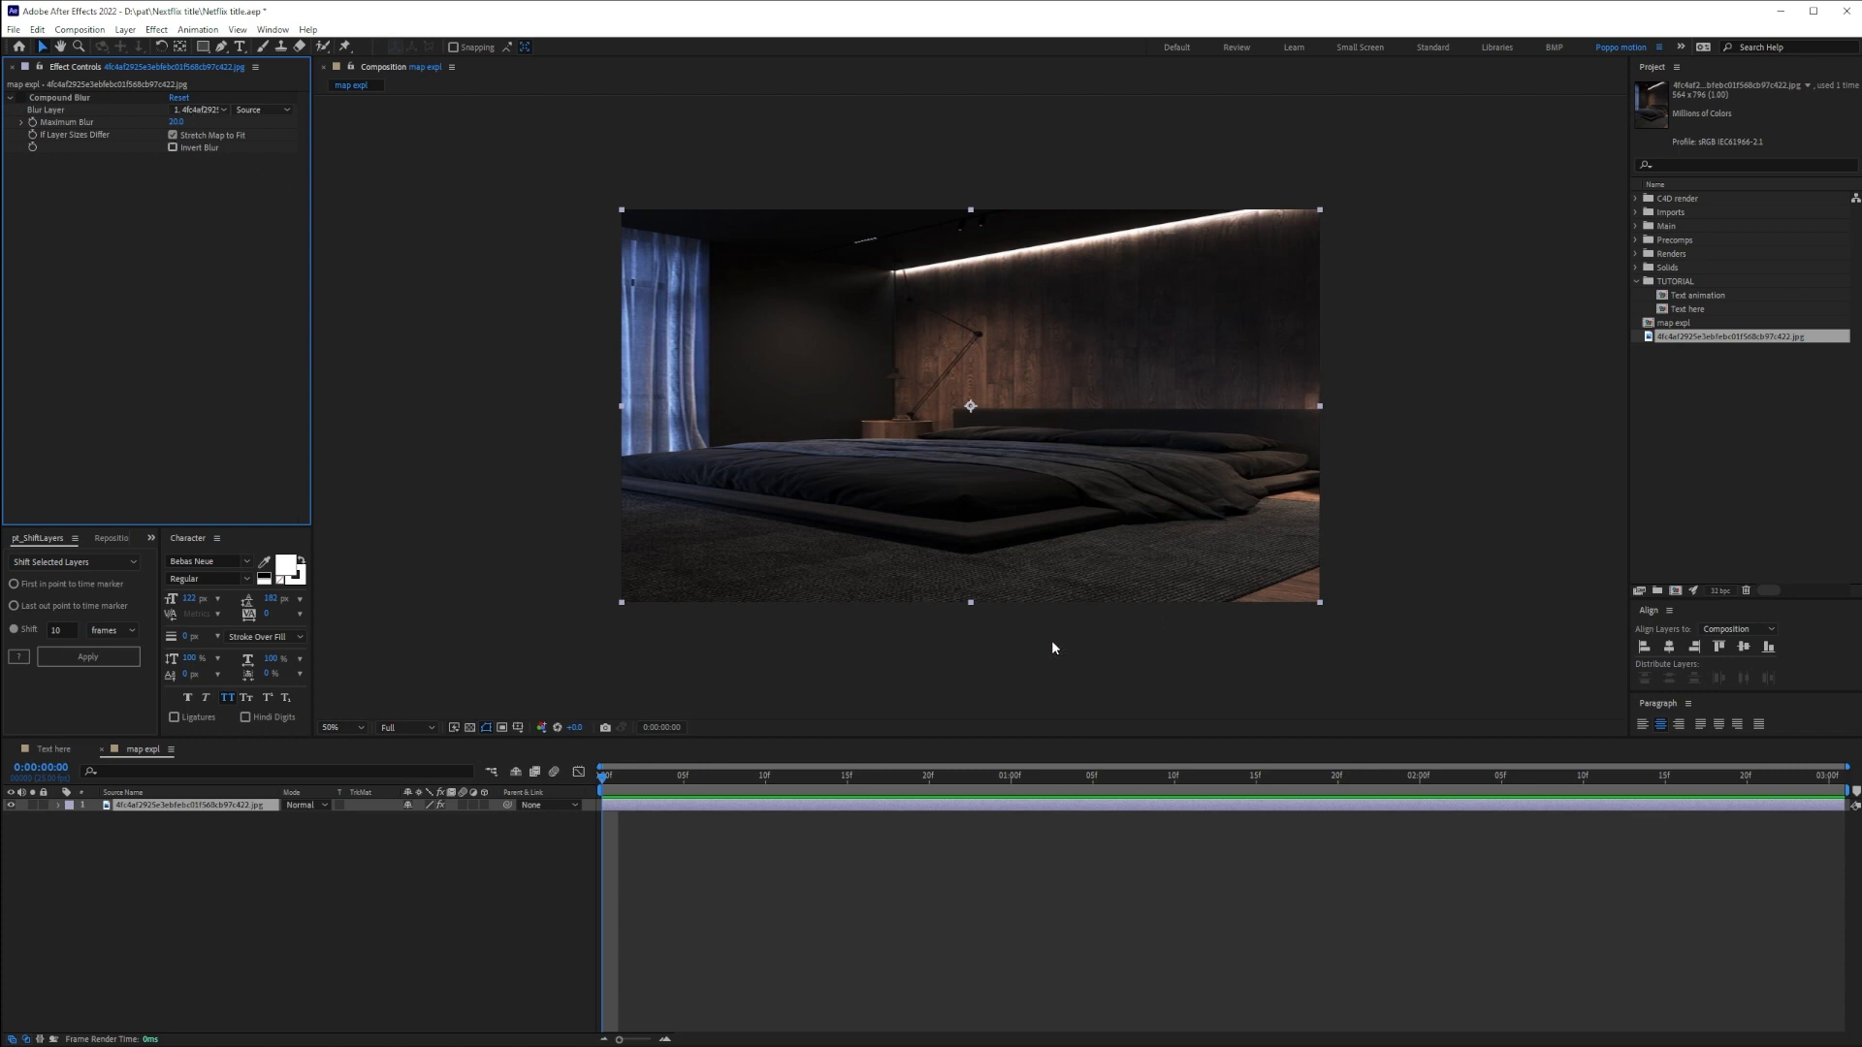
Create a composition-sized solid named "the map", apply Fractal Noise to it and solo the layer
click(8, 97)
click(160, 870)
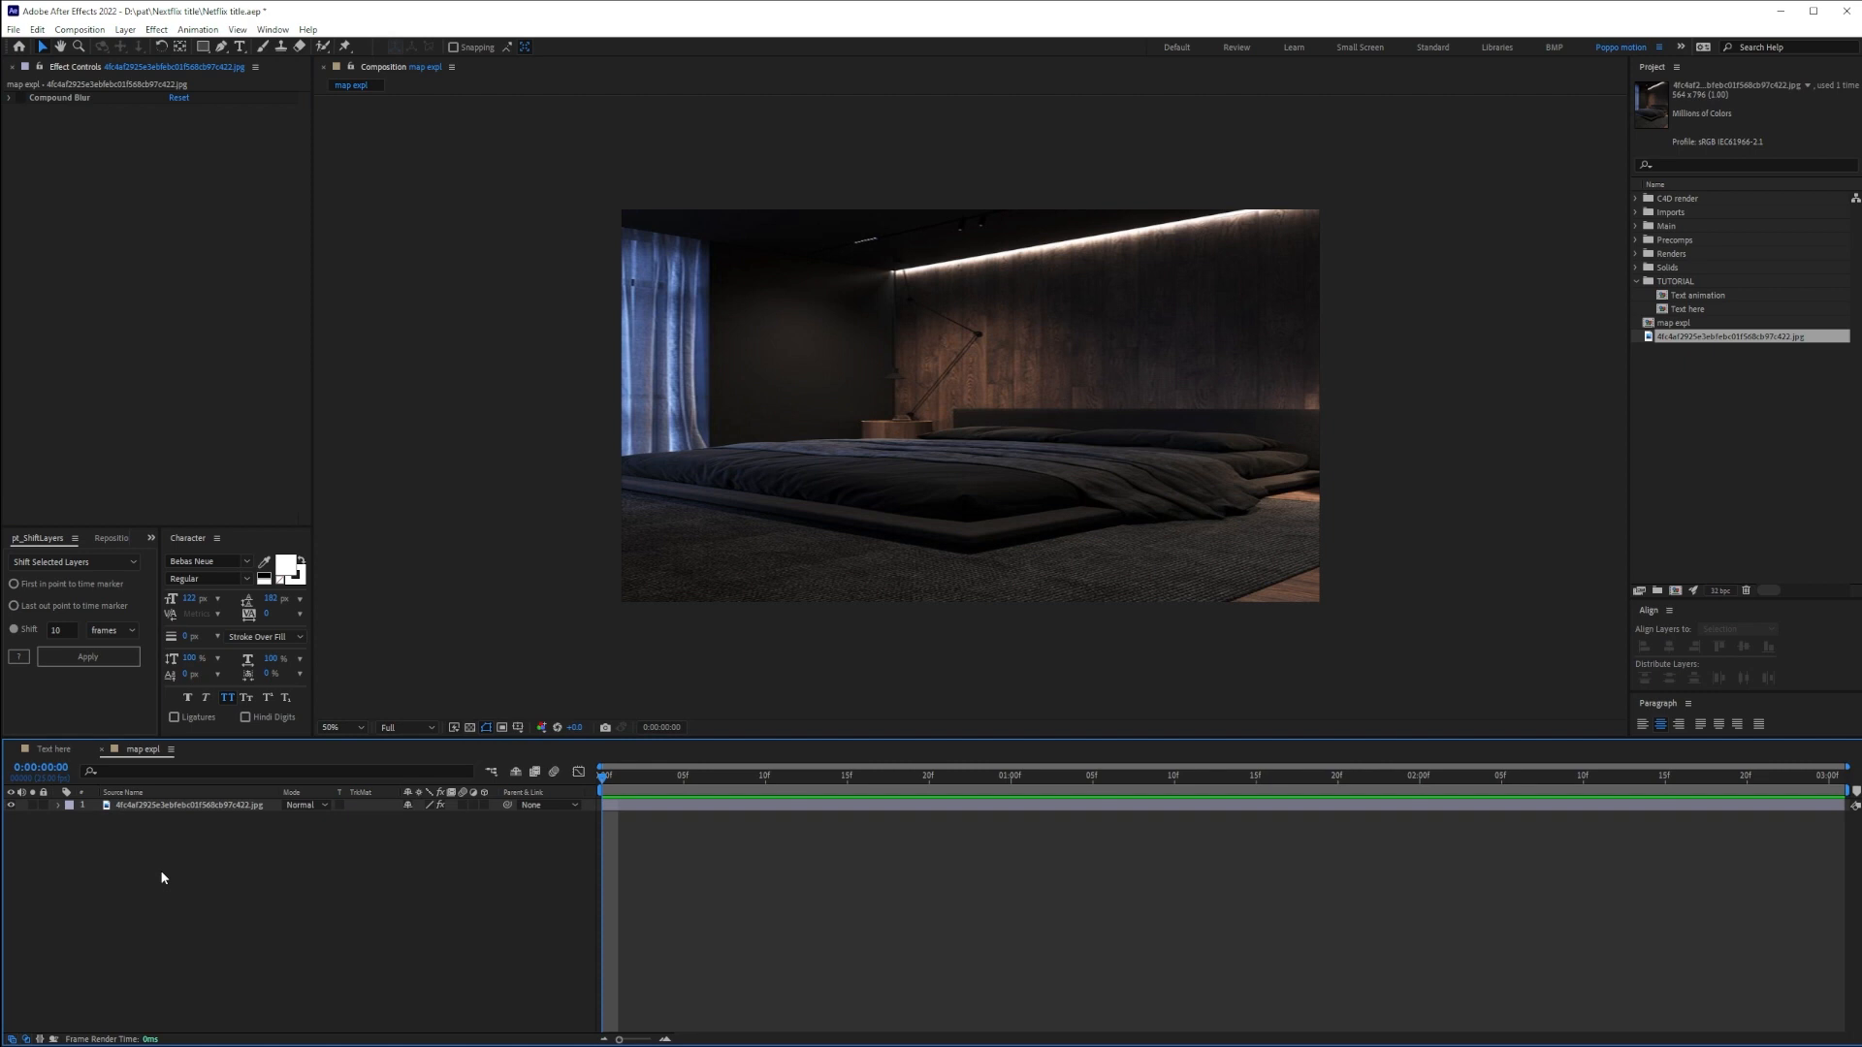
key(ctrl+y)
text(fra)
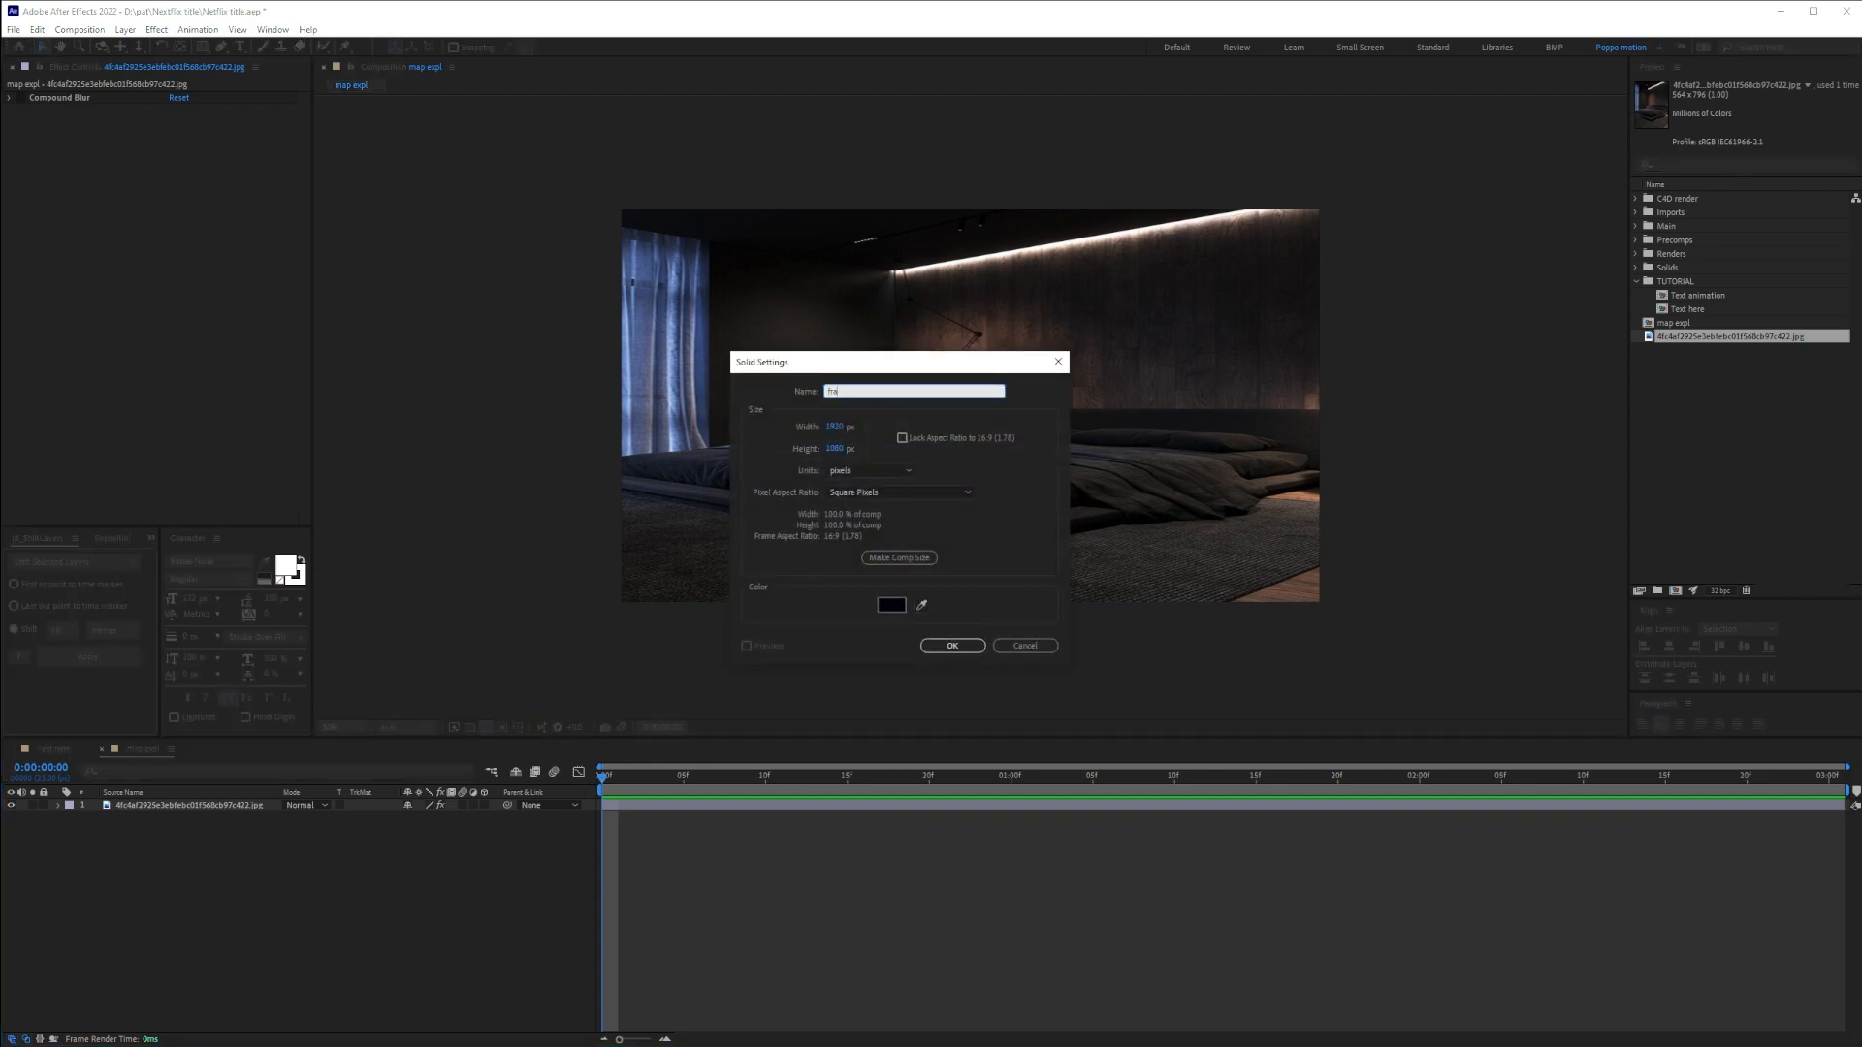
key(Return)
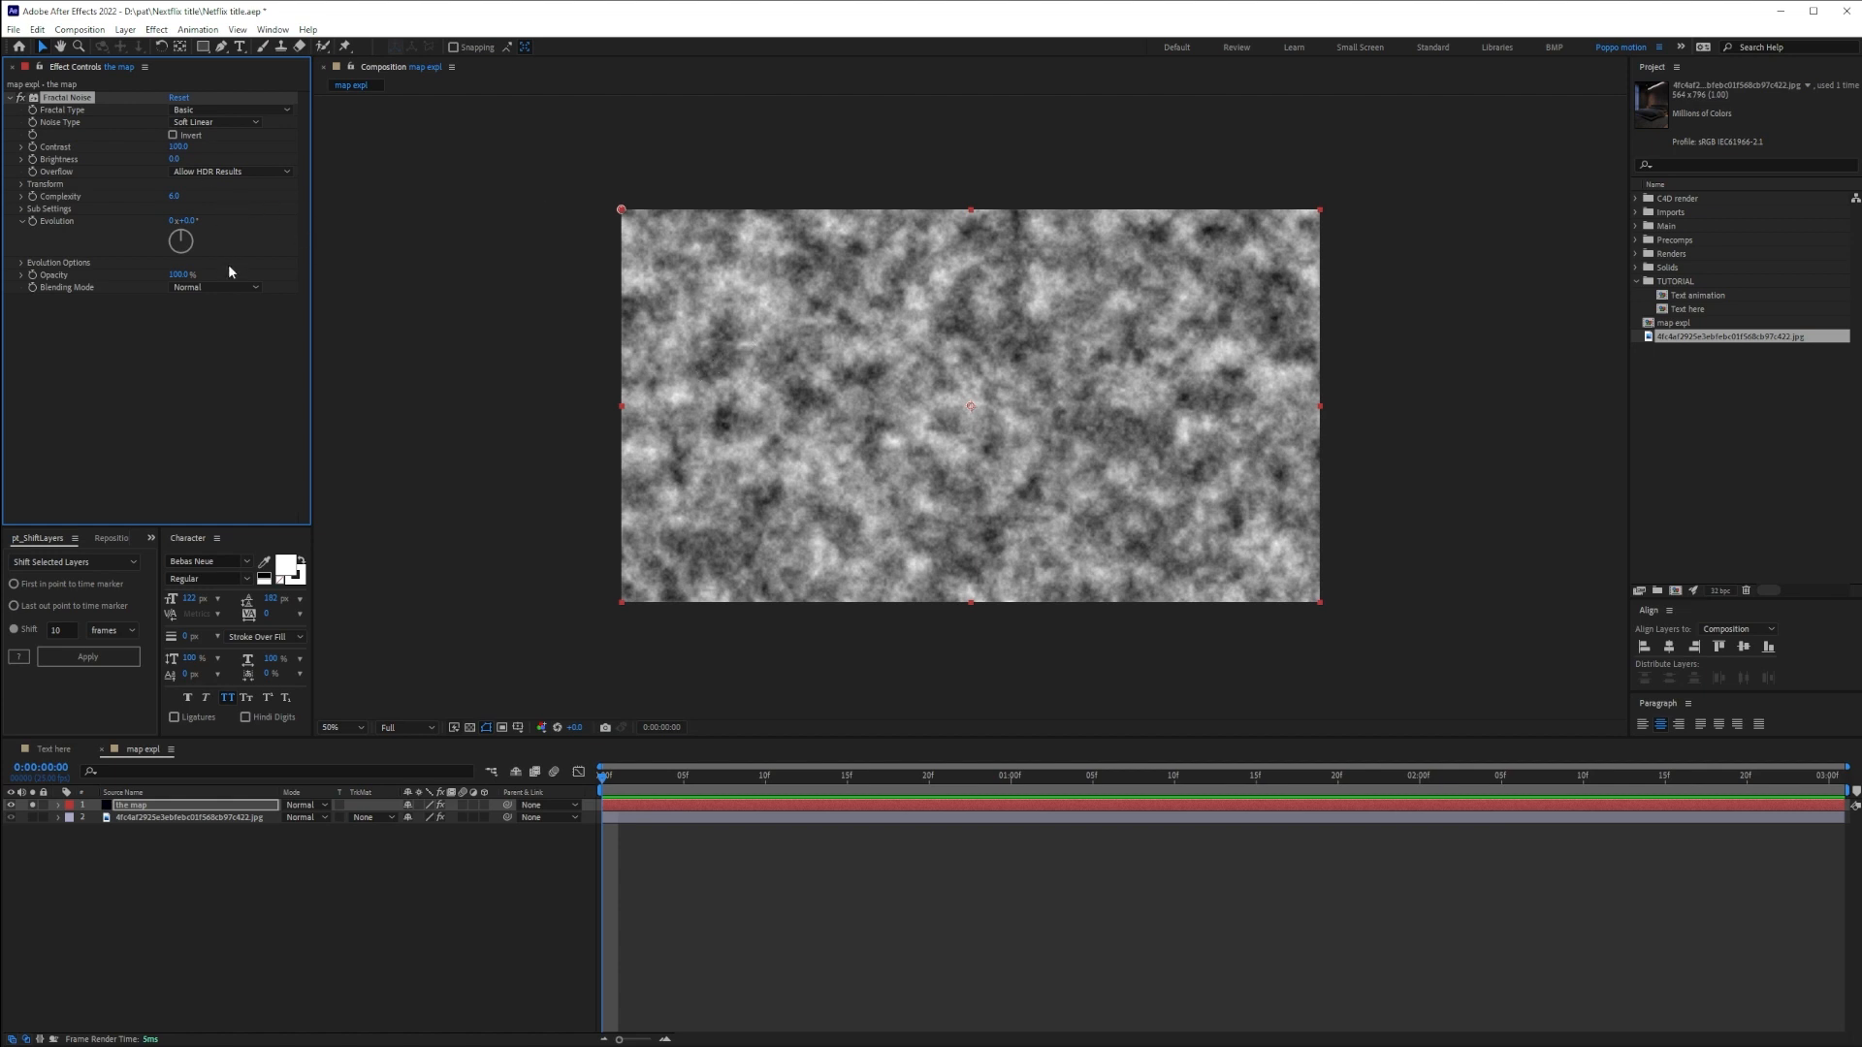
Try out and undo an Evolution change, and raise the Contrast and lower the Brightness of the map's Fractal Noise
drag(184, 222, 390, 246)
key(ctrl+z)
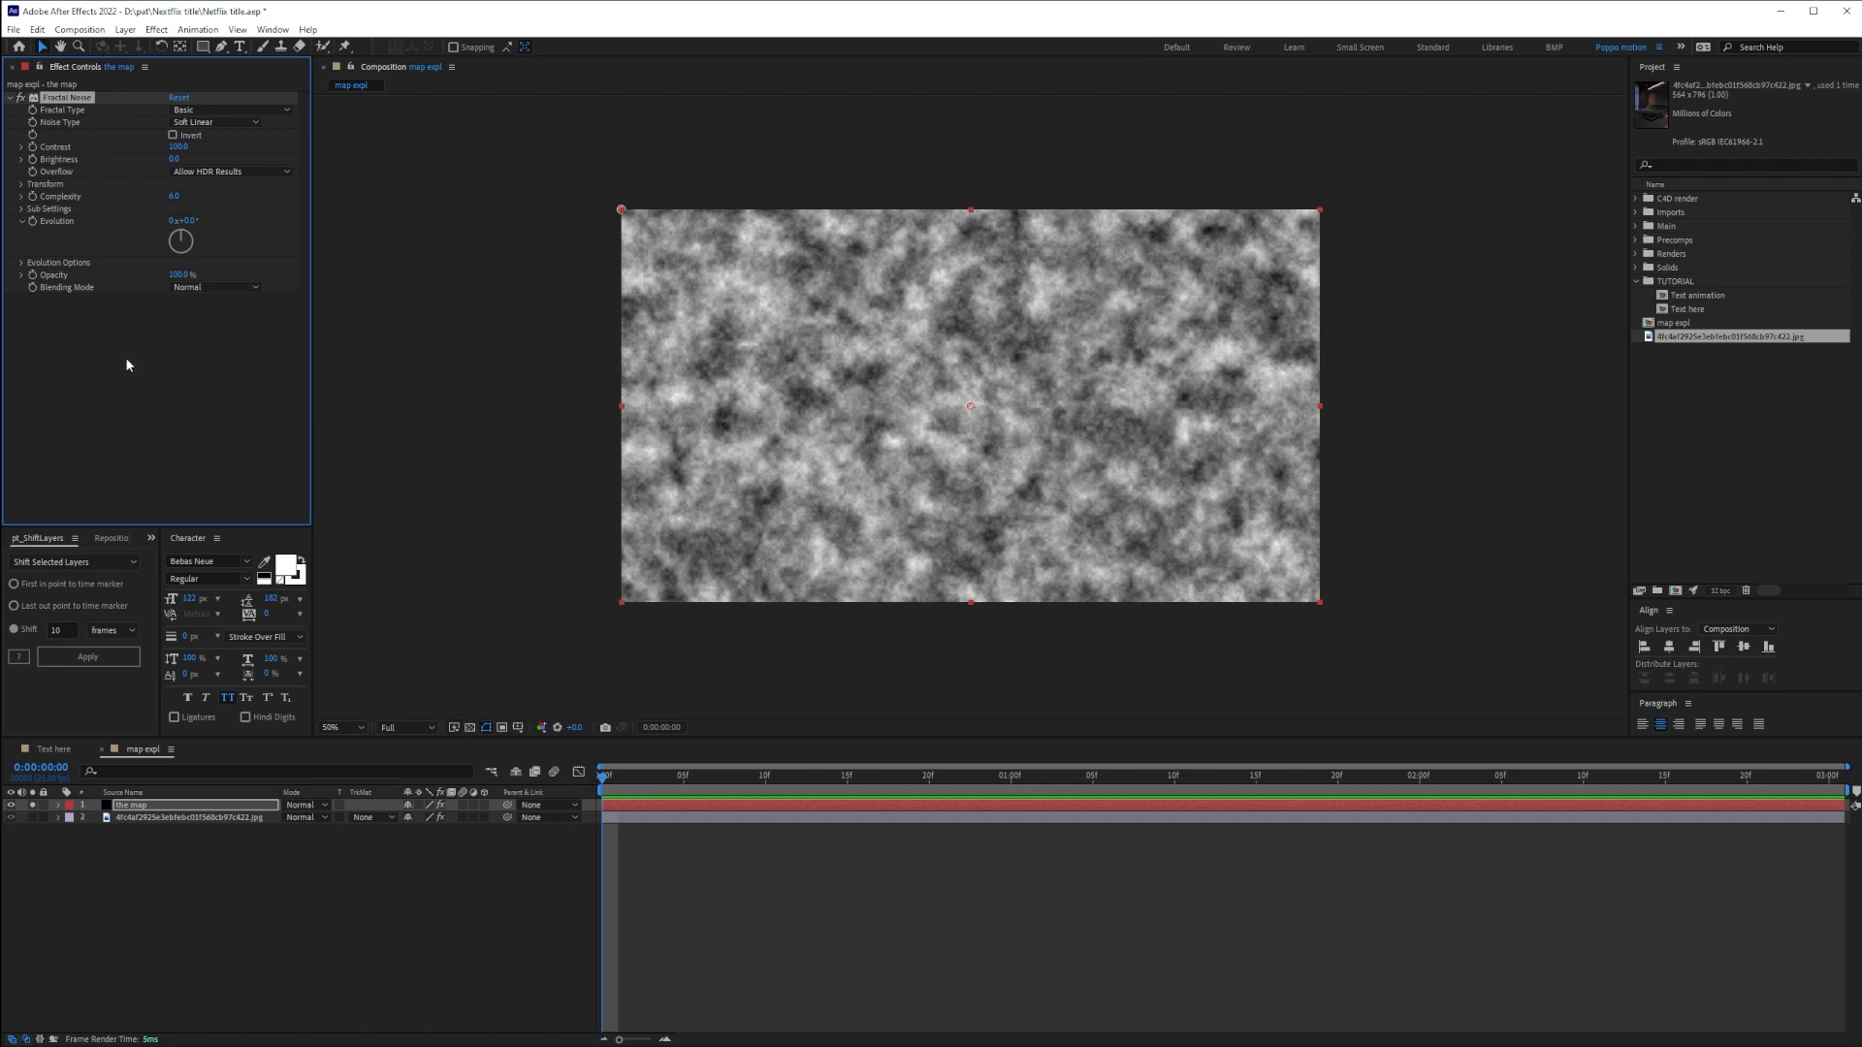
click(99, 144)
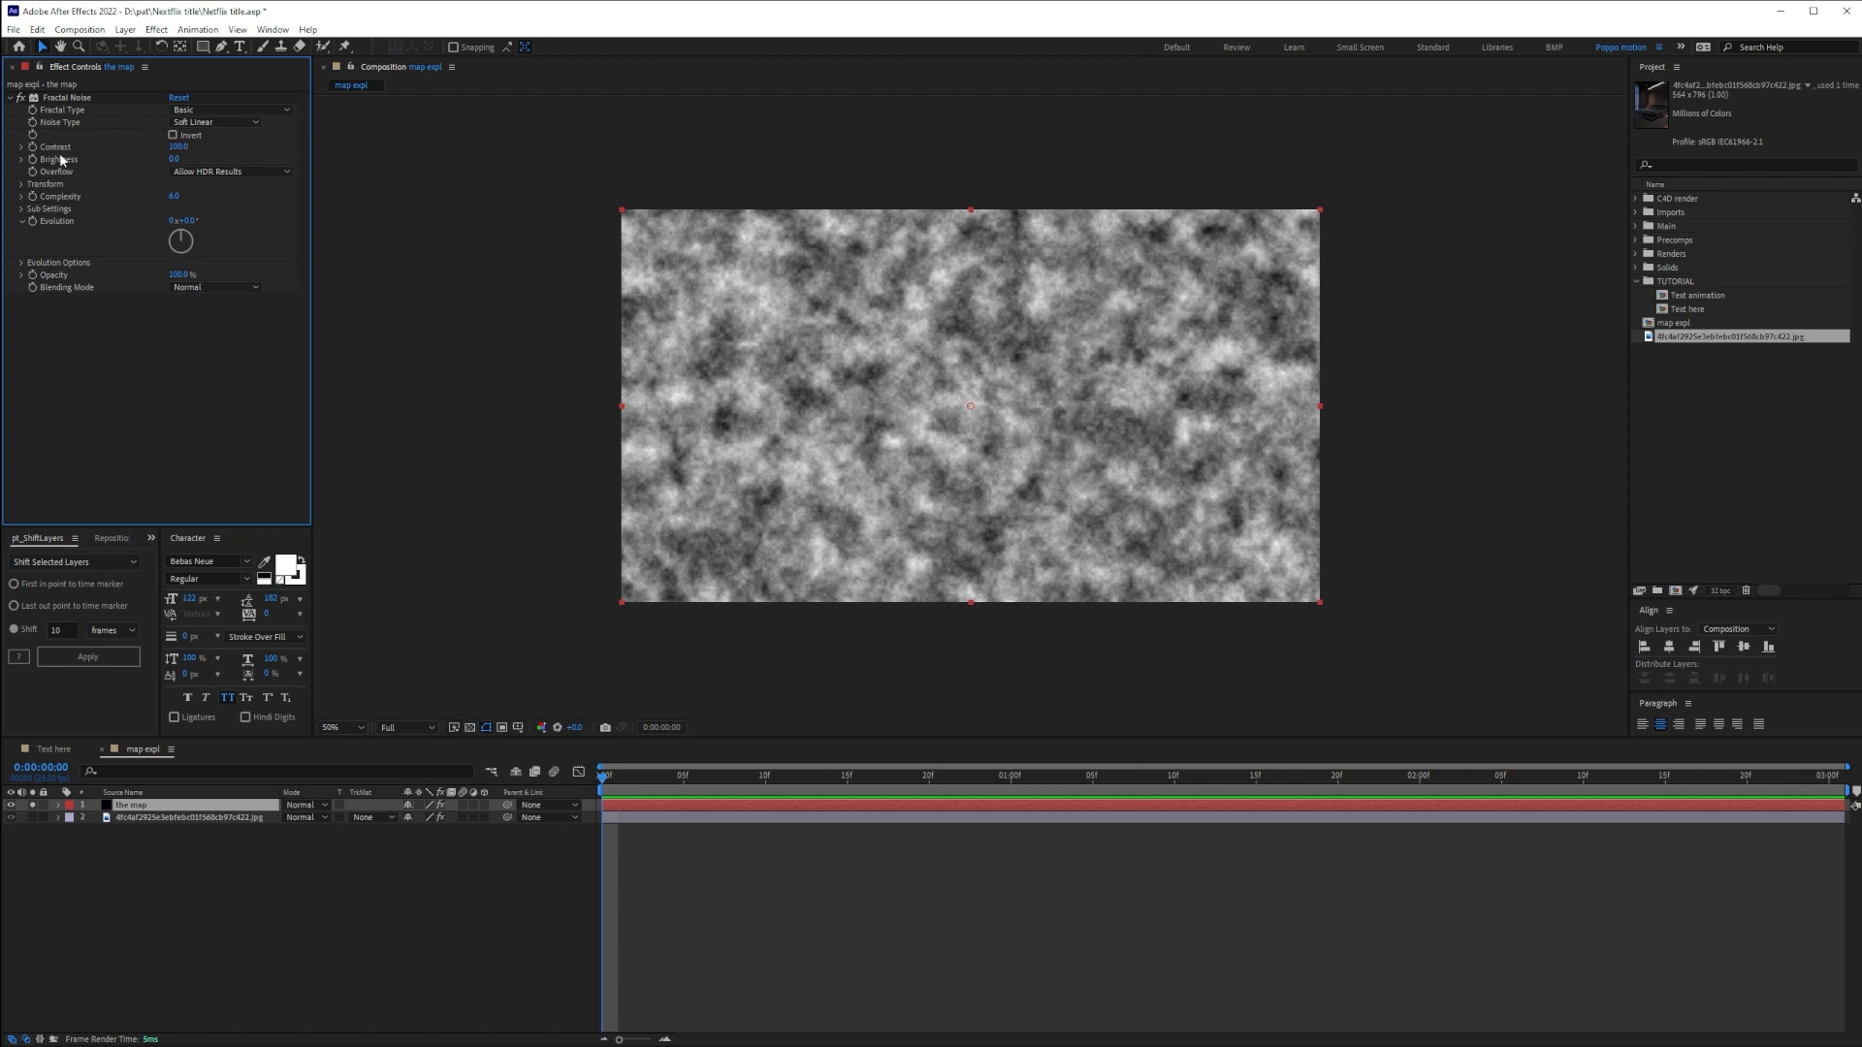
drag(171, 151, 343, 149)
drag(174, 159, 144, 163)
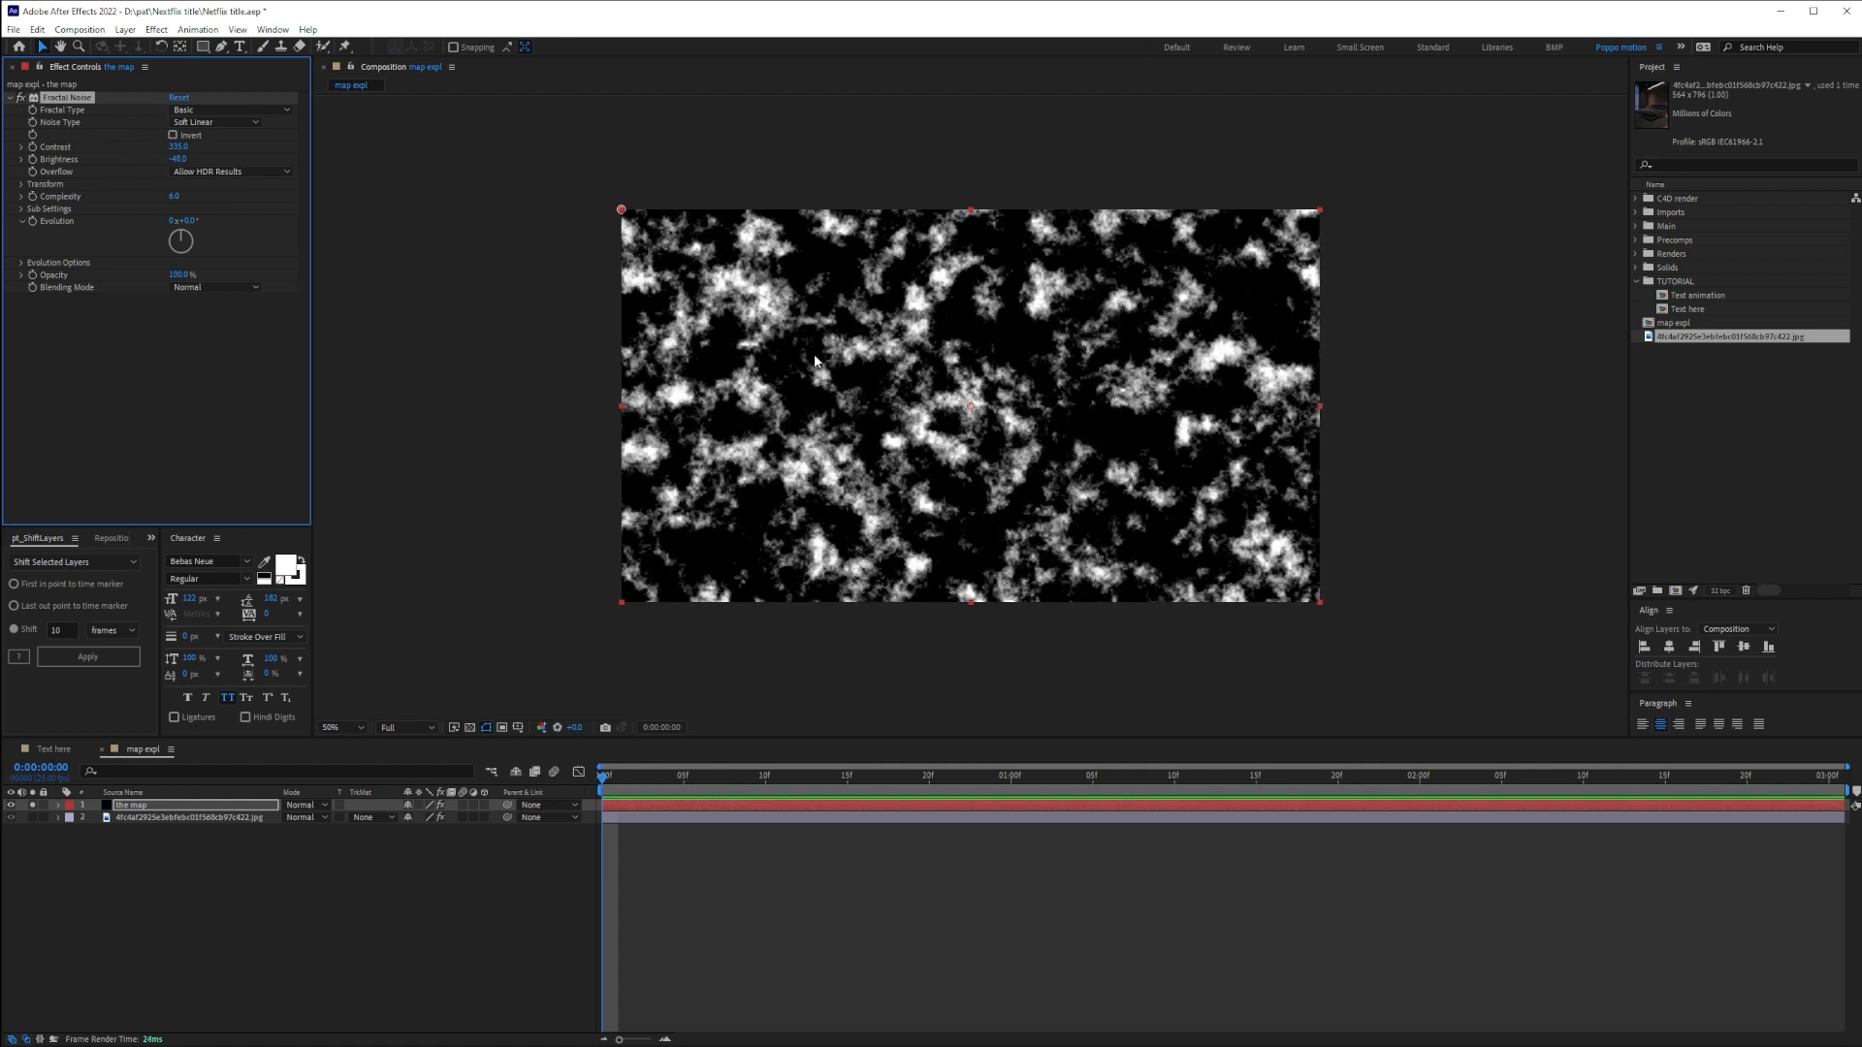
Hide the map layer and re-enable the bedroom image's Compound Blur with "the map" as its Blur Layer
click(10, 805)
click(184, 818)
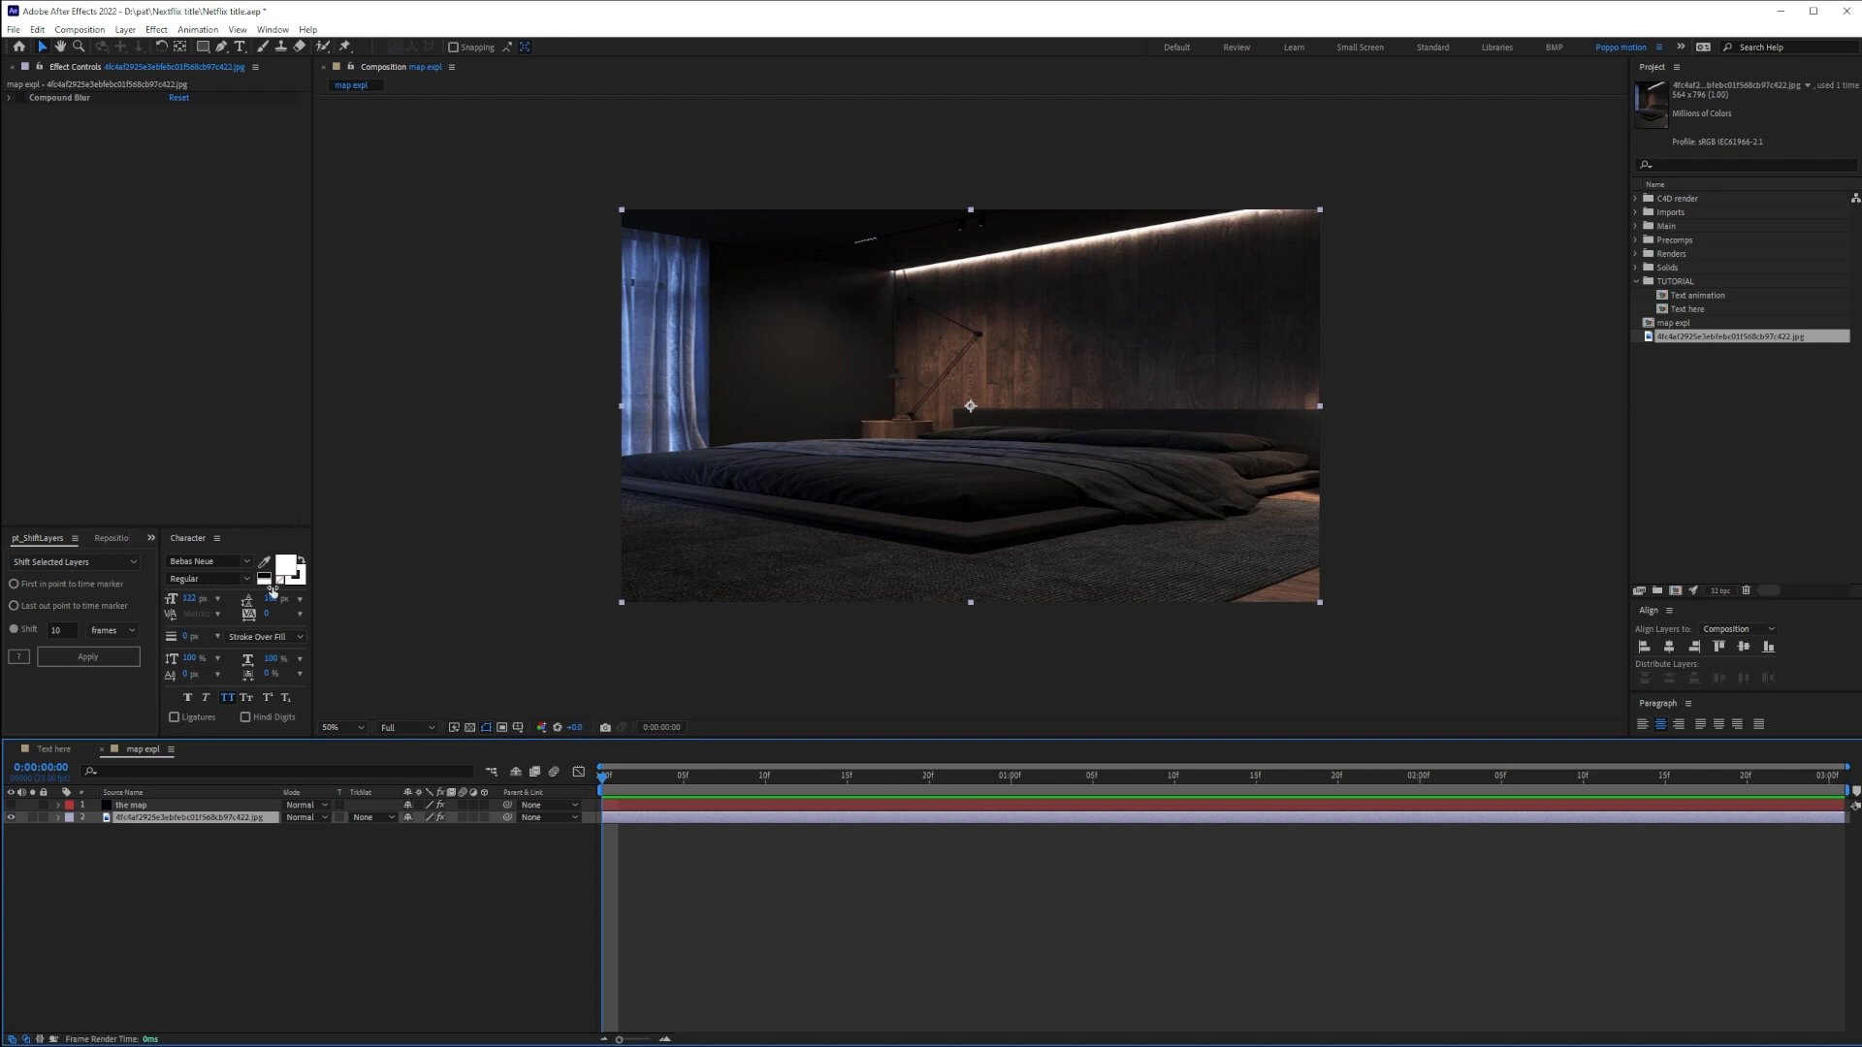
click(11, 99)
click(199, 110)
click(204, 145)
Increase the image's Maximum Blur and make Compound Blur read the map layer's Effects & Masks
click(272, 114)
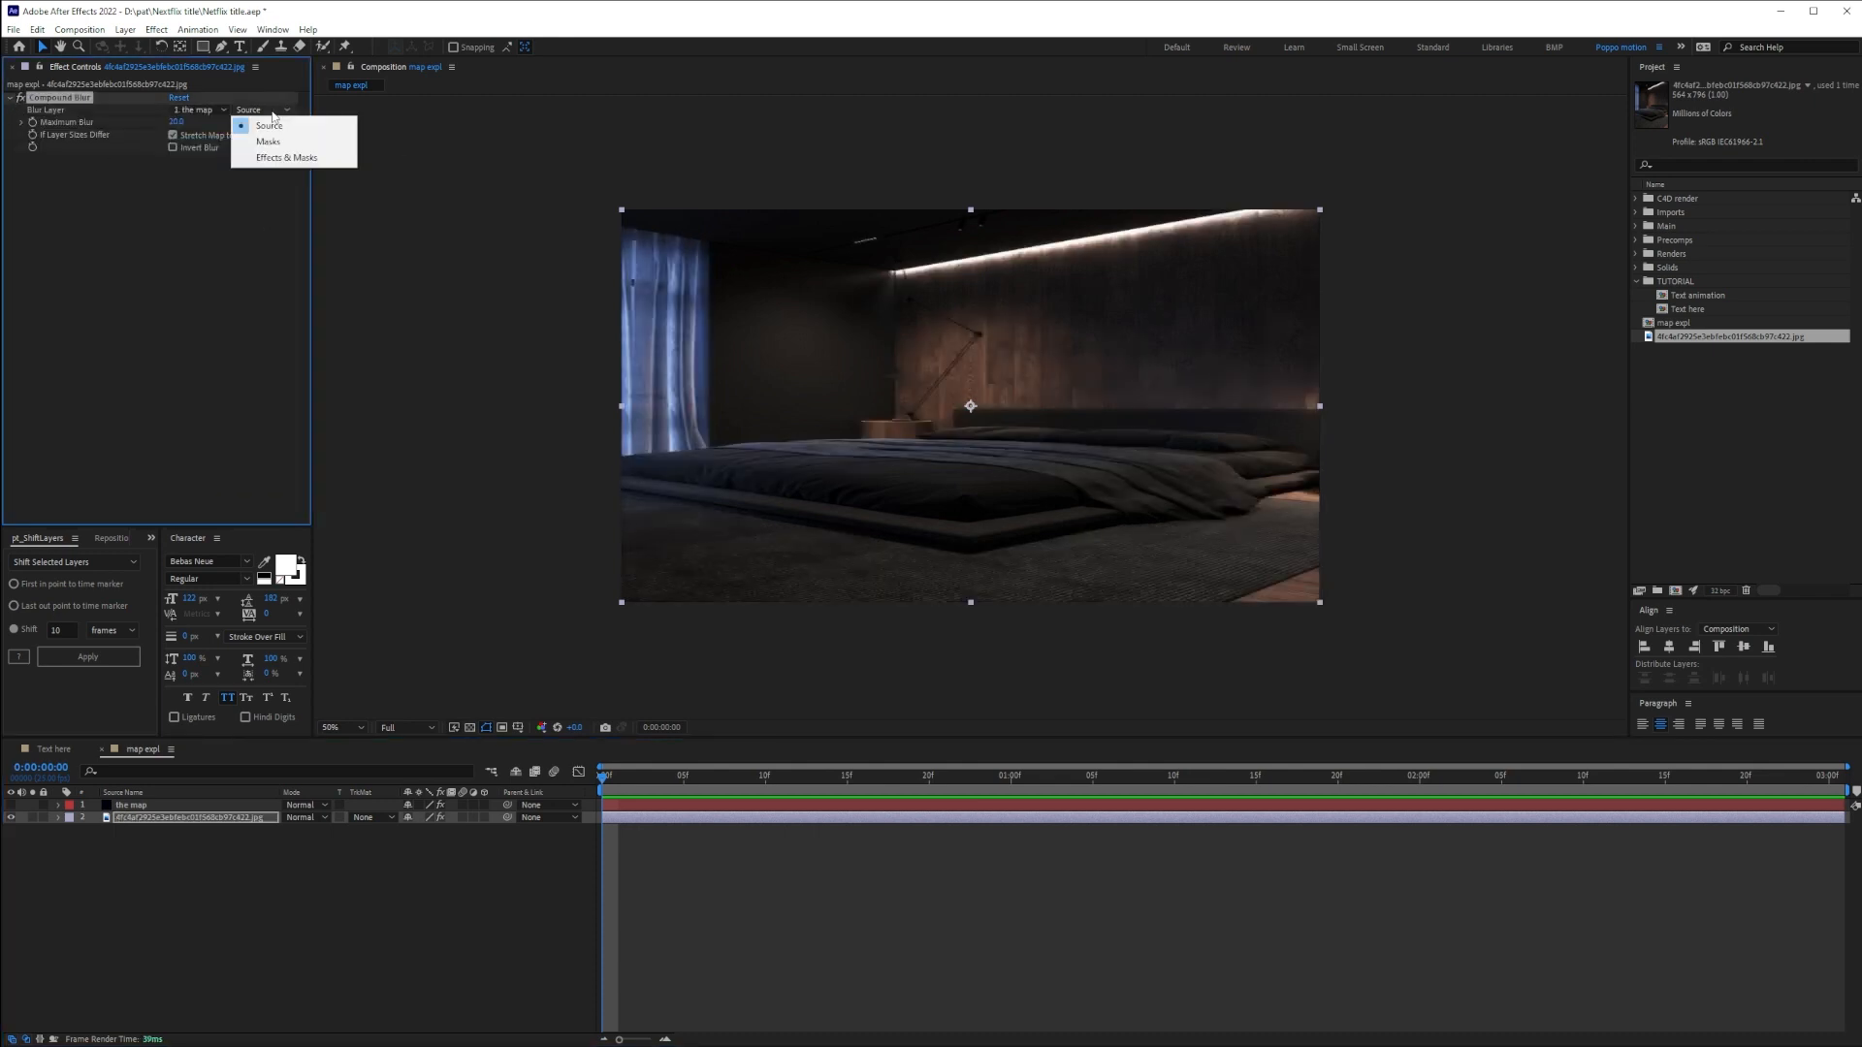
click(182, 283)
drag(176, 123, 239, 124)
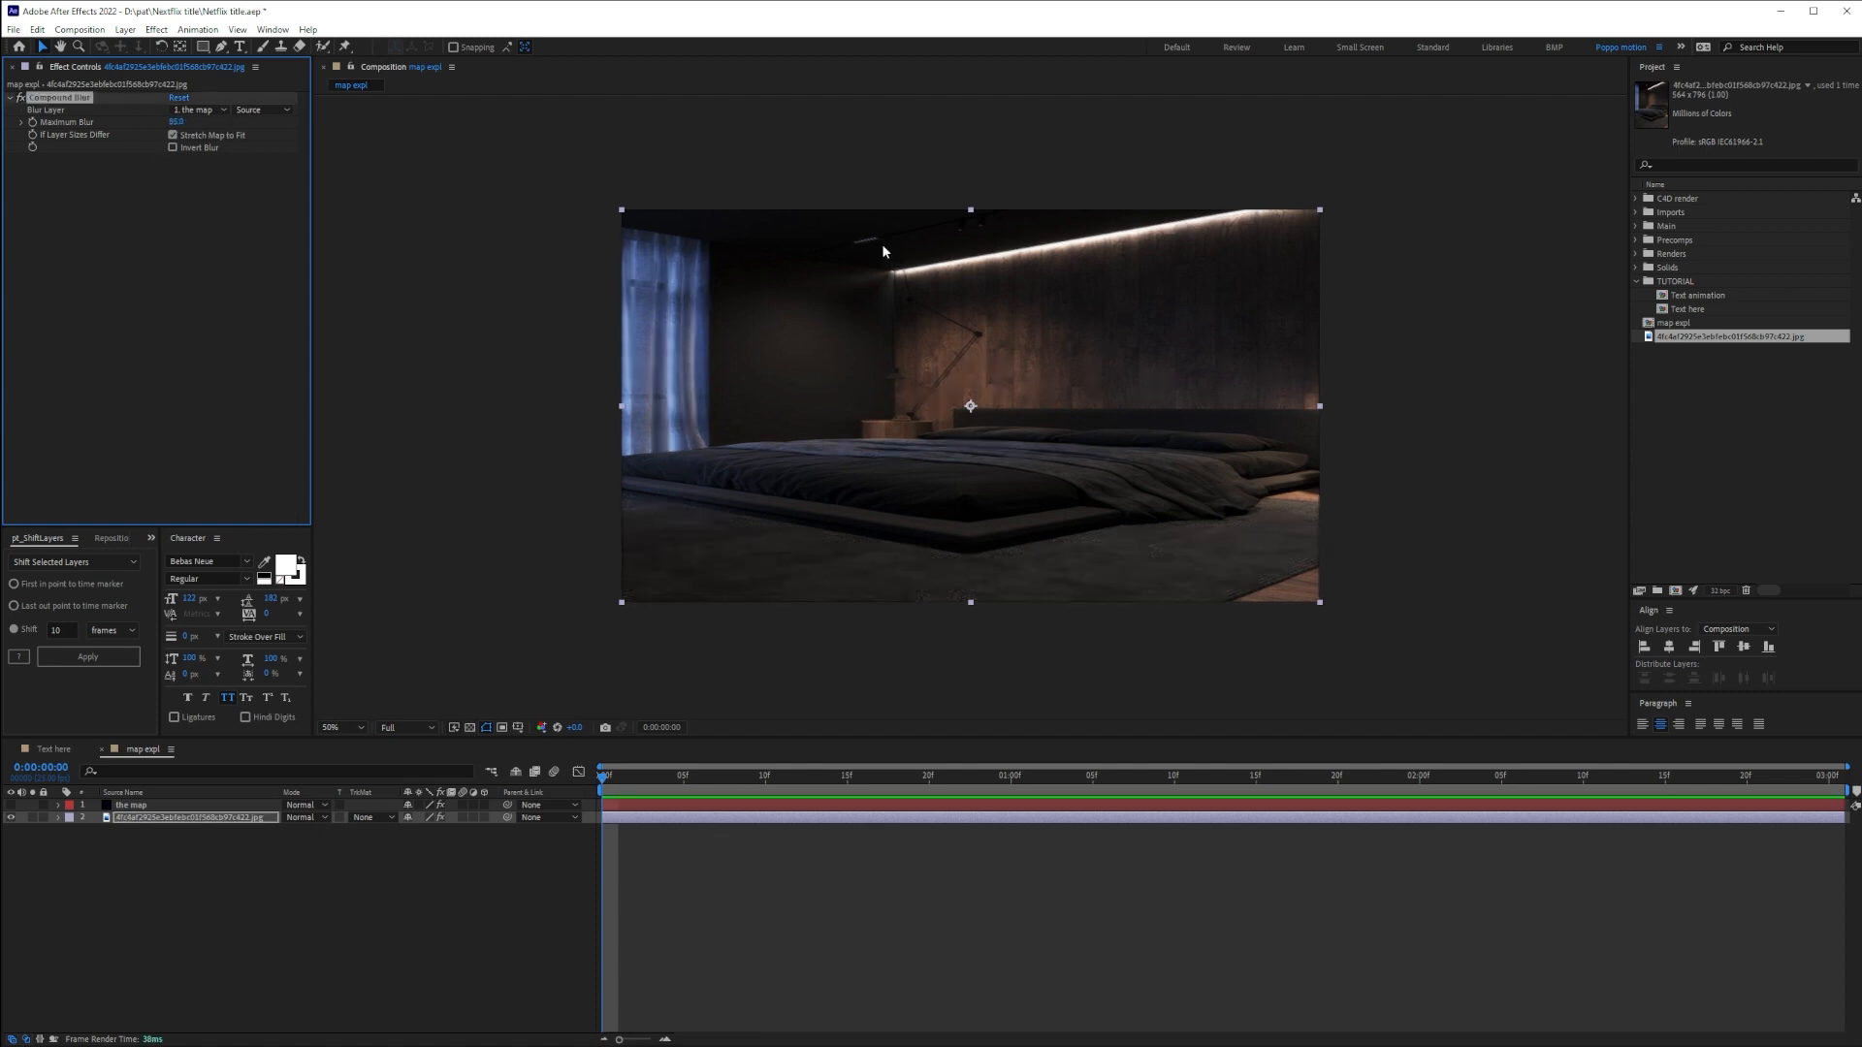
click(149, 807)
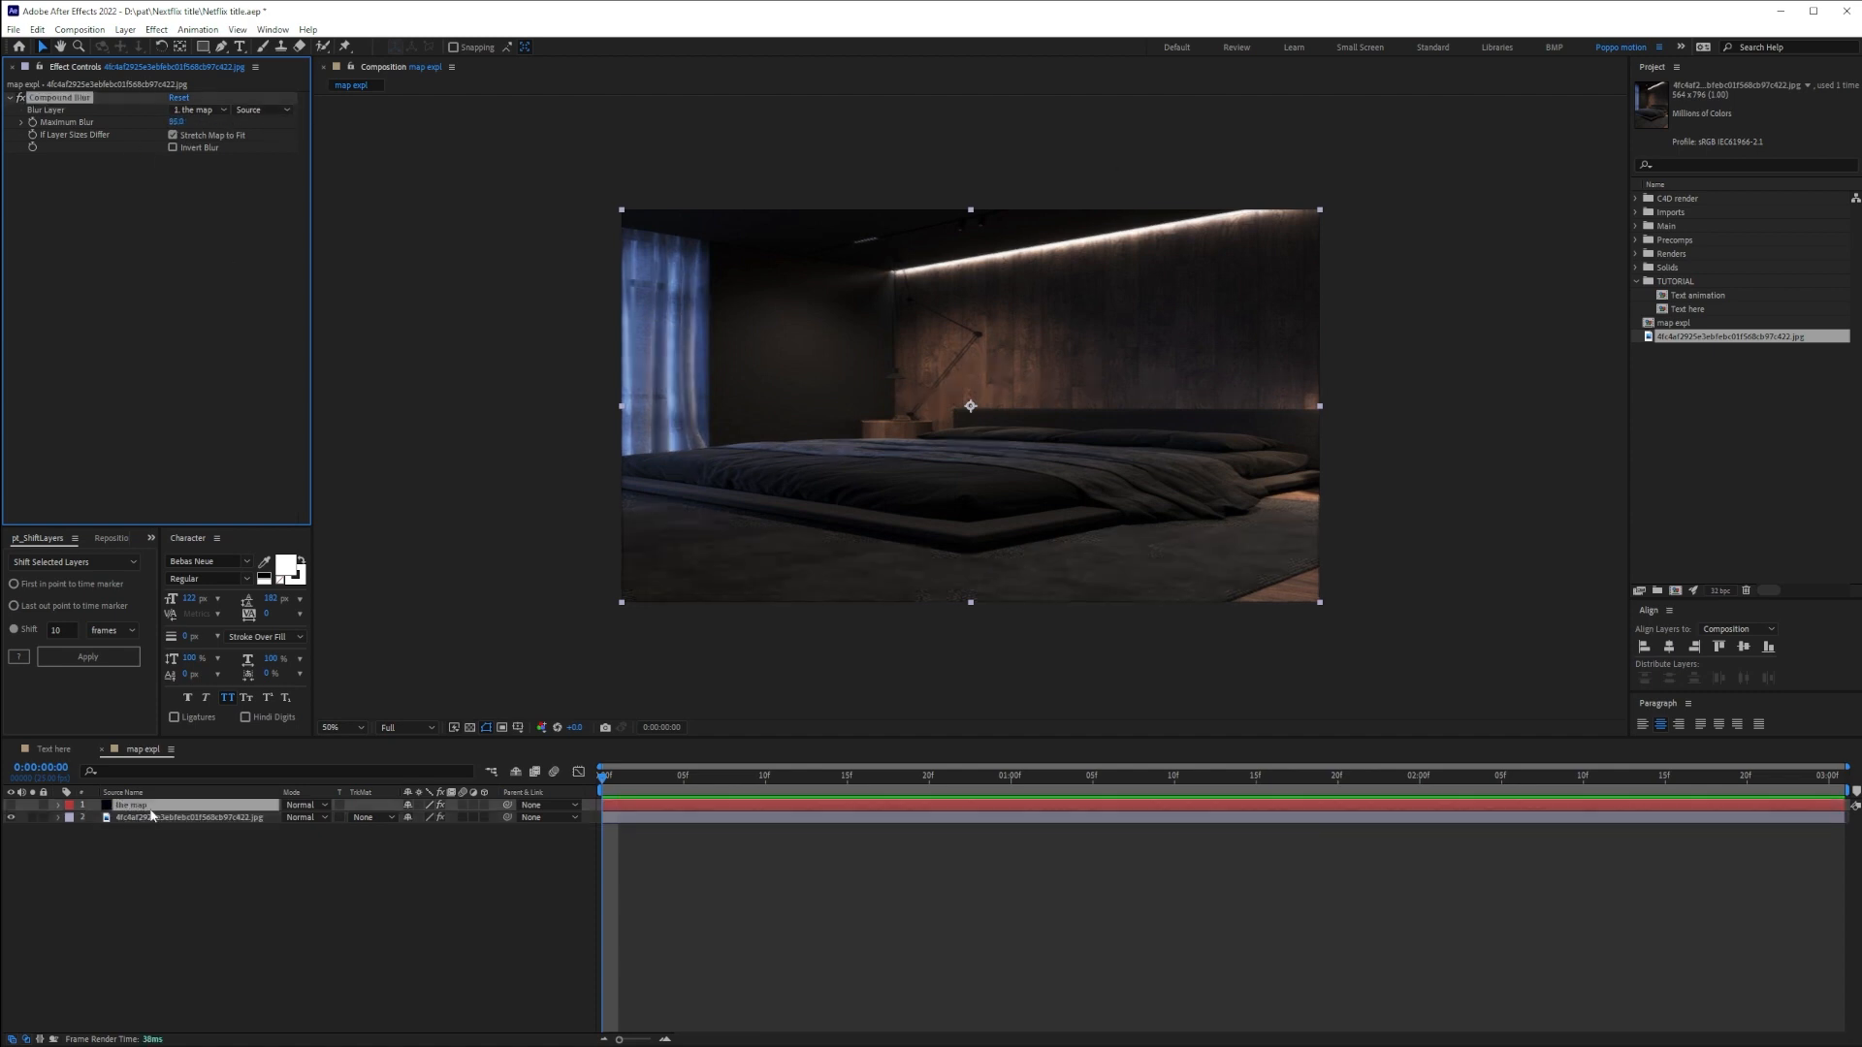
click(150, 818)
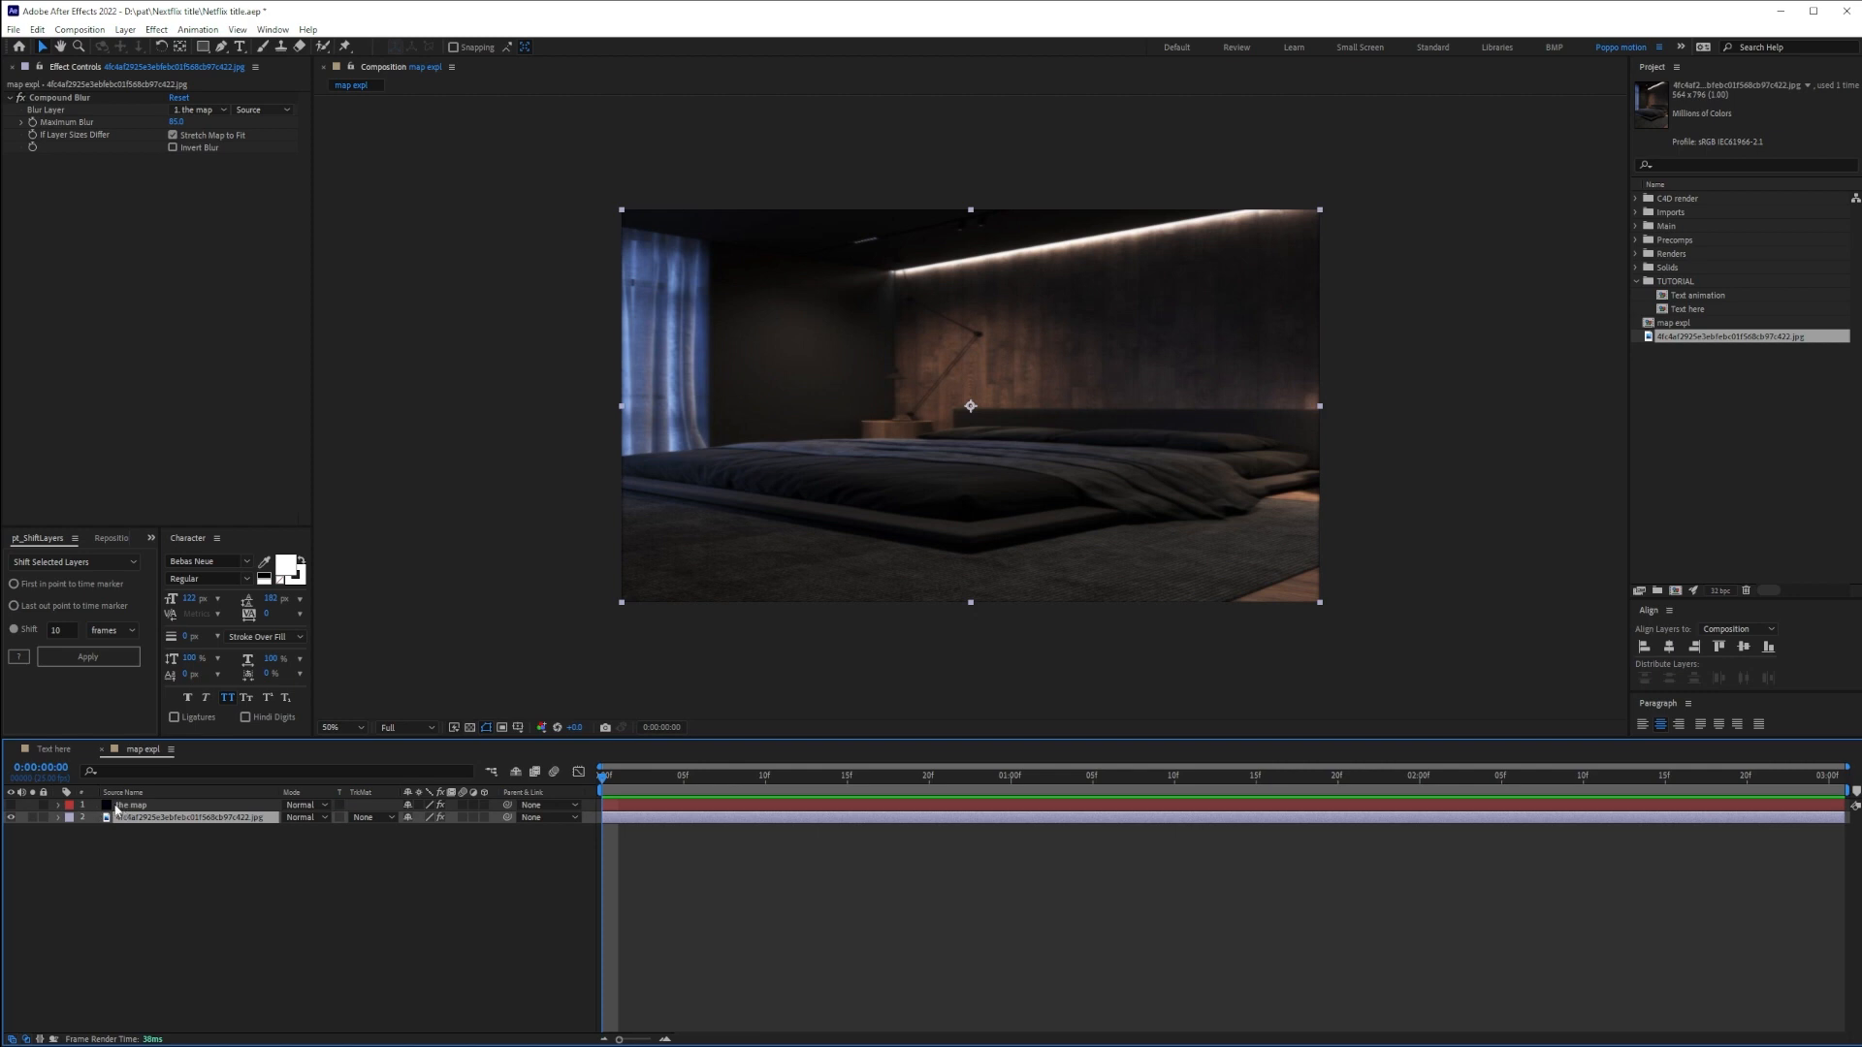
click(262, 110)
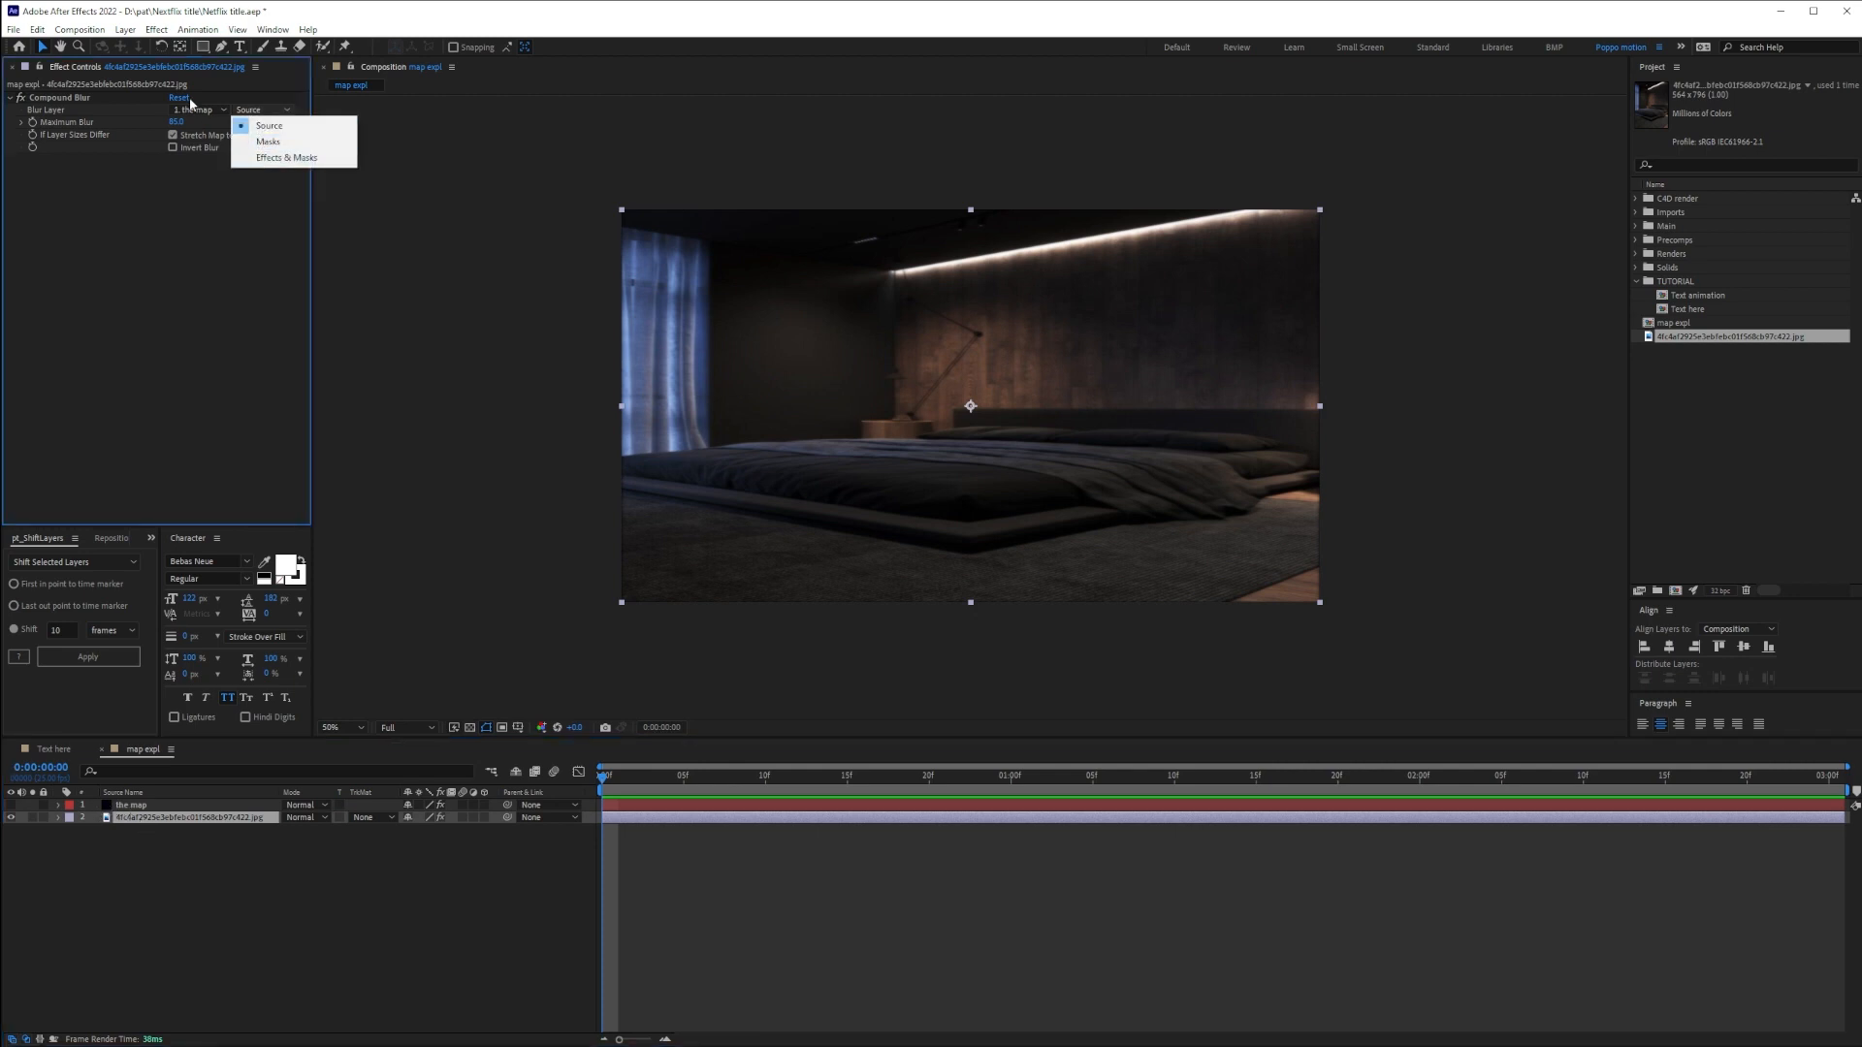
click(272, 160)
Adjust the Contrast and Brightness of the map's Fractal Noise, invert it, and toggle the map's visibility to compare it with the blur
scroll(1125, 423, up, 1)
drag(1022, 424, 908, 356)
drag(1353, 394, 1389, 562)
drag(707, 367, 809, 171)
key(v)
click(146, 805)
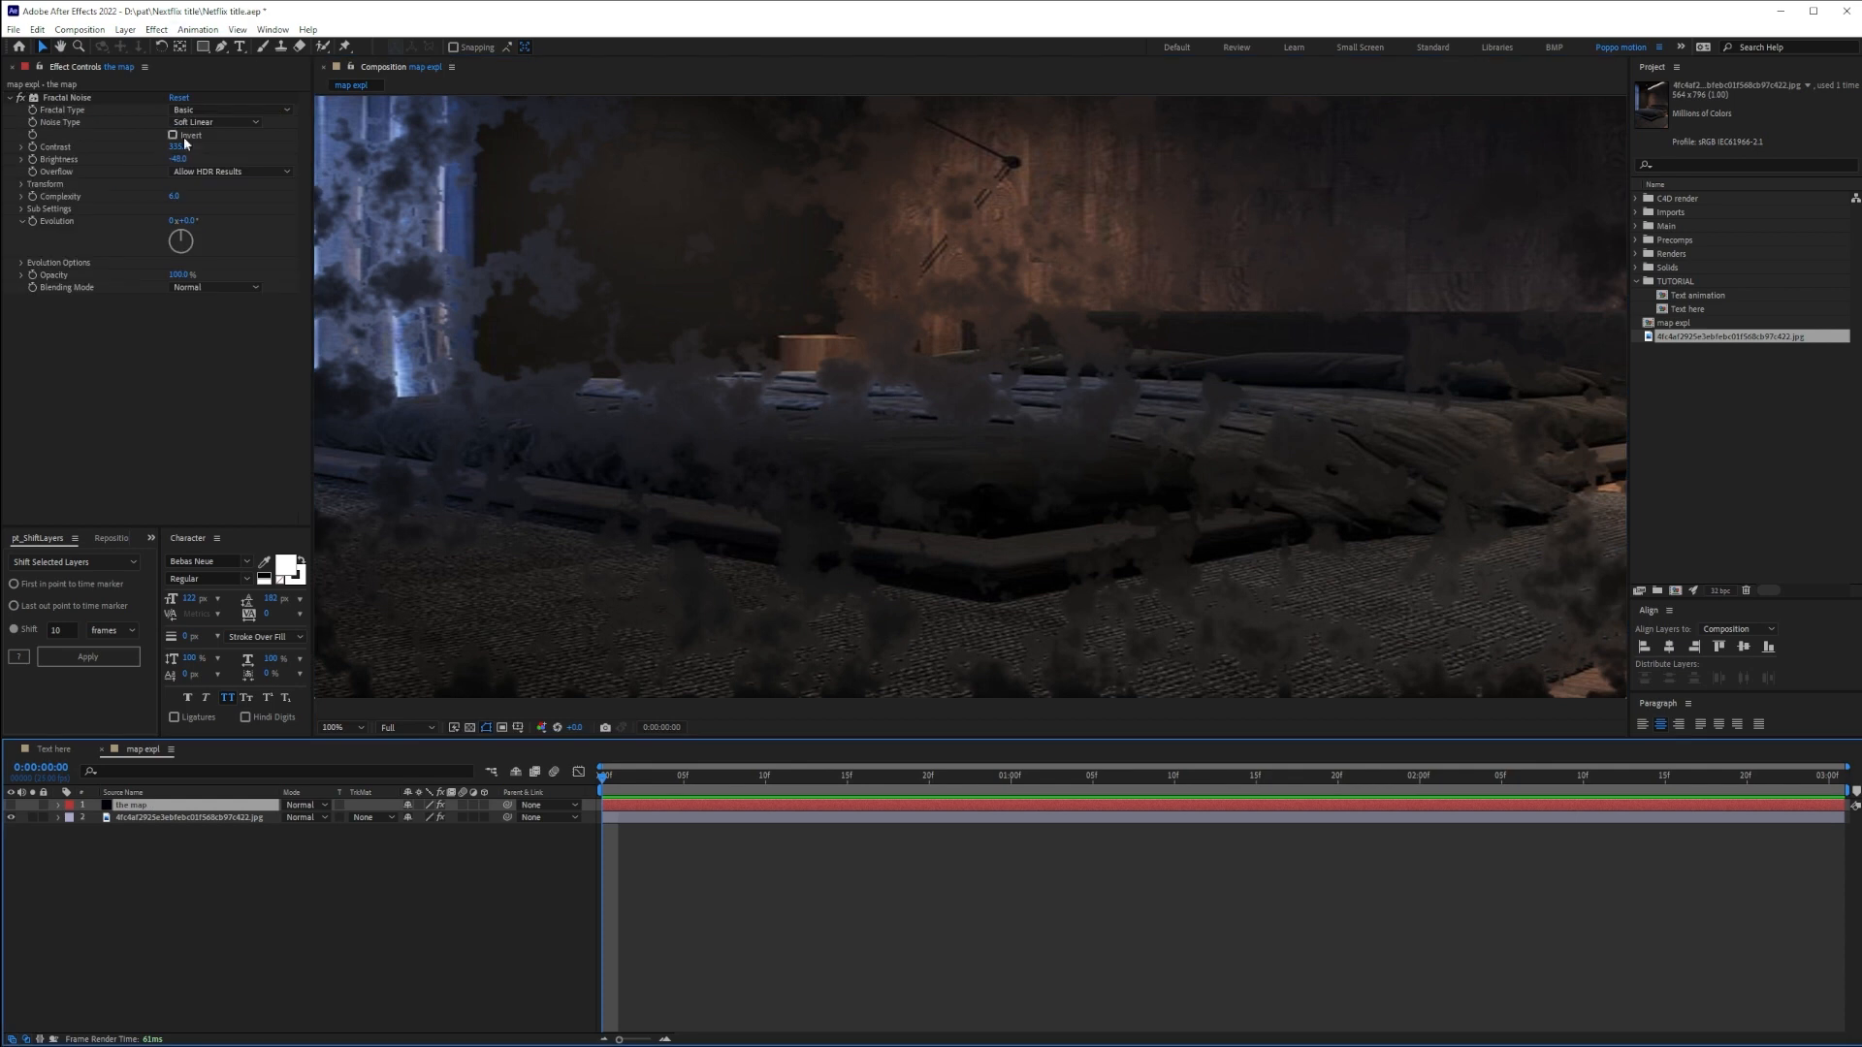
mouse_move(177, 158)
mouse_down()
mouse_move(225, 157)
mouse_move(202, 159)
mouse_move(205, 140)
mouse_up()
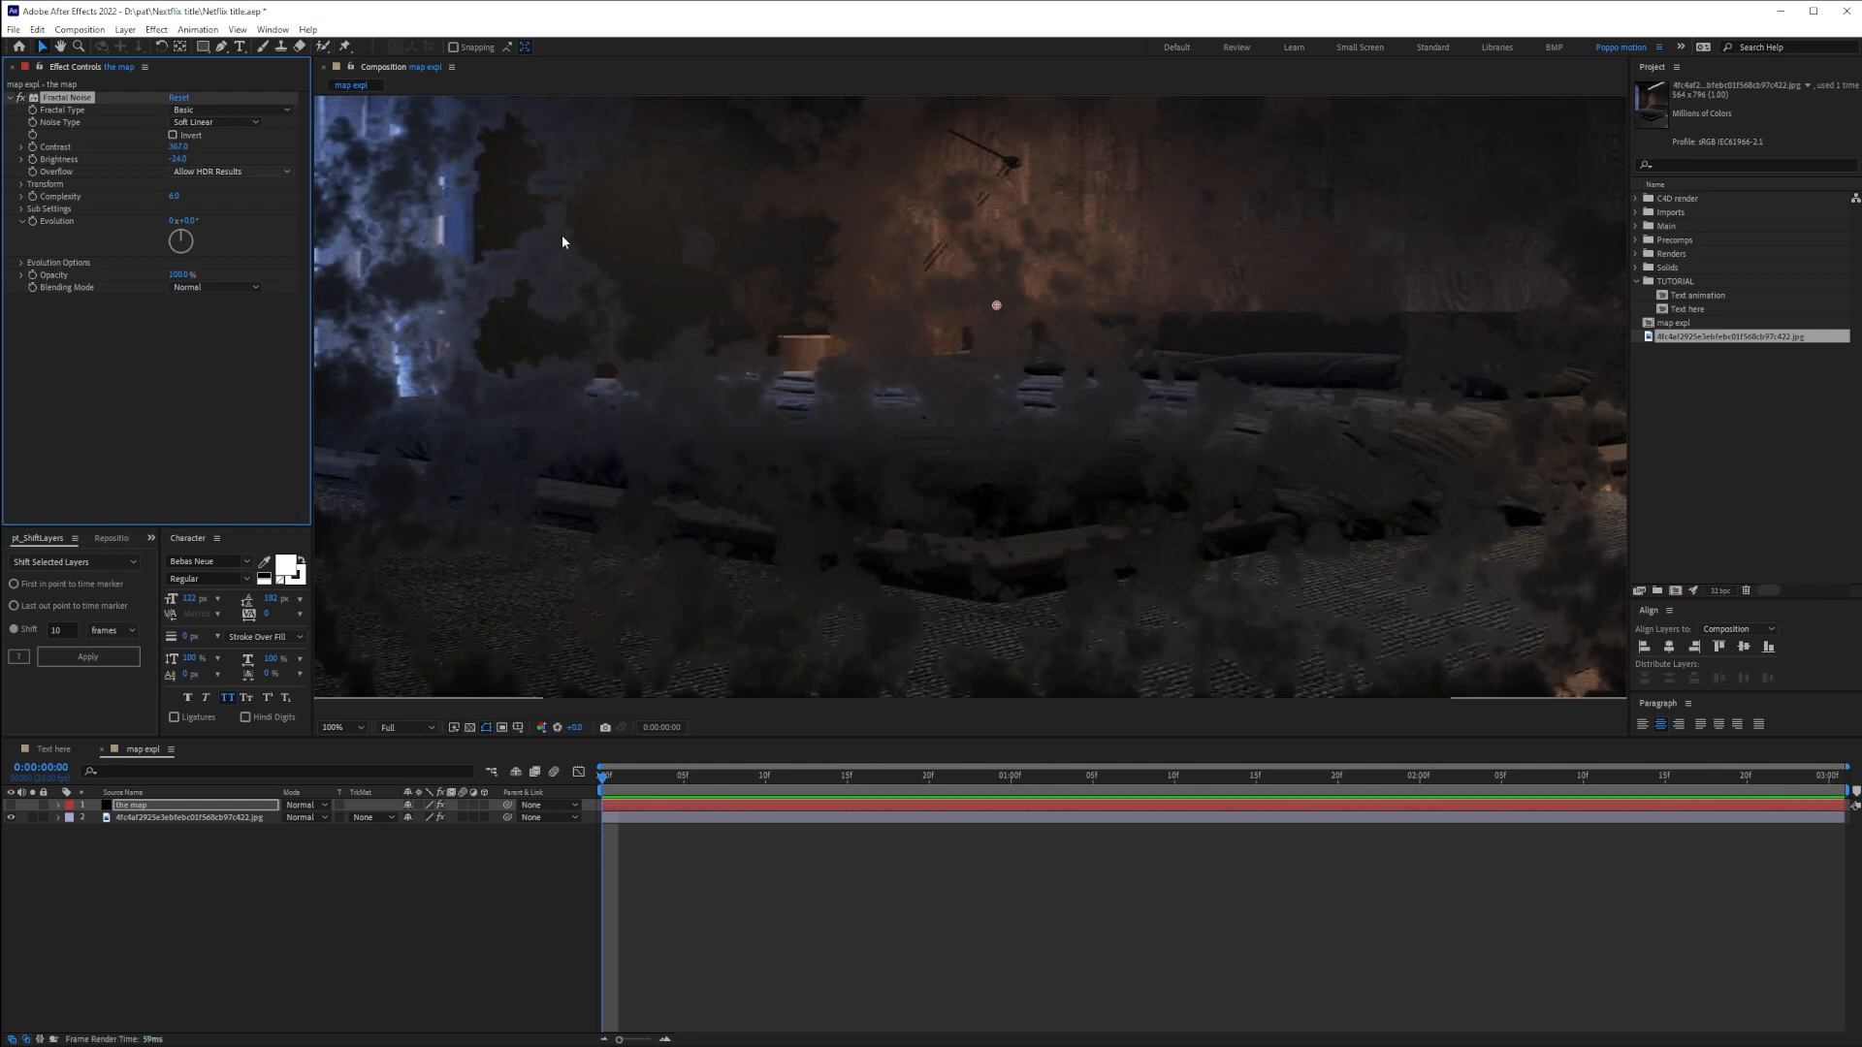
click(172, 135)
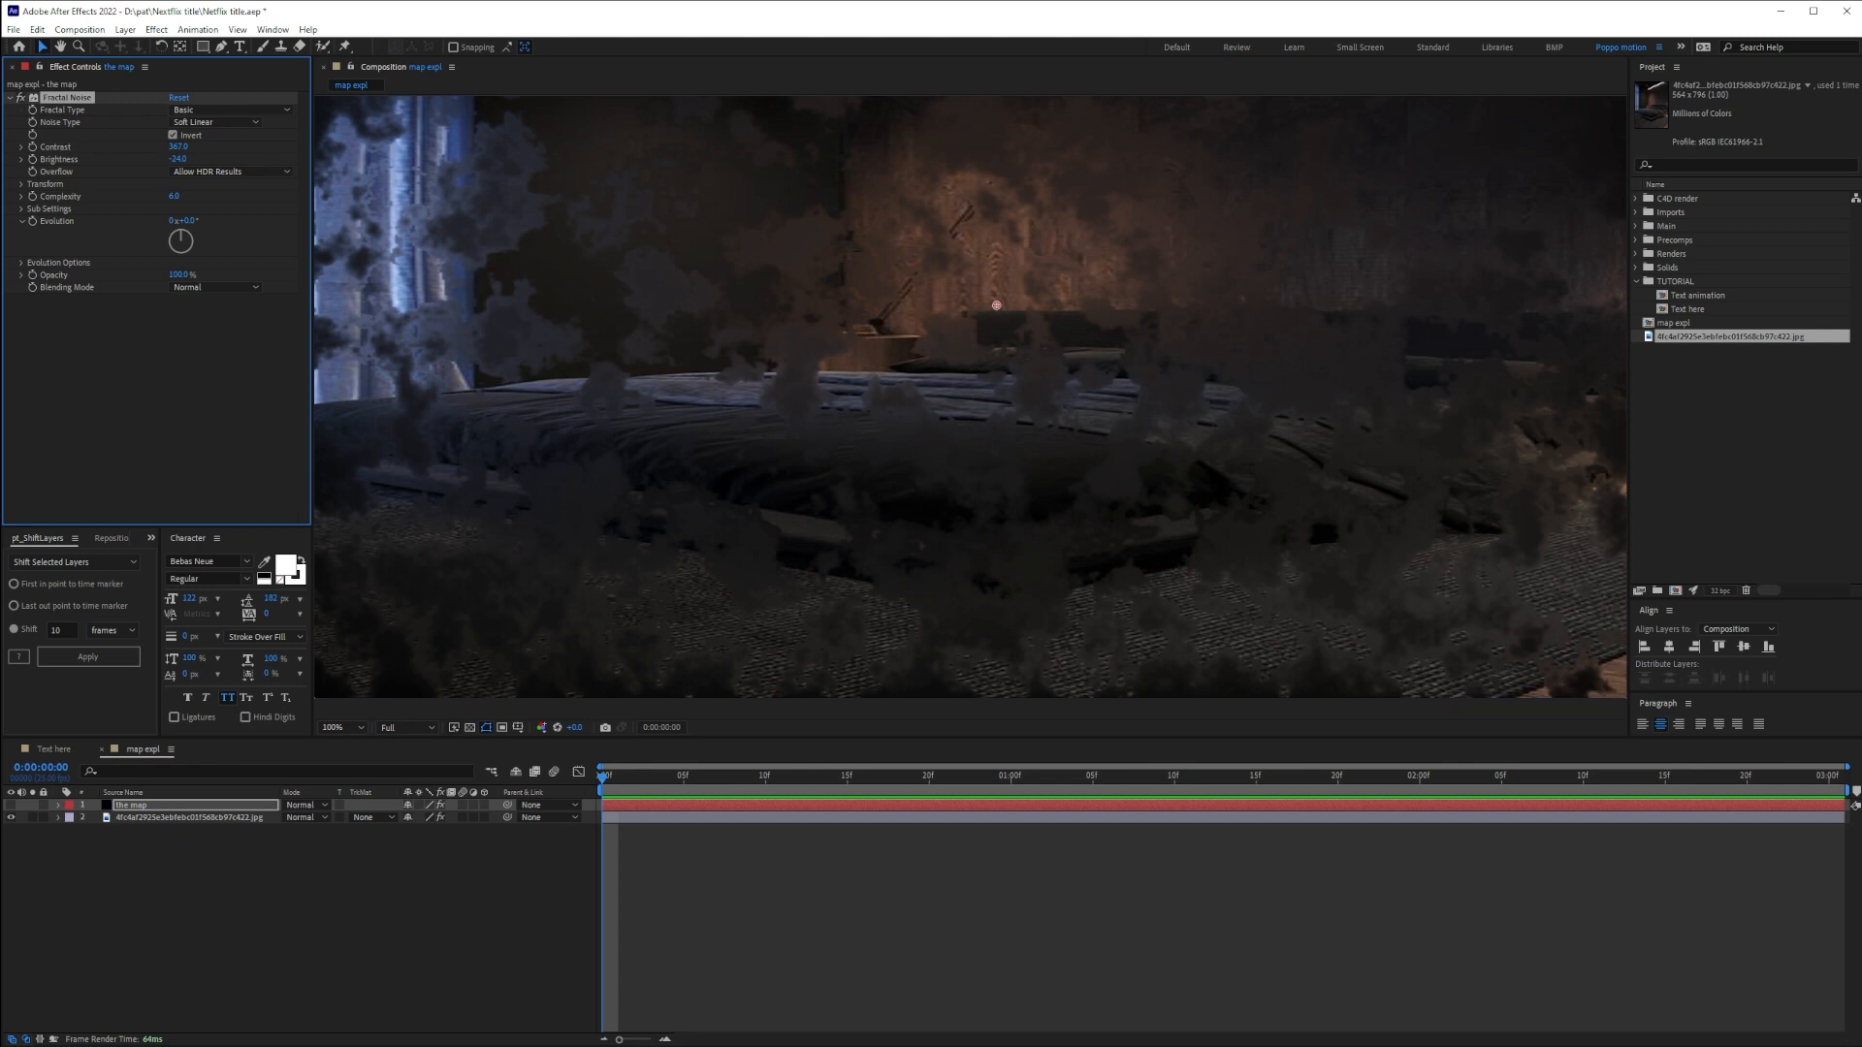
click(10, 806)
click(12, 806)
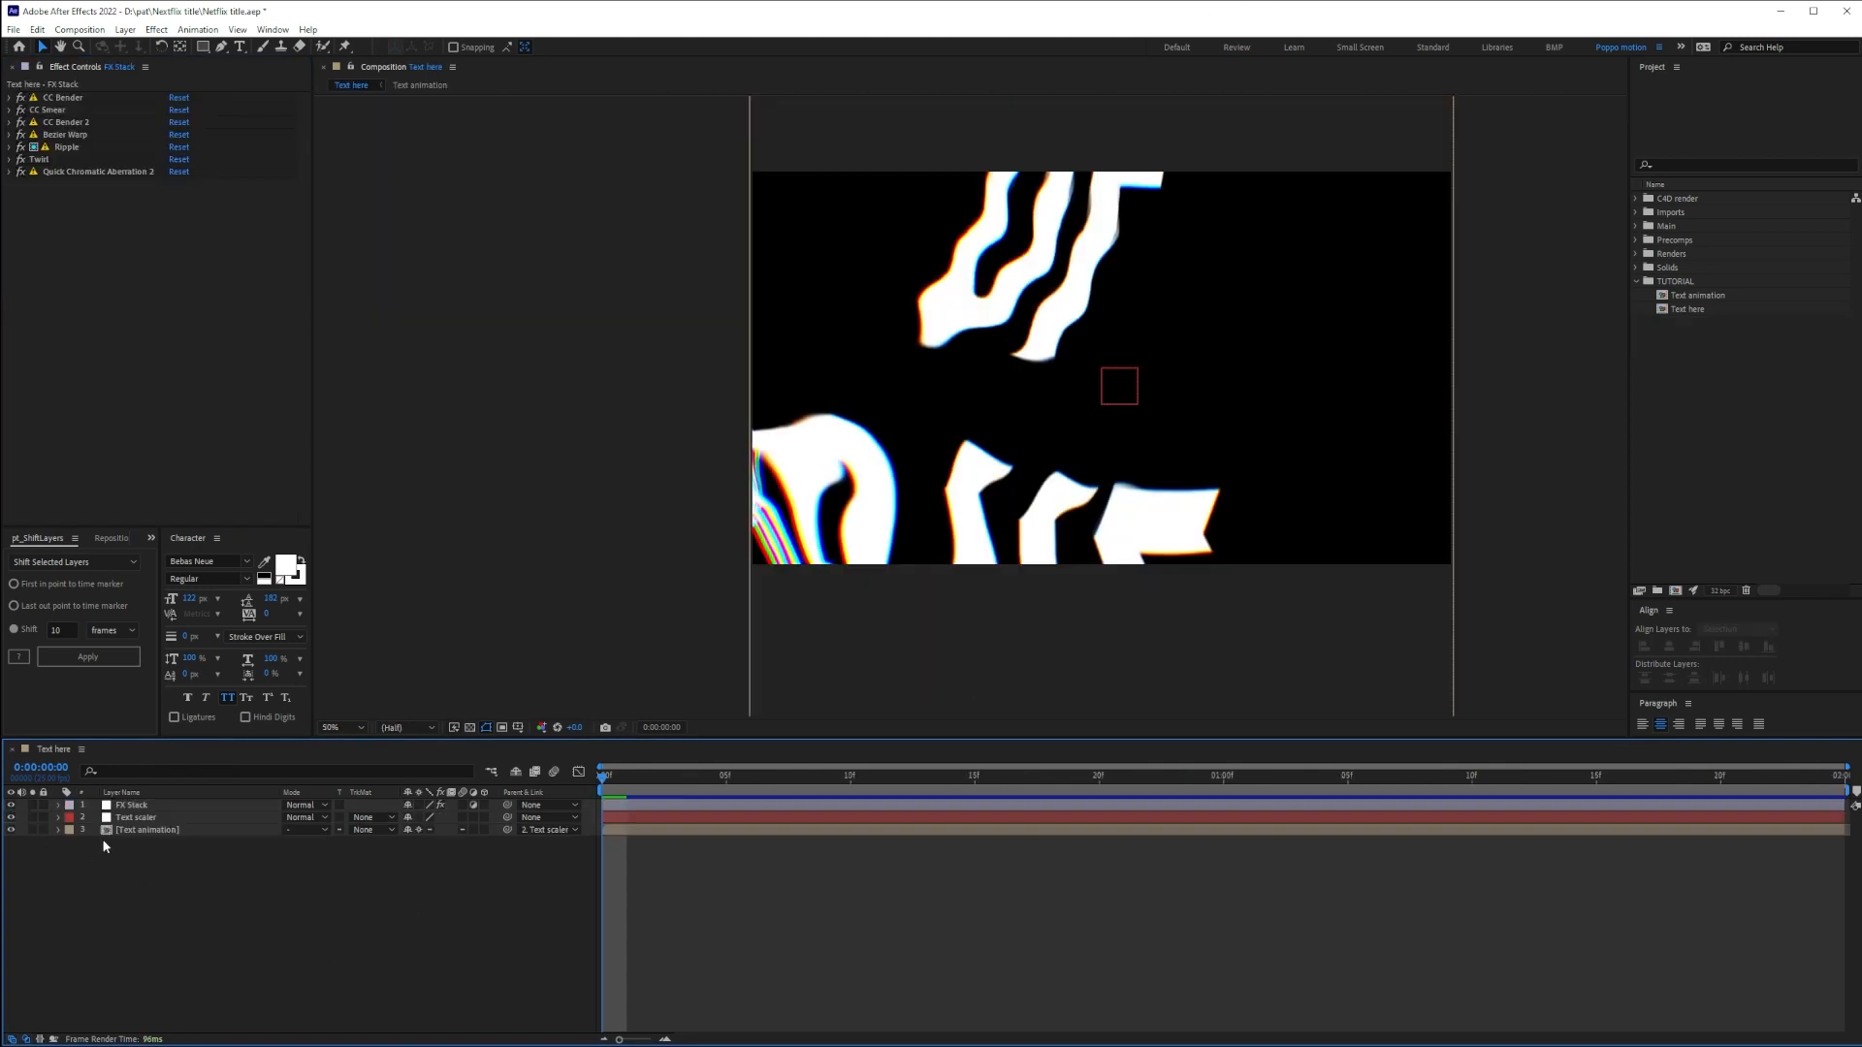
Apply Compound Blur to the FX Stack layer in "Text here" and place it directly before Quick Chromatic Aberration 2
click(131, 806)
key(ctrl+space)
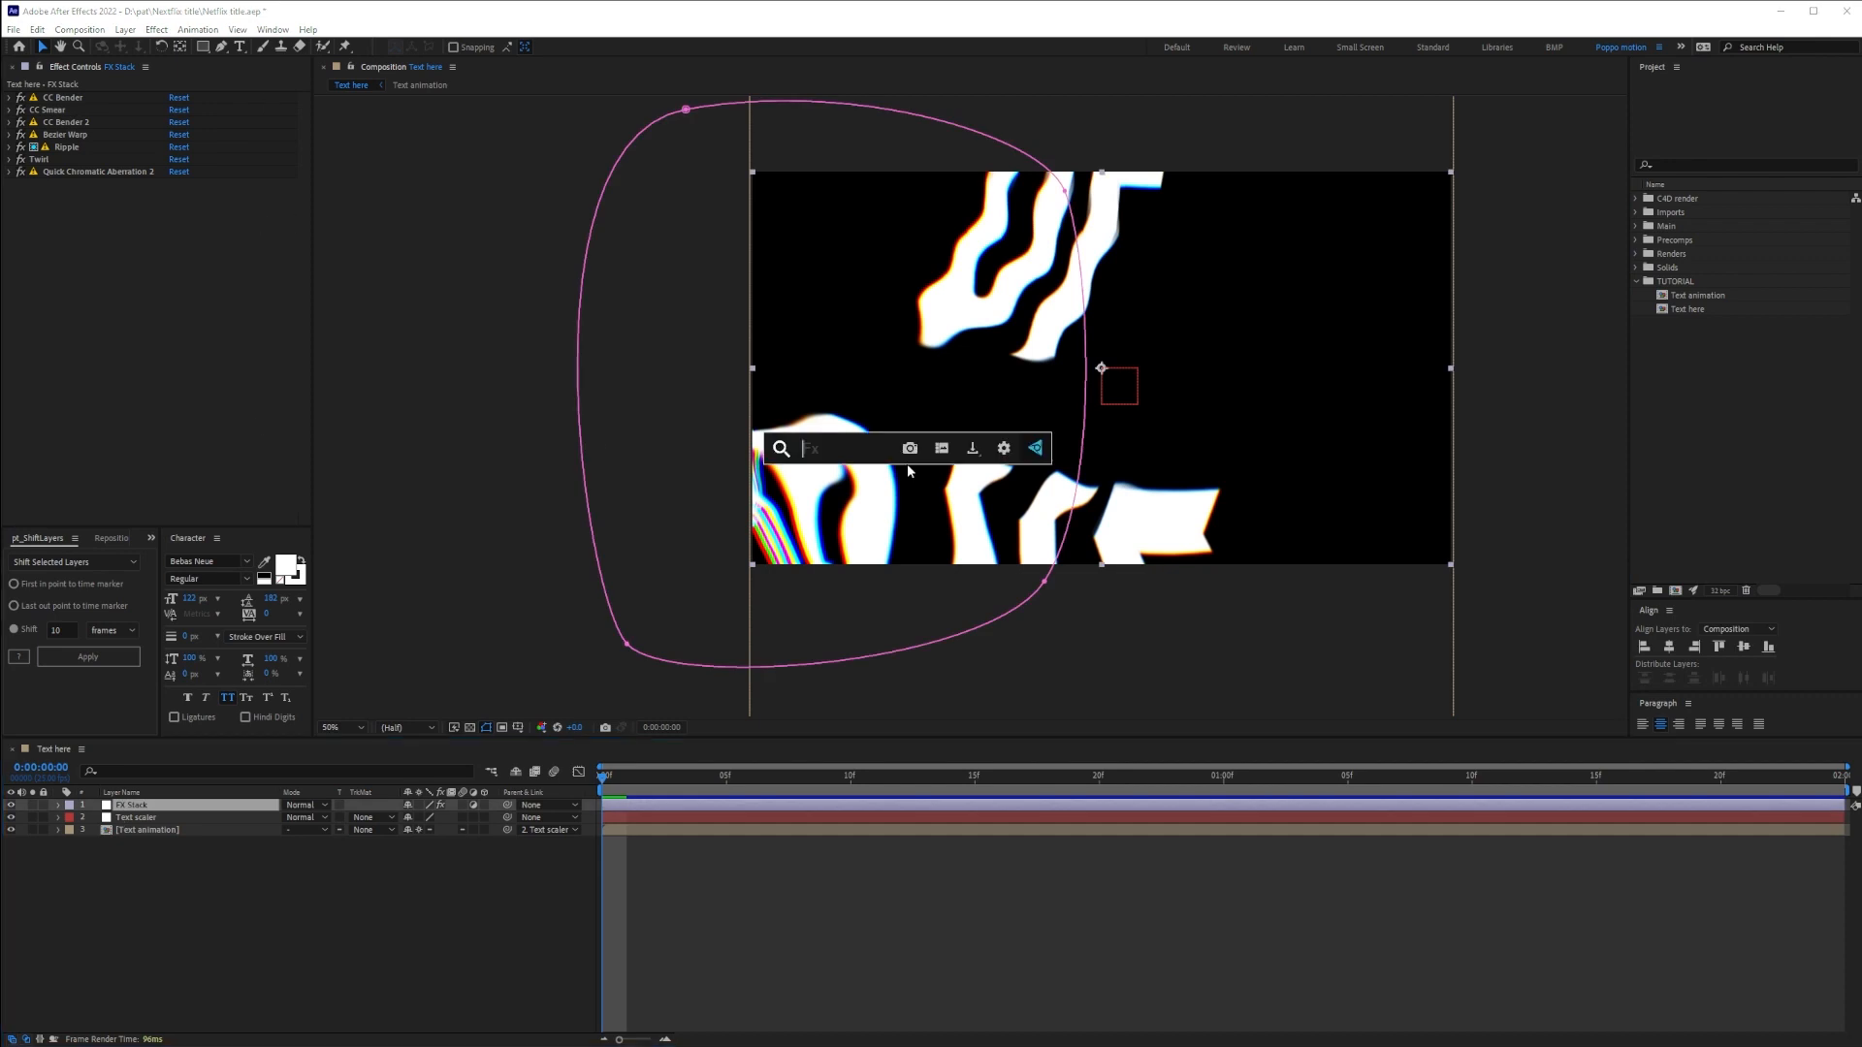
text(comp)
key(Return)
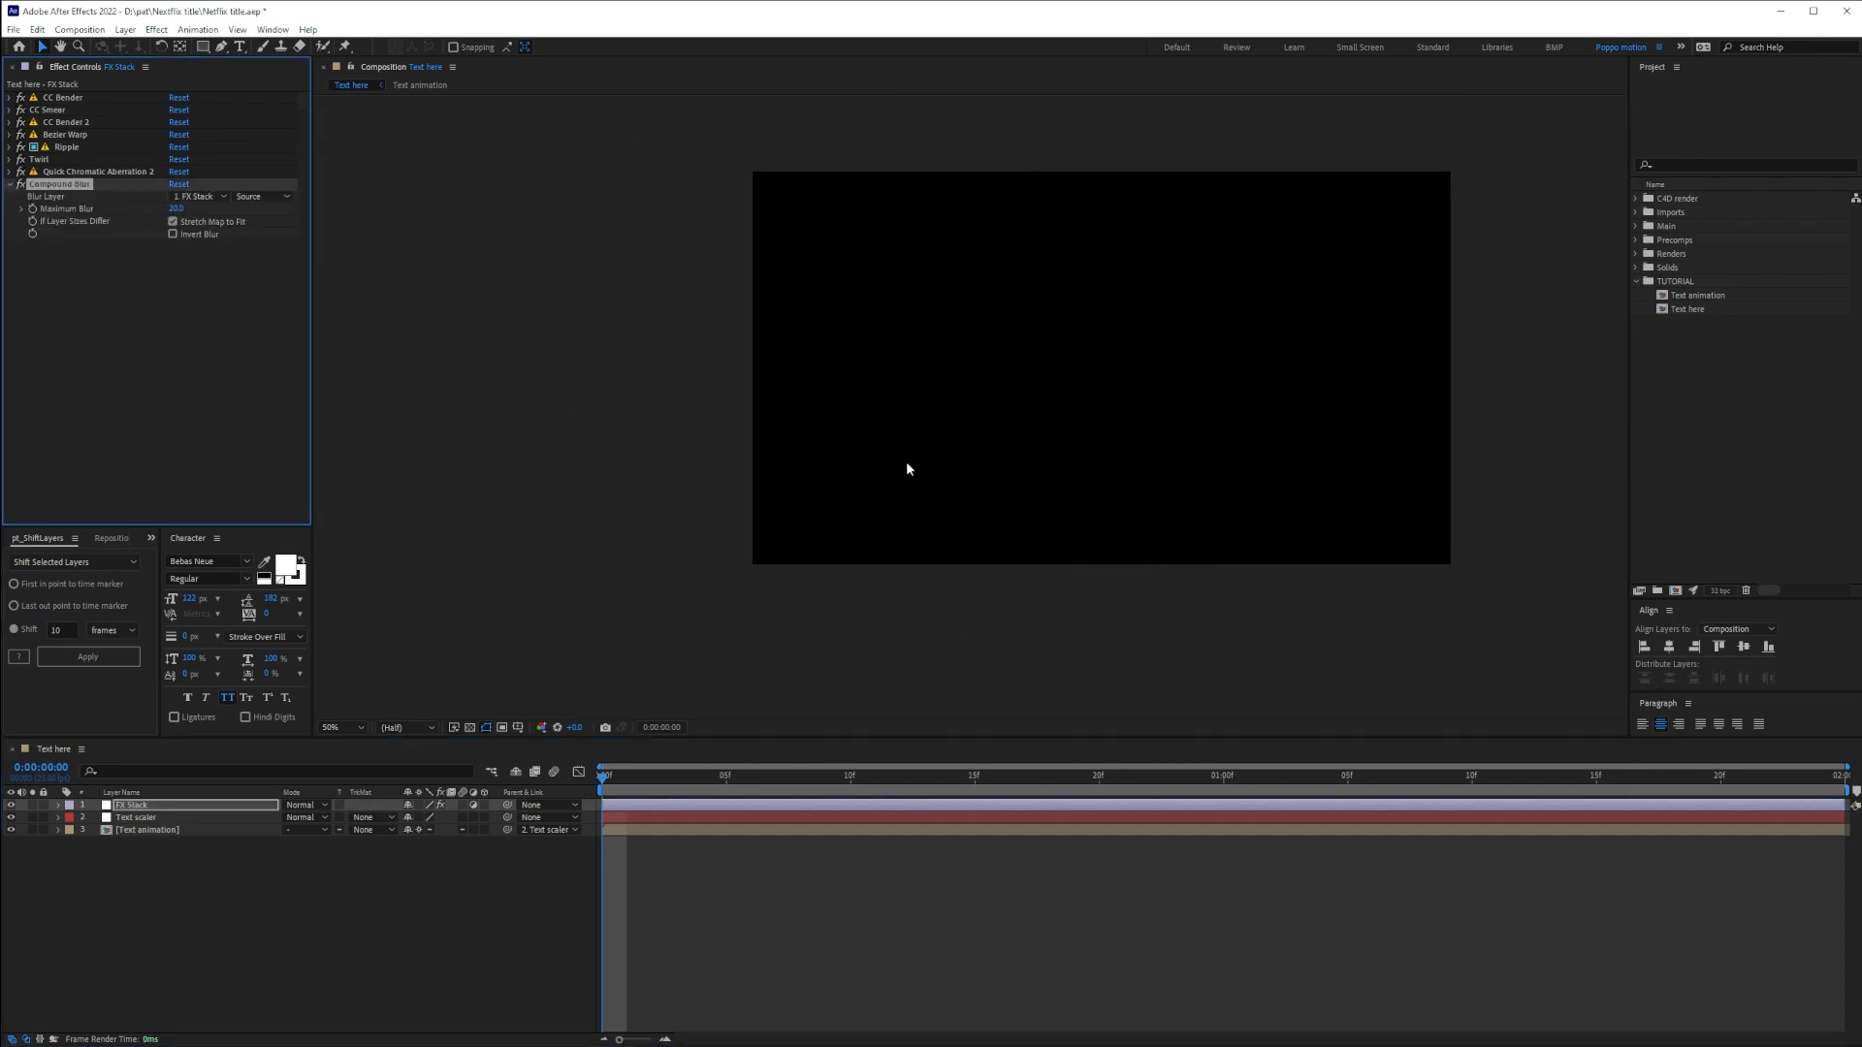
click(131, 306)
click(48, 185)
drag(49, 185, 41, 173)
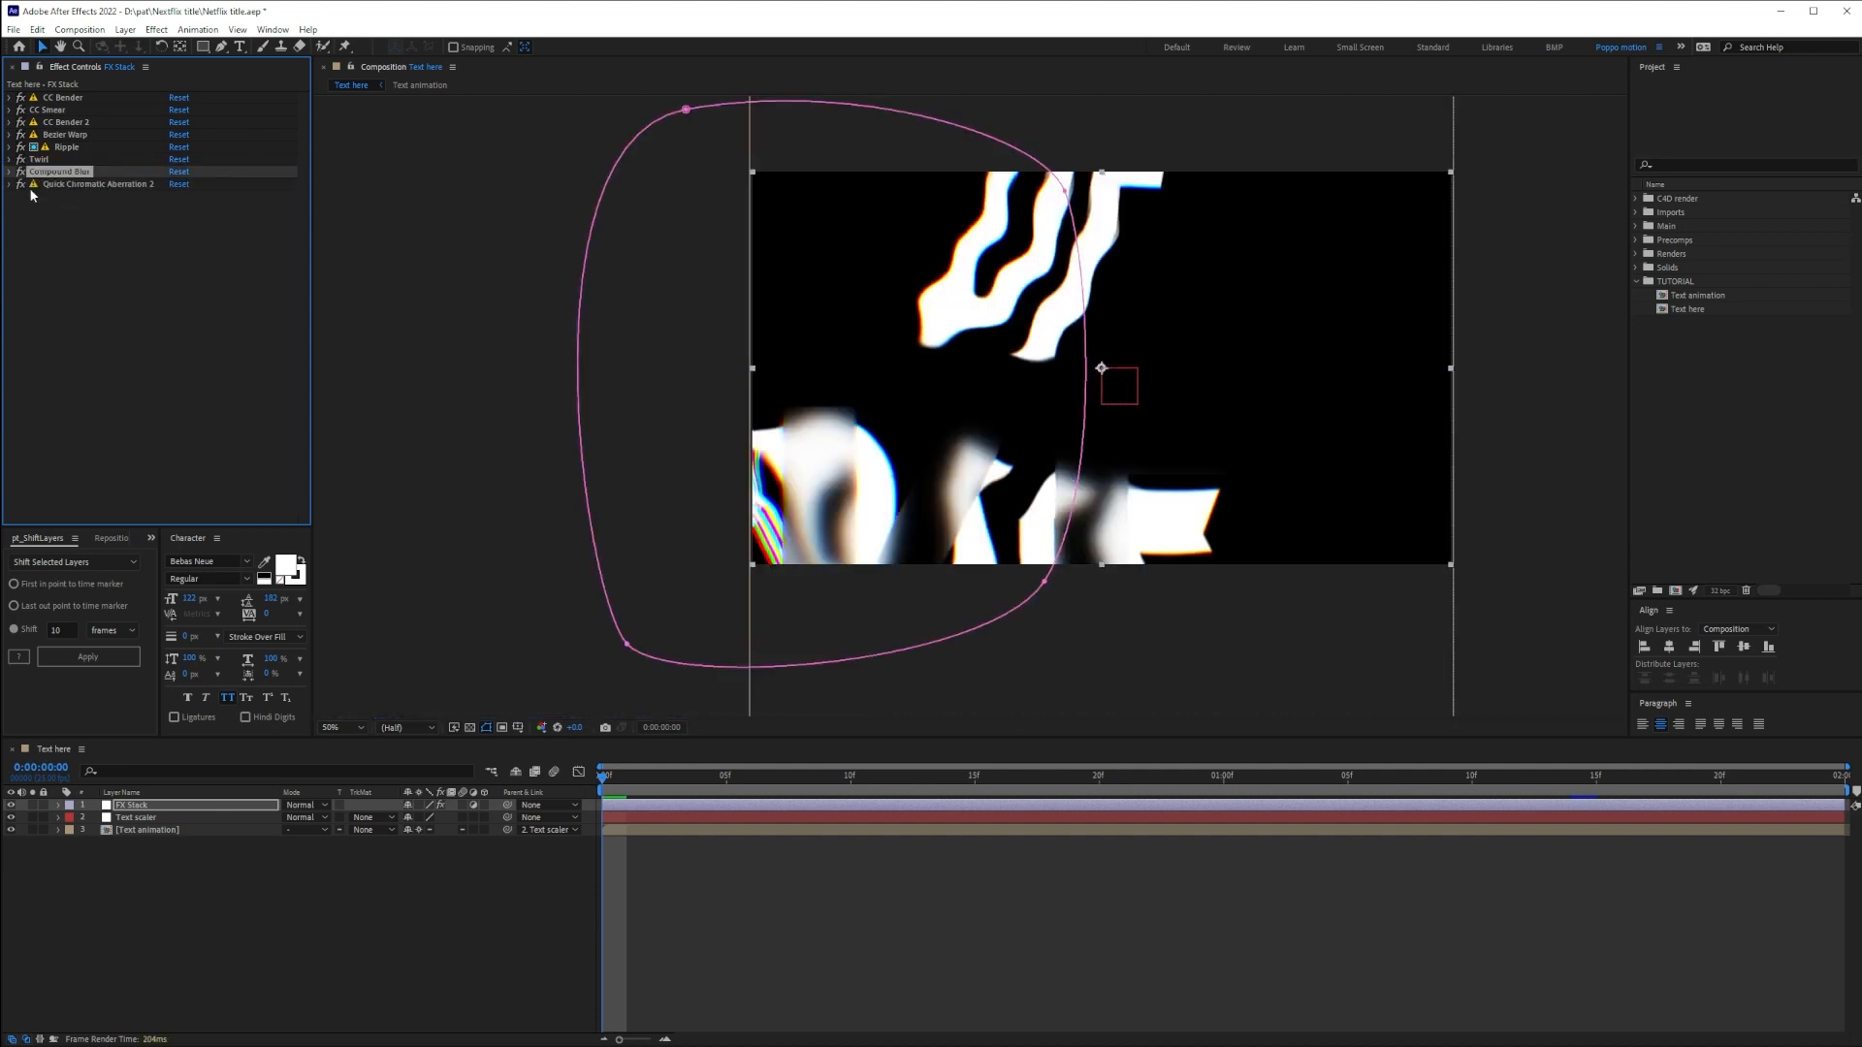
Disable the Quick Chromatic Aberration 2 and Compound Blur effects on the FX Stack layer
click(20, 184)
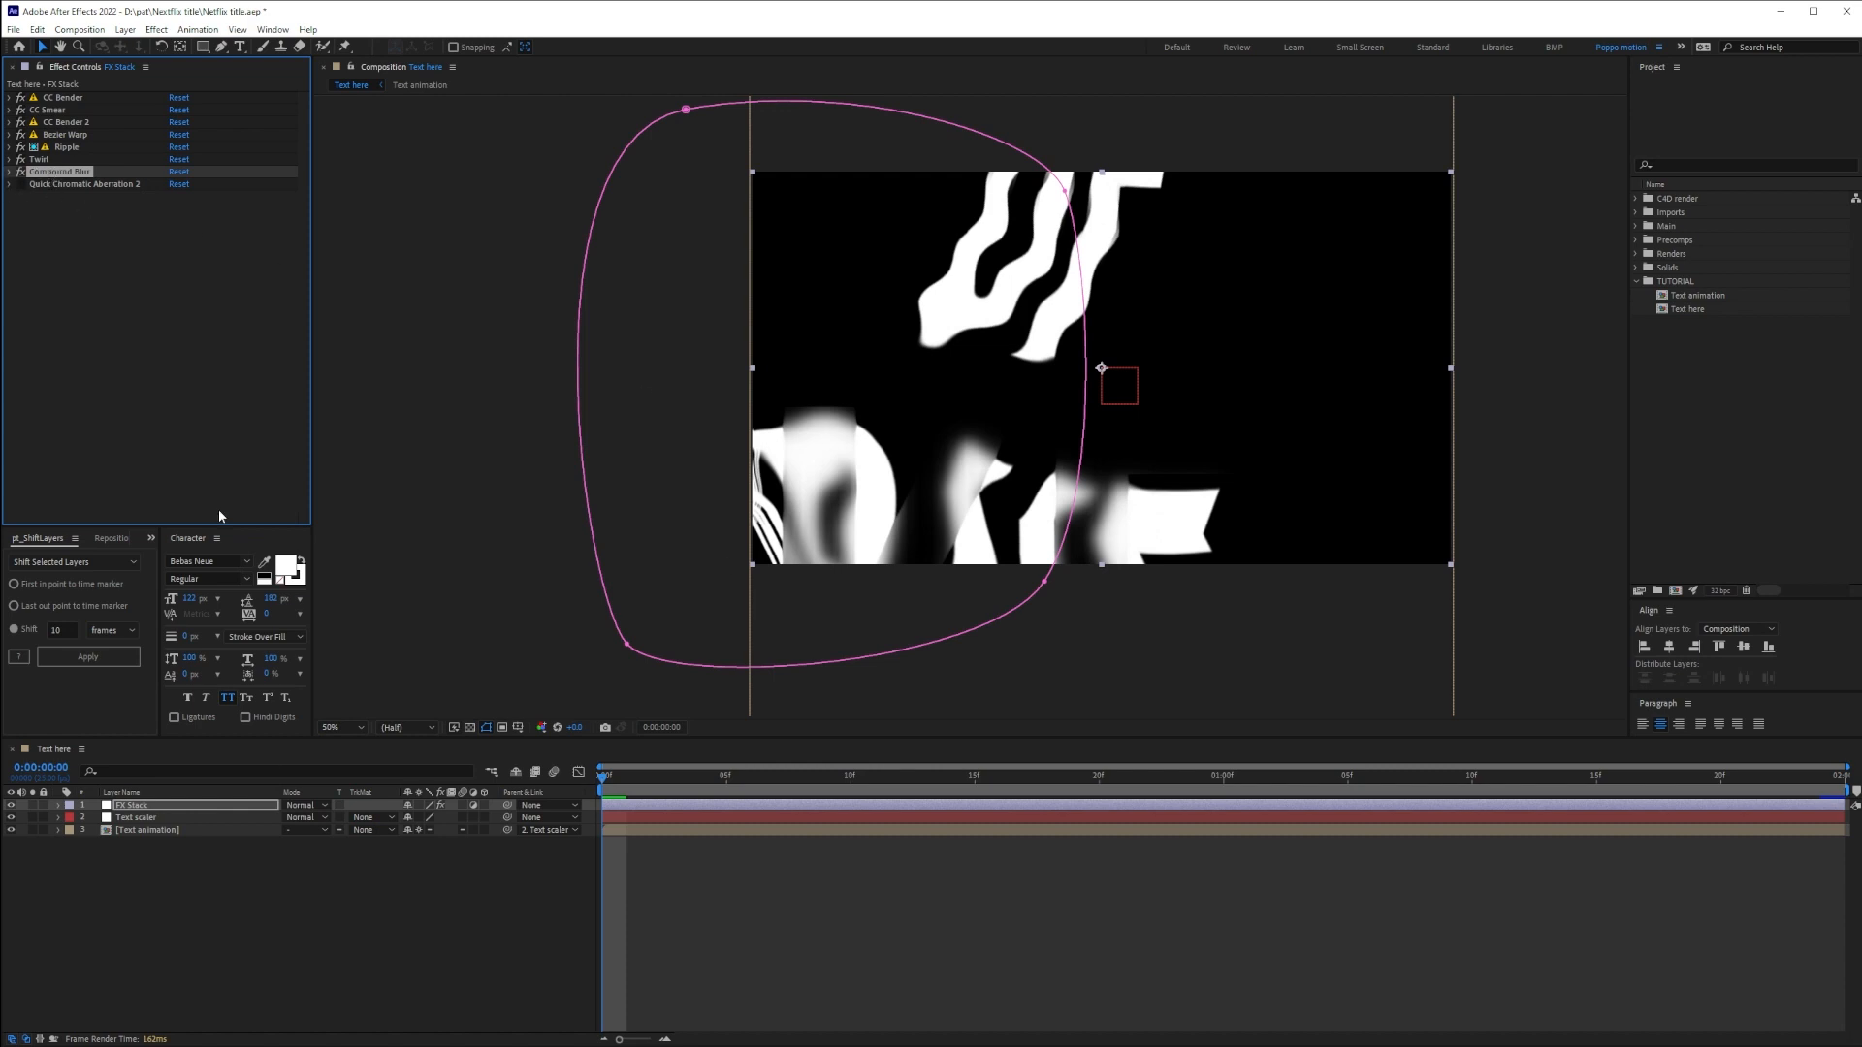
click(20, 173)
click(224, 902)
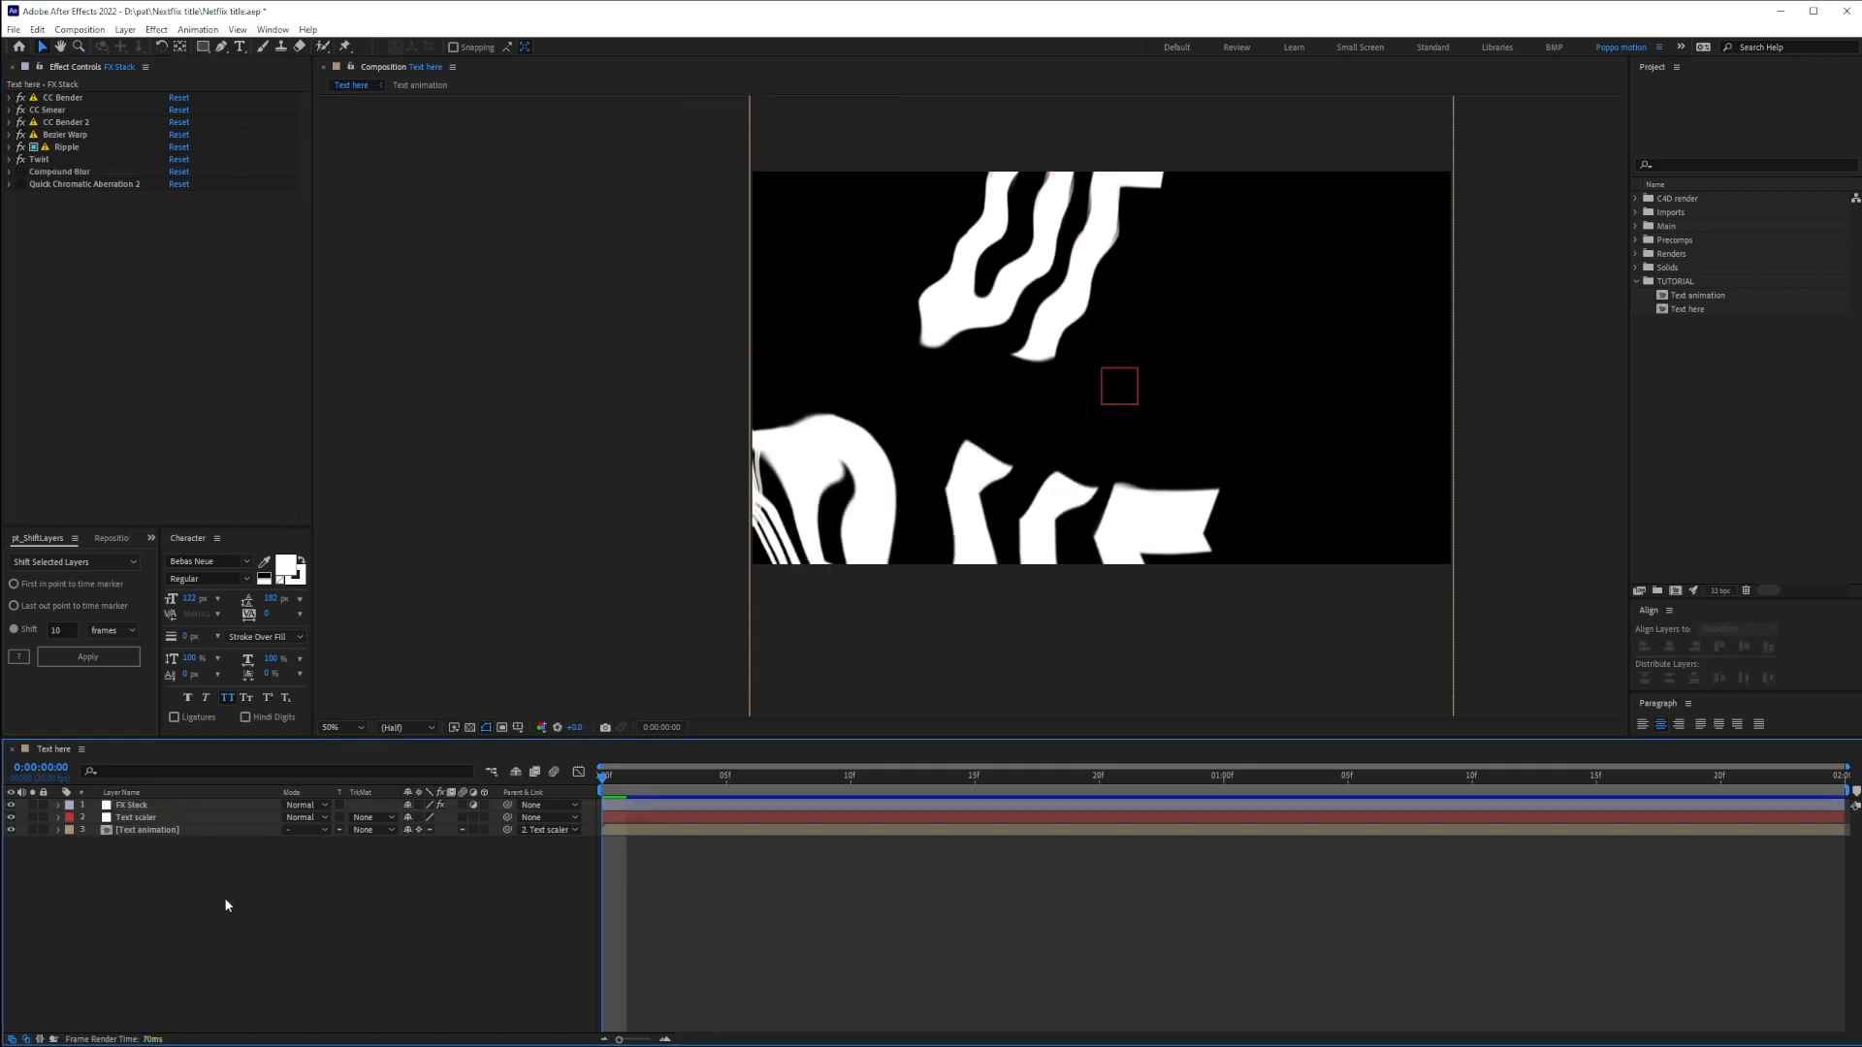
Create a 1920 x 1080 solid named "Focus blur map", move it below all other layers and solo it
key(ctrl+y)
text(Focus blur map)
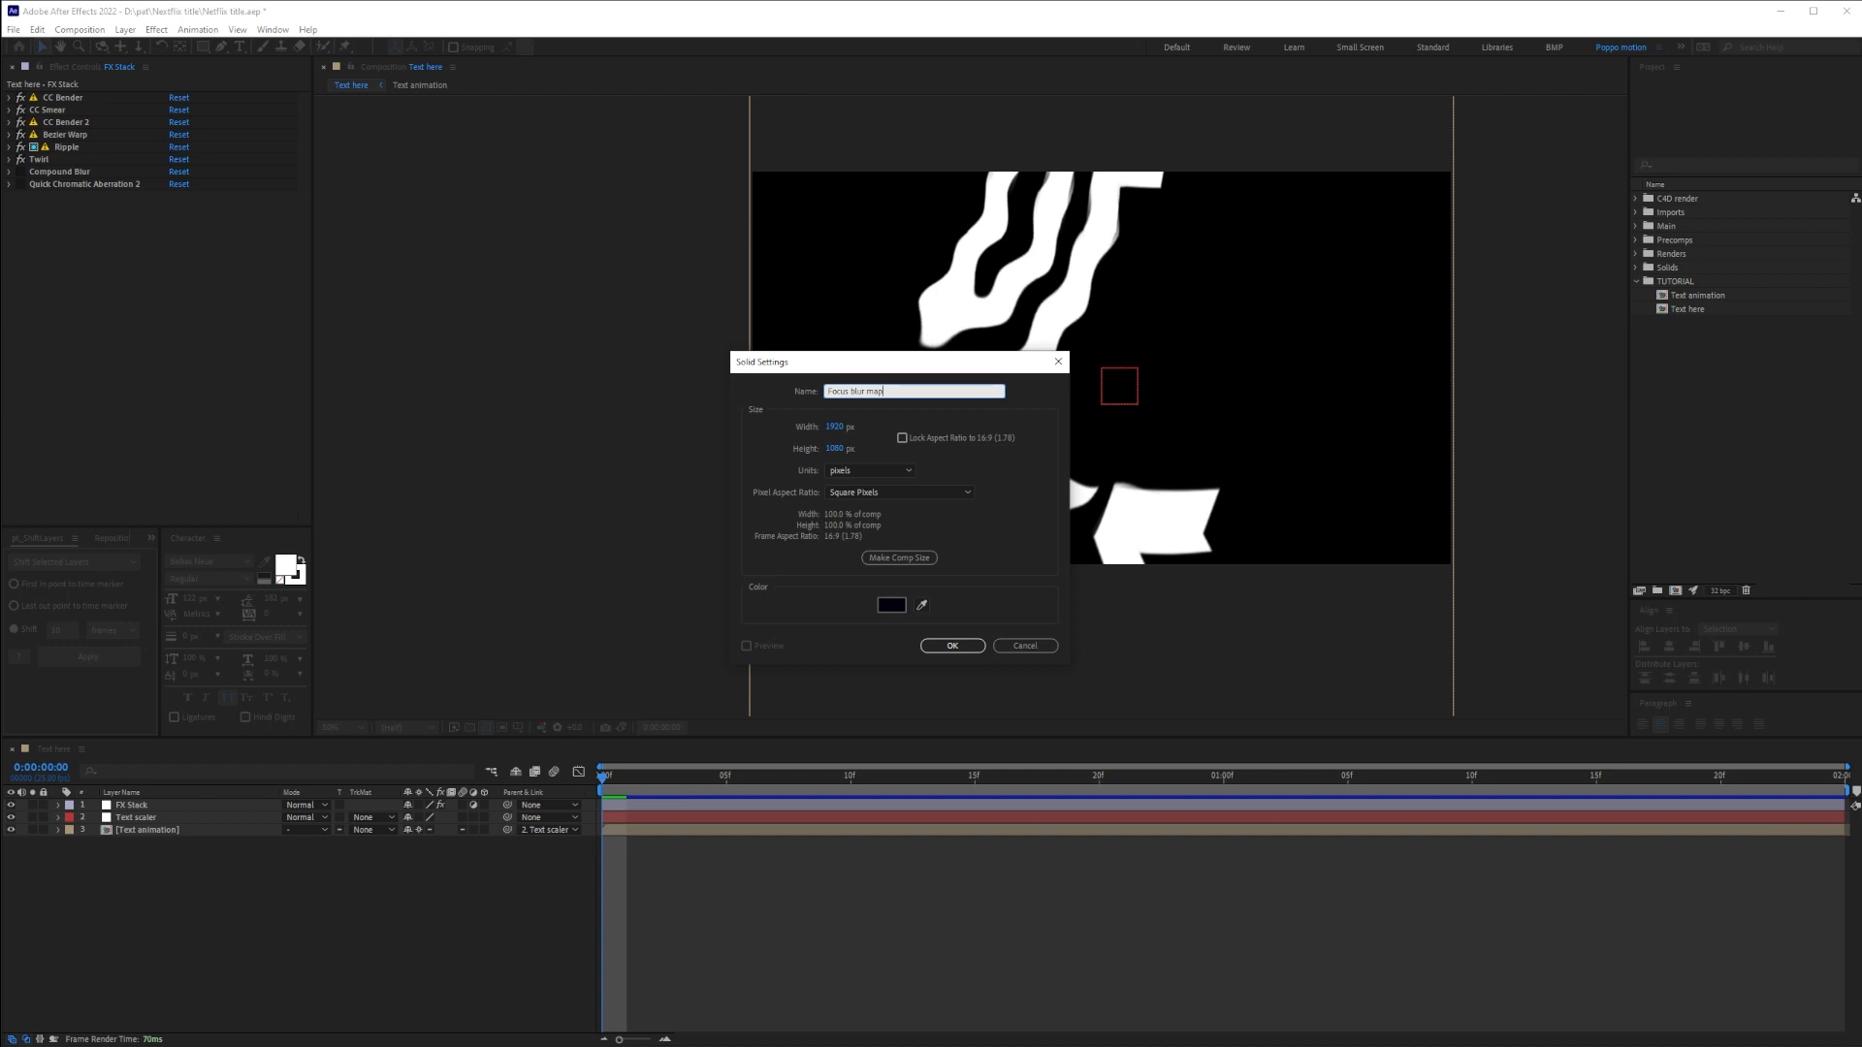
key(Return)
drag(124, 807, 91, 904)
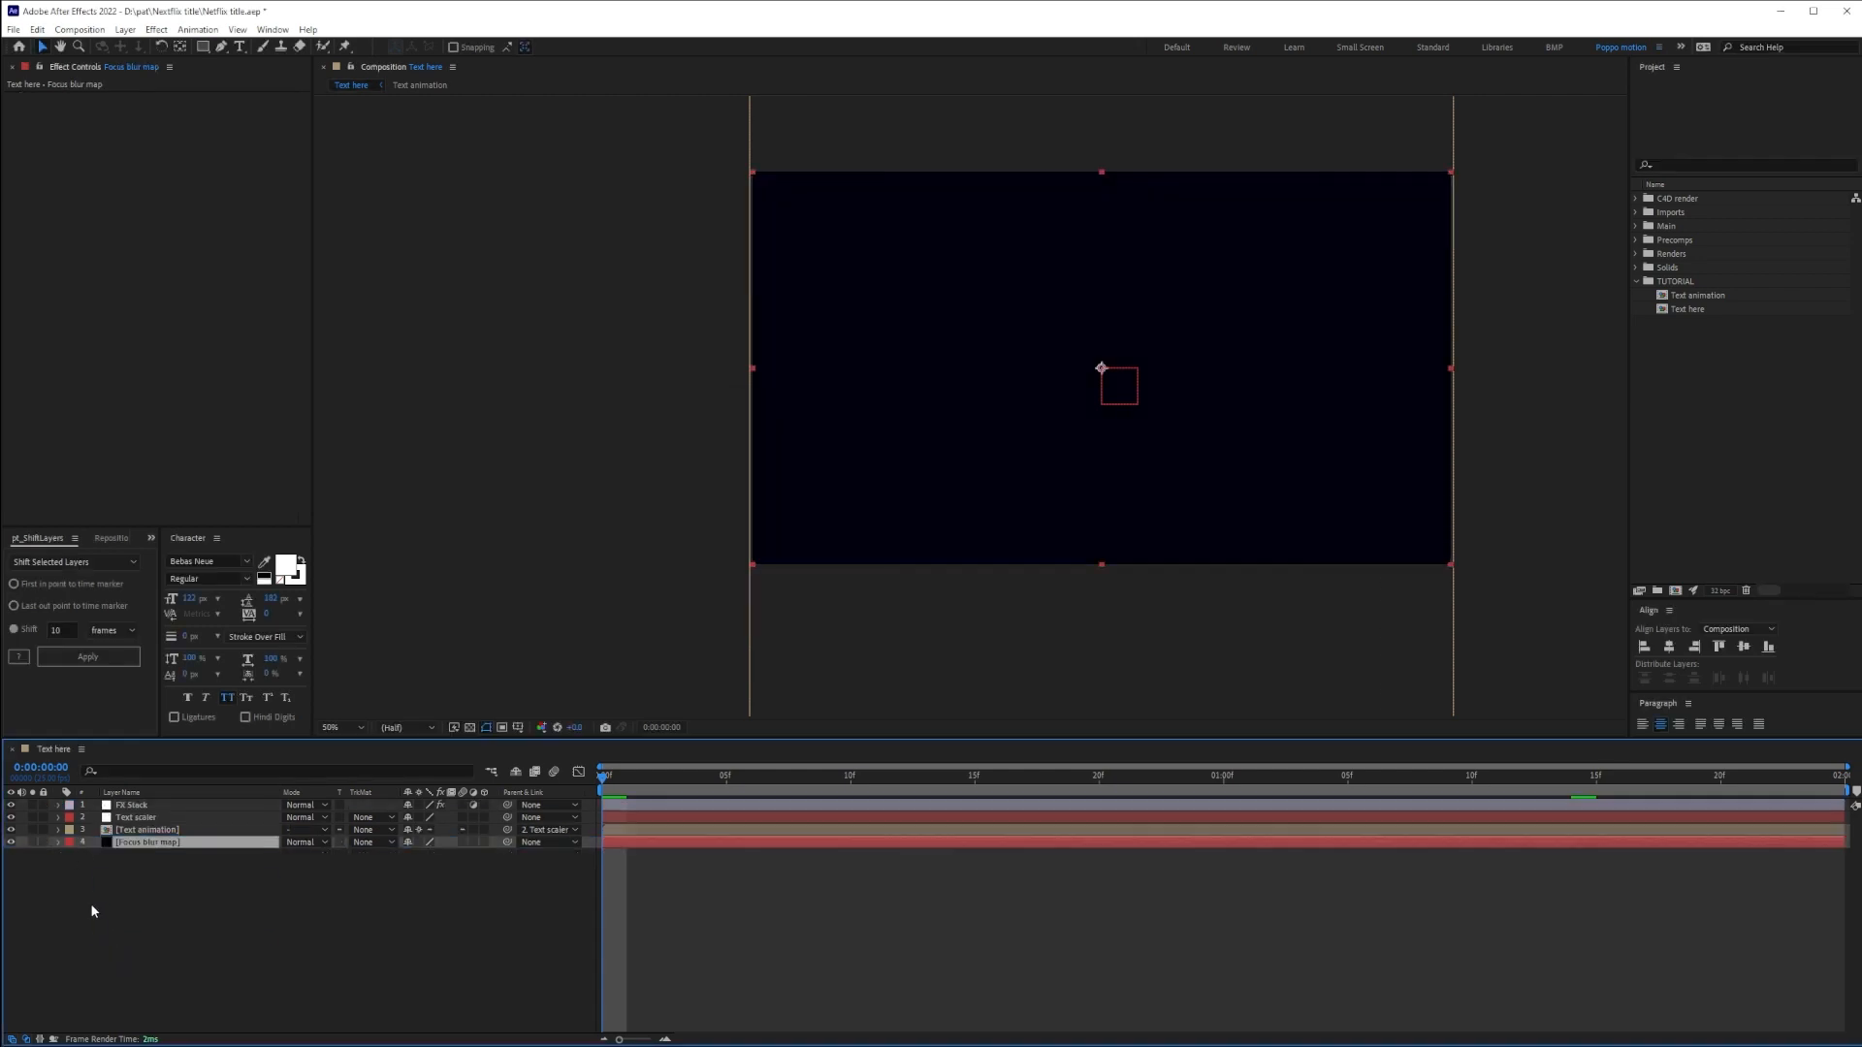
click(32, 842)
Apply Fractal Noise to the Focus blur map solid and set its Fractal Type to Dynamic
key(ctrl+space)
text(fracta)
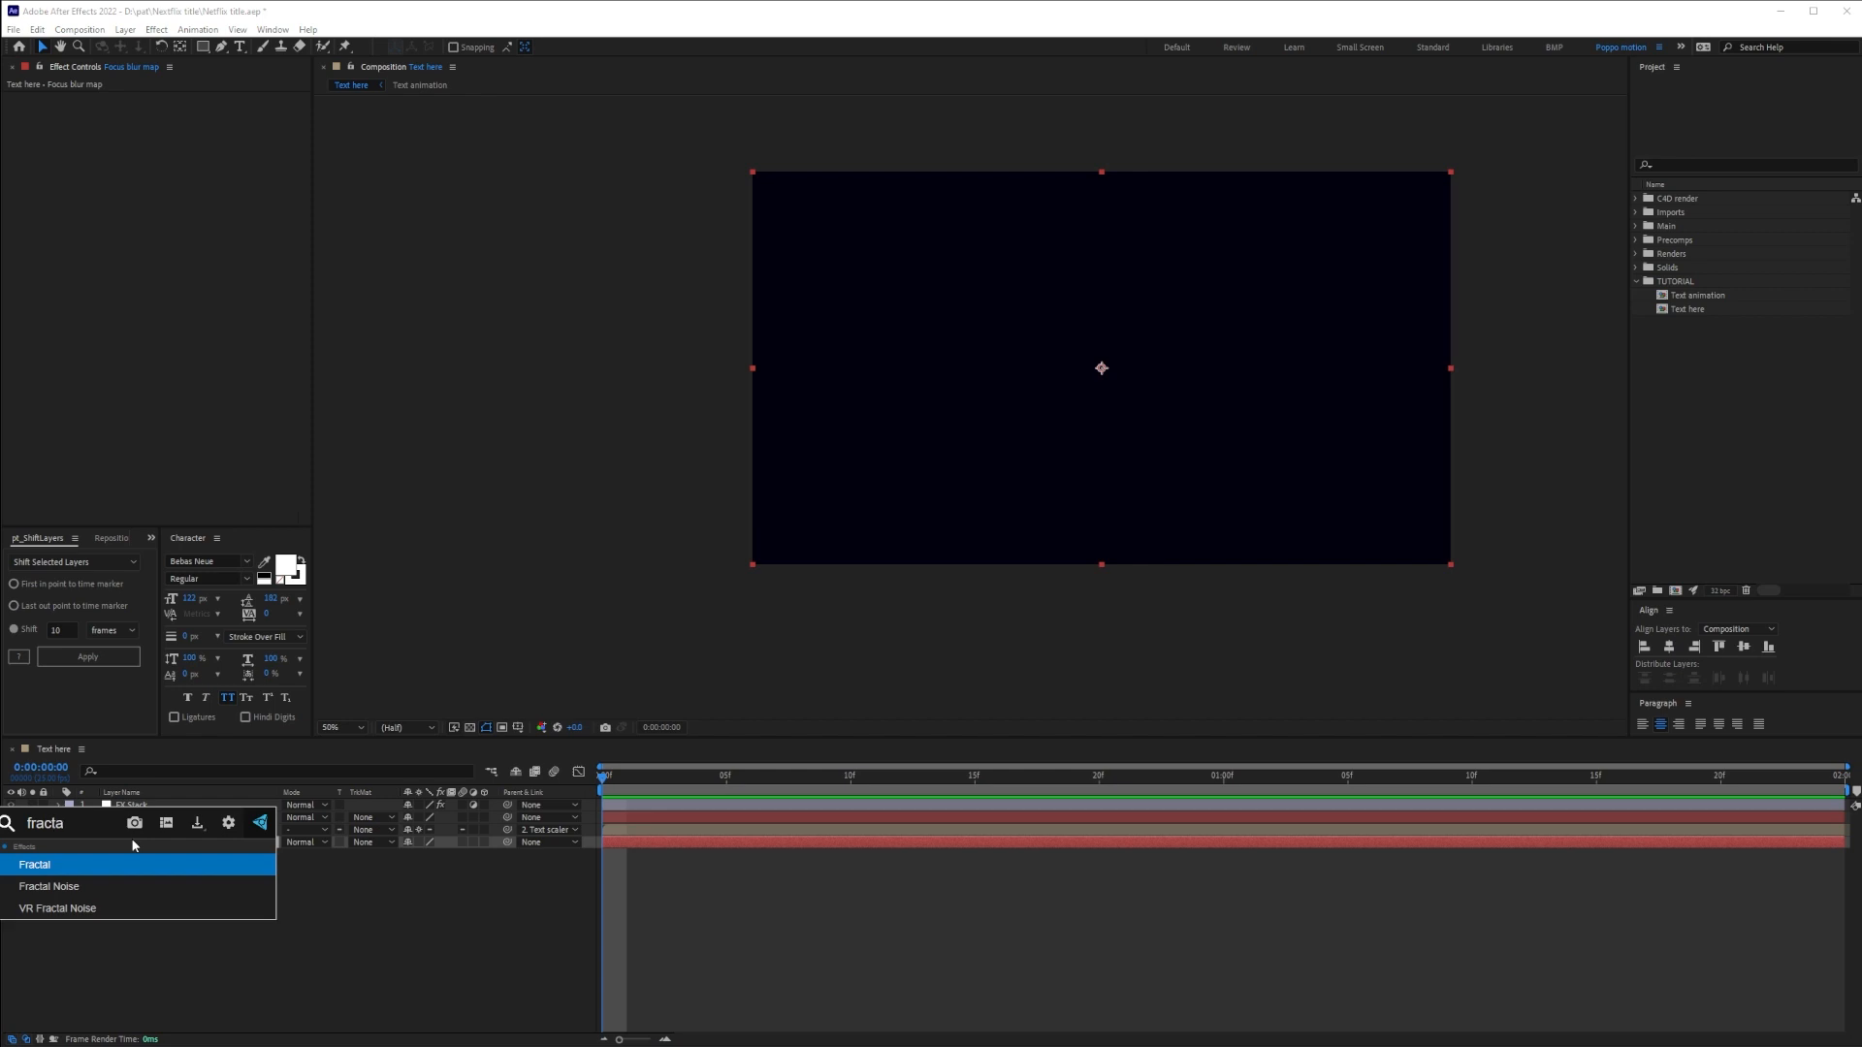
click(134, 886)
click(214, 111)
click(437, 191)
click(222, 111)
click(219, 194)
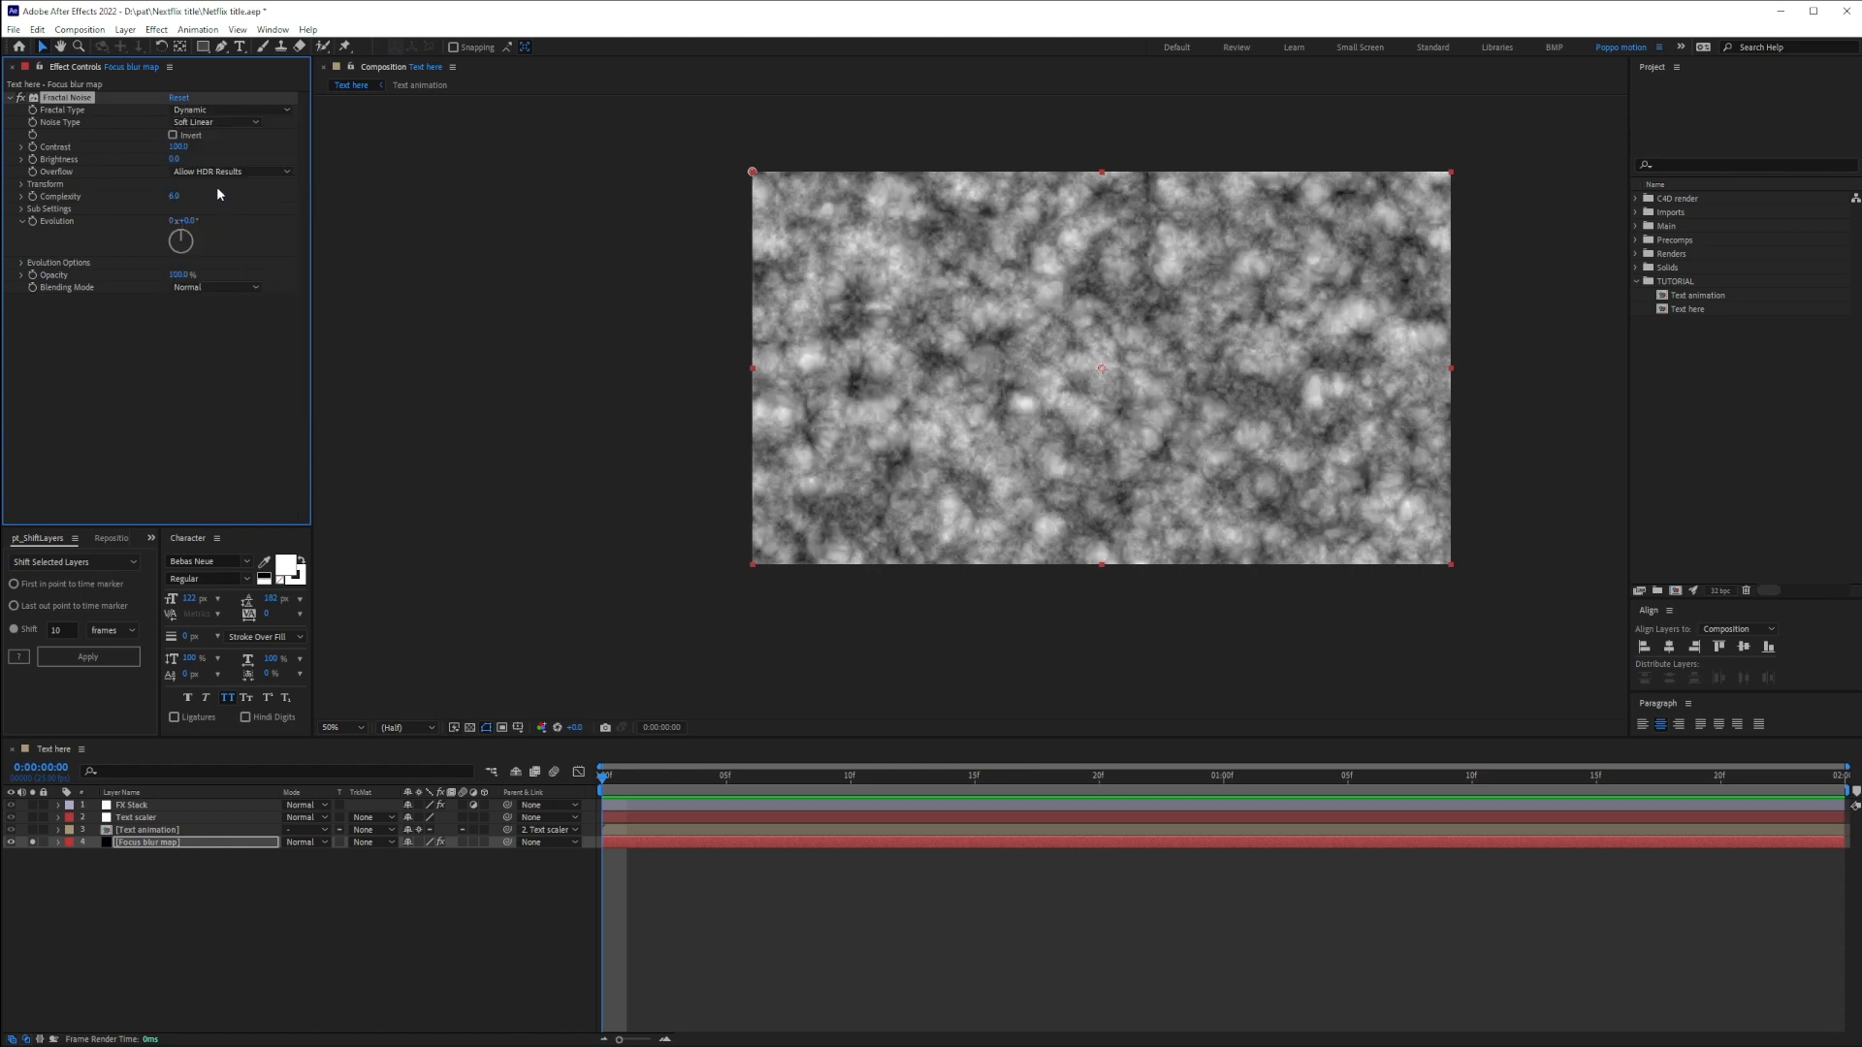
Raise the Contrast and lower the Brightness of the Focus blur map's Fractal Noise, and fit the composition in the viewer
click(203, 123)
click(153, 125)
mouse_move(176, 149)
mouse_down()
mouse_move(395, 145)
mouse_move(155, 159)
mouse_move(182, 166)
mouse_up()
key(shift+slash)
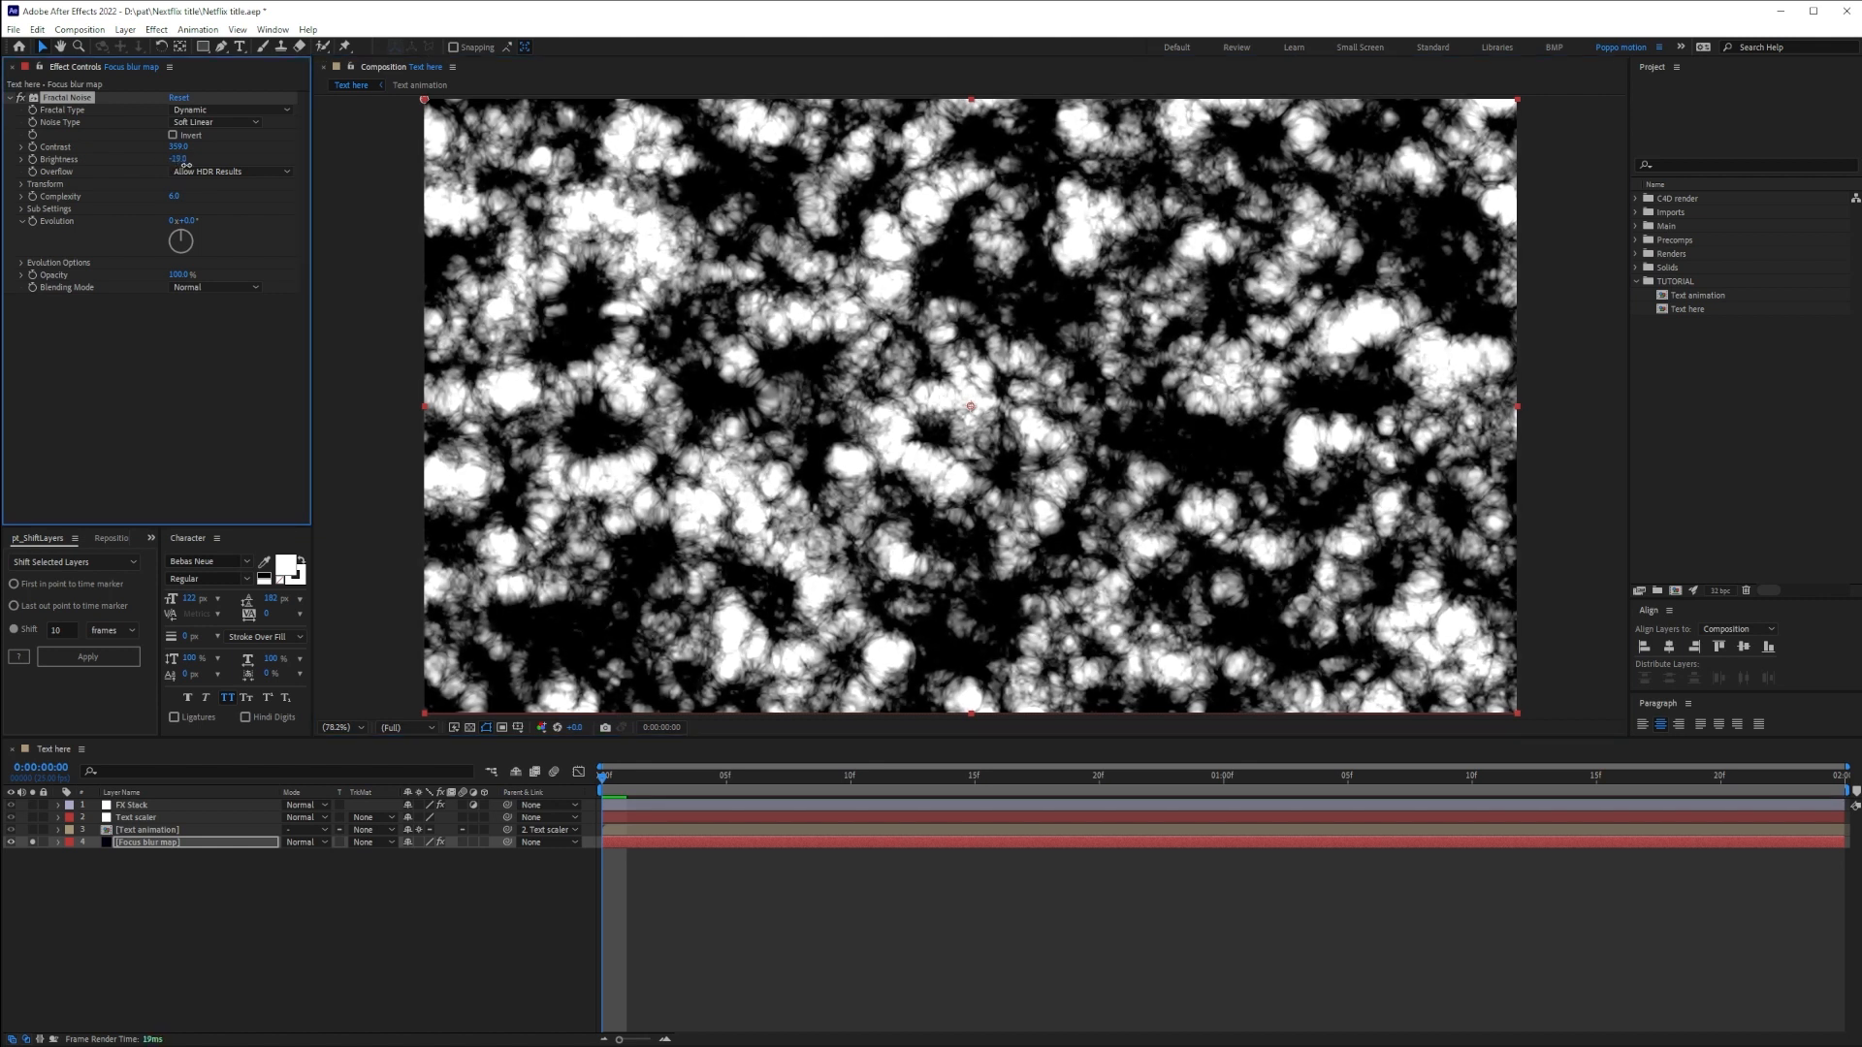
Enlarge the Focus blur map's Fractal Noise by setting its Transform Scale to about 1870, and invert the noise
click(21, 184)
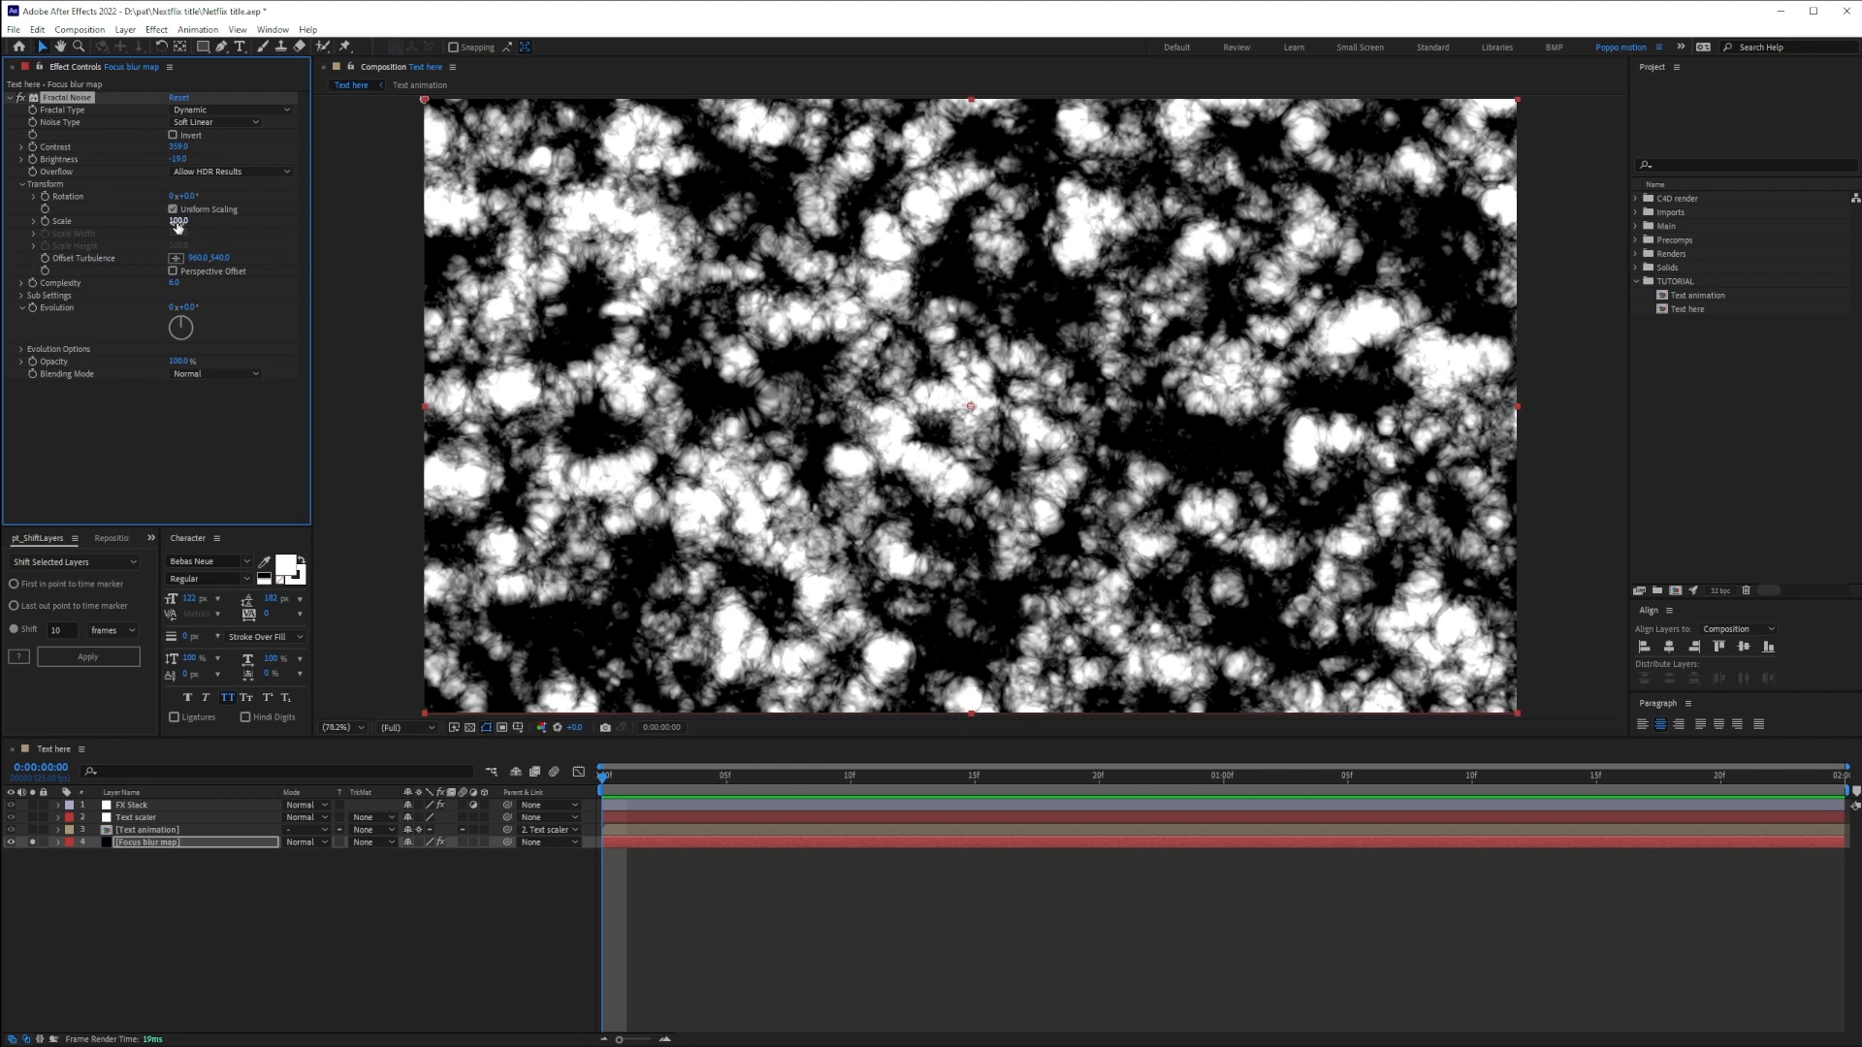
drag(178, 226, 694, 204)
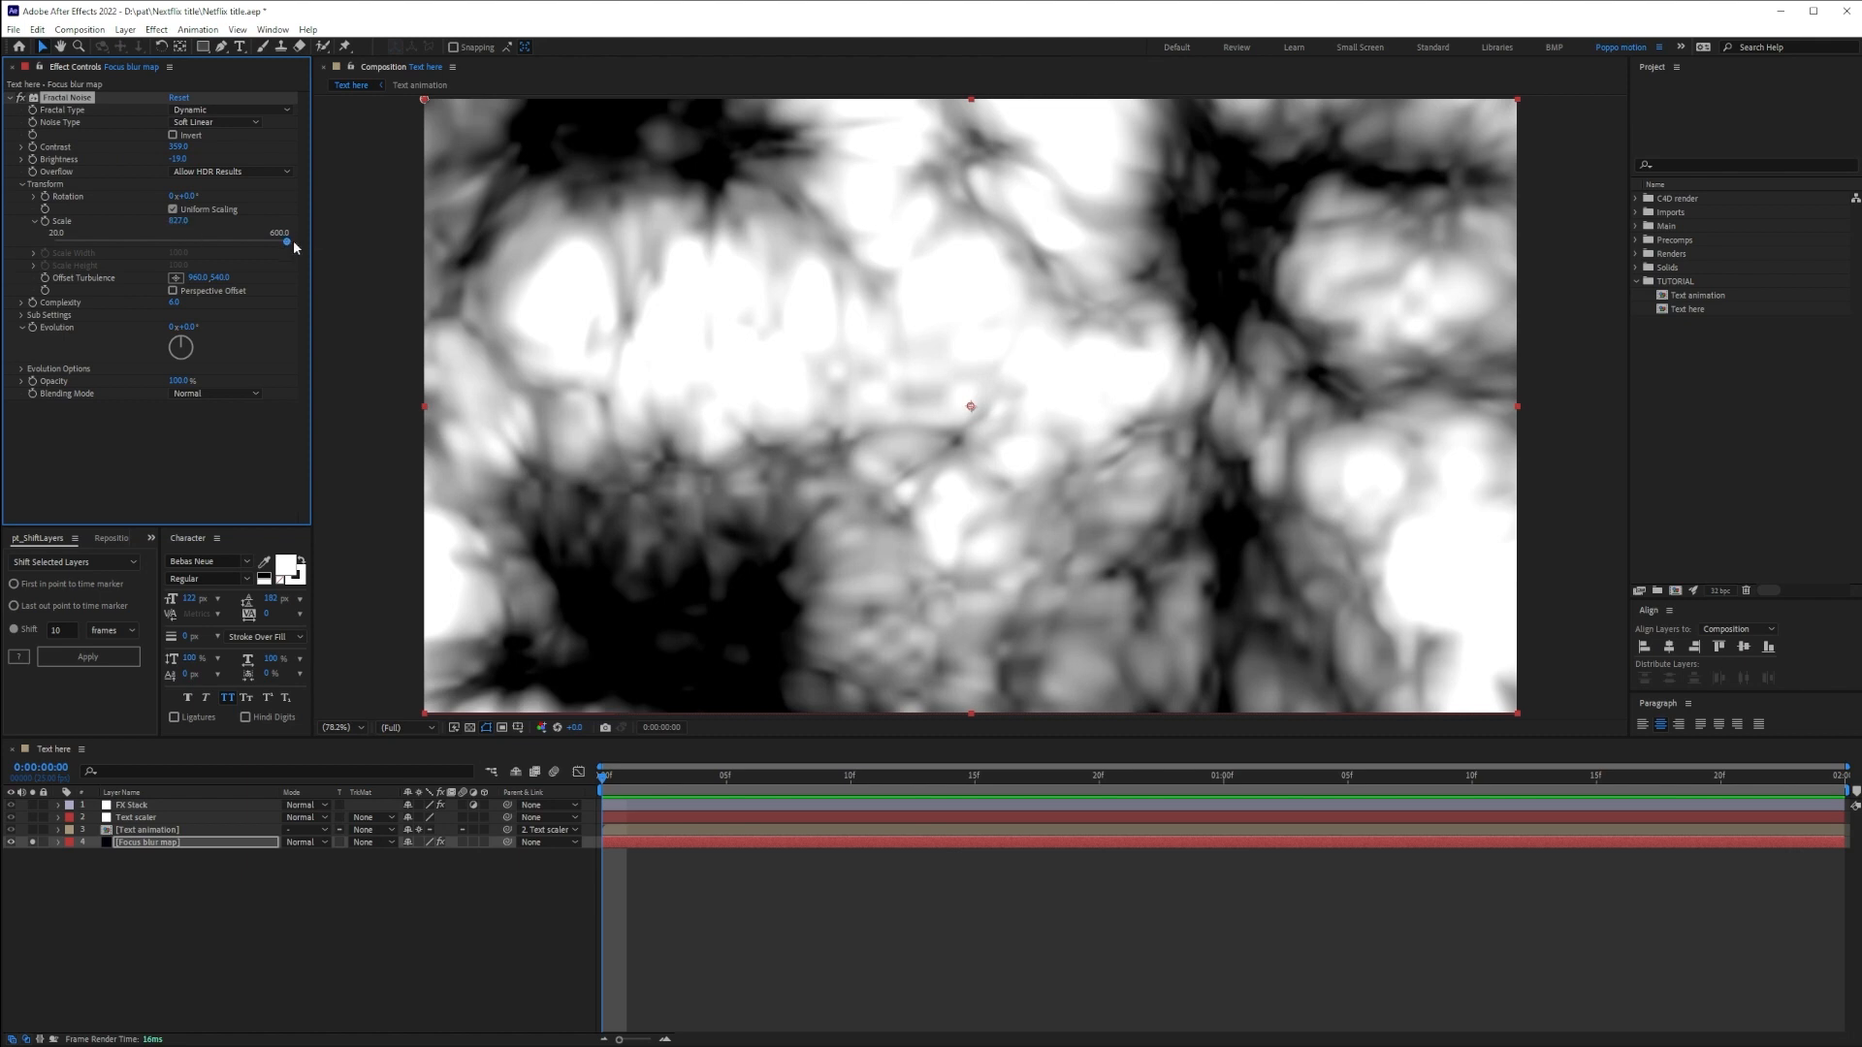
click(288, 241)
drag(170, 226, 1109, 229)
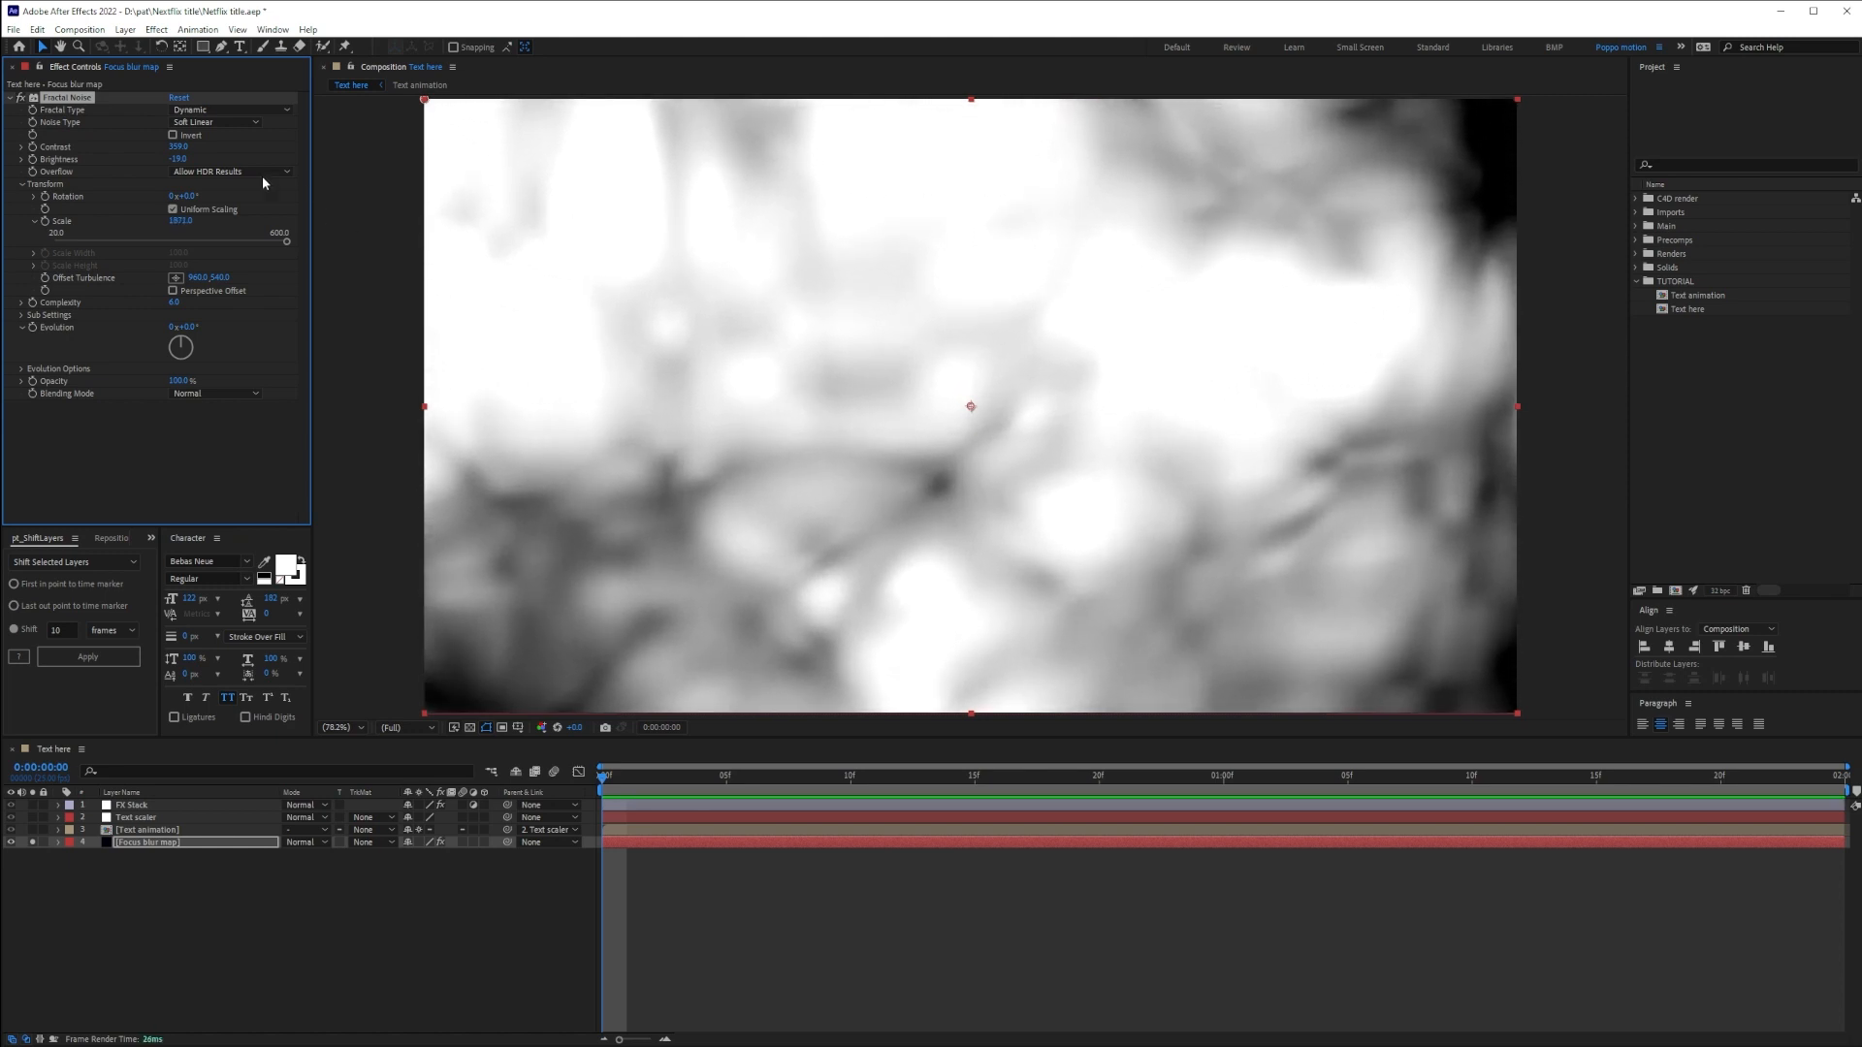
click(174, 135)
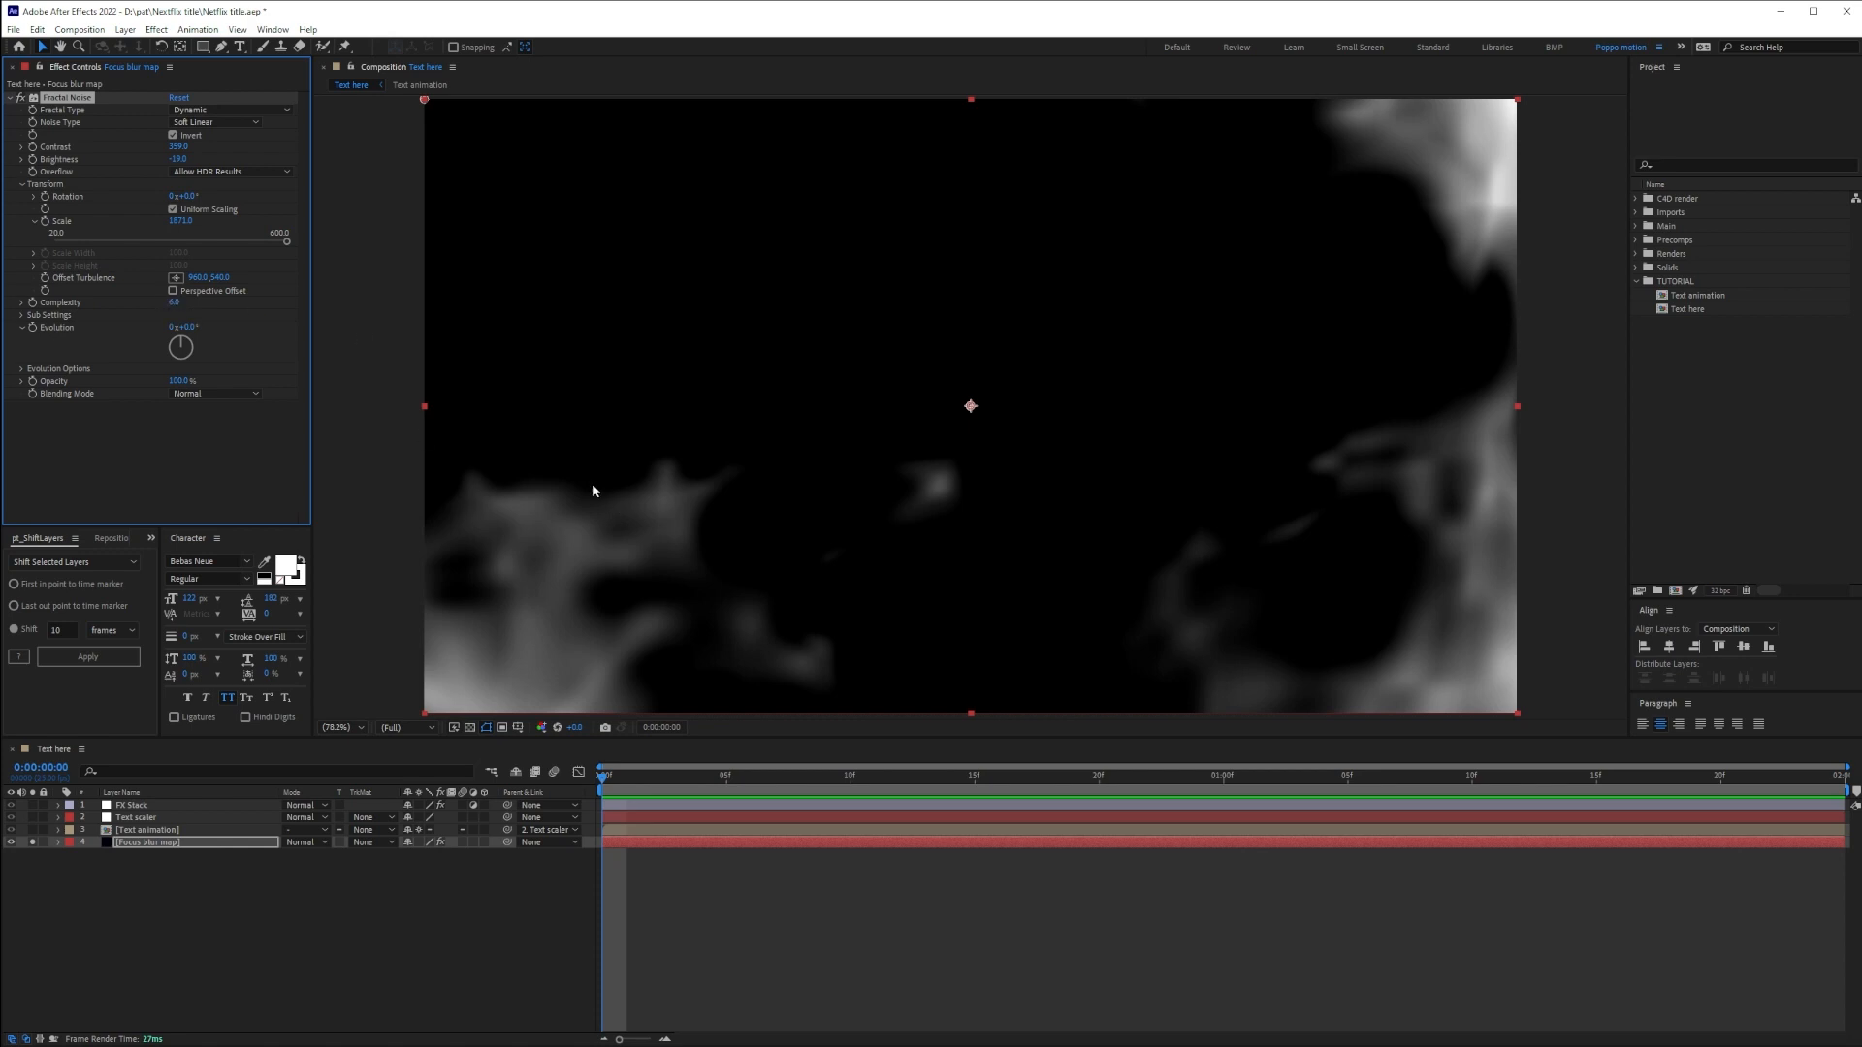
Set the Complexity of the Focus blur map's Fractal Noise to 4.4
click(175, 304)
text(3)
key(Return)
drag(175, 306, 190, 304)
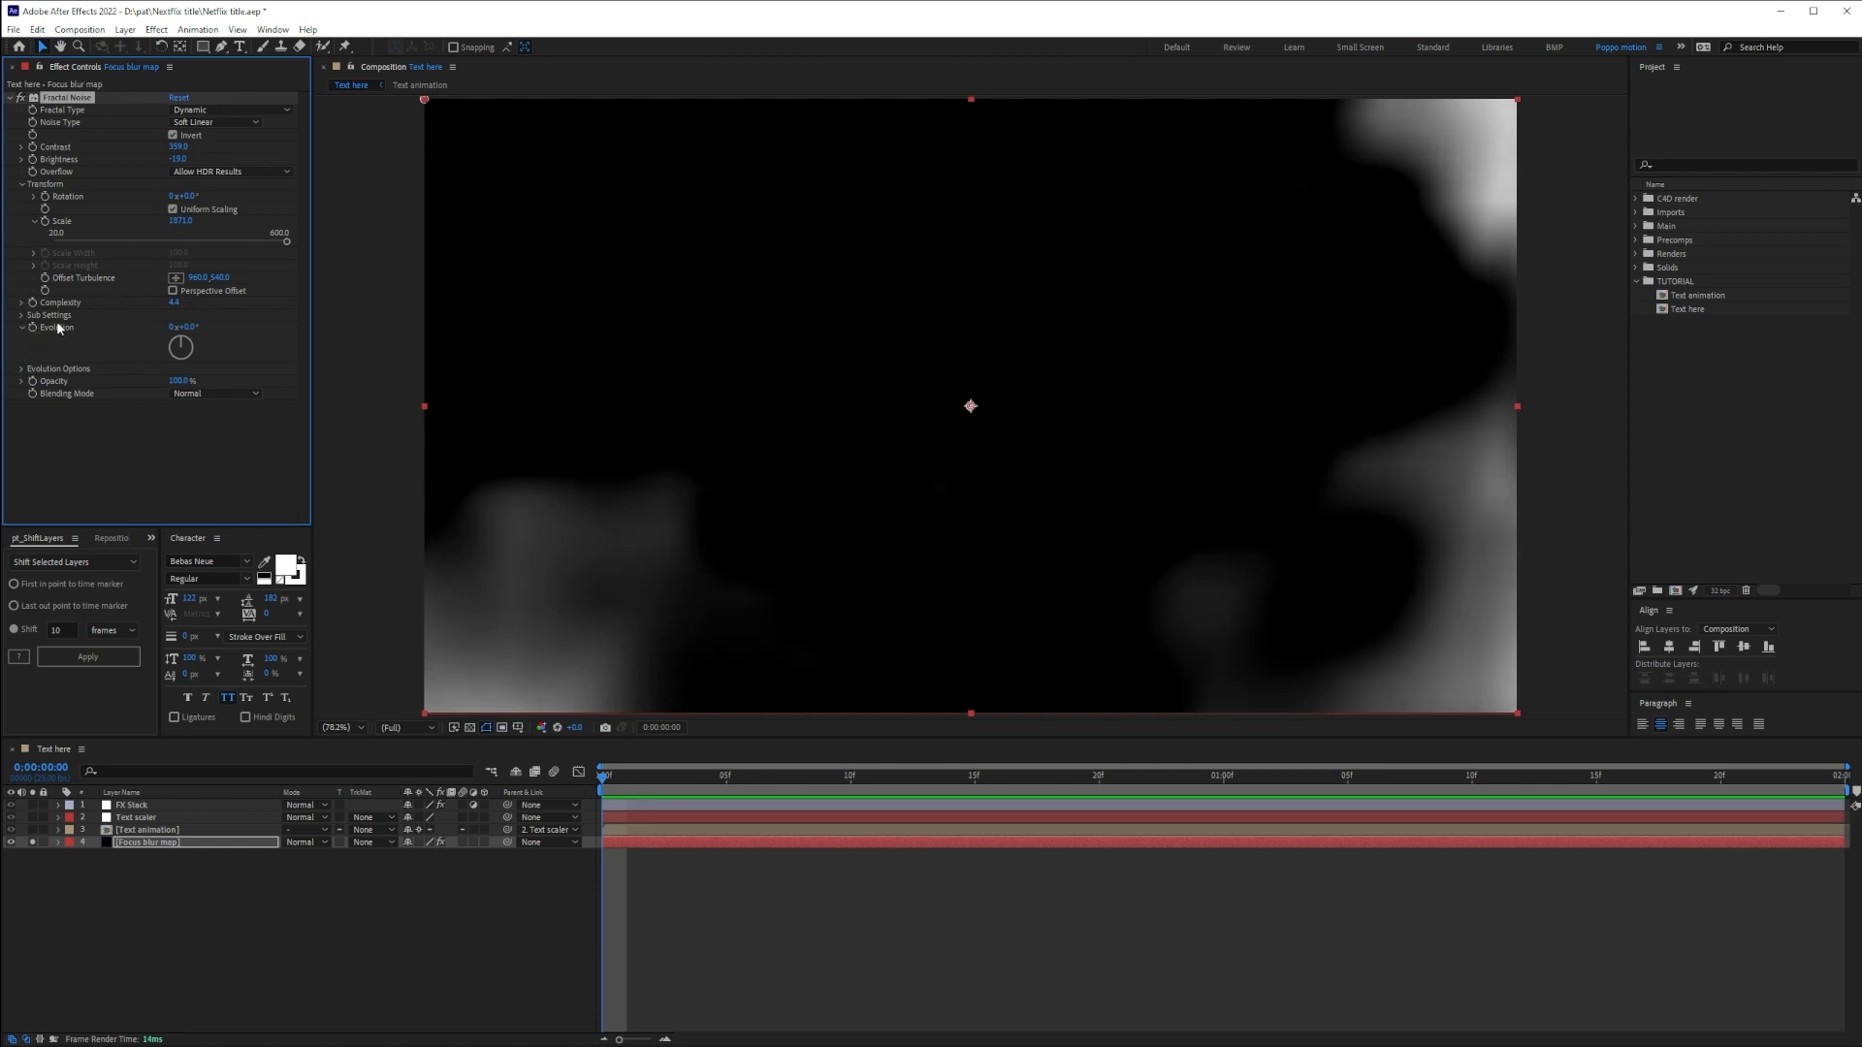
Keyframe the Fractal Noise Evolution from 0° at the first frame to about 59° at 0:00:01:24, and preview the animation
drag(185, 327, 349, 361)
key(ctrl+z)
click(33, 328)
click(605, 775)
drag(1720, 776, 1820, 776)
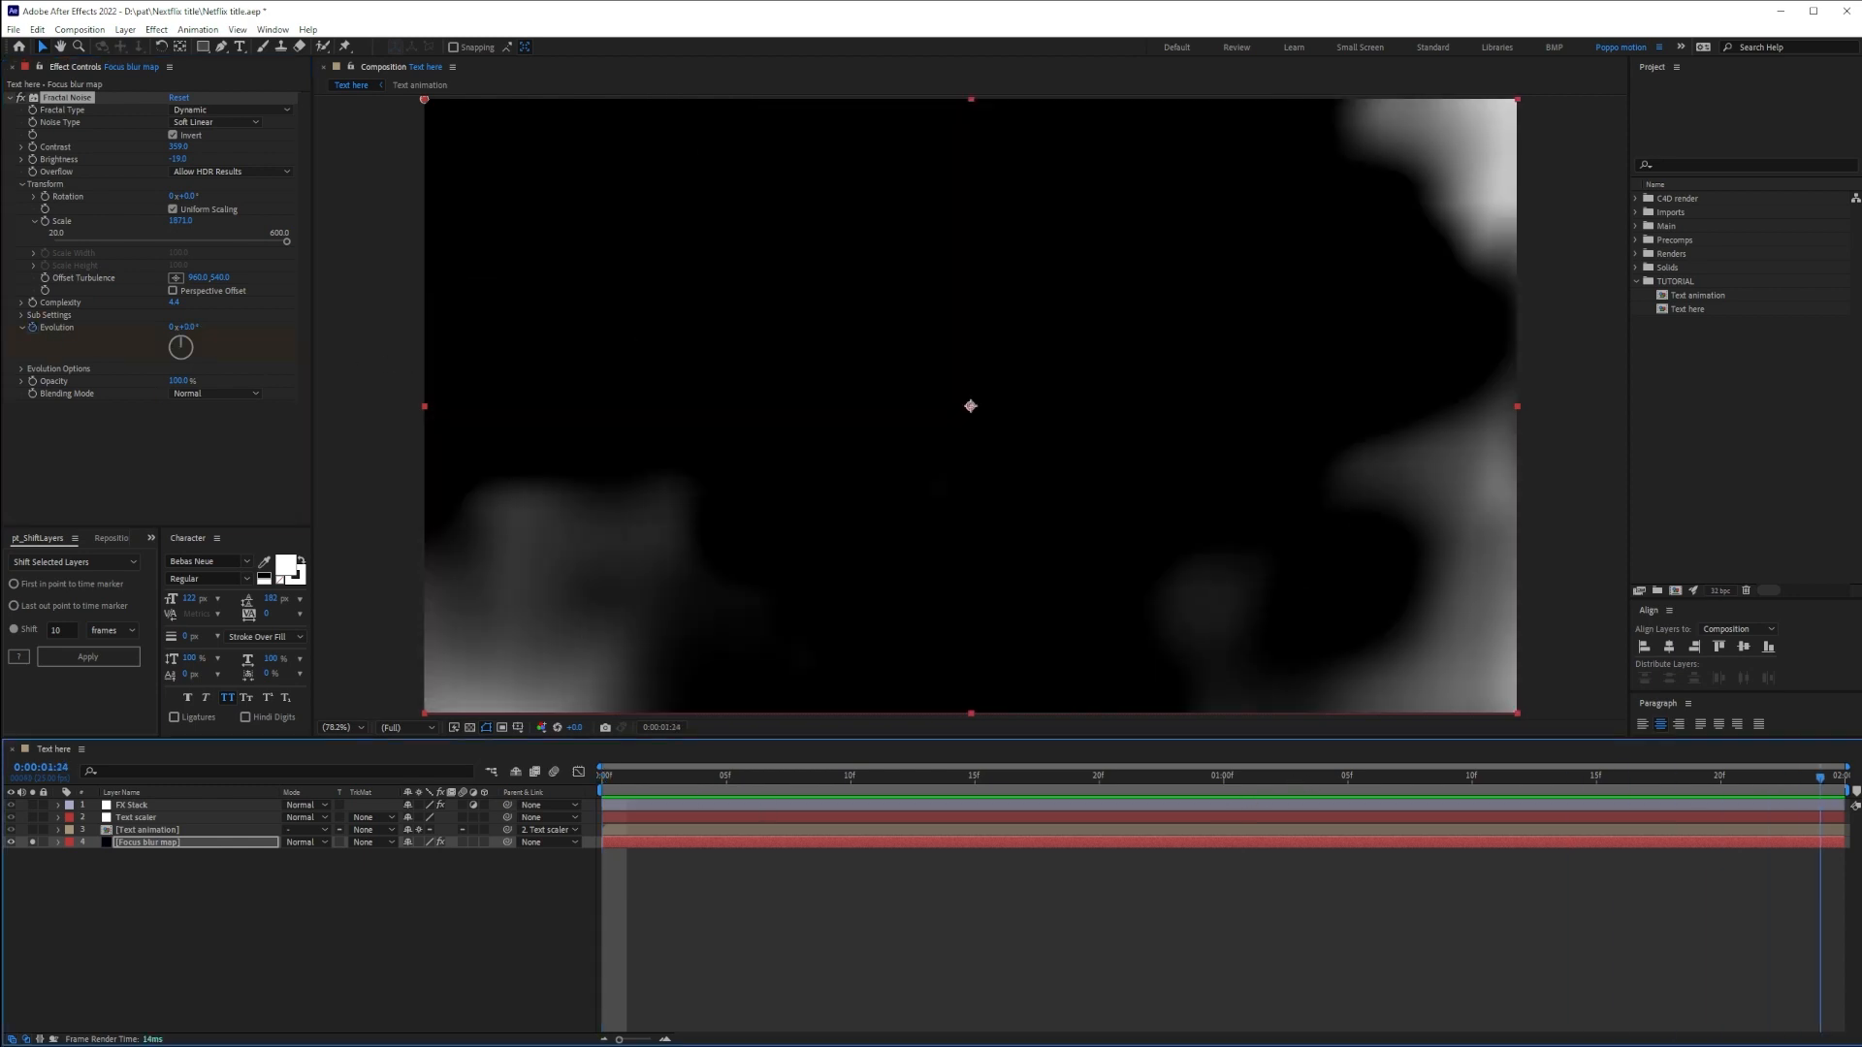
drag(180, 327, 265, 326)
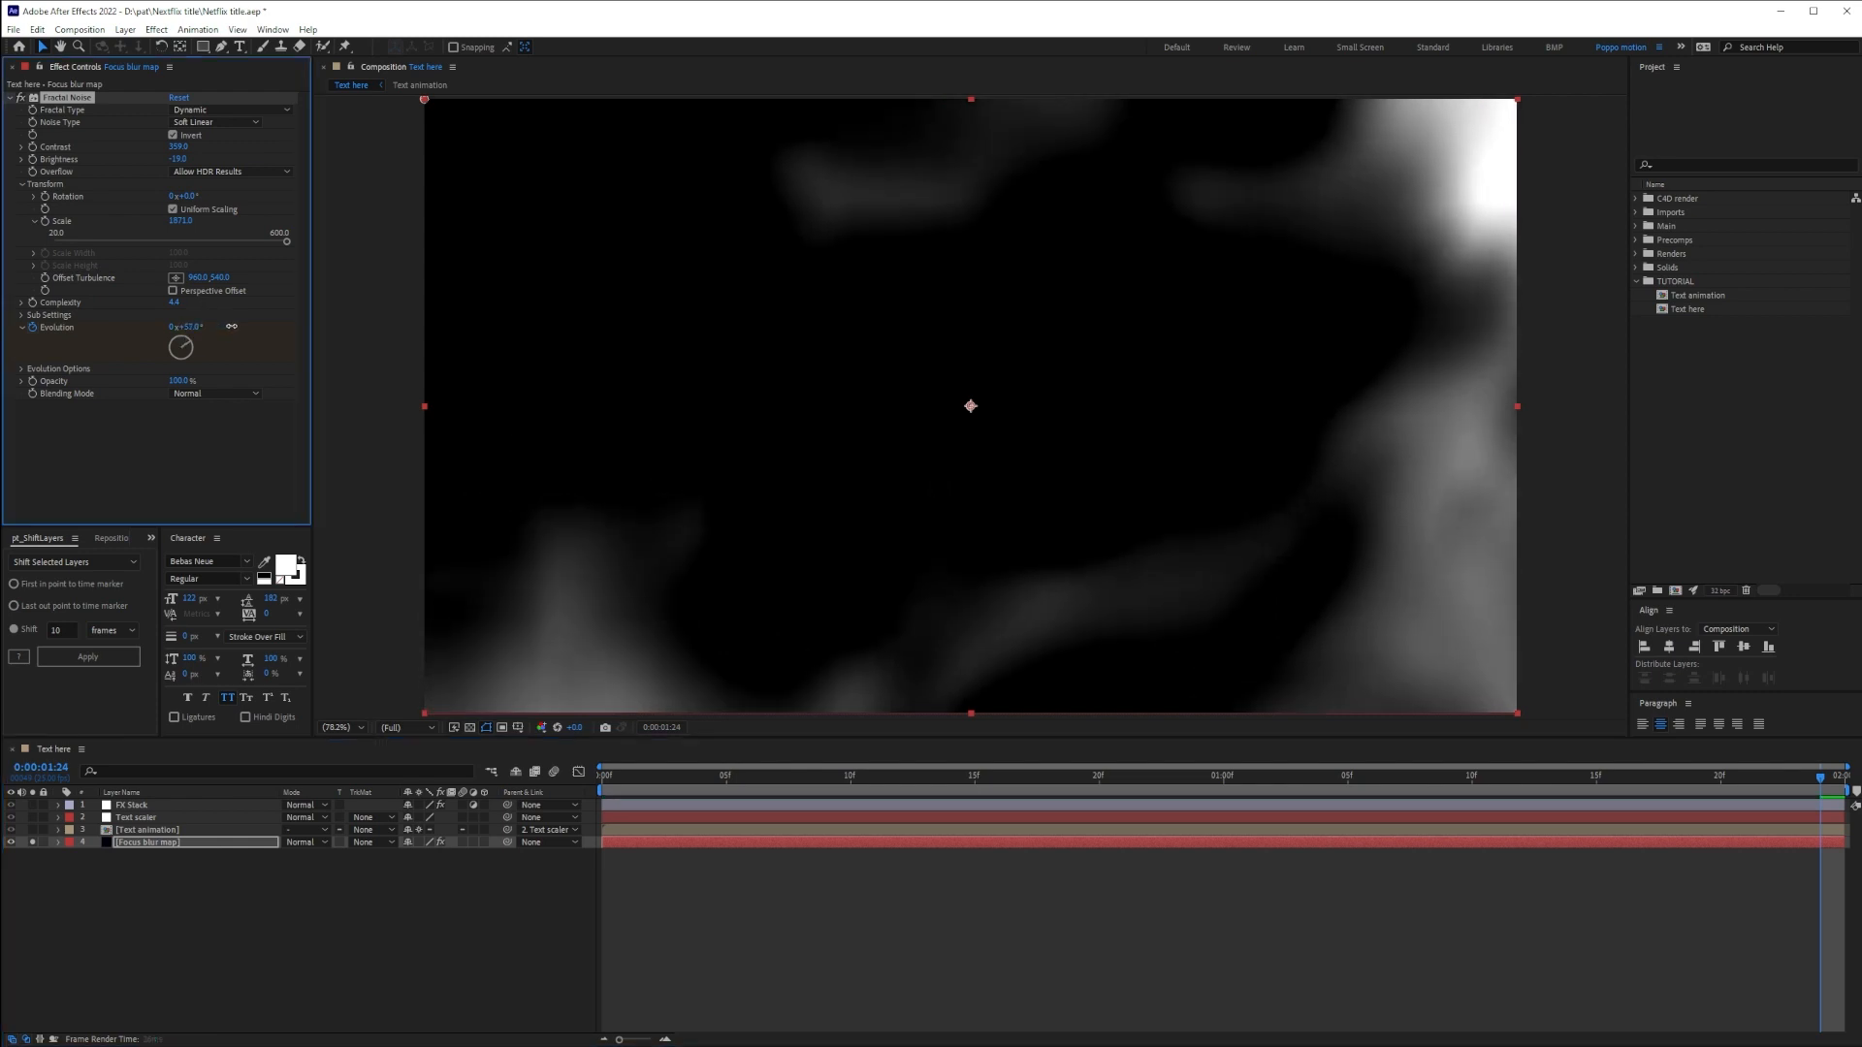
key(space)
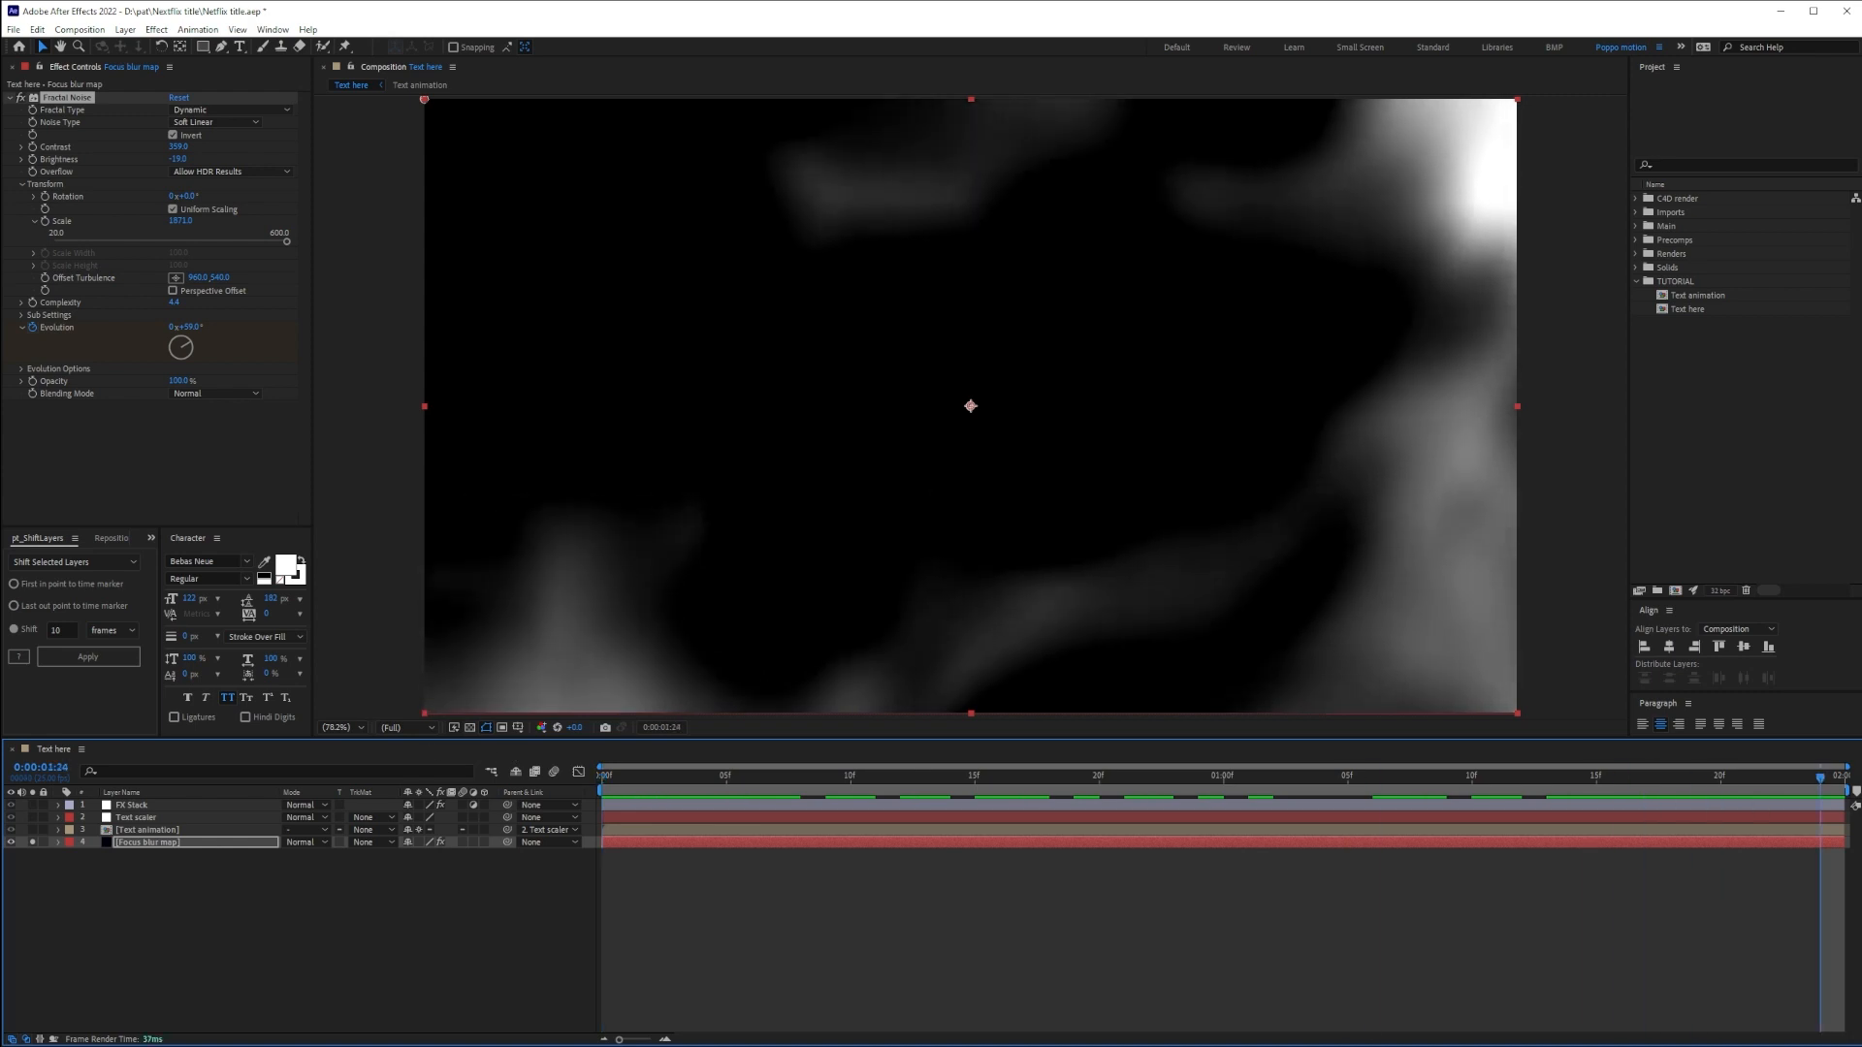
key(space)
Set the FX Stack's Compound Blur to use the Focus blur map with Effects & Masks as its Blur Layer, and raise Maximum Blur above 200
click(131, 805)
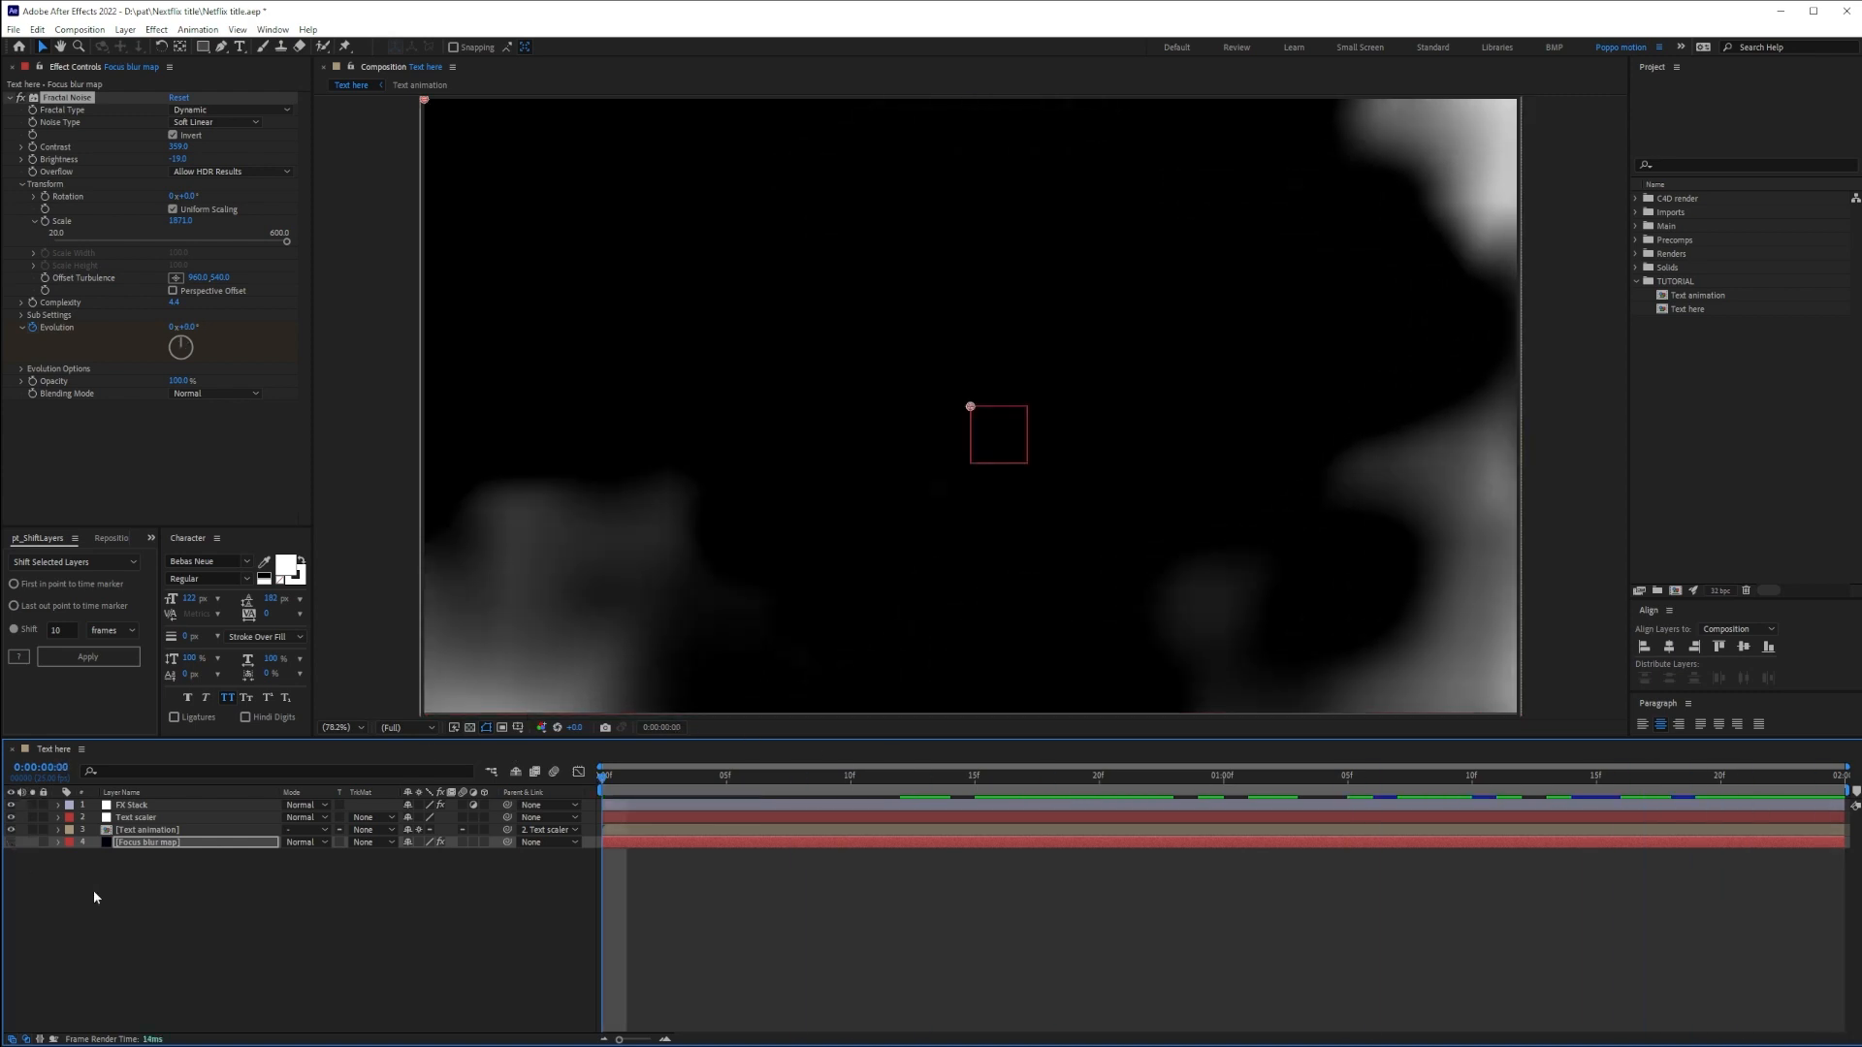
click(21, 172)
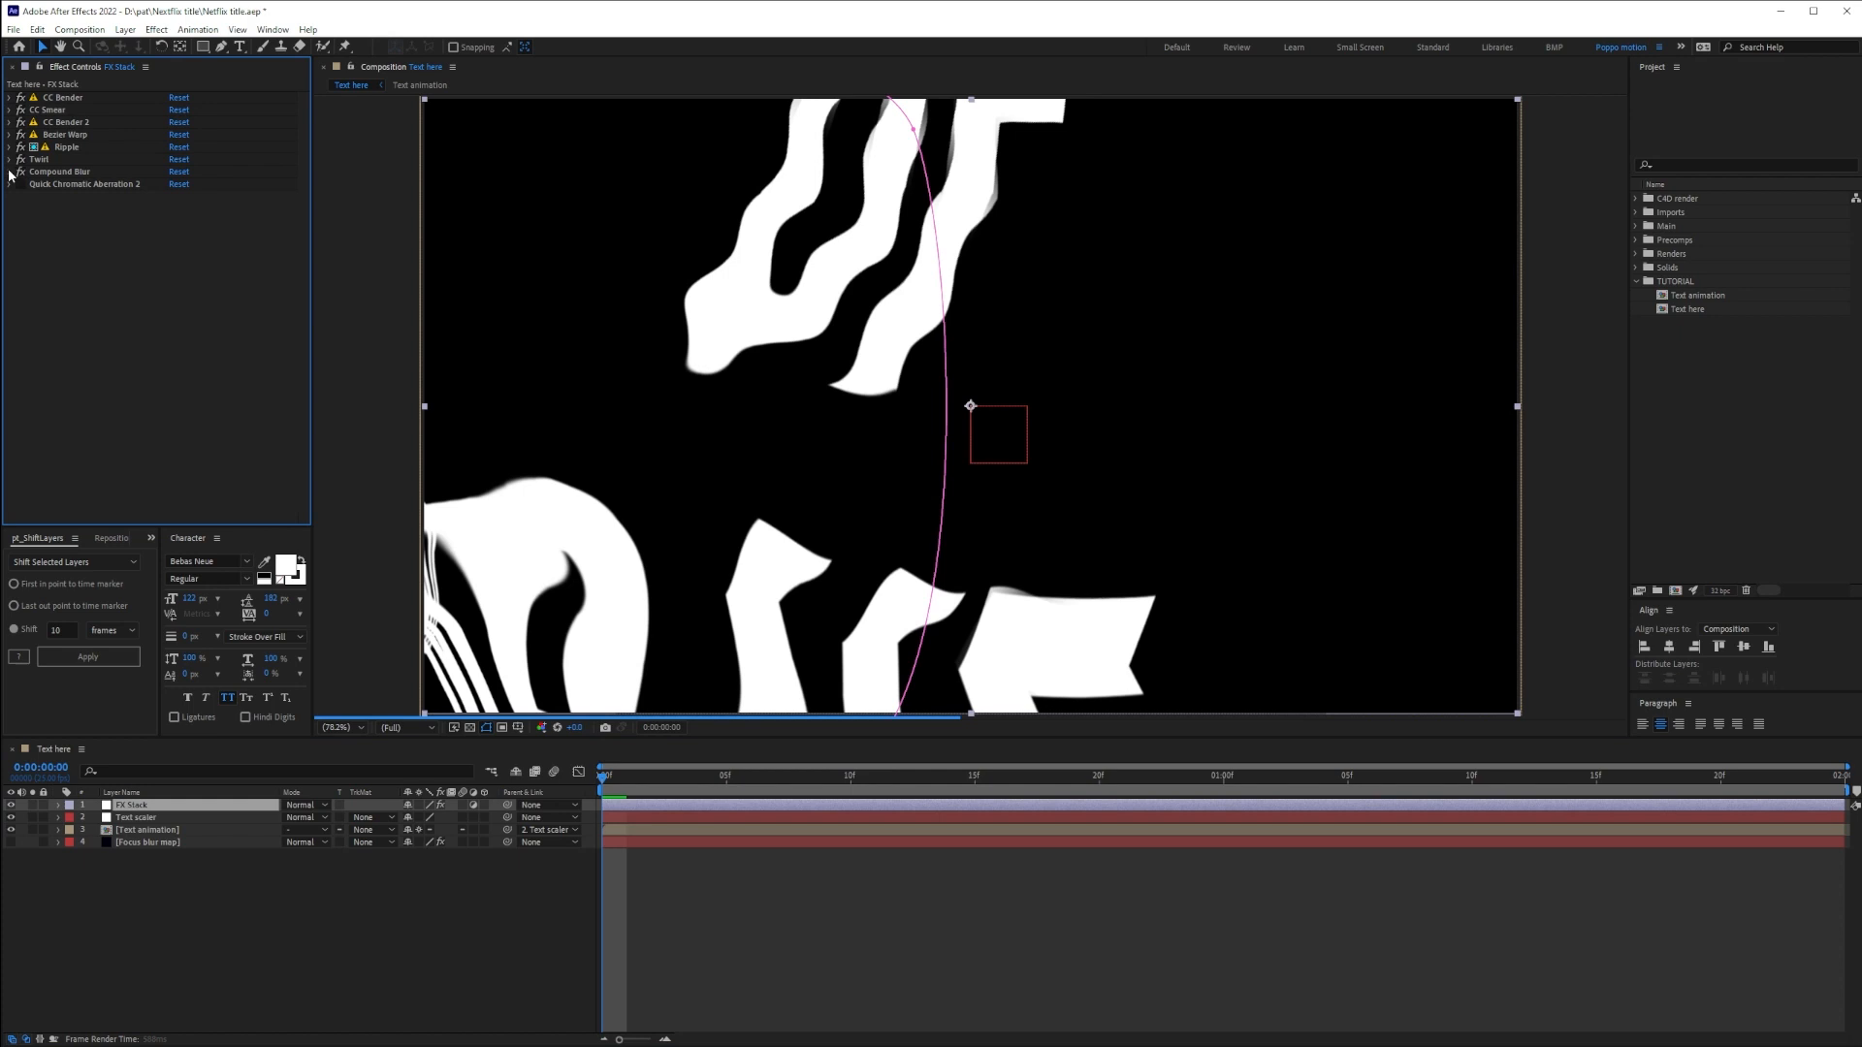
click(10, 172)
click(199, 184)
click(219, 268)
click(262, 184)
click(253, 235)
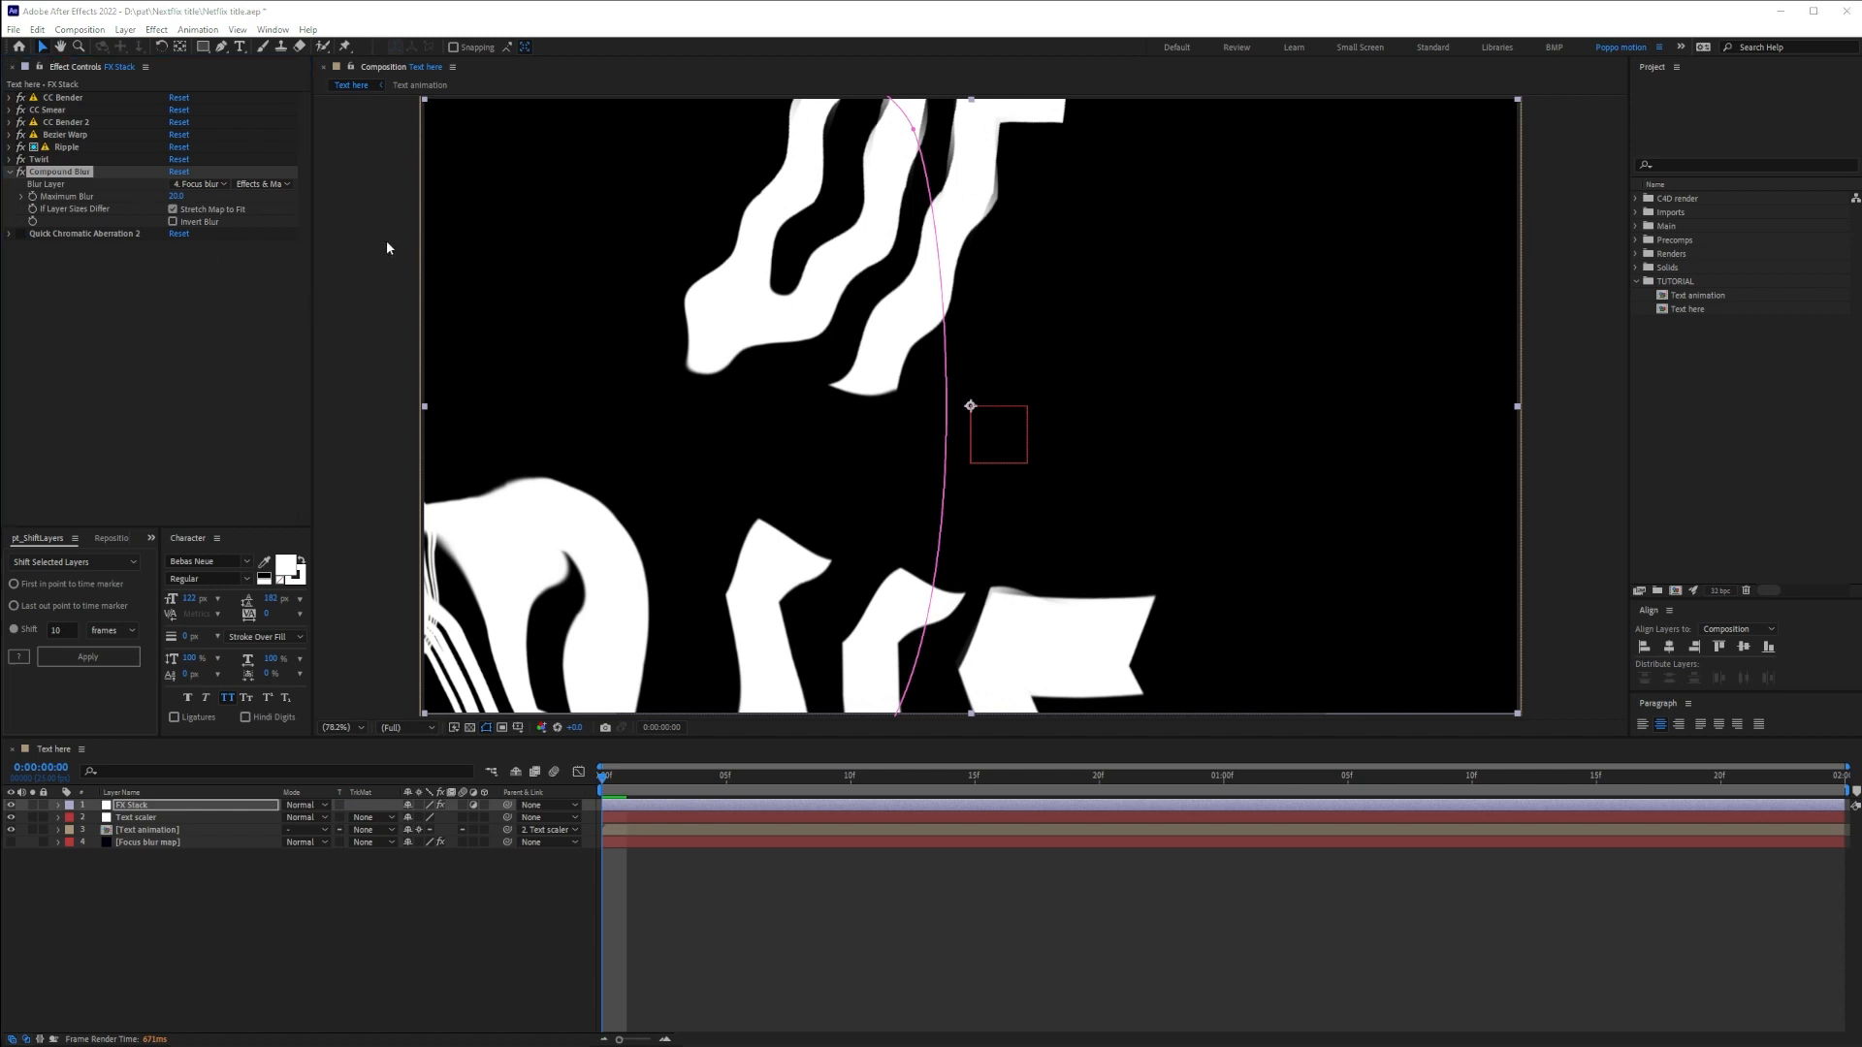
drag(176, 196, 314, 186)
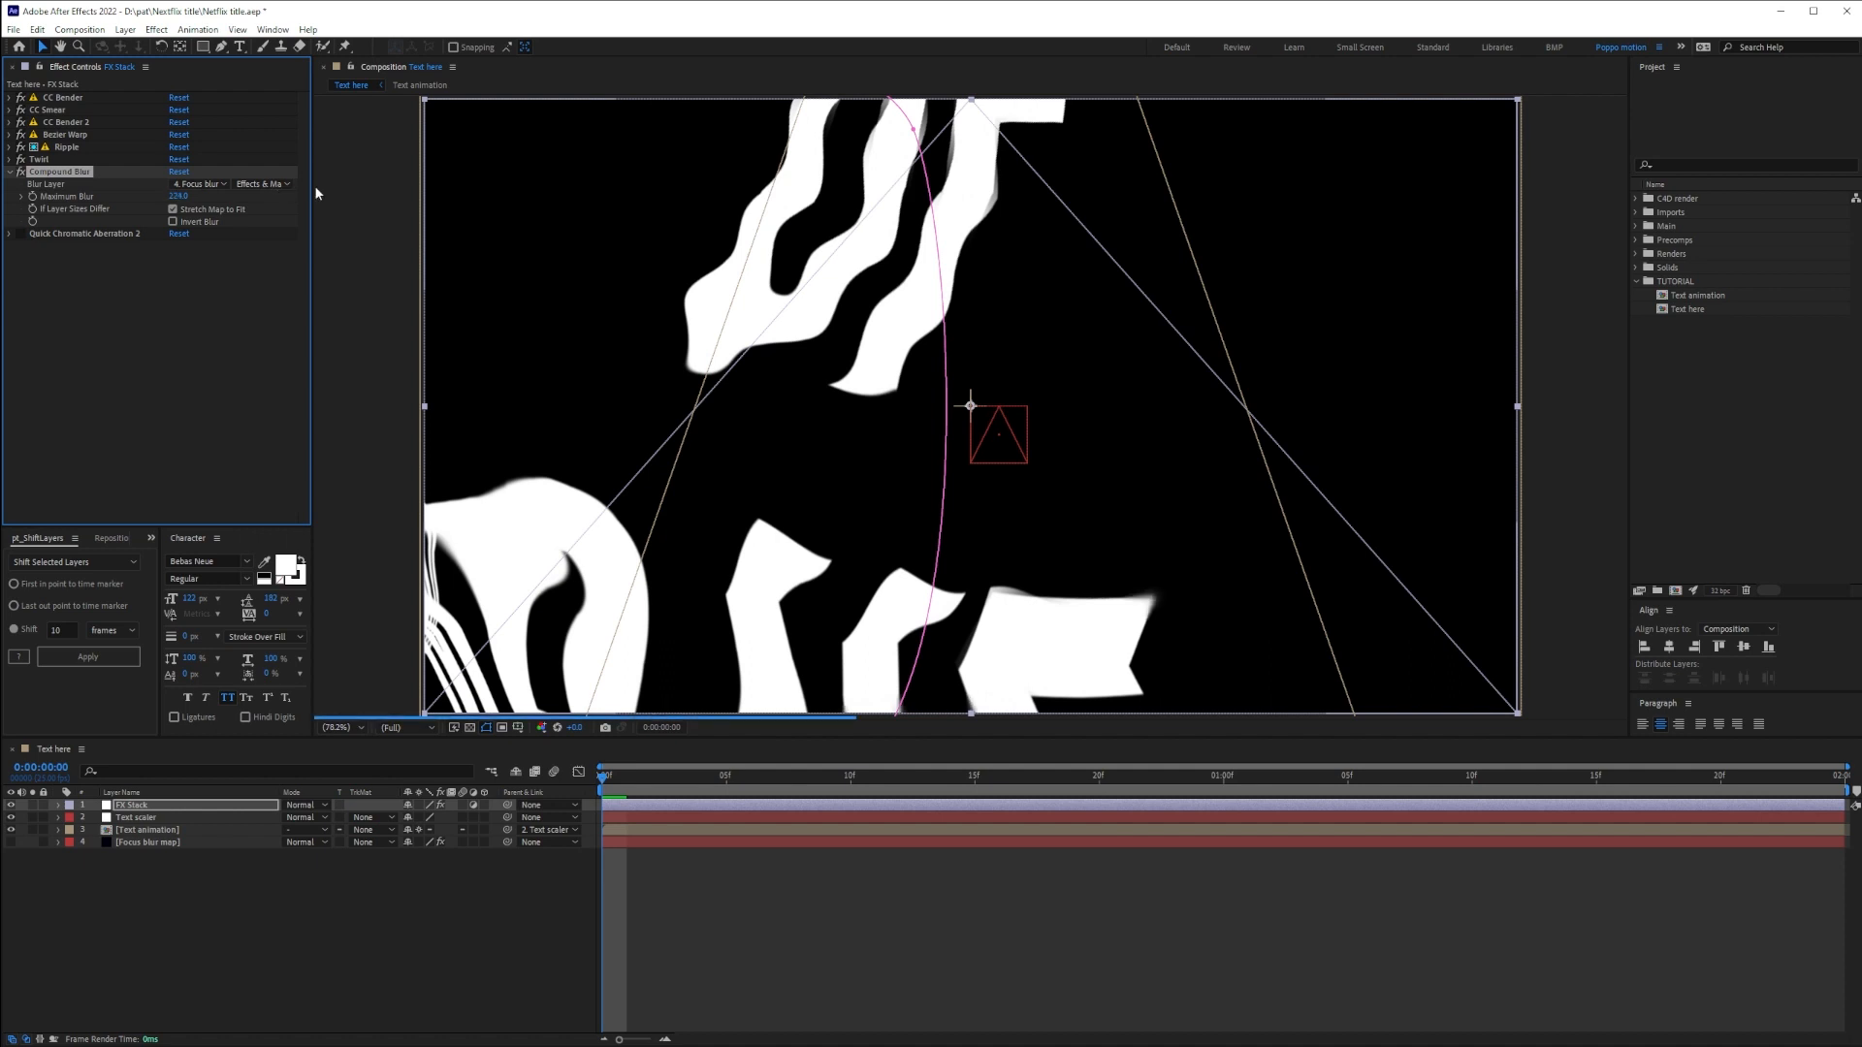
Check the Compound Blur layer's source option and preview the warped text at several points along the timeline
click(271, 184)
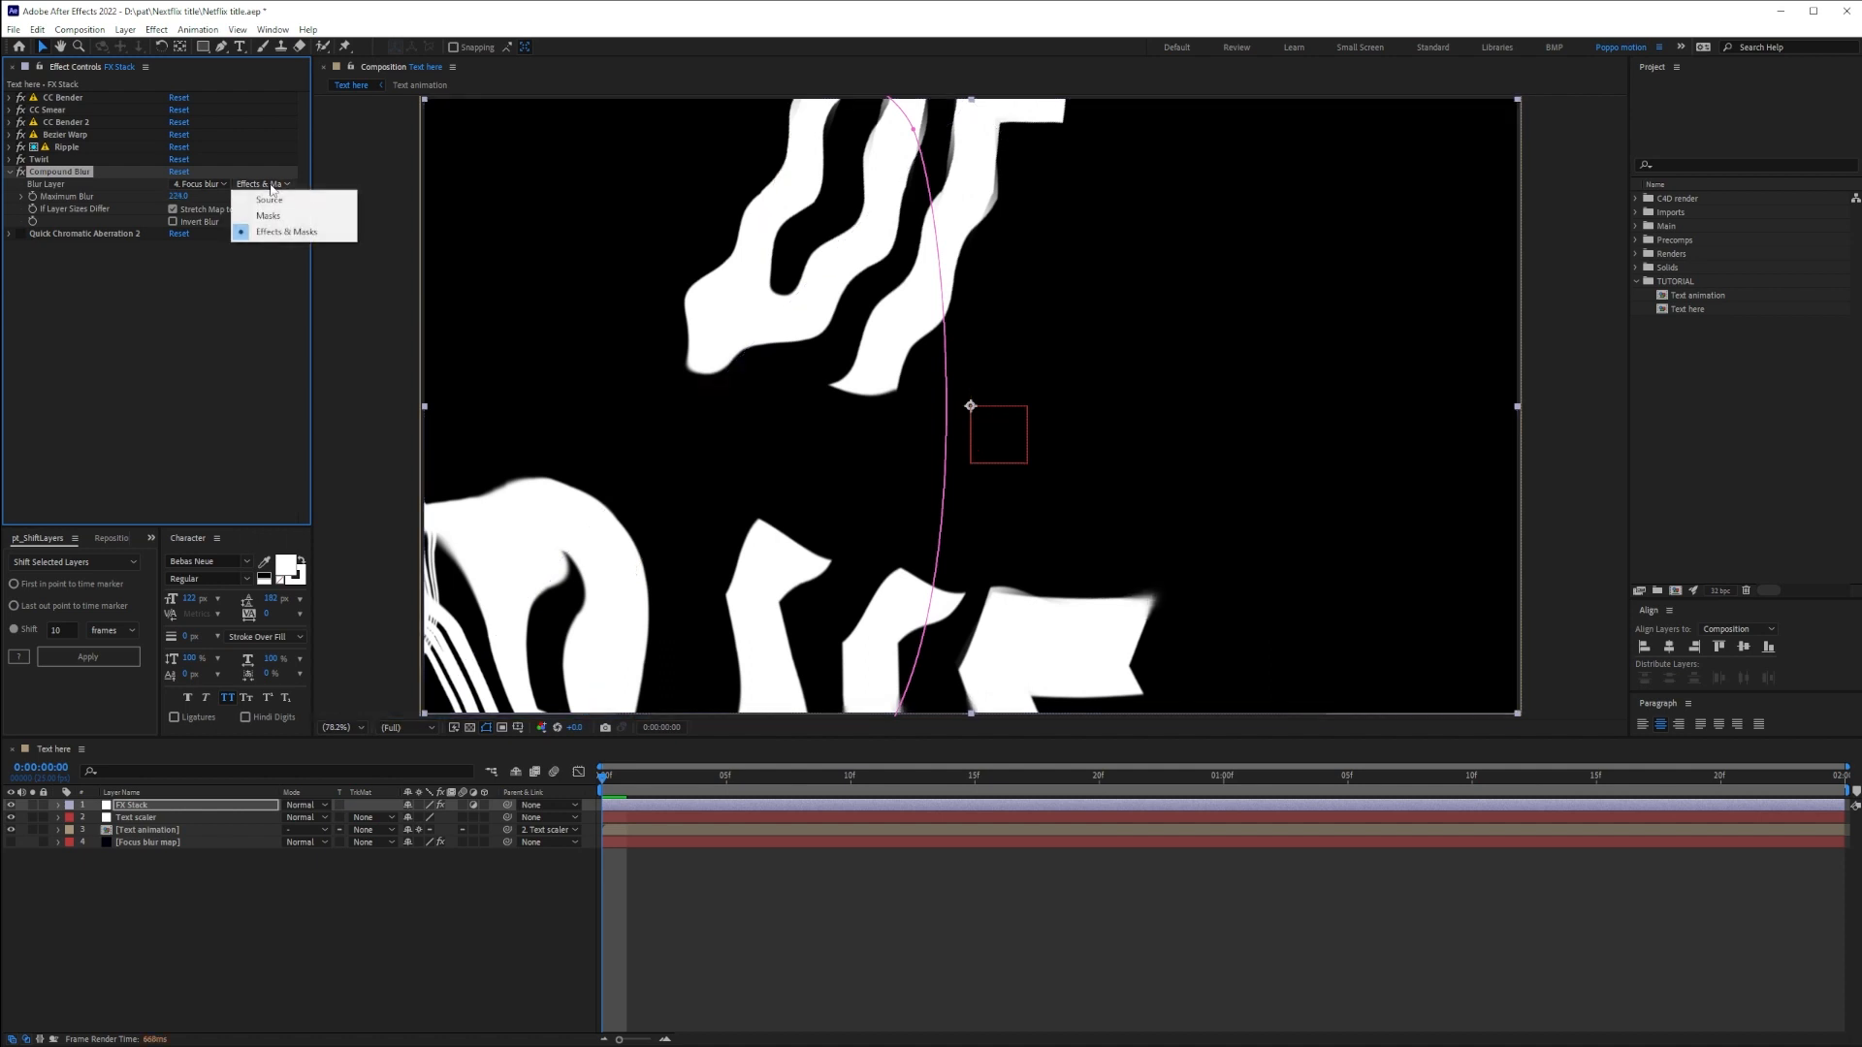
click(612, 944)
key(space)
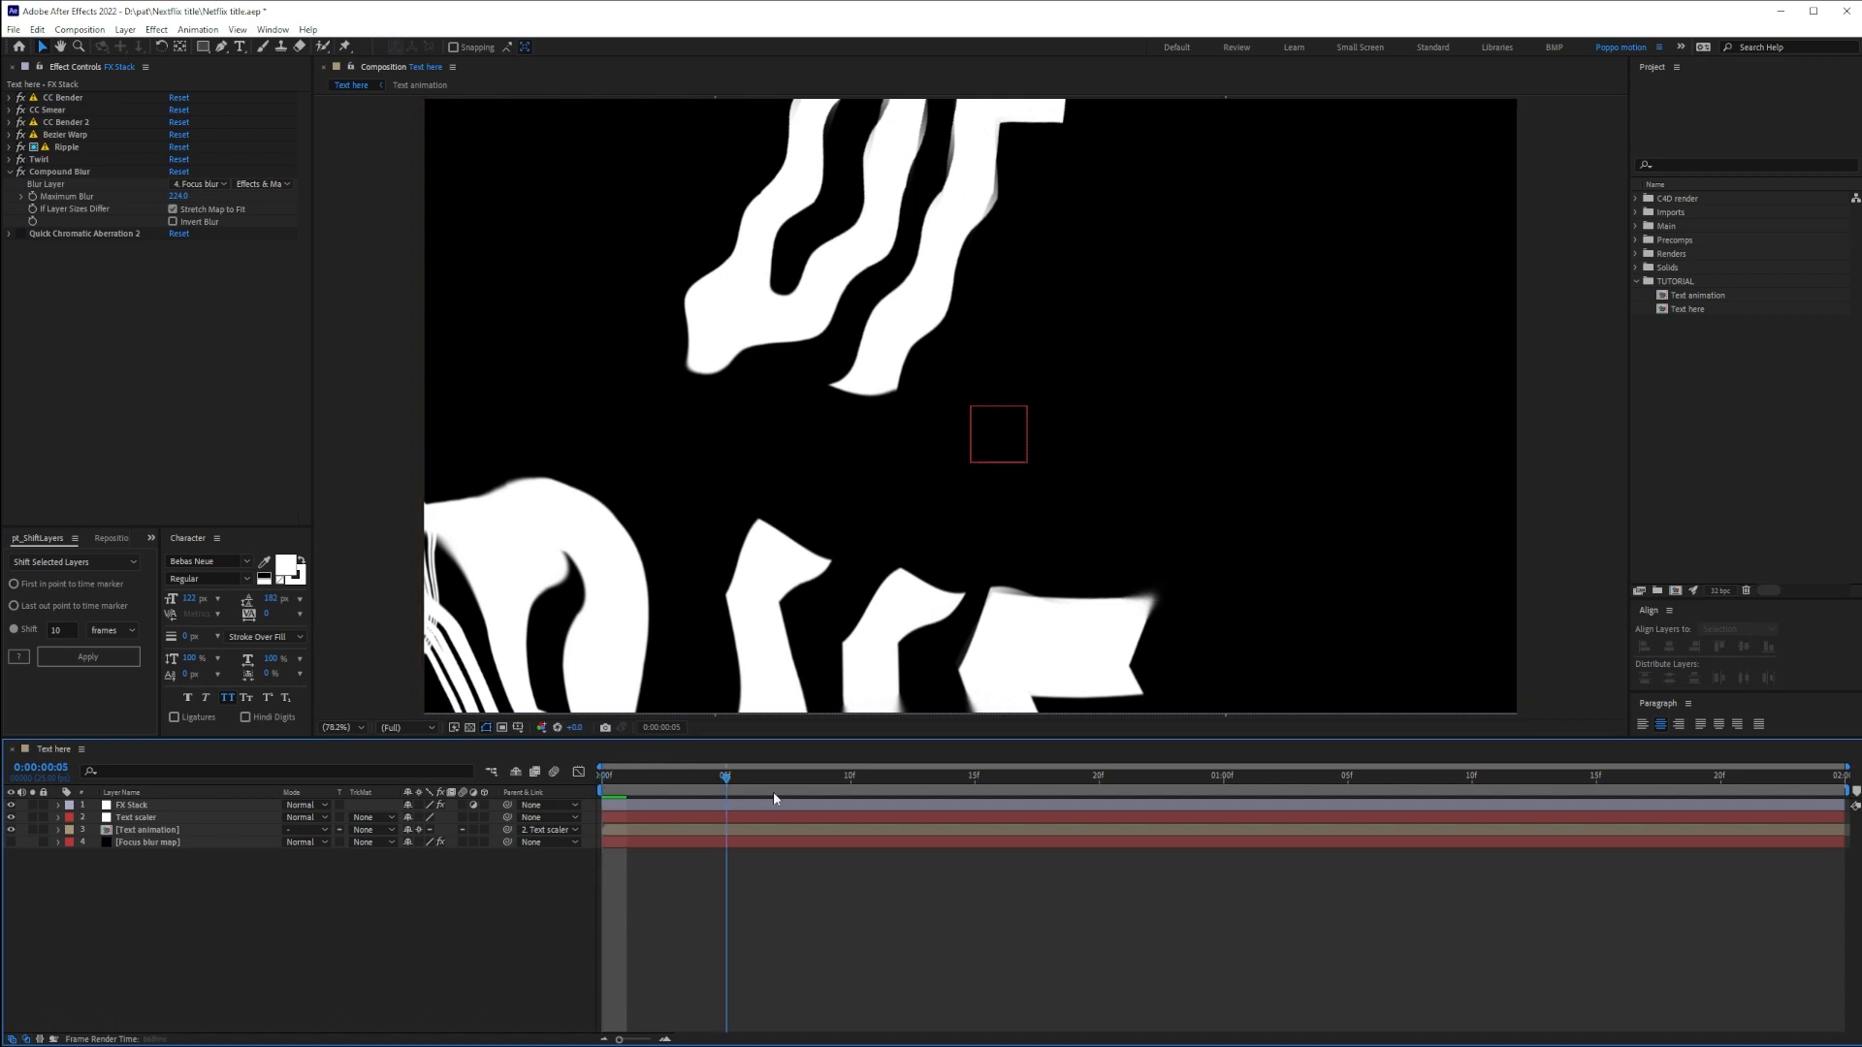
drag(1197, 773, 1827, 791)
click(1090, 776)
click(878, 776)
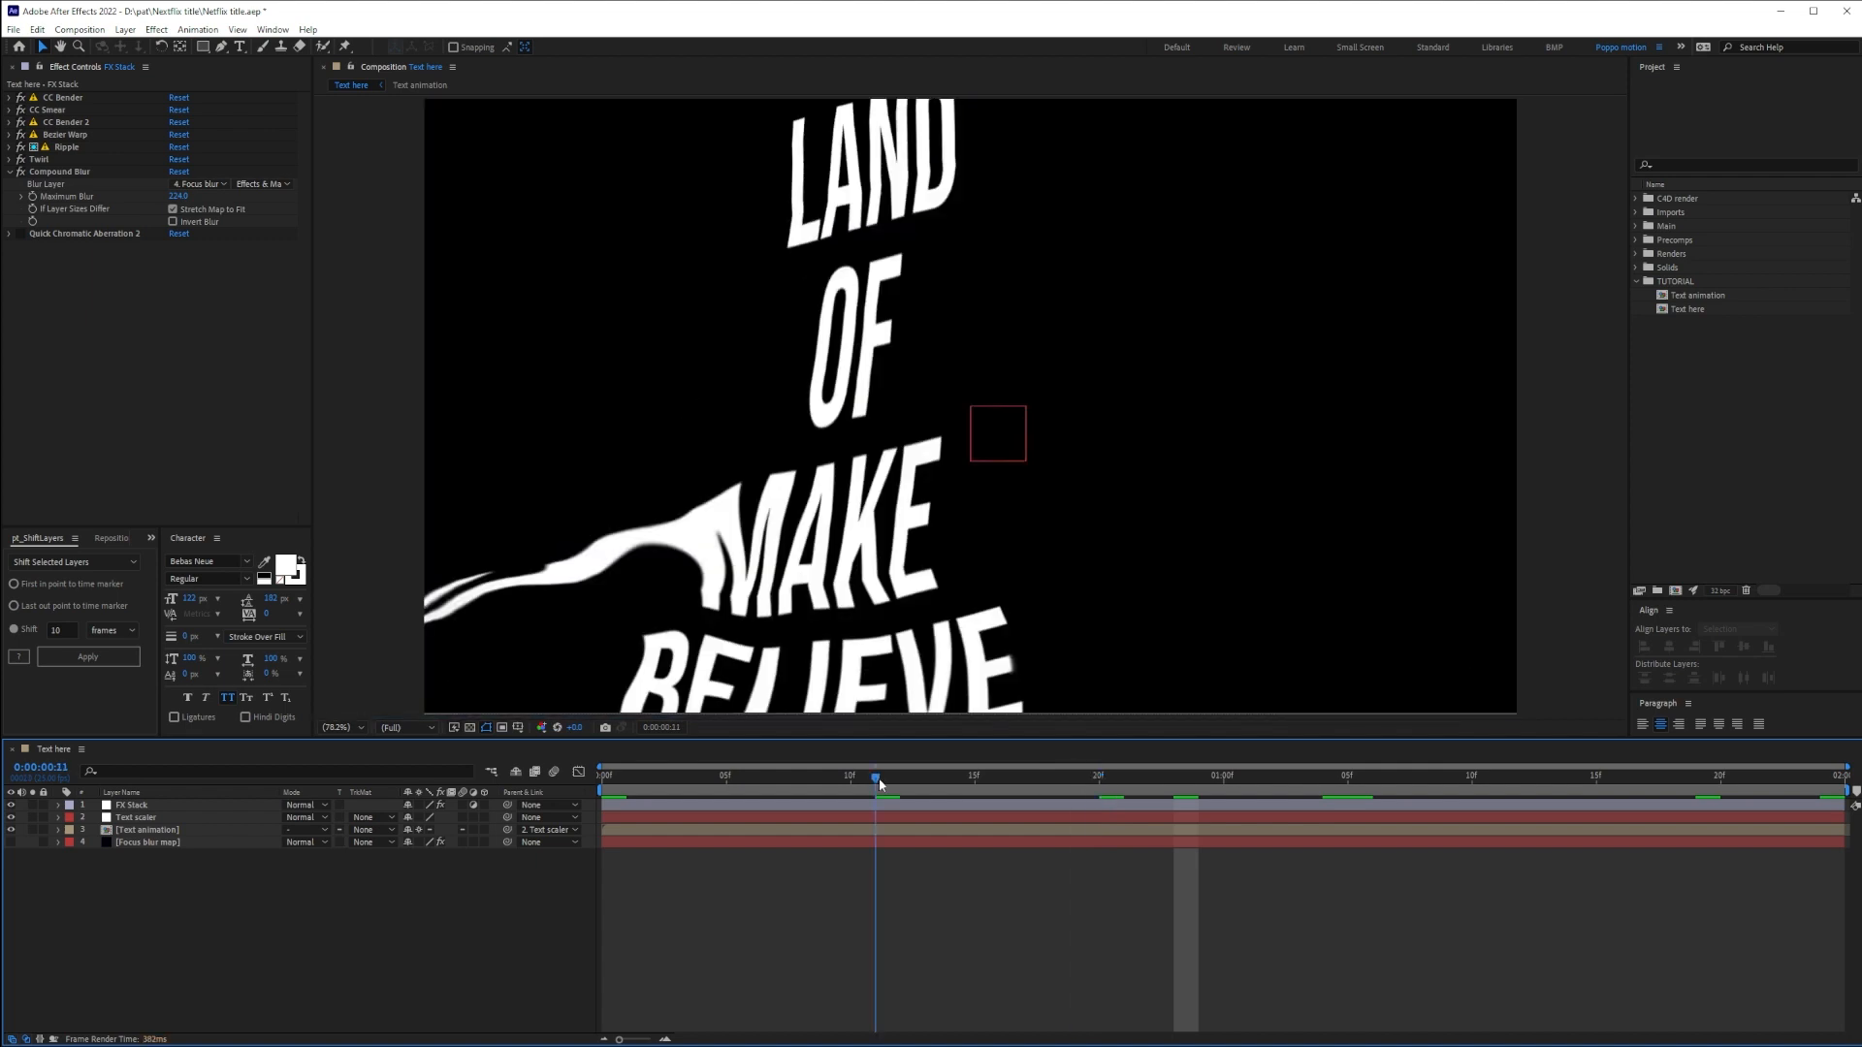
drag(880, 784, 804, 784)
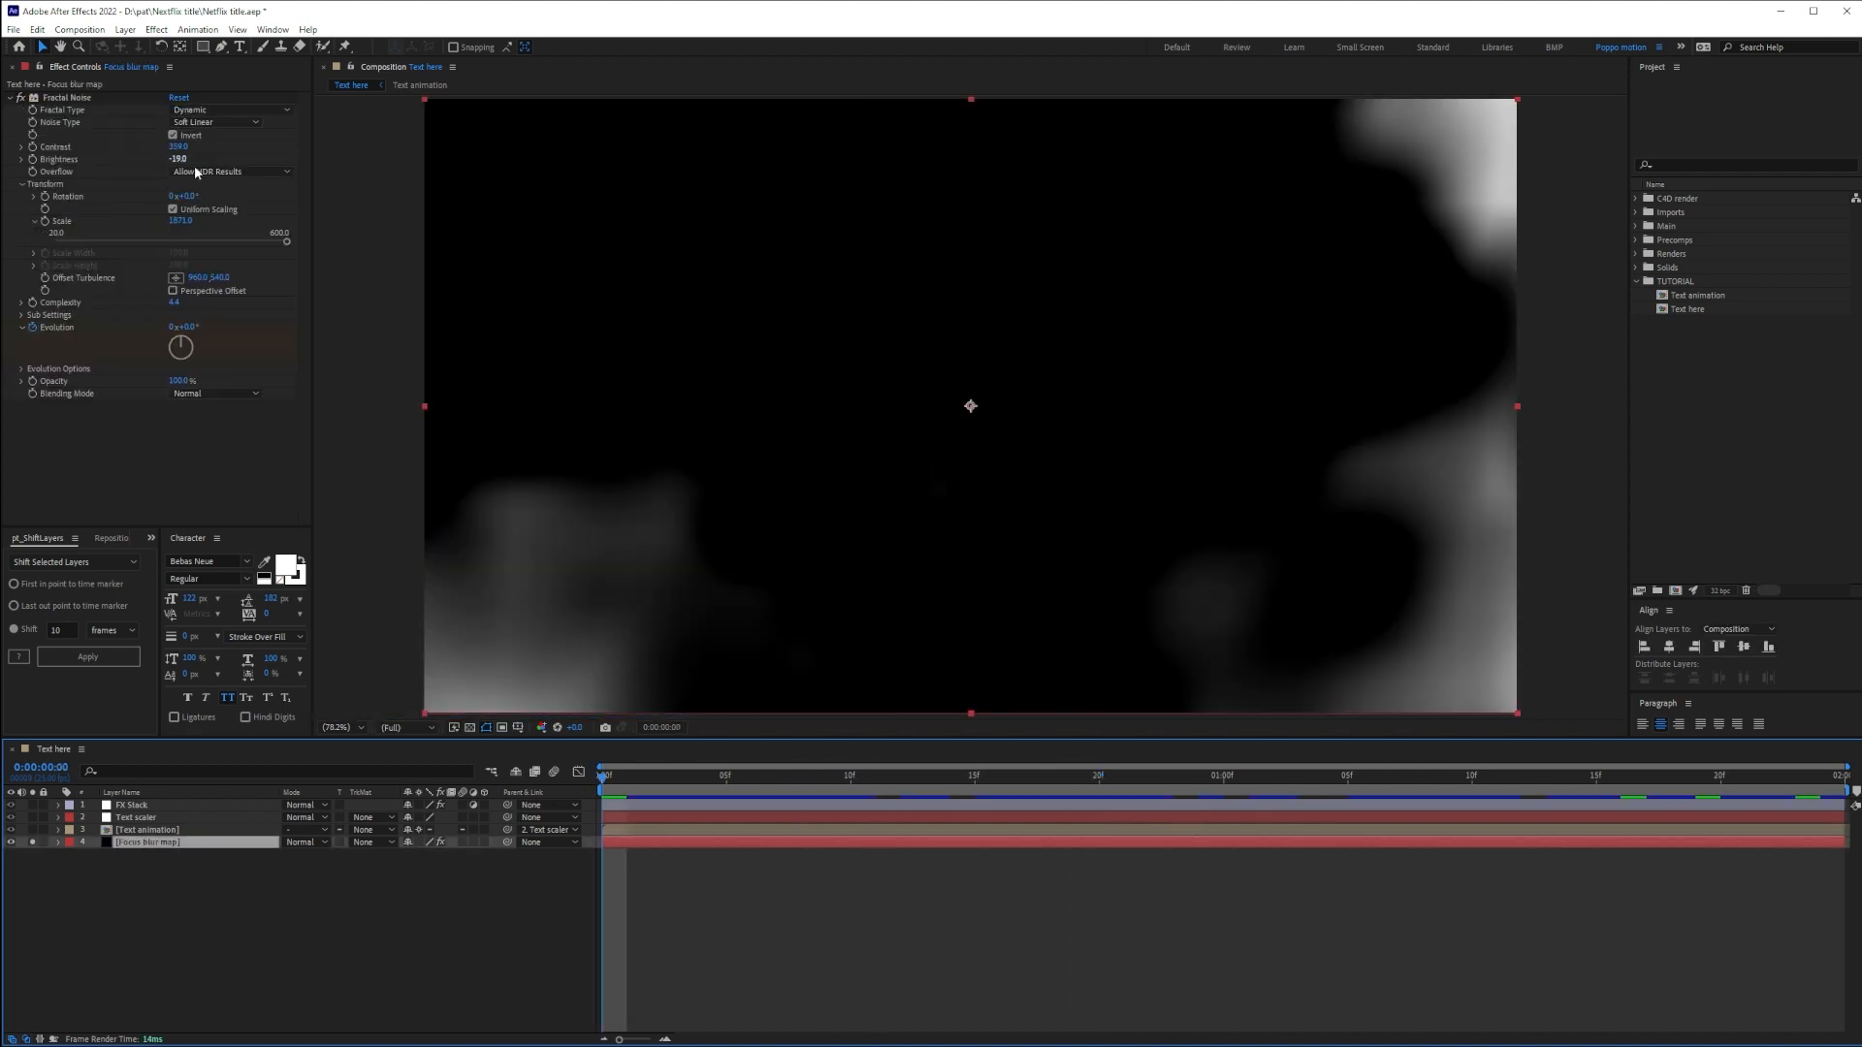
Move the Fractal Noise offset turbulence point of the Focus blur map to about 875, 360 and preview the noise
click(67, 97)
drag(971, 406, 922, 304)
key(space)
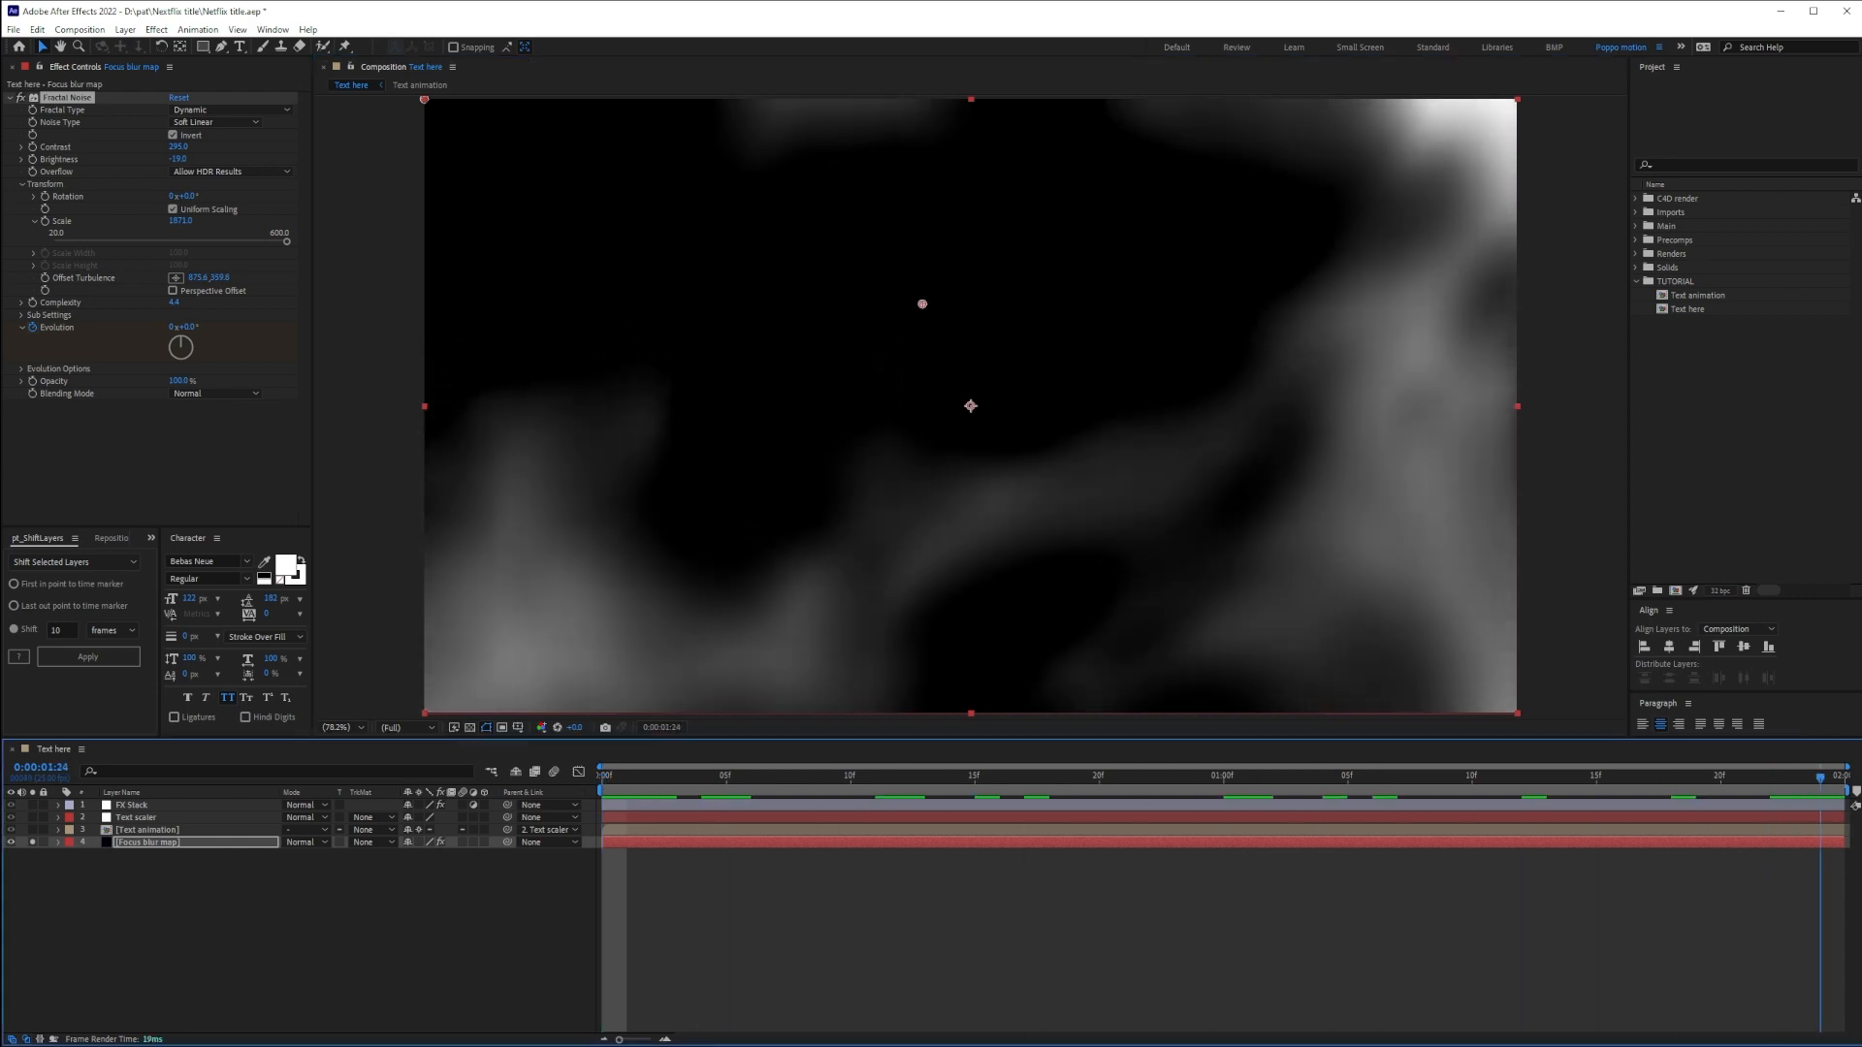
Keyframe Offset Turbulence at the first frame and again at 0:00:01:24, moving the point to about 929, 552 there
click(45, 279)
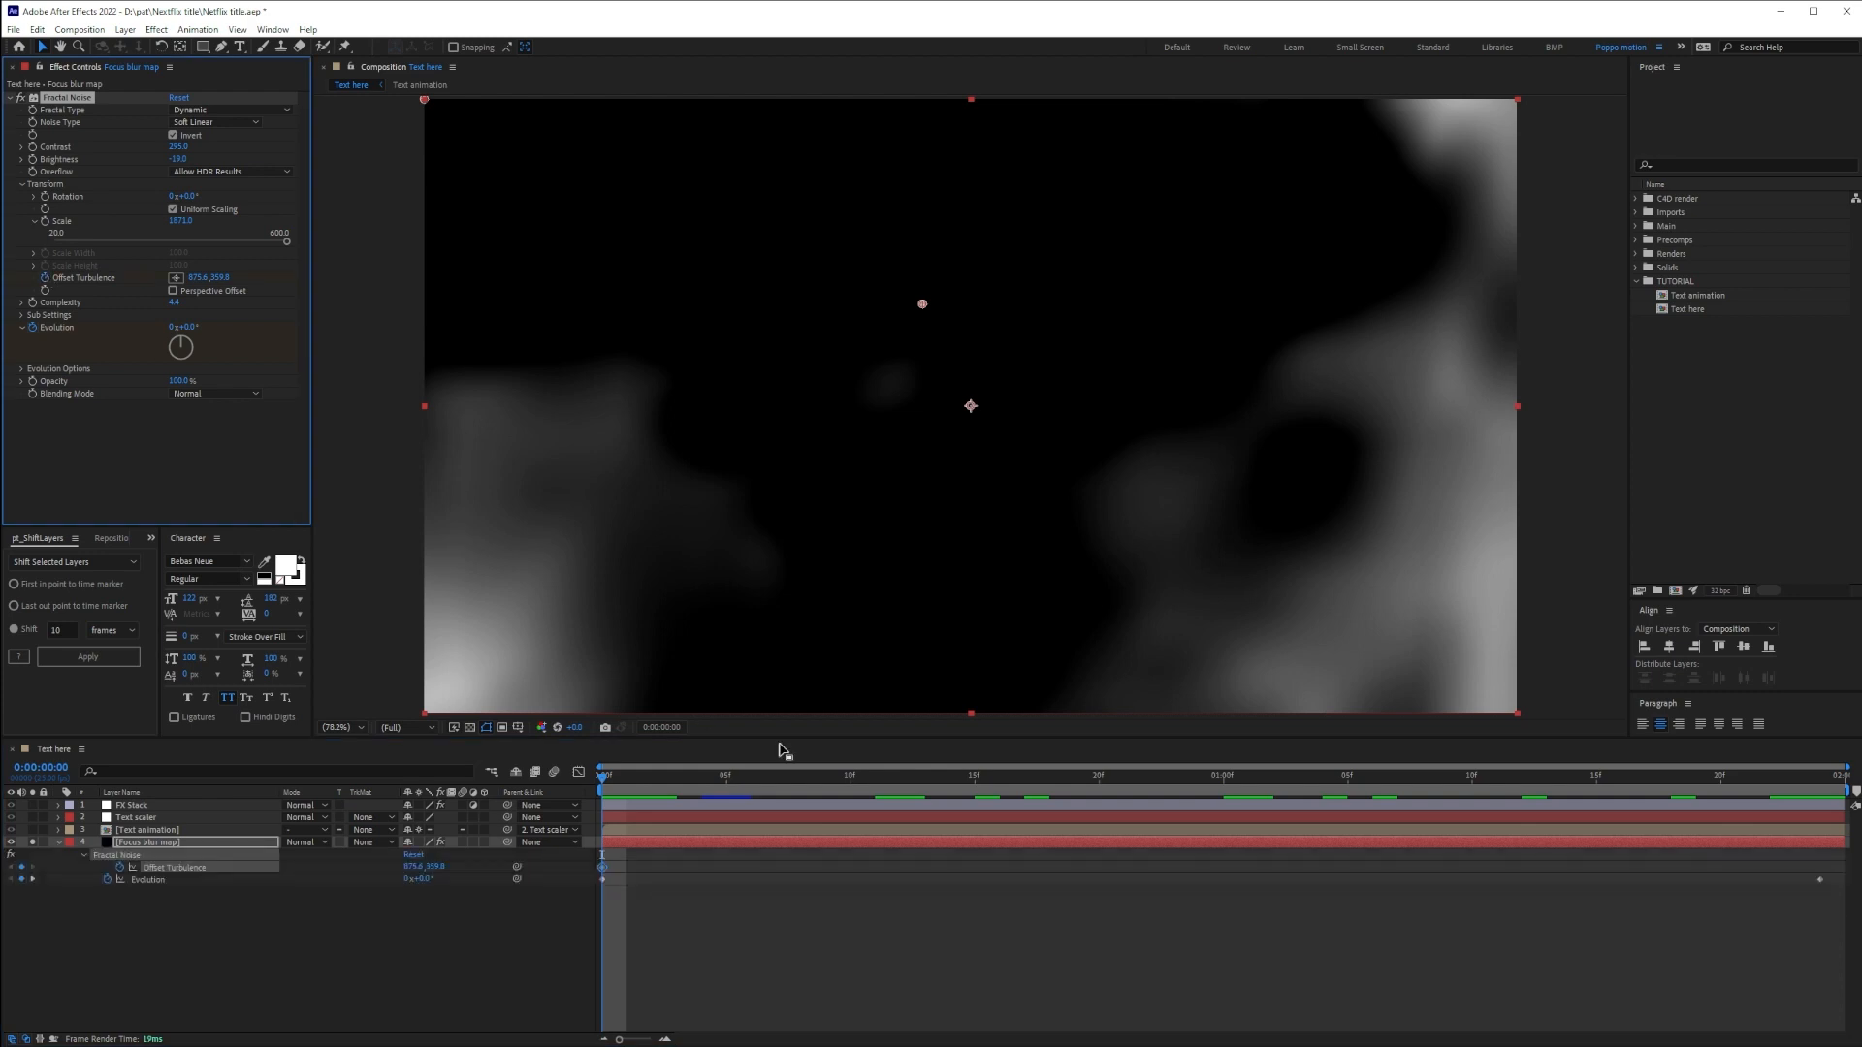
drag(615, 781, 1823, 853)
drag(922, 306, 955, 414)
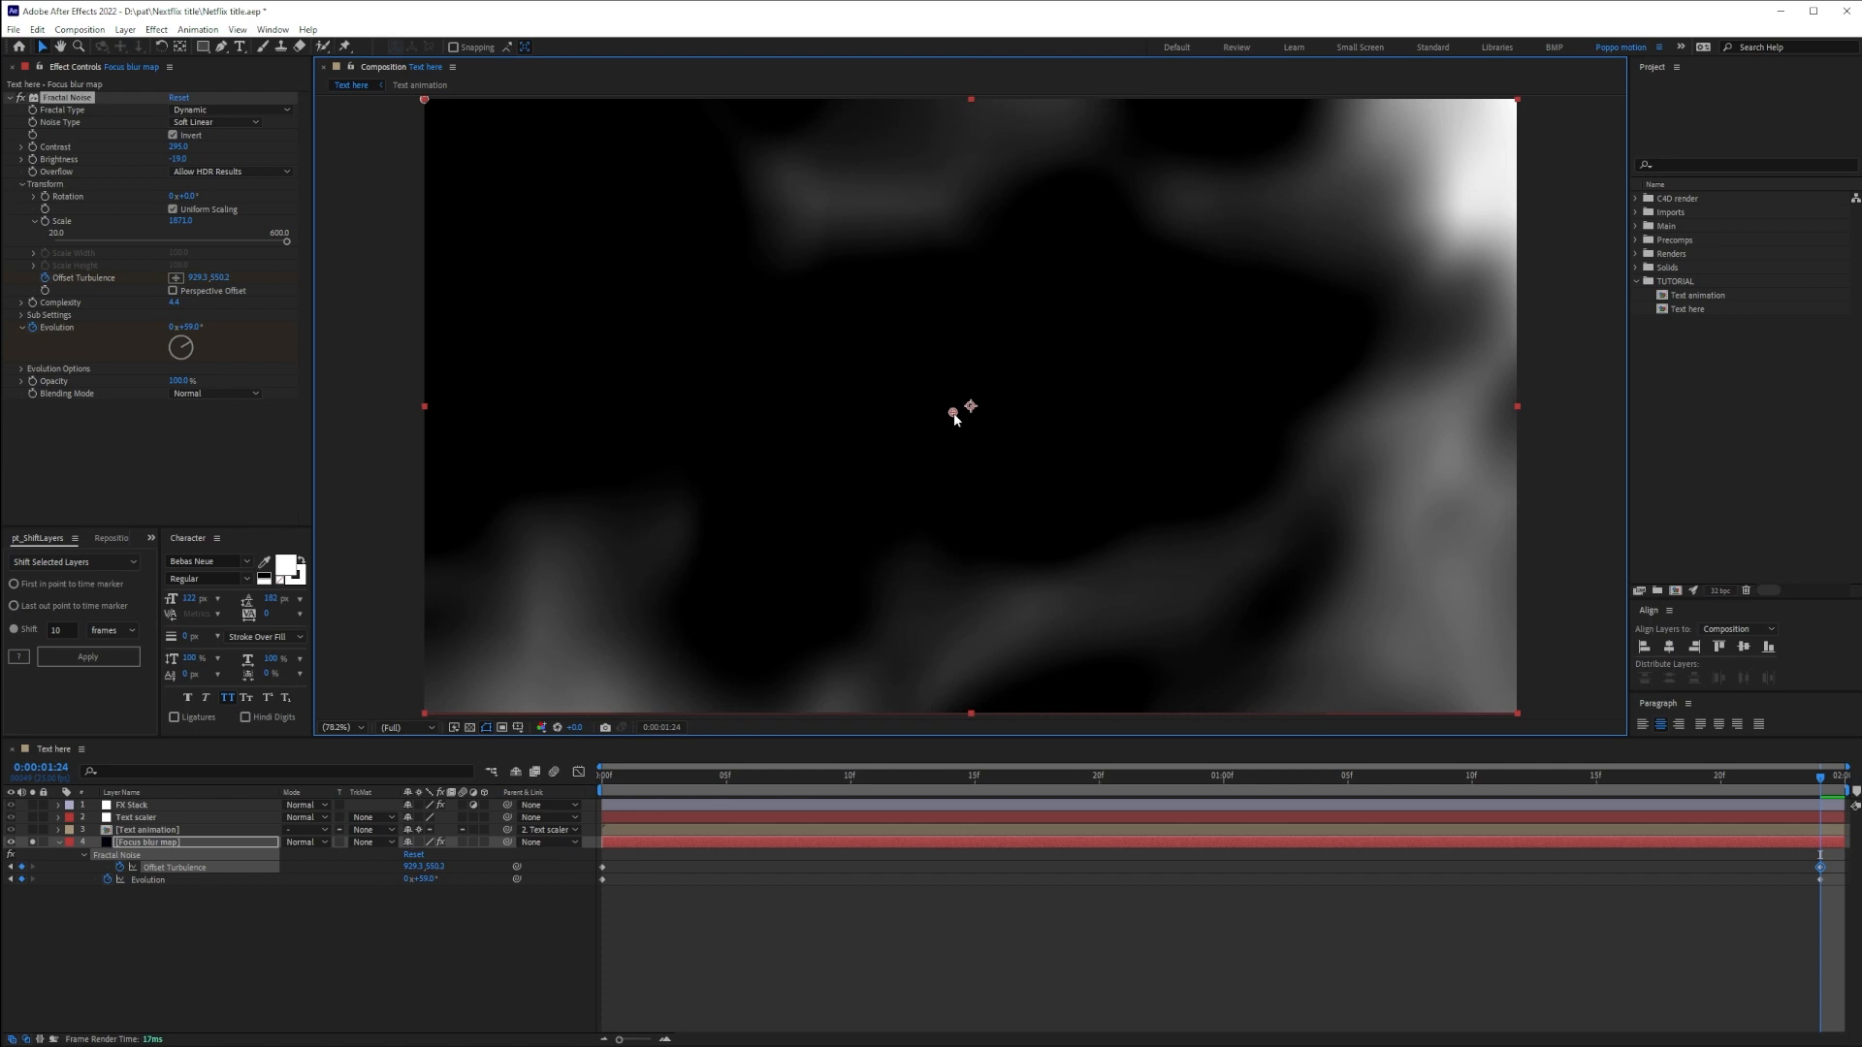
Turn off solo for the Focus blur map layer and preview the blurred text from the first frame
click(216, 936)
click(32, 843)
key(Home)
key(space)
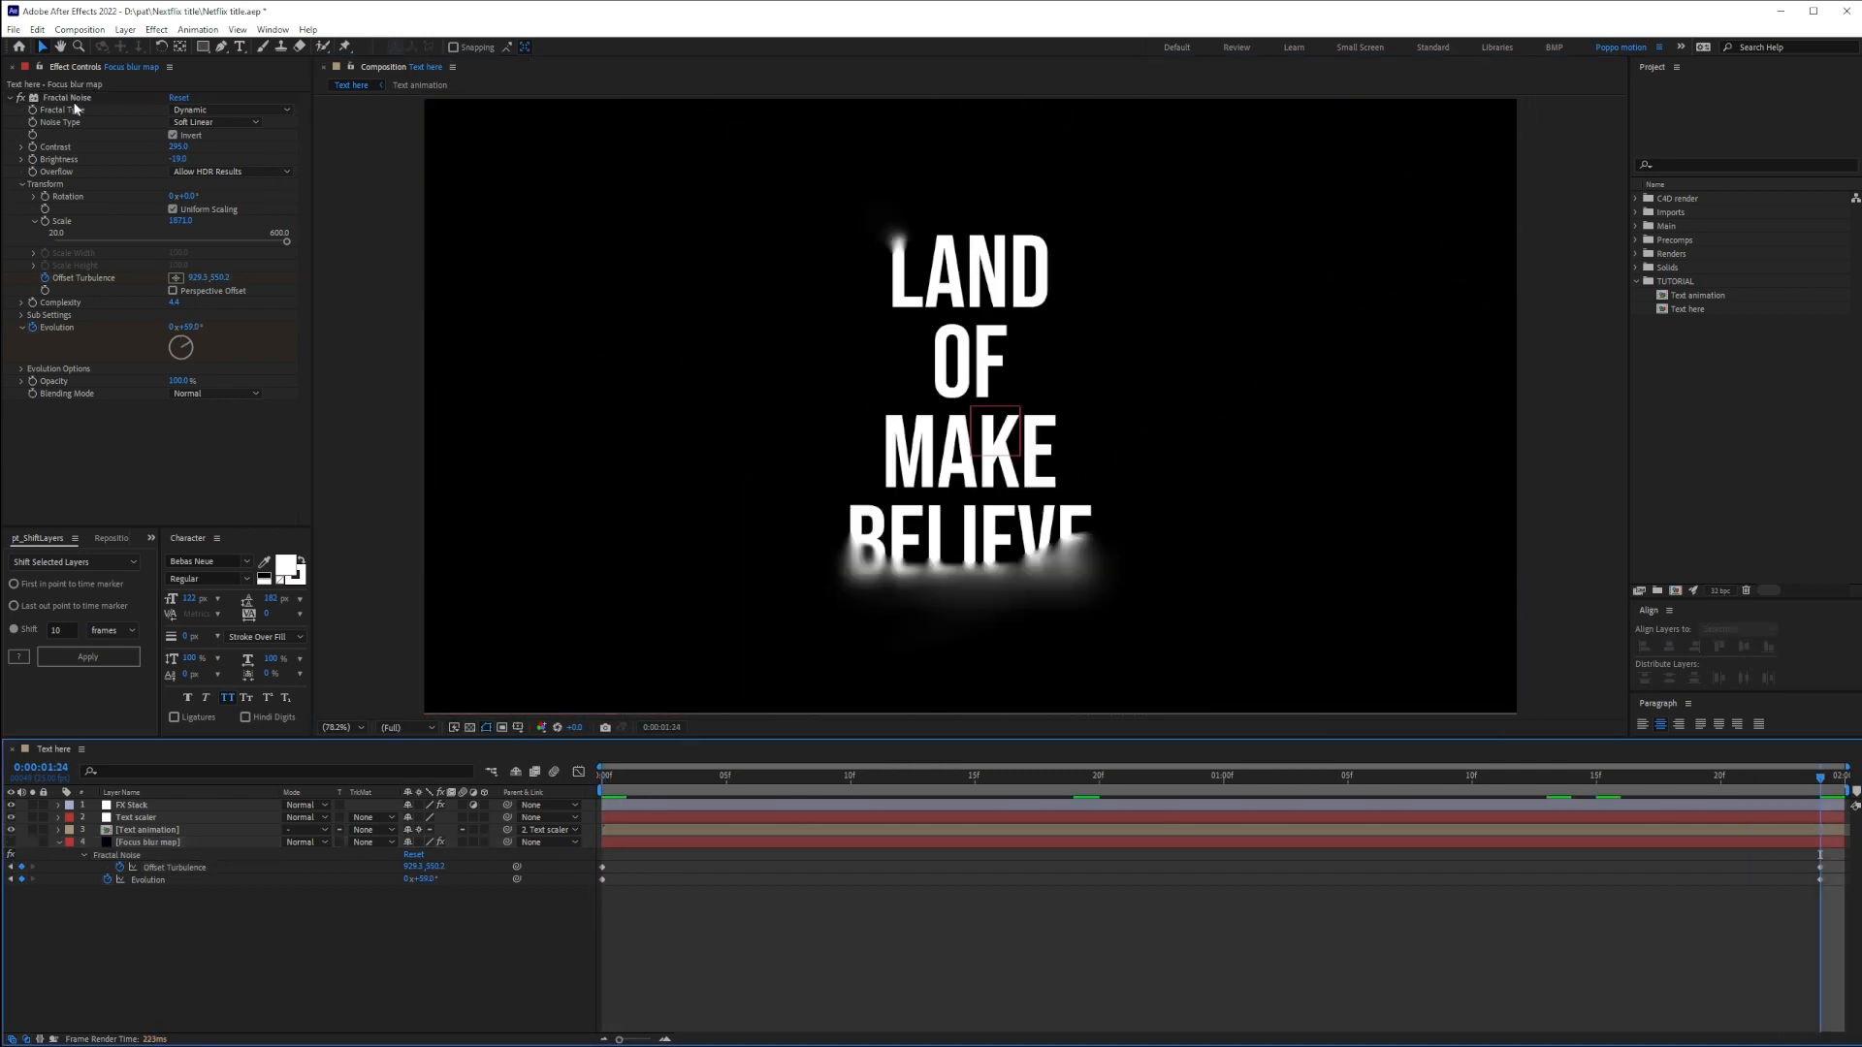
Collapse the Focus blur map's keyframed properties and play the full text animation from the start
click(70, 99)
click(1831, 1011)
key(Home)
key(u)
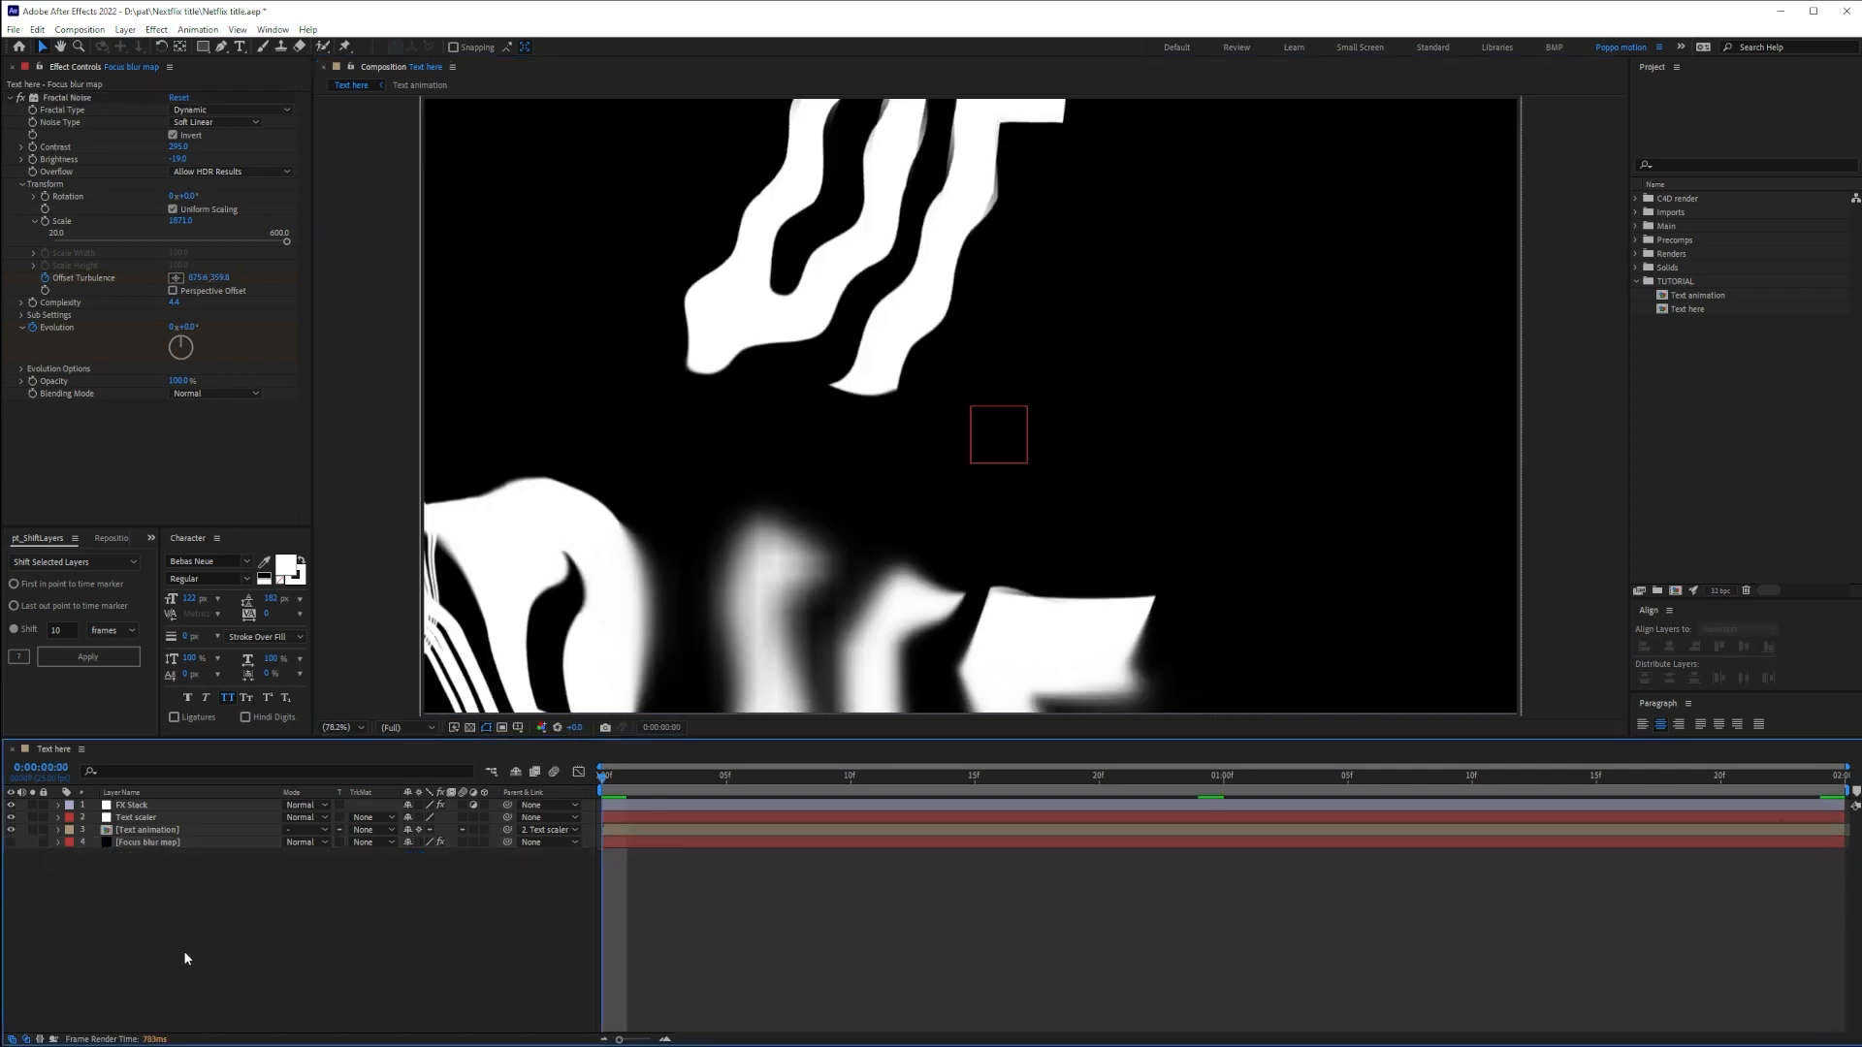
click(136, 831)
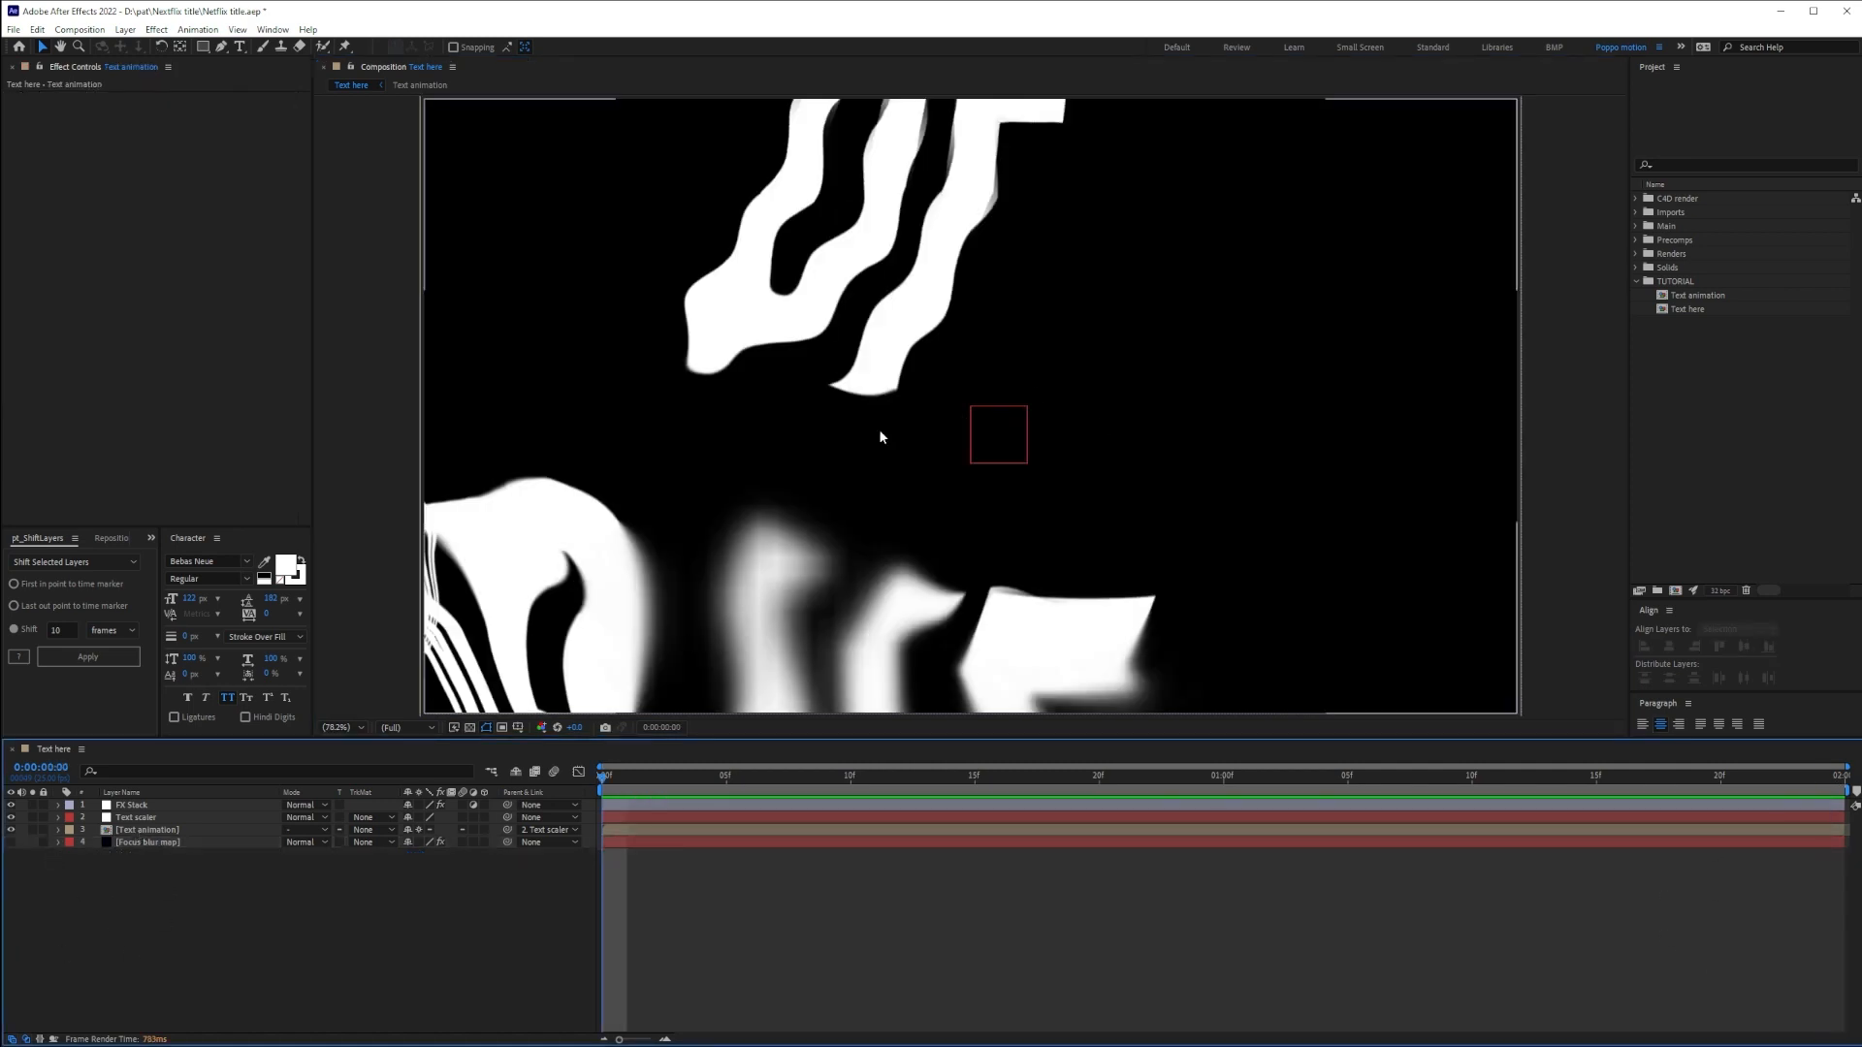
key(space)
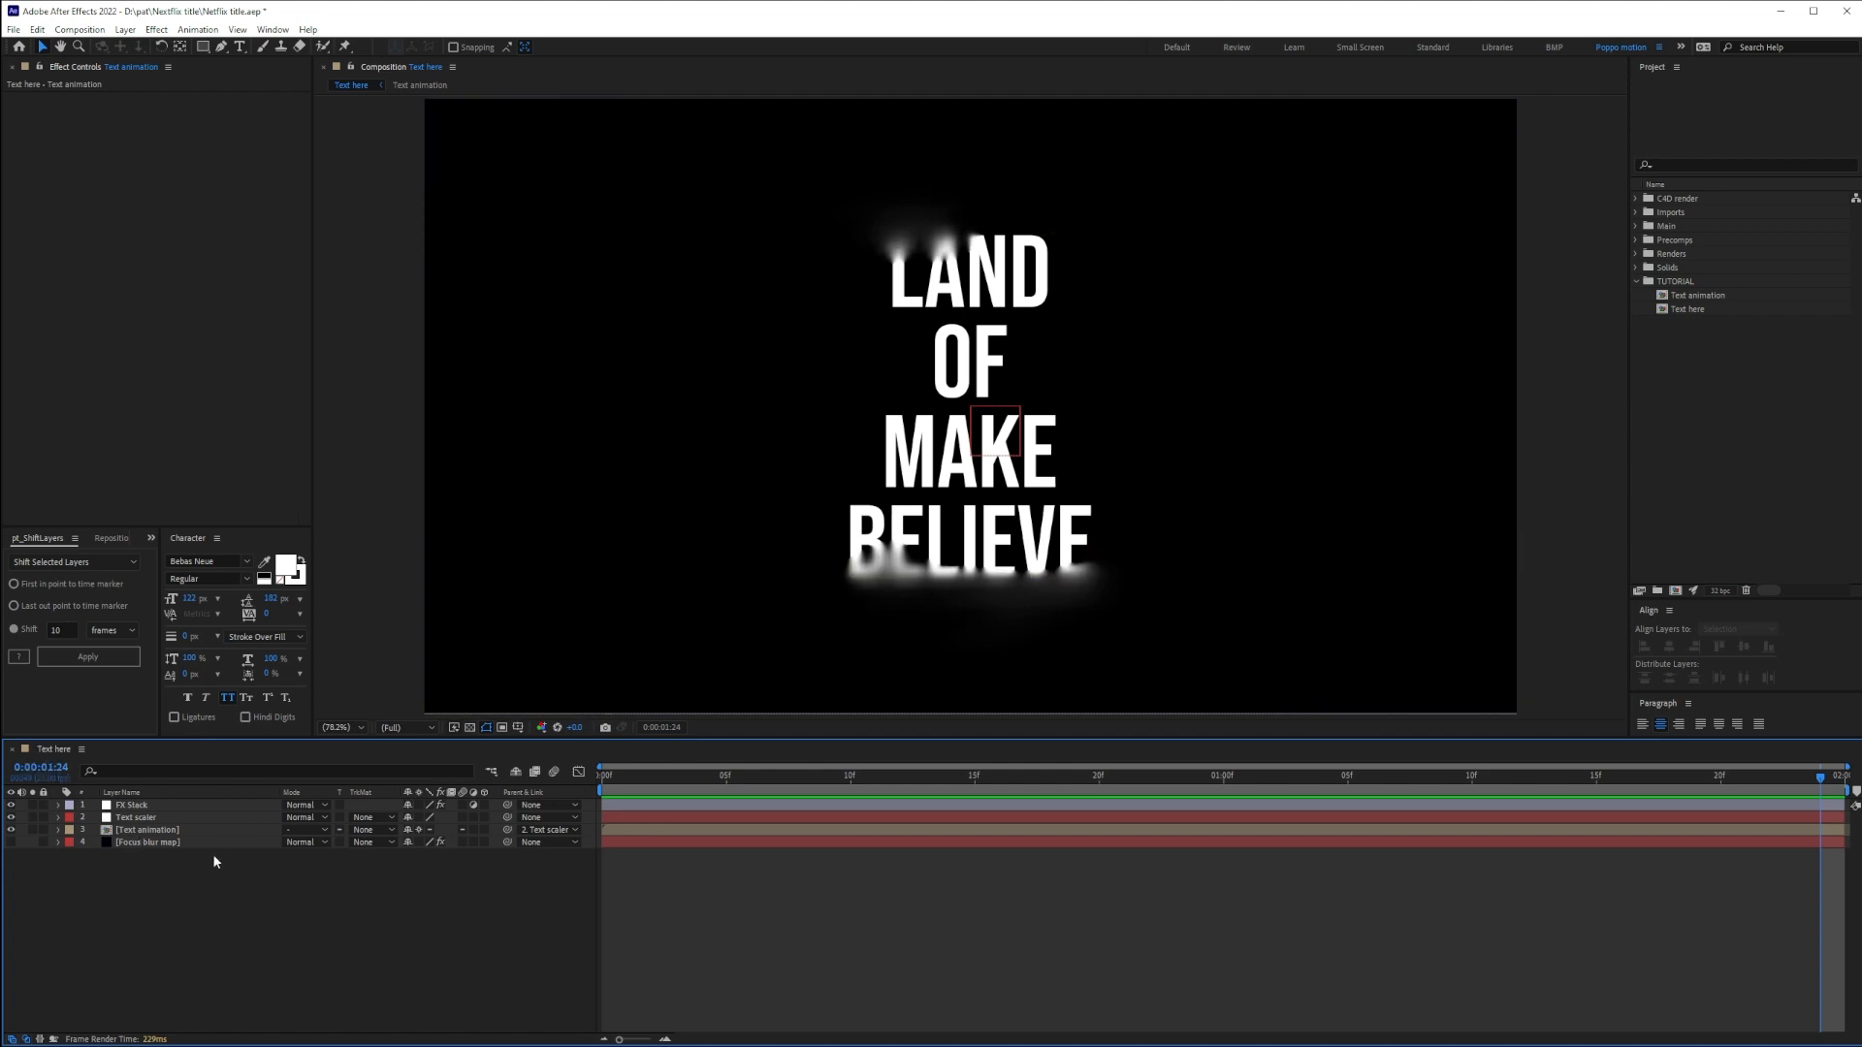
Rename the nested Text animation composition as "Text here"
click(1695, 297)
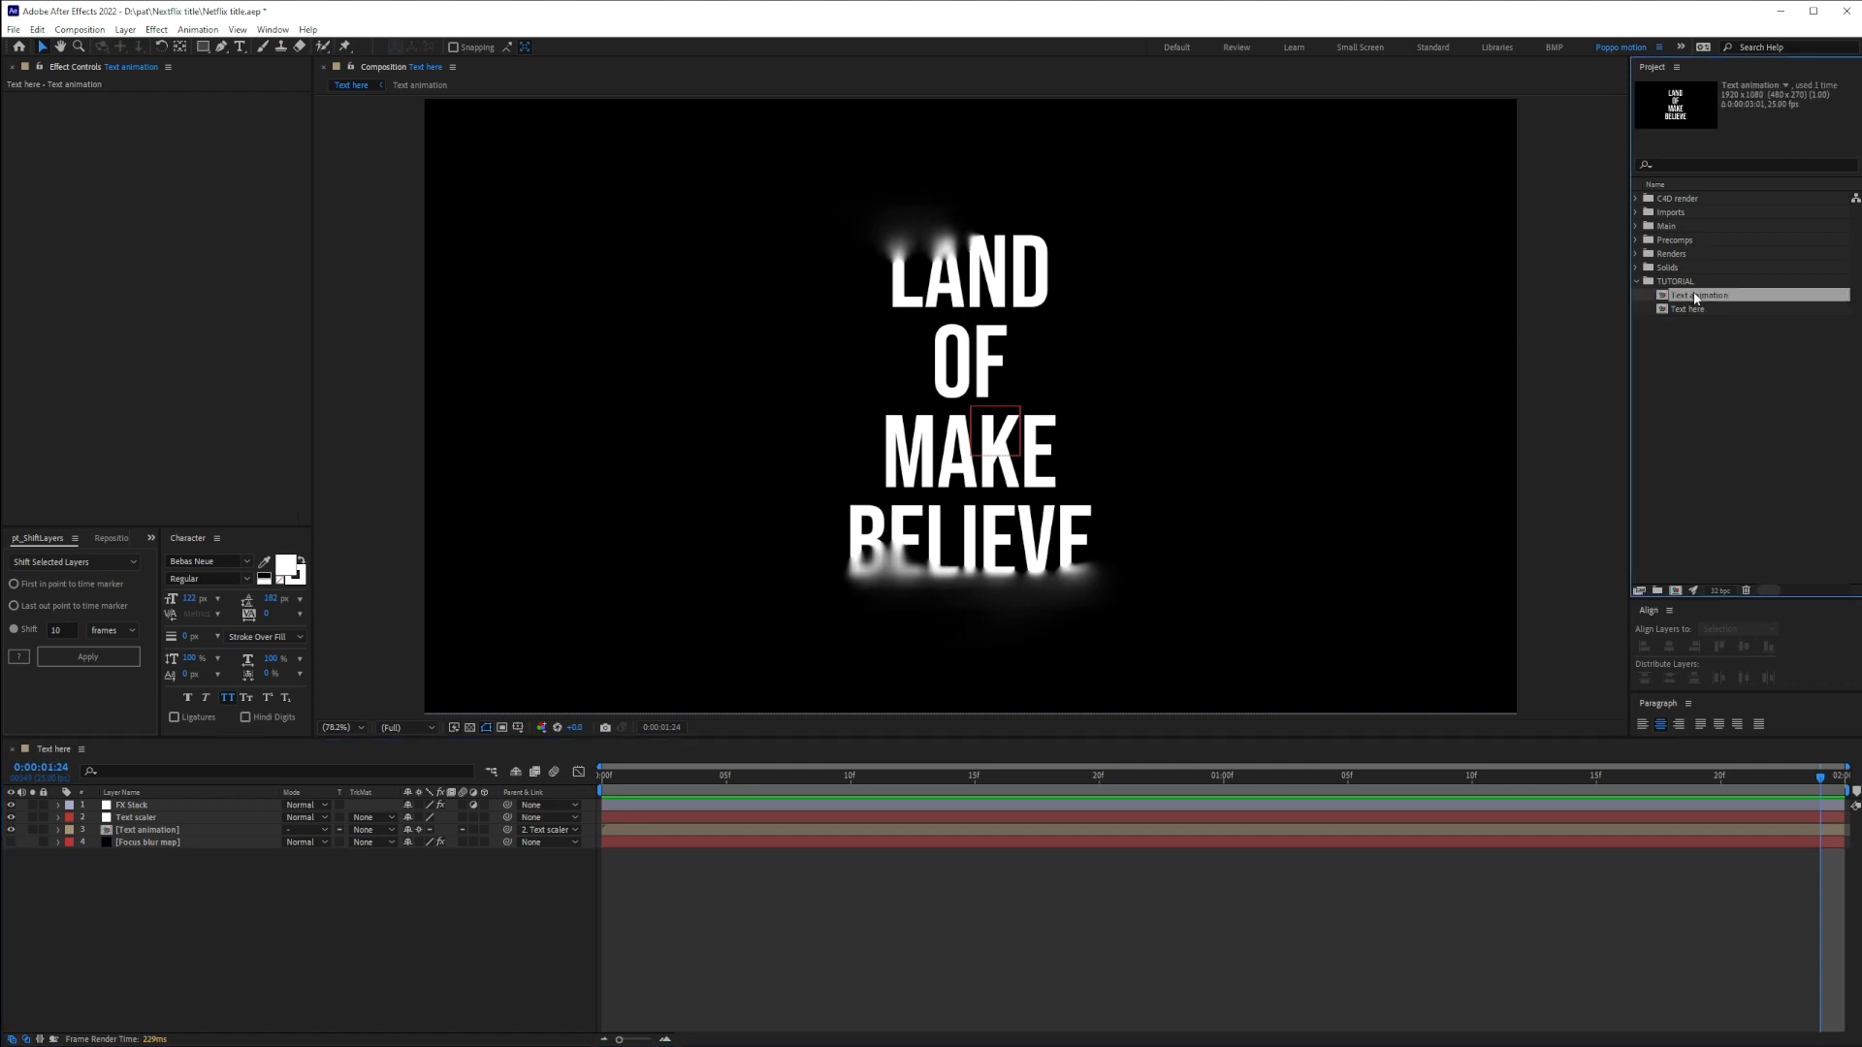
key(Return)
text(Text here)
key(Return)
click(176, 857)
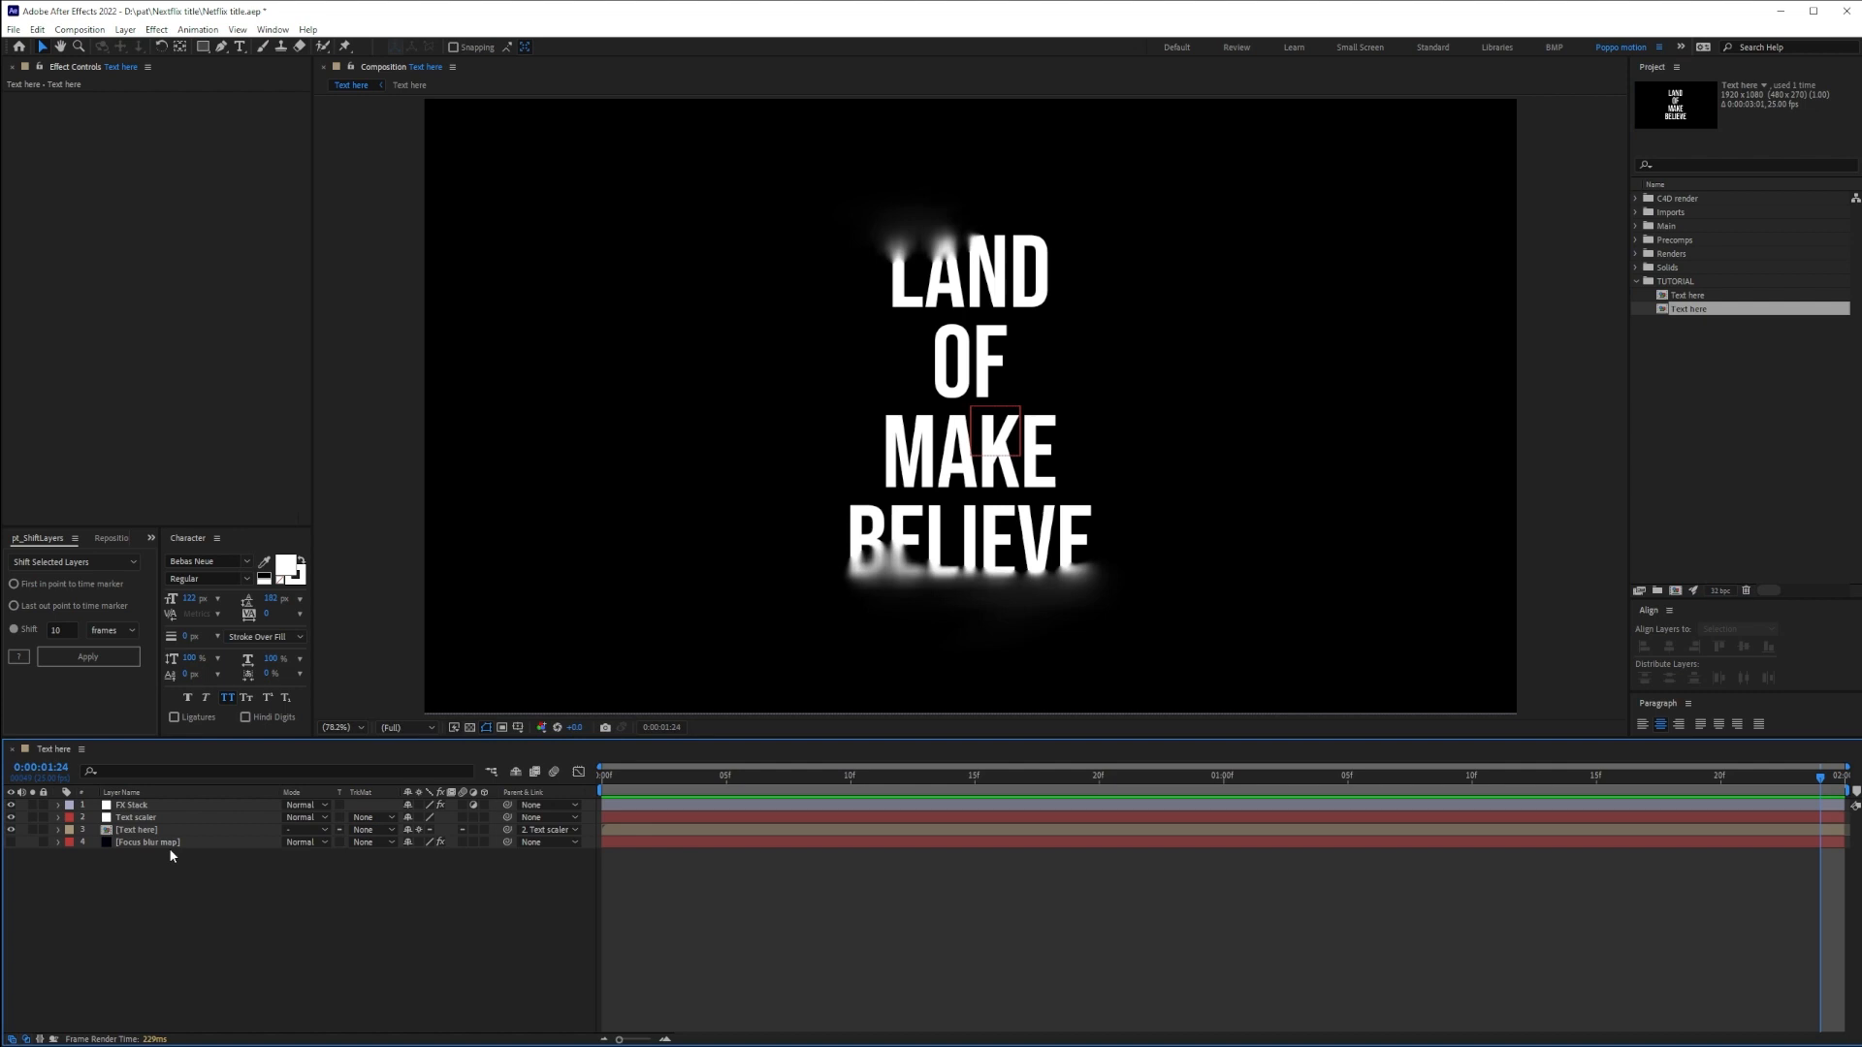
Rename the currently open main composition as "Text Animation" in its composition settings
key(ctrl+k)
text(Text An)
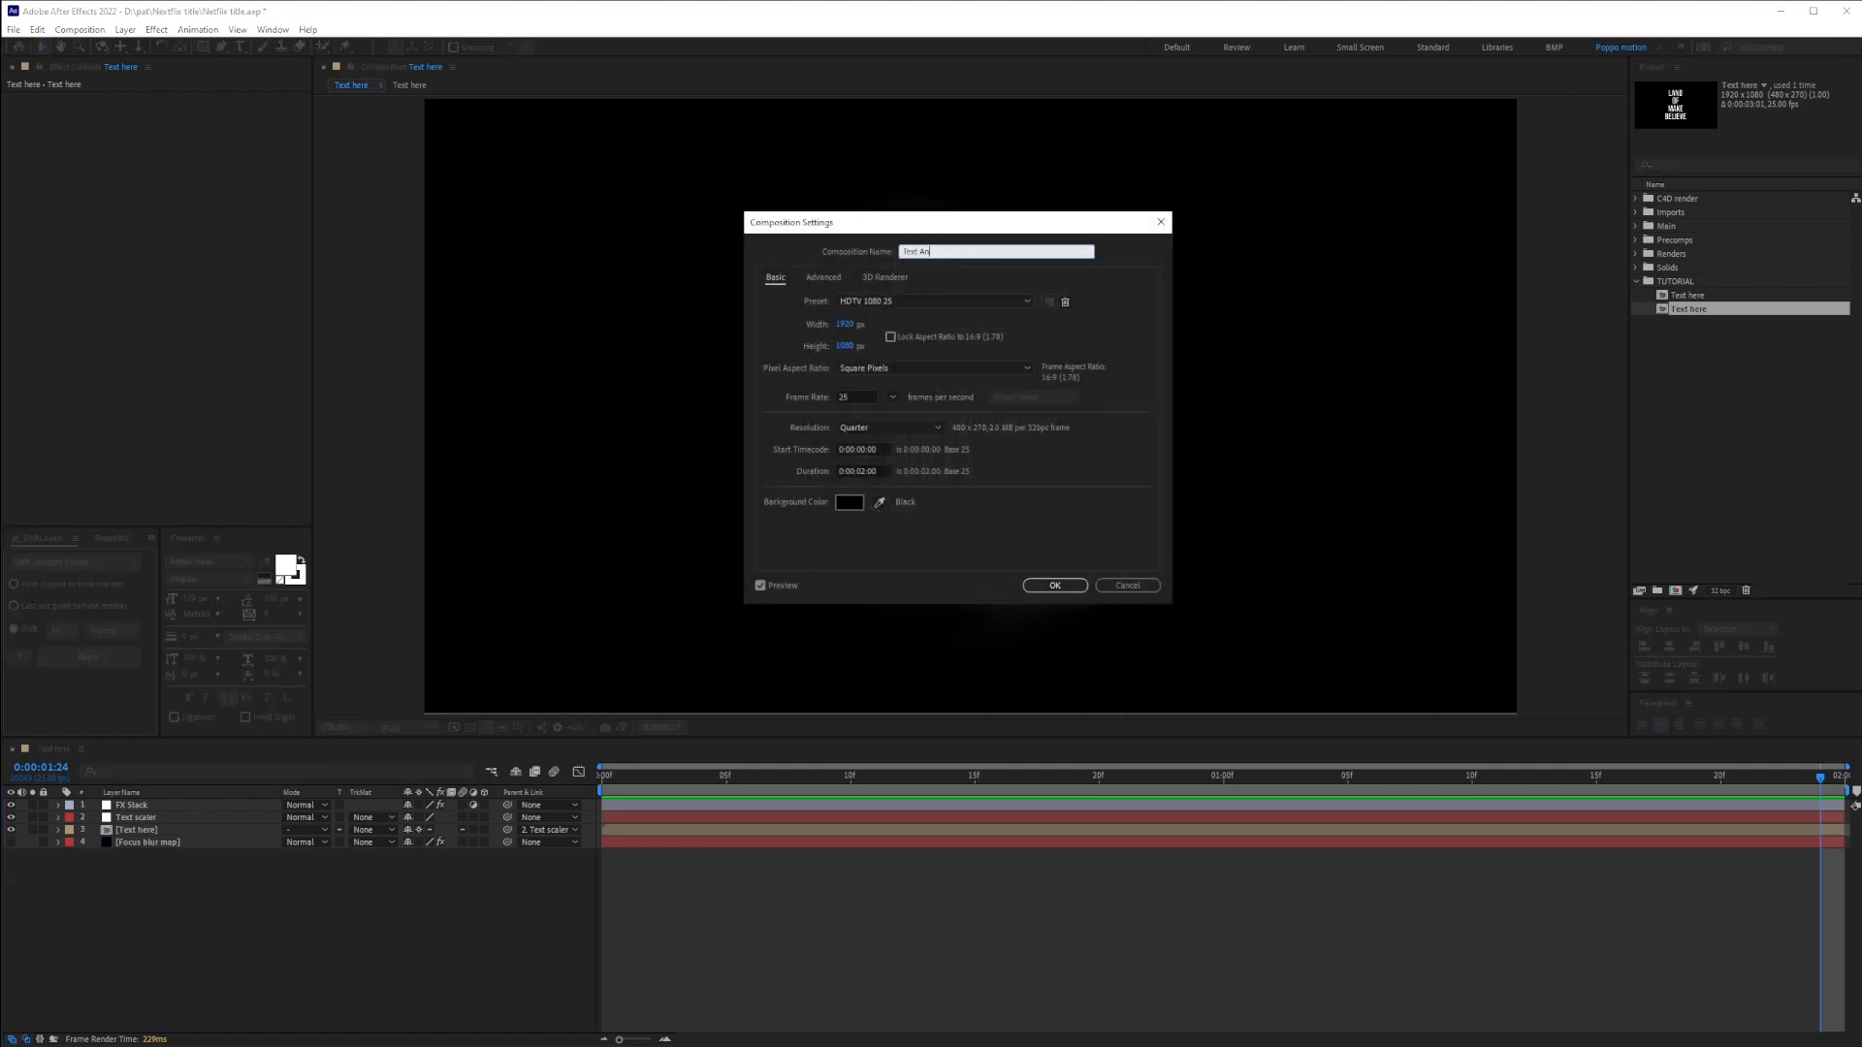
text(imation)
key(Return)
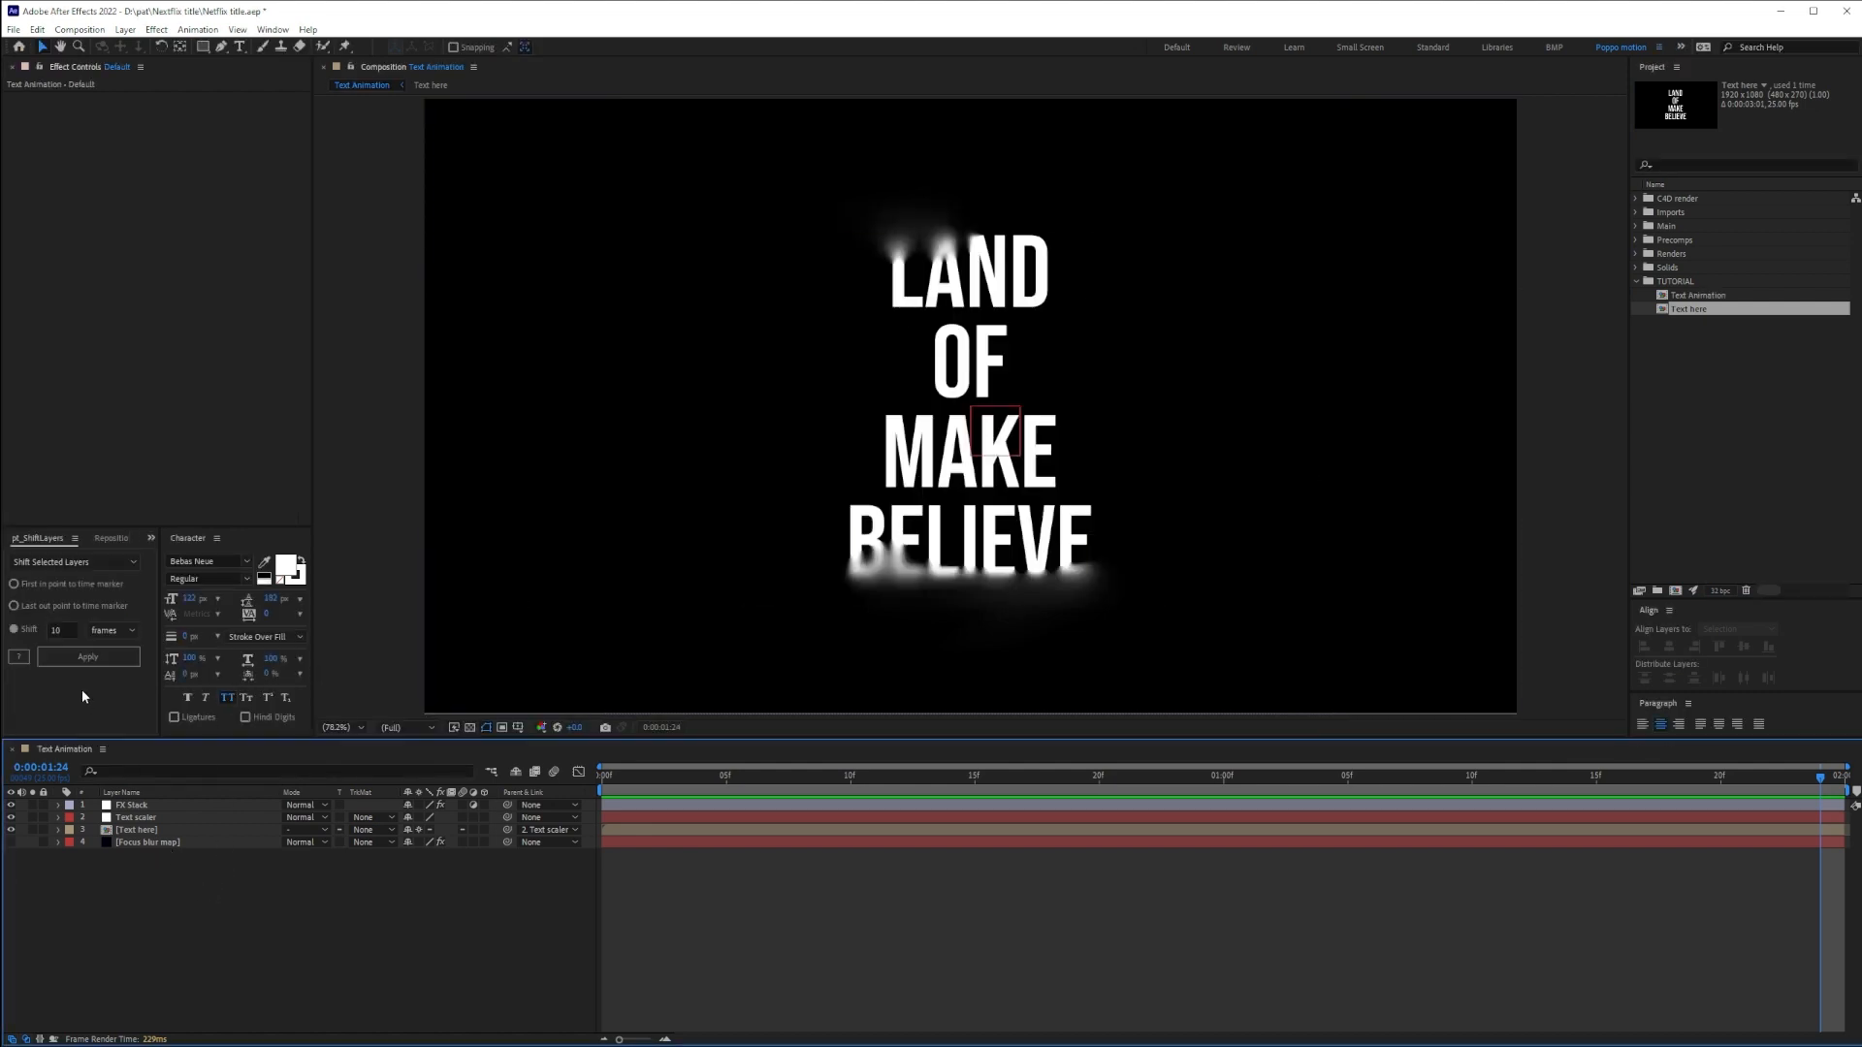
Open the nested Text here composition and add a full-frame solid named "Color palette"
double_click(136, 830)
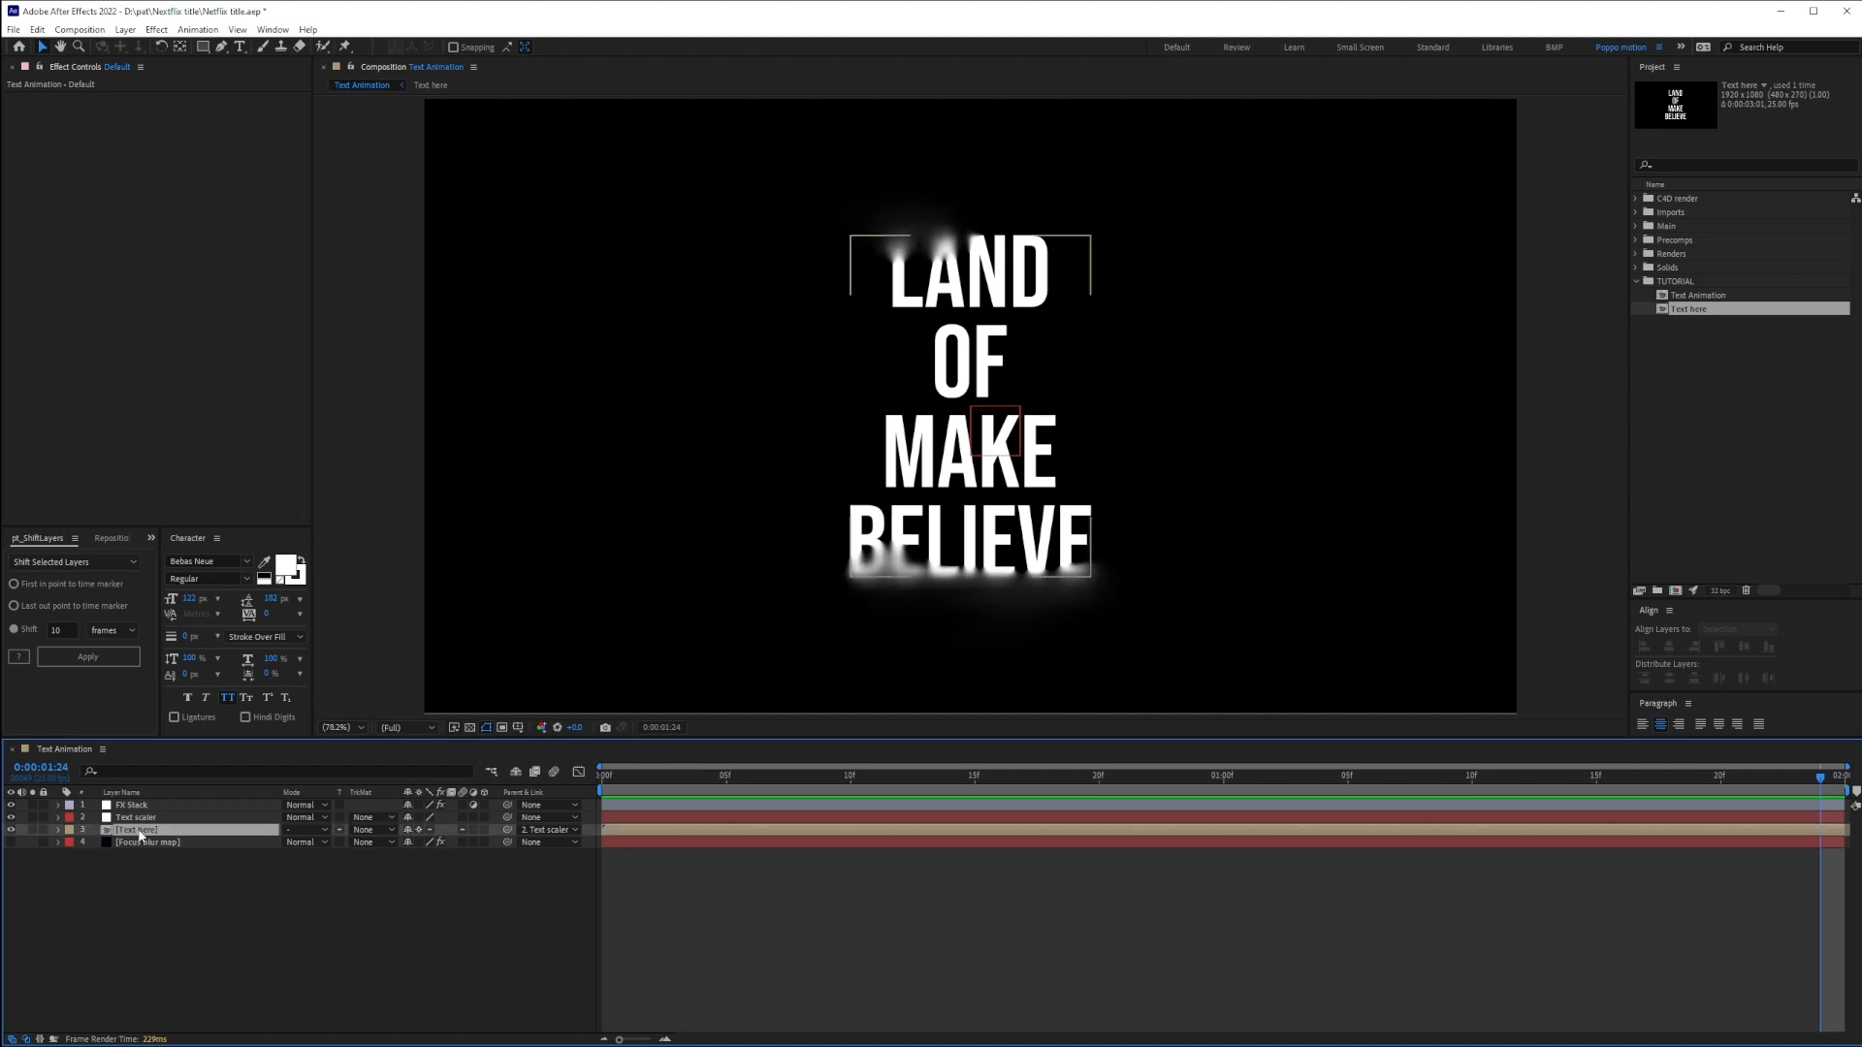
click(970, 284)
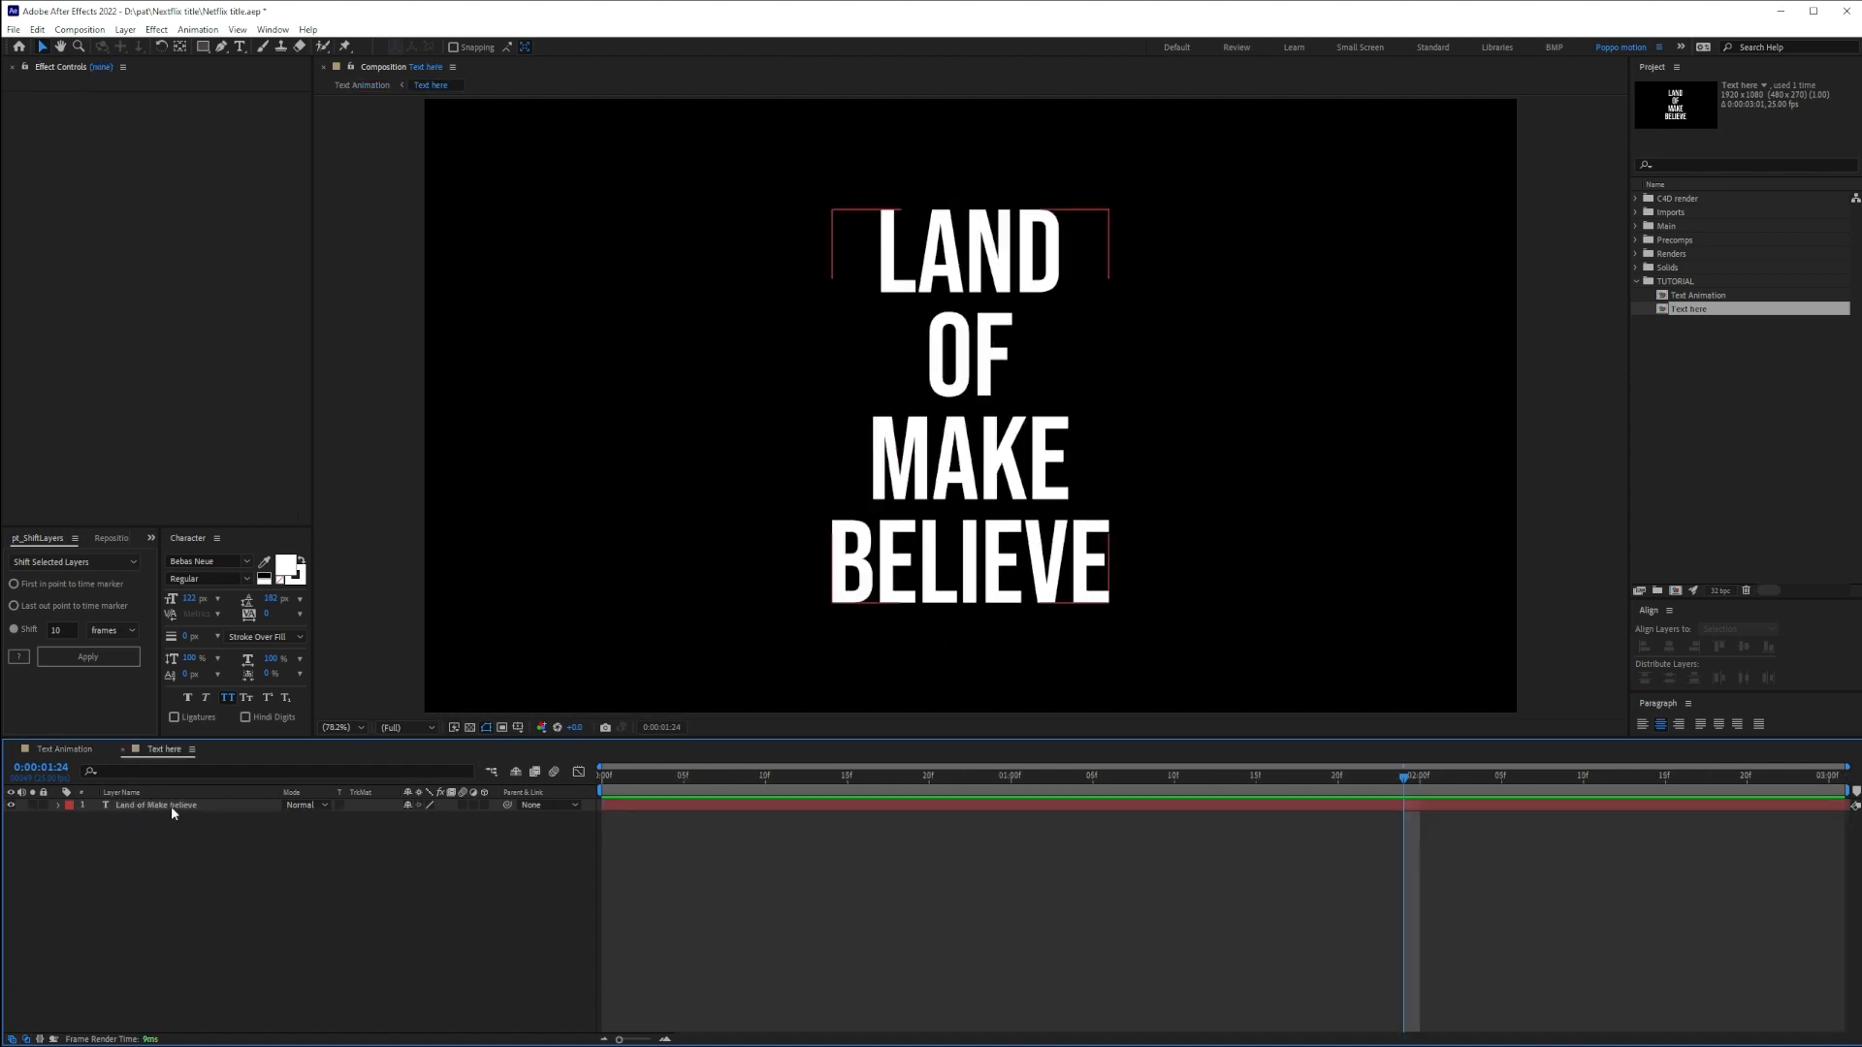
click(346, 855)
key(ctrl+y)
text(Color palette)
key(Return)
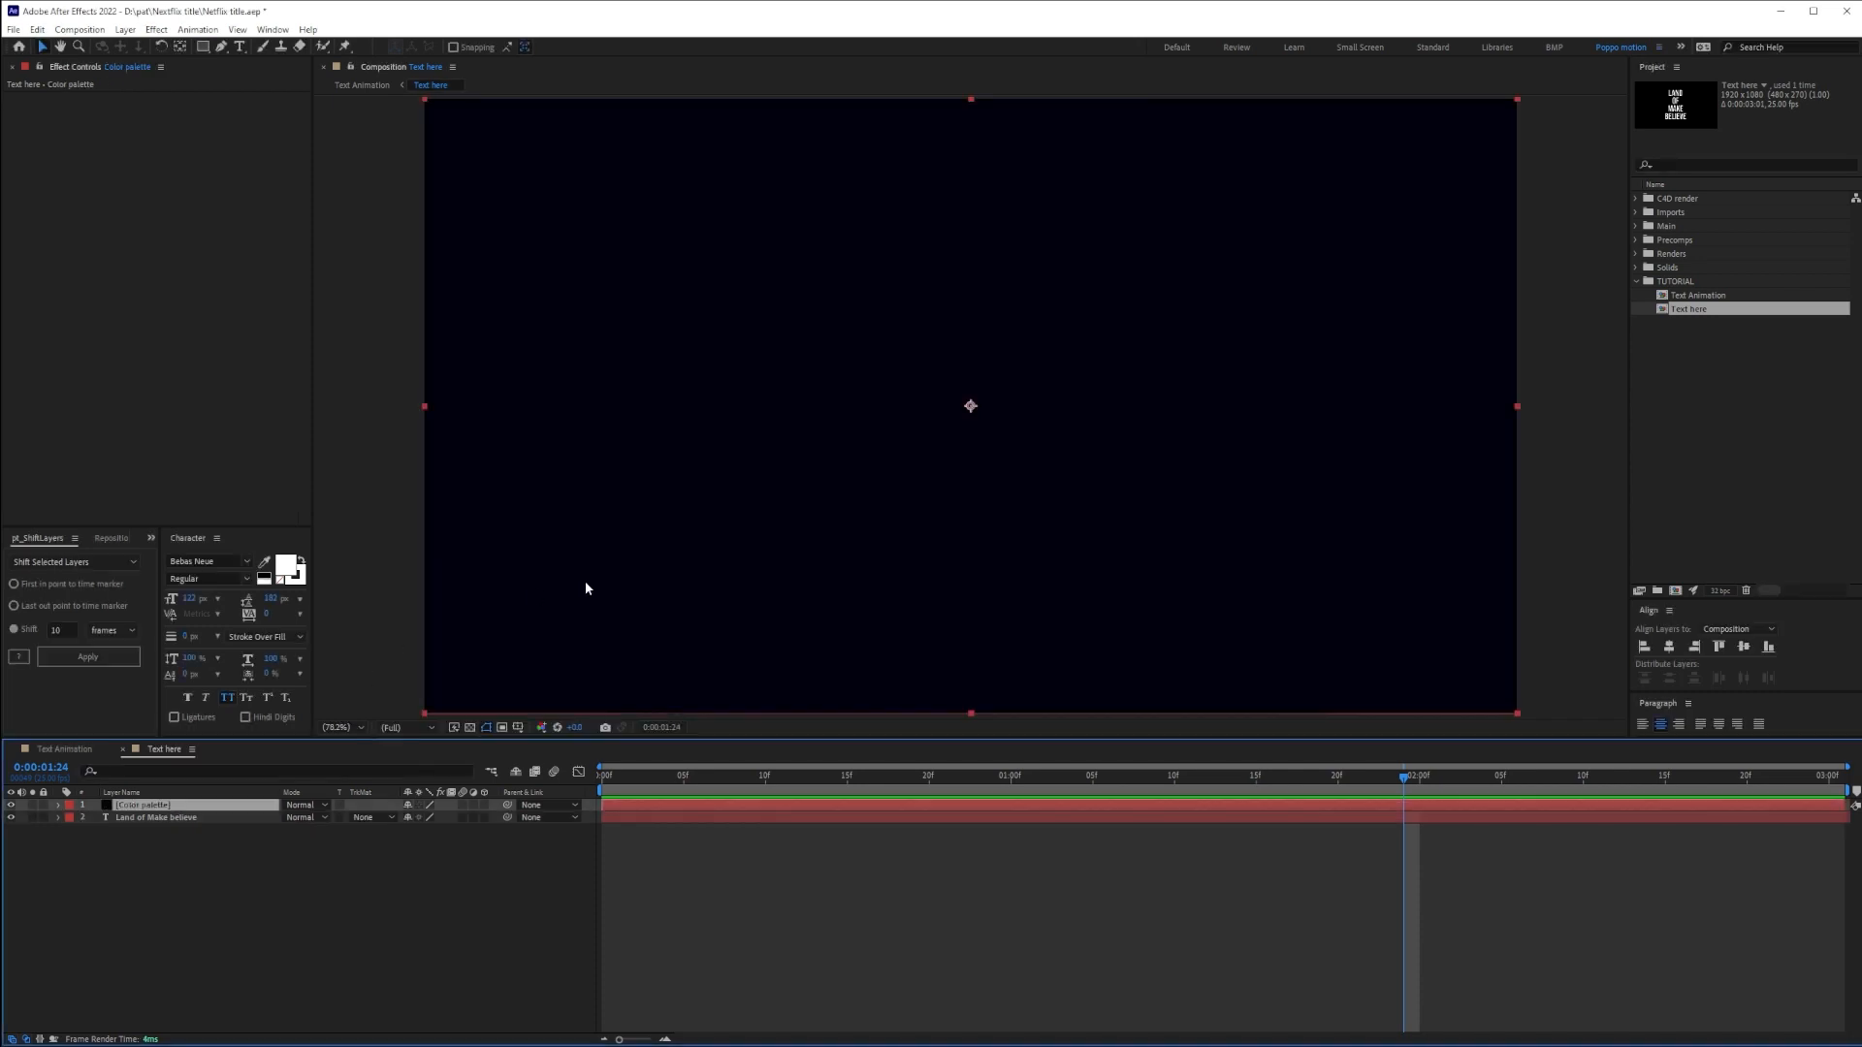
Apply 4-Color Gradient to the Color palette solid and move its Point 1 to about 509, 245
key(ctrl+space)
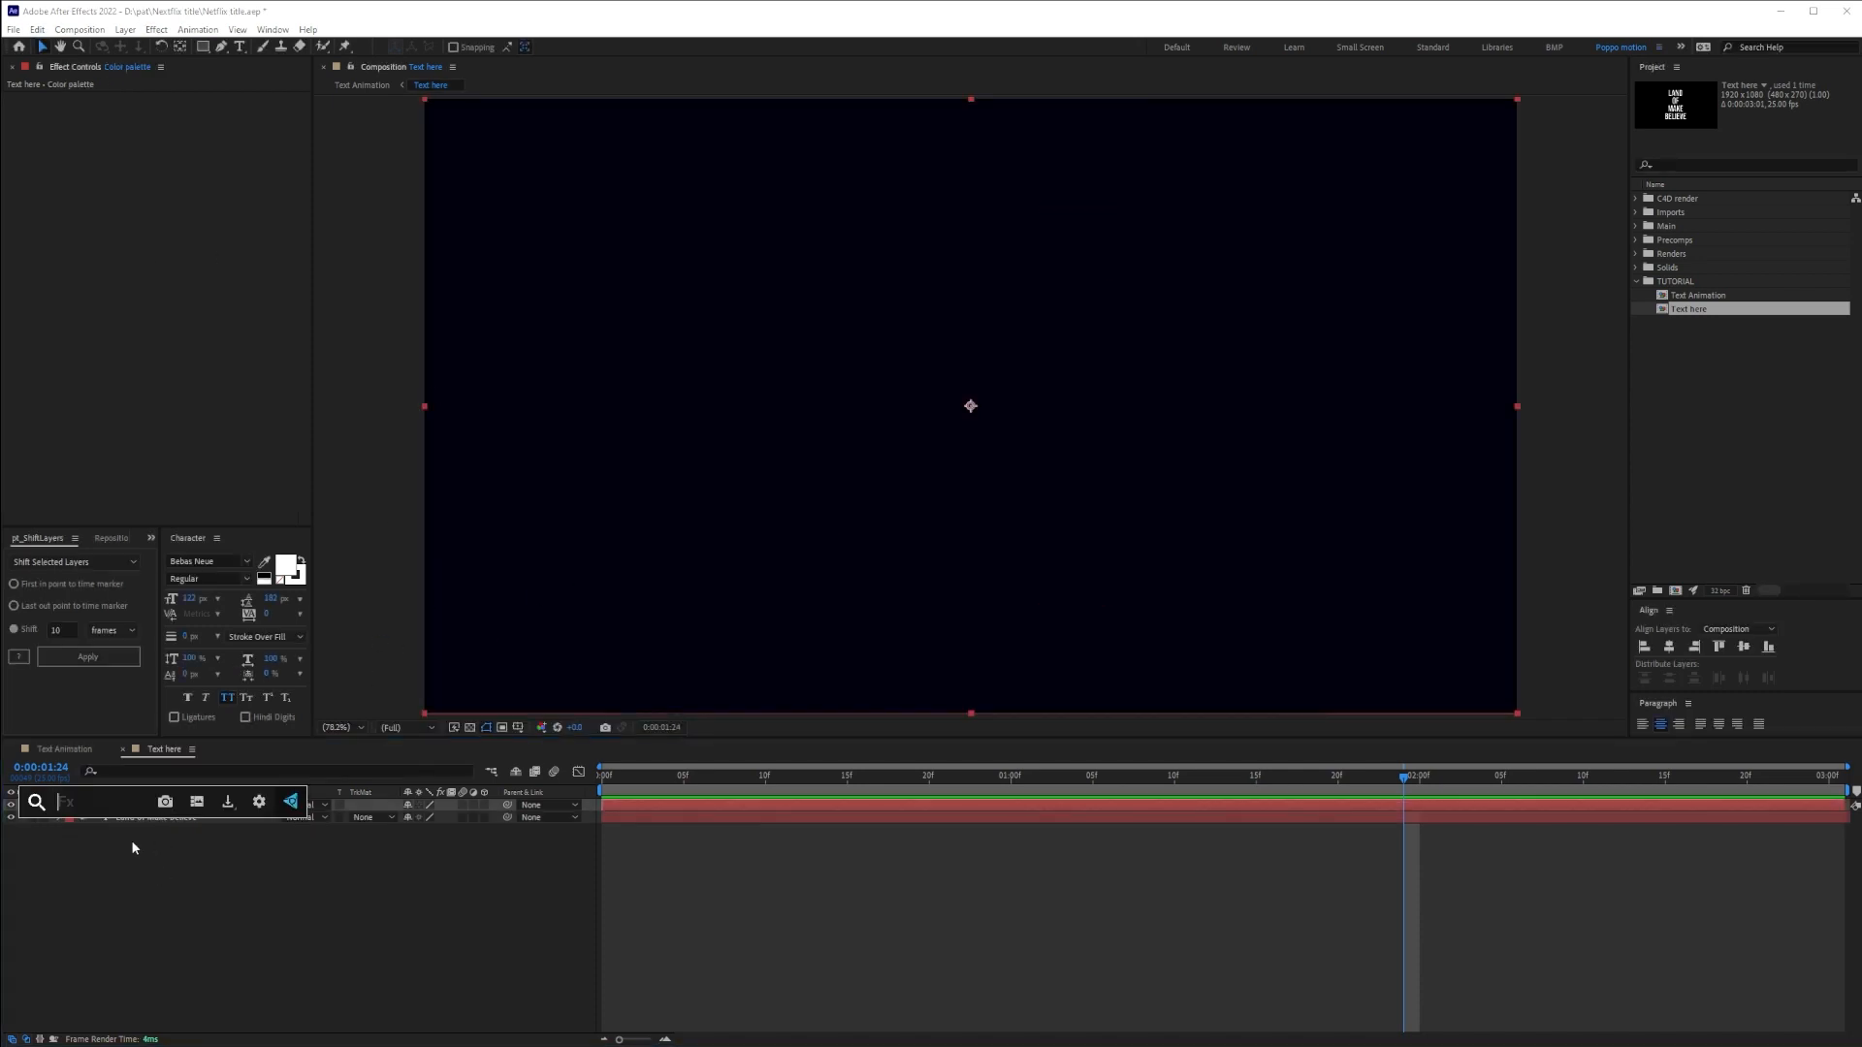
text(4-)
key(Return)
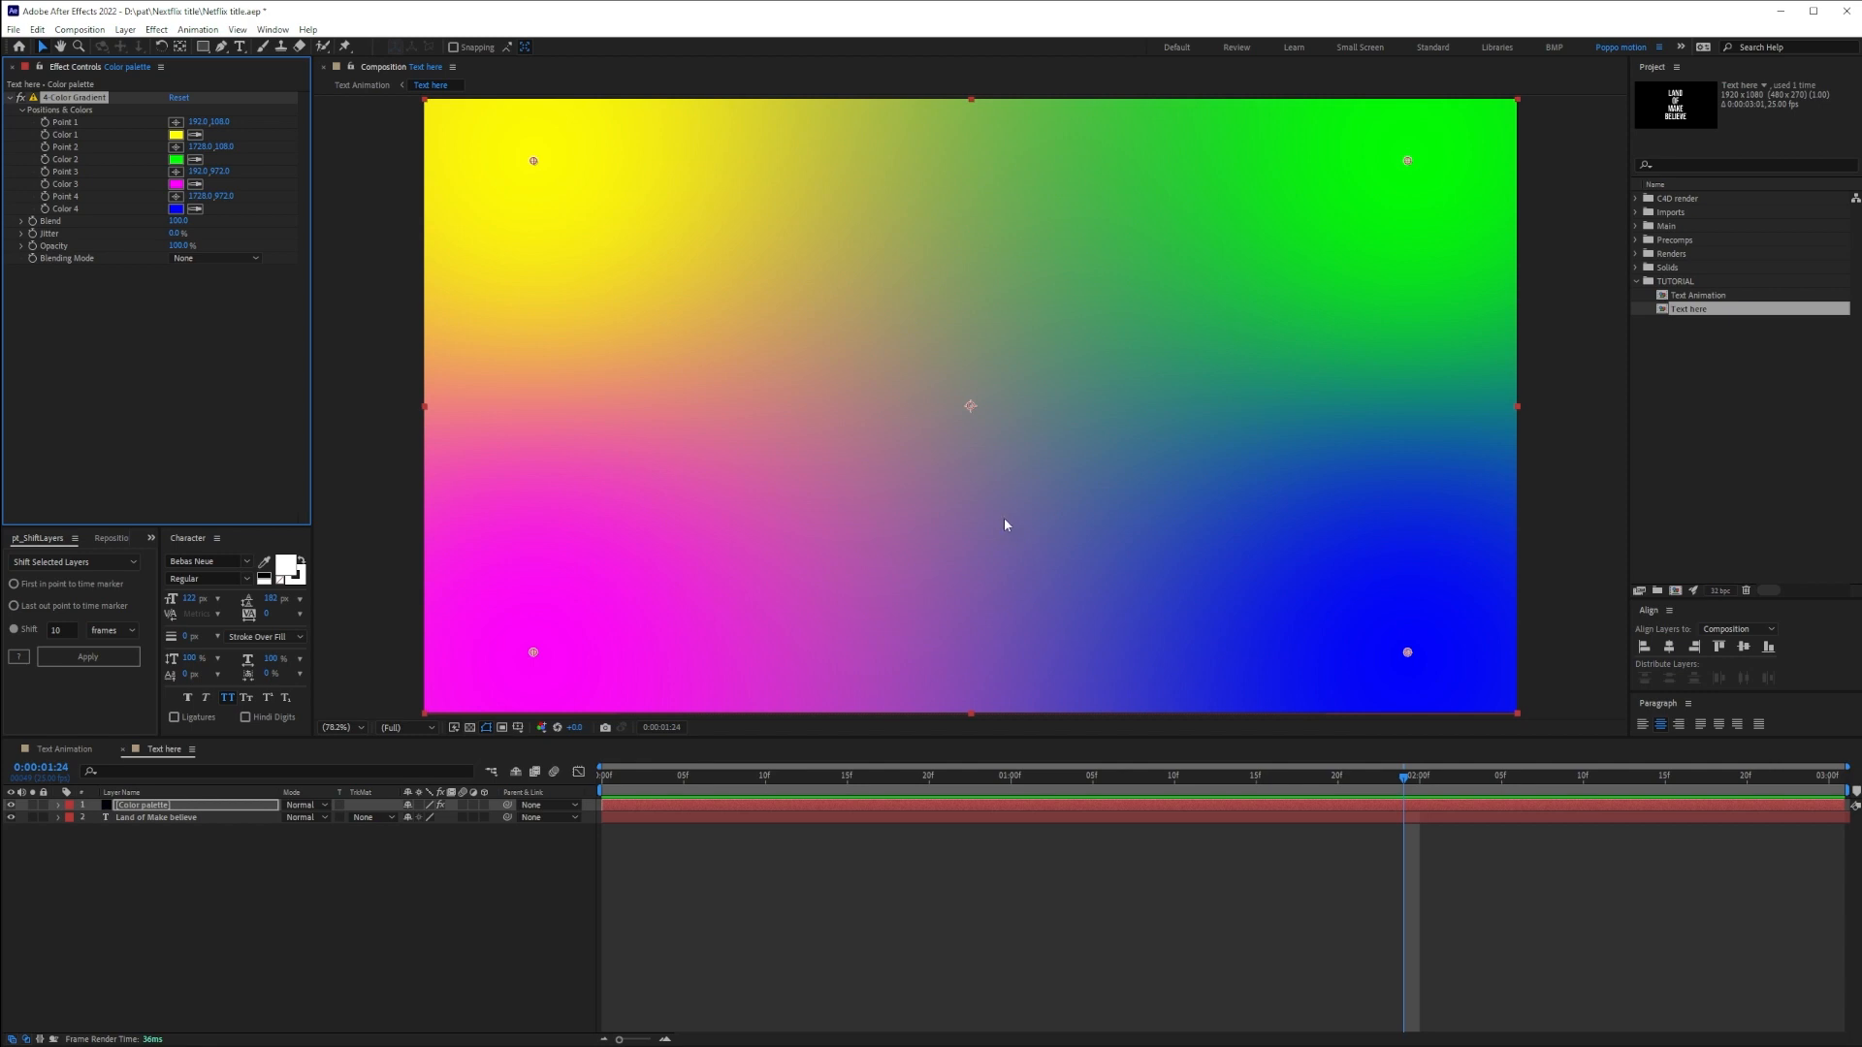
drag(534, 164, 714, 238)
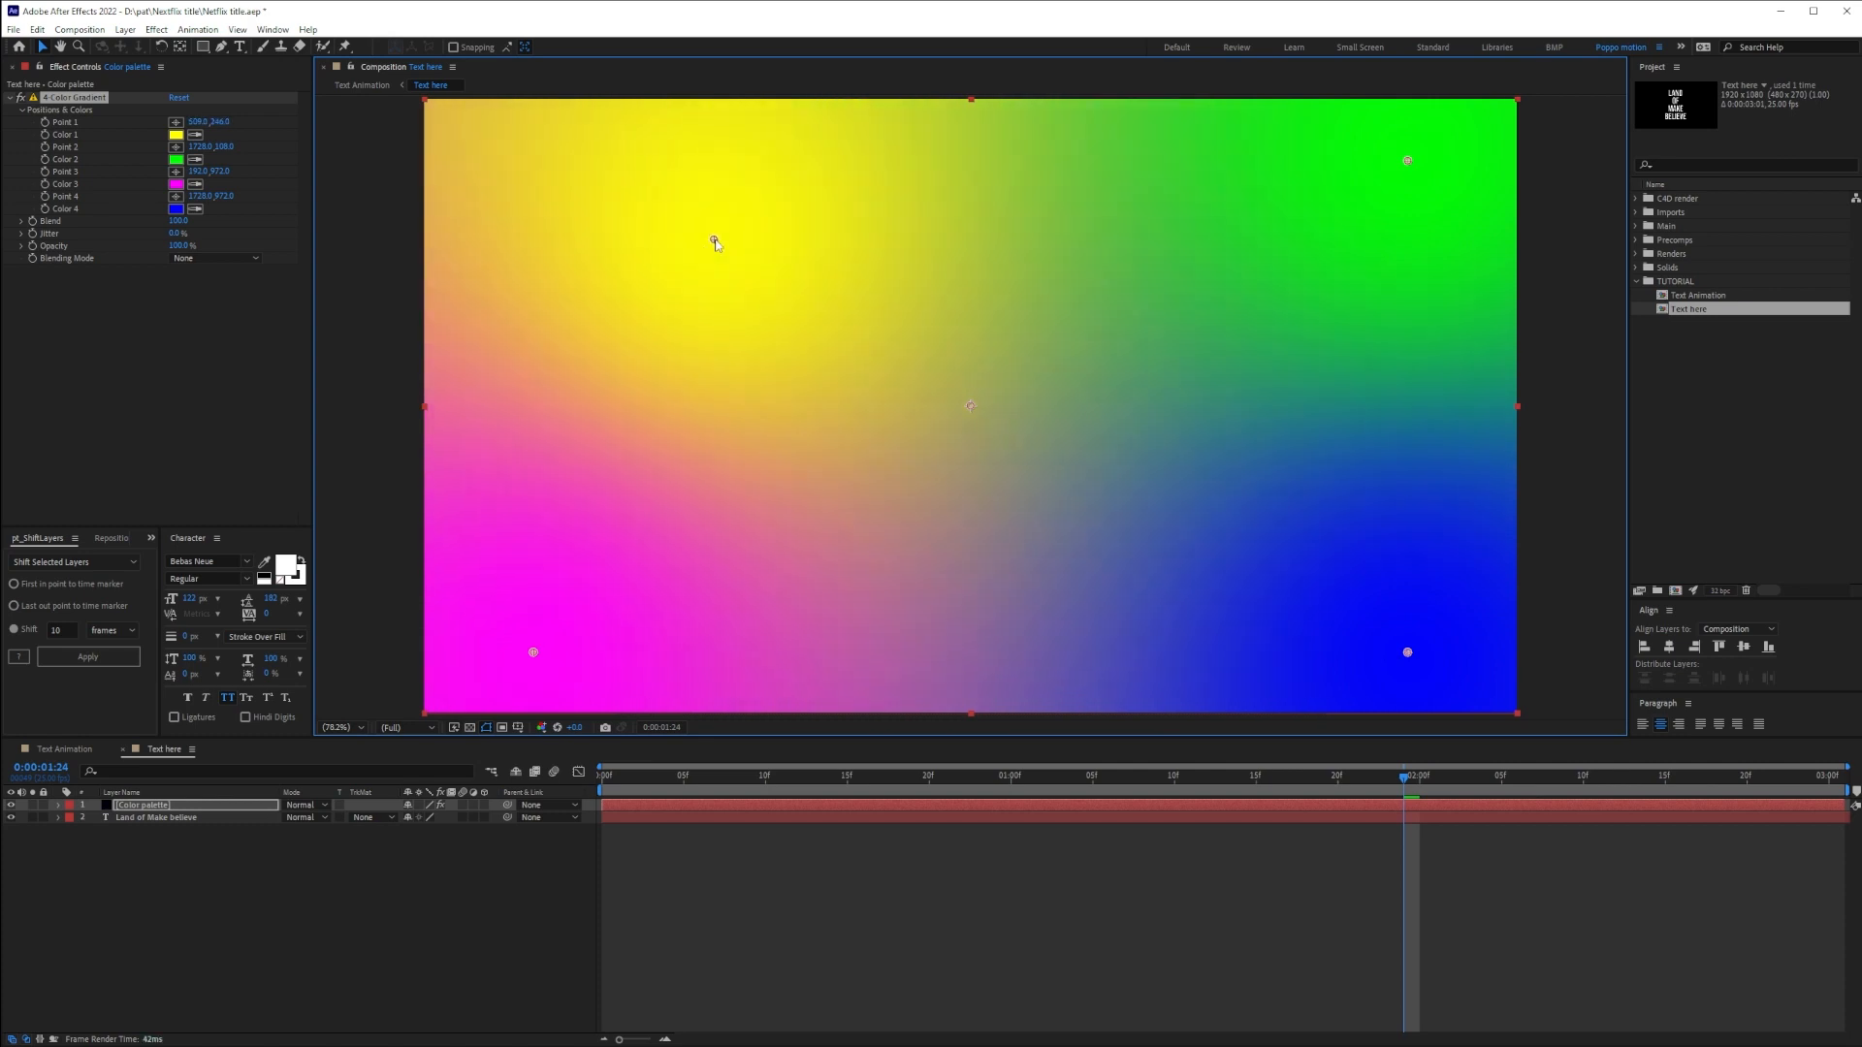
Sample new gradient colors: medium blue for Colors 1 and 3, pale blue for Color 2 and dark blue for Color 4
click(220, 887)
click(195, 135)
click(195, 159)
click(195, 183)
click(665, 371)
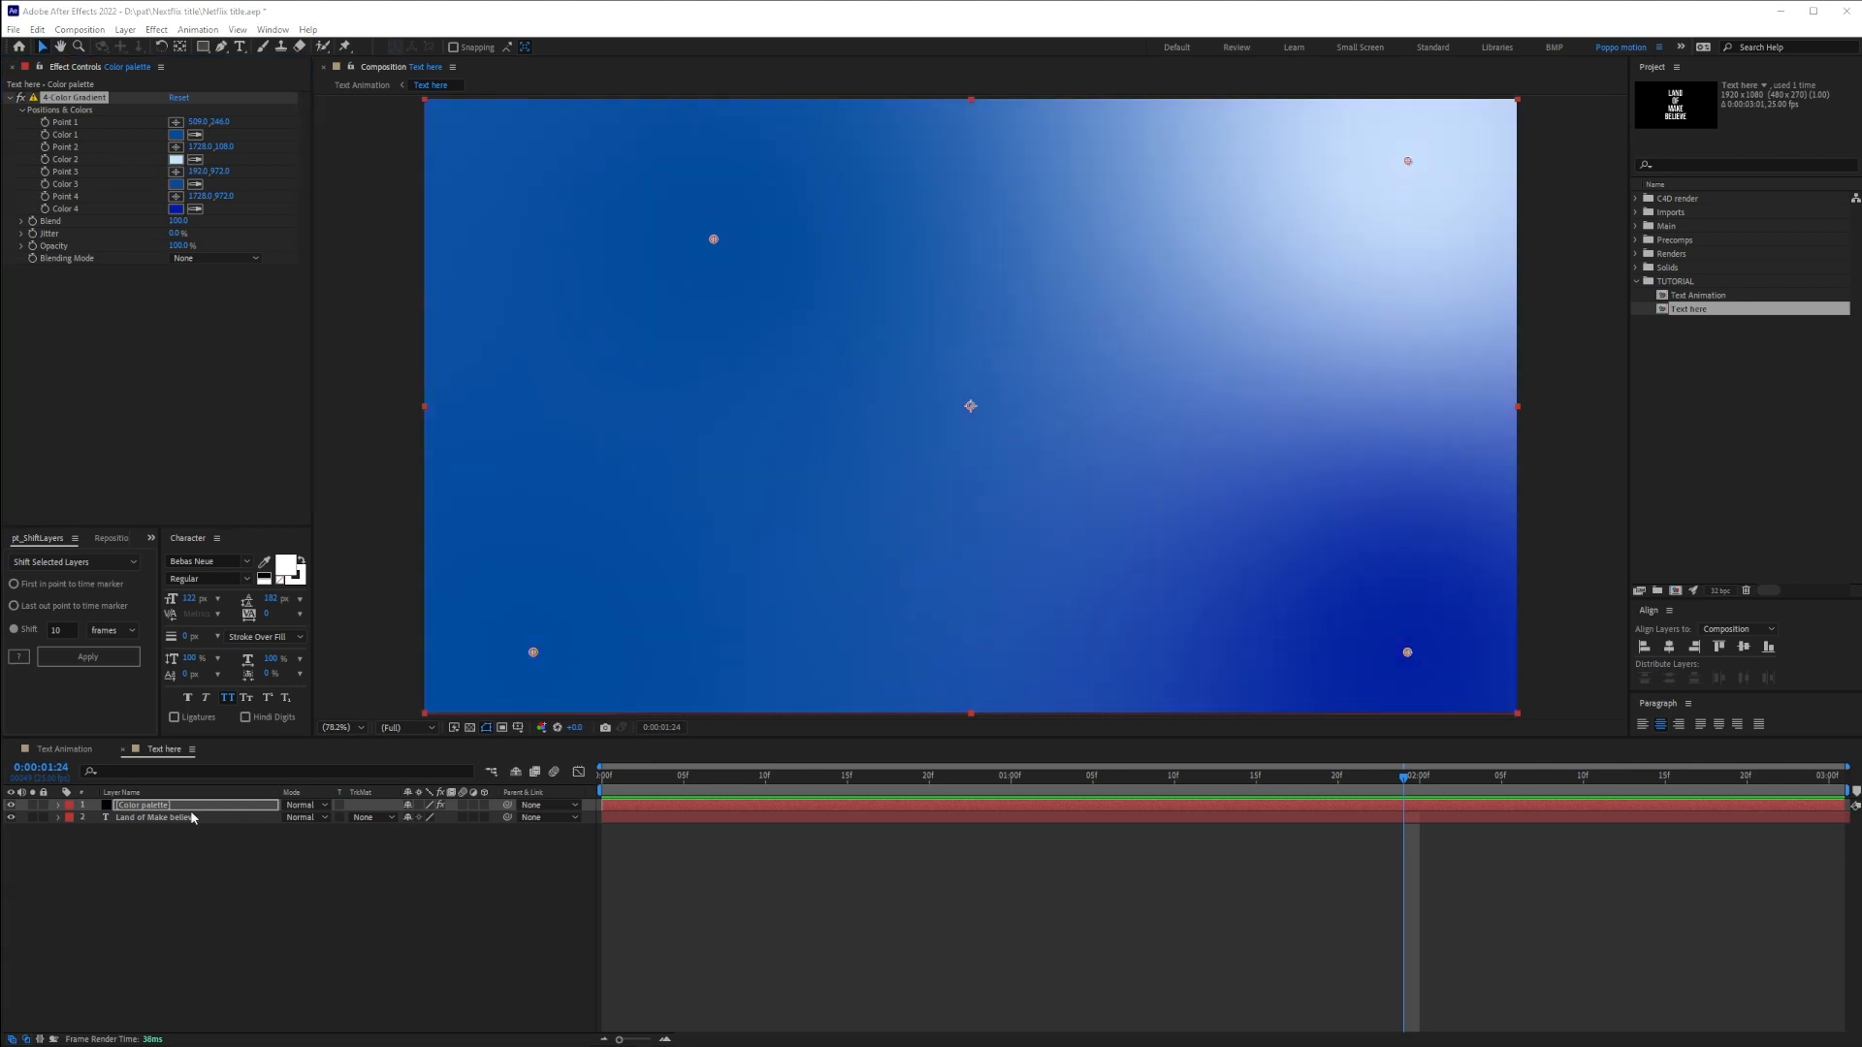
Move the Color palette layer beneath the Land of Make believe text layer
drag(190, 808, 167, 817)
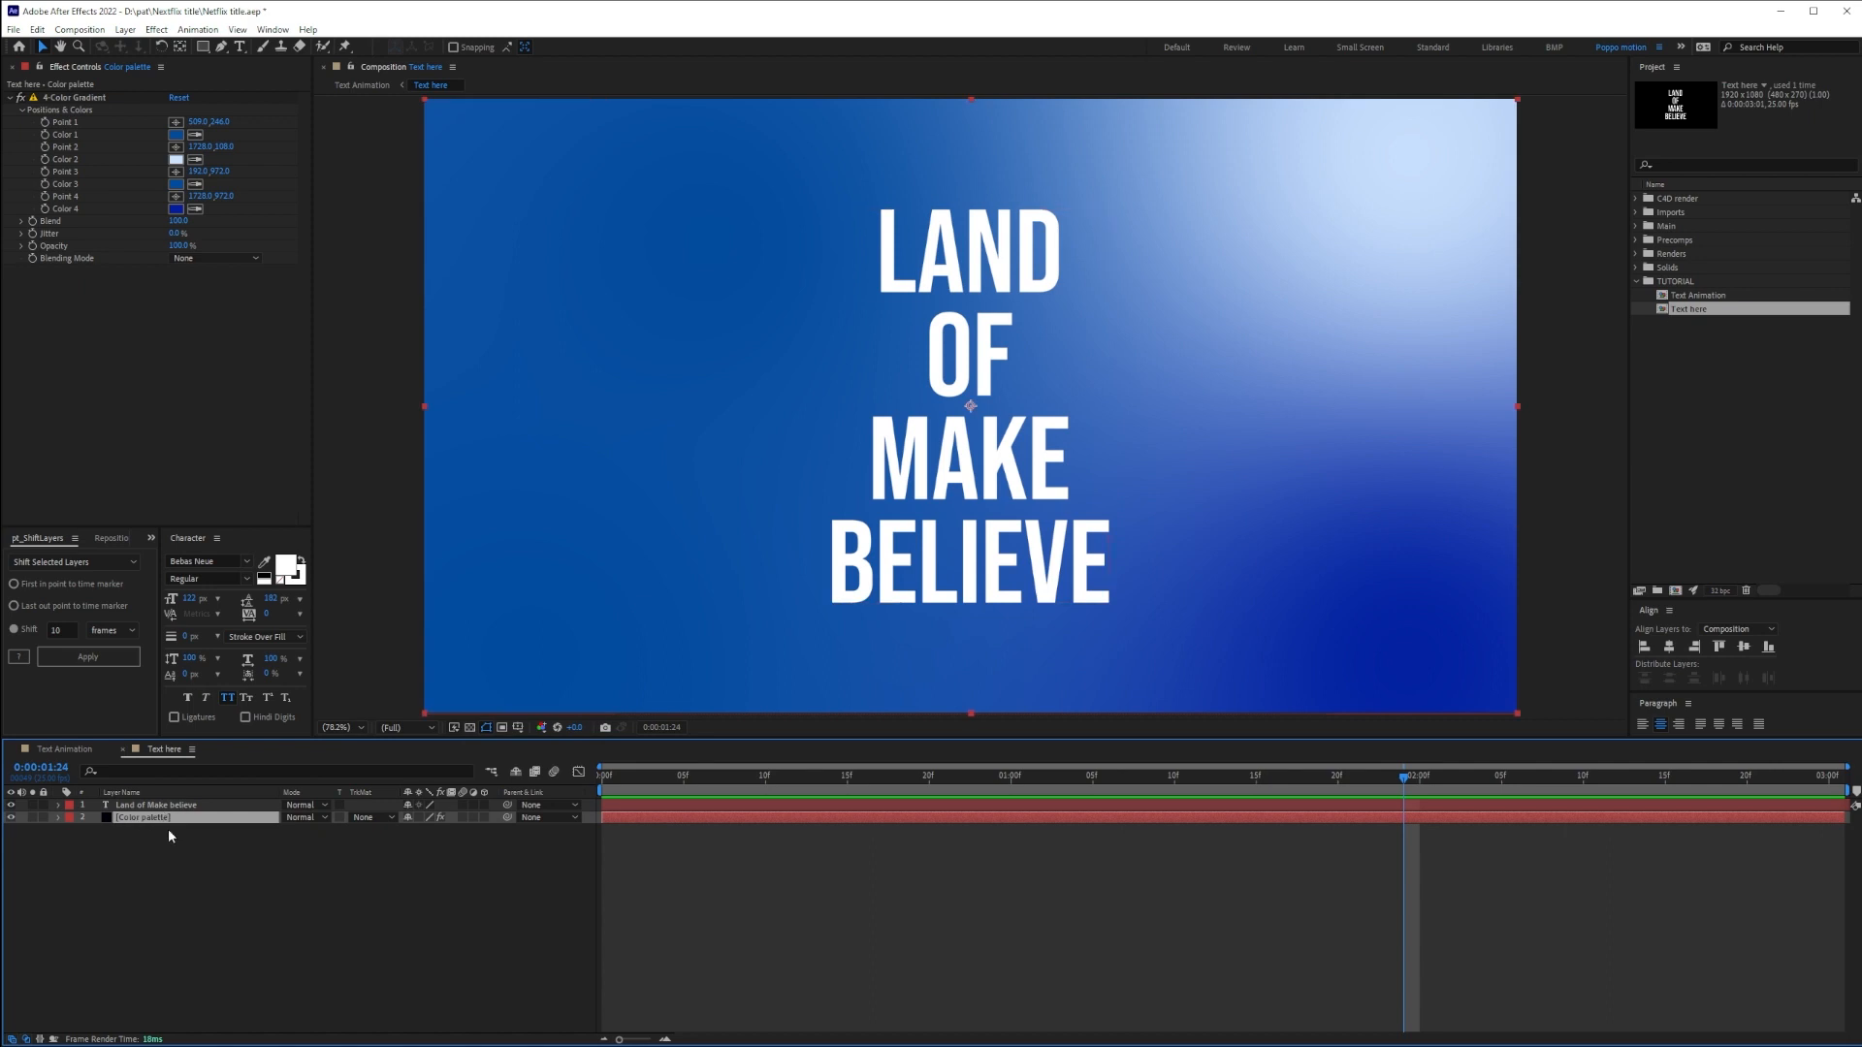
click(159, 806)
click(130, 855)
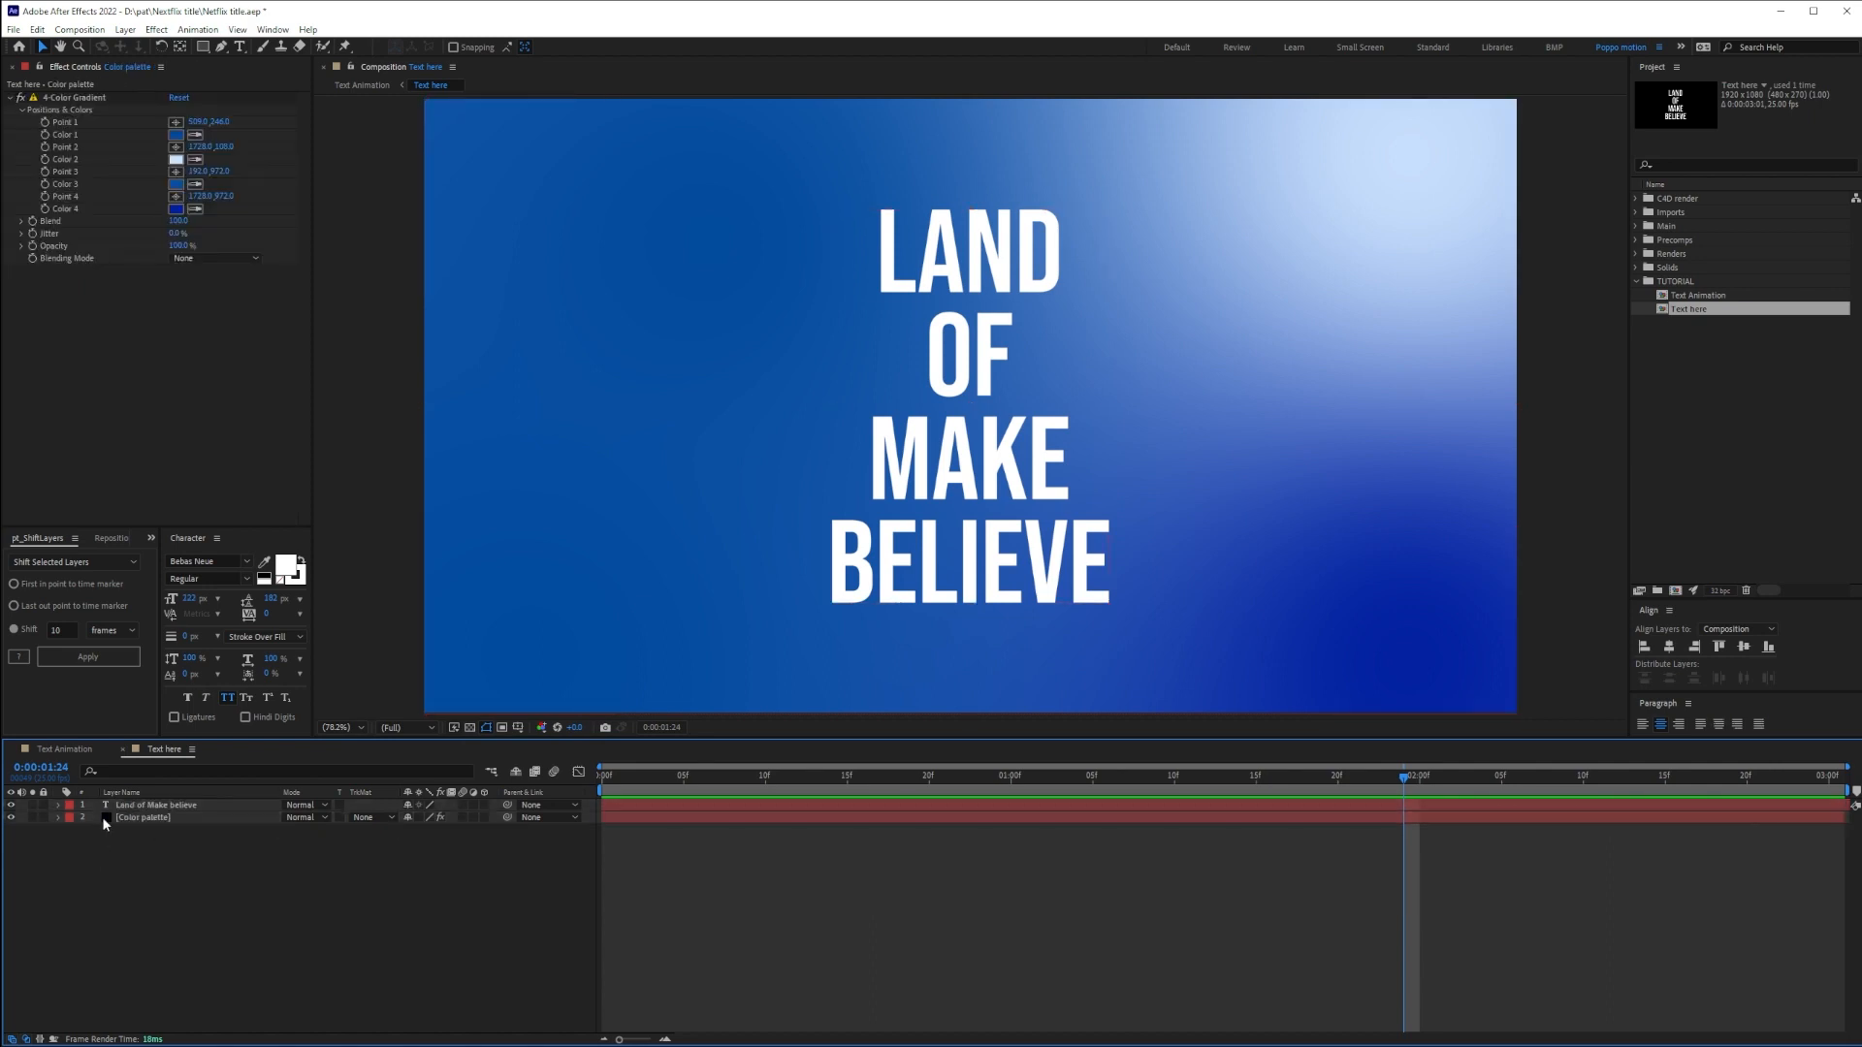
click(137, 806)
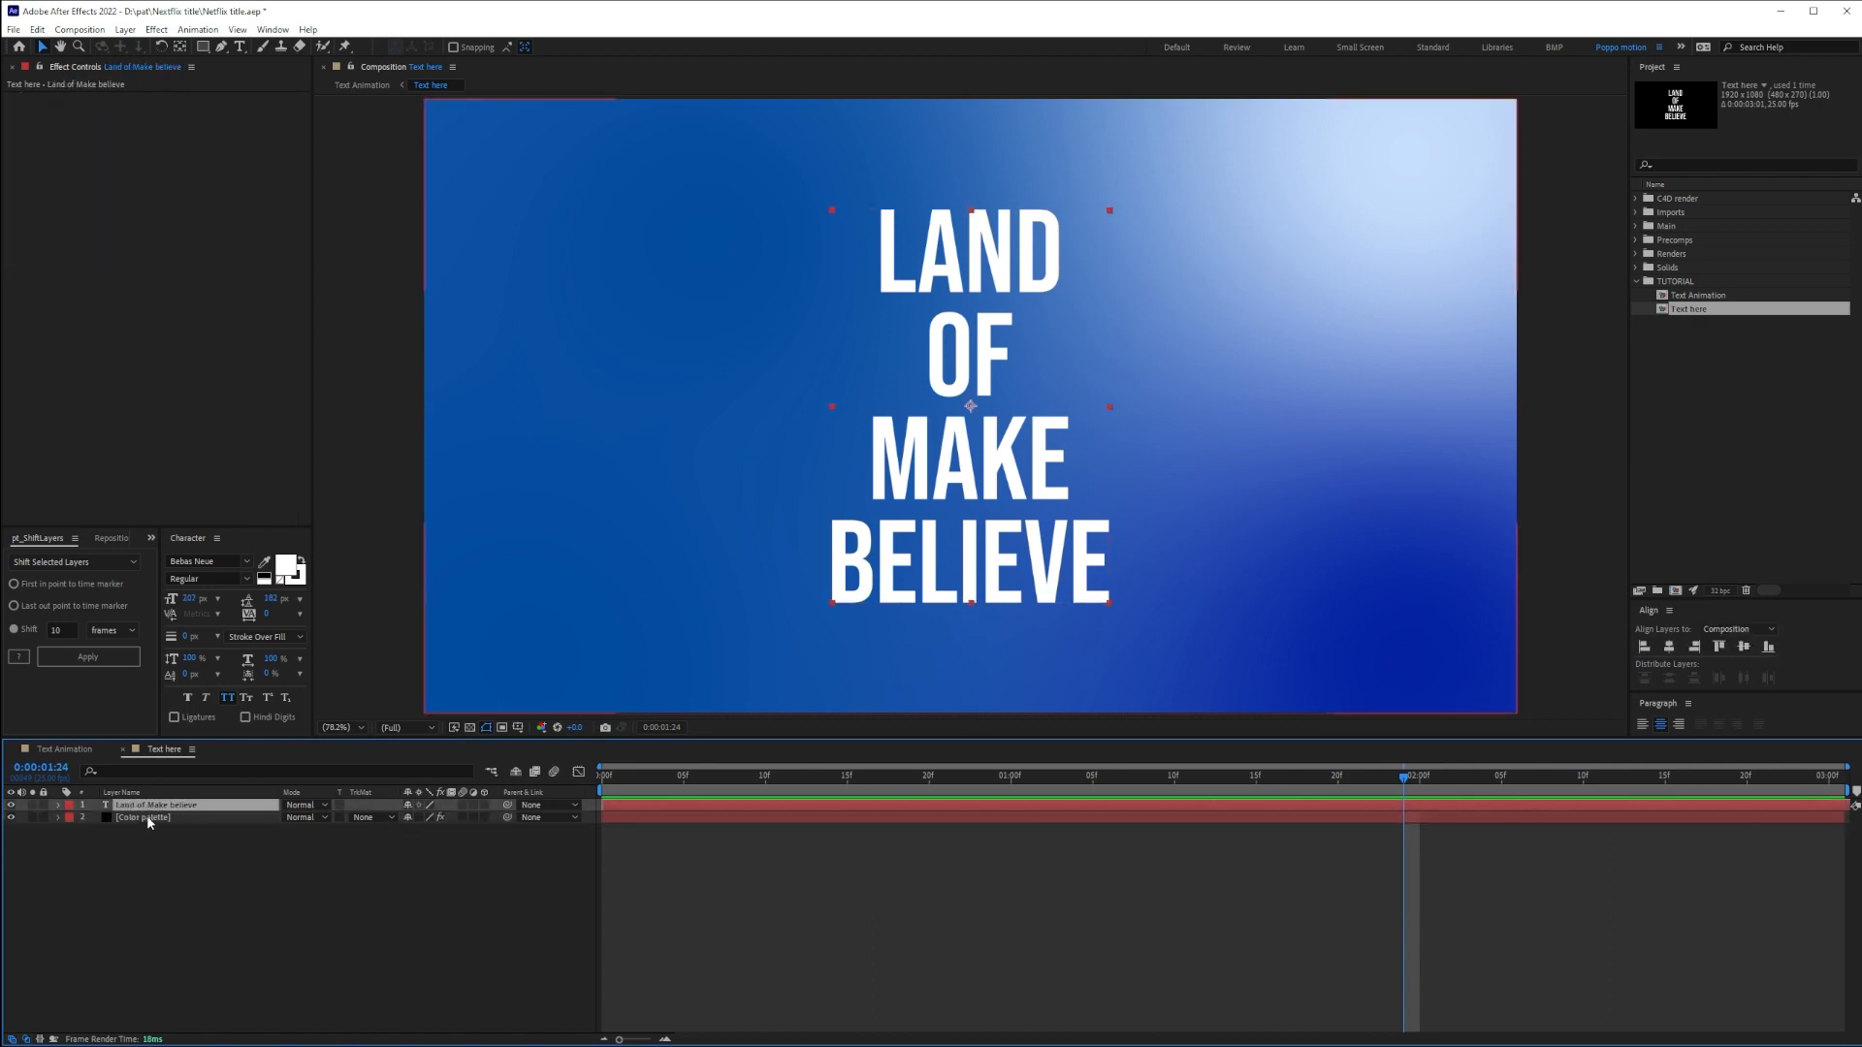
click(148, 837)
click(144, 806)
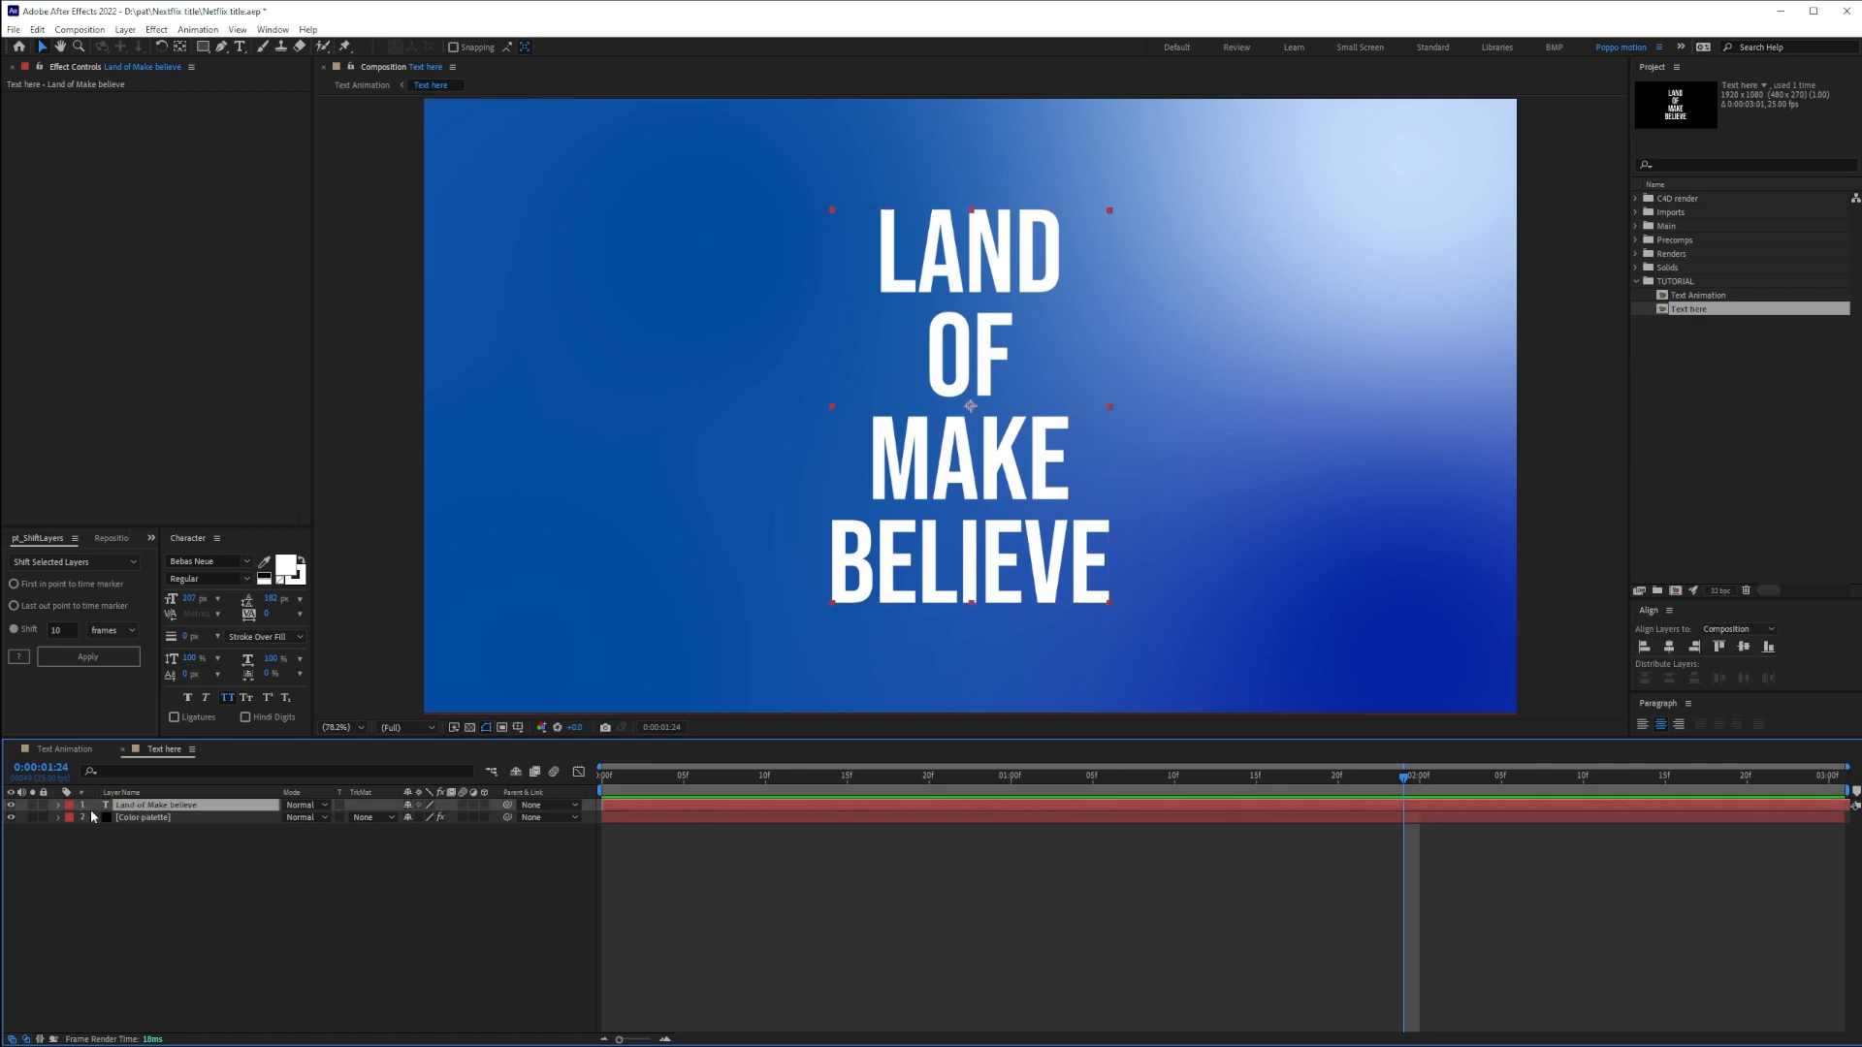
Set the Color palette layer's track matte to Alpha, using the Land of Make believe text layer above
click(182, 851)
click(133, 820)
click(145, 837)
click(132, 823)
click(373, 818)
click(456, 853)
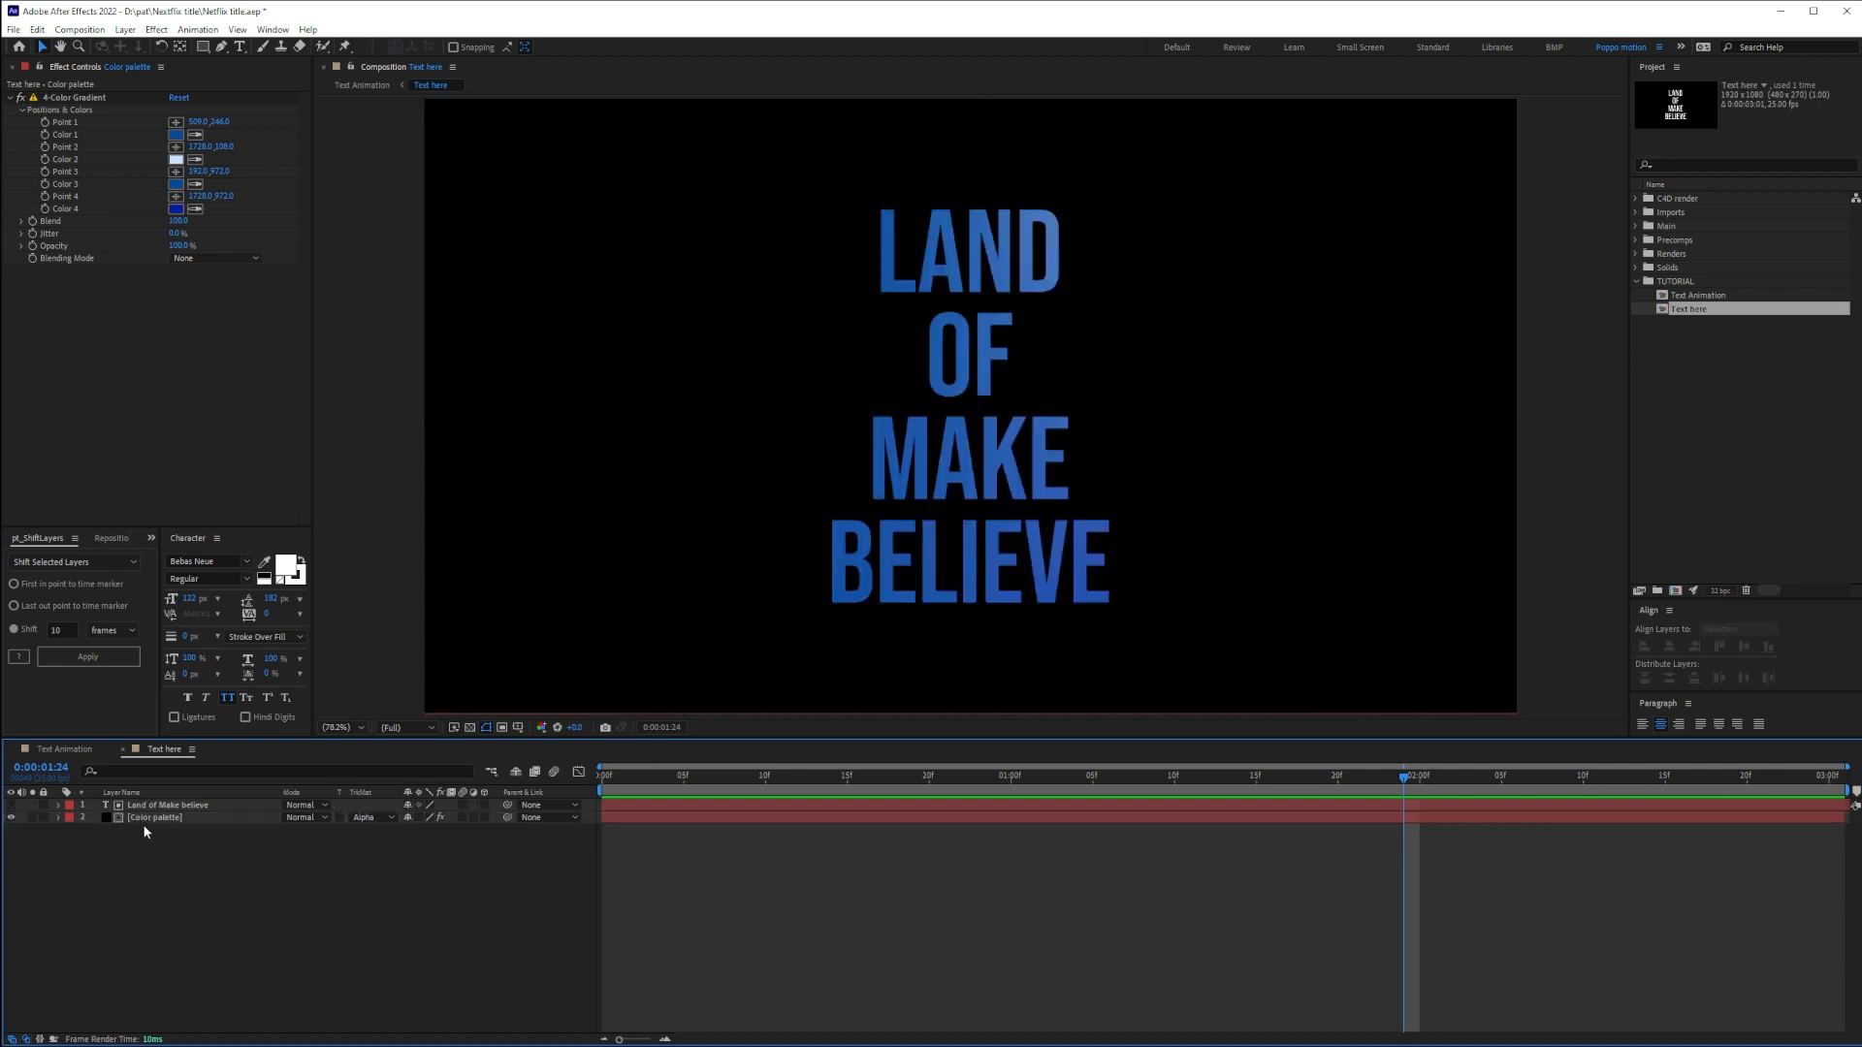
click(148, 820)
click(174, 806)
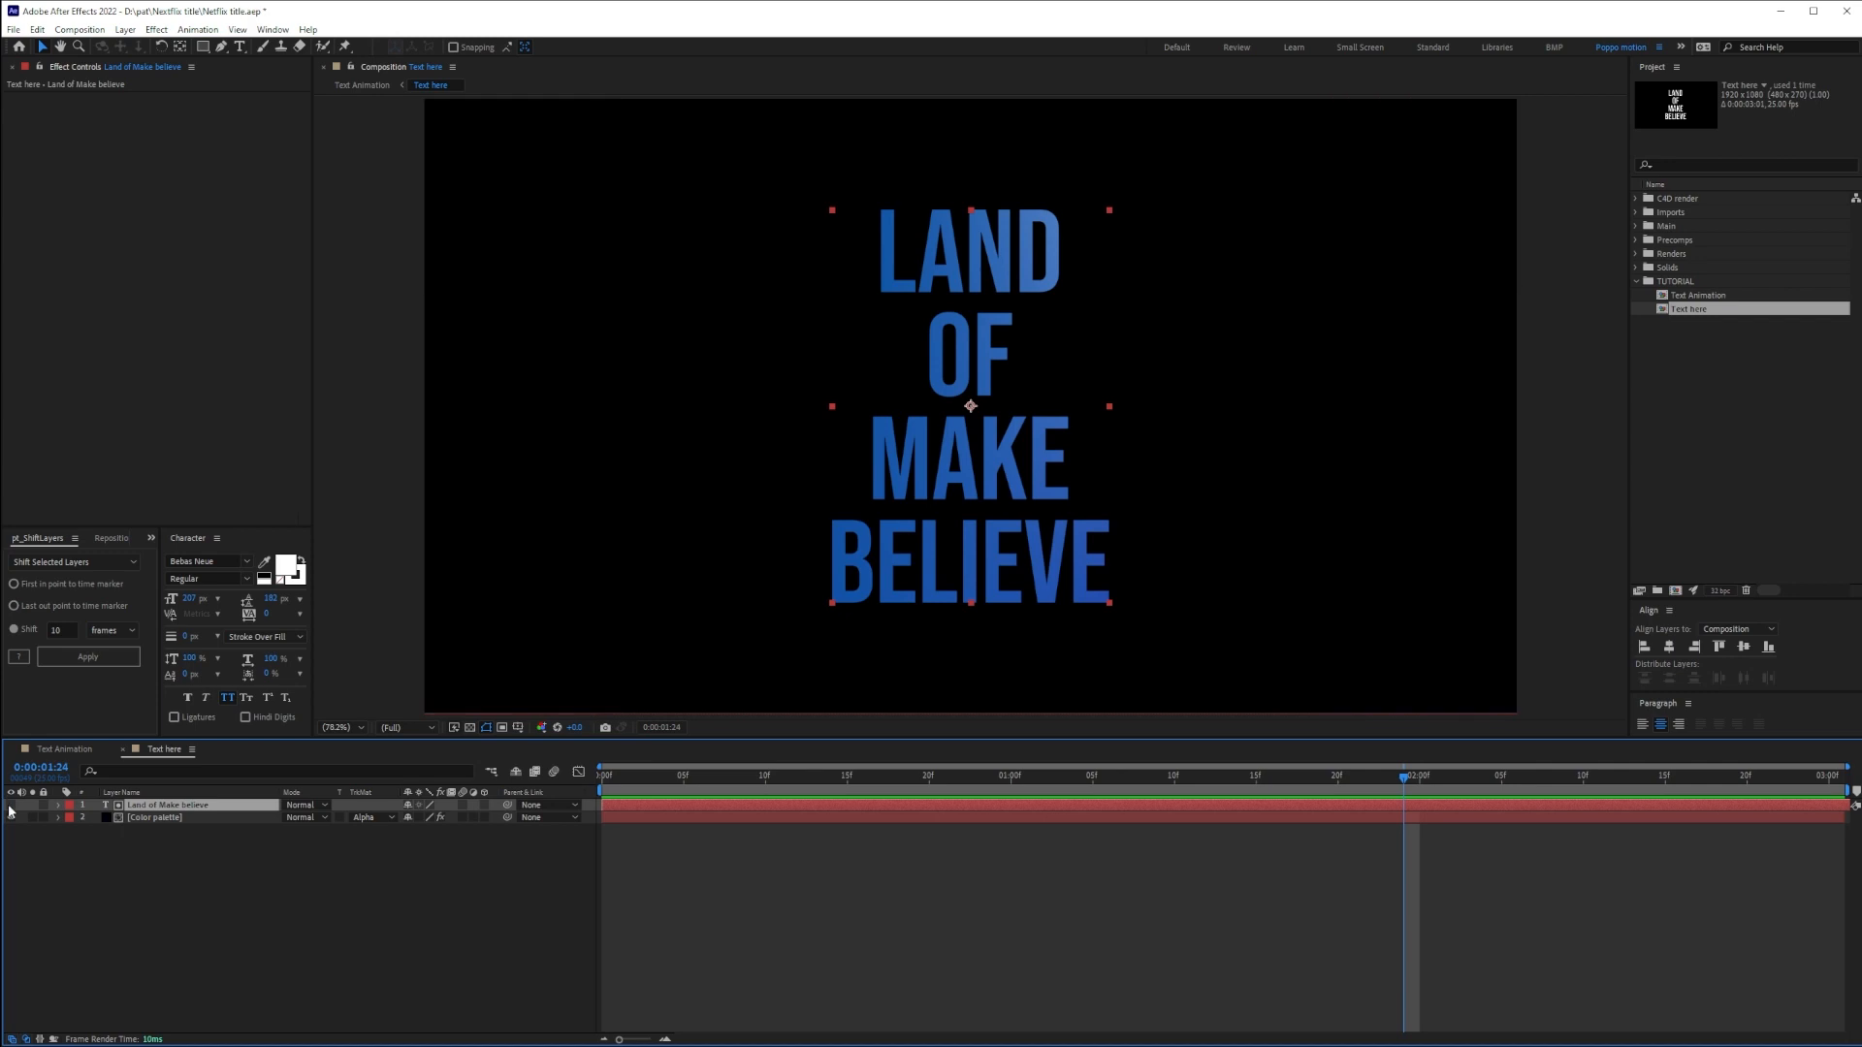
Reposition gradient Points 1 to 4 around the text, at about (724, 165), (972, 588), (464, 648) and (1205, 917)
click(153, 817)
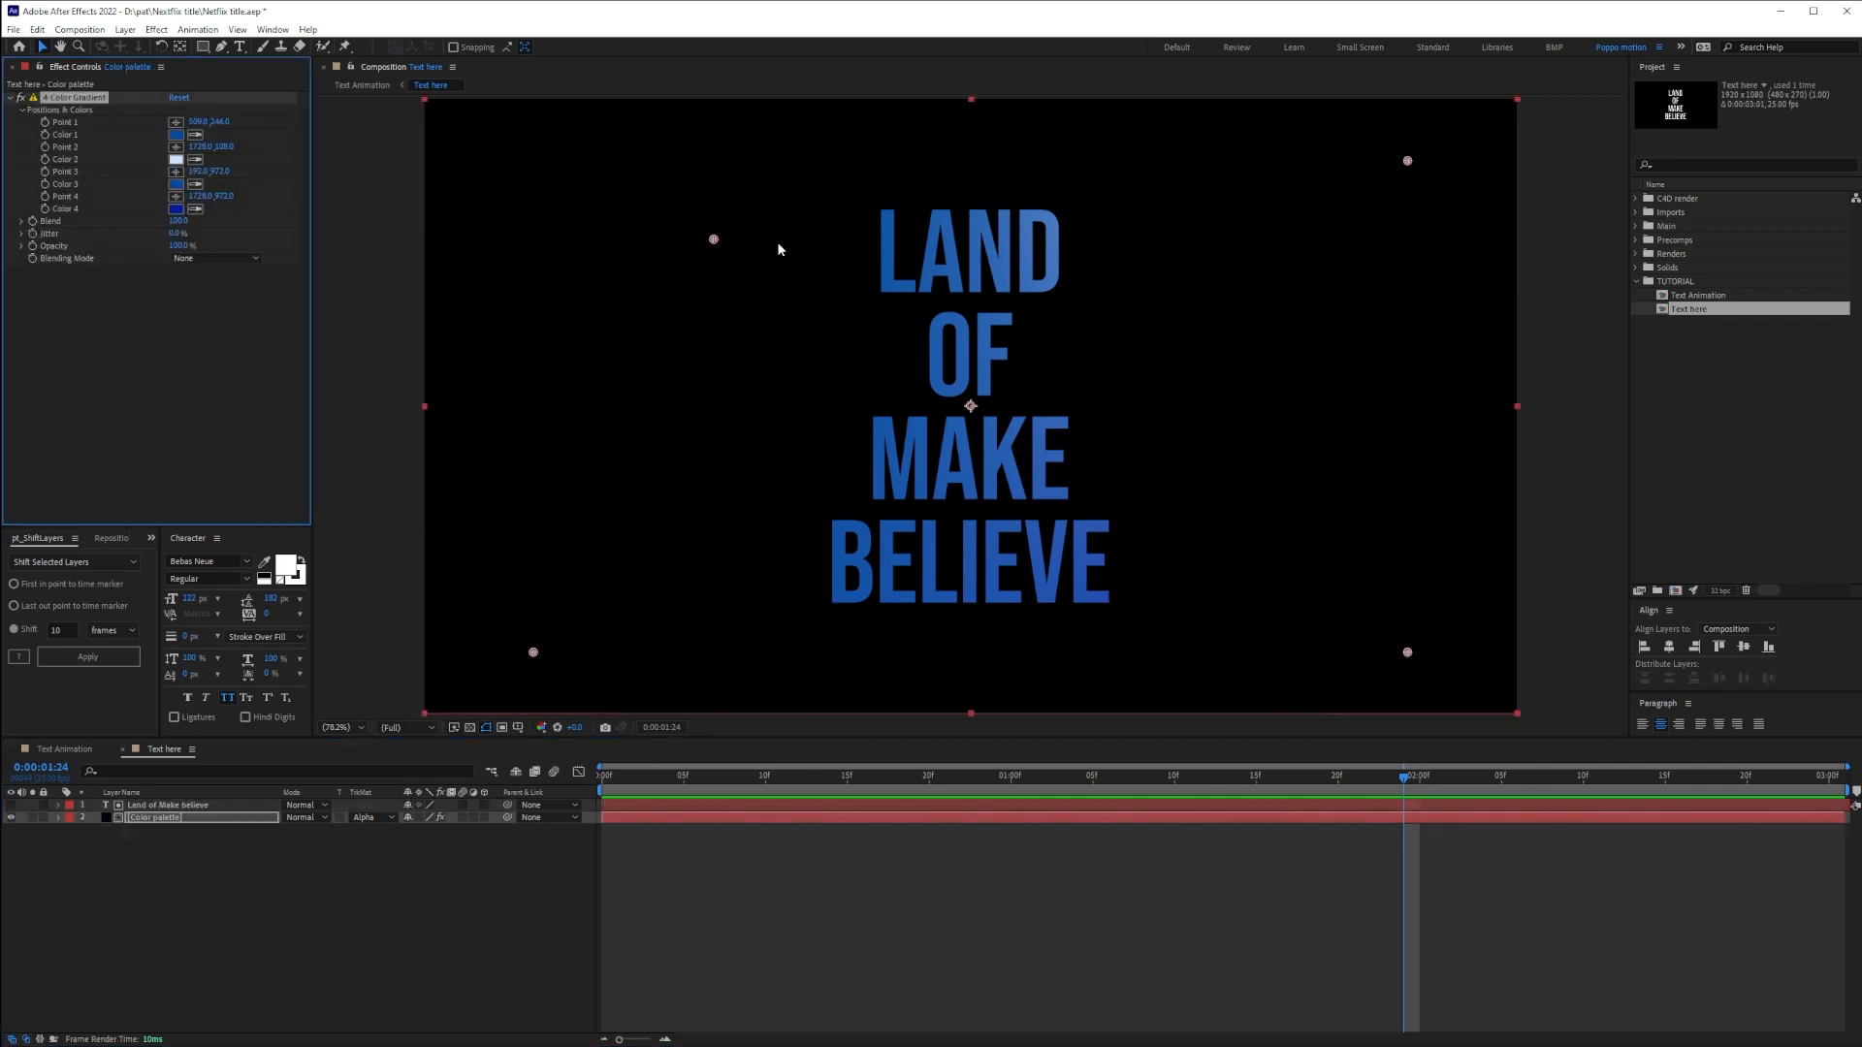
drag(714, 241, 837, 194)
mouse_move(1407, 161)
mouse_down()
mouse_move(981, 419)
mouse_move(888, 386)
mouse_up()
drag(1036, 481, 979, 433)
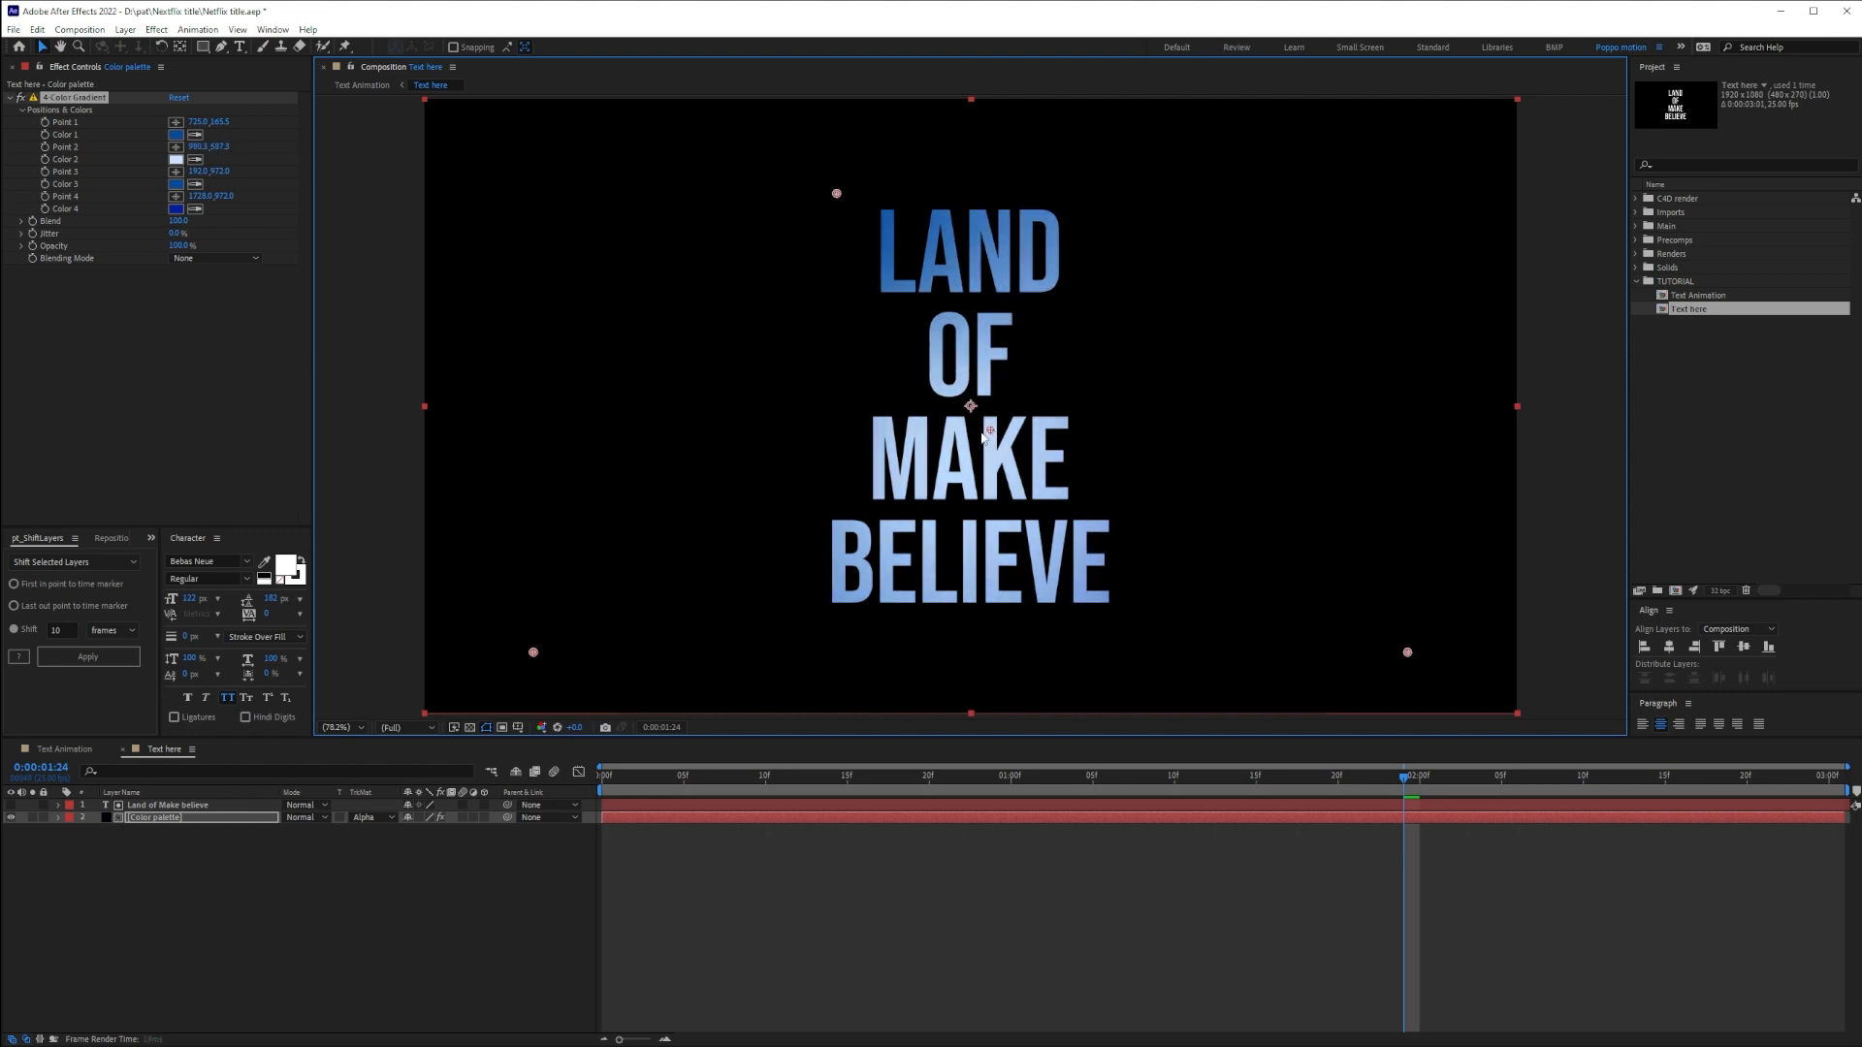
mouse_move(533, 652)
mouse_down()
mouse_move(782, 536)
mouse_move(754, 495)
mouse_move(640, 466)
mouse_move(688, 466)
mouse_up()
mouse_move(1408, 654)
mouse_down()
mouse_move(1106, 607)
mouse_move(1111, 621)
mouse_up()
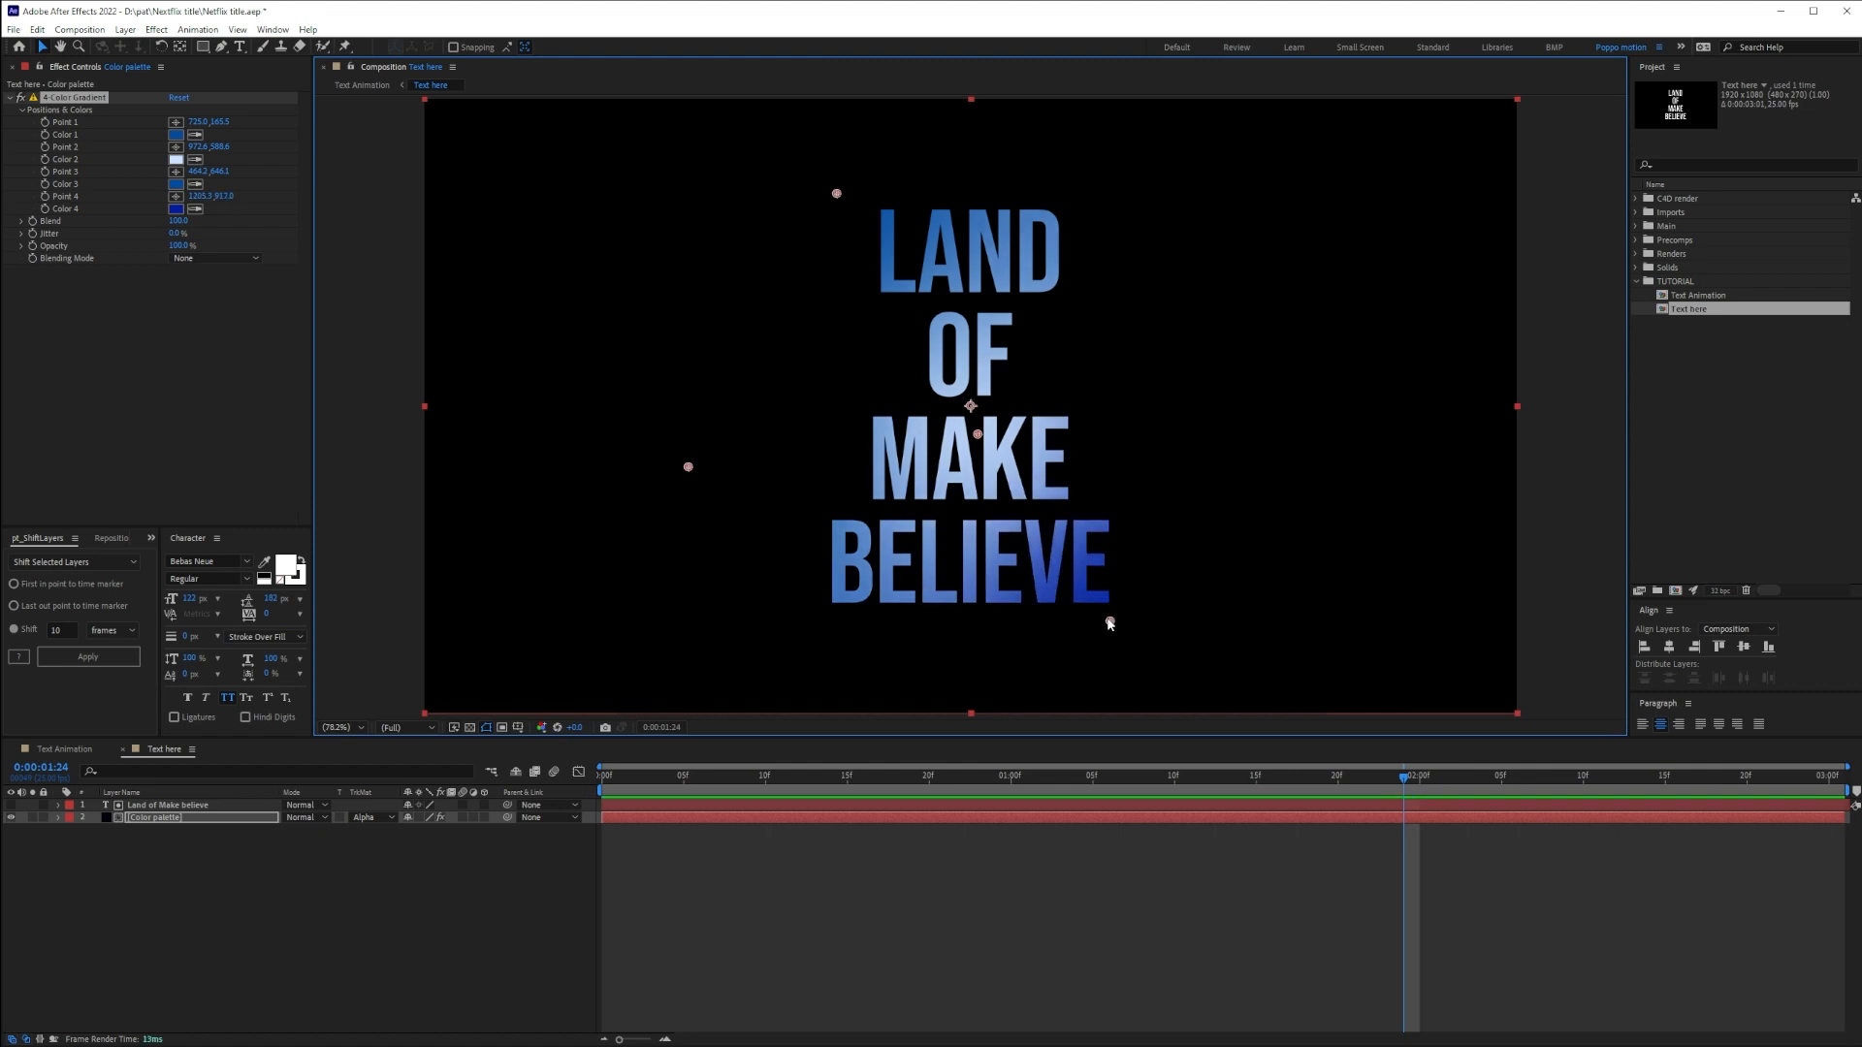
click(258, 985)
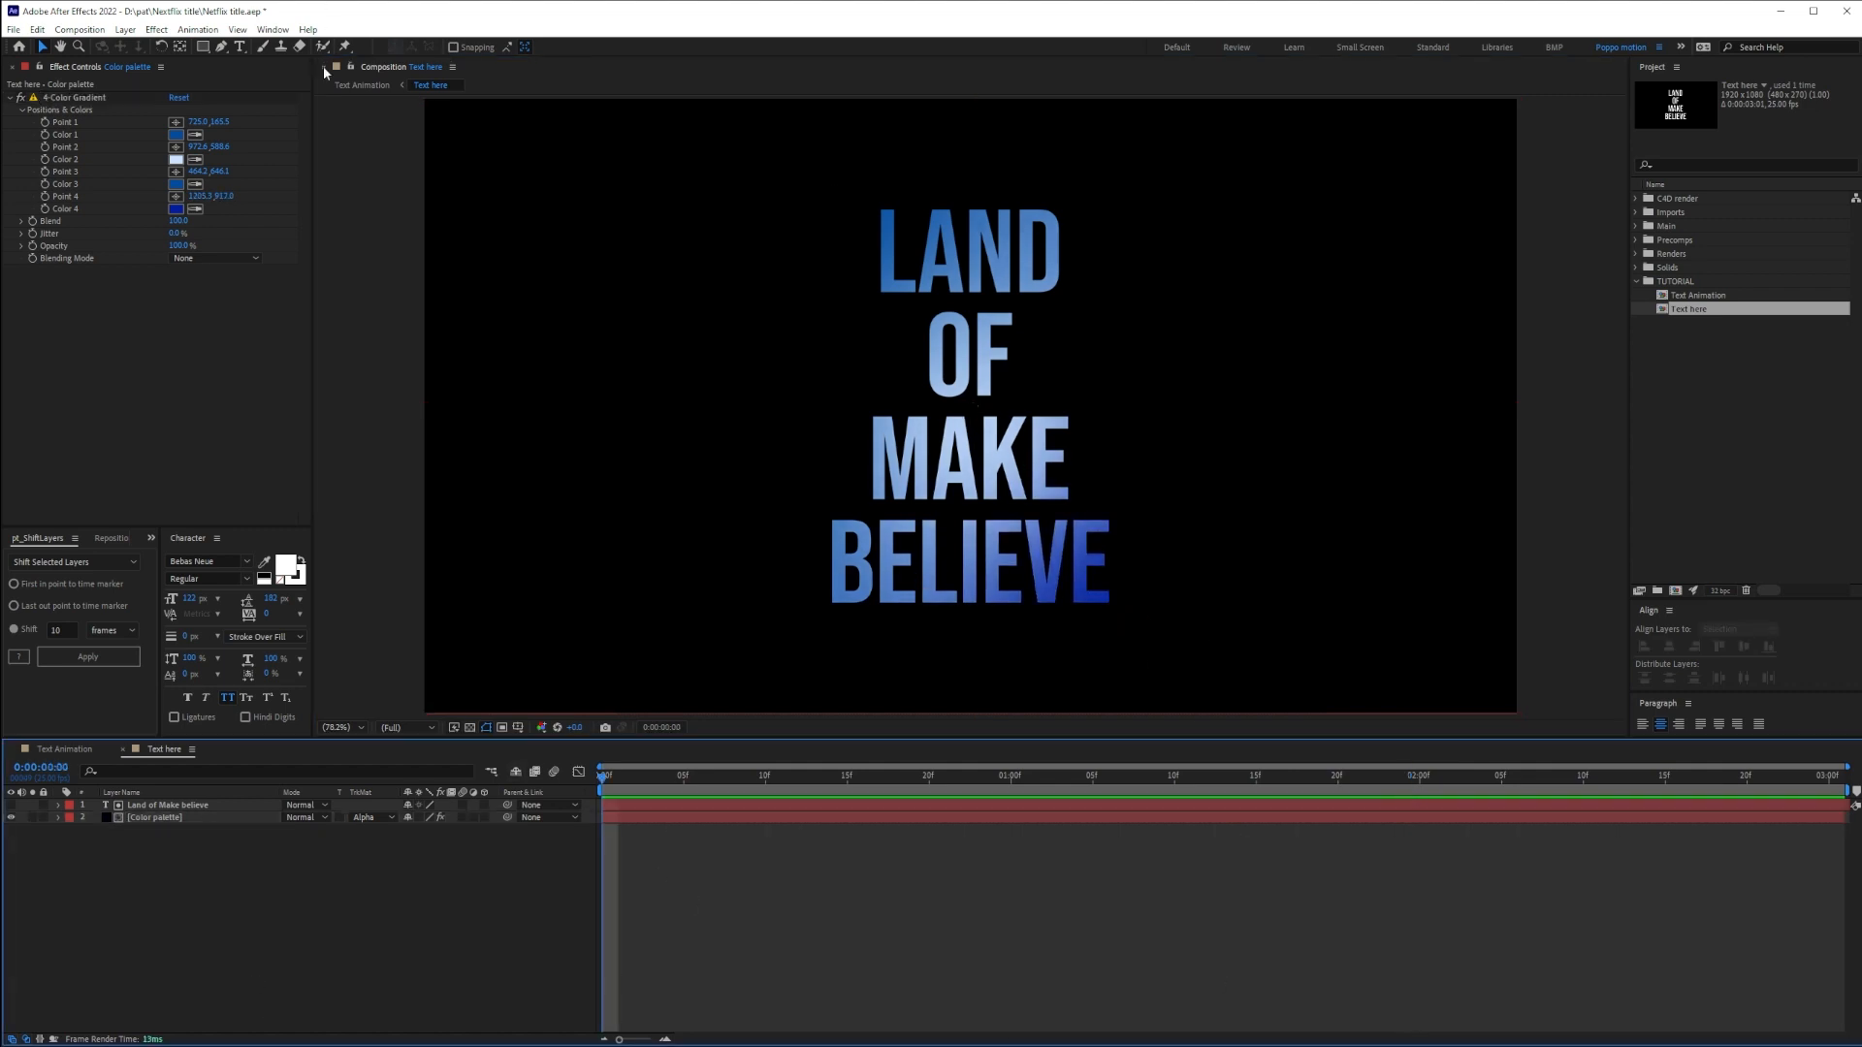
Return to the Text Animation composition and scrub through the timeline to review the gradient-filled text
click(362, 85)
drag(1044, 792, 1842, 776)
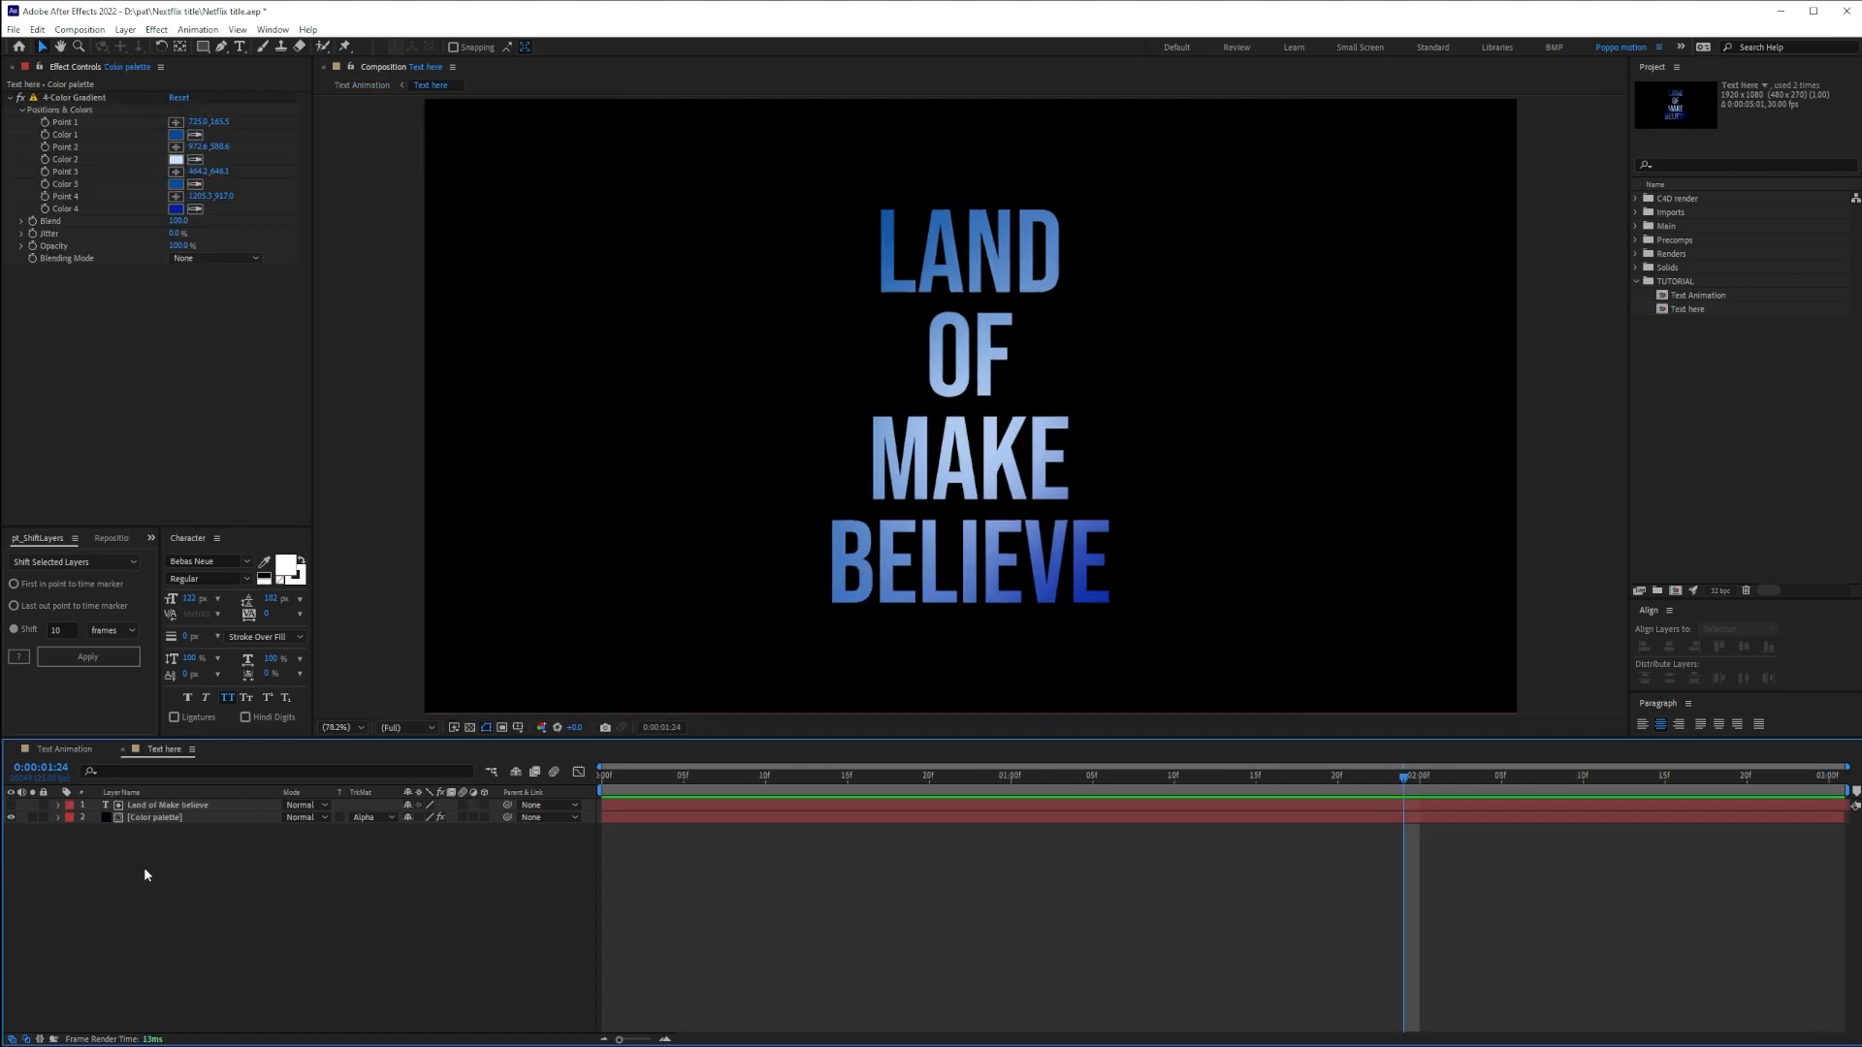
Duplicate the Land of Make believe text layer in the Text here composition
click(129, 806)
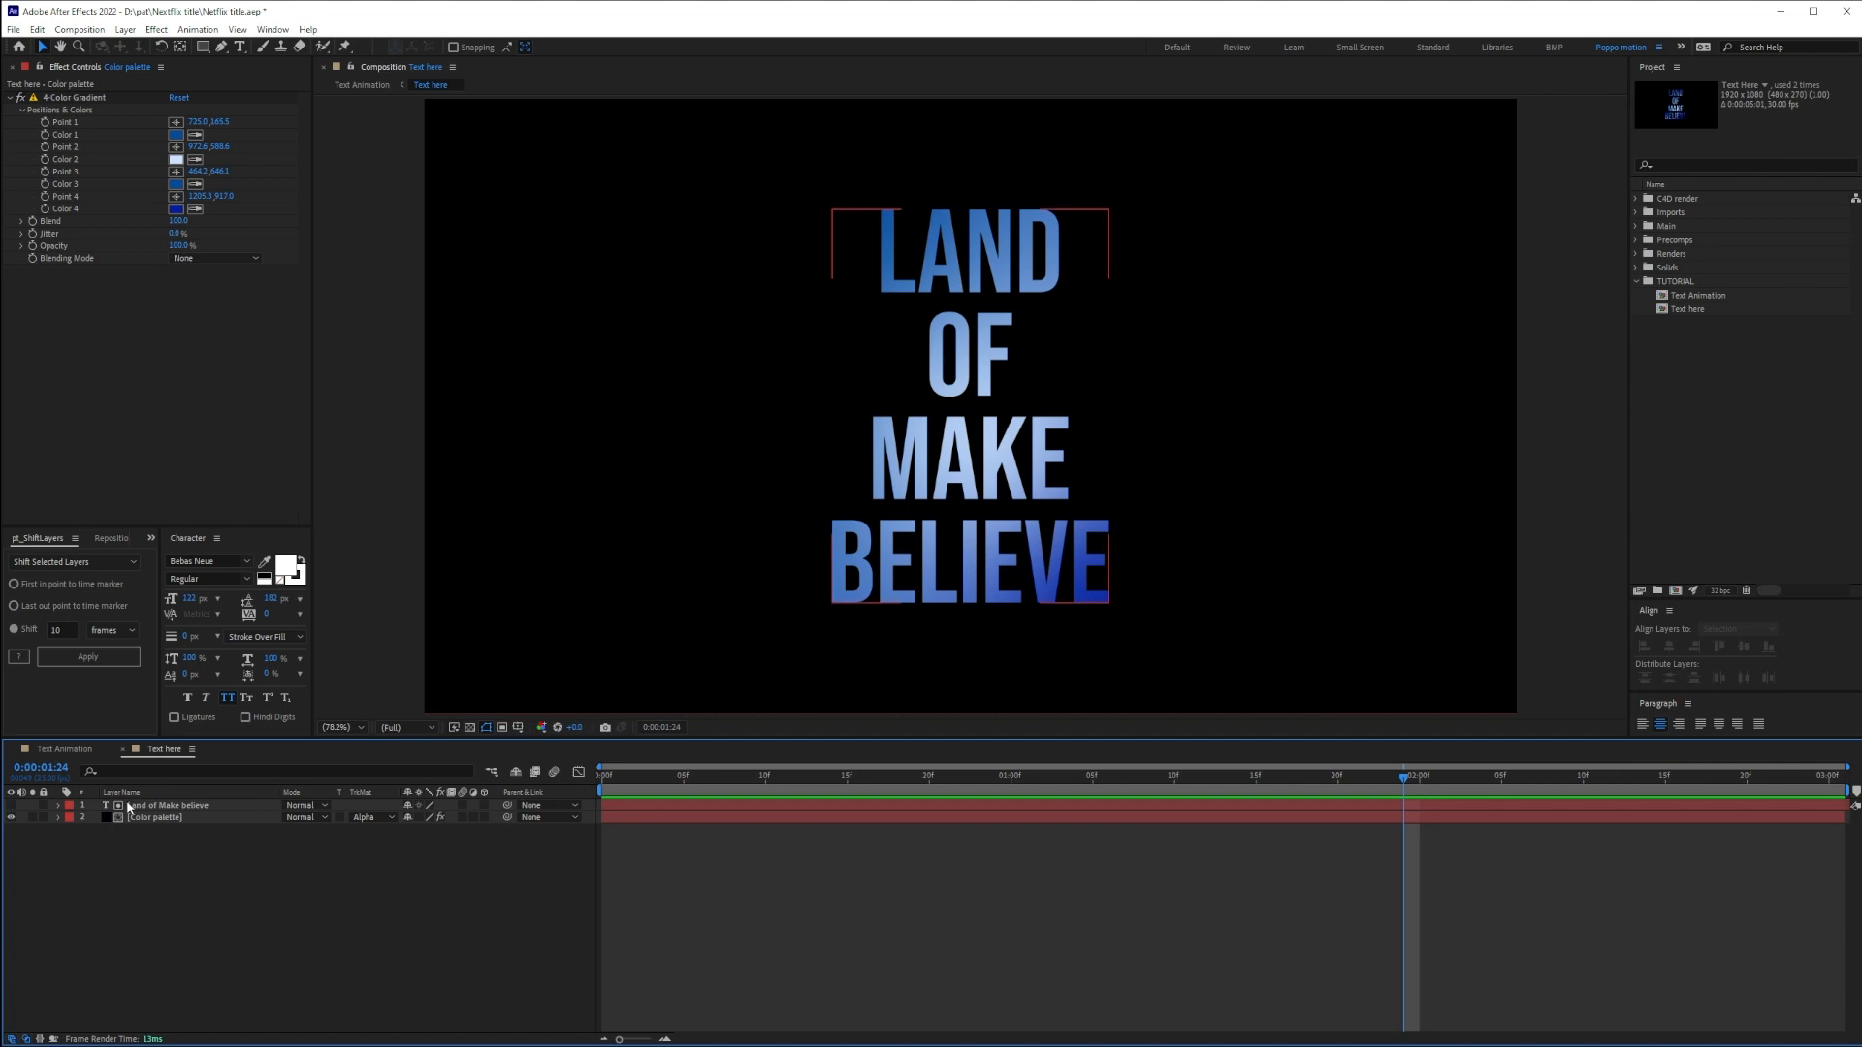
key(ctrl+d)
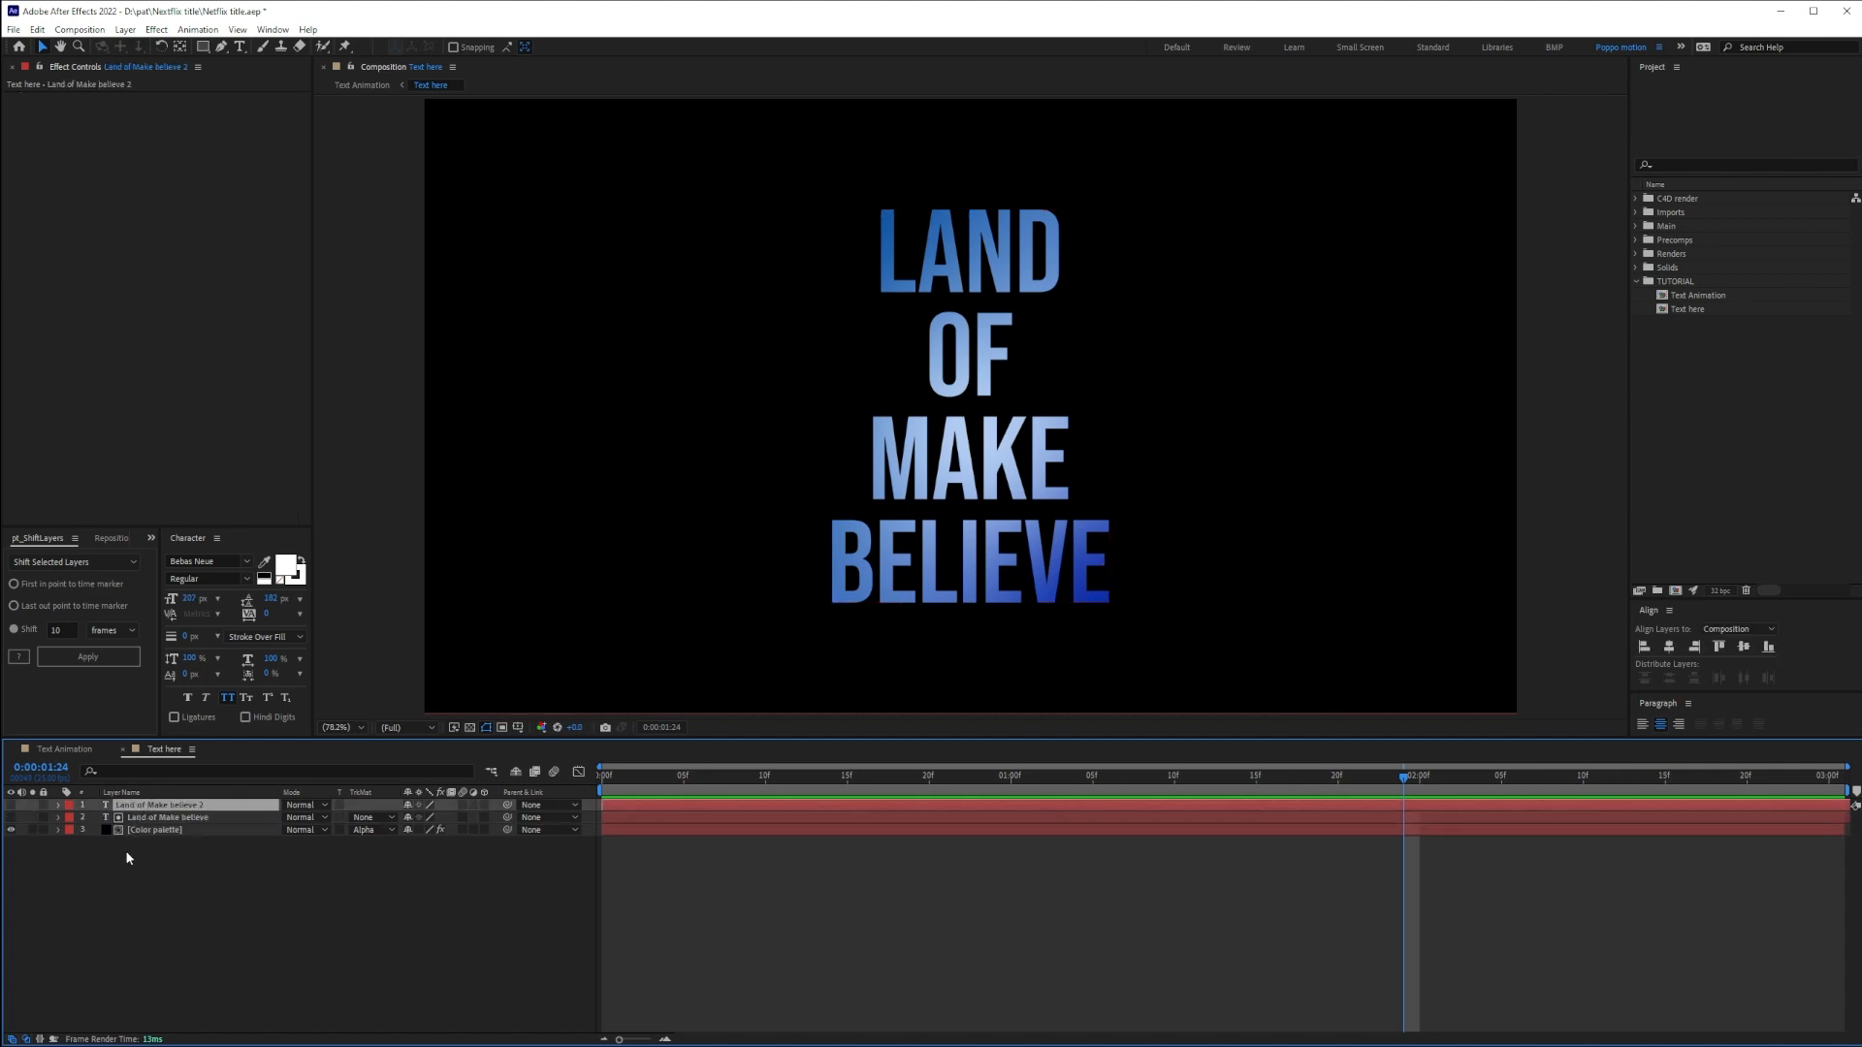
Create a solid named fractal blur, place it between the two Land of Make believe text layers, and solo it
click(109, 929)
key(ctrl+y)
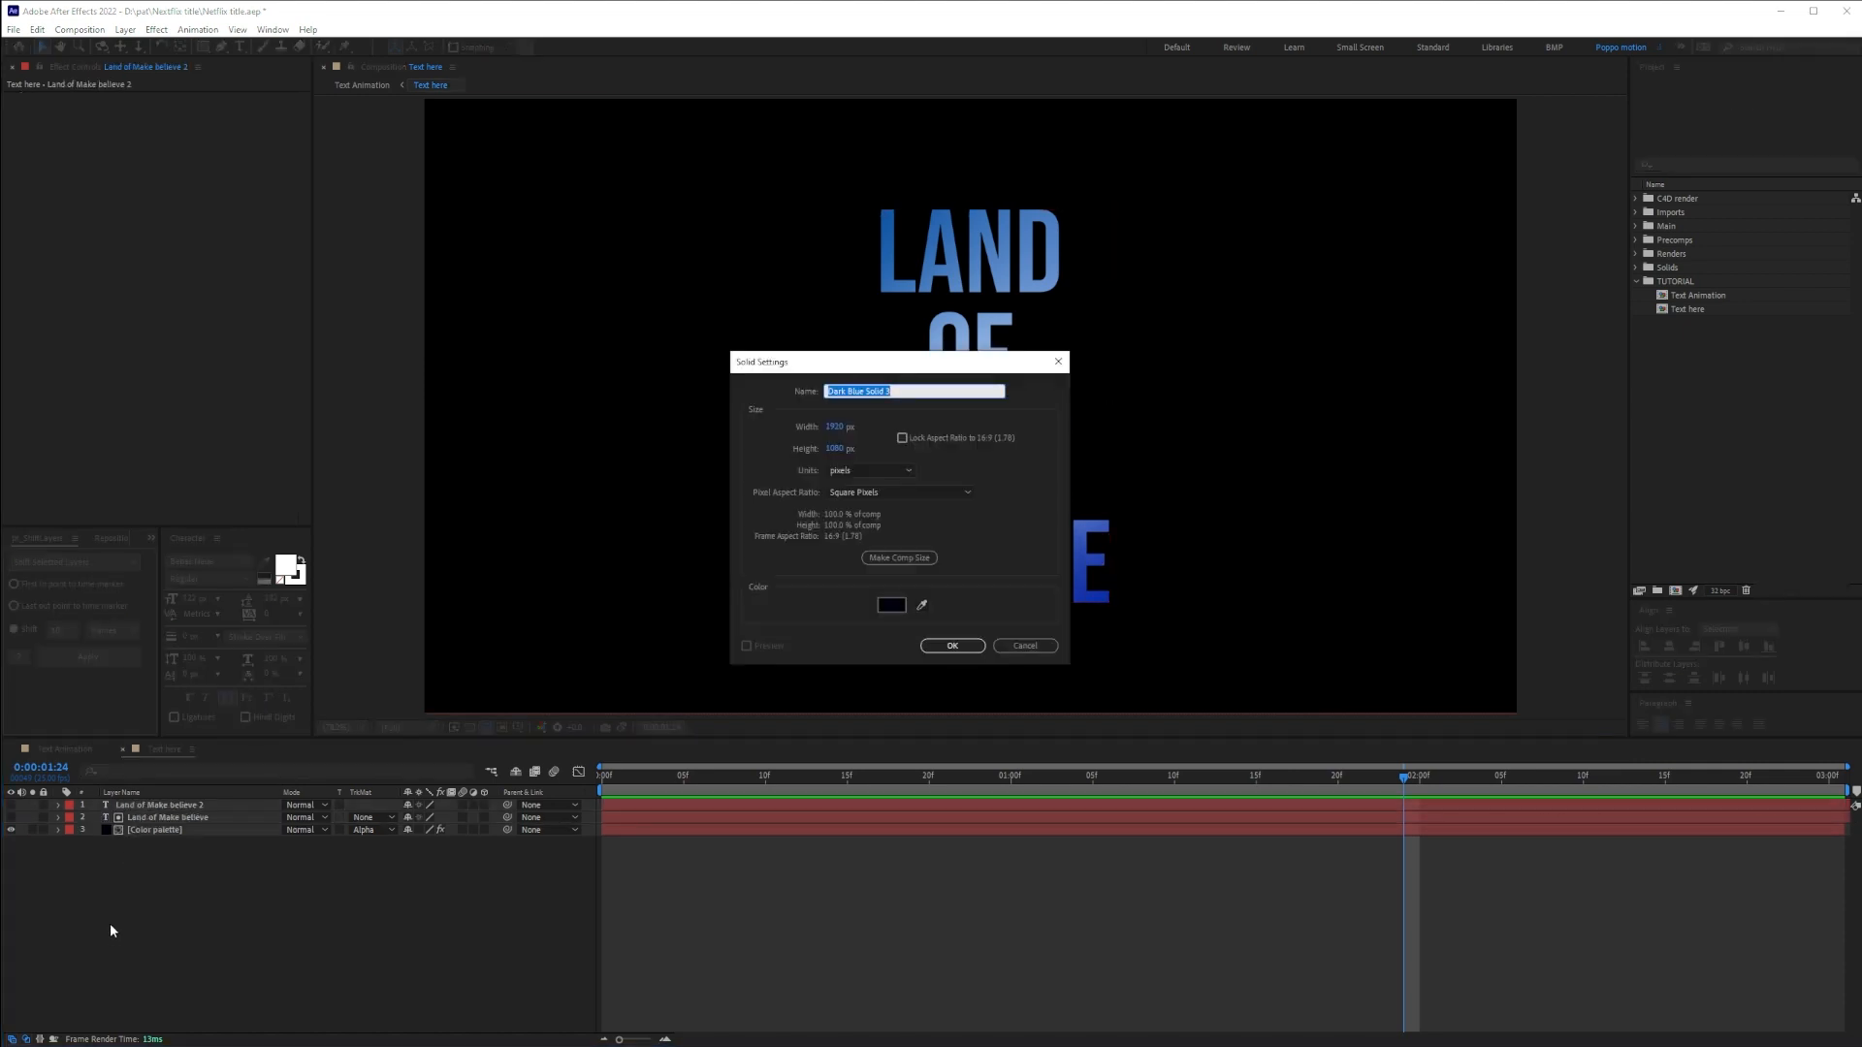
text(Blur)
key(Return)
drag(144, 805, 138, 823)
click(31, 818)
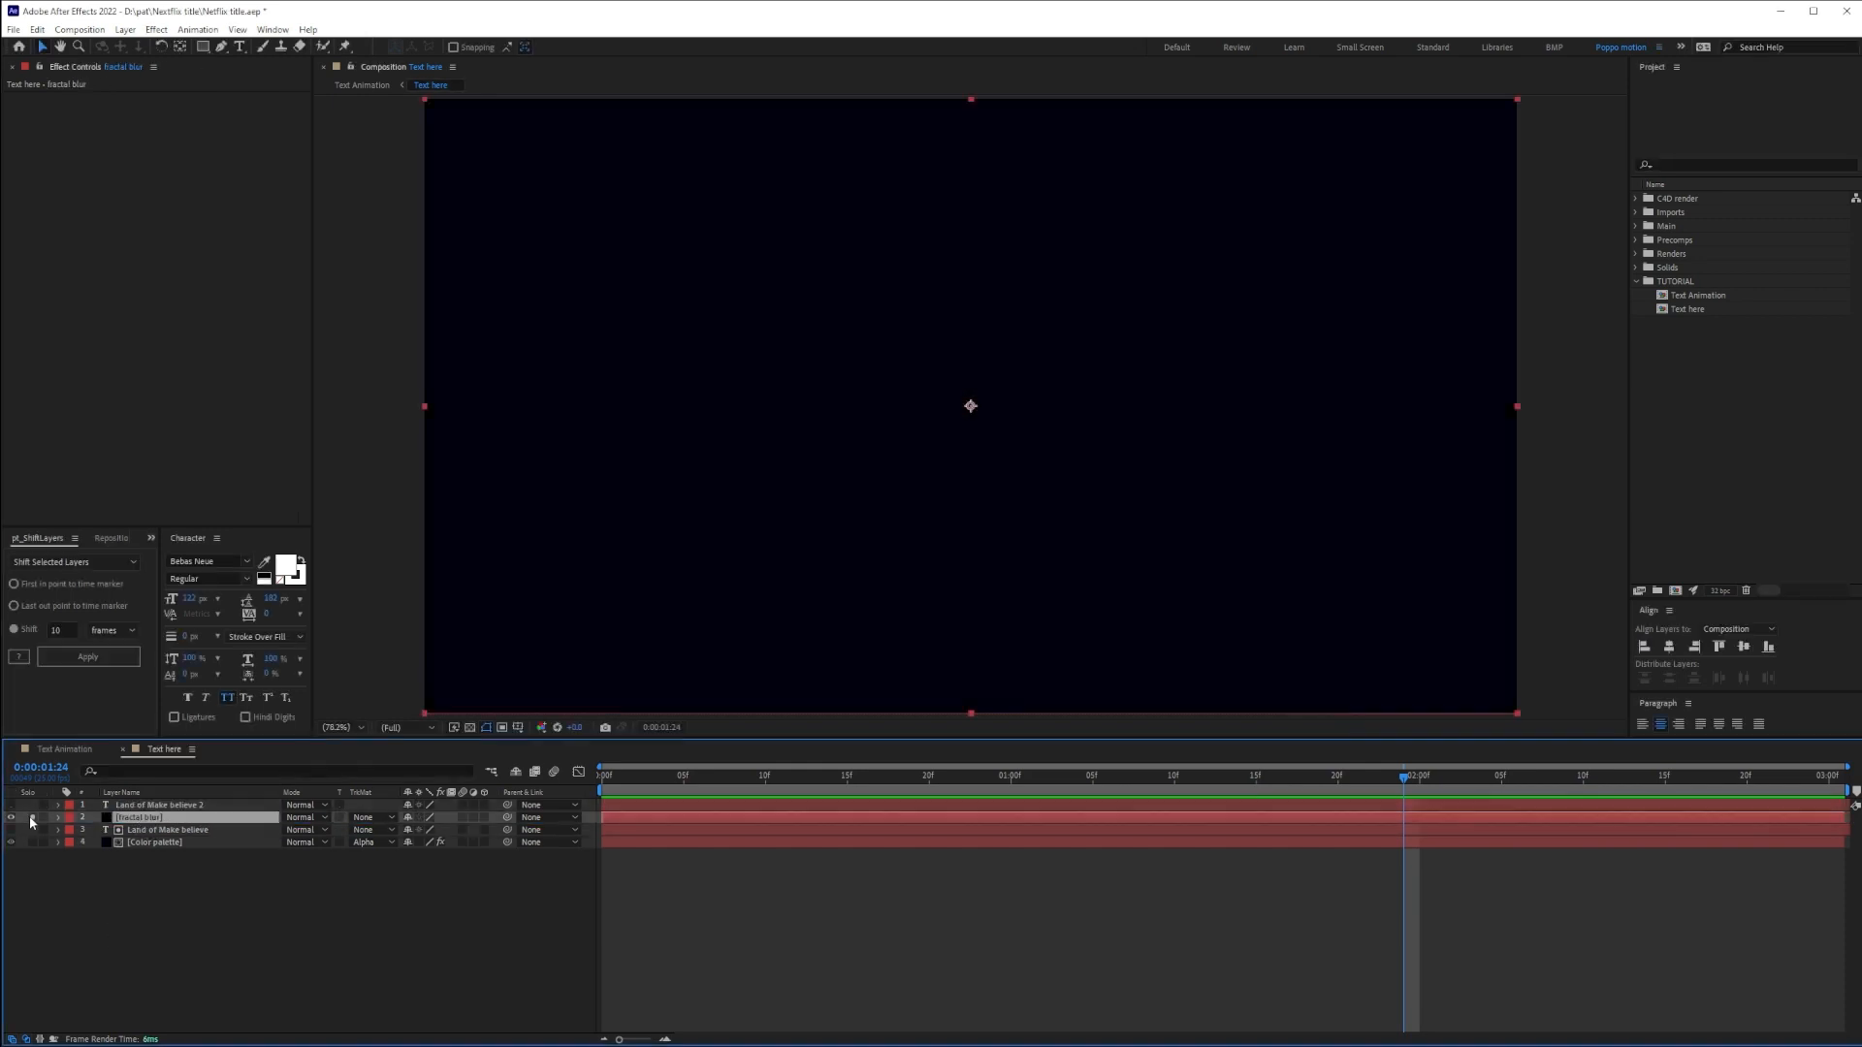
Set the fractal blur layer's track matte to Alpha, using the Land of Make believe 2 text layer above
click(373, 817)
click(407, 850)
click(1128, 467)
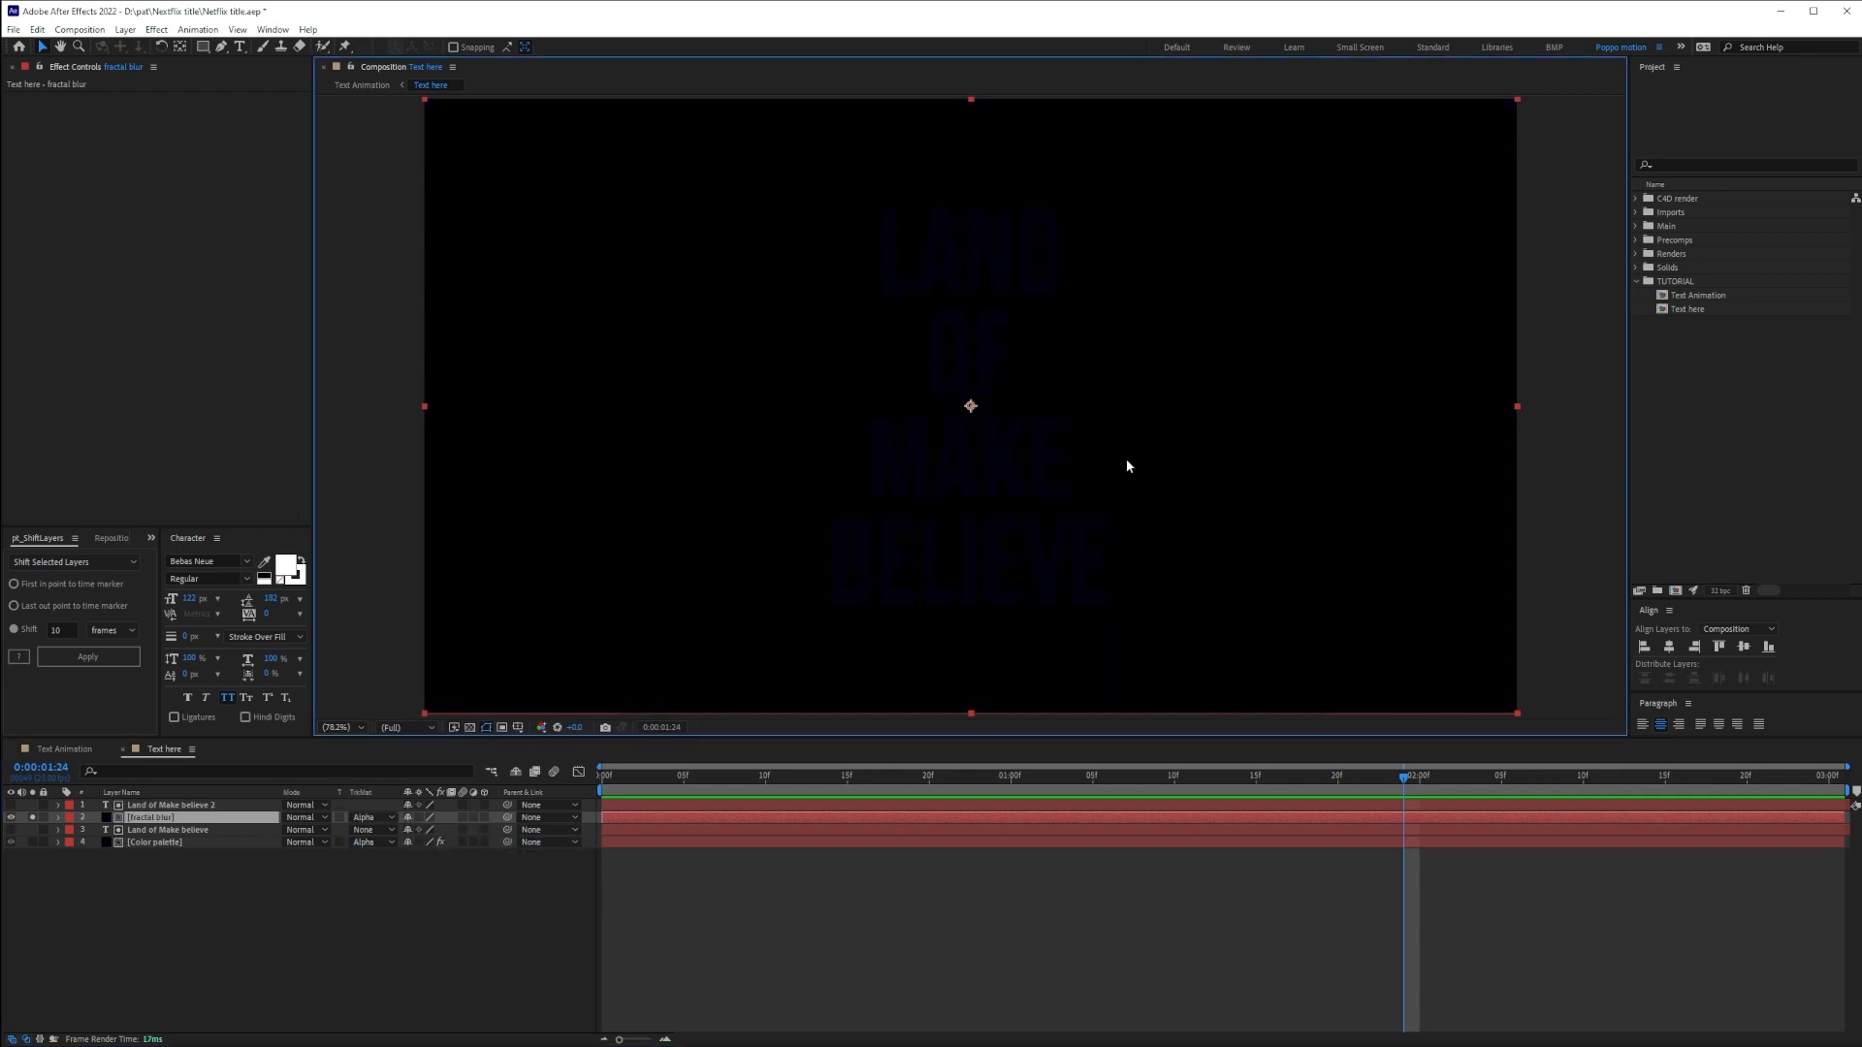
Apply Fractal Noise to the fractal blur layer and set its fractal type to Dynamic
click(193, 821)
key(ctrl+space)
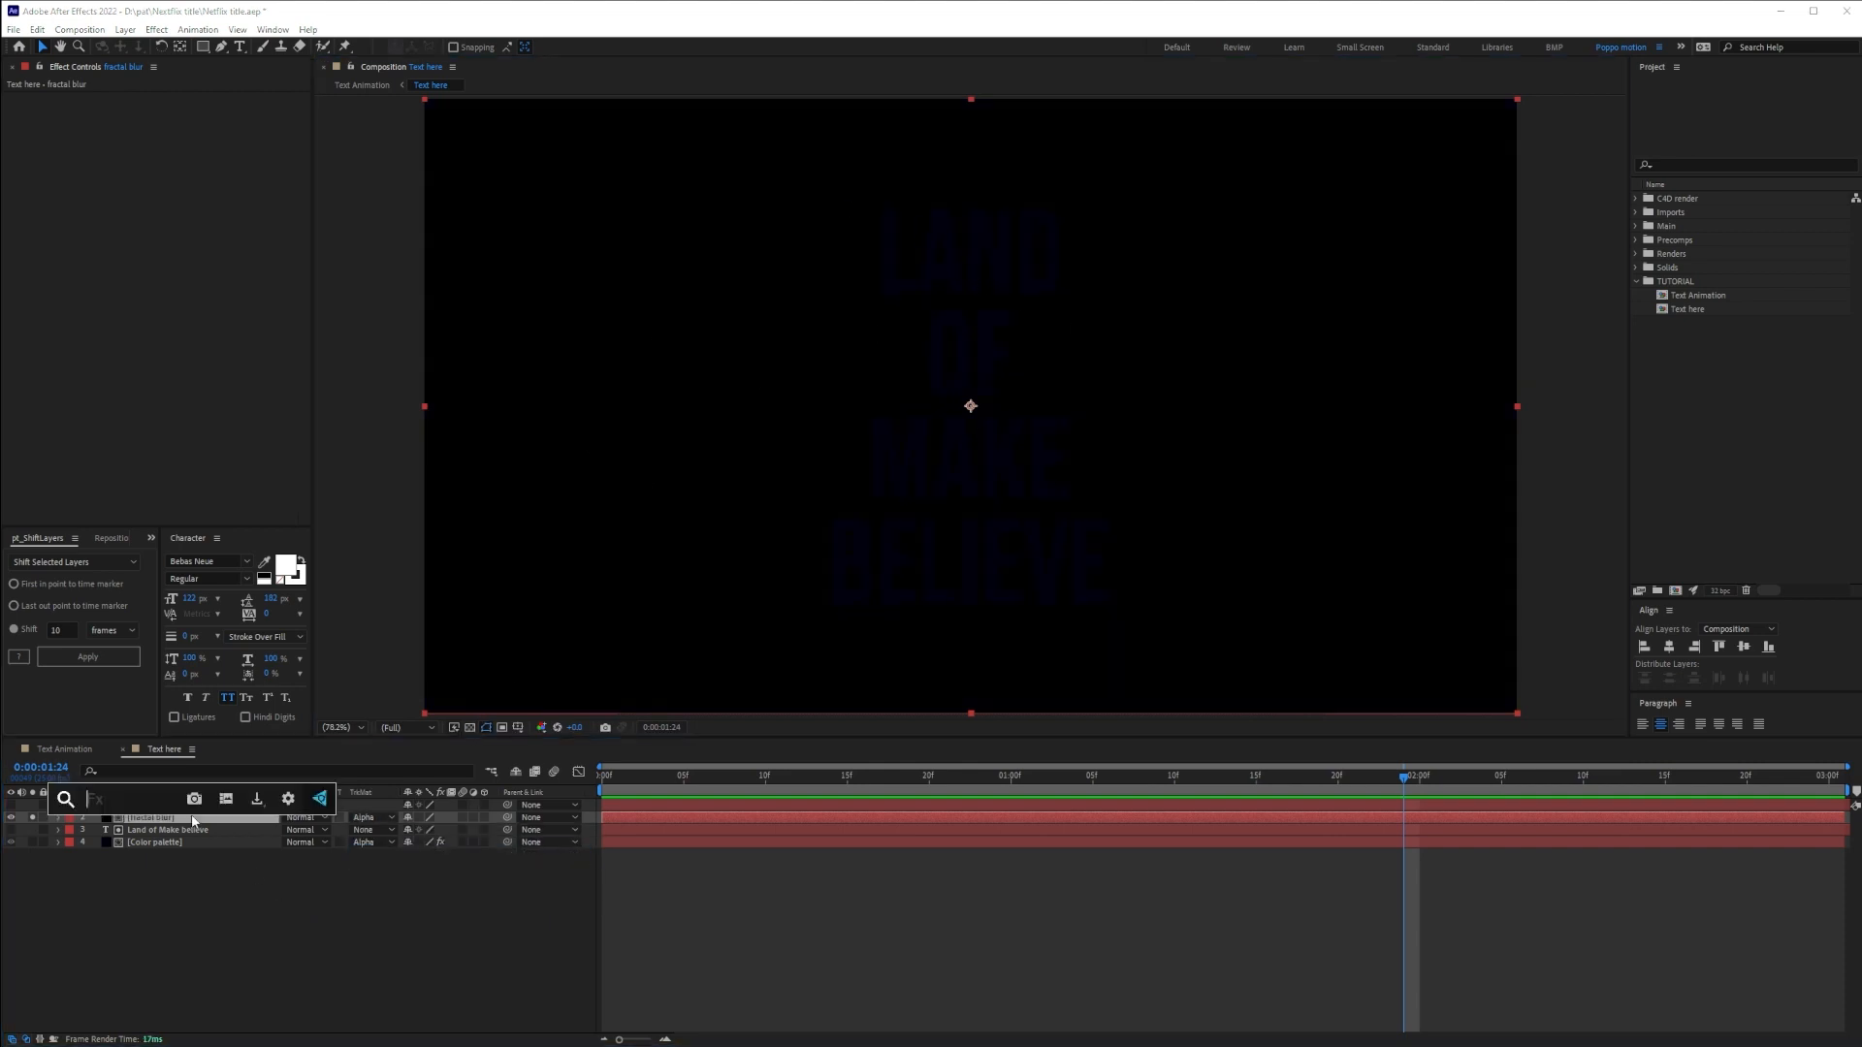
text(frac)
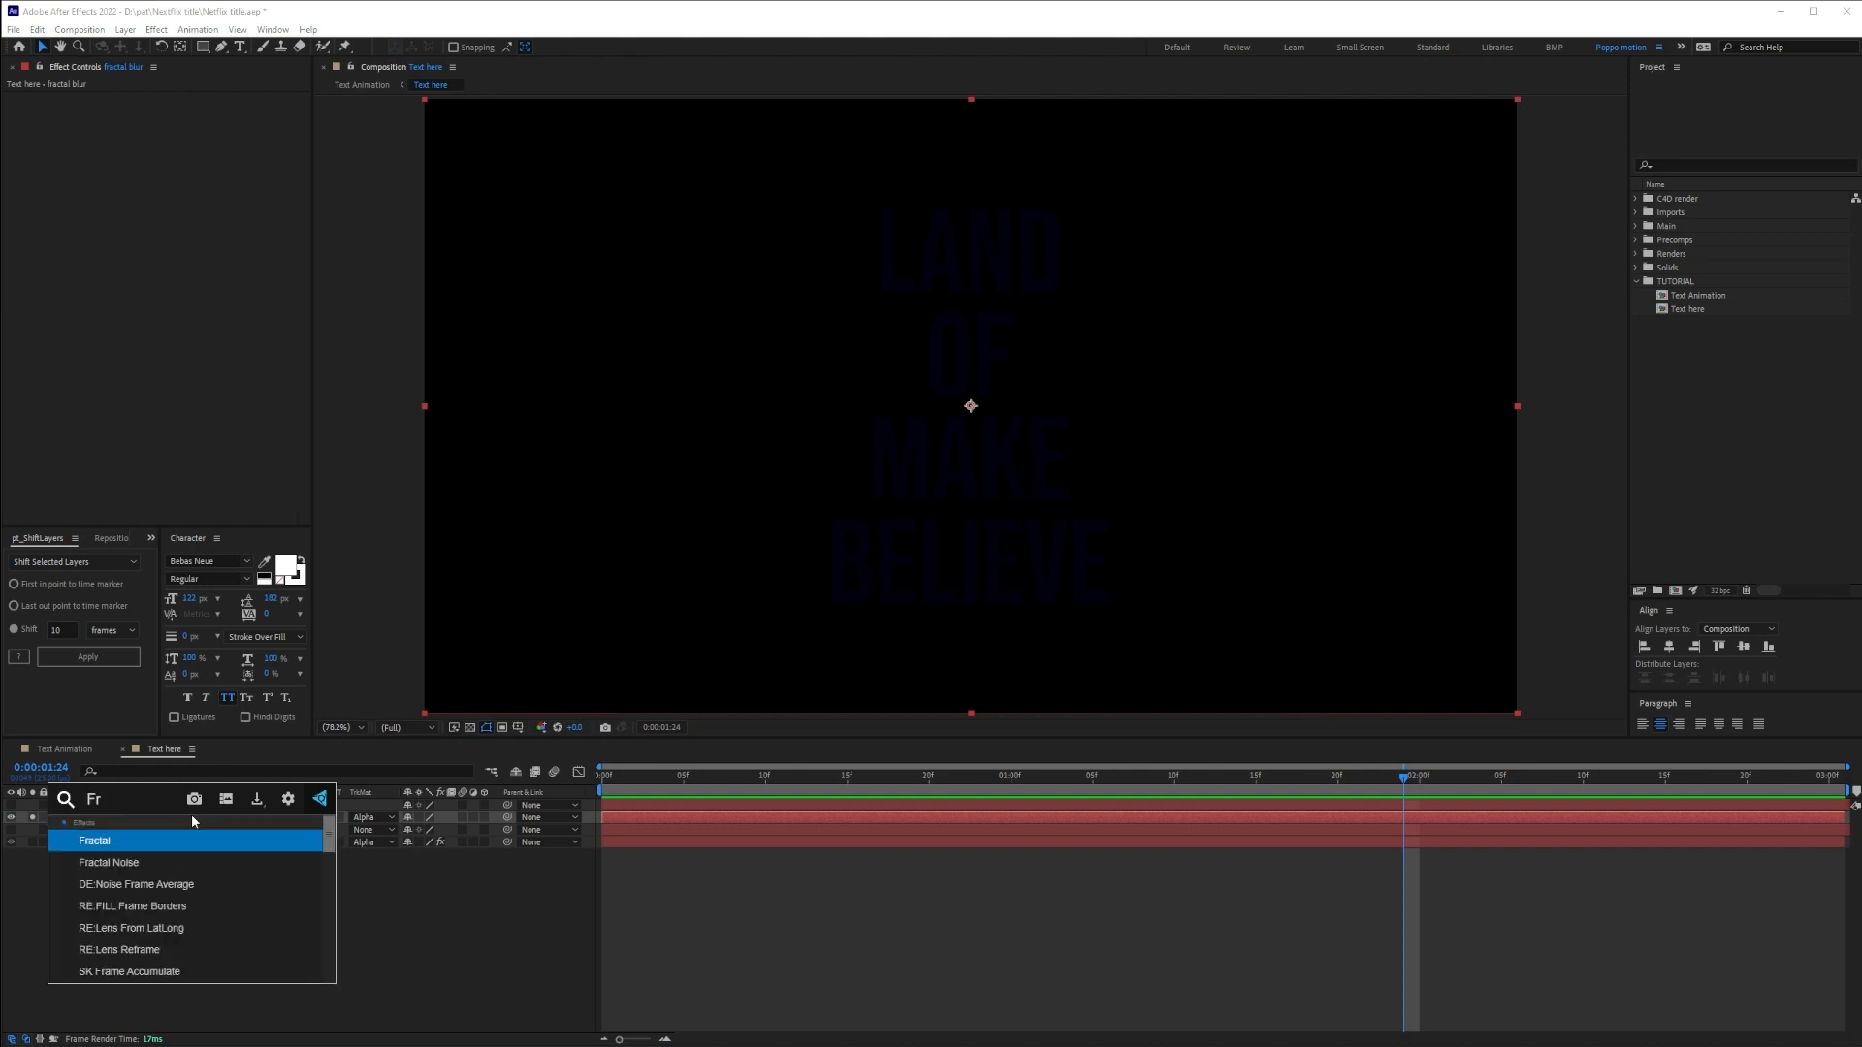
key(Return)
click(223, 109)
click(208, 200)
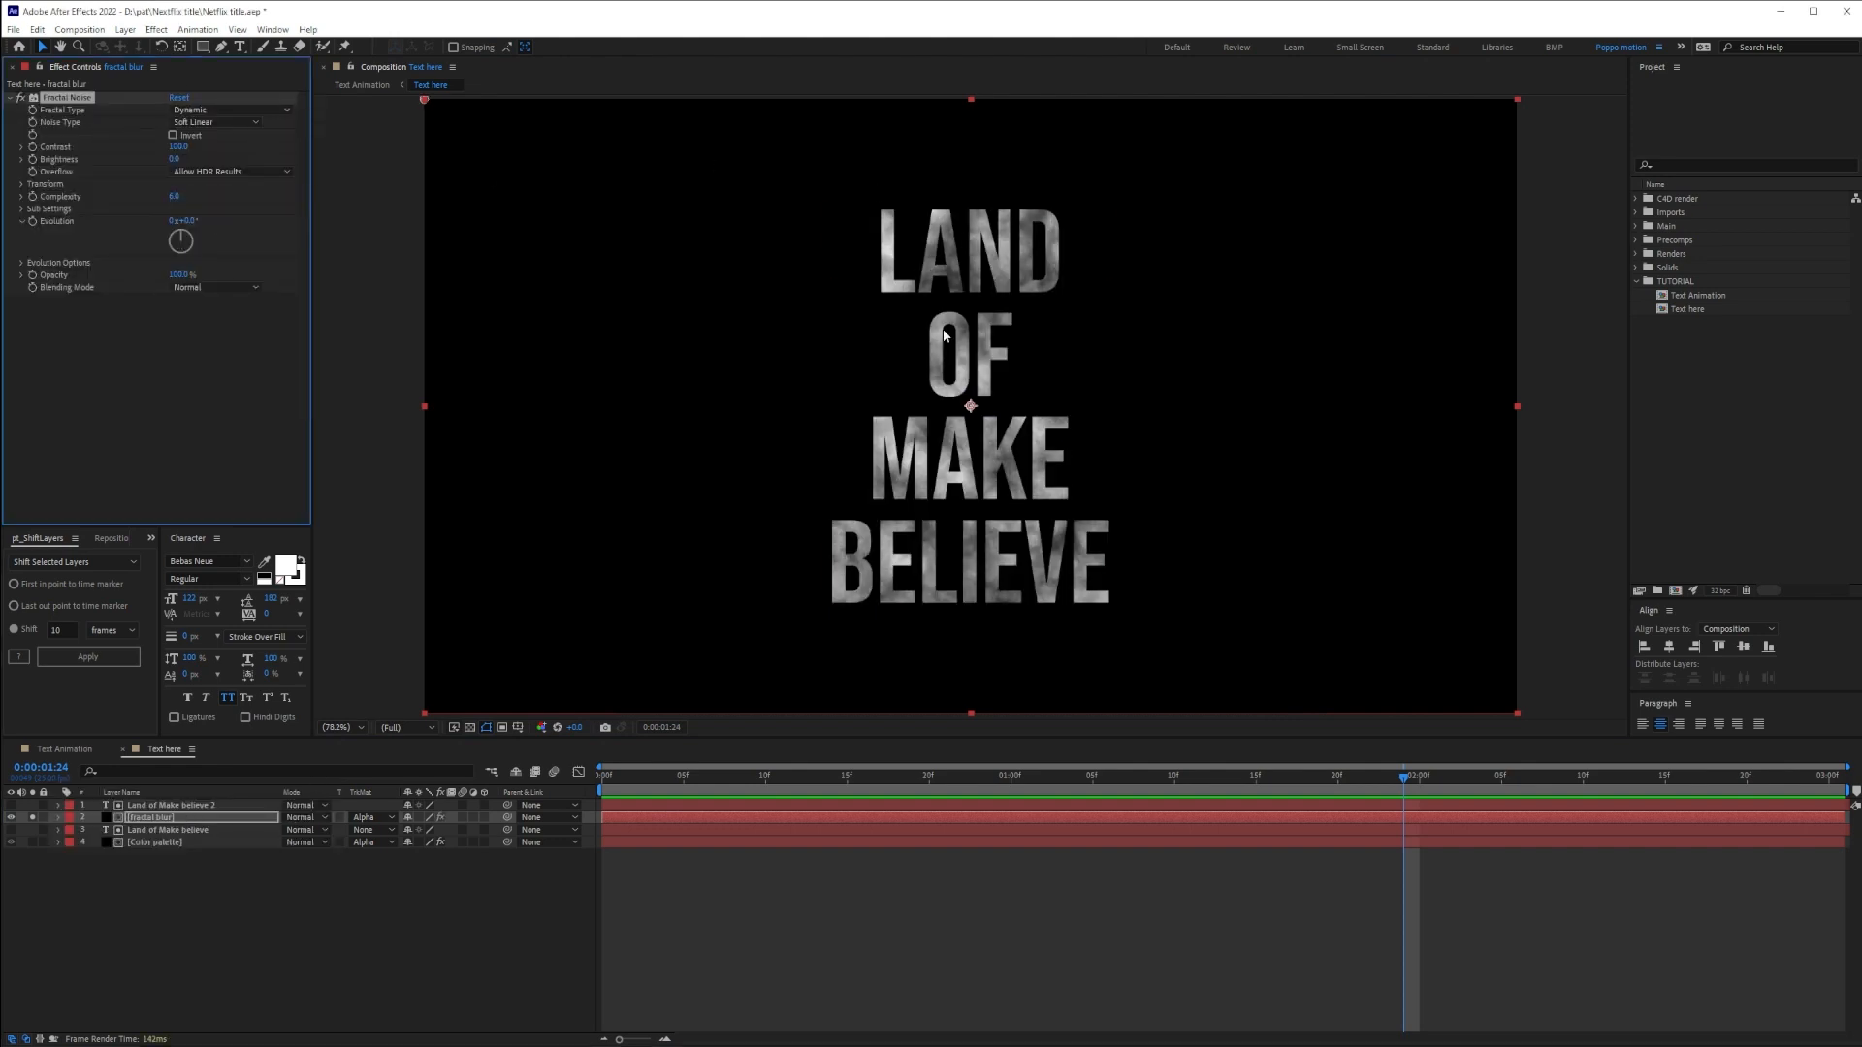
Raise the Fractal Noise contrast to about 401, lower its brightness well below zero, and set scale to about 339 and complexity to 7.4
drag(178, 146, 340, 144)
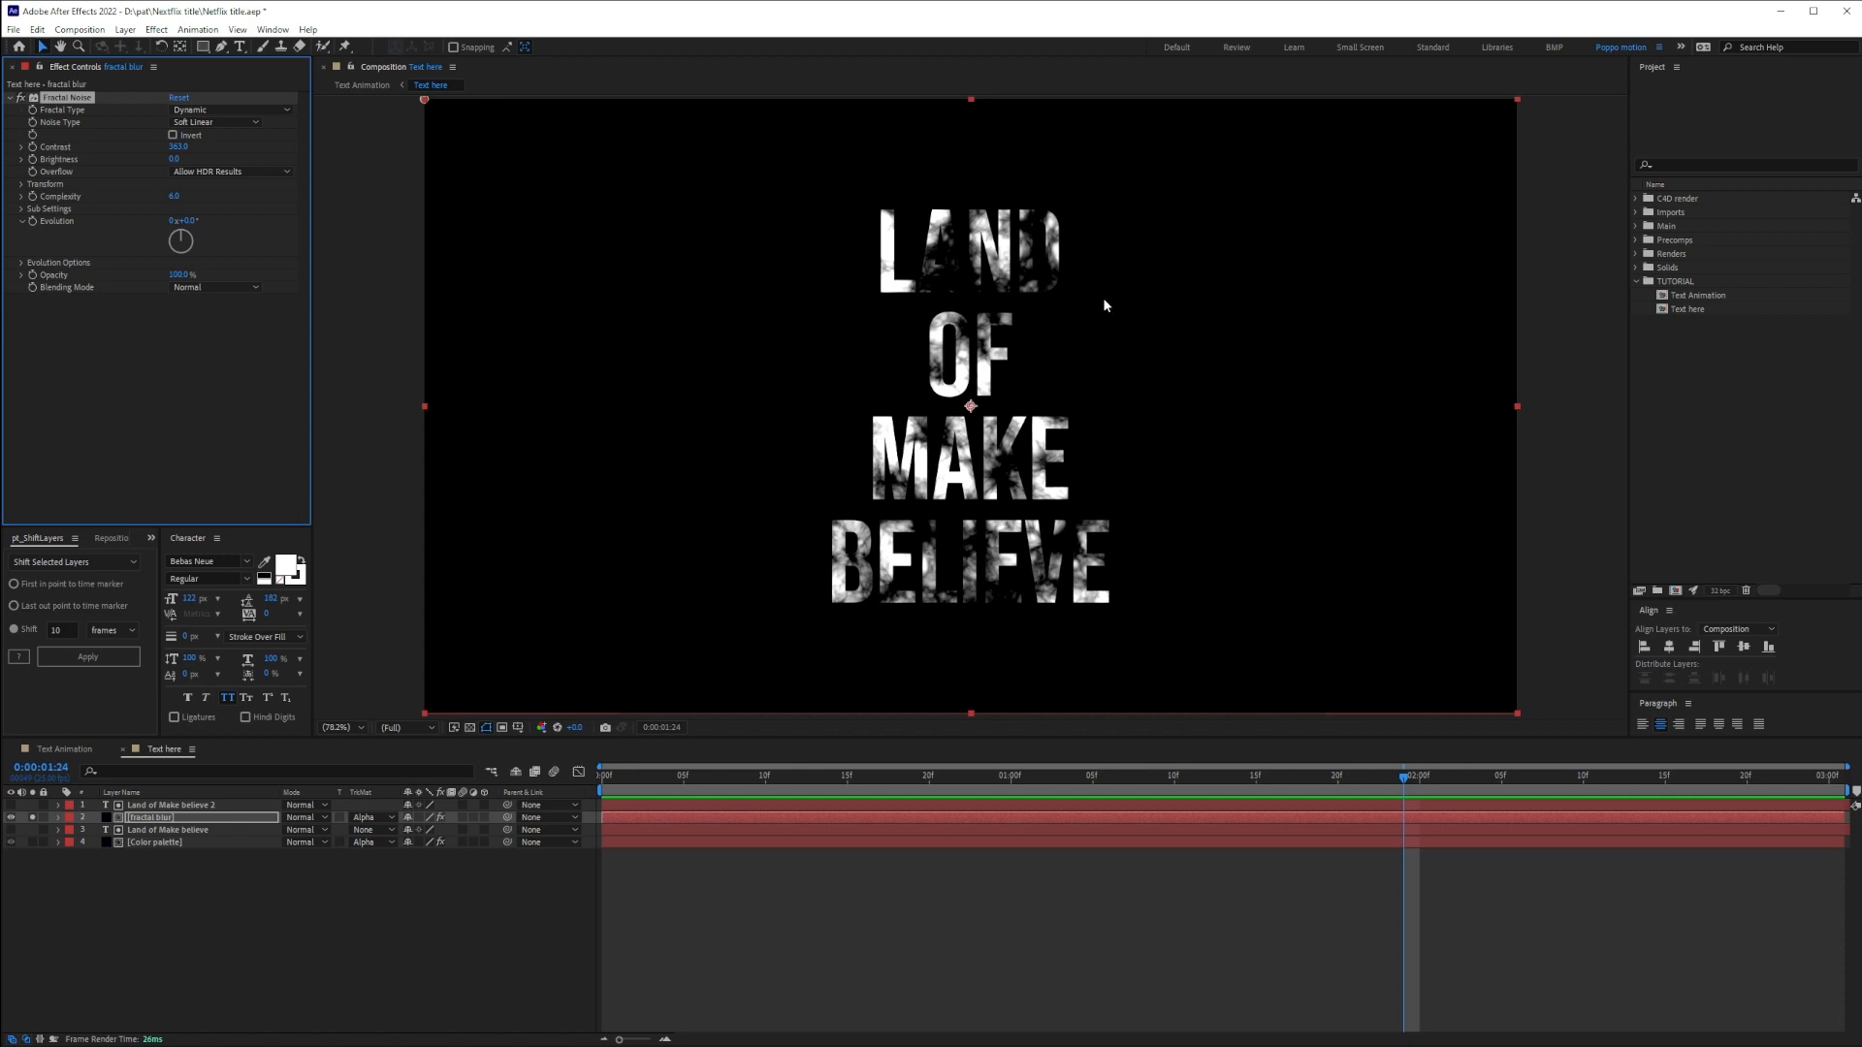
drag(179, 147, 94, 162)
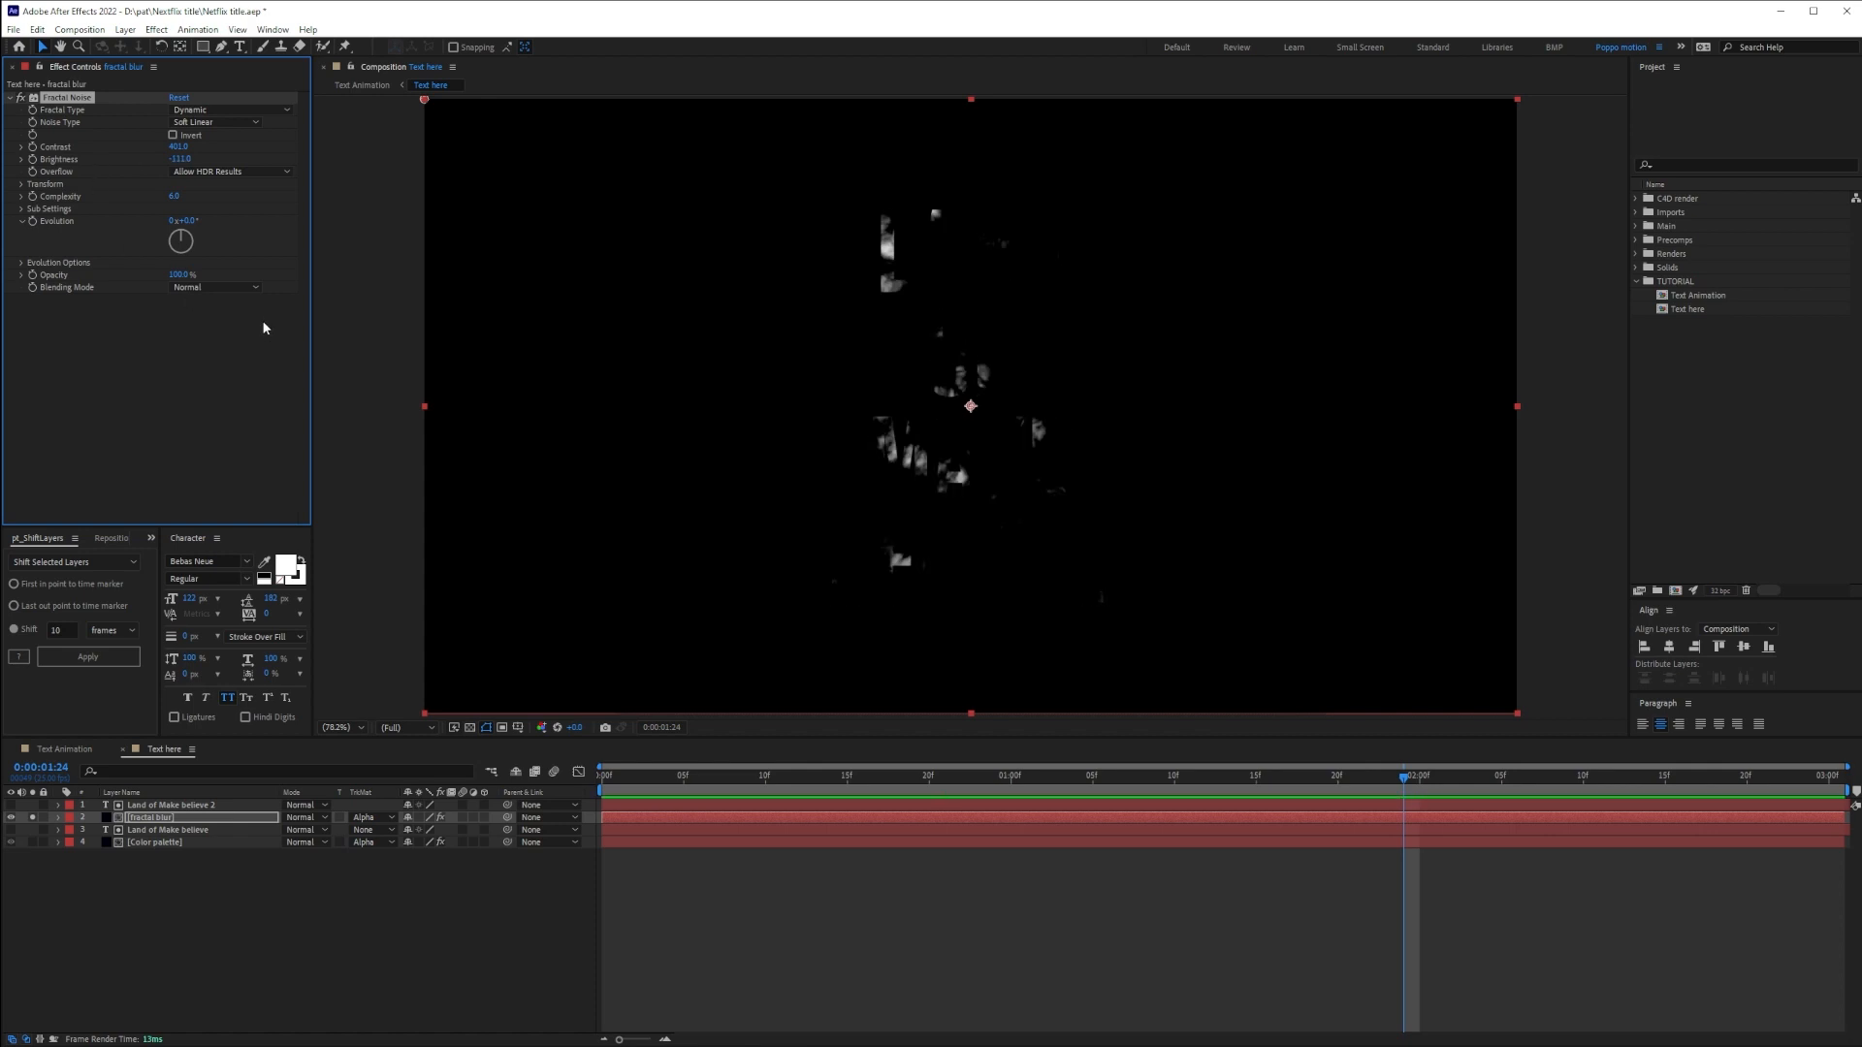
click(20, 184)
click(34, 221)
drag(176, 221, 358, 221)
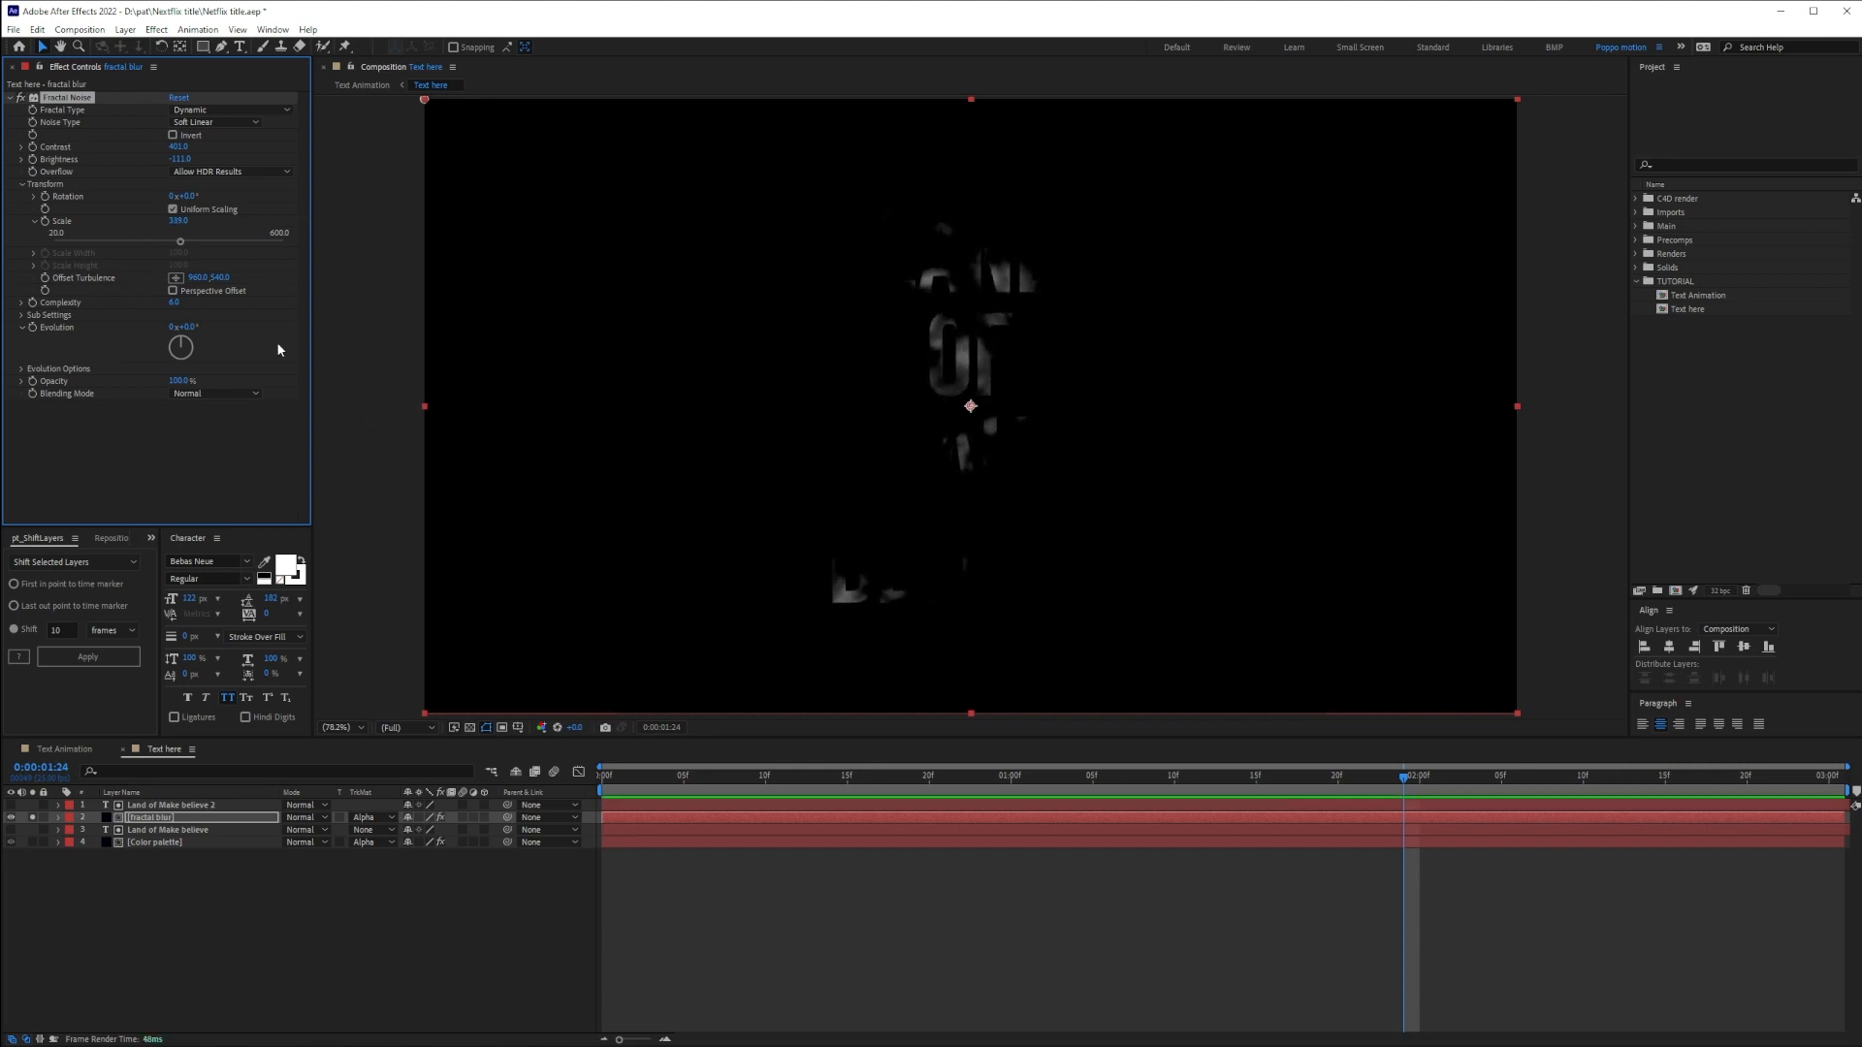
drag(213, 302, 270, 302)
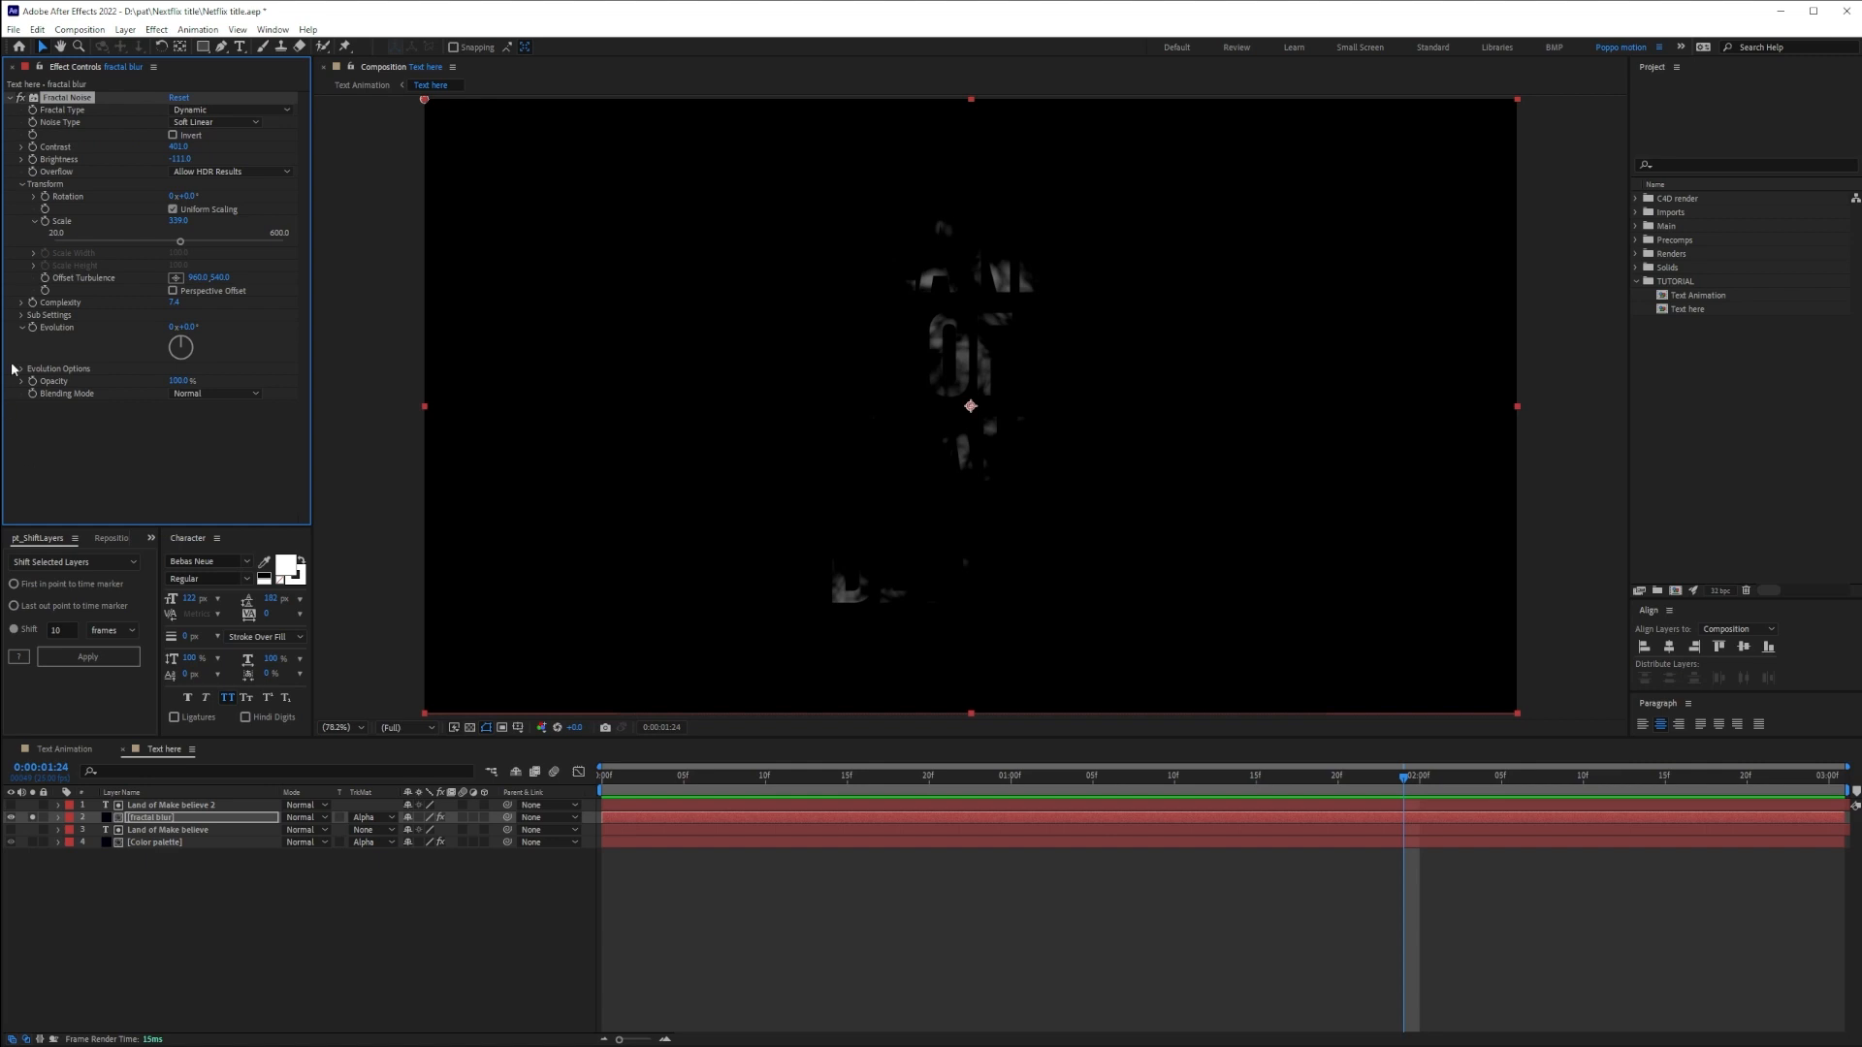
Keyframe the Fractal Noise evolution from 0° at the start to about 164° at 2 seconds, end the work area there, and preview
drag(628, 776, 382, 784)
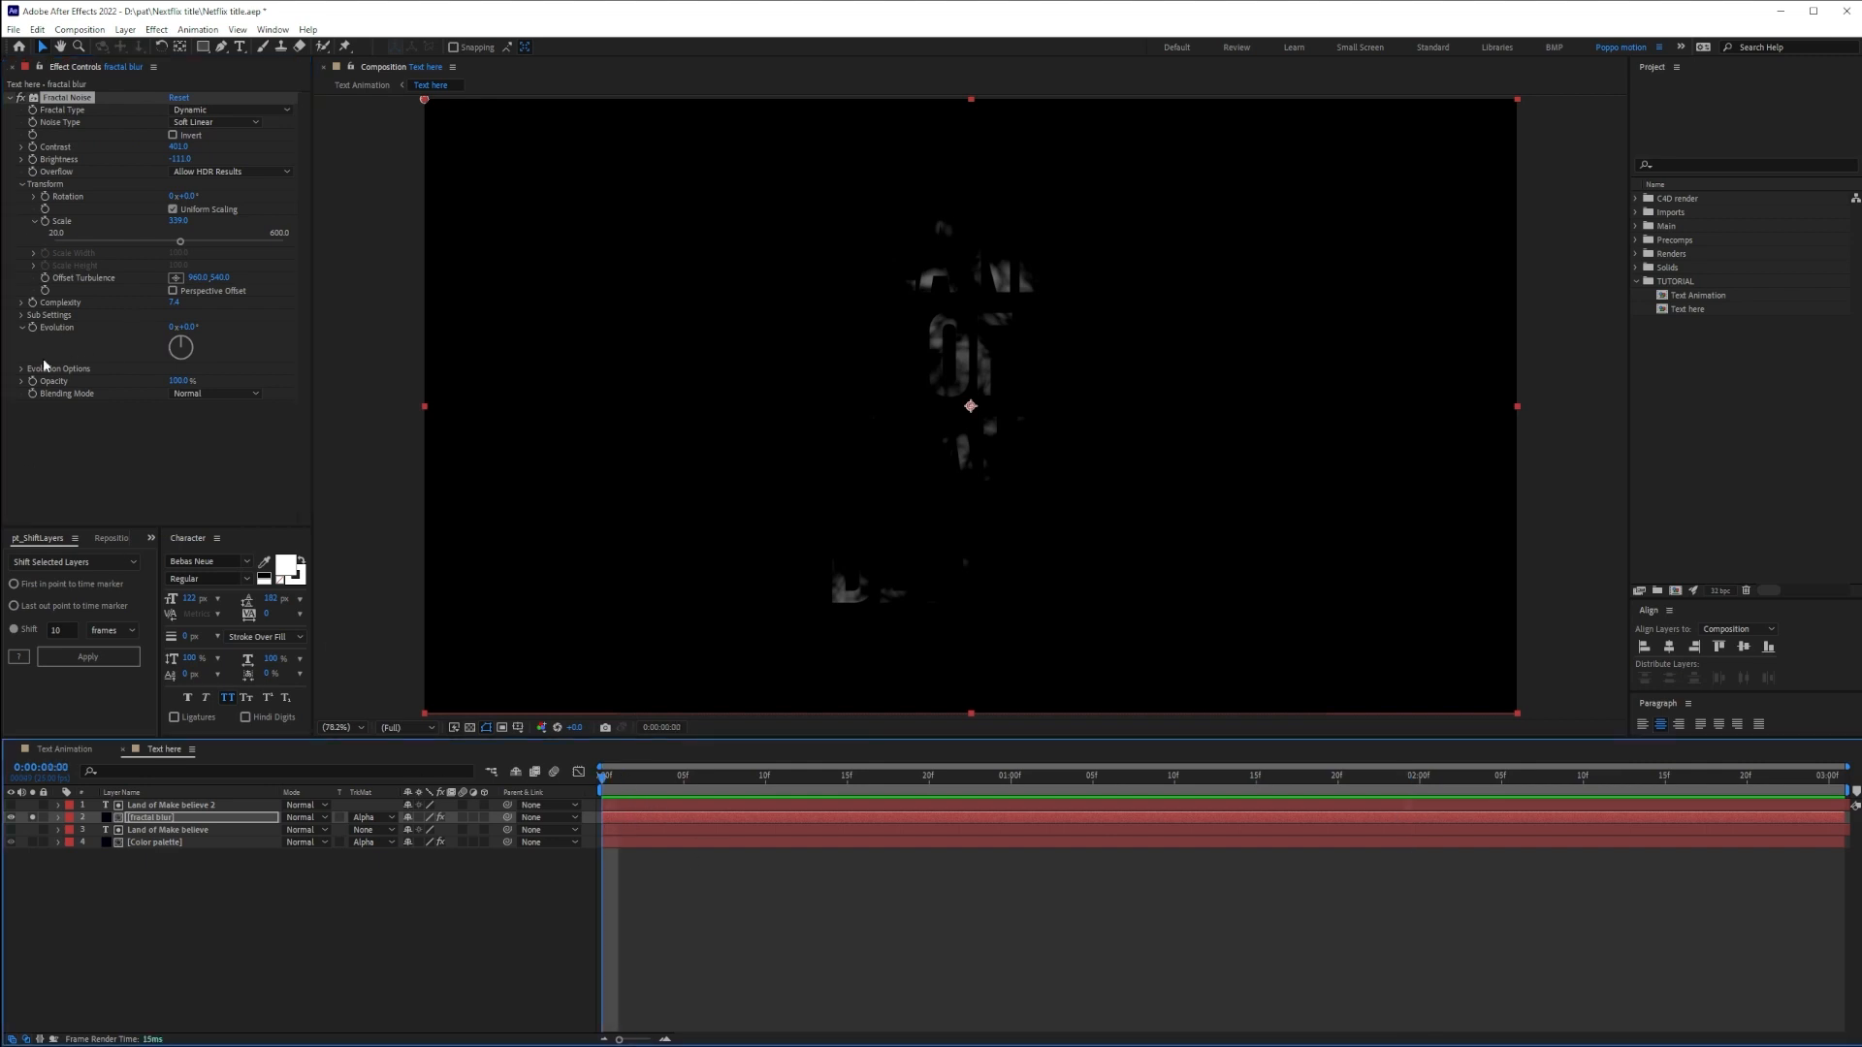
click(32, 327)
key(u)
click(1850, 788)
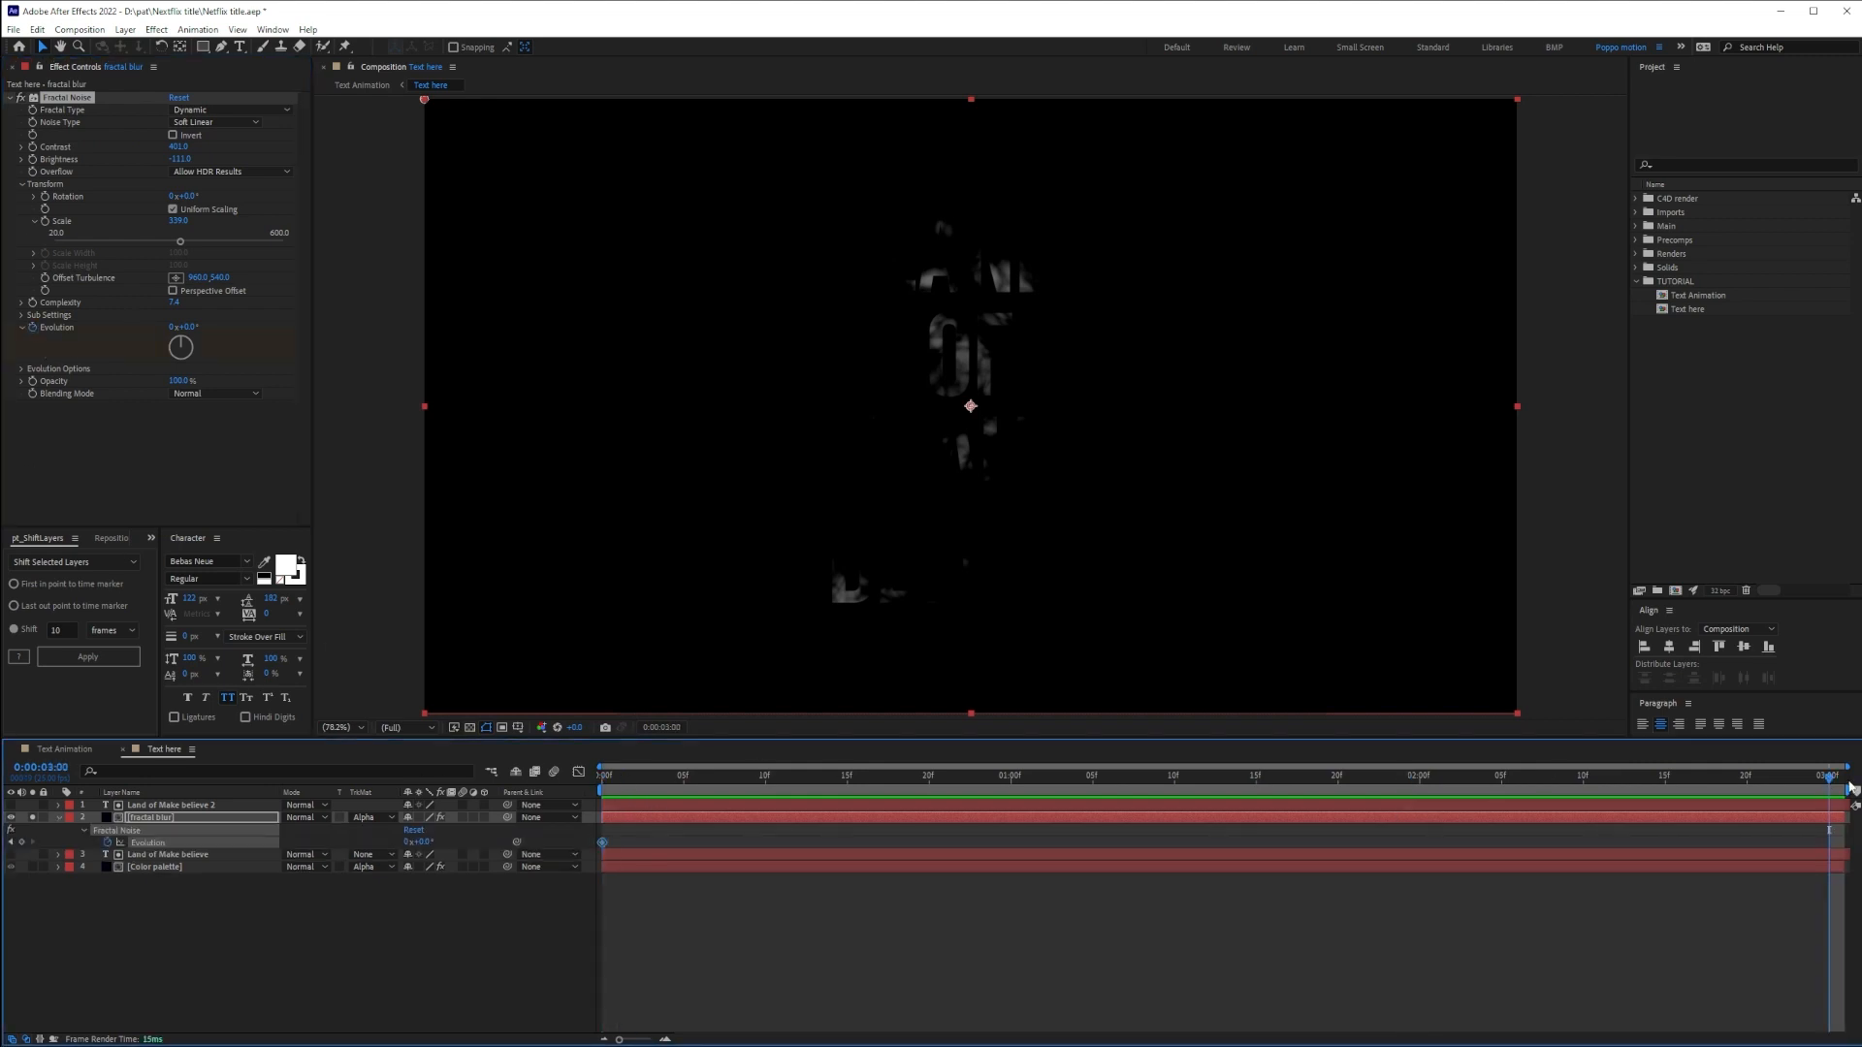
click(1416, 773)
key(n)
drag(184, 327, 308, 325)
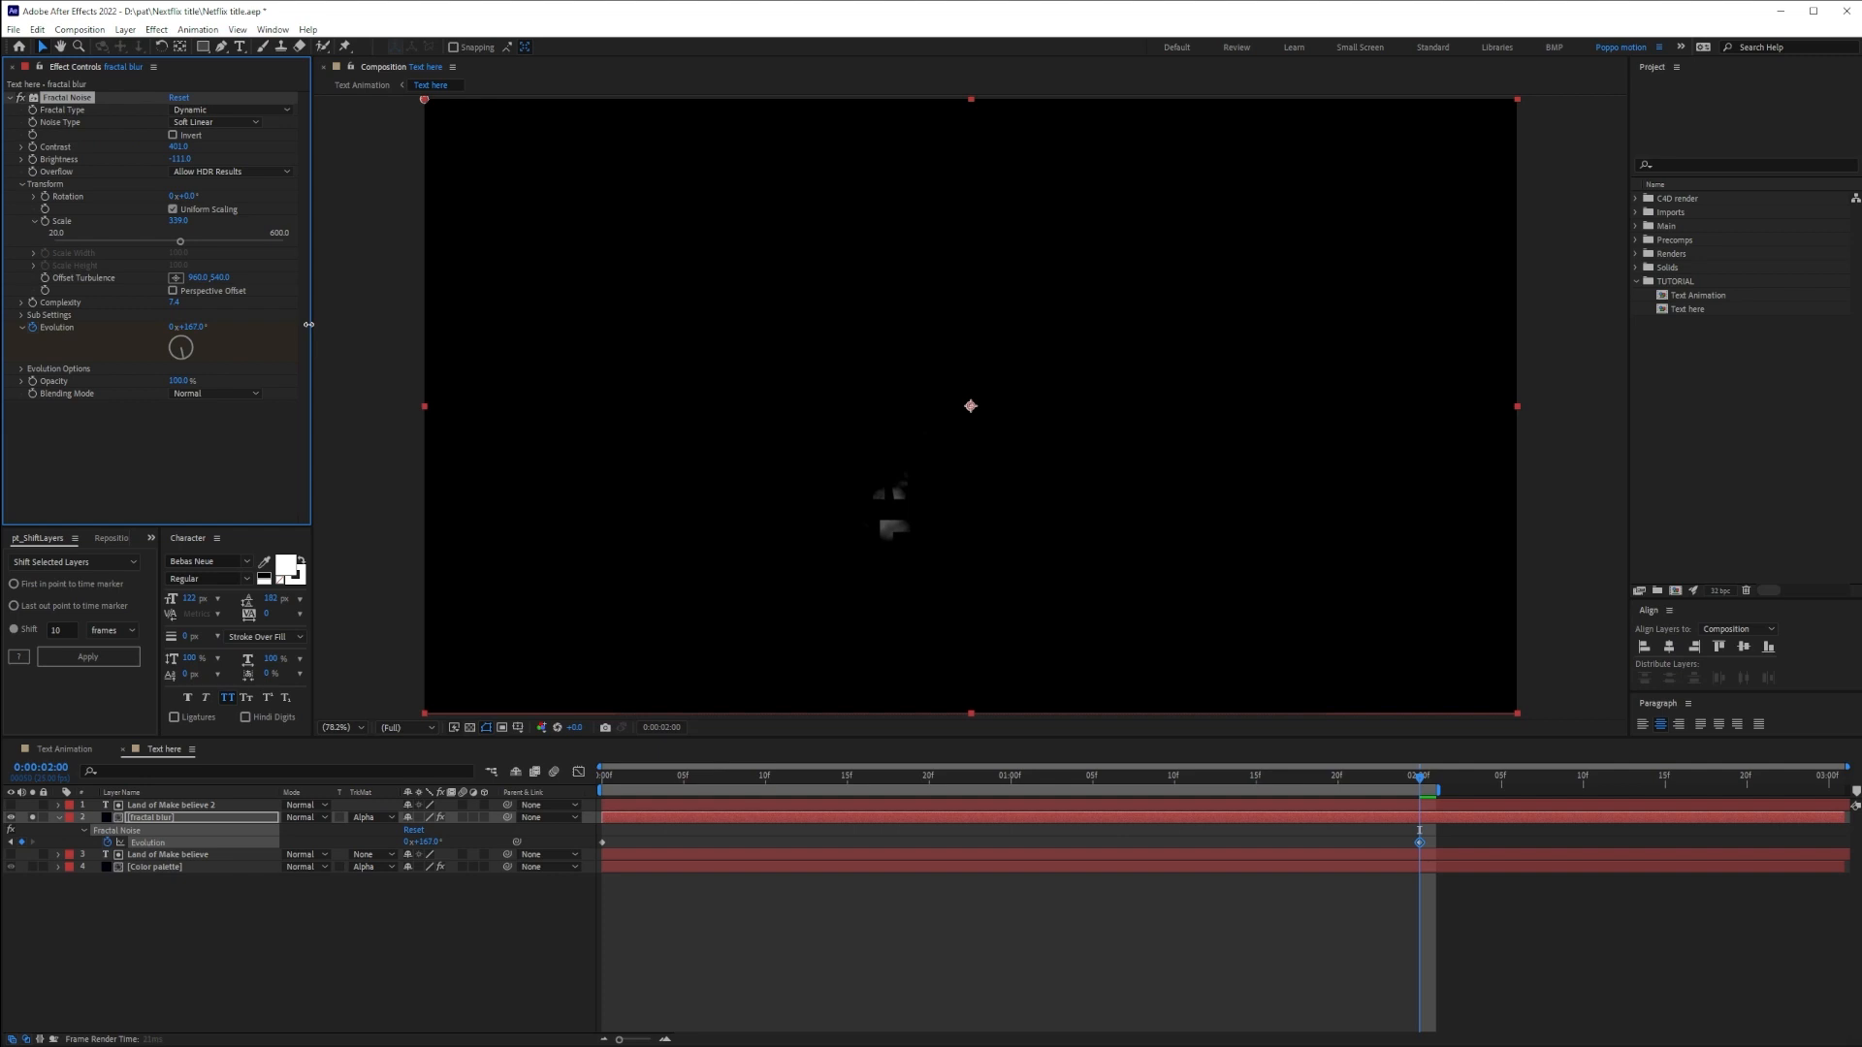
click(1180, 835)
key(space)
key(space)
Blend the fractal blur layer in Overlay mode at about 31% opacity and preview the textured text
click(303, 818)
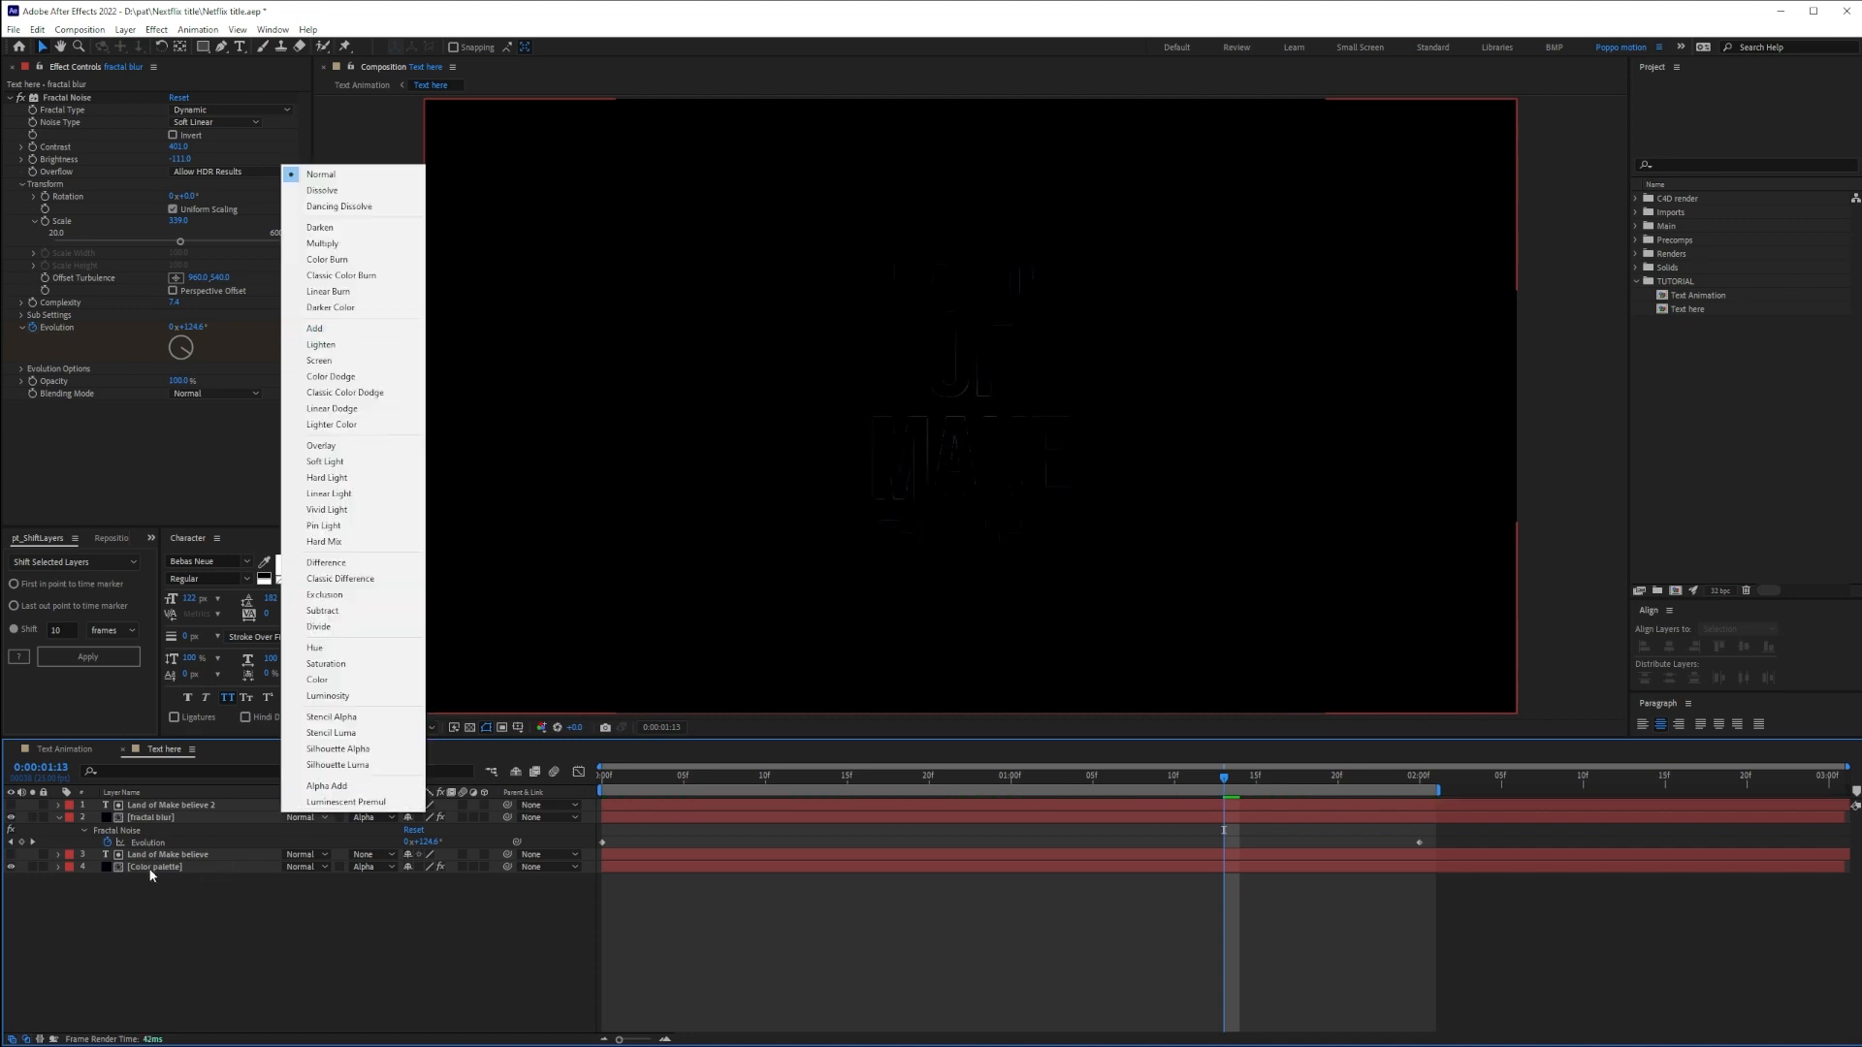
click(321, 445)
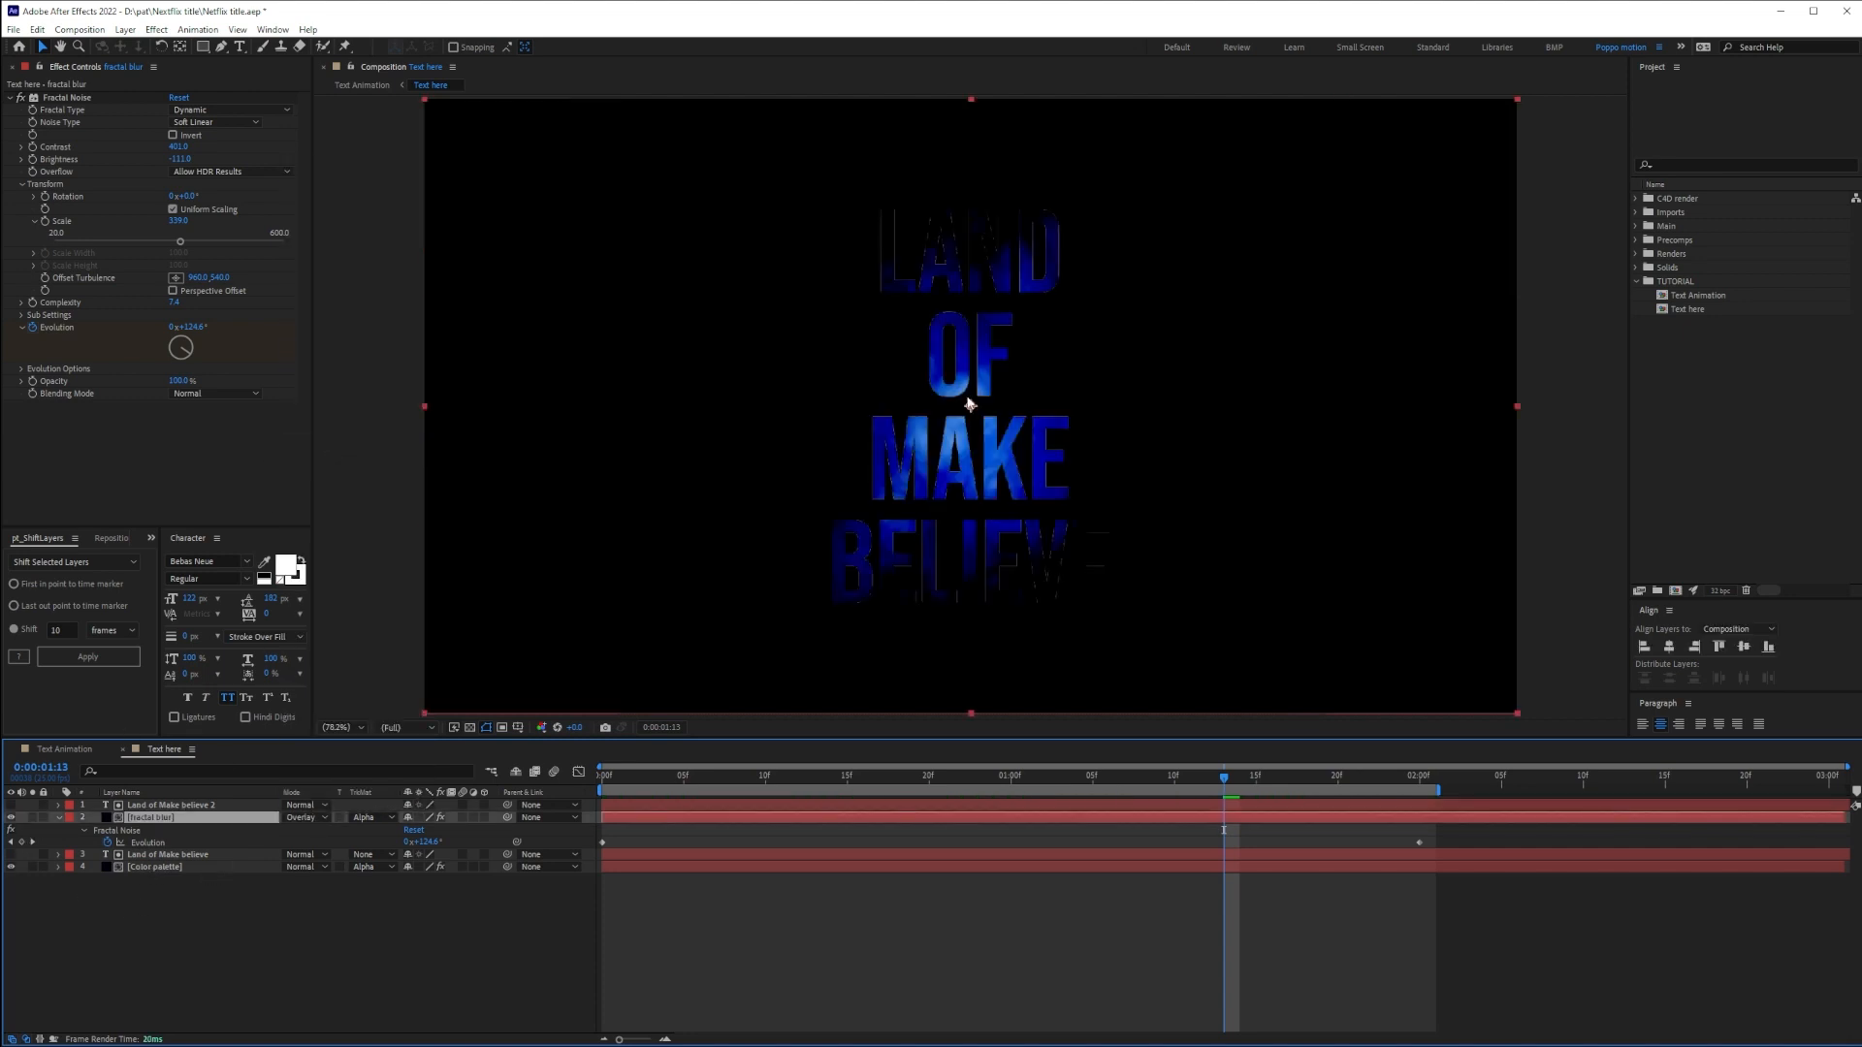
key(t)
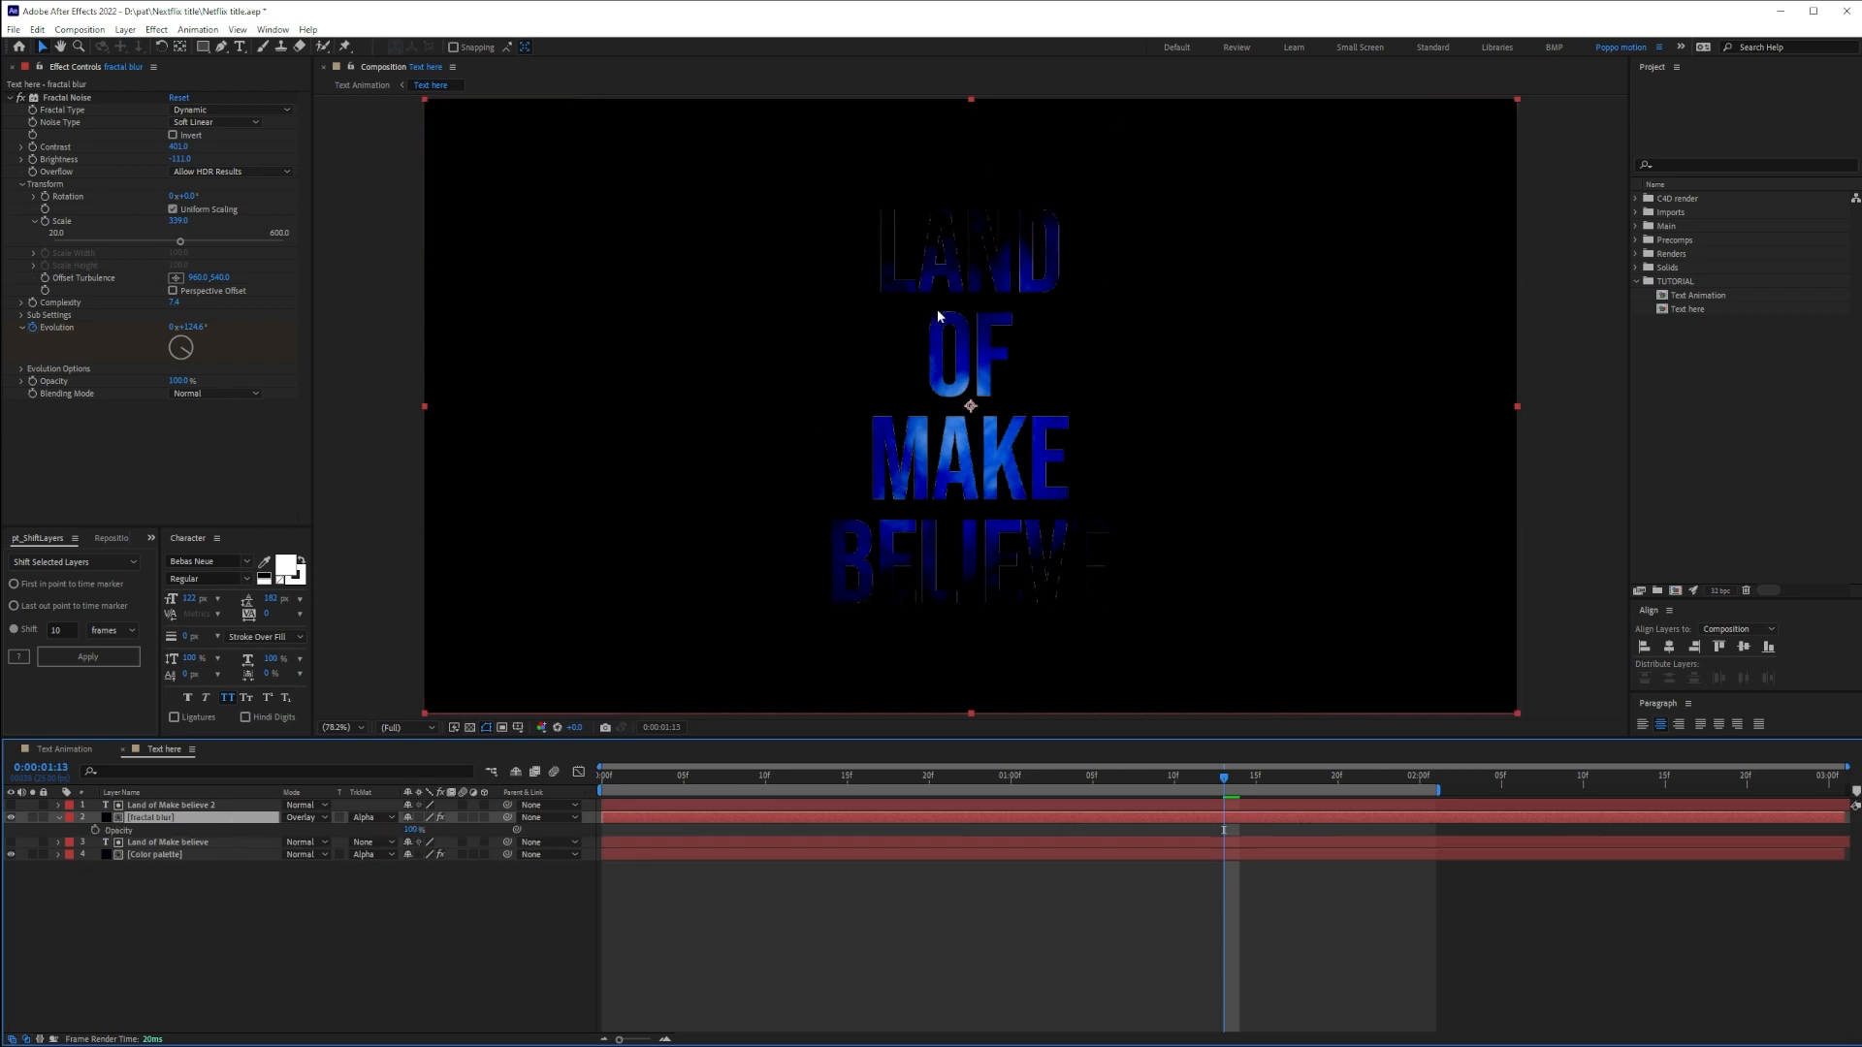
drag(412, 831, 360, 829)
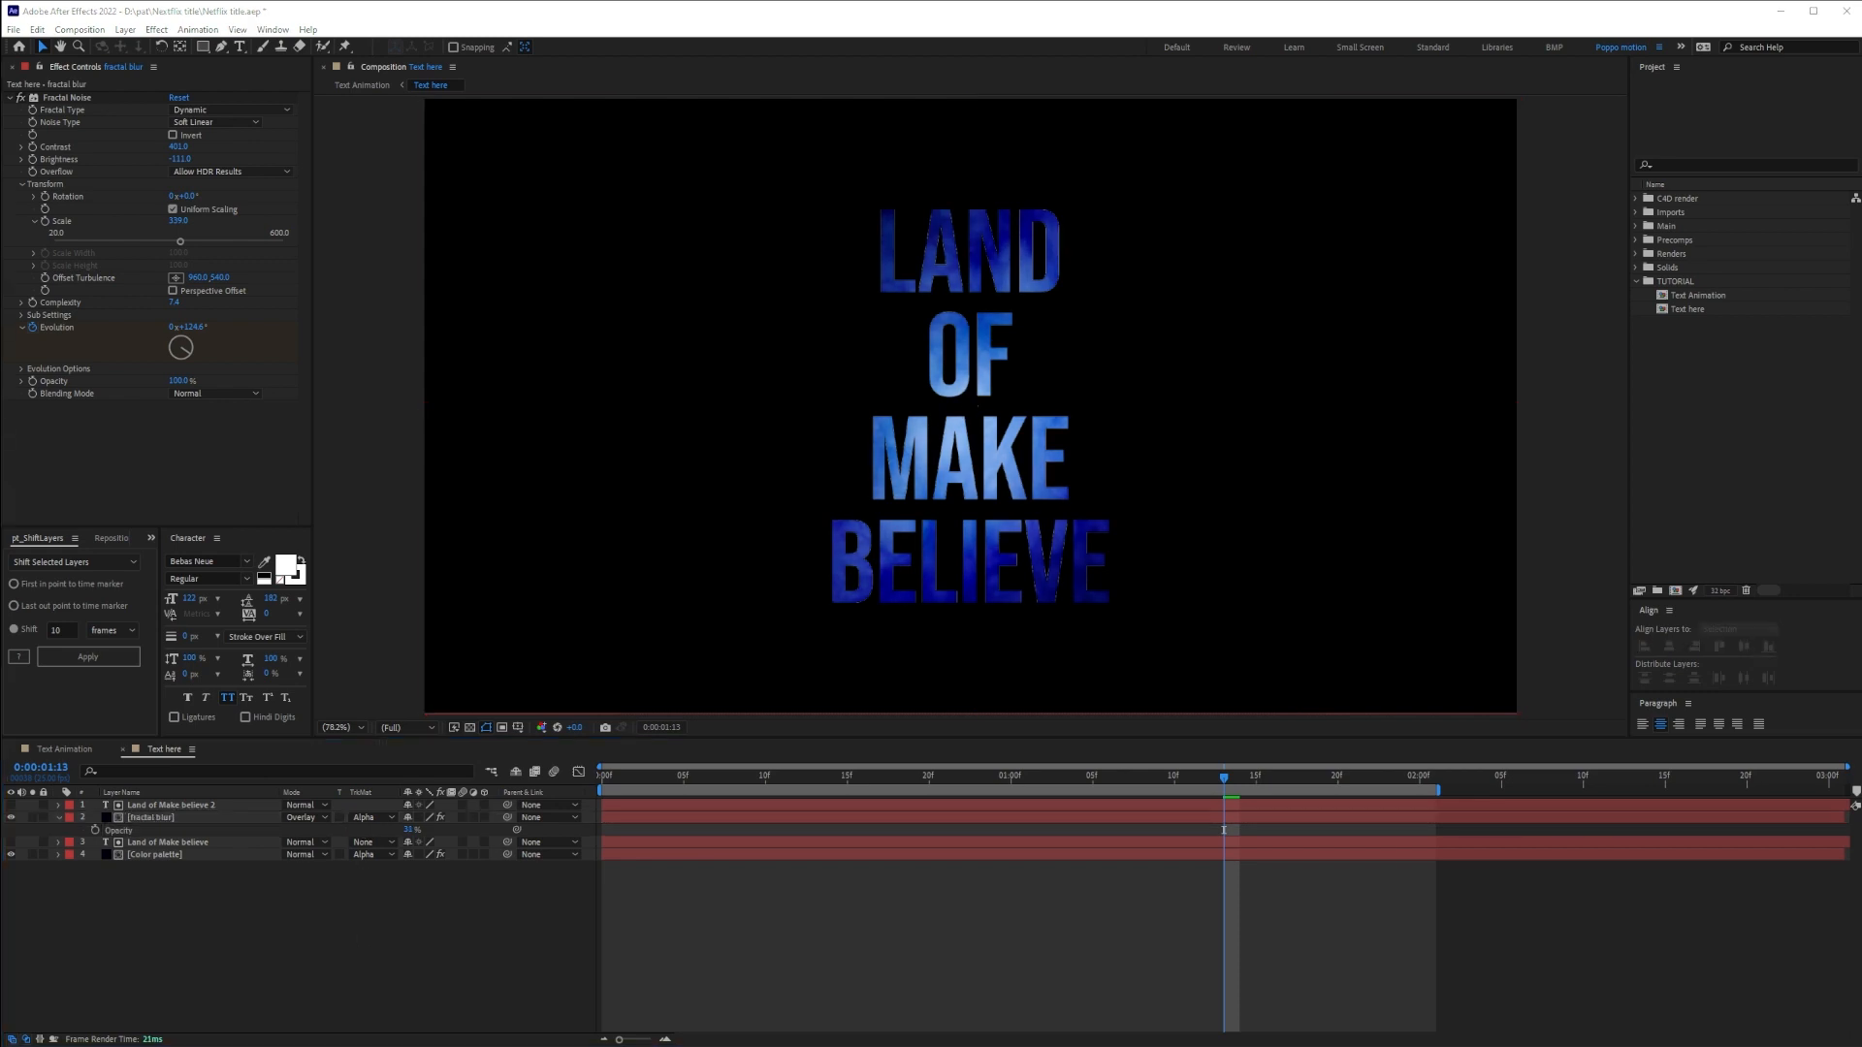
key(space)
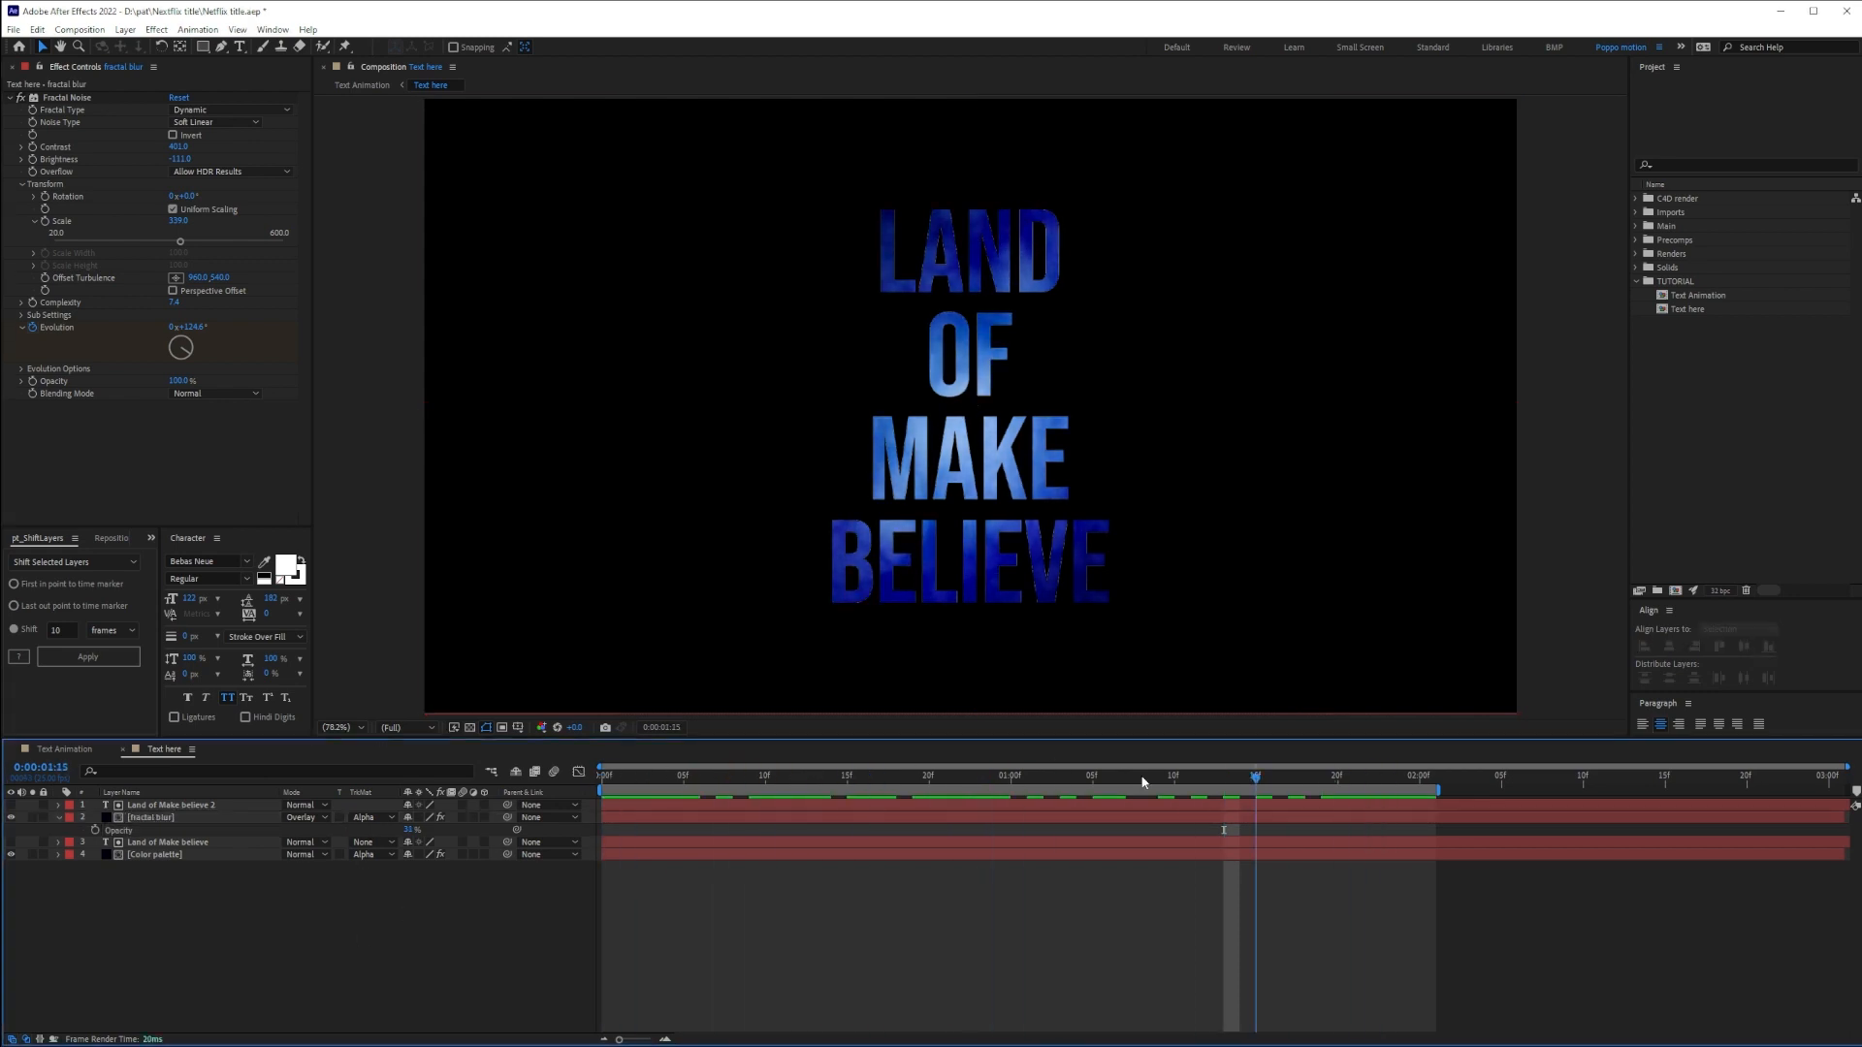
scroll(899, 466, up, 3)
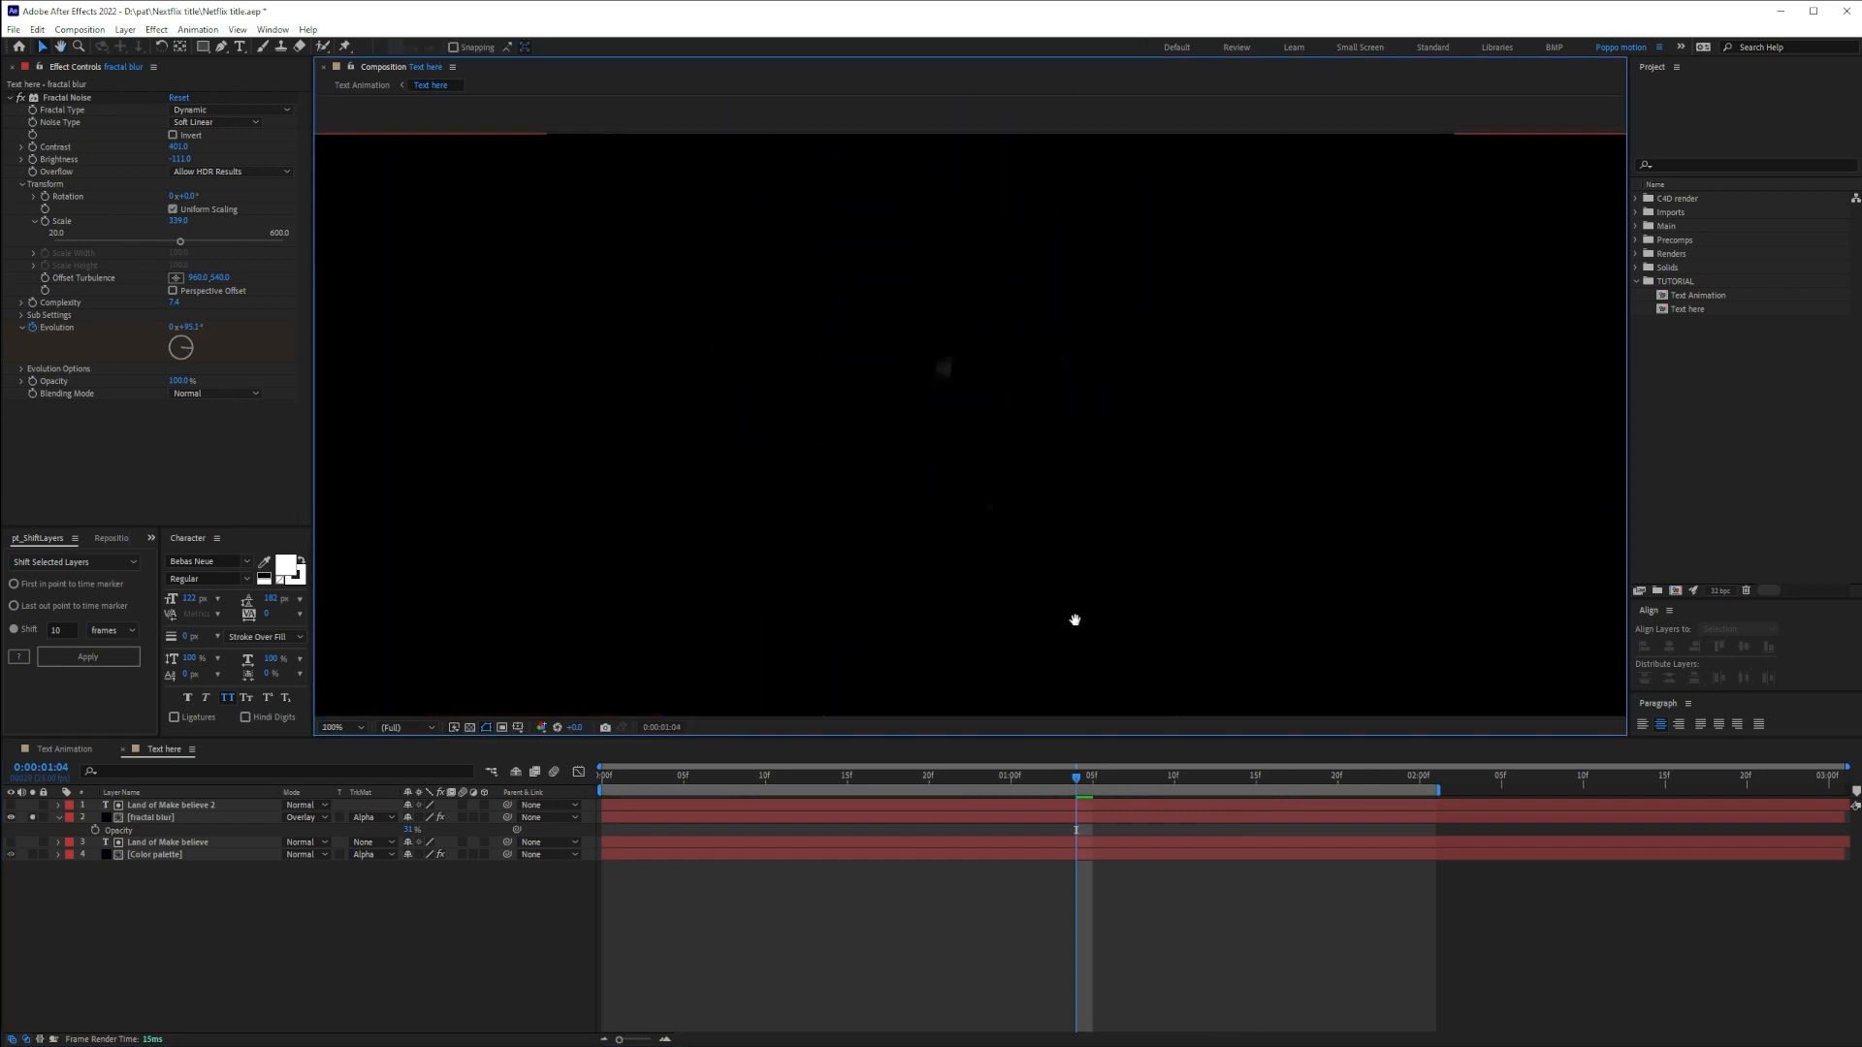
drag(1075, 621, 1222, 324)
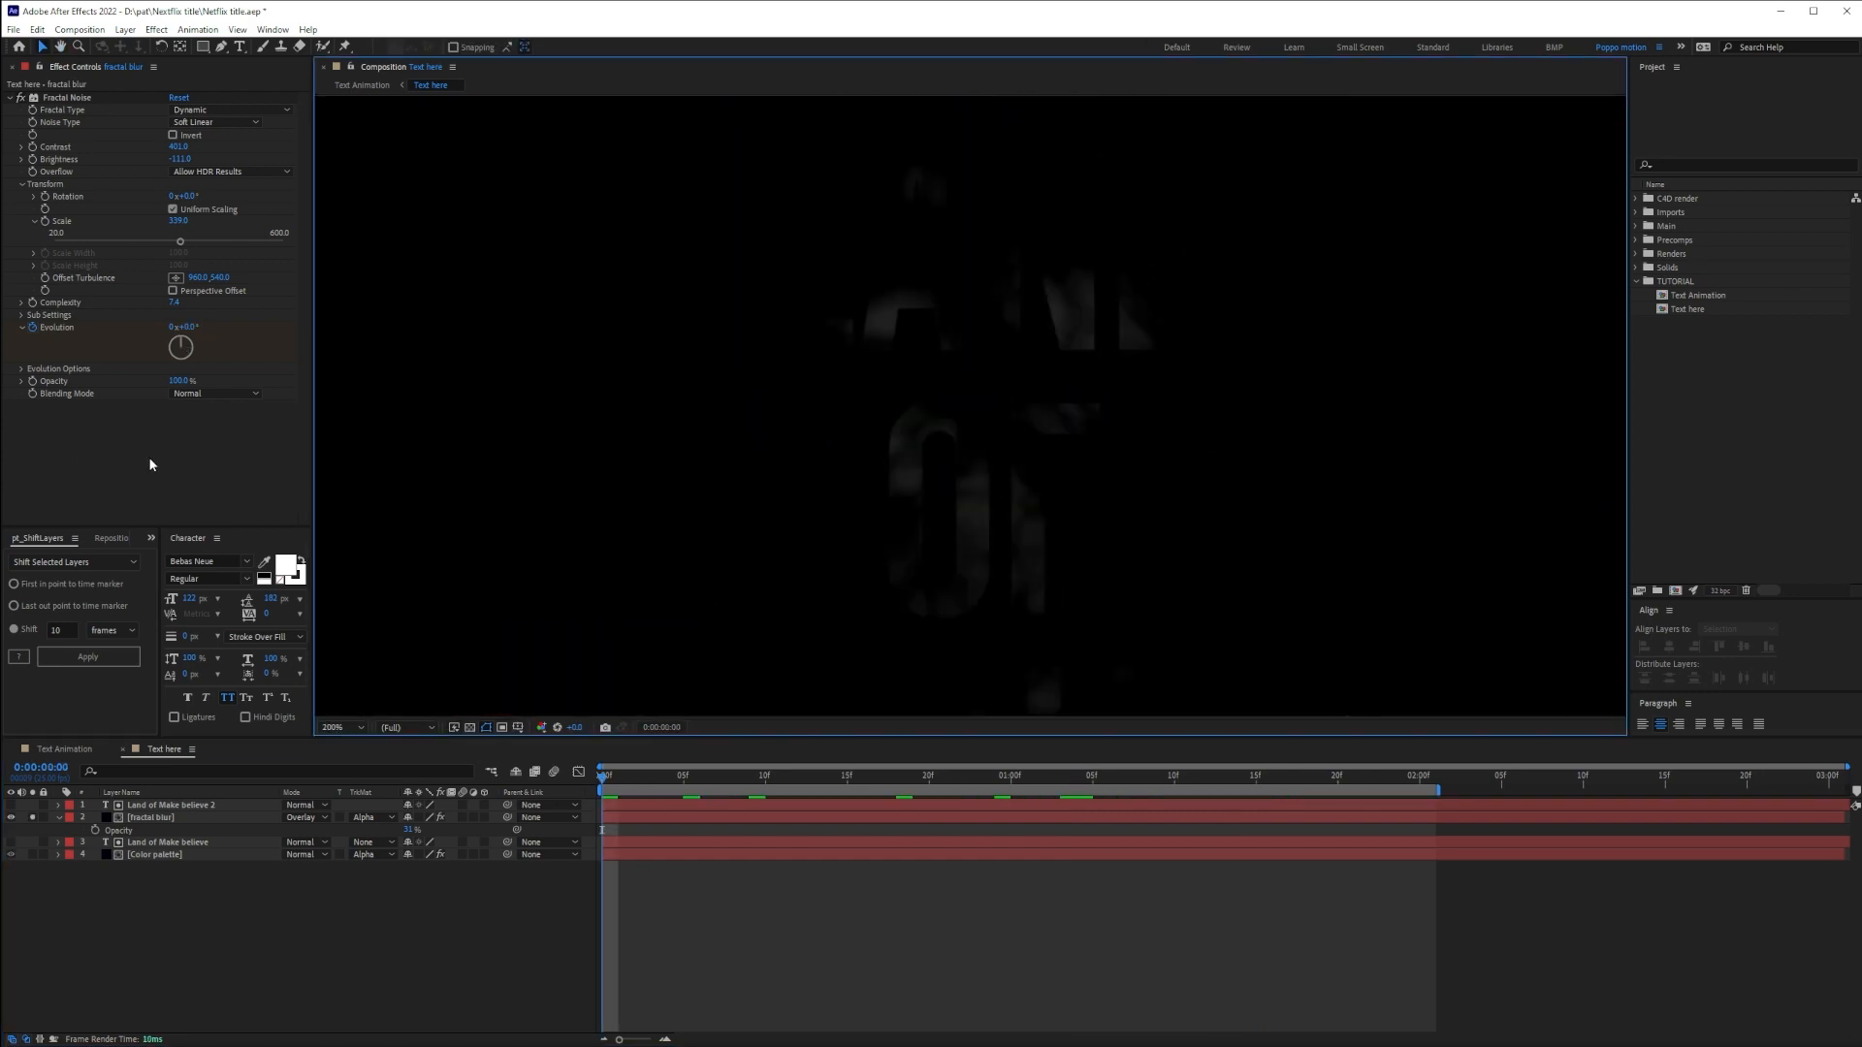
click(150, 465)
key(ctrl+space)
click(150, 465)
key(a)
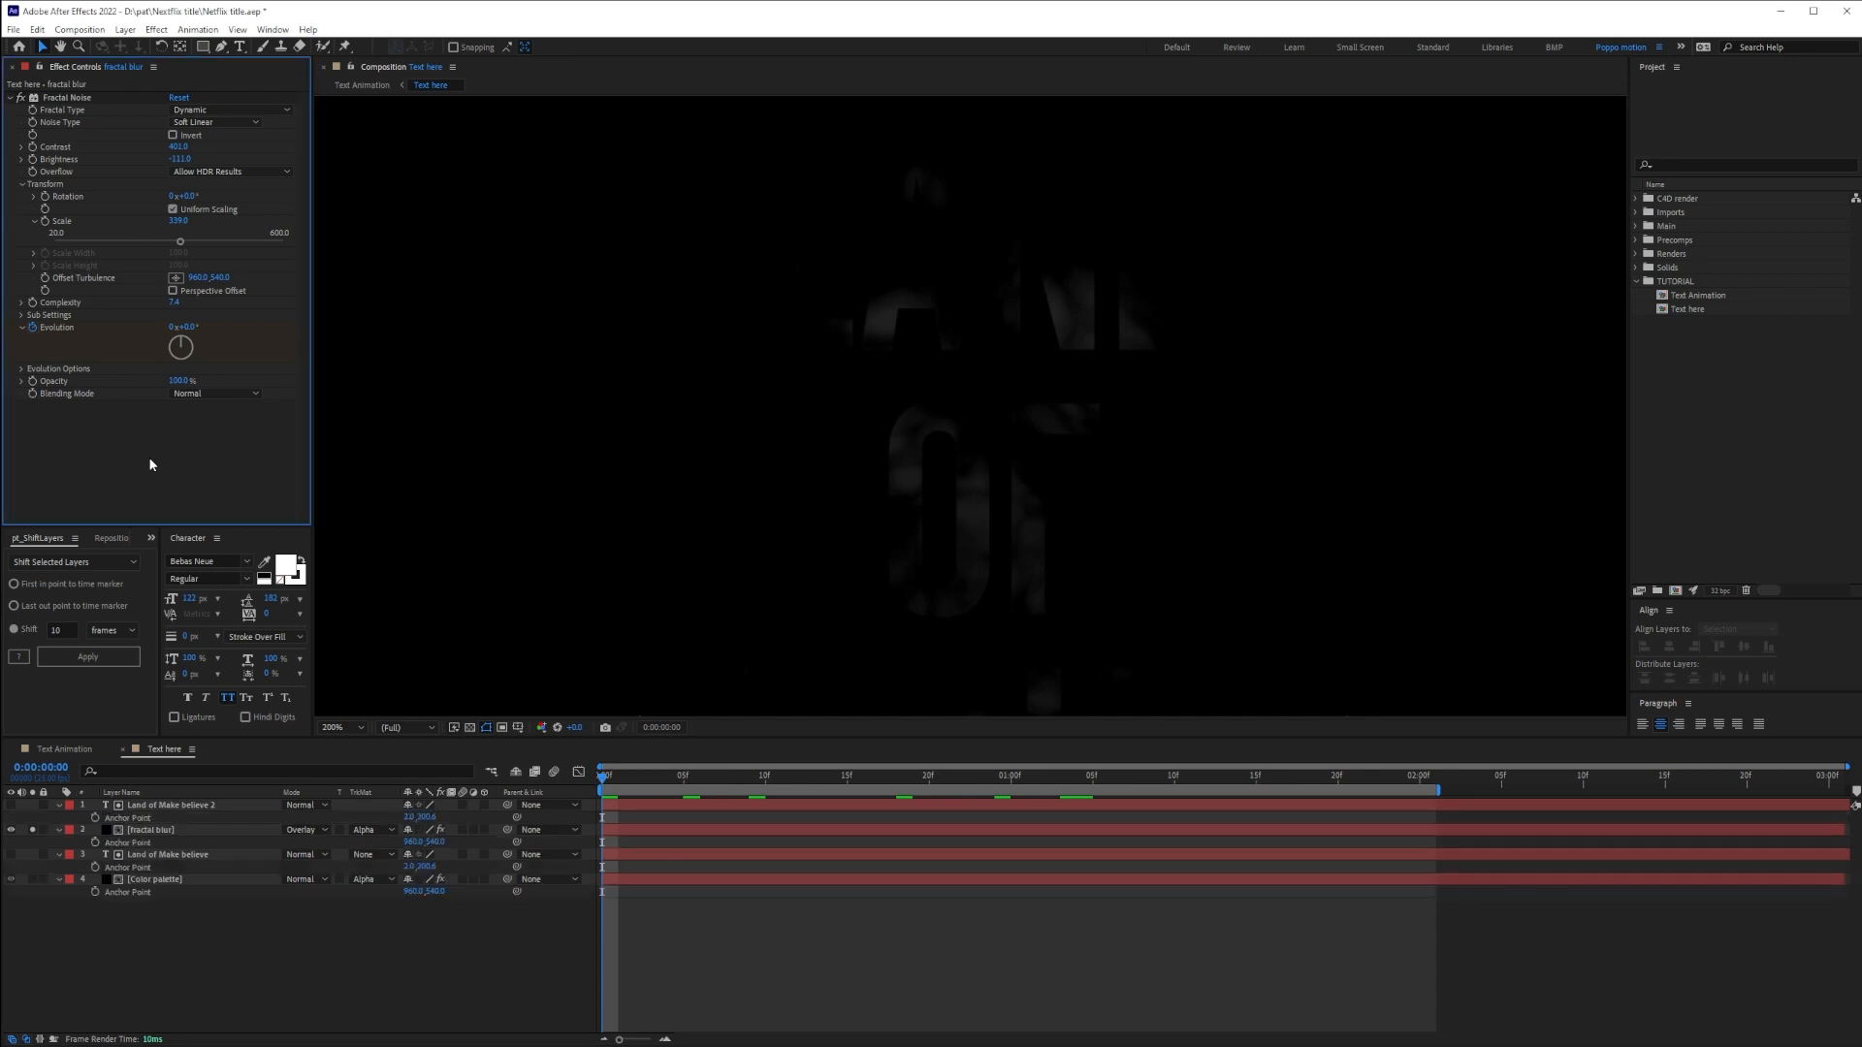
key(a)
Apply Fast Box Blur to the fractal blur layer with a blur radius of 7, then take the layer out of solo
click(152, 817)
key(ctrl+space)
text(fas)
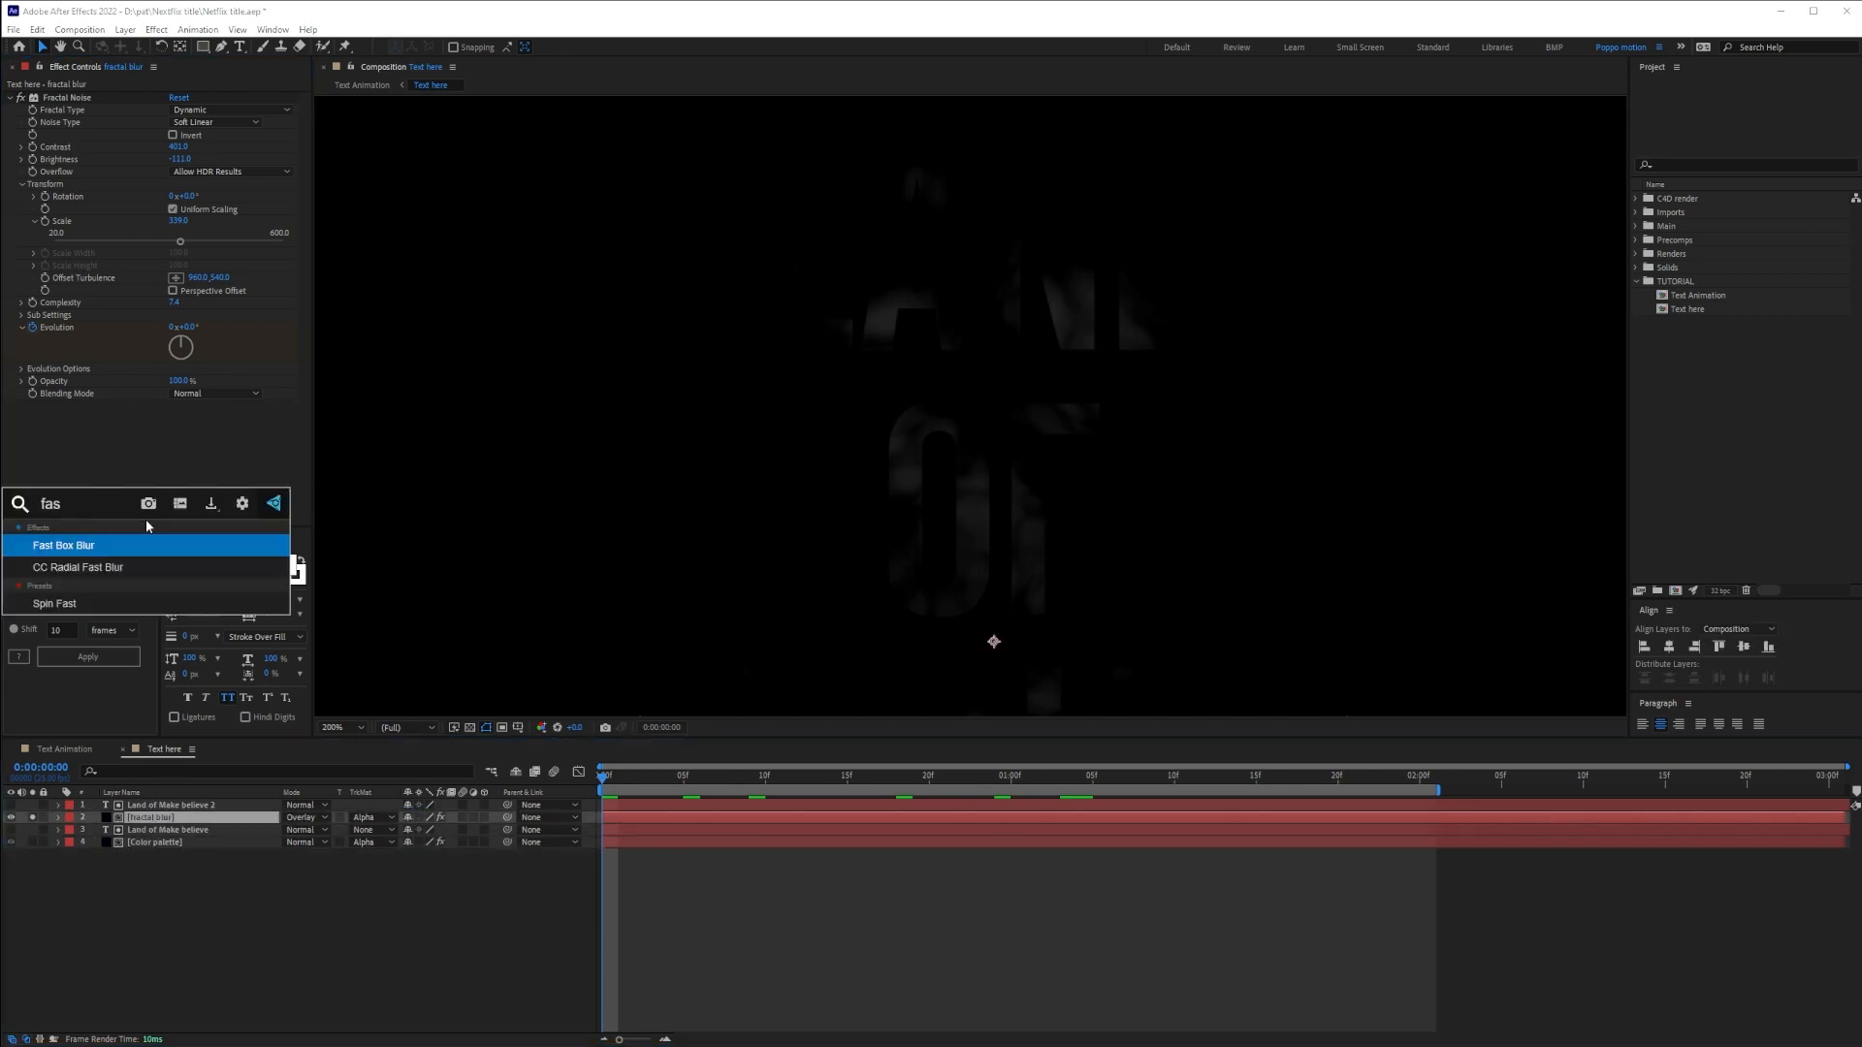
key(Return)
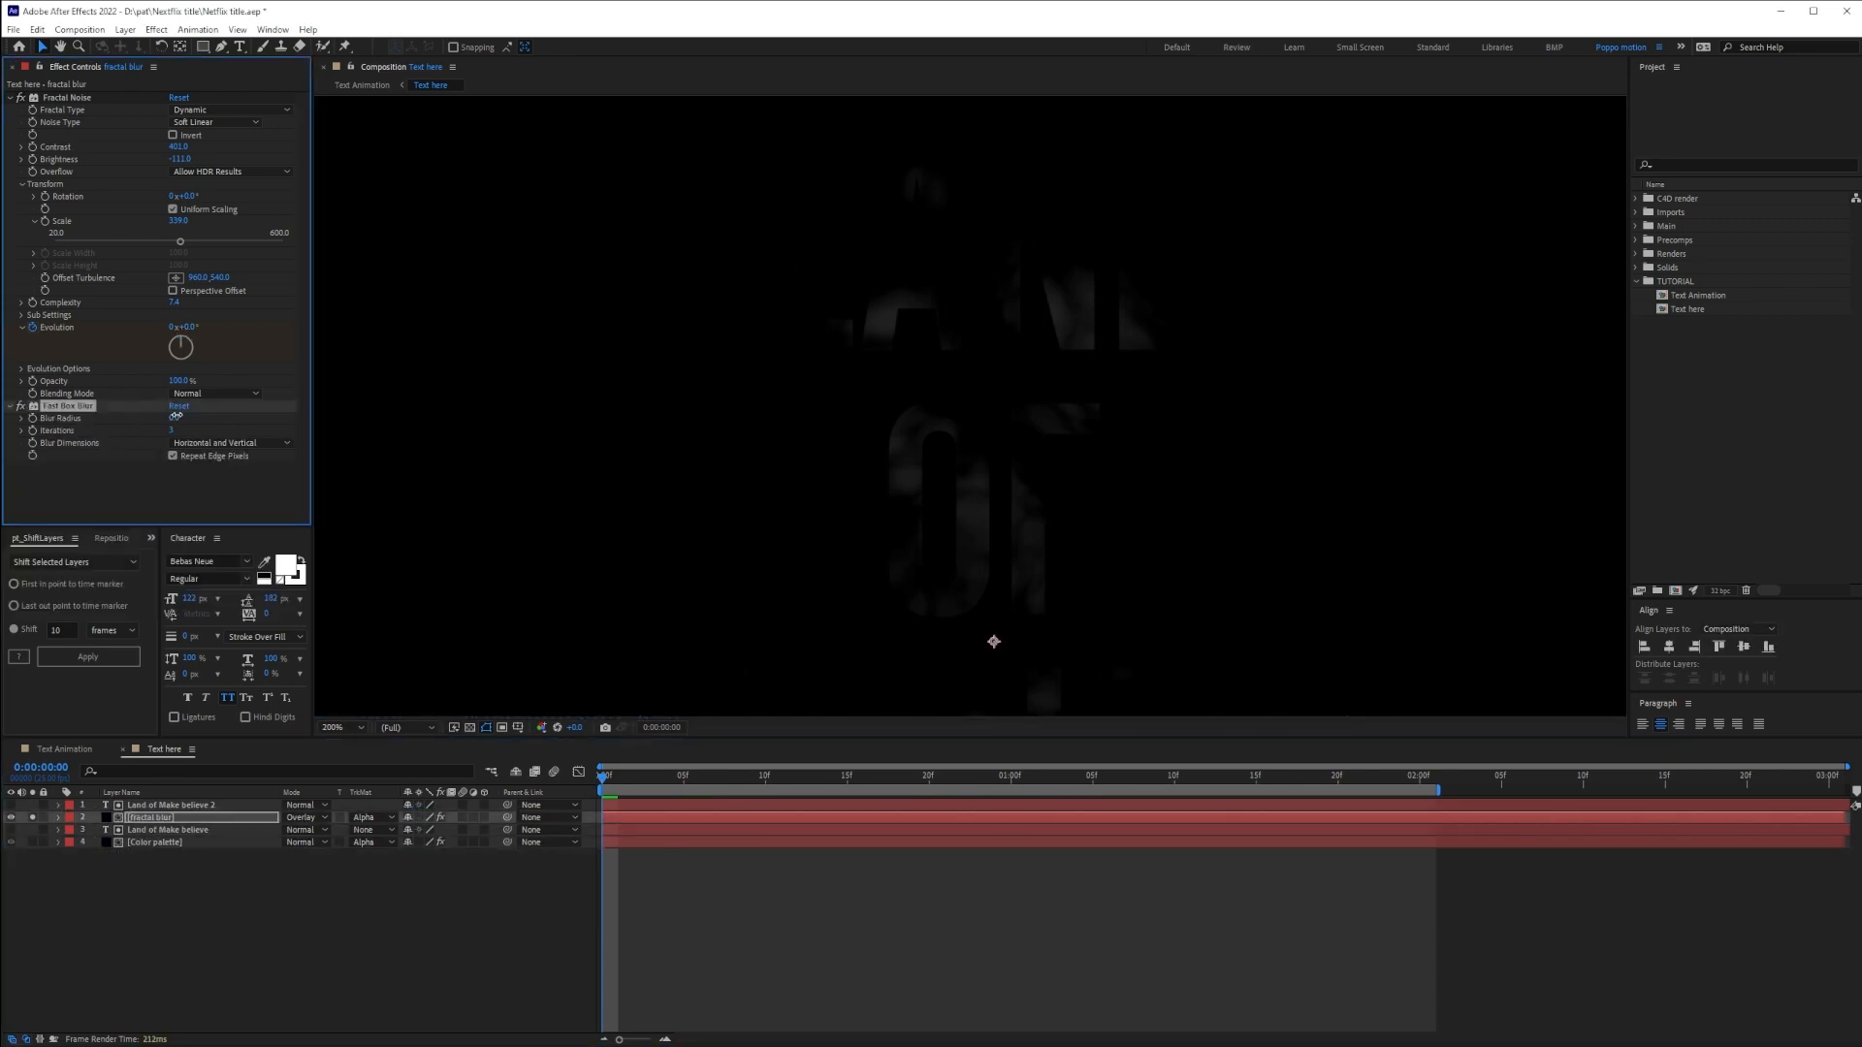
drag(176, 415, 174, 420)
click(175, 419)
text(7)
key(Return)
click(33, 818)
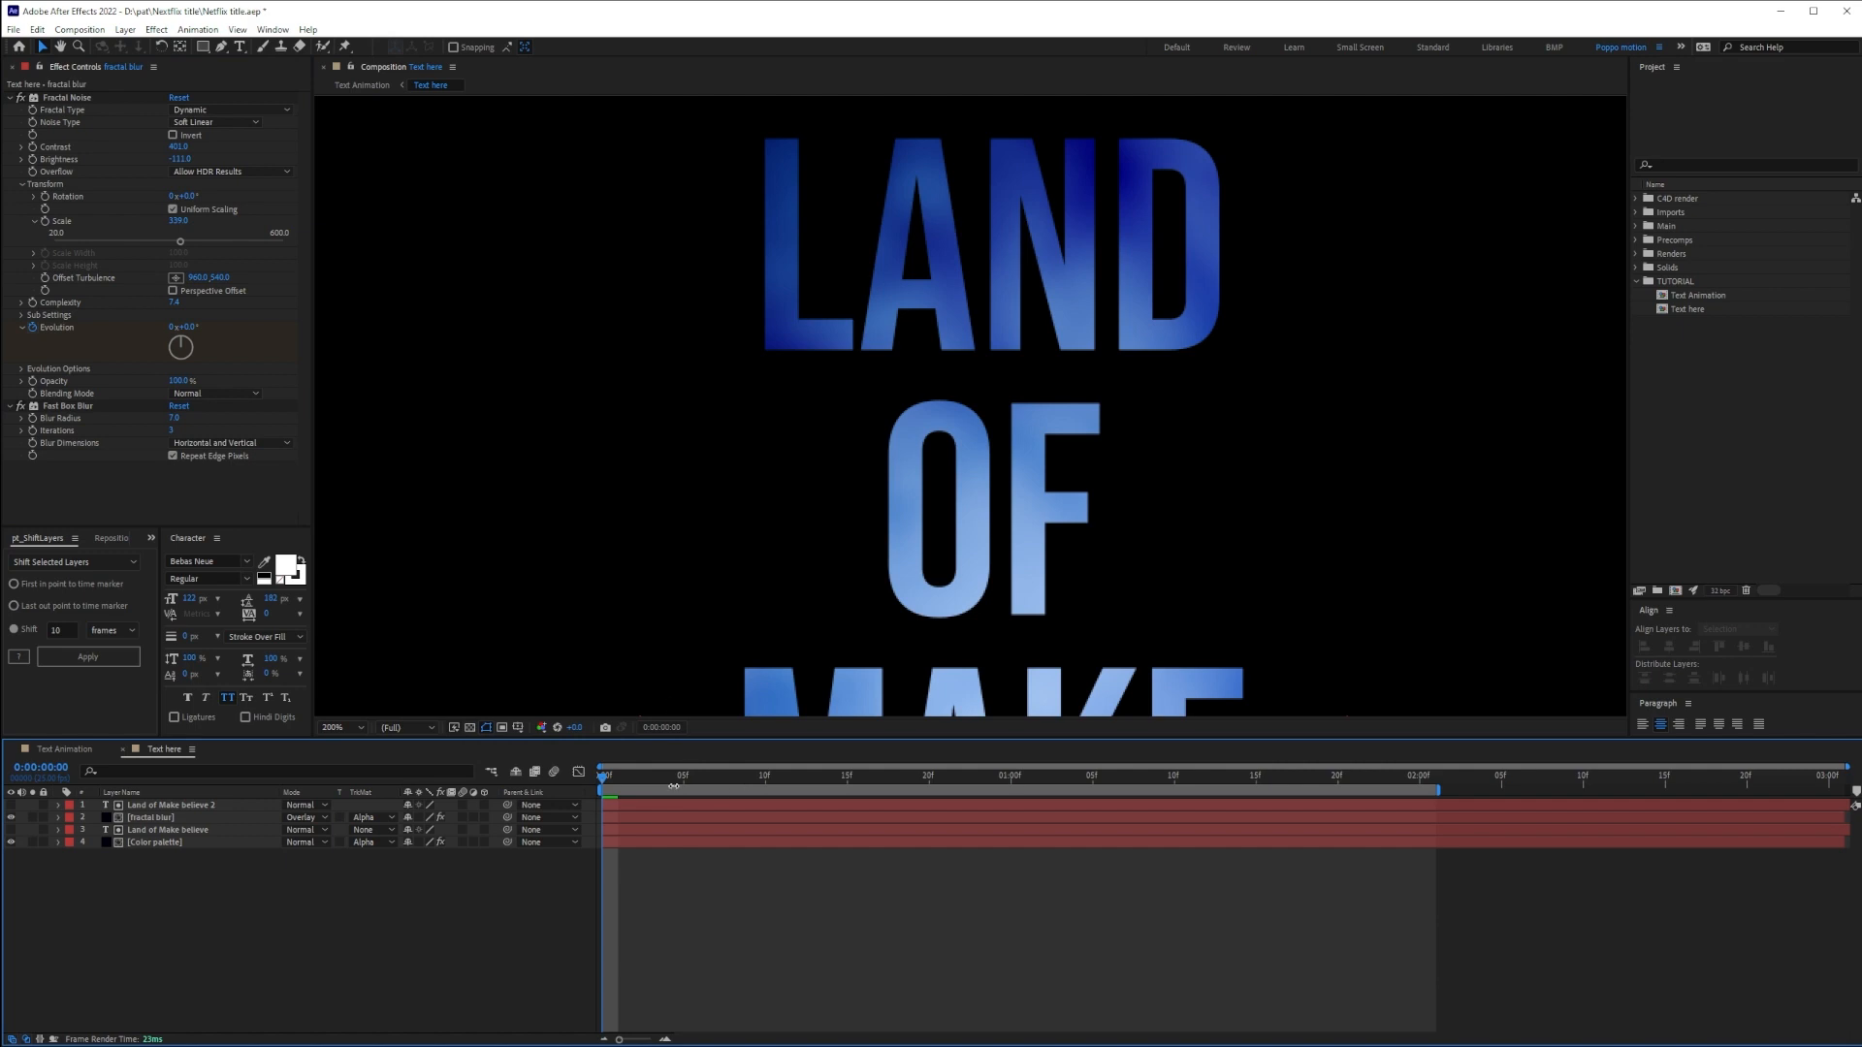
Return to the Text Animation composition and play back the warped title with the noise-textured gradient
mouse_move(618, 786)
mouse_down()
mouse_move(1435, 775)
mouse_move(634, 776)
mouse_up()
click(361, 85)
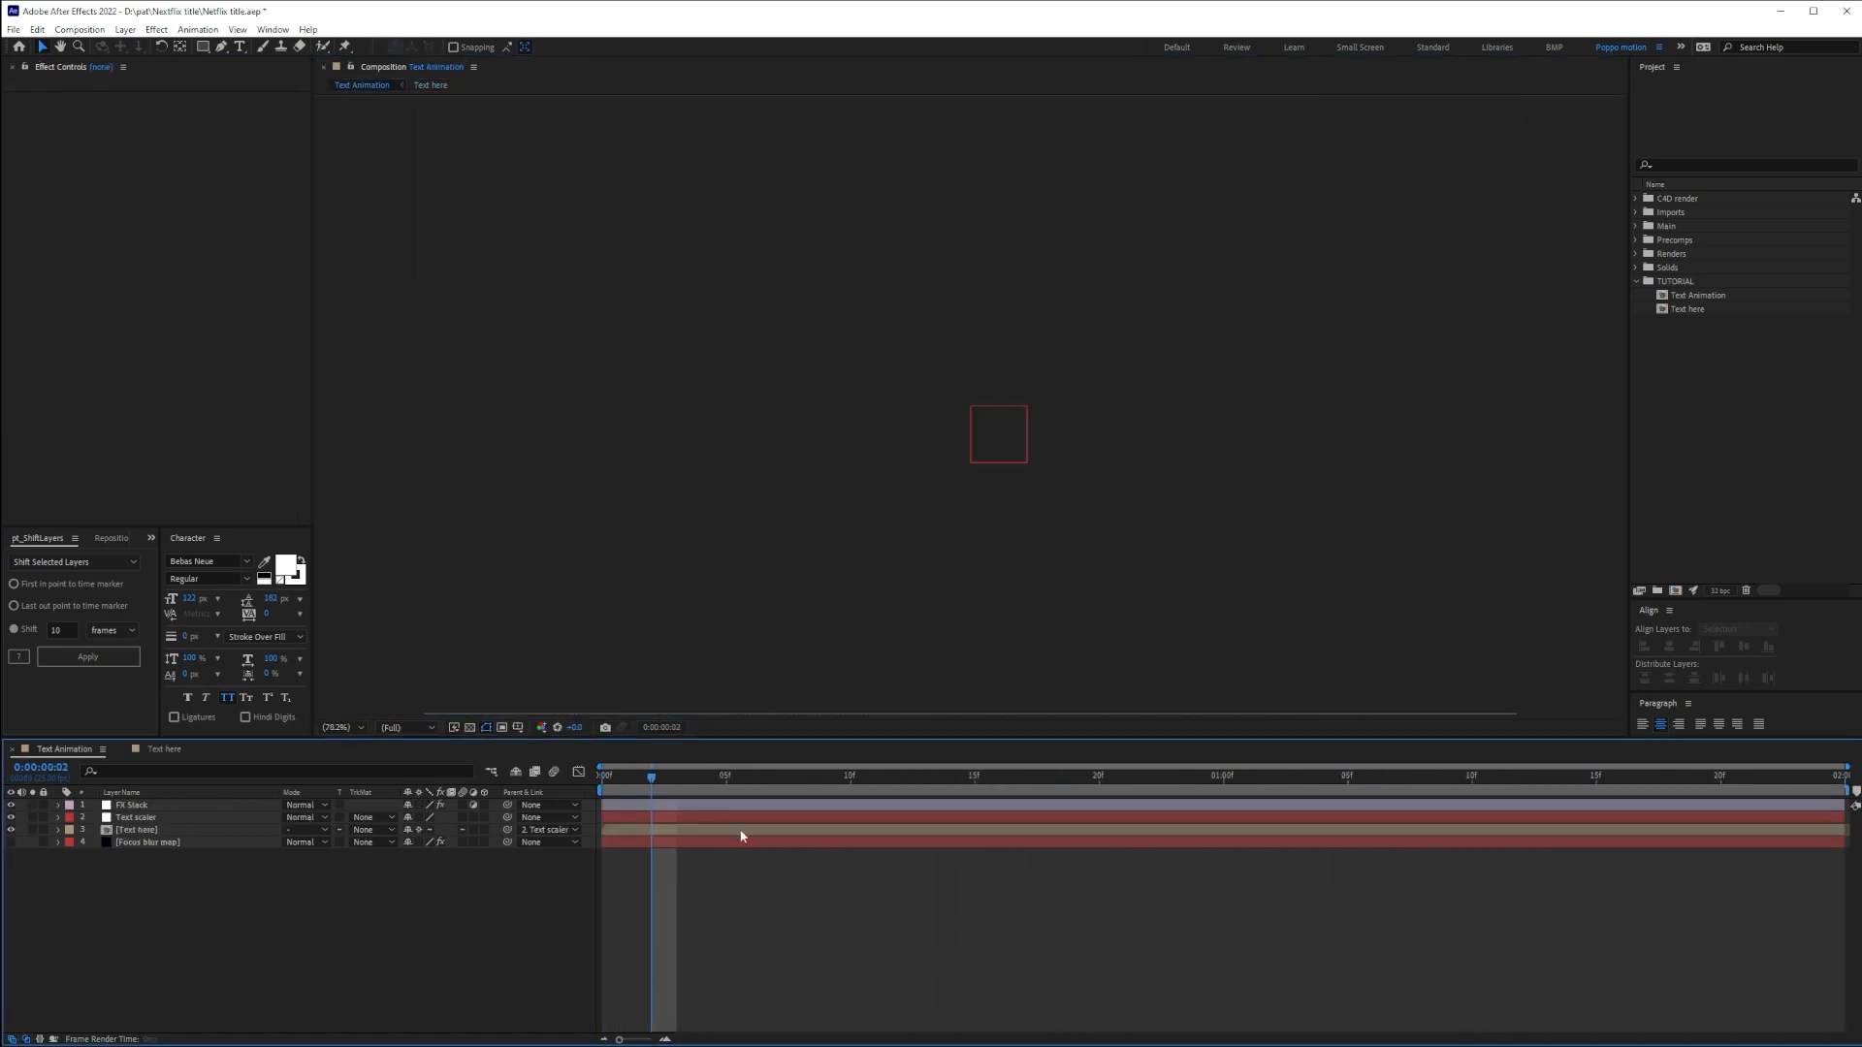
scroll(1121, 386, down, 2)
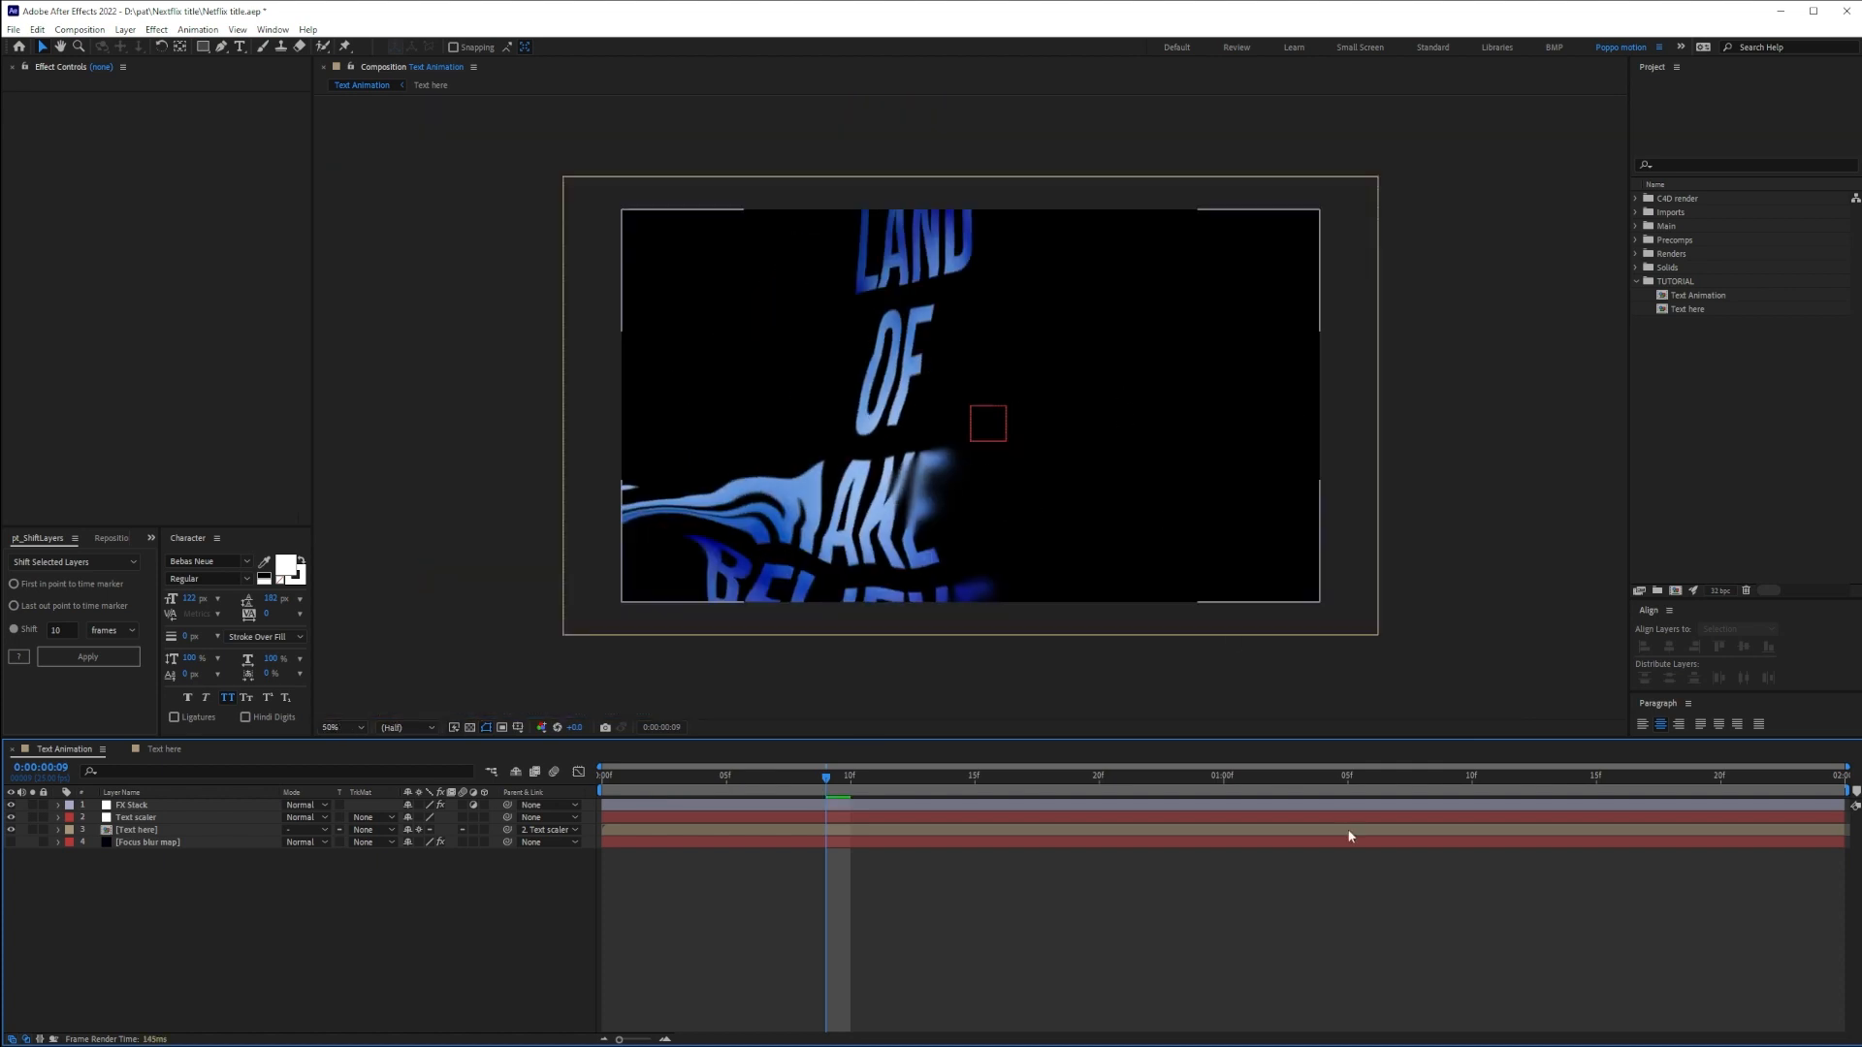
click(1466, 778)
key(space)
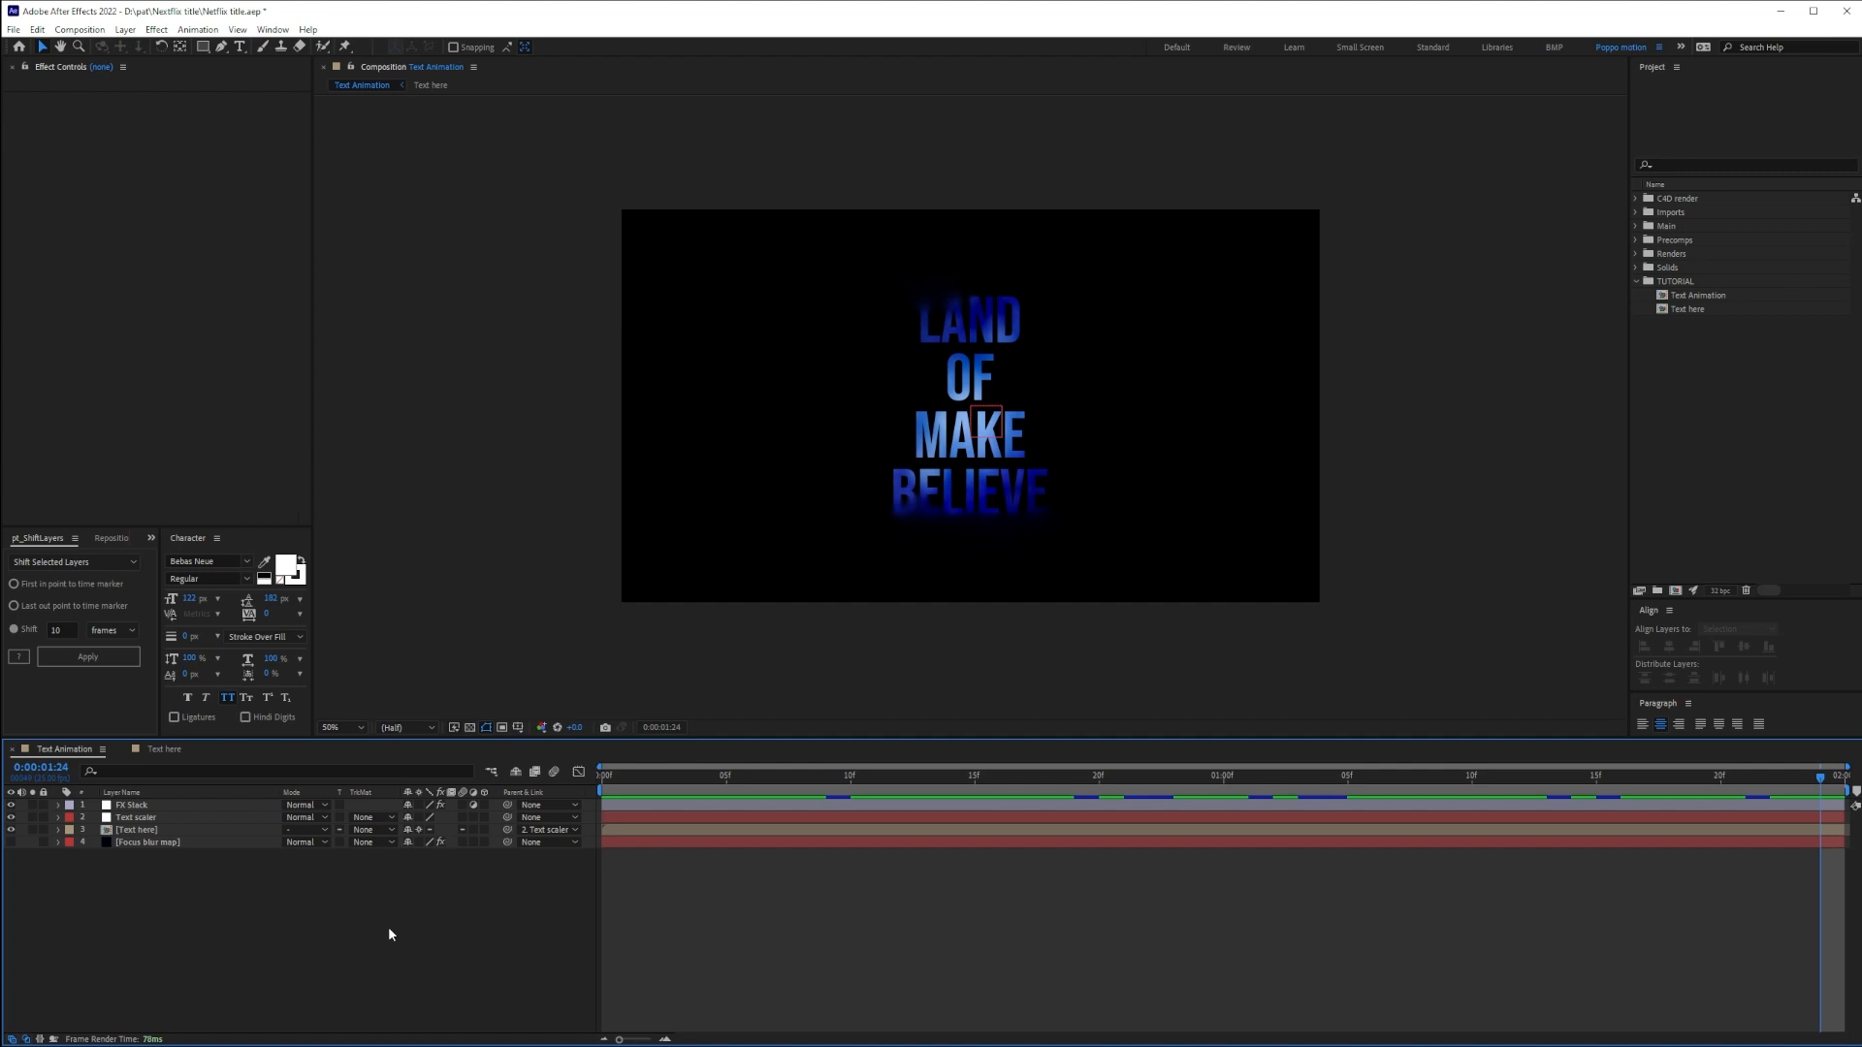
Create a new 25 fps HDTV 1080 composition named fx explan 2
key(ctrl+n)
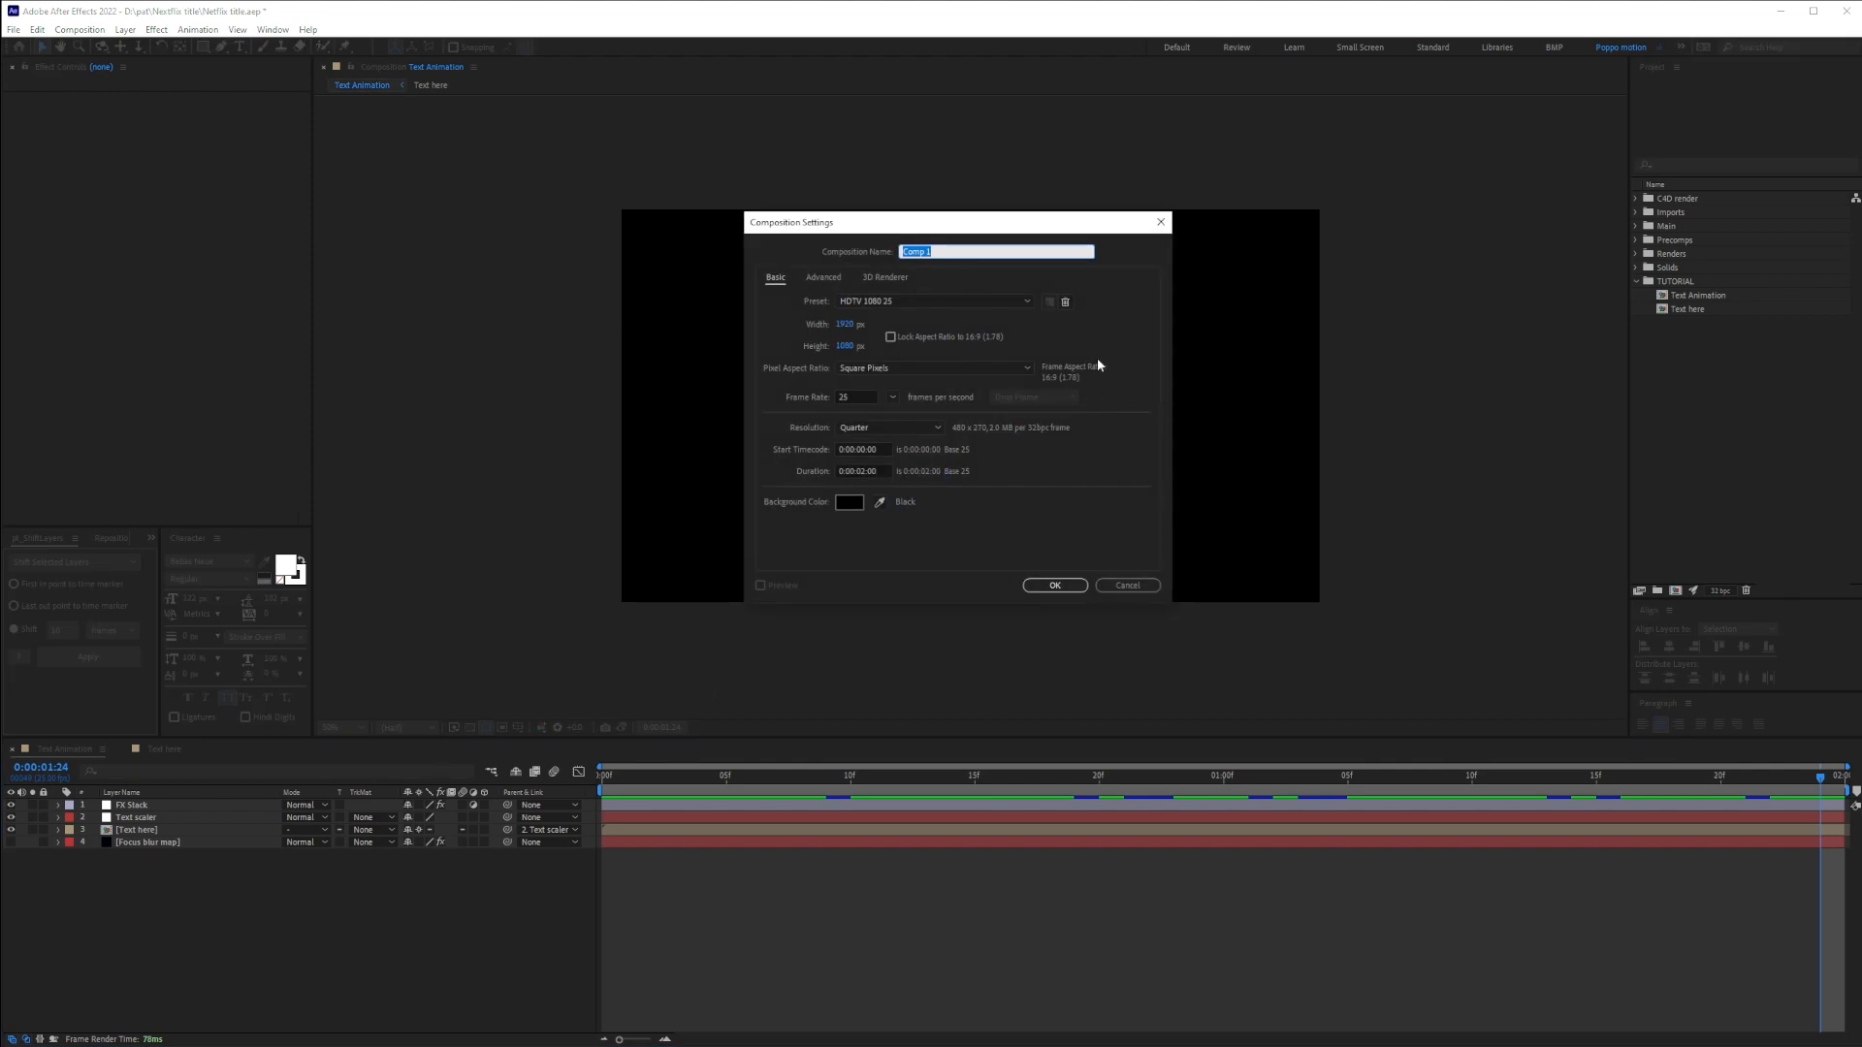
text(fx explan 2)
key(Return)
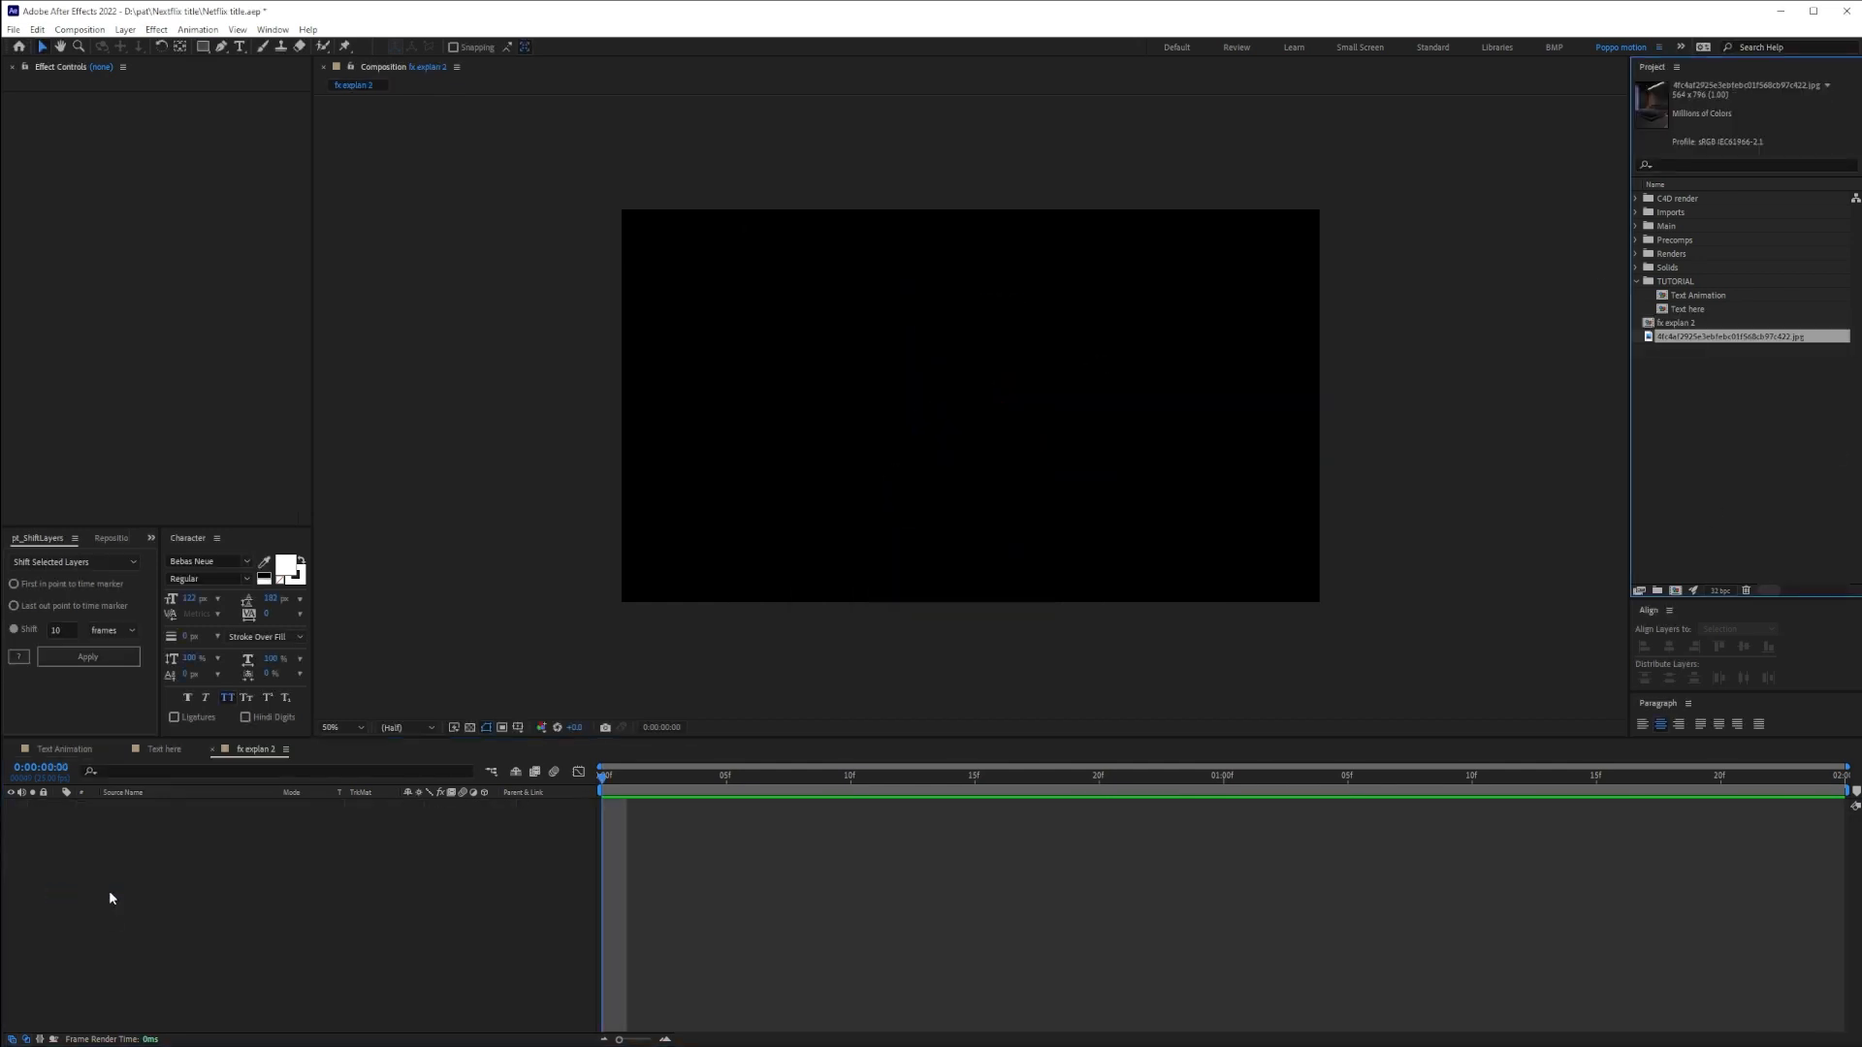
Add the imported bedroom JPG to the fx explan 2 composition and stretch it to fill the frame
drag(1729, 336, 111, 893)
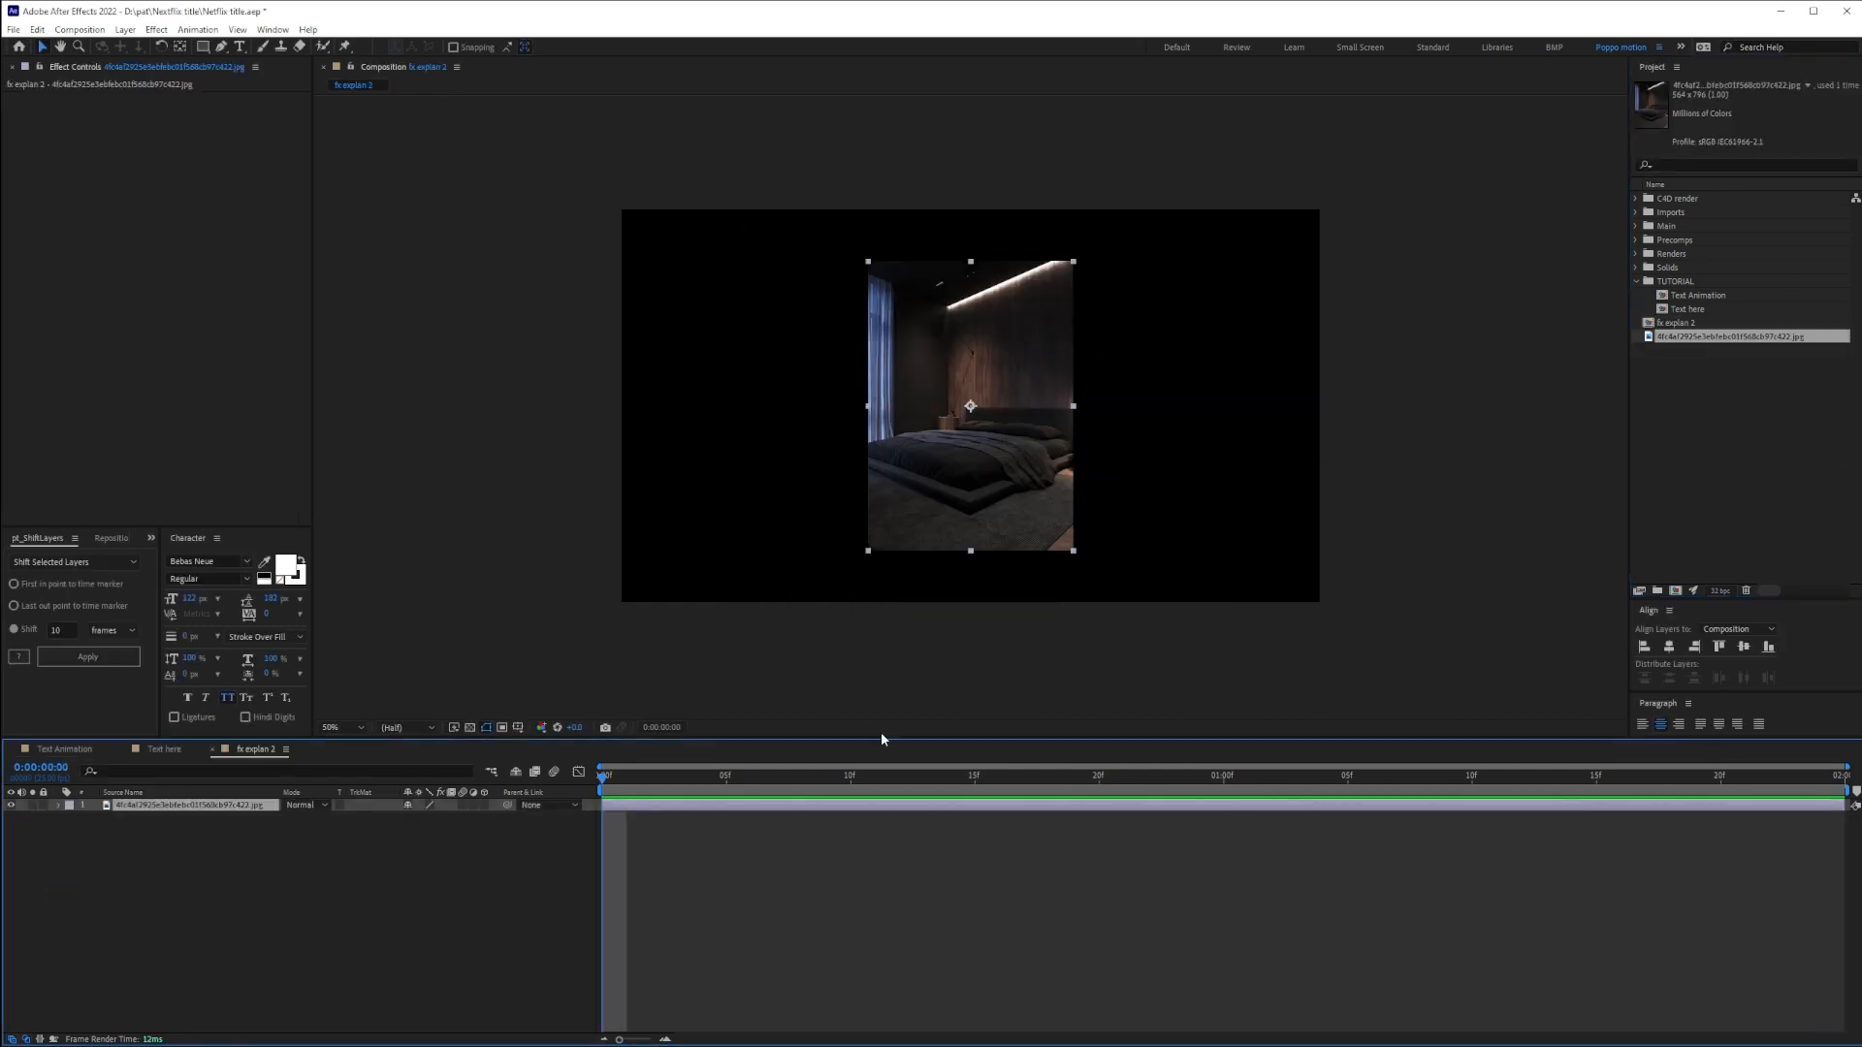
right_click(961, 440)
click(1173, 705)
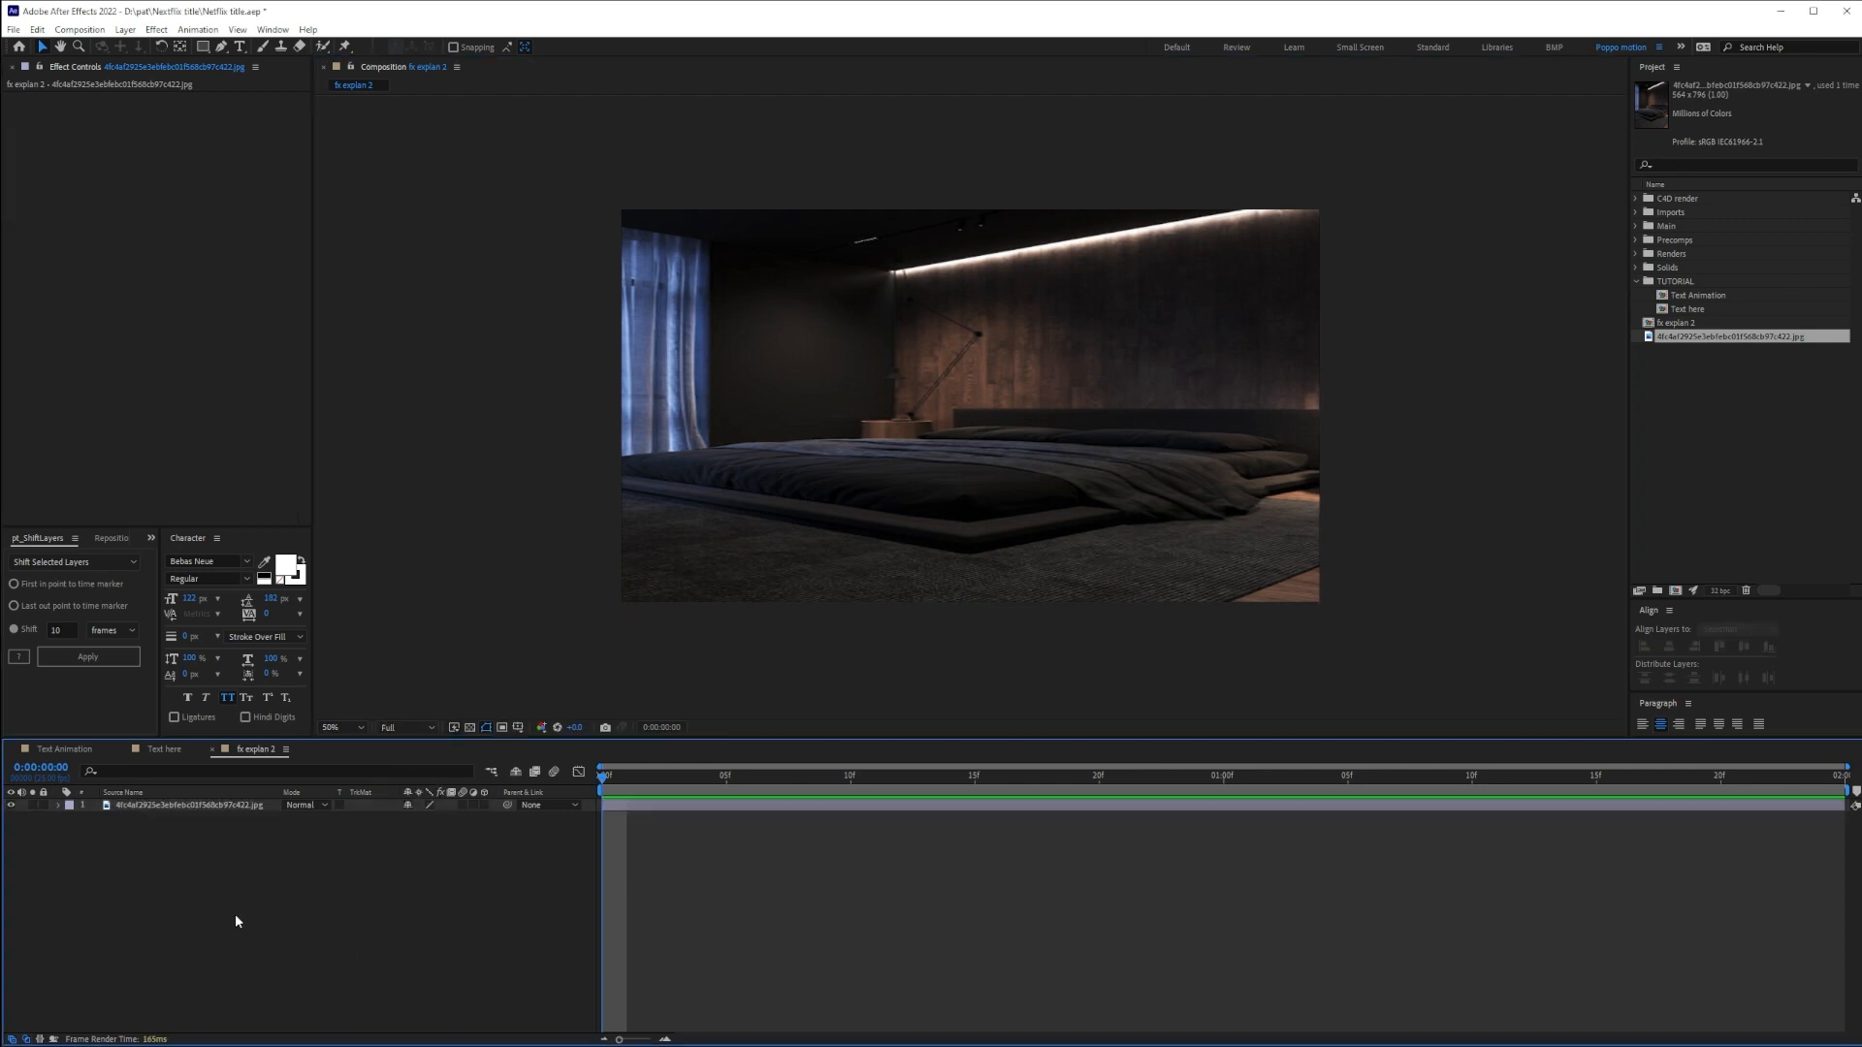
Add an adjustment layer named Fx above the bedroom image and apply Directional Blur to it
key(ctrl+alt+y)
text(Fx)
key(Return)
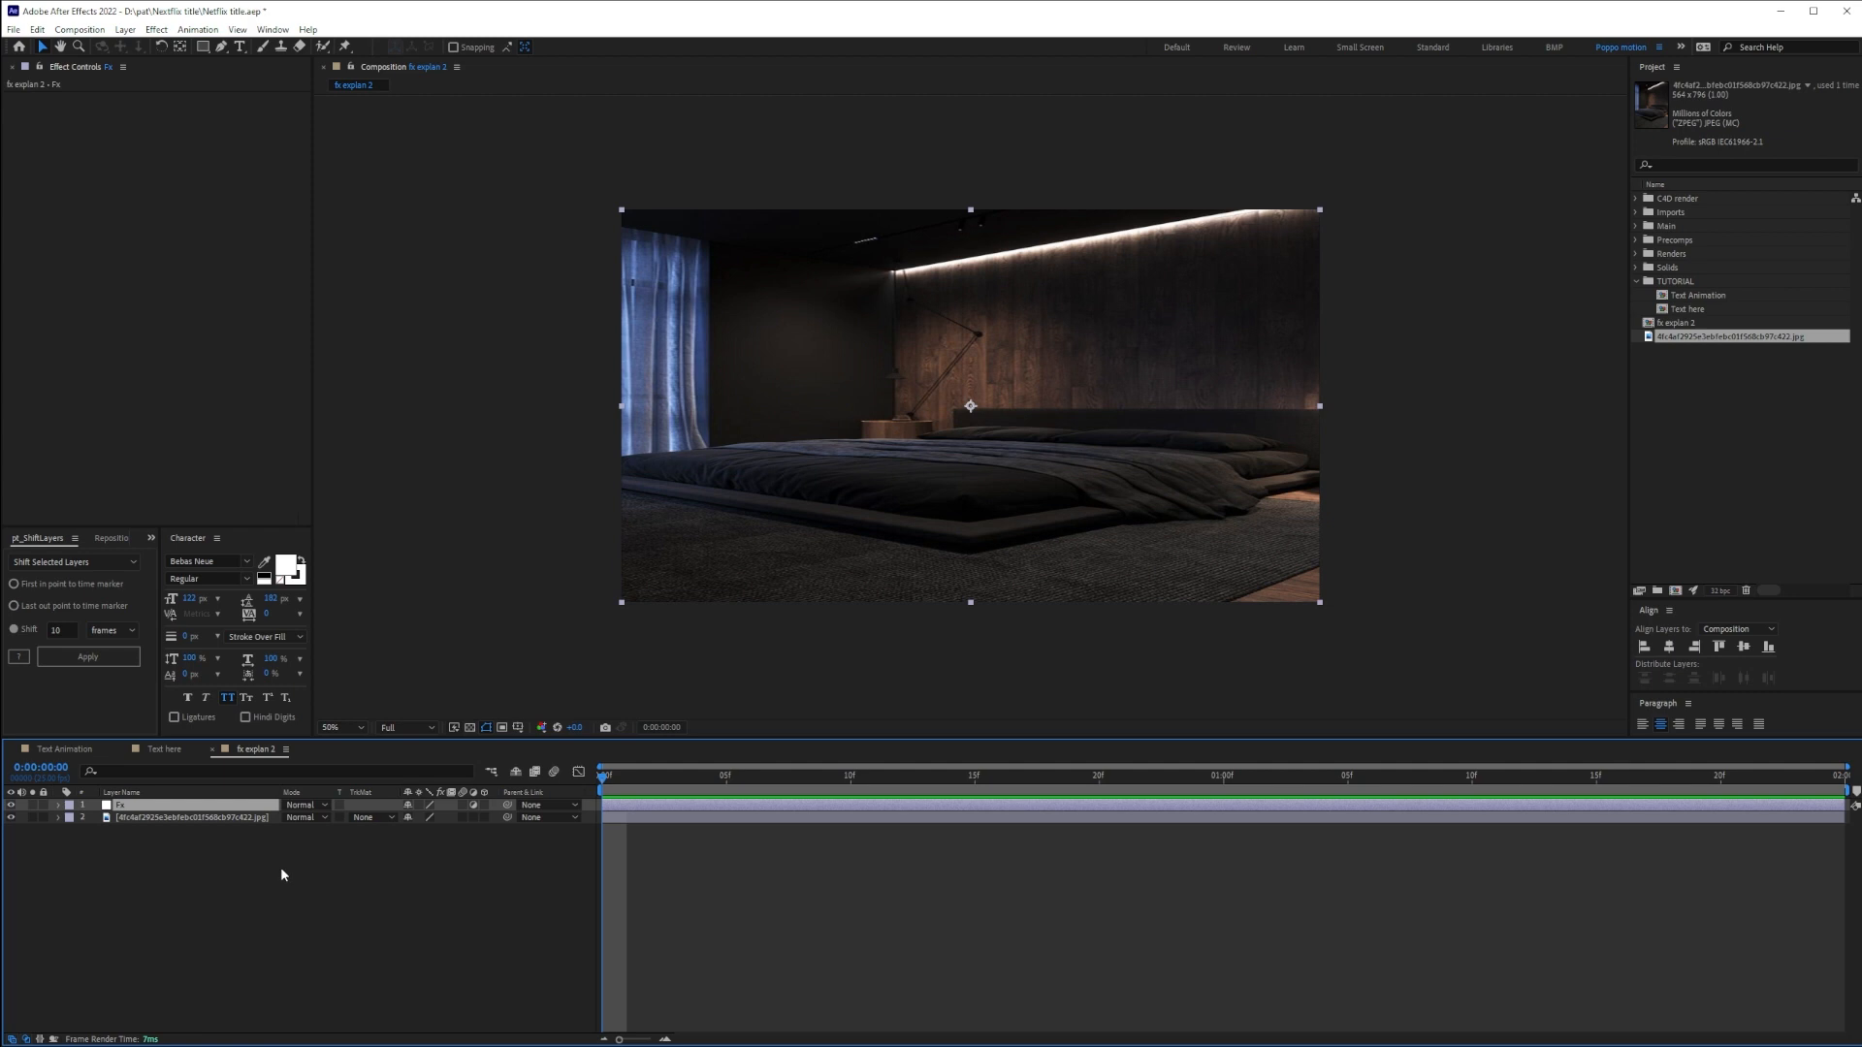
key(ctrl+space)
text(dir)
key(Return)
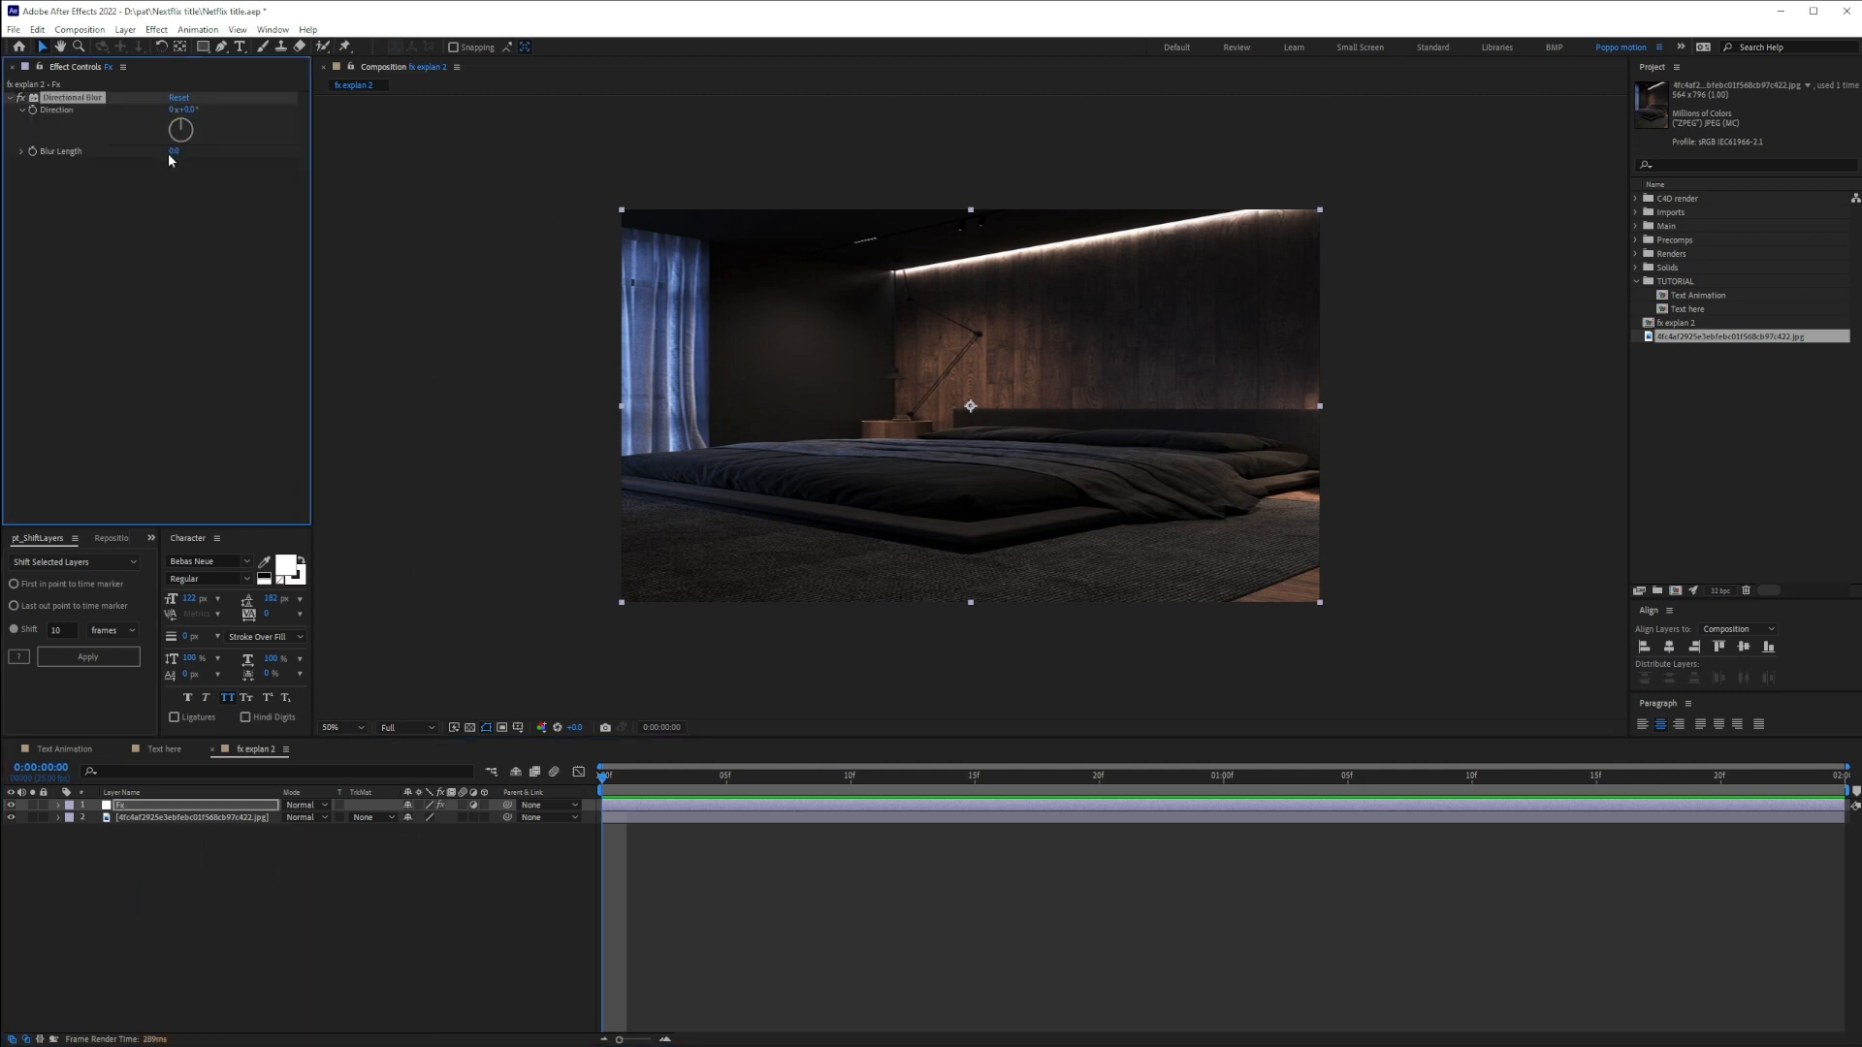
Increase the Directional Blur's blur length strongly, rotate its direction to about 320°, and inspect the streaks across the image
drag(173, 150, 540, 175)
drag(191, 126, 949, 184)
scroll(854, 464, up, 1)
drag(736, 467, 1056, 389)
key(v)
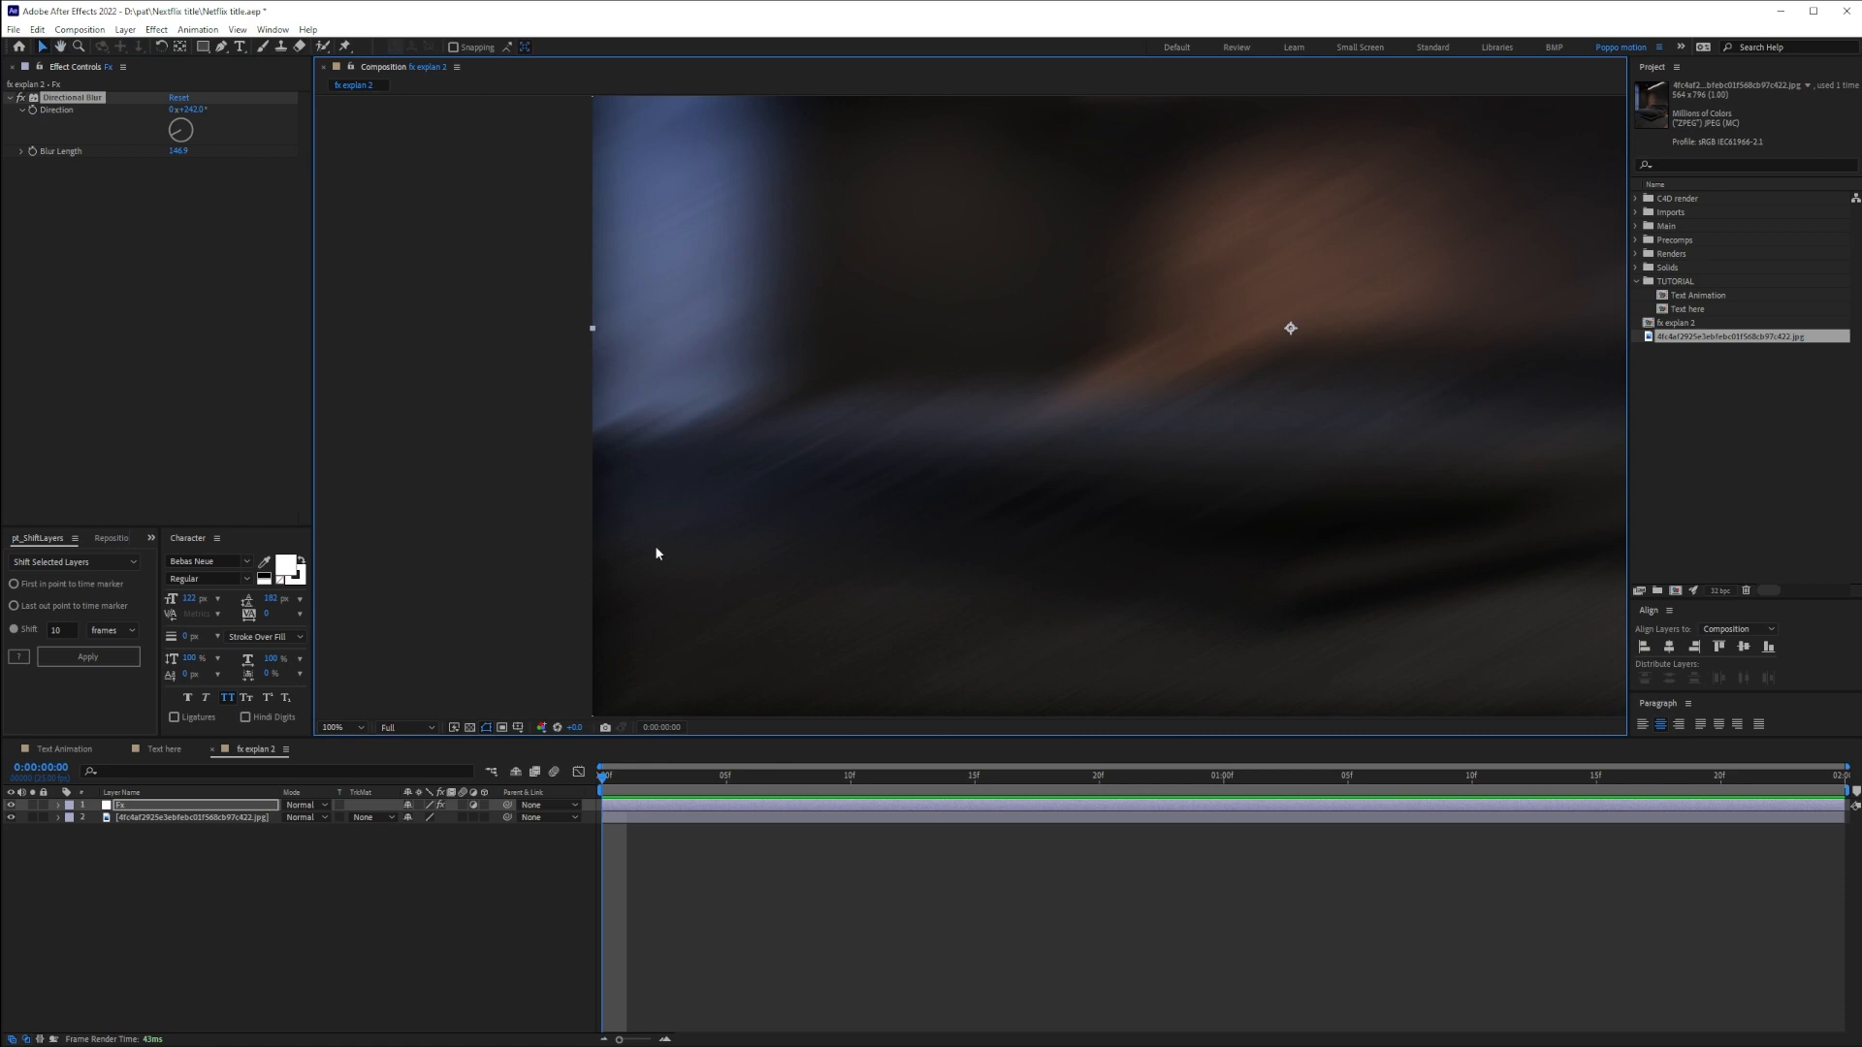
click(177, 127)
drag(1471, 361, 1024, 591)
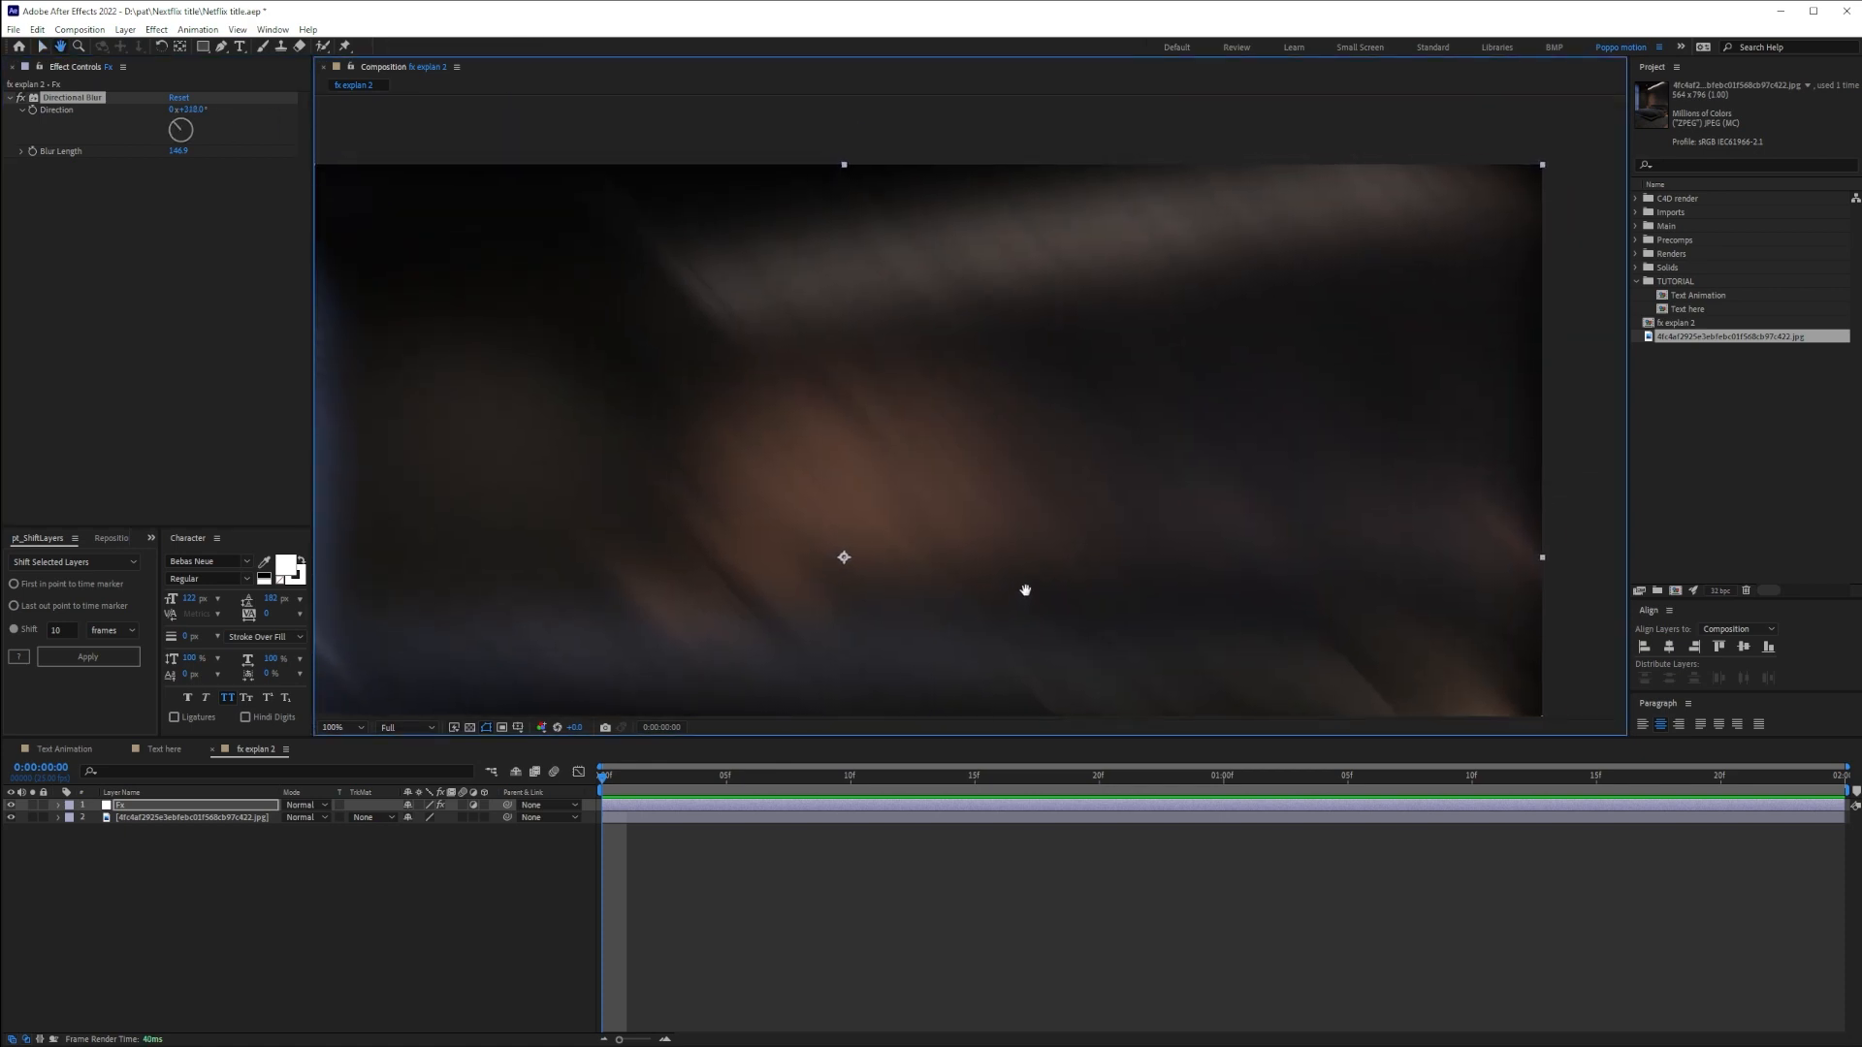
Remove Directional Blur from the Fx adjustment layer and apply Magnify in its place
scroll(934, 558, down, 1)
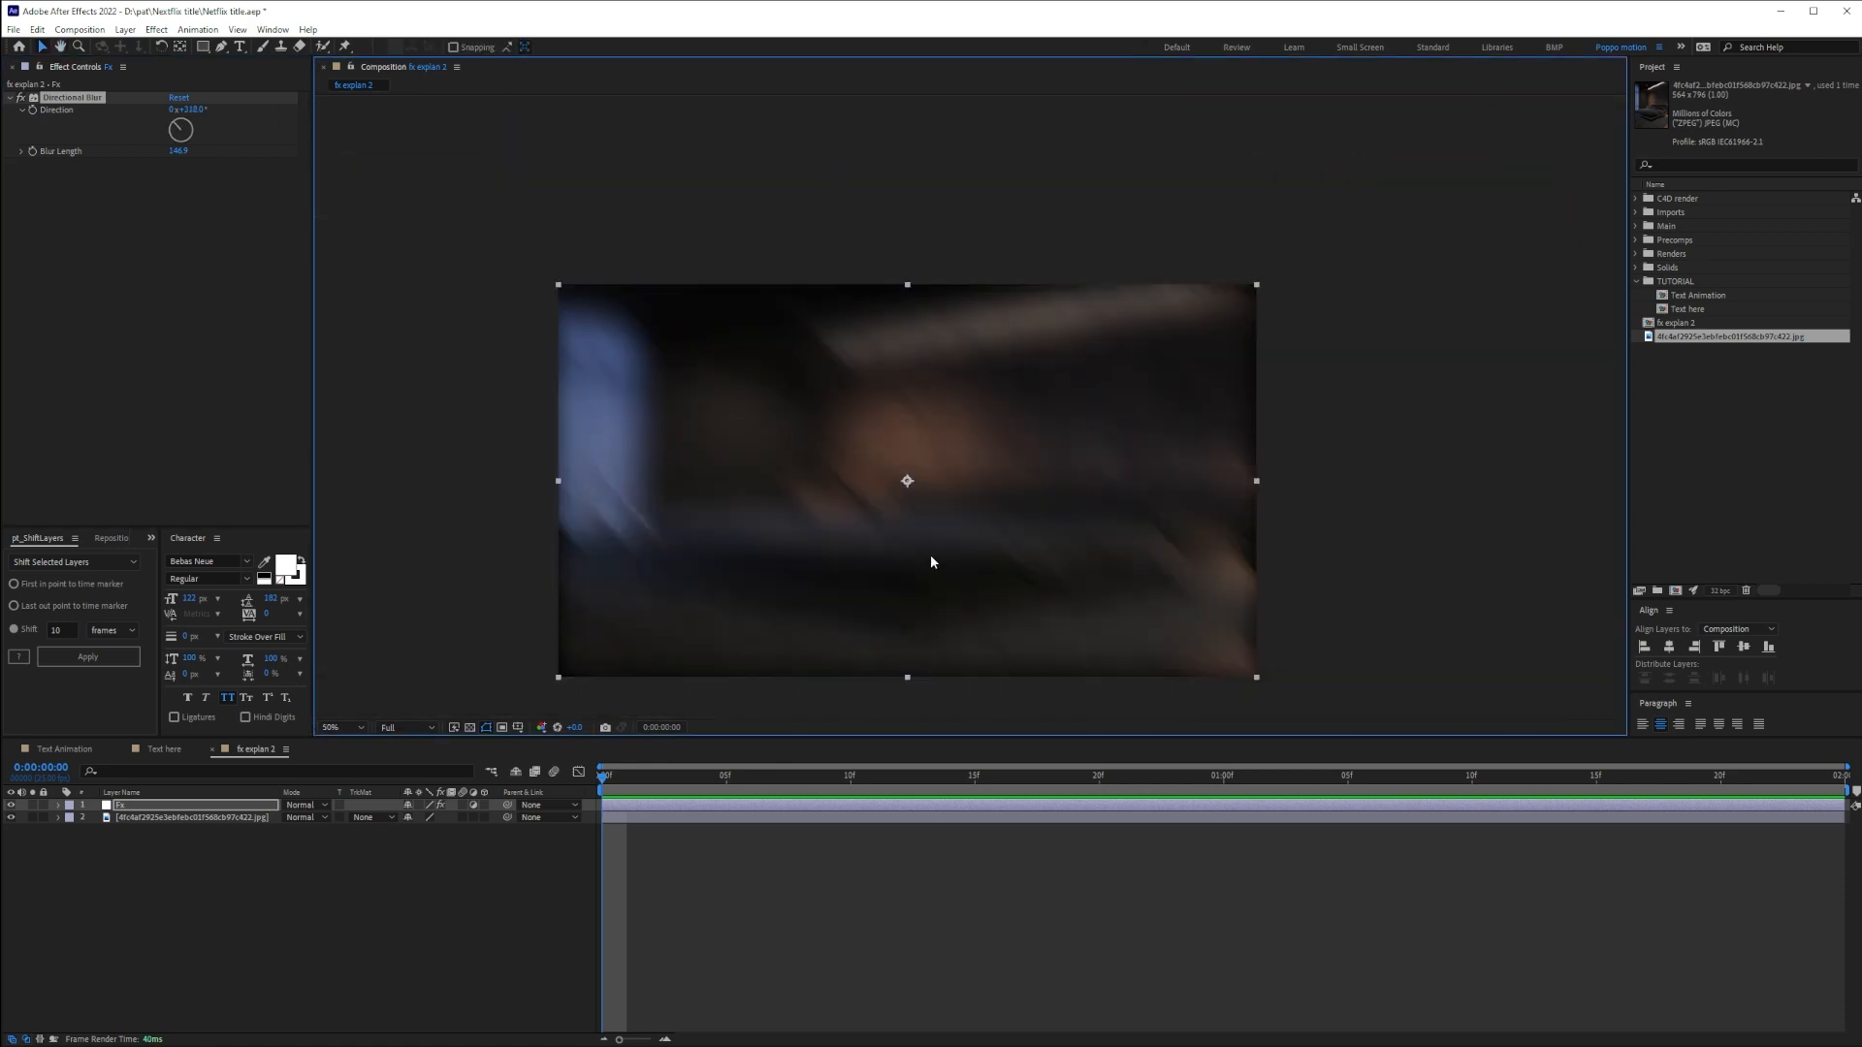
key(Delete)
key(ctrl+space)
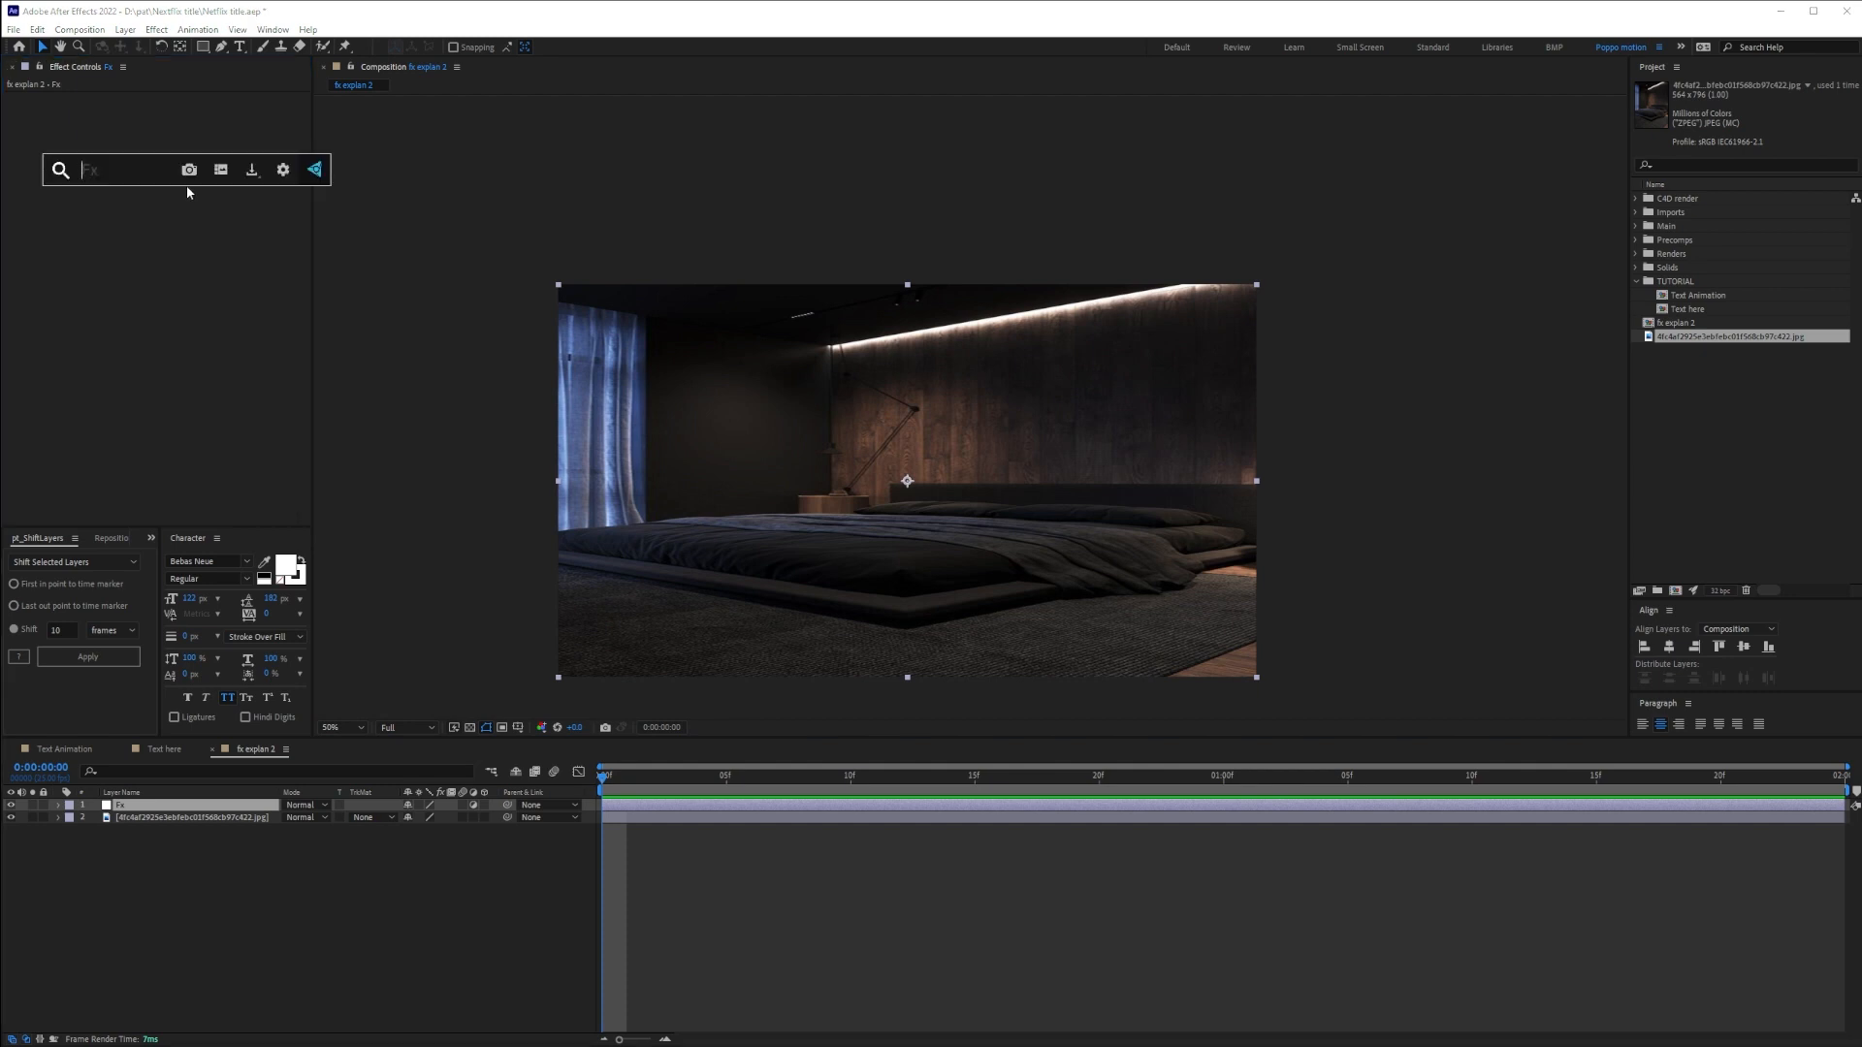
text(magni)
key(Return)
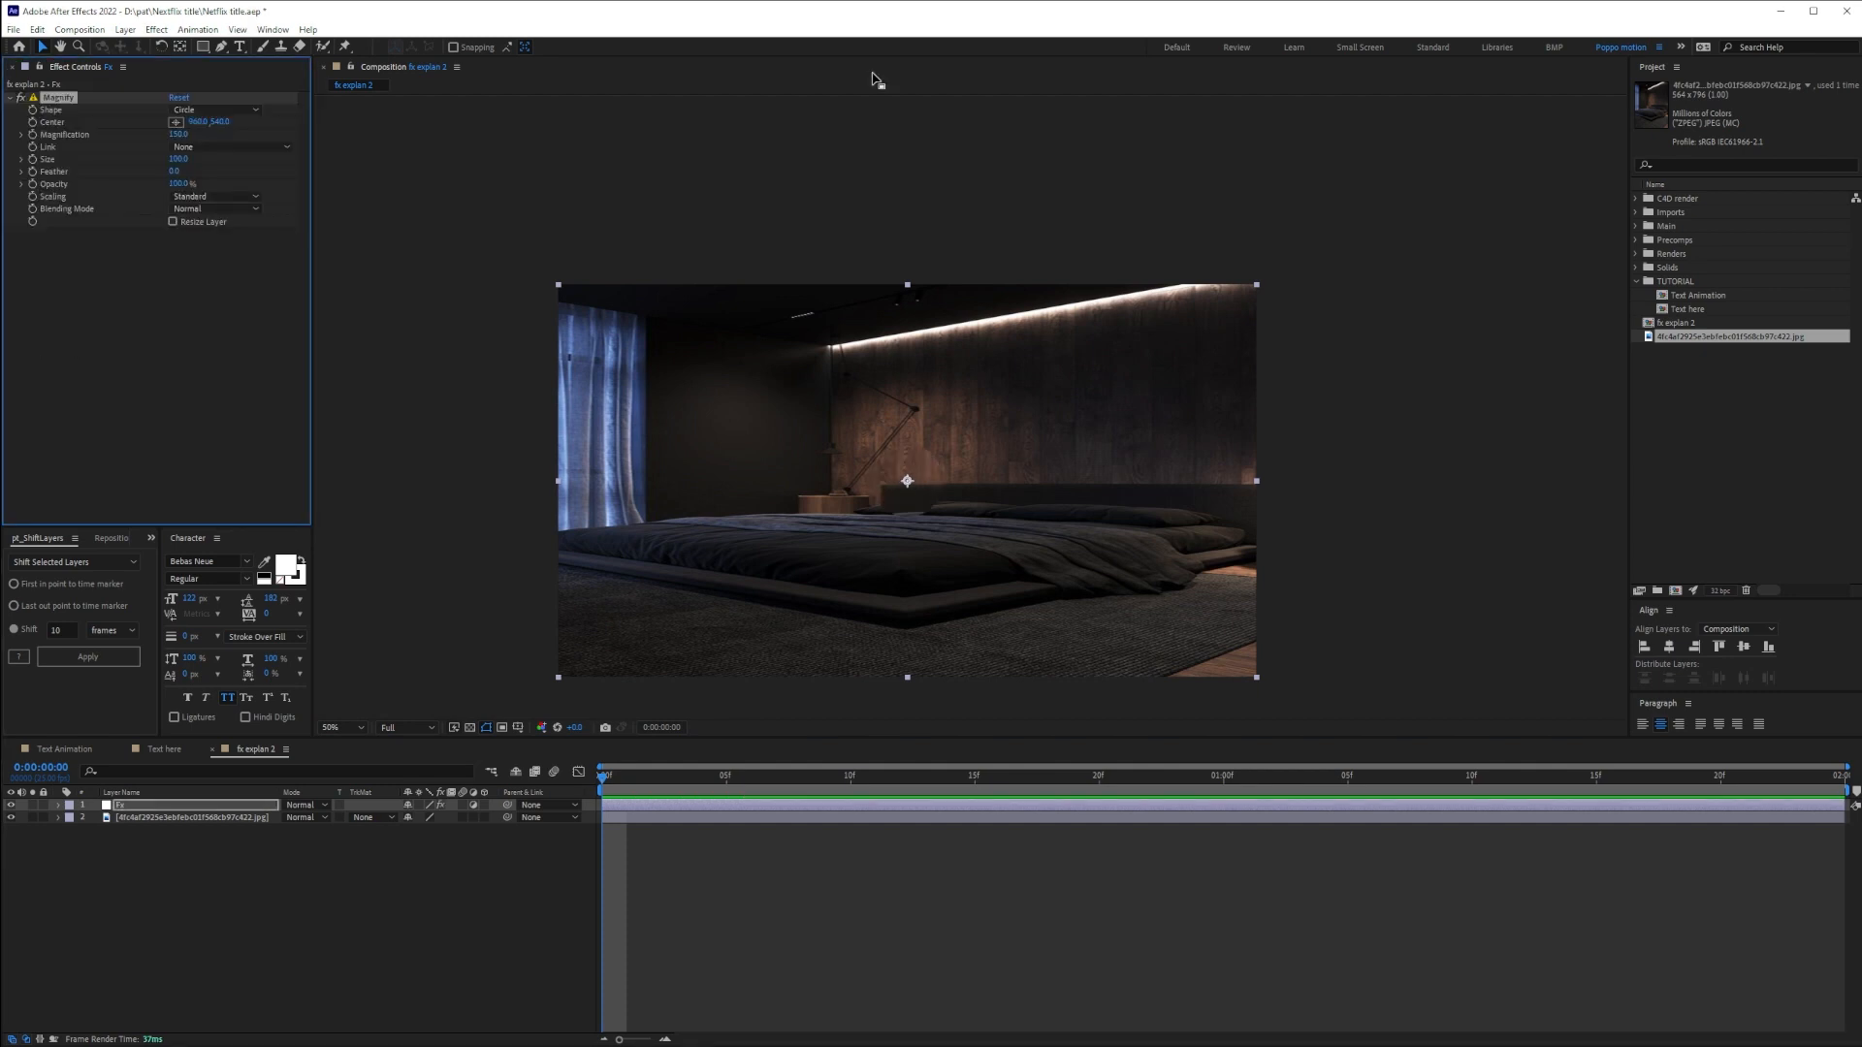
Reposition the Magnify center toward the lower left of the bedroom image and enlarge the lens size to about 596
mouse_move(905, 480)
mouse_down()
mouse_move(878, 502)
mouse_move(941, 350)
mouse_move(771, 543)
mouse_move(981, 357)
mouse_move(946, 607)
mouse_move(893, 351)
mouse_move(909, 485)
mouse_up()
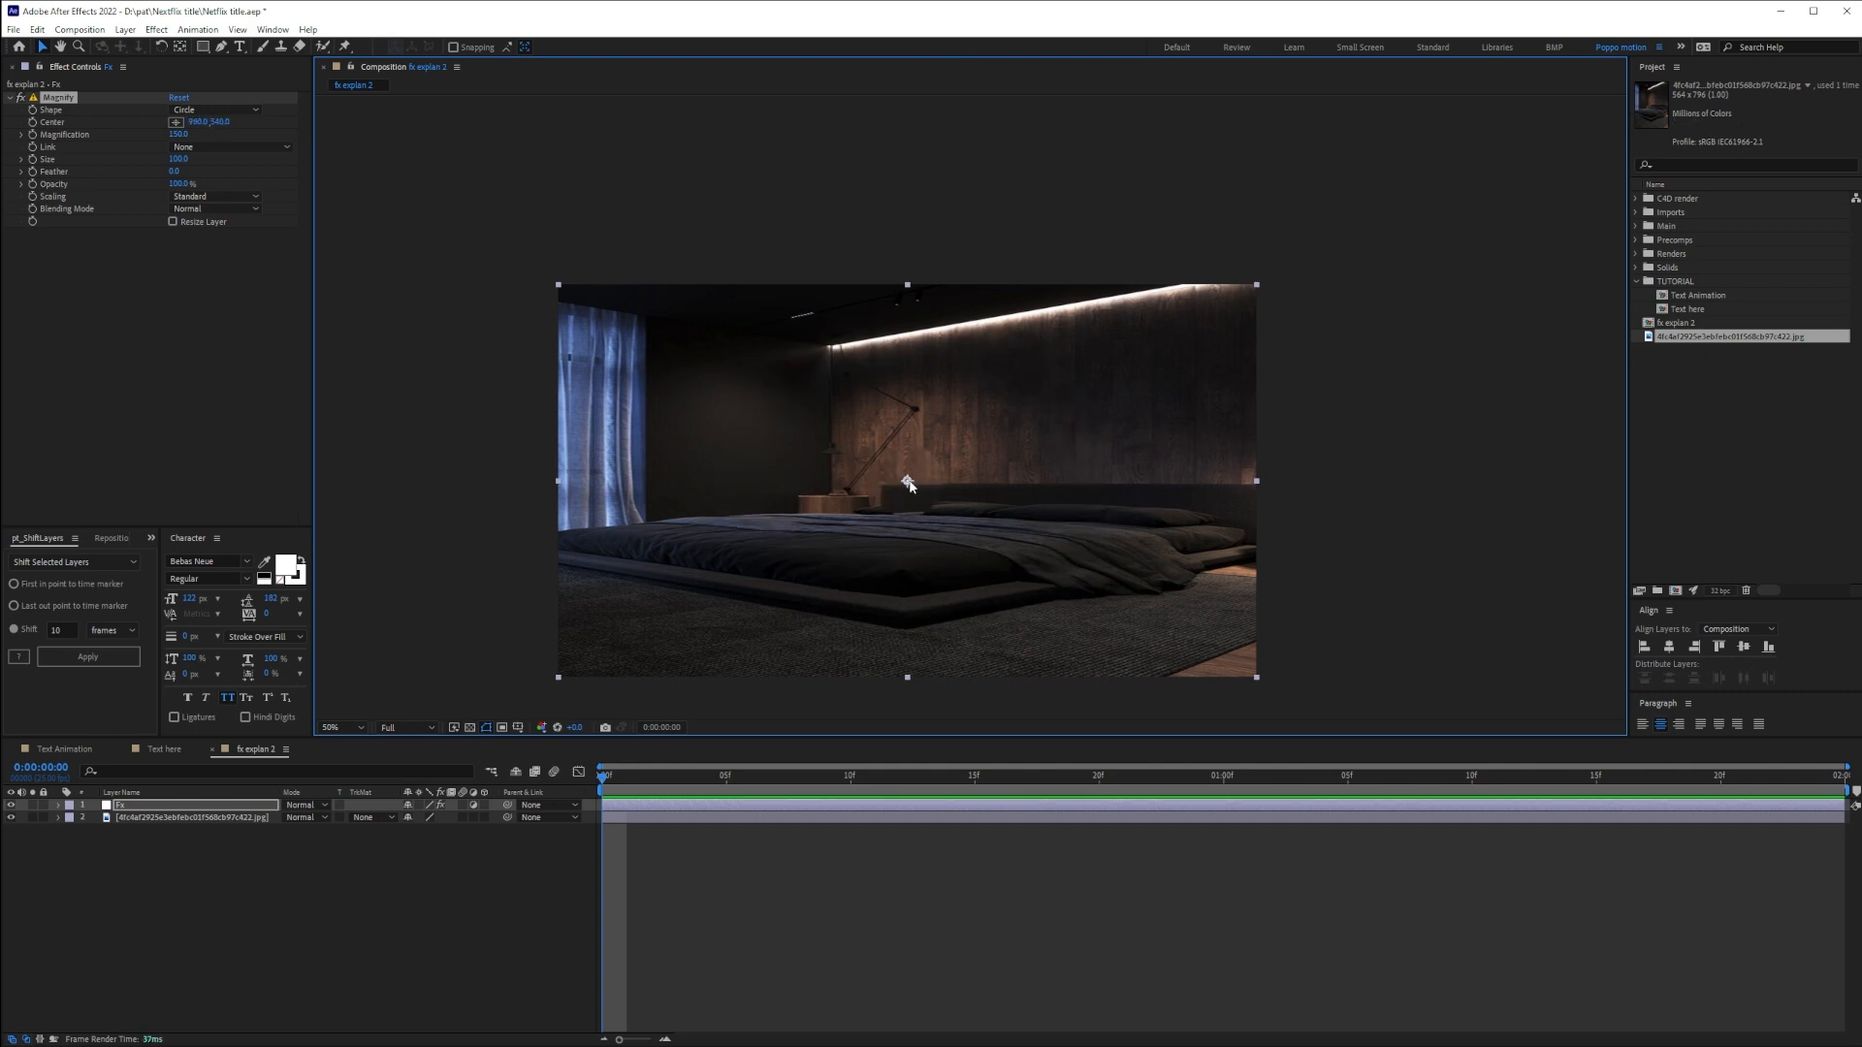
click(175, 122)
click(797, 383)
drag(806, 415, 1055, 542)
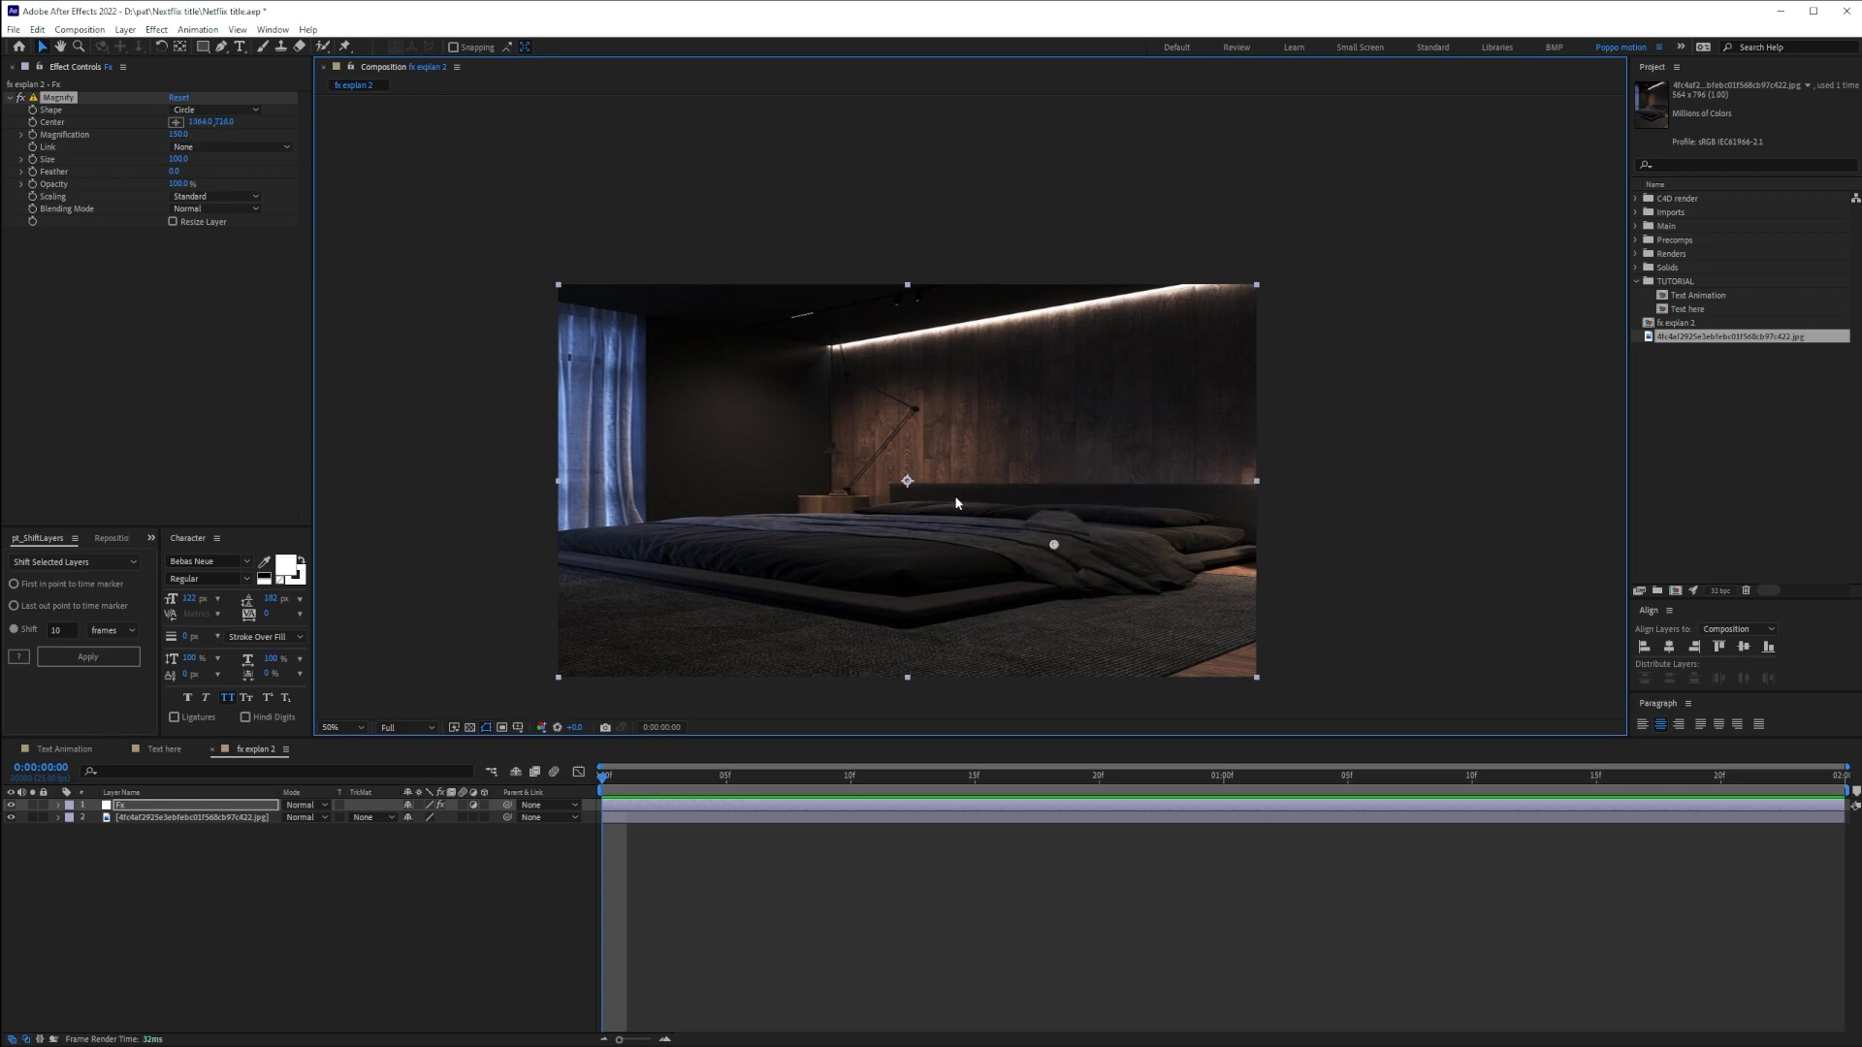
drag(179, 160, 535, 166)
drag(1055, 549, 645, 519)
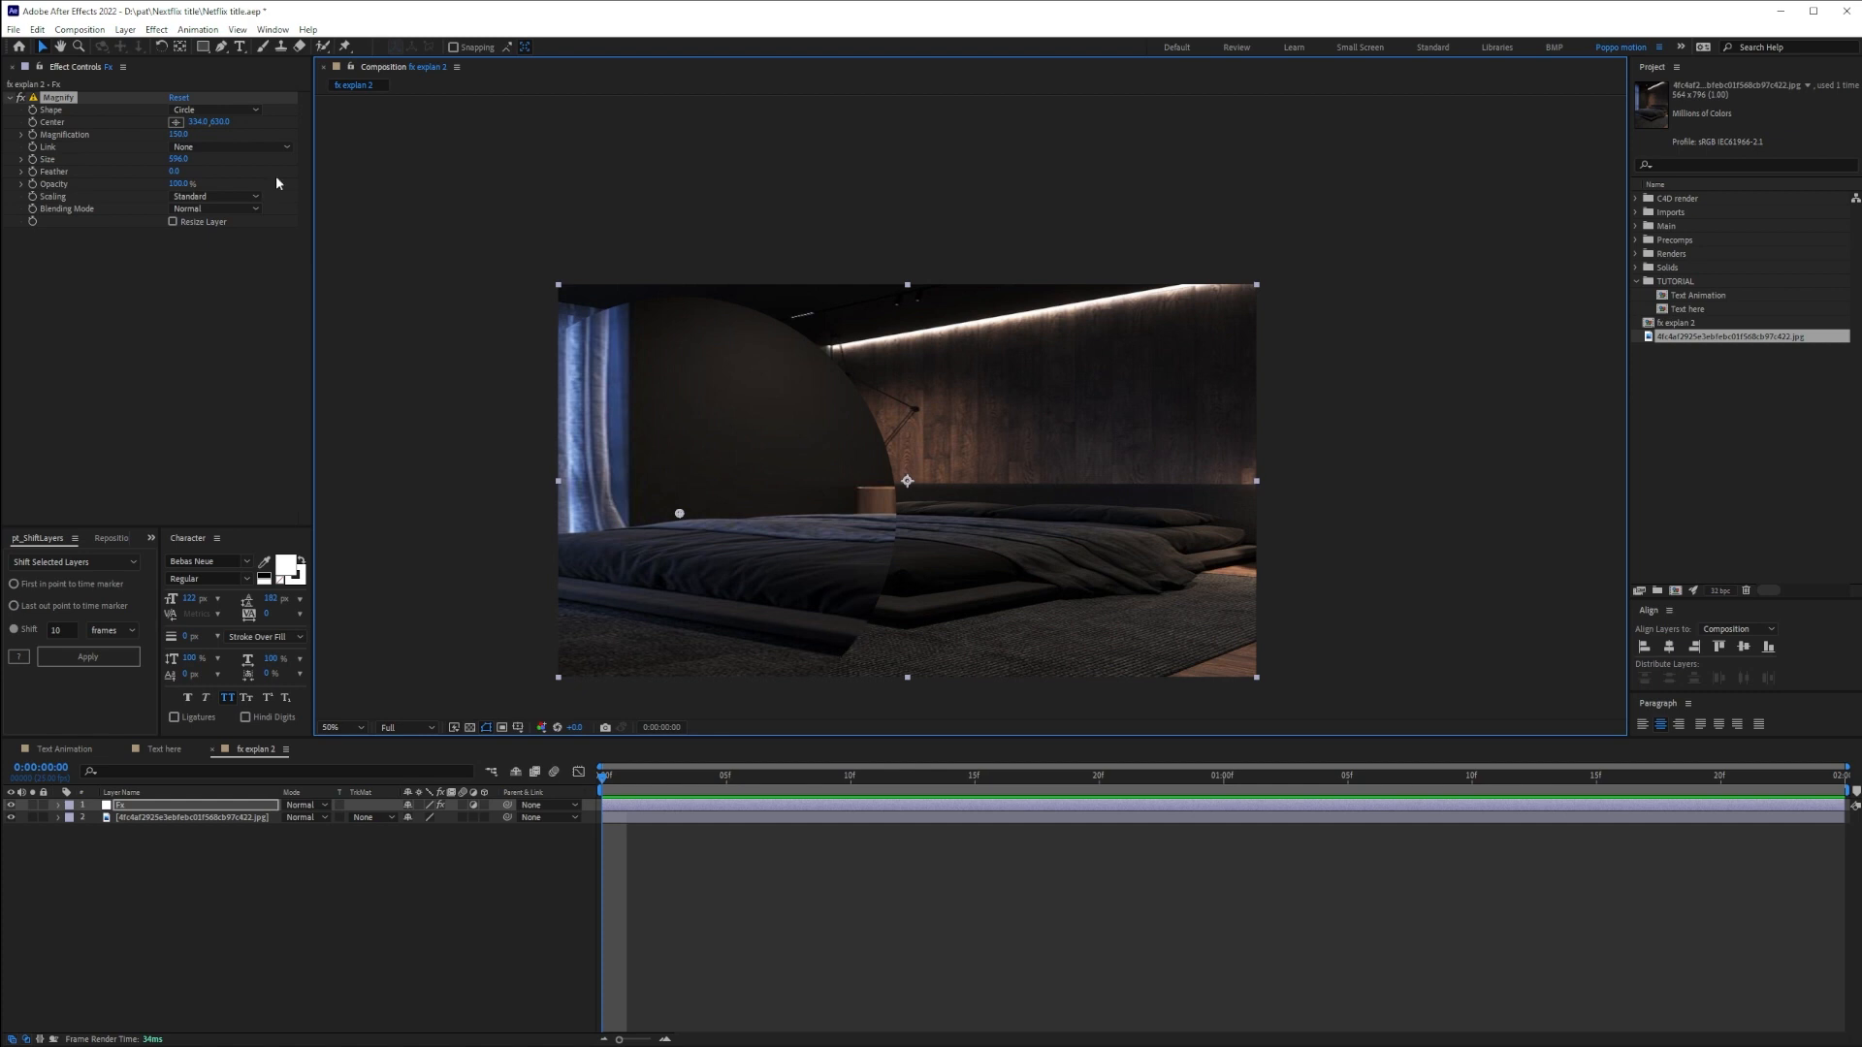
Move the Magnify center beside the blue curtain, feather the lens edge, and set the magnification to about 147
drag(178, 134, 139, 136)
drag(679, 514, 652, 481)
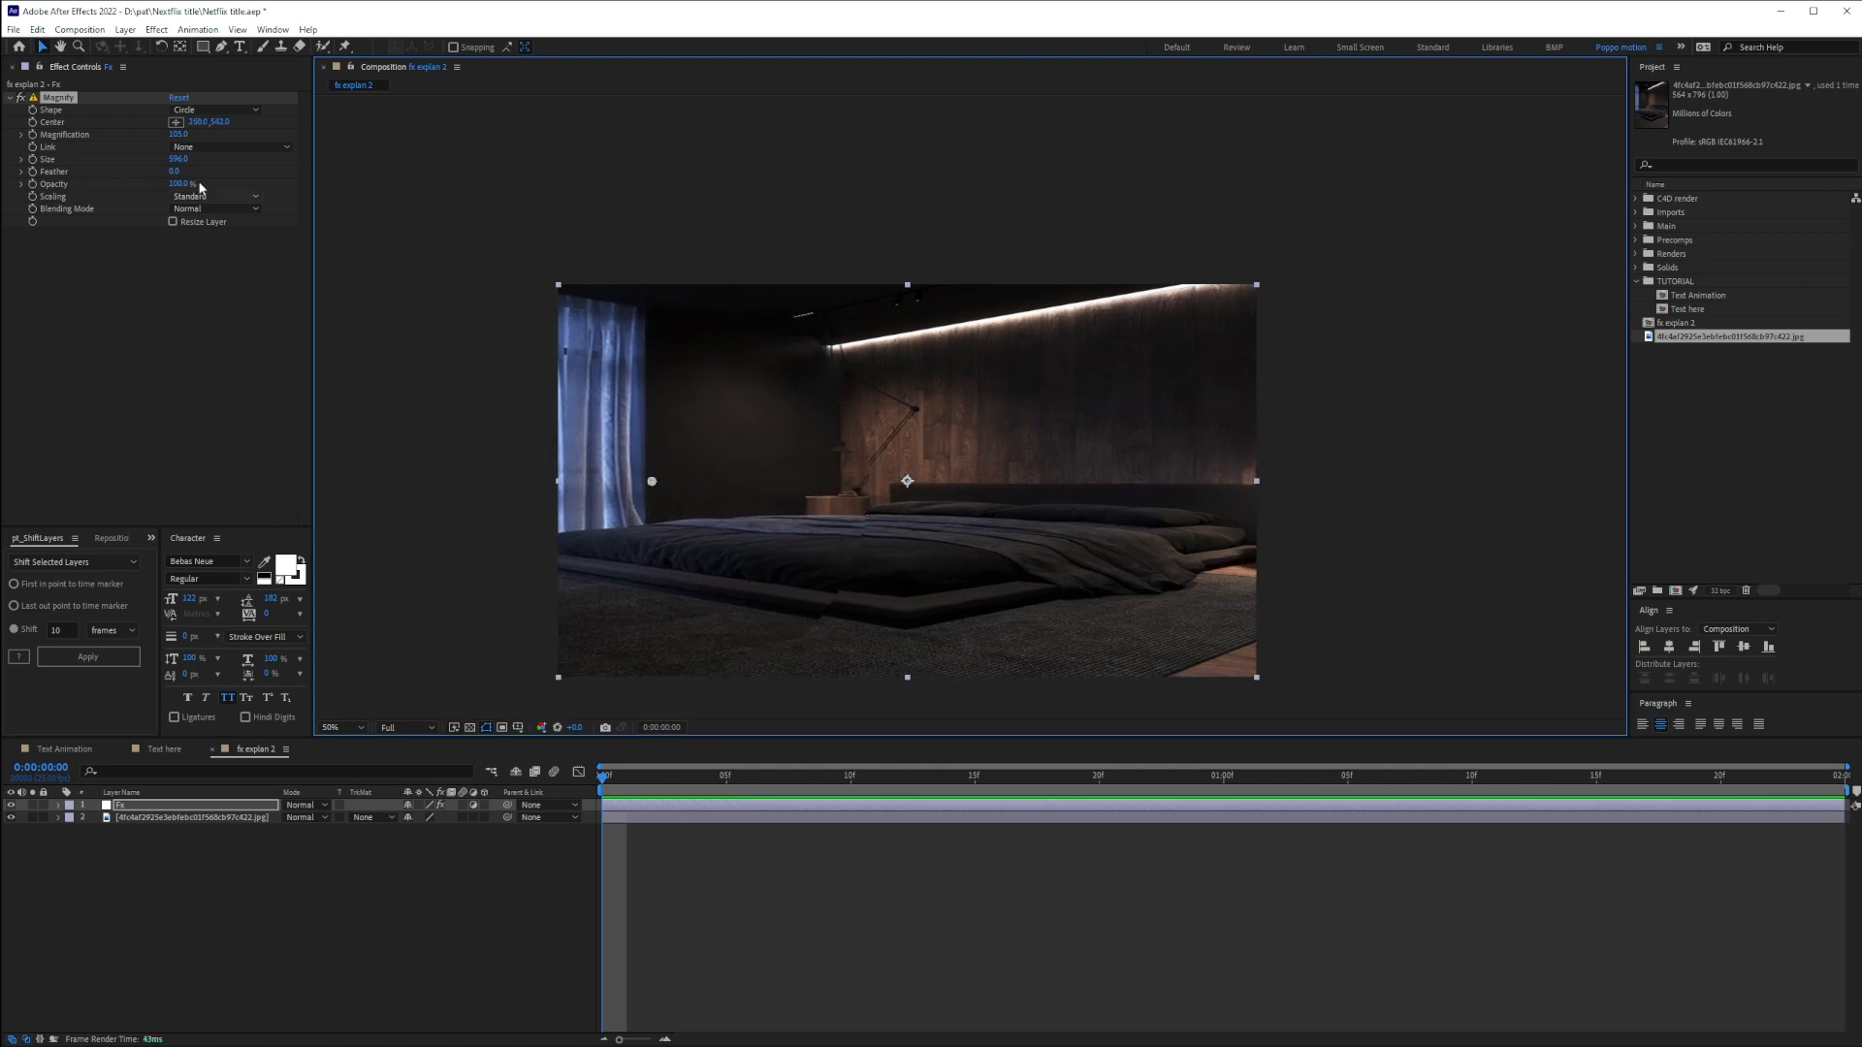
drag(174, 171, 191, 172)
drag(567, 186, 547, 183)
drag(178, 135, 220, 139)
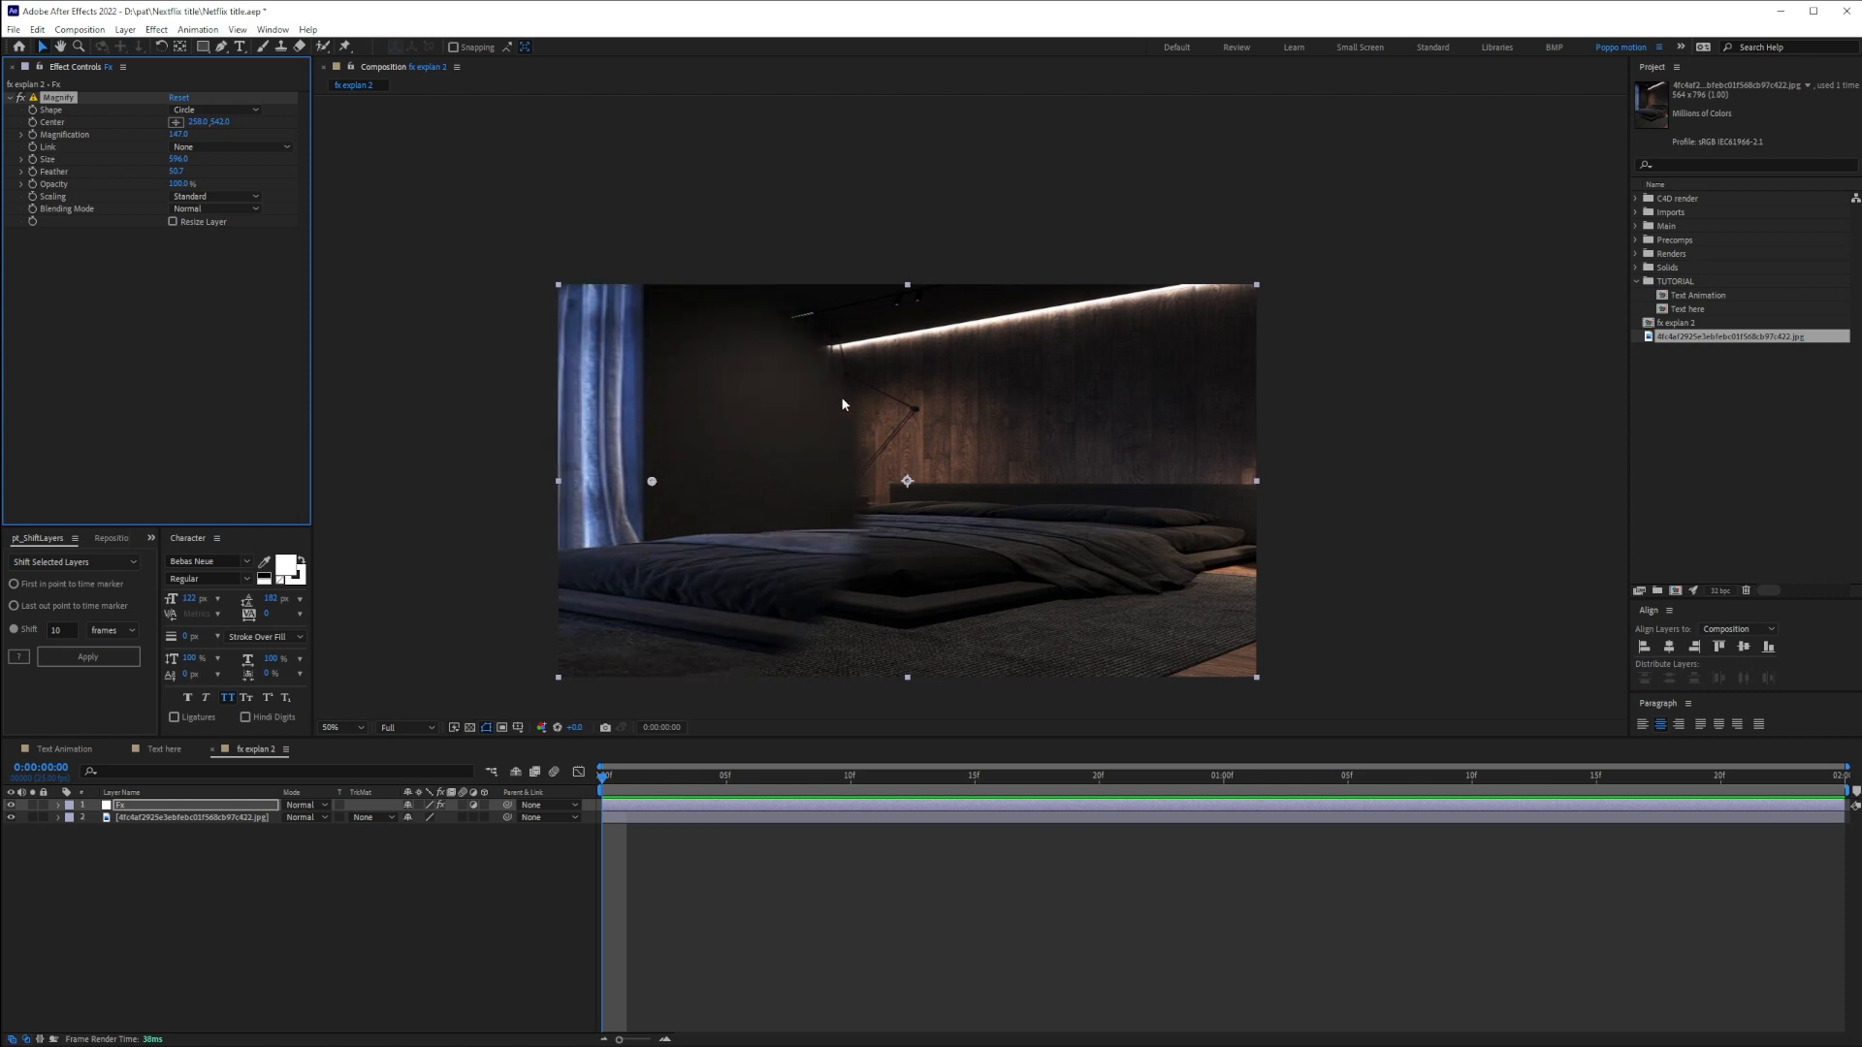
Remove Magnify from the Fx adjustment layer and apply Turbulent Displace instead
key(Delete)
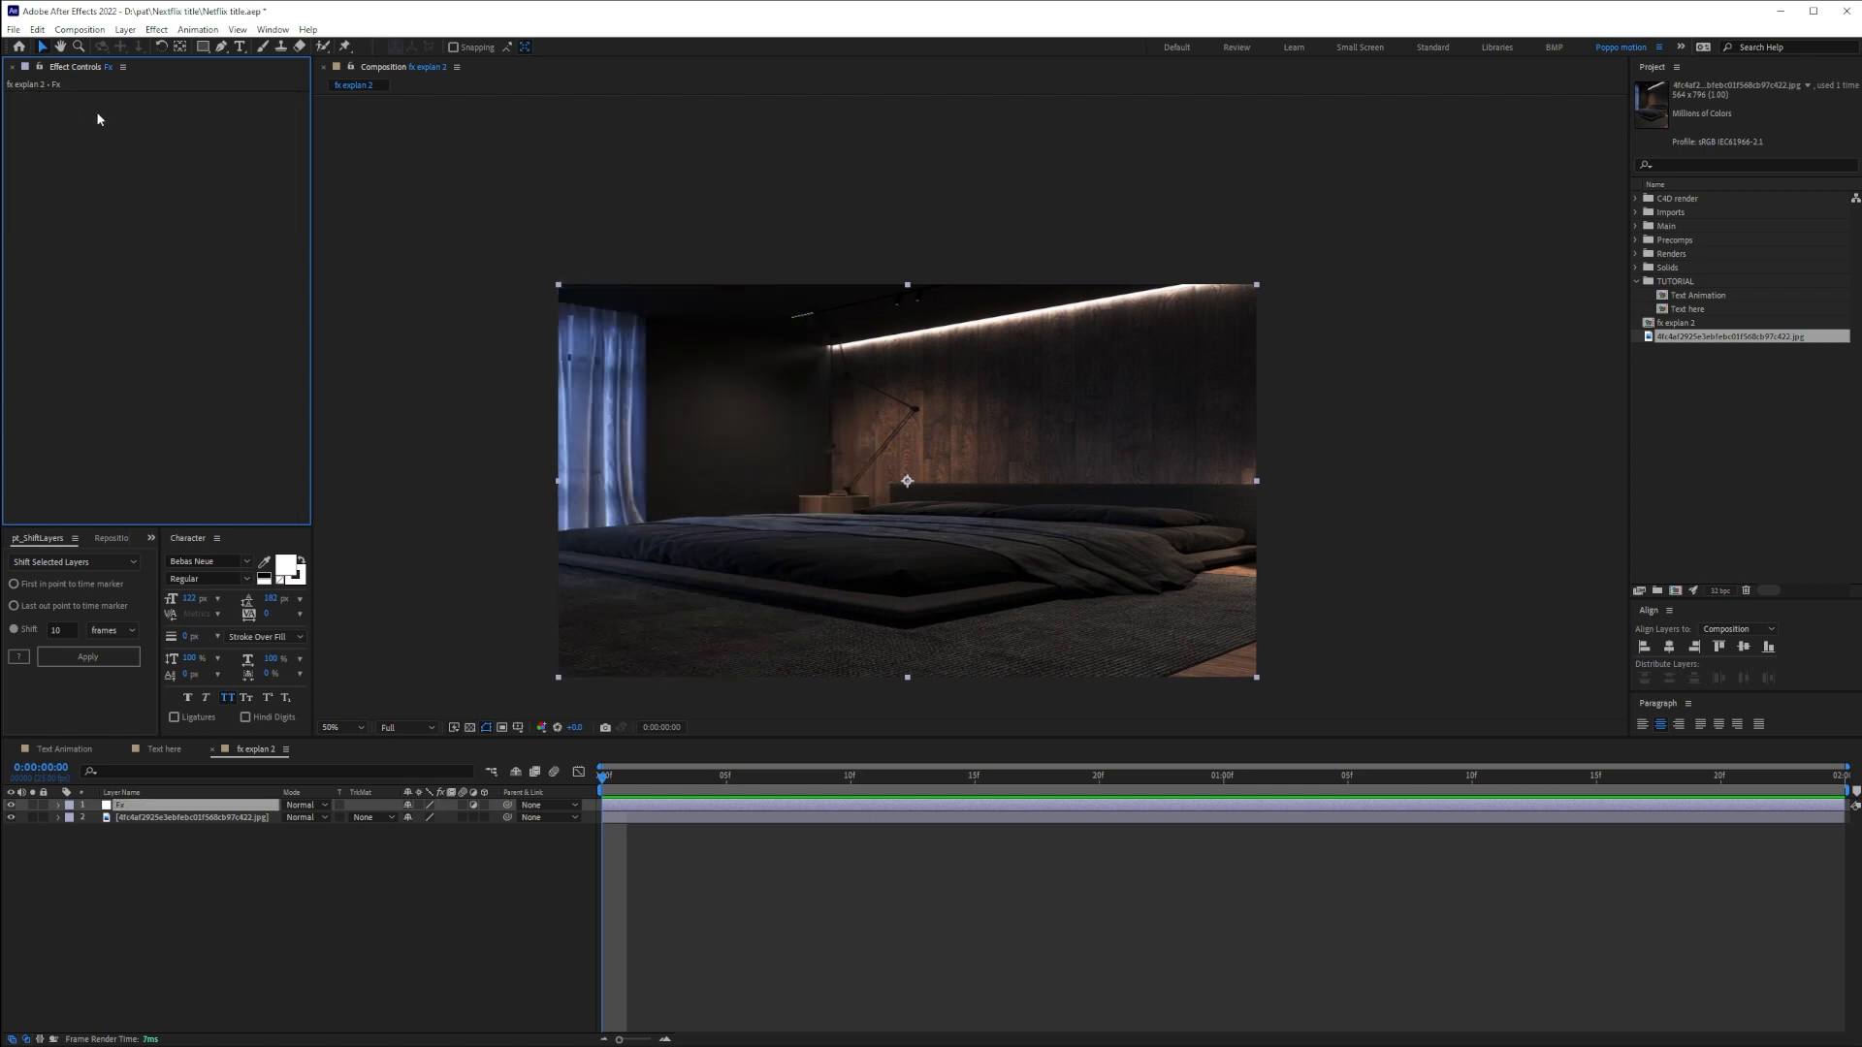
key(ctrl+space)
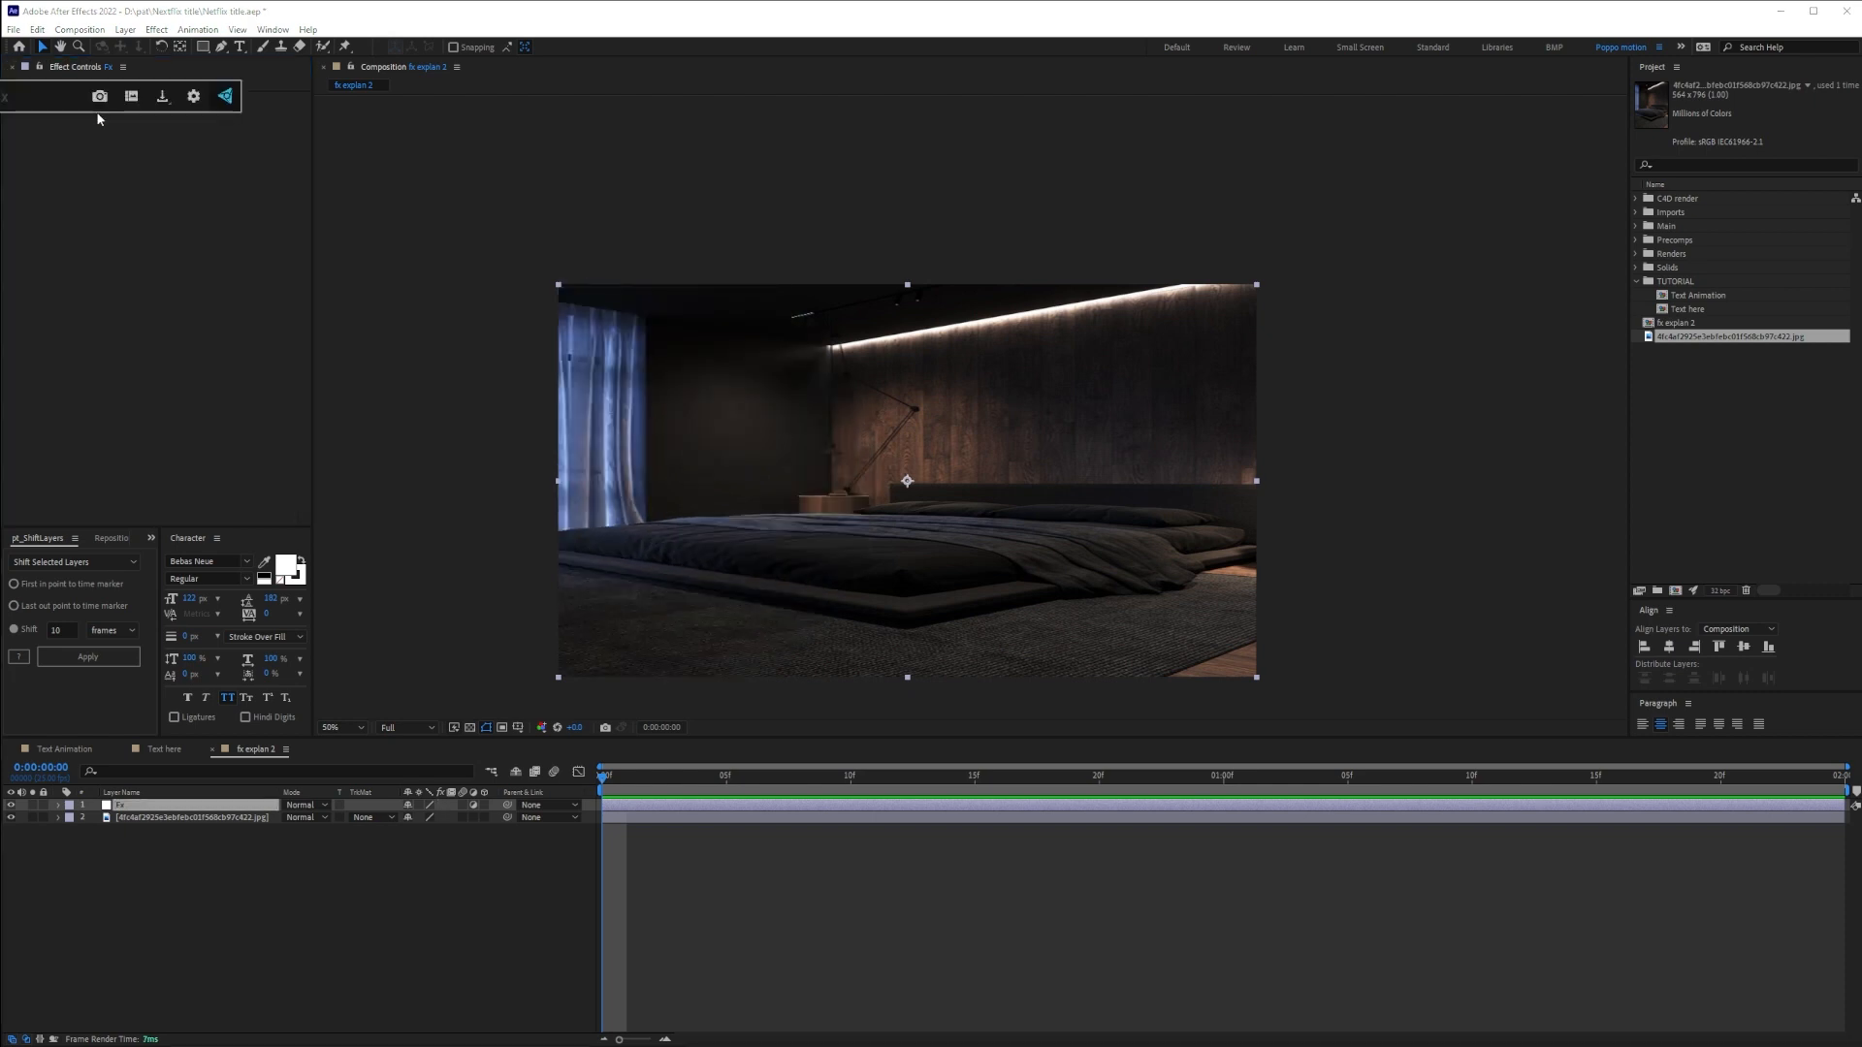
text(turbu)
key(Return)
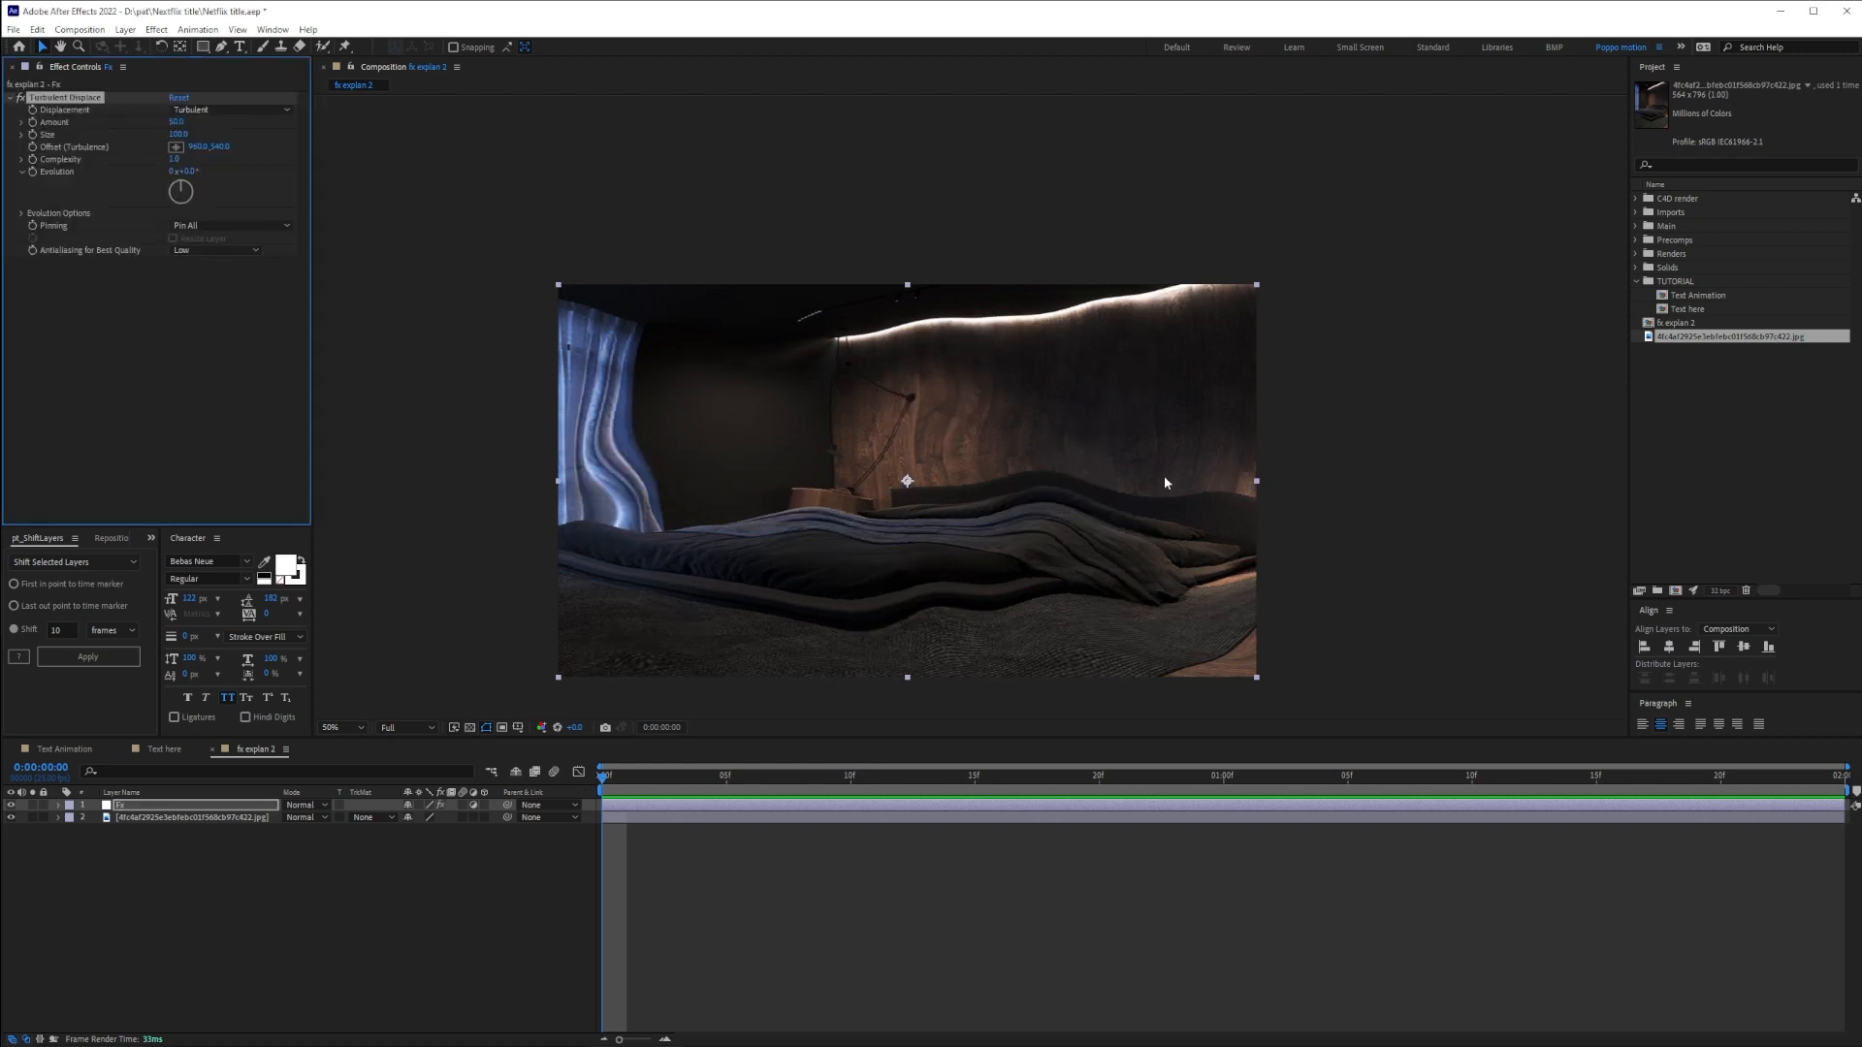
Experiment with Turbulent Displace by increasing its size and complexity and rotating its evolution to about 120°
drag(179, 122, 561, 175)
key(ctrl+z)
mouse_move(175, 162)
mouse_down()
mouse_move(227, 159)
mouse_move(199, 176)
mouse_up()
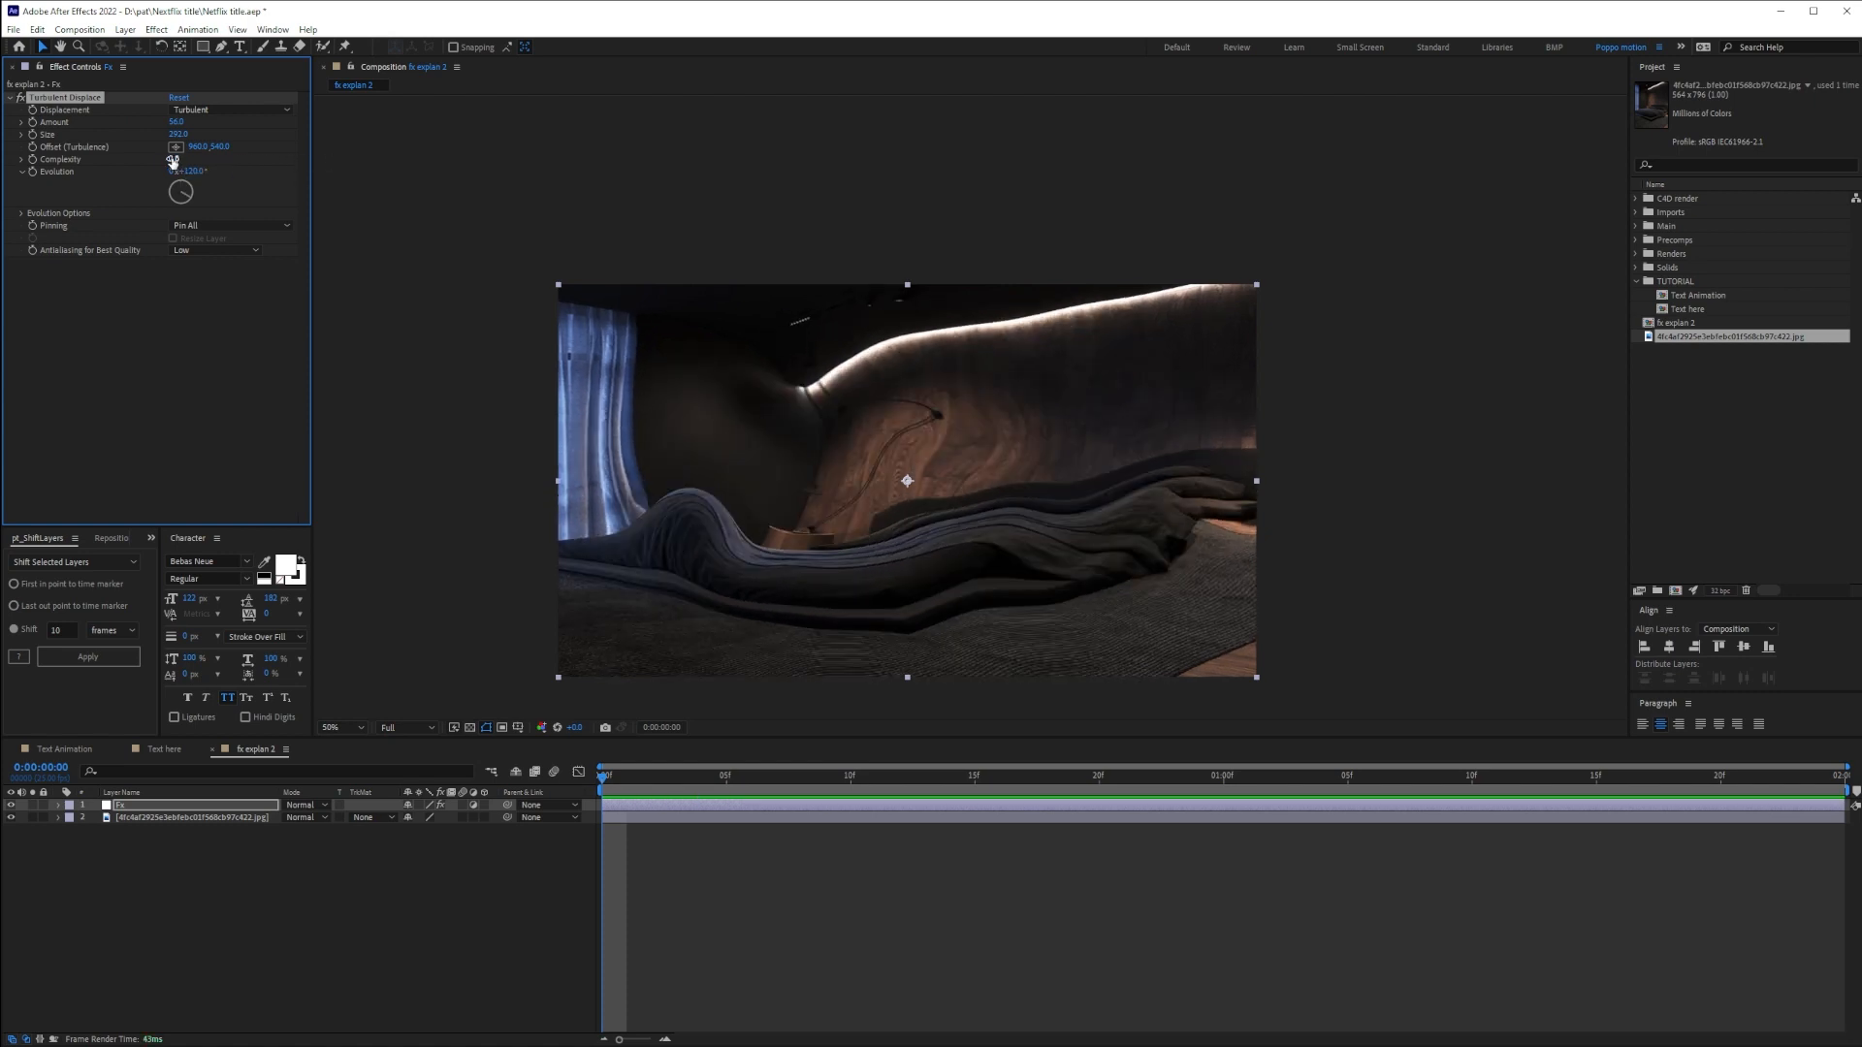
drag(174, 160, 303, 160)
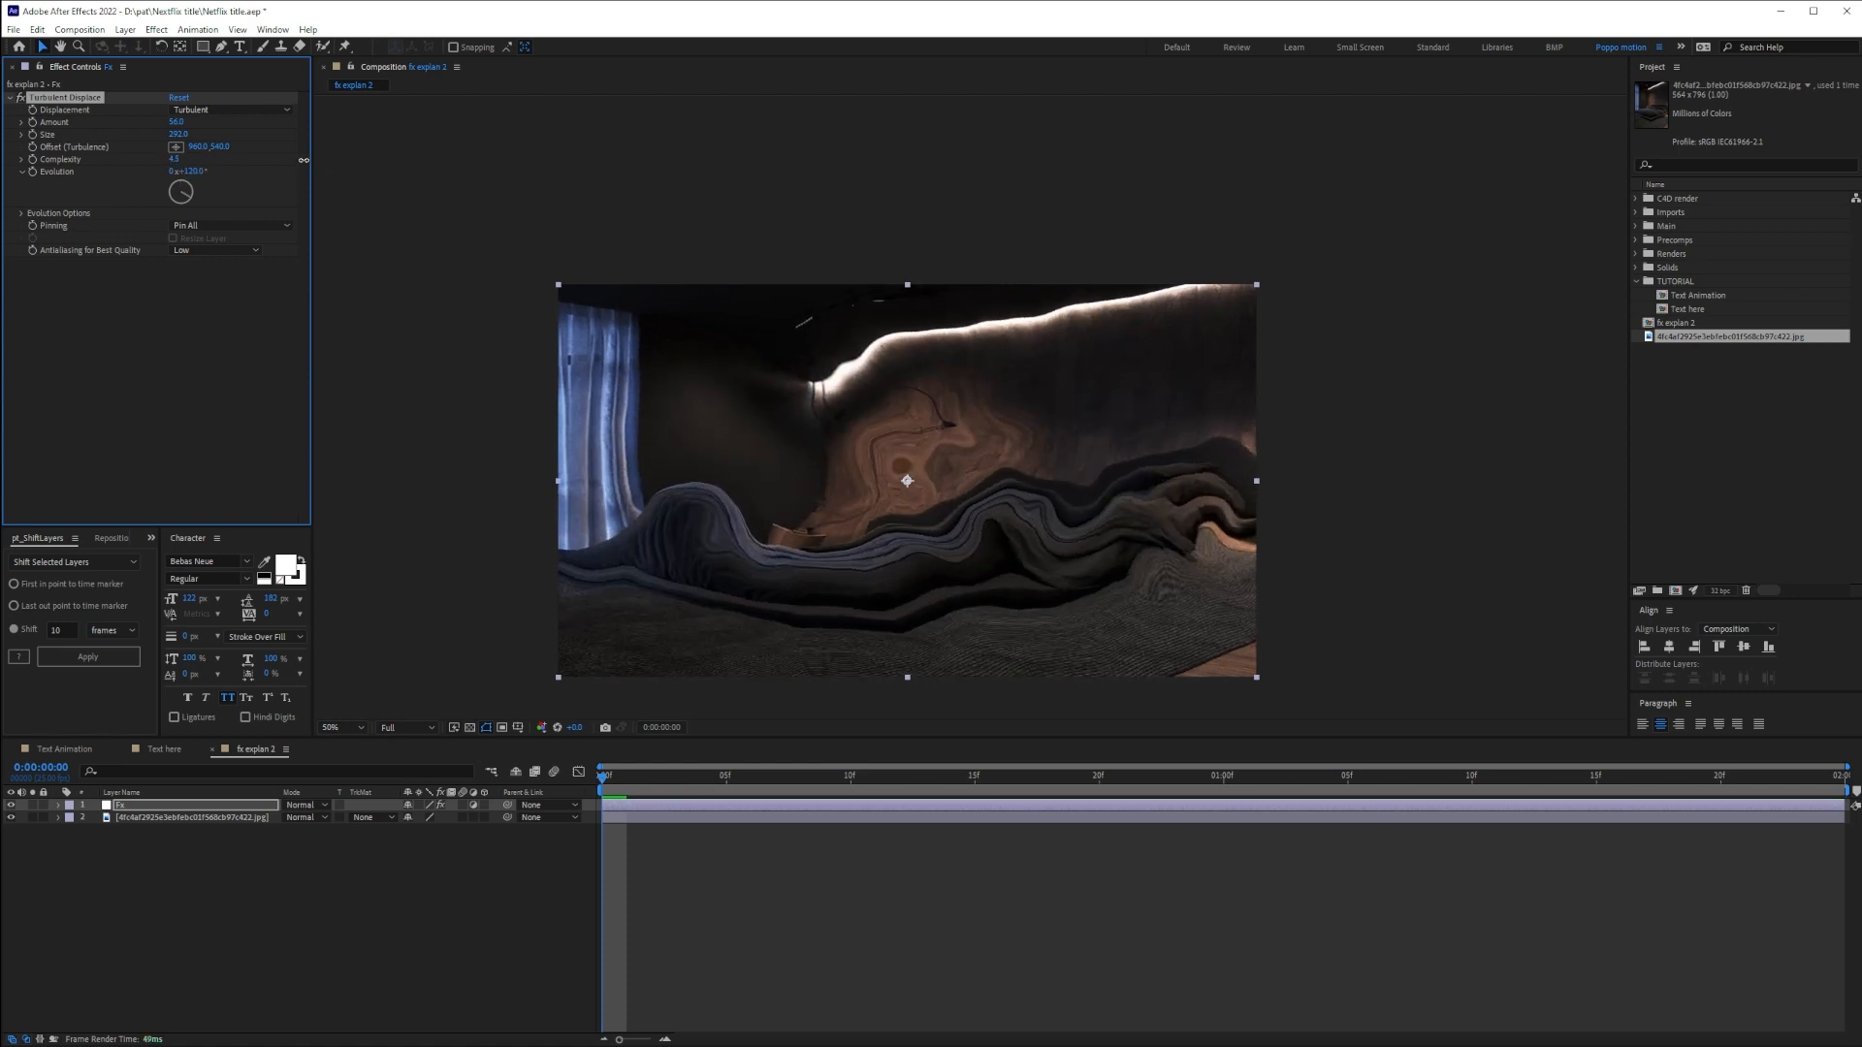
Try the Bulge, Twist and Bulge Smoother displacement types and remove Turbulent Displace from the Fx layer
click(226, 111)
click(204, 141)
click(205, 112)
click(201, 159)
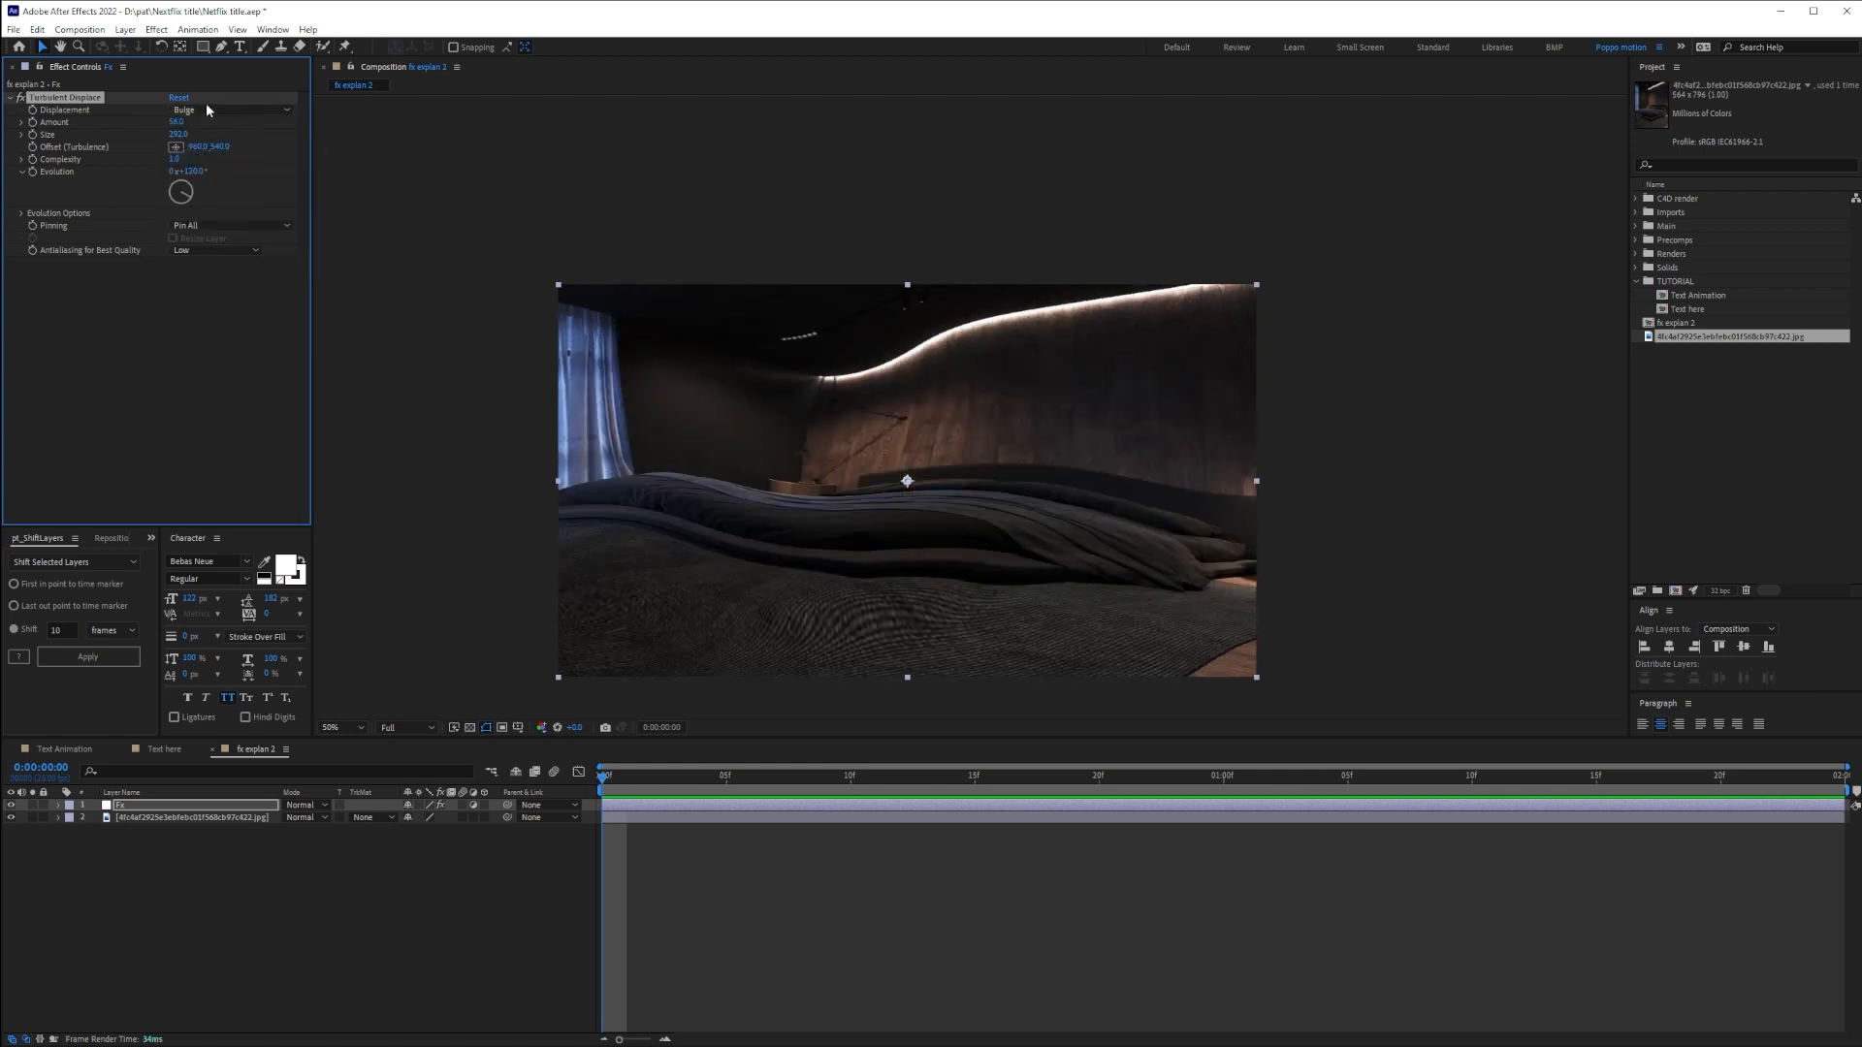
click(219, 113)
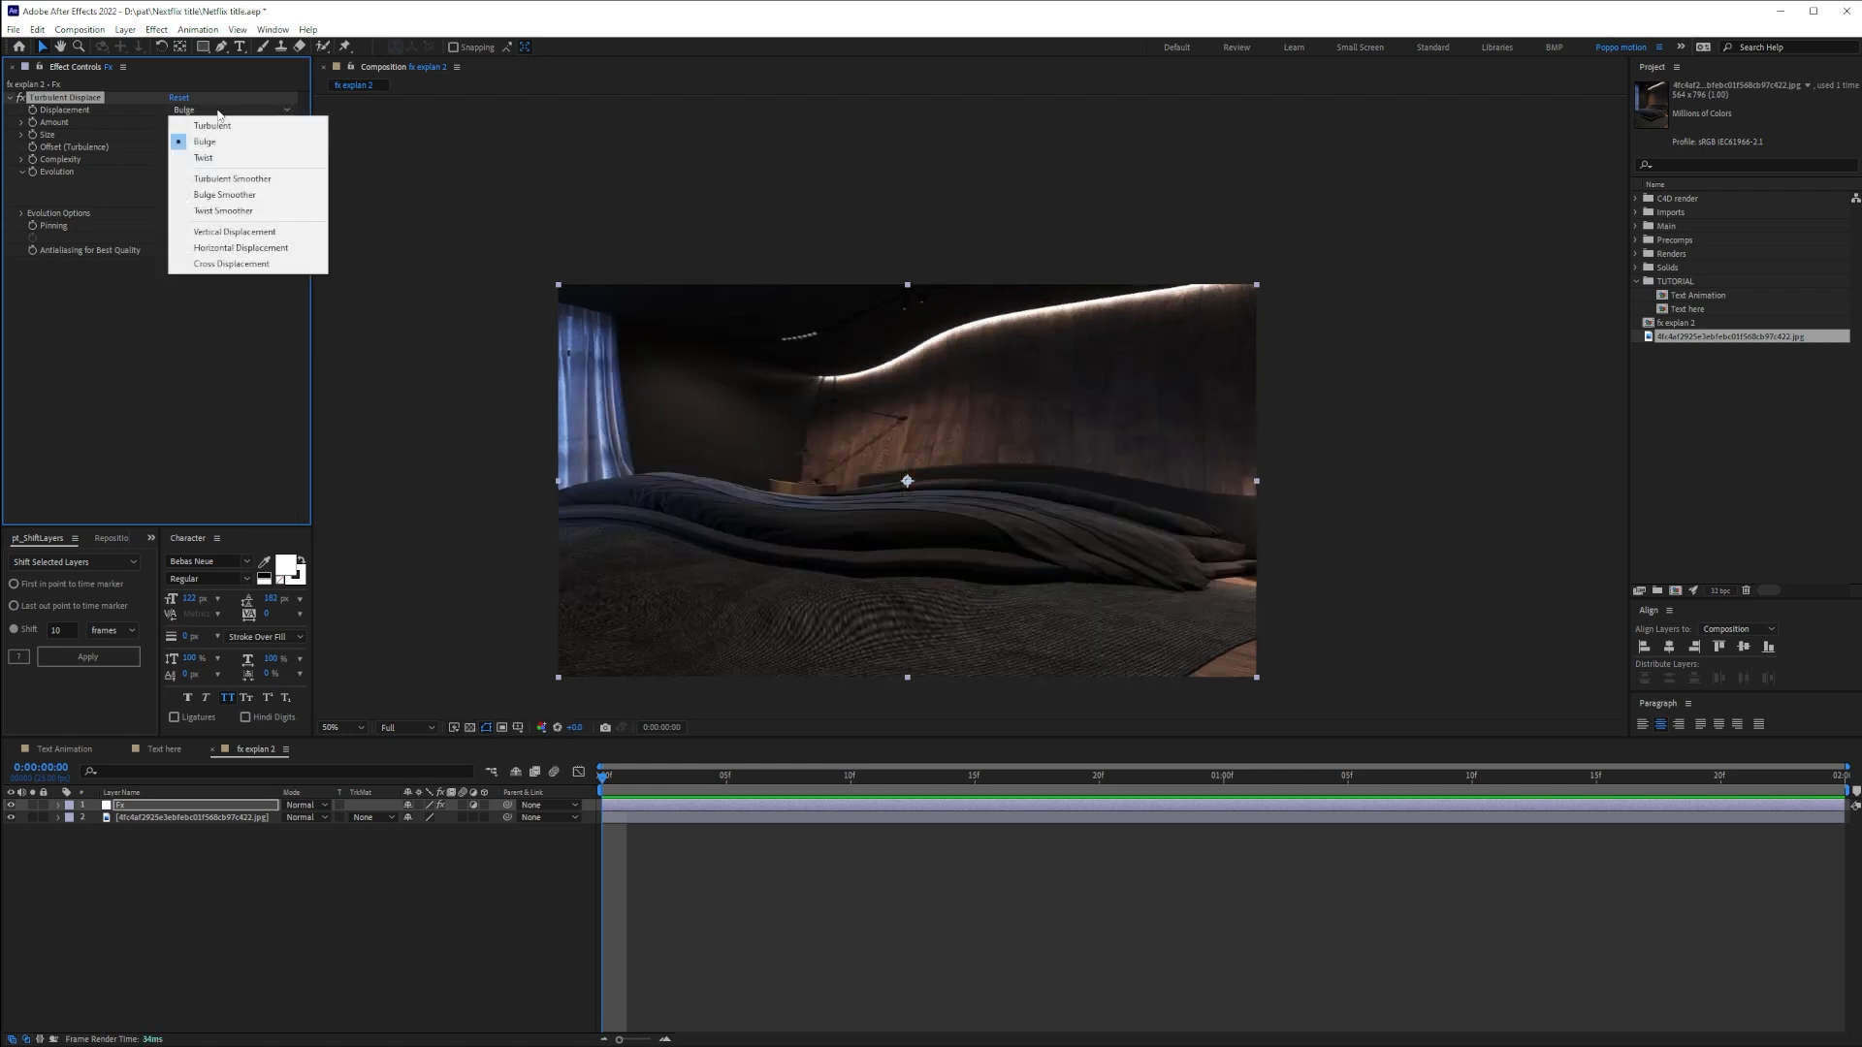
click(224, 195)
click(41, 97)
key(Delete)
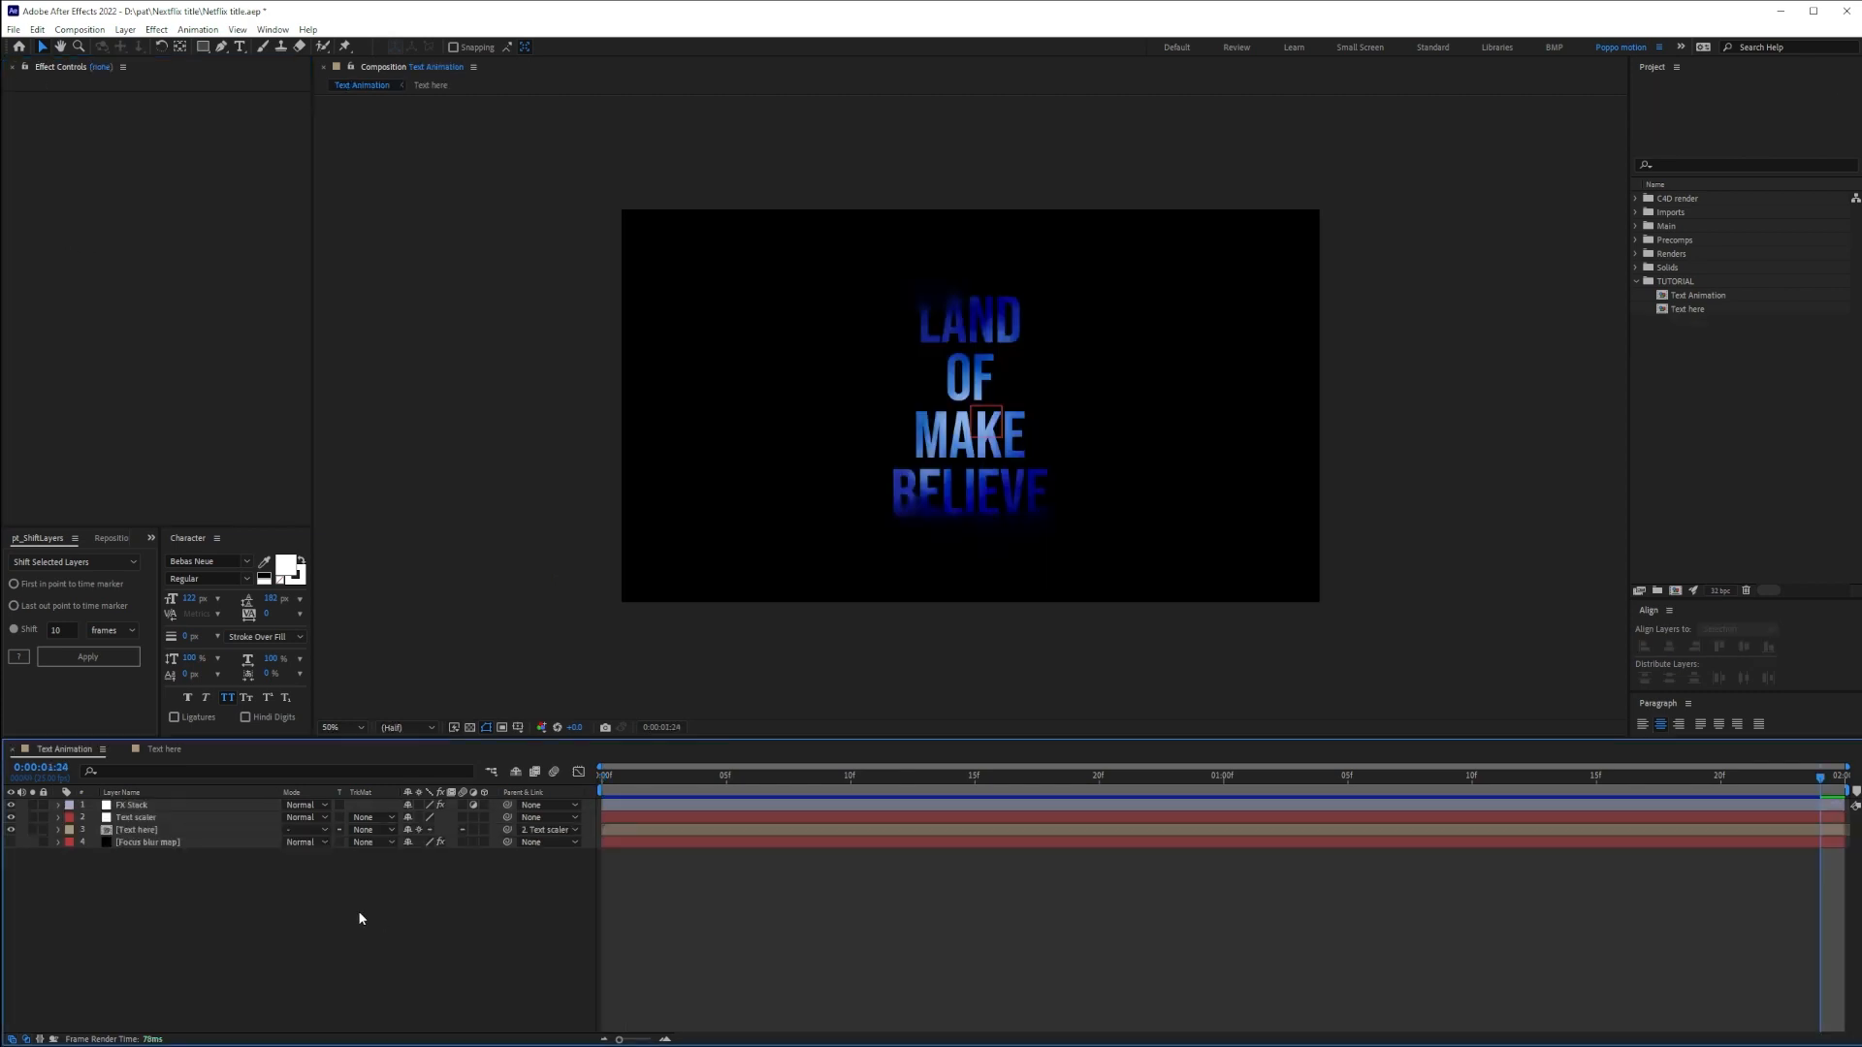
Add an adjustment layer named Blur Focus at the top of the Text Animation composition
key(ctrl+alt+y)
key(Return)
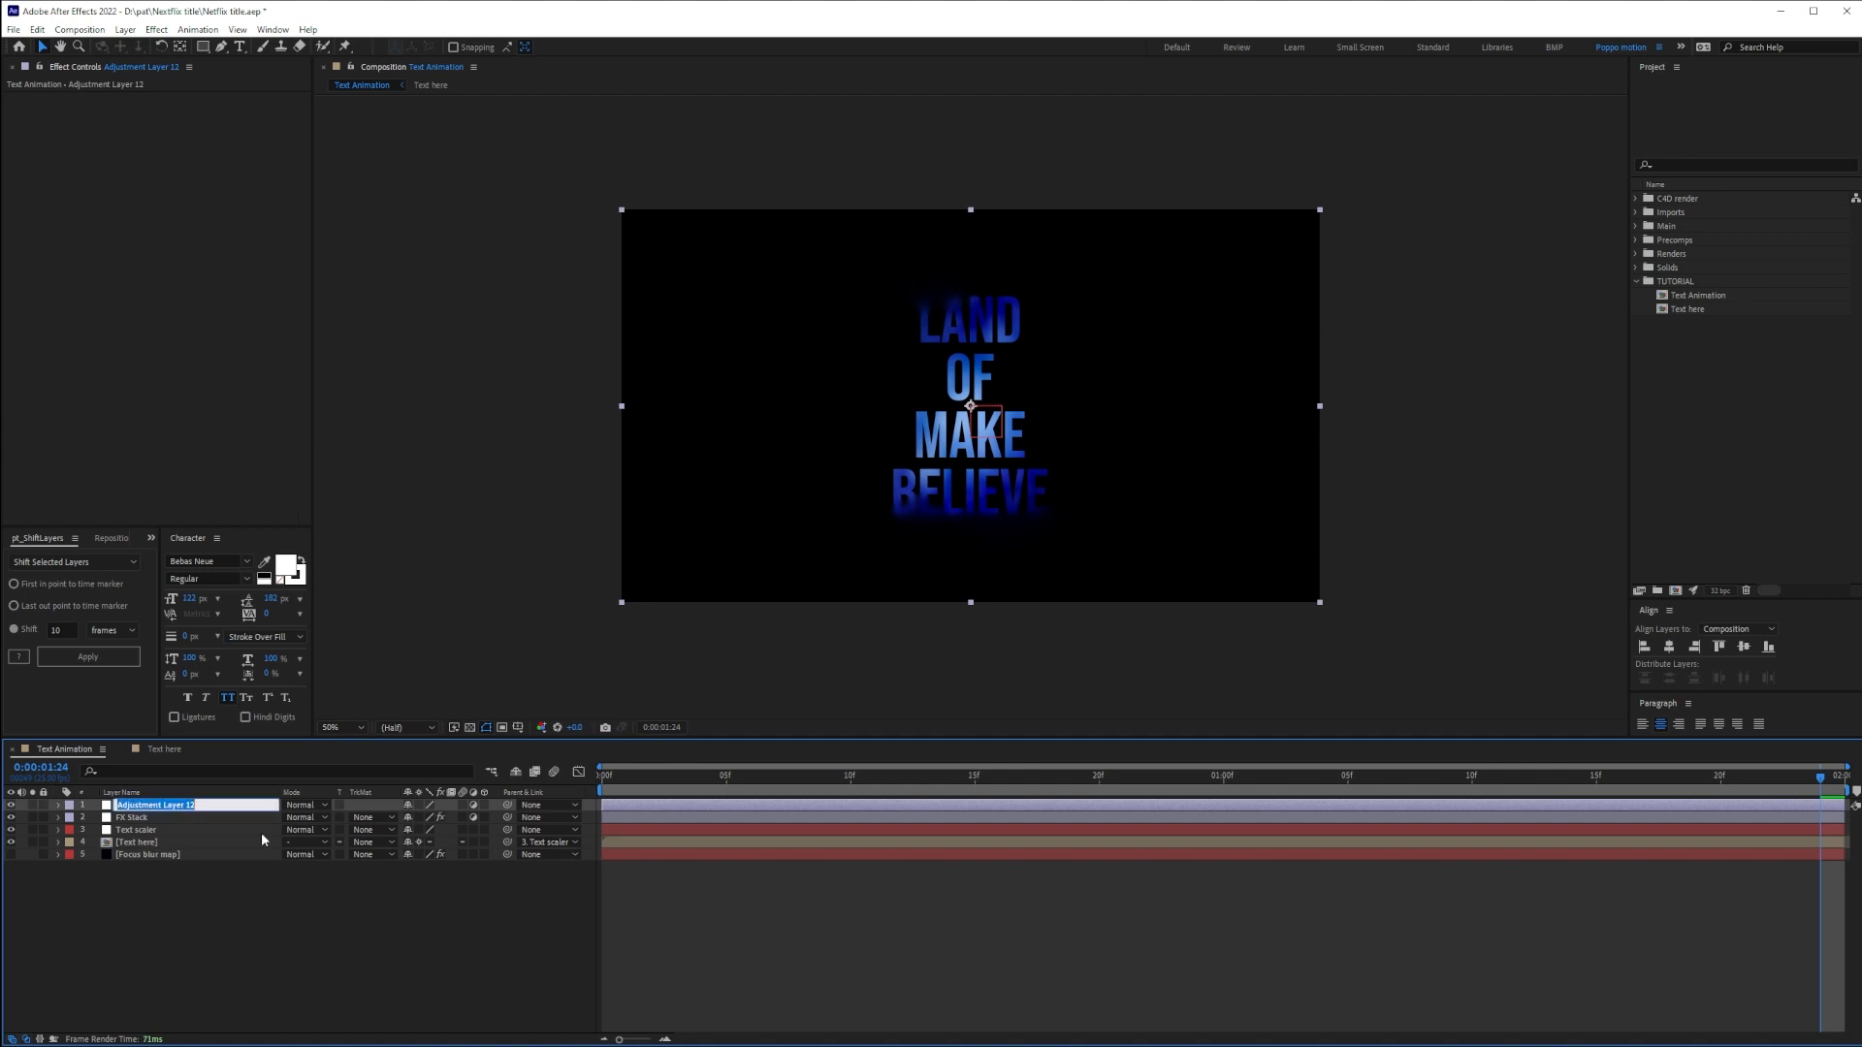
text(Blur Focus)
key(Return)
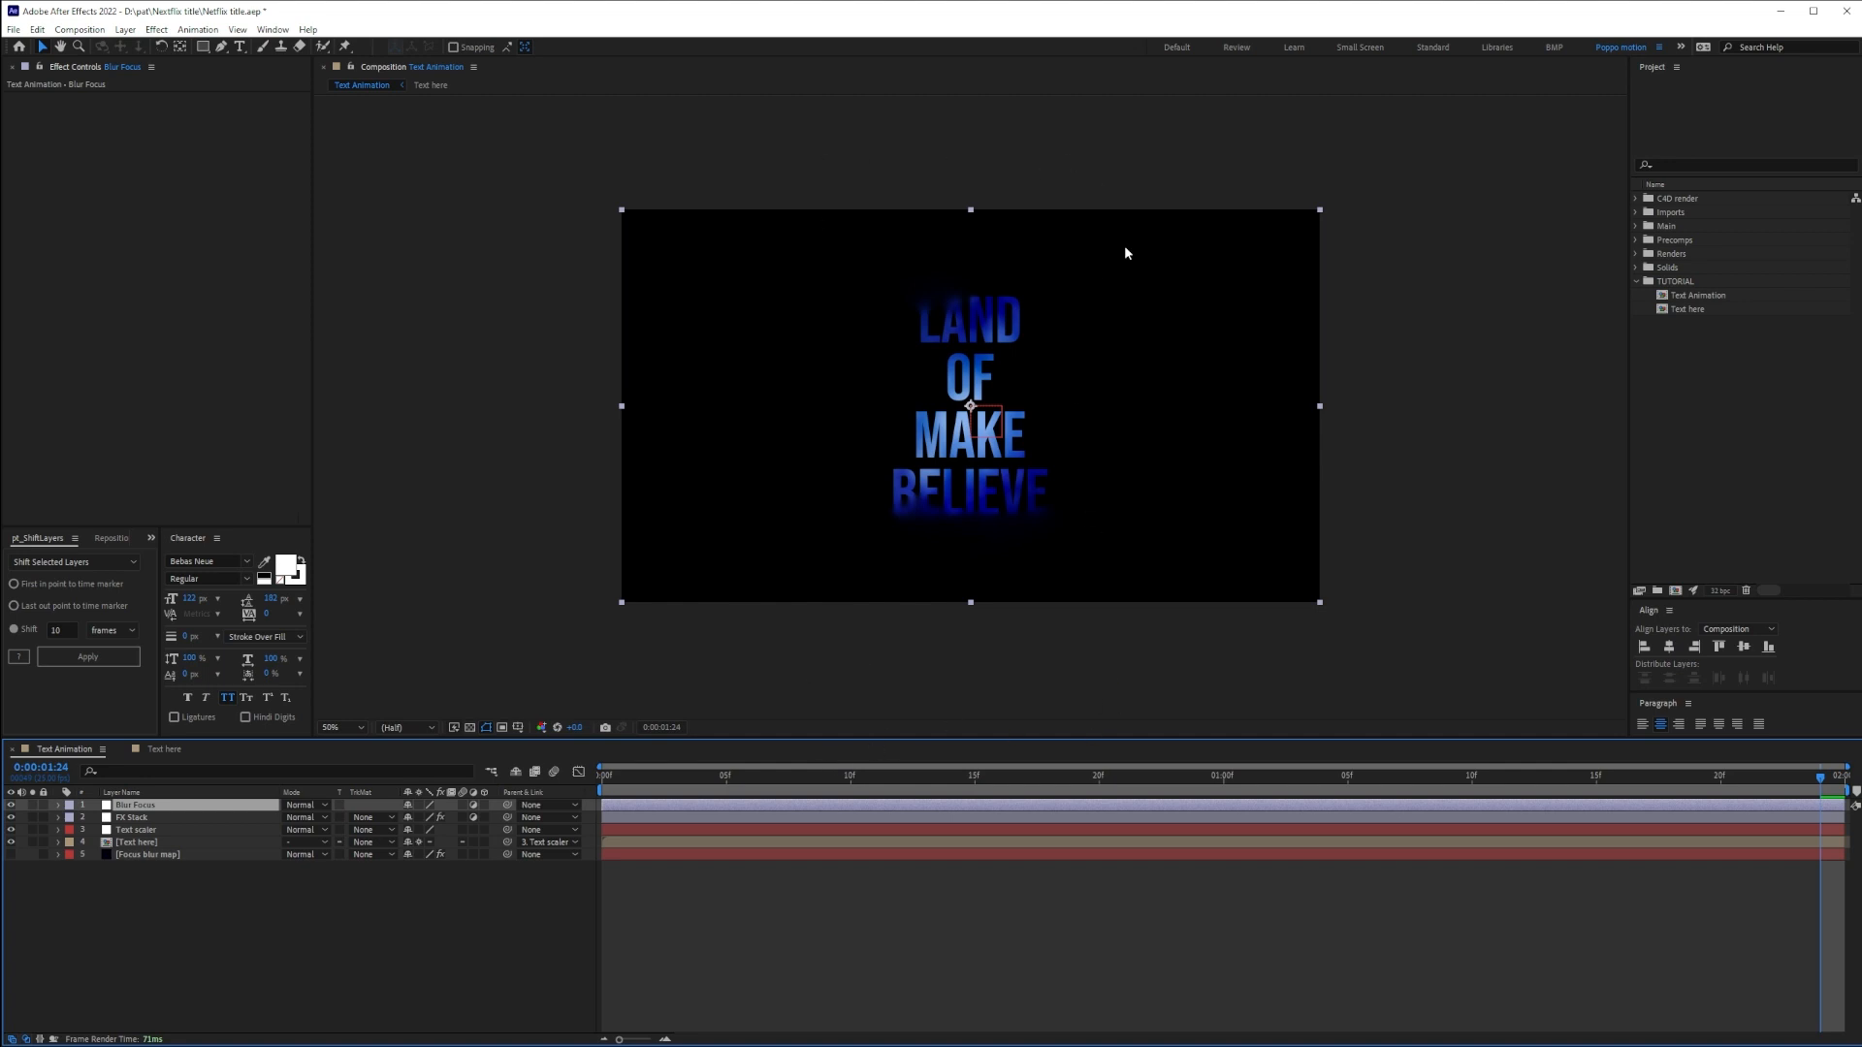
Show the title/action safe guides over the first frame of the Text Animation composition, with the Rectangle tool active
drag(683, 778, 452, 788)
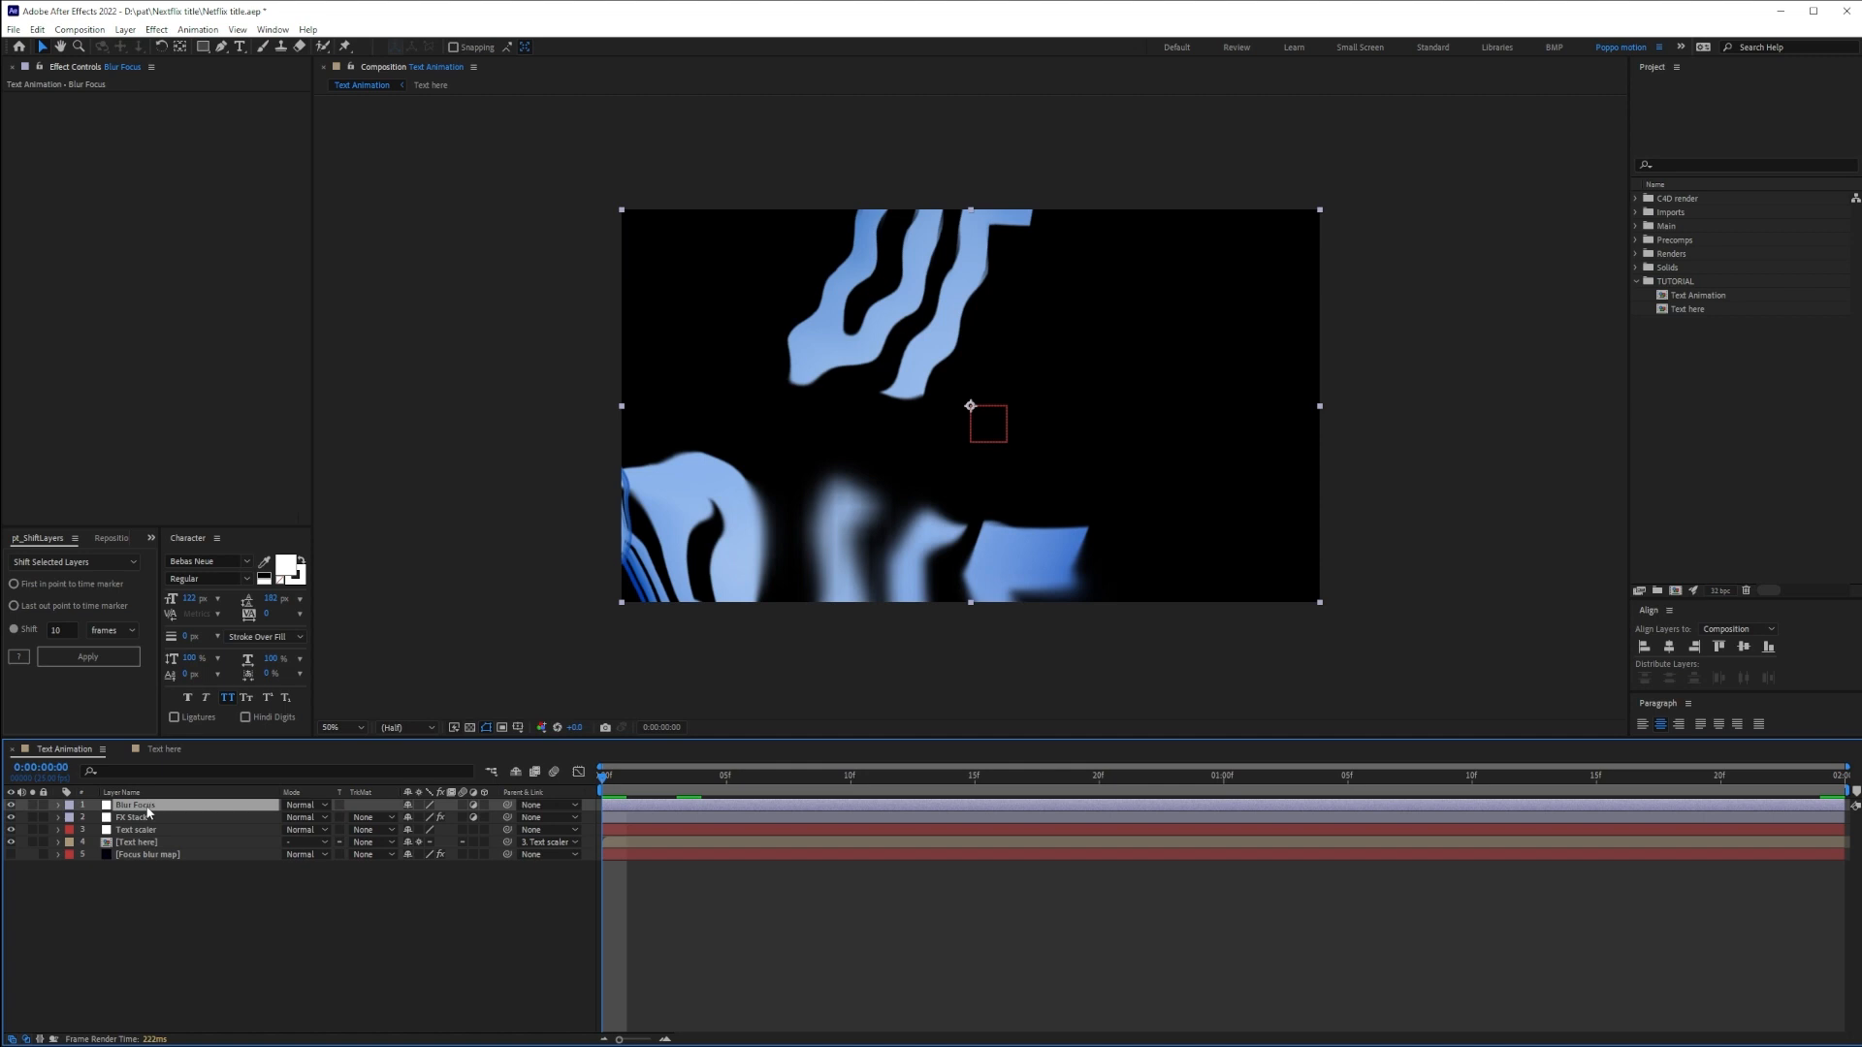
click(203, 47)
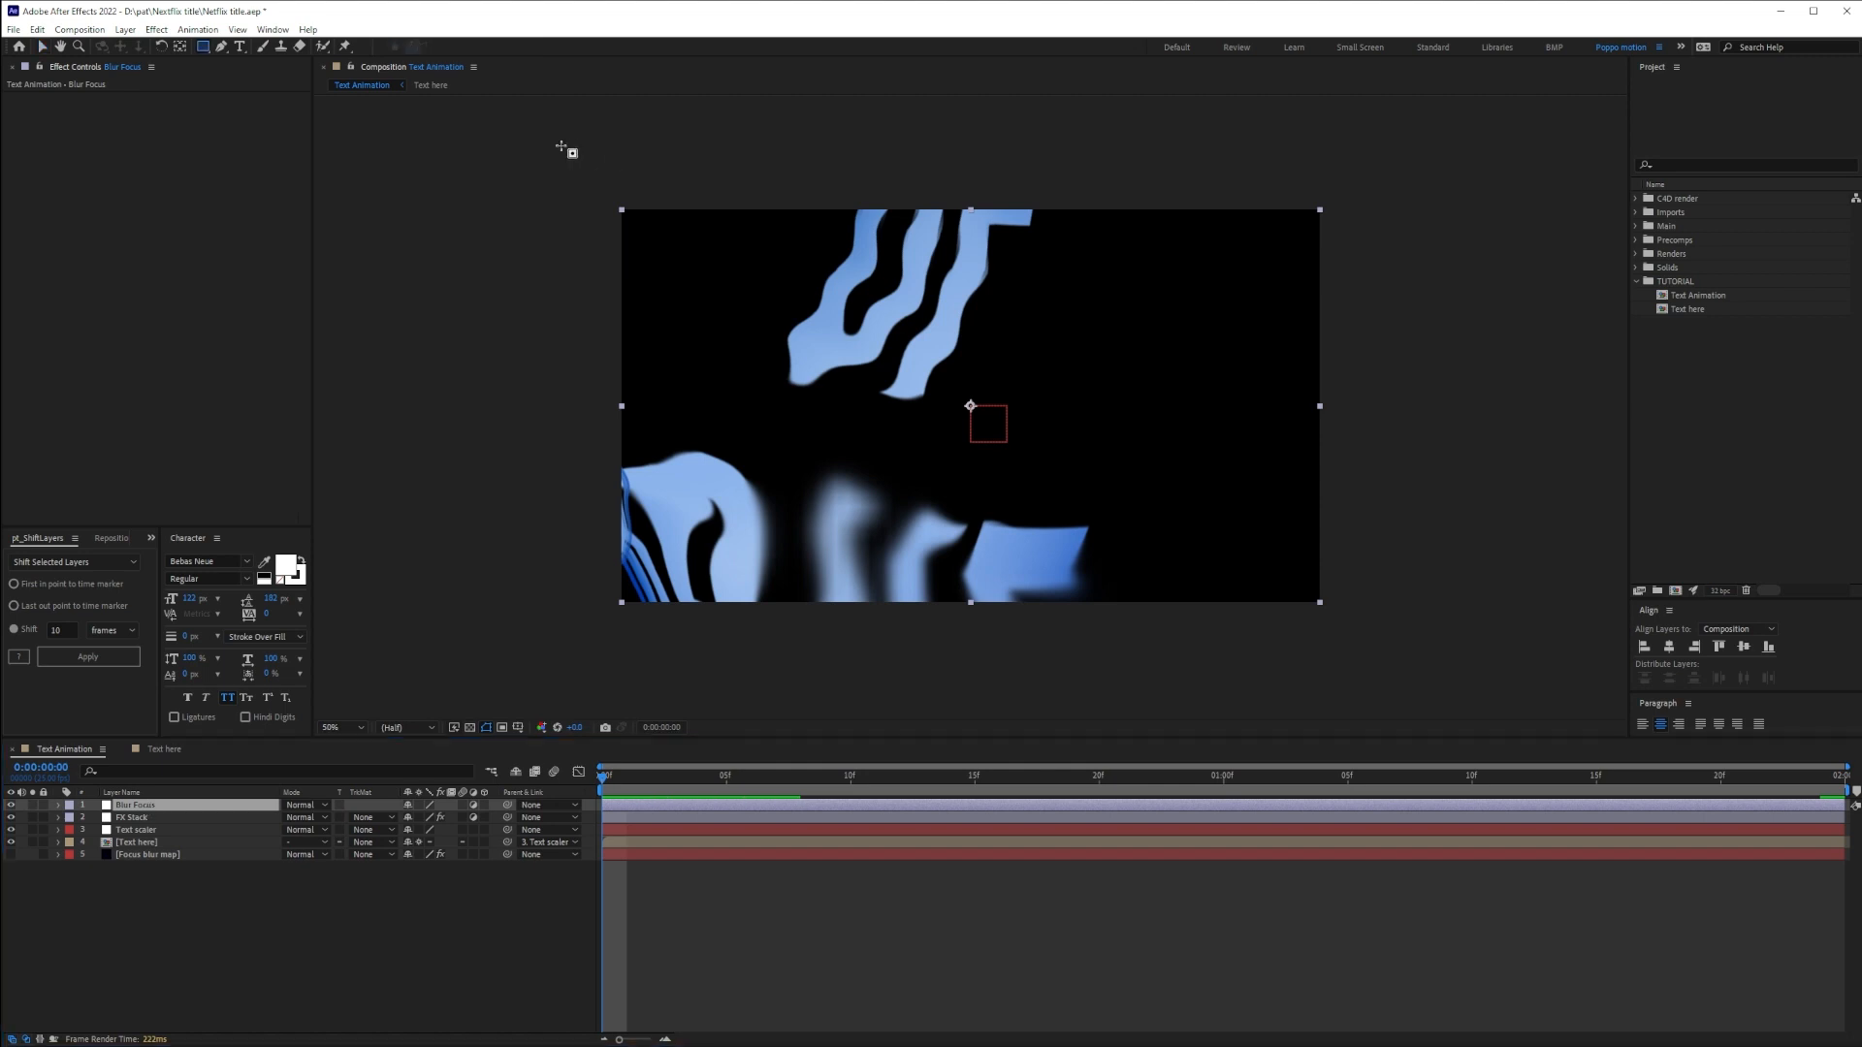
click(454, 728)
click(400, 730)
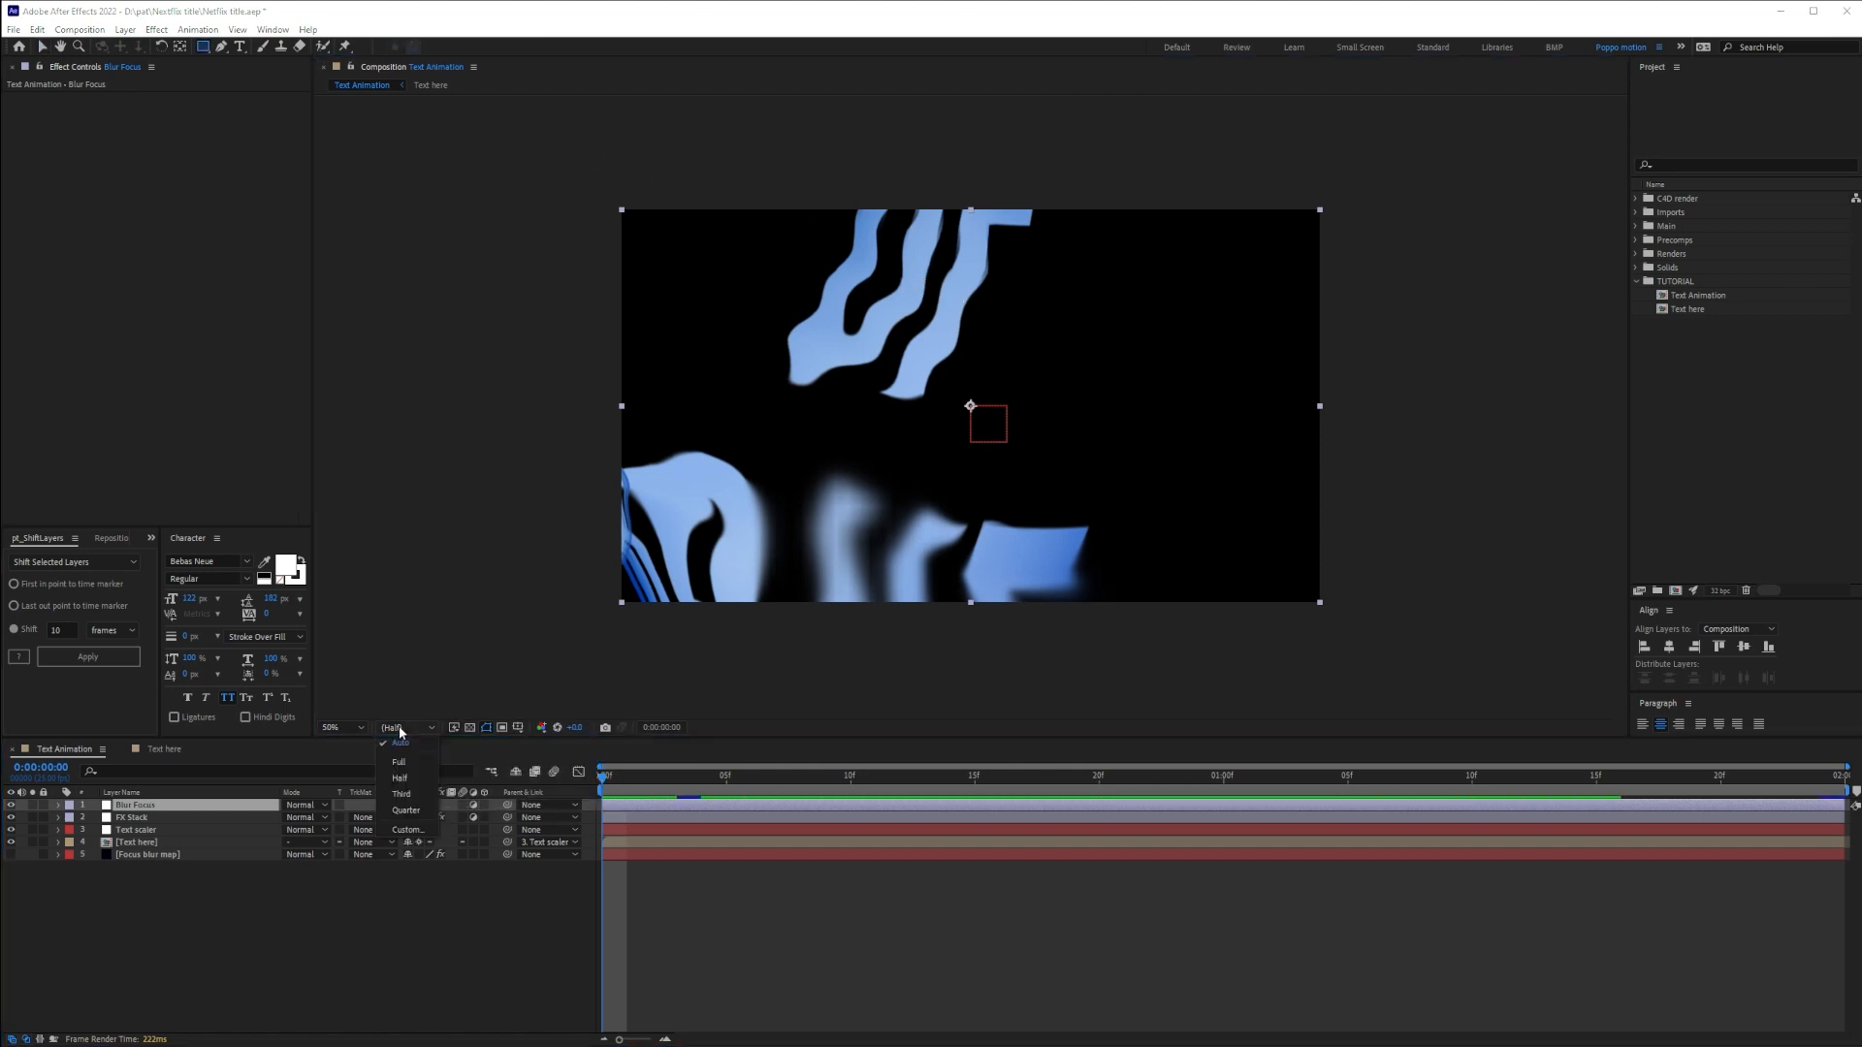
click(518, 728)
click(559, 745)
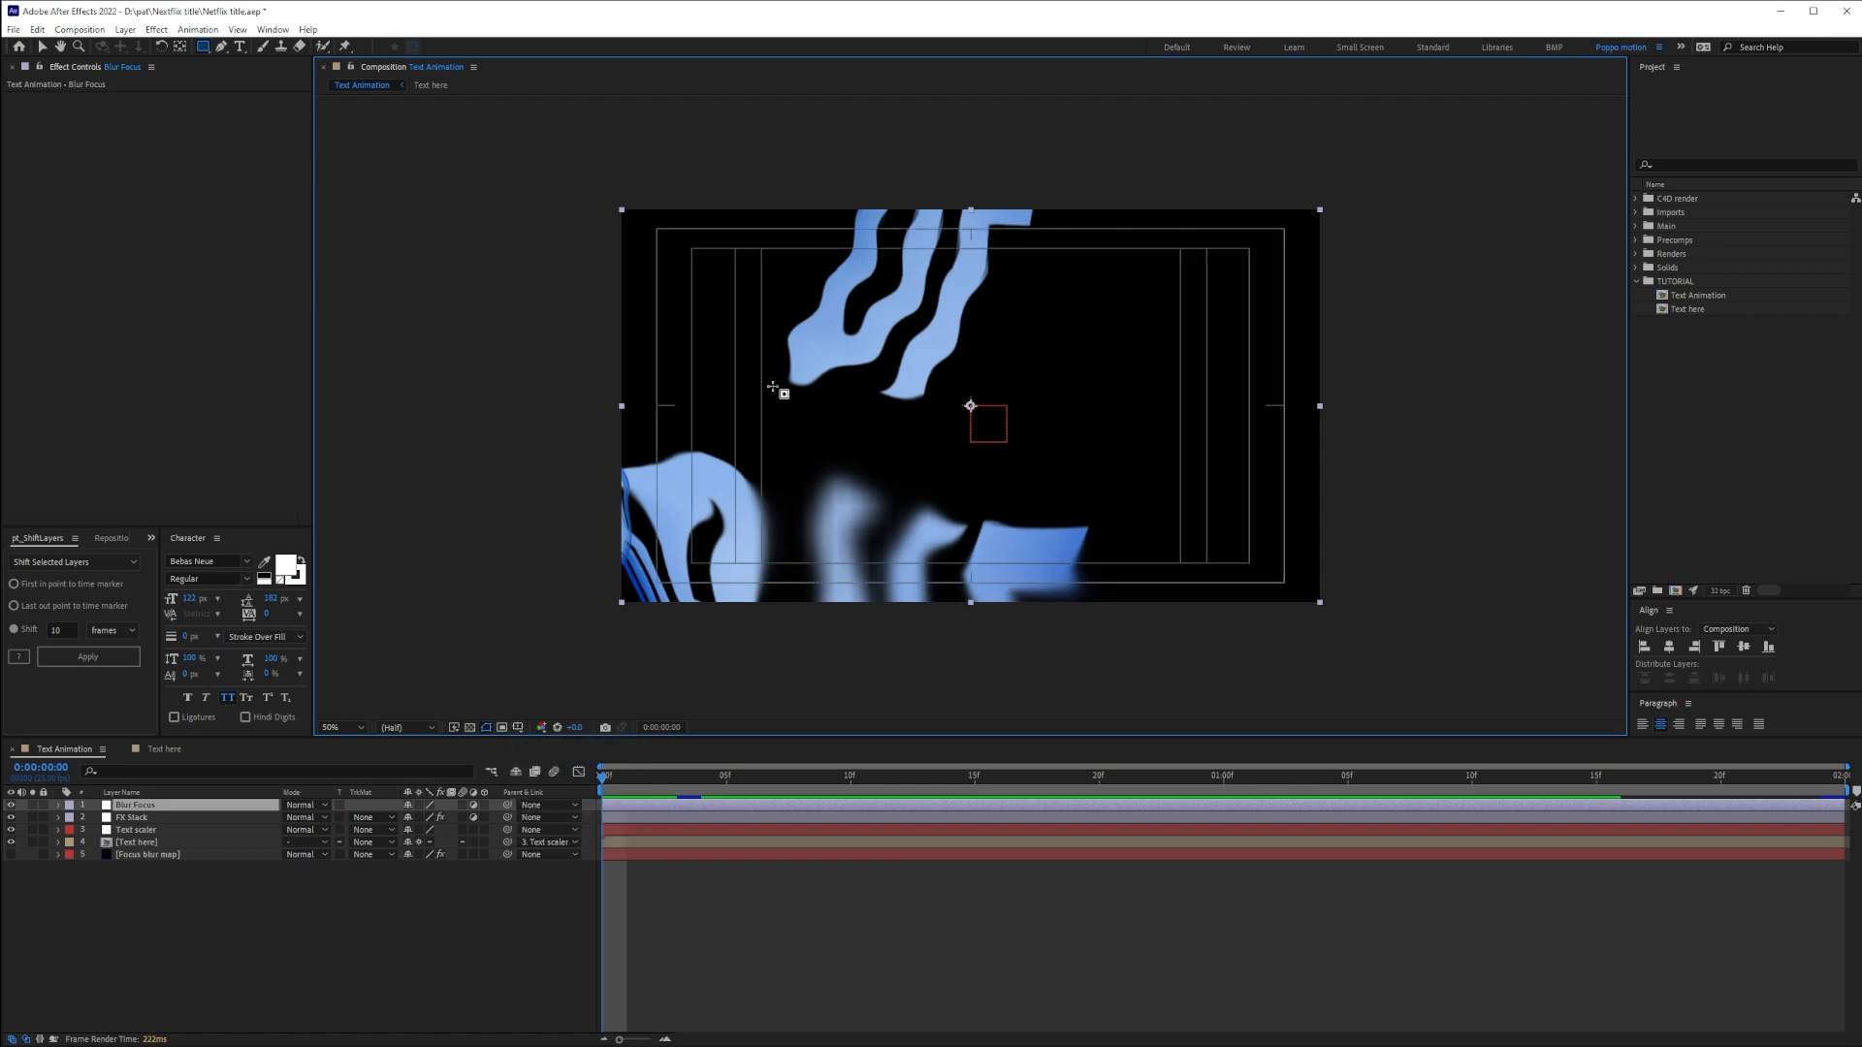
Draw a tall rectangular mask over the left side of Blur Focus and shift its inner edge close to the final title text
mouse_move(507, 135)
mouse_down()
mouse_move(864, 614)
mouse_move(856, 725)
mouse_up()
key(End)
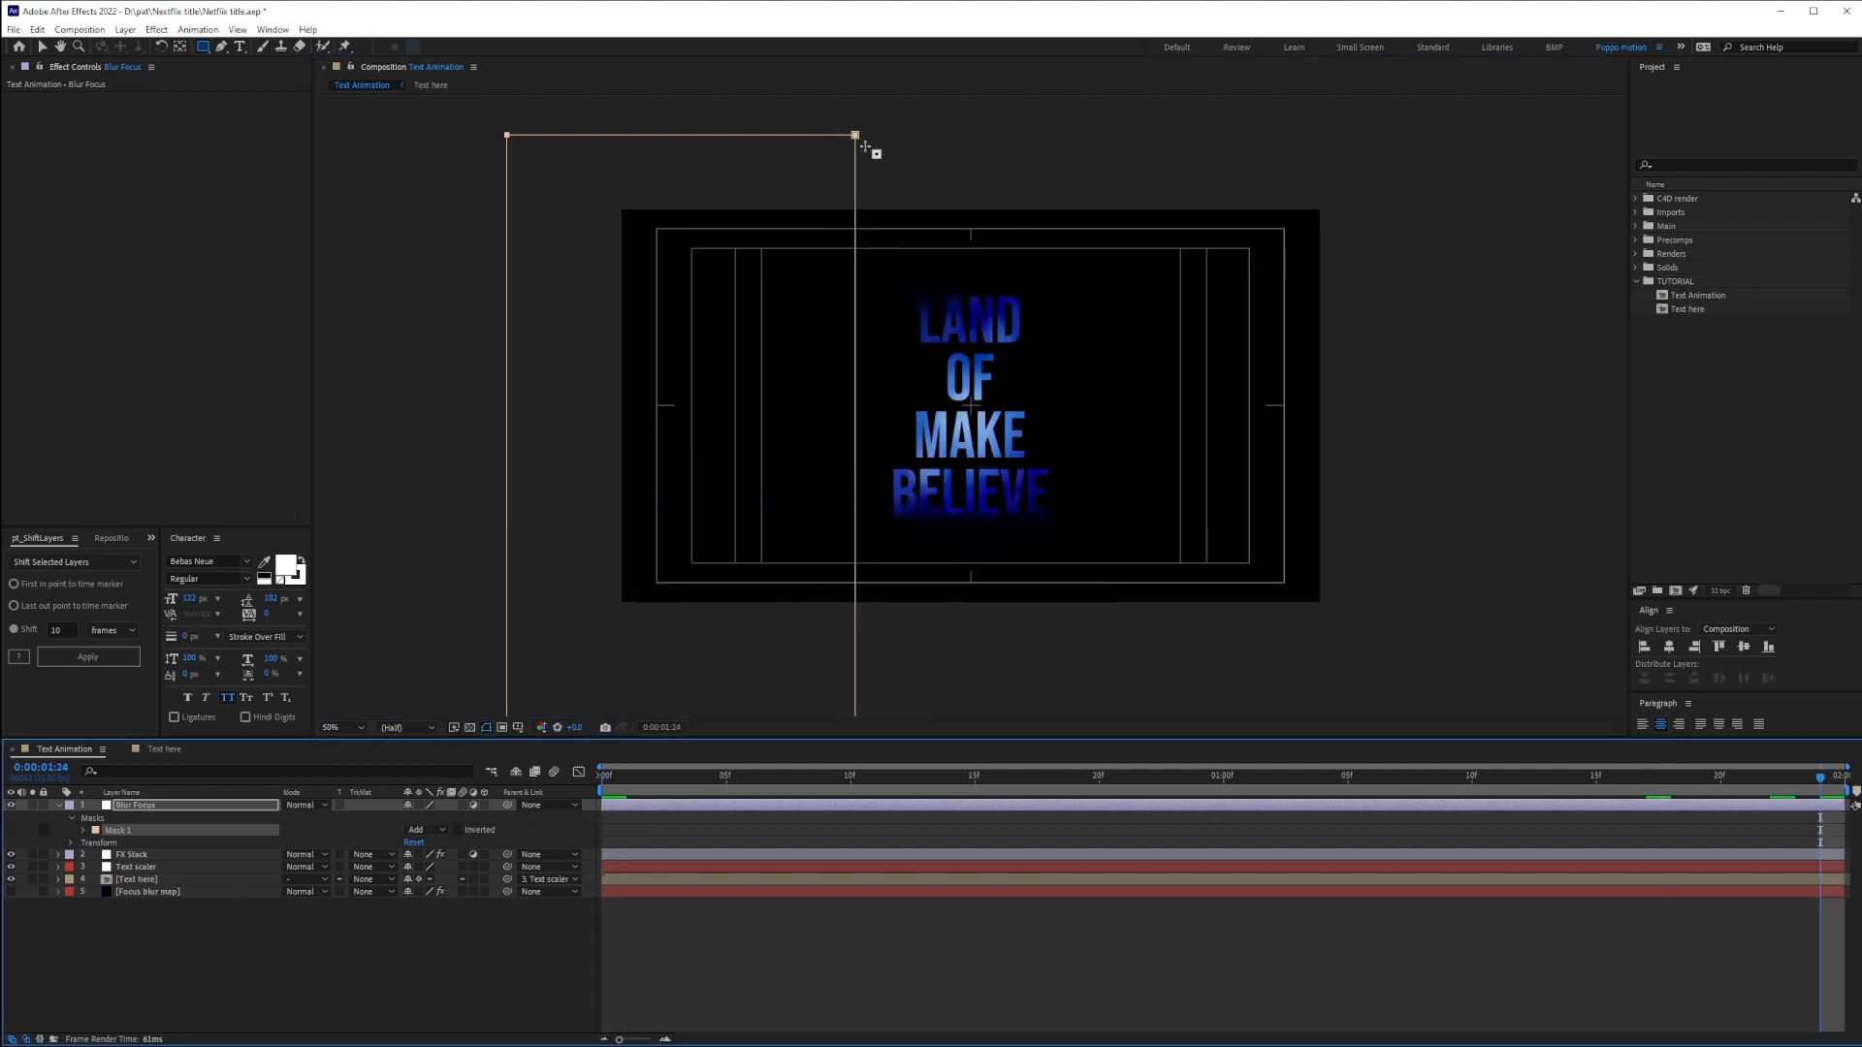
key(v)
drag(856, 428, 882, 429)
Duplicate the Blur Focus mask and place the copy on the opposite side of the title text
click(152, 806)
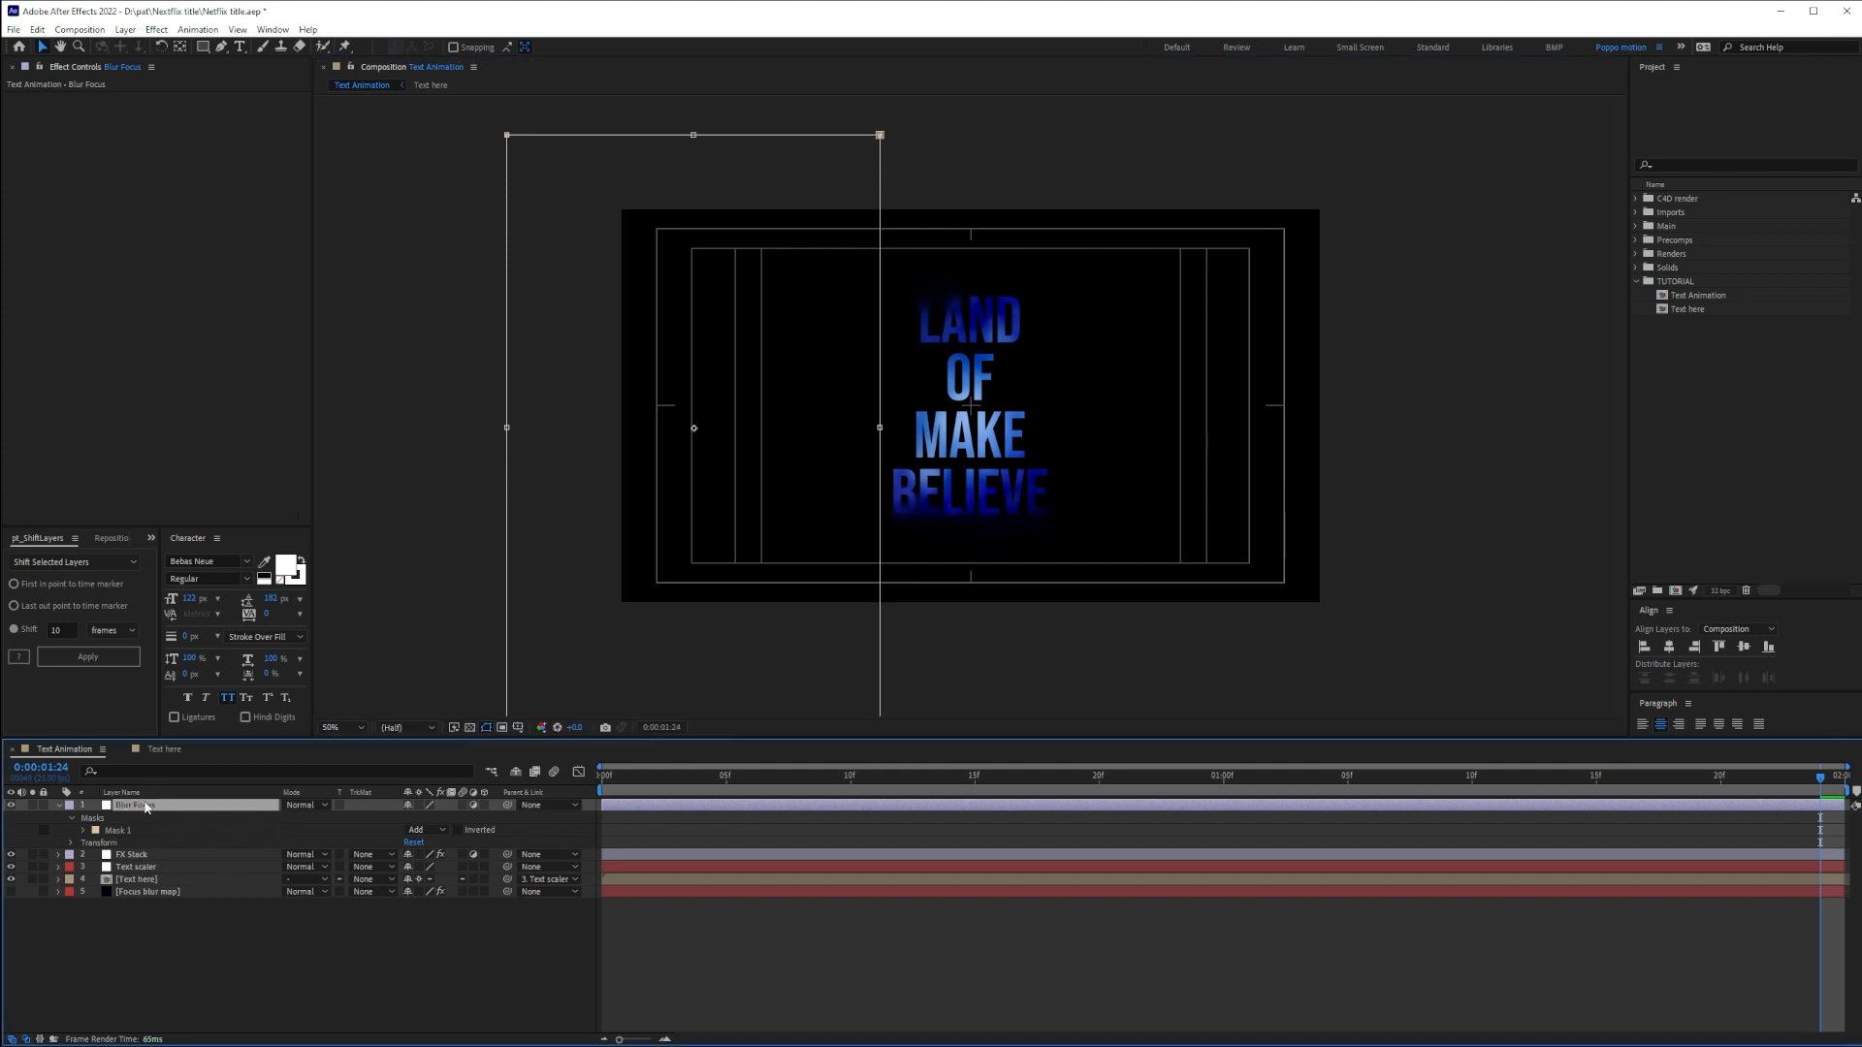
click(118, 831)
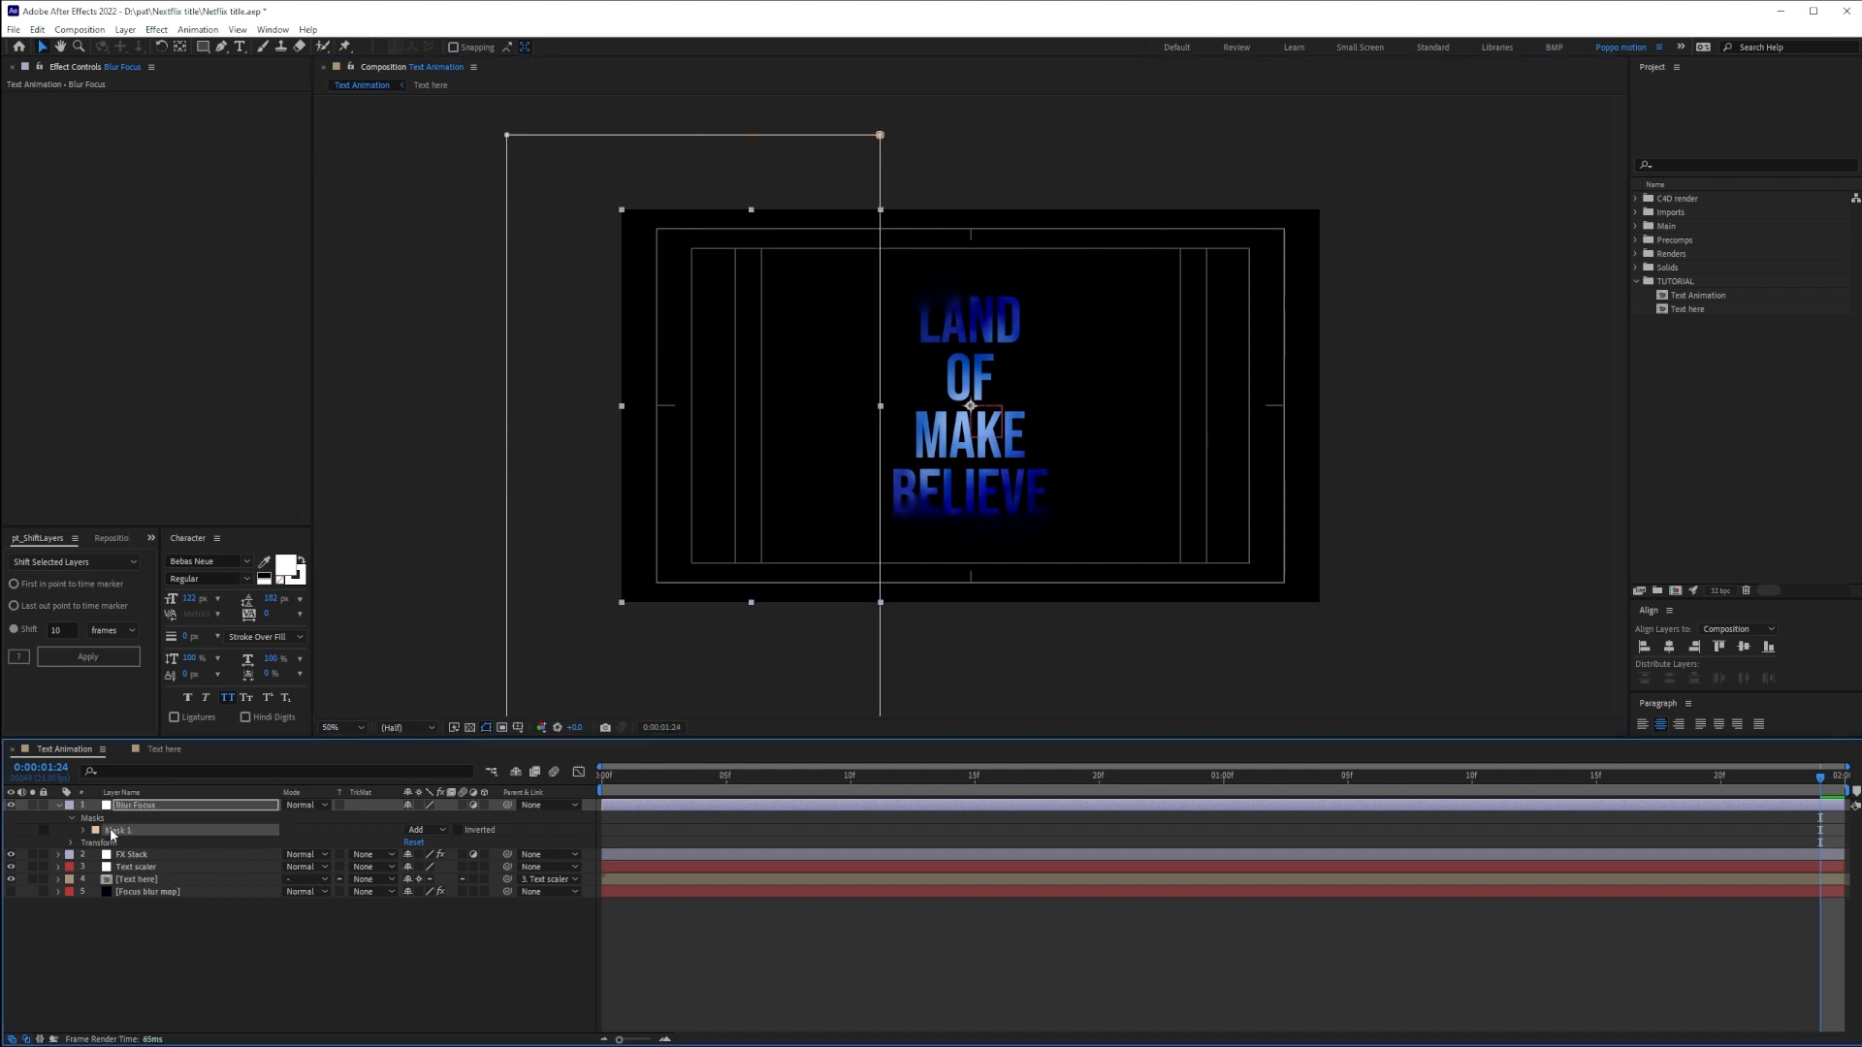
key(ctrl+d)
drag(682, 403, 1197, 402)
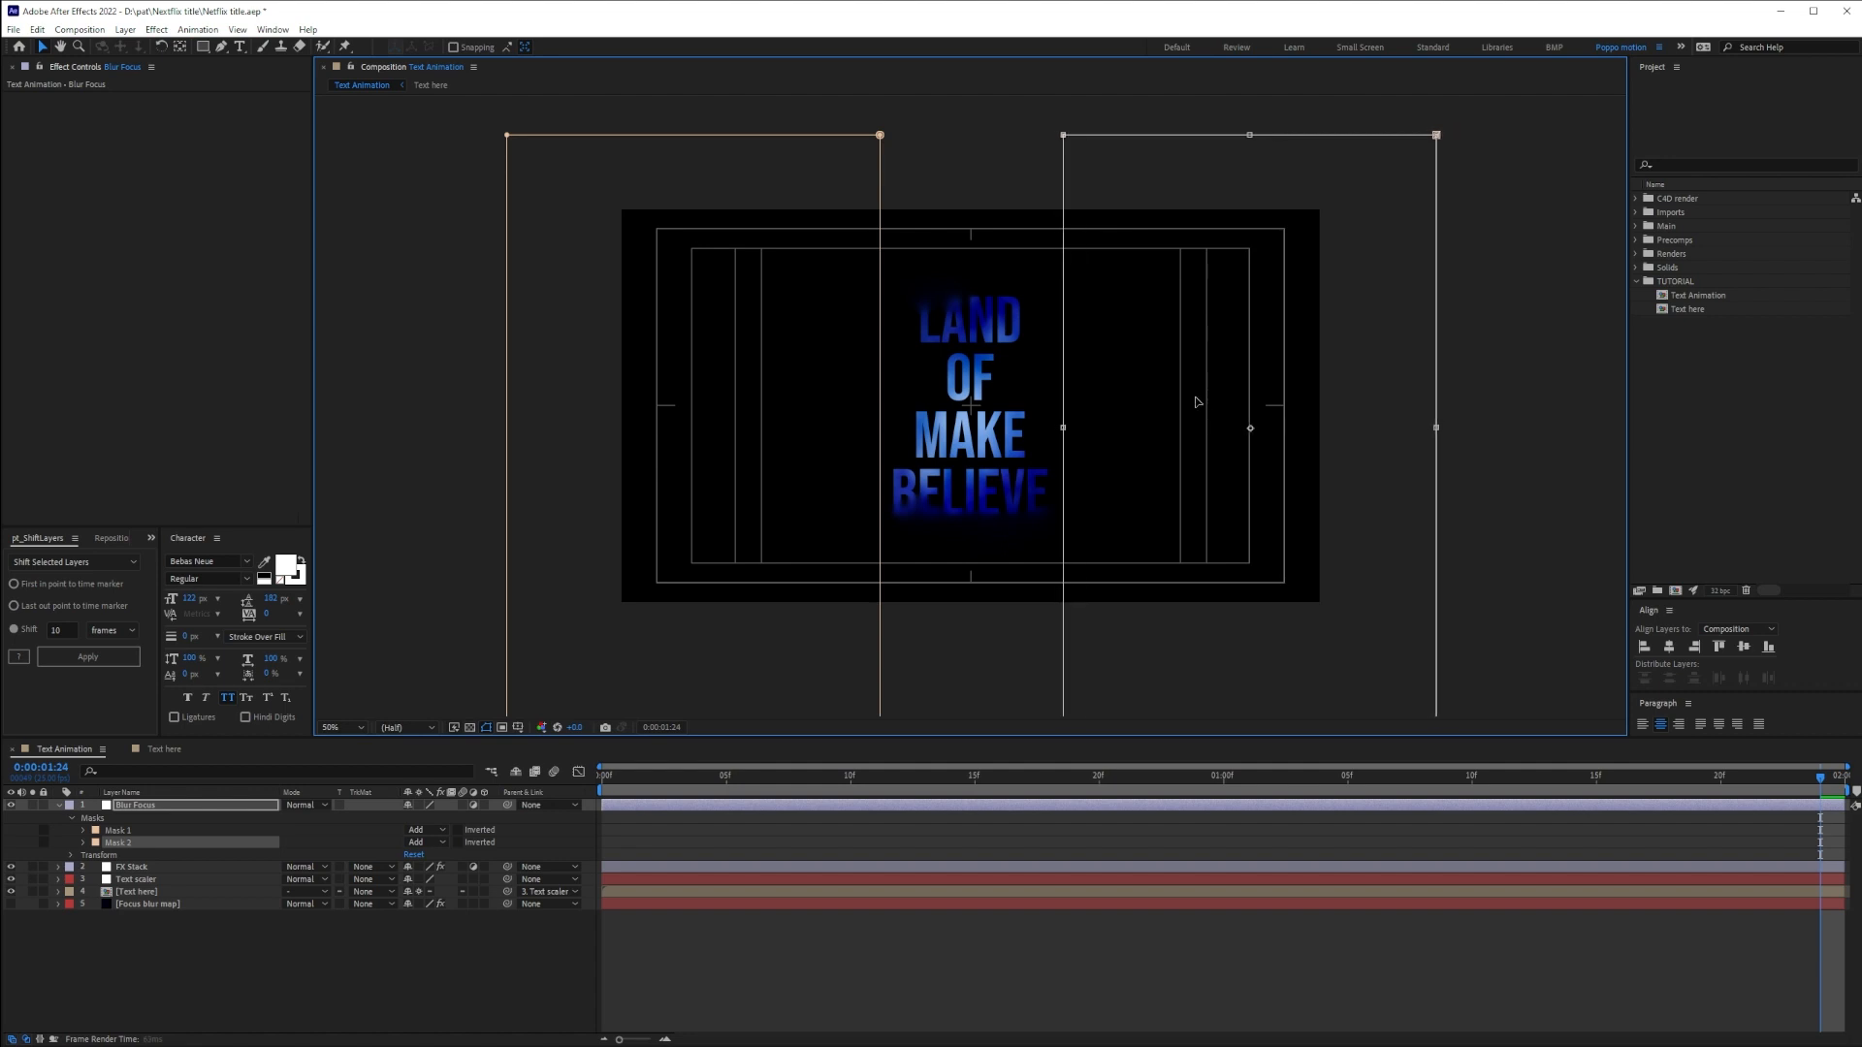
Feather both Blur Focus masks by about 70 pixels and return to the first frame
click(107, 927)
key(f)
key(Home)
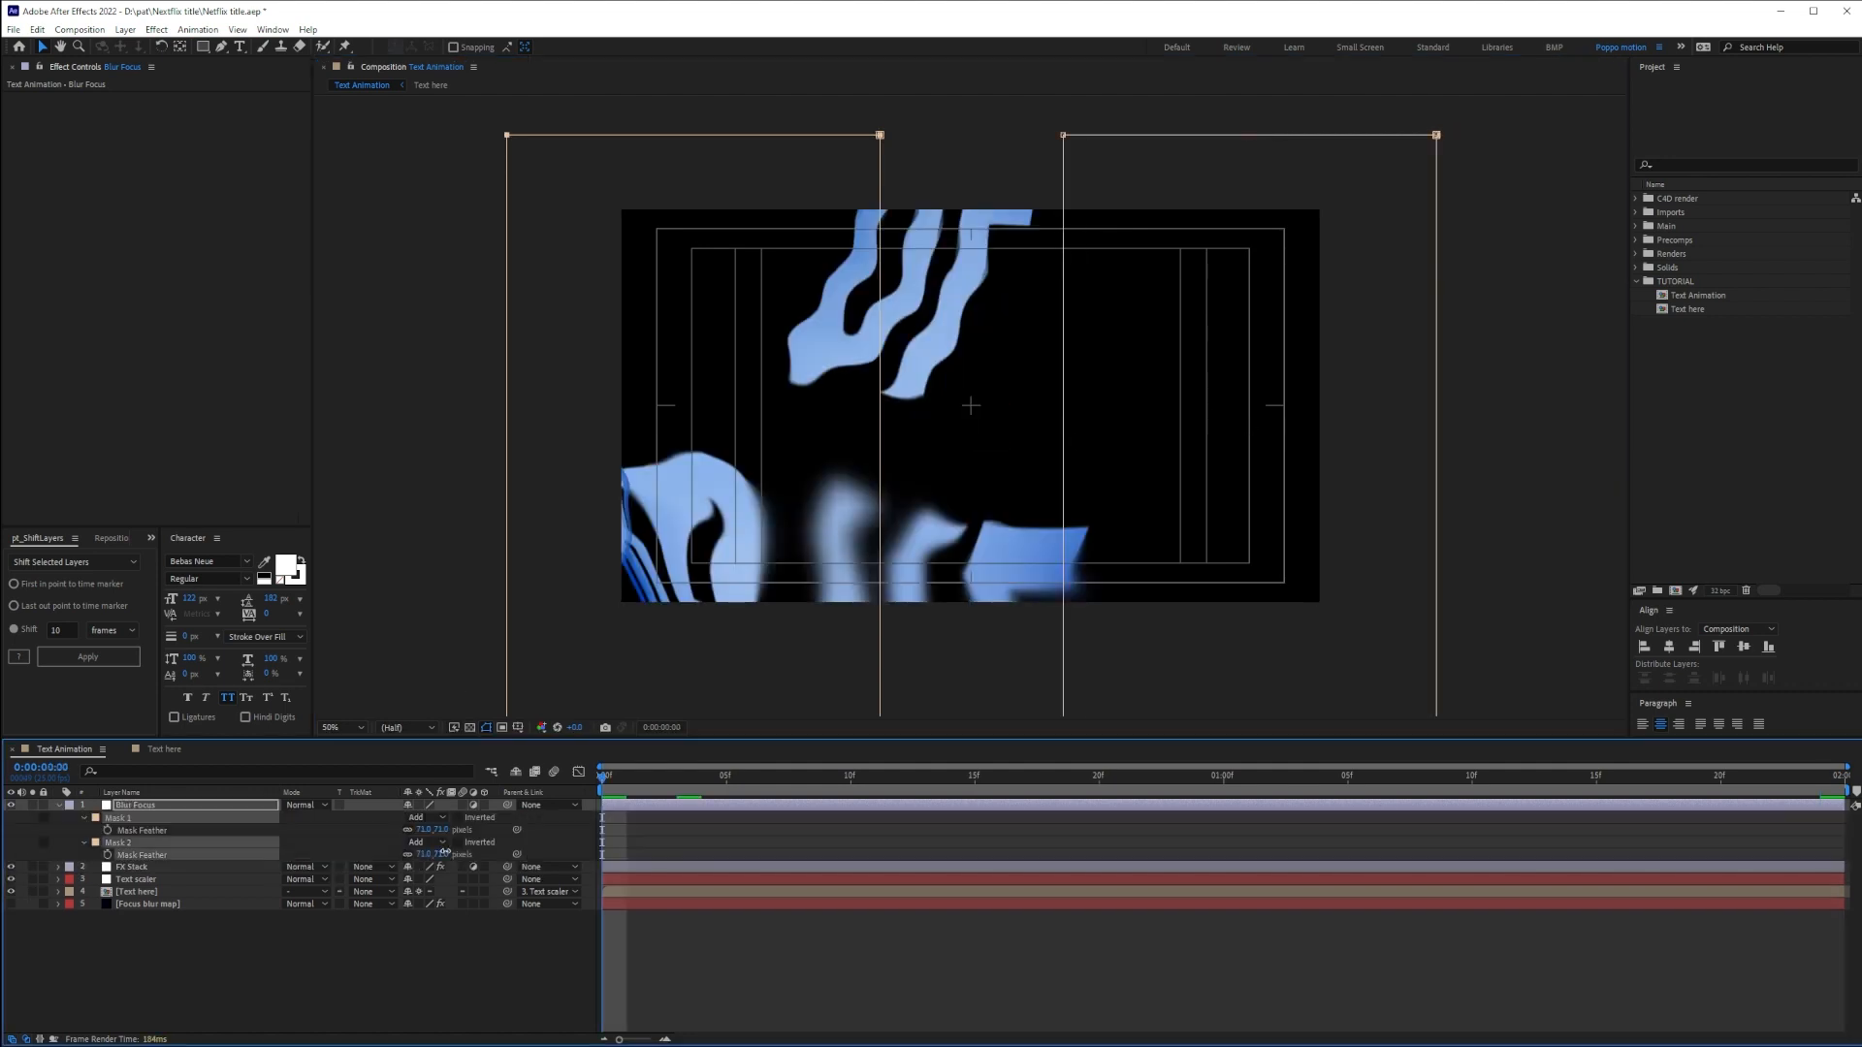
mouse_move(444, 853)
mouse_down()
mouse_move(460, 853)
mouse_move(441, 845)
mouse_up()
key(ctrl+z)
click(334, 832)
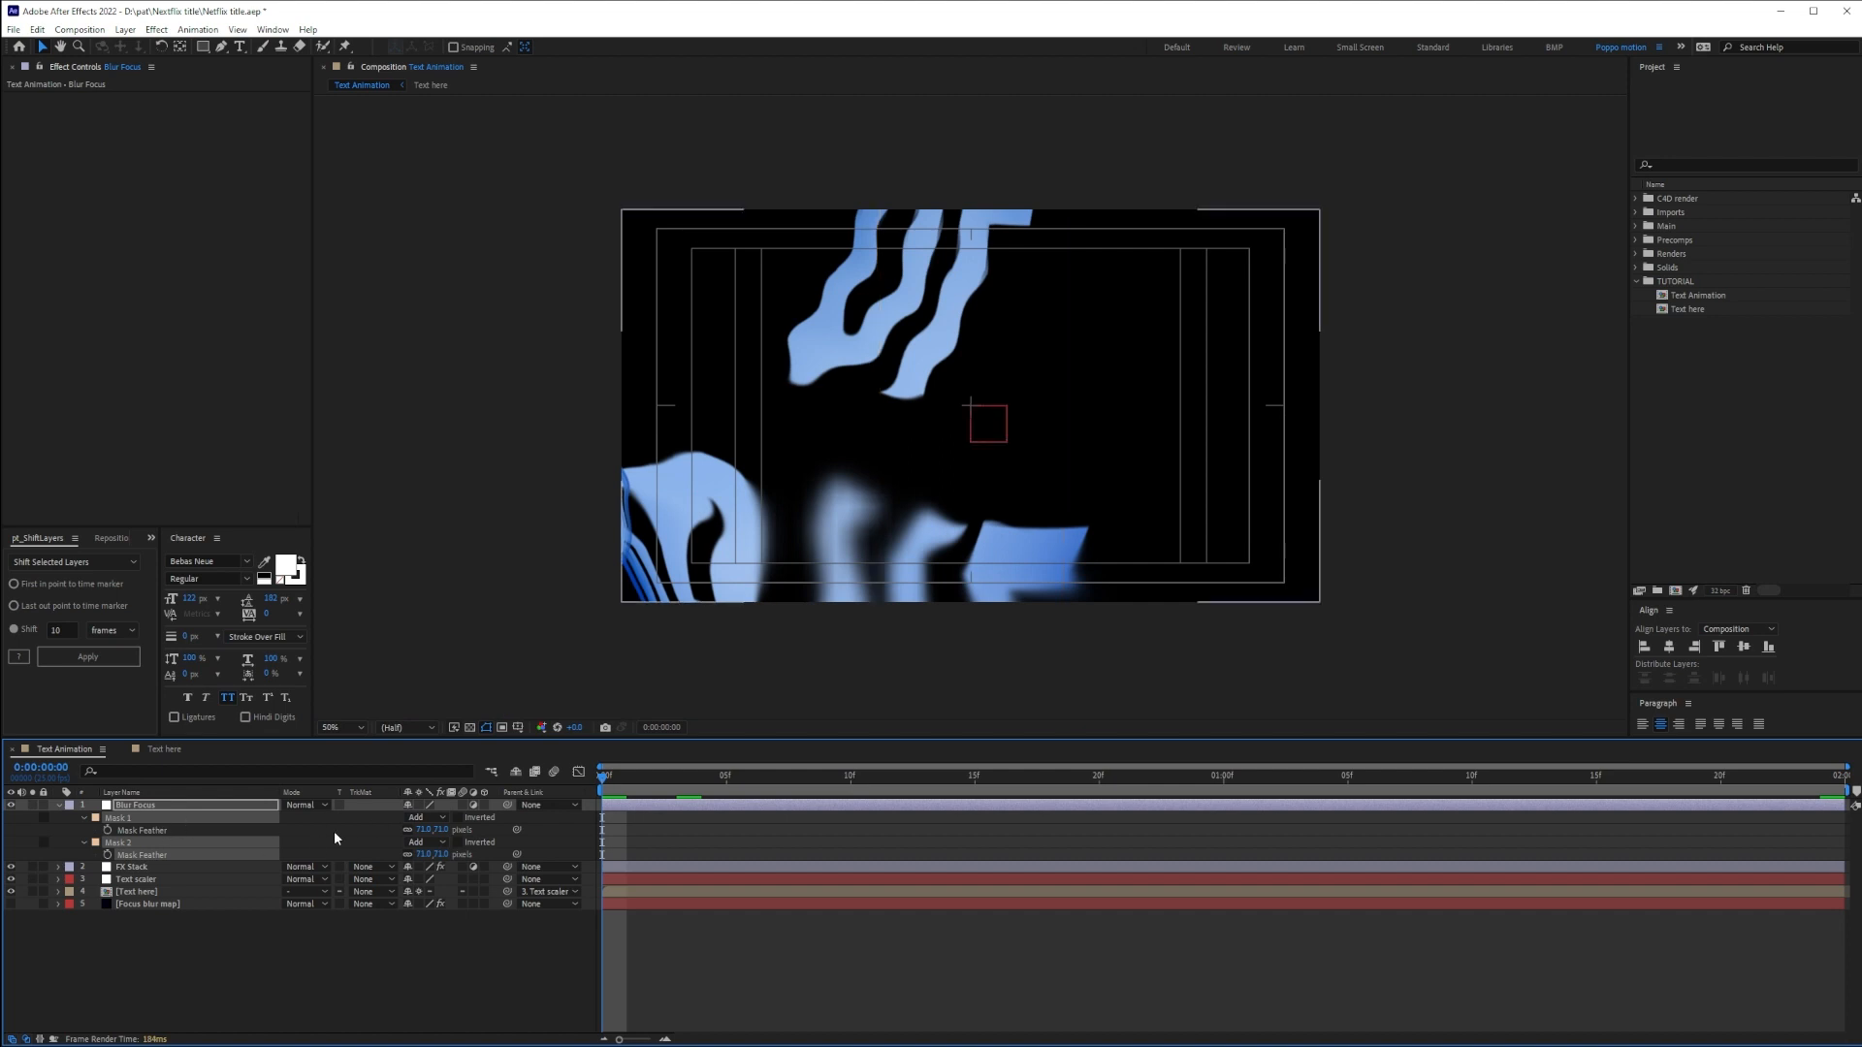
Collapse the Blur Focus layer's mask properties and apply Directional Blur to the layer
click(154, 804)
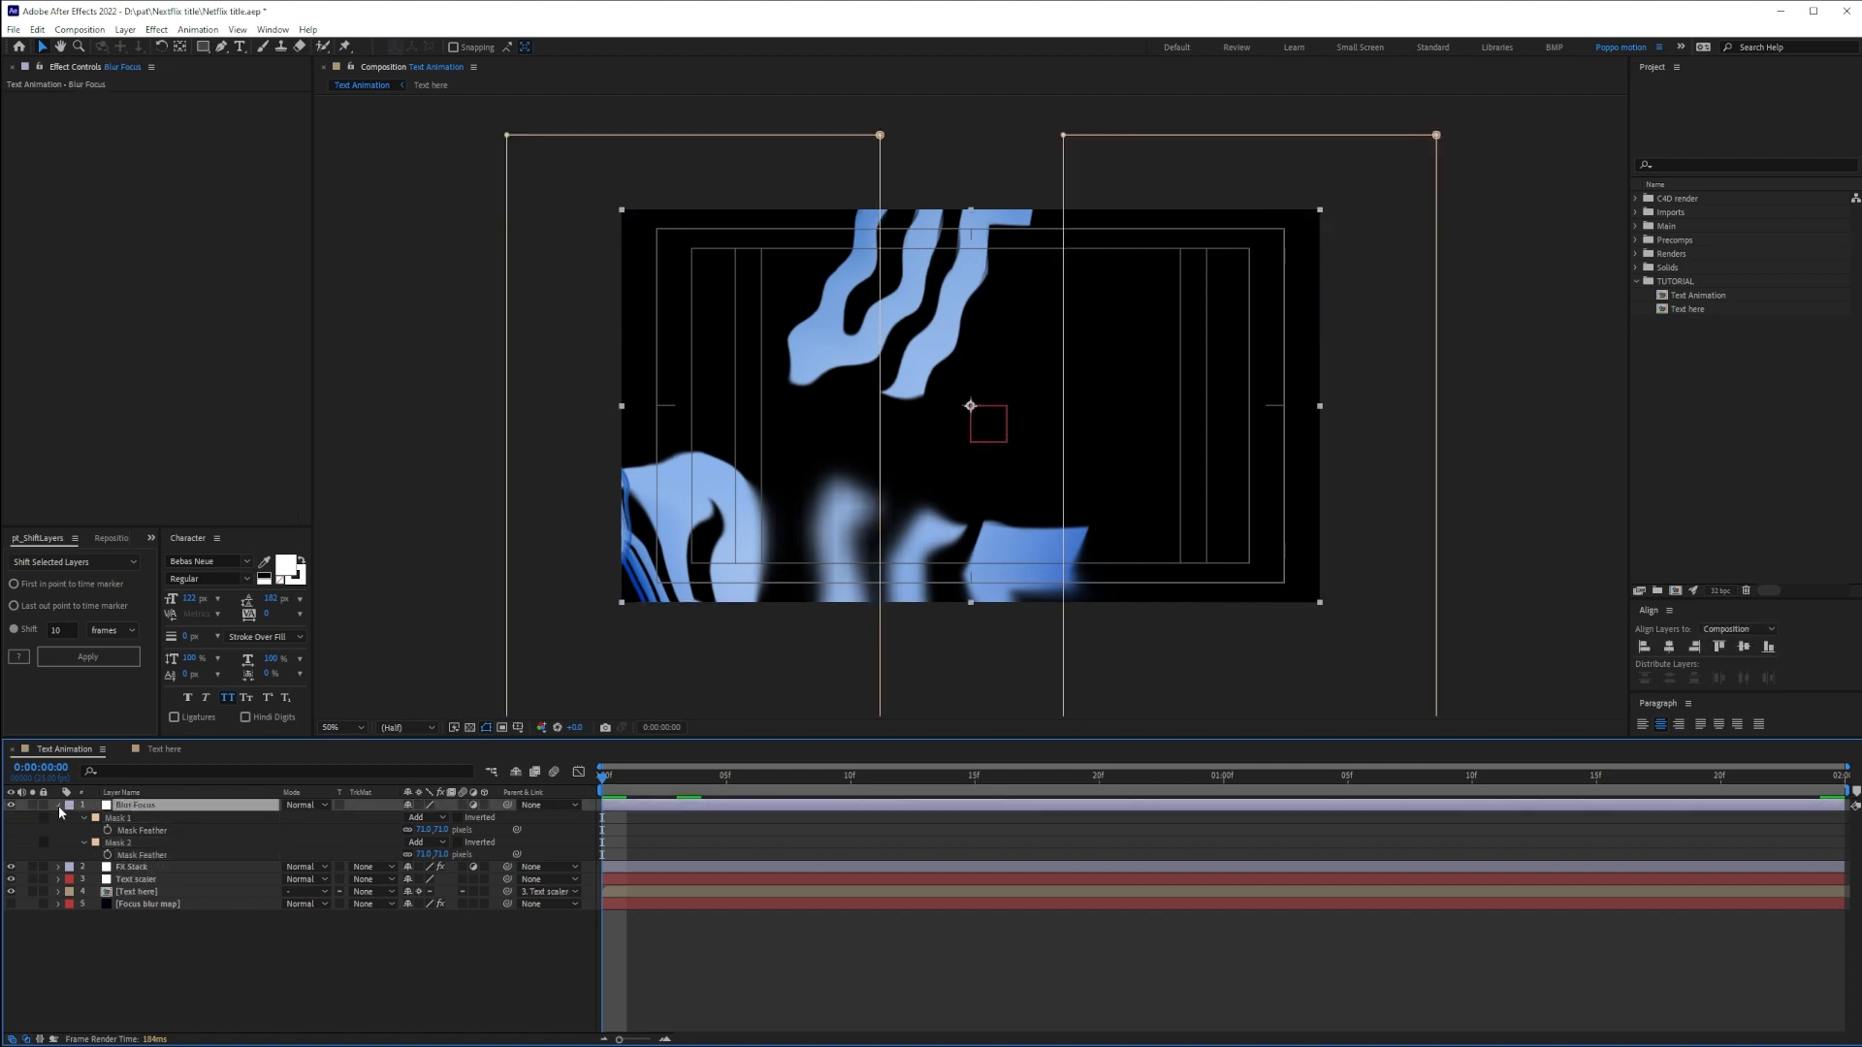
click(58, 806)
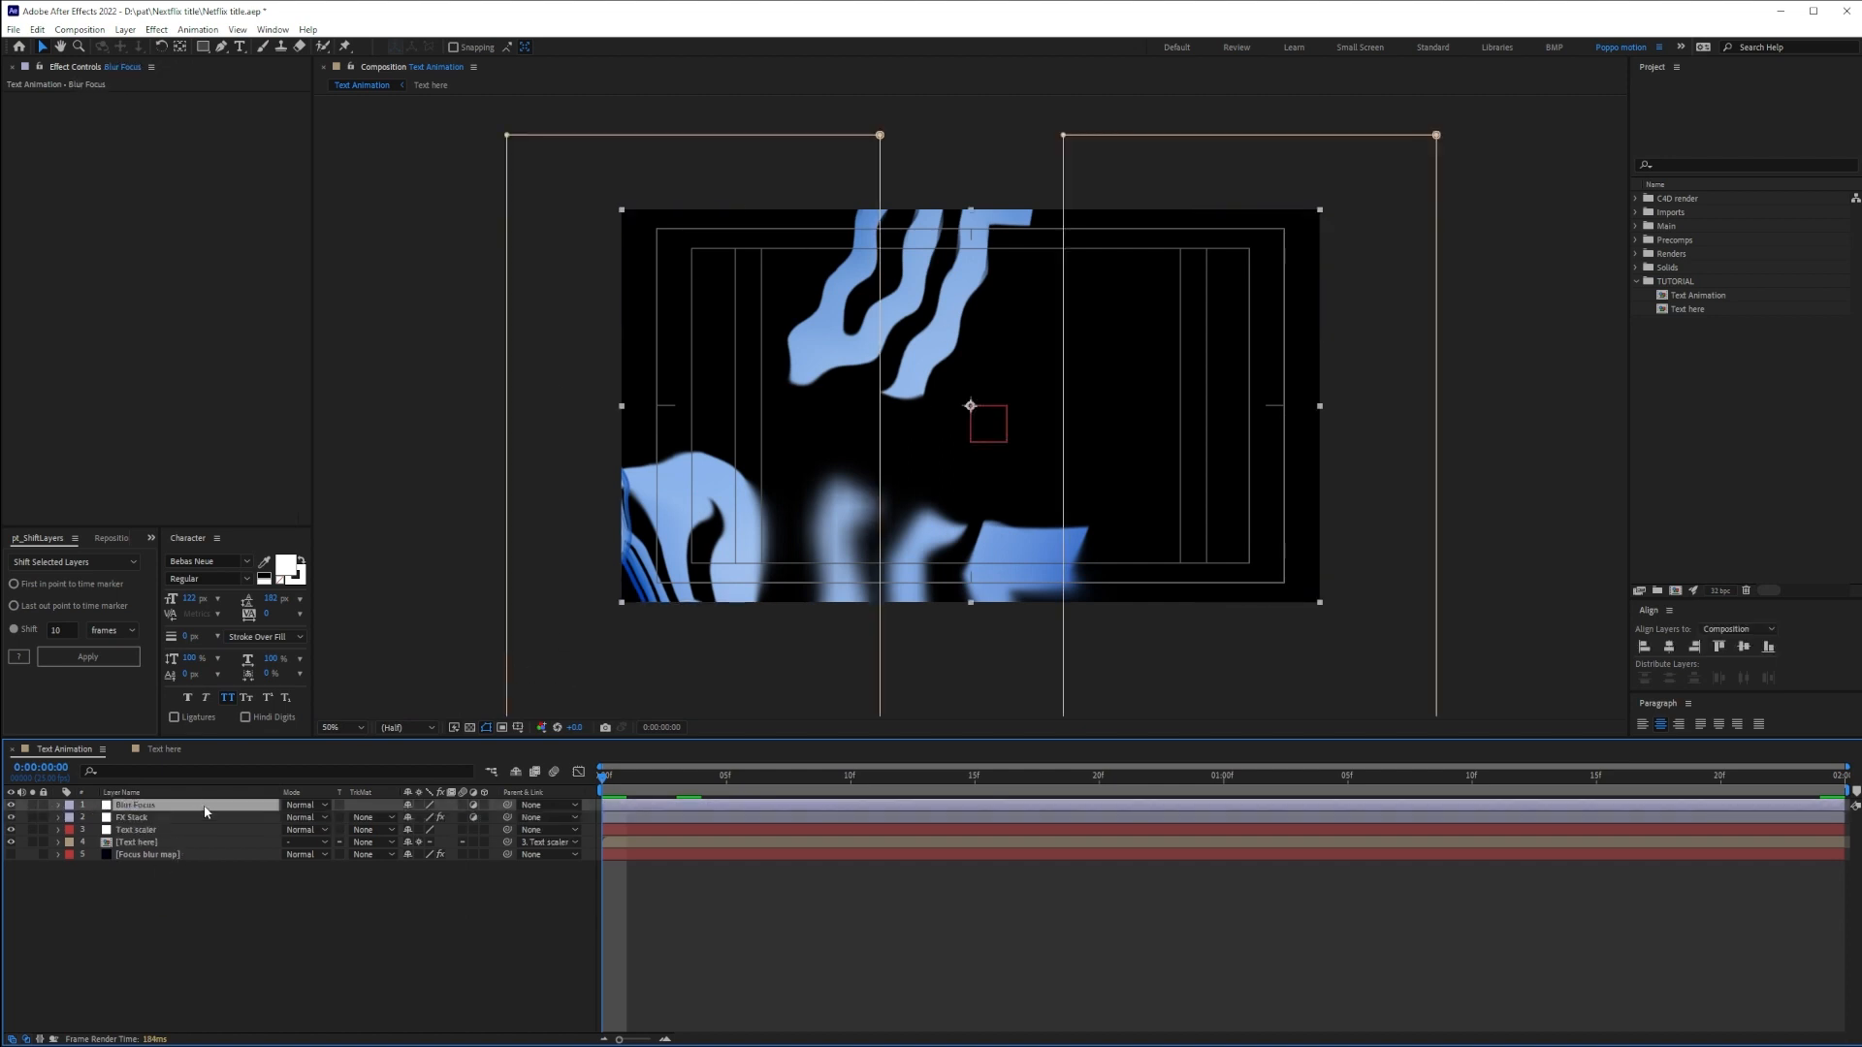
key(ctrl+space)
text(di)
key(Down)
key(Down)
key(Return)
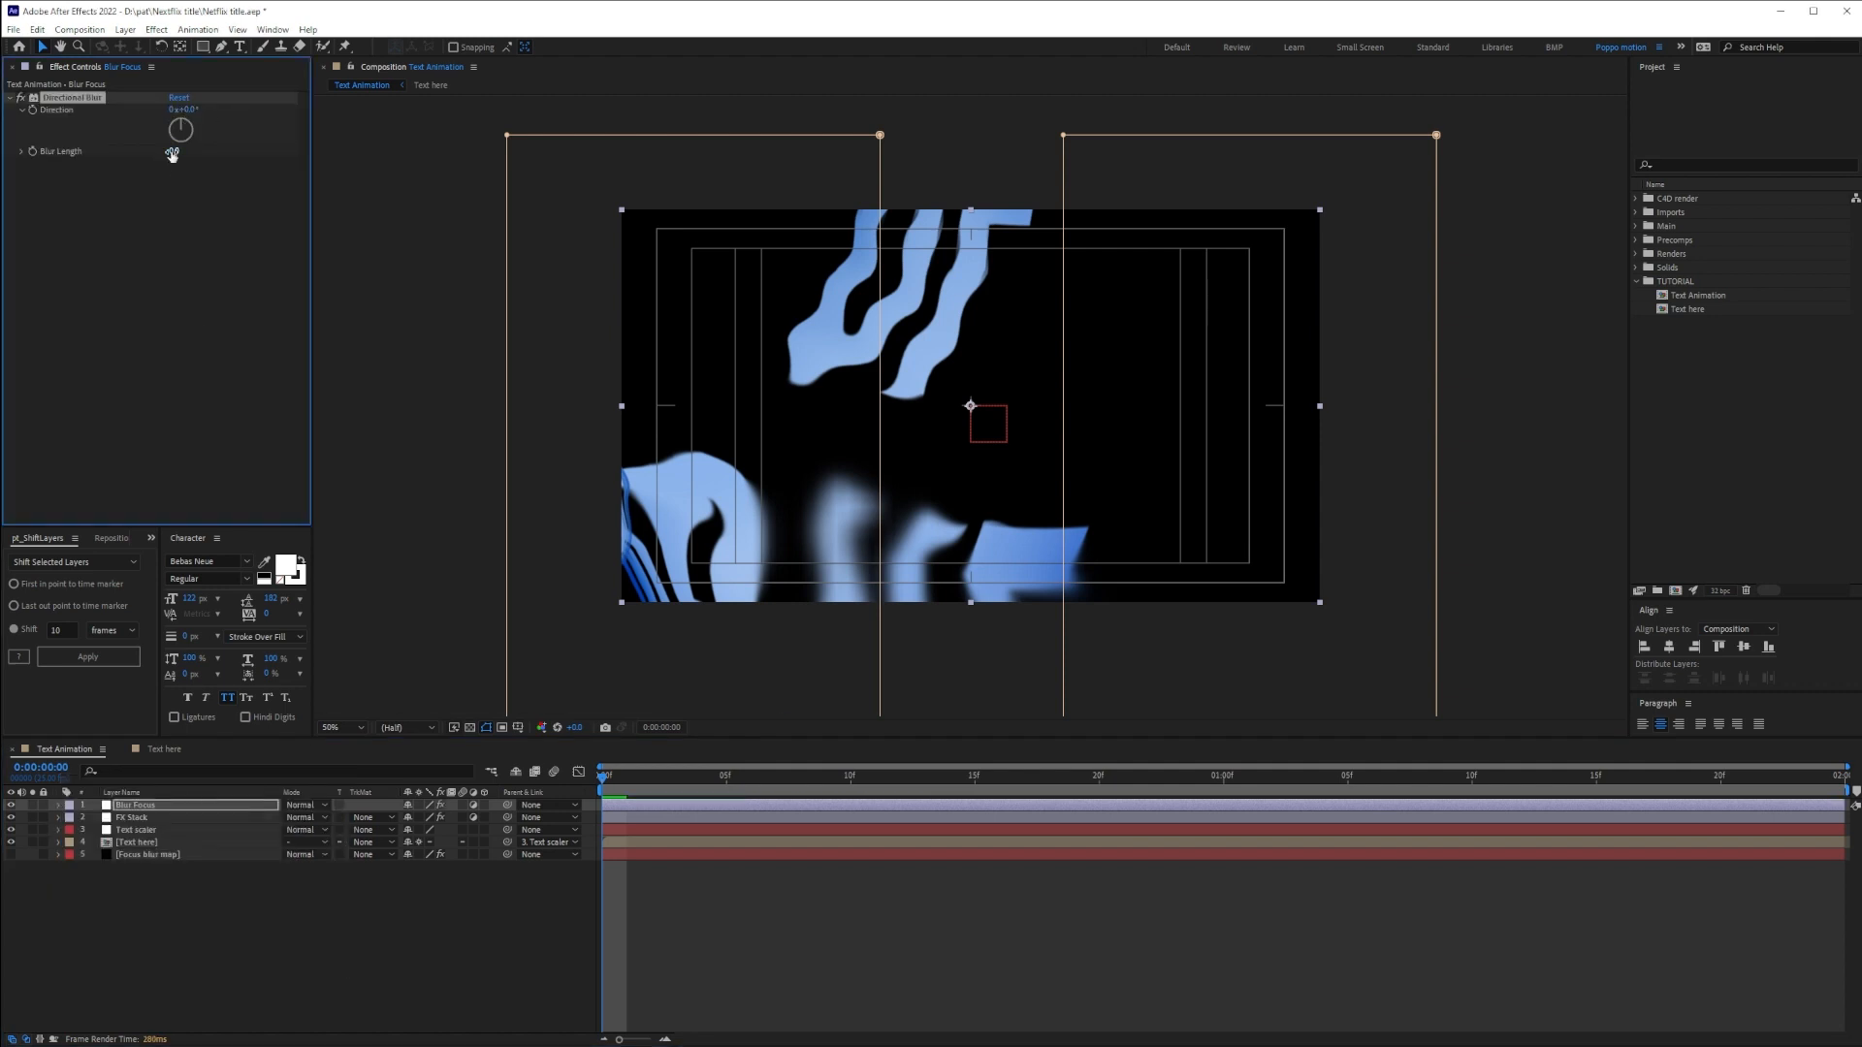
Set the Blur Focus layer's directional blur length to about 11 and angle its direction toward the upper left
drag(173, 151, 254, 163)
scroll(776, 495, up, 2)
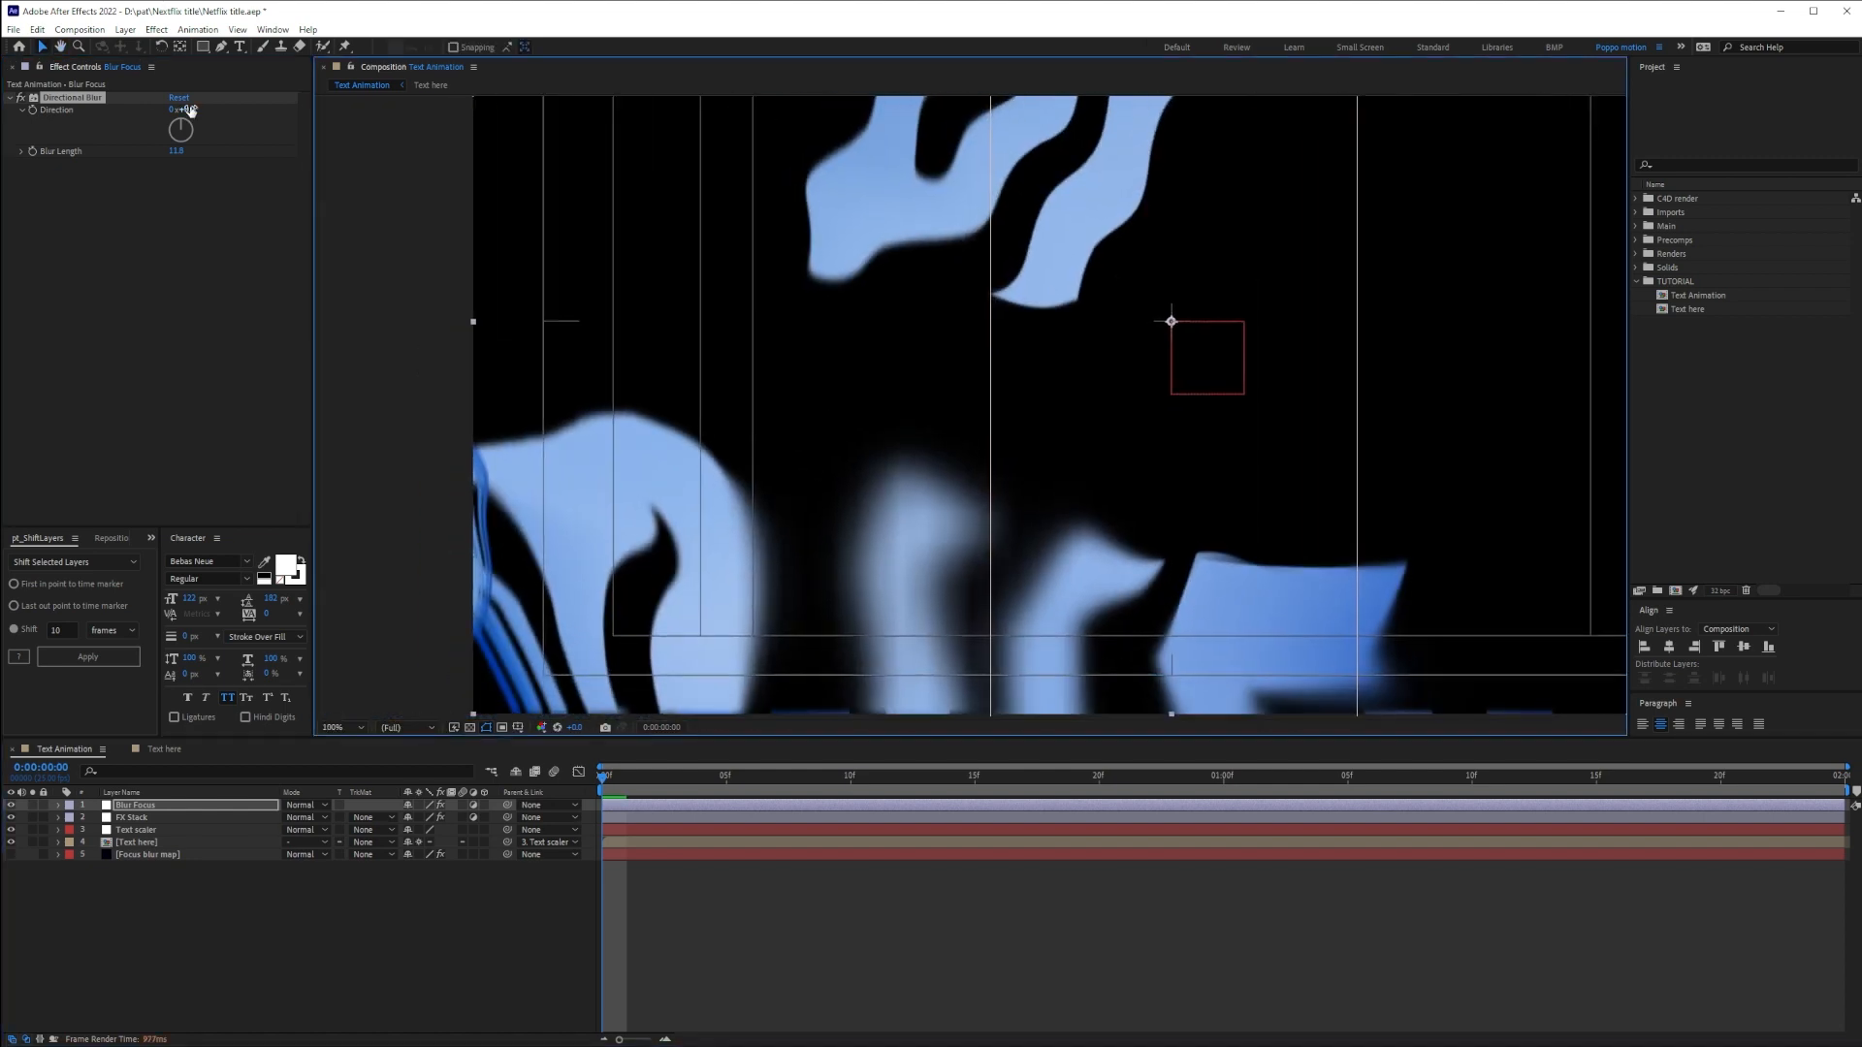
drag(183, 130, 177, 151)
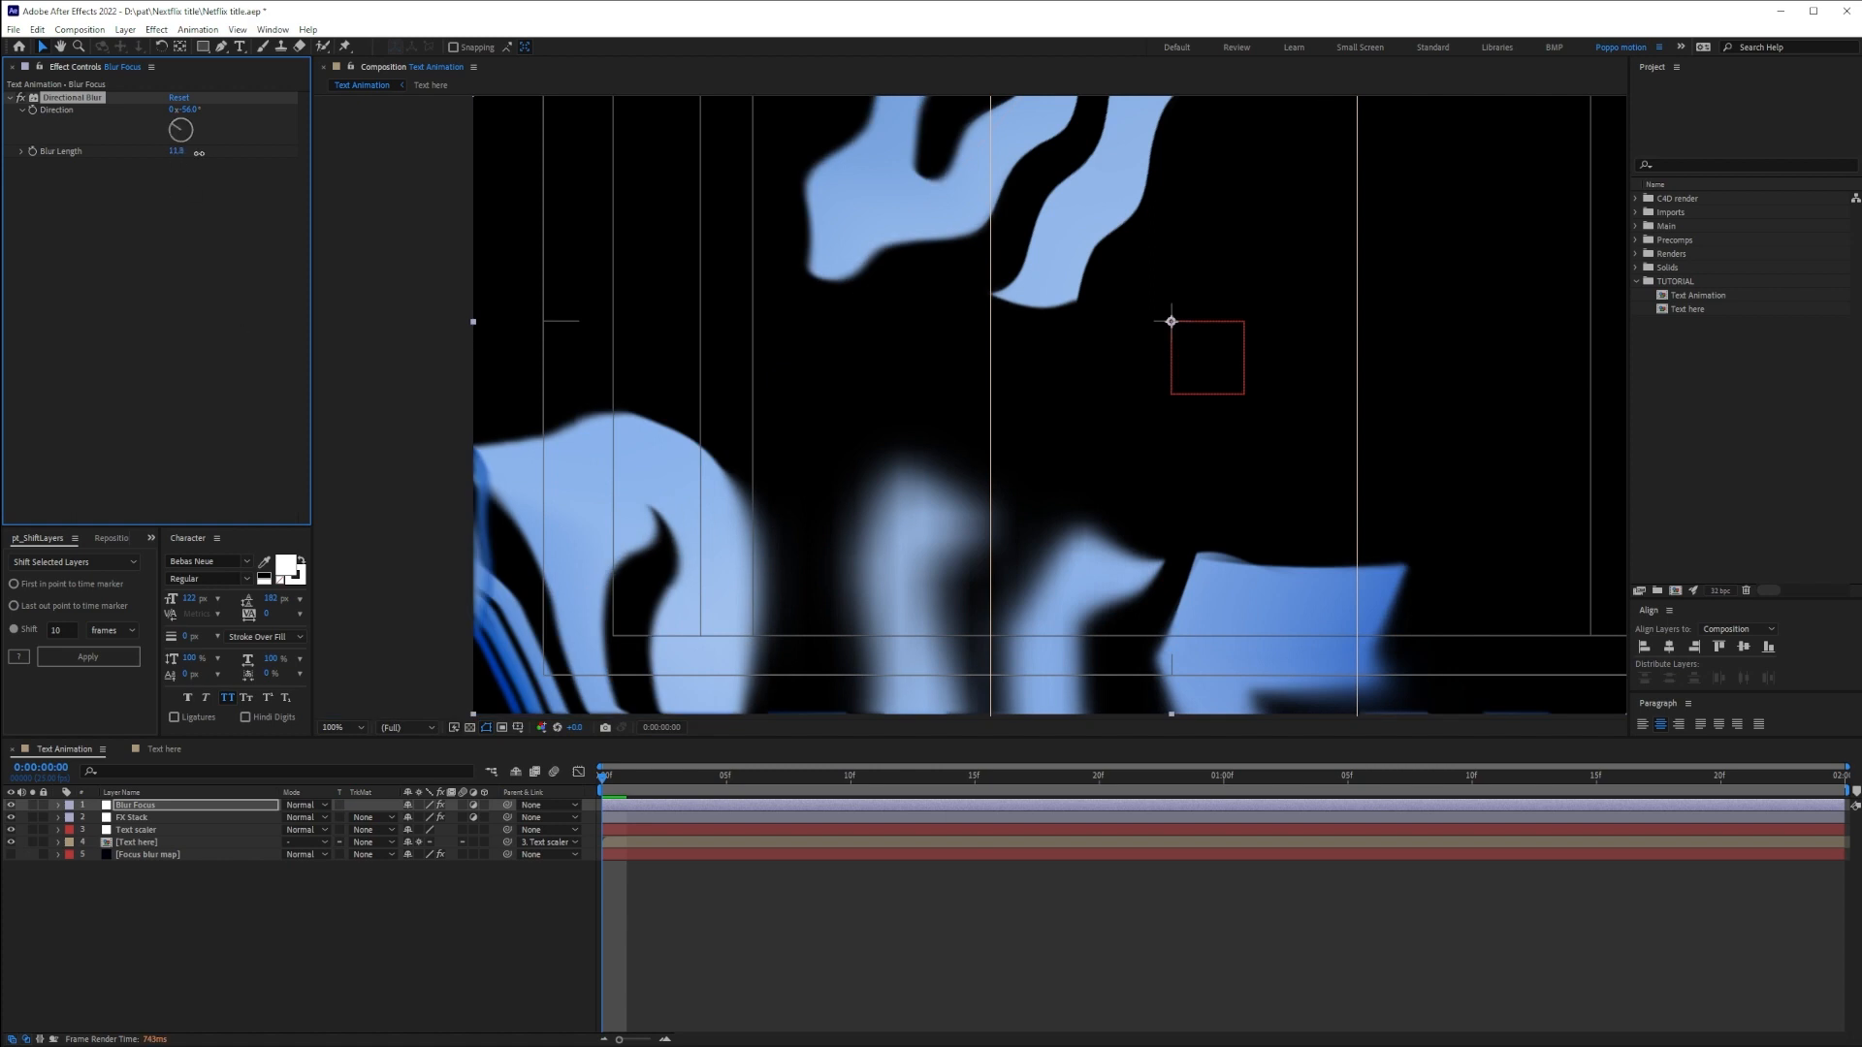
drag(687, 399, 600, 550)
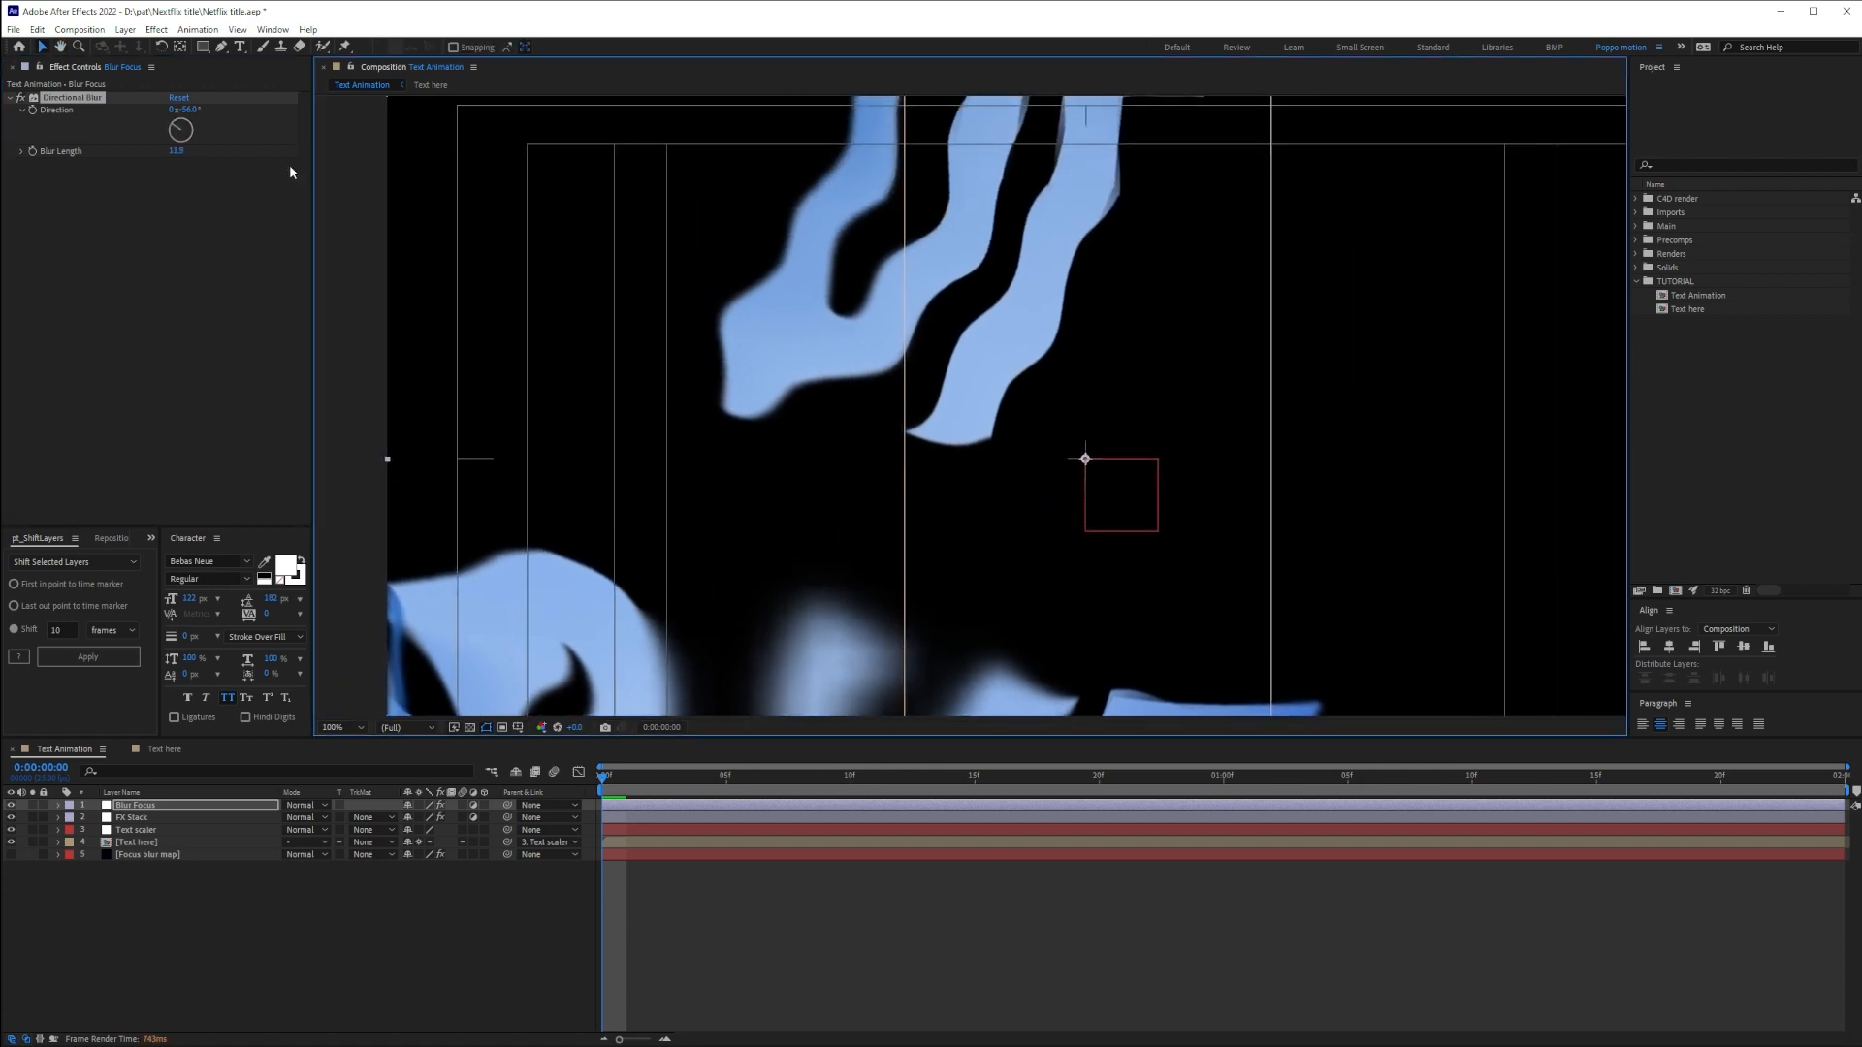
Apply the Magnify effect to the Blur Focus layer and place its center at the lower-left corner of the frame
key(ctrl+space)
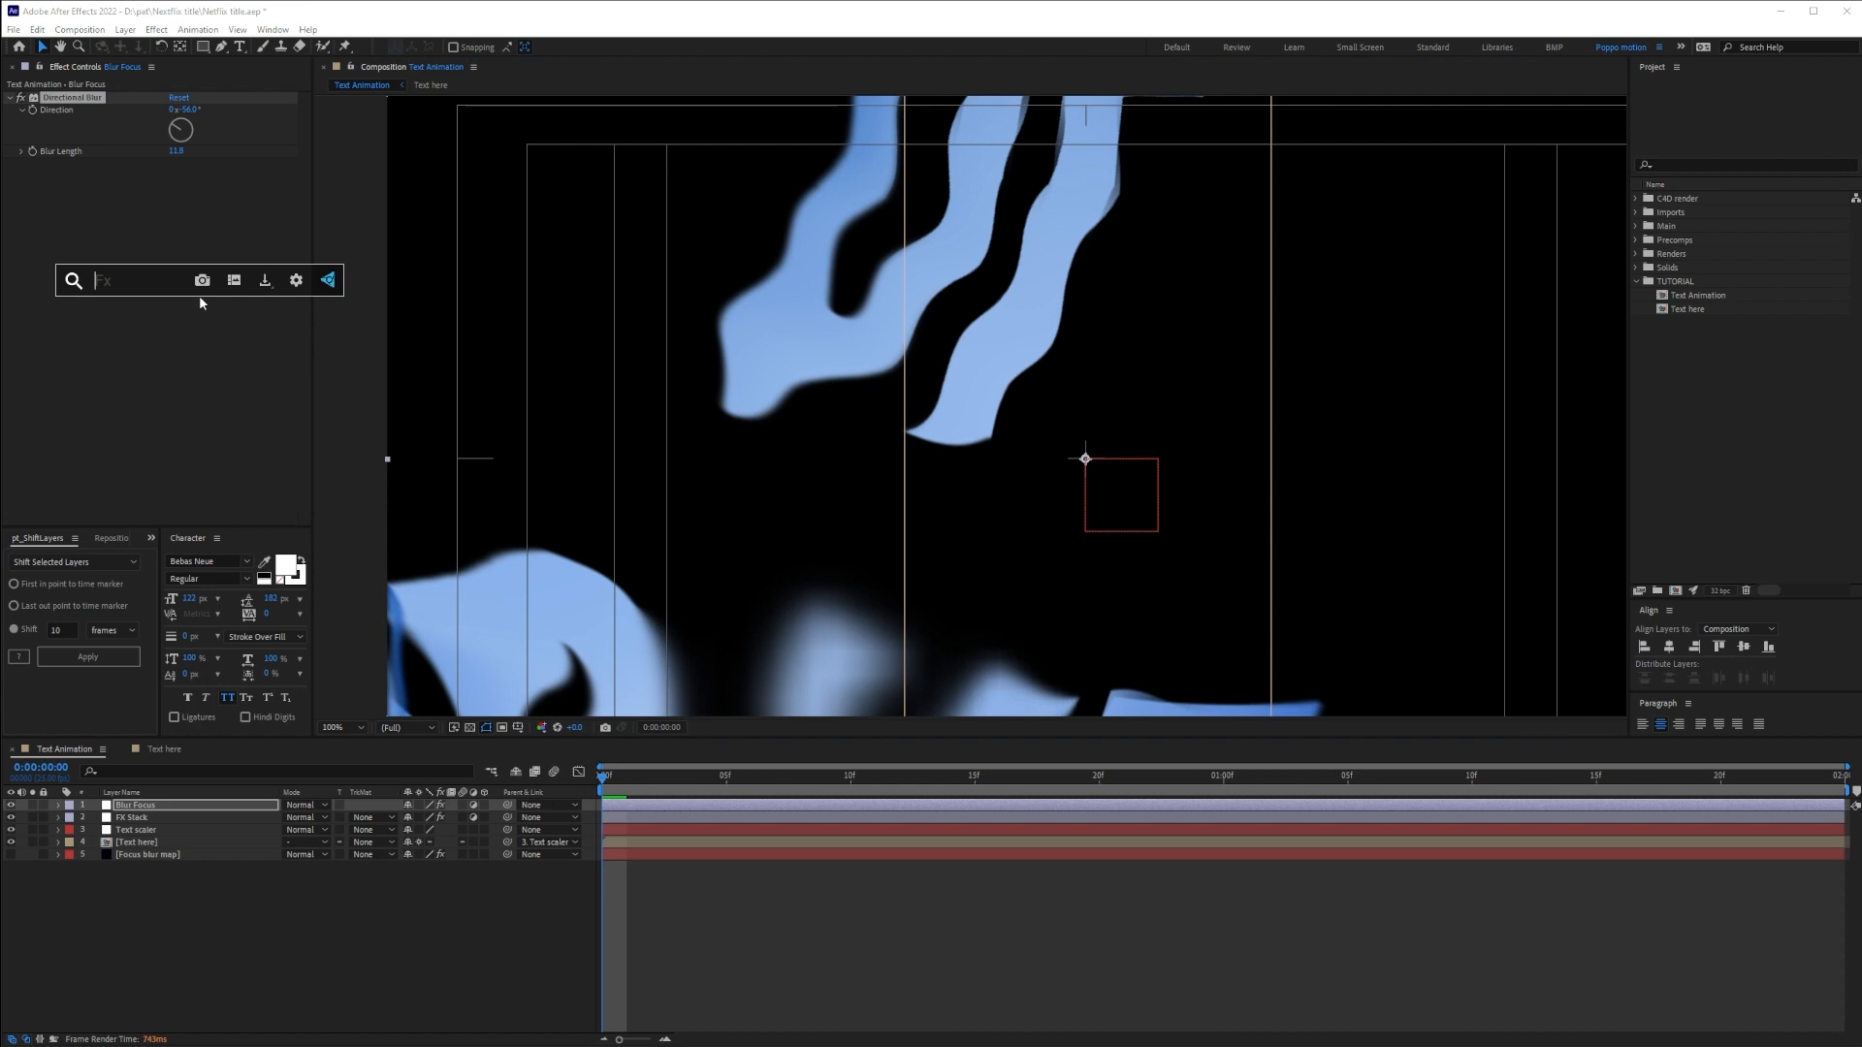
text(magnif)
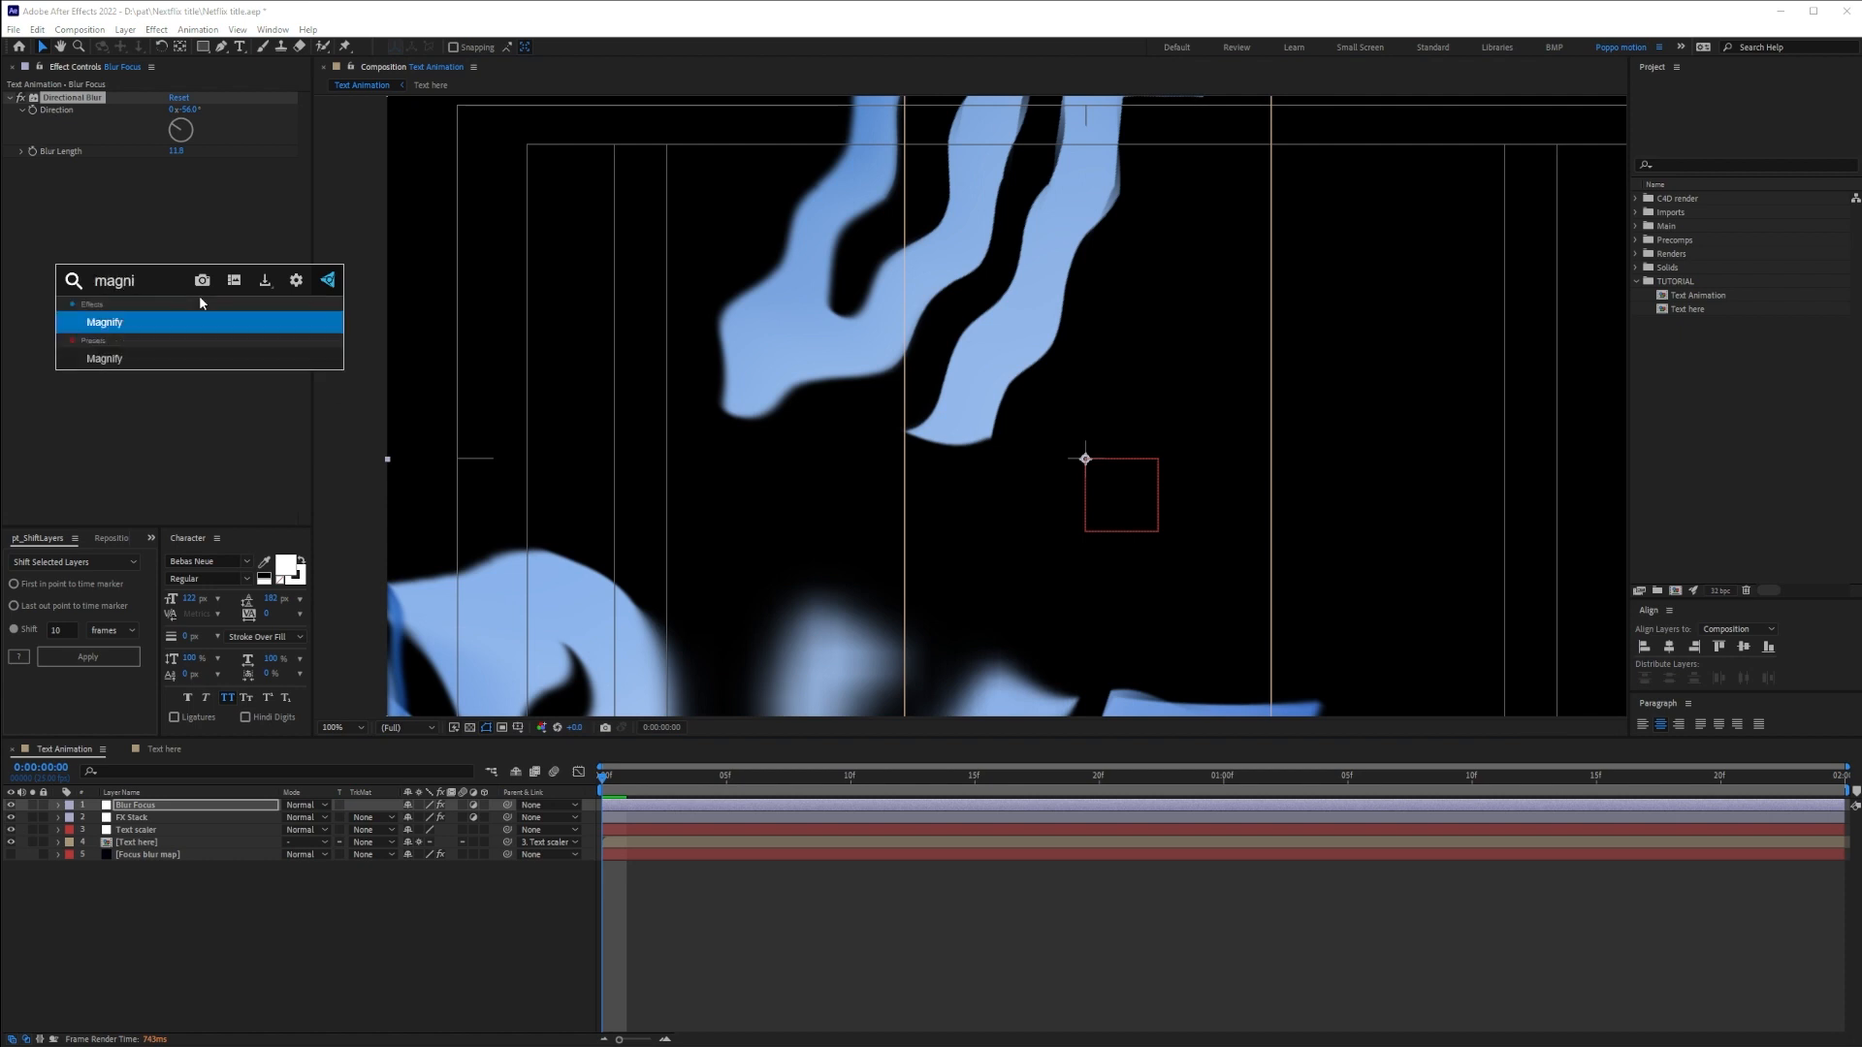
key(Return)
key(comma)
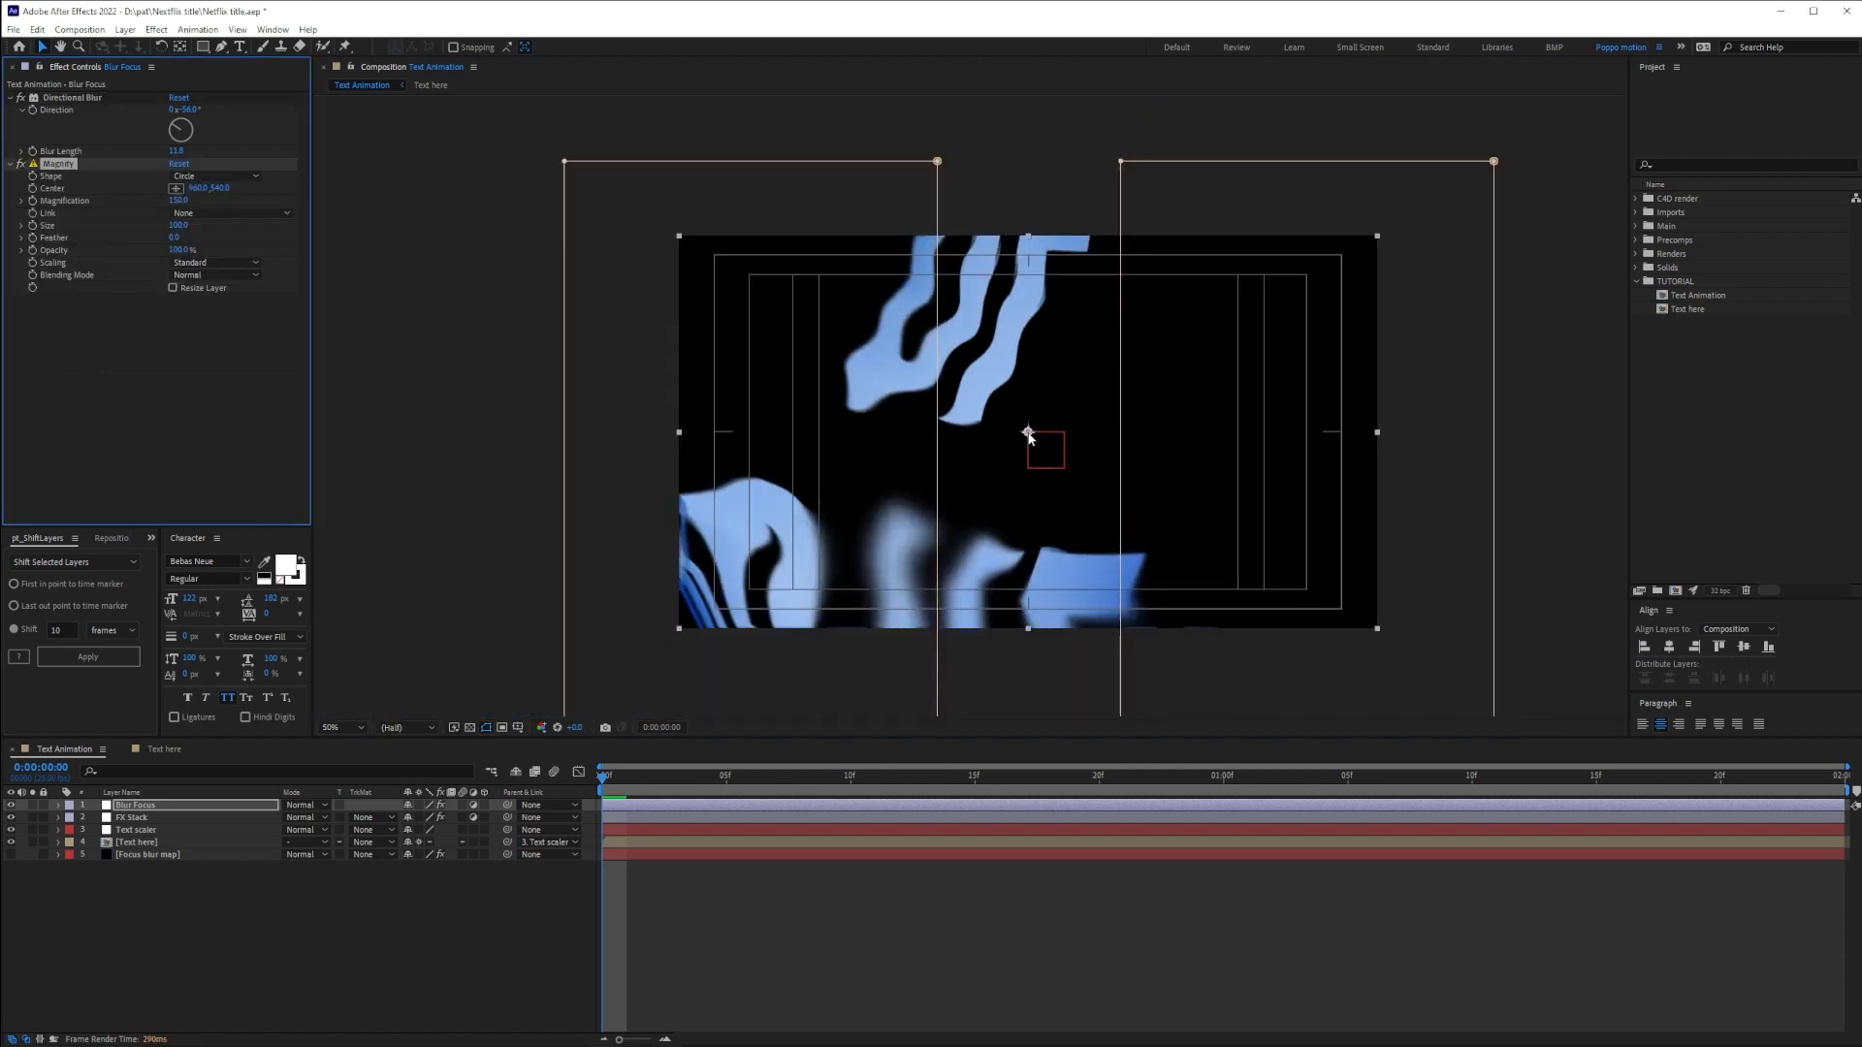
drag(1030, 438, 682, 632)
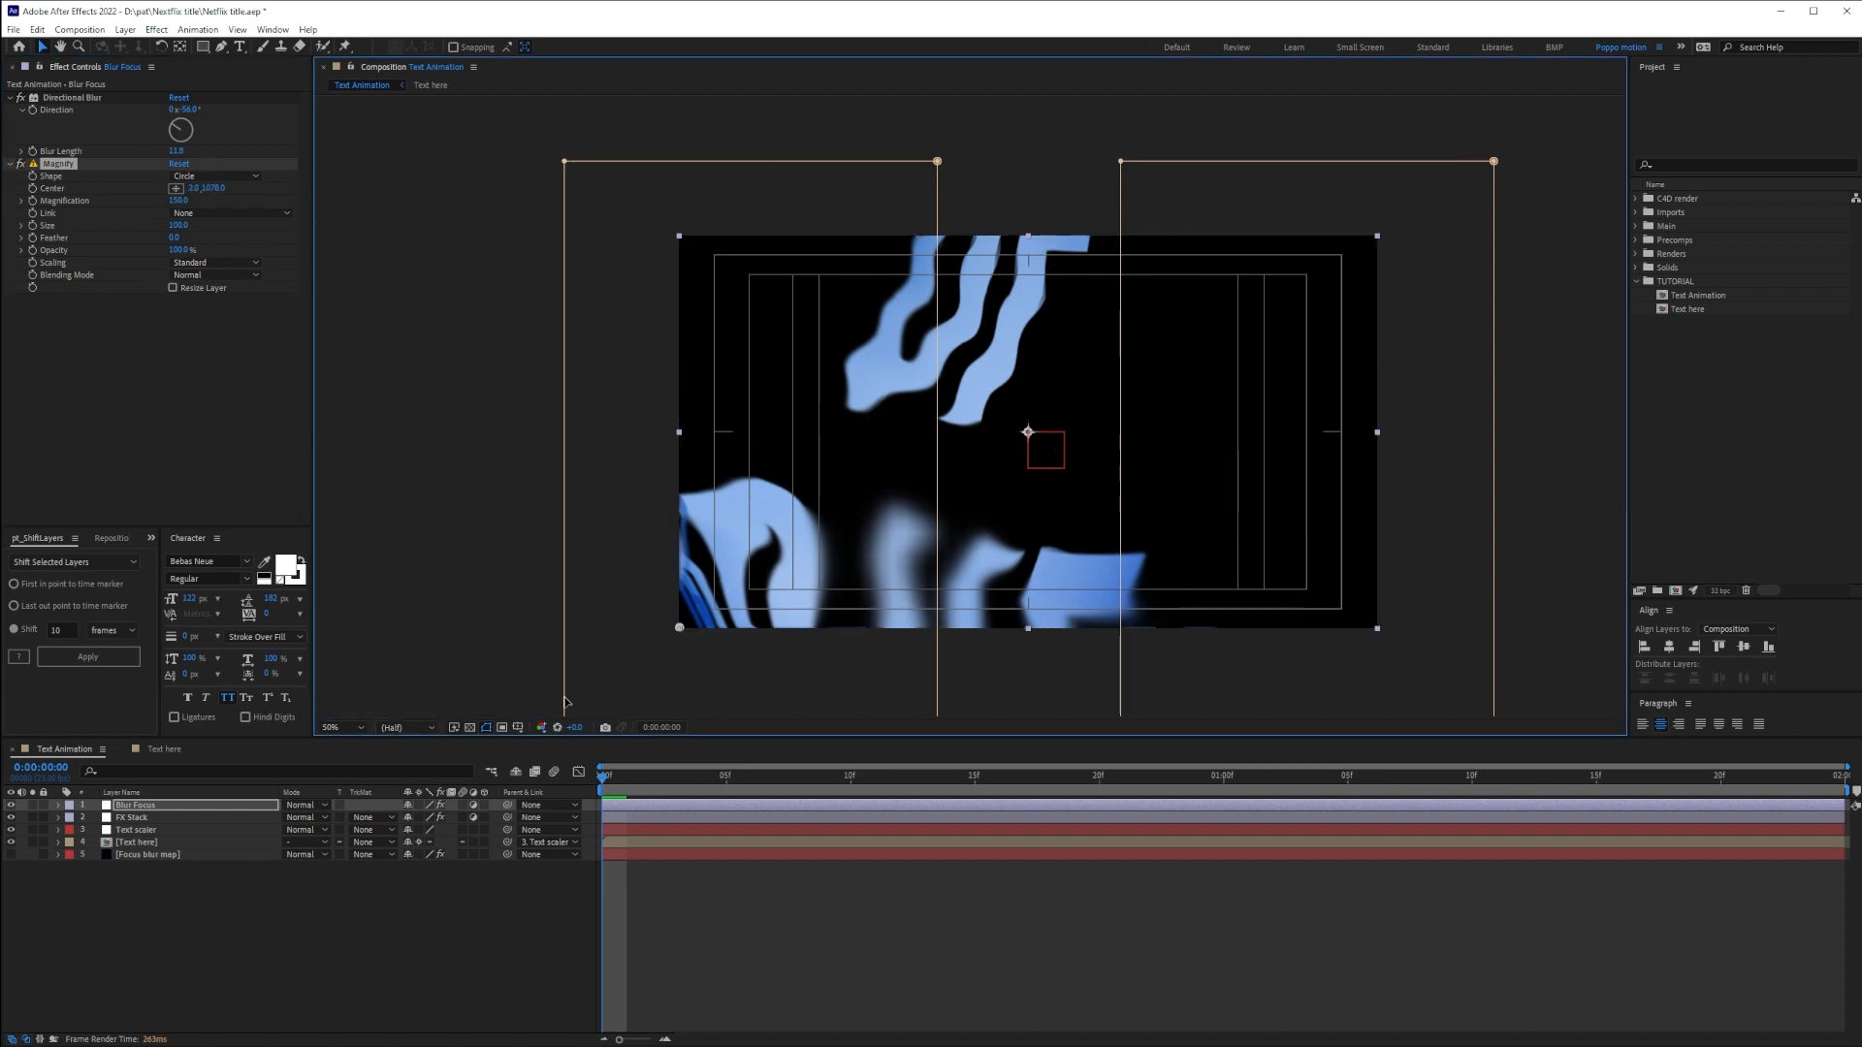
Enlarge the Magnify effect's size to about 960 and scrub the animation back to the first frame
key(h)
drag(825, 637, 793, 540)
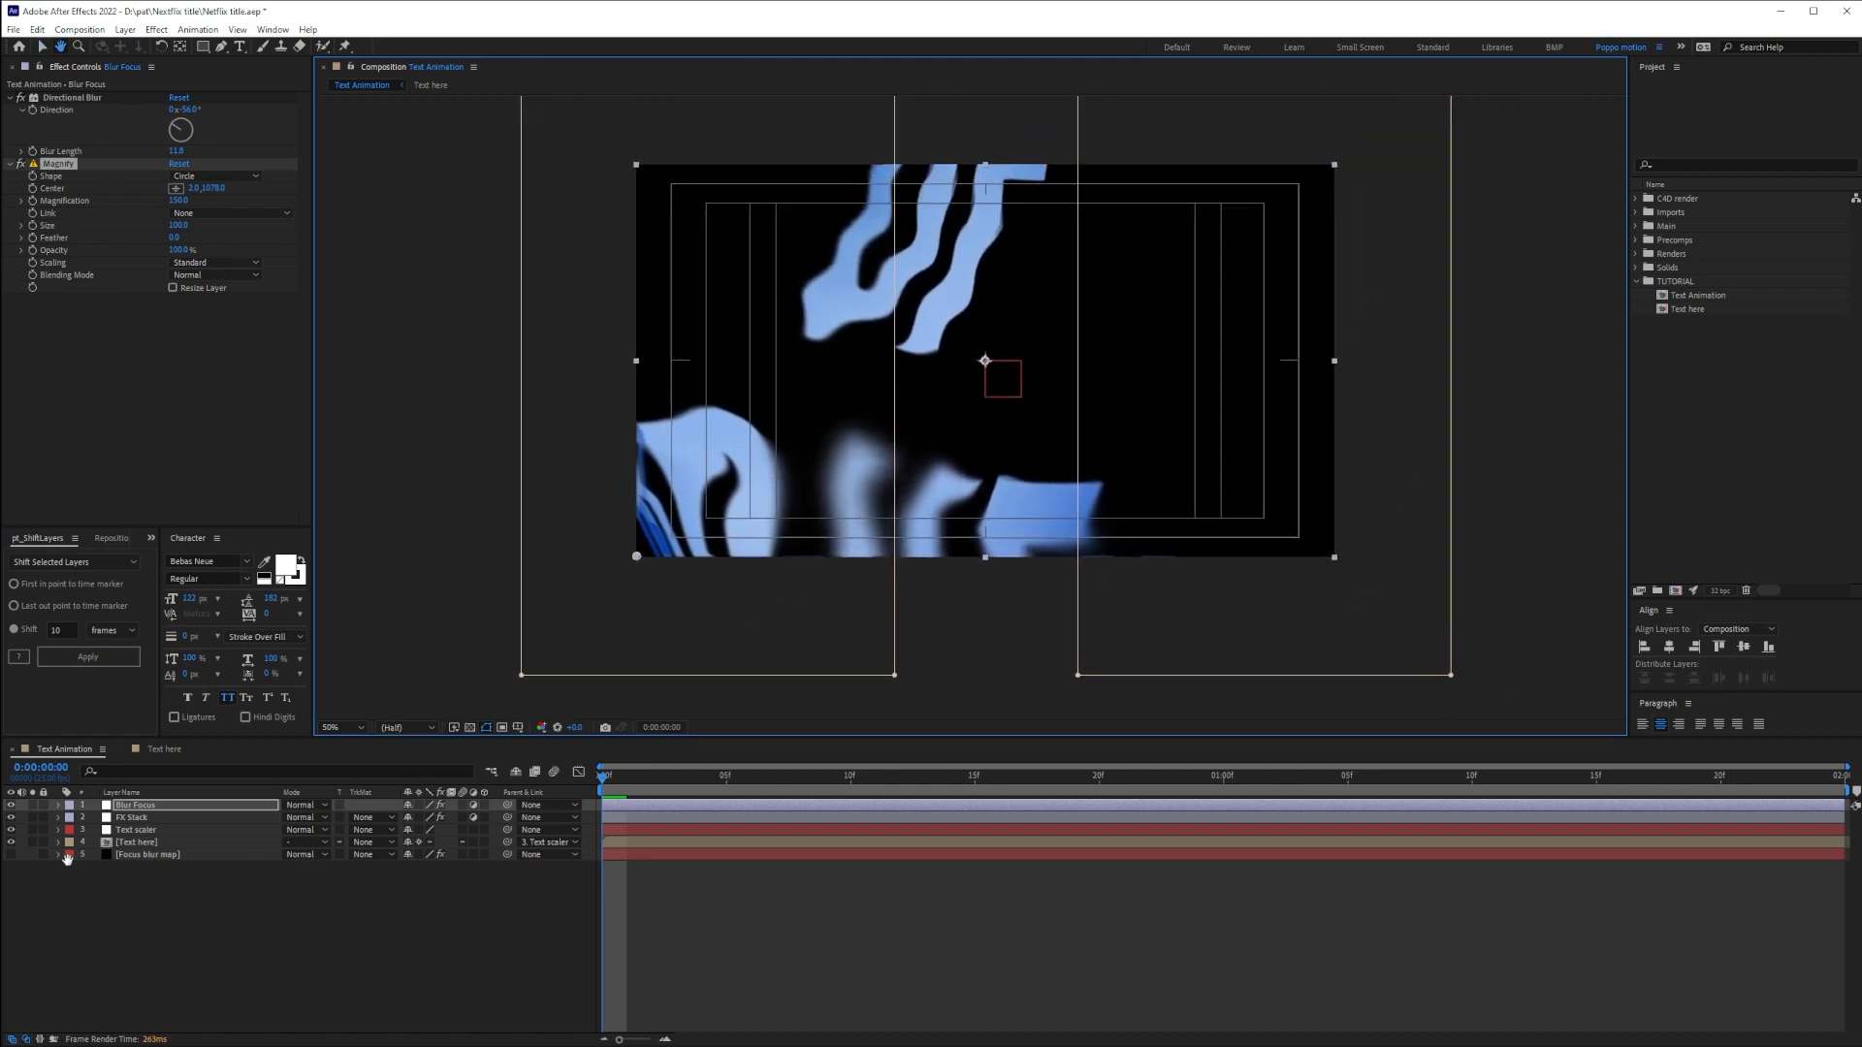
key(v)
scroll(757, 577, up, 2)
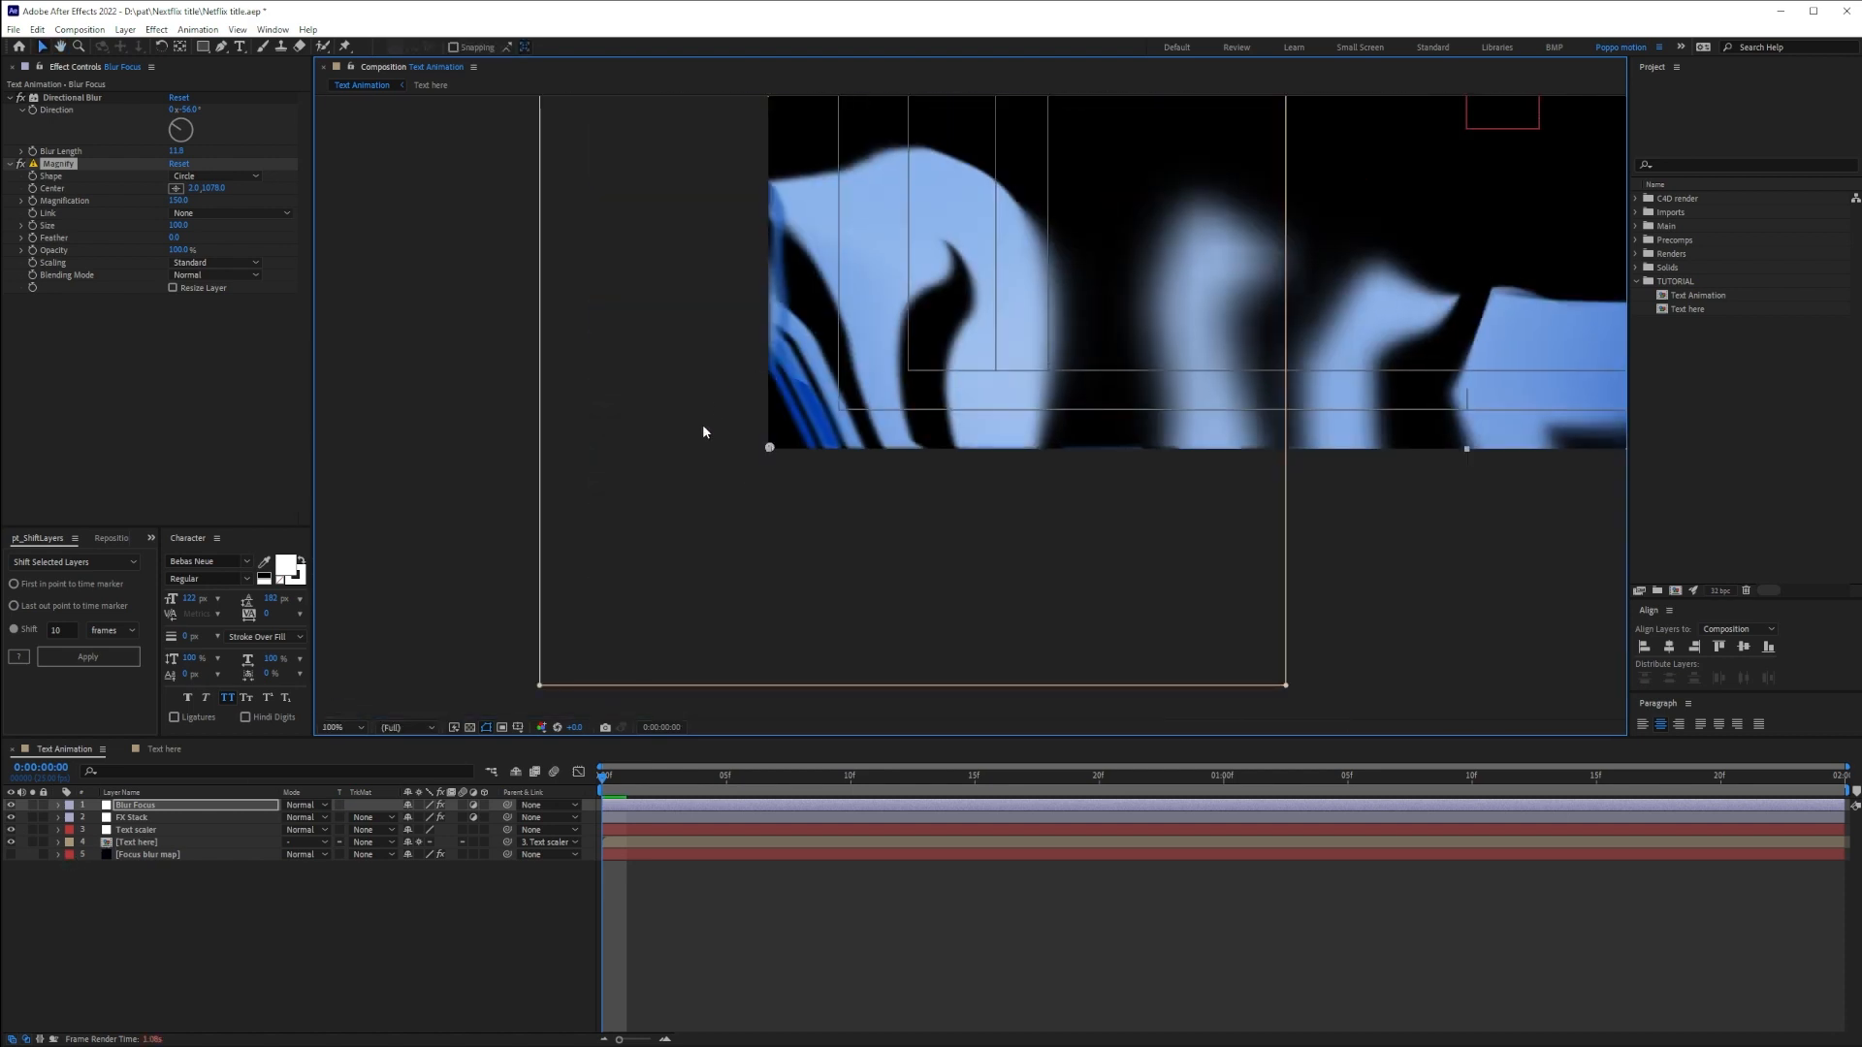
scroll(819, 480, down, 2)
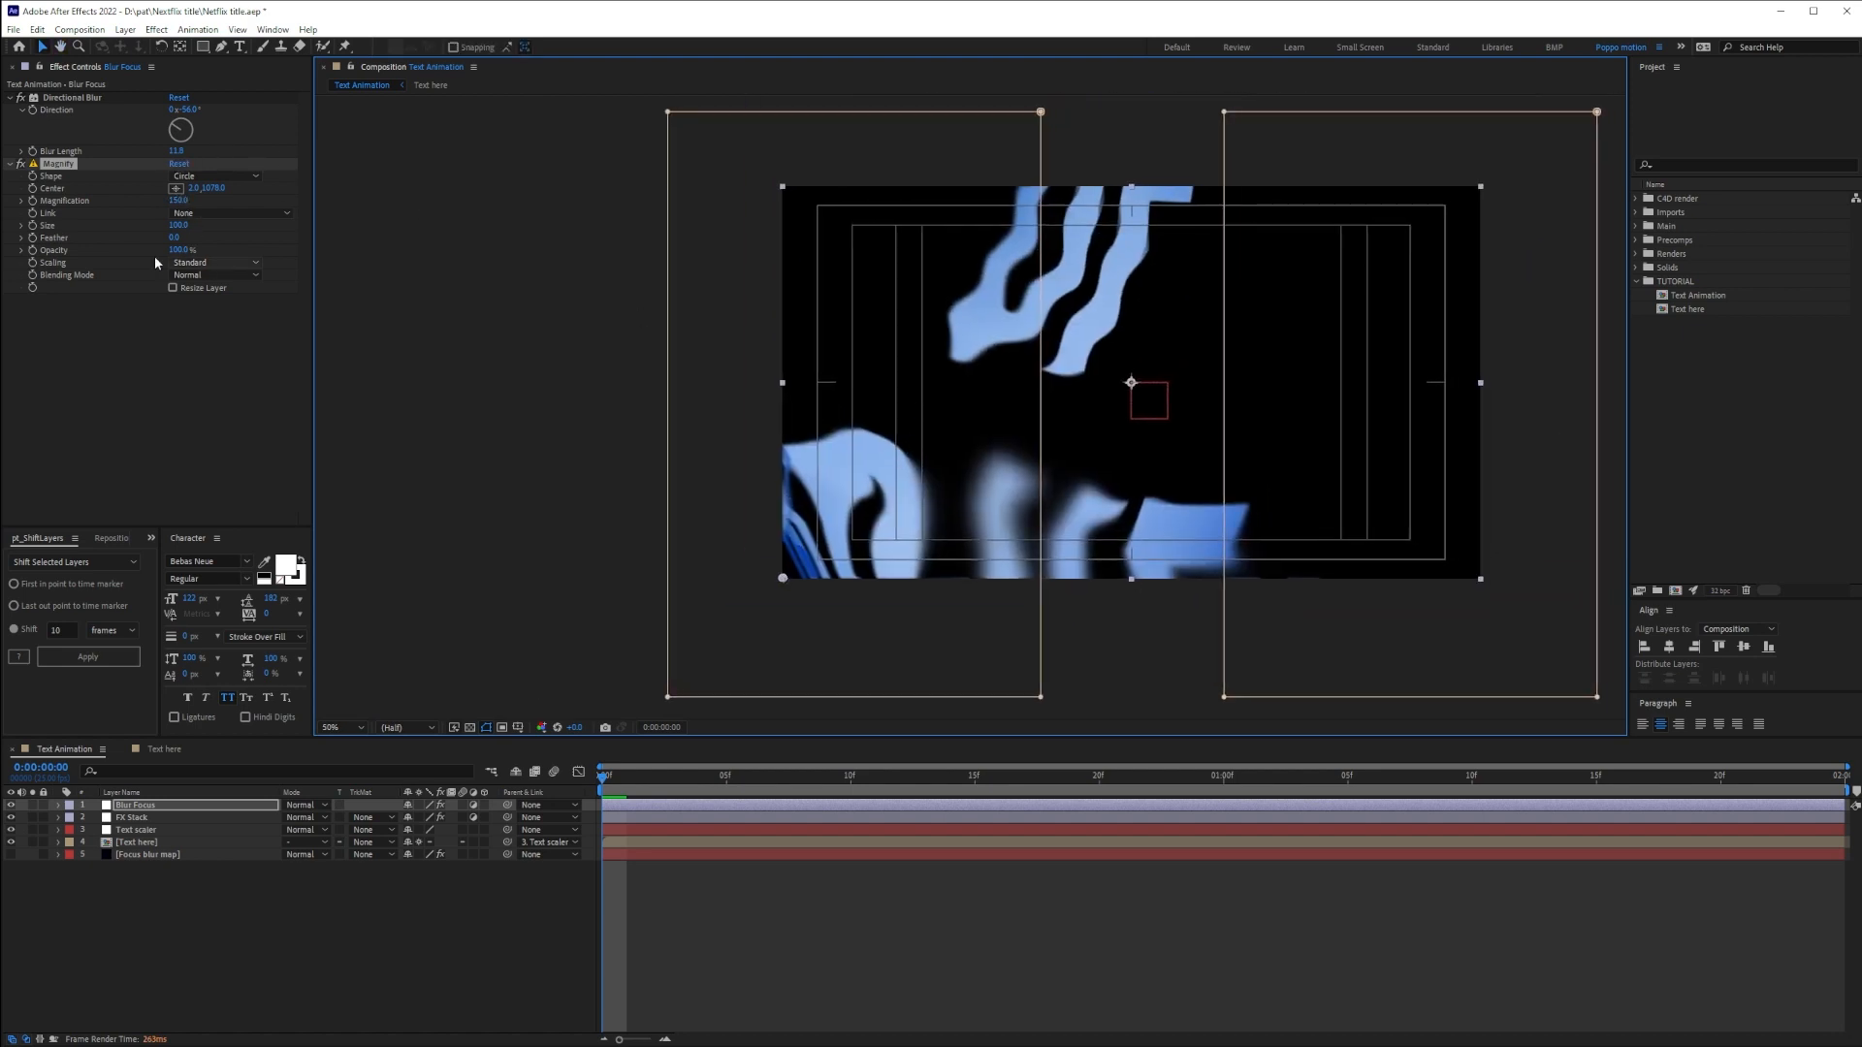
click(185, 226)
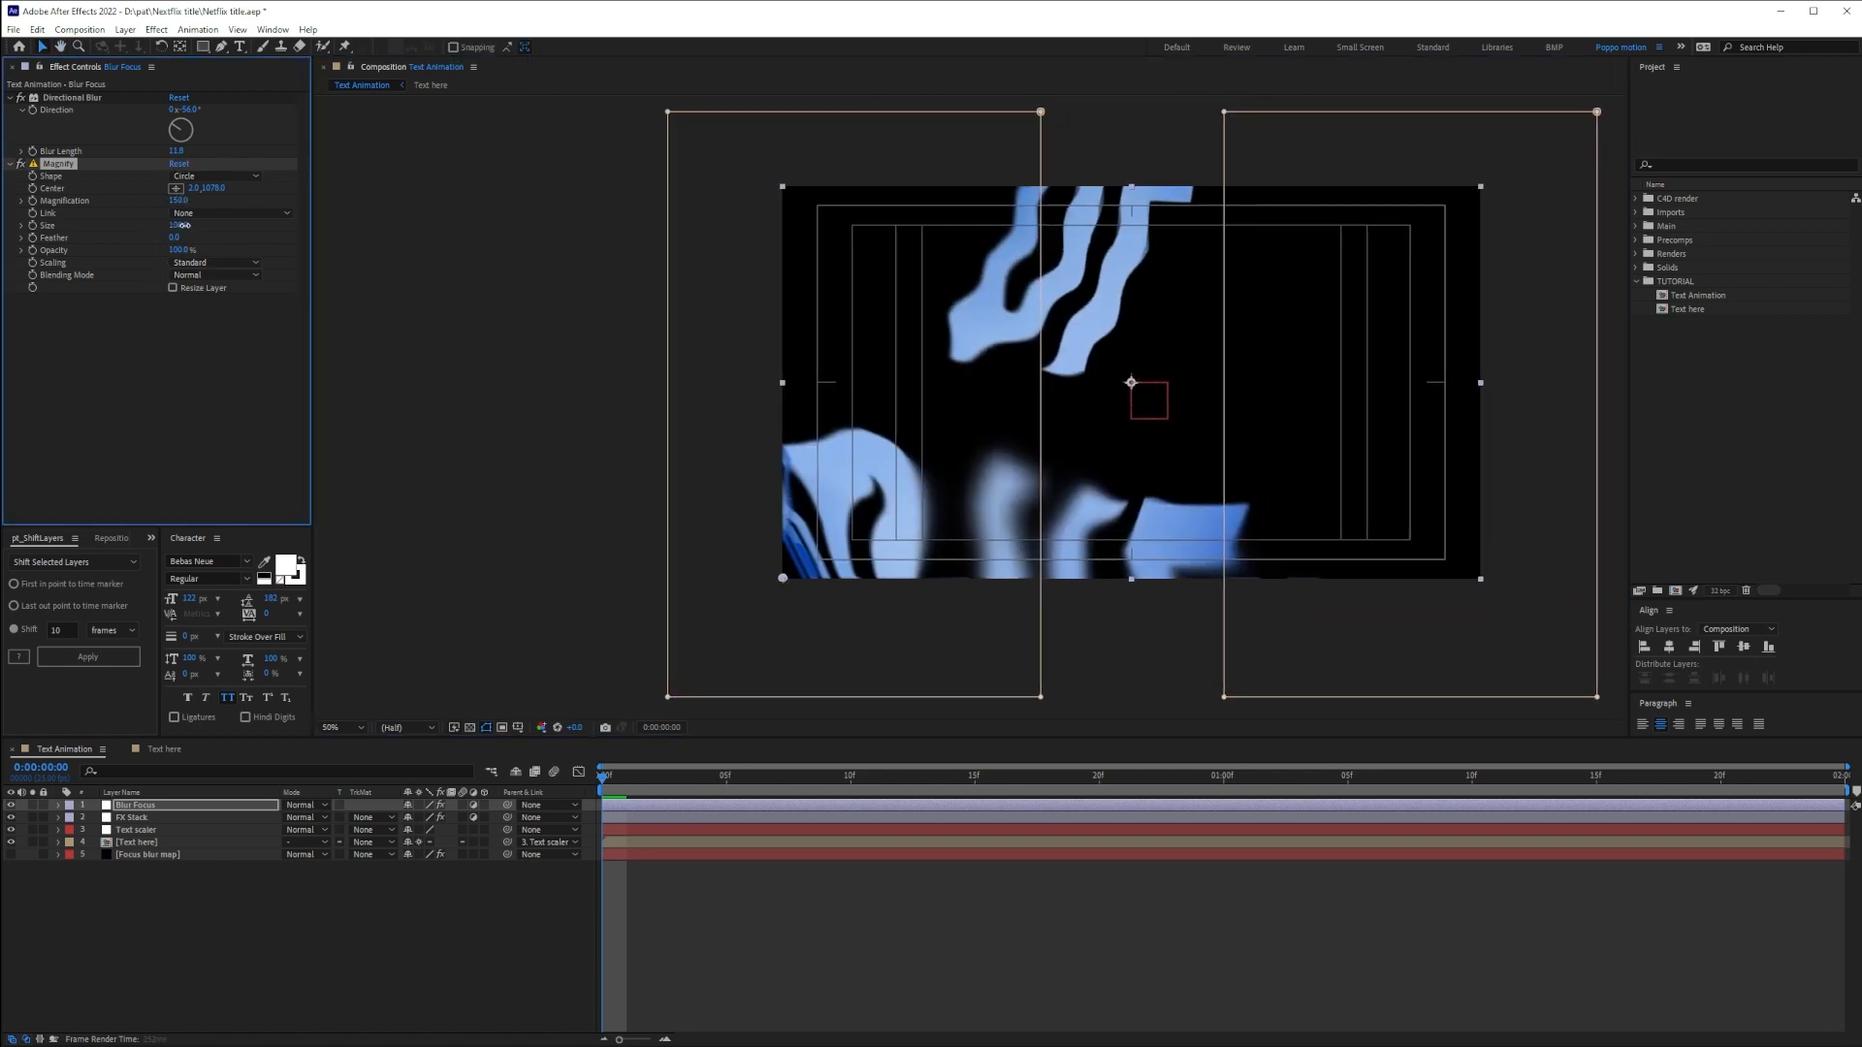
drag(184, 225, 804, 221)
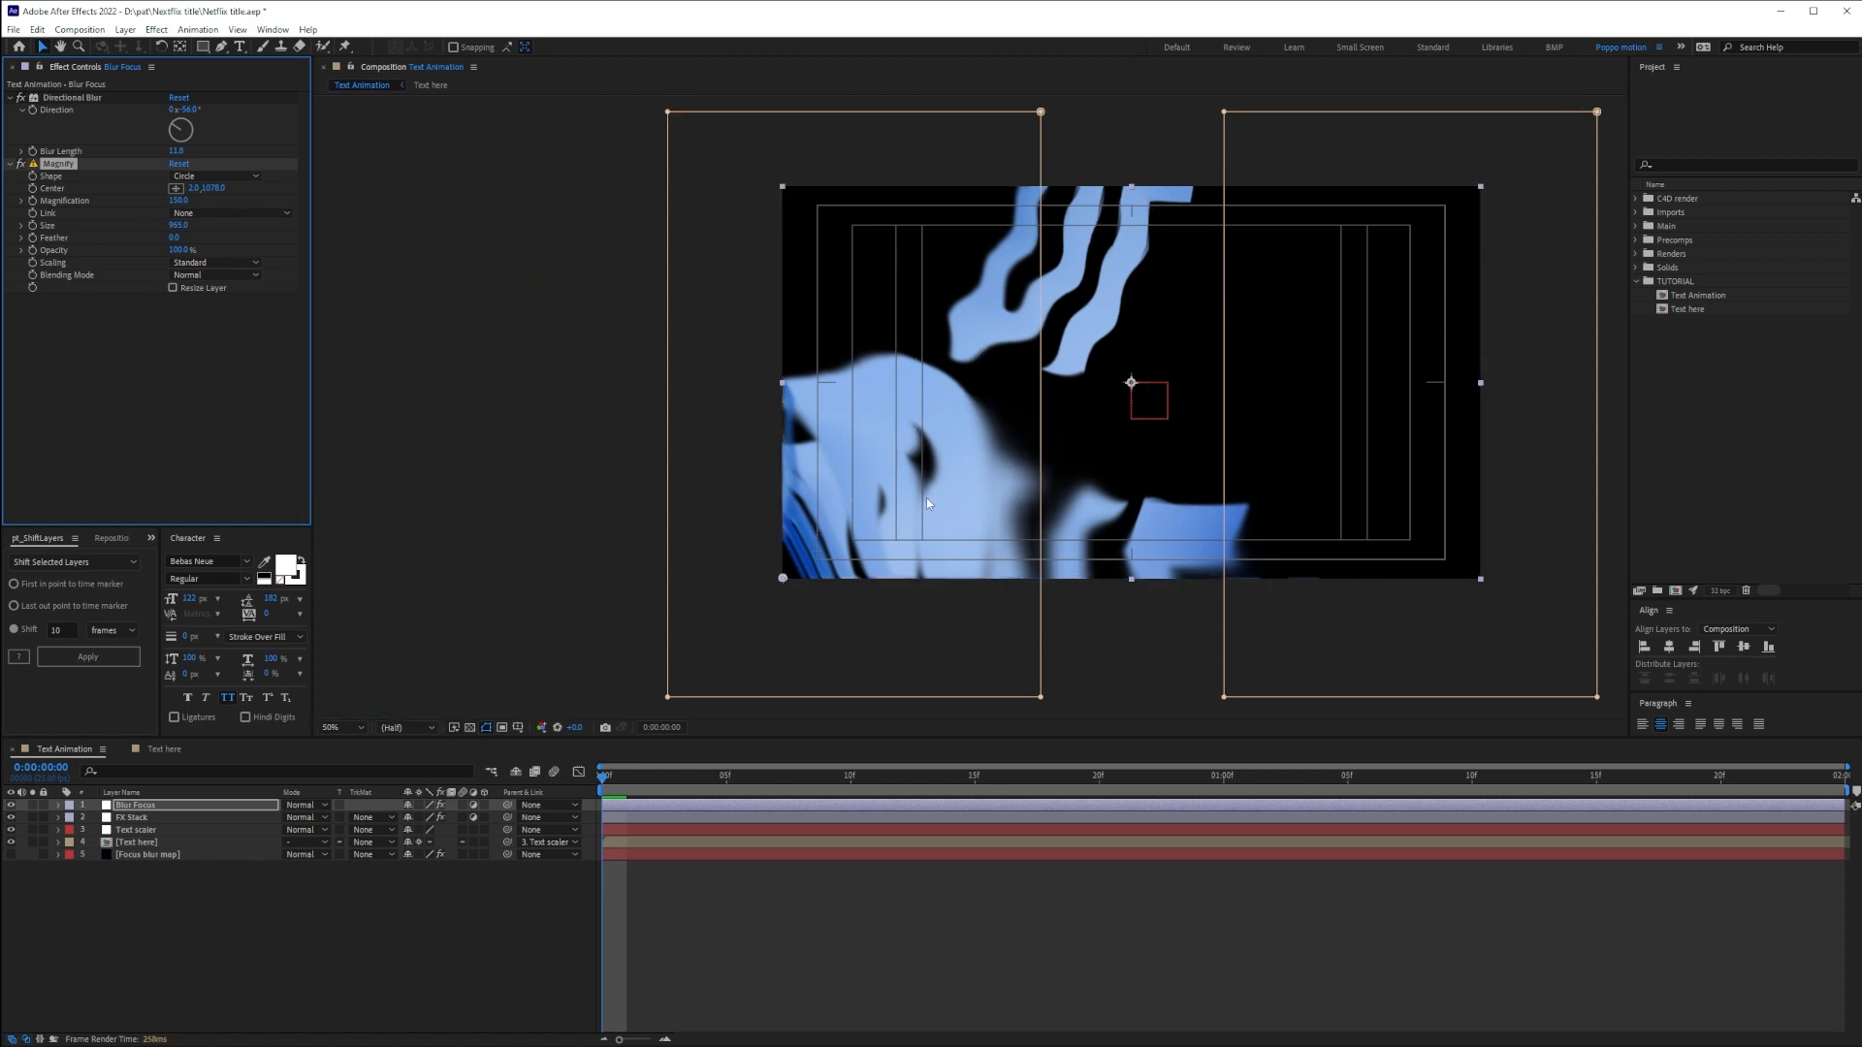
mouse_move(603, 776)
mouse_down()
mouse_move(998, 778)
mouse_move(599, 793)
mouse_up()
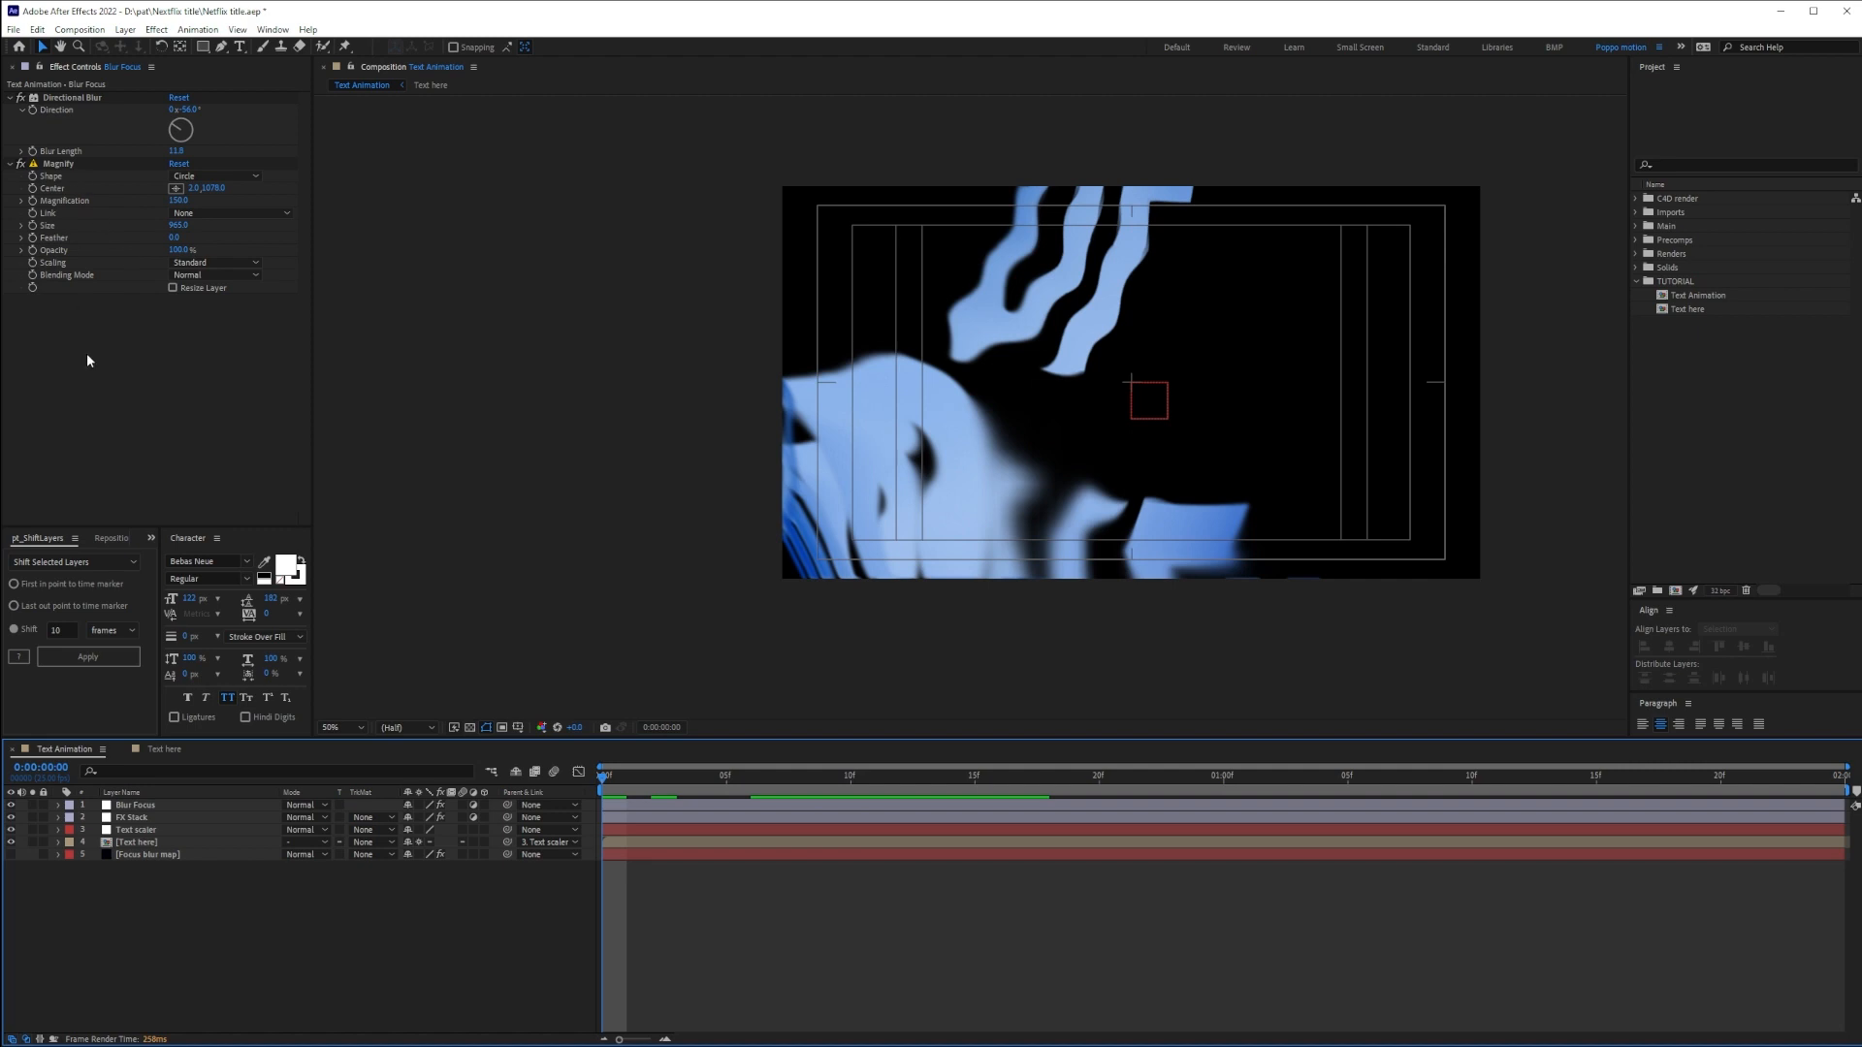
key(u)
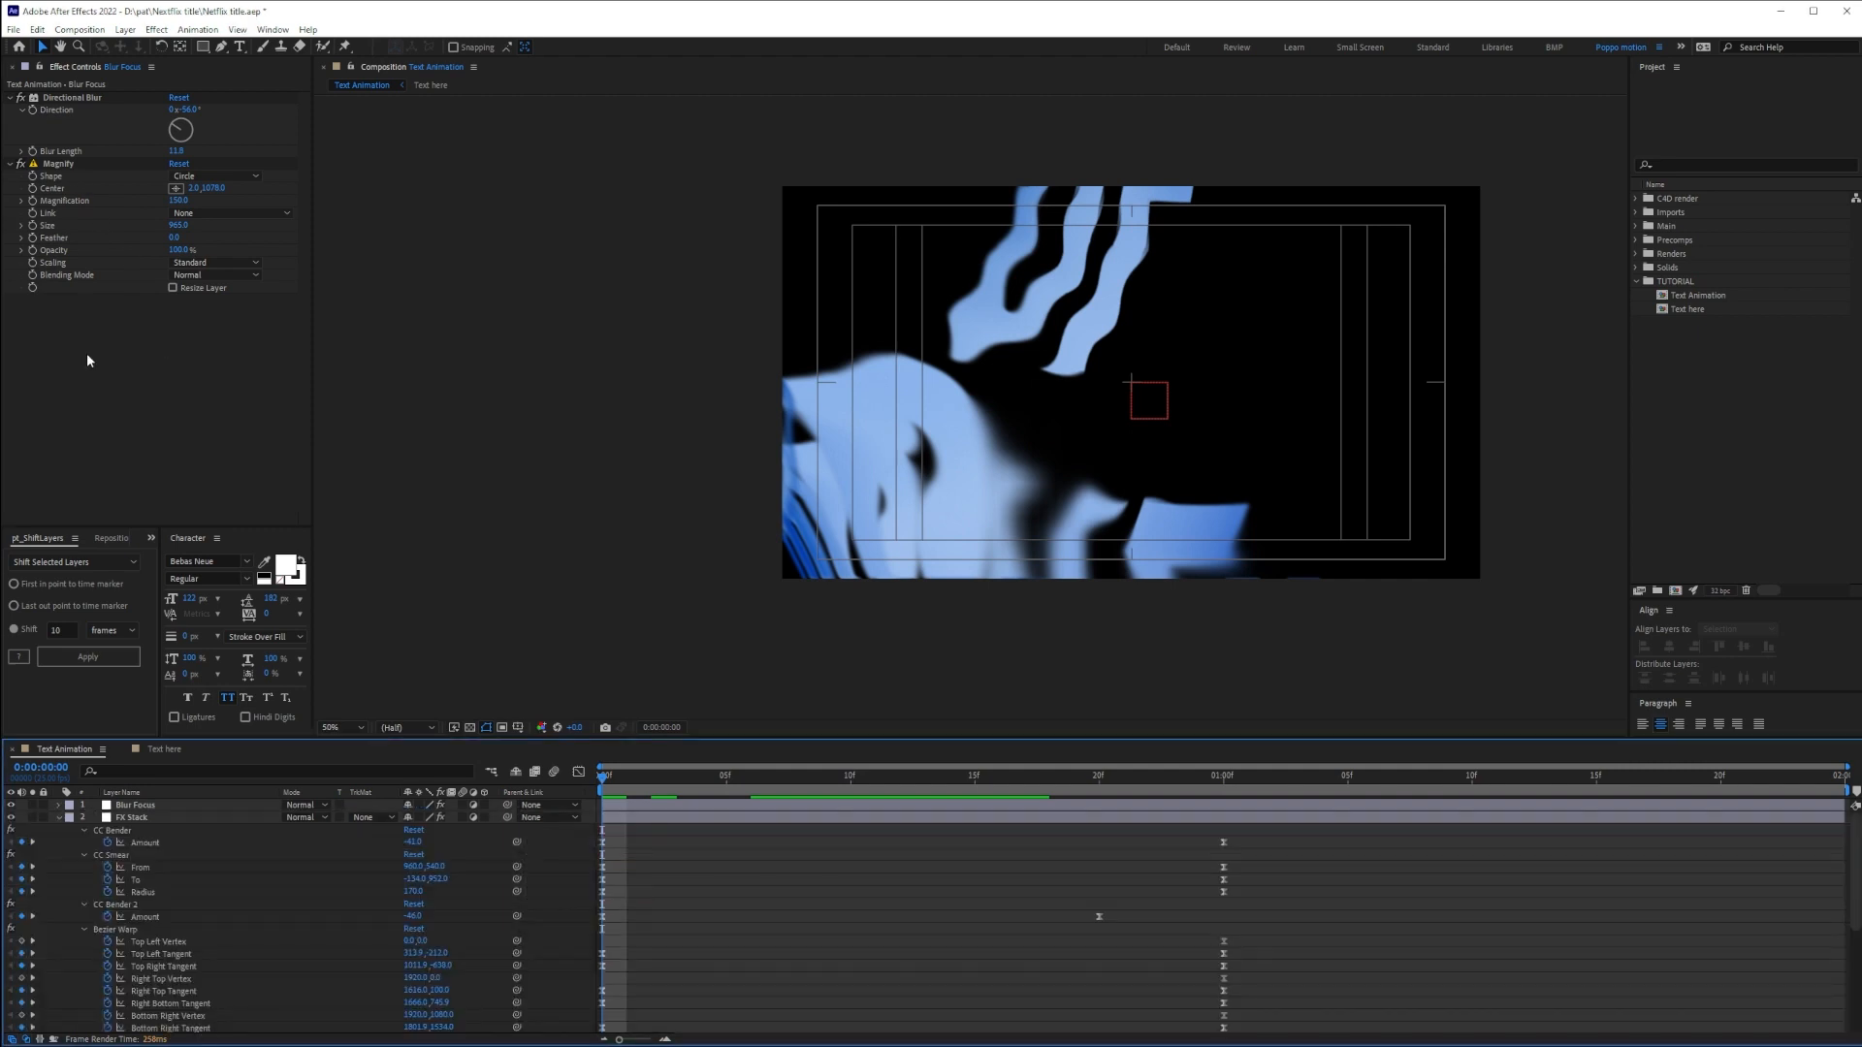
key(t)
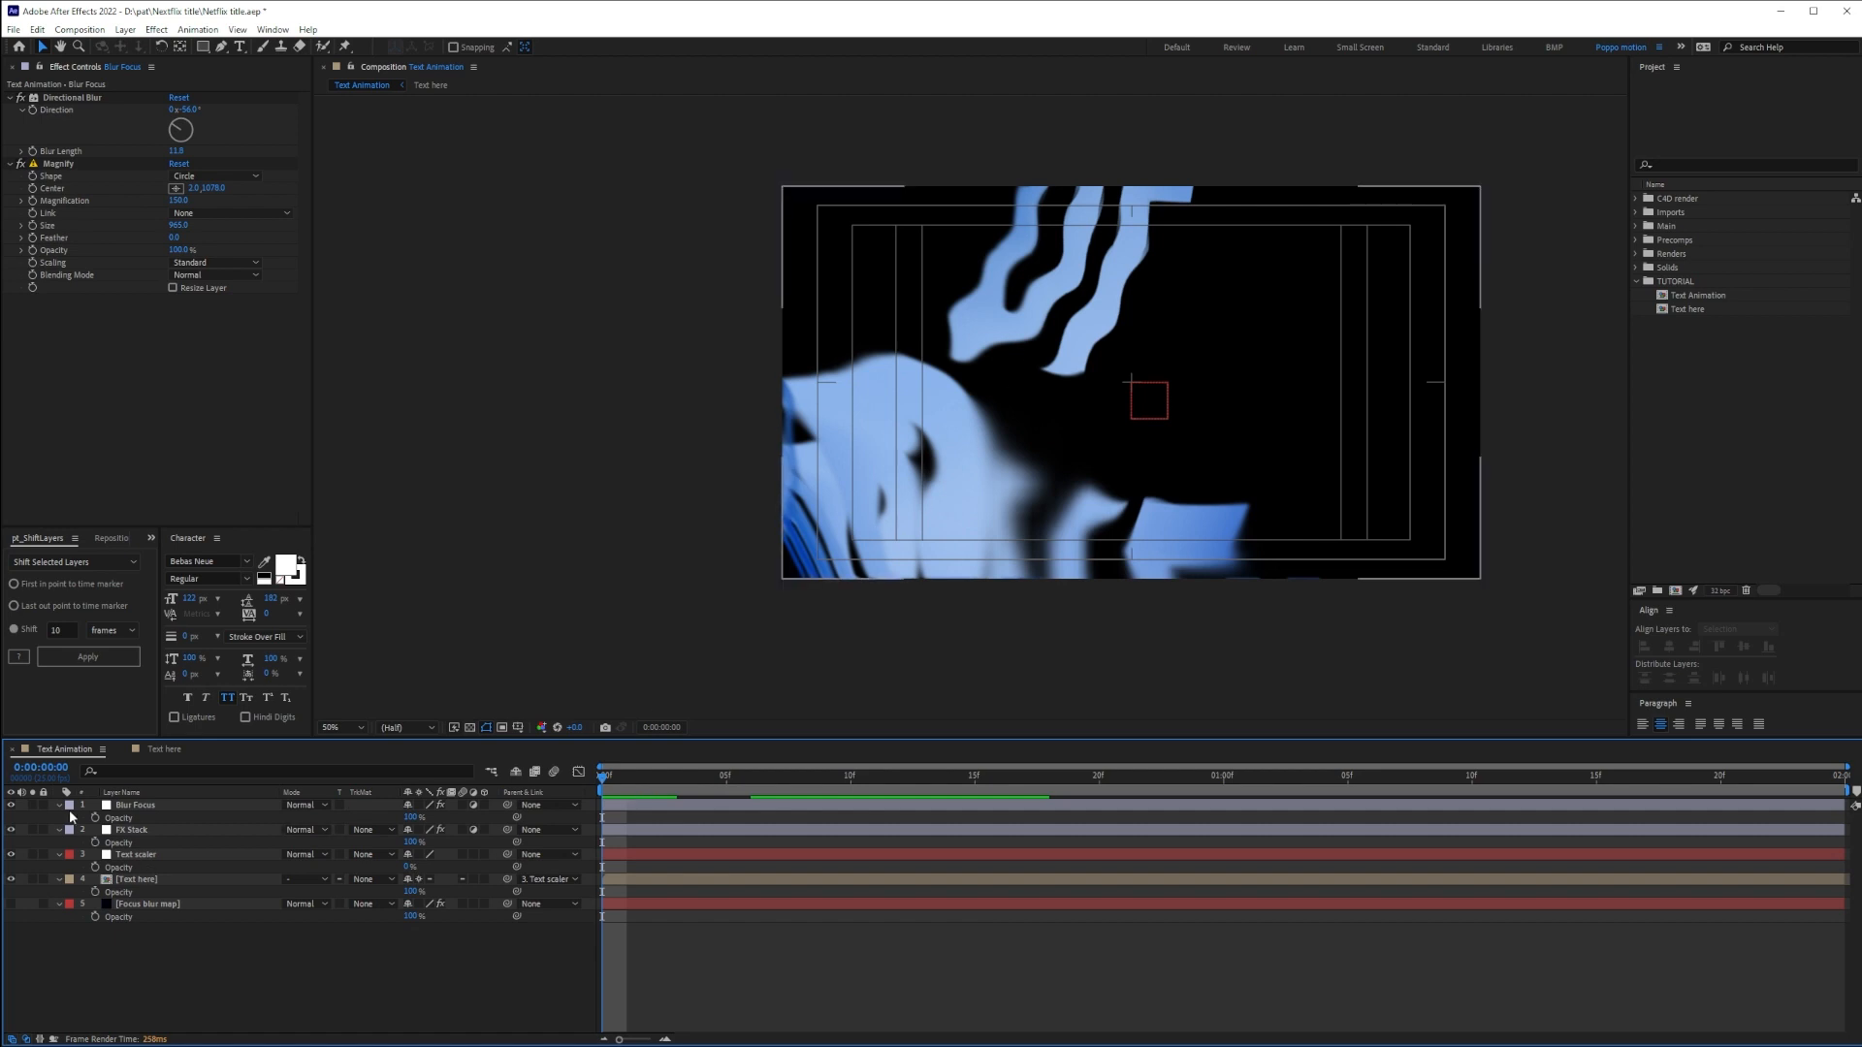
key(ctrl+a)
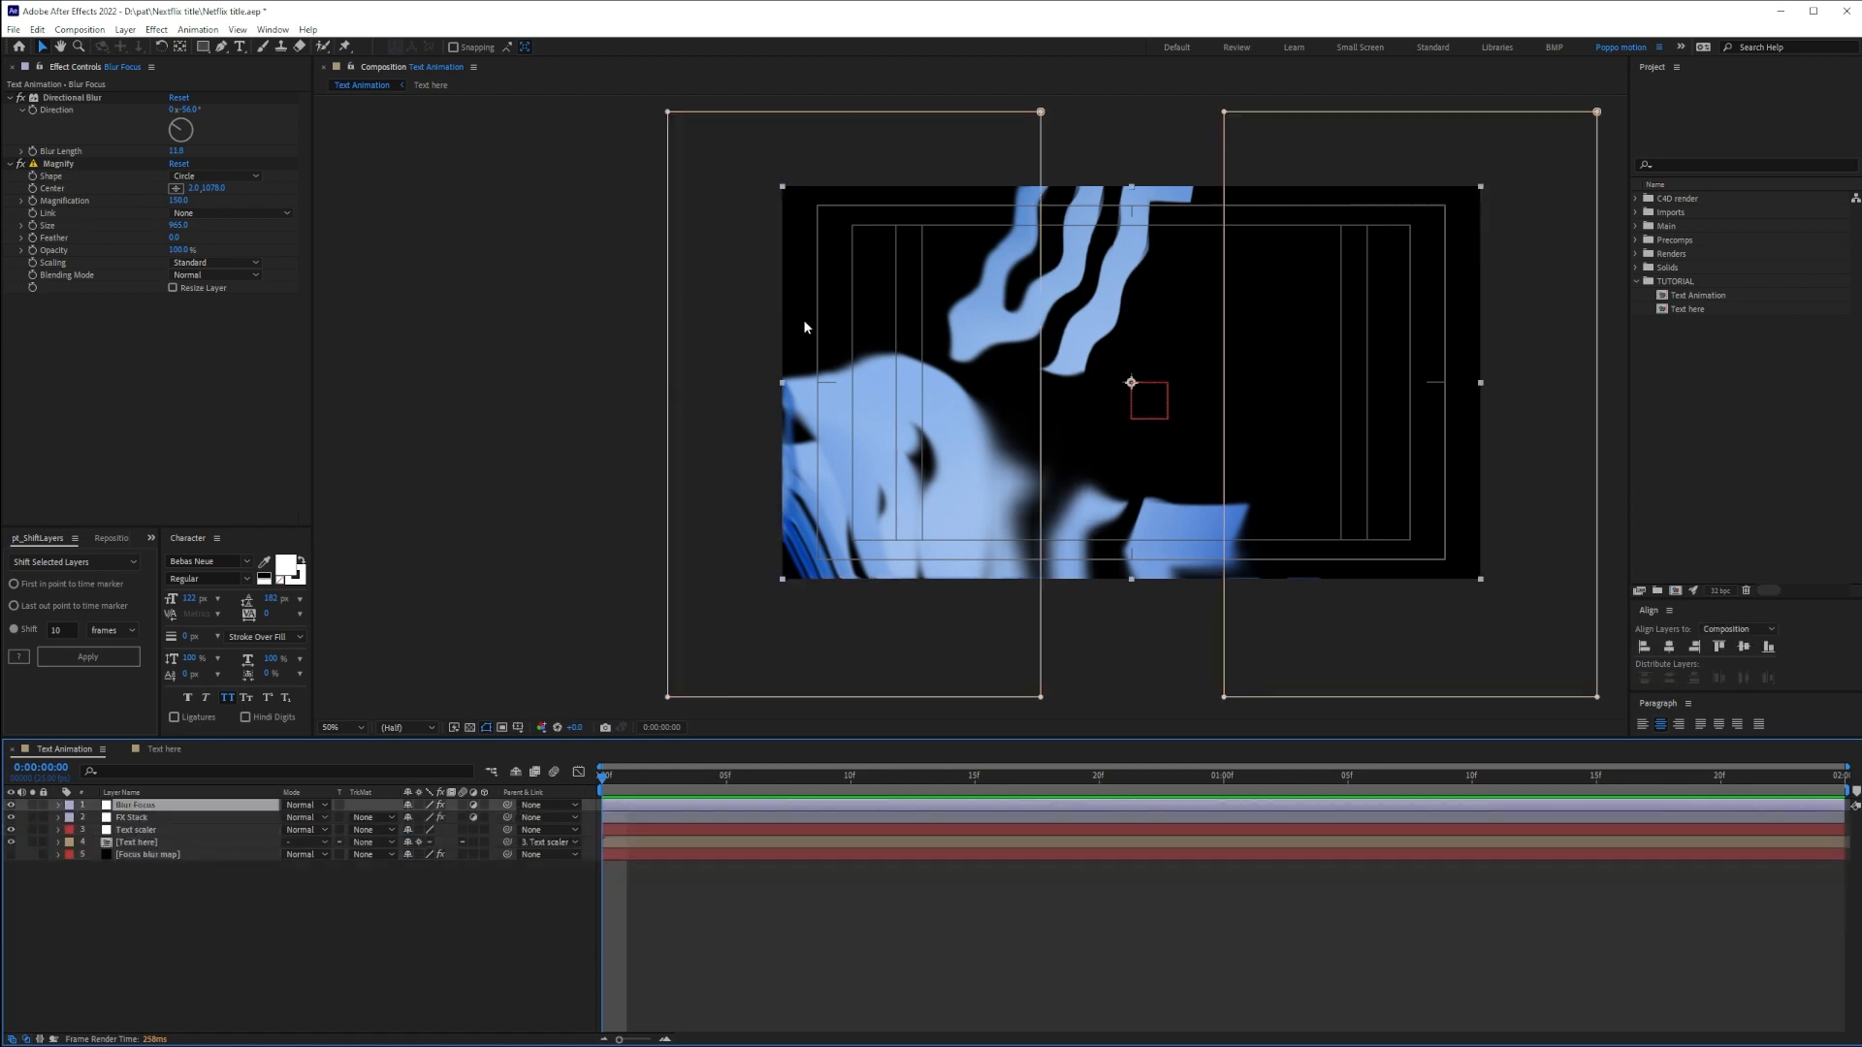
Apply Turbulent Displace to the Blur Focus layer with Bulge displacement and a size of about 133
click(102, 392)
key(ctrl+space)
text(turb)
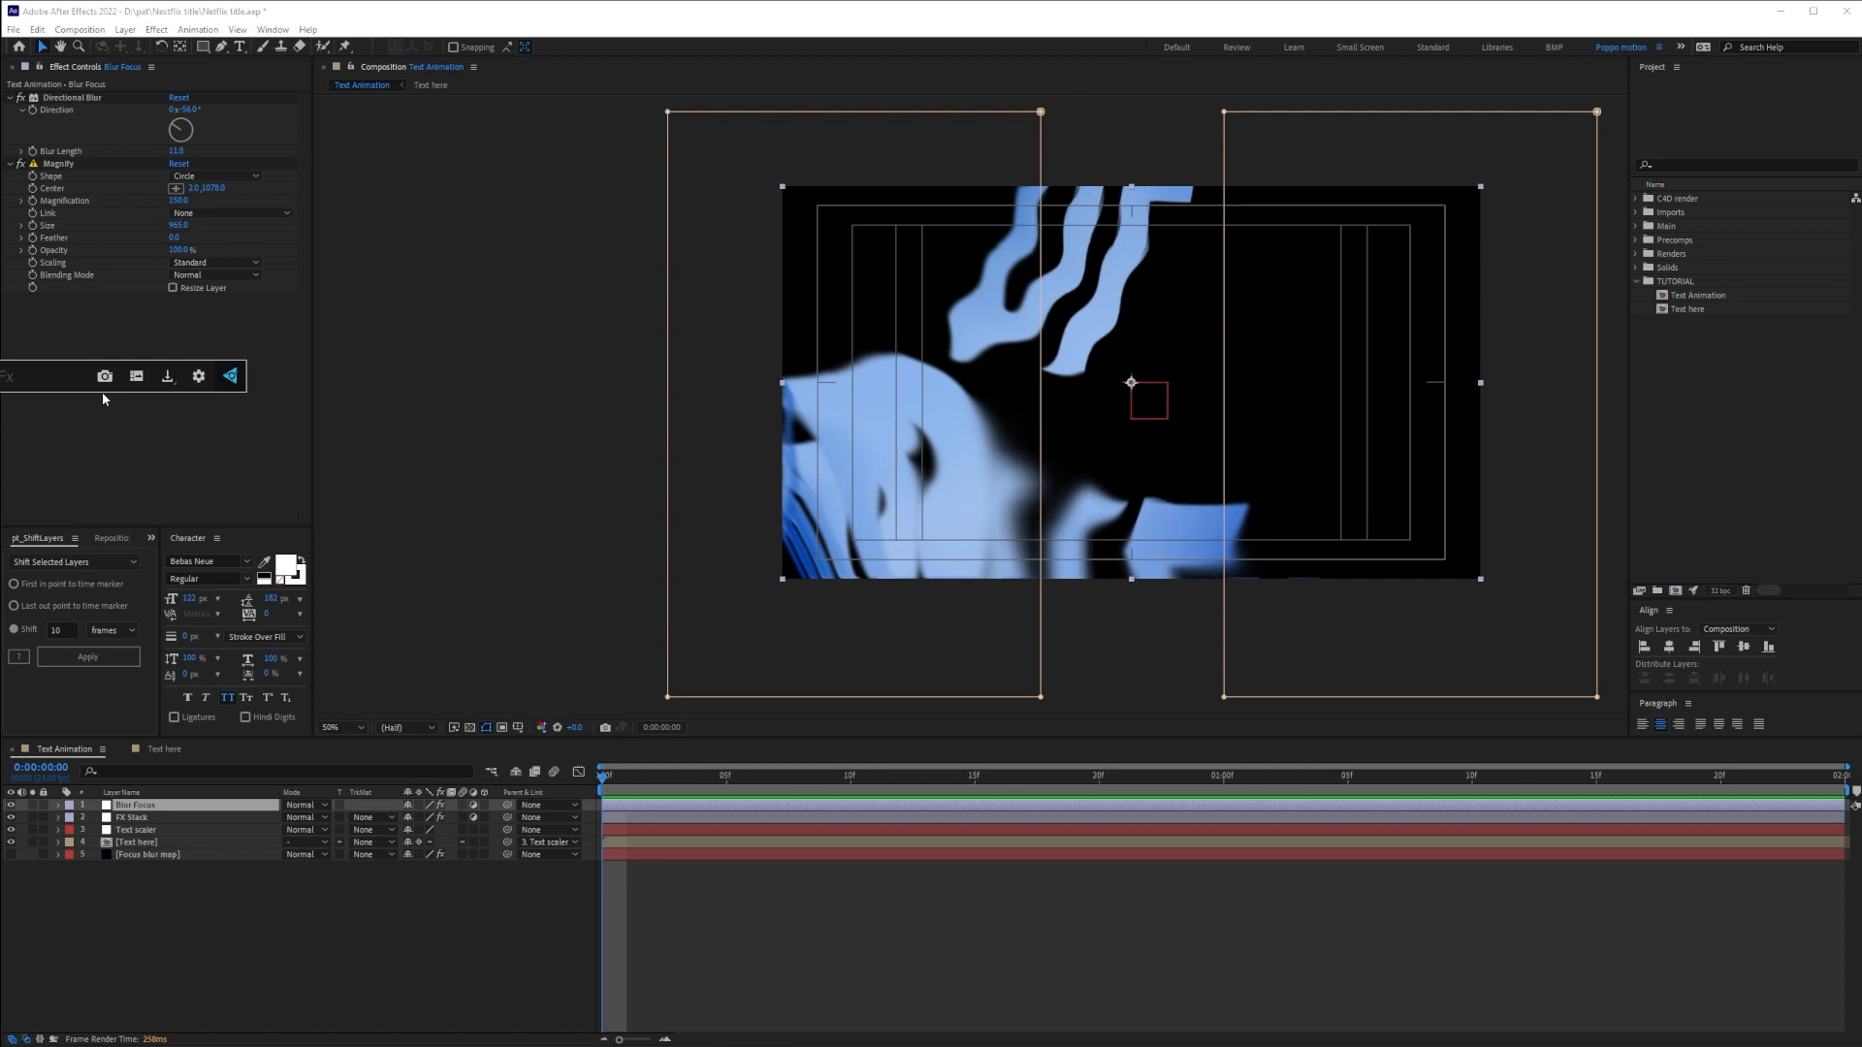
key(Return)
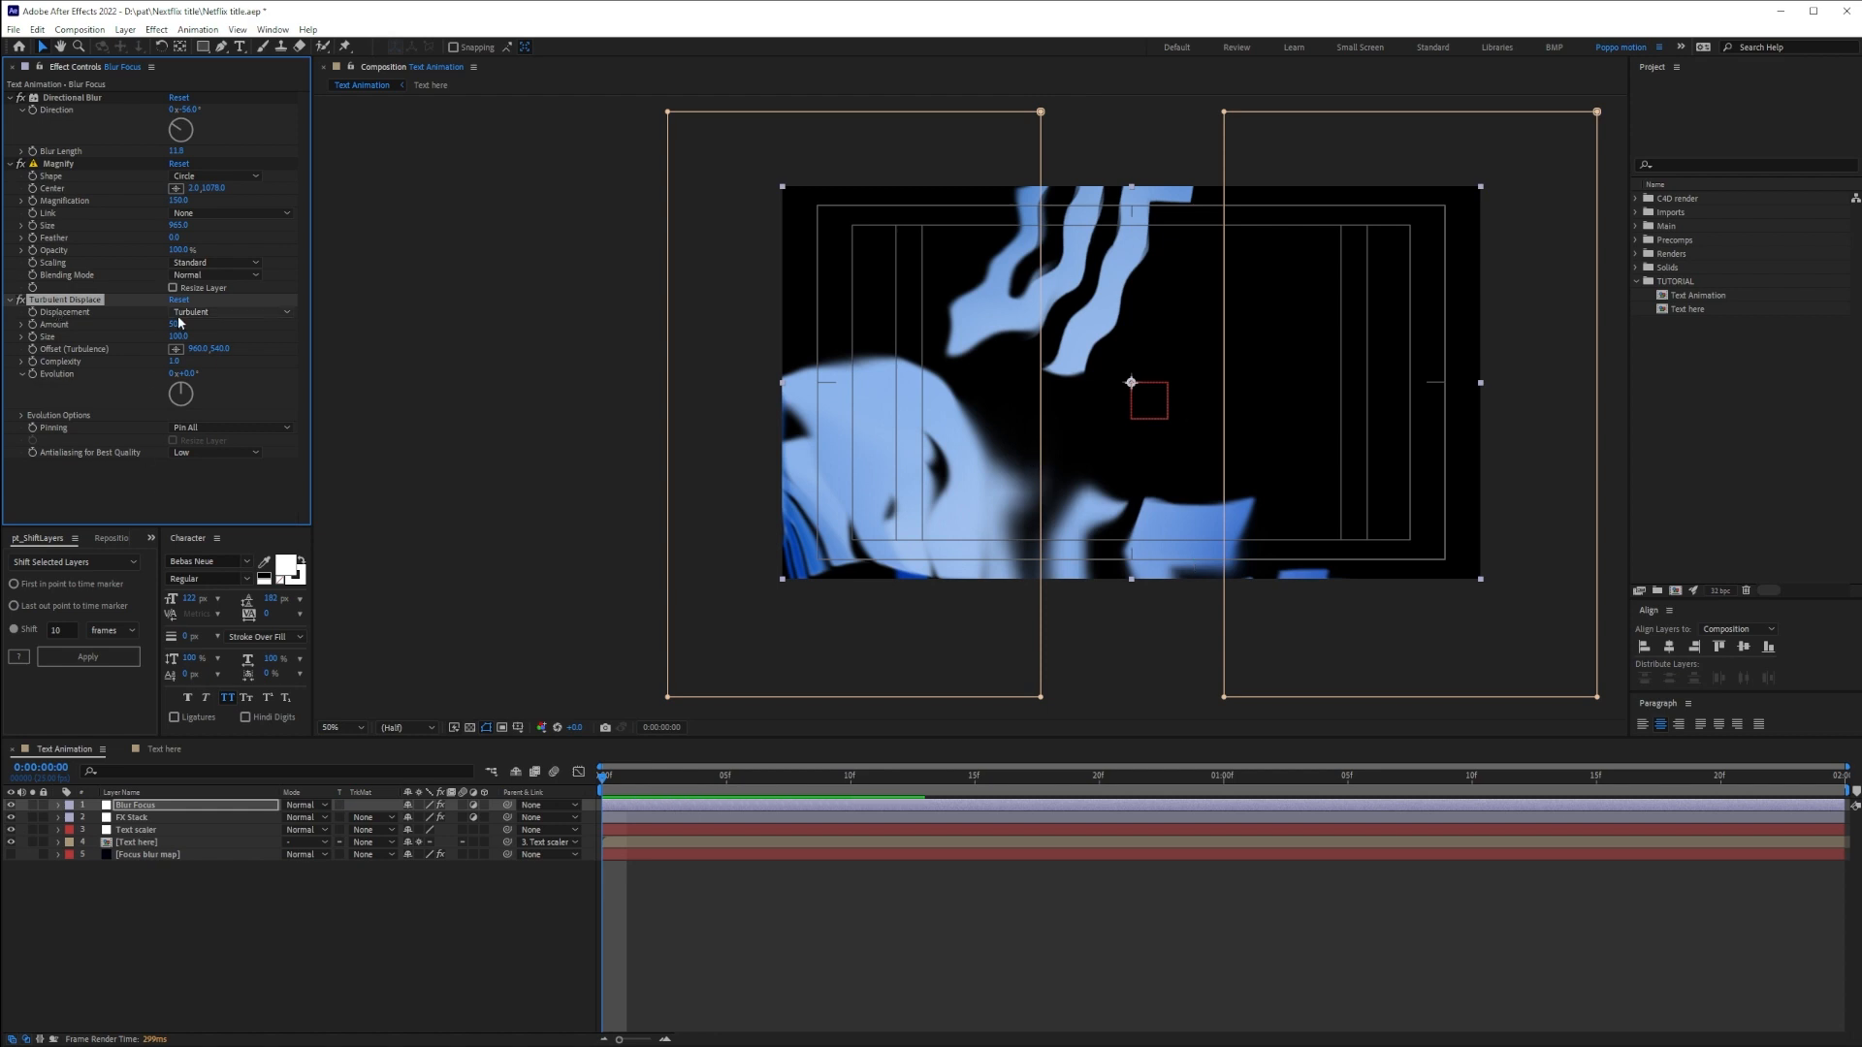
click(233, 312)
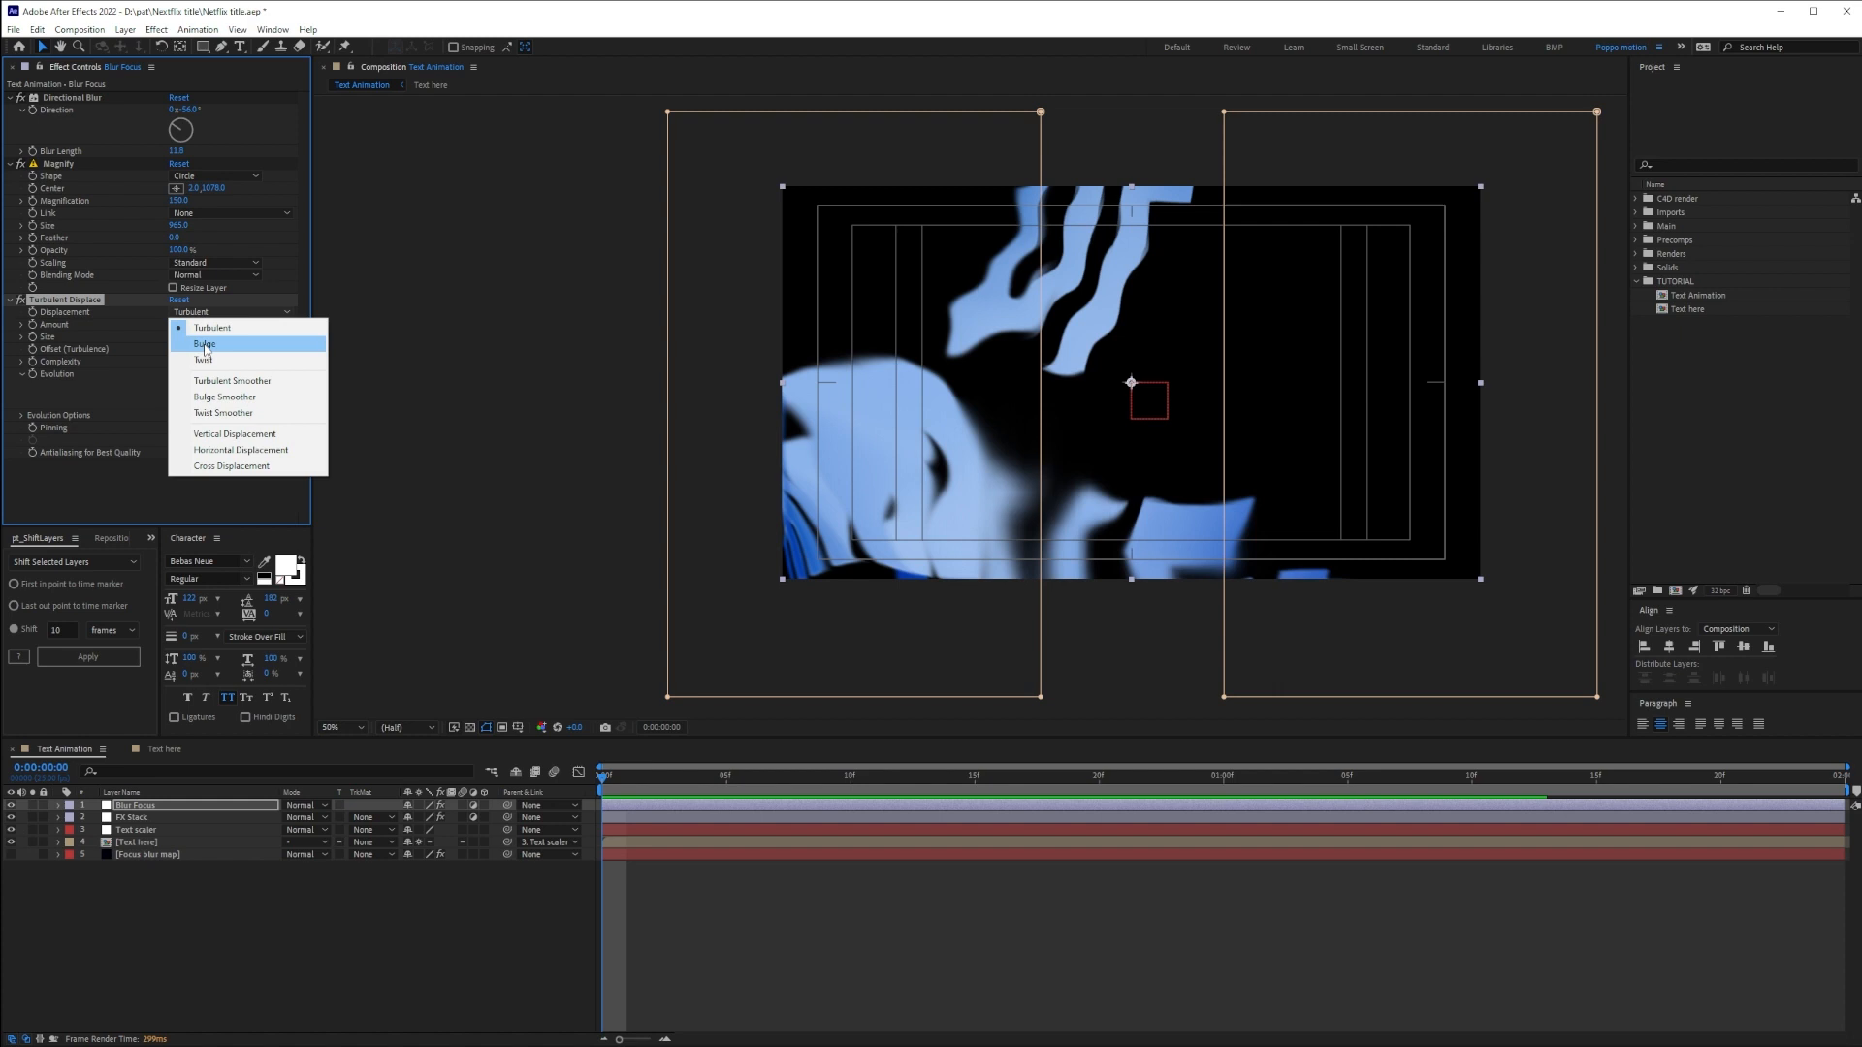
click(204, 346)
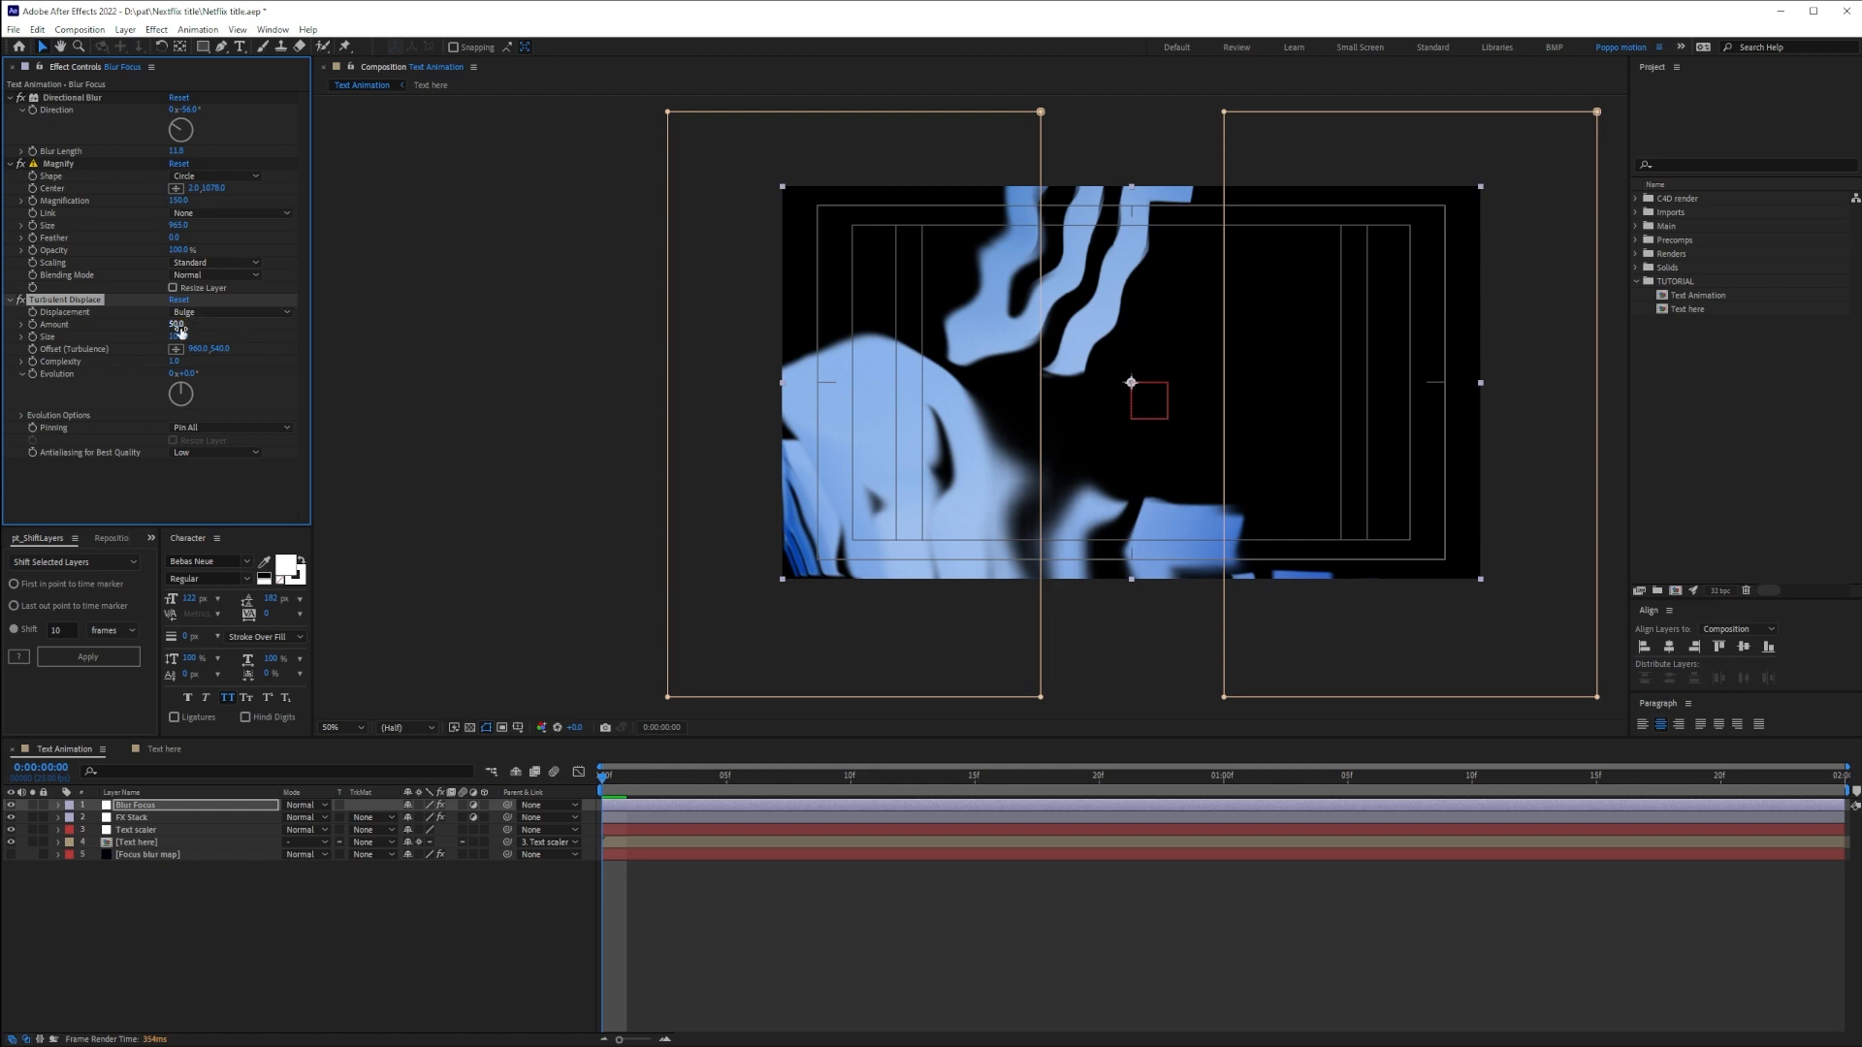
drag(179, 336, 200, 336)
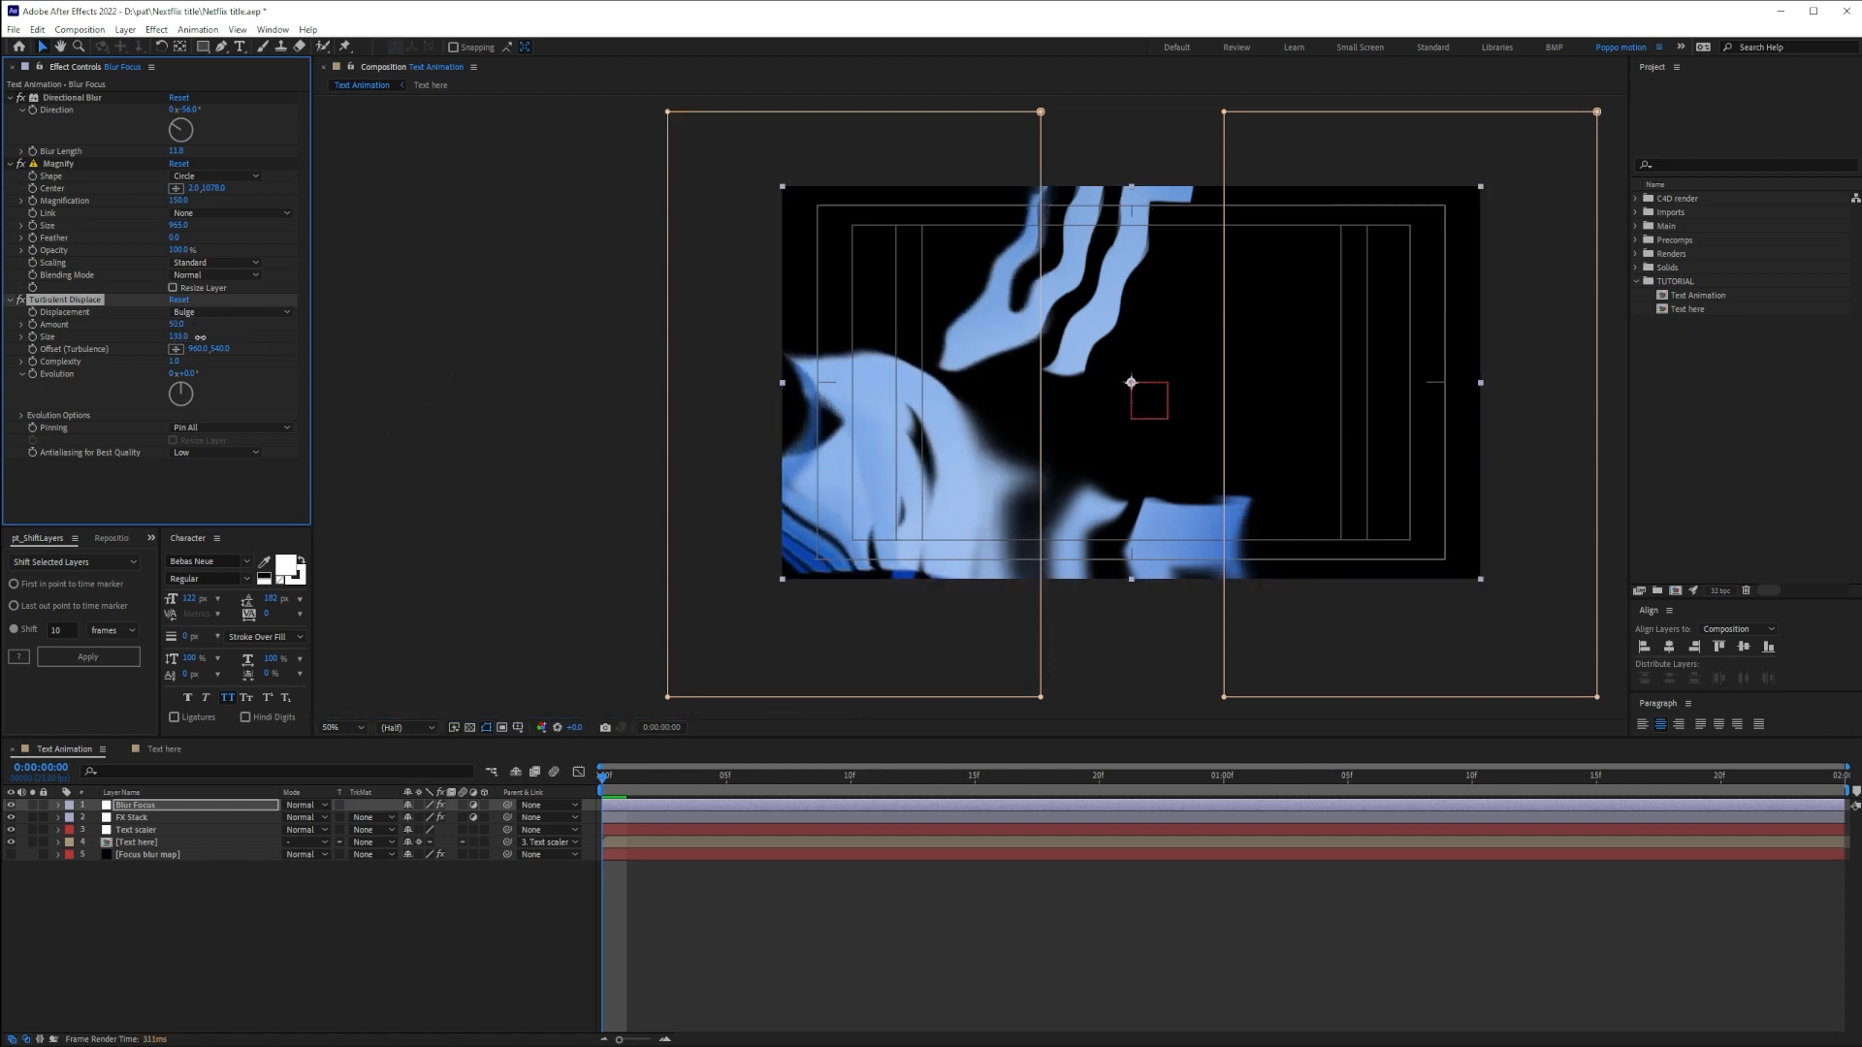
Collapse the settings of the Turbulent Displace, Magnify and Directional Blur effects
key(h)
drag(987, 642, 943, 588)
click(9, 299)
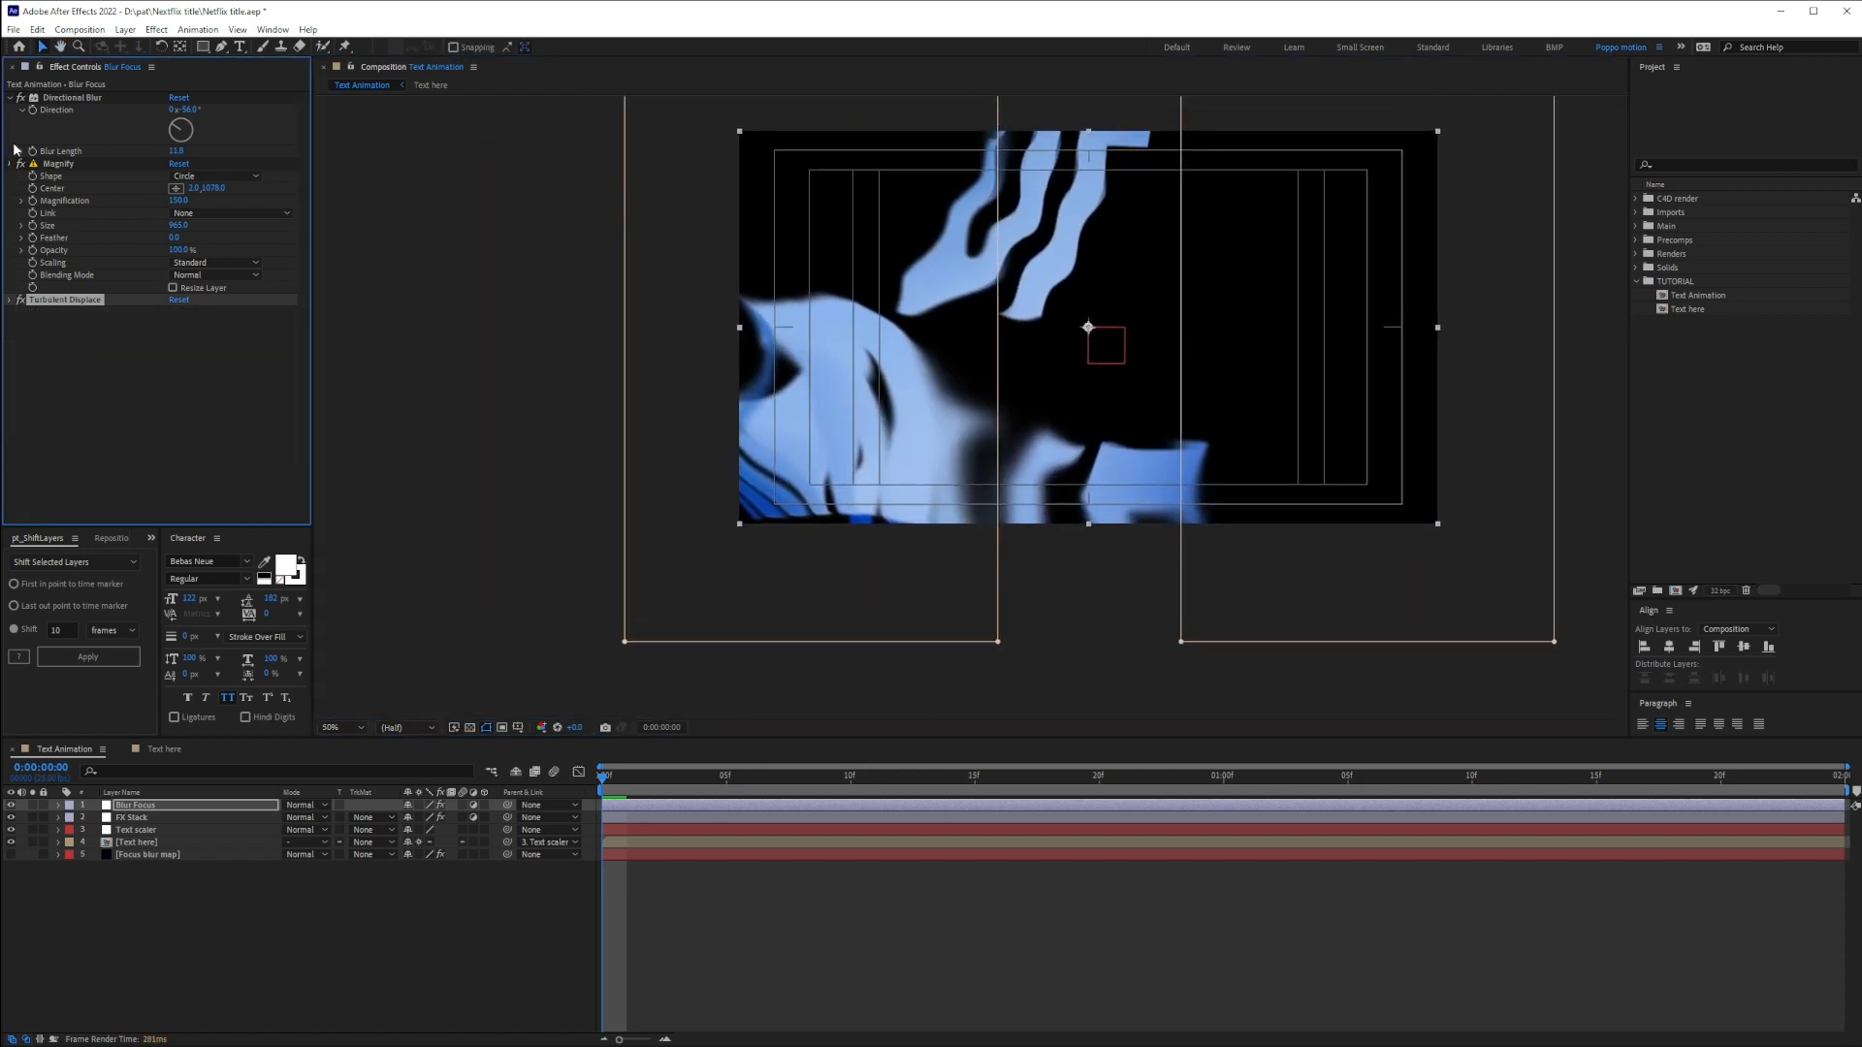
click(10, 163)
click(9, 98)
Apply a second Turbulent Displace to the Blur Focus layer and set its displacement to Turbulent Smoother
click(117, 303)
key(ctrl+space)
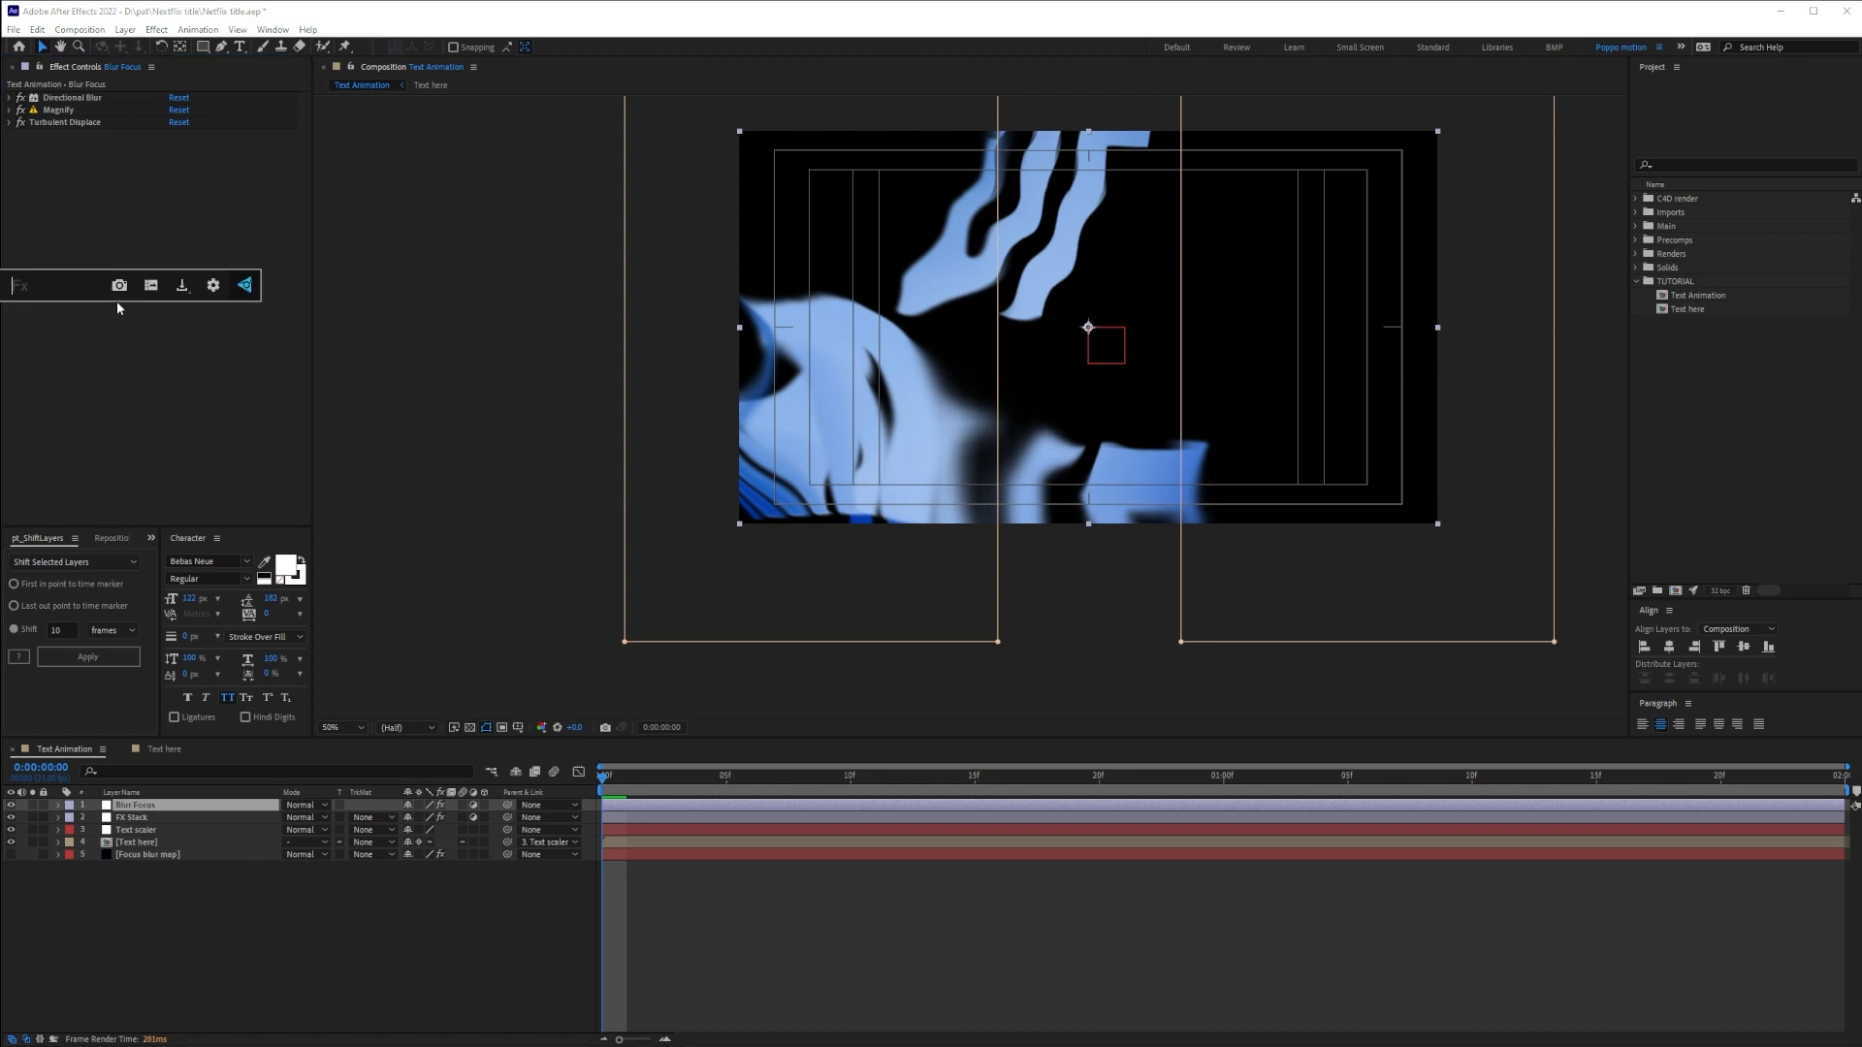
text(tur)
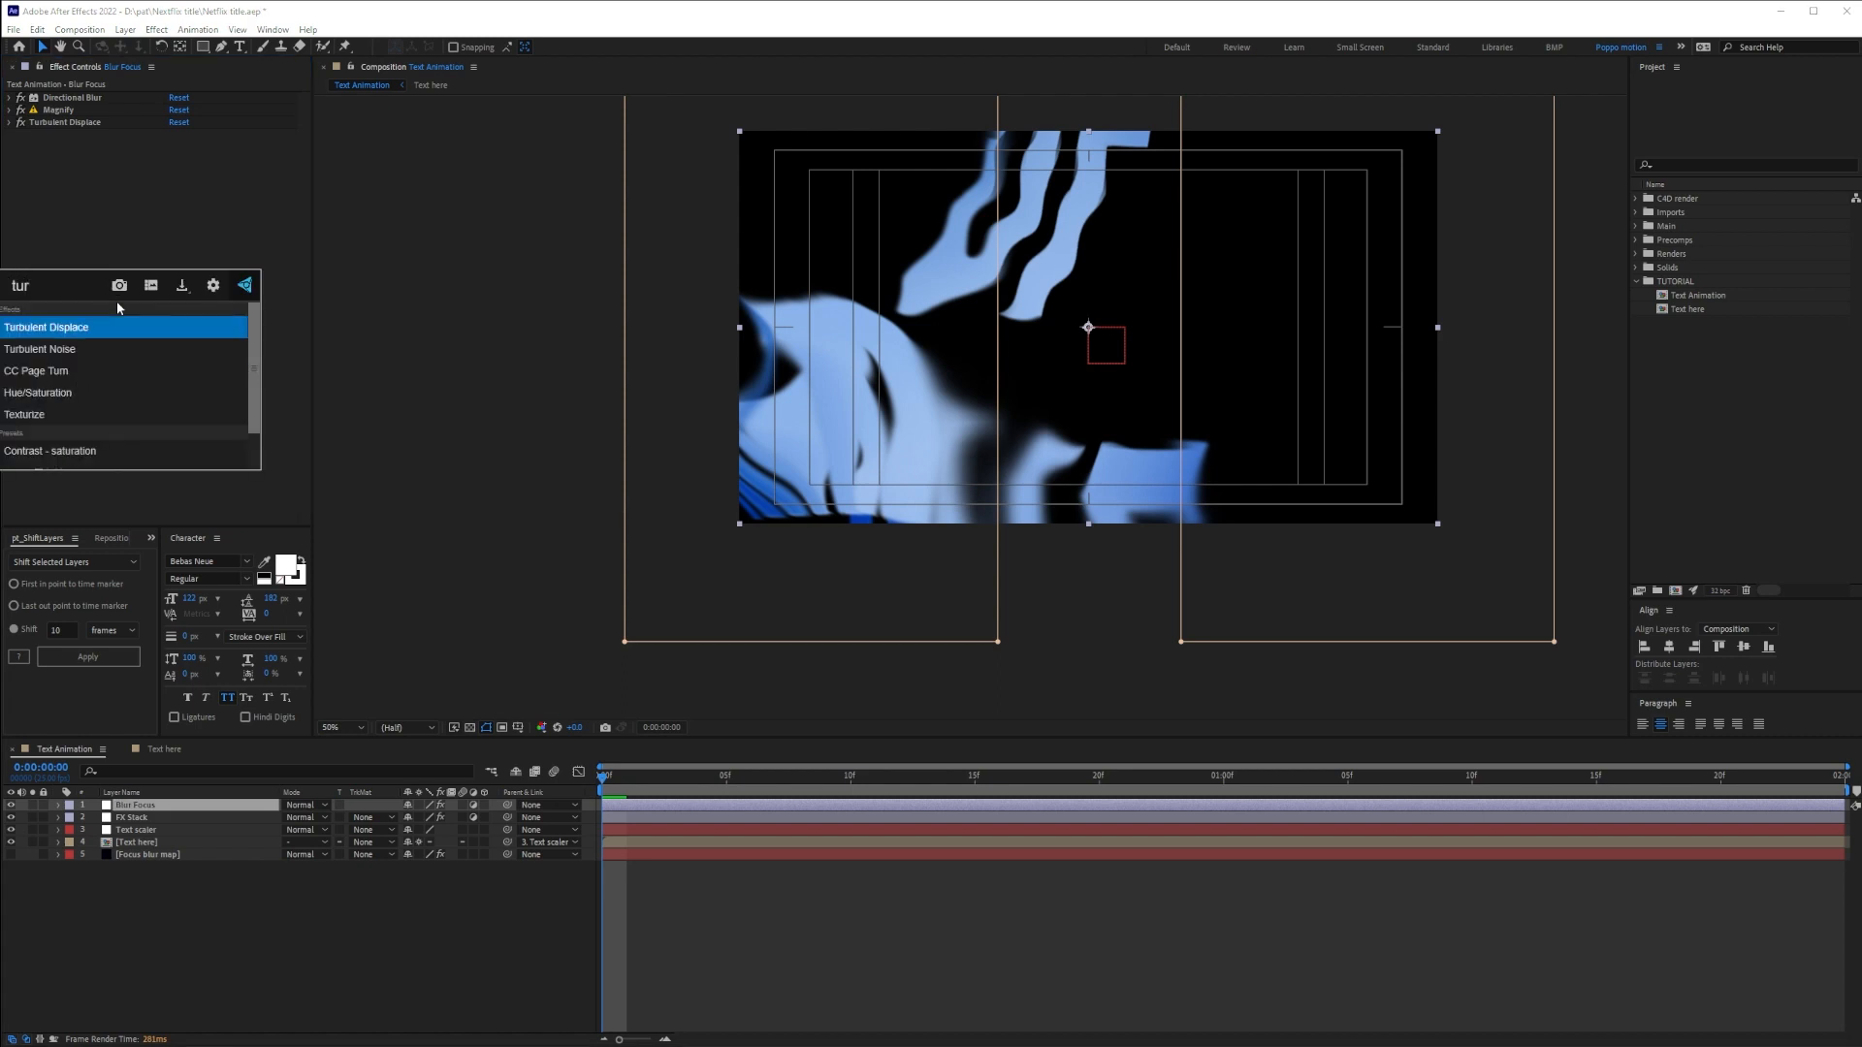
key(Return)
click(232, 147)
click(246, 217)
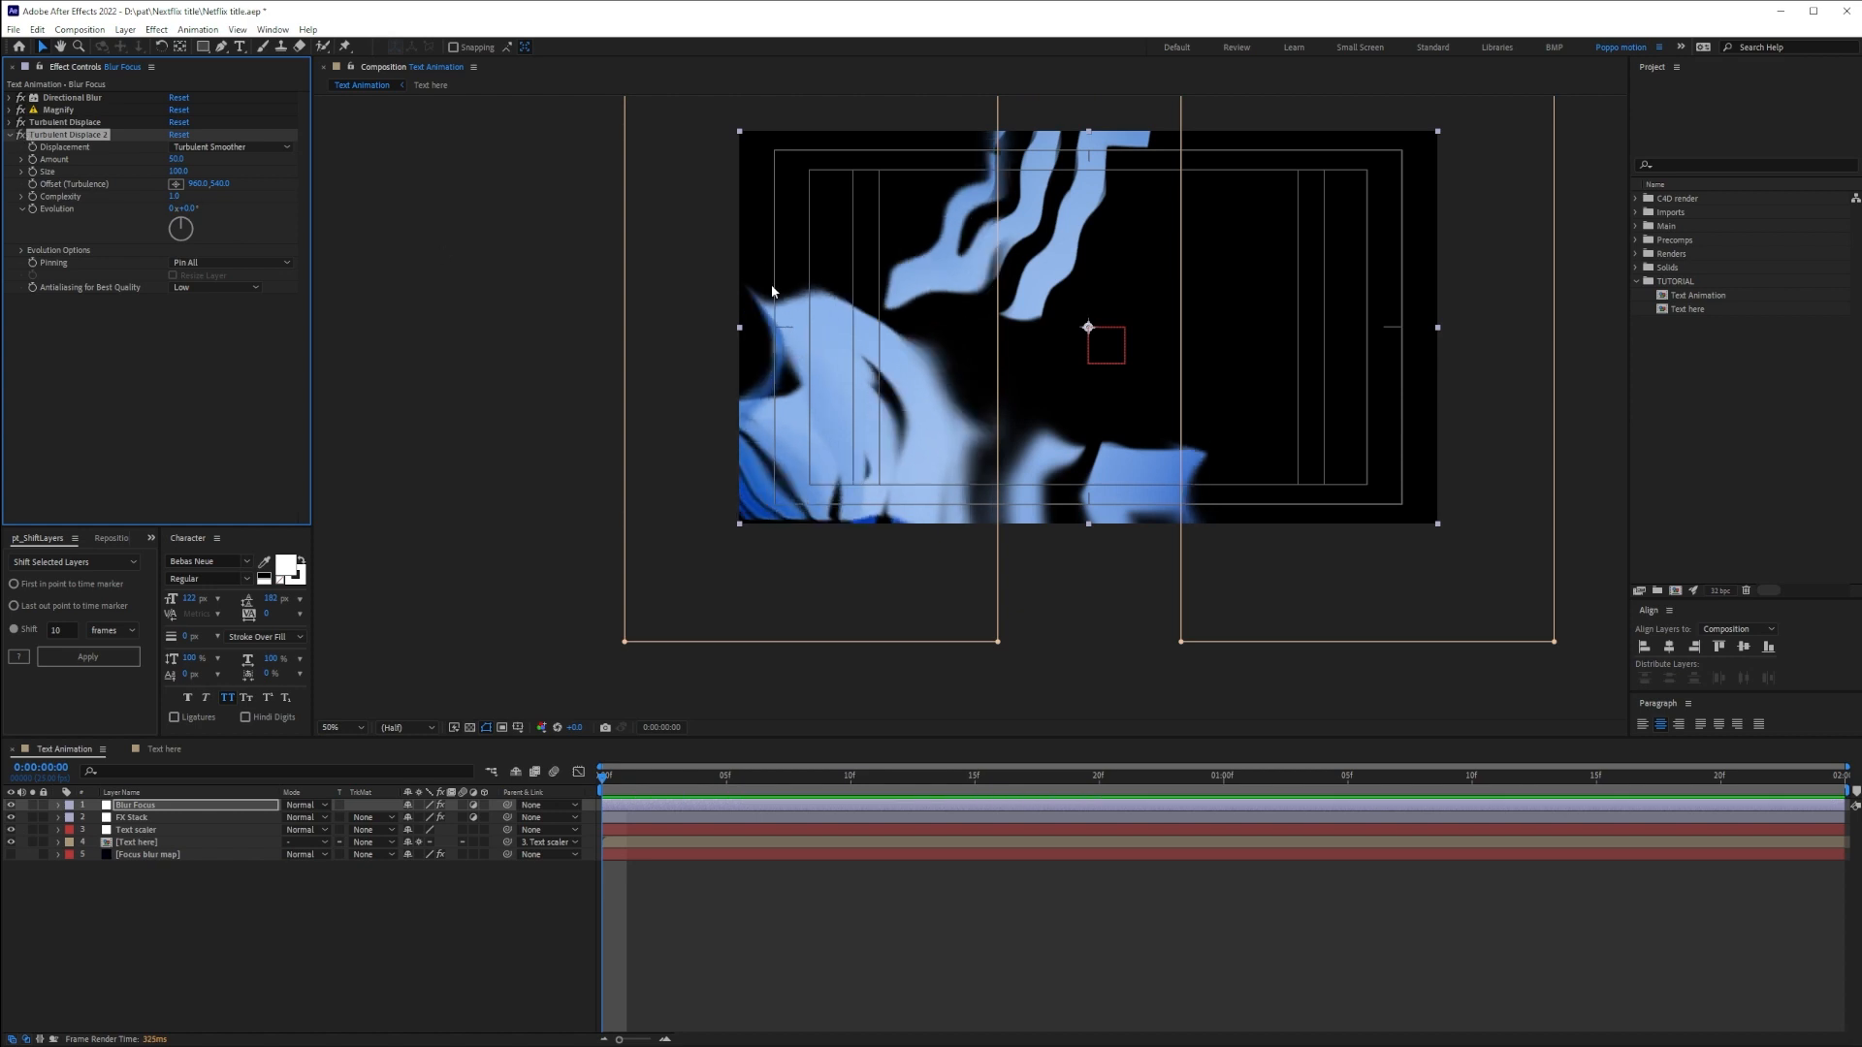
Lower the second Turbulent Displace's amount to about 37 and switch the preview to half resolution
scroll(791, 301, up, 2)
drag(723, 338, 1037, 713)
drag(809, 345, 1097, 703)
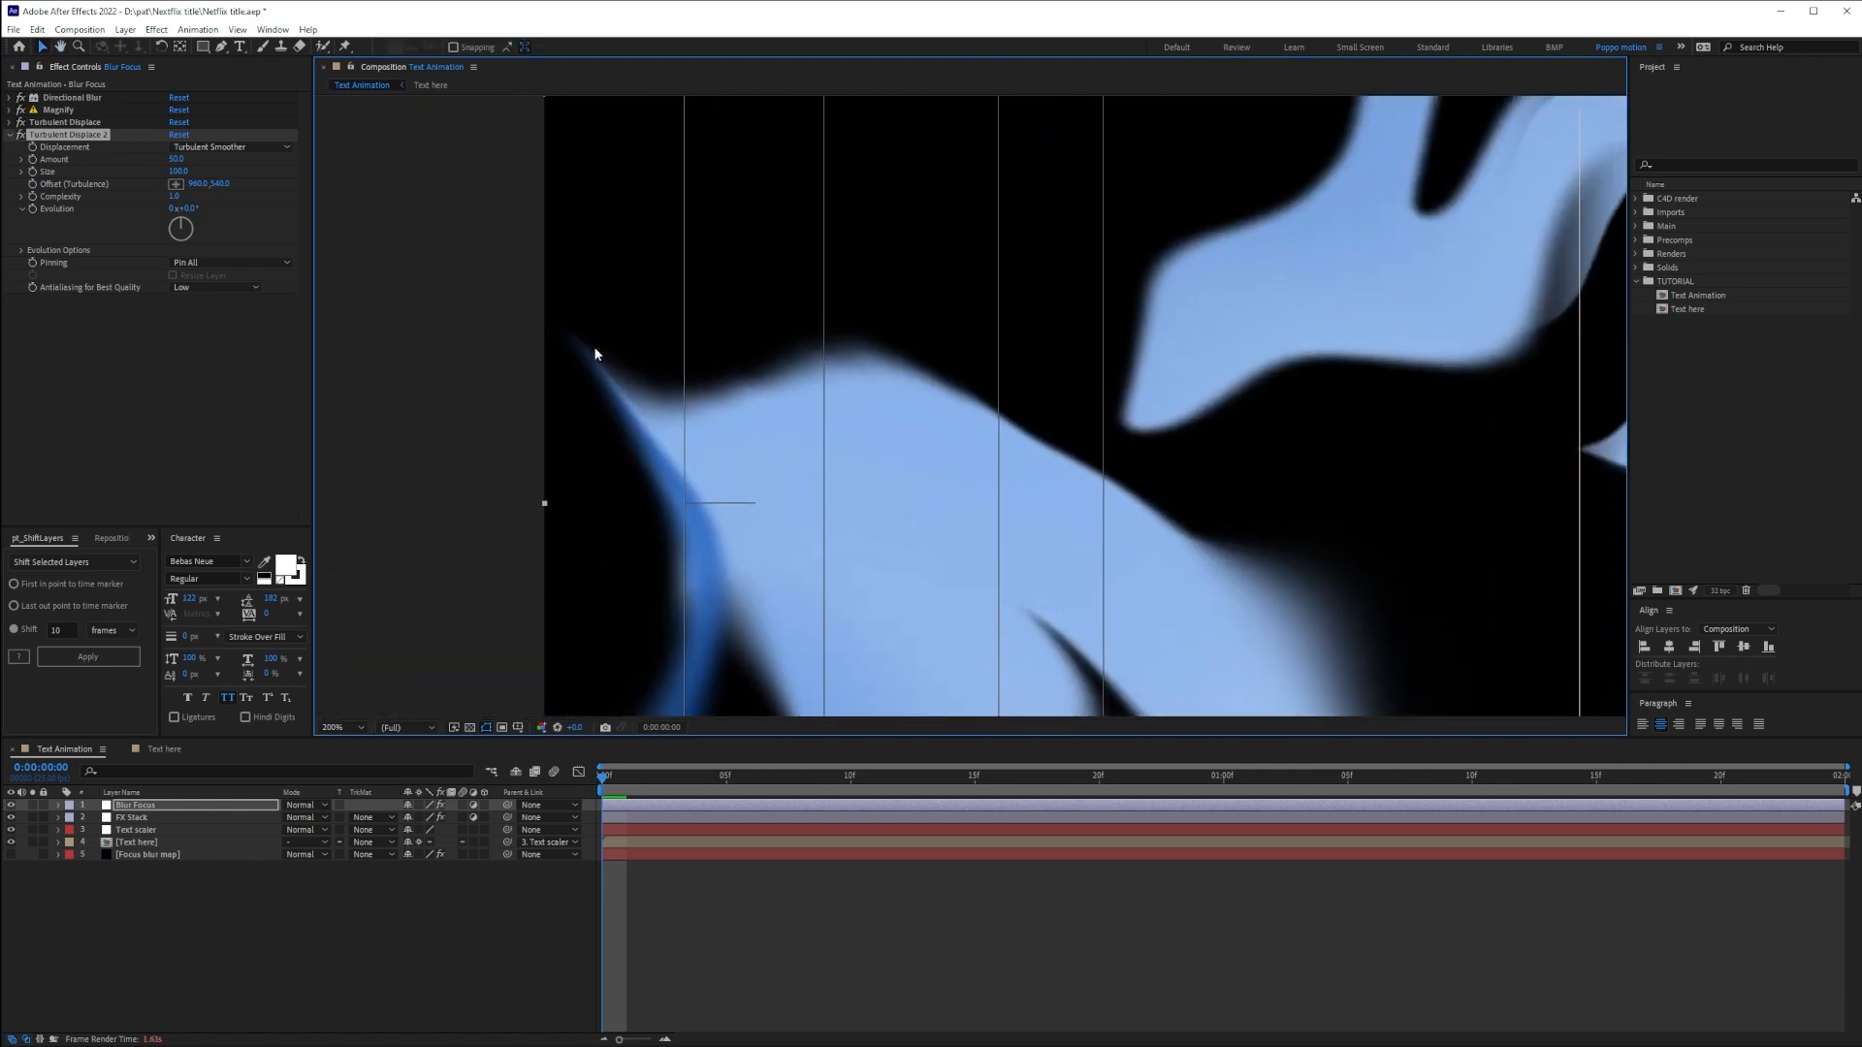
scroll(823, 394, down, 2)
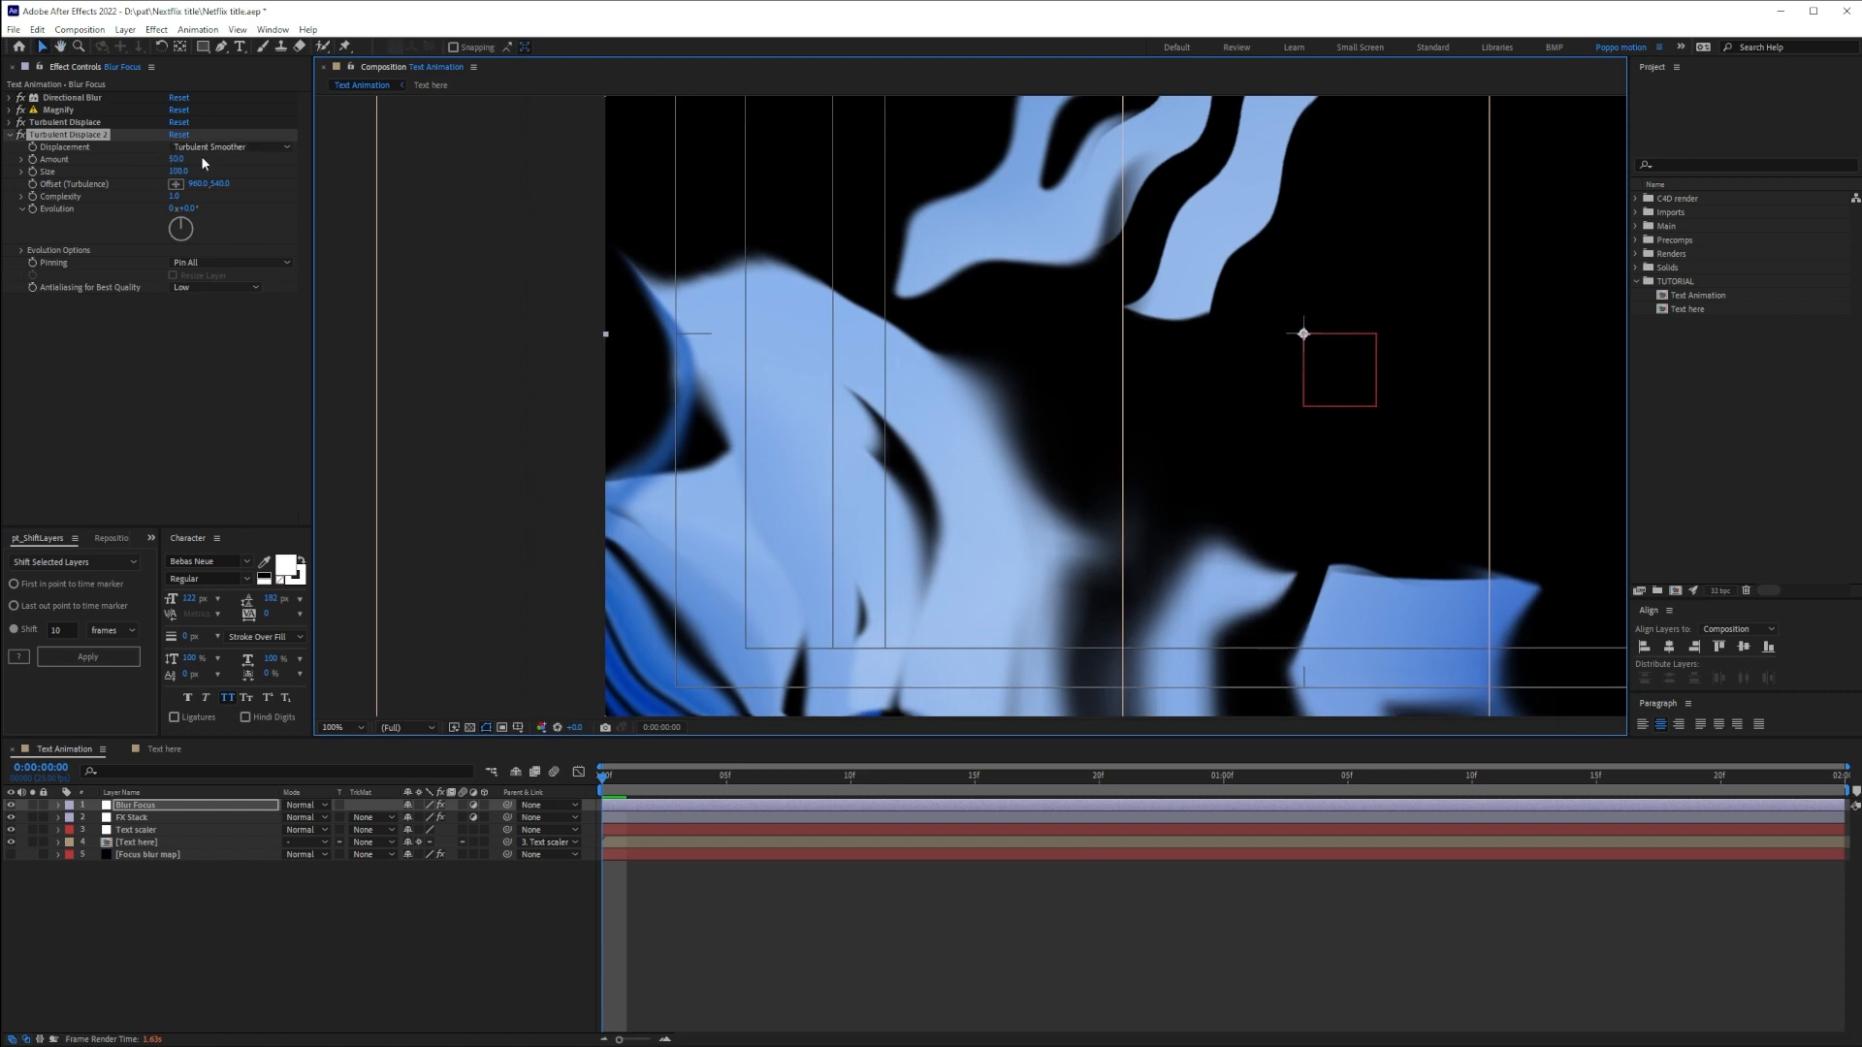
drag(177, 163, 168, 163)
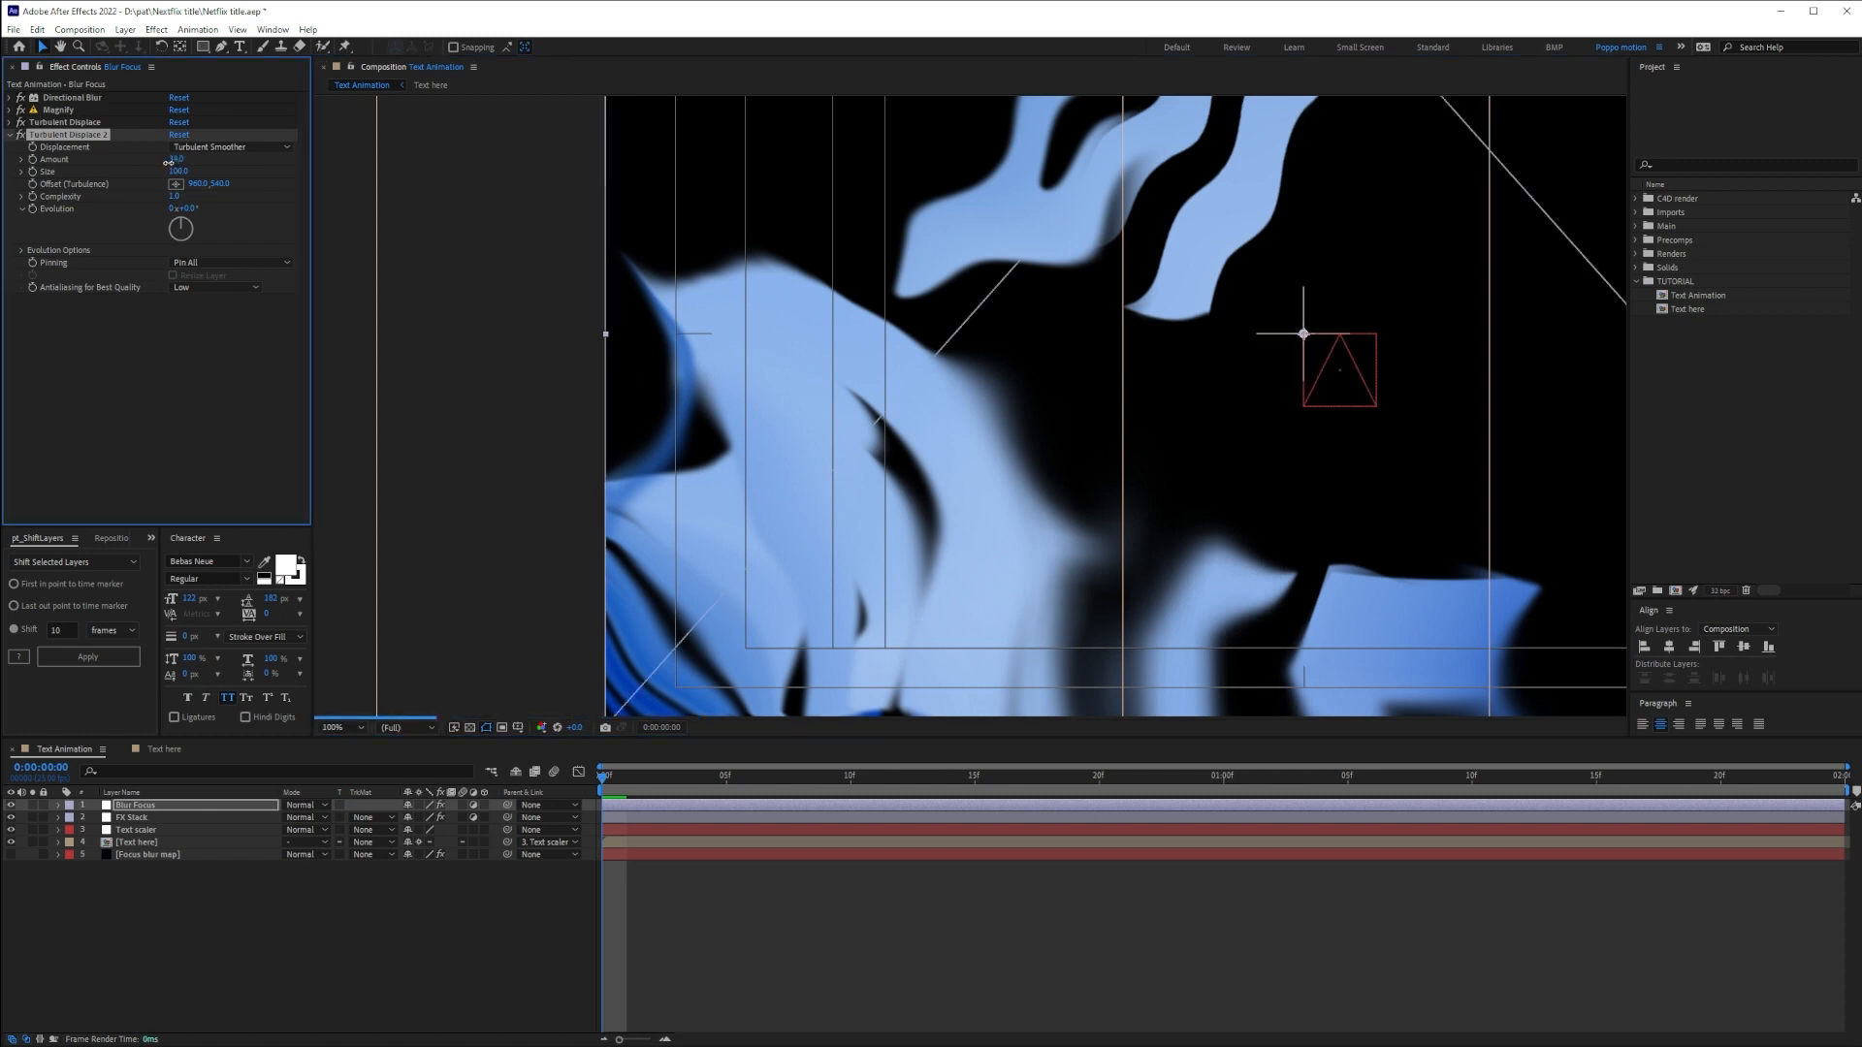
click(407, 727)
click(422, 773)
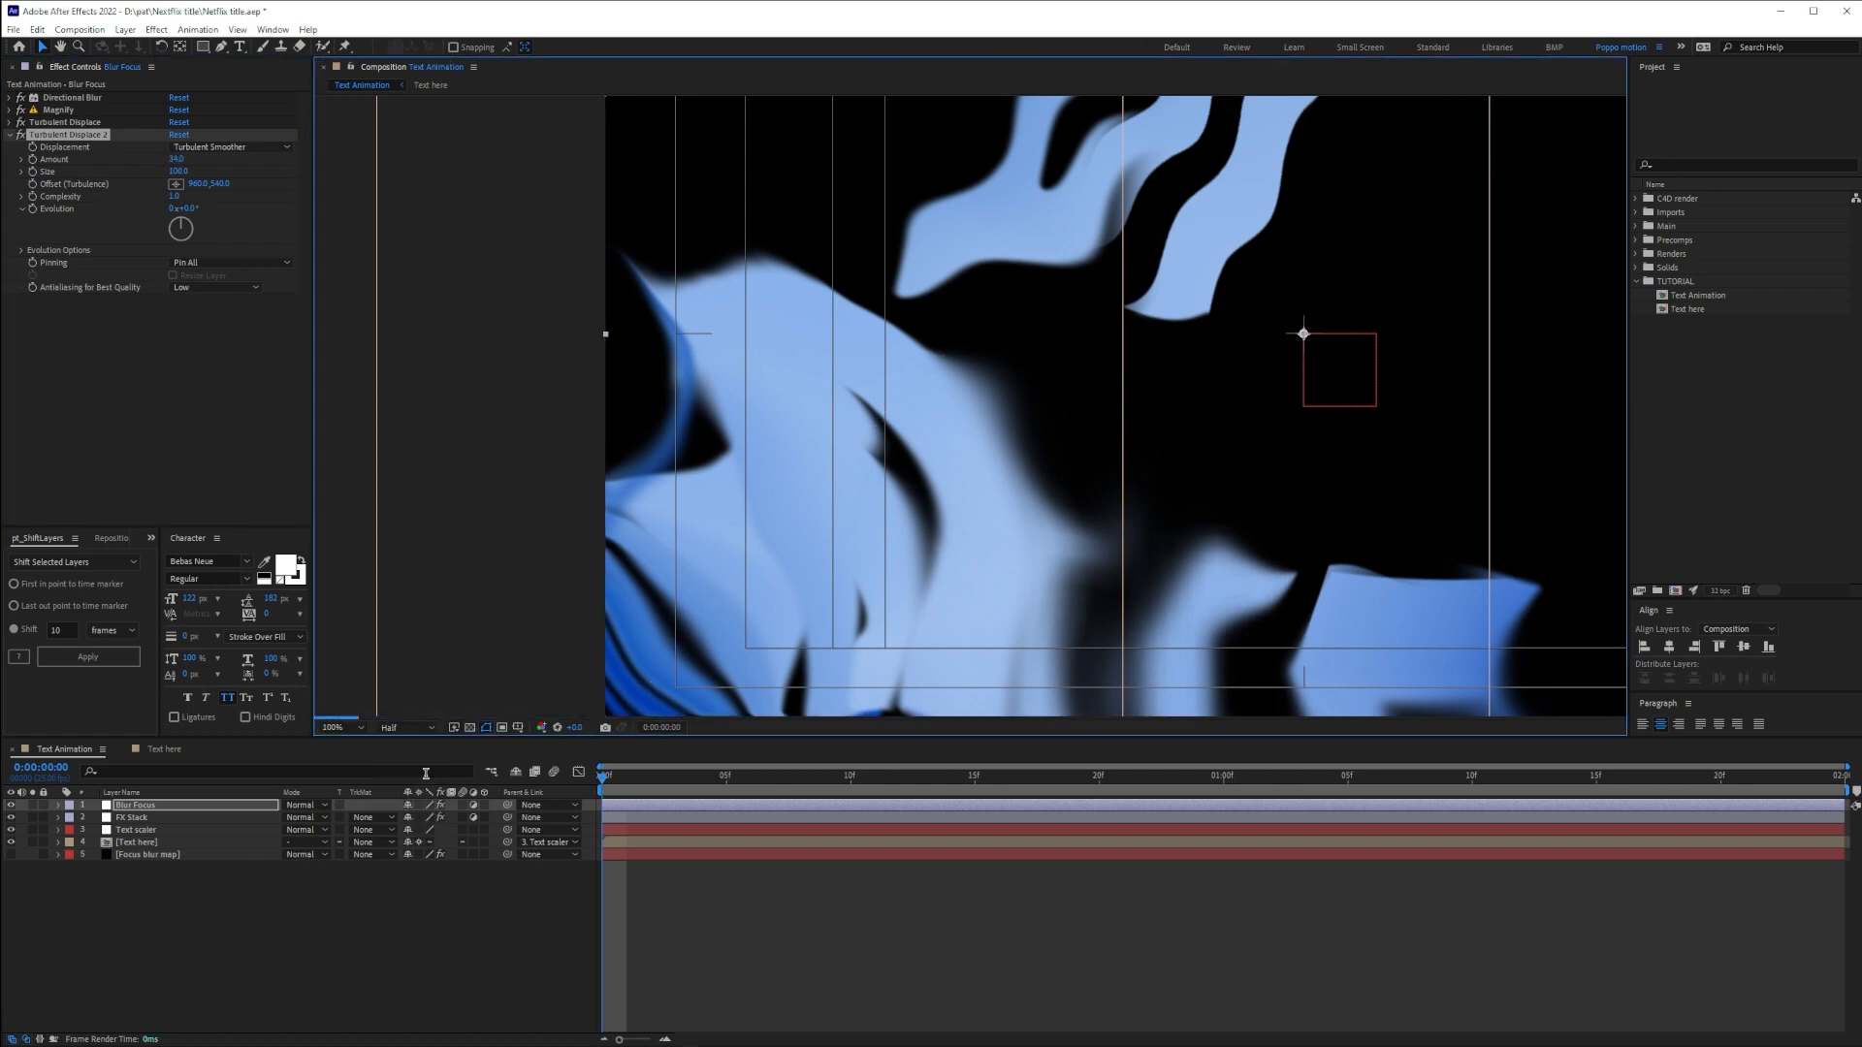
drag(177, 163, 180, 163)
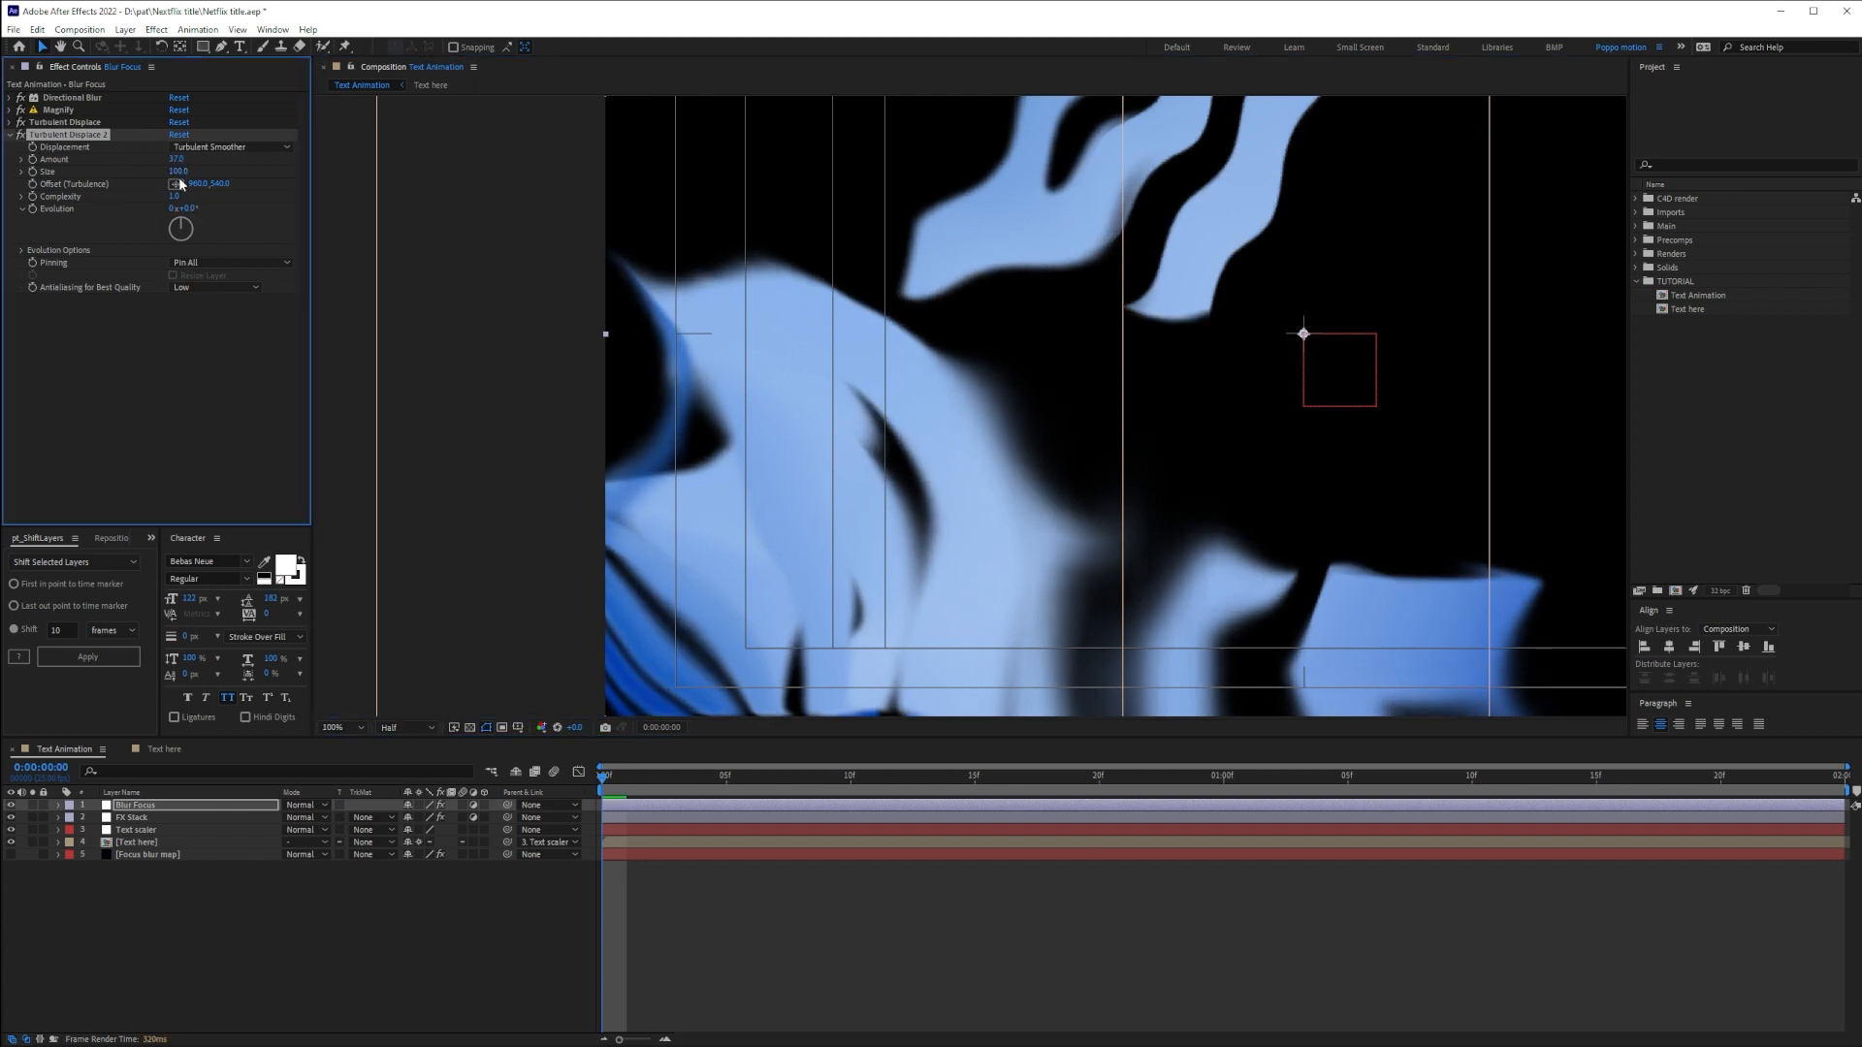
Set the second Turbulent Displace's size to about 257, complexity to 1.2 and evolution to about 53°
drag(179, 172, 1102, 558)
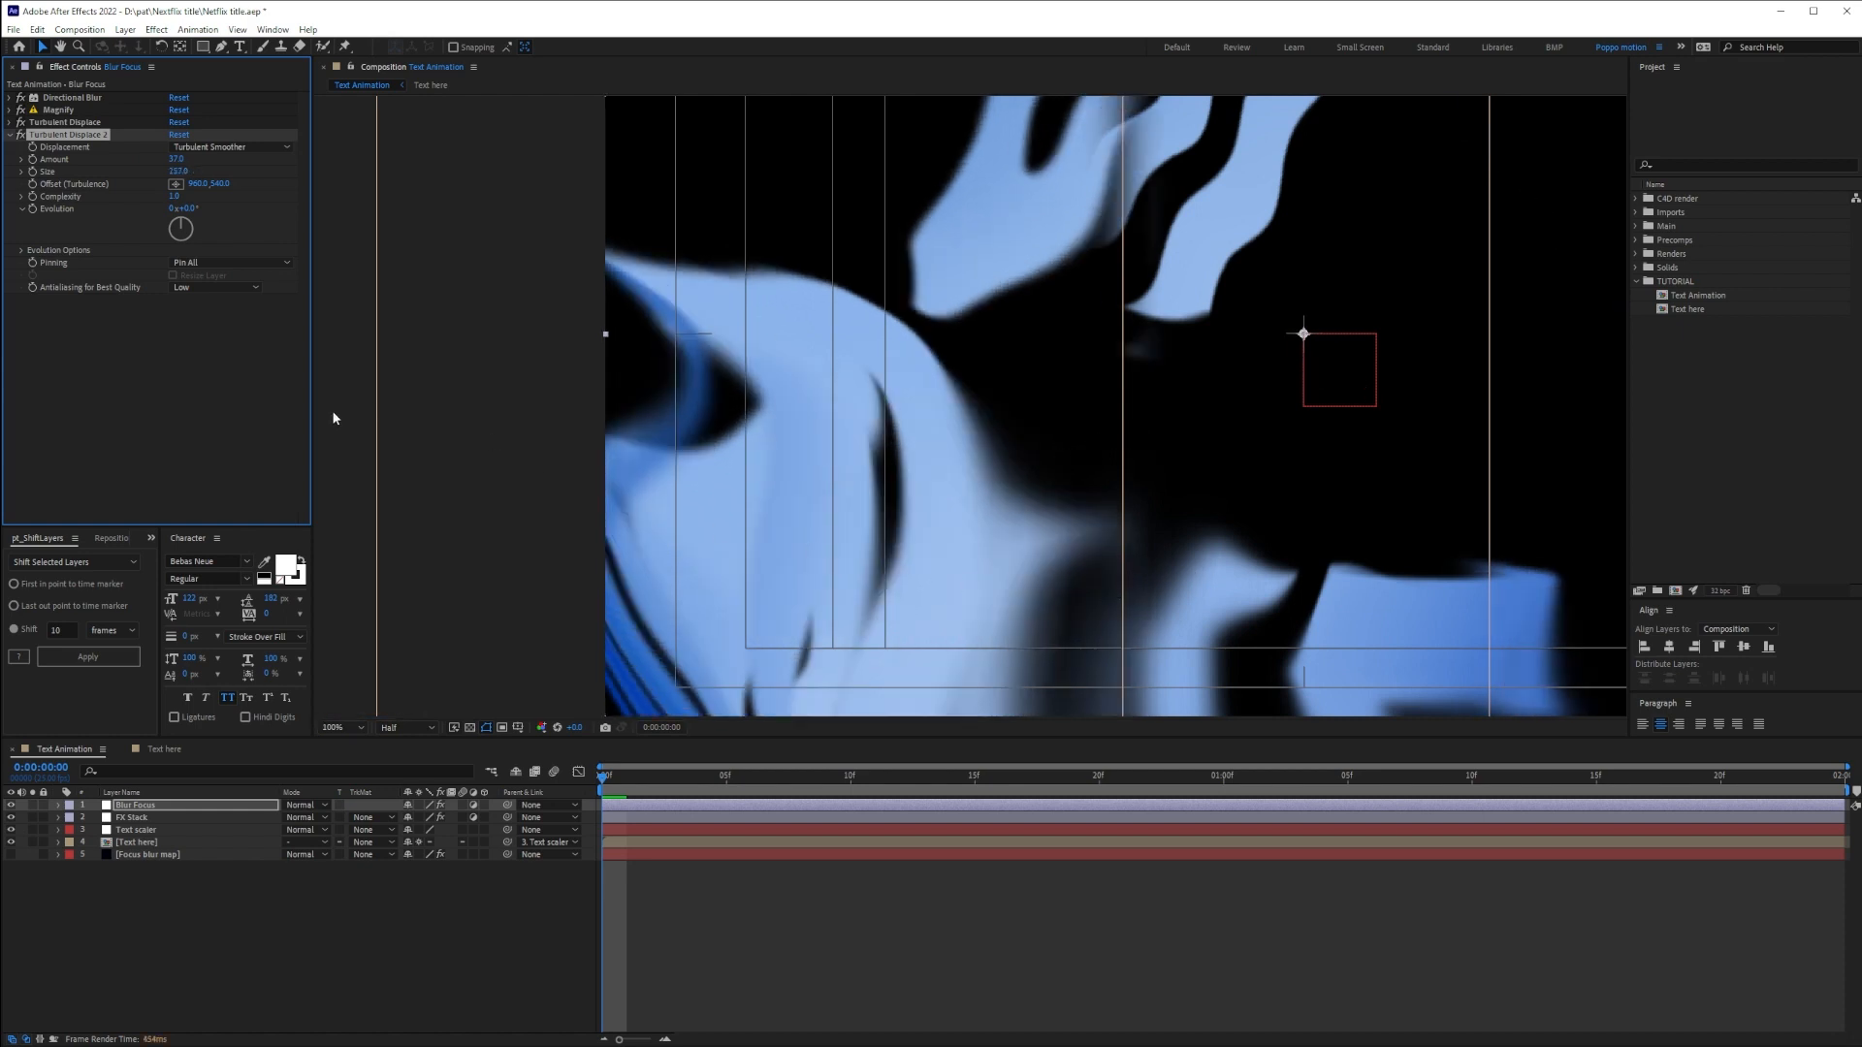
click(183, 196)
text(1.2)
key(Return)
drag(198, 208, 234, 214)
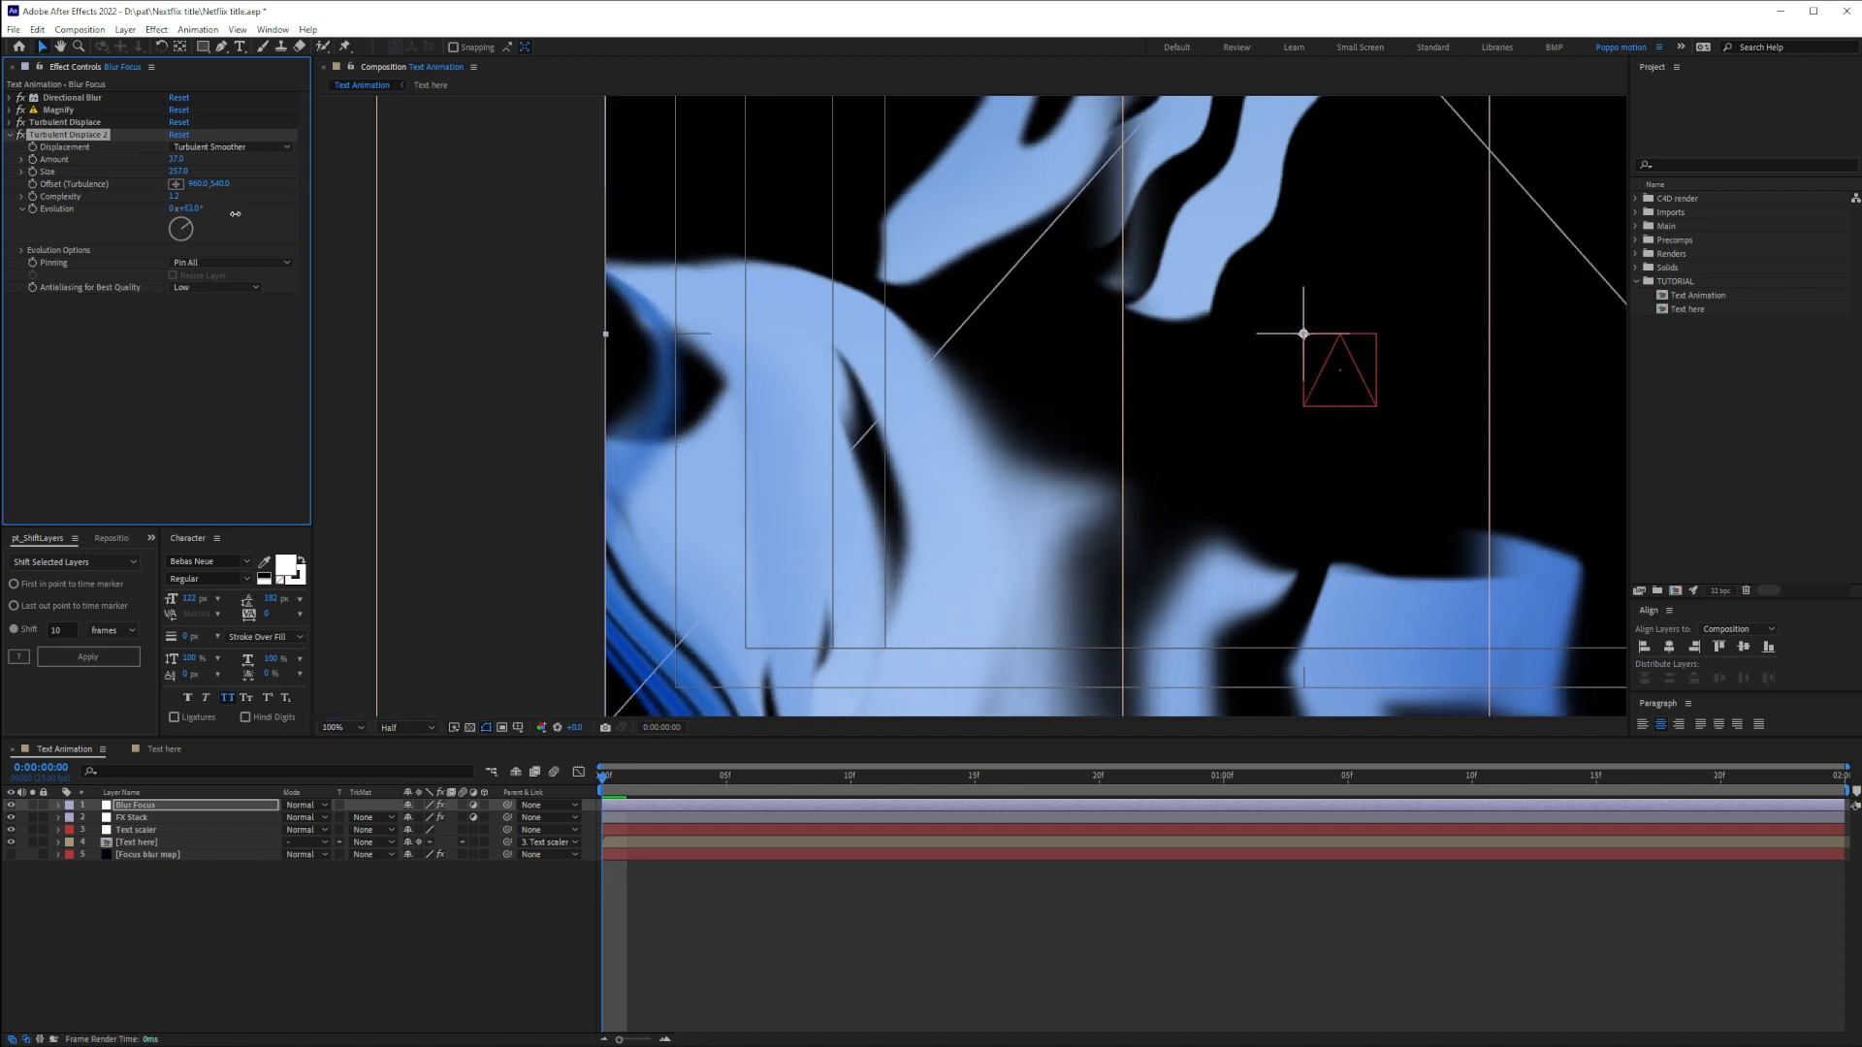
scroll(1133, 451, down, 2)
click(522, 957)
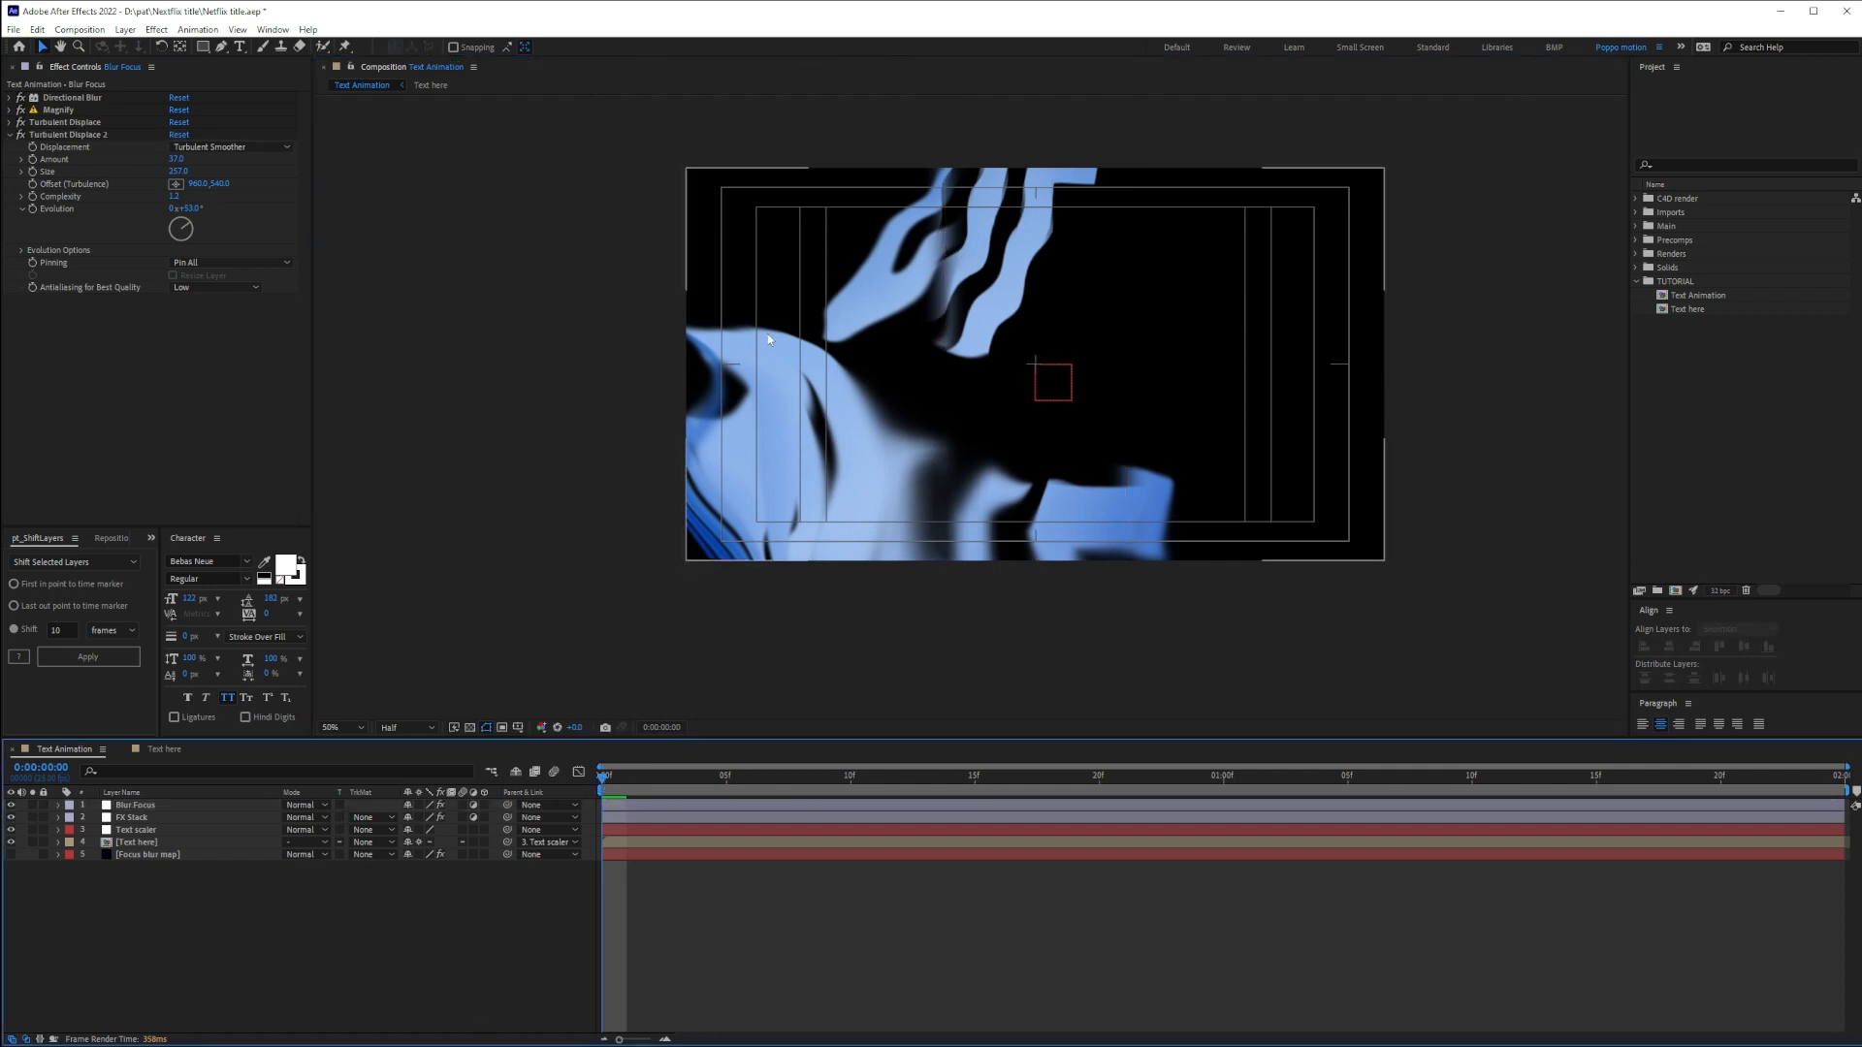
Increase the feather of both Blur Focus masks to about 155 pixels and preview the animation
click(155, 806)
key(f)
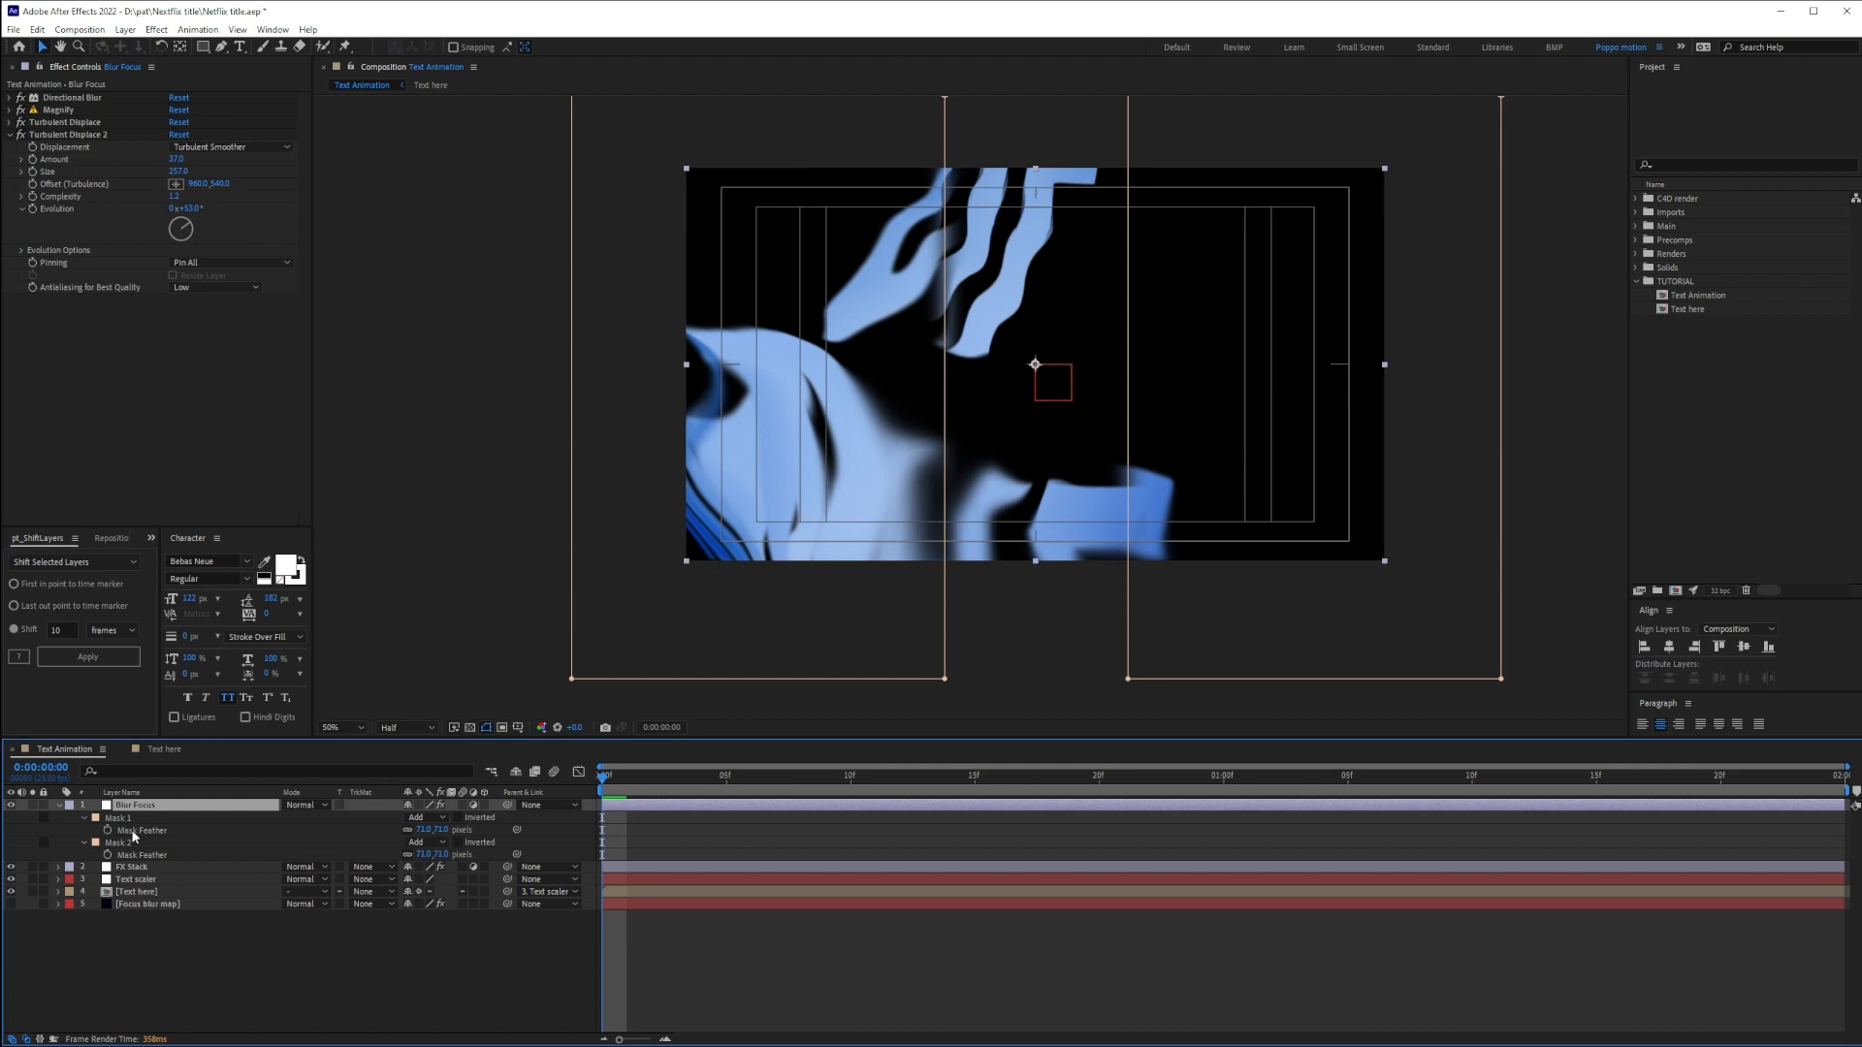
click(134, 832)
shift+click(142, 855)
drag(435, 830, 510, 830)
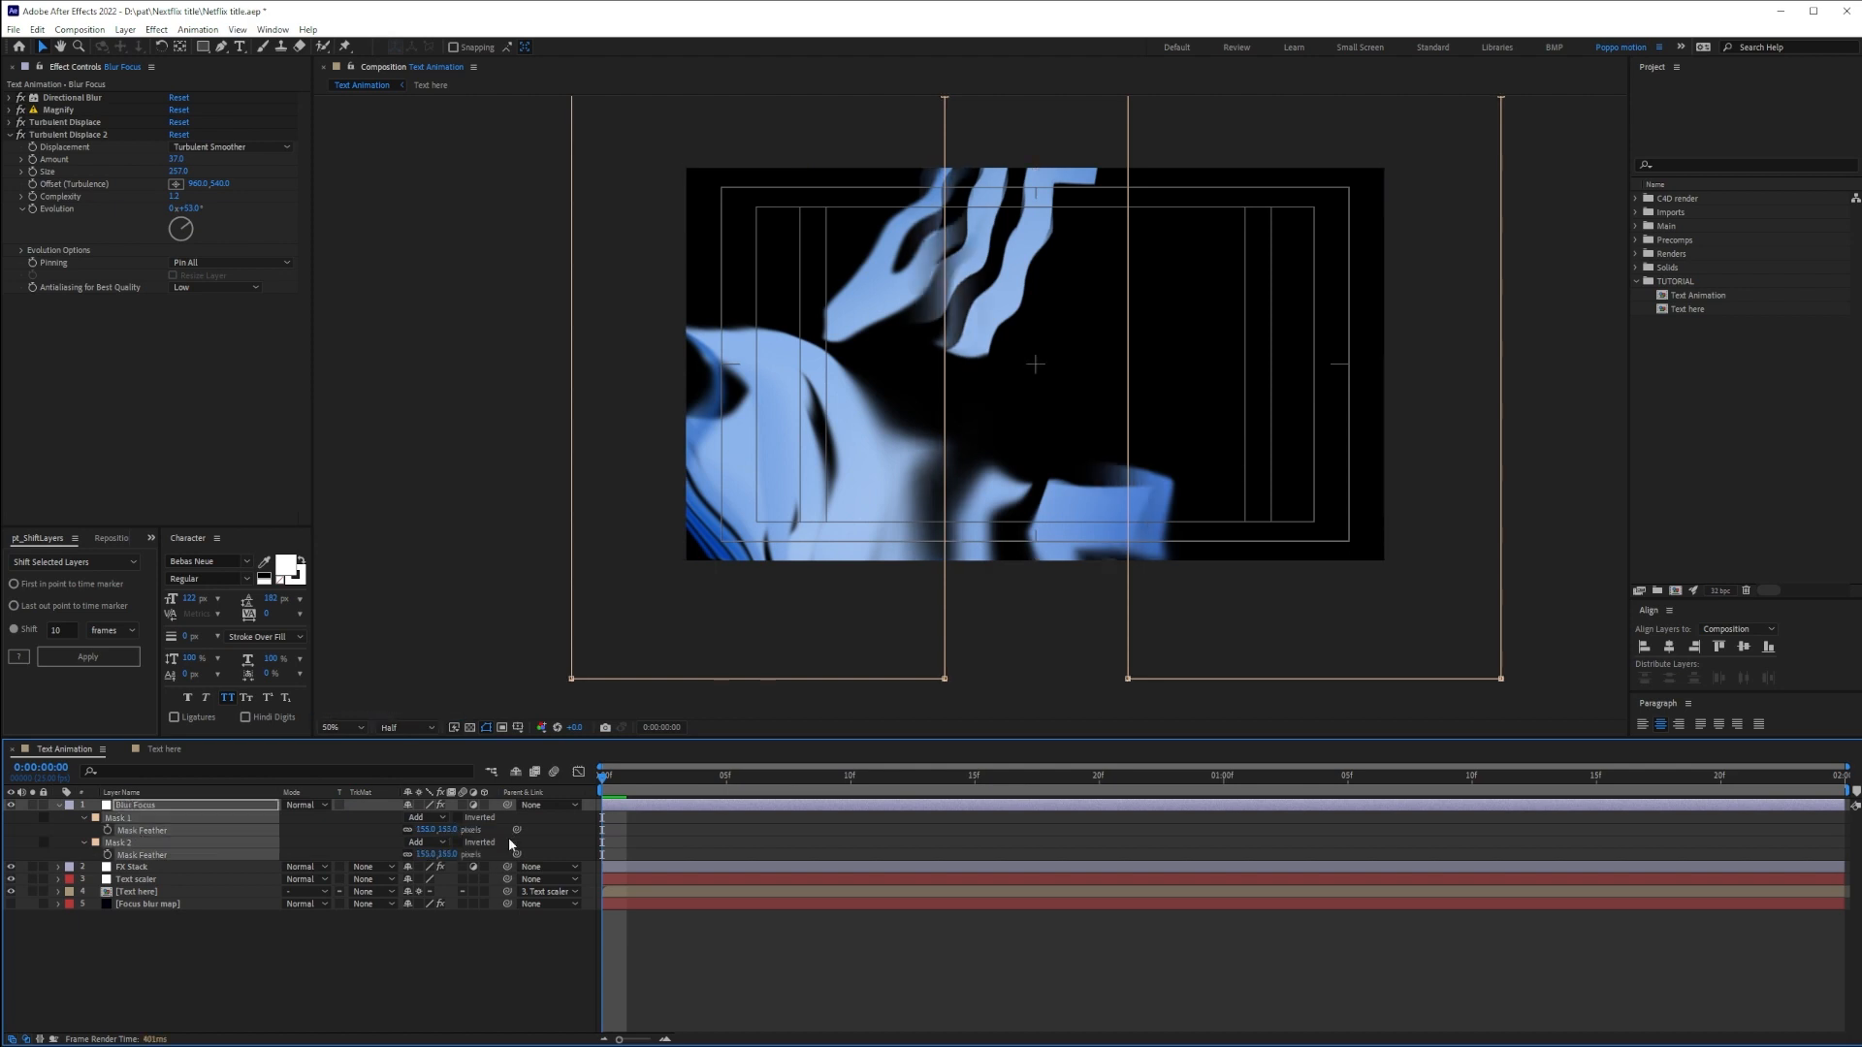
click(640, 841)
drag(608, 777, 1495, 801)
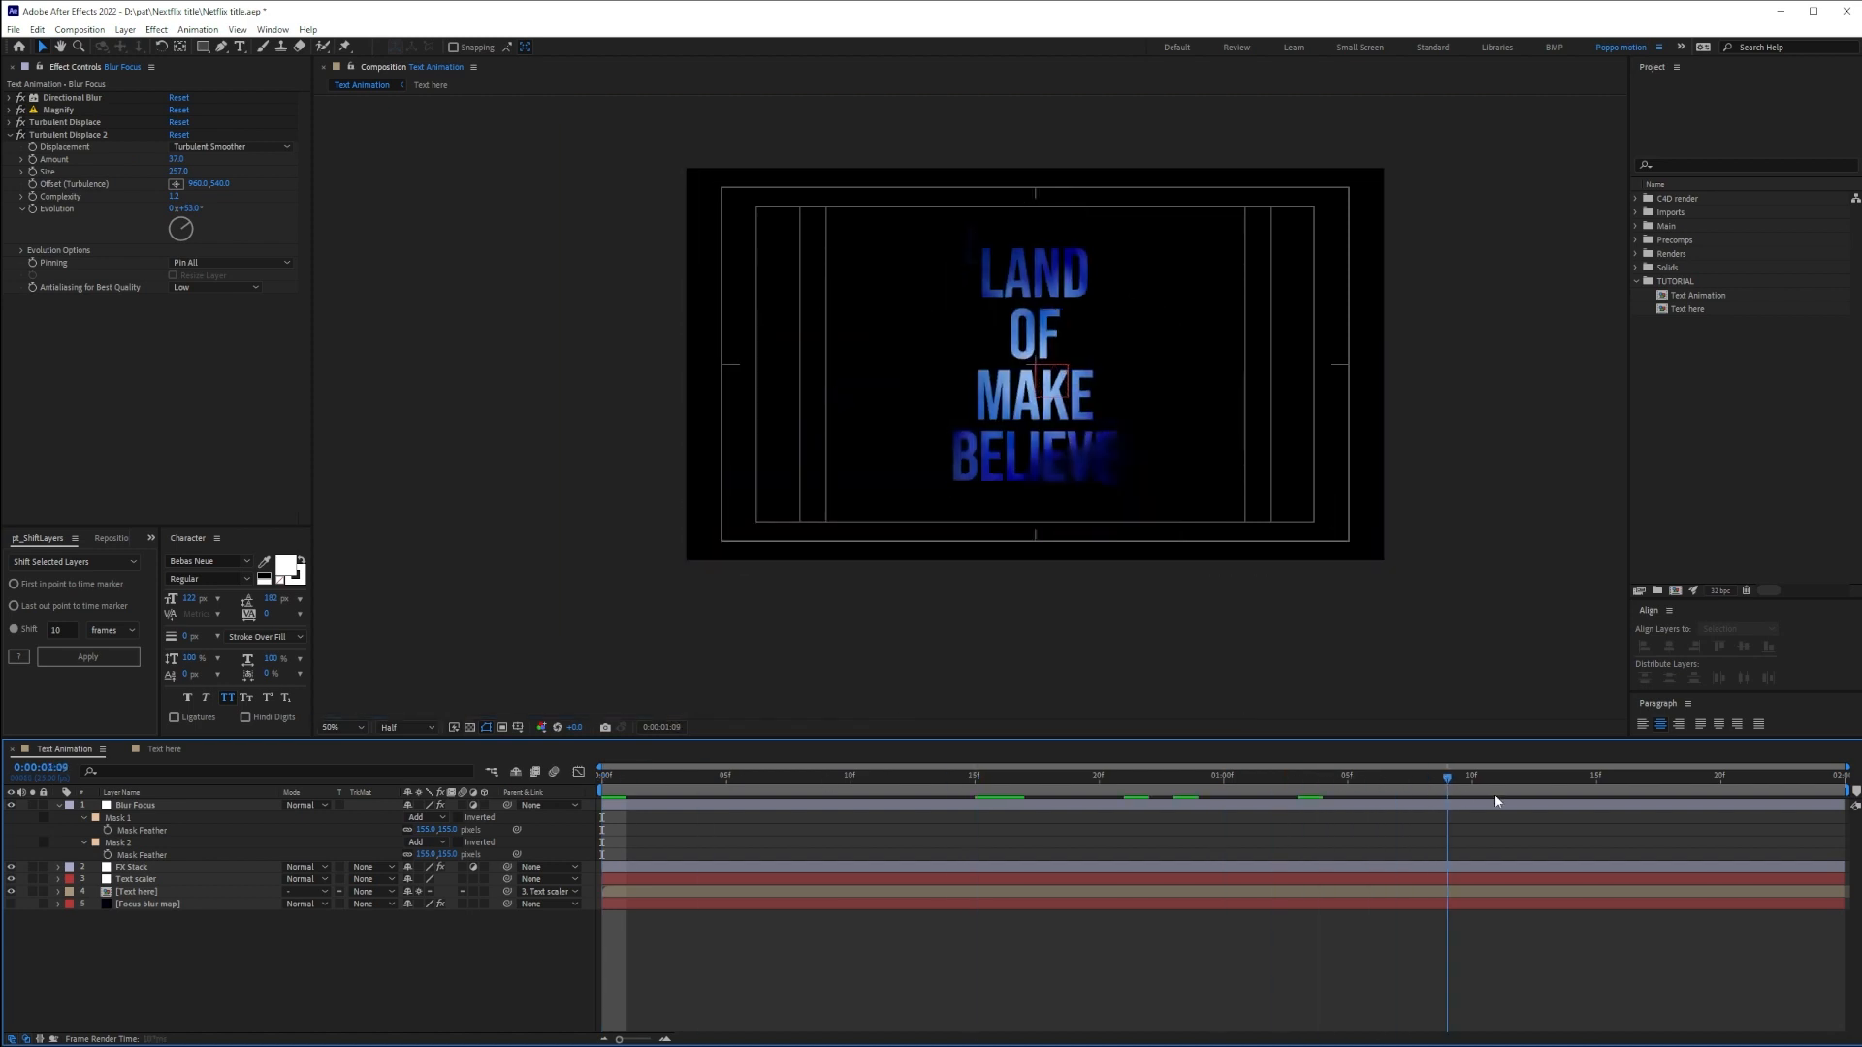
key(space)
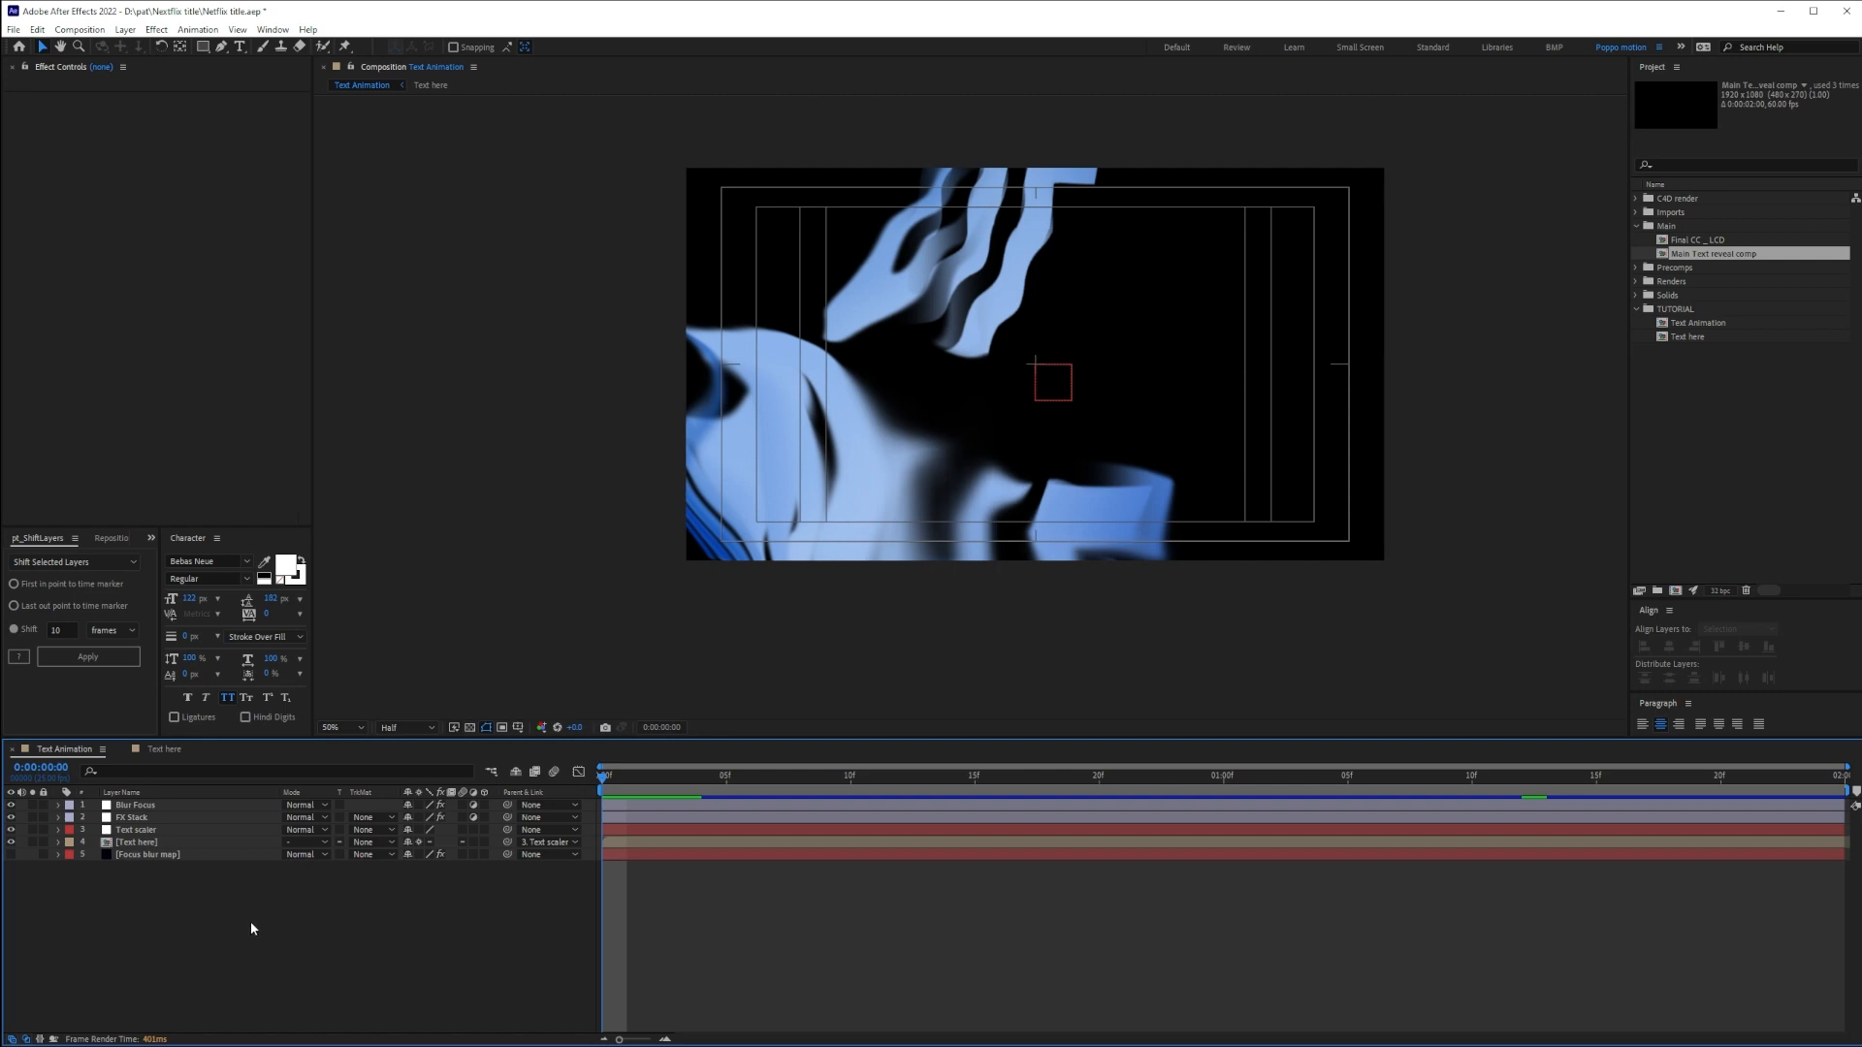
Create an adjustment layer named "Mega funky blur" and place it directly below the Blur Focus layer
key(ctrl+alt+y)
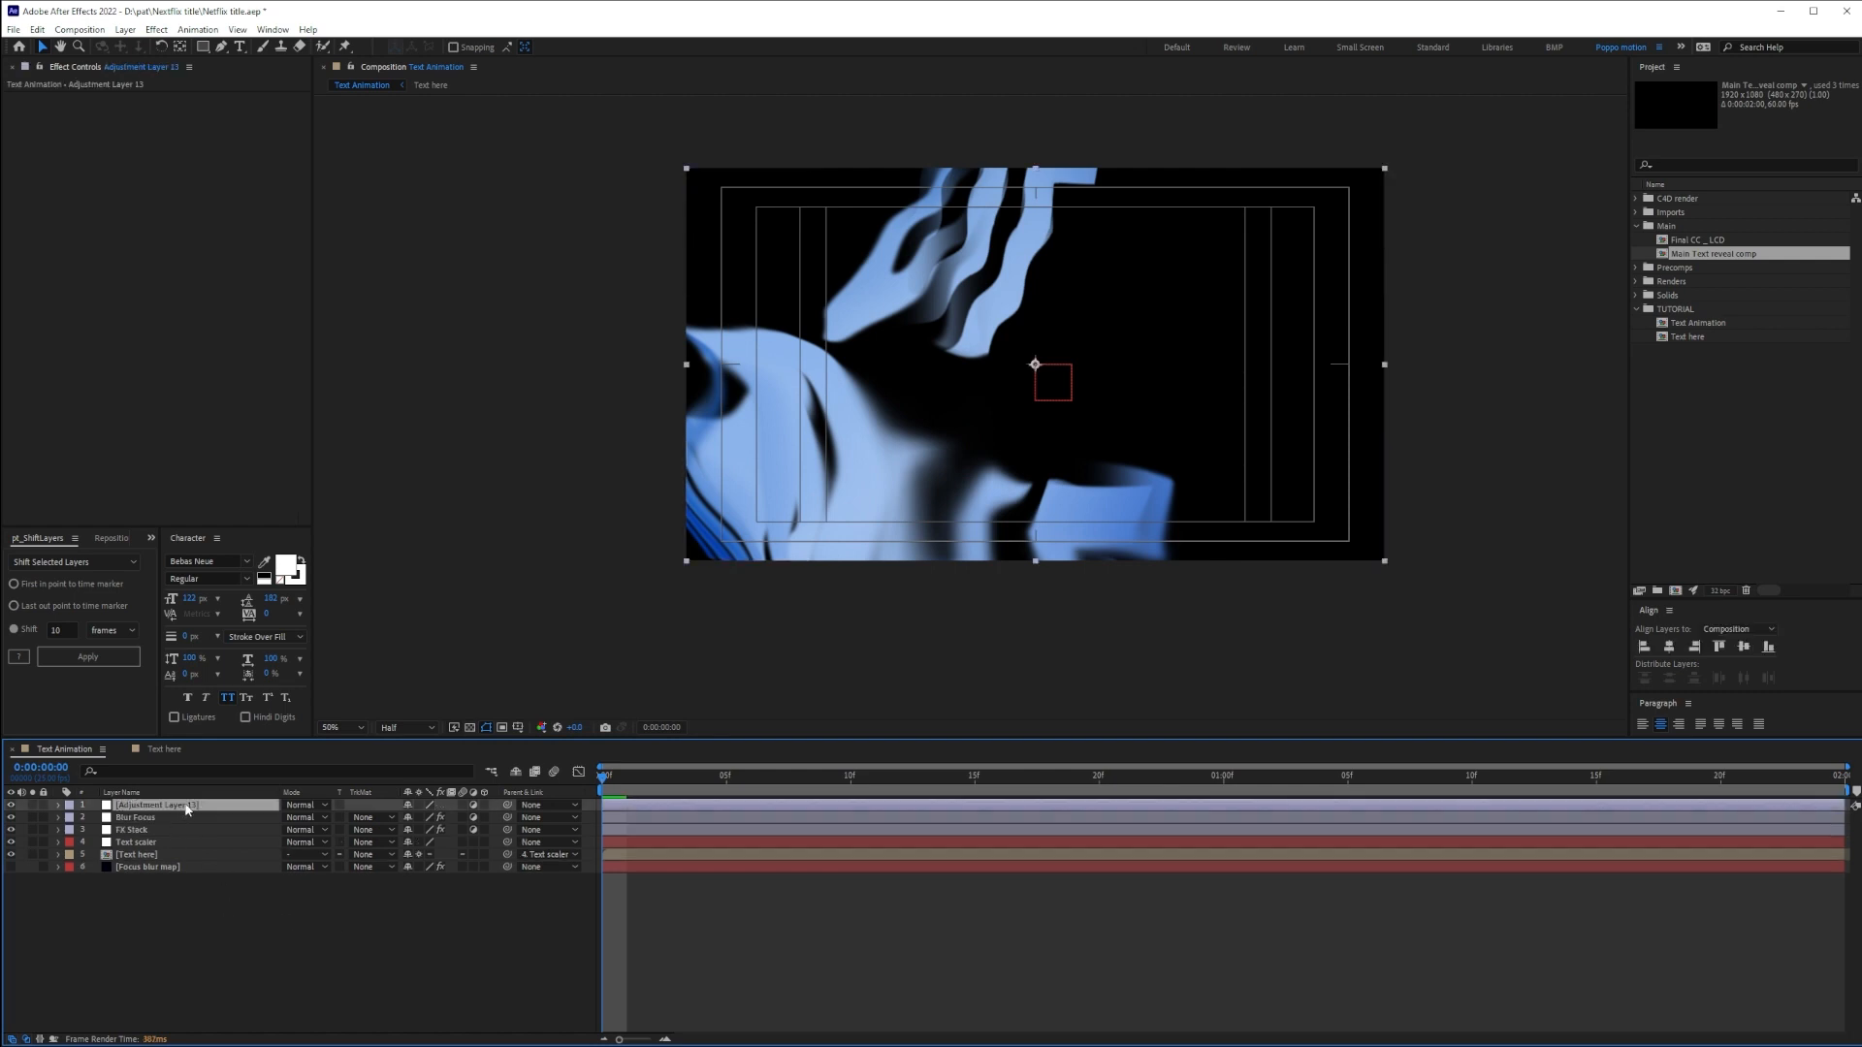
key(Return)
text(Mega funky blur)
key(Return)
drag(182, 808, 160, 824)
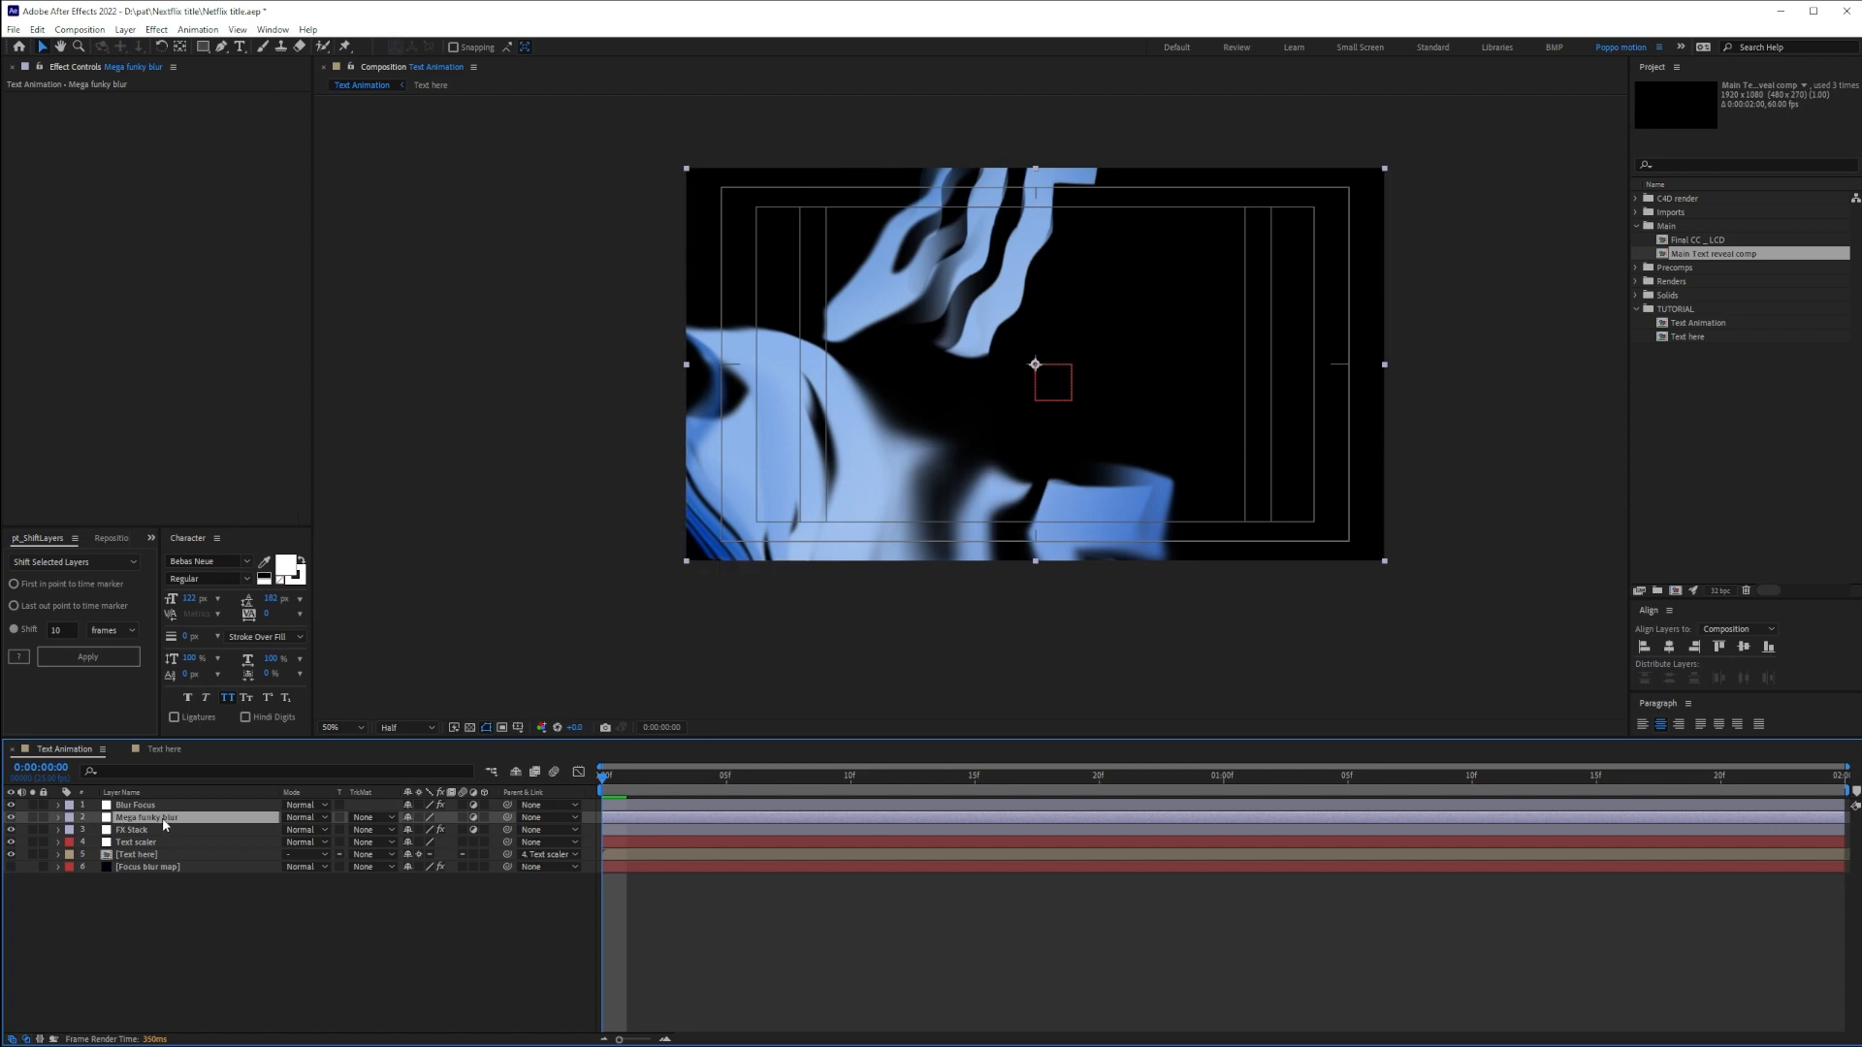
Apply Displacer Pro to Mega funky blur, mapped to the Focus blur map layer with Effects & Masks, and hide the safe-area guides
key(ctrl+space)
text(dis)
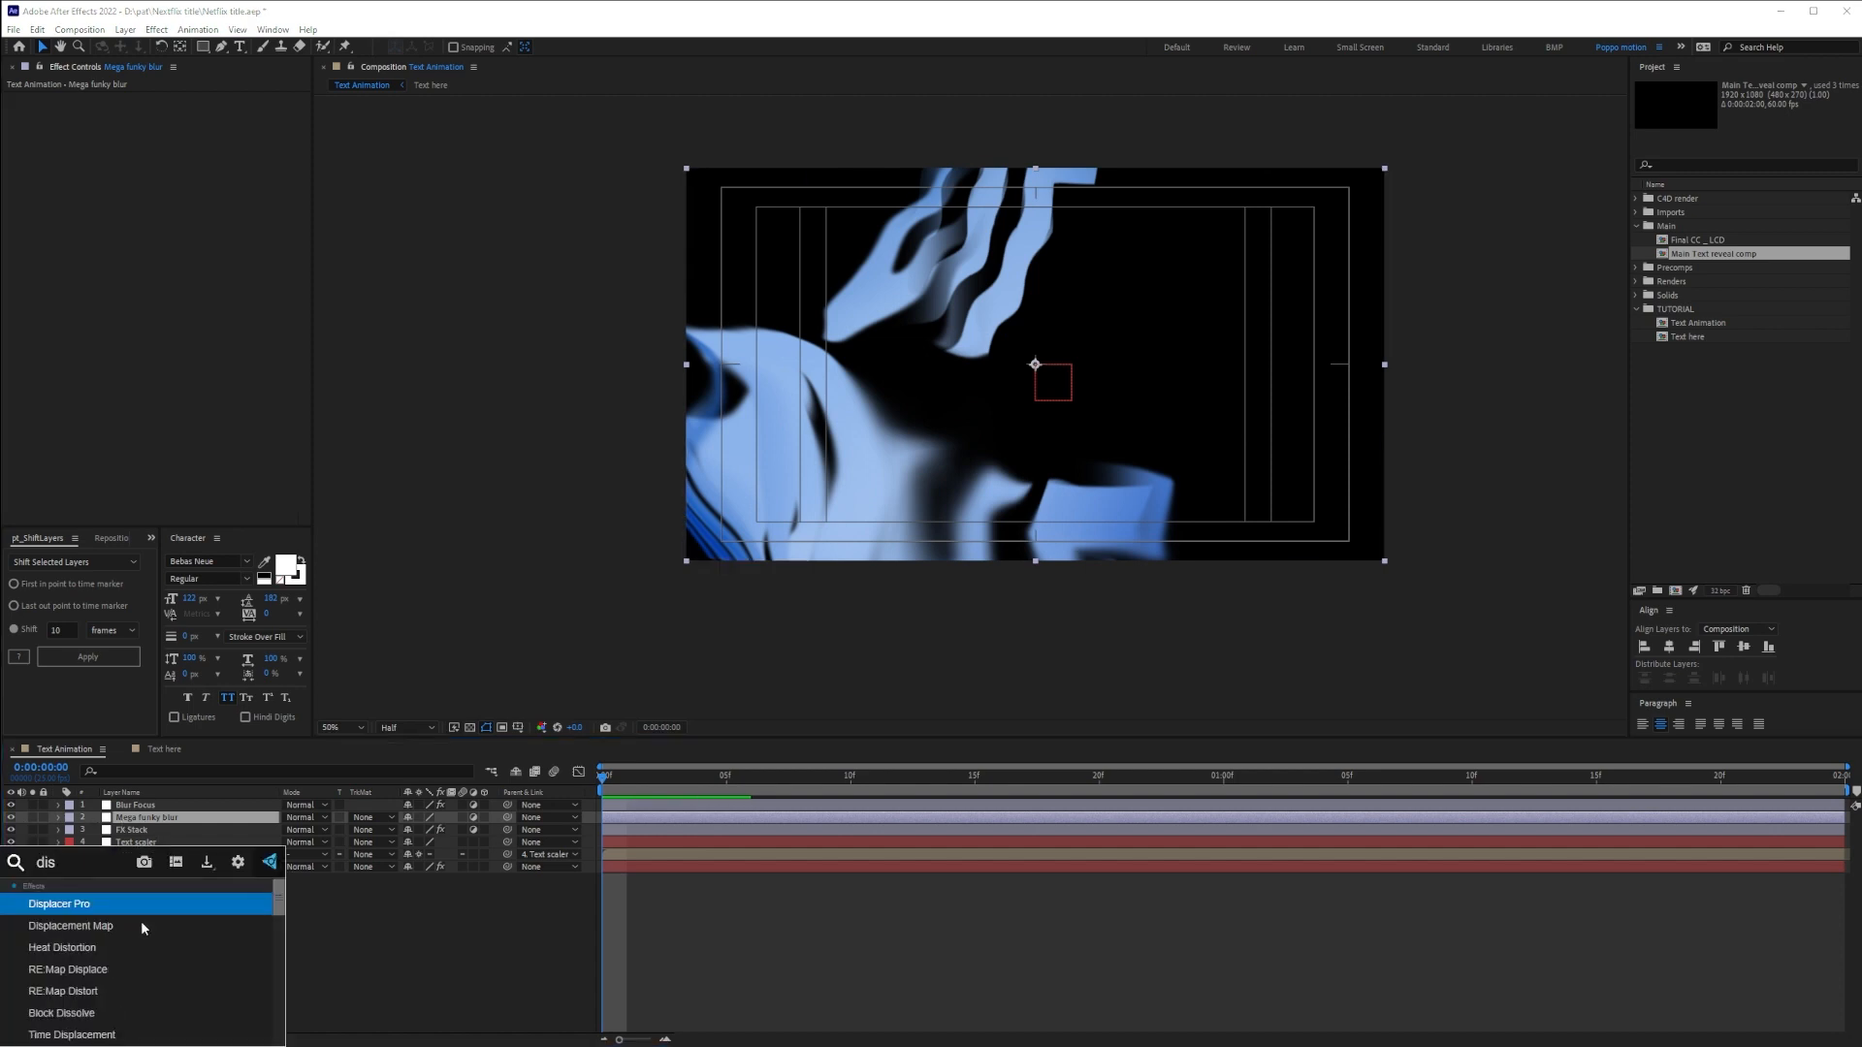
key(Return)
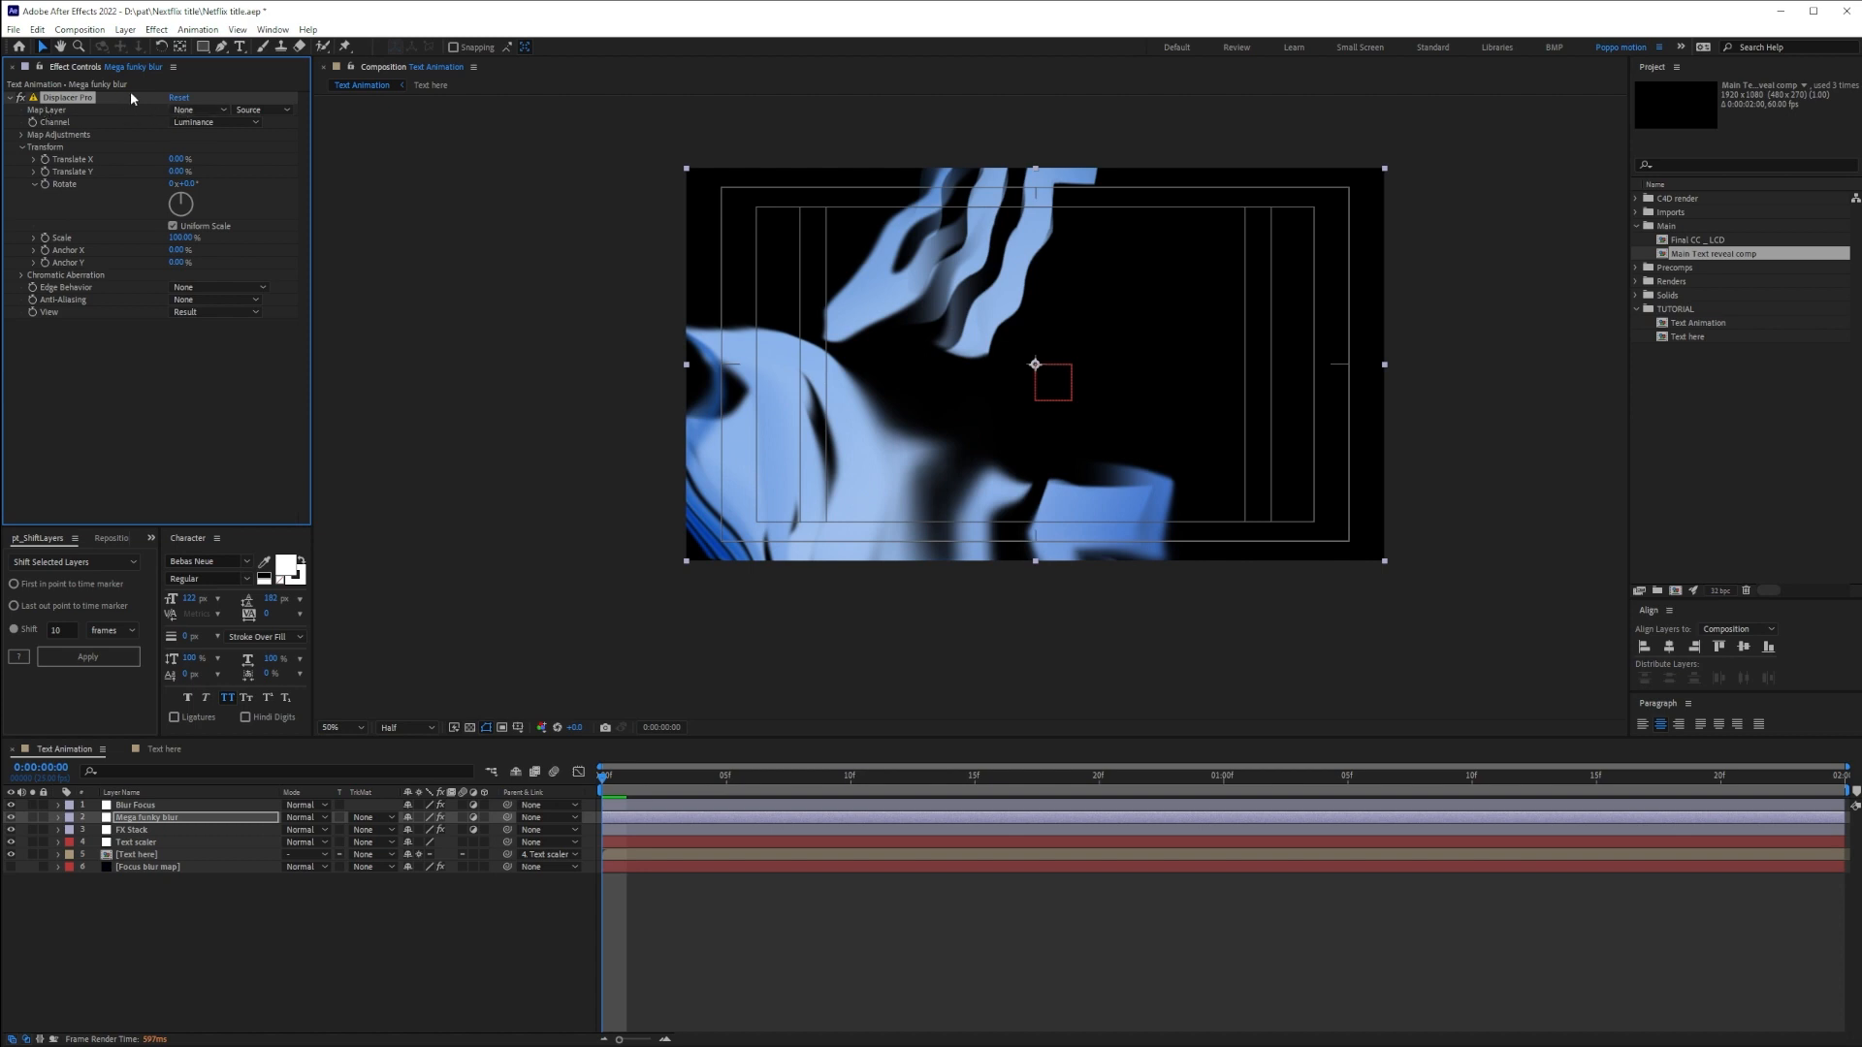
key(')
click(199, 110)
click(211, 228)
click(260, 110)
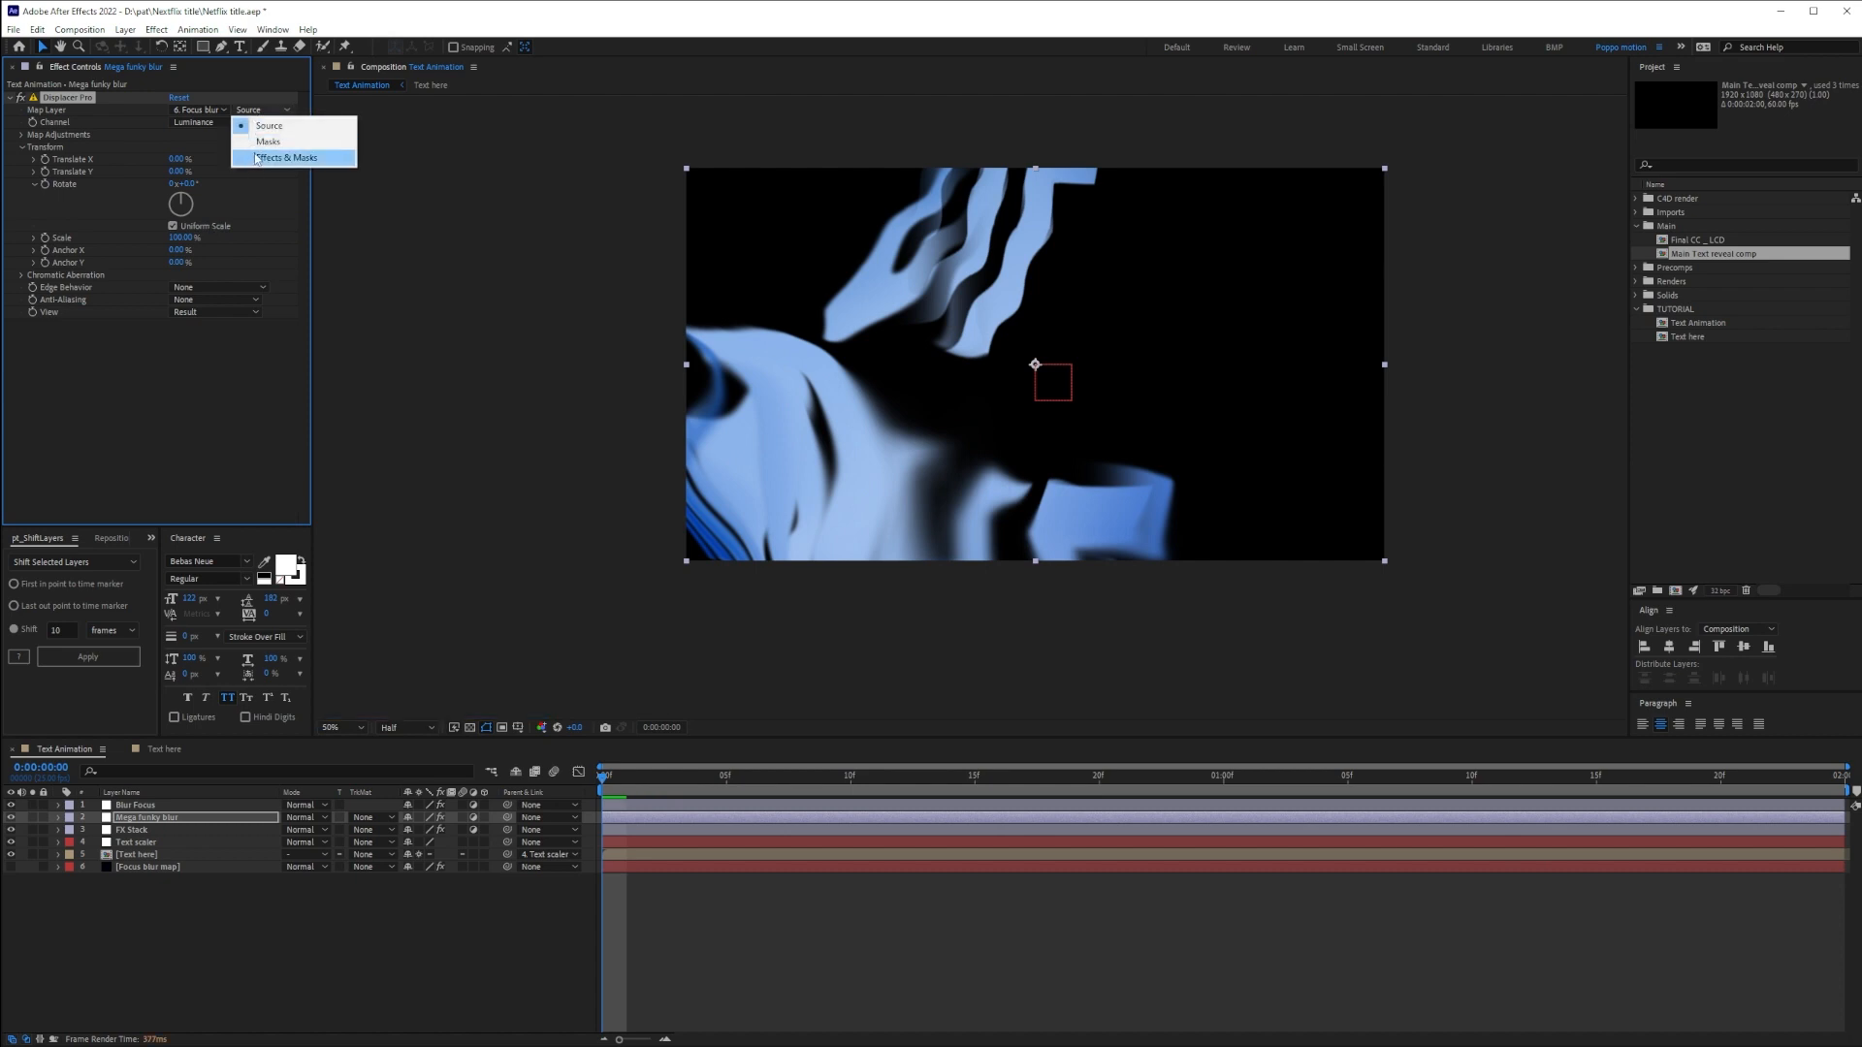
click(257, 158)
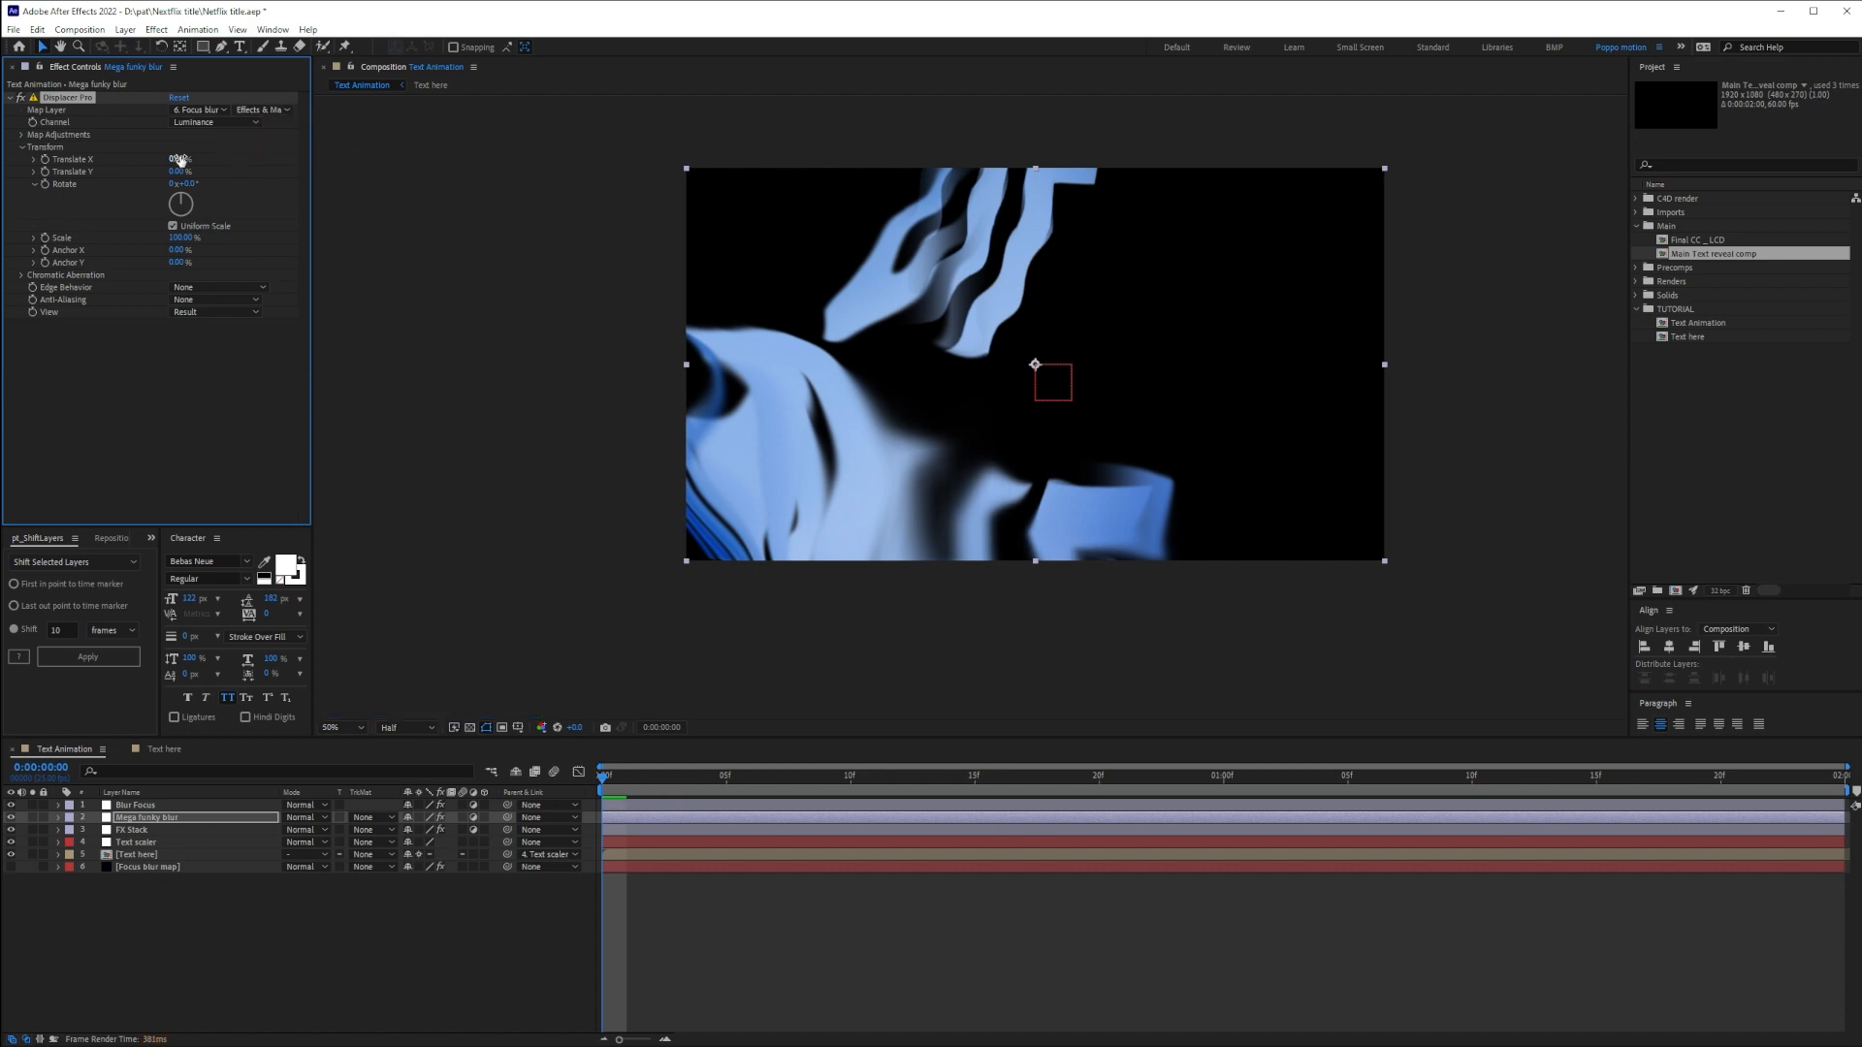
Try out different Translate X values on the Displacer Pro effect, and undo the change
drag(178, 159, 221, 191)
key(ctrl+z)
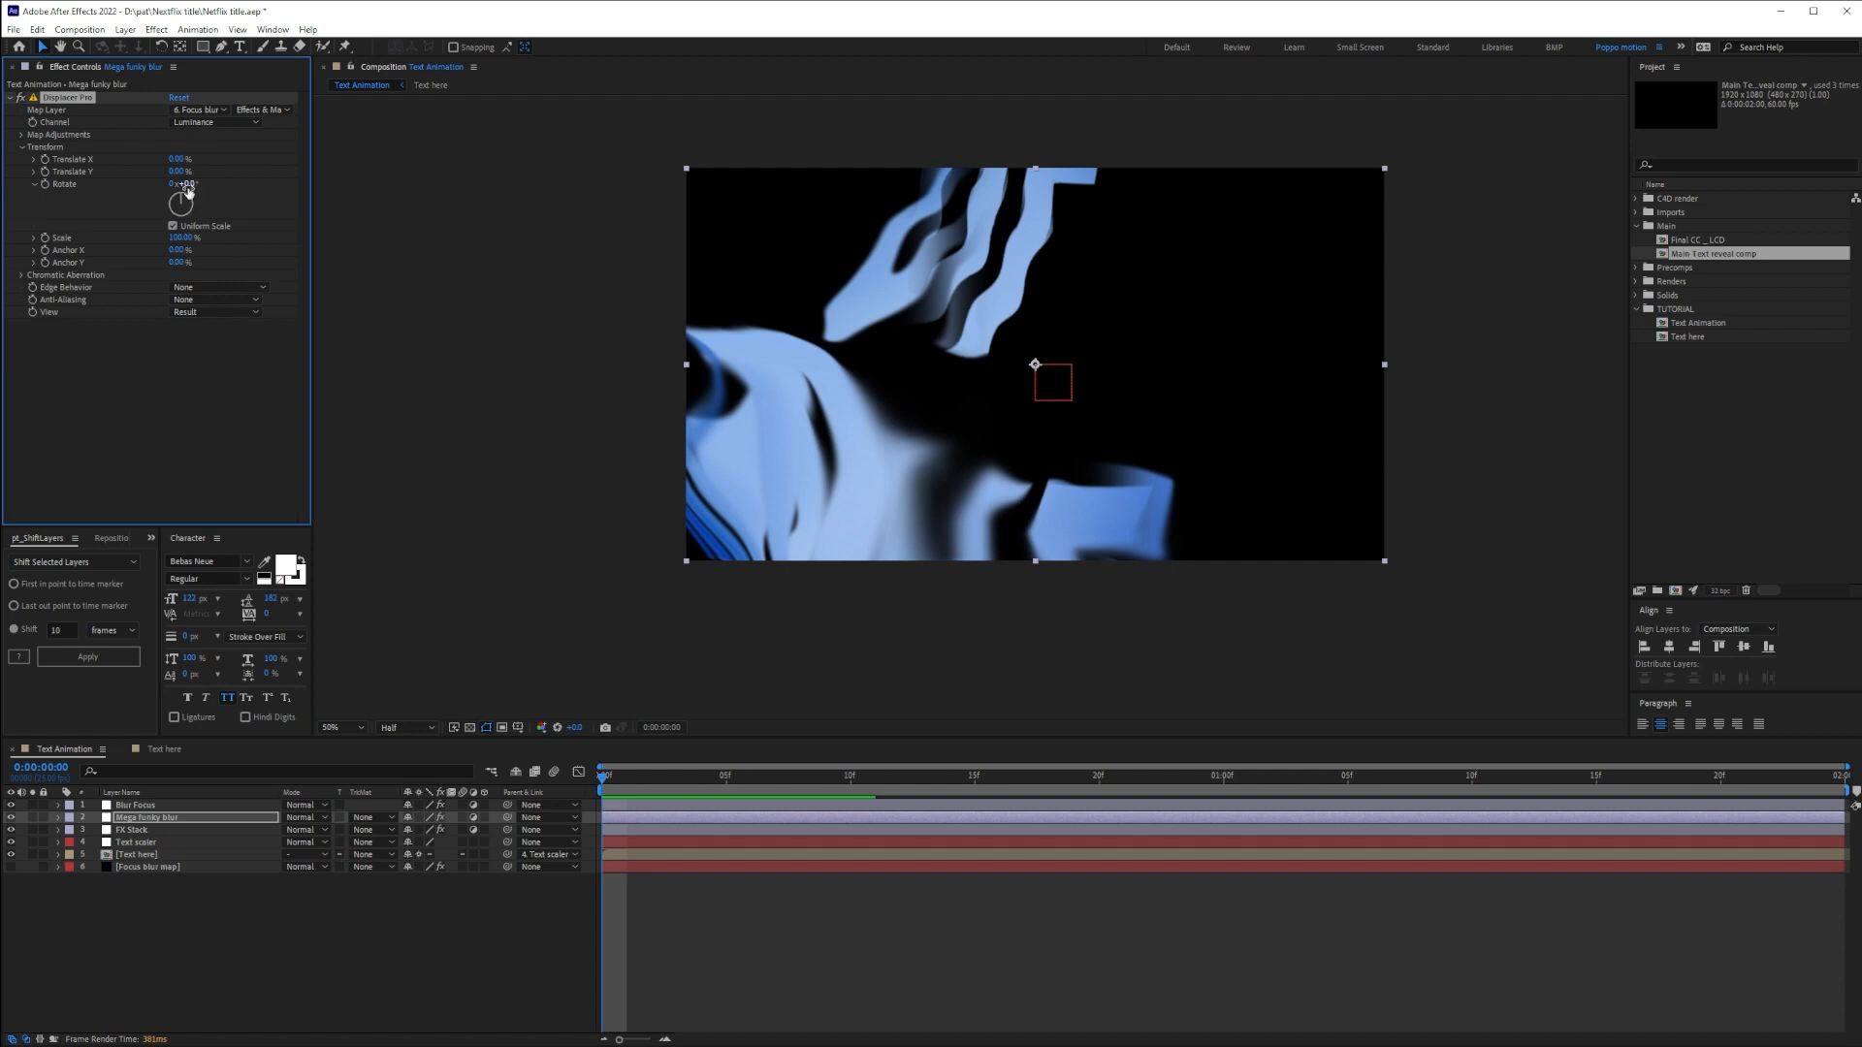
click(718, 817)
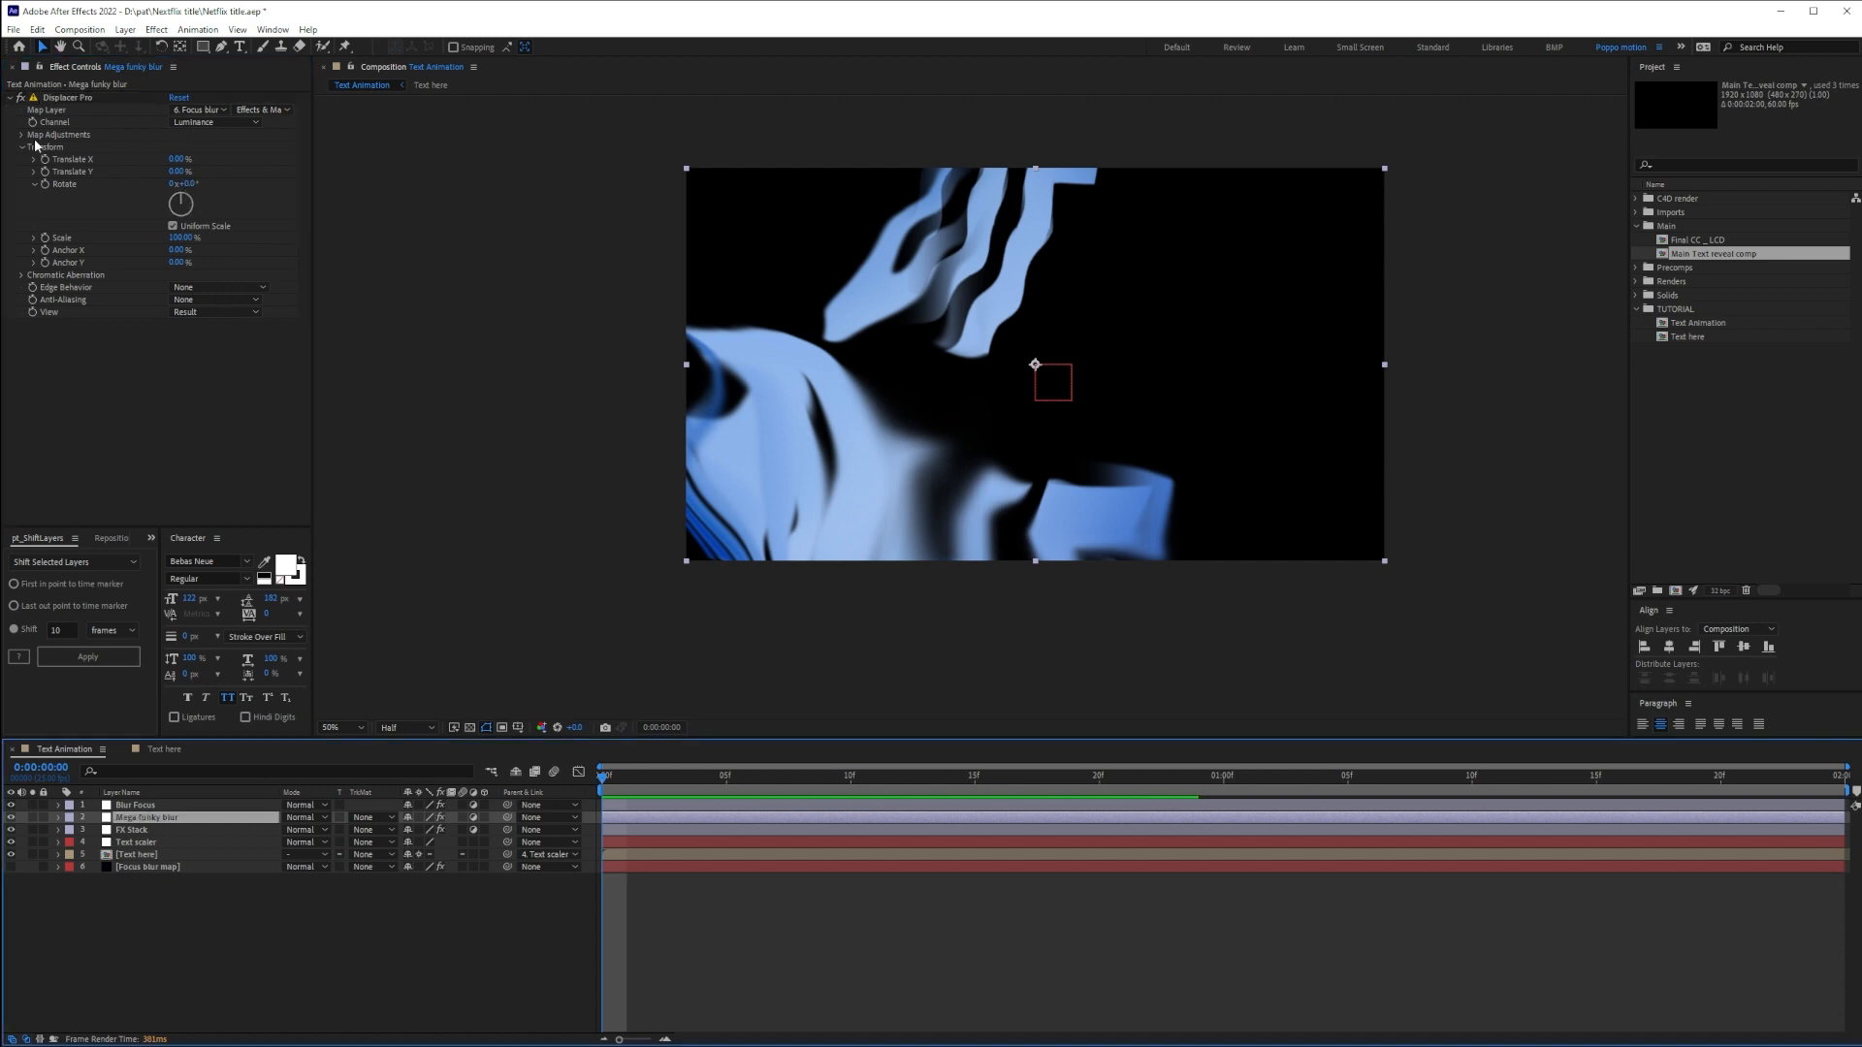
Start keyframing Displacer Pro's Translate X and Rotate at the 1-second mark and reveal the keyframes
drag(1292, 786, 1525, 804)
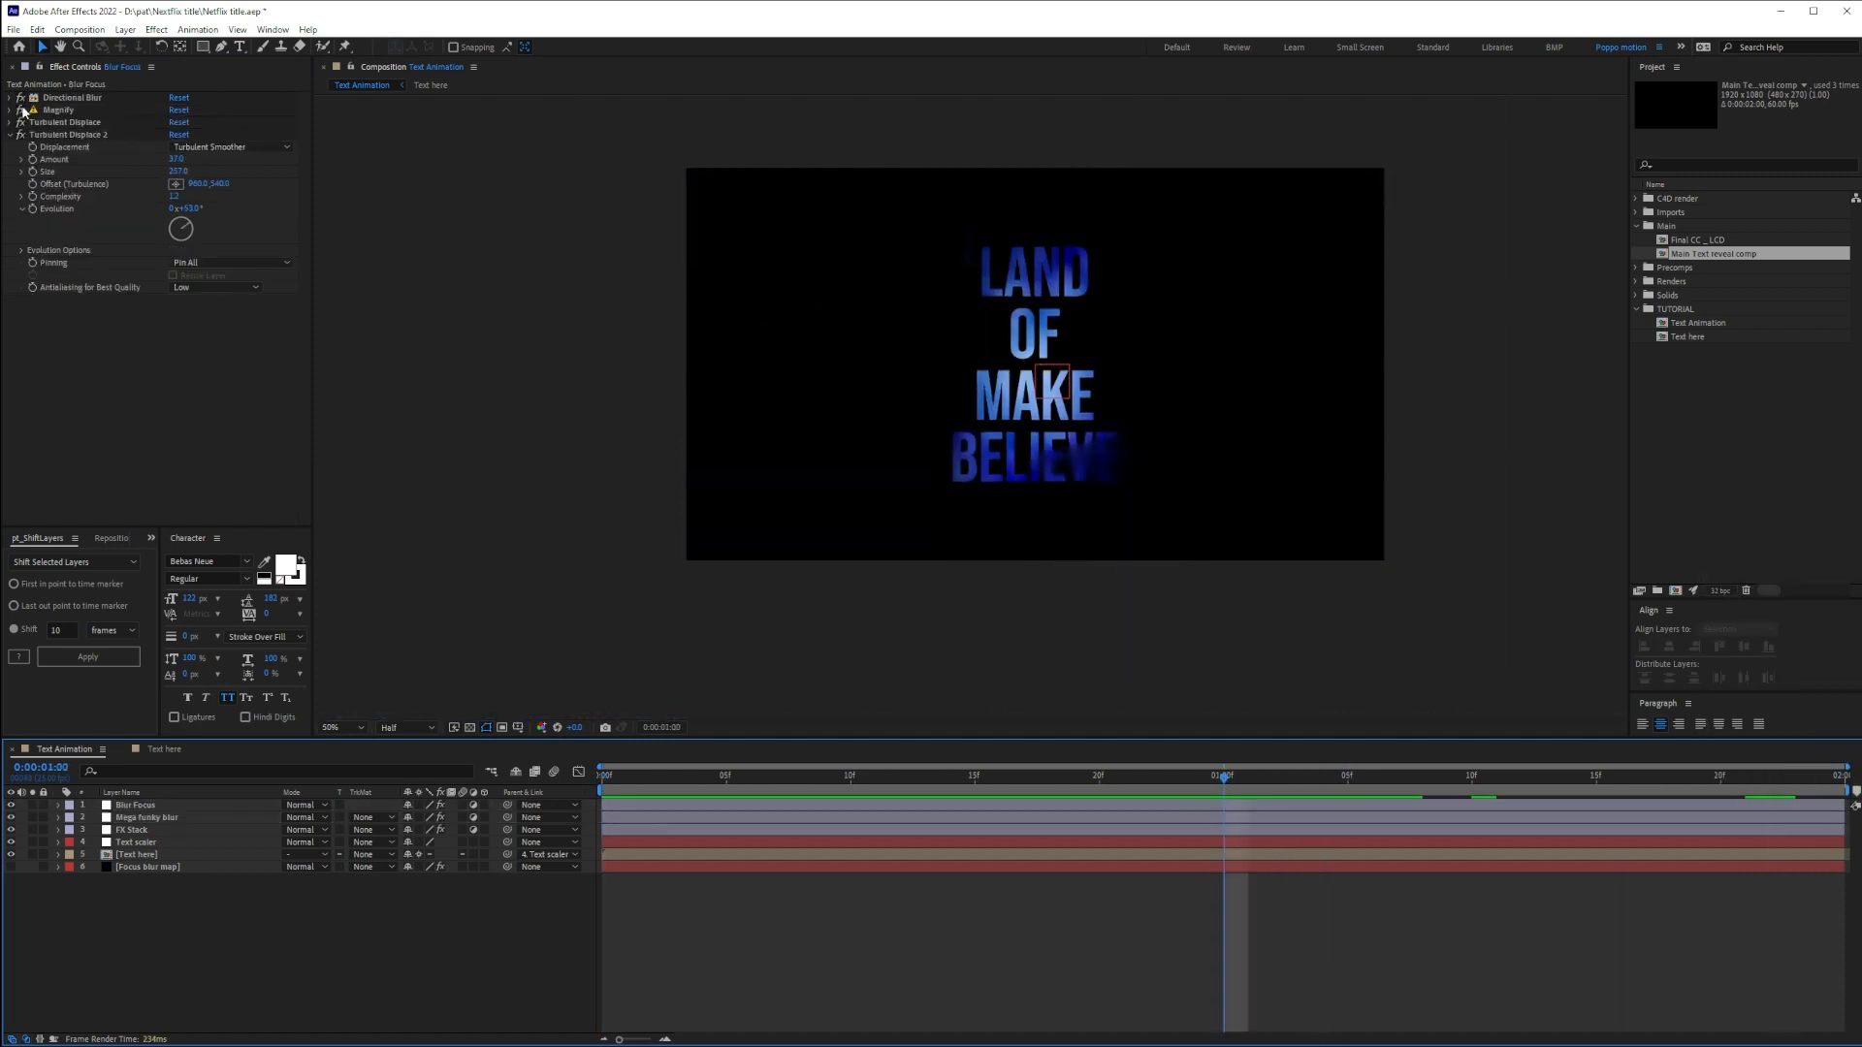
click(131, 818)
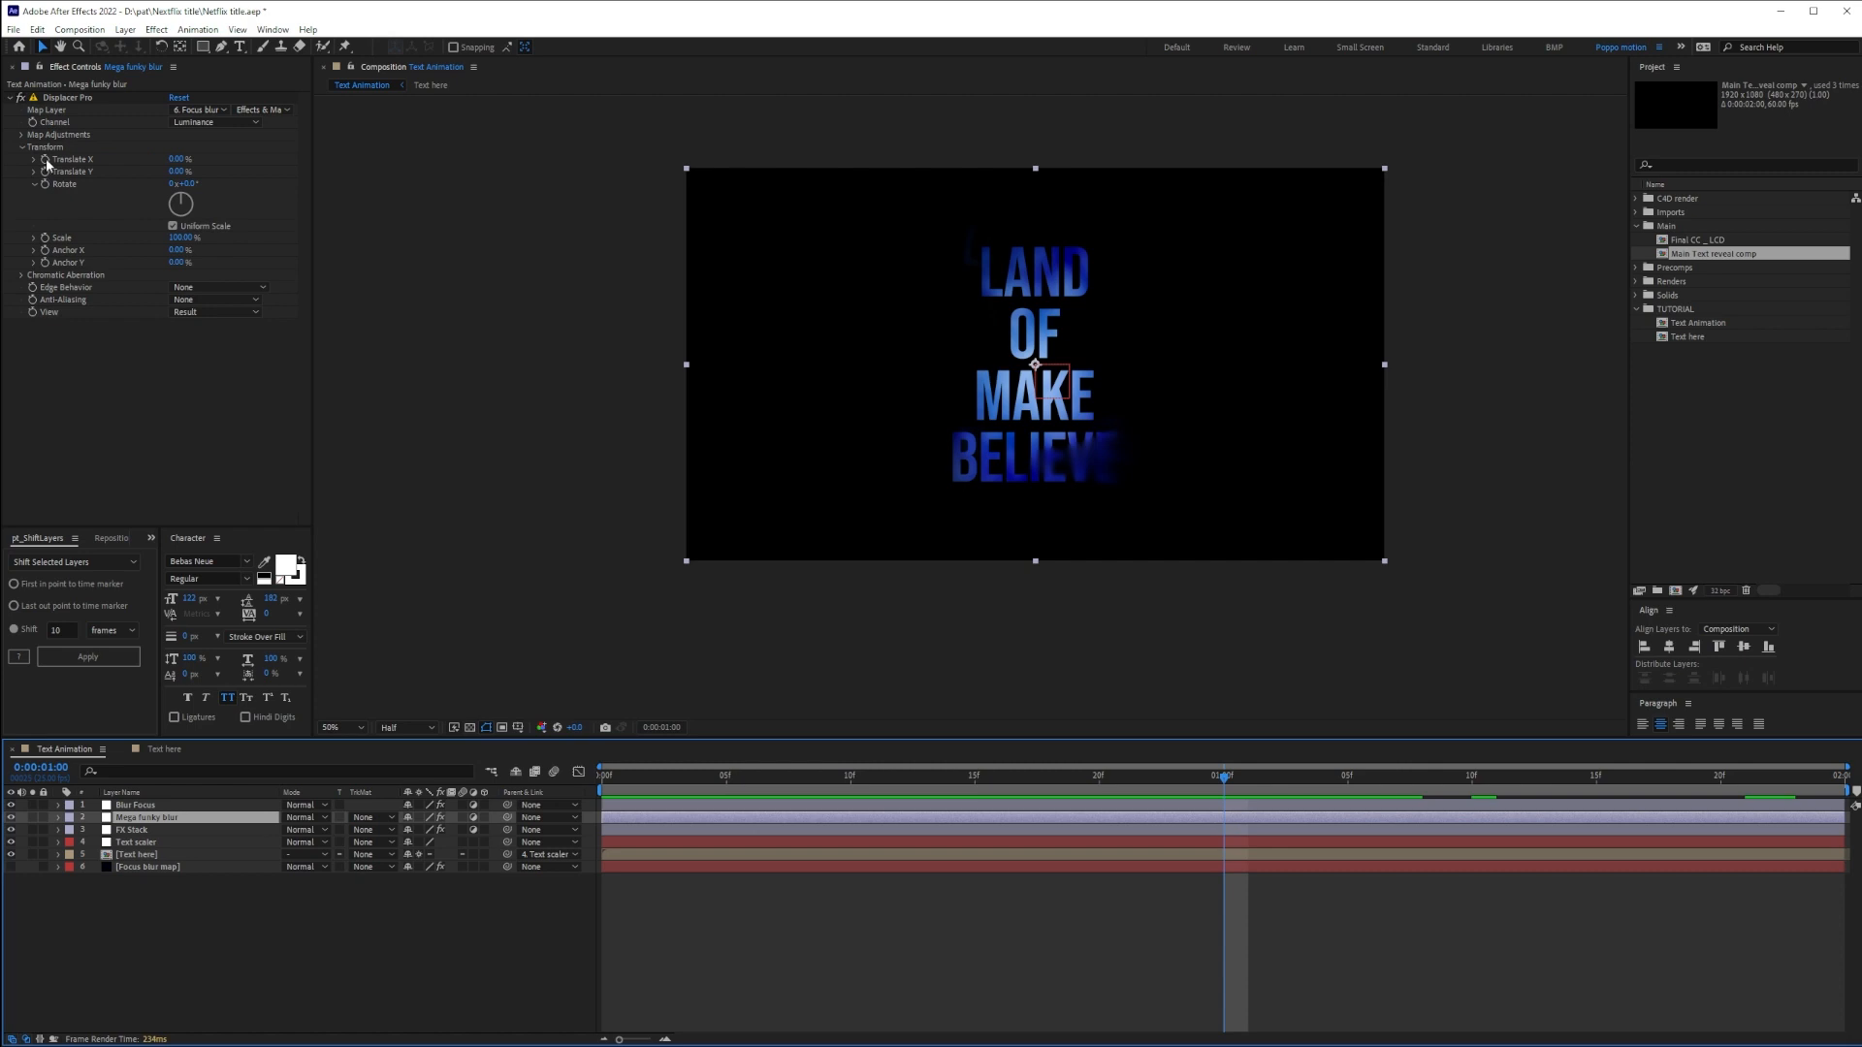
click(45, 159)
click(45, 183)
key(u)
At the first frame, set Displacer Pro's Translate X to -5% and Rotate to a slight negative angle, and ease the keyframes
drag(1222, 777, 526, 747)
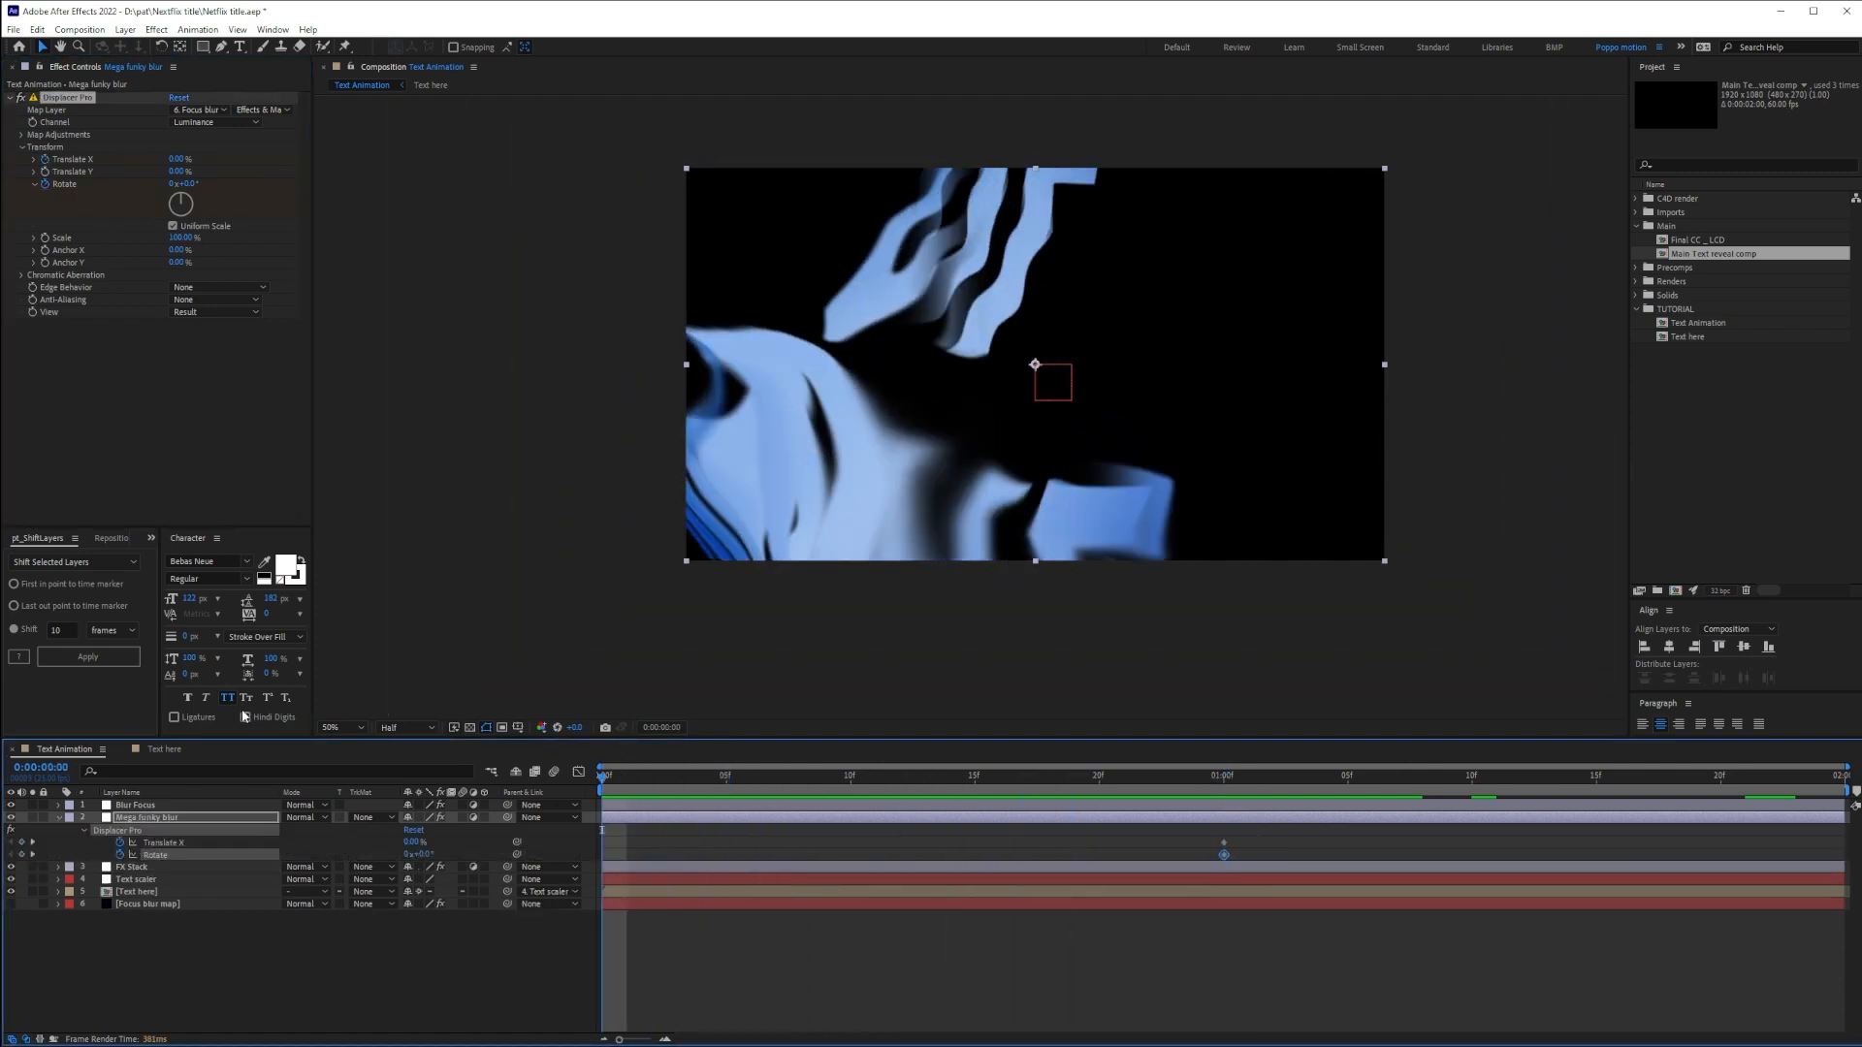
drag(179, 159, 175, 162)
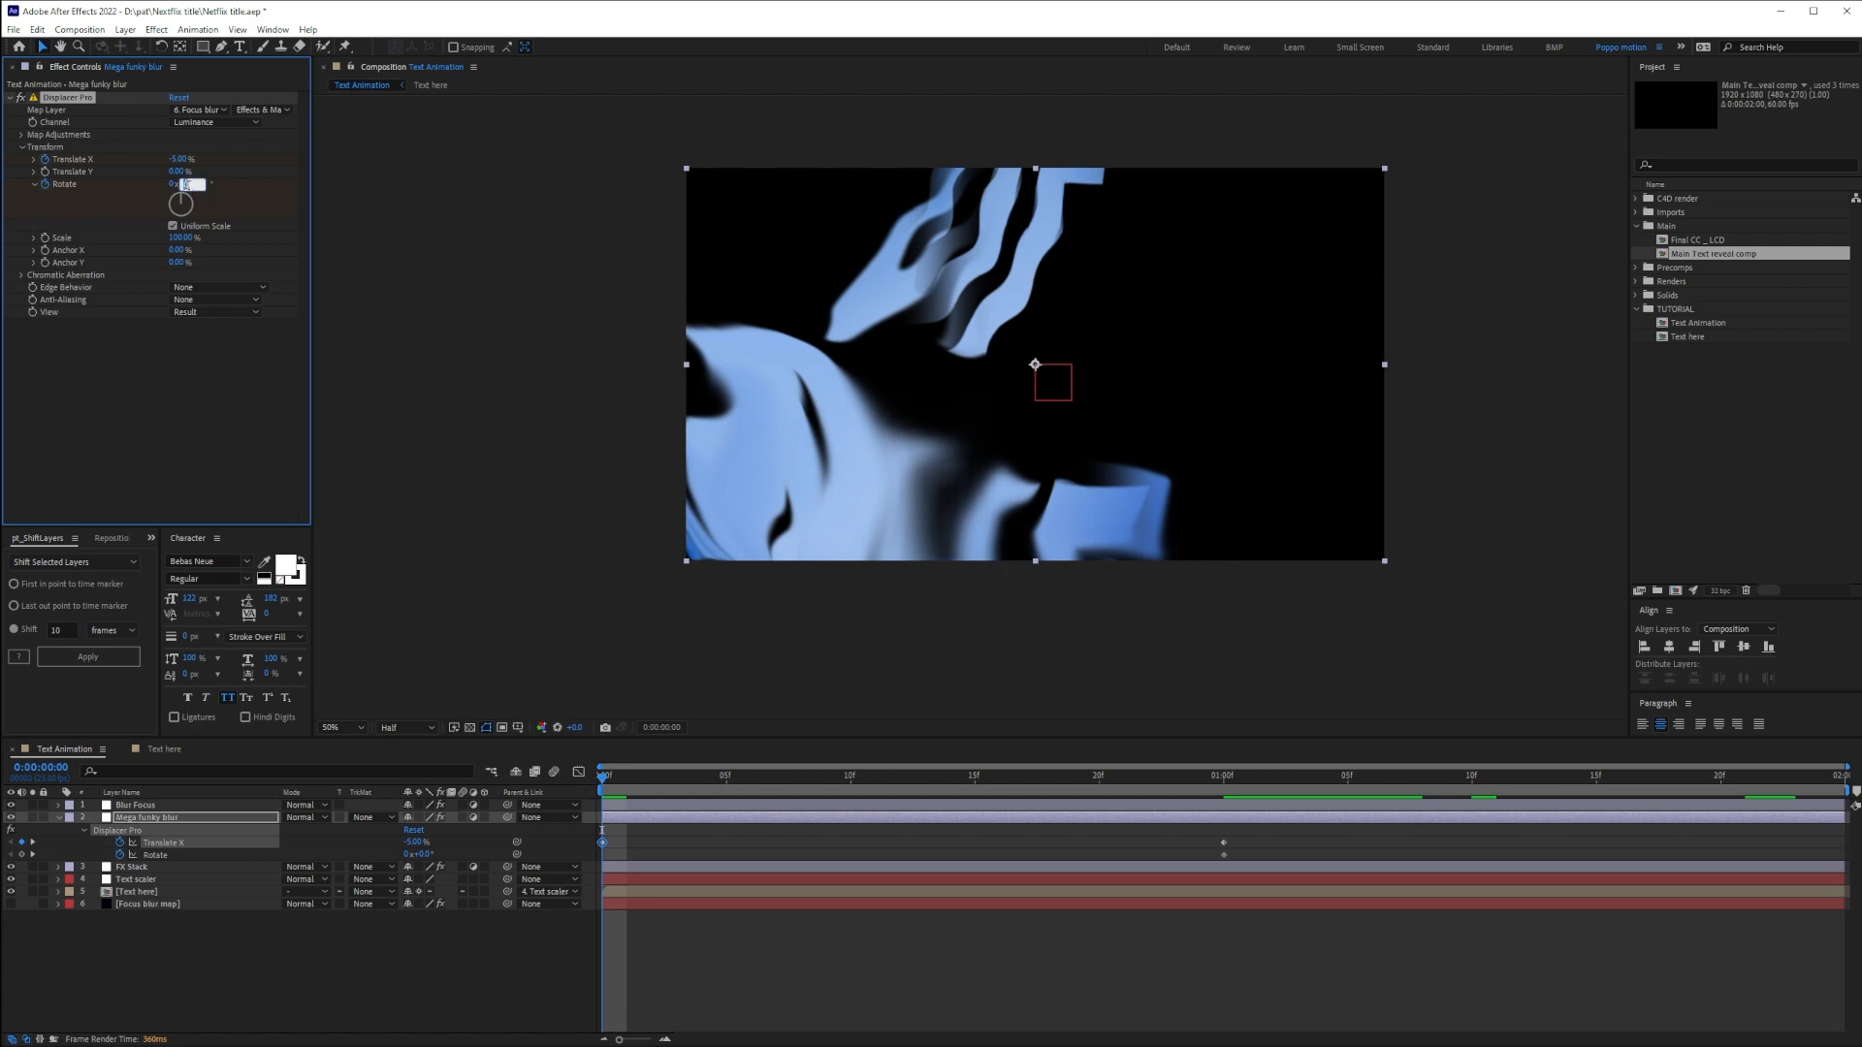
click(189, 184)
drag(187, 184, 181, 185)
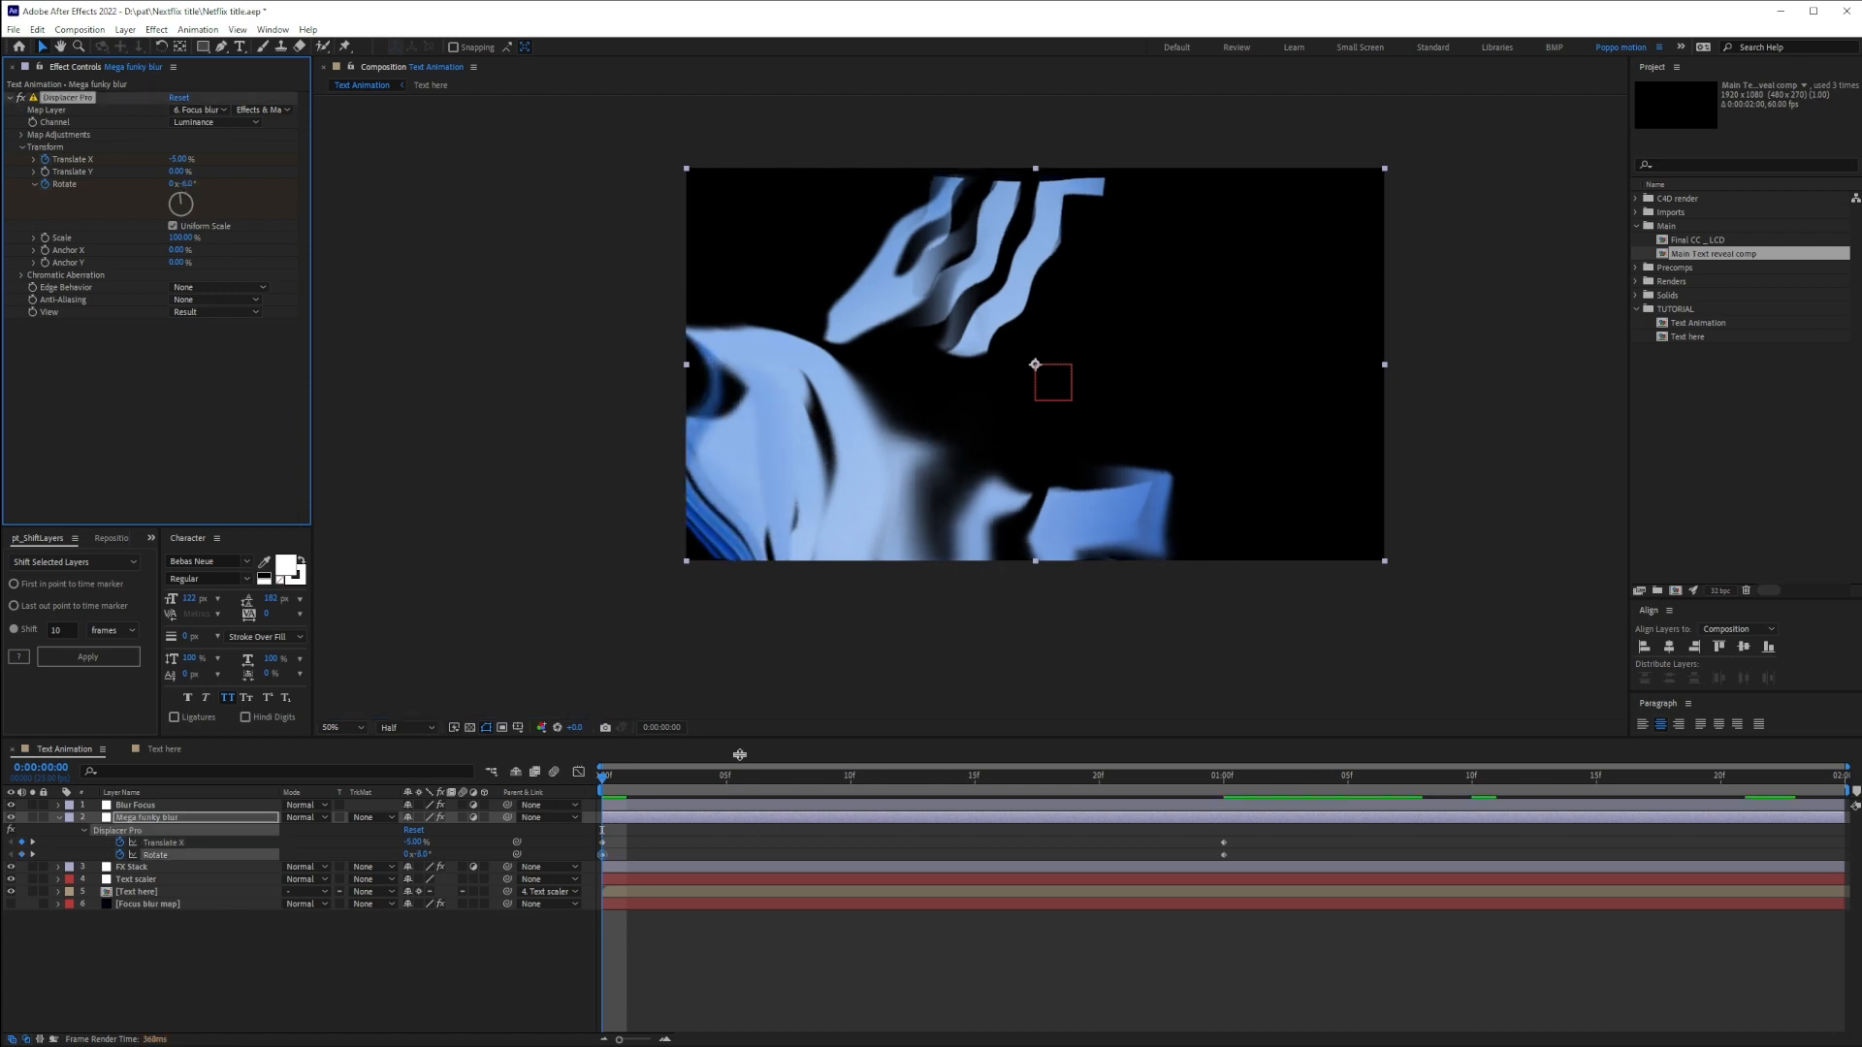
click(473, 946)
drag(608, 782, 1225, 776)
click(120, 359)
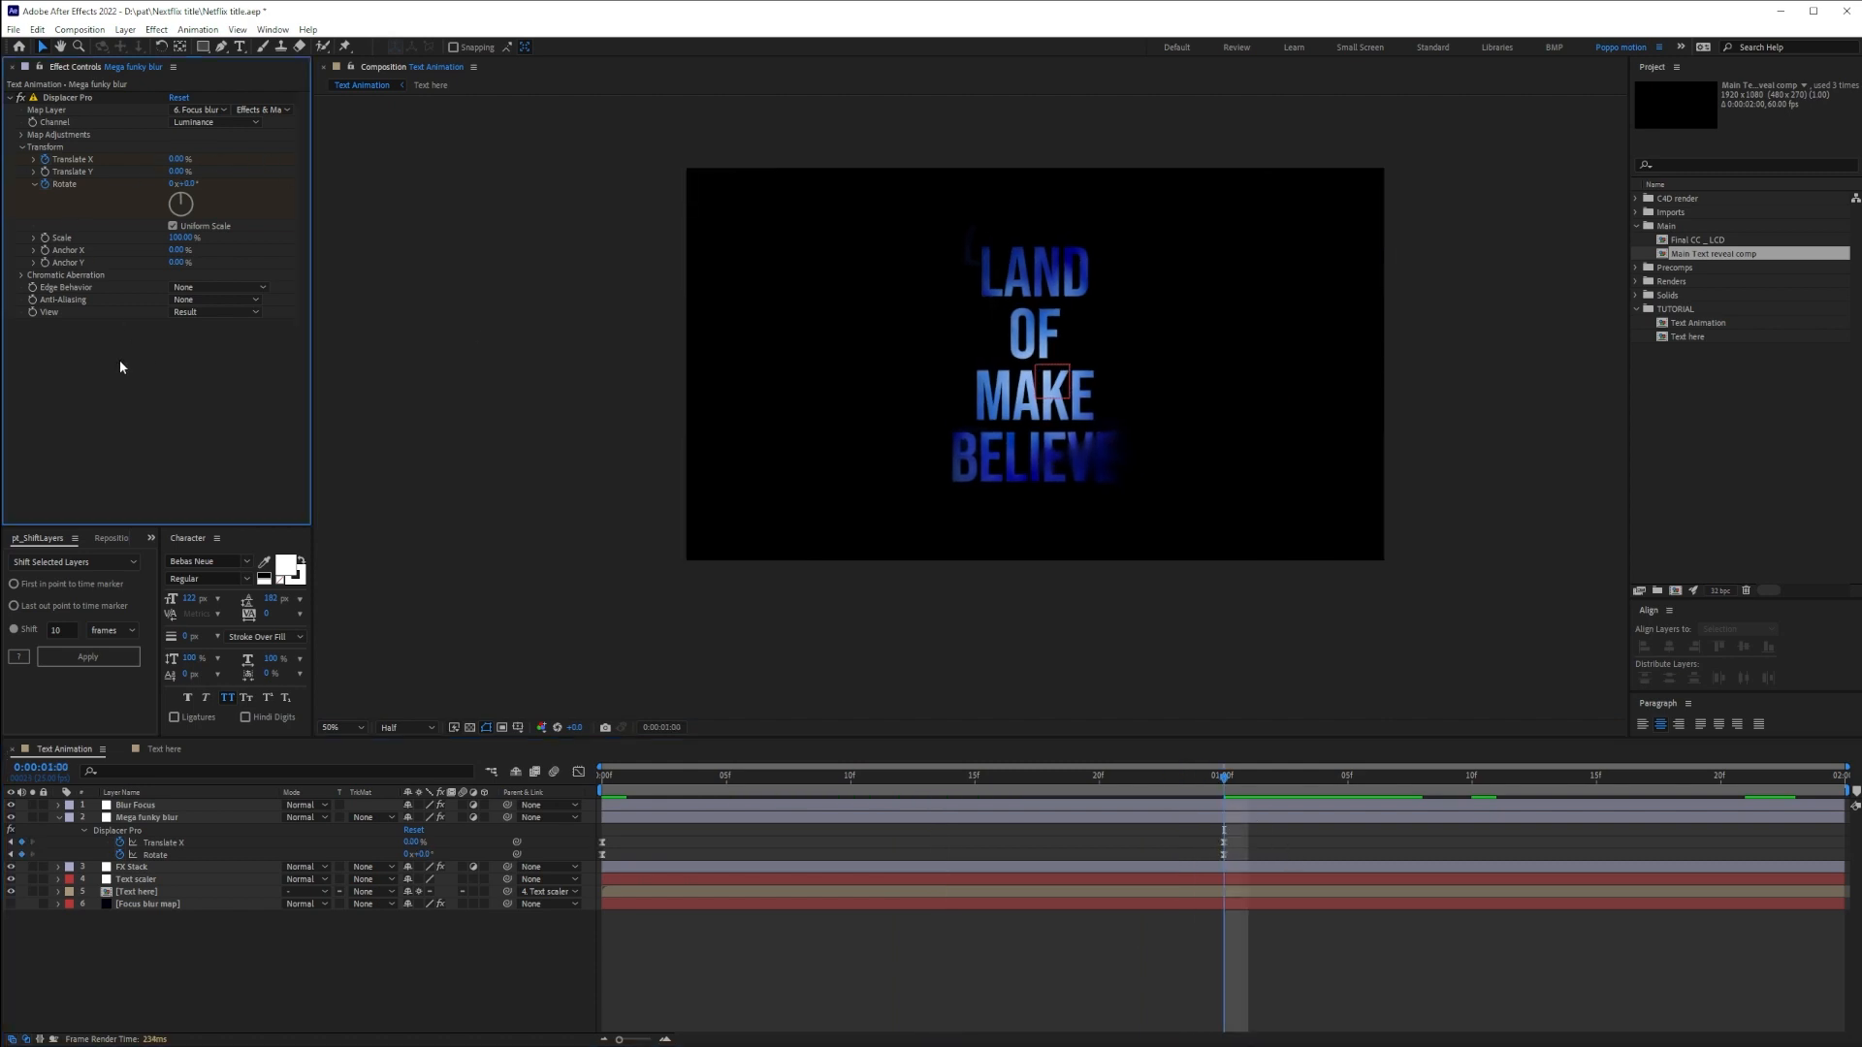
Collapse the keyframed properties and add a Radial Blur of type Zoom to the Mega funky blur layer
key(ctrl+space)
key(Escape)
key(u)
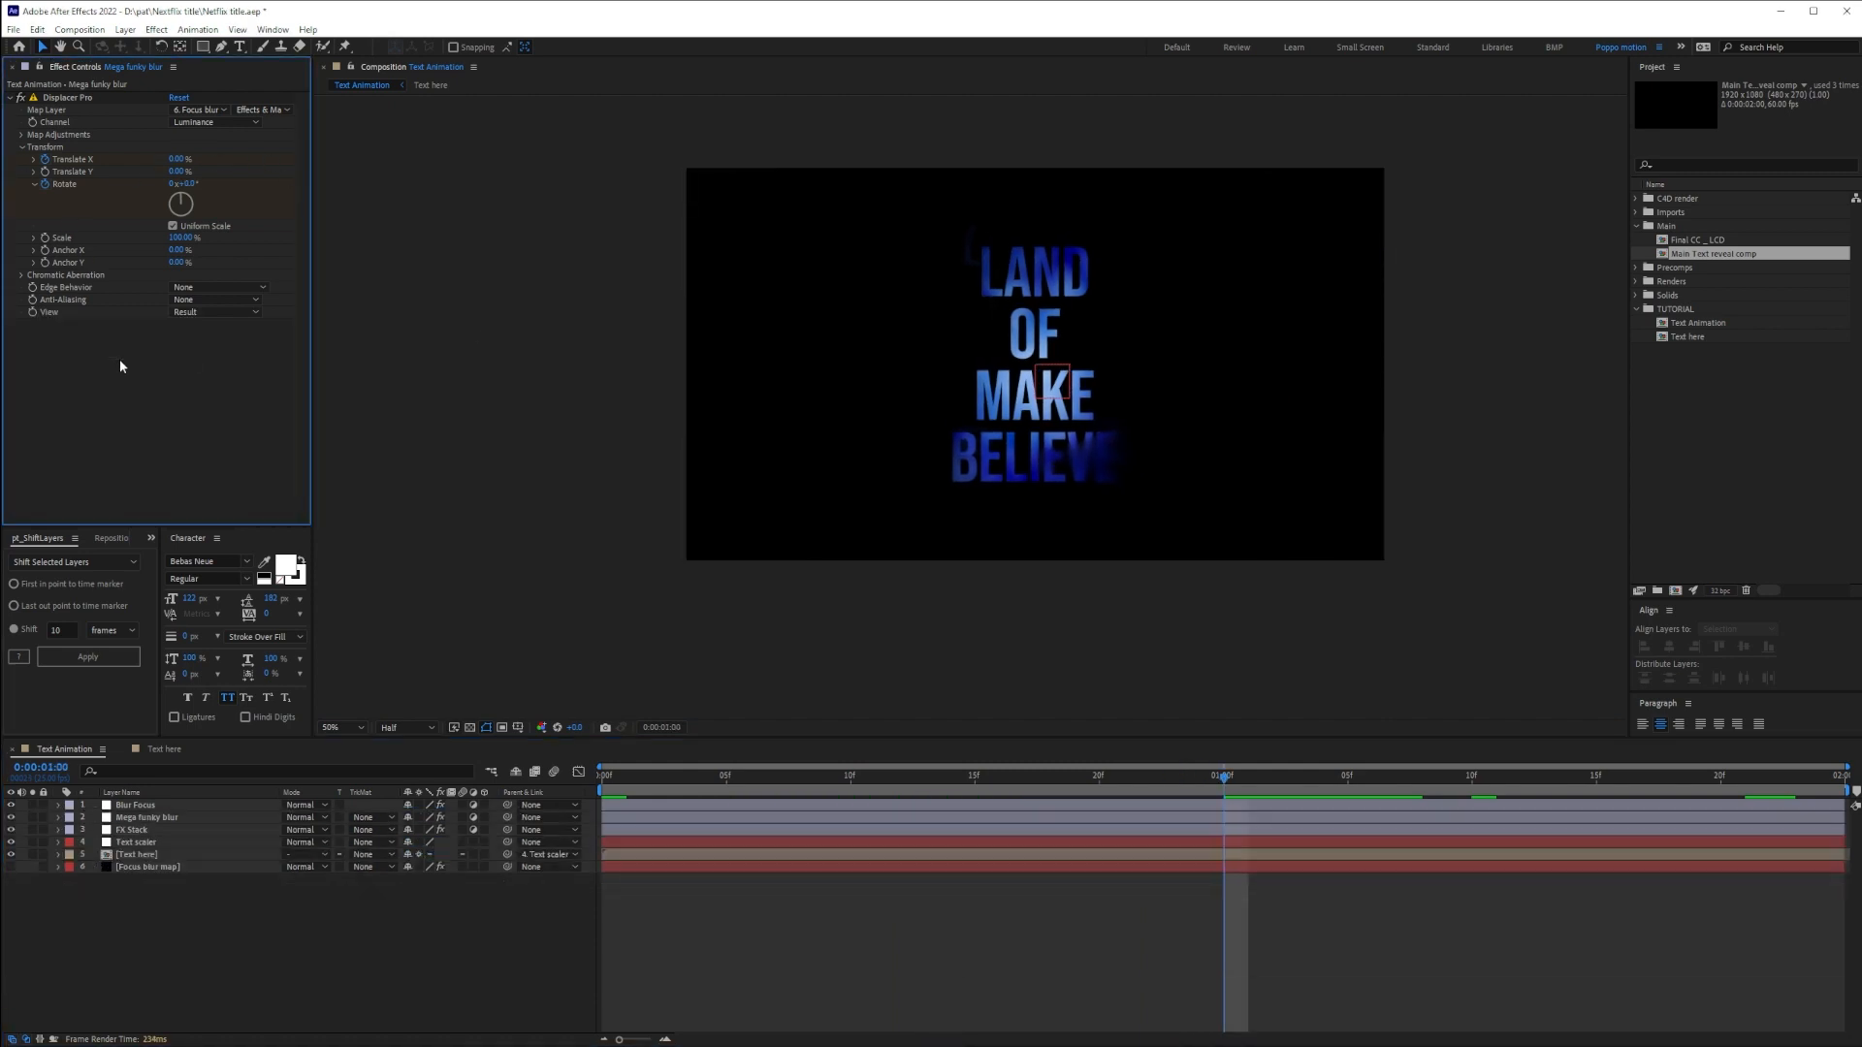
click(145, 817)
key(ctrl+space)
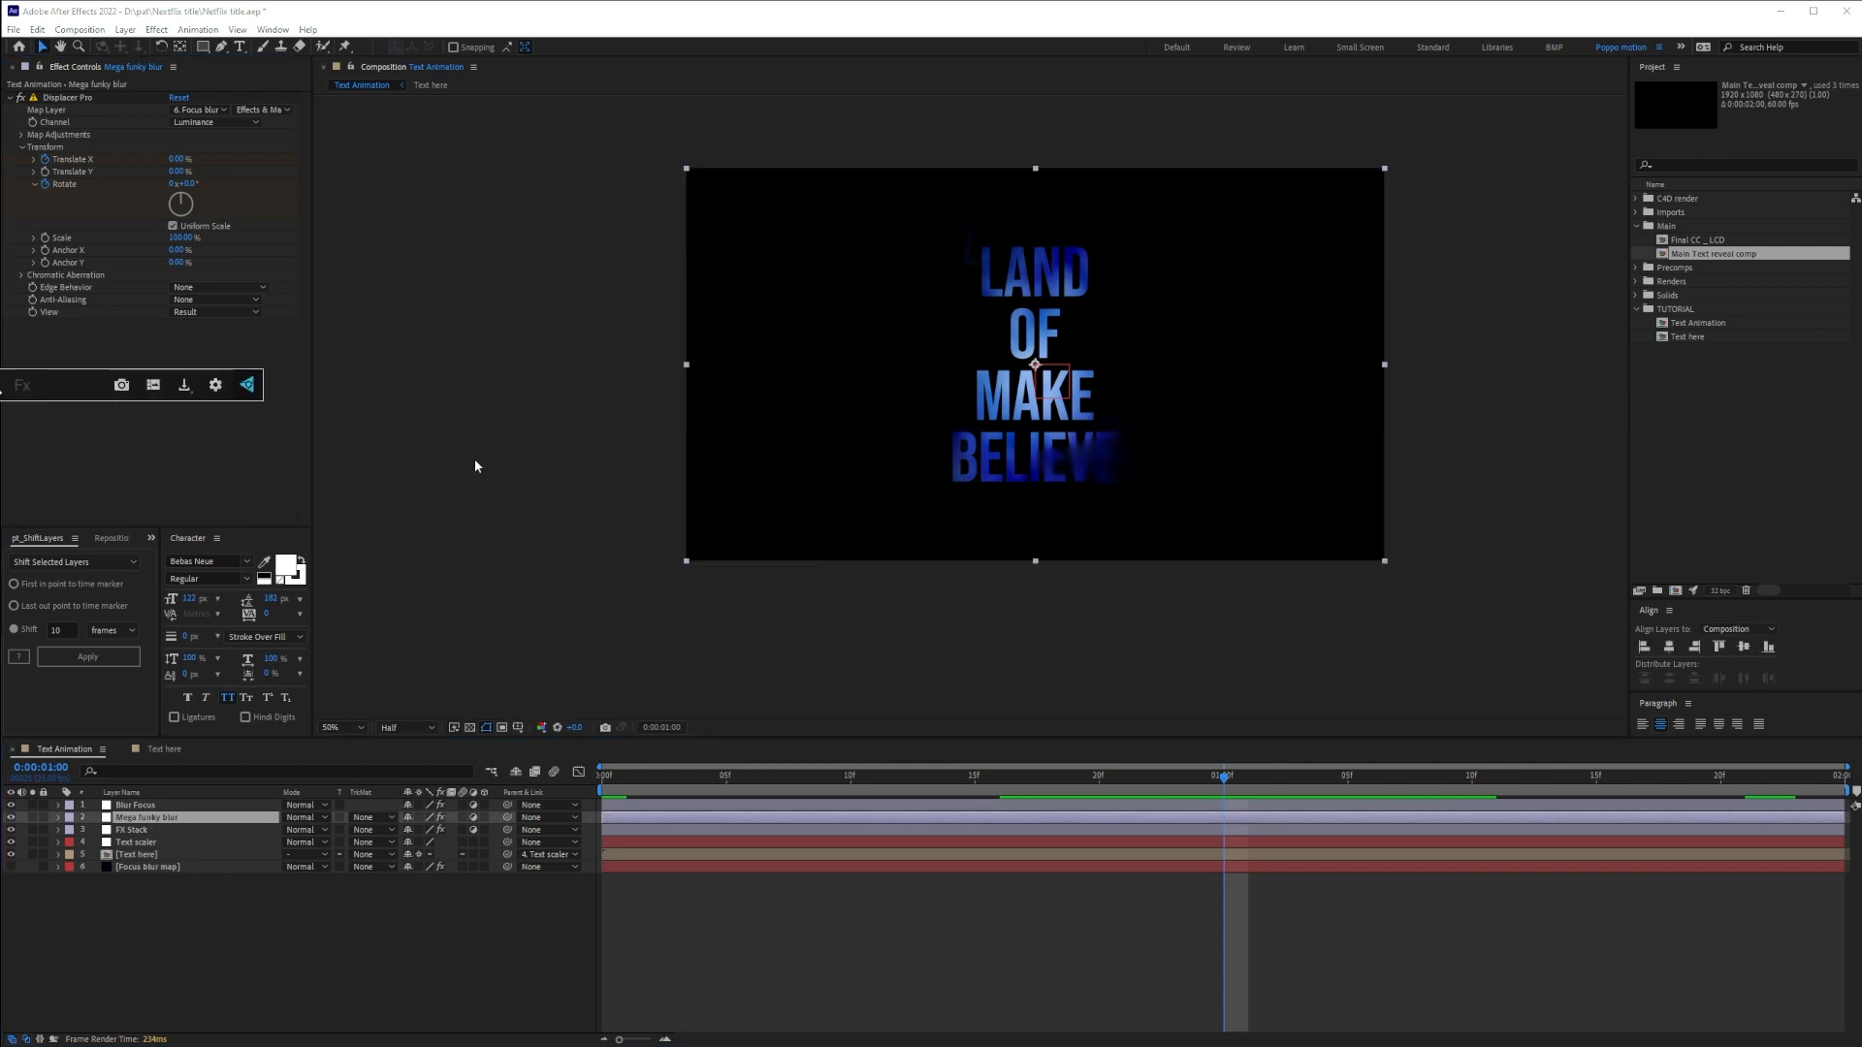
text(rad)
key(Down)
key(Return)
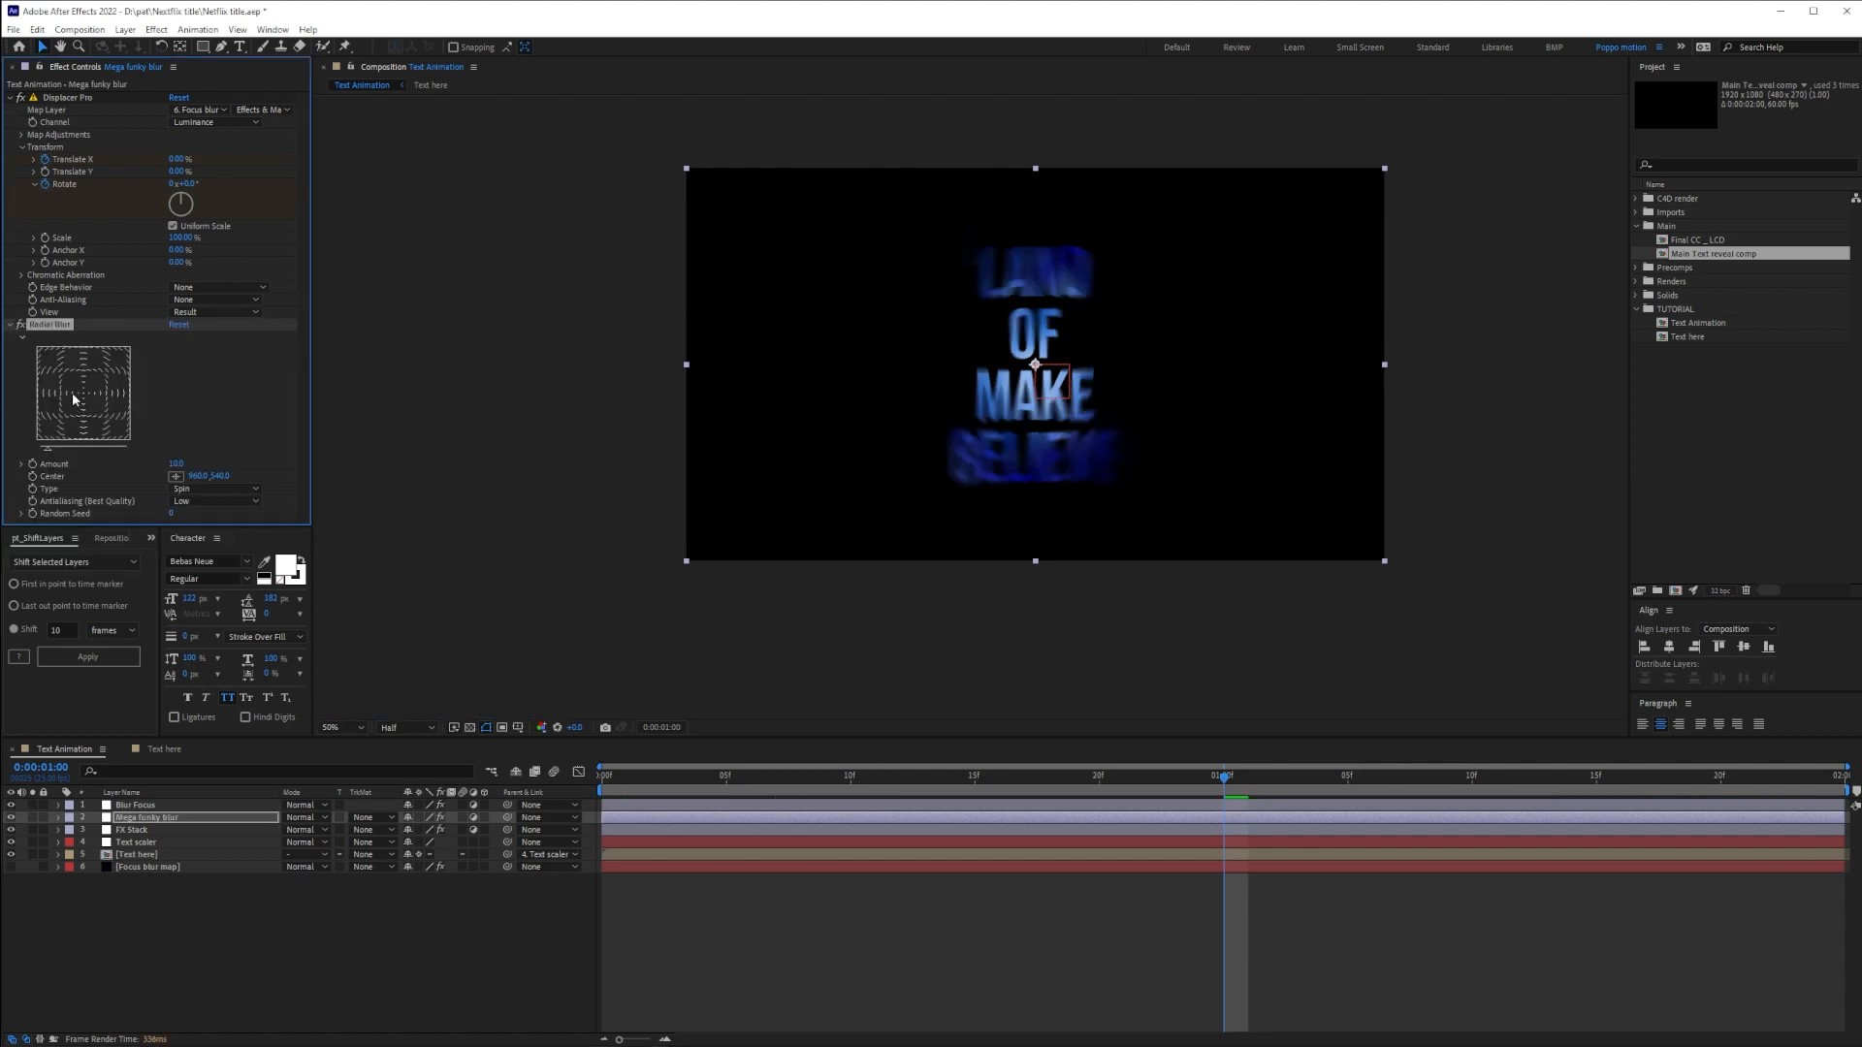
click(196, 489)
click(204, 502)
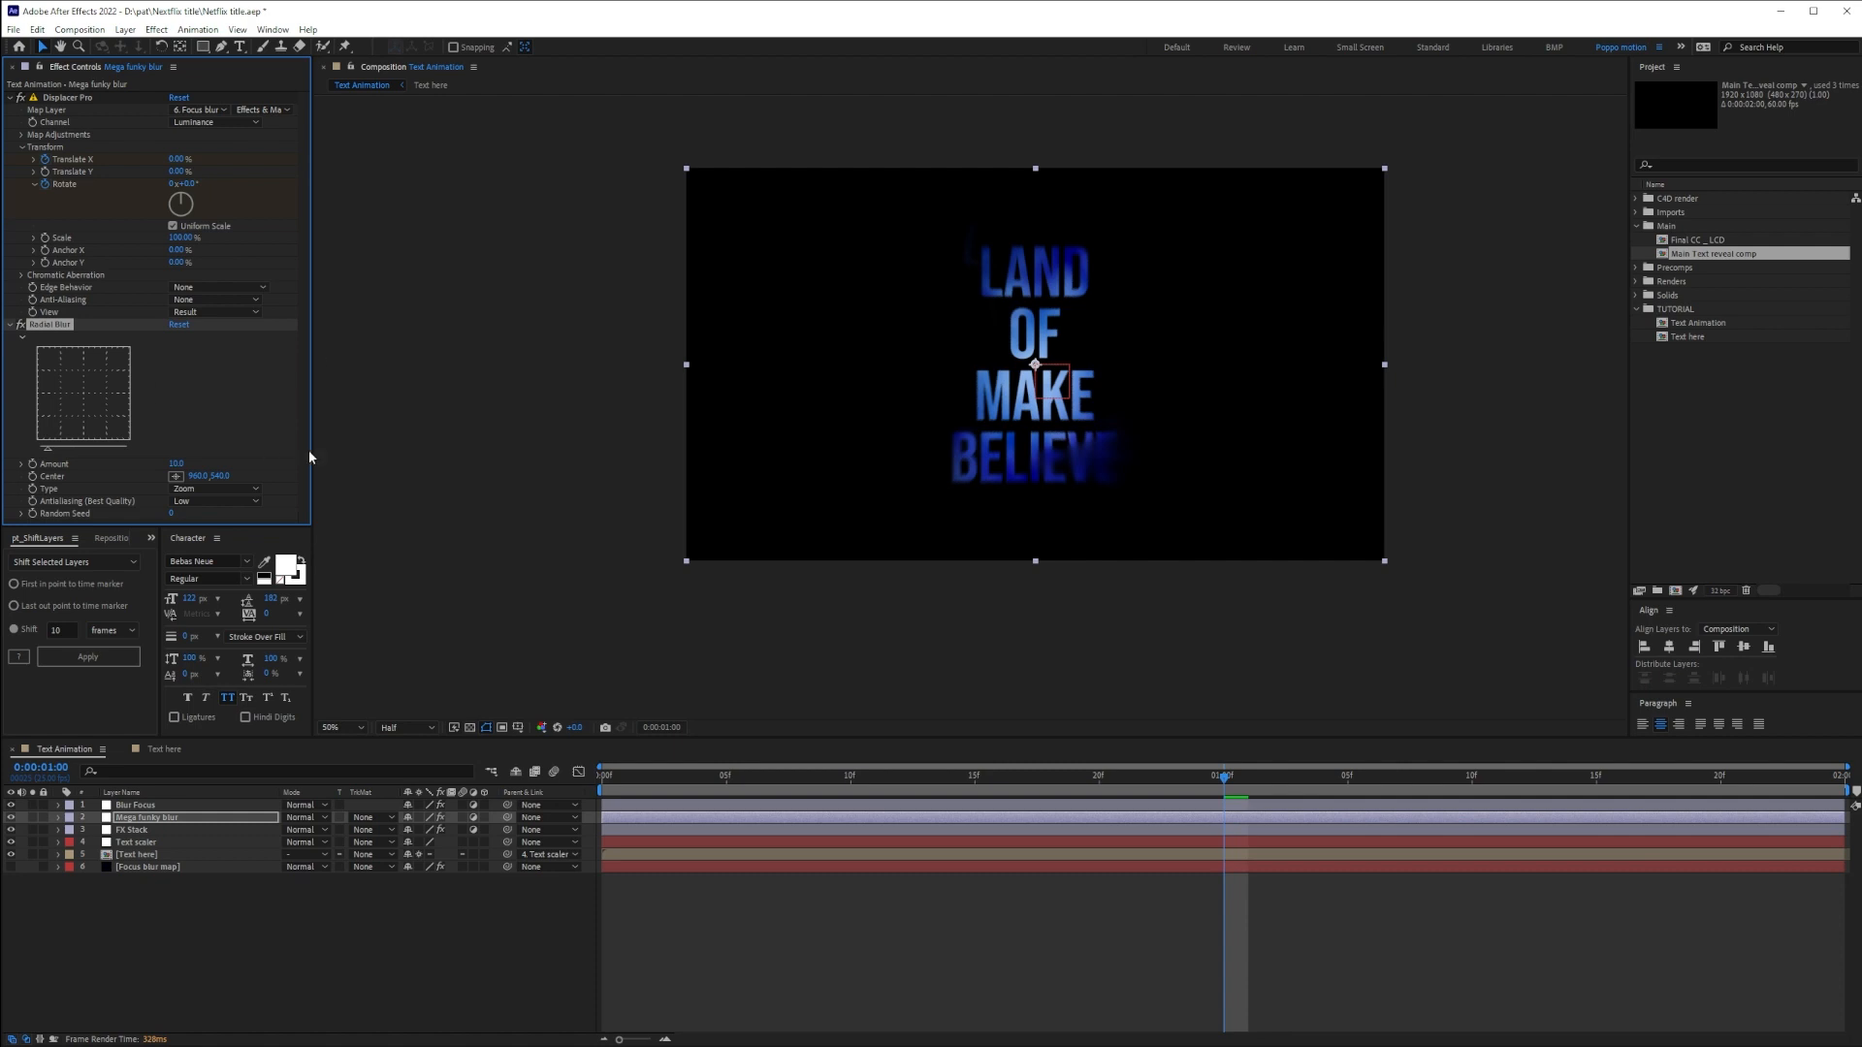
Raise the Radial Blur amount slightly and check the text at the 1-second mark and the first frame
key(space)
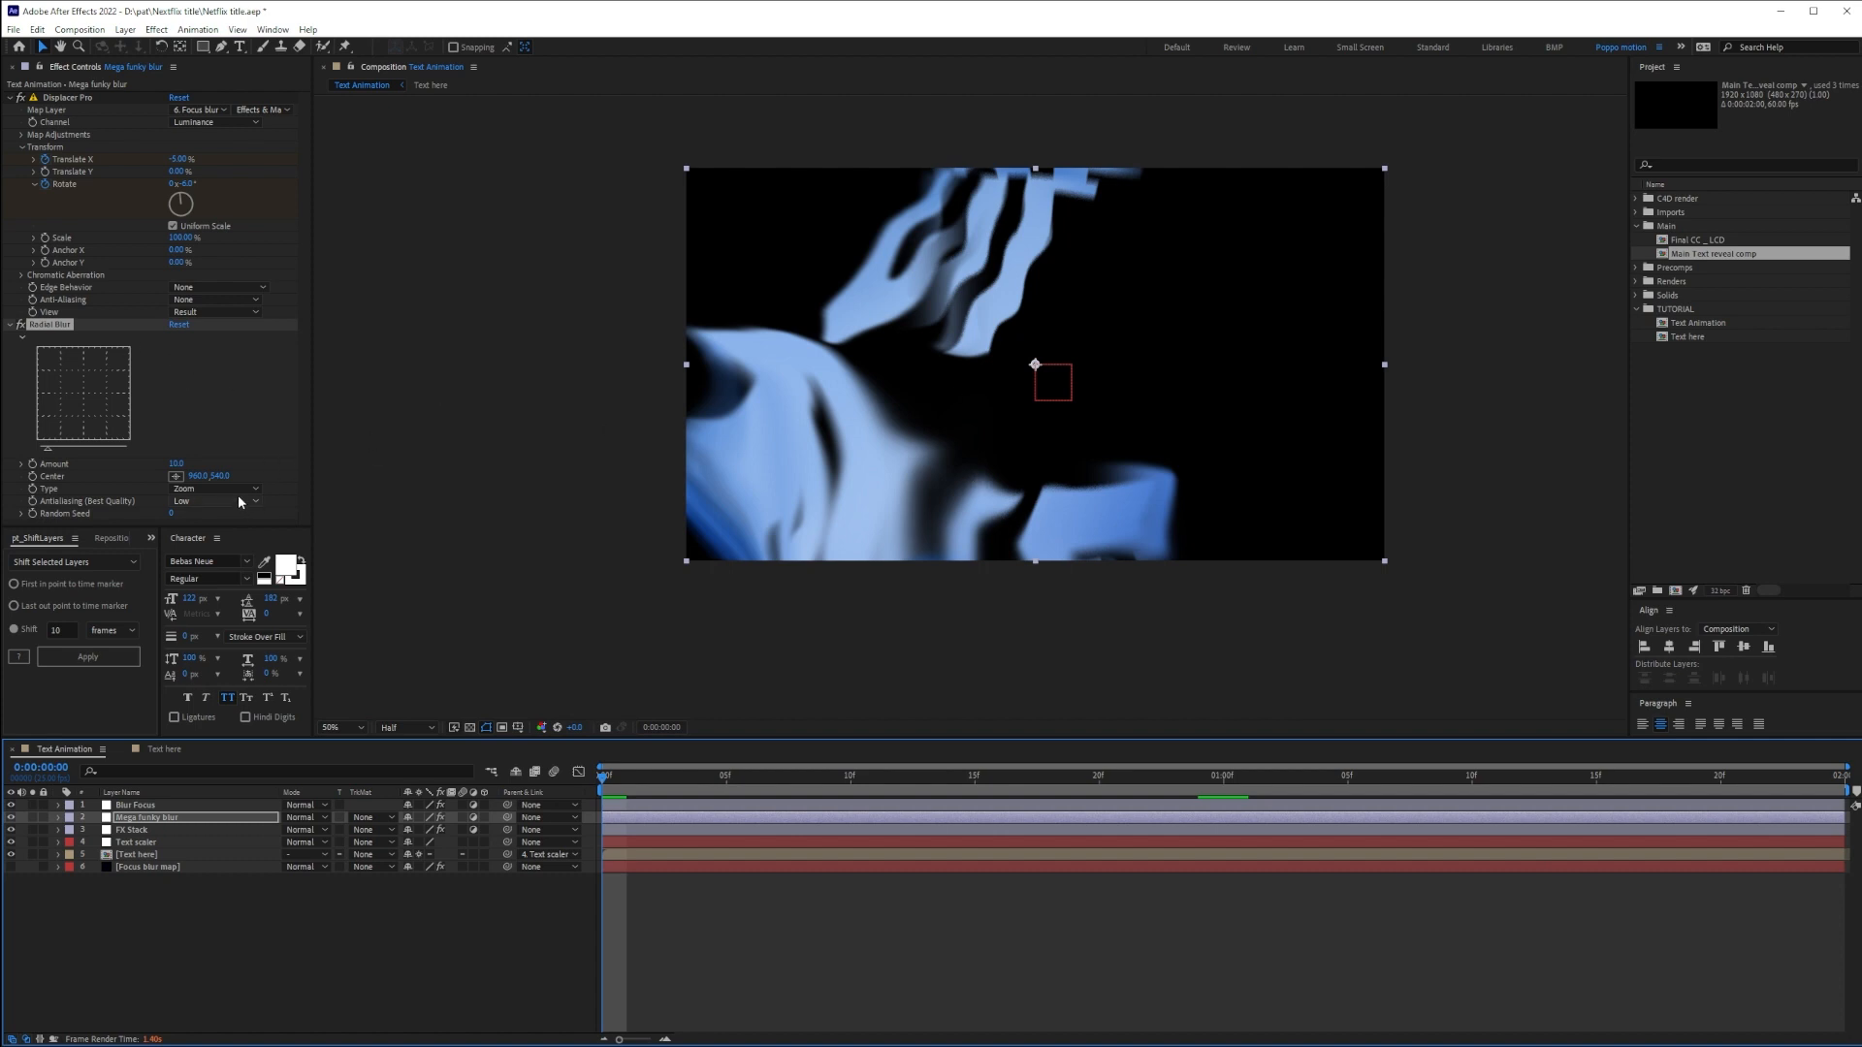
drag(175, 465, 181, 465)
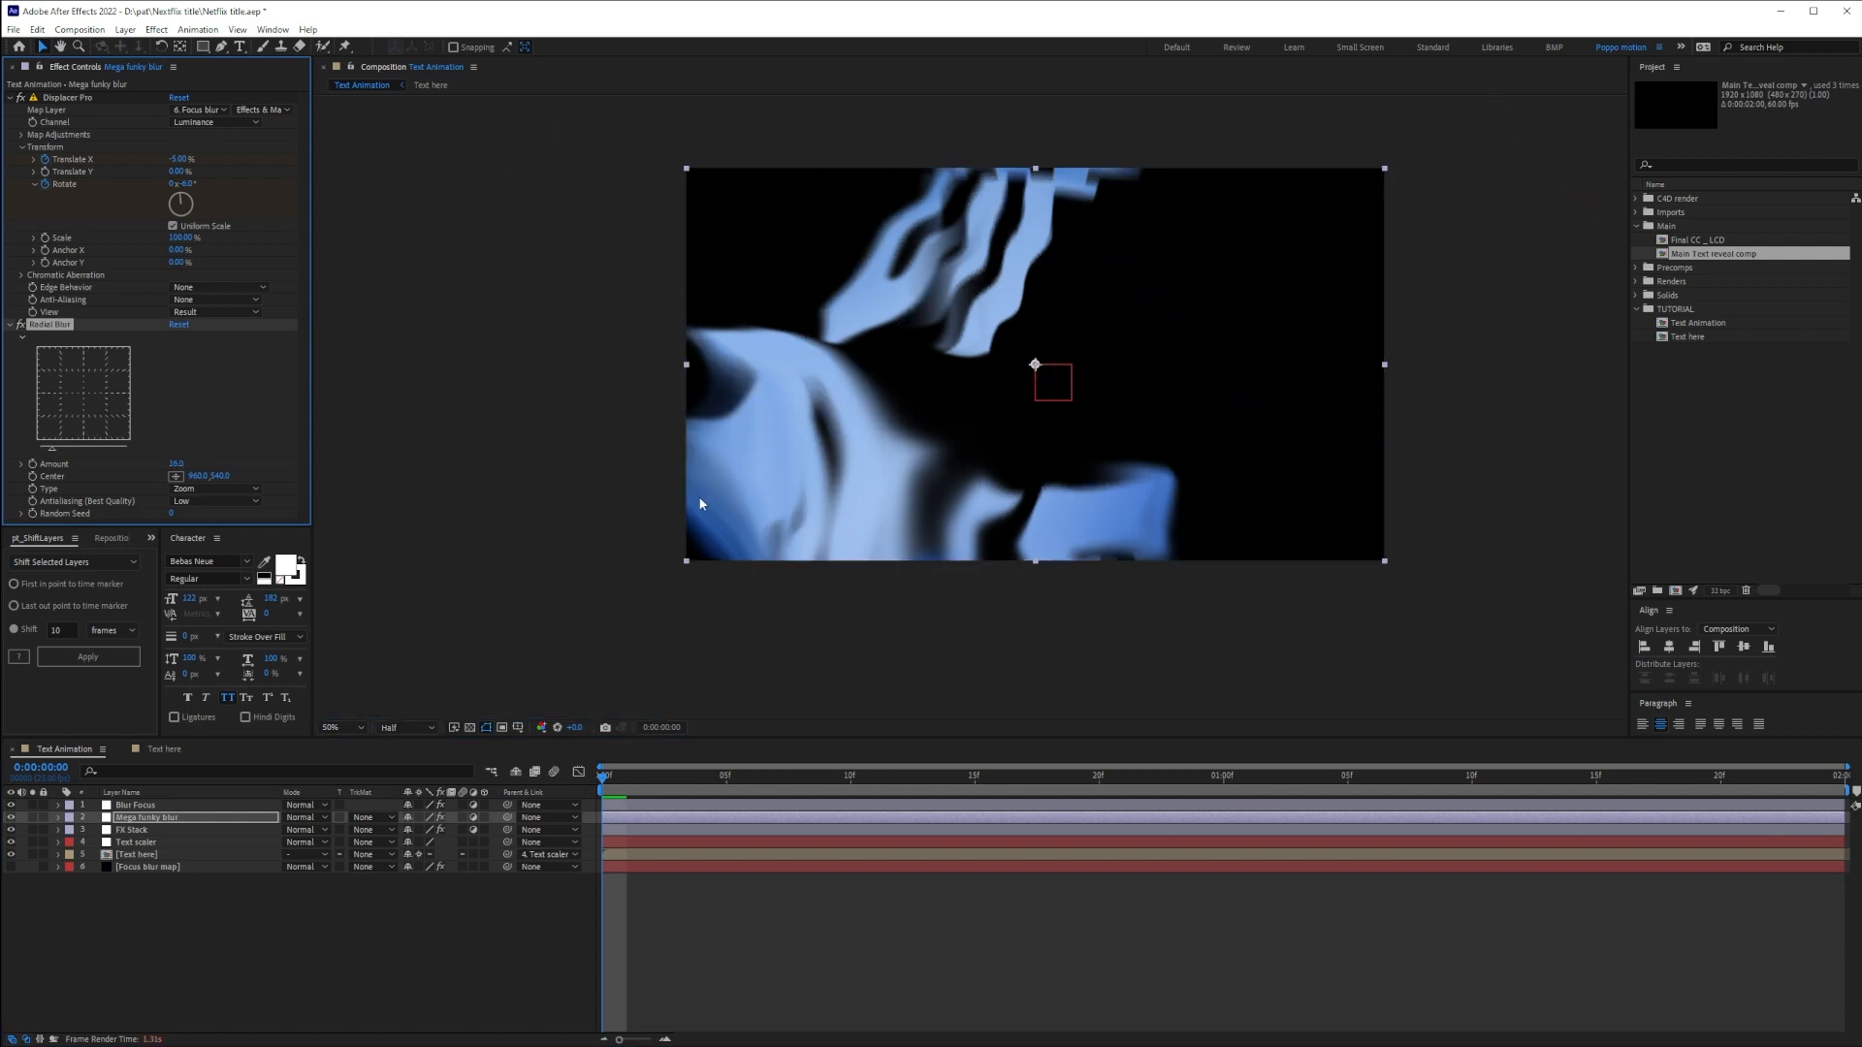
click(1225, 779)
scroll(1038, 481, up, 1)
drag(943, 549, 1044, 480)
key(v)
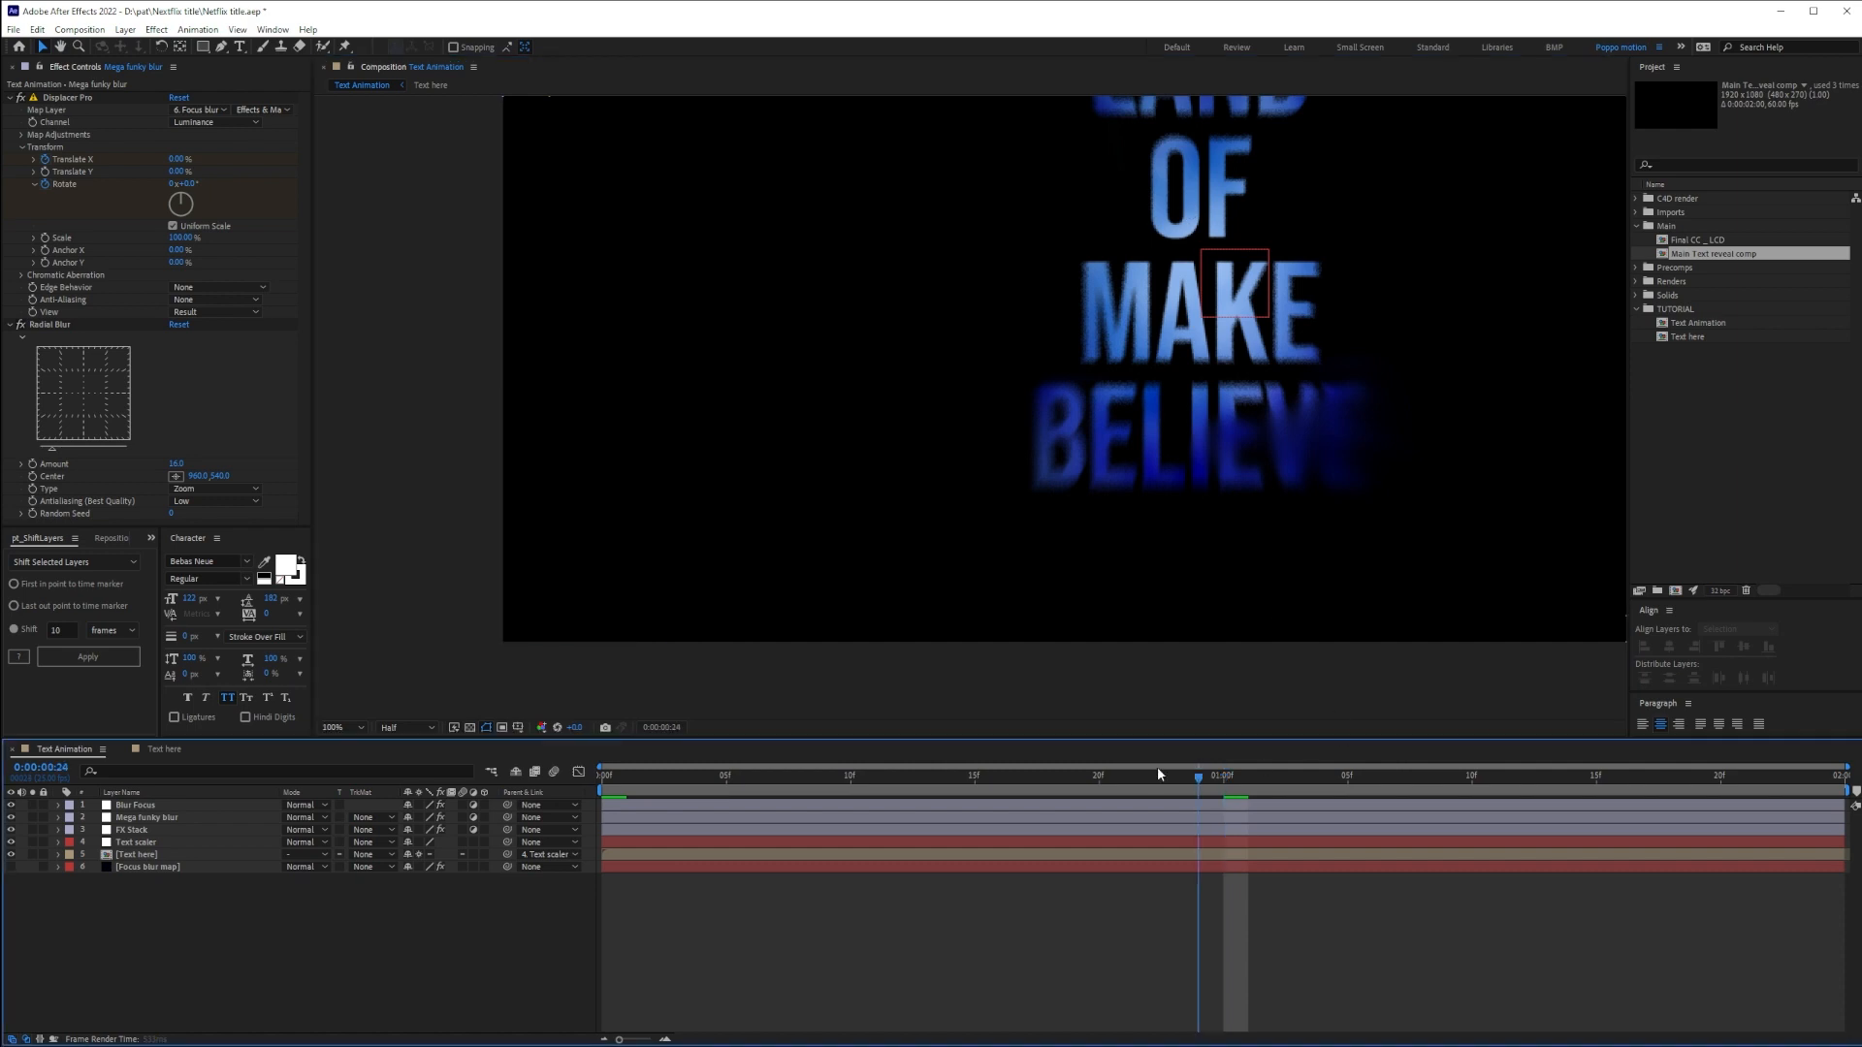
key(Home)
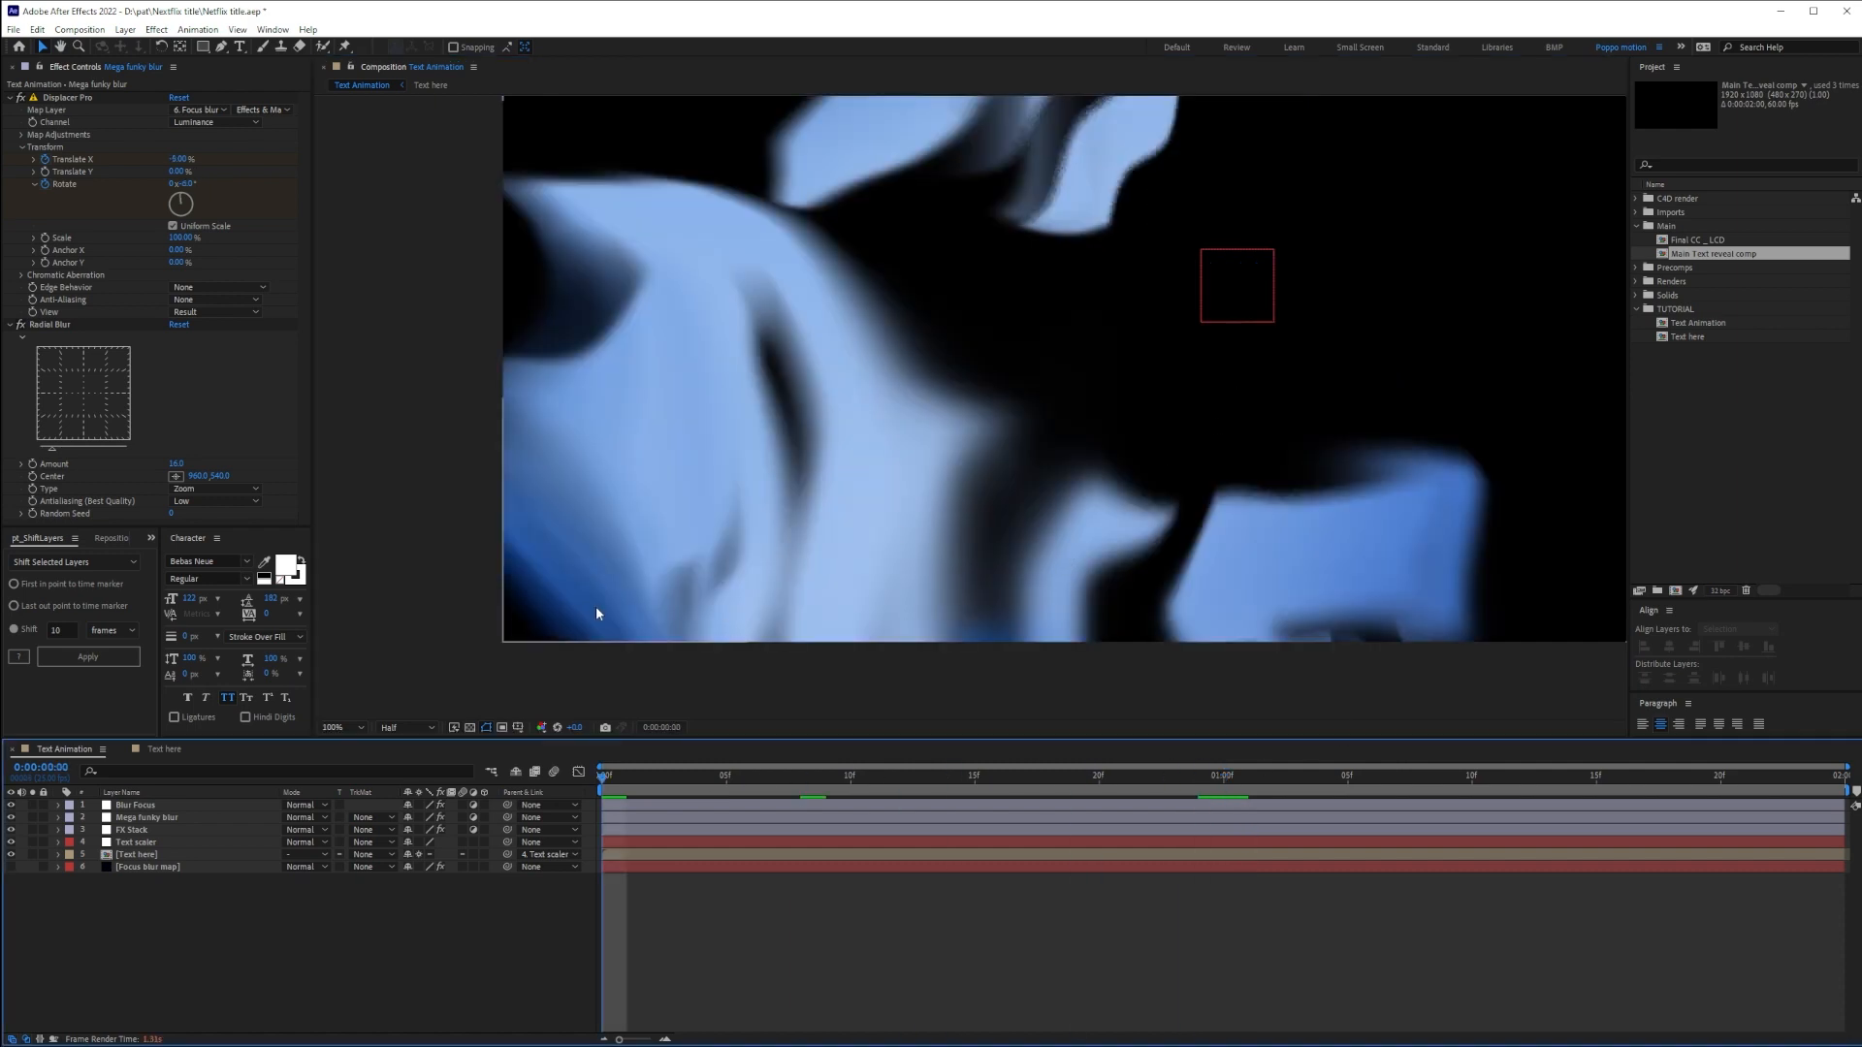
scroll(1125, 526, down, 1)
drag(1147, 549, 955, 562)
click(170, 497)
click(216, 501)
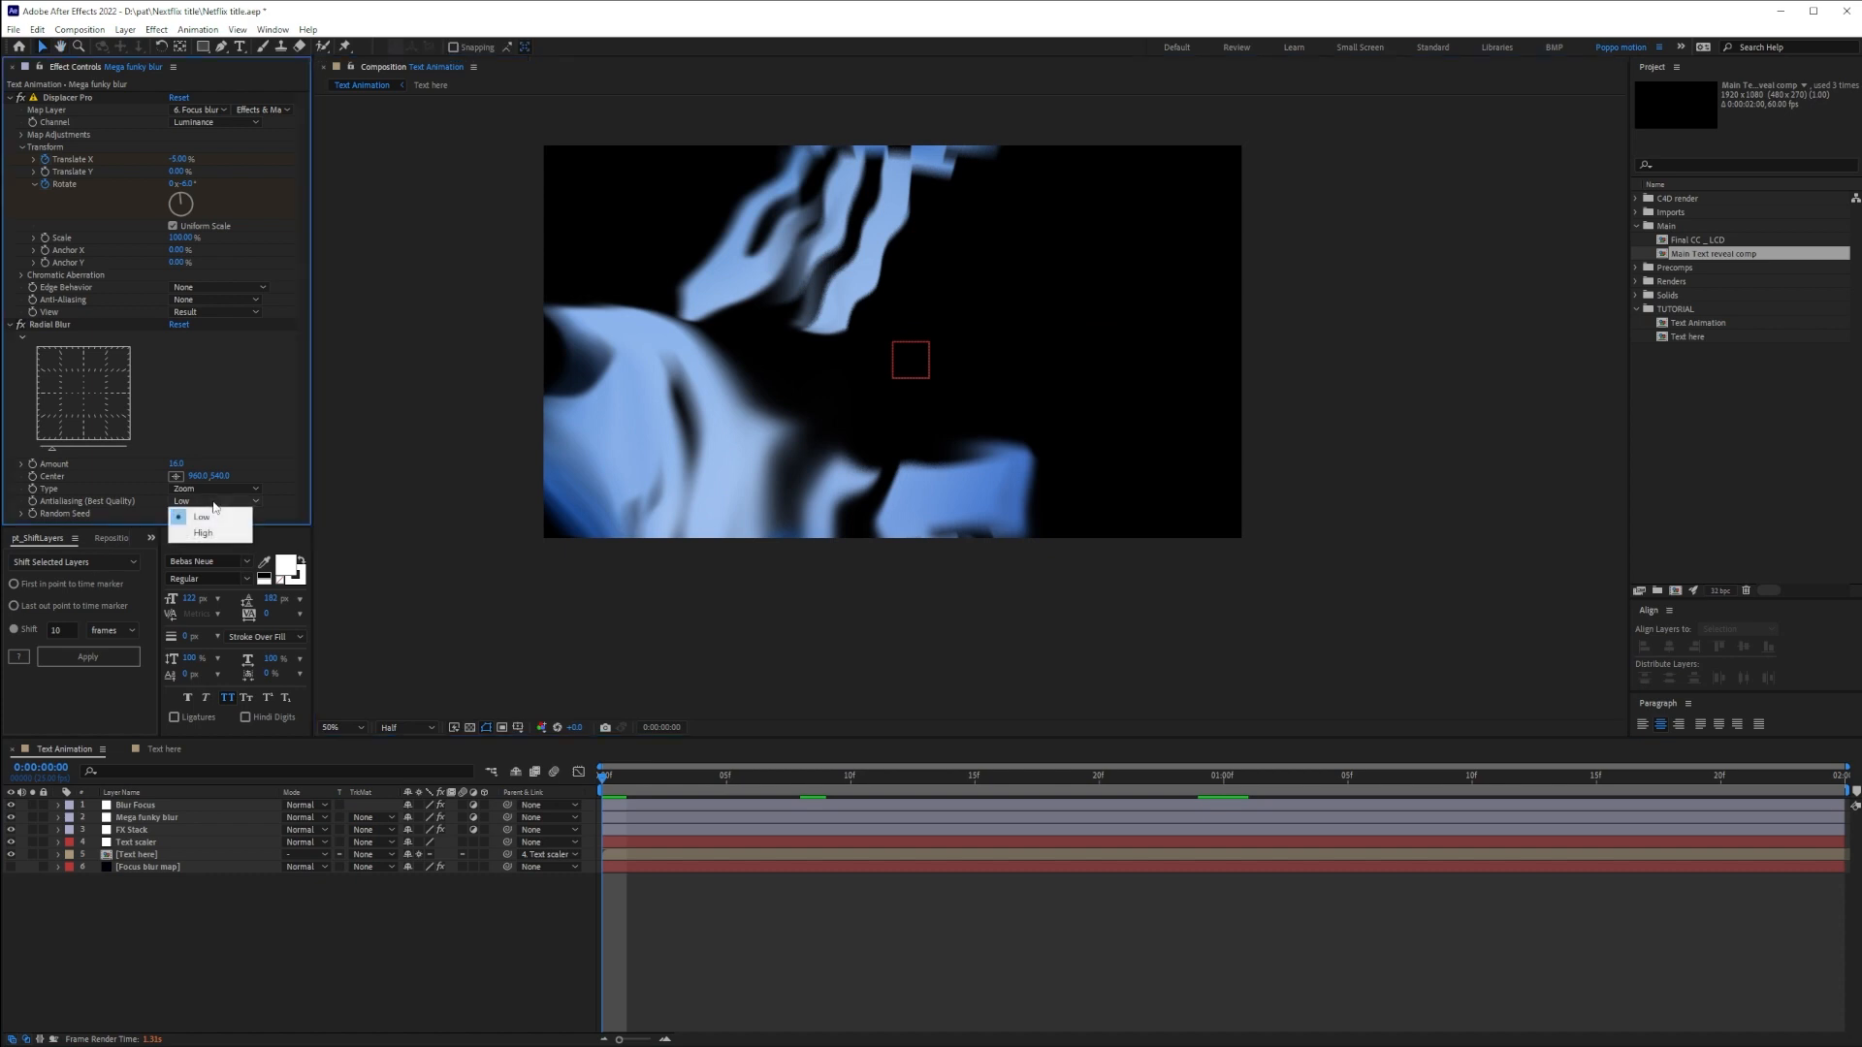
click(91, 504)
drag(844, 159, 1084, 198)
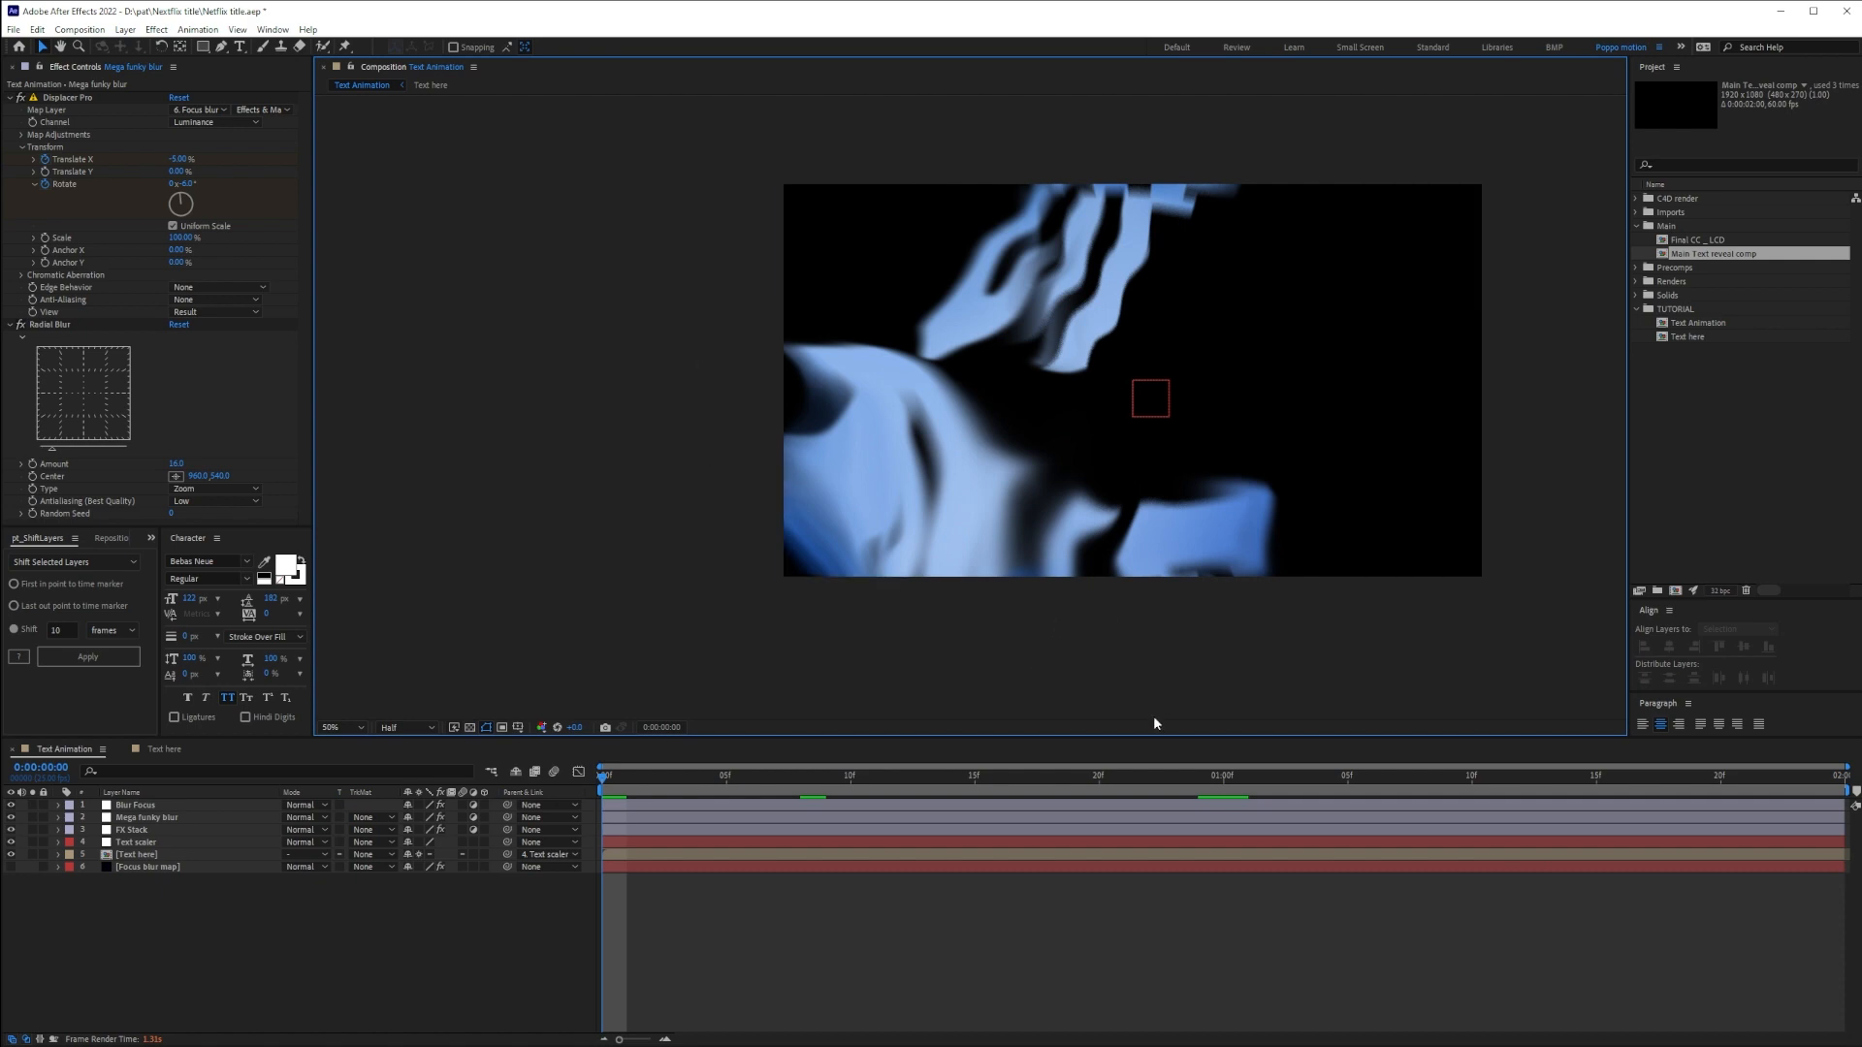
drag(940, 579, 837, 603)
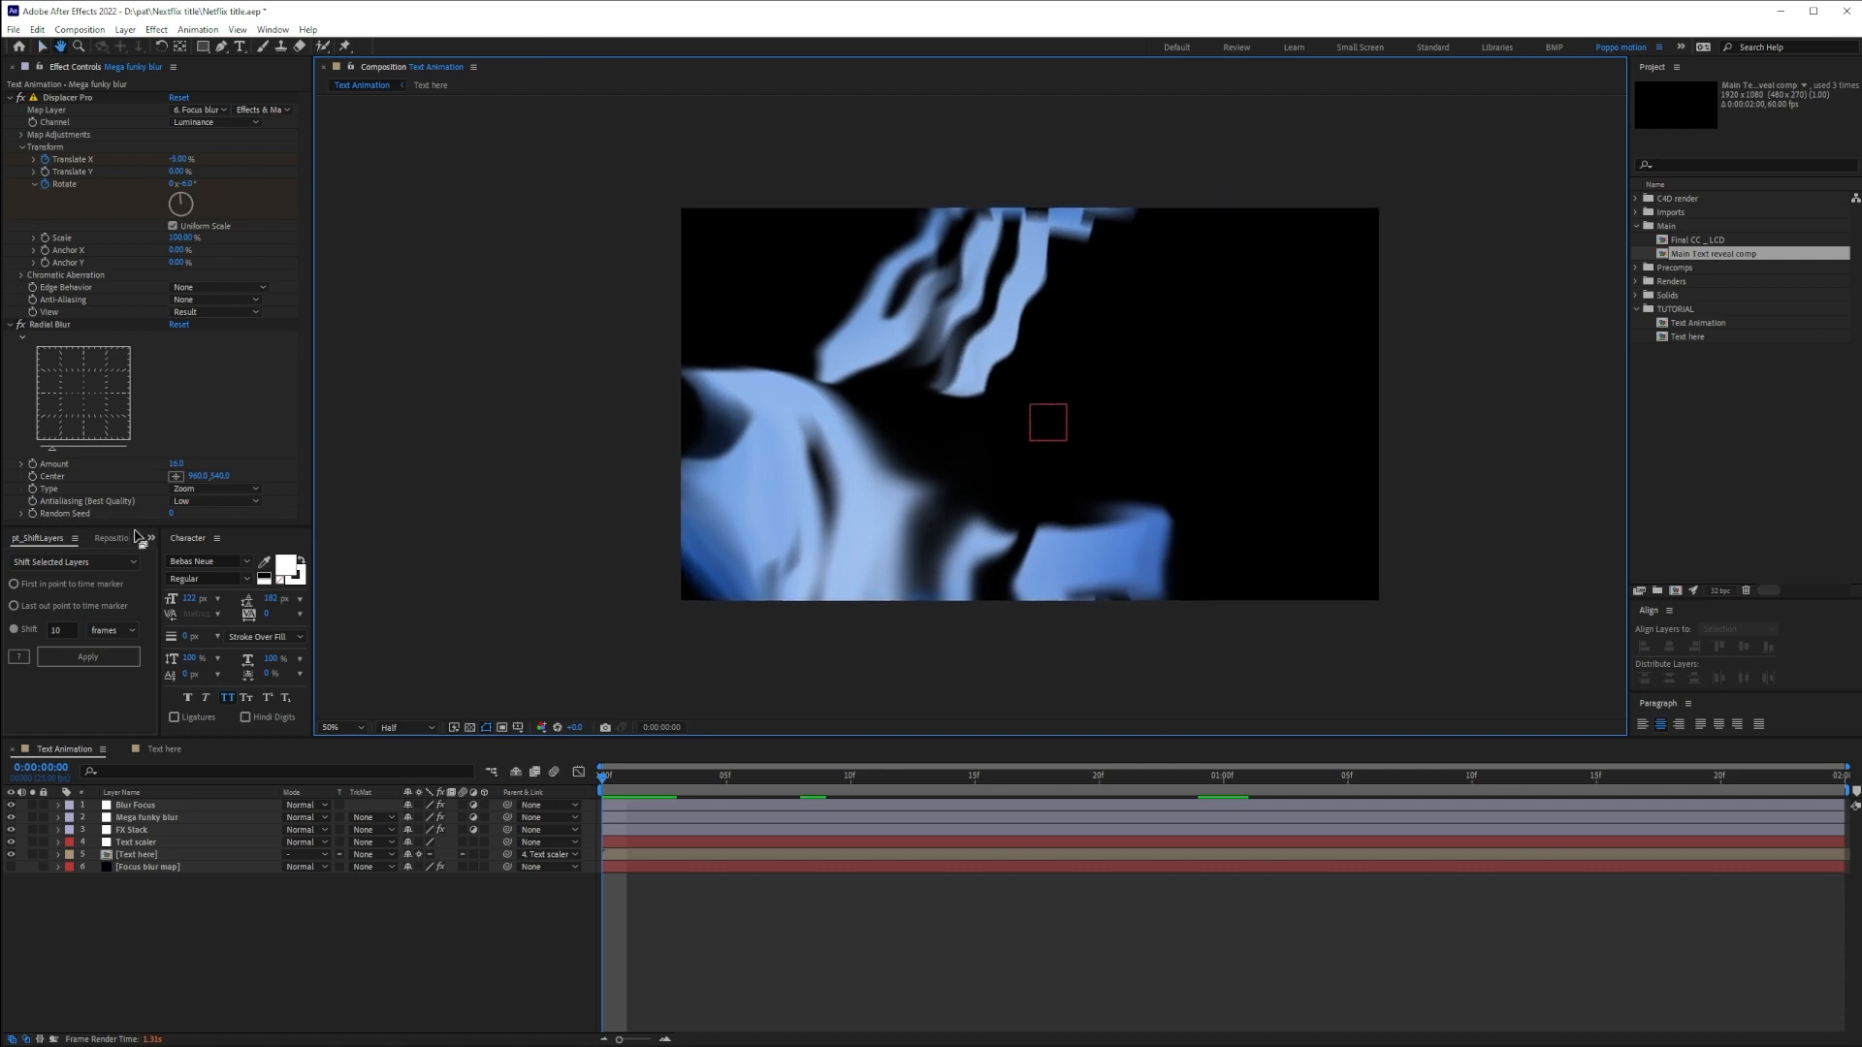
Save the project and collapse the Displacer Pro and Radial Blur settings
click(453, 978)
key(ctrl+s)
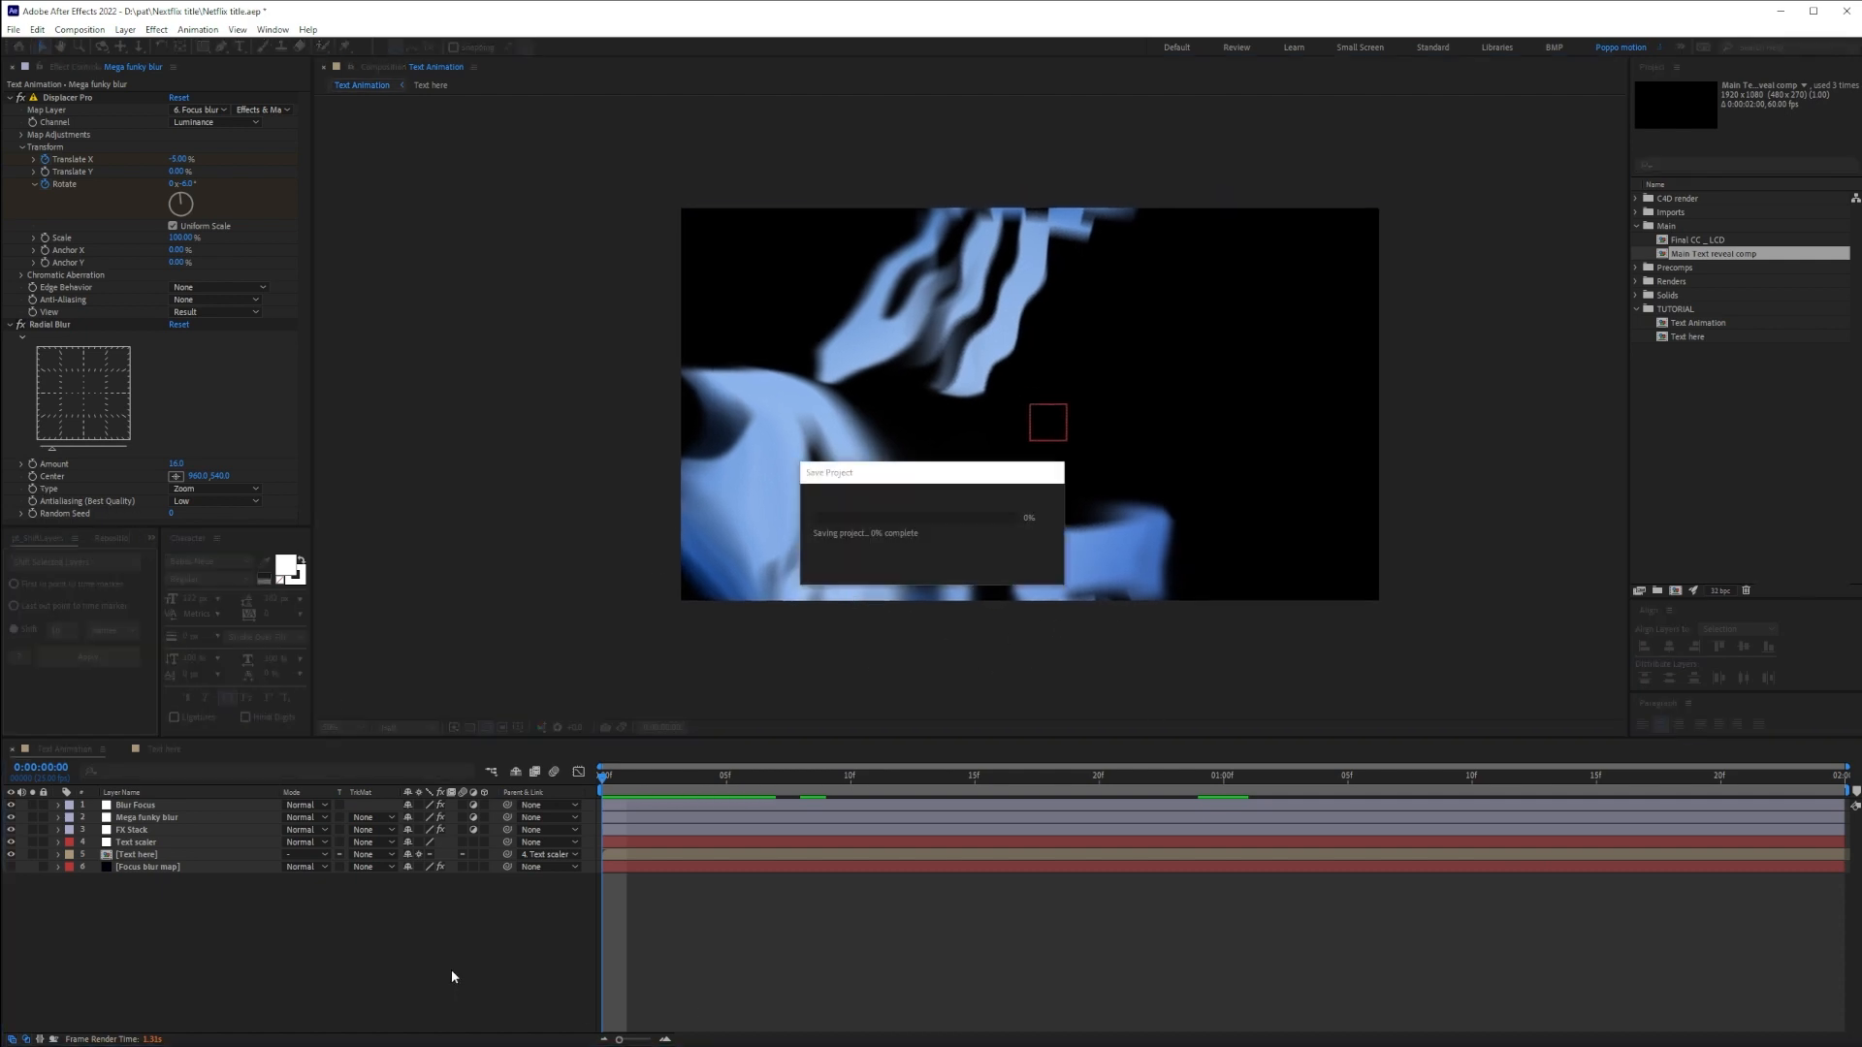
click(10, 325)
click(10, 98)
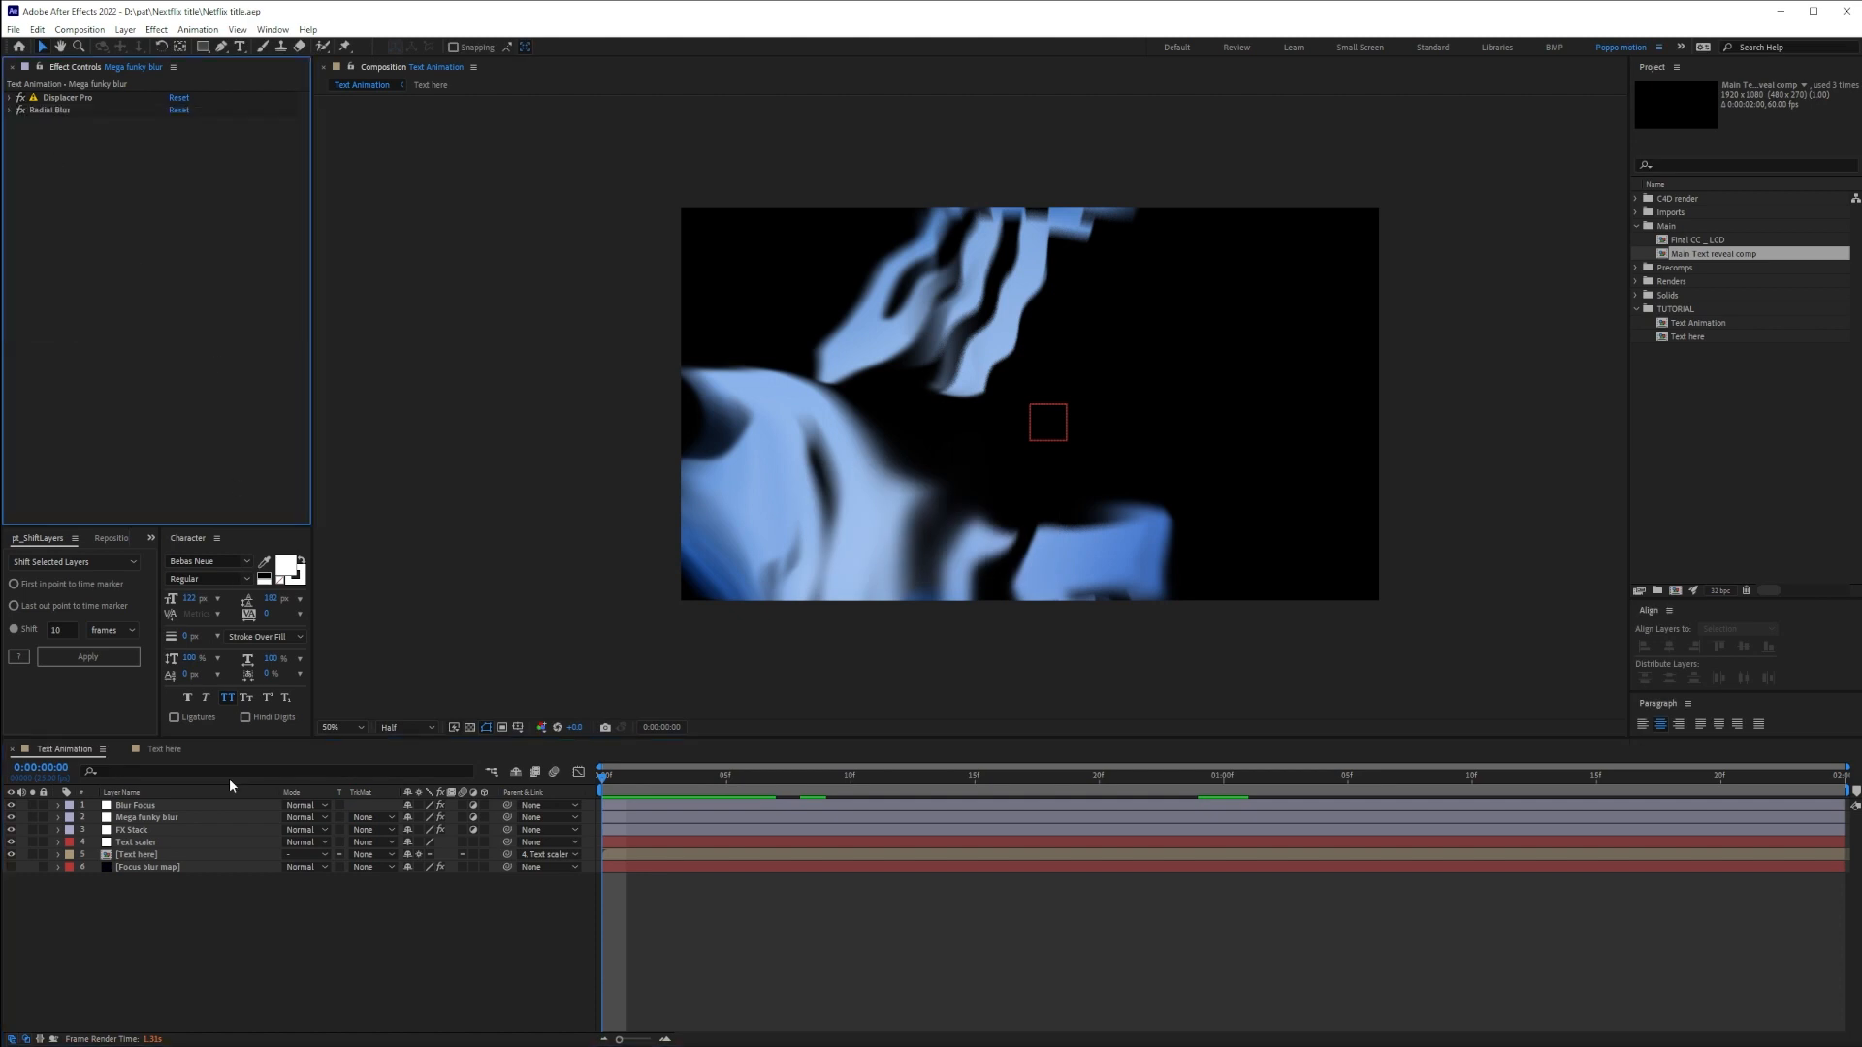
Apply VR Chromatic Aberrations to the Mega funky blur layer
key(ctrl+space)
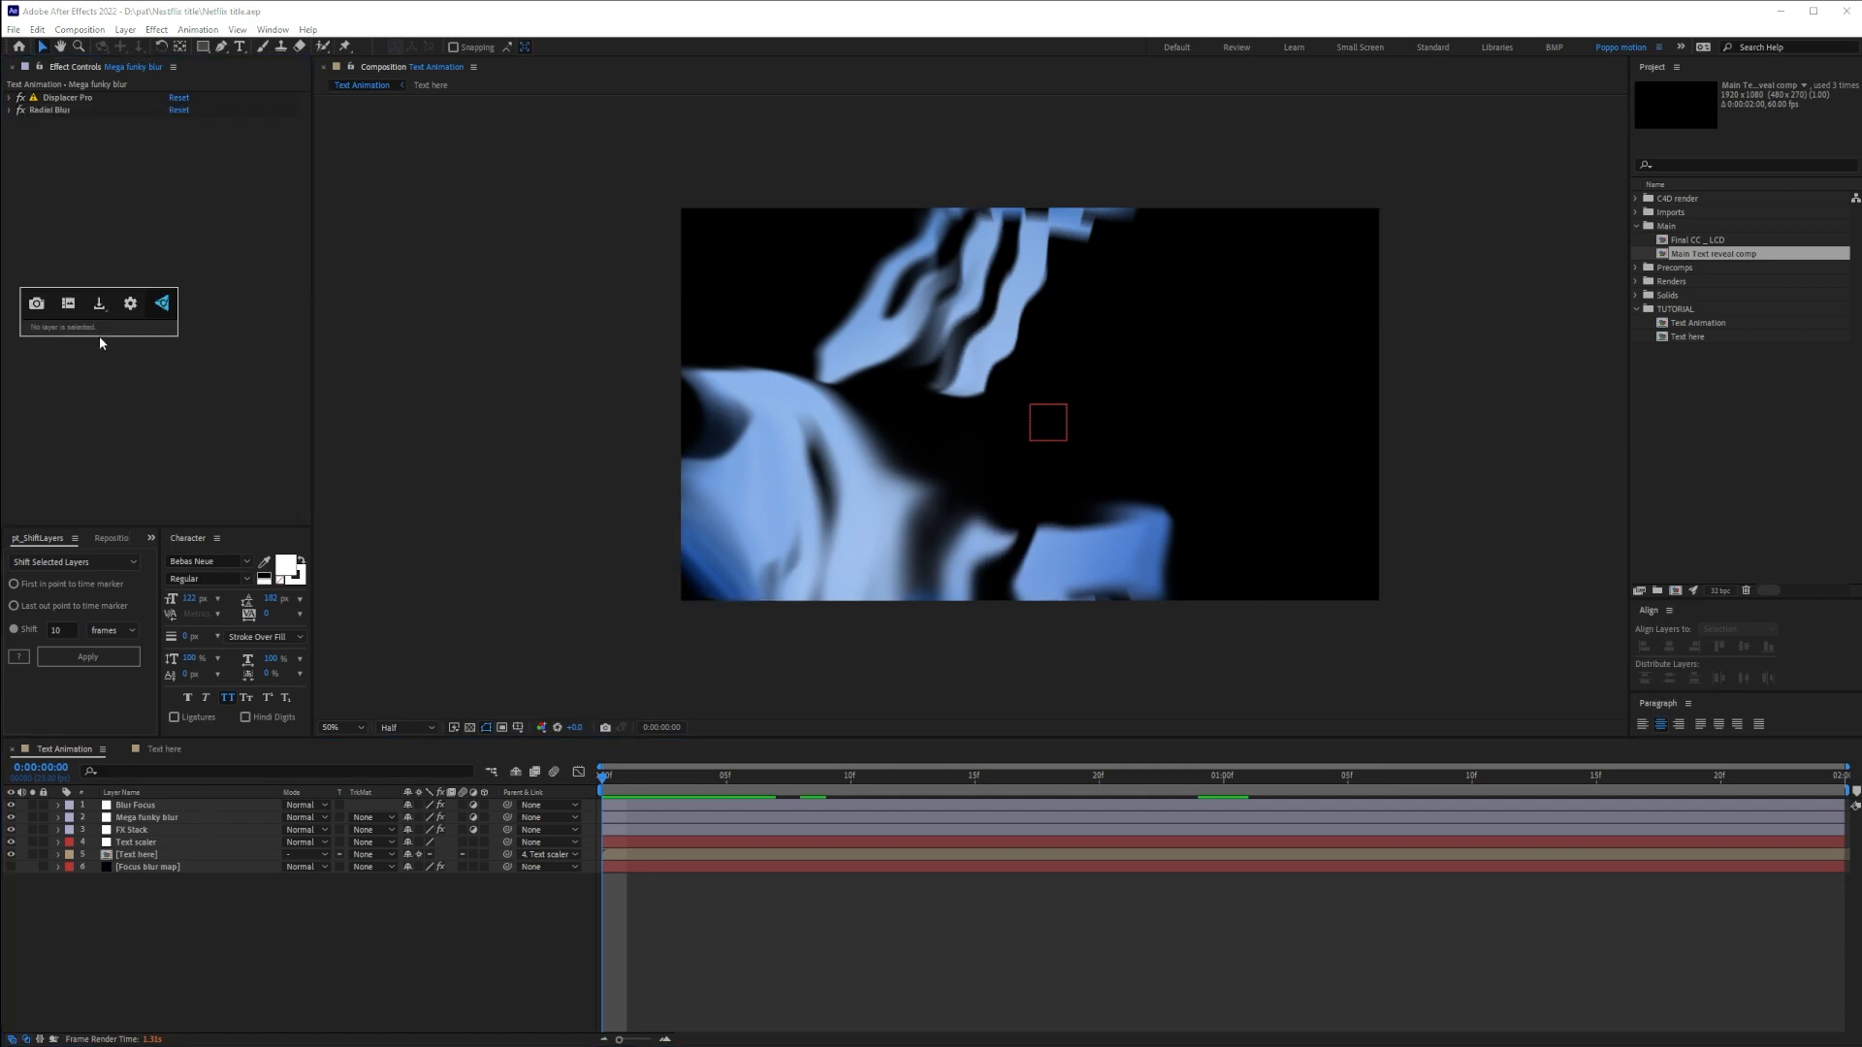
click(146, 818)
key(ctrl+space)
text(vr)
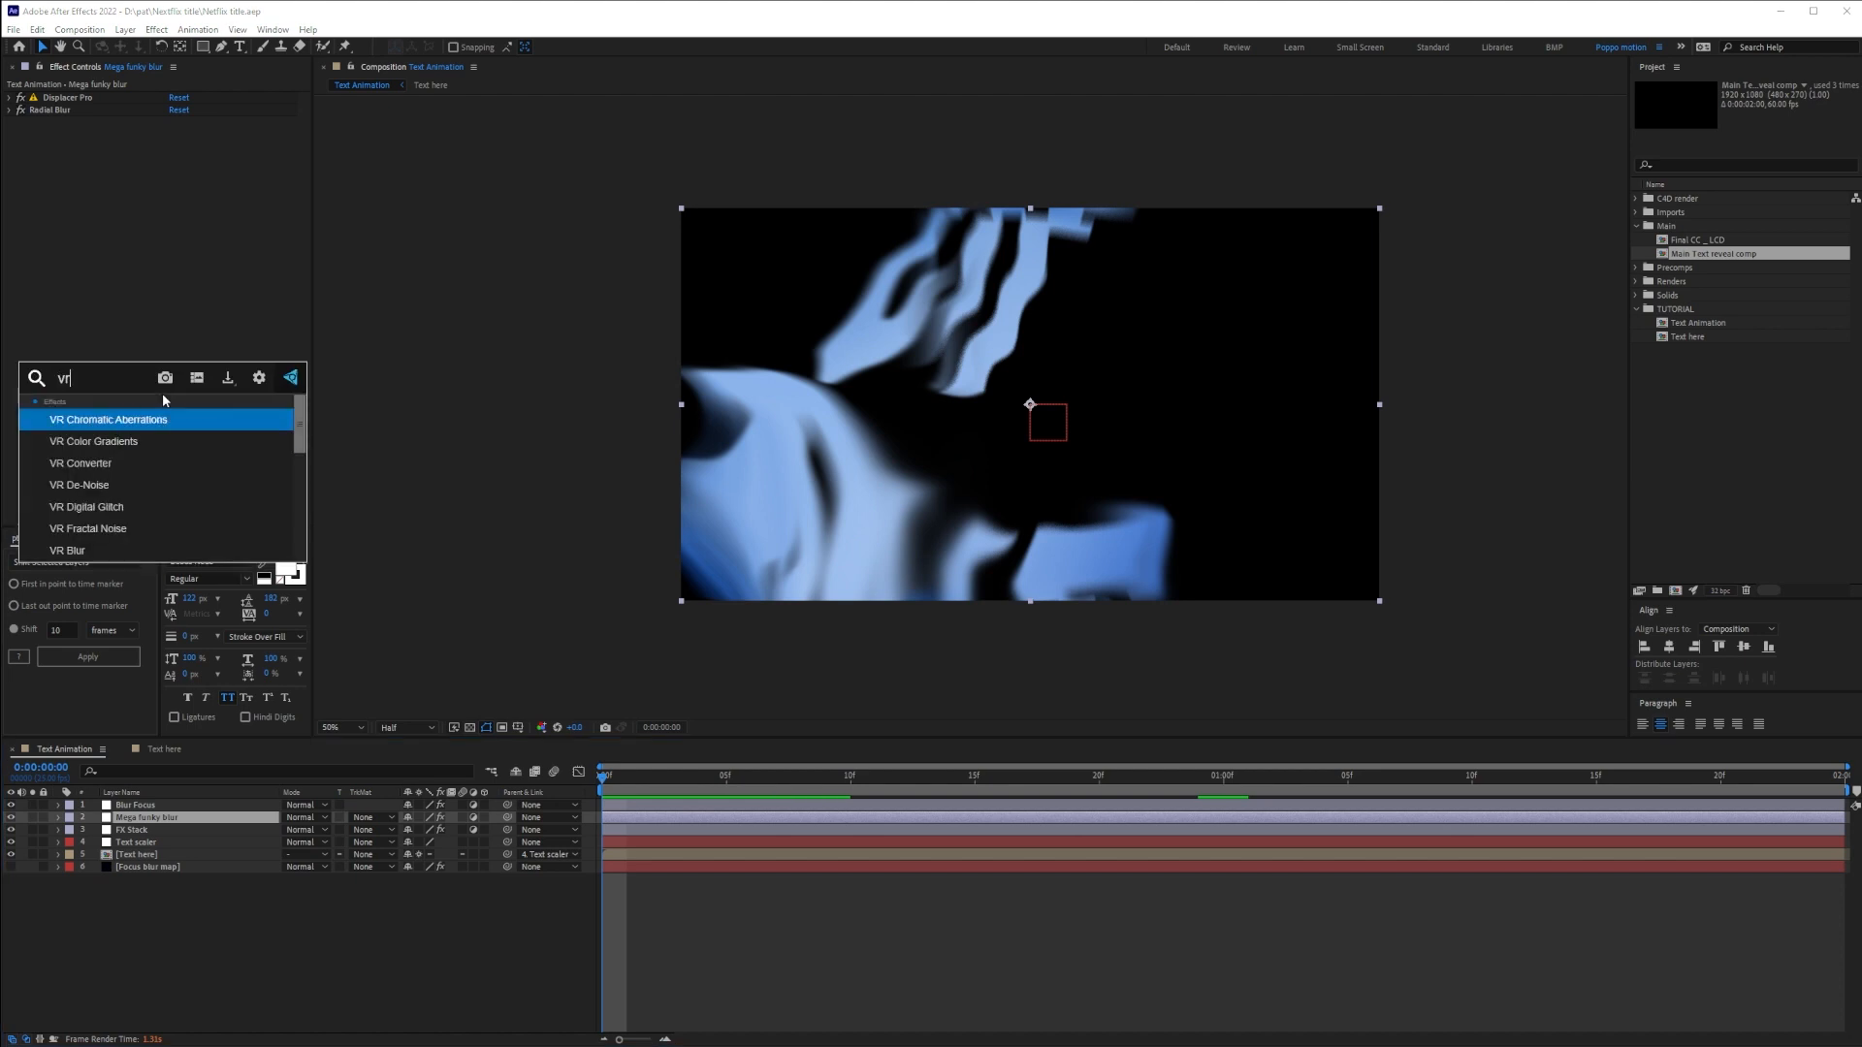
click(145, 420)
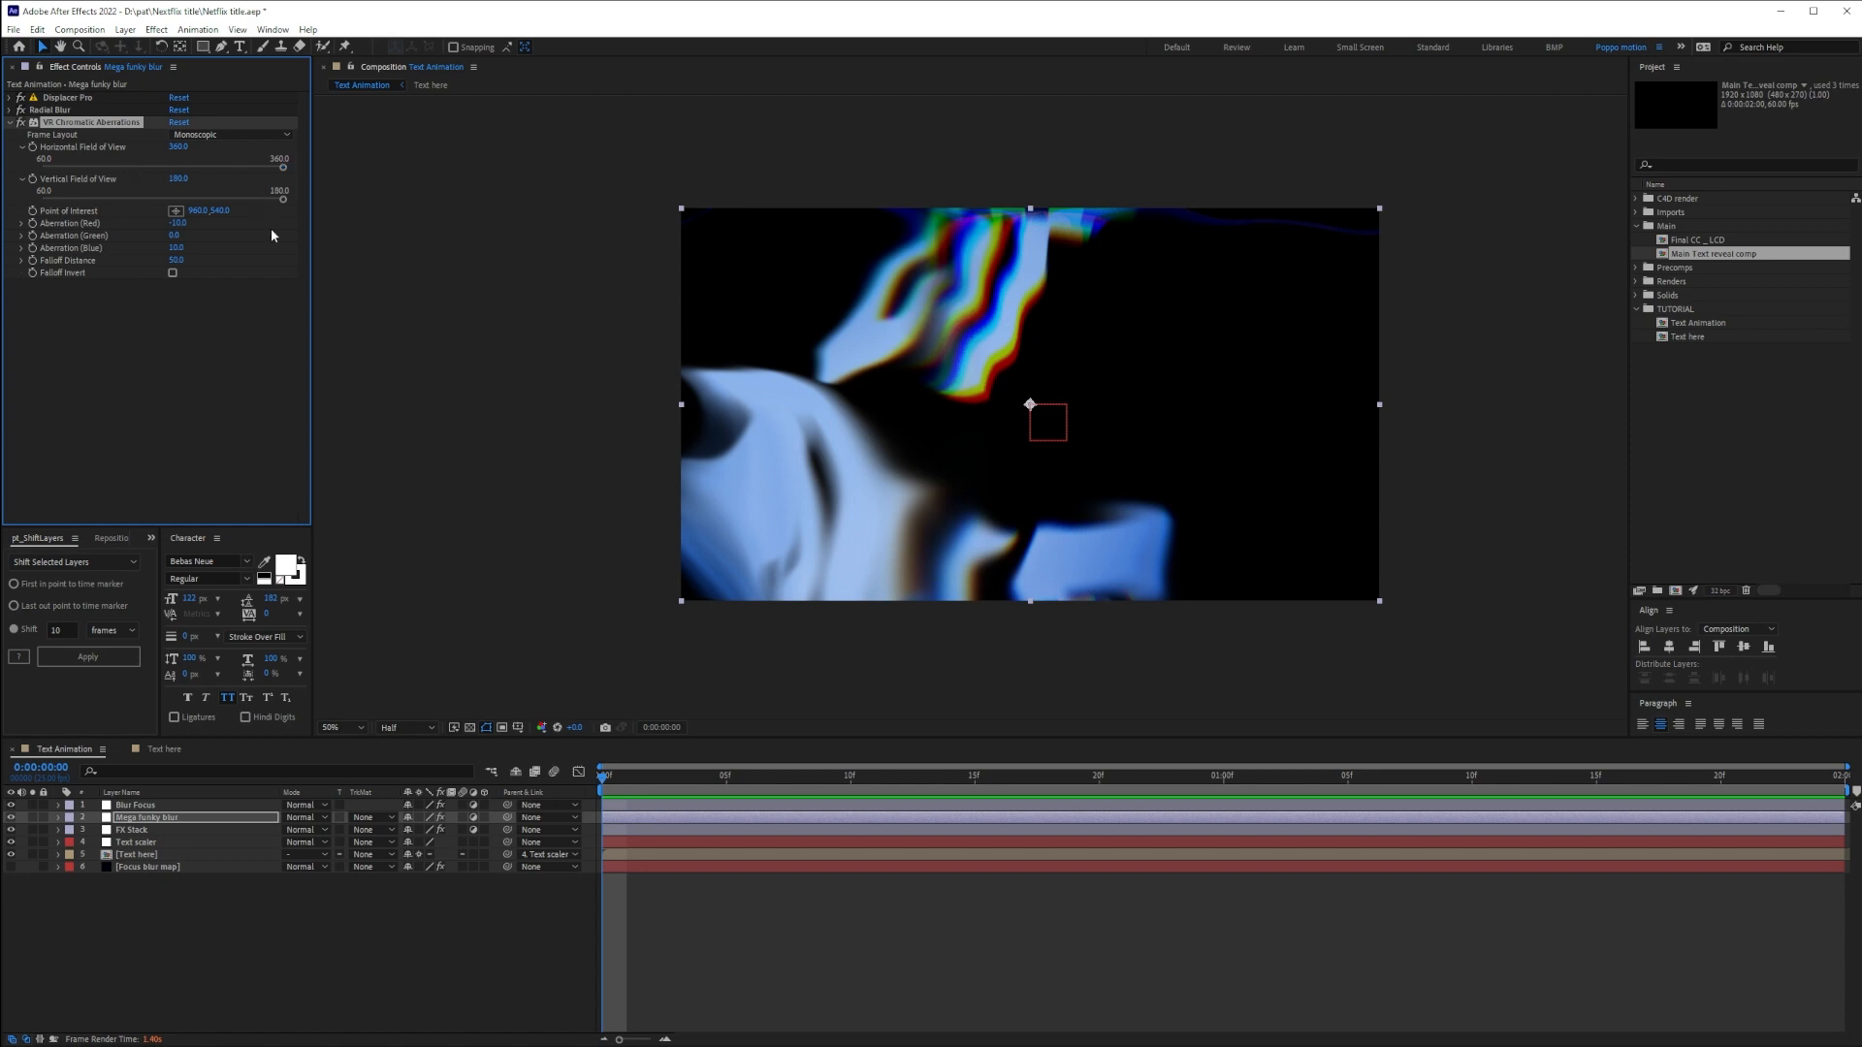
With Mega funky blur and Text here temporarily soloed, set VR Chromatic Aberrations' vertical field of view to about 65 and invert its falloff
drag(278, 193, 159, 196)
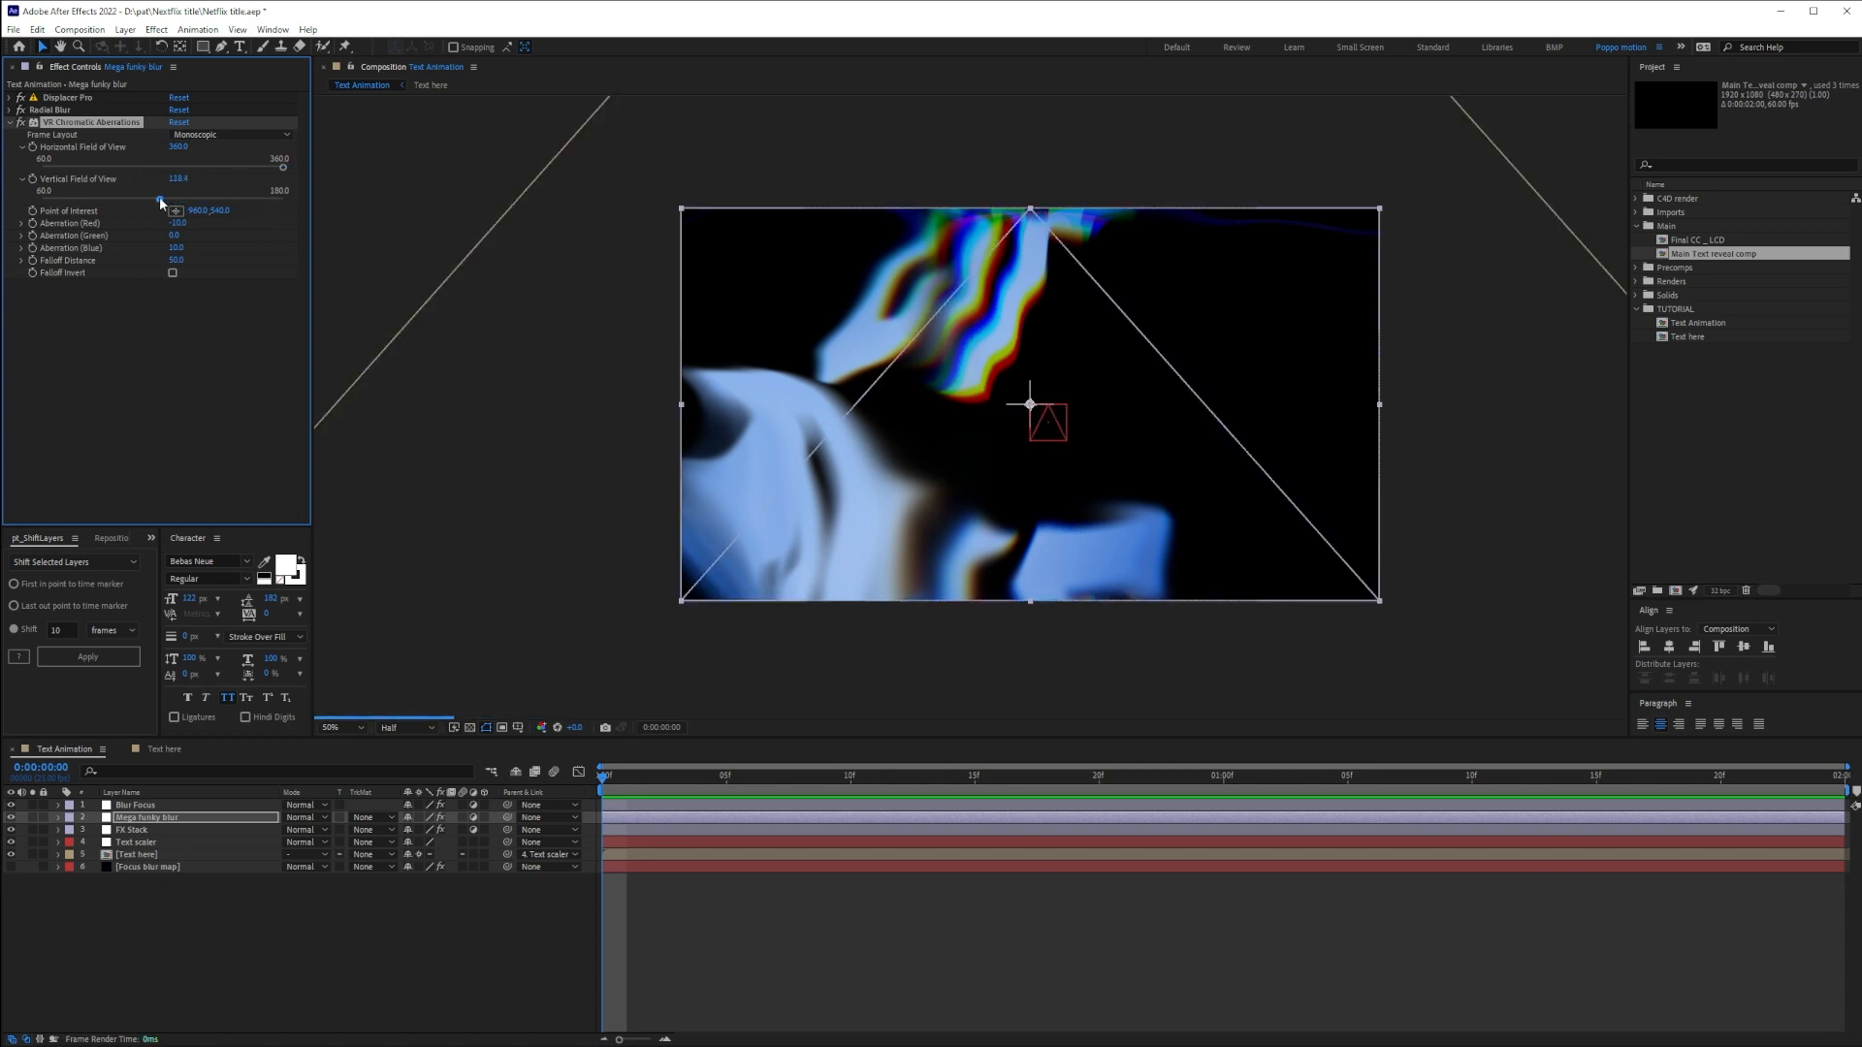
click(32, 818)
click(32, 855)
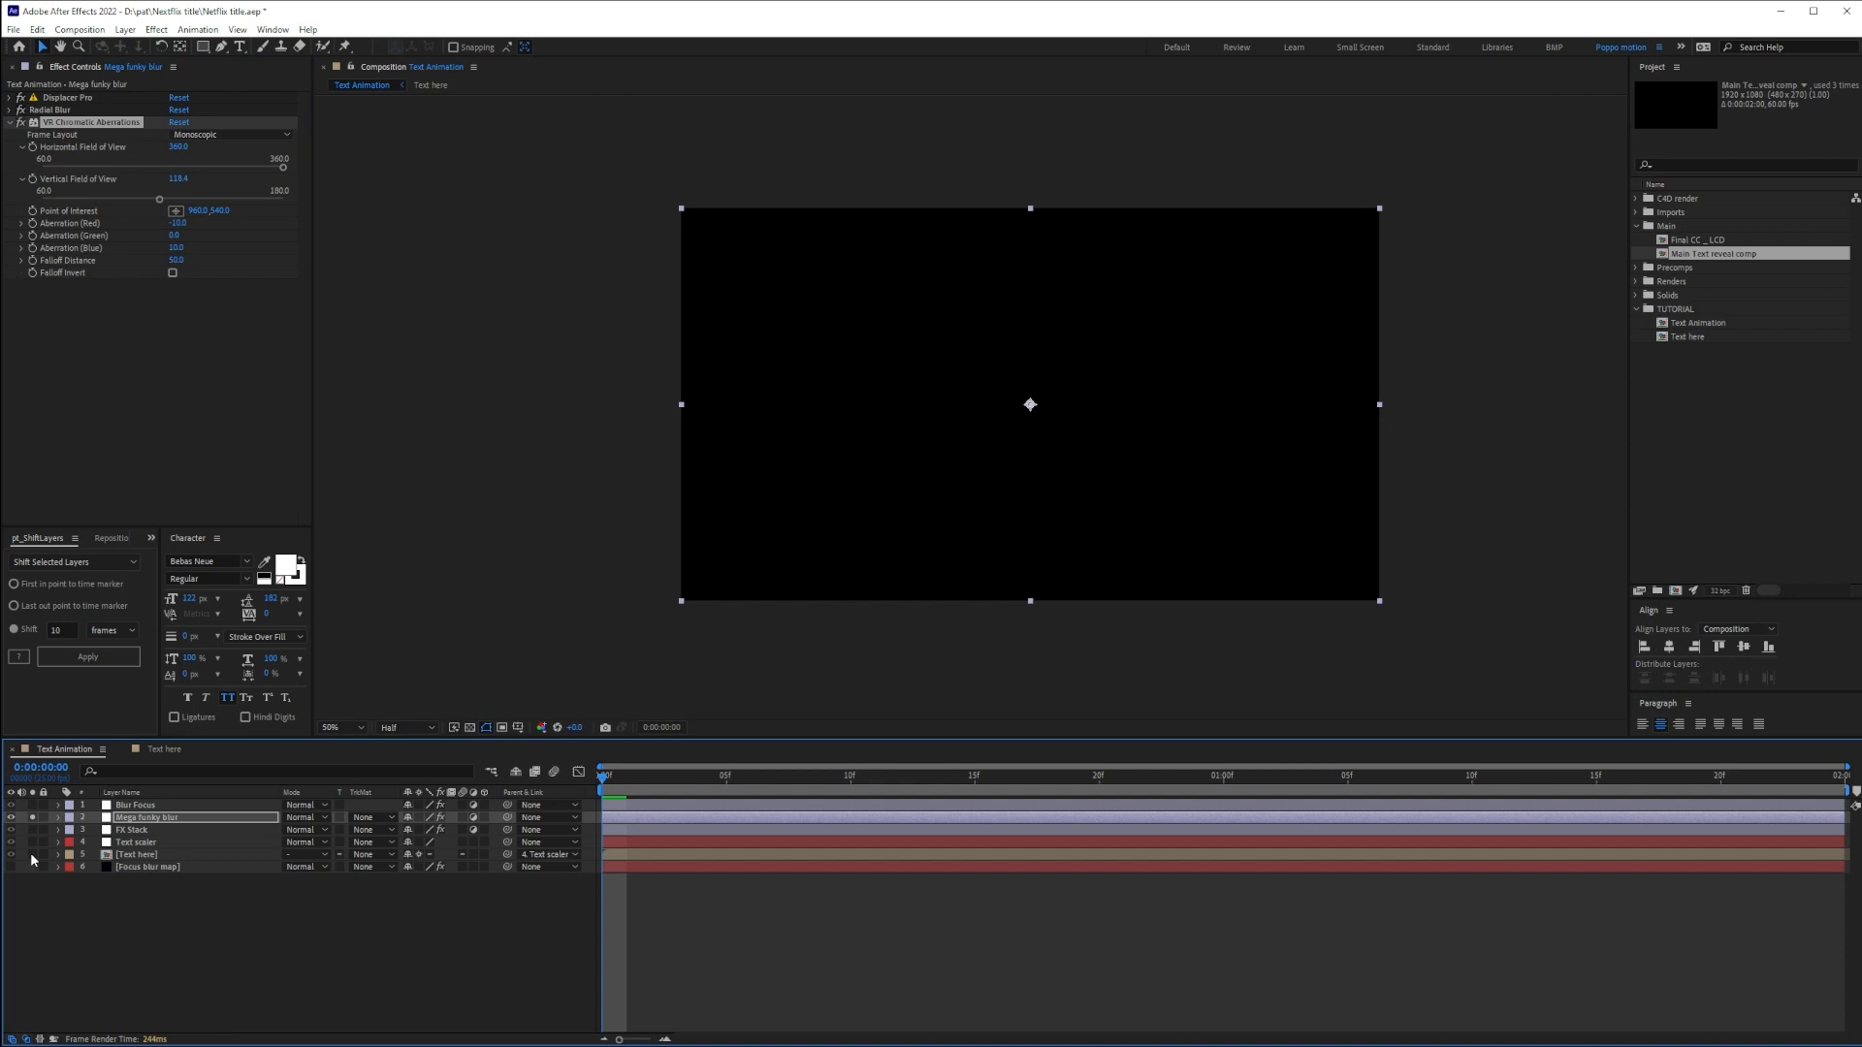
mouse_move(161, 191)
mouse_down()
mouse_move(357, 213)
mouse_move(142, 201)
mouse_up()
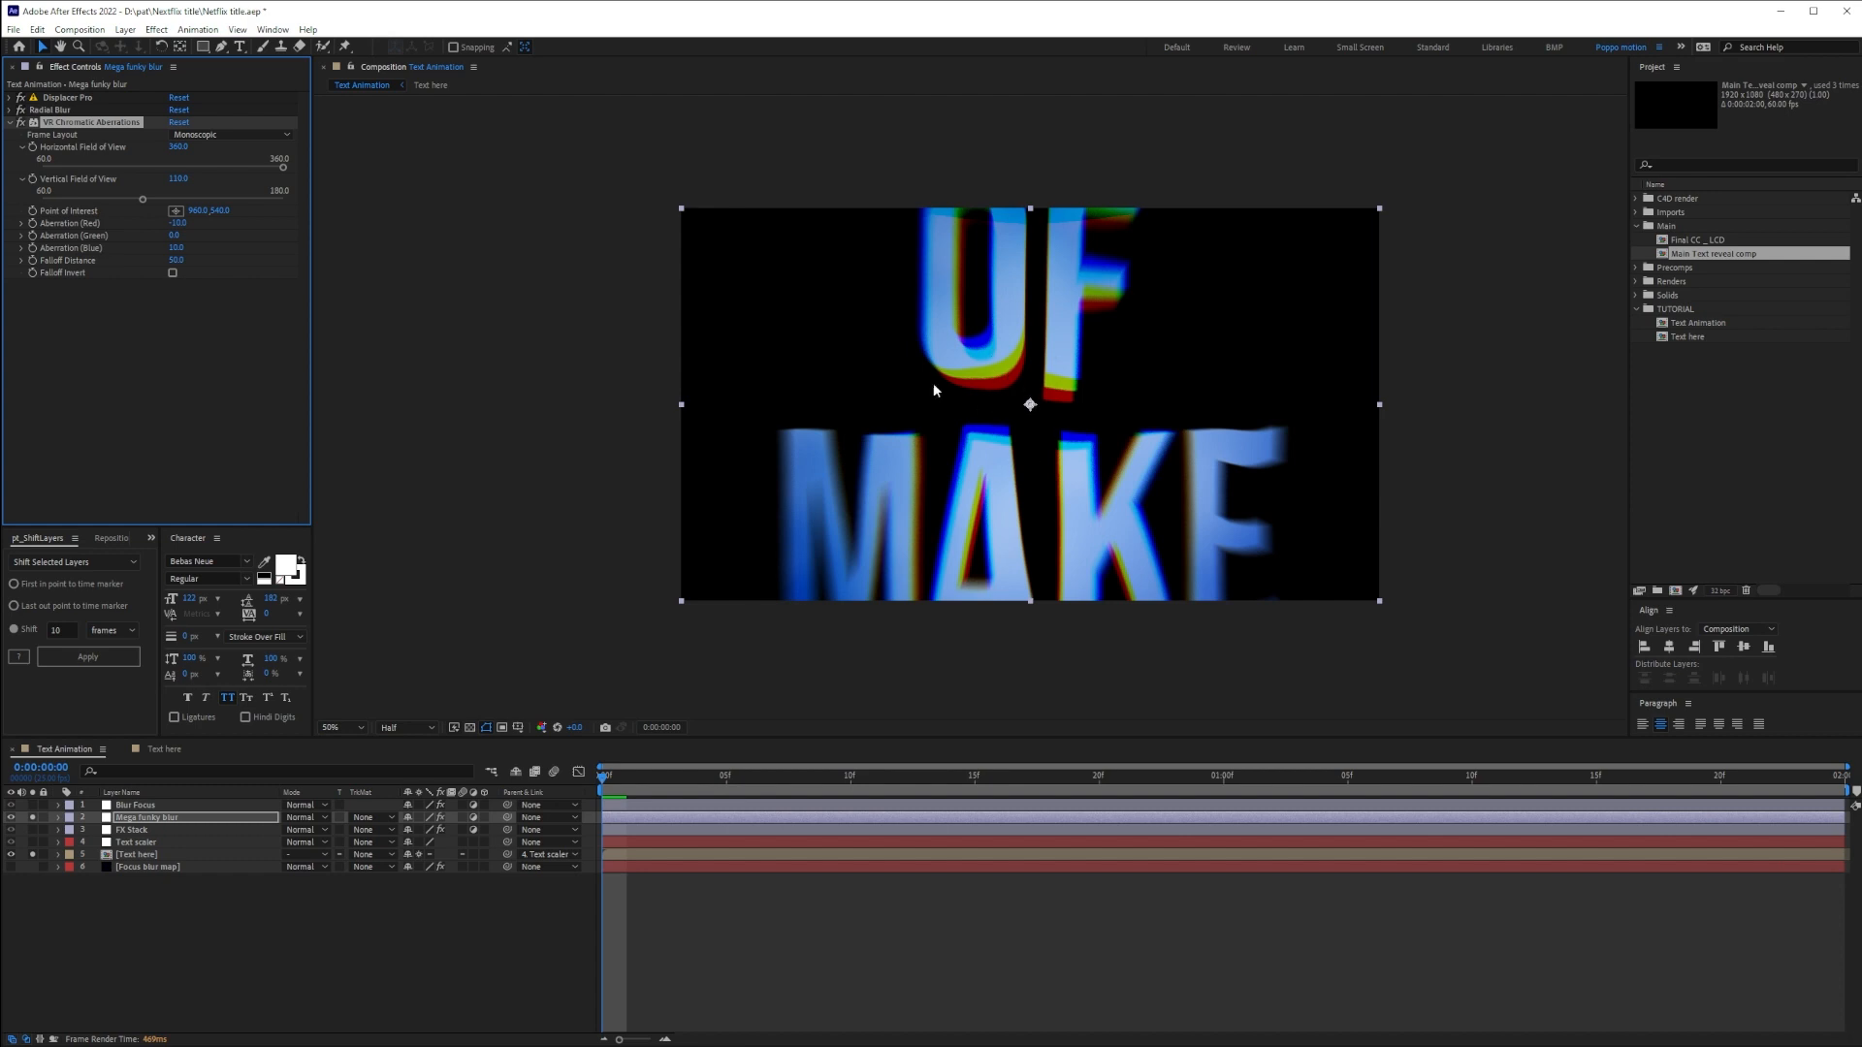
drag(149, 200, 50, 201)
click(173, 275)
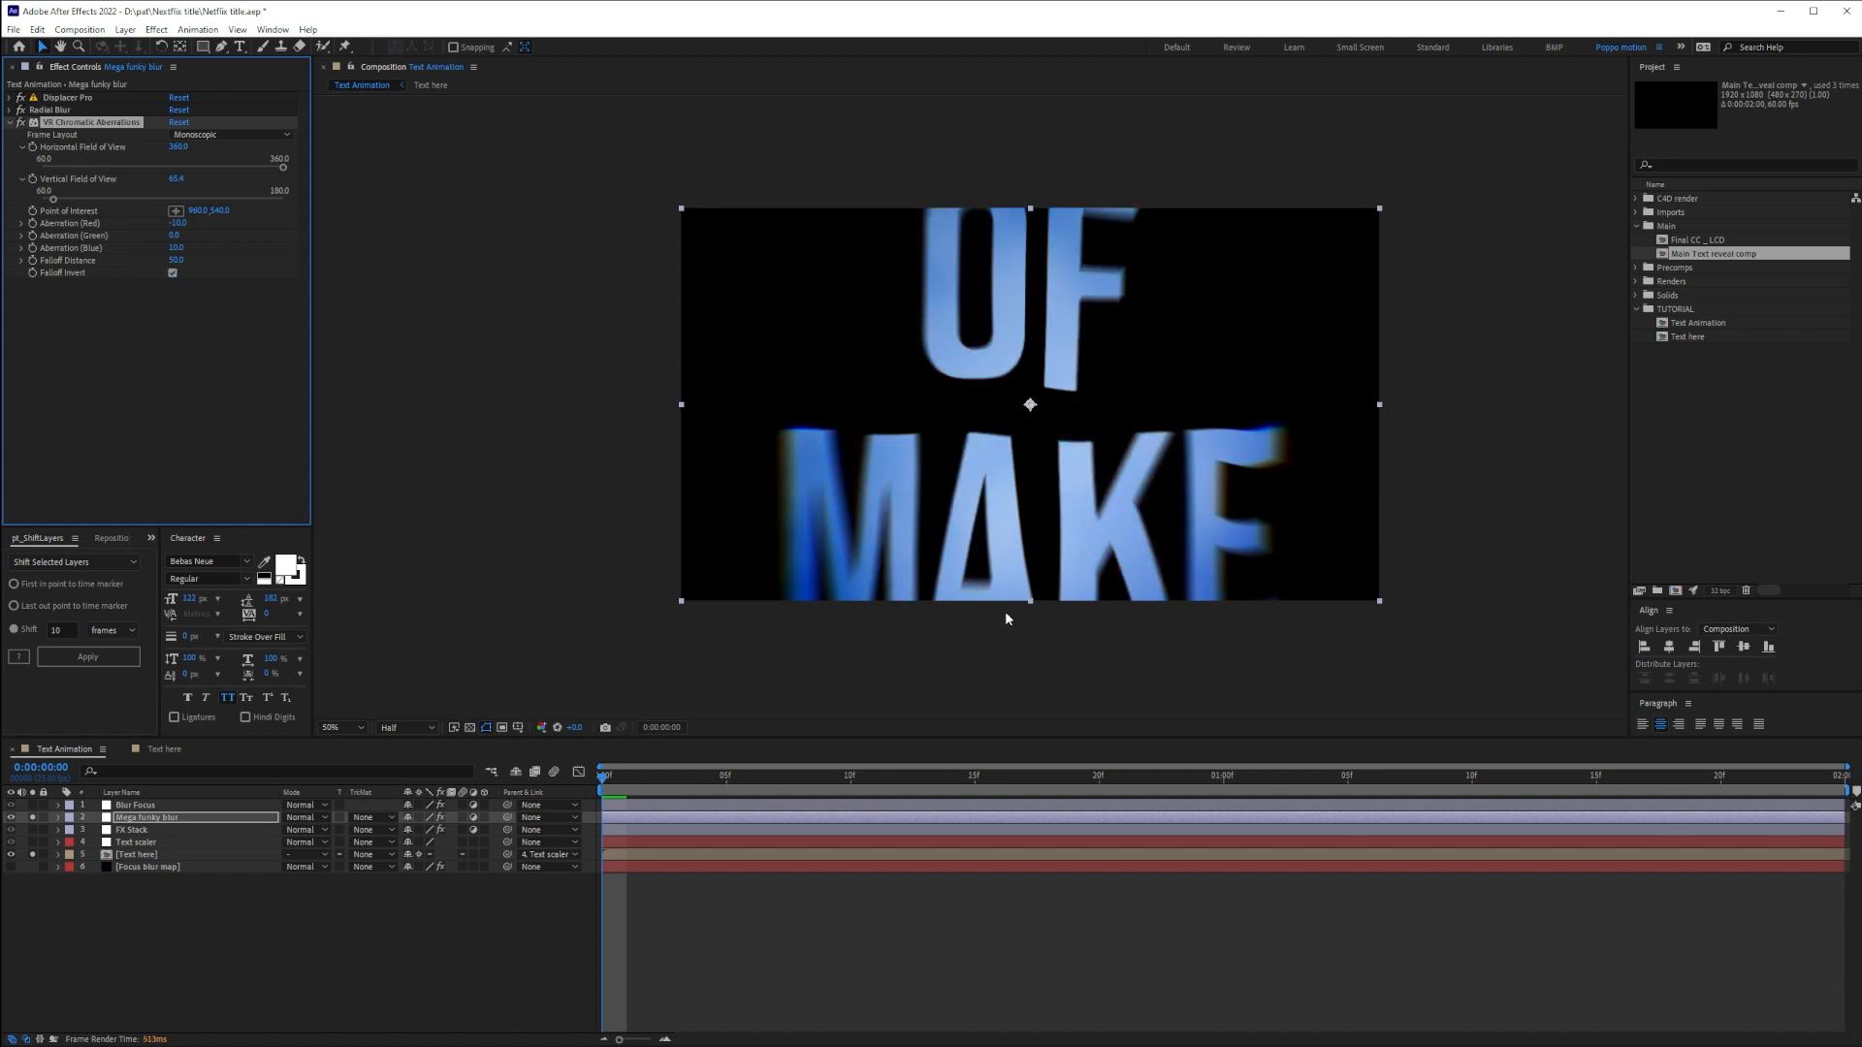
click(33, 819)
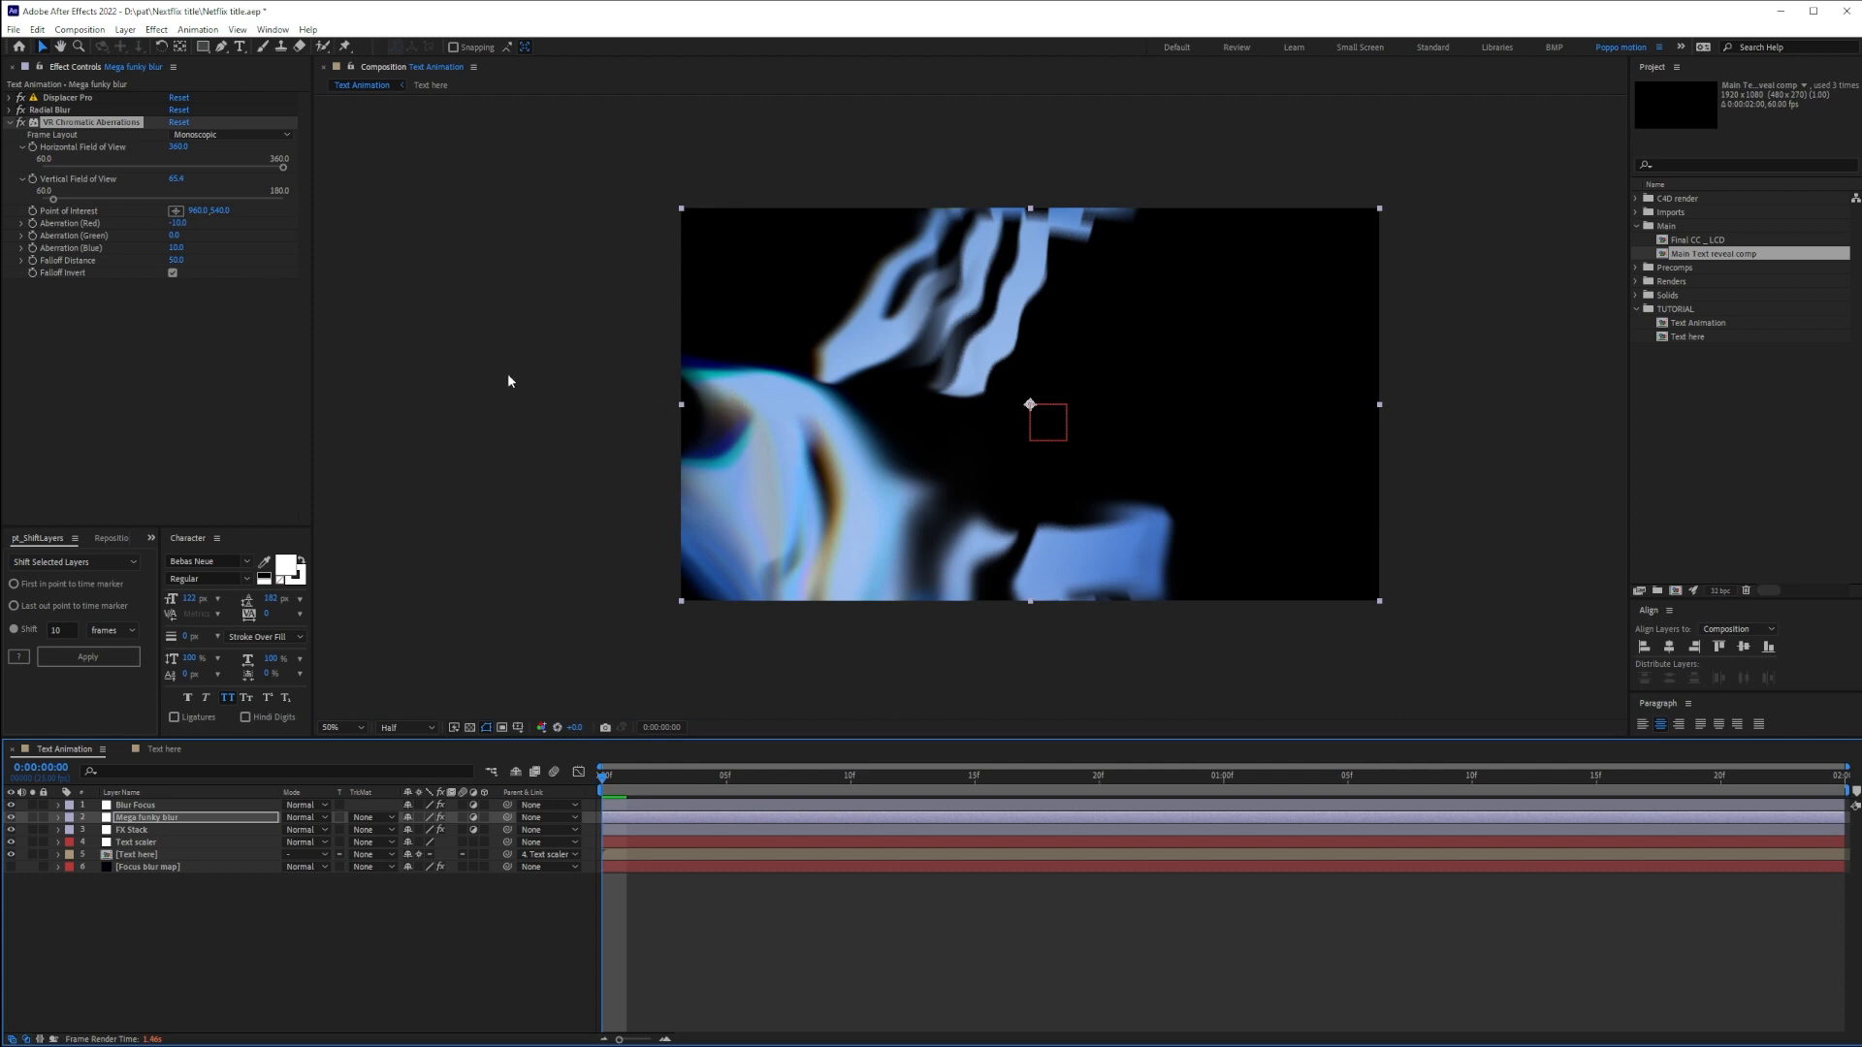
Set VR Chromatic Aberrations' red value to about -13, green to 15 and blue to 19
click(80, 233)
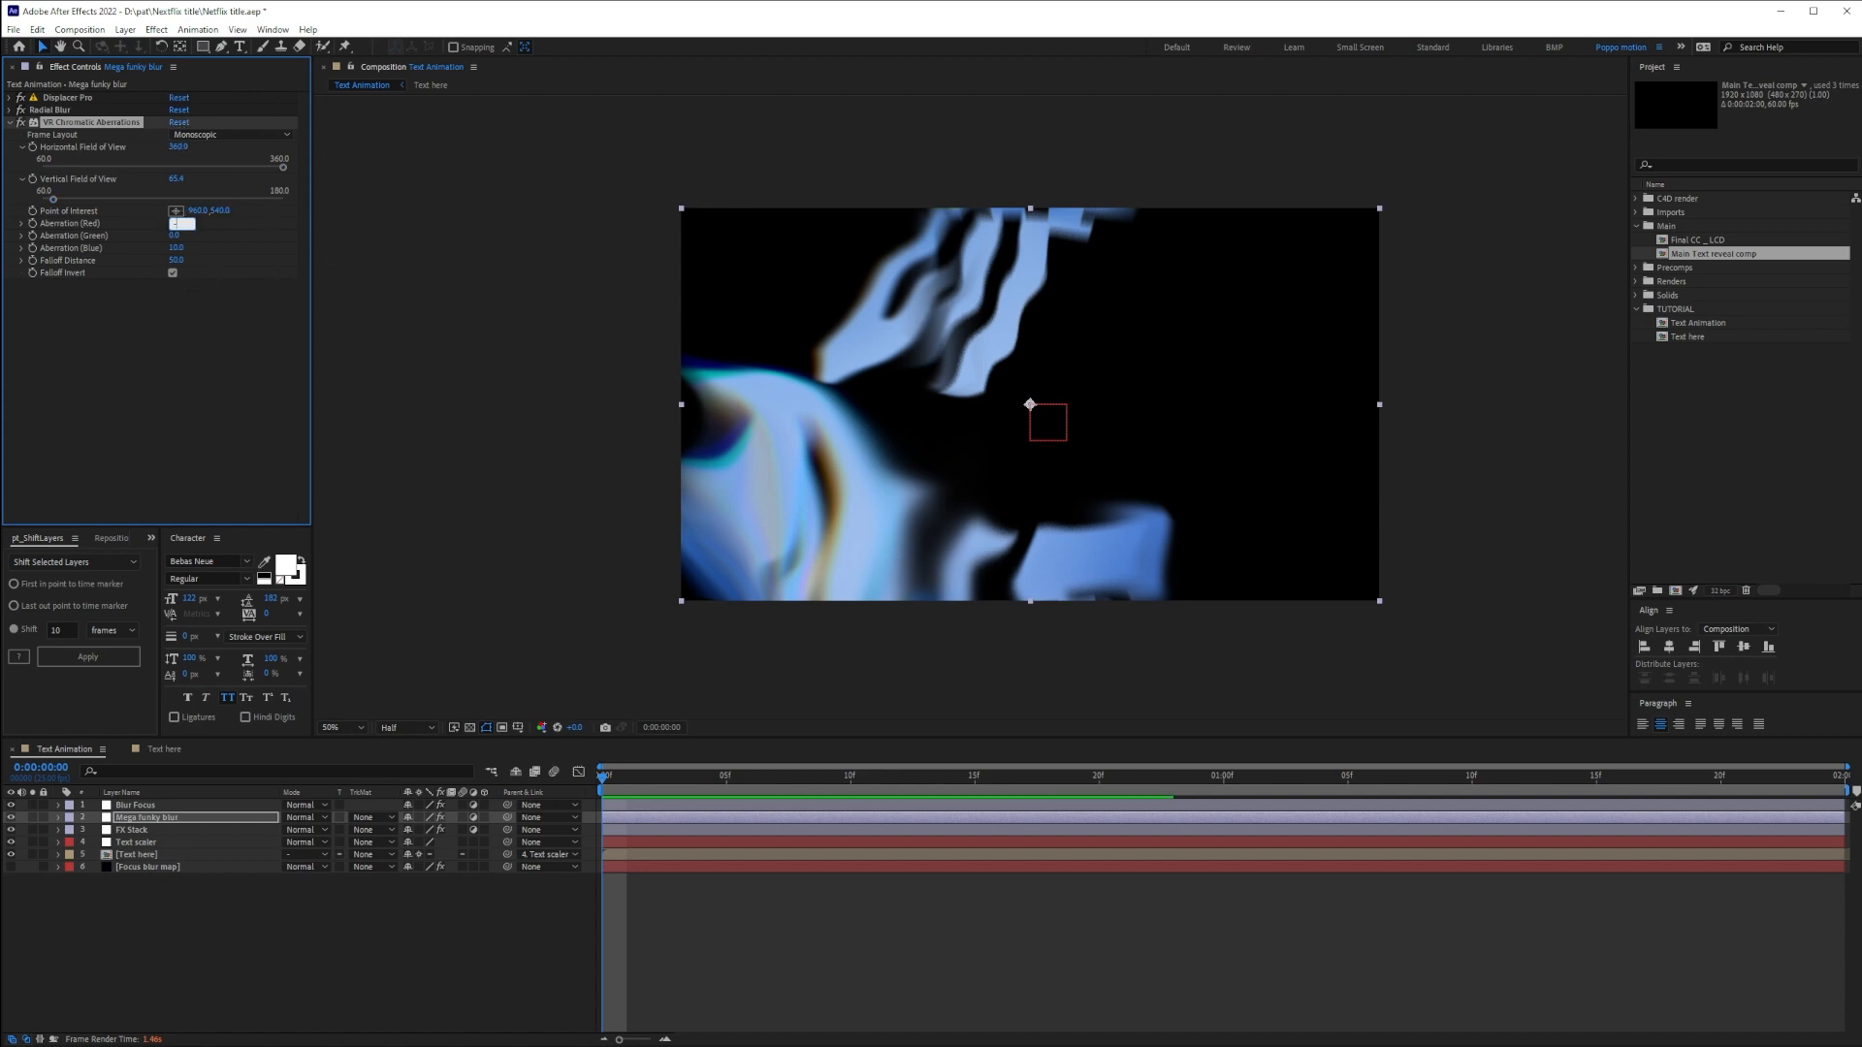
click(175, 237)
text(15)
key(Return)
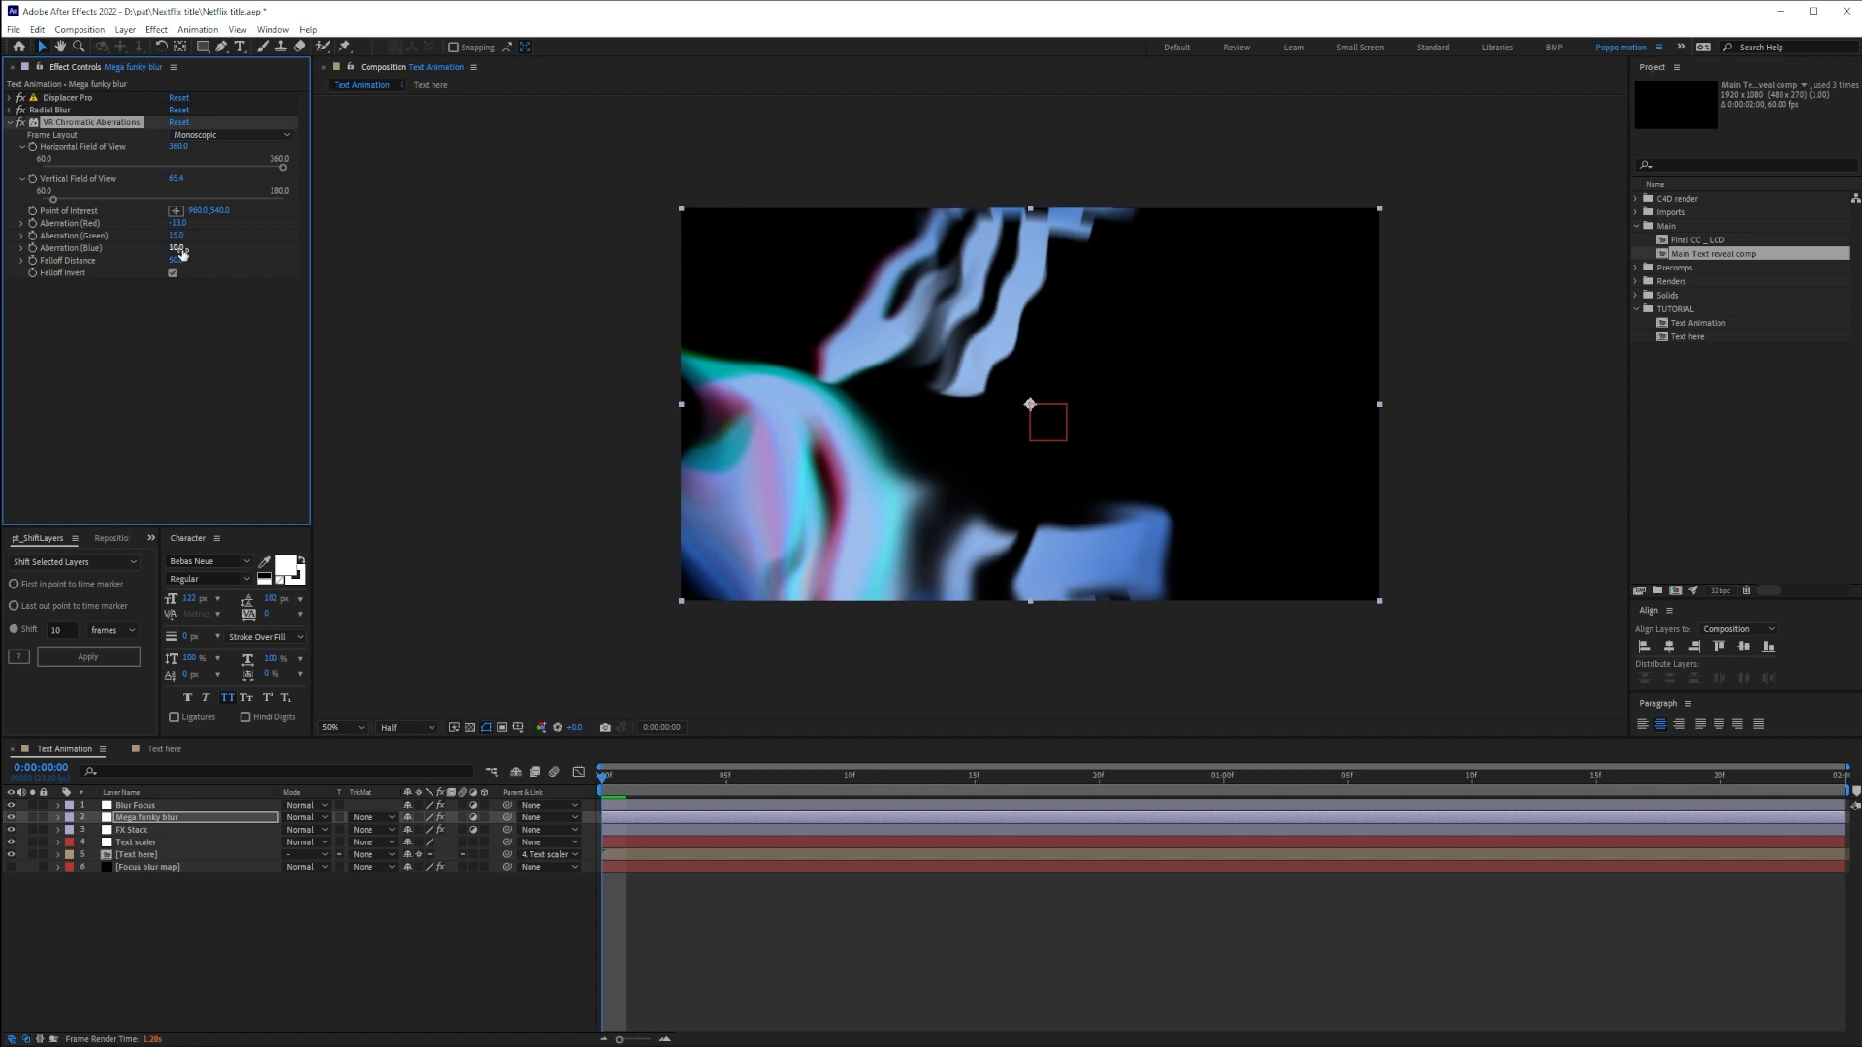
click(179, 249)
text(19)
key(Return)
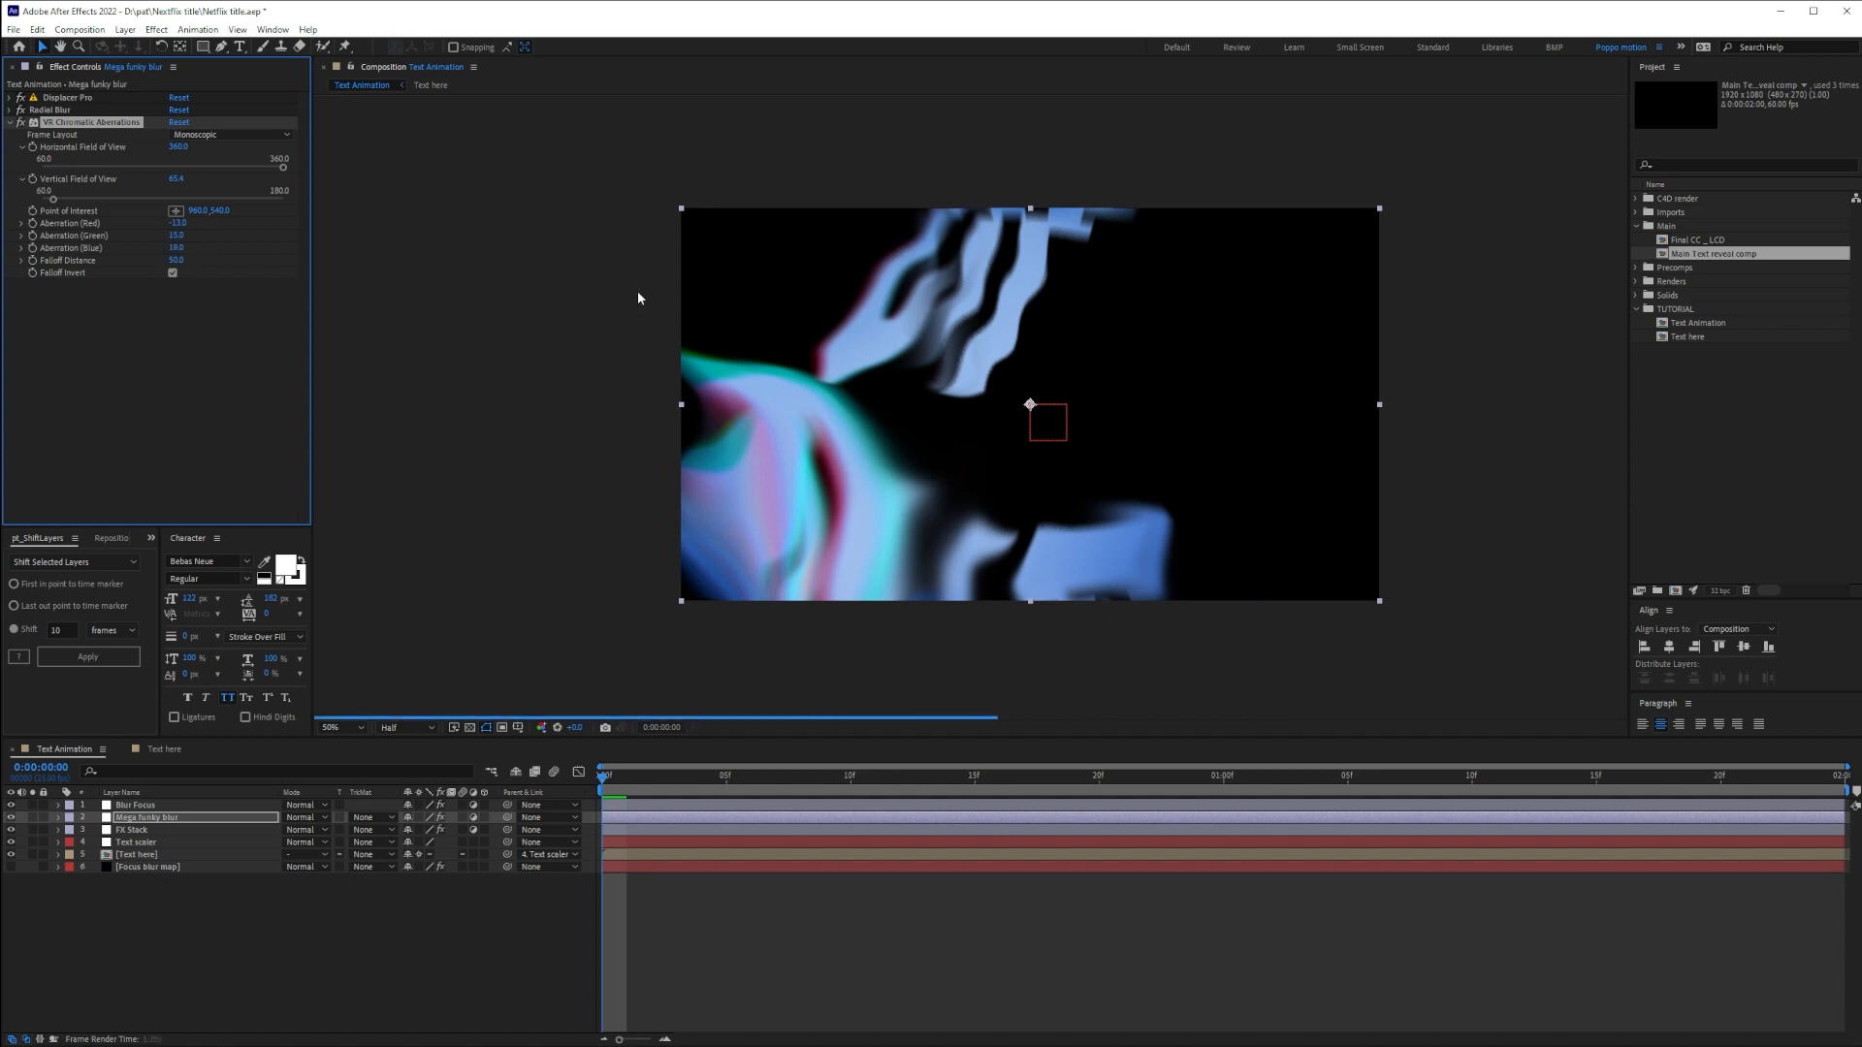
Scrub through the animation to check the aberration, collapse the VR Chromatic Aberrations settings and return to the first frame
click(695, 936)
click(923, 793)
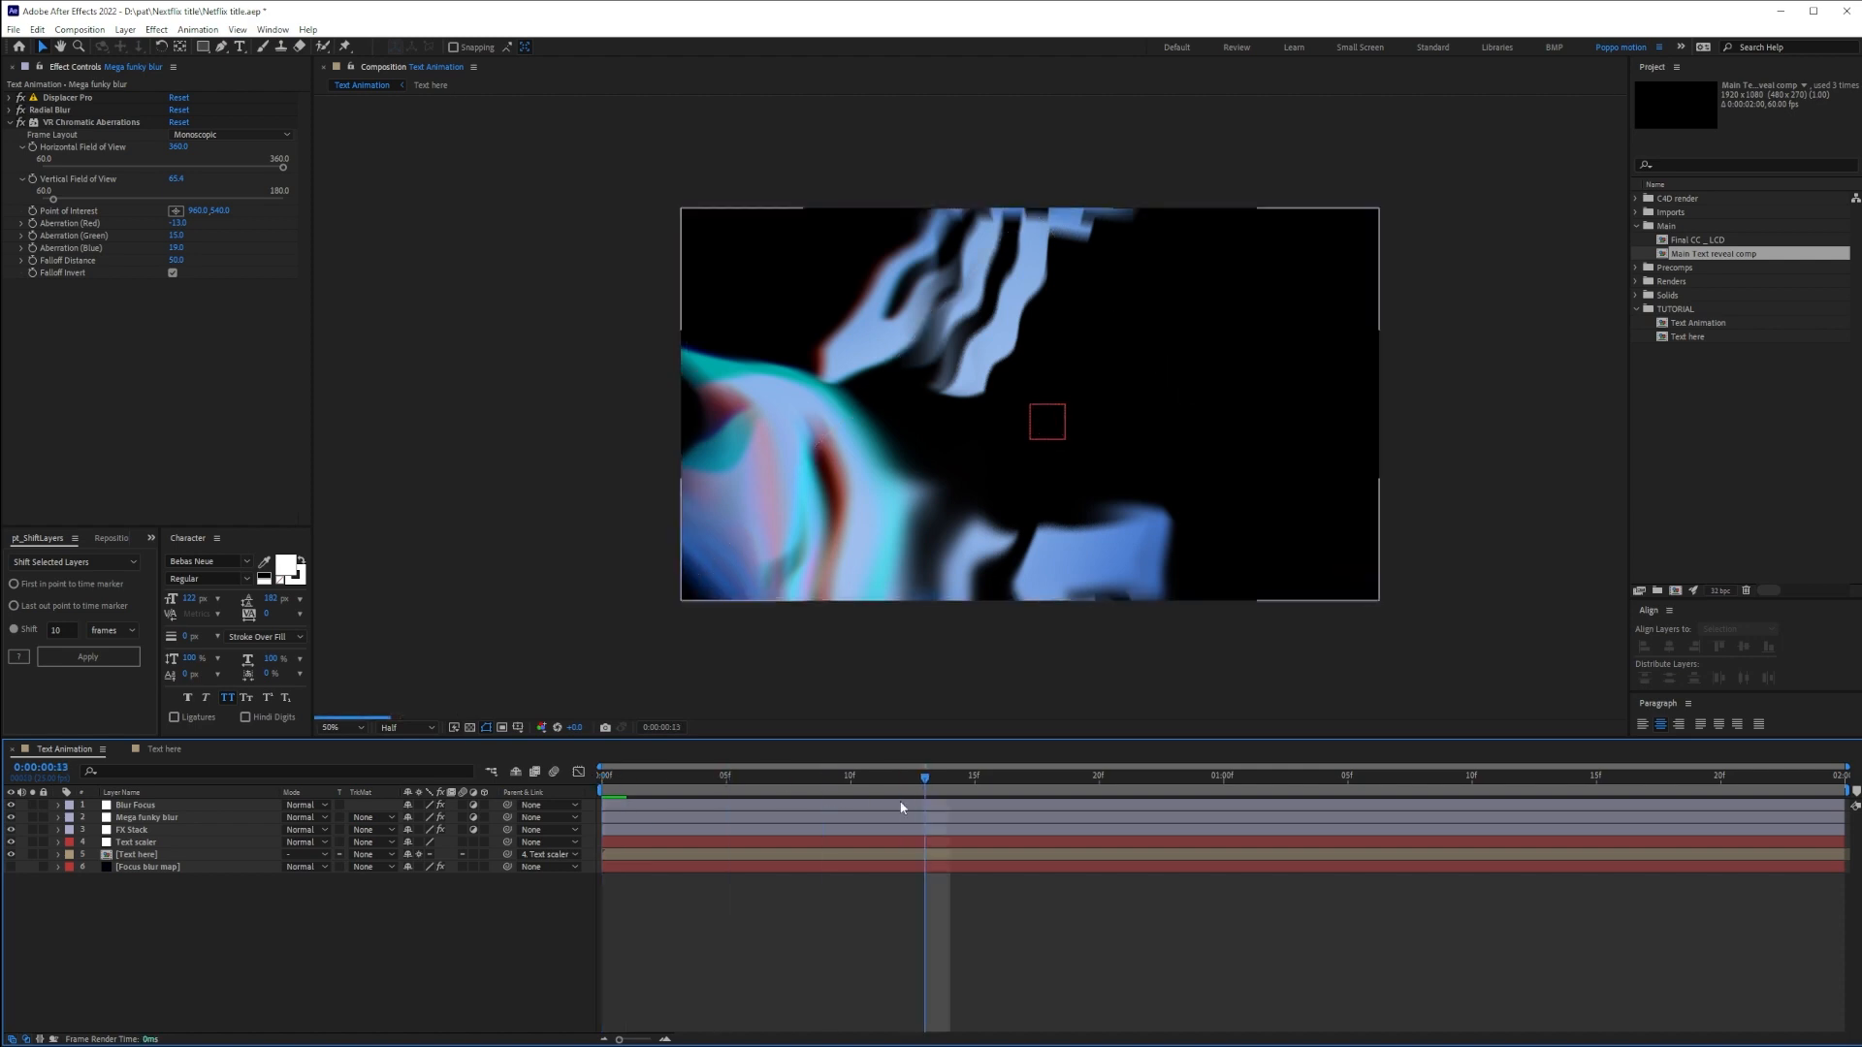
drag(925, 776, 976, 793)
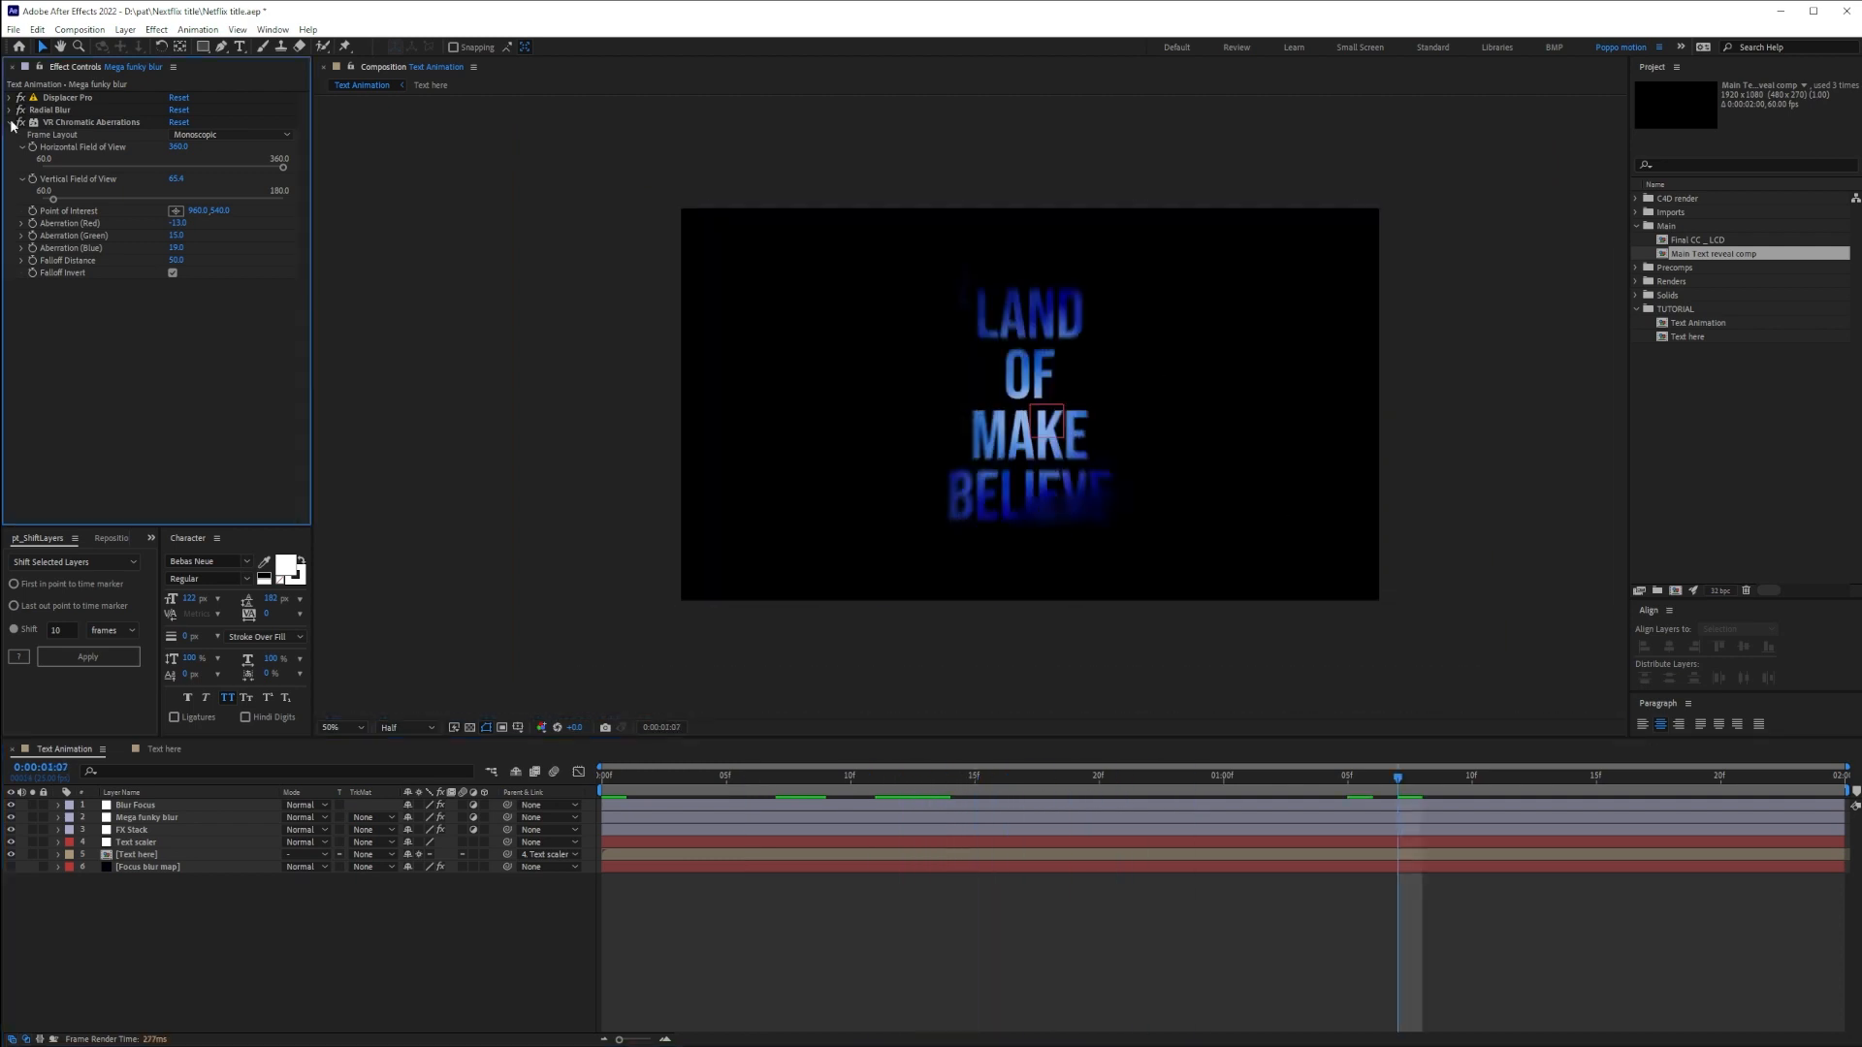
click(10, 122)
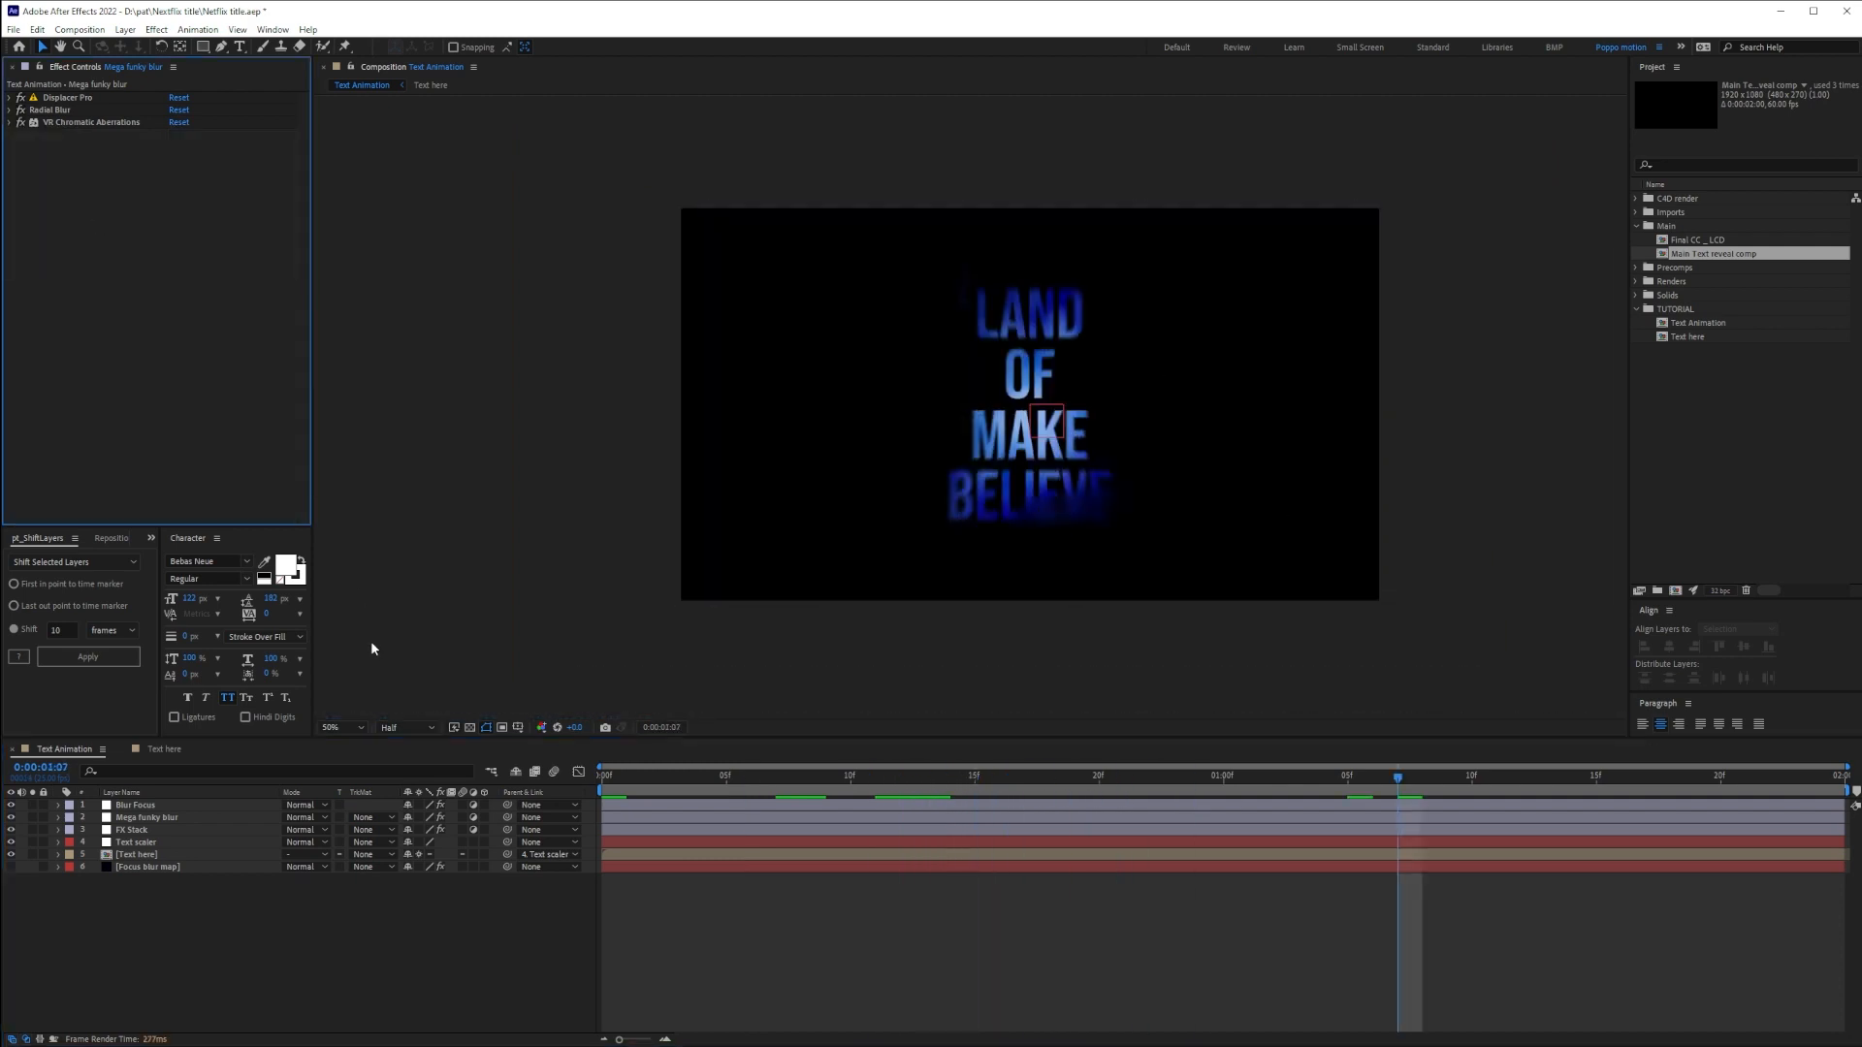
click(481, 953)
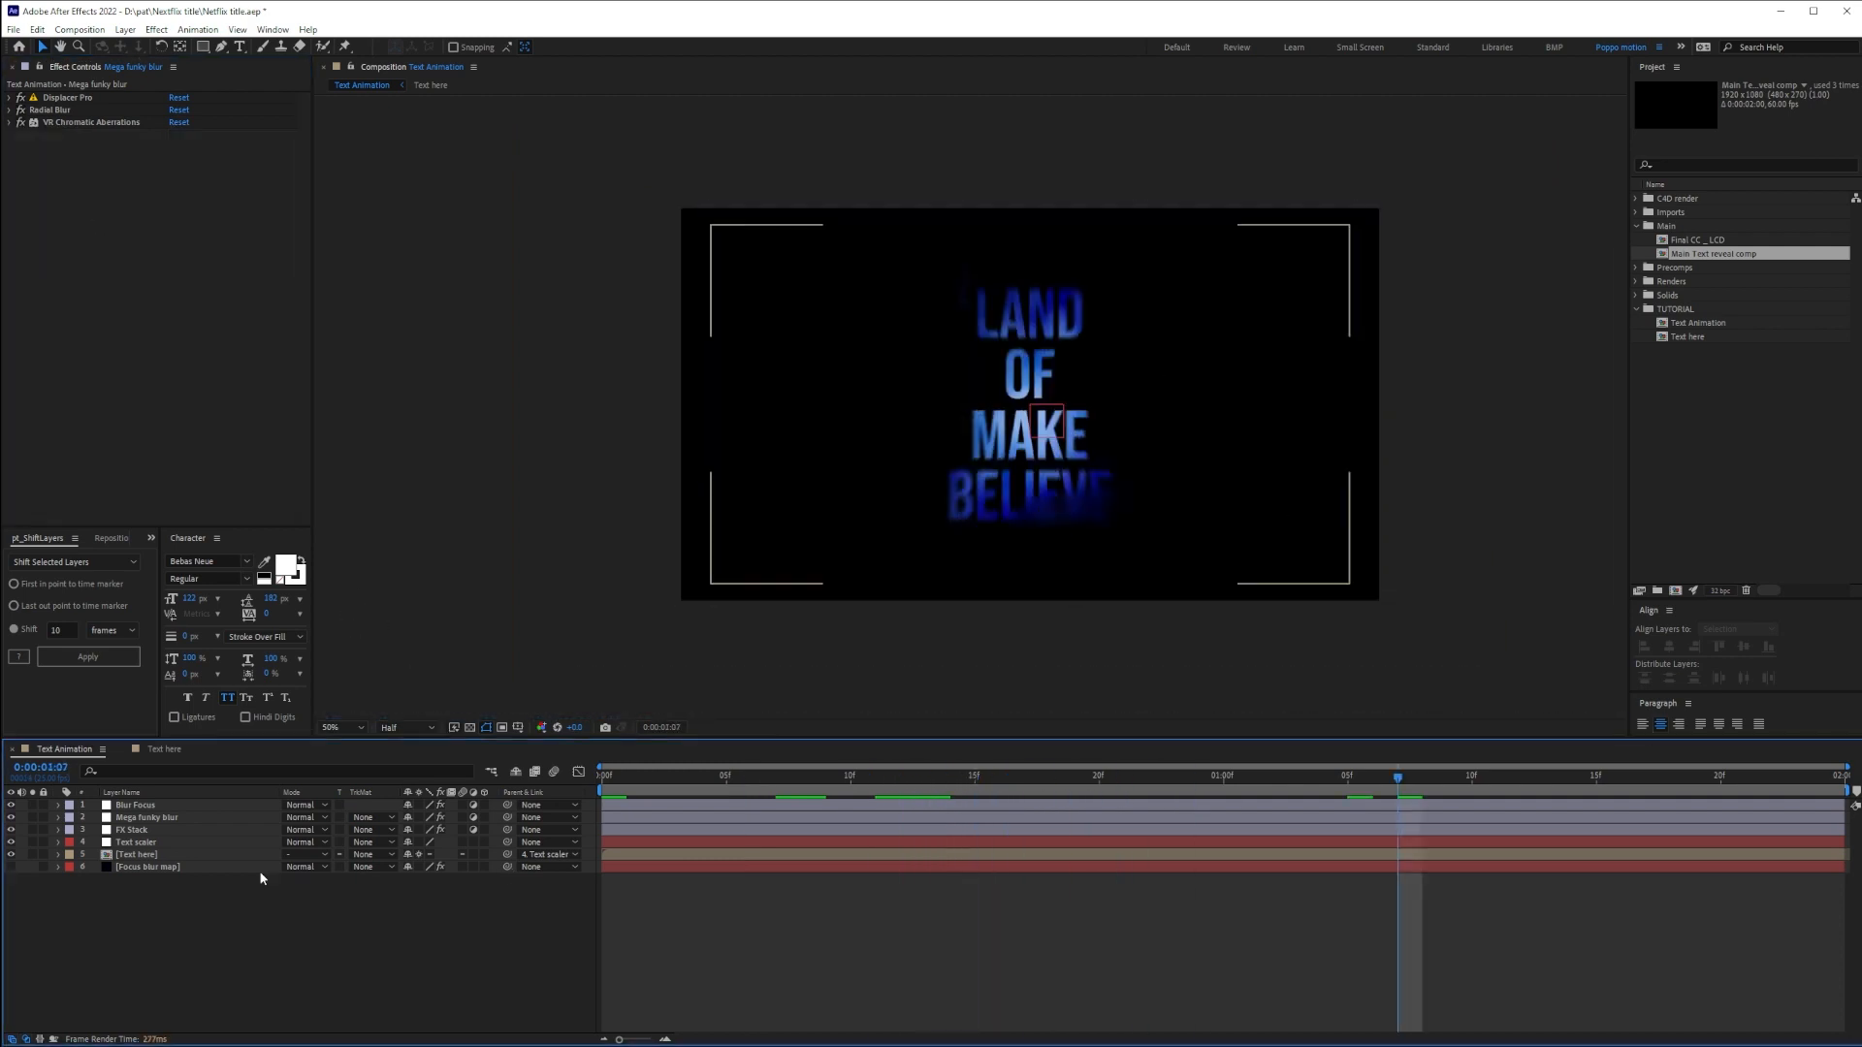
key(Home)
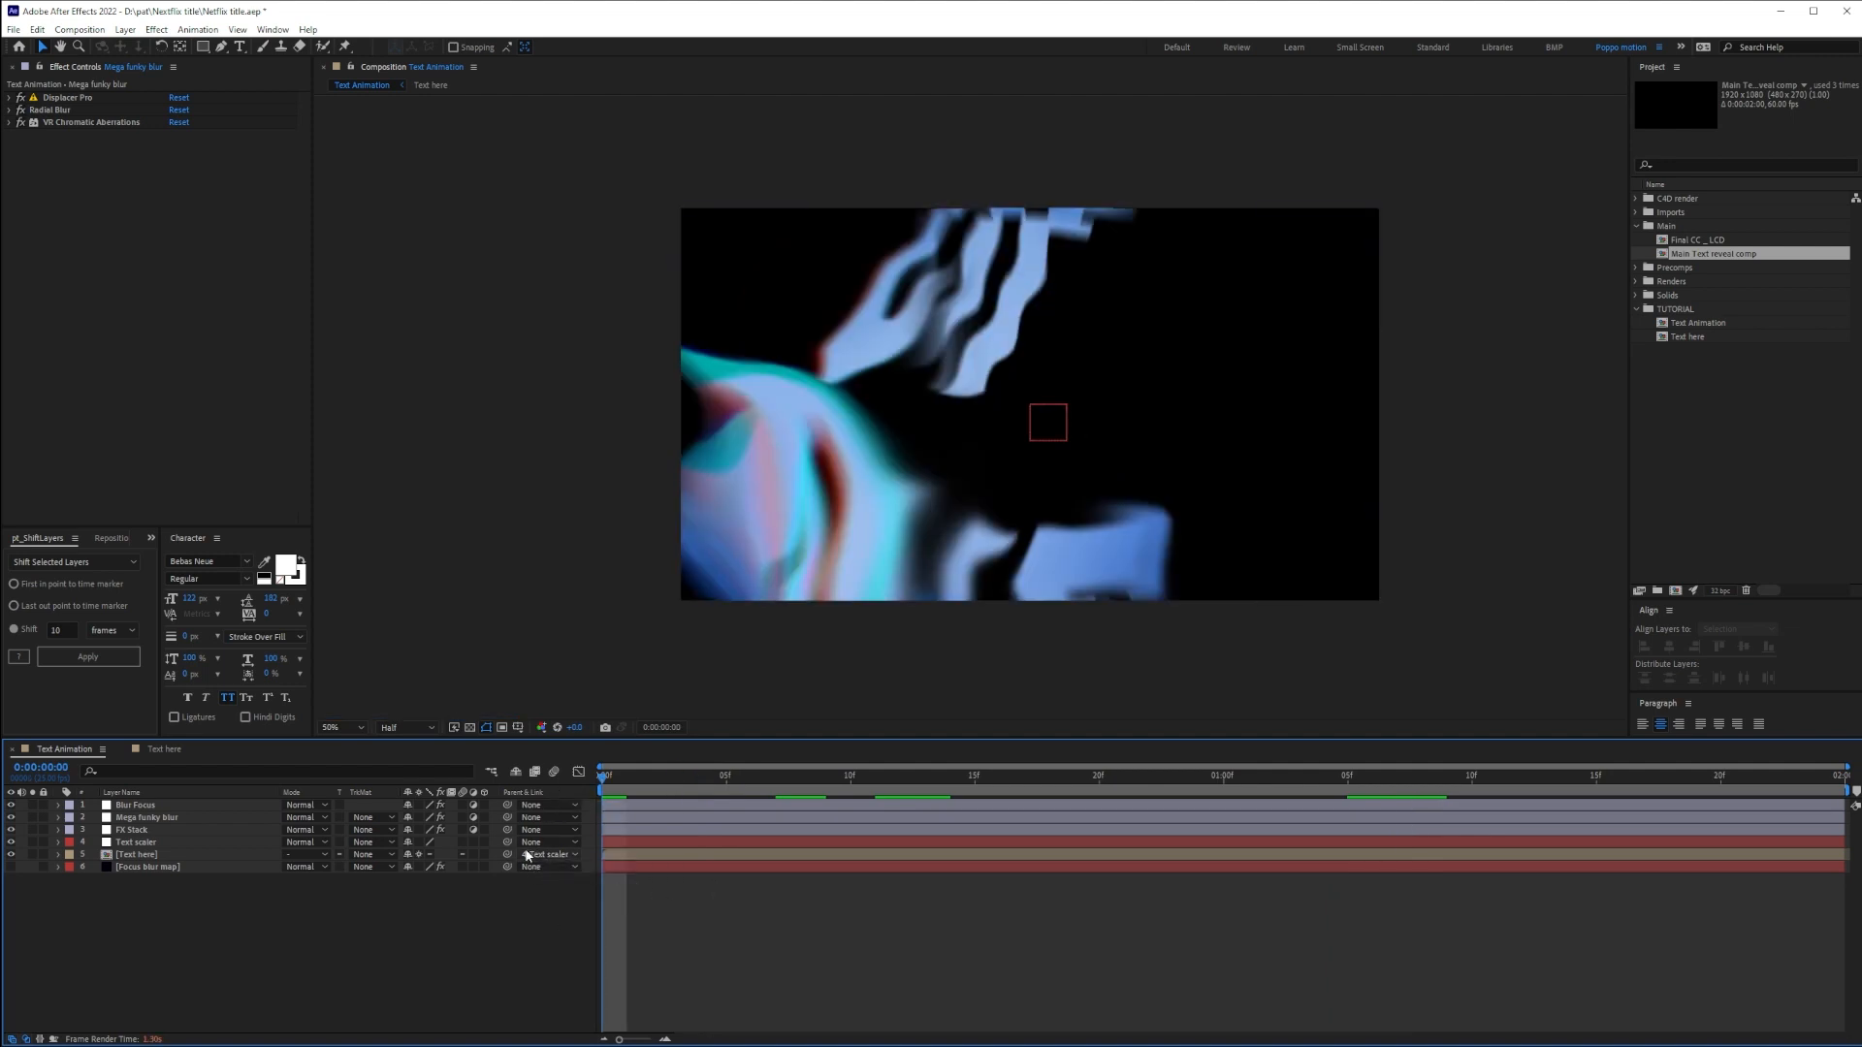
Apply Camera Lens Blur to the Mega funky blur layer
click(161, 824)
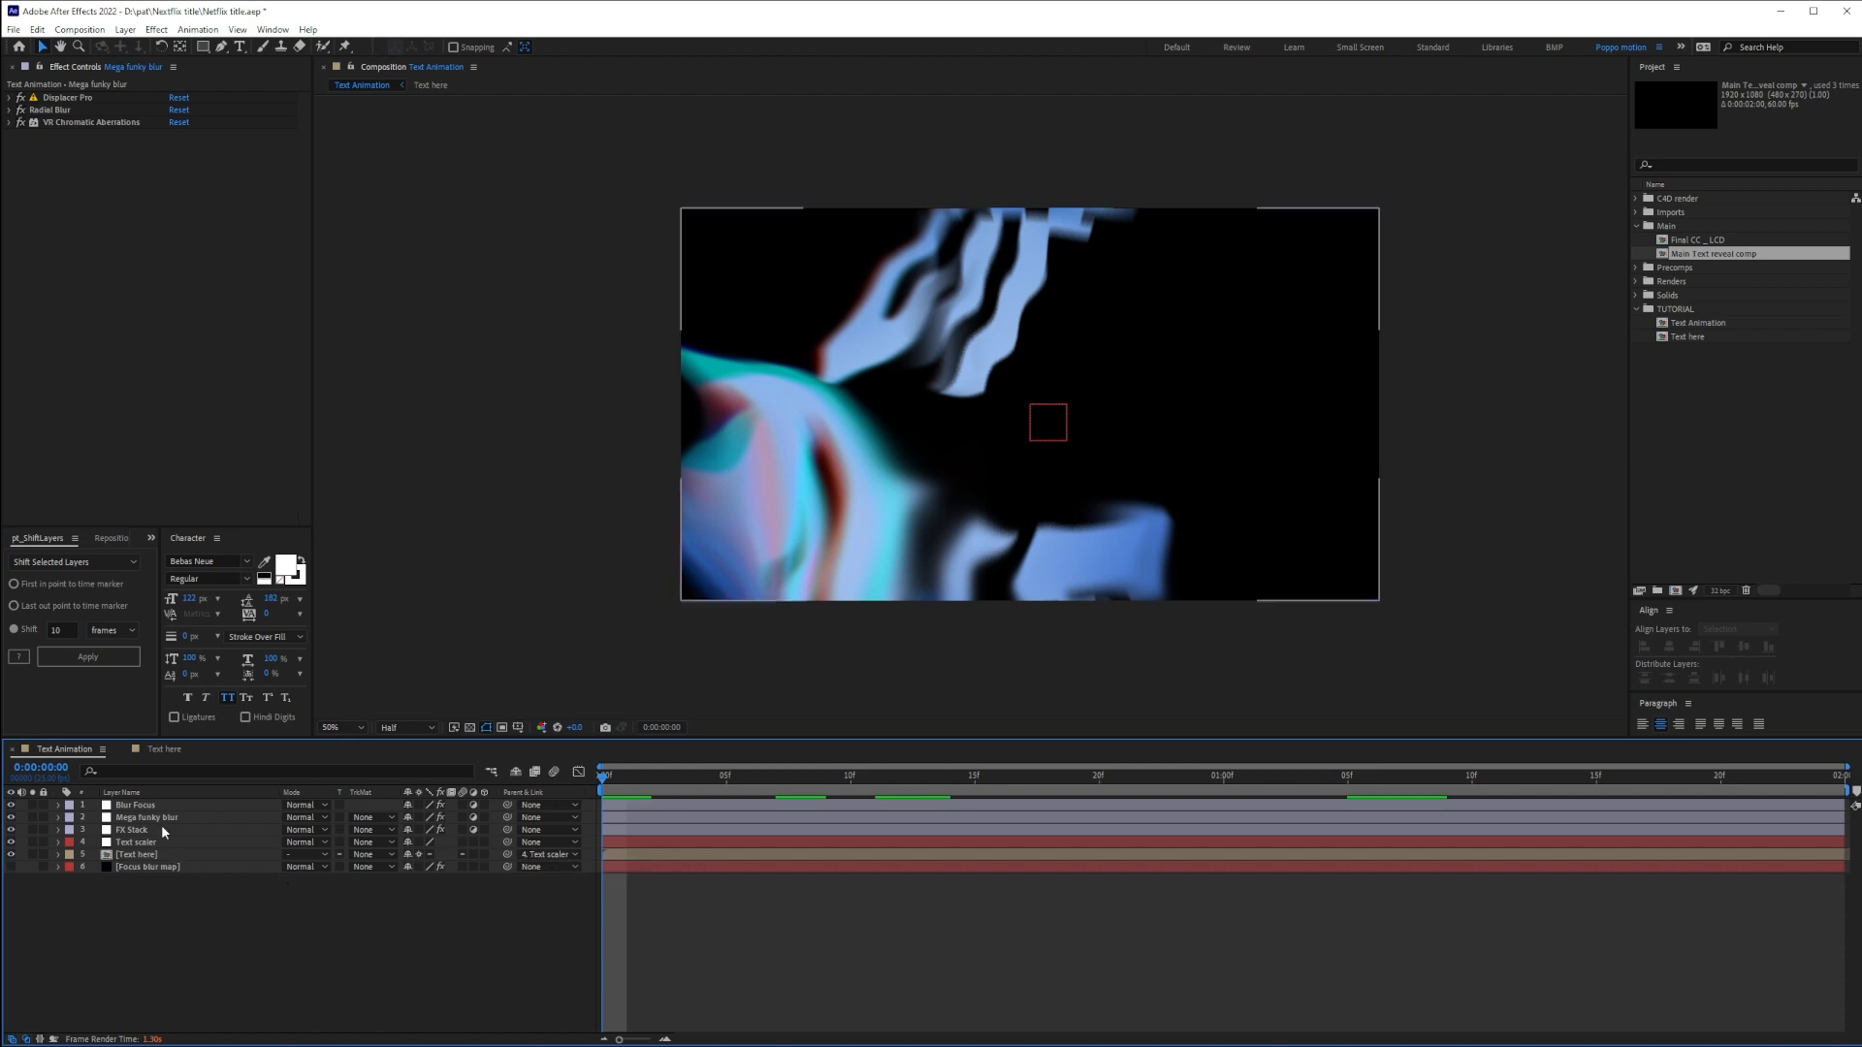
key(ctrl+space)
text(came)
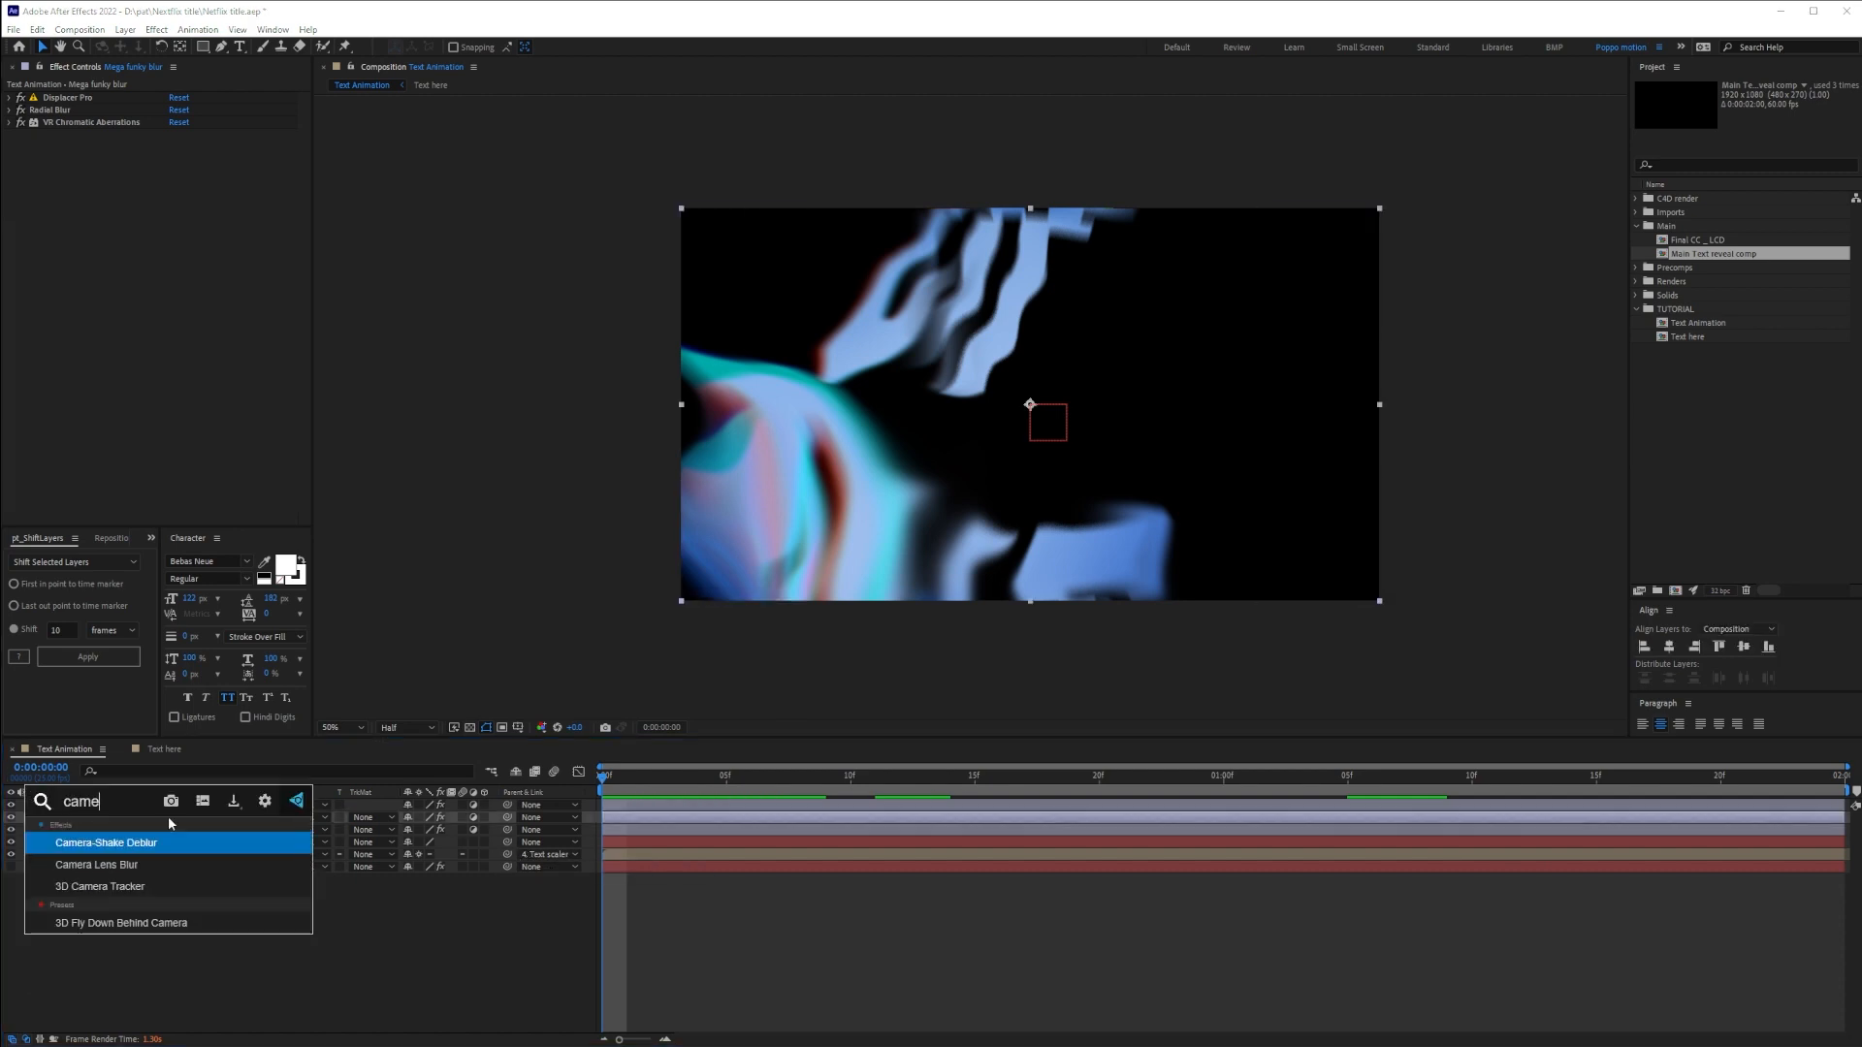
key(Down)
key(Return)
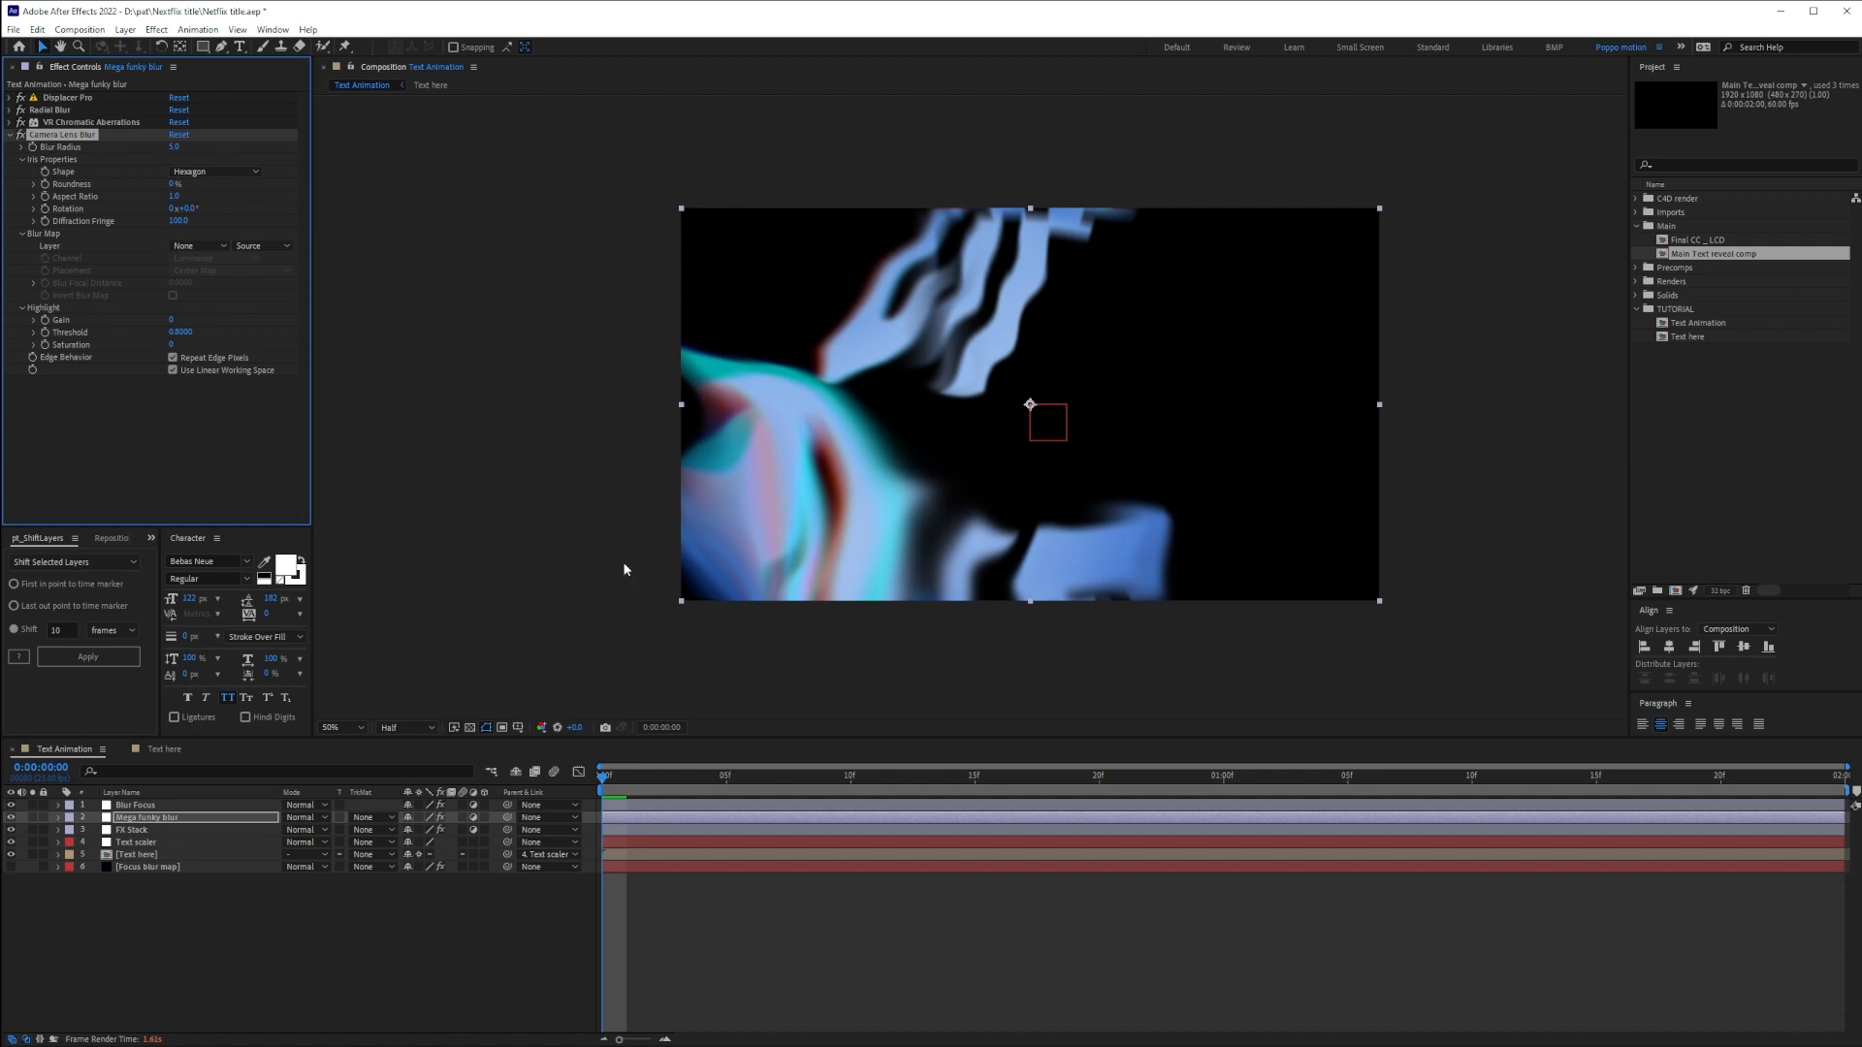
Create a composition-sized black solid named "Blur camera" and solo it
click(147, 821)
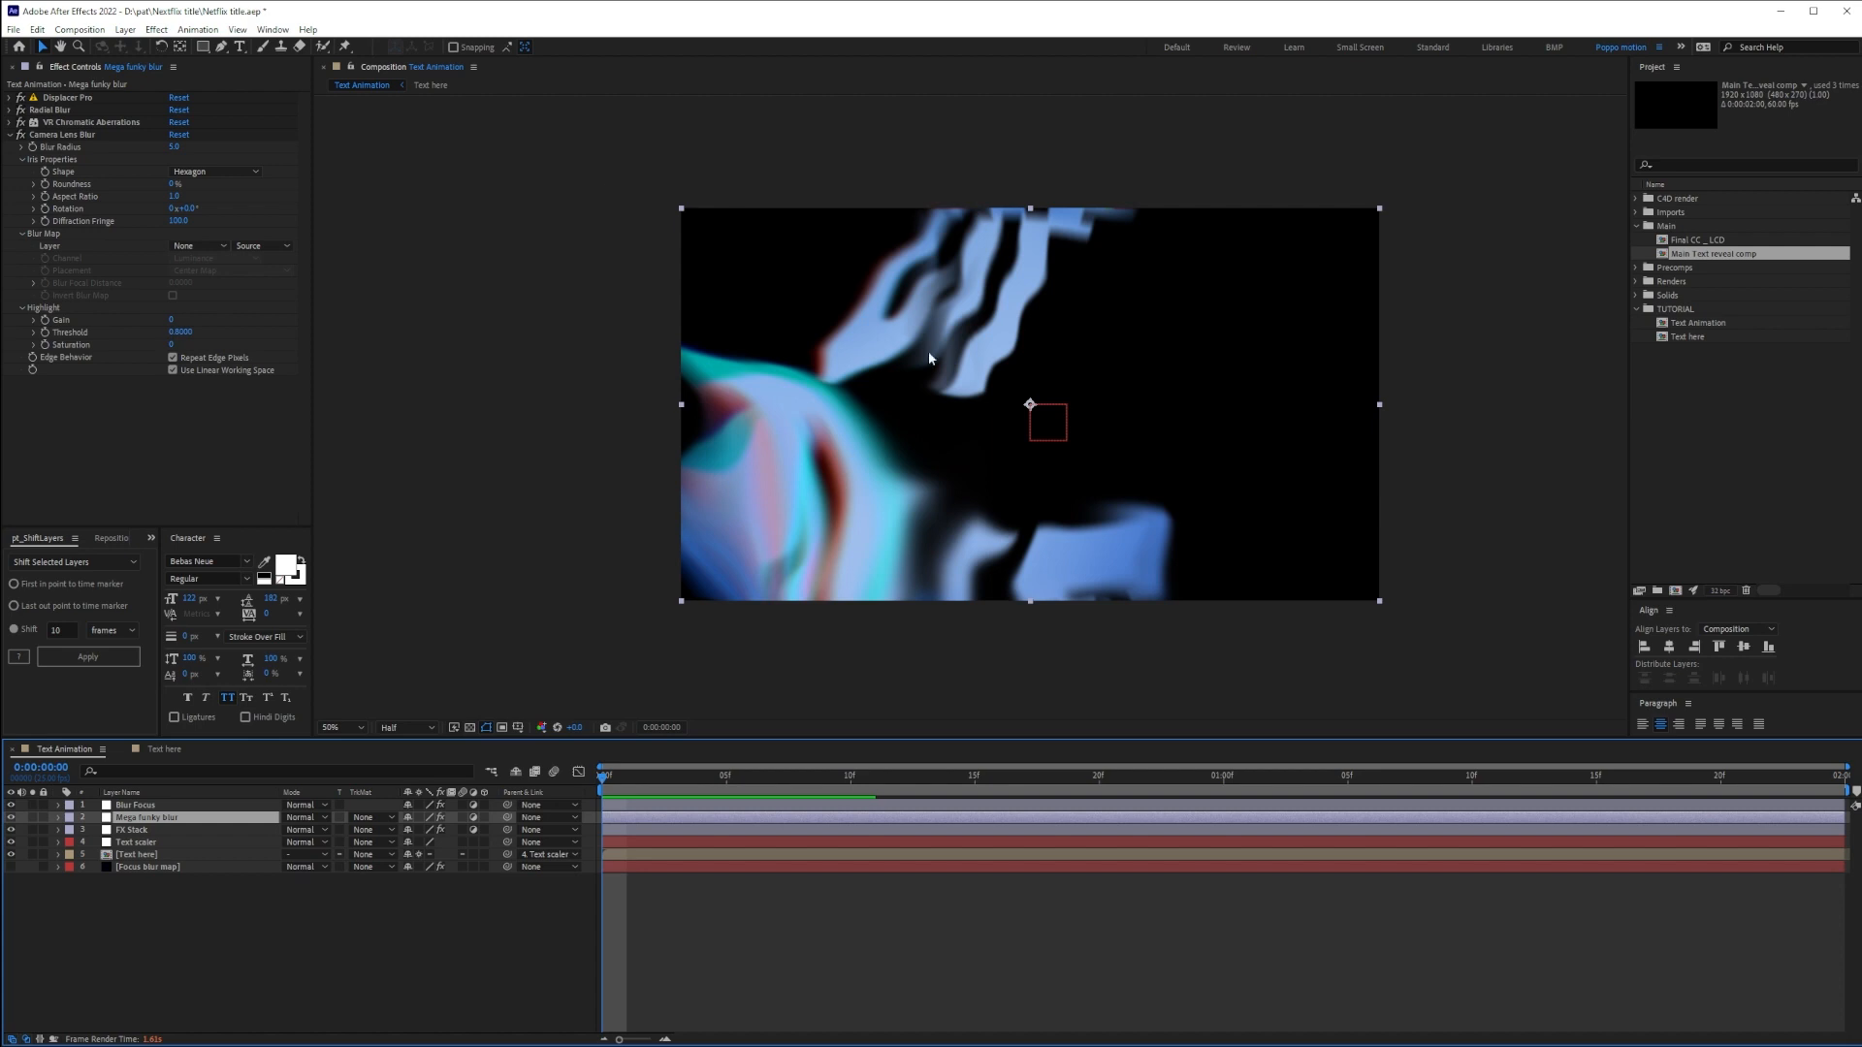
click(165, 941)
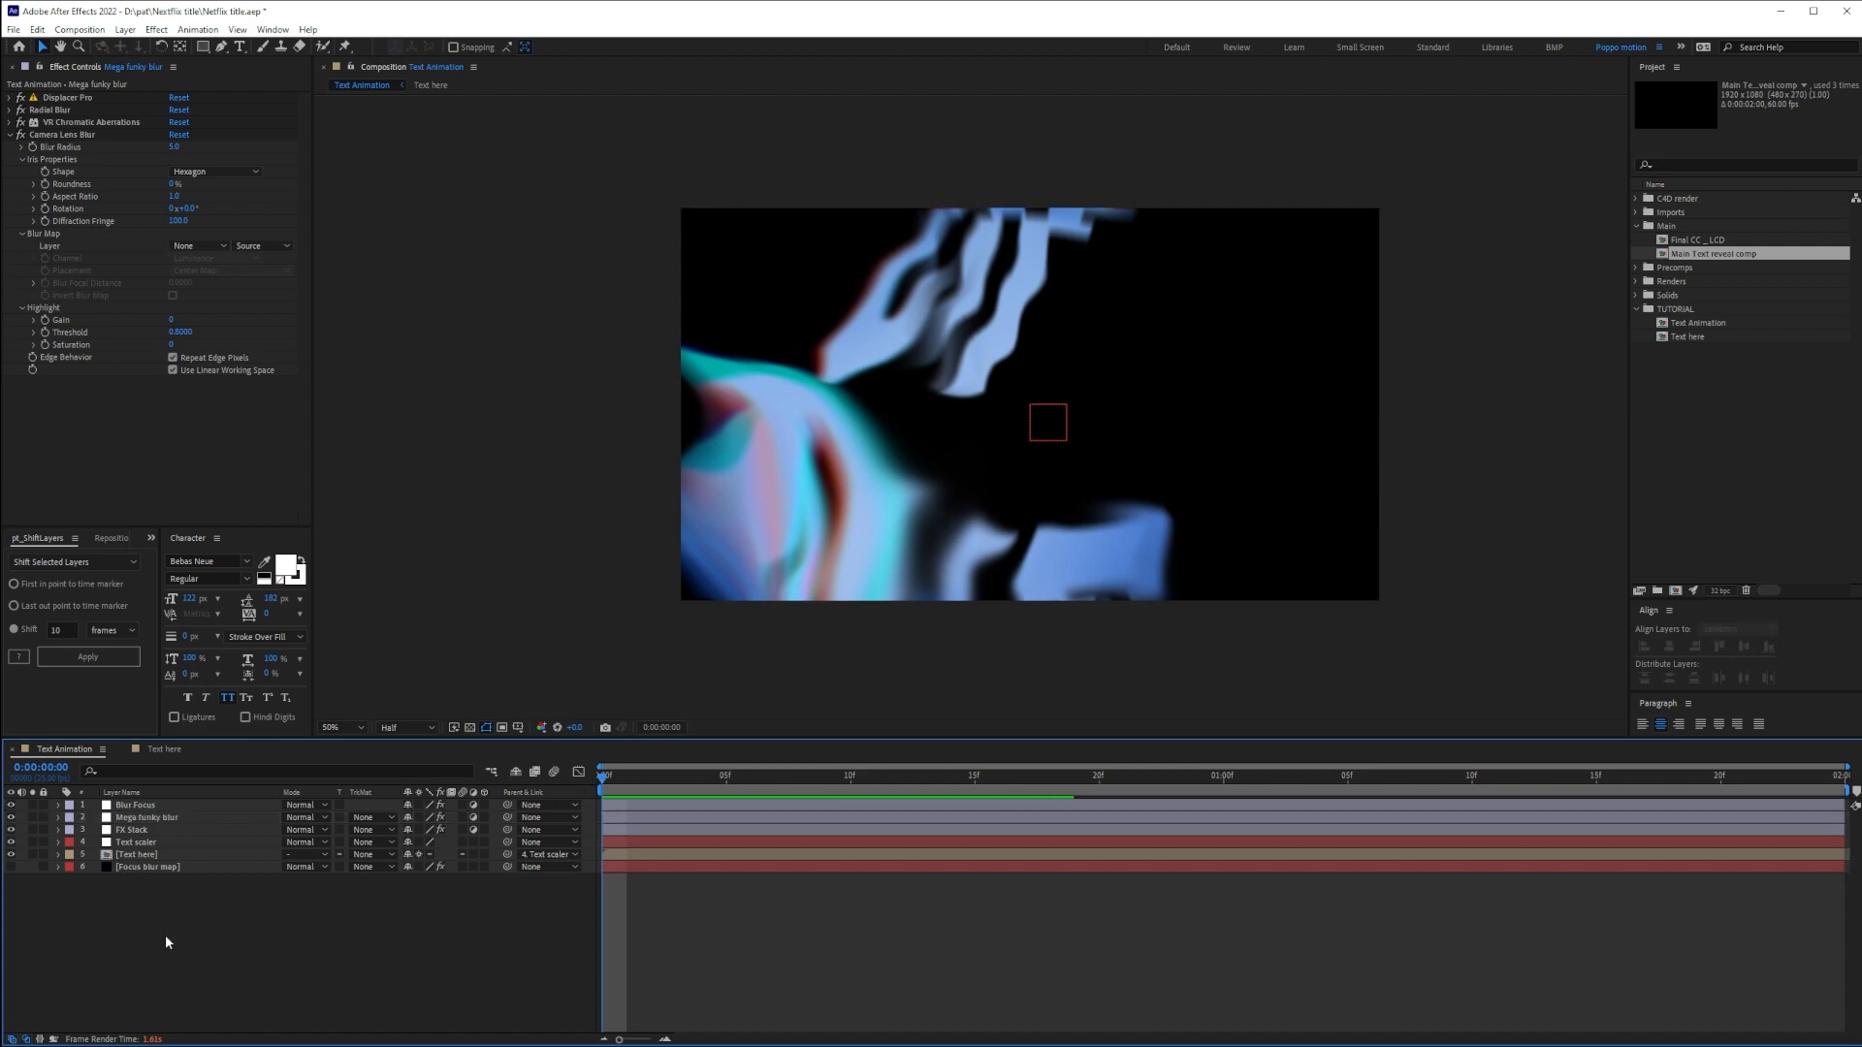
key(ctrl+y)
text(Blur camera)
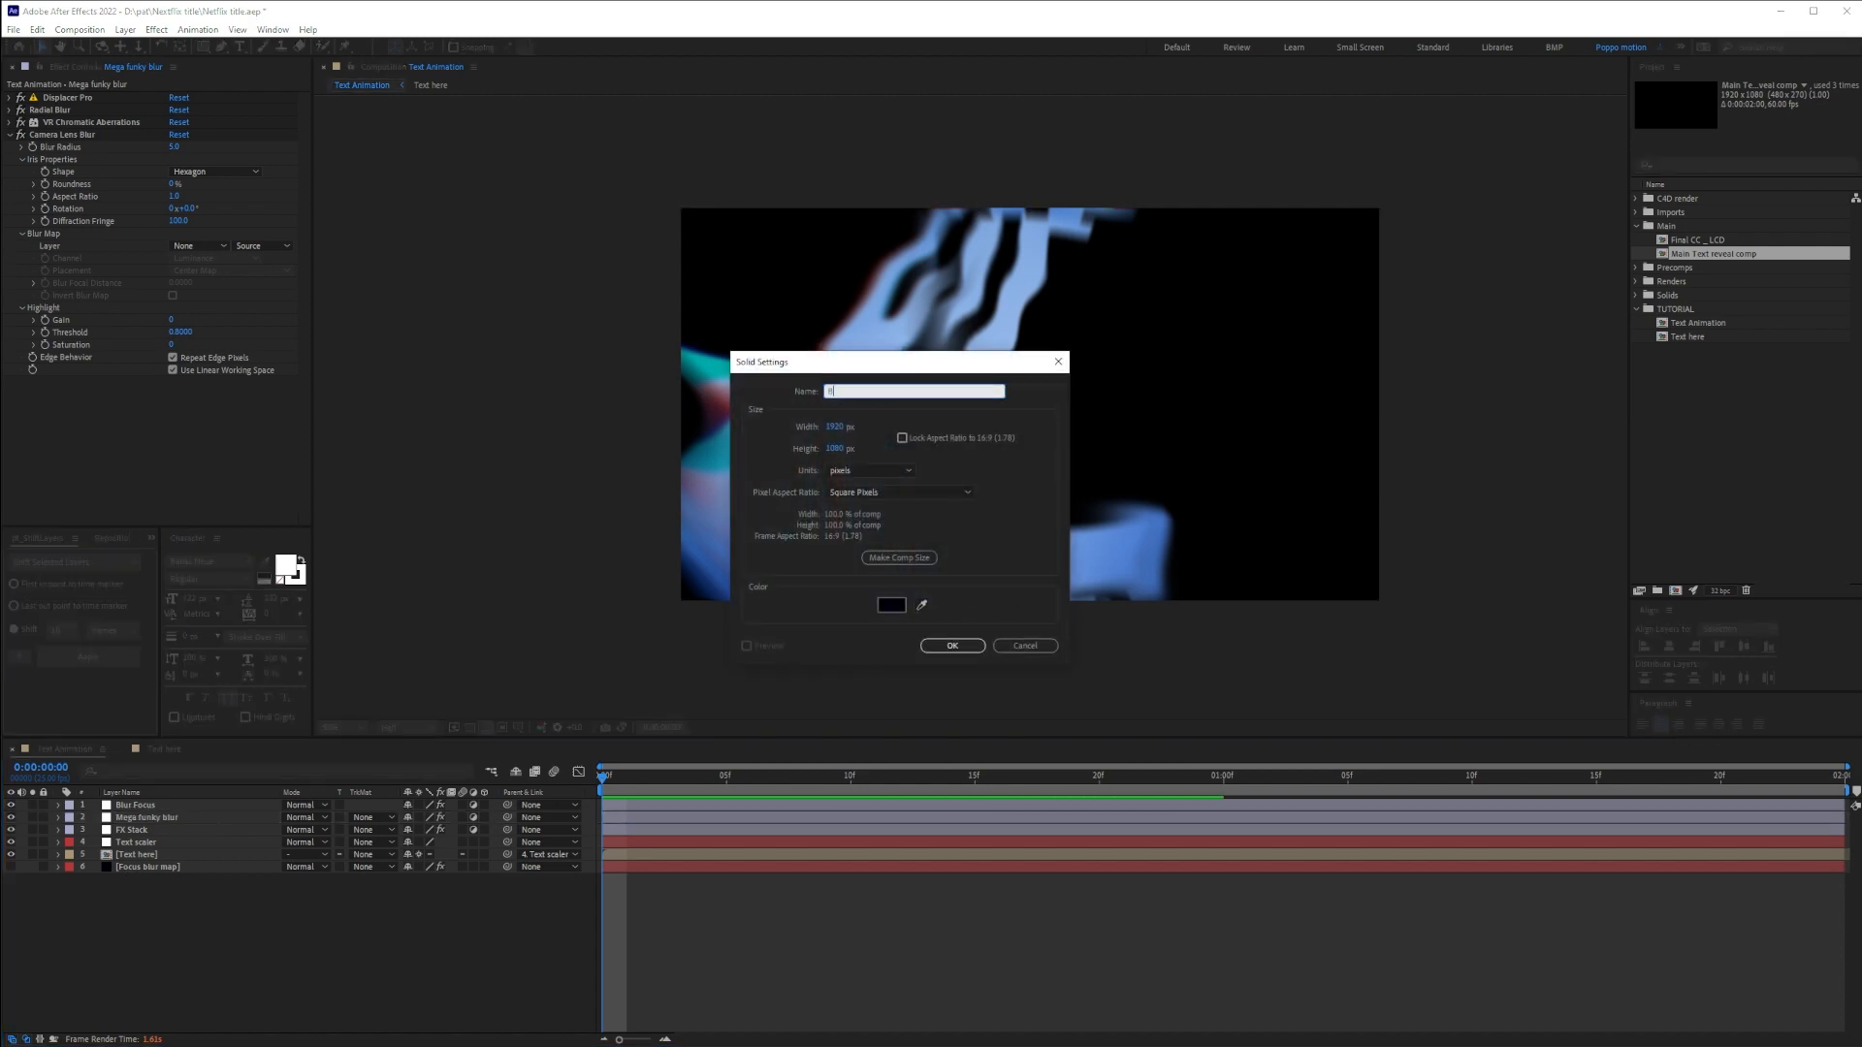
key(Return)
click(33, 805)
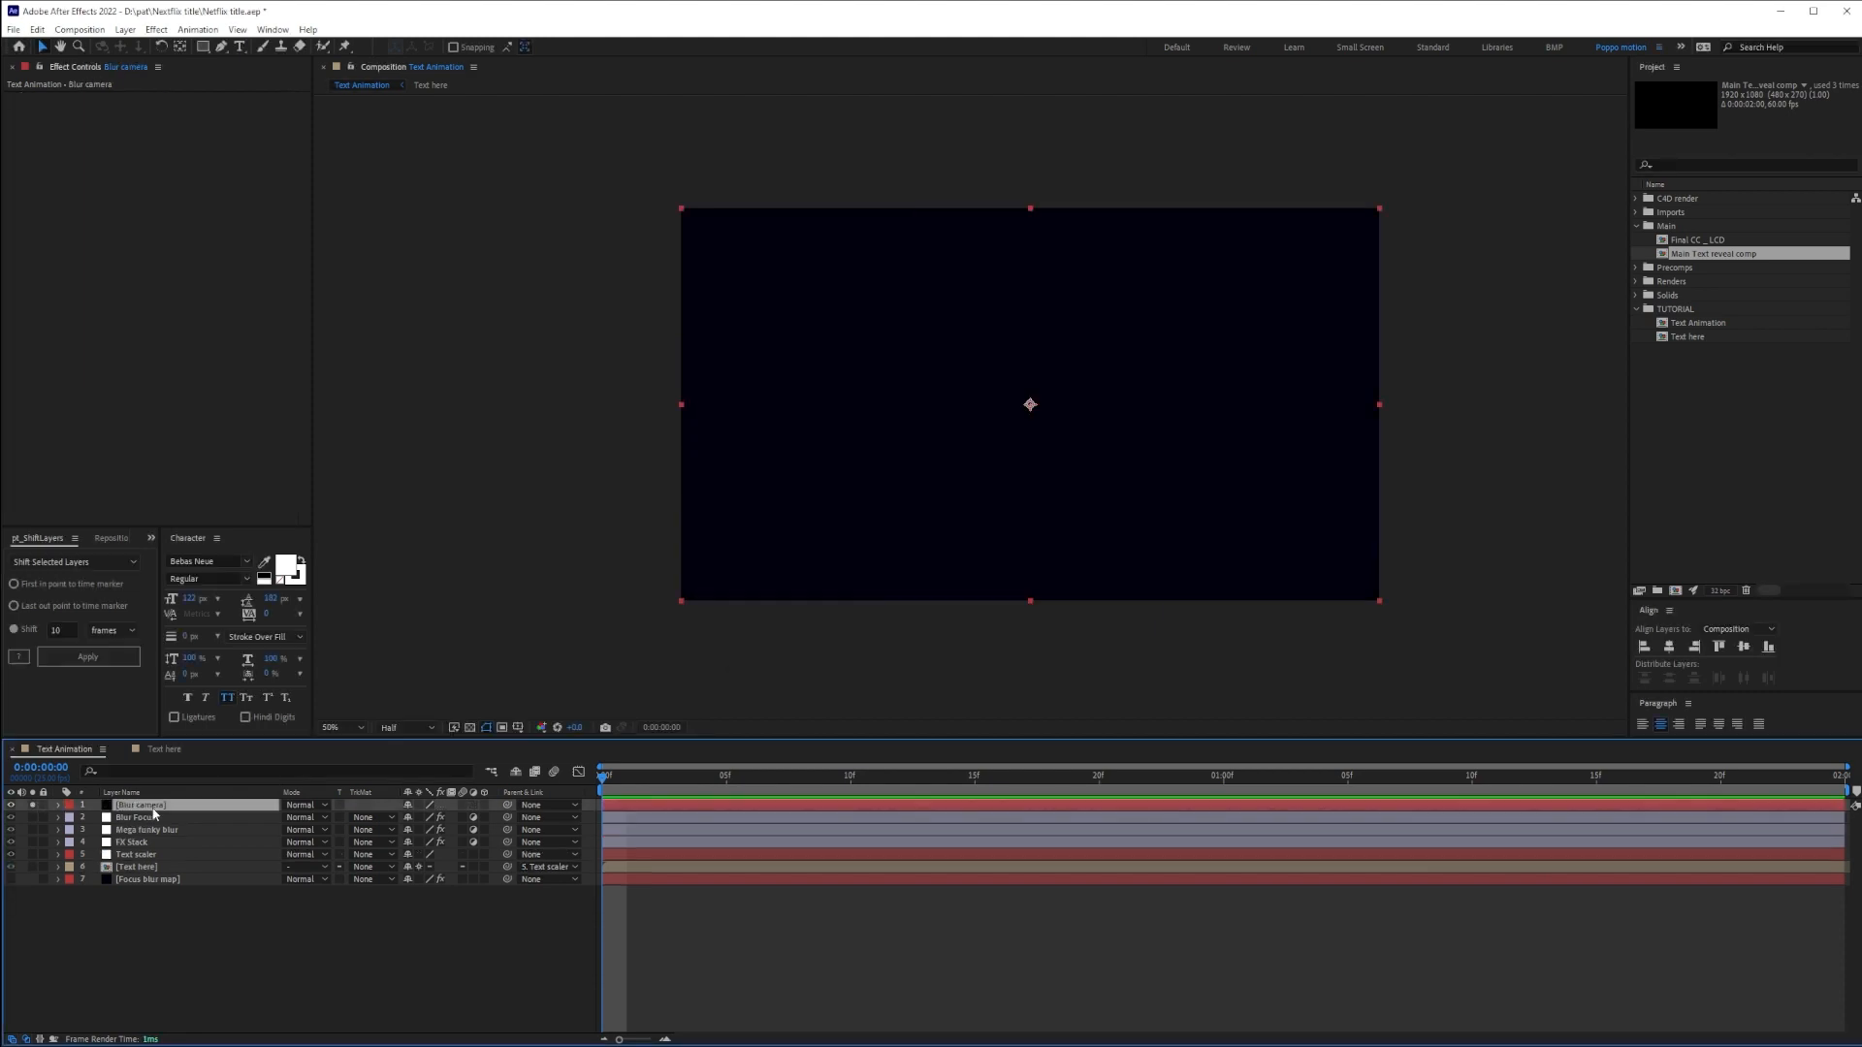
Apply Fractal Noise to the Blur camera solid
key(ctrl+space)
text(fra)
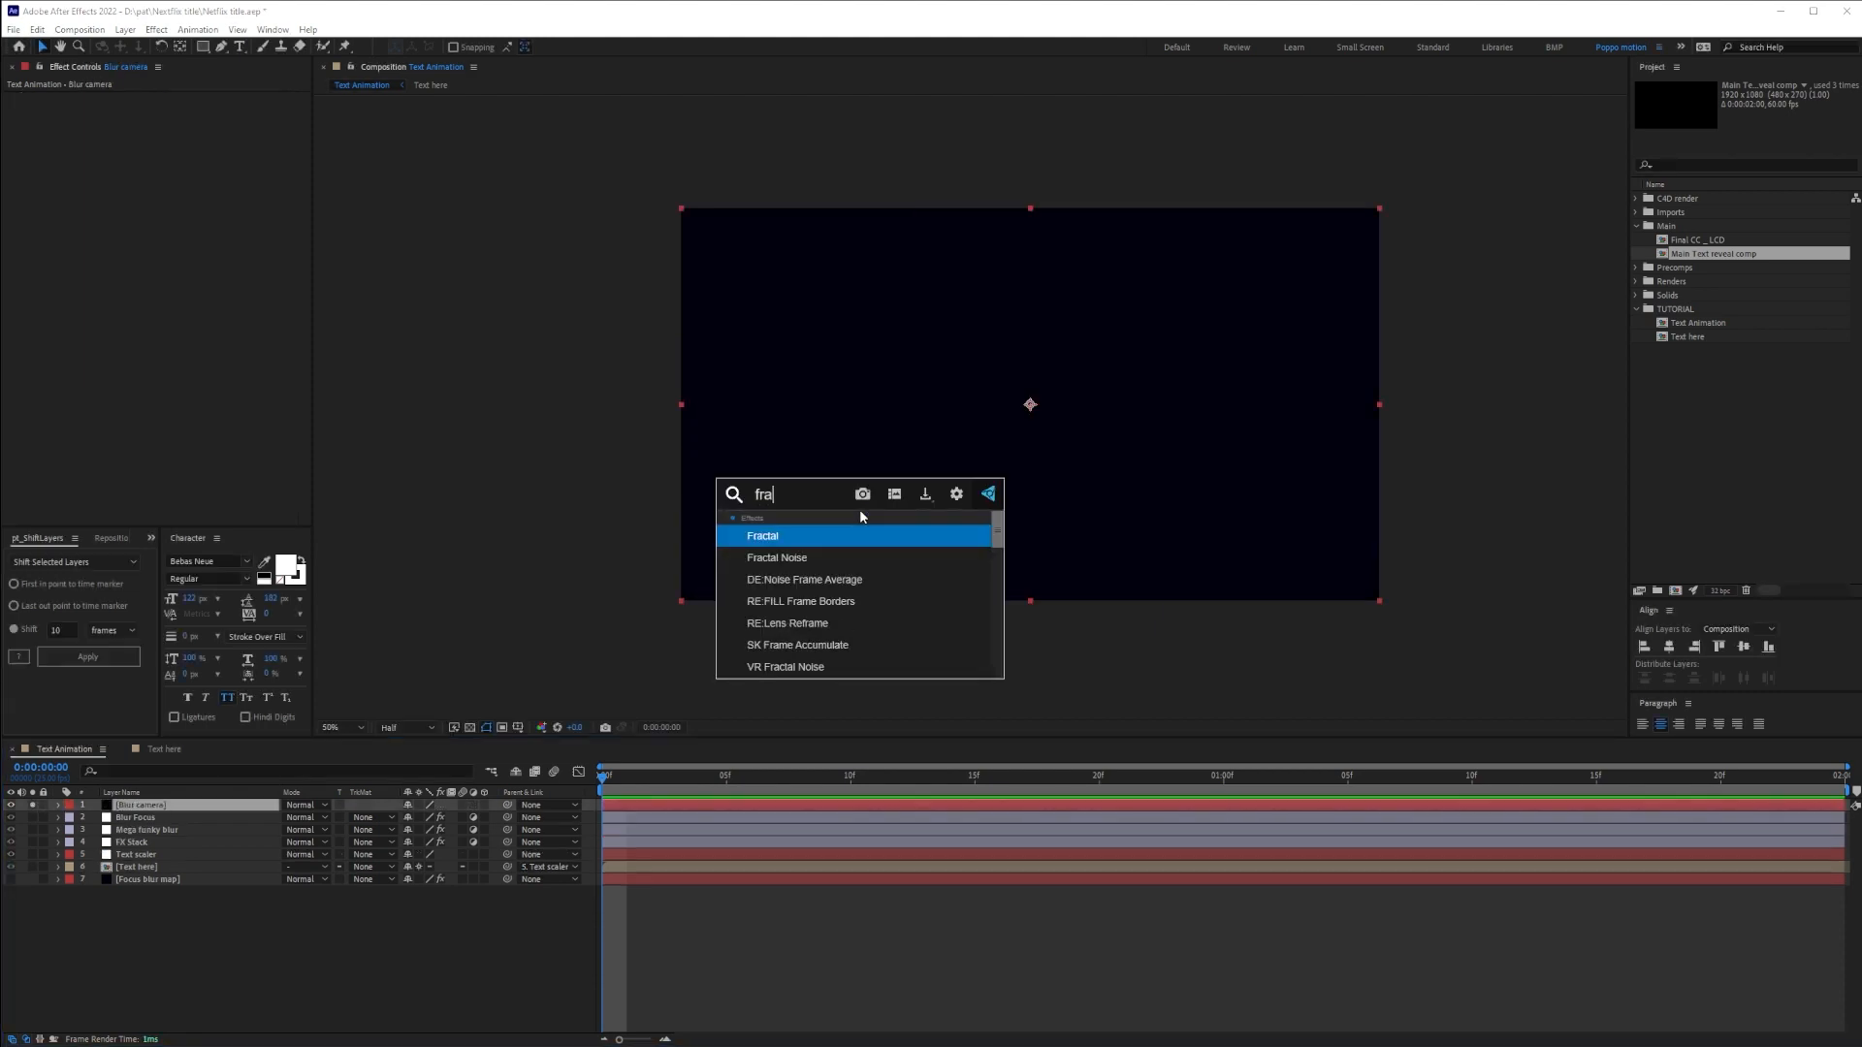
key(Down)
key(Return)
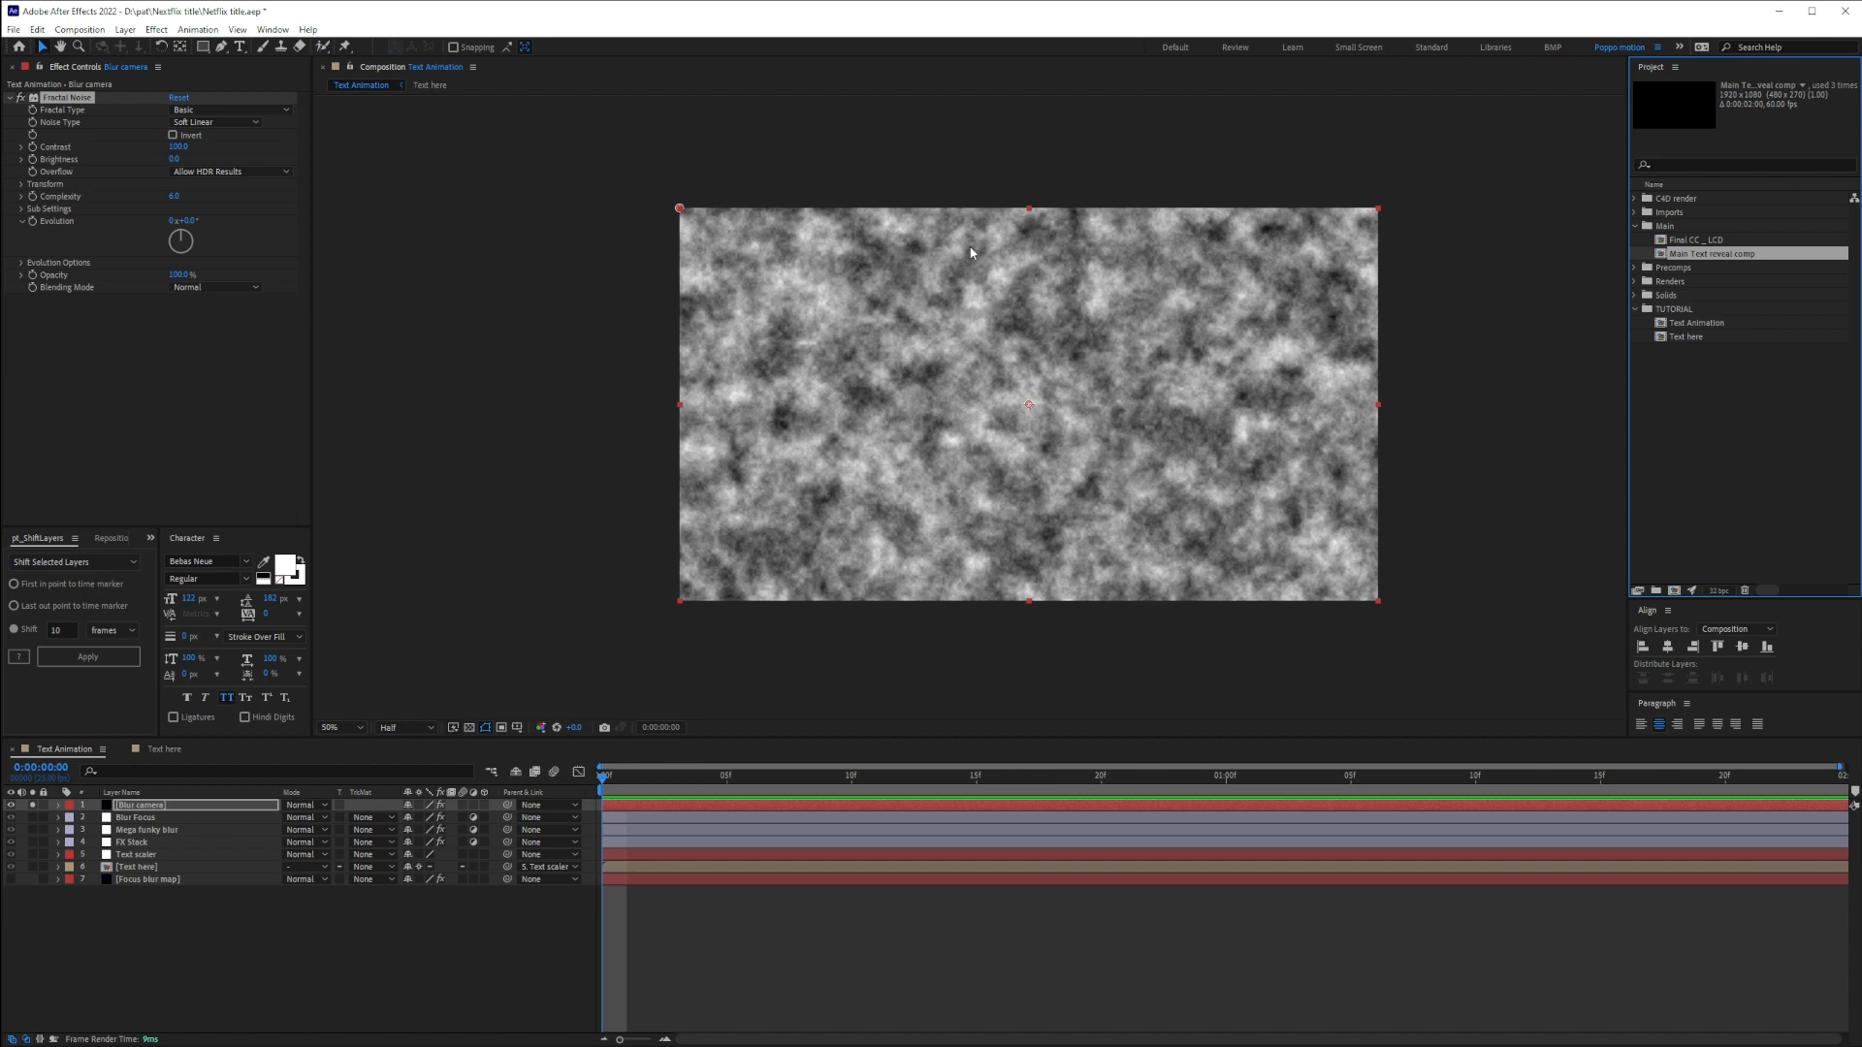
Set the Fractal Noise type to Dynamic, its contrast to 152 and its brightness to about -18
click(233, 114)
click(223, 195)
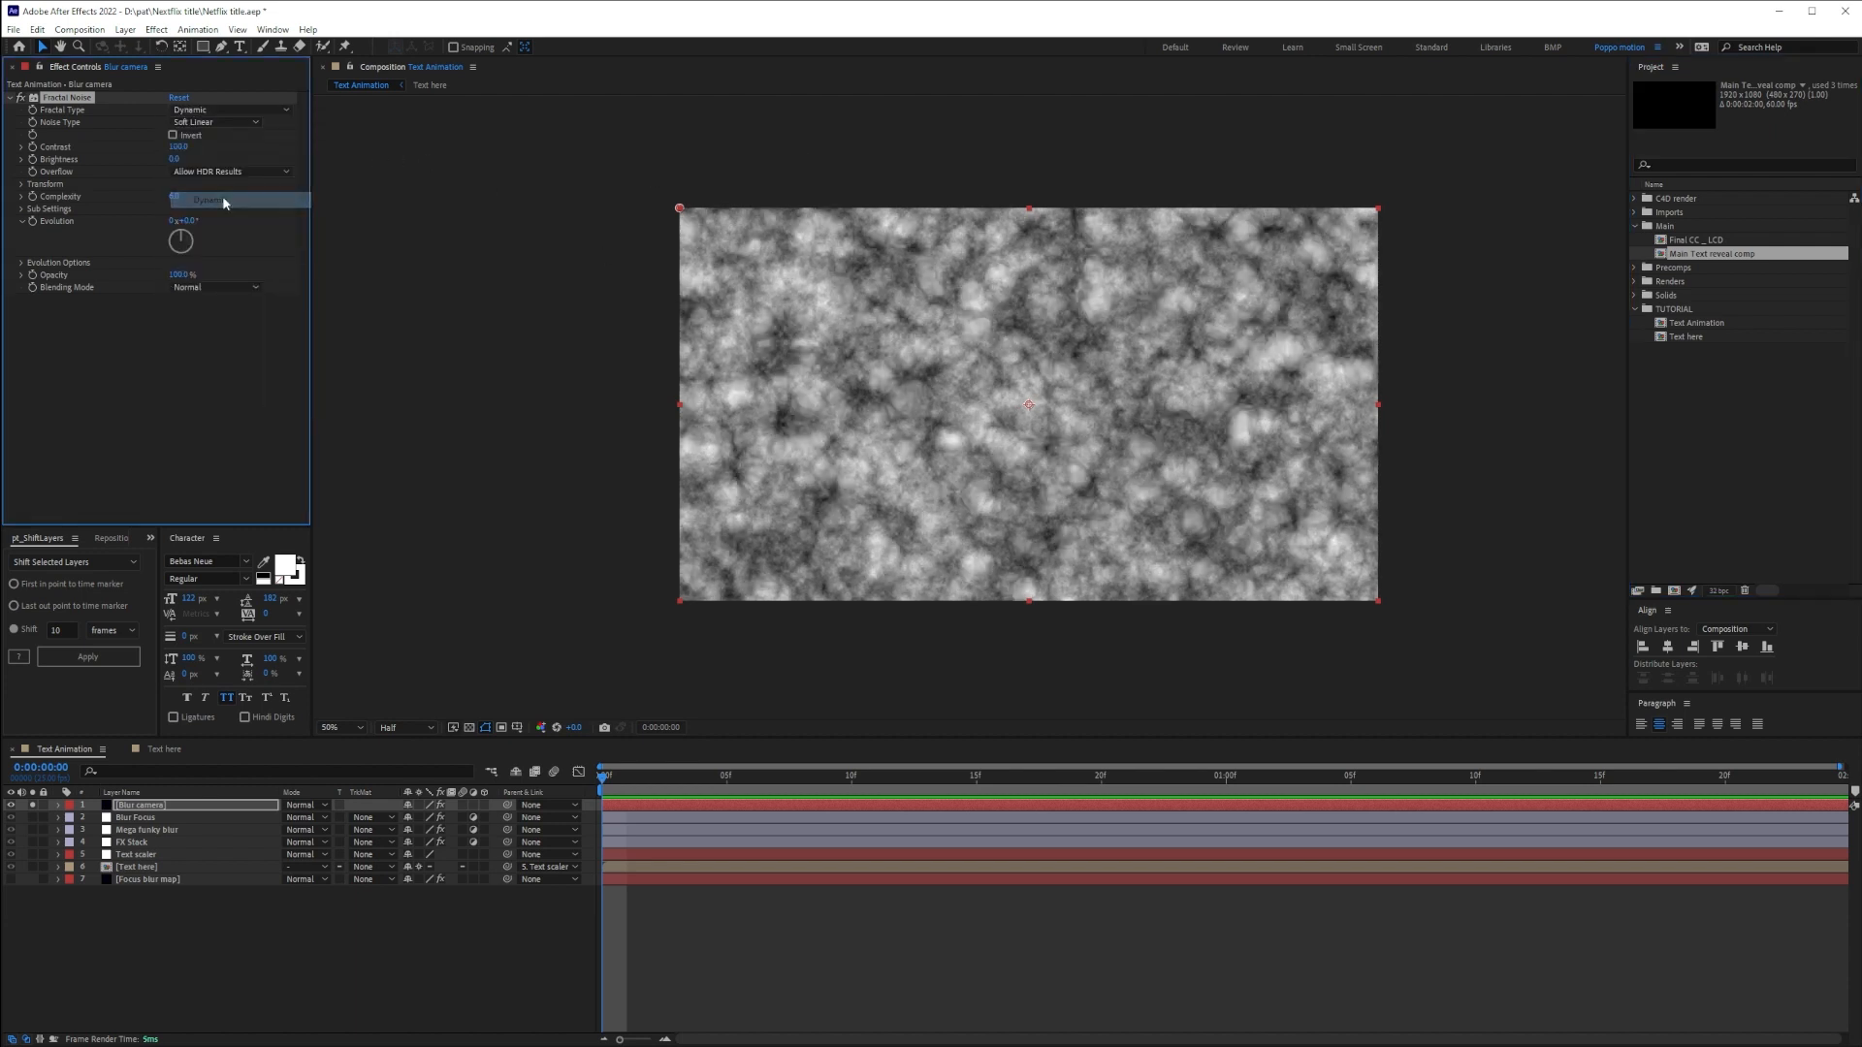
click(178, 148)
text(152)
key(Return)
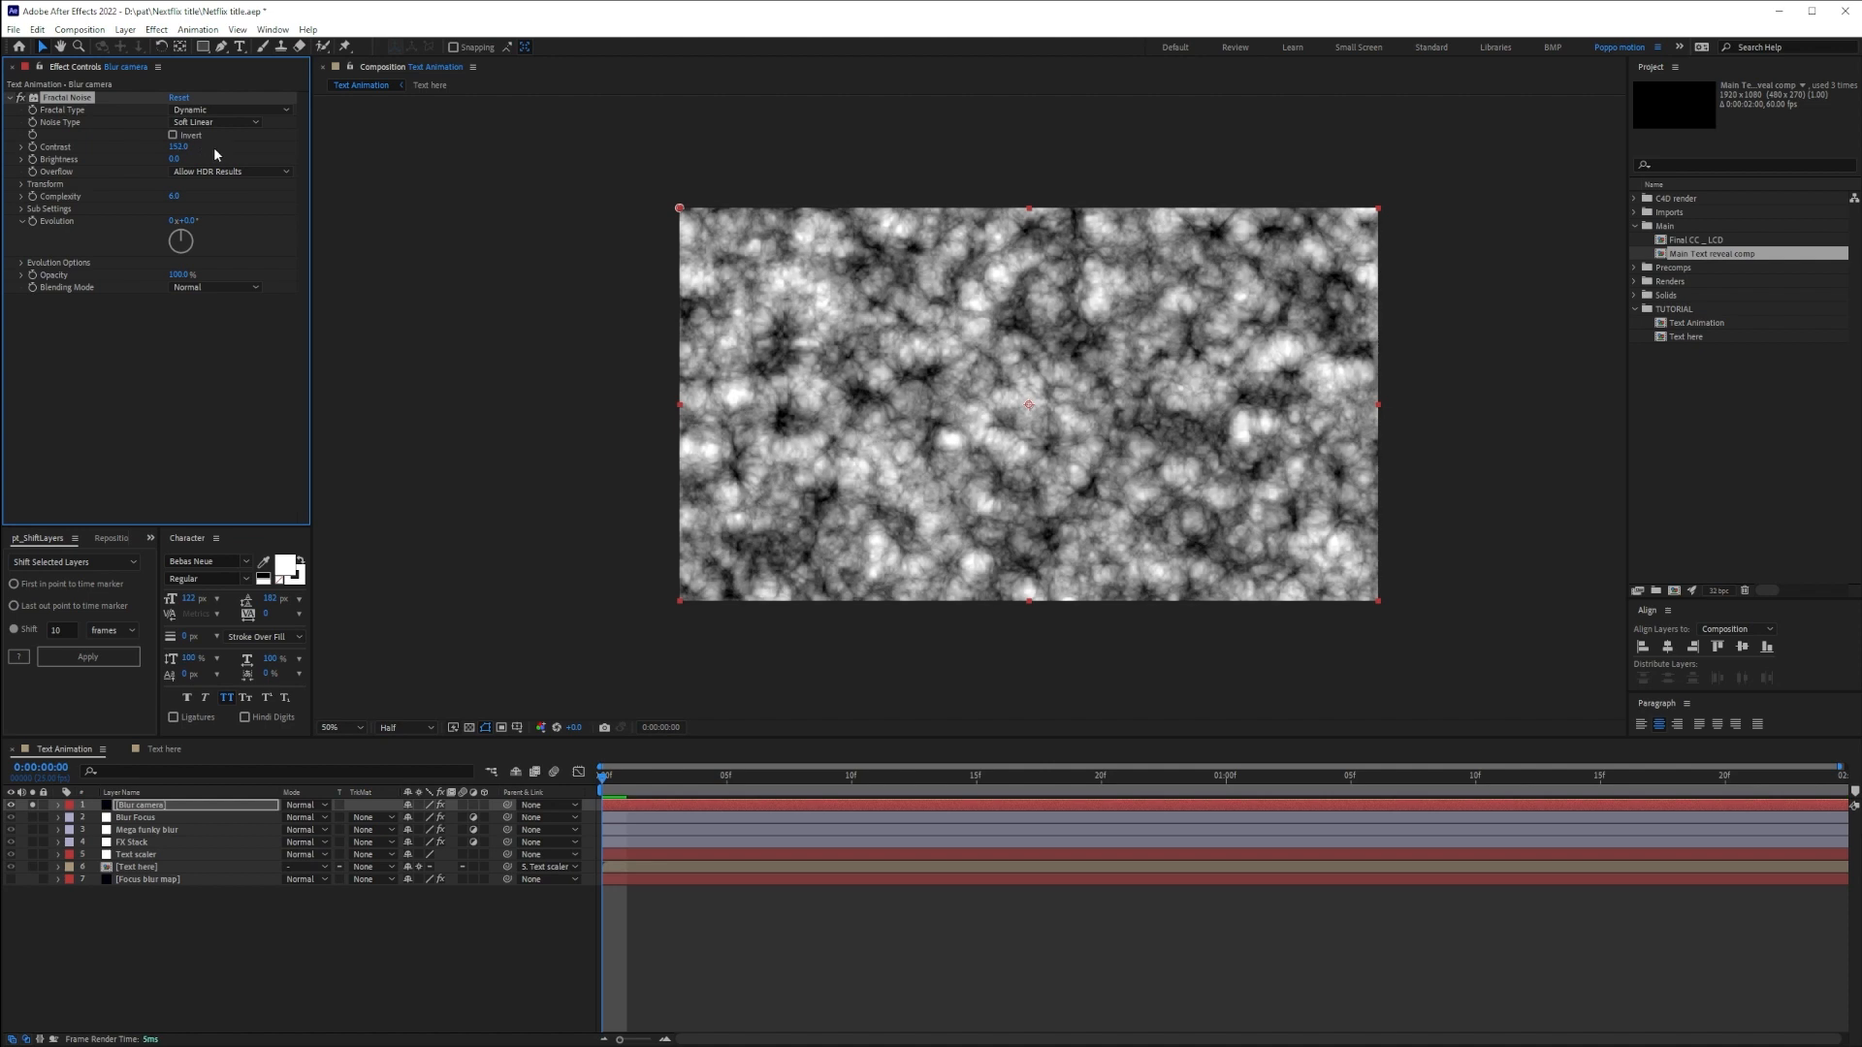
mouse_move(174, 159)
mouse_down()
mouse_move(150, 159)
mouse_move(167, 159)
mouse_up()
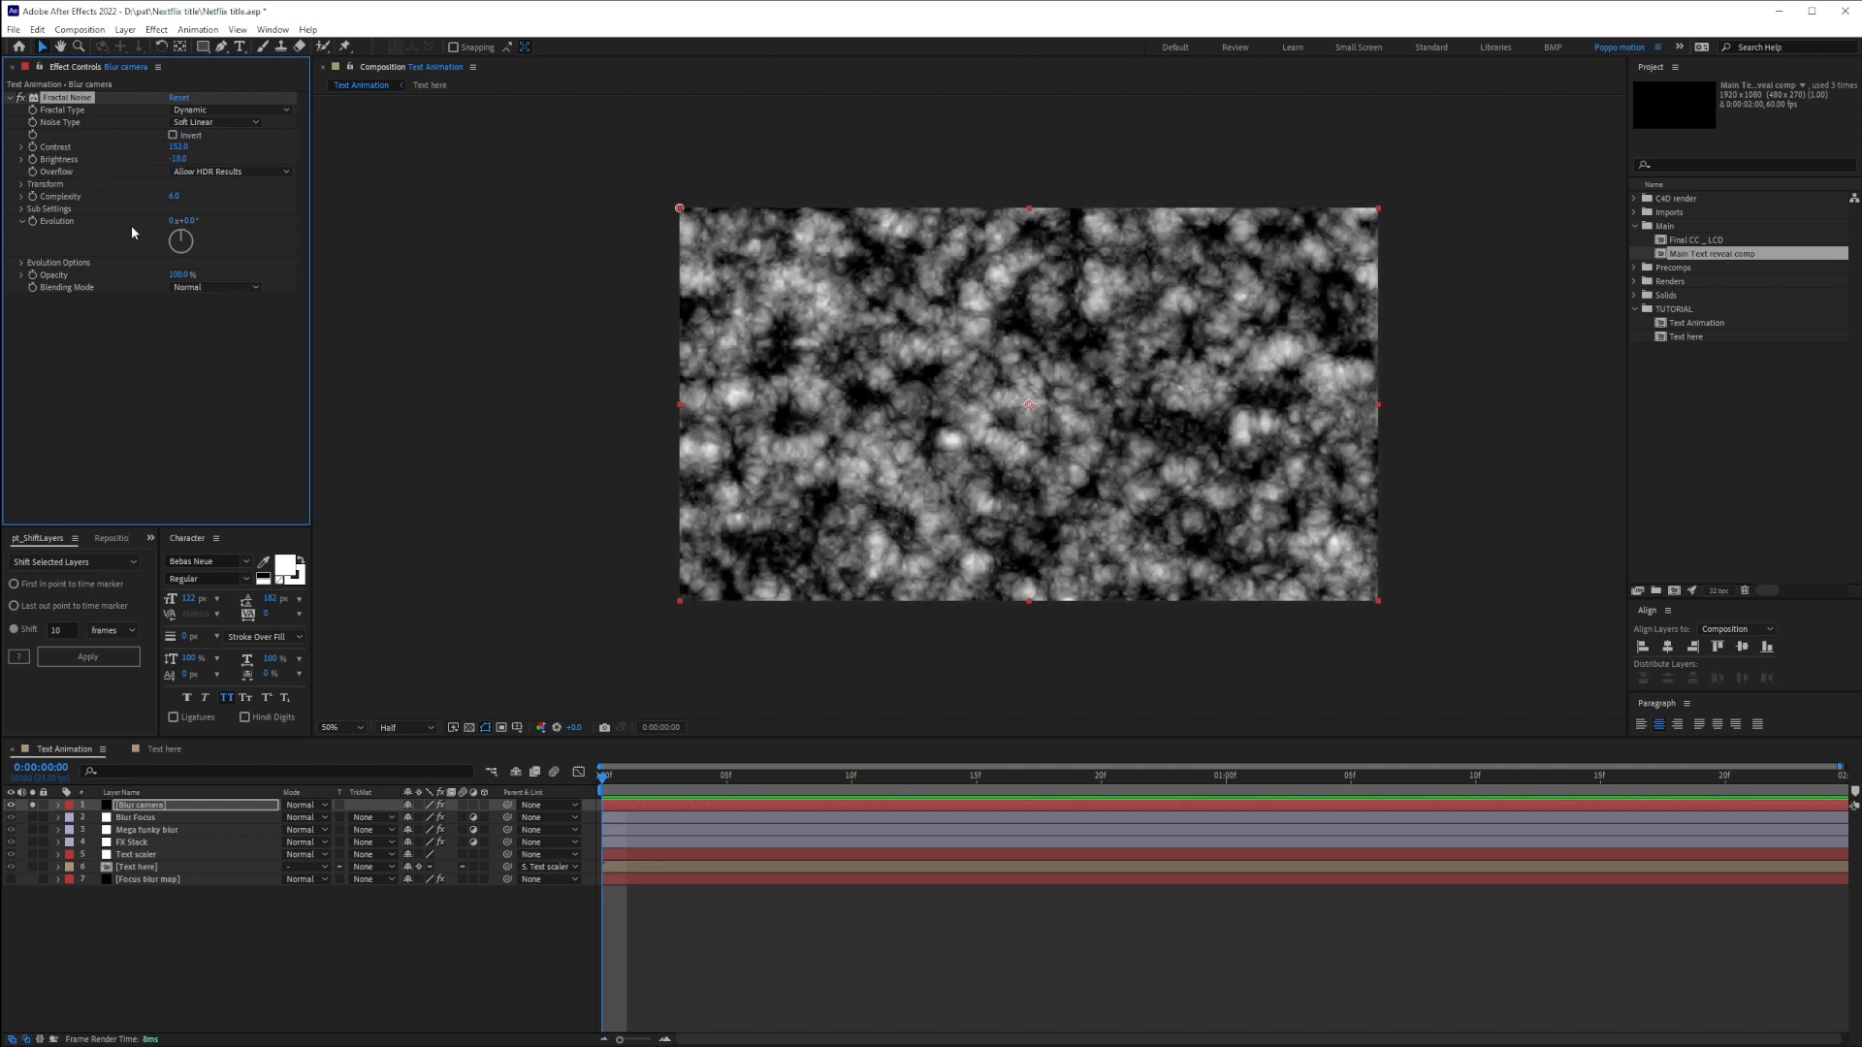
Scale the Fractal Noise up to about 1857 and invert it
click(20, 186)
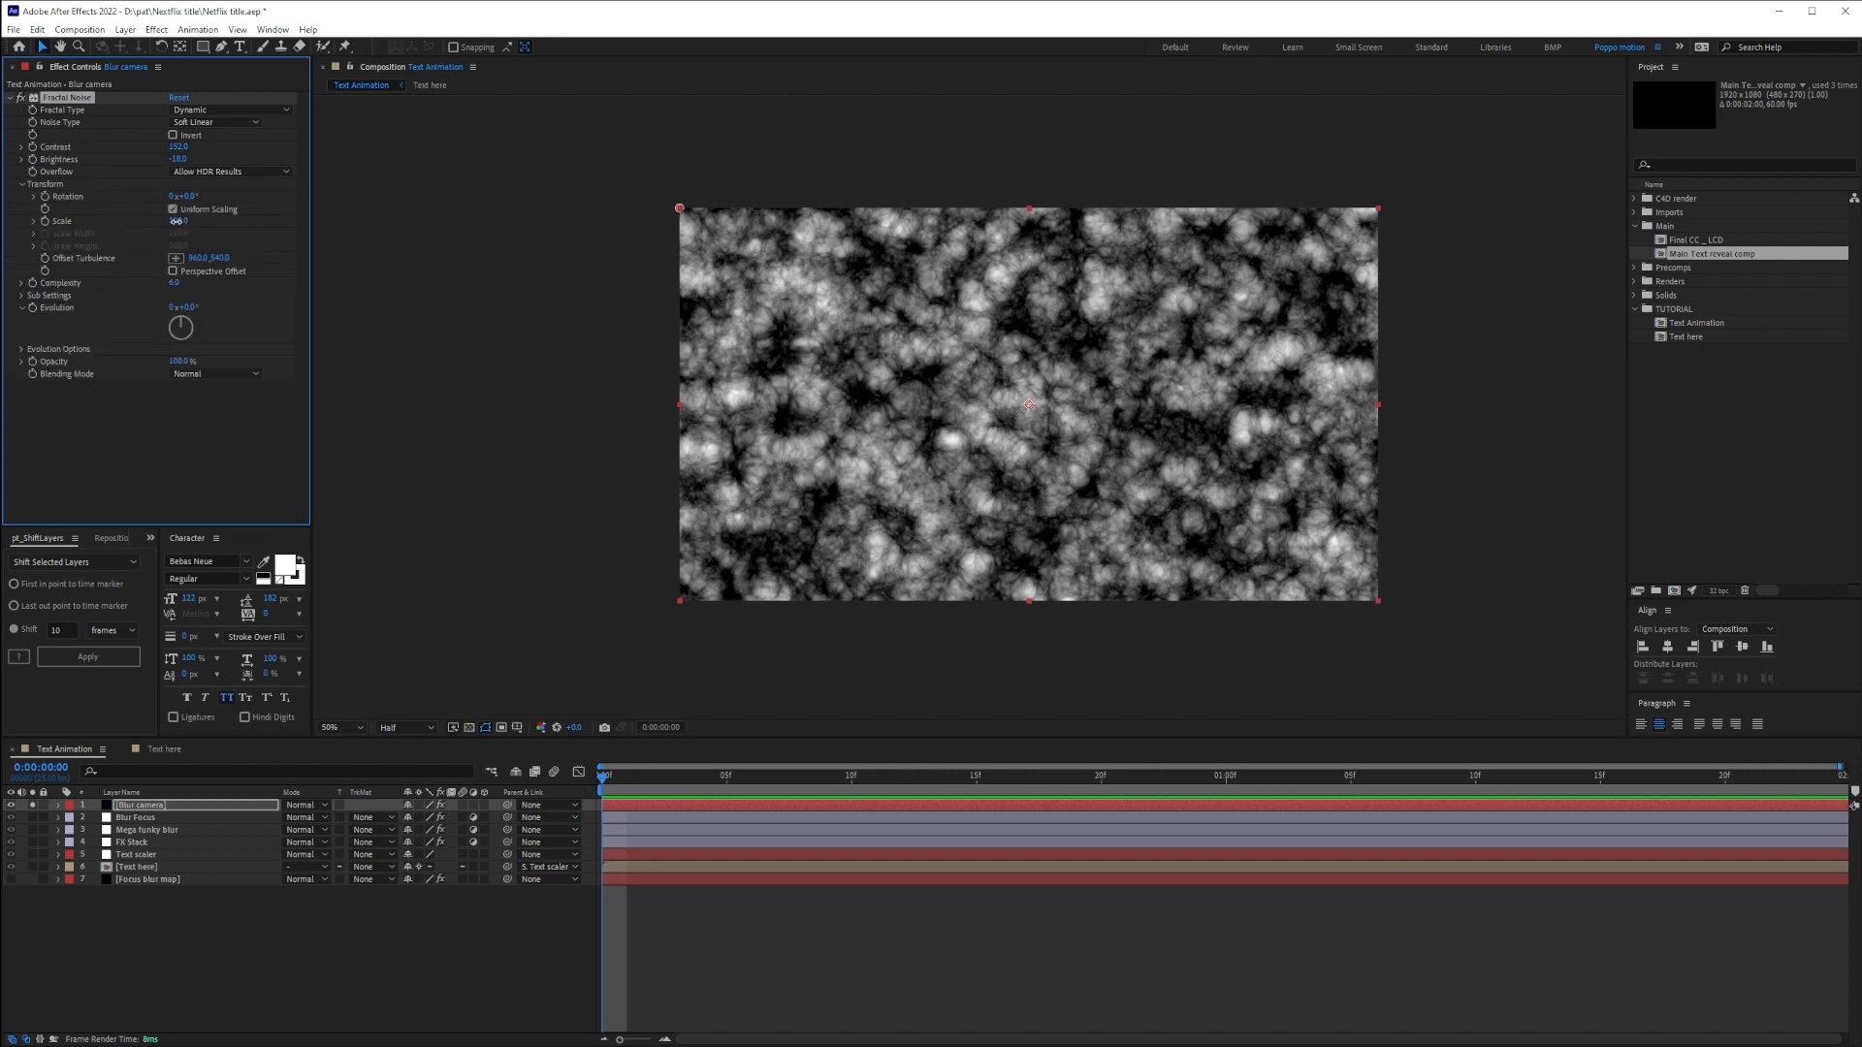
drag(181, 221, 524, 216)
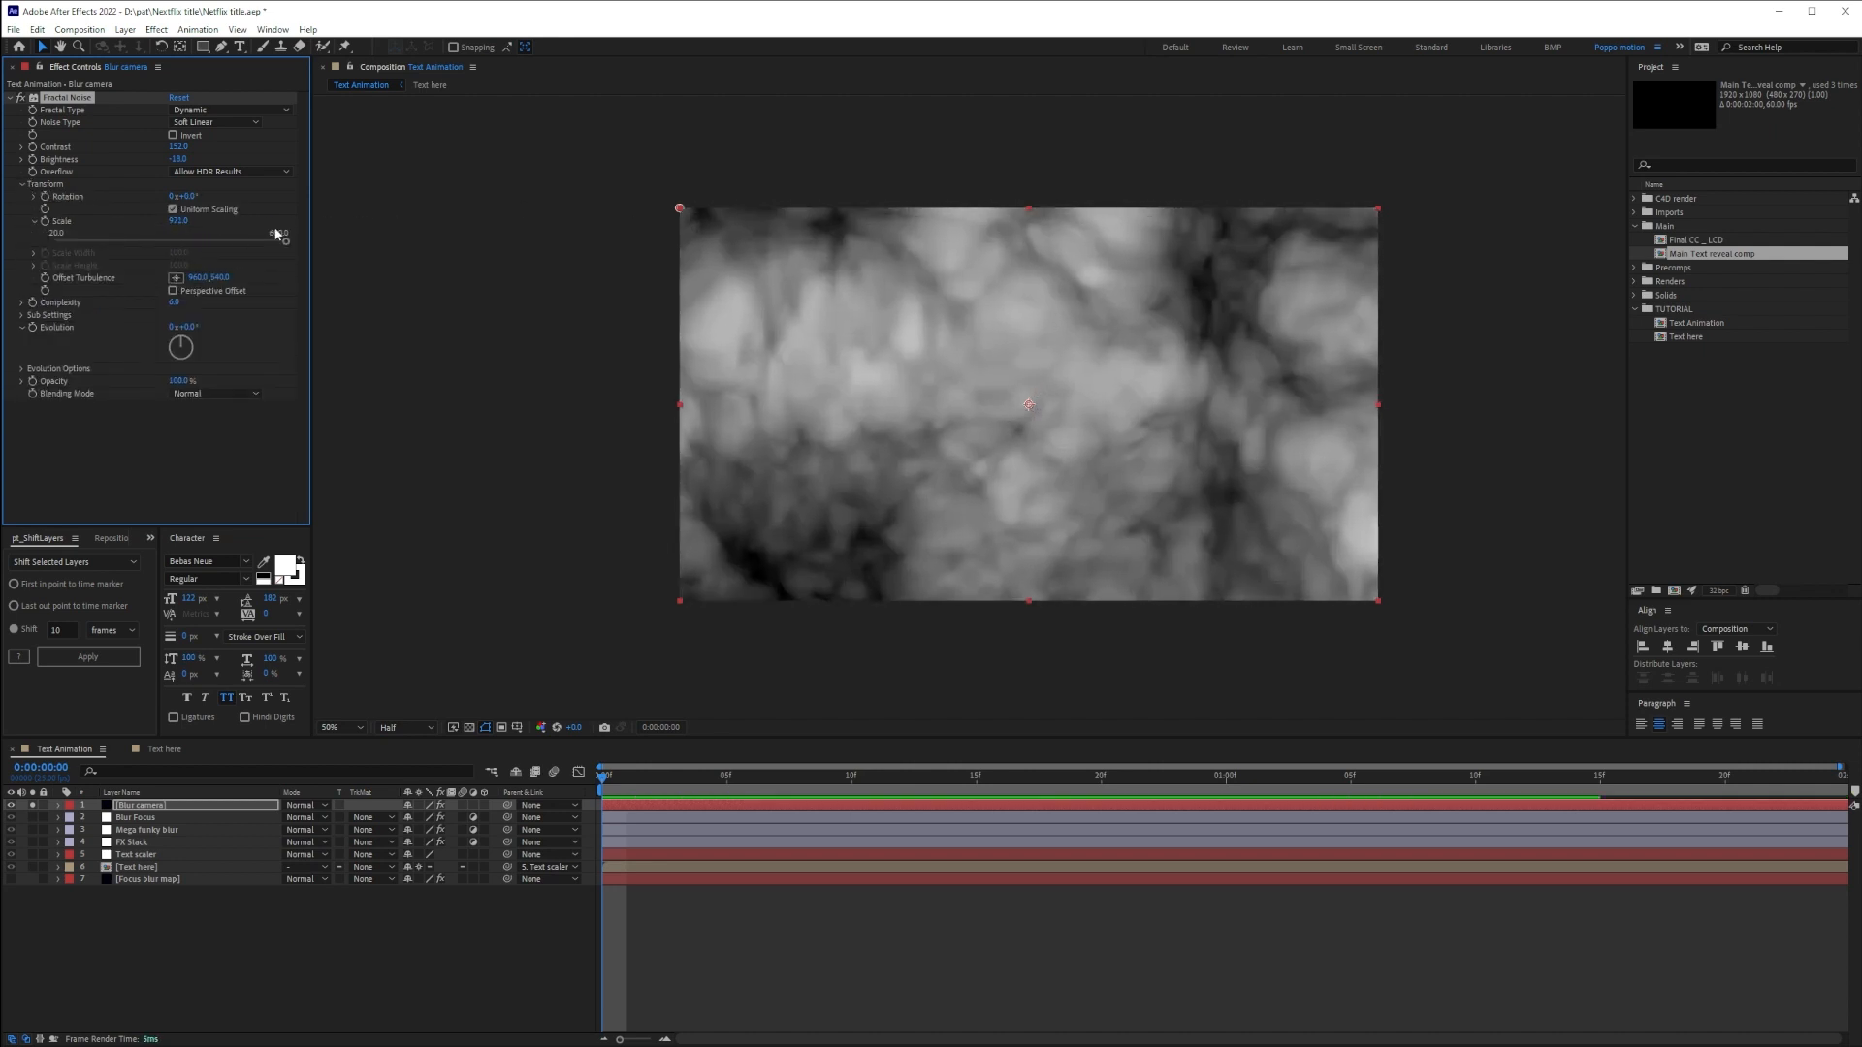
click(173, 135)
Apply Fast Box Blur to the Blur camera solid with a blur radius of about 31
key(ctrl+space)
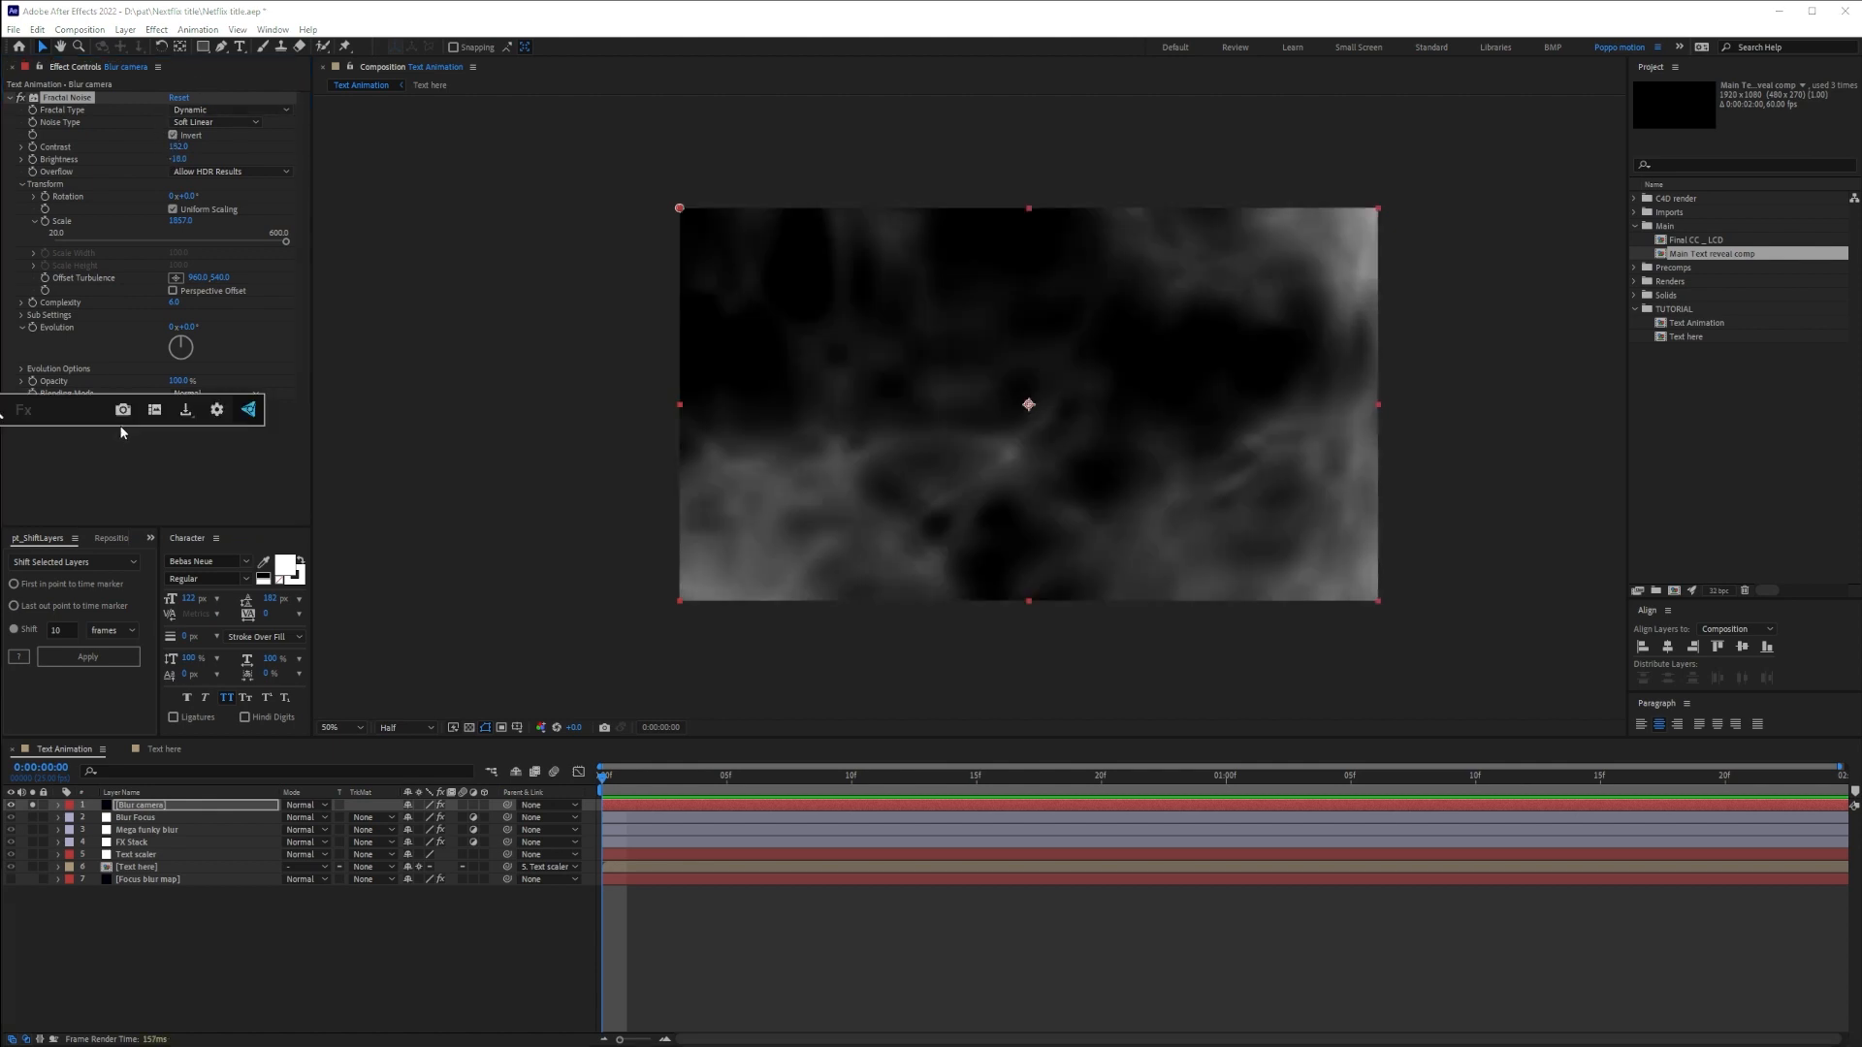
text(fas)
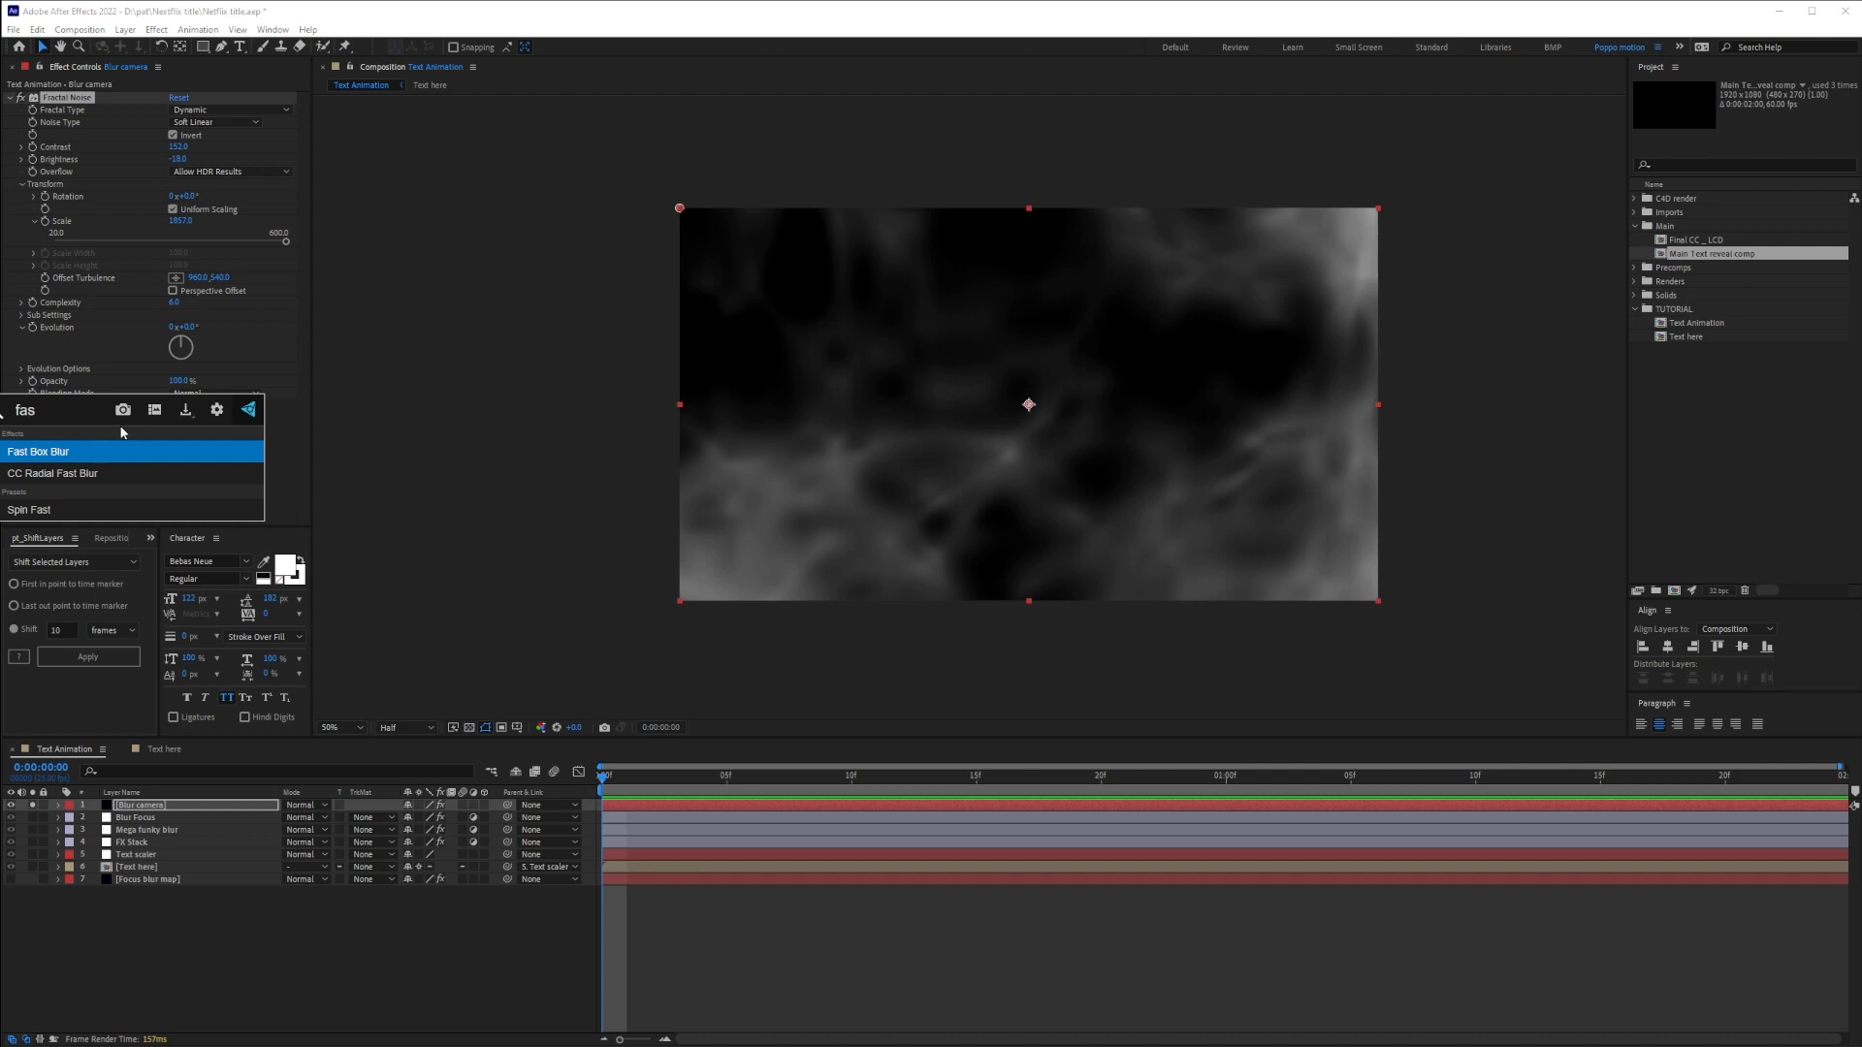
key(Return)
drag(174, 418, 199, 419)
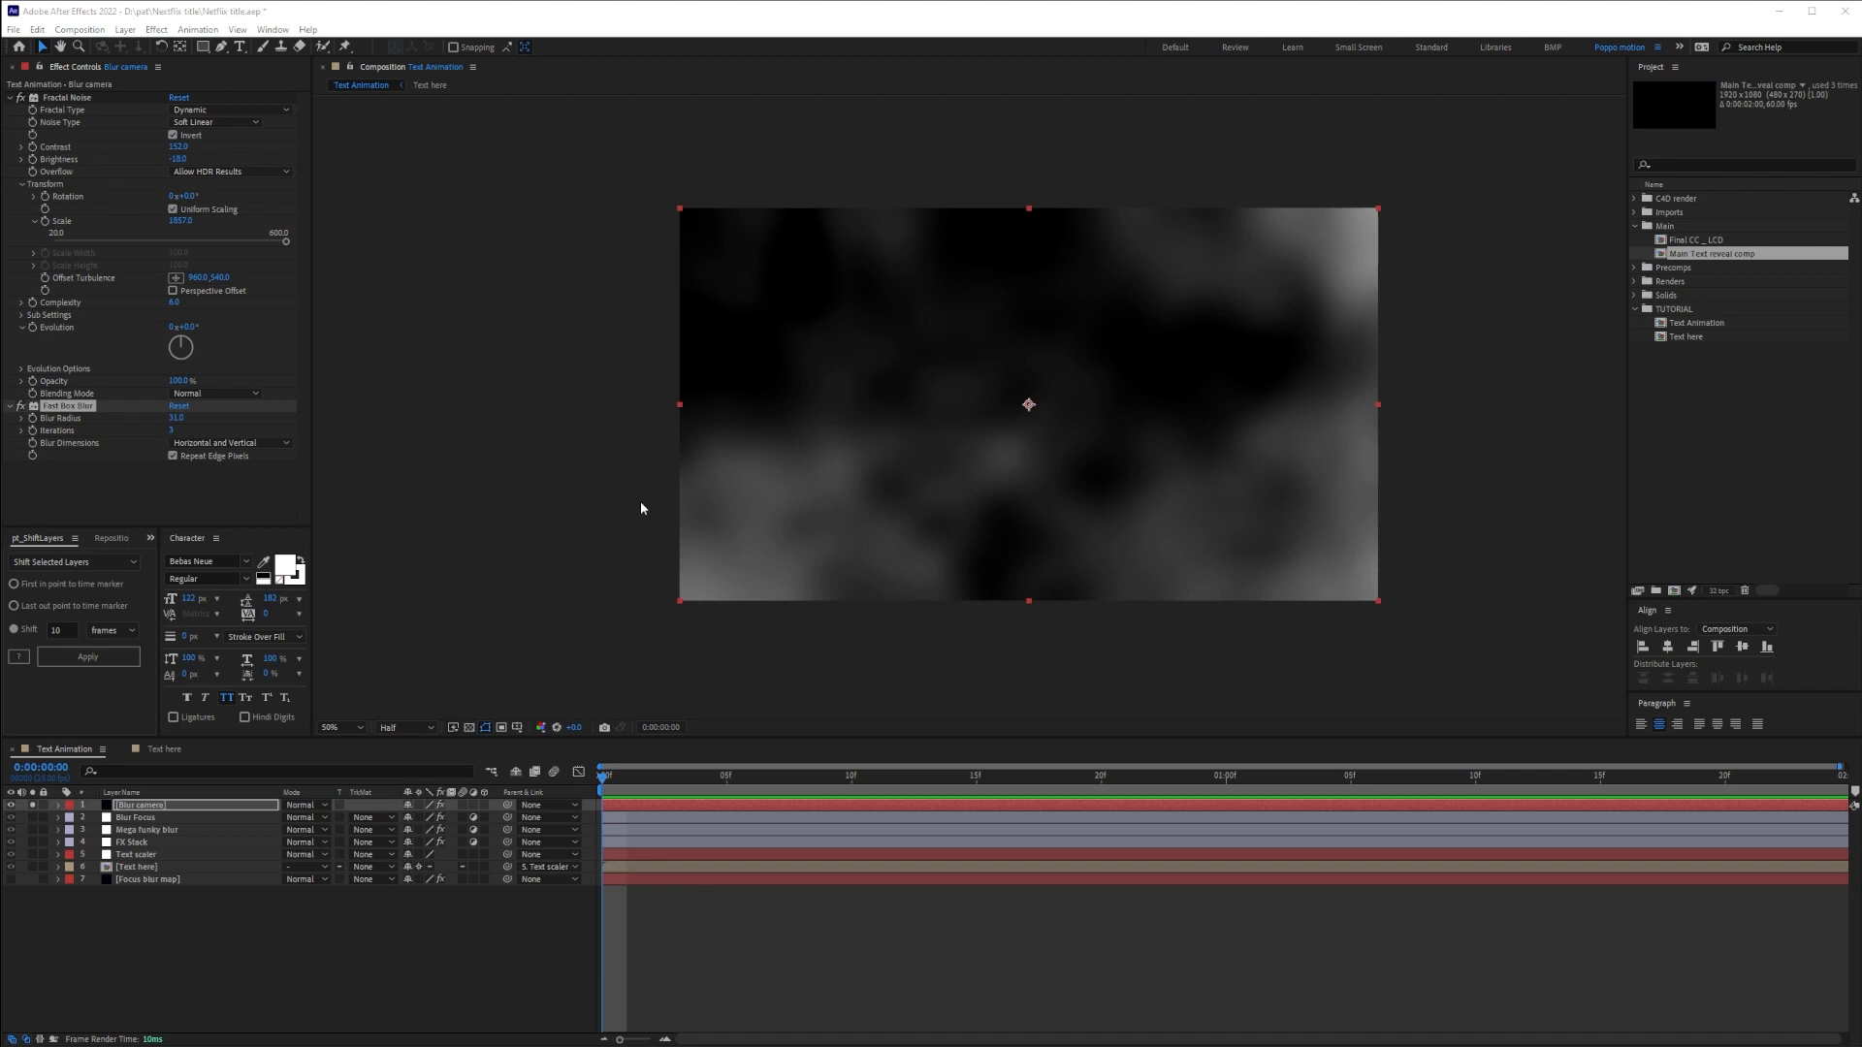
Keyframe Fractal Noise's evolution and brightness at the first frame and reveal both keyframed properties in the timeline
click(33, 328)
click(33, 159)
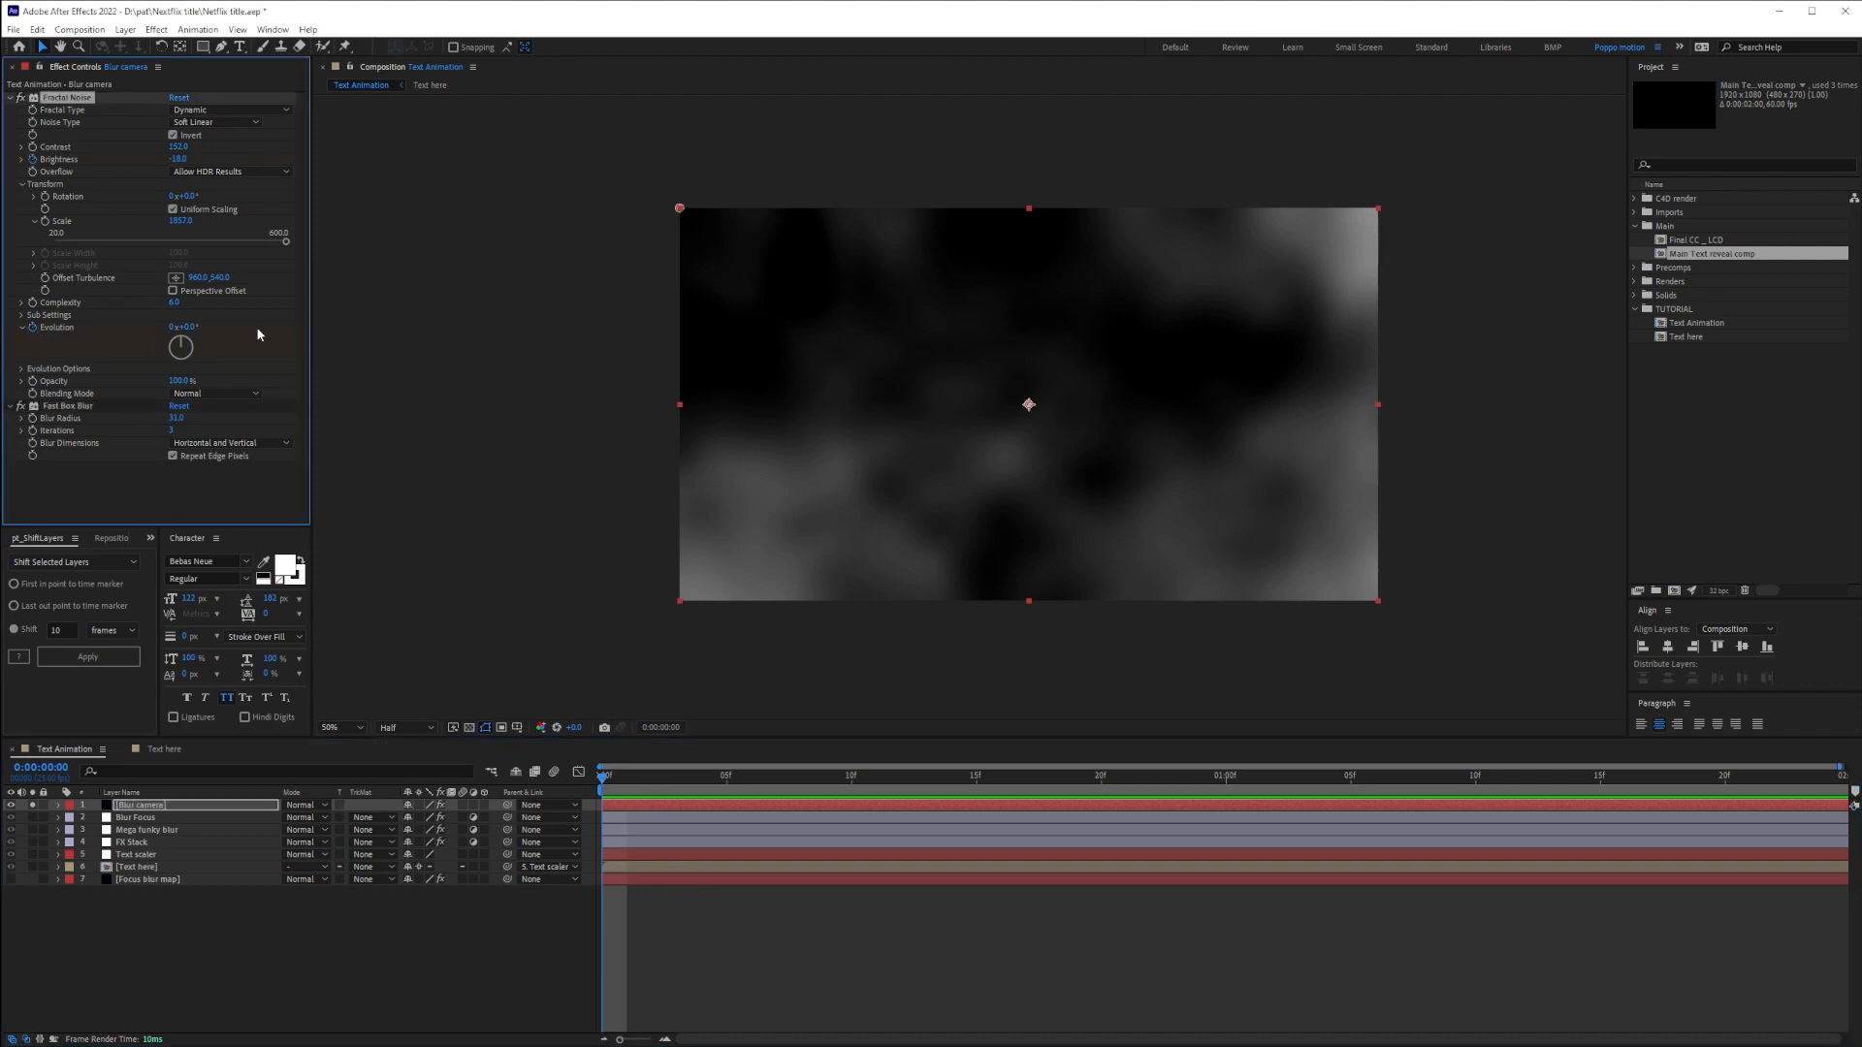
key(u)
At 1:24, set Fractal Noise's evolution to about 62° and complexity to about 4.4, and lower the brightness further
drag(602, 776, 1819, 818)
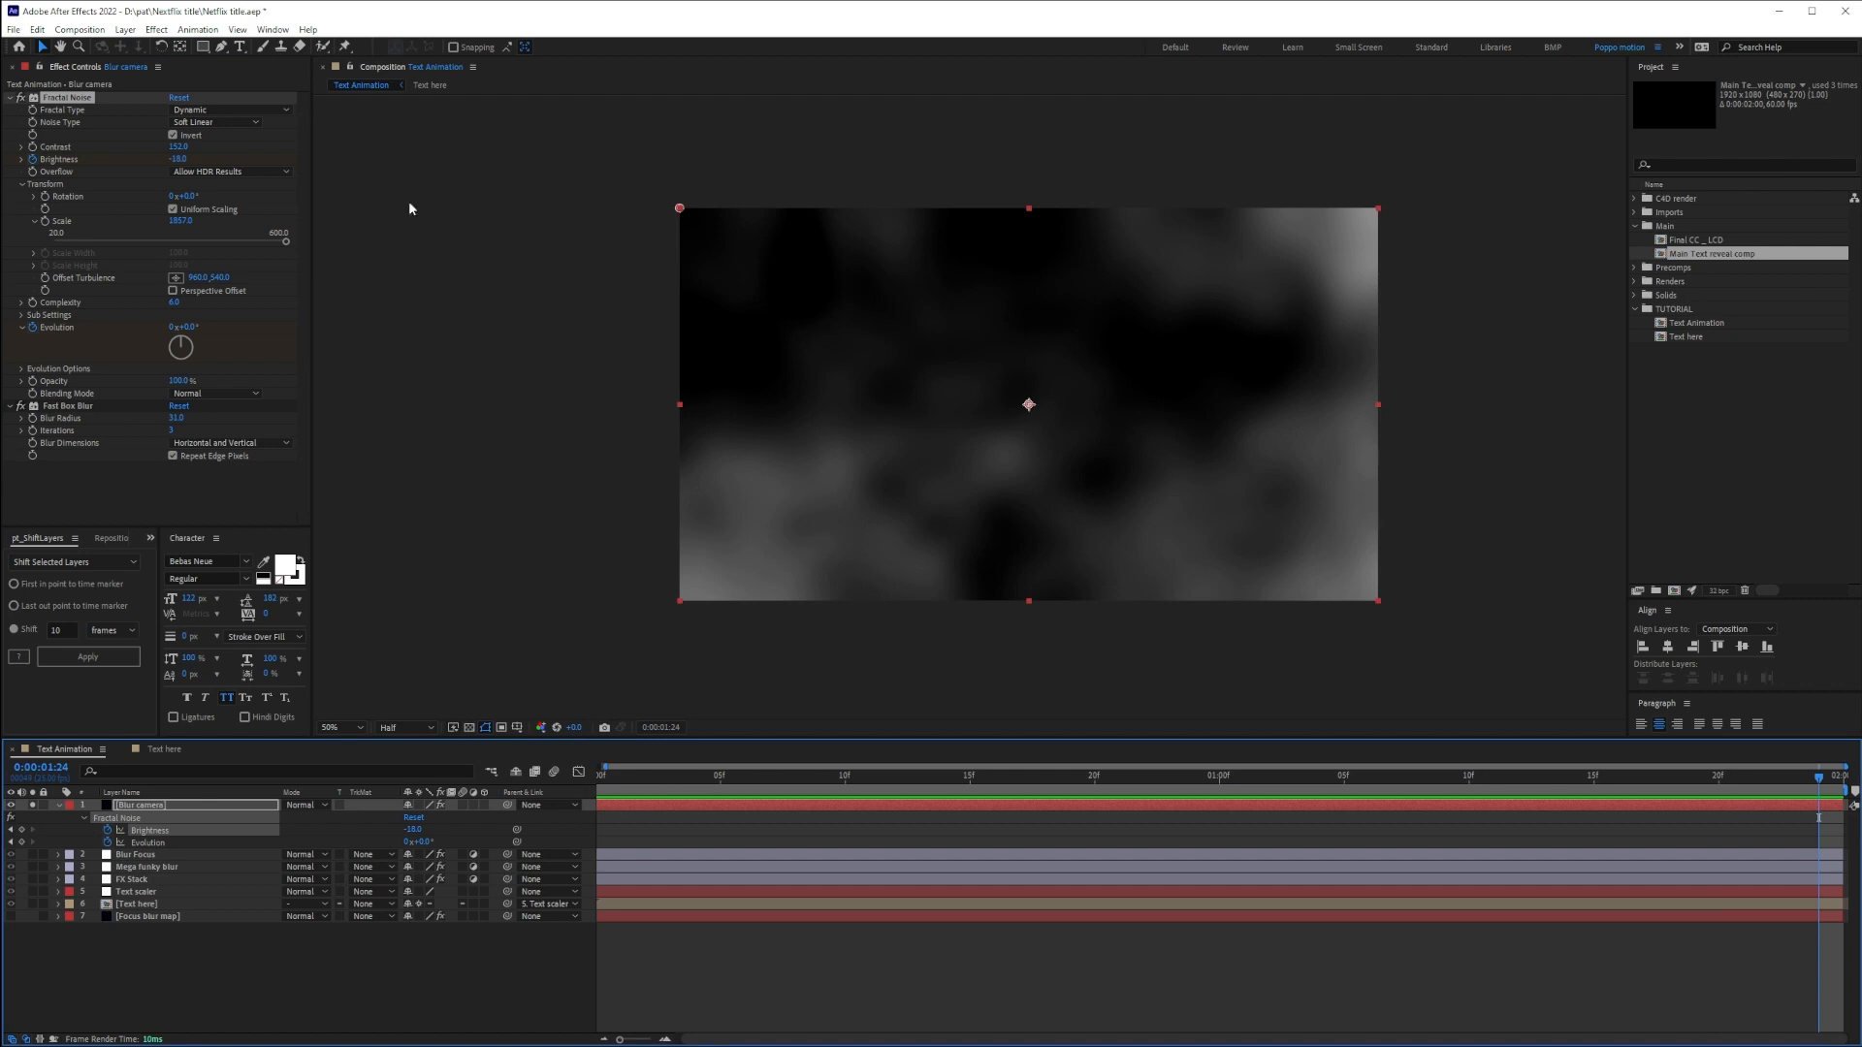
drag(185, 327, 236, 325)
click(175, 302)
text(4)
key(Return)
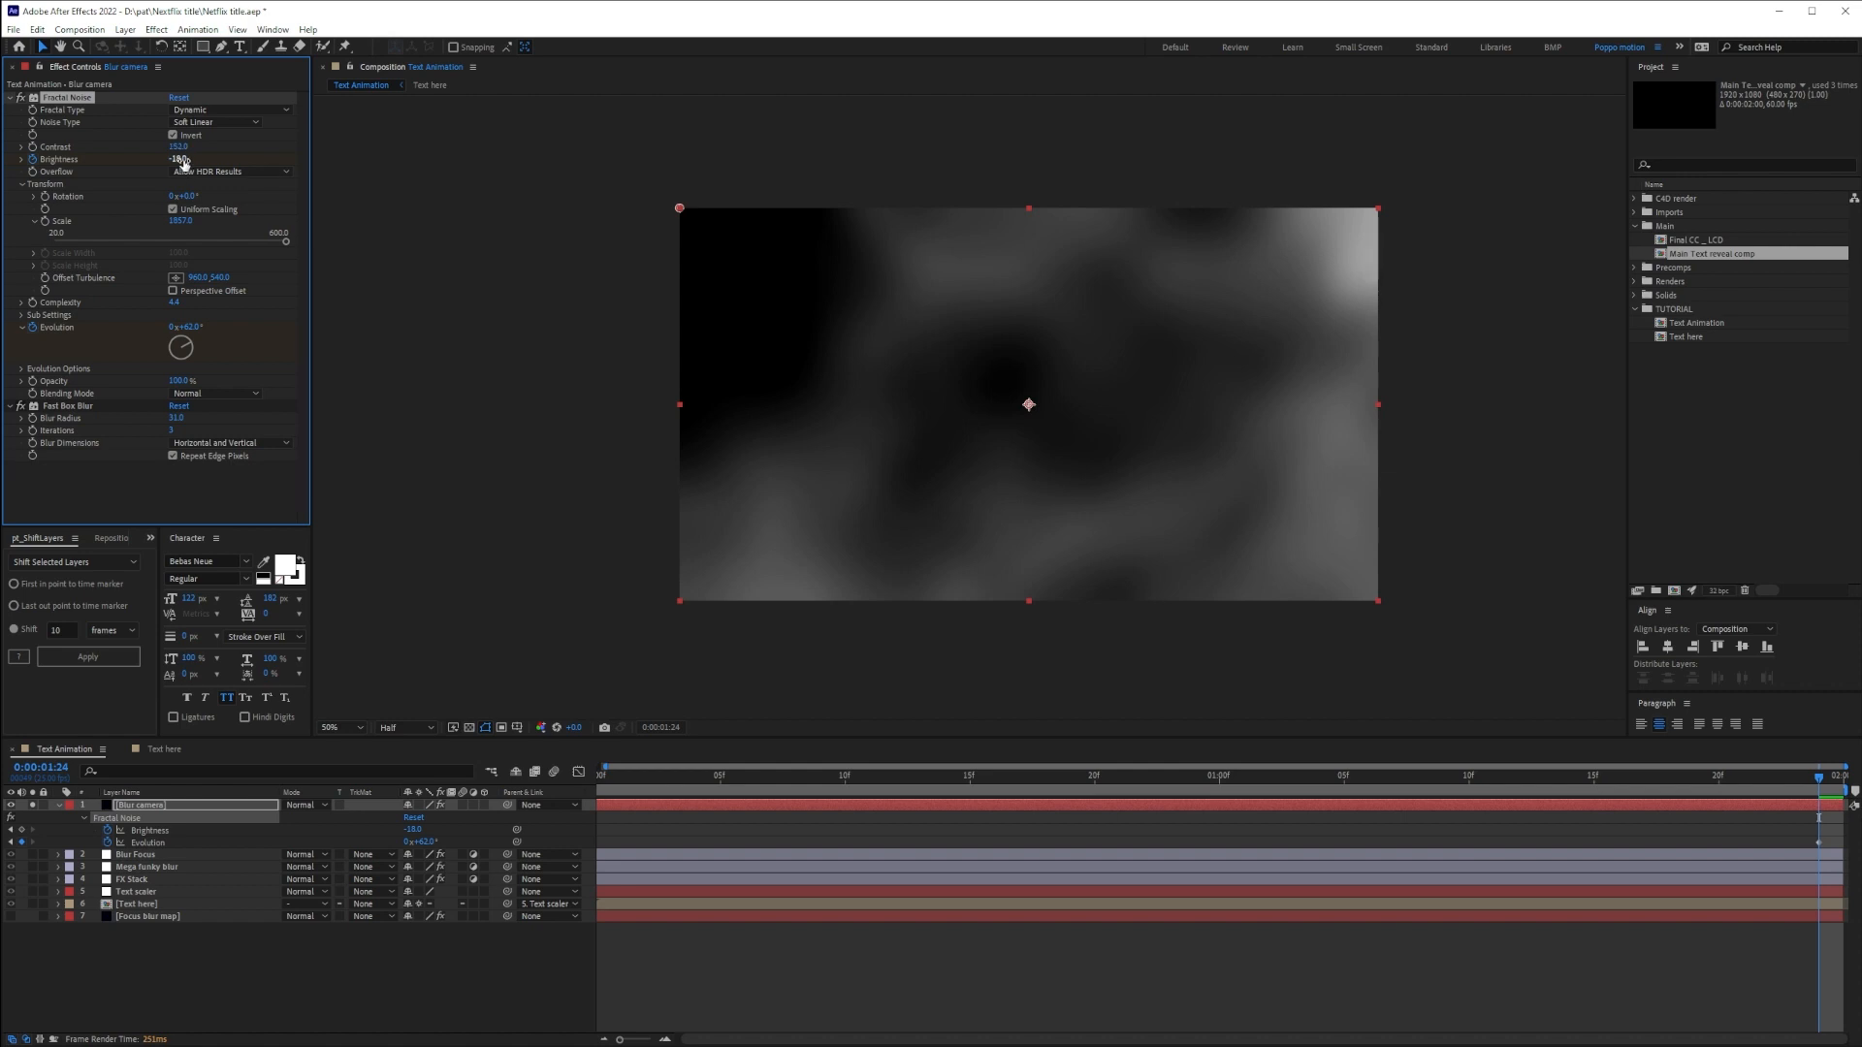
drag(183, 162, 173, 163)
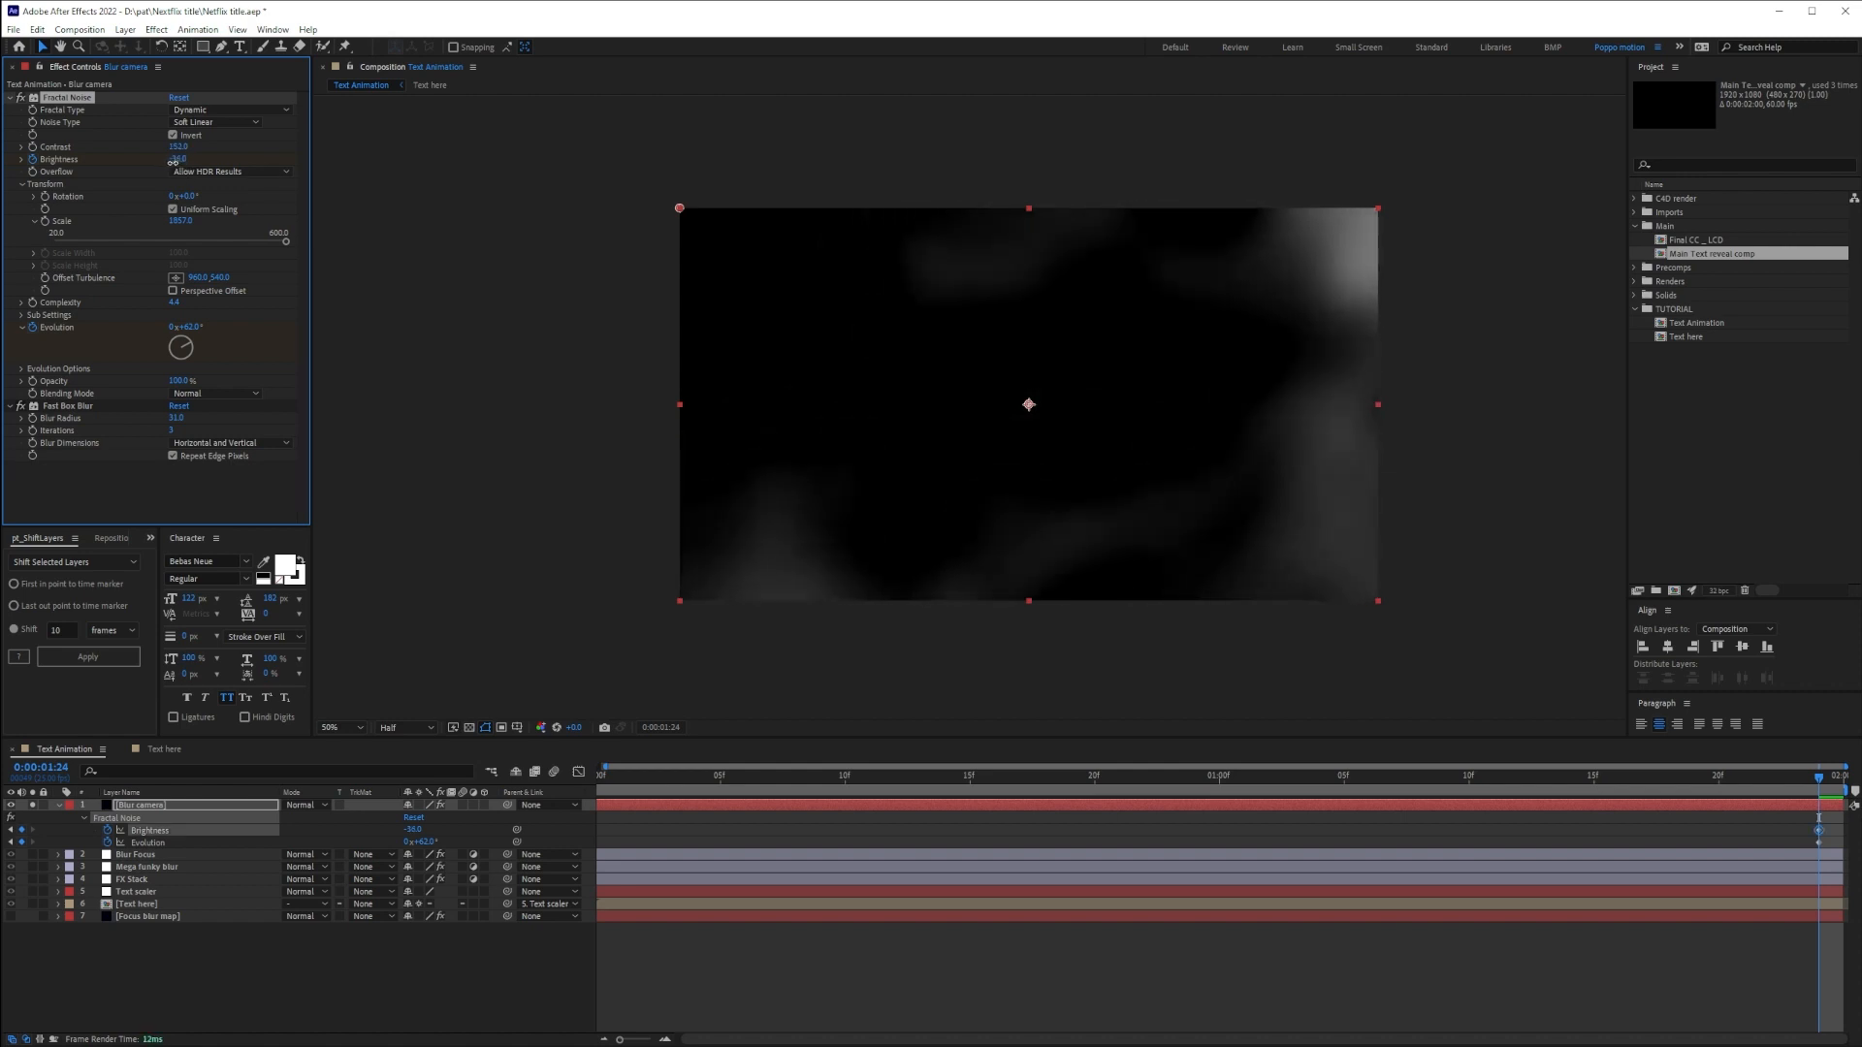
Return to the first frame, then unsolo and hide the Blur camera layer and move it below all other layers
click(1491, 958)
key(Home)
click(32, 806)
click(11, 806)
drag(135, 805, 137, 994)
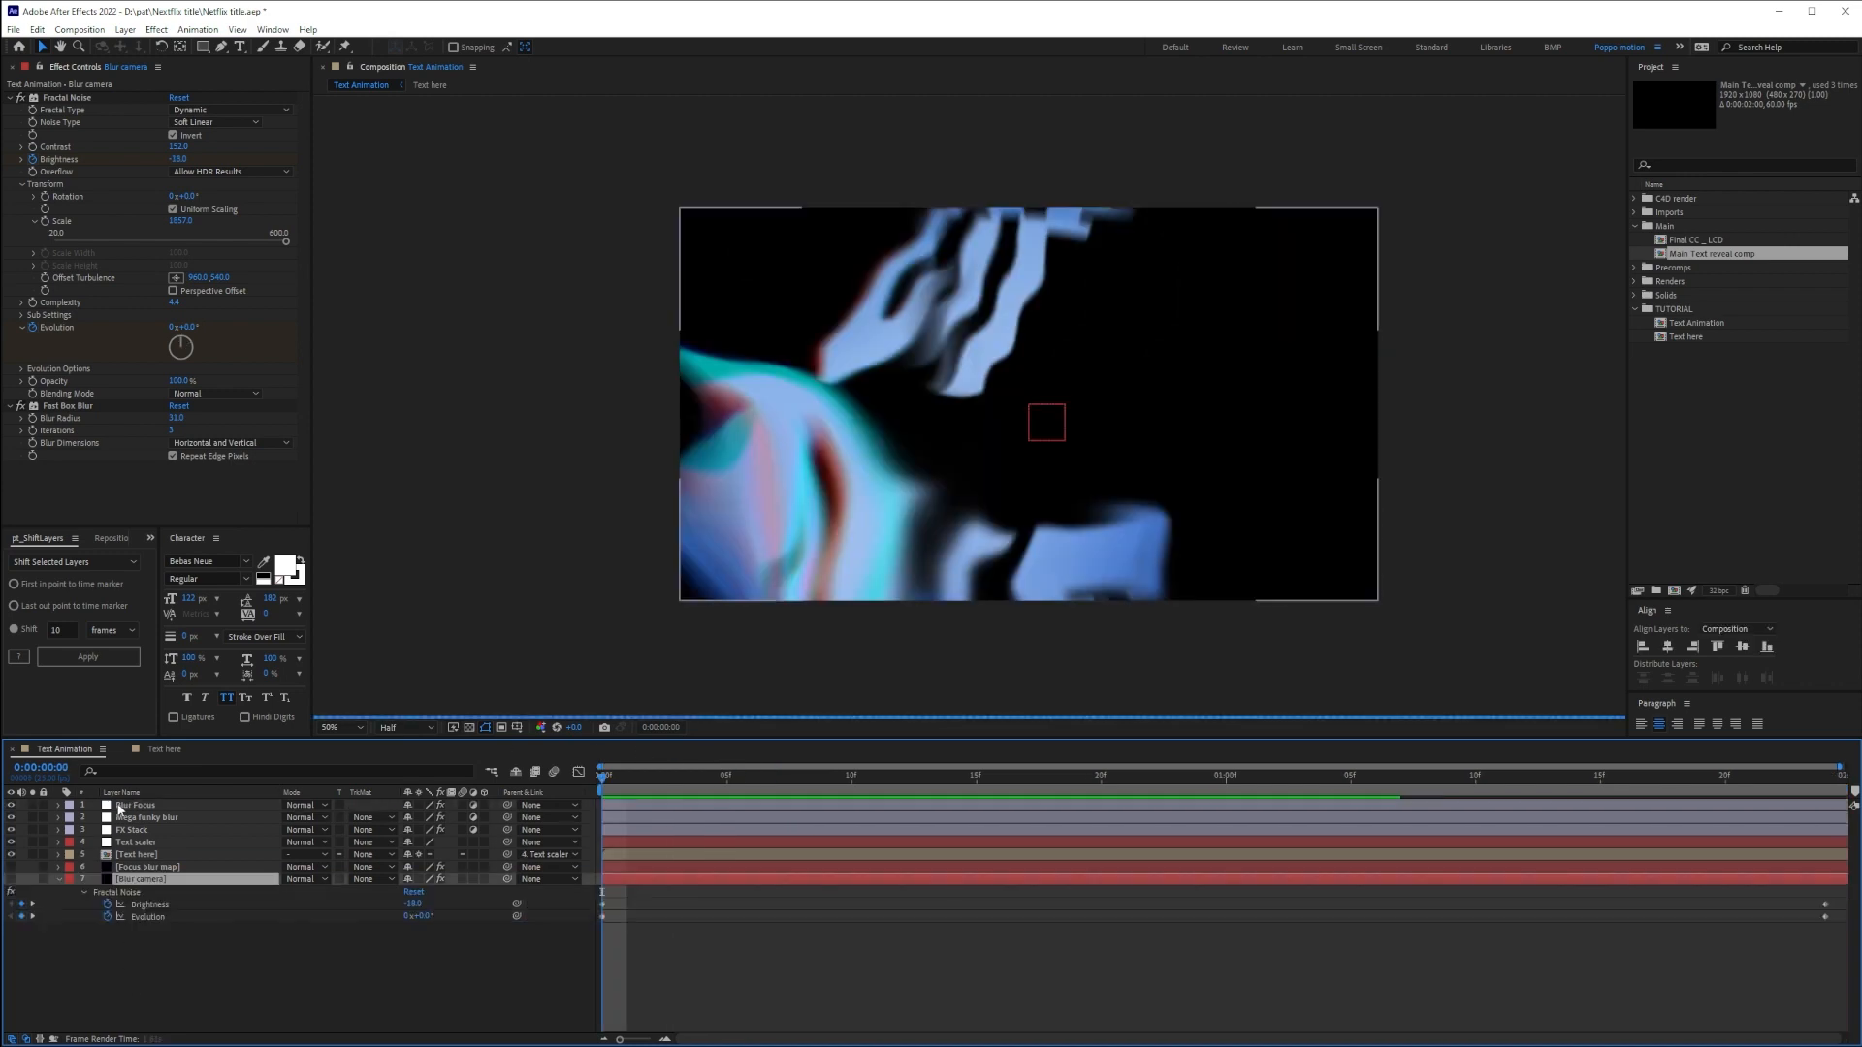
Use the Blur camera layer with Effects & Masks as the blur map for Mega funky blur's Camera Lens Blur
click(131, 817)
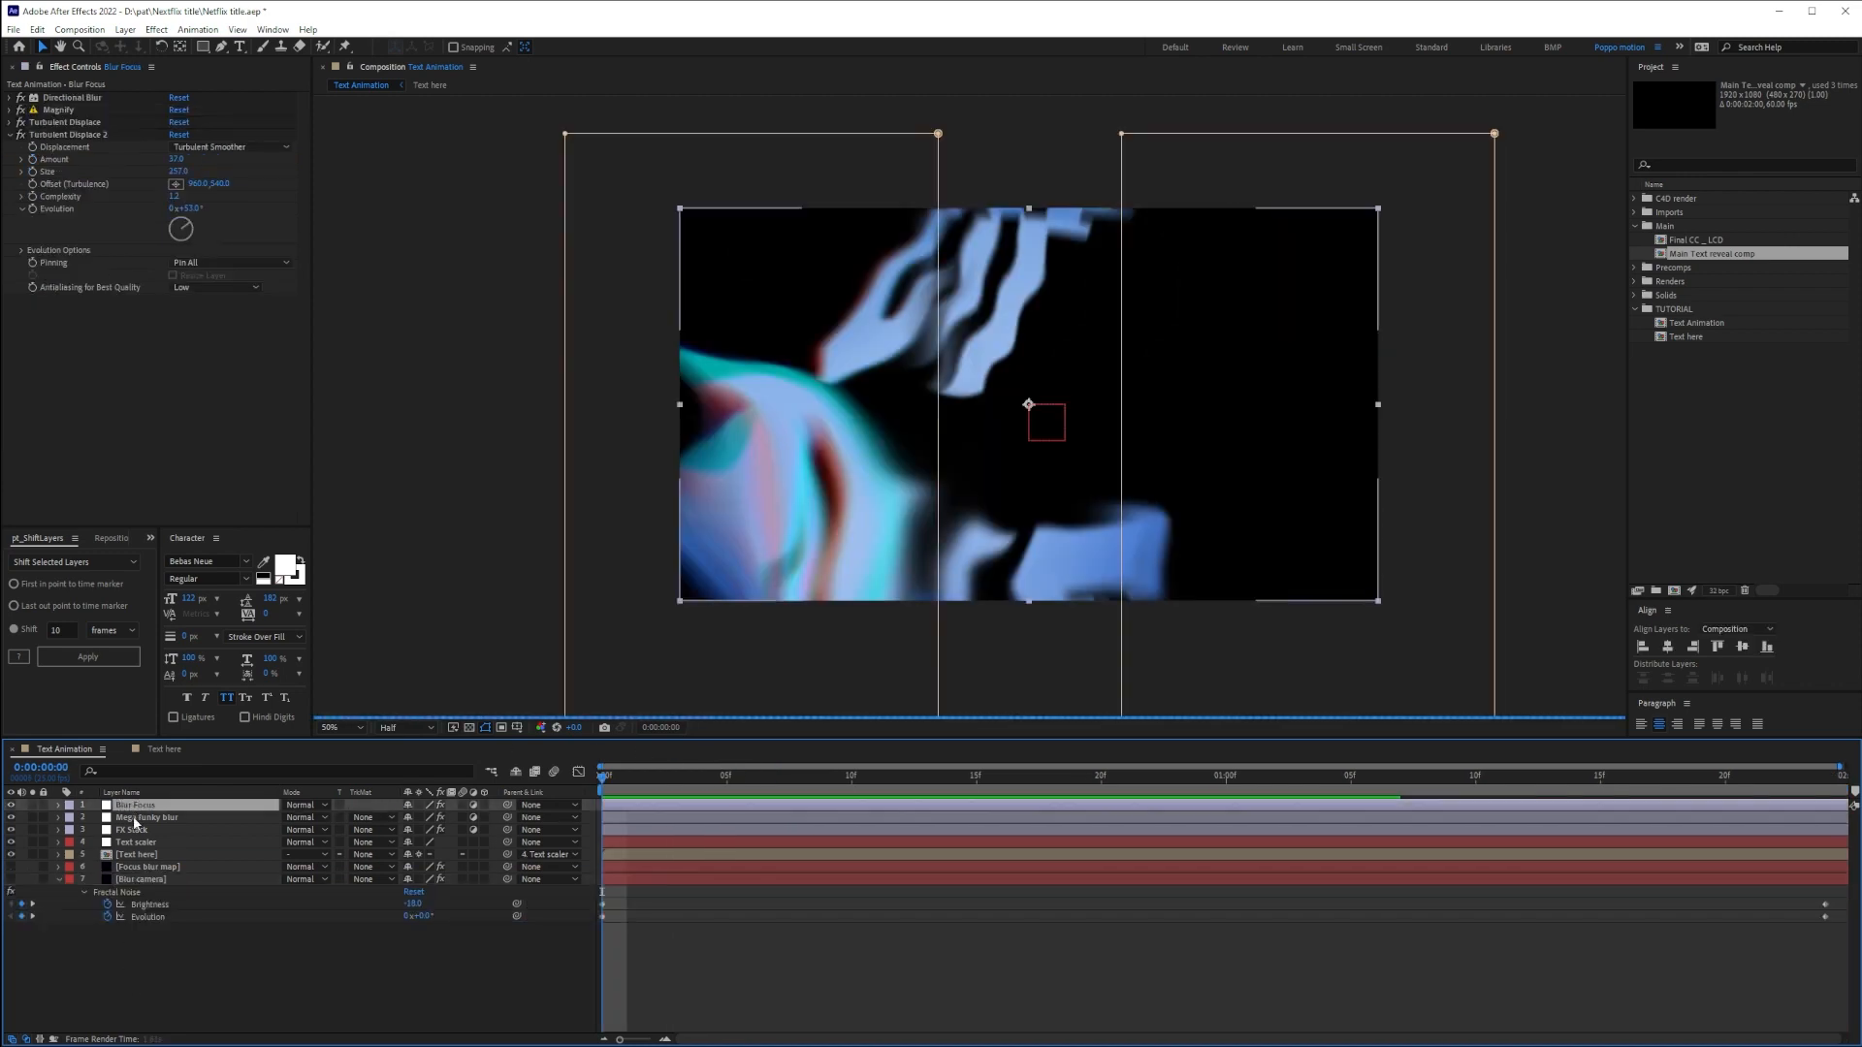
click(58, 881)
click(199, 245)
click(206, 378)
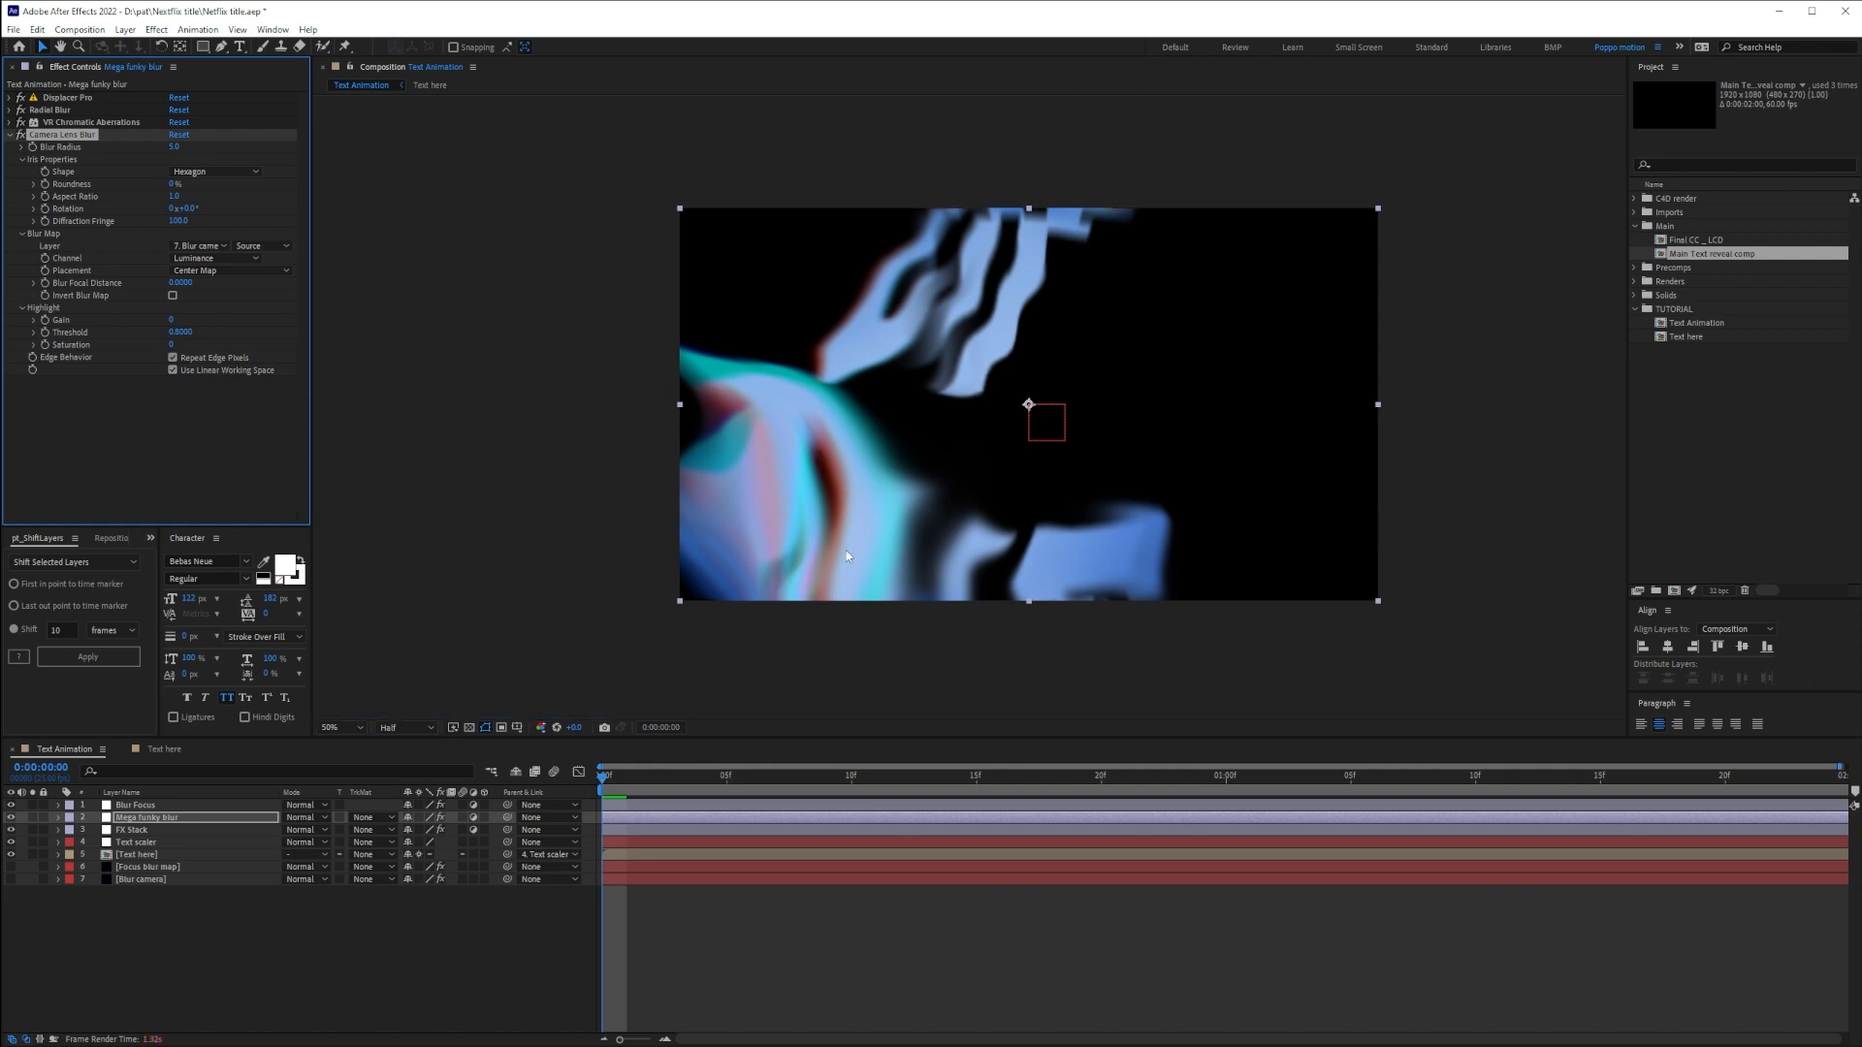
click(254, 246)
click(281, 291)
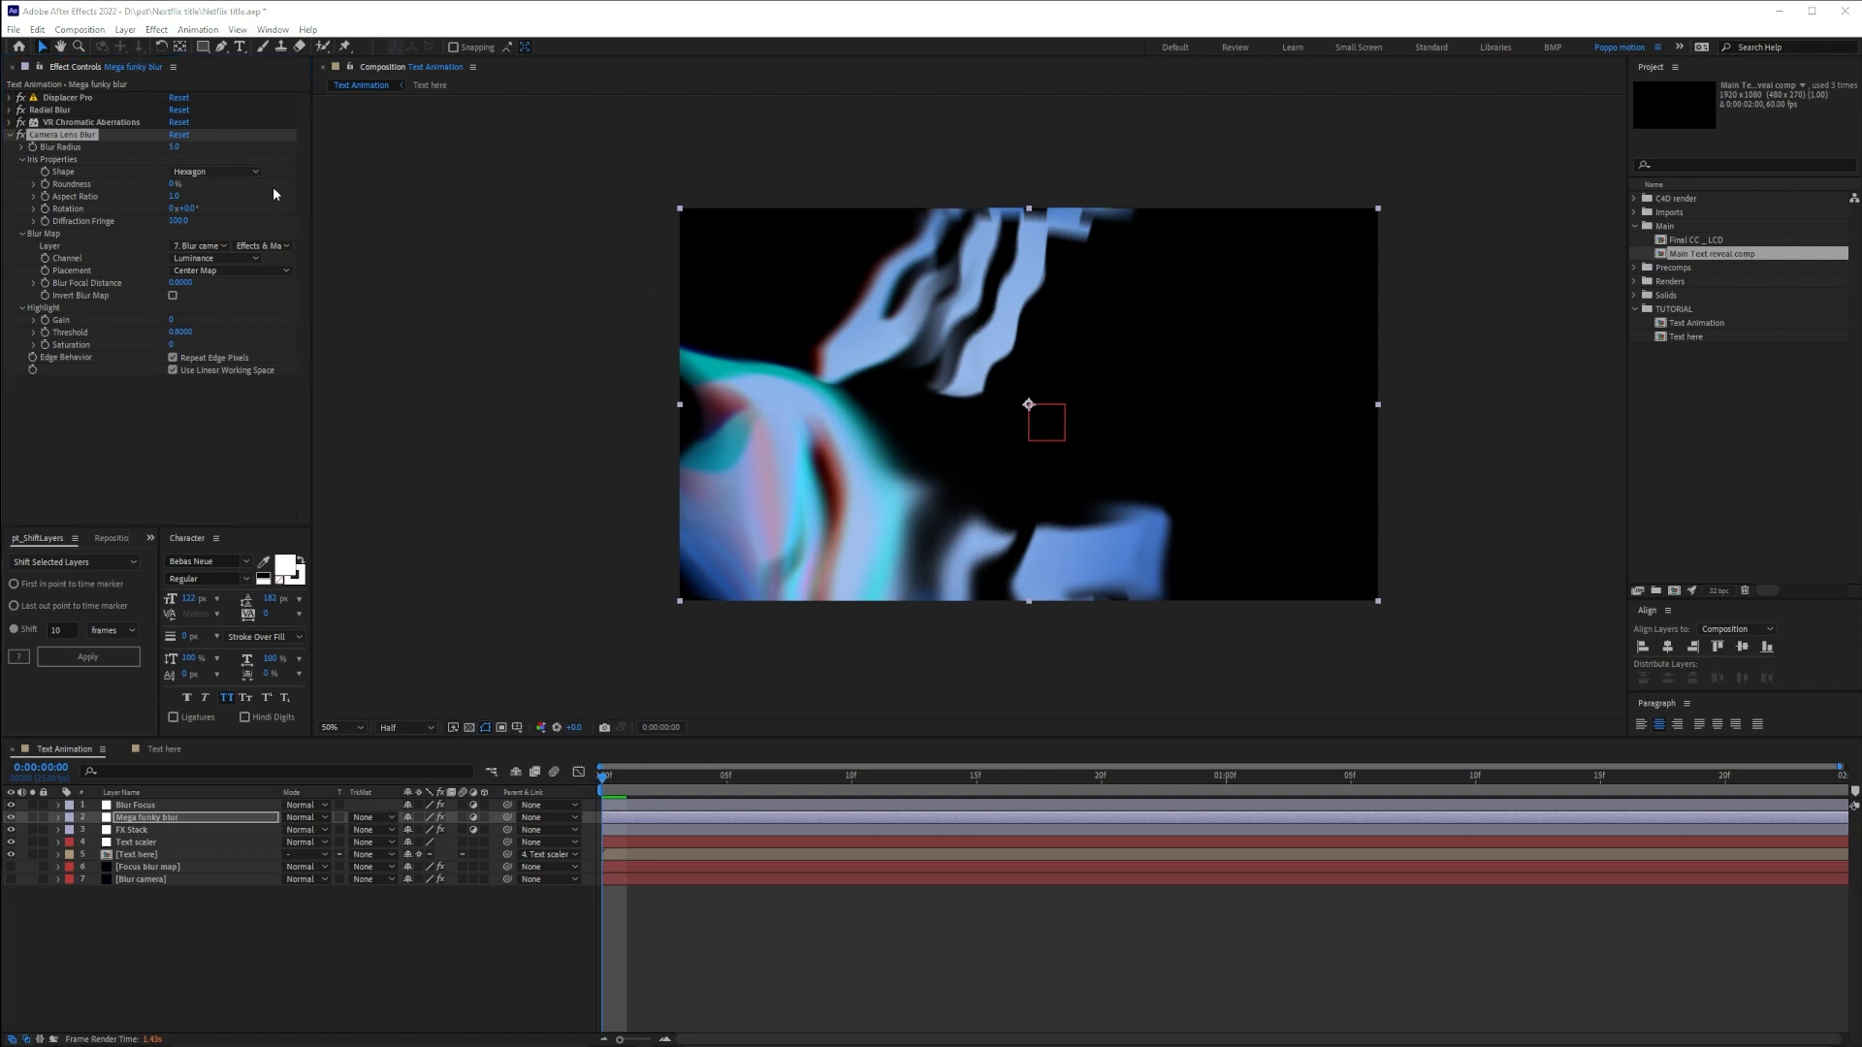
Increase the Camera Lens Blur radius on the Mega funky blur layer considerably
click(177, 148)
click(177, 148)
text(50)
key(Return)
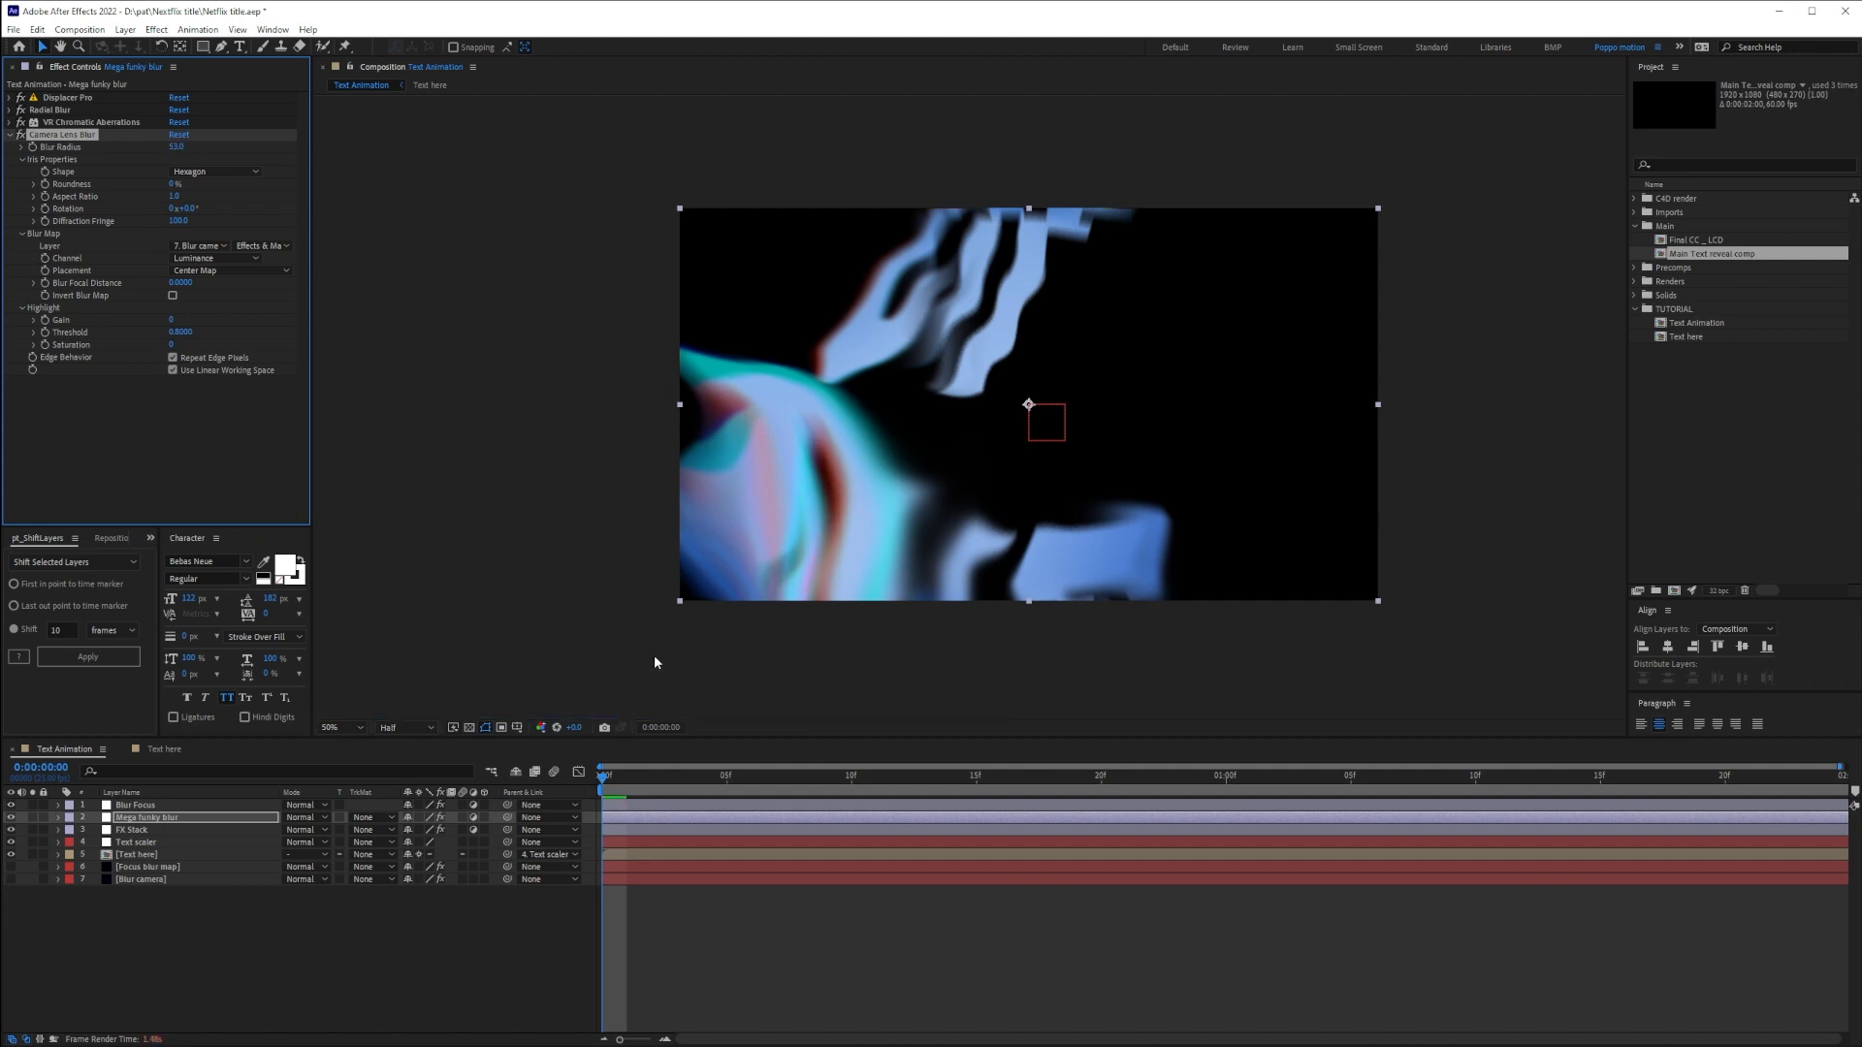
Briefly solo the Blur camera layer to inspect the noise map
click(12, 880)
click(32, 879)
click(32, 879)
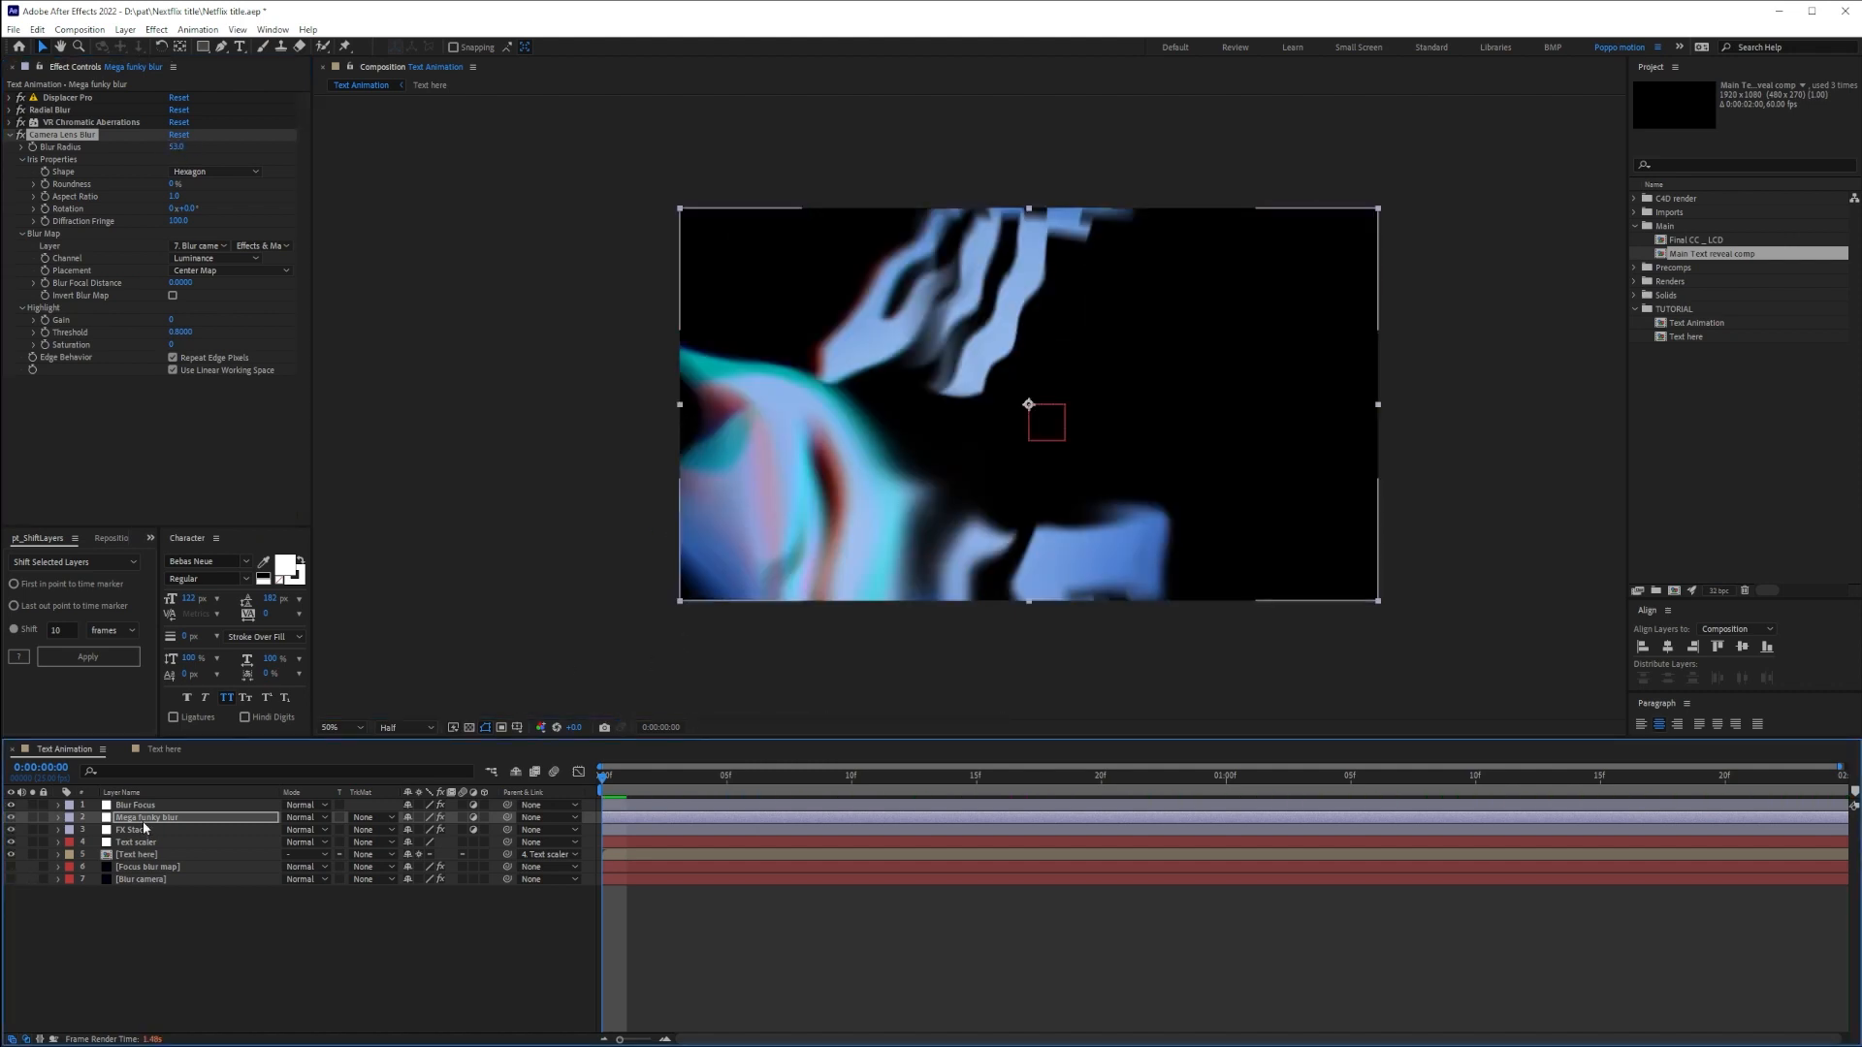
Restrict the composition preview to a region of interest around the large blurred shape on the Mega funky blur result
click(142, 818)
scroll(815, 528, up, 1)
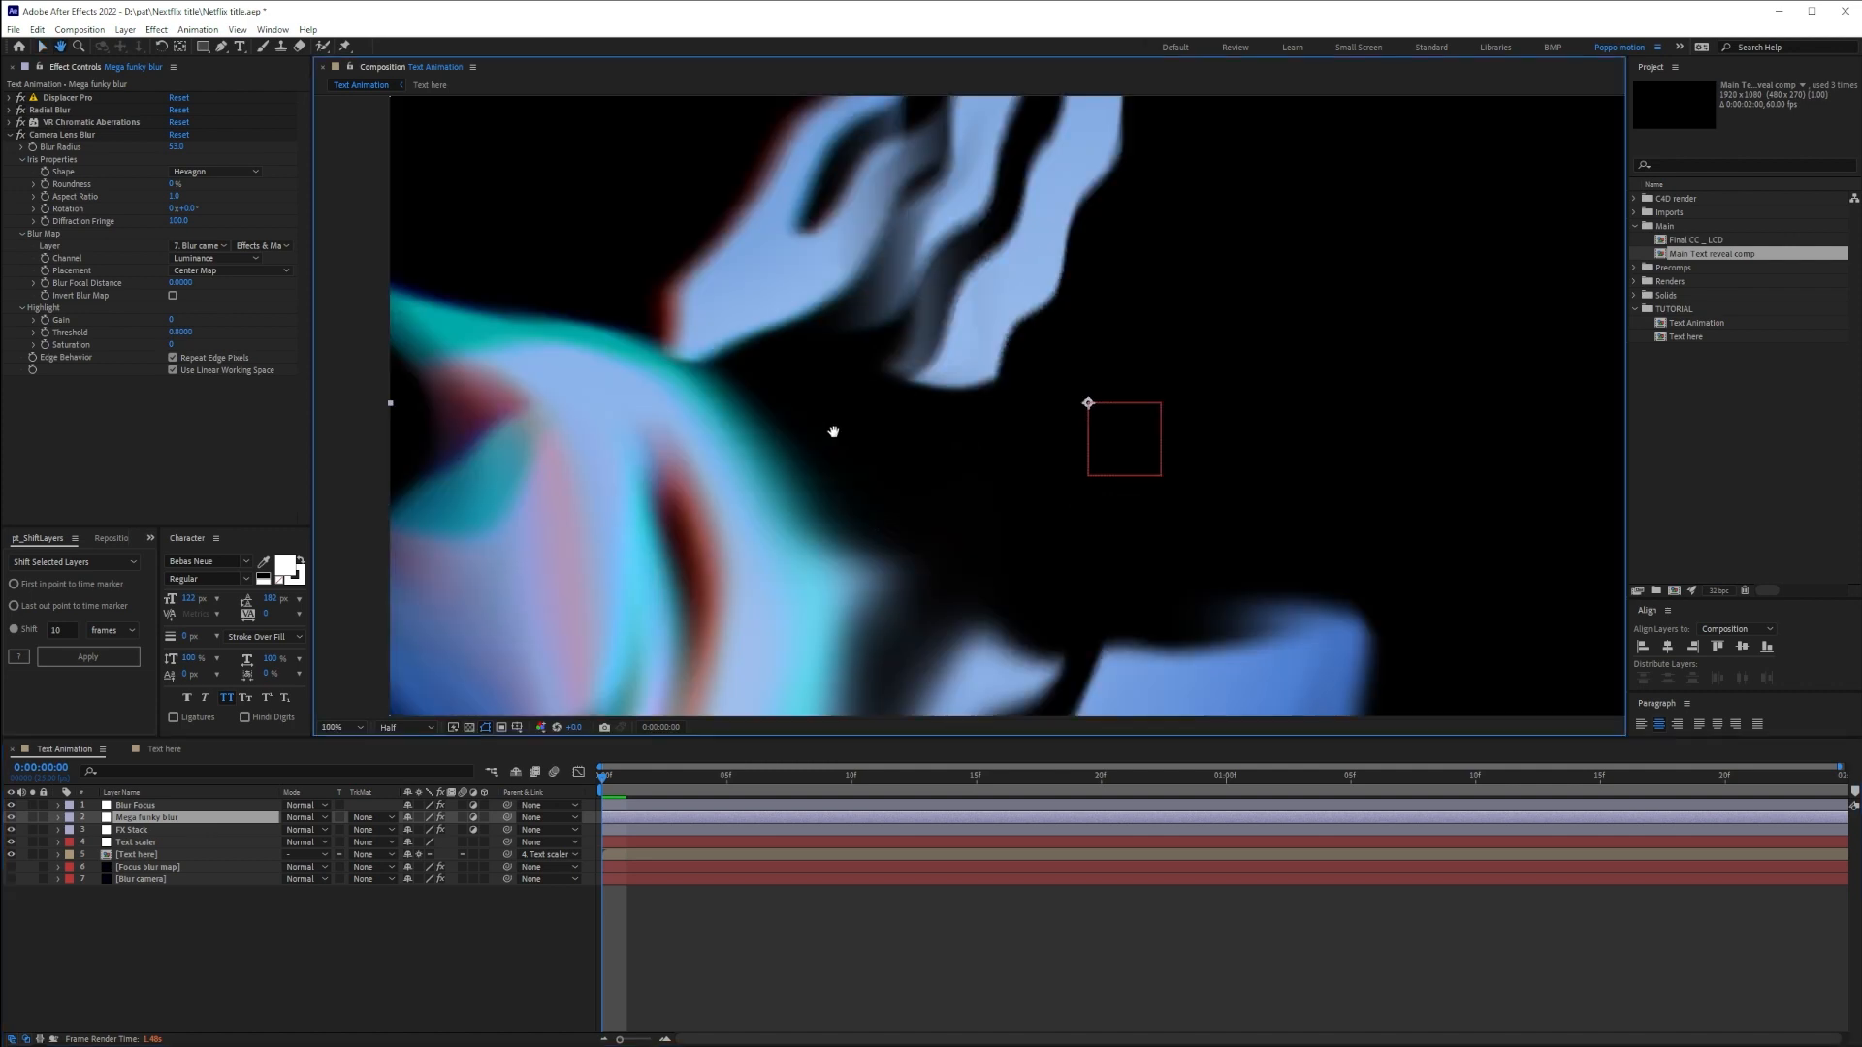
drag(831, 432, 1056, 301)
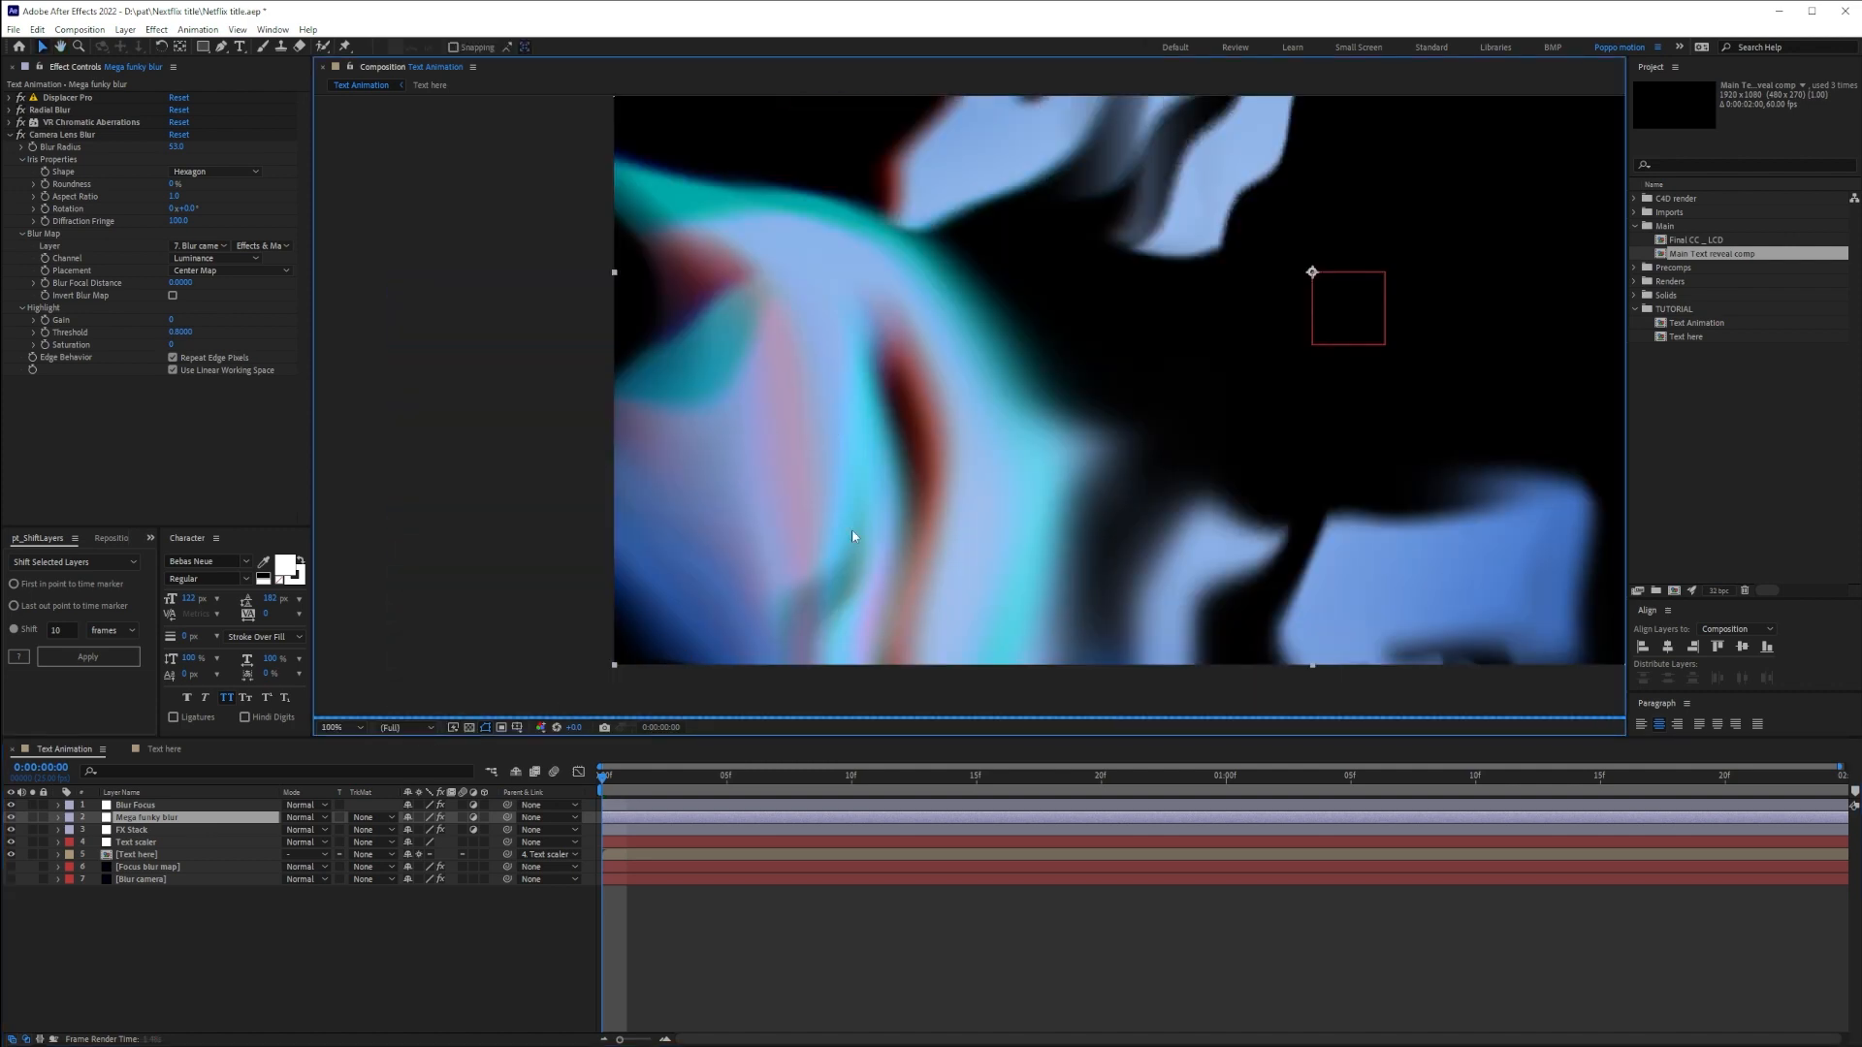
click(500, 727)
drag(613, 123, 1165, 702)
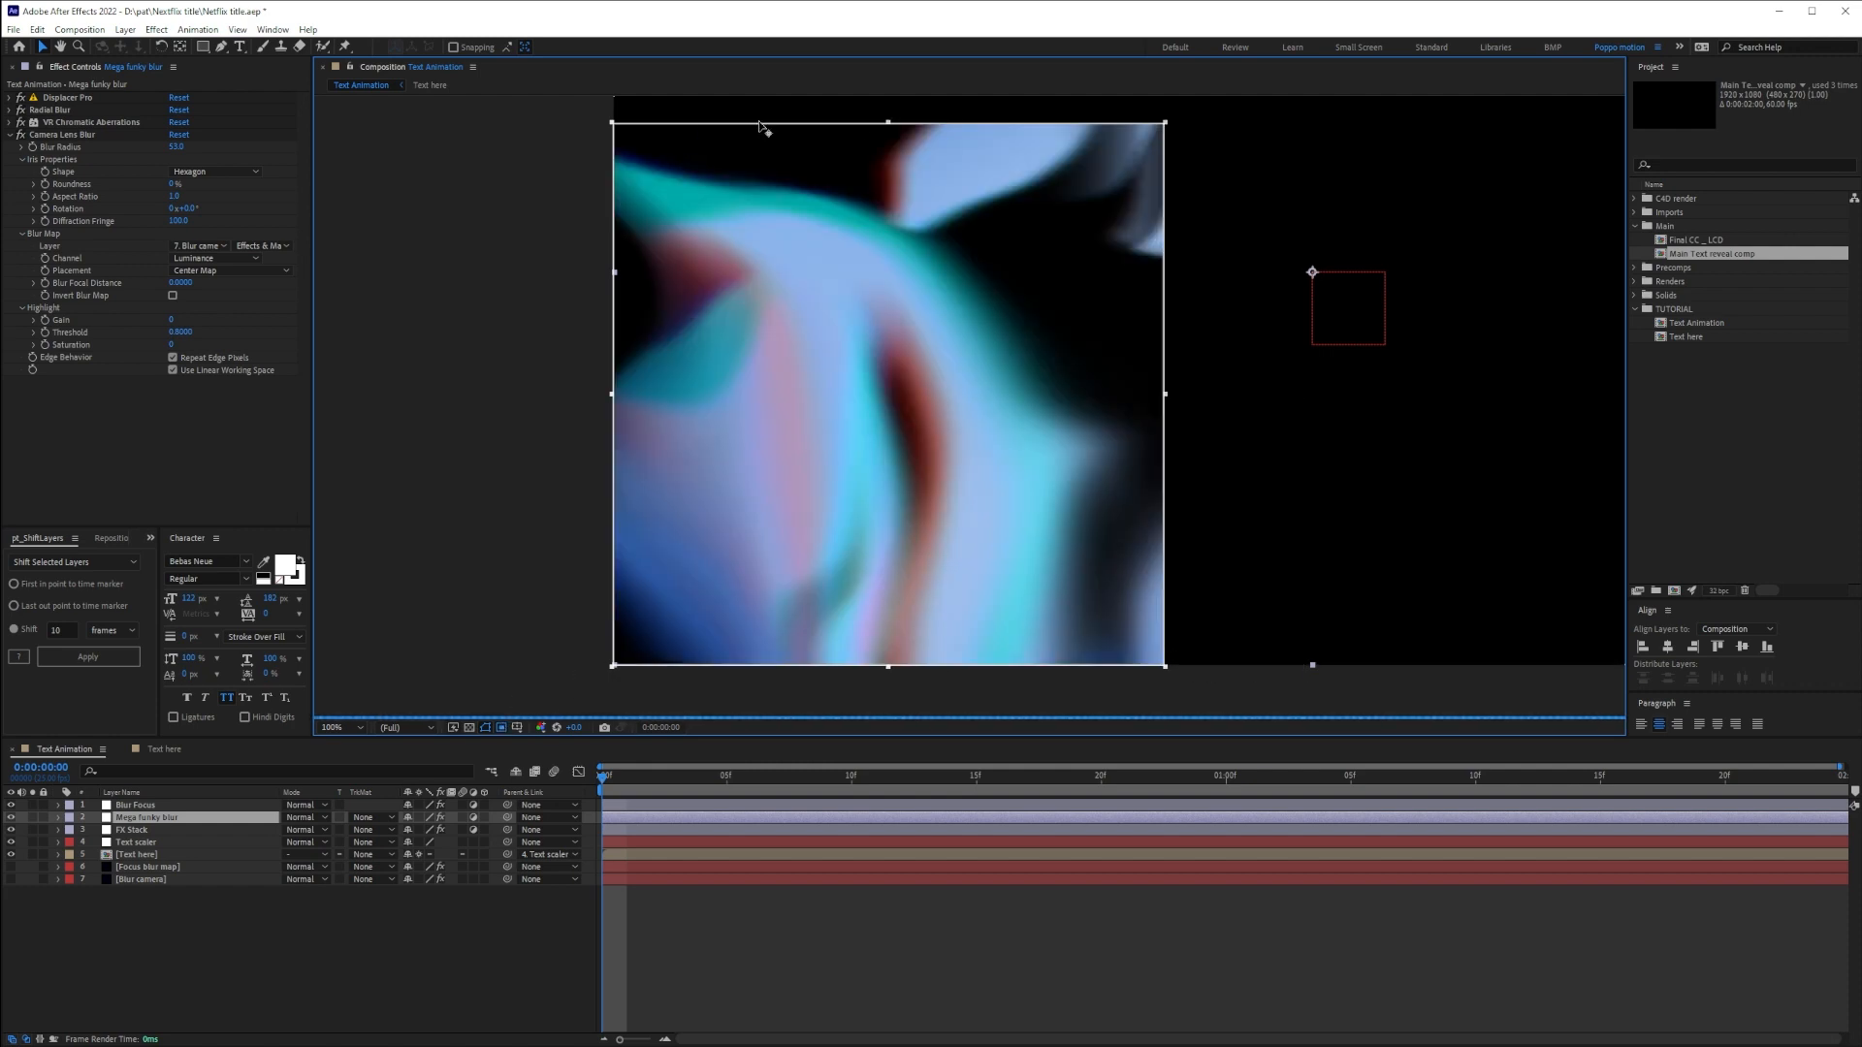
Set the Camera Lens Blur iris on the Mega funky blur layer to 100% roundness, 3.3 aspect ratio and 90° rotation
click(177, 189)
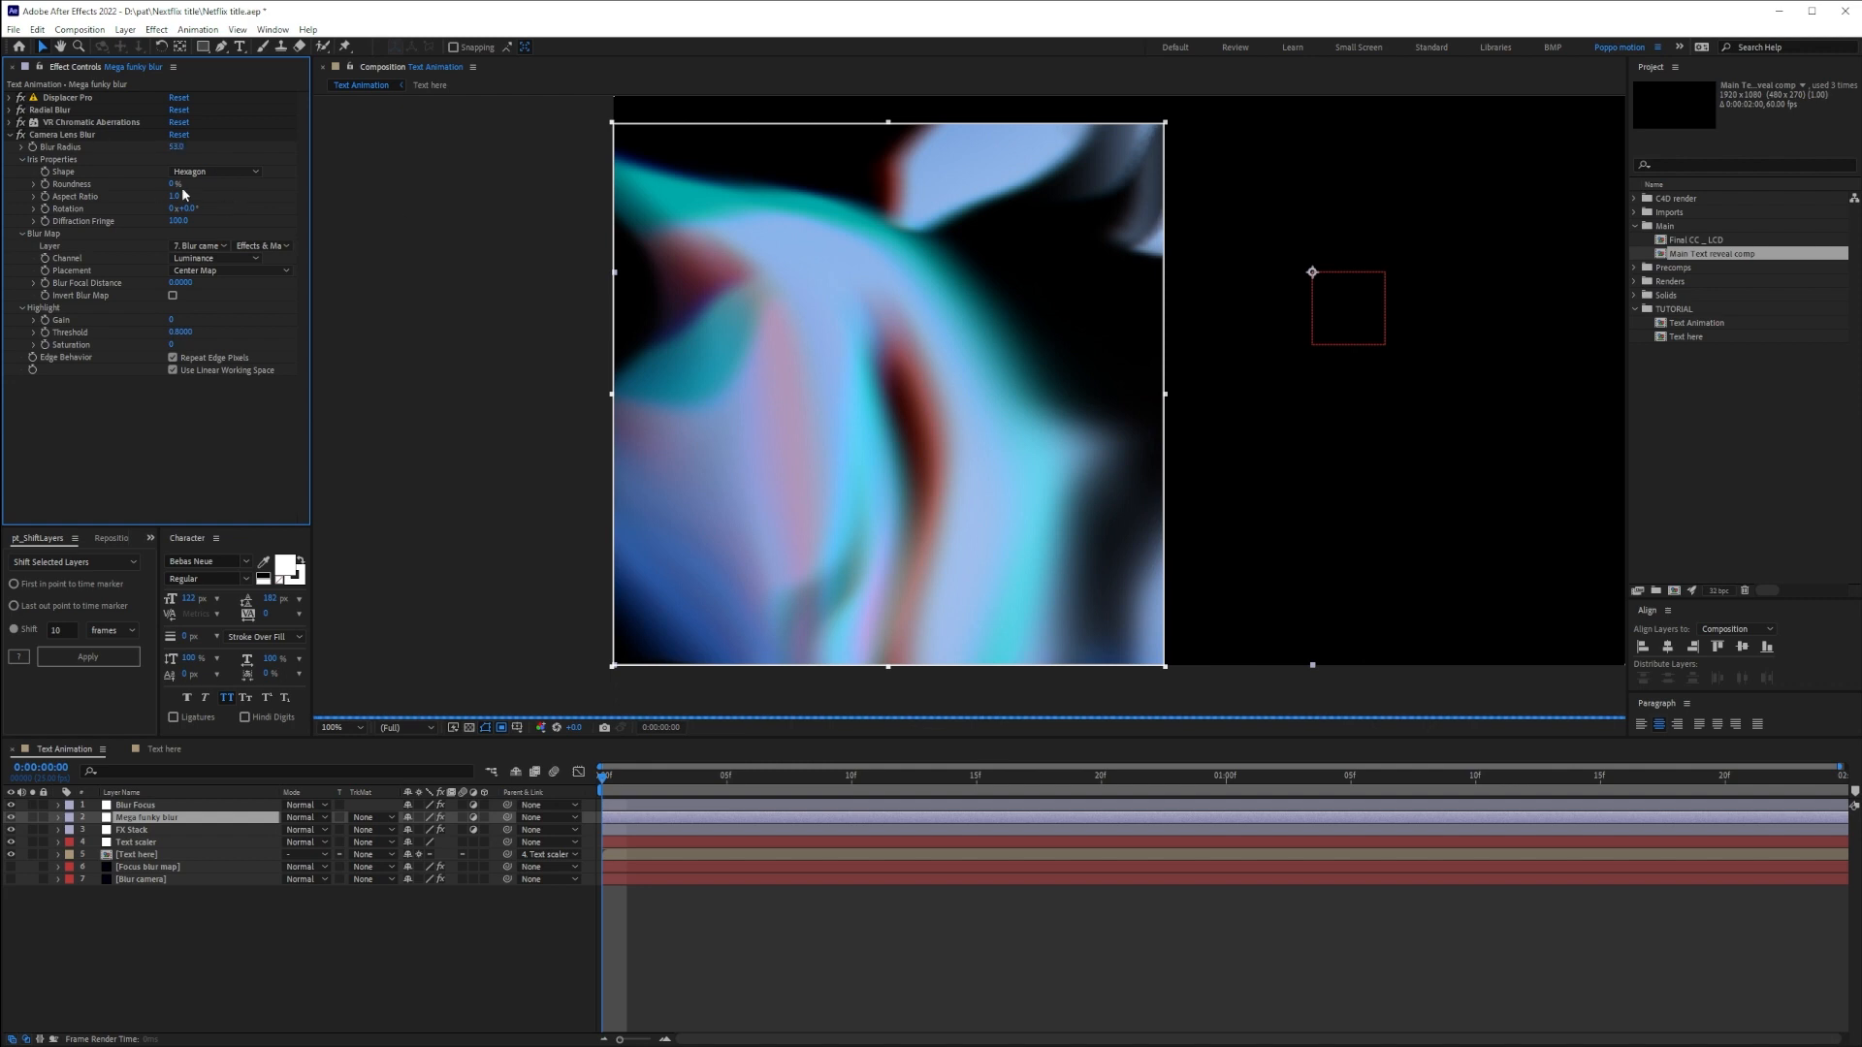
drag(173, 184, 187, 187)
click(177, 197)
text(3.3)
key(Return)
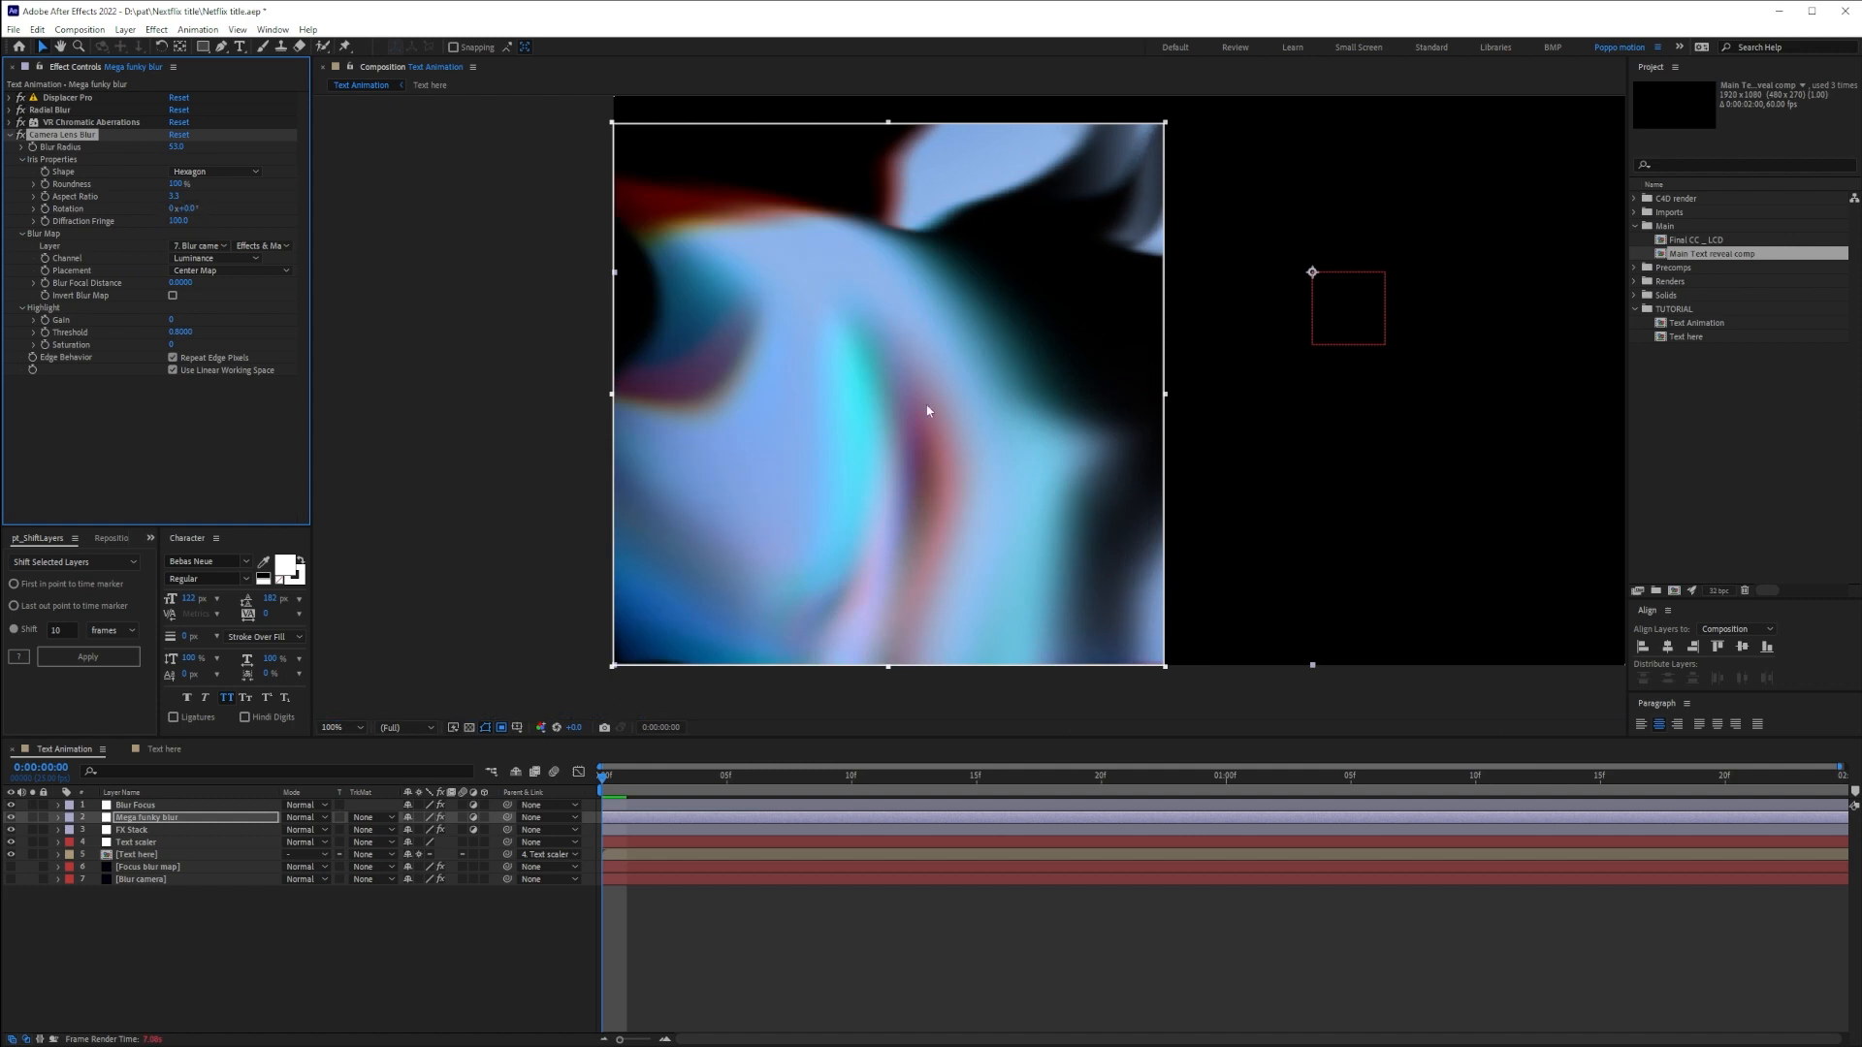
click(190, 209)
text(90)
key(Return)
drag(1071, 421, 878, 499)
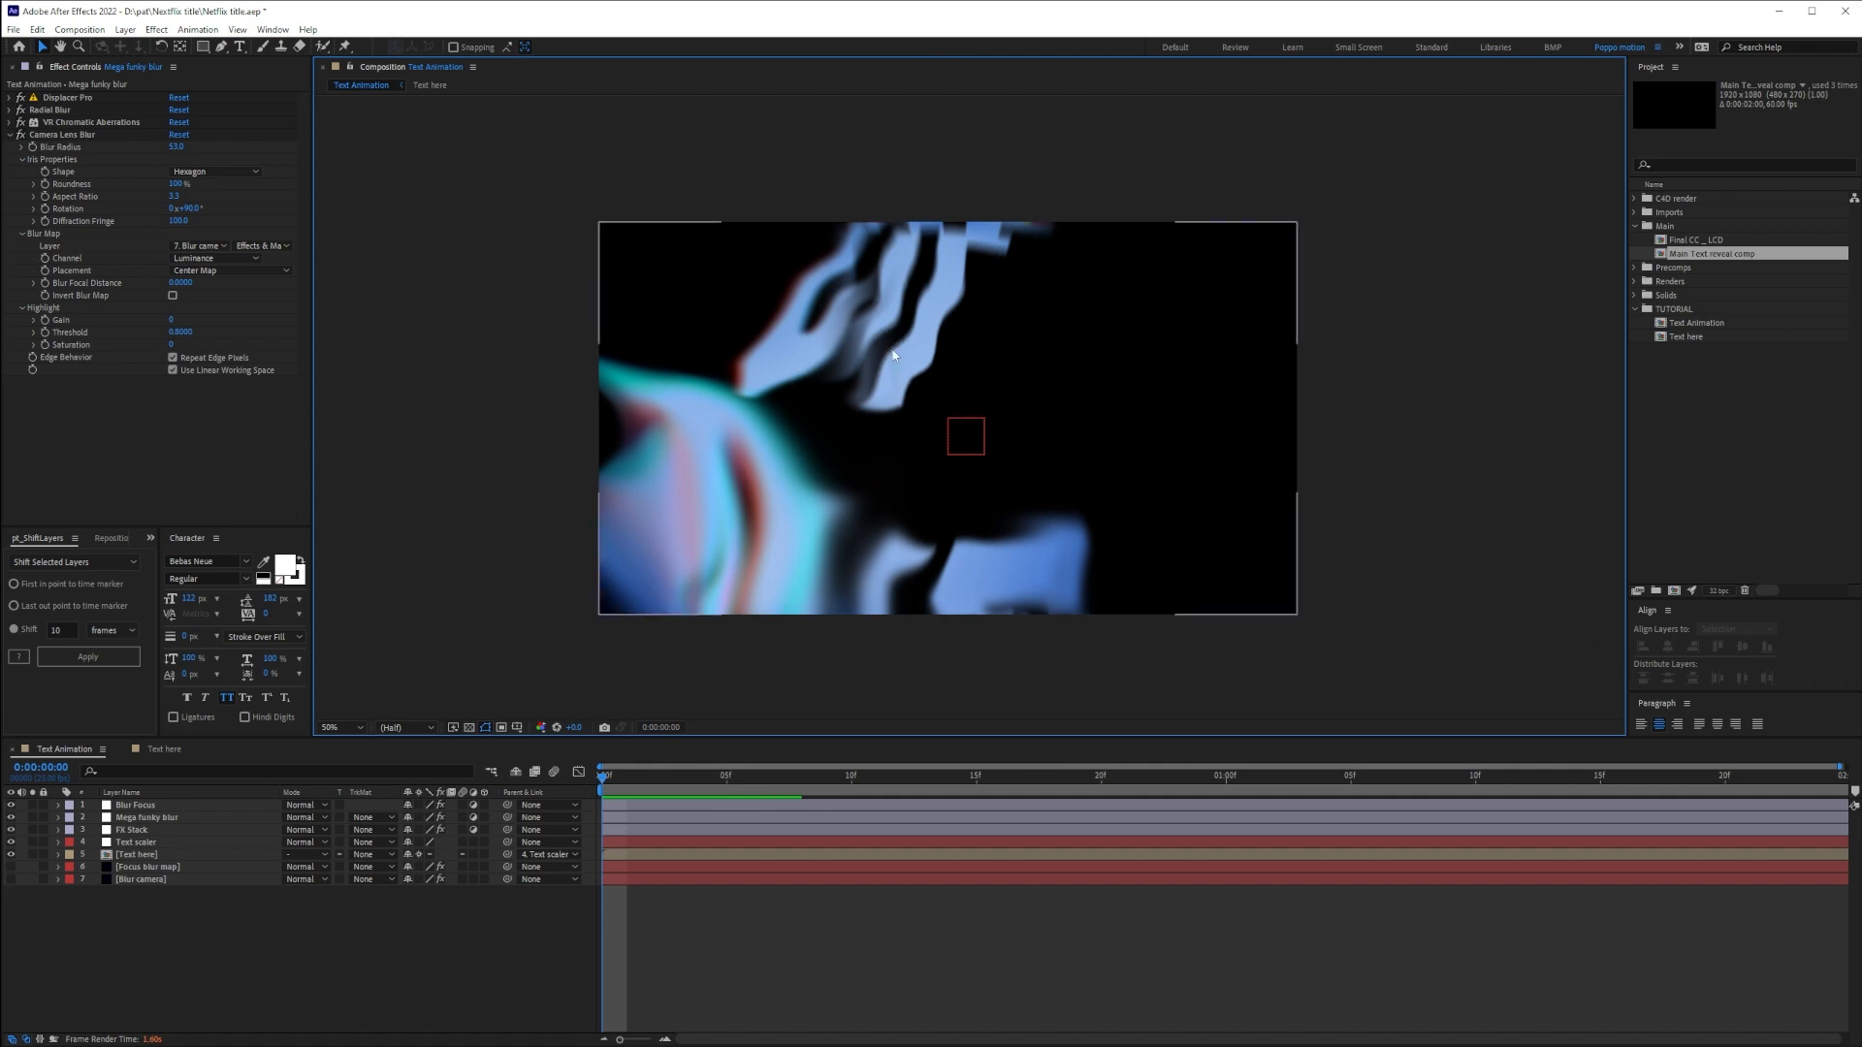
Open the Liquid Glitch After Effects .mp4 render, examine its pixel texture up close, and close the footage
click(1723, 384)
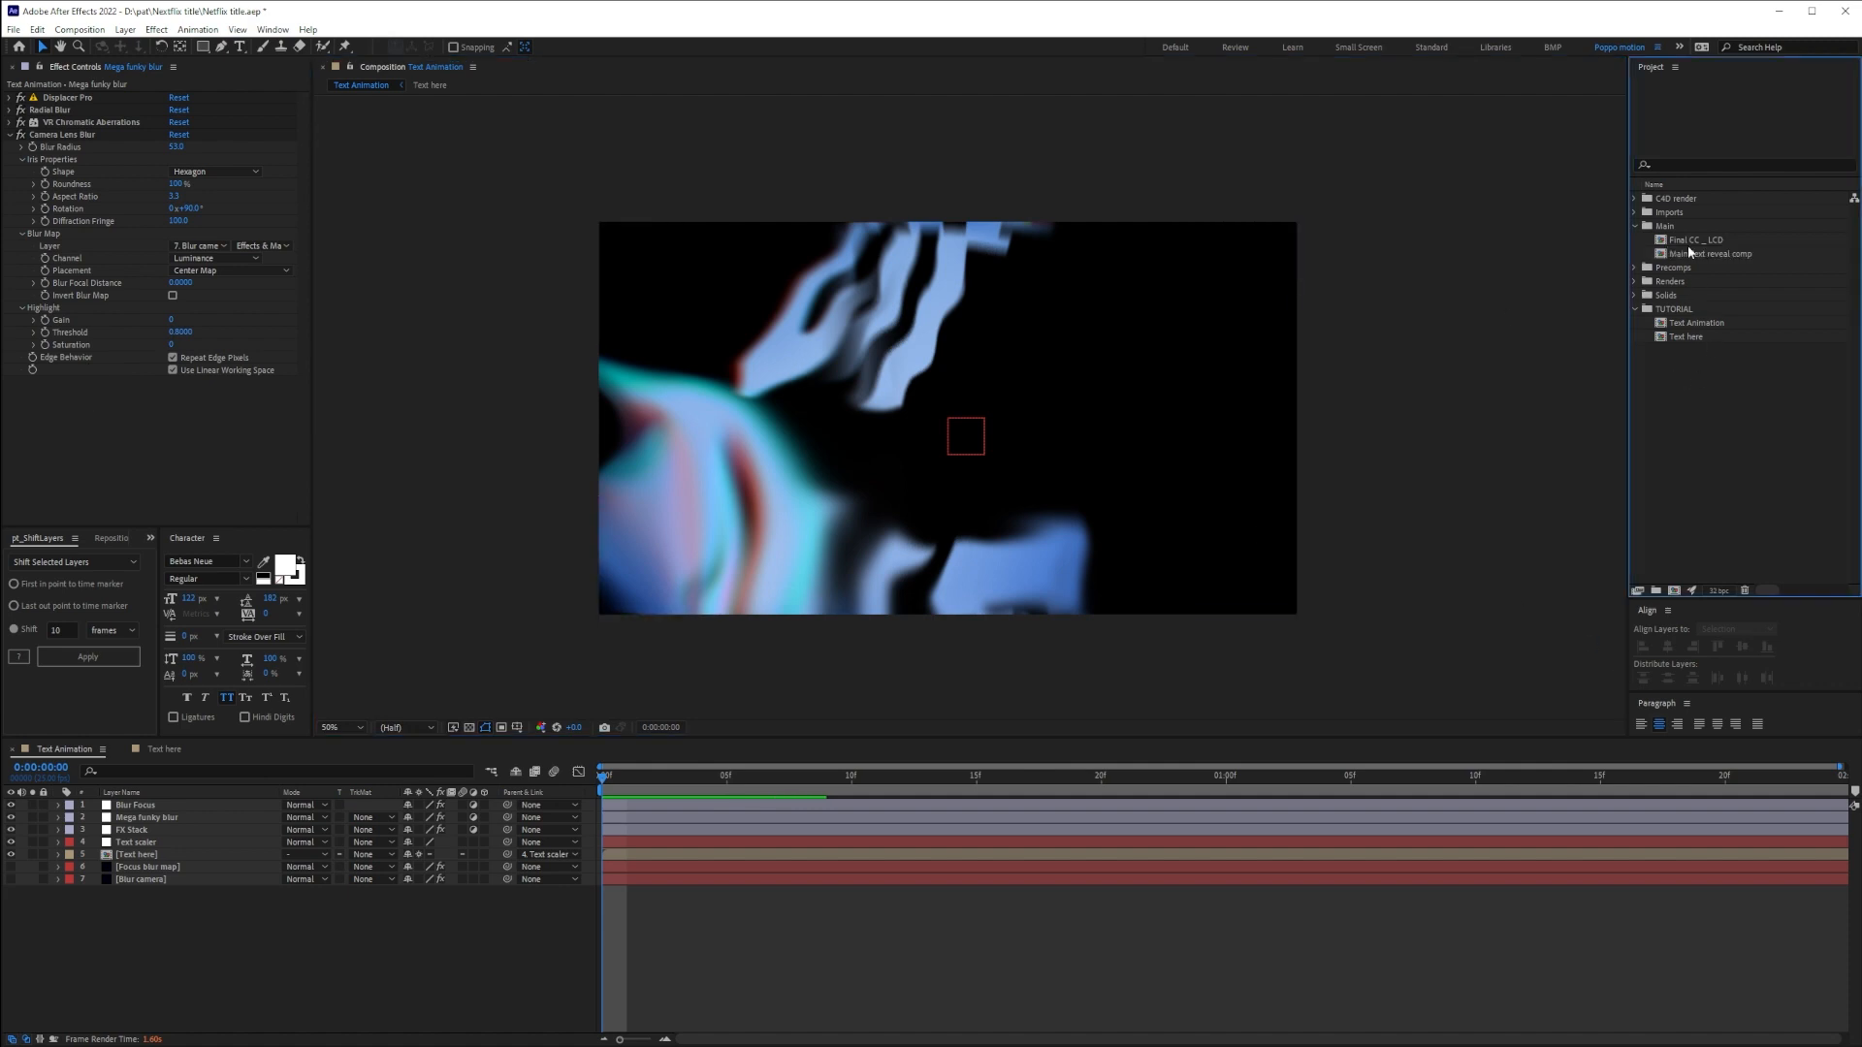
click(1635, 281)
double_click(1726, 309)
click(111, 999)
drag(113, 1000, 488, 1000)
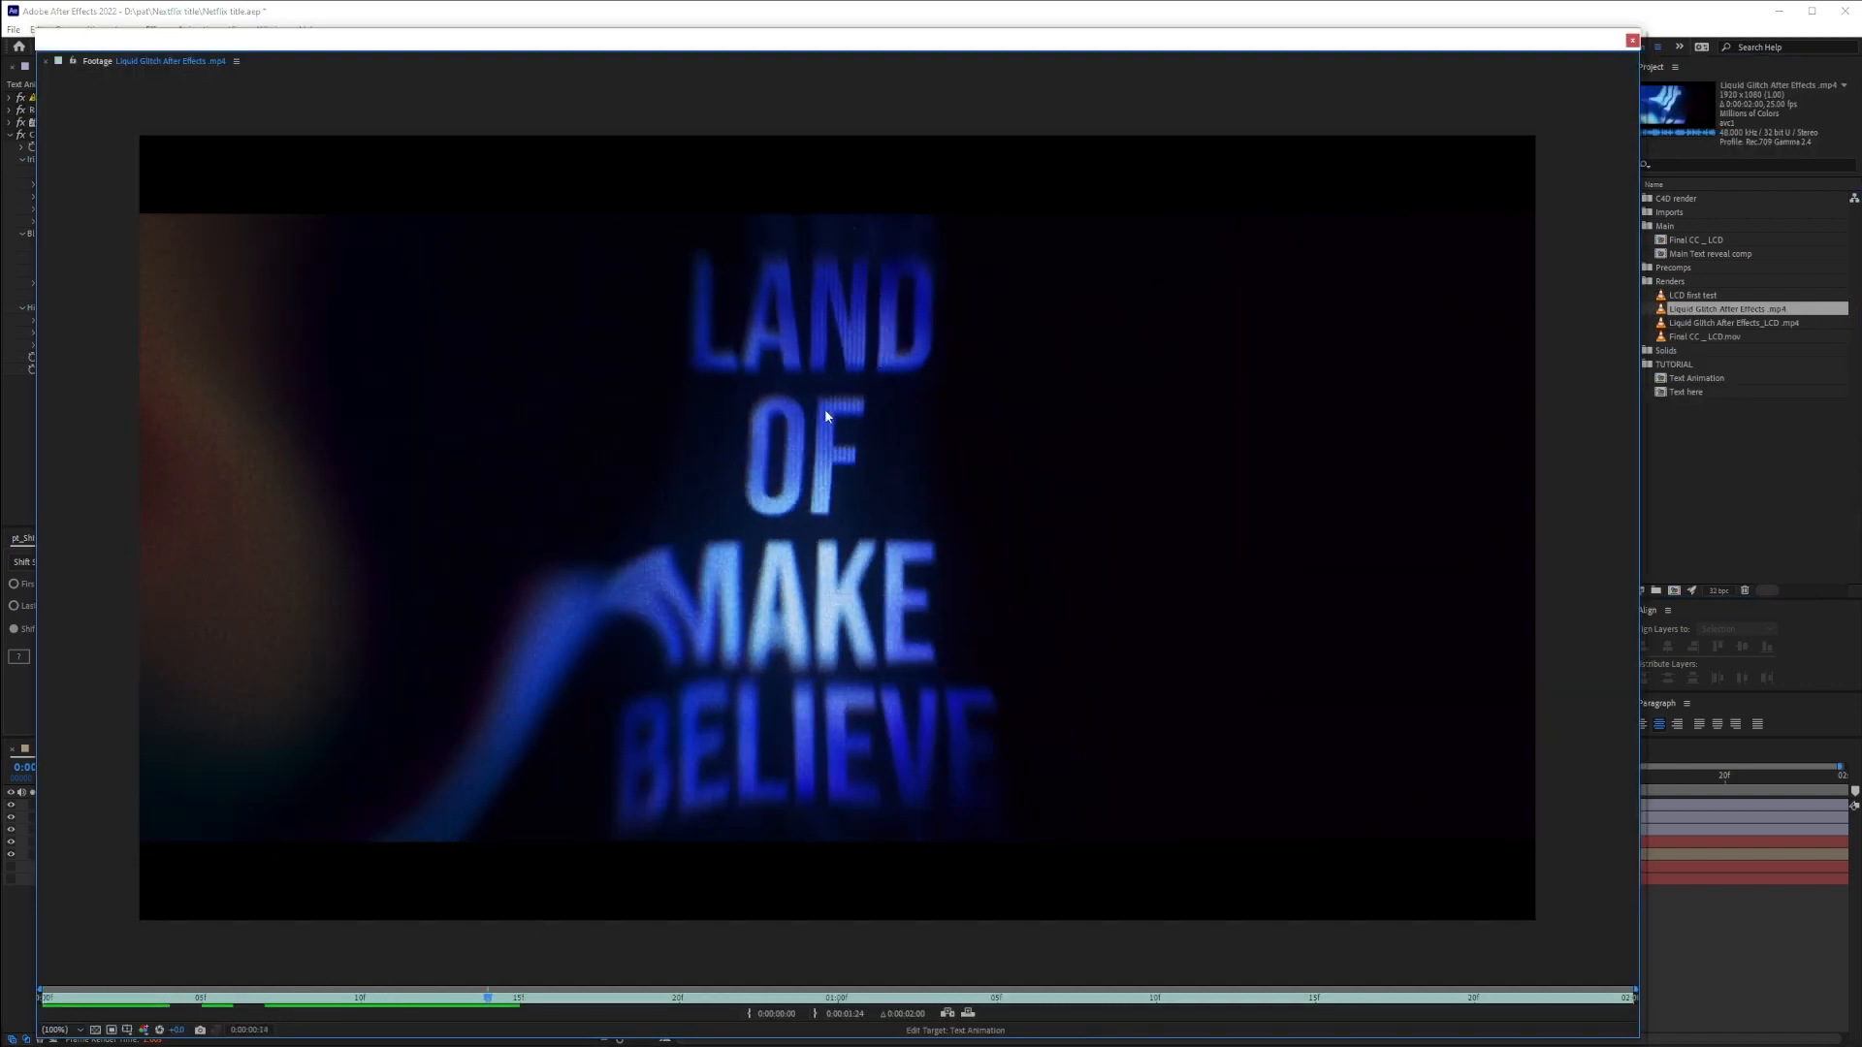
scroll(827, 427, up, 2)
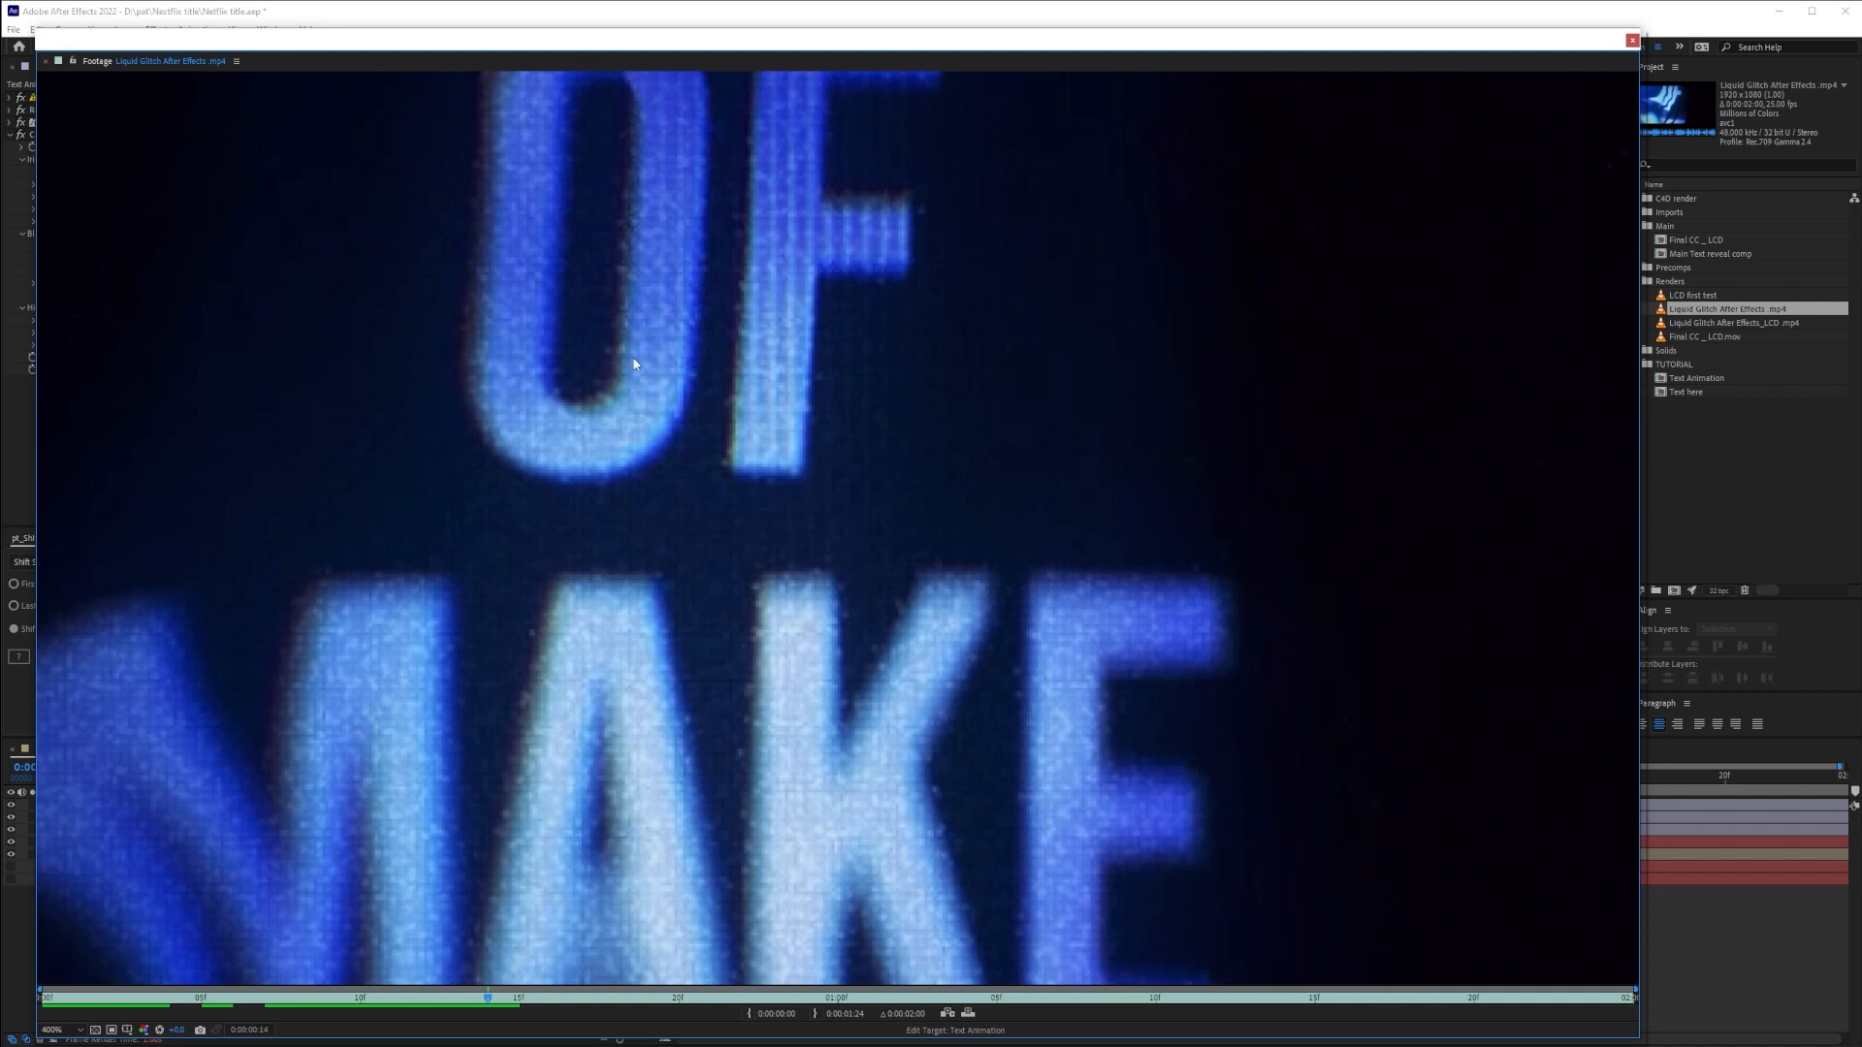
scroll(632, 359, down, 5)
scroll(850, 460, up, 1)
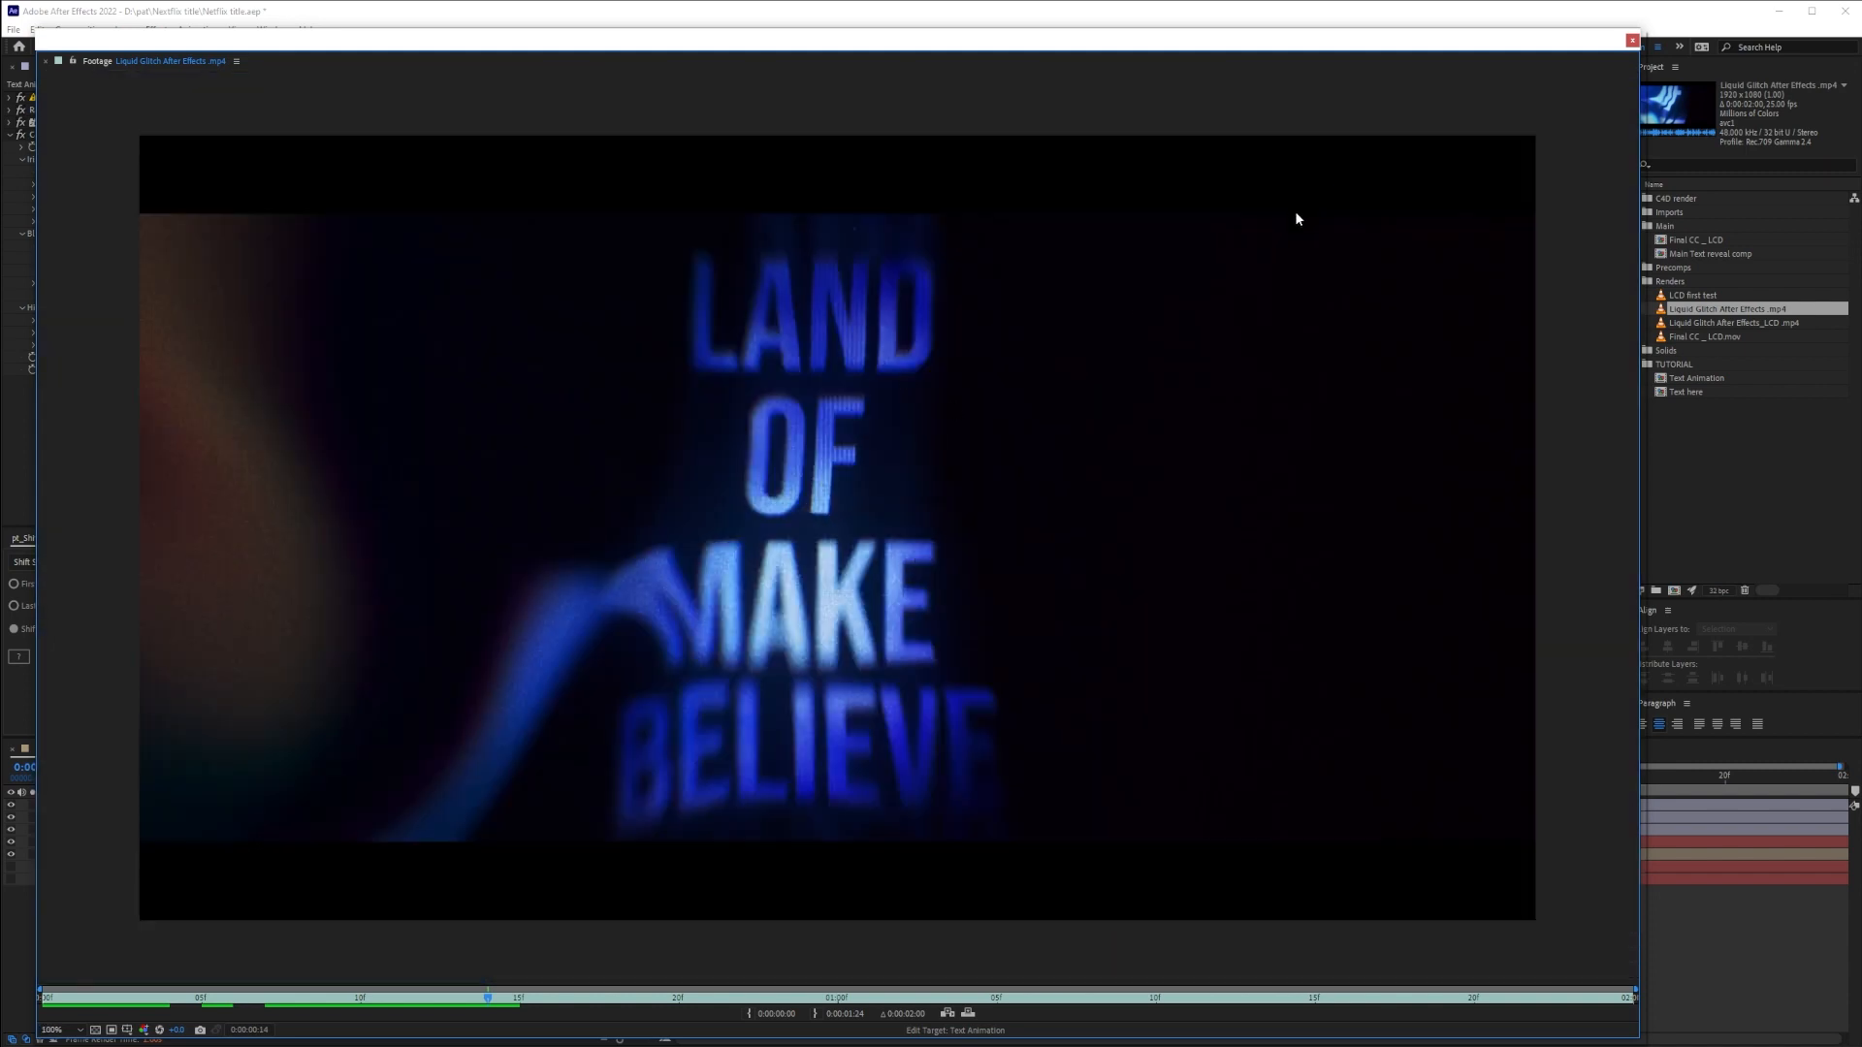
click(1633, 39)
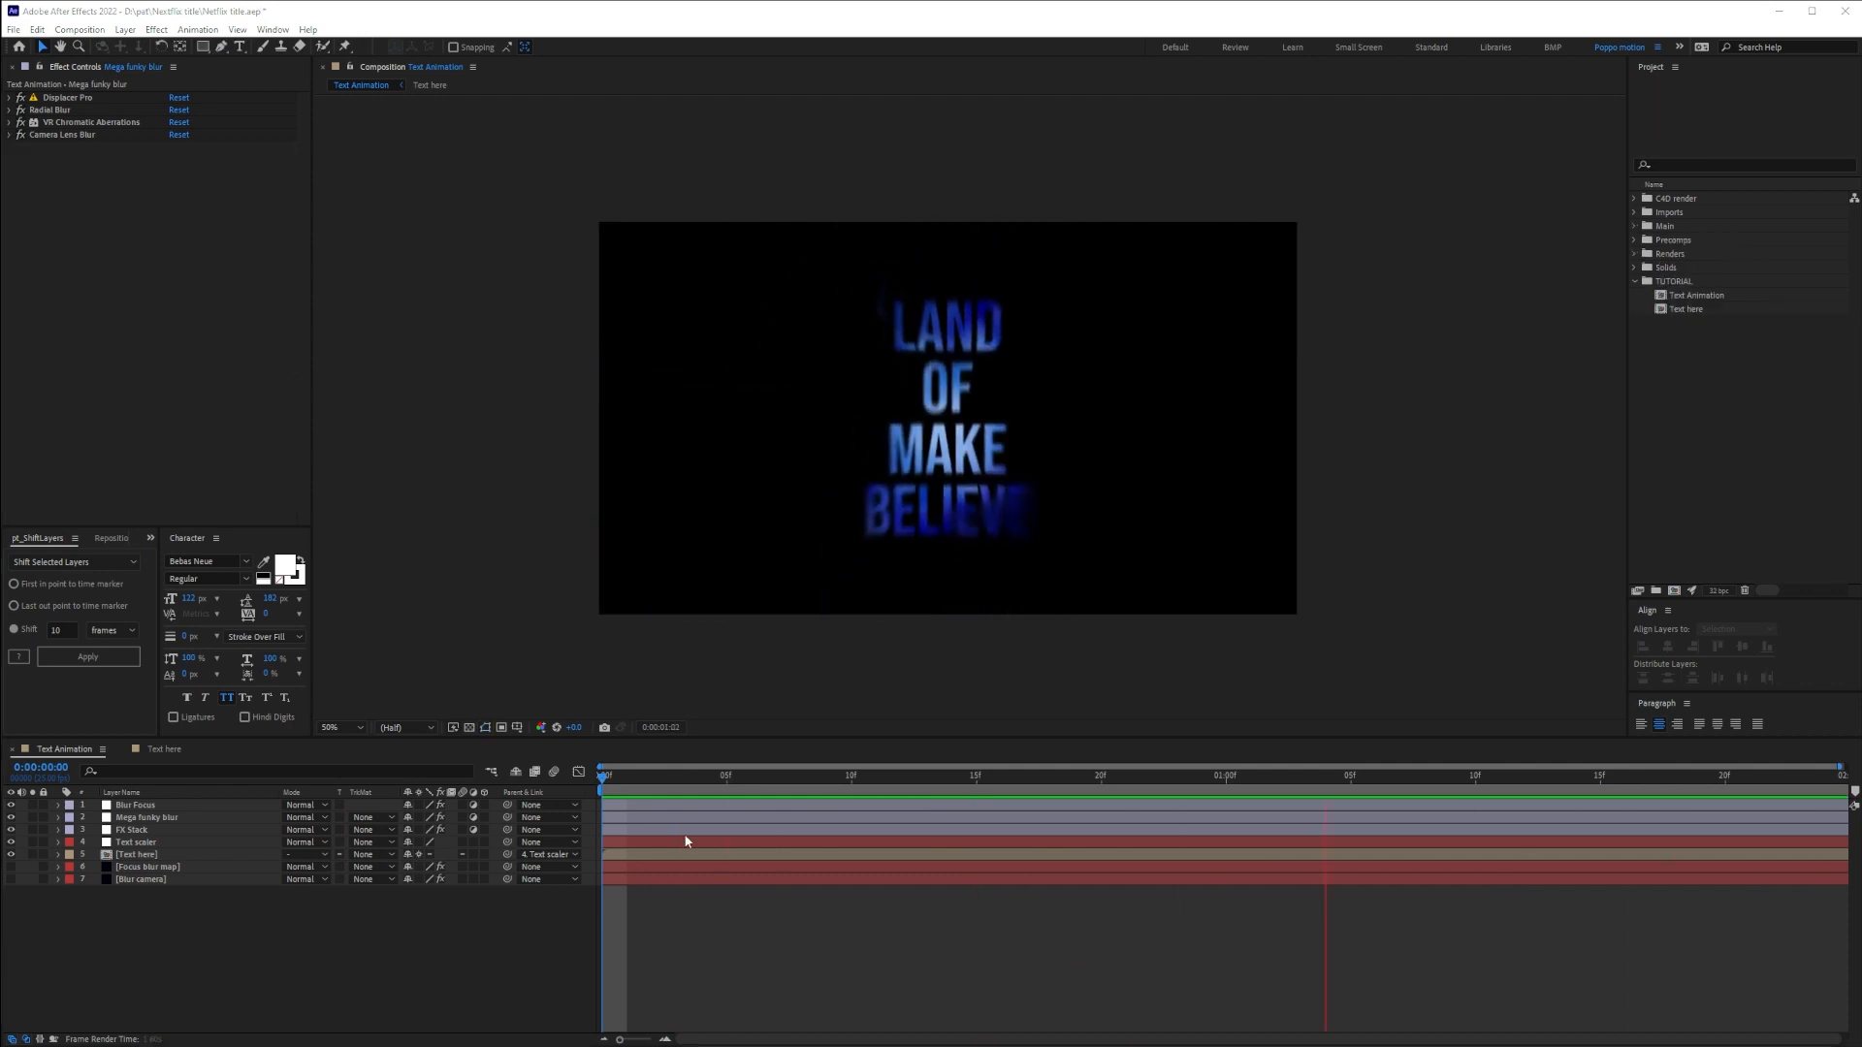
Return the Text Animation composition to its first frame and create a new composition named LCD DoTTED trick
drag(660, 778, 776, 779)
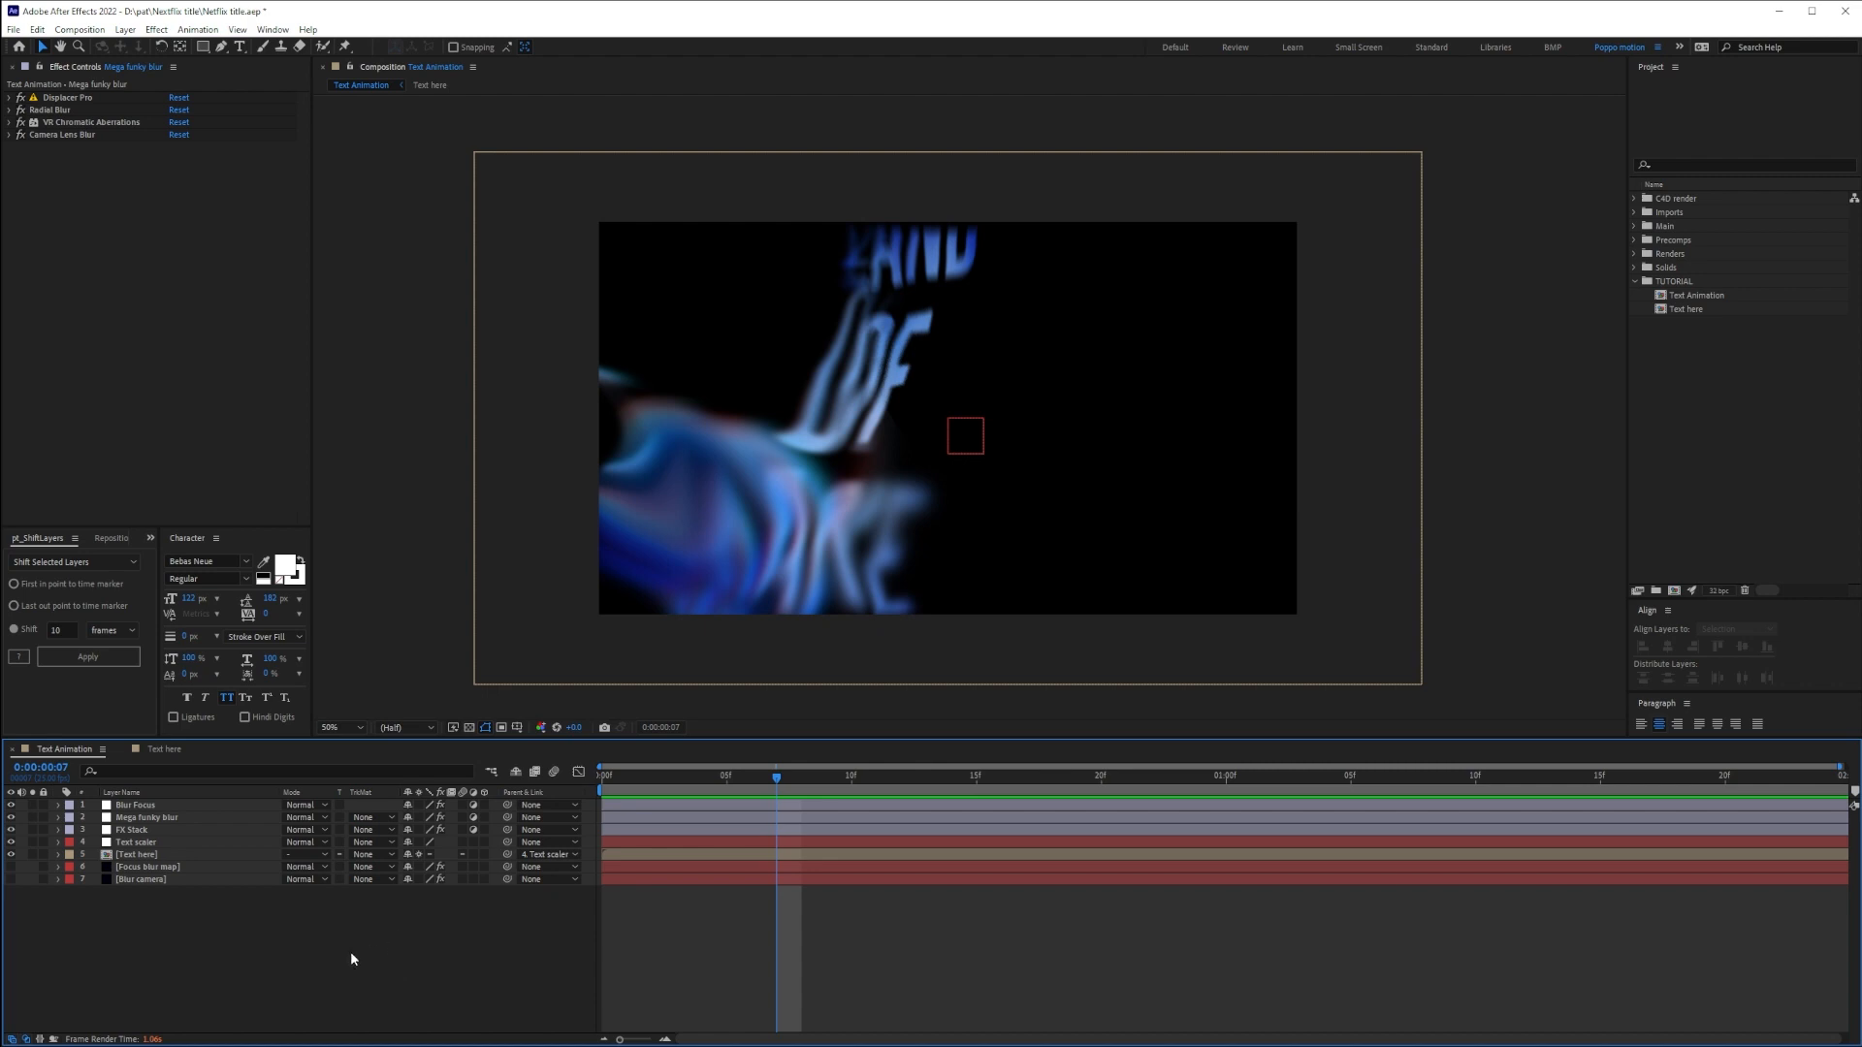
click(602, 777)
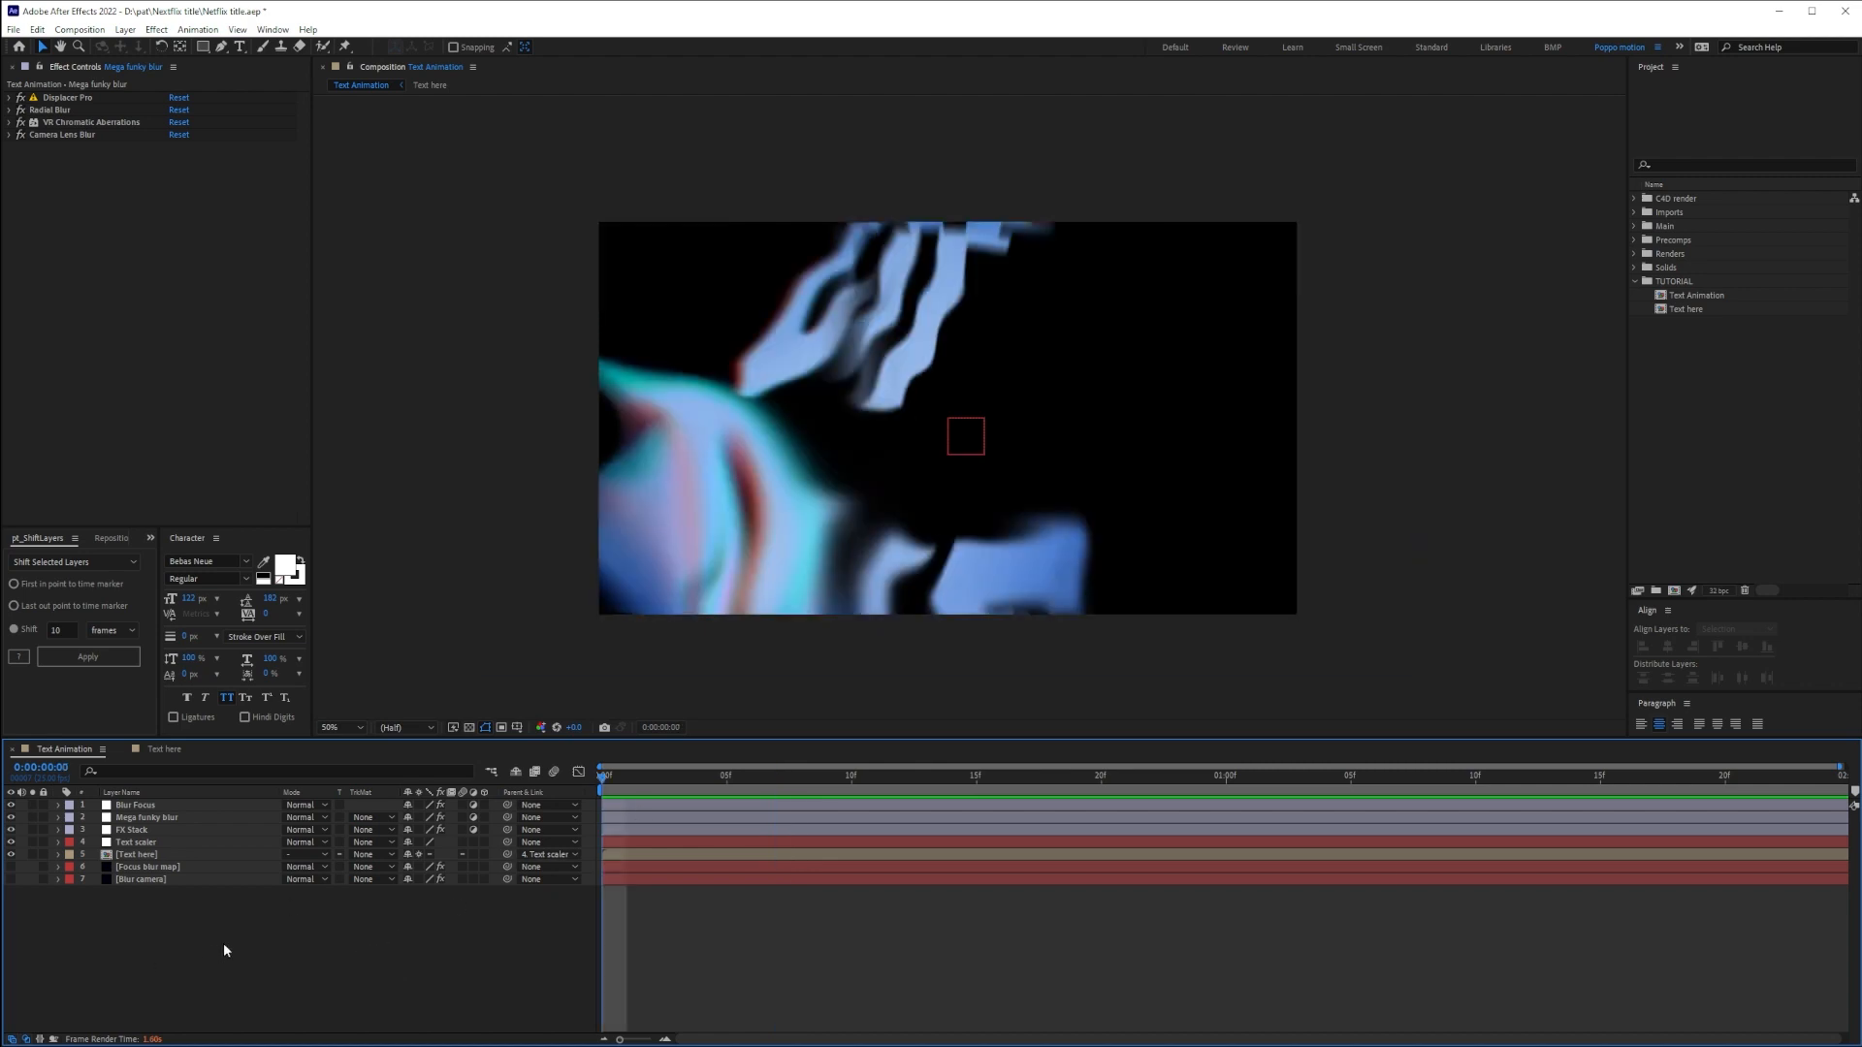
key(ctrl+n)
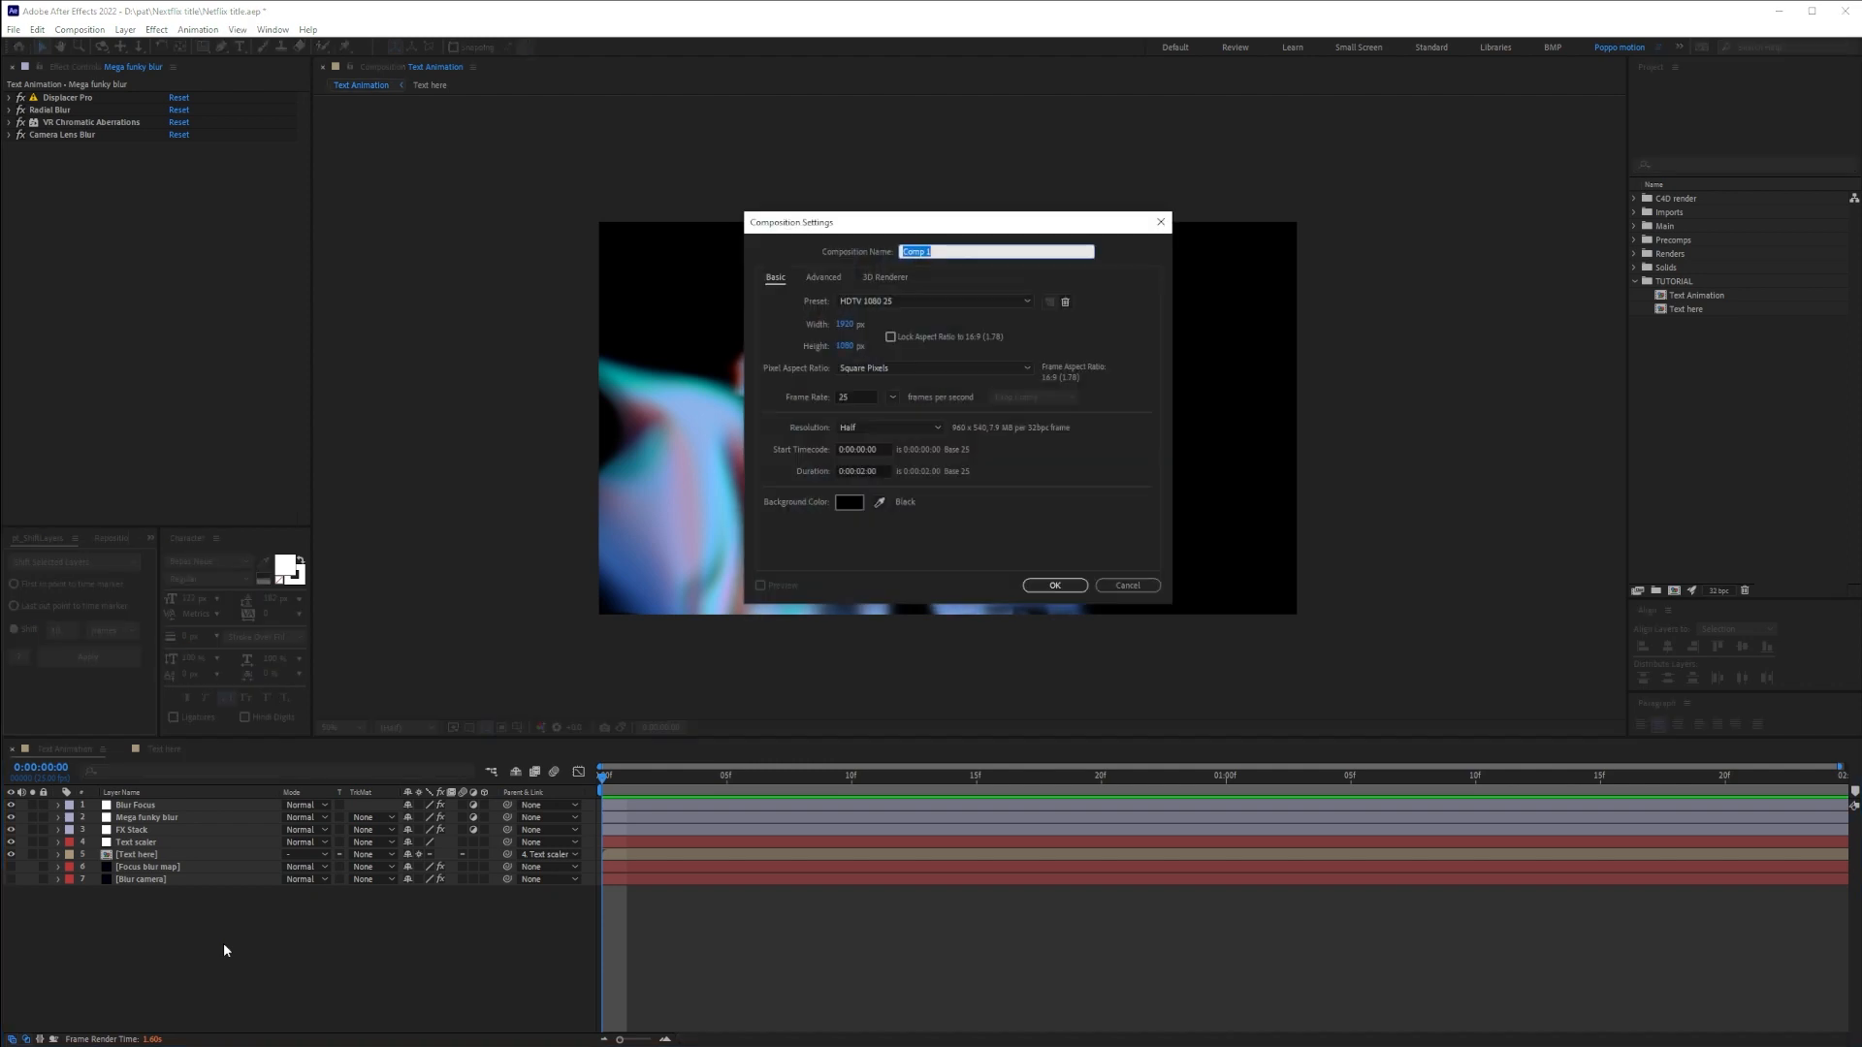
text(LCD DoTTED trick)
key(Return)
Add a full-size solid layer named DOTS to the LCD DoTTED trick composition
key(ctrl+y)
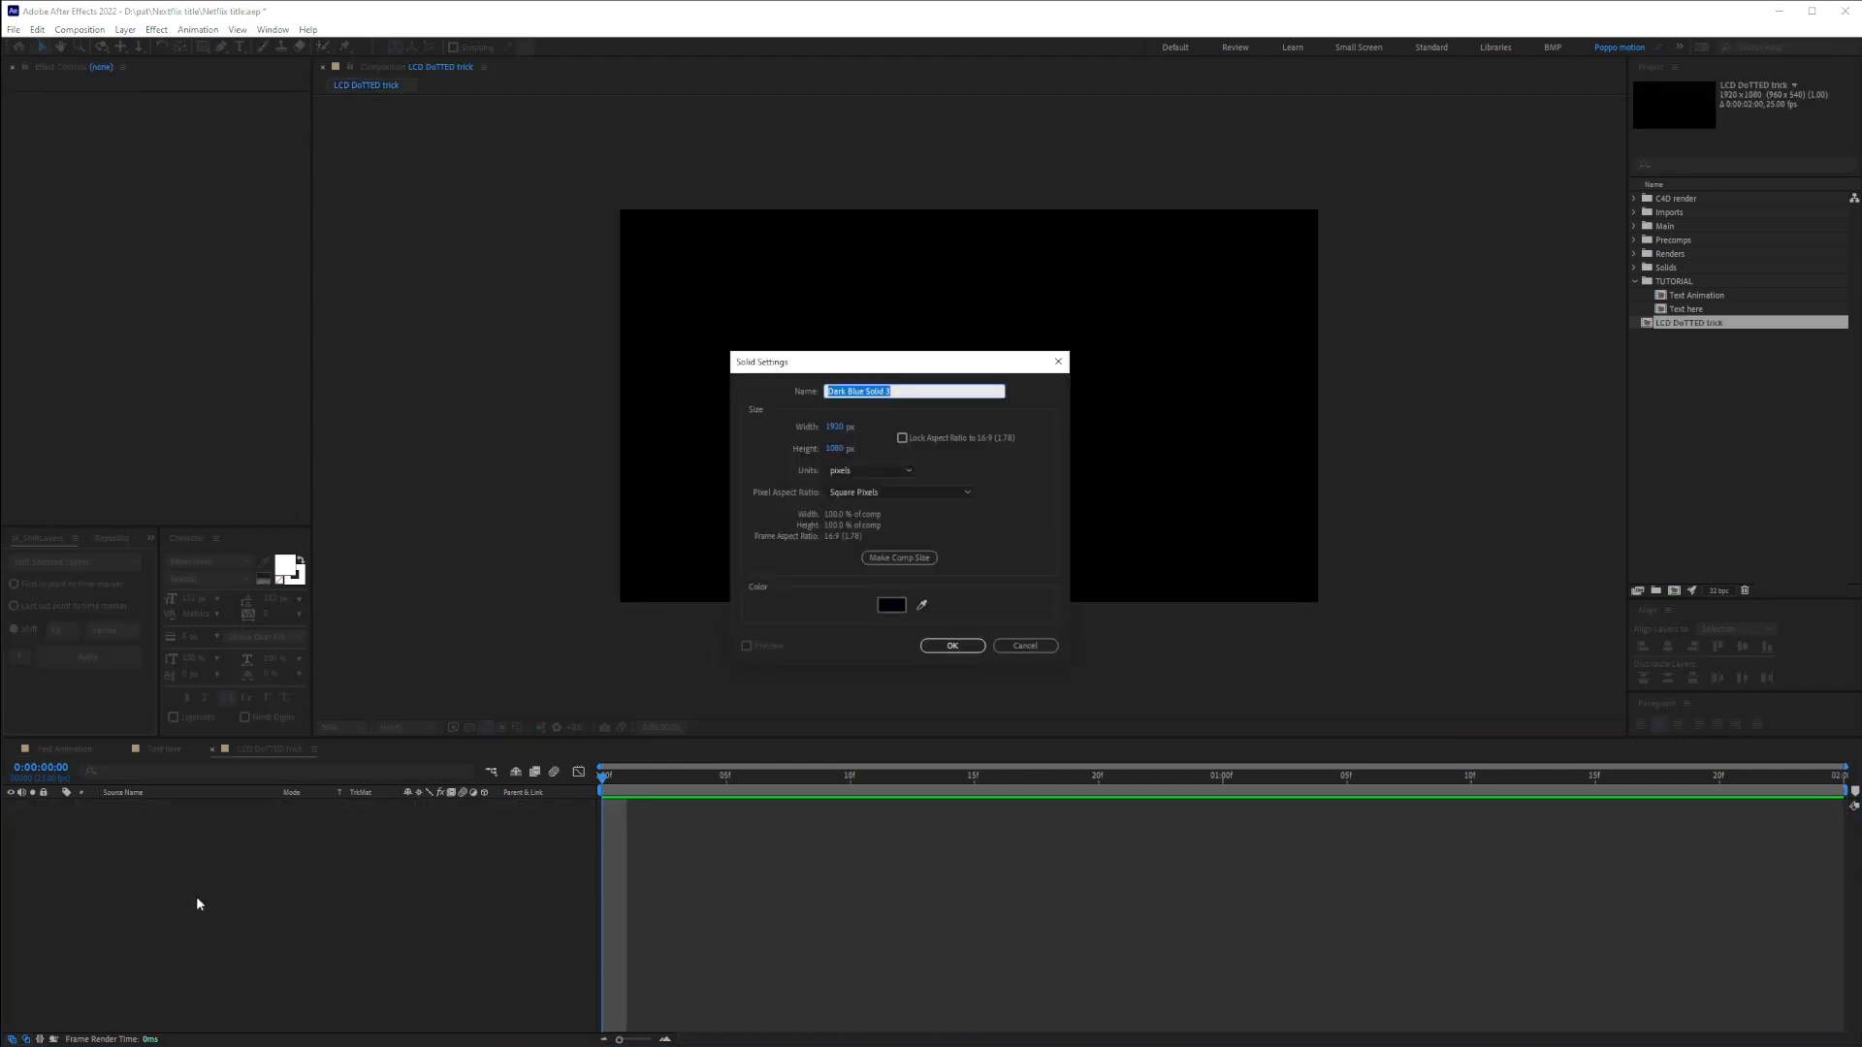
text(DOTS)
key(Return)
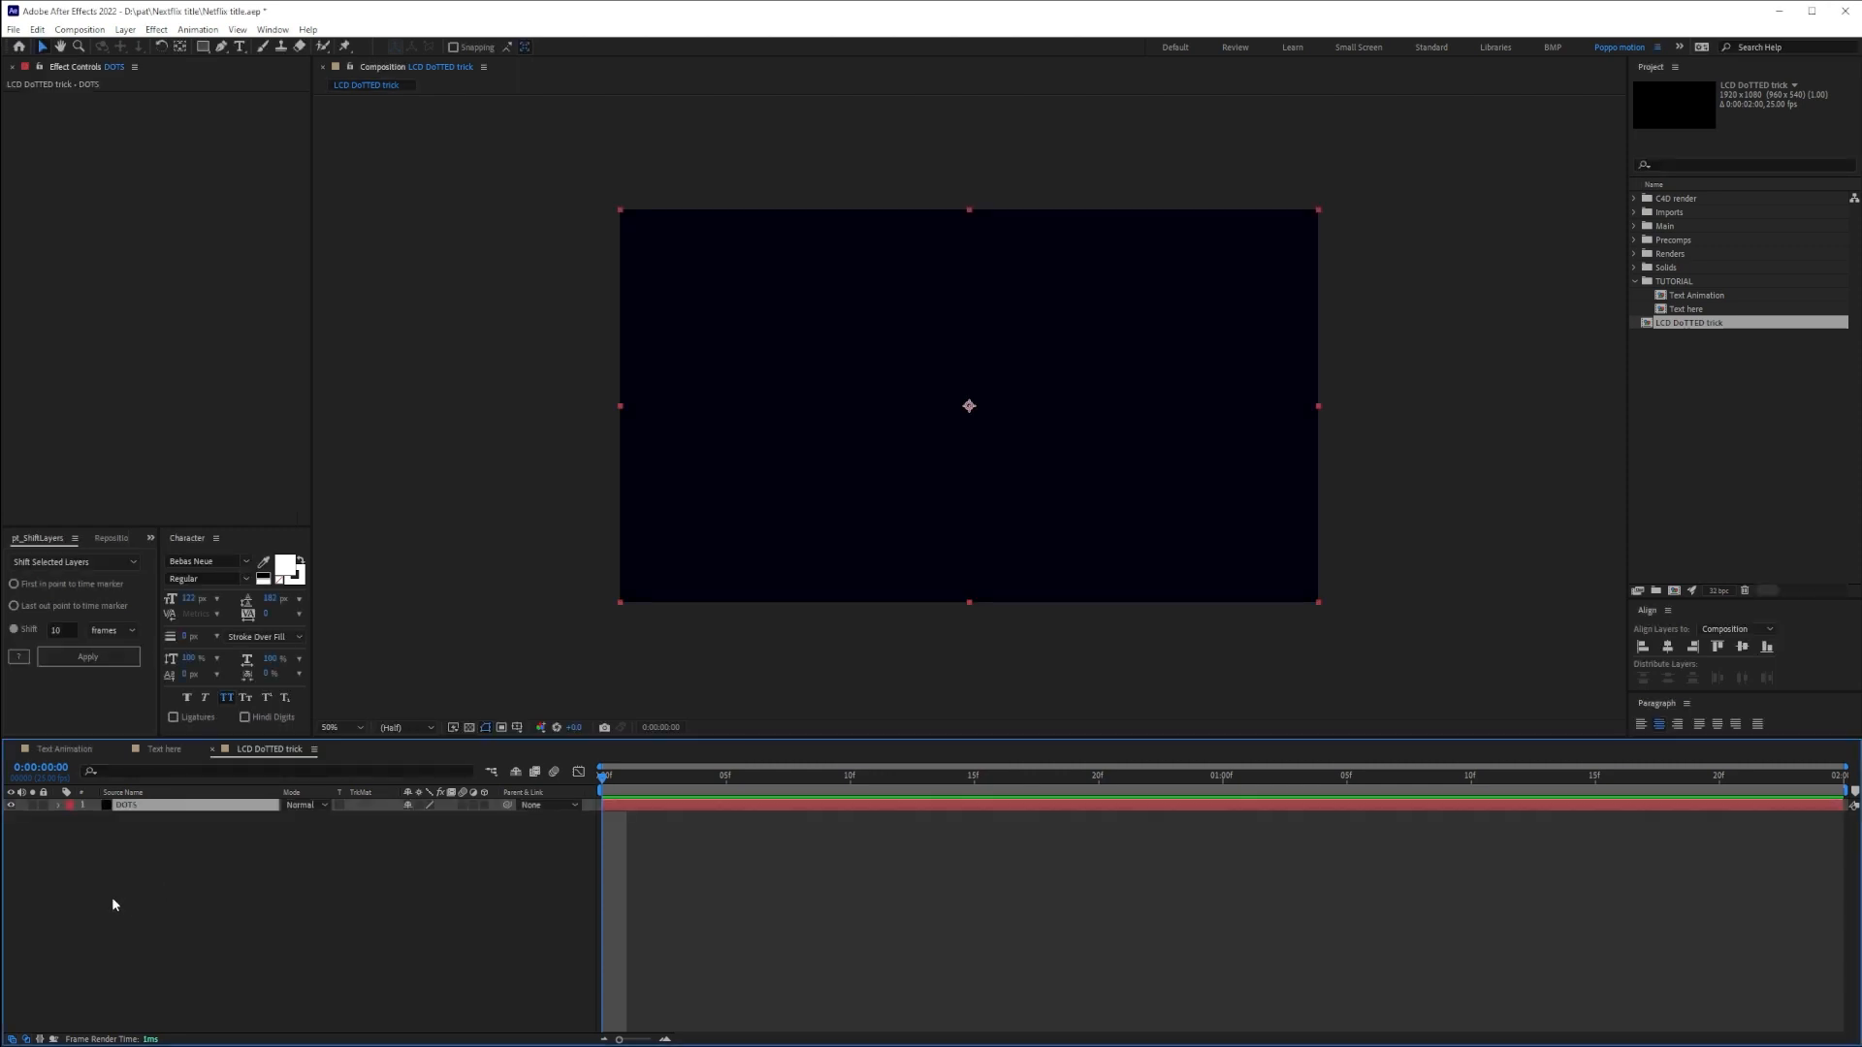
Insert LCD DoTTED trick into Text Animation between the Mega funky blur and FX Stack layers, and open that precomposition
click(39, 752)
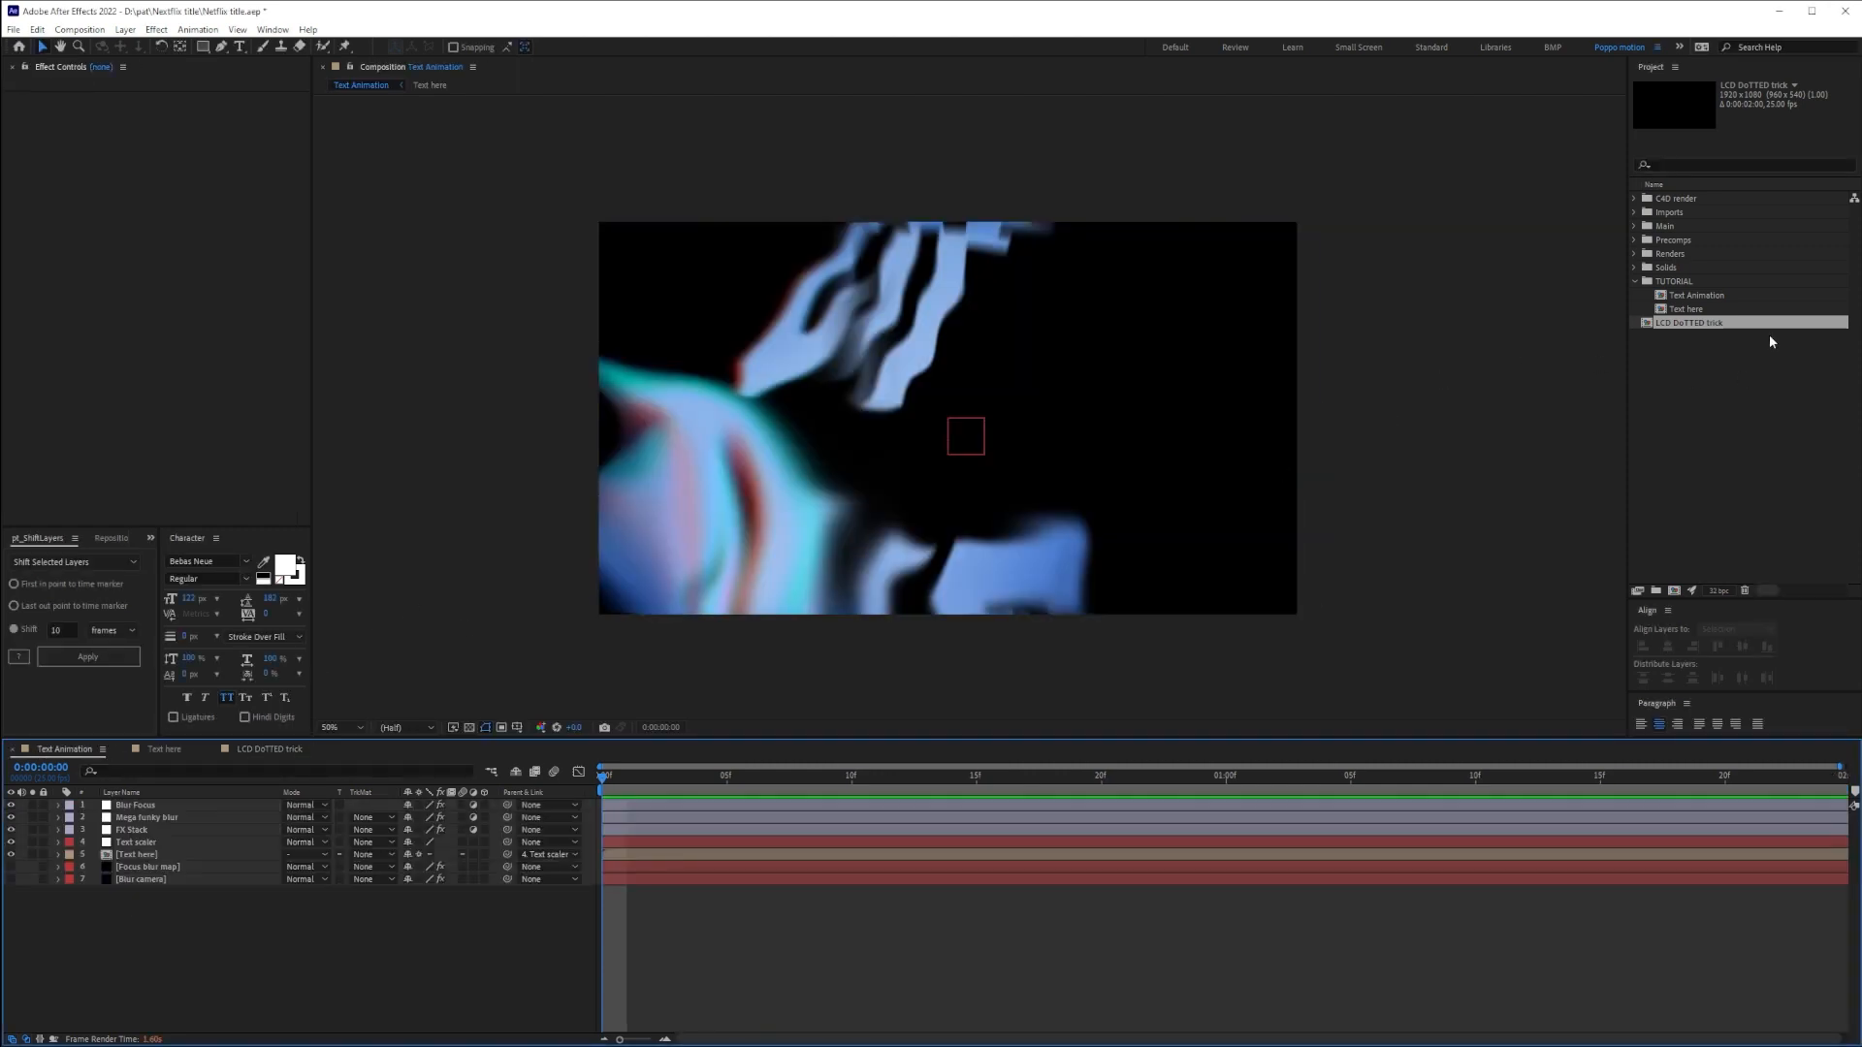
drag(1327, 489, 146, 825)
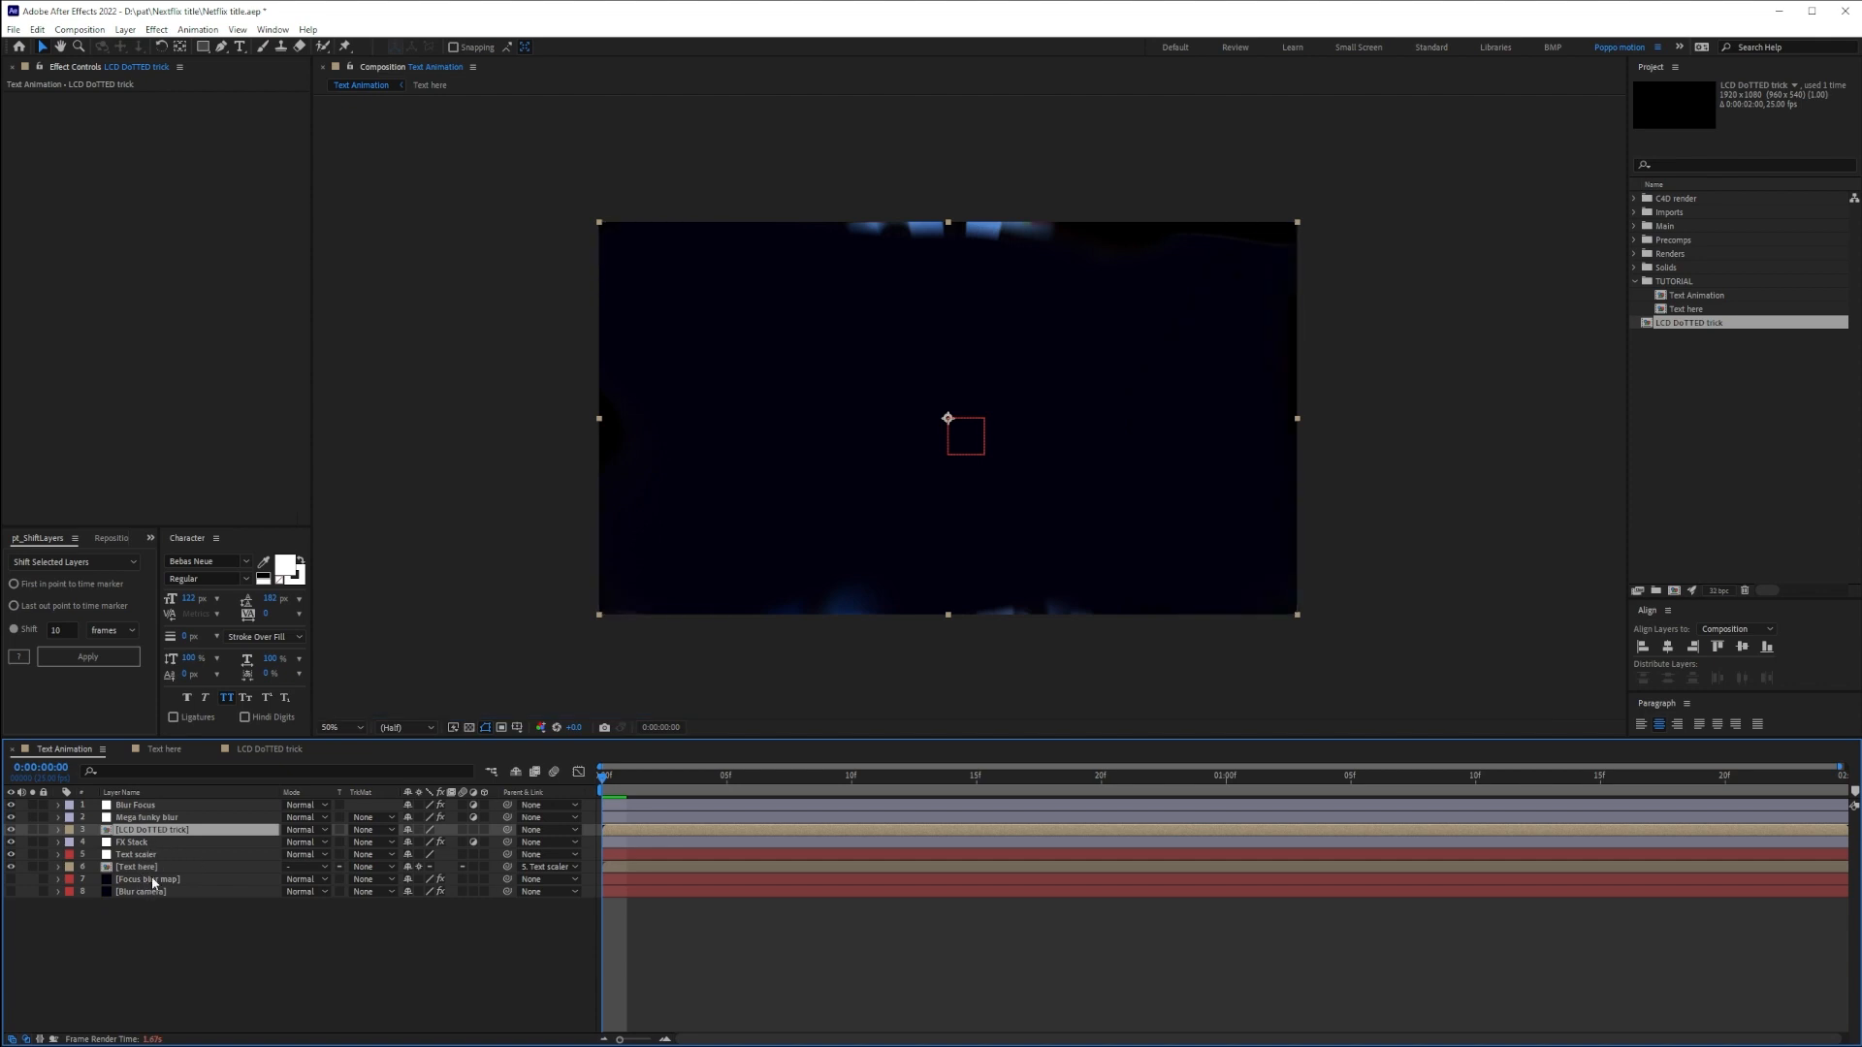
double_click(155, 831)
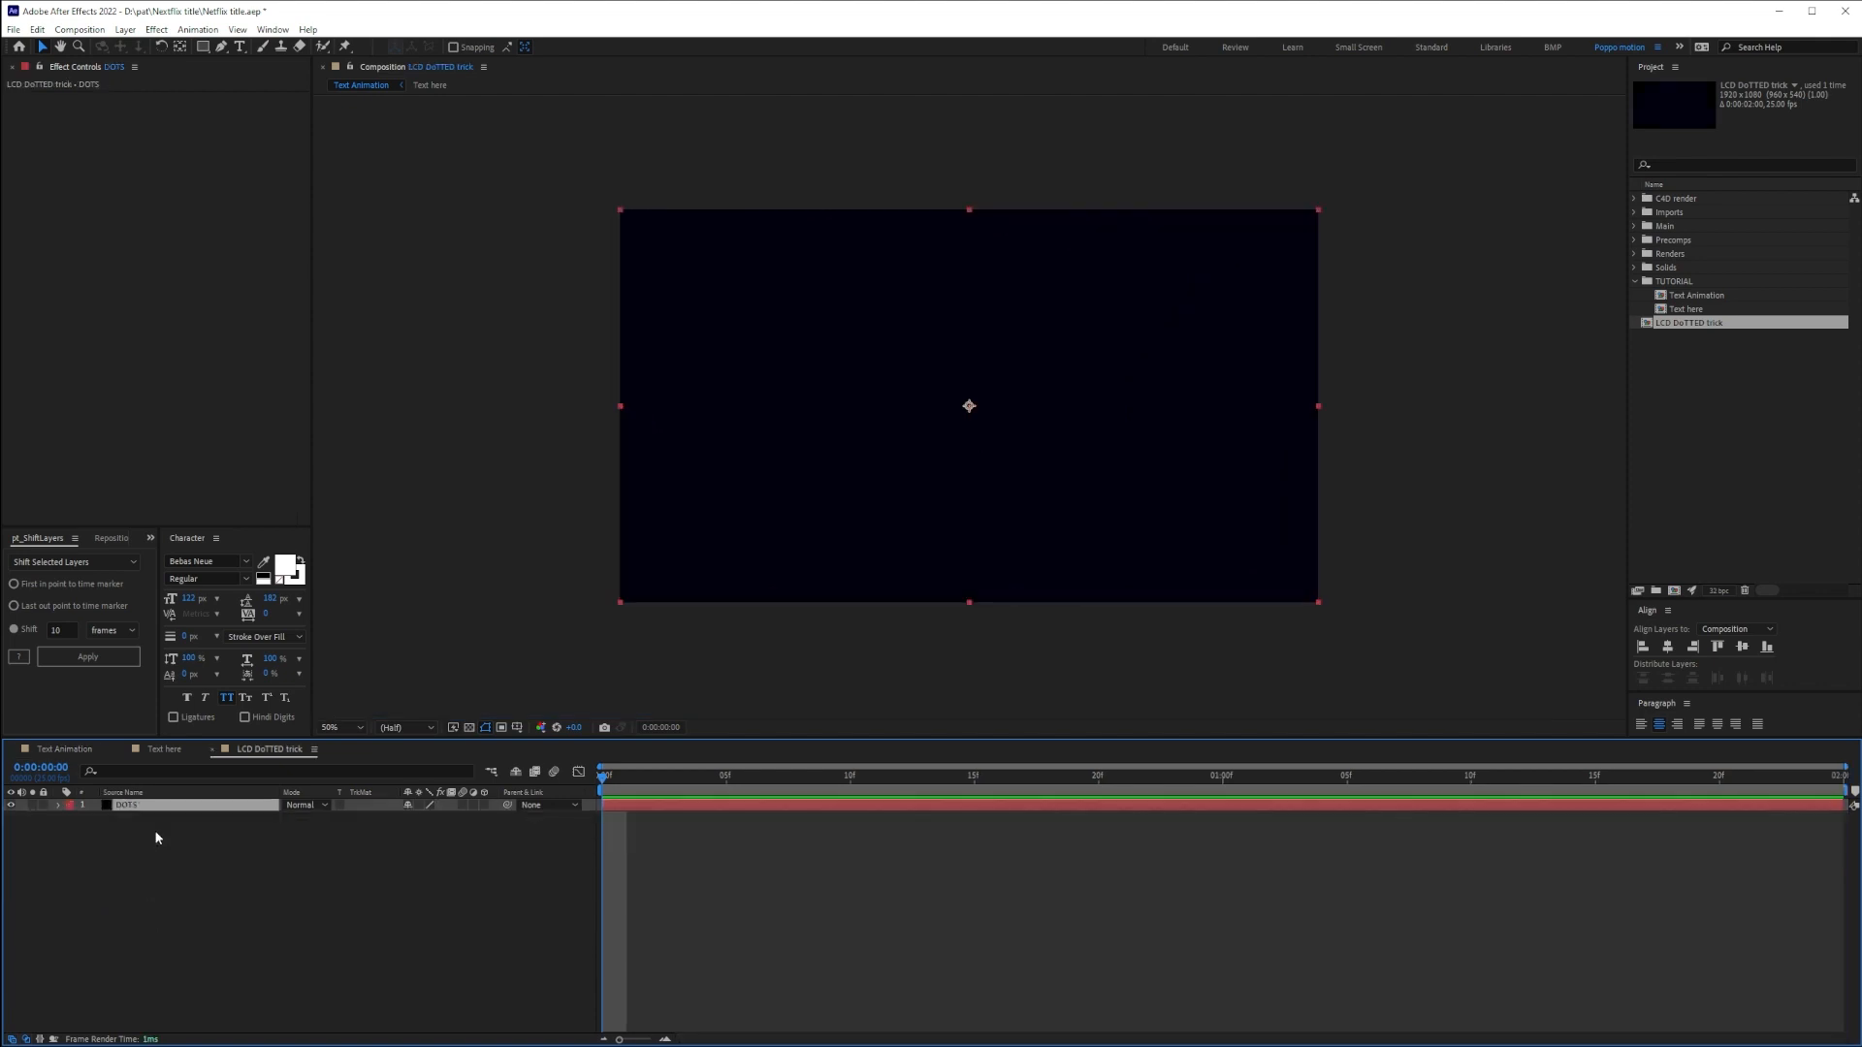
Hide the DOTS layer and change the LCD DoTTED trick composition's background color to dark gray
click(20, 824)
click(11, 806)
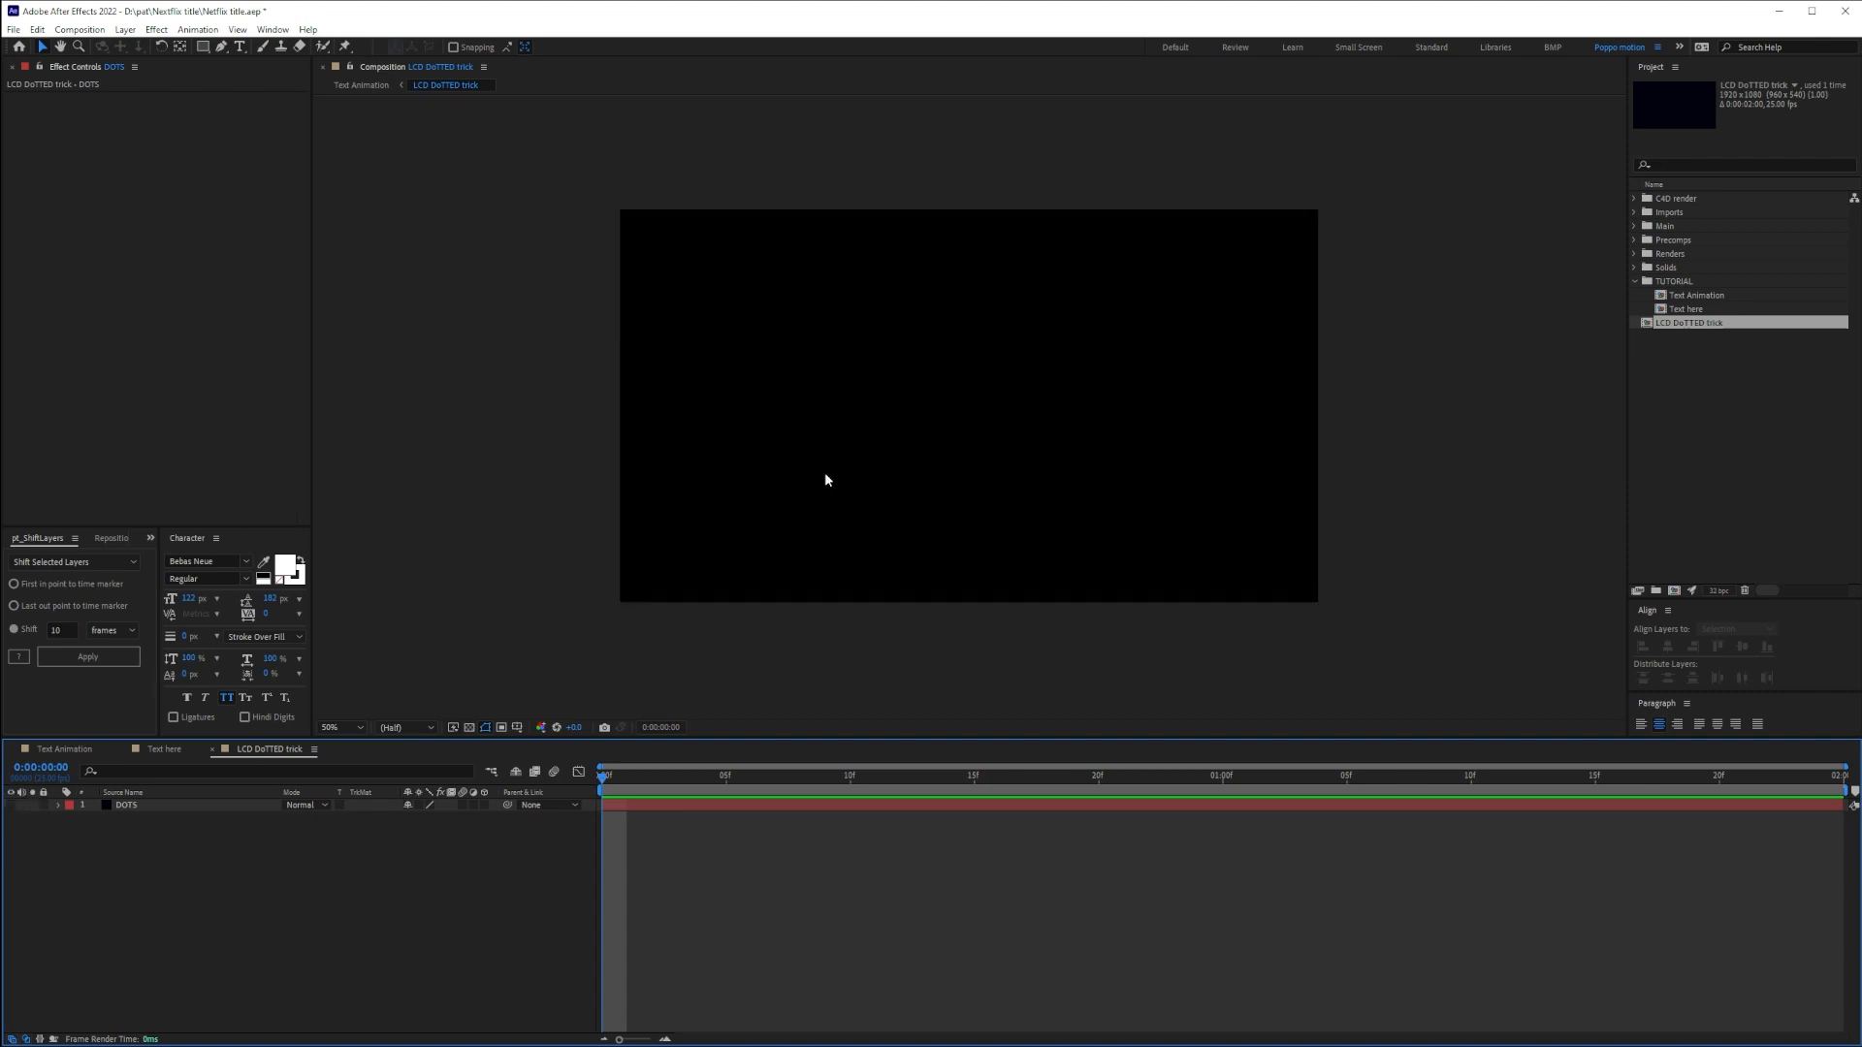
key(ctrl+k)
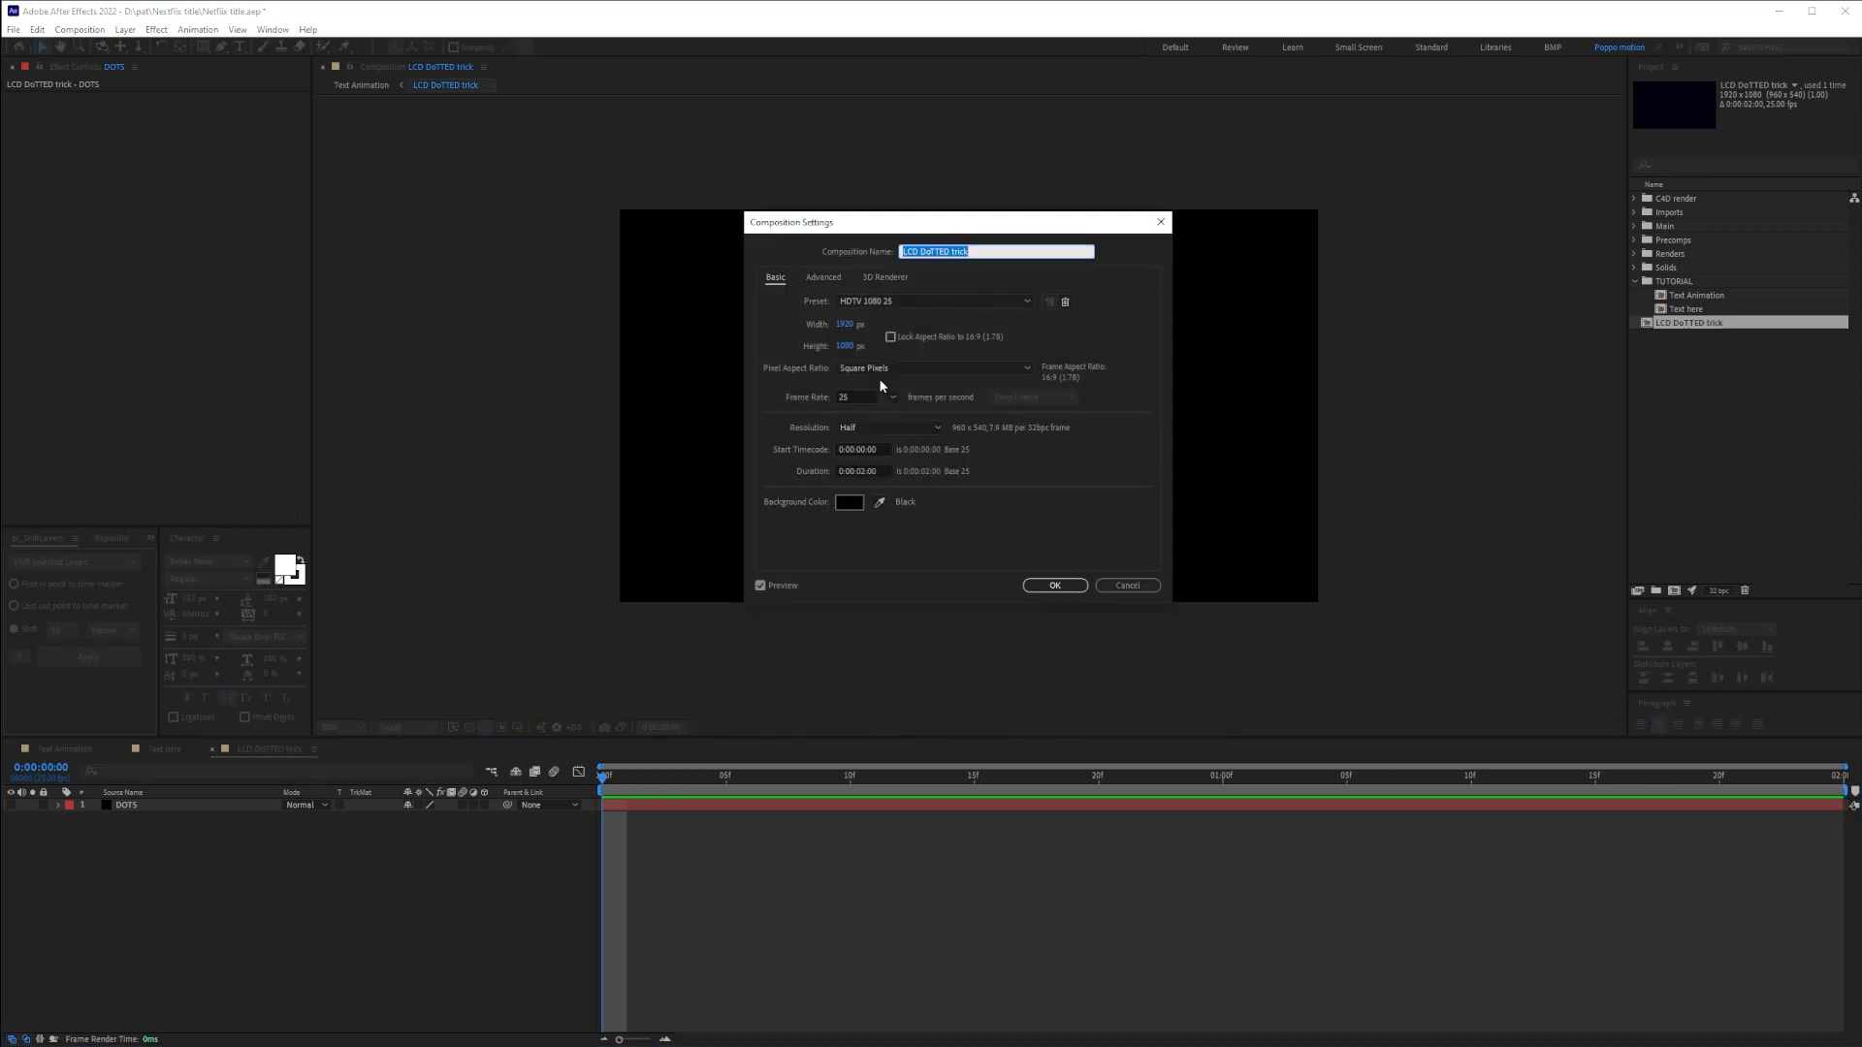
click(849, 501)
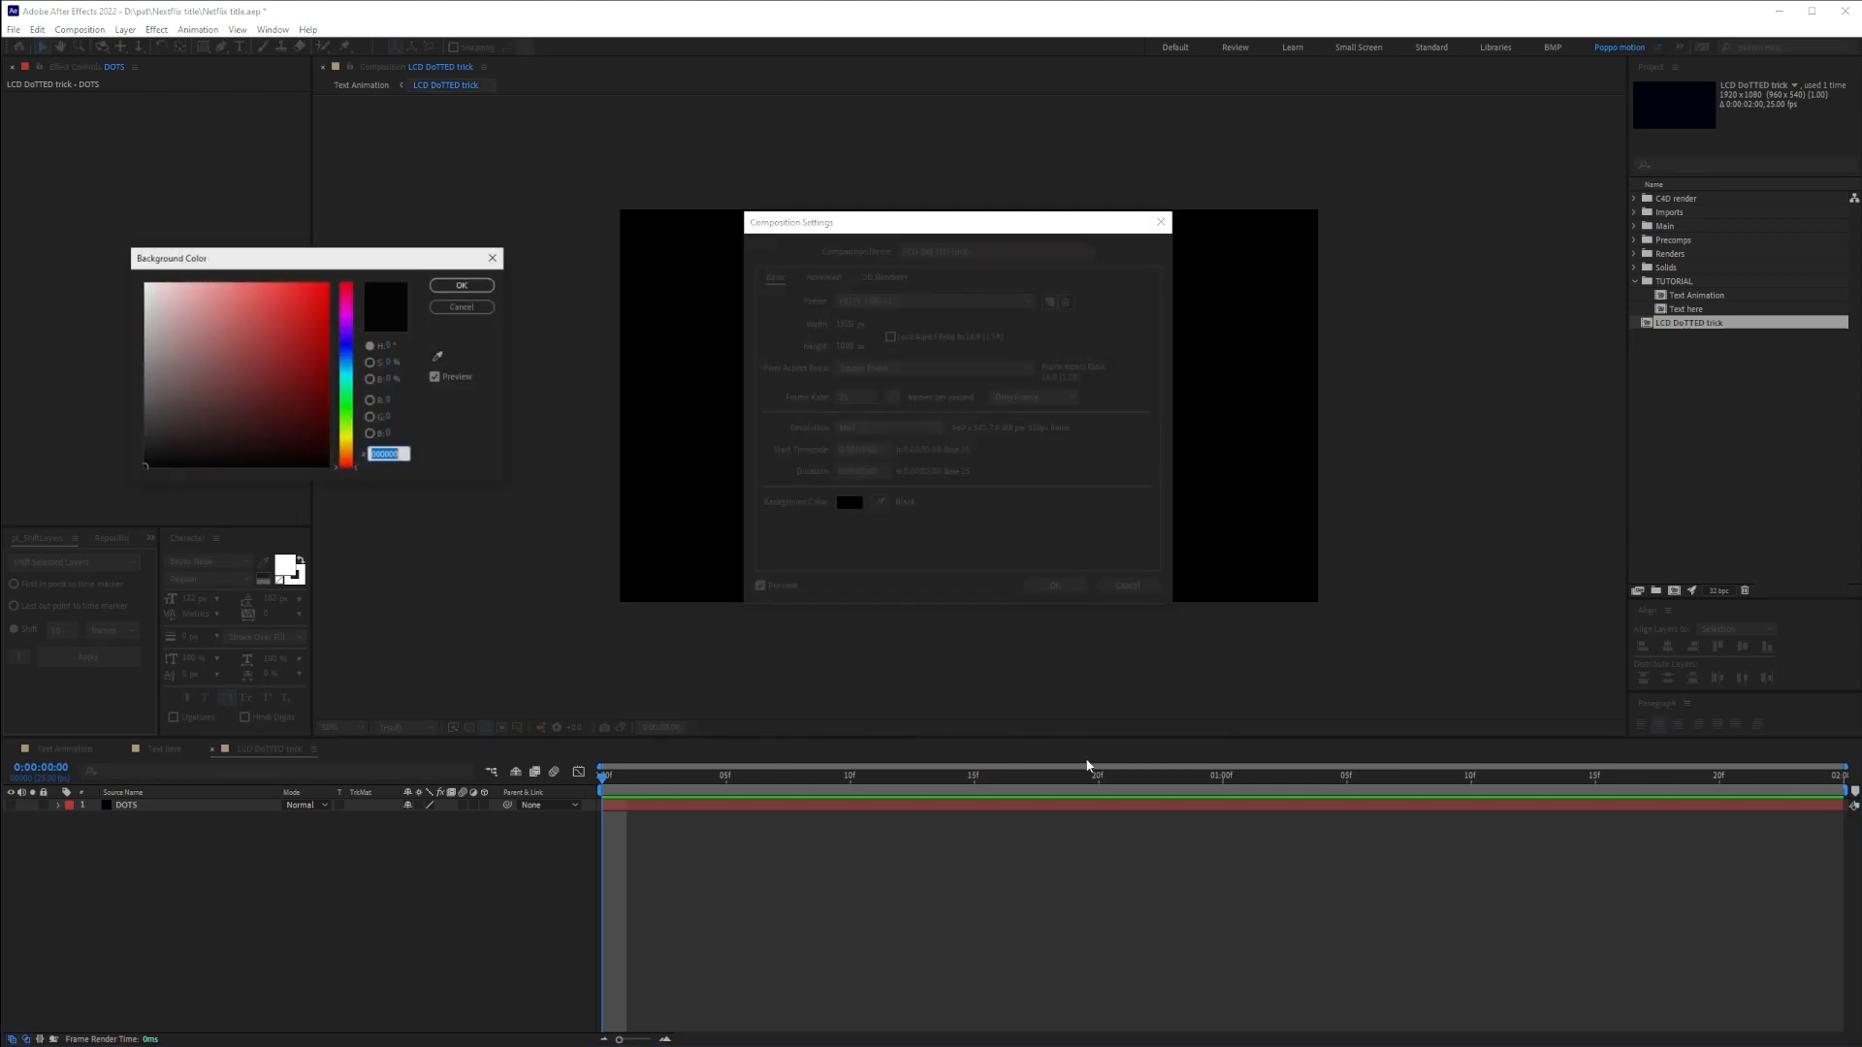
drag(191, 428, 137, 440)
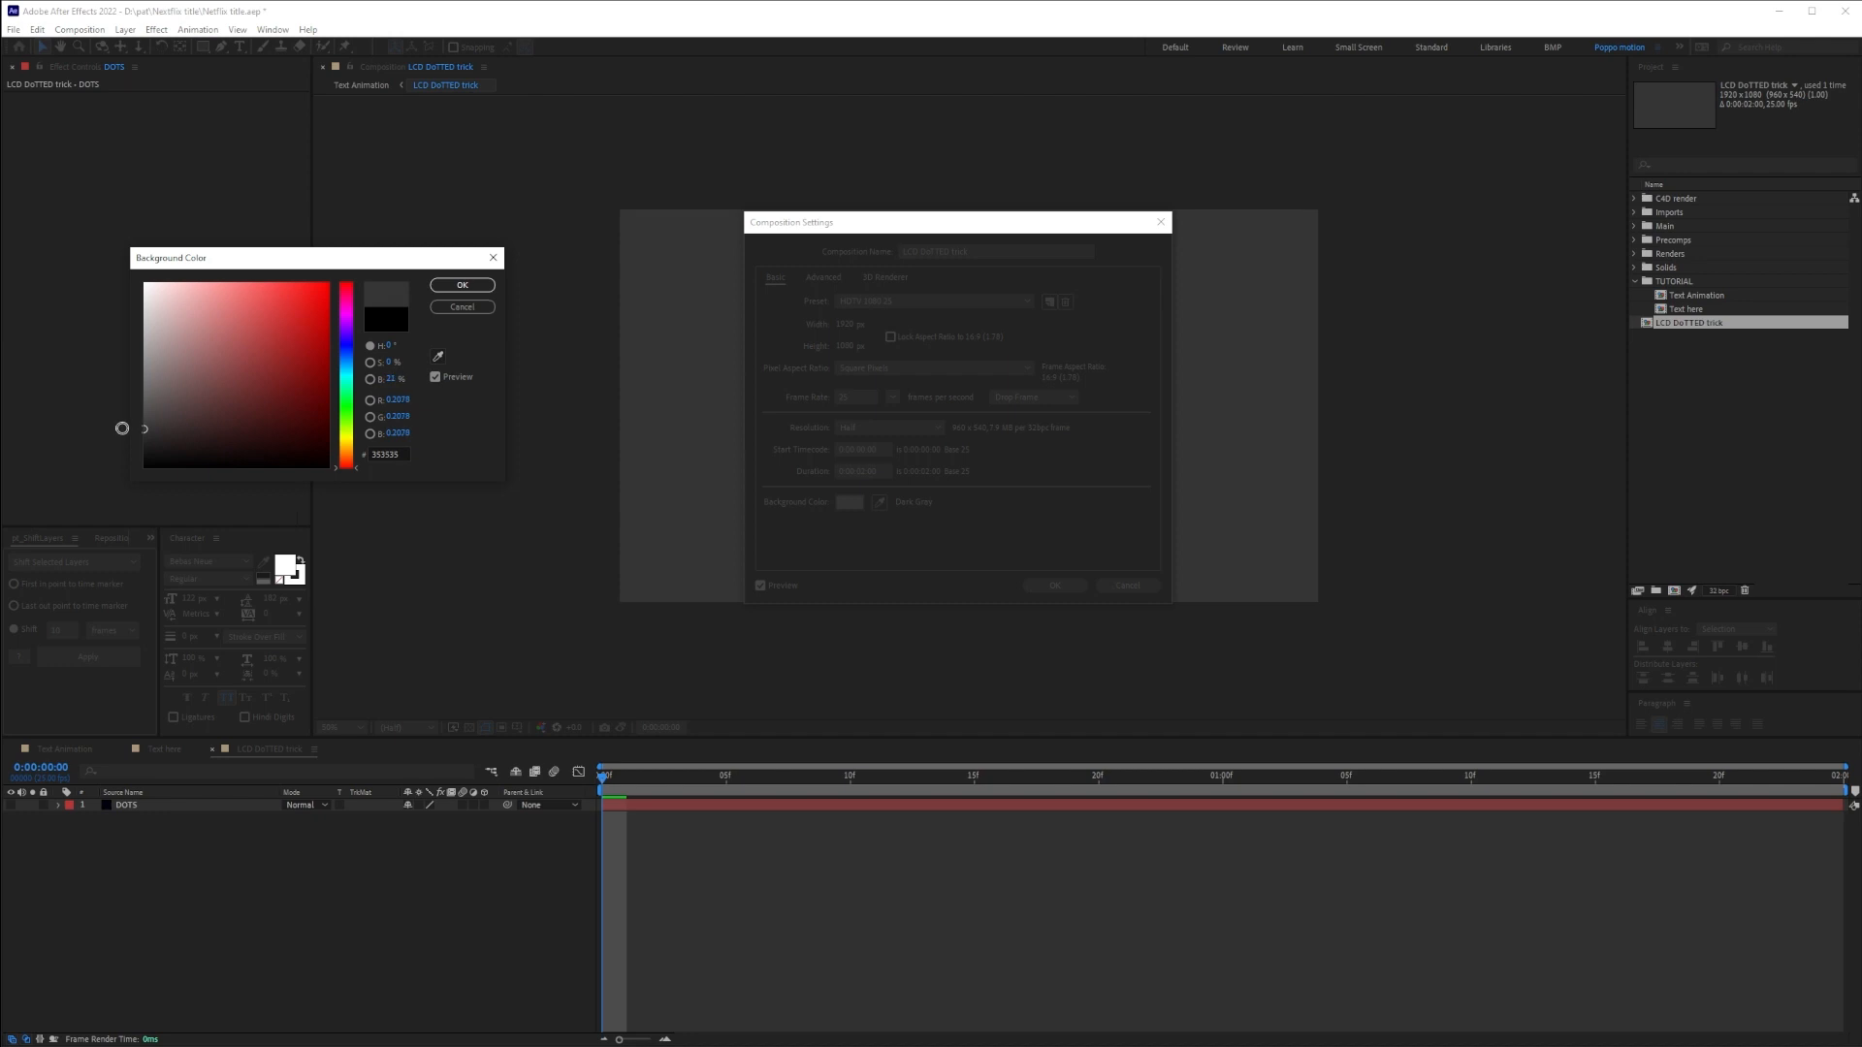
click(463, 285)
click(1073, 584)
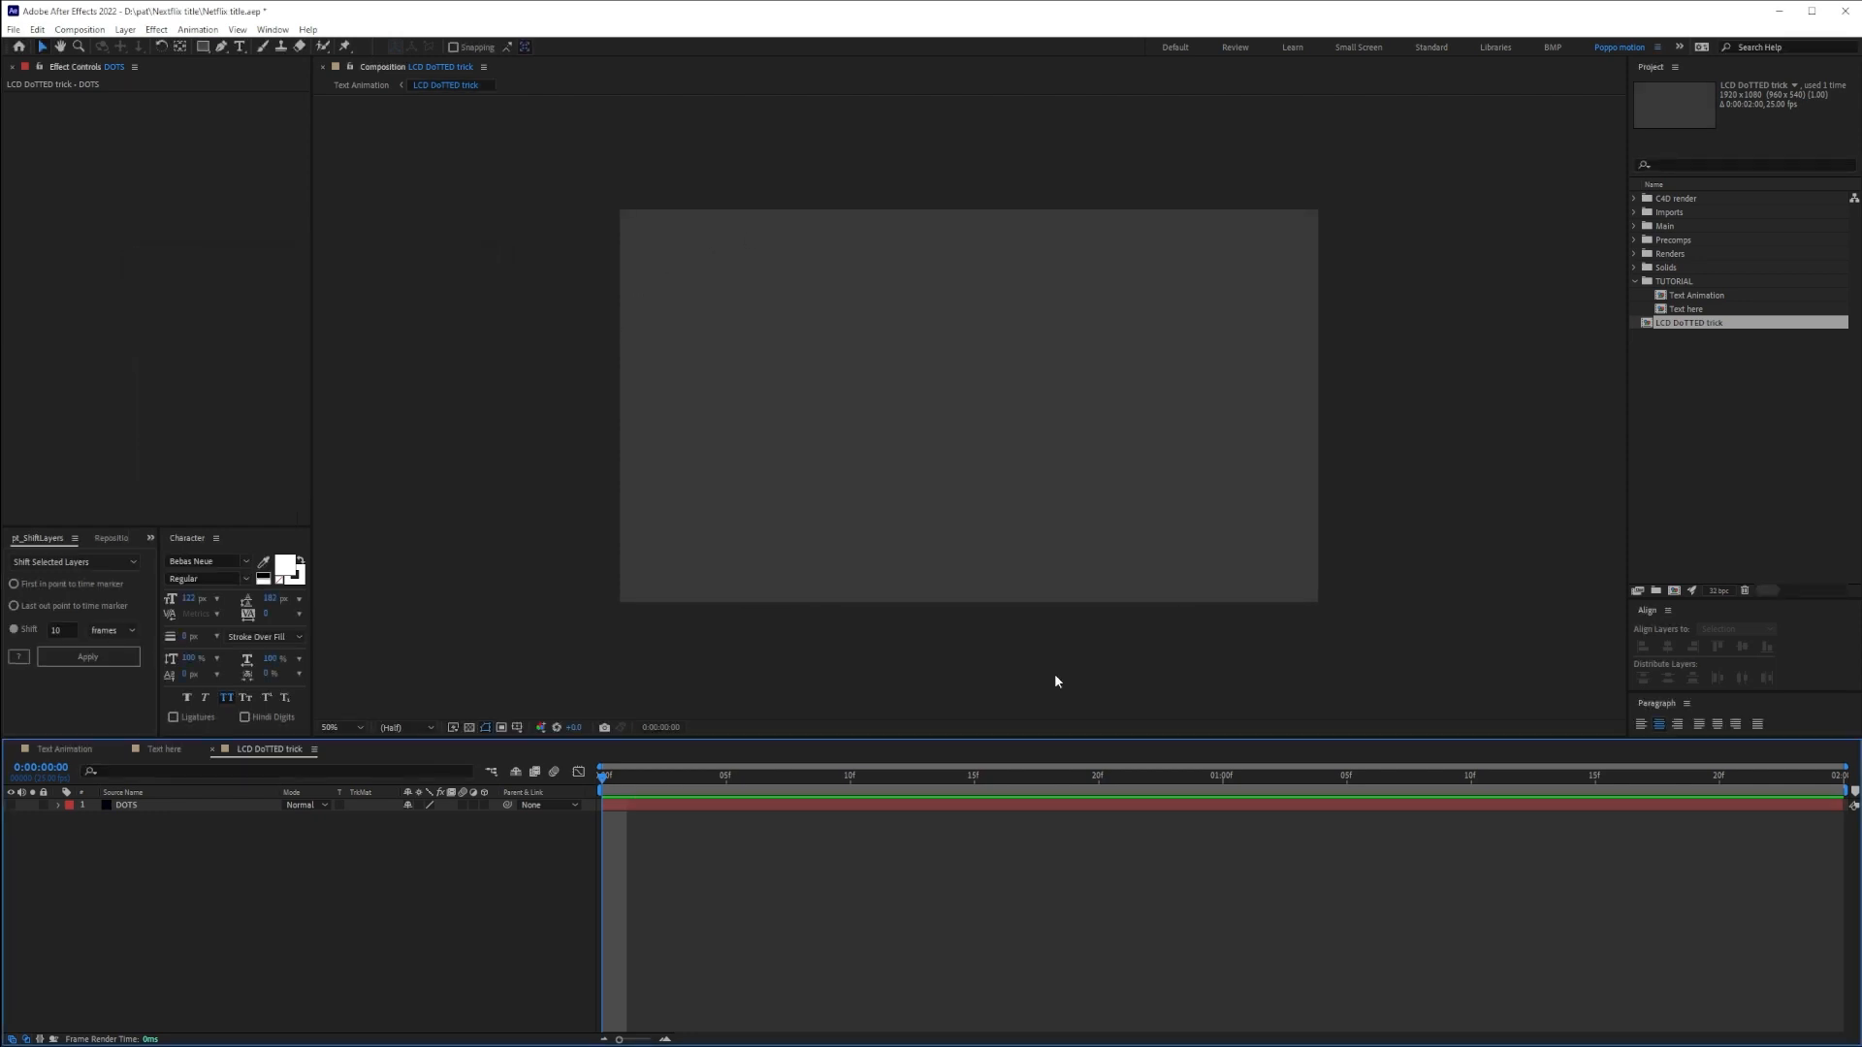
Make the DOTS layer visible again and apply the Venetian Blinds effect to it
click(12, 806)
click(127, 806)
key(ctrl+space)
text(venet)
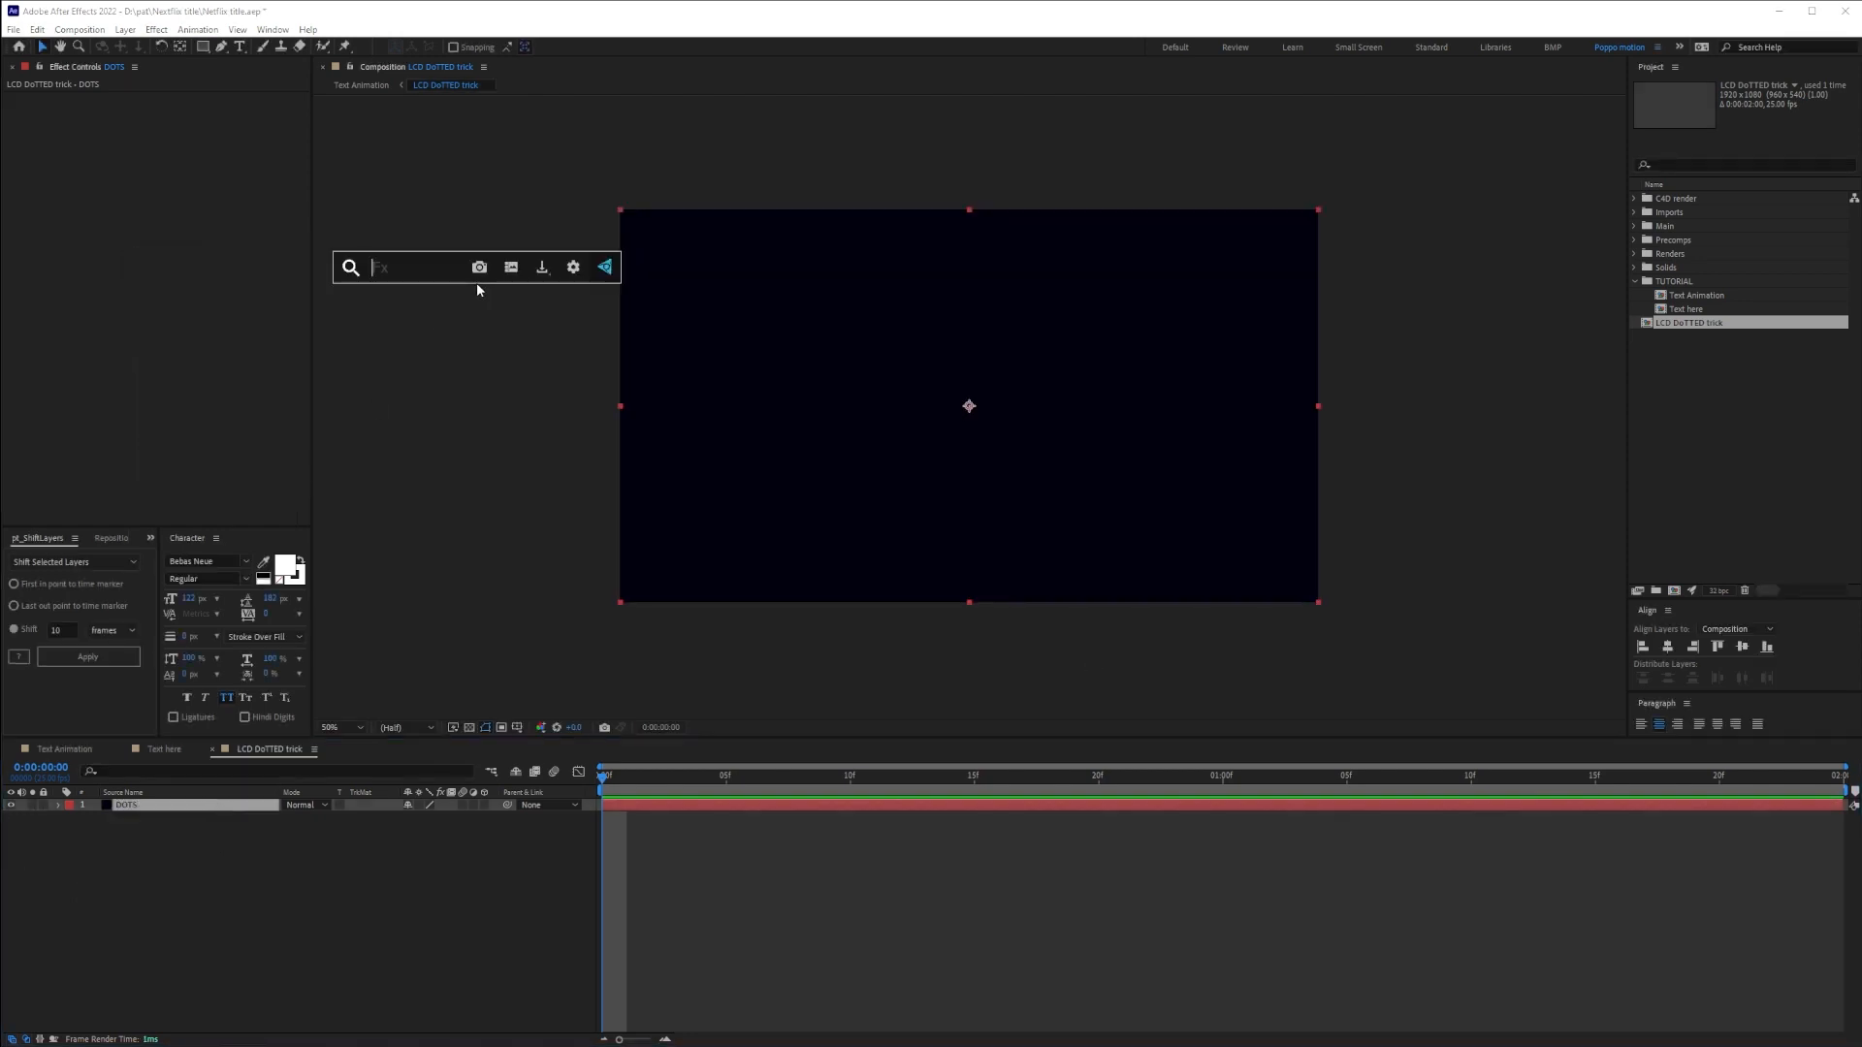
key(Return)
Set the Venetian Blinds transition completion to 50% and its width to 6, and check the stripes up close
drag(175, 110, 236, 110)
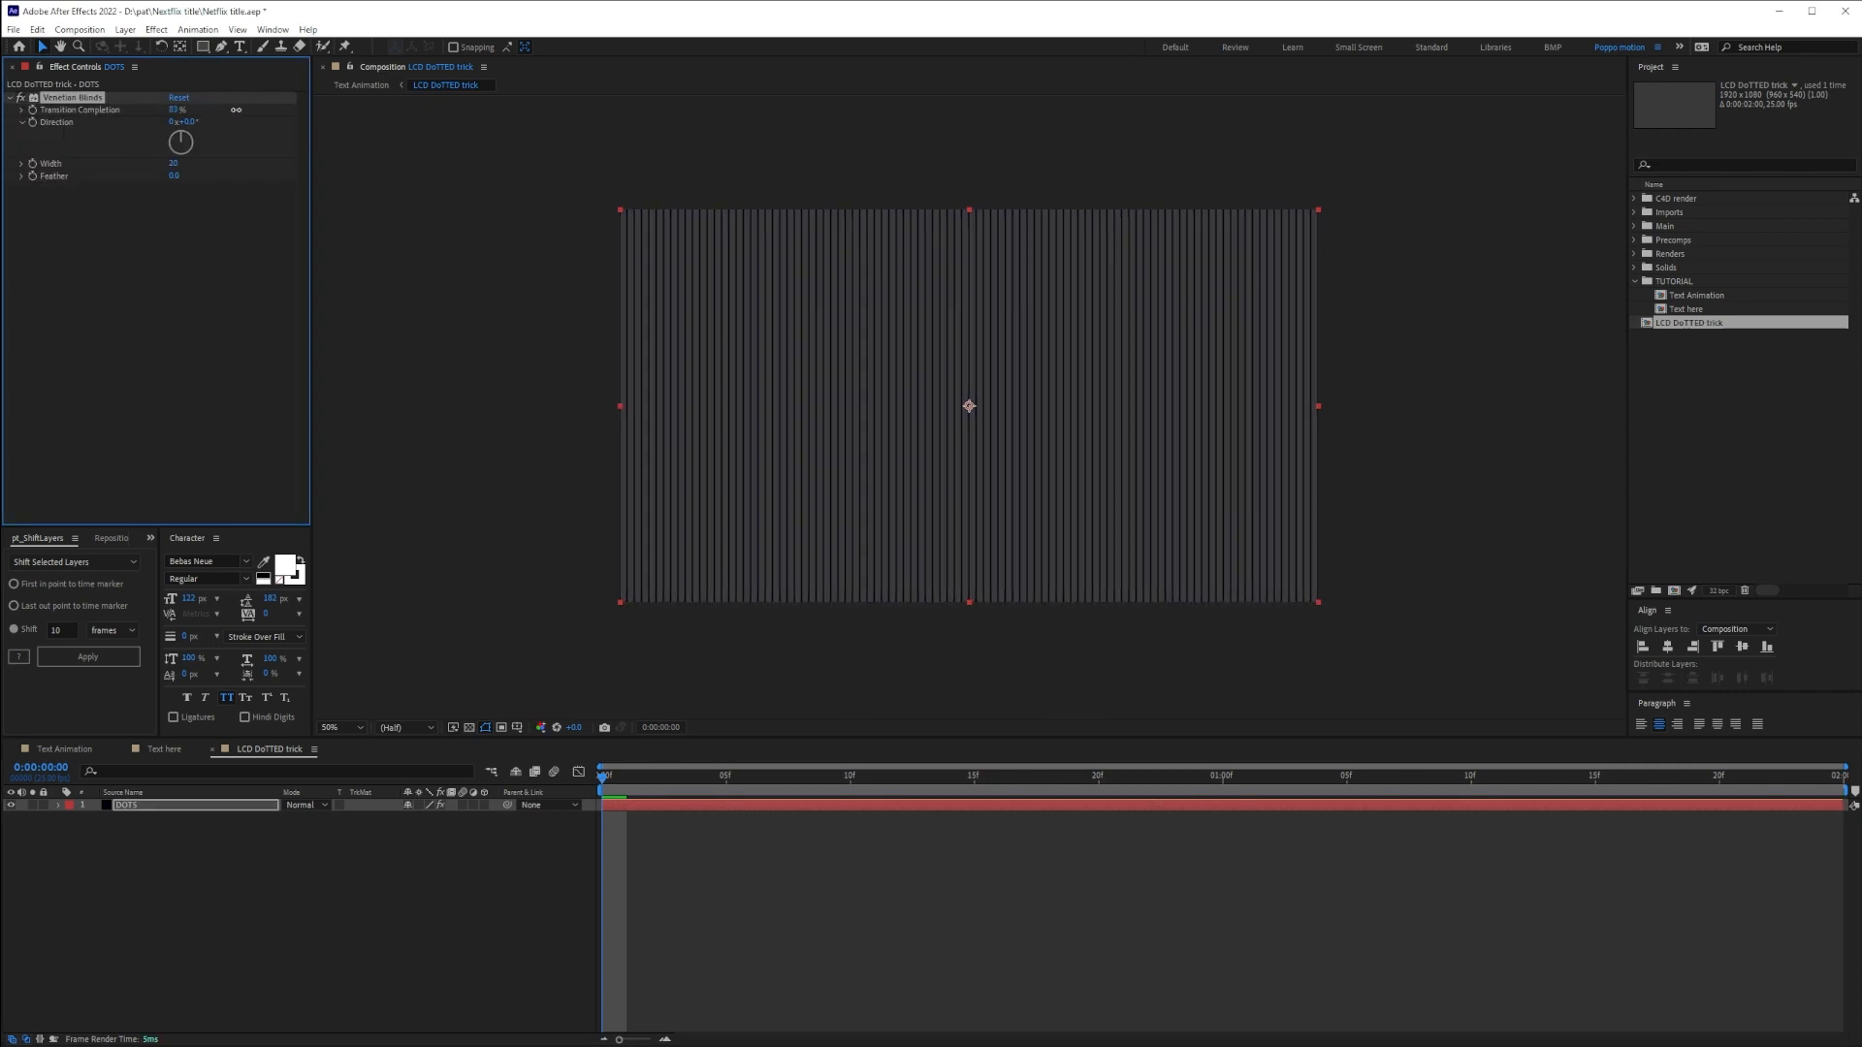
click(175, 109)
text(50)
key(Return)
click(175, 164)
text(6)
key(Return)
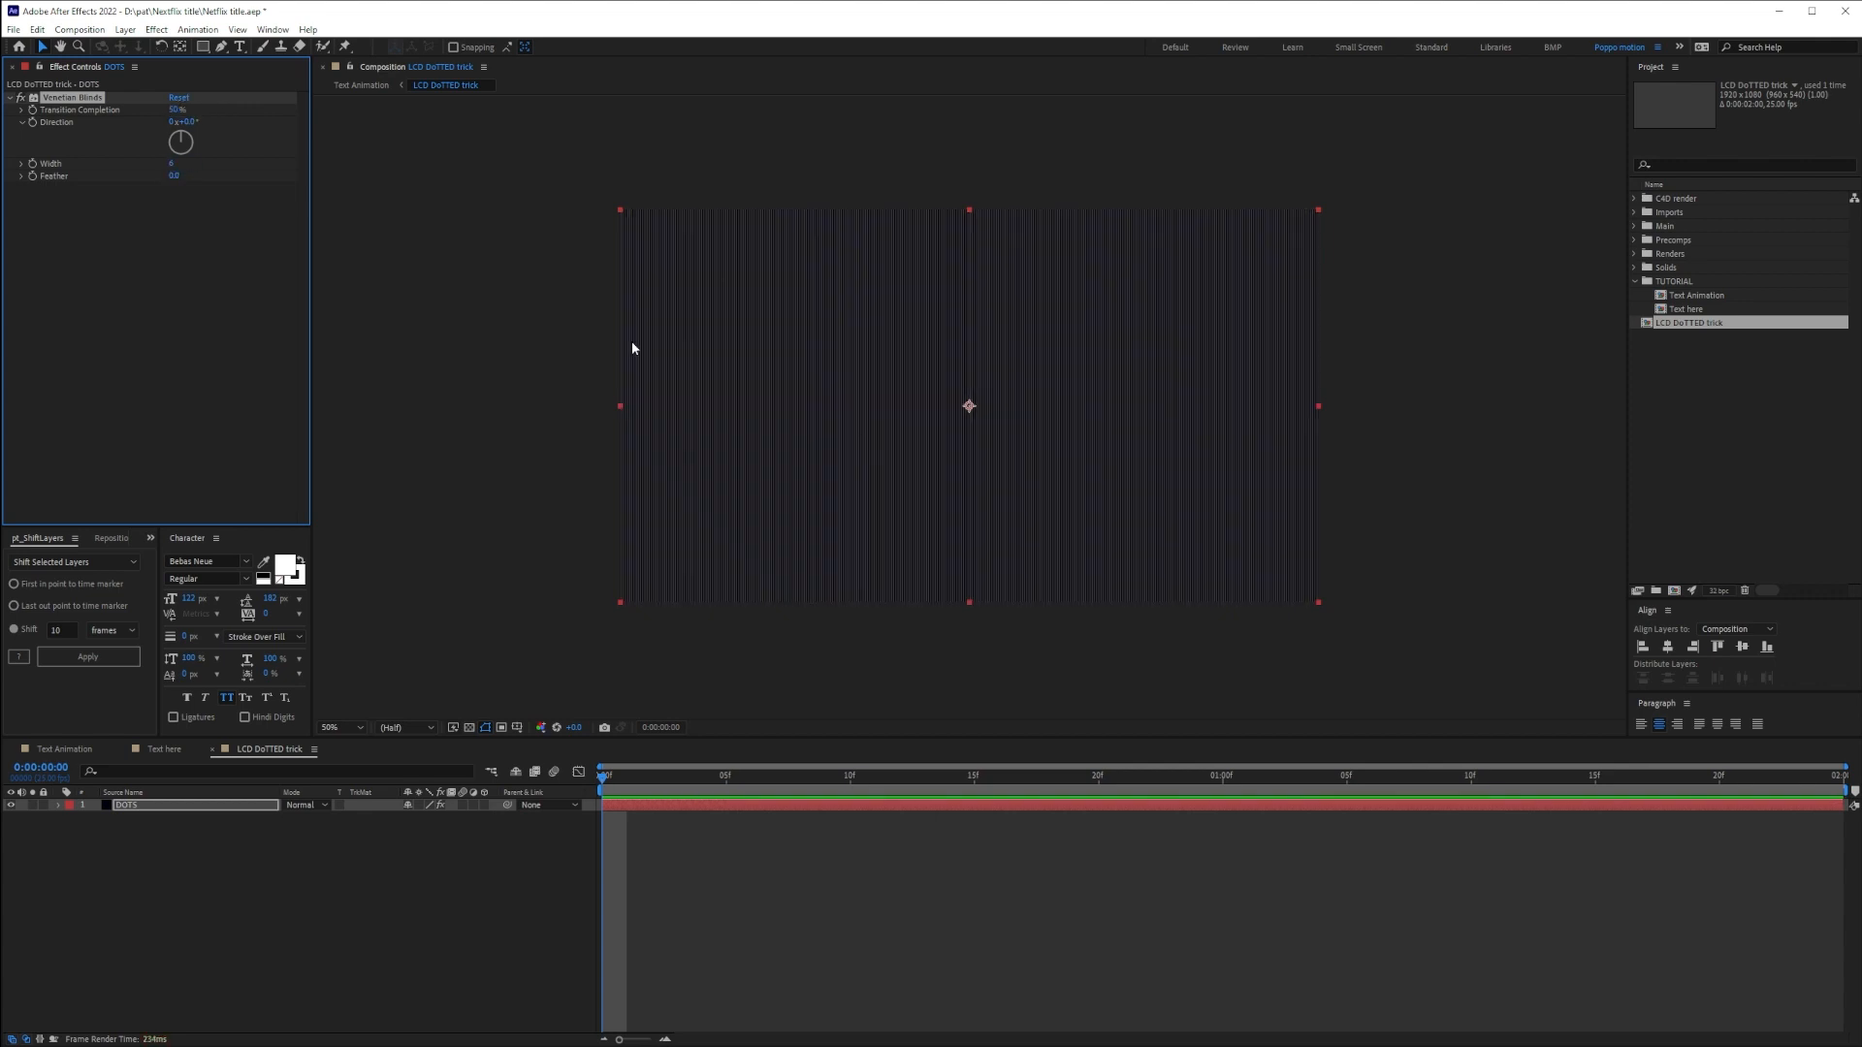
scroll(1167, 350, up, 2)
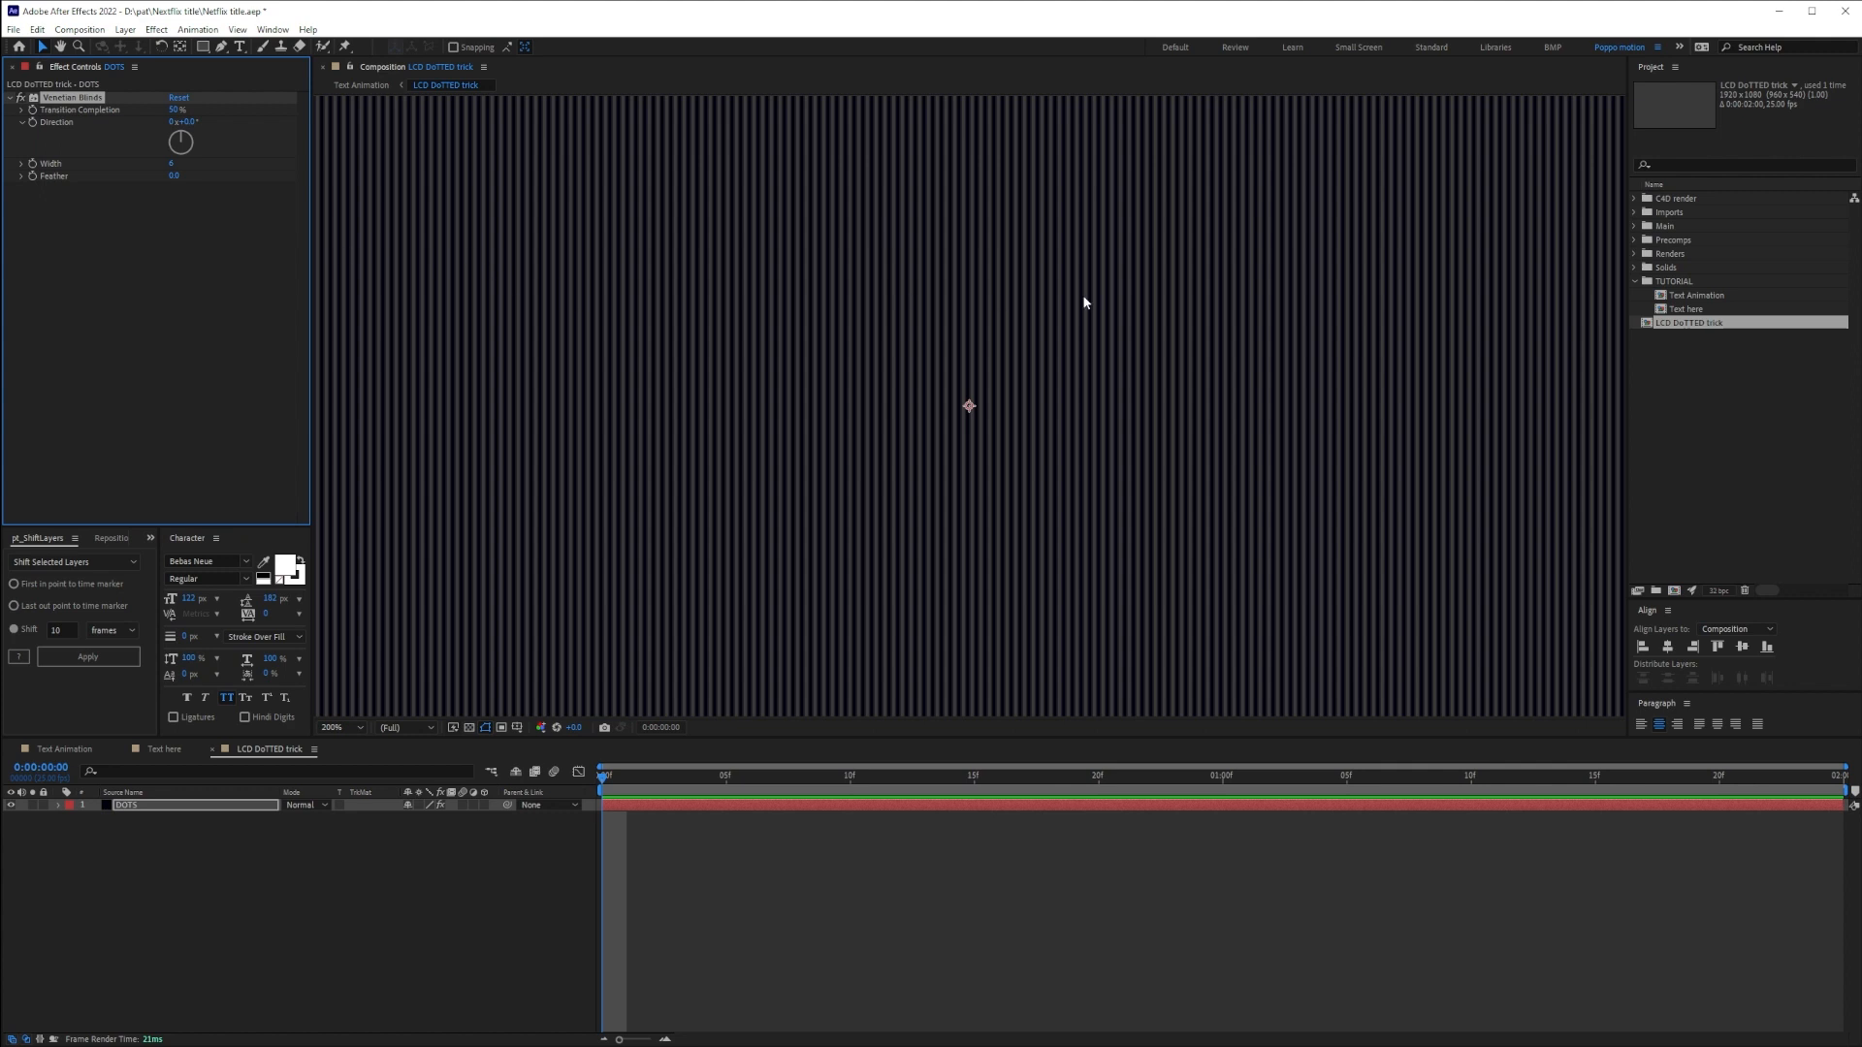
scroll(750, 258, down, 2)
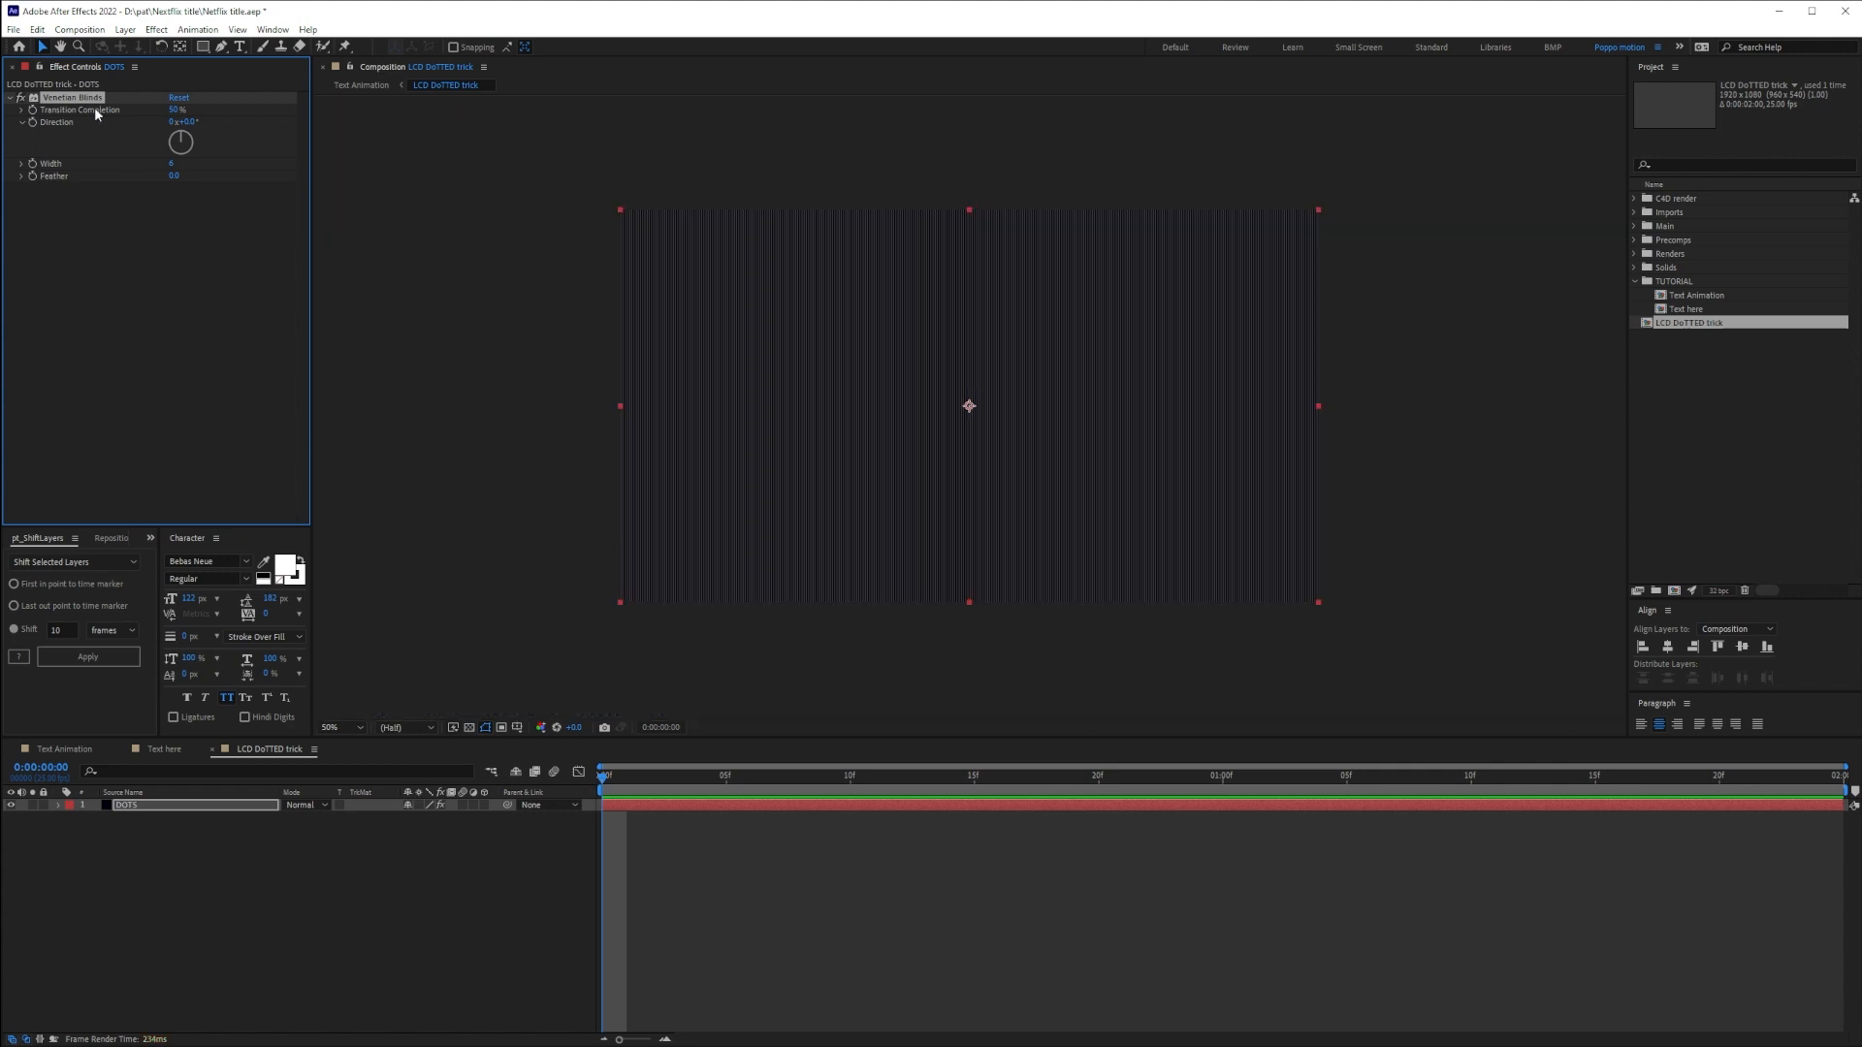
Duplicate the Venetian Blinds effect on DOTS and set the copy's direction to 90°
key(ctrl+d)
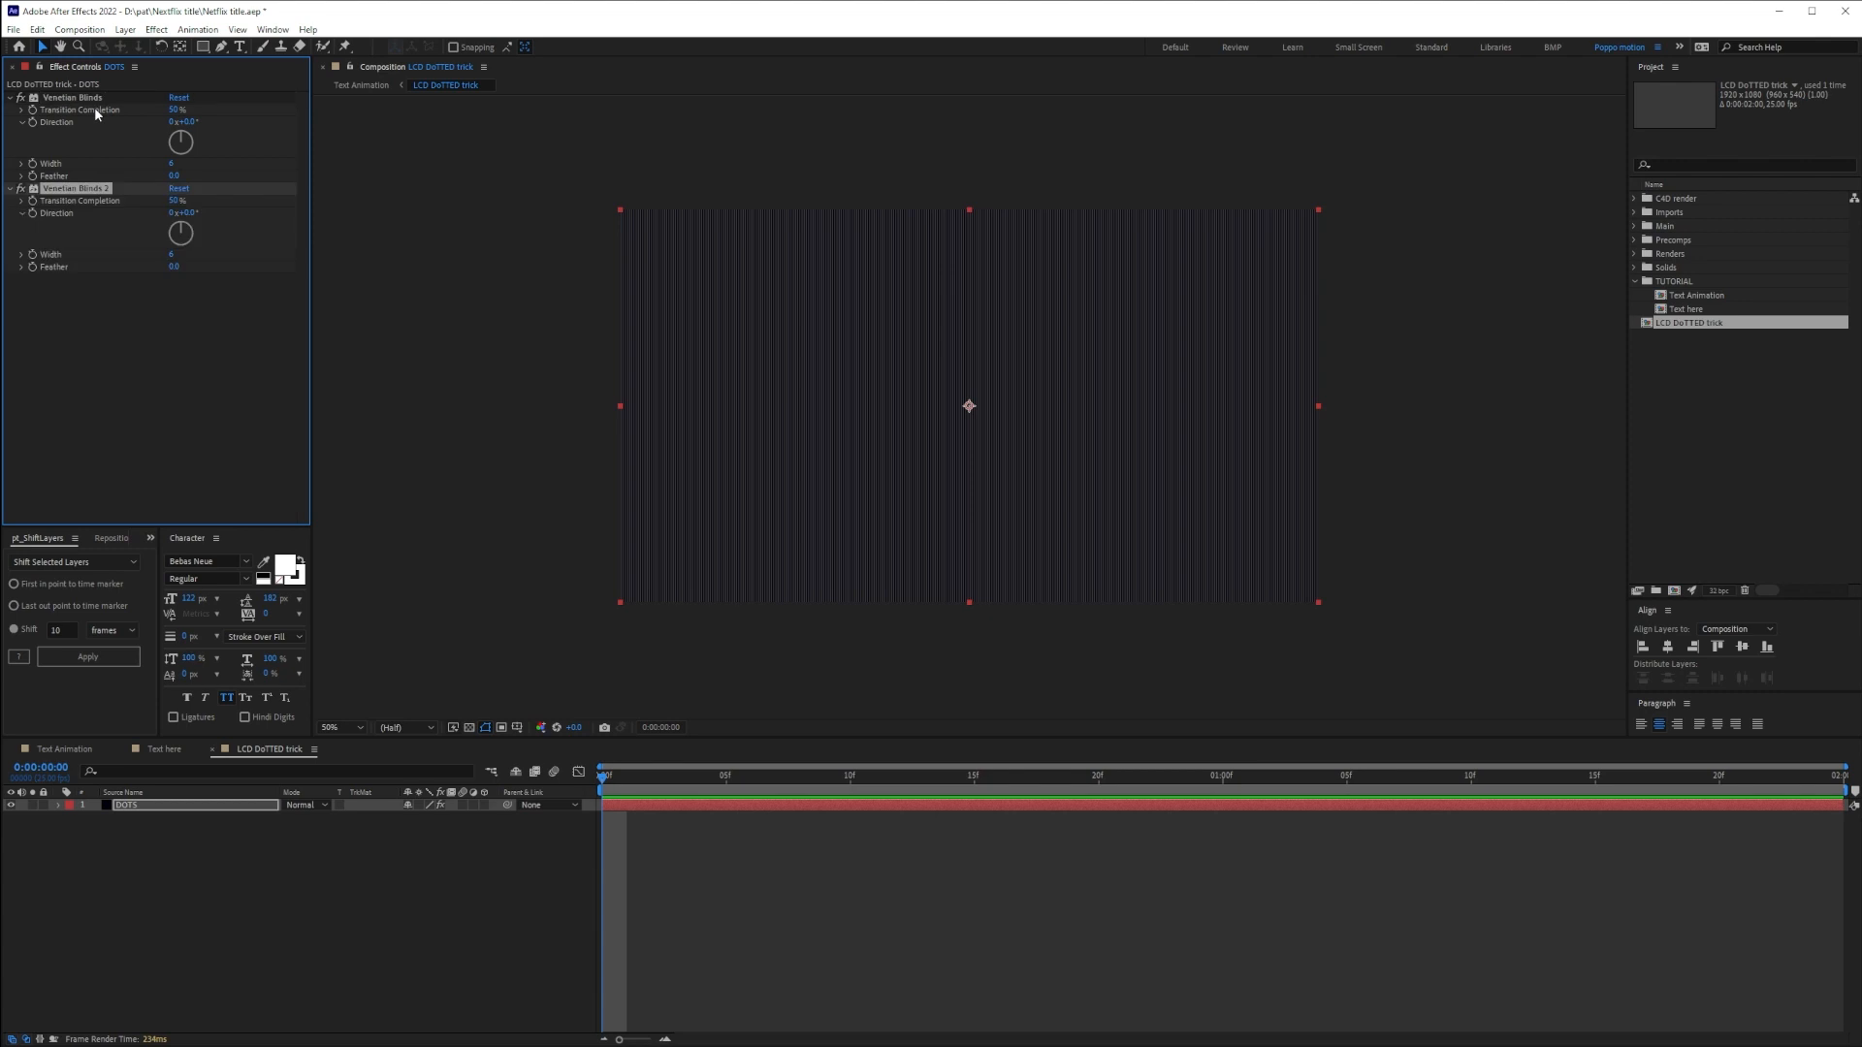
click(195, 211)
text(9)
text(0)
key(Return)
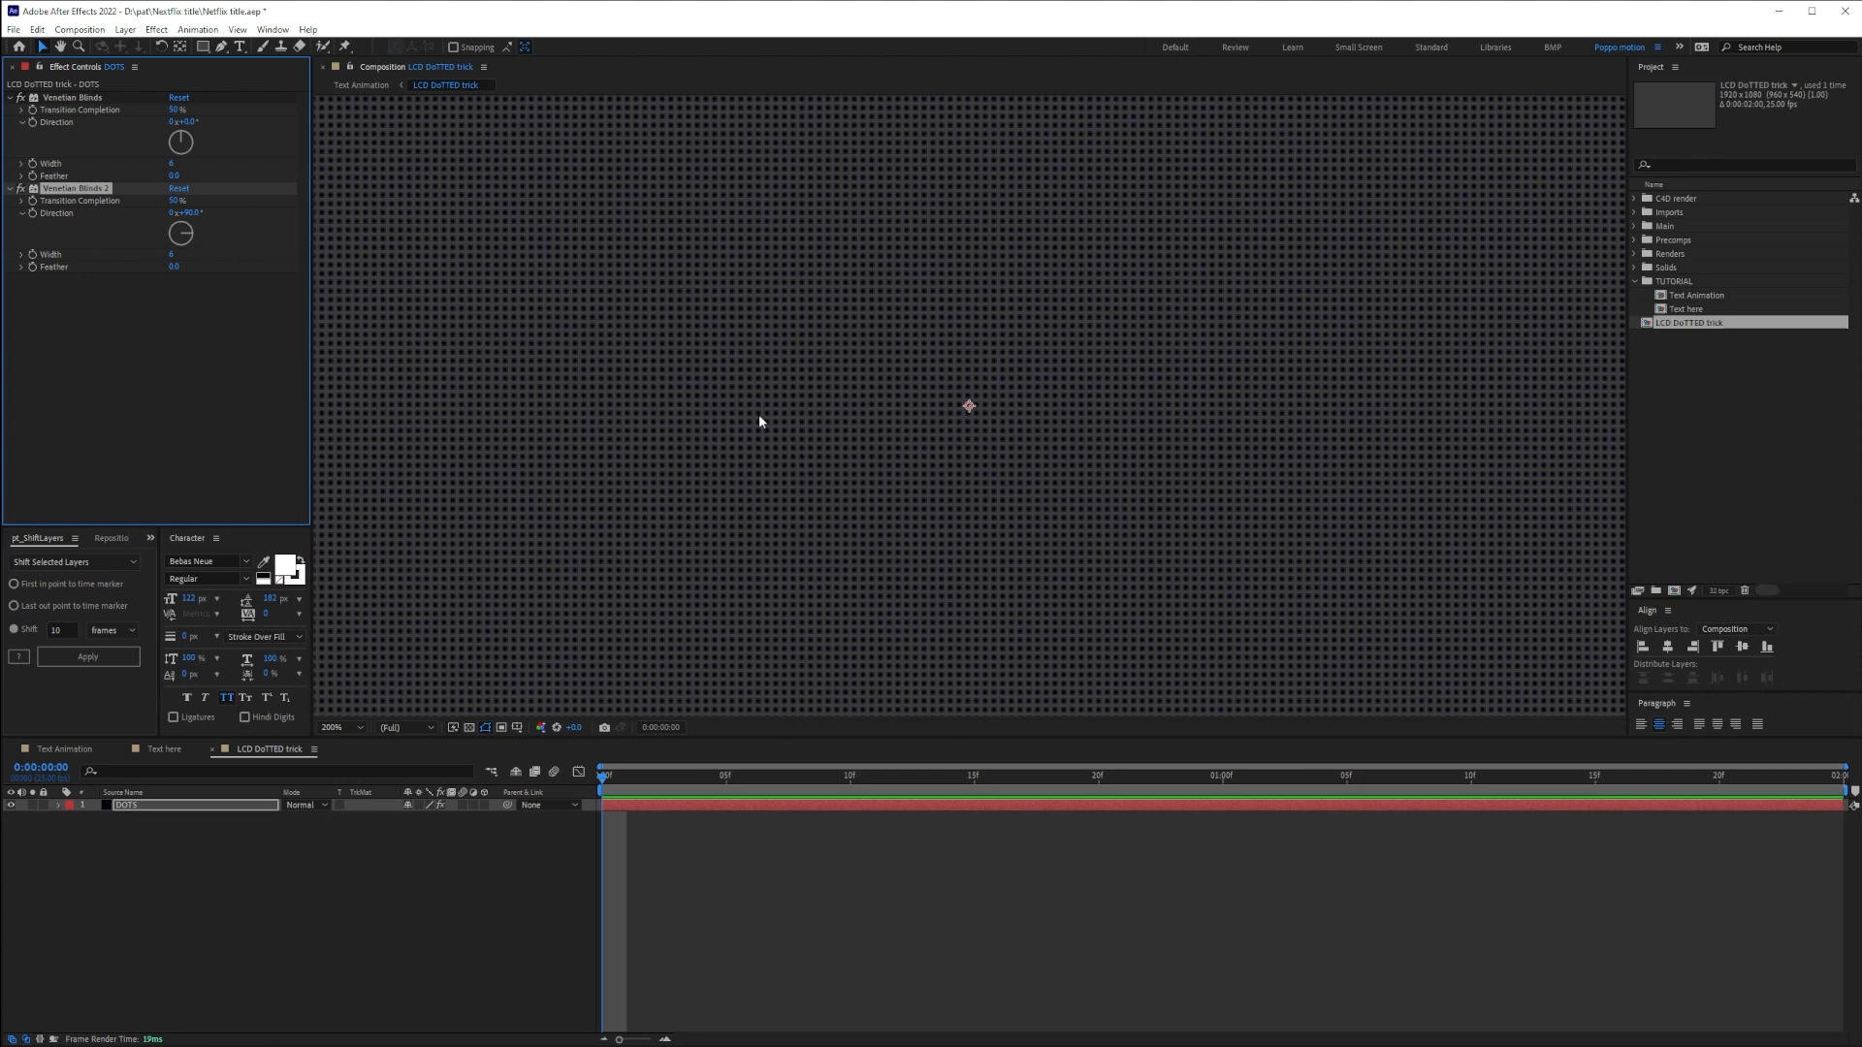
Apply Gaussian Blur to the DOTS layer and raise its blurriness slightly
key(ctrl+space)
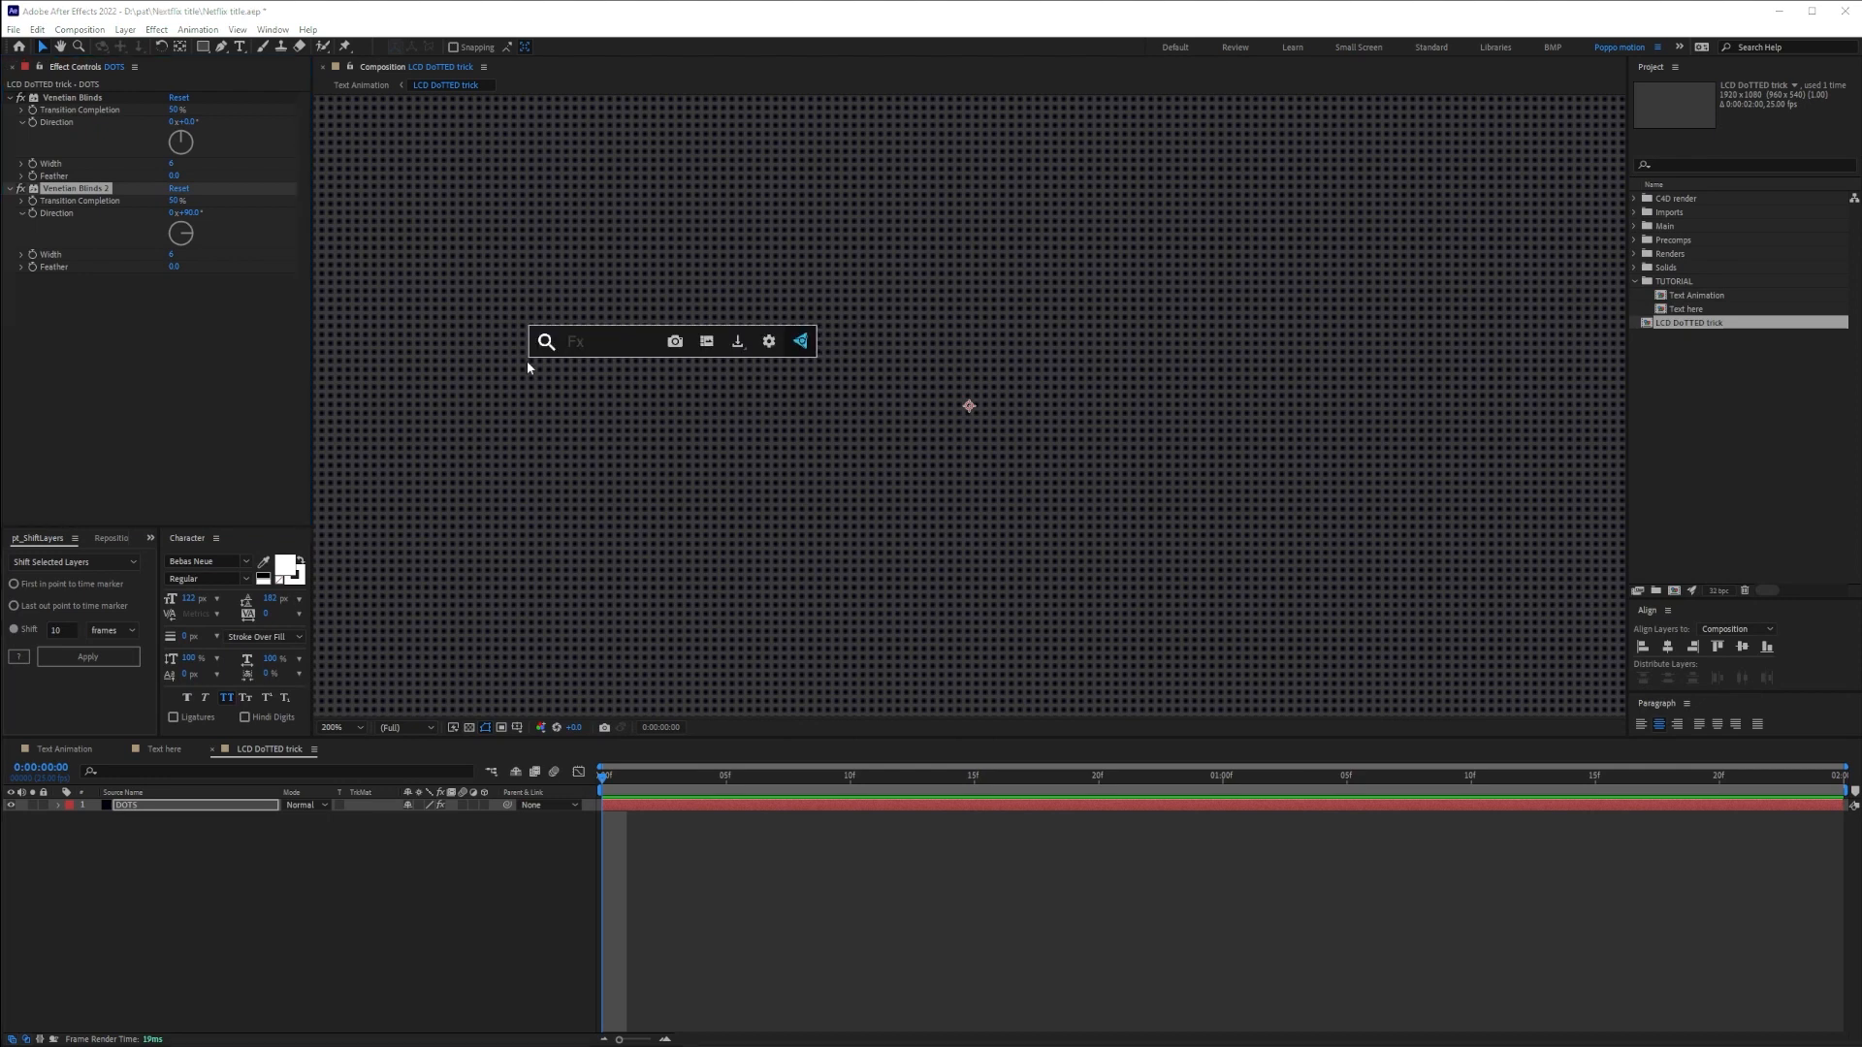
text(gau)
key(Down)
key(Return)
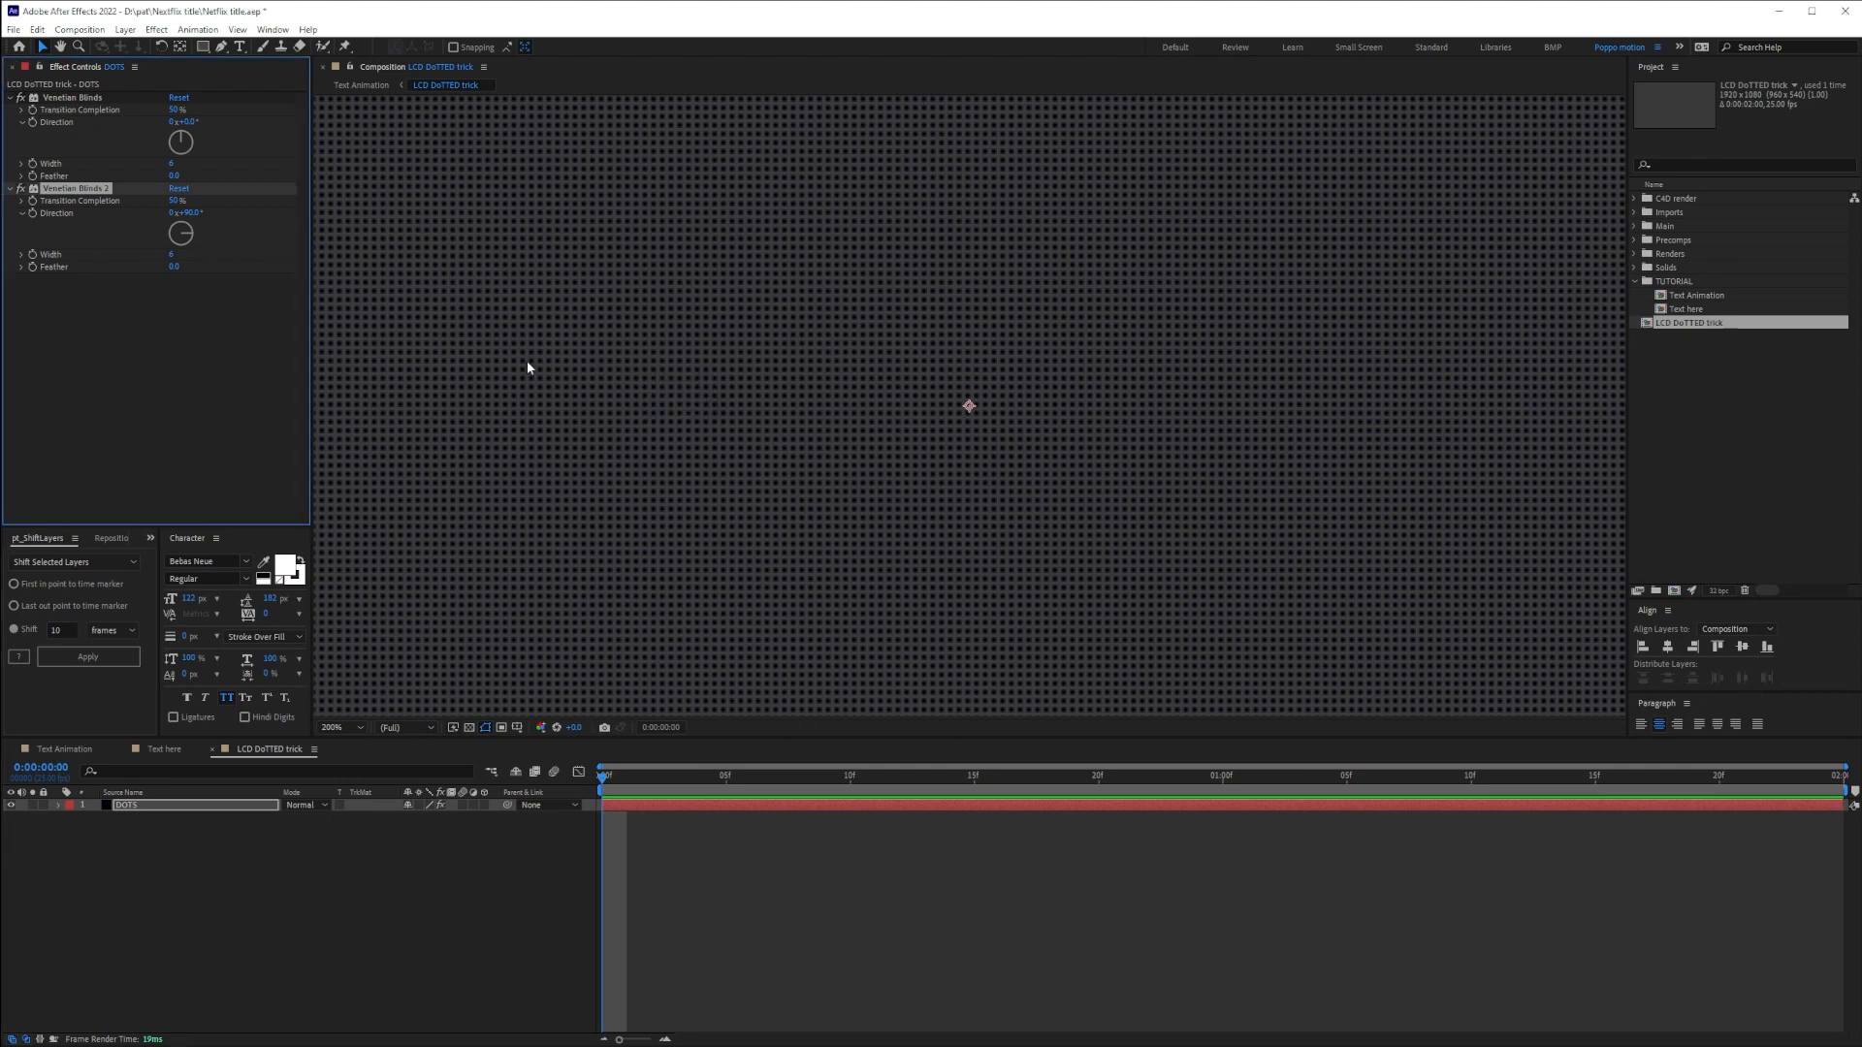
drag(176, 292, 202, 292)
click(427, 830)
Return to the Text Animation composition and inspect the dotted LCD texture over the warped text
click(362, 86)
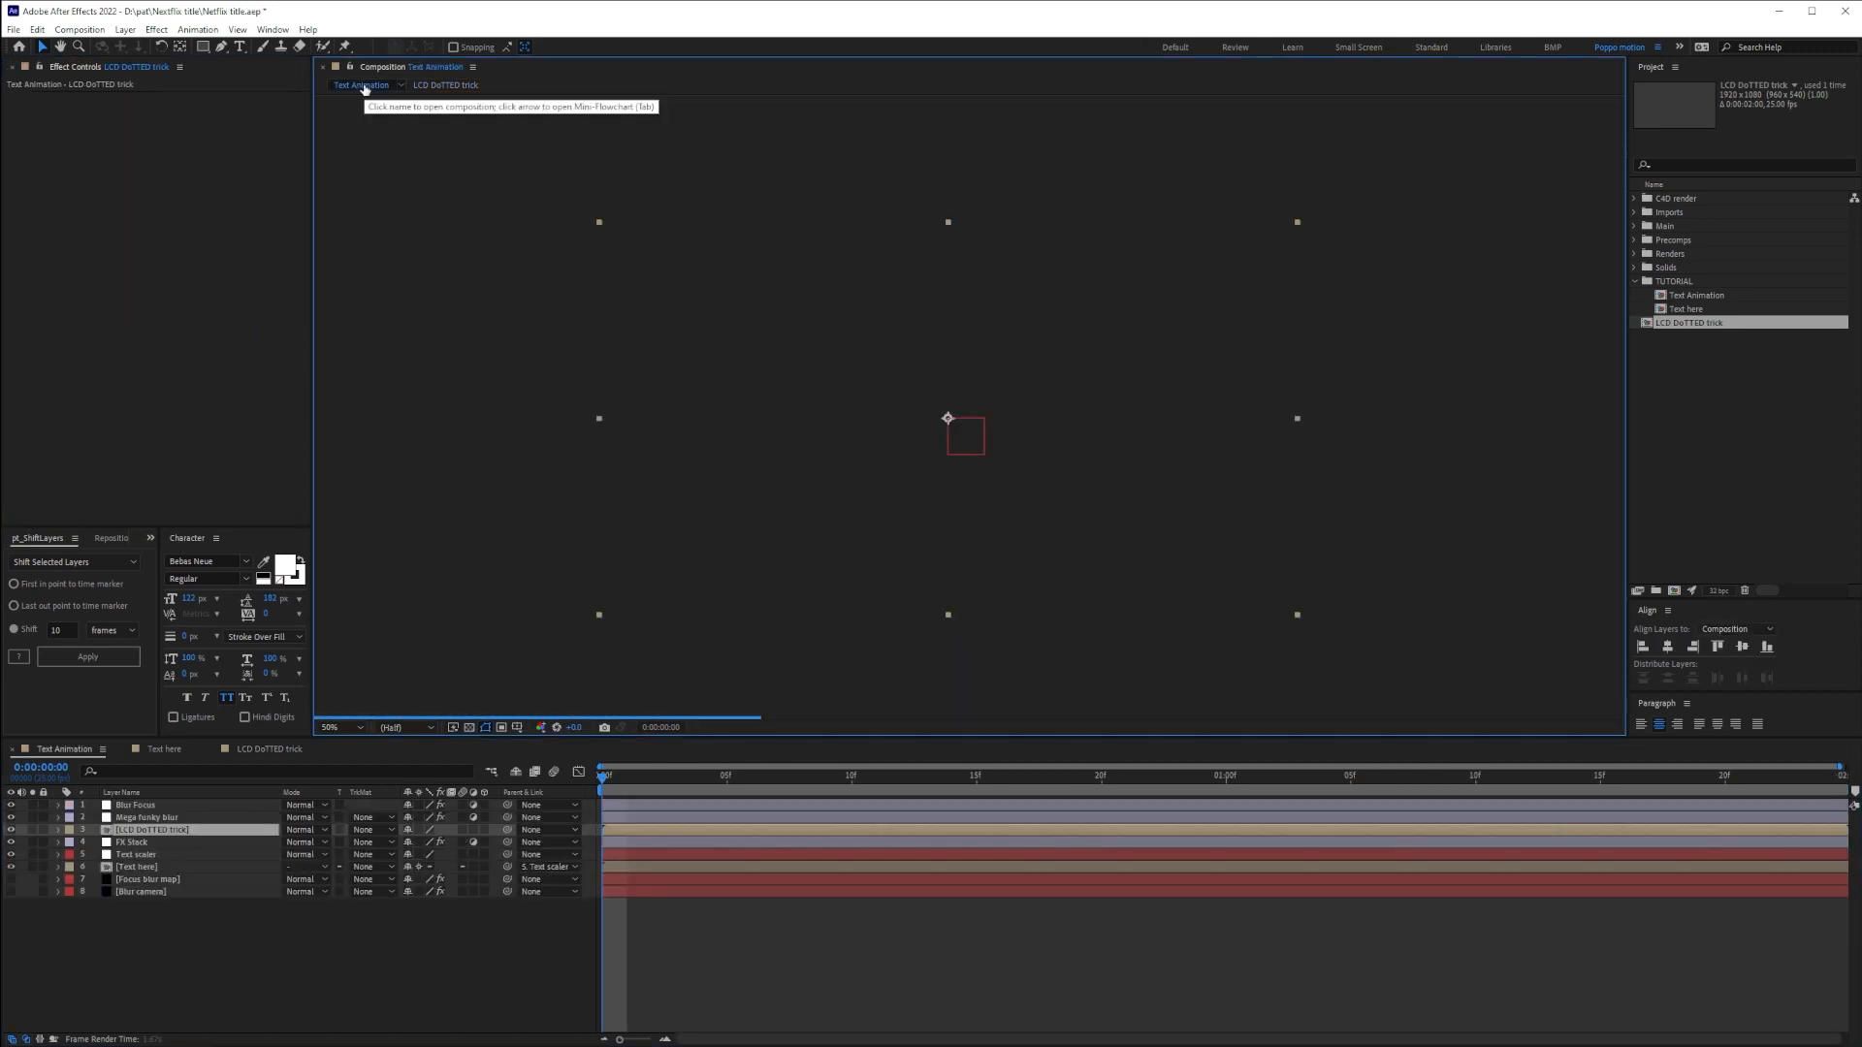
scroll(859, 229, up, 1)
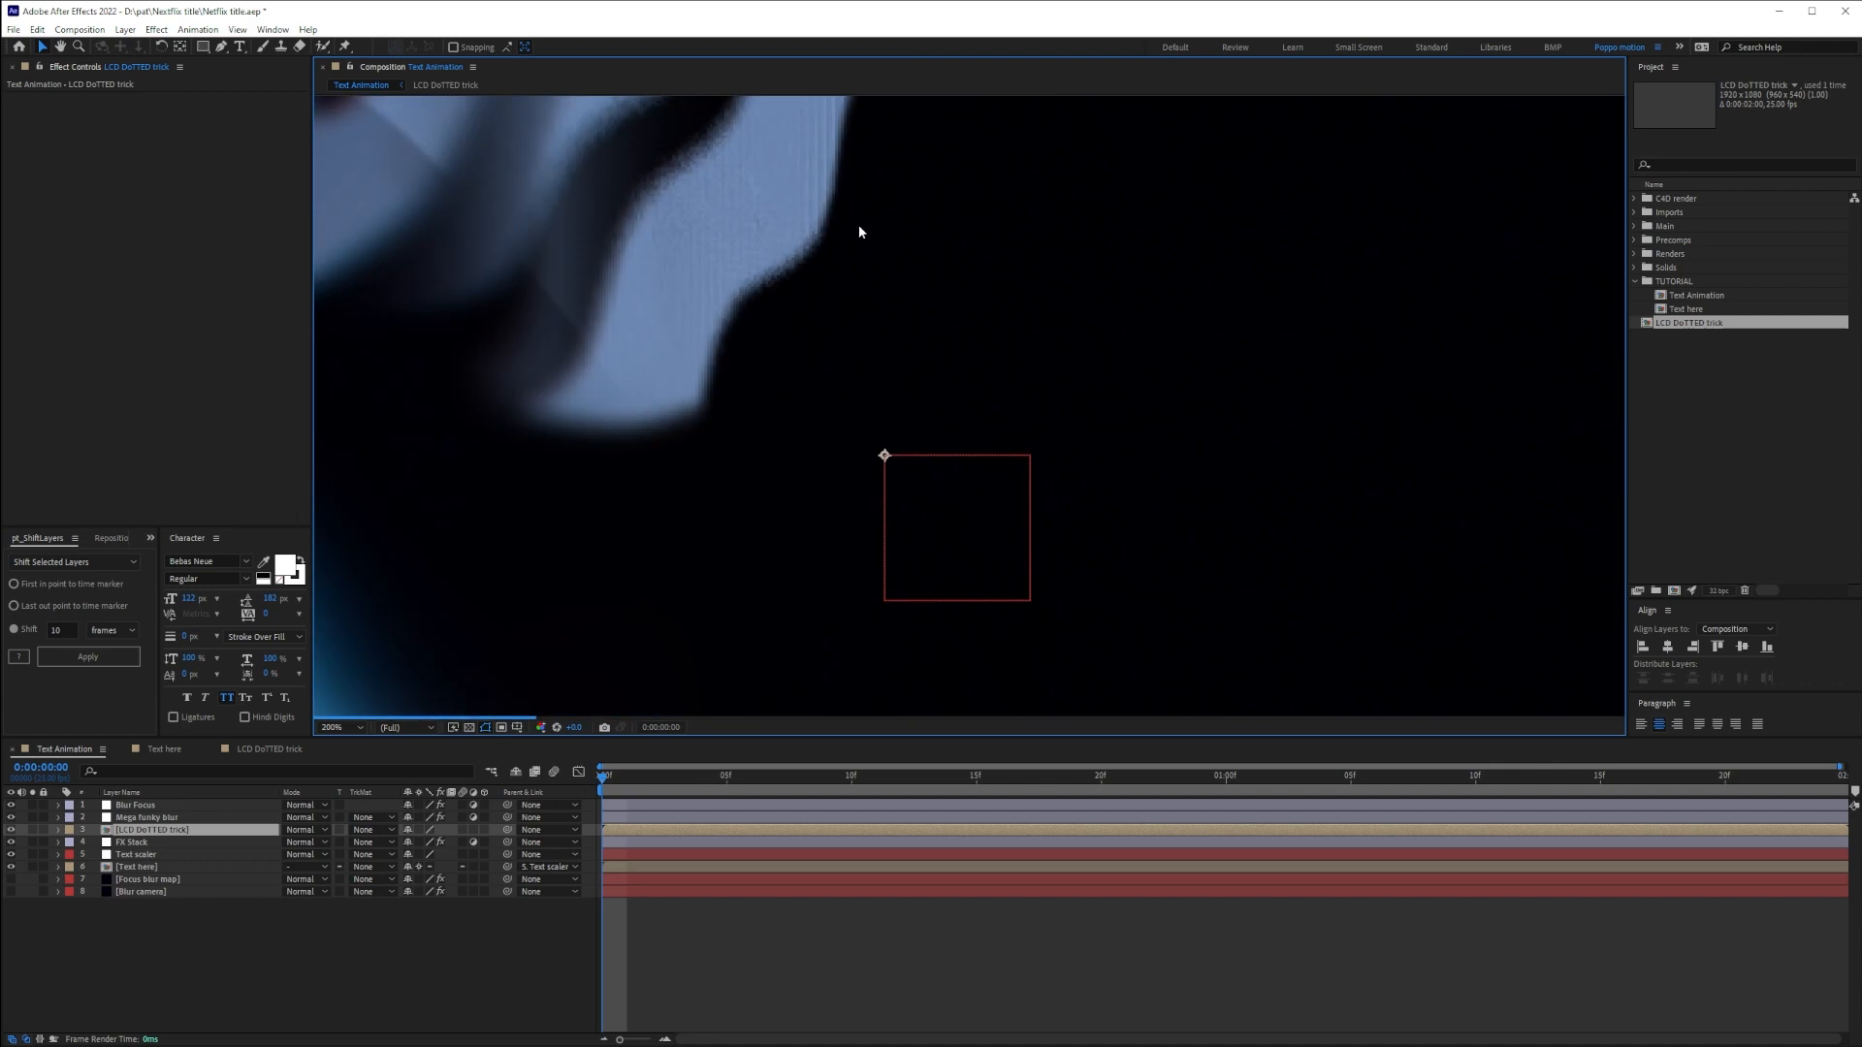
Set the LCD DoTTED trick layer's blending mode to Overlay and check the texture over the warped text
drag(859, 229, 889, 310)
scroll(890, 310, down, 1)
drag(973, 429, 1022, 249)
click(272, 834)
click(299, 831)
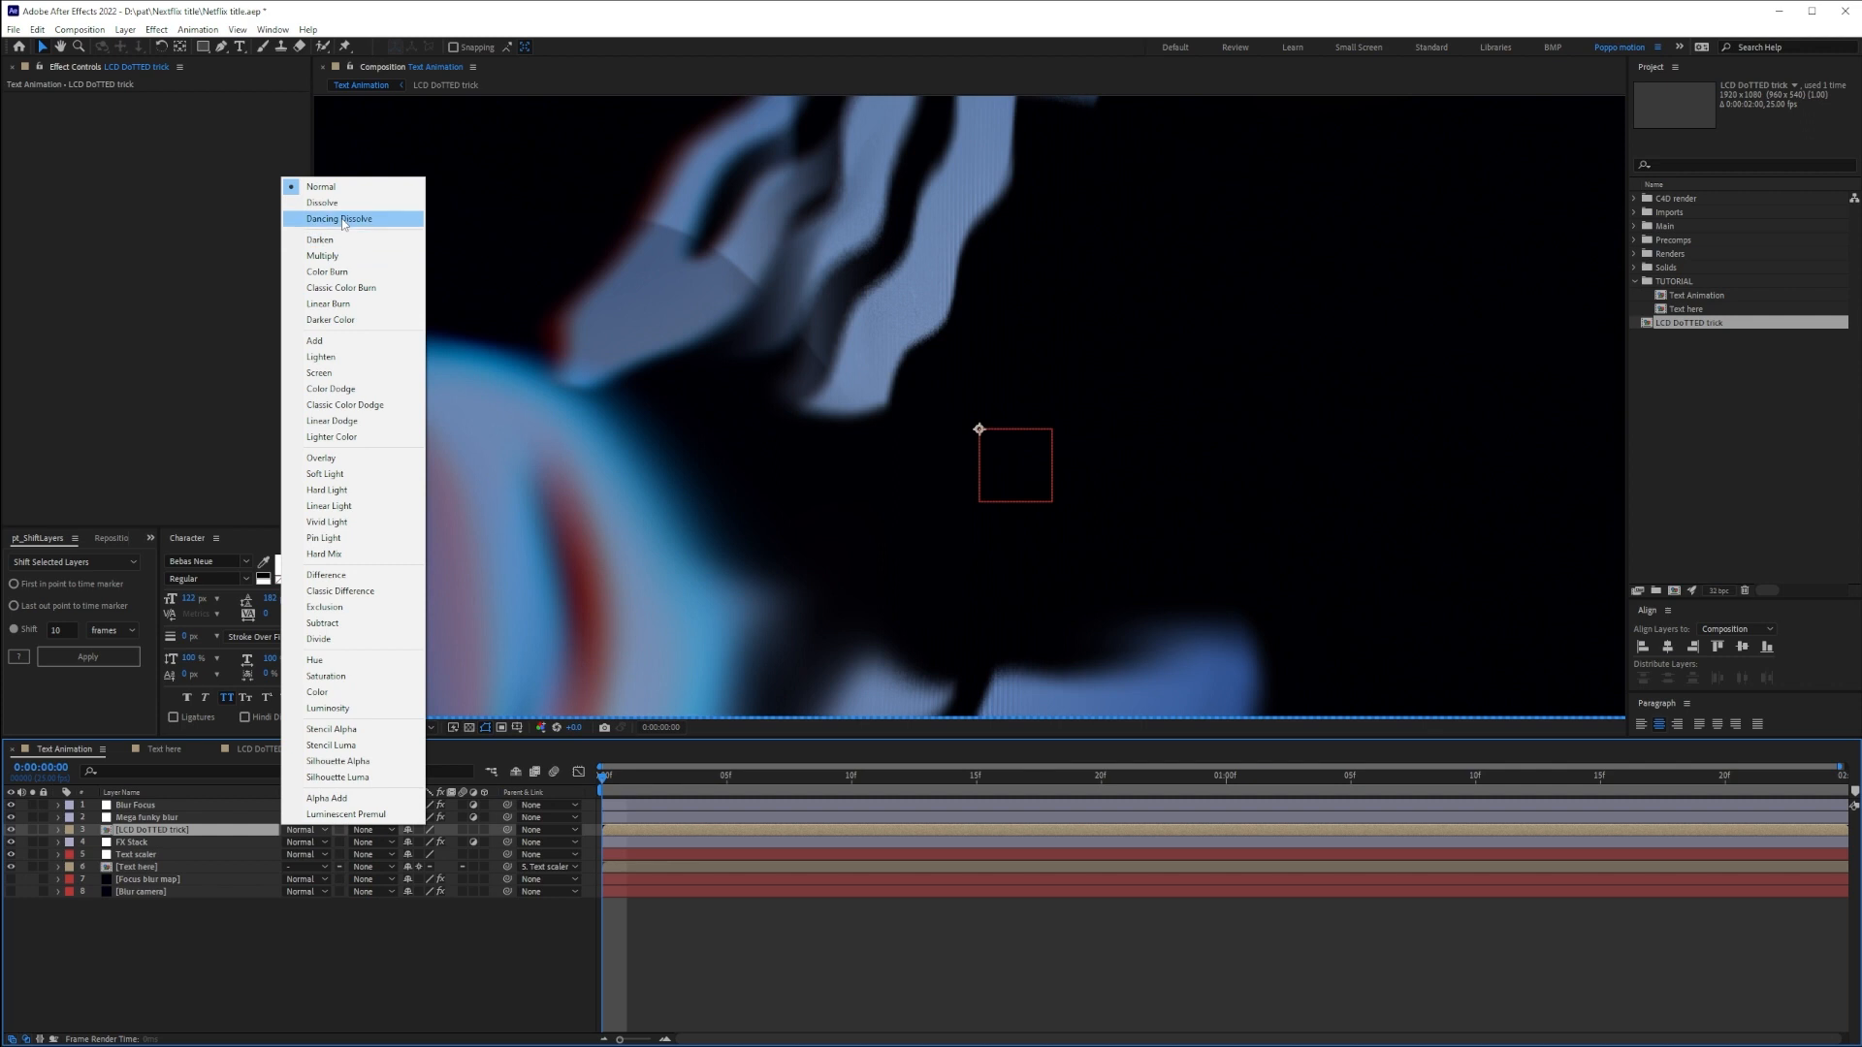
click(321, 458)
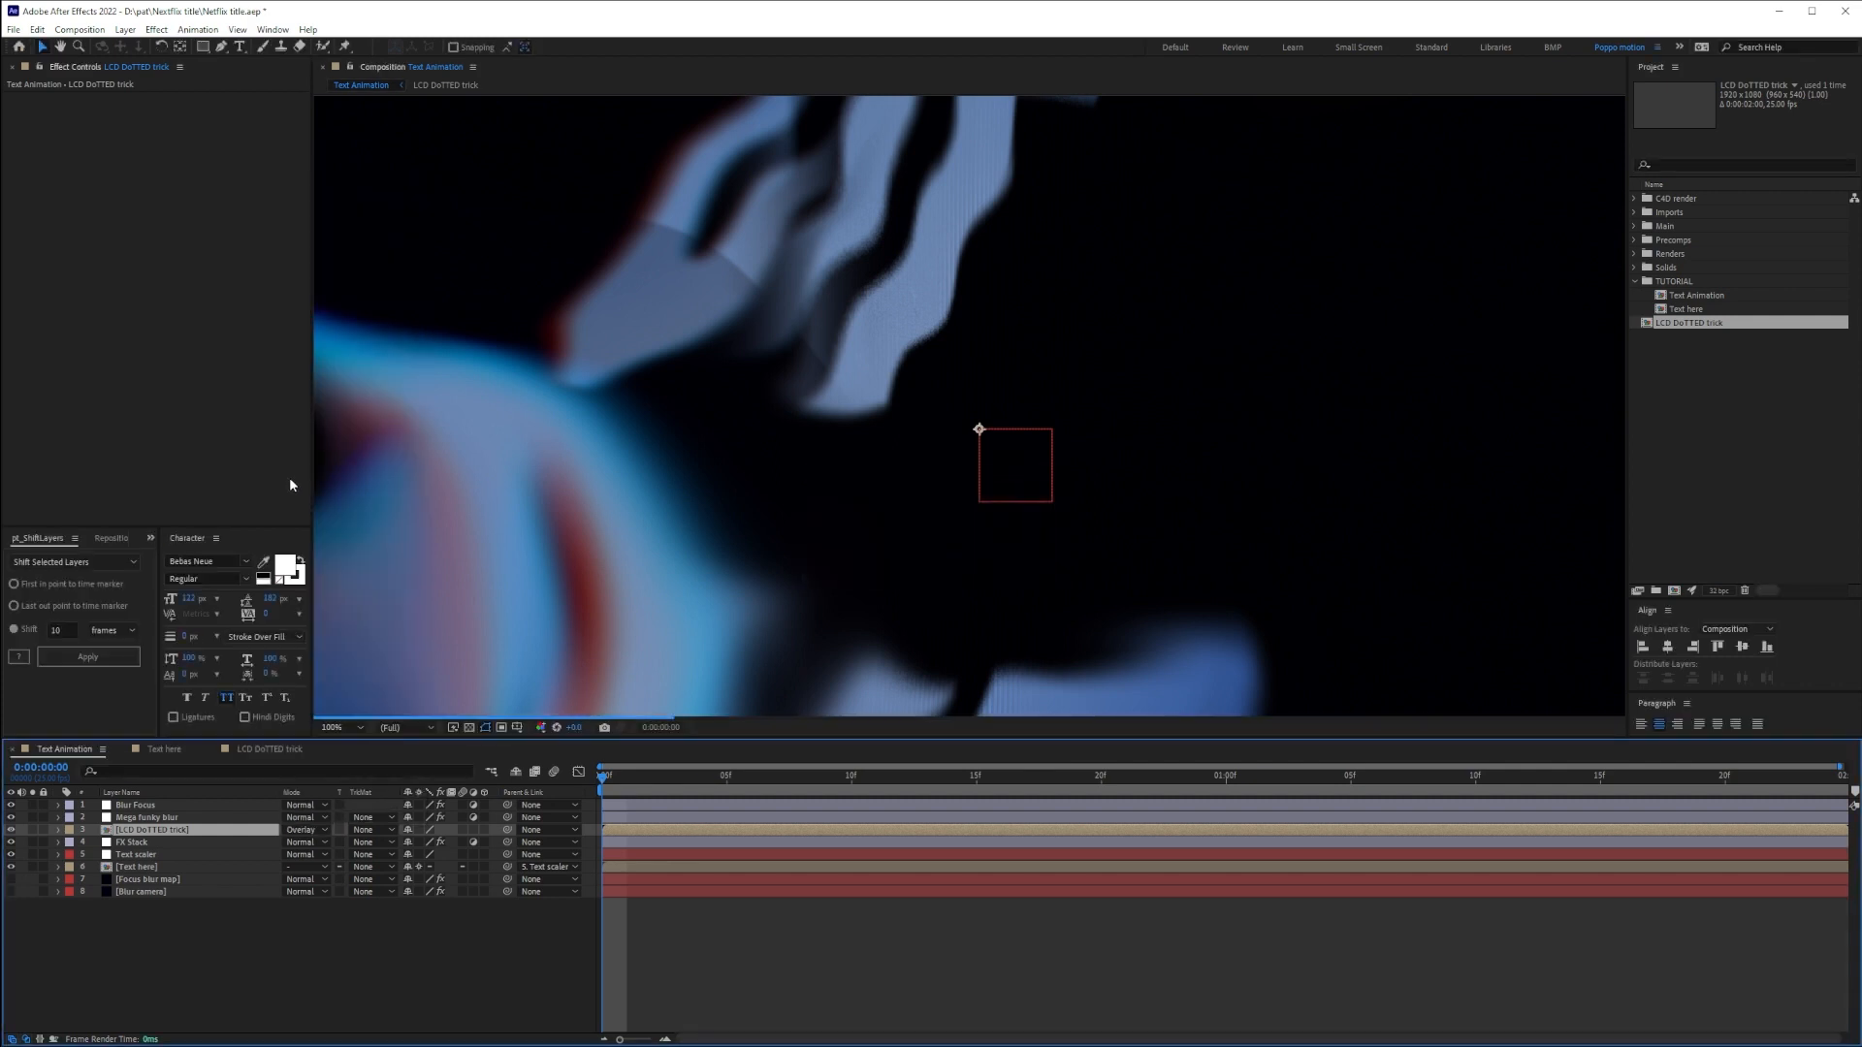
scroll(824, 444, down, 2)
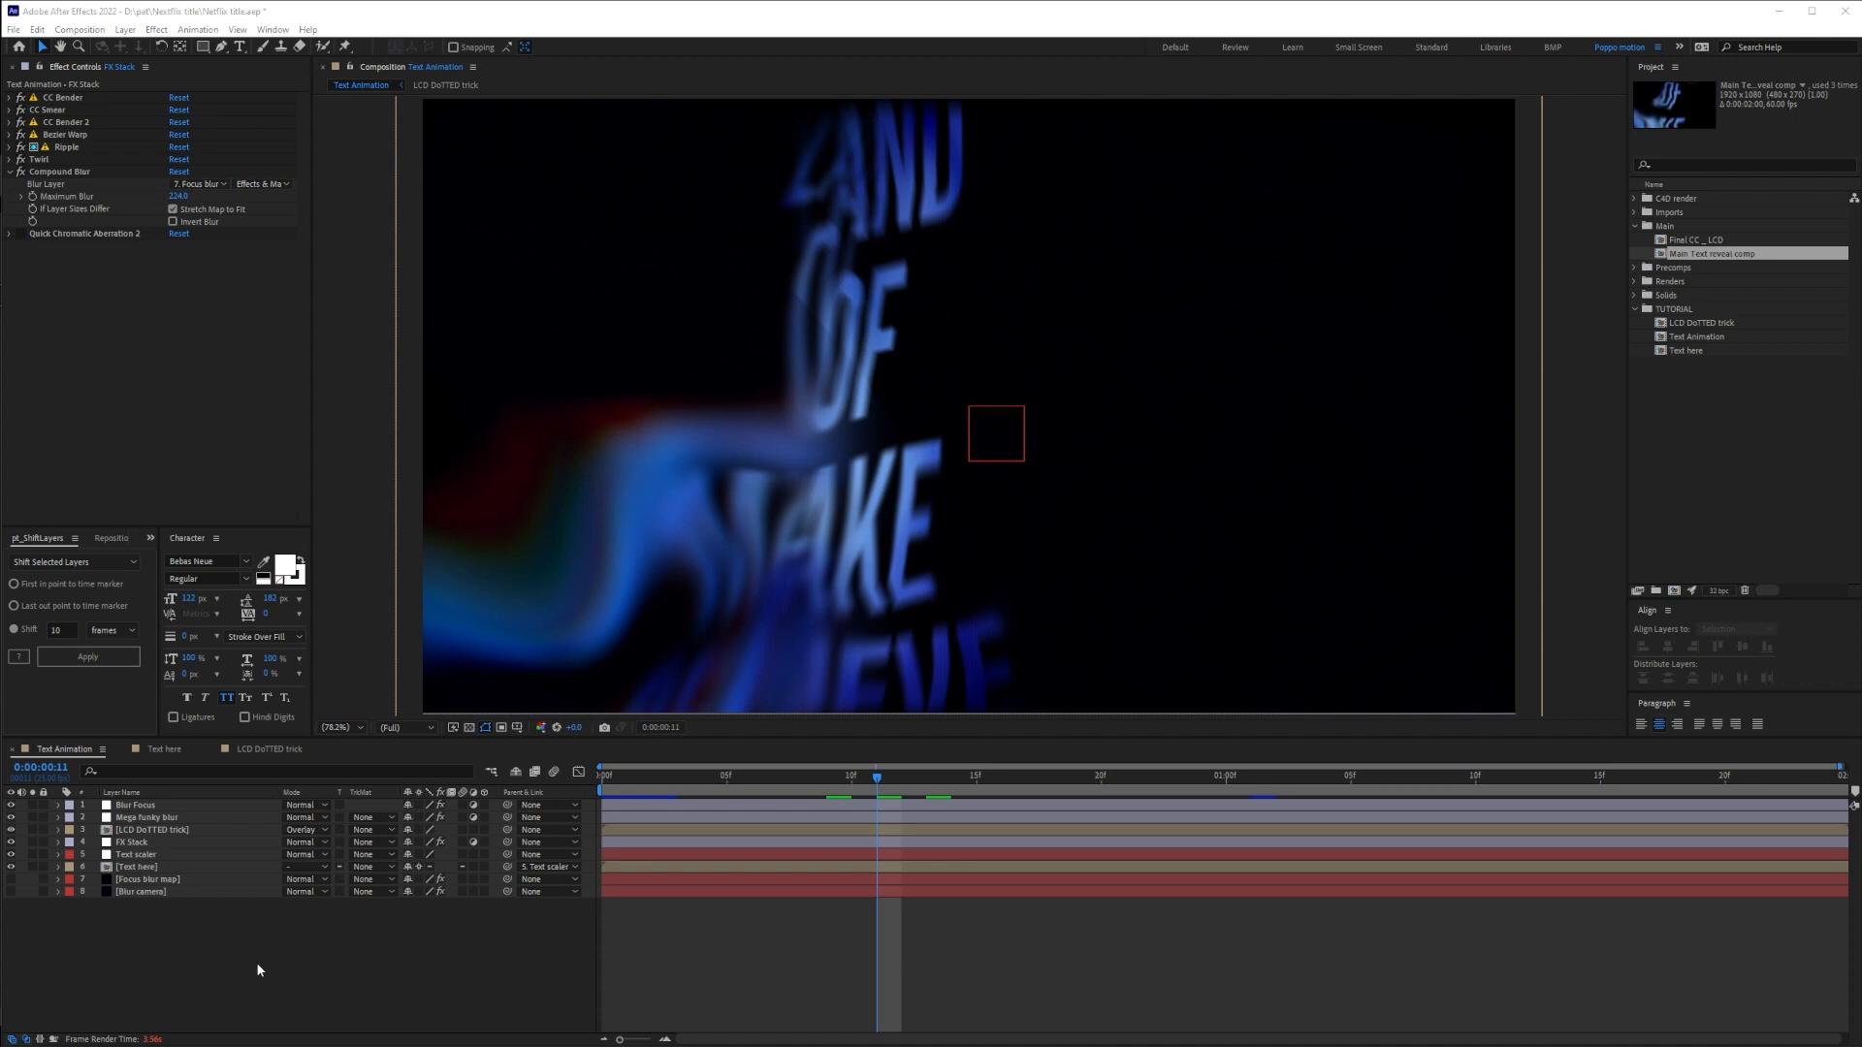
Create an adjustment layer named CC and place it directly below the Blur Focus layer
right_click(258, 966)
mouse_move(379, 790)
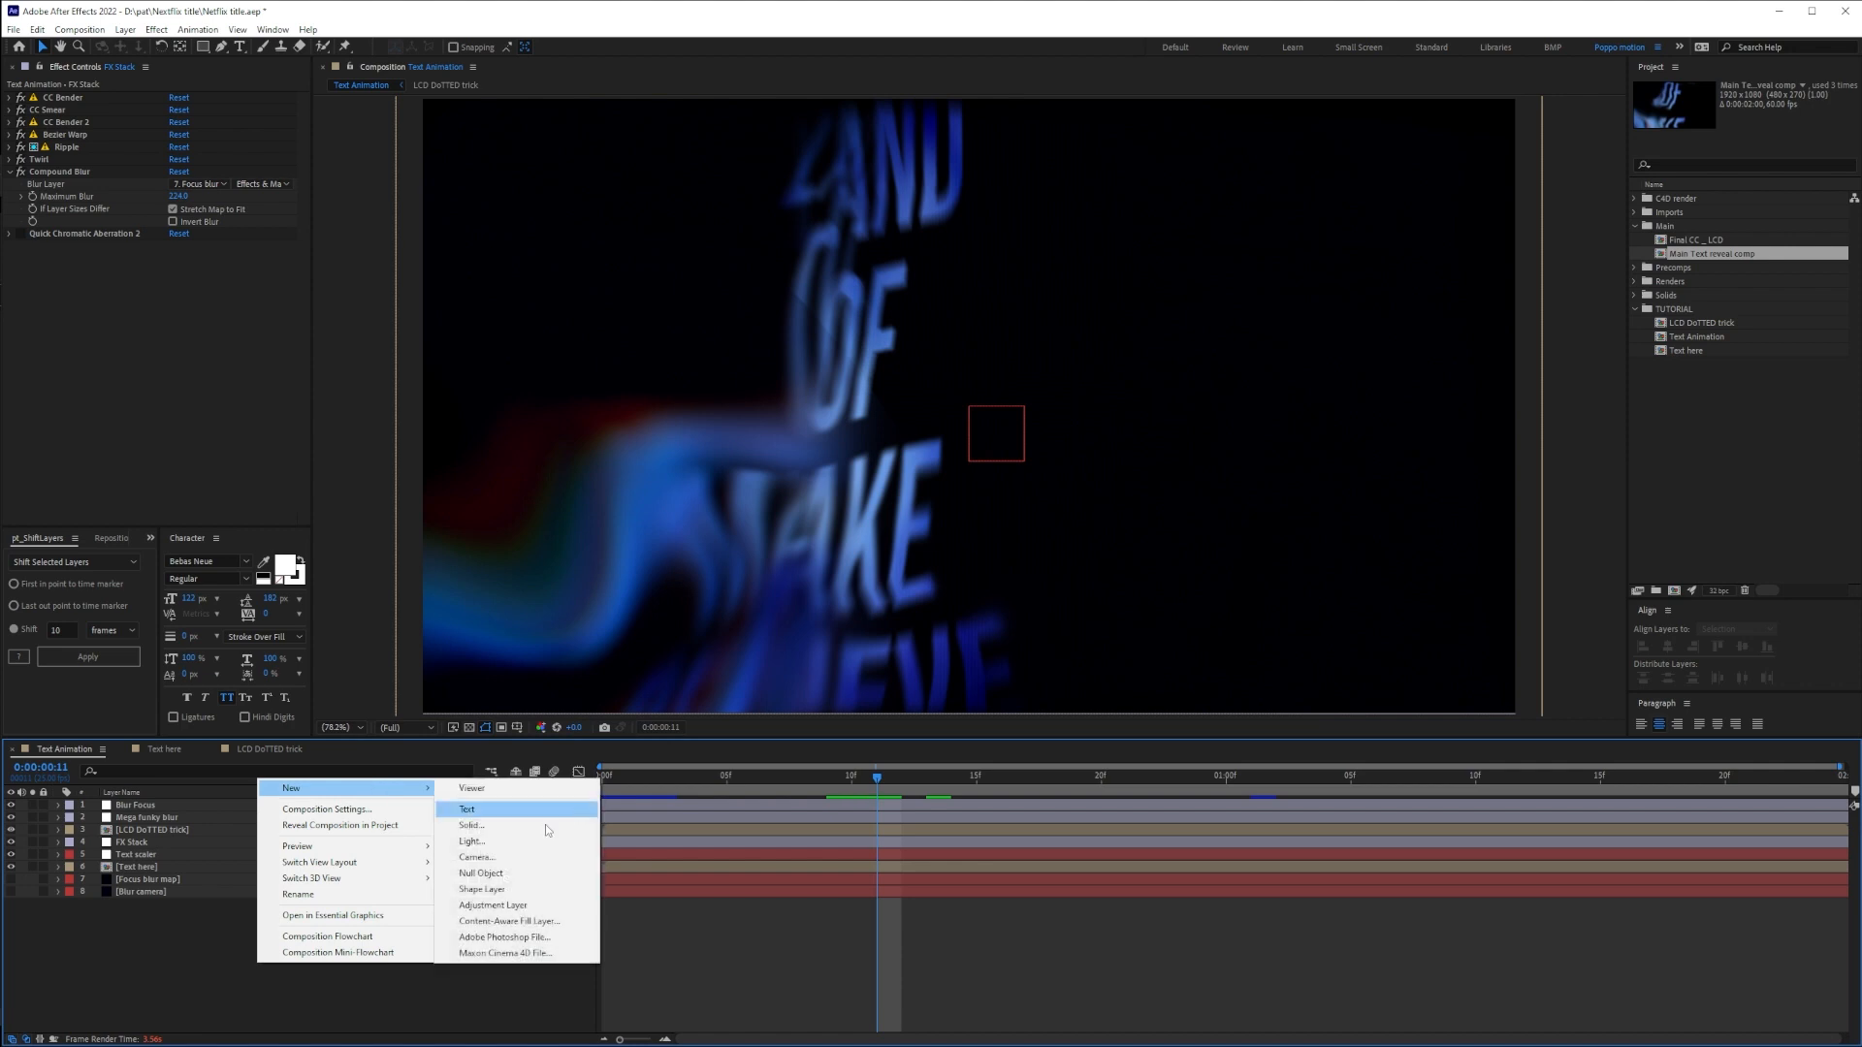
click(493, 905)
key(Return)
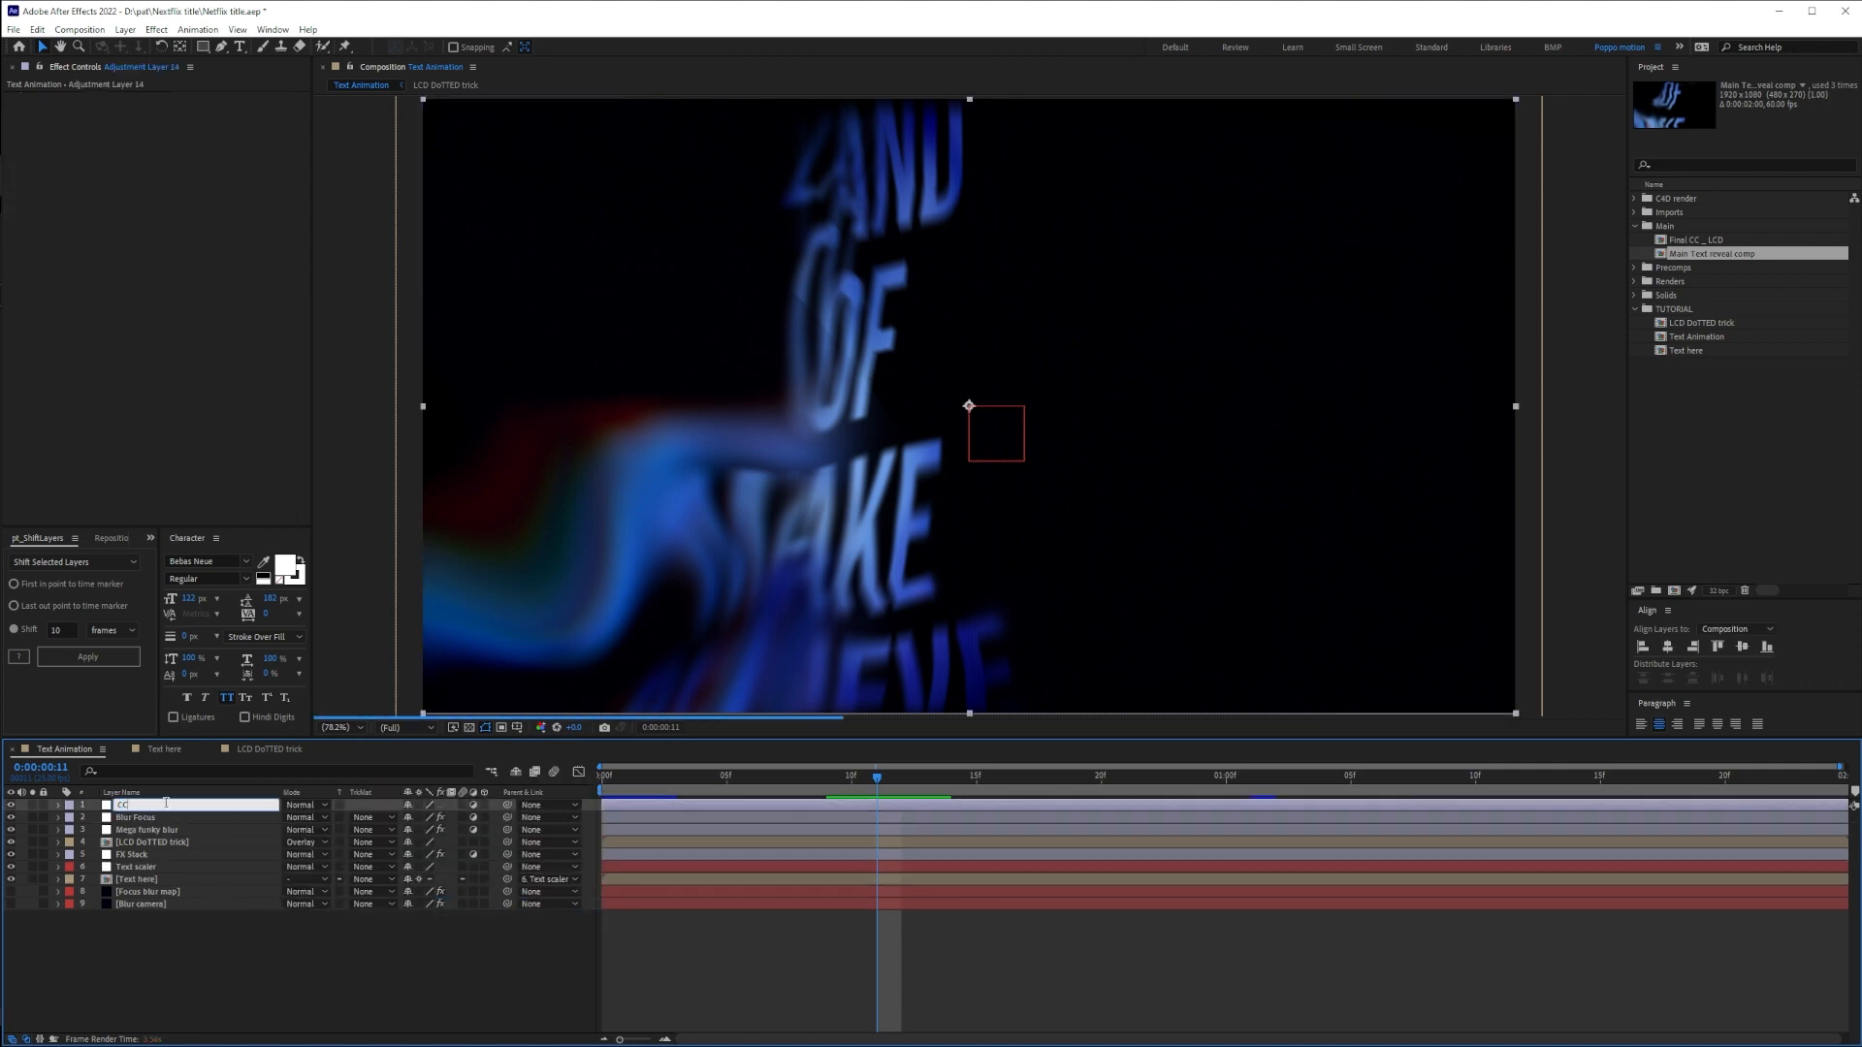
text(CC)
key(Return)
drag(150, 815, 142, 822)
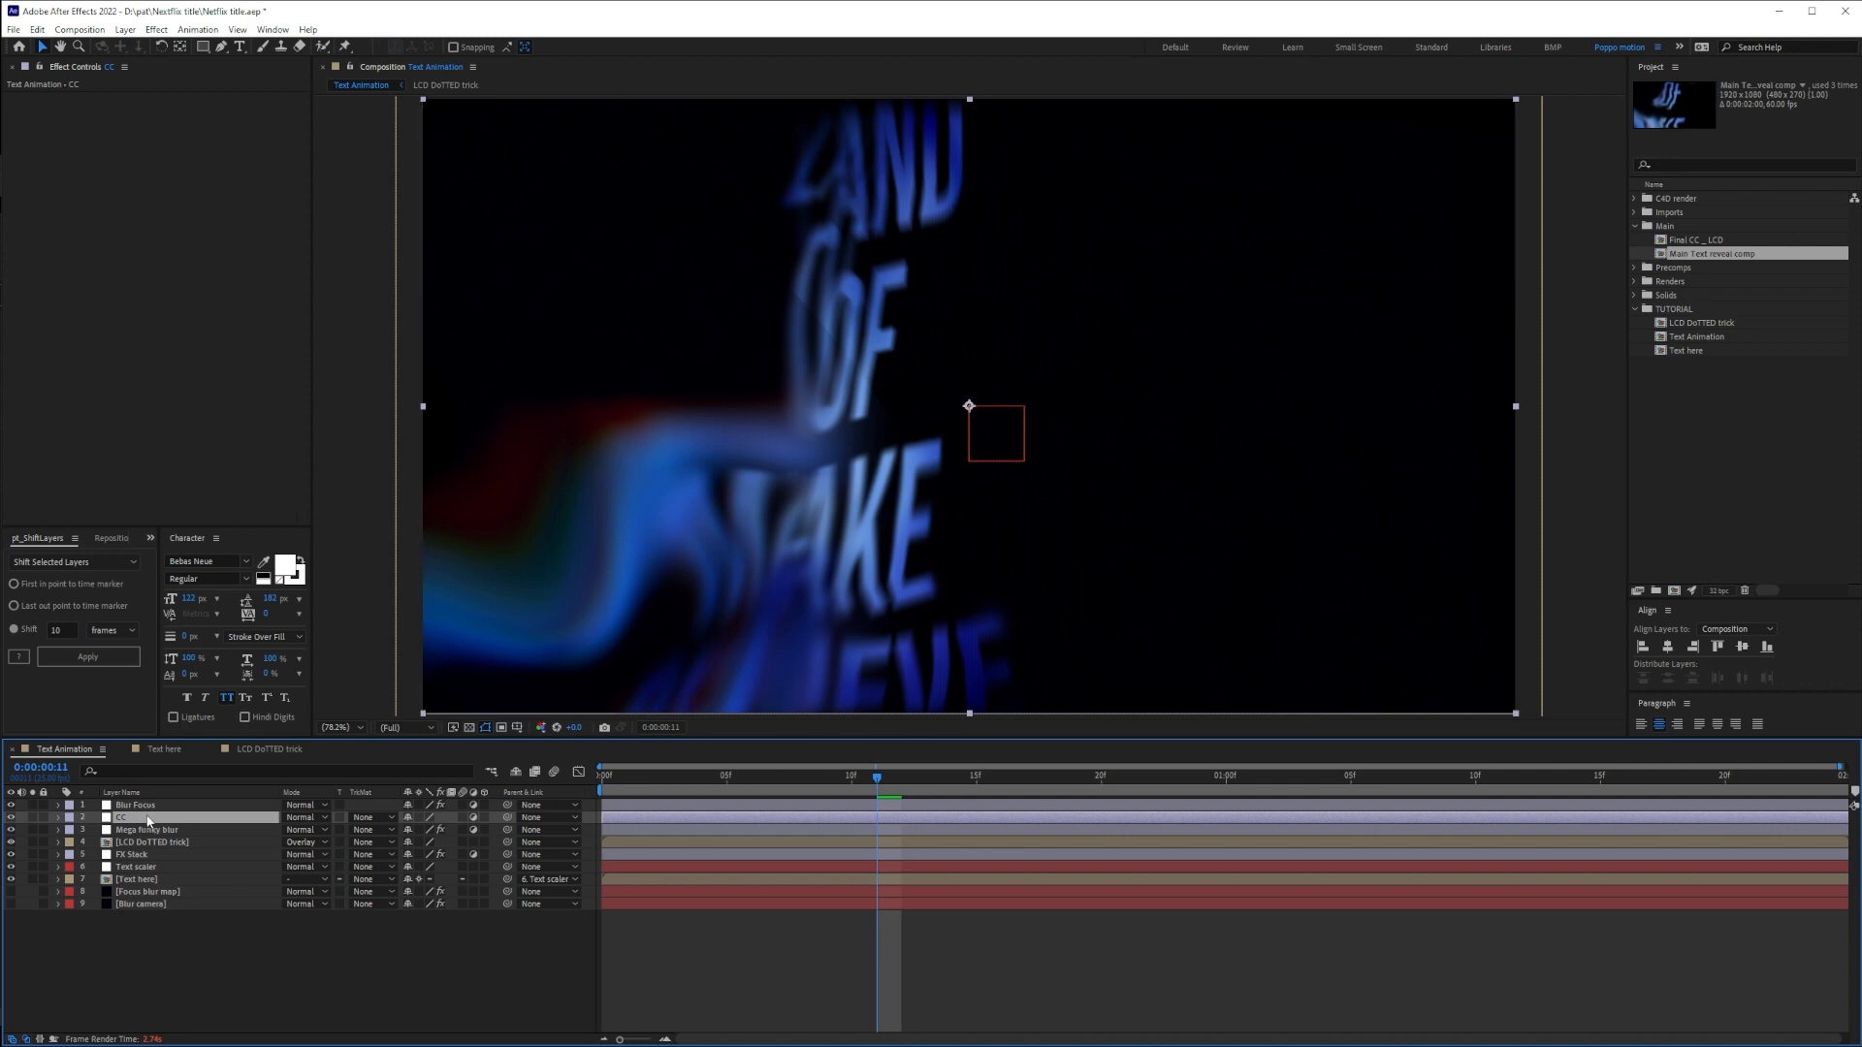
Apply the Deep Glow effect to the CC layer and hide the Blur Focus layer
key(ctrl+space)
text(deep)
key(Return)
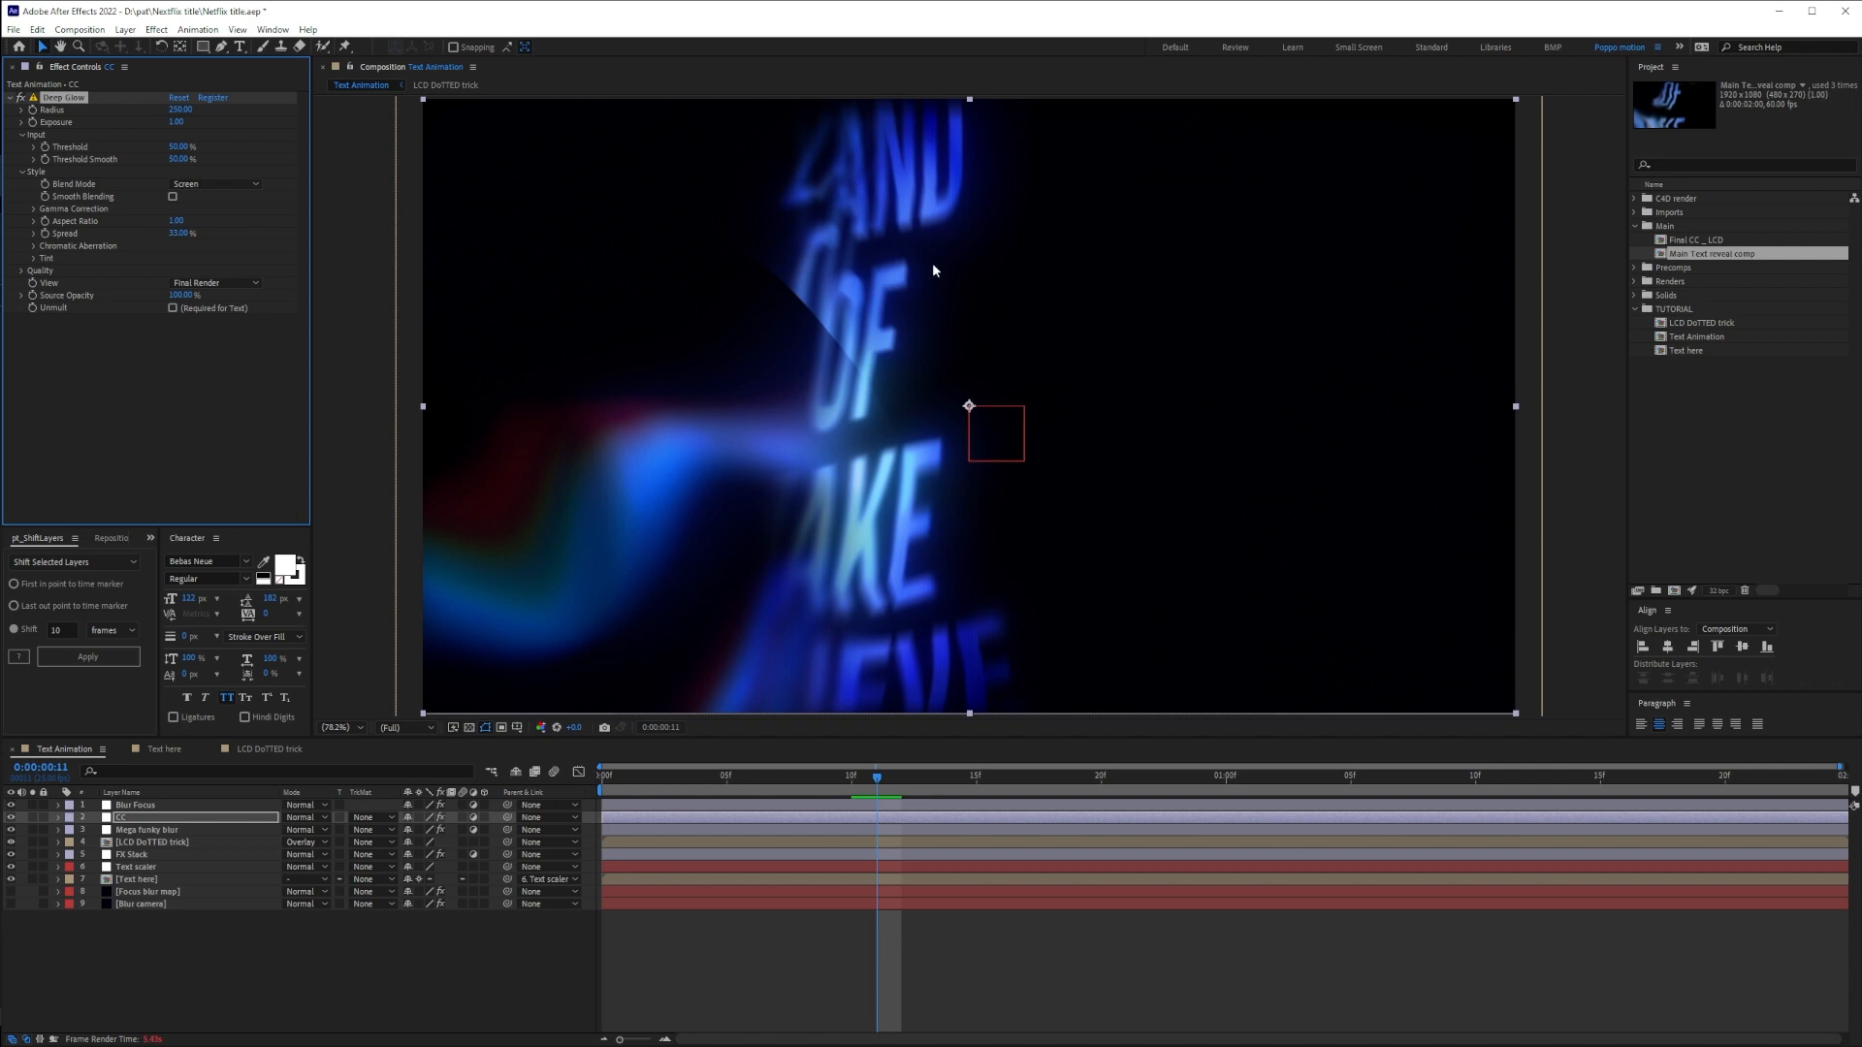
click(11, 842)
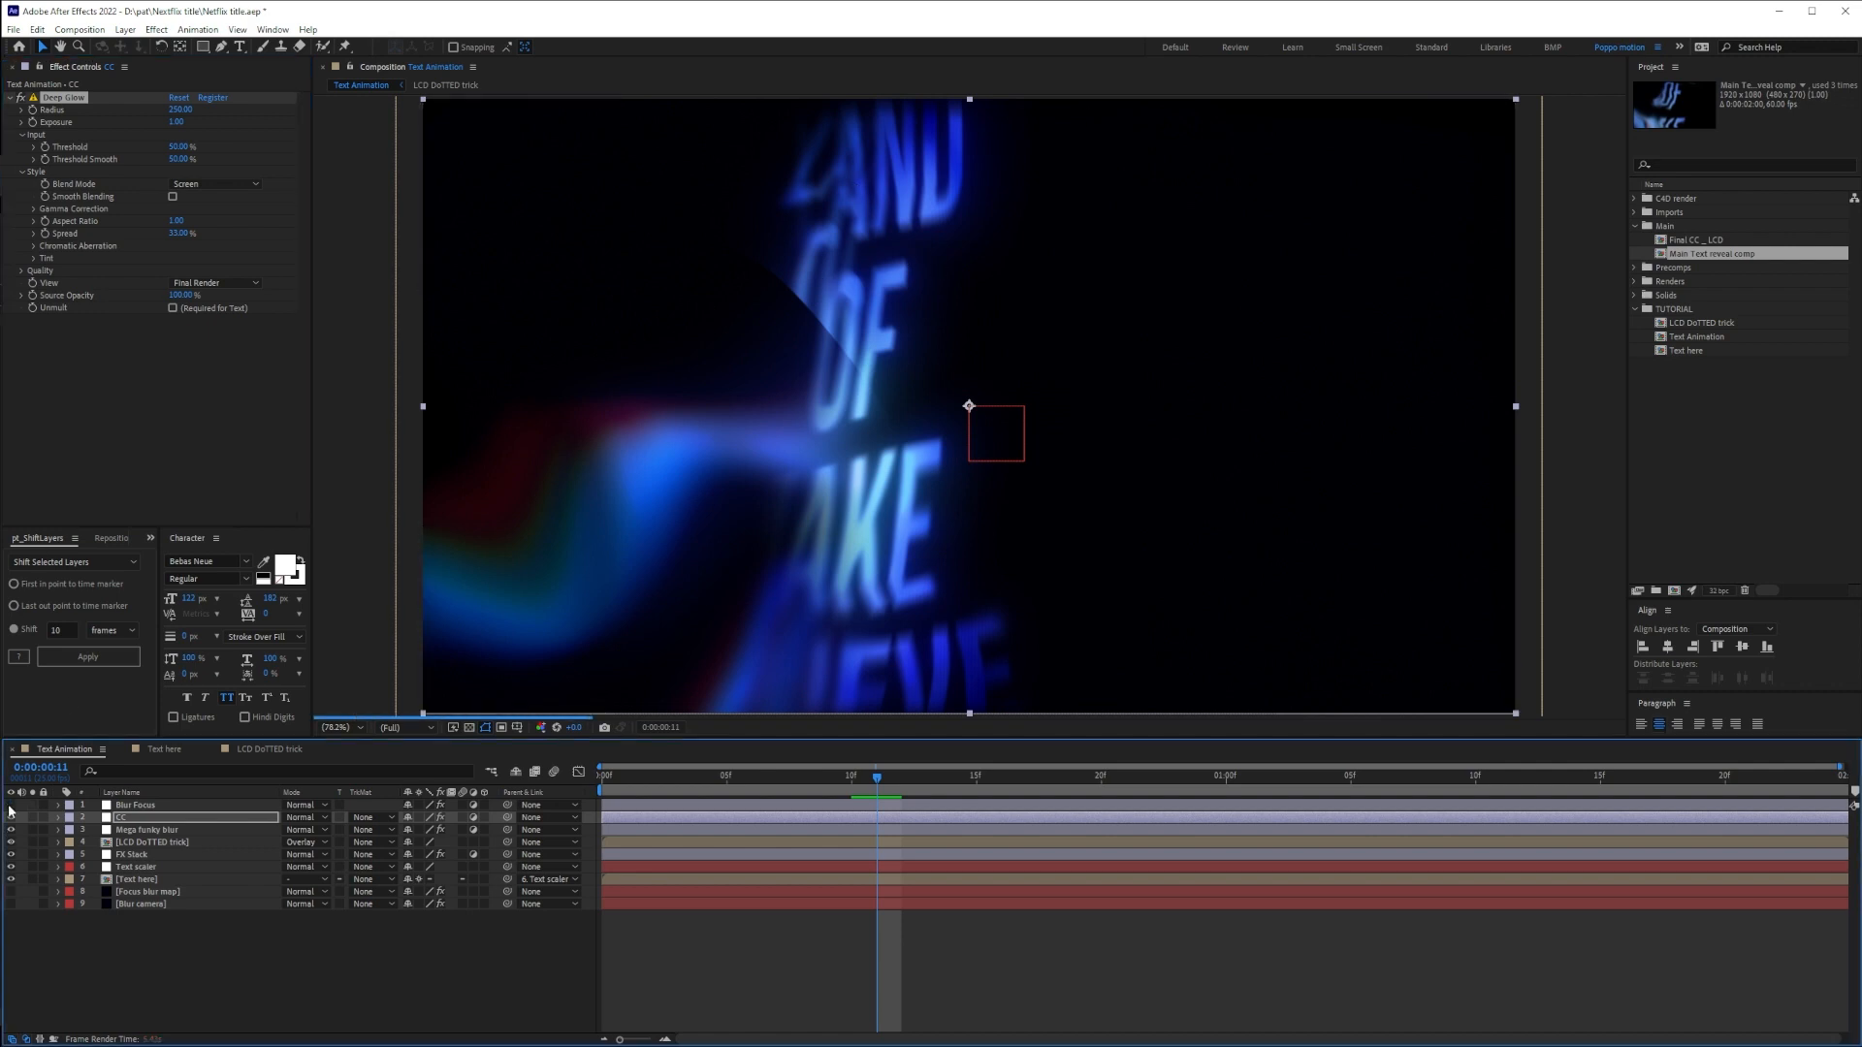
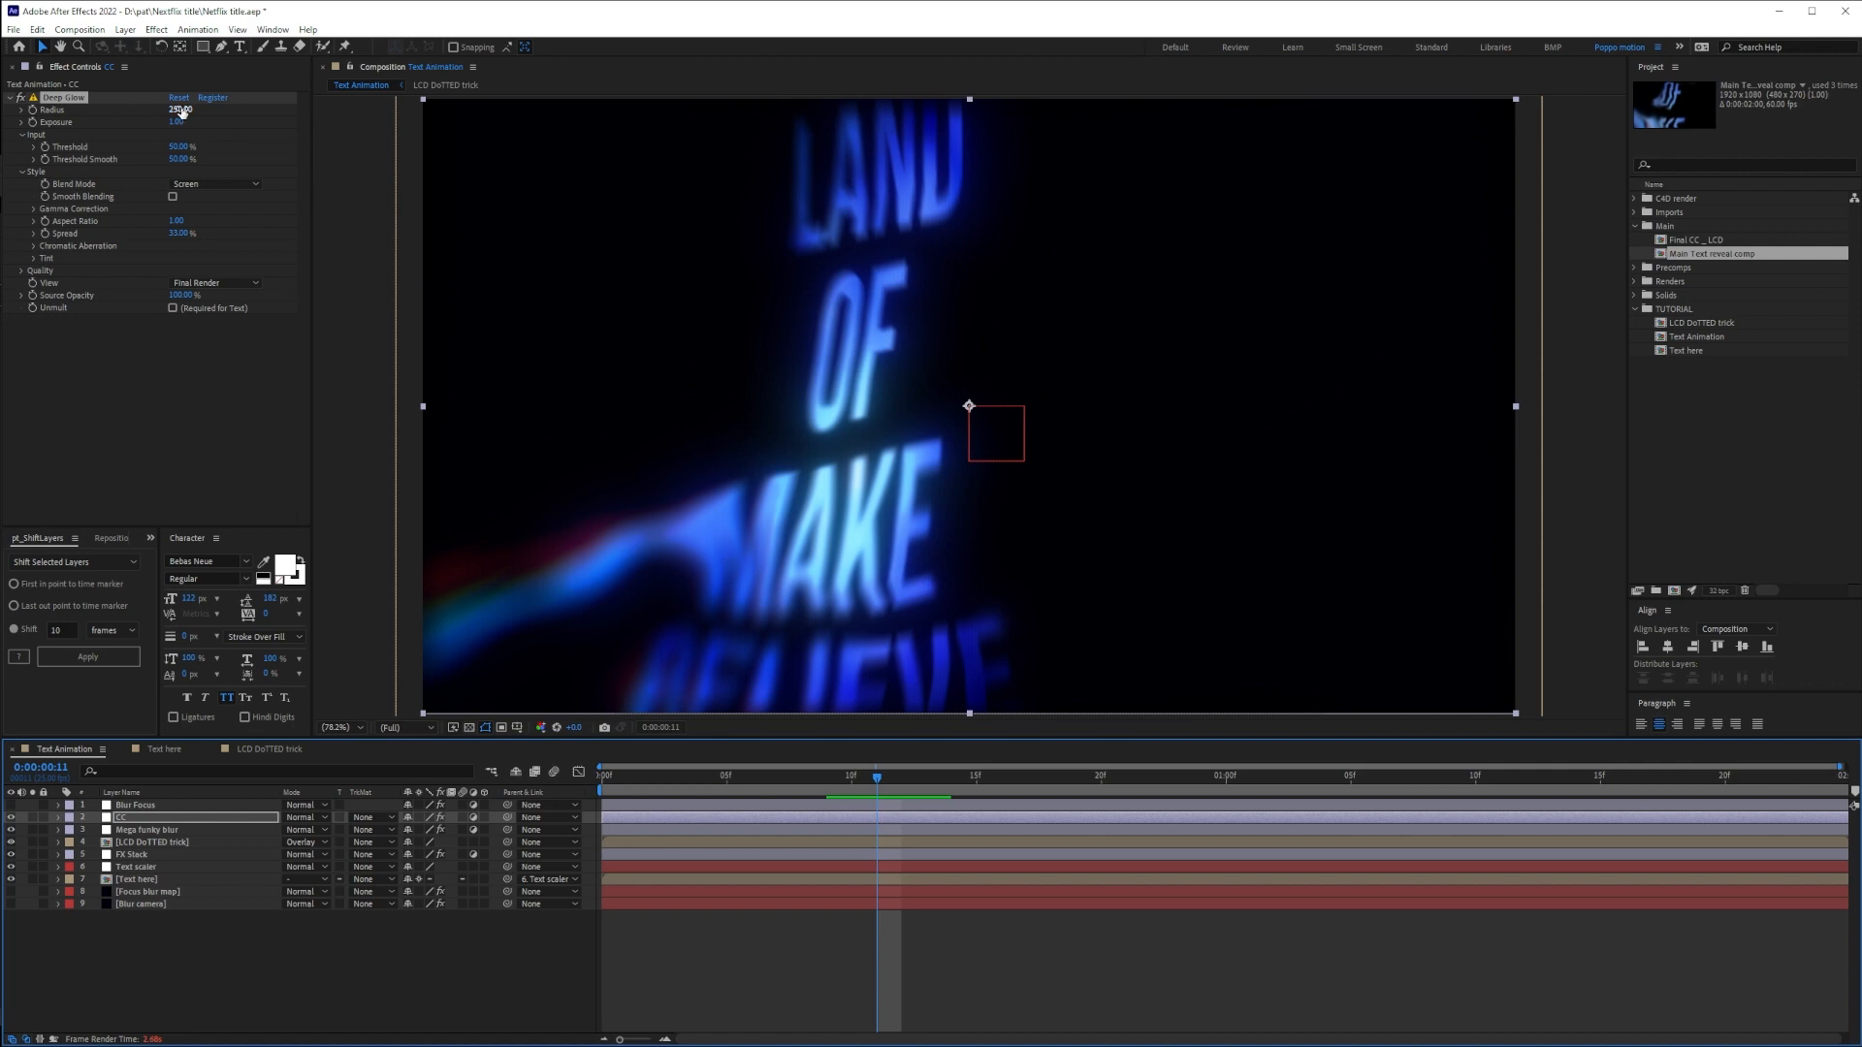
Raise the Deep Glow radius to about 790 and check the spread with a temporarily brightened preview exposure
drag(182, 113, 412, 111)
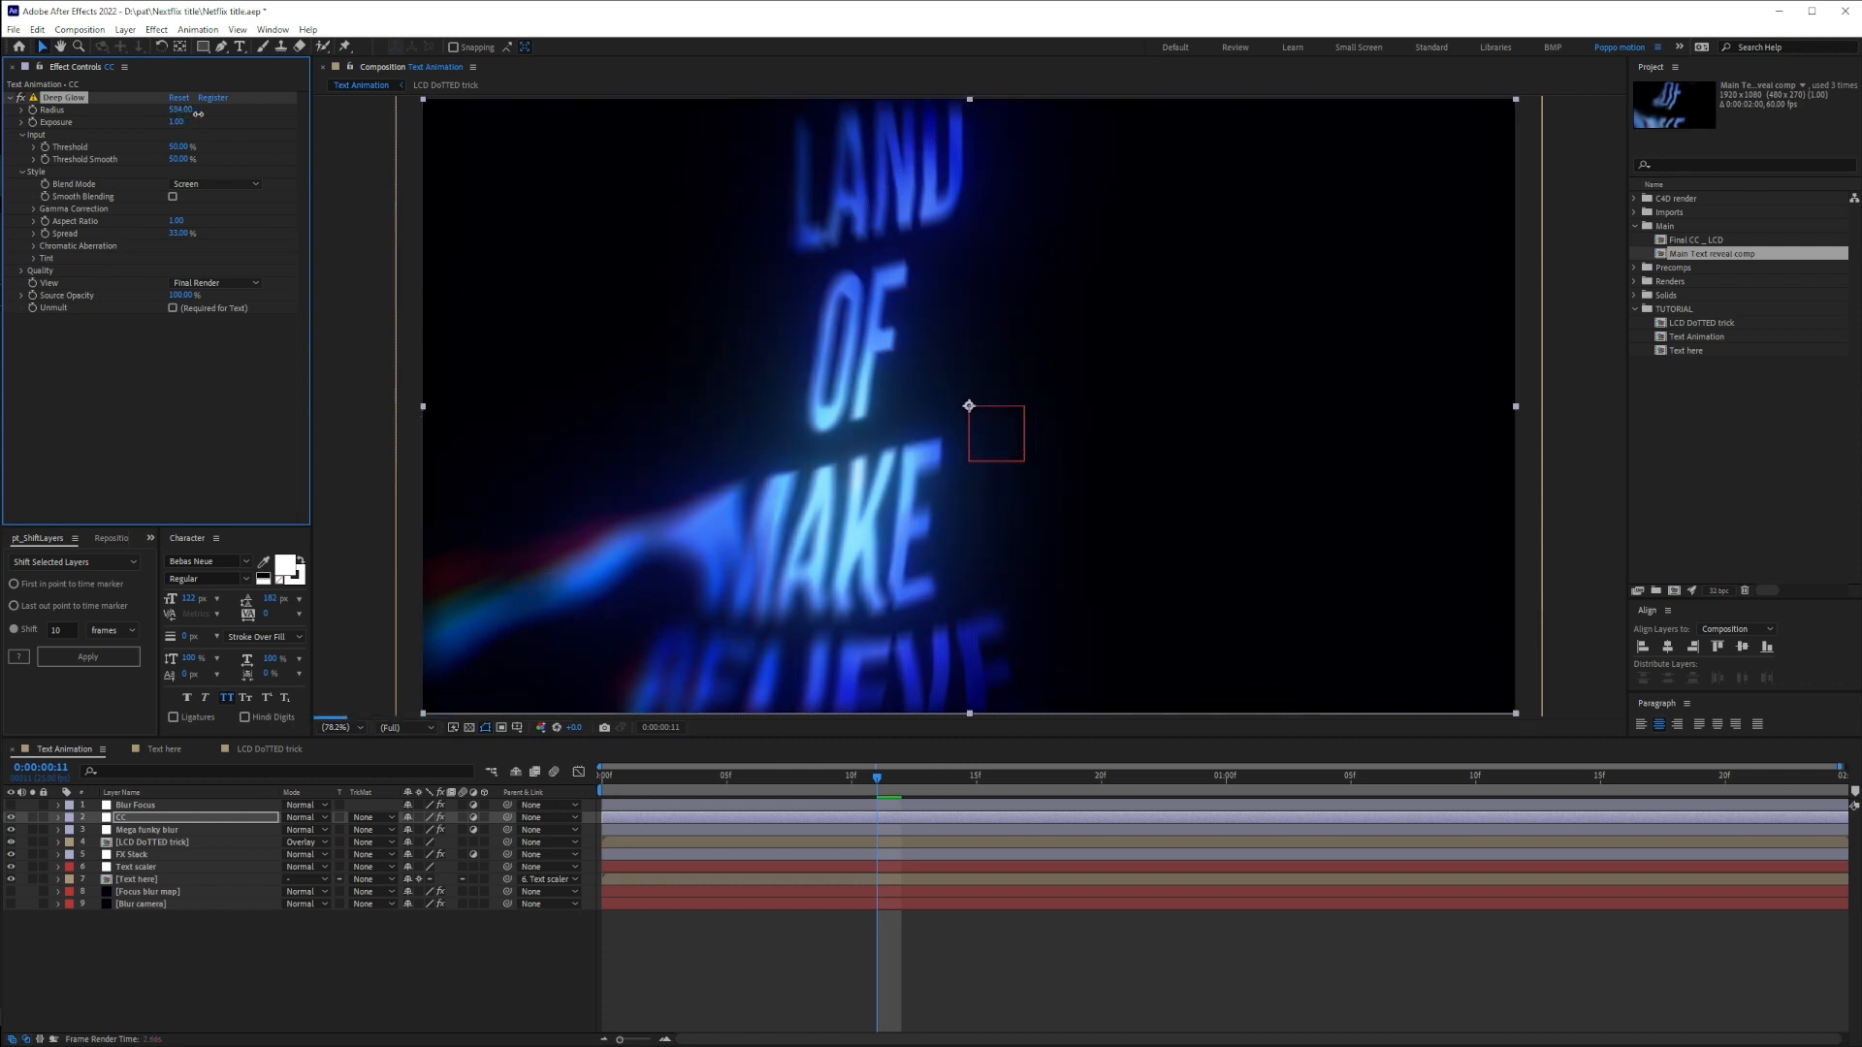
drag(197, 114, 304, 121)
drag(571, 729, 705, 718)
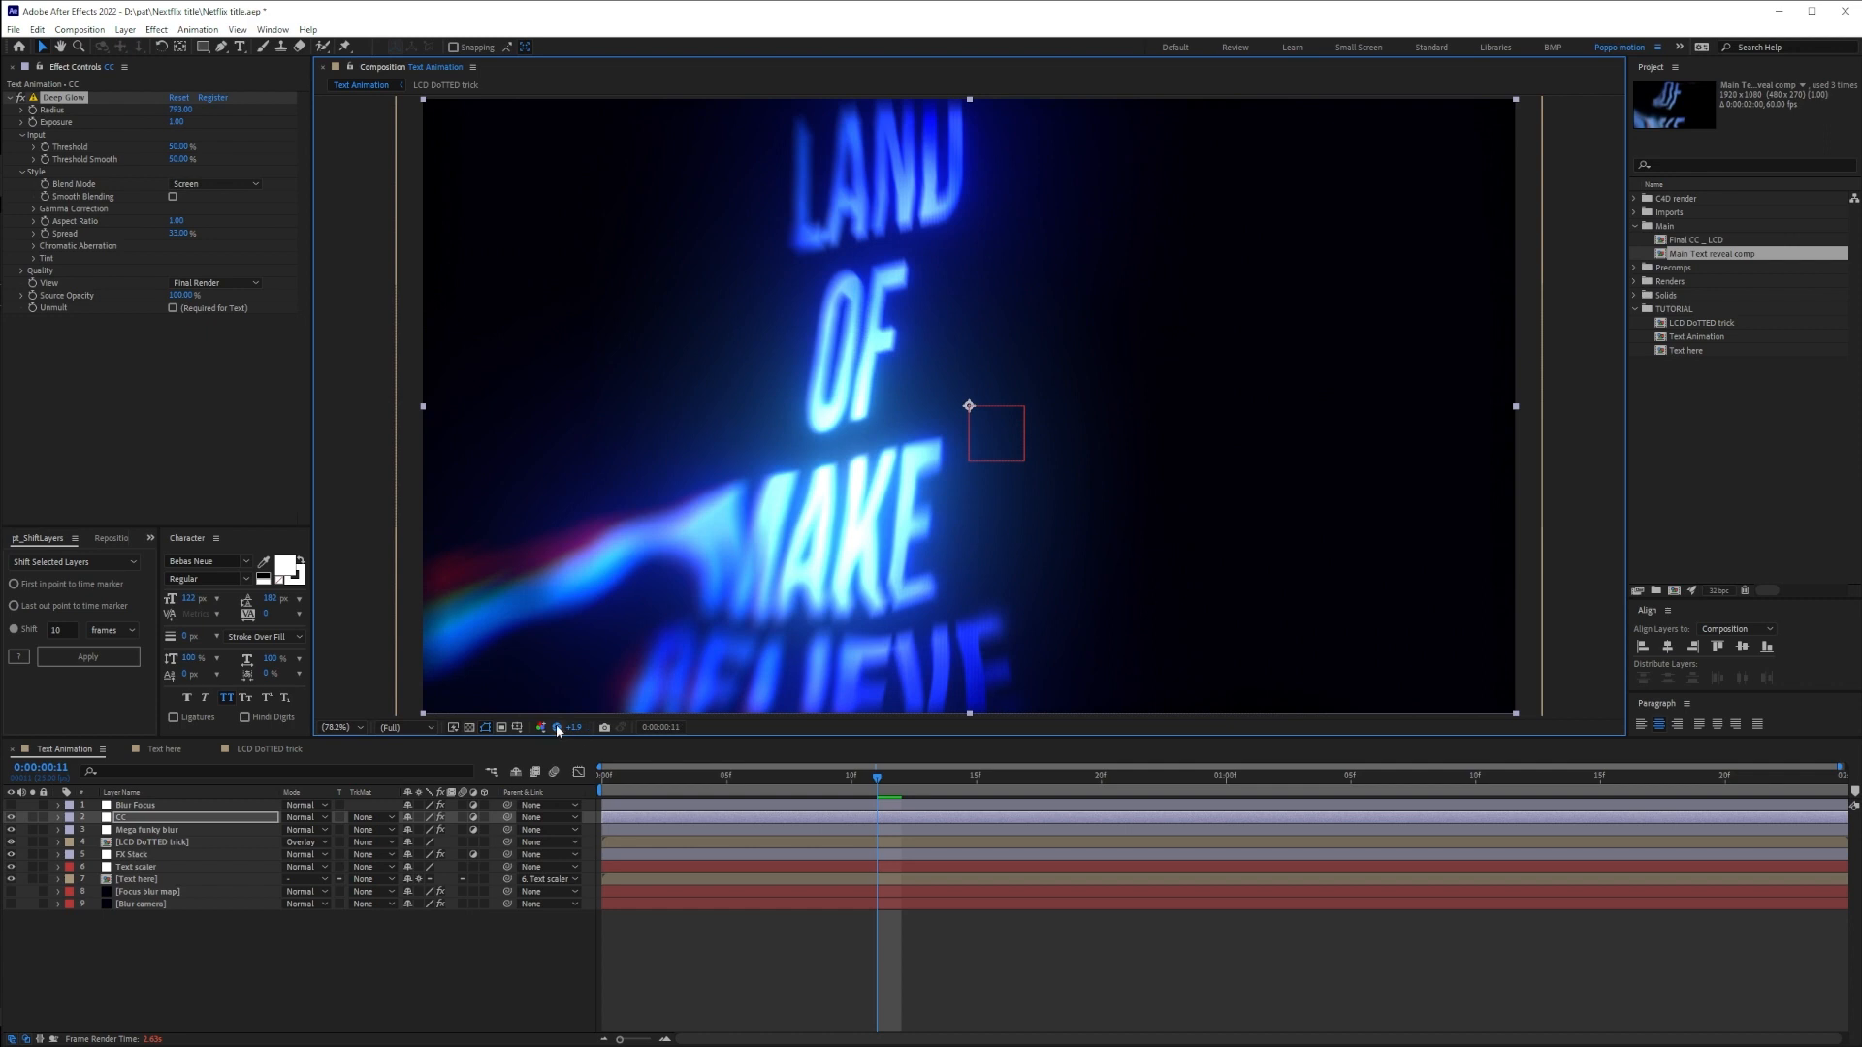
click(557, 729)
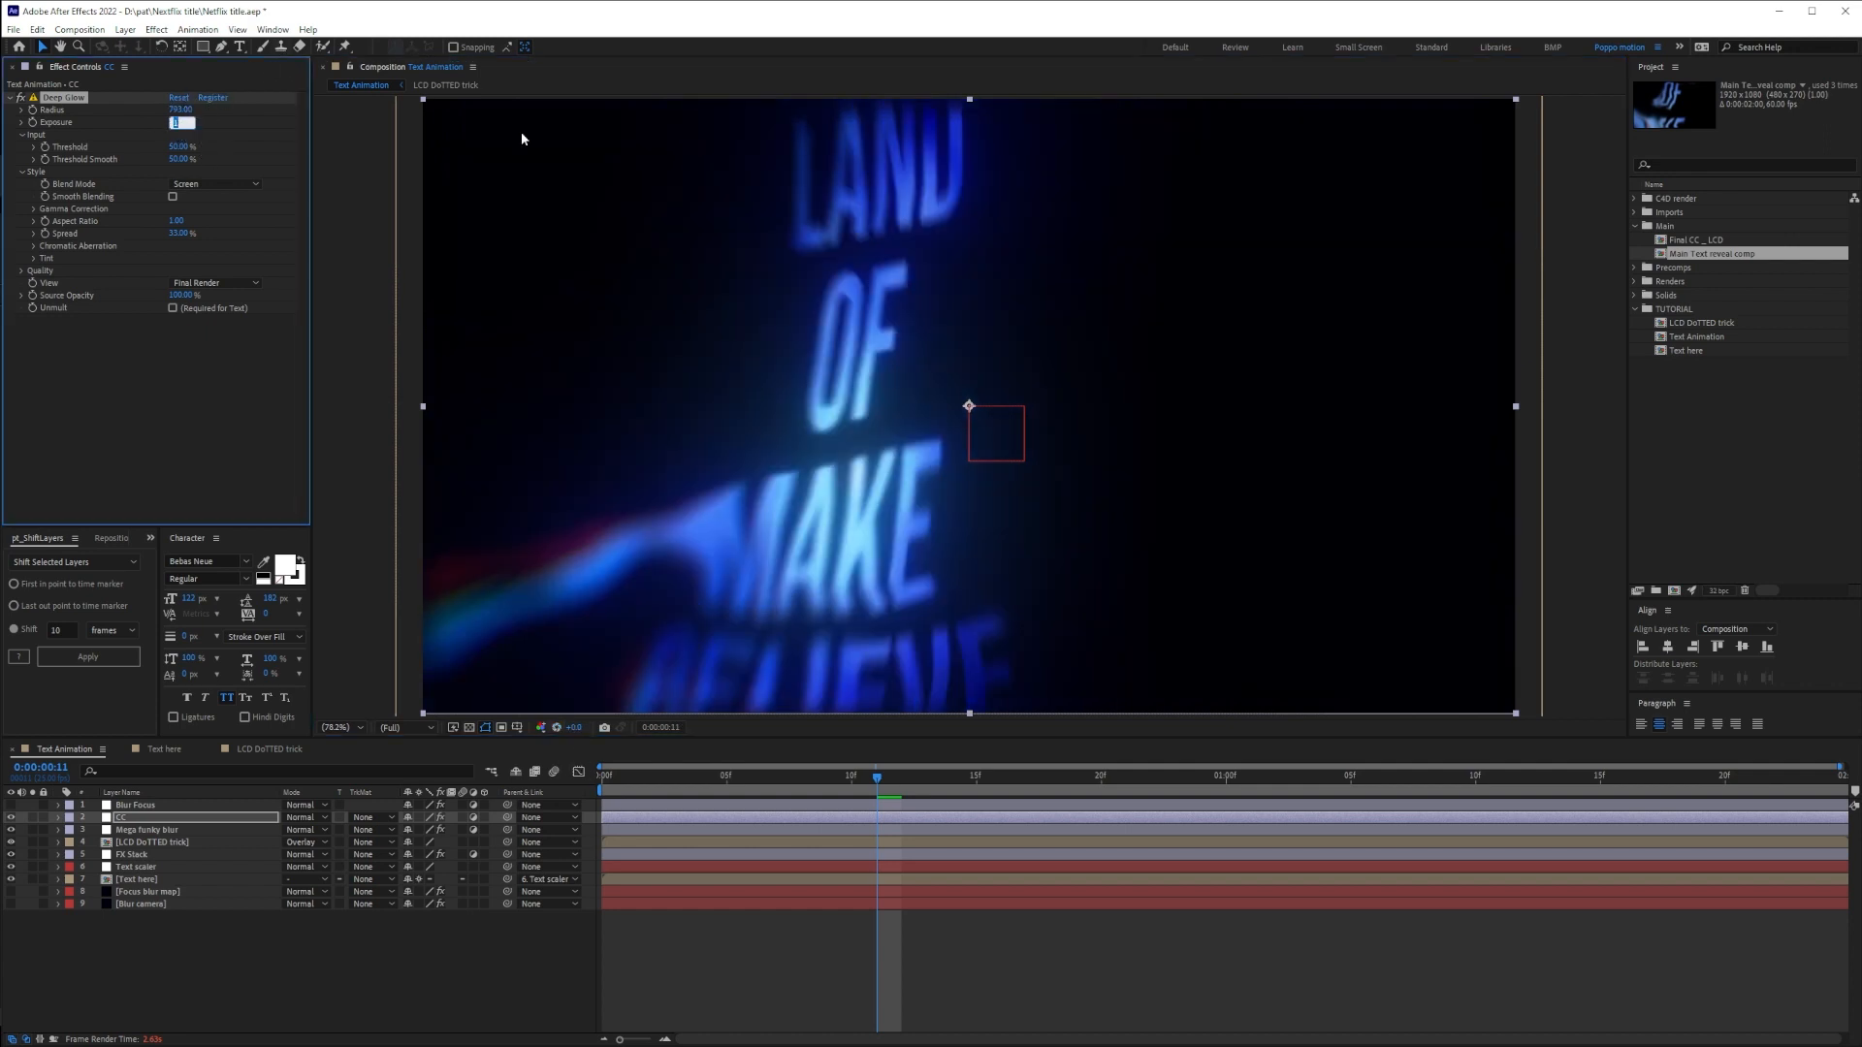
Lower the Deep Glow exposure to 0.20 and check the glow at the first frame
text(8)
key(Return)
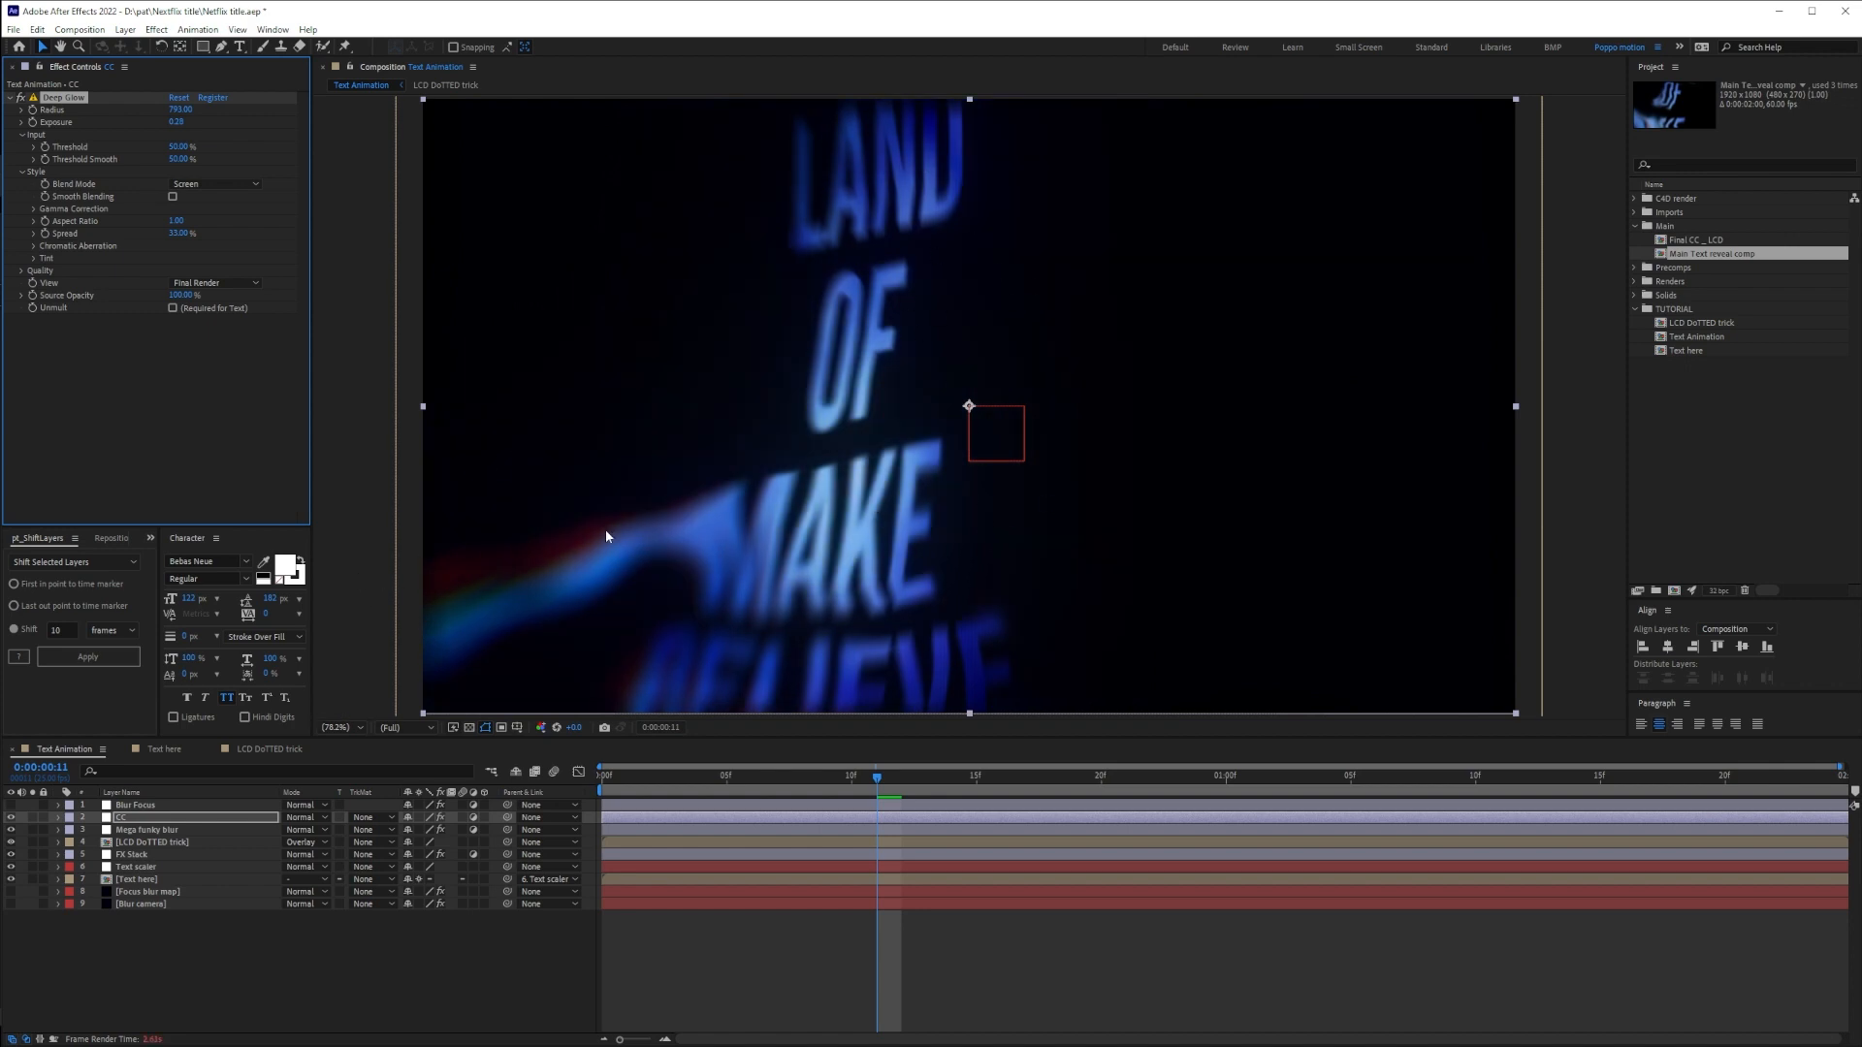
click(605, 777)
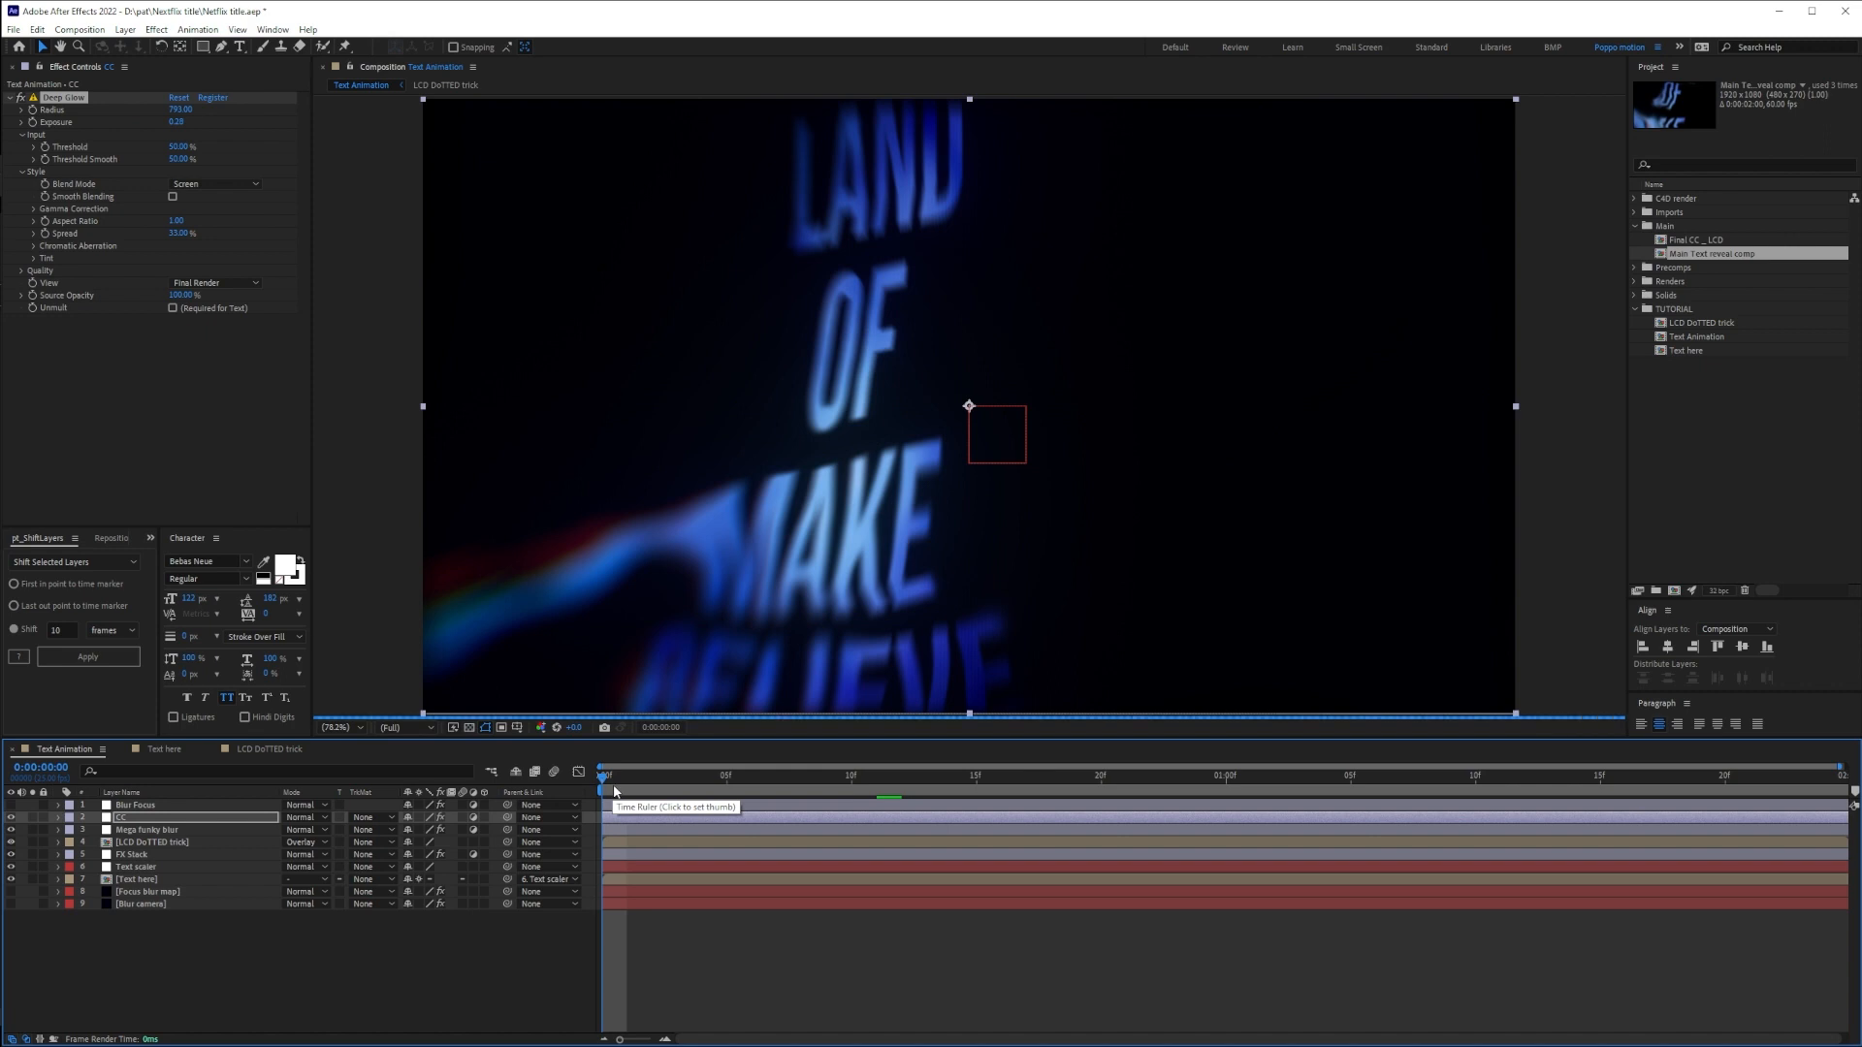
click(176, 122)
text(1)
key(Return)
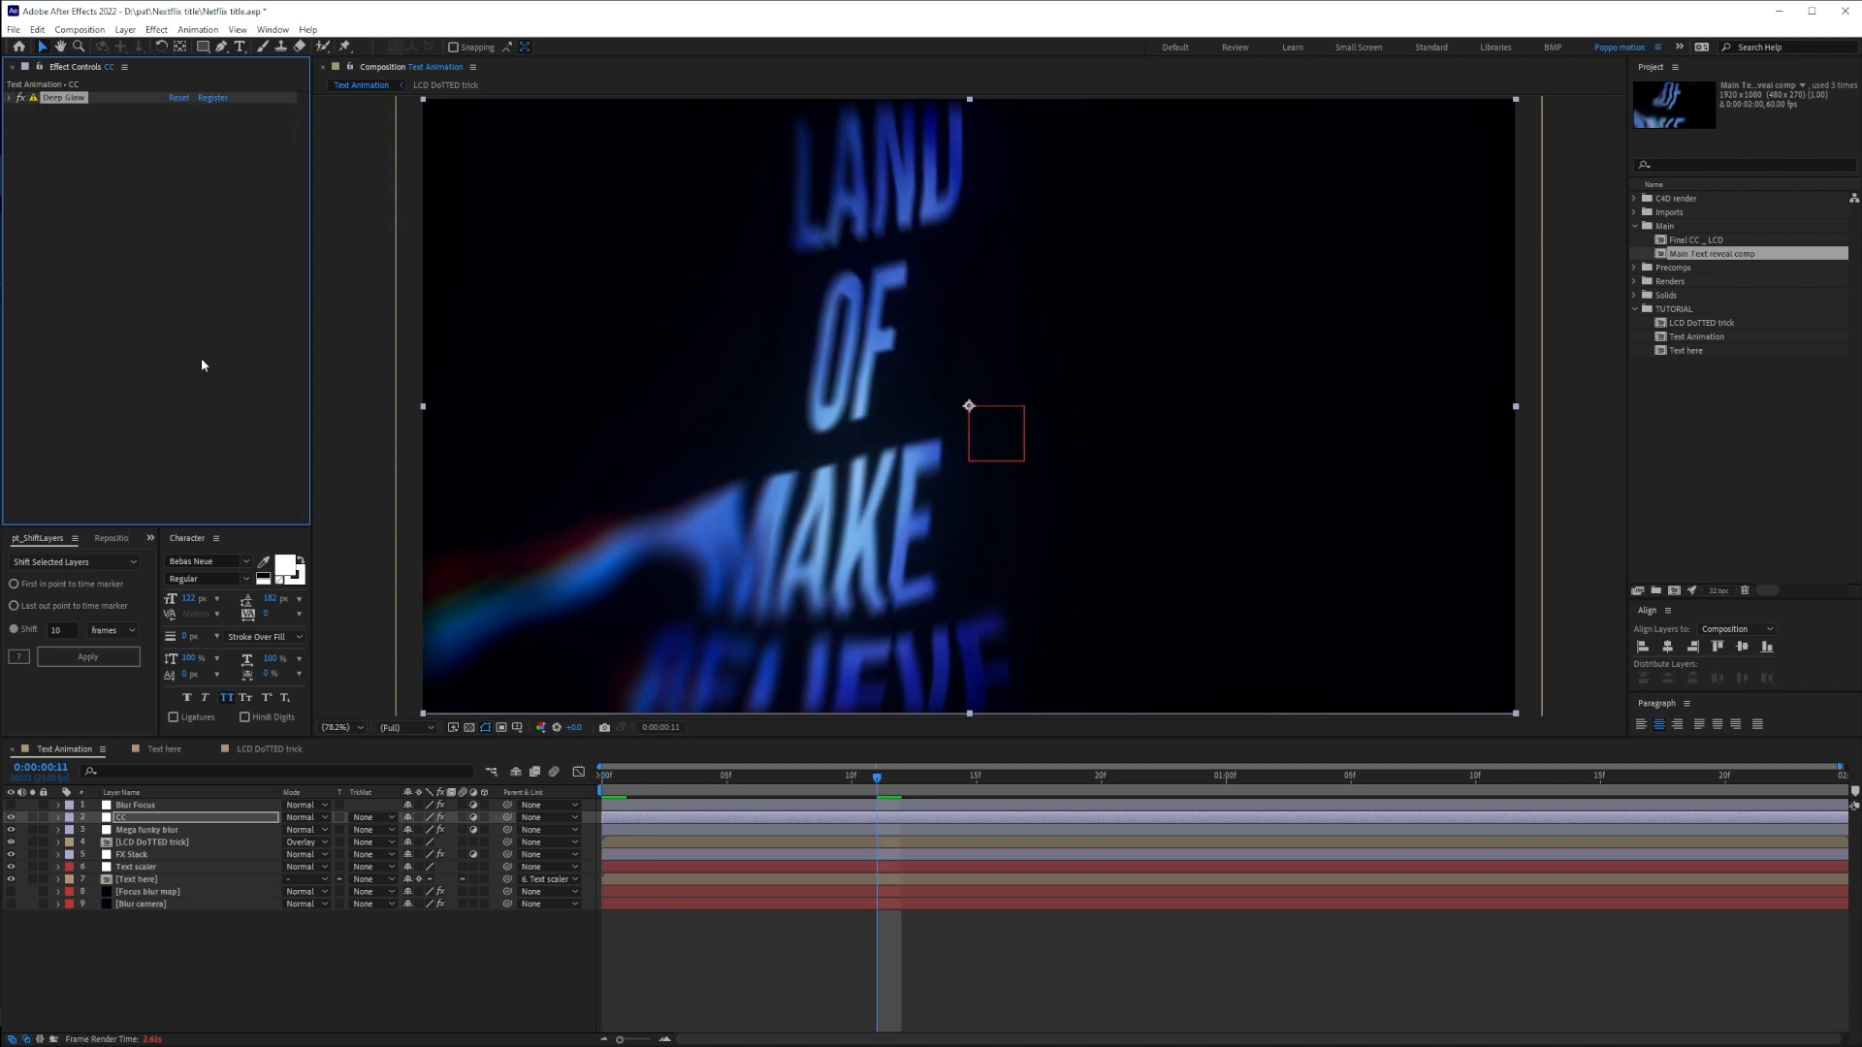
Apply Quick Chromatic Aberration 2 to the CC layer and set its scale to 99.50%
key(ctrl+space)
text(qui)
key(Return)
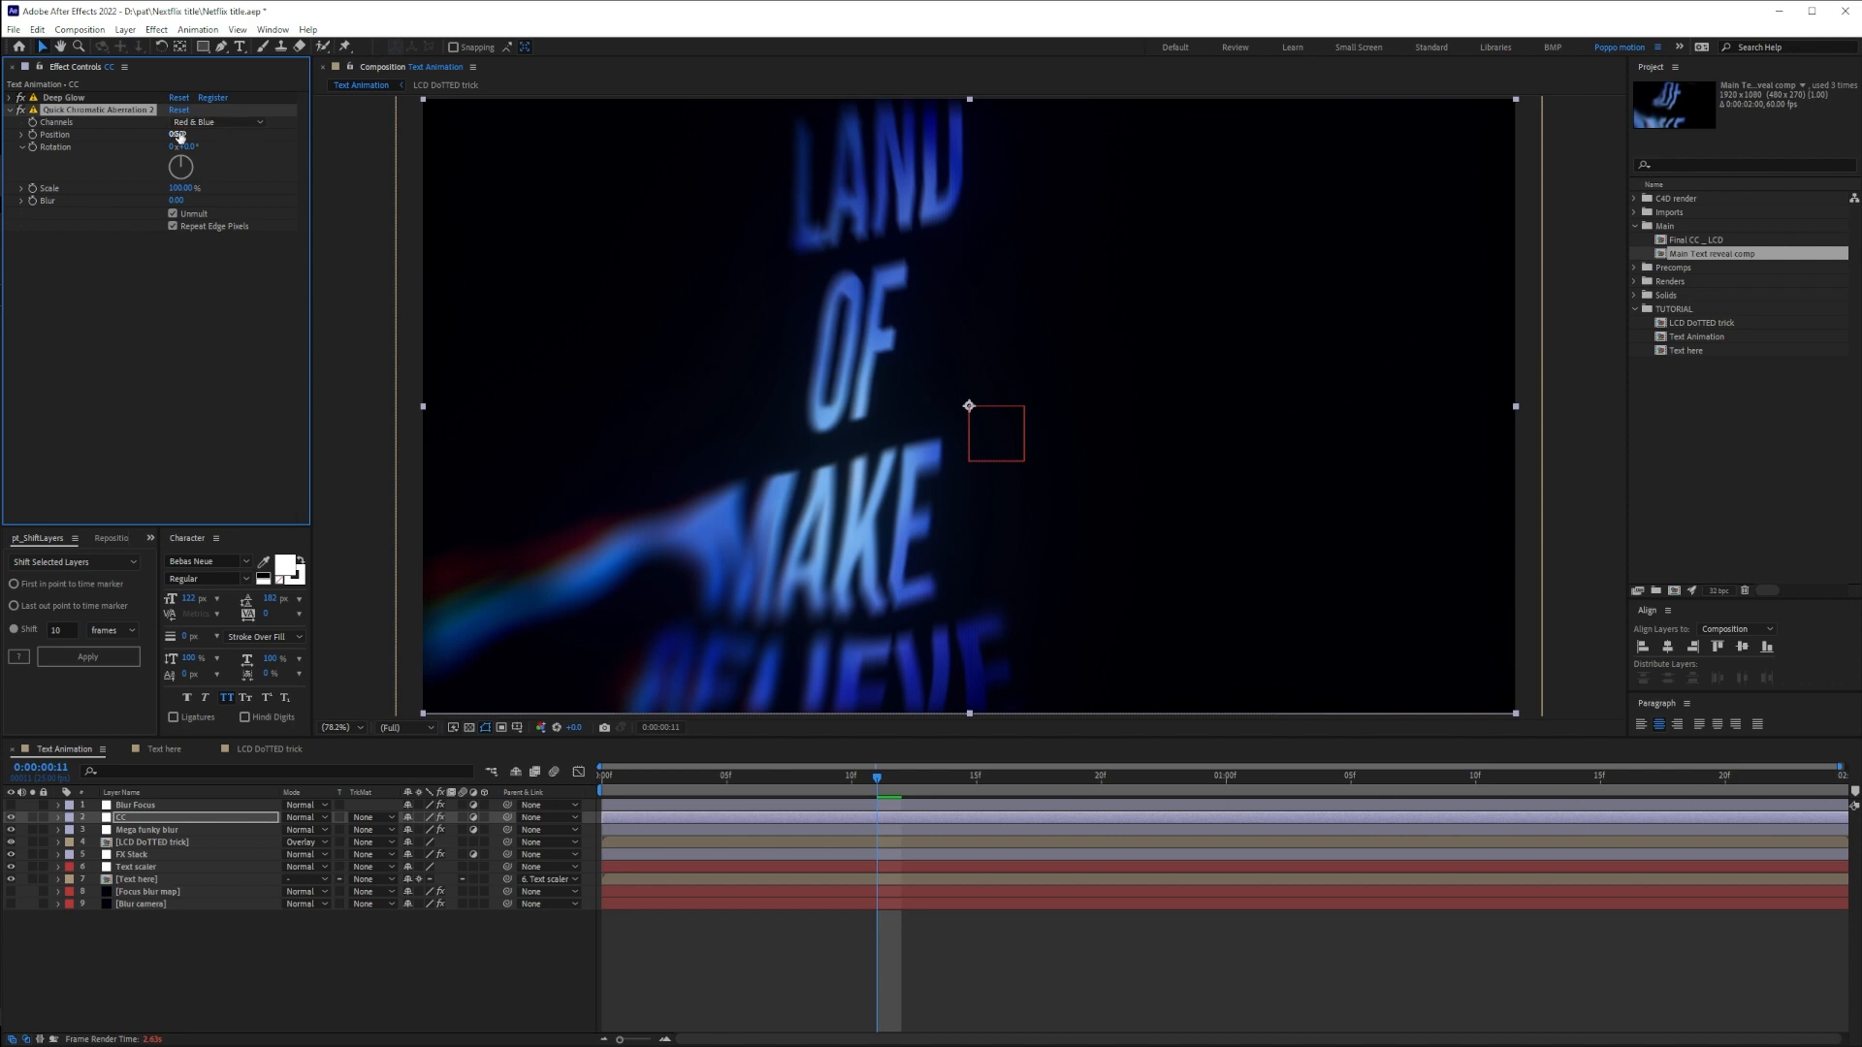
click(180, 188)
text(99.50)
key(Return)
Add the Lumetri Color effect to the CC layer below the chromatic aberration
key(ctrl+space)
text(lum)
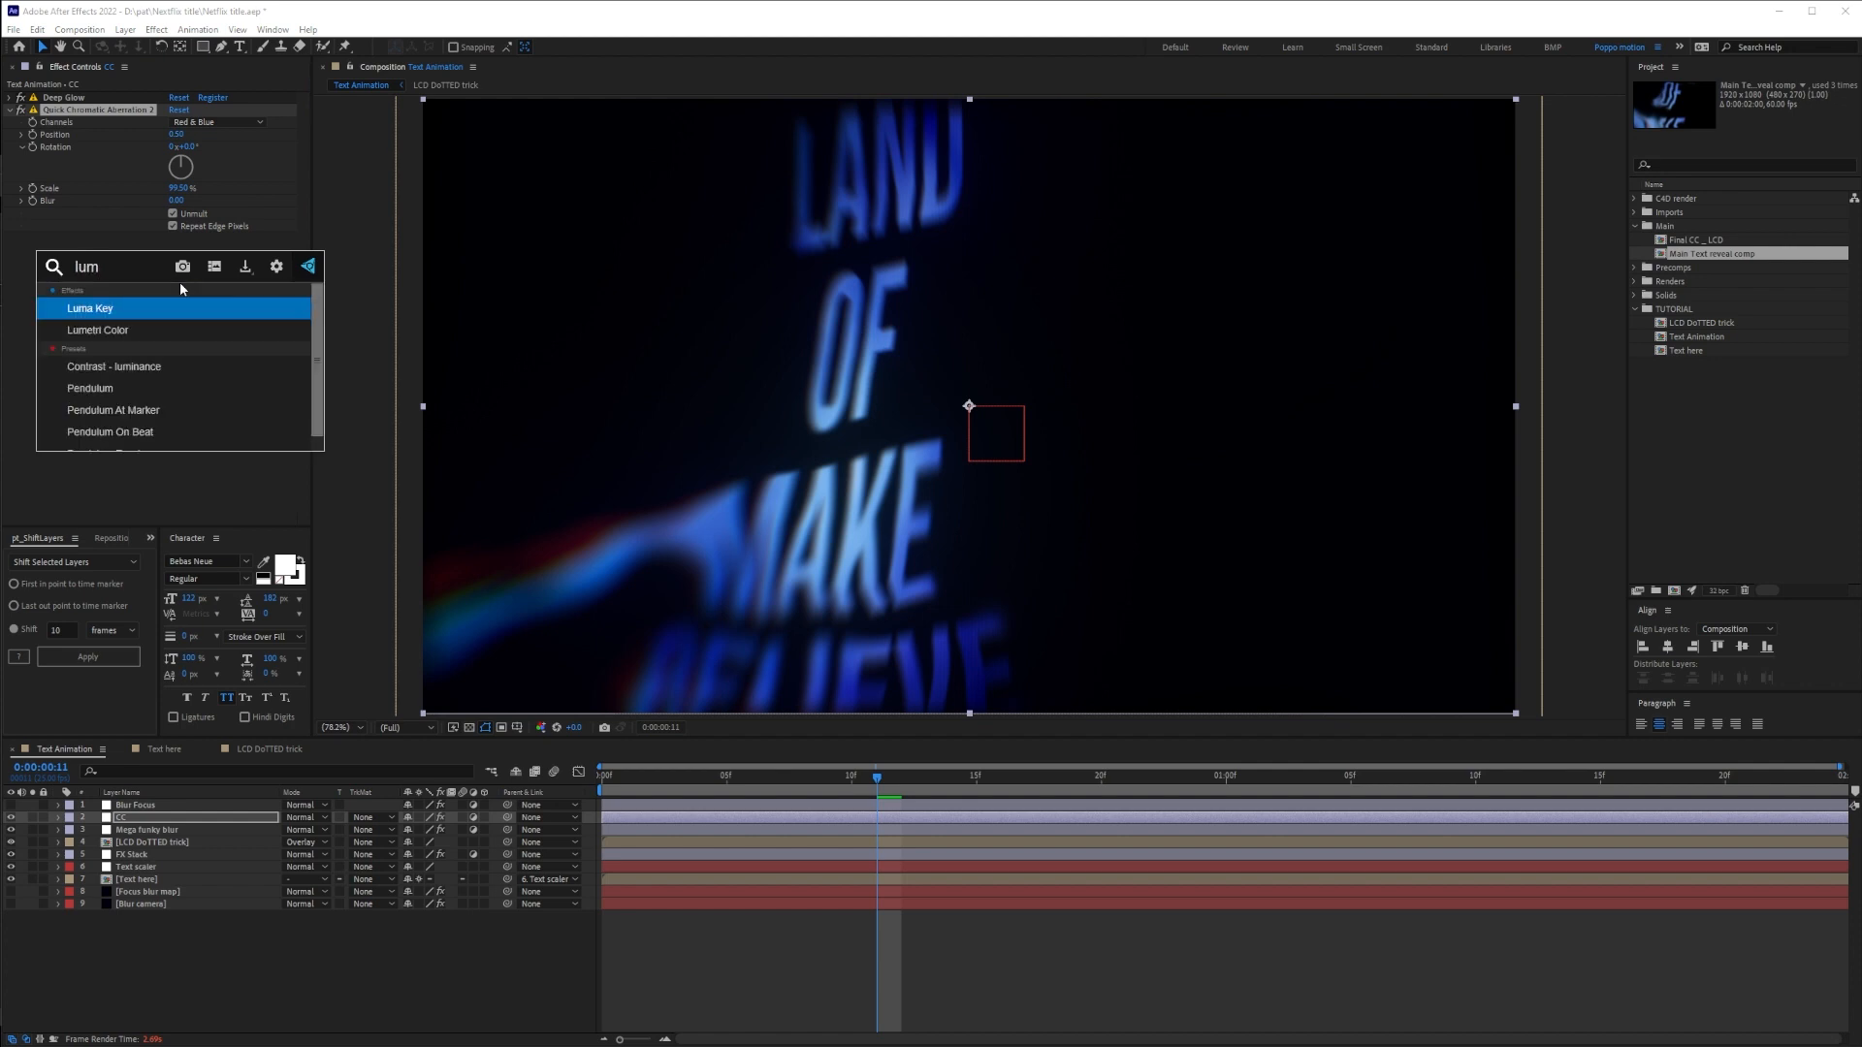
key(Down)
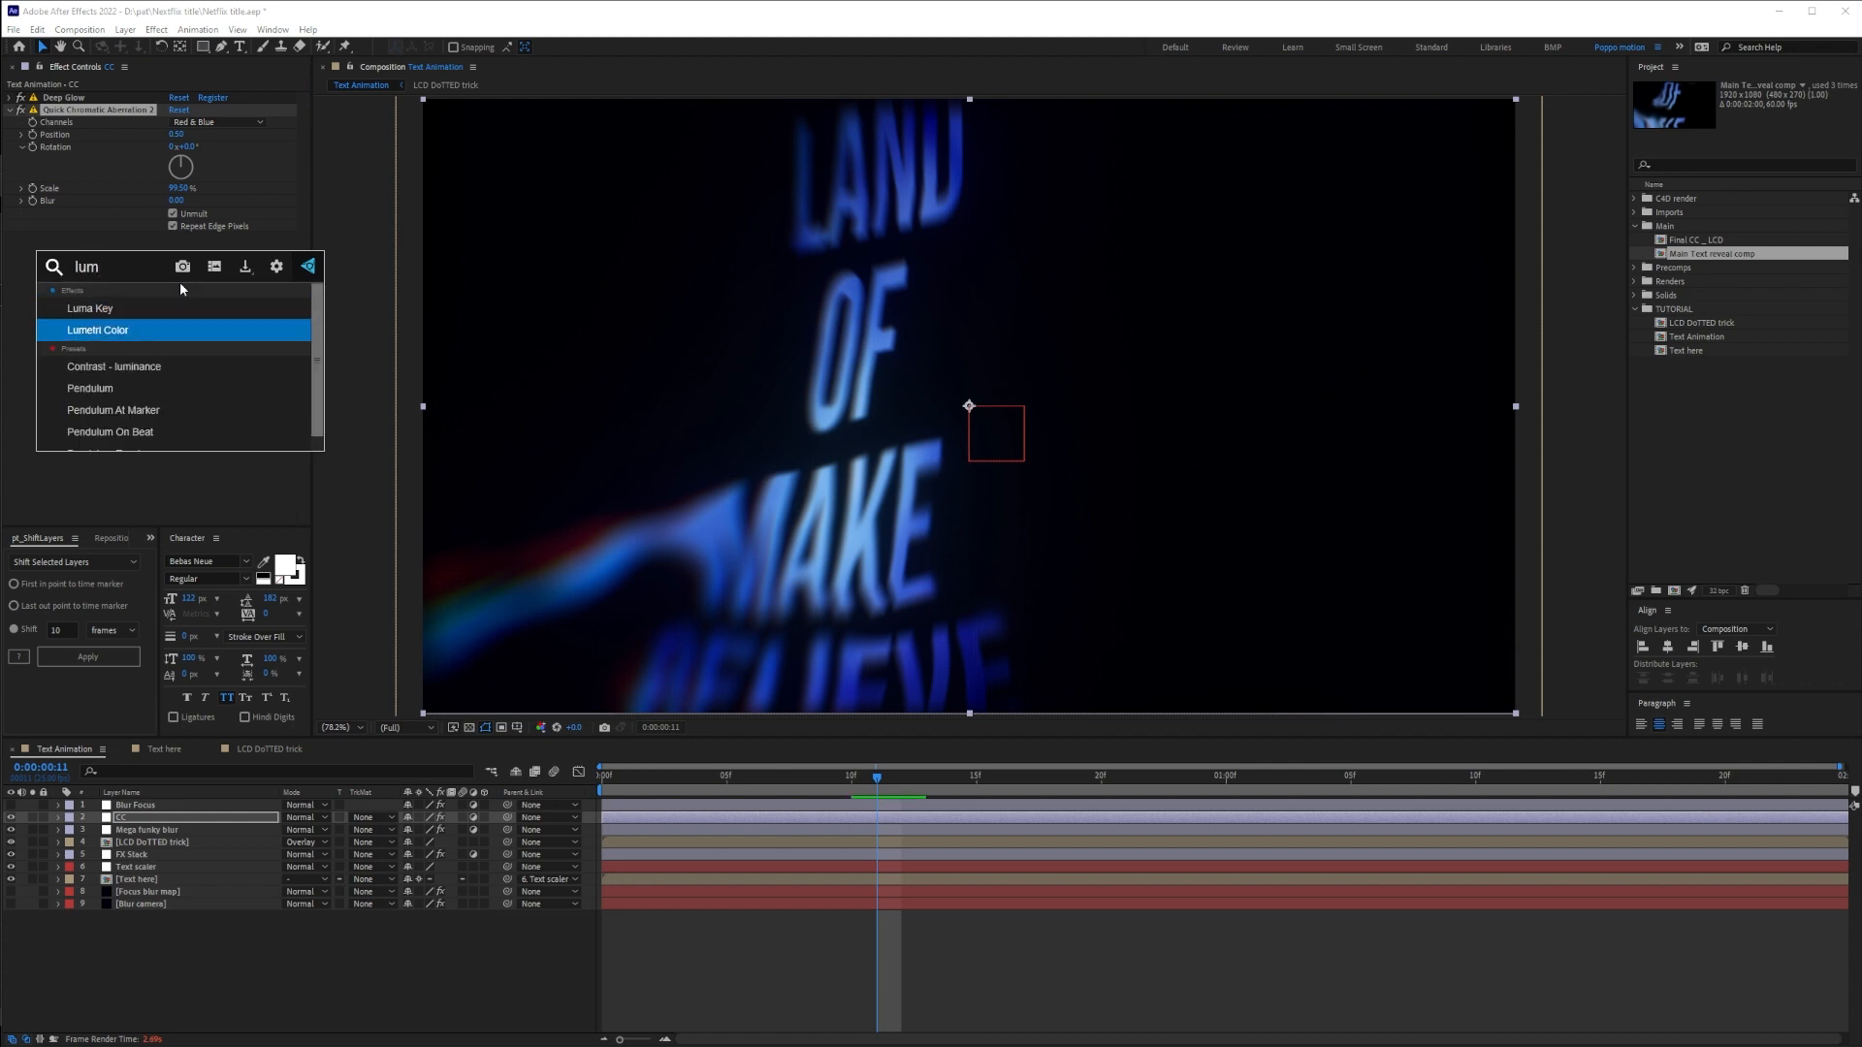
click(128, 330)
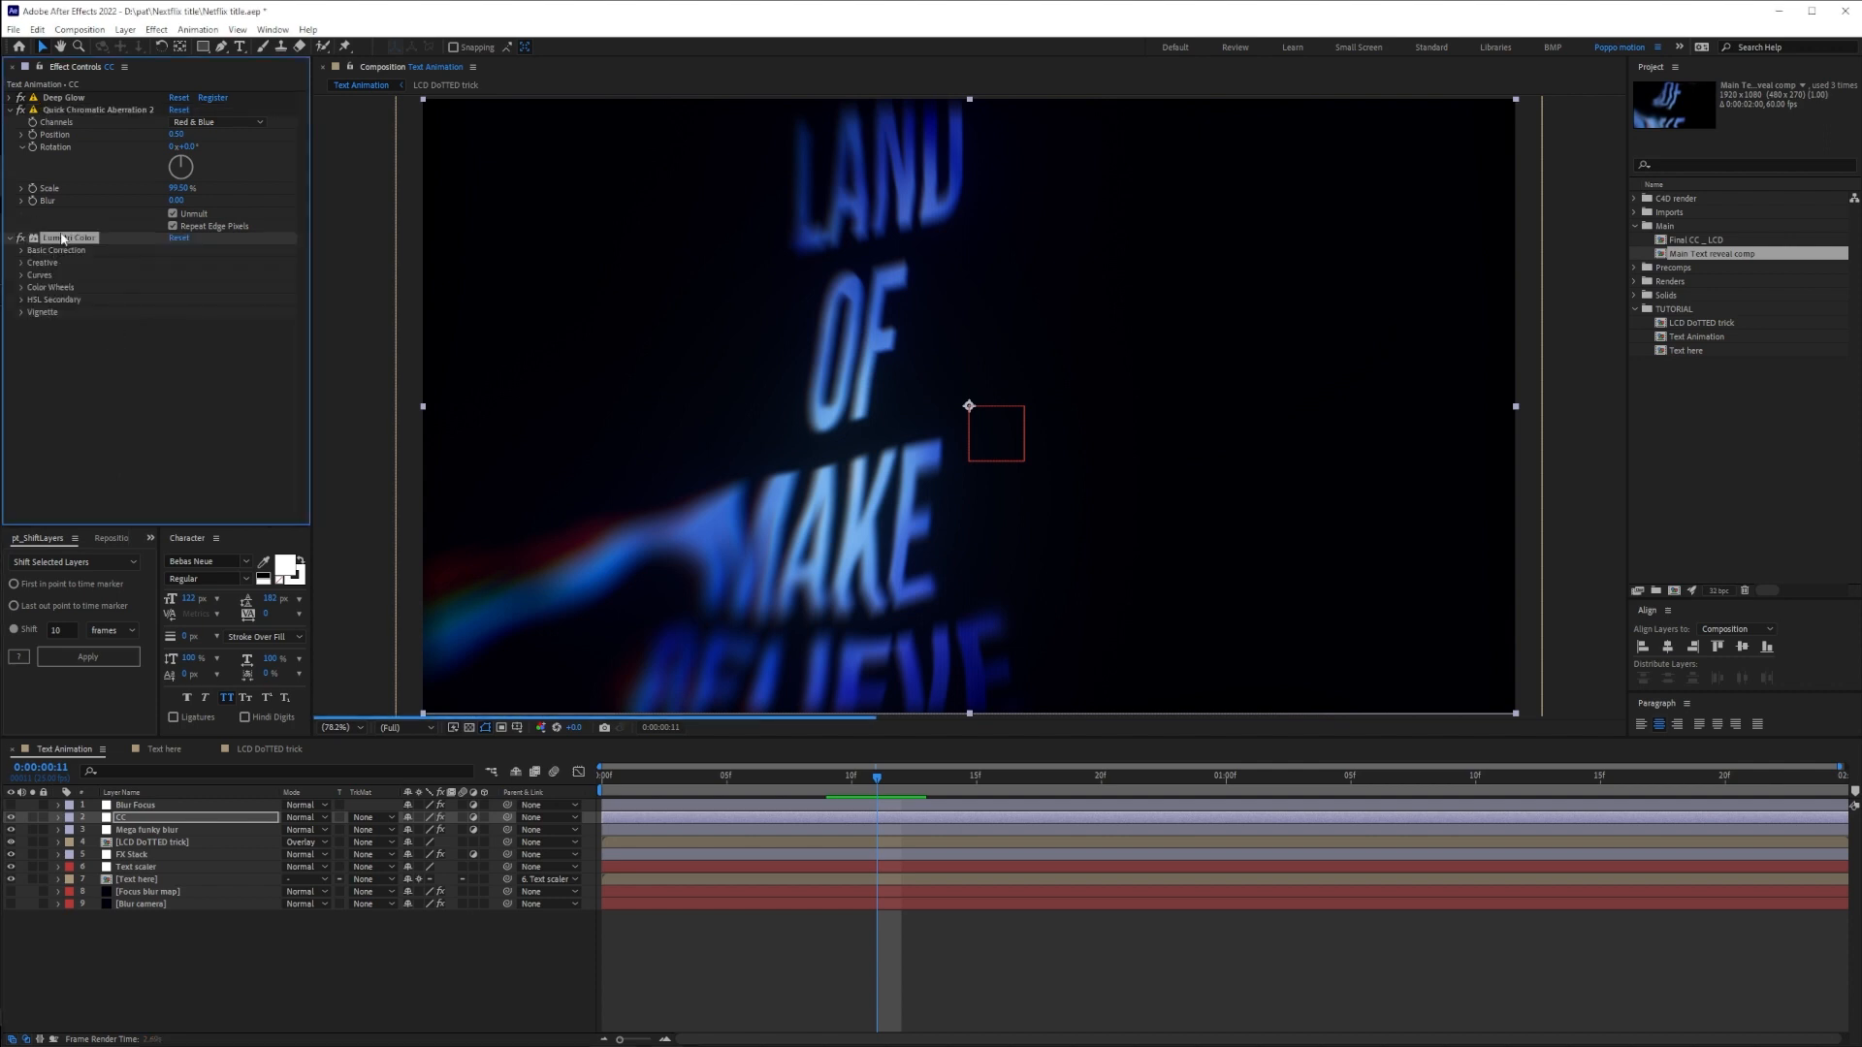
click(8, 110)
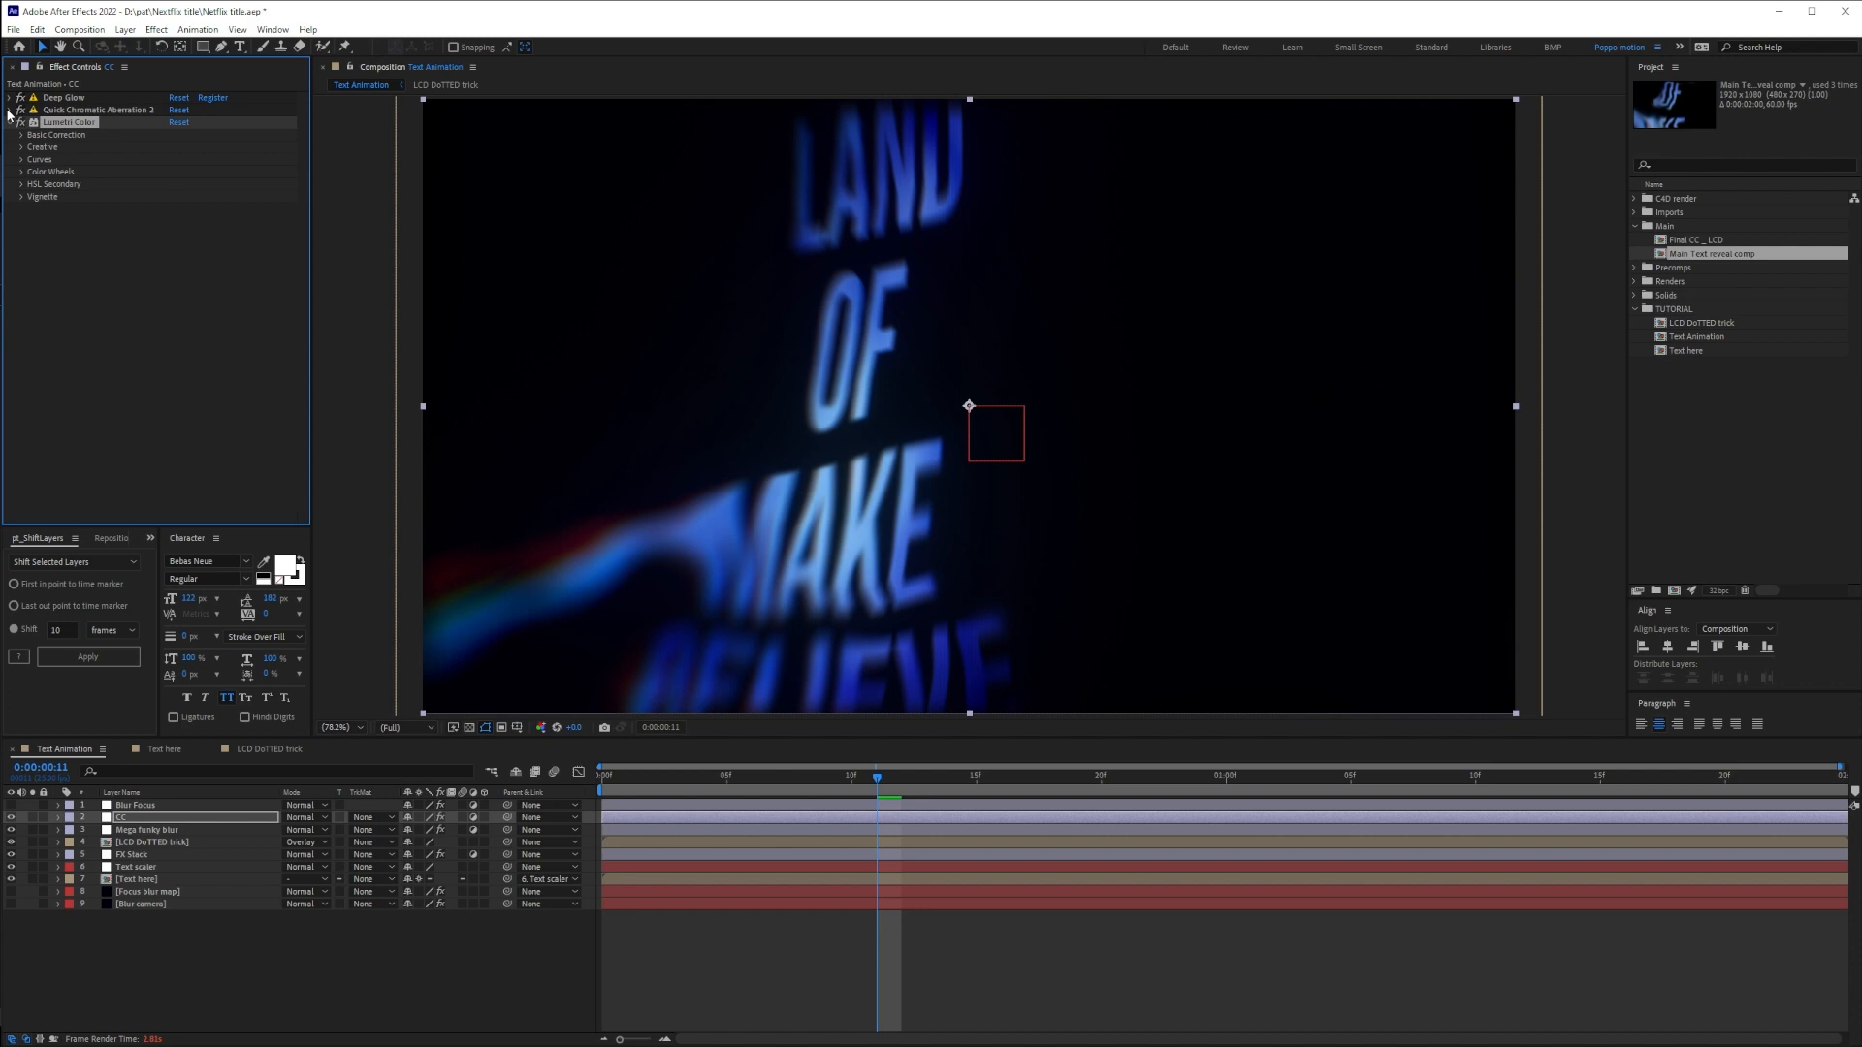
Set the Lumetri creative look to SL BLEACH HDR with an intensity of 80
click(23, 147)
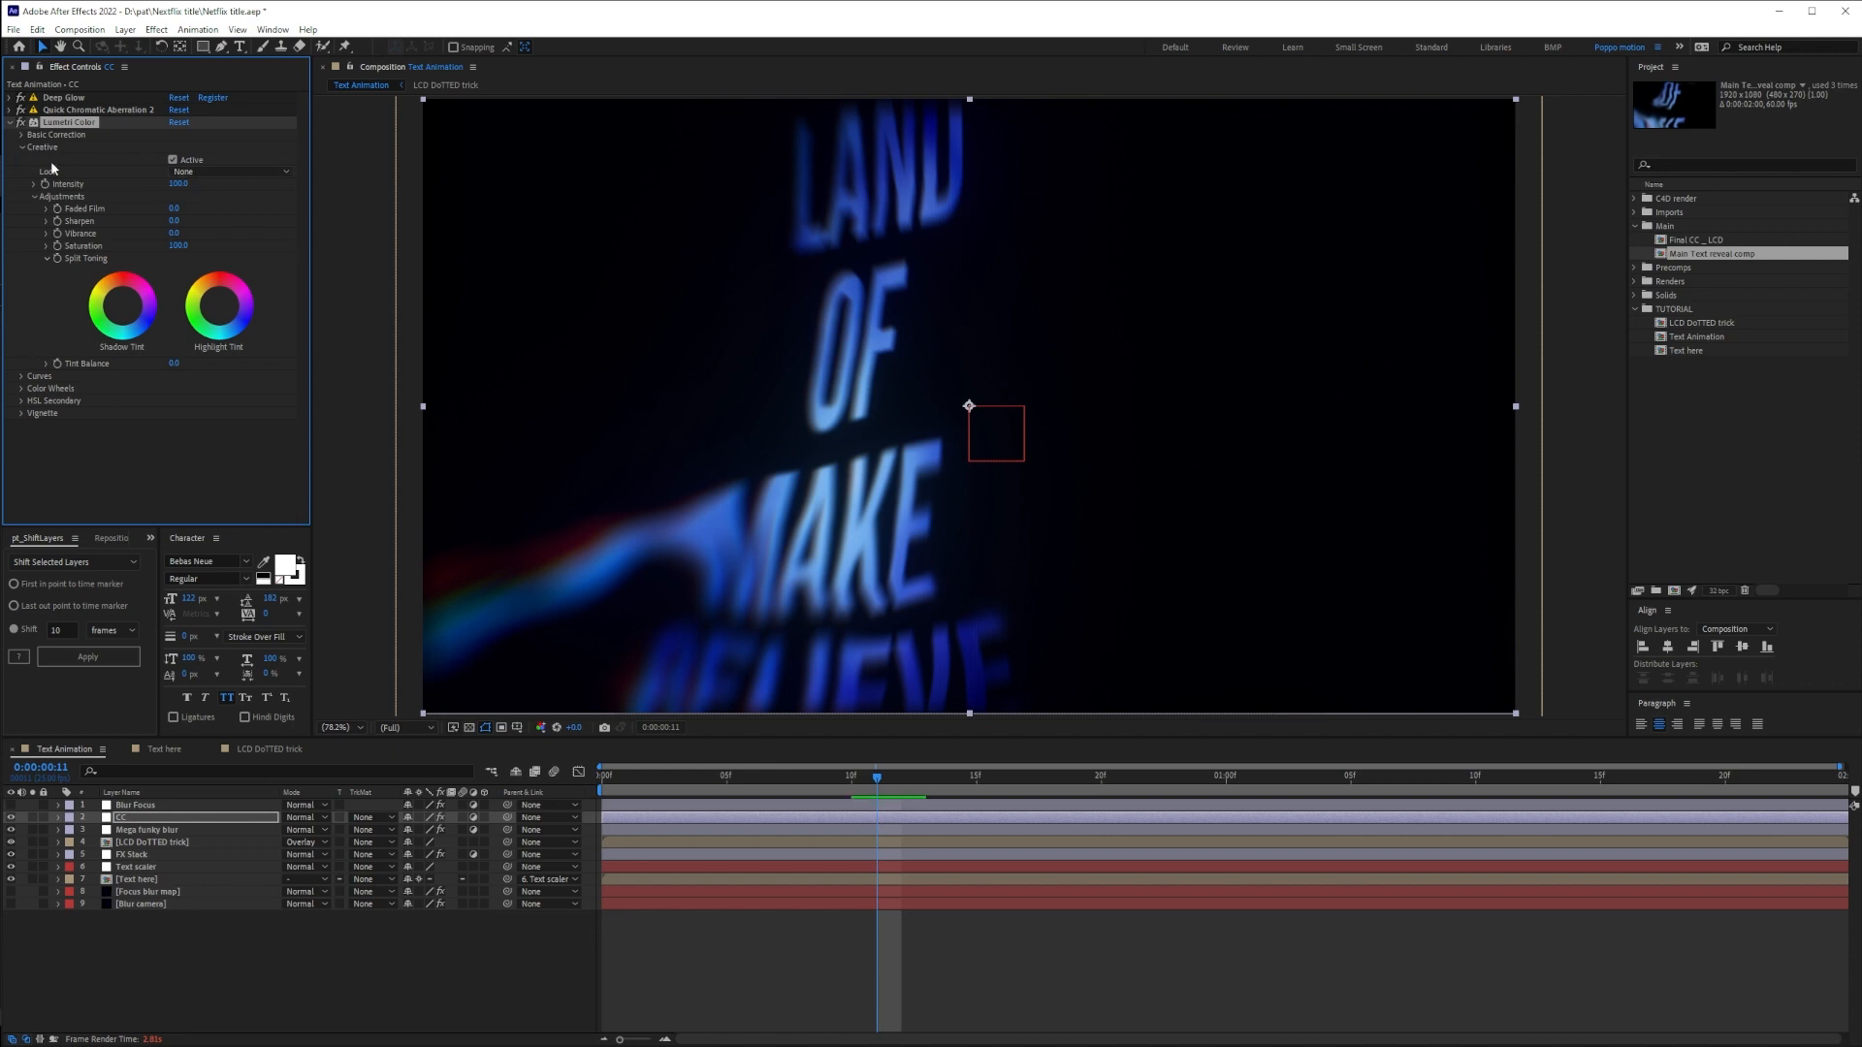
click(169, 175)
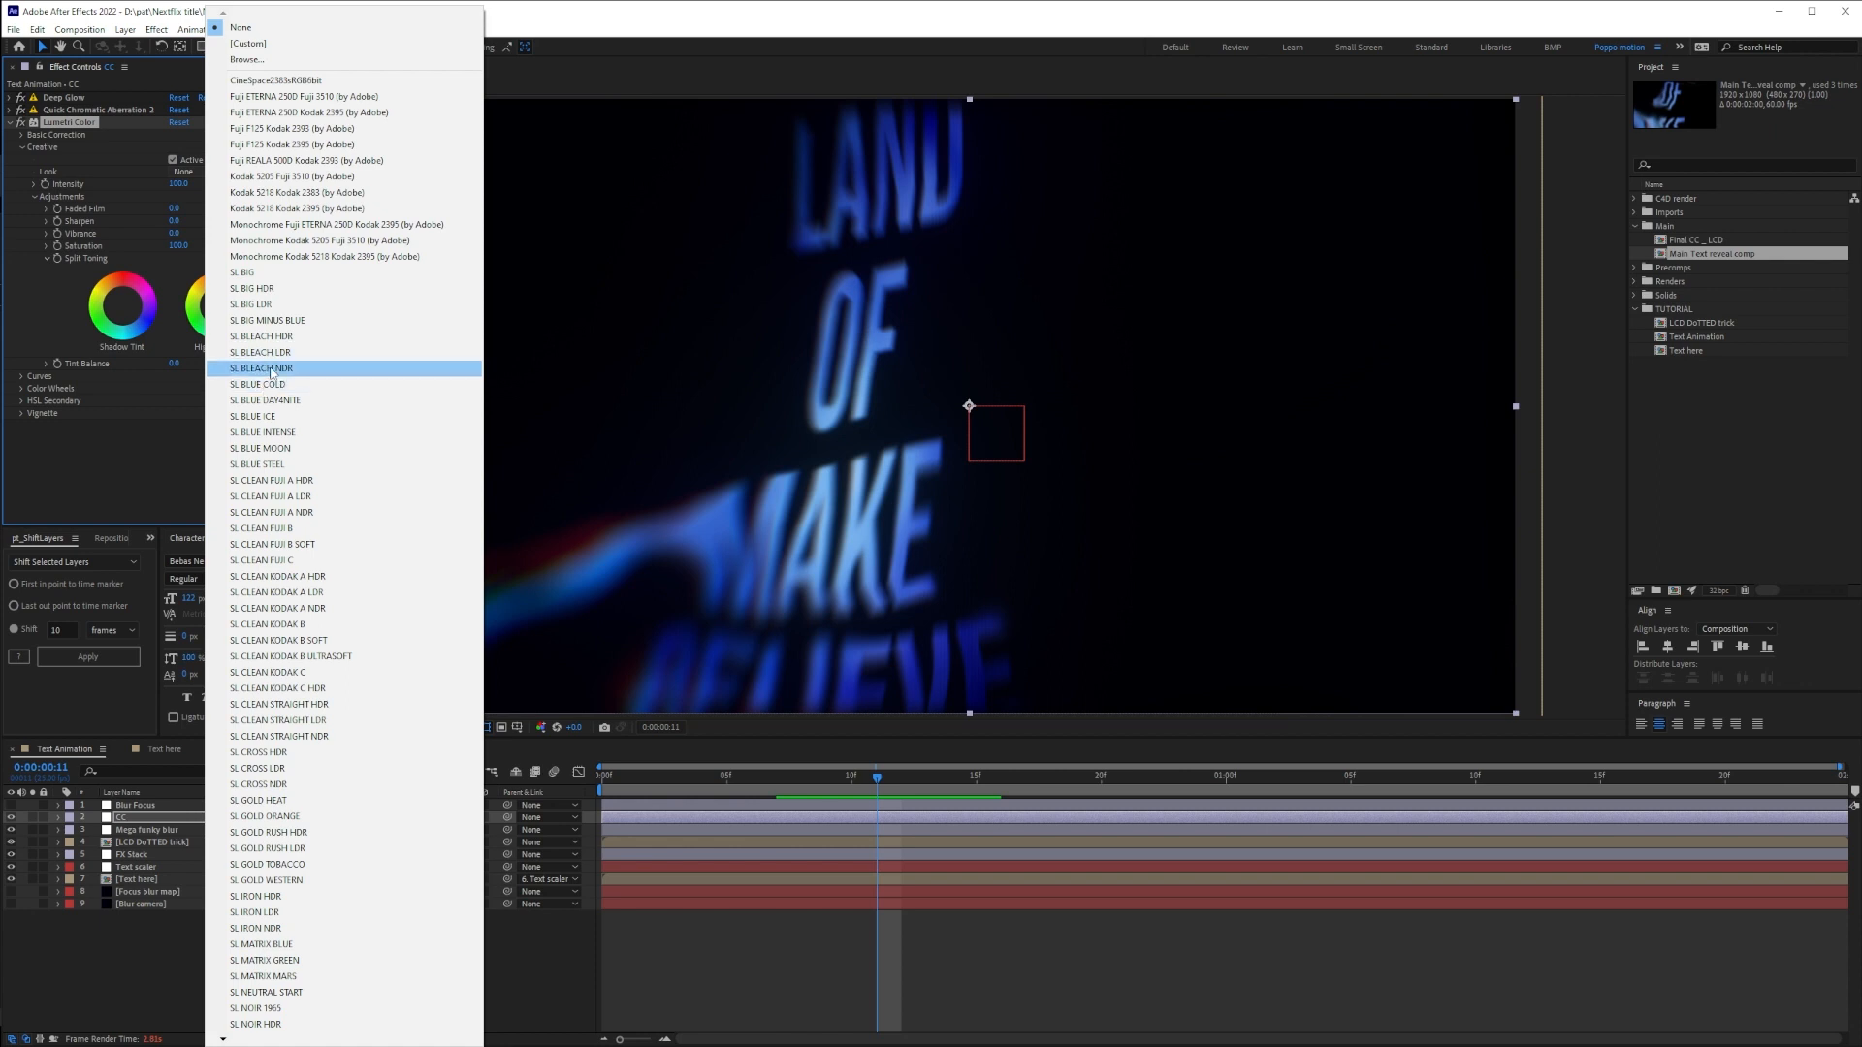
click(260, 337)
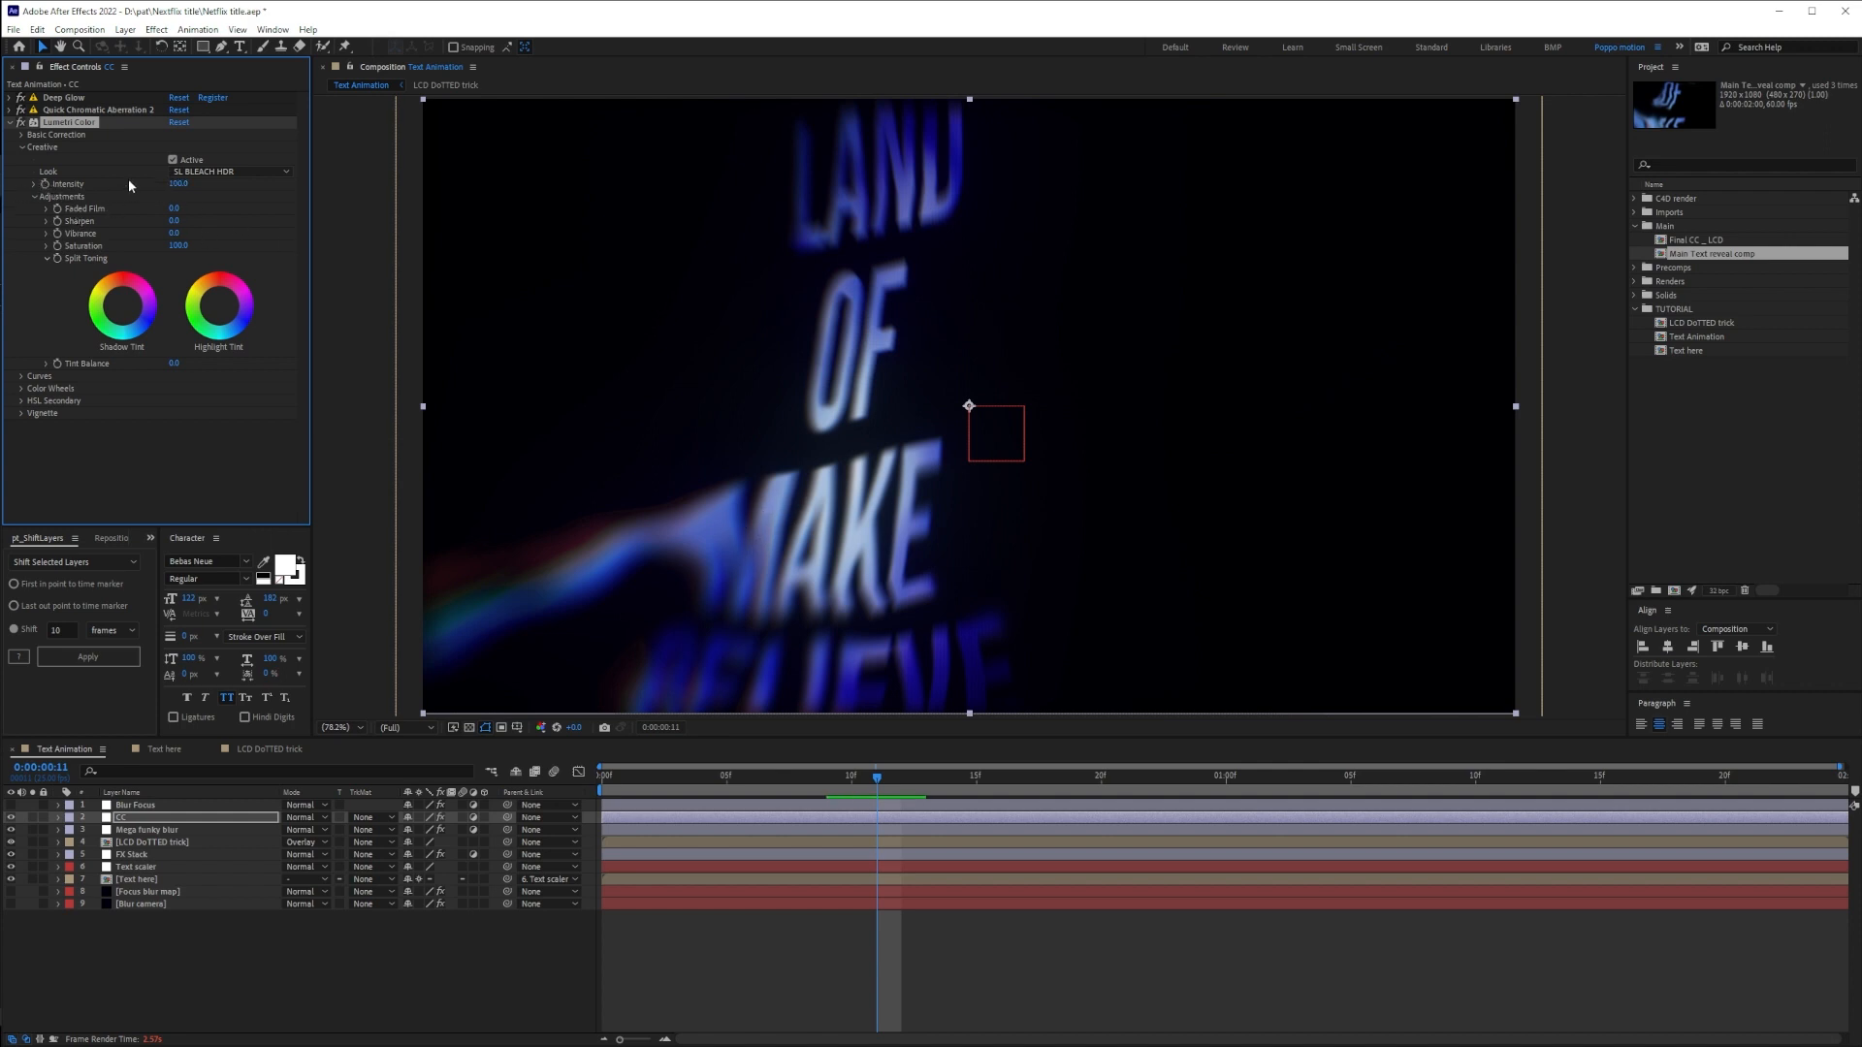
click(178, 183)
text(80)
key(Return)
Shape the Lumetri RGB curve into a contrast curve by darkening the shadows, lifting the lower midtones and pulling in the white point
click(34, 196)
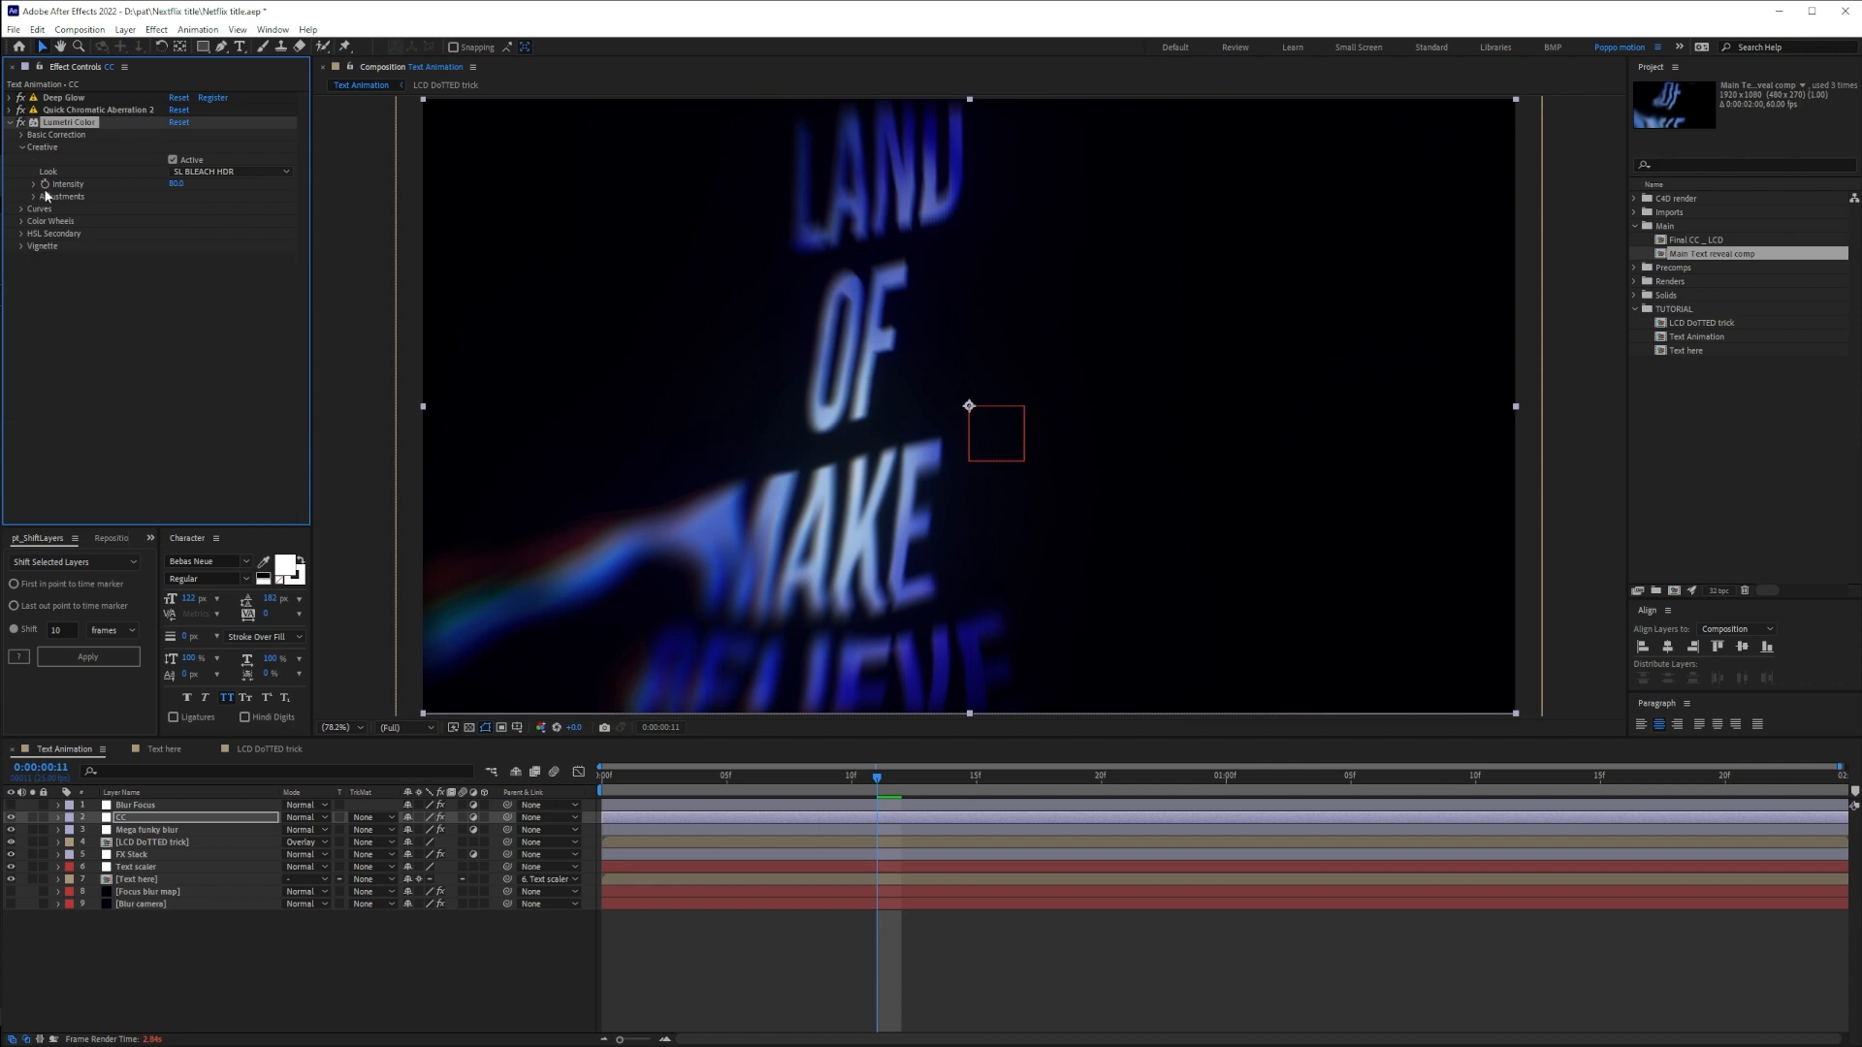
click(21, 209)
scroll(26, 213, down, 2)
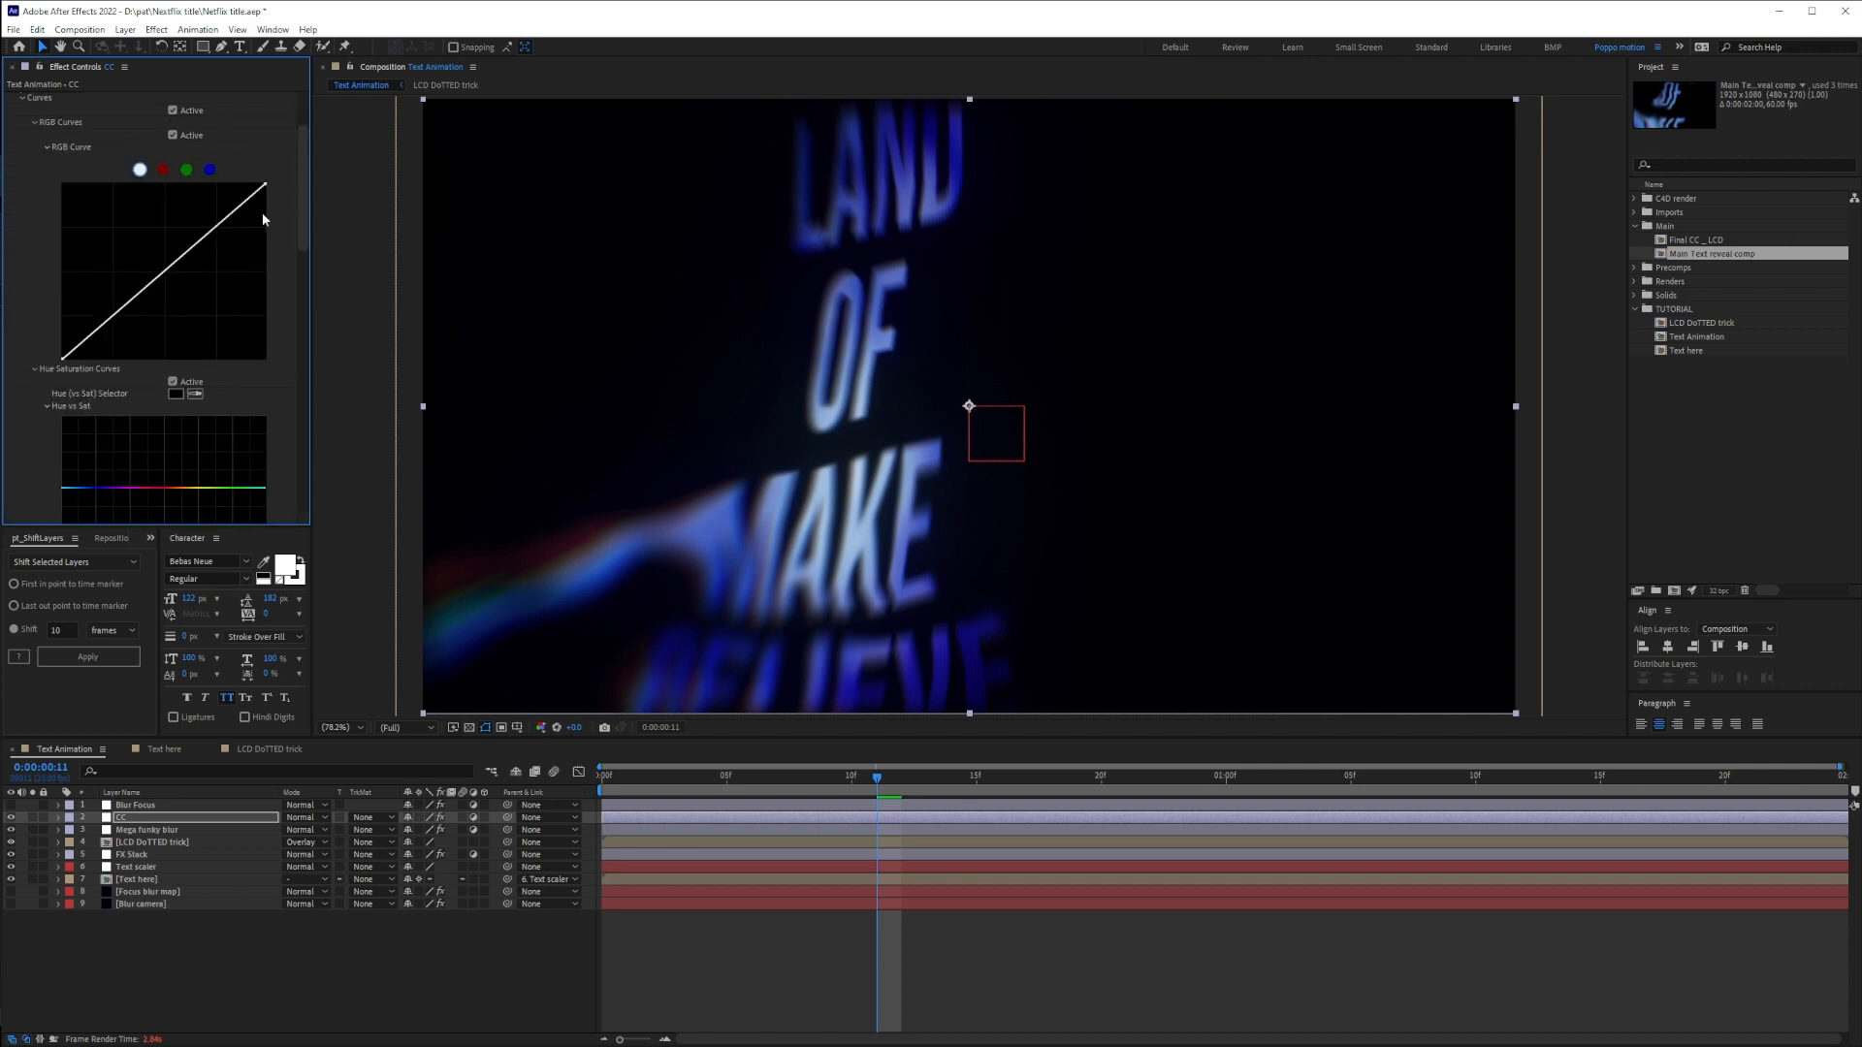
drag(266, 182, 236, 183)
click(72, 352)
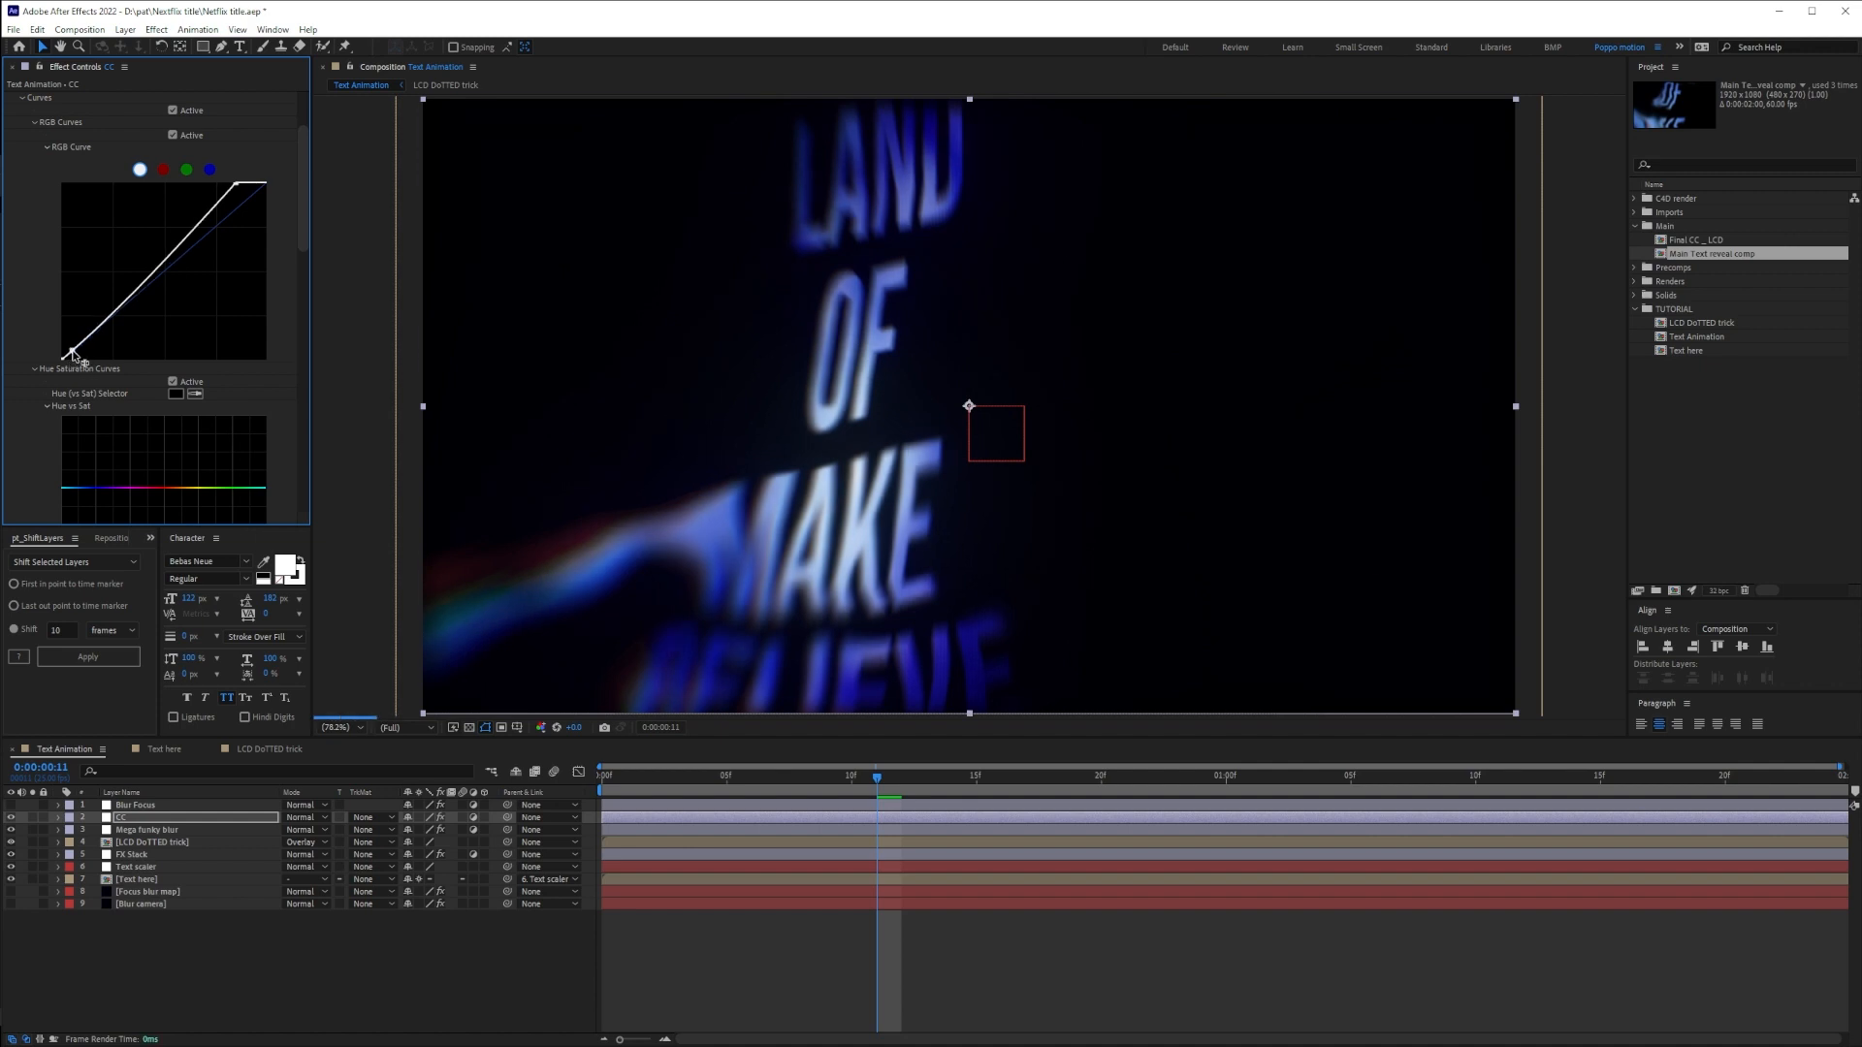
drag(73, 352, 76, 364)
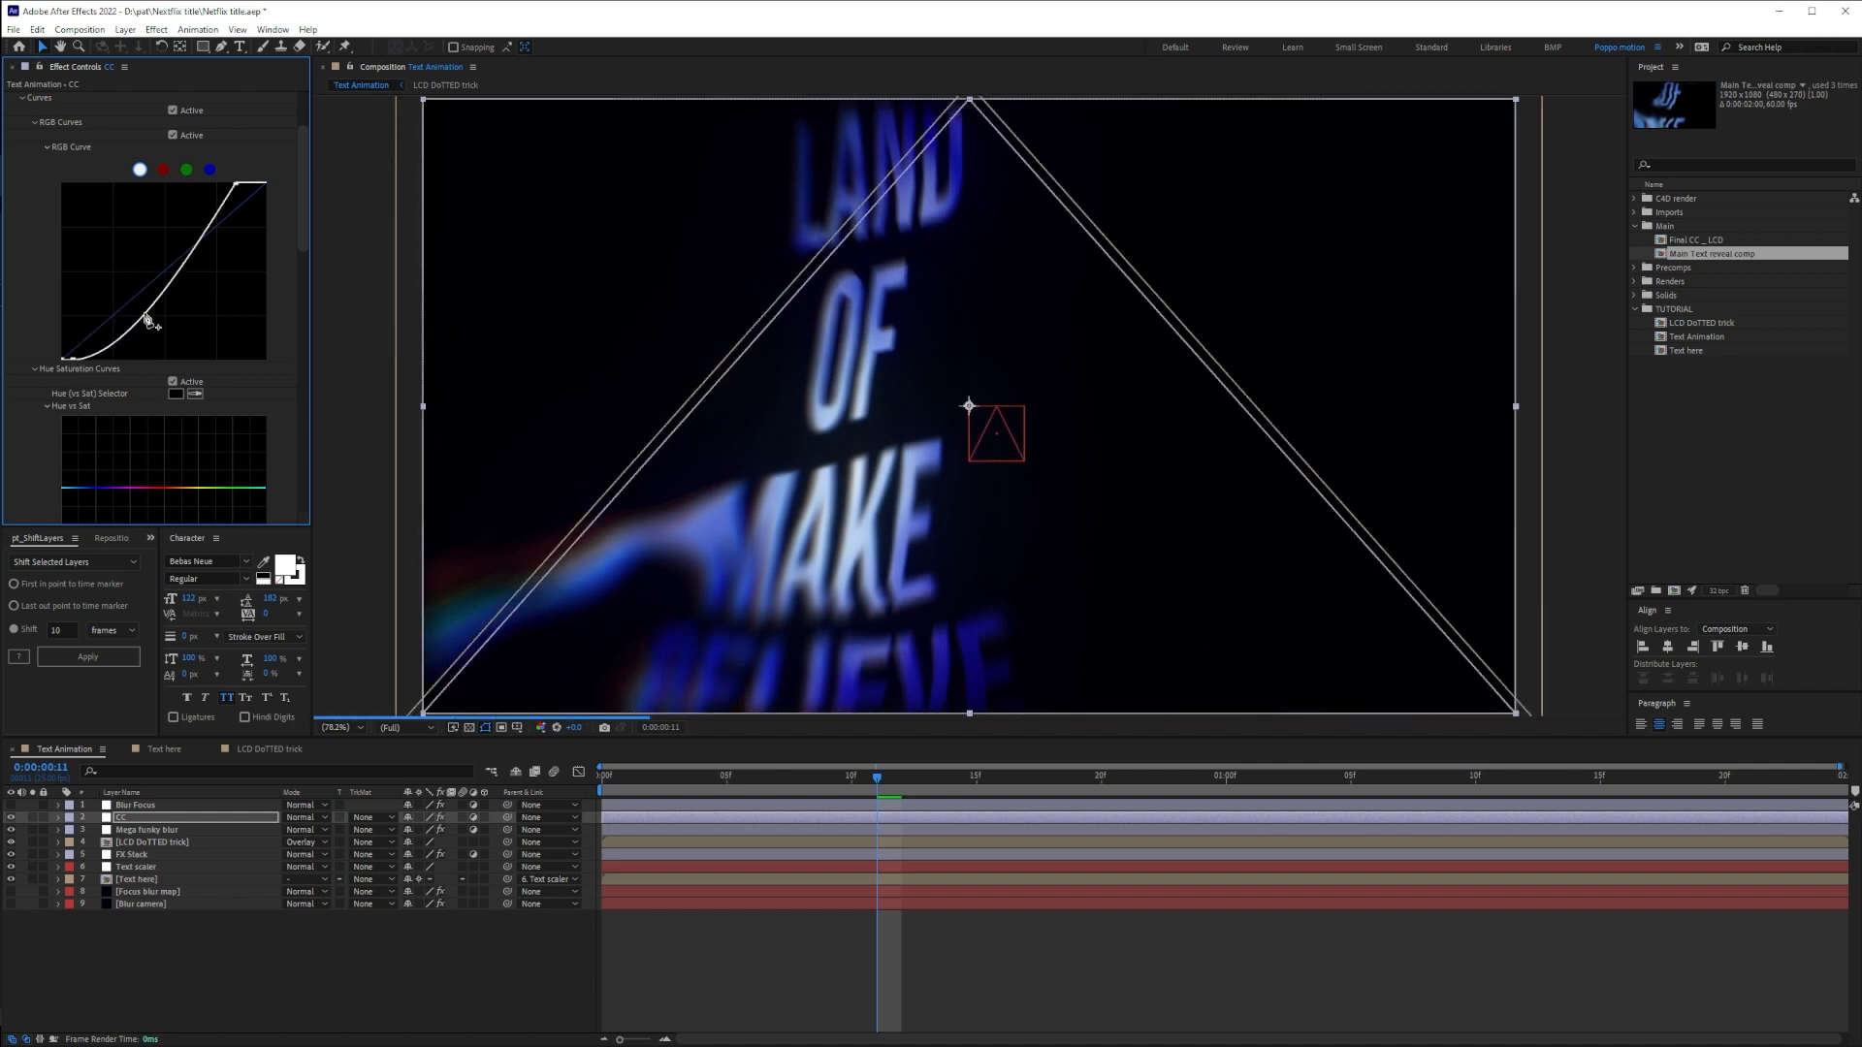
drag(145, 314, 131, 306)
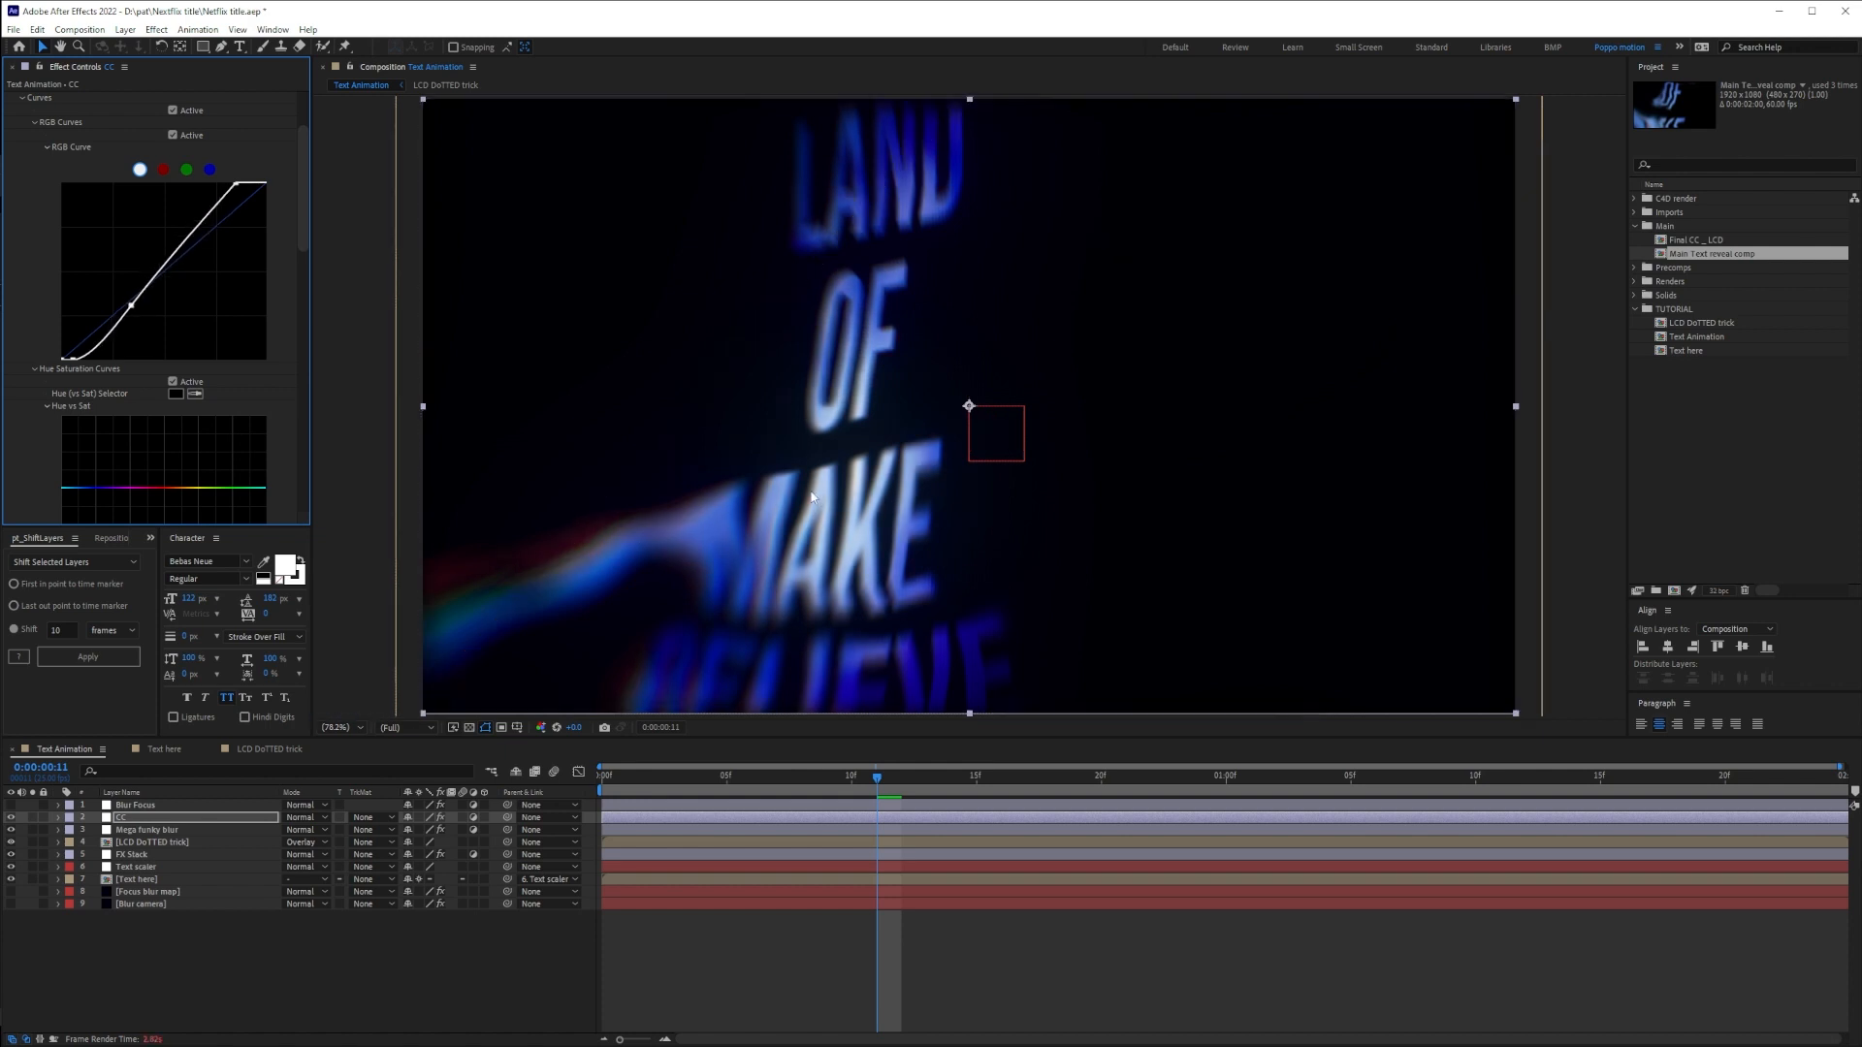
drag(203, 227, 243, 183)
Compare the frame with and without the CC layer, and turn the Blur Focus layer back on
click(154, 957)
click(12, 817)
click(12, 817)
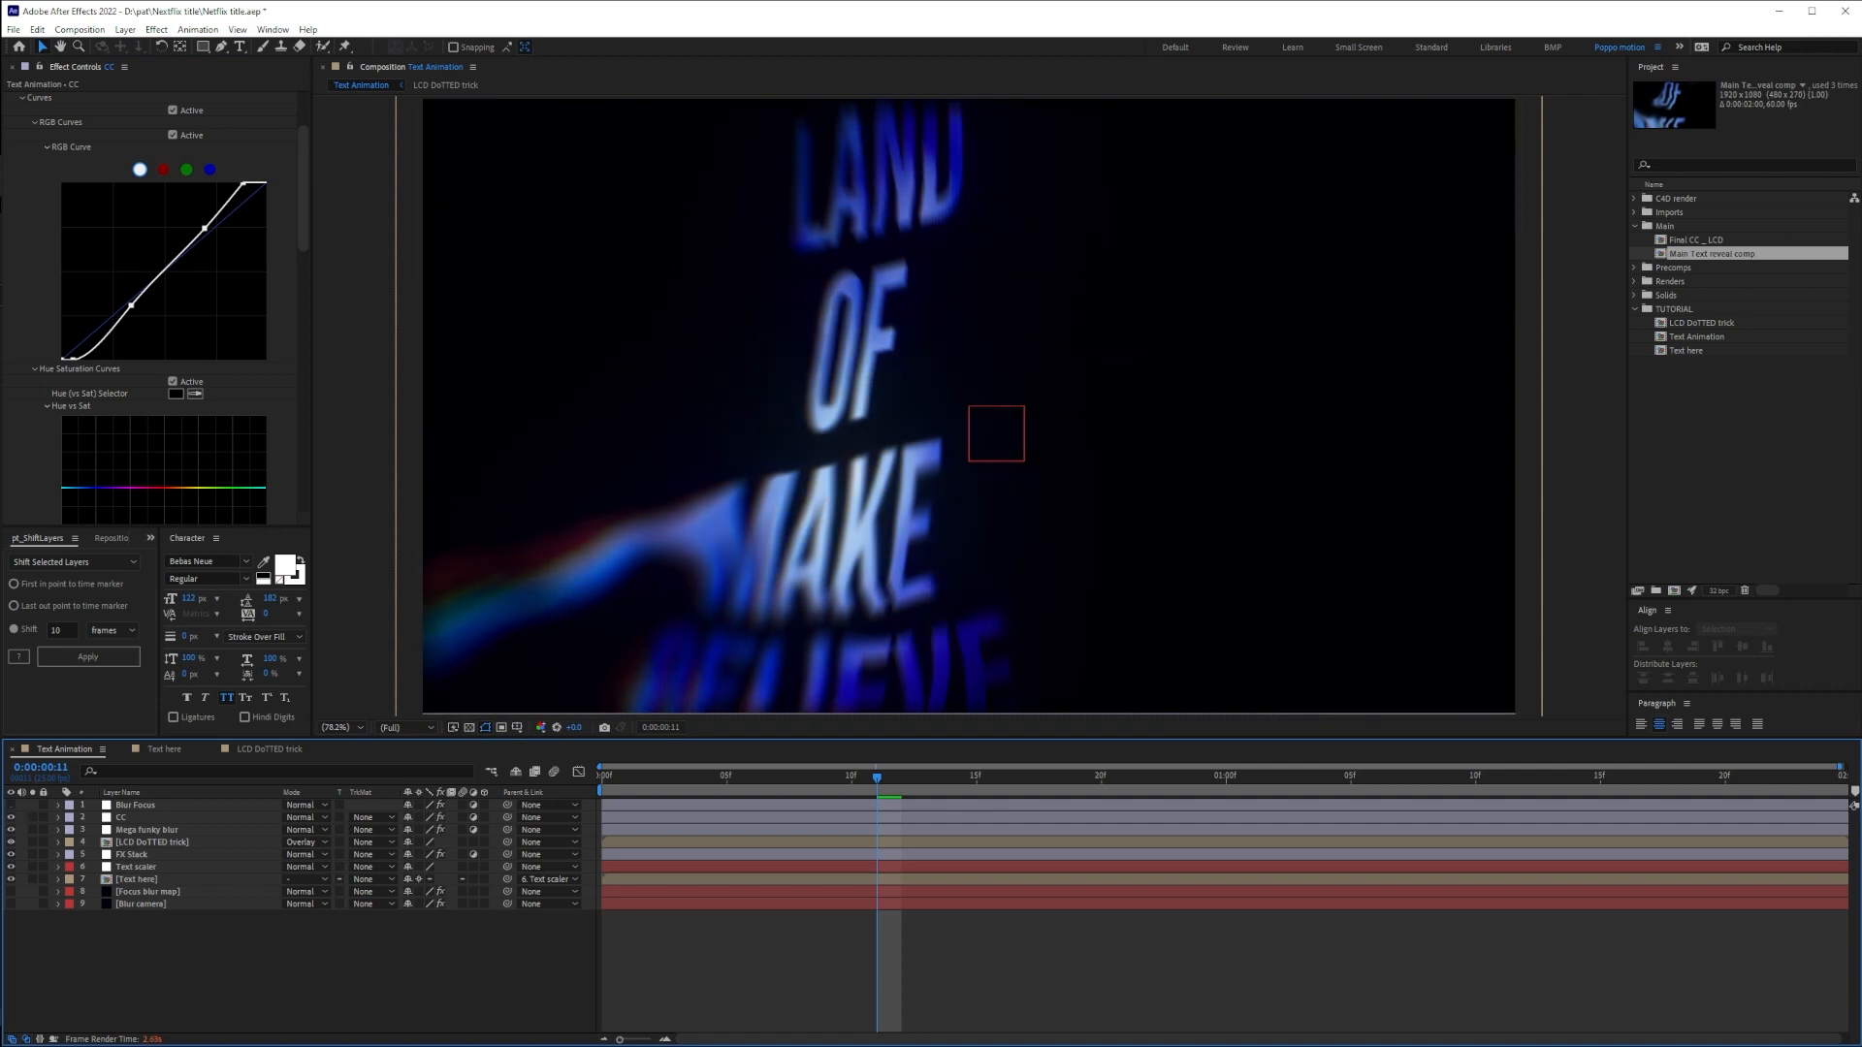
click(11, 806)
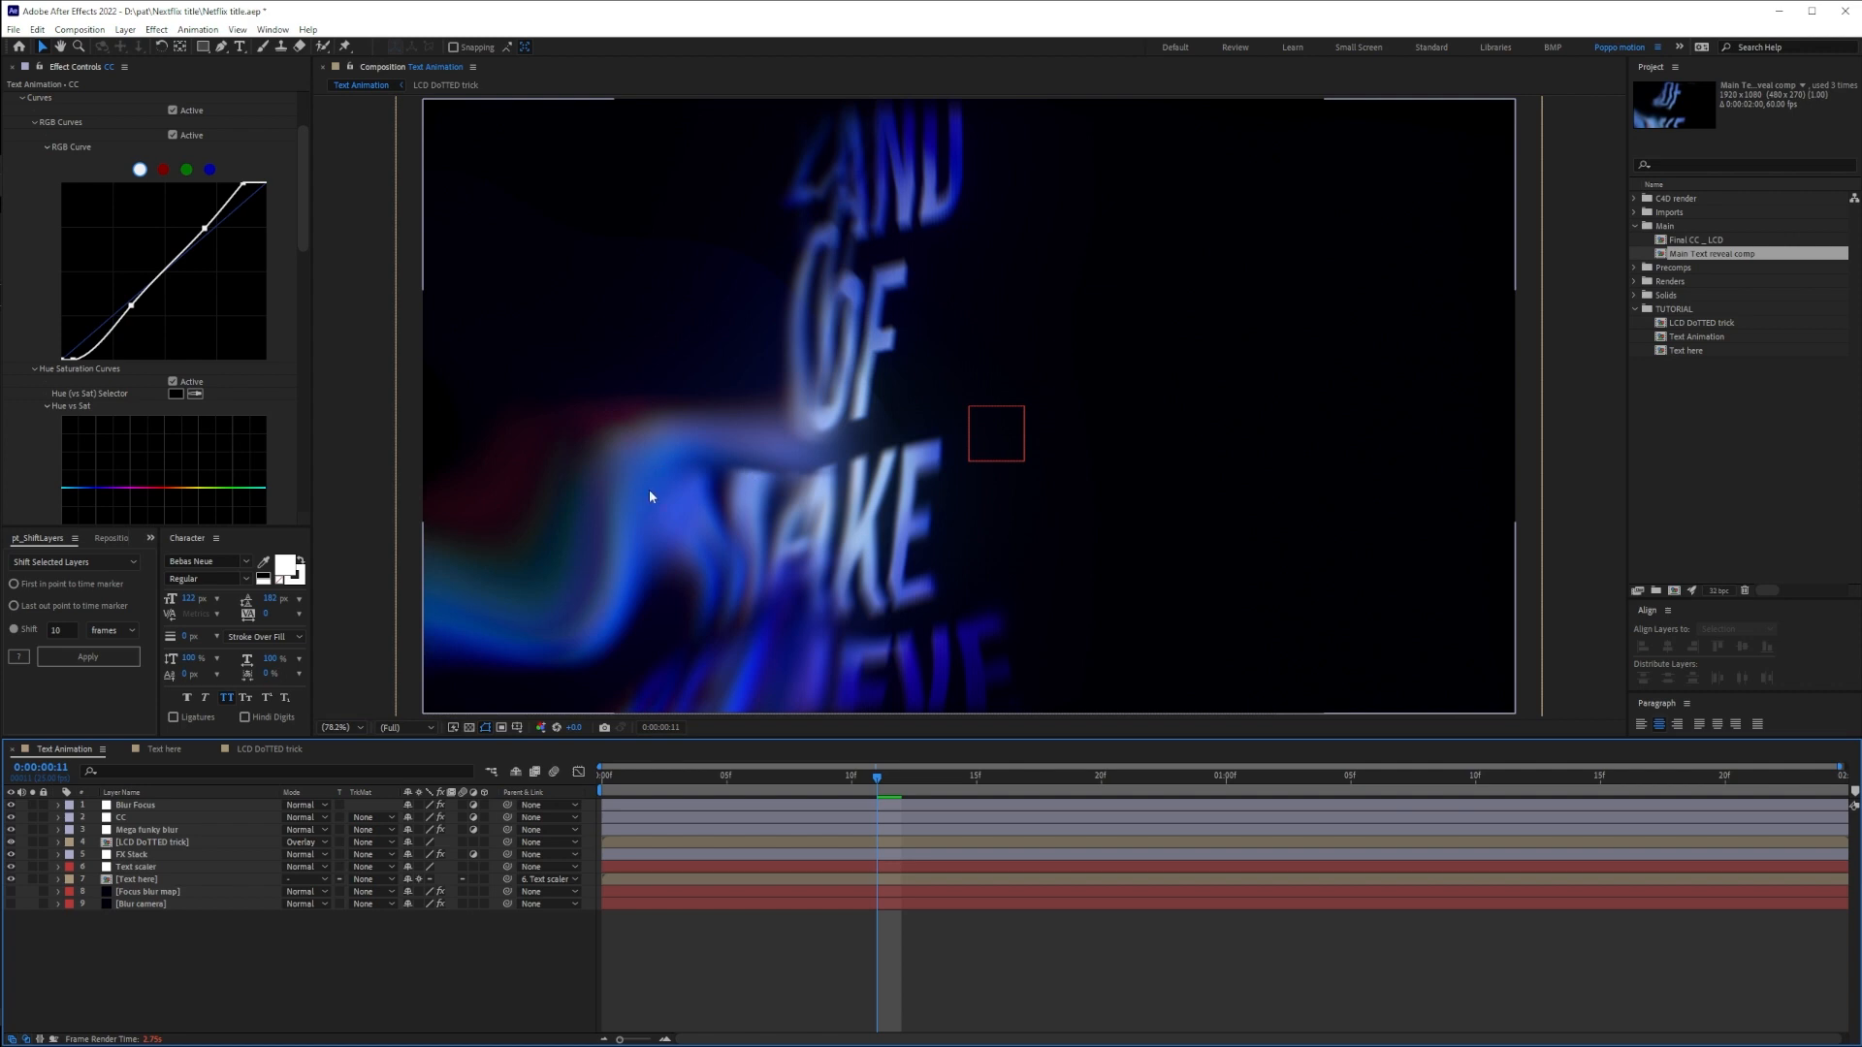
Scrub through the opening frames to review the graded, warped text, and select the Blur Focus layer
click(1224, 778)
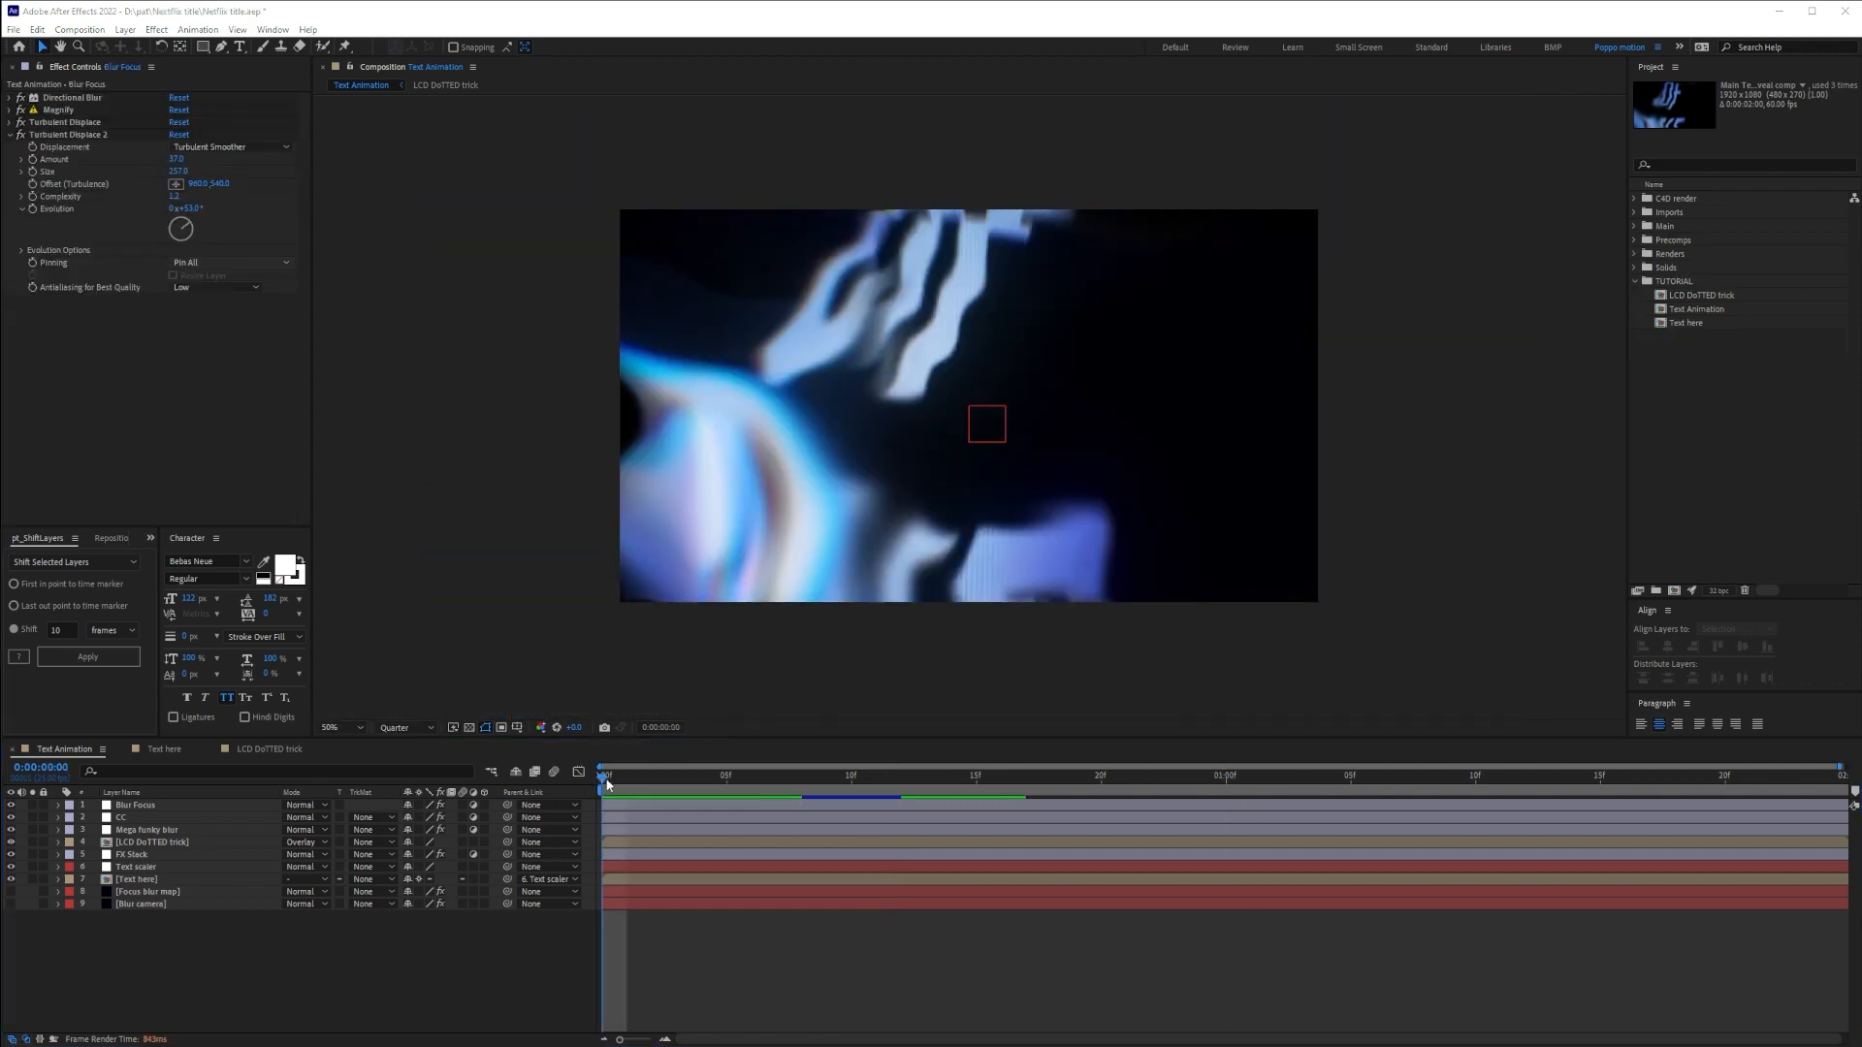
drag(605, 782, 753, 780)
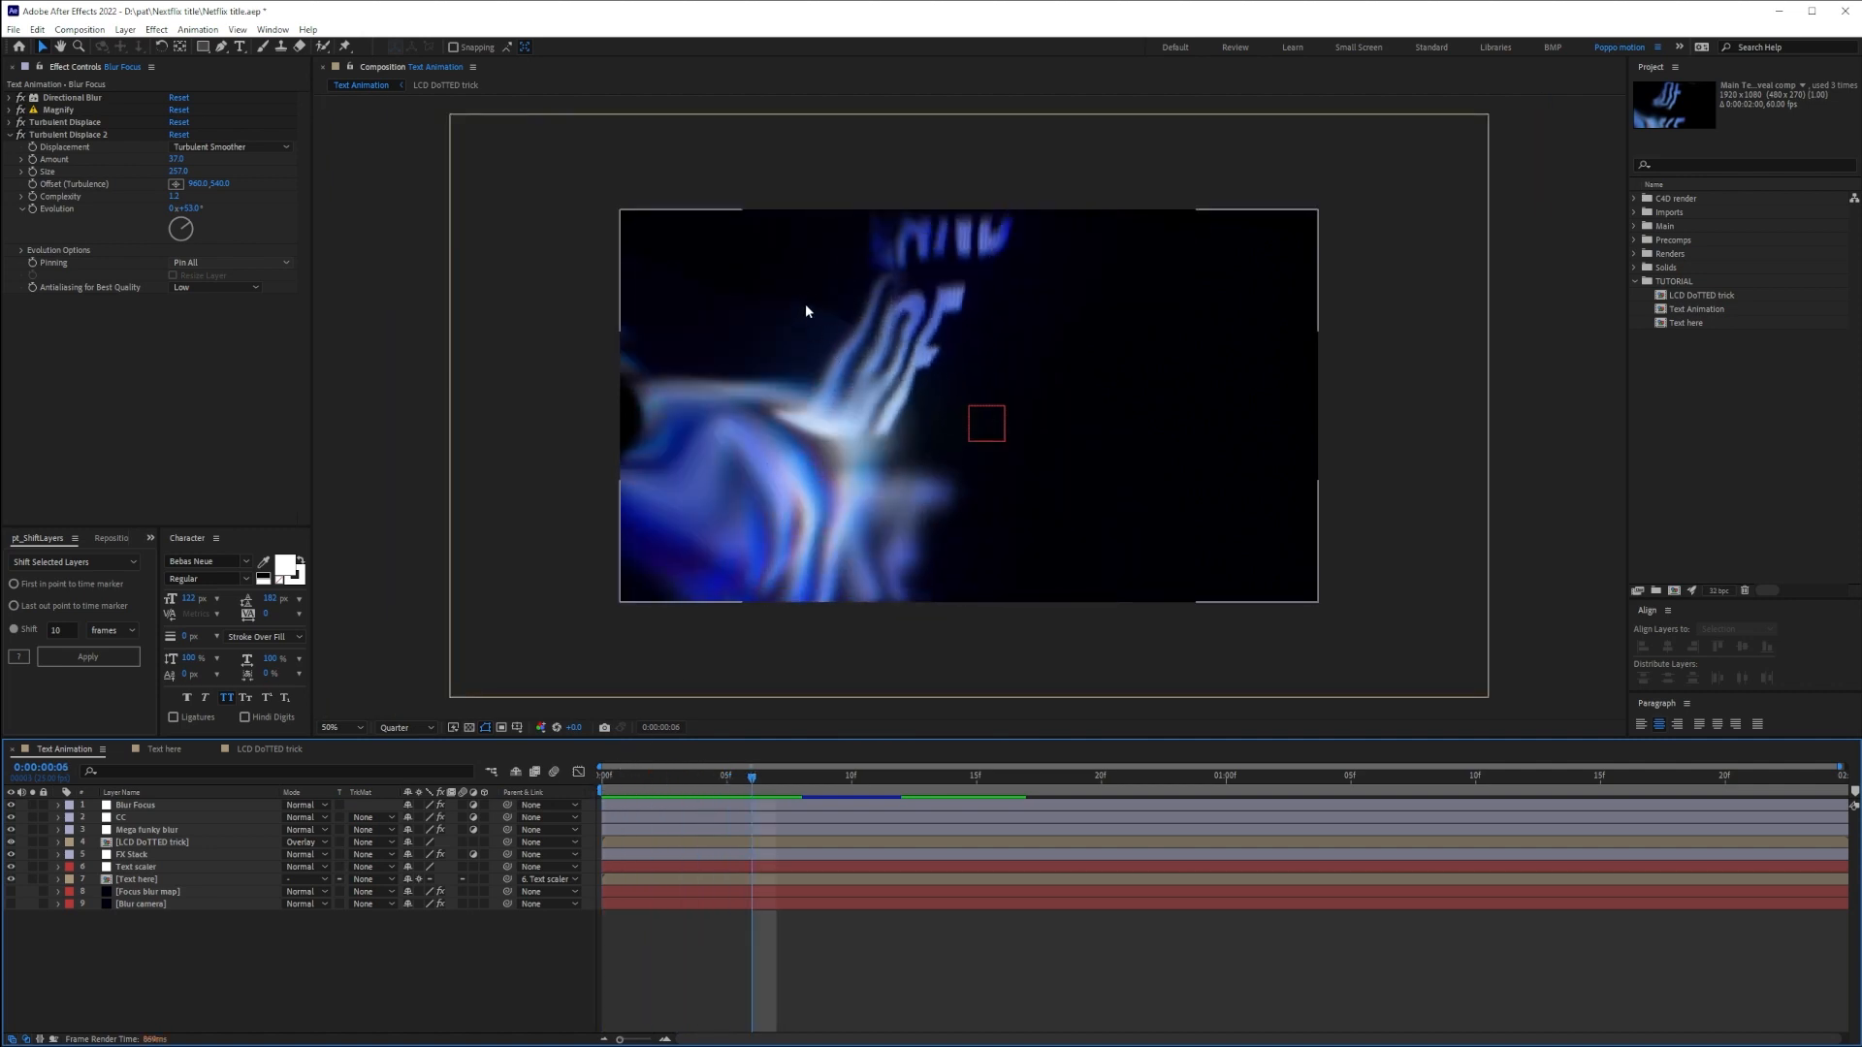
key(Page_Up)
key(Page_Up)
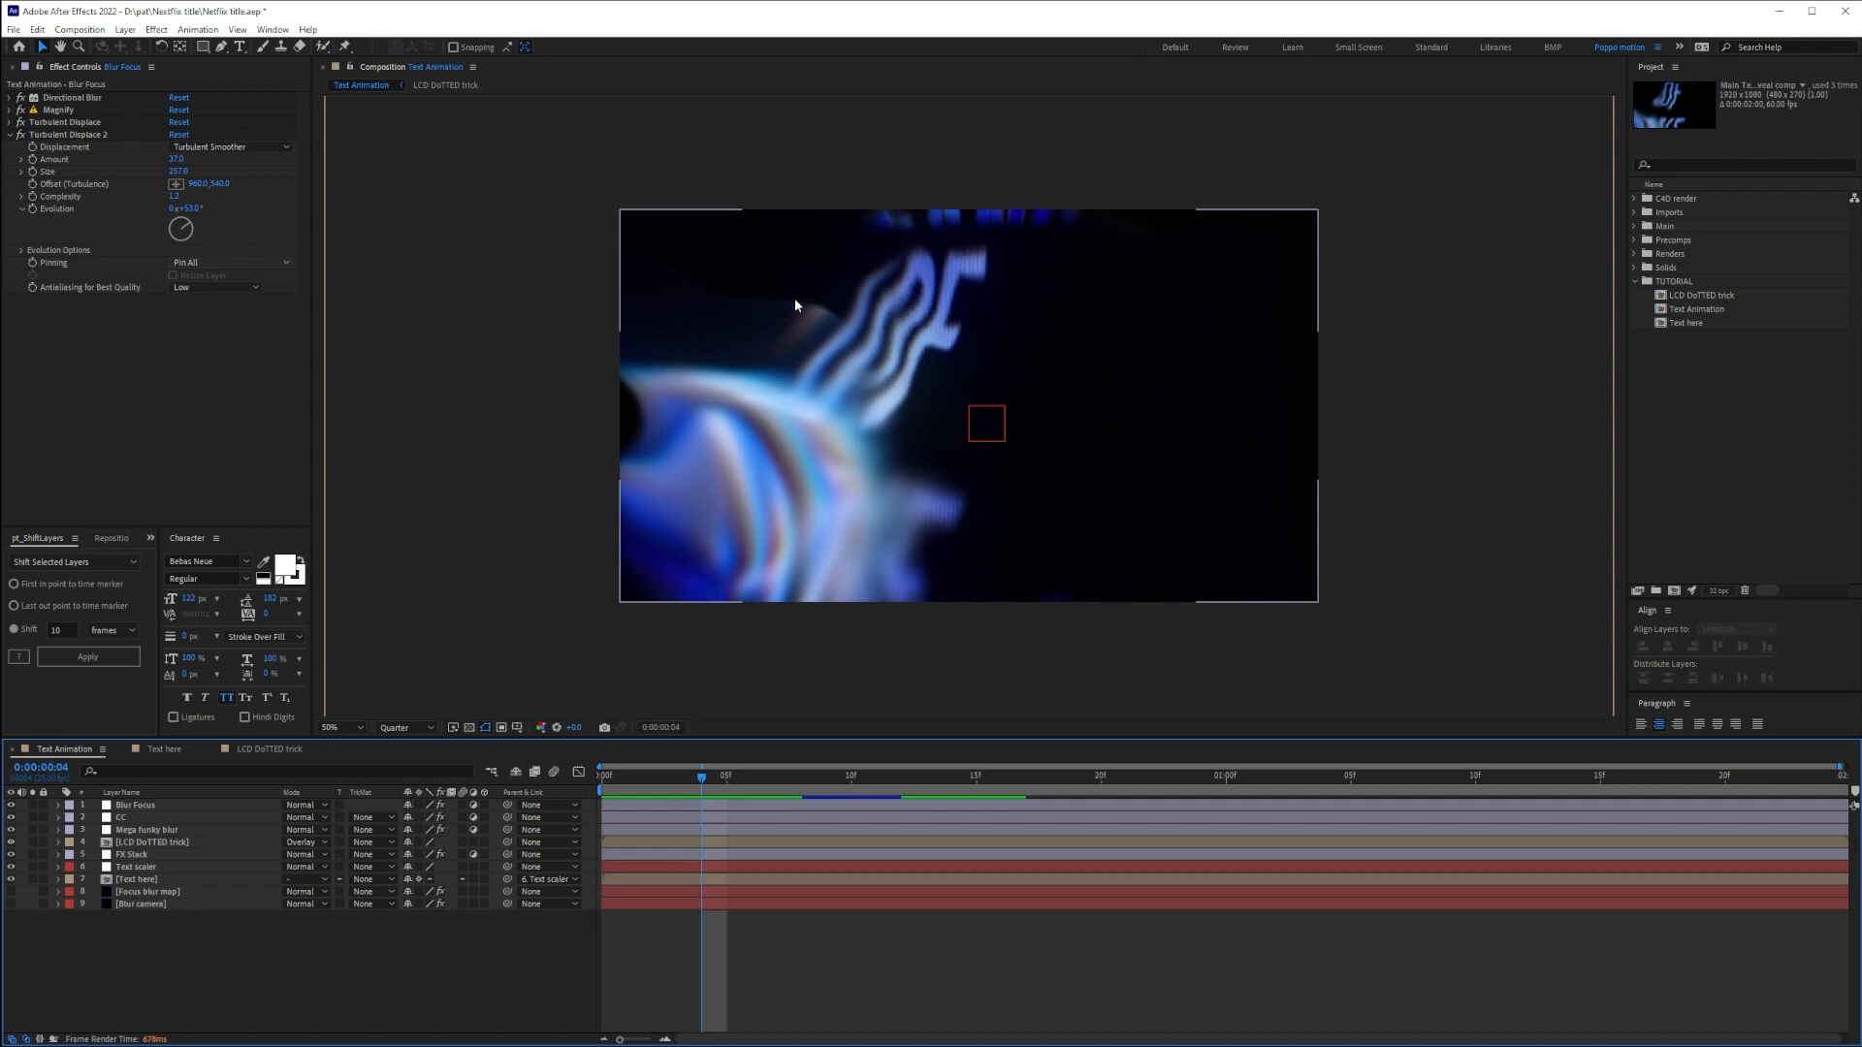
drag(931, 780, 777, 777)
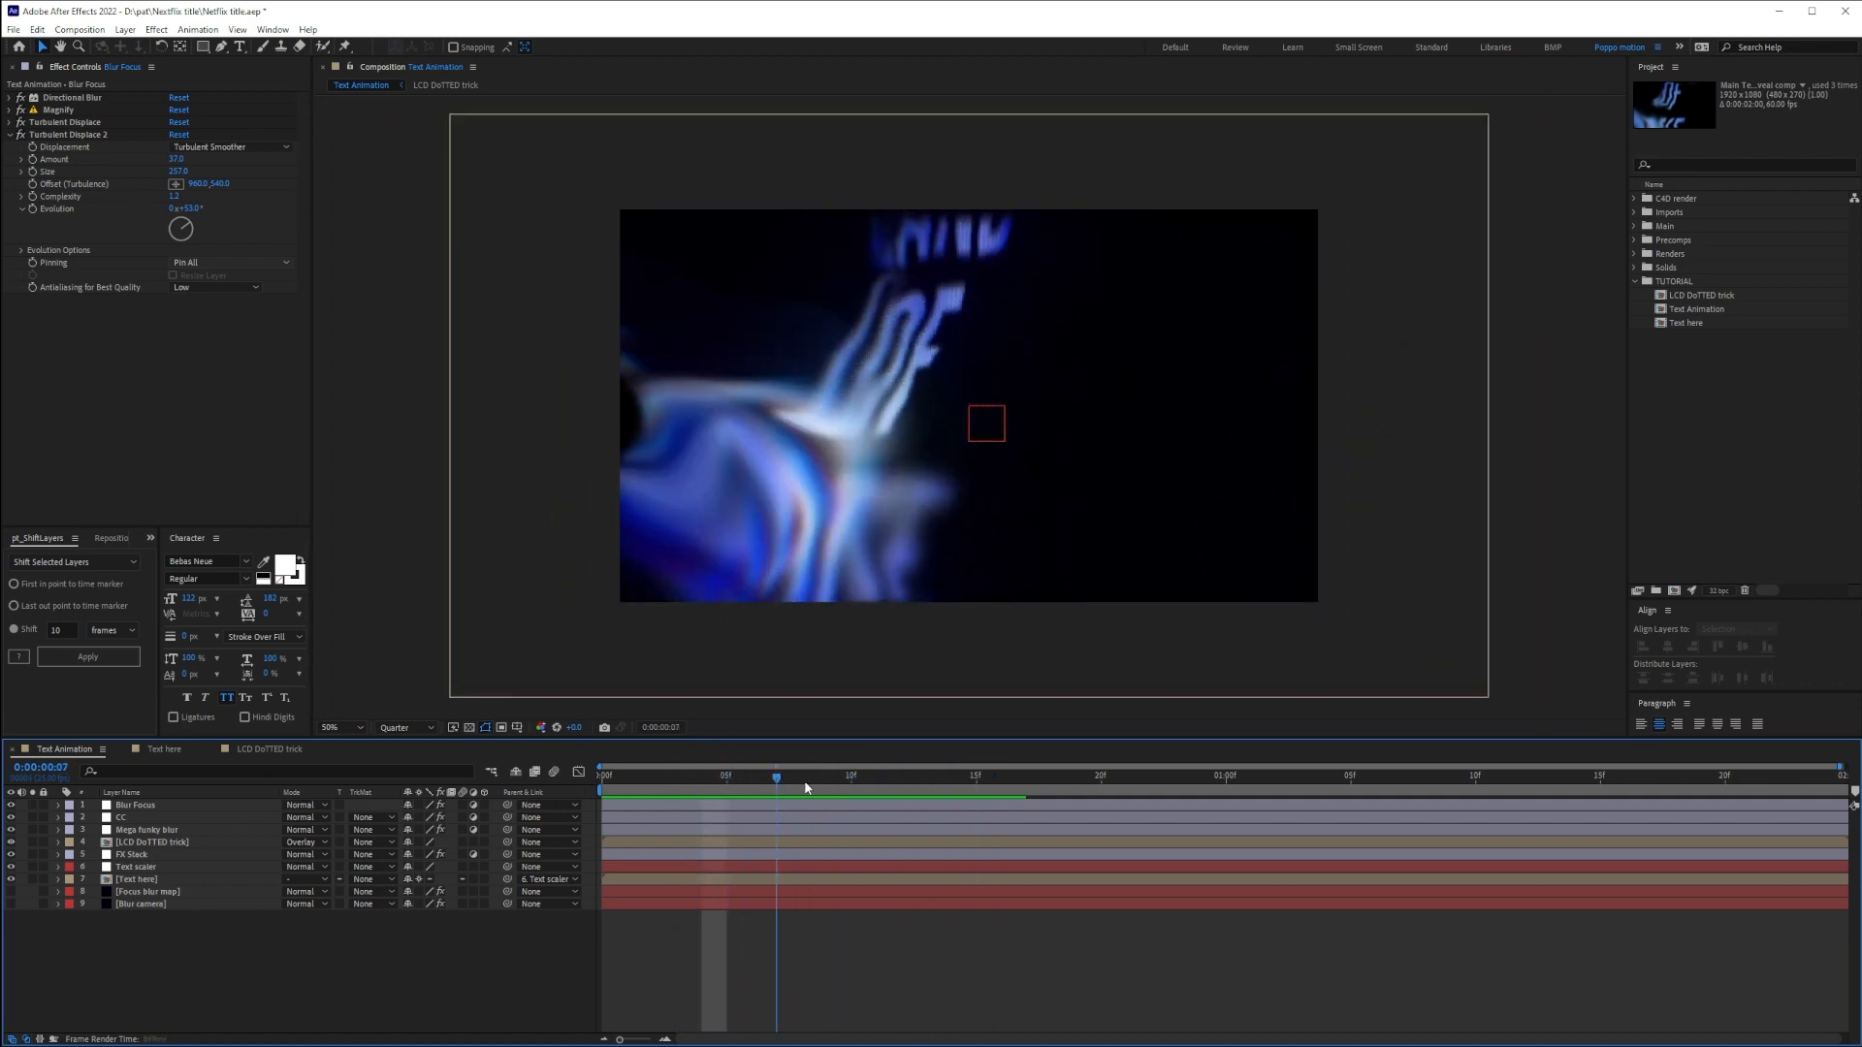
click(134, 806)
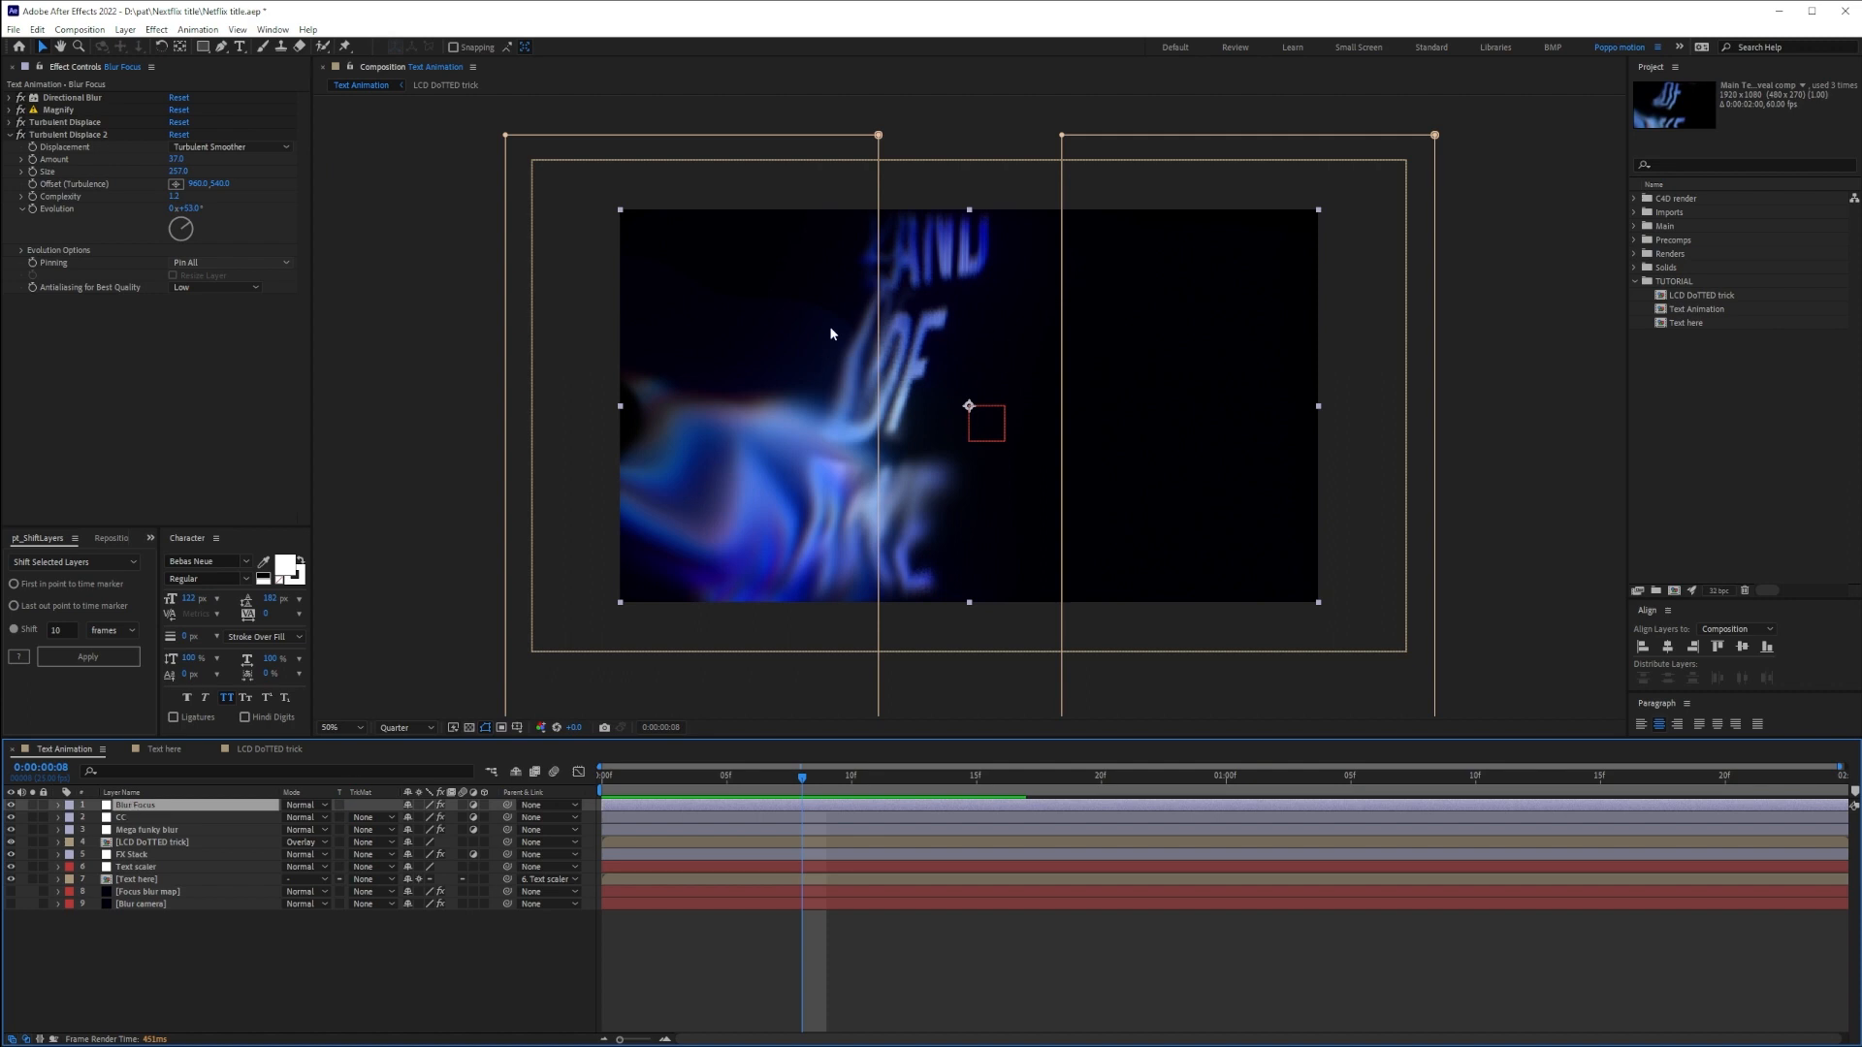
Move the centre of the Blur Focus layer's Magnify effect inward from the frame's lower-left corner, over the blurred blue shape
click(58, 111)
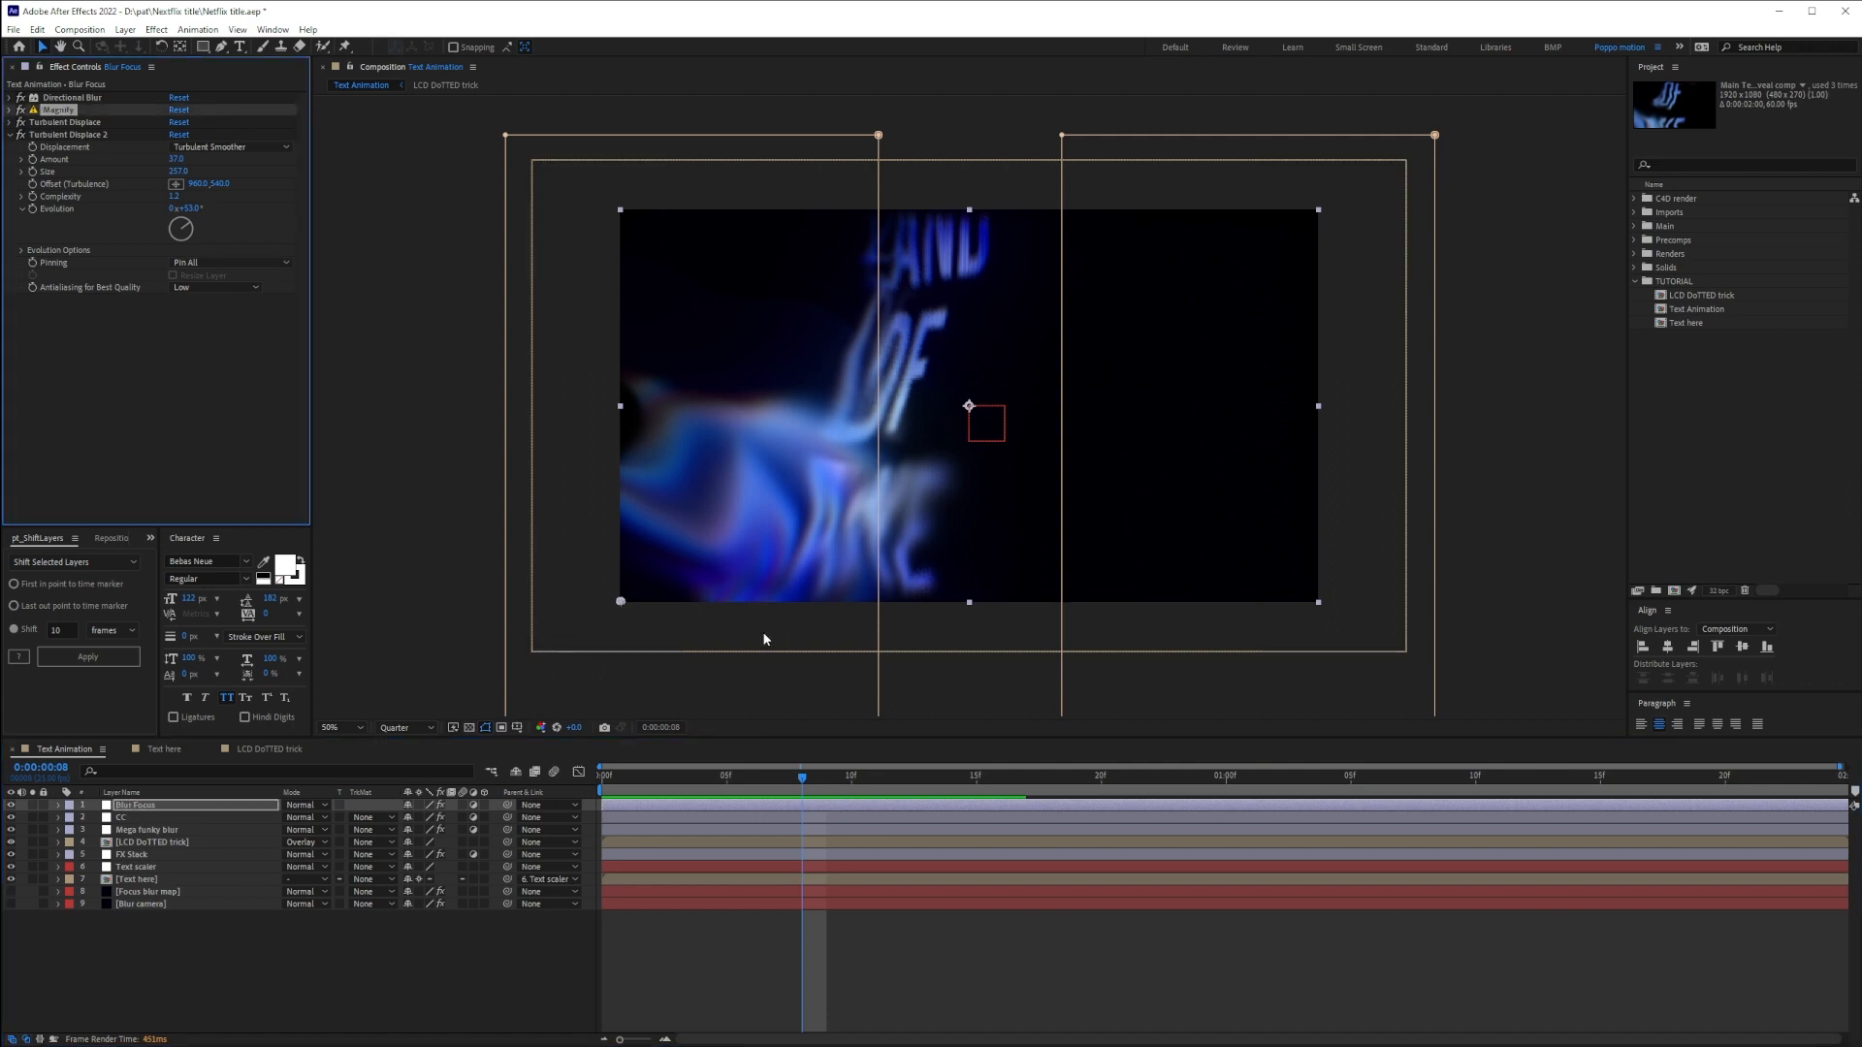
drag(623, 603, 707, 502)
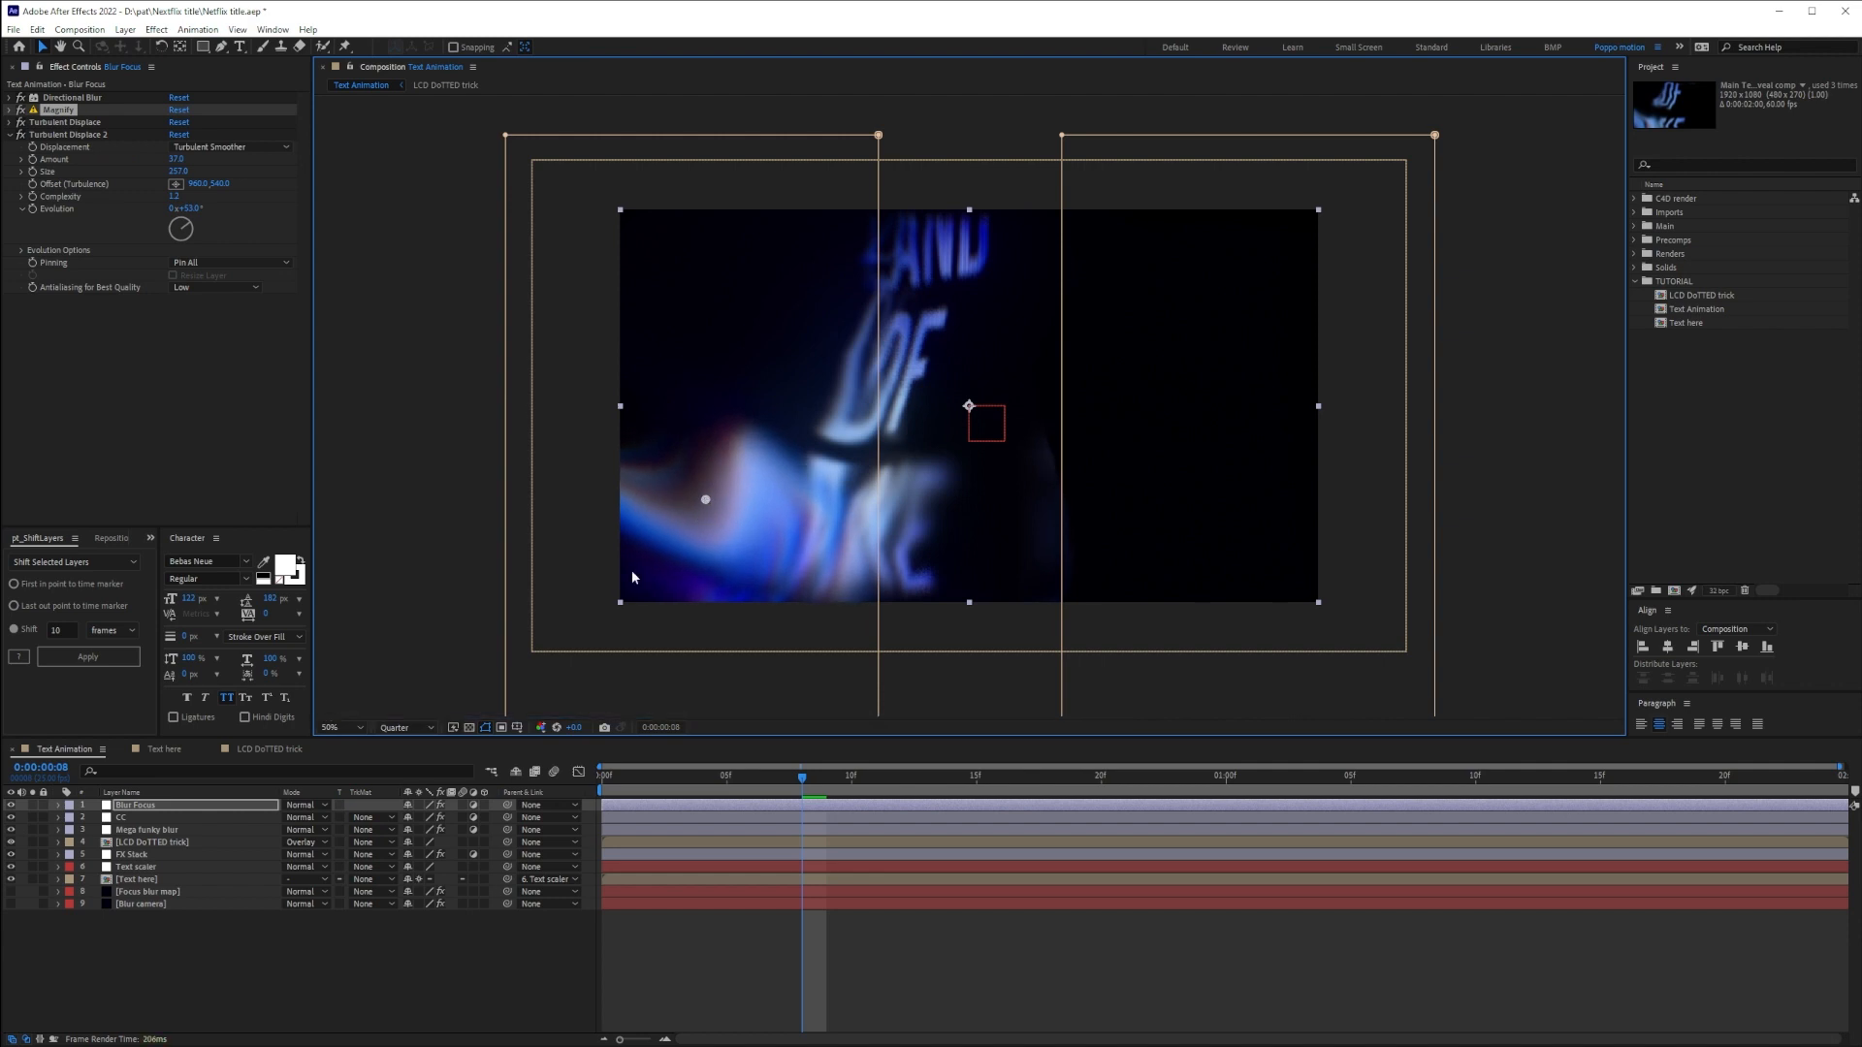
click(708, 919)
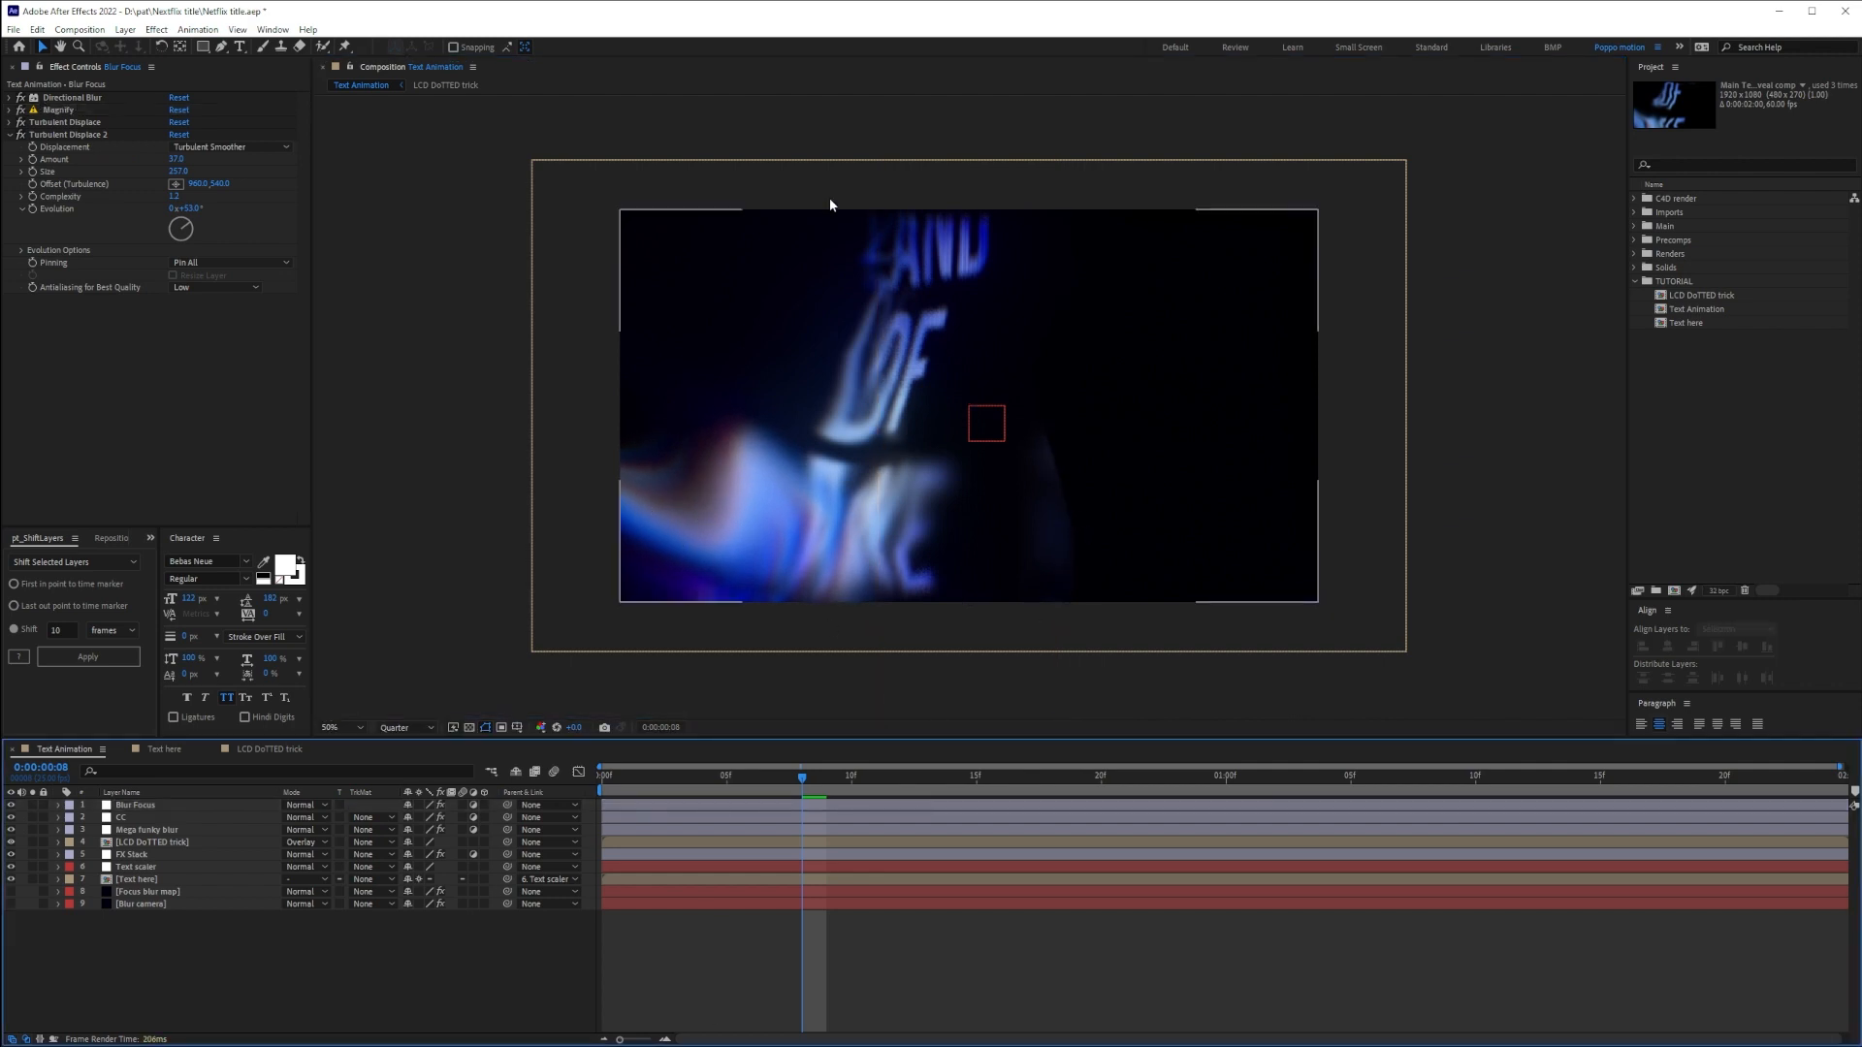
Inspect the lower edges of the Blur Focus layer's two masks, deselect the layer and return to the first frame
click(1160, 600)
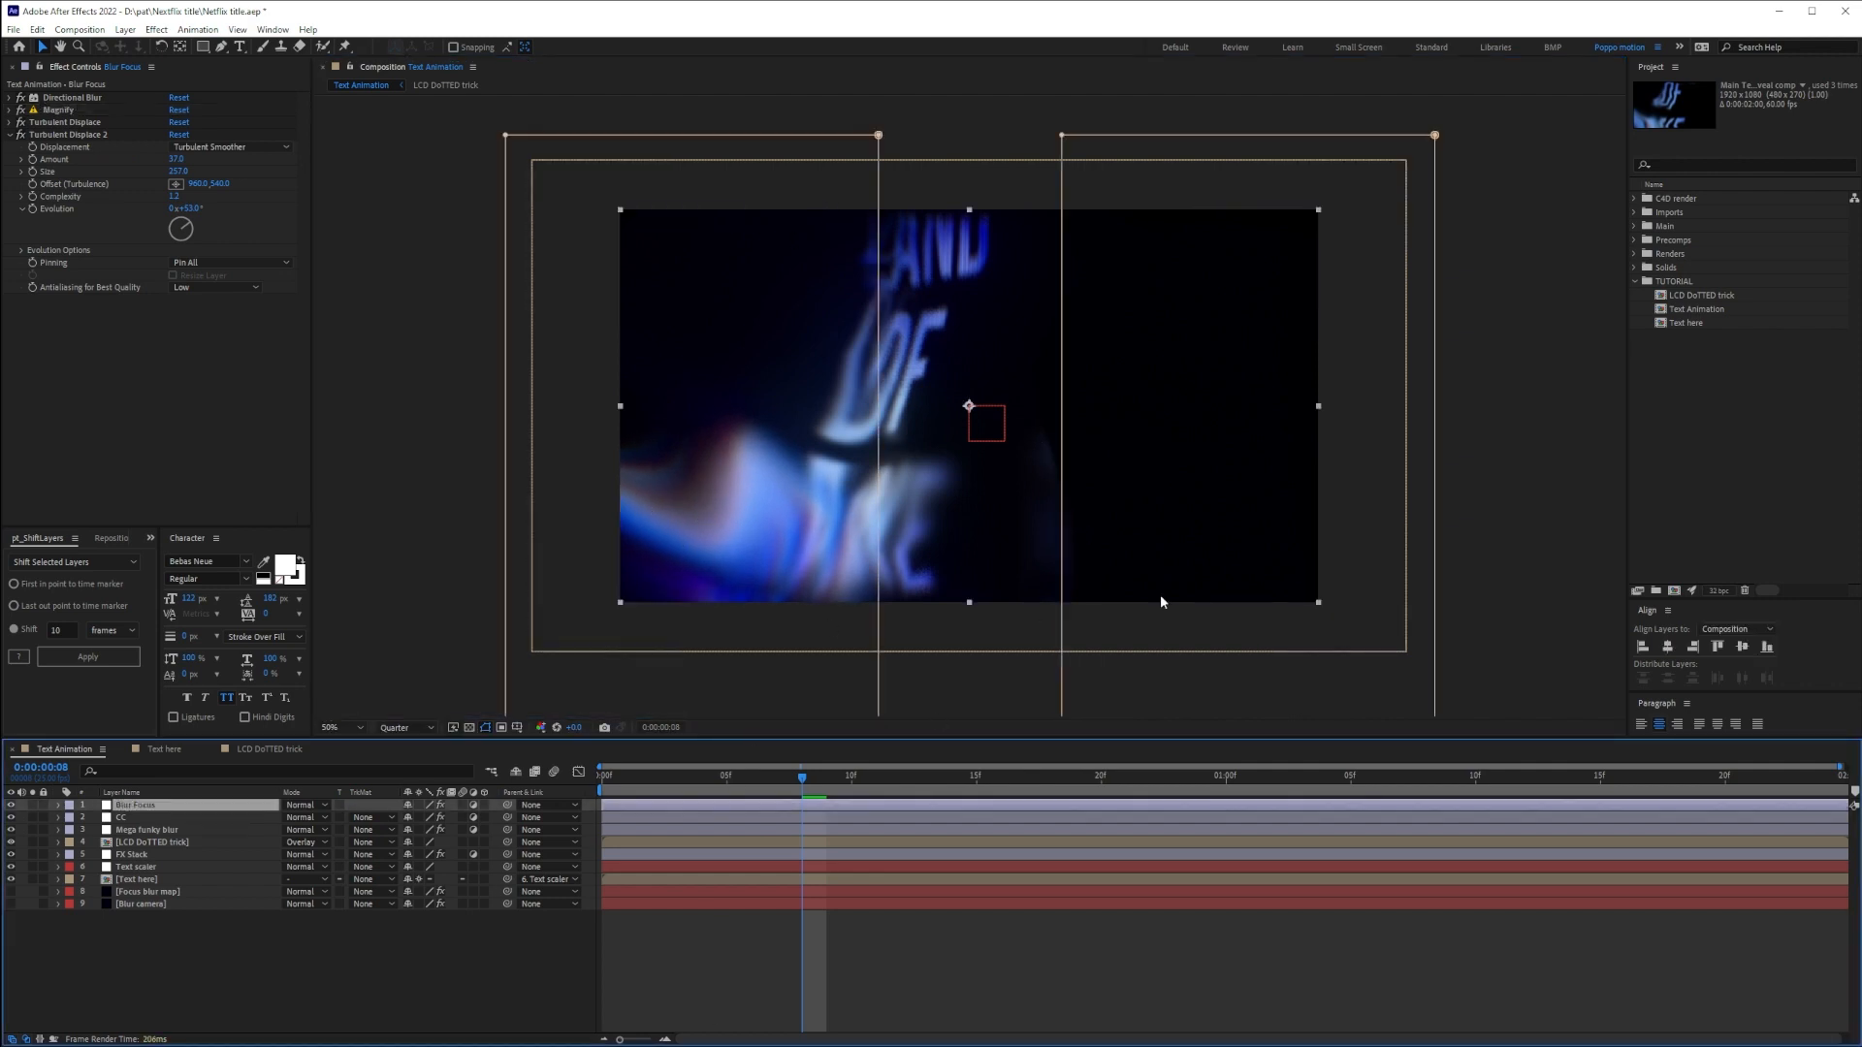
drag(1190, 644, 1110, 499)
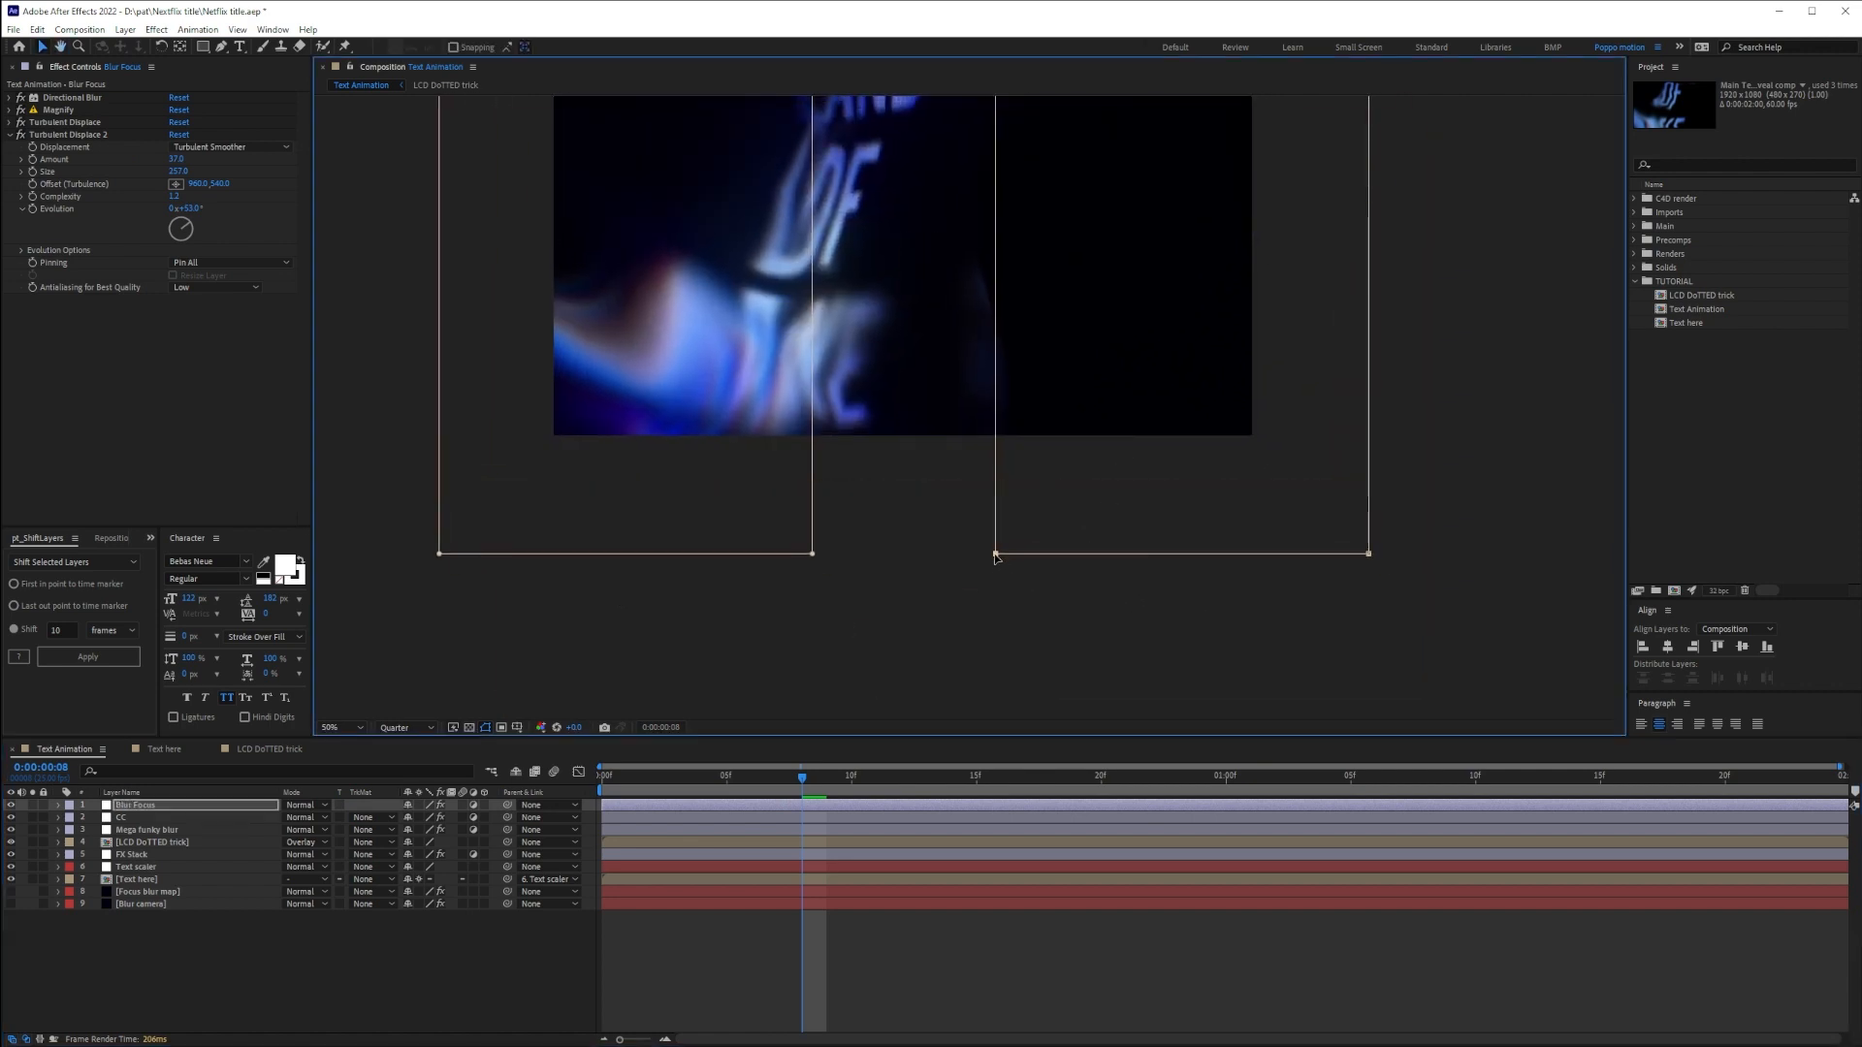
click(905, 912)
drag(1150, 335, 1222, 527)
drag(796, 778, 511, 790)
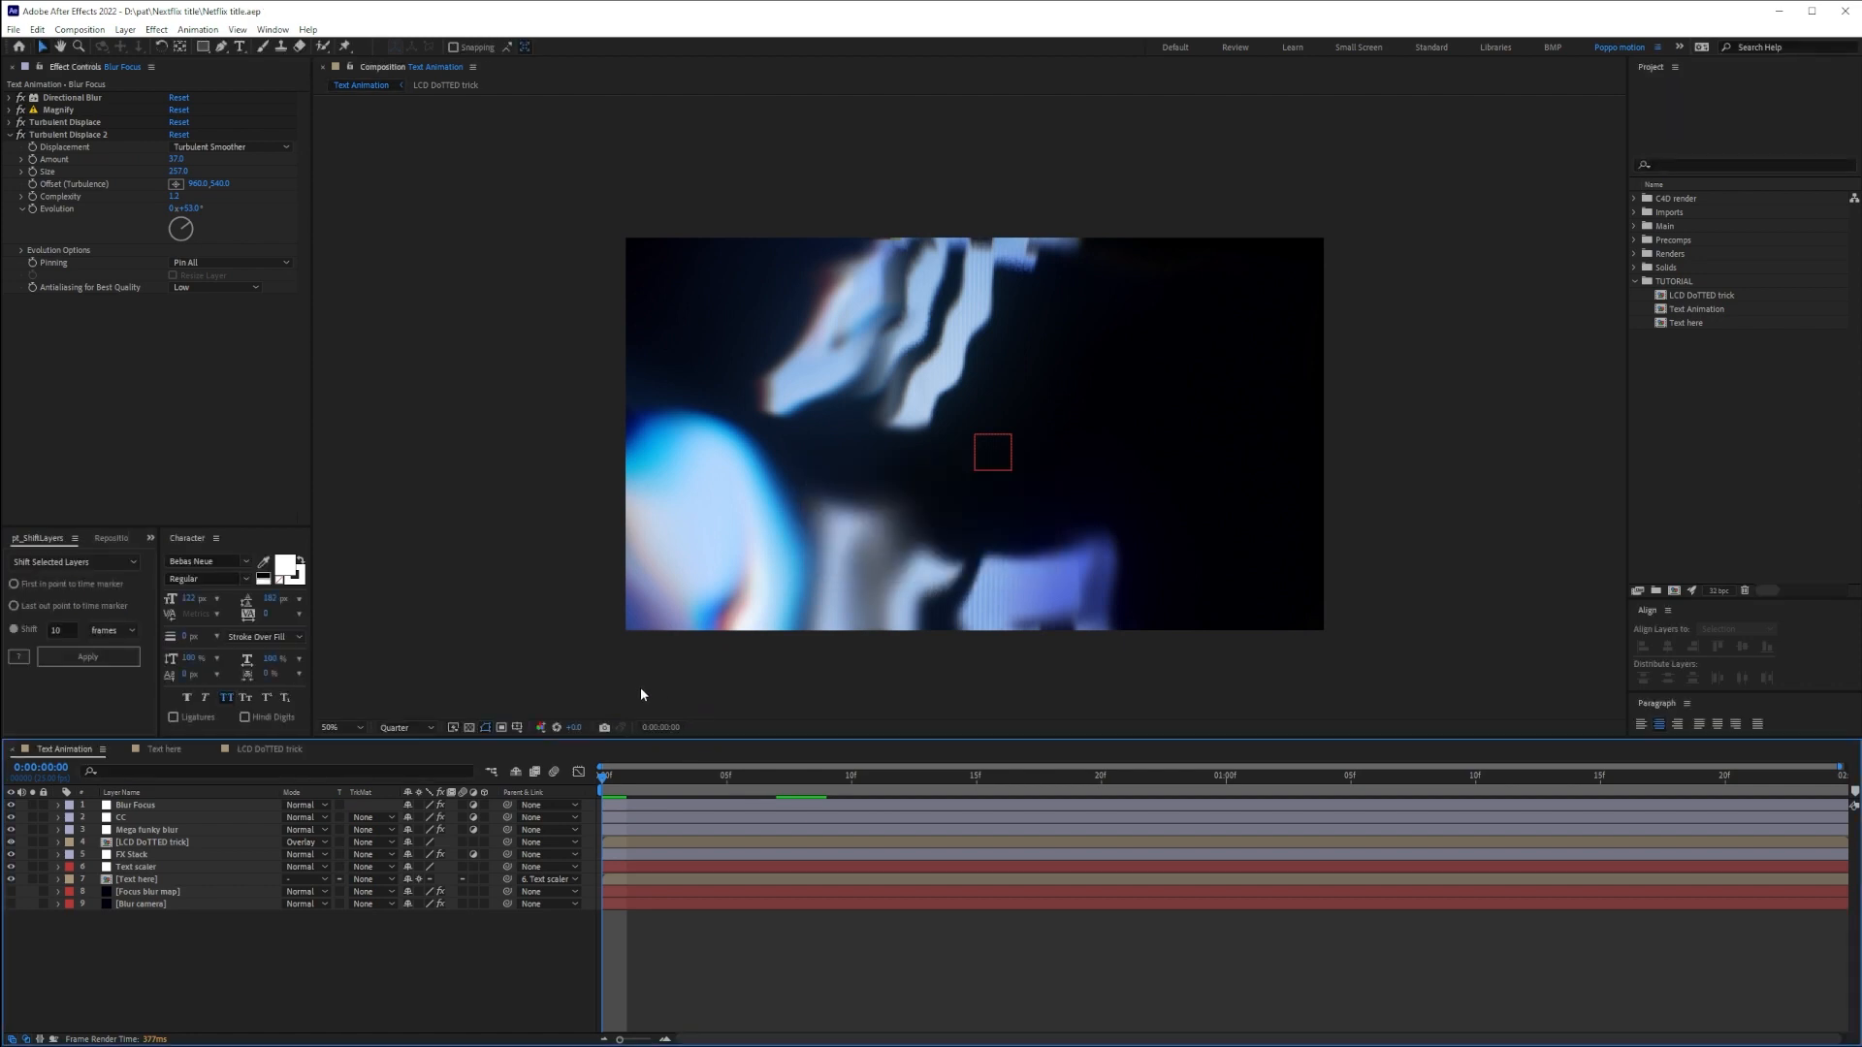
Preview the imported 16mmGrain_Fine_BW_HardLight.mov and 16mmBurn1_HardLight.mov footage at different times
click(801, 778)
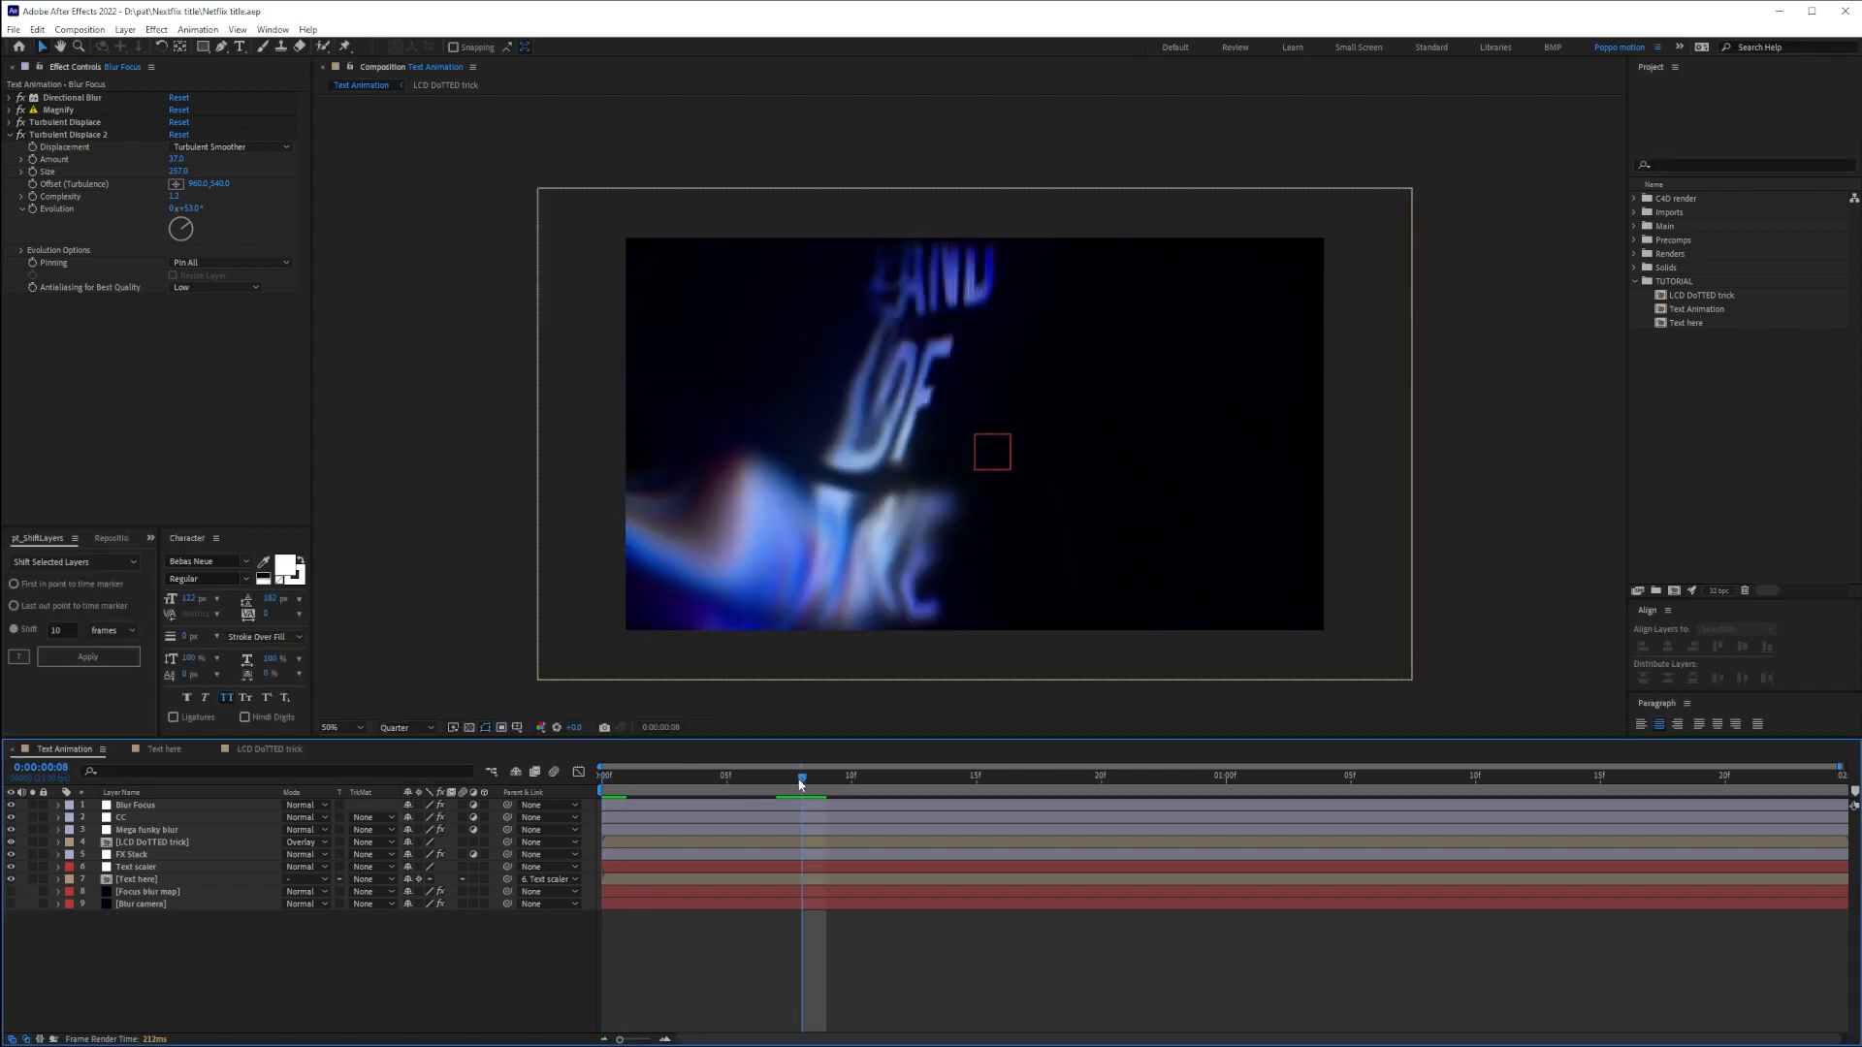
click(132, 808)
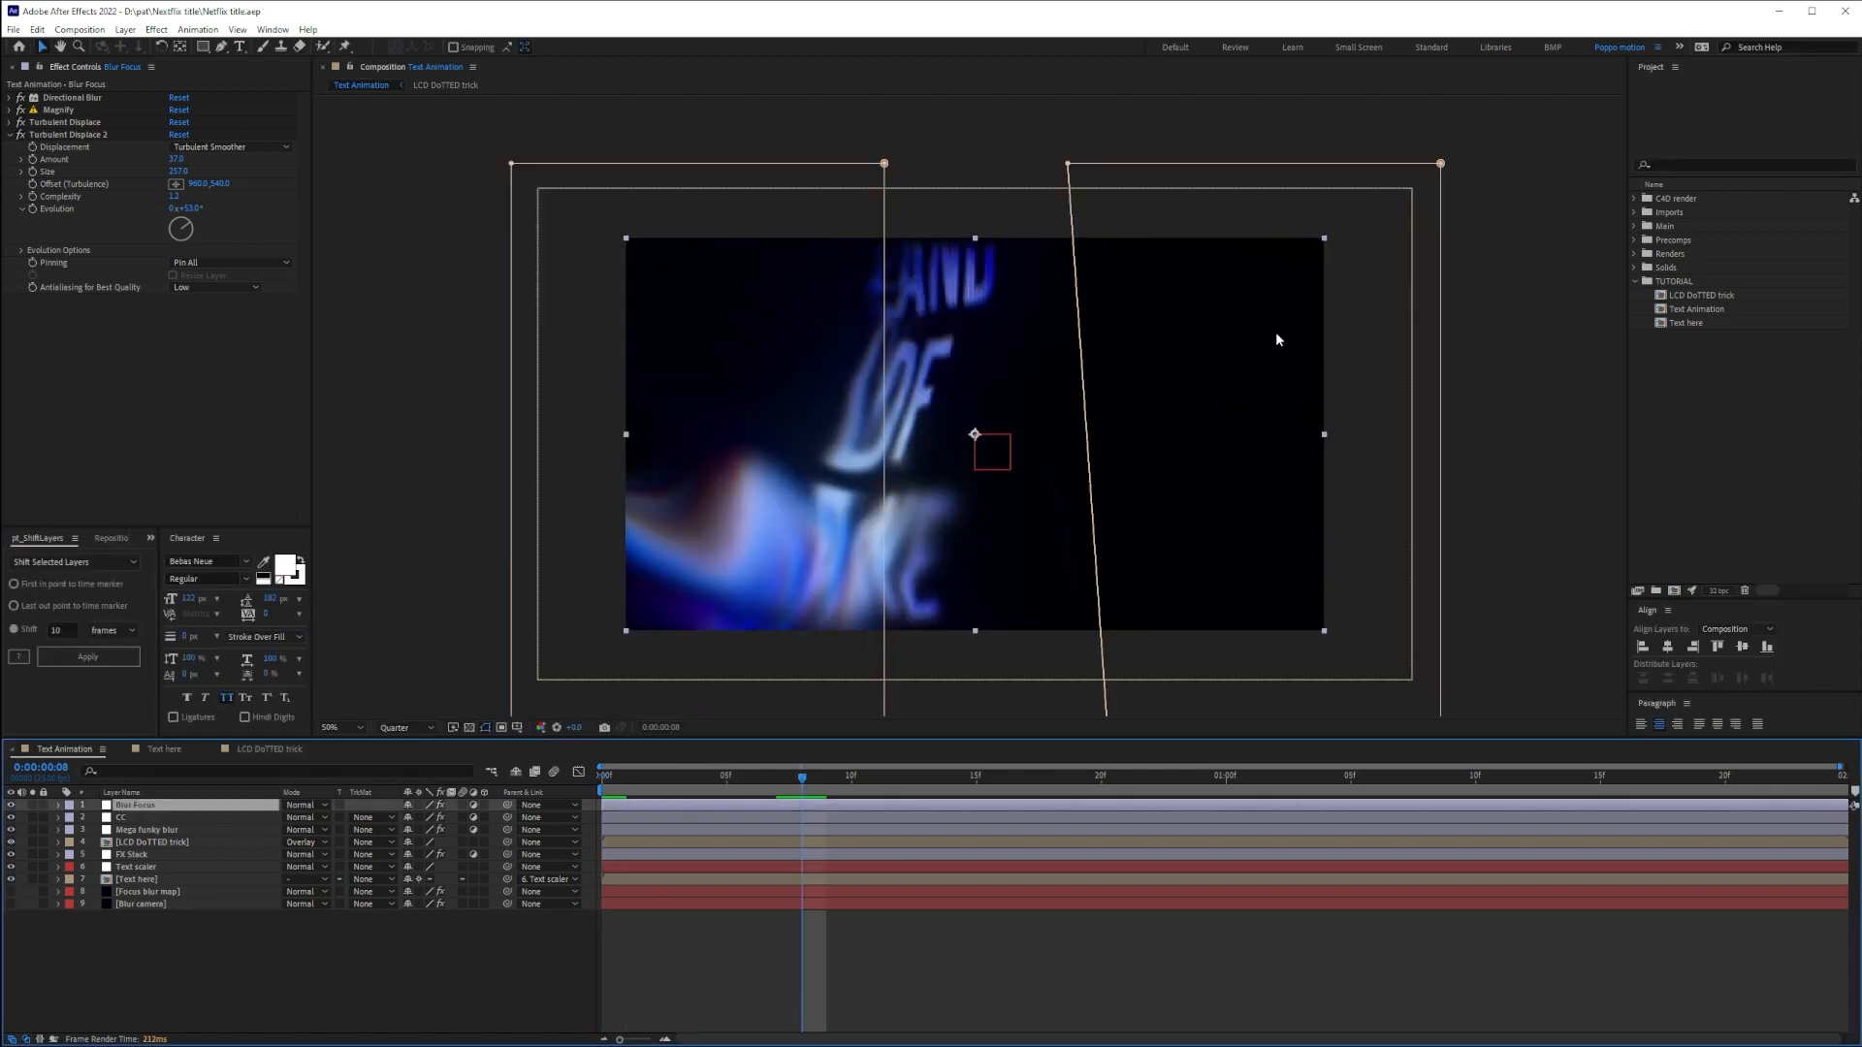
click(1637, 212)
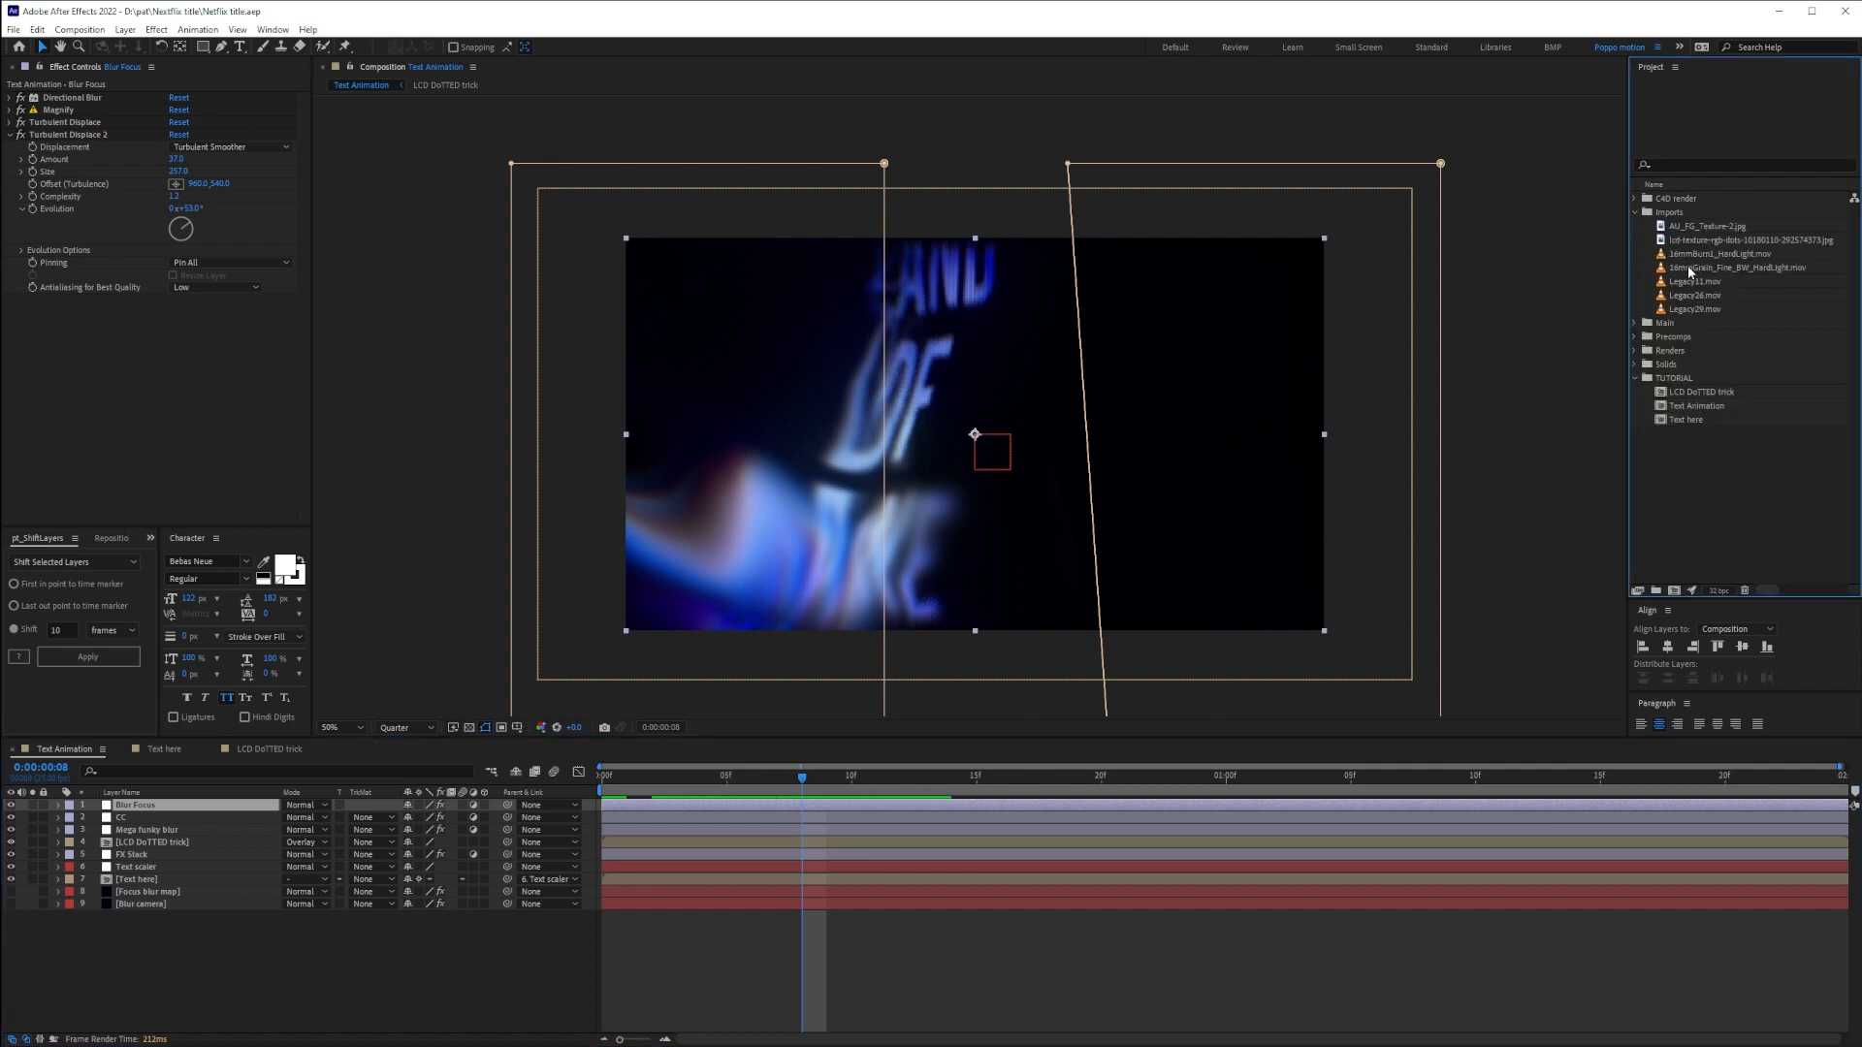
double_click(1687, 267)
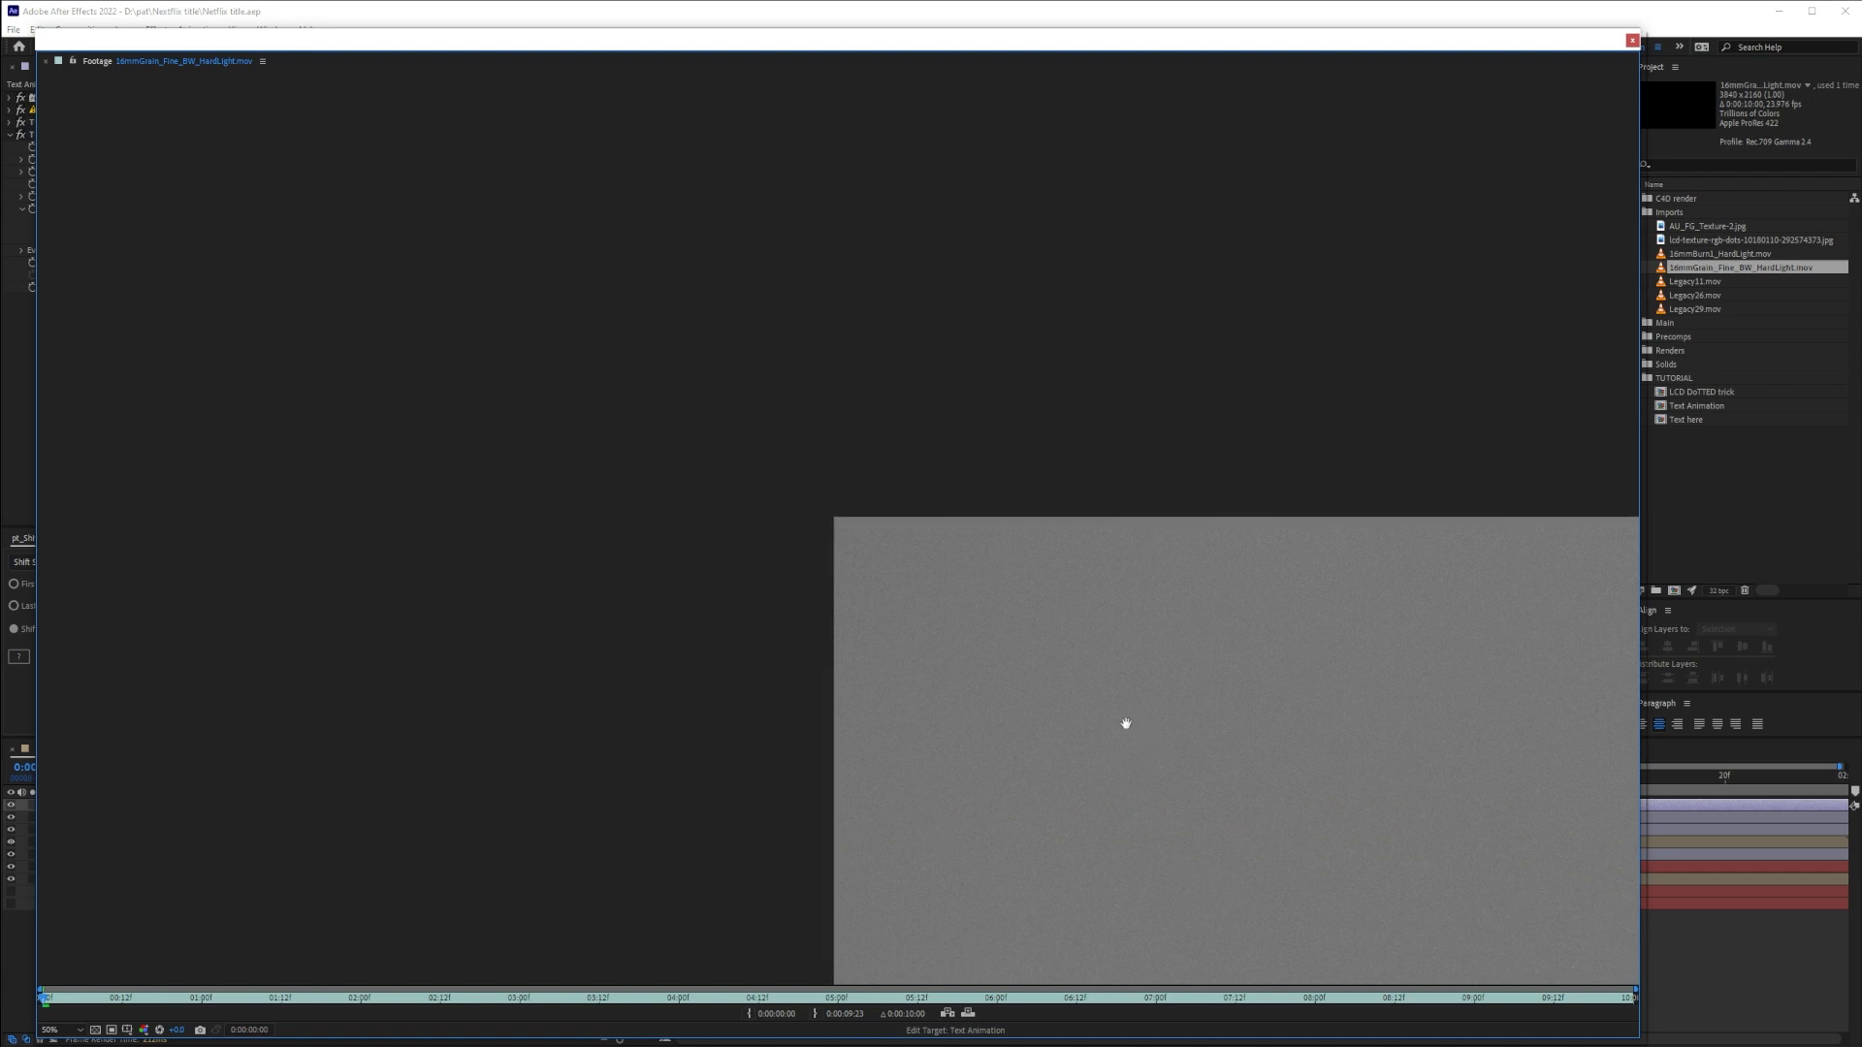
drag(1122, 724, 413, 342)
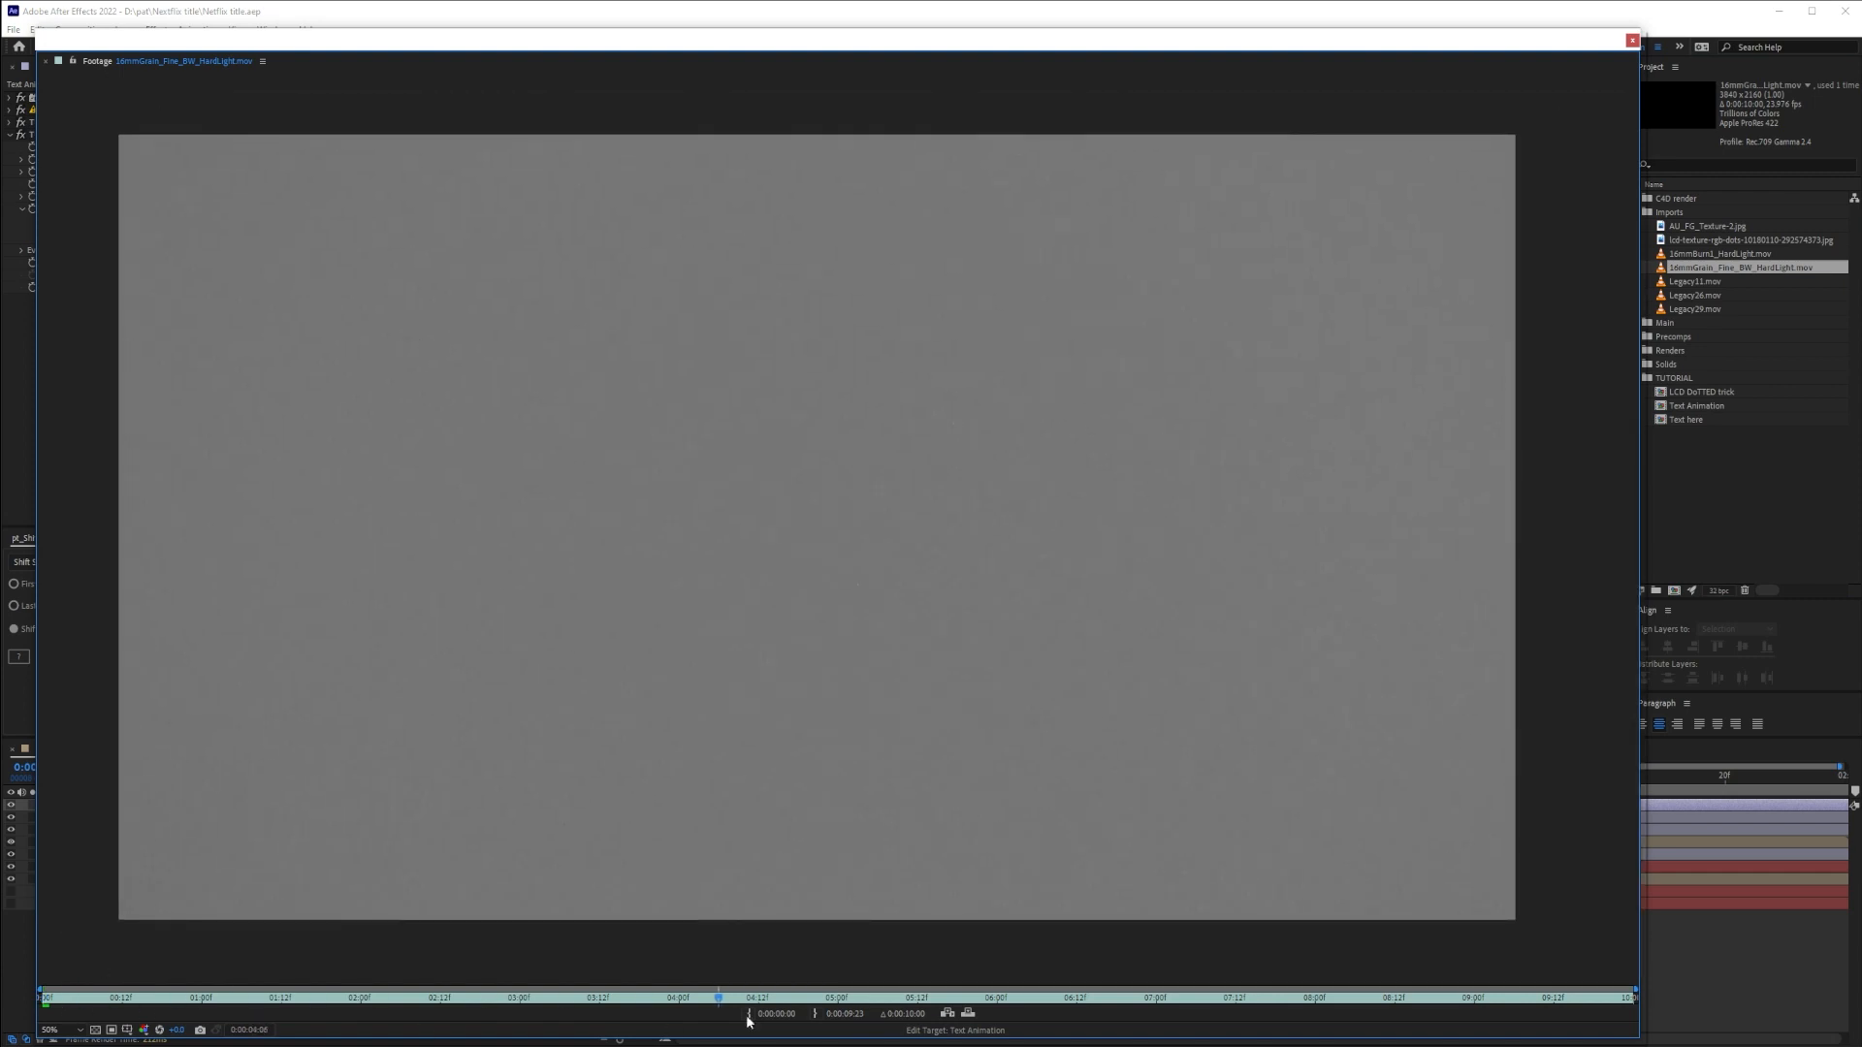
double_click(1721, 253)
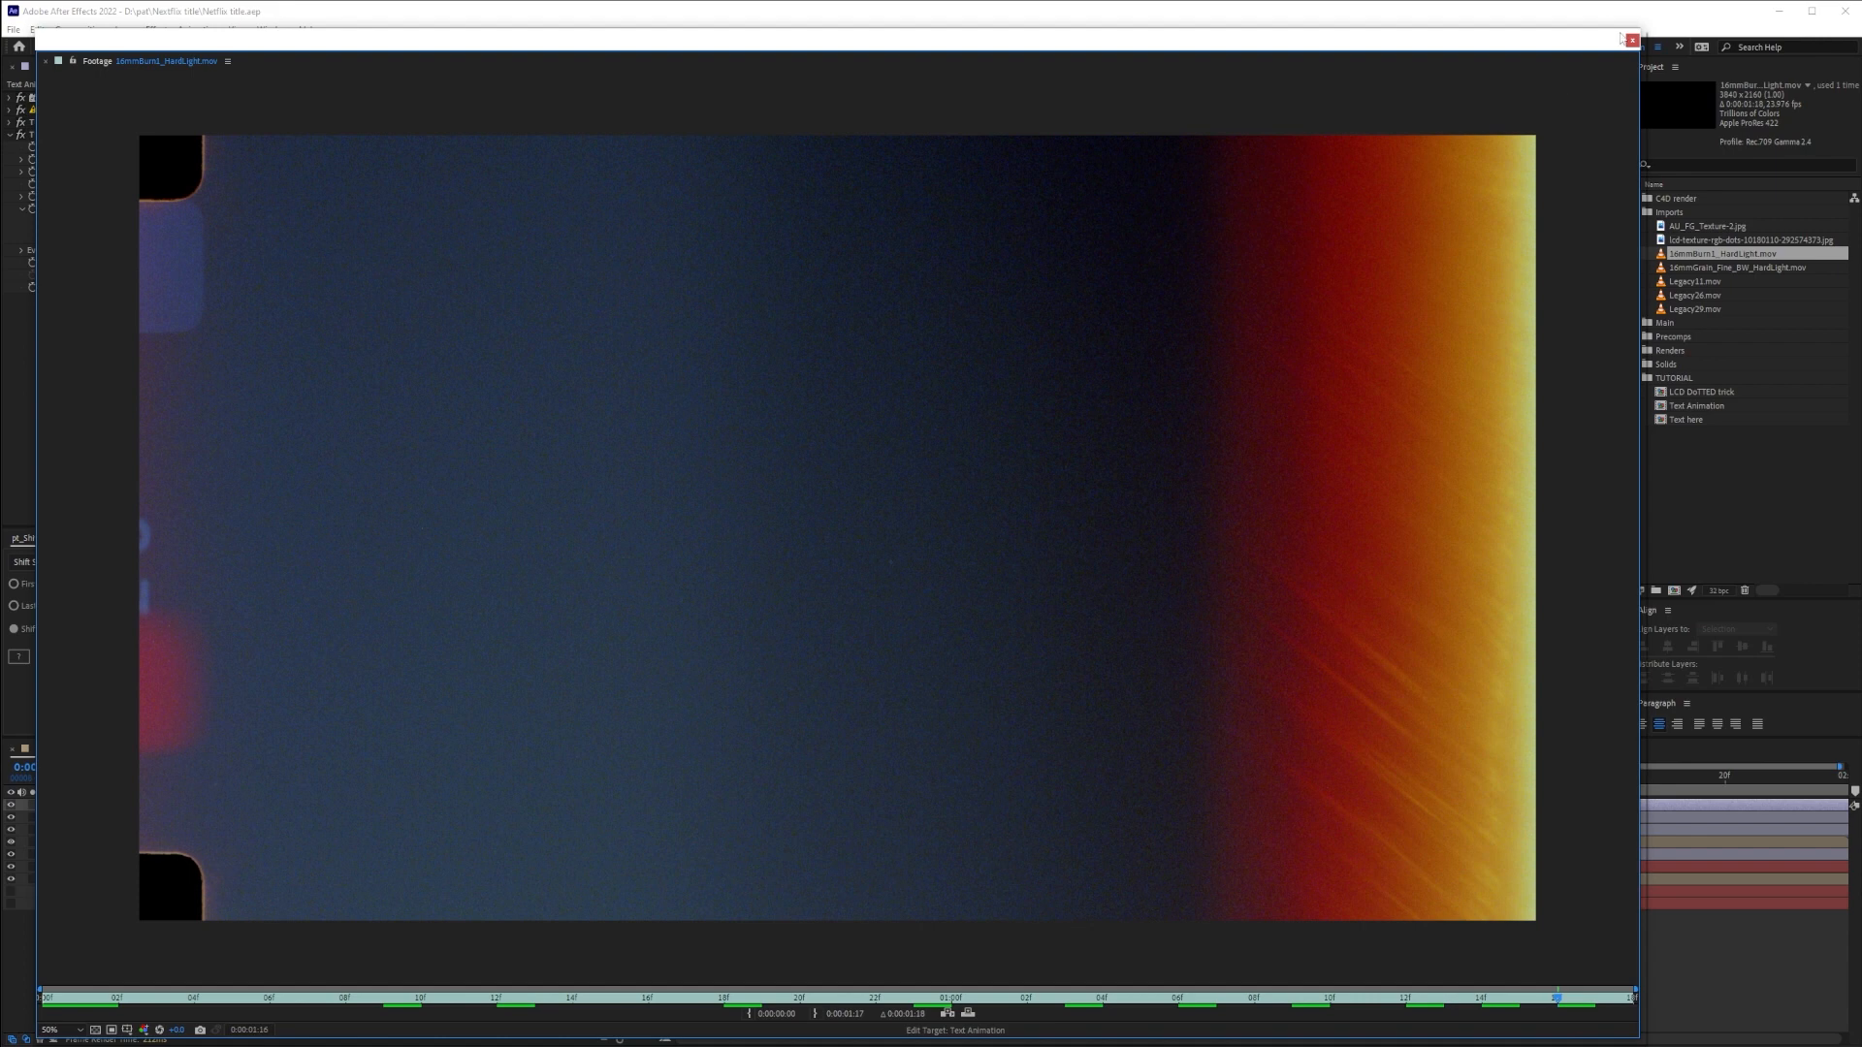
click(1633, 41)
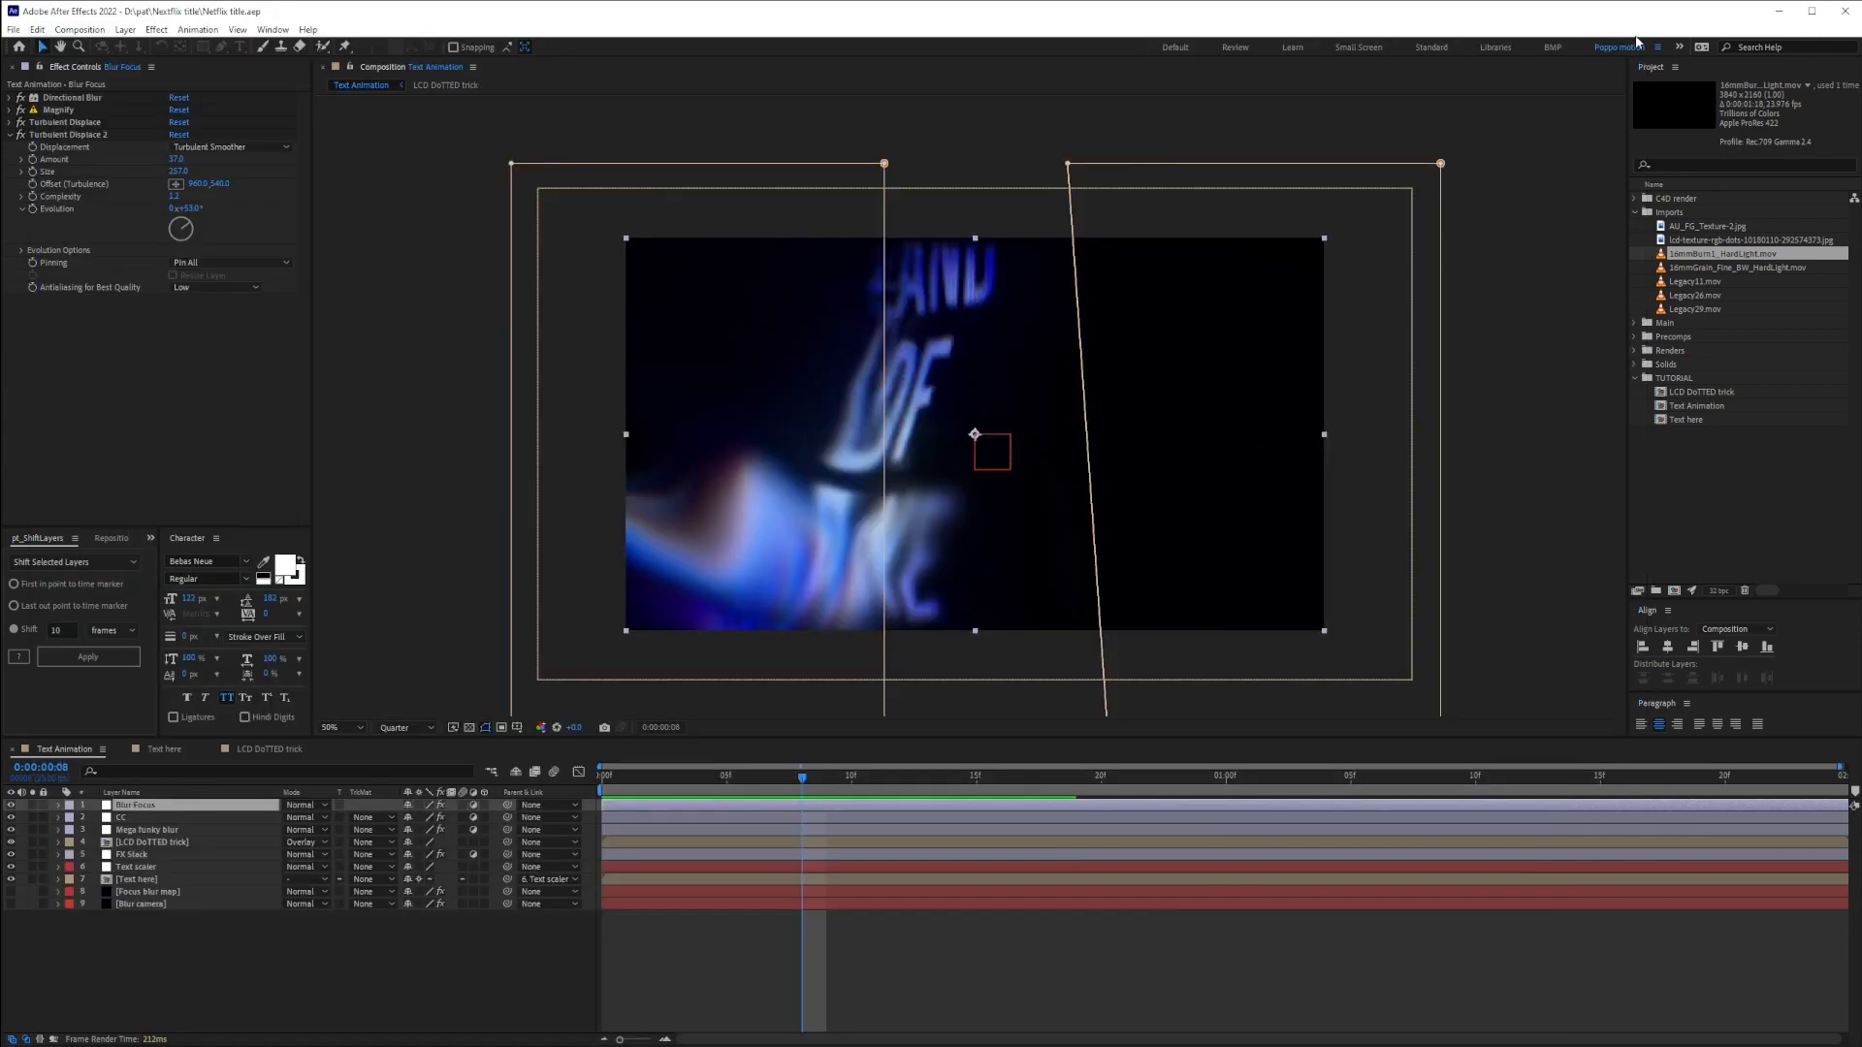
Apply the Add Grain effect to the bedroom image layer in the LCD DoTTED trick composition
click(1758, 268)
click(95, 913)
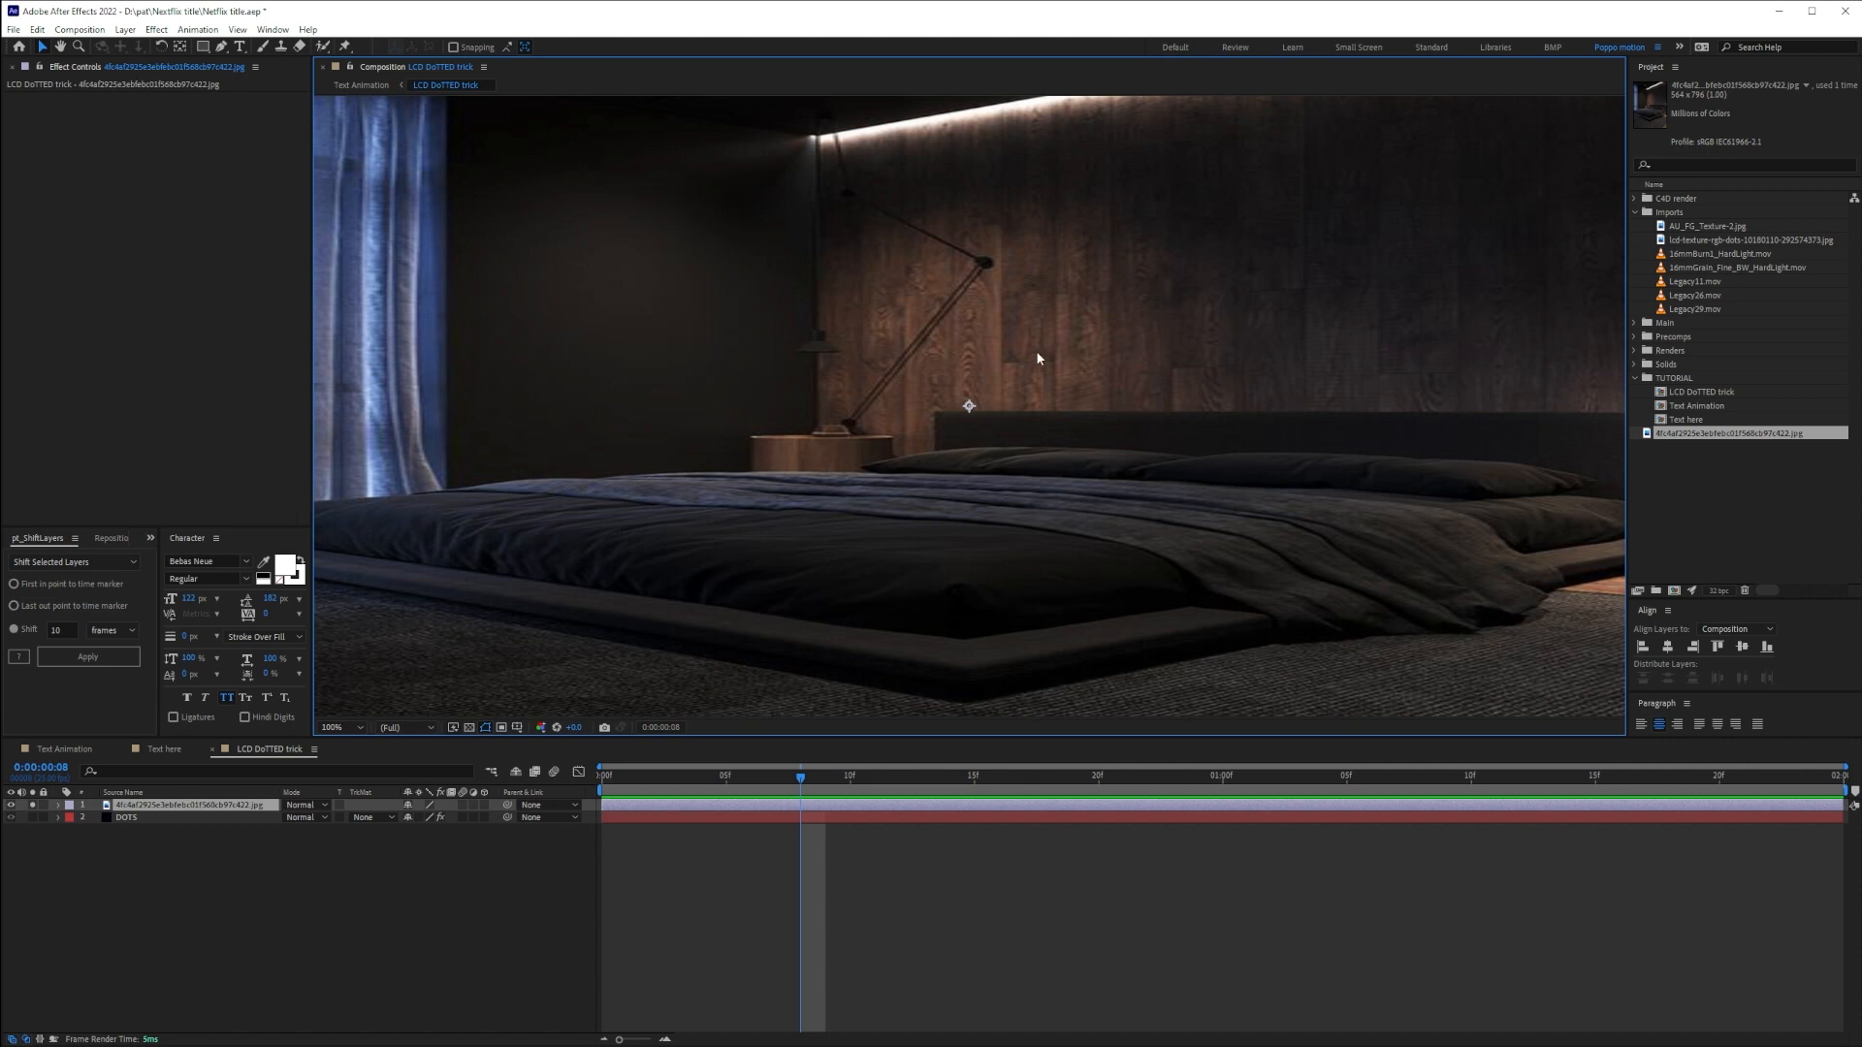
scroll(1104, 452, down, 3)
click(372, 728)
click(359, 760)
click(171, 806)
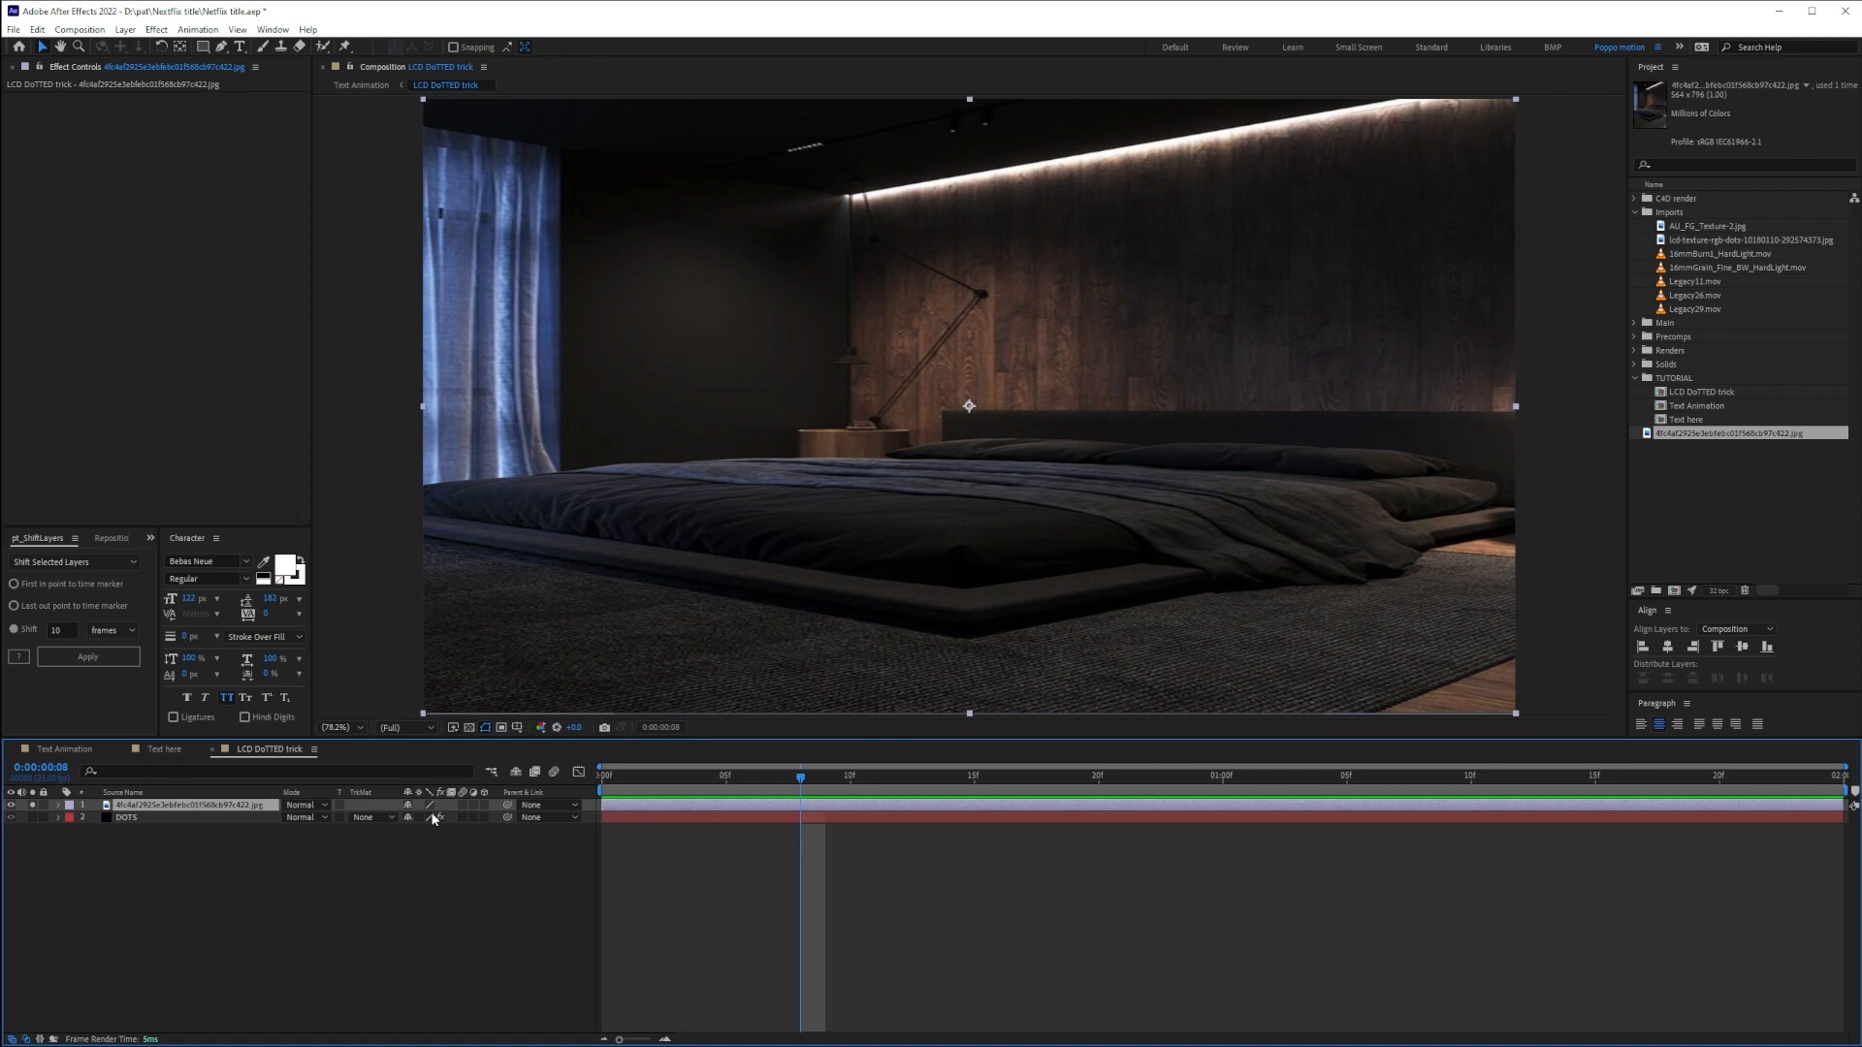
key(ctrl+space)
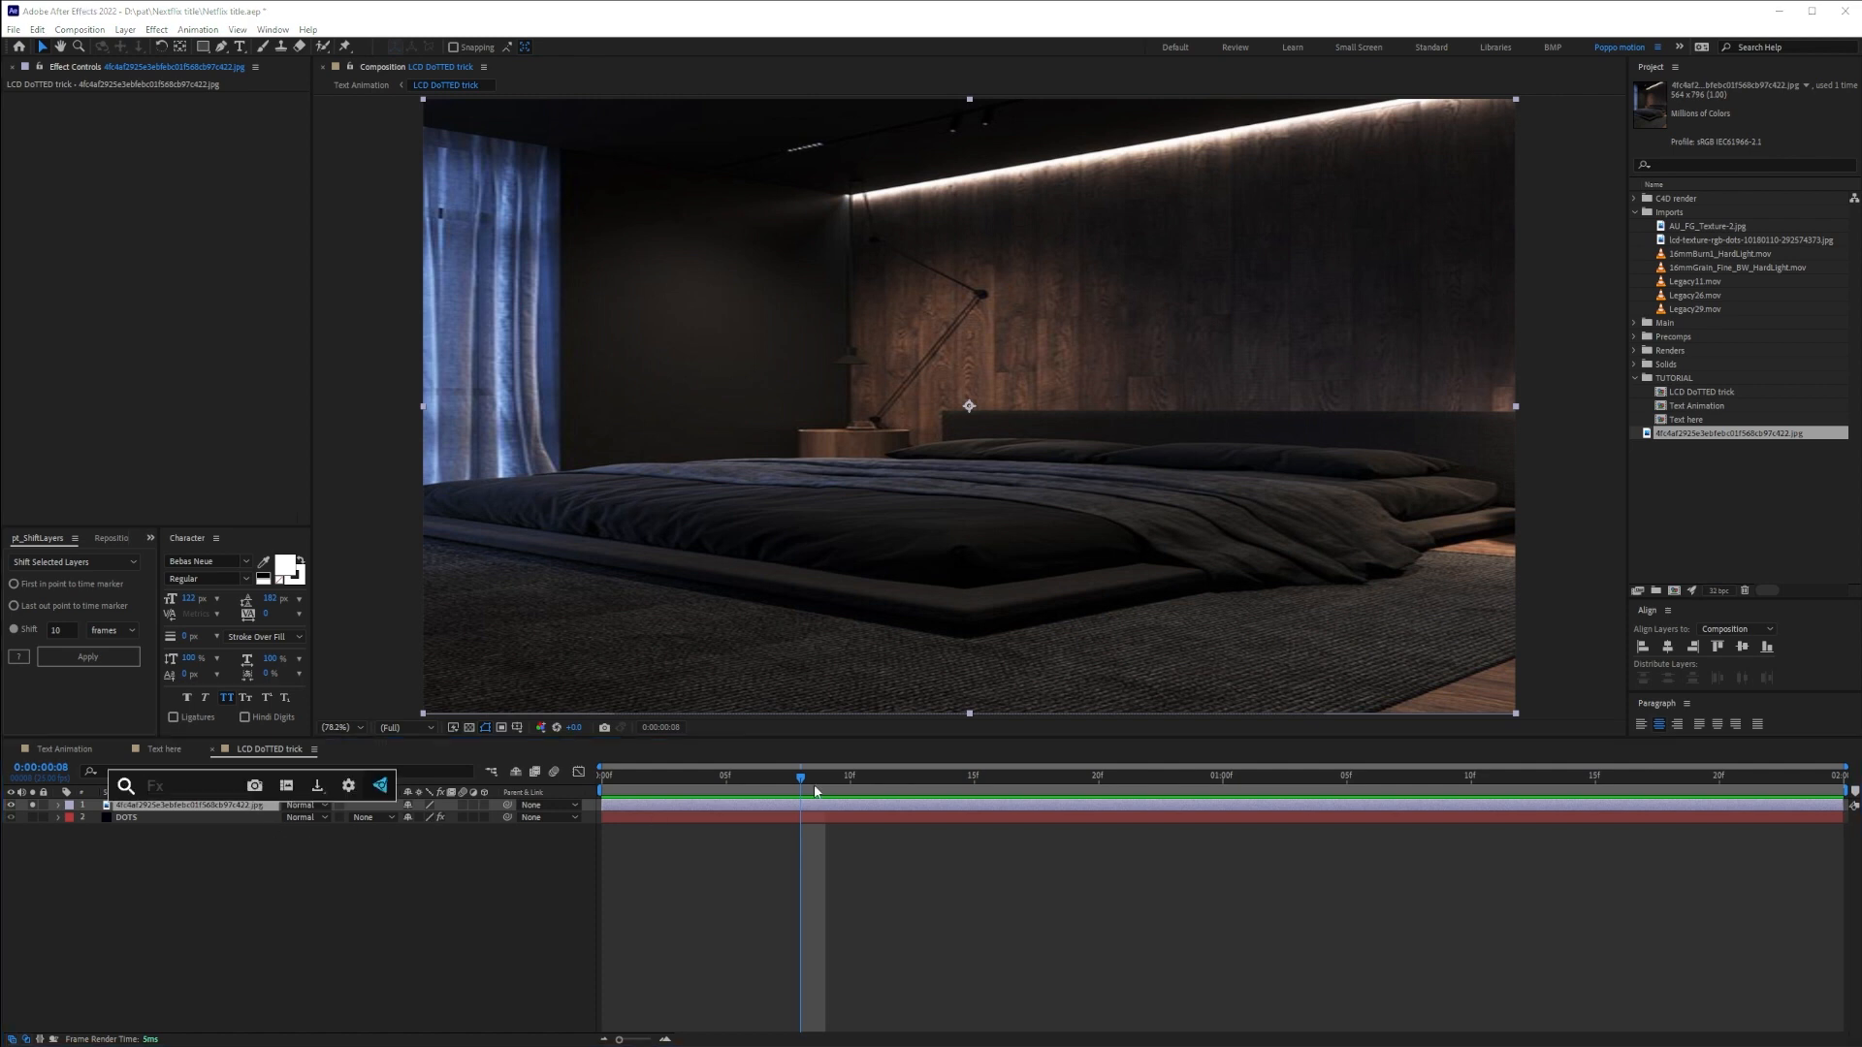
text(add)
key(Return)
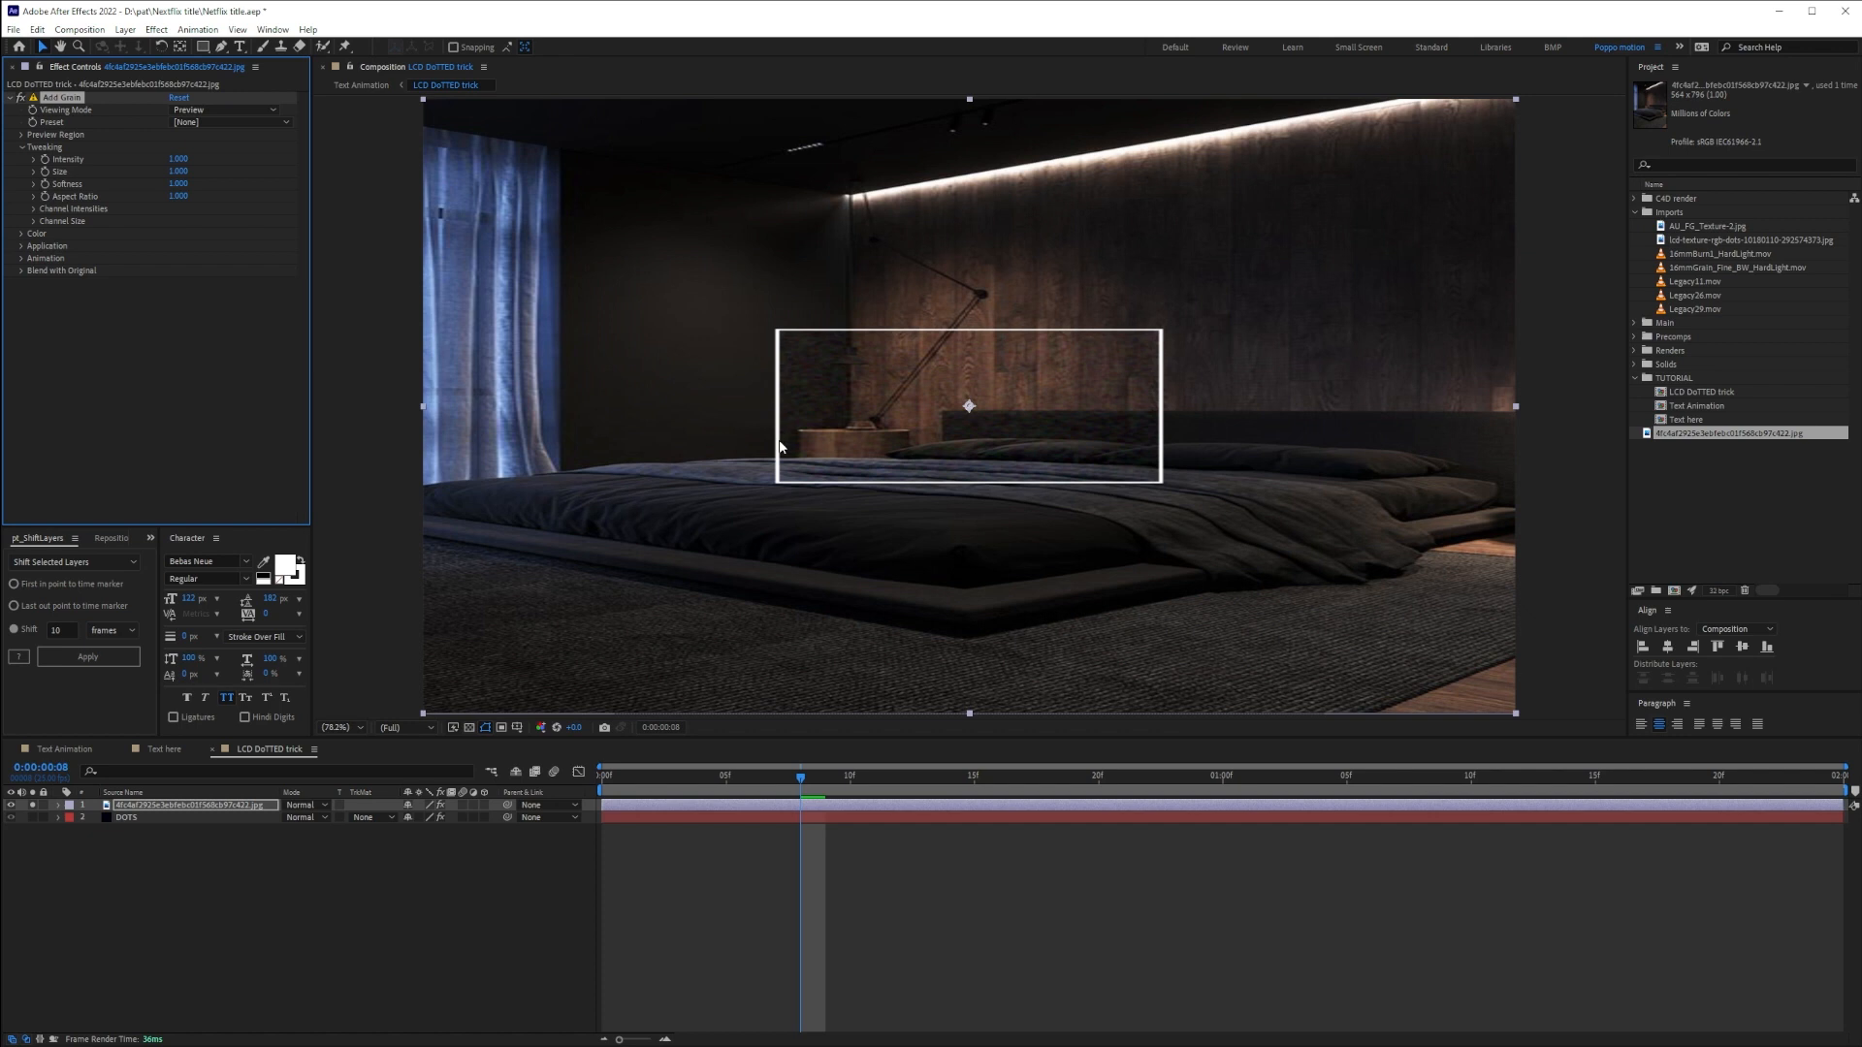
Set the Add Grain viewing mode to Final Output and its intensity to 0.25
click(281, 122)
click(272, 109)
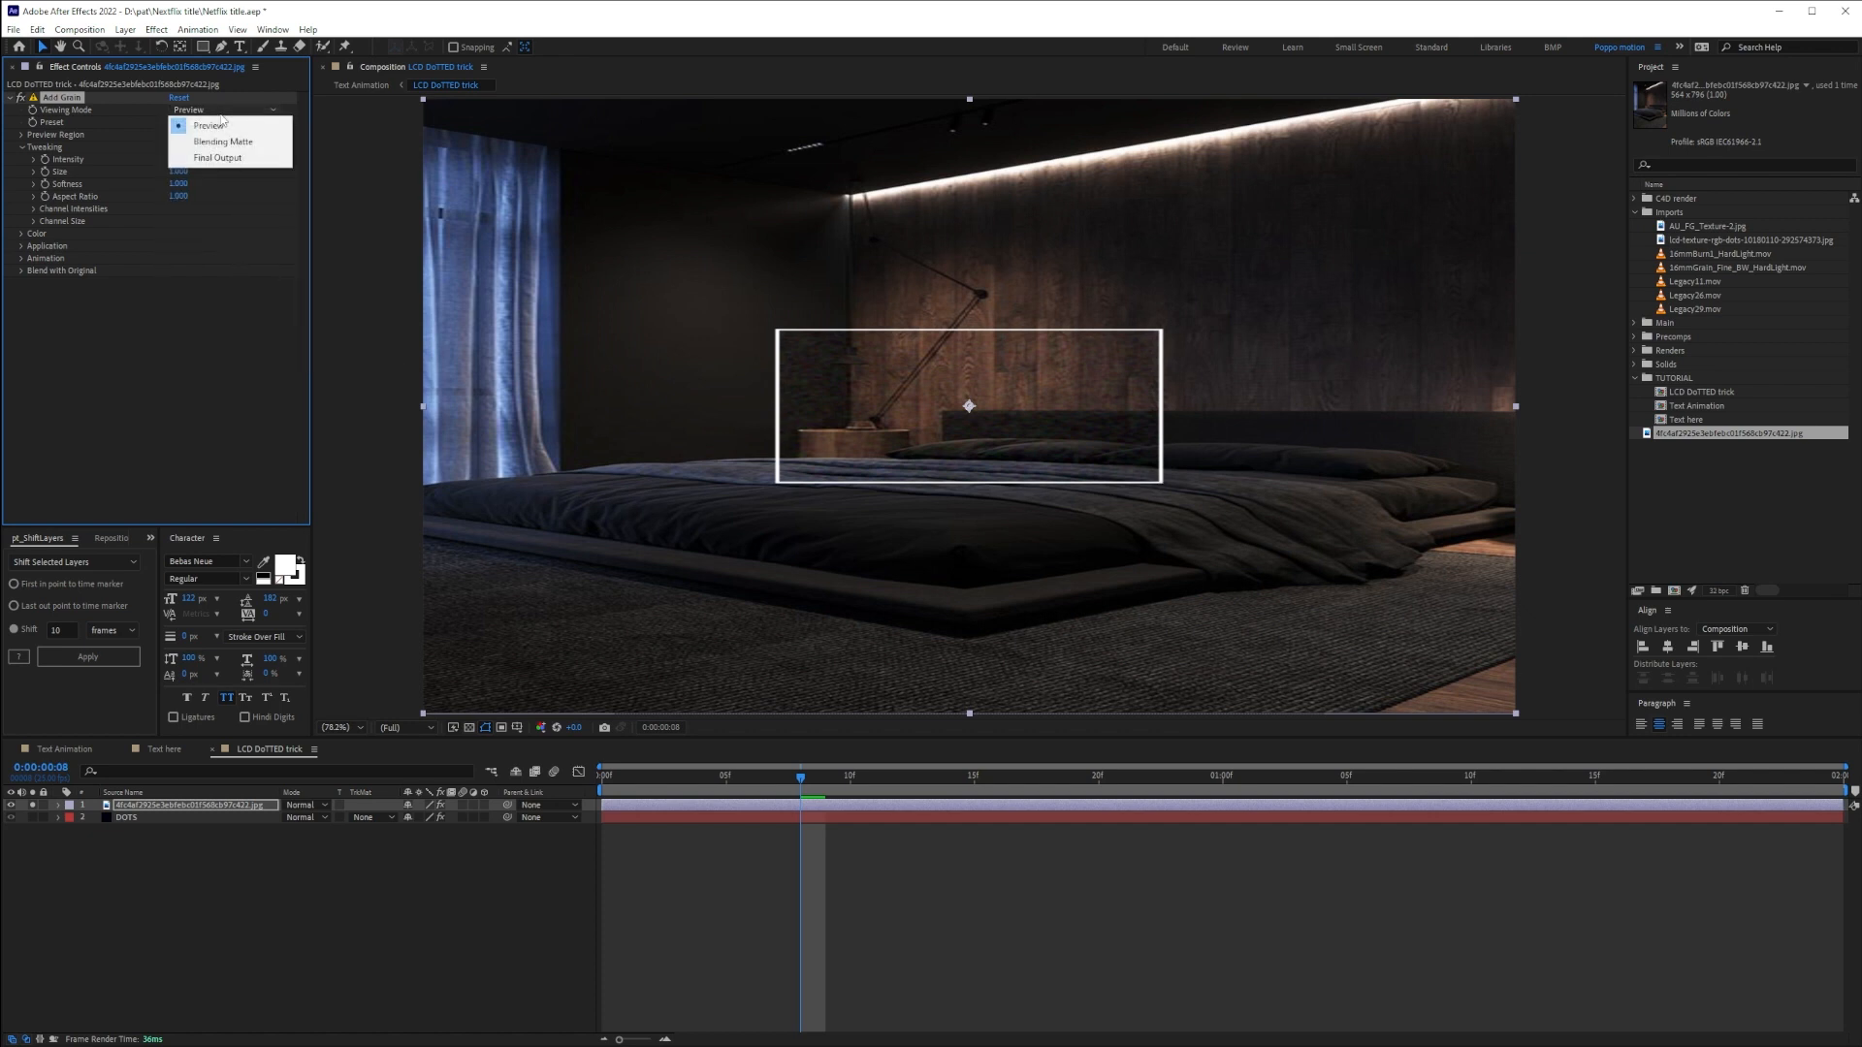
click(215, 155)
click(179, 159)
text(0.25)
key(Return)
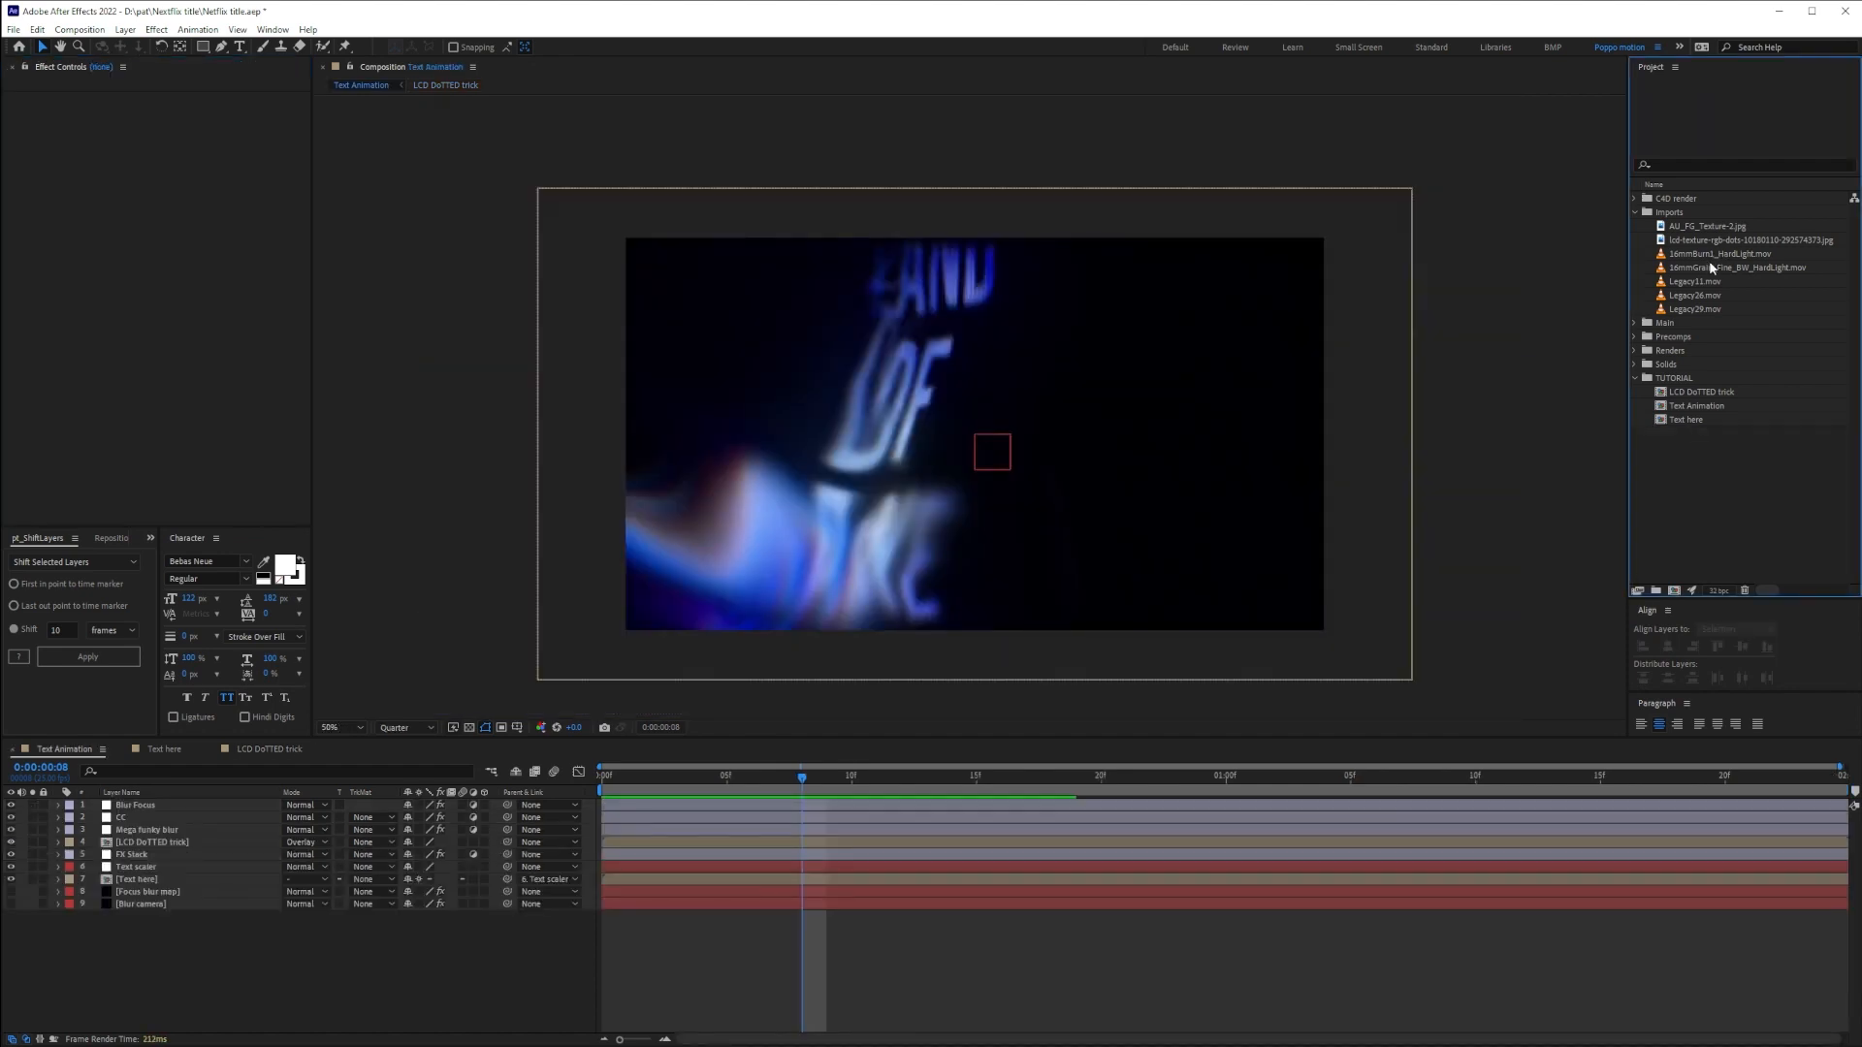
Place 16mmGrain_Fine_BW_HardLight.mov directly beneath the Blur Focus layer in Text Animation and set its blending mode to Hard Light
click(1739, 256)
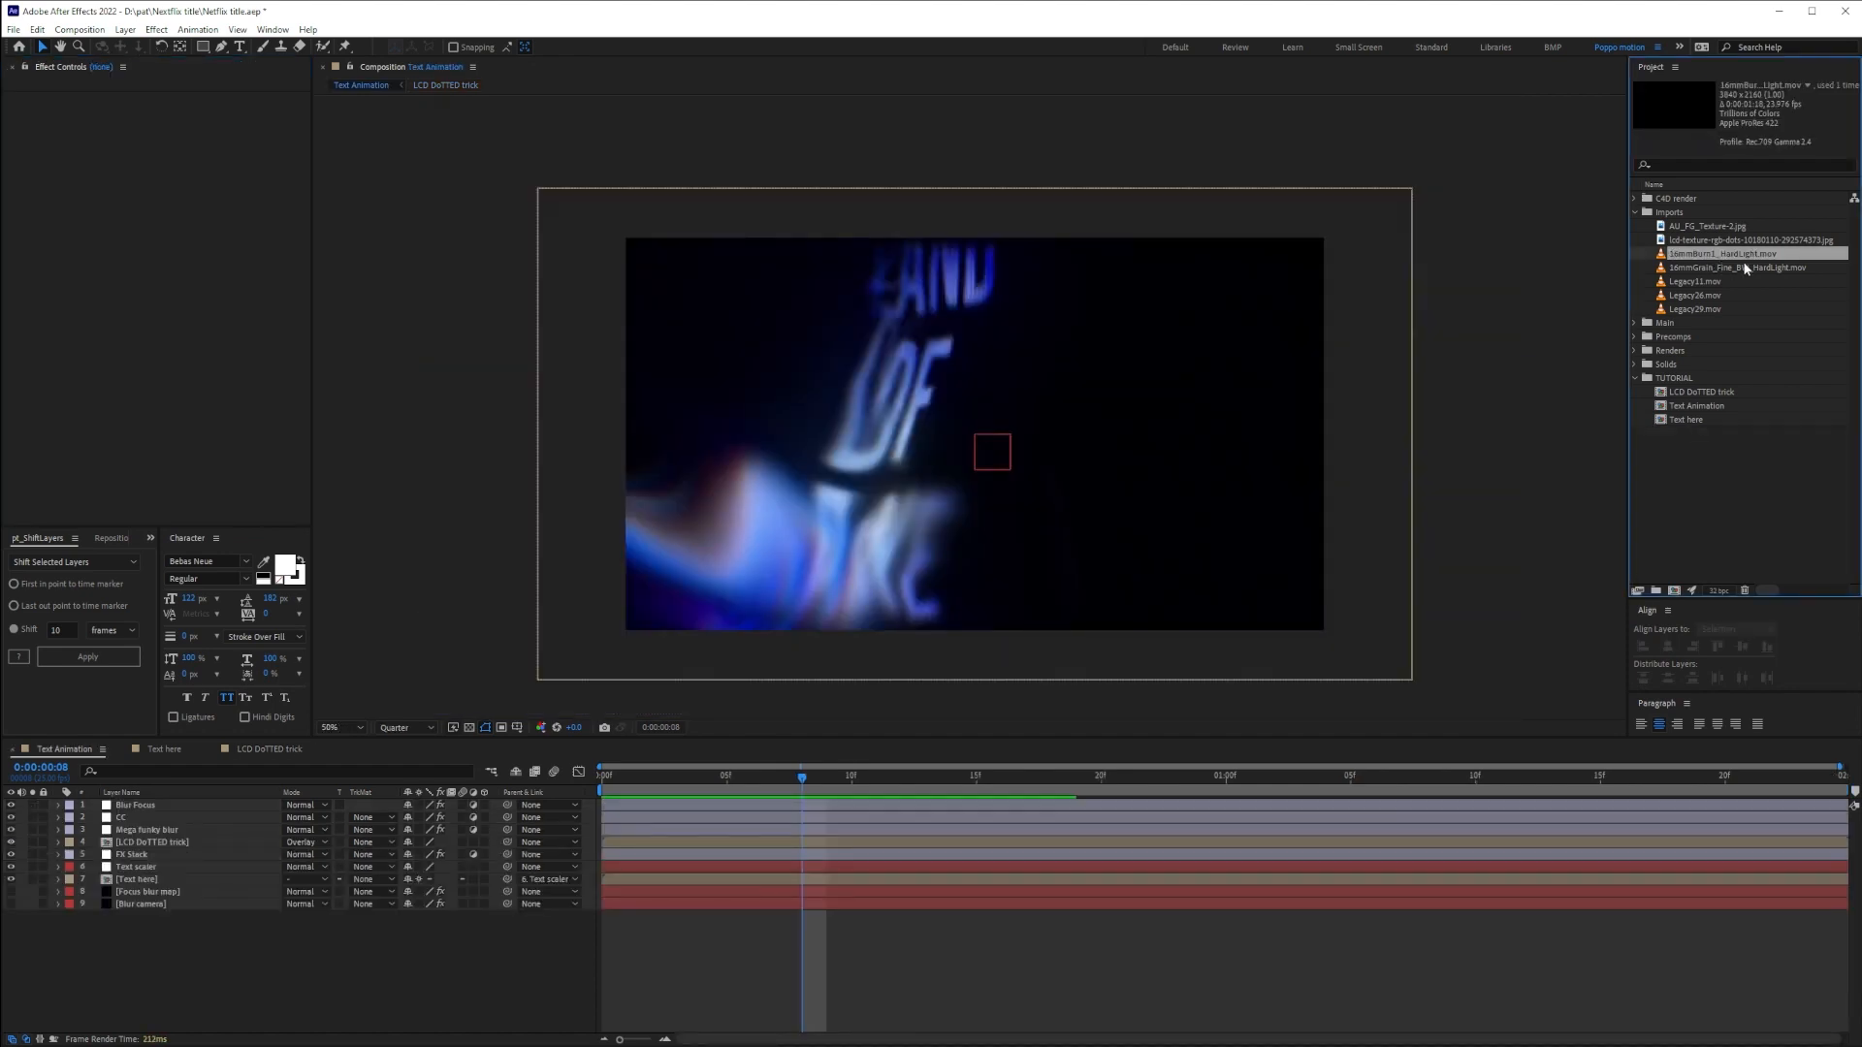
click(1758, 268)
drag(1760, 271, 187, 815)
scroll(1045, 409, up, 1)
drag(1151, 511, 1023, 454)
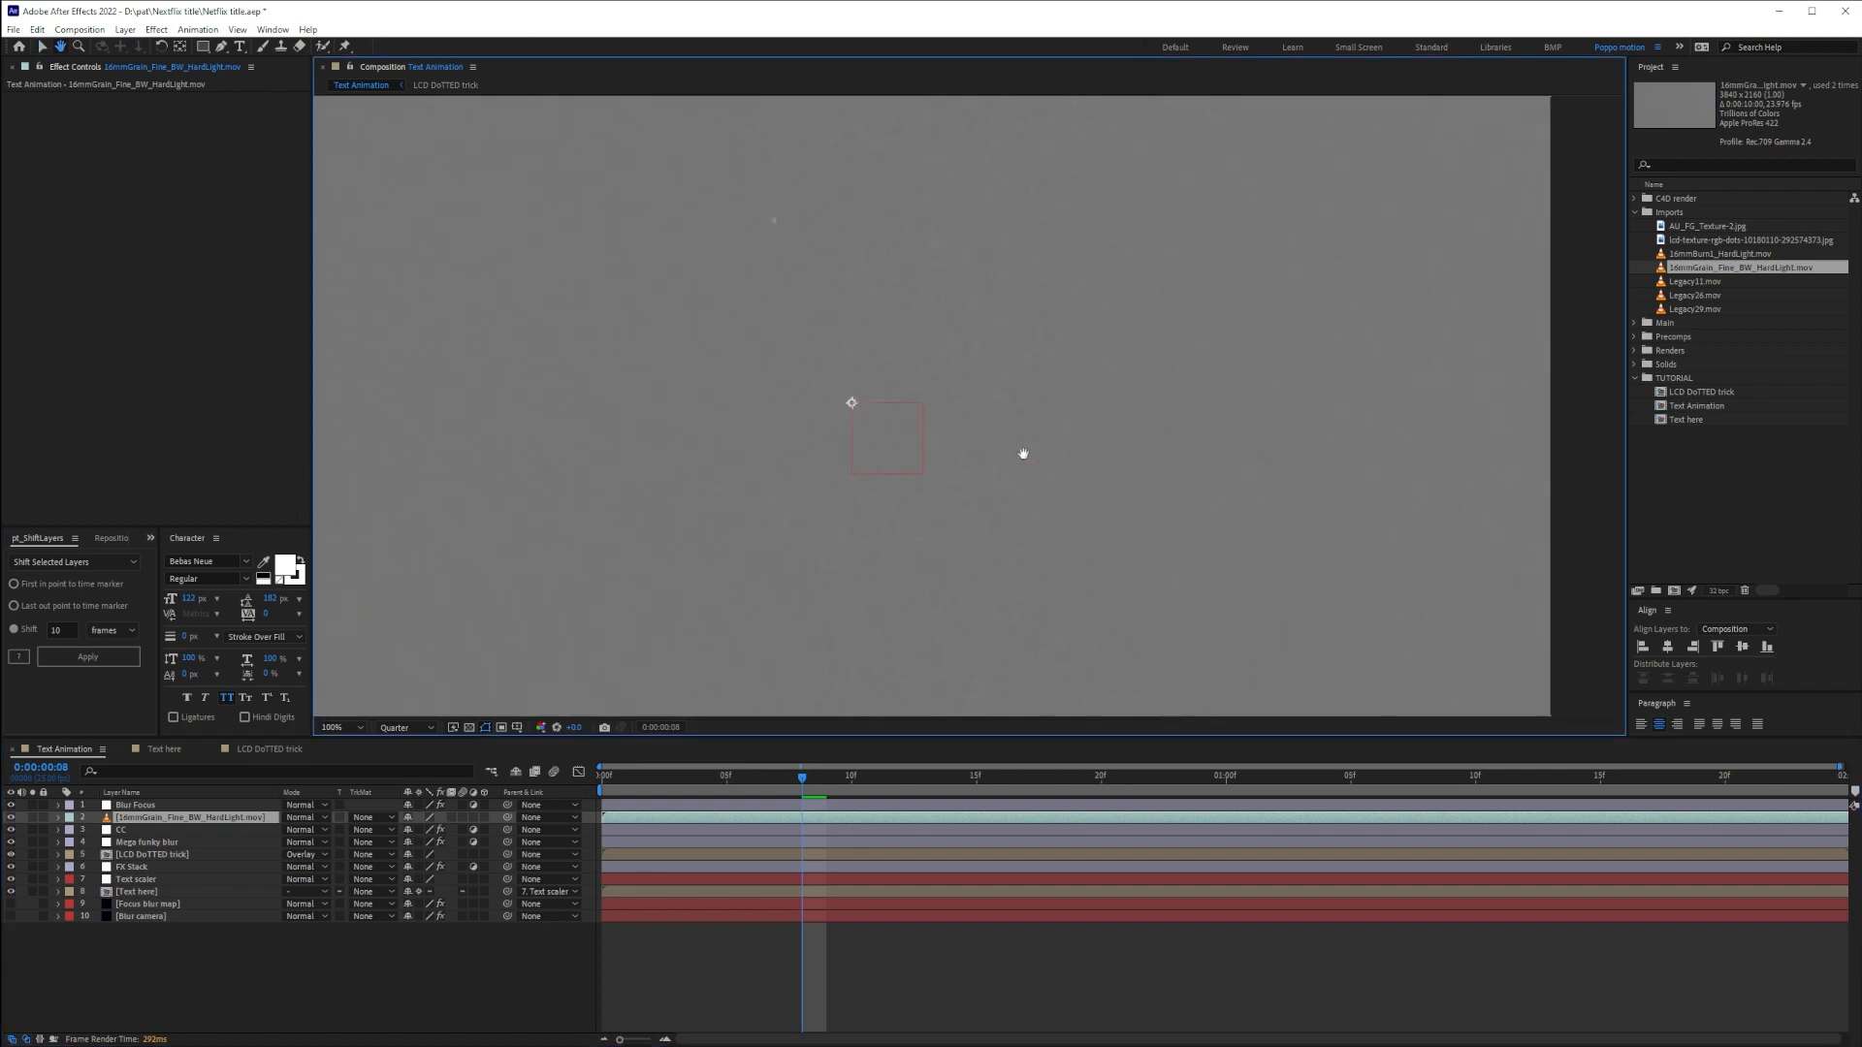
click(302, 819)
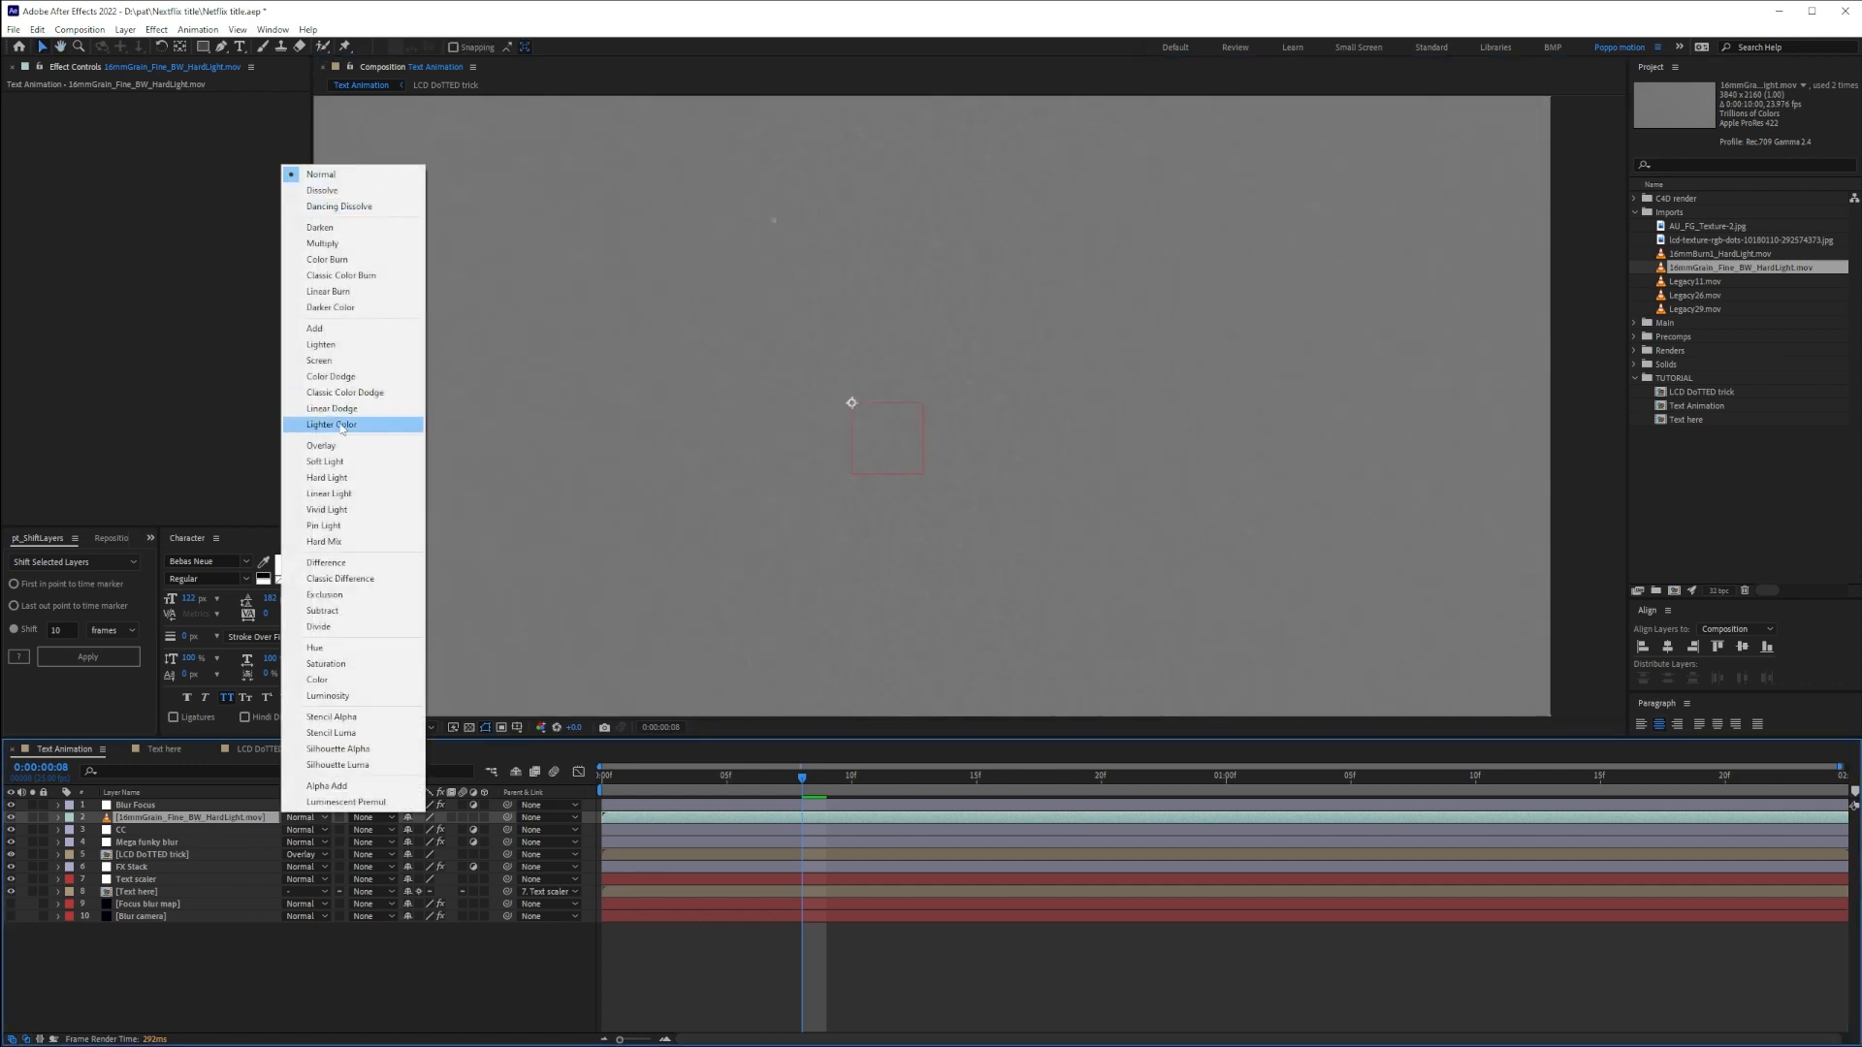
click(335, 478)
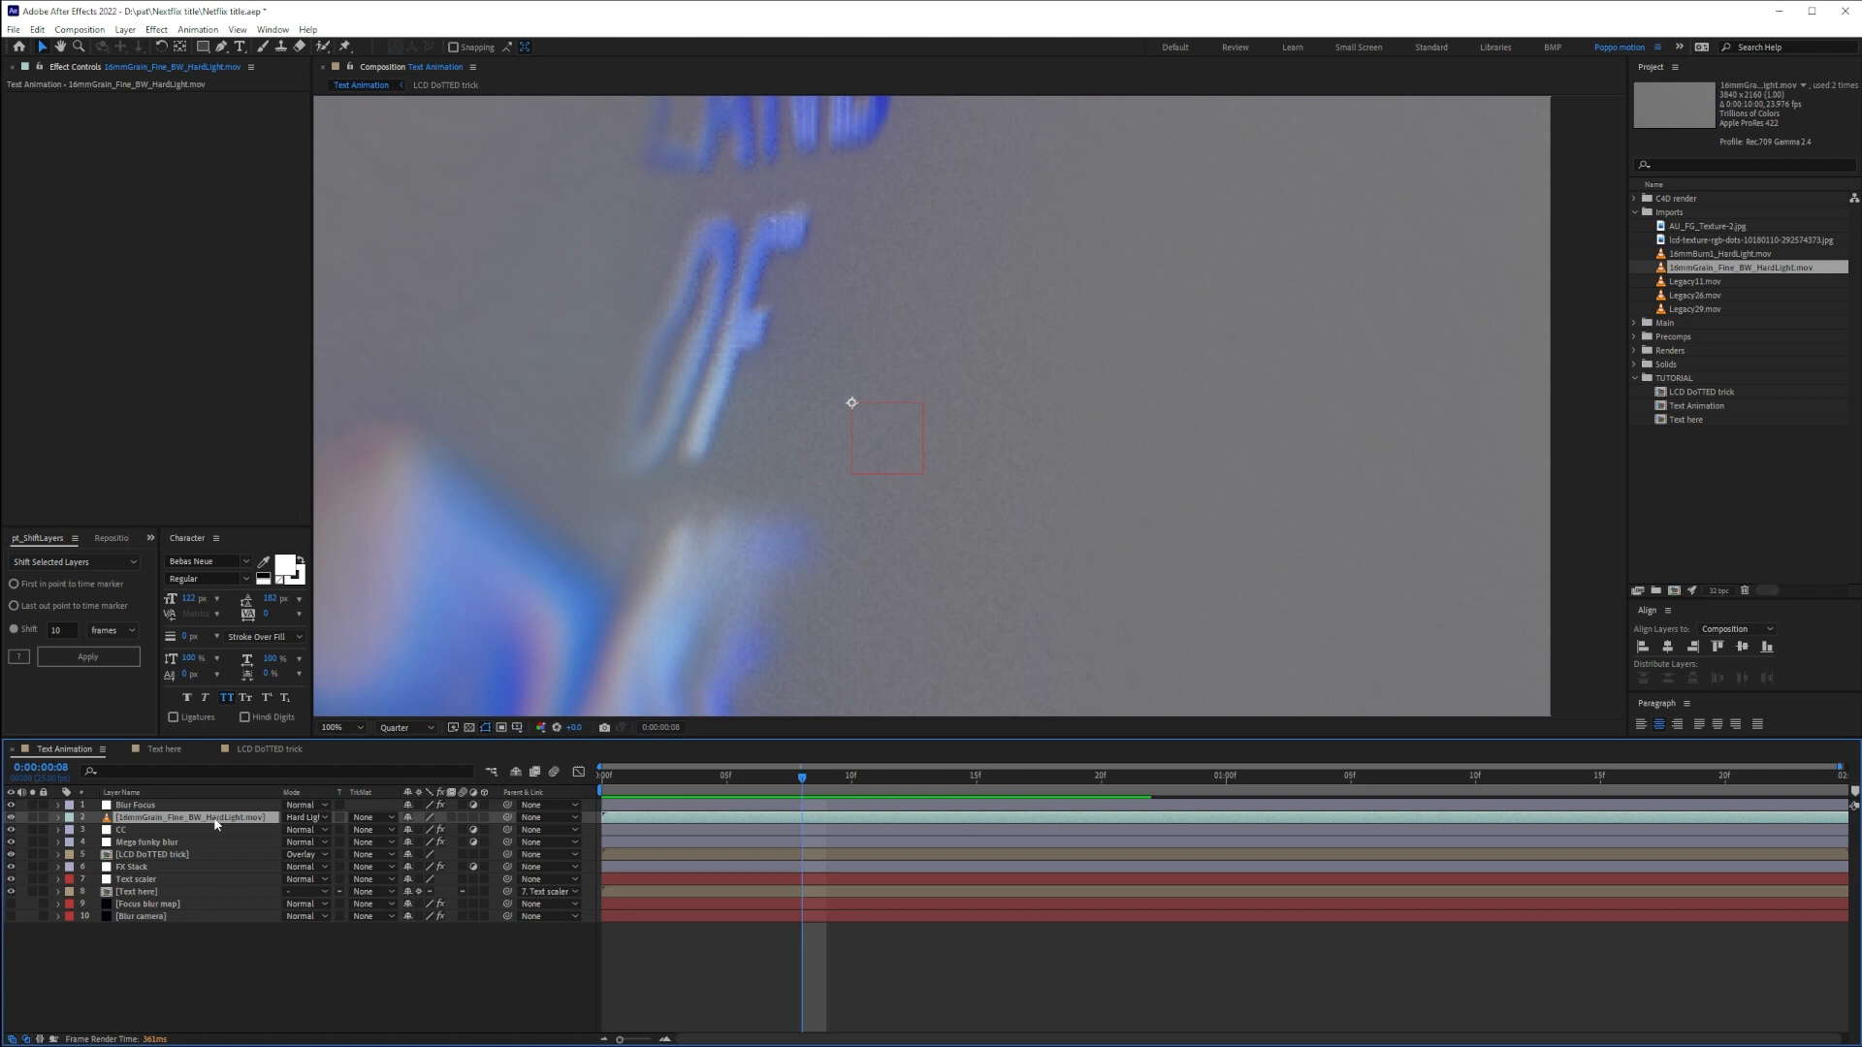
Scale the 16mm grain layer with Fit to Comp so it matches the composition frame
scroll(1156, 287, down, 3)
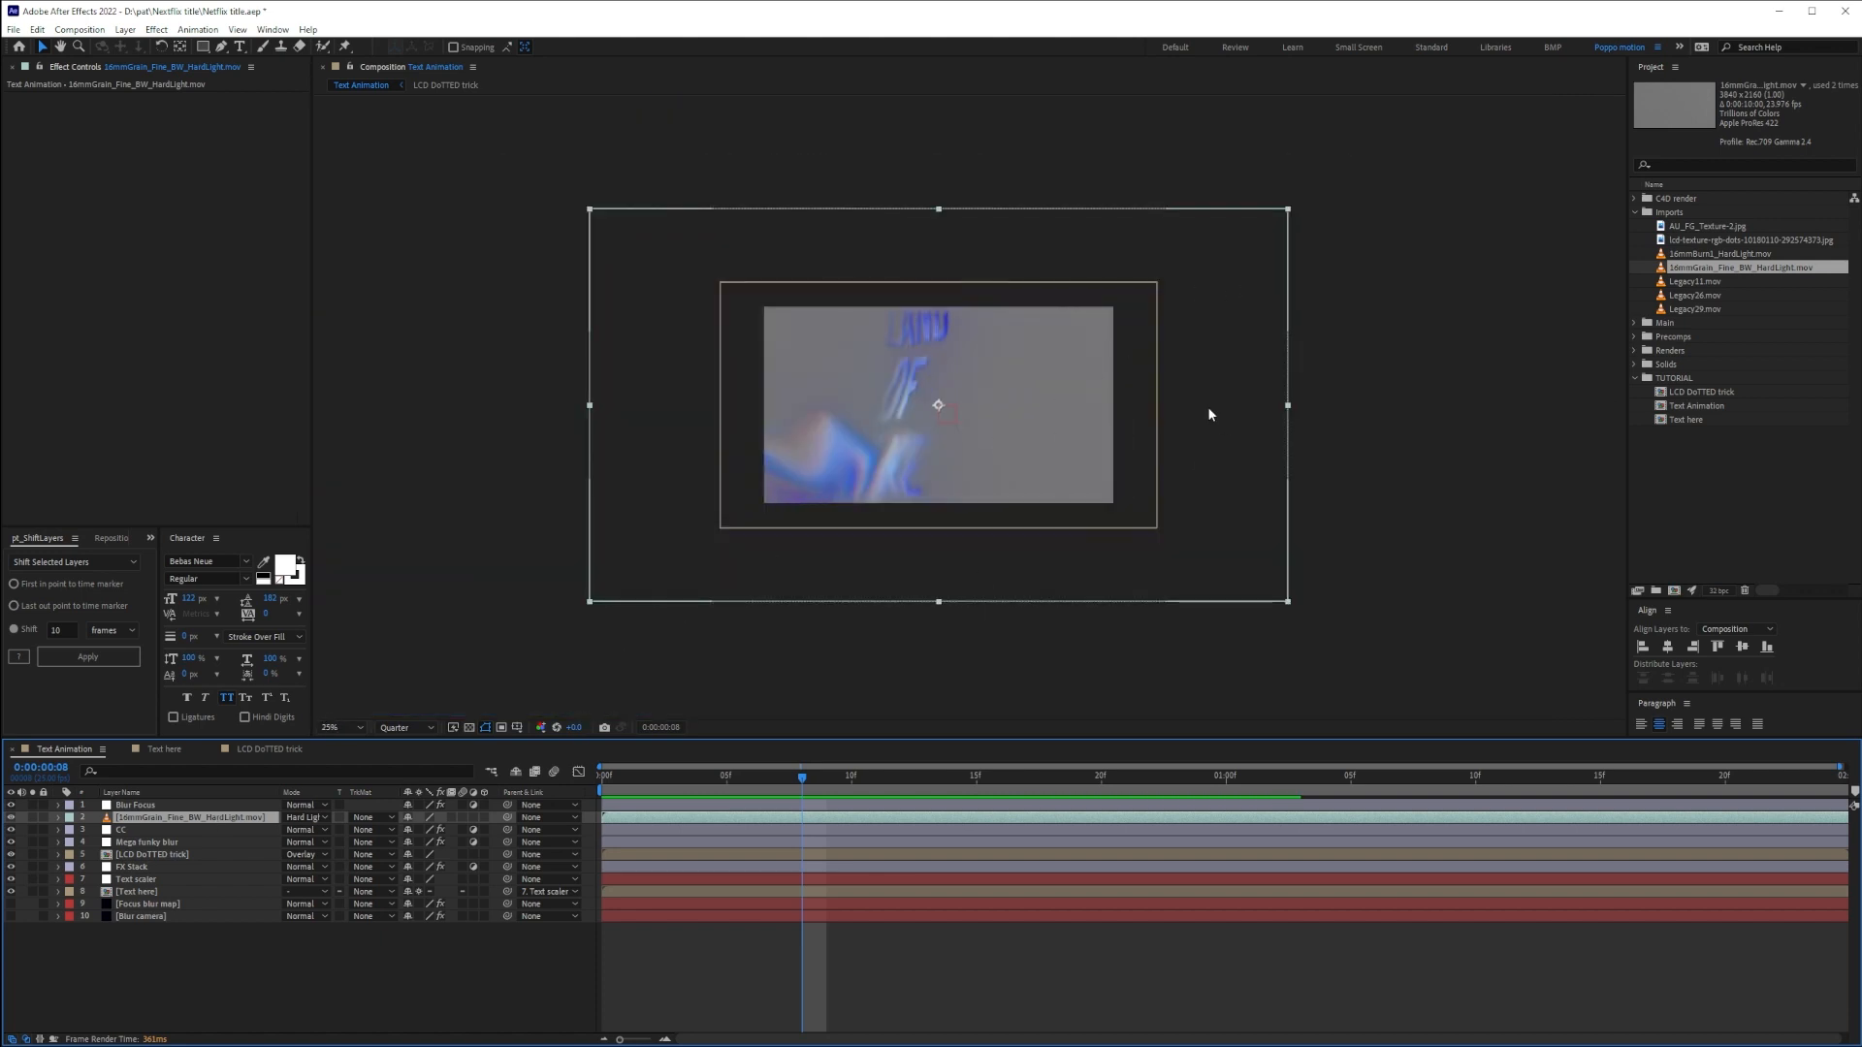
right_click(1211, 376)
mouse_move(1291, 452)
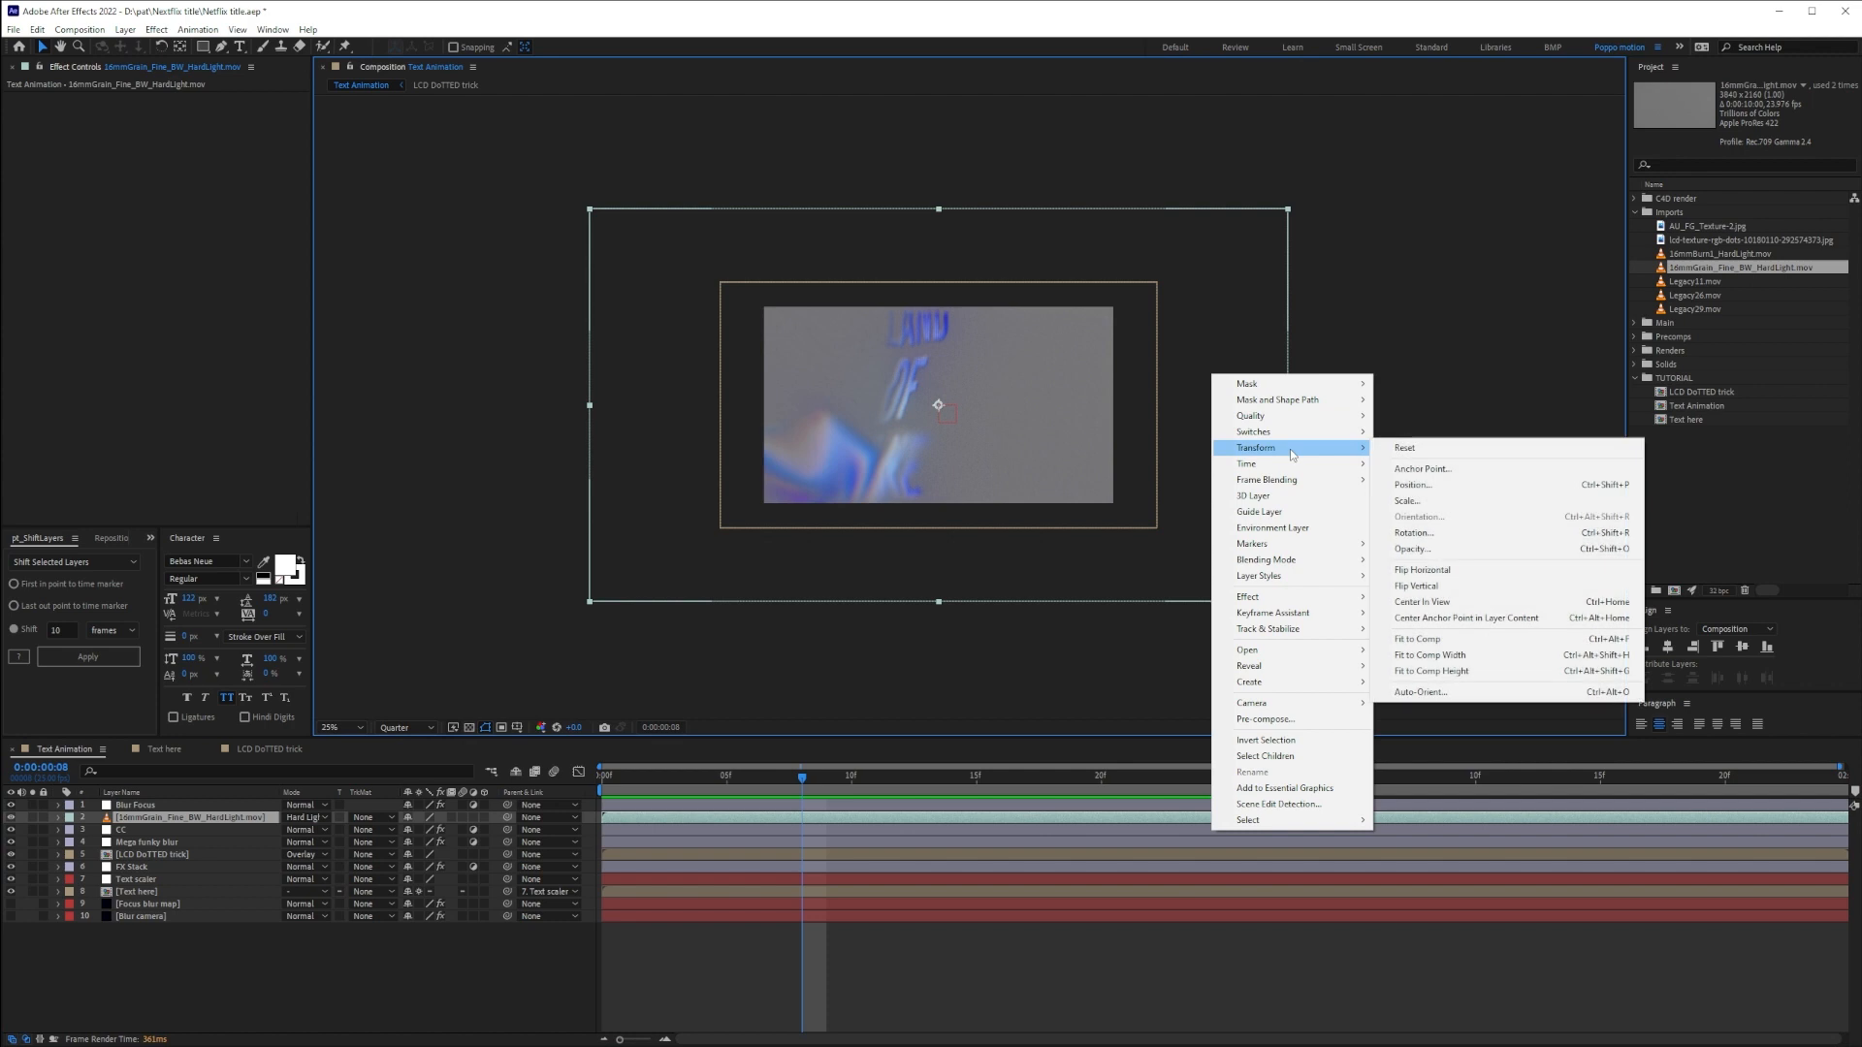
click(1417, 639)
scroll(970, 434, up, 3)
scroll(869, 366, up, 1)
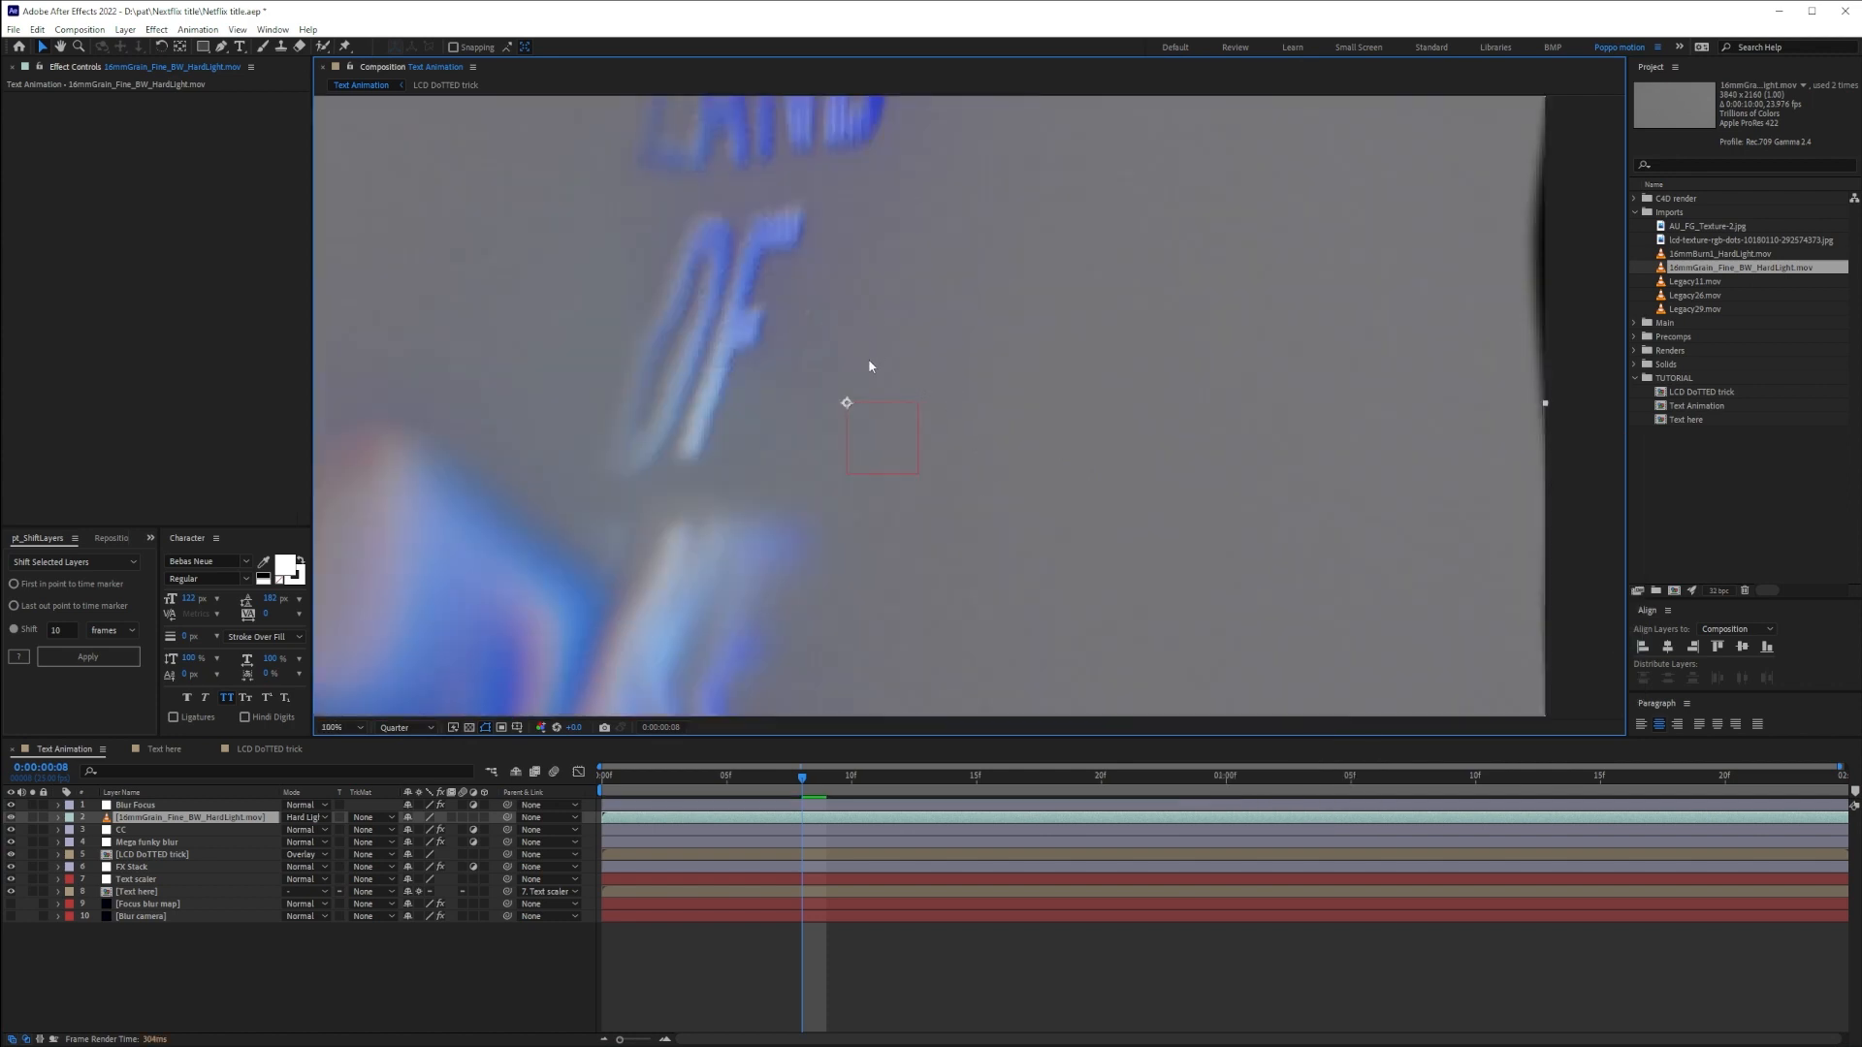
click(160, 820)
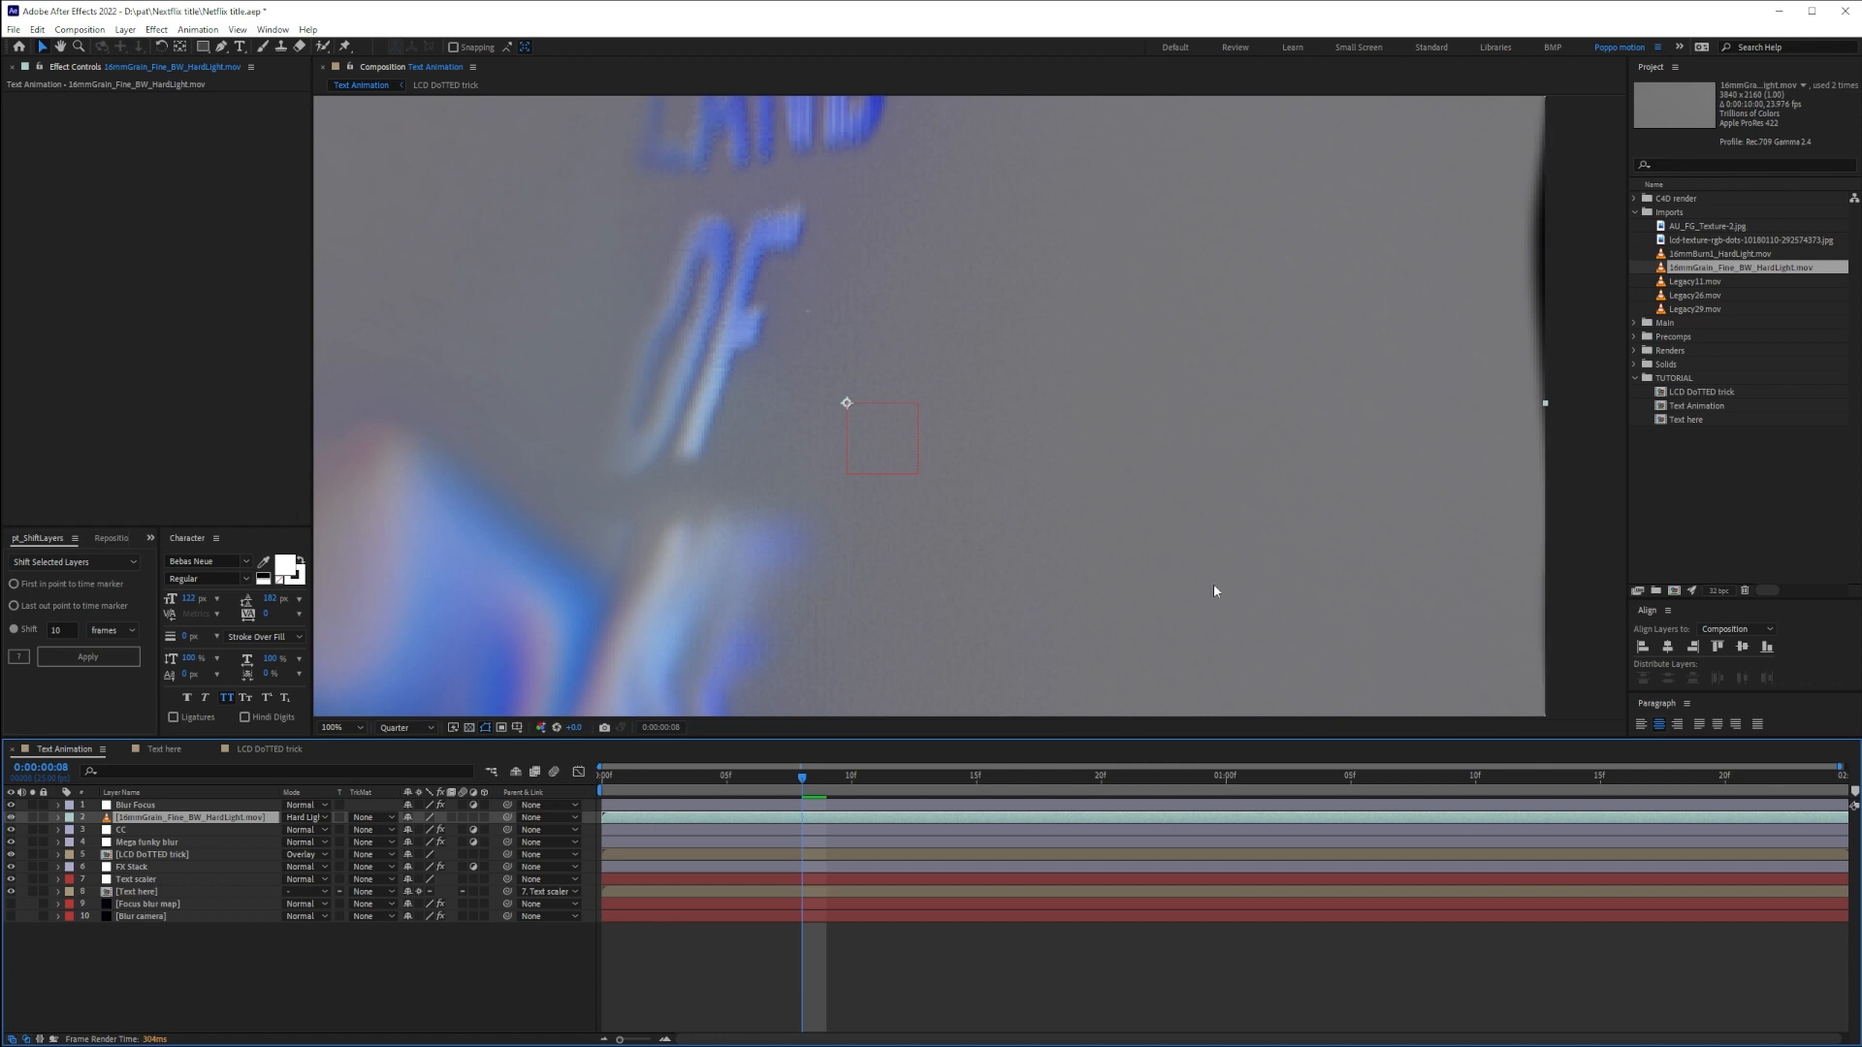
Add 16mmBurn1_HardLight.mov between the LCD DoTTED trick and FX Stack layers and solo it
drag(1711, 254, 148, 864)
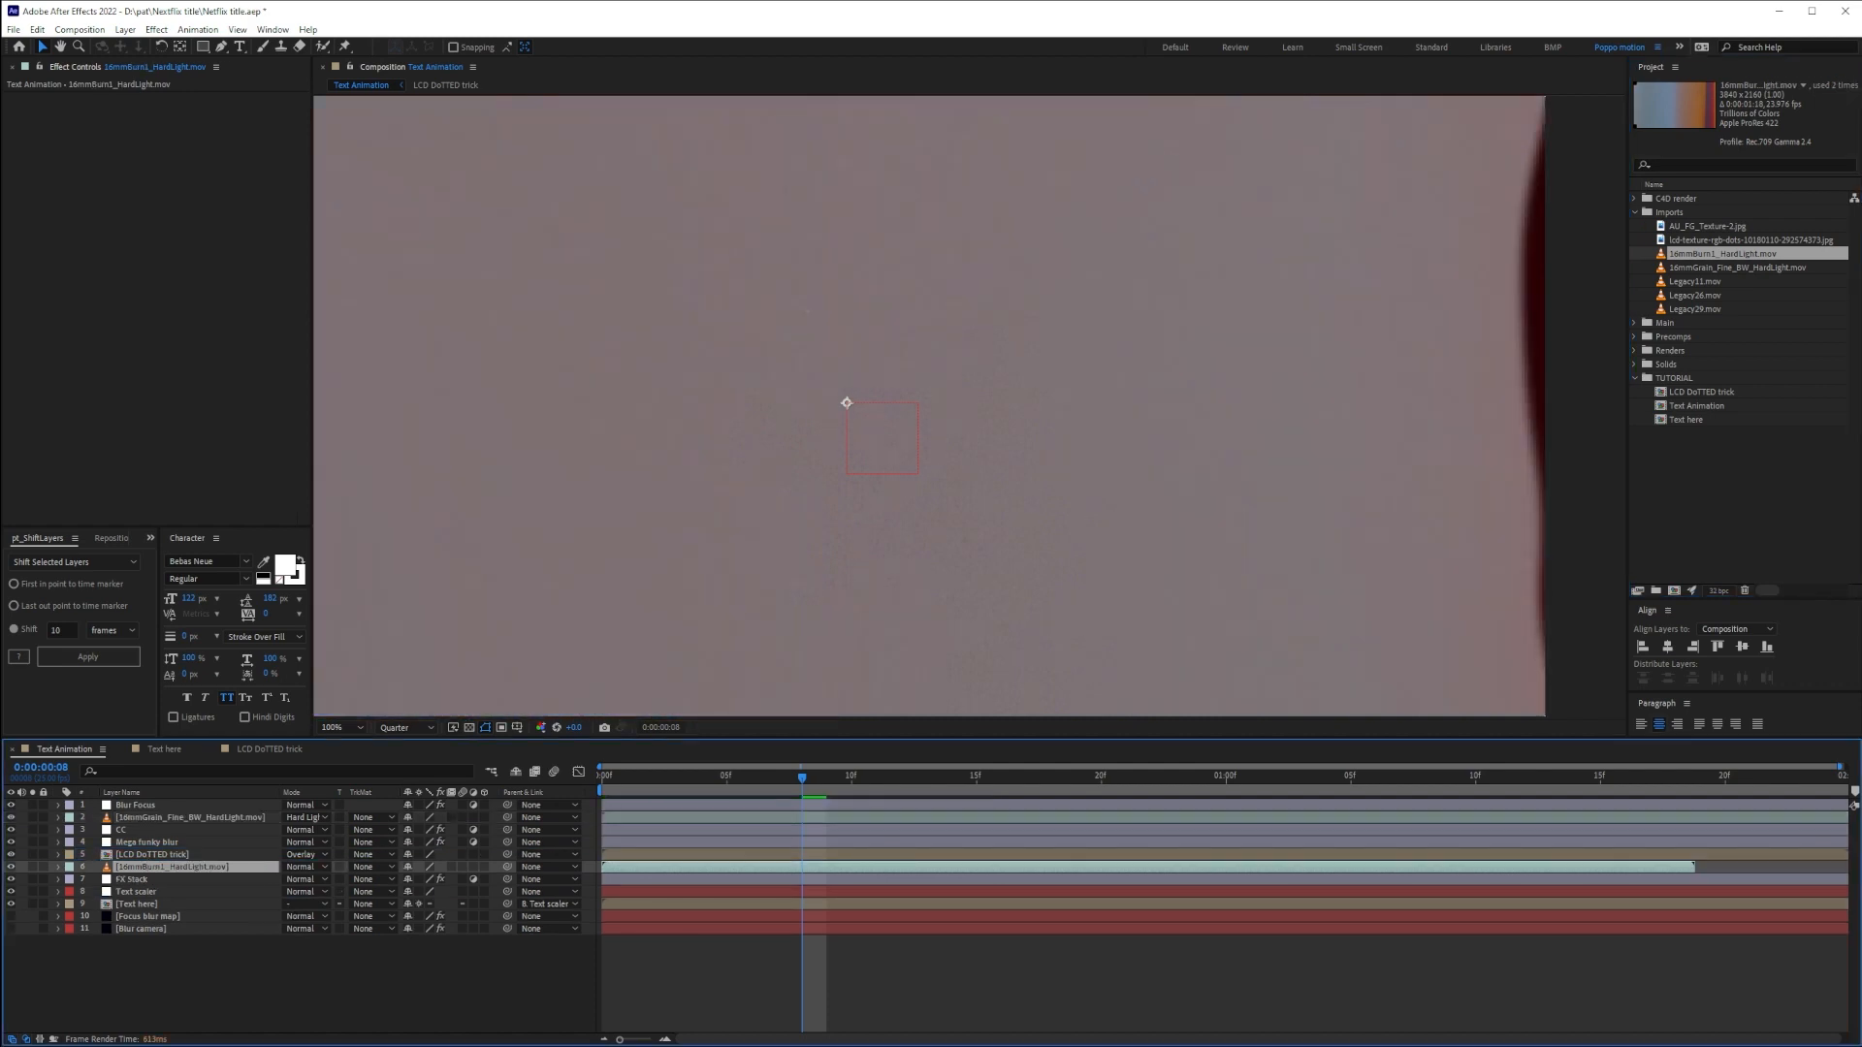
click(33, 867)
Scale the film burn layer with Fit to Comp so it matches the composition frame
scroll(851, 611, down, 4)
right_click(1226, 445)
mouse_move(1270, 518)
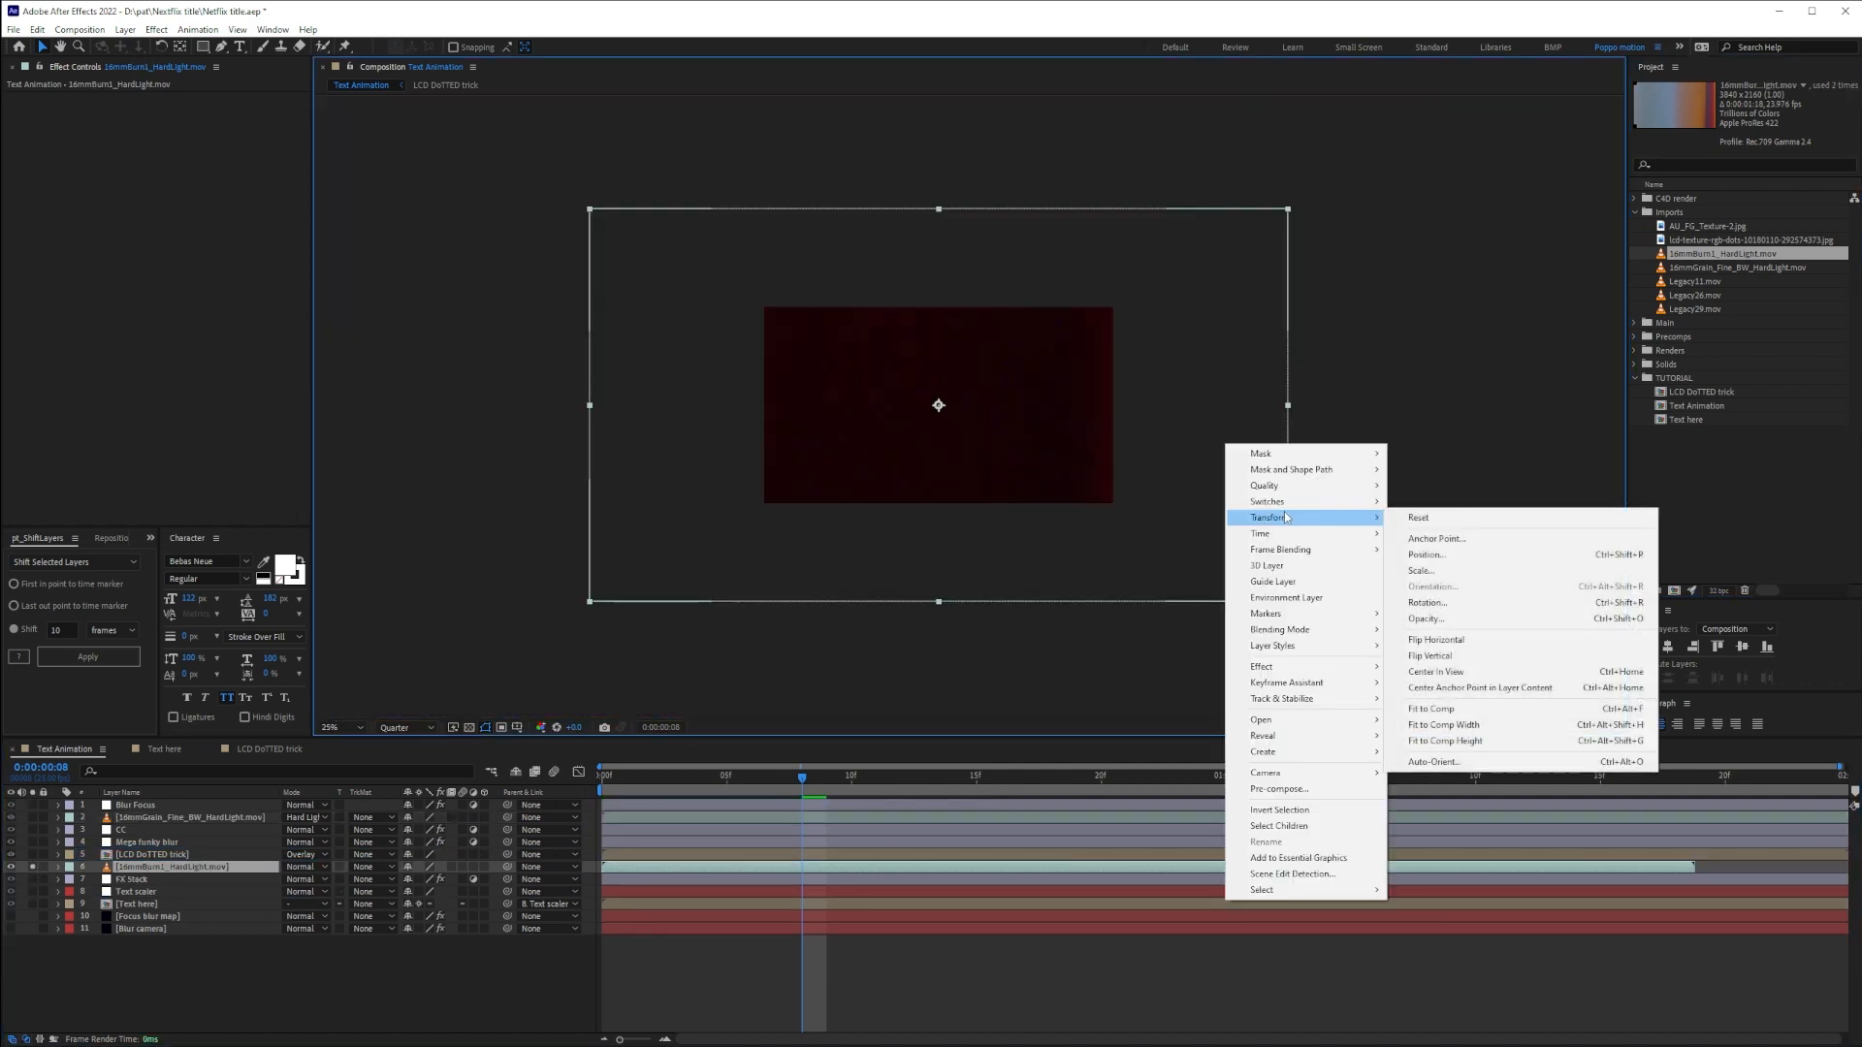
click(1444, 640)
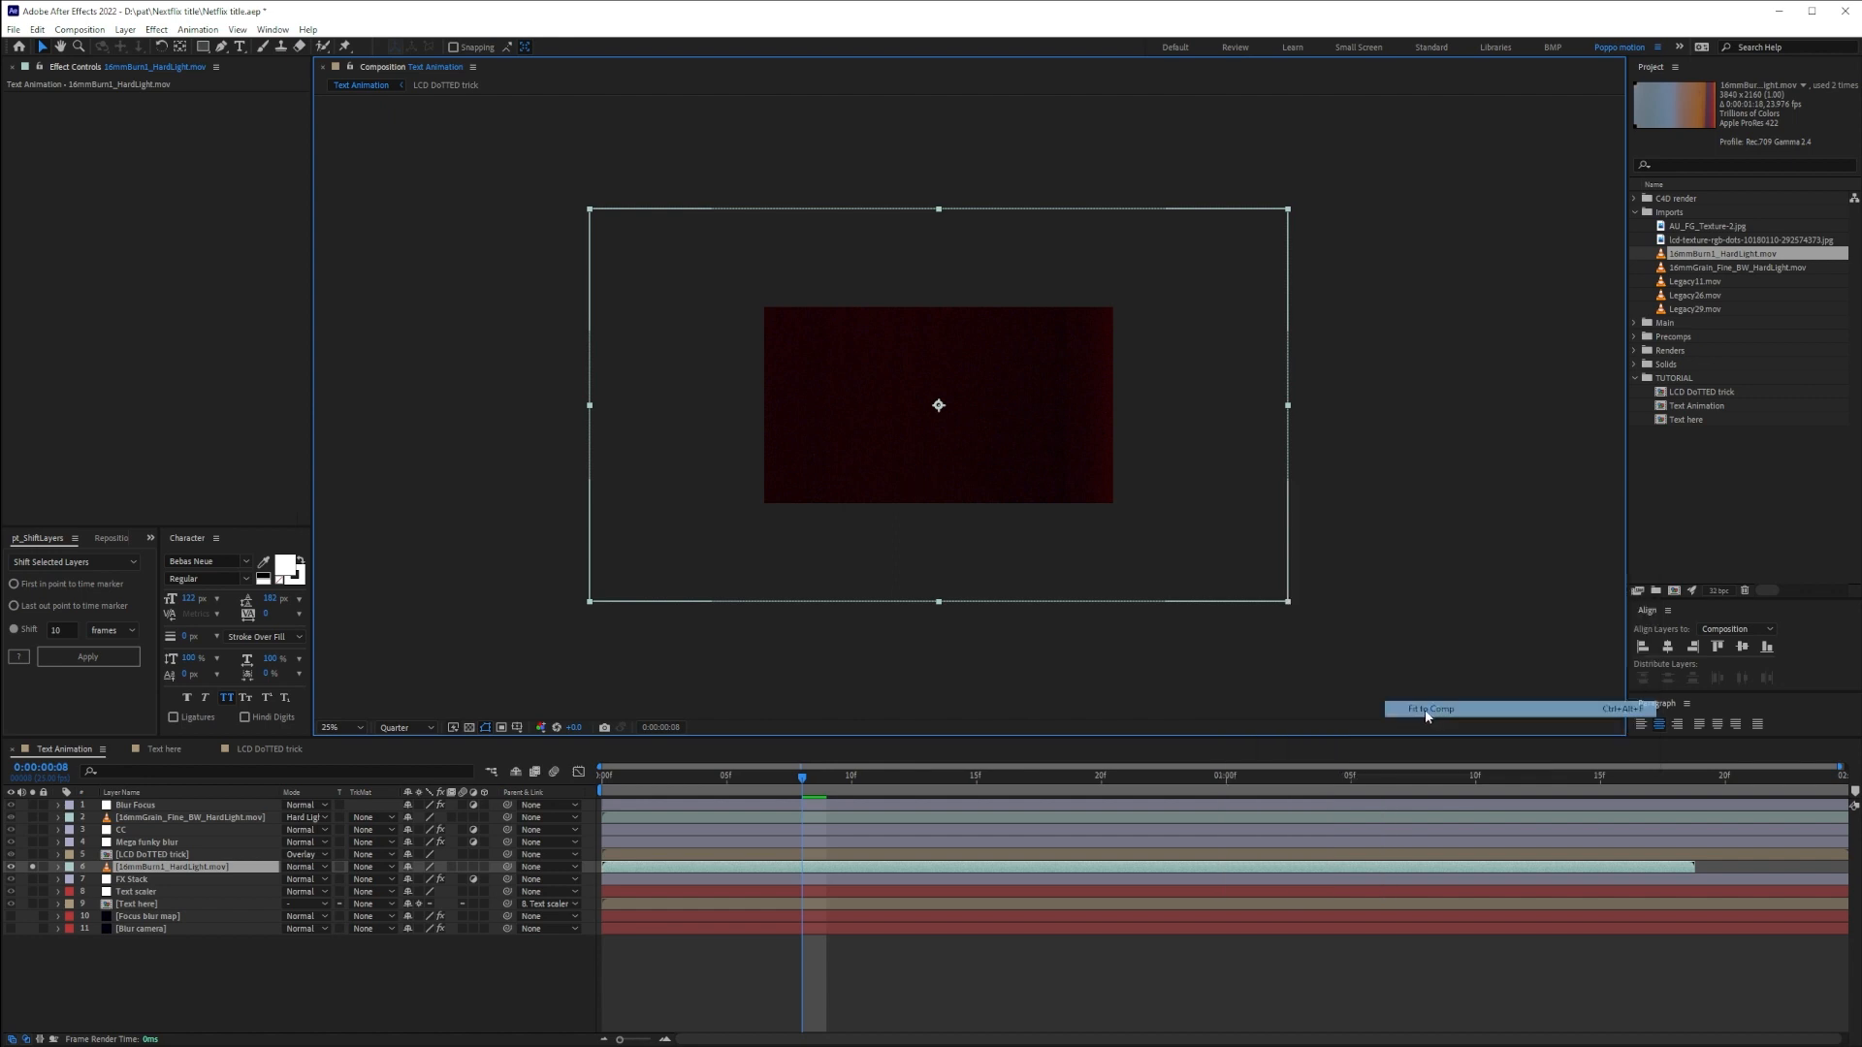
click(912, 754)
Rotate the film burn layer 180° so the orange burn sits on the opposite side of the frame
key(Home)
key(w)
drag(1071, 403, 858, 485)
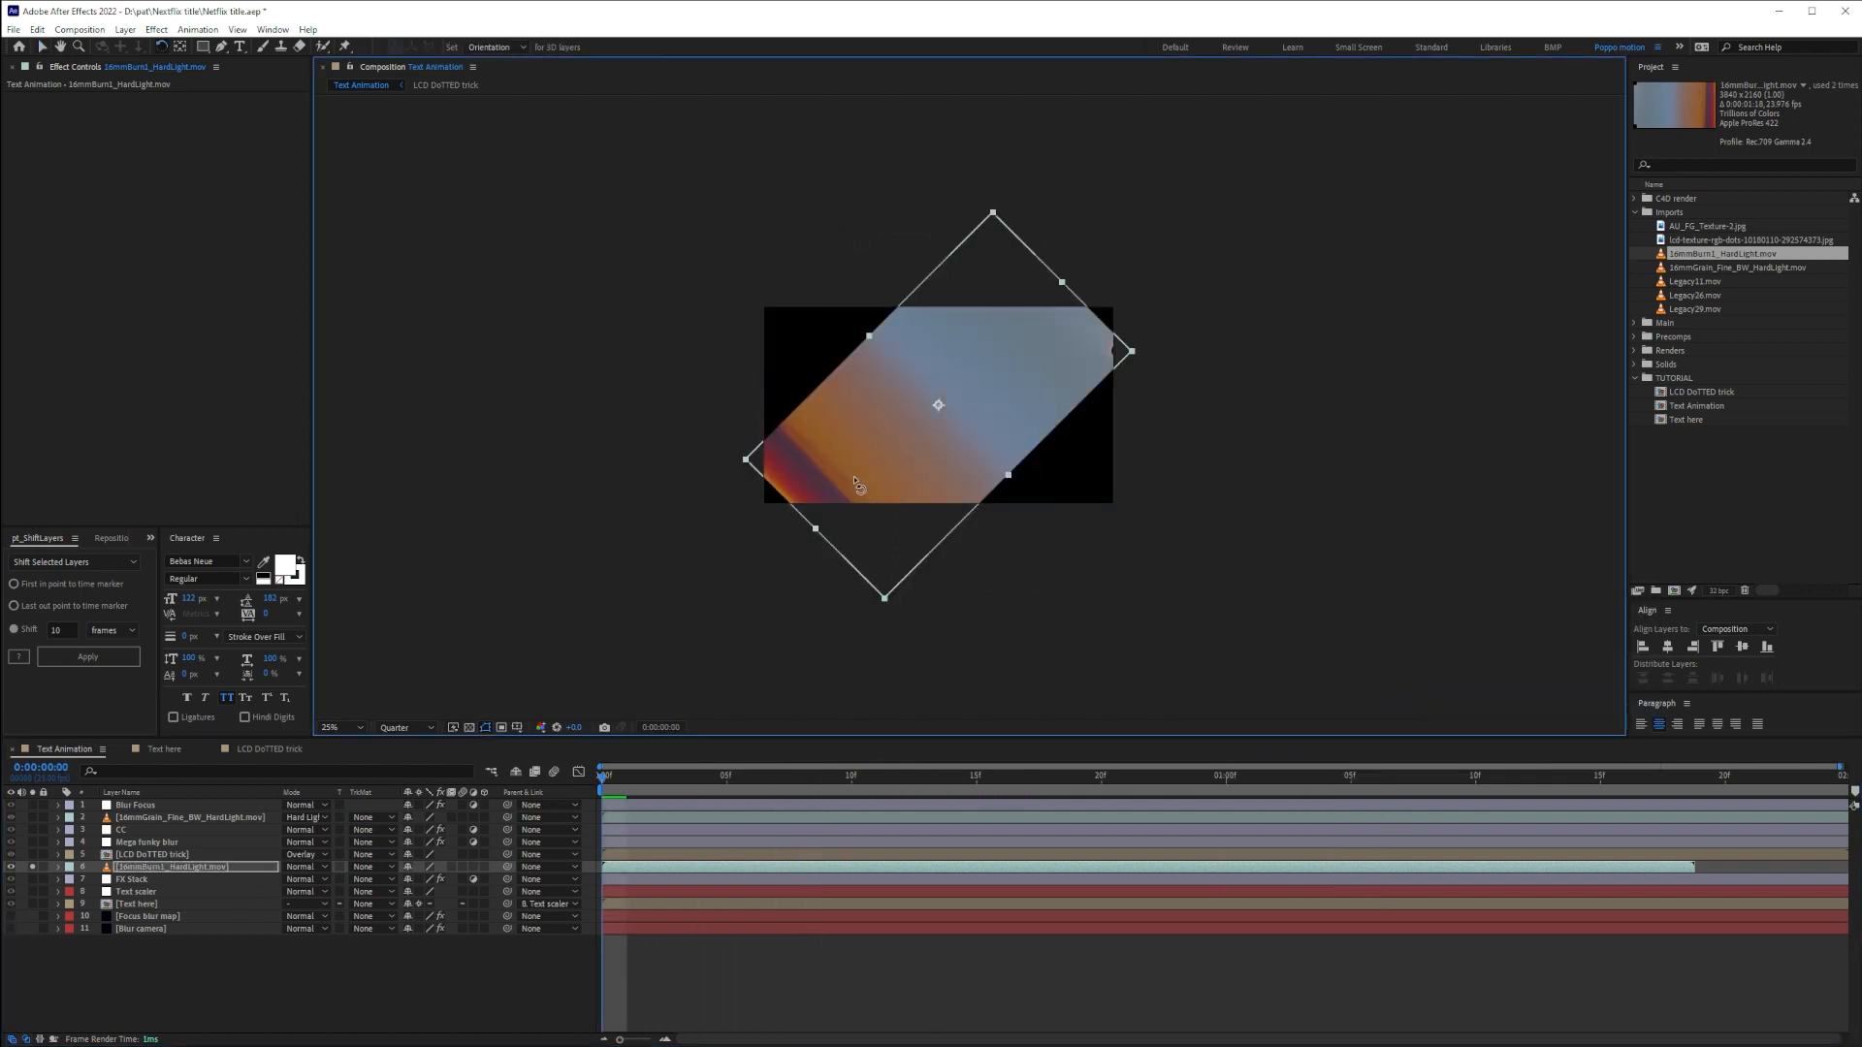
key(ctrl+z)
Extend the film burn layer's duration to the end of the composition and play it back
drag(603, 779, 436, 790)
drag(620, 1040, 587, 1045)
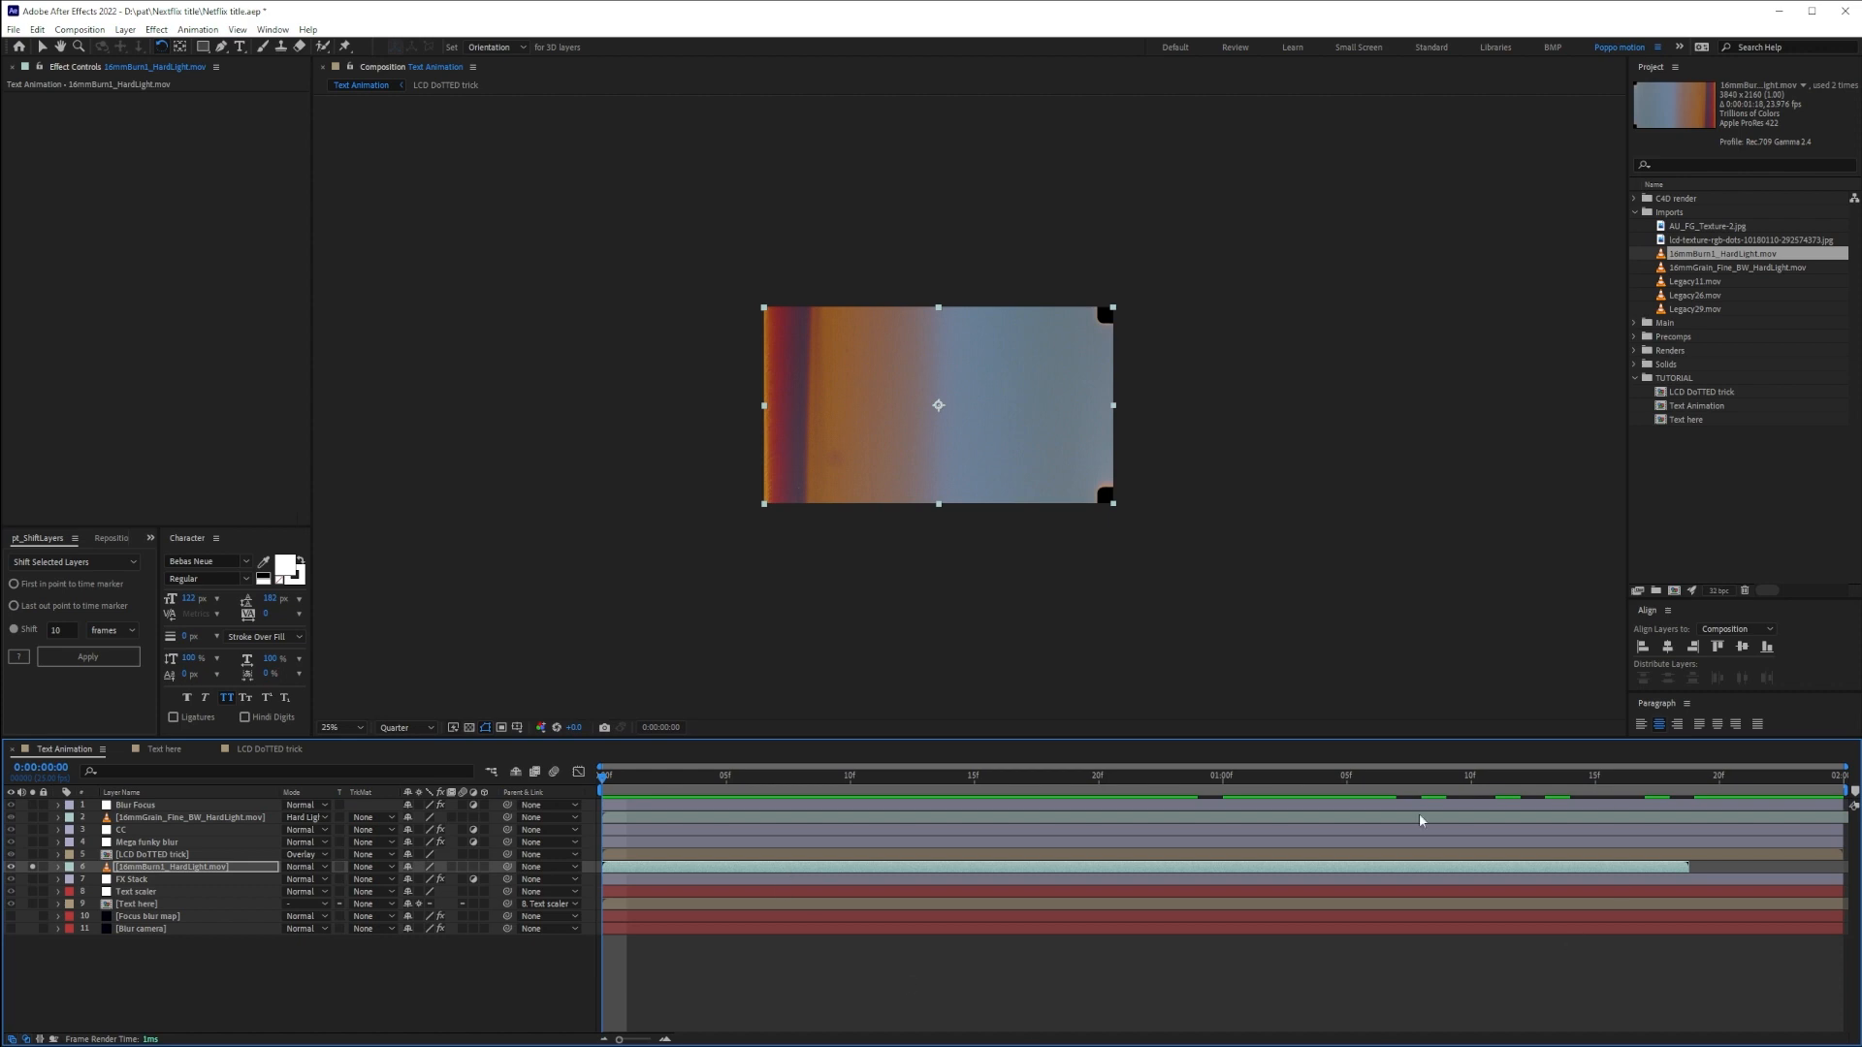
right_click(1682, 873)
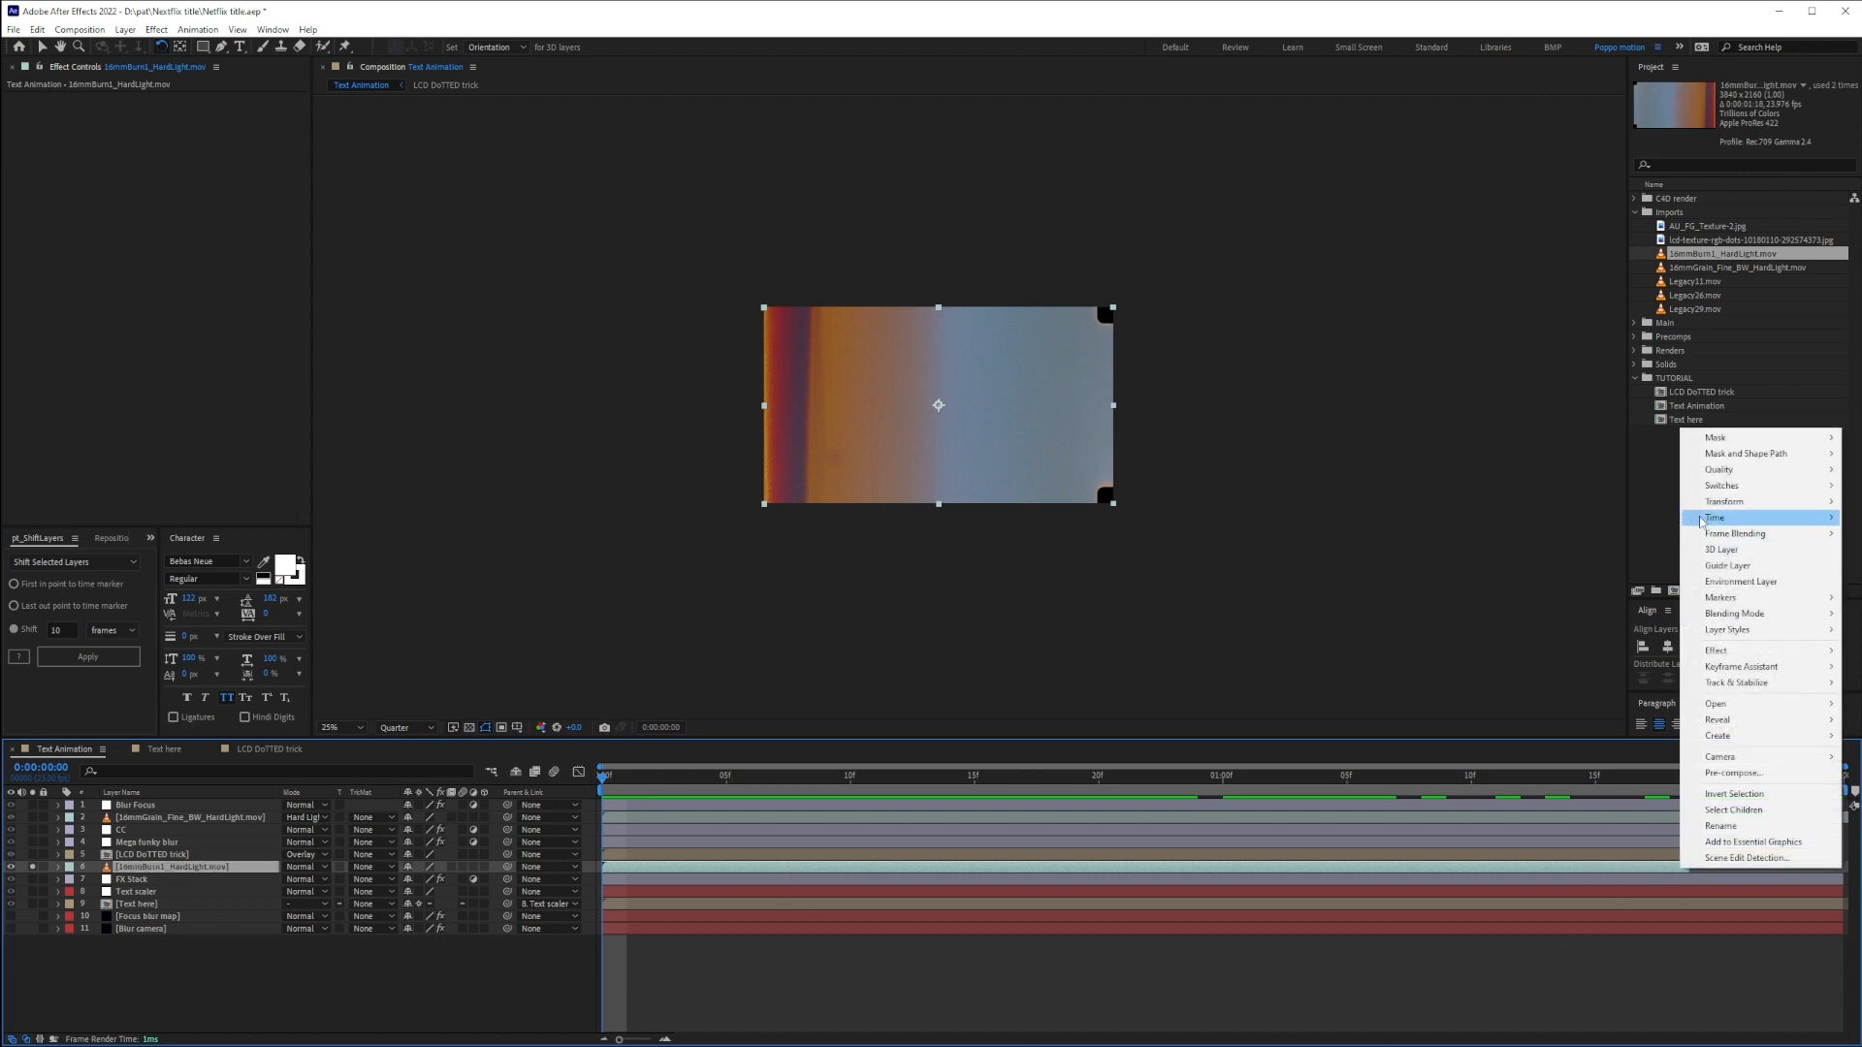
mouse_move(1712, 518)
click(1583, 520)
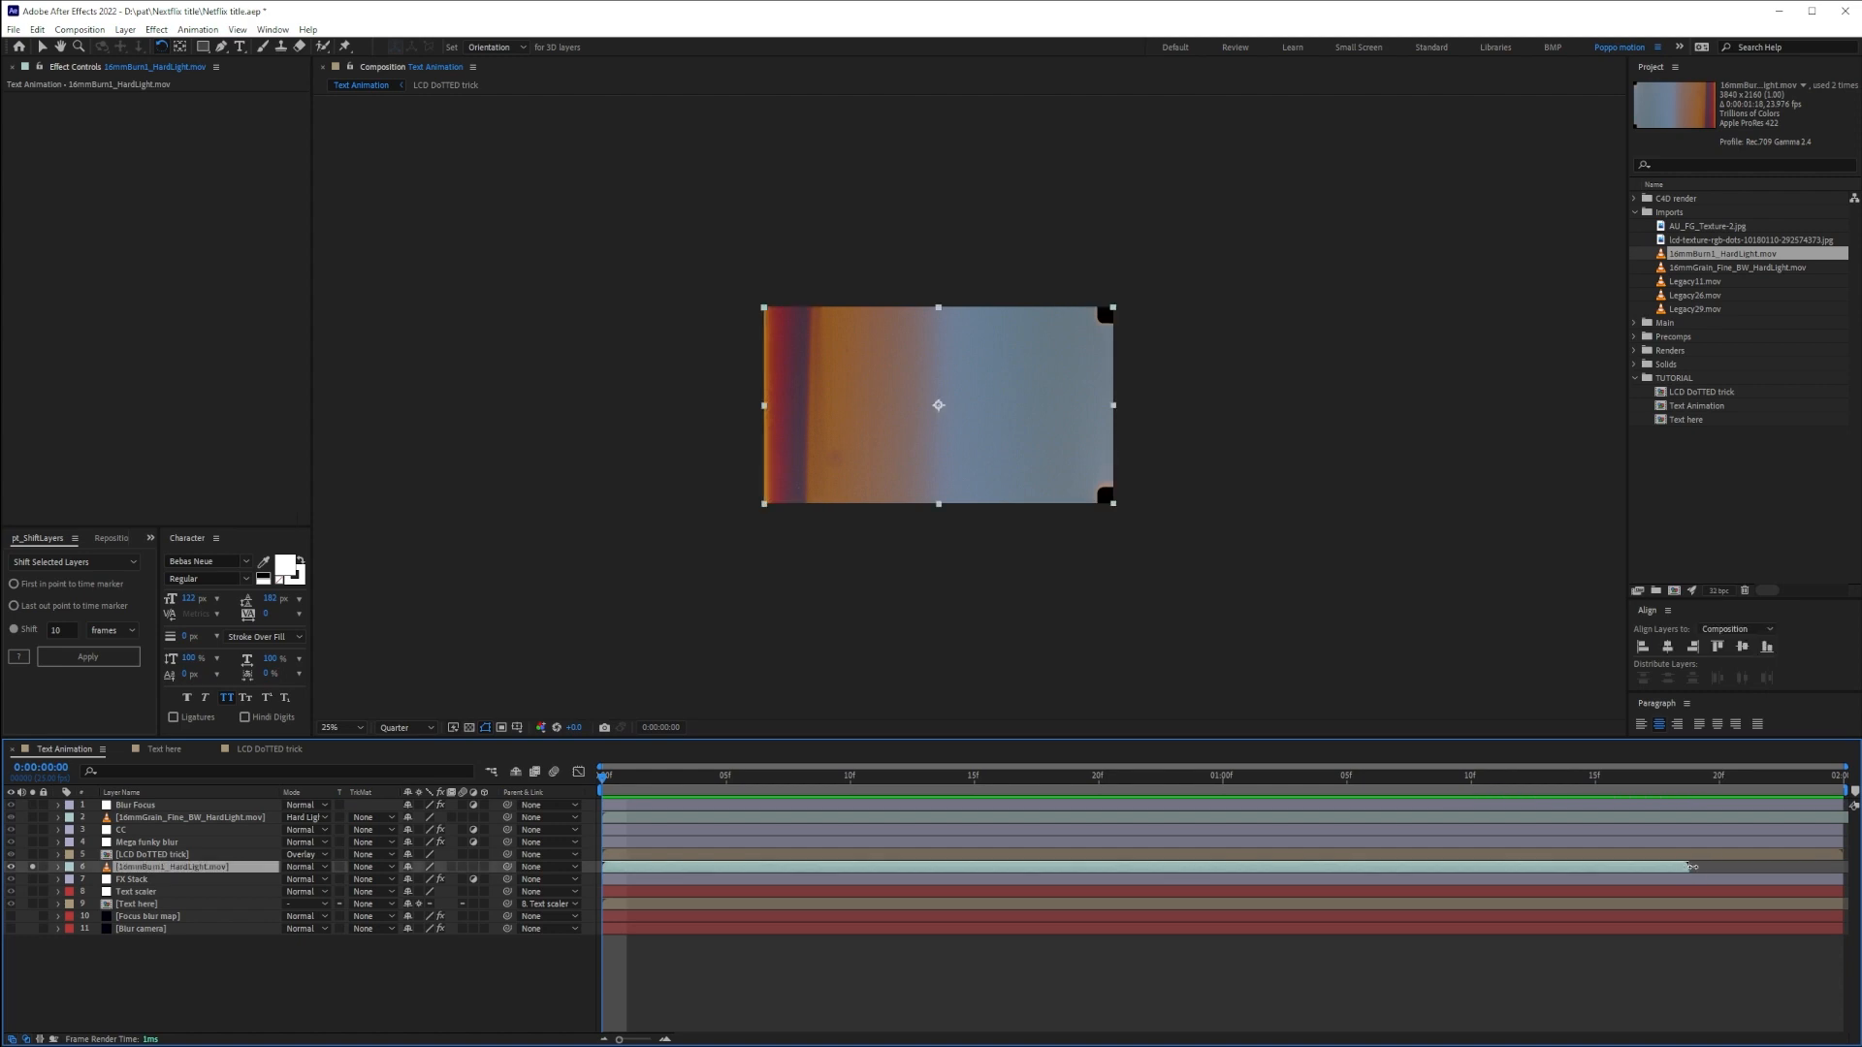
drag(1690, 866, 1829, 864)
click(1551, 1013)
key(space)
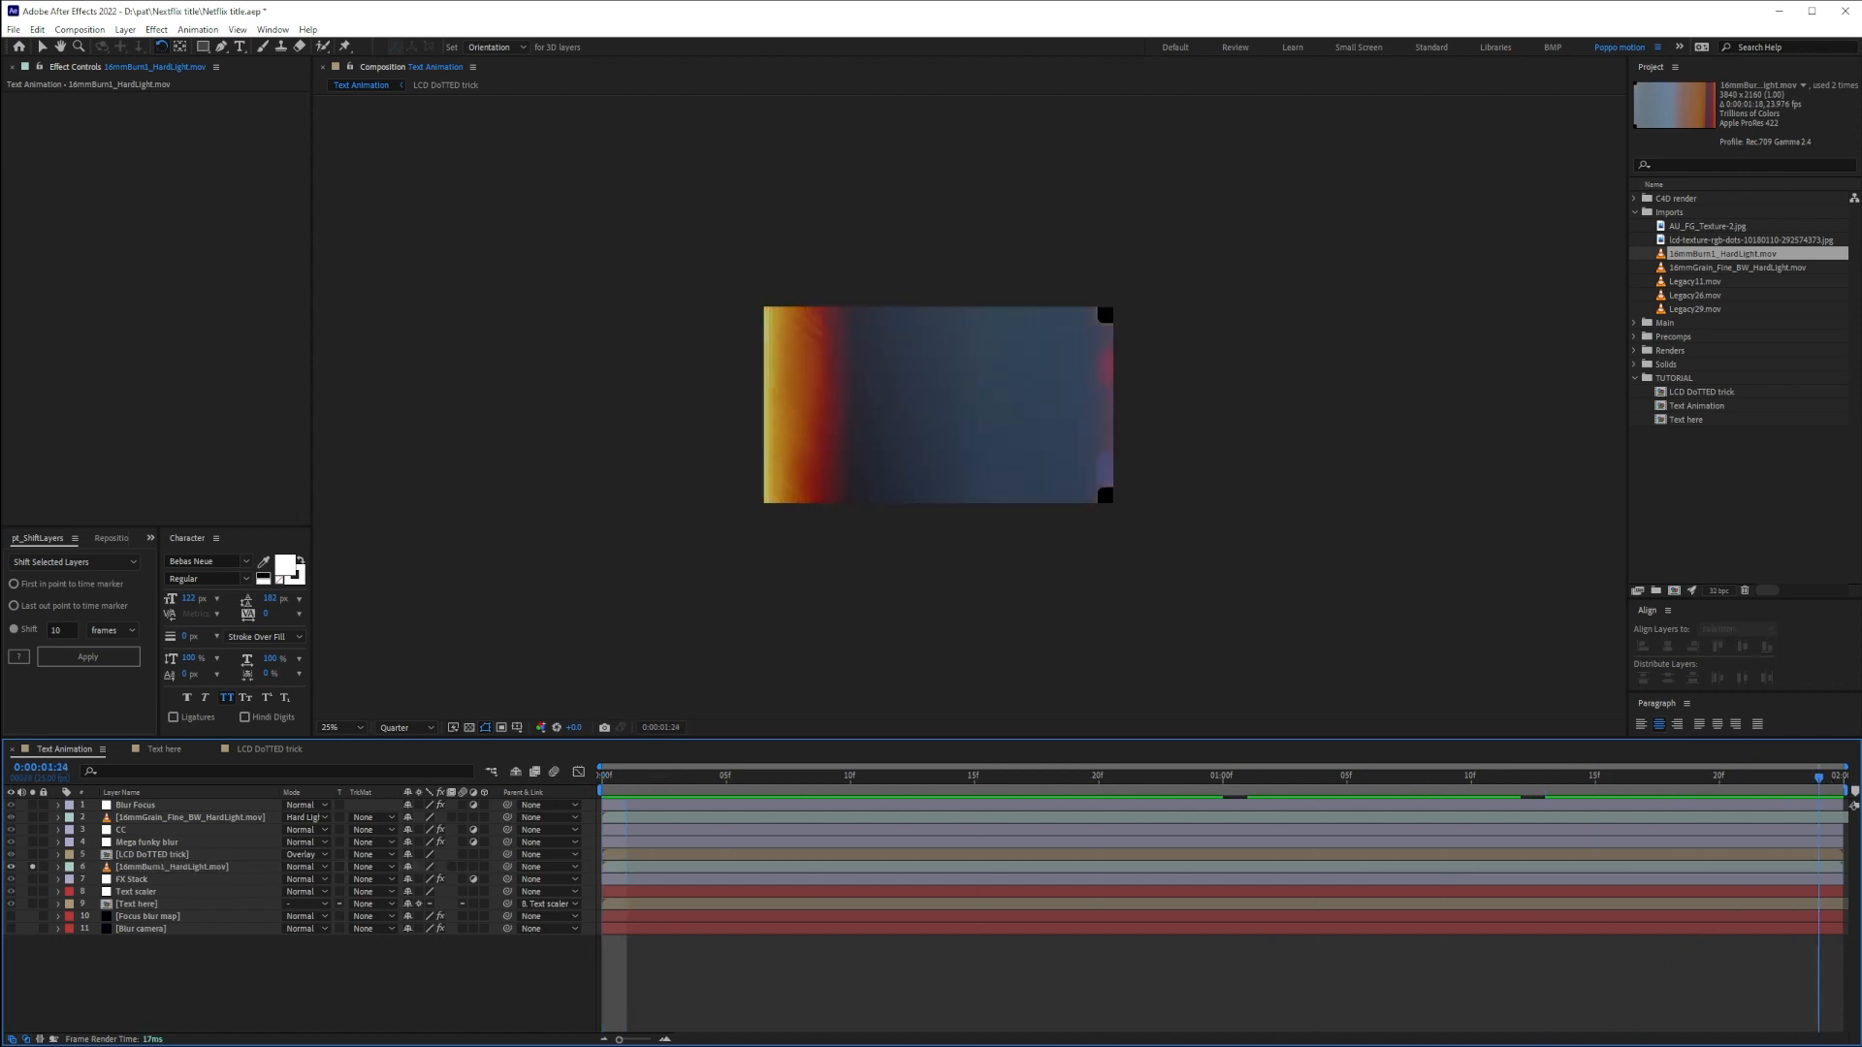
key(space)
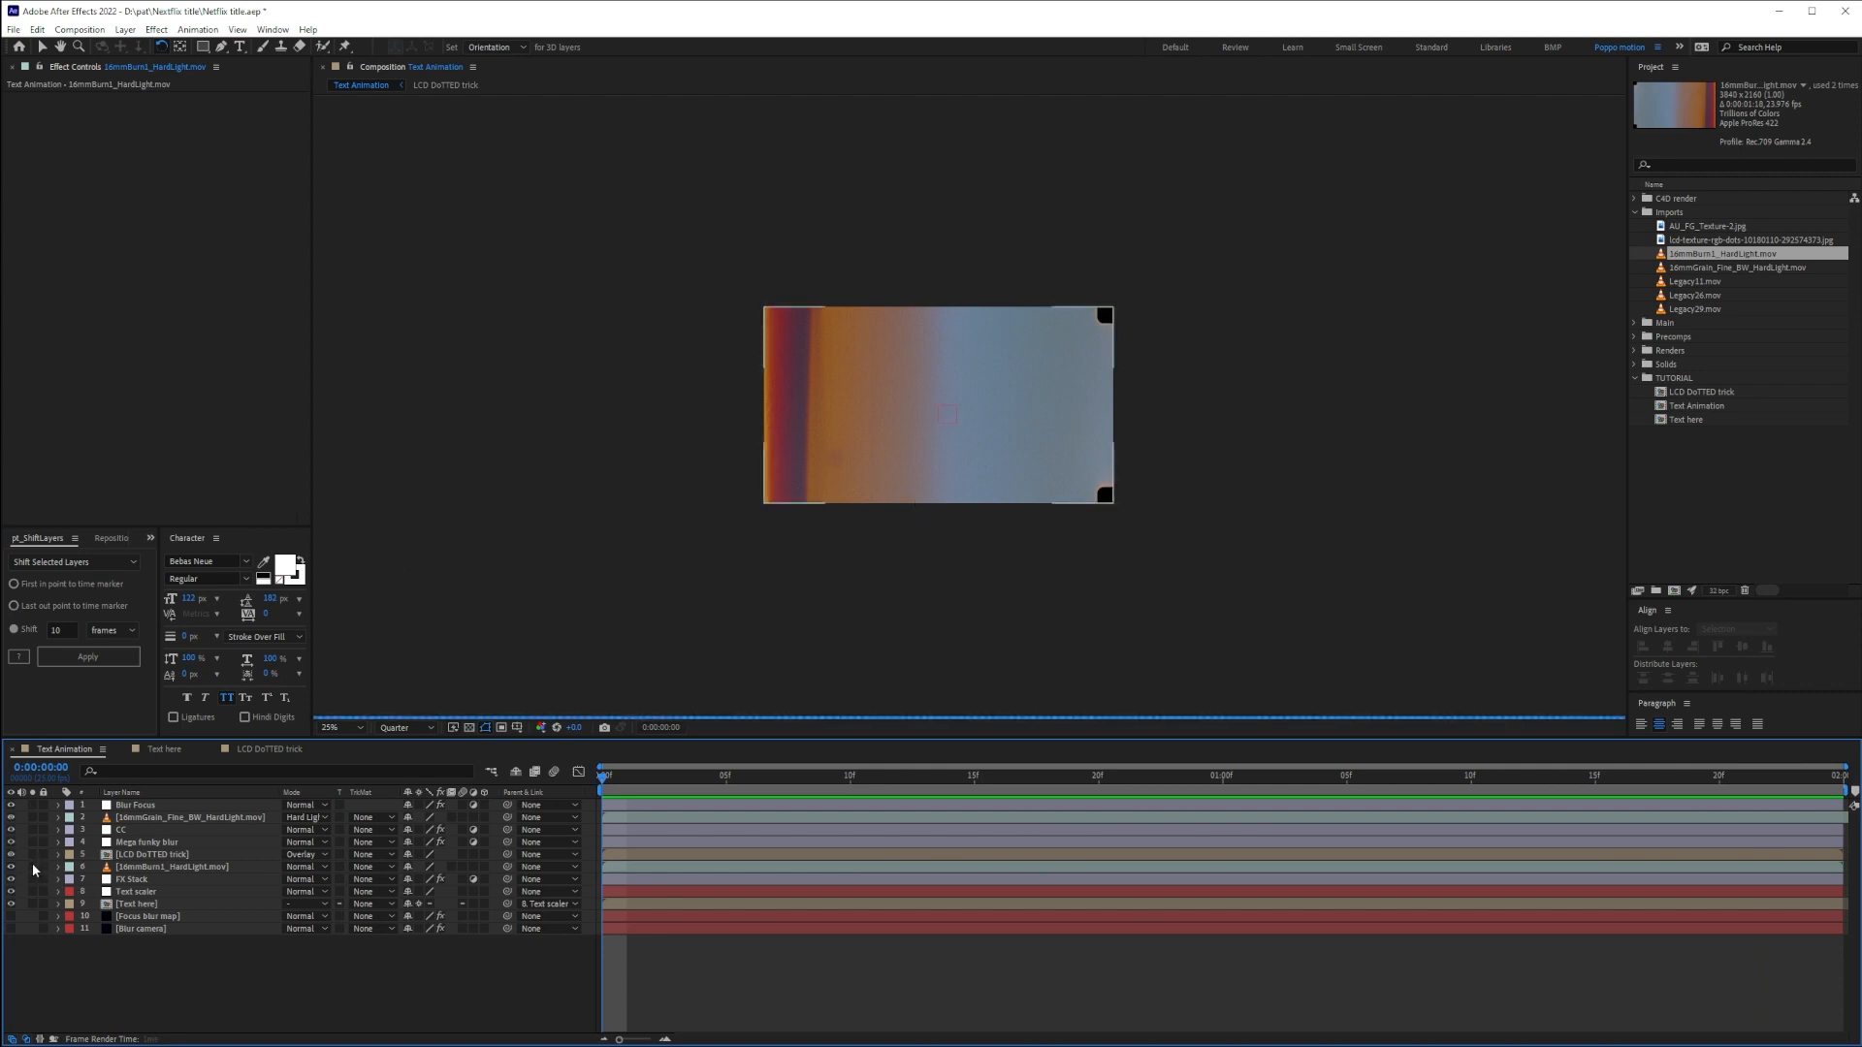
Solo the film burn layer and apply the Linear Color Key effect to it
click(32, 866)
click(178, 868)
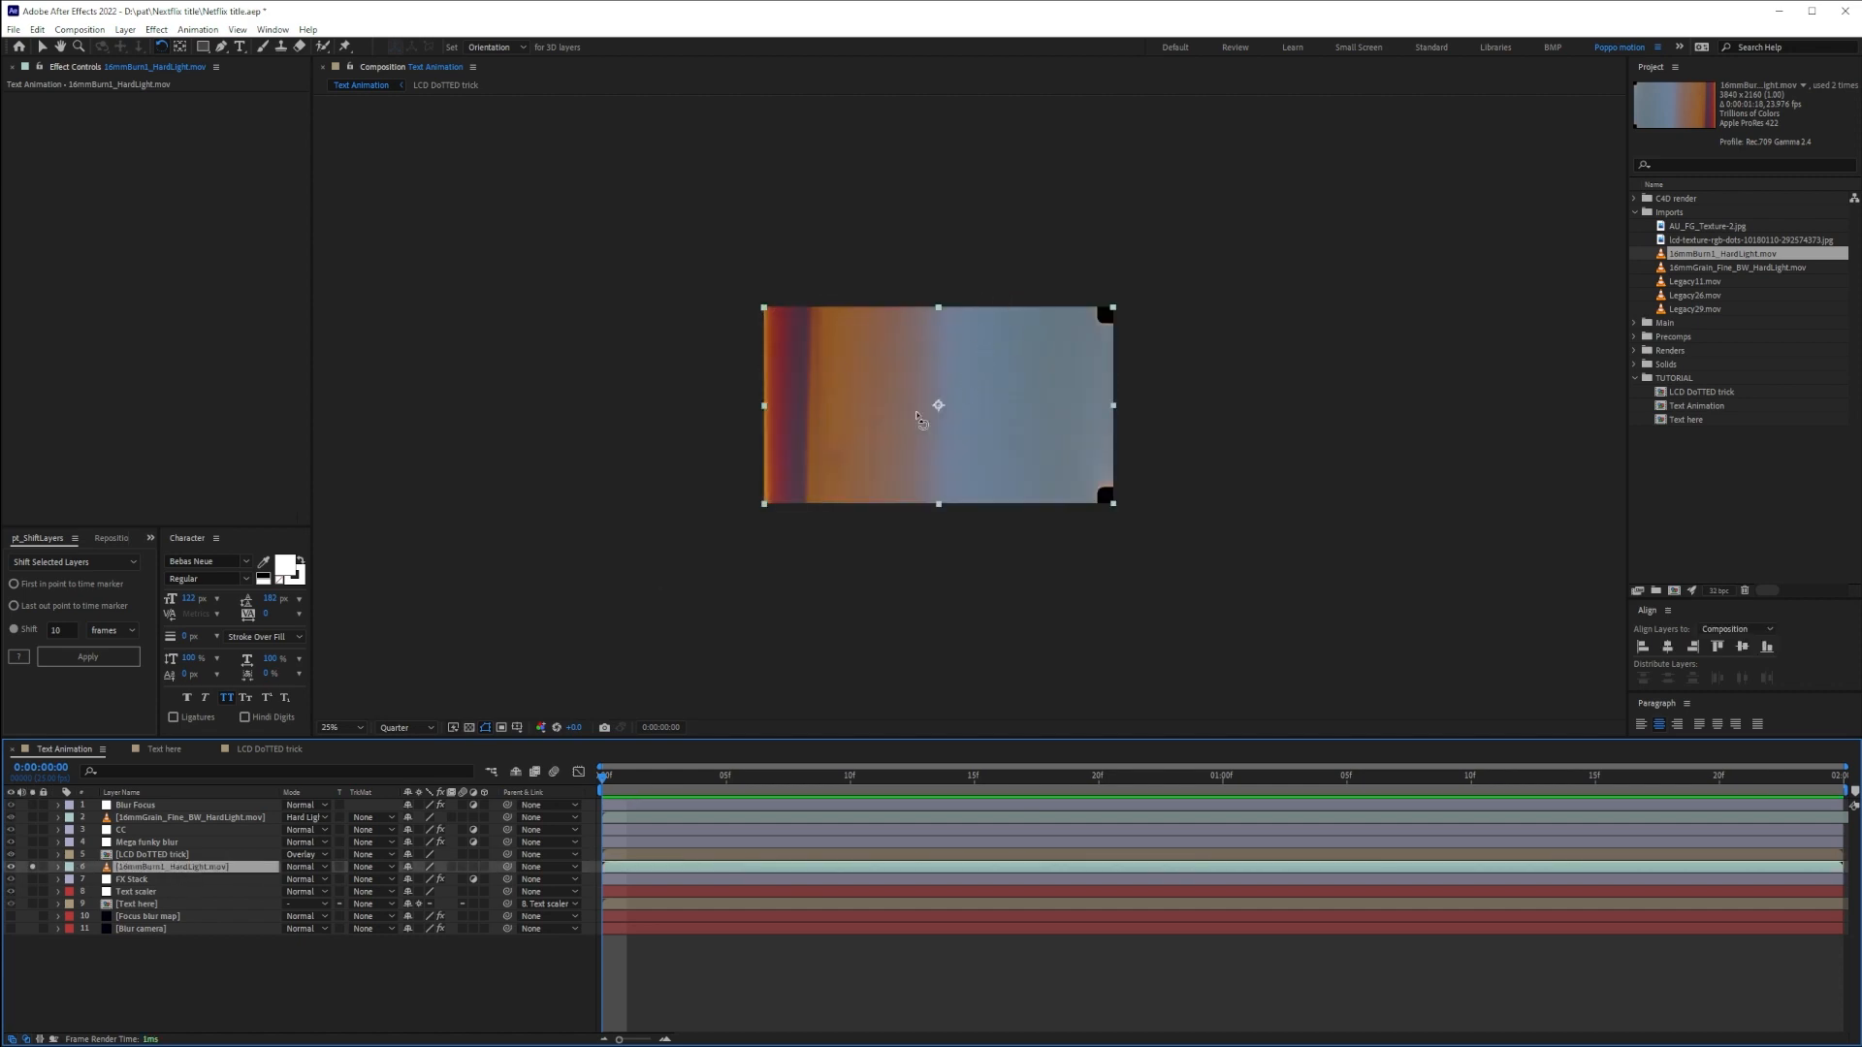
key(v)
key(ctrl+space)
text(lin)
key(Return)
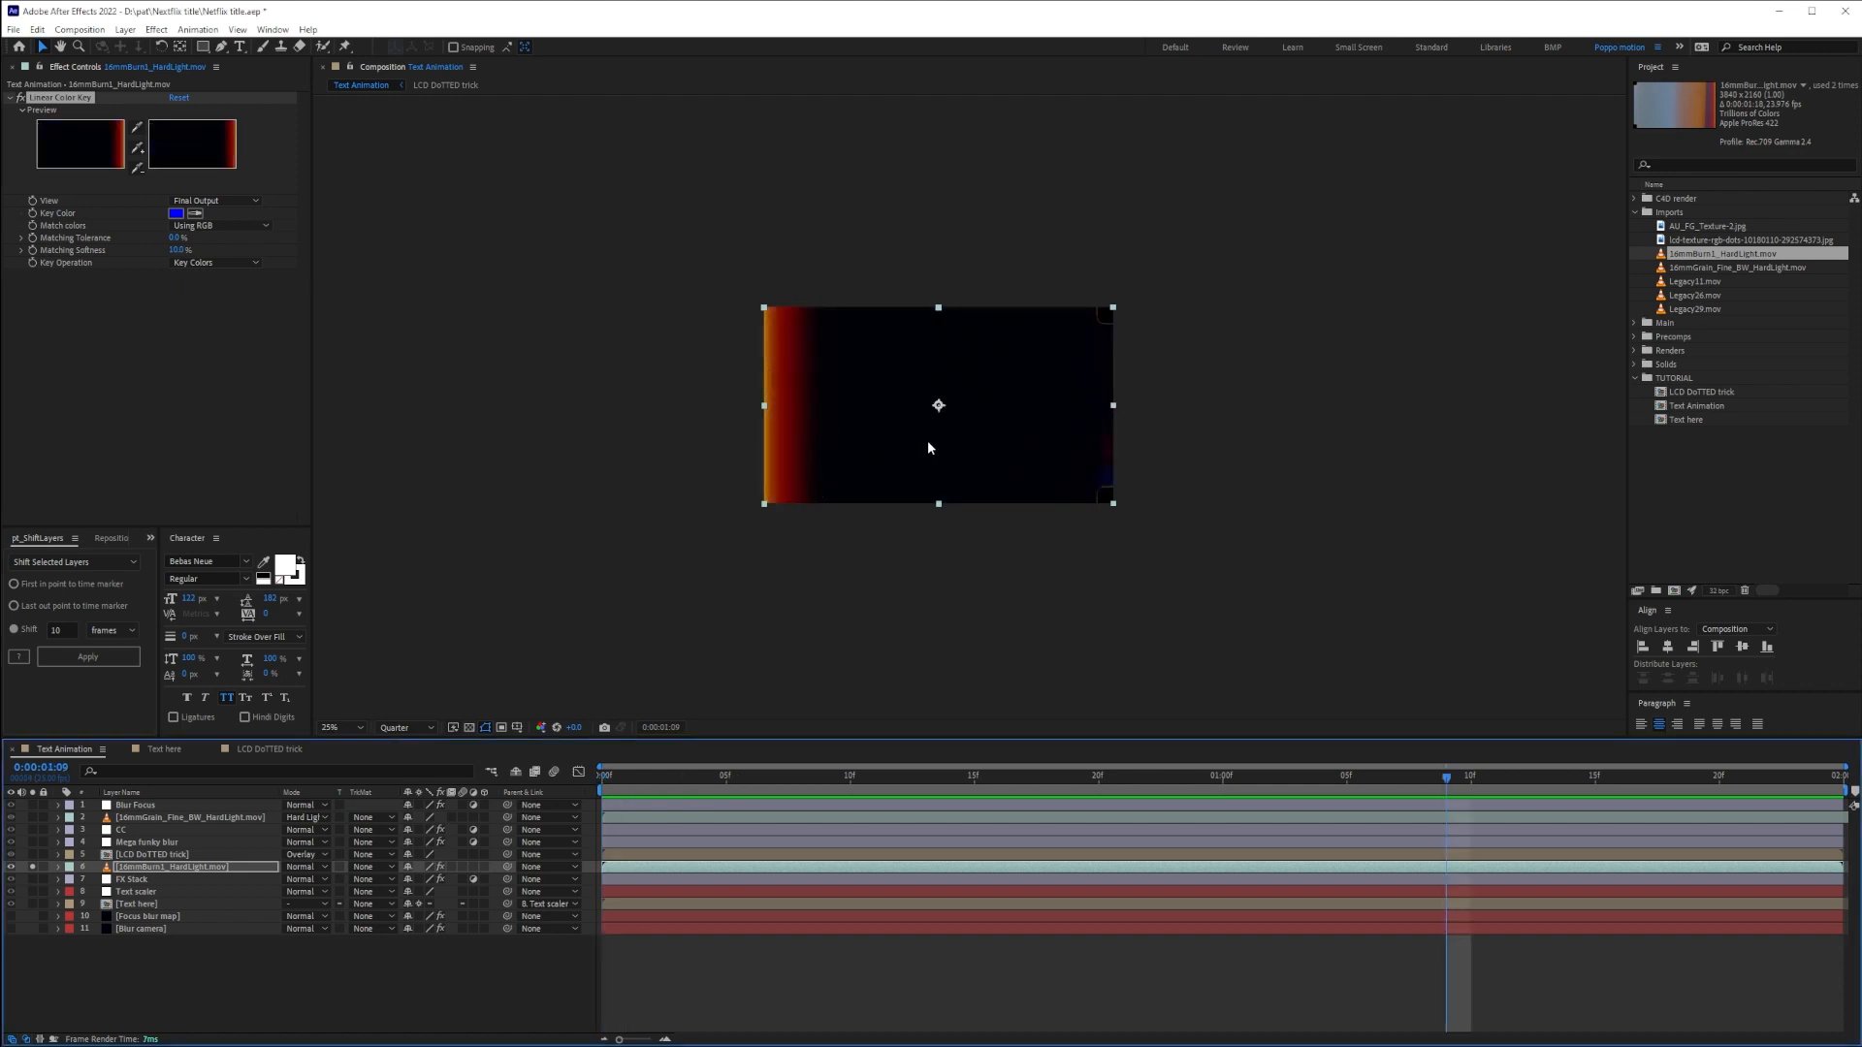
Solo the Text here layer too and sample the burn footage's dark area as the Linear Color Key's key color
click(32, 904)
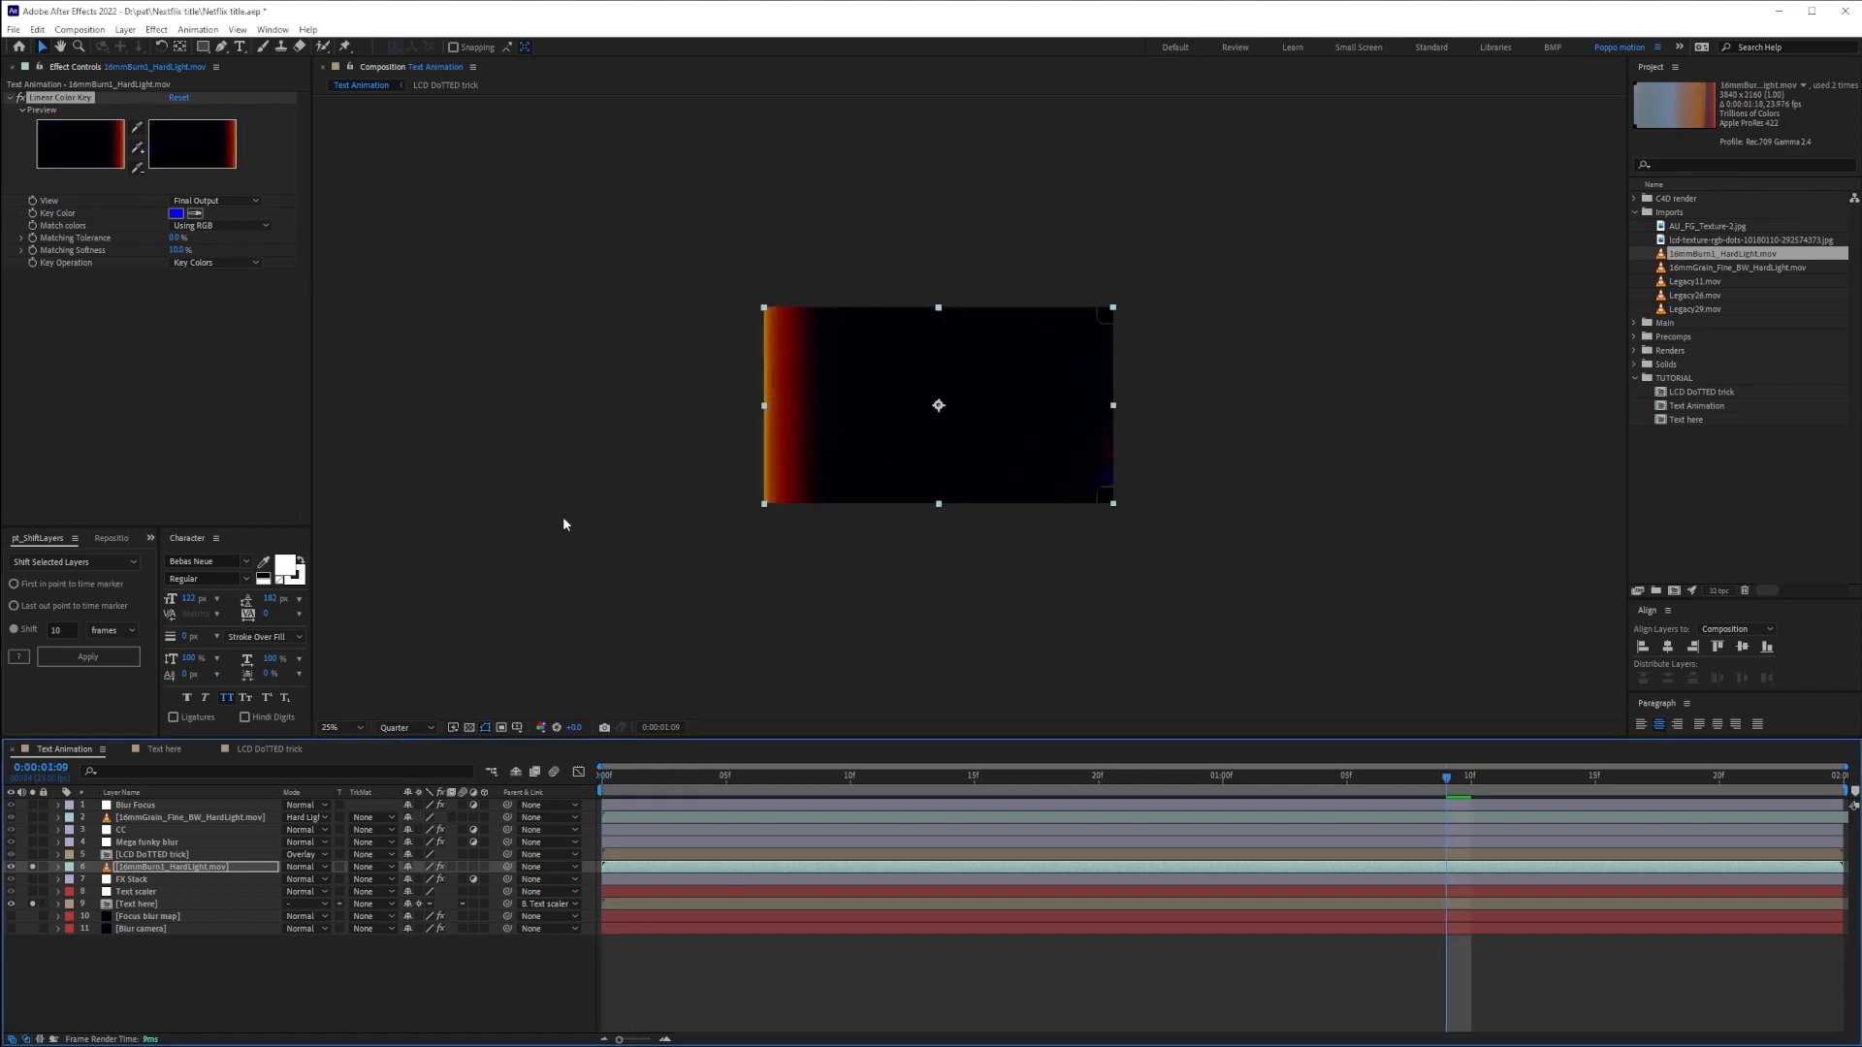
click(195, 212)
click(1000, 402)
key(period)
Duplicate the Linear Color Key and sample the blue-grey area of the burn's first frame as the copy's key color
drag(1397, 776, 599, 783)
click(46, 99)
key(ctrl+d)
click(195, 391)
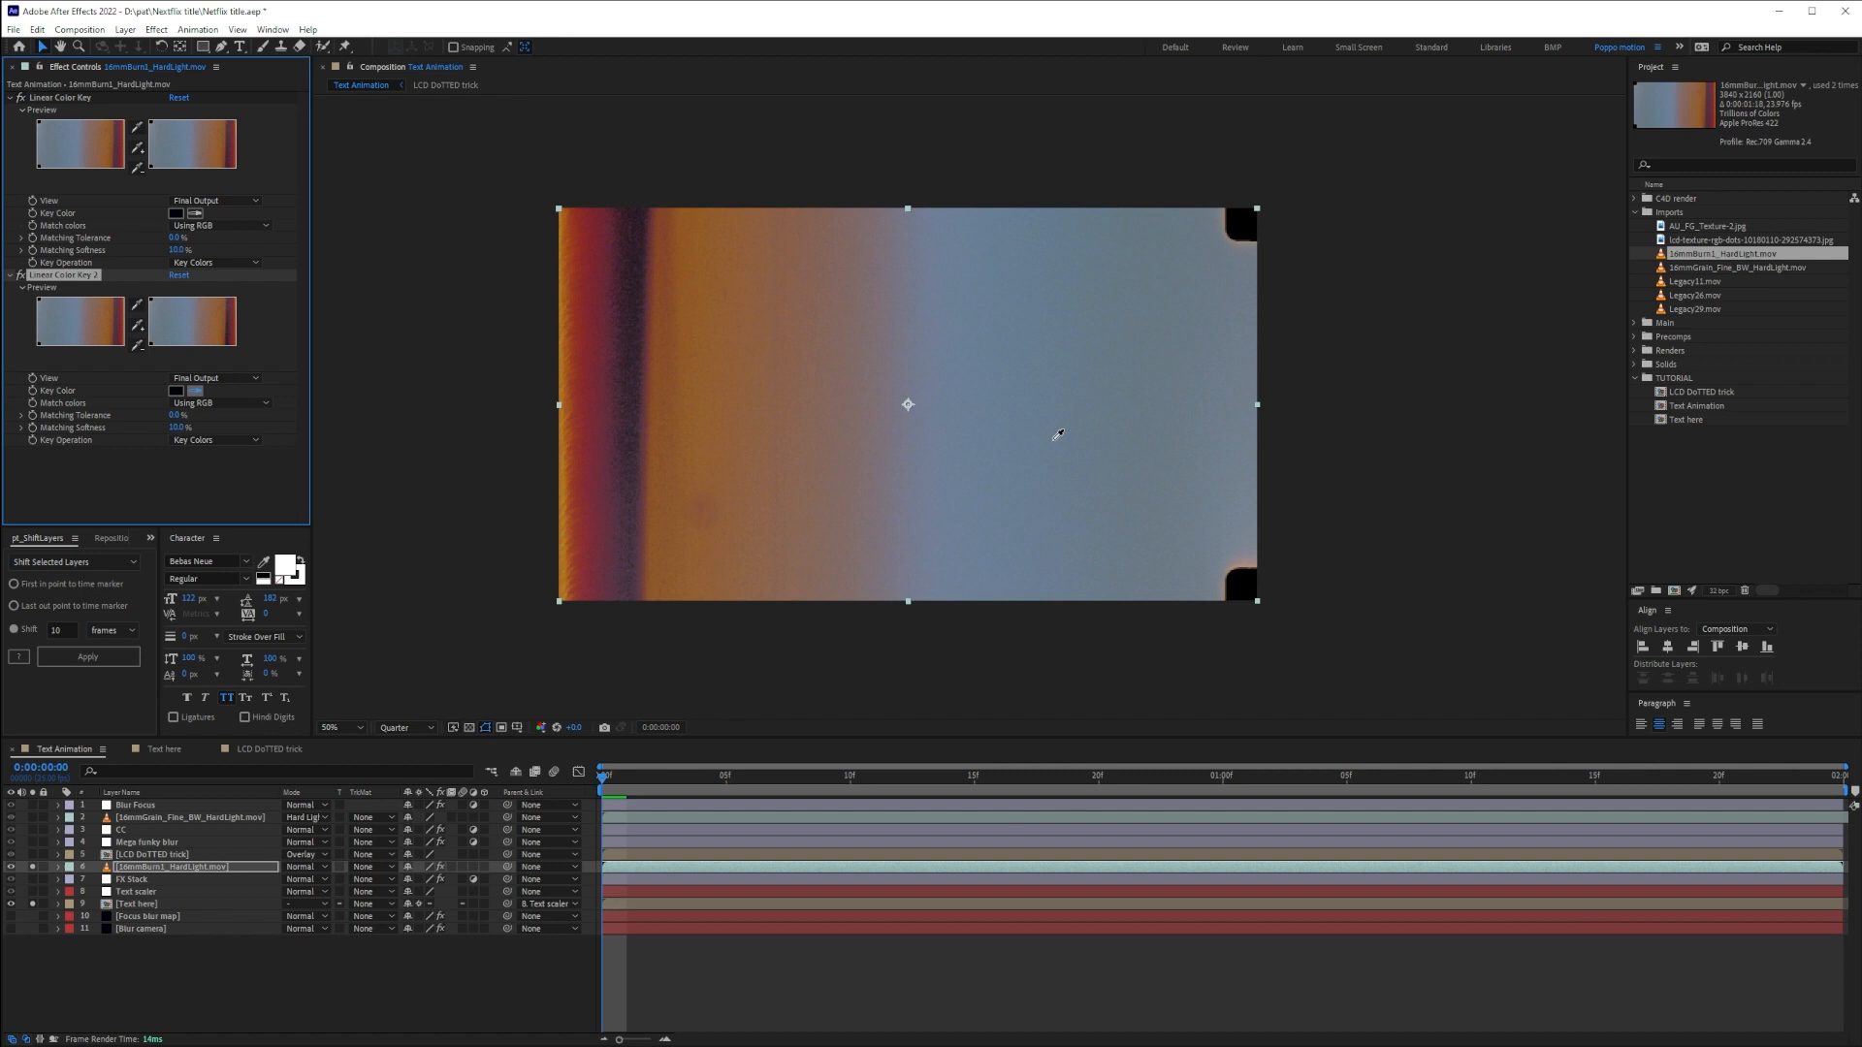
click(992, 396)
key(period)
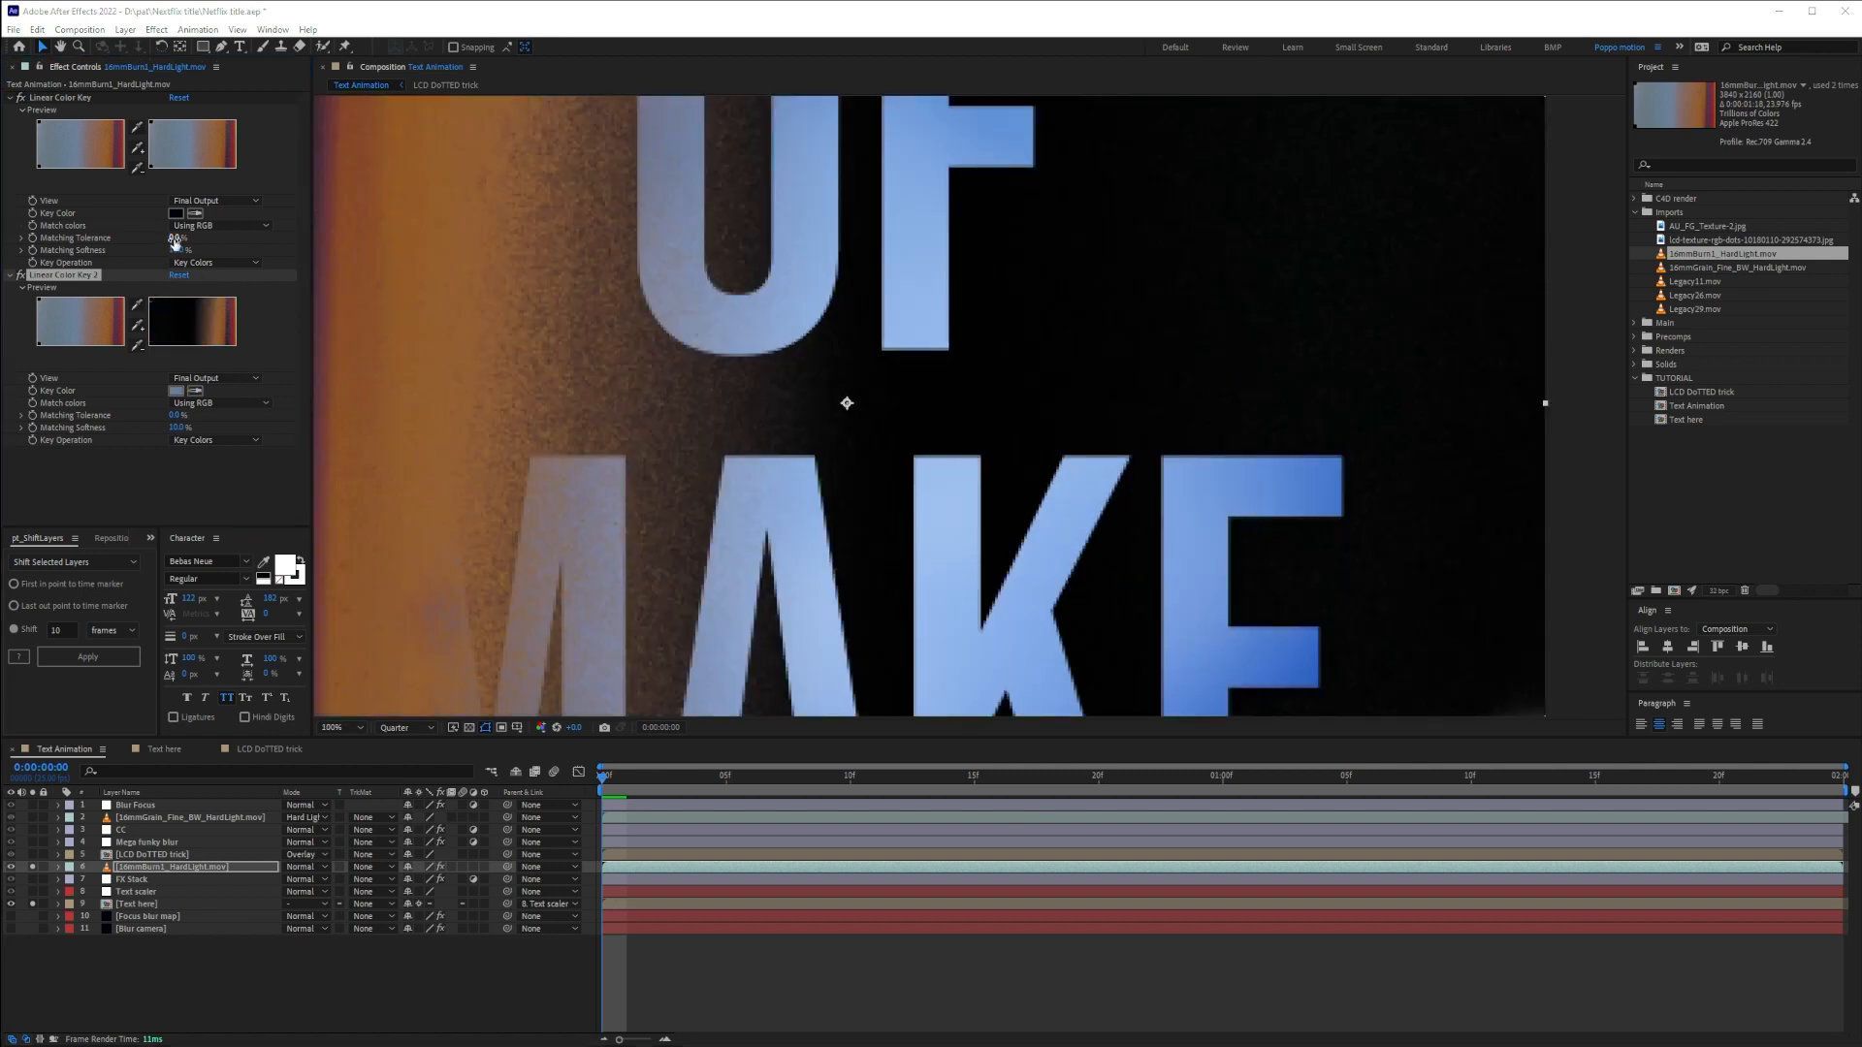
Raise the matching tolerance and softness of both Linear Color Keys, and take the burn and Text here layers out of solo
drag(176, 250, 192, 240)
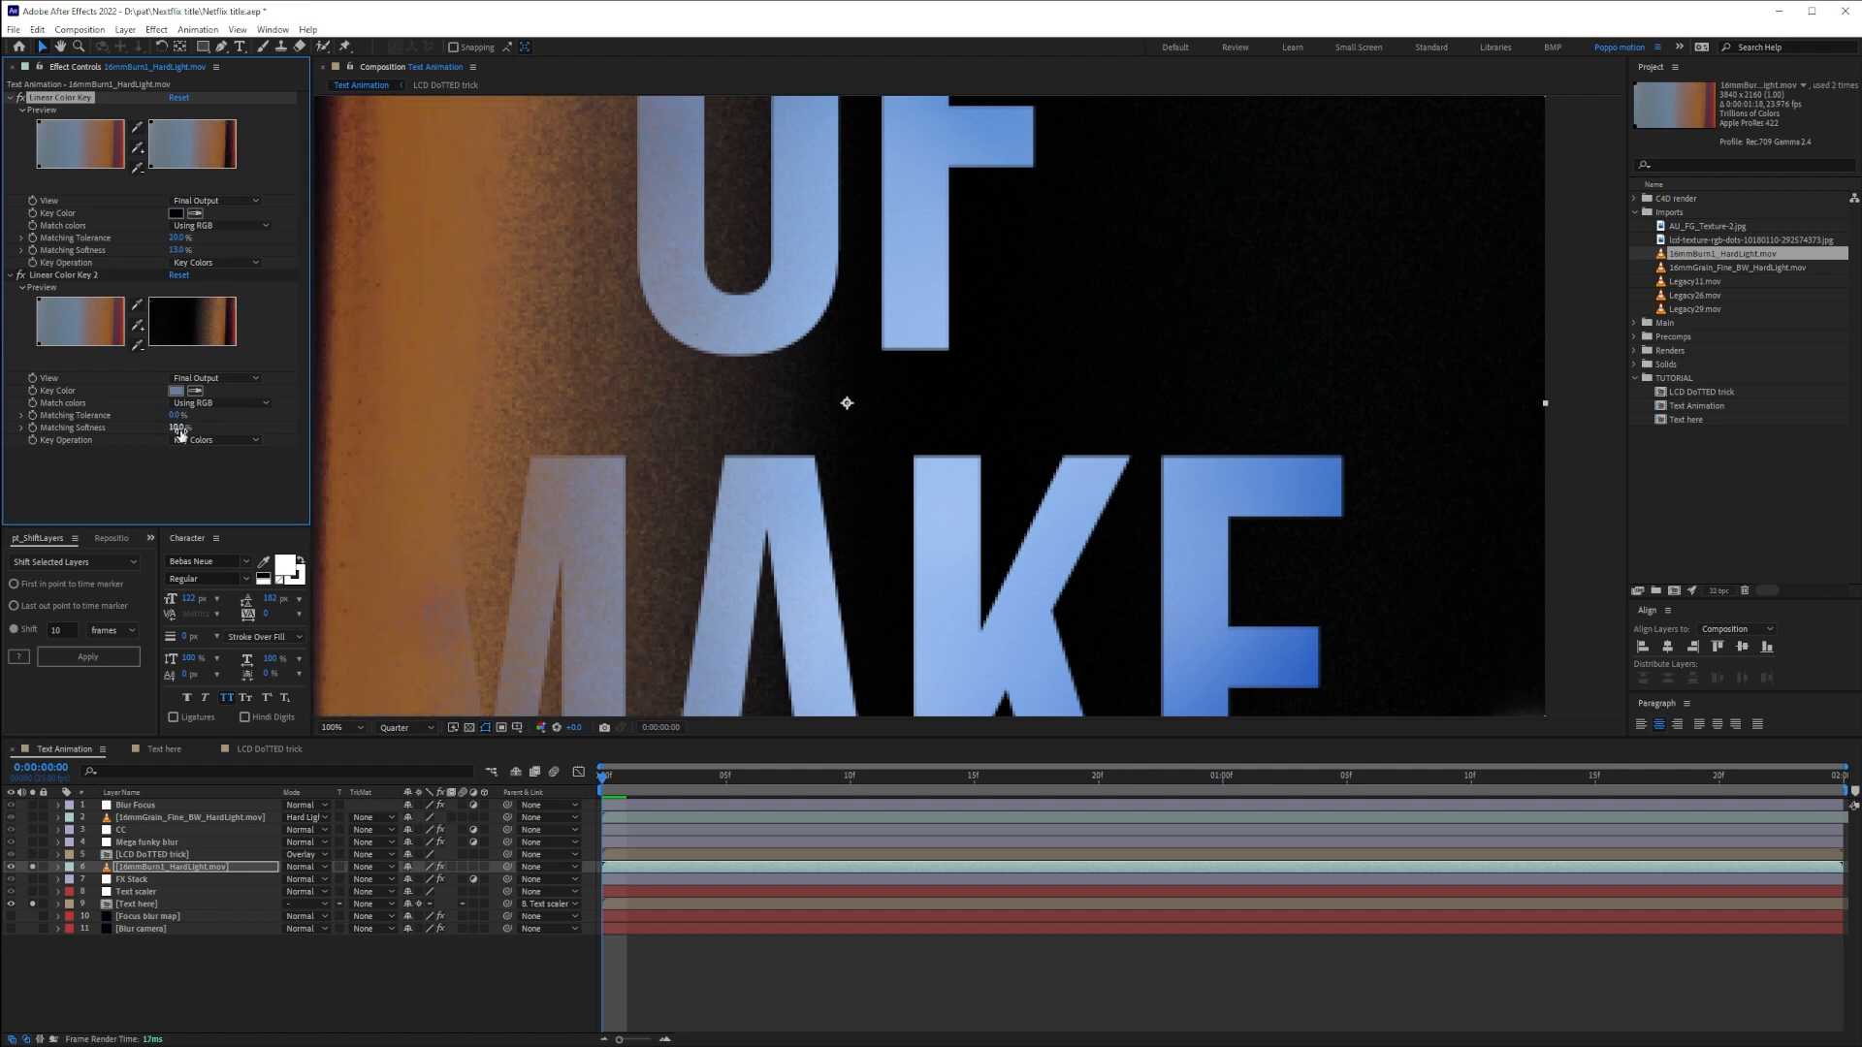
drag(175, 415, 189, 415)
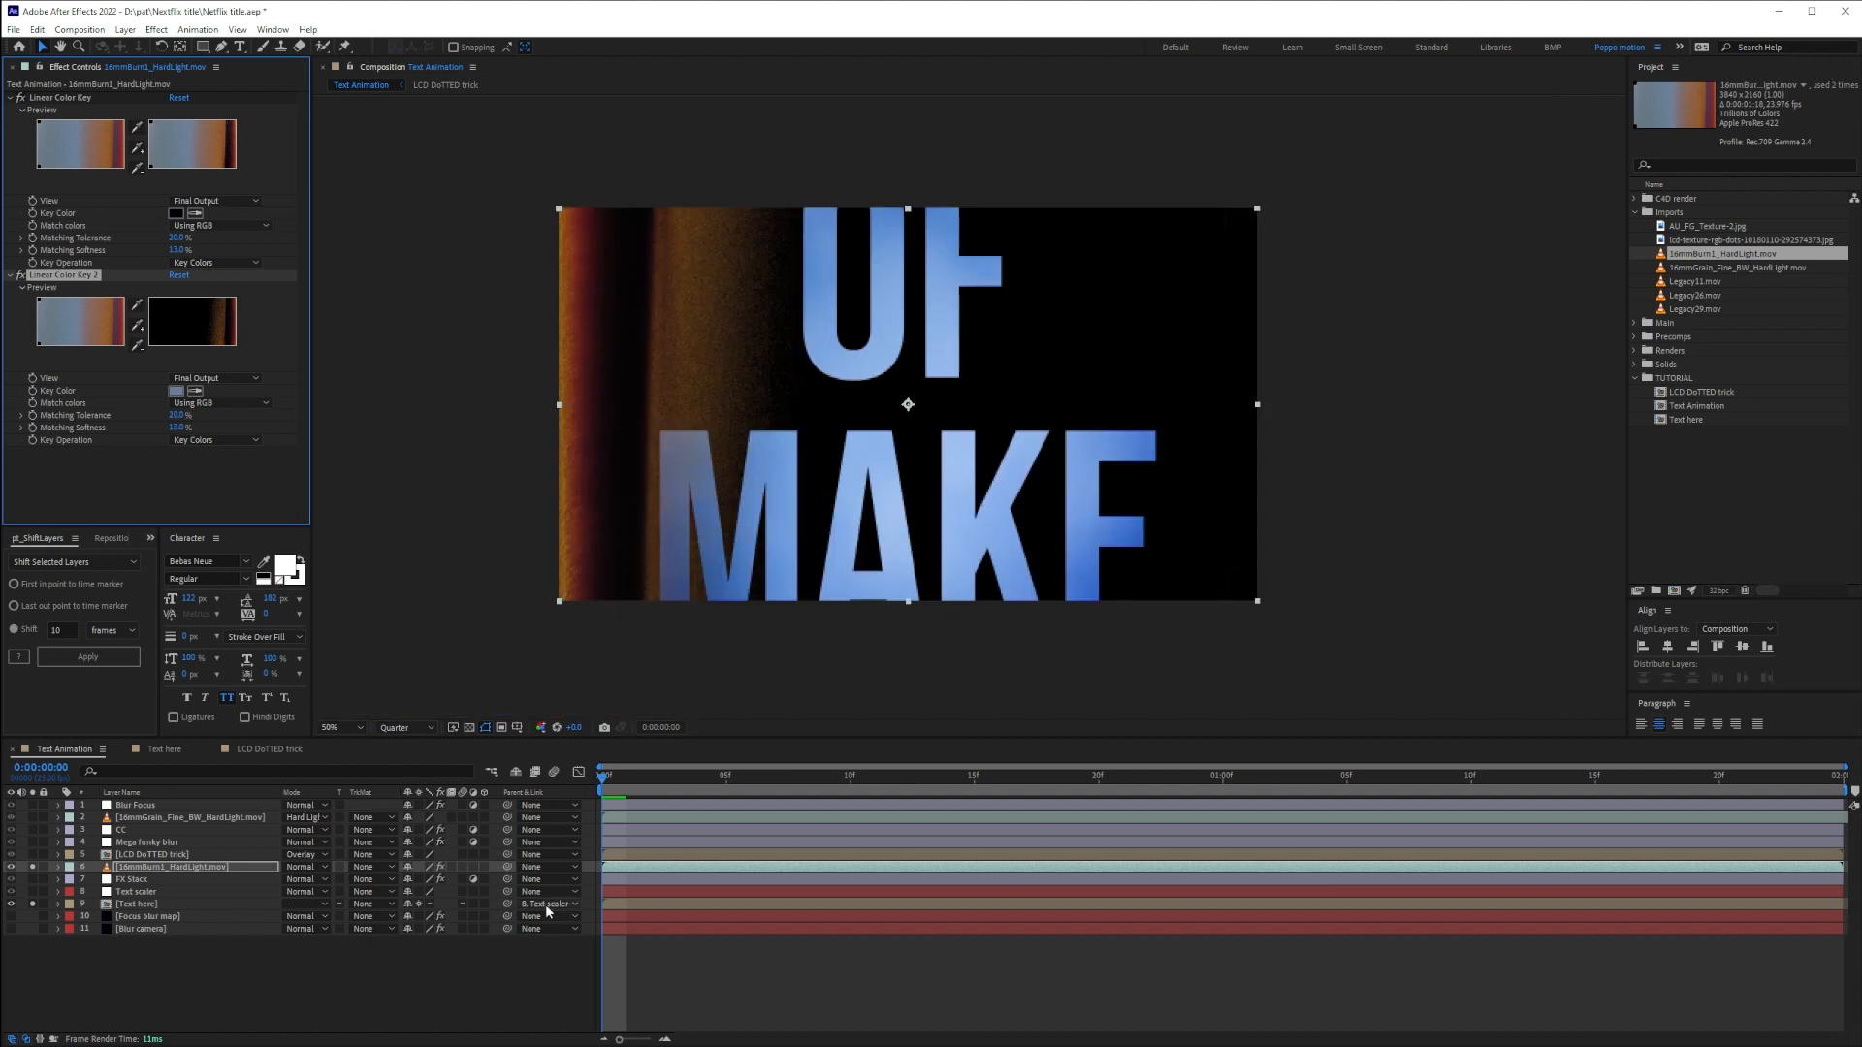
drag(605, 779, 1822, 781)
key(Home)
drag(32, 867, 22, 961)
click(165, 1009)
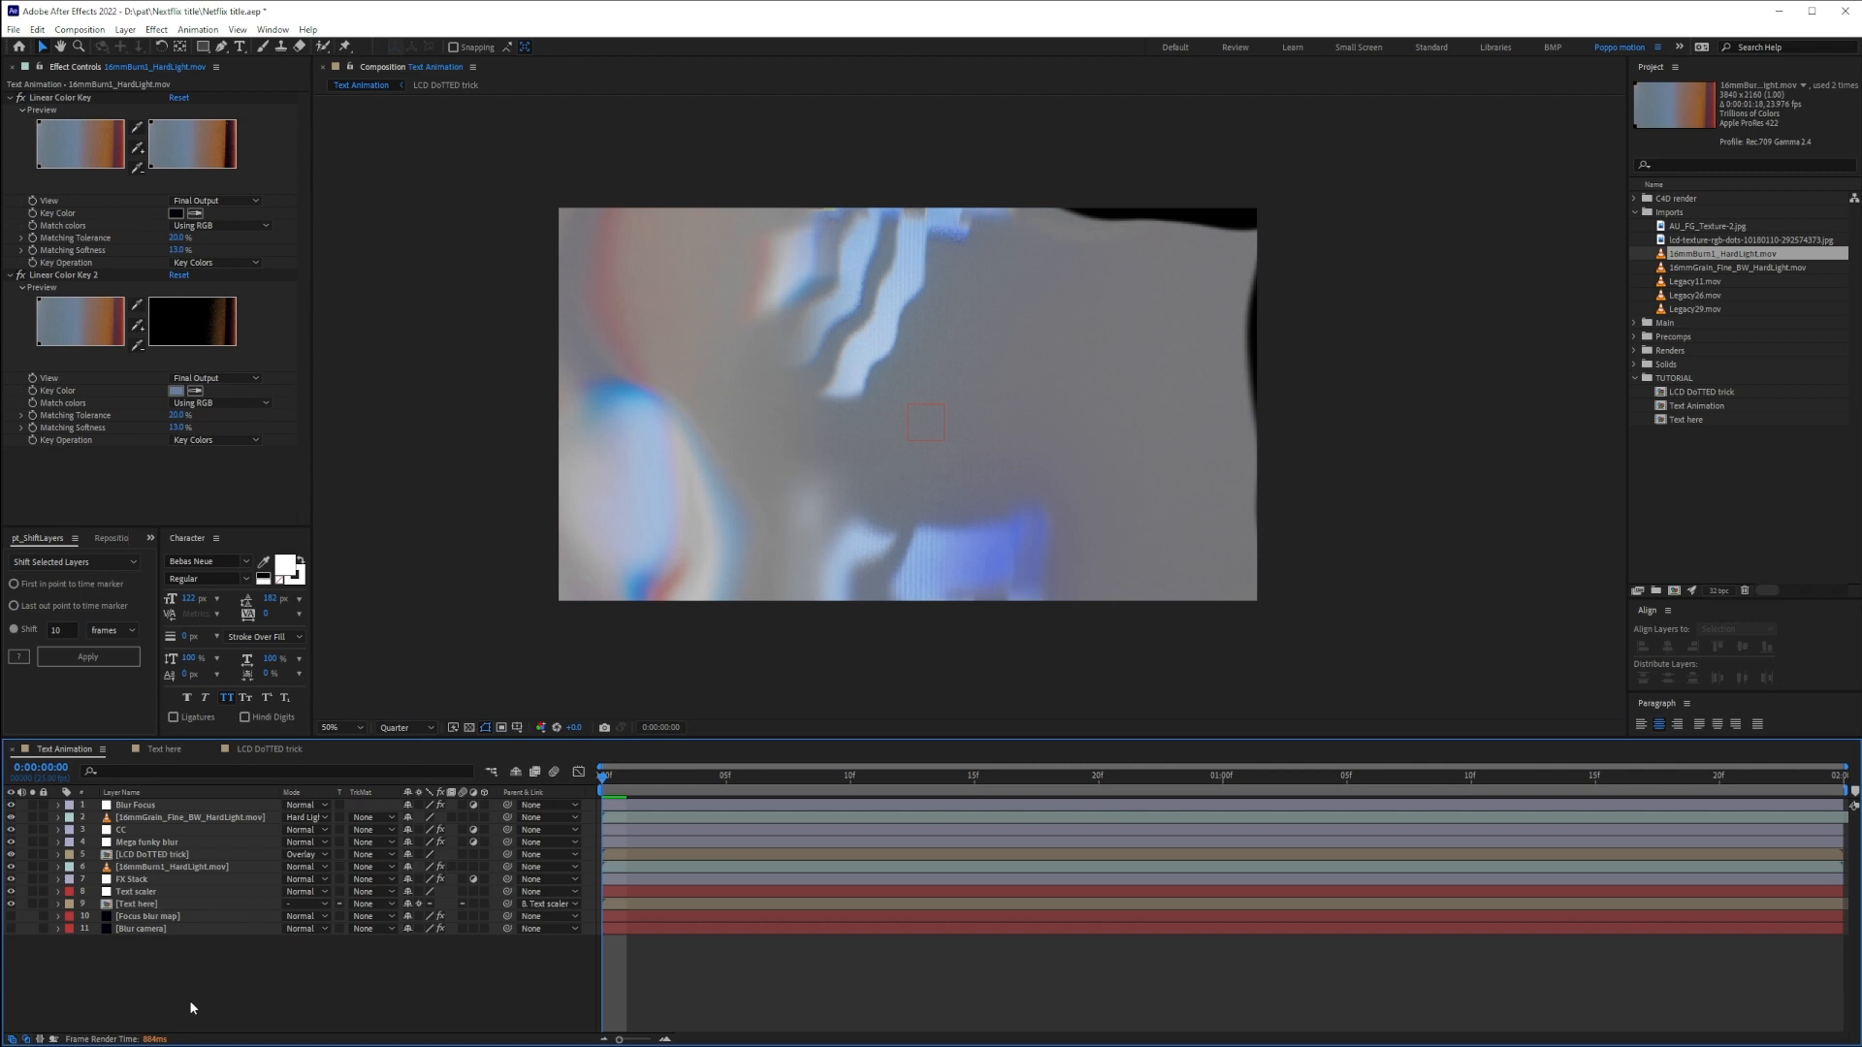
Set the film burn layer's blending mode to Color Dodge and return to the composition's first frame
click(302, 868)
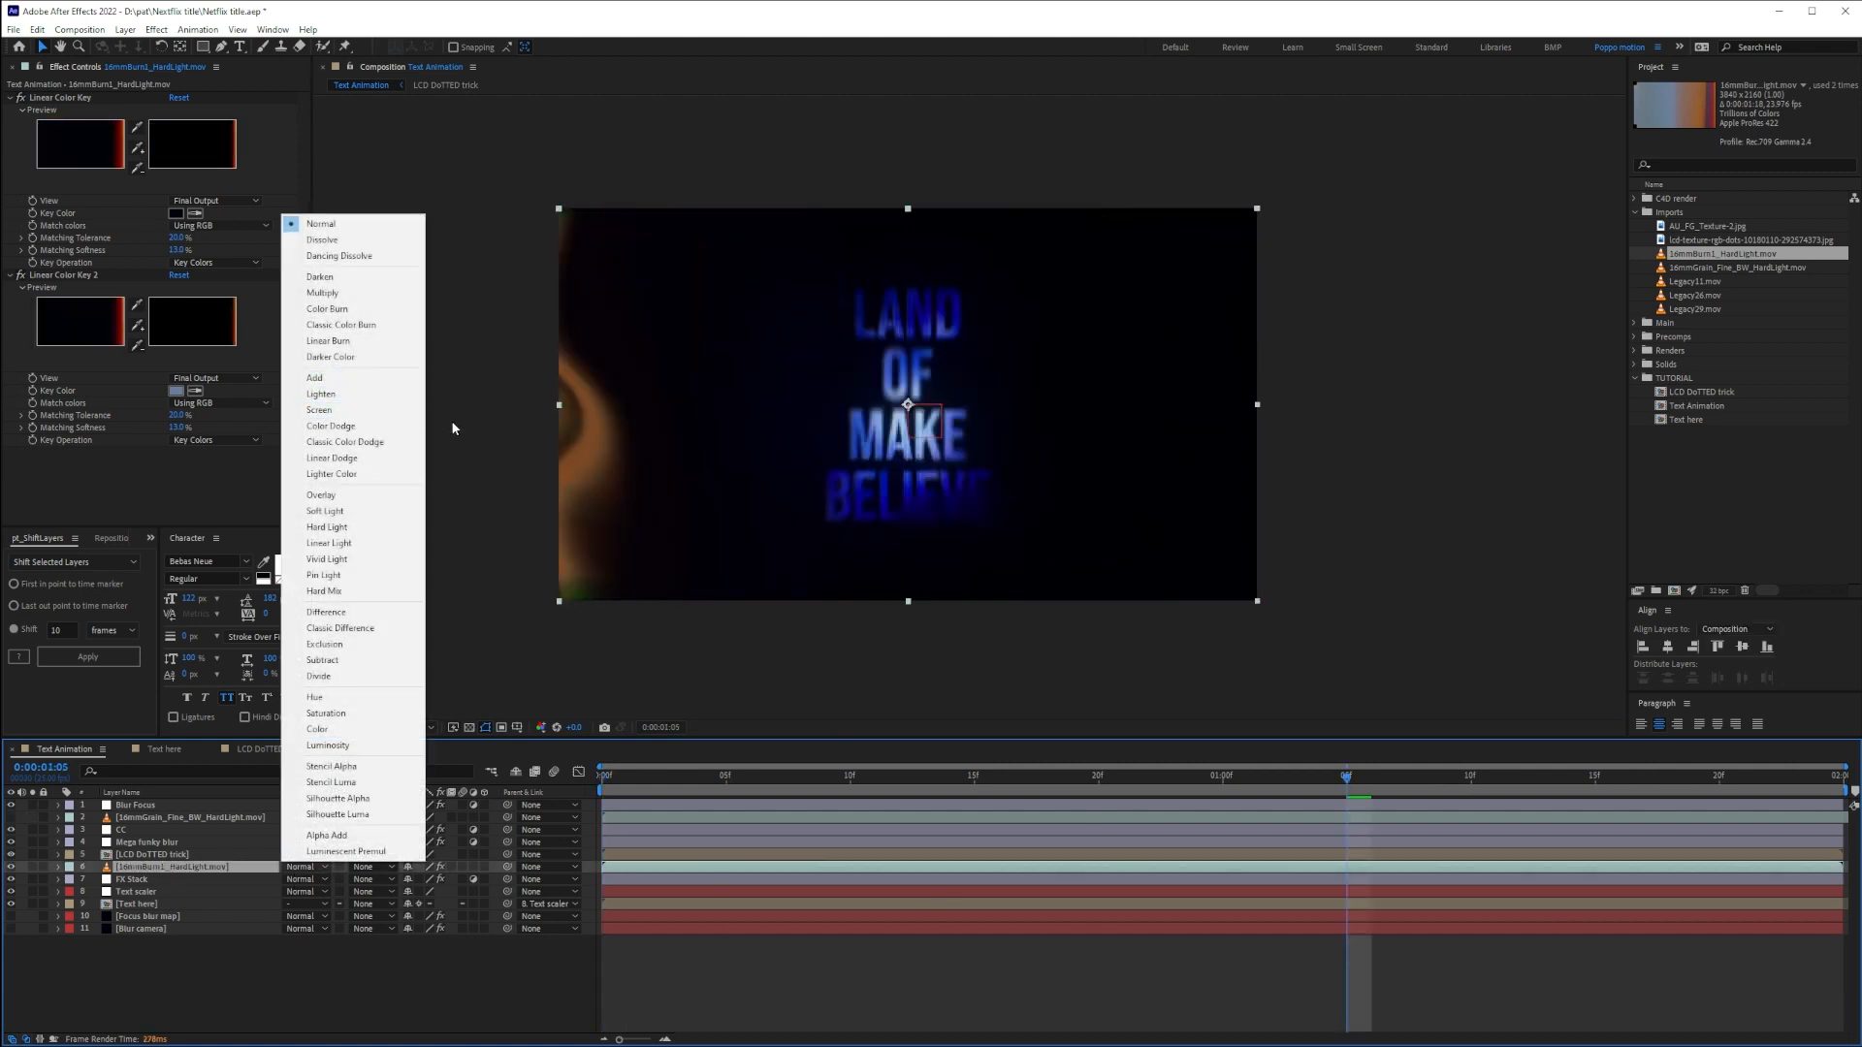
click(338, 426)
click(1113, 1031)
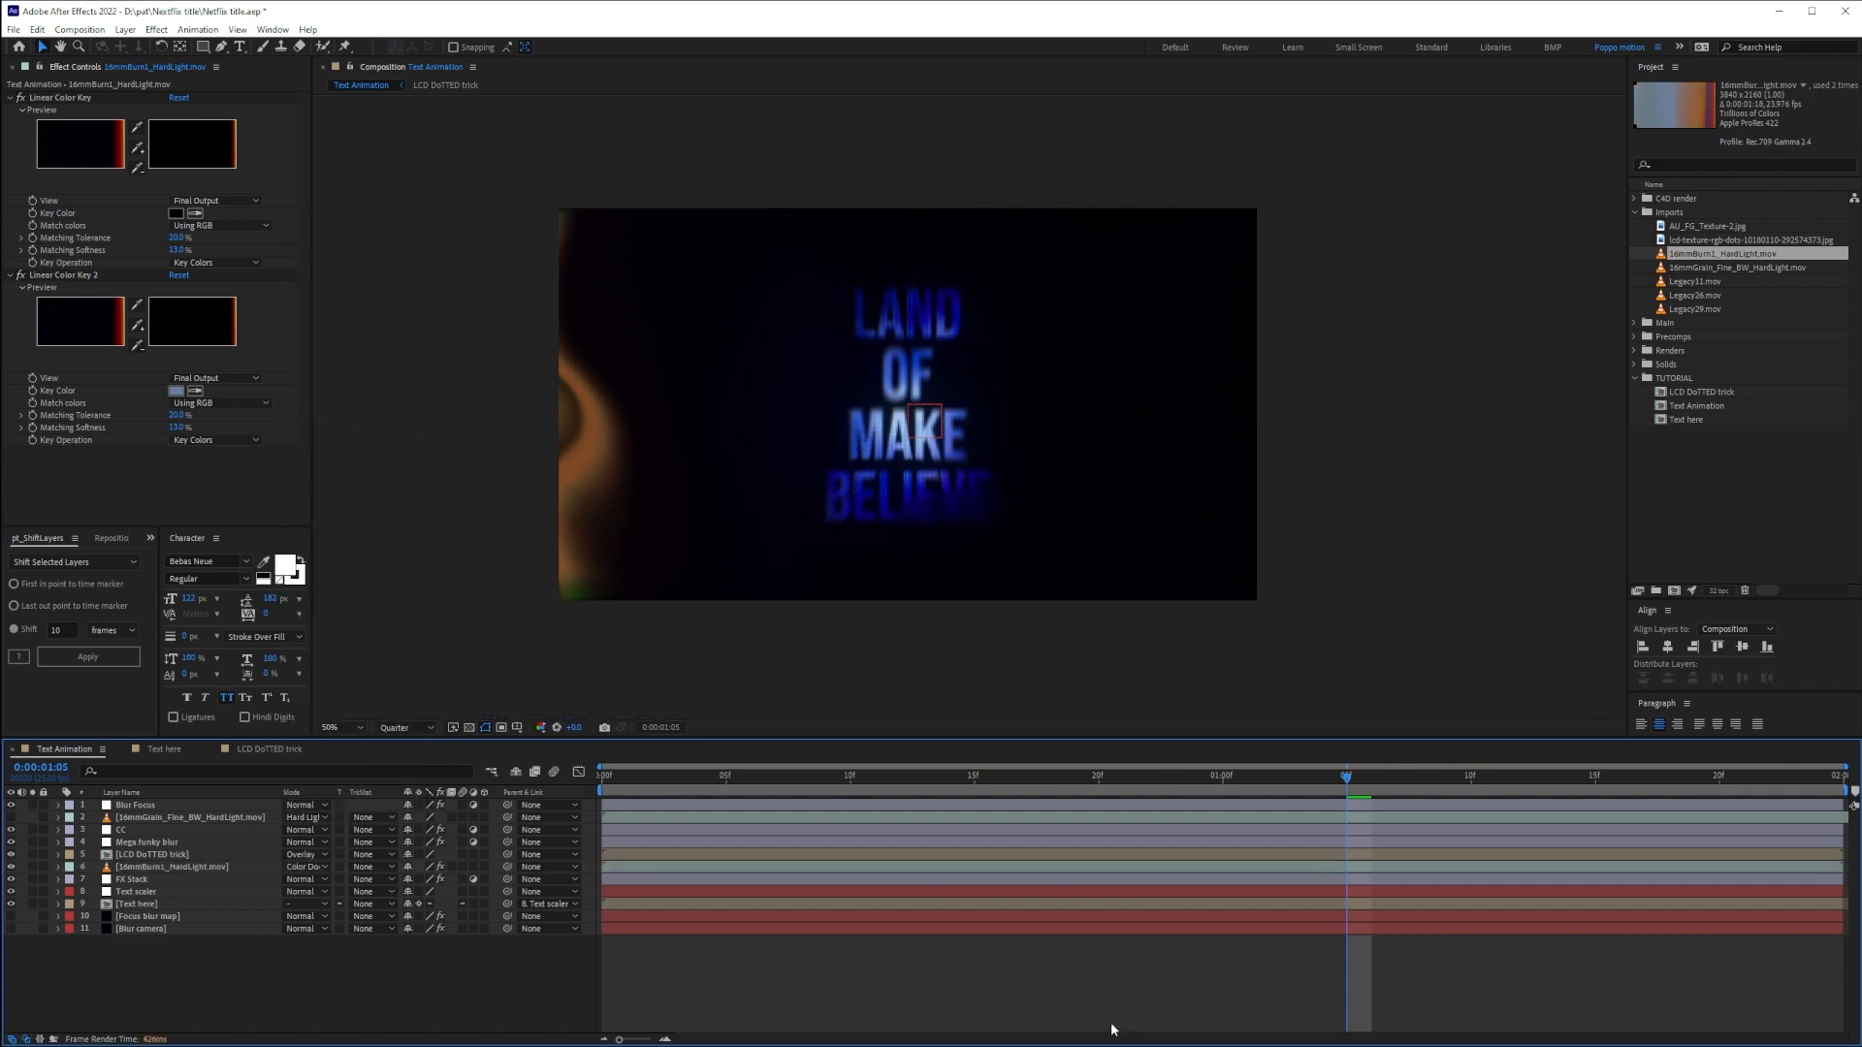
key(Home)
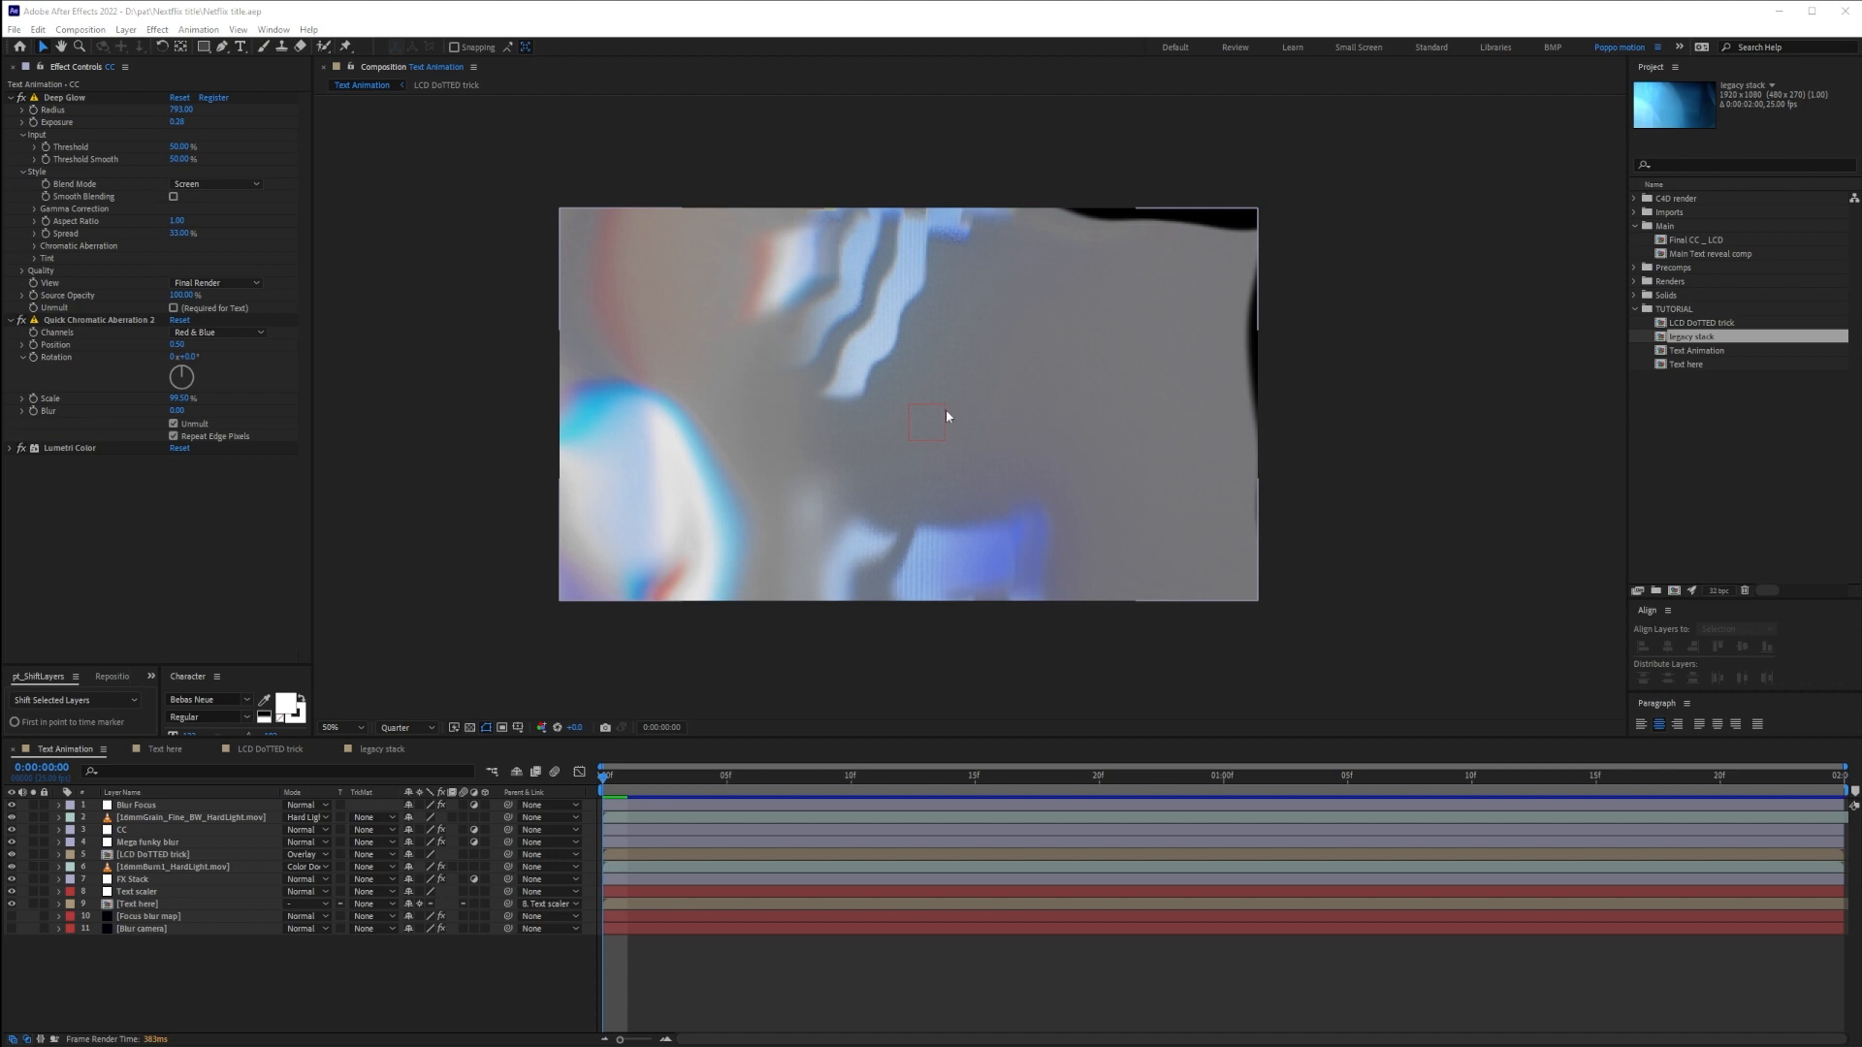
Turn off Unmult in the CC layer's Quick Chromatic Aberration 2 effect and scrub the opening frames
click(165, 817)
click(136, 831)
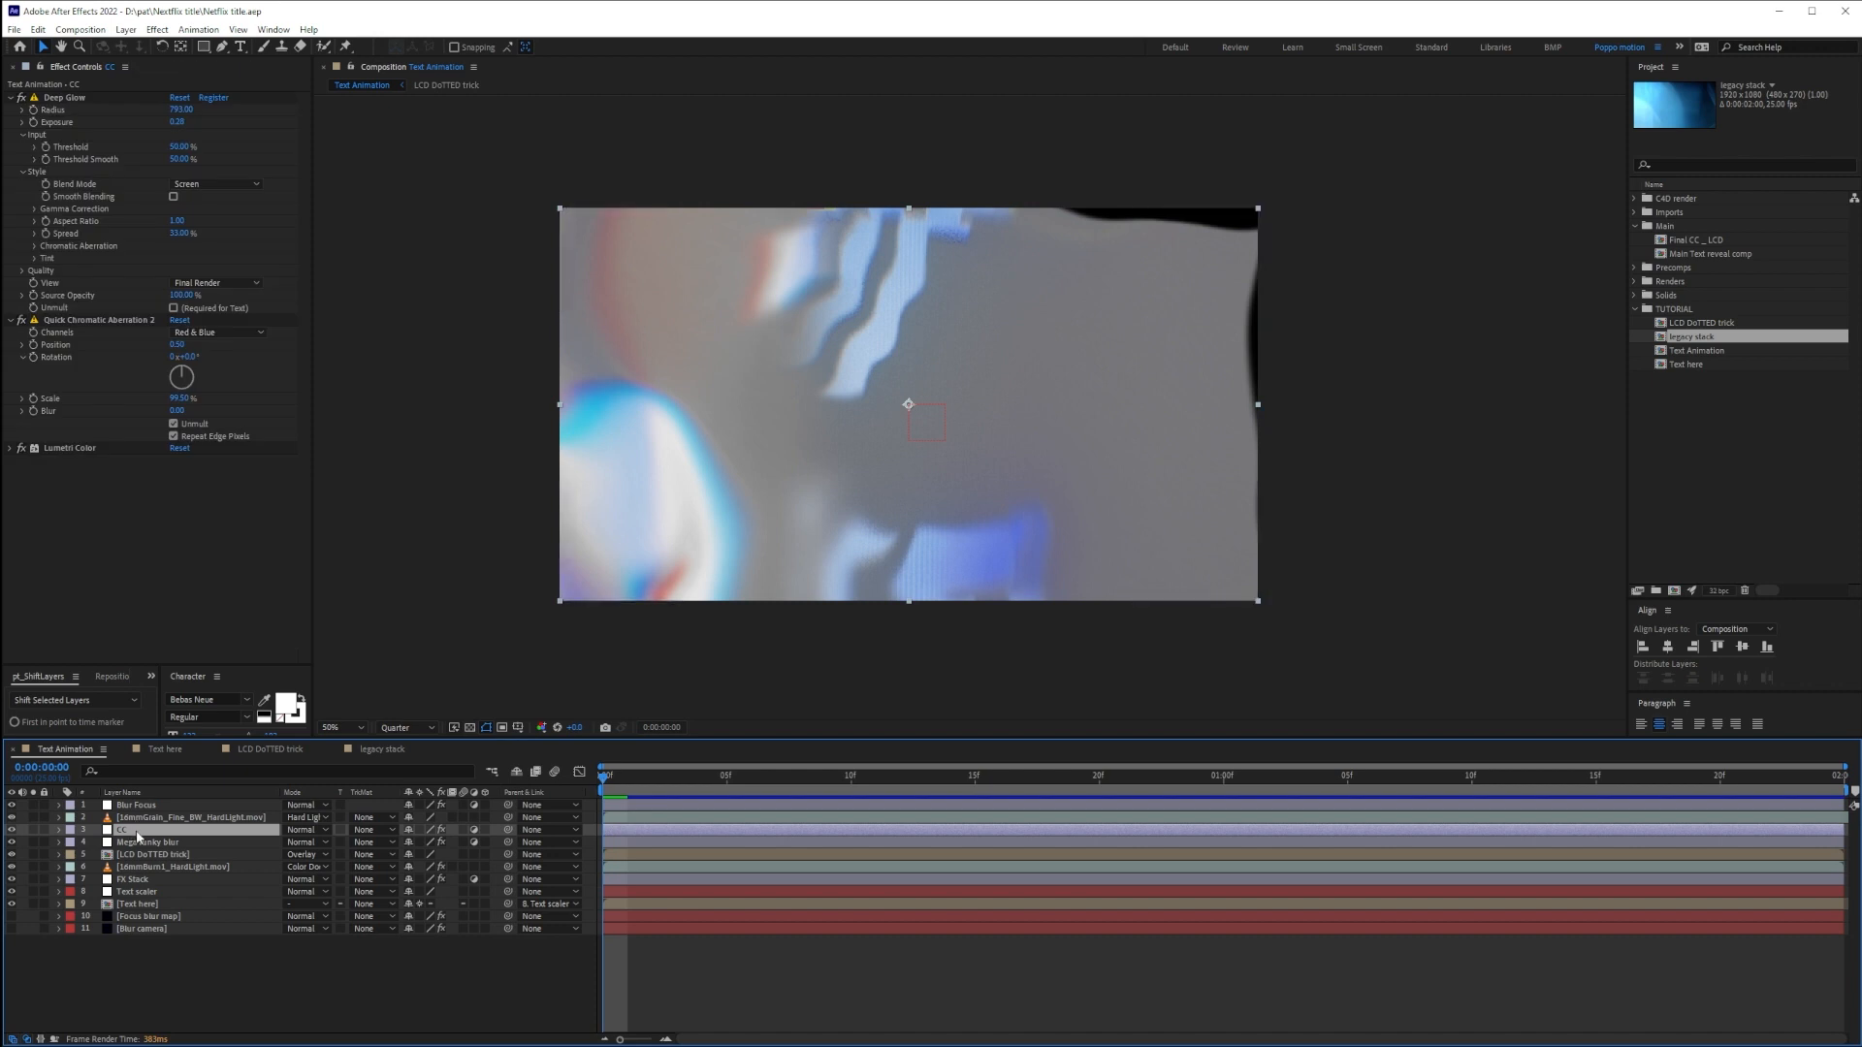
click(9, 97)
click(190, 214)
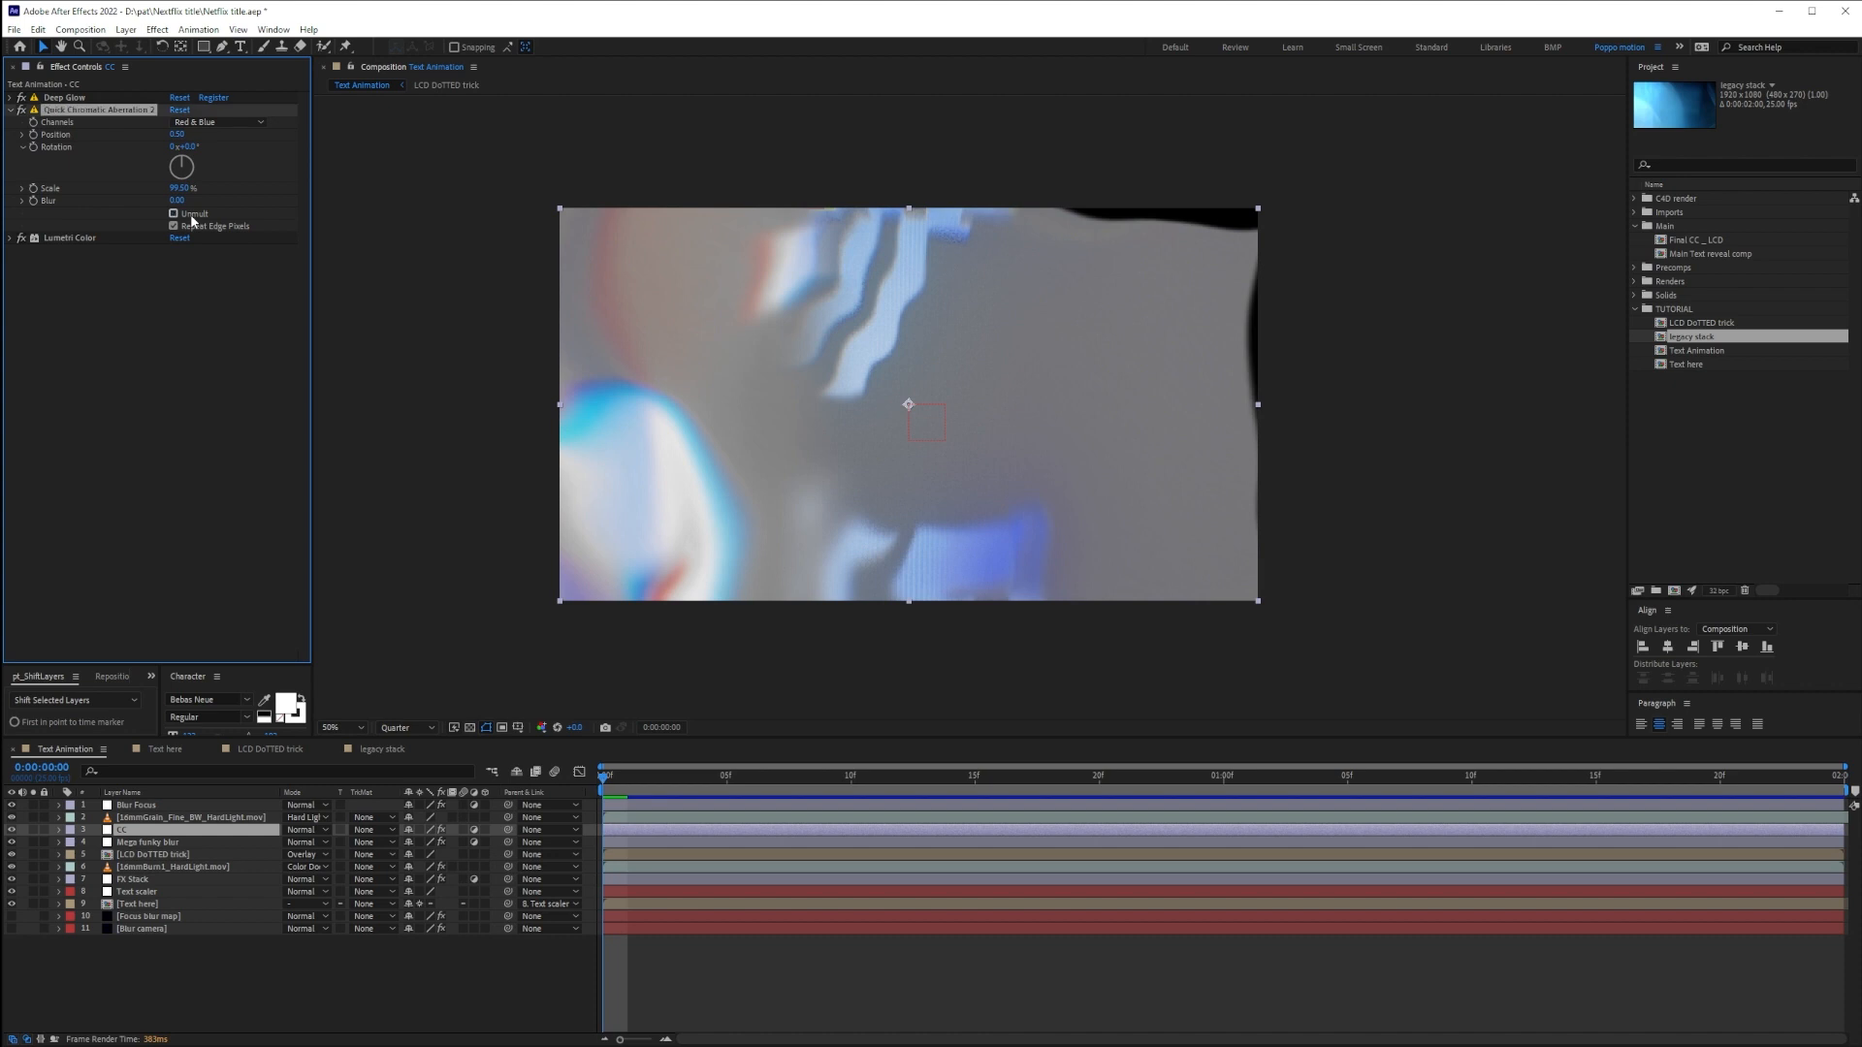
click(819, 951)
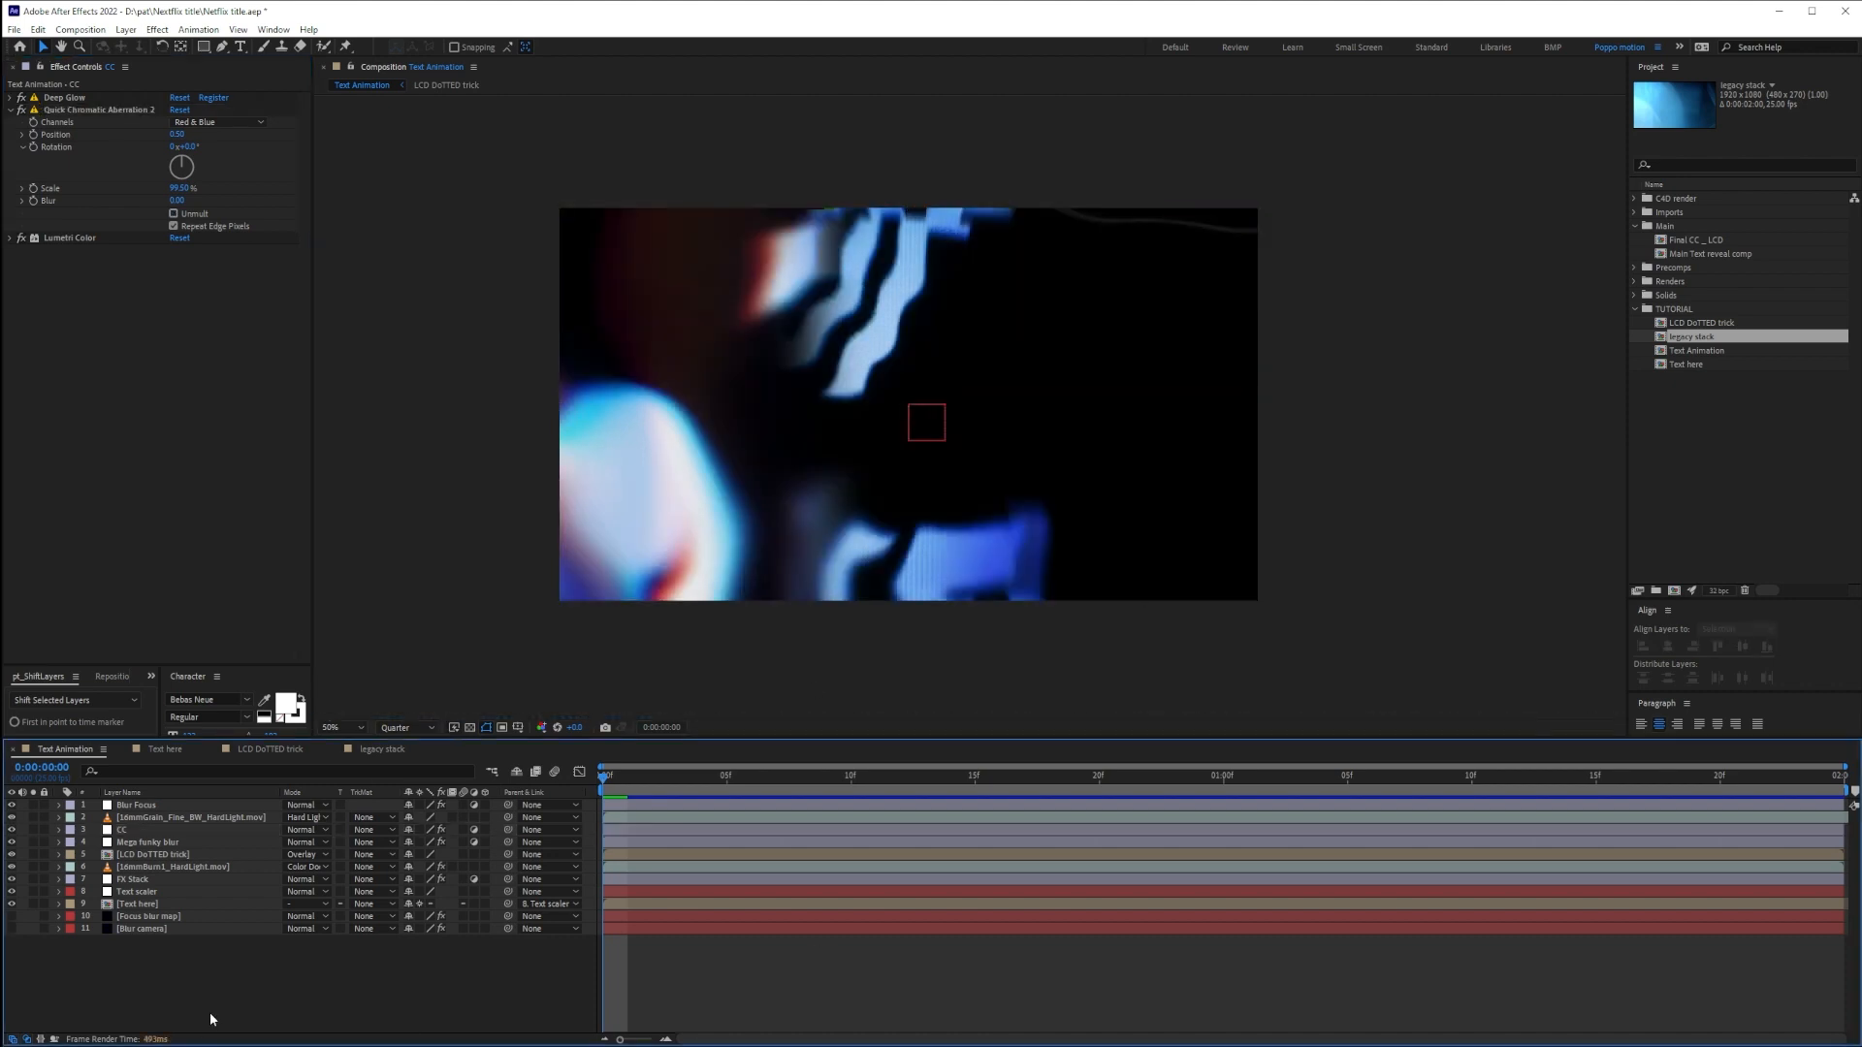
drag(621, 782, 776, 782)
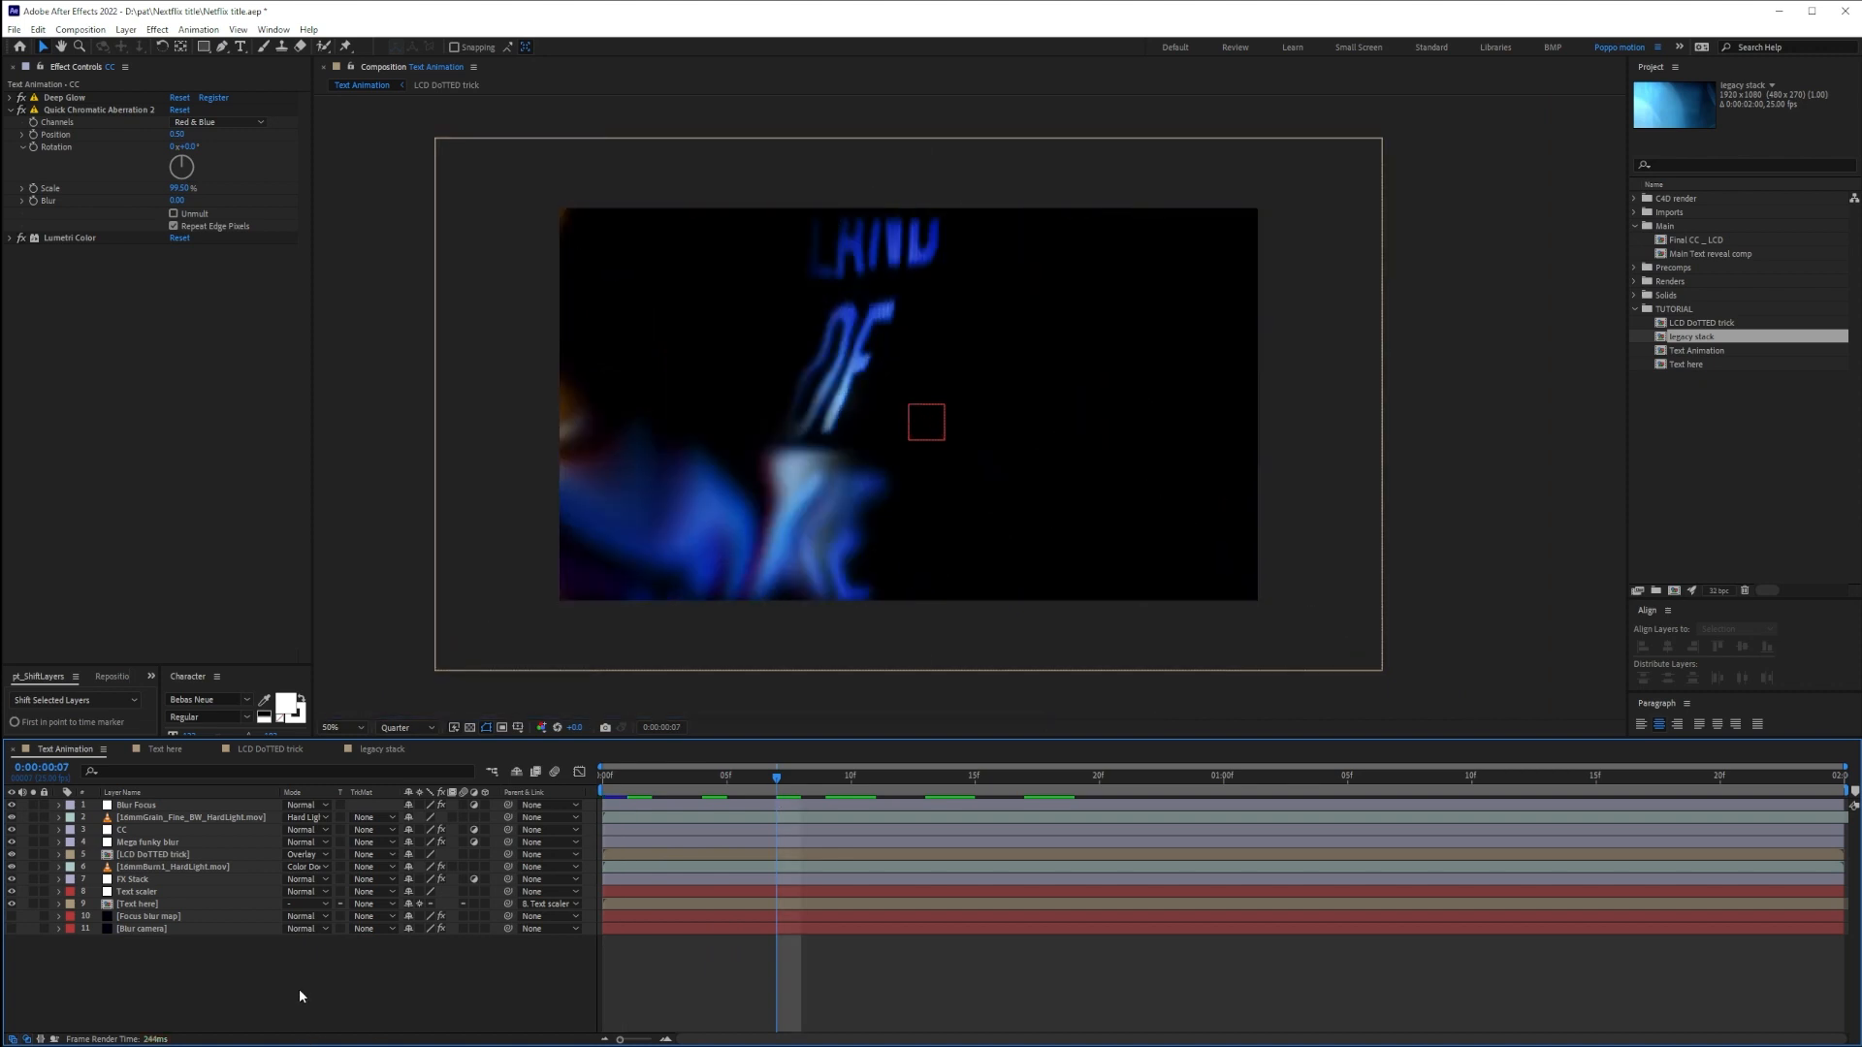
Open the three Legacy clips from the Imports folder one after another and examine their light-leak footage
click(1635, 226)
click(1635, 212)
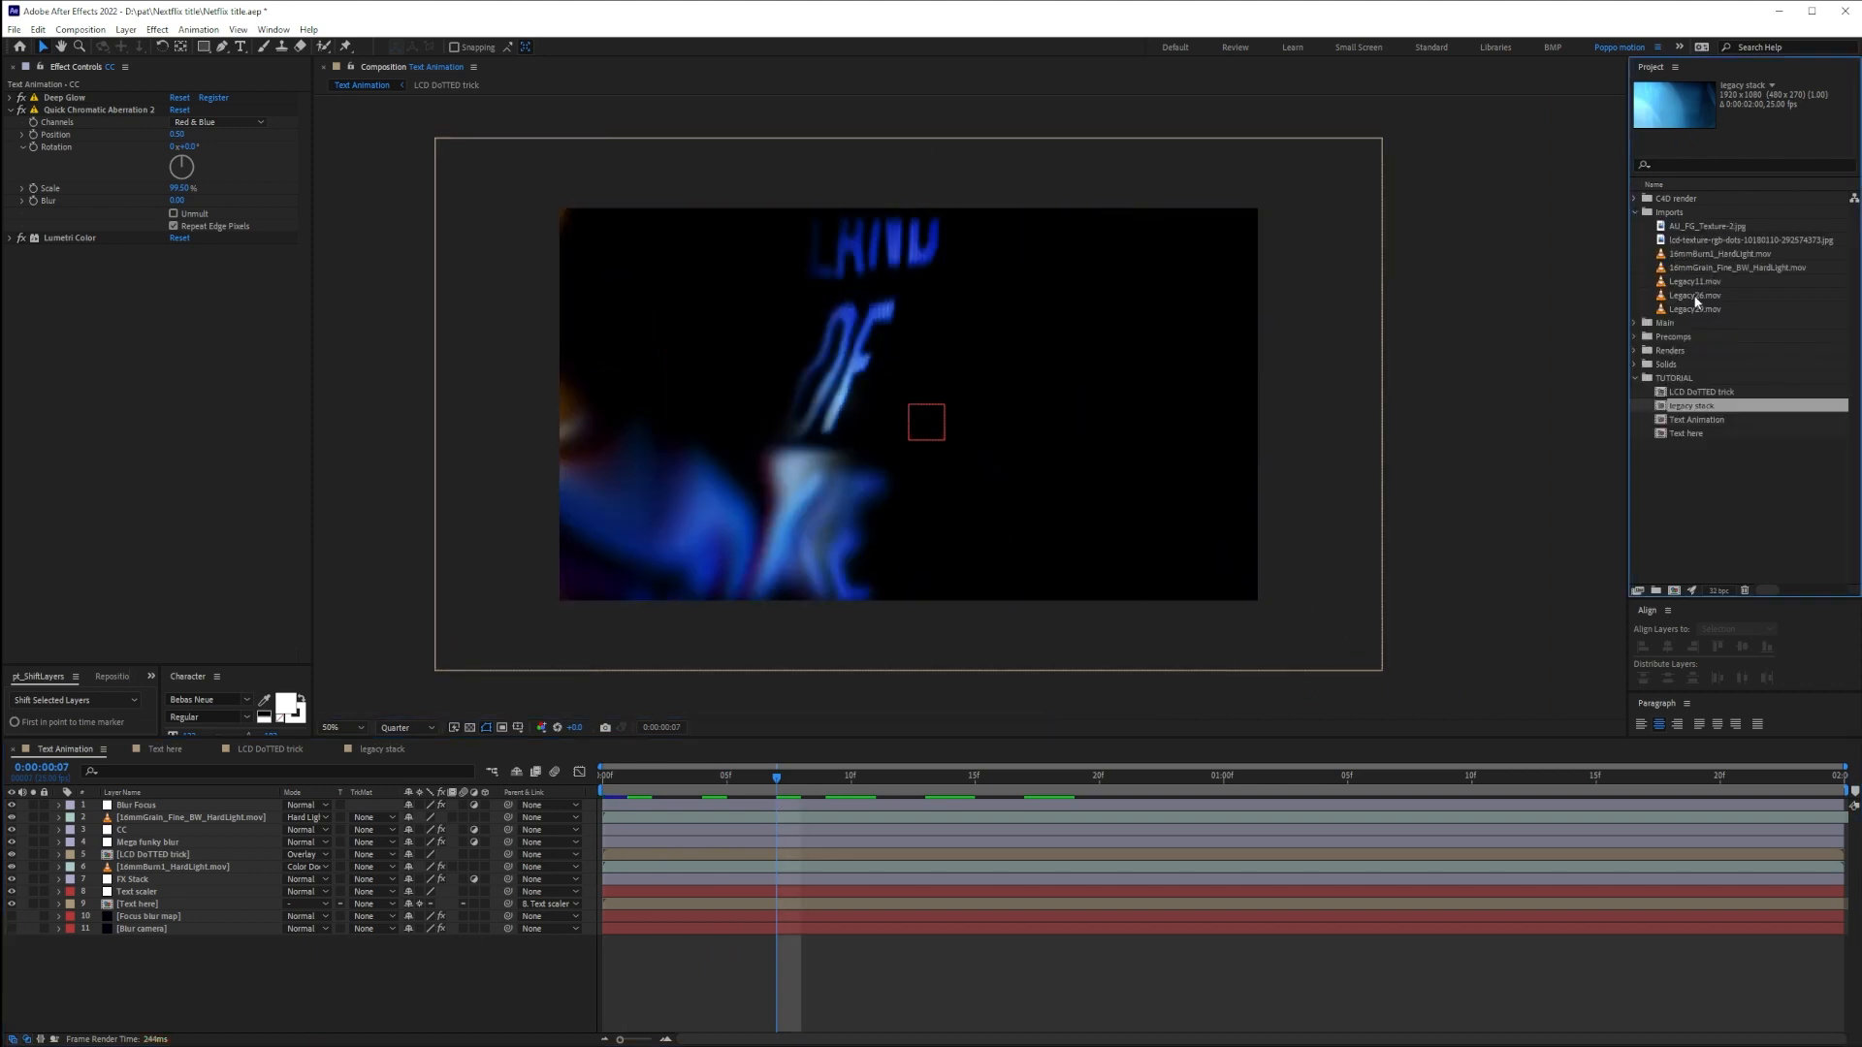
double_click(1696, 281)
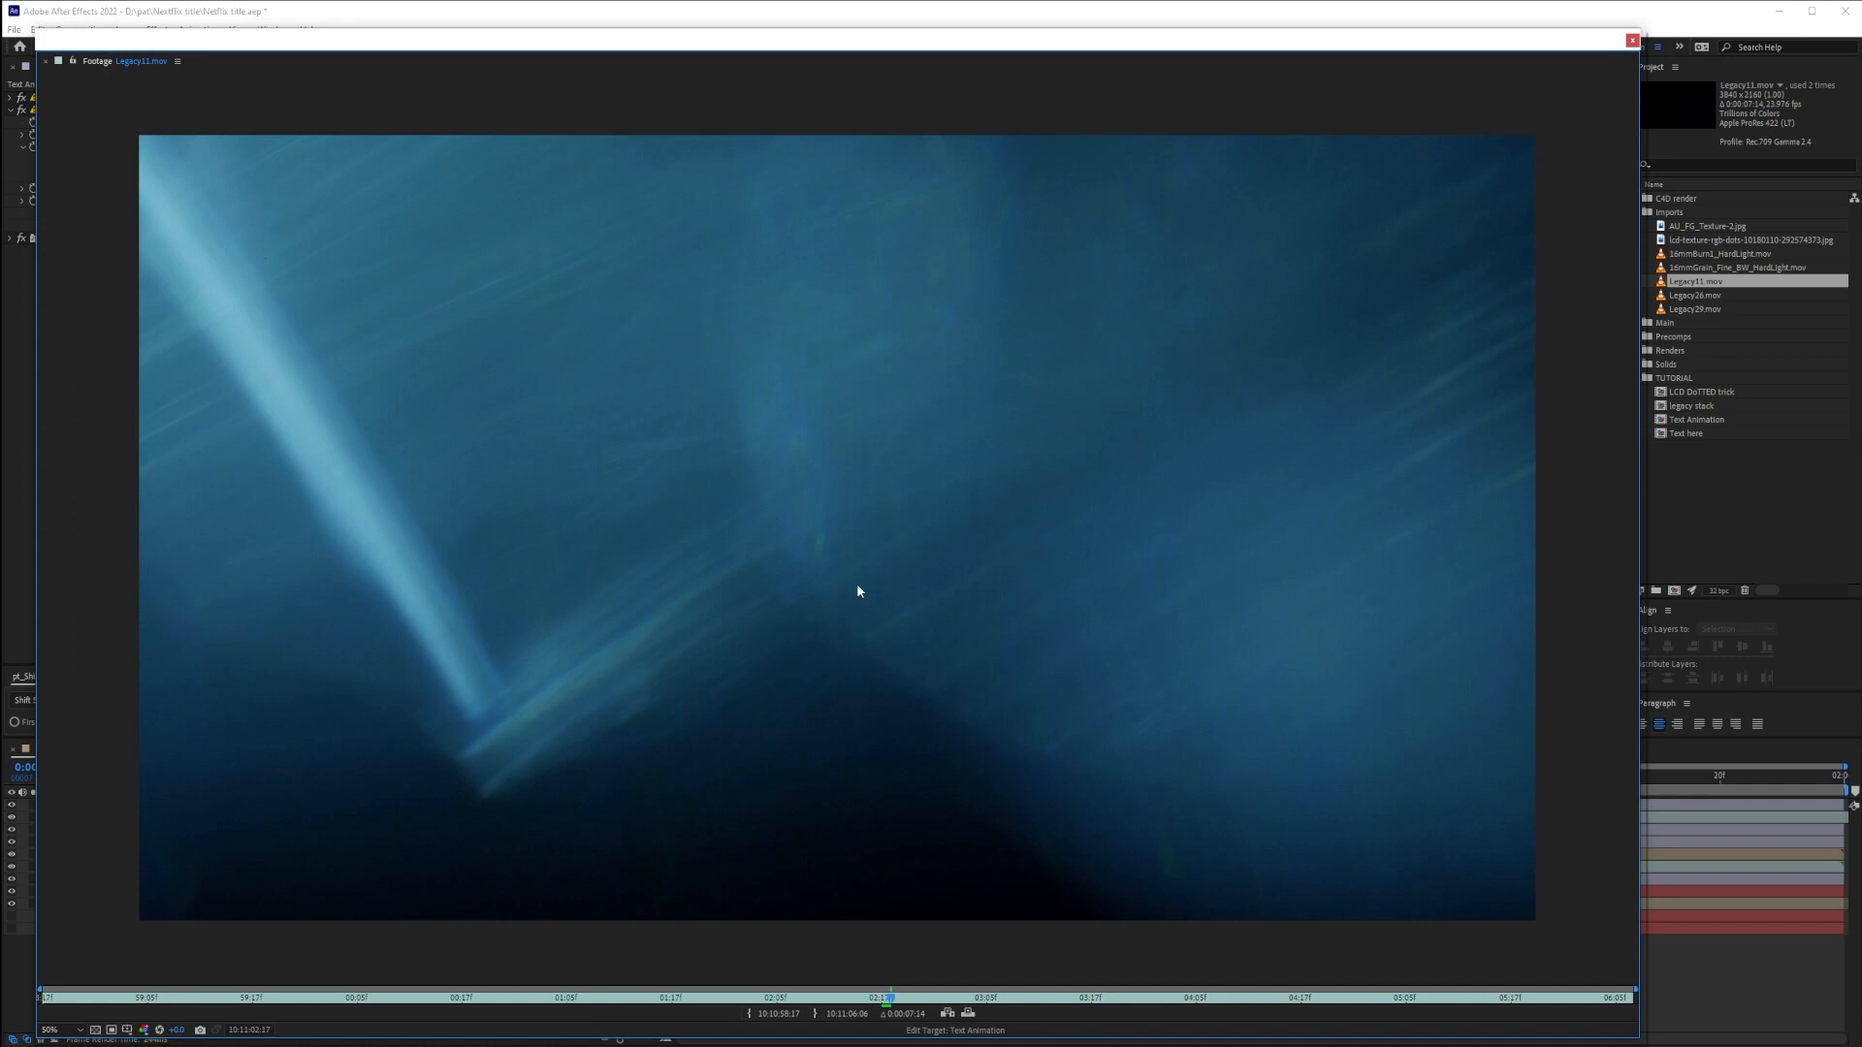
drag(62, 999, 795, 1002)
double_click(1695, 296)
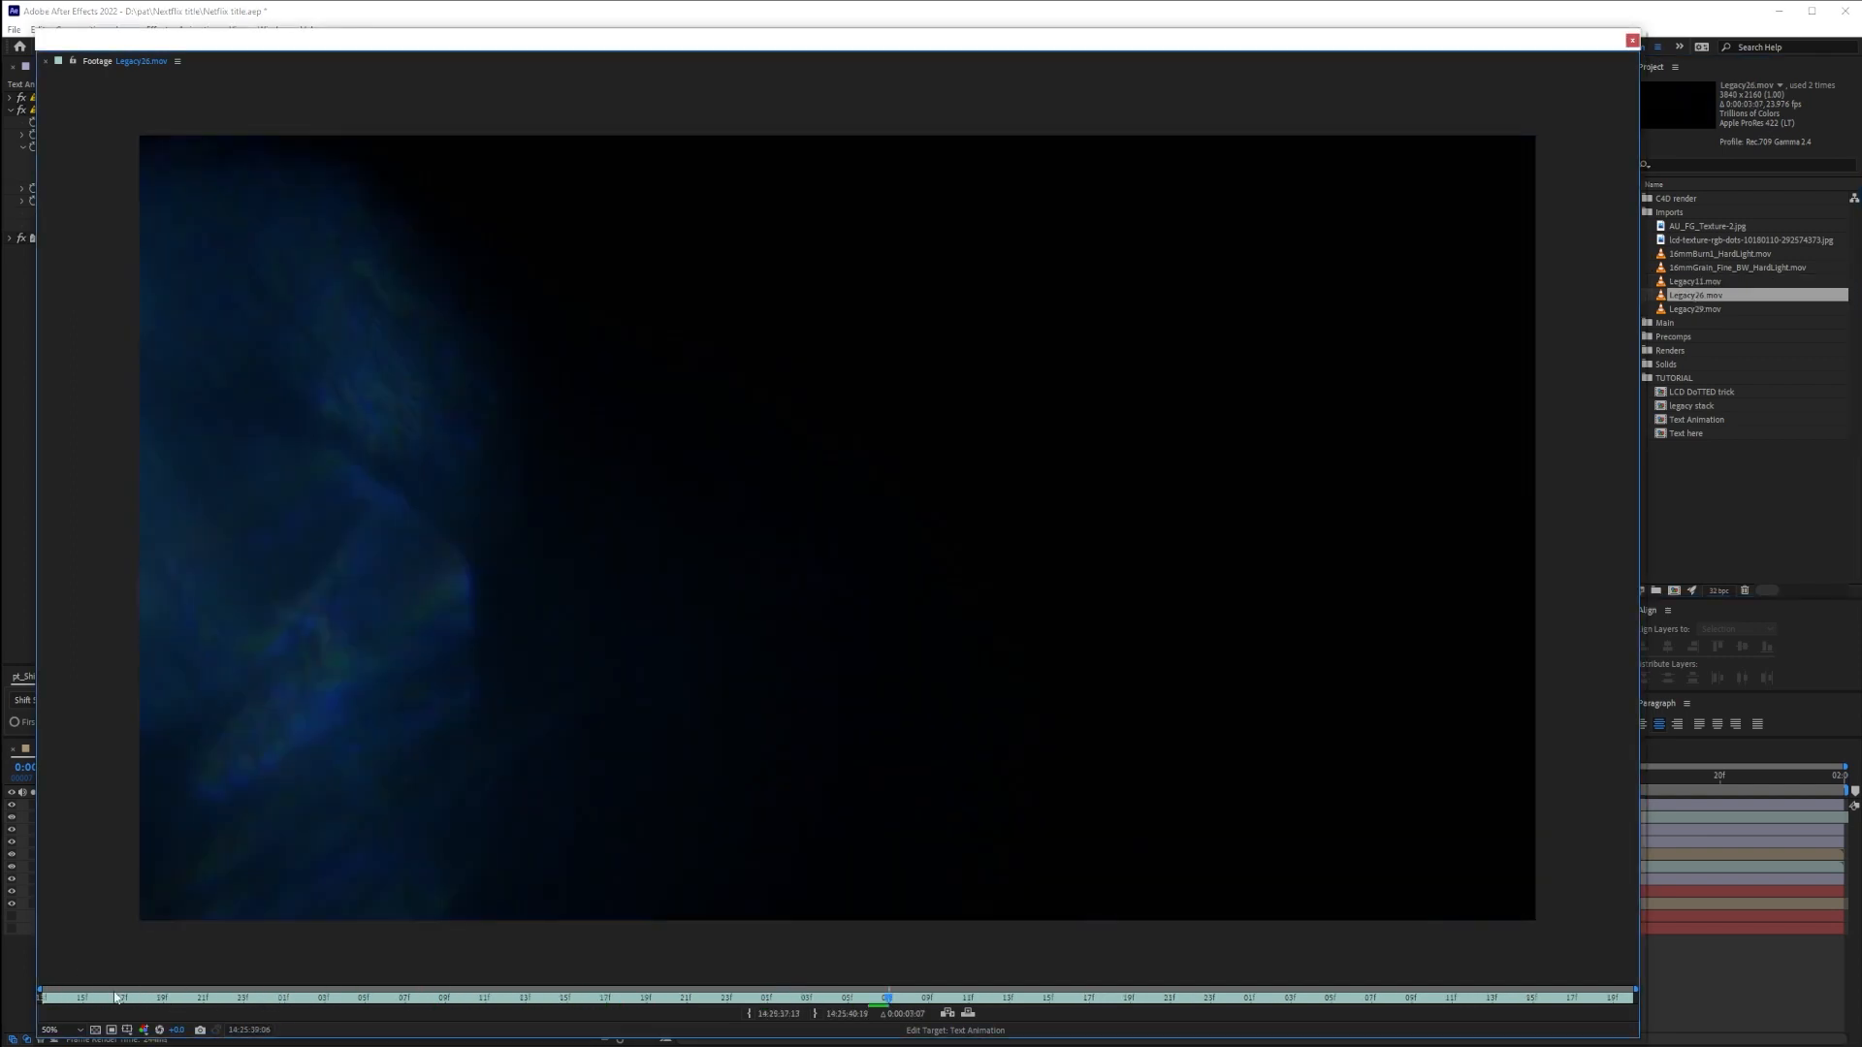
double_click(1695, 309)
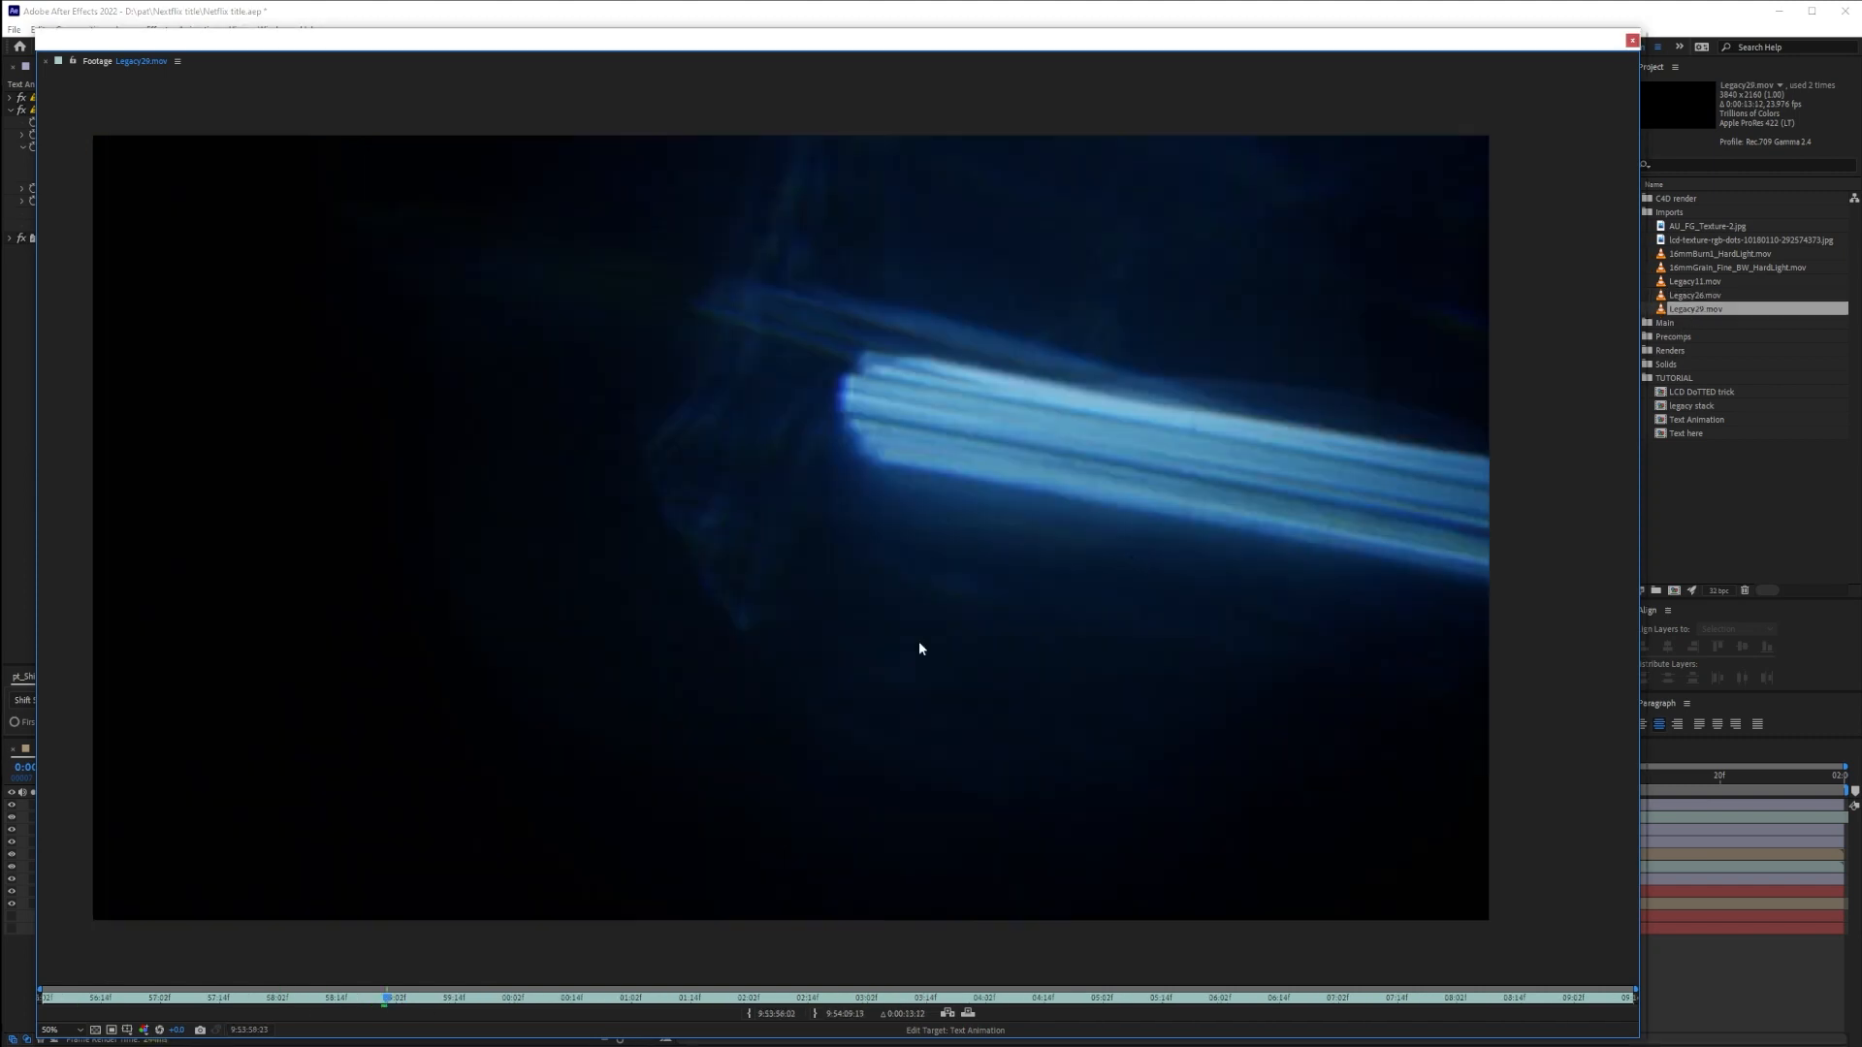
drag(72, 1003, 869, 1018)
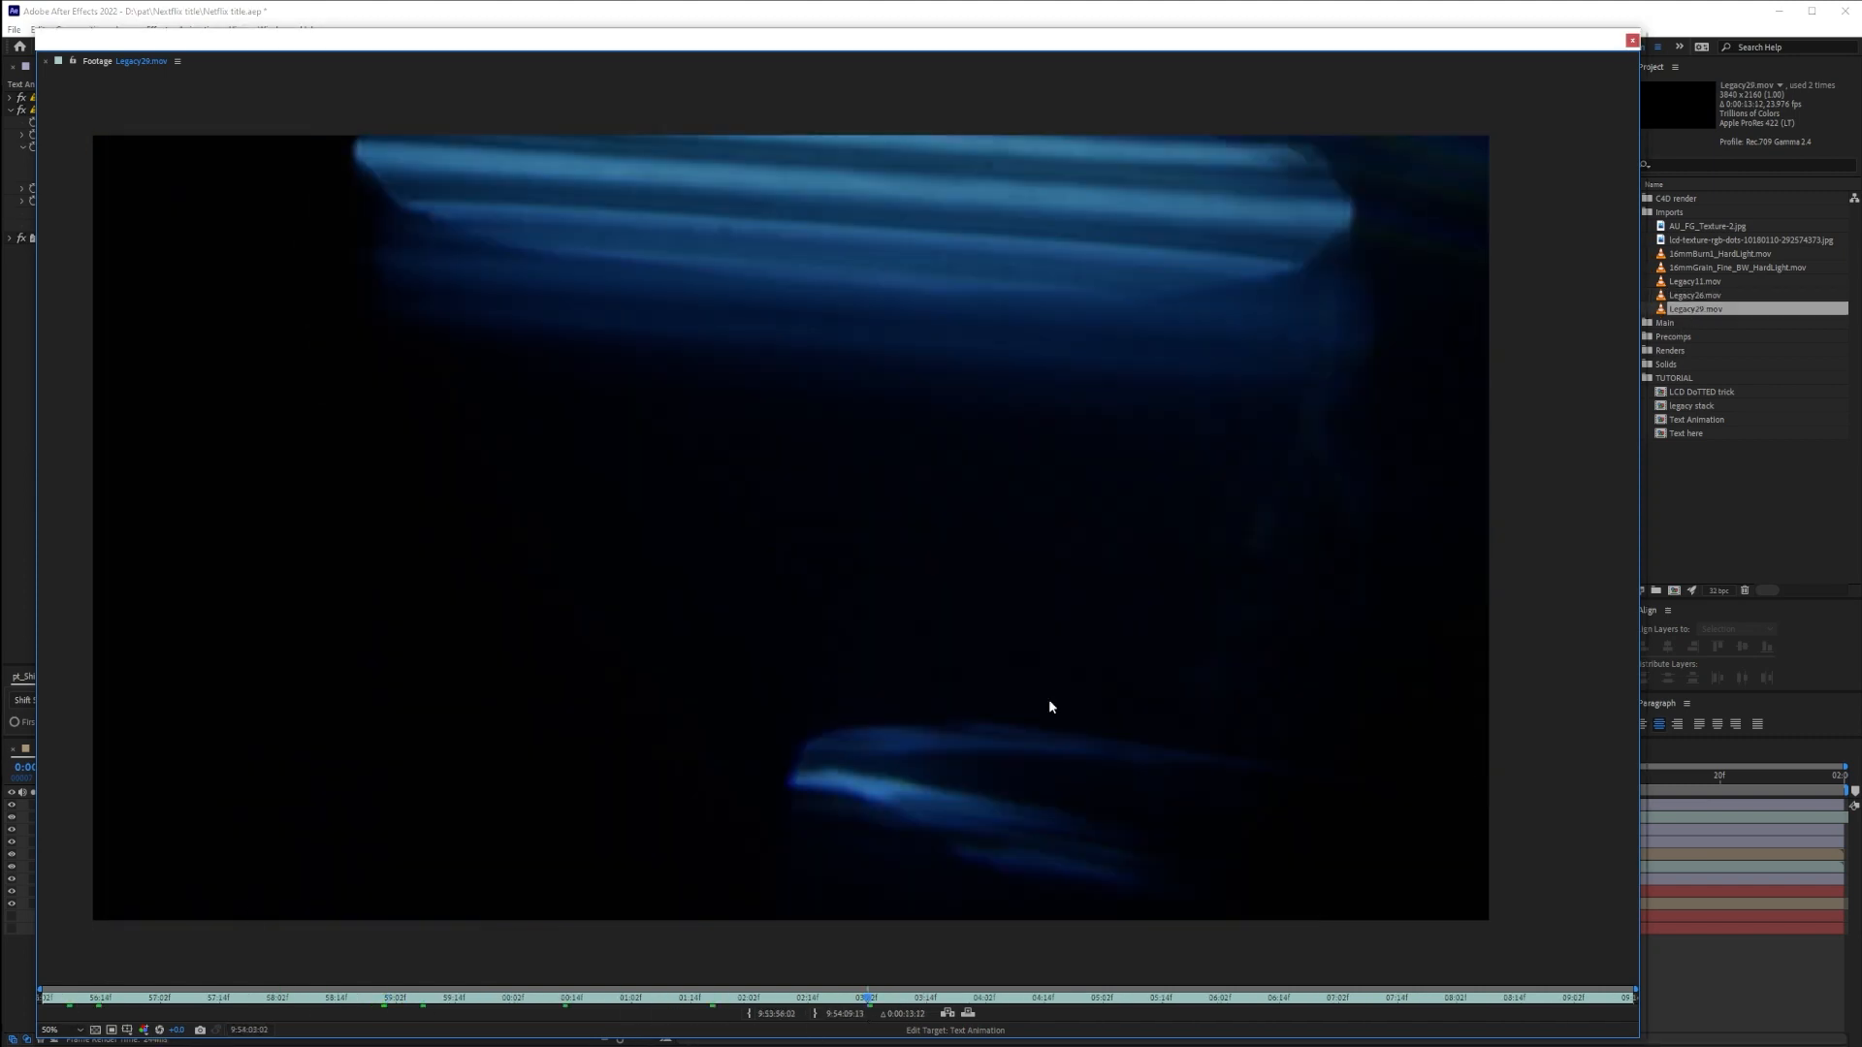
click(1633, 40)
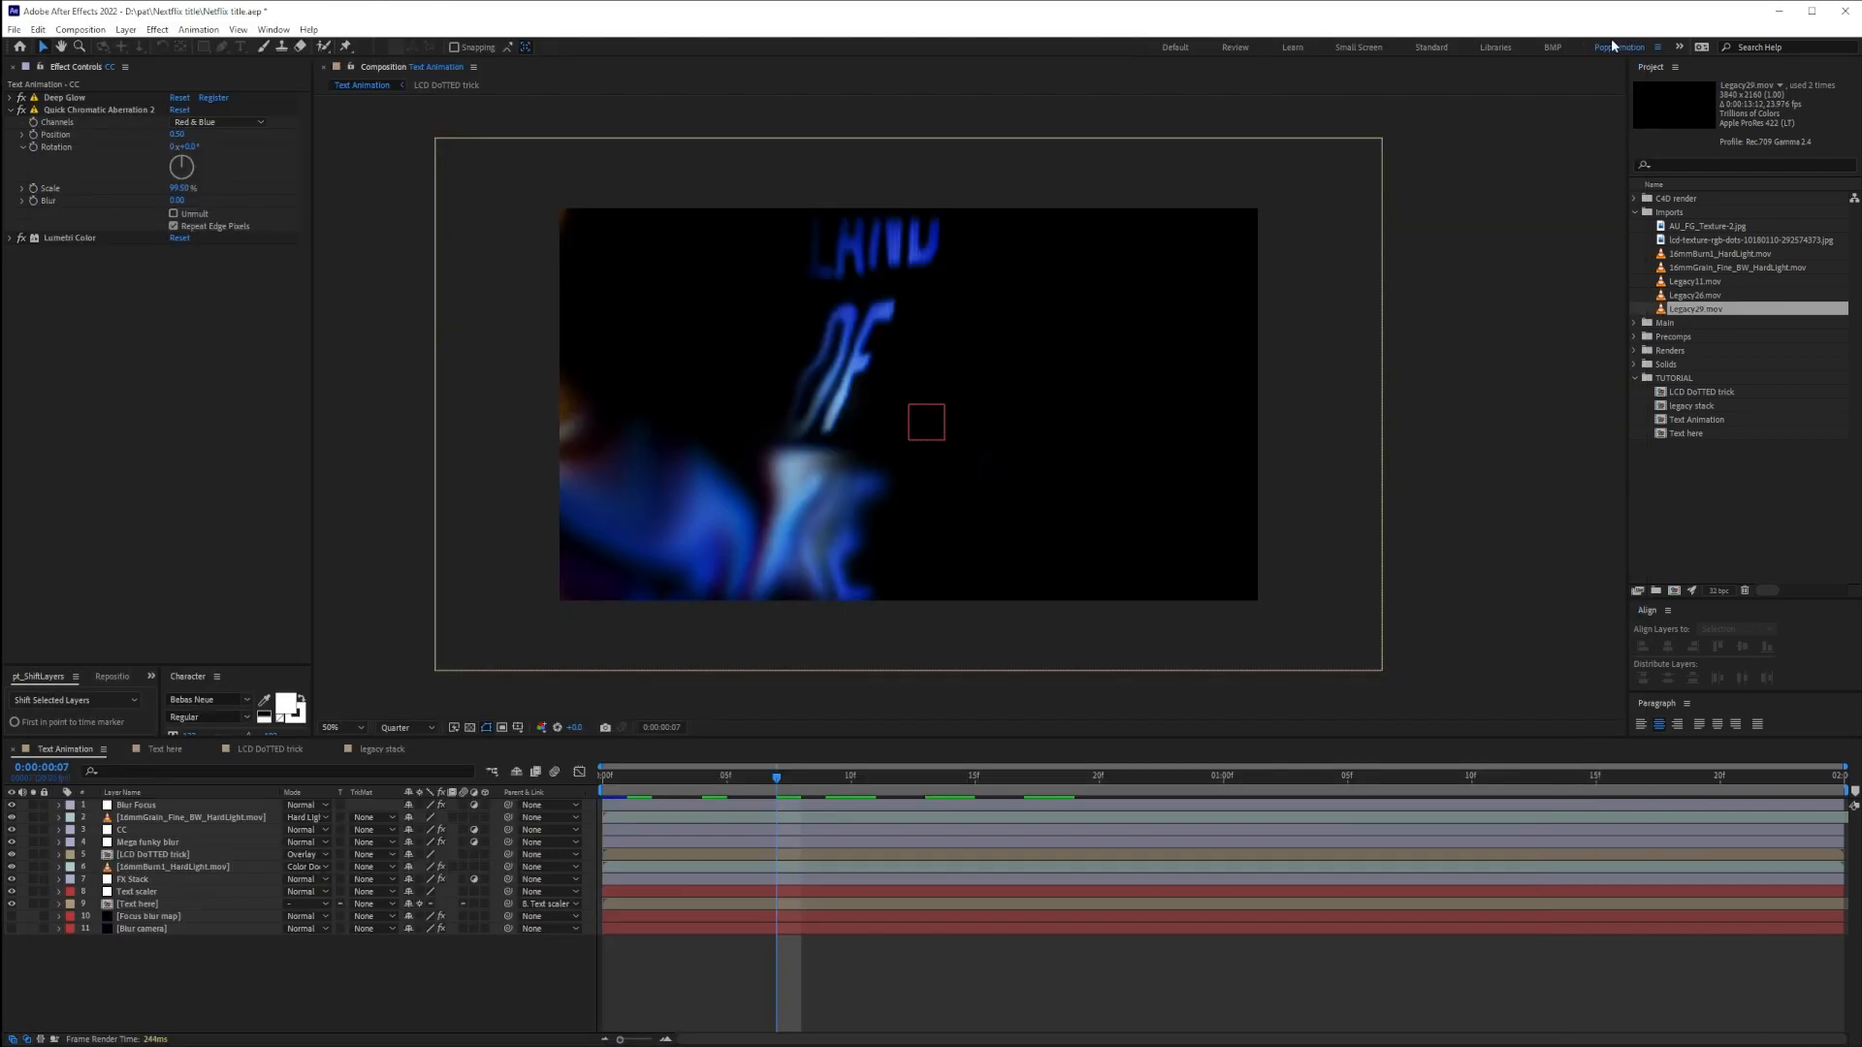
Open the legacy stack composition and scrub through the combined Legacy clips
click(1687, 471)
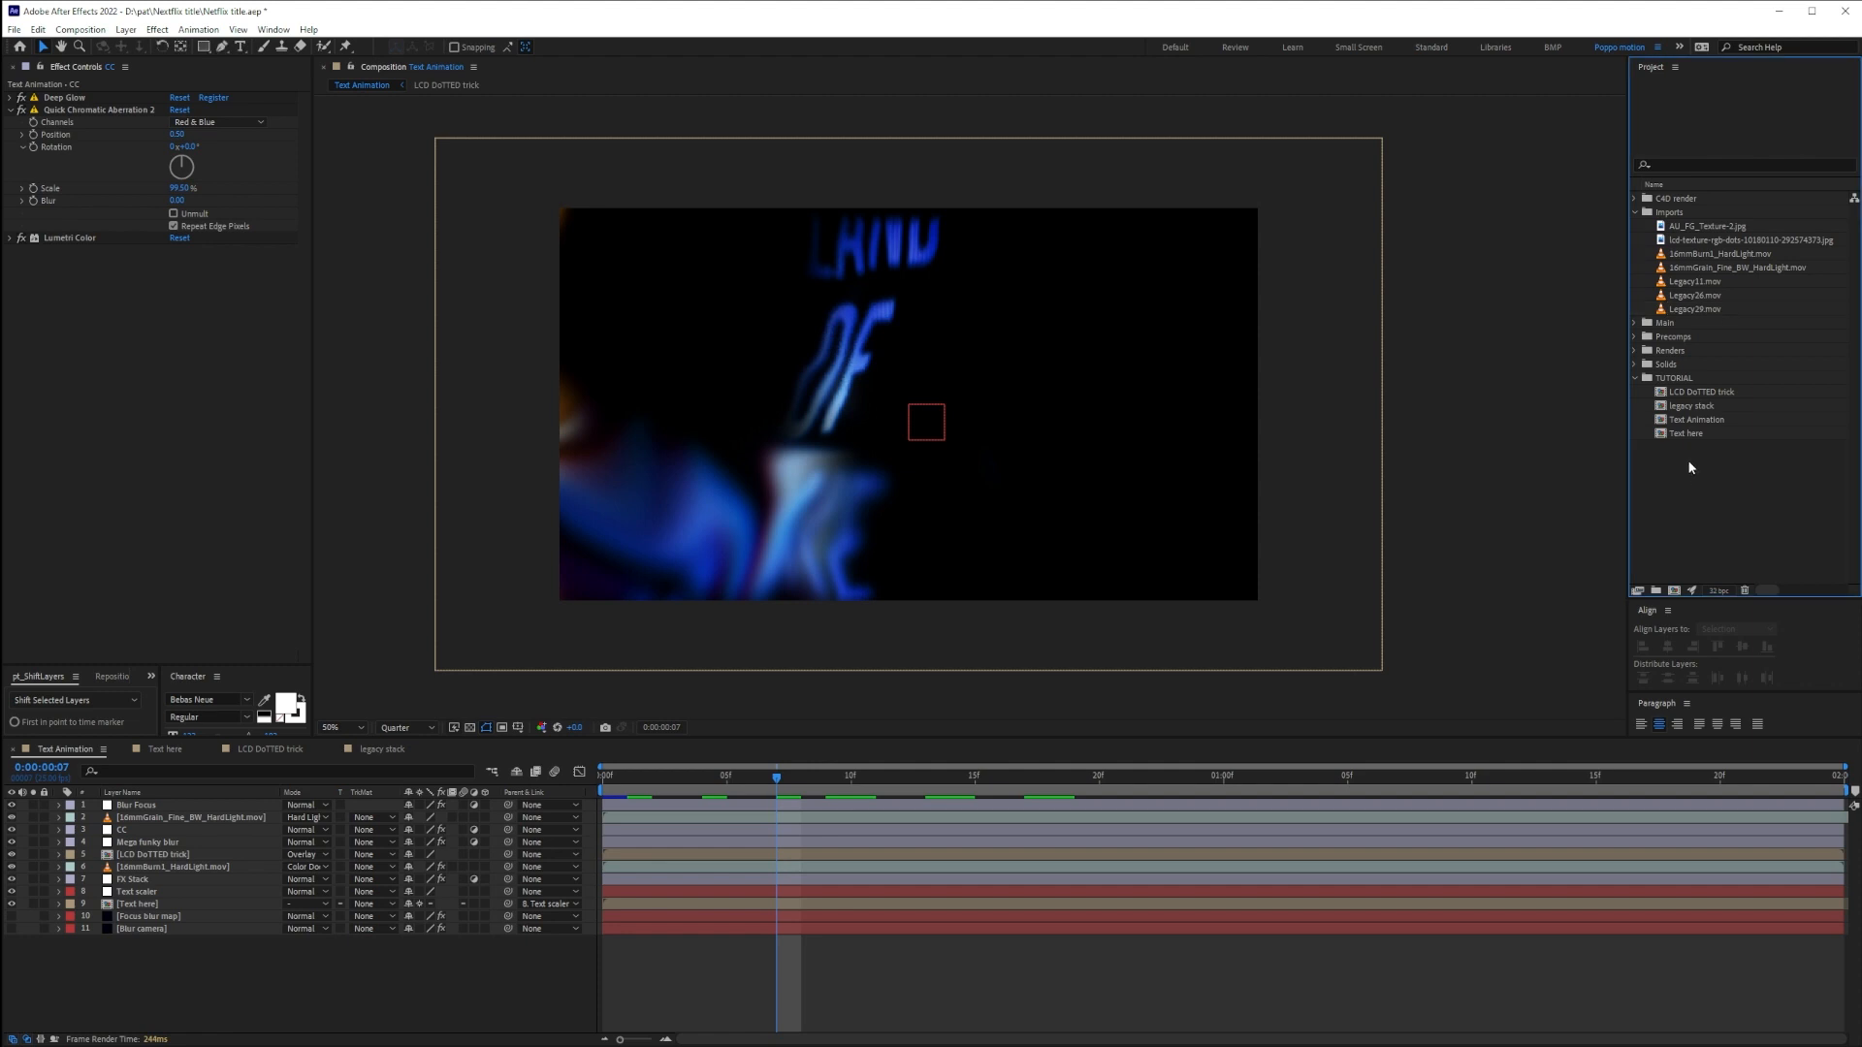
double_click(1678, 407)
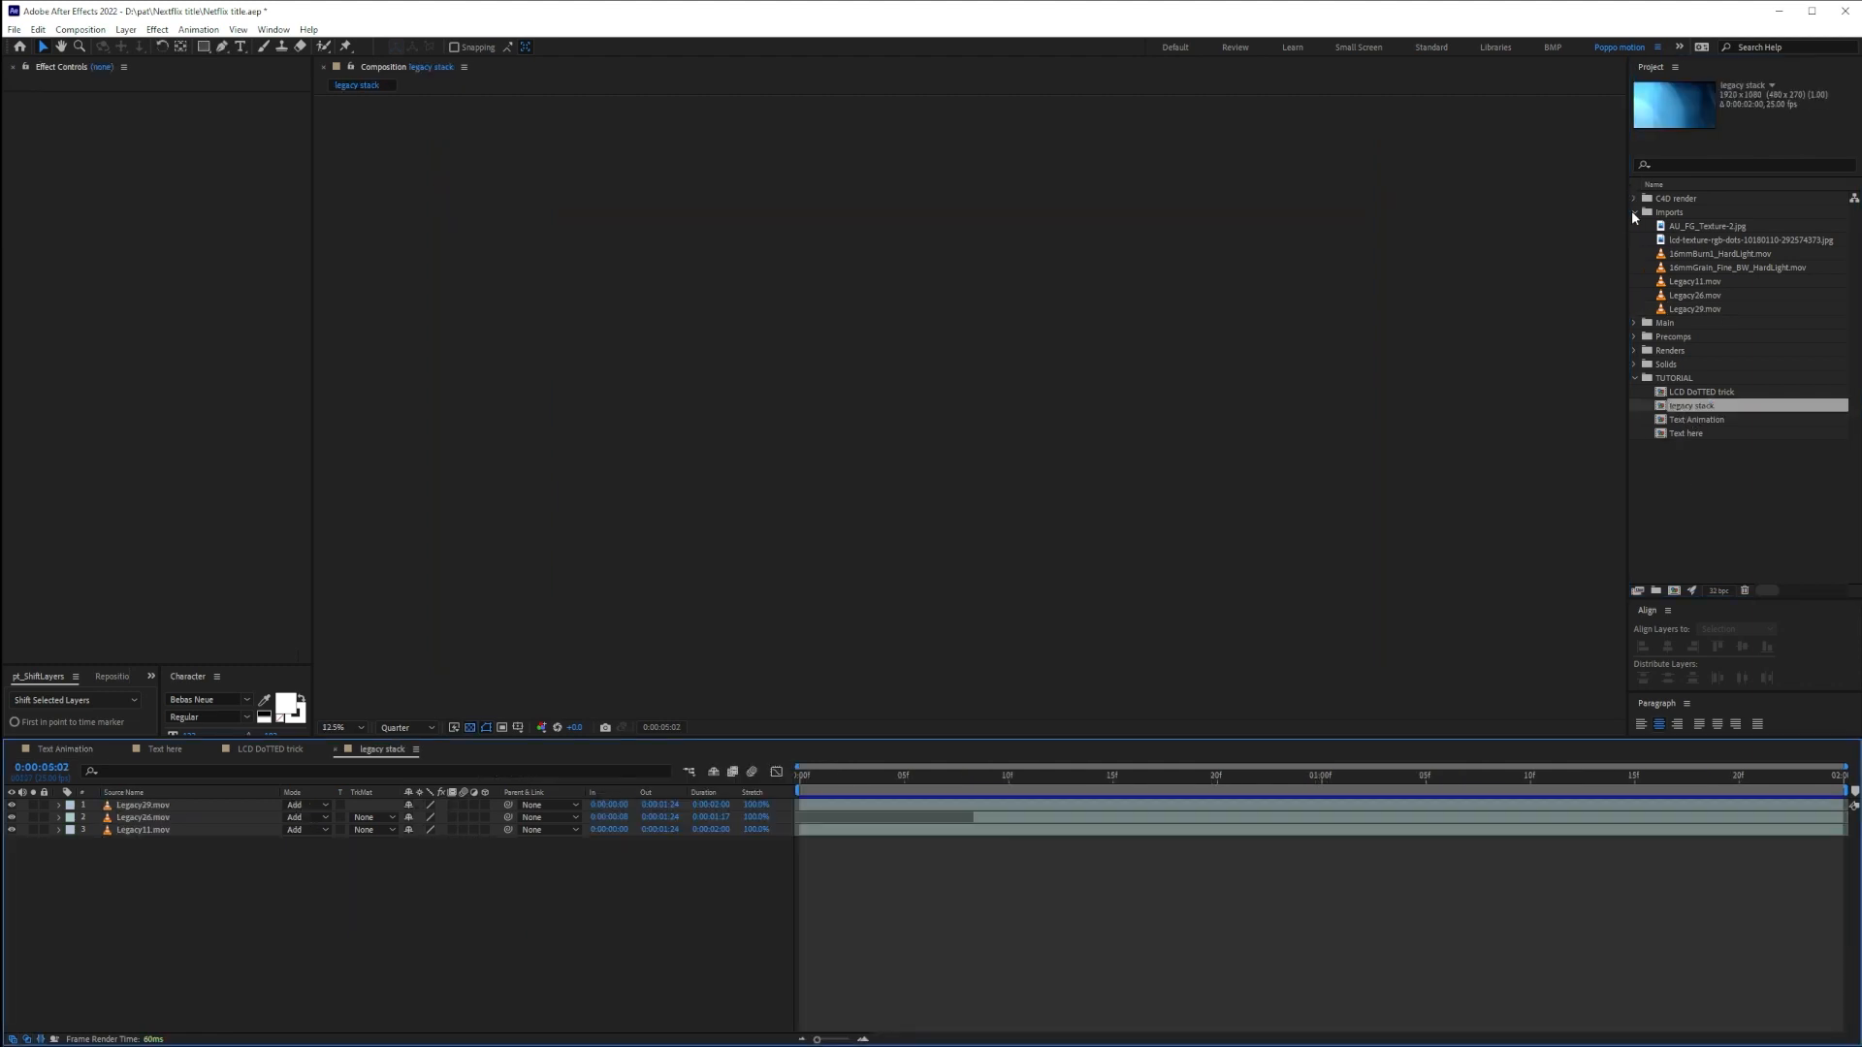
click(1635, 211)
click(280, 913)
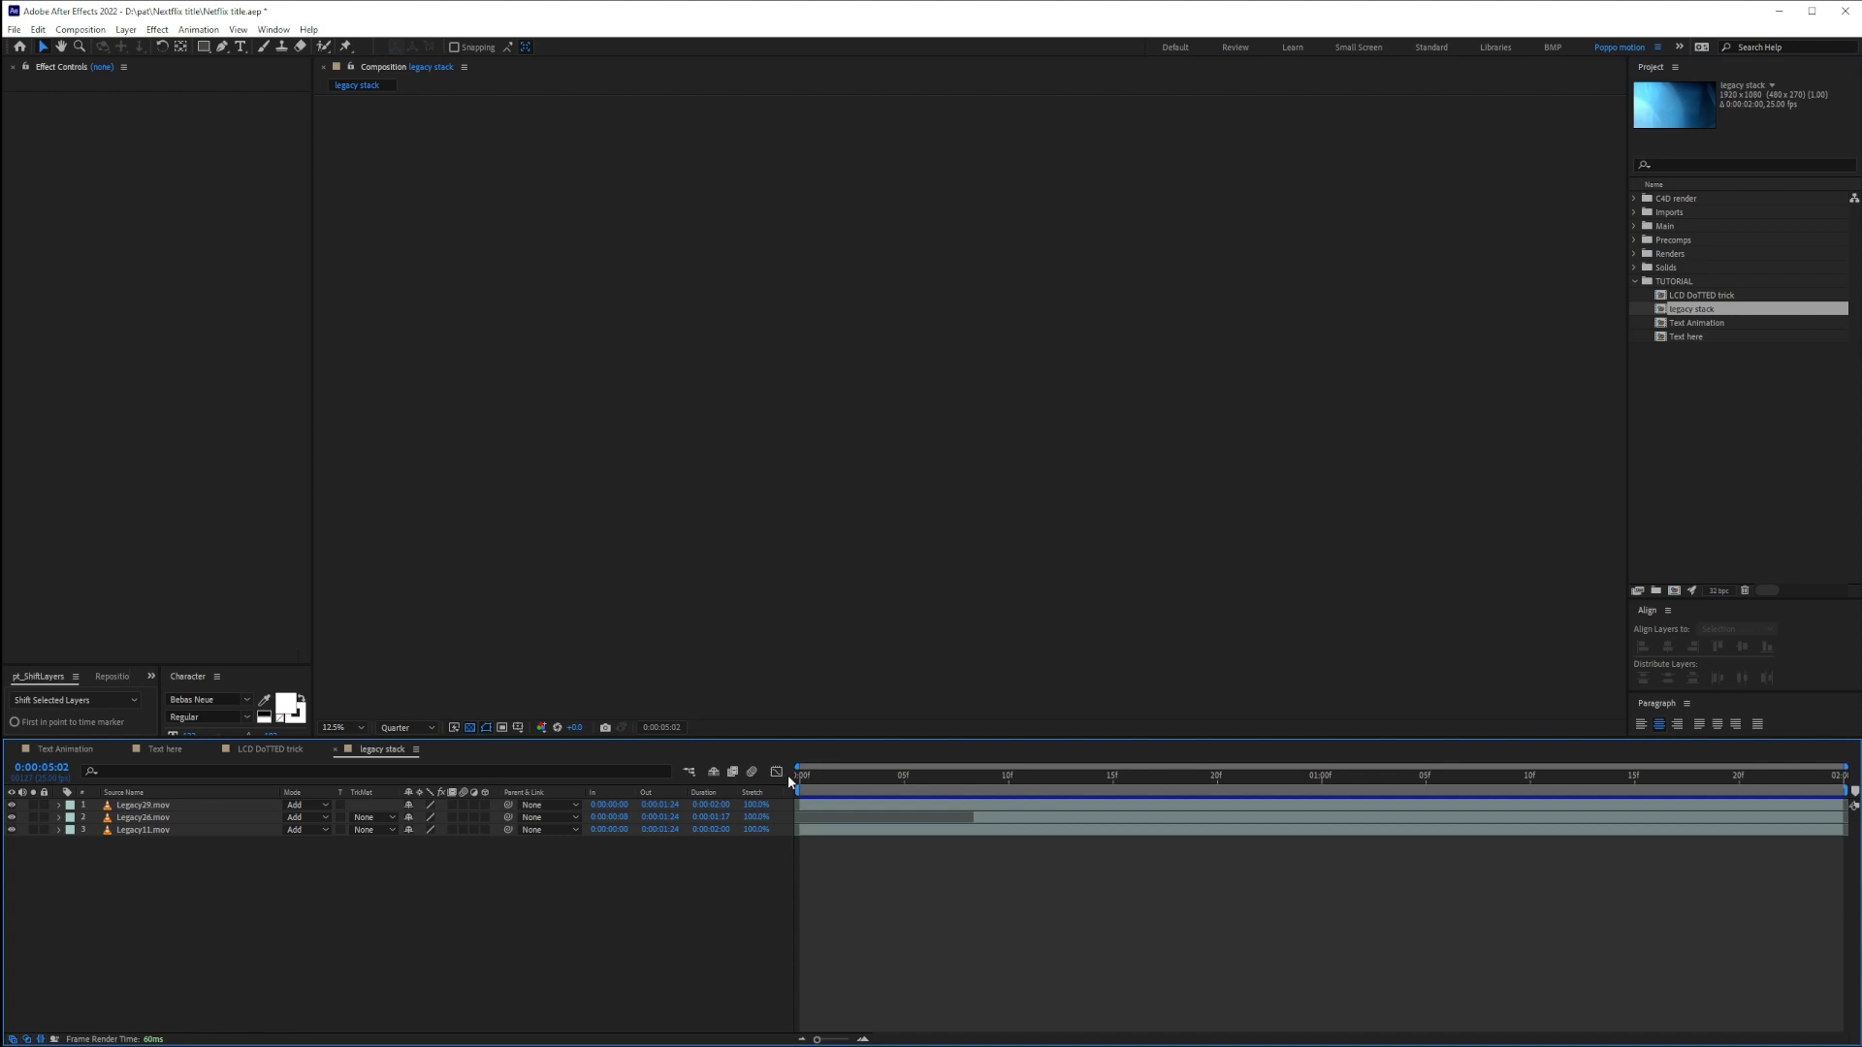
drag(803, 779, 1676, 779)
scroll(1026, 533, up, 2)
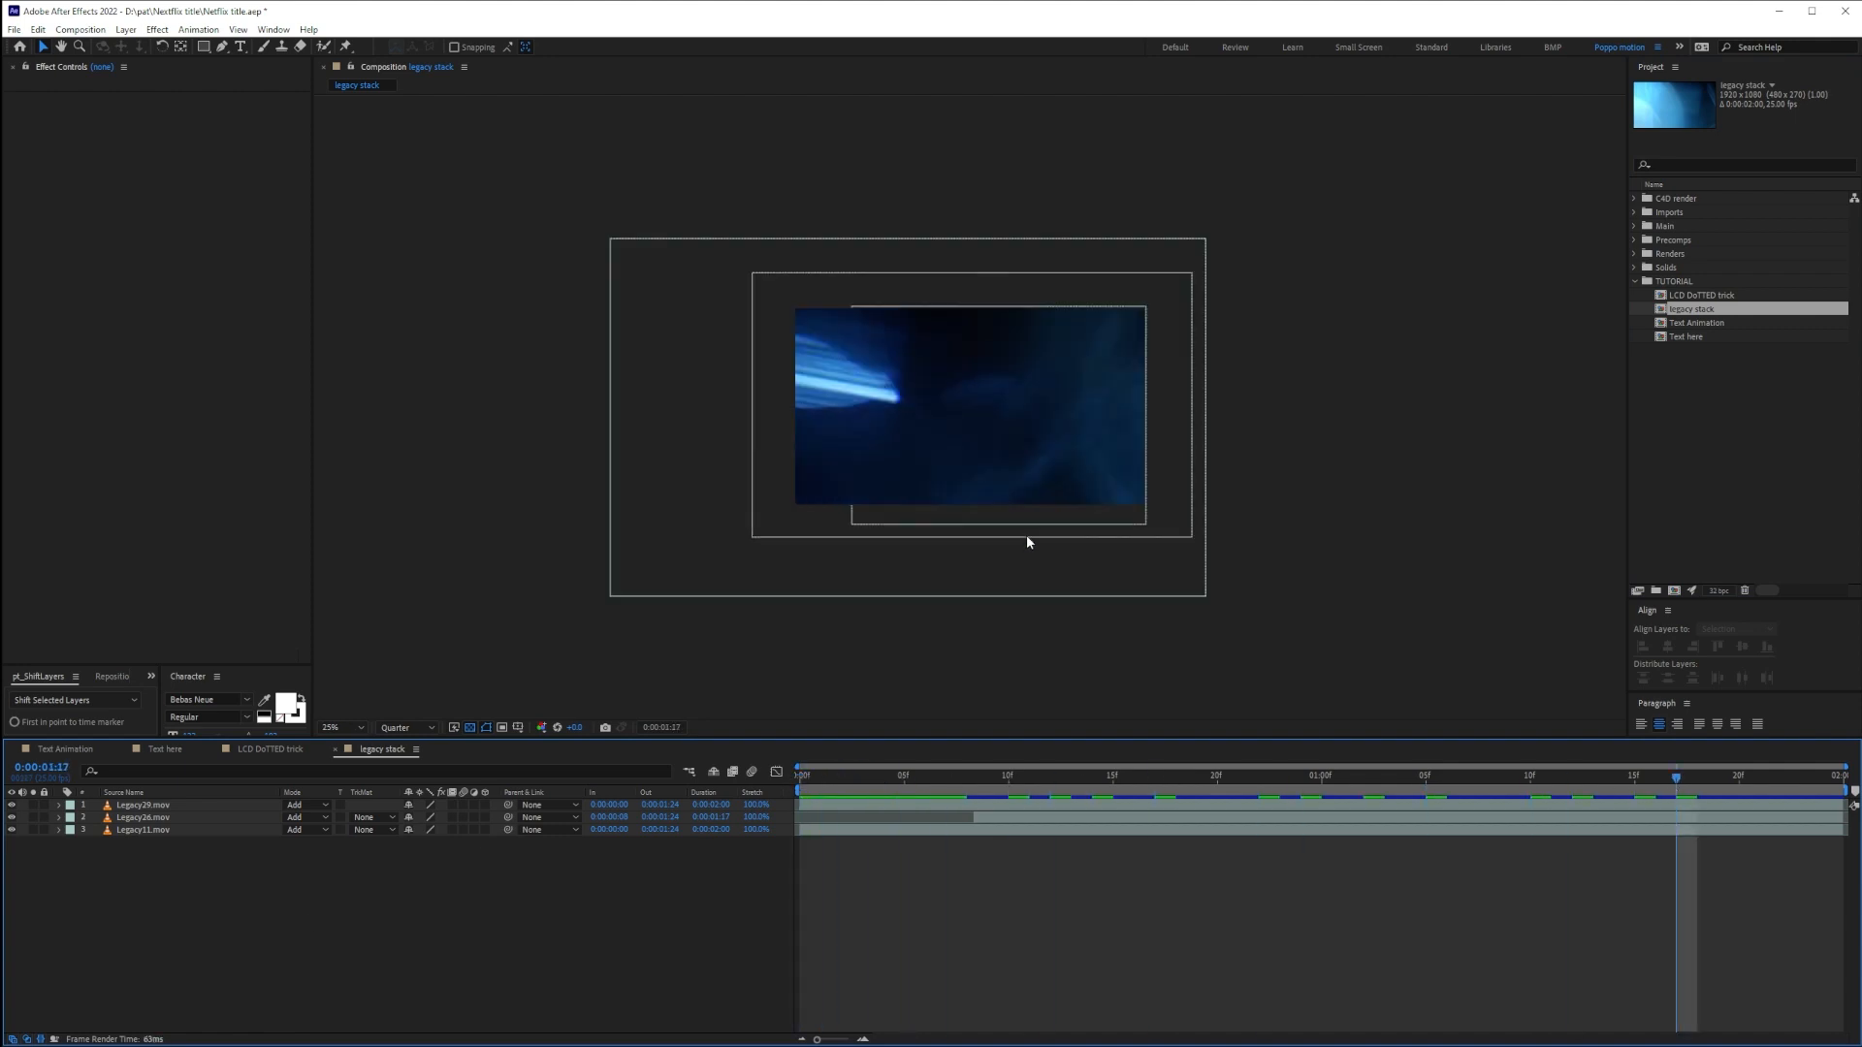
Solo each Legacy layer in the legacy stack in turn and scrub to examine its light movement
click(146, 831)
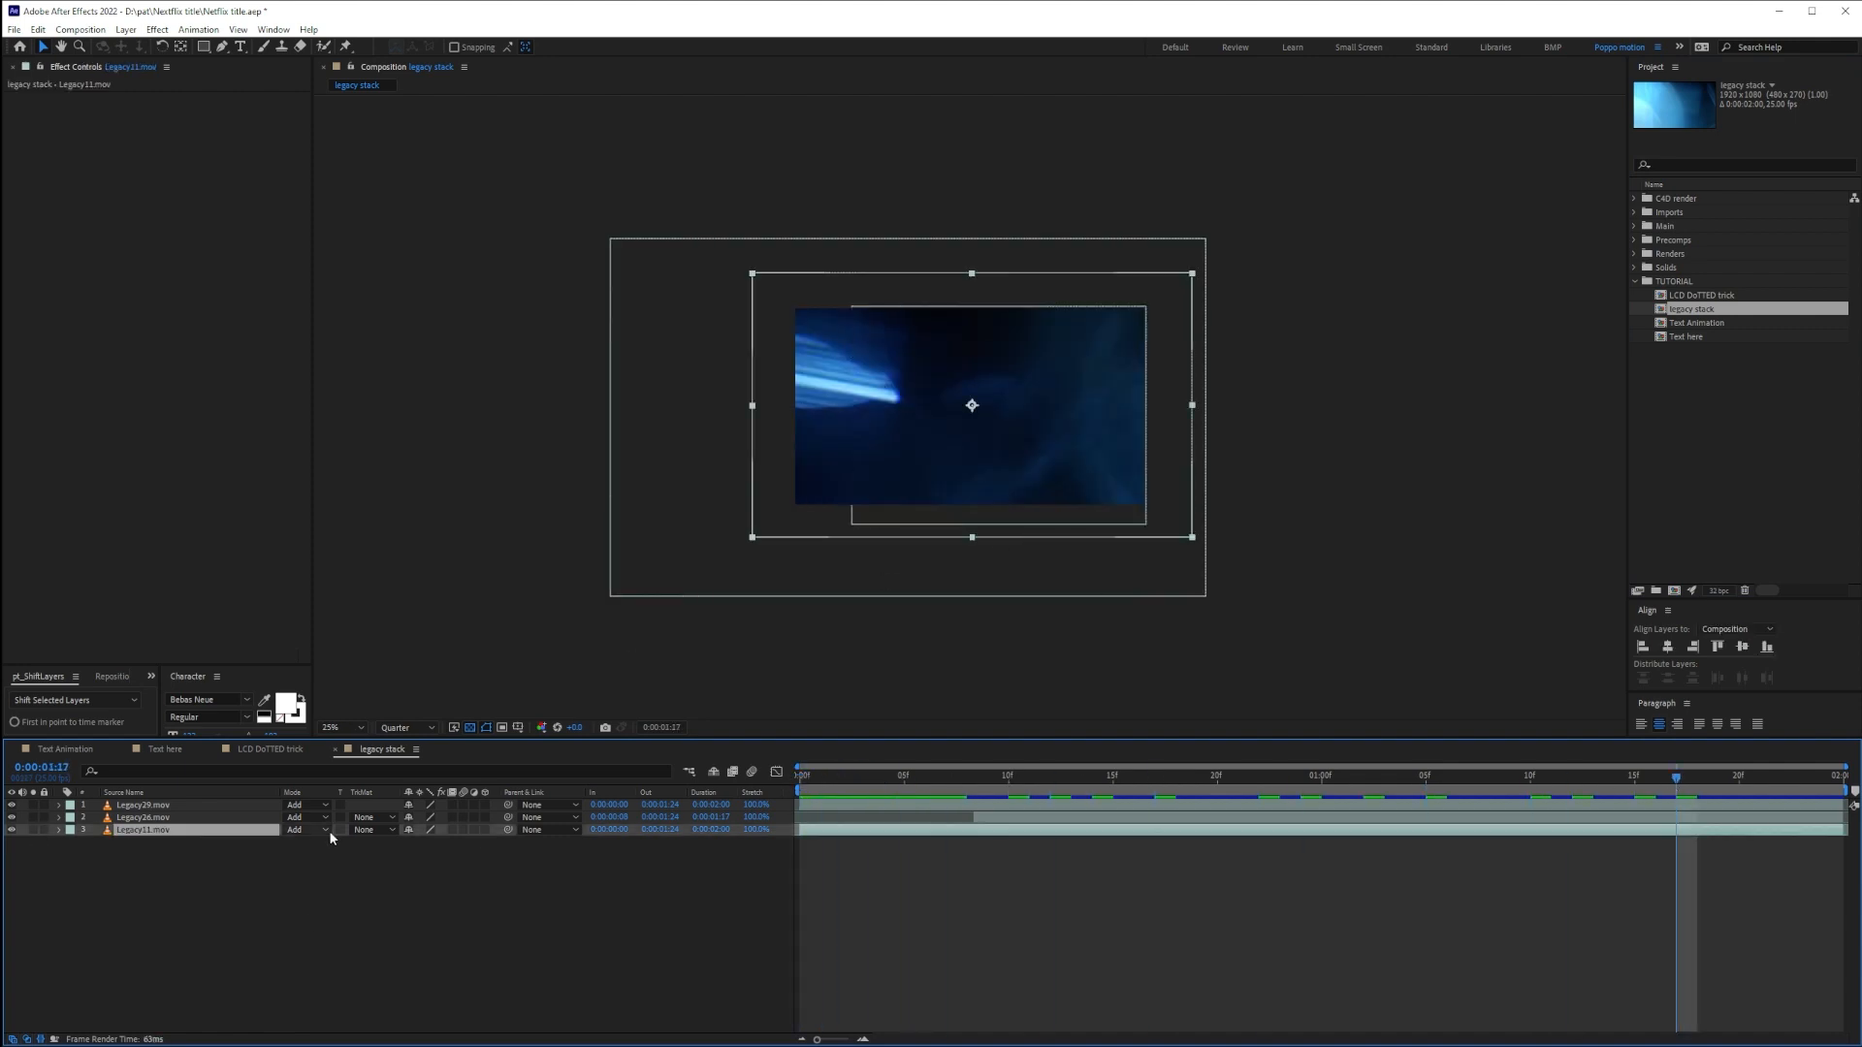
click(33, 831)
drag(803, 781, 976, 790)
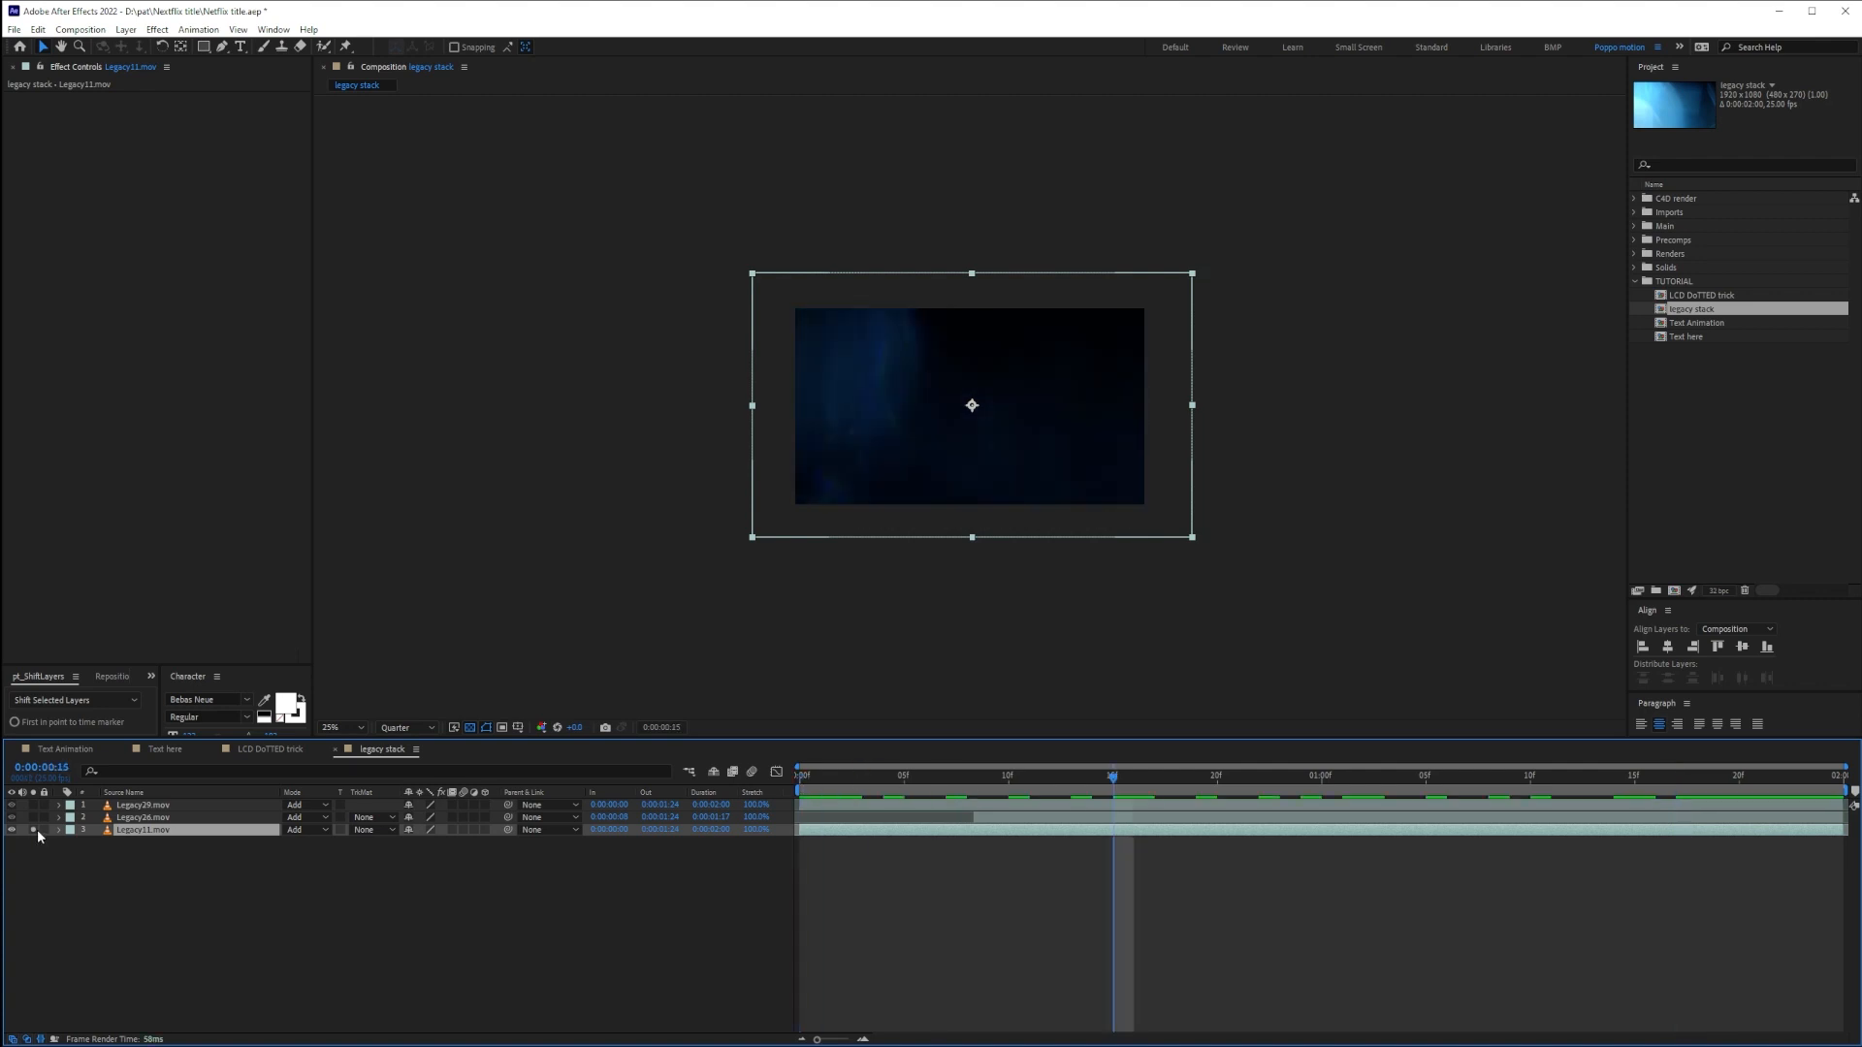
click(35, 817)
click(34, 818)
click(35, 830)
click(144, 819)
drag(988, 780, 1616, 784)
click(34, 819)
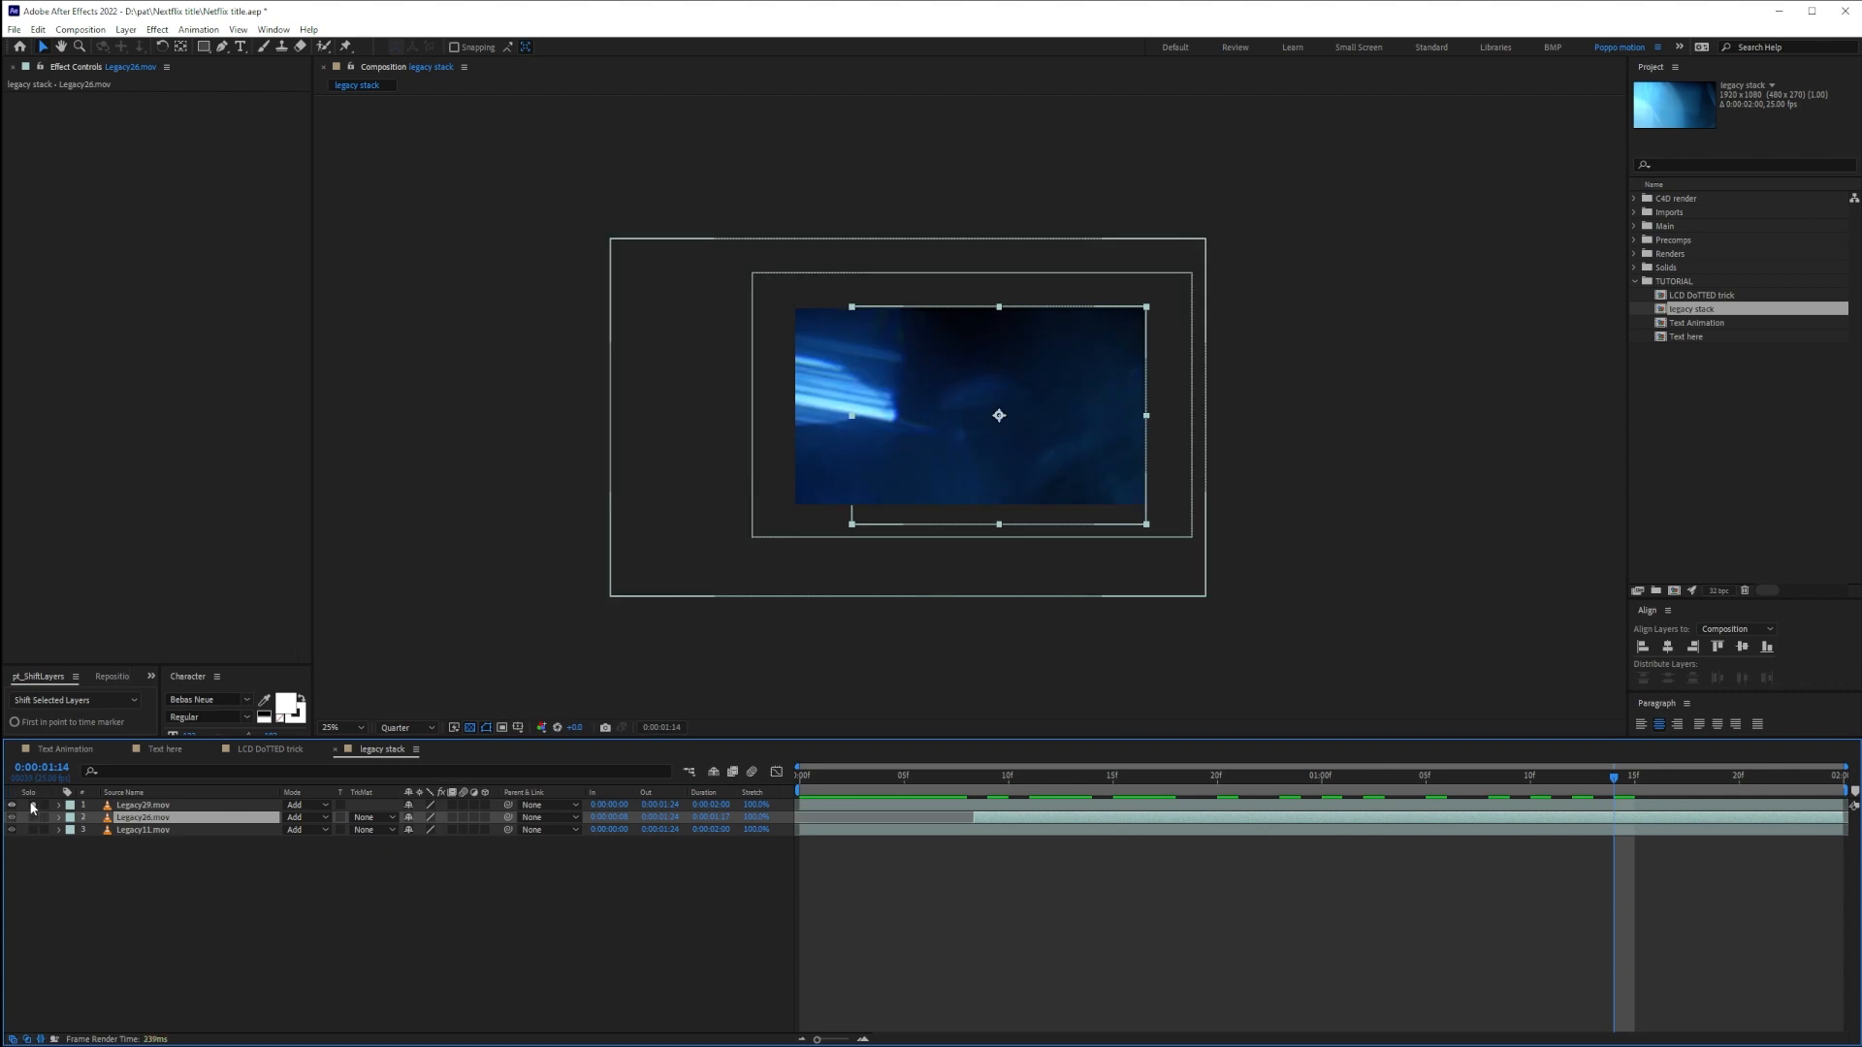
click(34, 806)
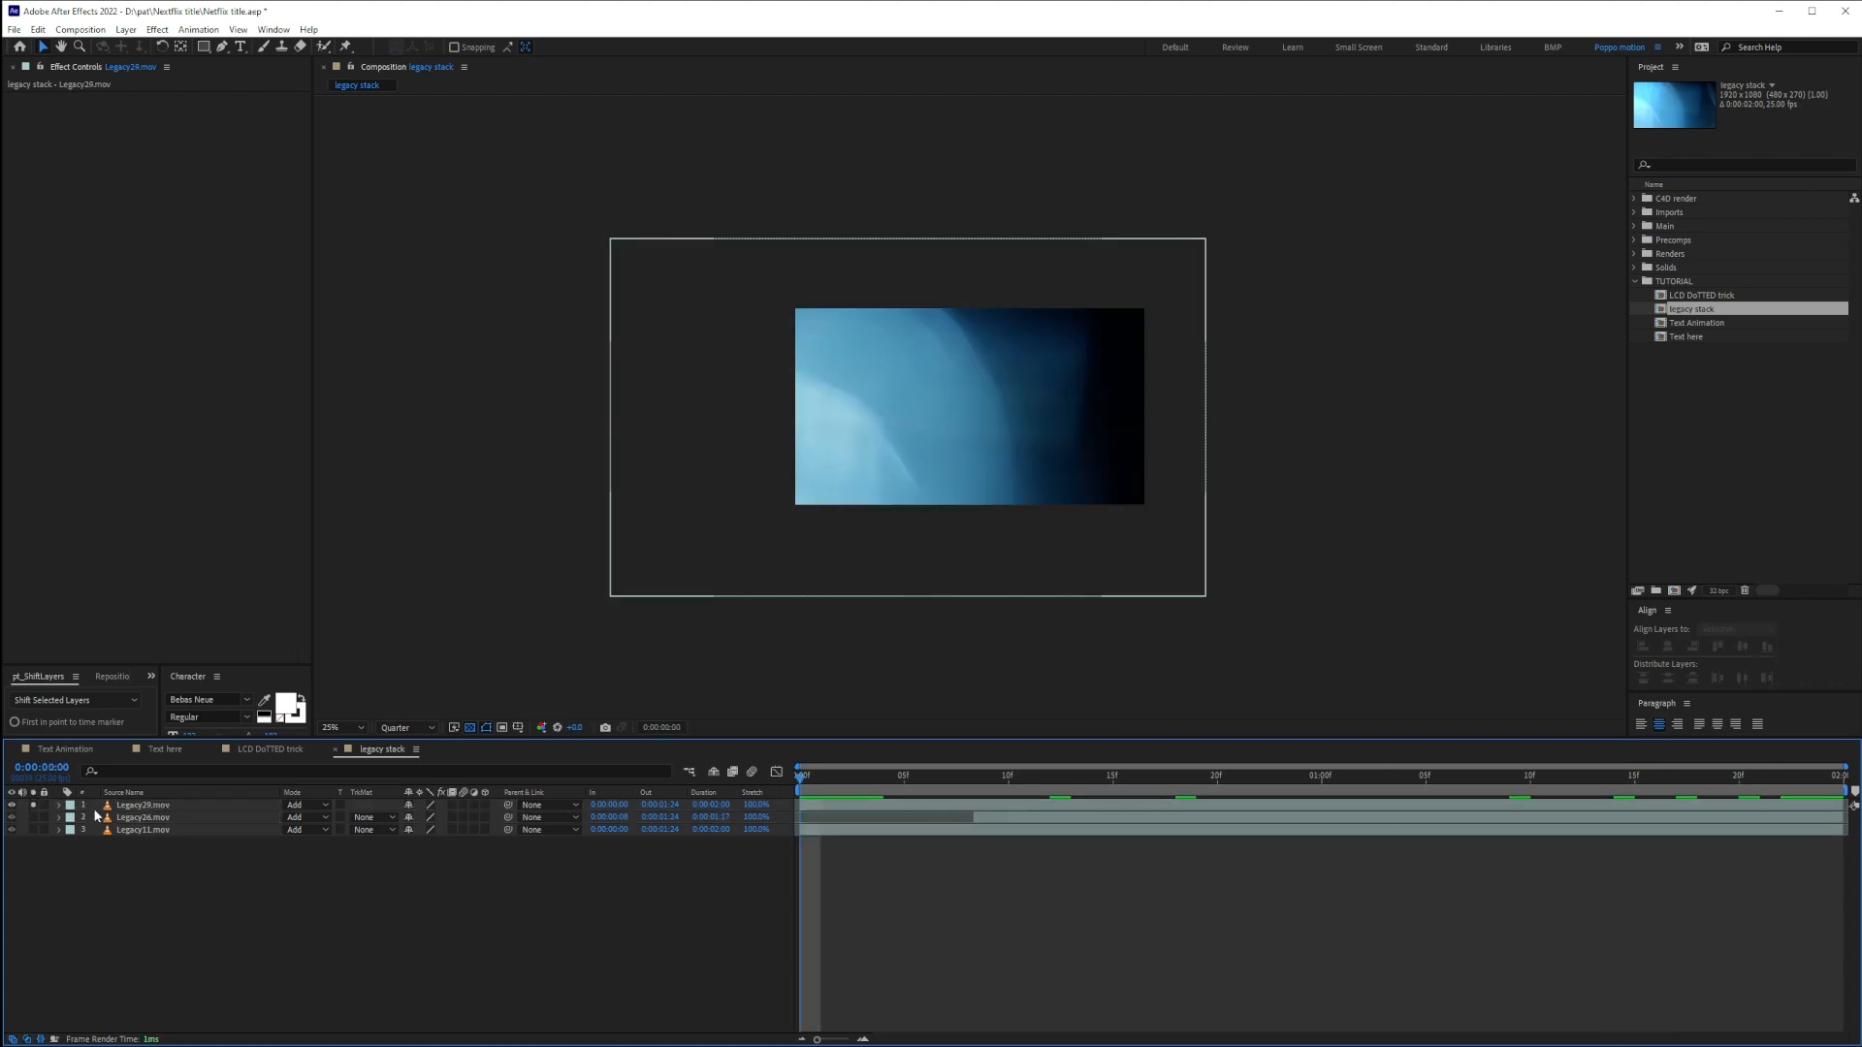
Copy the unsoloed Legacy29.mov layer from the legacy stack into Text Animation, directly below the FX Stack layer
click(116, 807)
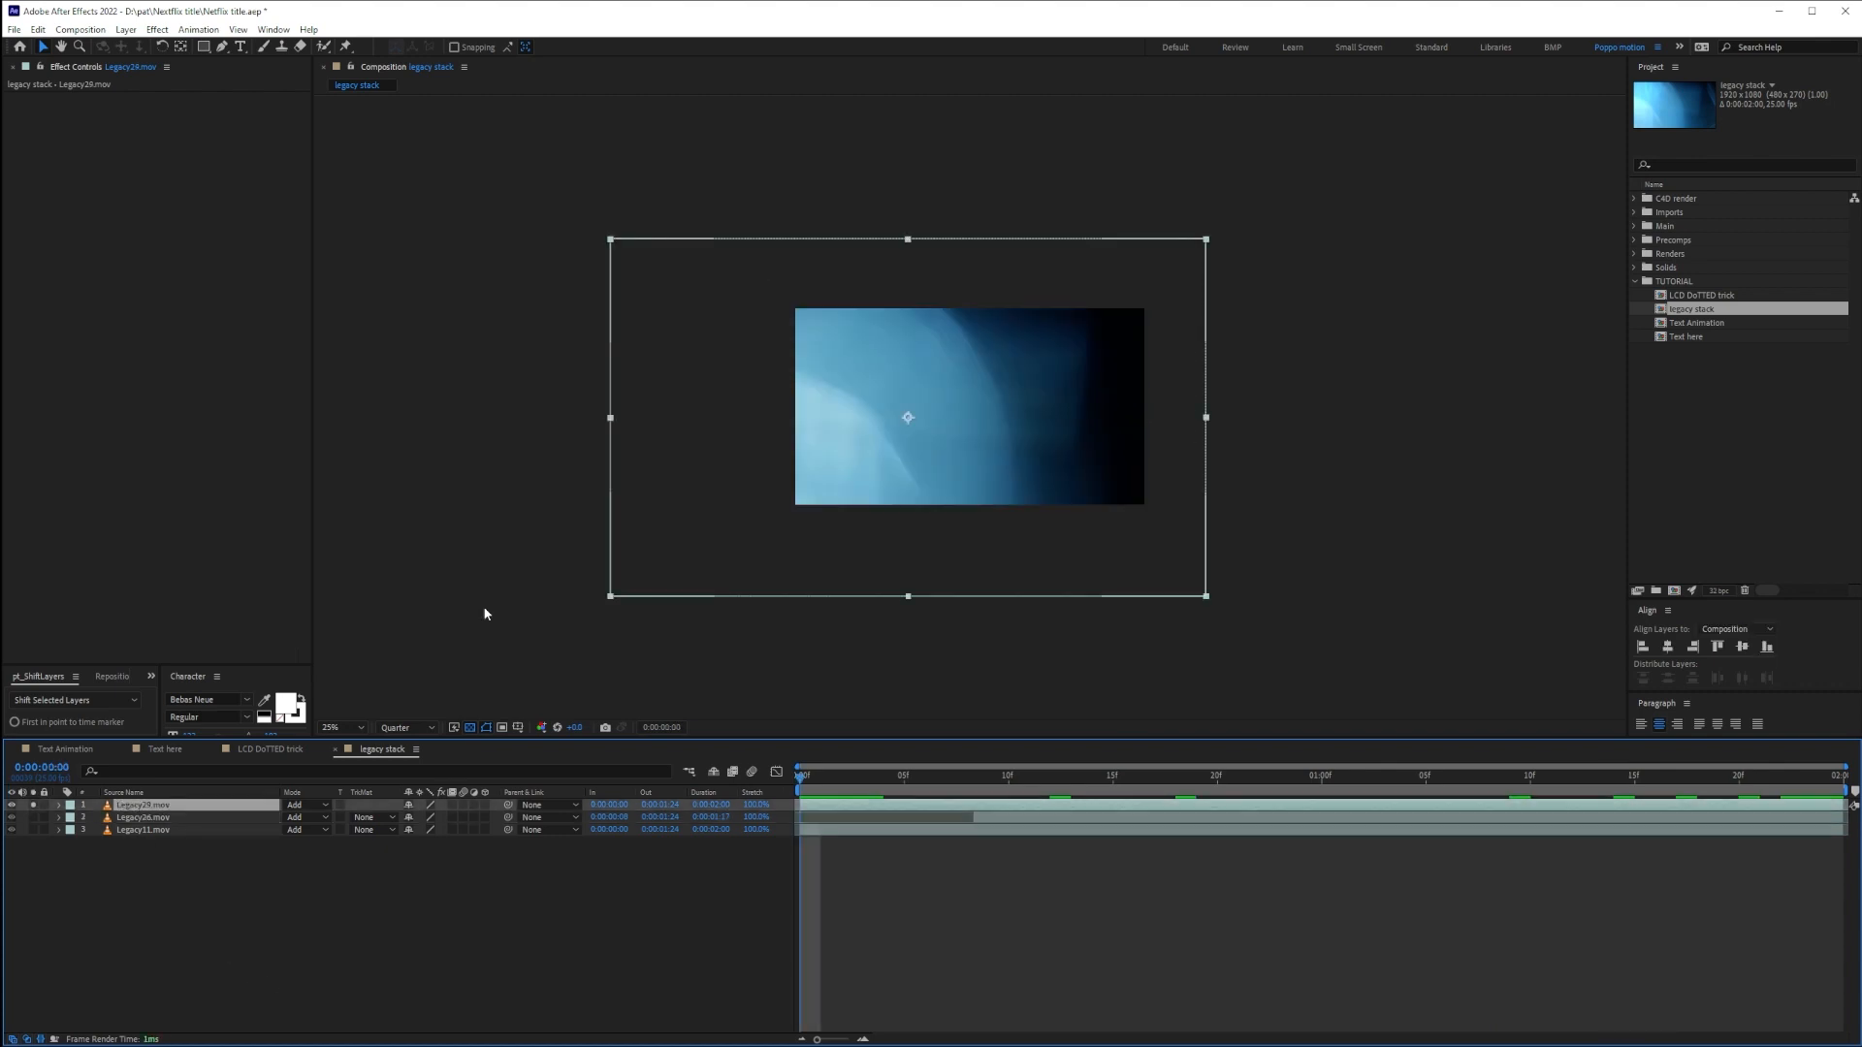
click(34, 806)
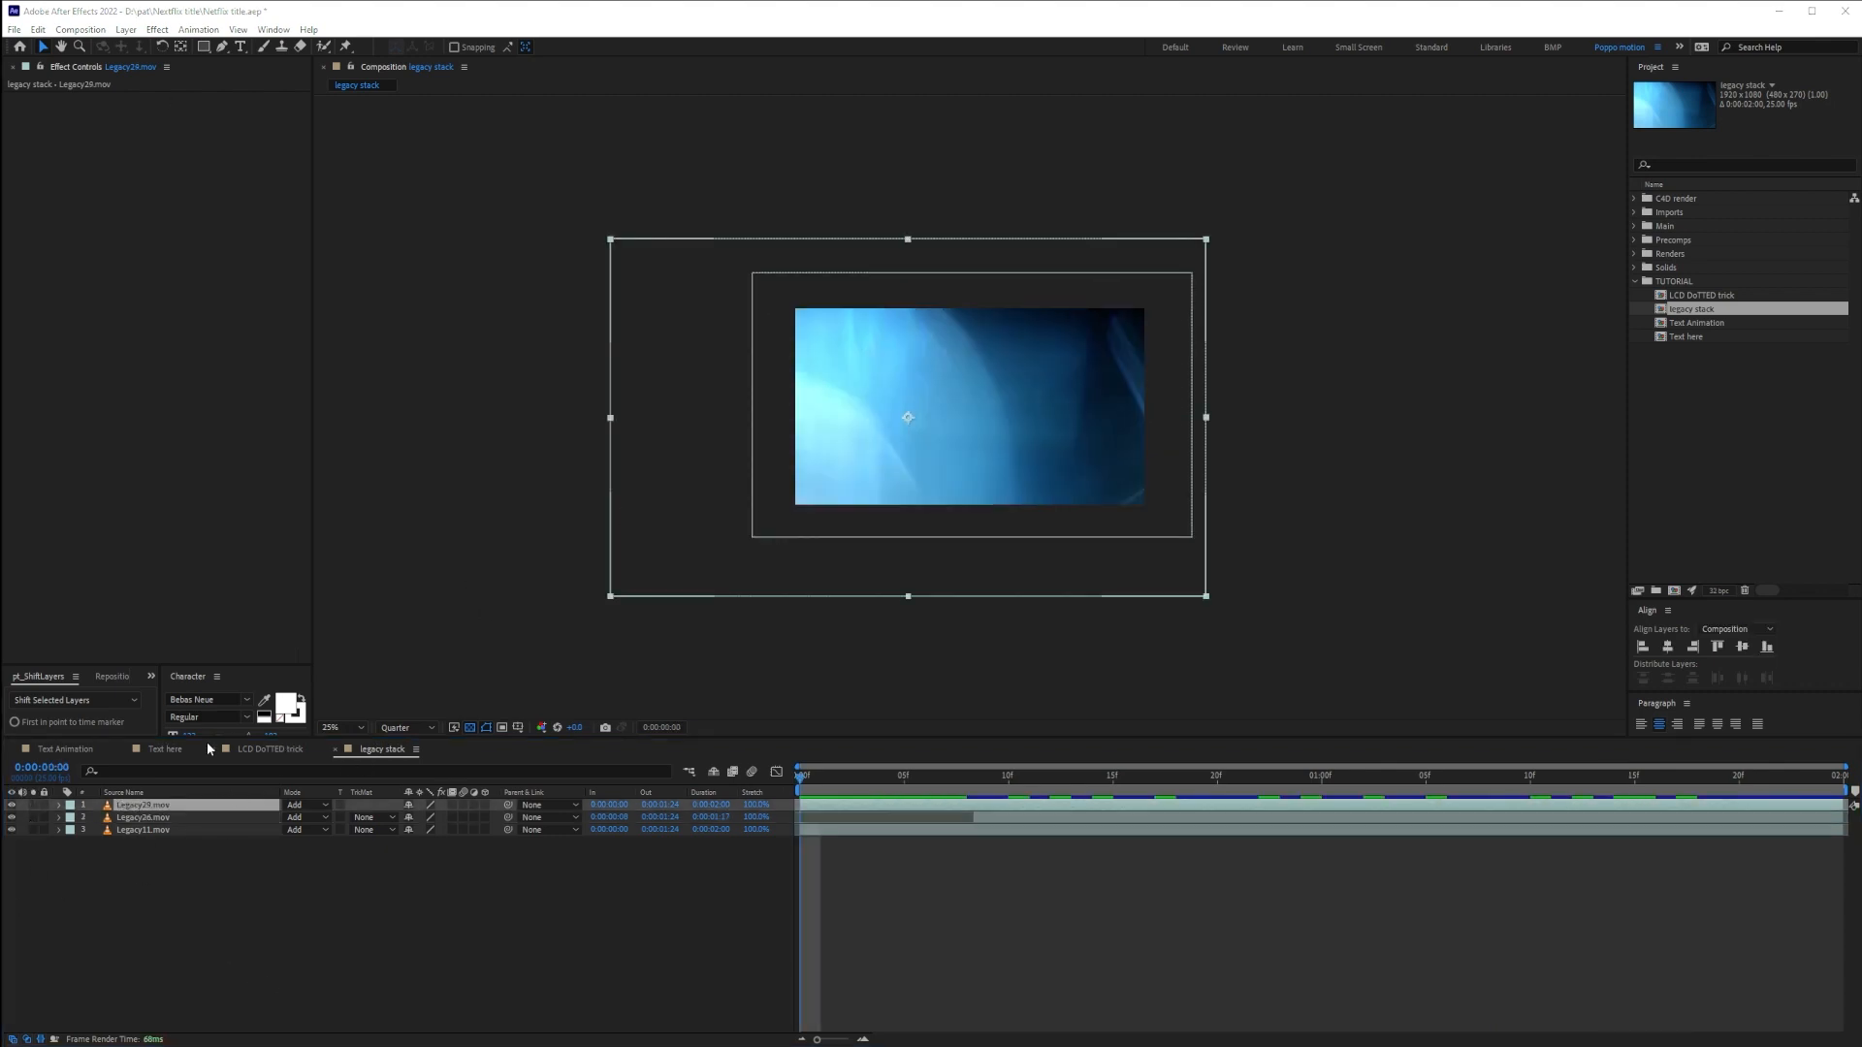
click(65, 748)
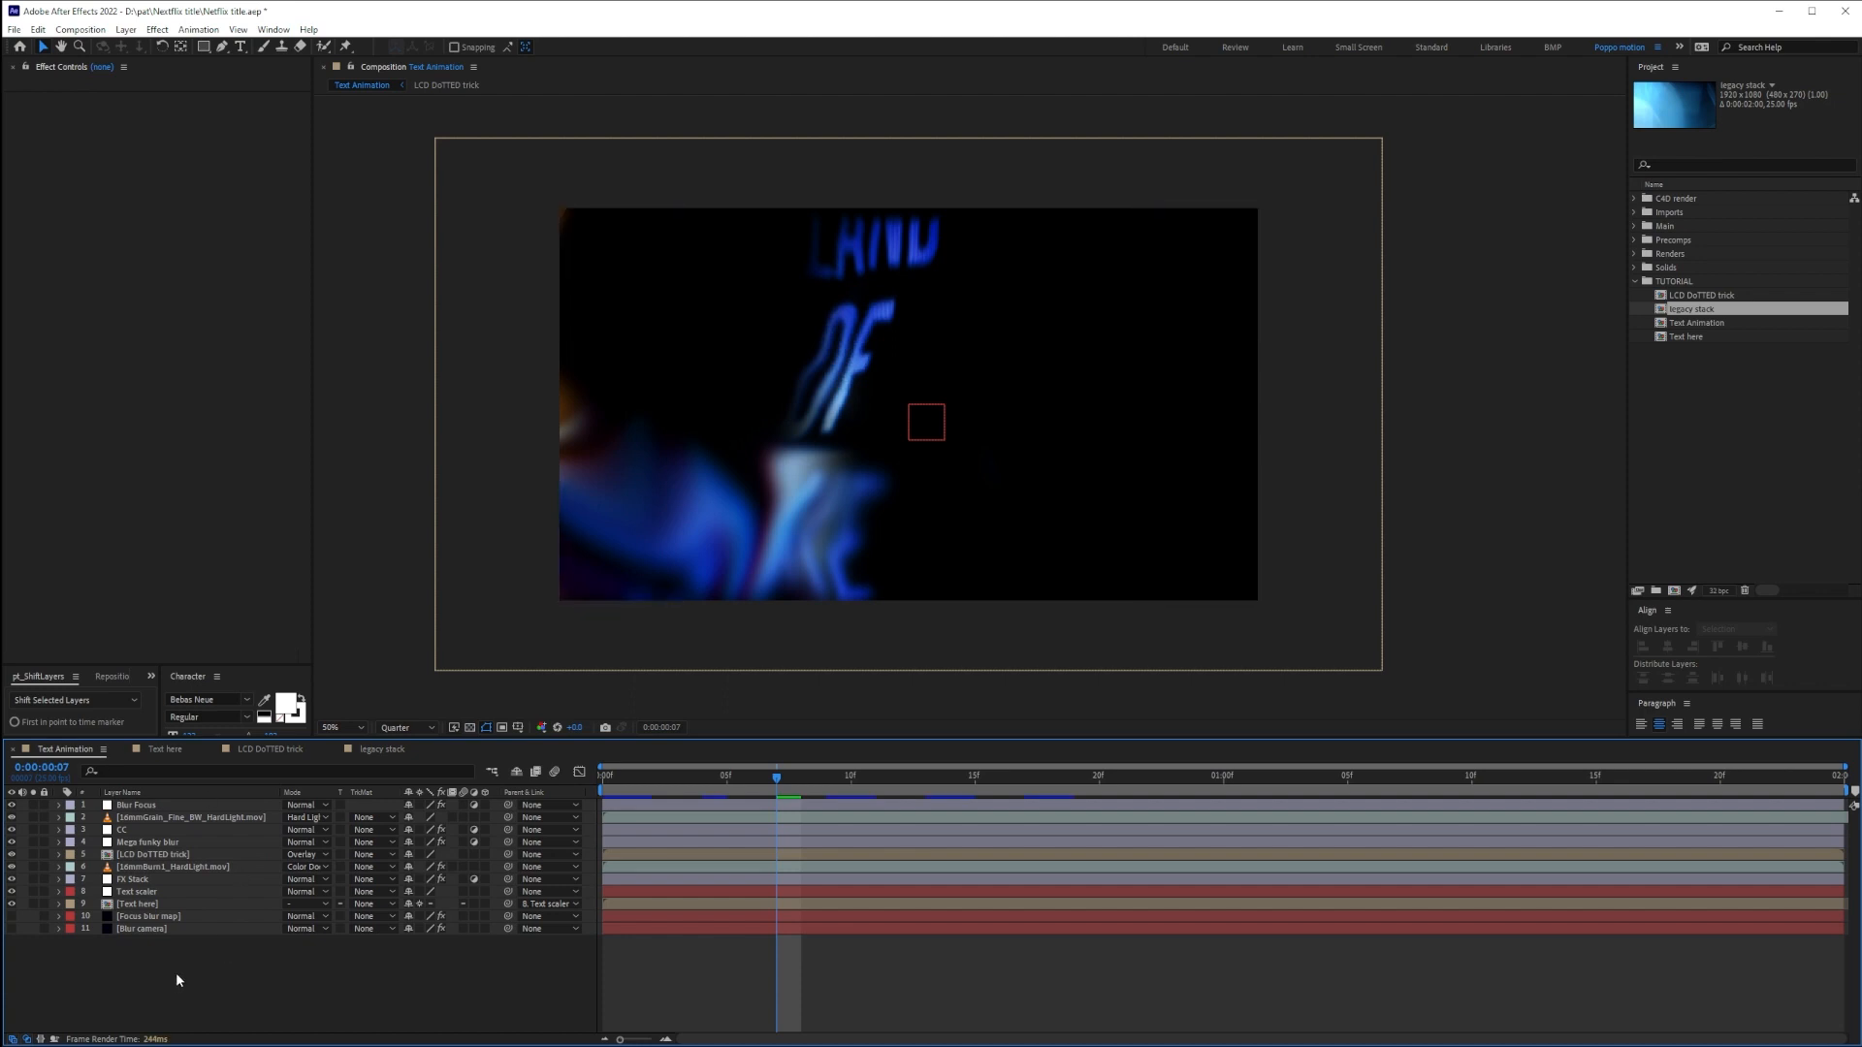
key(ctrl+v)
Solo the Legacy29.mov layer together with all the layers above it in Text Animation
drag(143, 807, 34, 804)
click(33, 892)
click(33, 891)
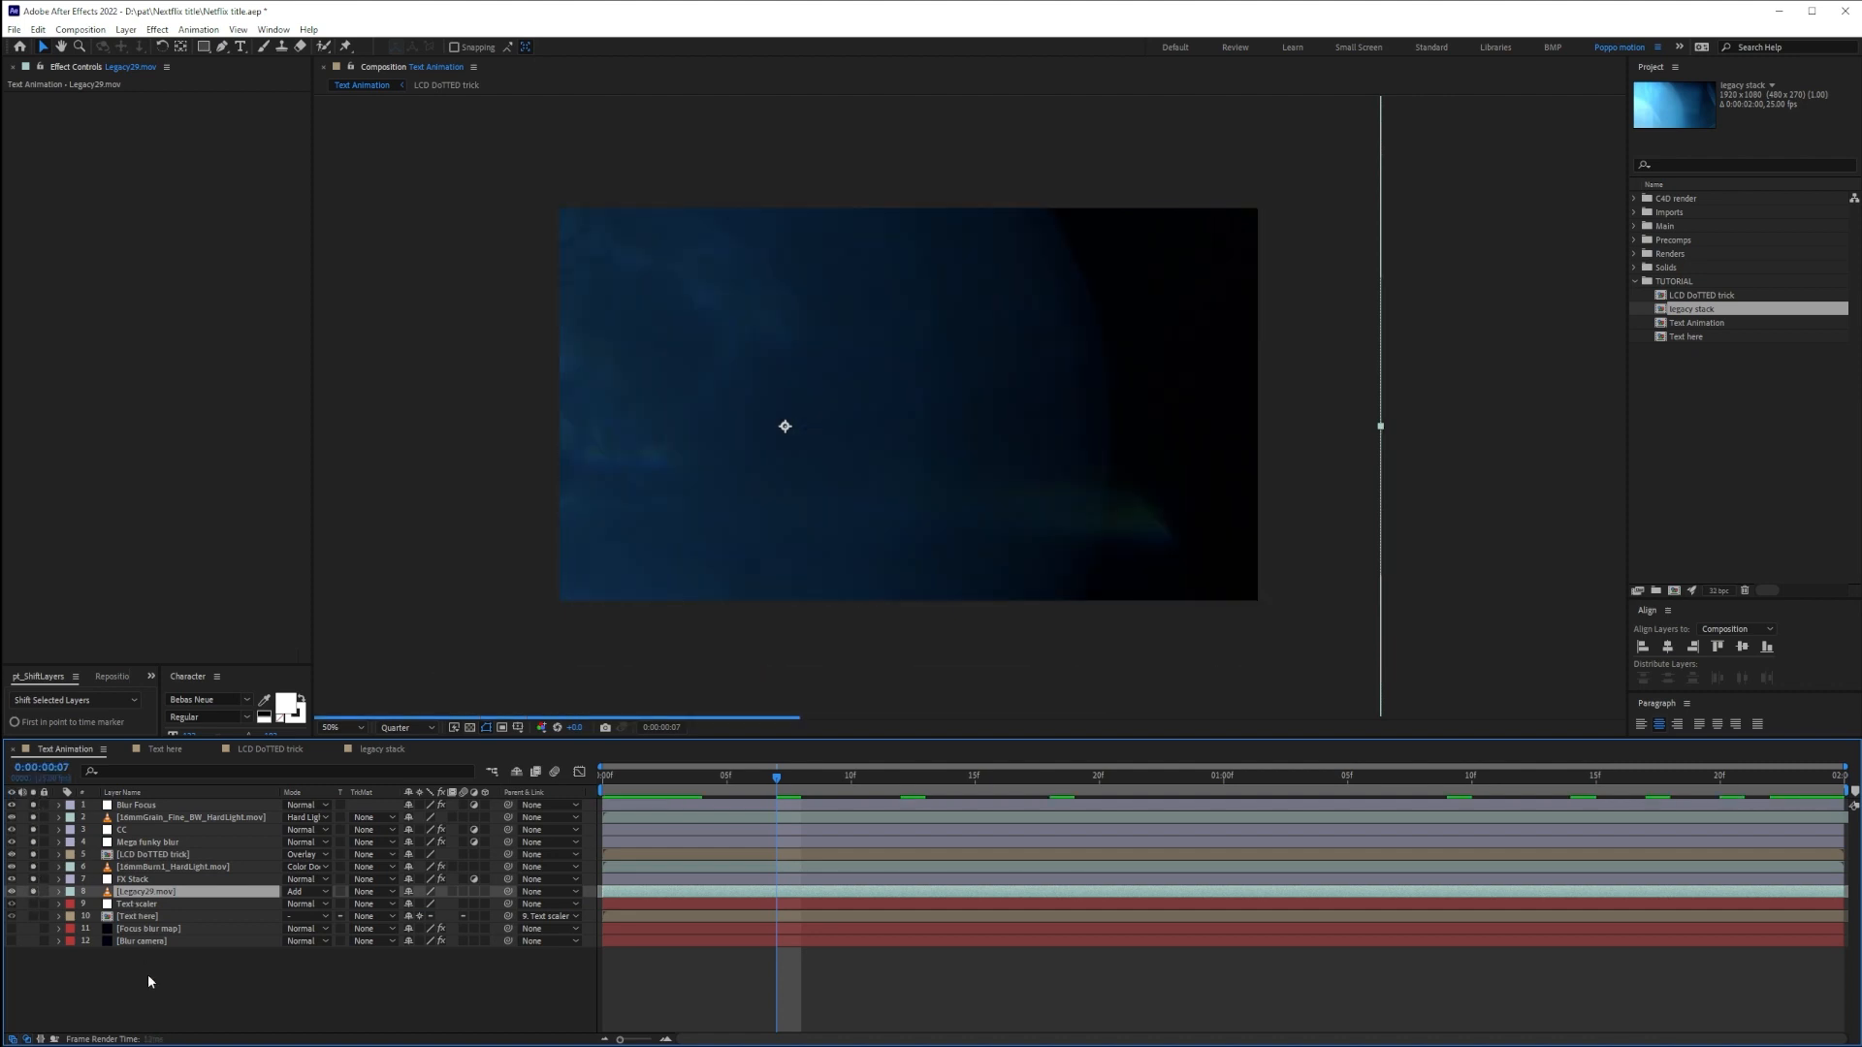
click(153, 966)
click(122, 889)
key(comma)
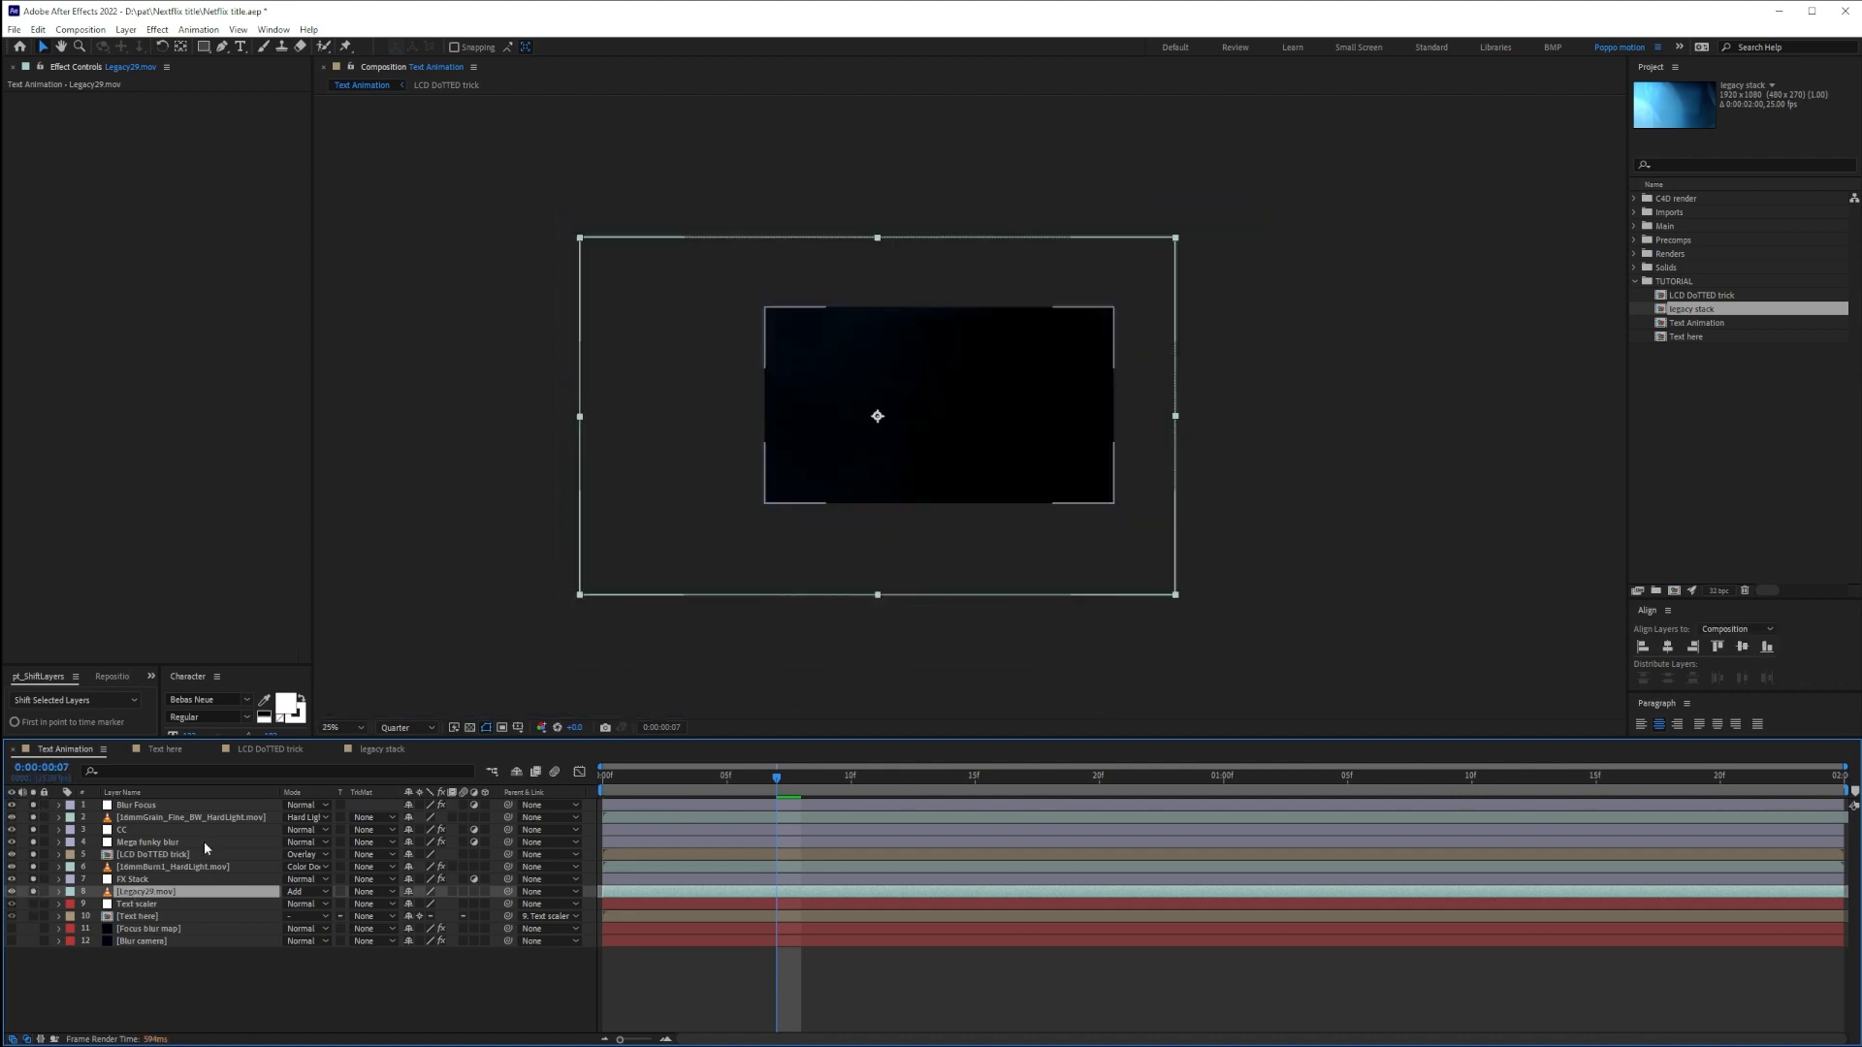
double_click(1132, 353)
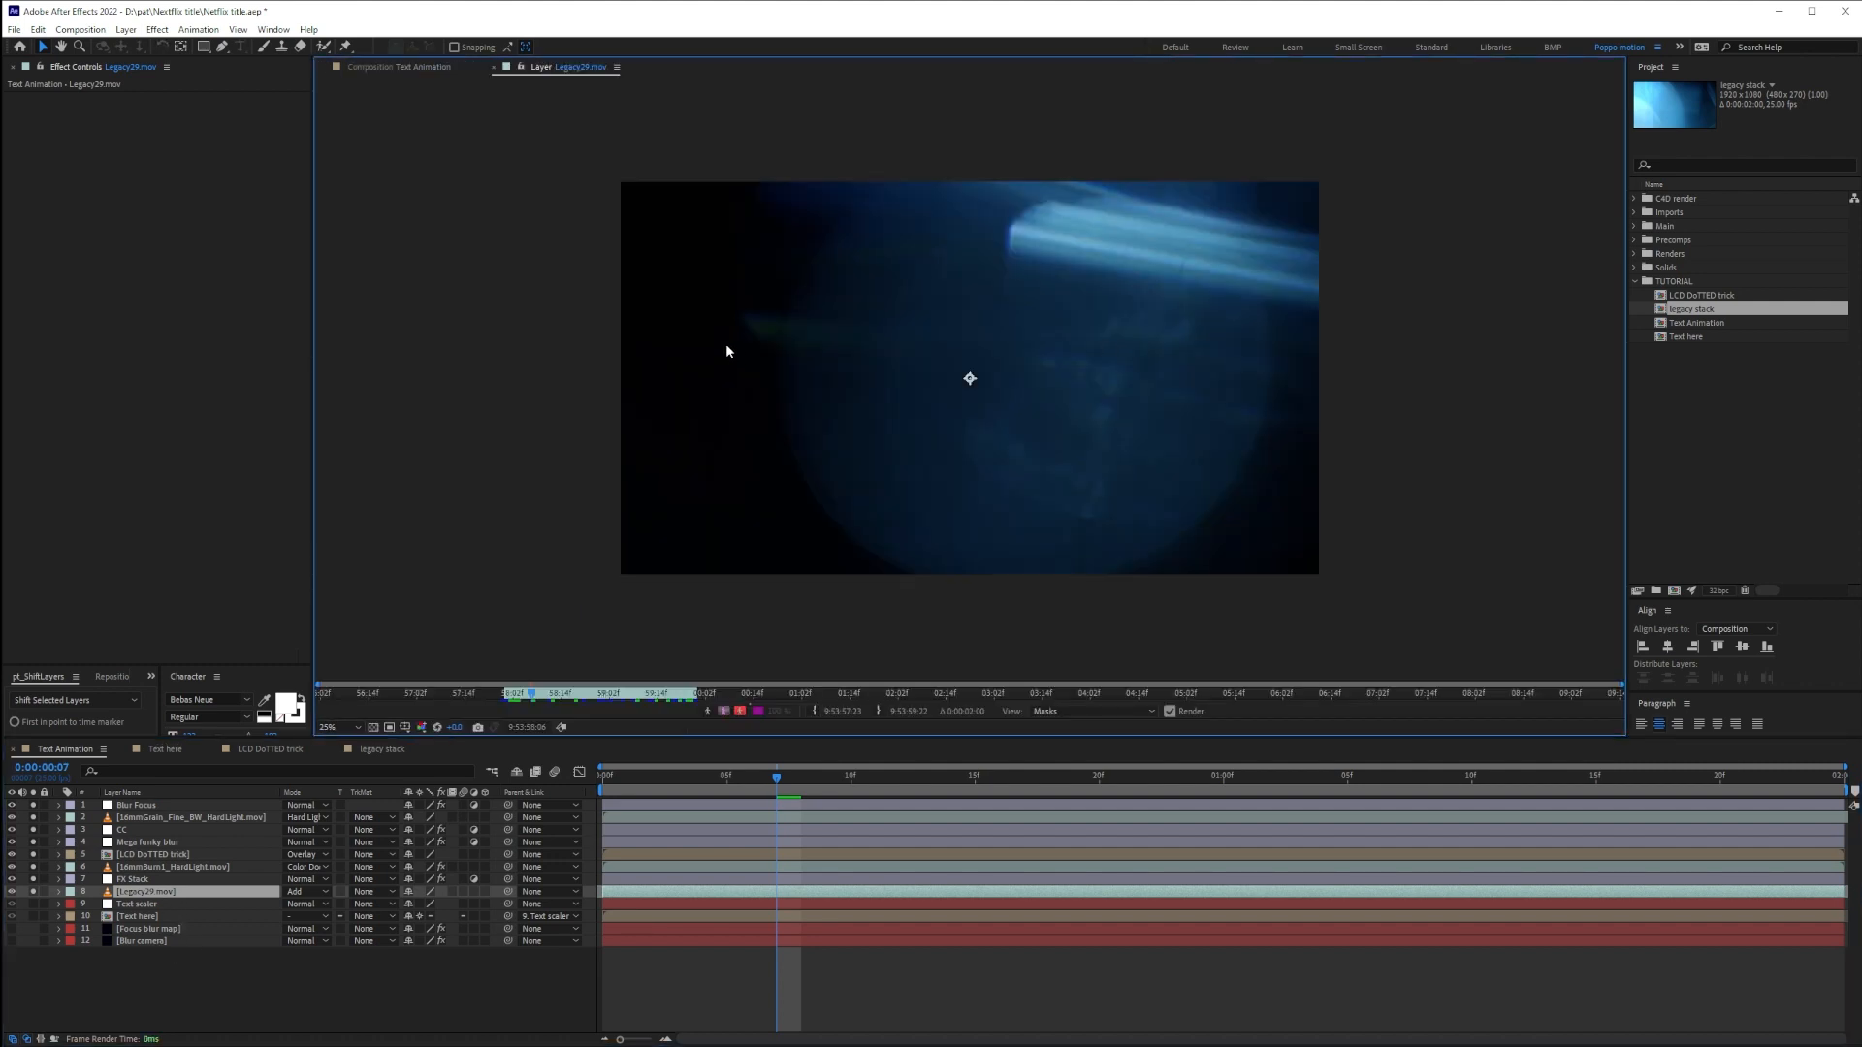
click(493, 68)
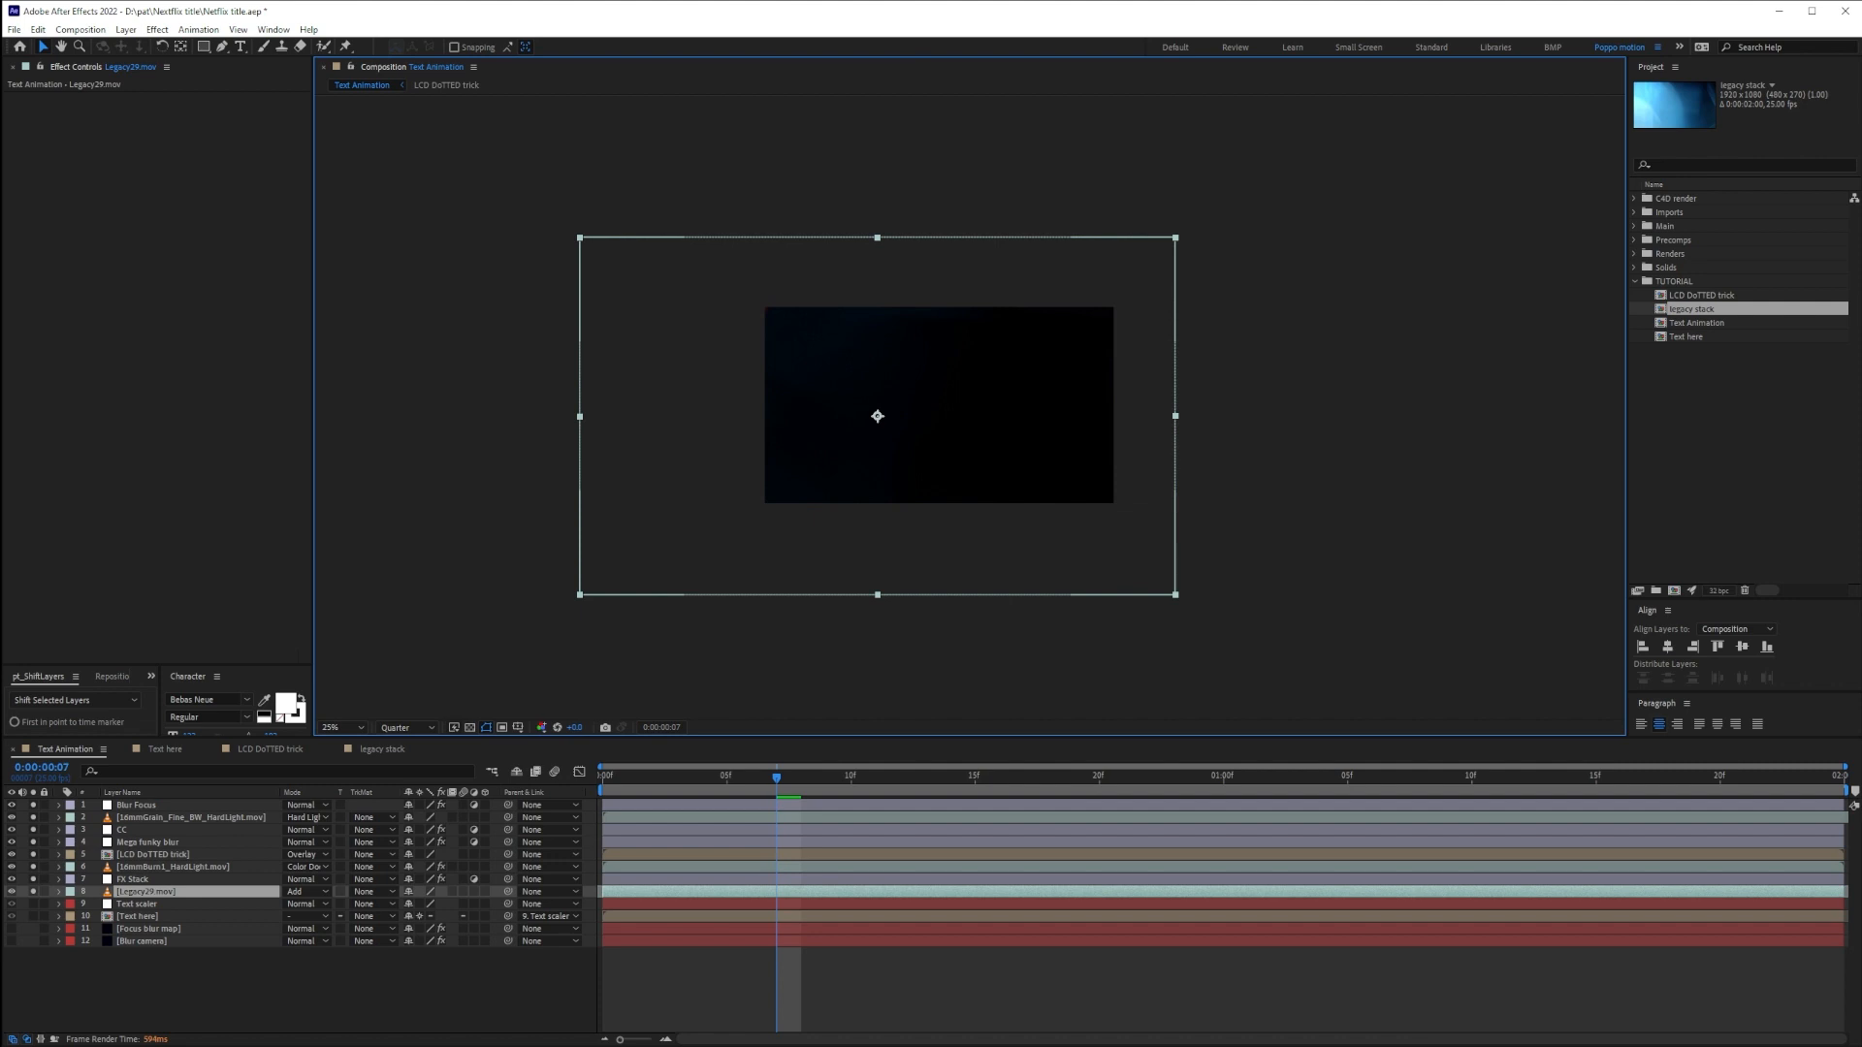
click(302, 892)
click(137, 893)
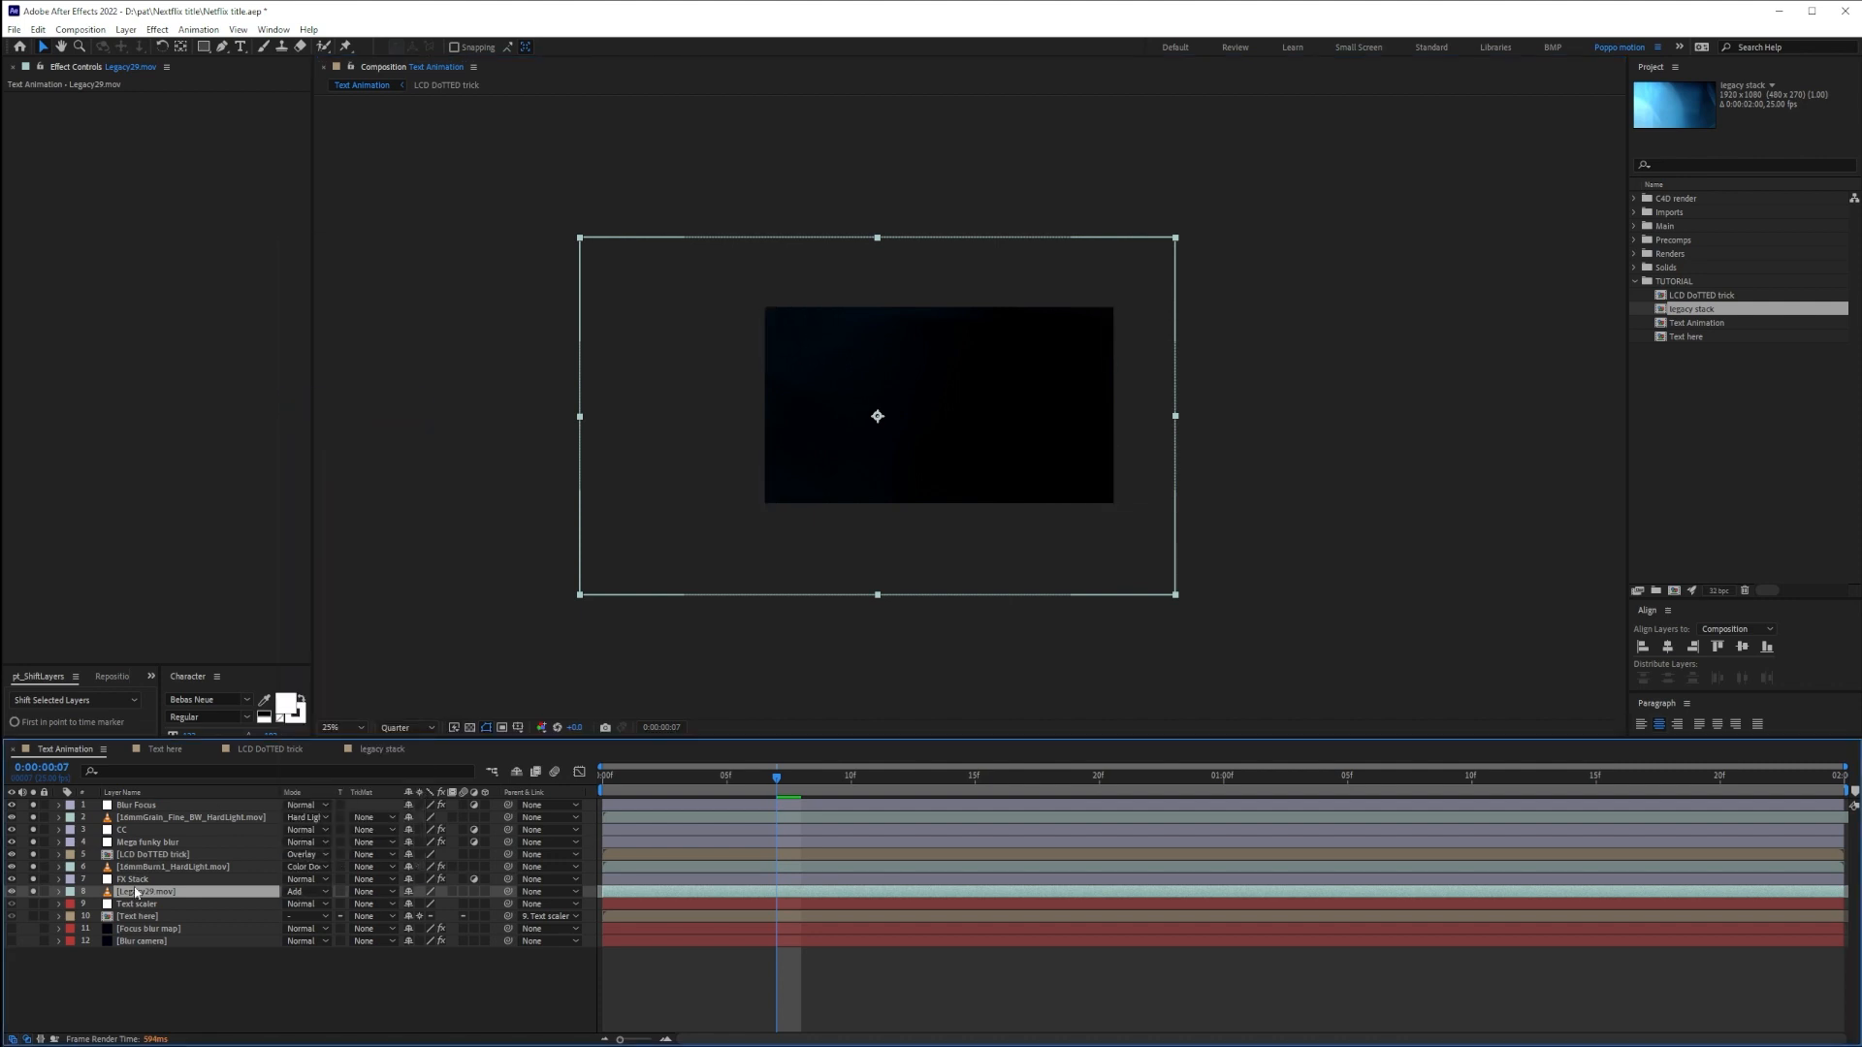
key(ctrl+space)
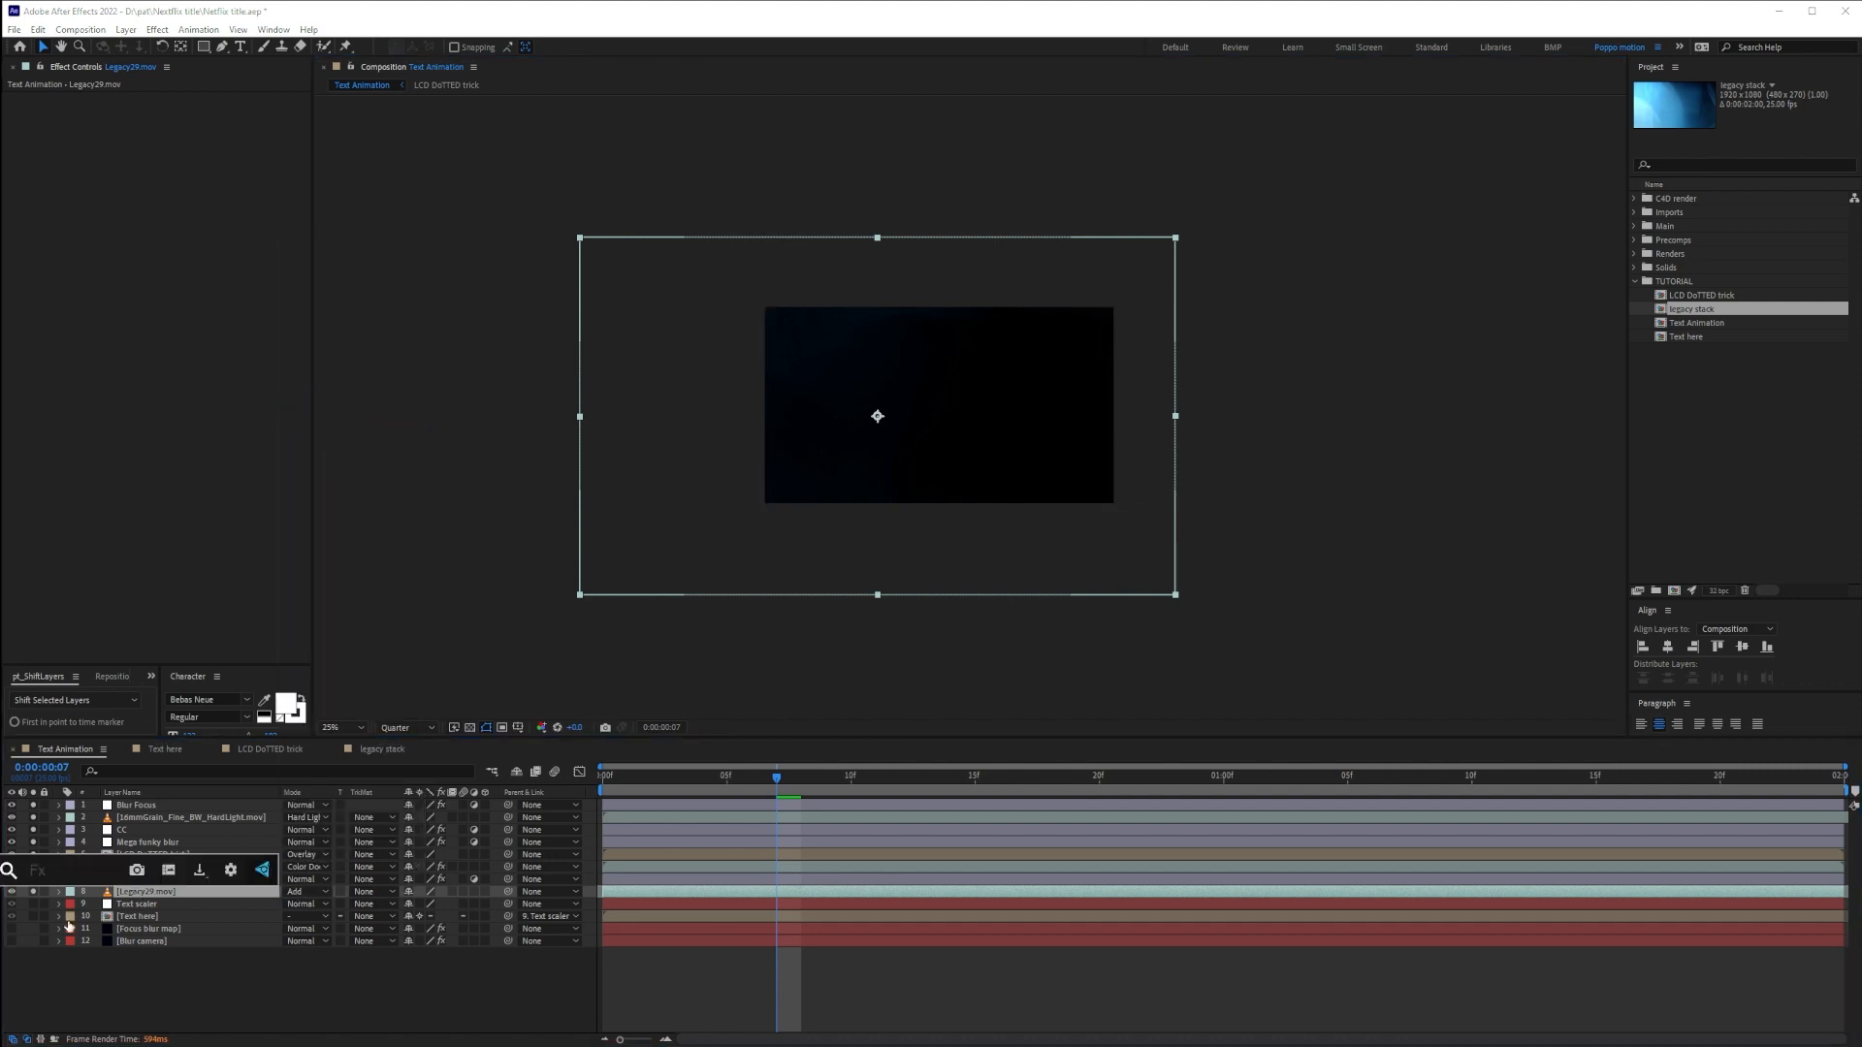
key(Escape)
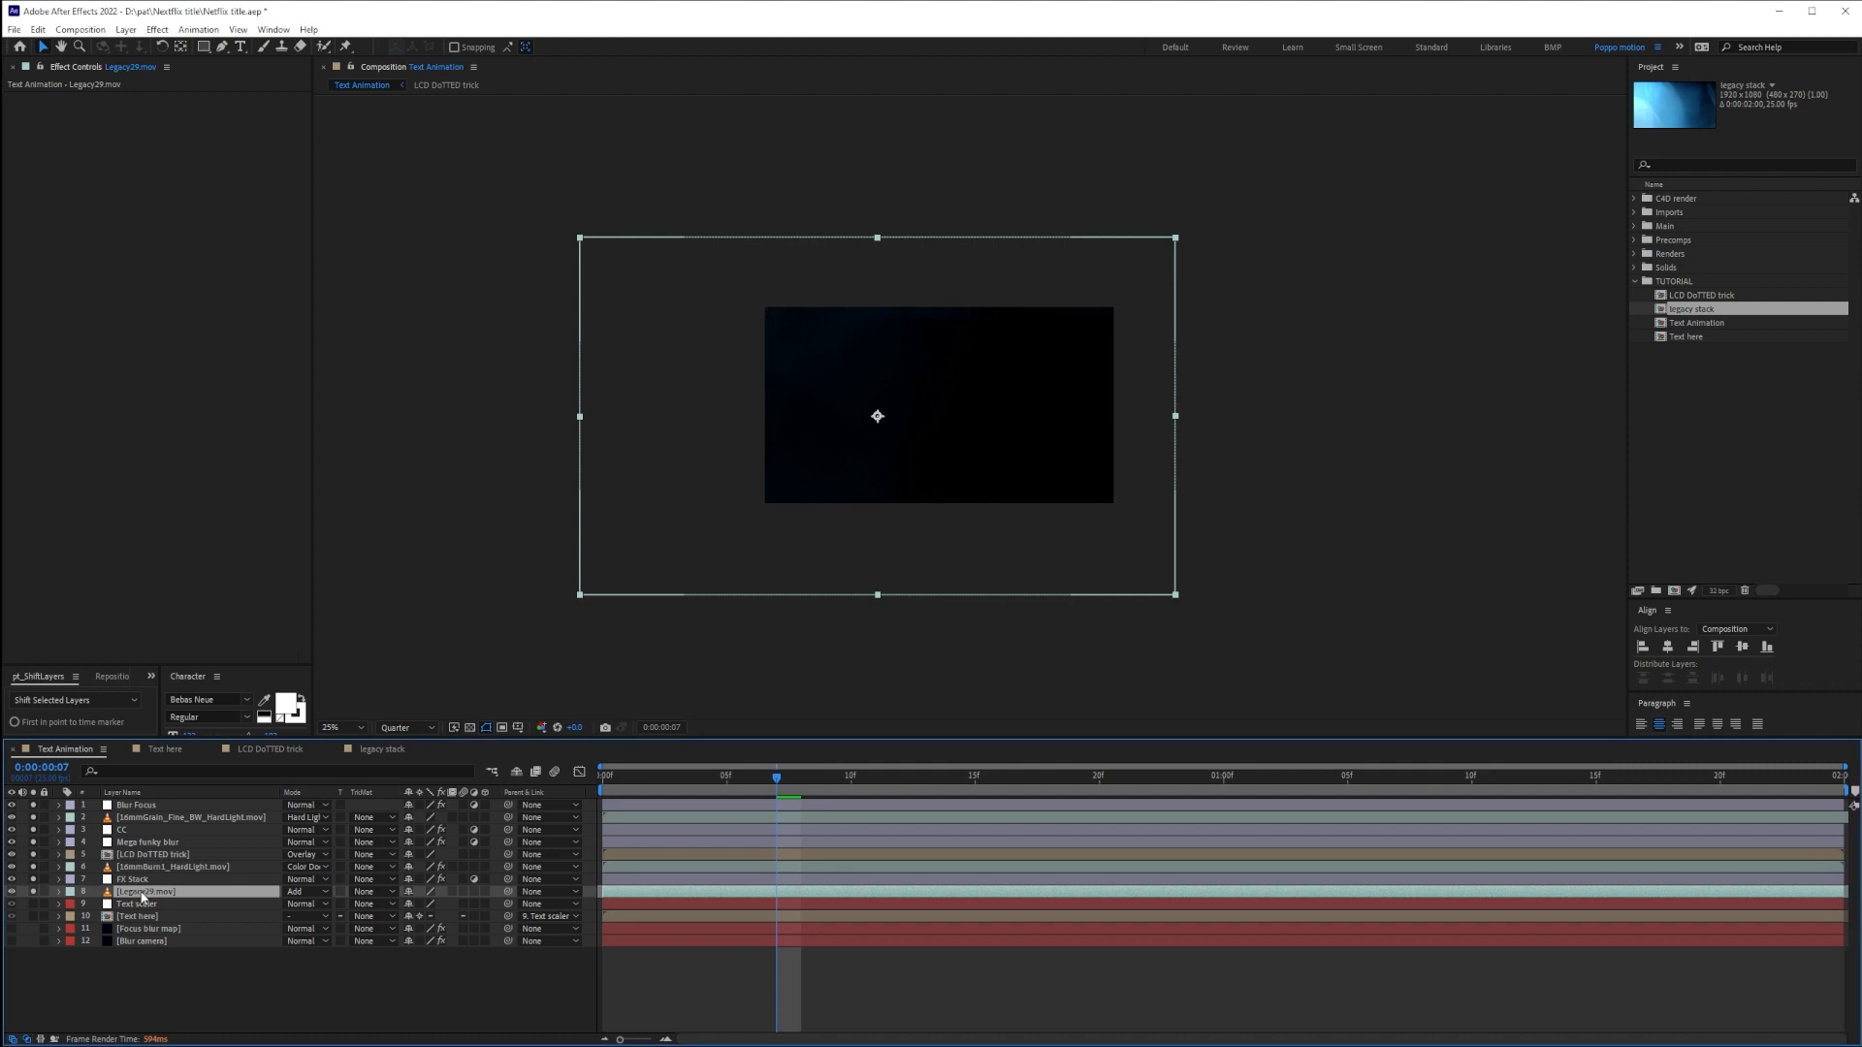
Solo the Text here layer too, so the title shows with the Legacy29.mov light leak, and select it
click(33, 916)
click(129, 918)
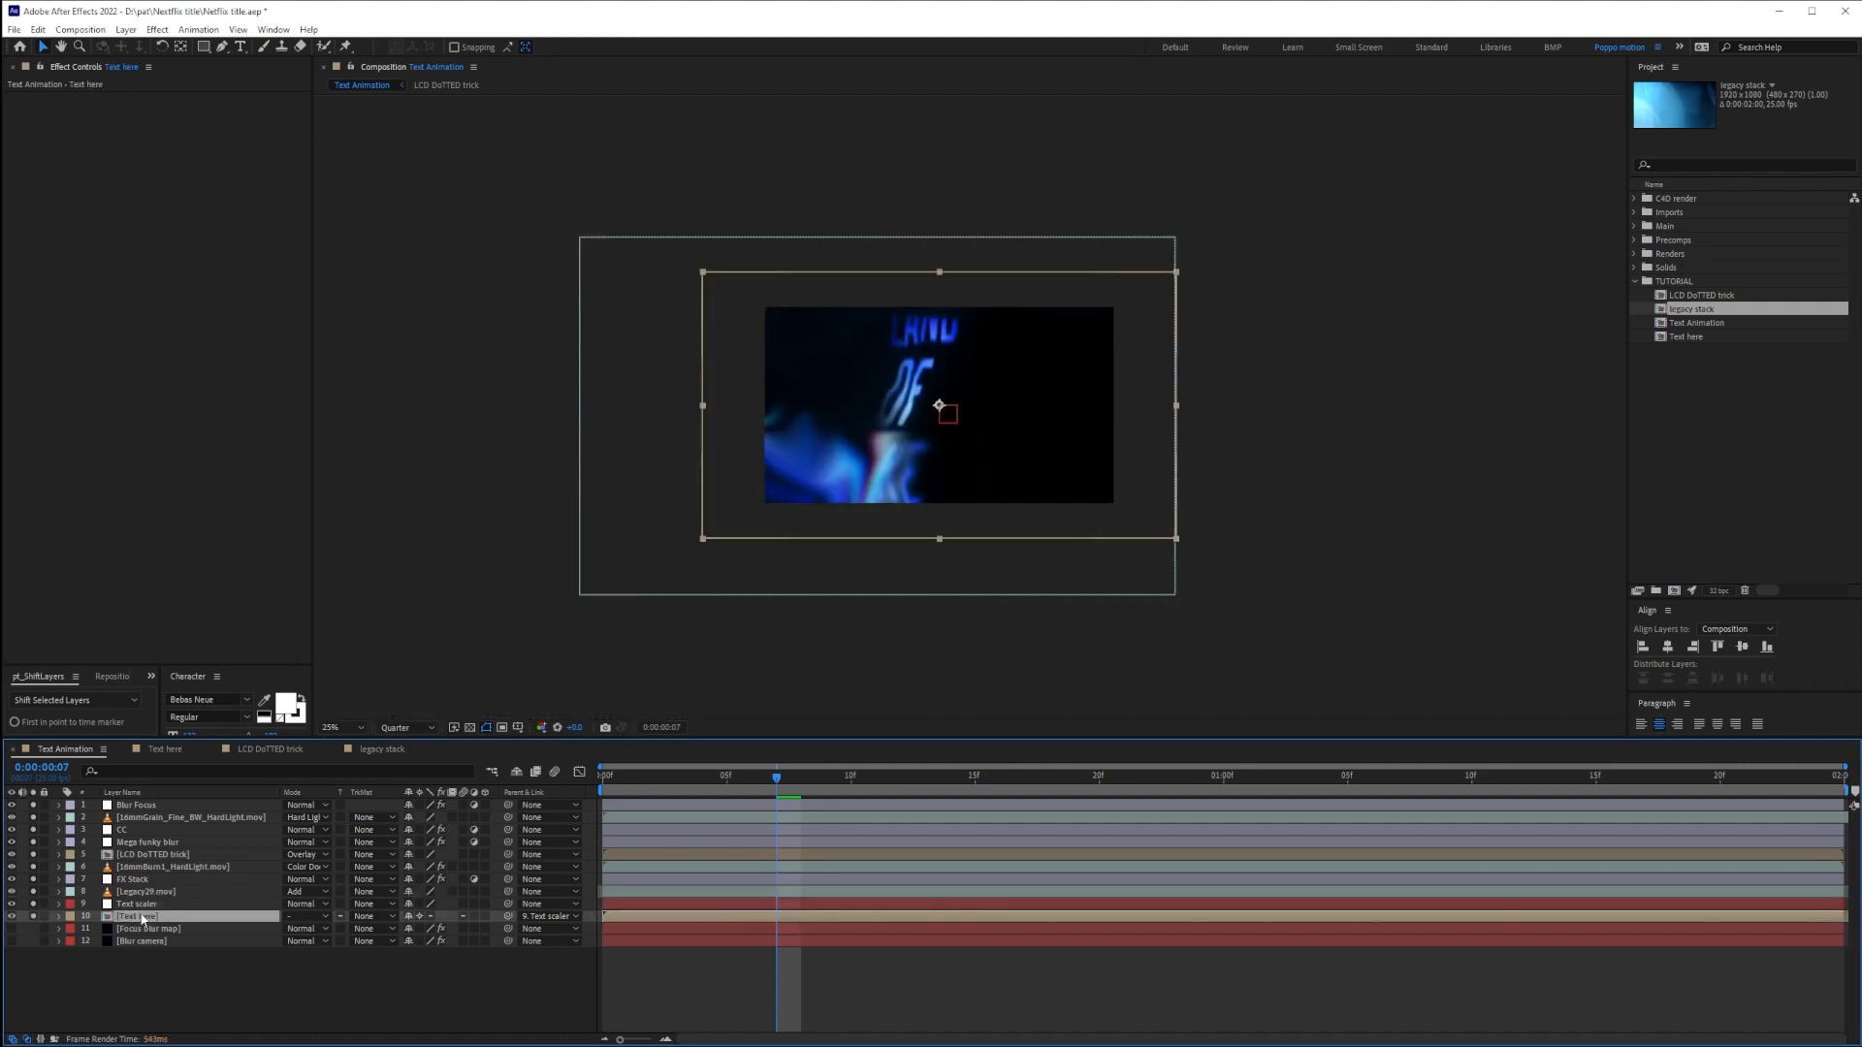
Try the Normal blending mode on the Legacy29.mov layer and return it to Add
click(309, 893)
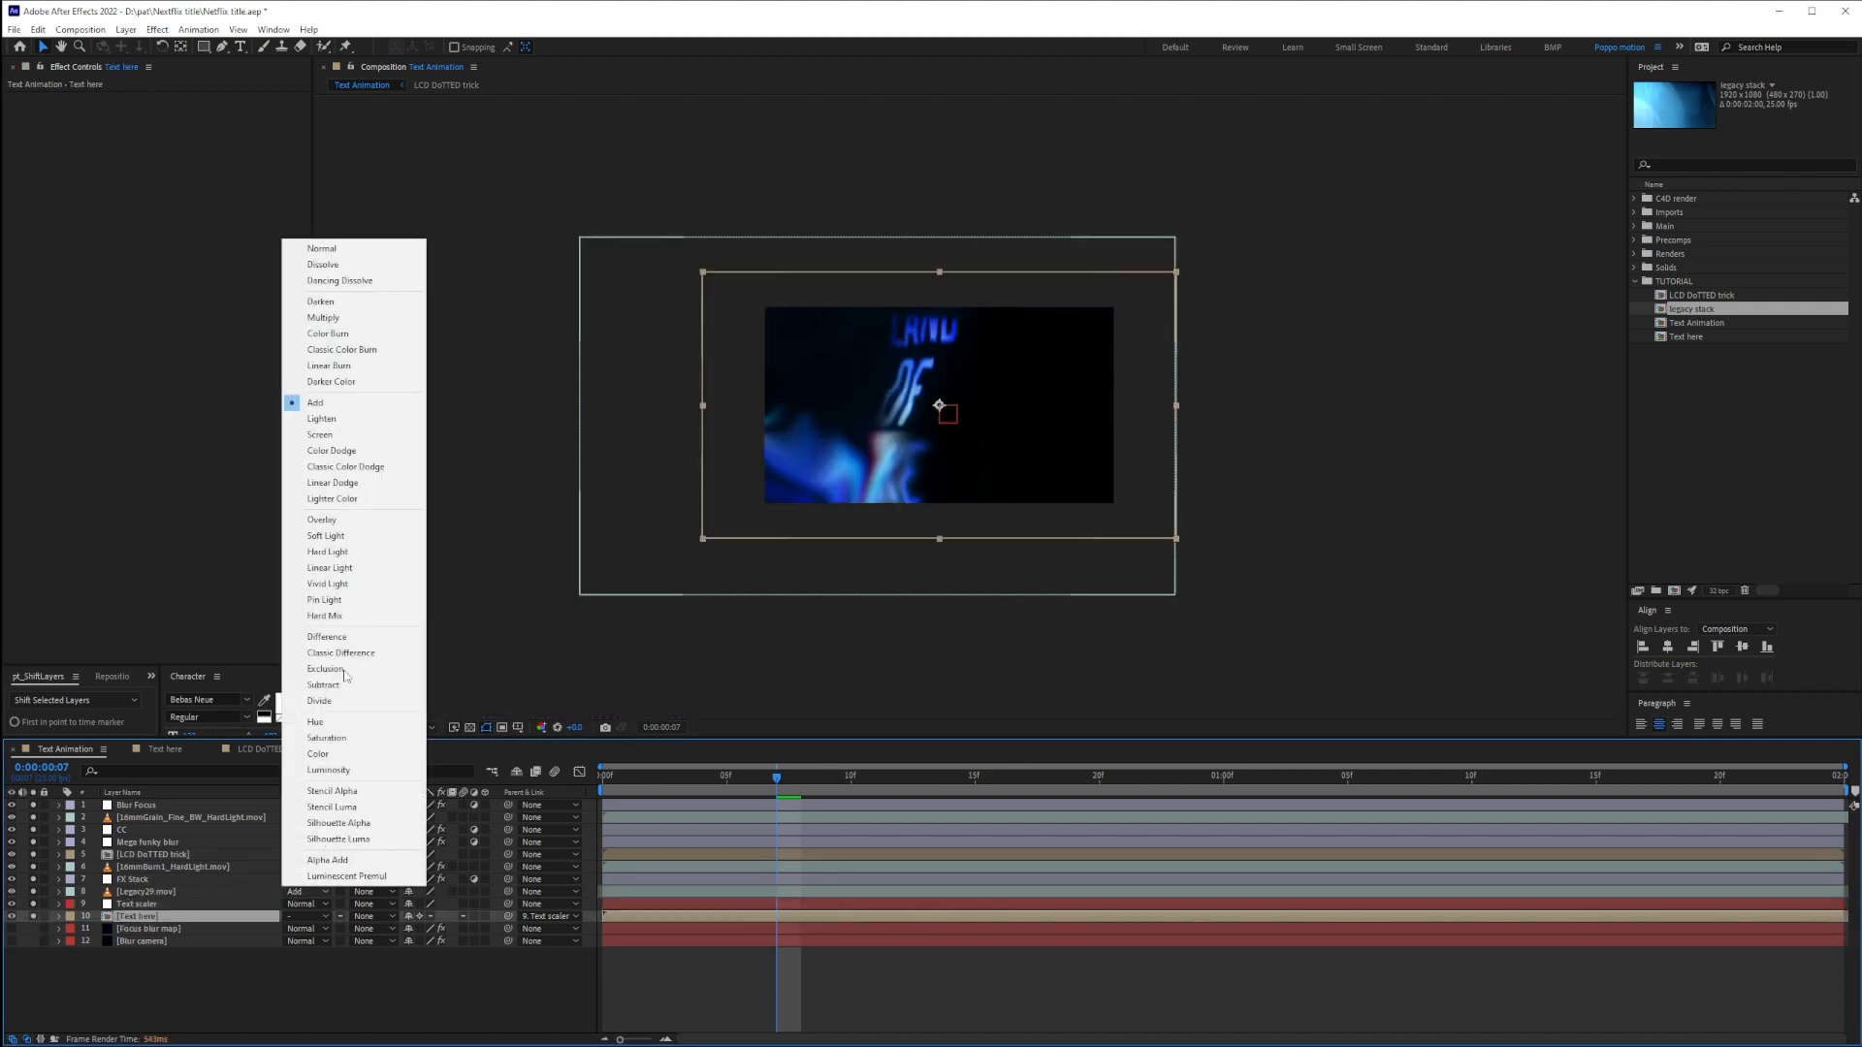
click(351, 249)
click(308, 892)
click(352, 399)
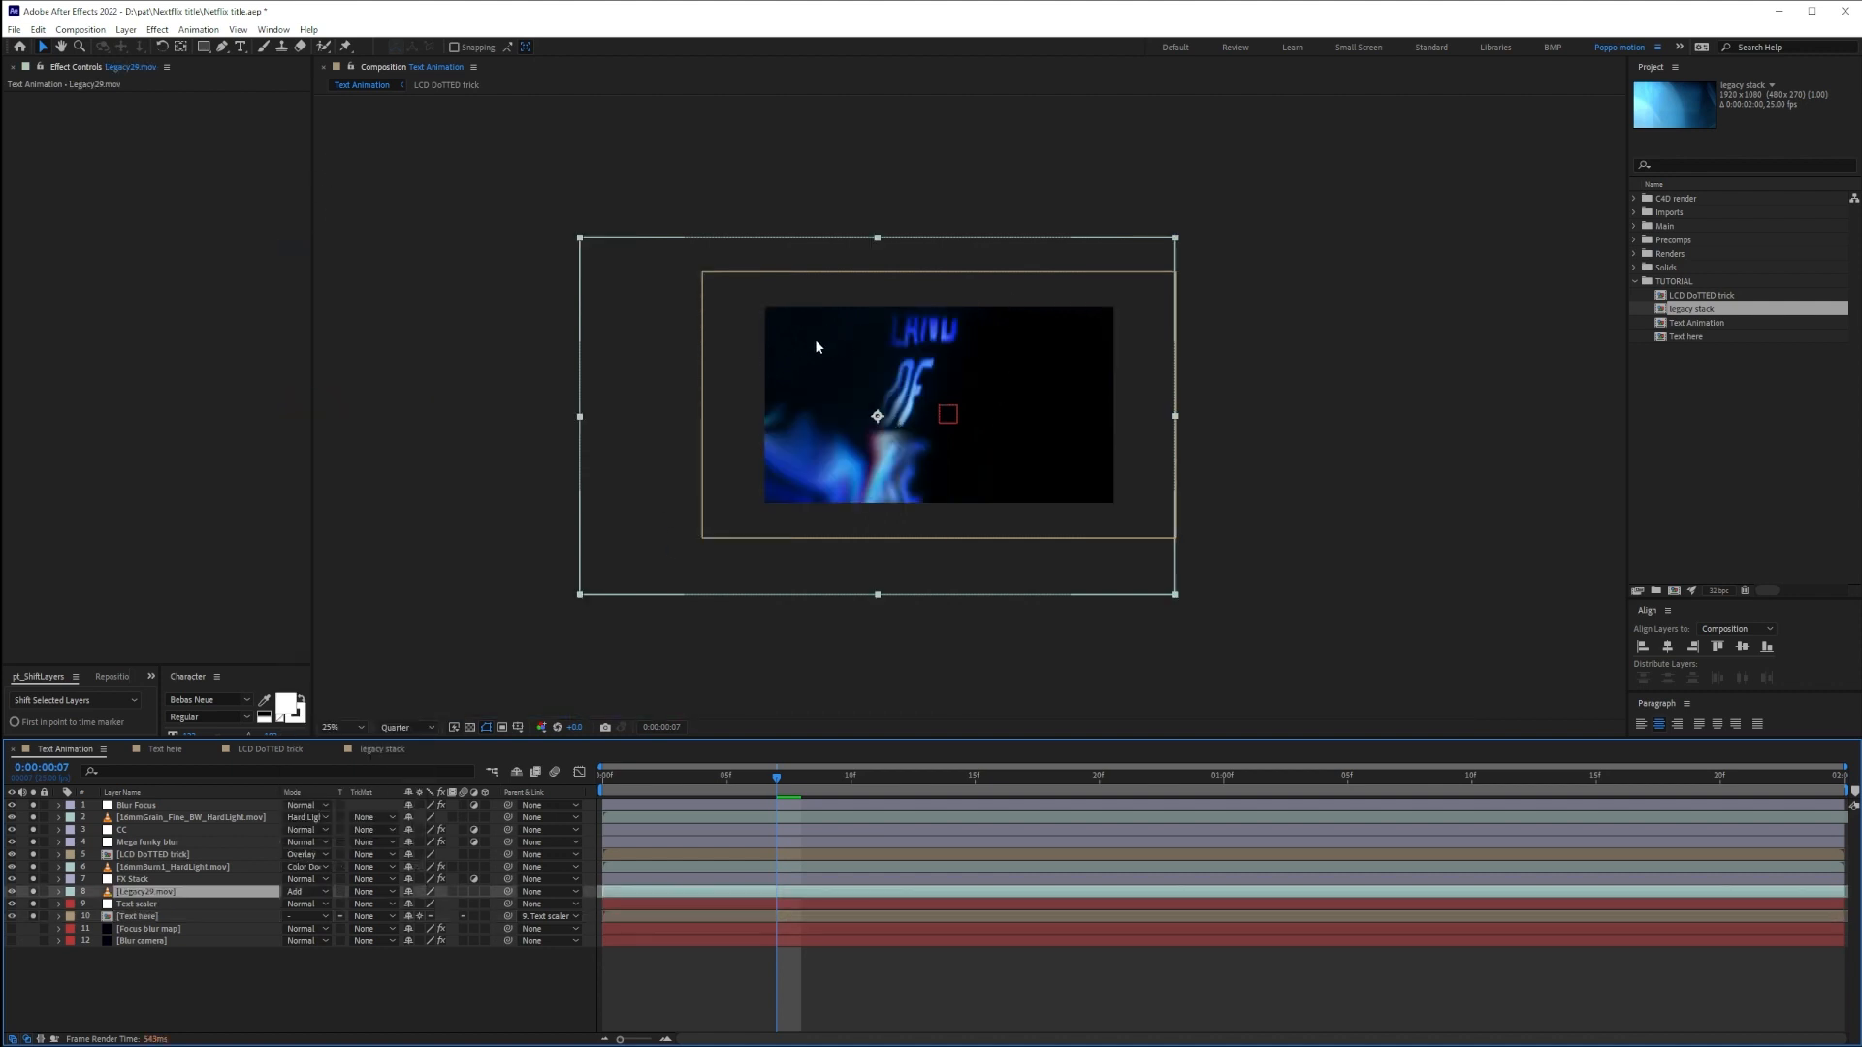
Unsolo the Text here and Text scaler layers to view the light leak without the title
scroll(881, 396, up, 4)
scroll(715, 365, down, 2)
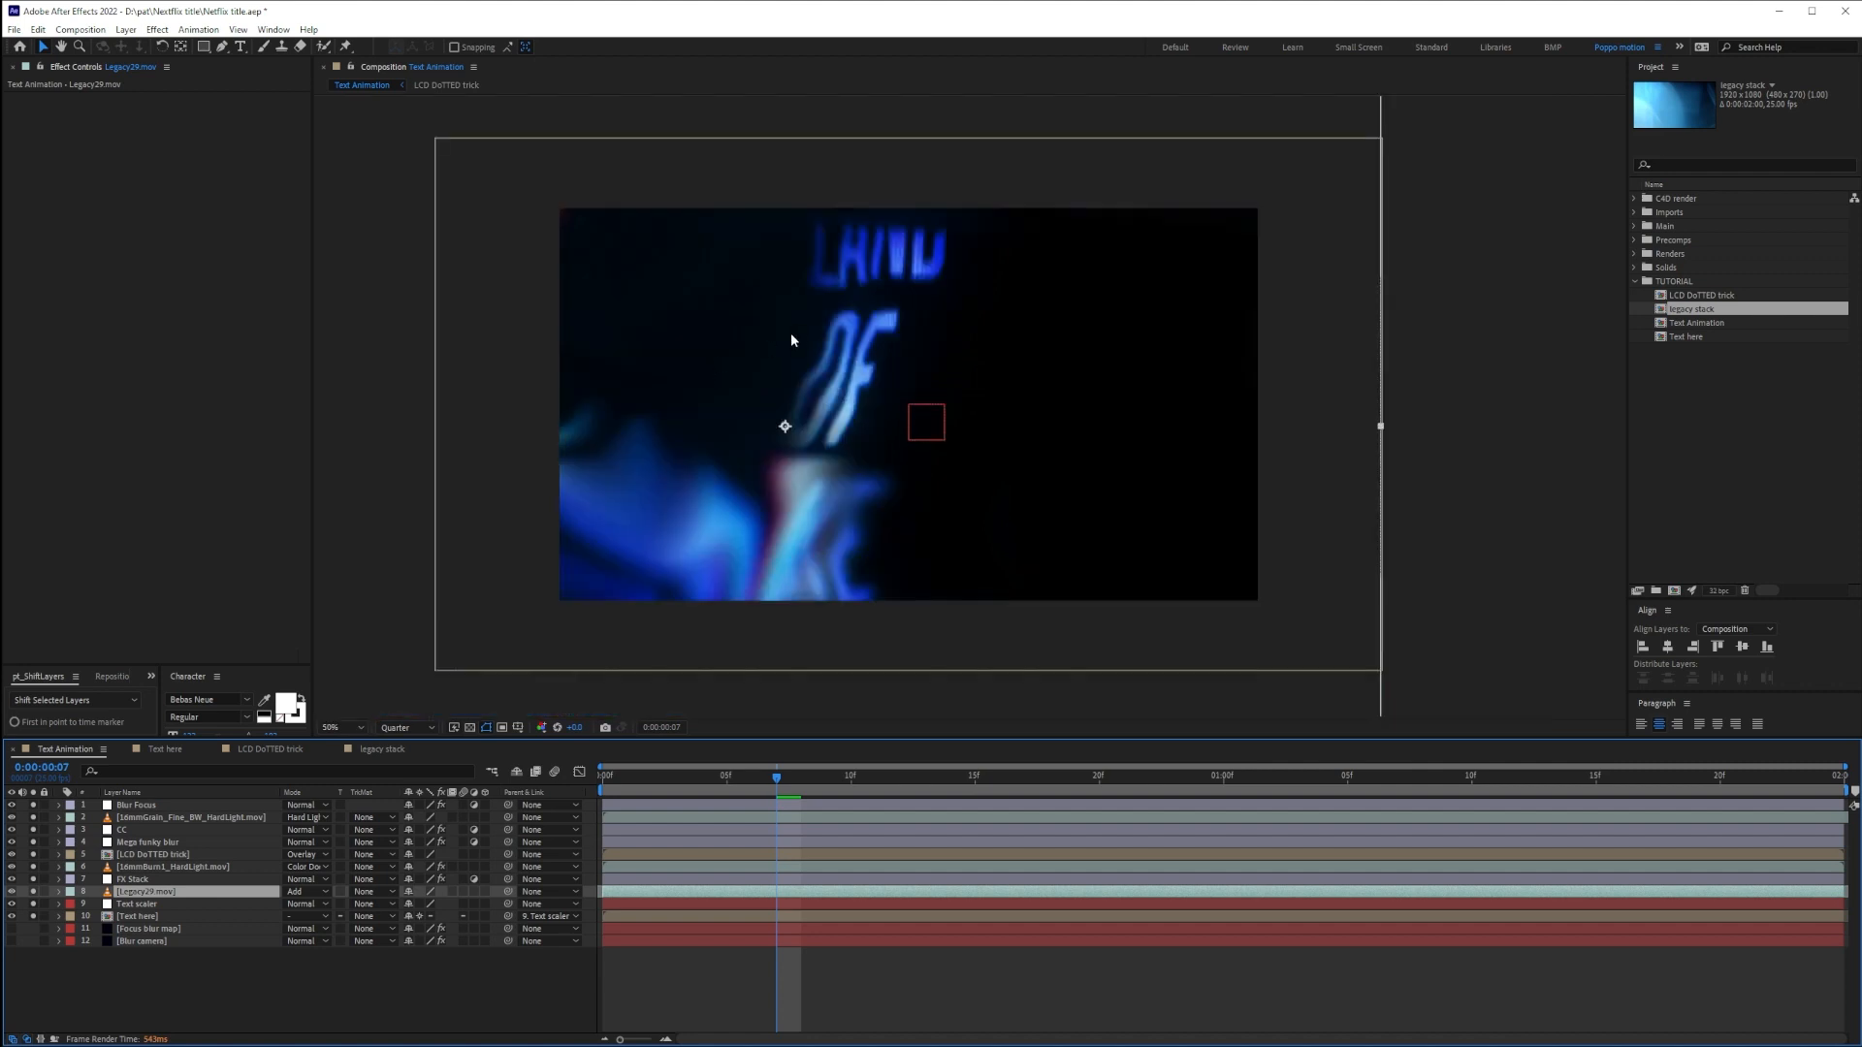
drag(33, 916, 33, 904)
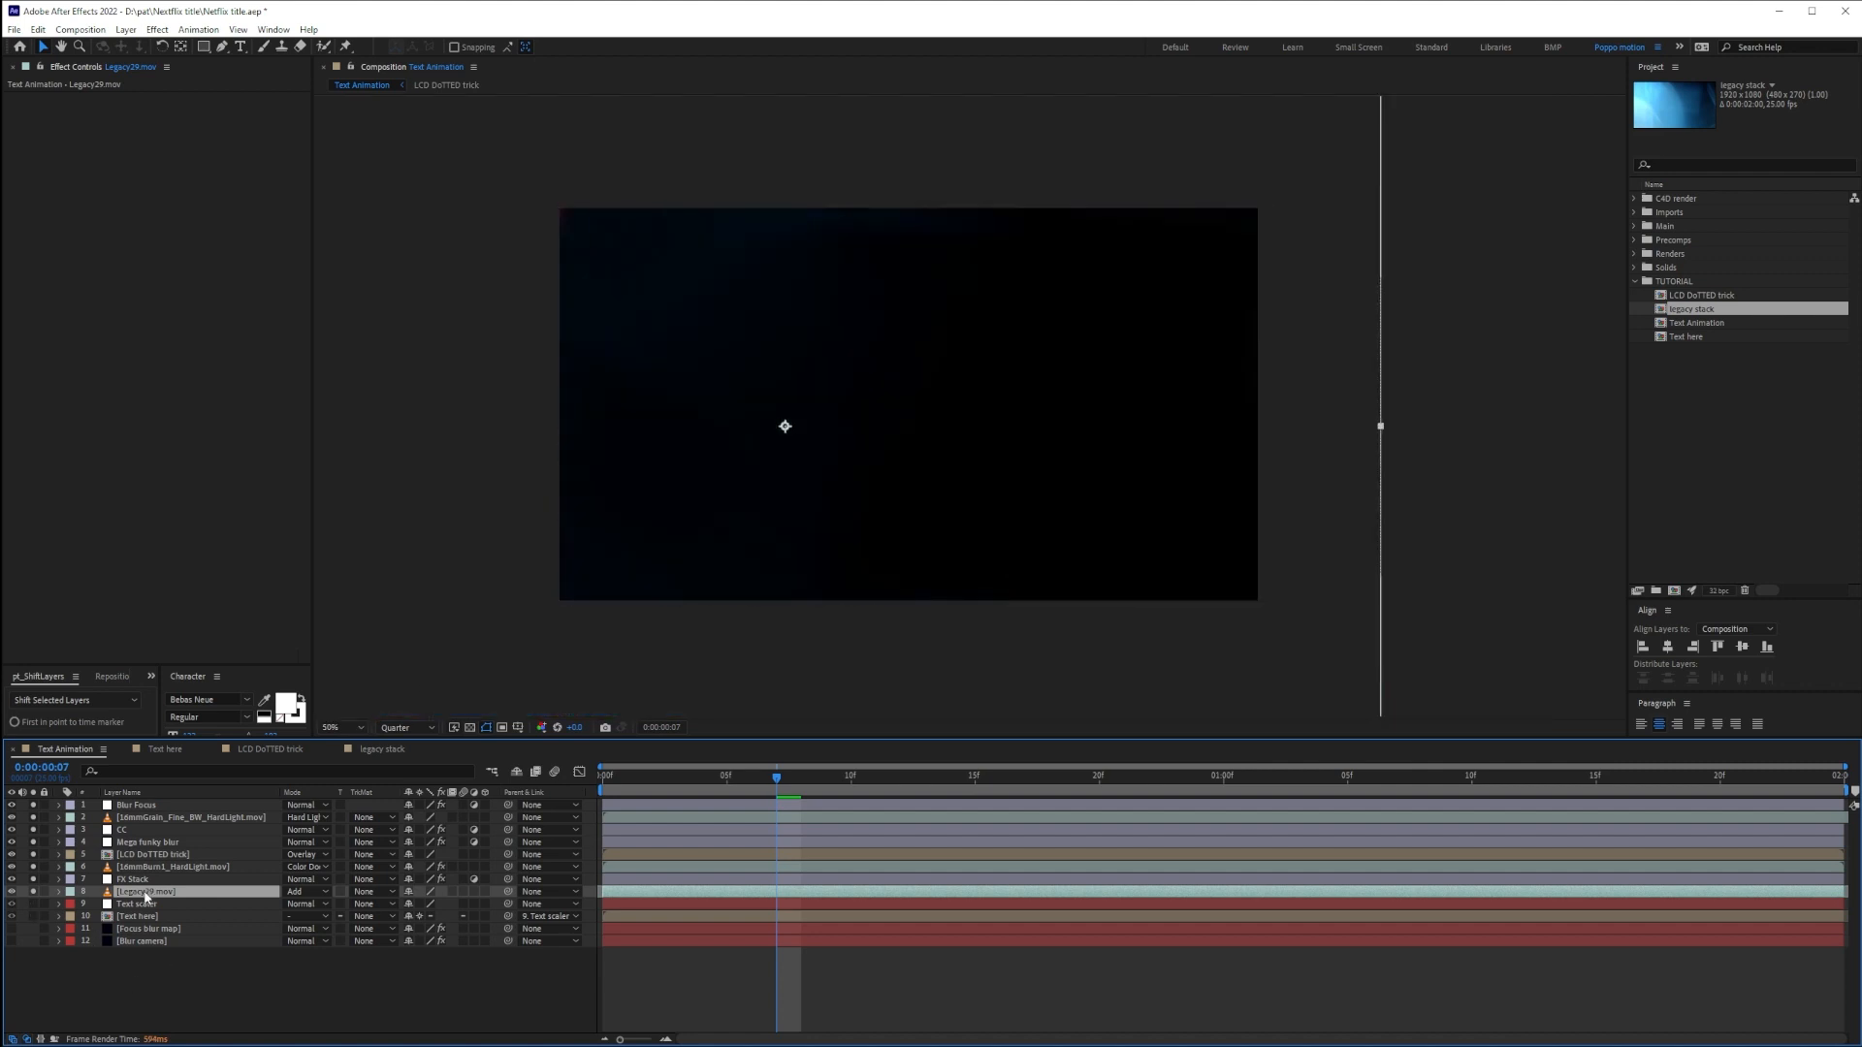
Apply Linear Color Key to Legacy29.mov, sample the dark background as key color, set matching softness to 5%, and check the soloed layer
key(ctrl+space)
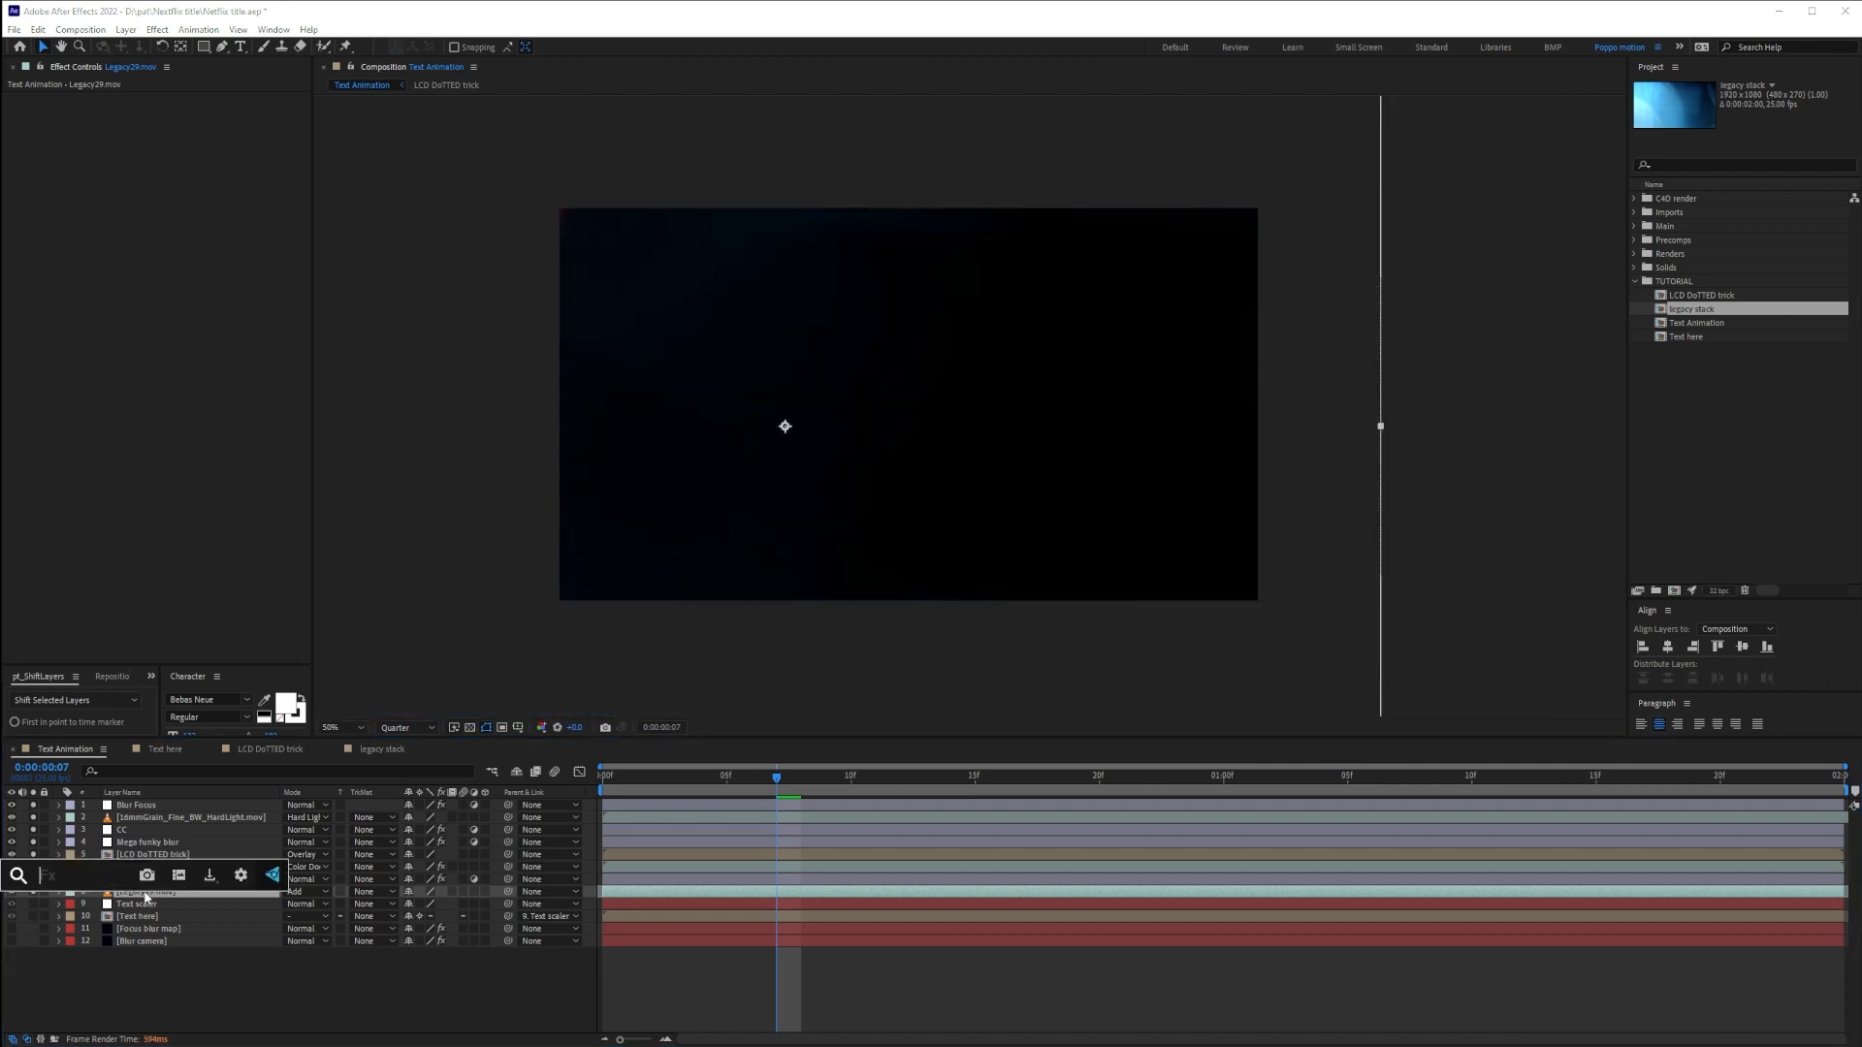
text(linear)
key(Return)
click(200, 215)
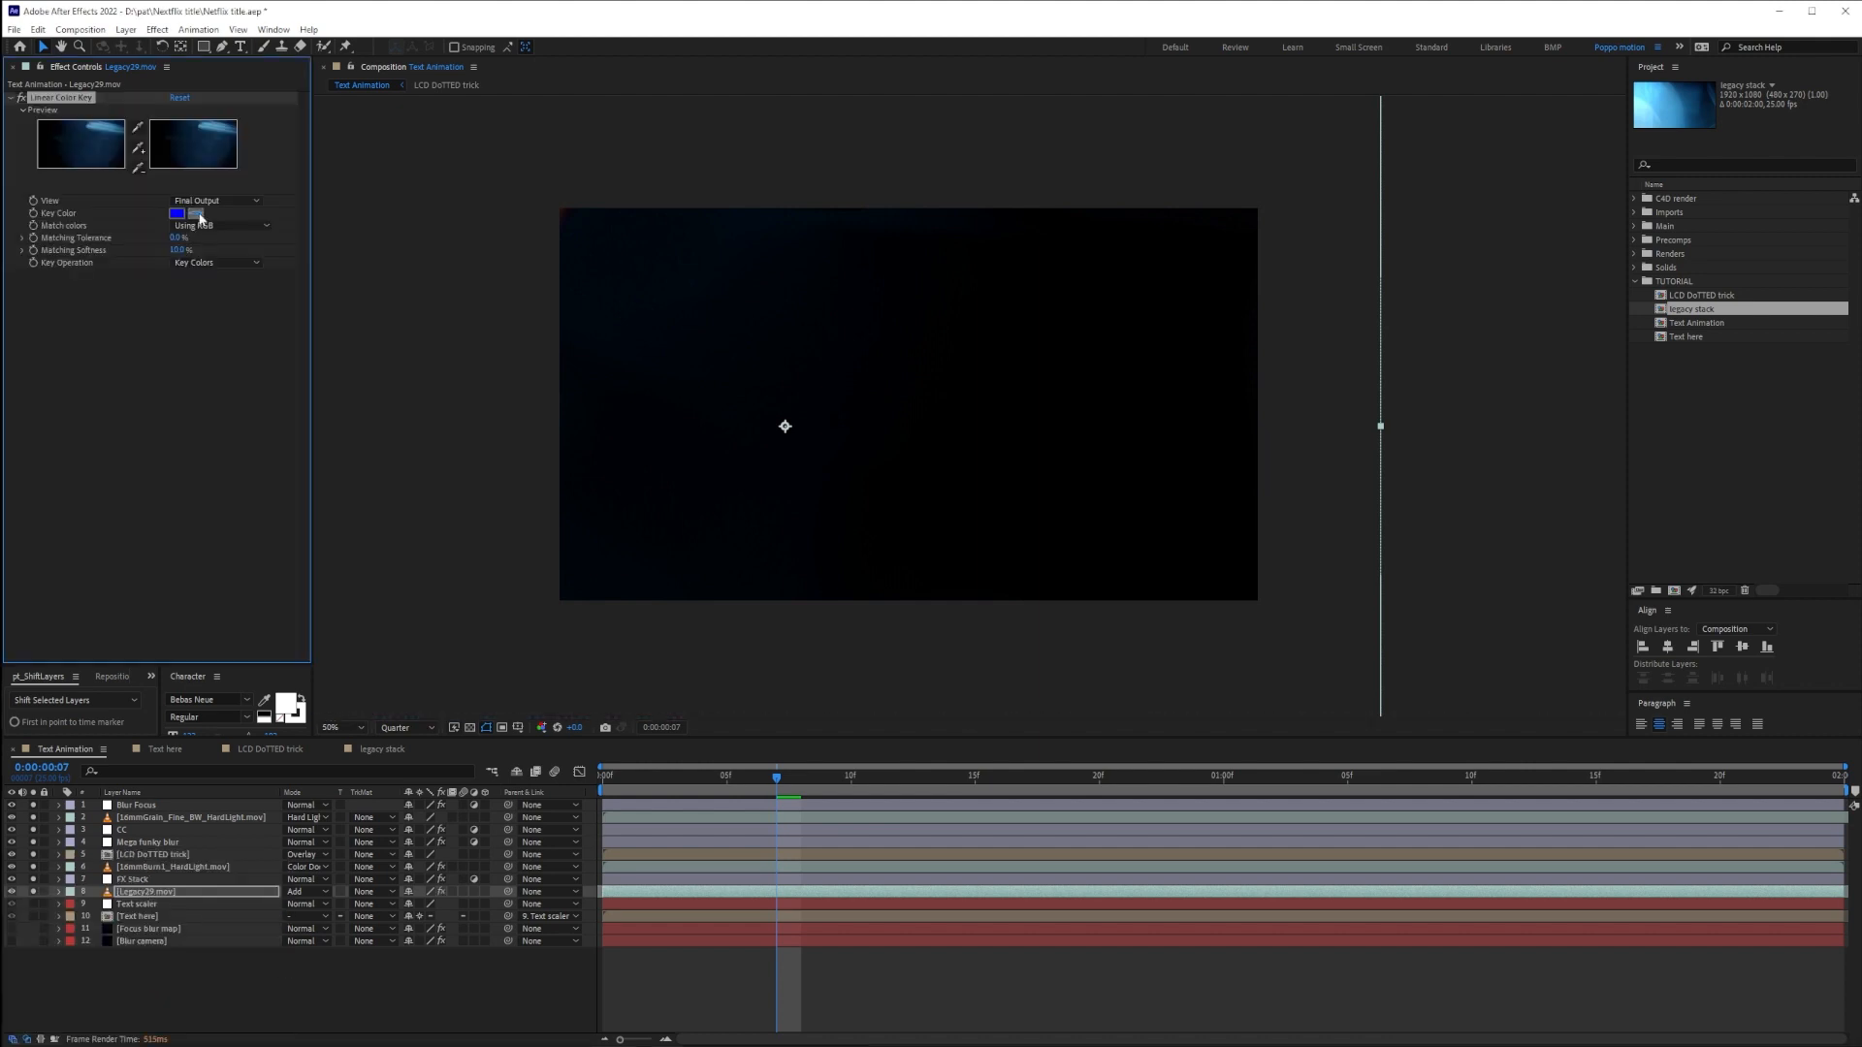
click(984, 325)
click(178, 251)
text(5)
key(Return)
click(600, 776)
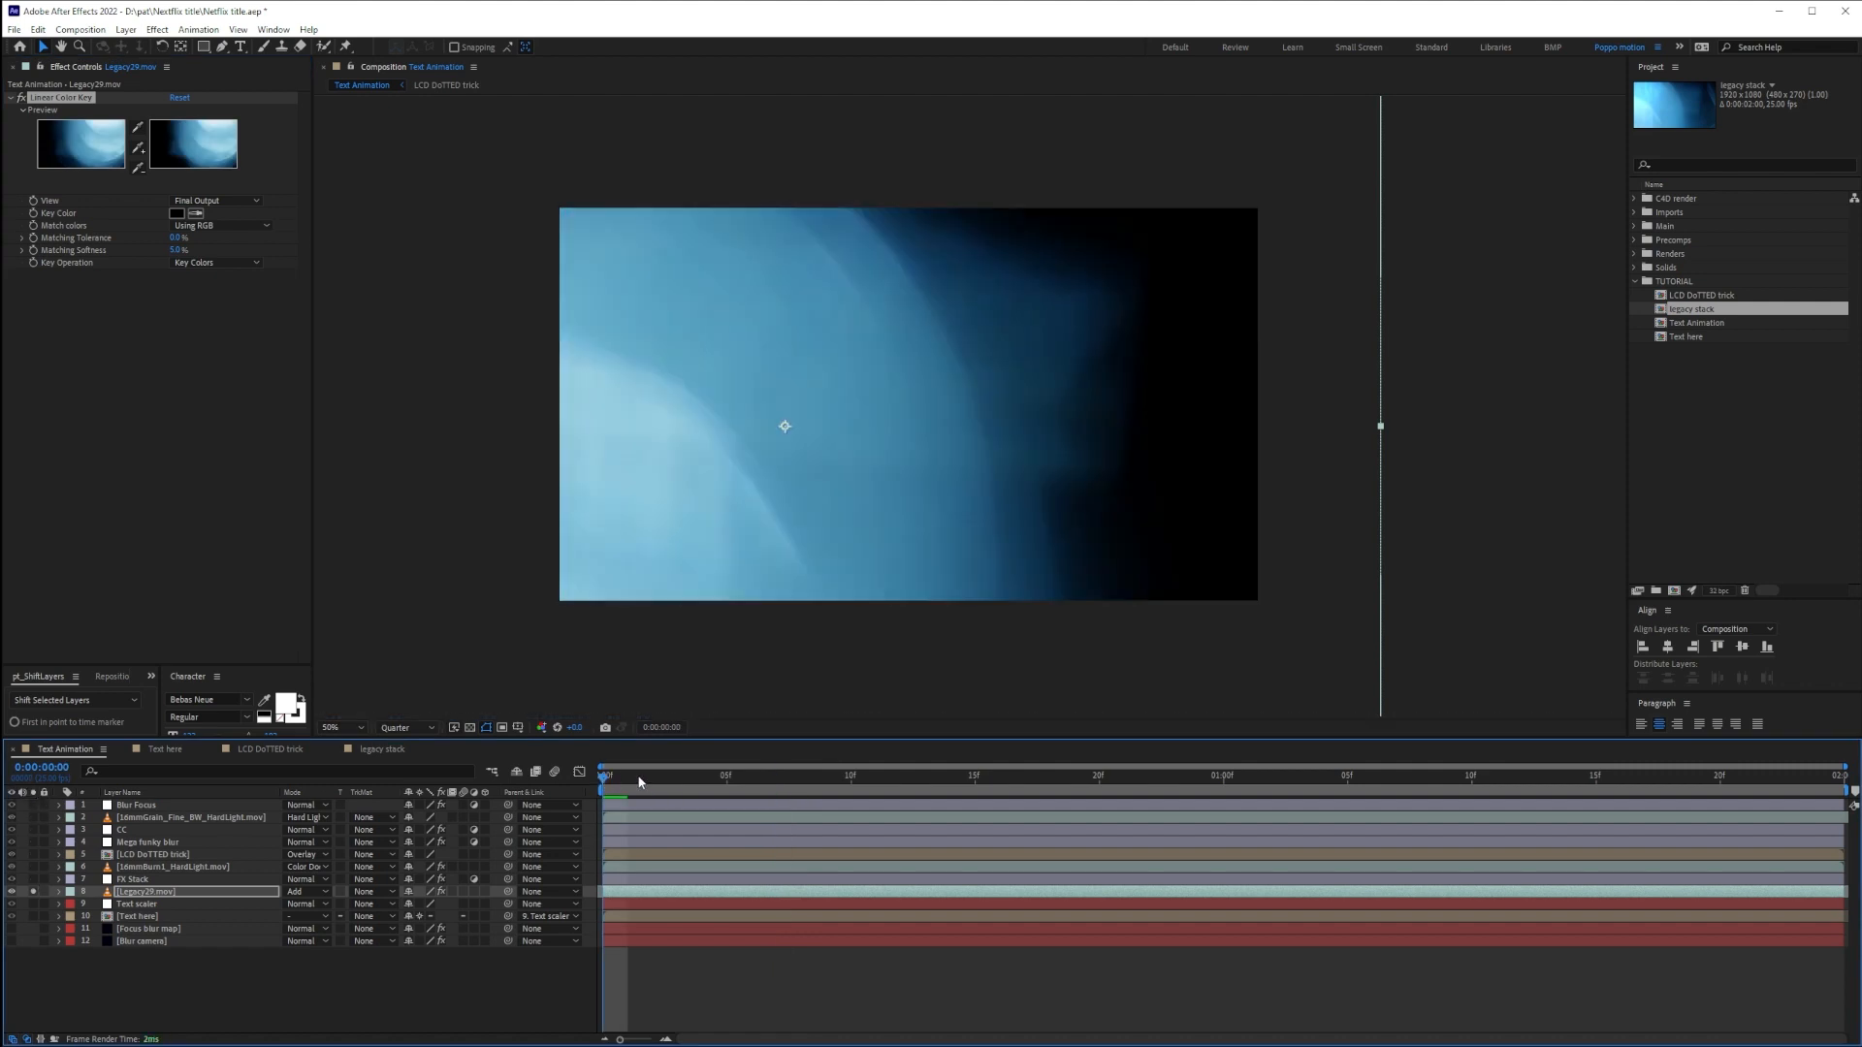
drag(639, 781, 974, 776)
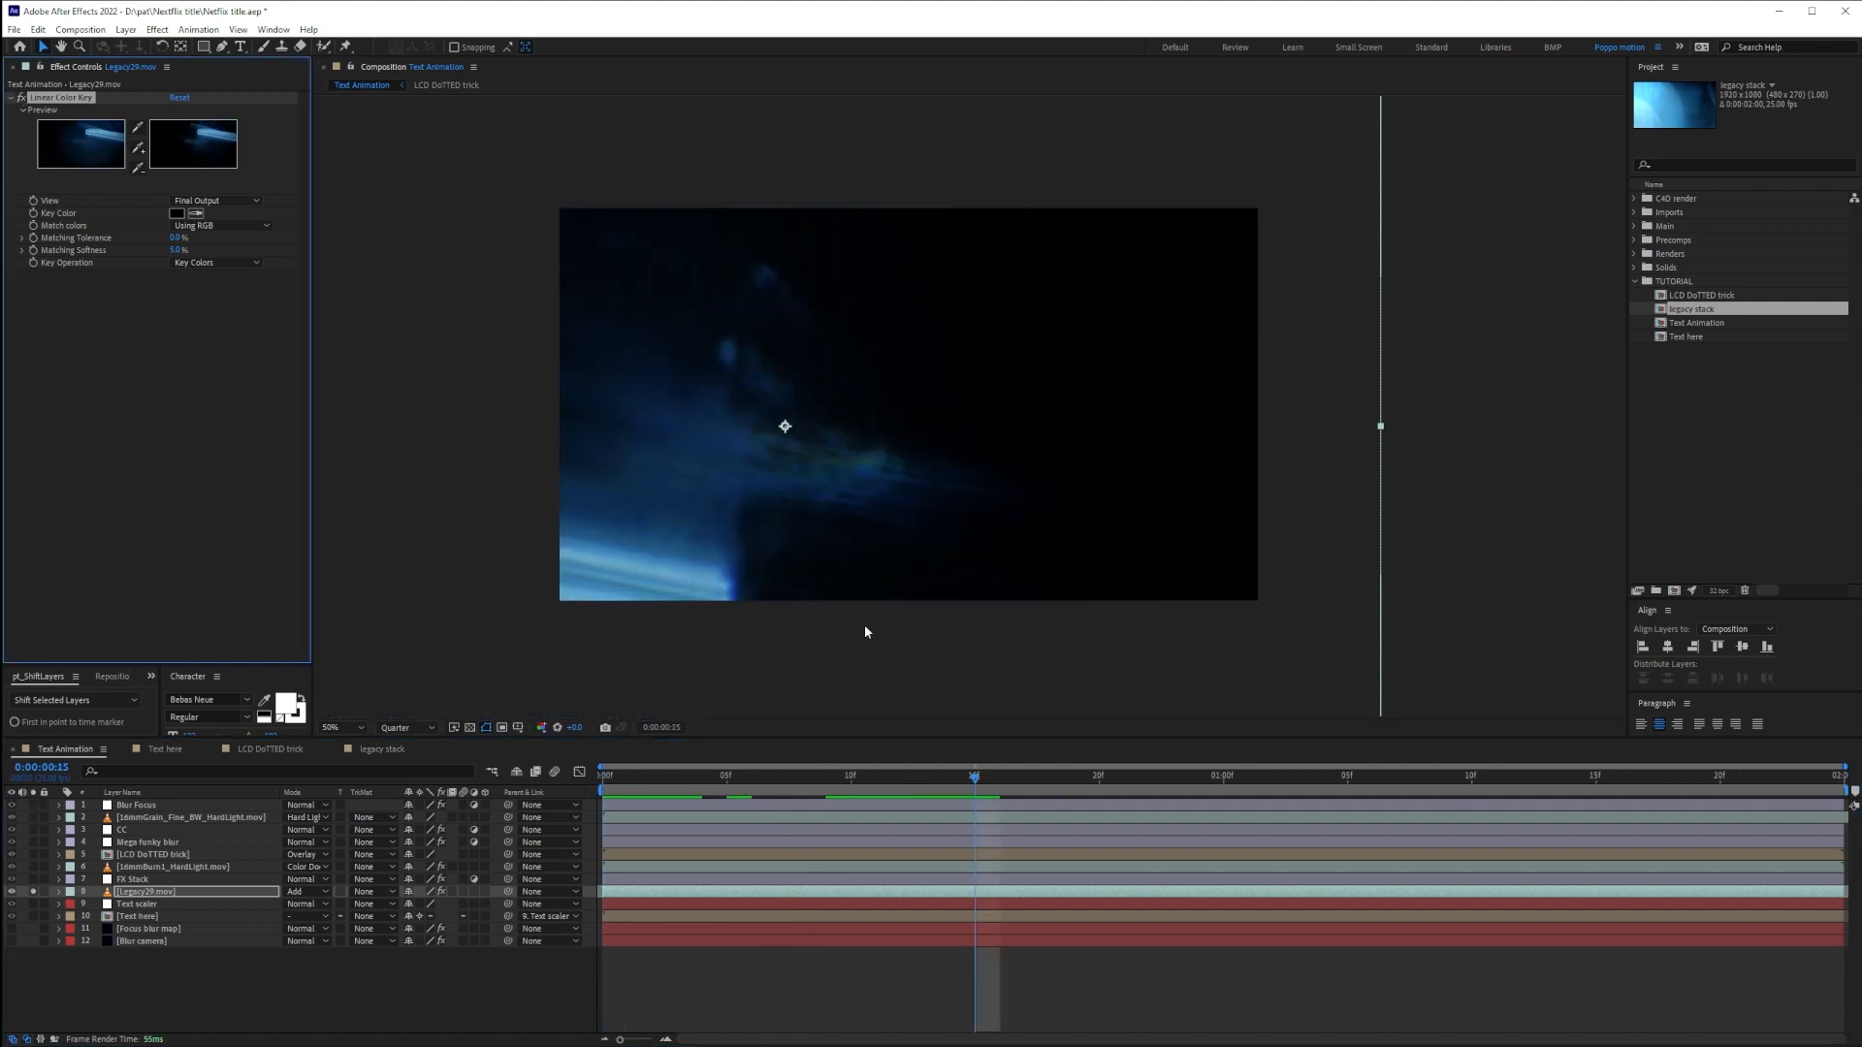
Apply a Tint effect mapping white to blue on Legacy29.mov and compare the layer with and without it
key(ctrl+space)
text(tint)
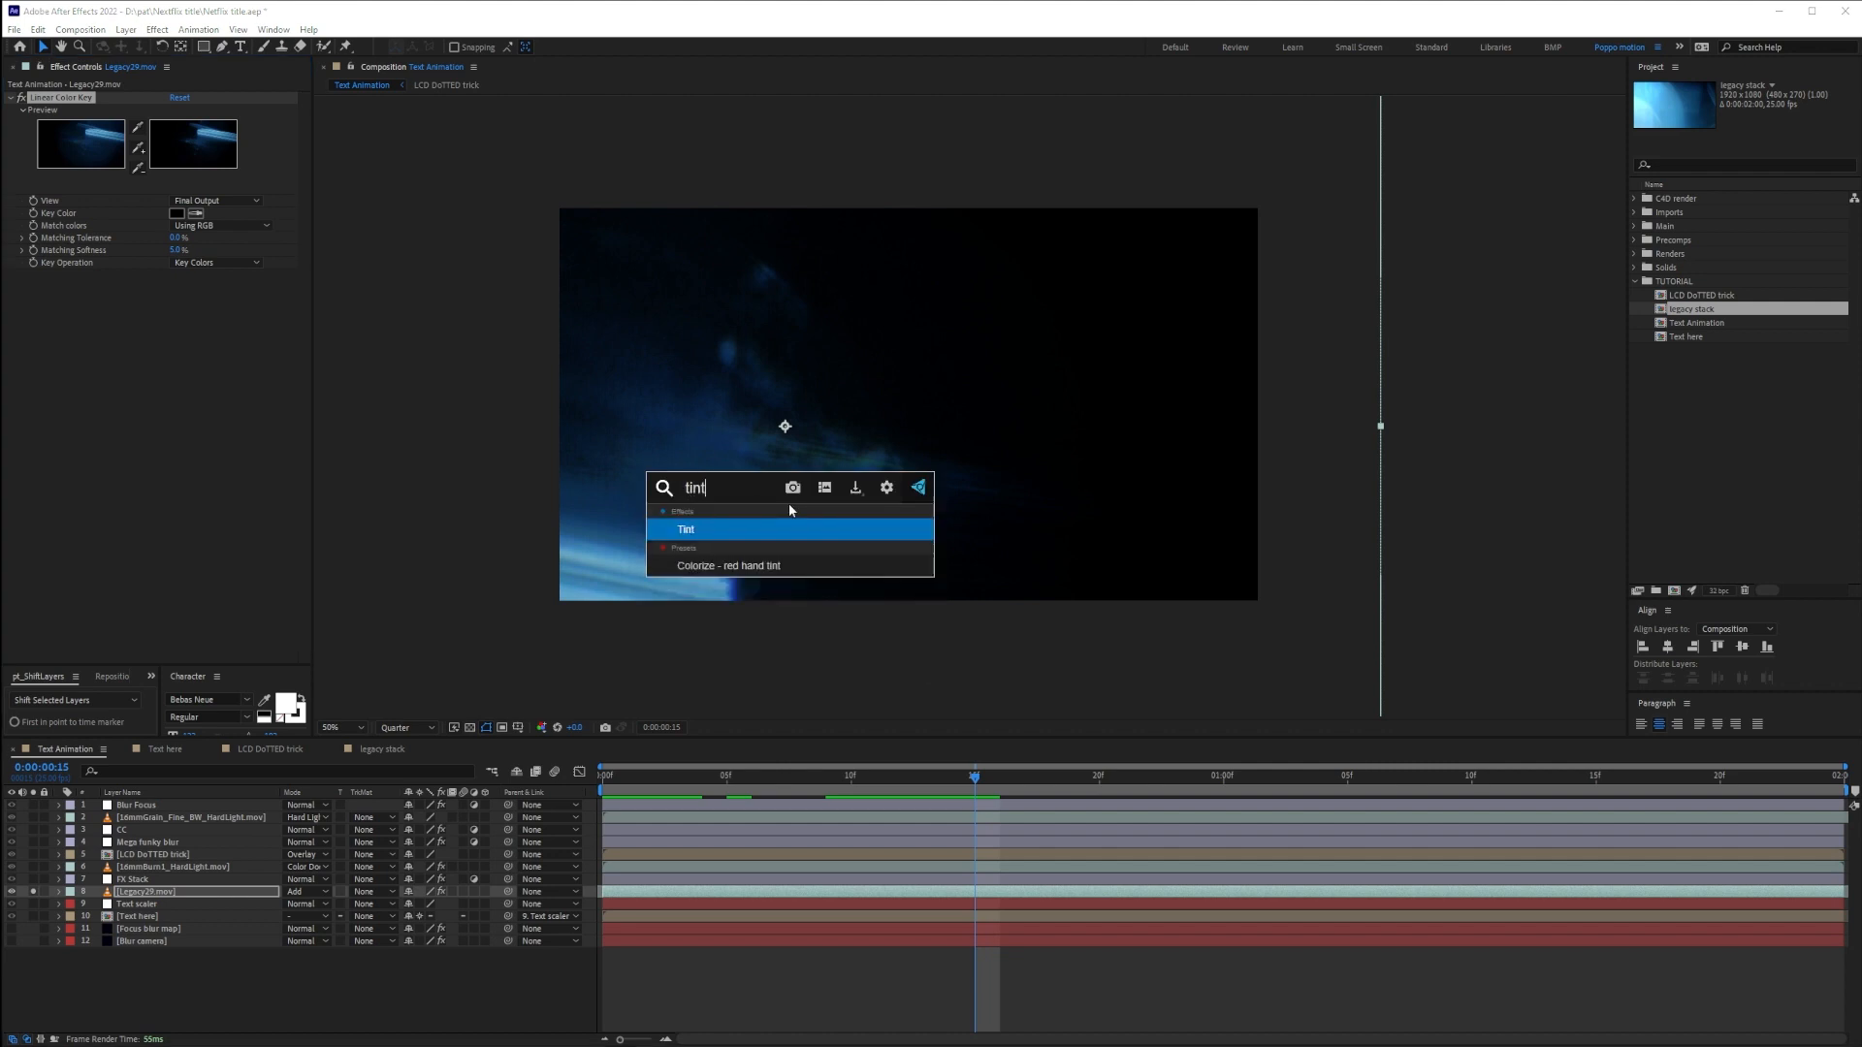
key(Return)
click(22, 278)
click(21, 277)
click(21, 278)
click(21, 278)
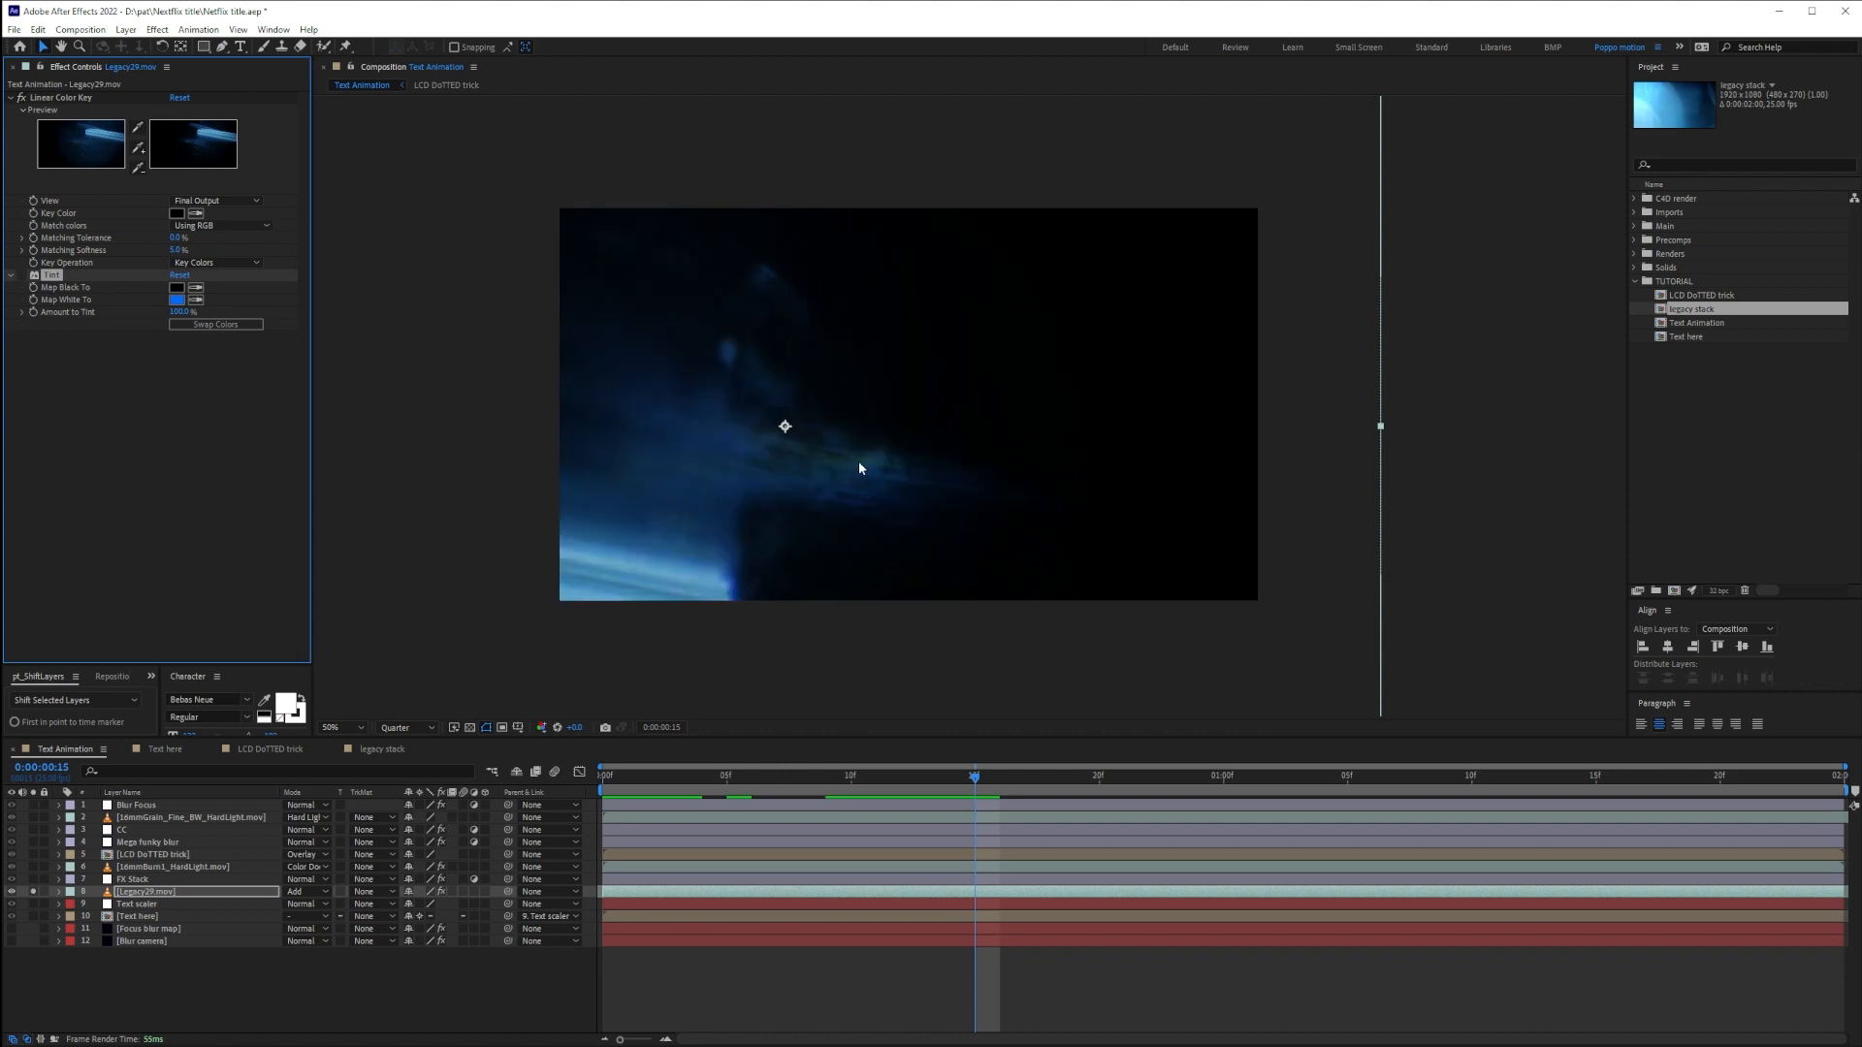
click(22, 276)
Add a Fast Box Blur to Legacy29.mov with a blur radius of about 90 and scrub to check it
key(ctrl+space)
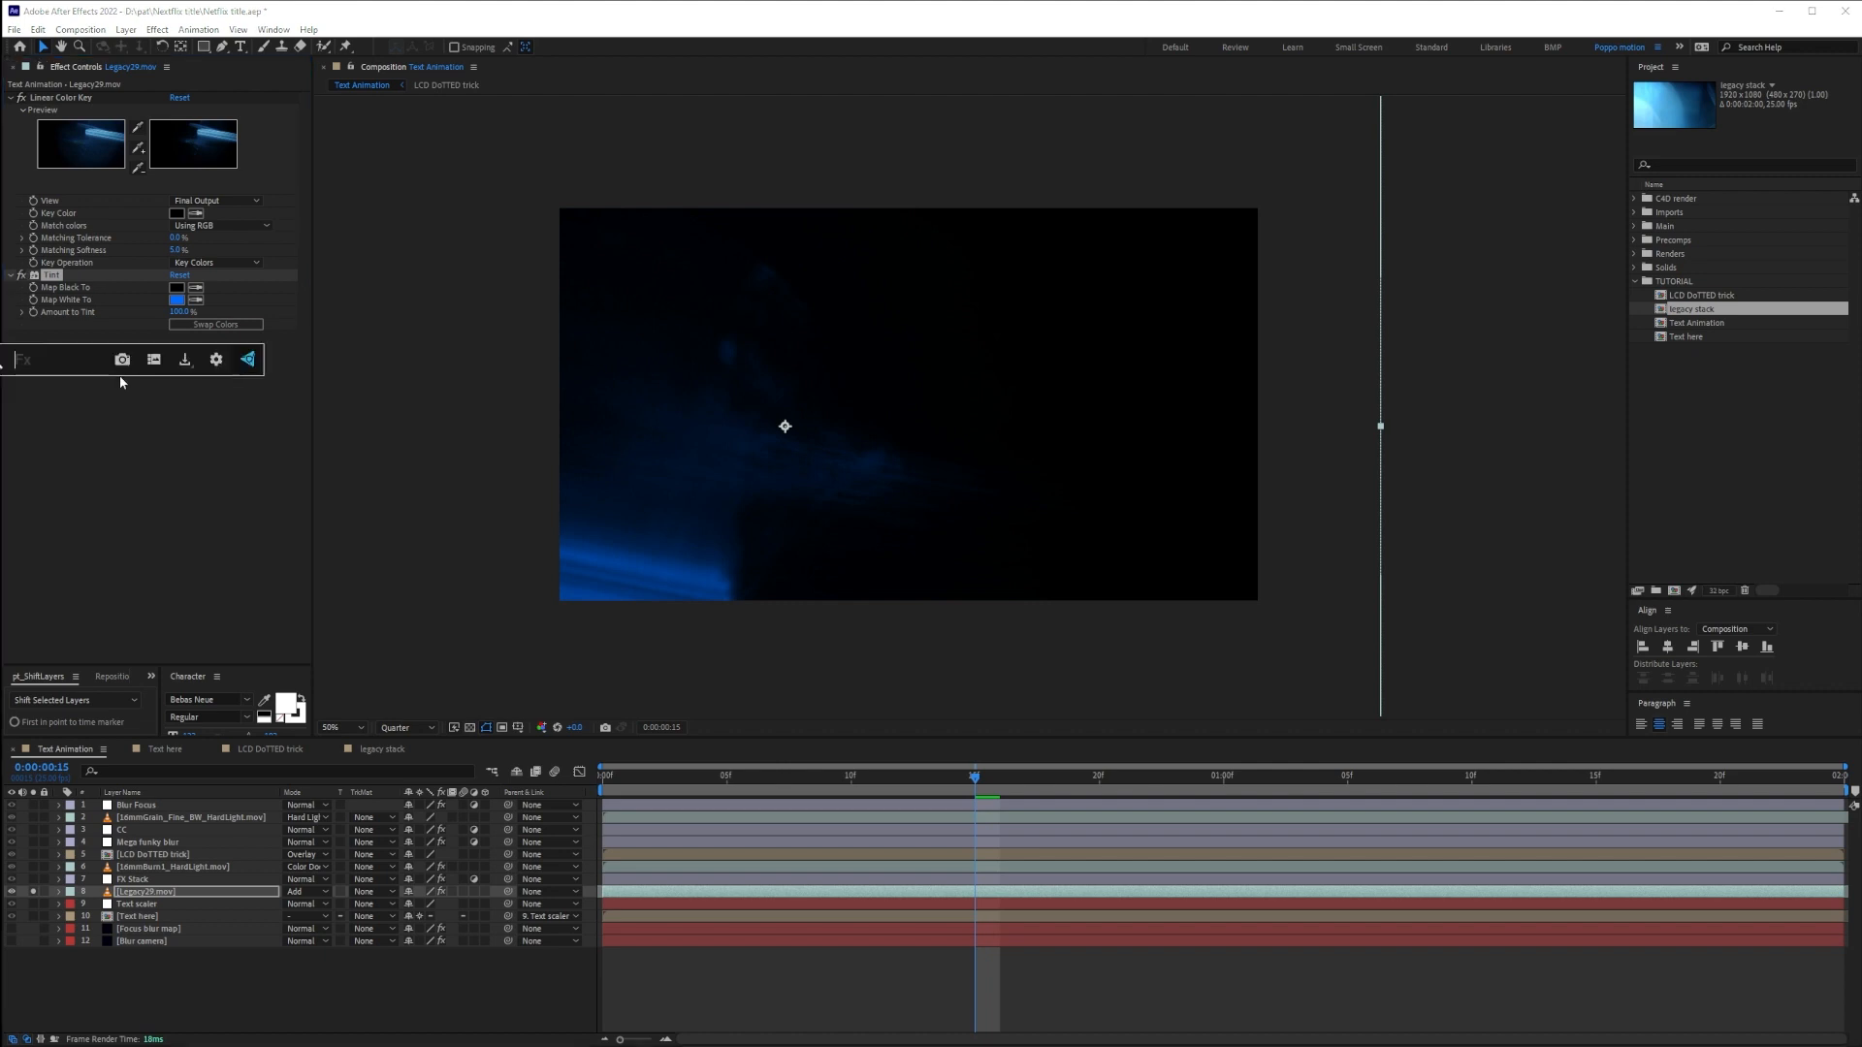
text(fas)
key(Return)
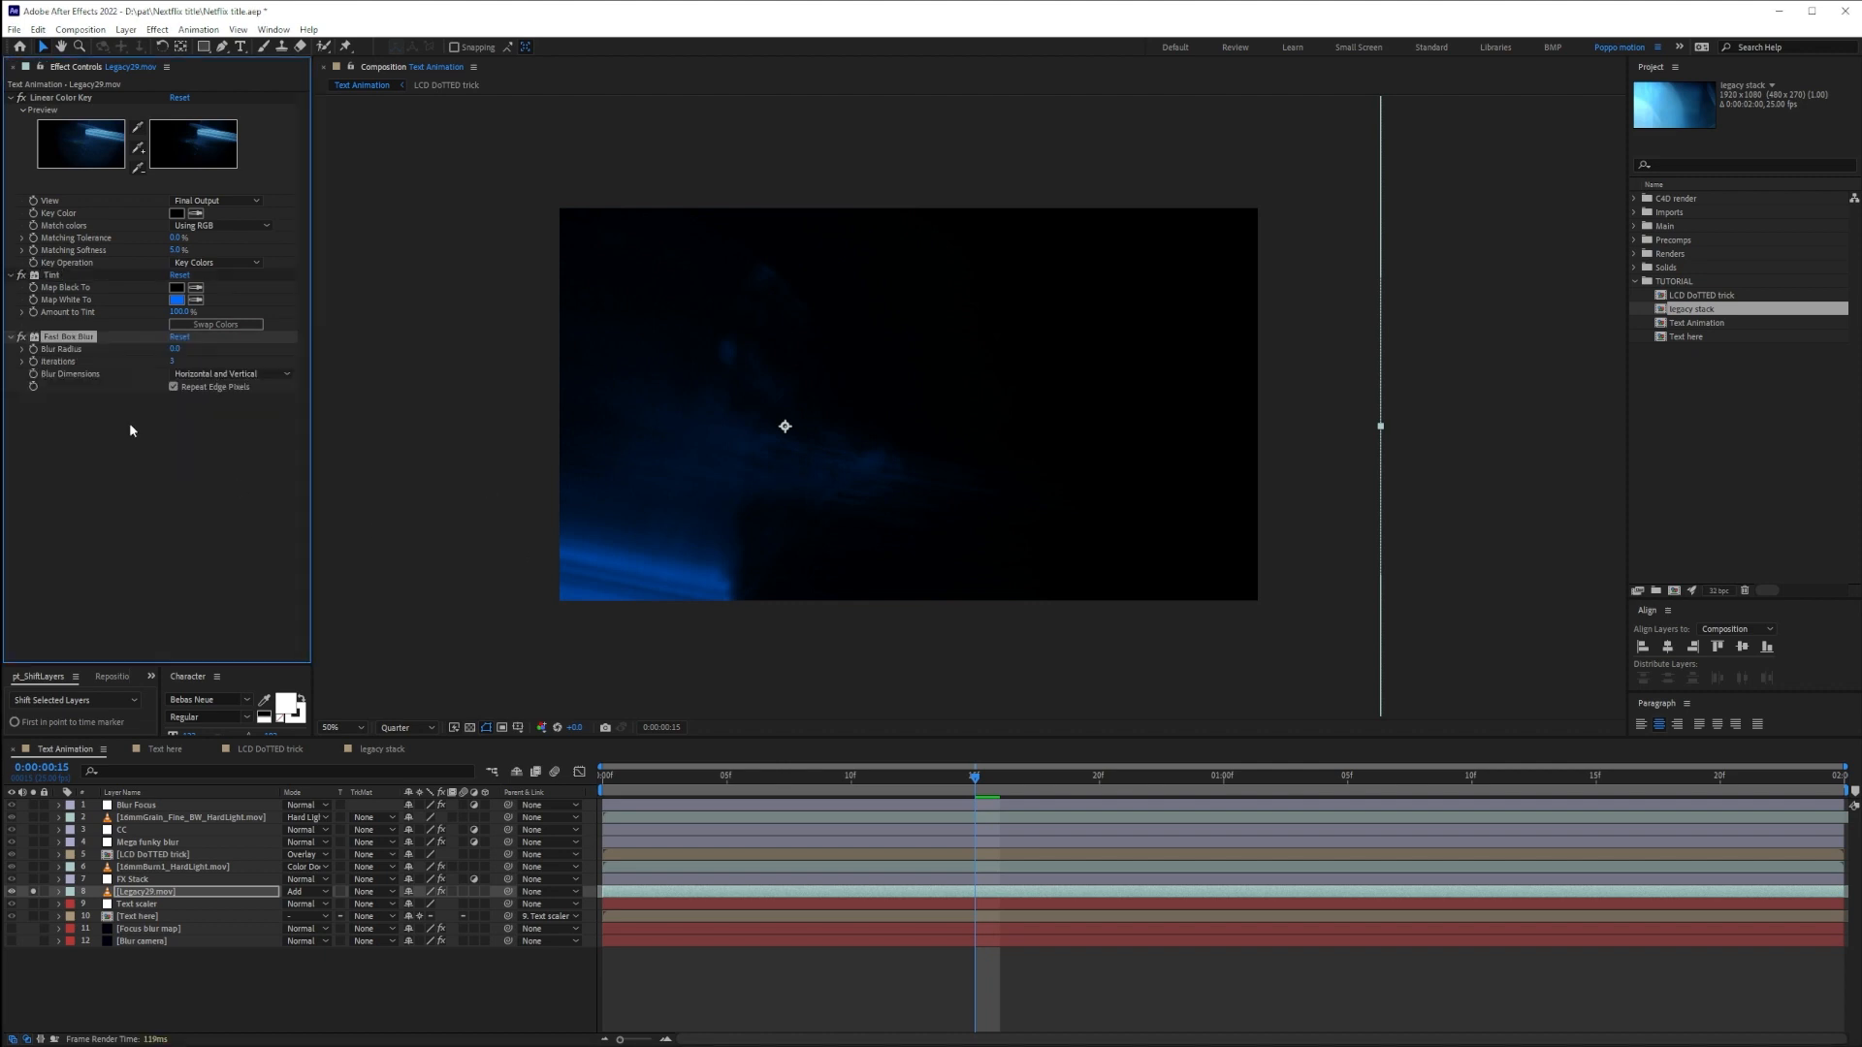
drag(179, 349, 207, 347)
click(175, 349)
key(Return)
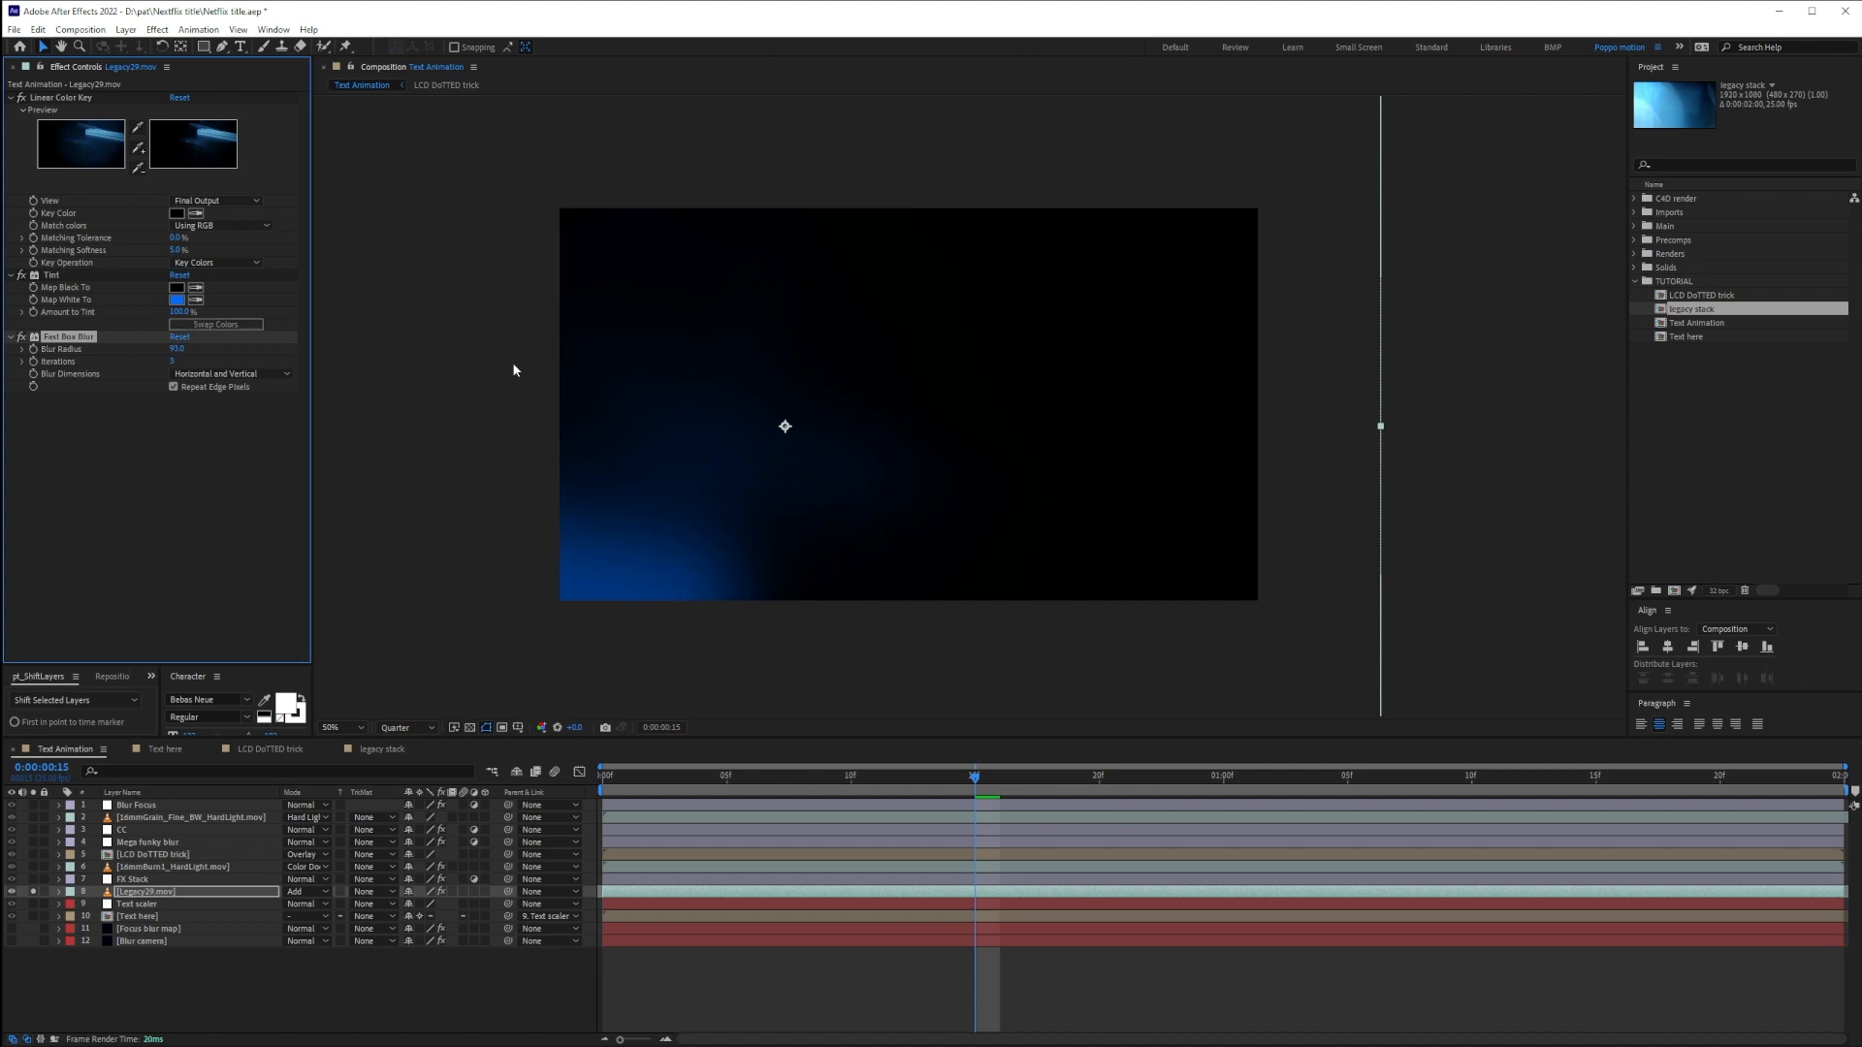
drag(668, 776, 1323, 790)
Add a Directional Blur to Legacy29.mov with a direction of about 178° and a long blur length, and preview the motion
key(ctrl+space)
text(direc)
key(Return)
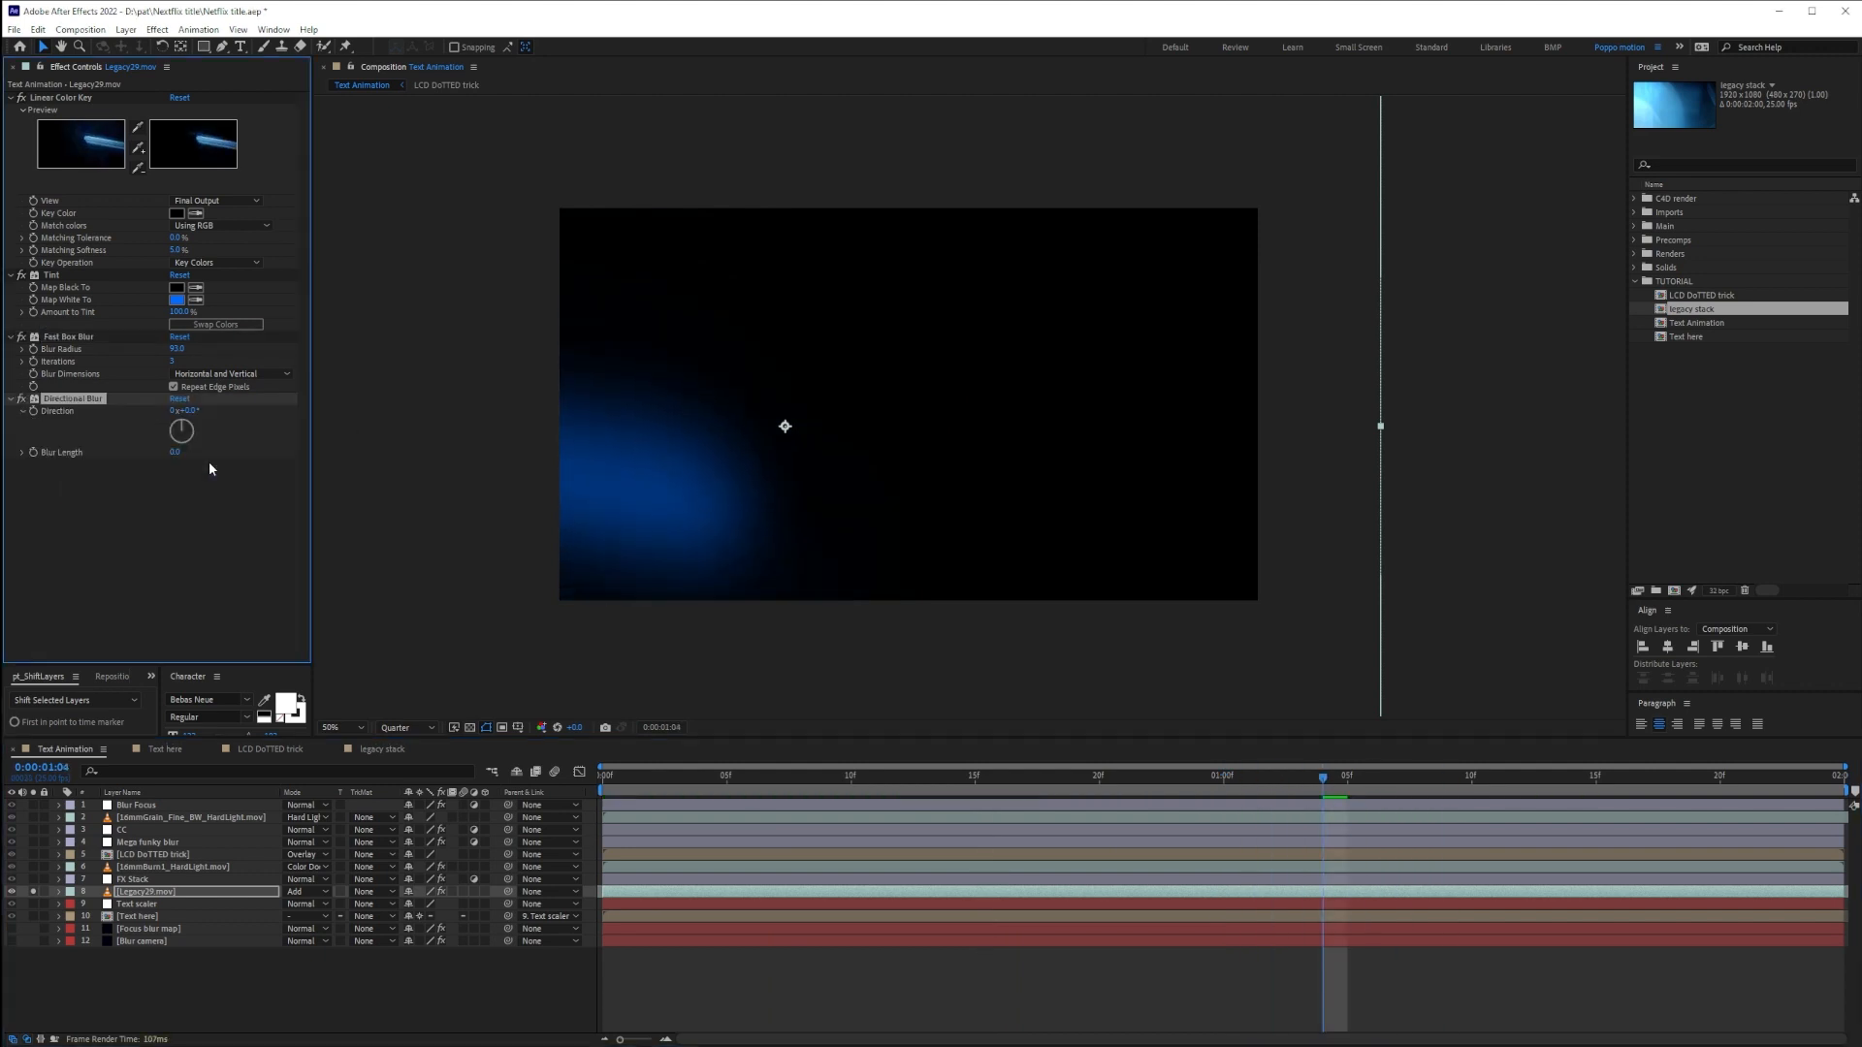
drag(184, 427, 303, 448)
drag(1344, 795, 636, 767)
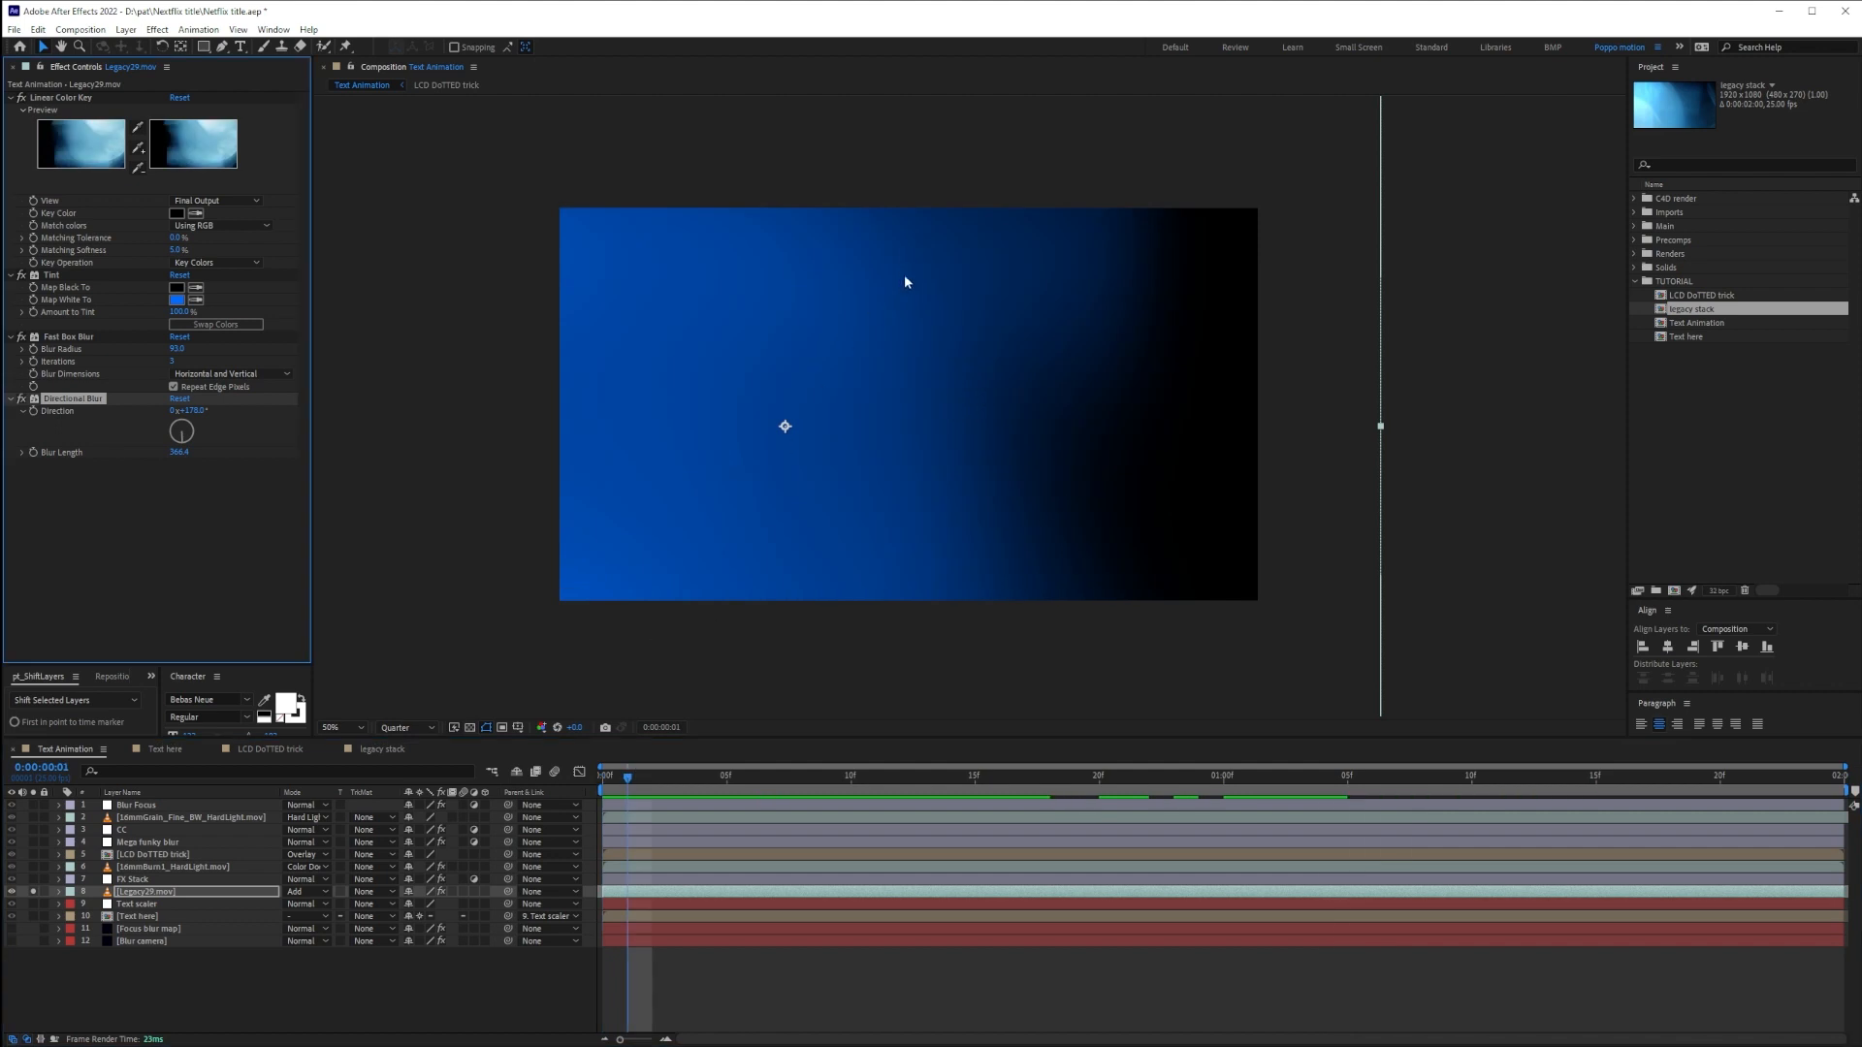
key(space)
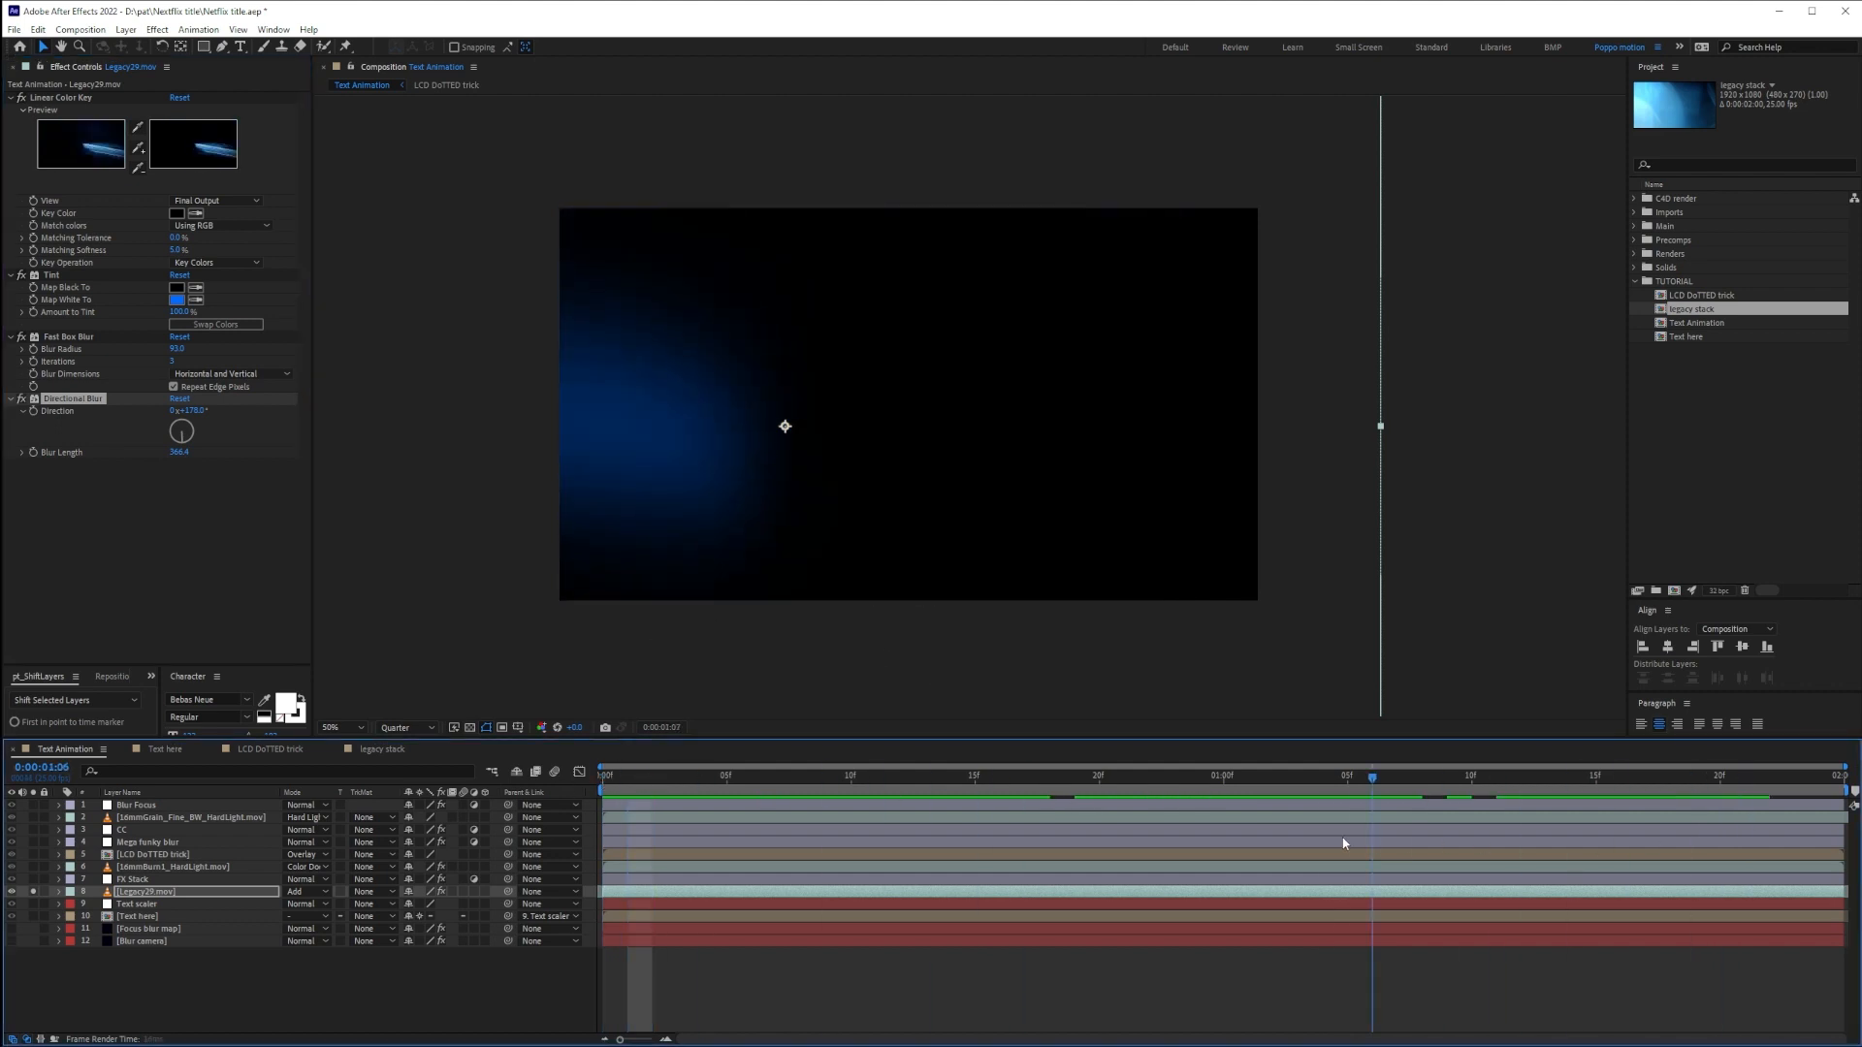
key(space)
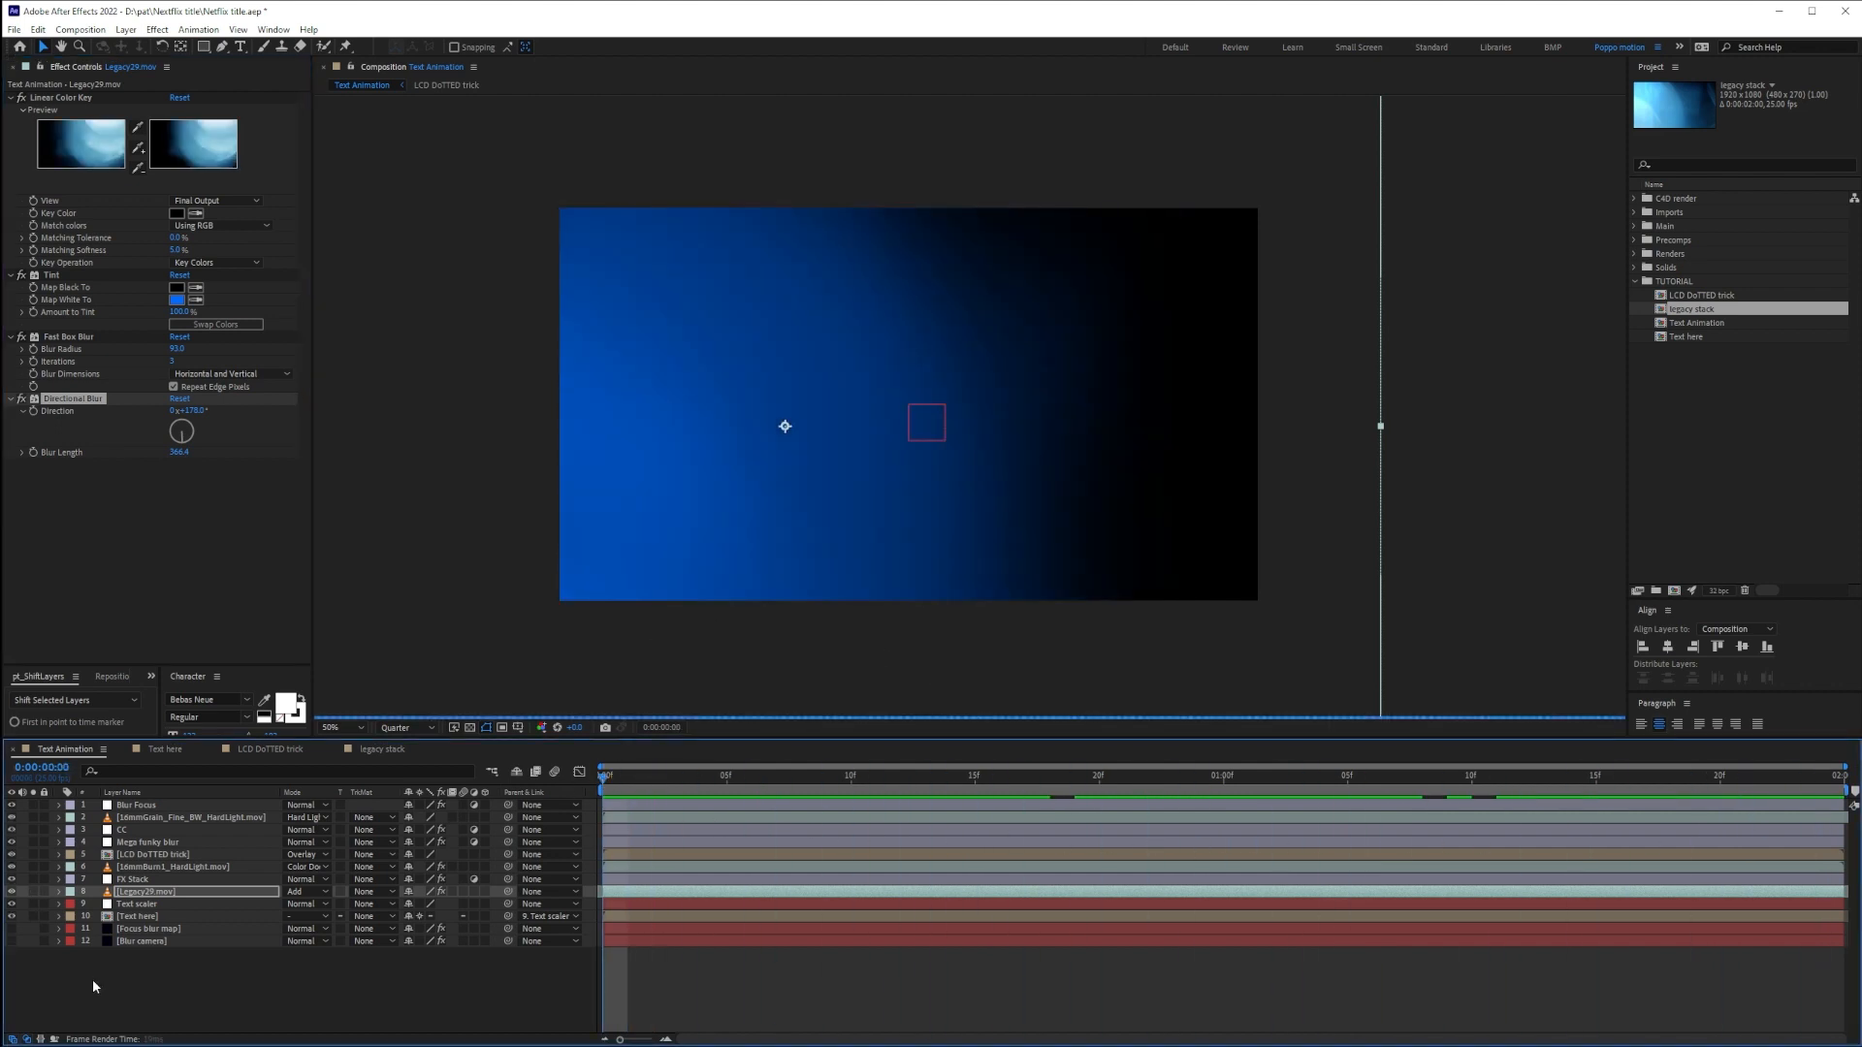
Unsolo Legacy29.mov and check the full title composite at several points in time
click(94, 980)
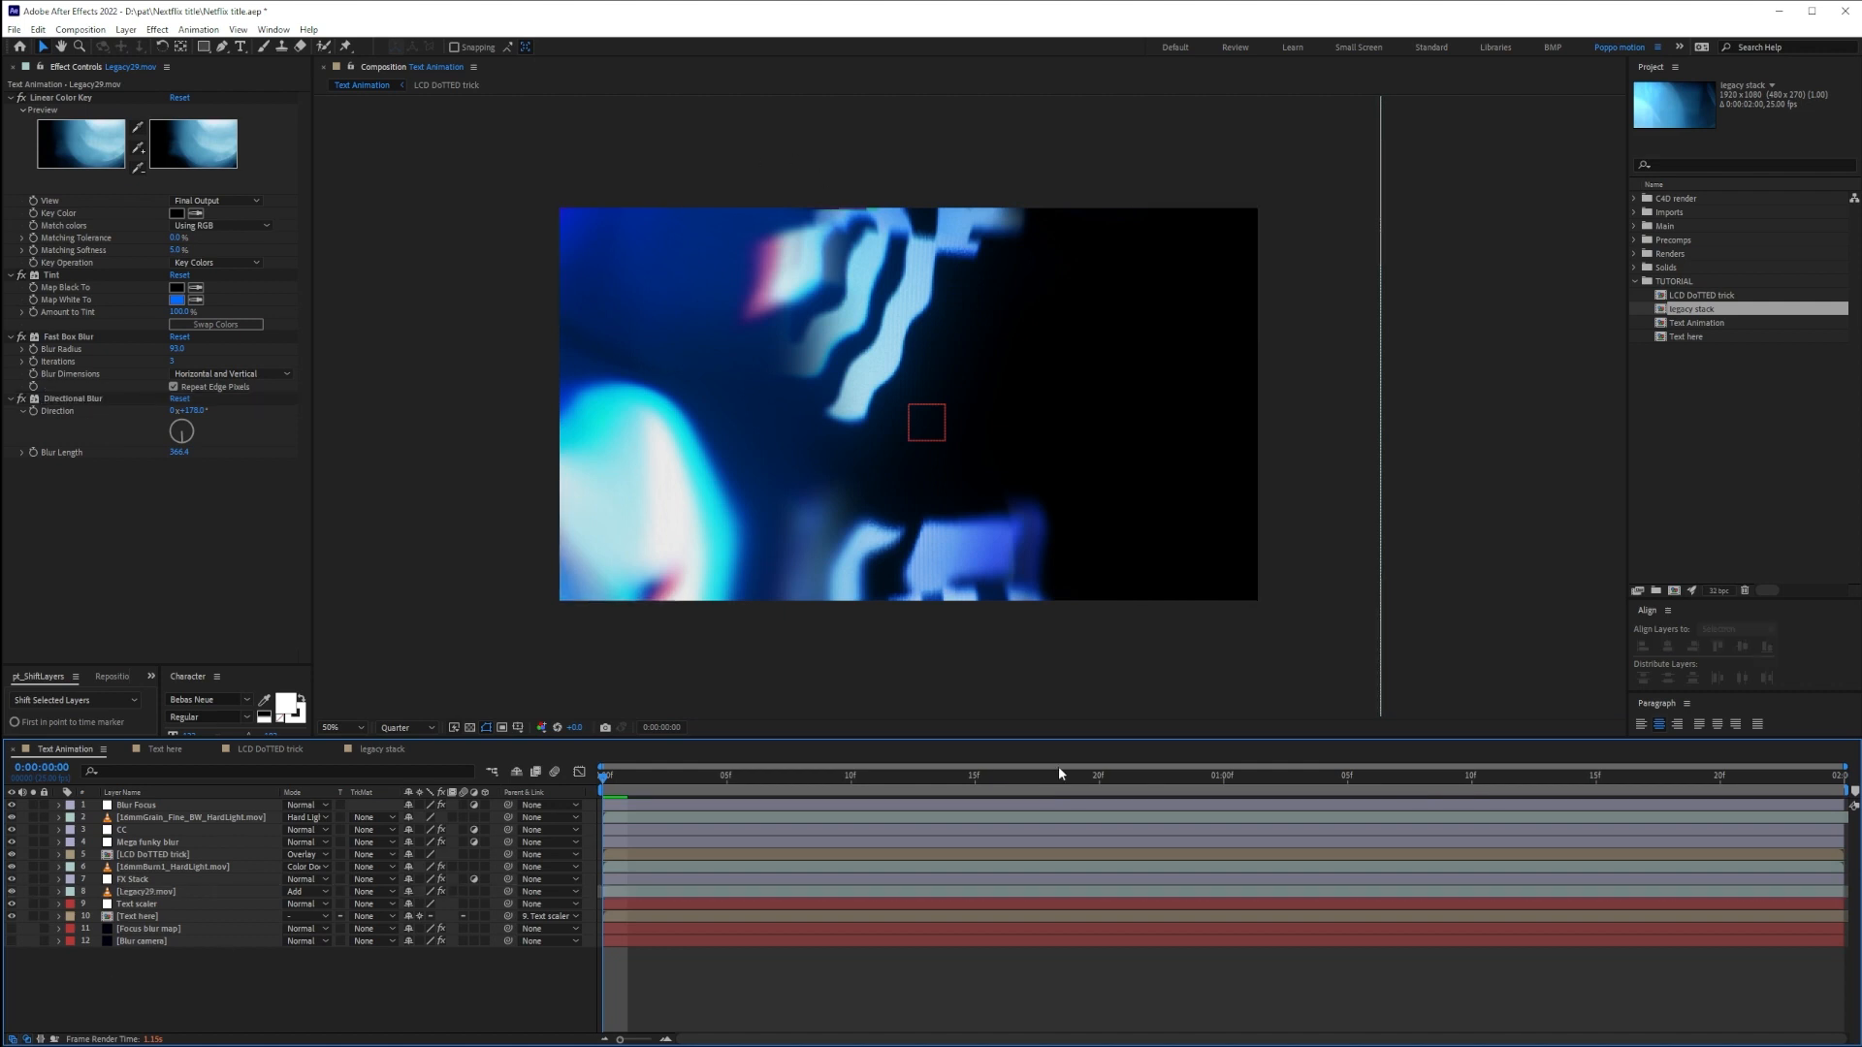
click(851, 781)
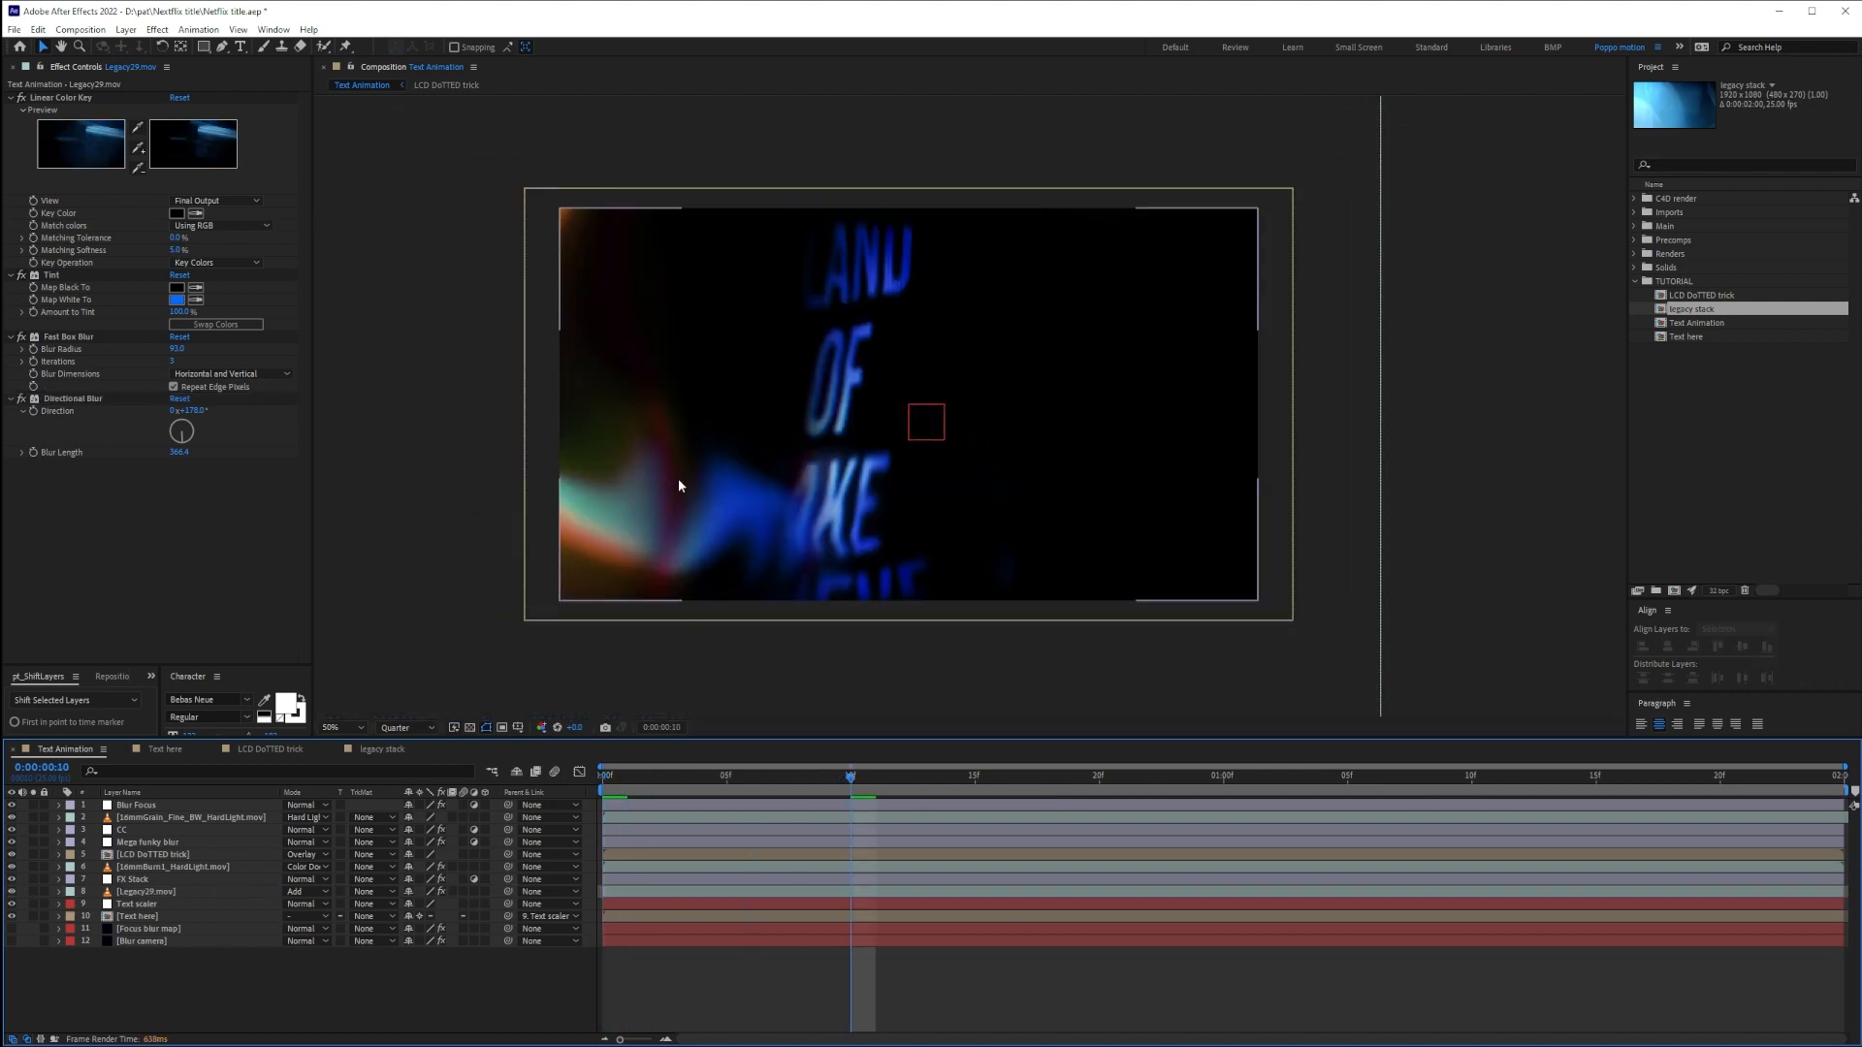
click(1362, 783)
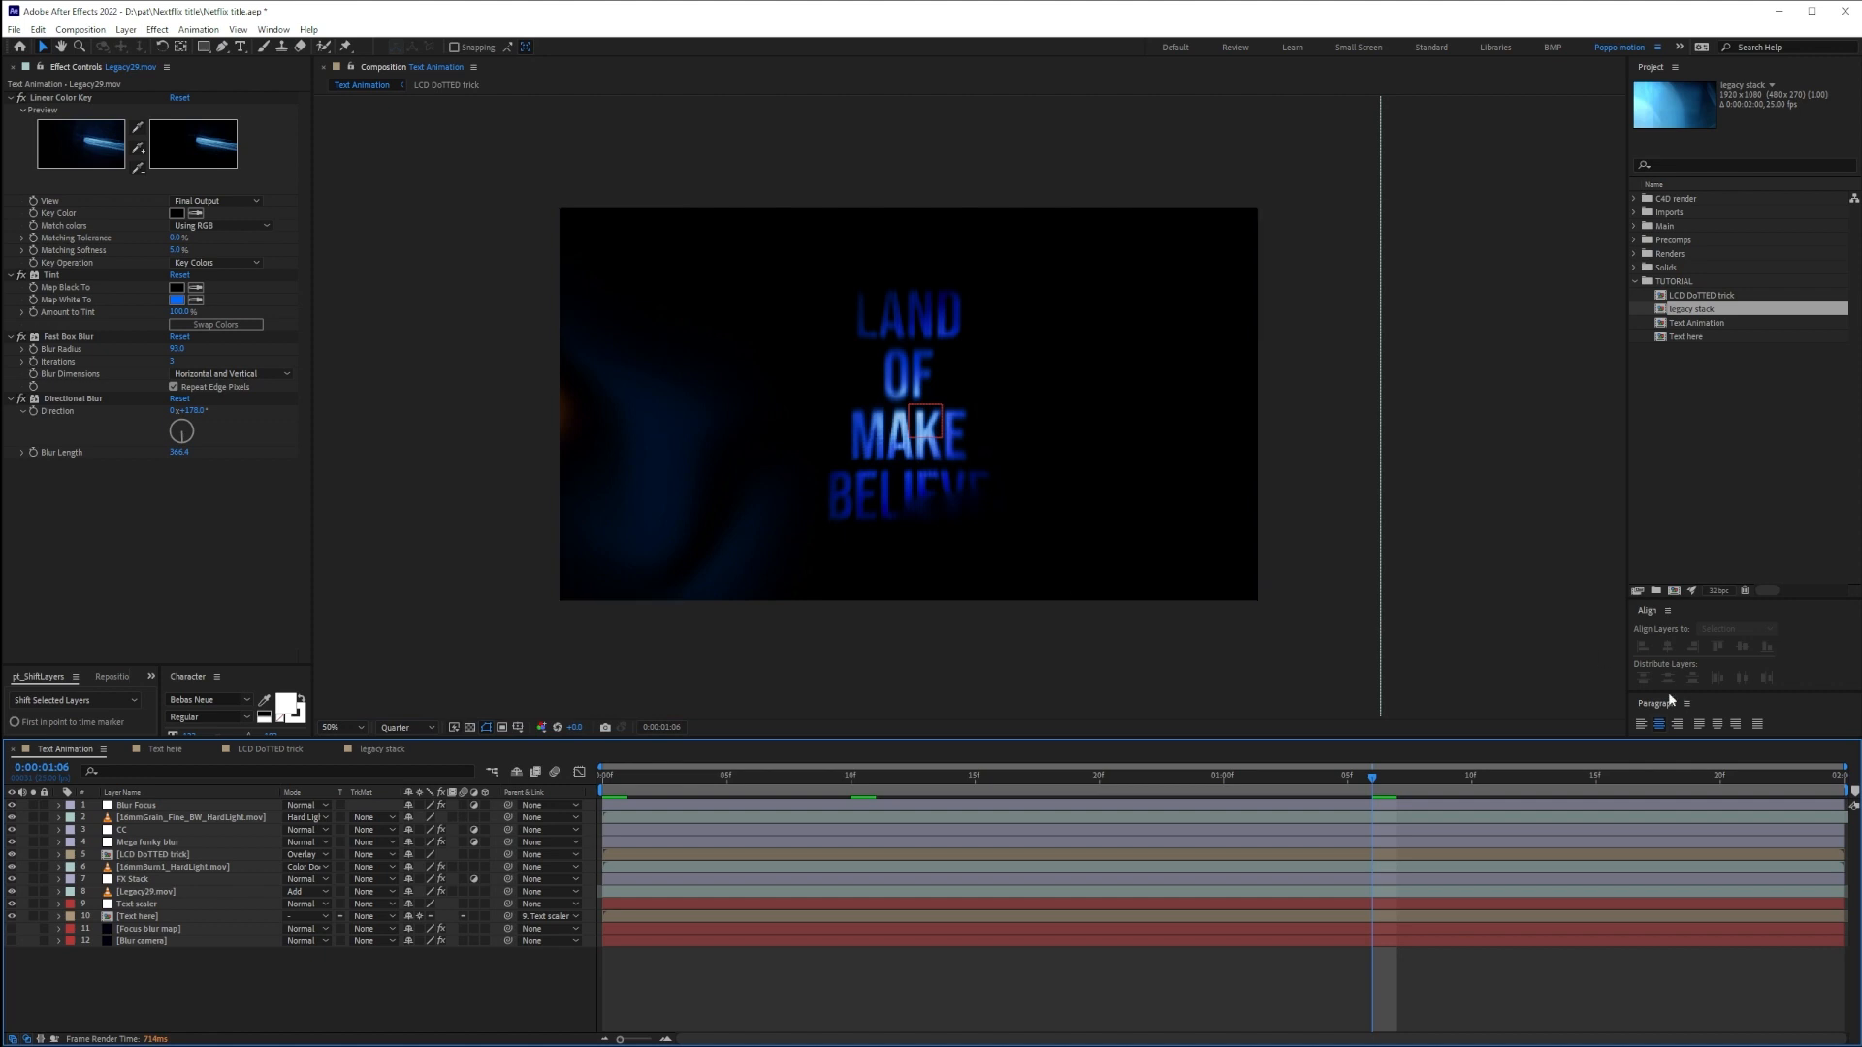
click(1704, 784)
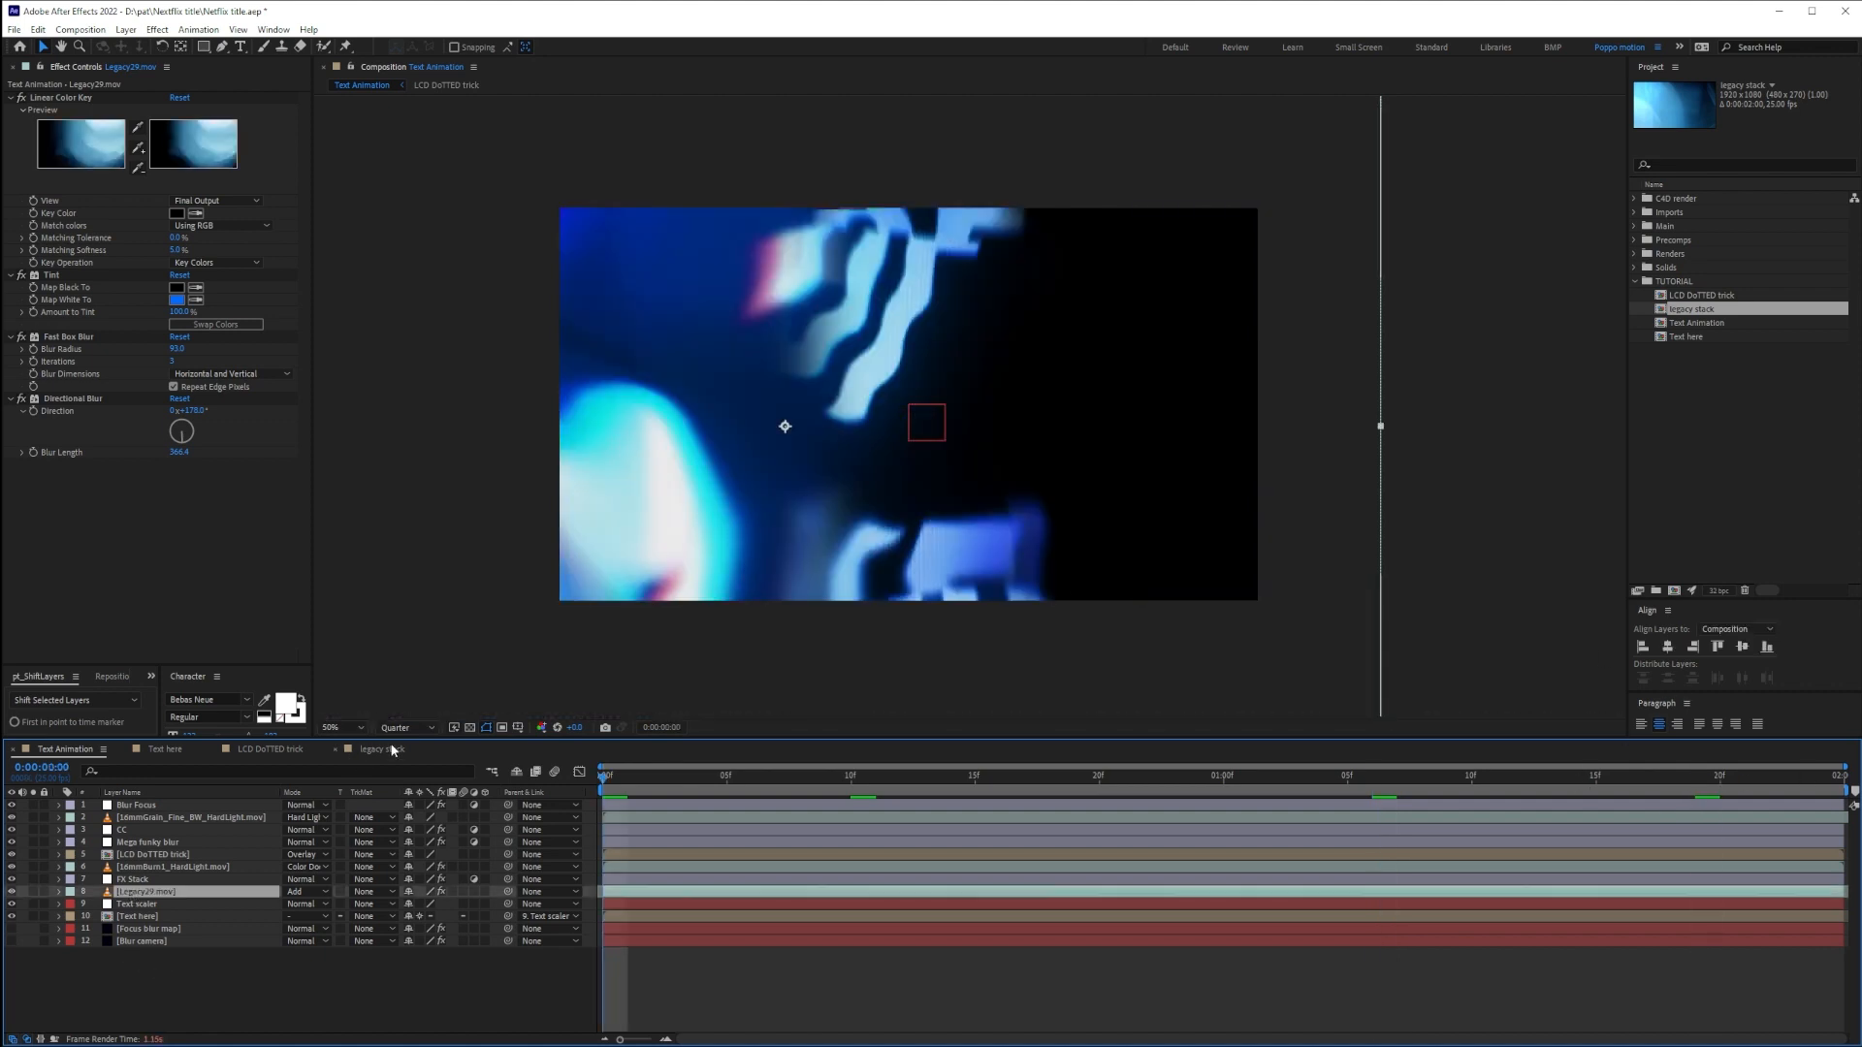
Copy the Legacy26.mov layer from legacy stack into Text Animation directly below Legacy29.mov, and solo it
click(390, 749)
click(143, 818)
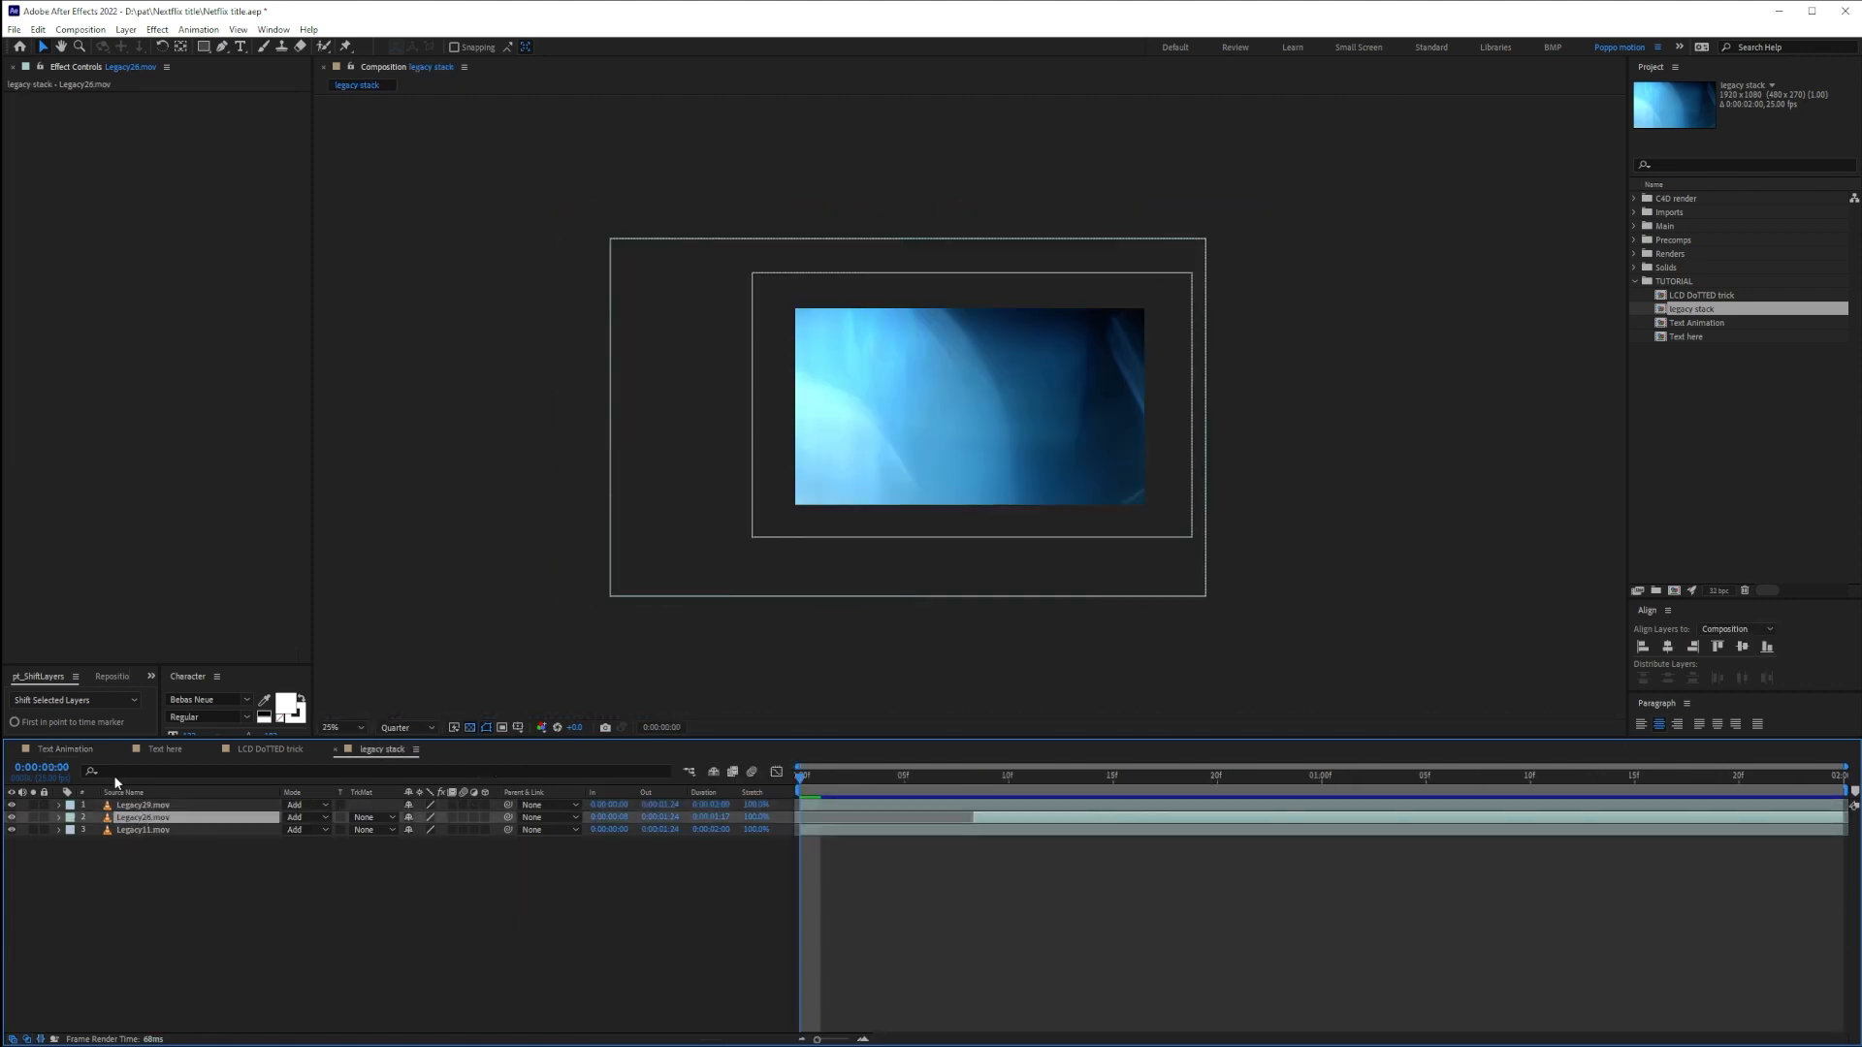
click(65, 750)
click(147, 904)
drag(147, 893, 153, 910)
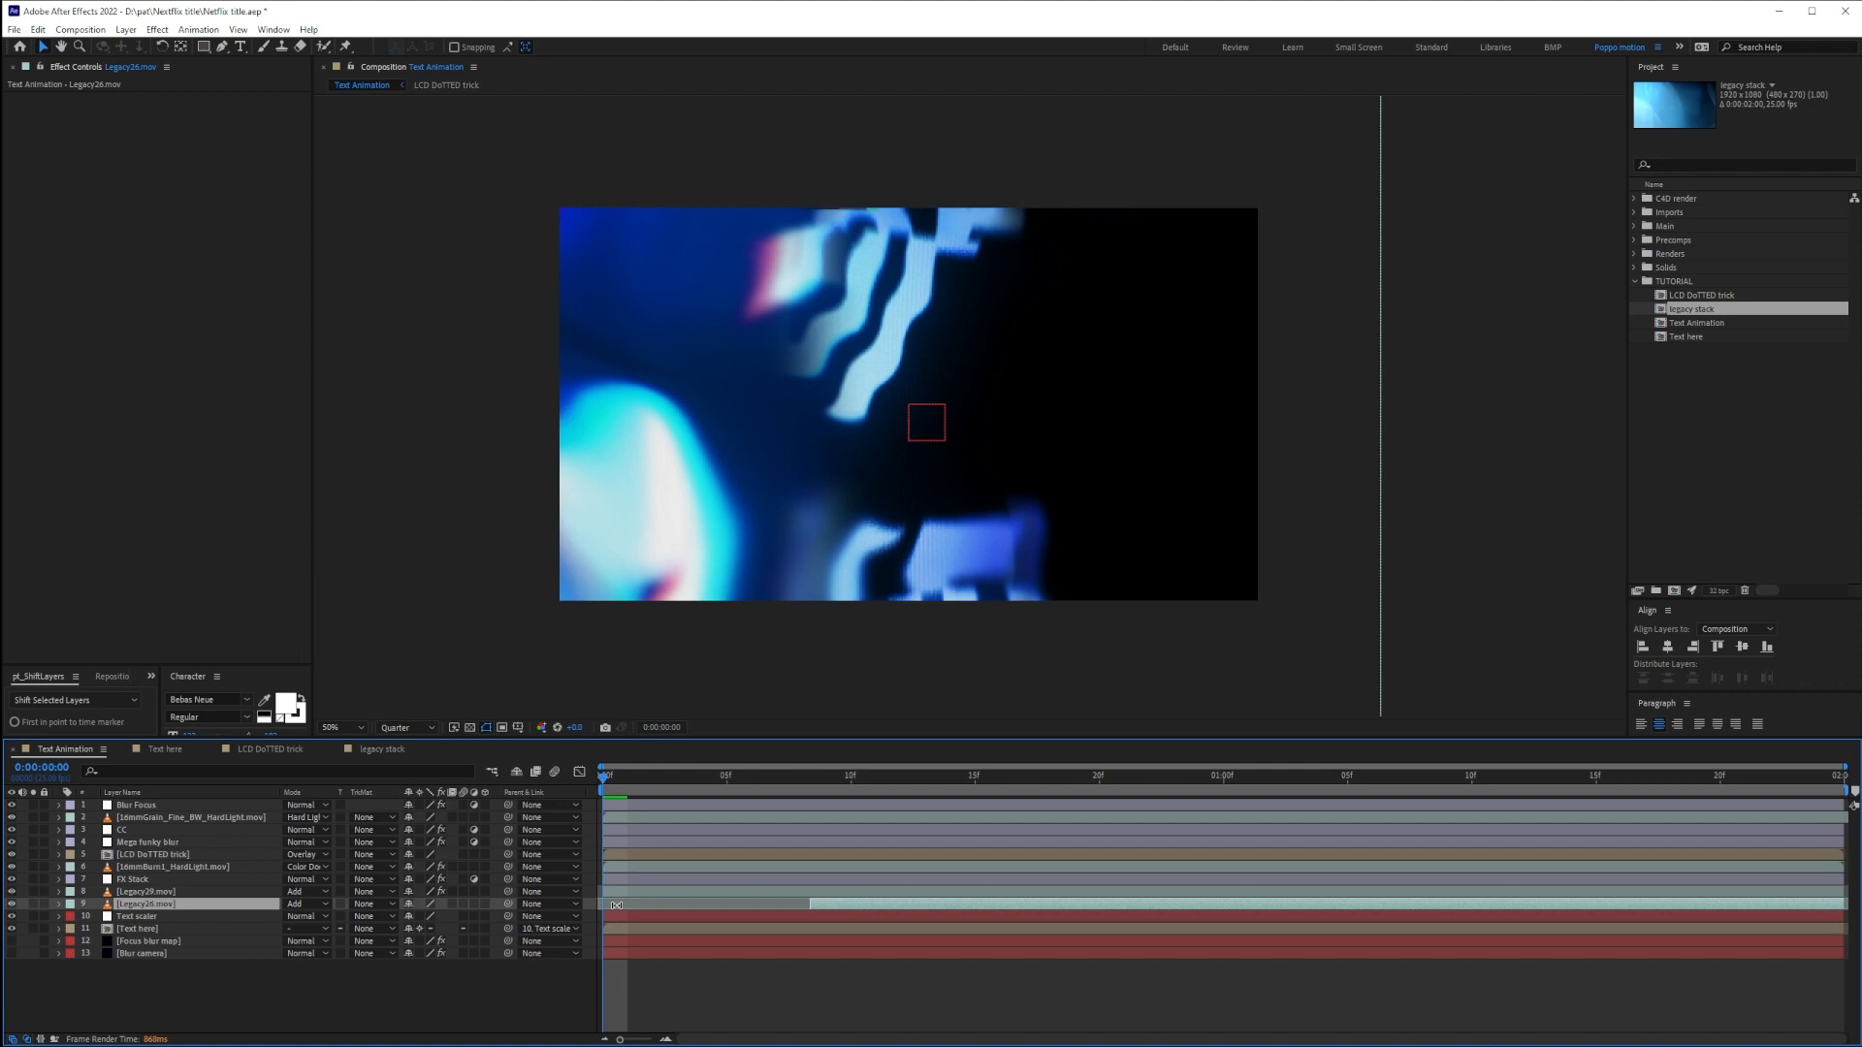
click(1821, 779)
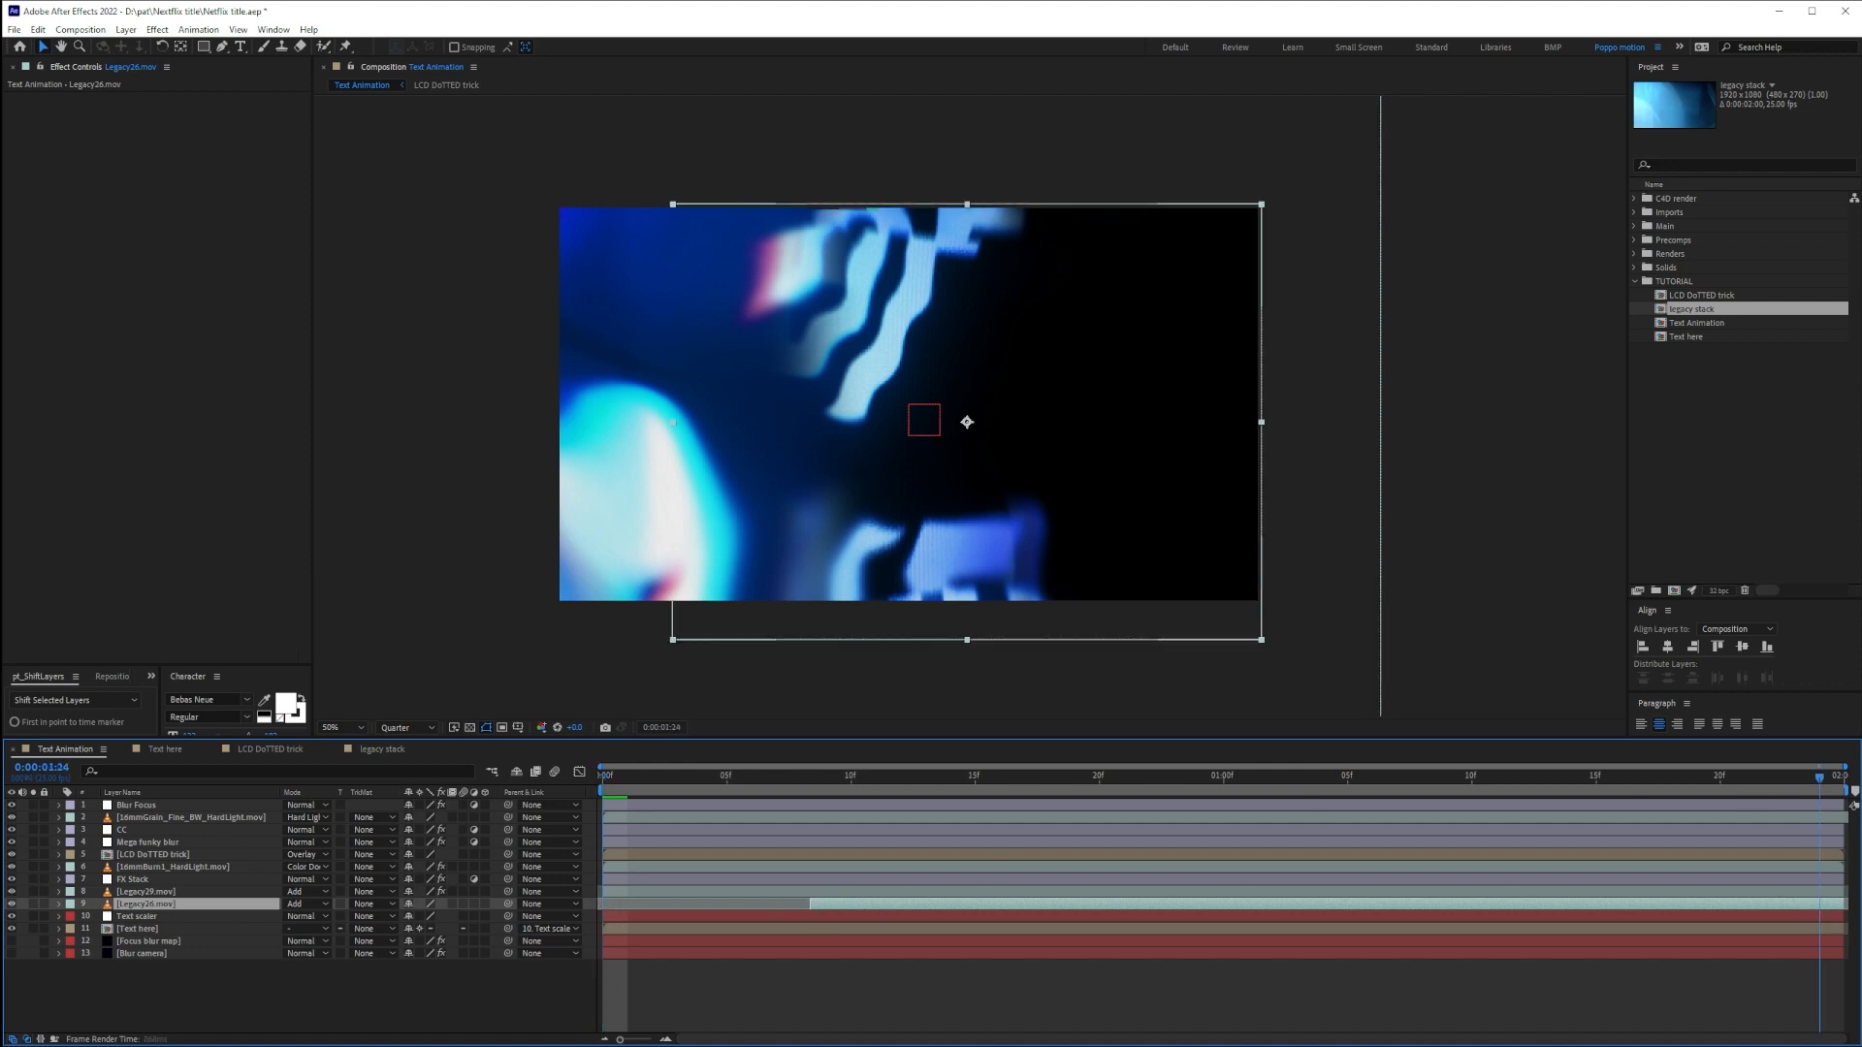
click(33, 904)
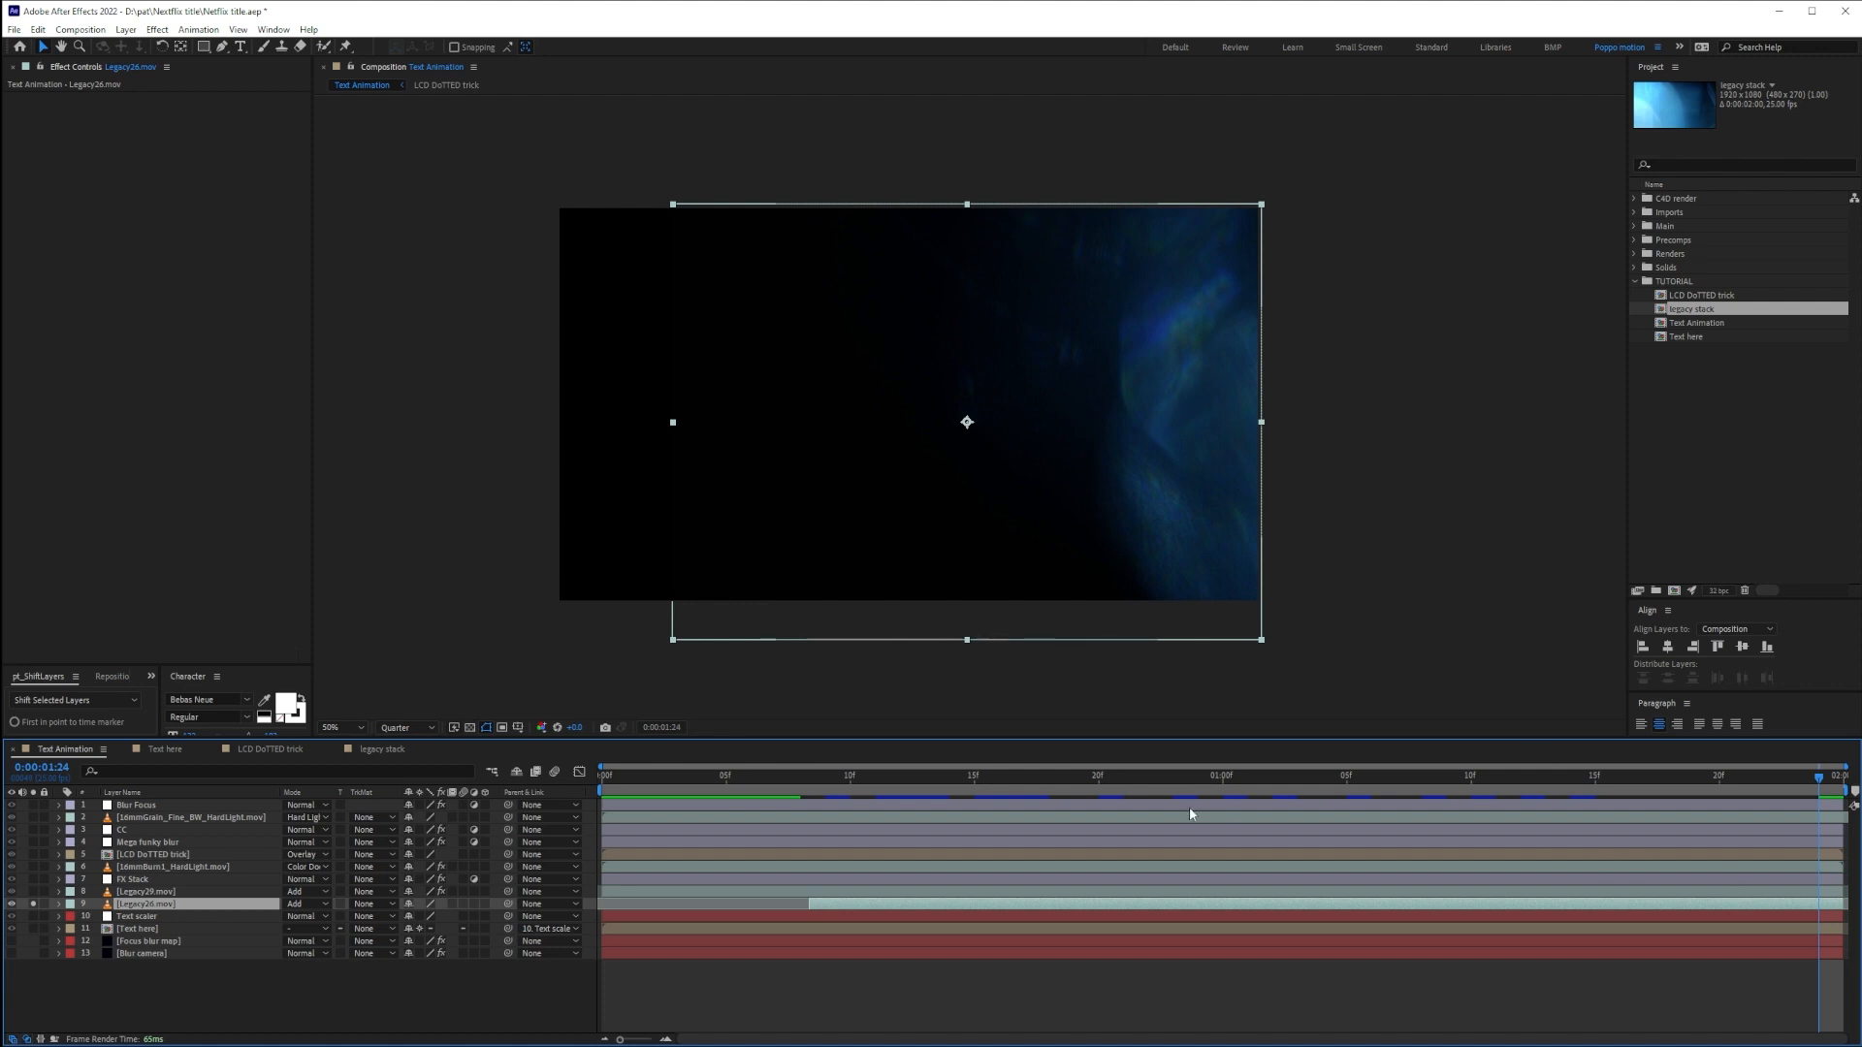
Keyframe the Legacy26.mov layer's opacity from 0% at 0:00:00:09 to 100% at 0:00:01:00
click(811, 774)
key(Page_Down)
key(t)
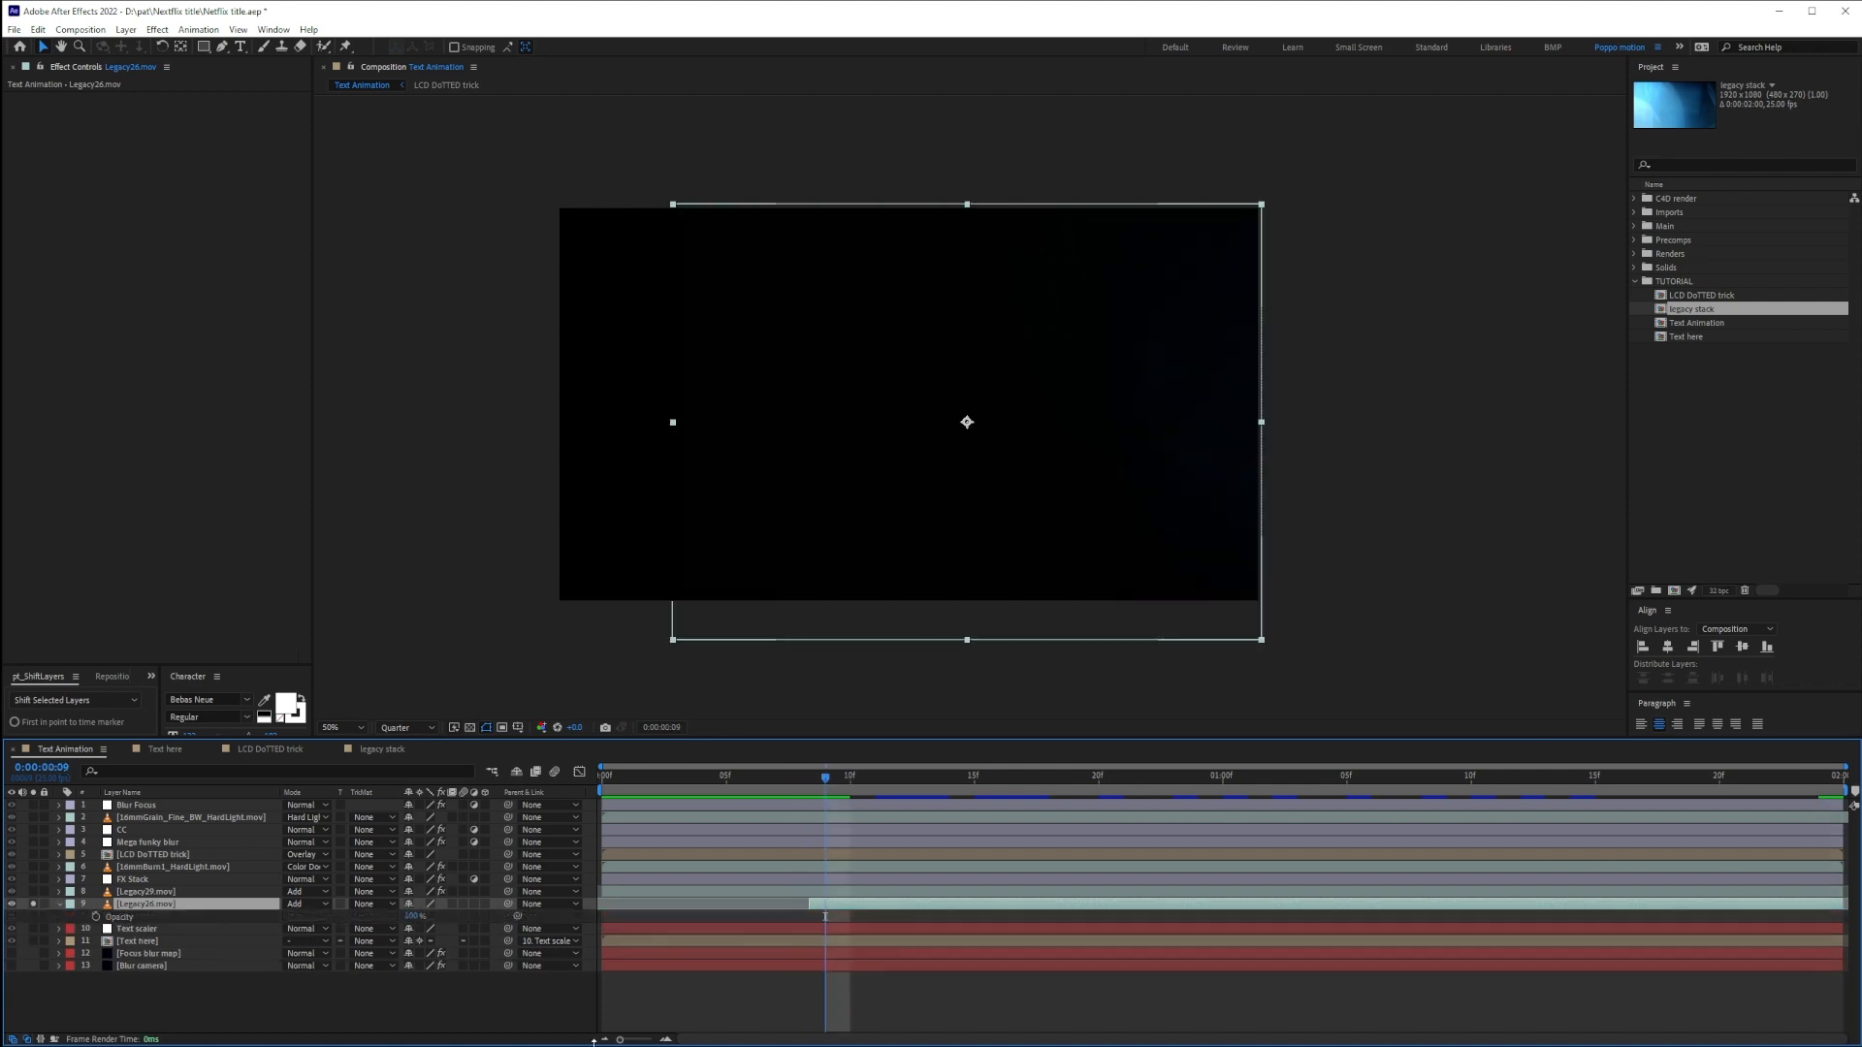
click(96, 916)
drag(826, 917, 1222, 917)
click(413, 916)
text(0)
key(Return)
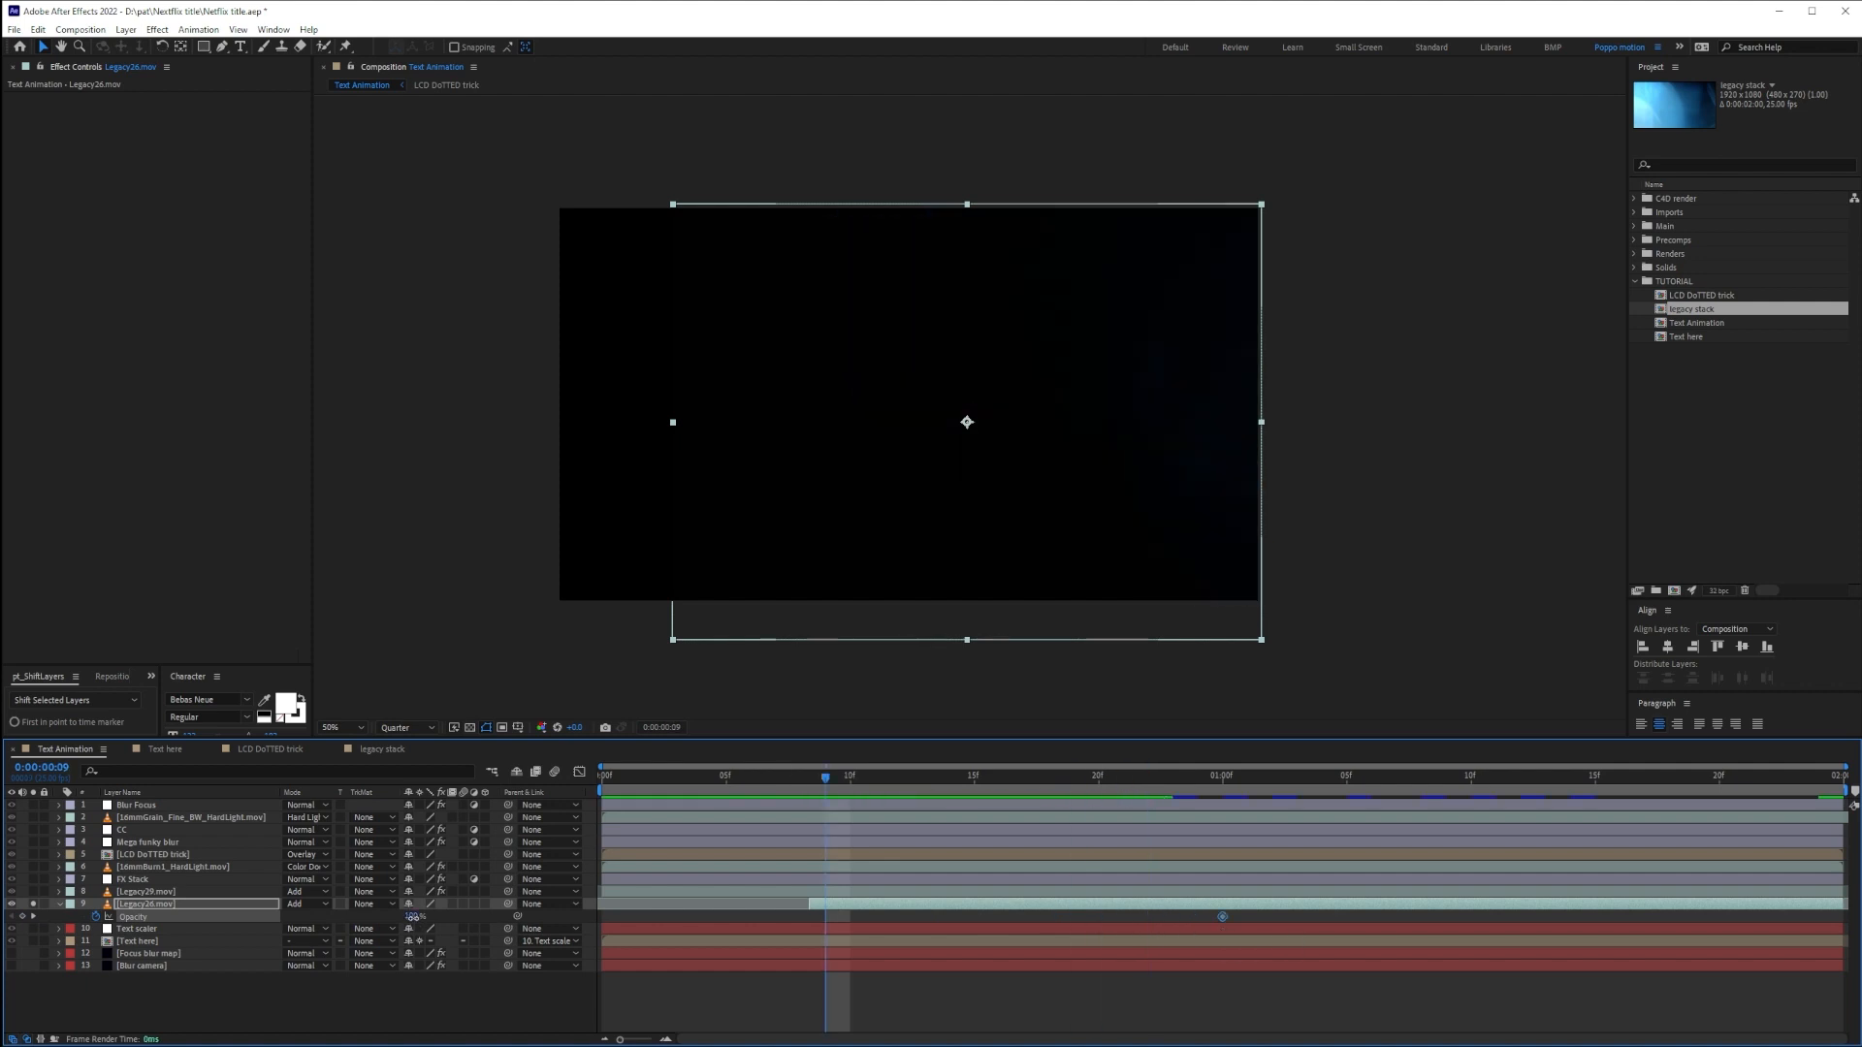
Apply Easy Ease to both opacity keyframes of Legacy26.mov and preview the fade-in
click(888, 1014)
key(space)
drag(1253, 908, 824, 955)
key(F9)
click(978, 1010)
key(space)
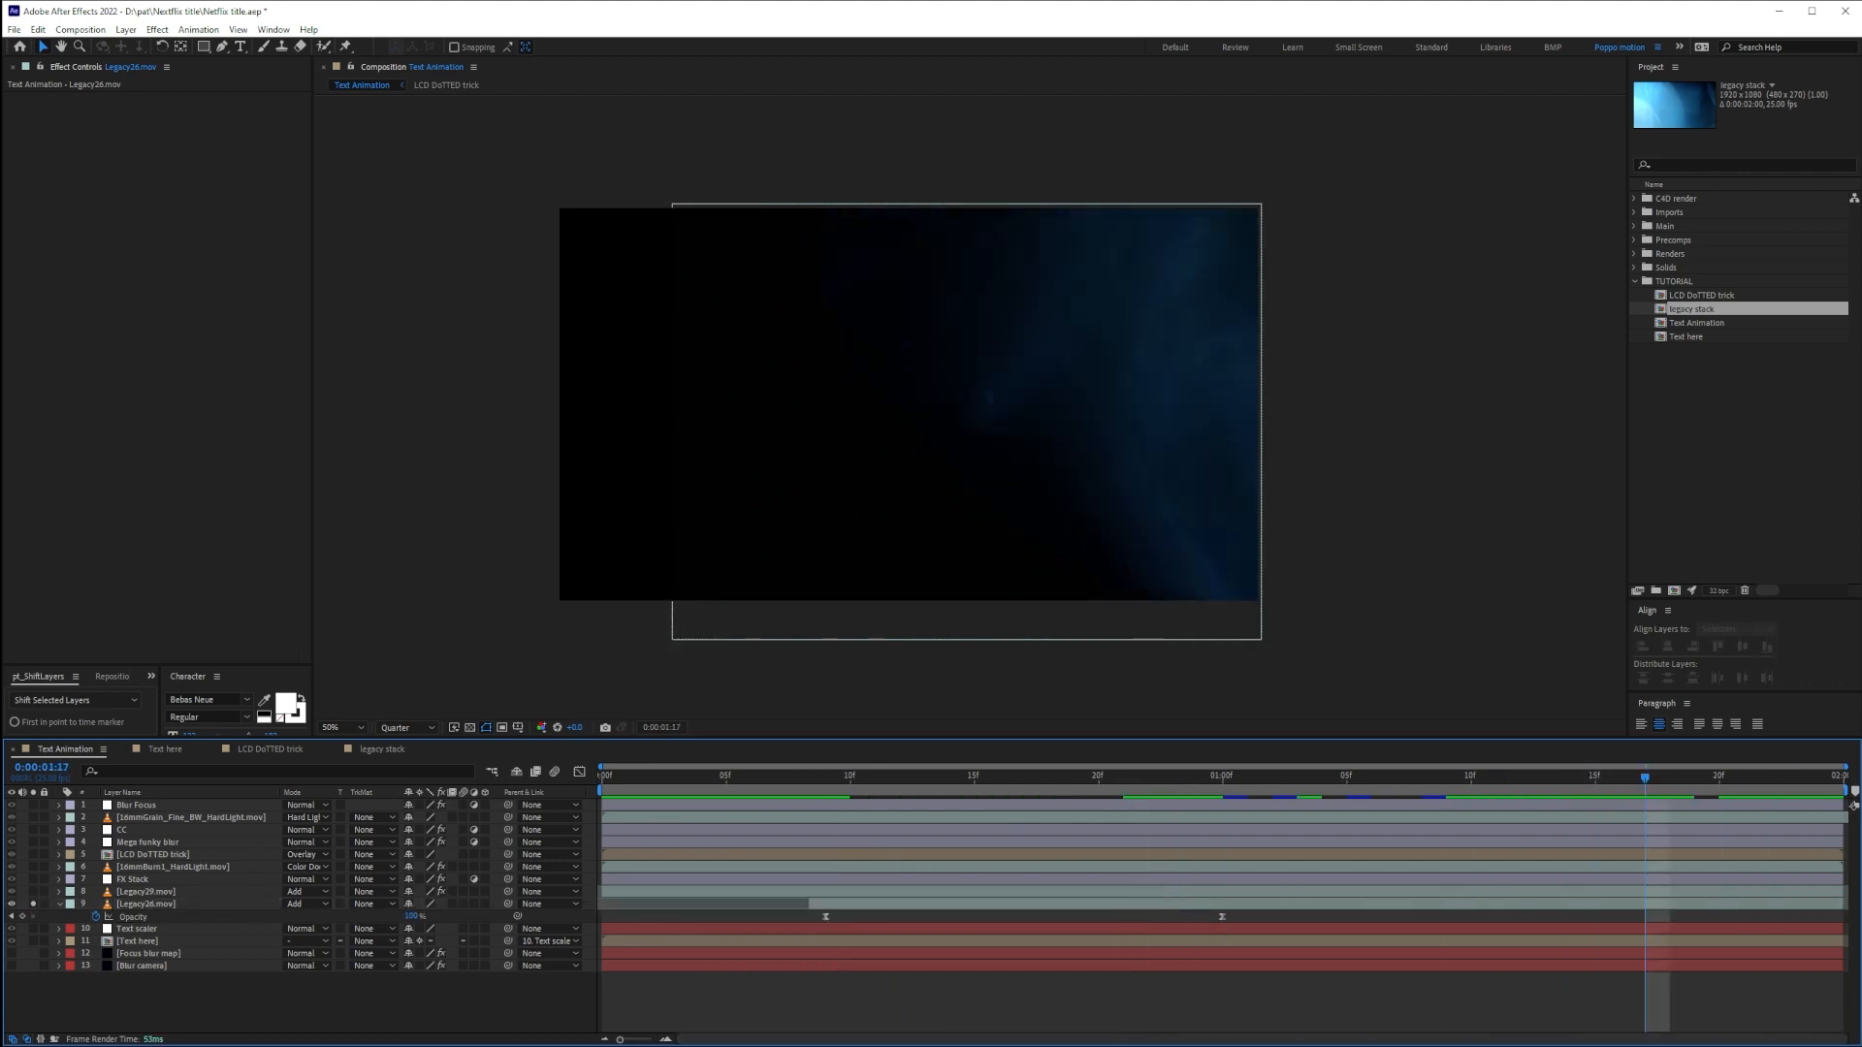
Apply Linear Color Key to Legacy26.mov, sample its dark background as key color, and set matching softness to 5%
click(163, 904)
key(ctrl+space)
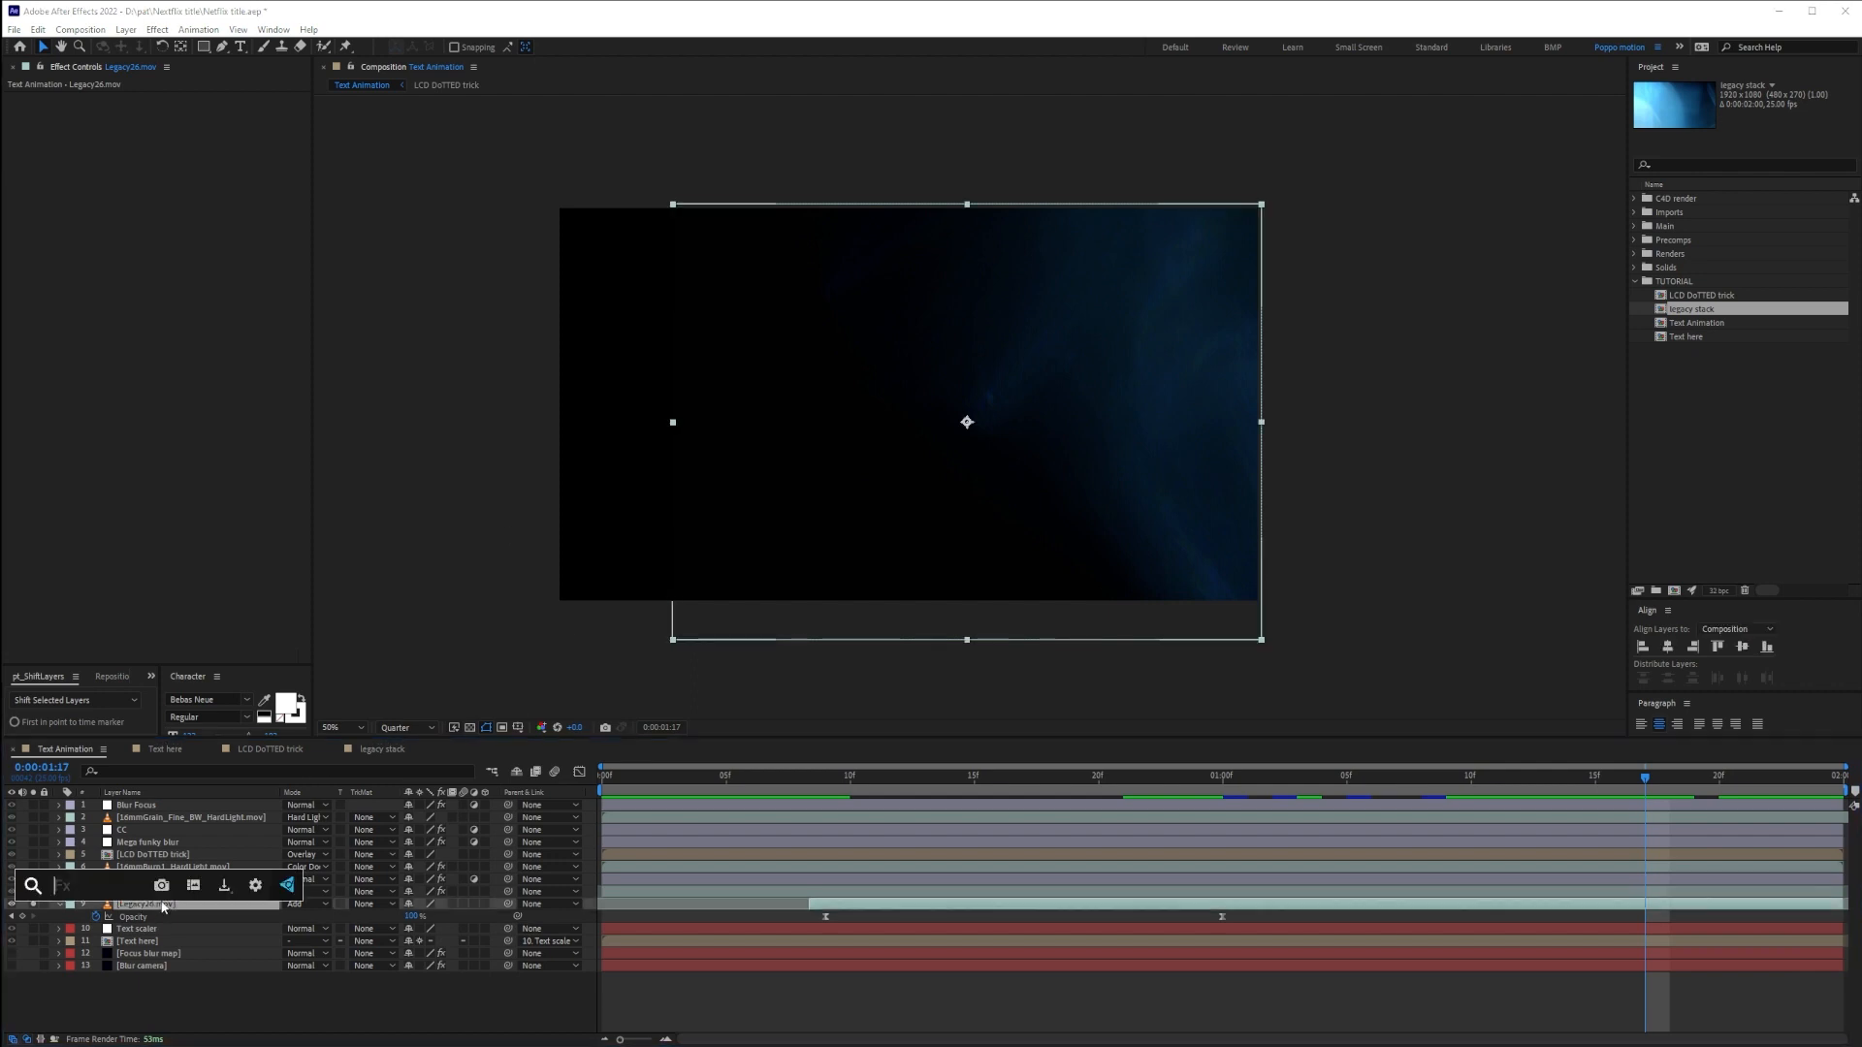
text(linea)
click(163, 904)
click(198, 213)
click(707, 540)
click(177, 250)
text(5)
key(Return)
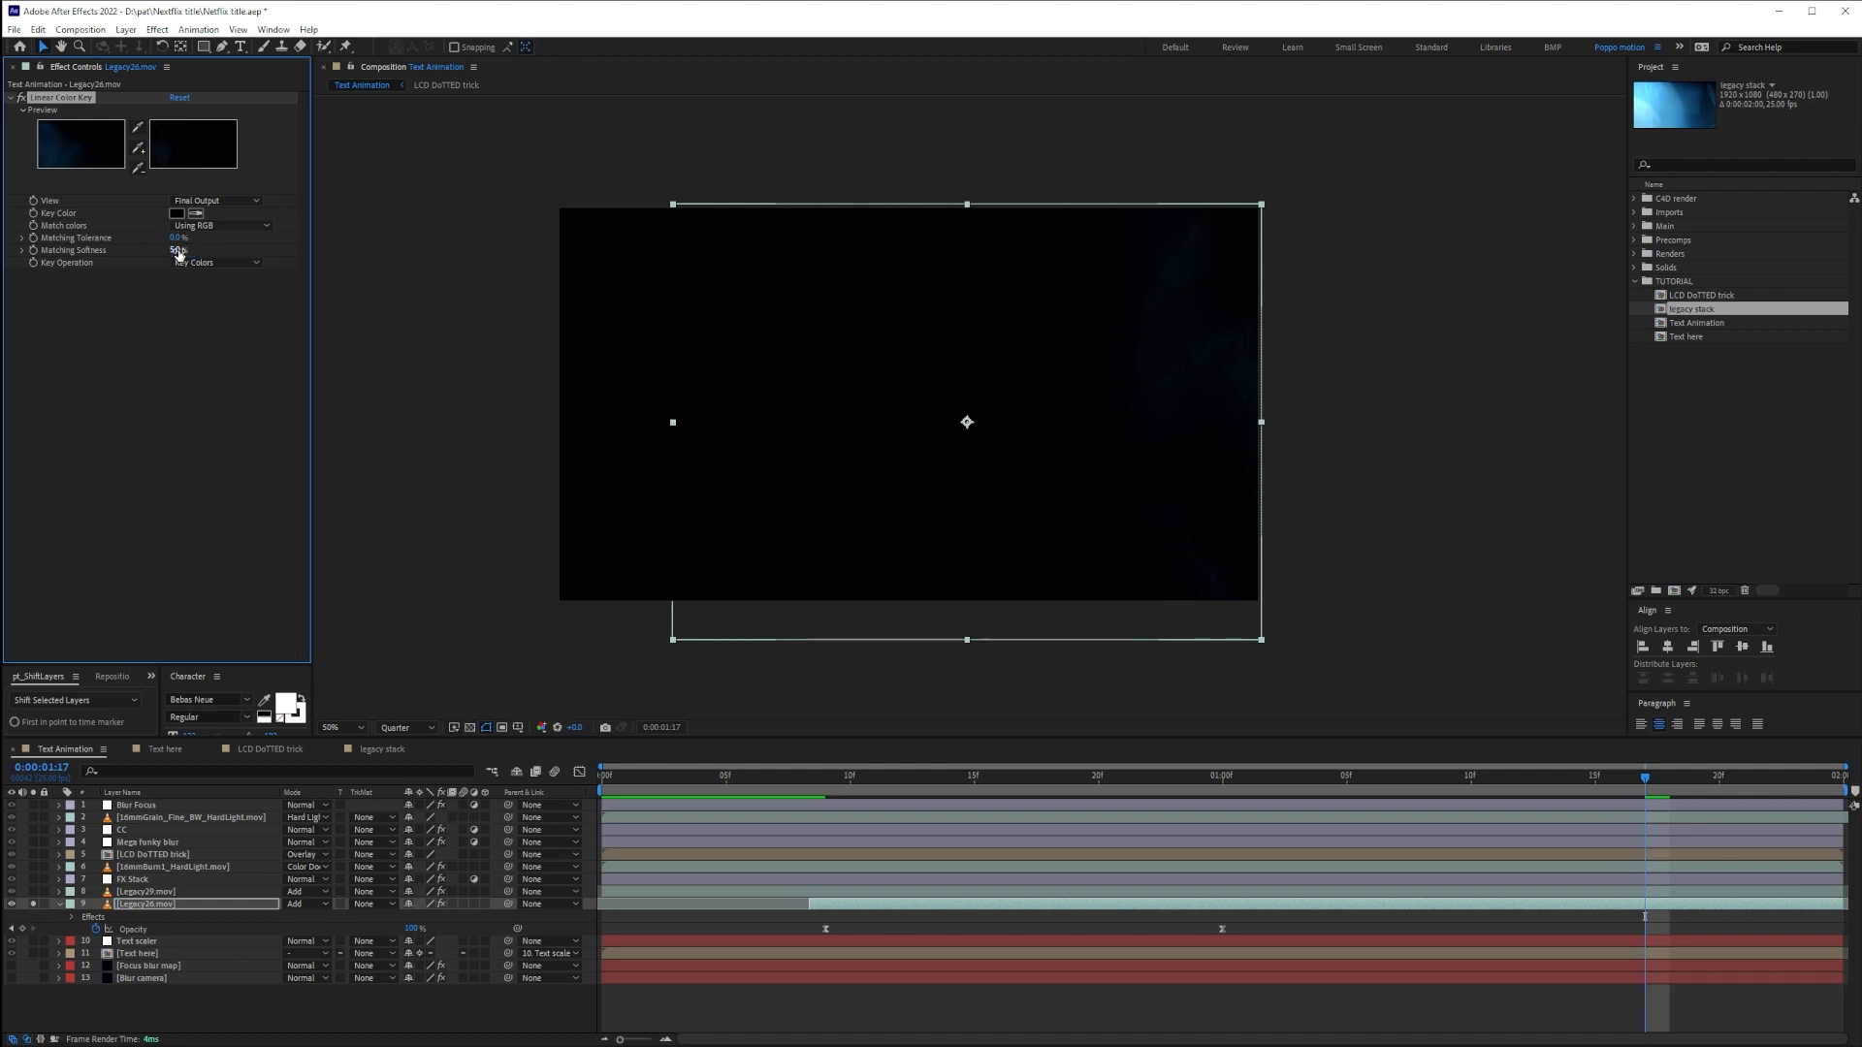
Copy the Tint and Fast Box Blur effects from Legacy29.mov to Legacy26.mov
click(204, 892)
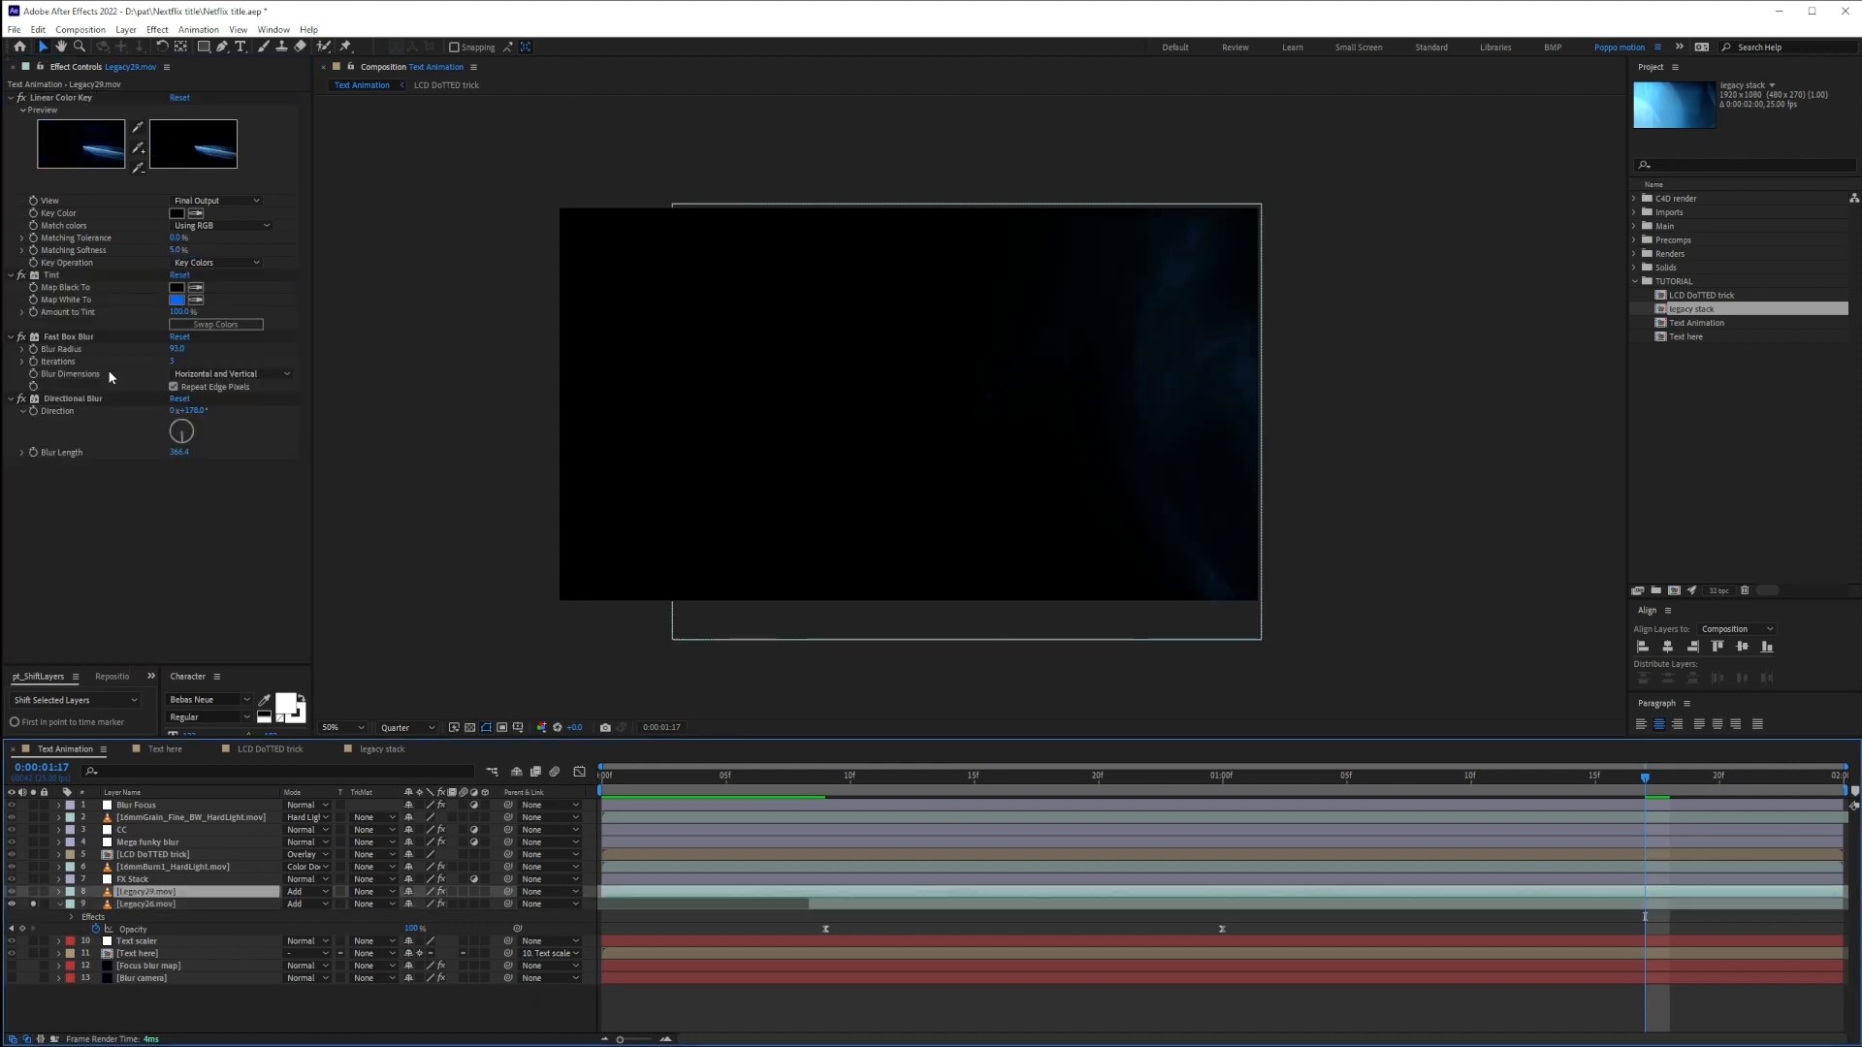
click(51, 275)
ctrl+click(64, 336)
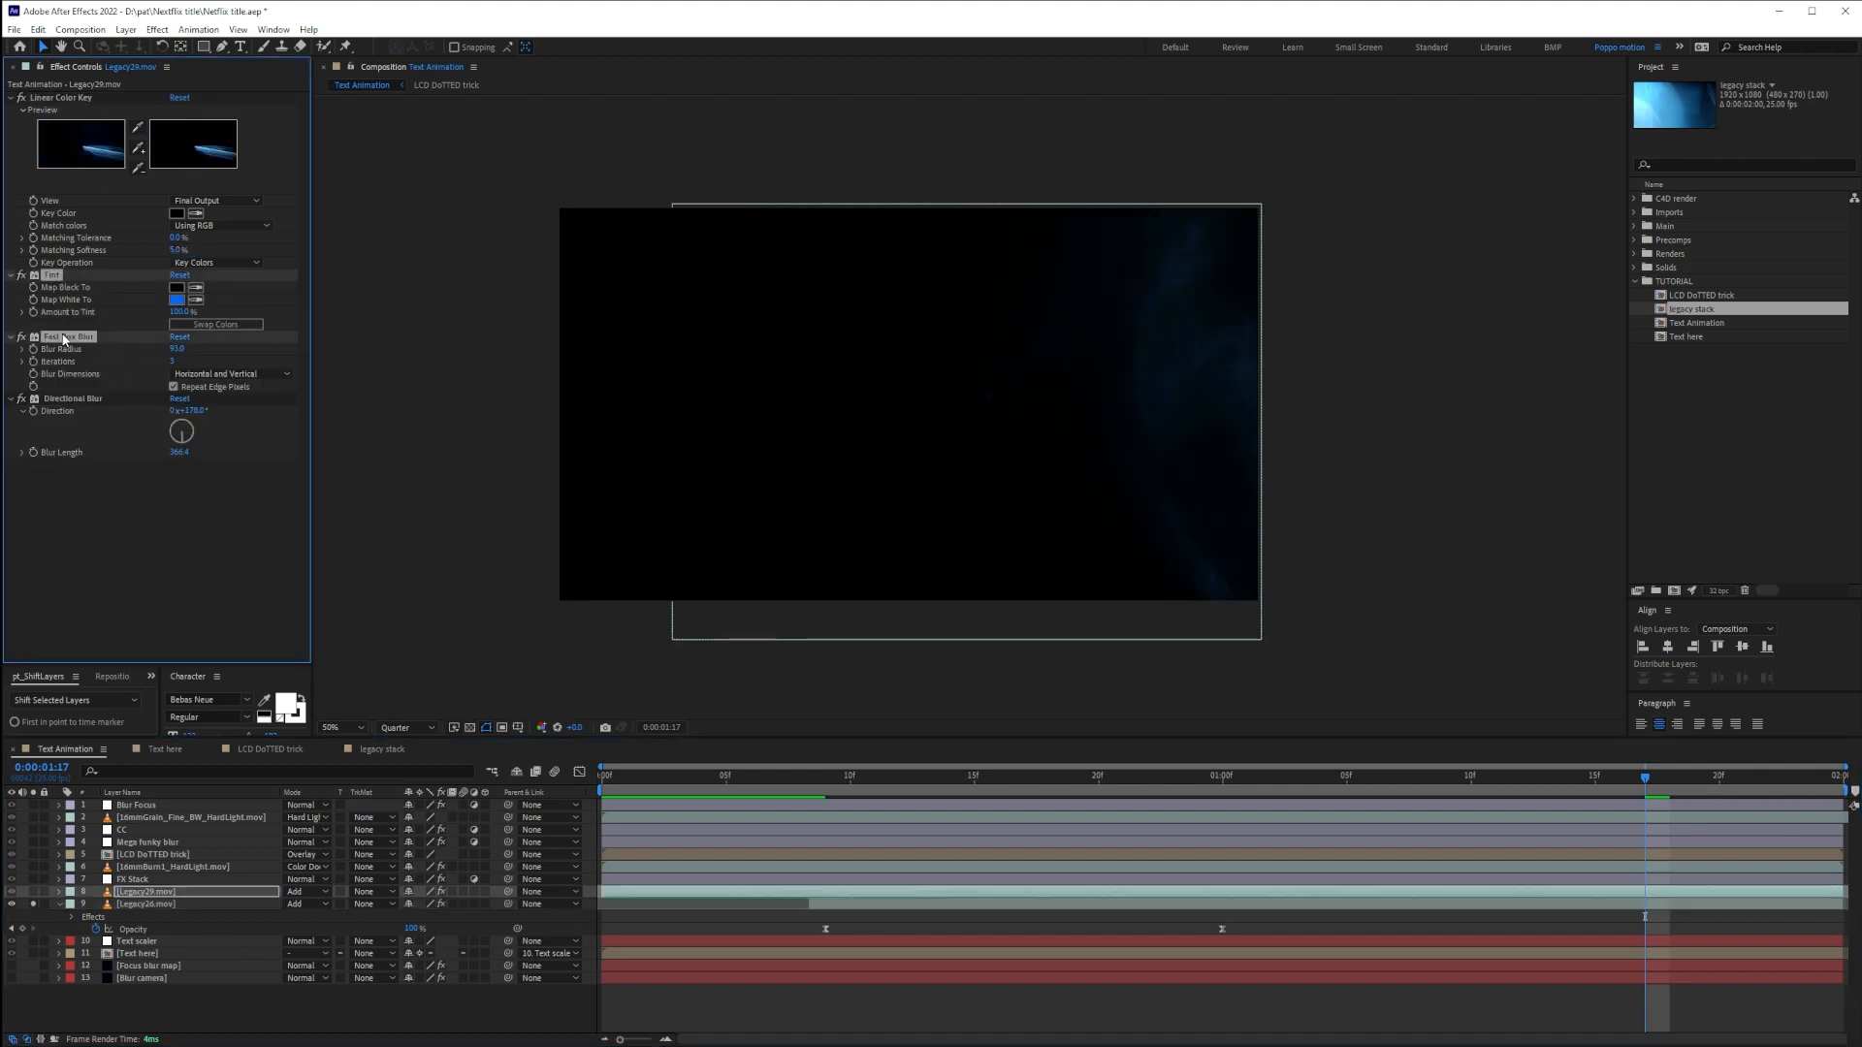
key(ctrl+c)
click(160, 904)
key(ctrl+v)
Set the Fast Box Blur radius on Legacy26.mov to 22 and check the light leak near the end of the composition
click(163, 461)
click(172, 351)
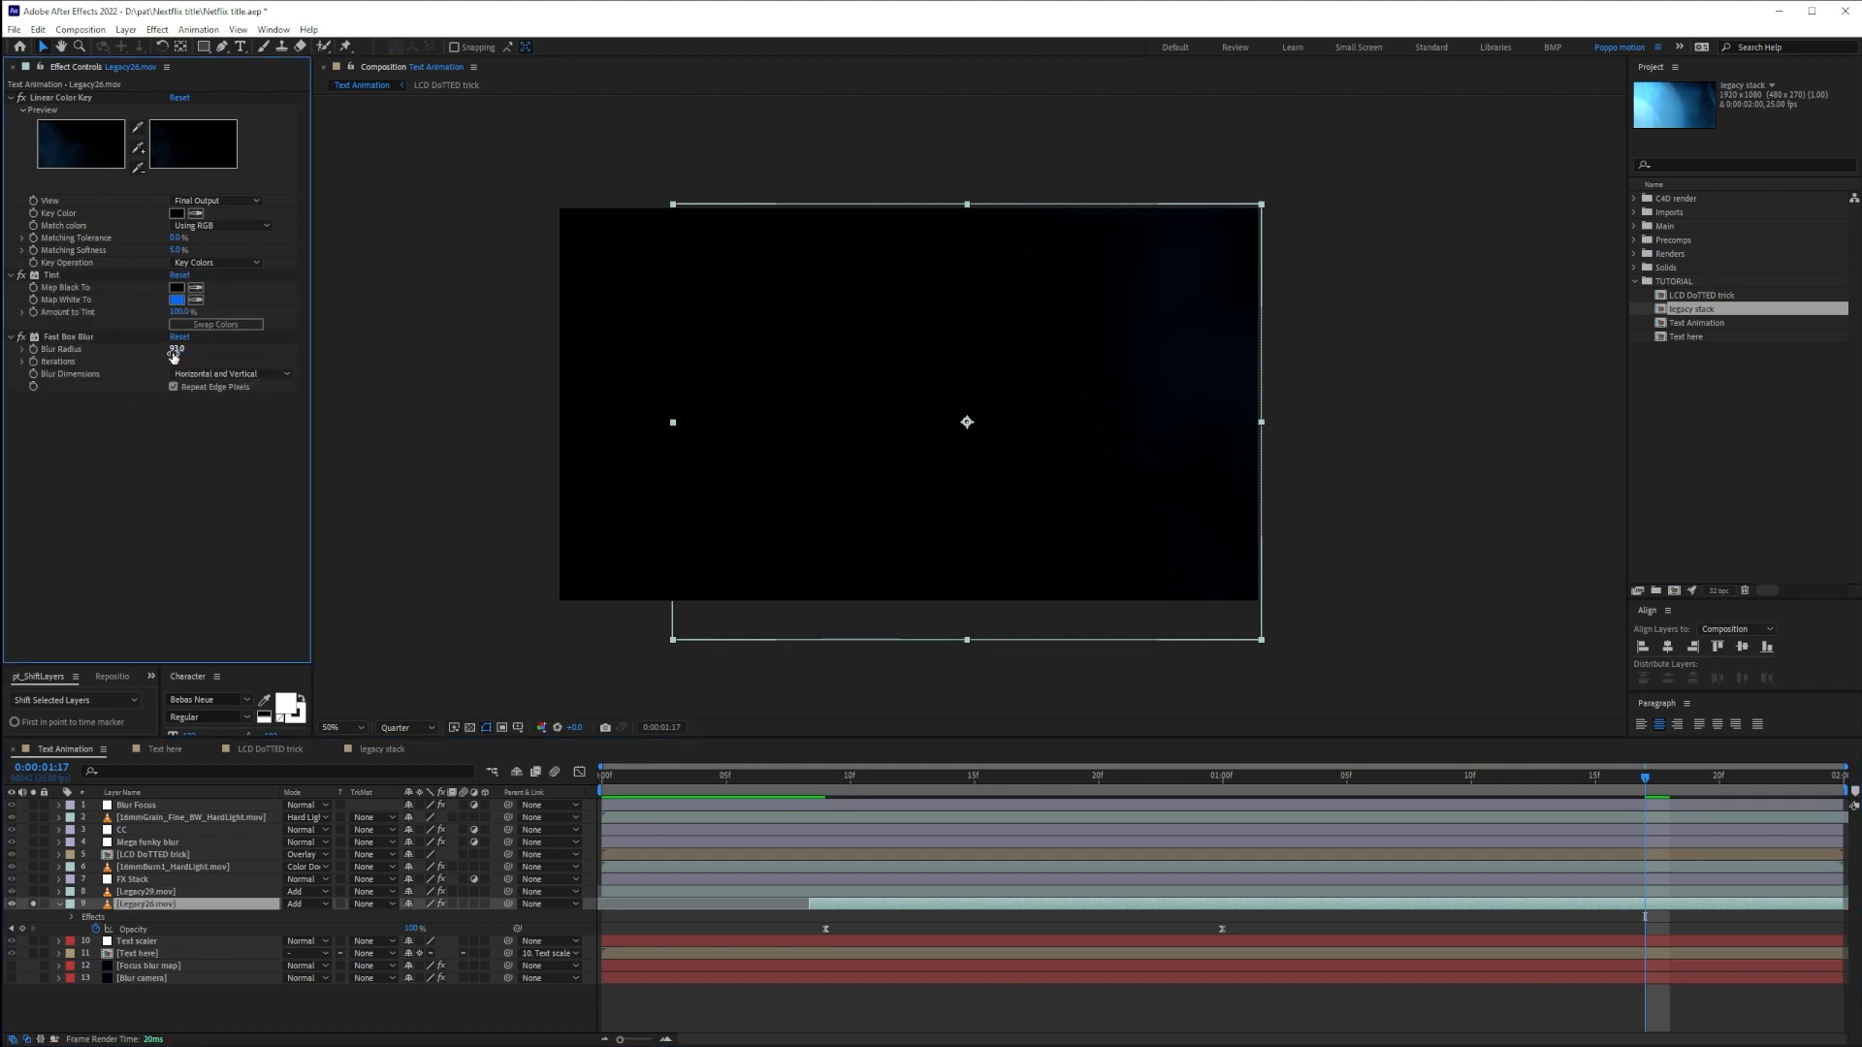
click(178, 349)
text(22)
key(Return)
drag(1396, 776, 1774, 779)
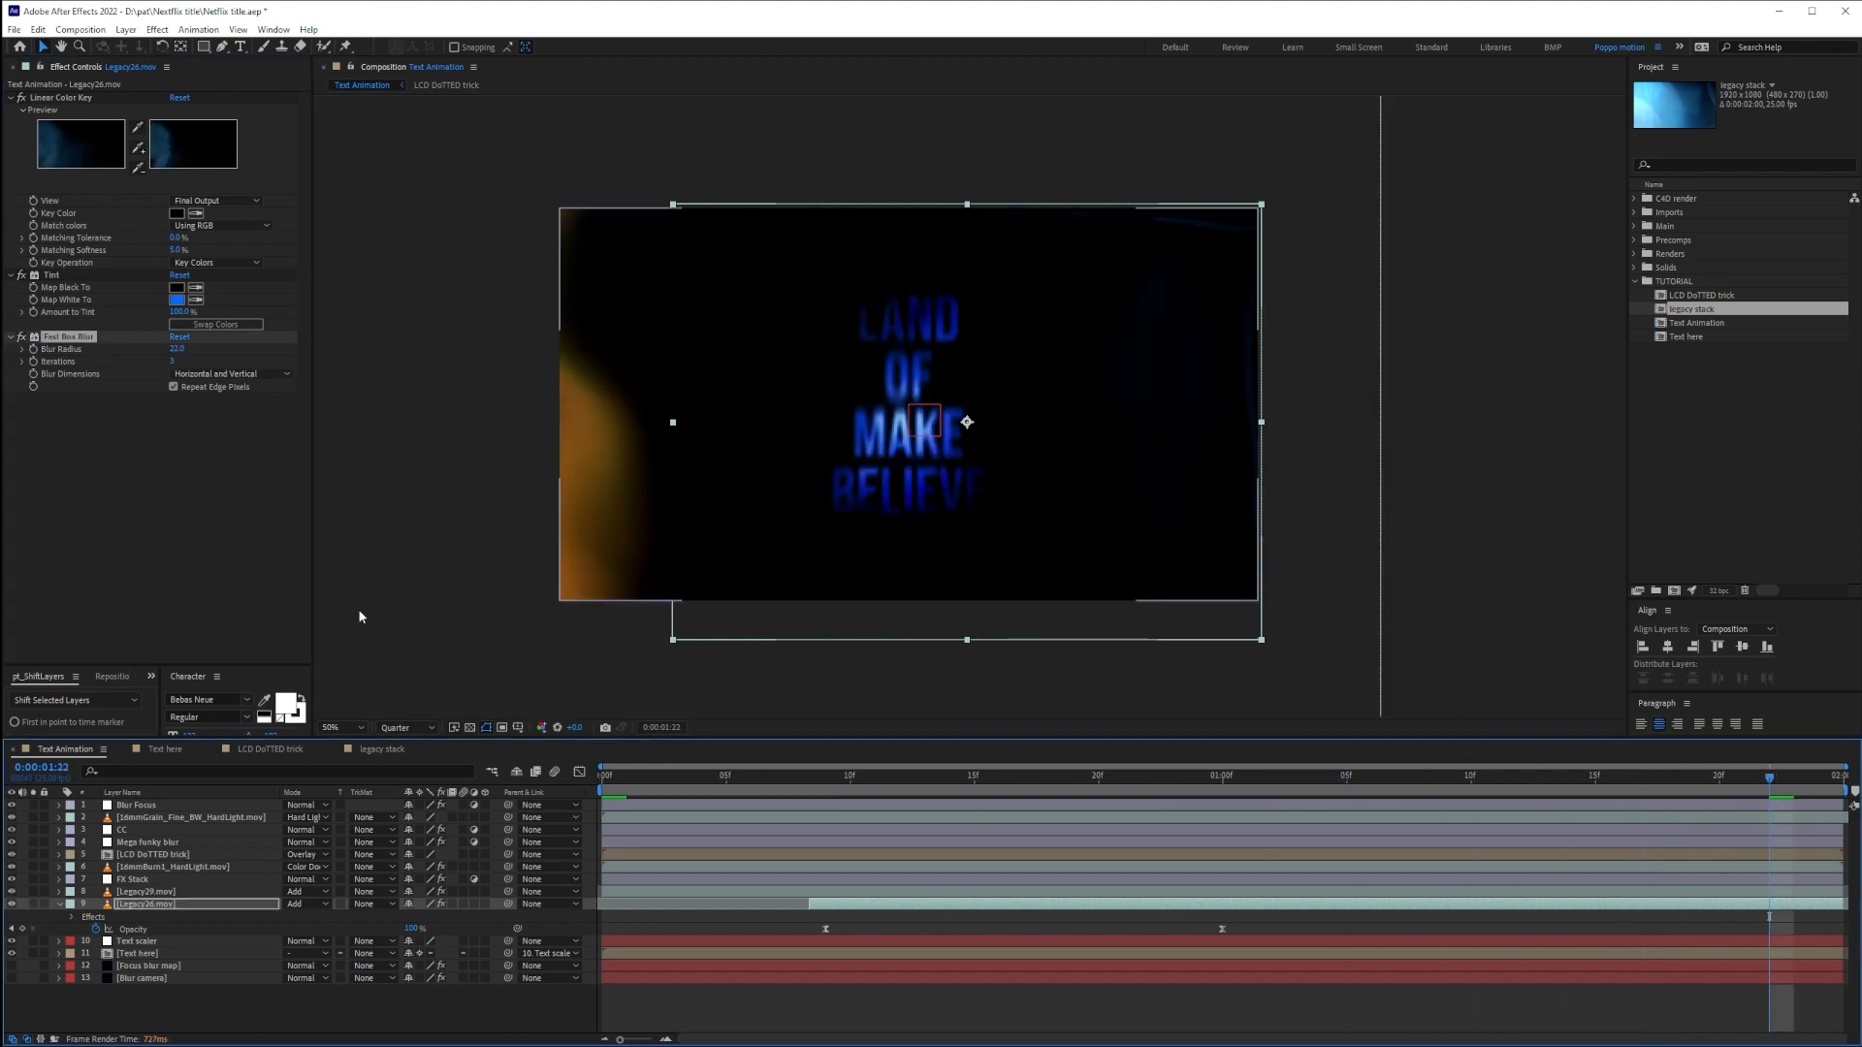
Apply Curves to Legacy26.mov and brighten it by lifting the RGB curve's midtones and raising the Red channel slightly
key(ctrl+space)
text(curves)
click(269, 527)
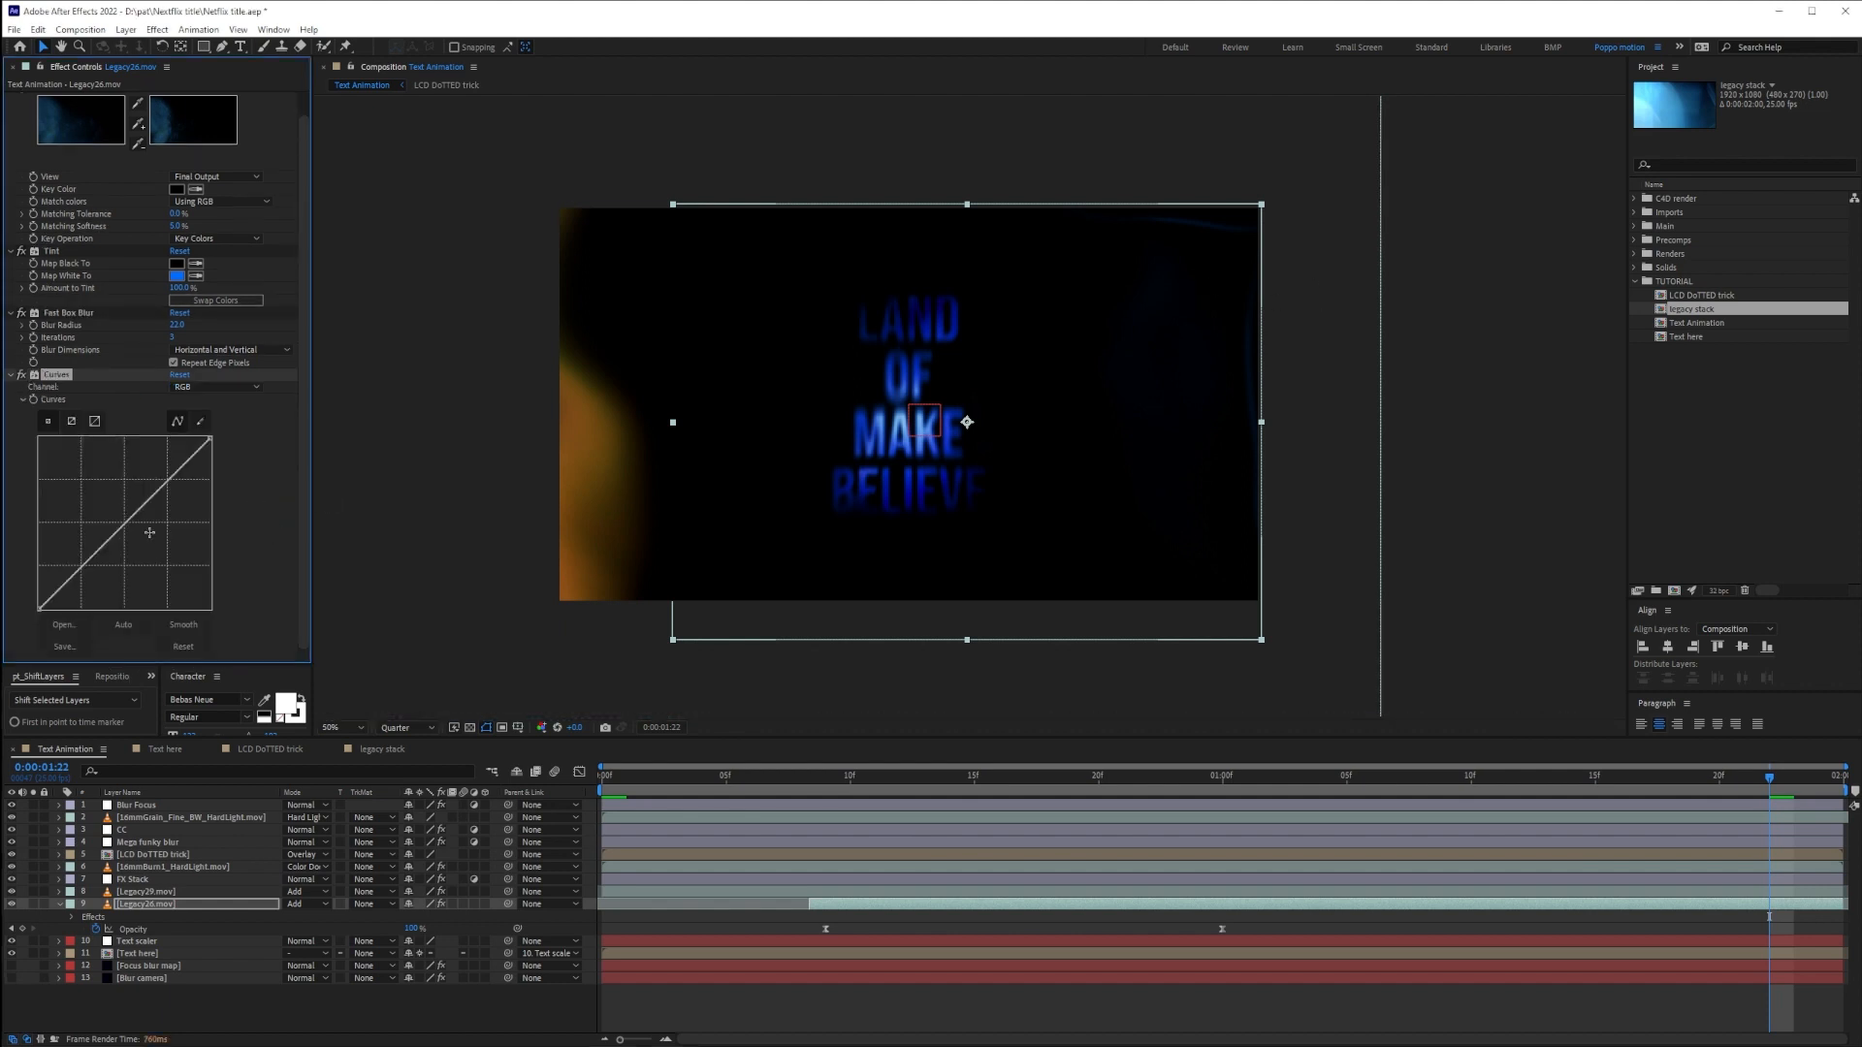
mouse_move(140, 514)
mouse_down()
mouse_move(149, 457)
mouse_move(130, 519)
mouse_move(135, 499)
mouse_up()
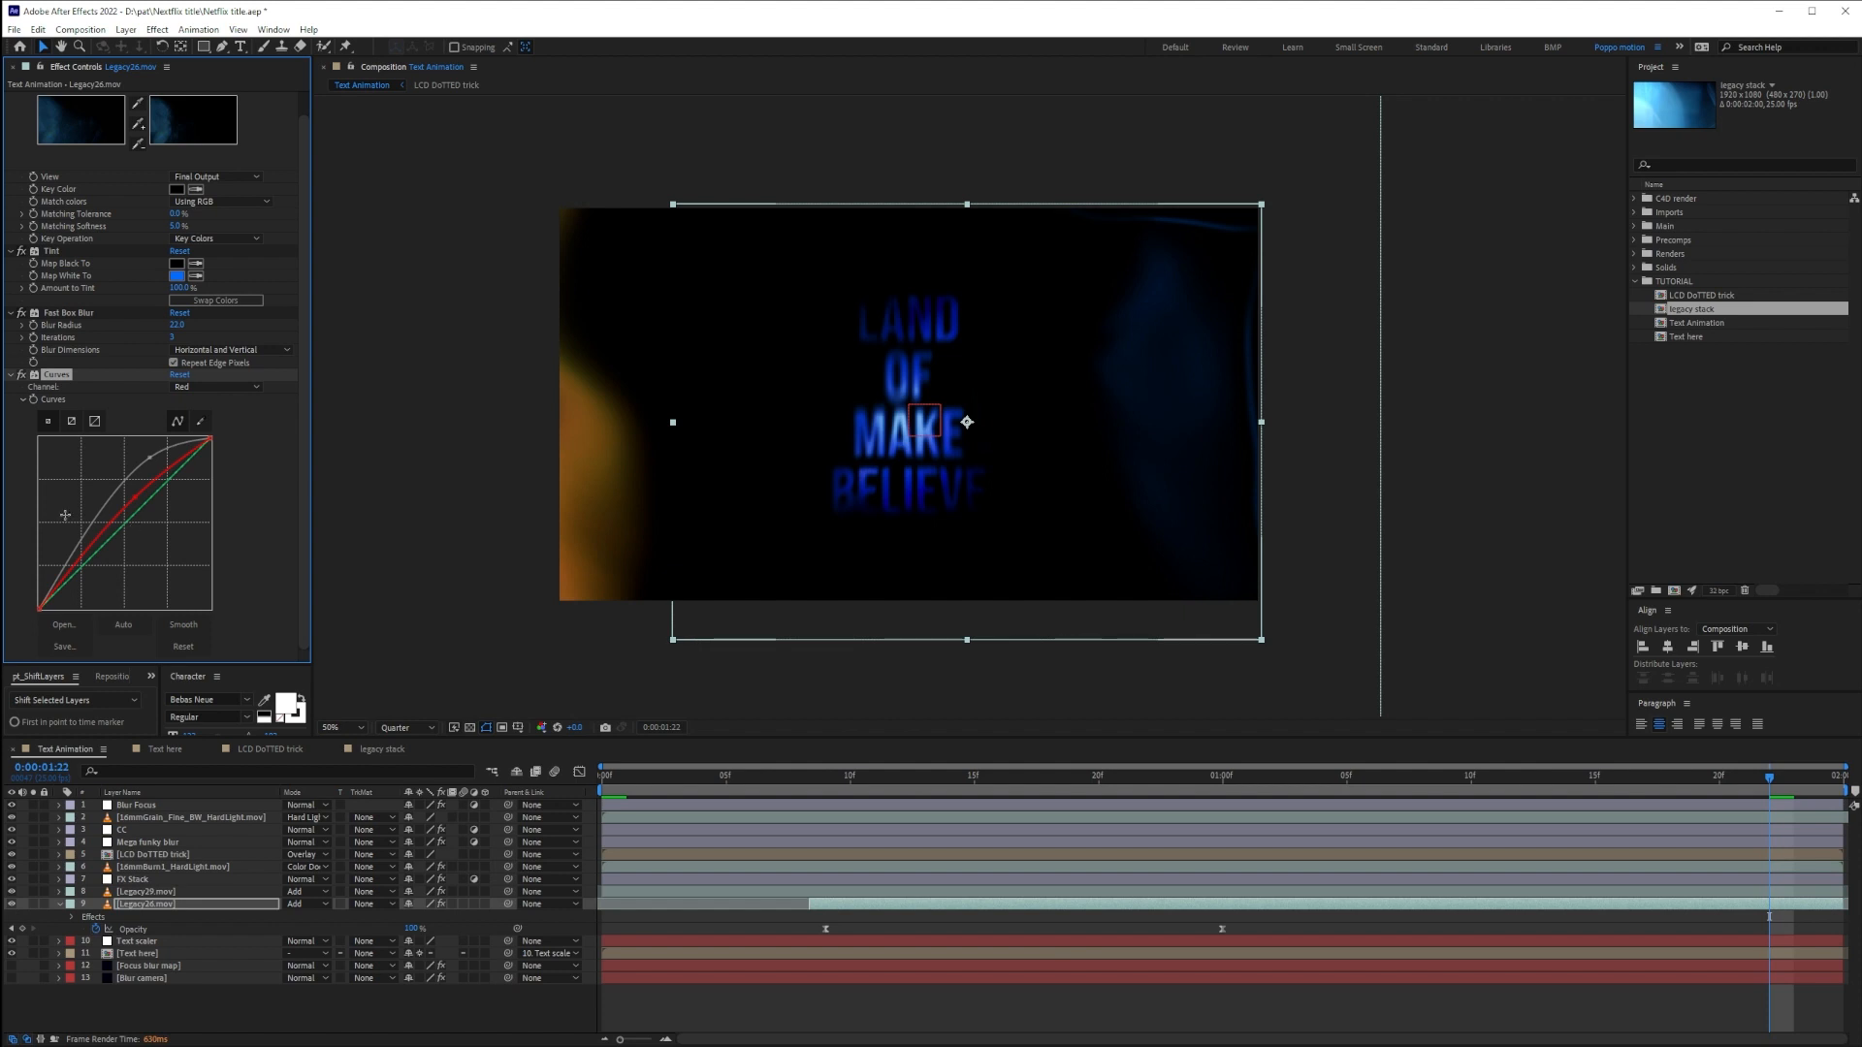
Copy Legacy11.mov from the legacy stack composition into Text Animation below Legacy26.mov, and solo it
double_click(150, 905)
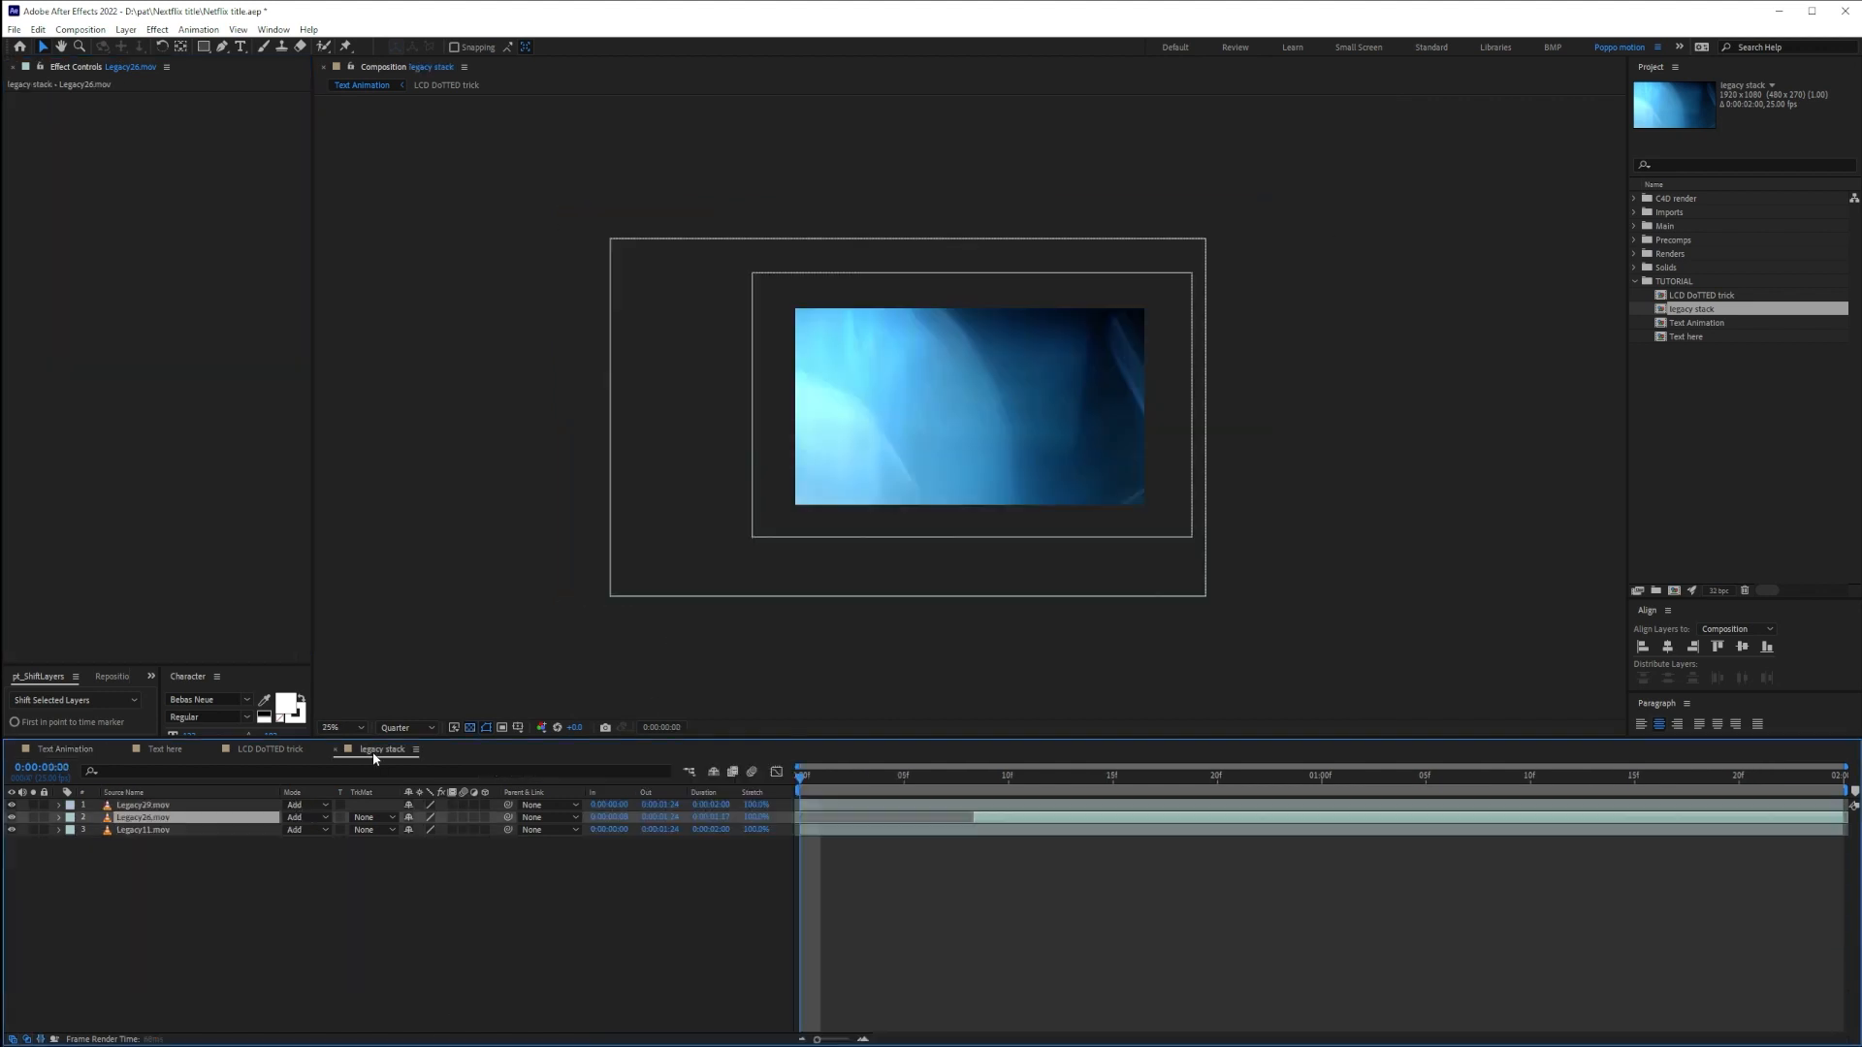
click(156, 831)
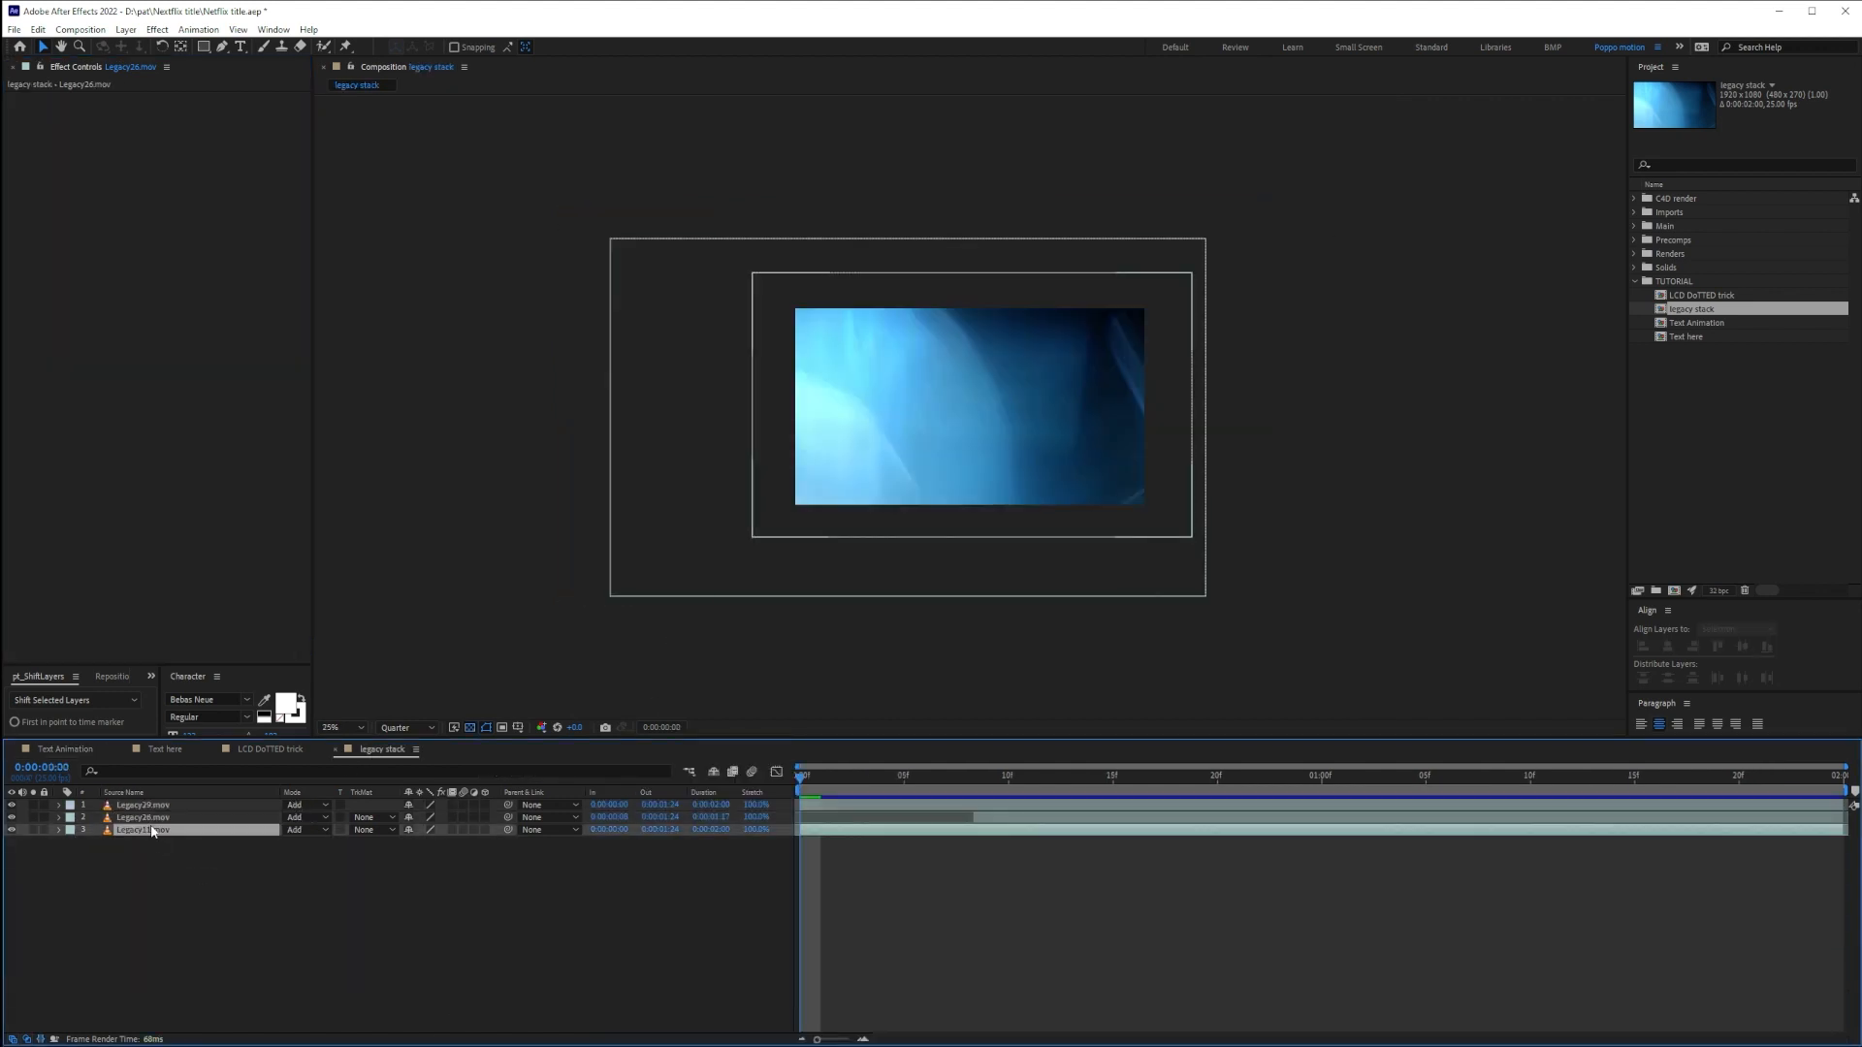
click(97, 753)
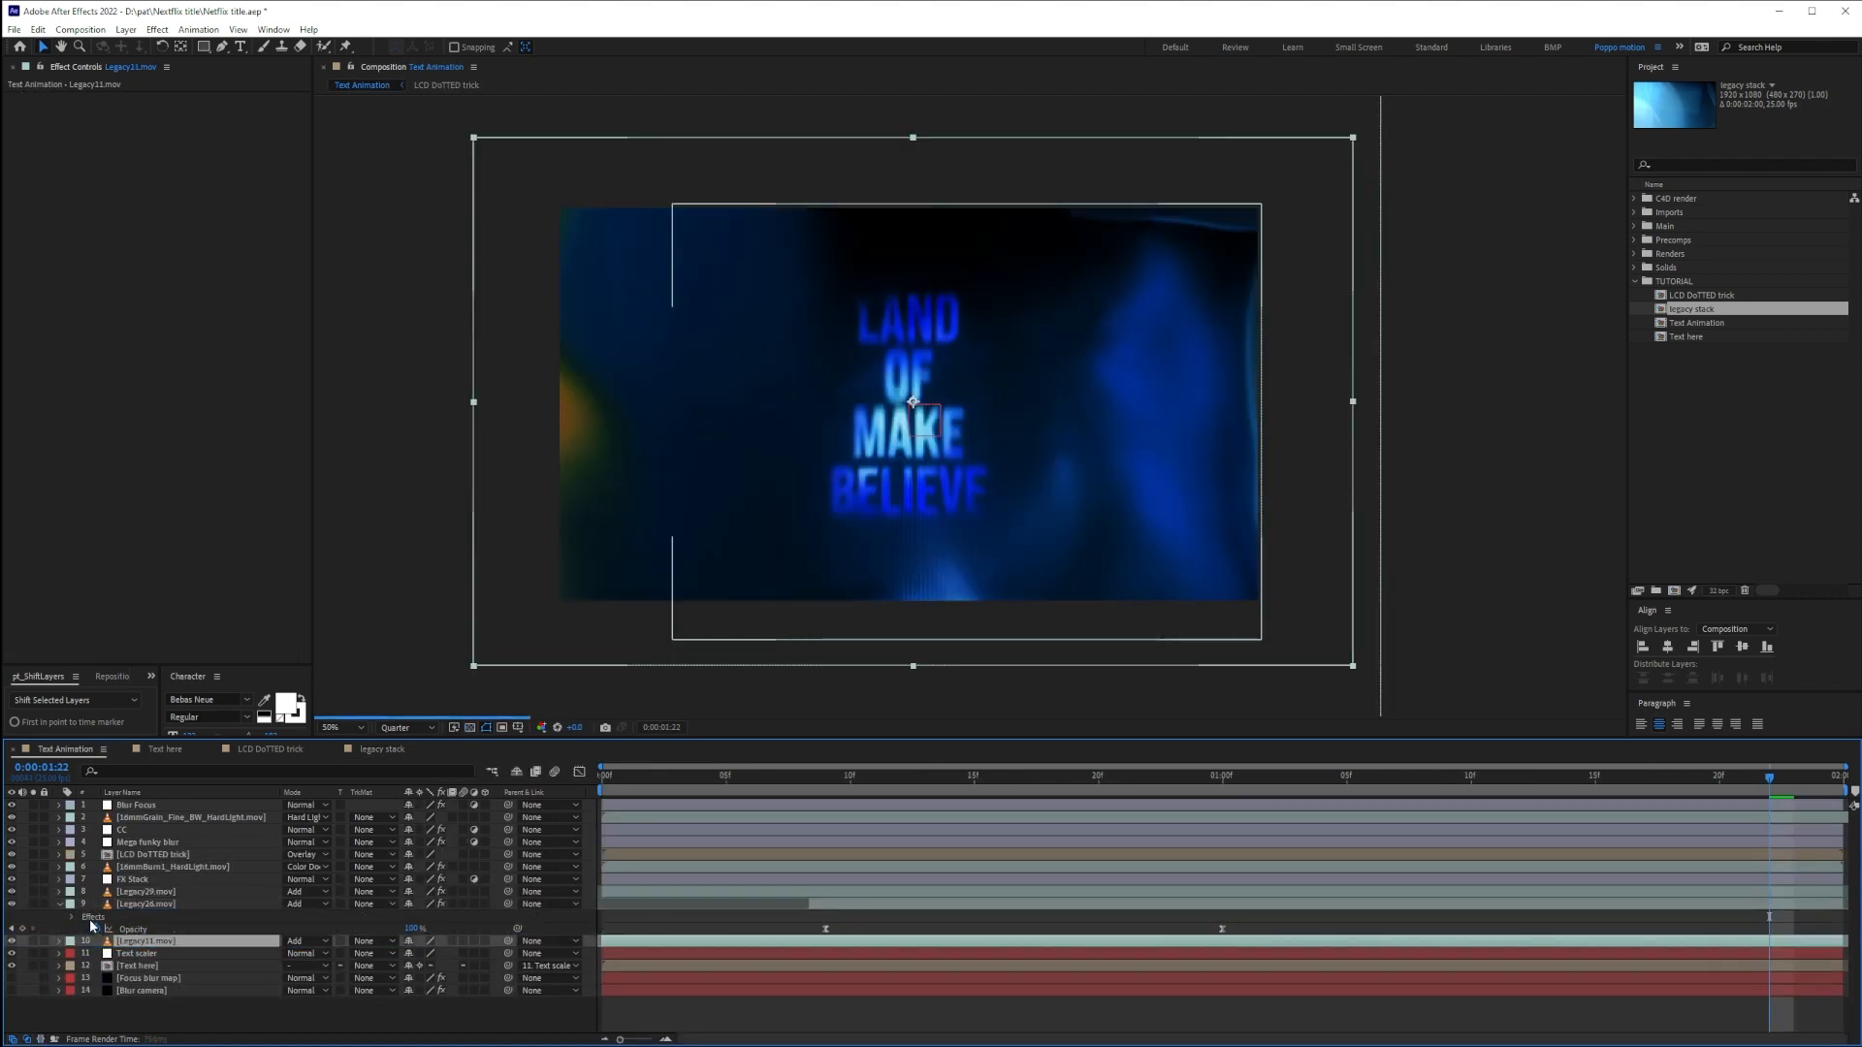
click(59, 903)
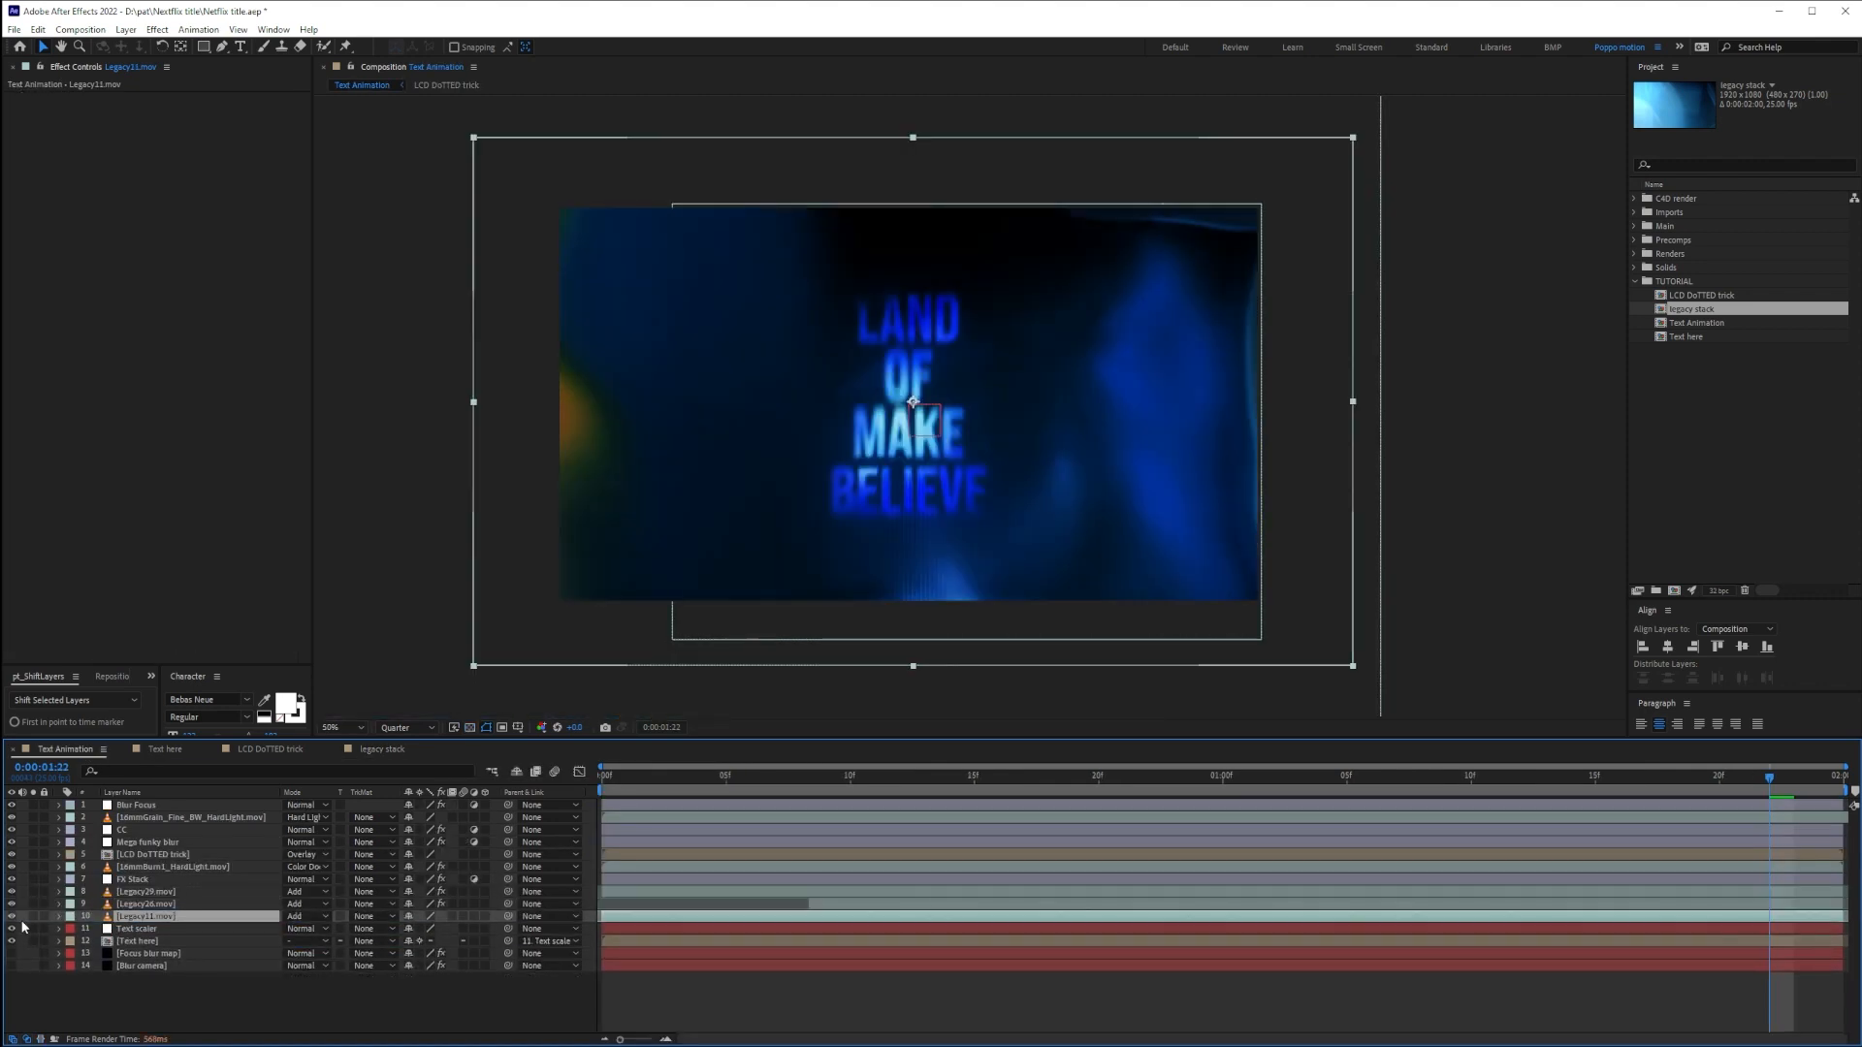
click(33, 917)
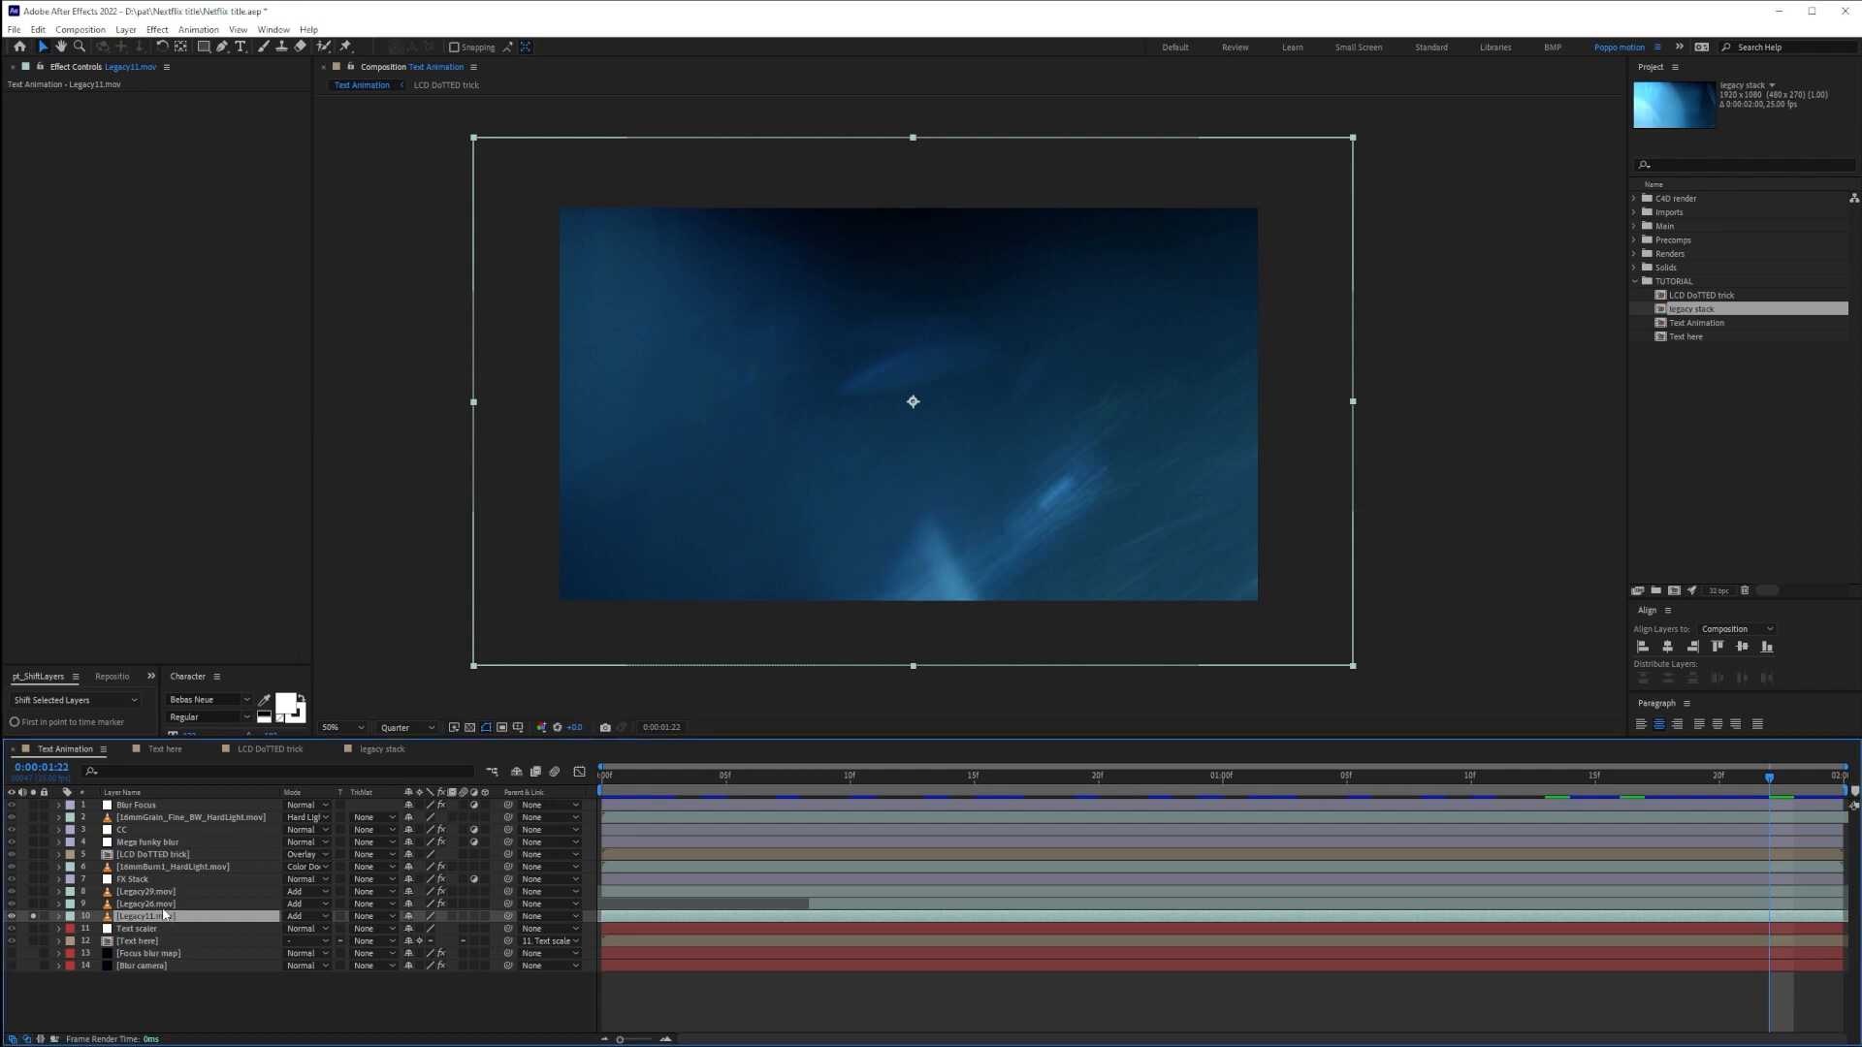
Apply Linear Color Key to Legacy11.mov and sample its dark upper background as the key color around 0:00:01:13
key(ctrl+space)
text(linear)
click(745, 903)
drag(1770, 777, 1518, 788)
key(Page_Down)
click(195, 212)
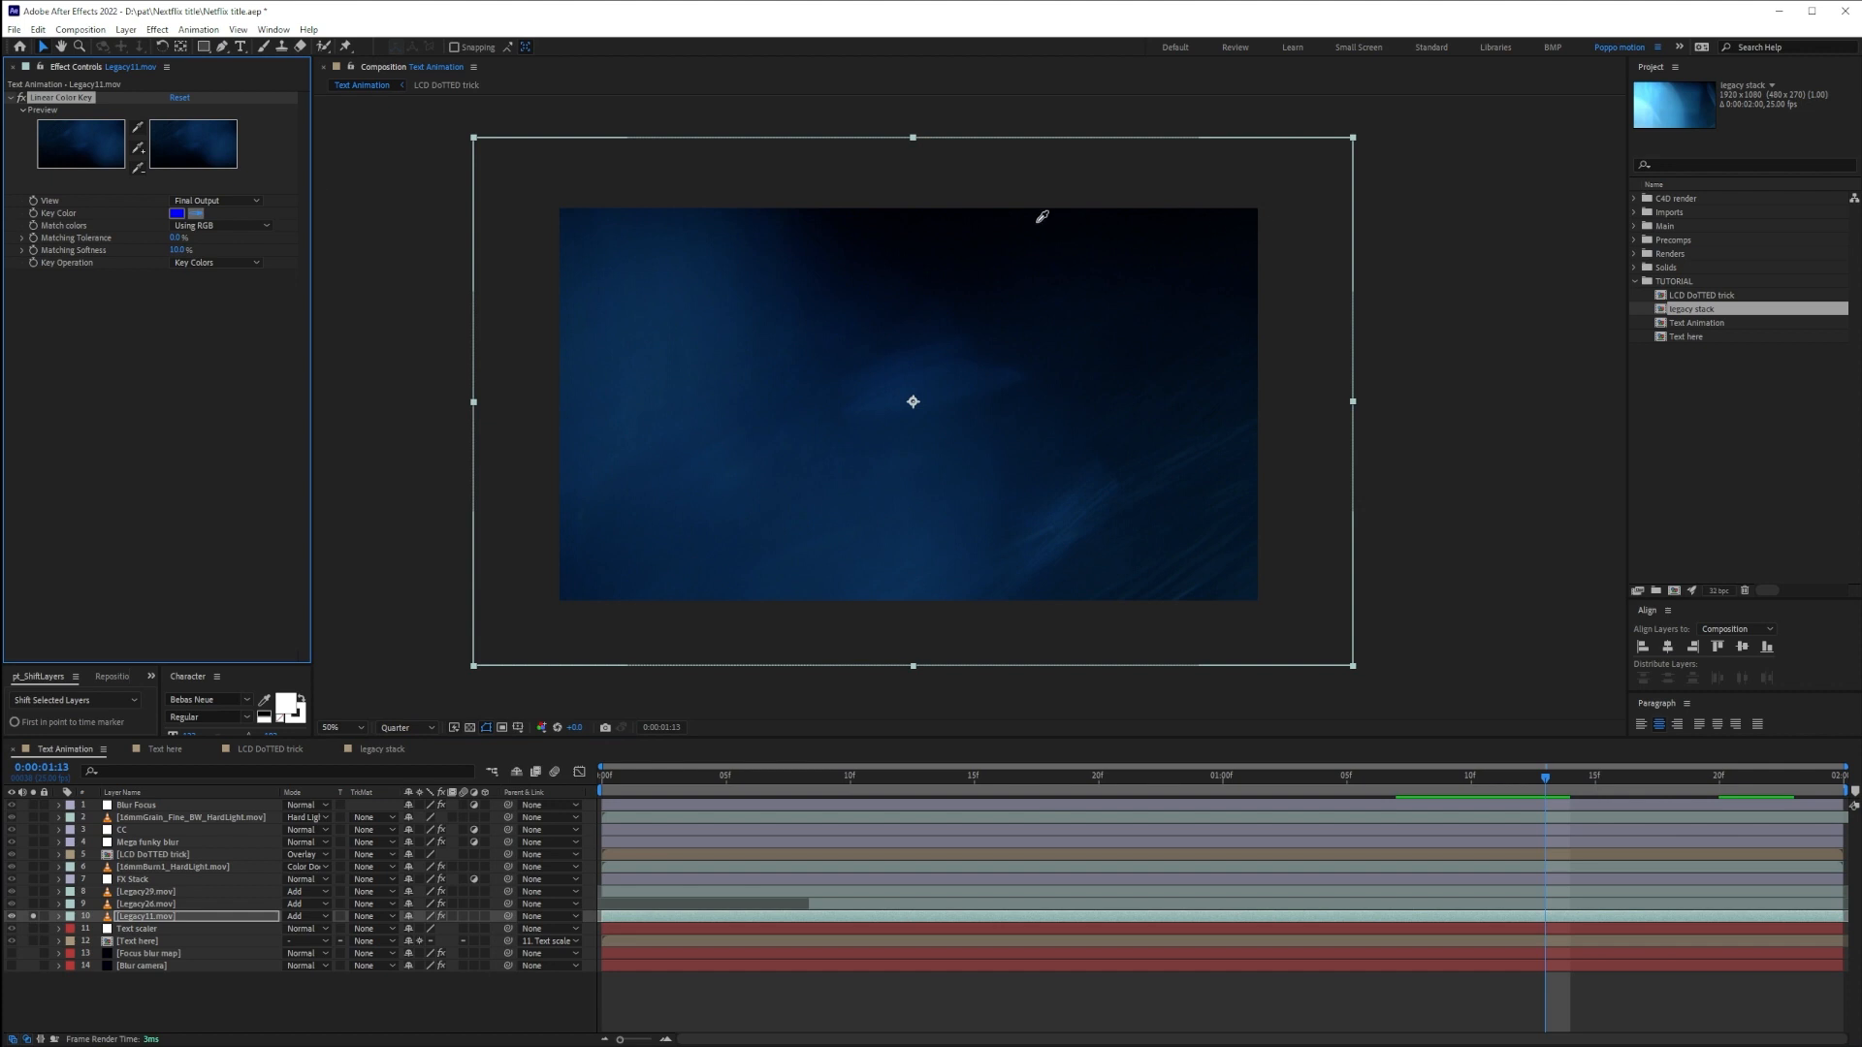
click(999, 214)
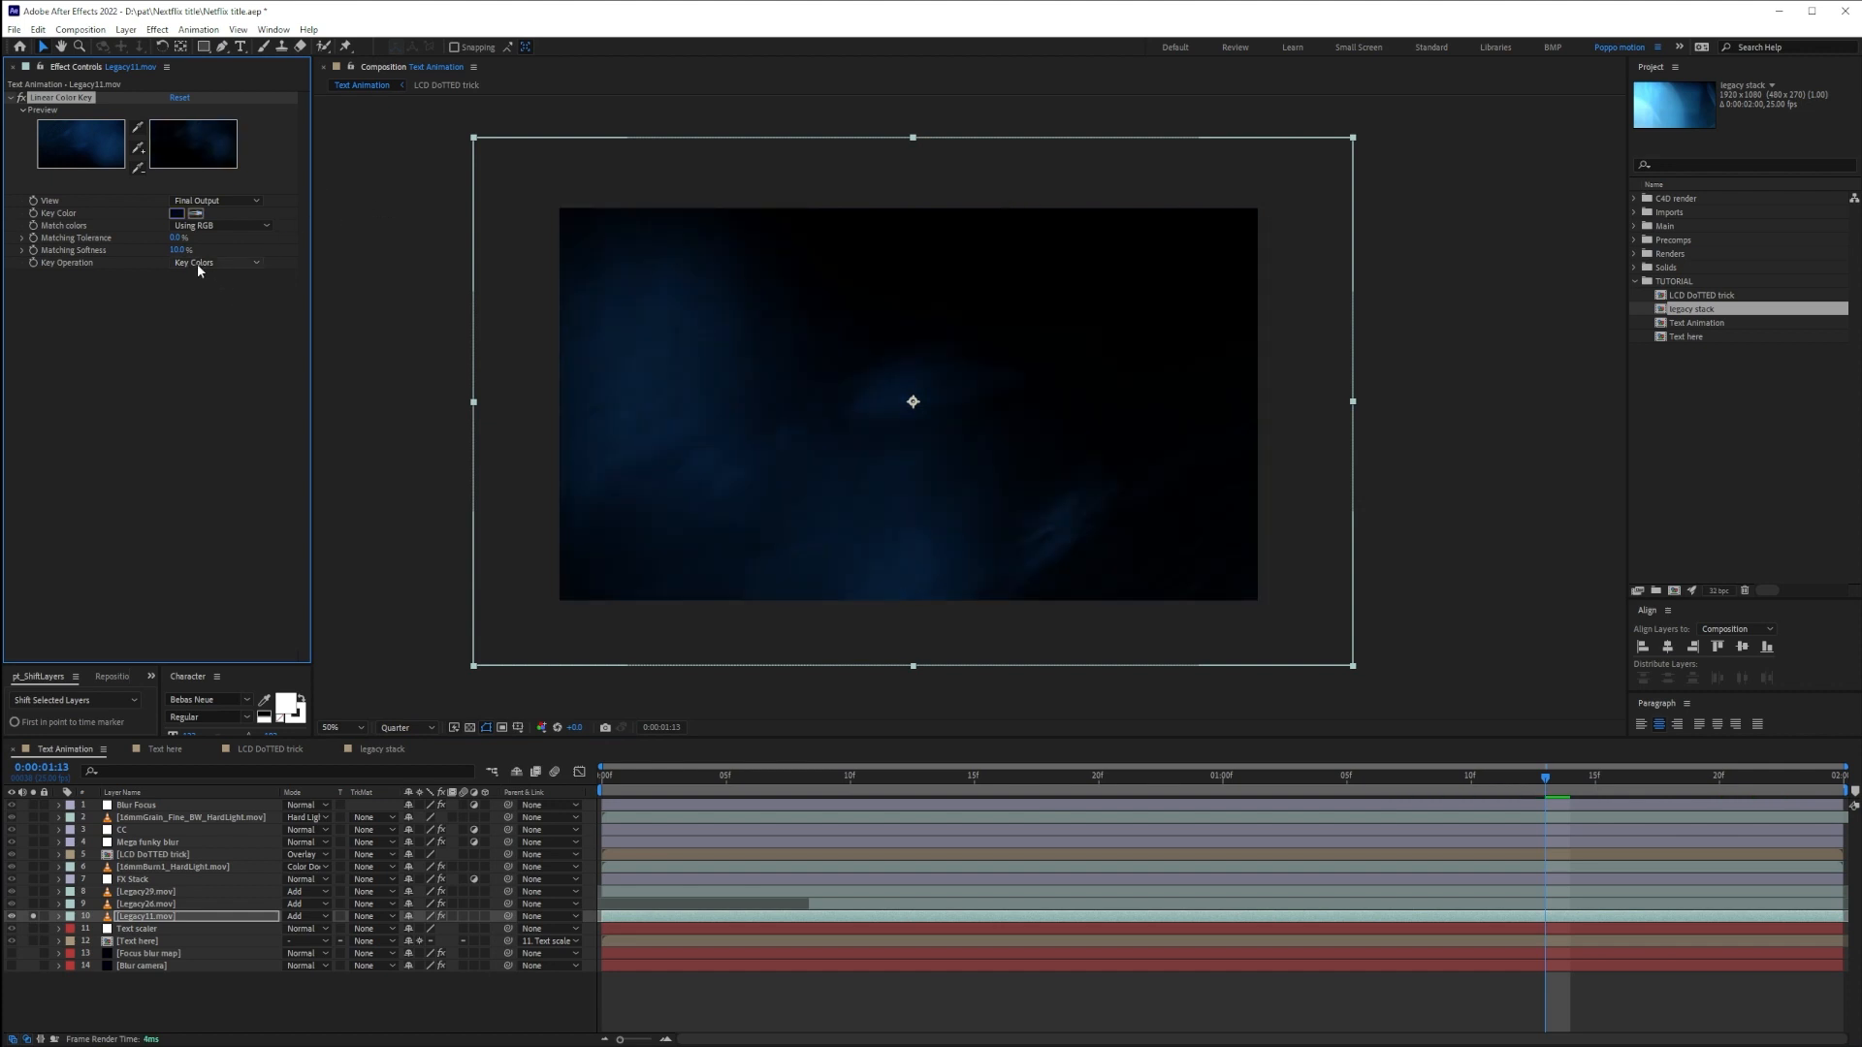
Raise the key's matching softness on Legacy11.mov to about 74% and check the result across the composition
drag(178, 250, 199, 251)
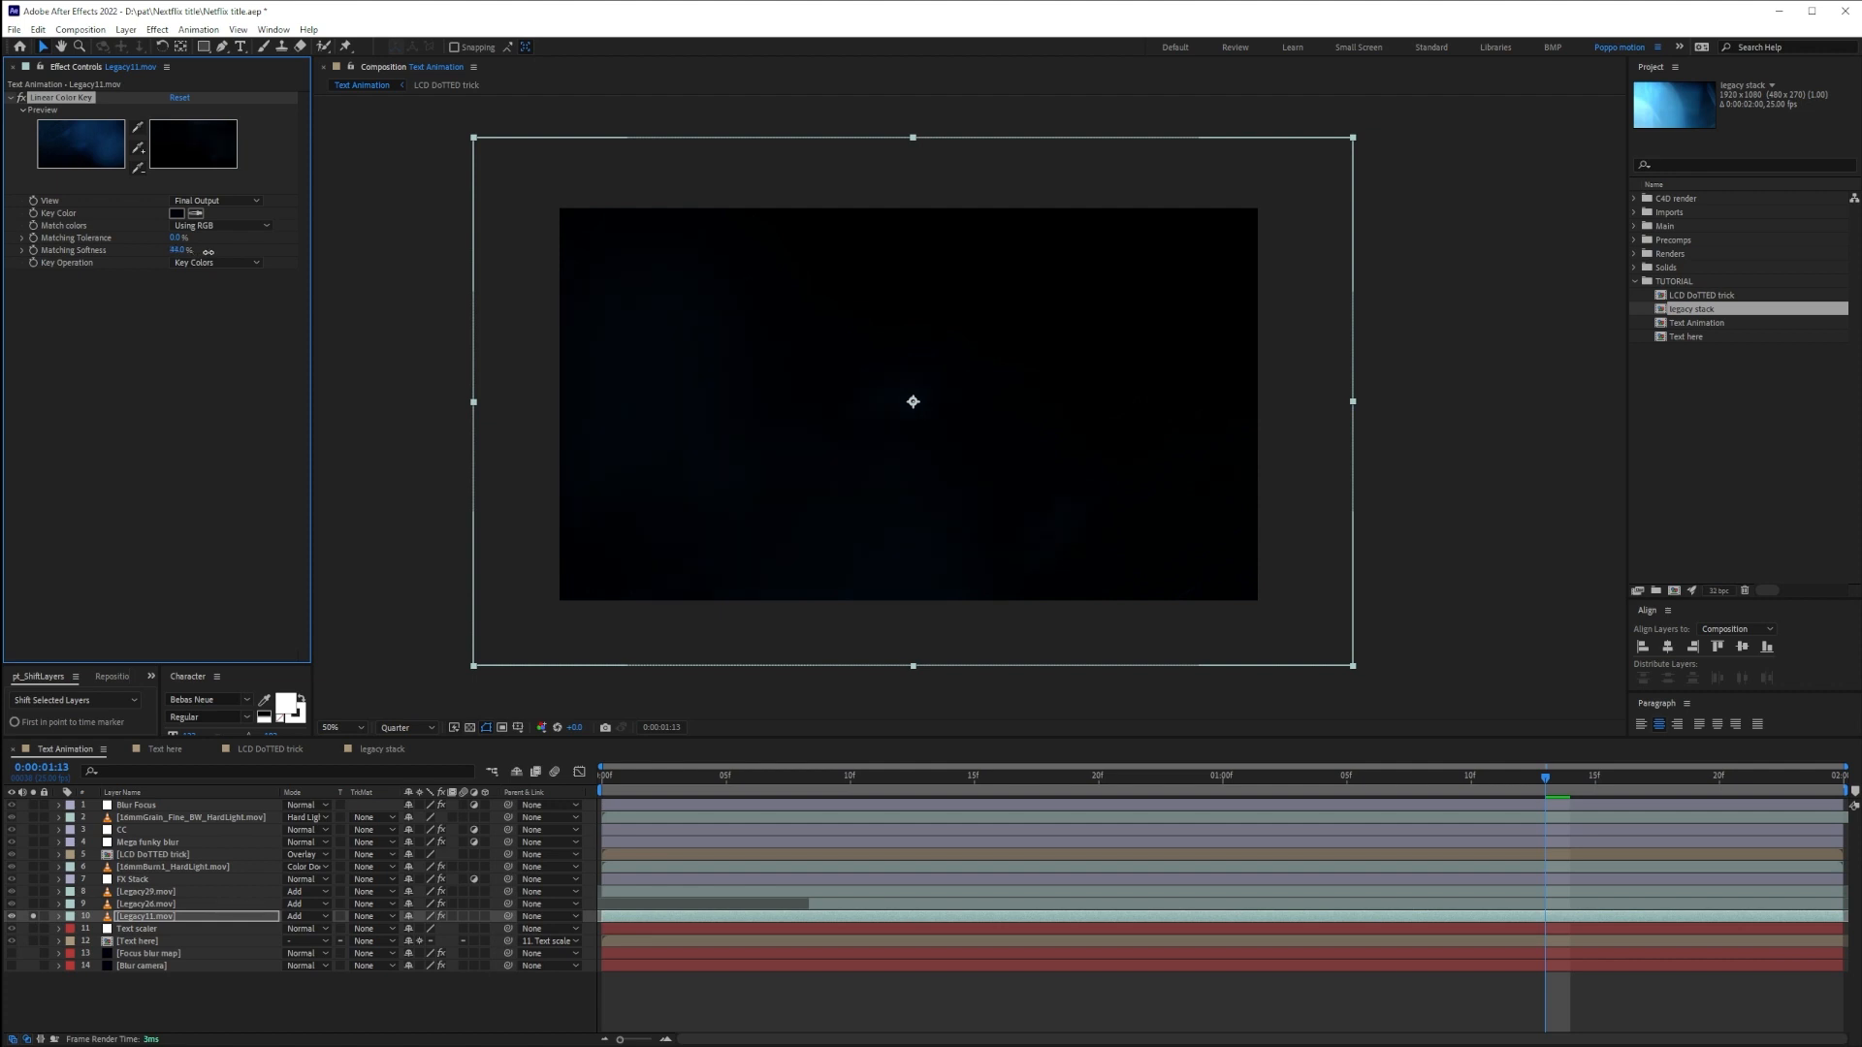
drag(1771, 781, 1831, 780)
drag(178, 250, 196, 251)
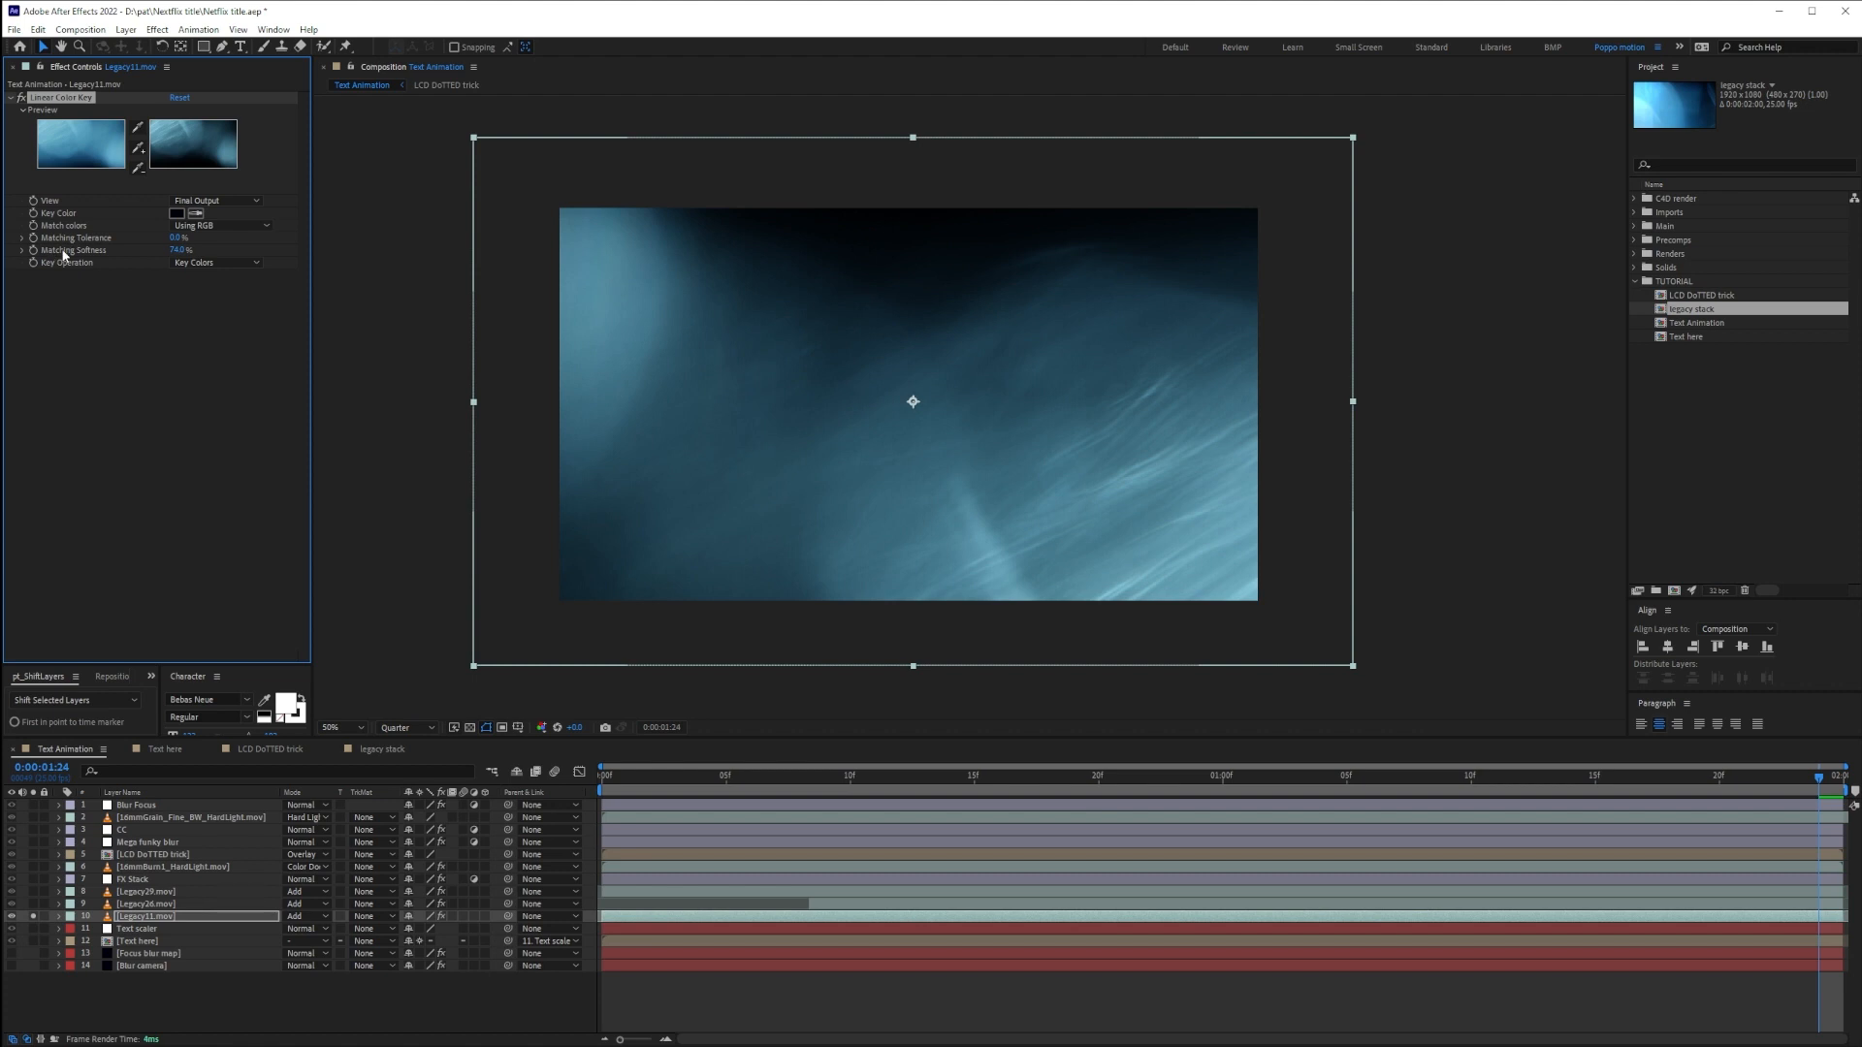
drag(1791, 777, 1298, 784)
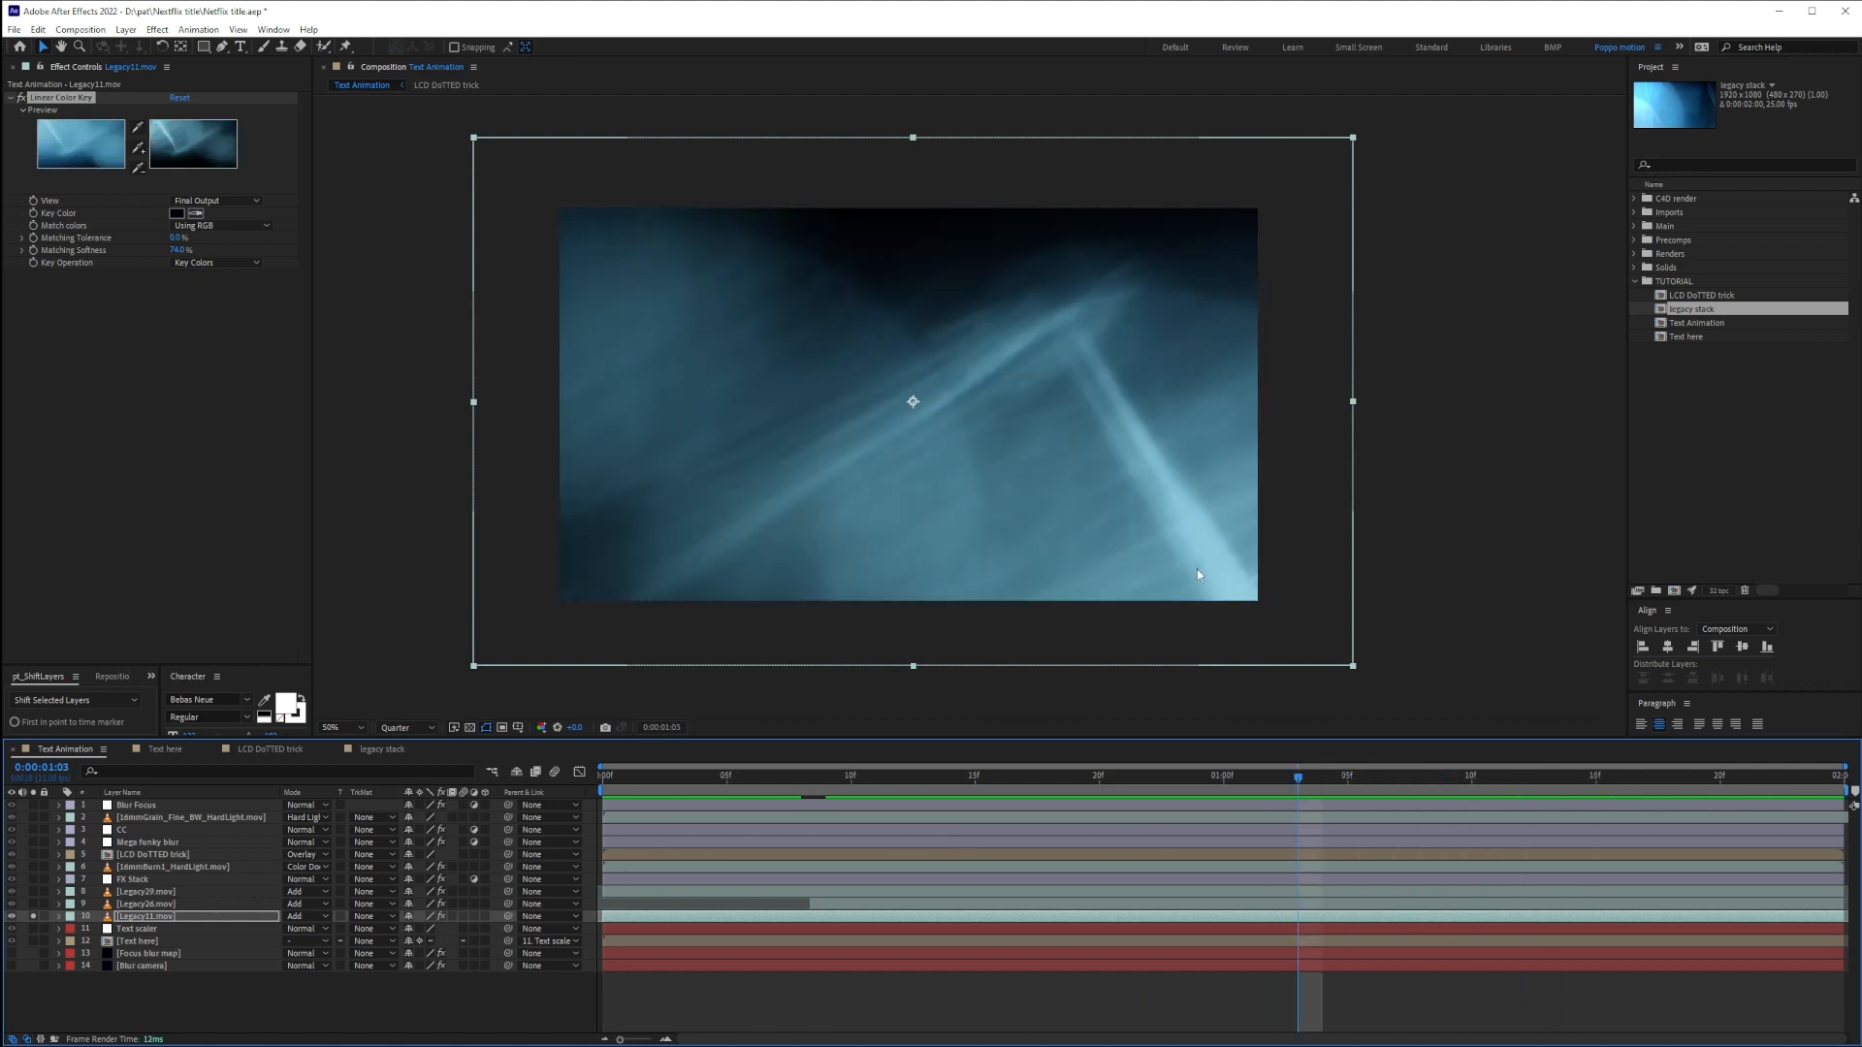
Apply Fast Box Blur to Legacy11.mov with a blur radius of about 90 and scrub through to check it
key(ctrl+space)
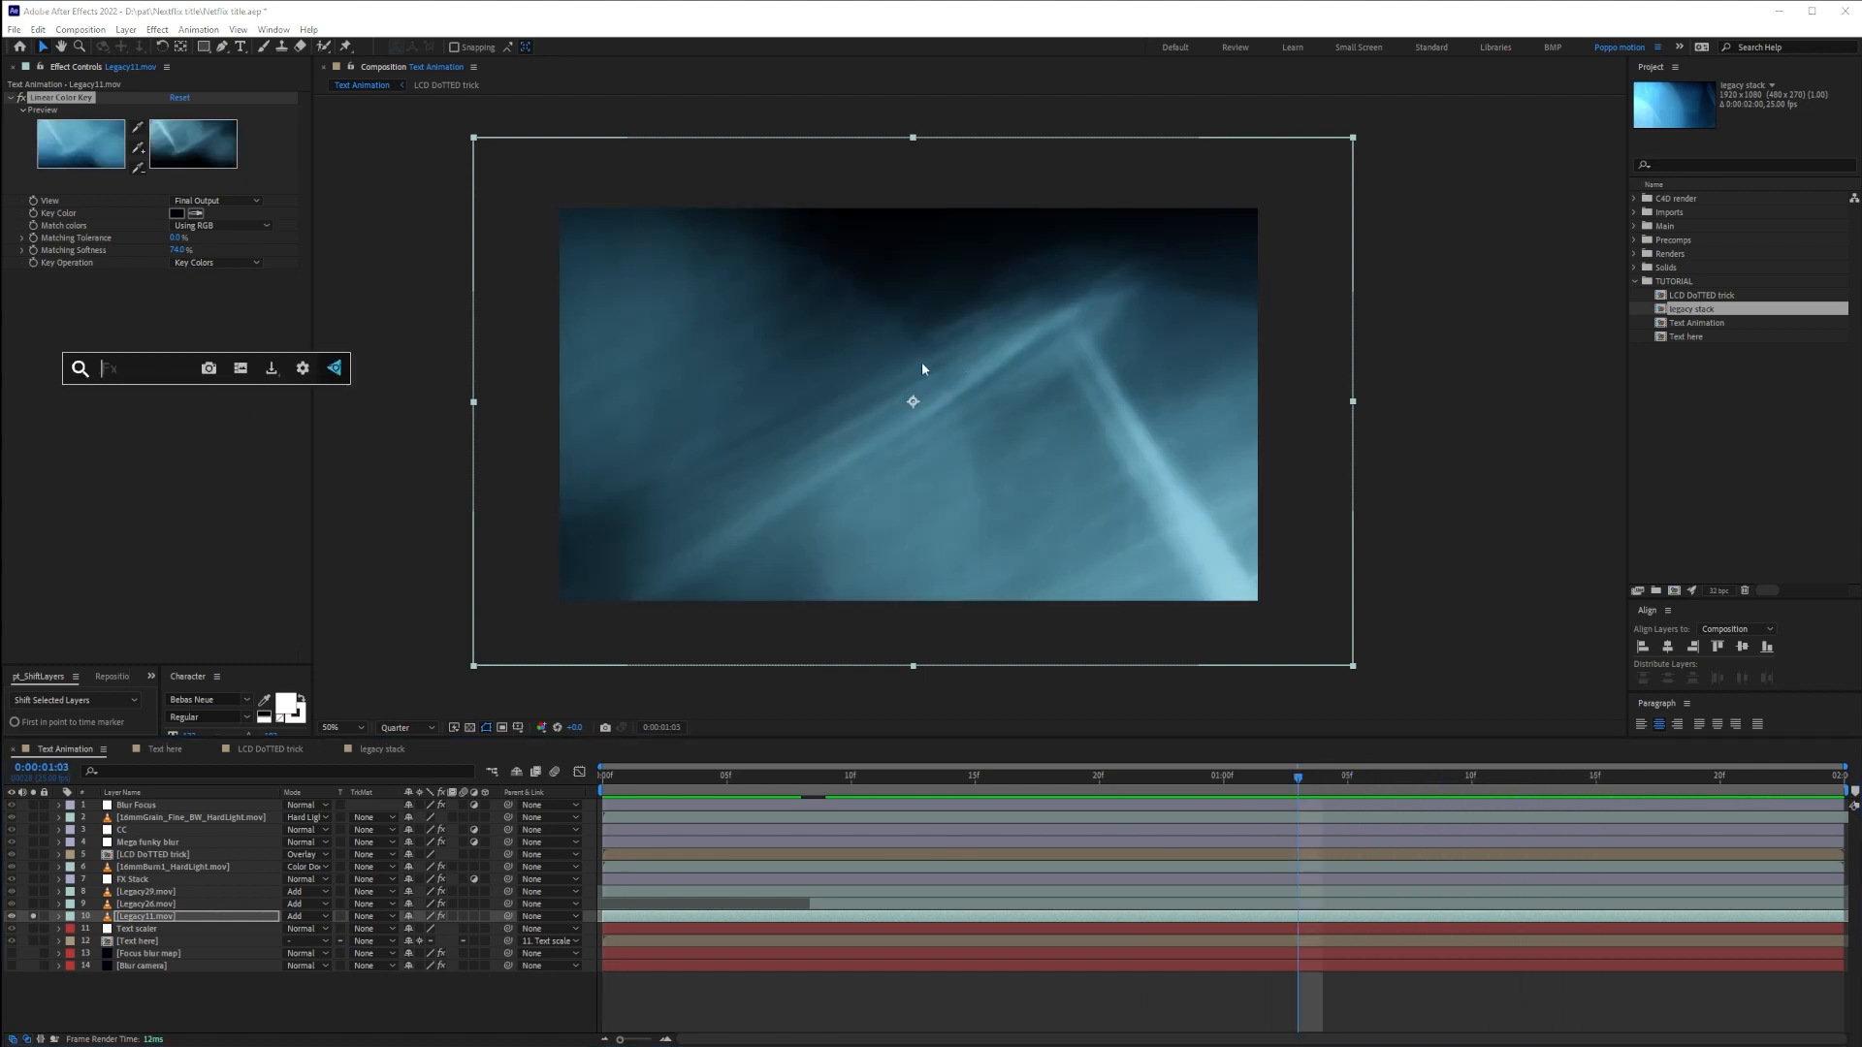
text(fast)
key(Return)
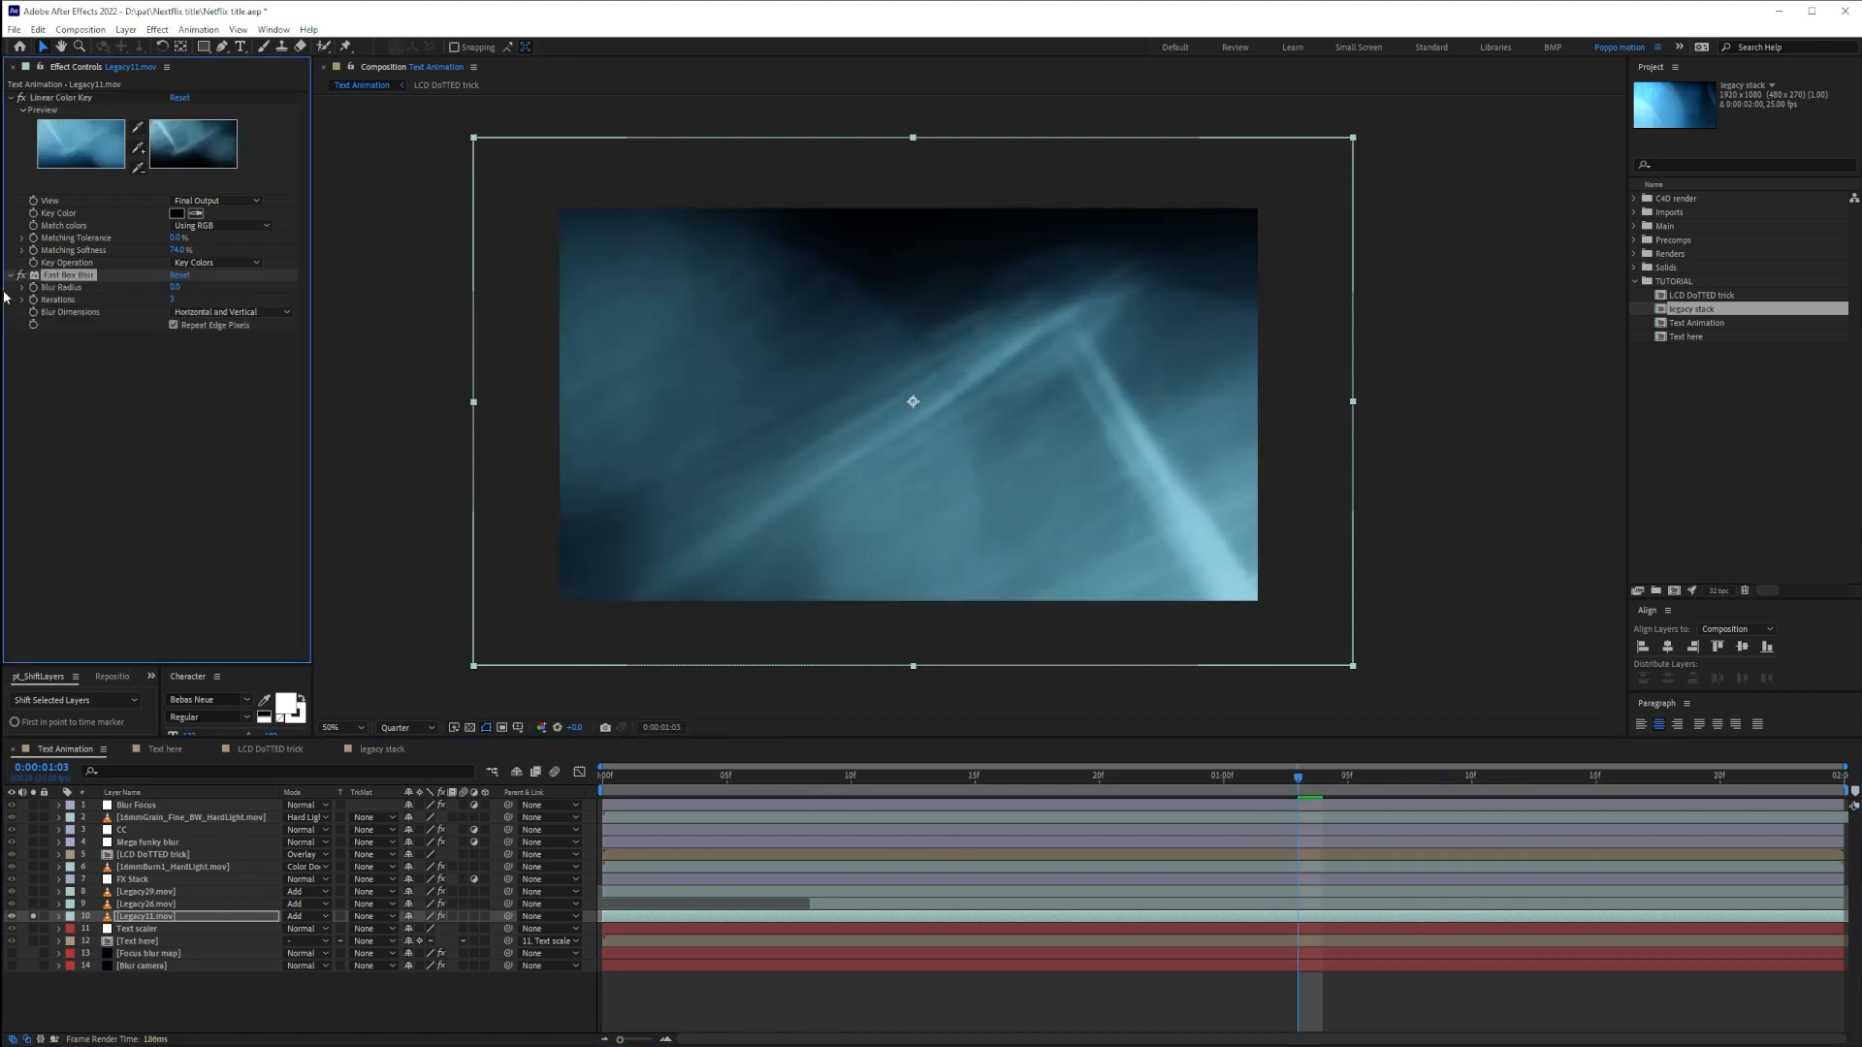
drag(174, 288, 214, 290)
drag(727, 779, 1819, 784)
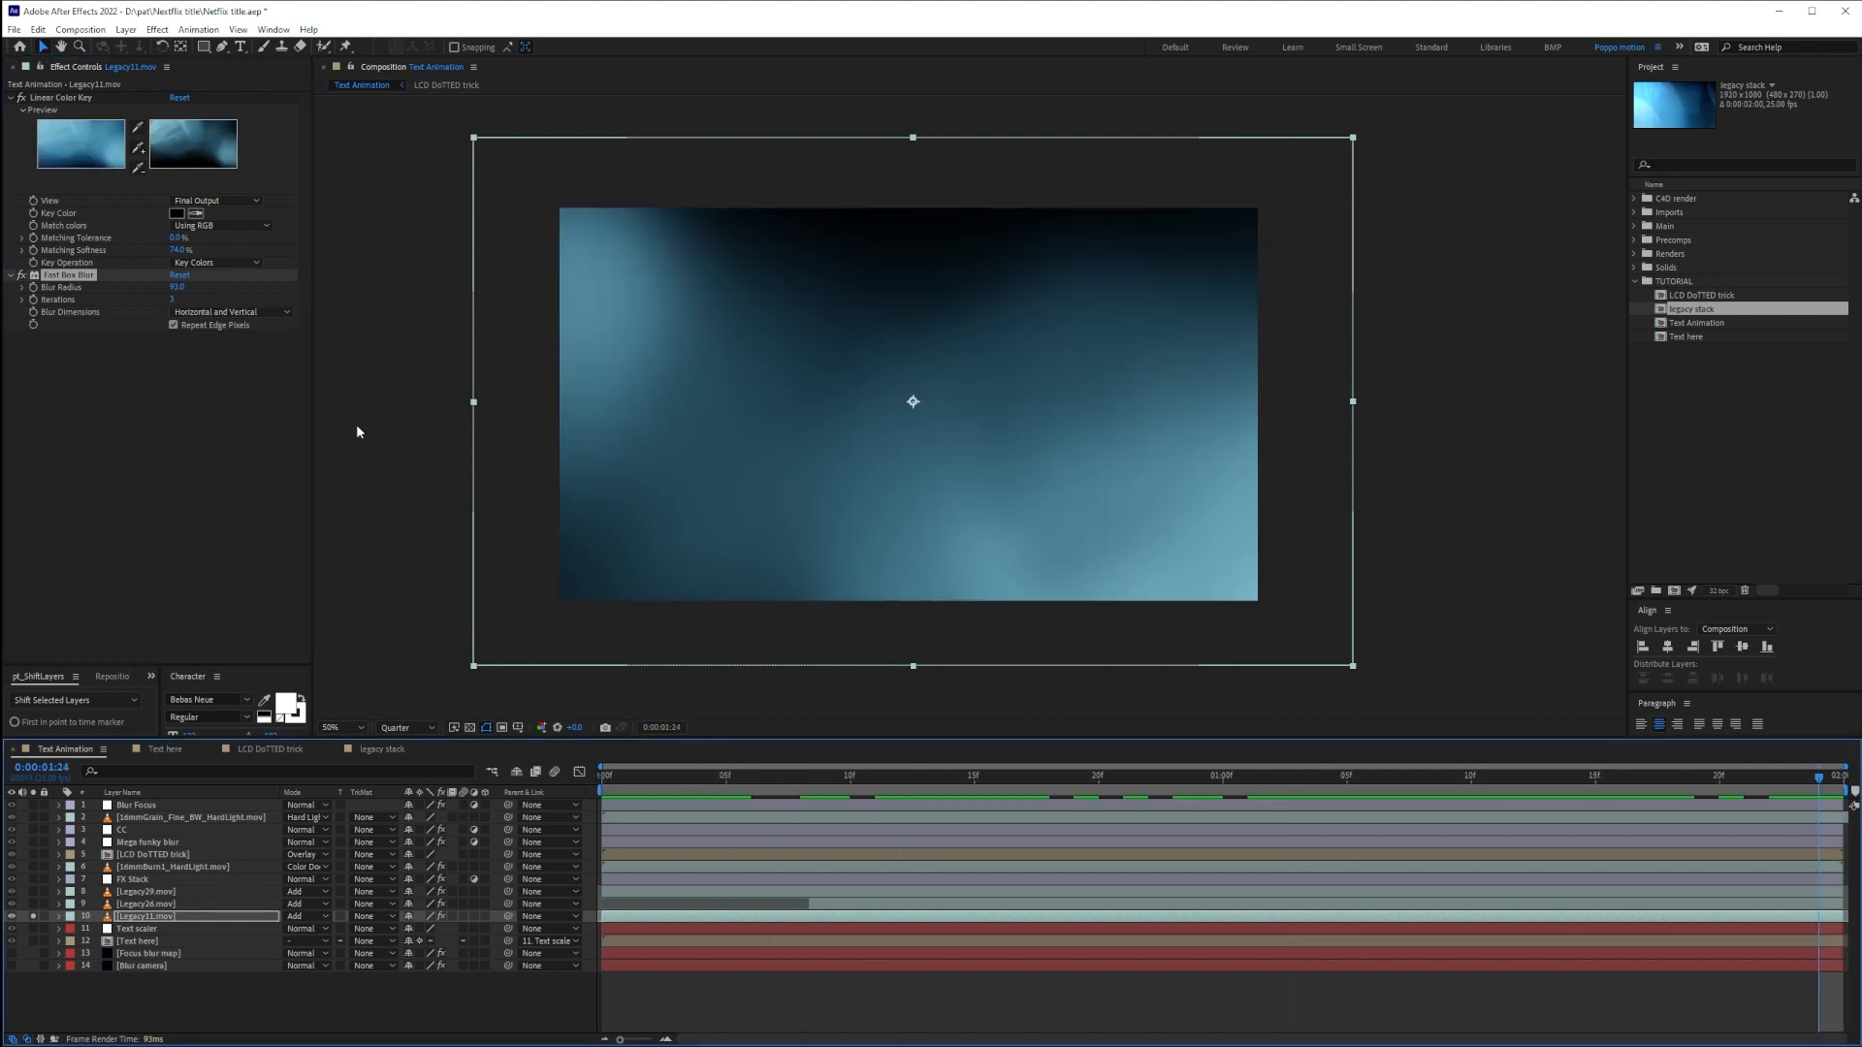
Keyframe the opacity of Legacy11.mov at the start, 0:00:01:04 and 0:00:01:24, so that it fades down toward the end
click(171, 921)
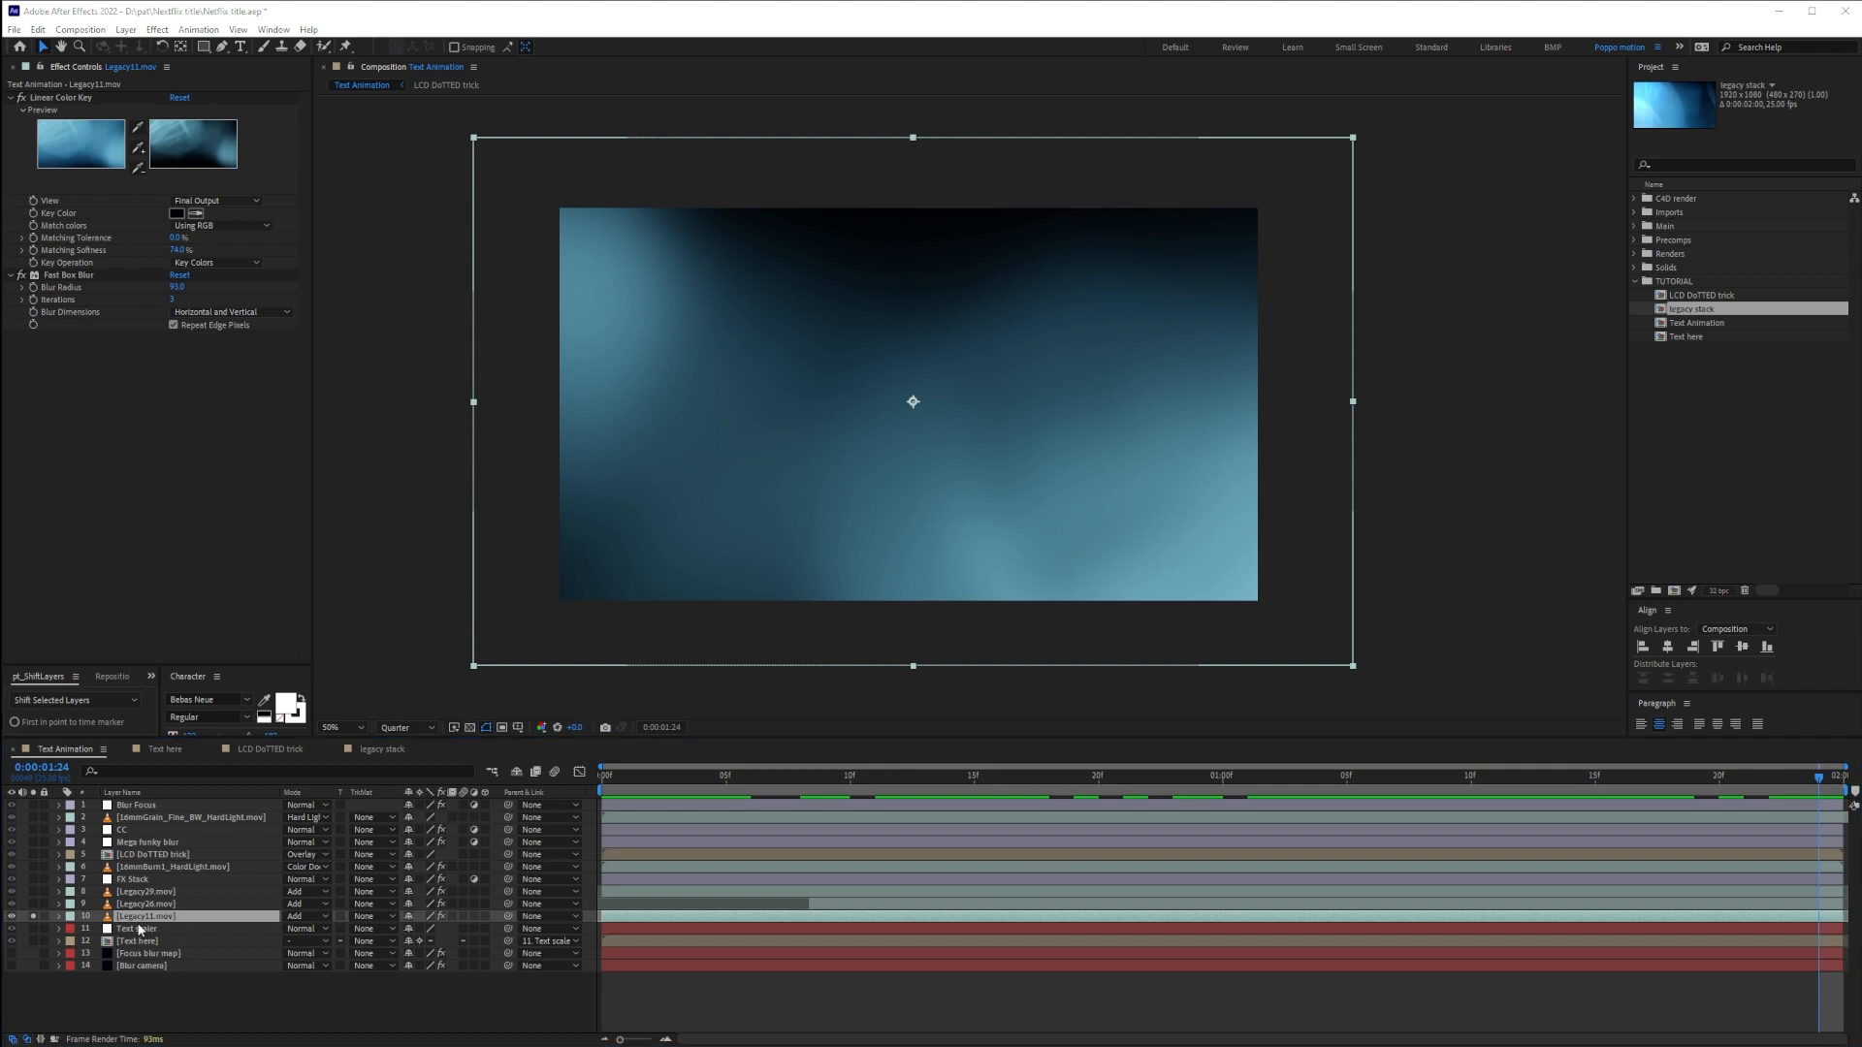
key(t)
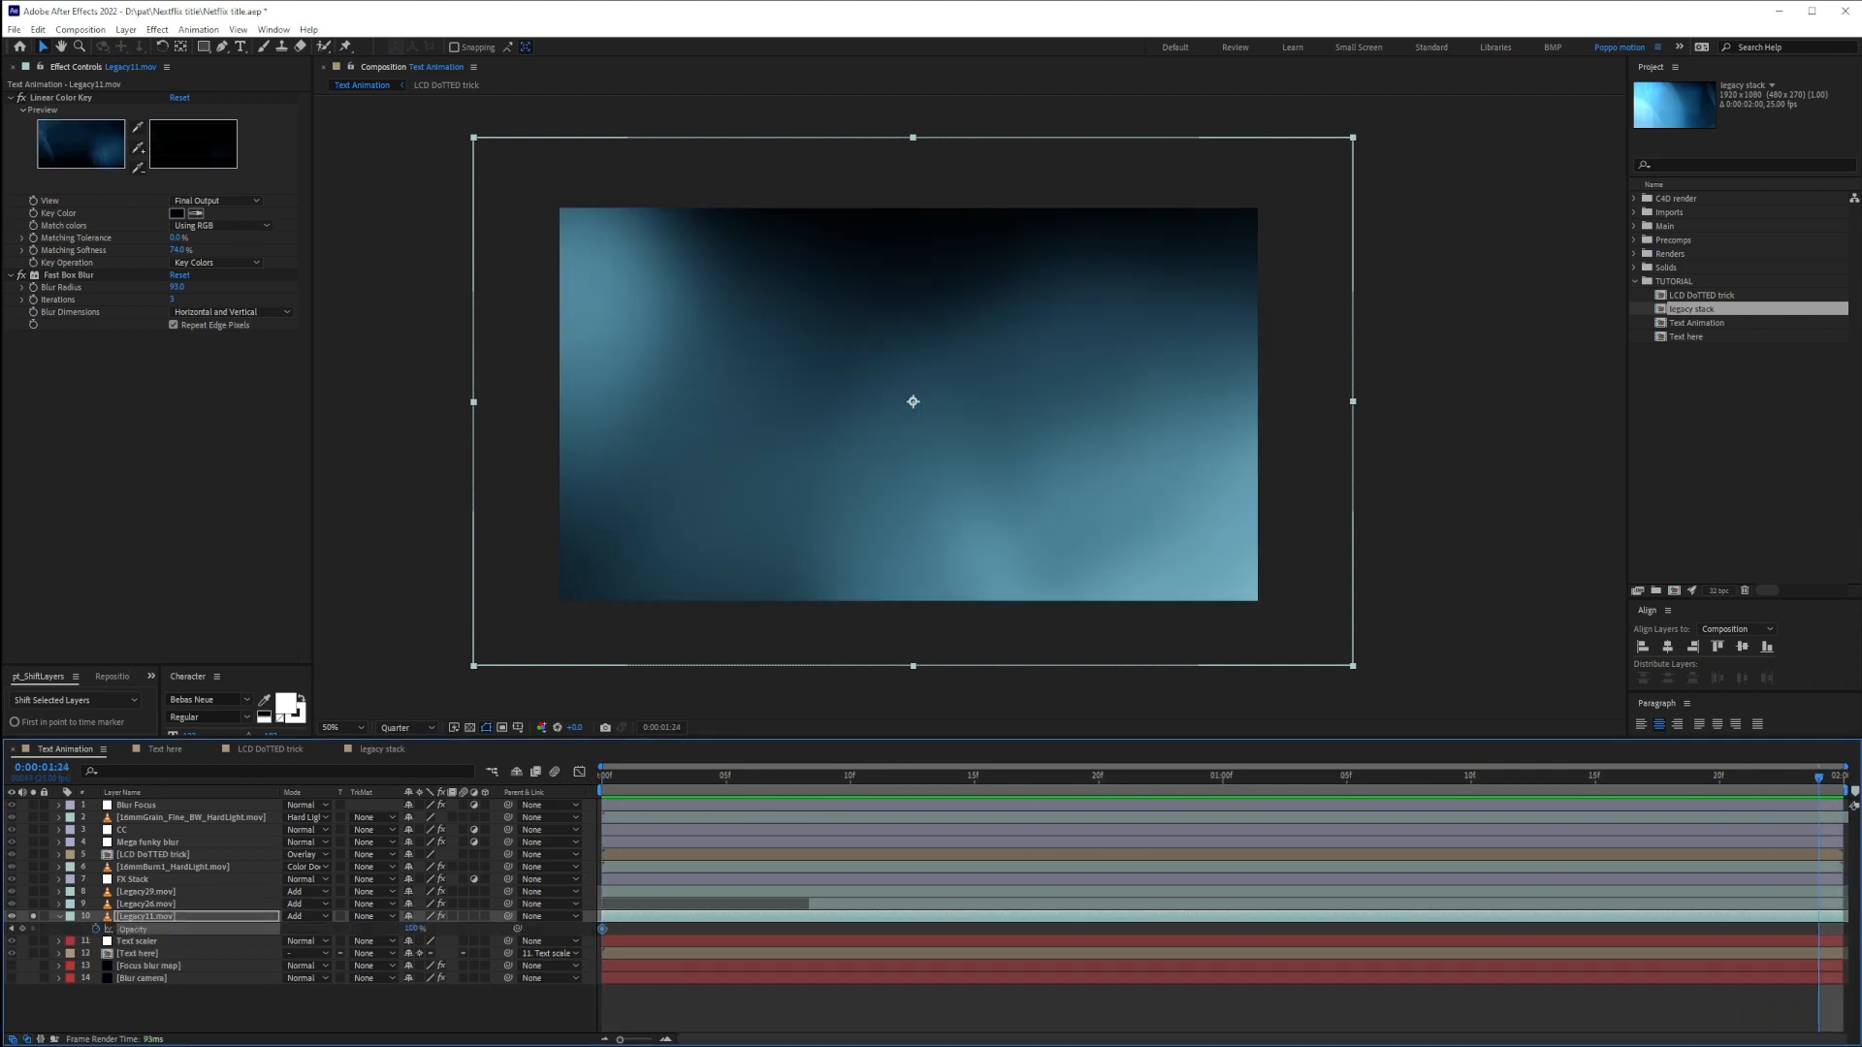
click(413, 929)
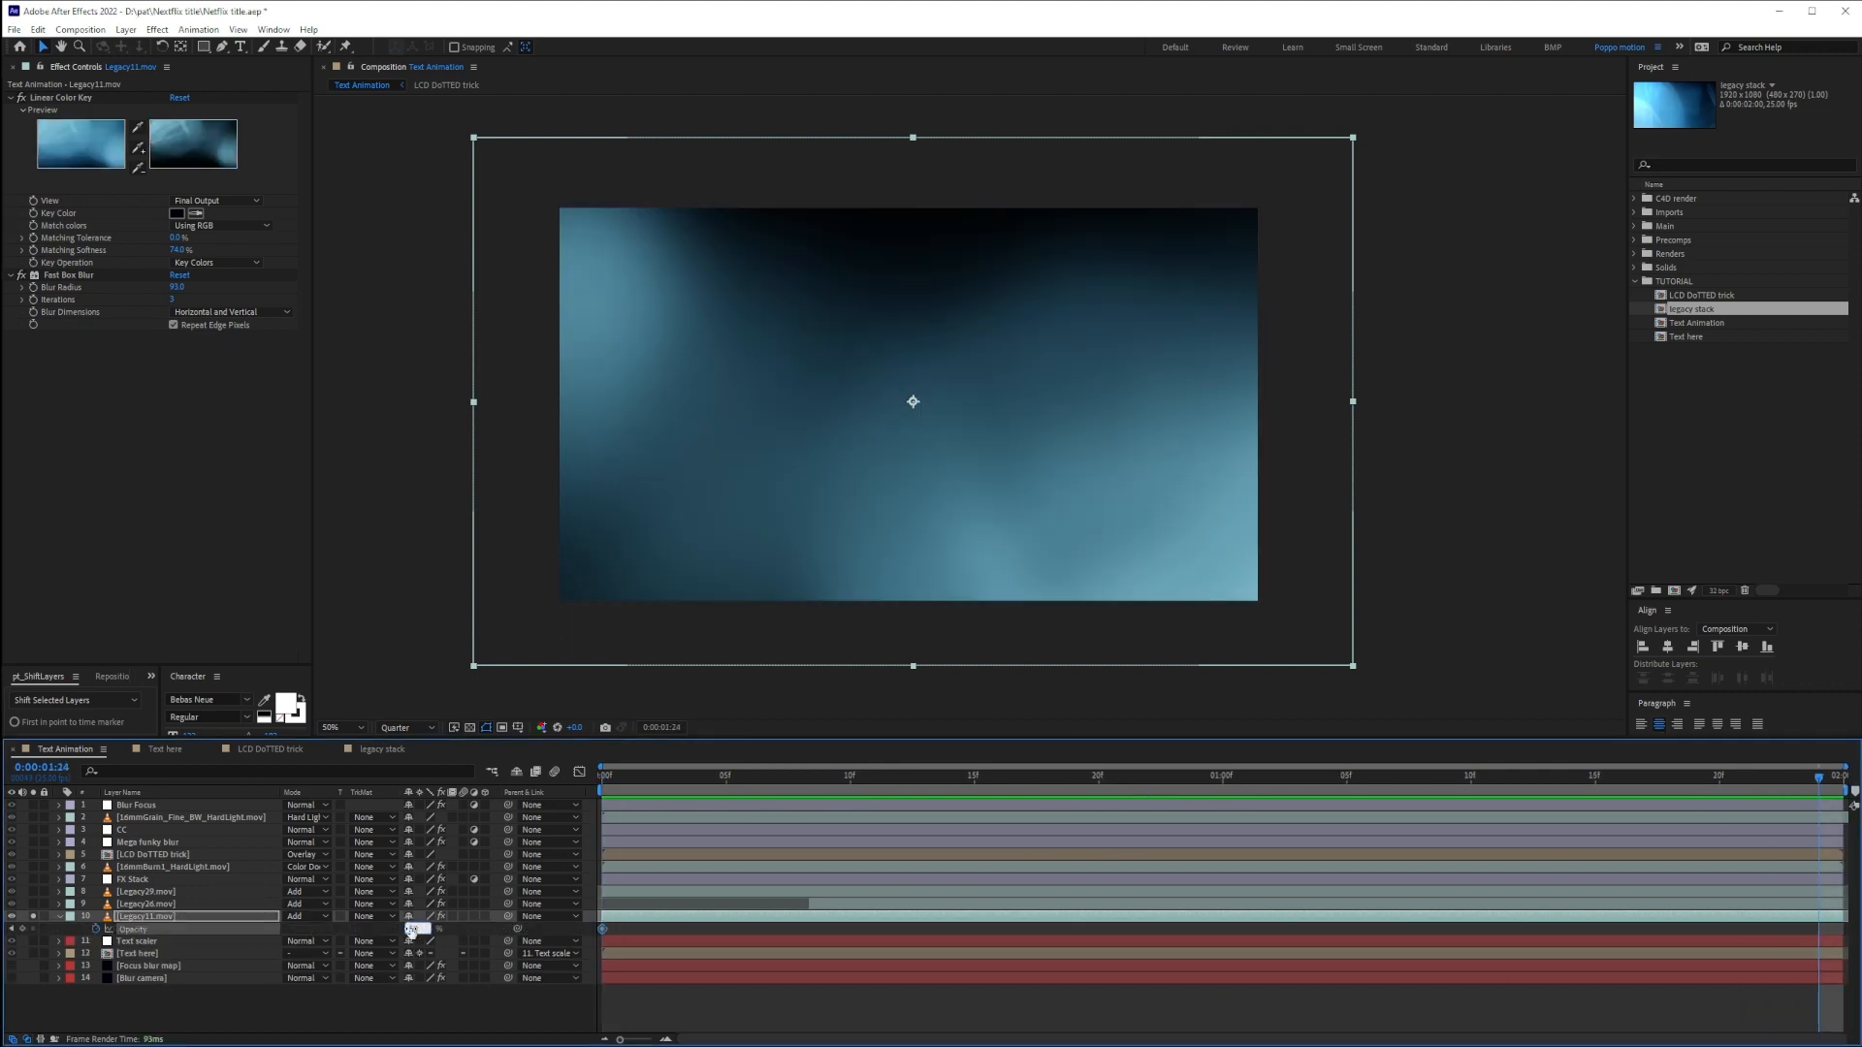
text(70)
key(Return)
key(space)
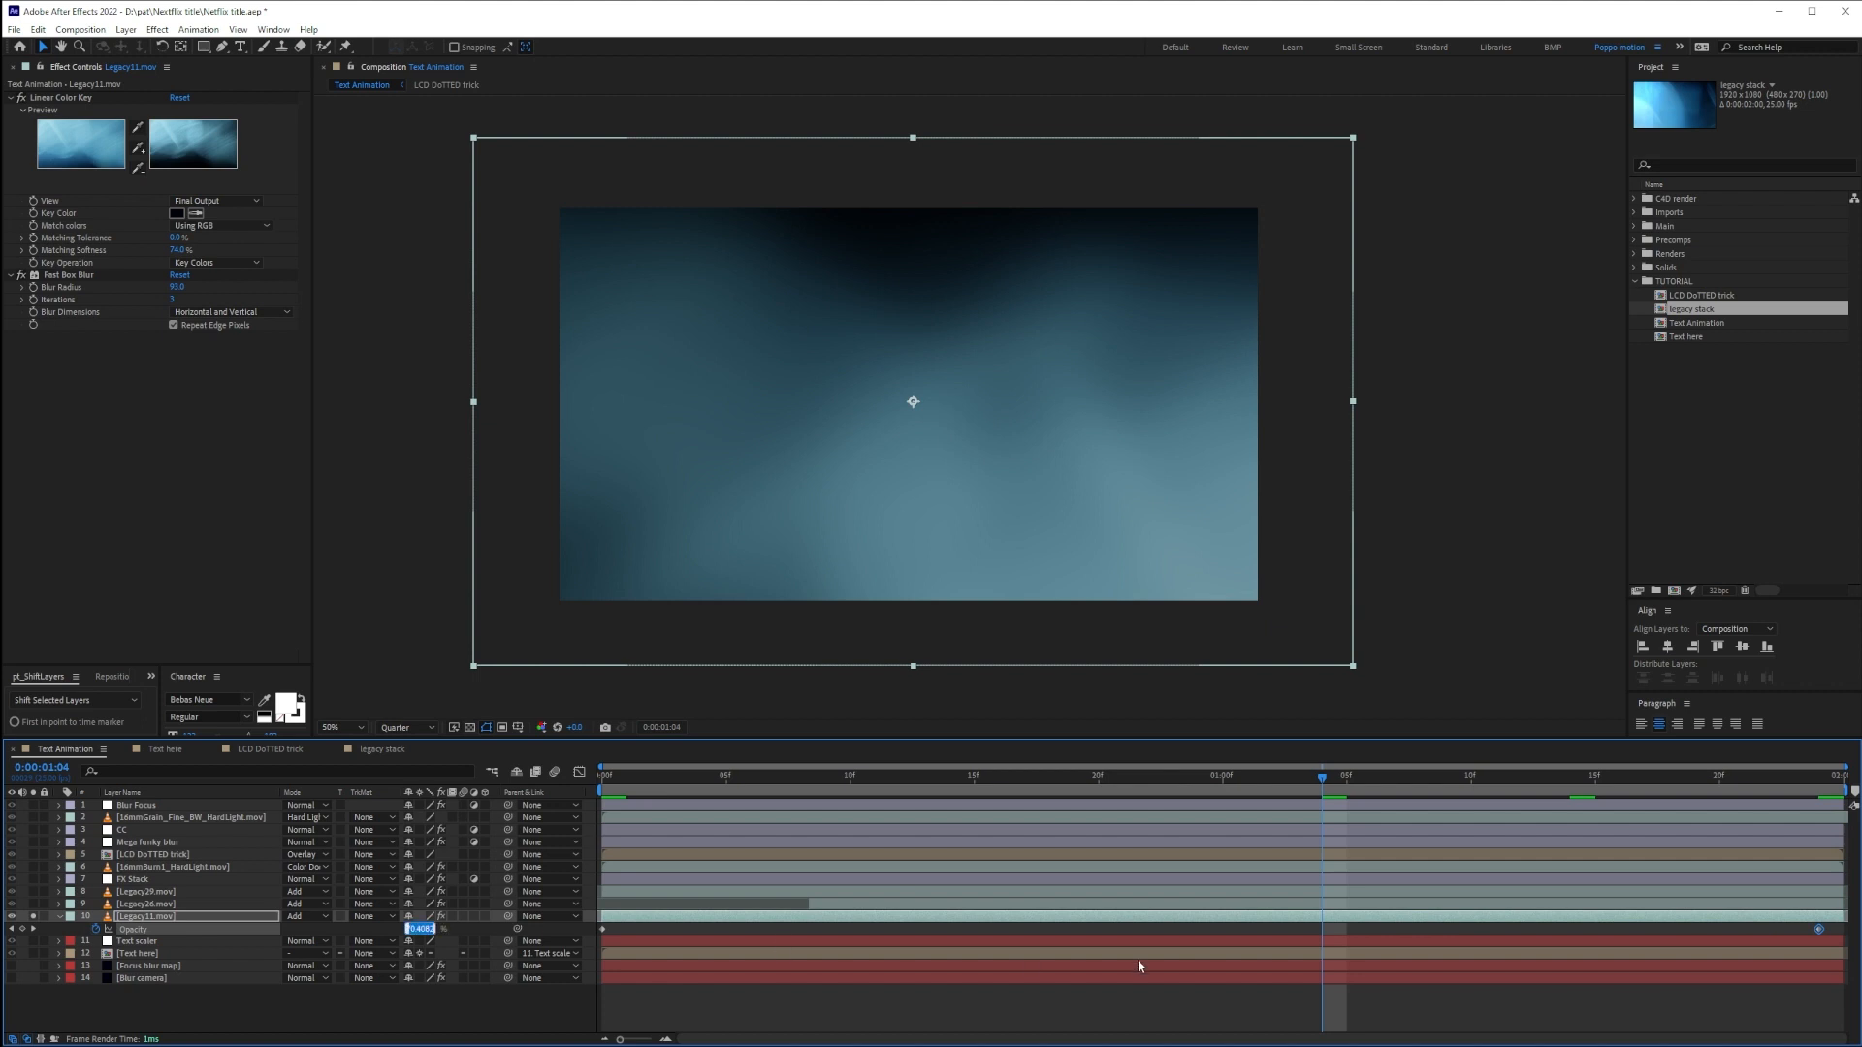
key(space)
drag(1071, 801, 599, 805)
Apply Easy Ease to the three opacity keyframes of Legacy11.mov and preview the fade
key(u)
key(u)
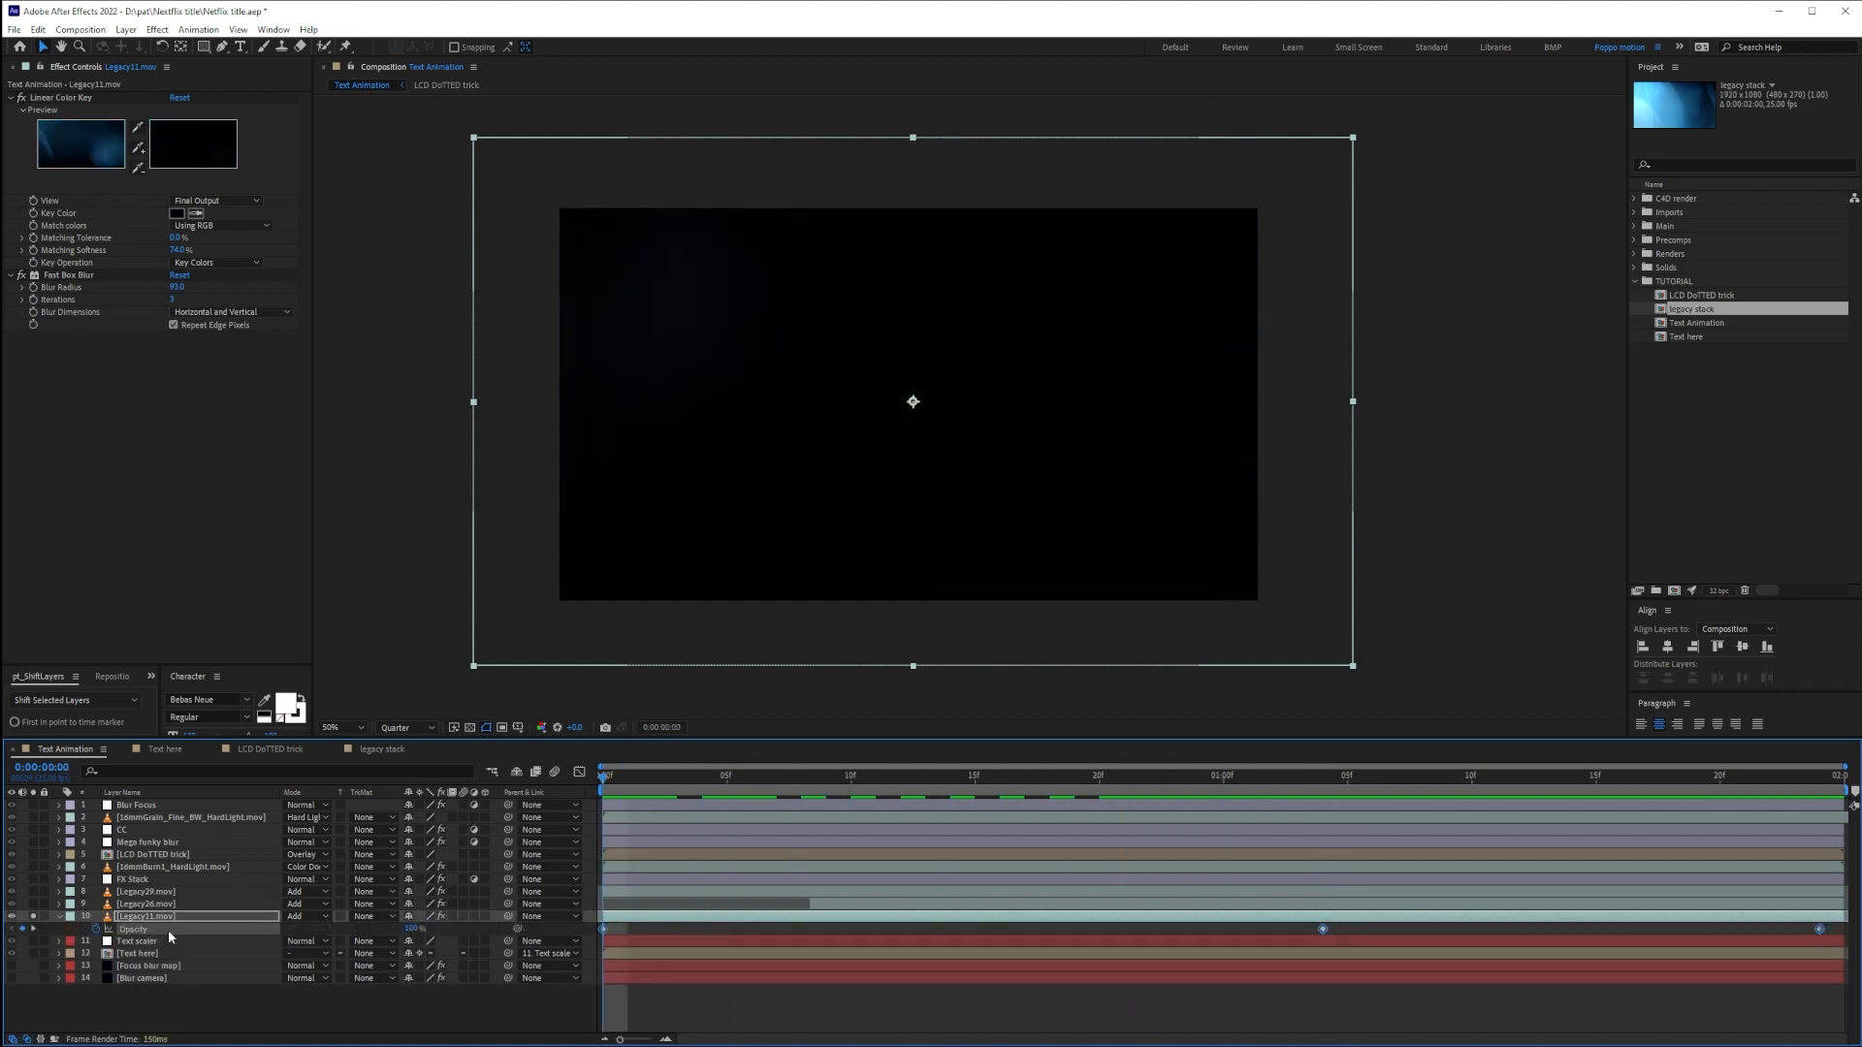
click(1152, 788)
key(u)
key(space)
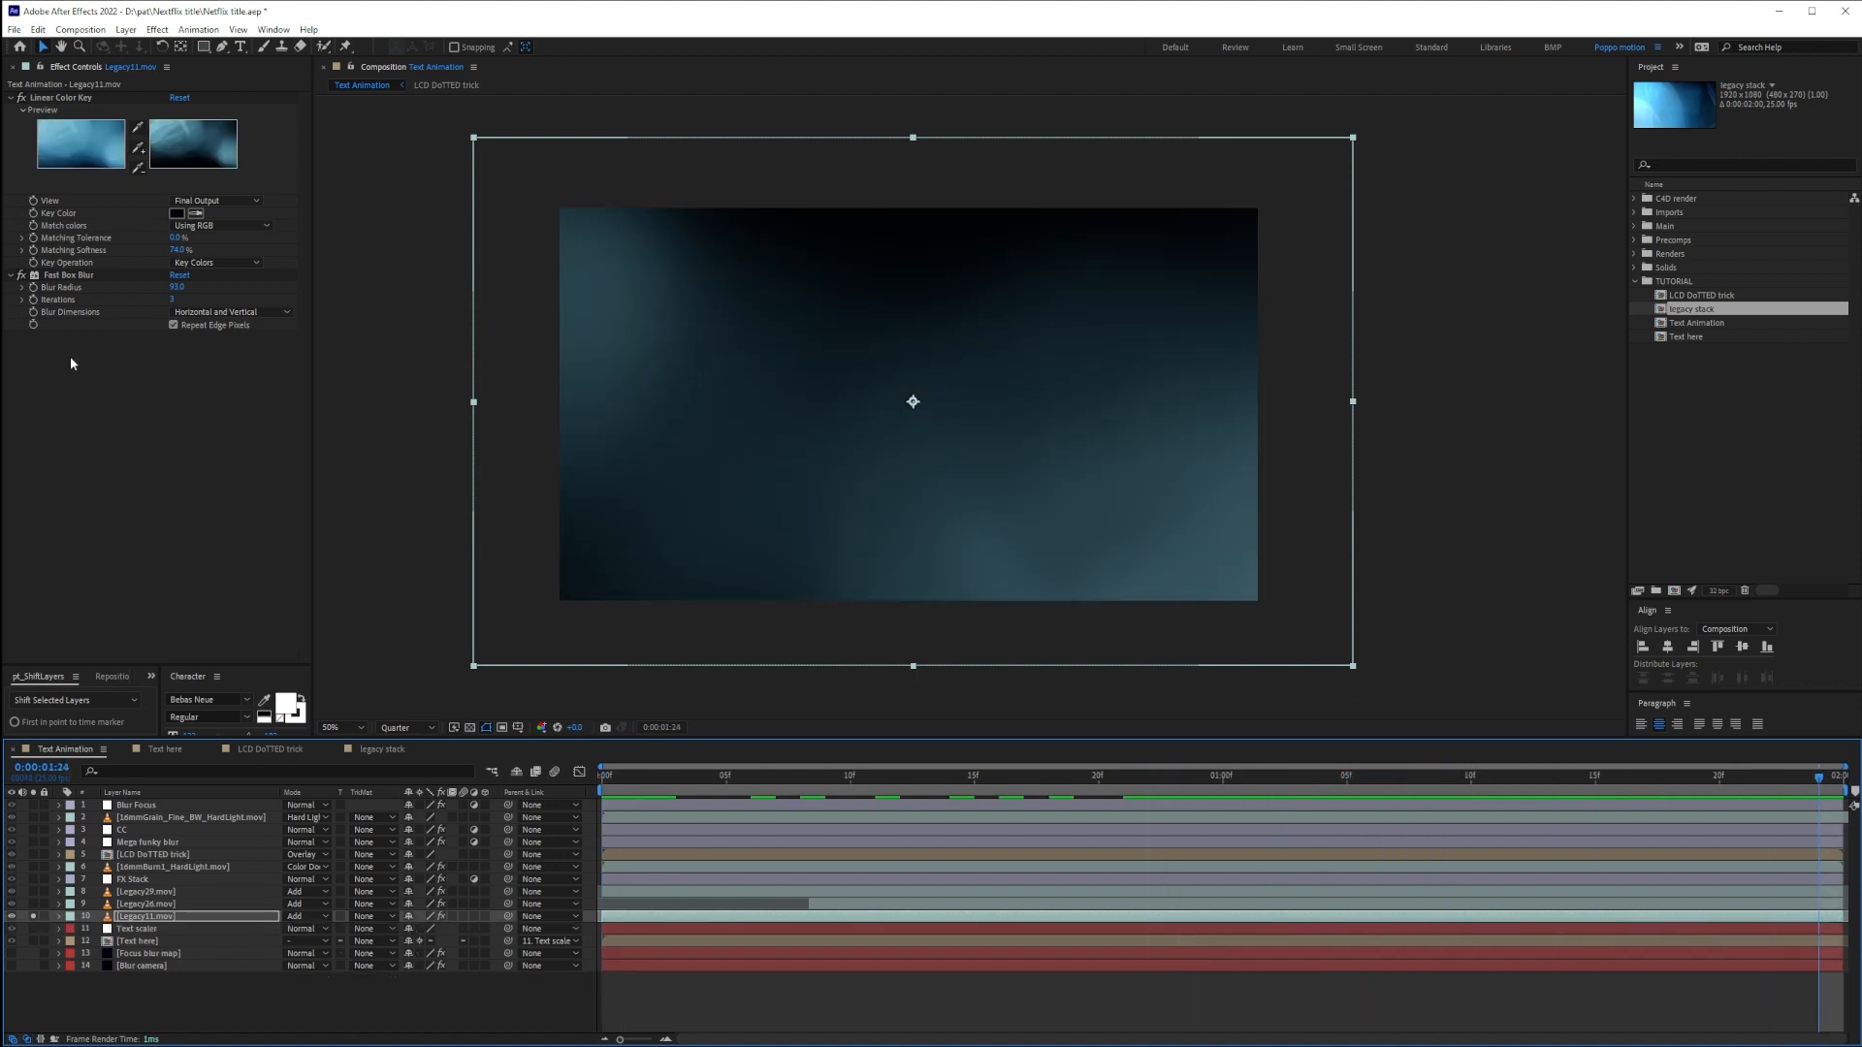
Apply Directional Blur to Legacy11.mov with a direction of about 178° and a long blur length
key(ctrl+space)
text(dire)
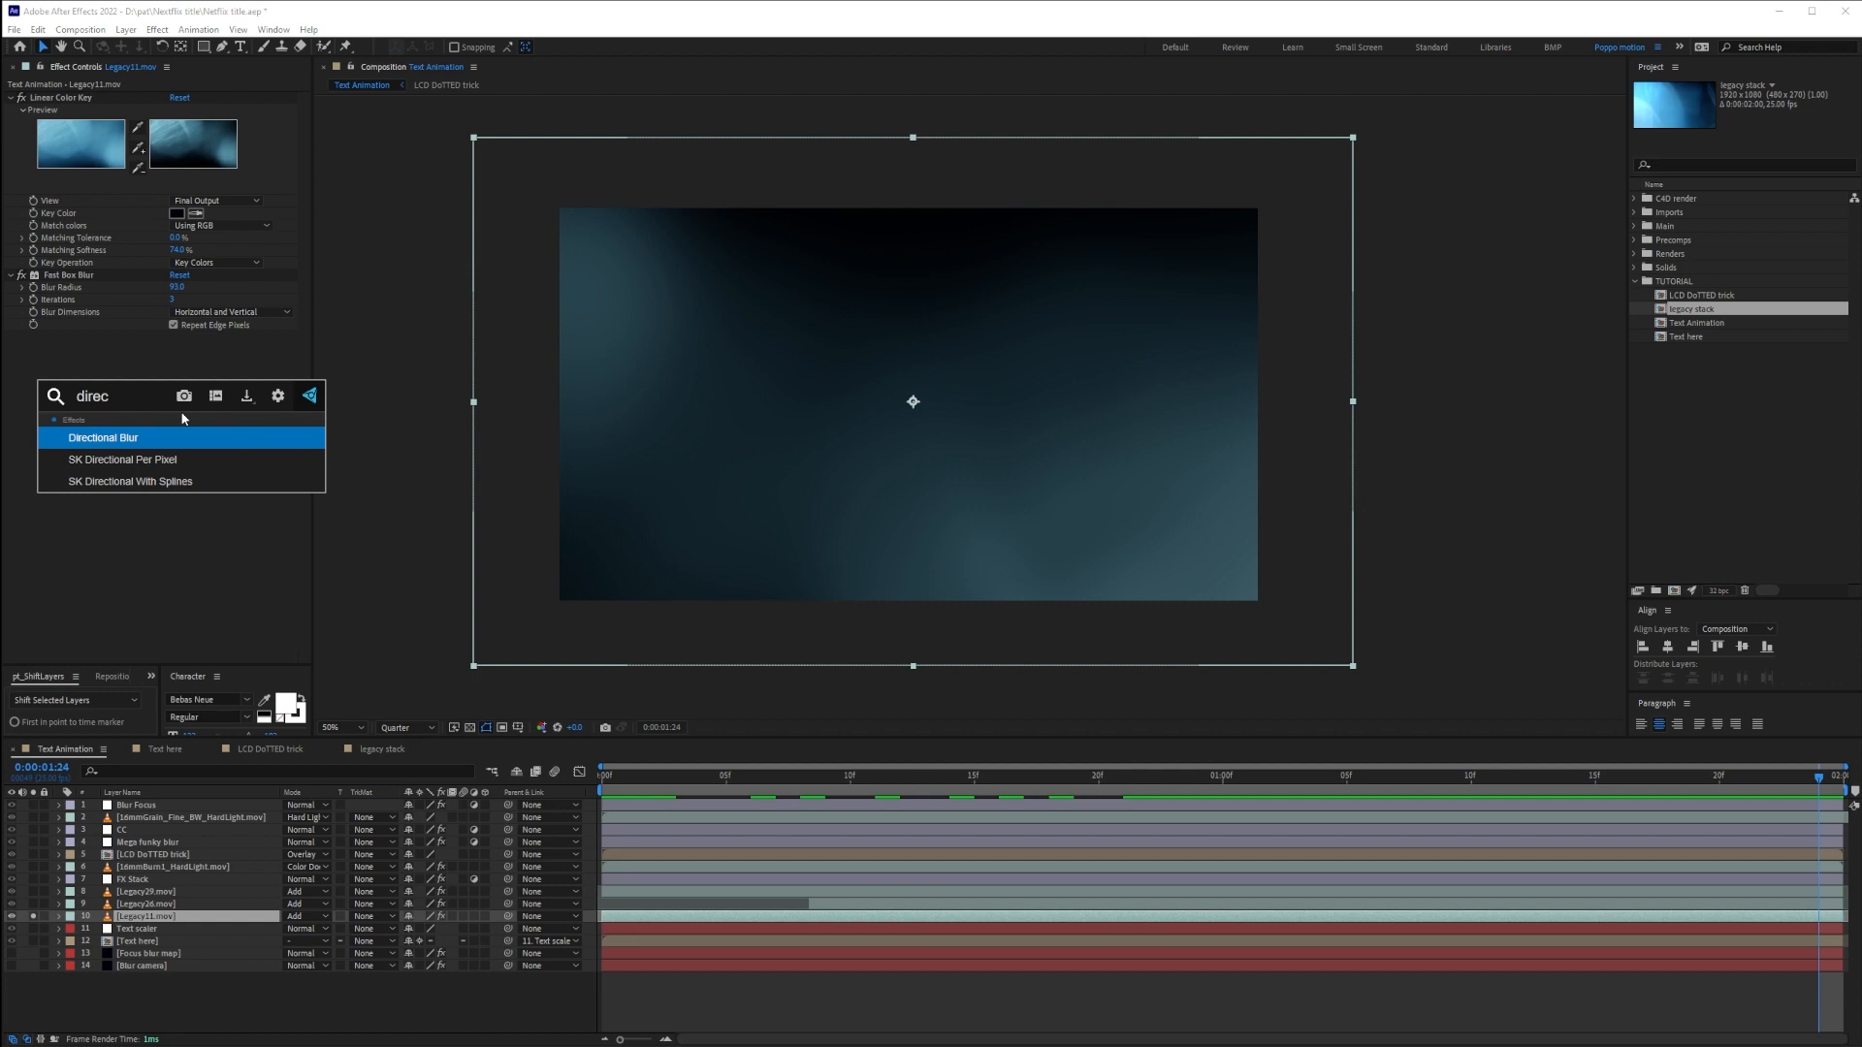
key(Return)
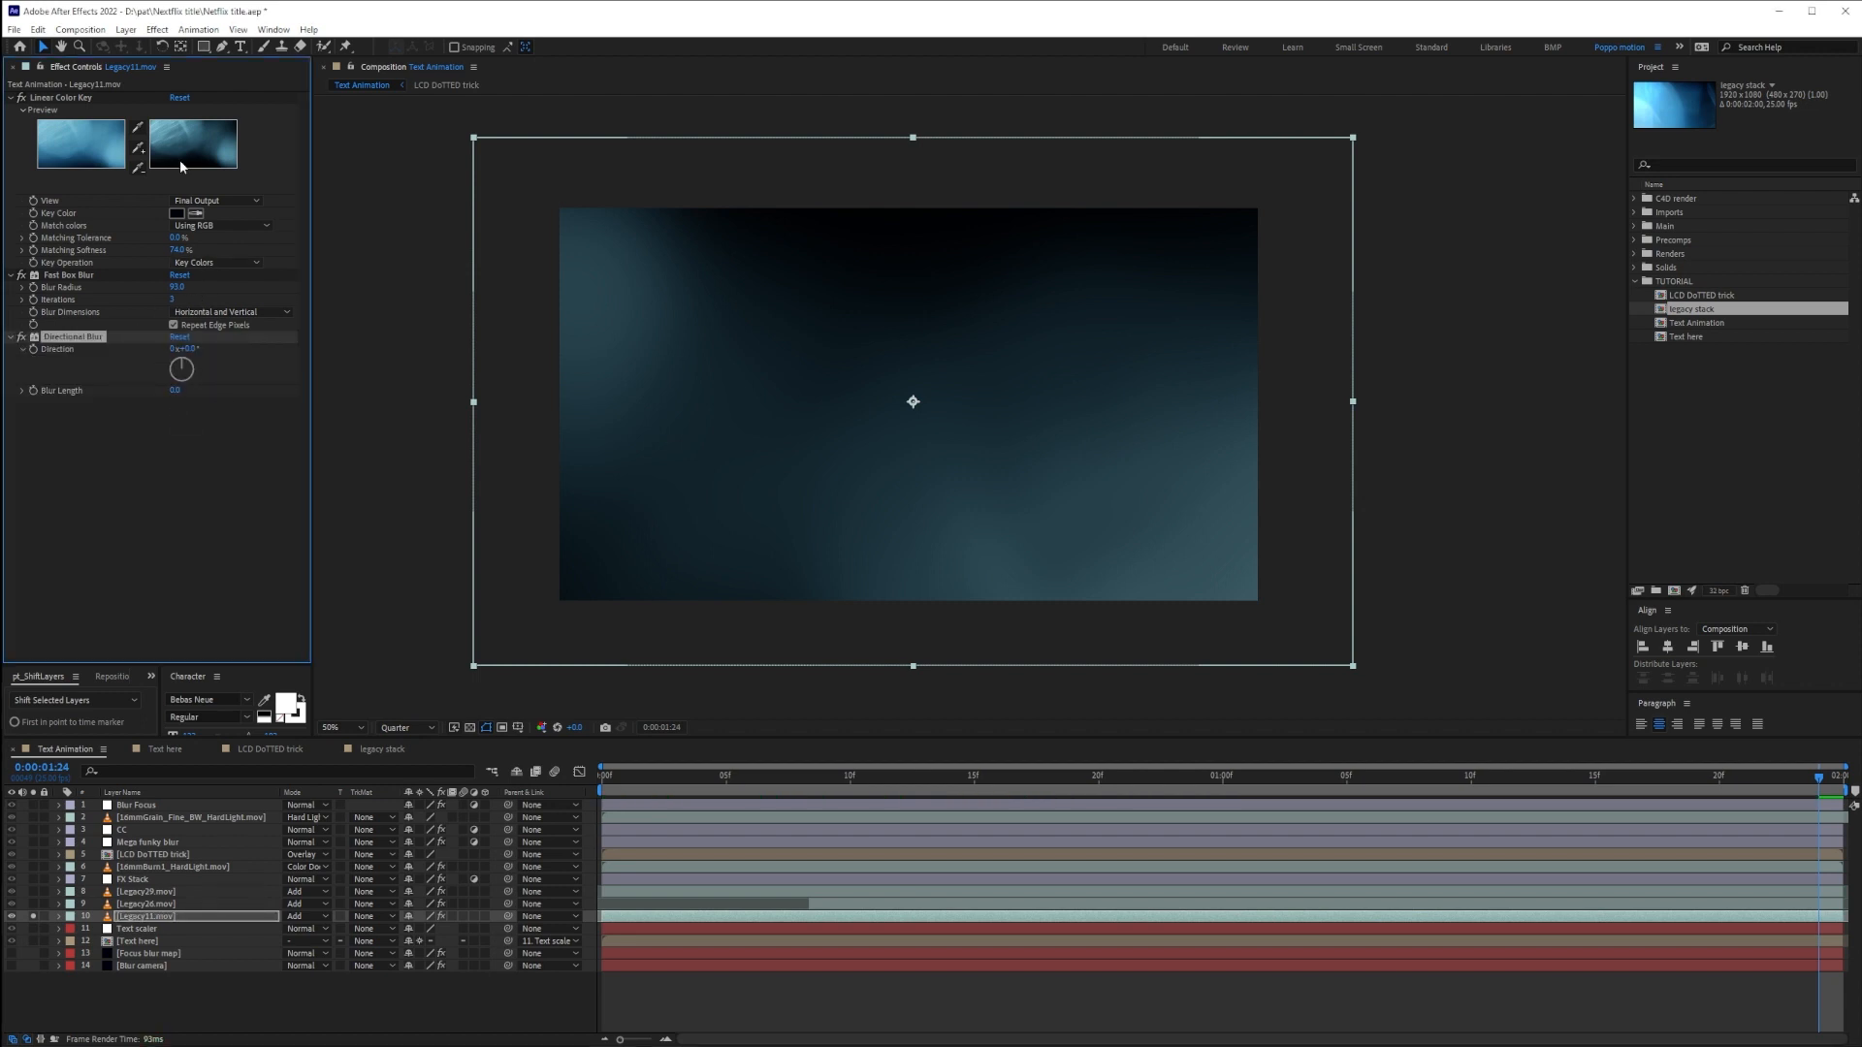
drag(197, 359, 277, 374)
Apply 4-Color Gradient to Legacy11.mov with Color 1 black, Color 2 blue, Color 3 red and Color 4 orange
key(ctrl+space)
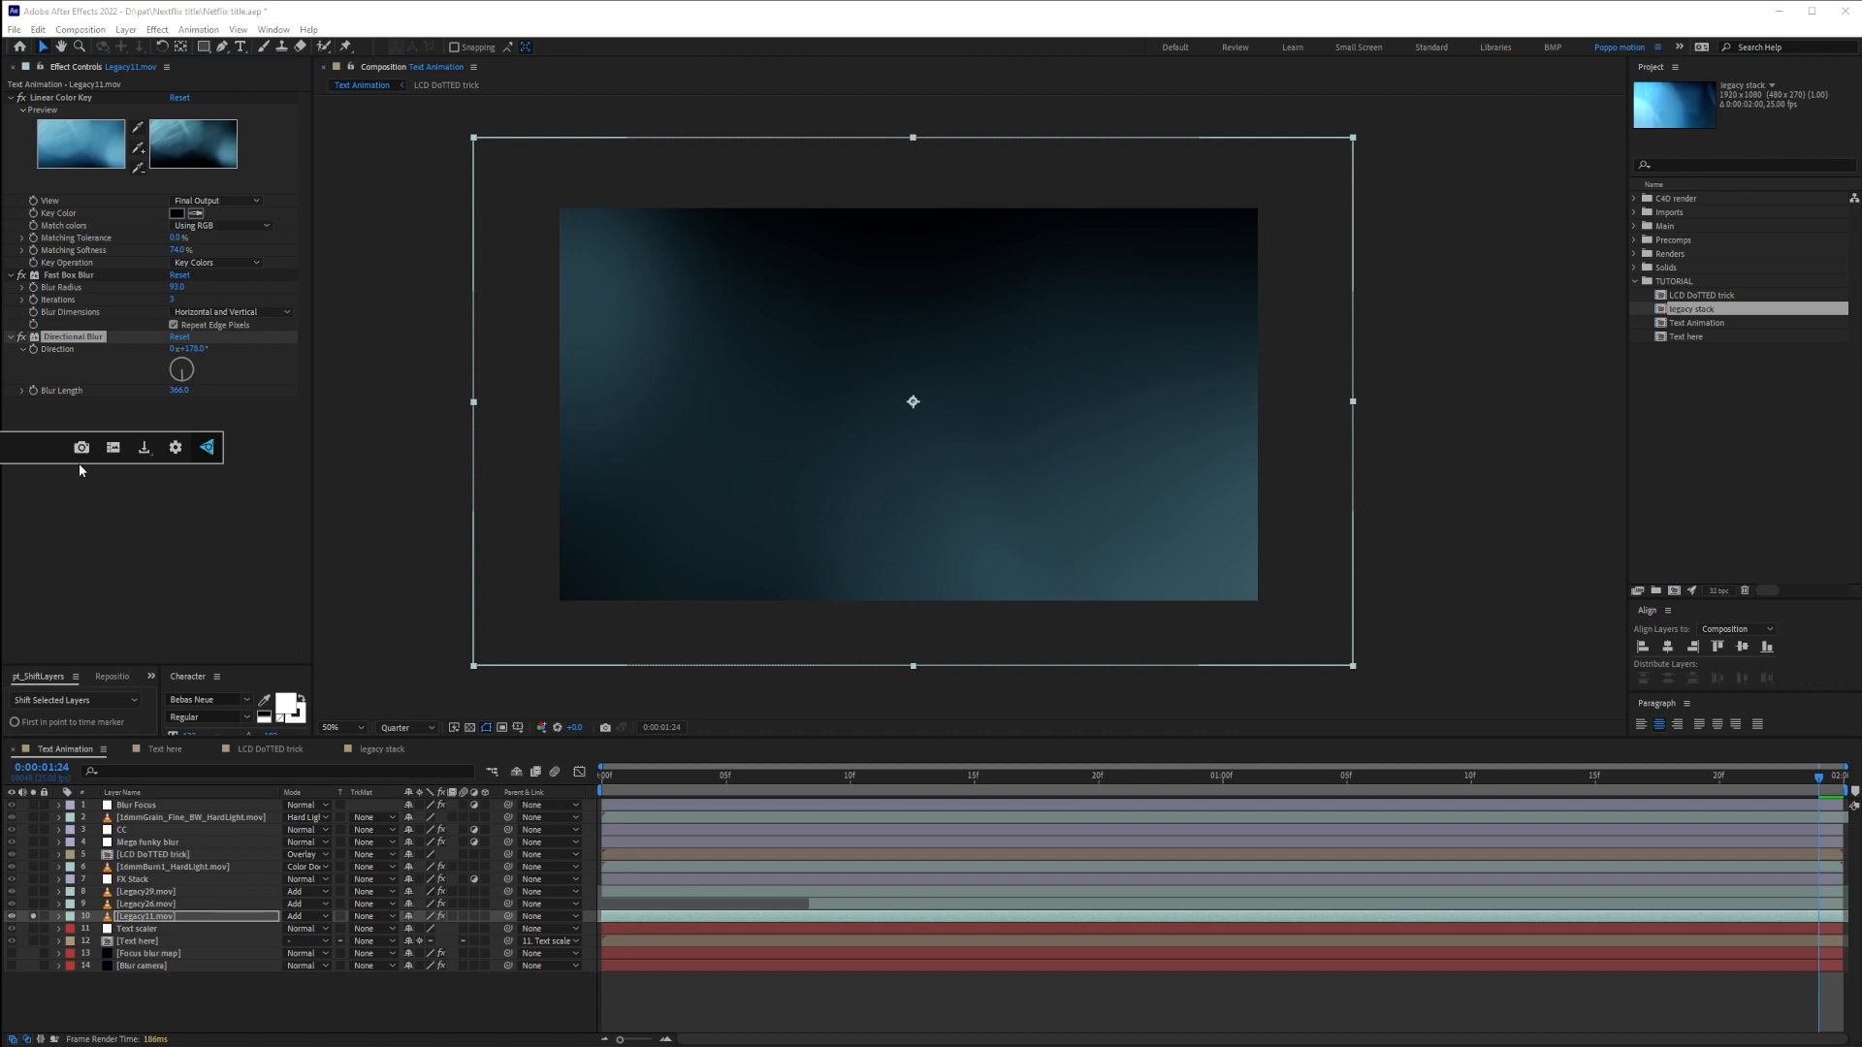
text(4-)
key(Return)
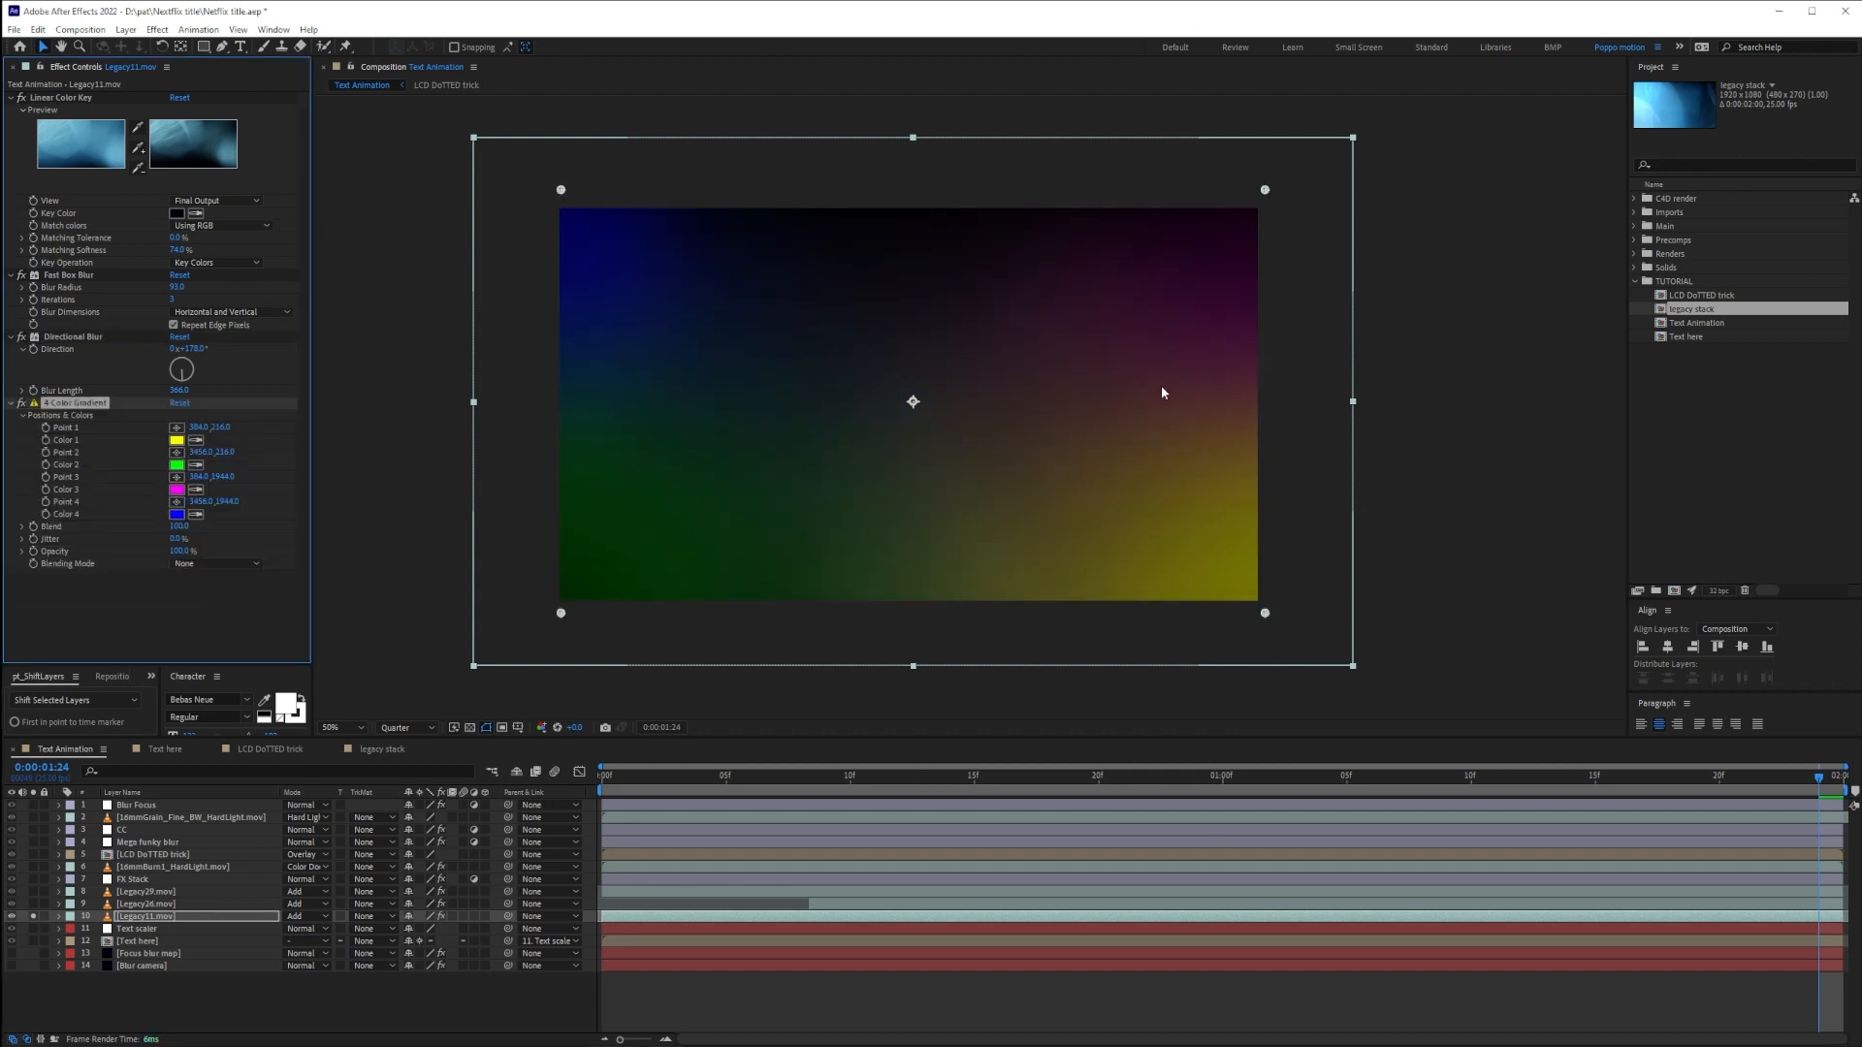
click(197, 441)
click(197, 465)
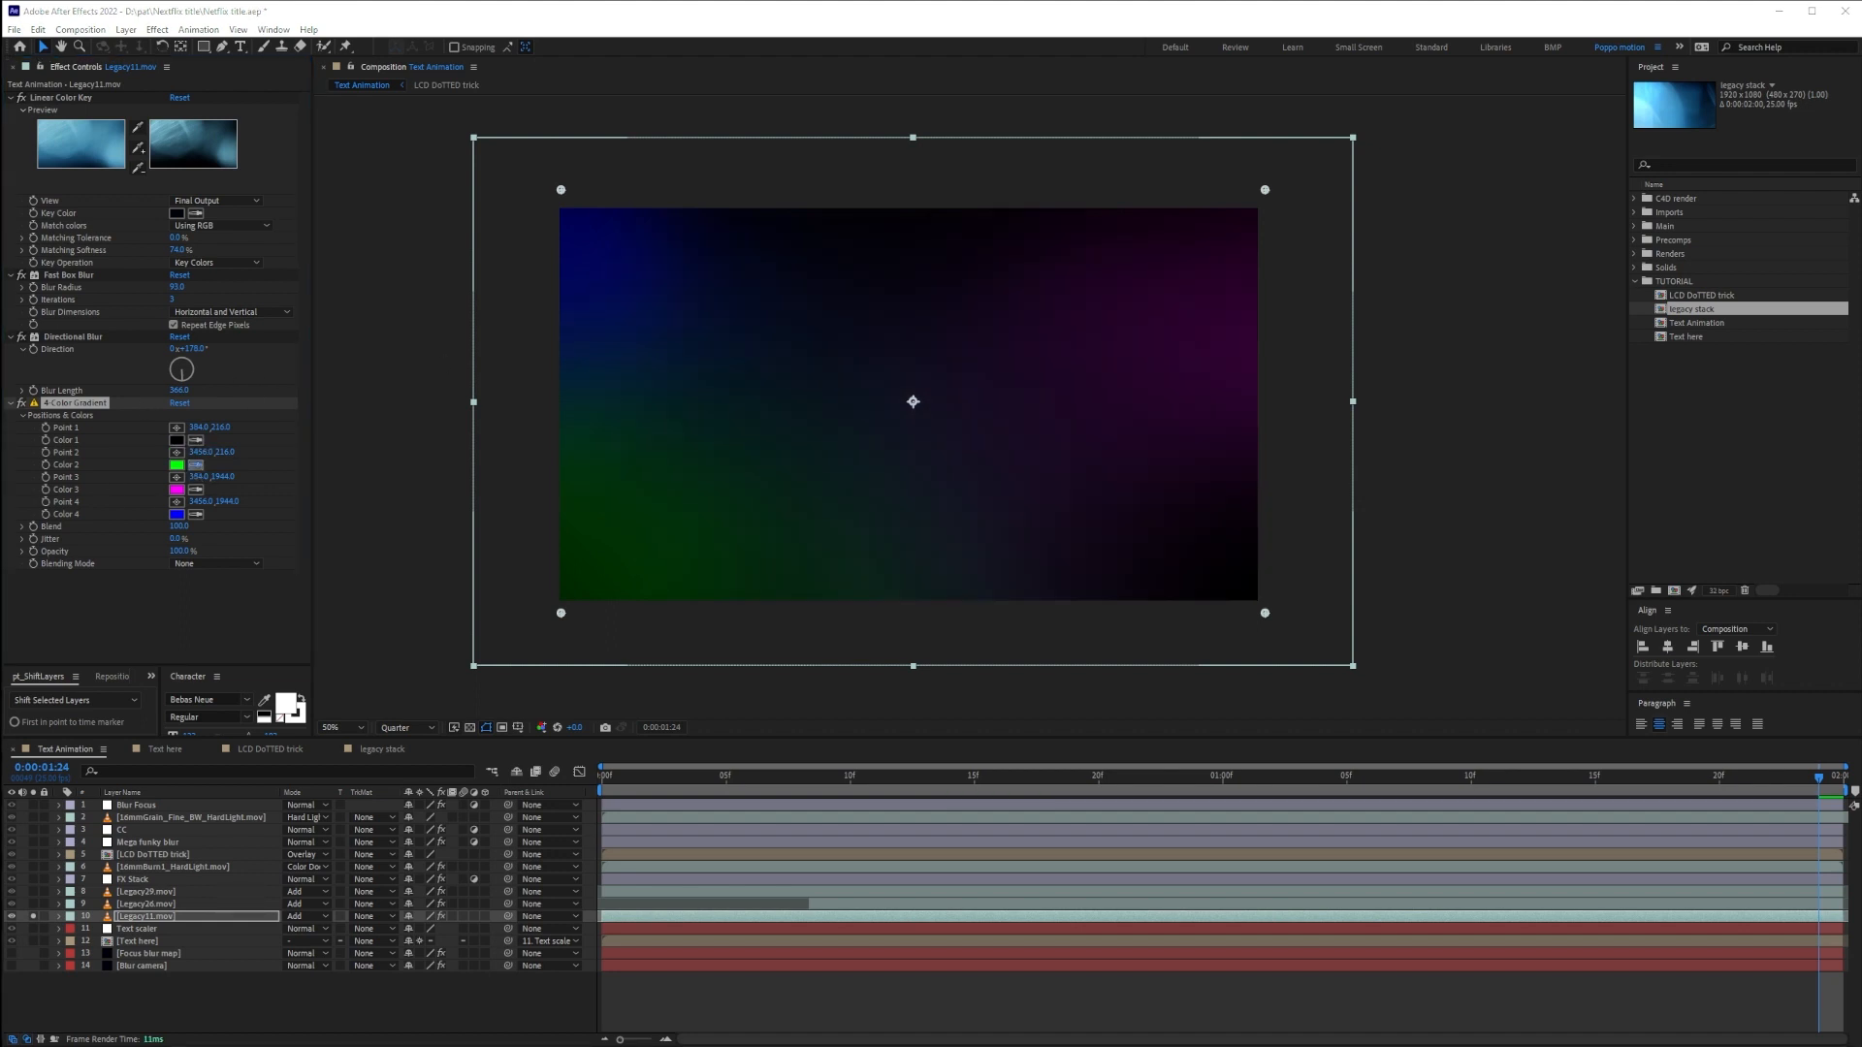
click(196, 490)
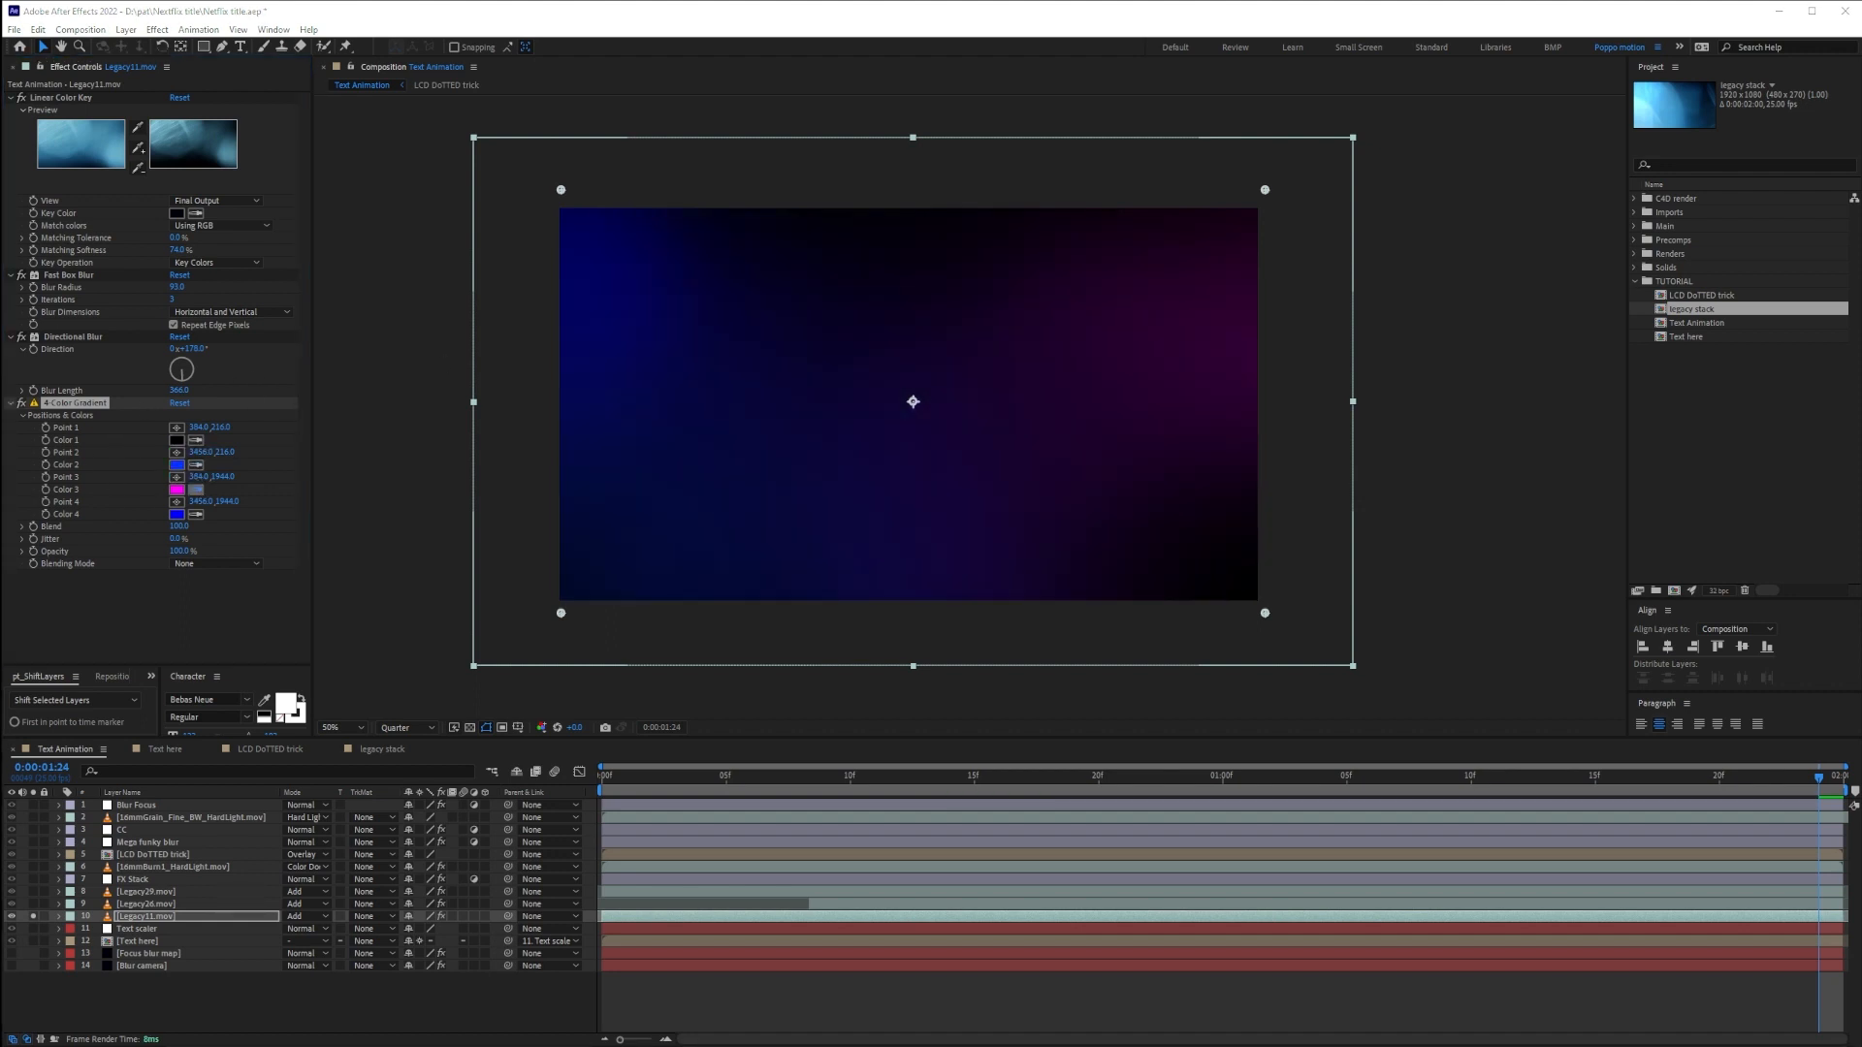
click(196, 515)
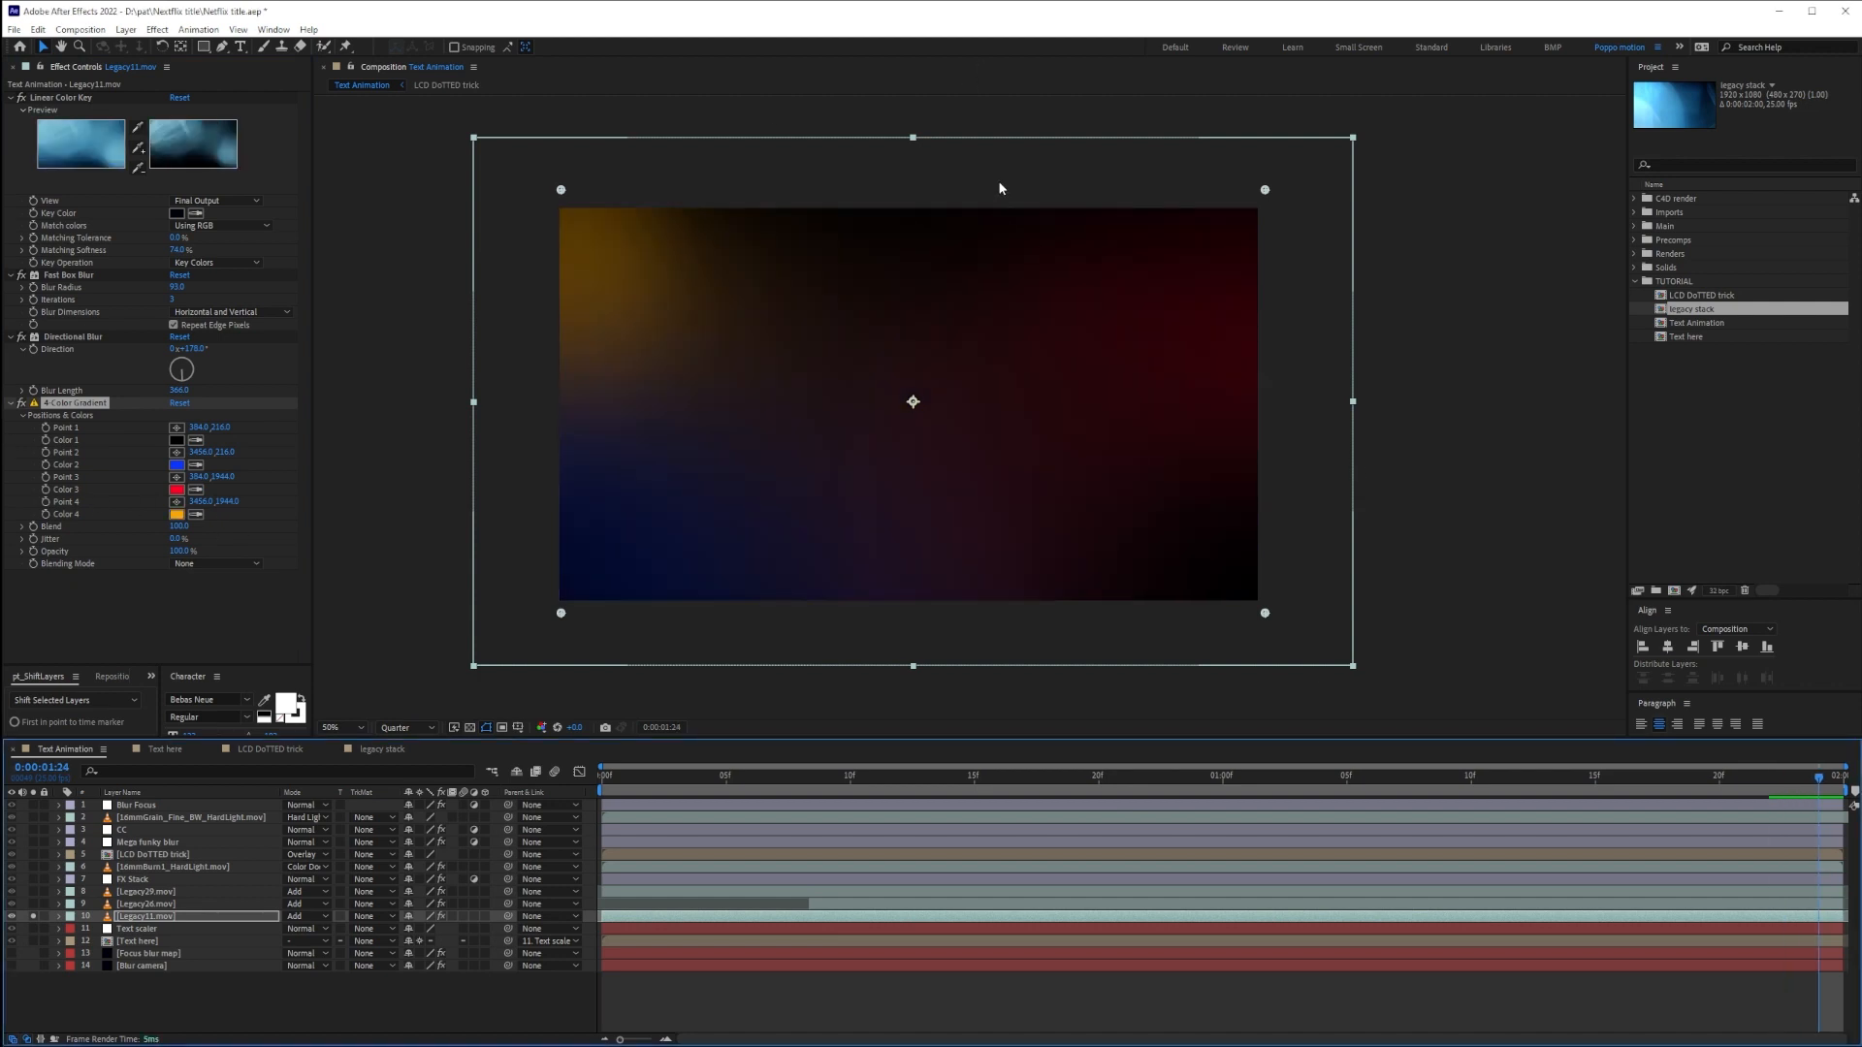
Unsolo Legacy11.mov and move gradient Points 1 and 3 outside the frame, to its right side and lower-right corner
click(33, 915)
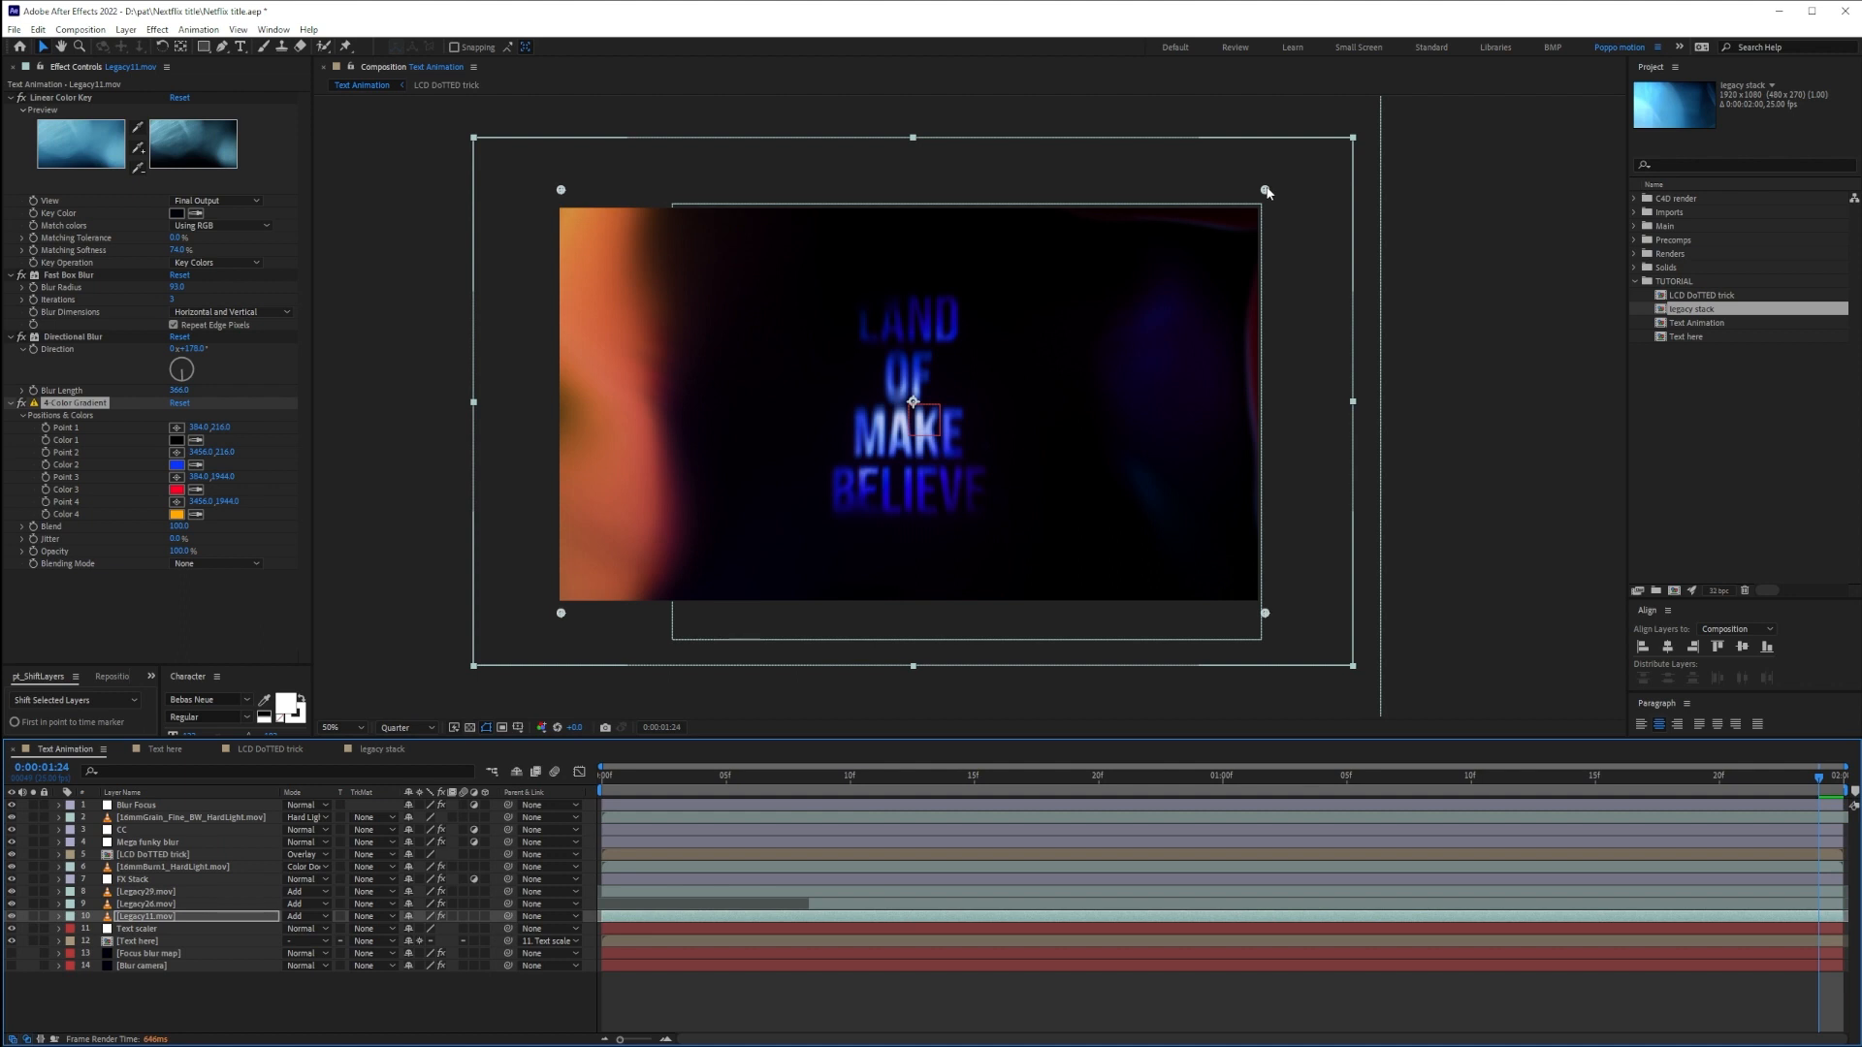
drag(1265, 191, 1357, 429)
drag(1266, 615, 1275, 693)
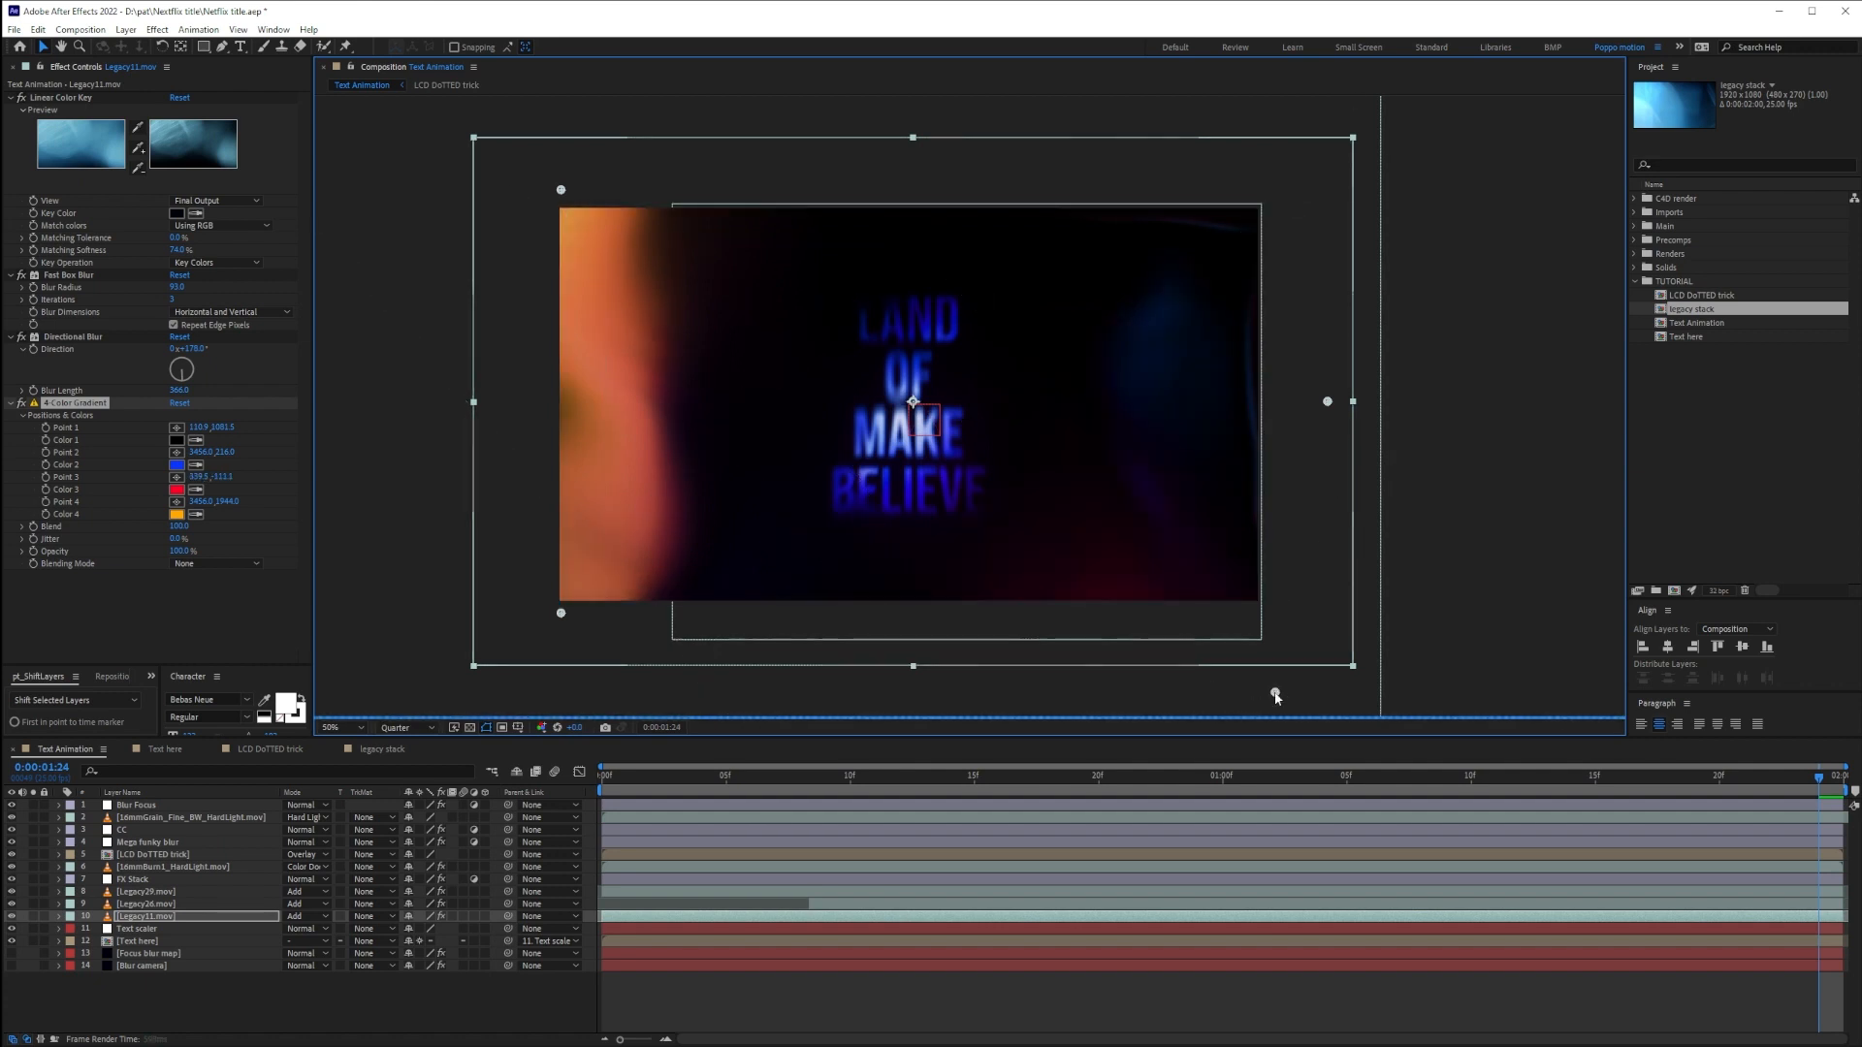
drag(1328, 402, 1350, 438)
drag(1275, 695, 1299, 666)
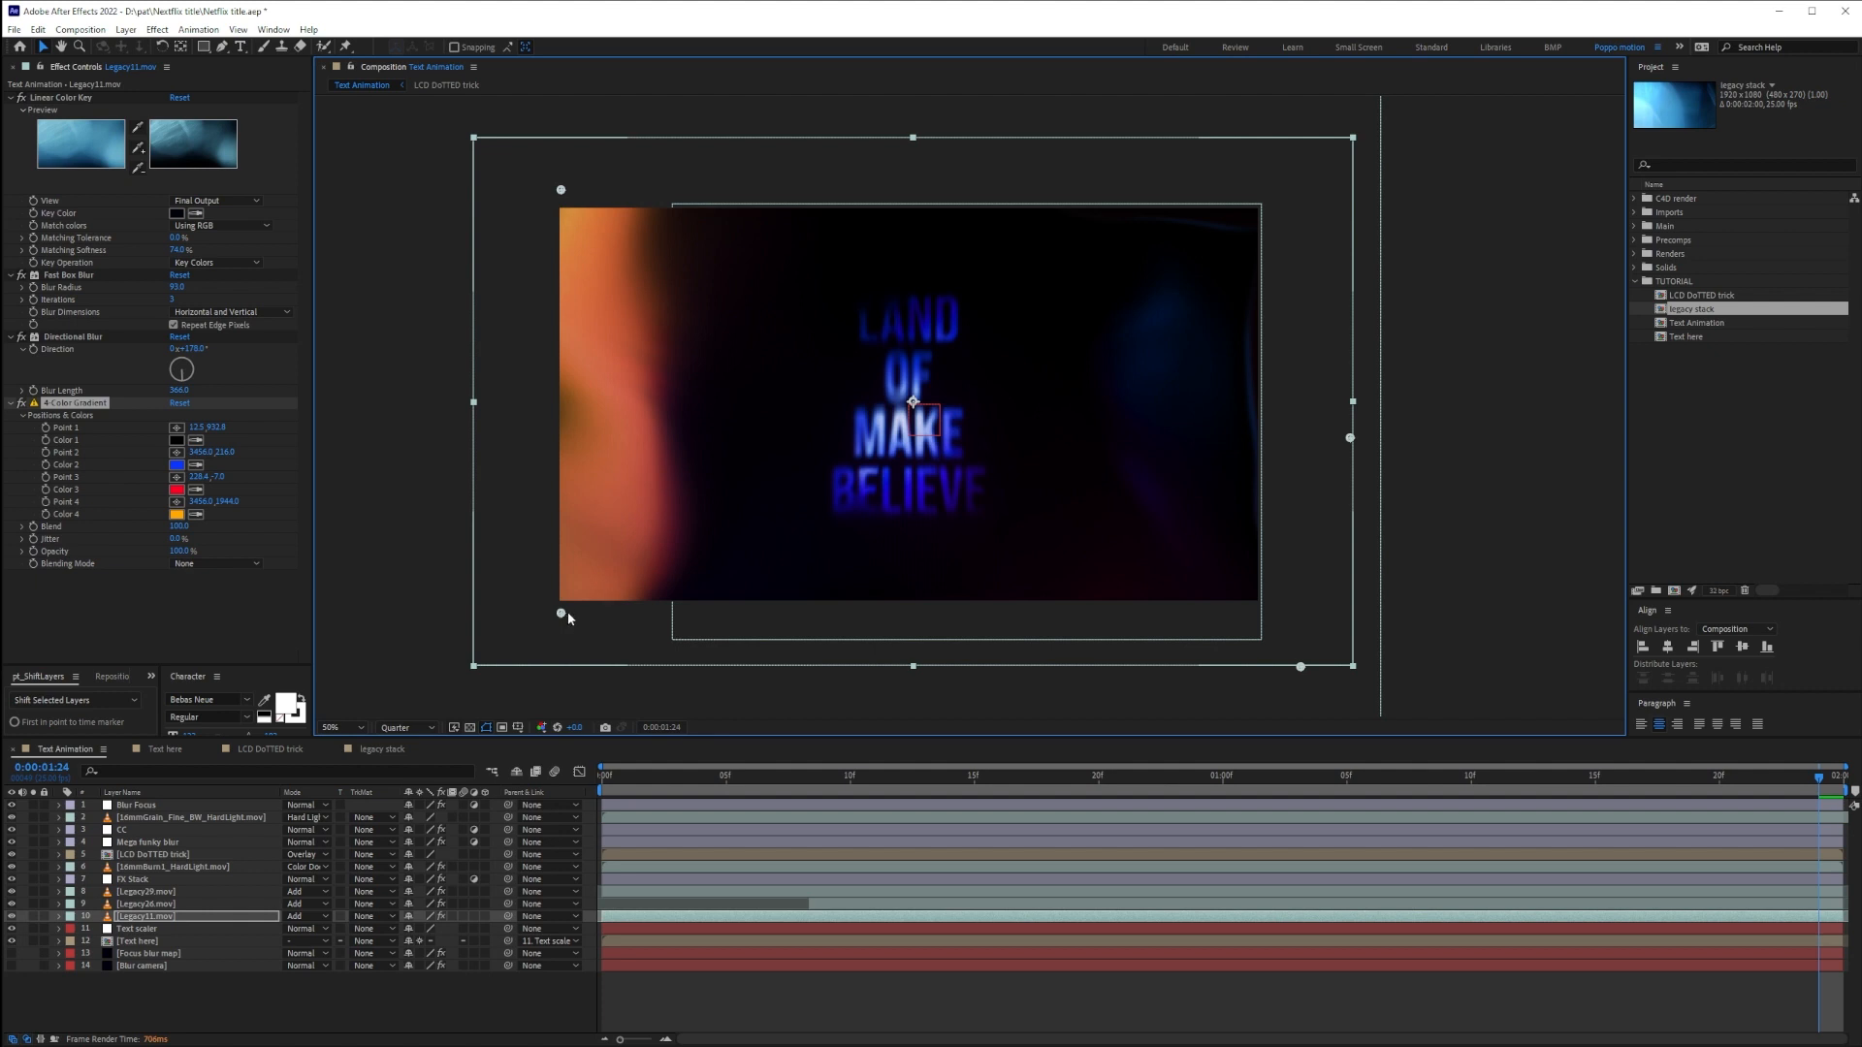
Move gradient Point 2 below the frame's lower-left area and Point 4 beyond its left edge, and nudge Point 3 inward
drag(560, 613, 750, 645)
drag(561, 189, 497, 483)
drag(748, 645, 727, 620)
click(177, 478)
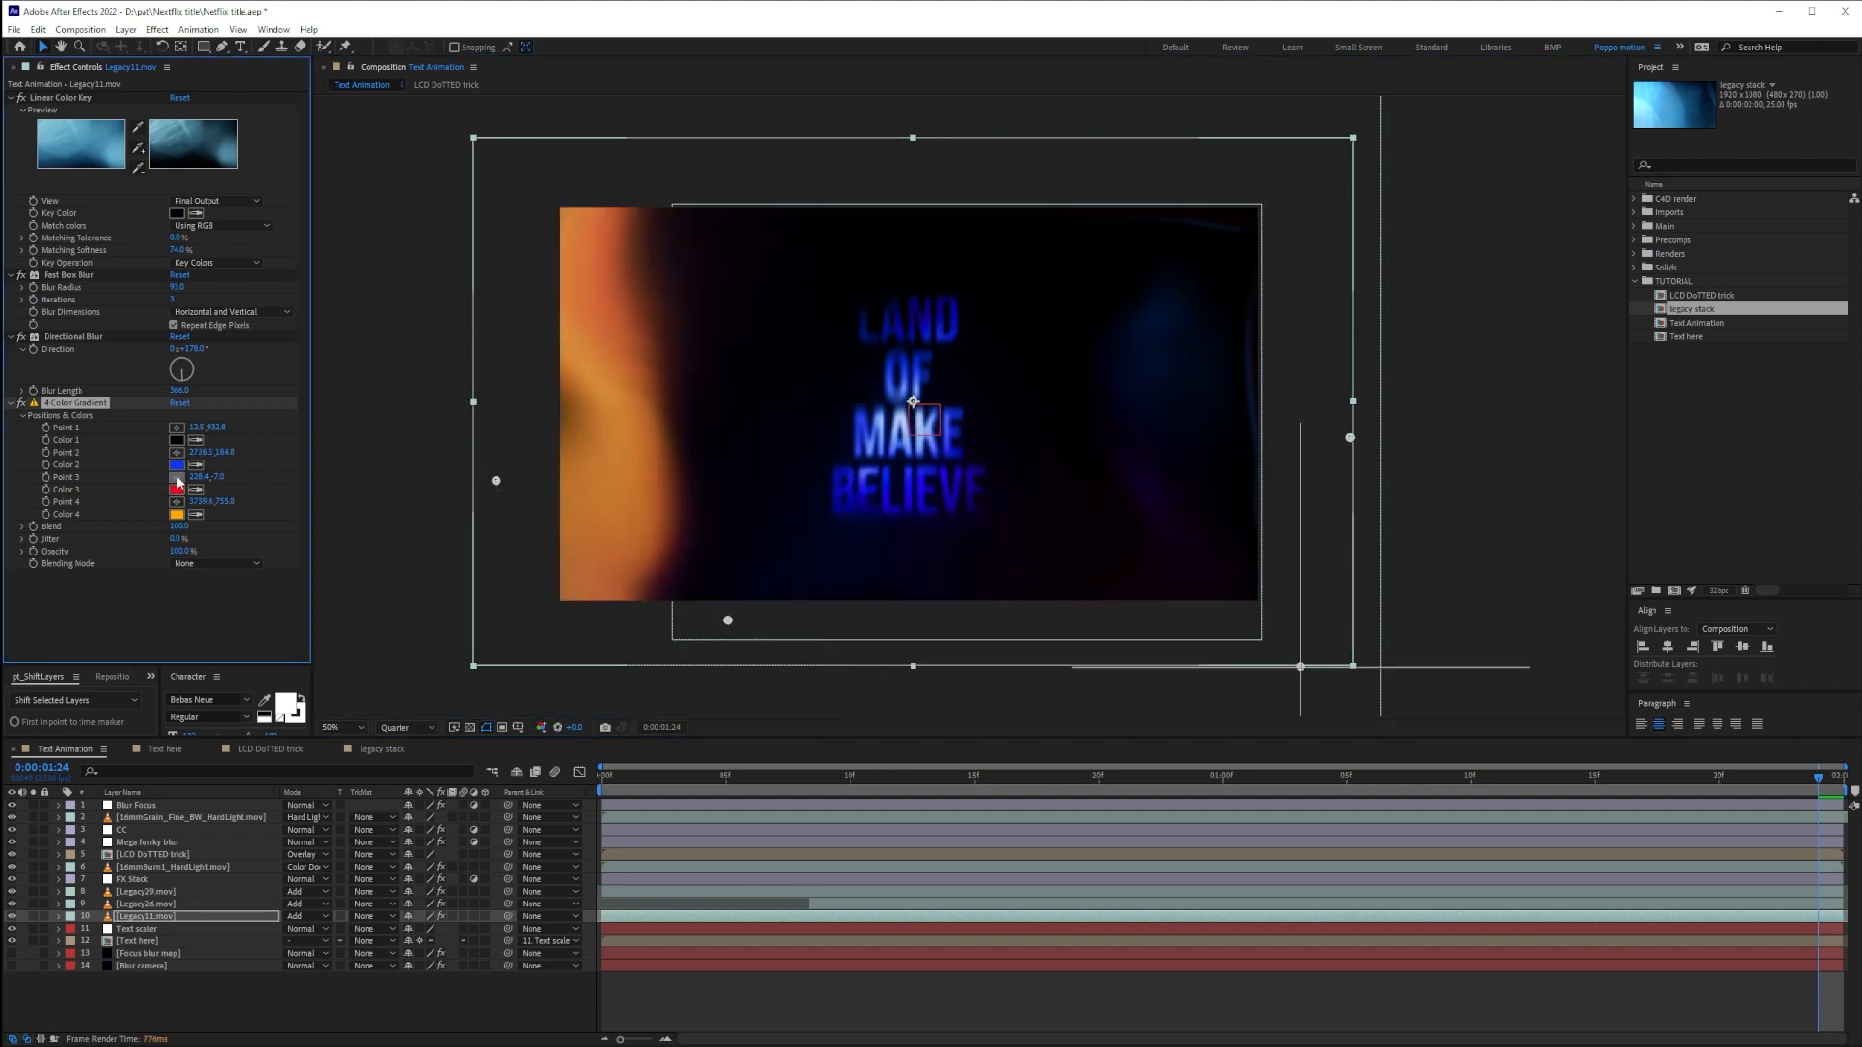
click(1279, 657)
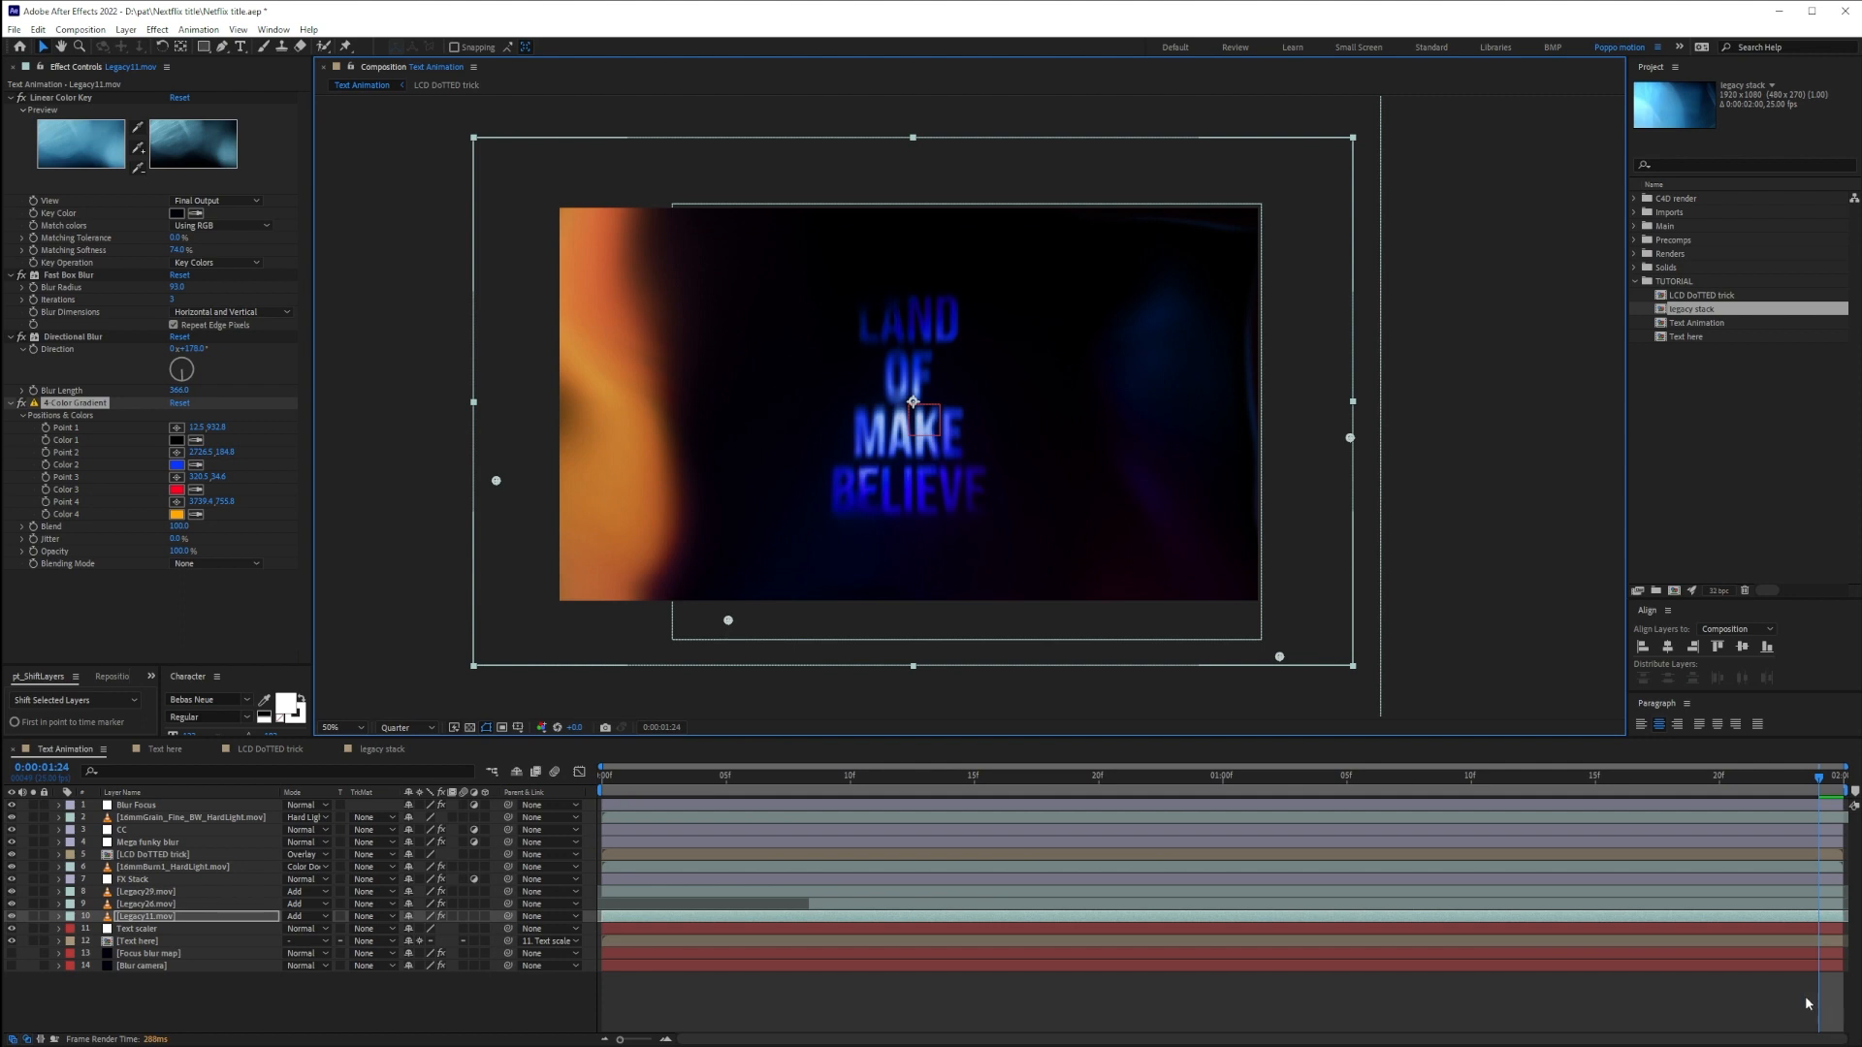
Set position keyframes for all four gradient points of Legacy11.mov at 0:00:01:24 and reveal them in the timeline
click(44, 428)
click(45, 477)
click(45, 502)
key(u)
At 0:00:00:00, move gradient Point 4 to just outside the frame's upper-left corner and Point 2 below its lower-left corner
drag(1818, 779, 320, 801)
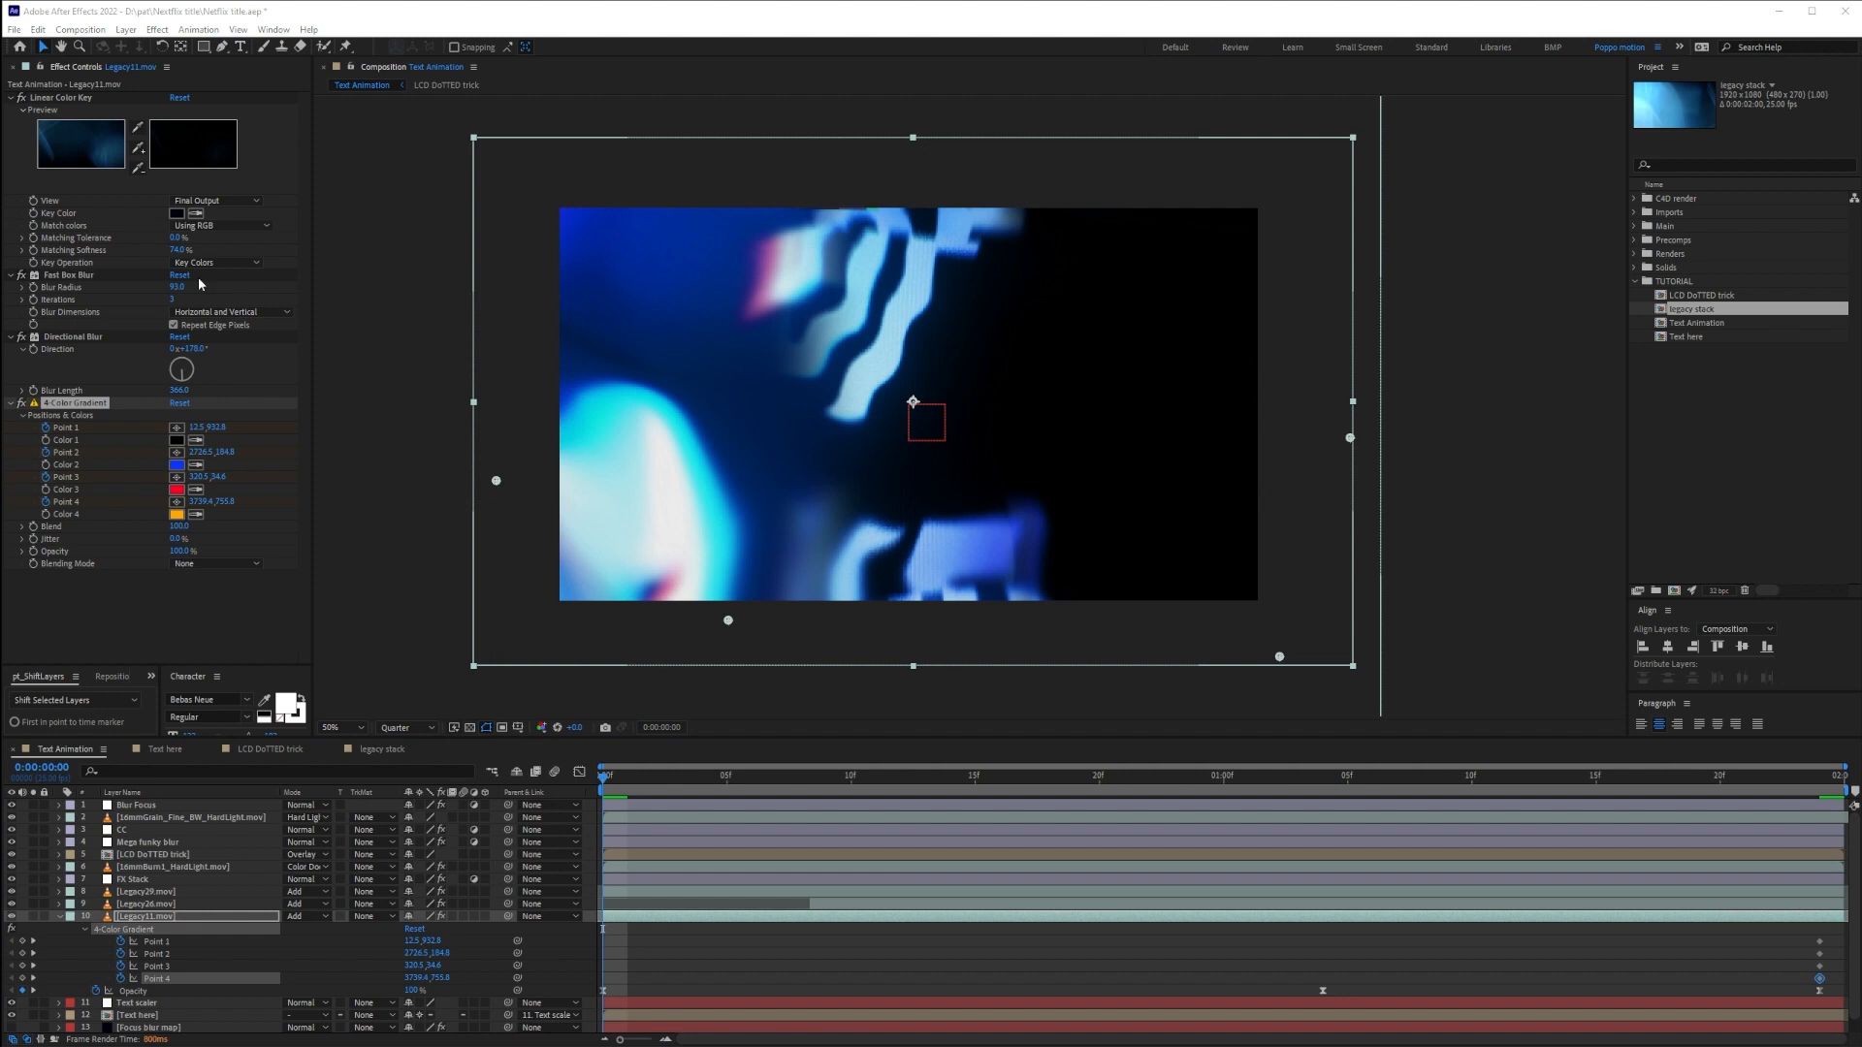
click(177, 501)
click(513, 108)
drag(728, 621, 545, 643)
drag(513, 109, 534, 195)
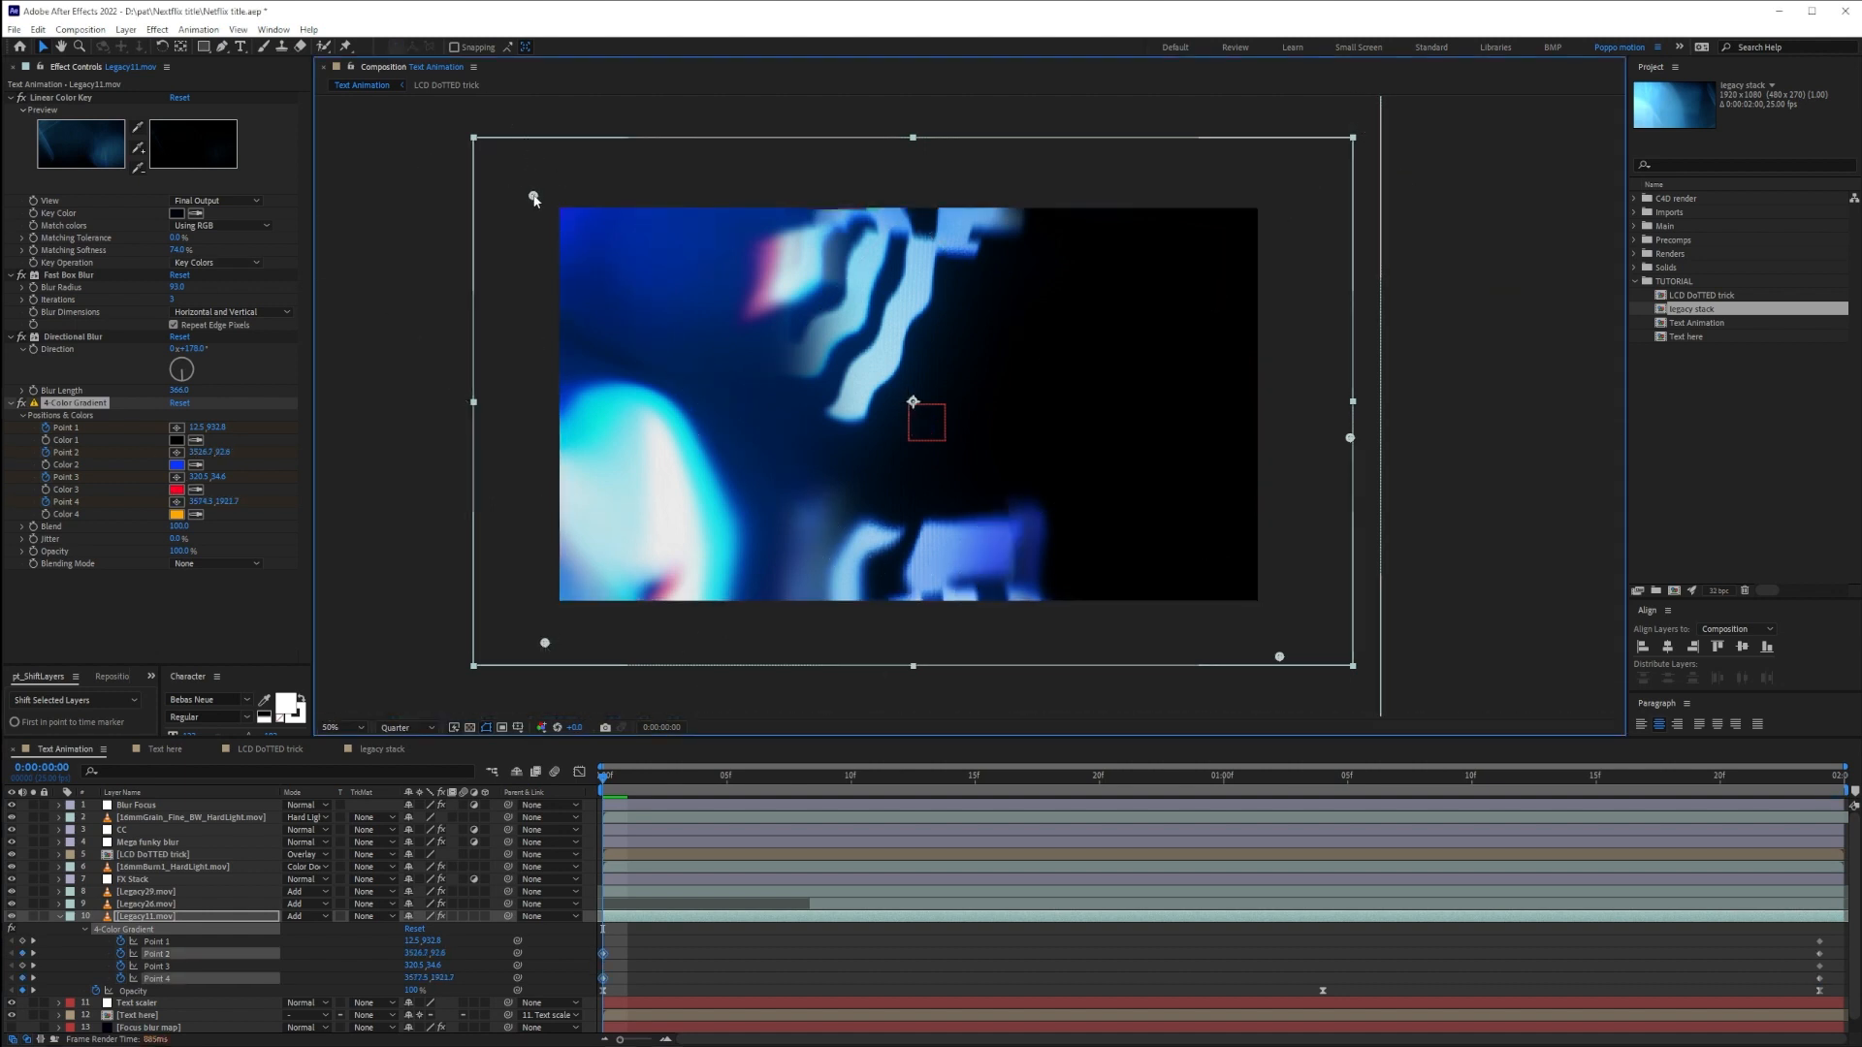
At 0:00:00:00, move gradient Point 1 above the frame's upper-right corner and bring Points 3 and 2 closer to its lower-right and lower-left corners
drag(1352, 437, 1256, 185)
drag(1279, 657, 1260, 612)
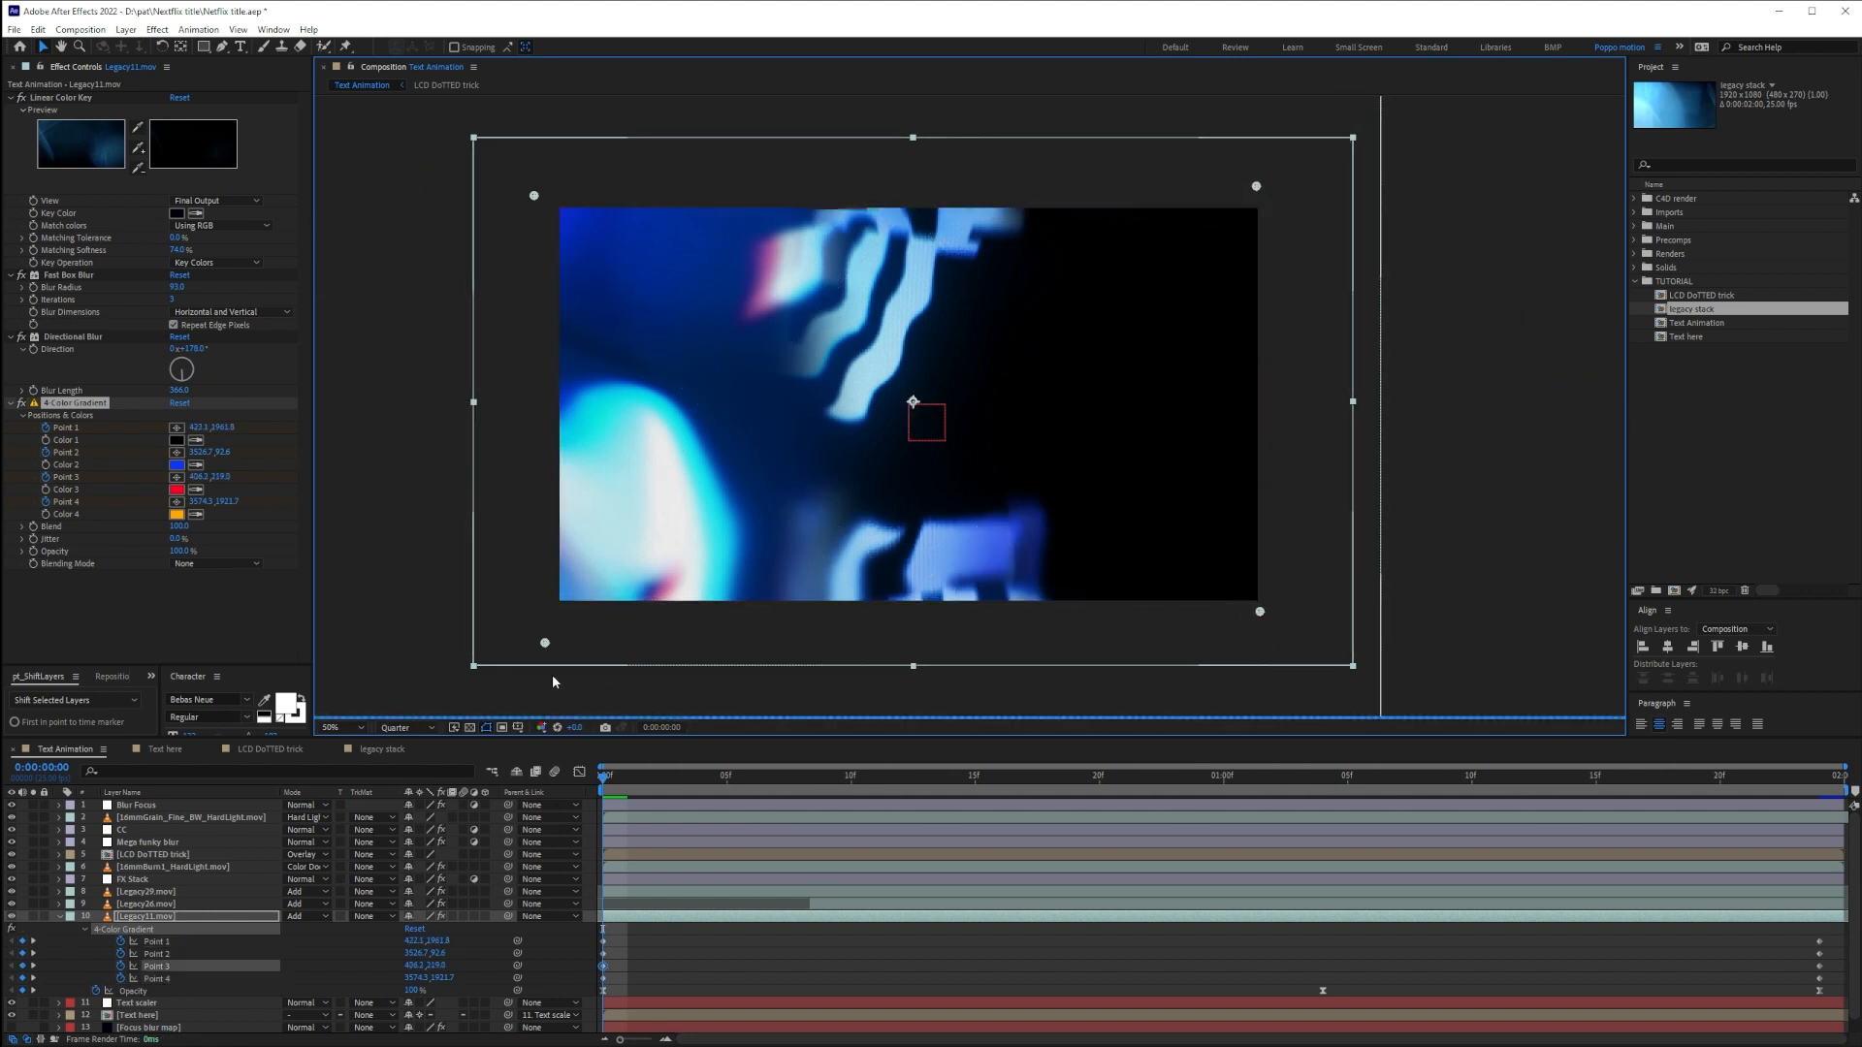
mouse_move(545, 648)
mouse_down()
mouse_move(534, 609)
mouse_move(548, 617)
mouse_up()
click(811, 969)
Preview Legacy11.mov in isolation from the start to check its animated gradient colors
click(33, 916)
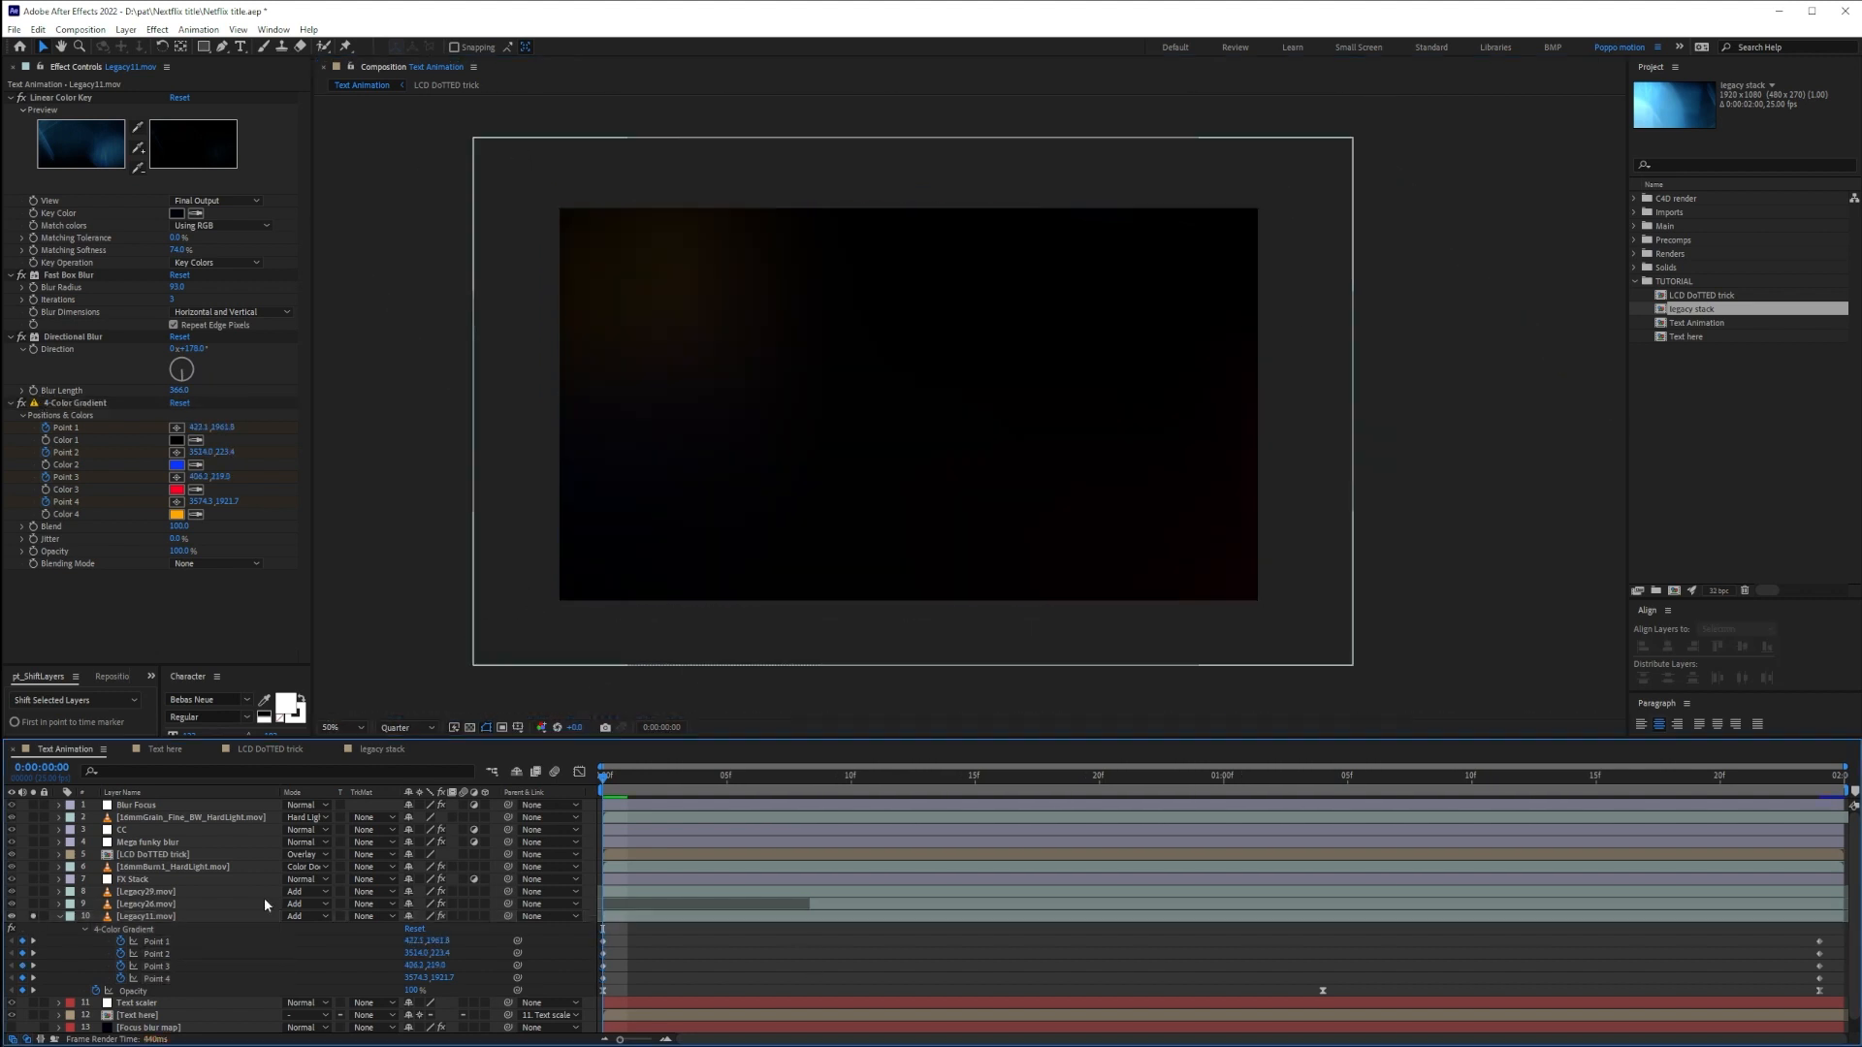
mouse_move(603, 778)
mouse_down()
mouse_move(1376, 811)
mouse_move(1765, 797)
mouse_move(1408, 773)
mouse_move(603, 777)
mouse_up()
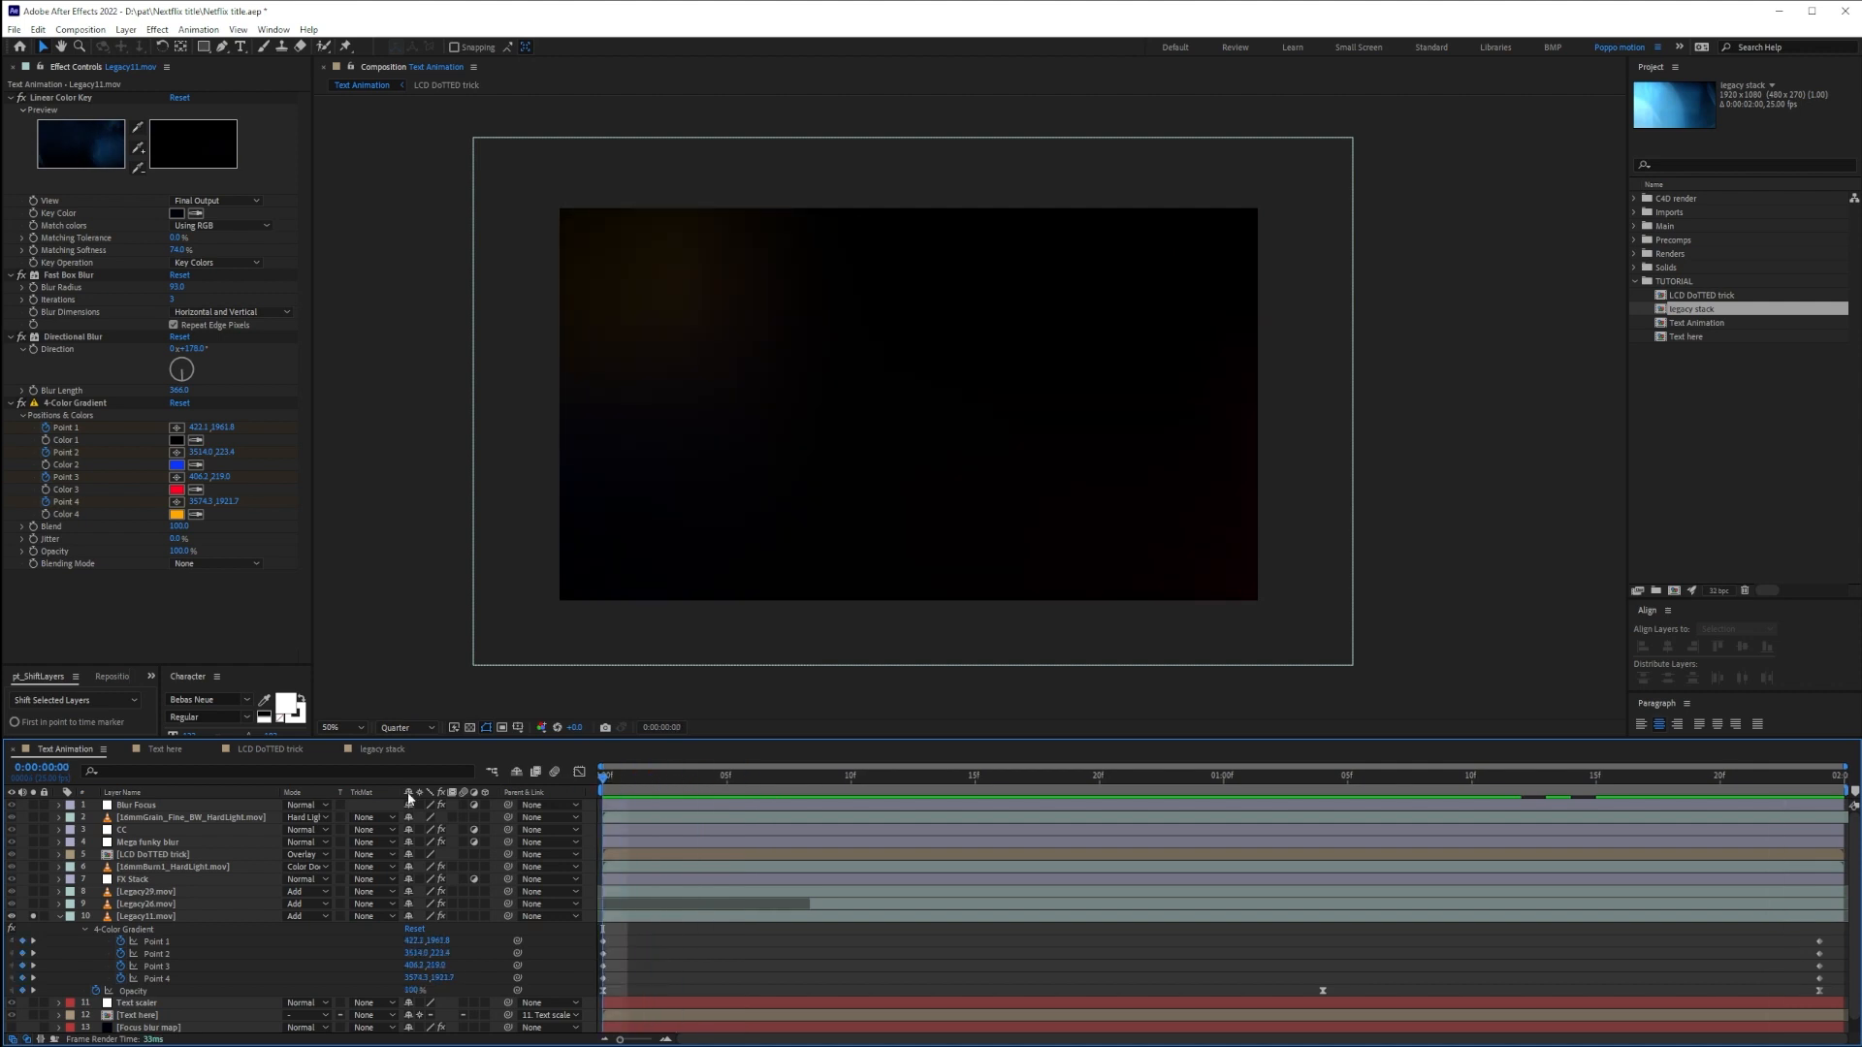
click(33, 916)
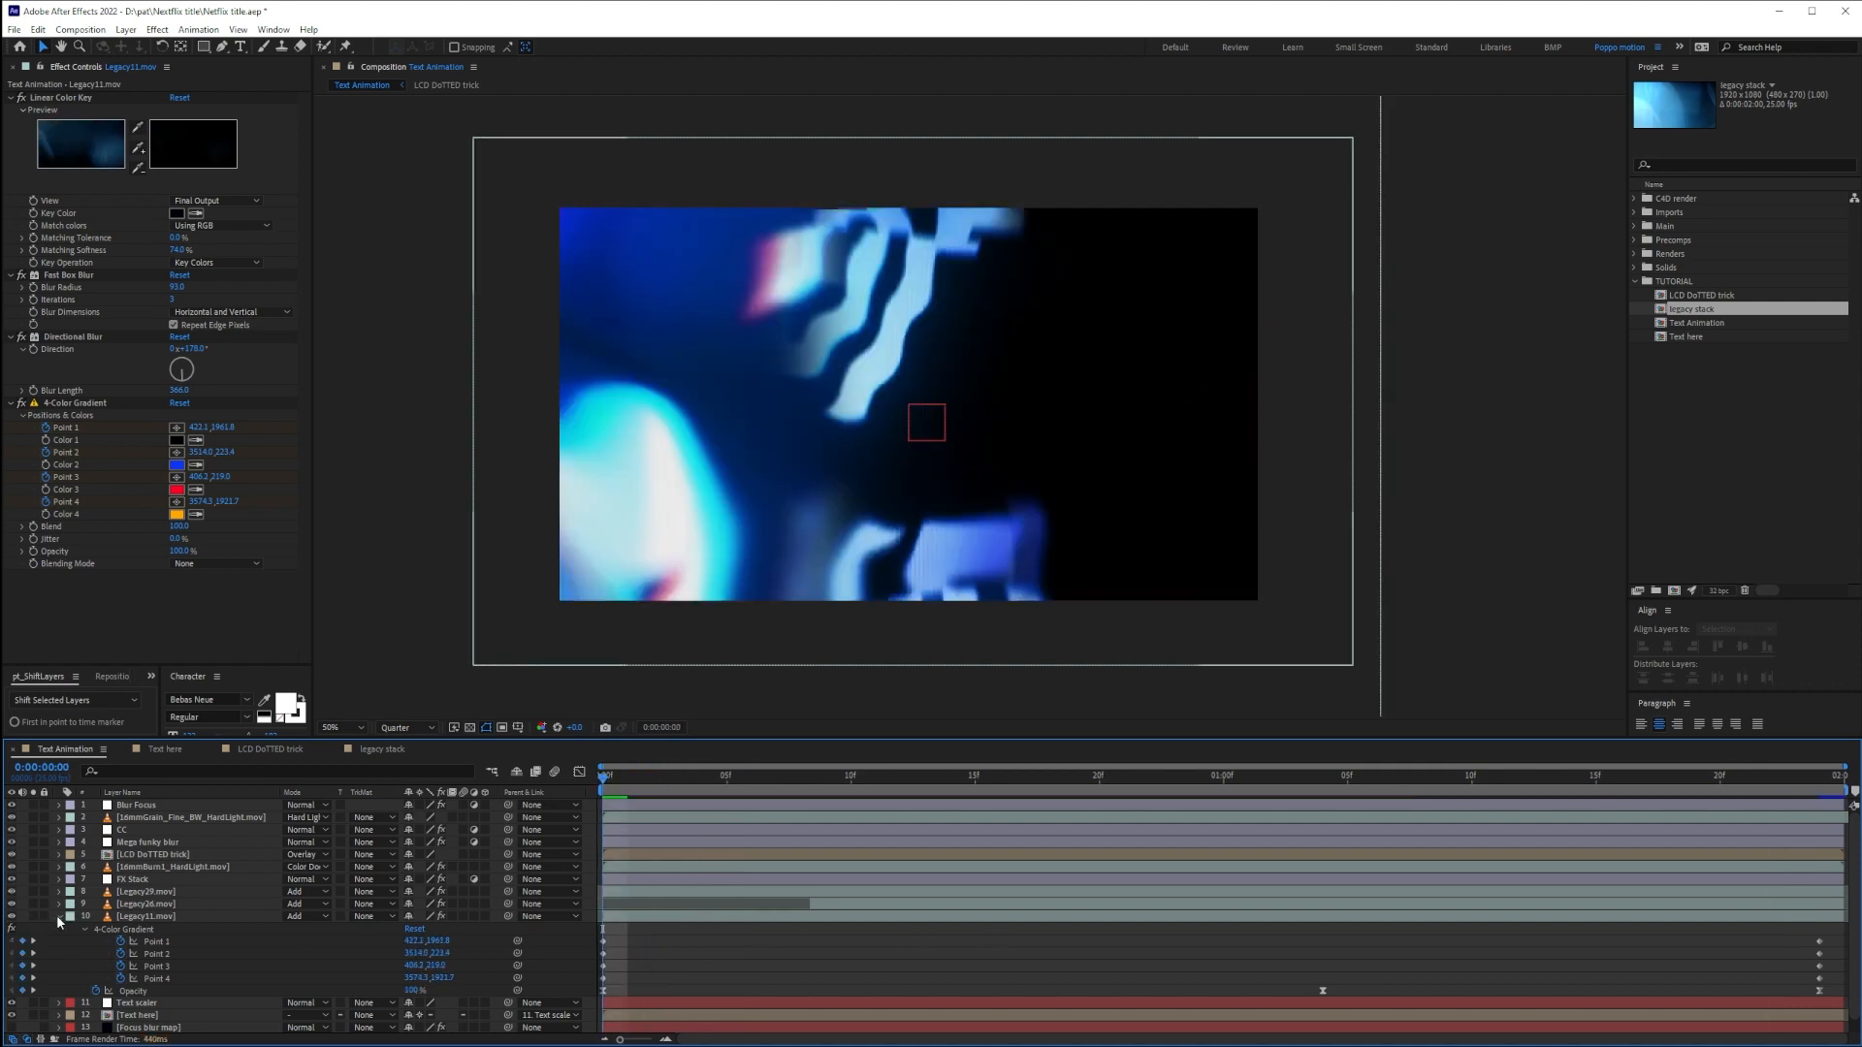
Collapse Legacy11.mov's properties, save the project and preview the full Text Animation composition
click(60, 916)
key(ctrl+s)
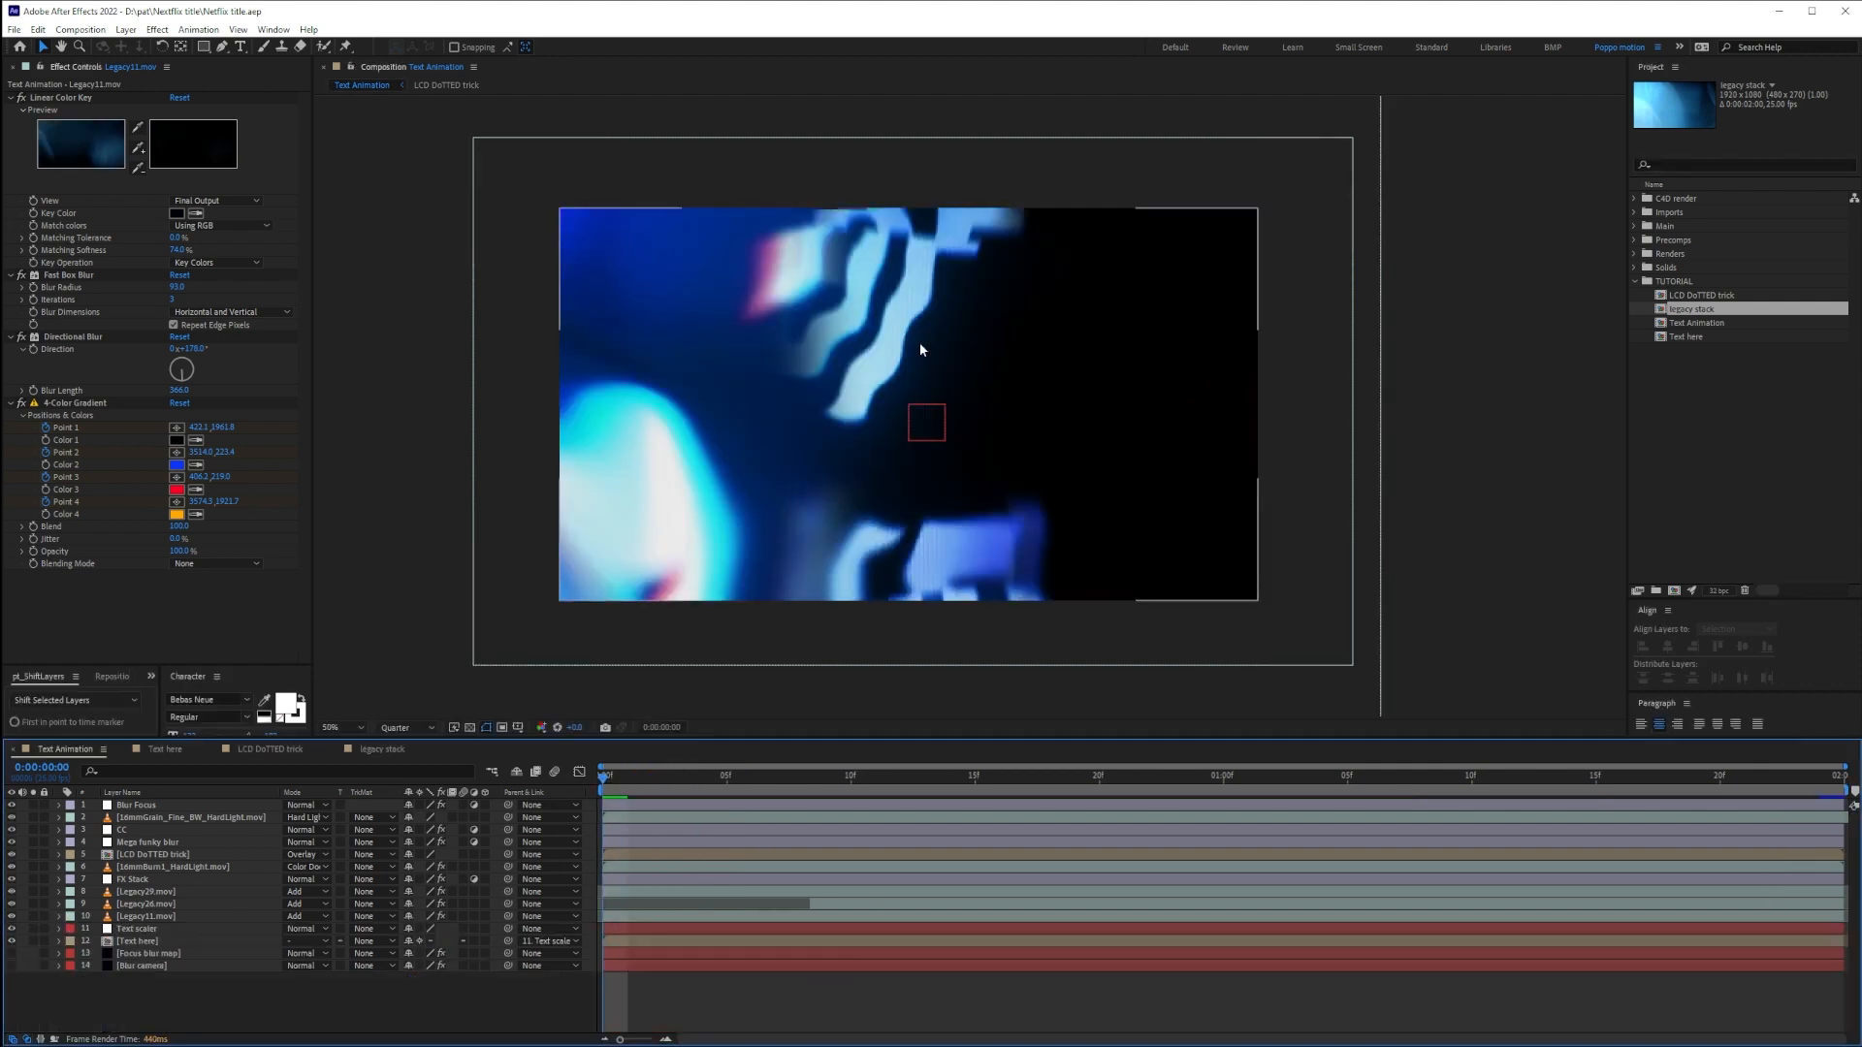
key(space)
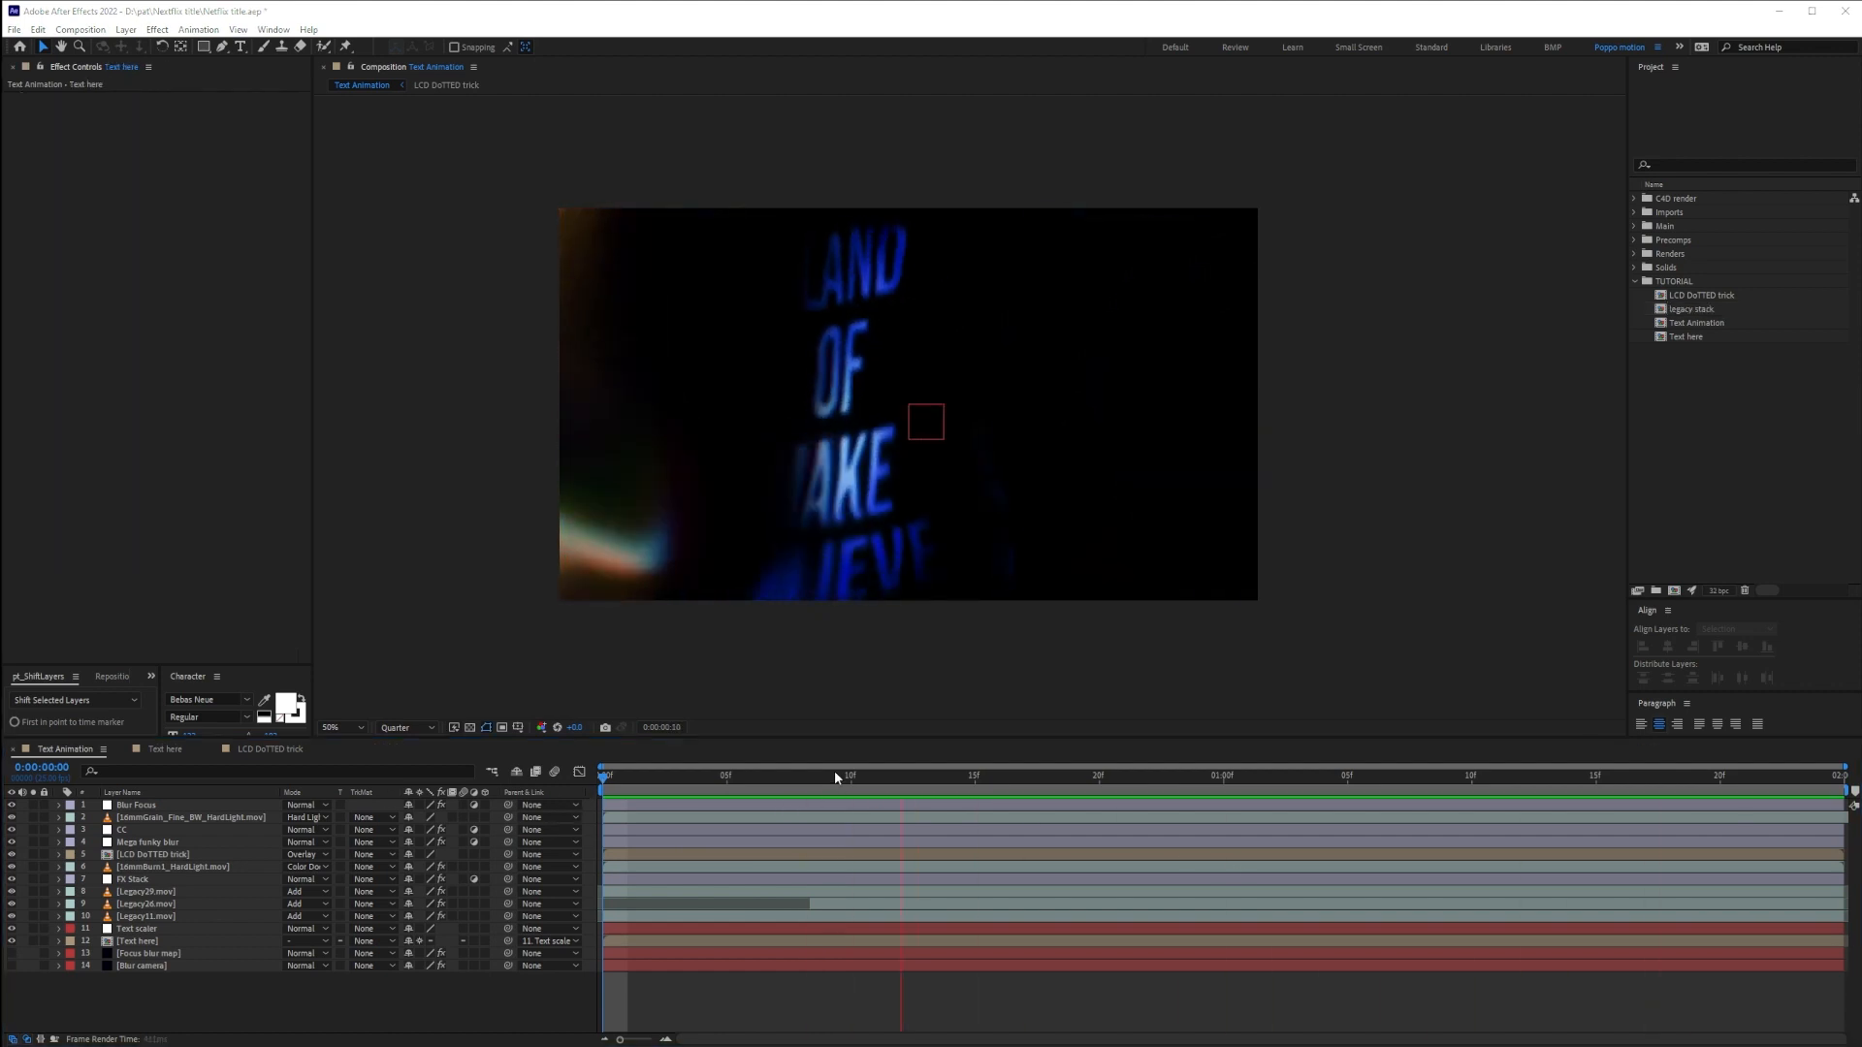
Solo and duplicate the Text here layer, and rename the lower copy "text leak blur"
click(133, 940)
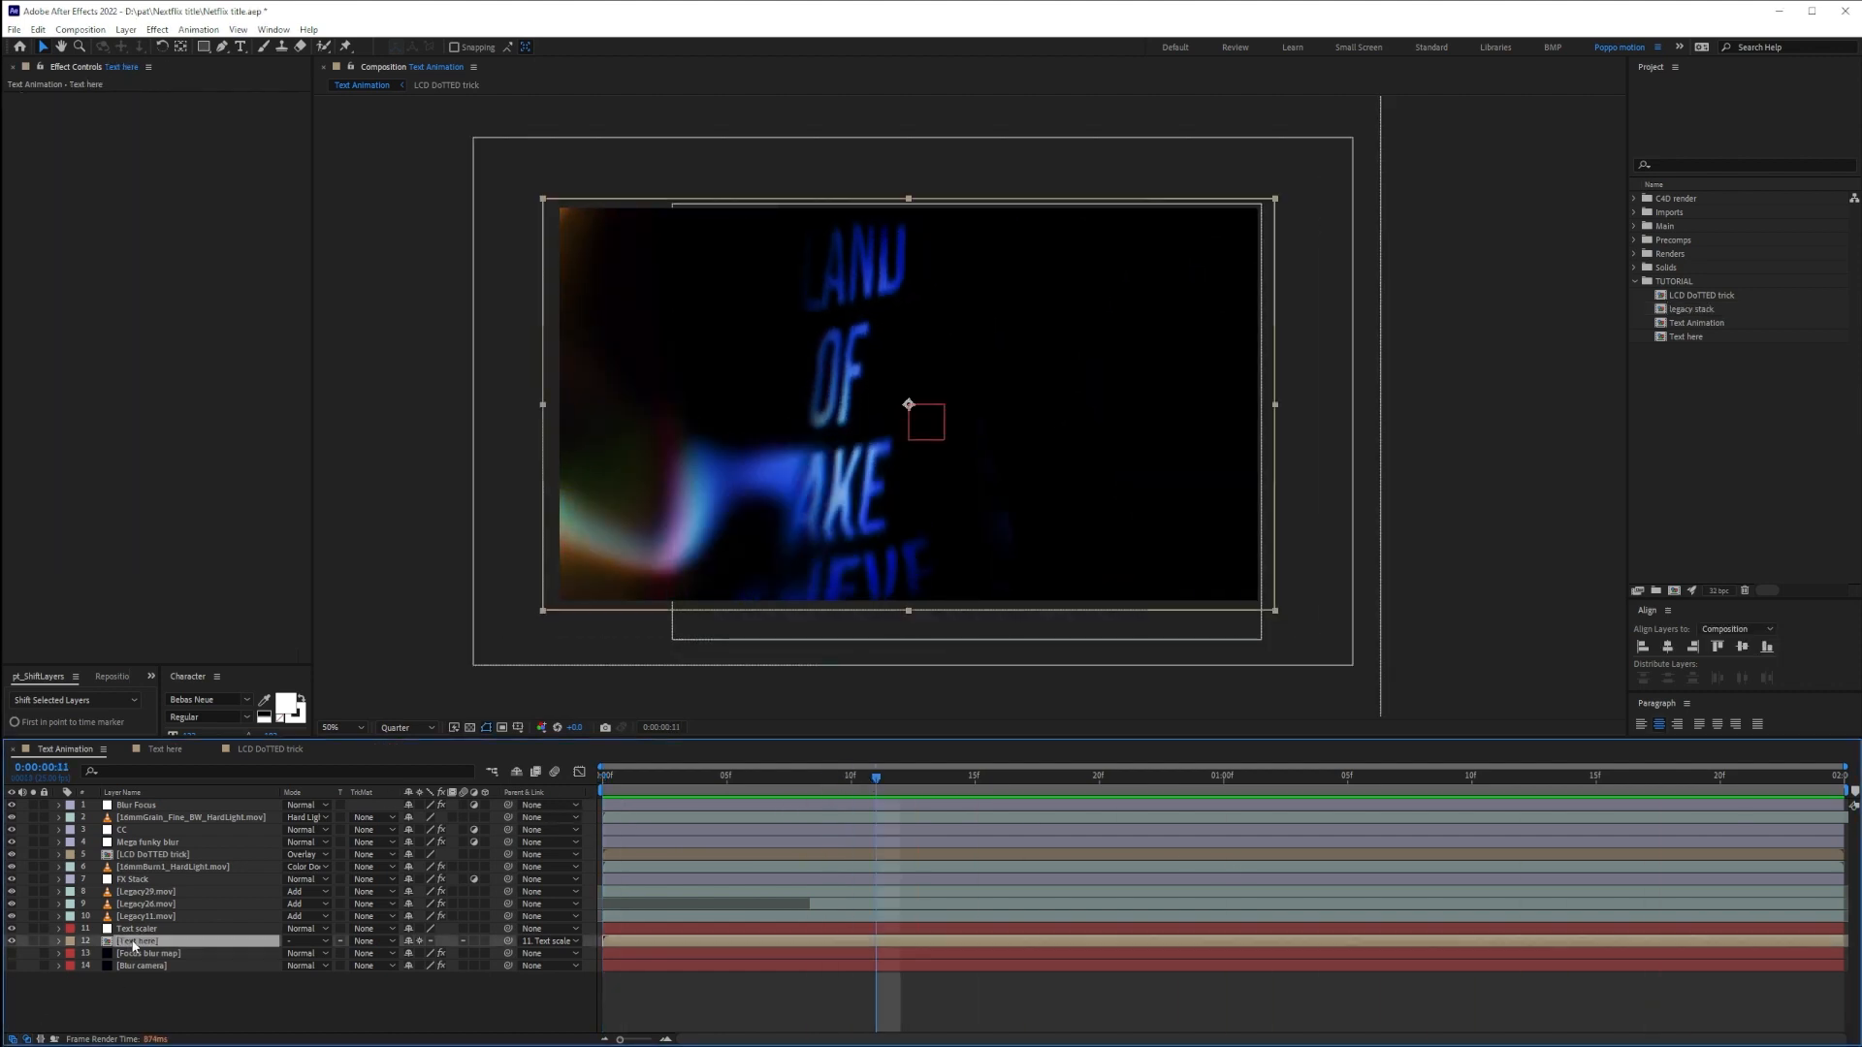
click(34, 942)
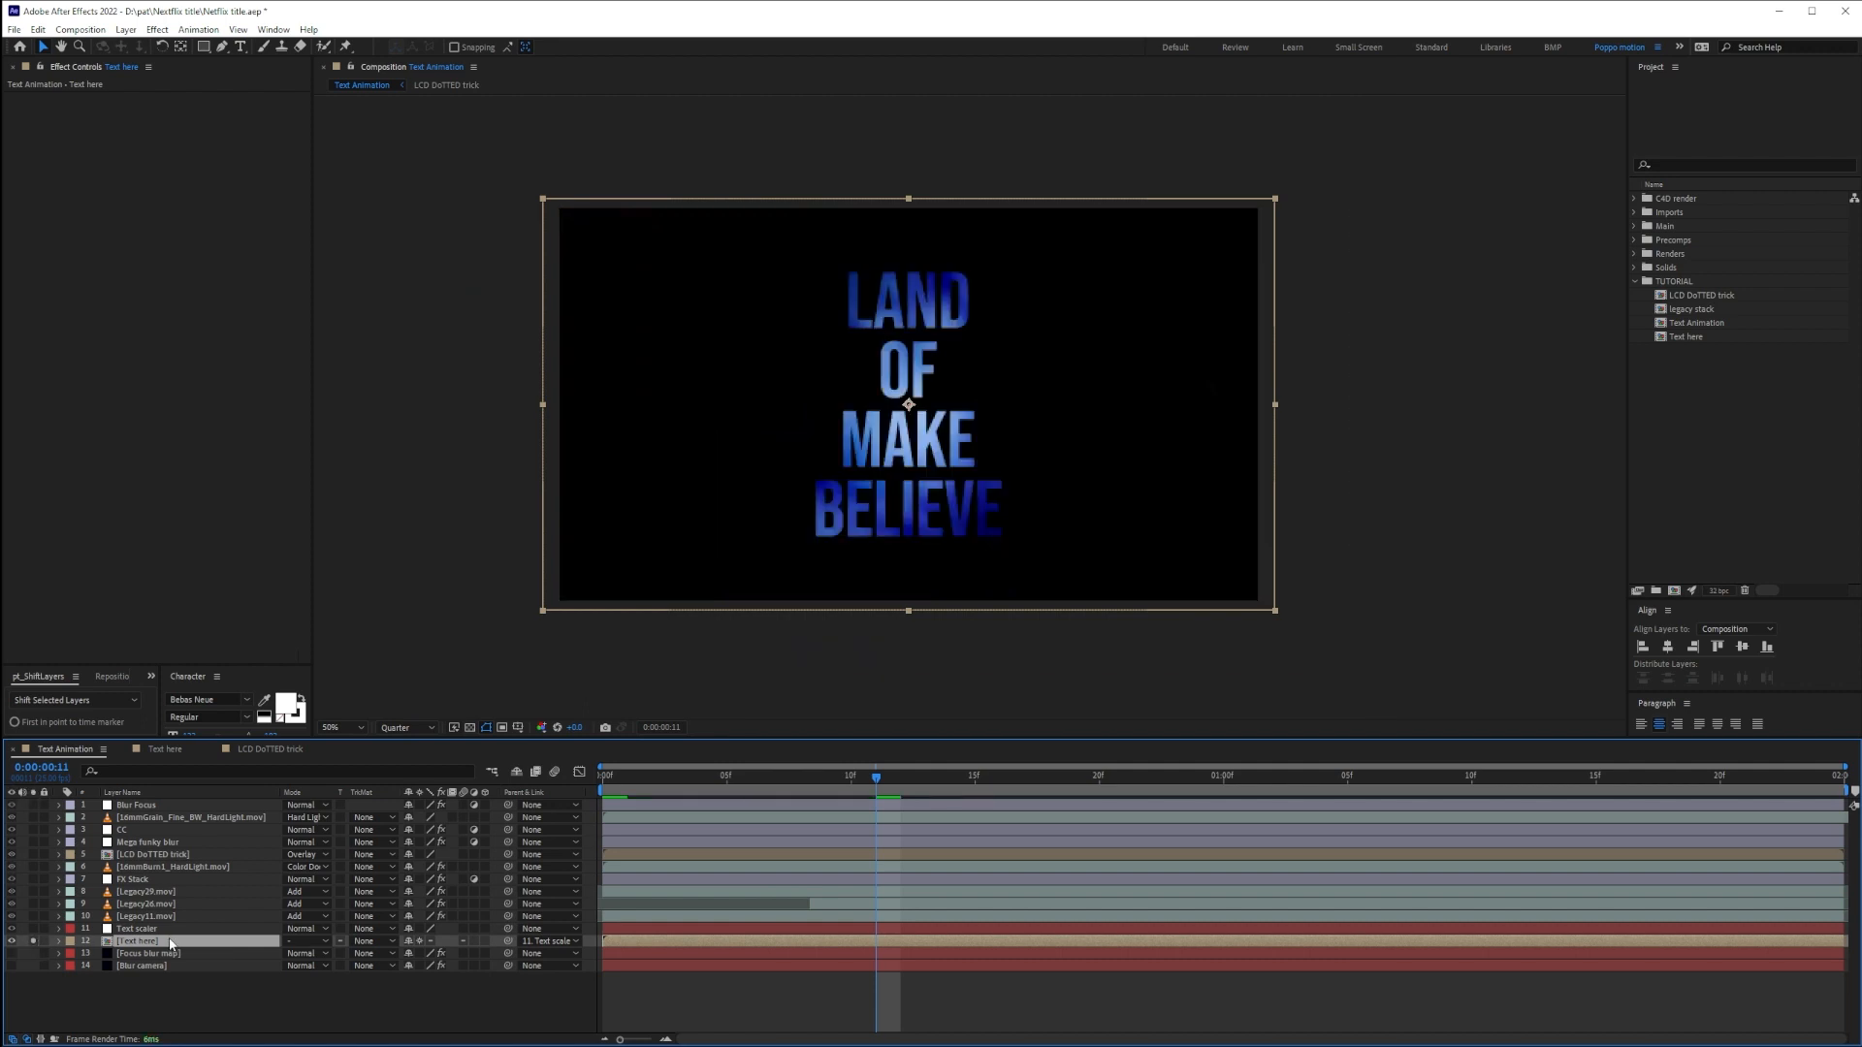
key(ctrl+d)
click(148, 954)
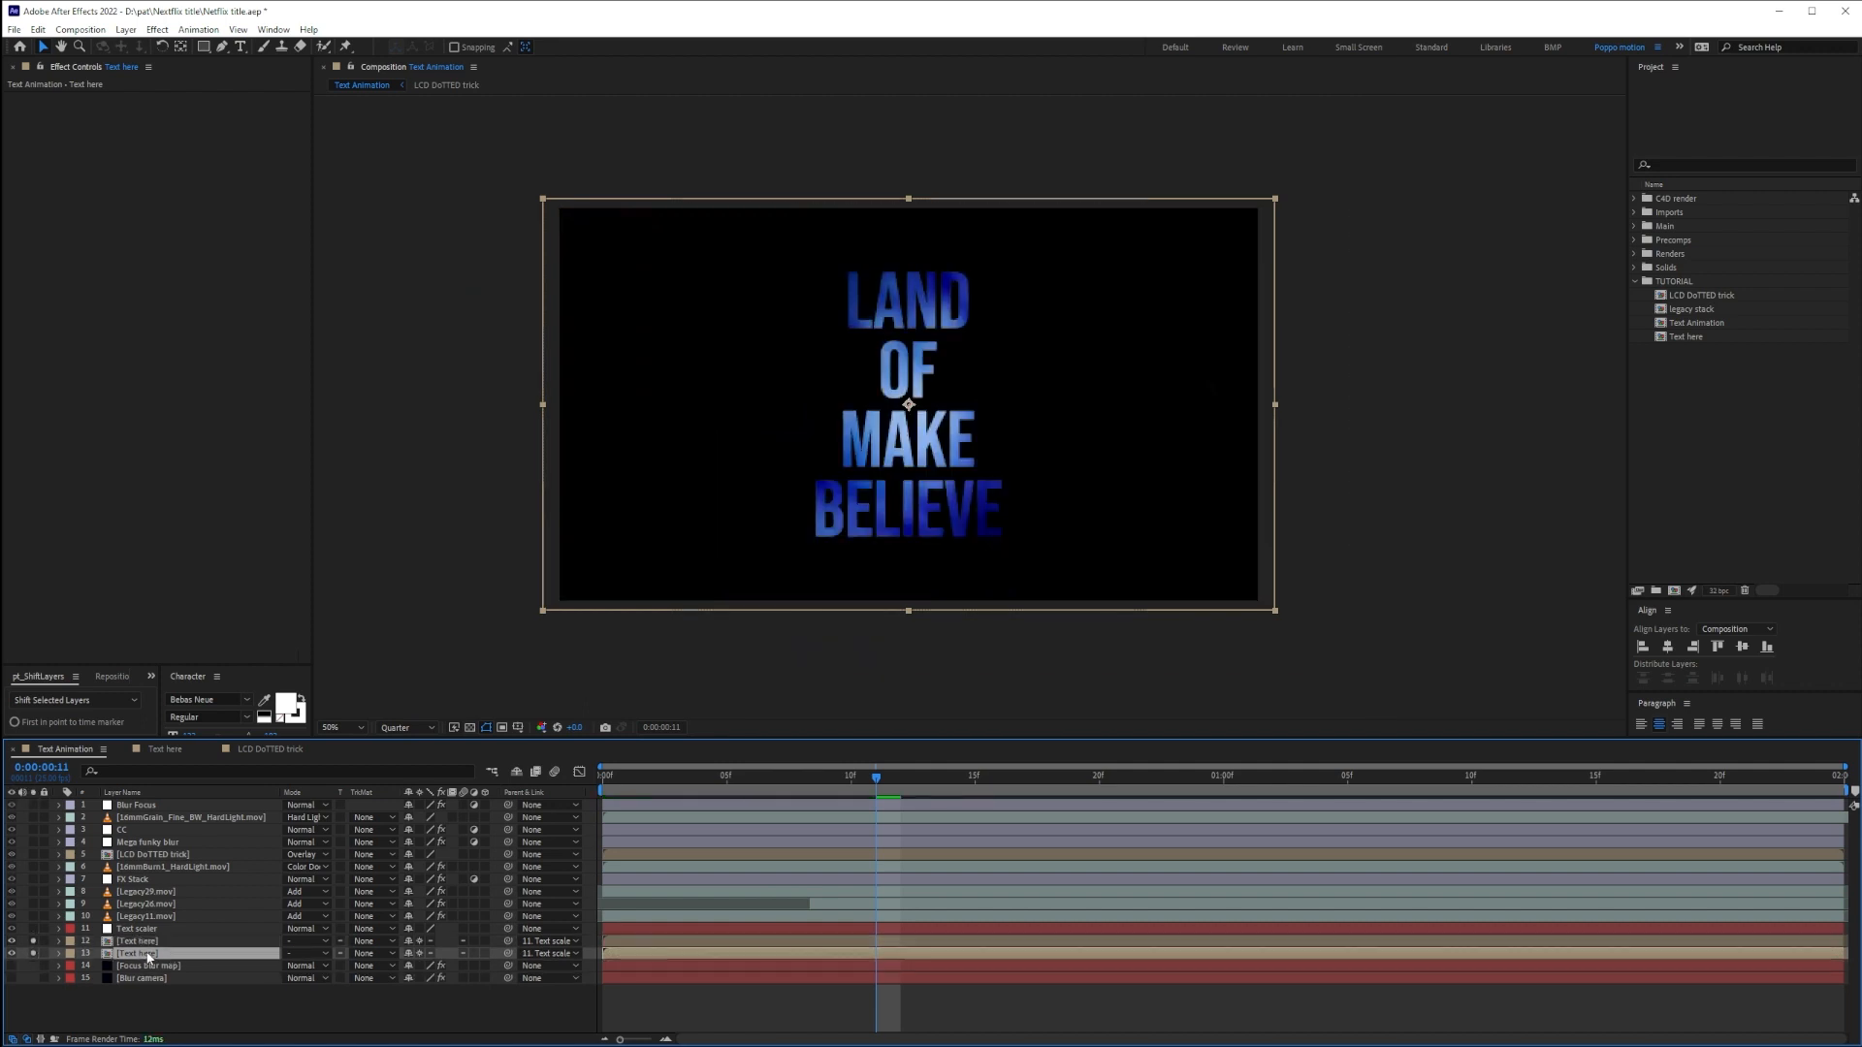
key(Return)
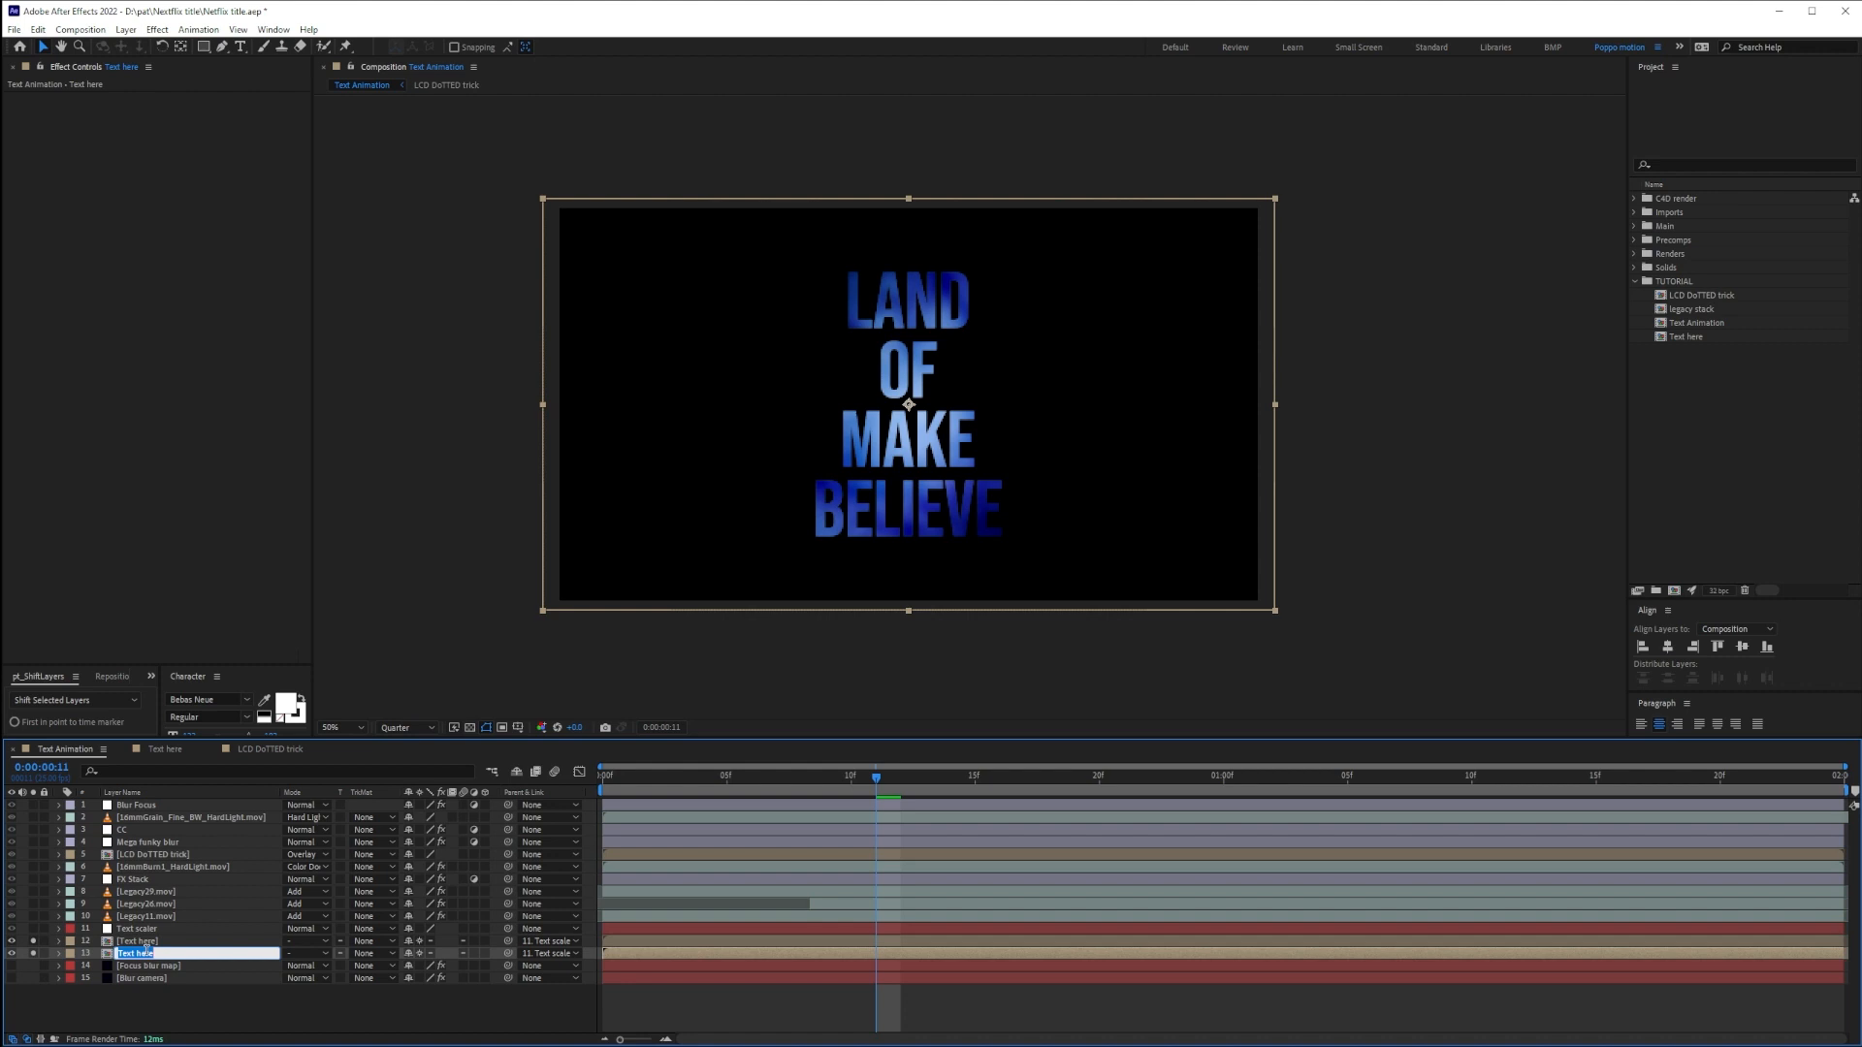
text(te)
key(Return)
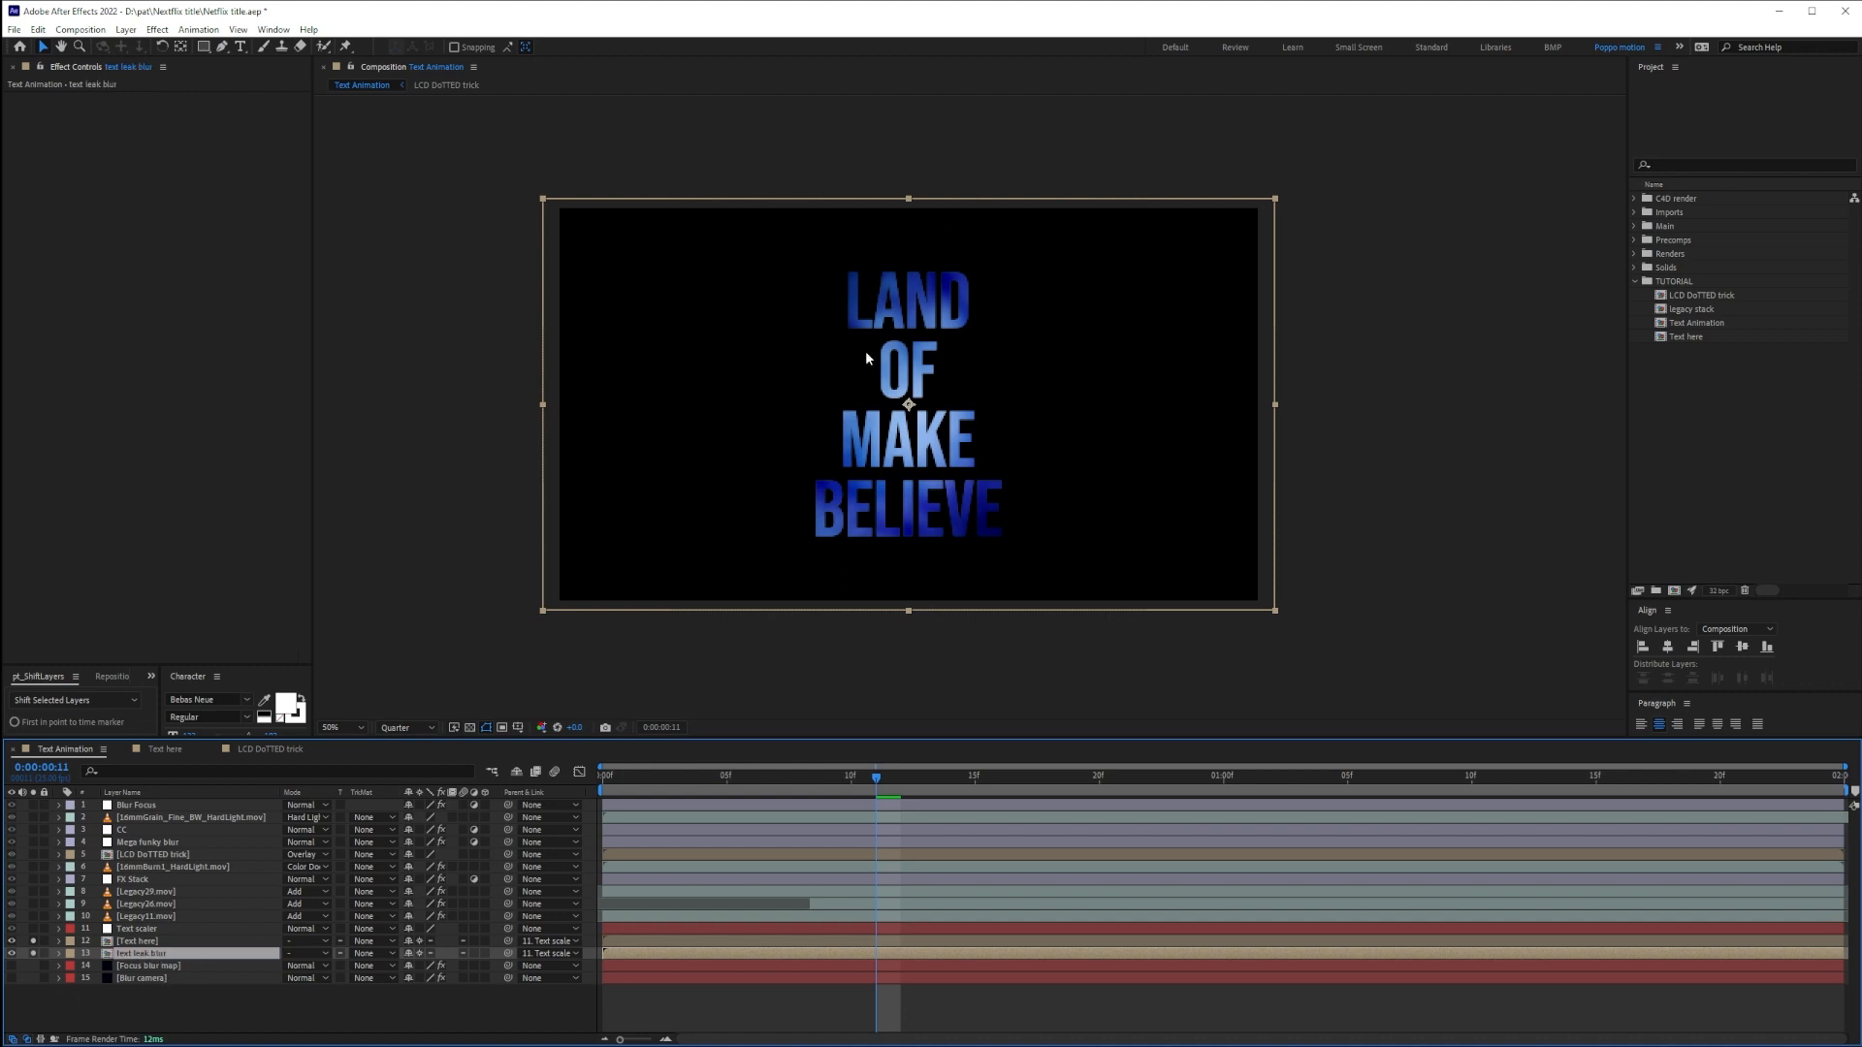
Apply Directional Blur to the text leak blur layer with a Blur Length of 345
key(ctrl+space)
text(direc)
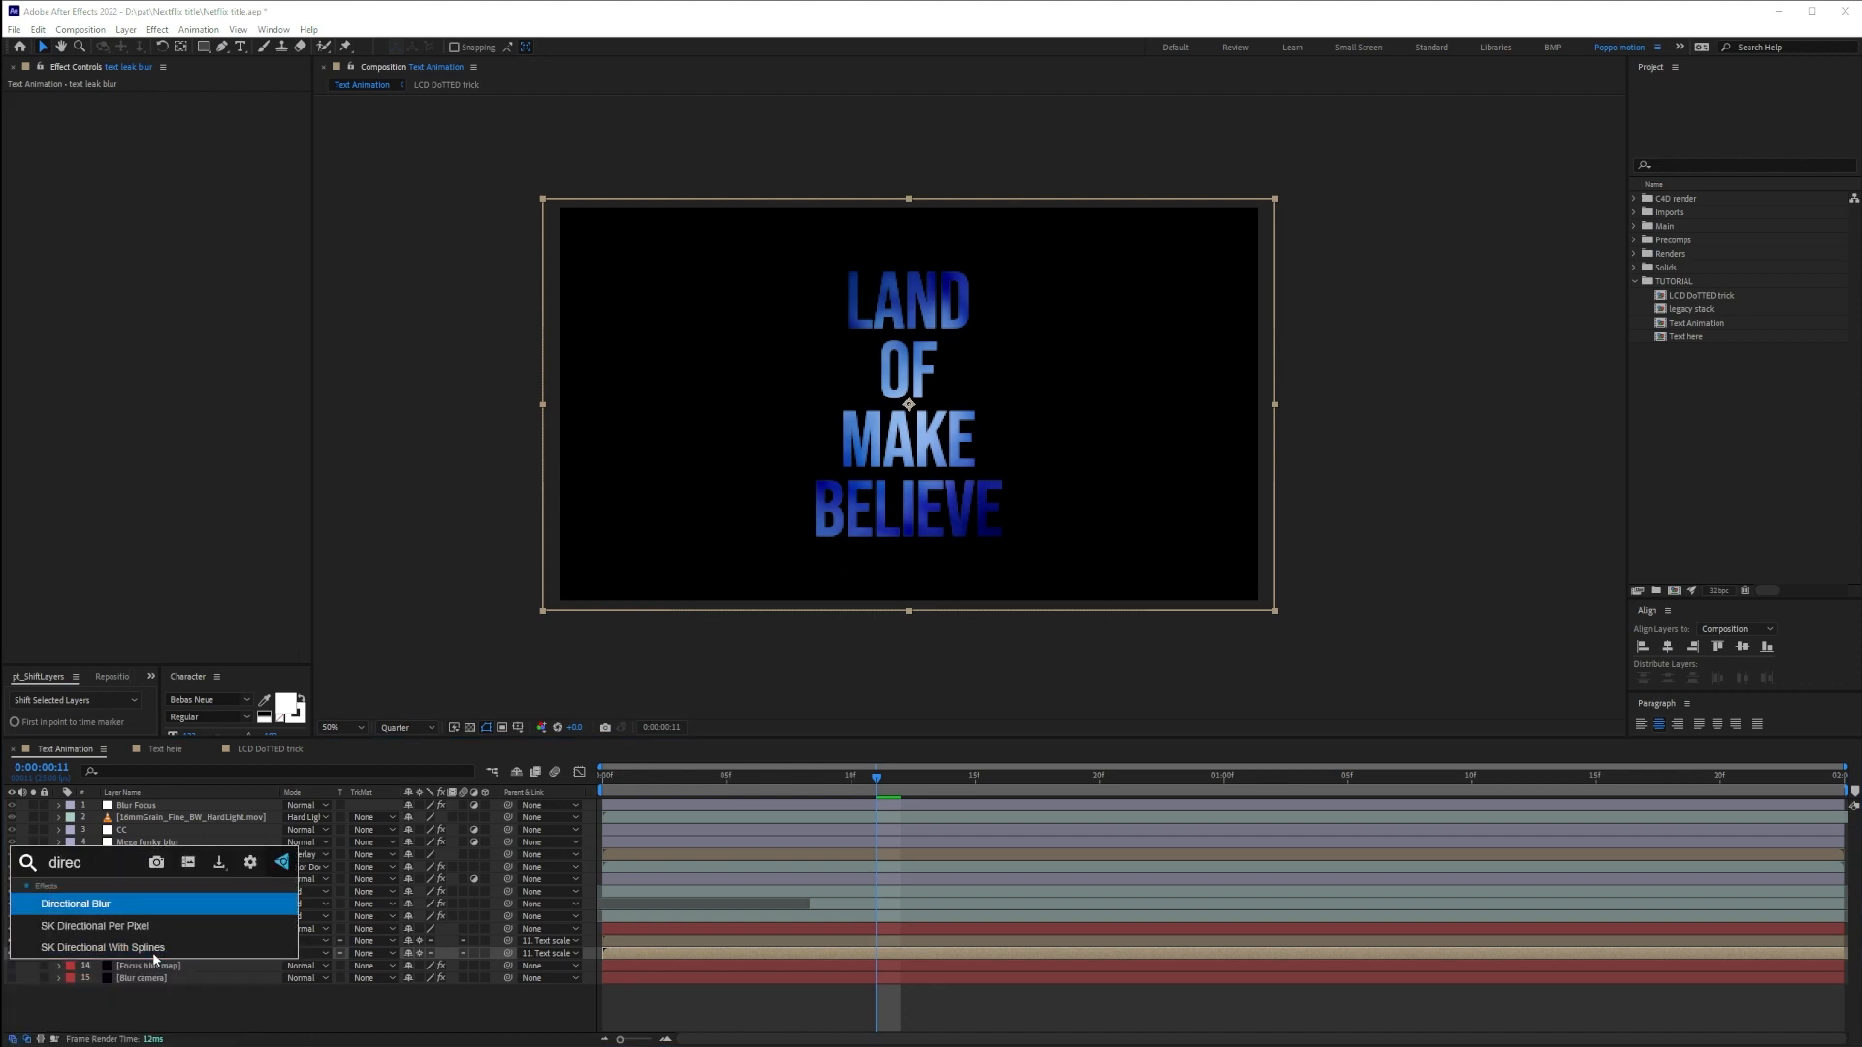
key(Return)
click(172, 152)
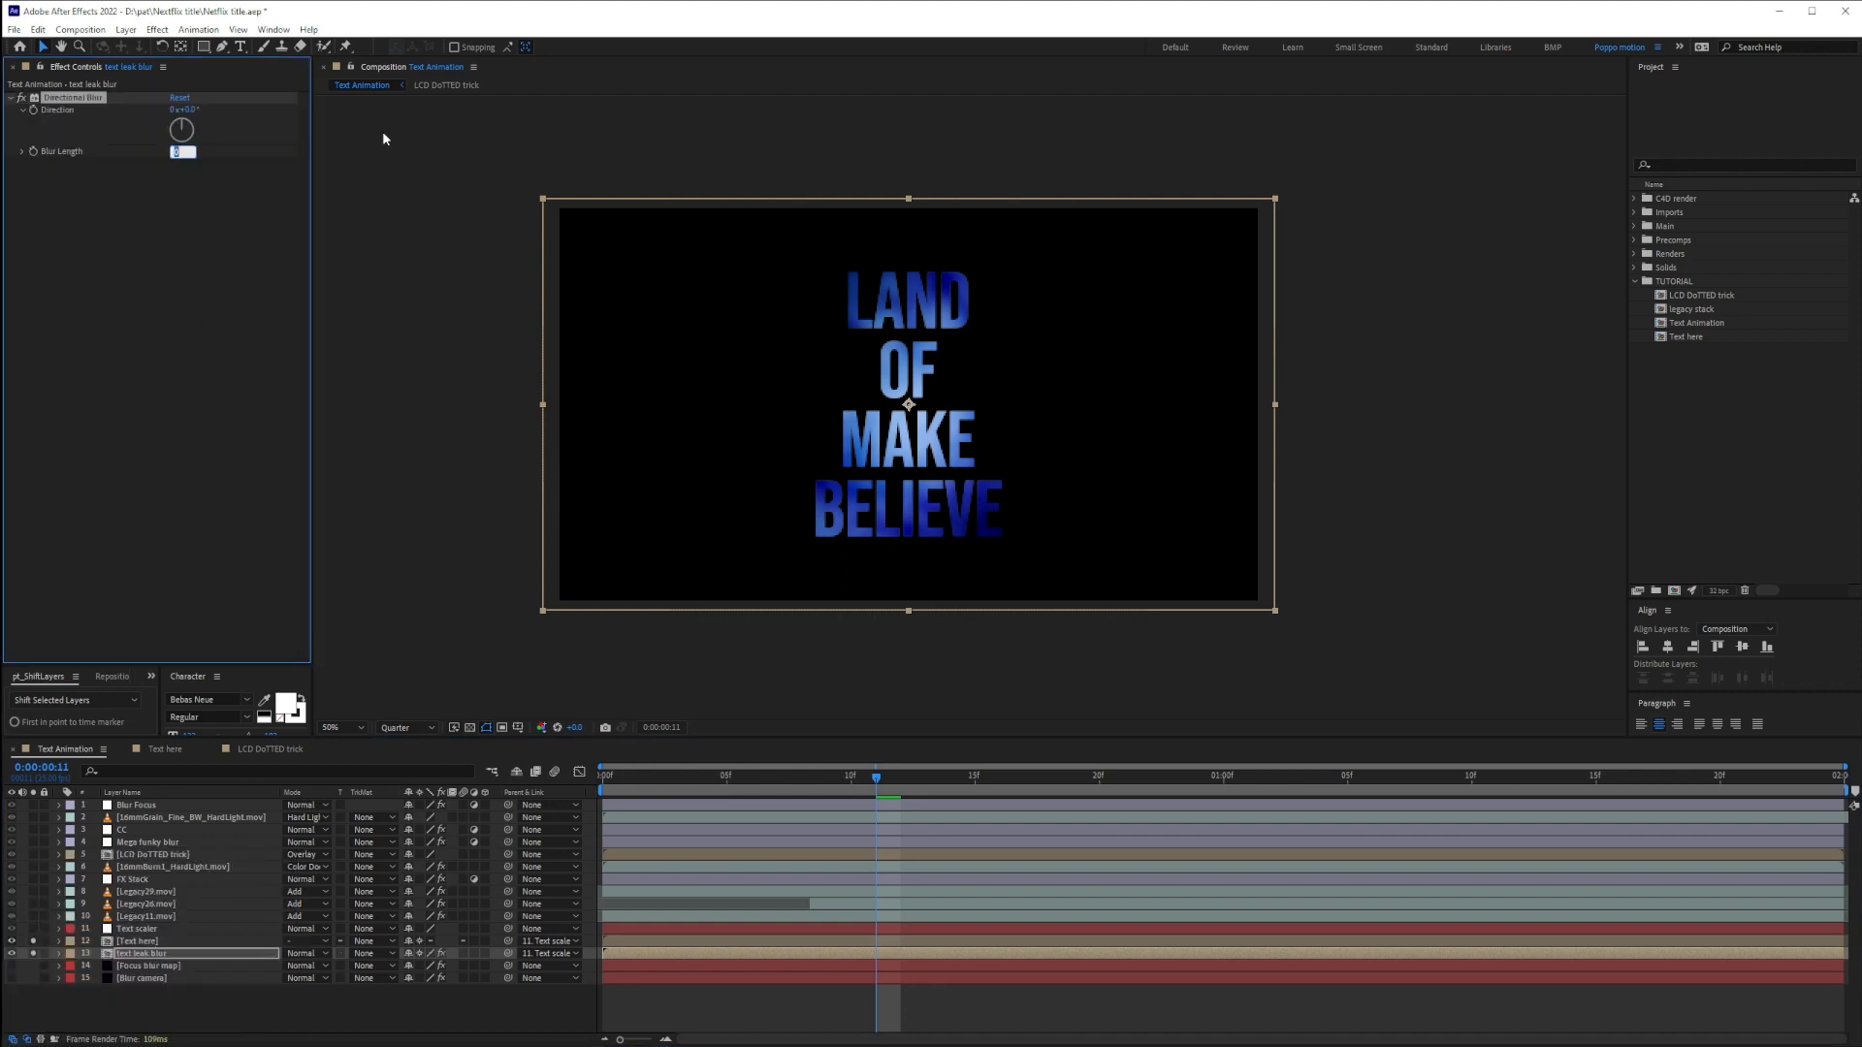
text(345)
key(Return)
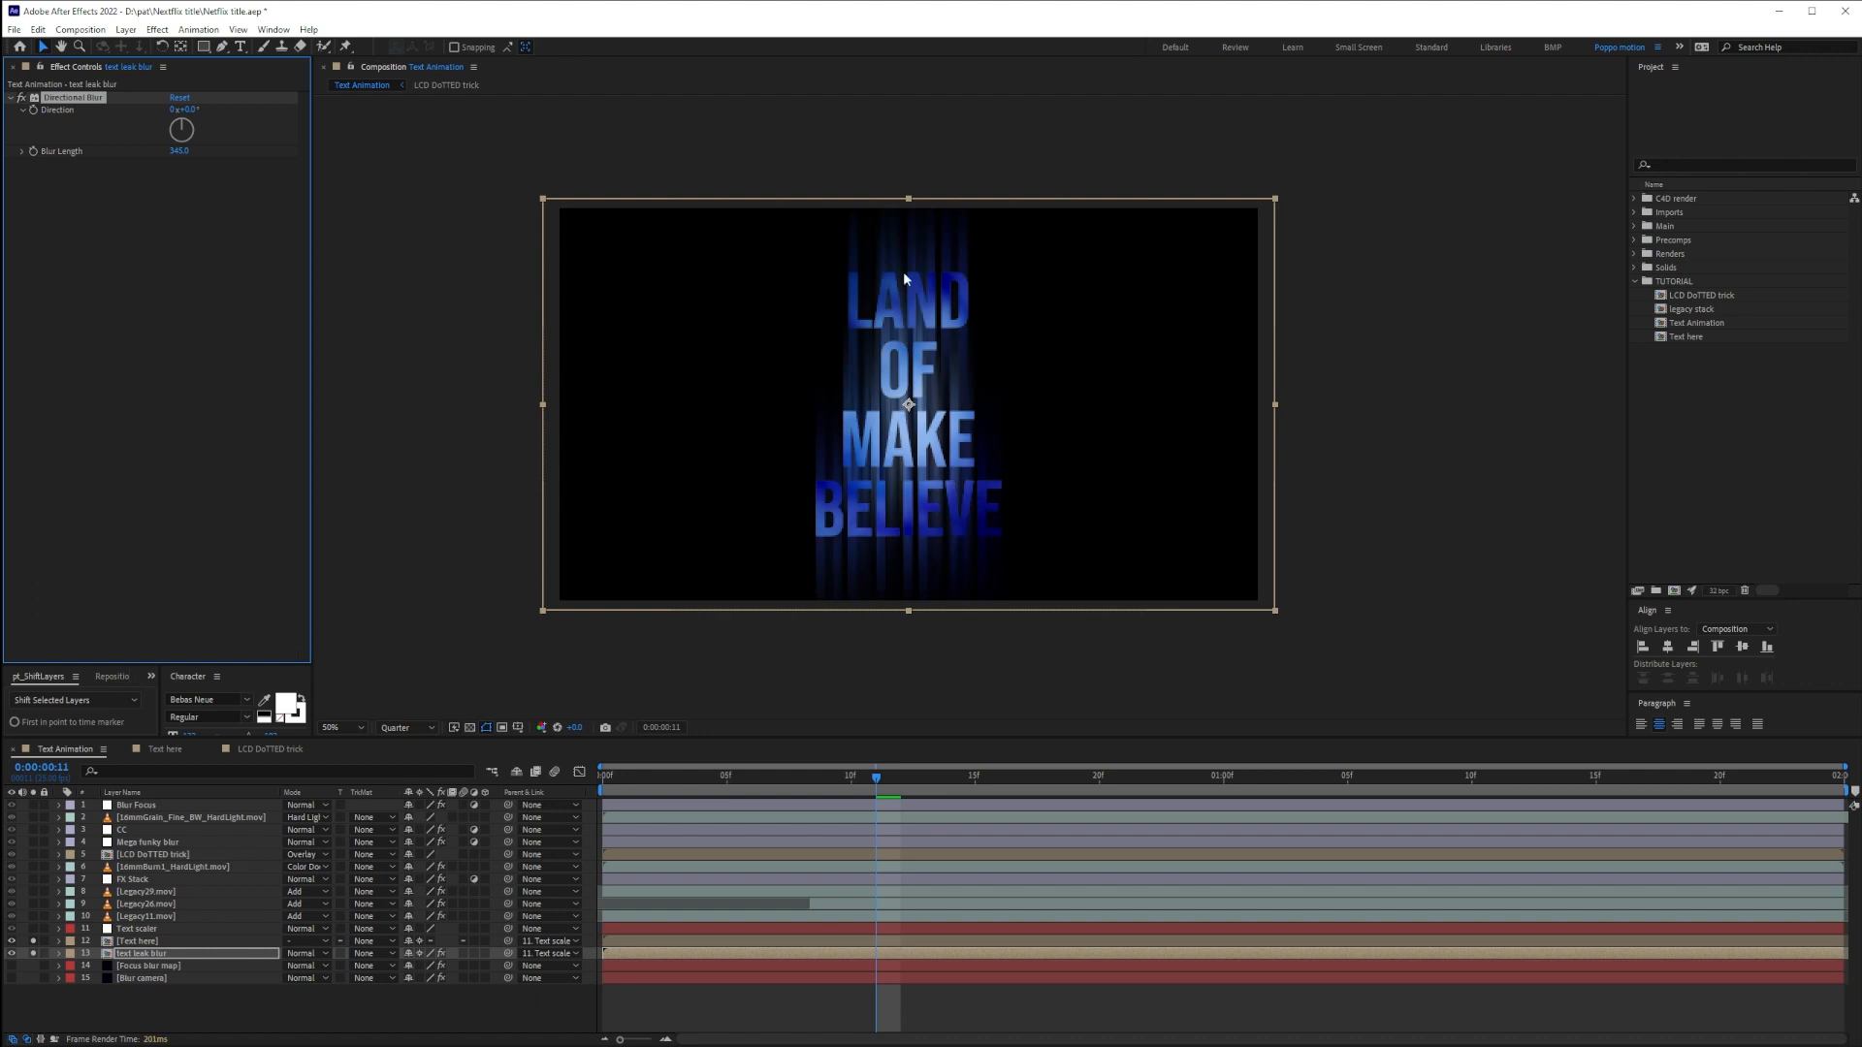
click(41, 148)
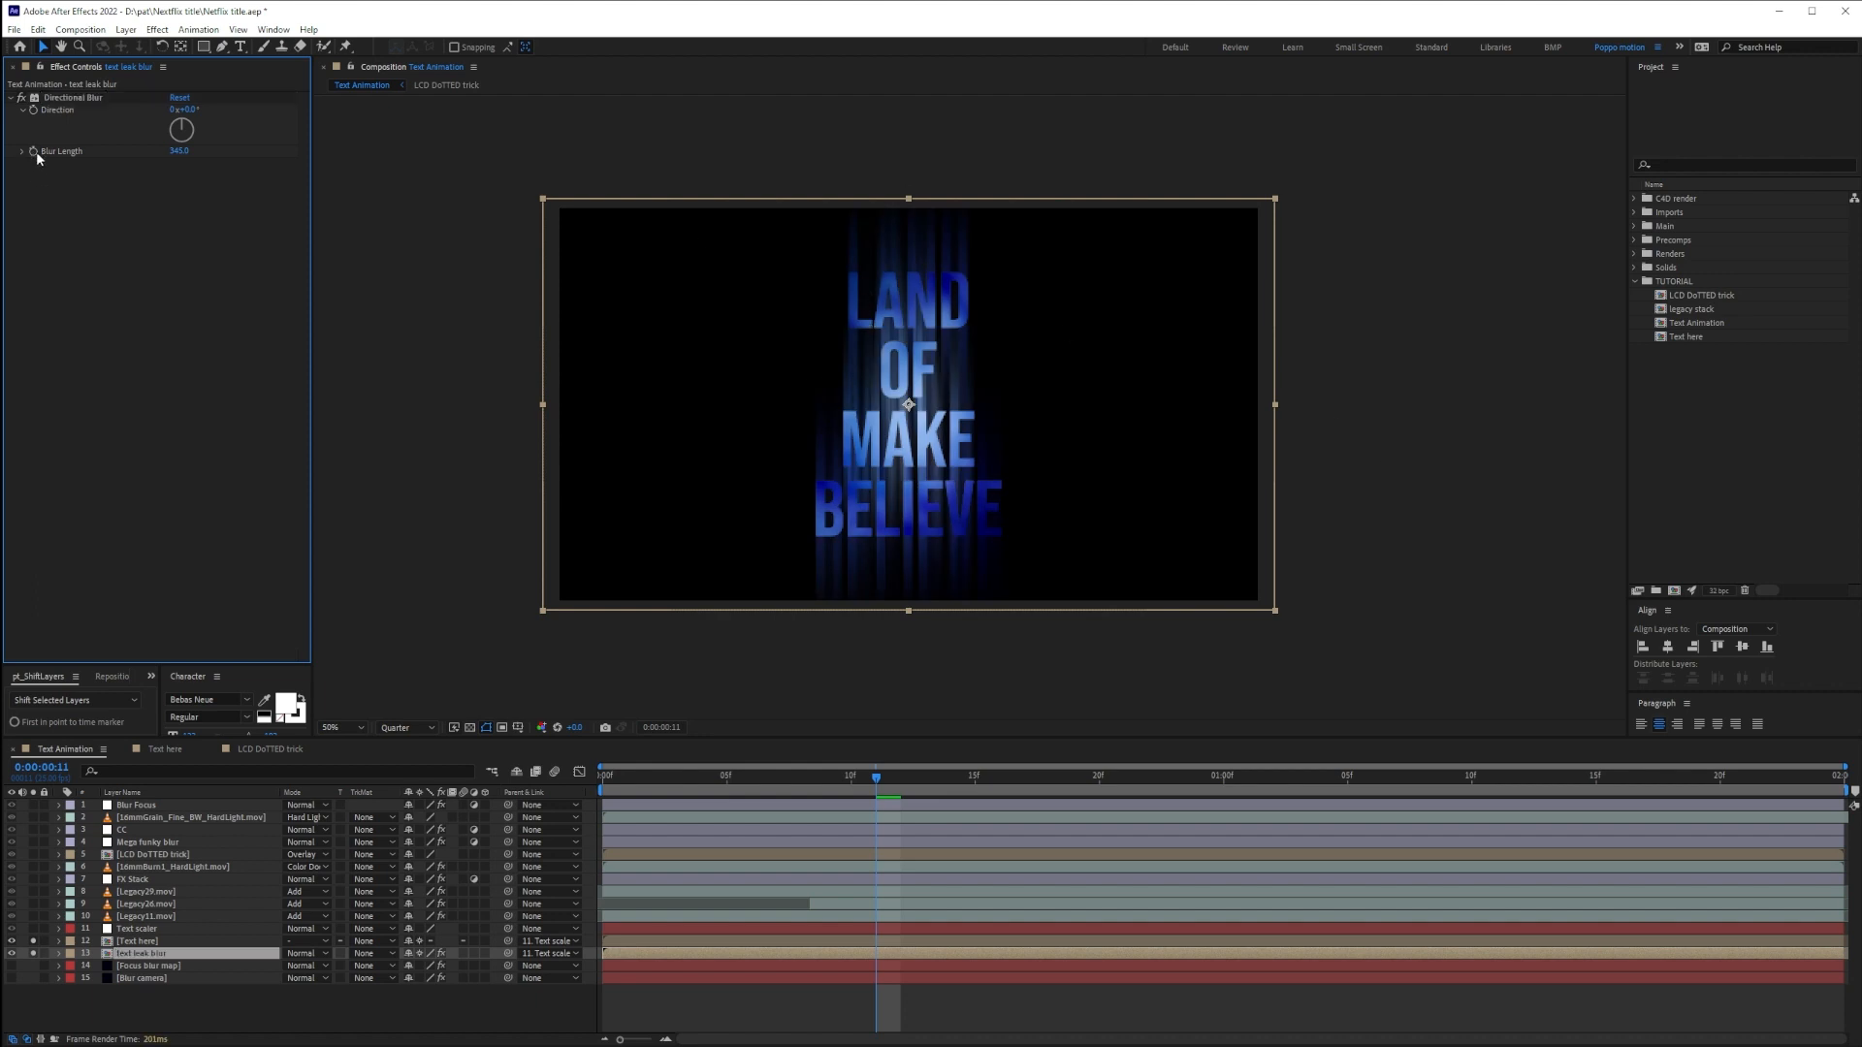
click(156, 958)
drag(175, 150, 601, 235)
drag(492, 279, 500, 275)
click(260, 117)
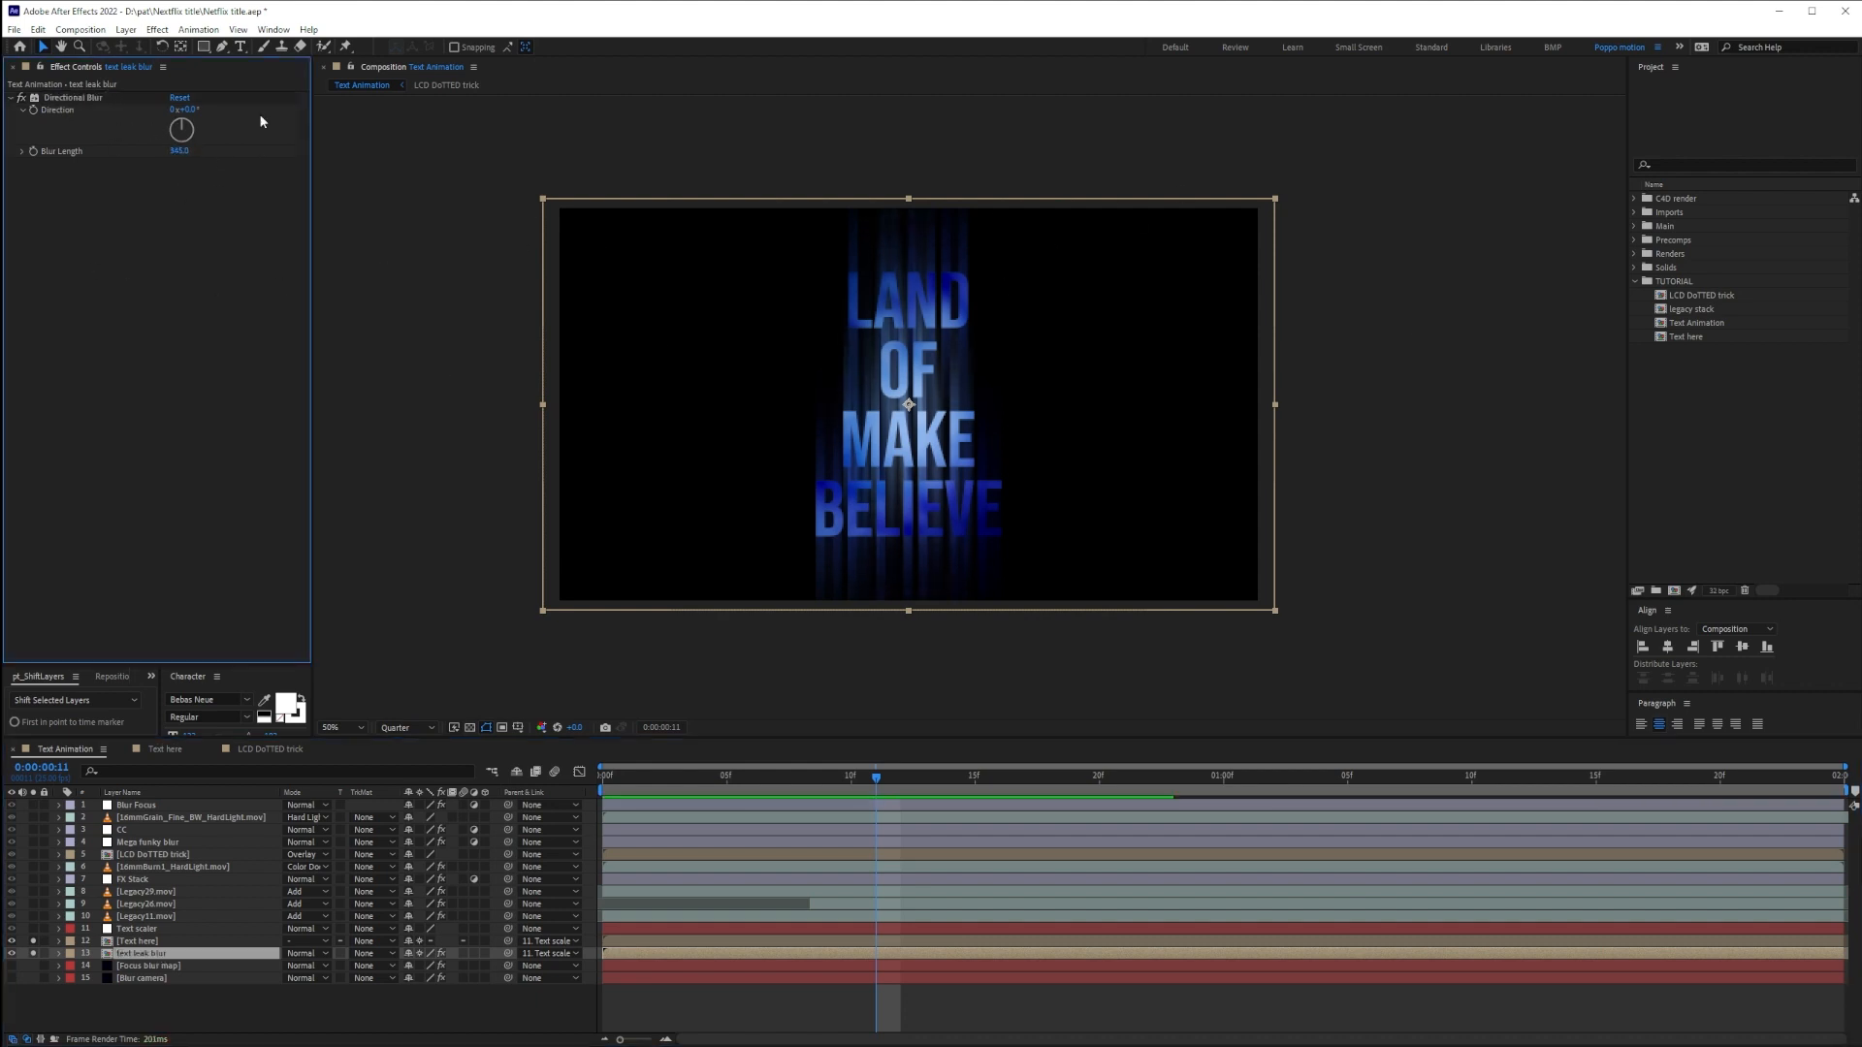
Add Fast Box Blur to the text leak blur layer and raise its Blur Radius to 18
key(ctrl+space)
text(fast)
key(Return)
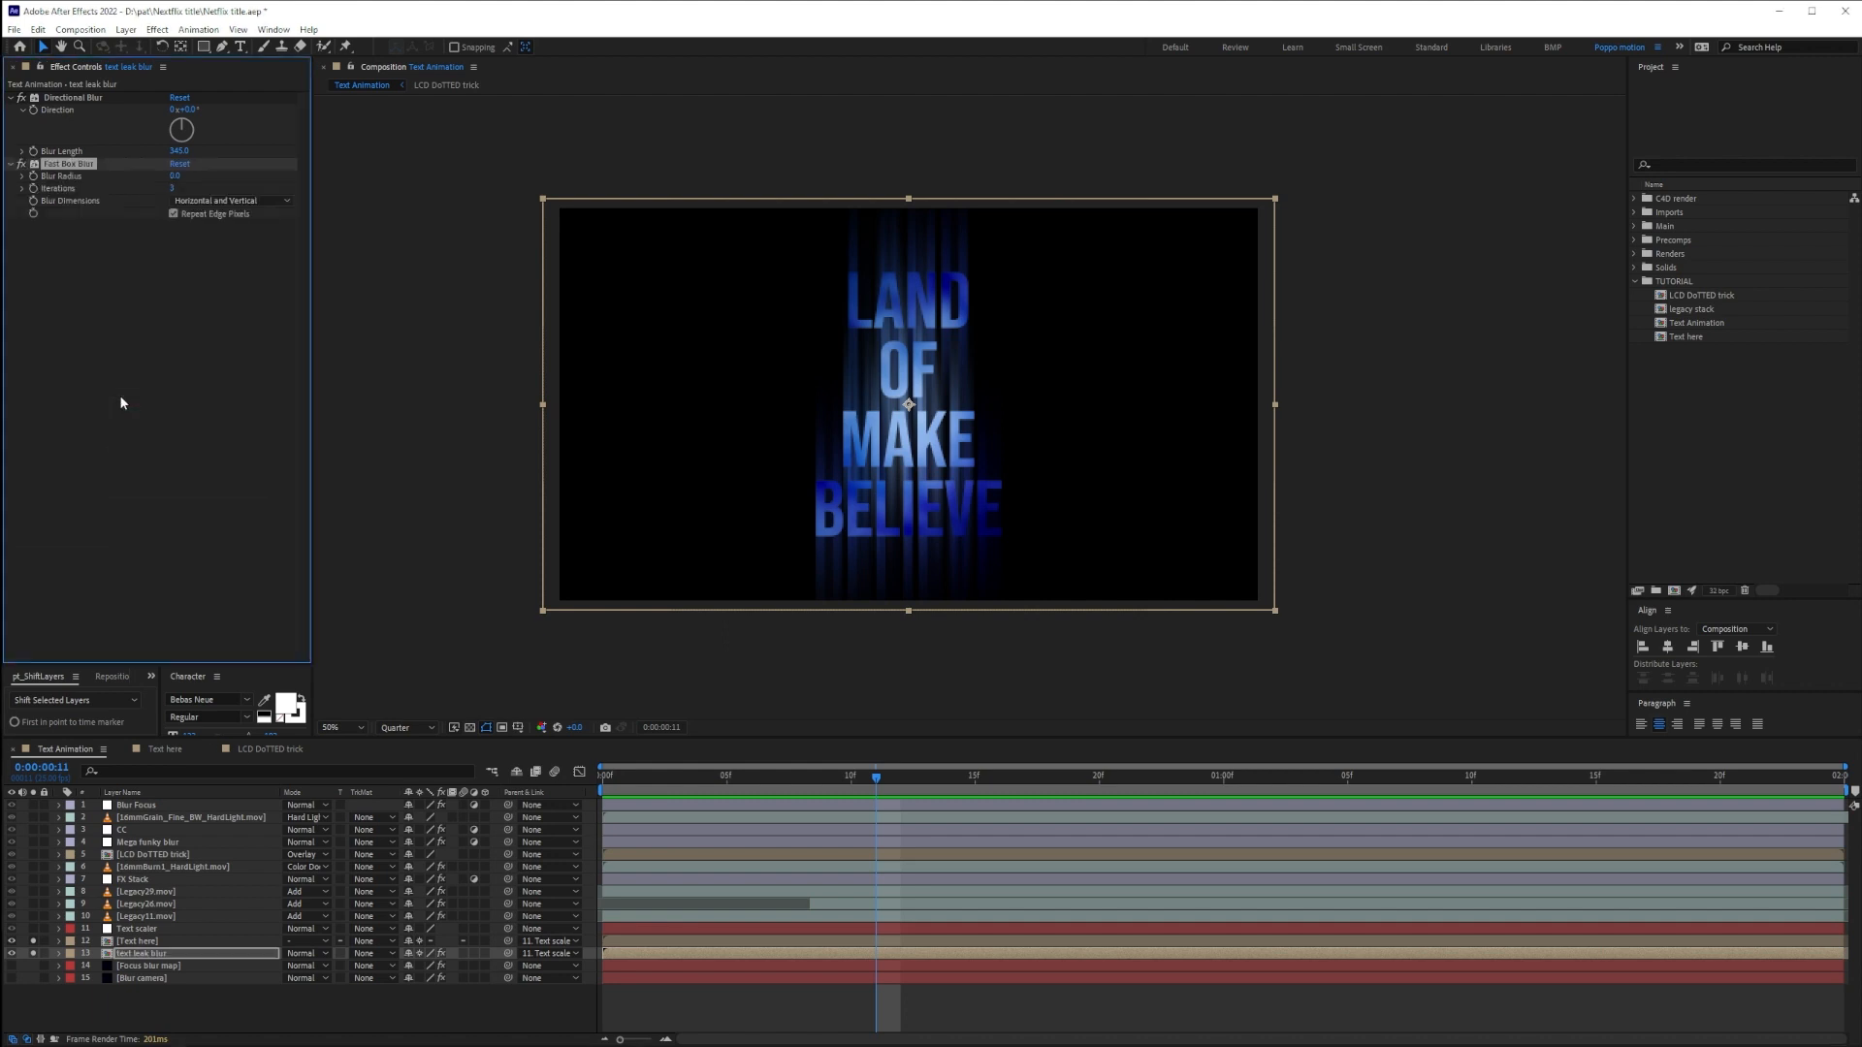
scroll(955, 427, up, 1)
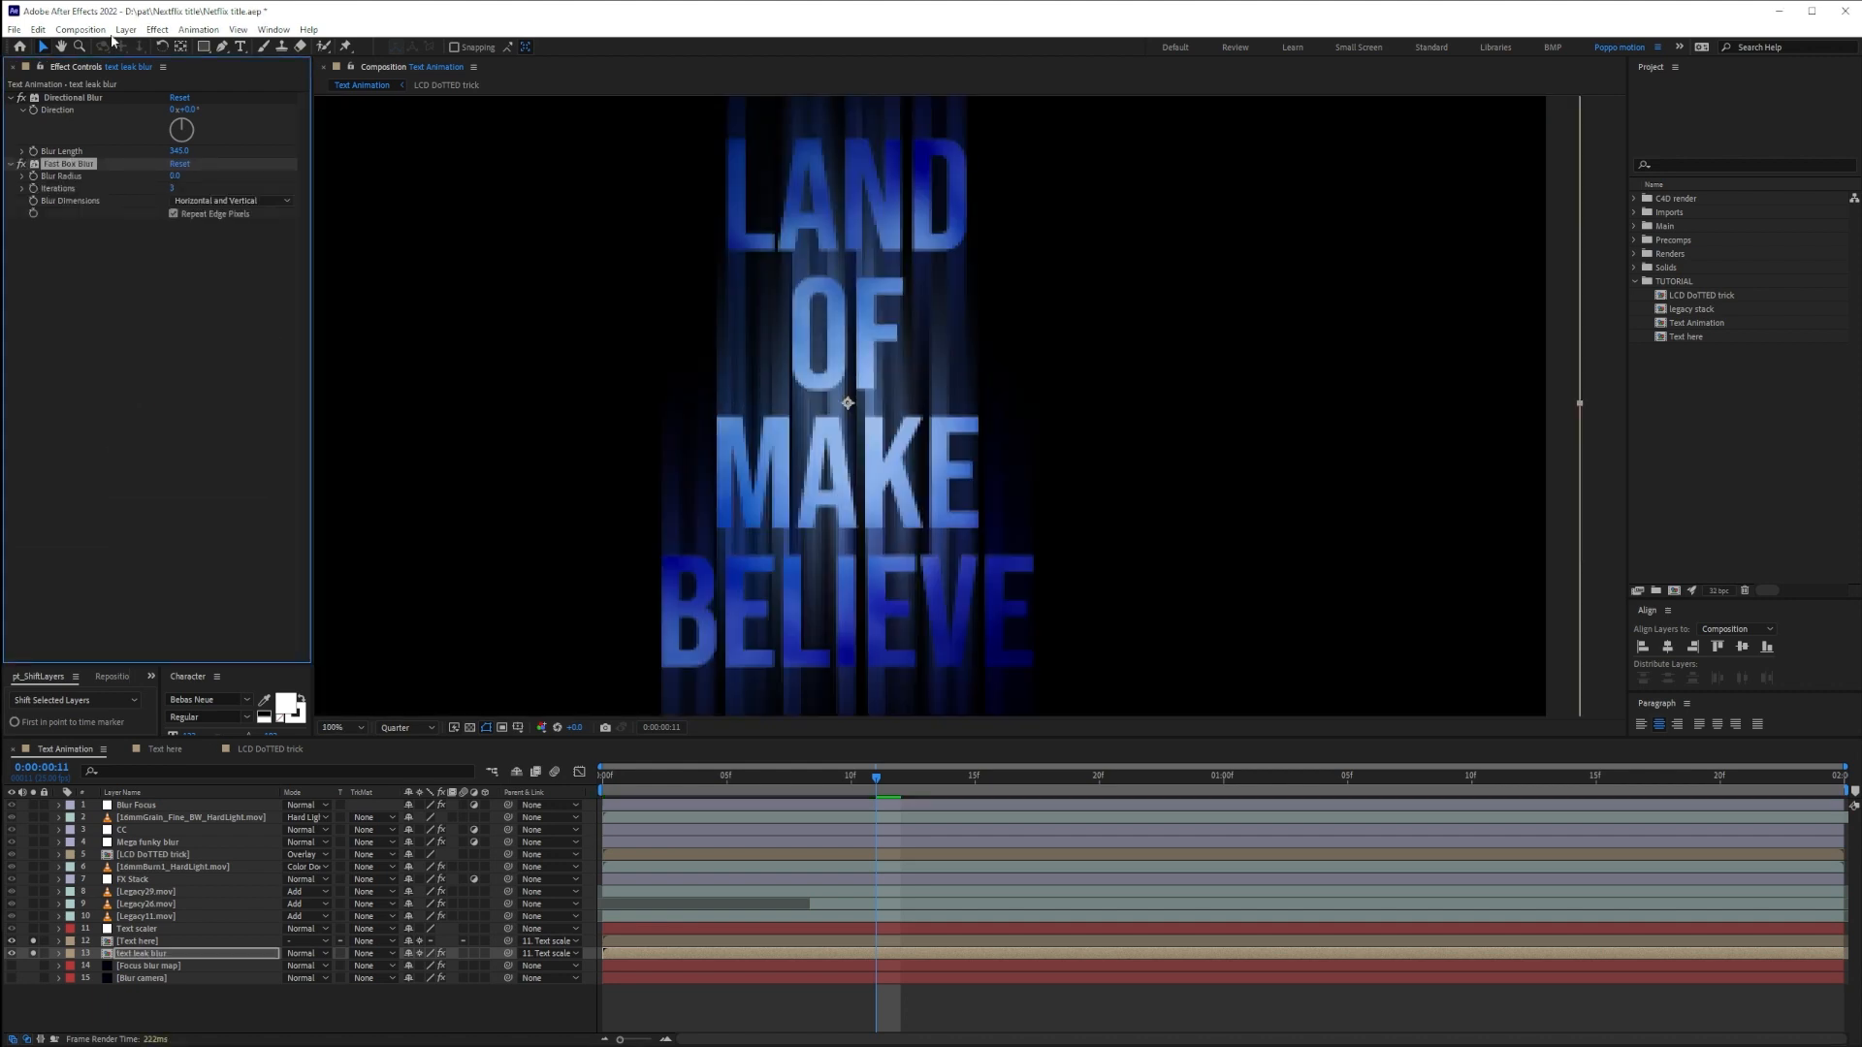
mouse_move(178, 175)
mouse_down()
mouse_move(227, 169)
mouse_move(183, 167)
mouse_up()
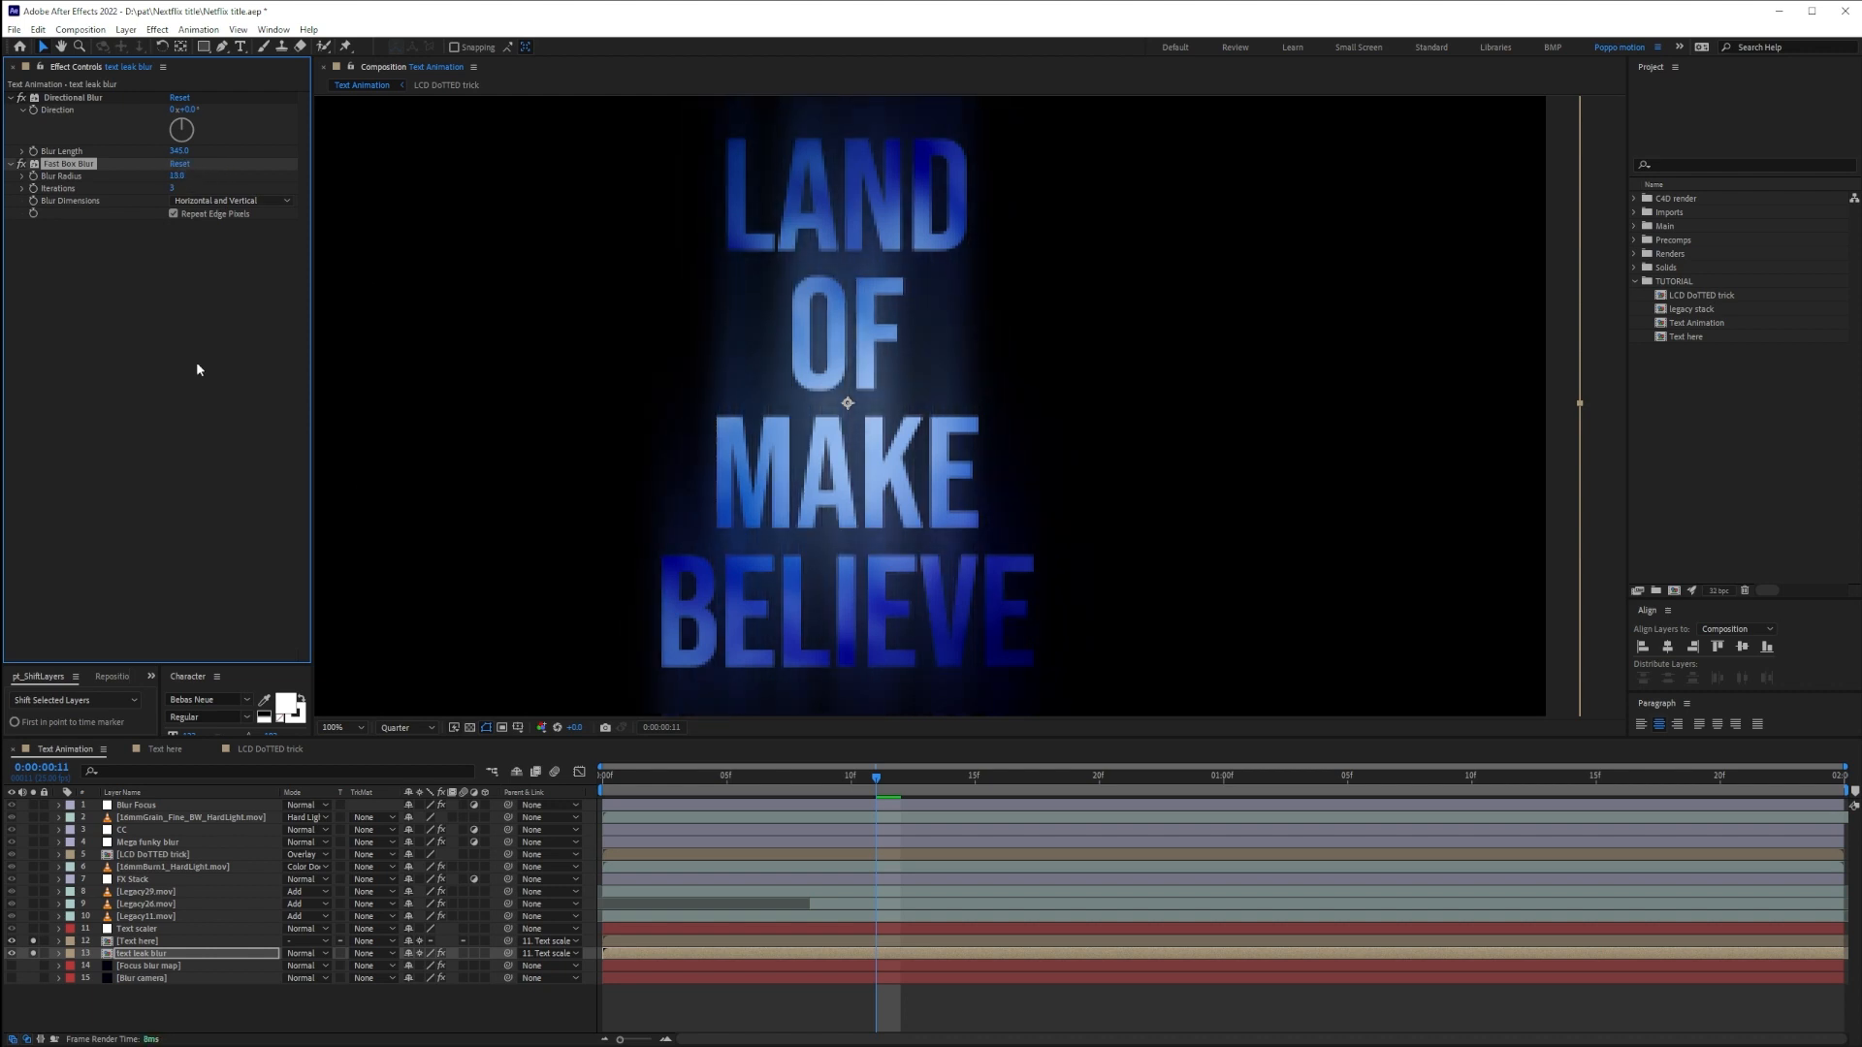
Add the expression wiggle(3,350) to the Directional Blur's Blur Length on text leak blur
click(72, 114)
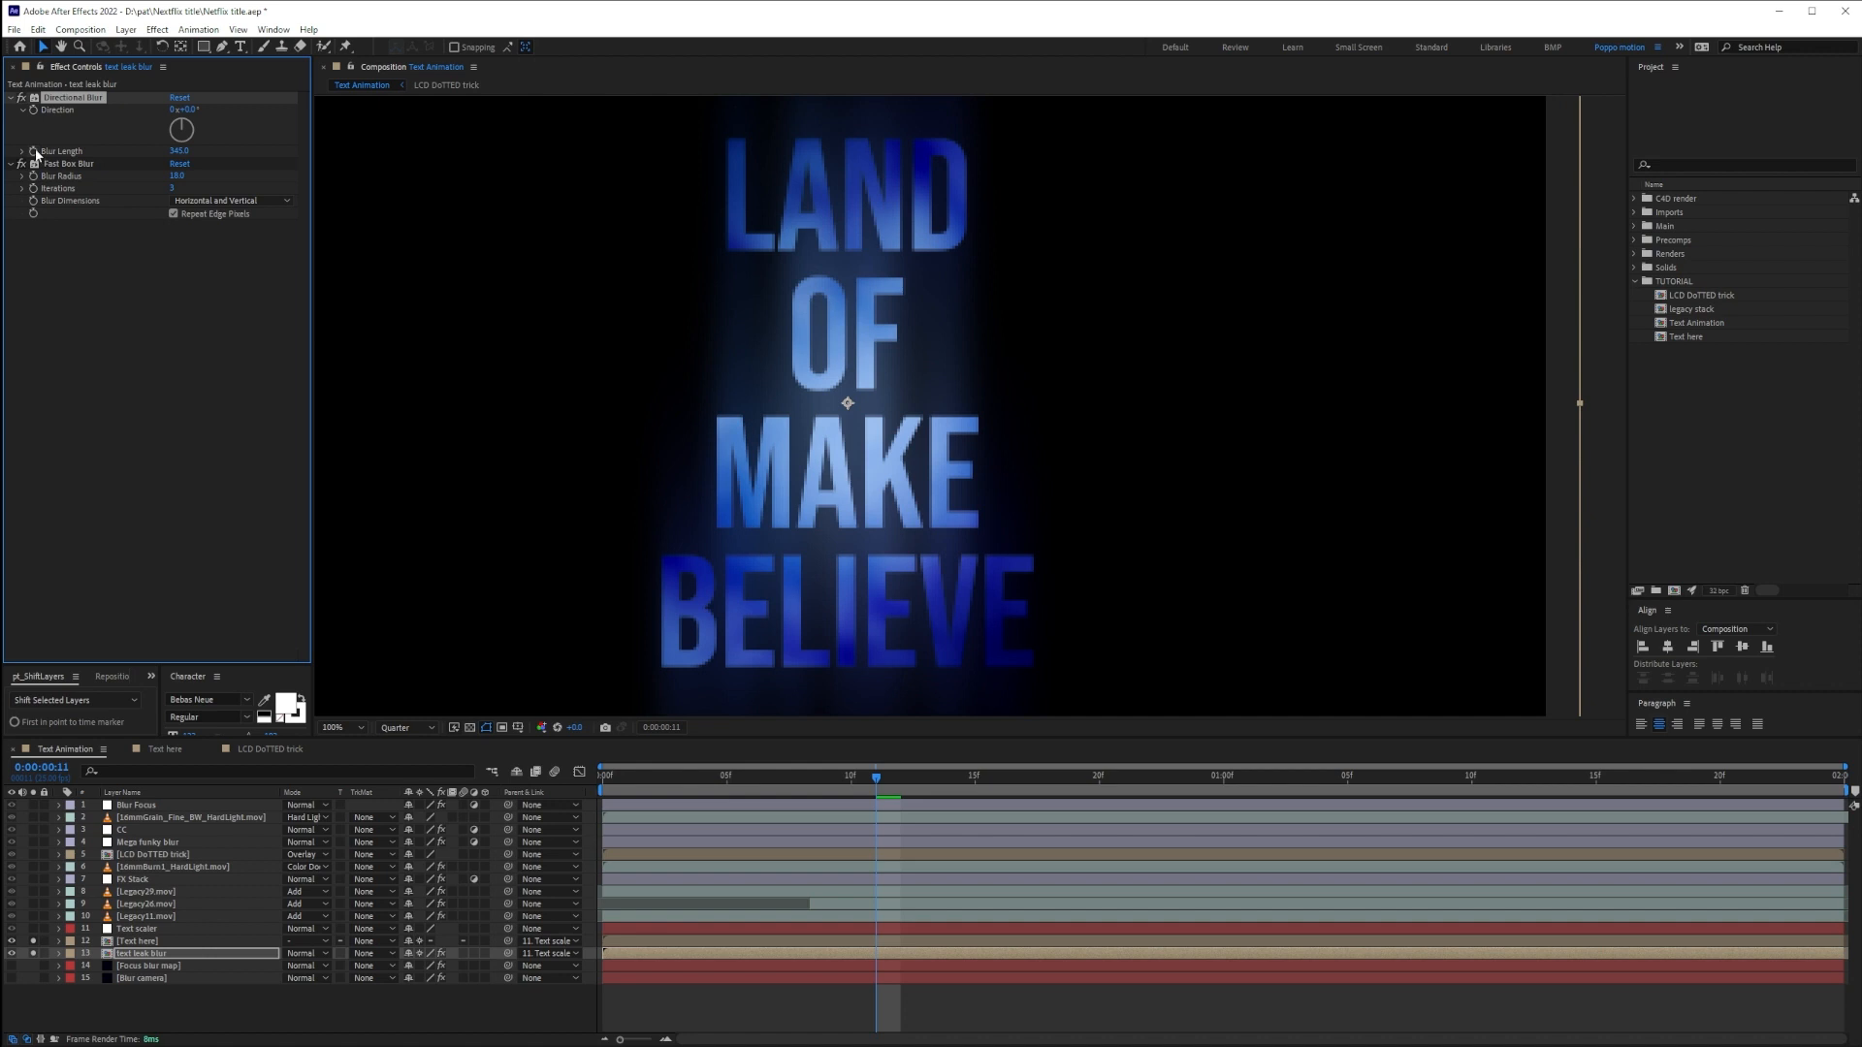
alt+click(34, 151)
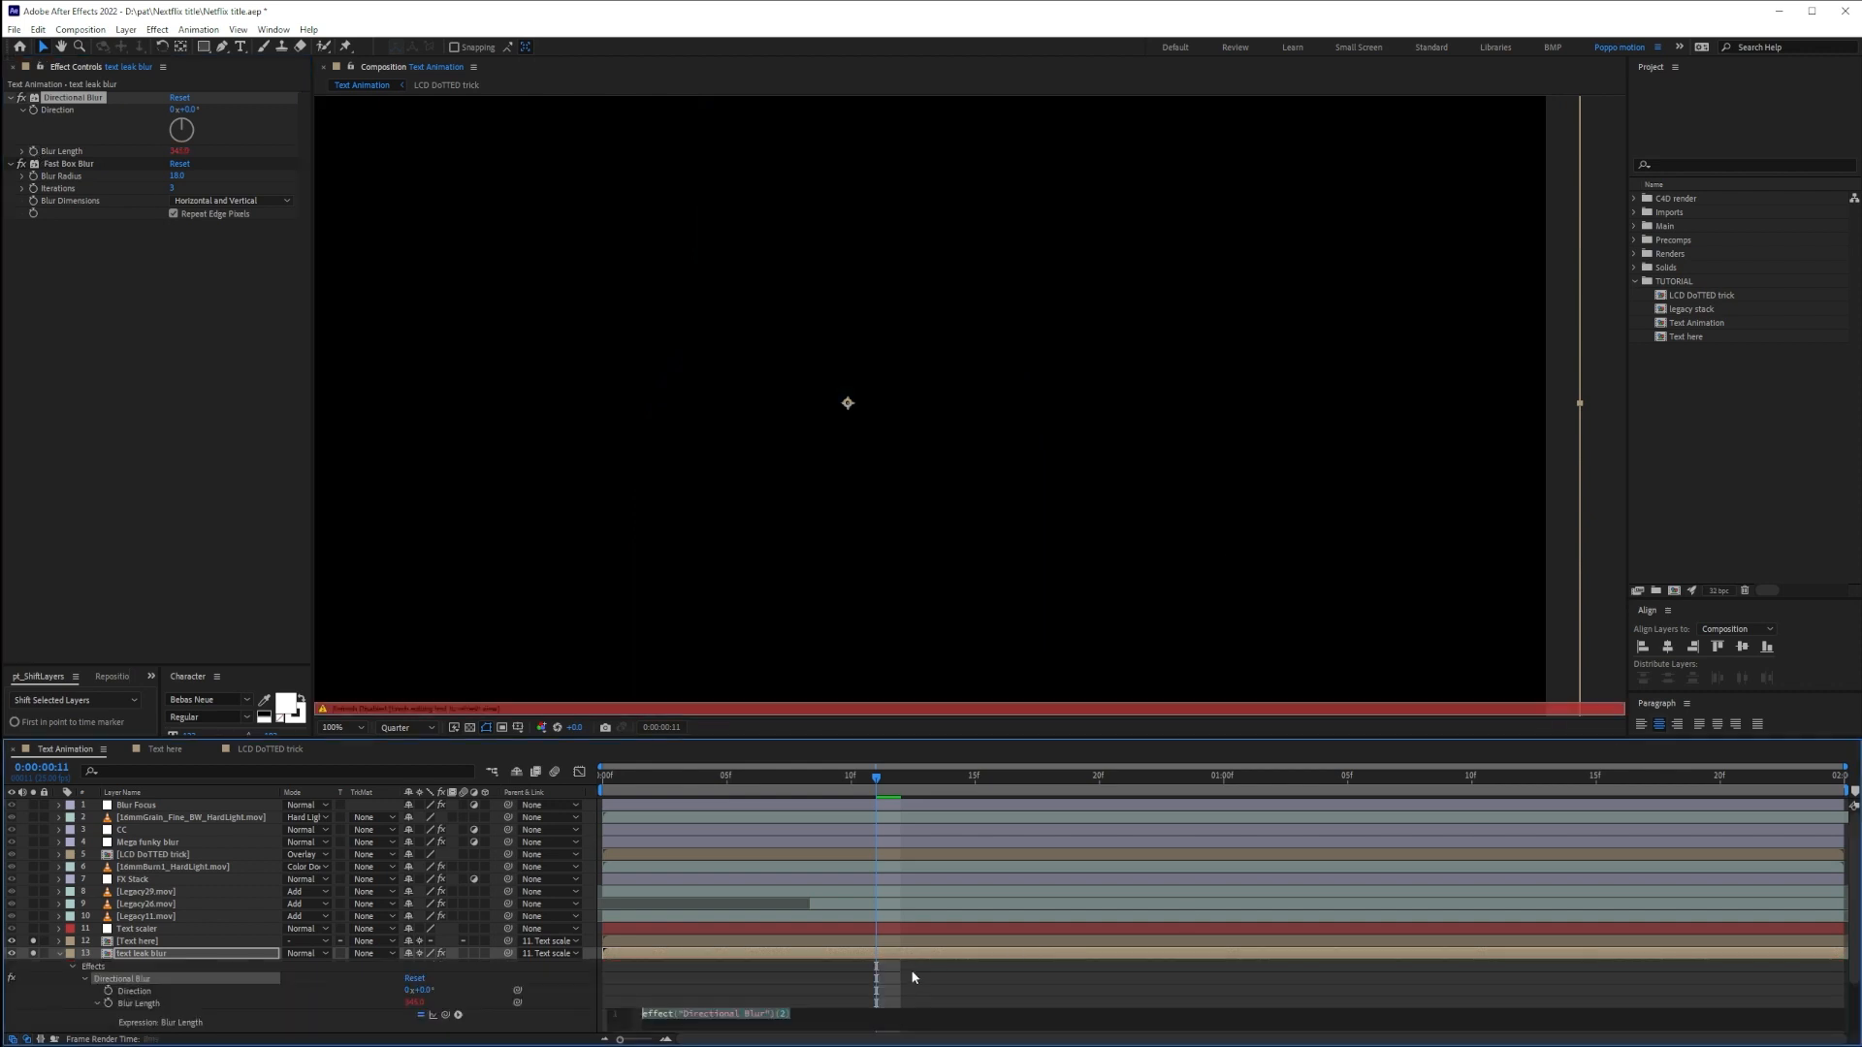
text(wiggle)
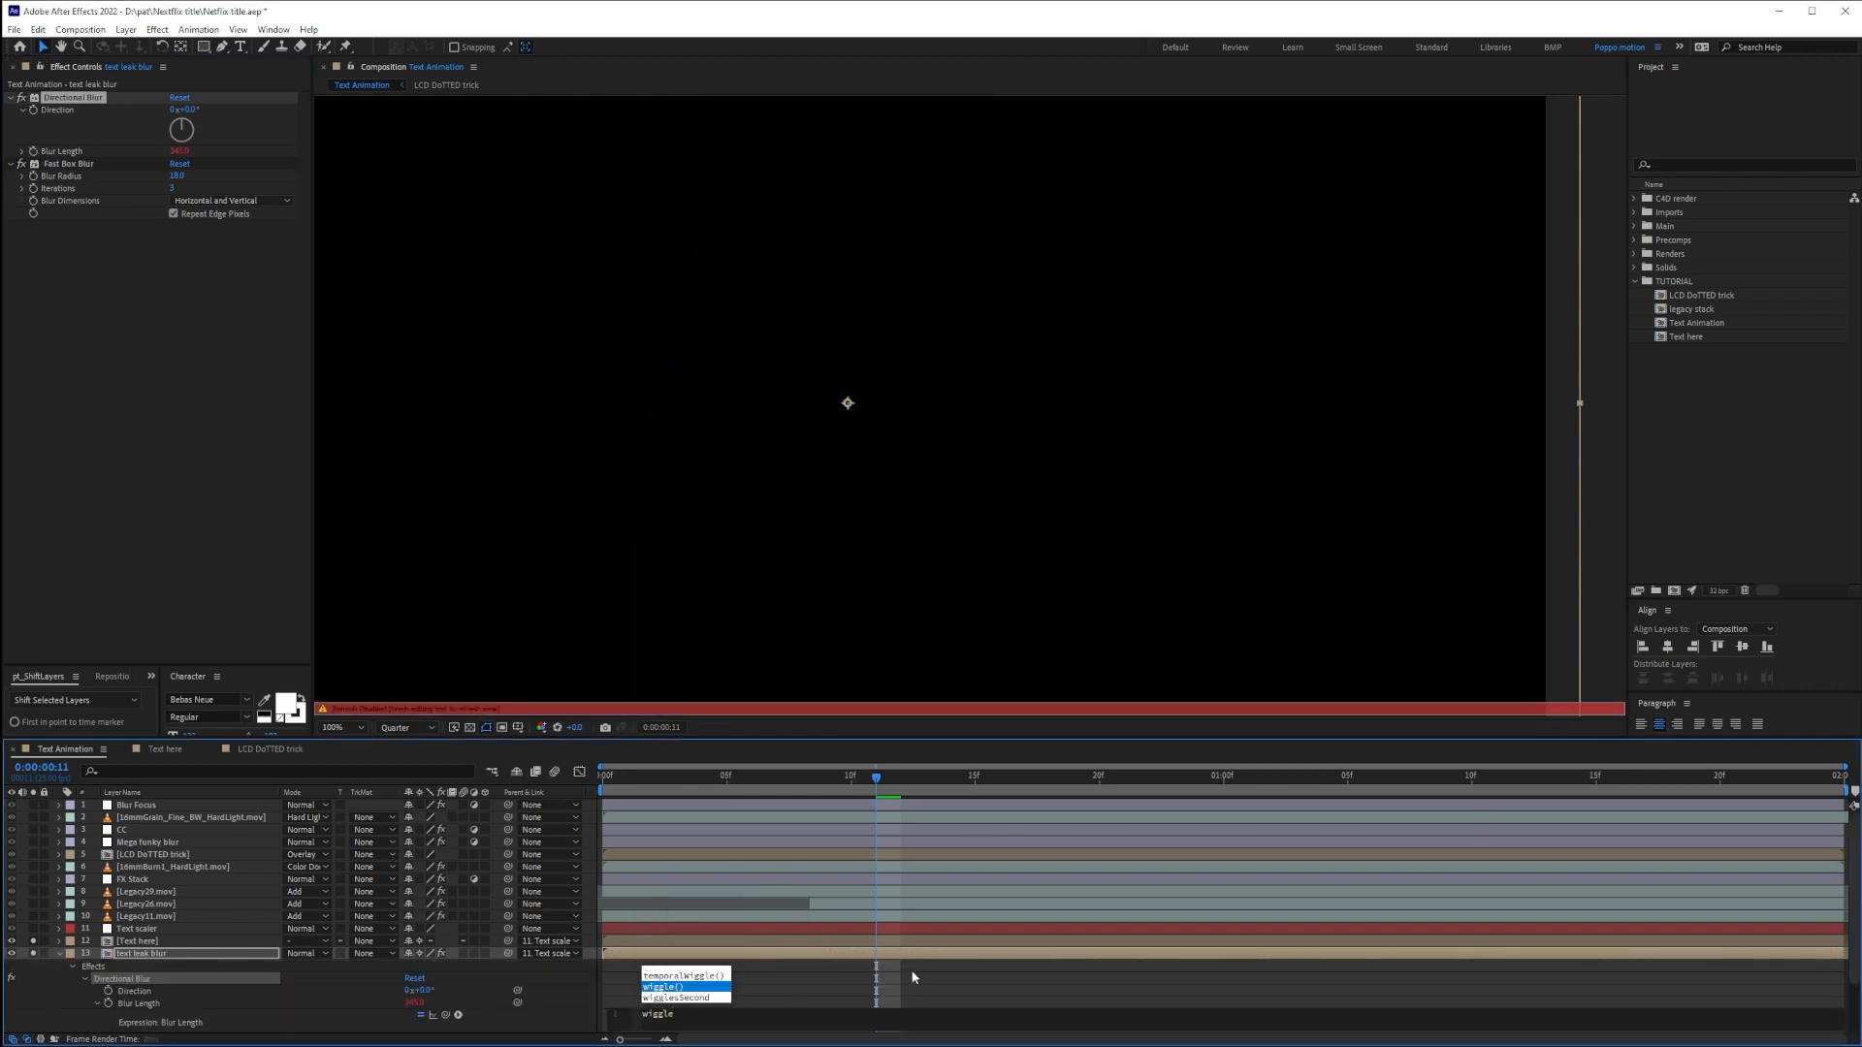
key(Return)
text(3,350)
click(819, 987)
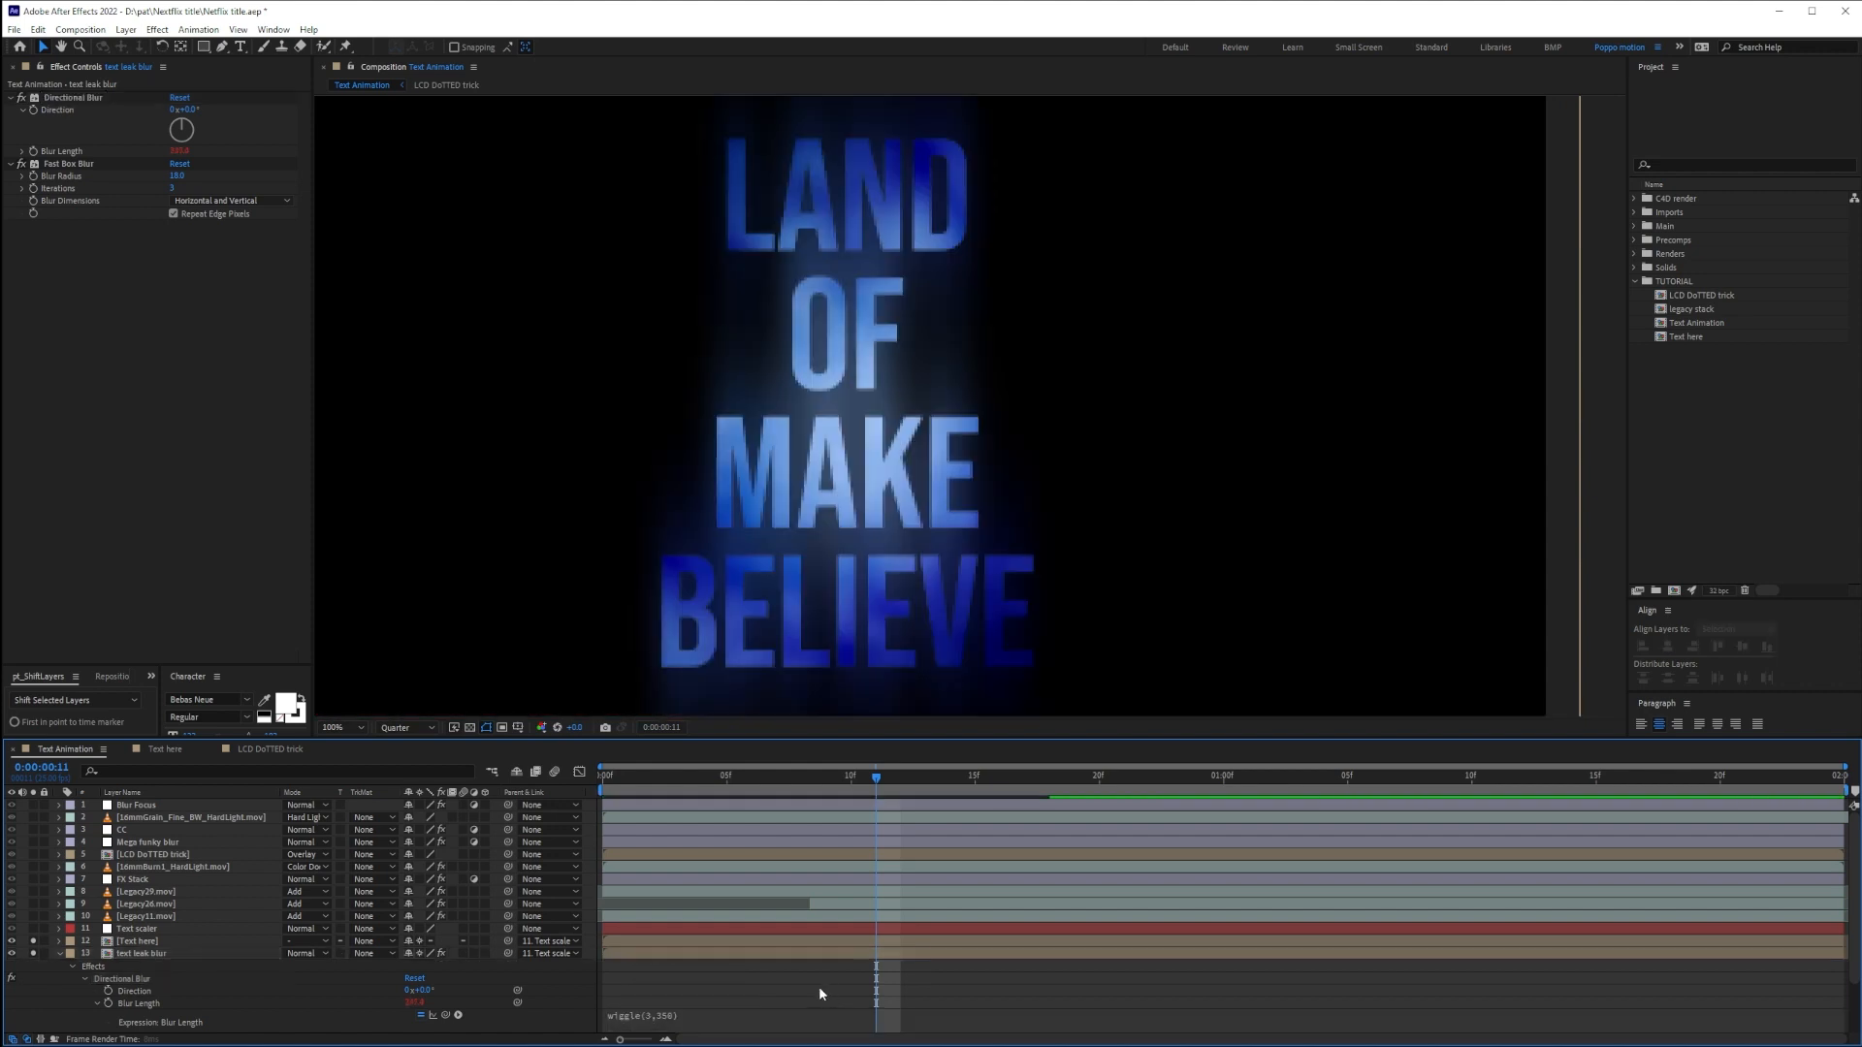
Unsolo the original Text here layer and play and scrub through text leak blur on its own to examine its wiggling blur
drag(669, 780, 712, 783)
click(33, 941)
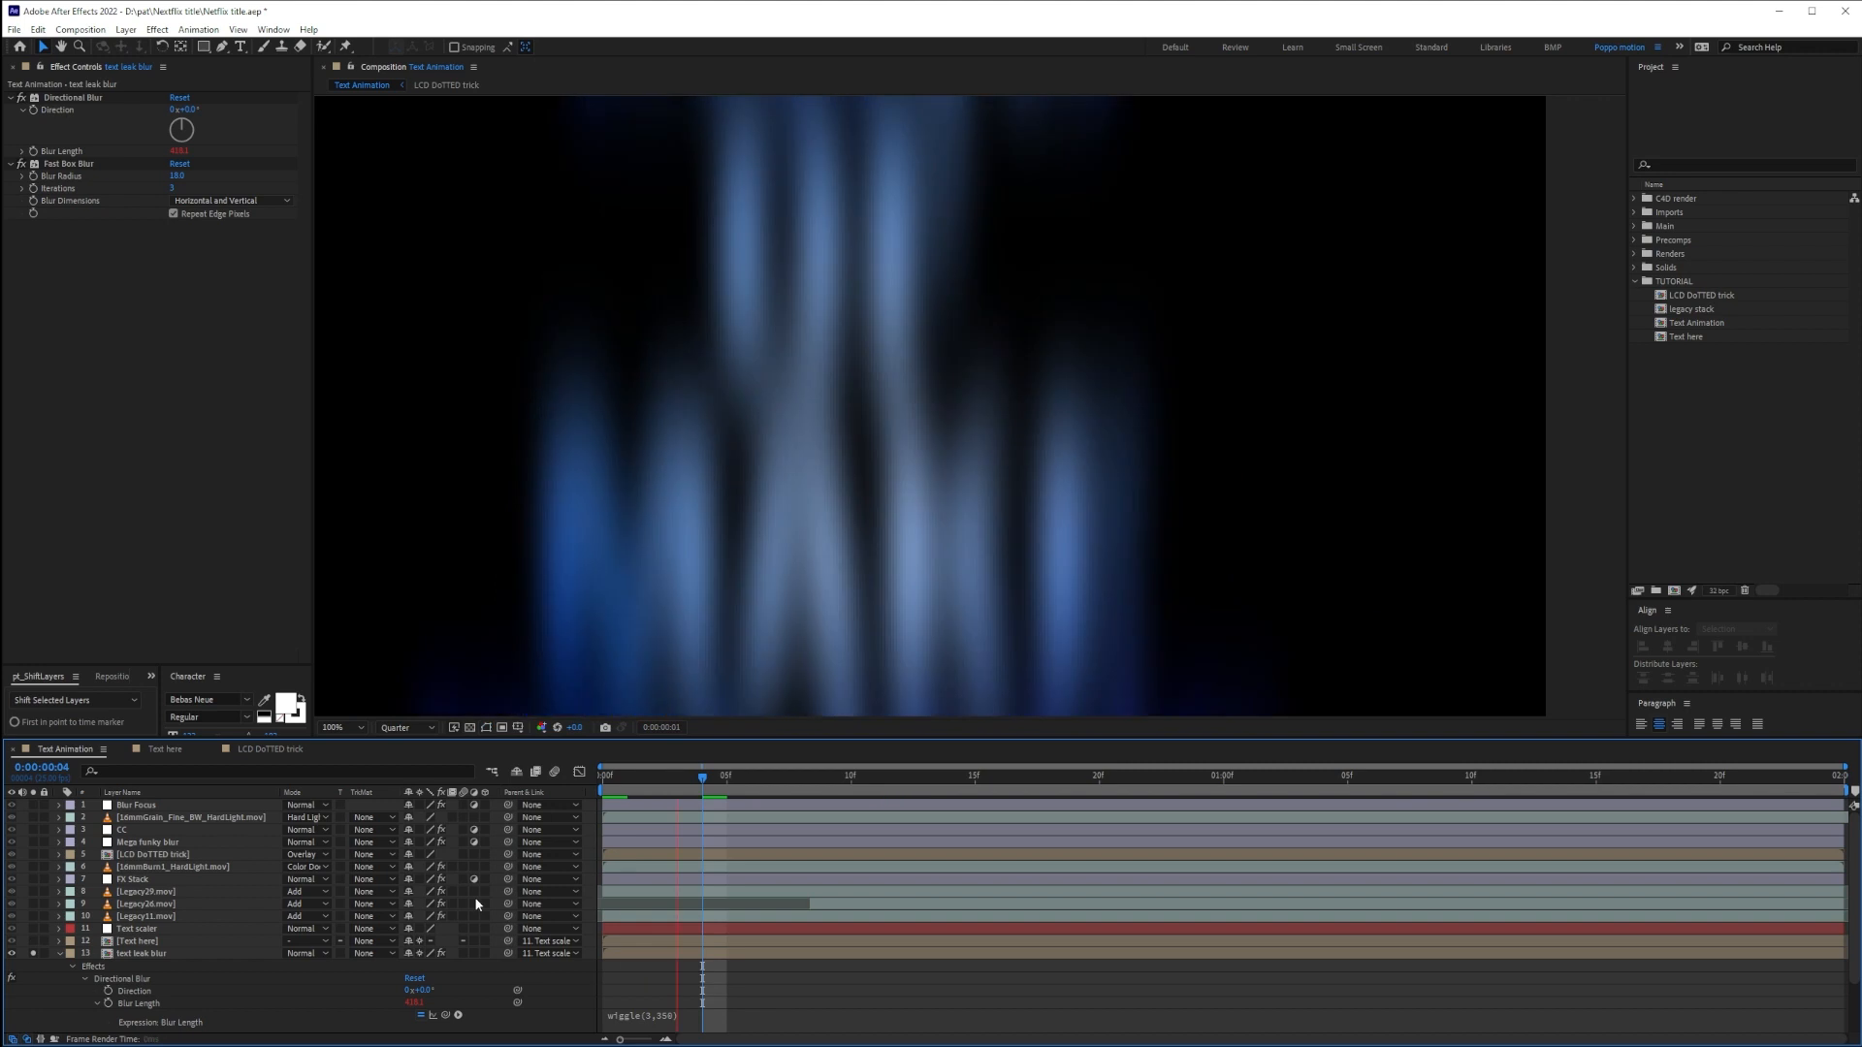
key(space)
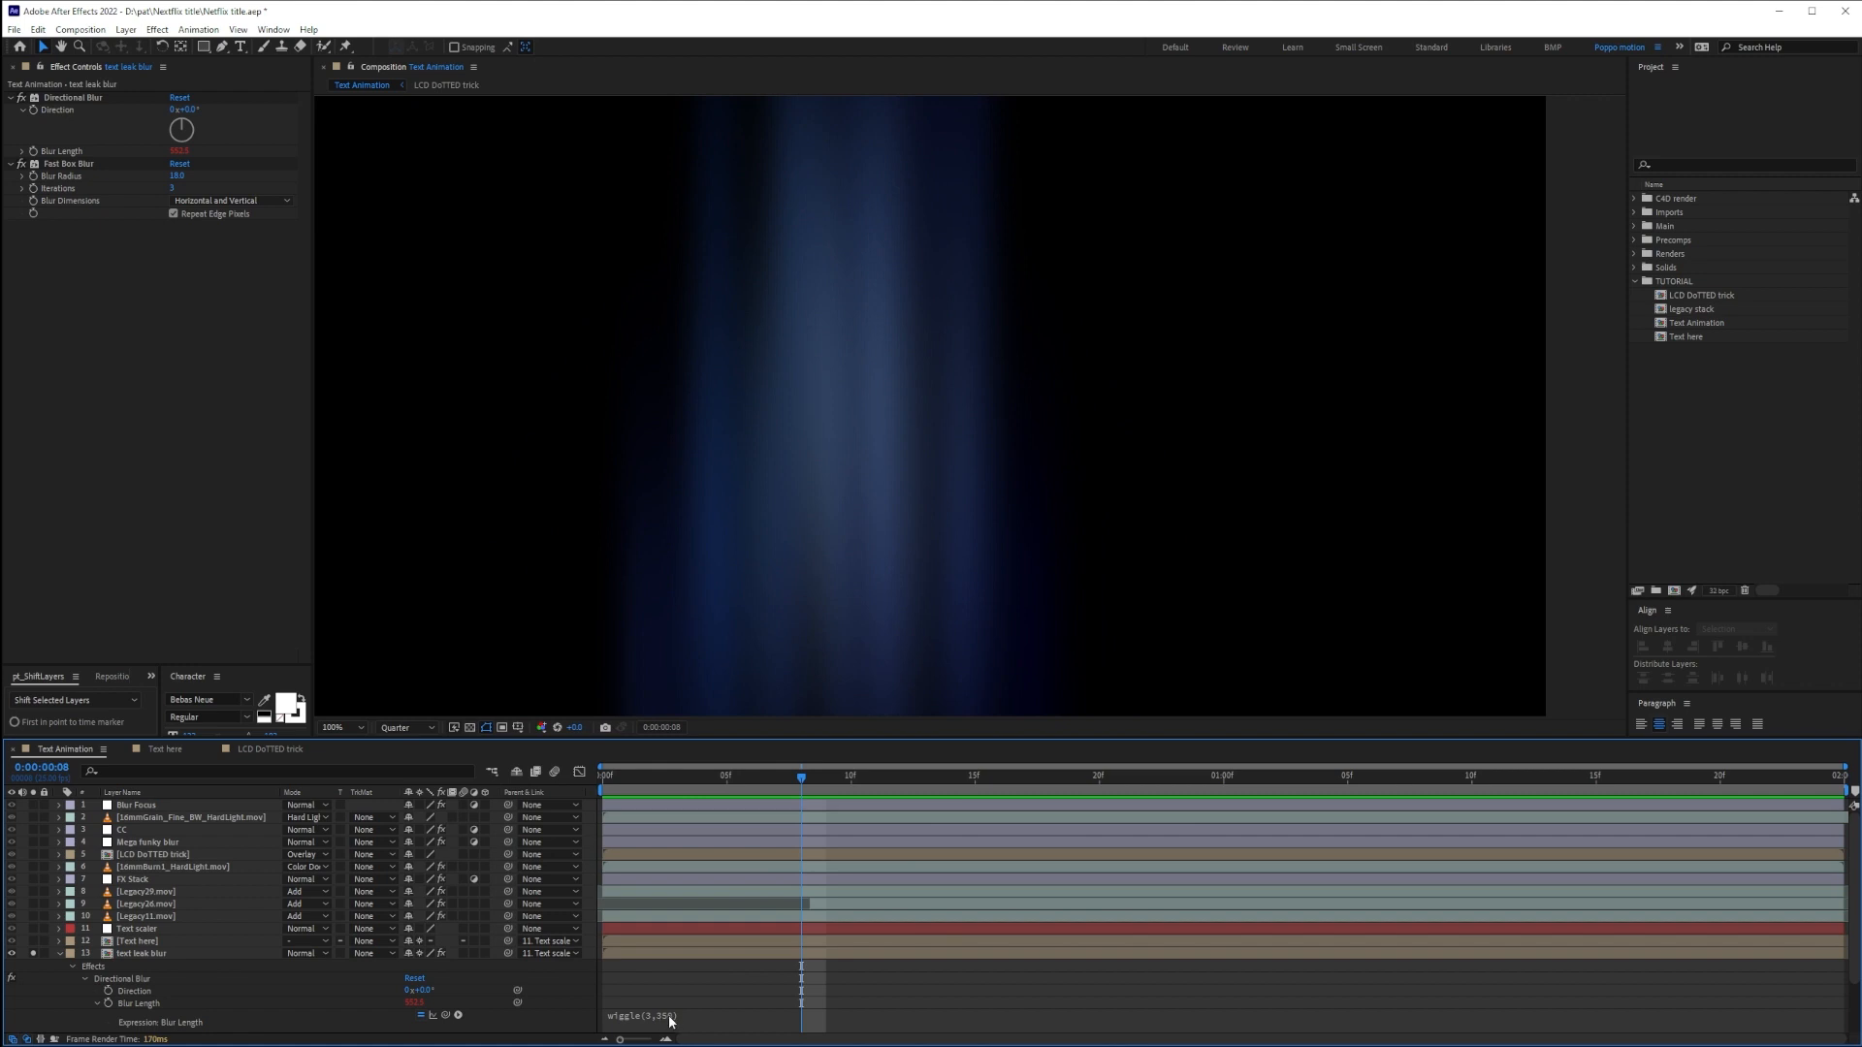
drag(648, 776, 1521, 779)
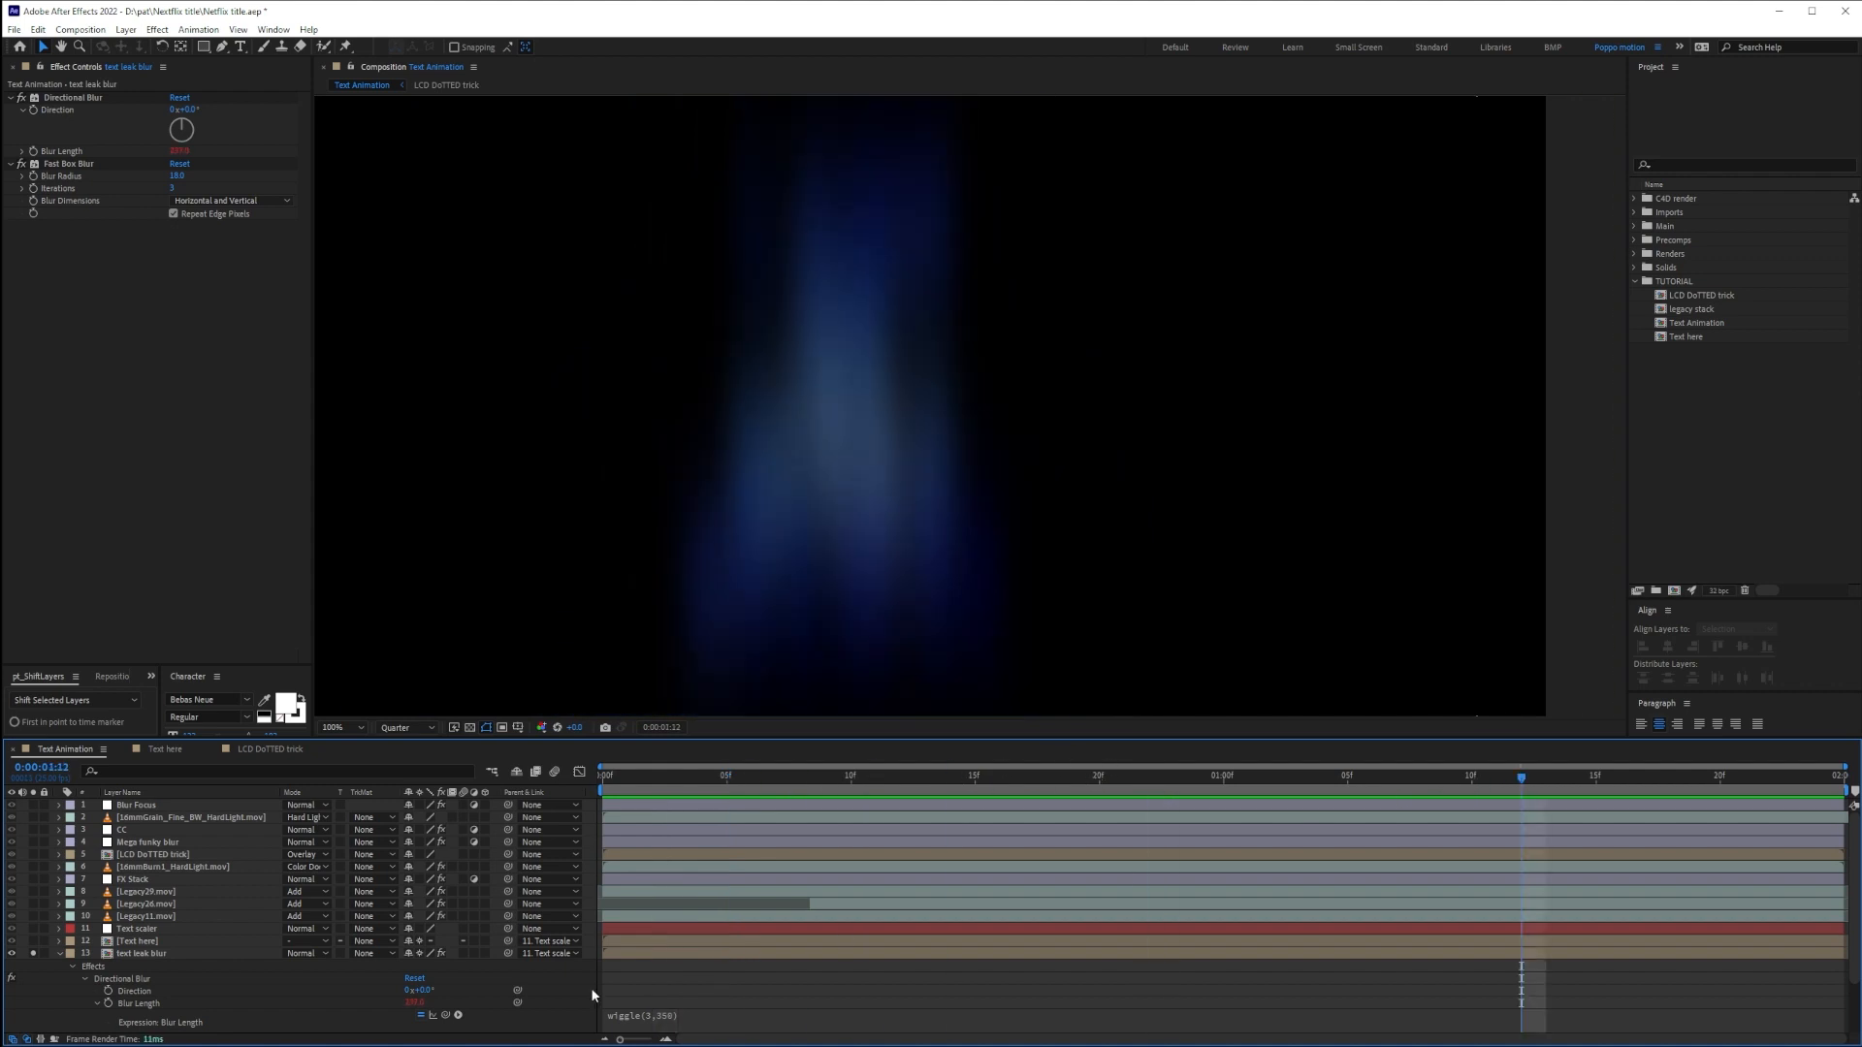
mouse_move(1827, 779)
mouse_down()
mouse_move(764, 792)
mouse_move(1331, 839)
mouse_move(1185, 811)
mouse_move(1370, 833)
mouse_move(826, 800)
mouse_move(1823, 837)
mouse_move(738, 878)
mouse_move(642, 1042)
mouse_up()
drag(657, 799, 583, 868)
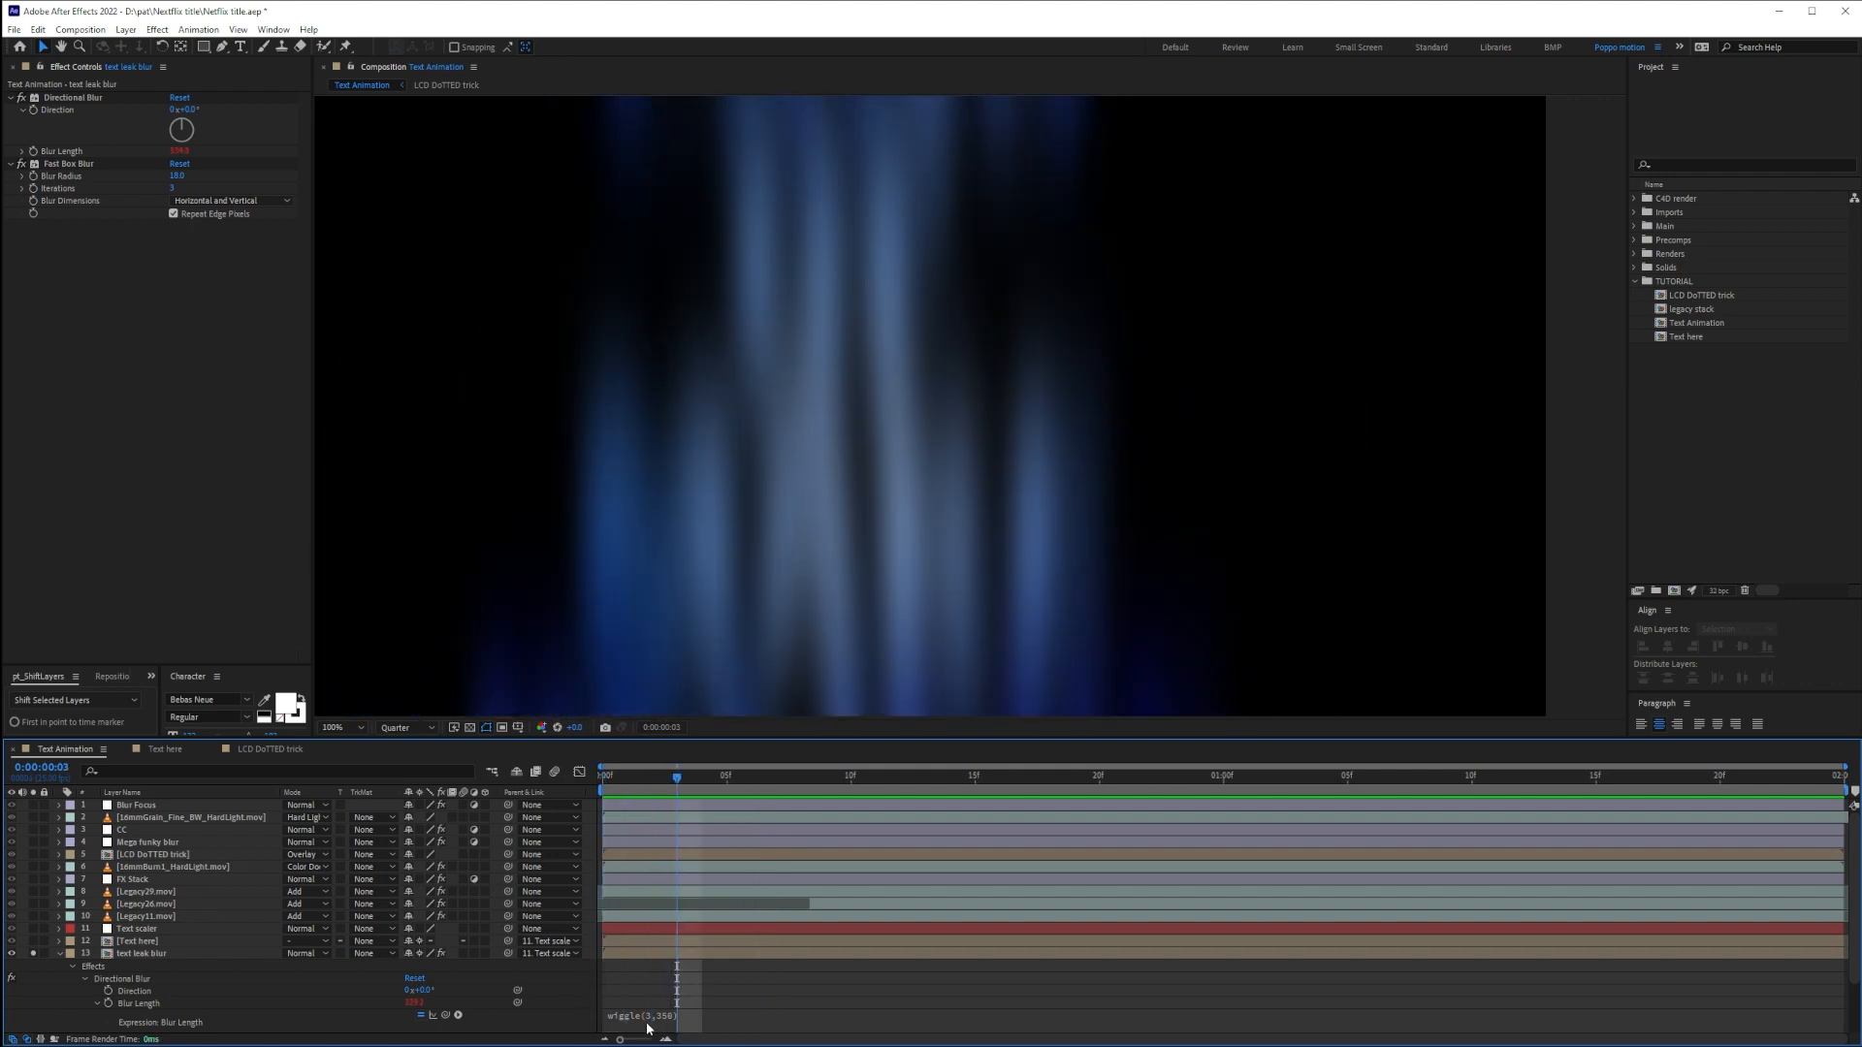
Set an Opacity keyframe for text leak blur at 0:00:00:00, and unsolo the layer
key(u)
click(194, 955)
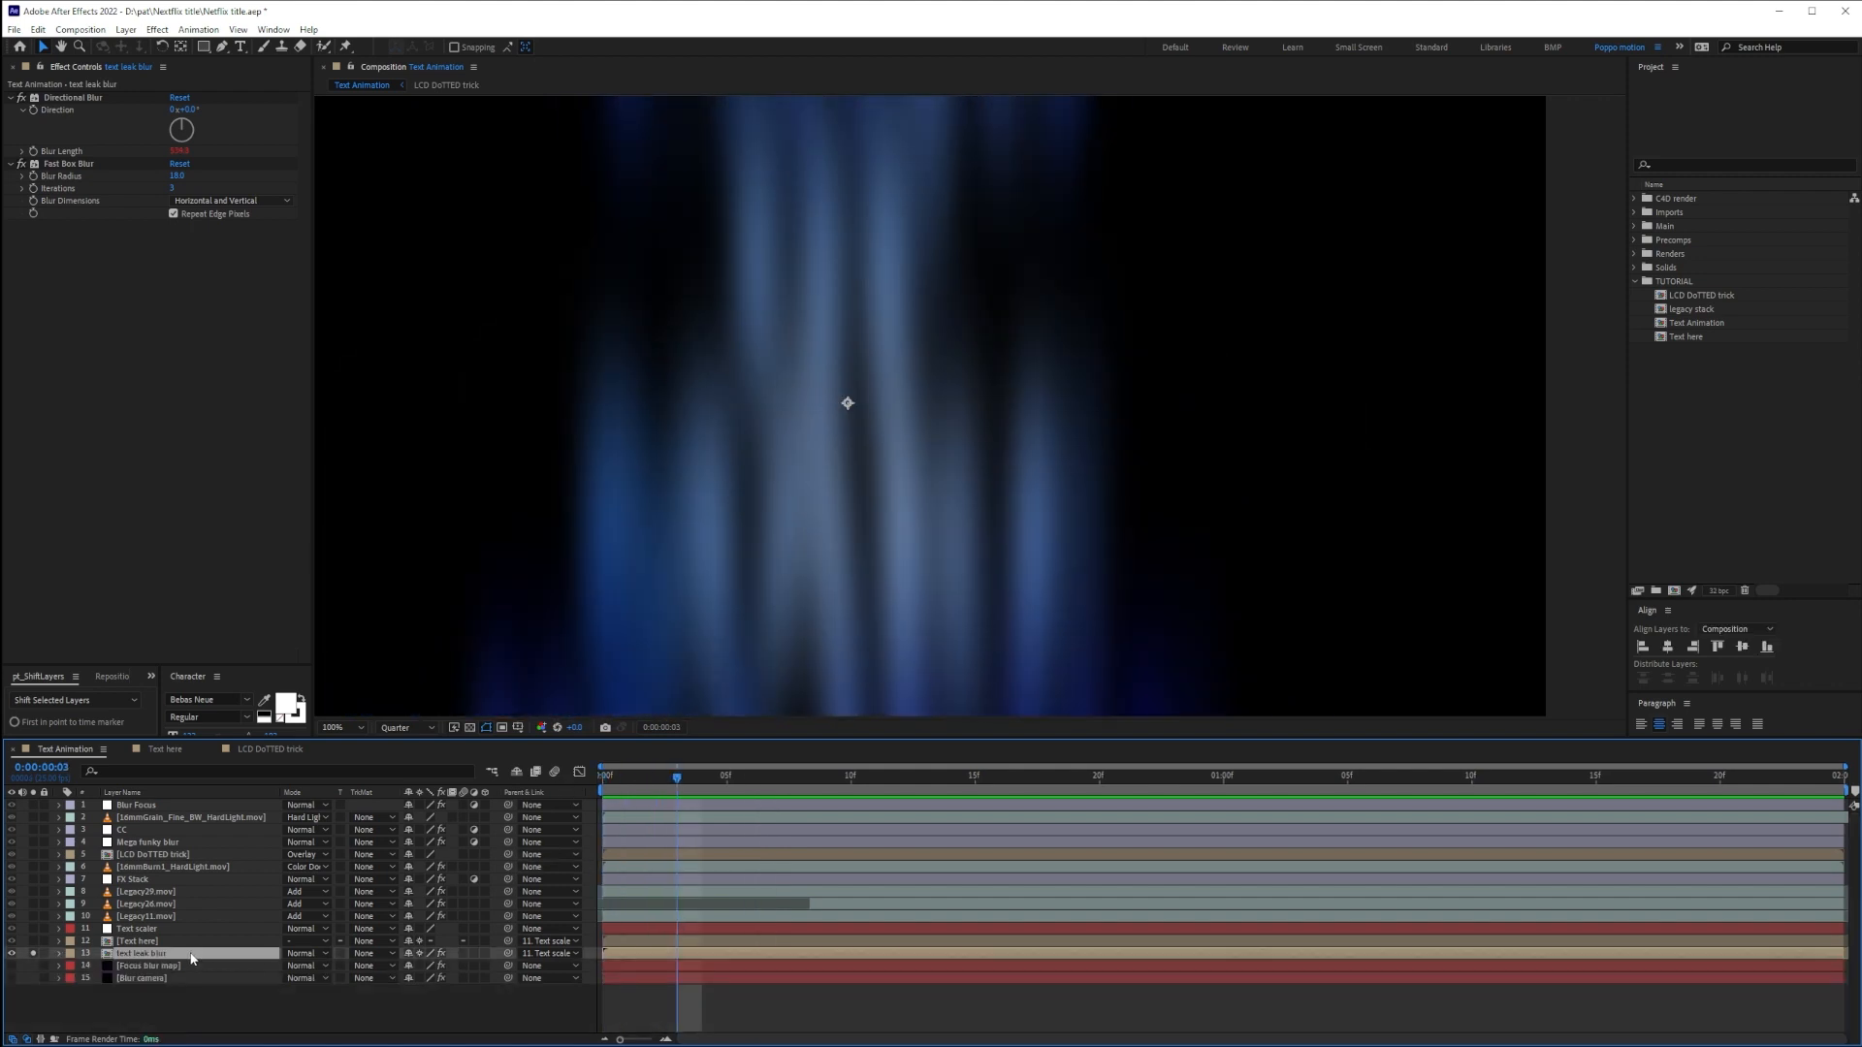
key(t)
key(Home)
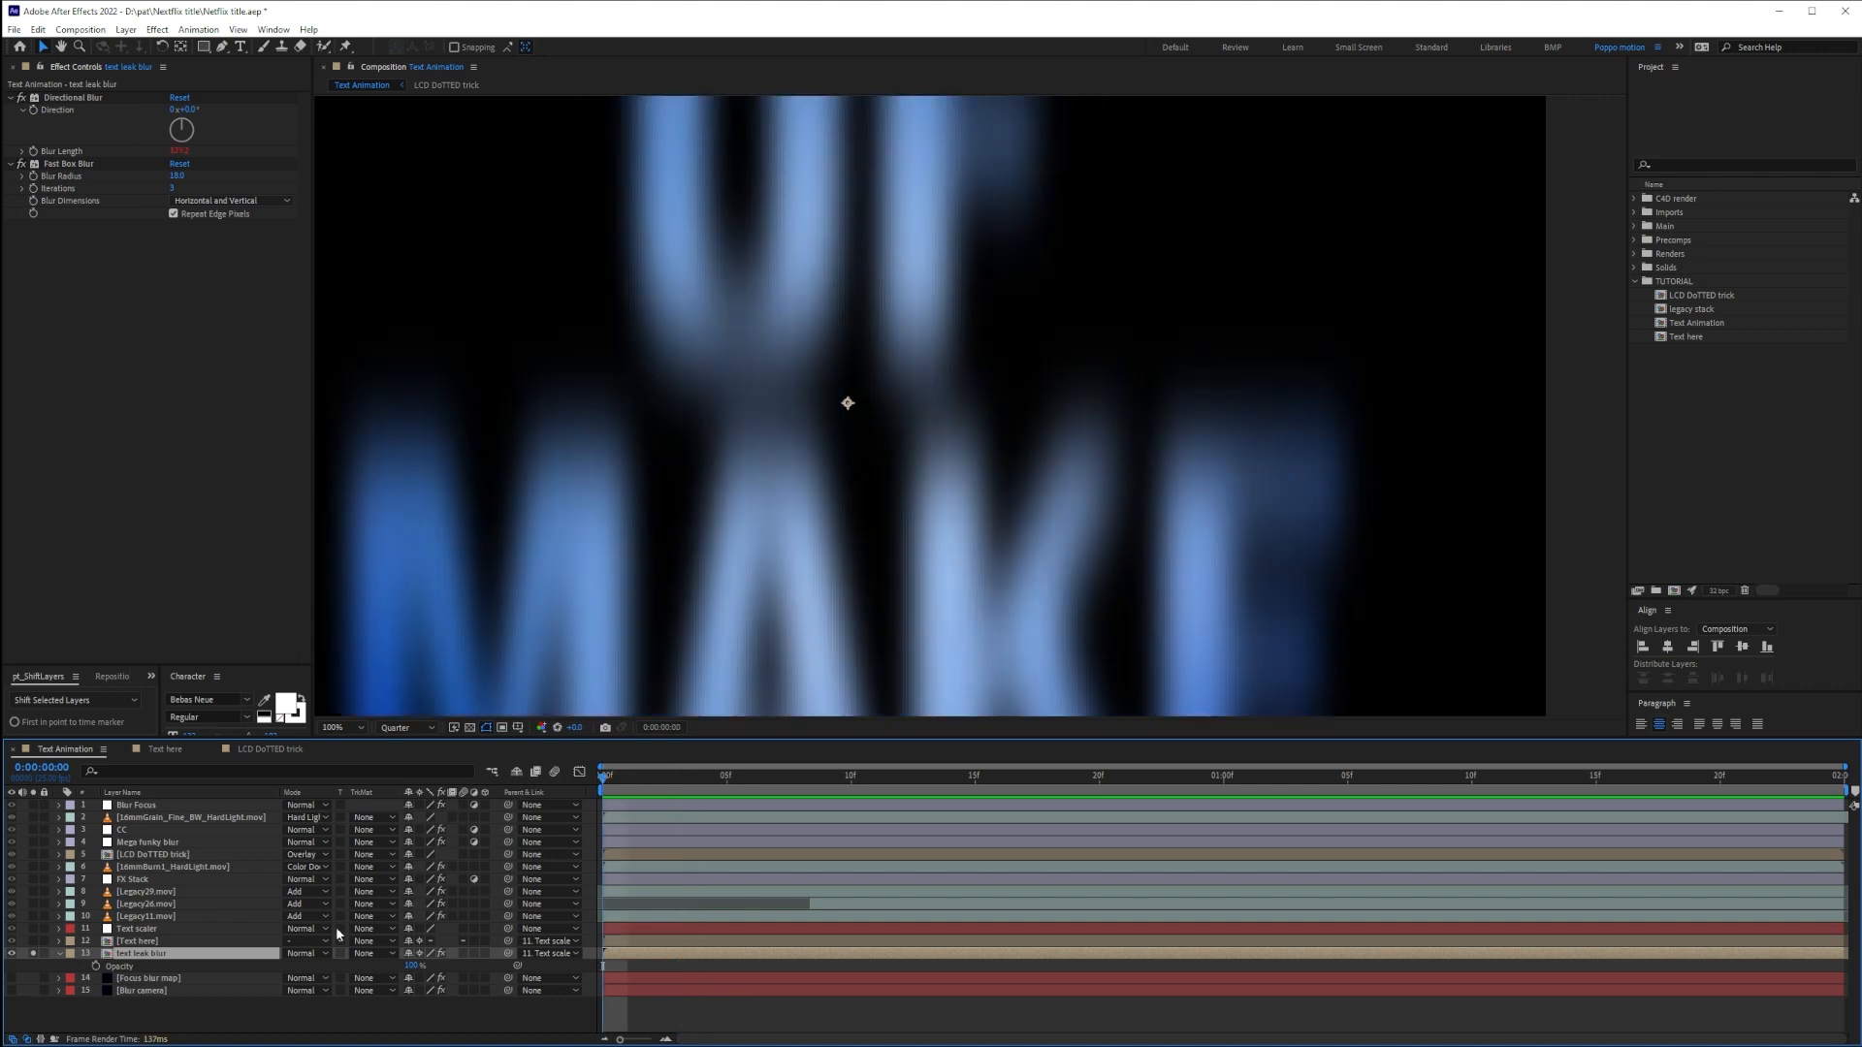
click(96, 967)
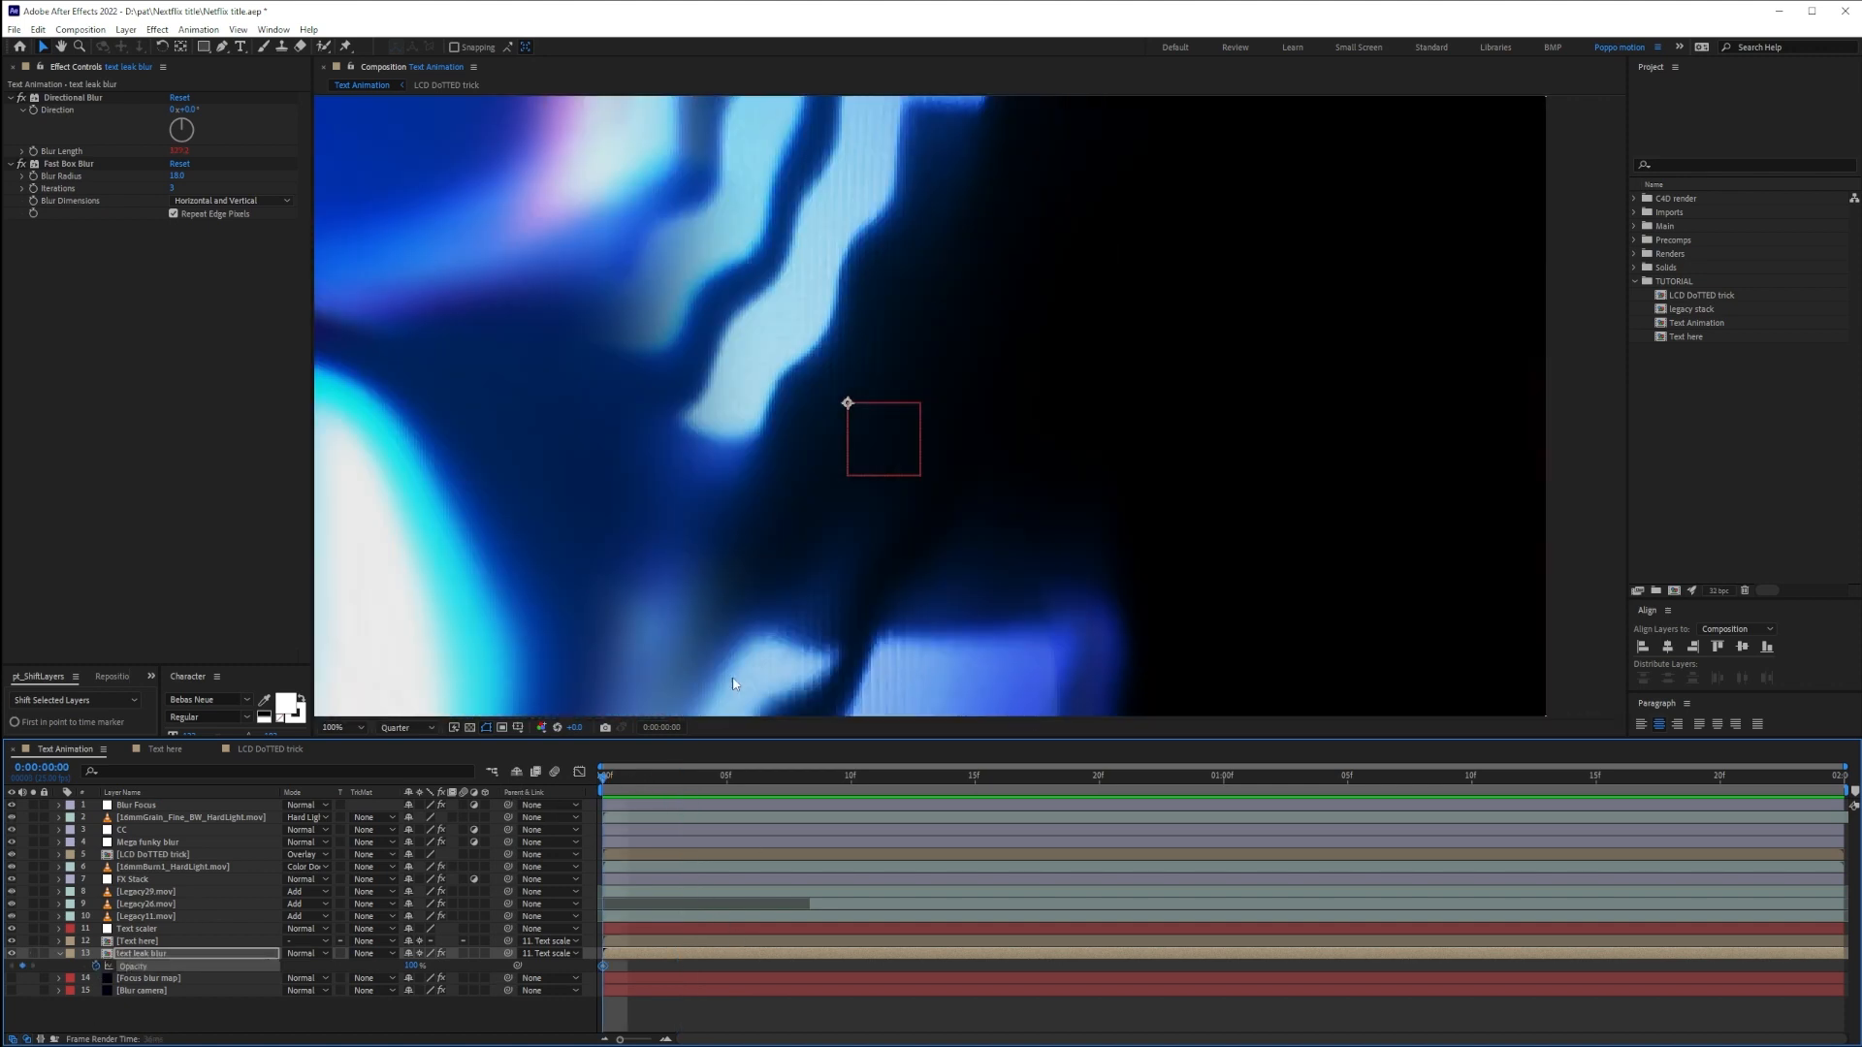
key(comma)
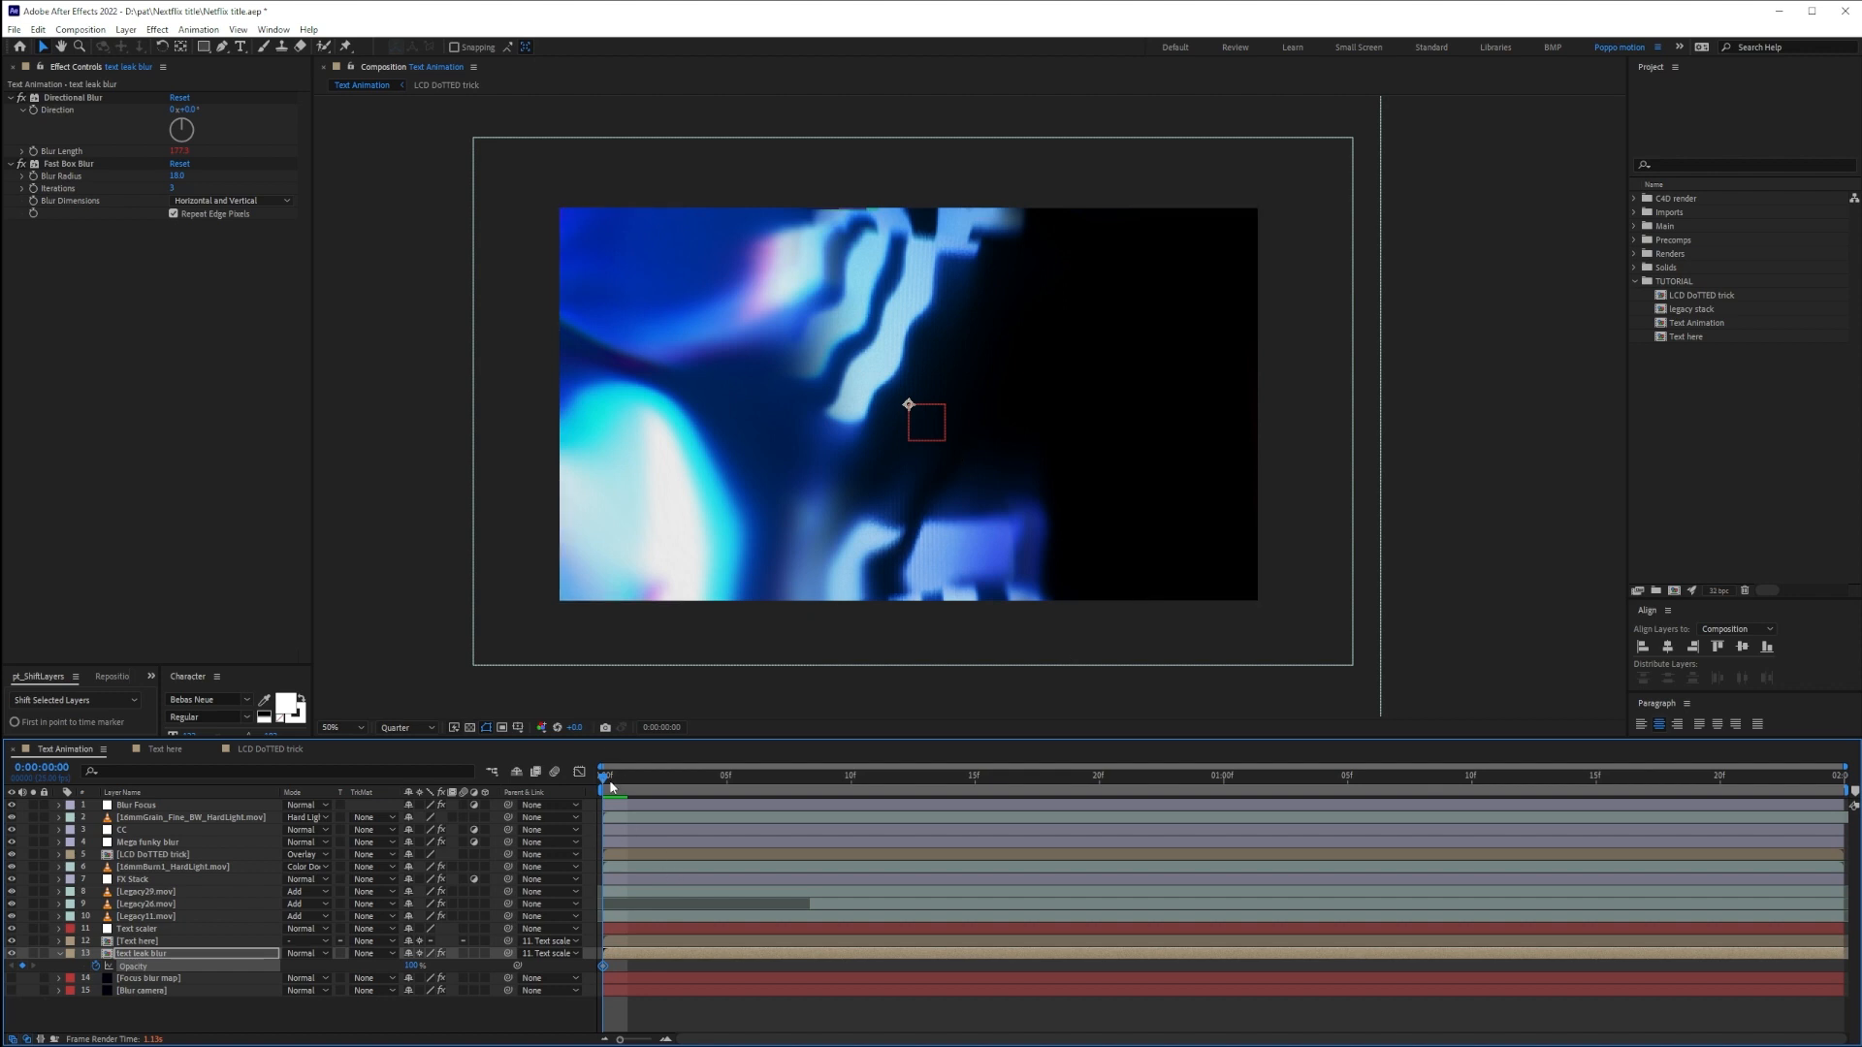
Fade text leak blur's Opacity to 50%, place further keyframes at 0:00:00:11 and 0:00:00:24, and apply Easy Ease to all three
drag(602, 784, 910, 781)
click(413, 966)
text(50)
key(Return)
mouse_move(901, 966)
mouse_down()
mouse_move(981, 964)
mouse_move(875, 966)
mouse_up()
drag(1209, 973, 594, 962)
key(F9)
click(520, 1024)
Preview the composition from the start with the text leak blur fade, and collapse that layer's properties
drag(655, 778, 493, 774)
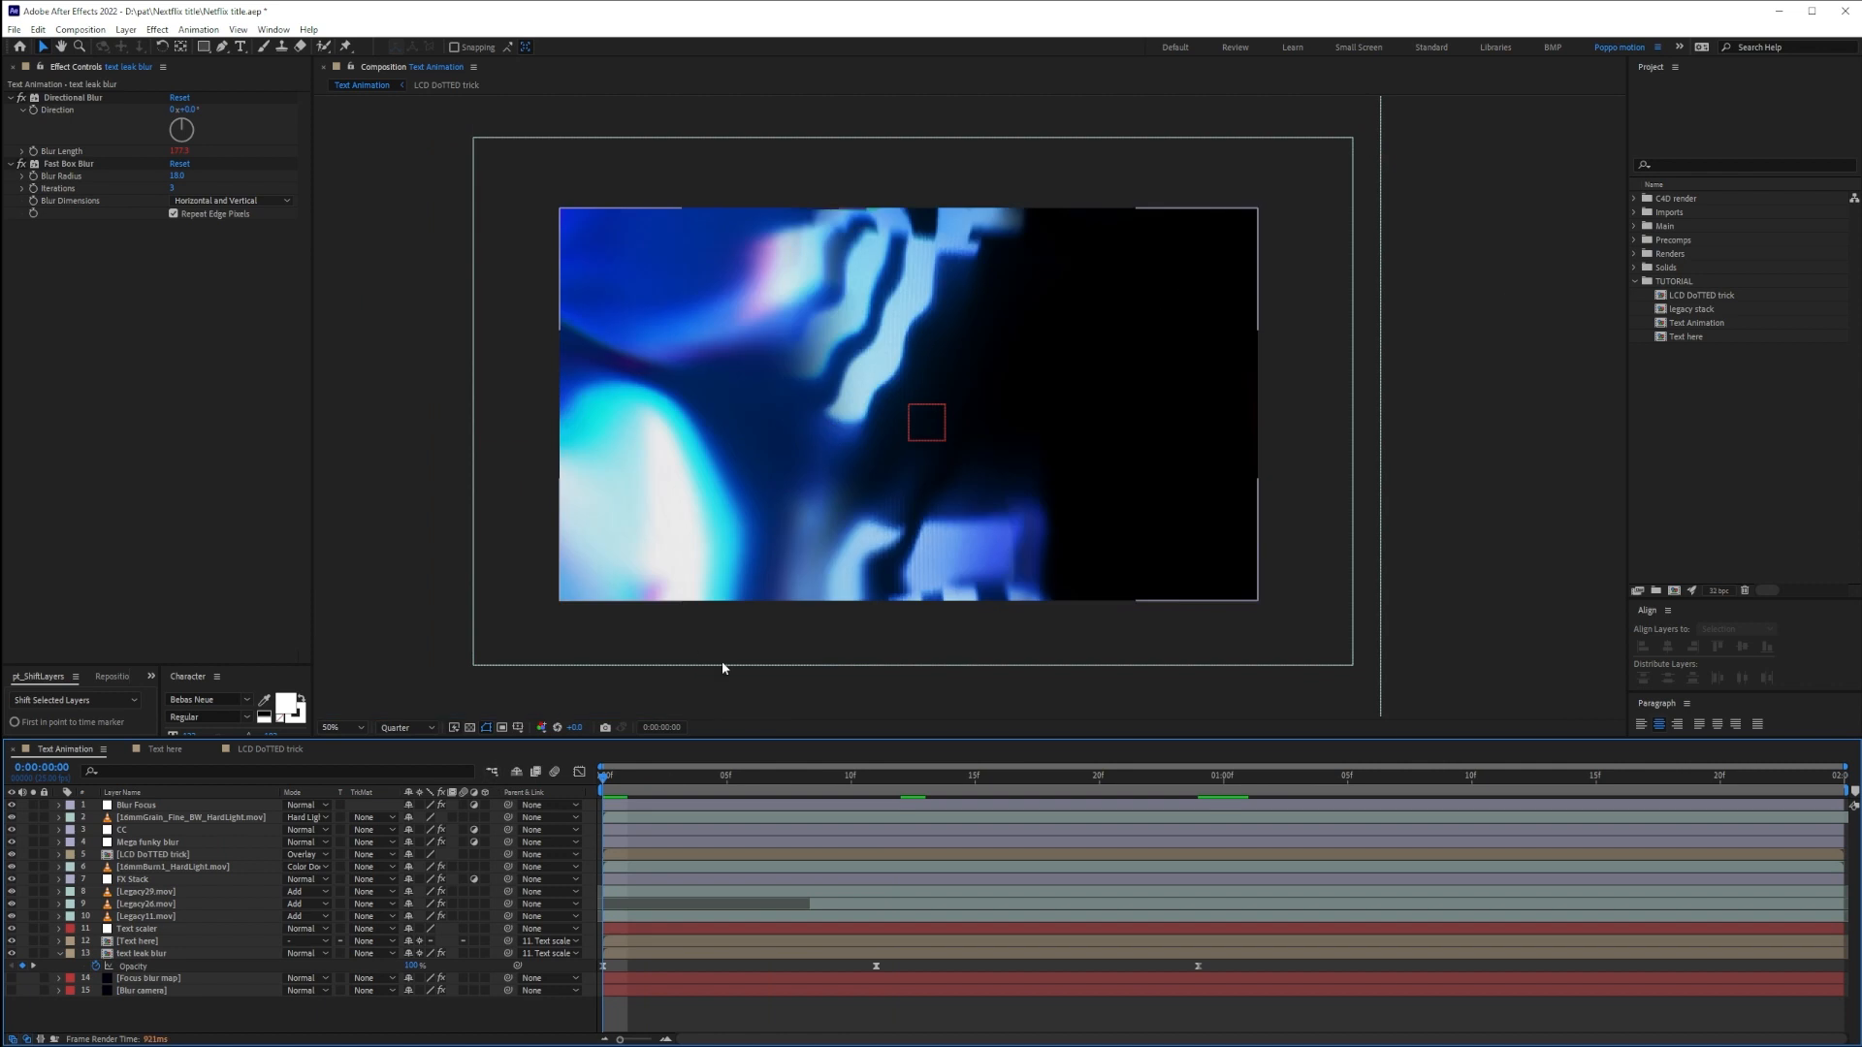
key(space)
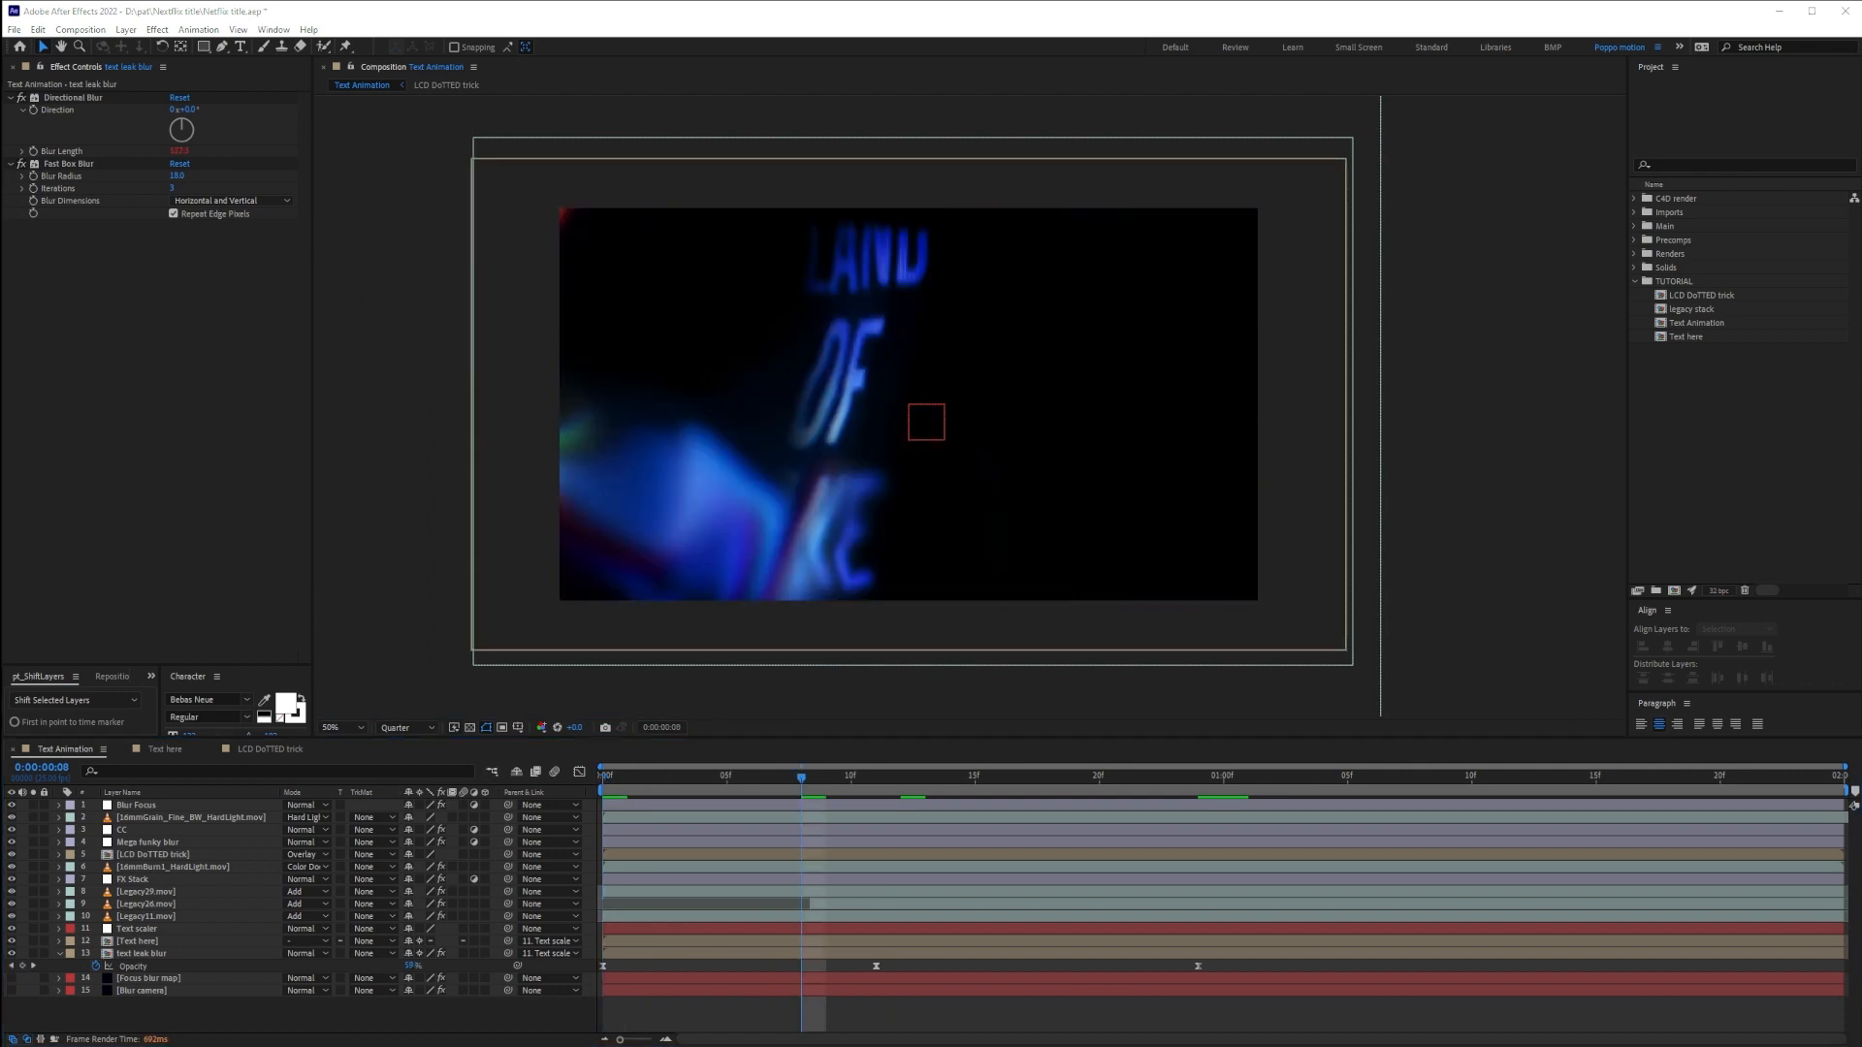
click(59, 954)
Create a new composition named Final_CC using the HDTV 1080 25 preset and a two-second duration
key(ctrl+n)
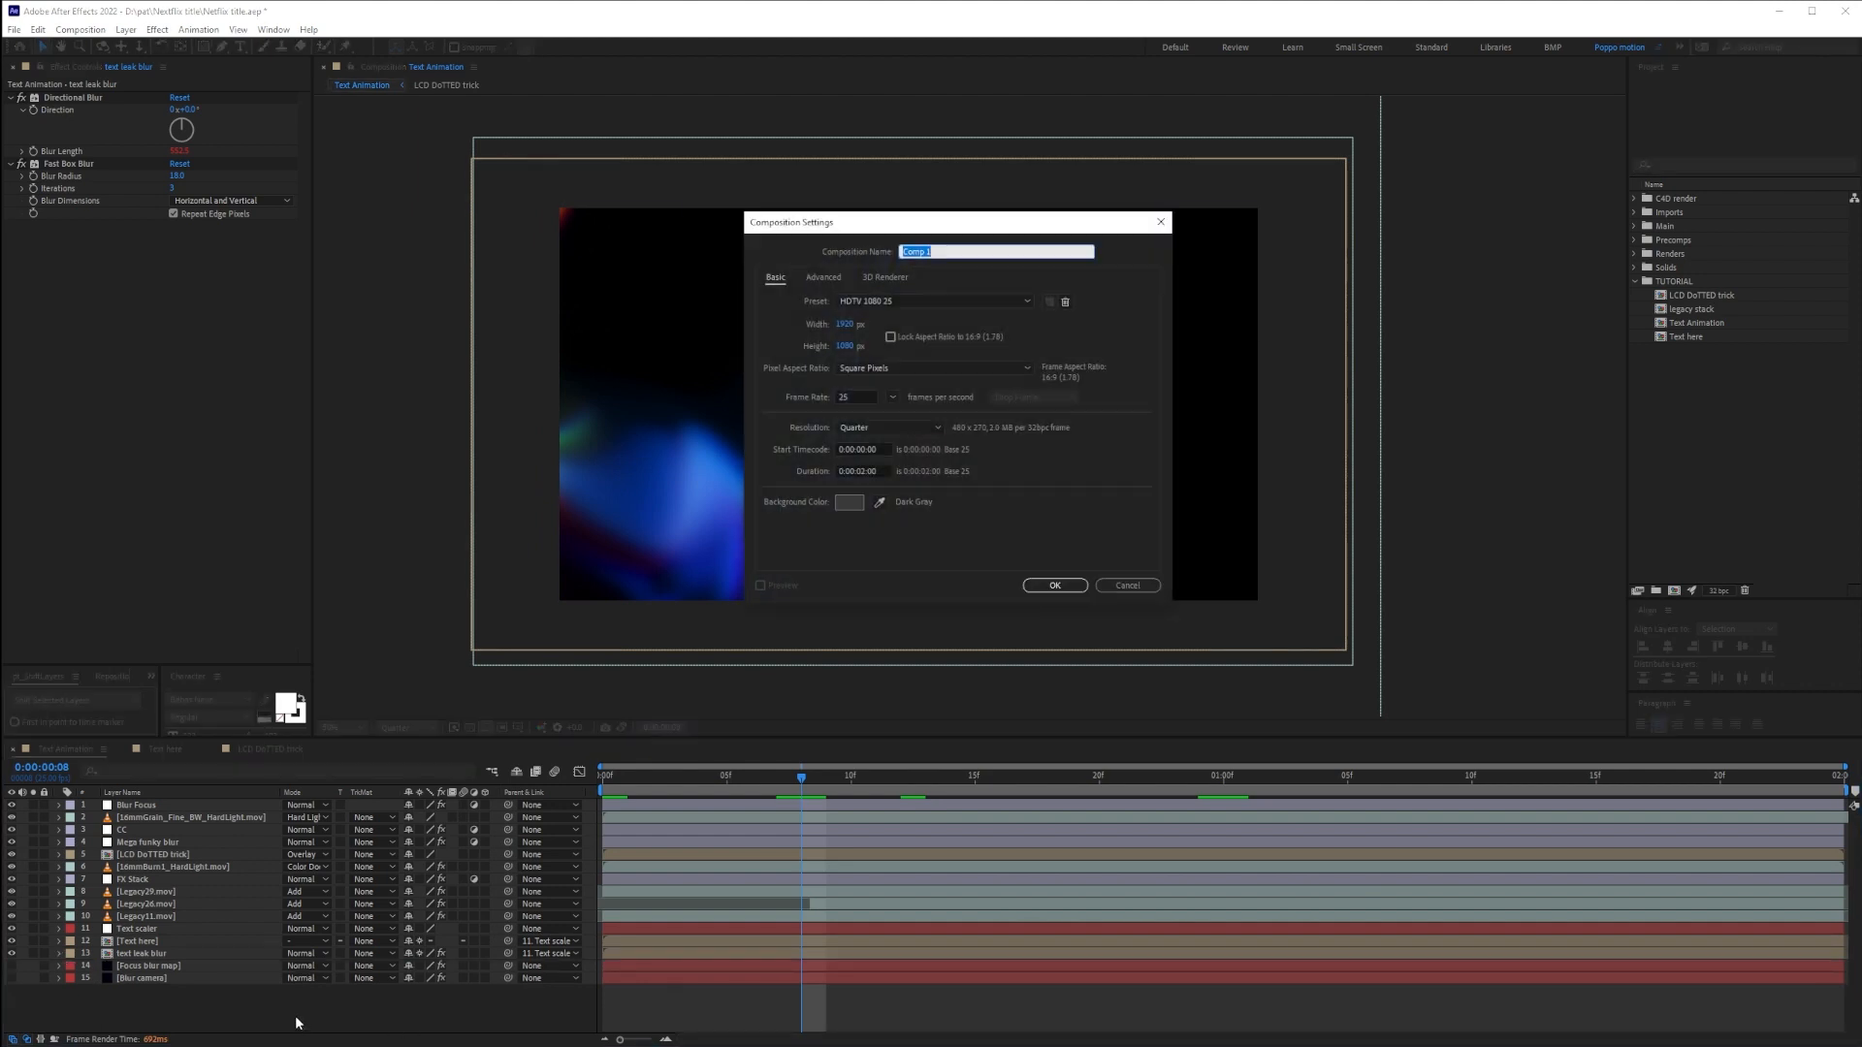
text(final_CC)
key(Return)
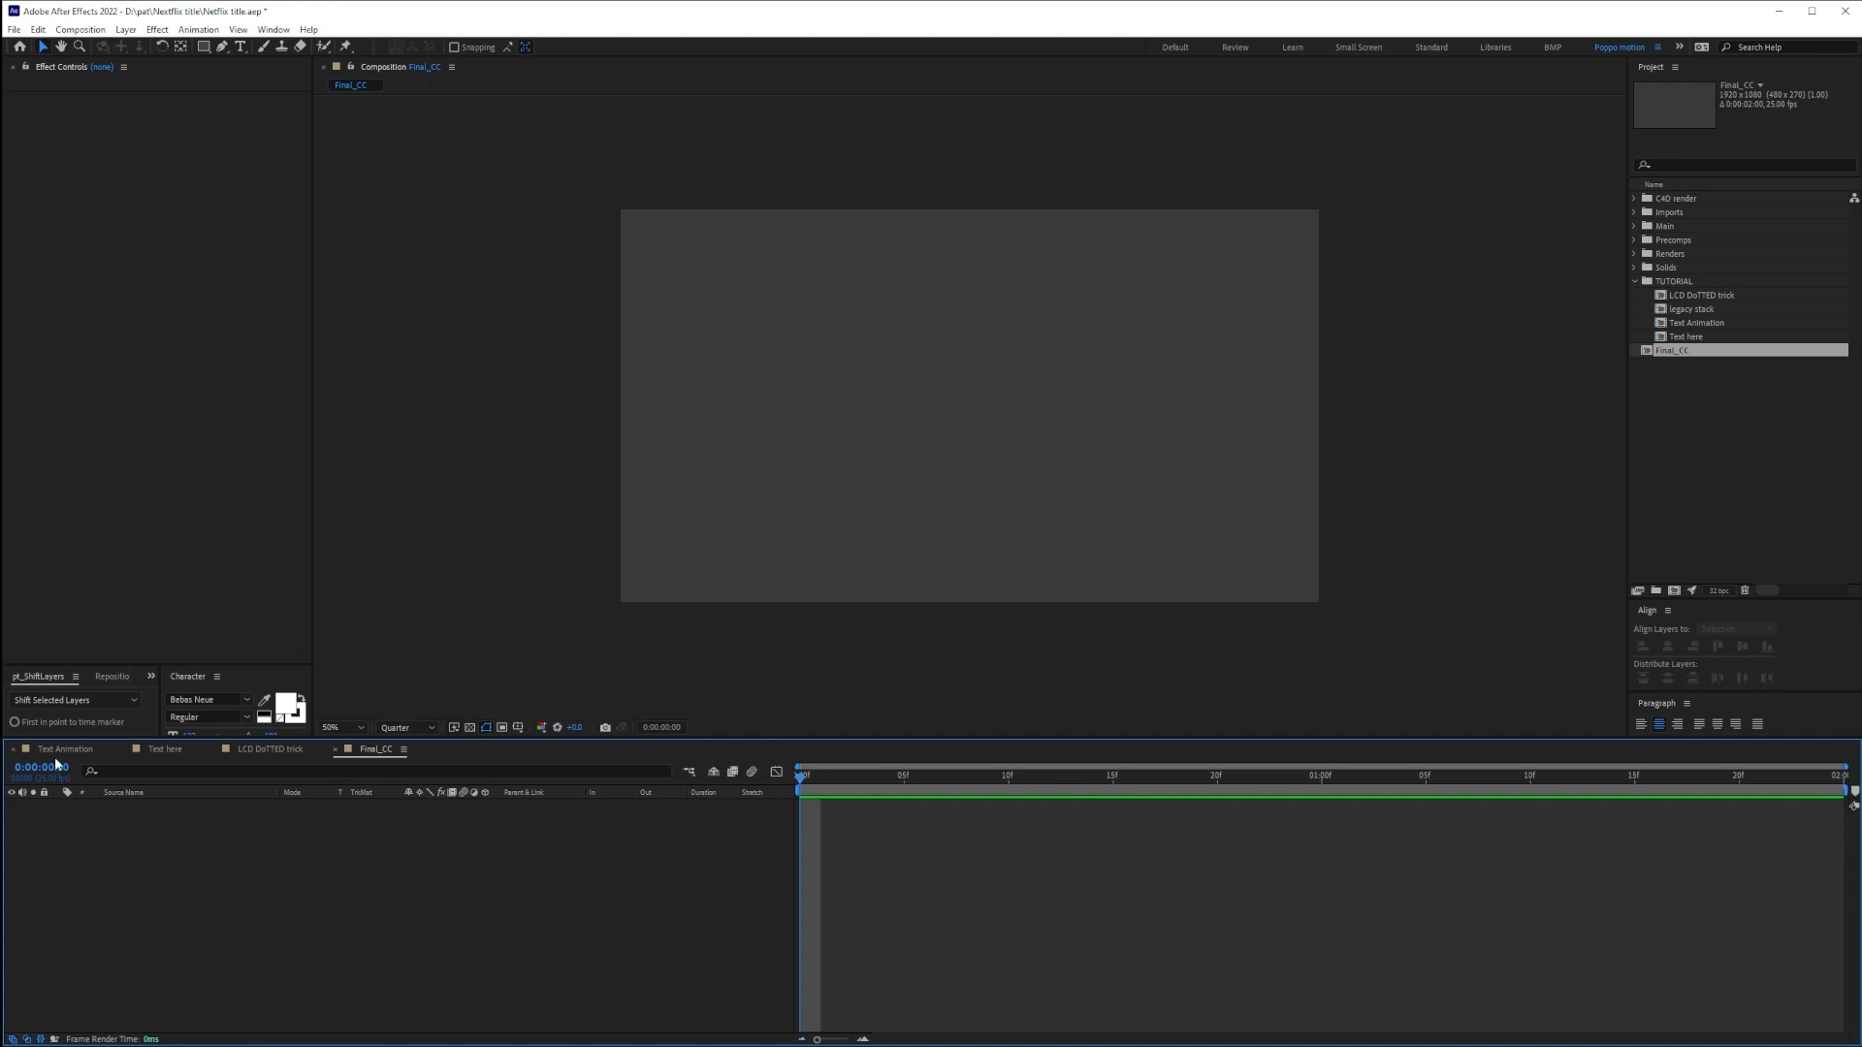
Add the Text Animation composition to the Final_CC timeline, and file Final_CC in a new RENDR folder inside TUTORIAL
drag(1689, 325, 446, 887)
drag(1682, 350, 1678, 295)
click(1657, 589)
text(RENDR)
key(Return)
click(1683, 310)
click(137, 960)
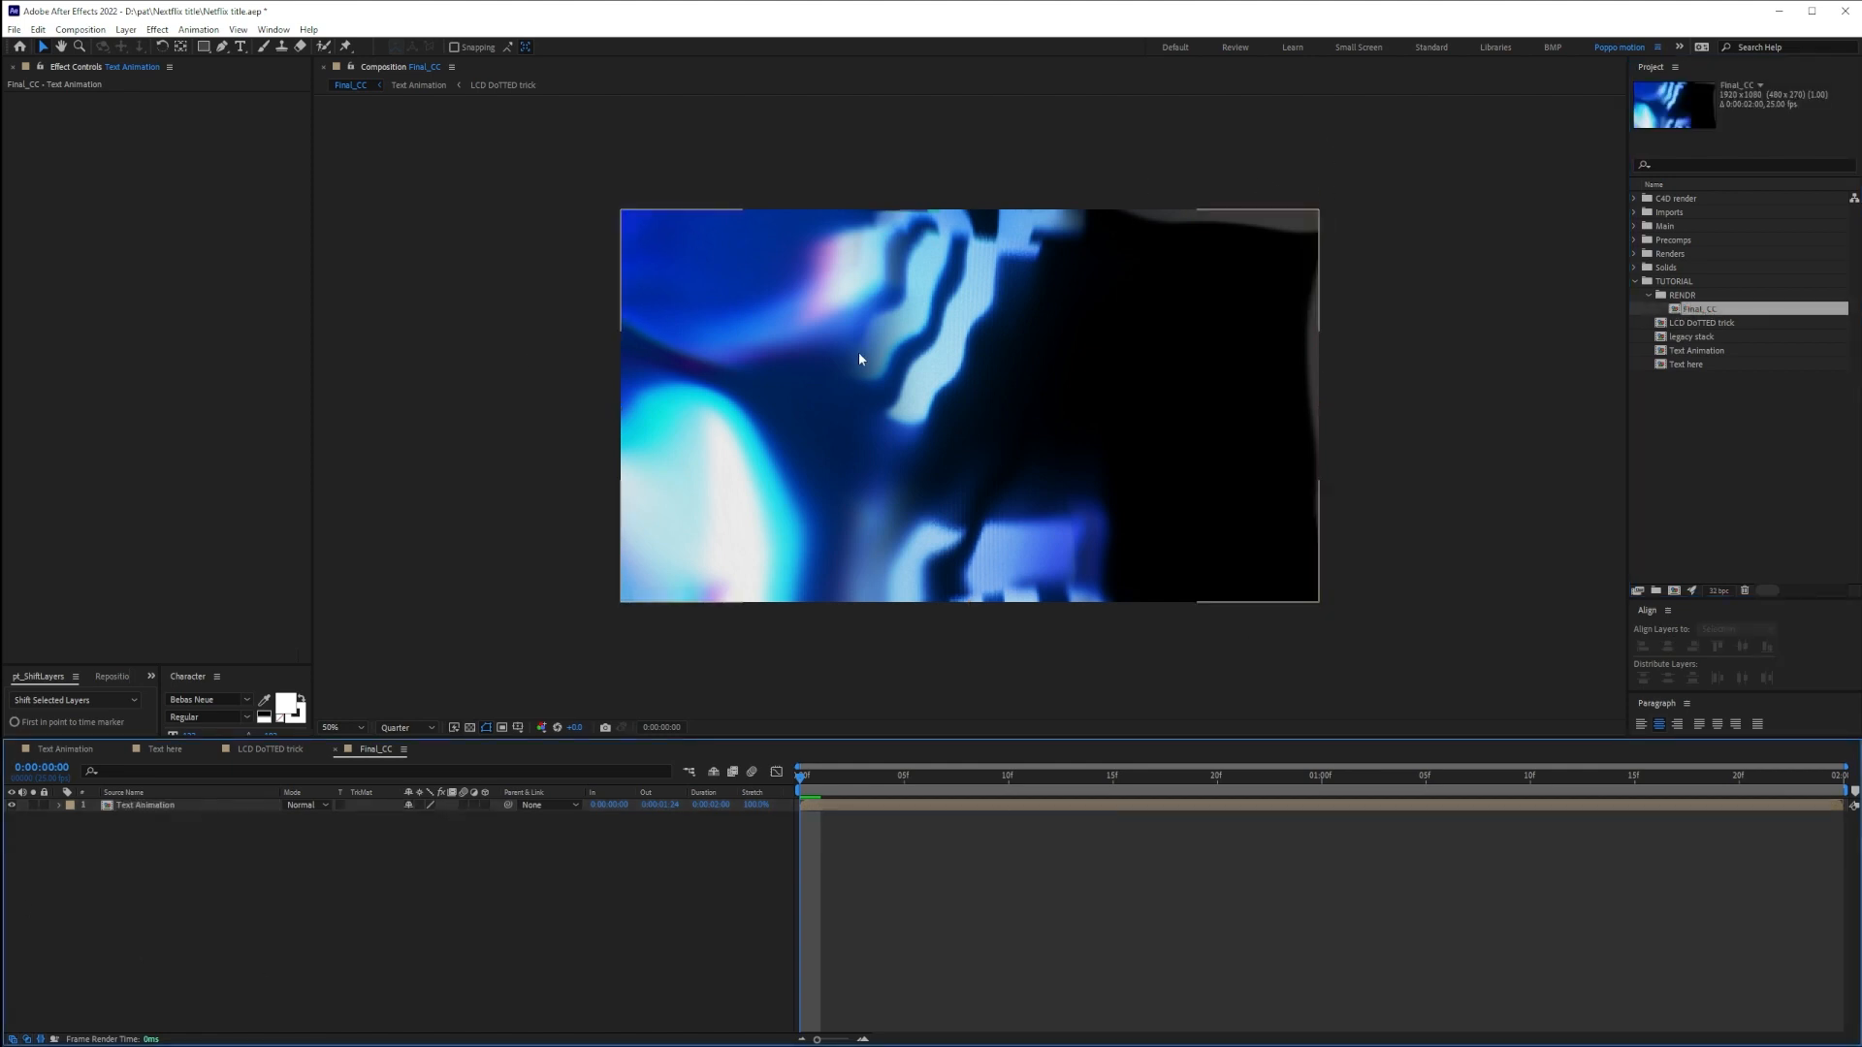
Create a solid named bg and place it below the Text Animation layer
key(ctrl+y)
text(bg)
key(Return)
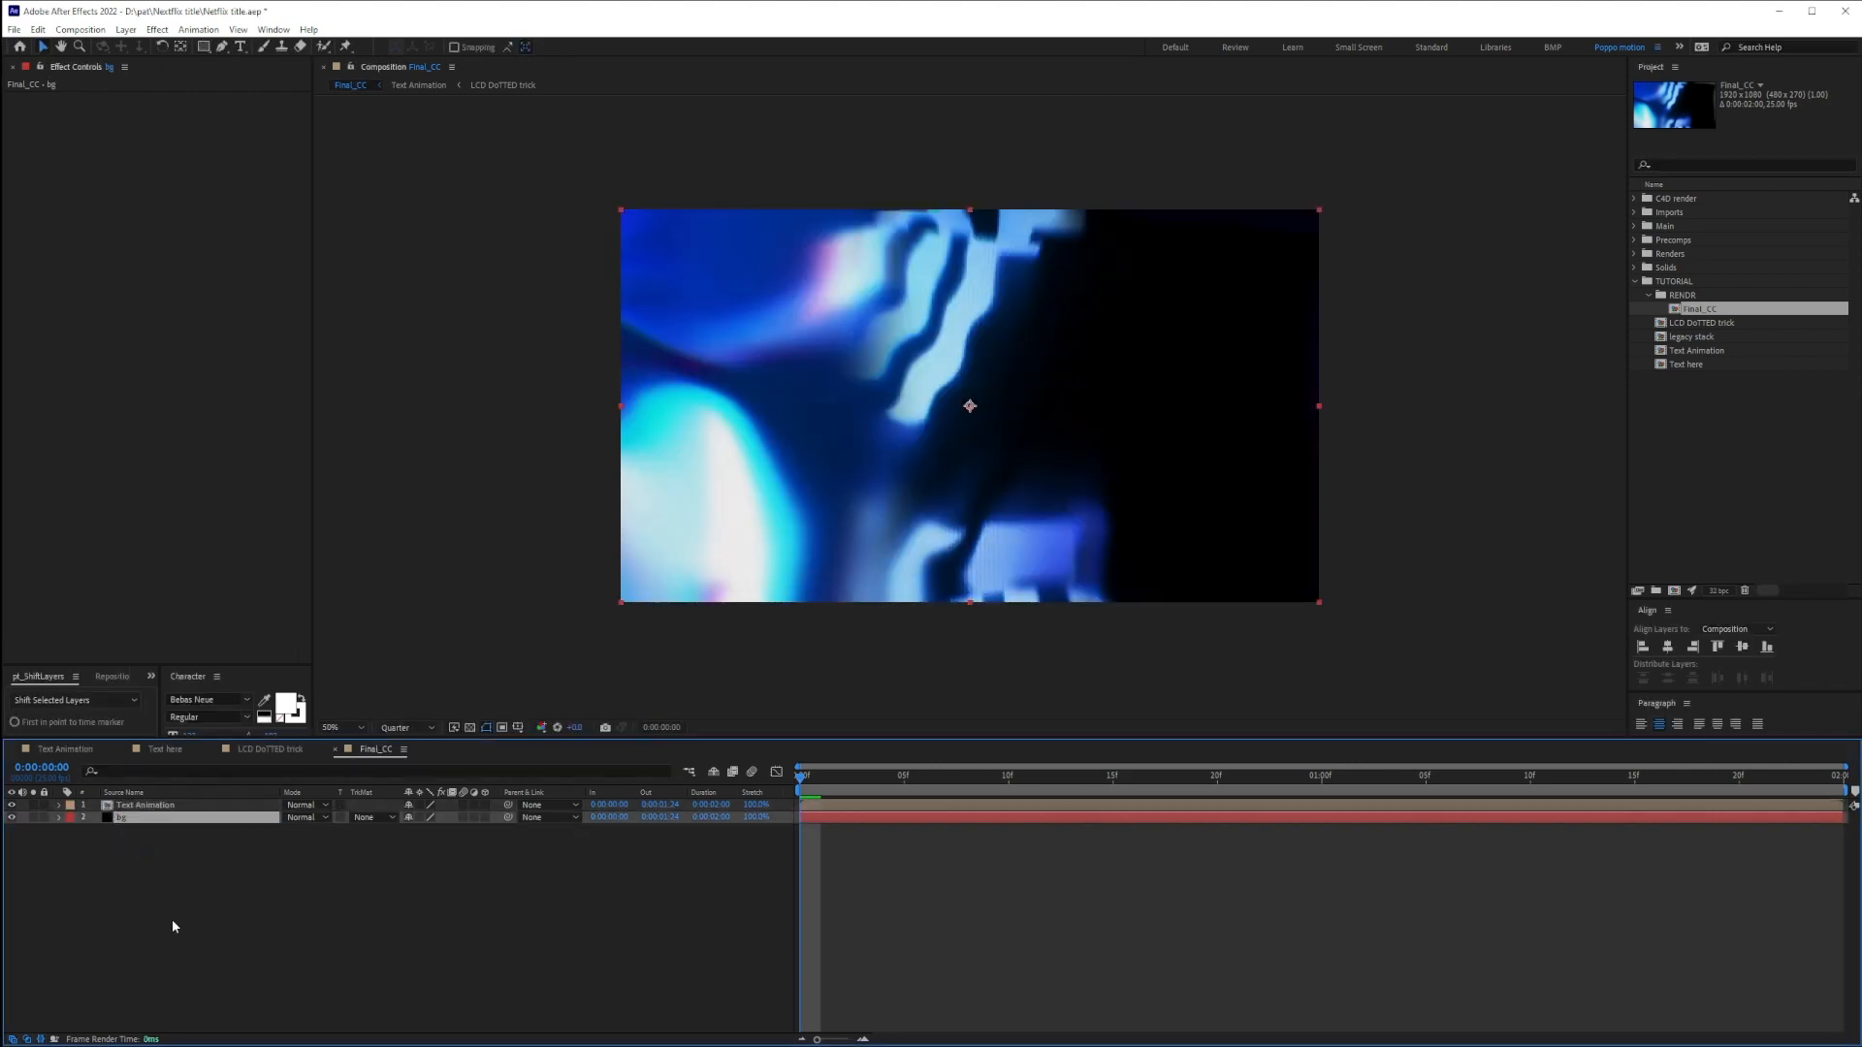
click(258, 918)
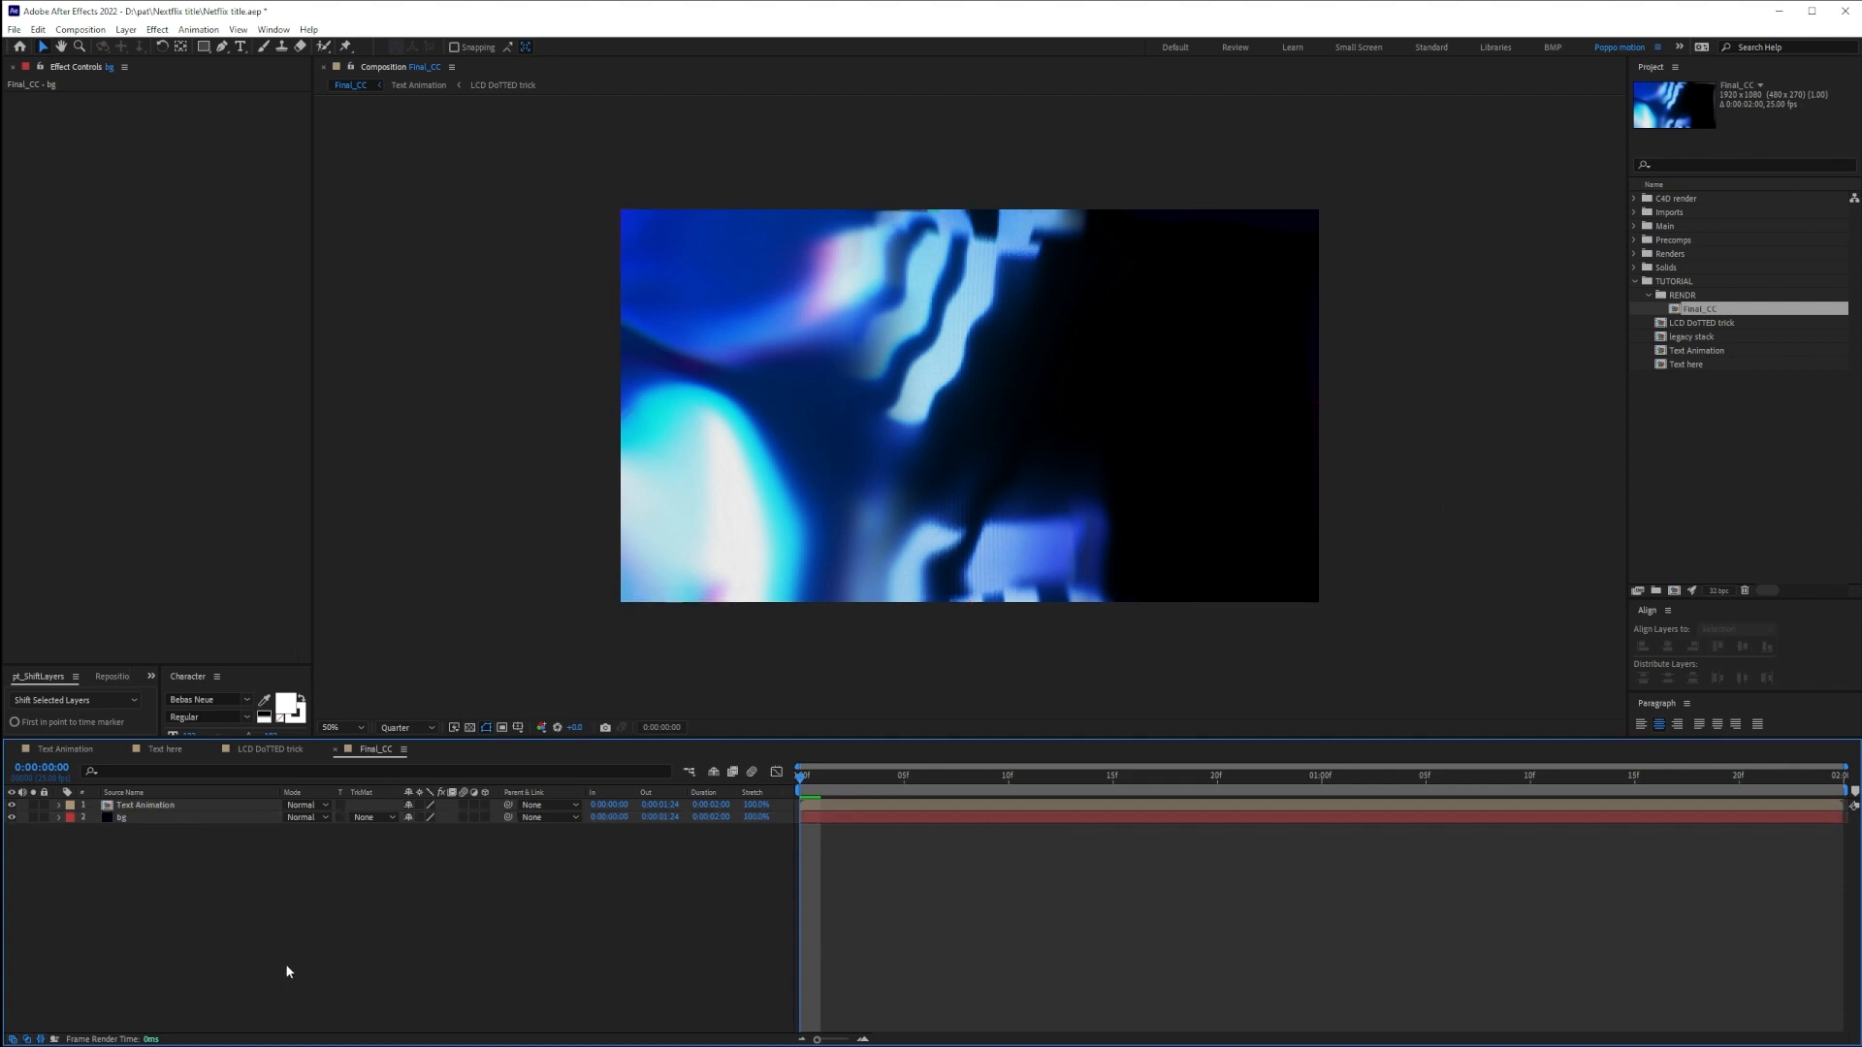
Create a full-frame solid named Hollywood stripe and change its color to pure black (000000)
key(ctrl+y)
text(Hollywood stripe)
key(Return)
key(ctrl+shift+y)
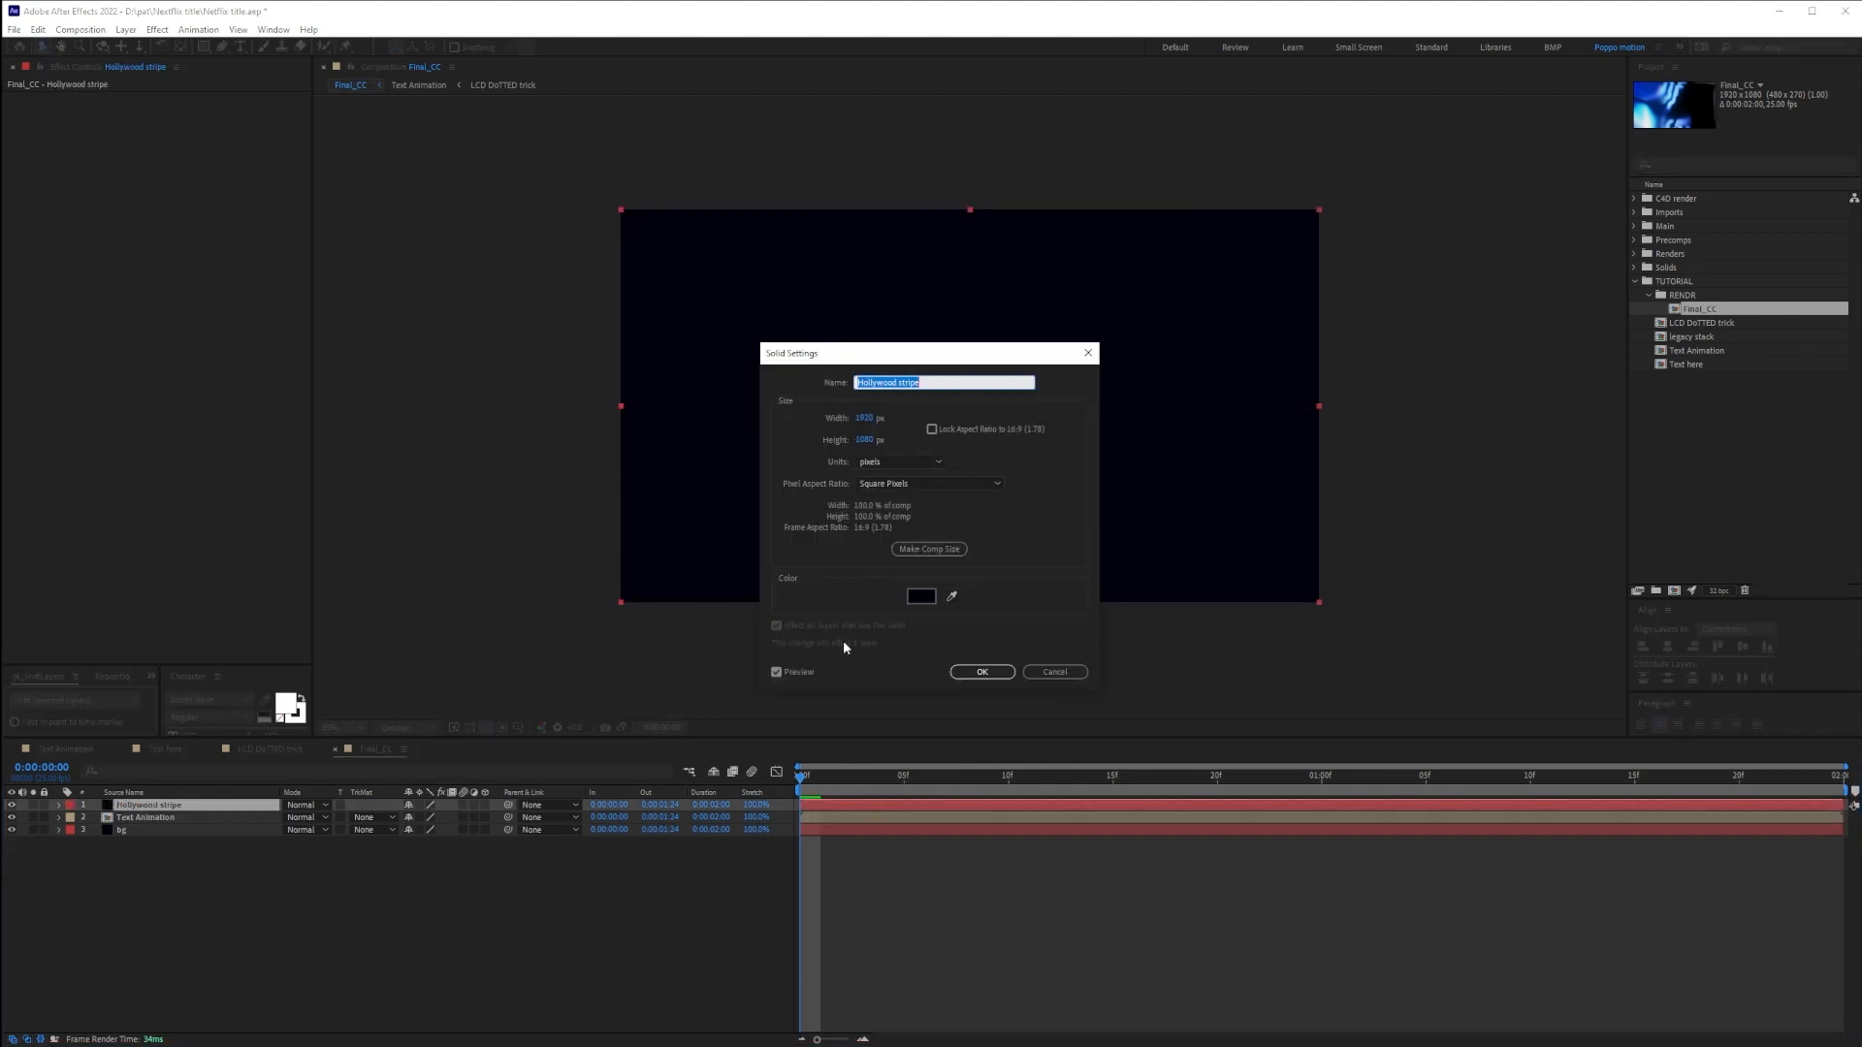
click(913, 599)
drag(347, 426, 328, 487)
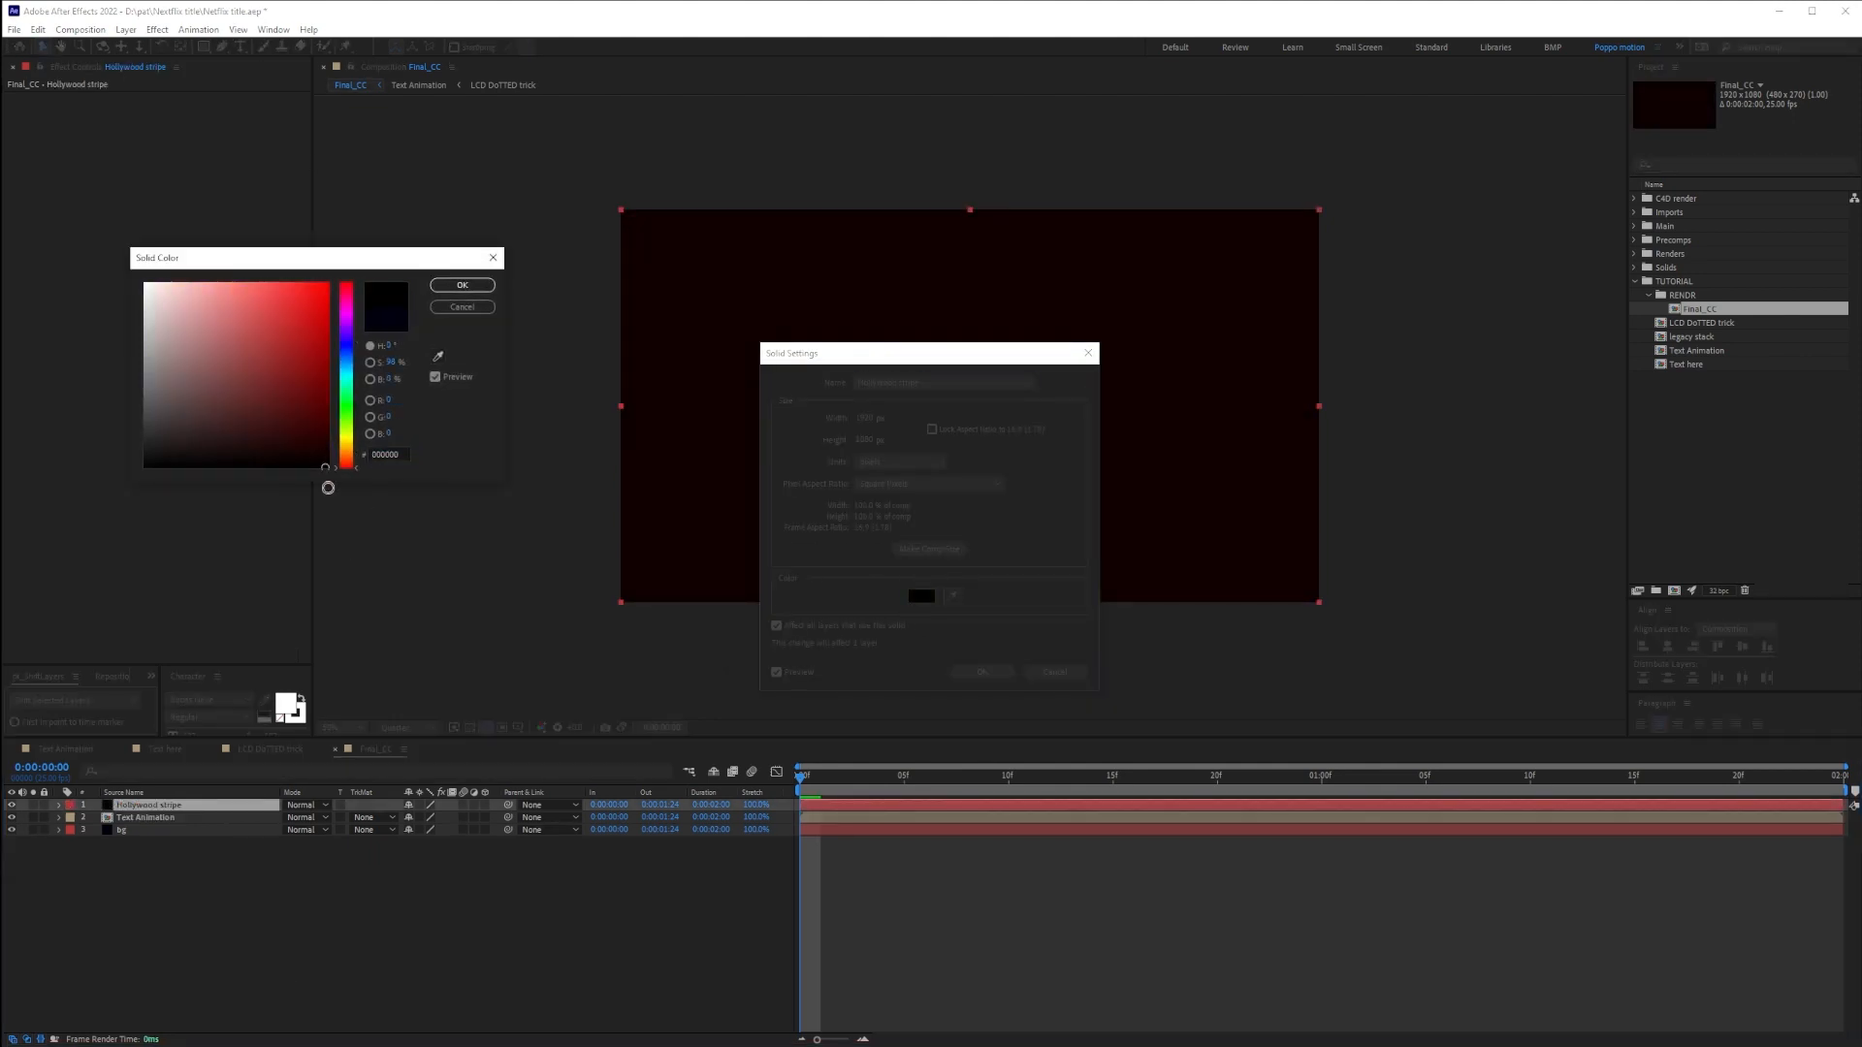
key(Return)
key(Return)
Give Hollywood stripe a rectangular mask shrunk vertically and set to Subtract to form letterbox bars, and lock the layer
double_click(206, 45)
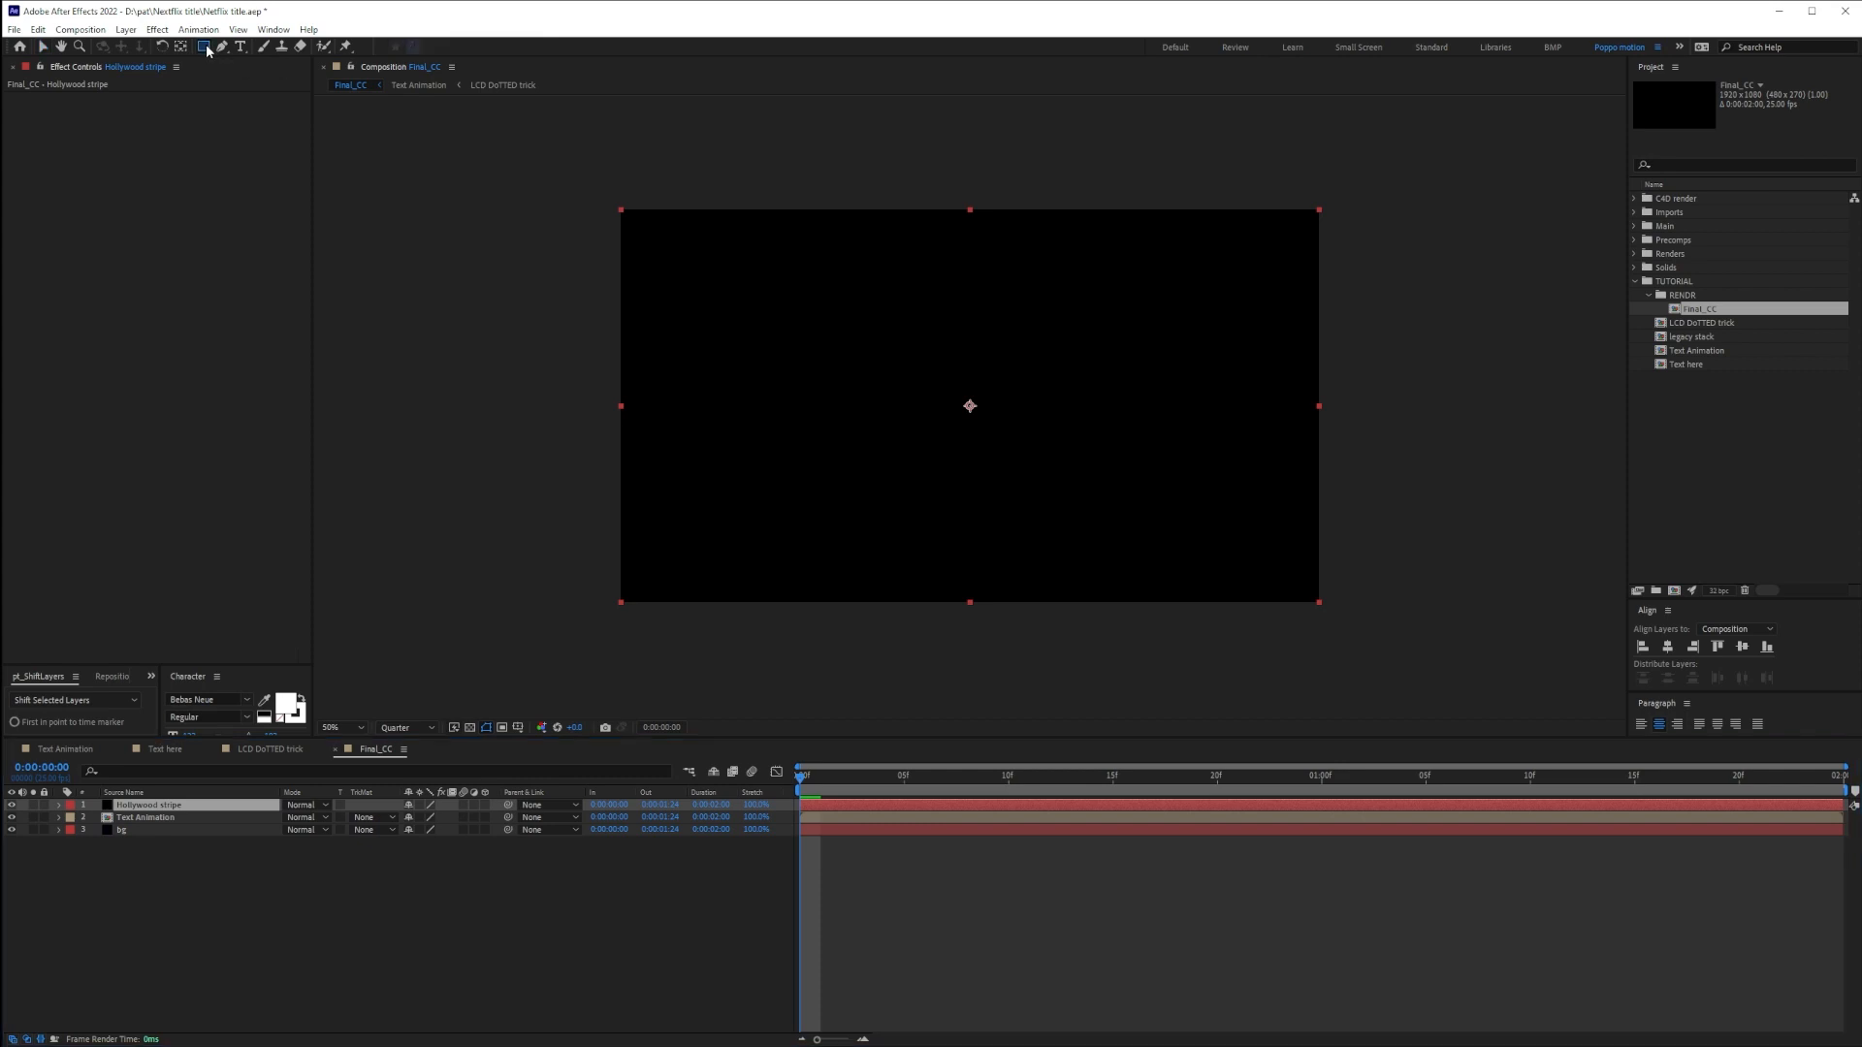
click(1320, 208)
drag(969, 208, 978, 247)
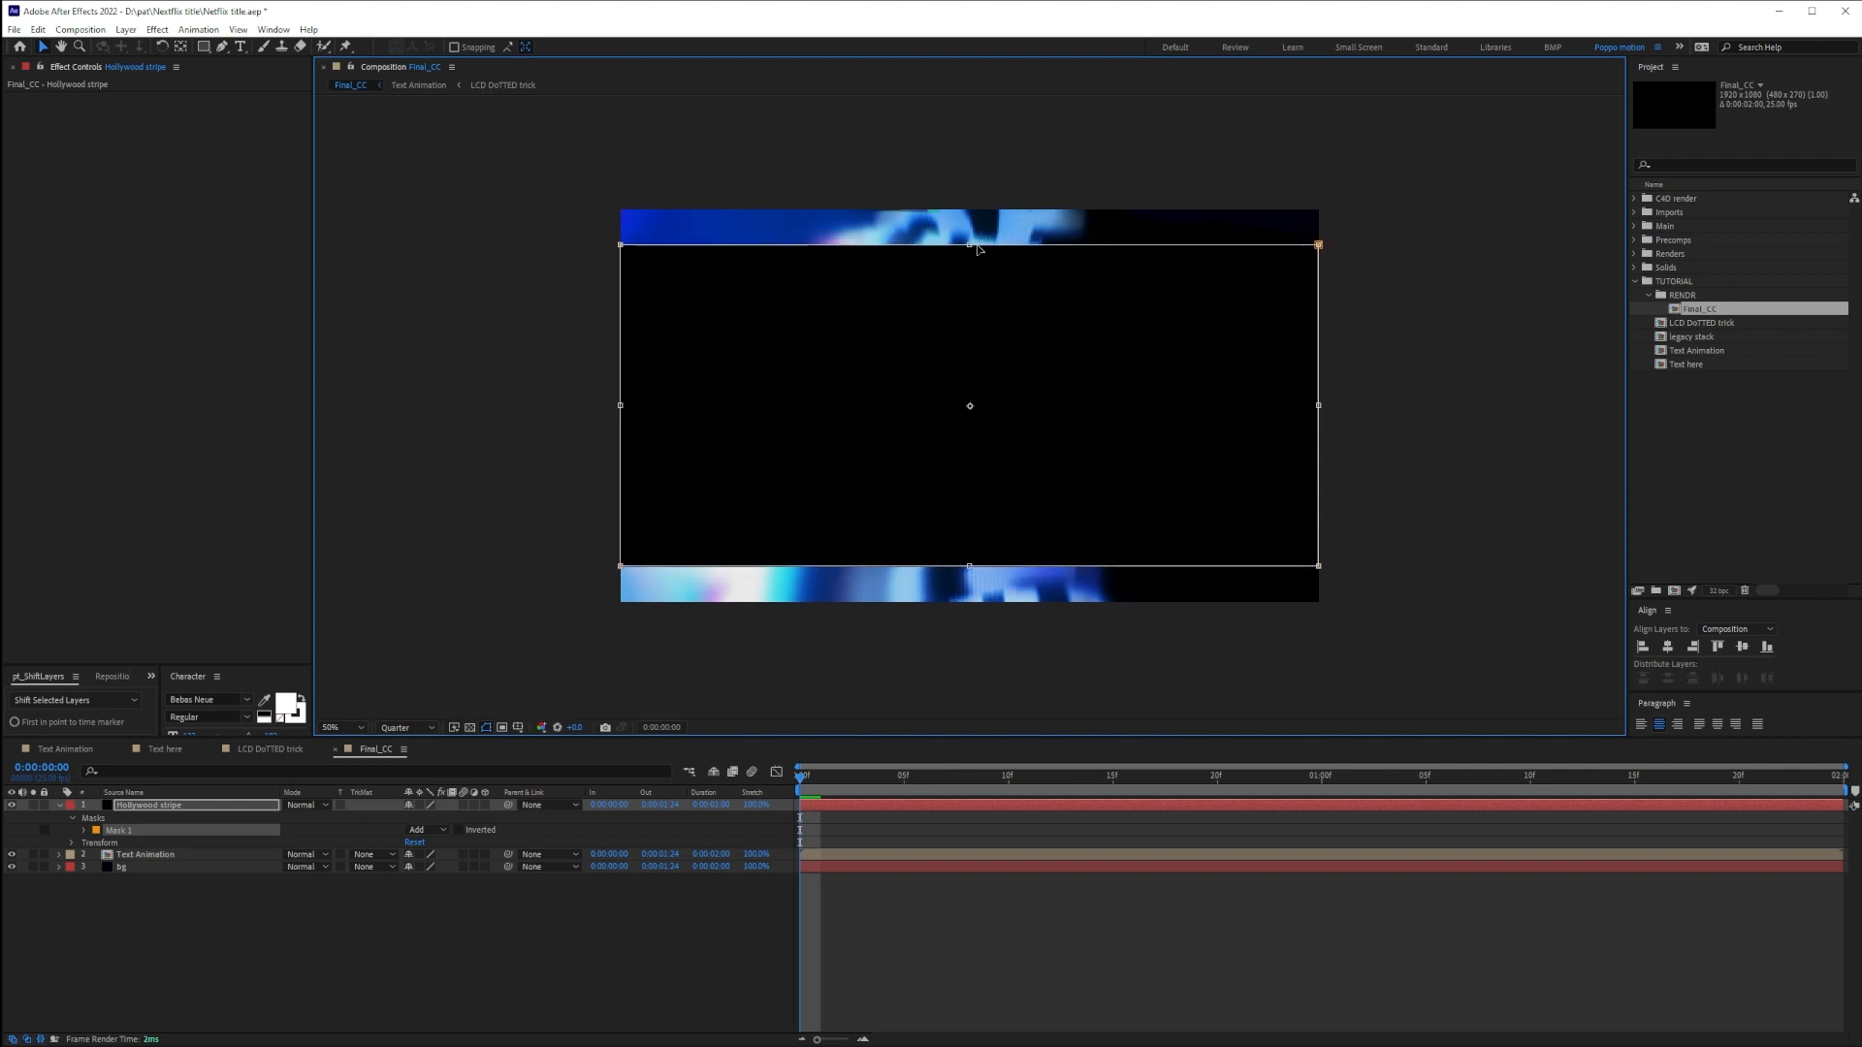
click(427, 831)
click(432, 876)
click(261, 931)
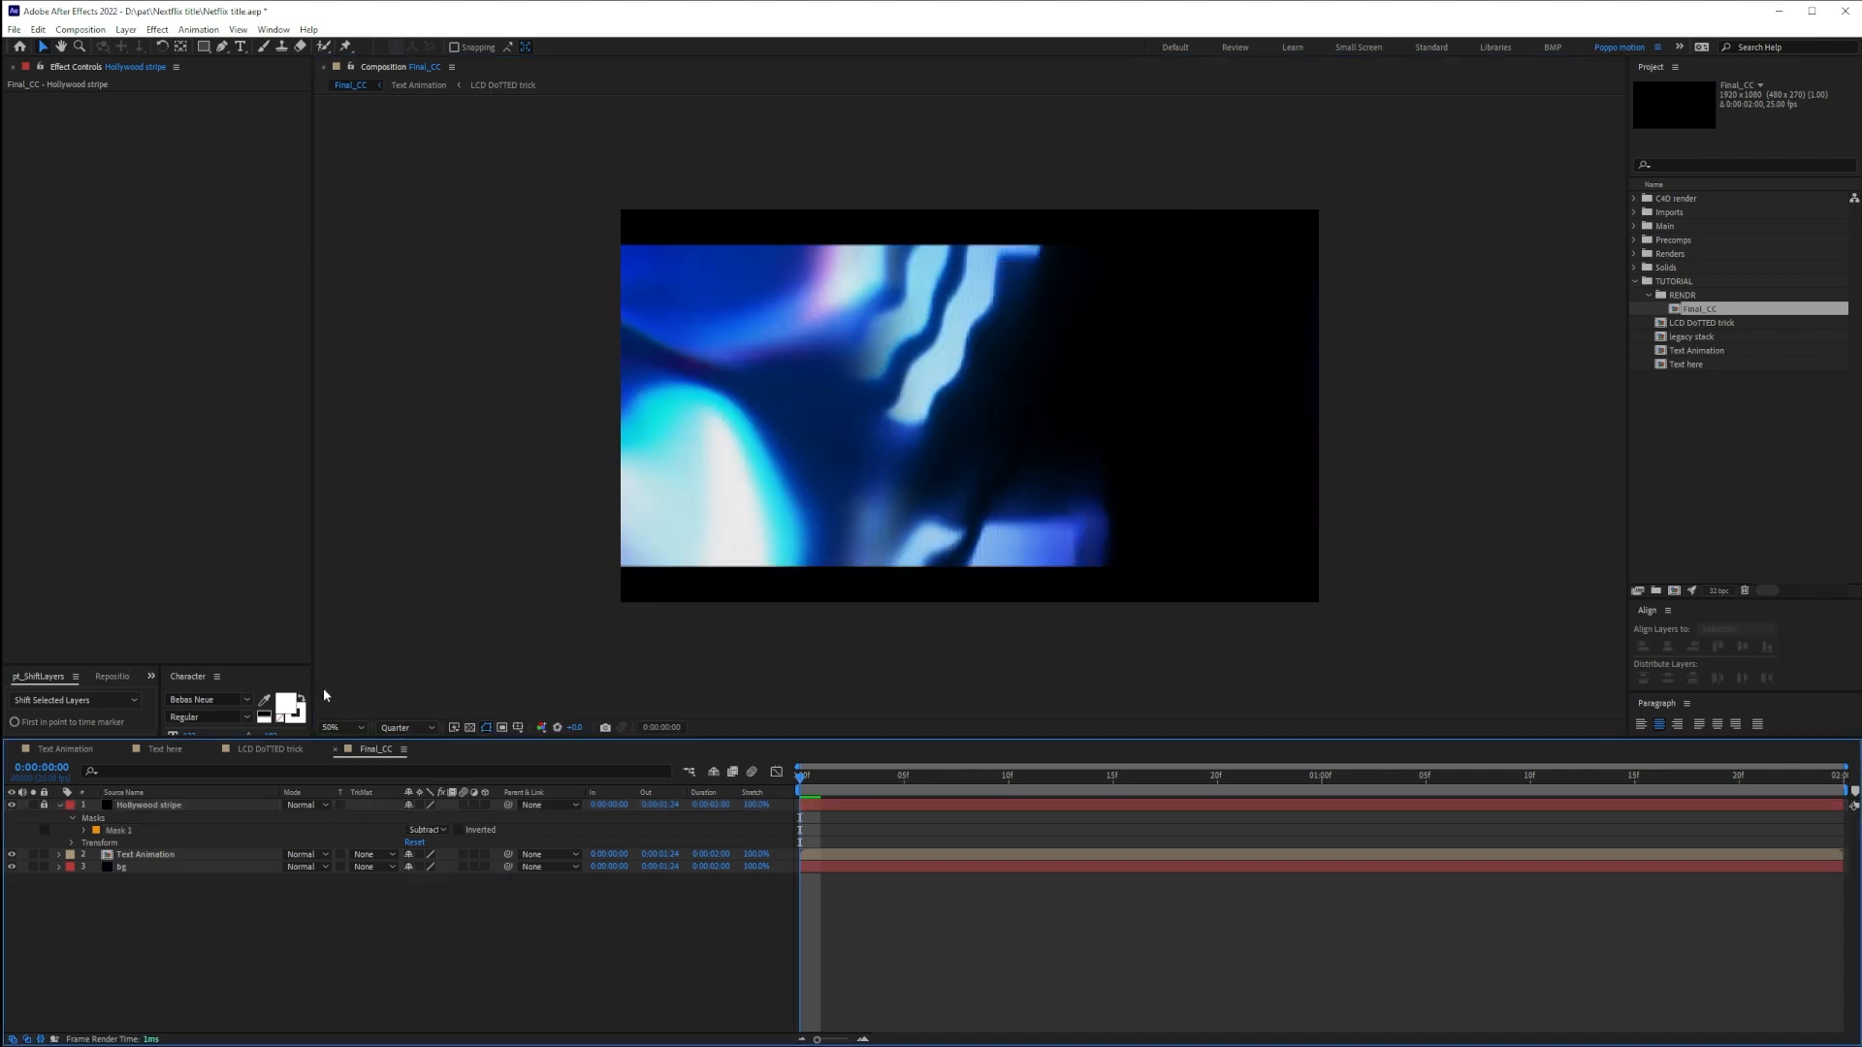
Check the letterboxed composition over its first frames, and collapse the Hollywood stripe layer's properties
click(359, 728)
click(300, 943)
mouse_move(828, 773)
mouse_down()
mouse_move(1039, 772)
mouse_move(799, 776)
mouse_up()
click(60, 805)
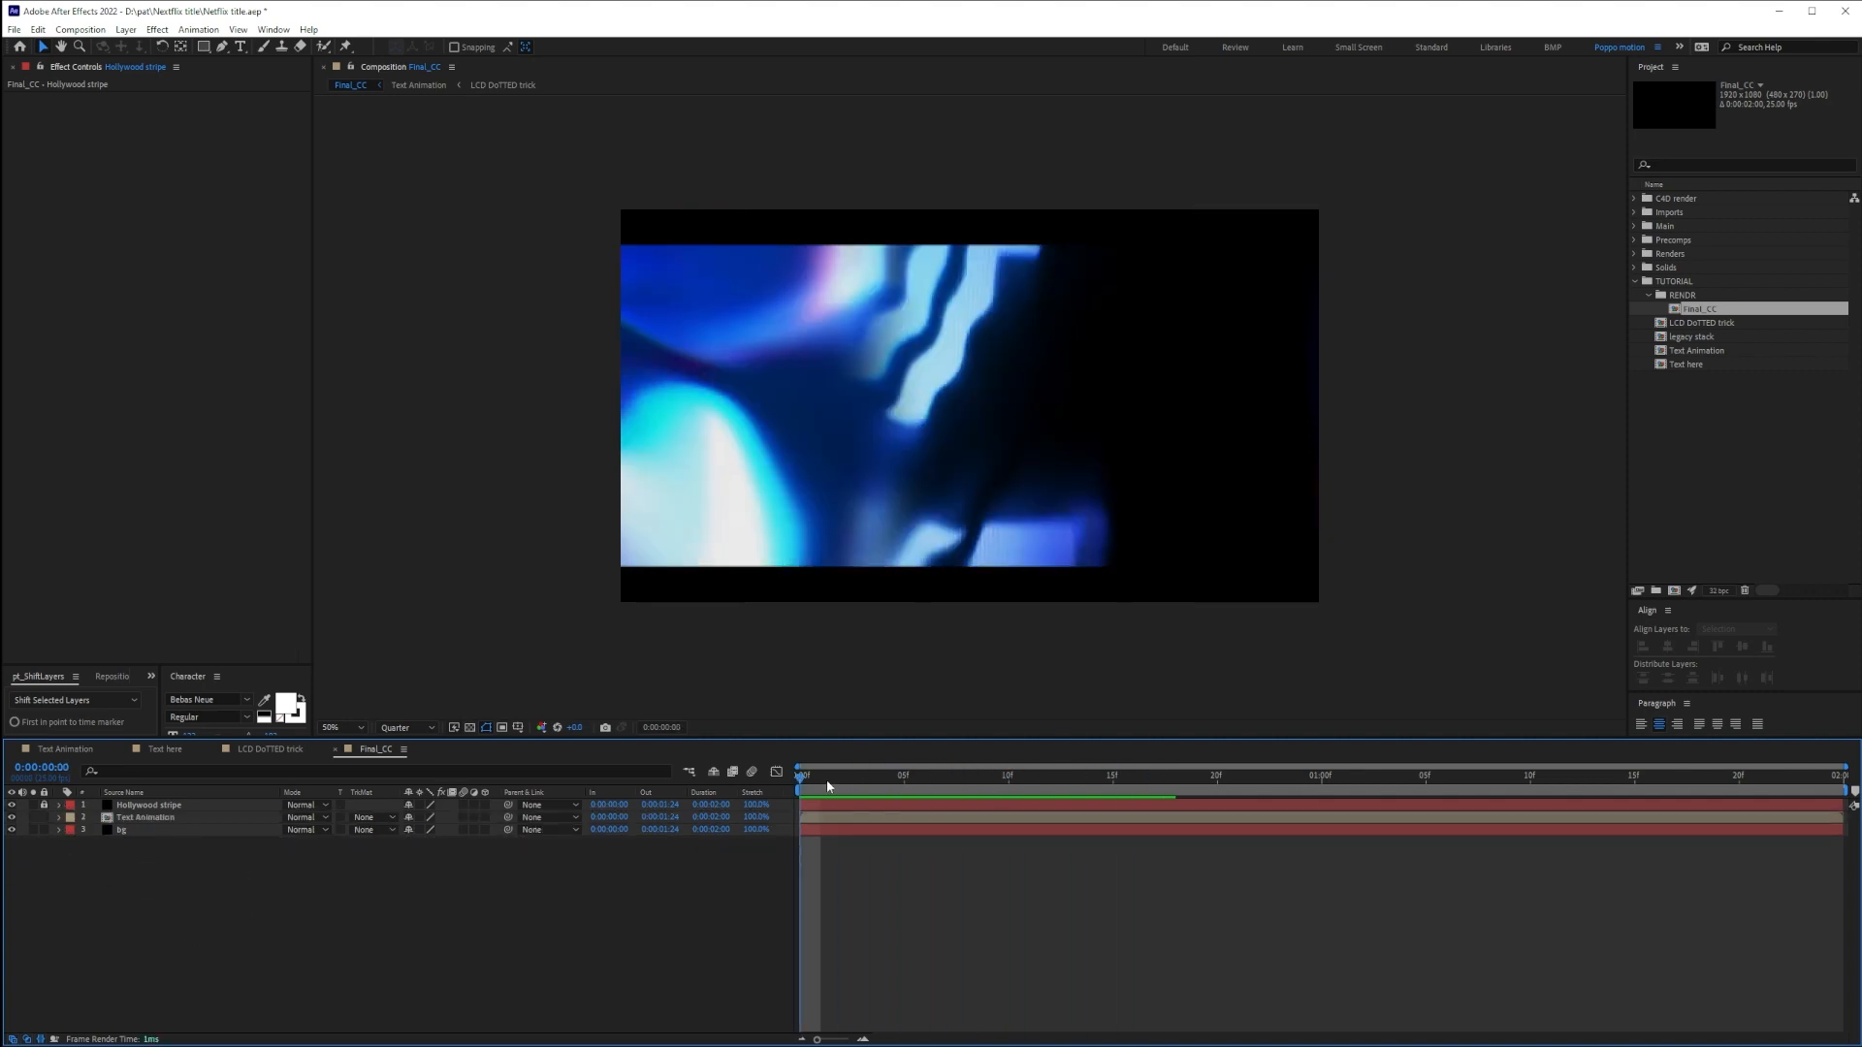
Add an adjustment layer at the top of Final_CC and name it Time remap
key(ctrl+alt+y)
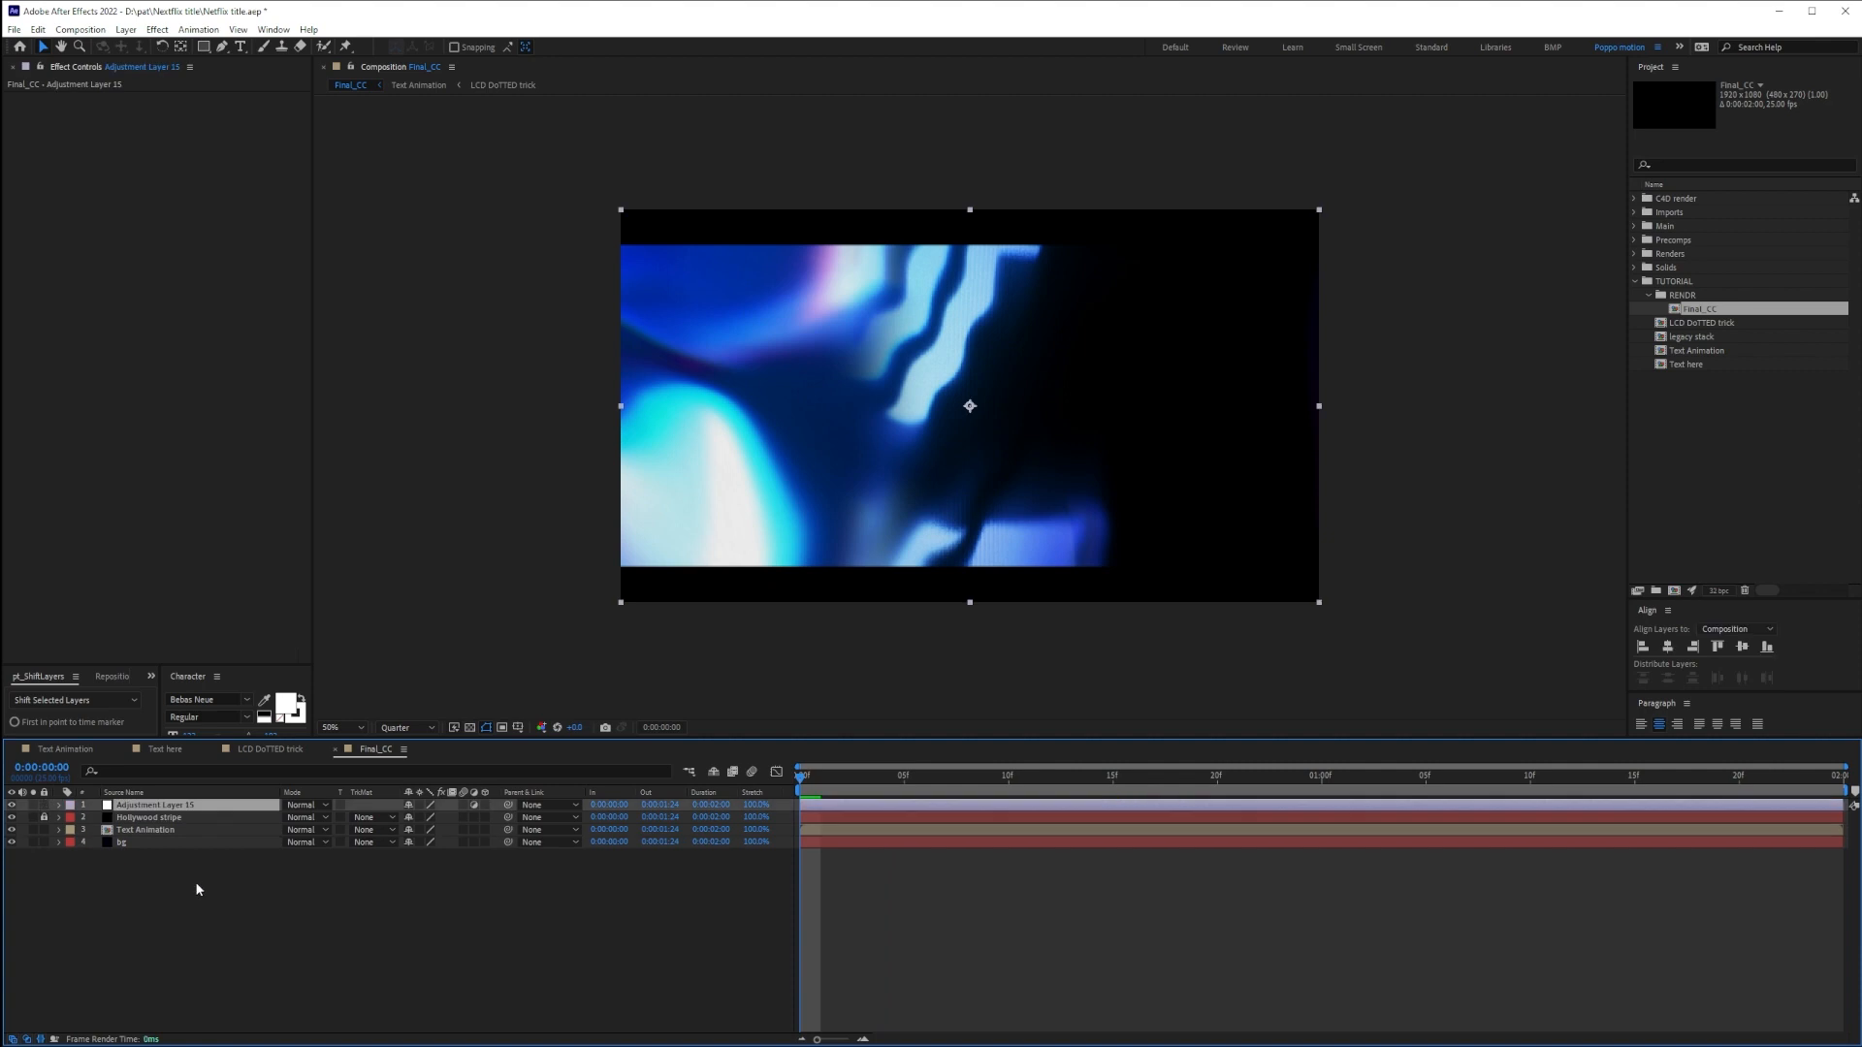
key(Return)
text(Time remap)
key(Return)
Apply Posterize Time to the Time remap layer with a frame rate of 12
key(ctrl+space)
text(post)
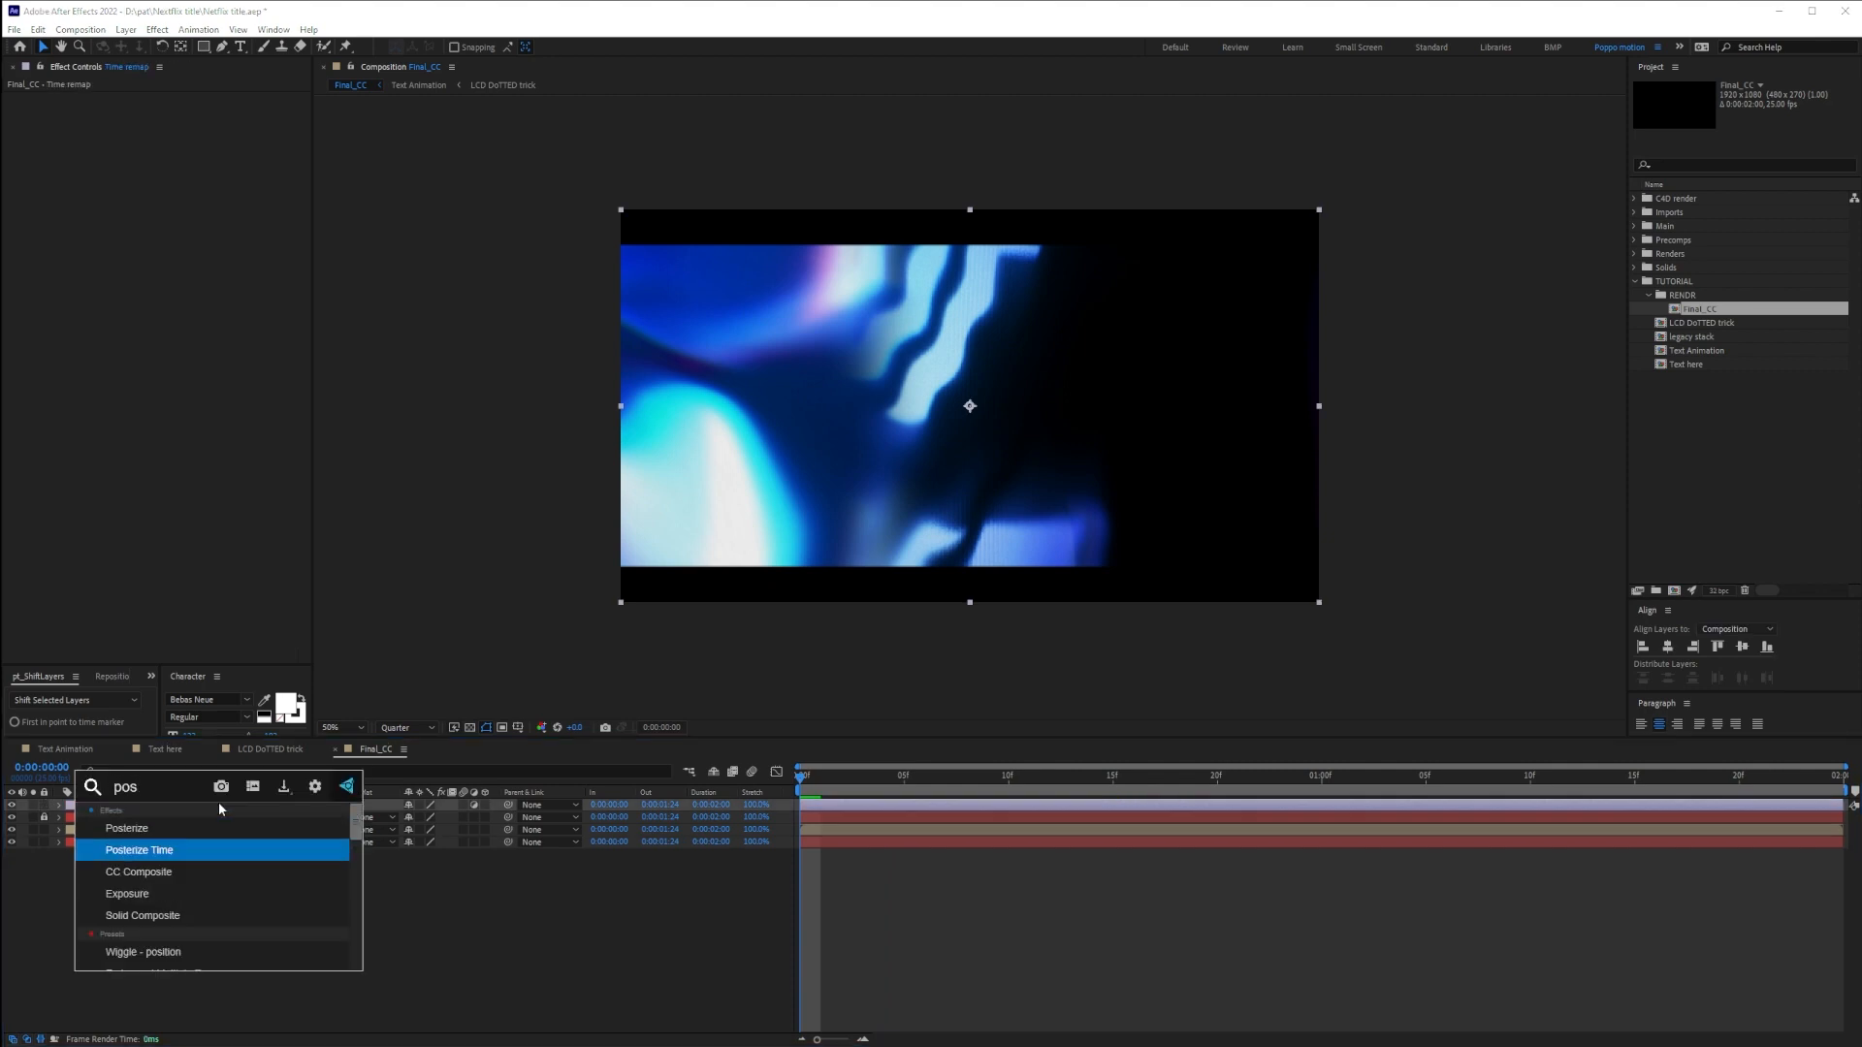
key(Return)
click(178, 110)
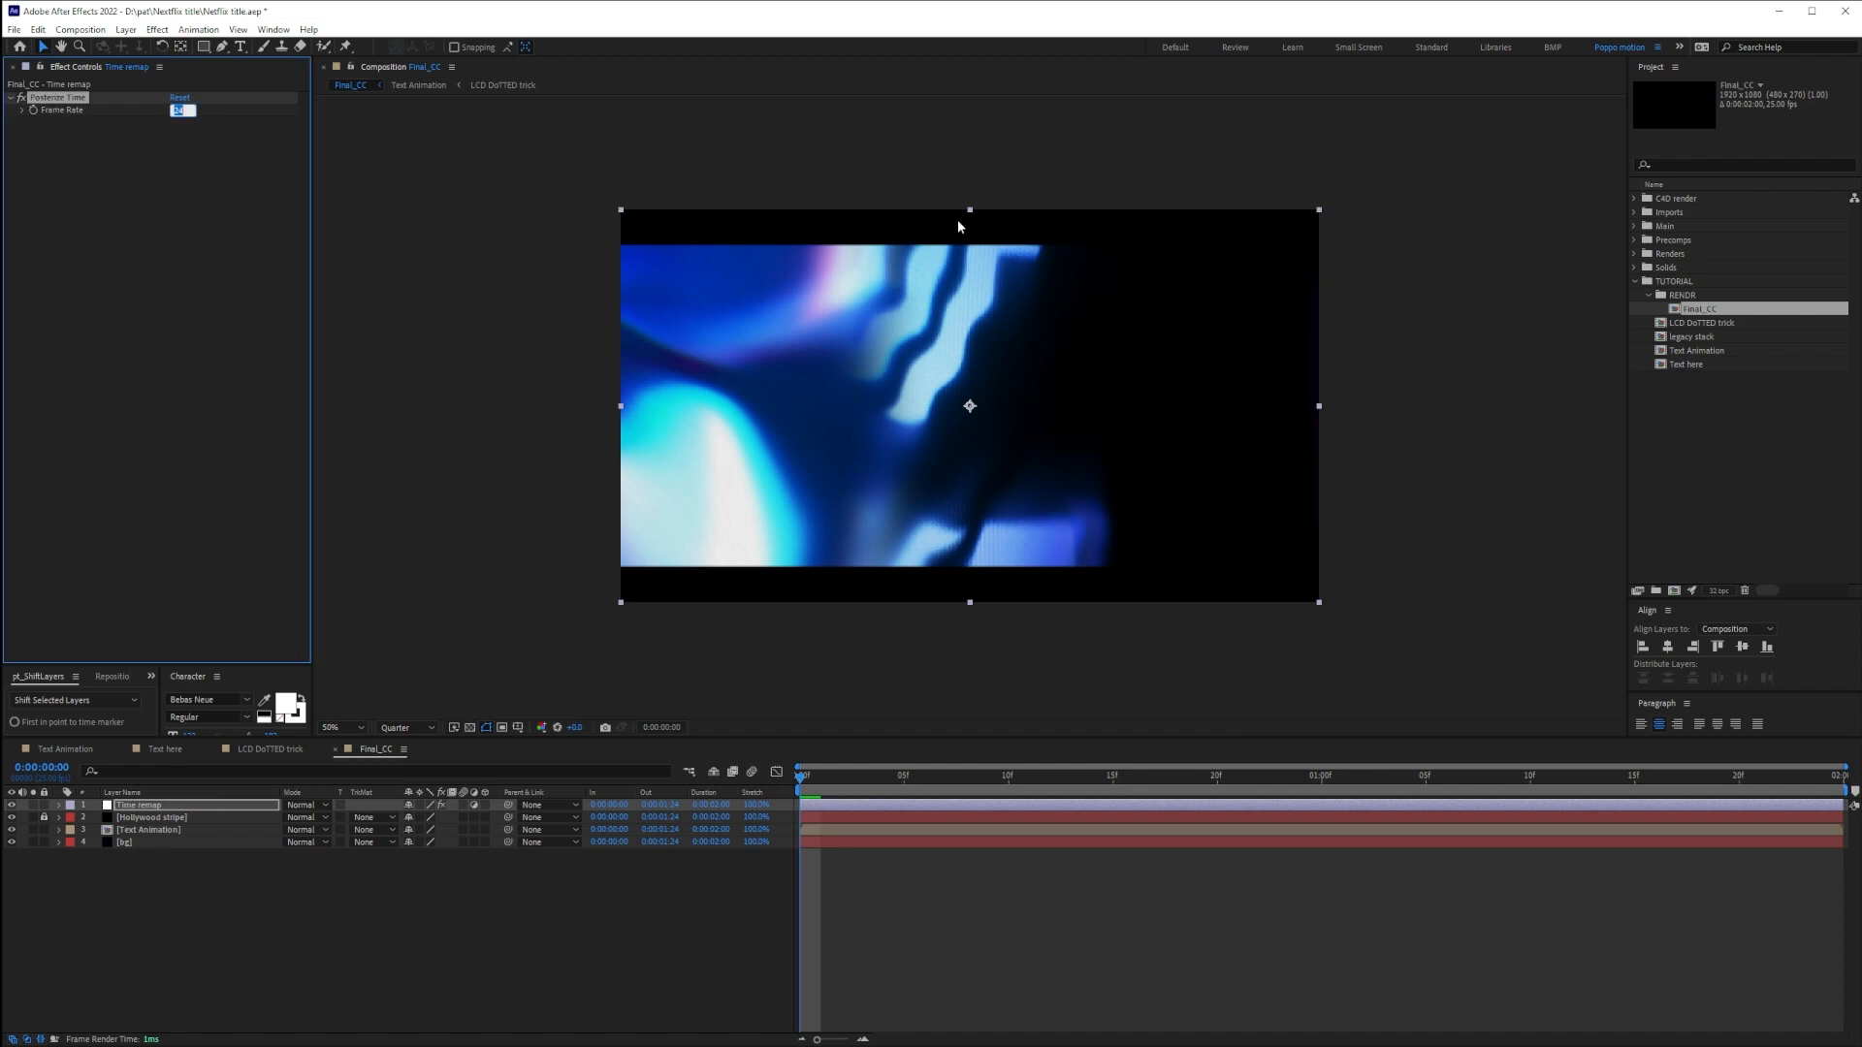
key(Return)
click(817, 994)
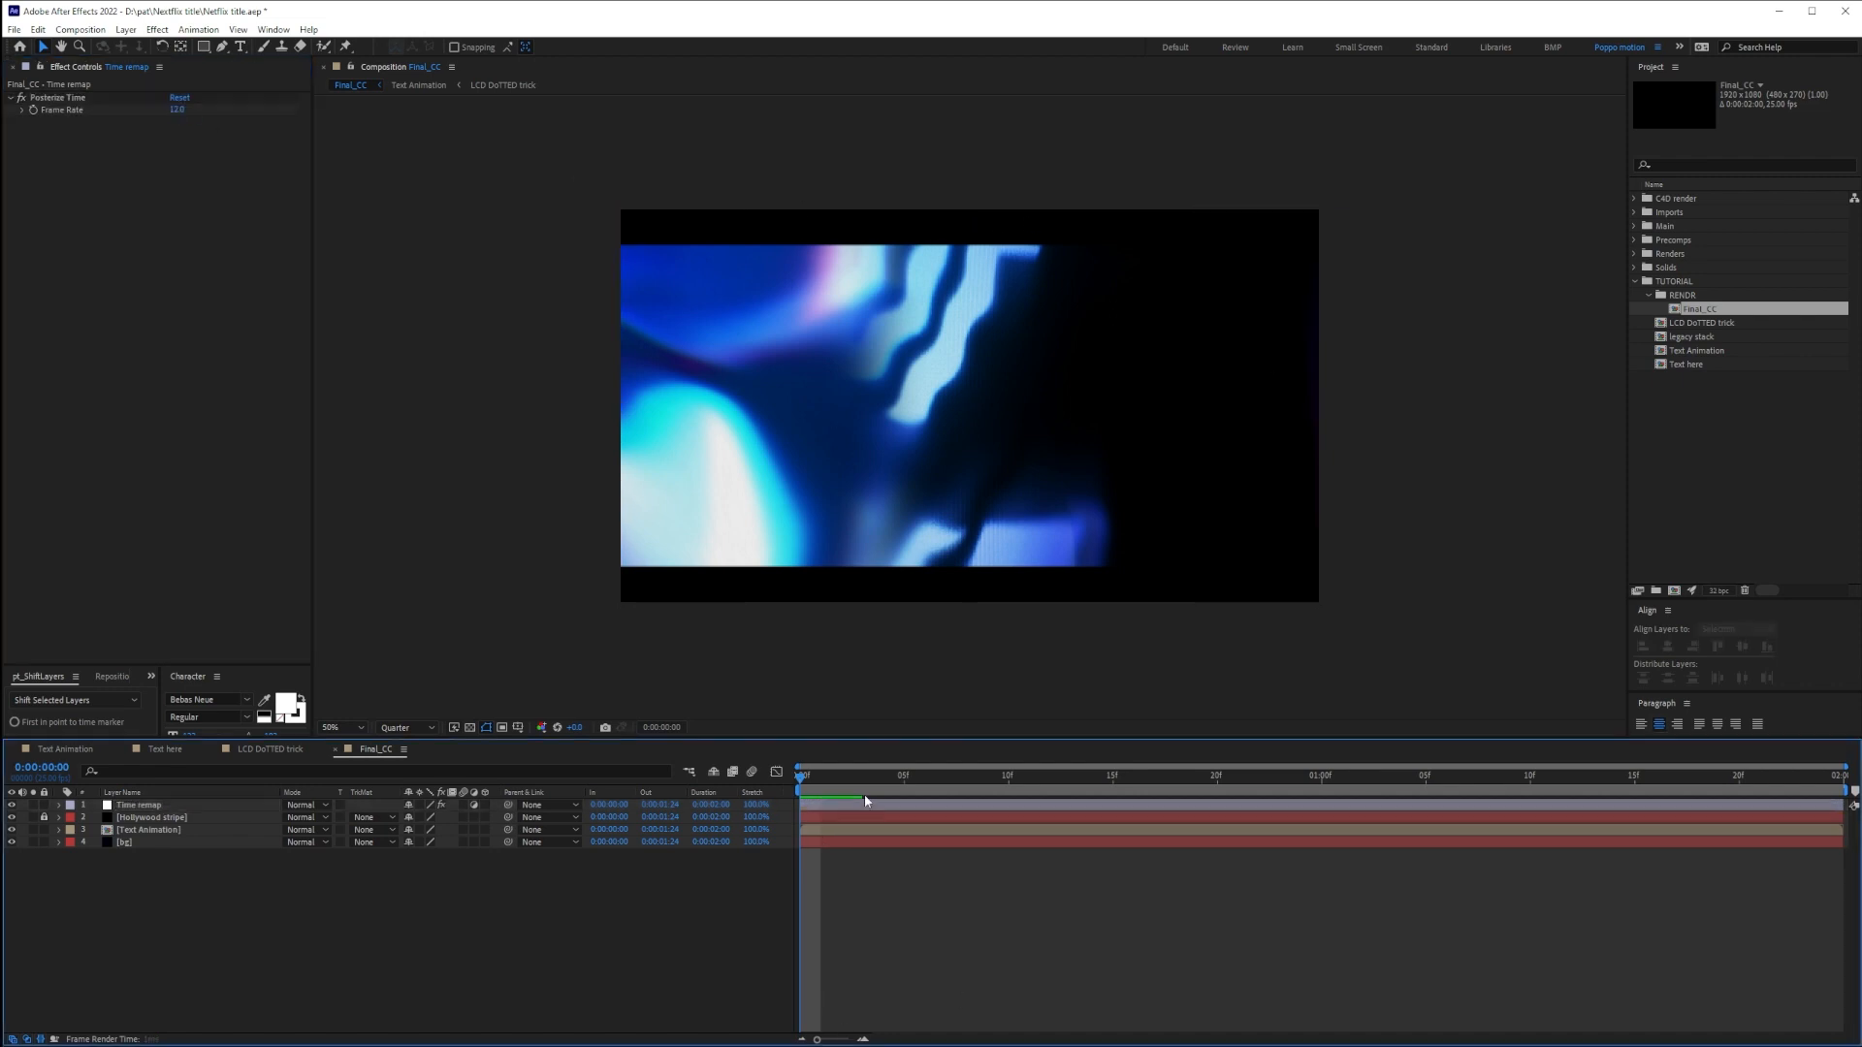
Preview Final_CC from the start to check the stepped frame rate
key(space)
drag(1034, 779, 800, 791)
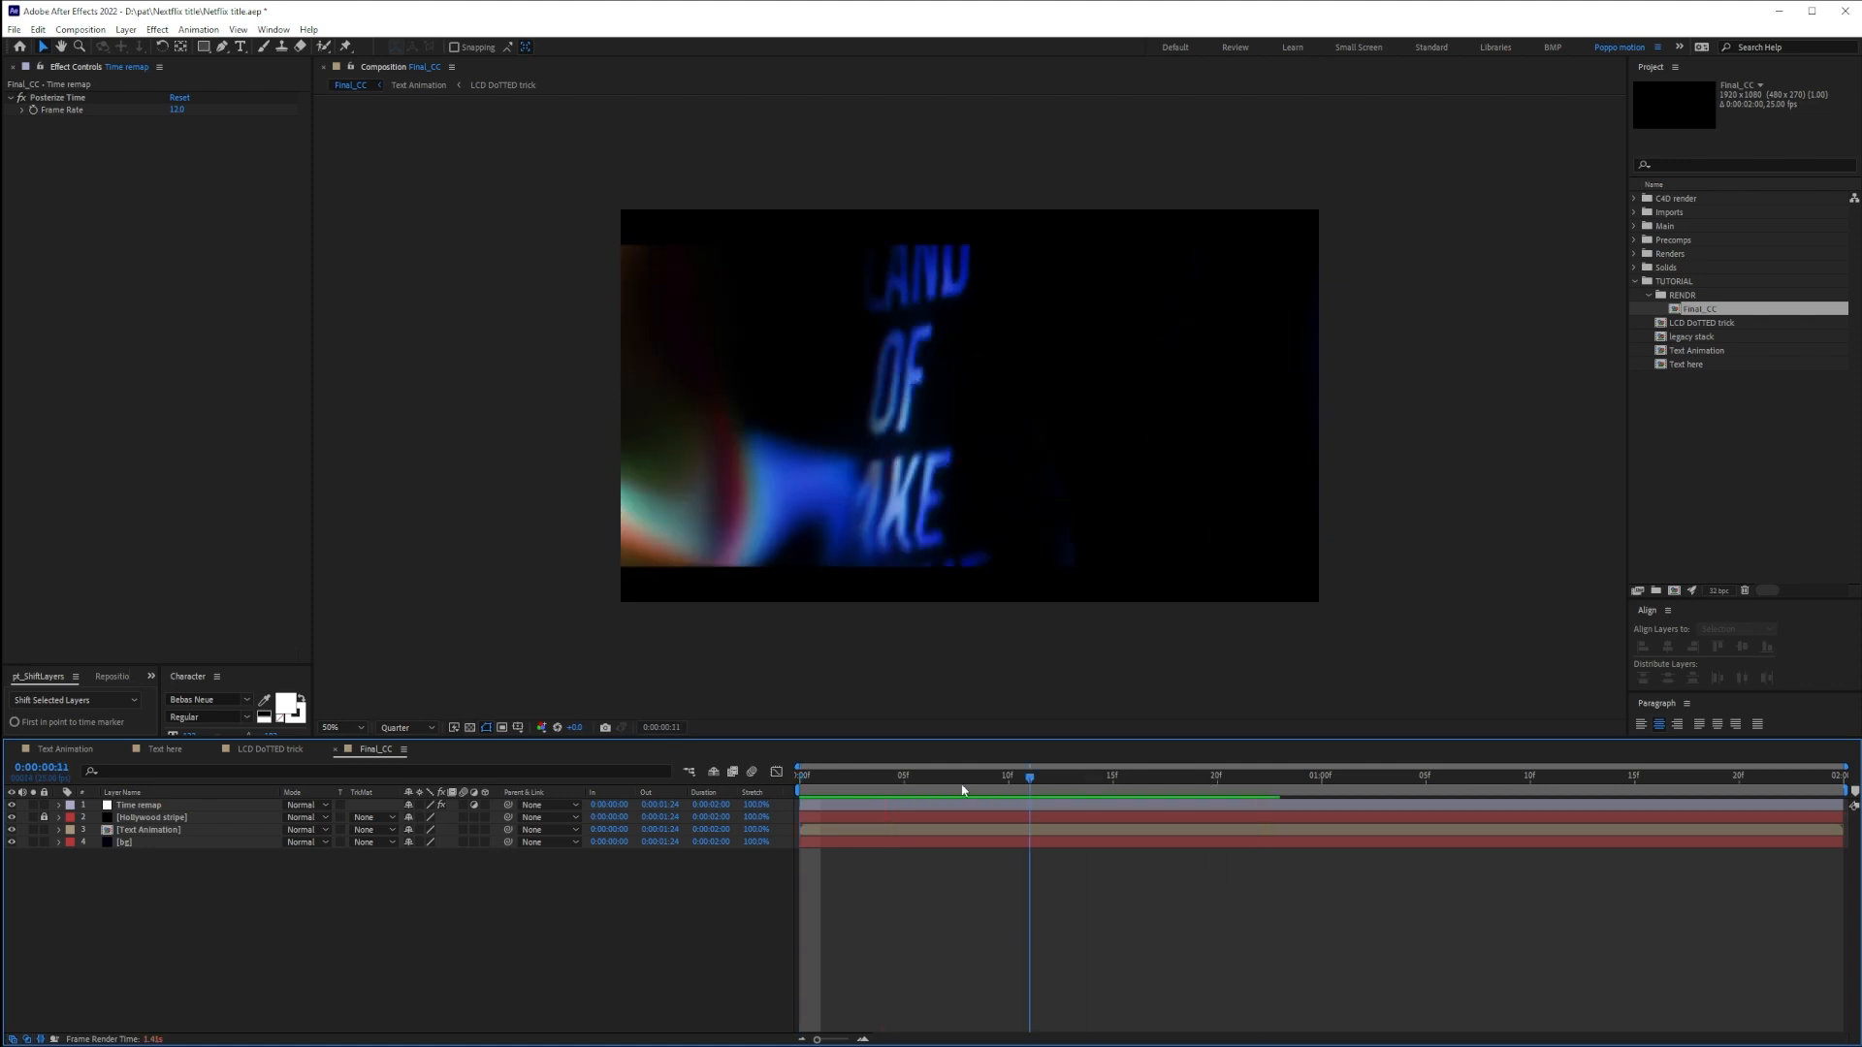
key(space)
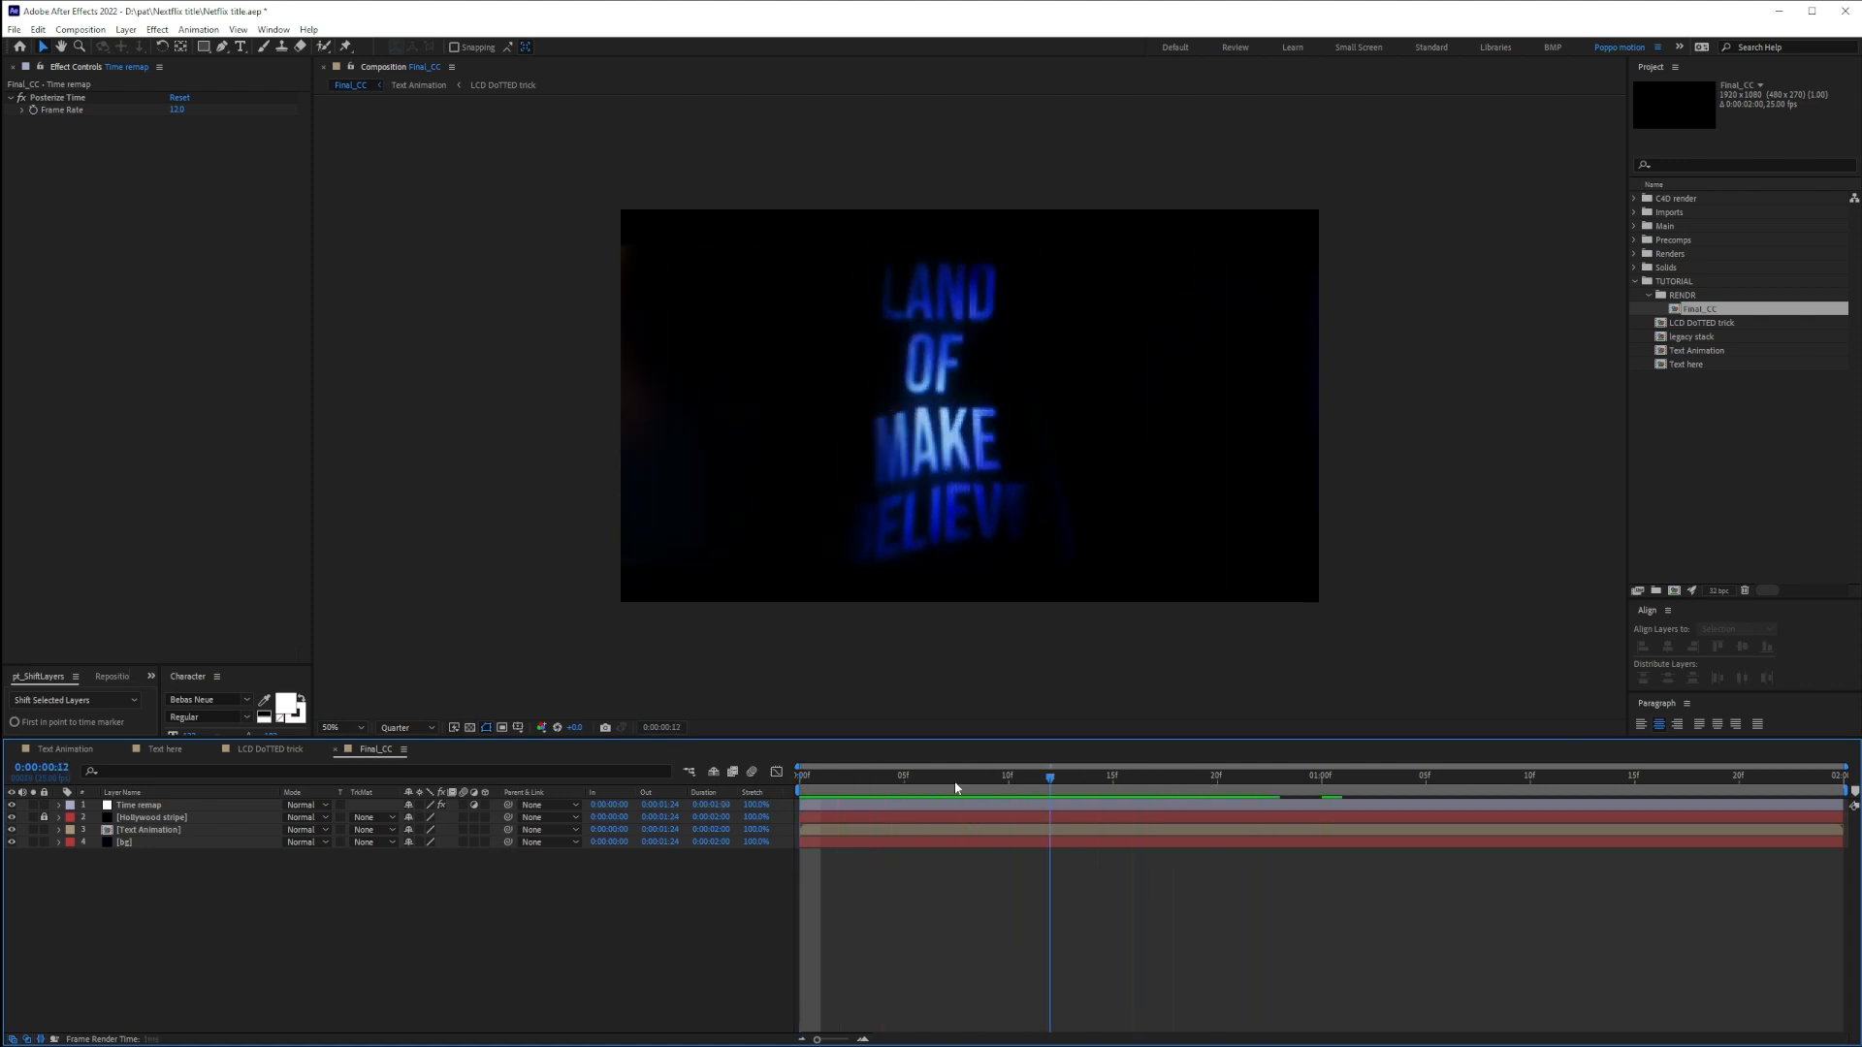
key(space)
key(space)
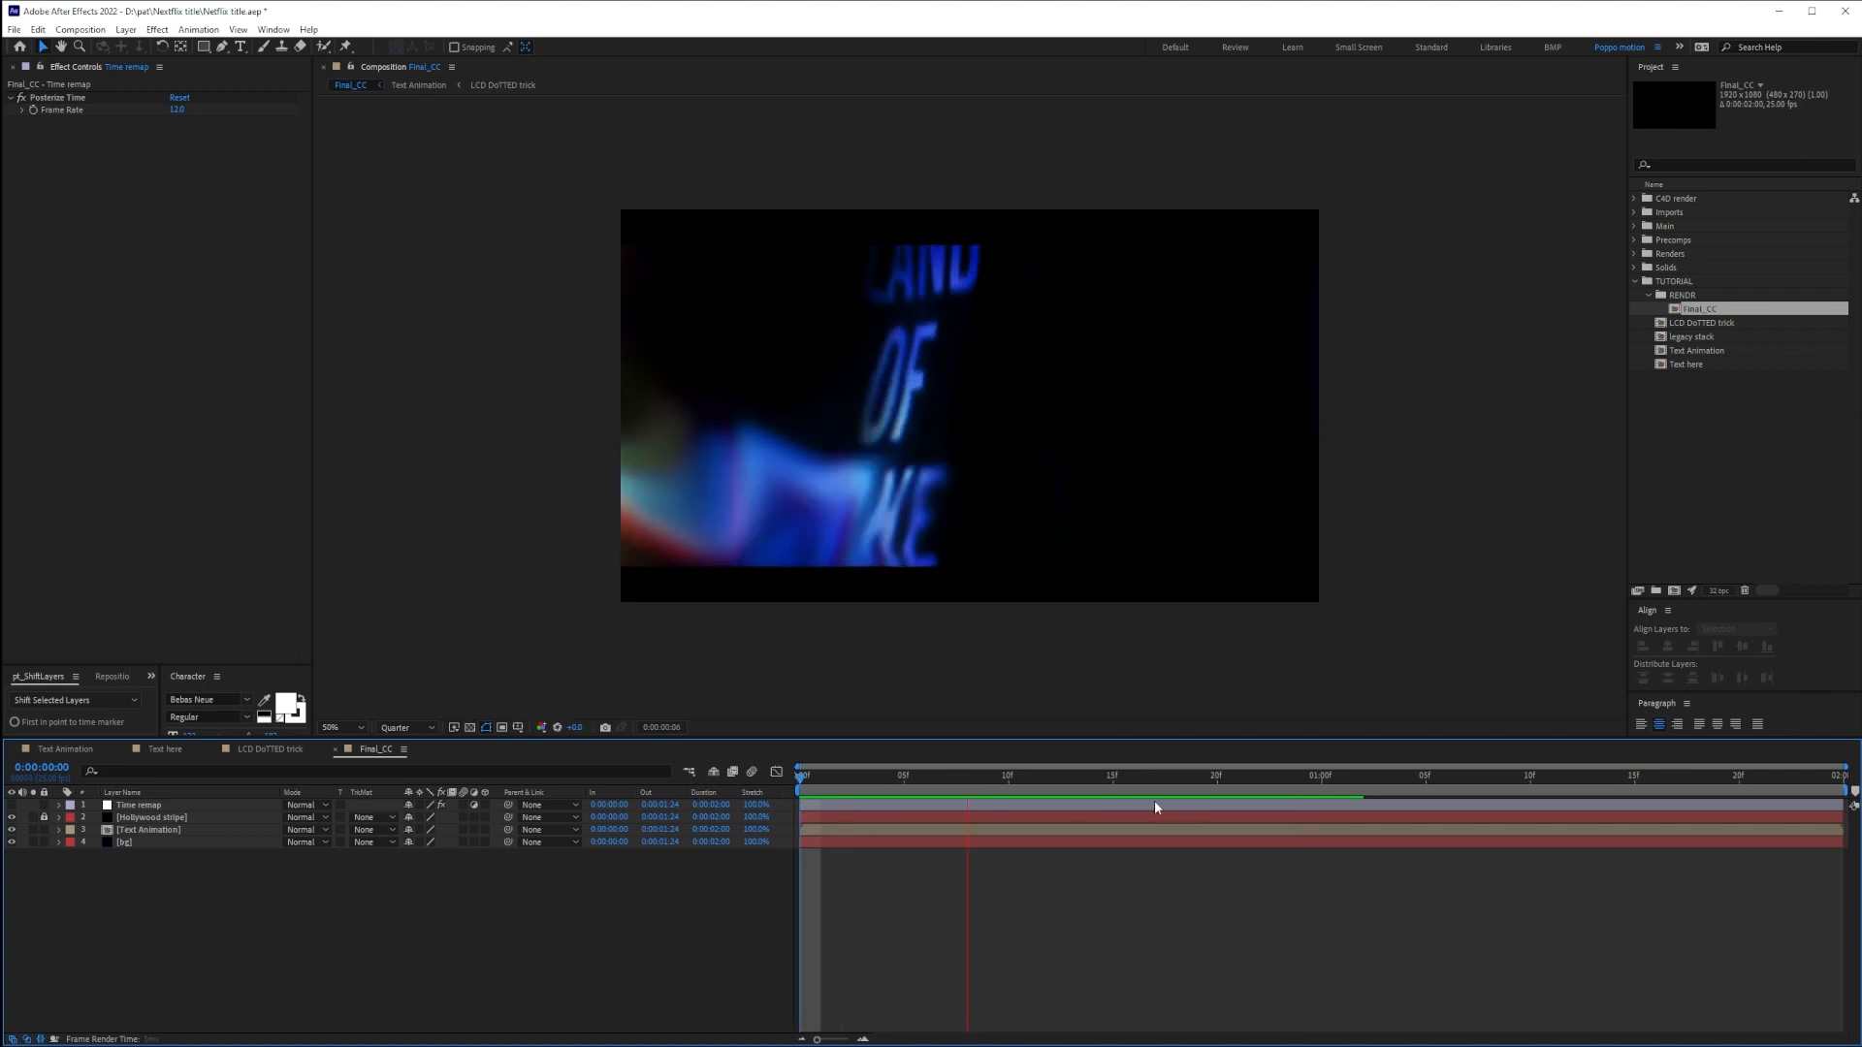
click(1134, 777)
key(space)
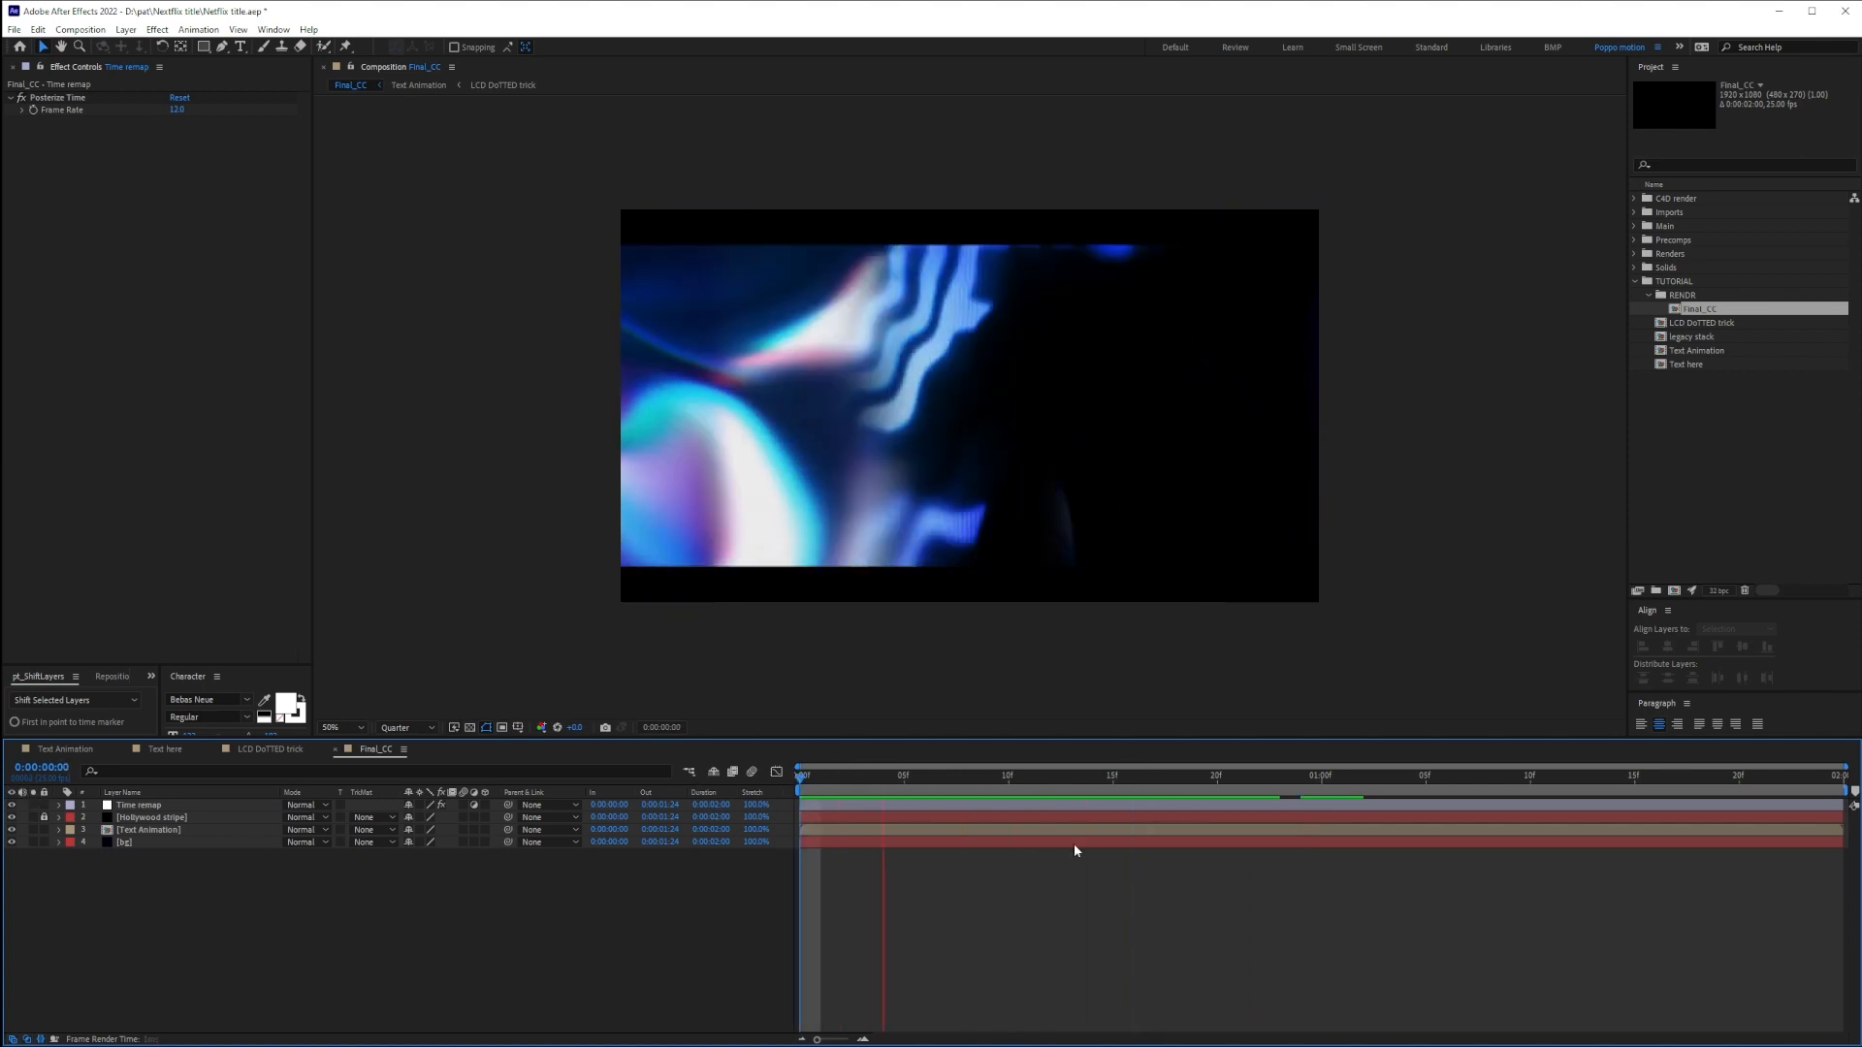
Lock the Time remap and bg layers
click(44, 806)
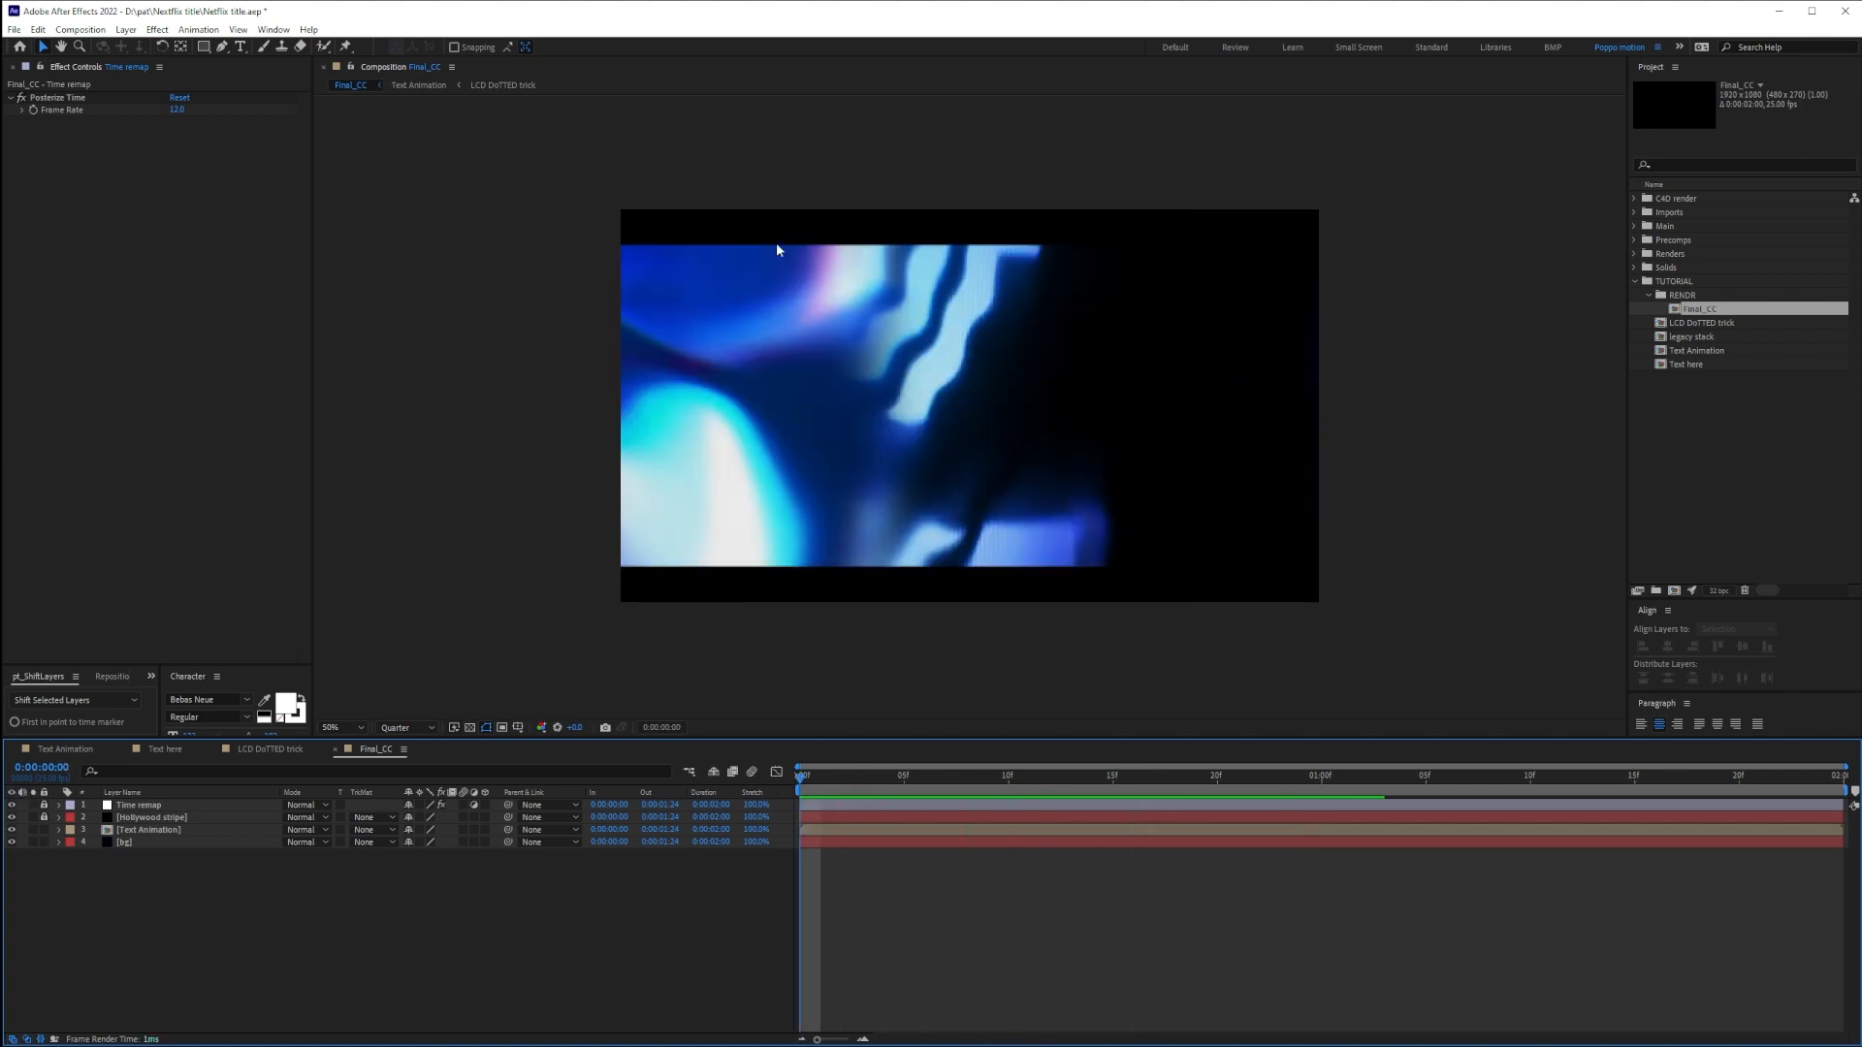
click(781, 398)
click(44, 843)
click(146, 831)
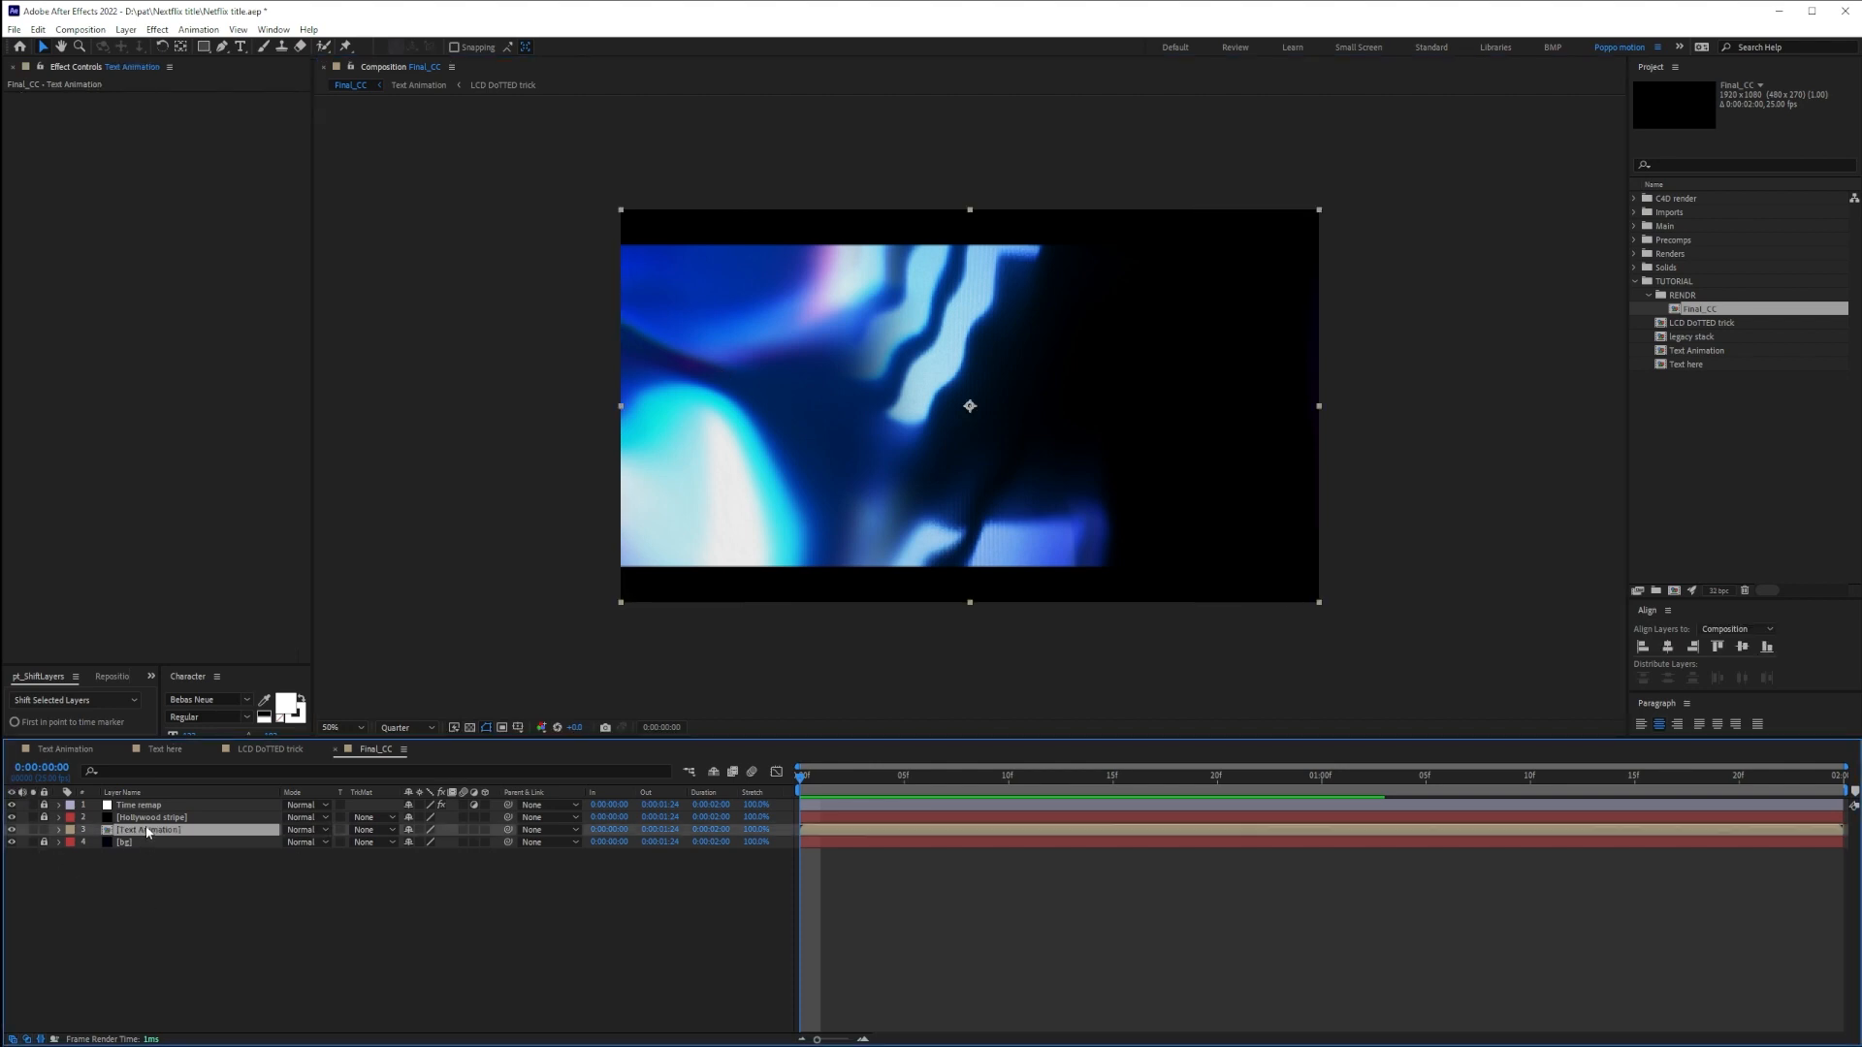
click(159, 912)
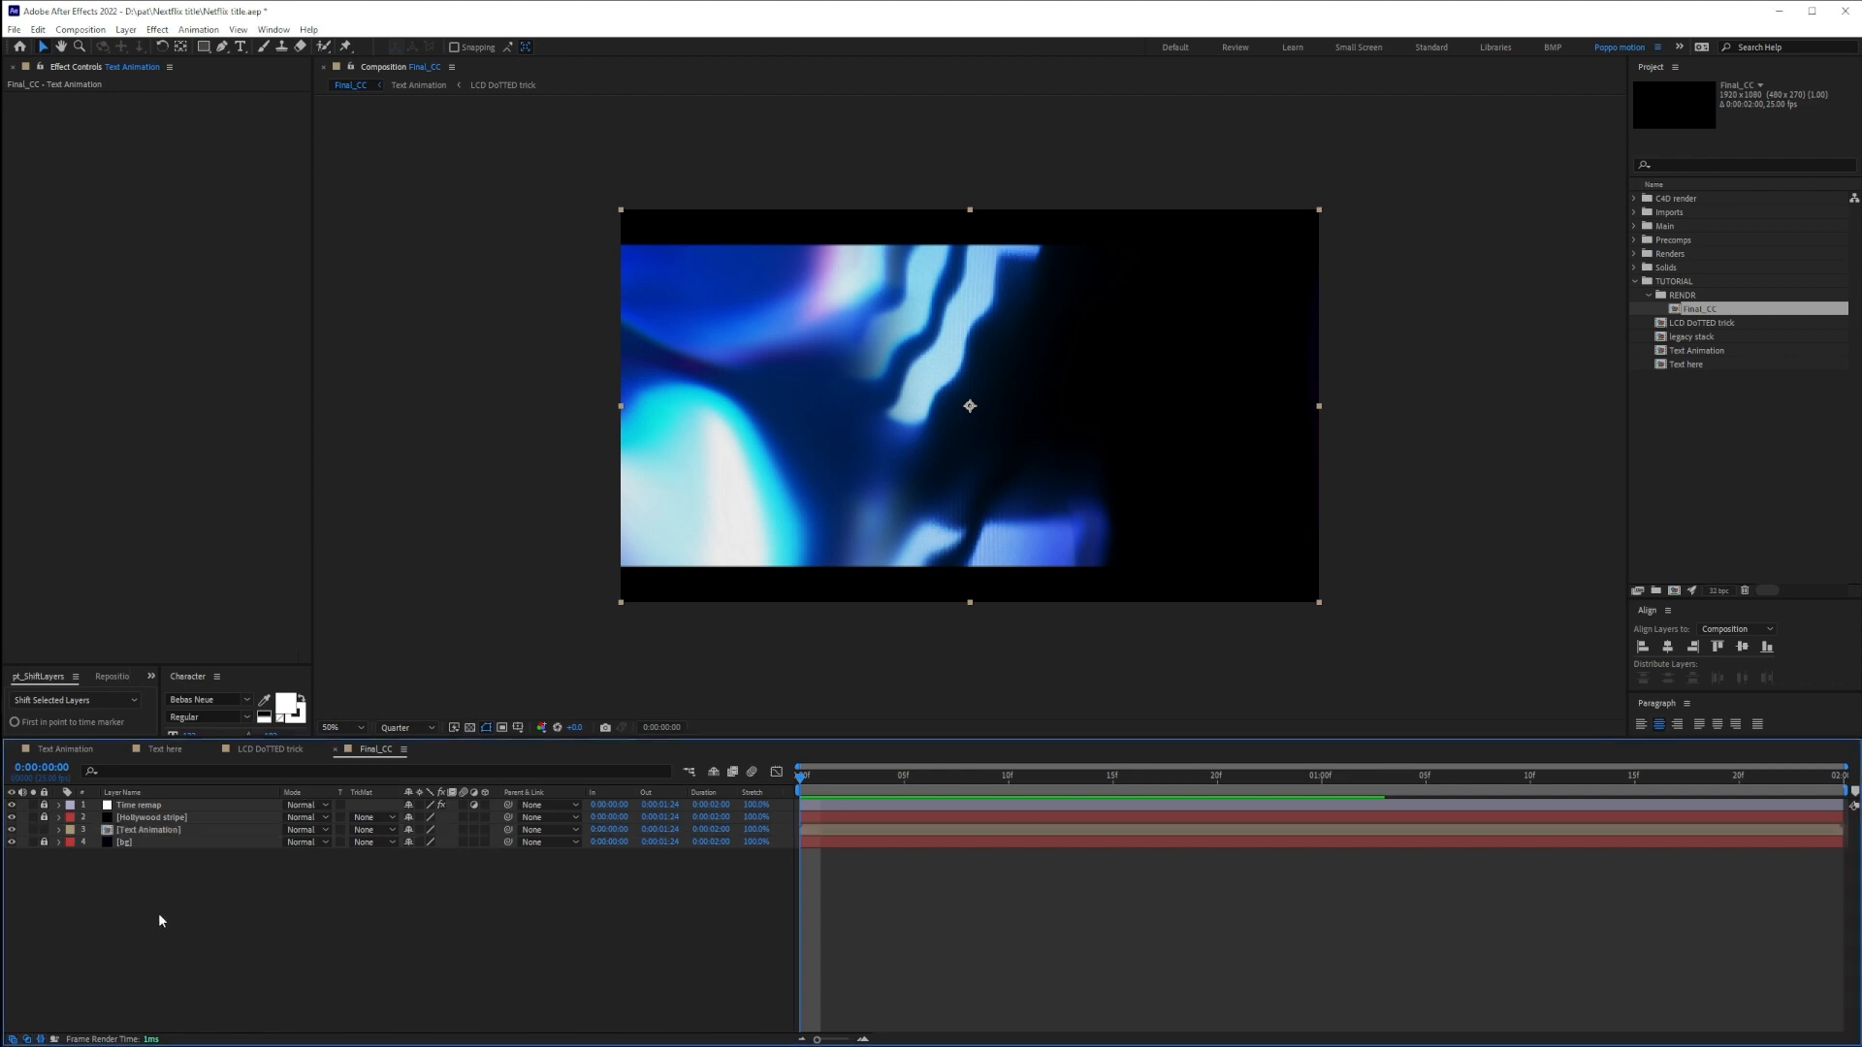
Create a full-frame black solid named Vignette
key(ctrl+y)
text(Vignette)
key(Return)
Draw a closed, curved mask on Vignette with the Pen tool, enclosing the frame's left and center and extending past its left edge
key(g)
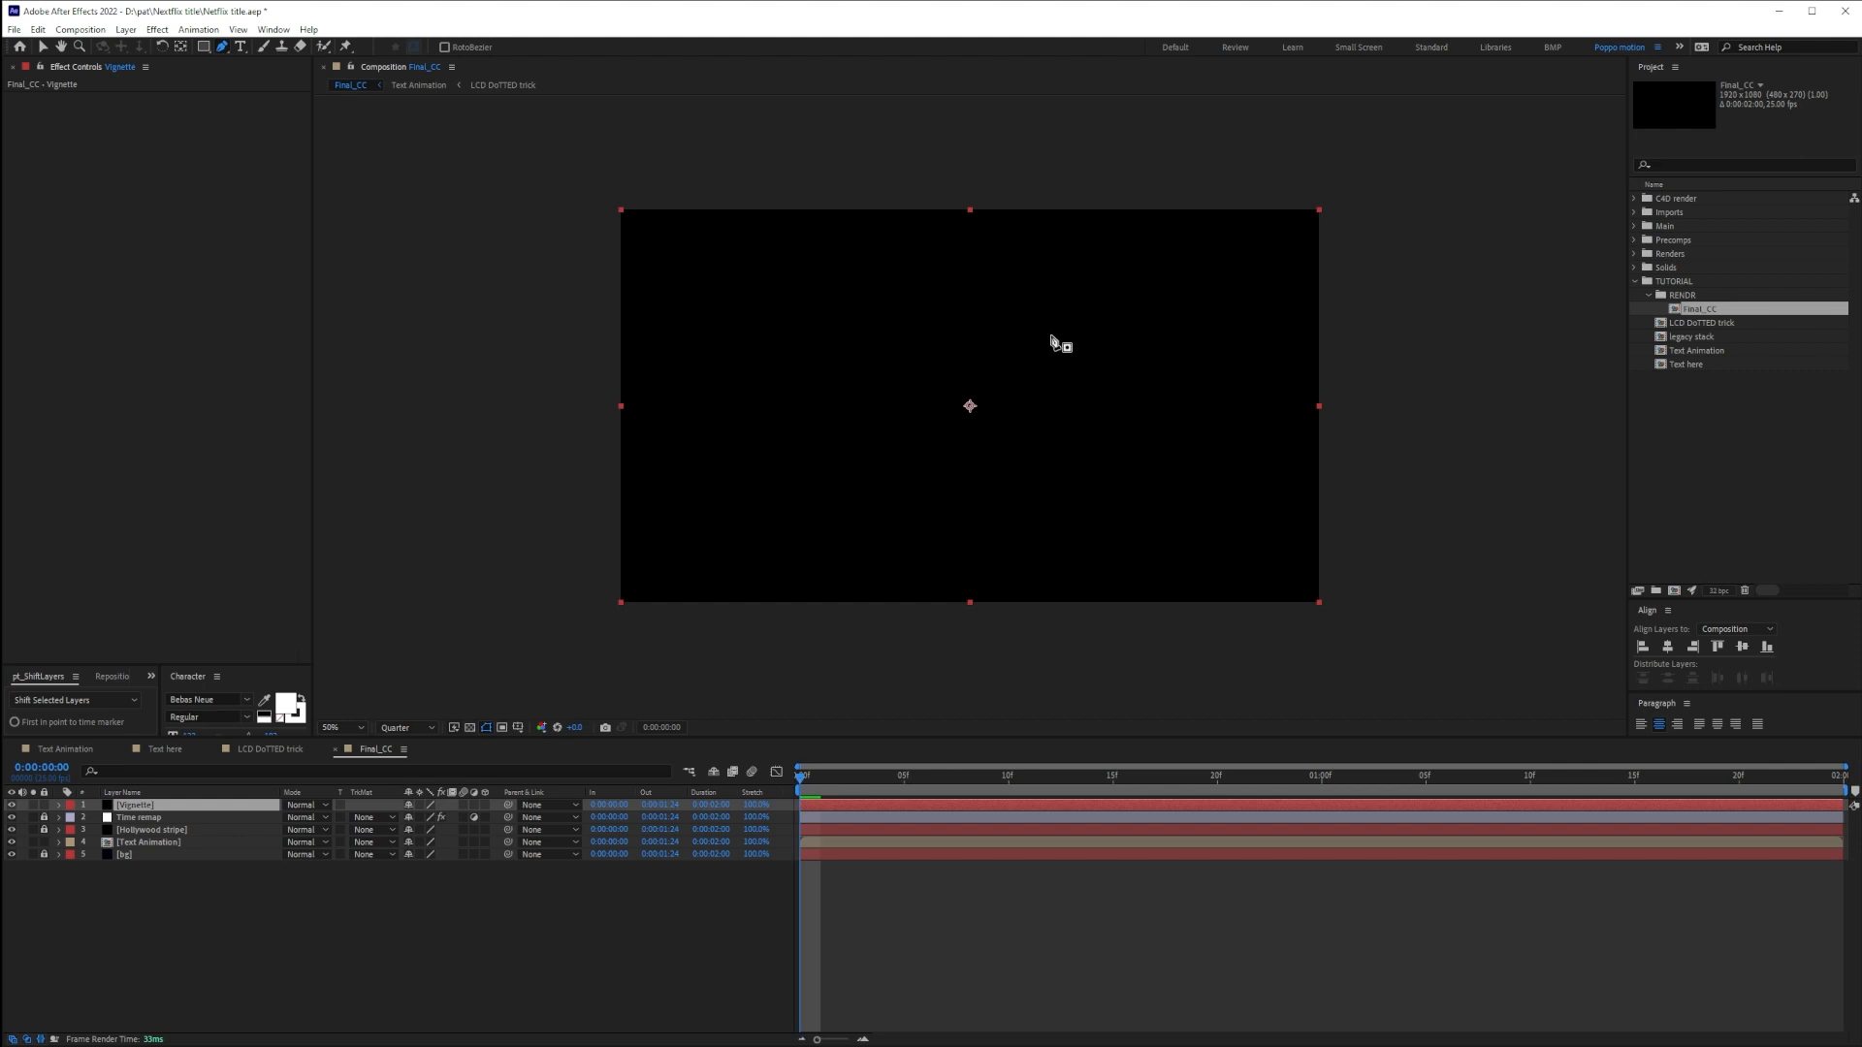
mouse_move(1060, 299)
mouse_down()
mouse_move(1027, 279)
mouse_move(842, 289)
mouse_up()
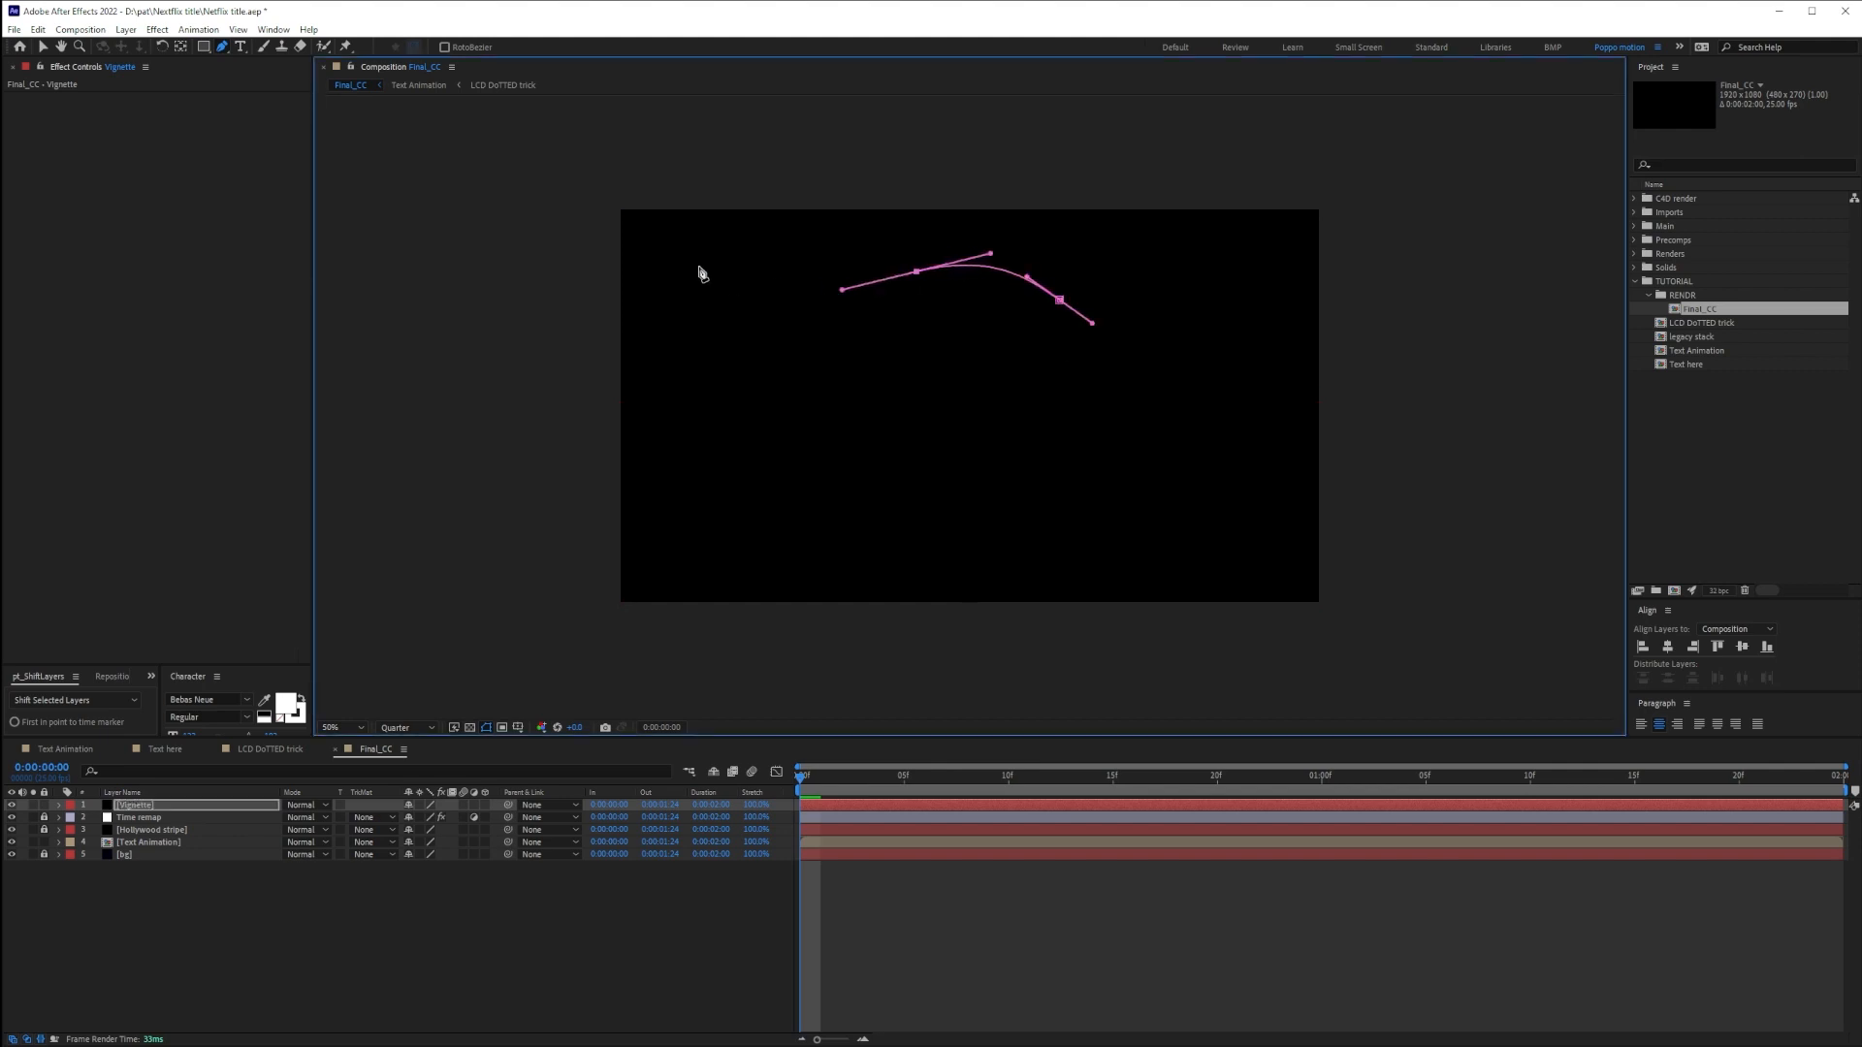
drag(621, 174, 516, 150)
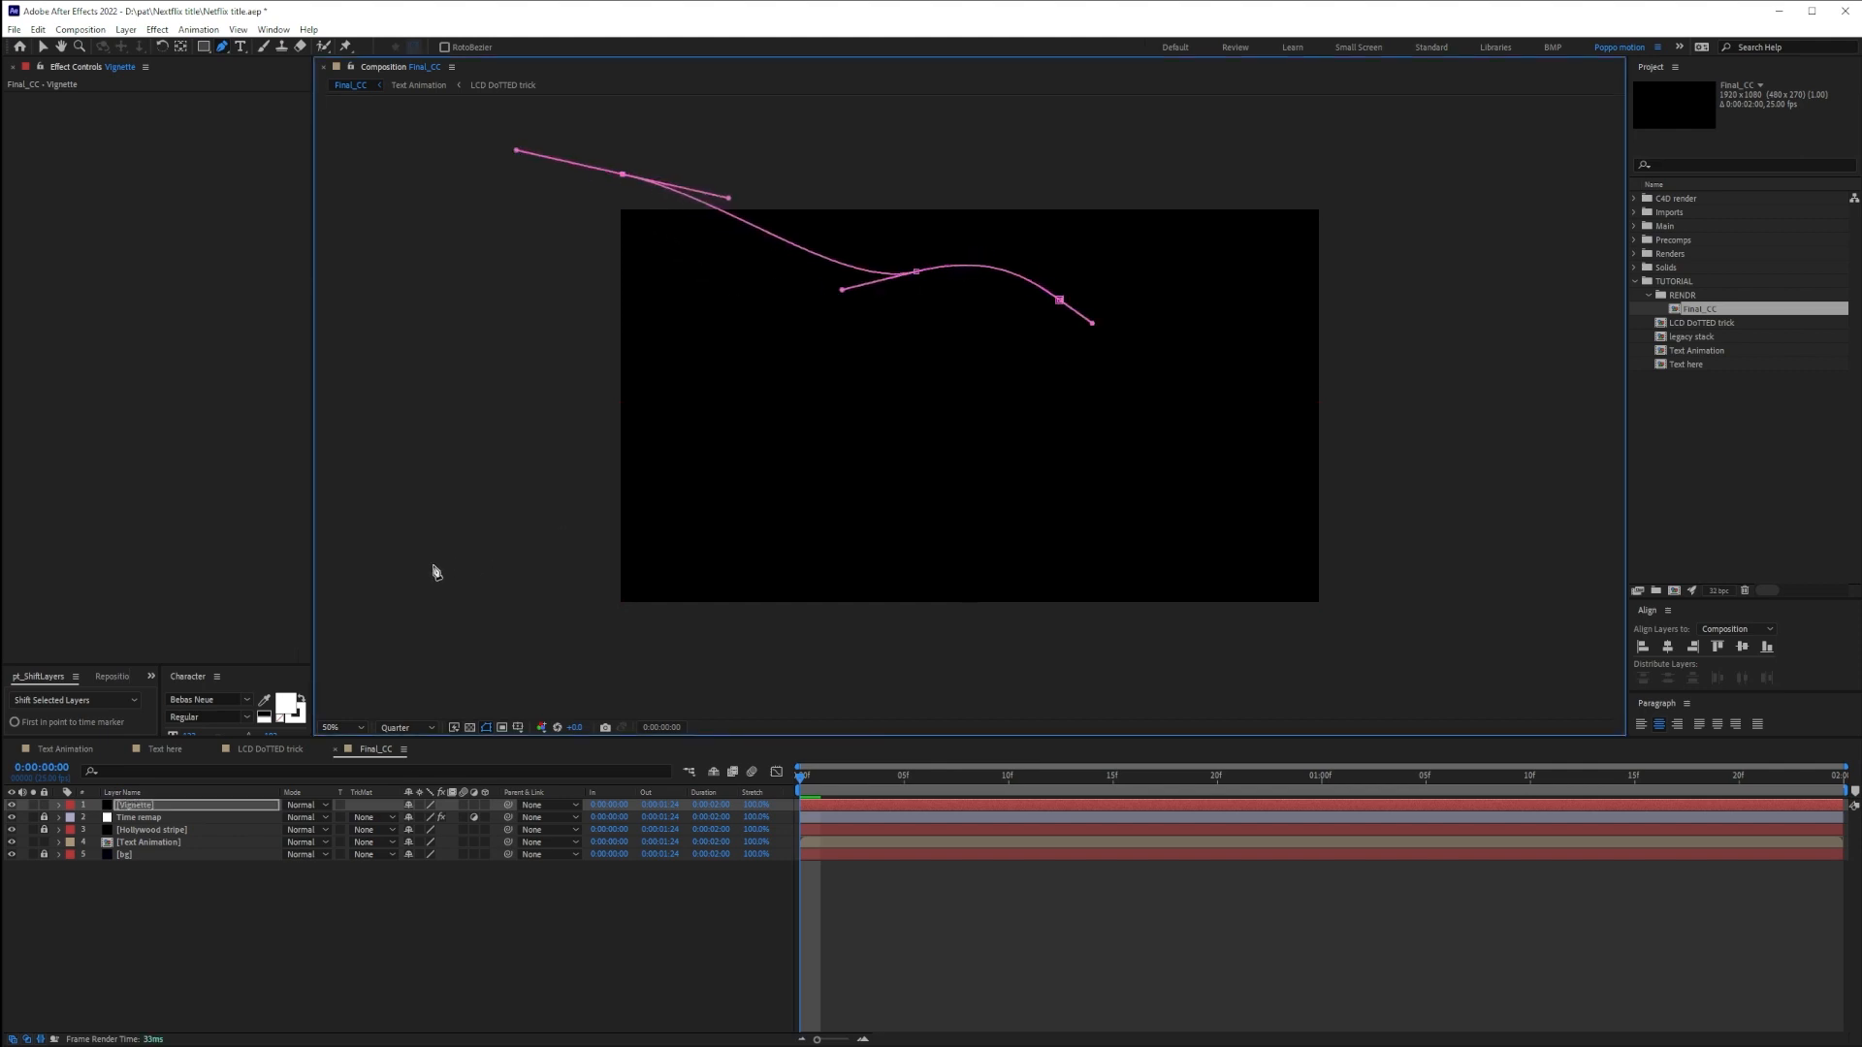
drag(522, 488, 628, 555)
drag(954, 611, 1111, 599)
drag(1144, 470, 1132, 381)
drag(1061, 300, 1082, 287)
Move the Vignette layer below Hollywood stripe and set its mask mode to Subtract
drag(140, 805, 234, 839)
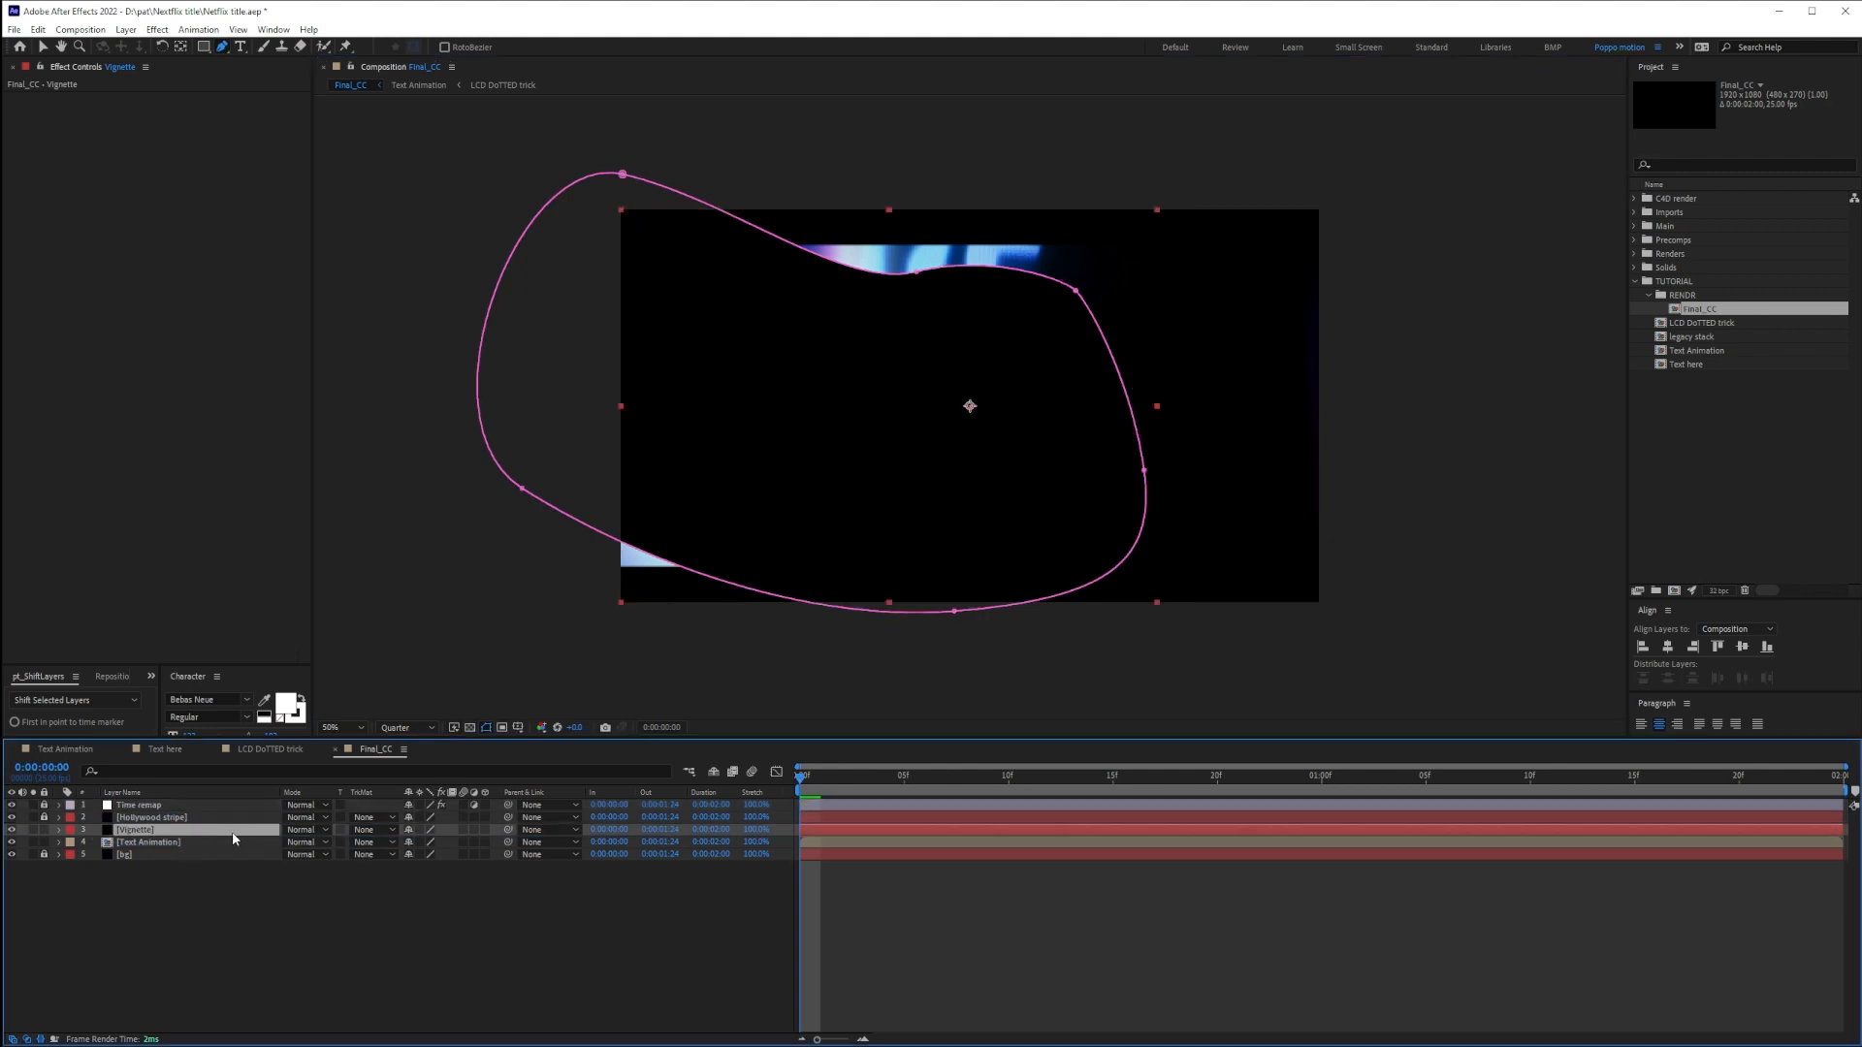
key(m)
click(428, 842)
click(487, 883)
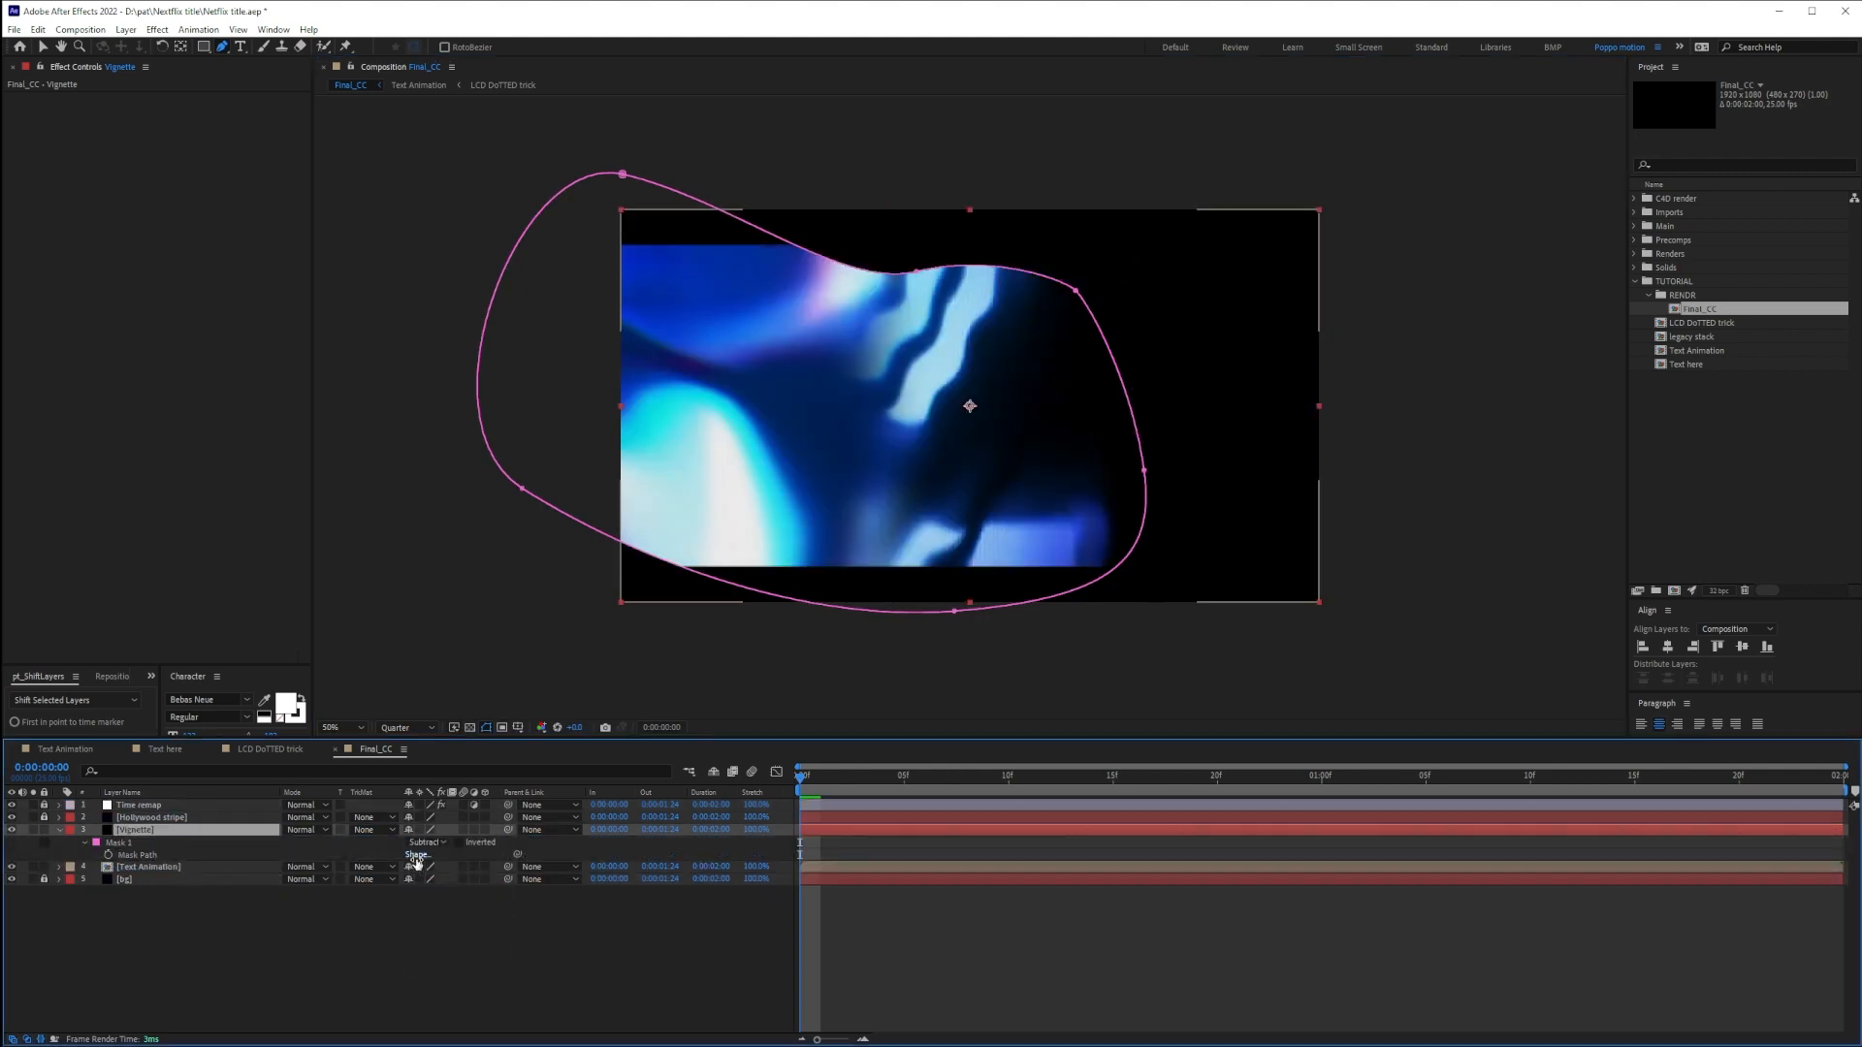
Feather the Vignette mask by several hundred pixels for a soft falloff, and set the layer's Opacity to 30%
key(f)
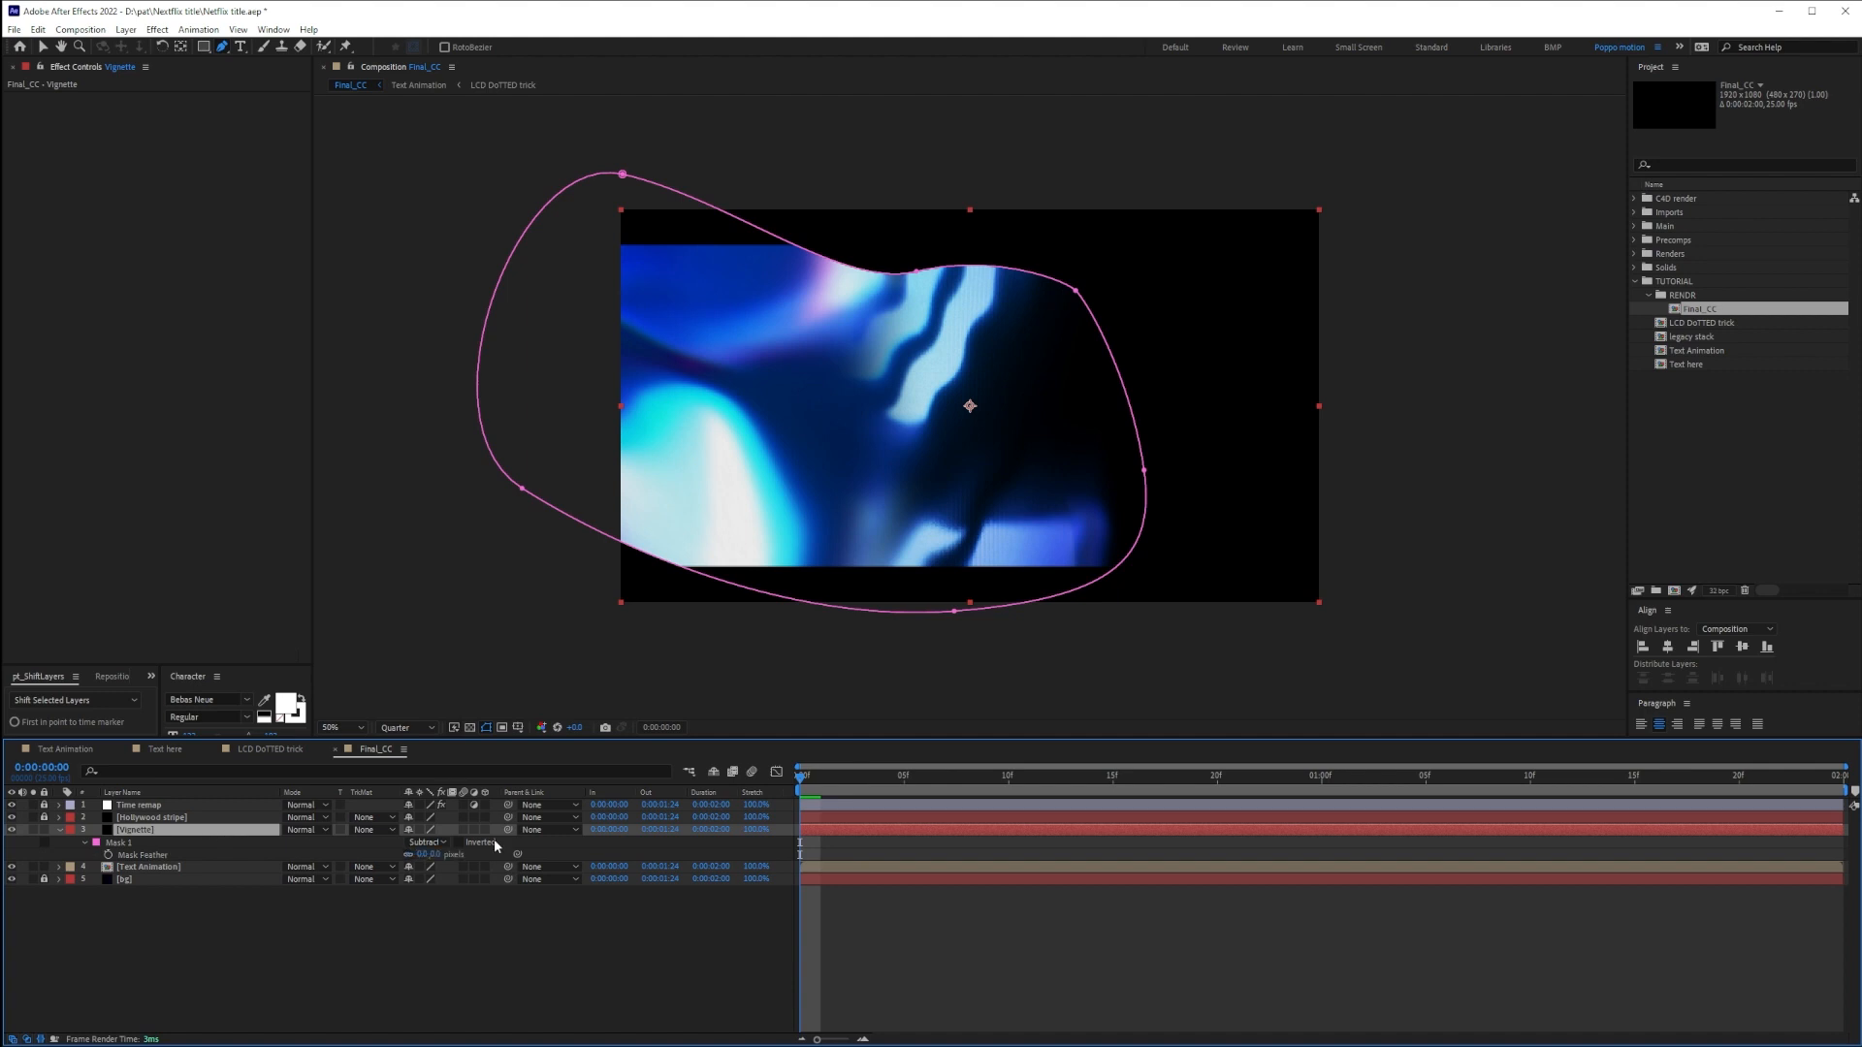
drag(434, 855, 776, 842)
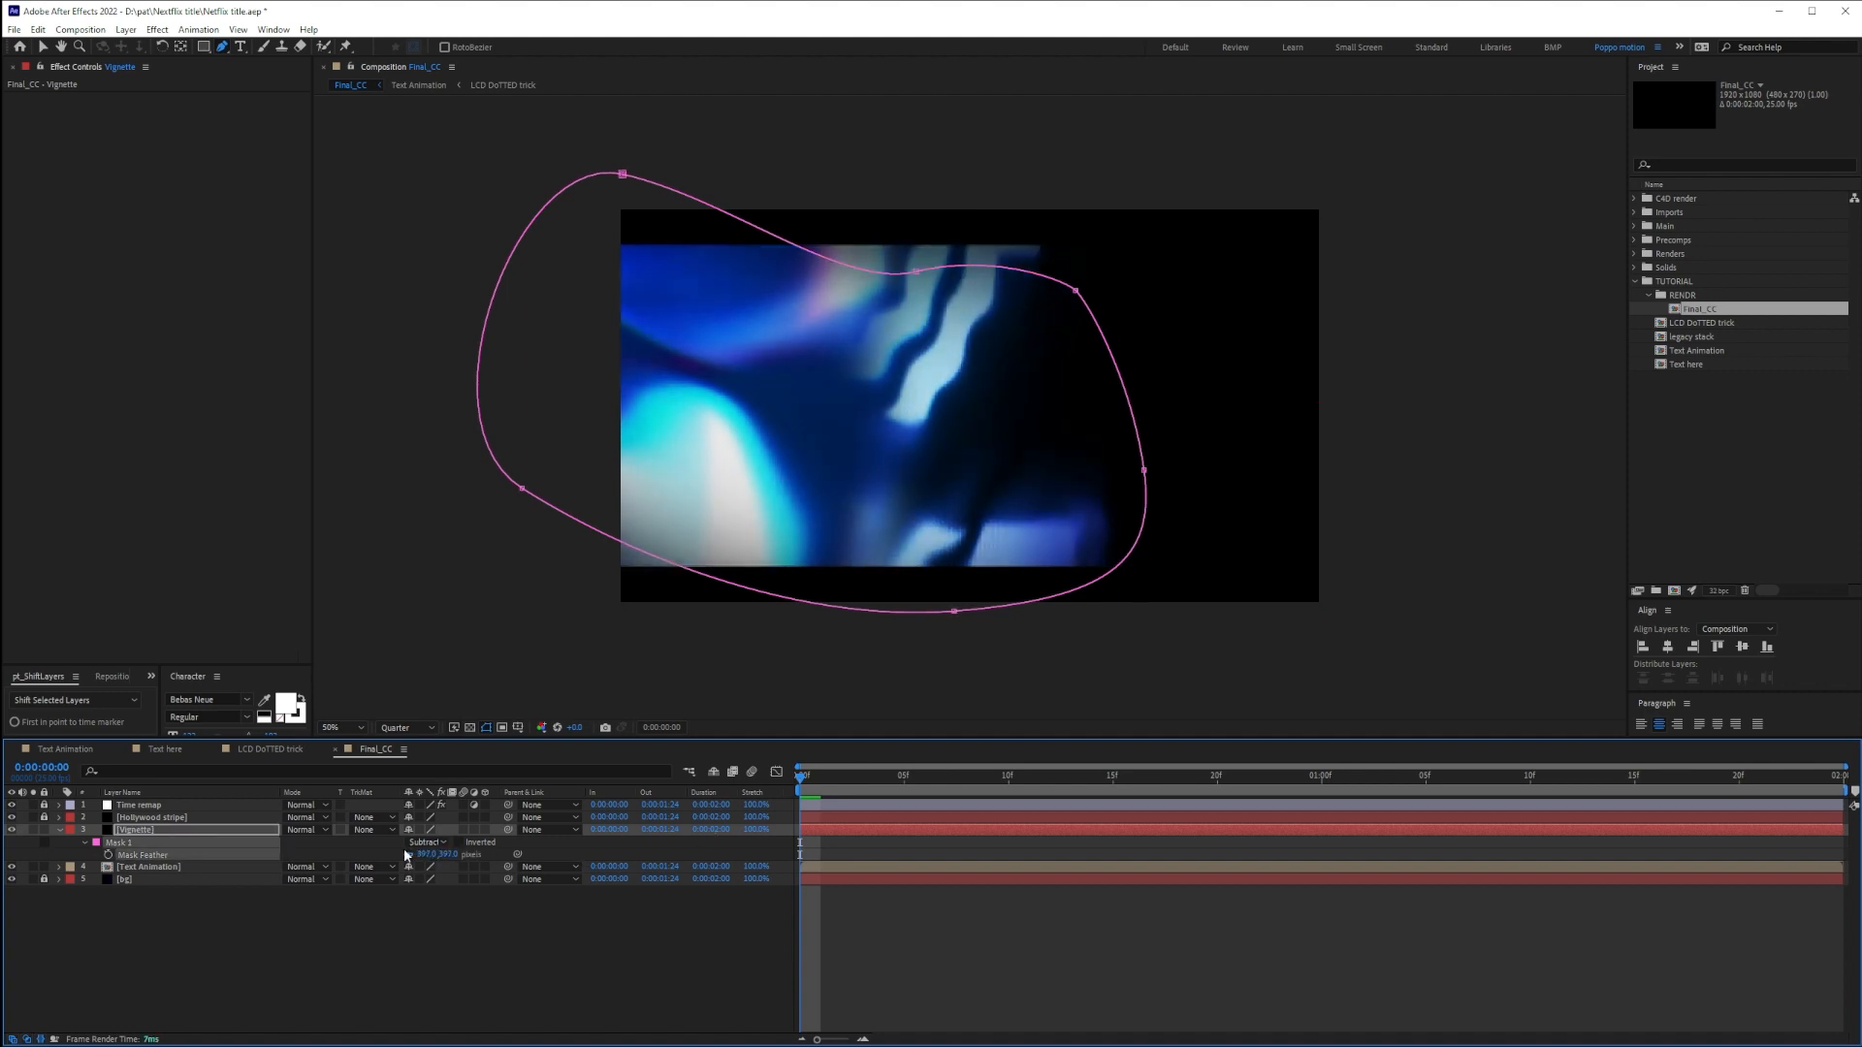
key(t)
click(414, 842)
text(30)
key(Return)
Nudge the lowest point of the Vignette mask slightly upward, and lock and collapse the layer
key(F2)
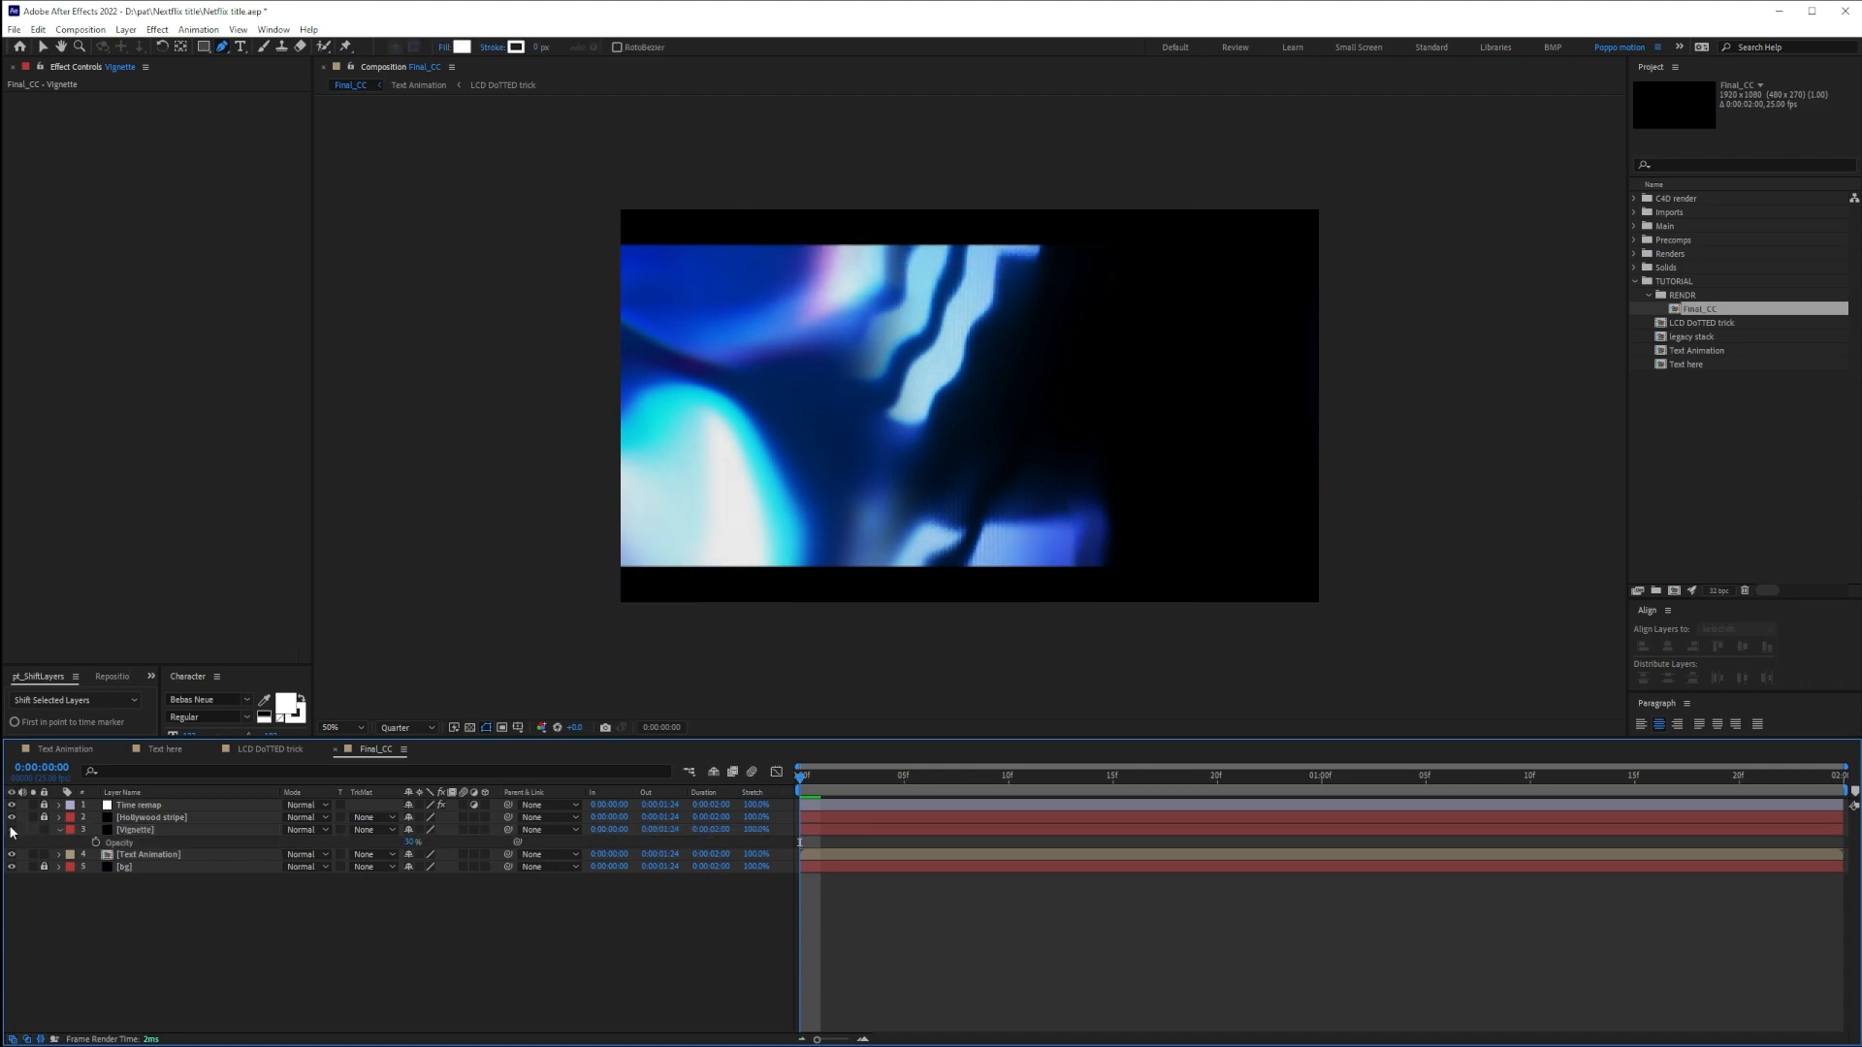
click(168, 829)
drag(958, 611, 956, 595)
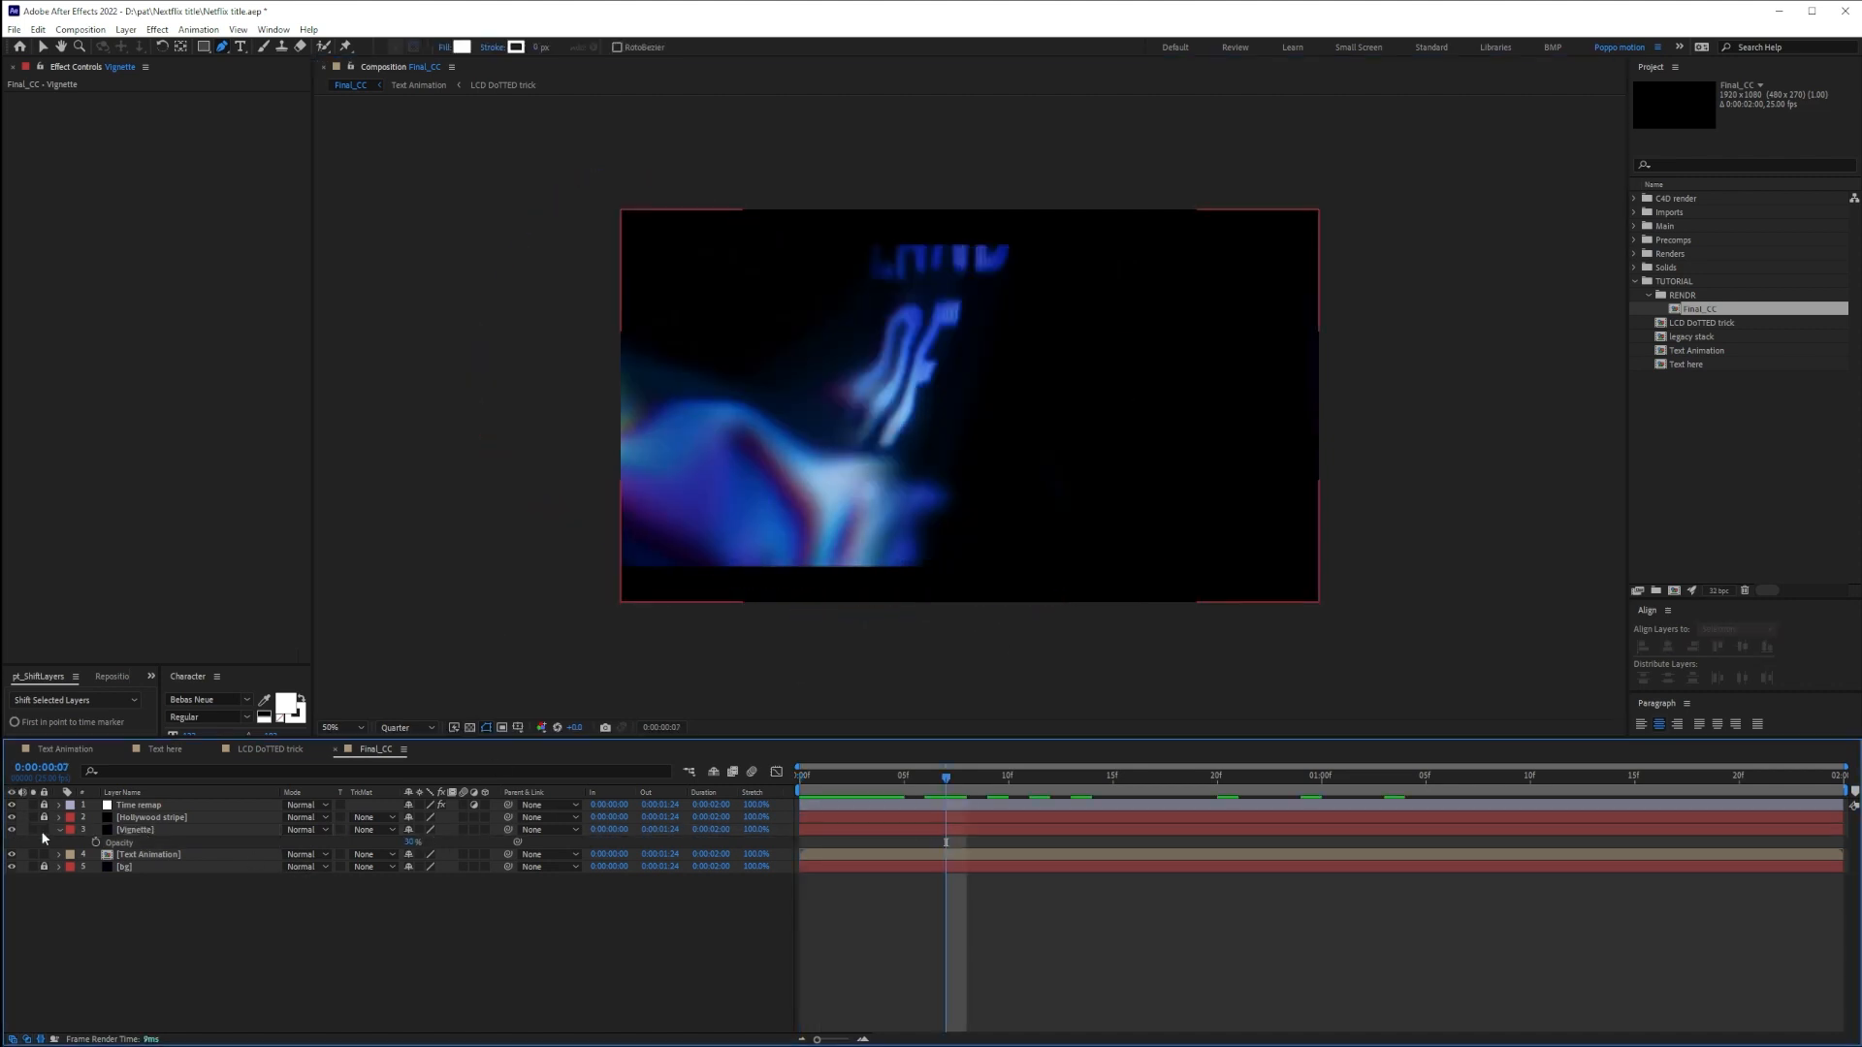
click(43, 830)
click(60, 829)
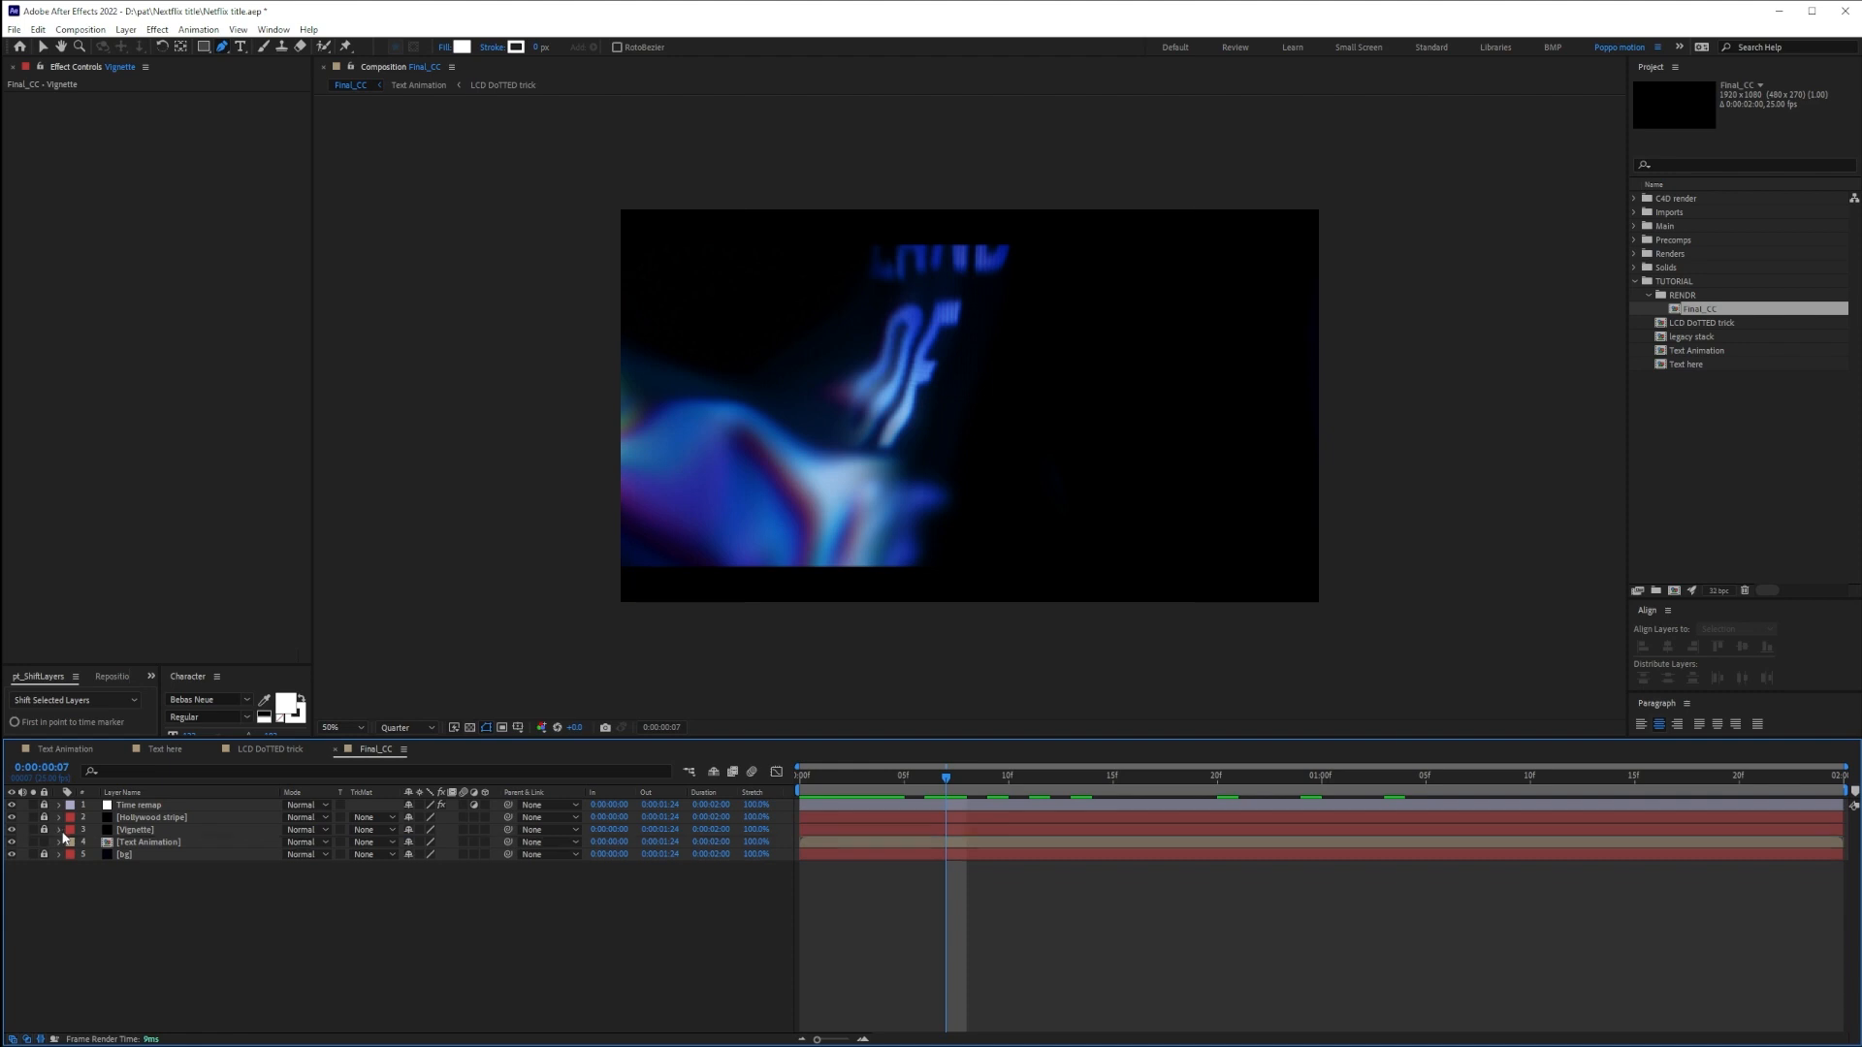
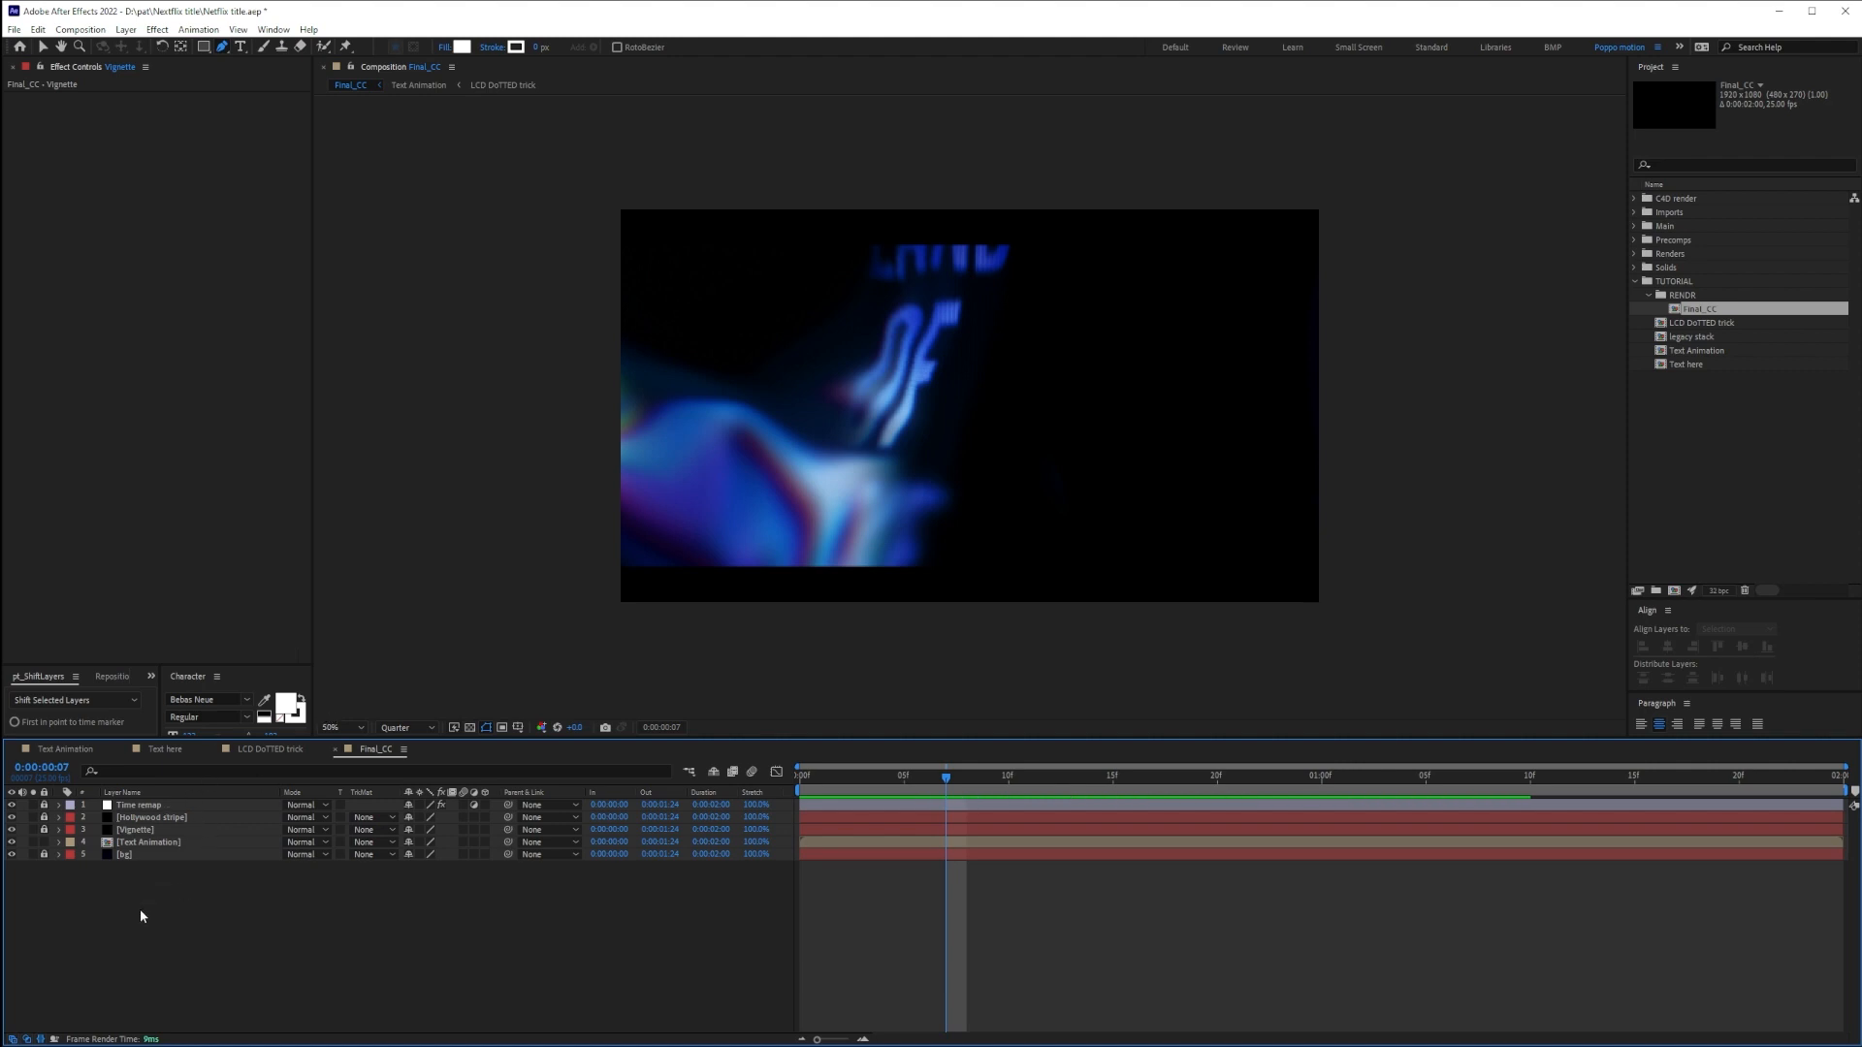
Add an adjustment layer directly above Text Animation and name it Yatty the man signature
key(ctrl+alt+y)
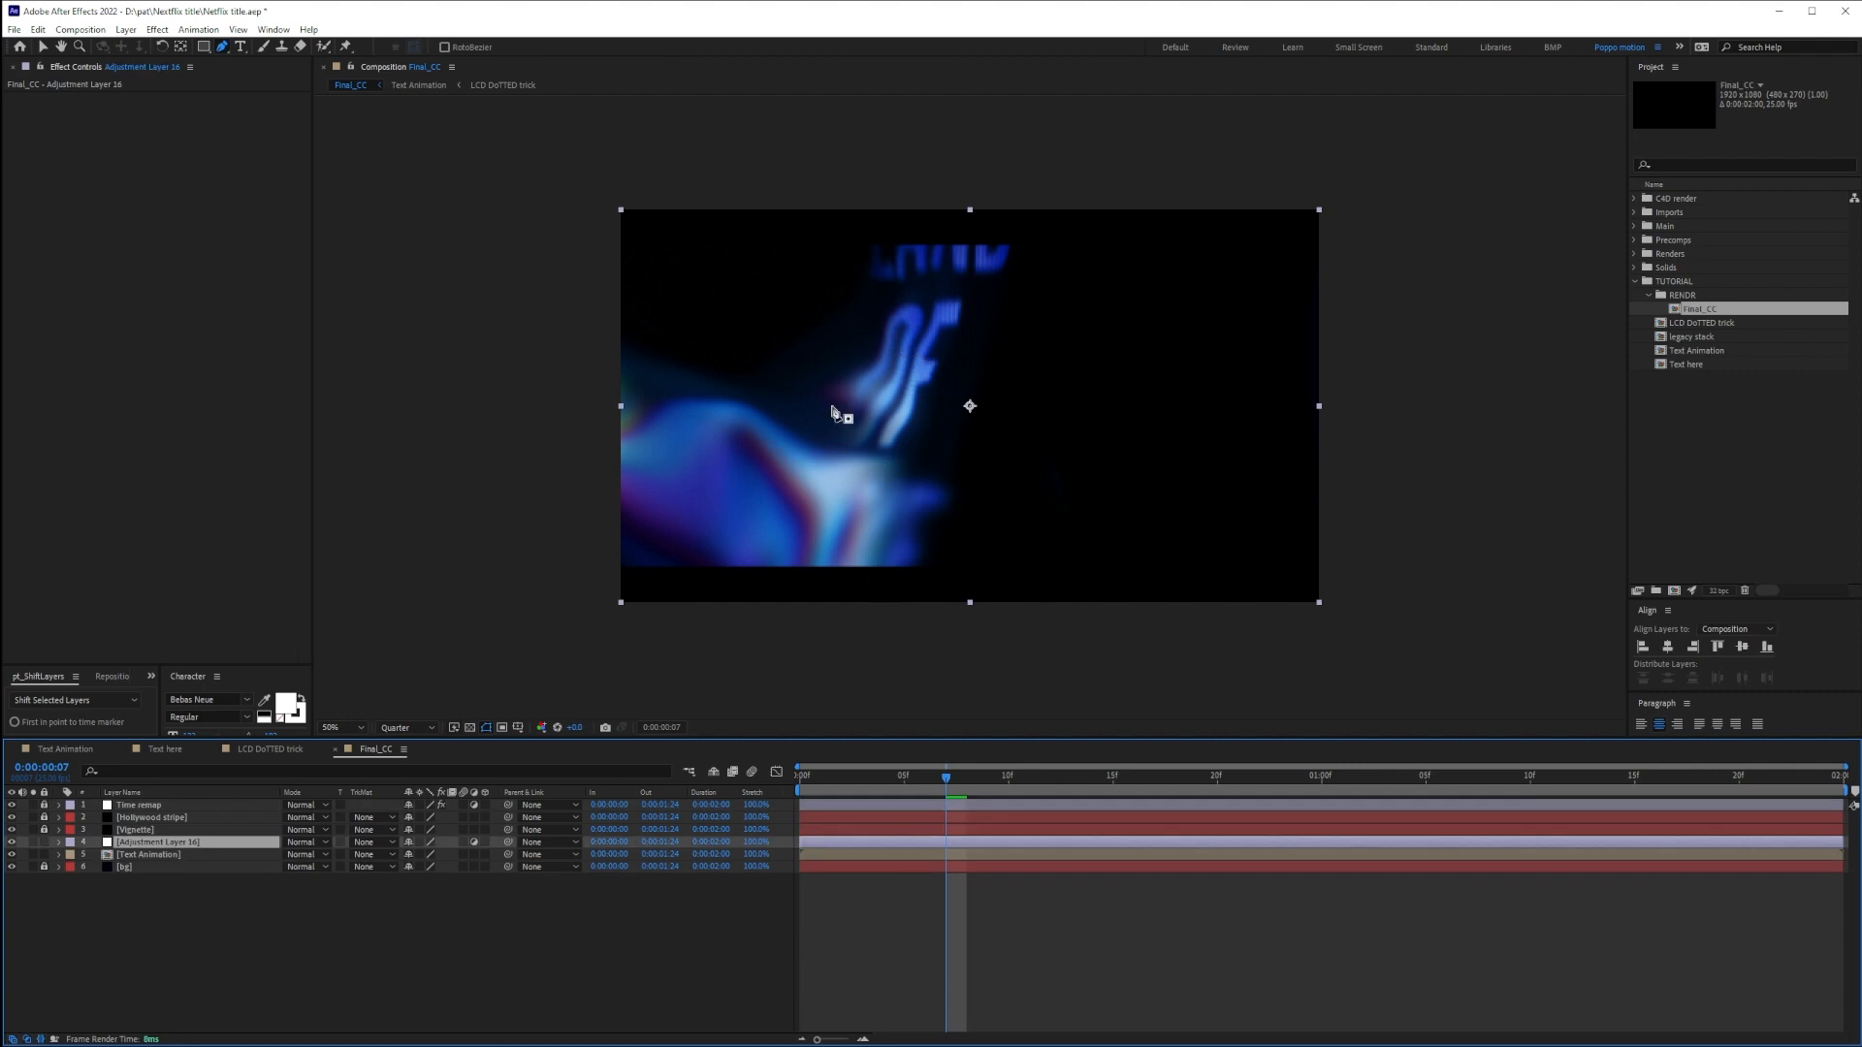
scroll(827, 452, up, 1)
click(345, 728)
click(369, 757)
key(Return)
text(Yatty the man signature)
key(Return)
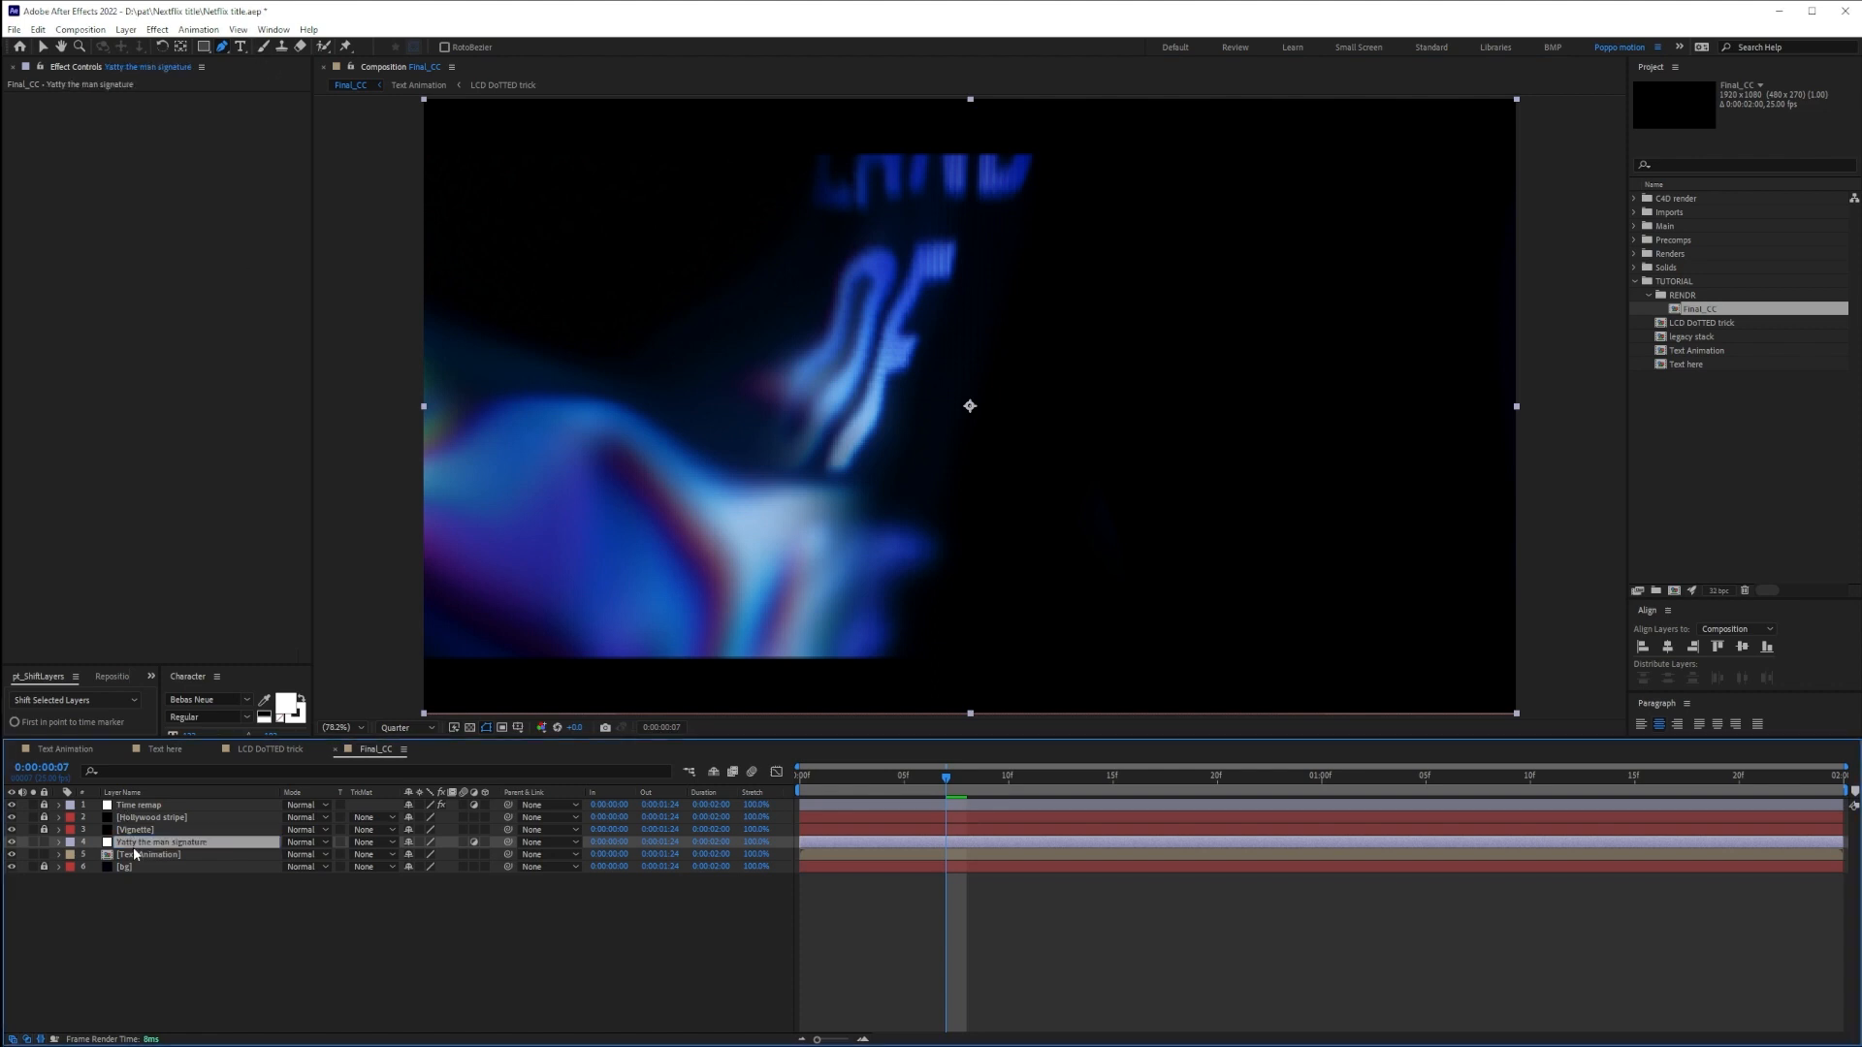
Apply Curves to the new adjustment layer and shape a very steep RGB curve that crushes the shadows and lifts the highlights
key(ctrl+space)
text(curv)
key(Return)
drag(158, 213, 180, 157)
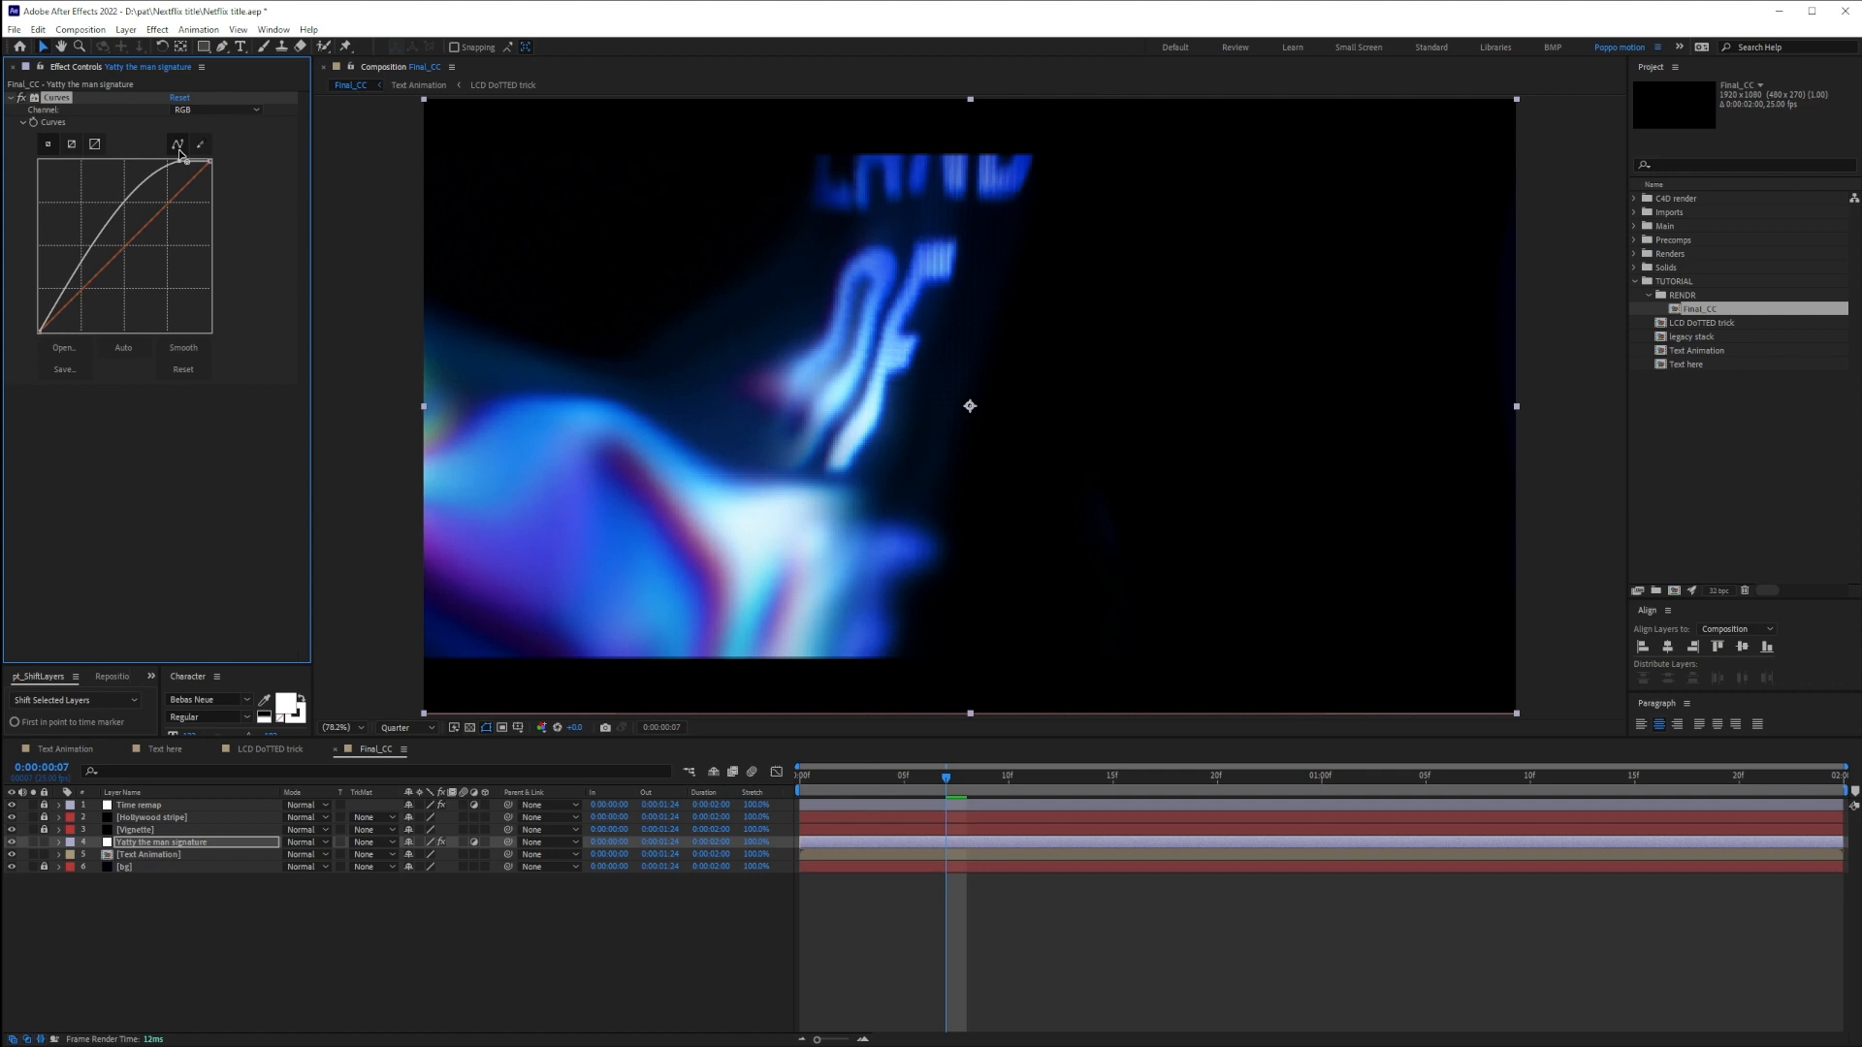
drag(67, 291, 149, 333)
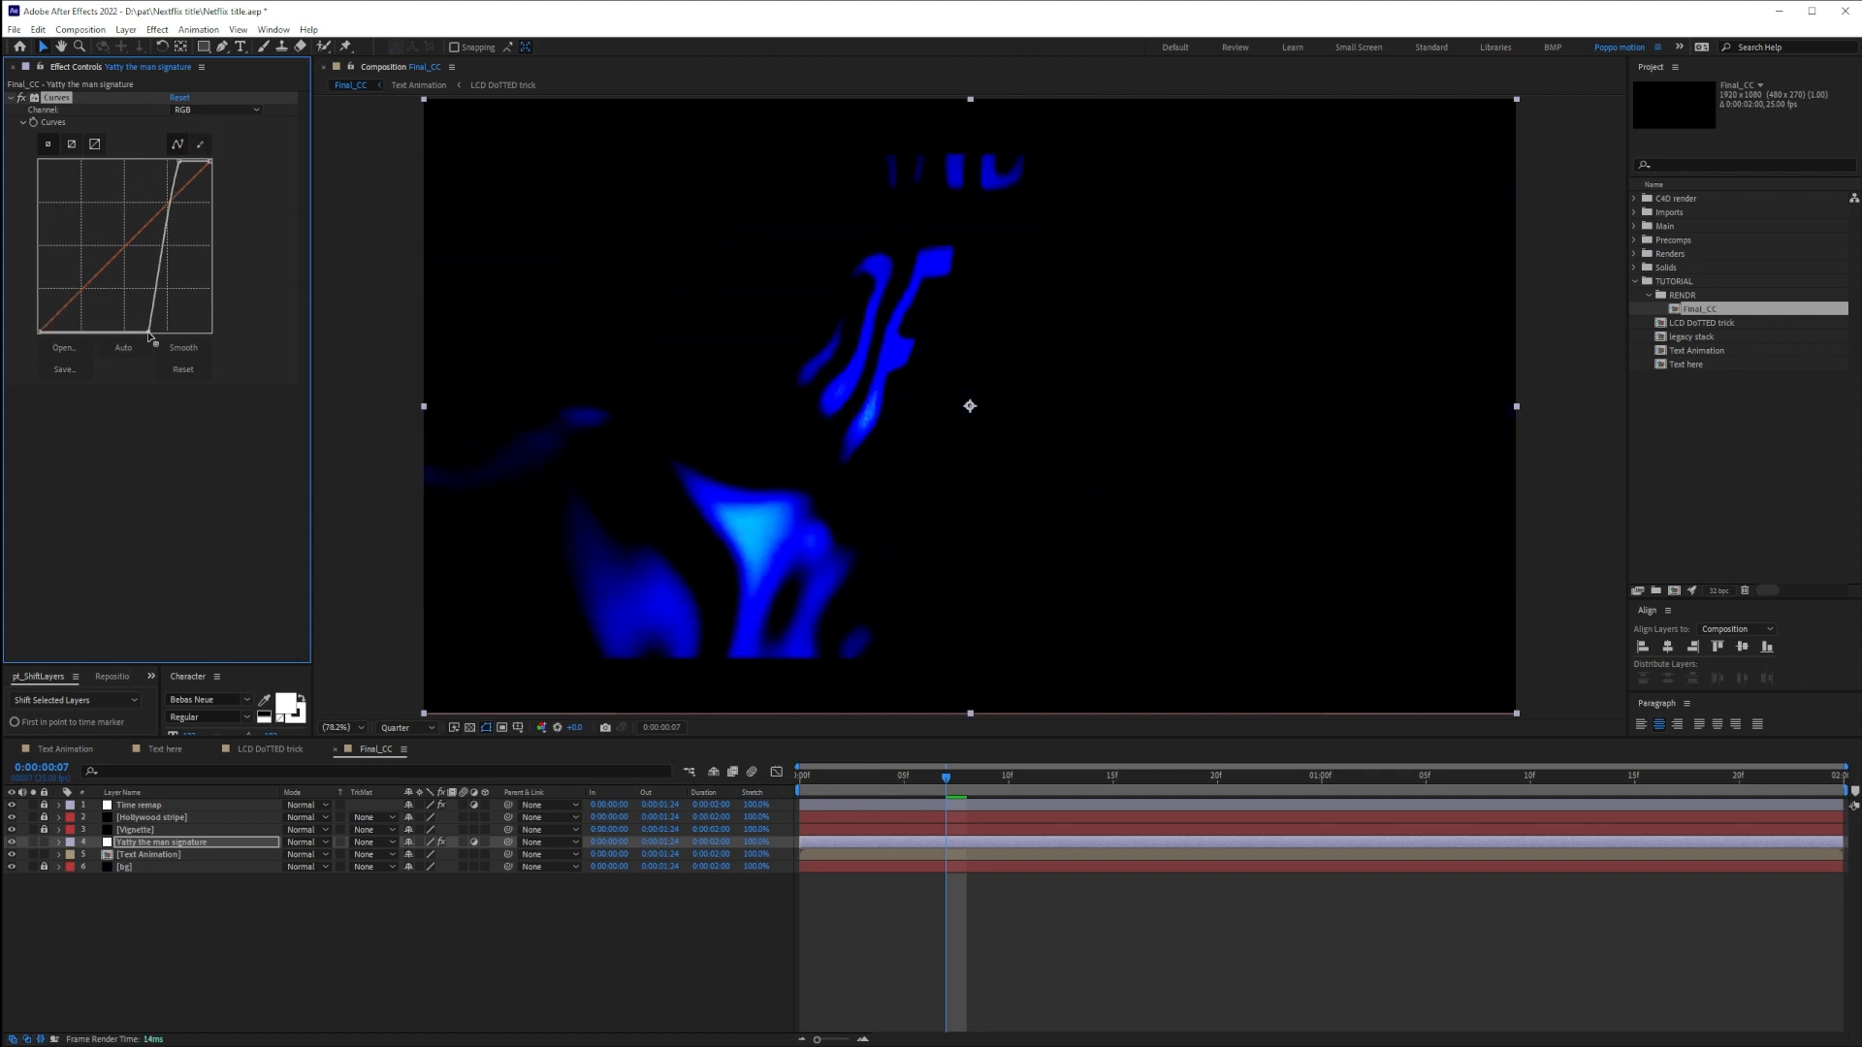
Apply Tint to the Yatty the man signature layer and map white to a saturated red
key(ctrl+space)
text(tint)
key(Return)
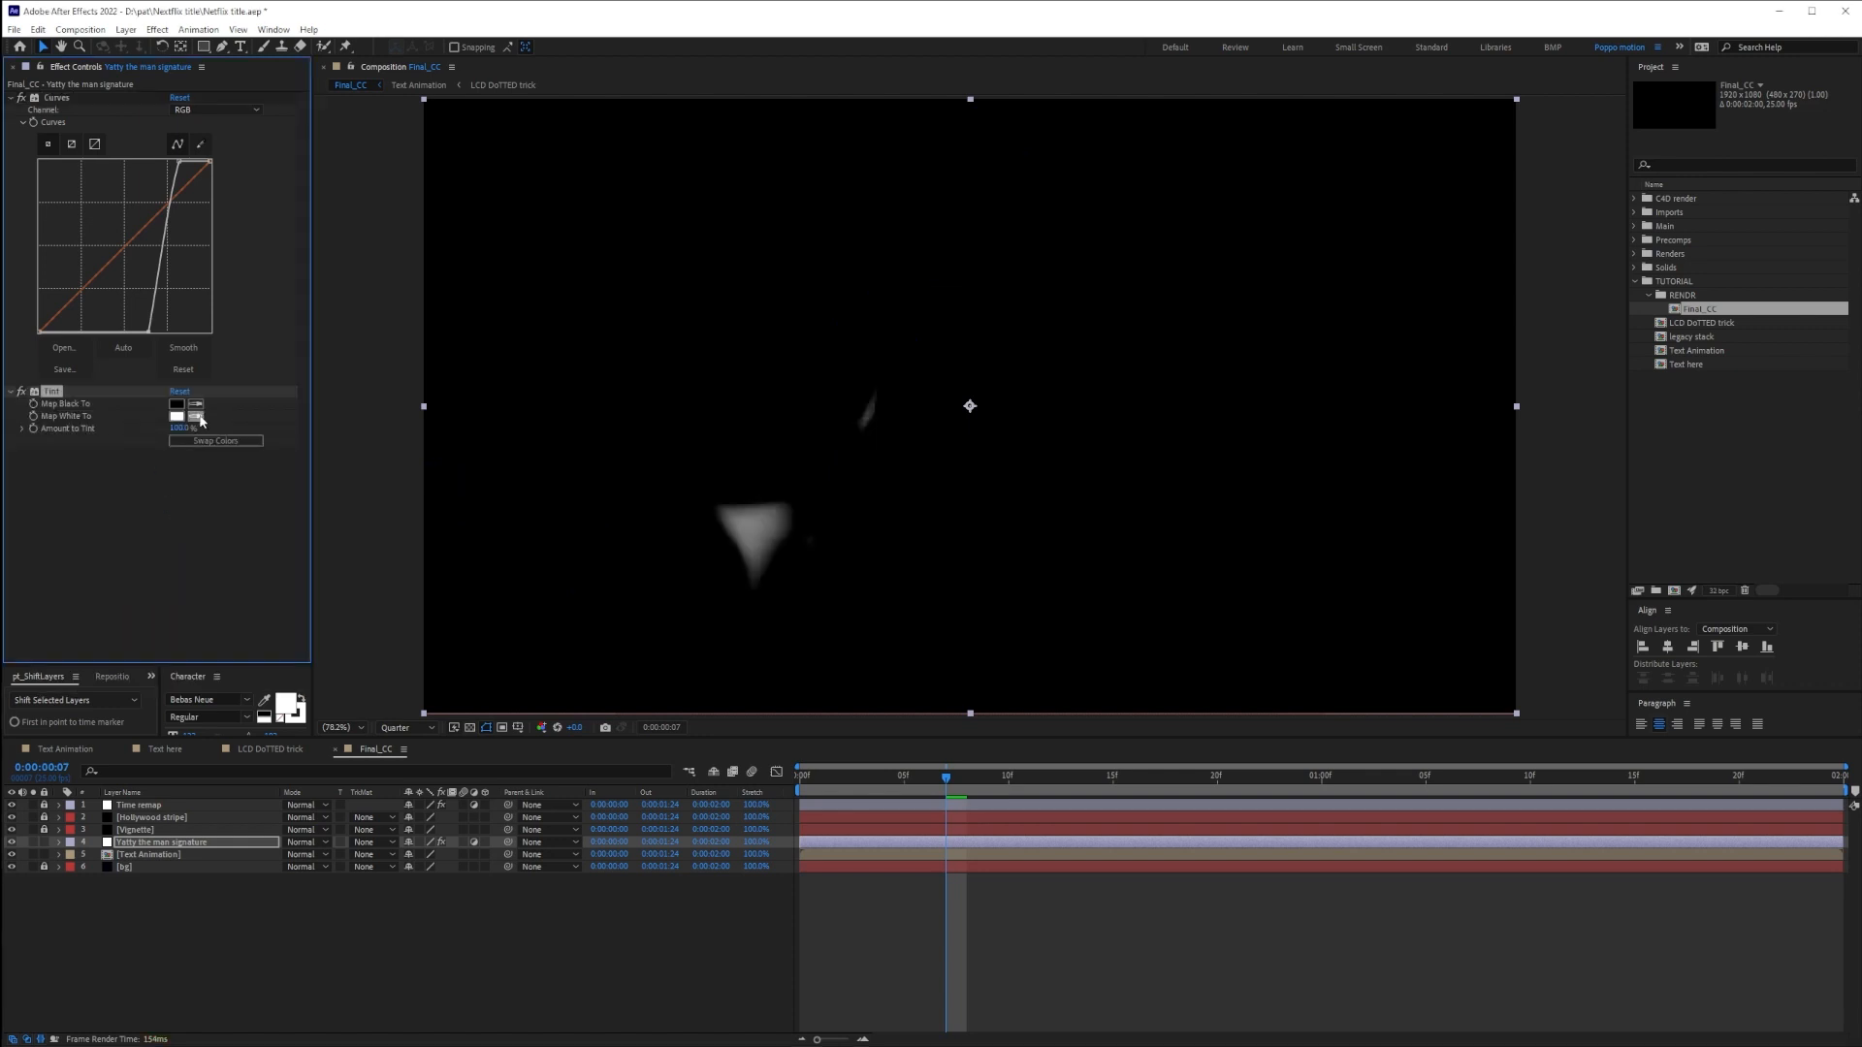
click(178, 417)
click(325, 287)
drag(325, 287, 324, 285)
drag(348, 467, 348, 483)
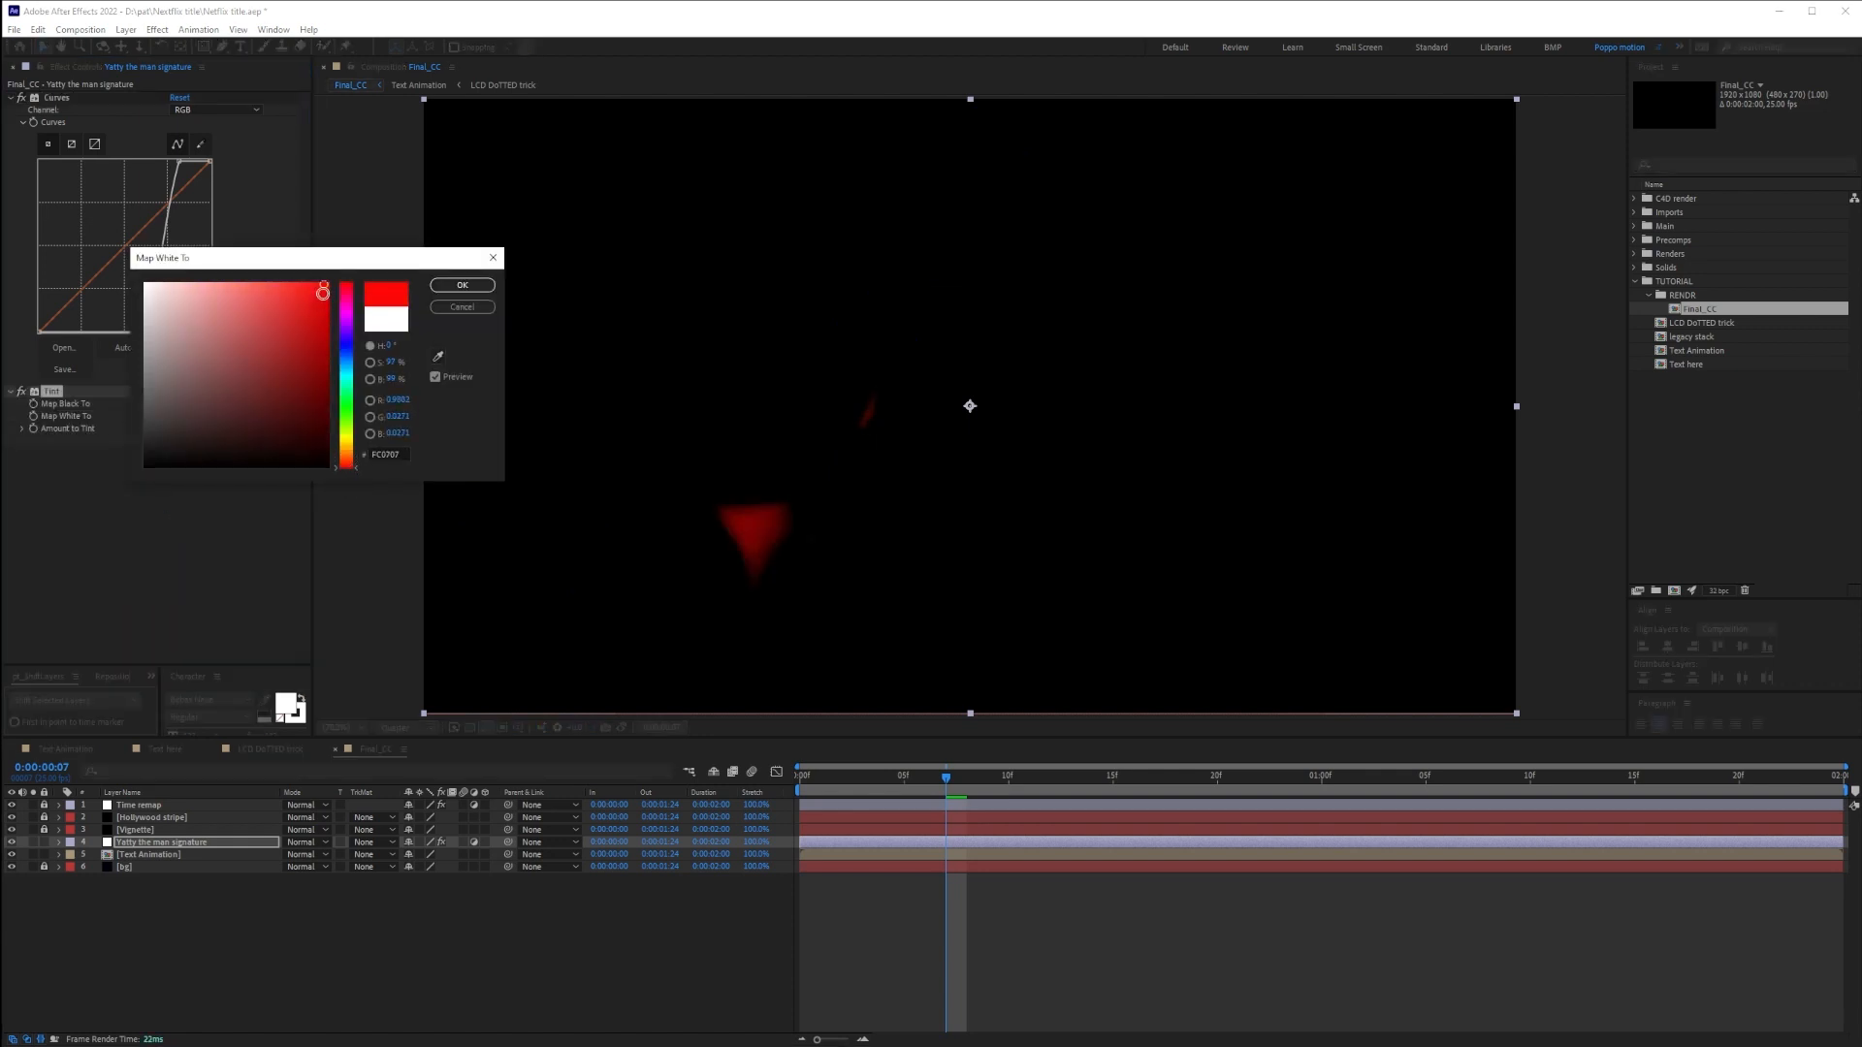
click(462, 285)
Apply Fast Box Blur to the Yatty the man signature layer with a Blur Radius of 14
key(ctrl+space)
text(fas)
key(Return)
drag(176, 464, 182, 462)
Set the Yatty the man signature layer's blending mode to Screen and toggle its visibility to compare the red glow
click(309, 842)
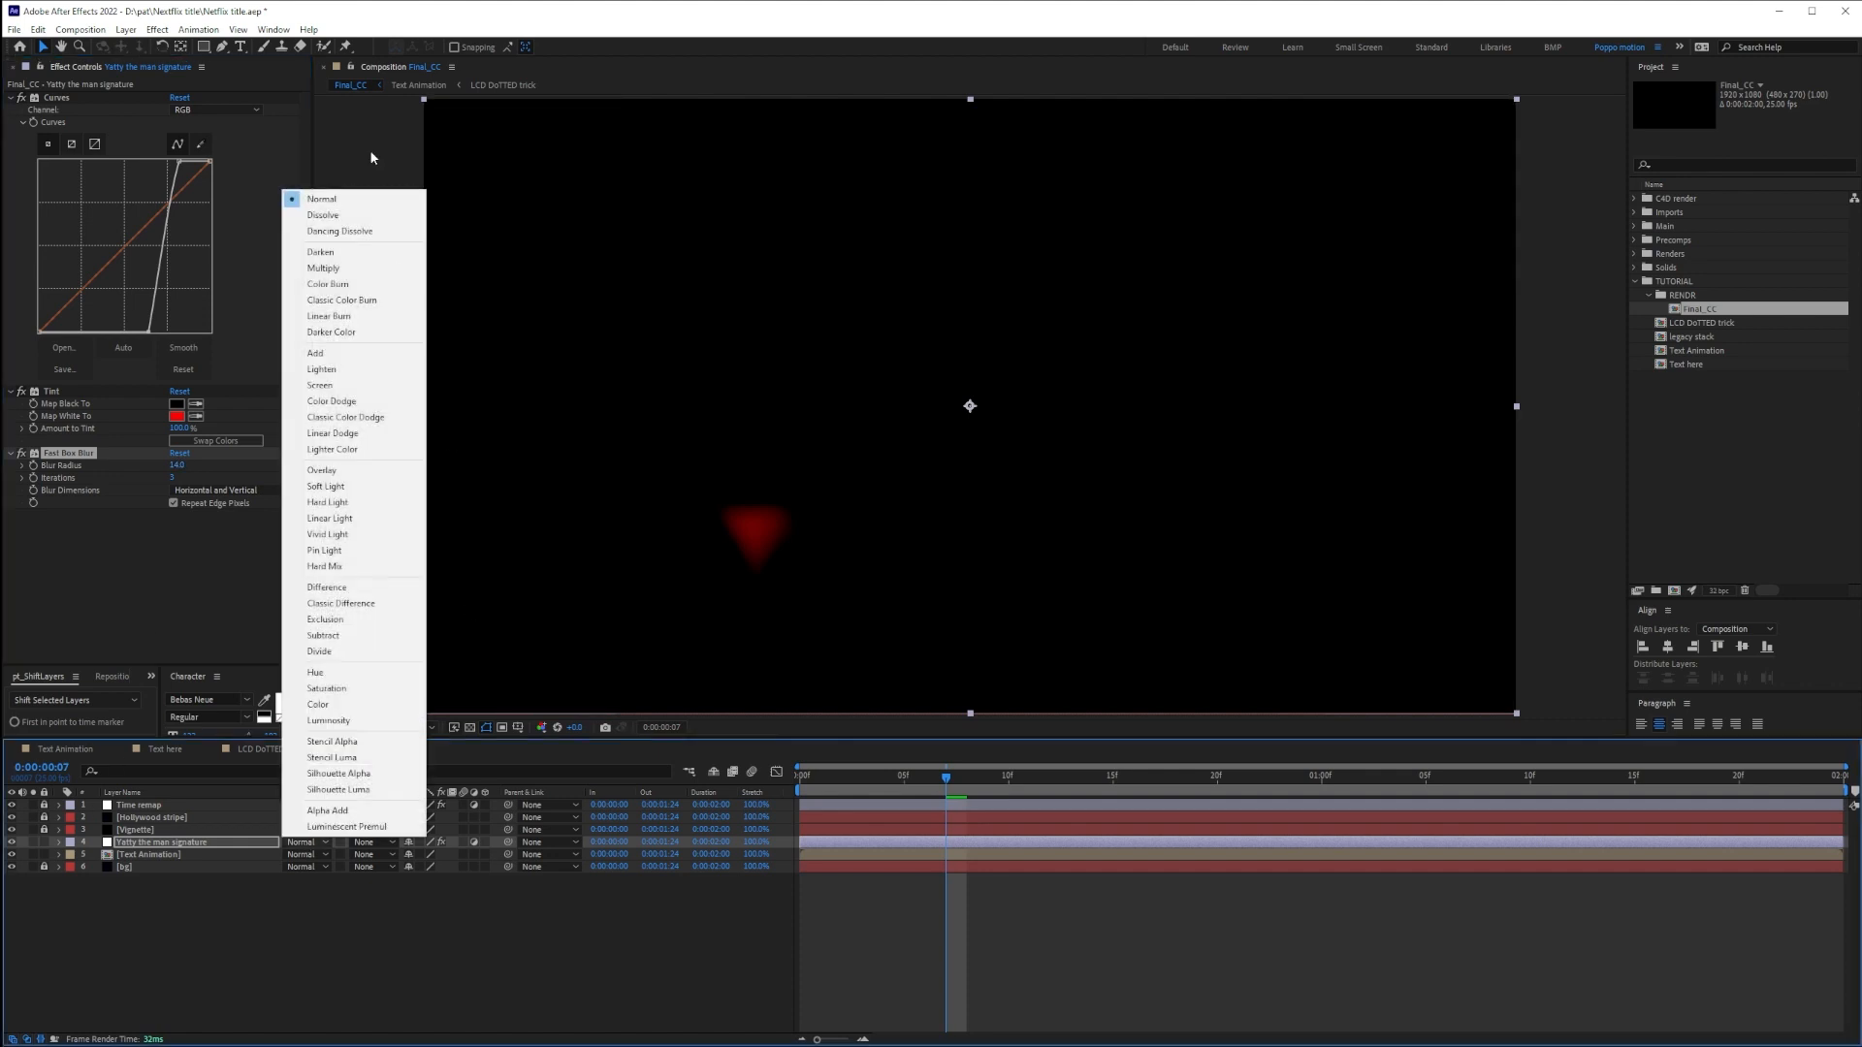
click(315, 387)
mouse_move(946, 778)
mouse_down()
mouse_move(745, 777)
mouse_move(969, 782)
mouse_up()
click(161, 843)
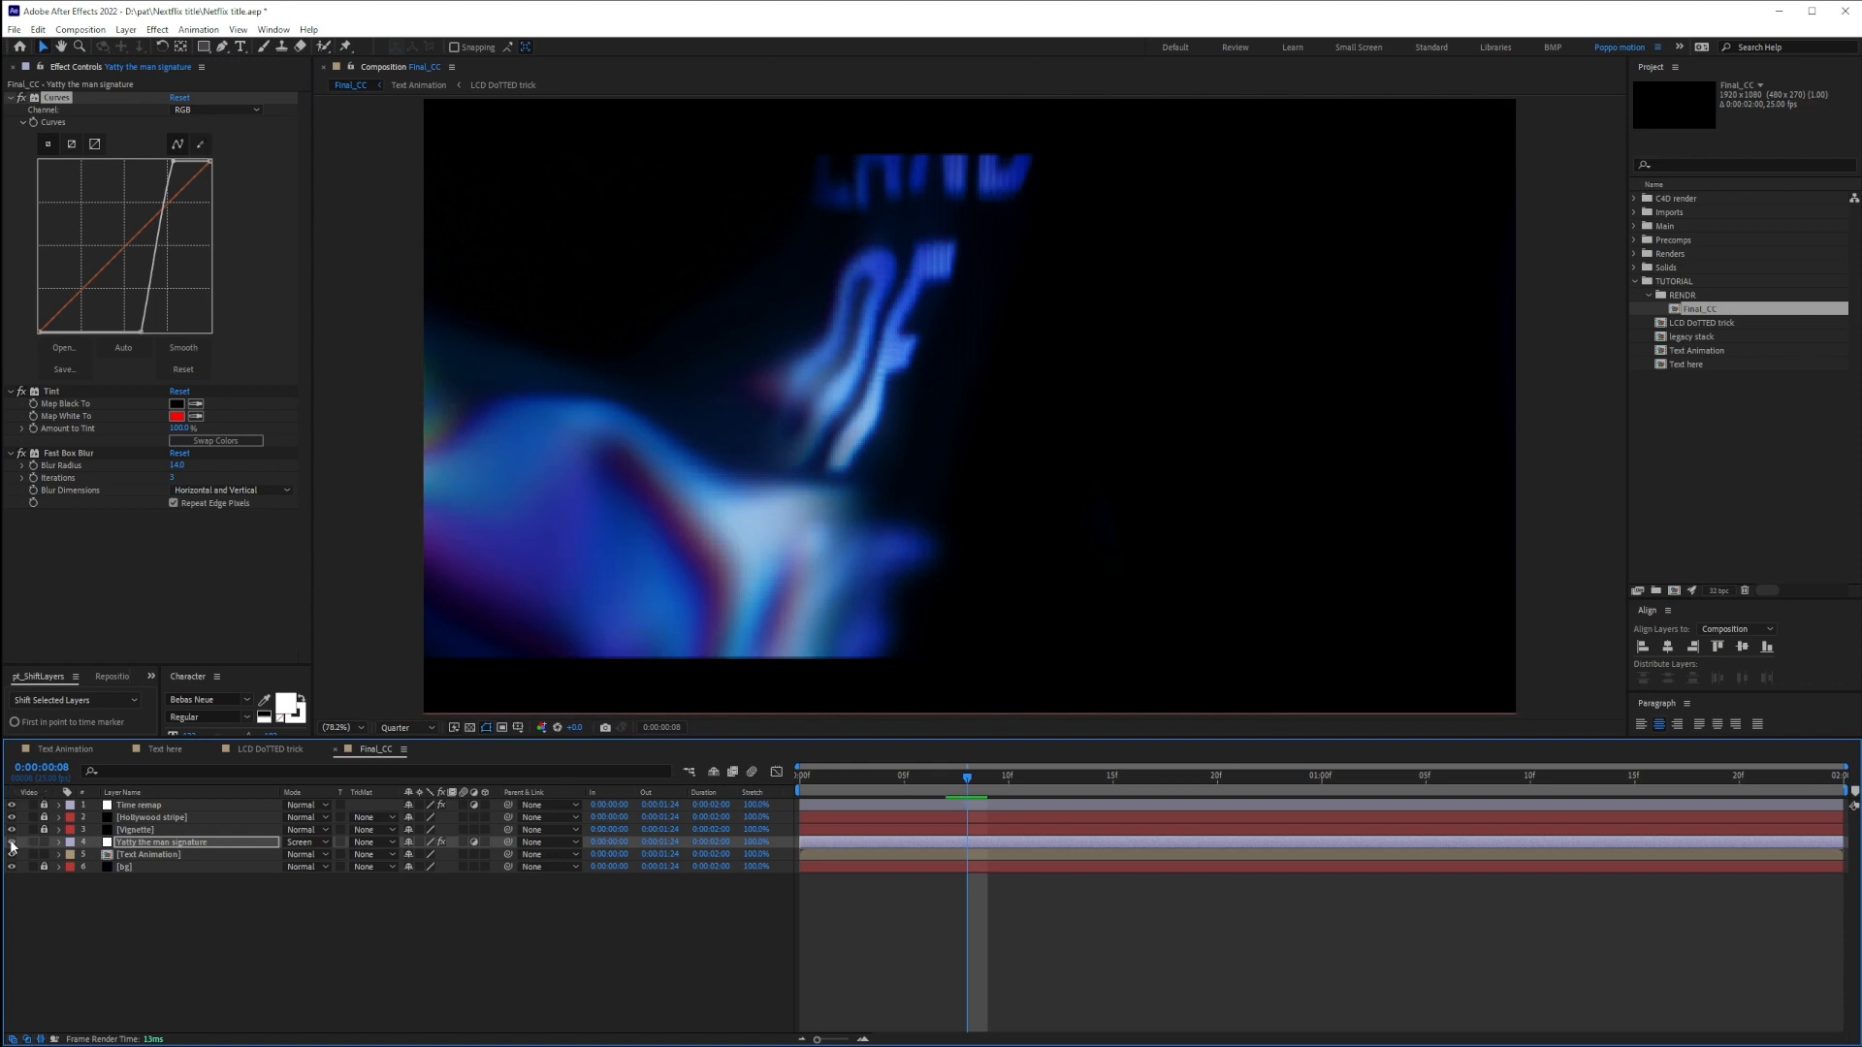
click(12, 843)
click(12, 842)
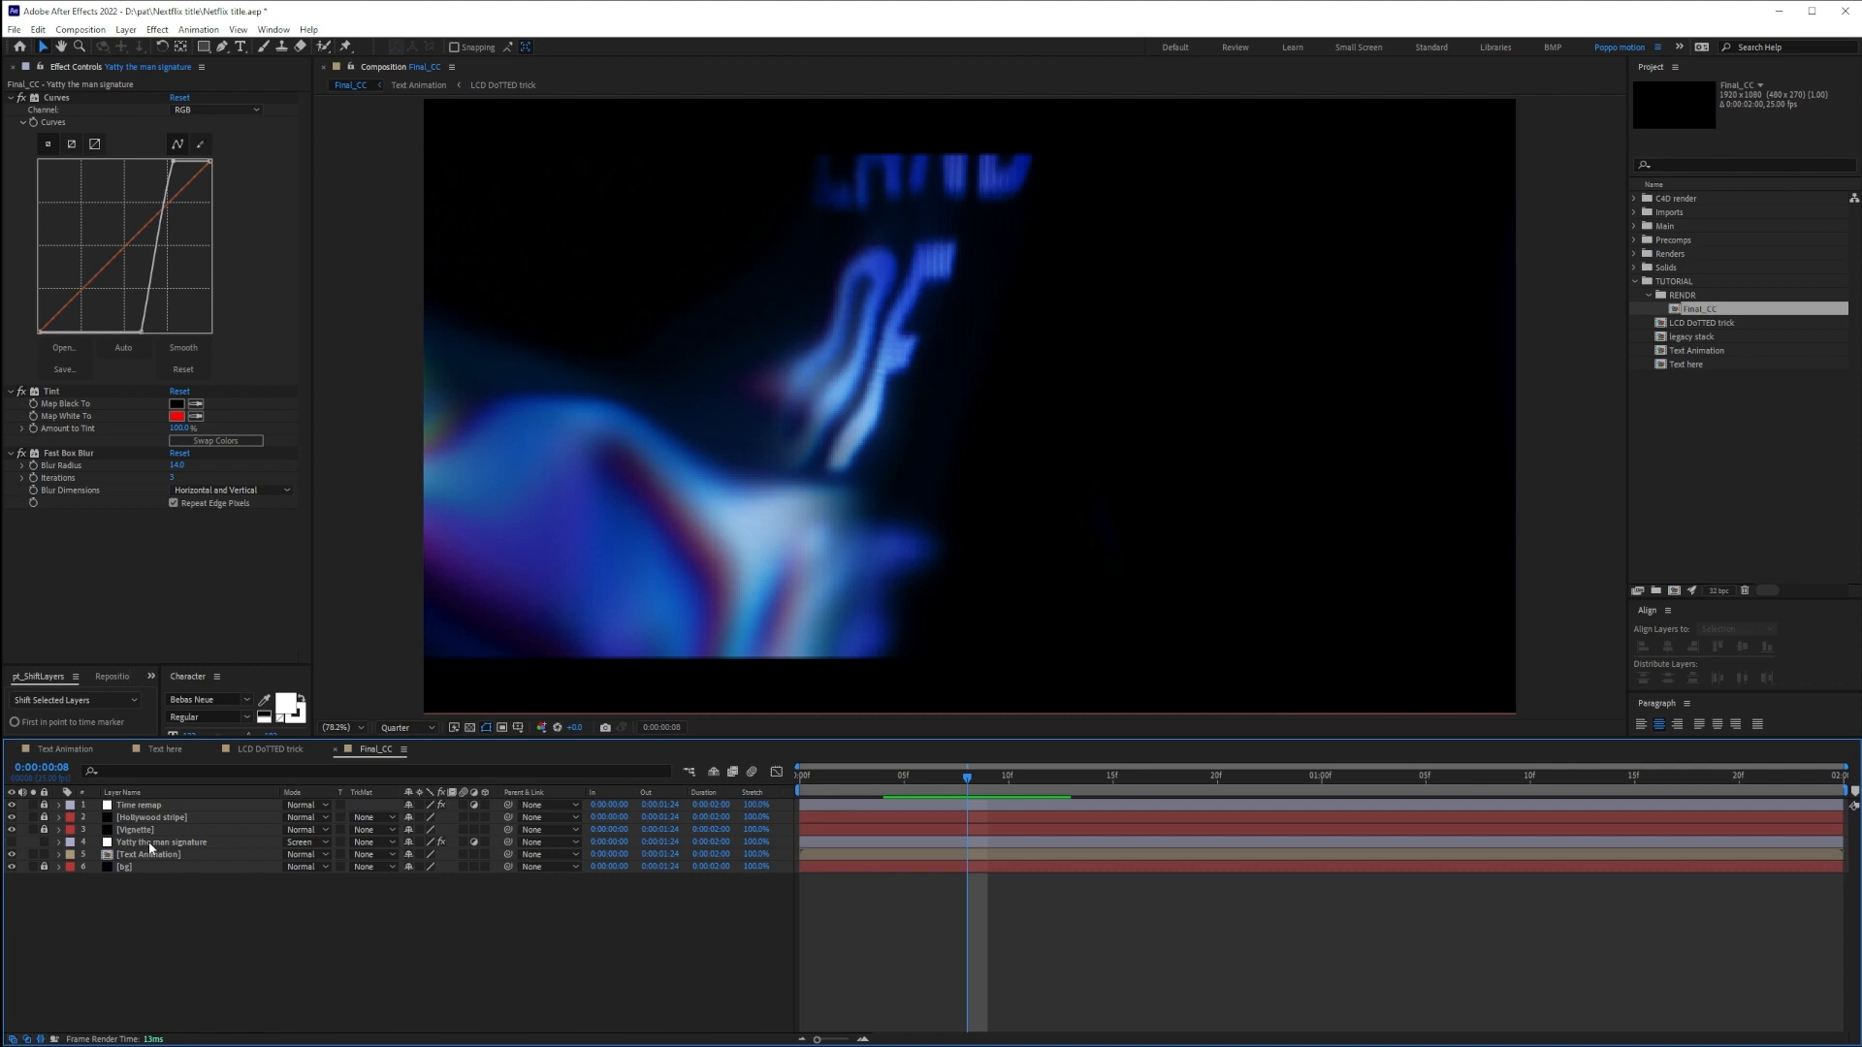
Add an adjustment layer named Sharpen and place it directly above Text Animation
key(ctrl+alt+y)
key(Return)
text(Sharpen)
key(Return)
drag(146, 844, 146, 863)
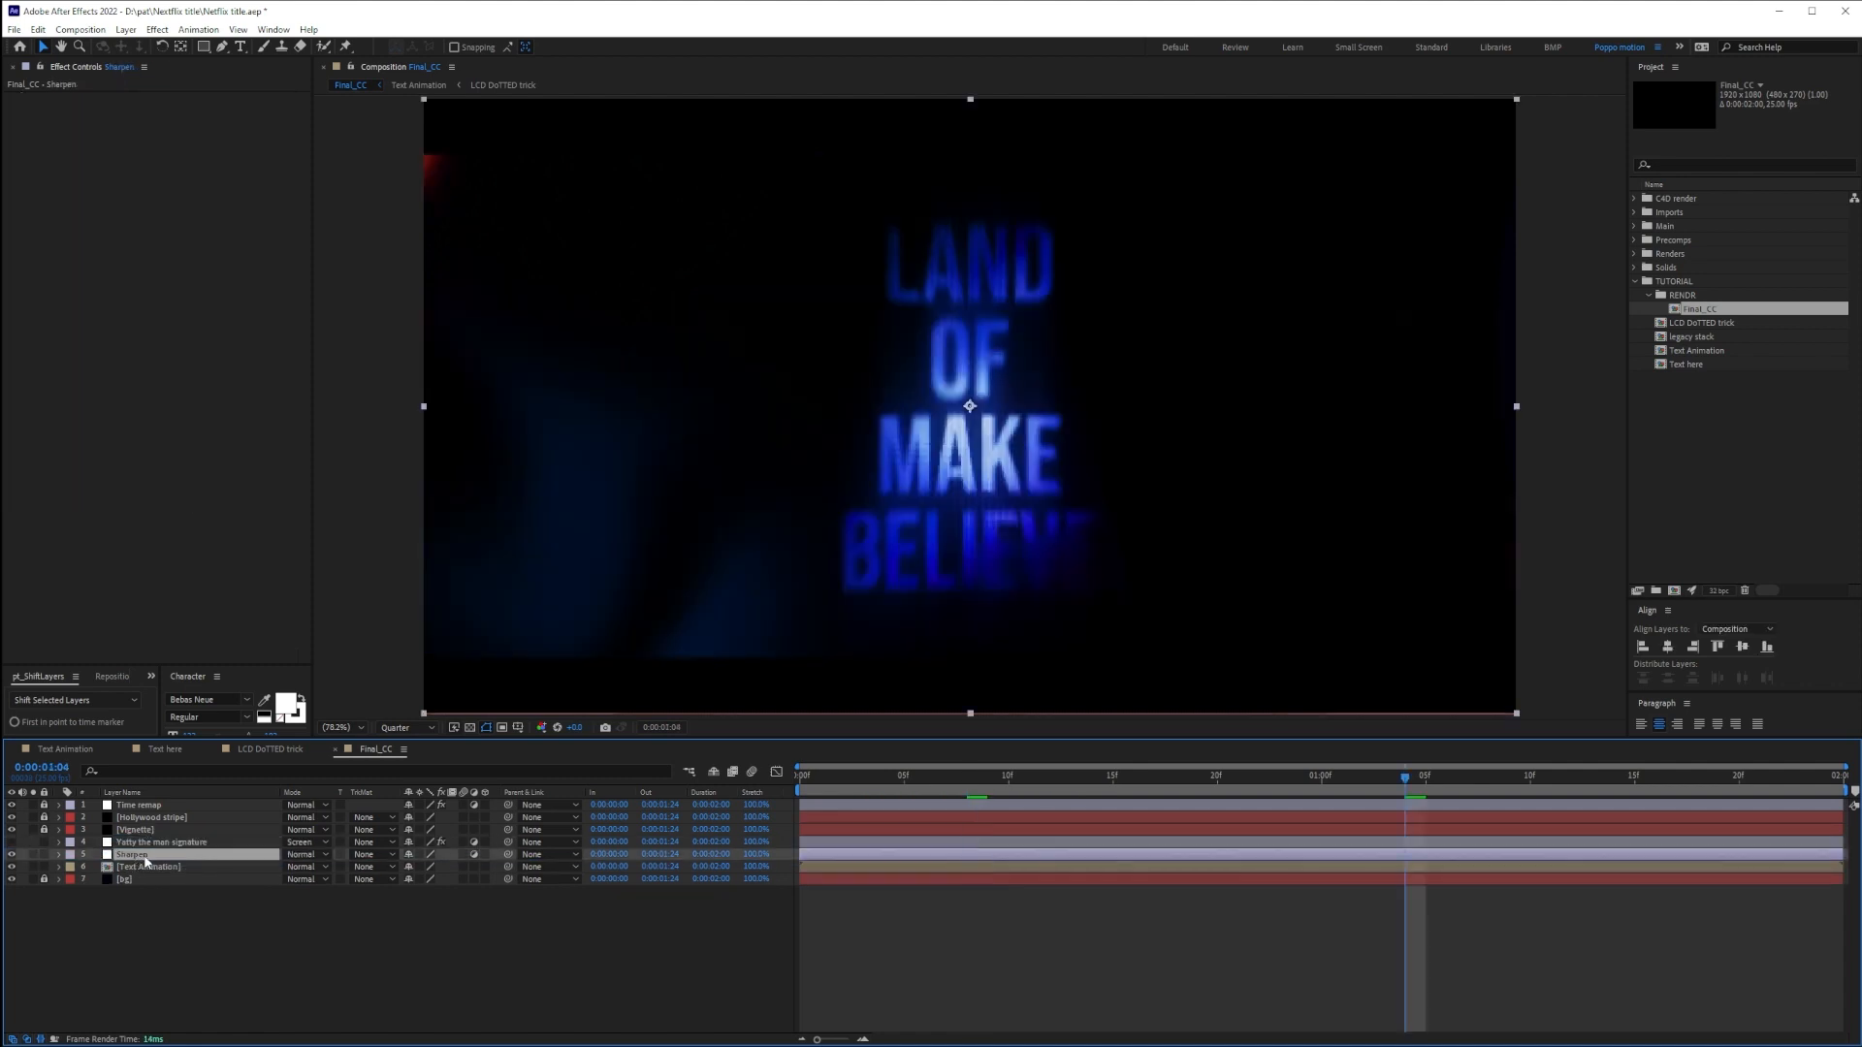
Apply the Sharpen effect to the Sharpen adjustment layer
key(ctrl+space)
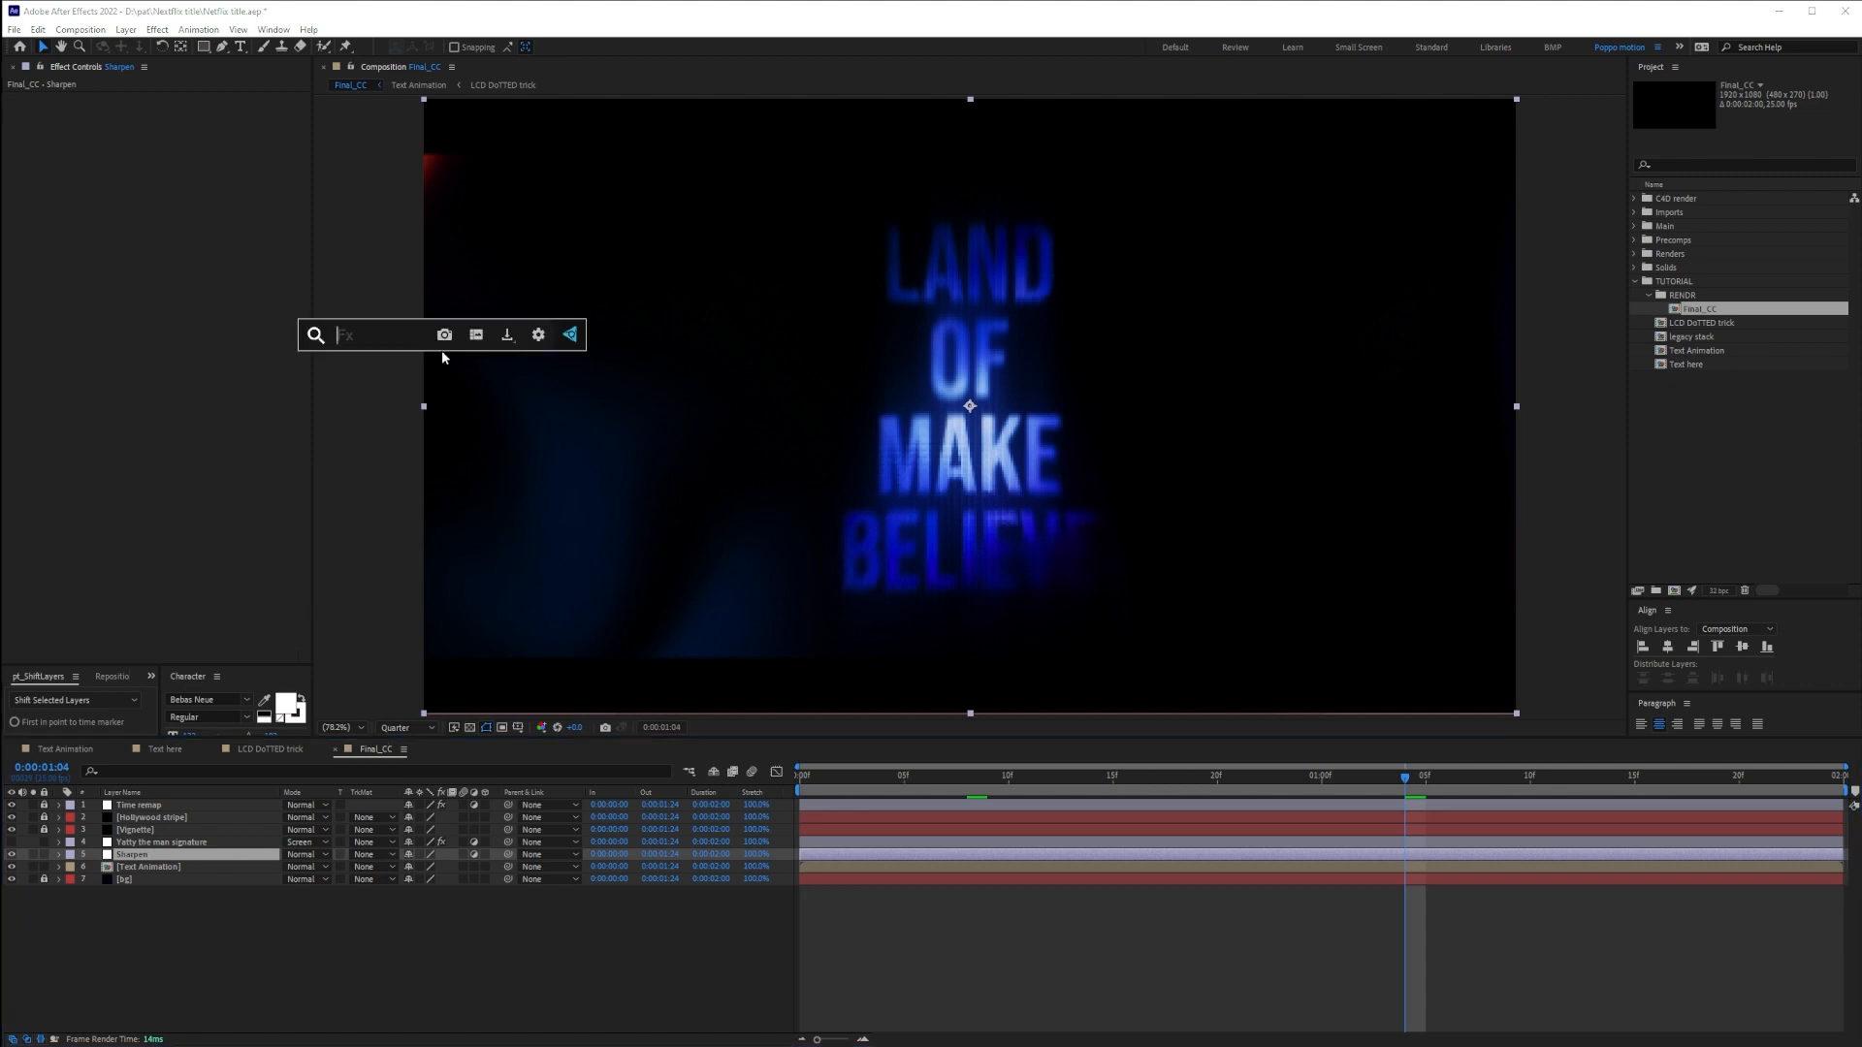
text(sha)
key(Down)
key(Down)
key(Down)
key(Return)
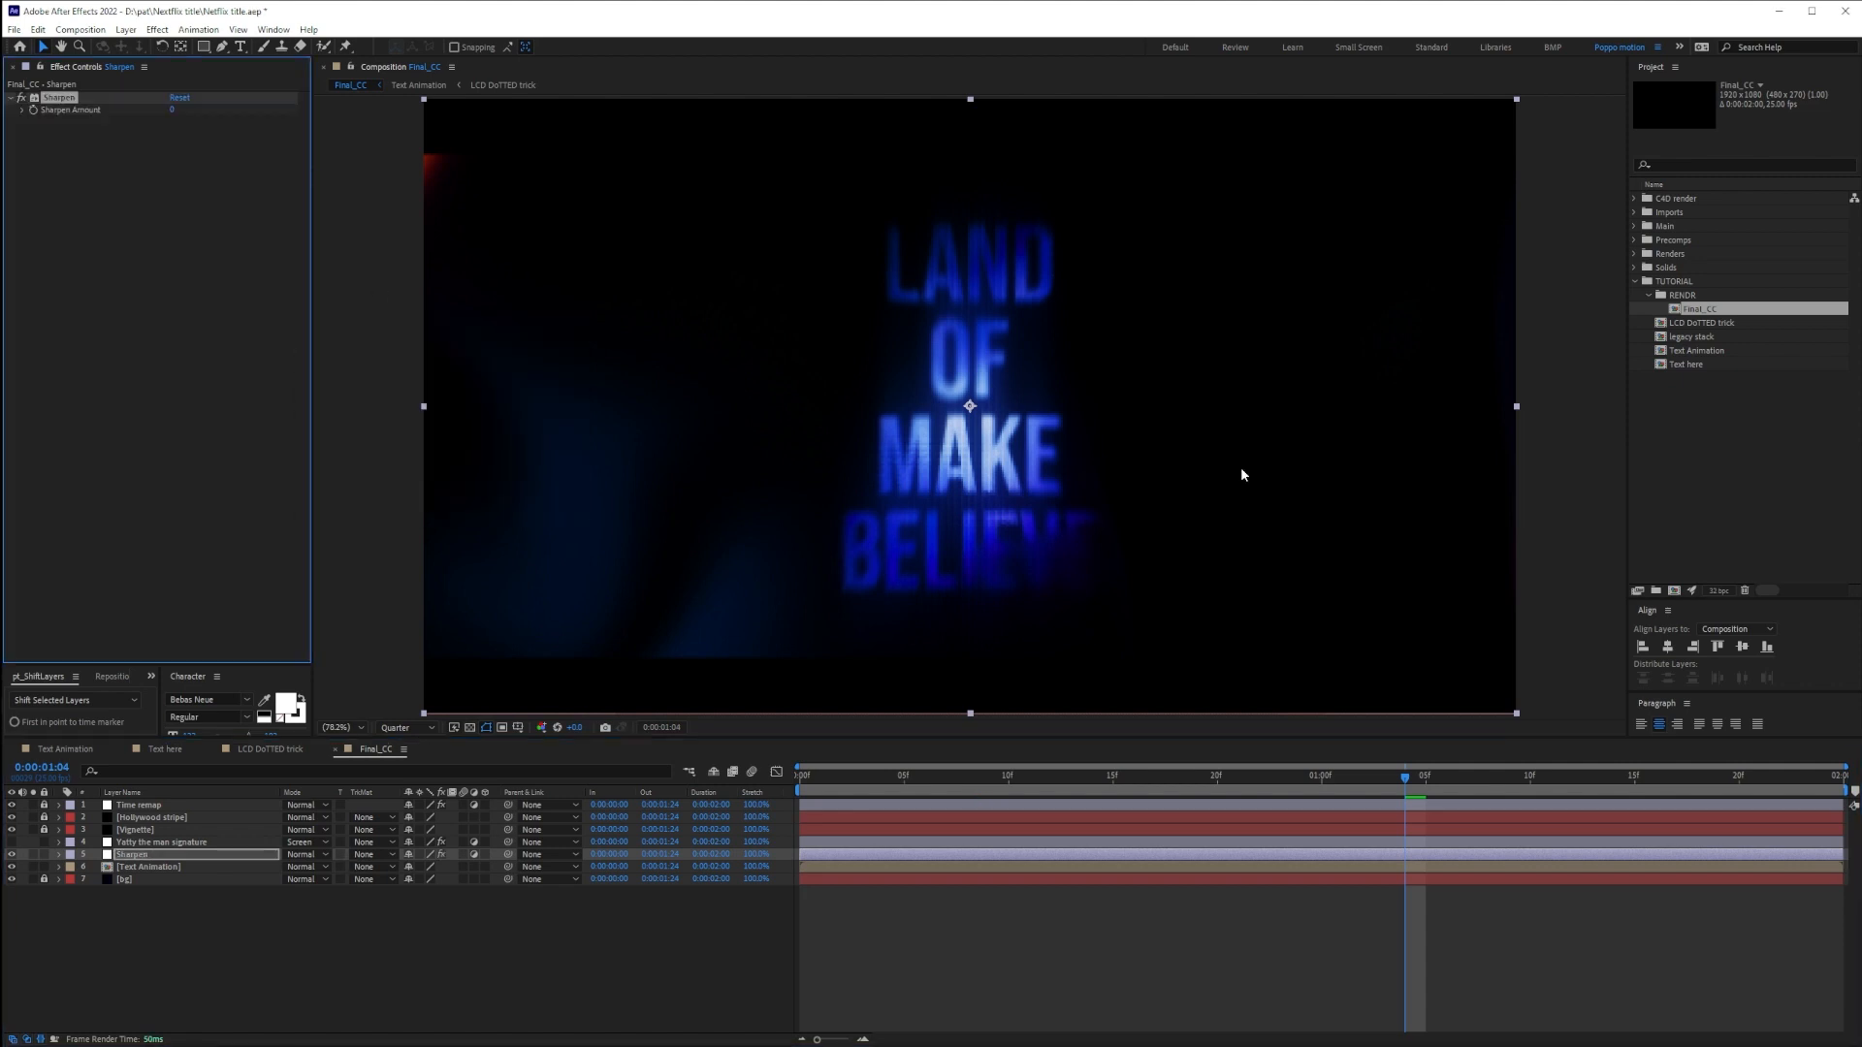
Switch the preview to Full resolution and raise the Sharpen Amount slightly, checking the title text up close
click(386, 729)
click(393, 761)
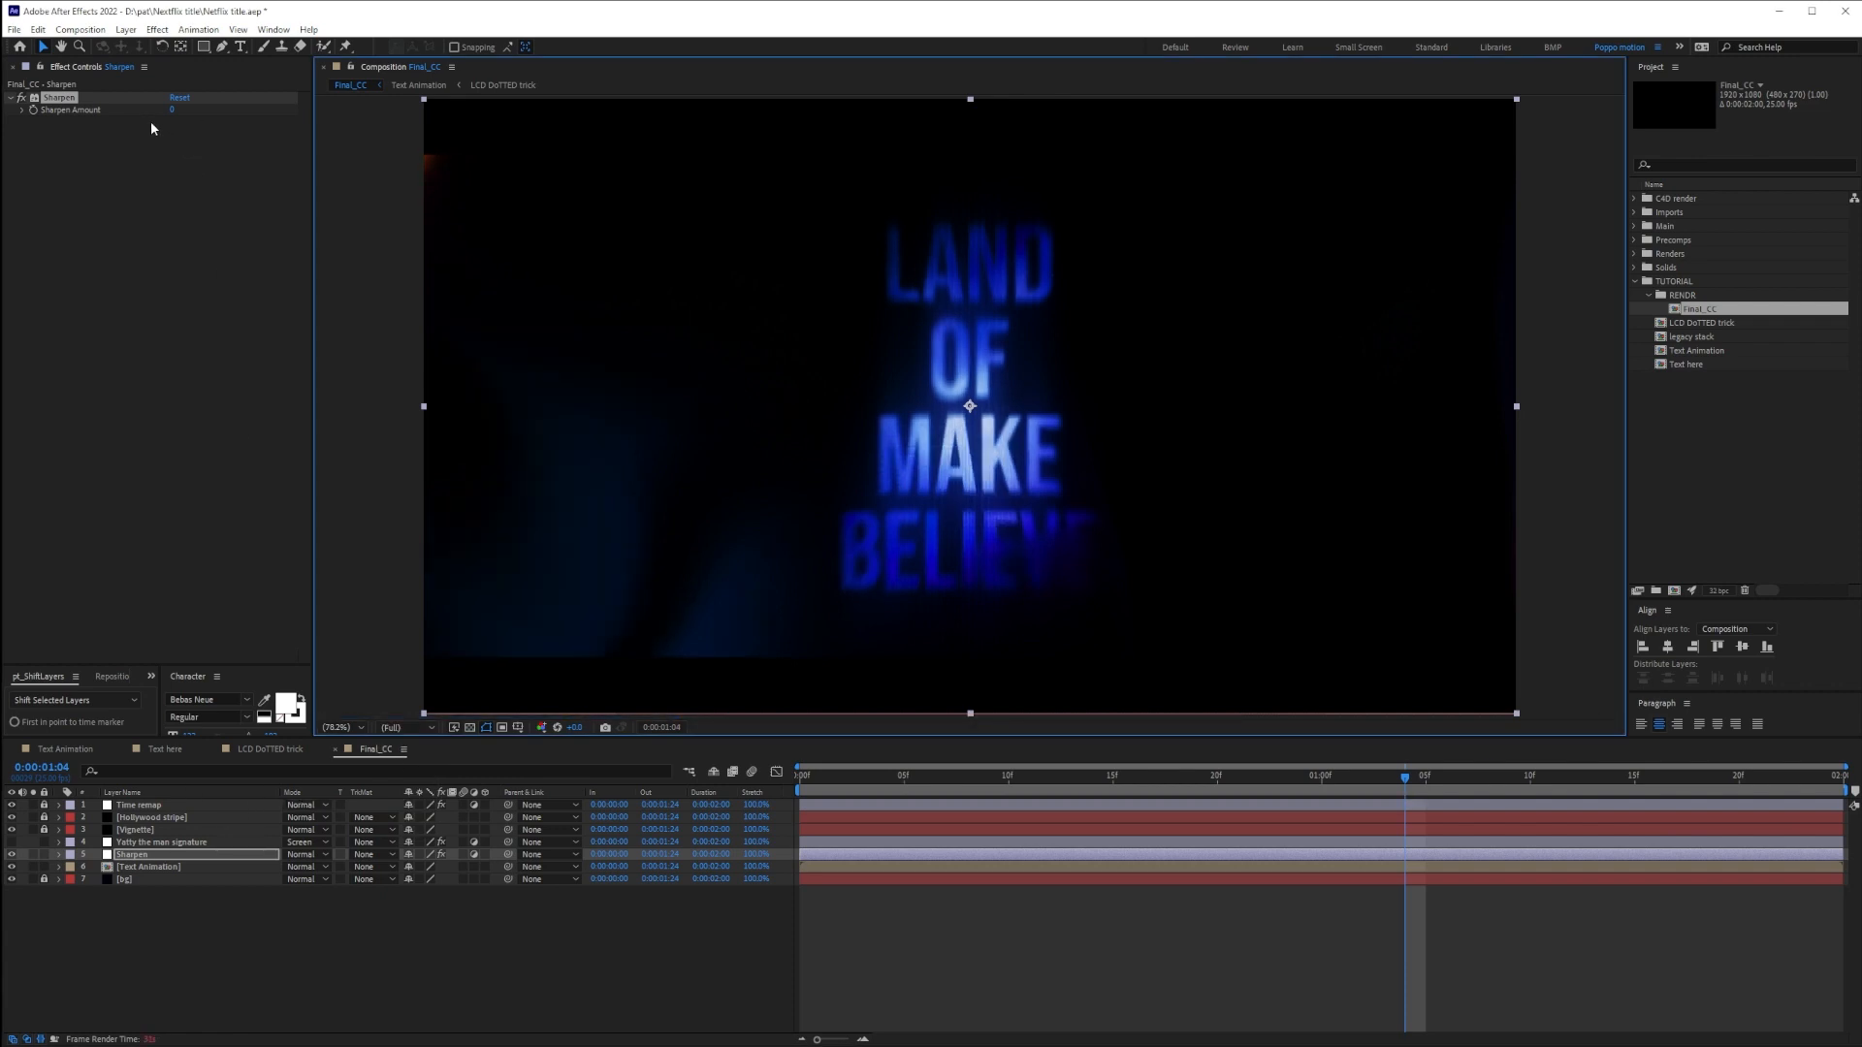
click(172, 109)
key(Return)
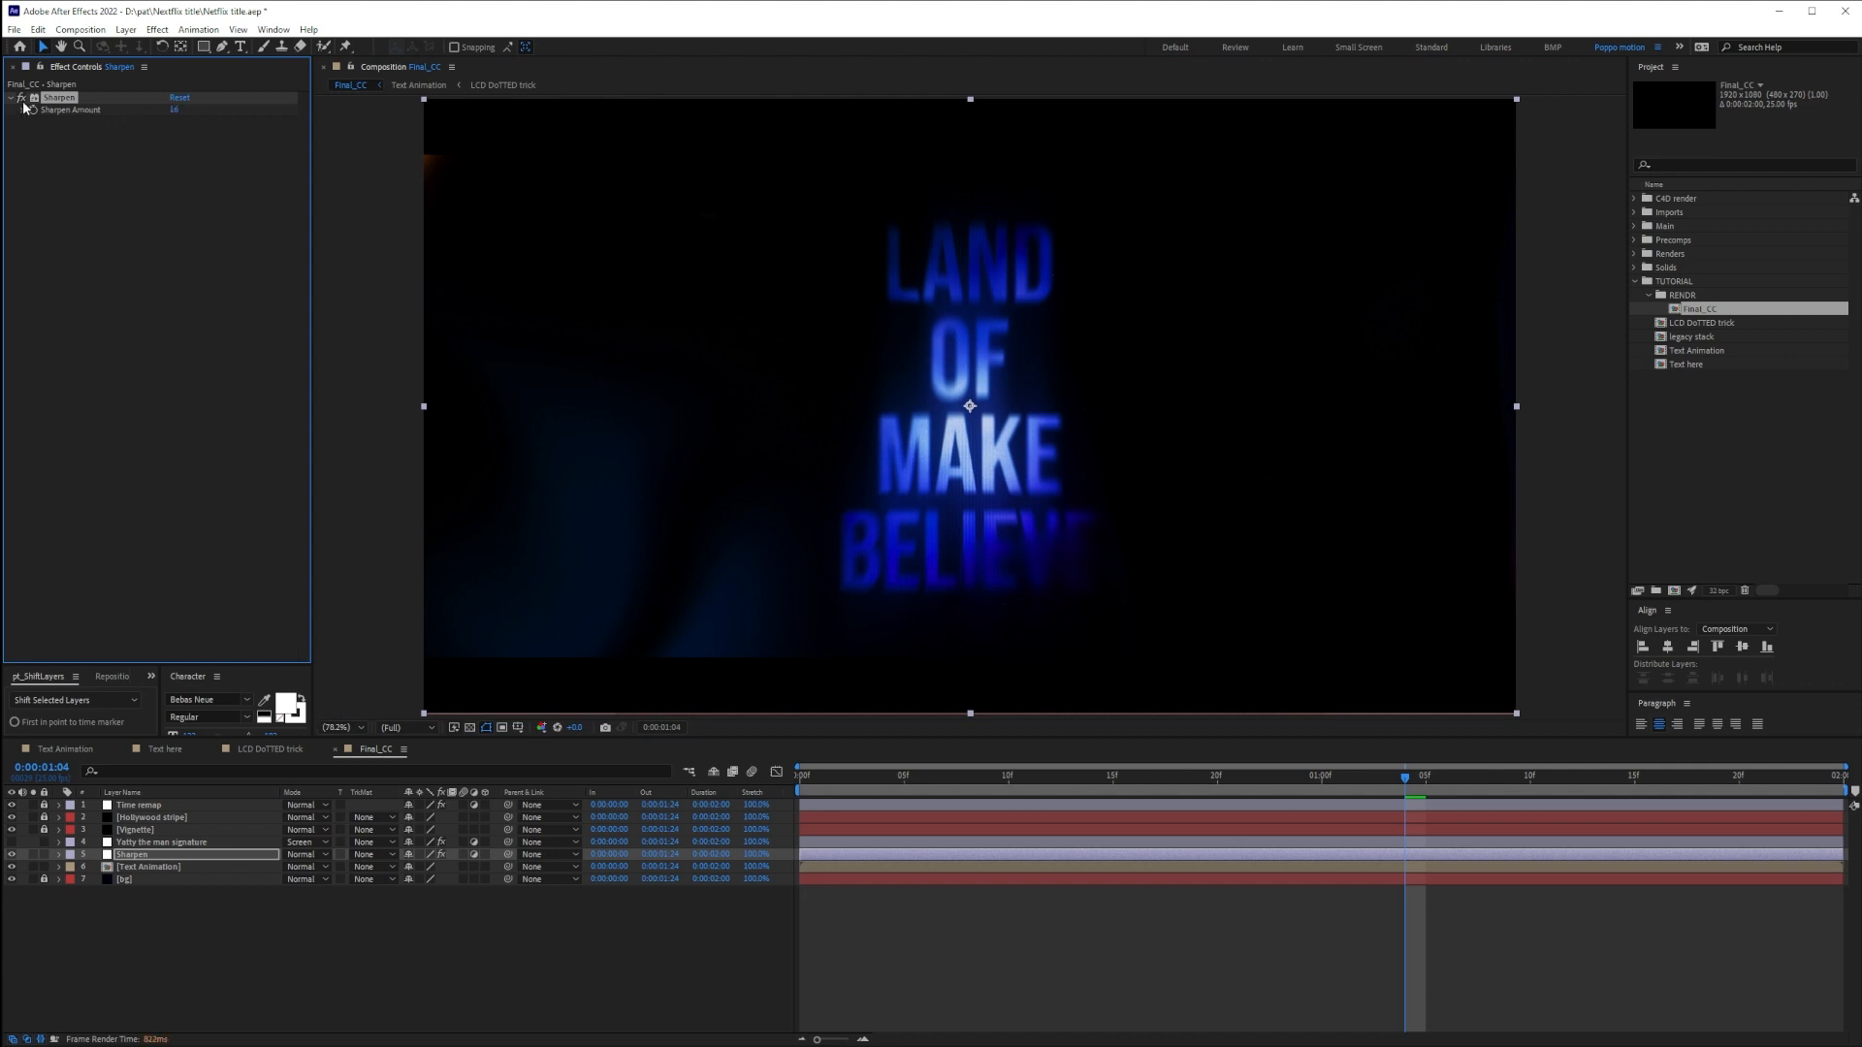
scroll(952, 464, up, 3)
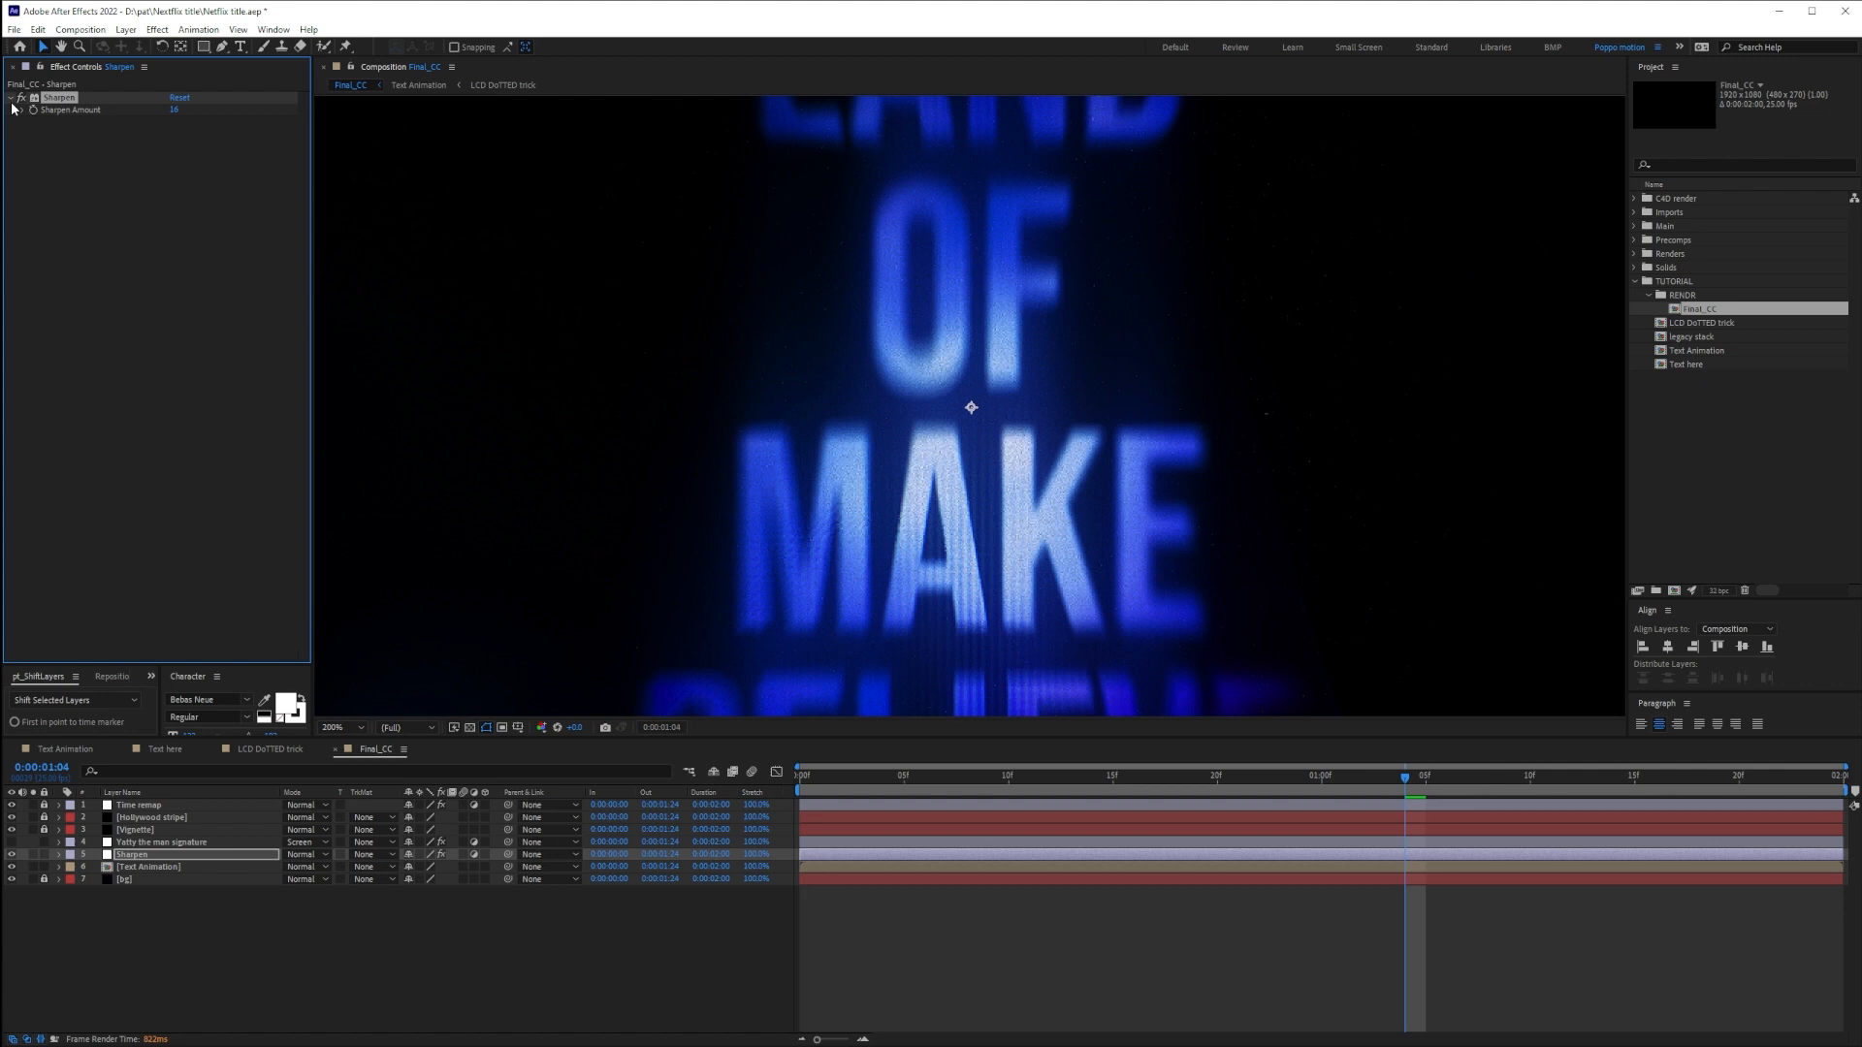
Examine the sharpened frame at 0:00:00:05 and check the Yatty the man signature layer's visibility and effects
click(903, 777)
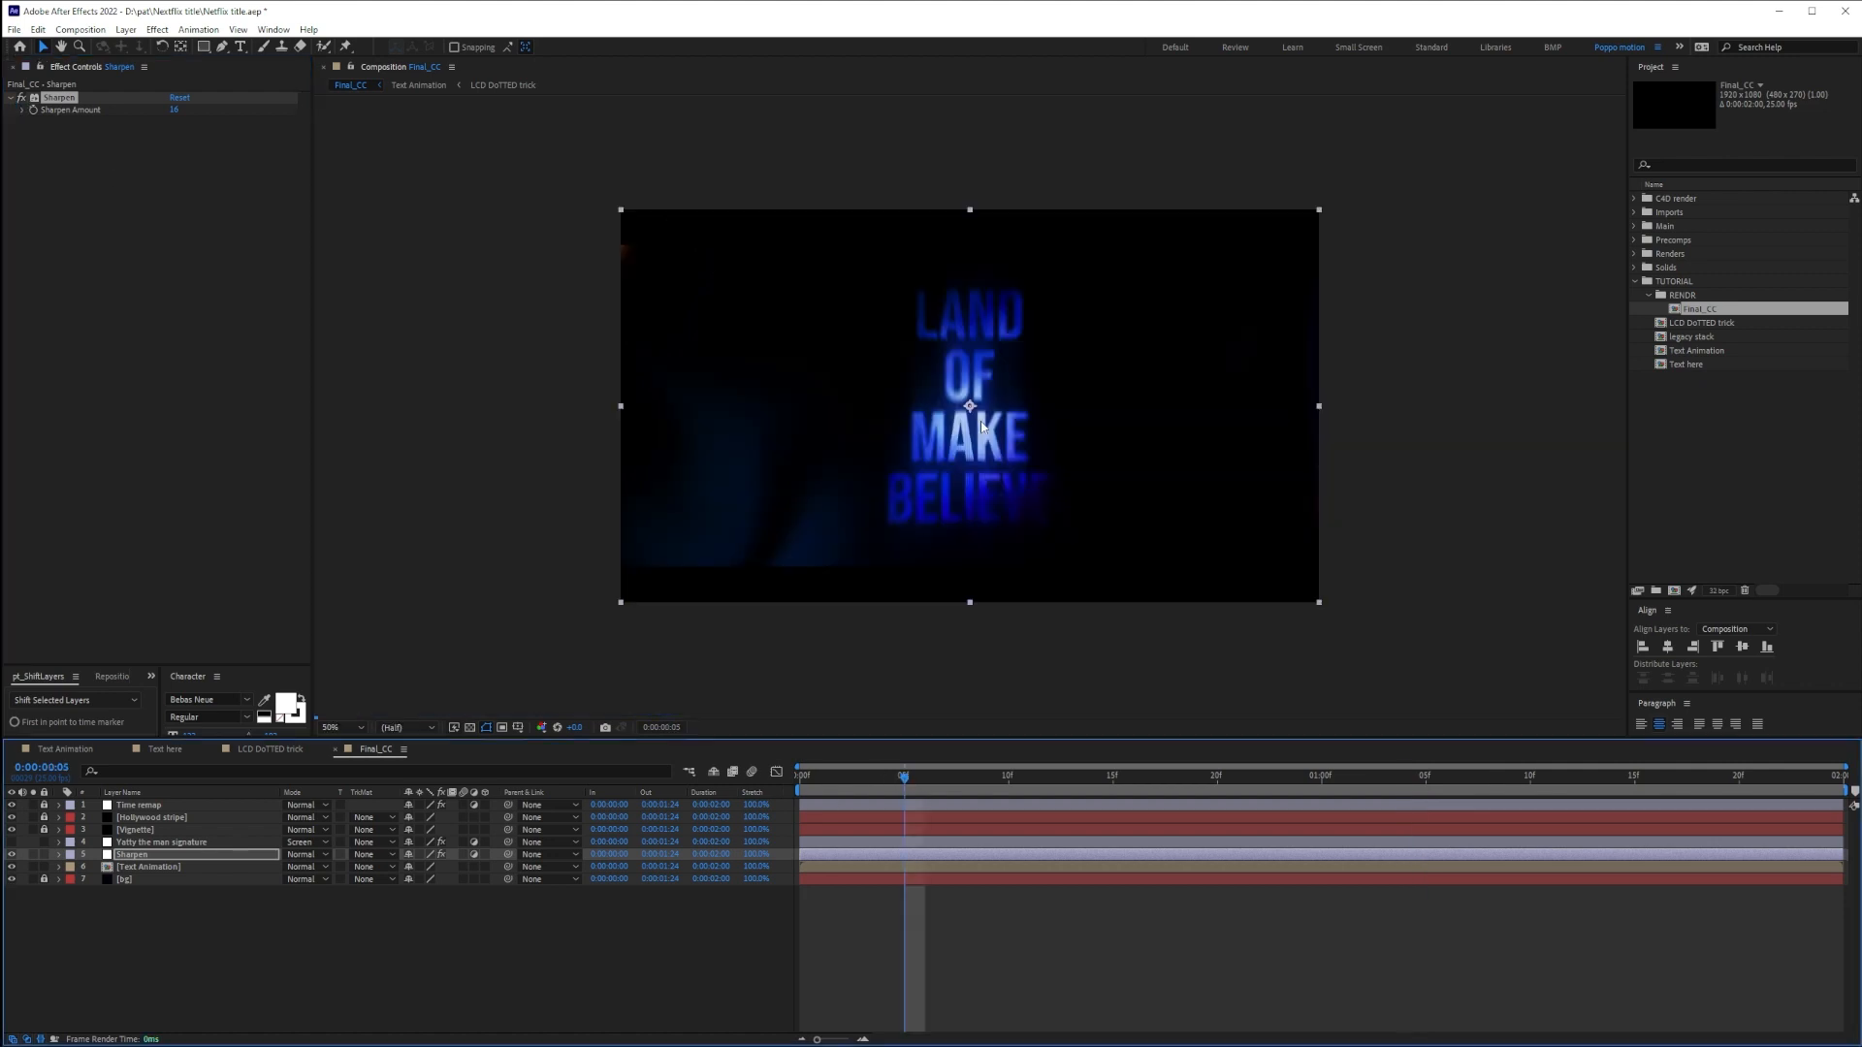
click(352, 926)
click(130, 857)
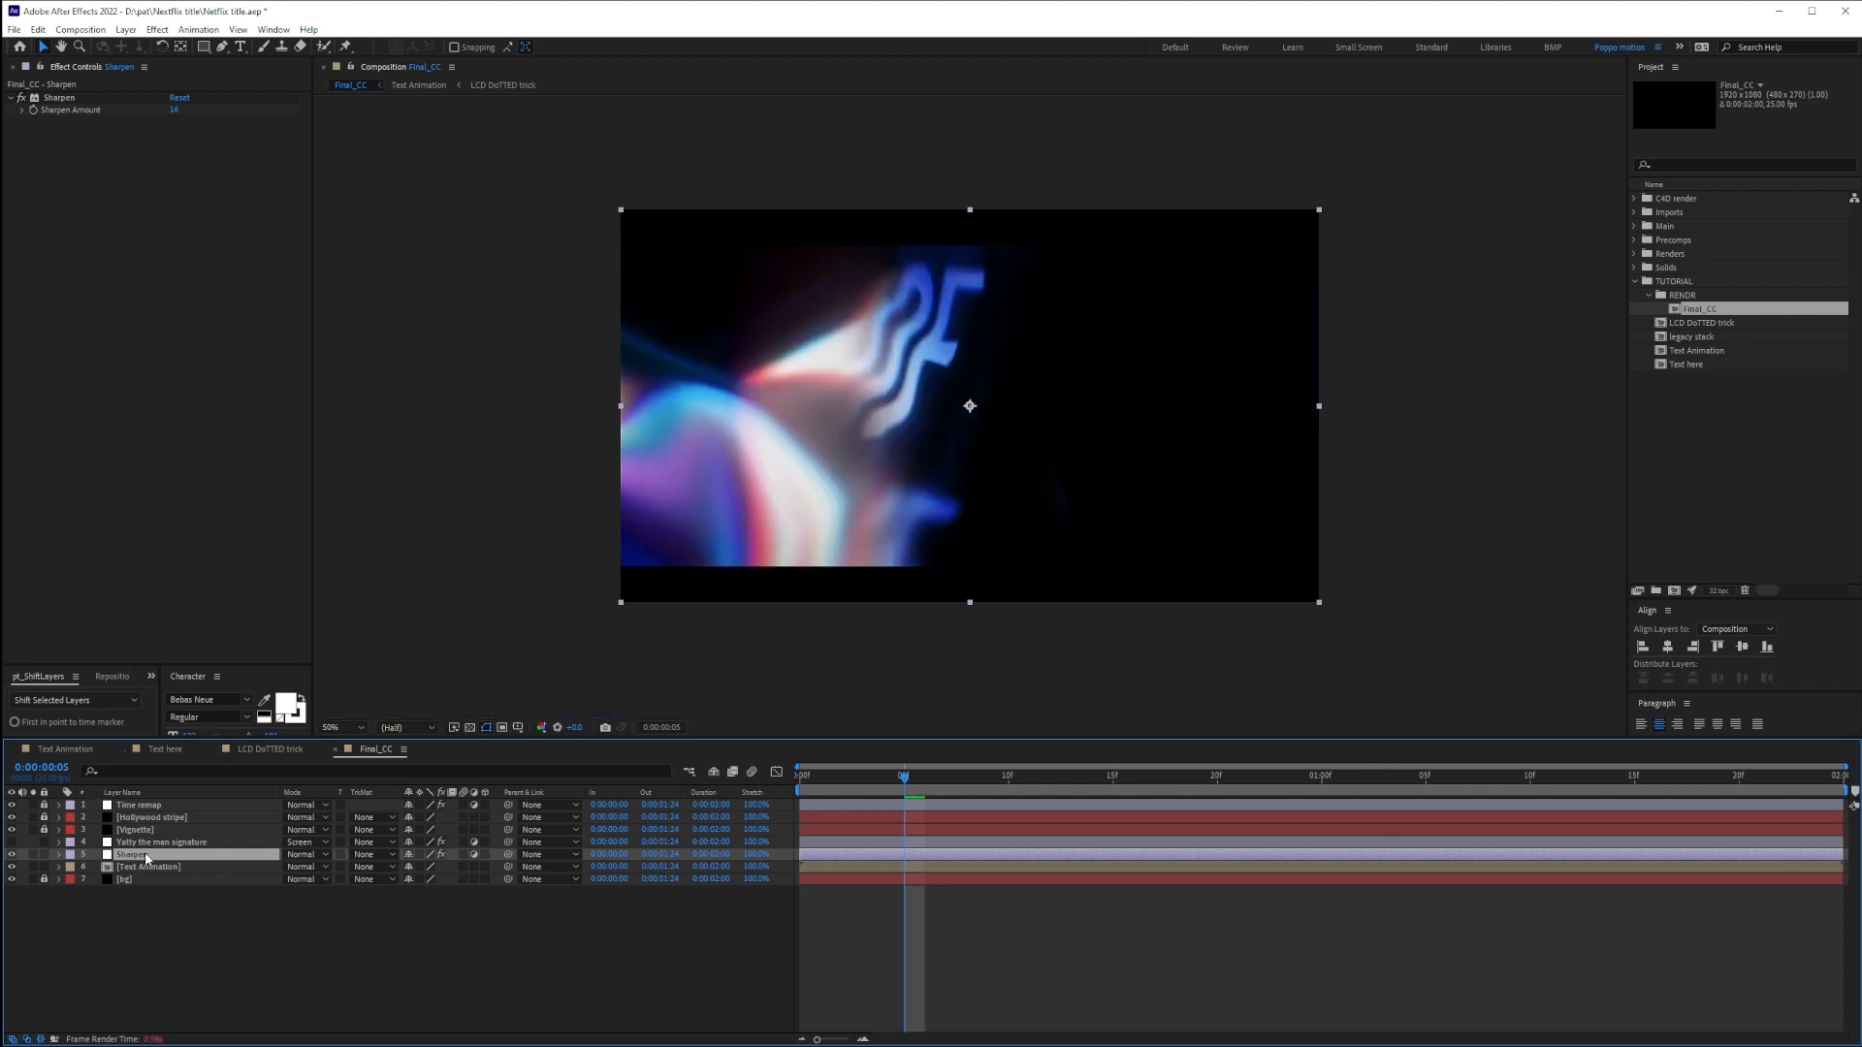
click(11, 843)
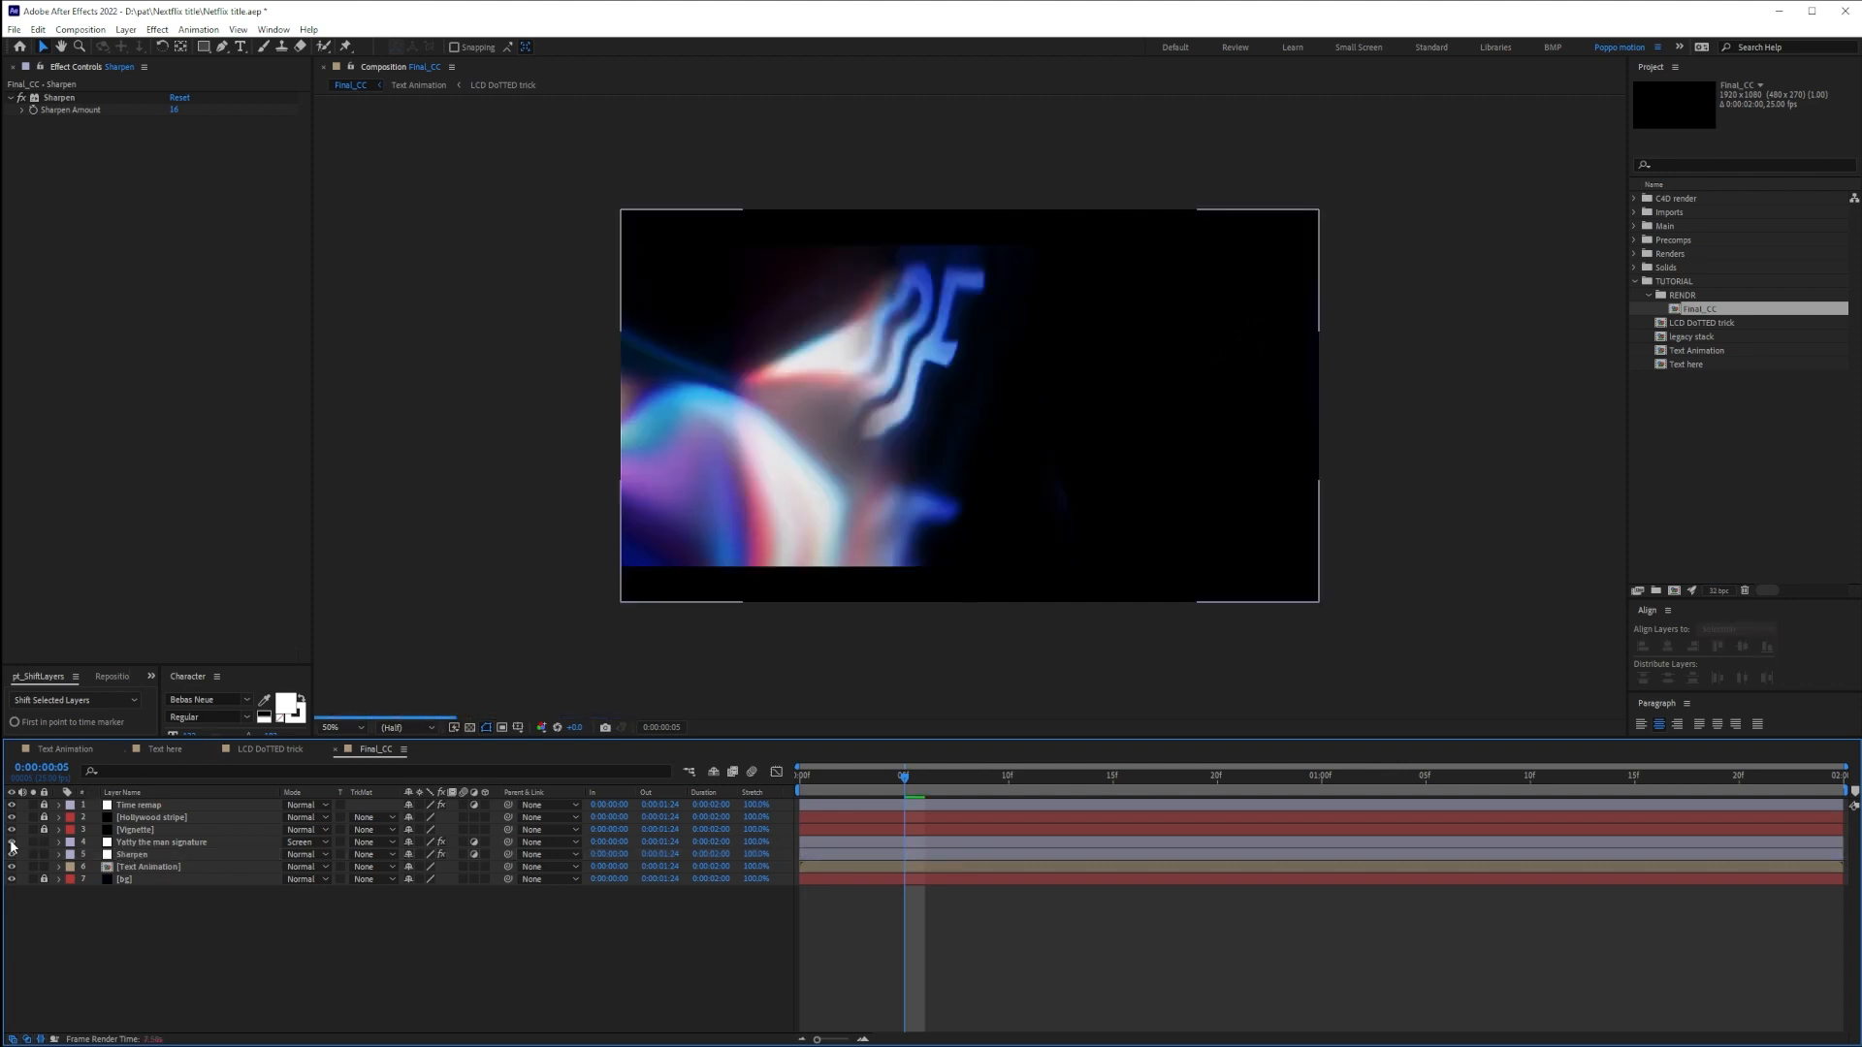
click(156, 843)
Add a solid named OPticla bokeh directly above the Sharpen layer
click(138, 855)
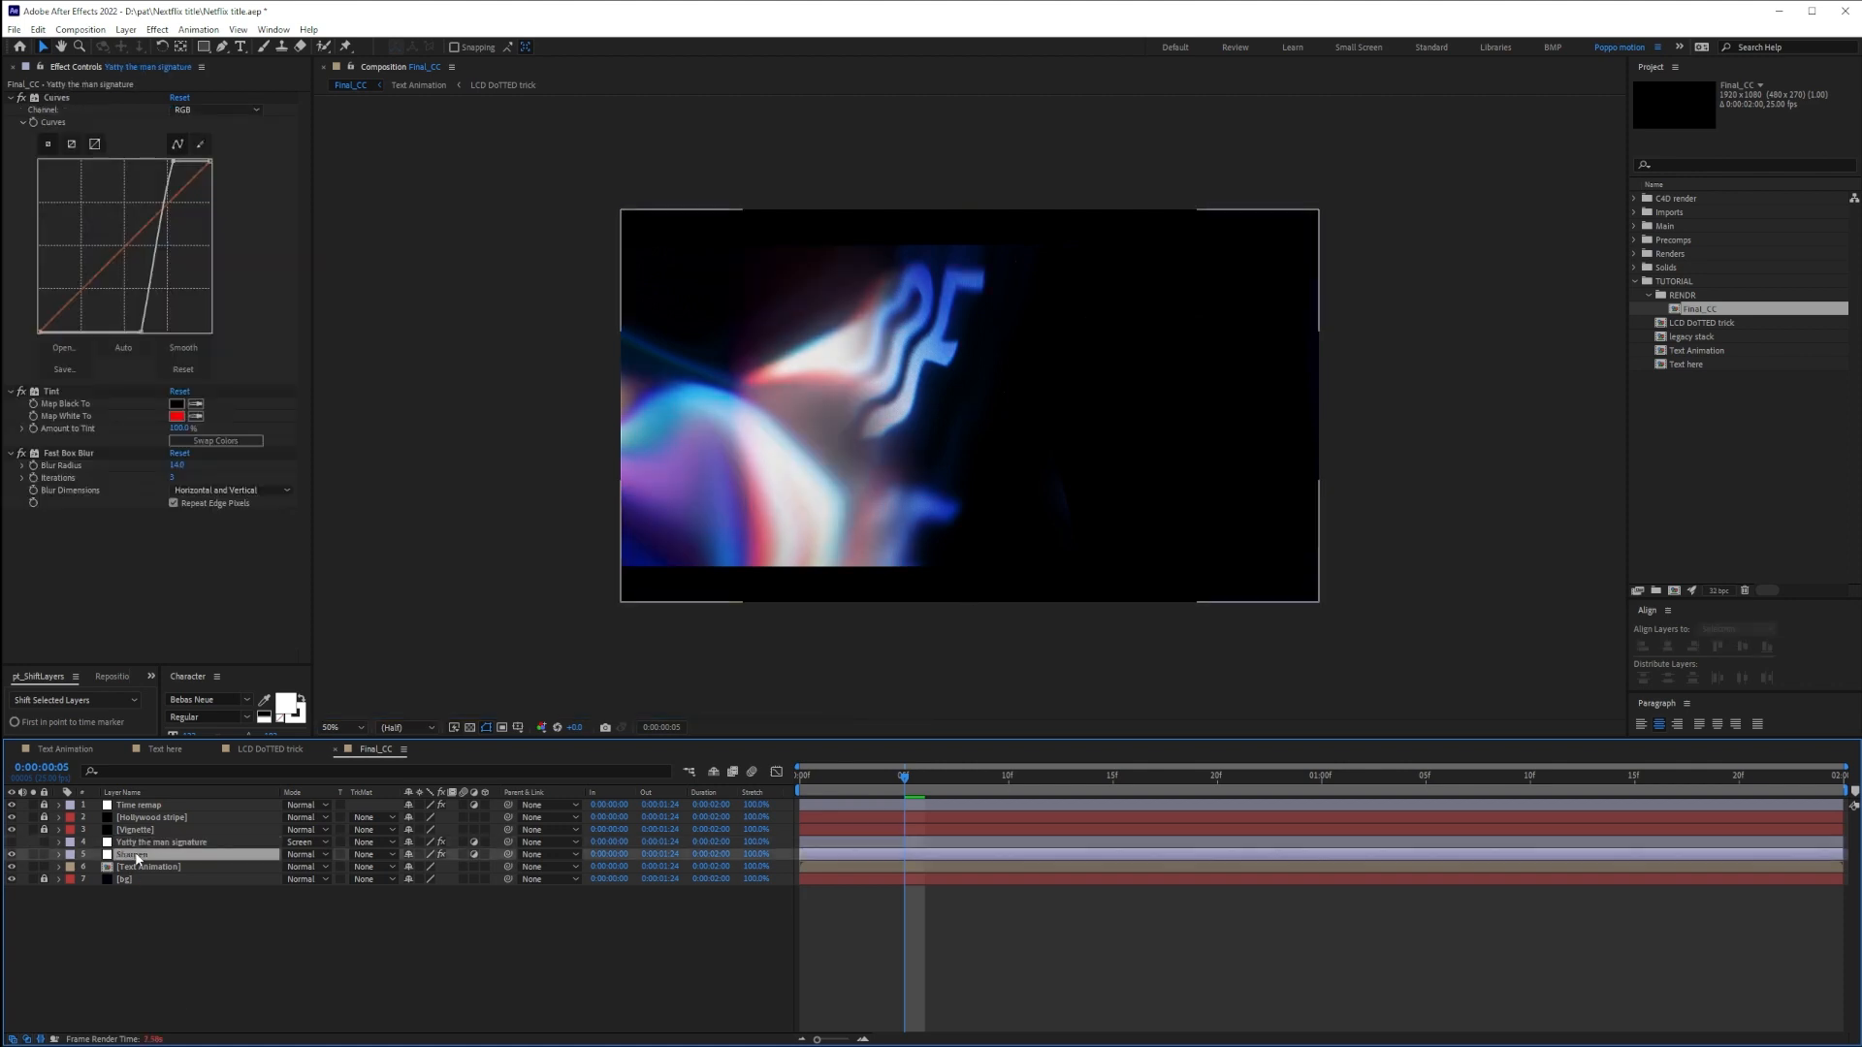
key(ctrl+y)
text(Ofticla bokeh)
key(Return)
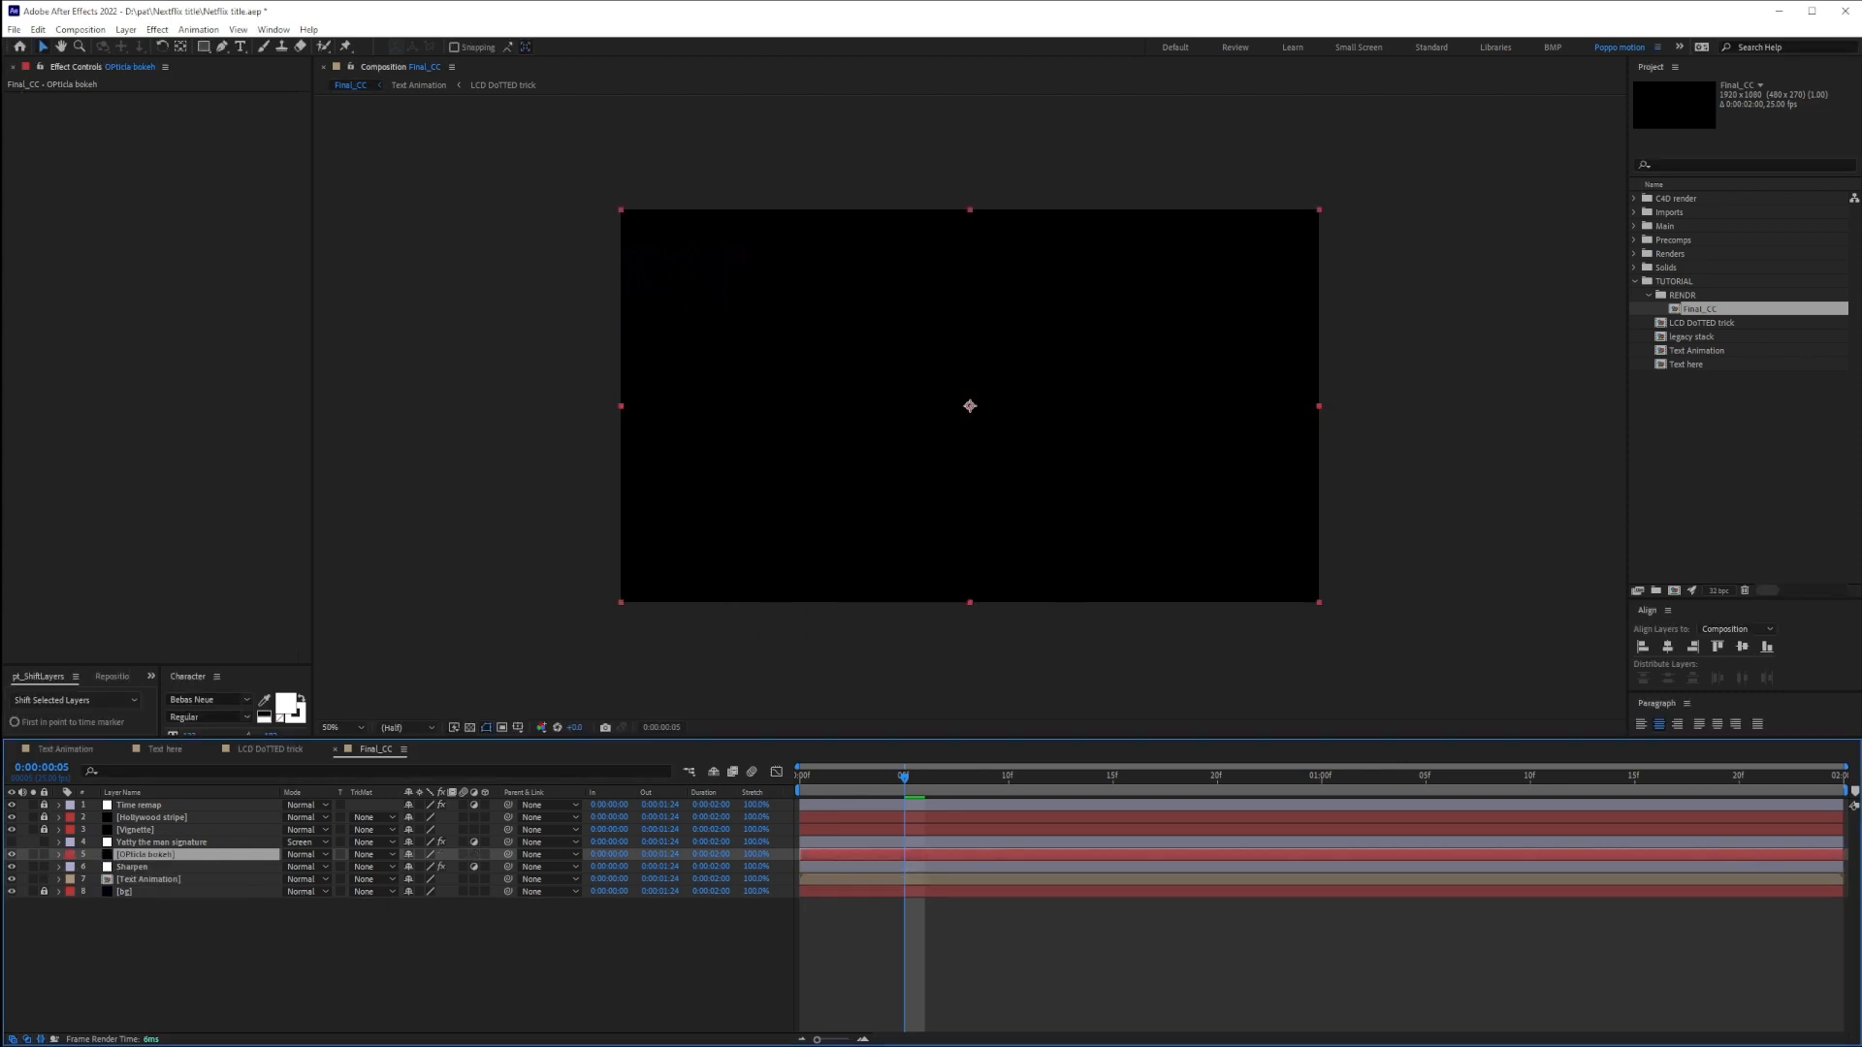
Apply the Optical Flares effect to the OPticla bokeh solid
key(ctrl+space)
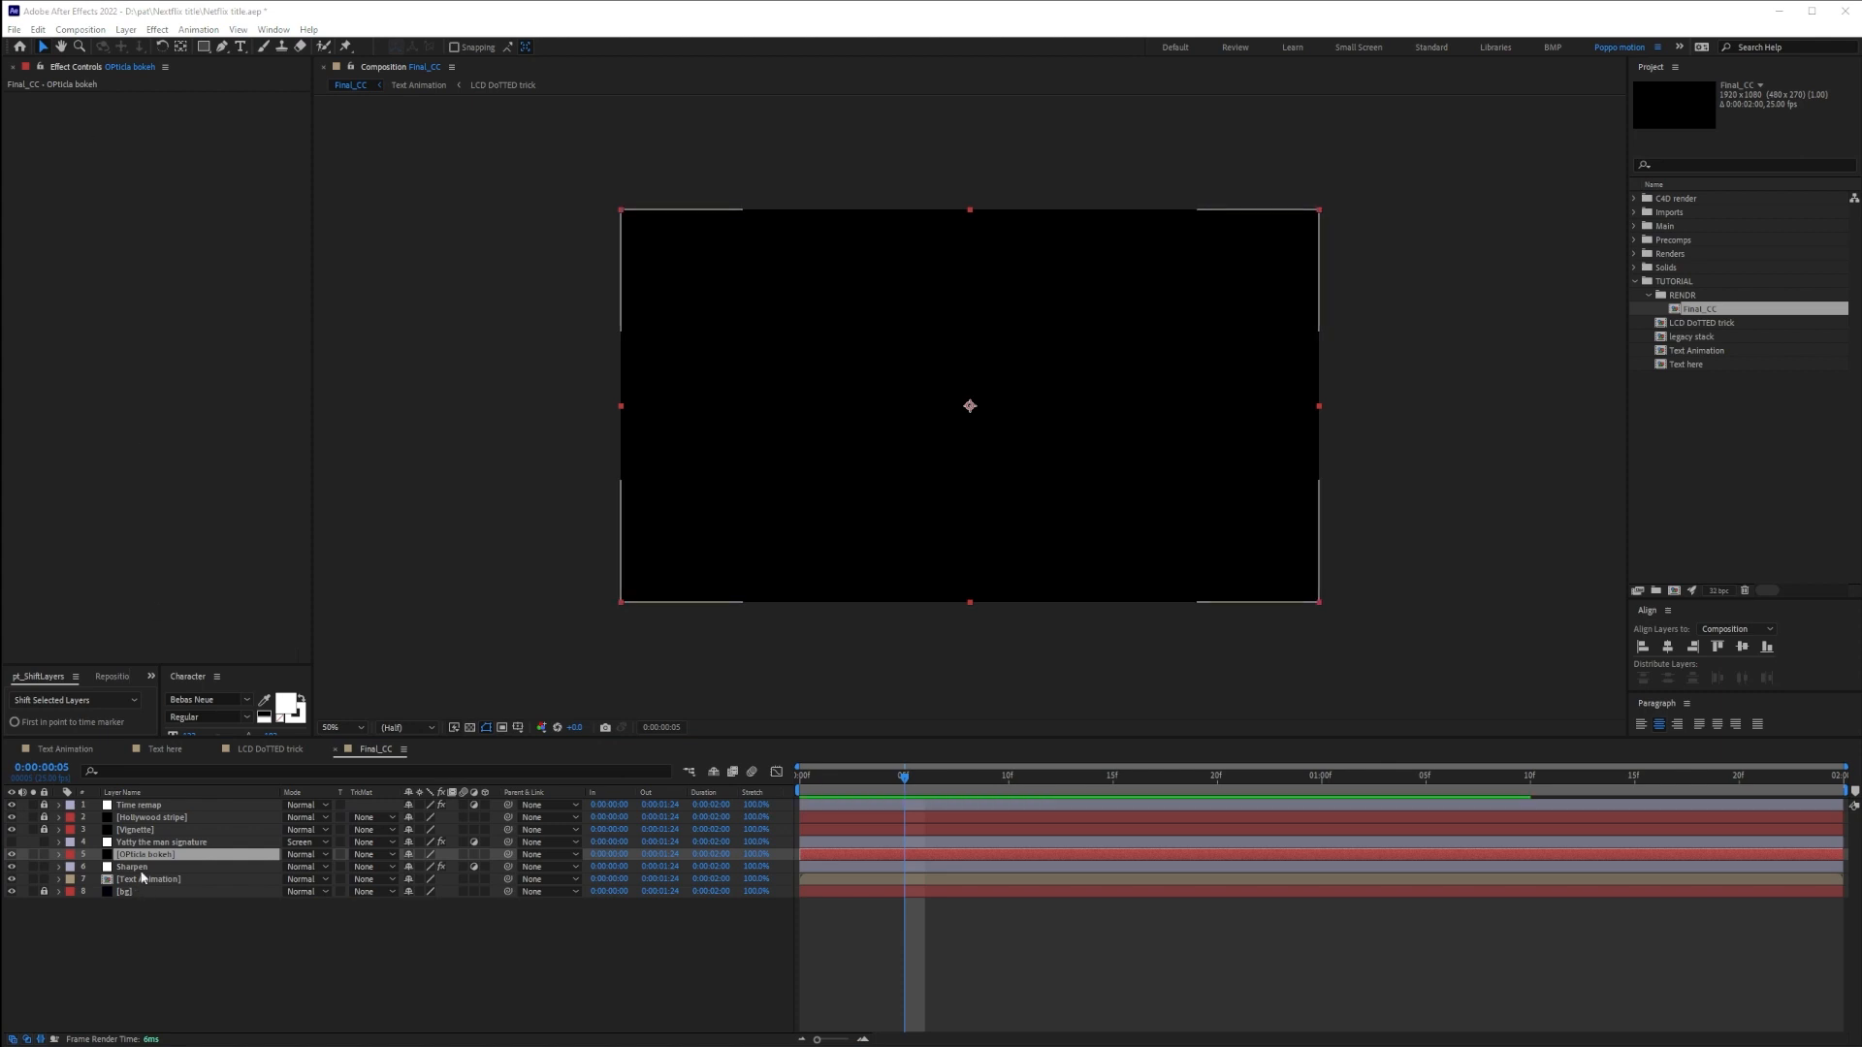
key(ctrl+space)
text(optical)
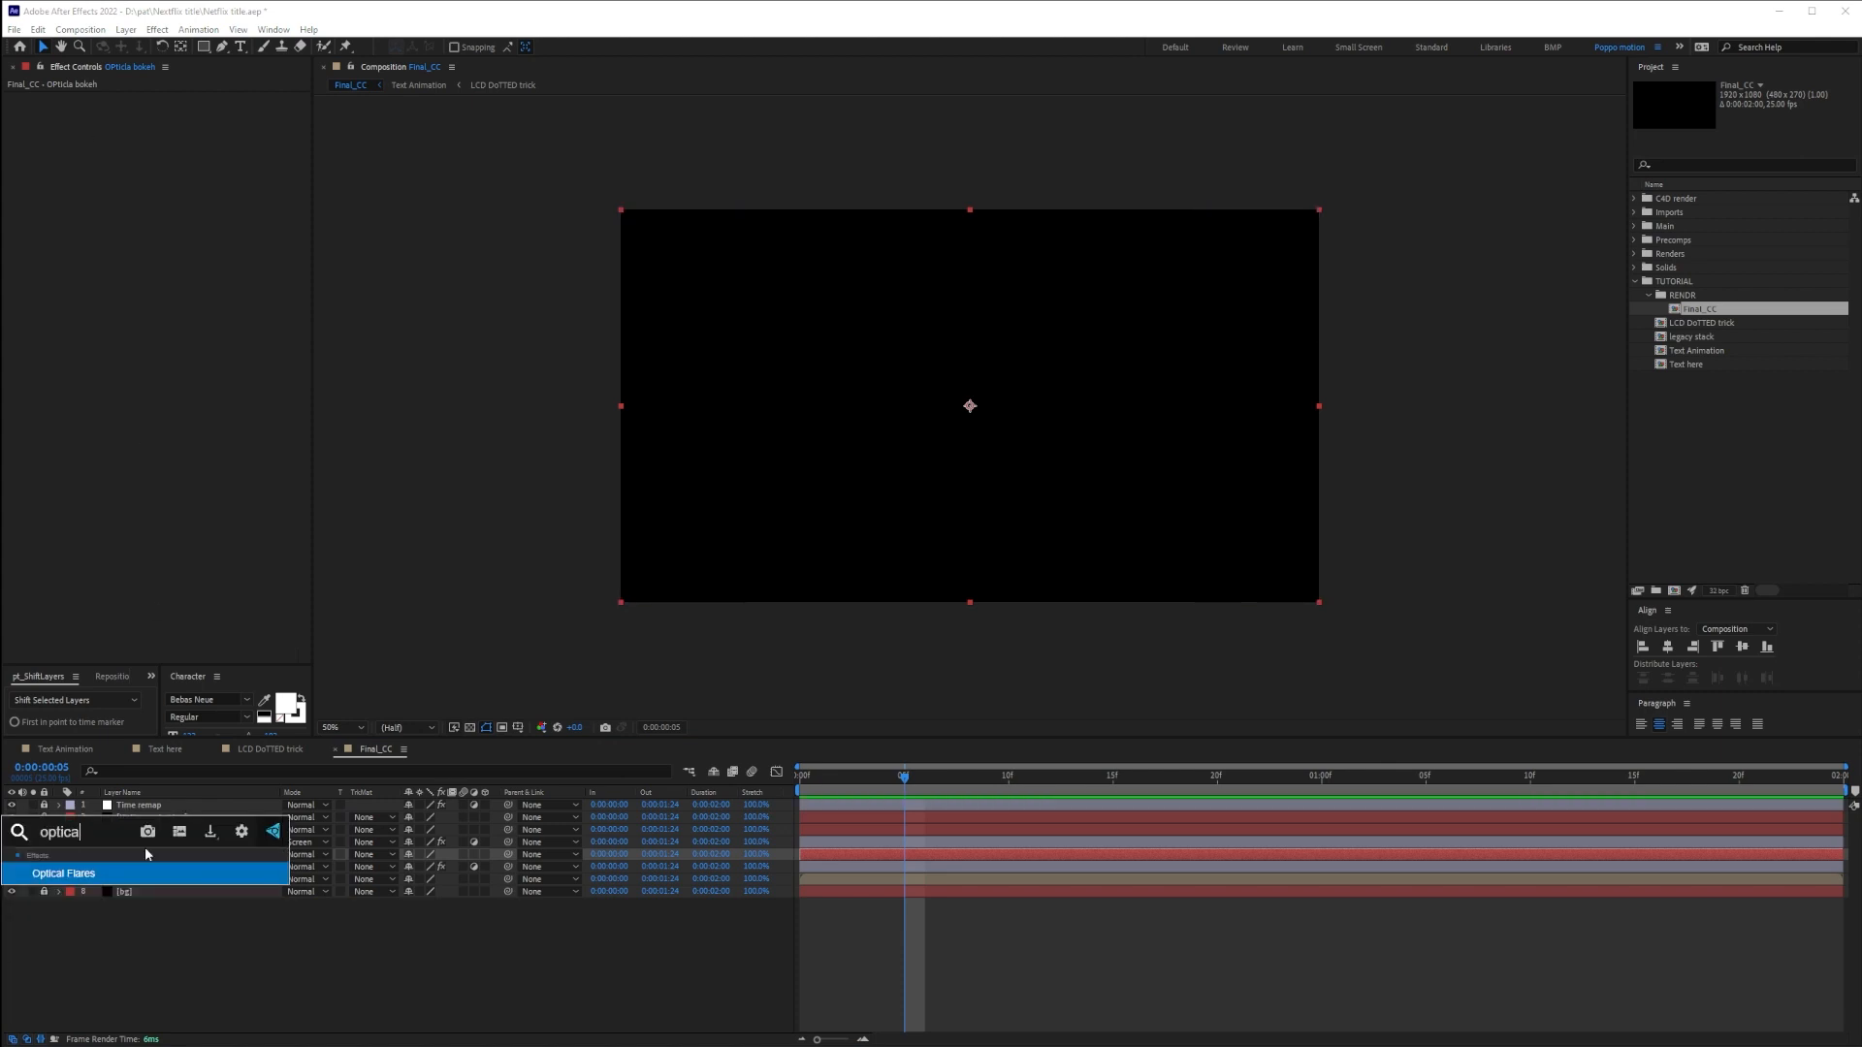
key(Return)
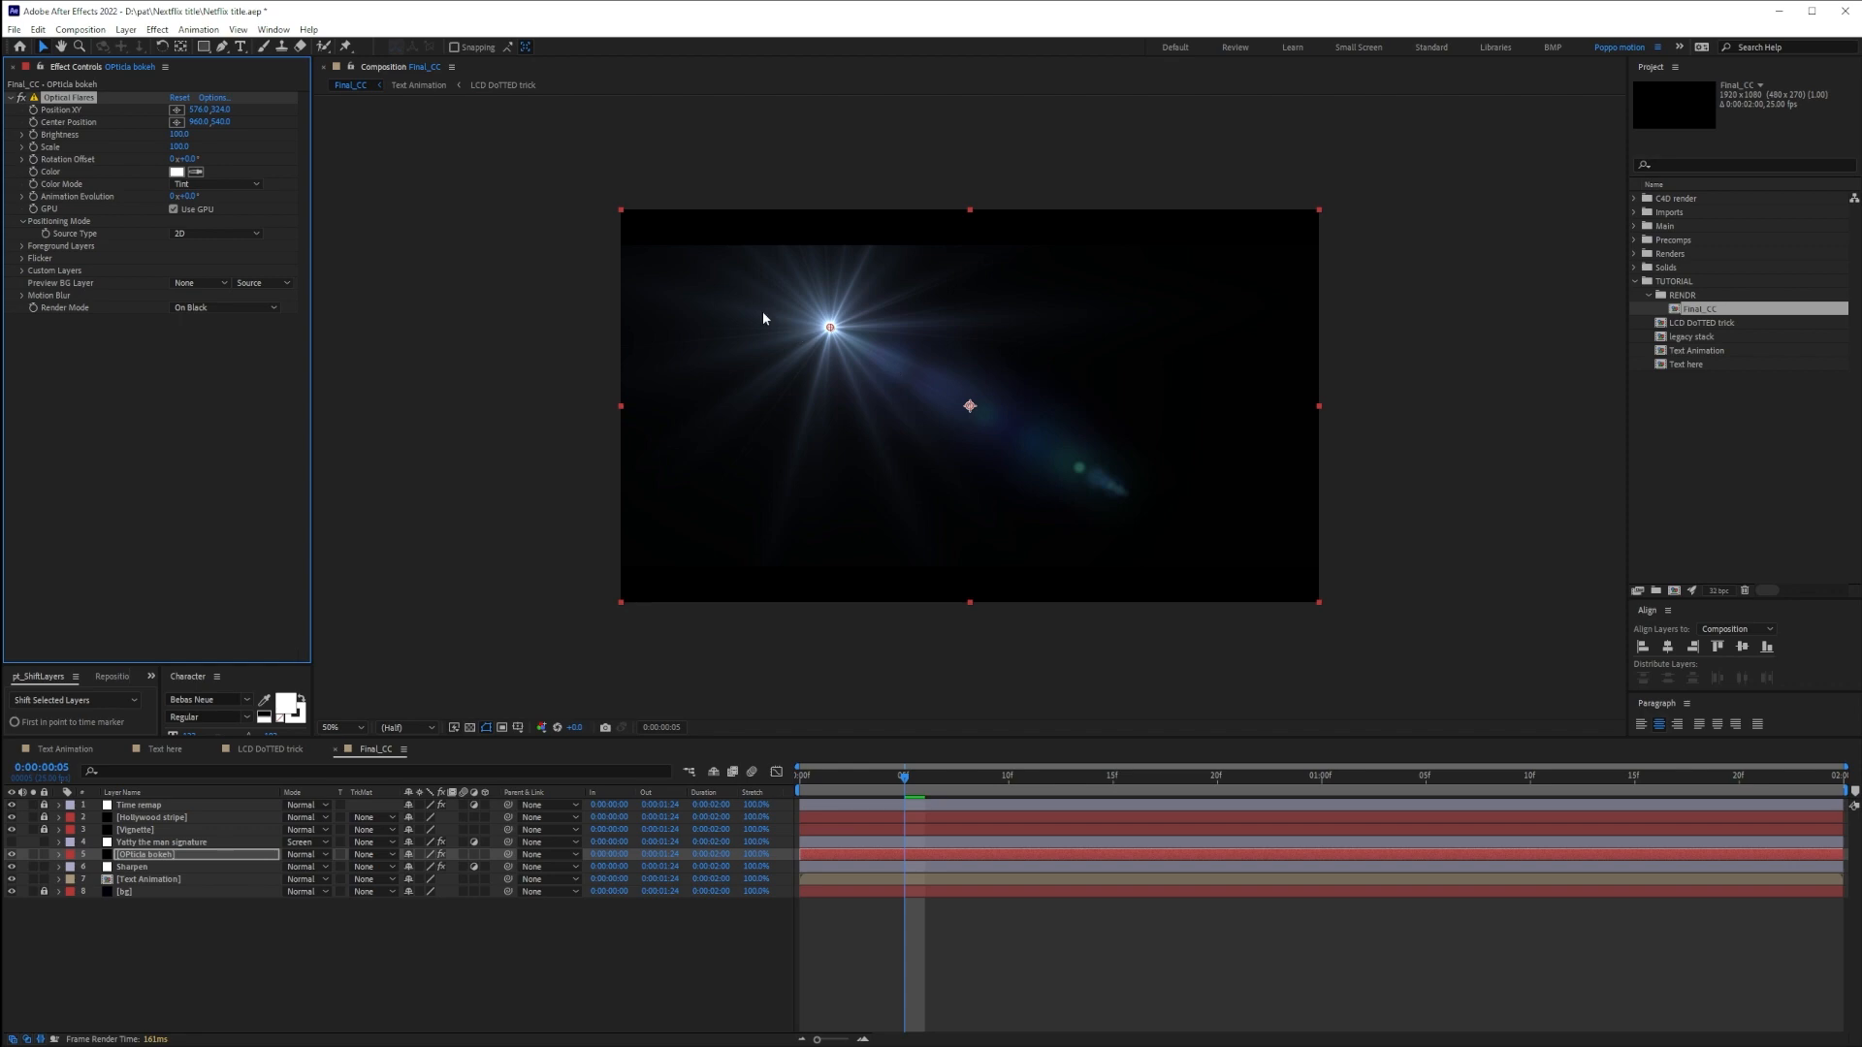
In the Optical Flares options, clear all lens objects and set the lens Texture Image to Random_Grime
click(212, 98)
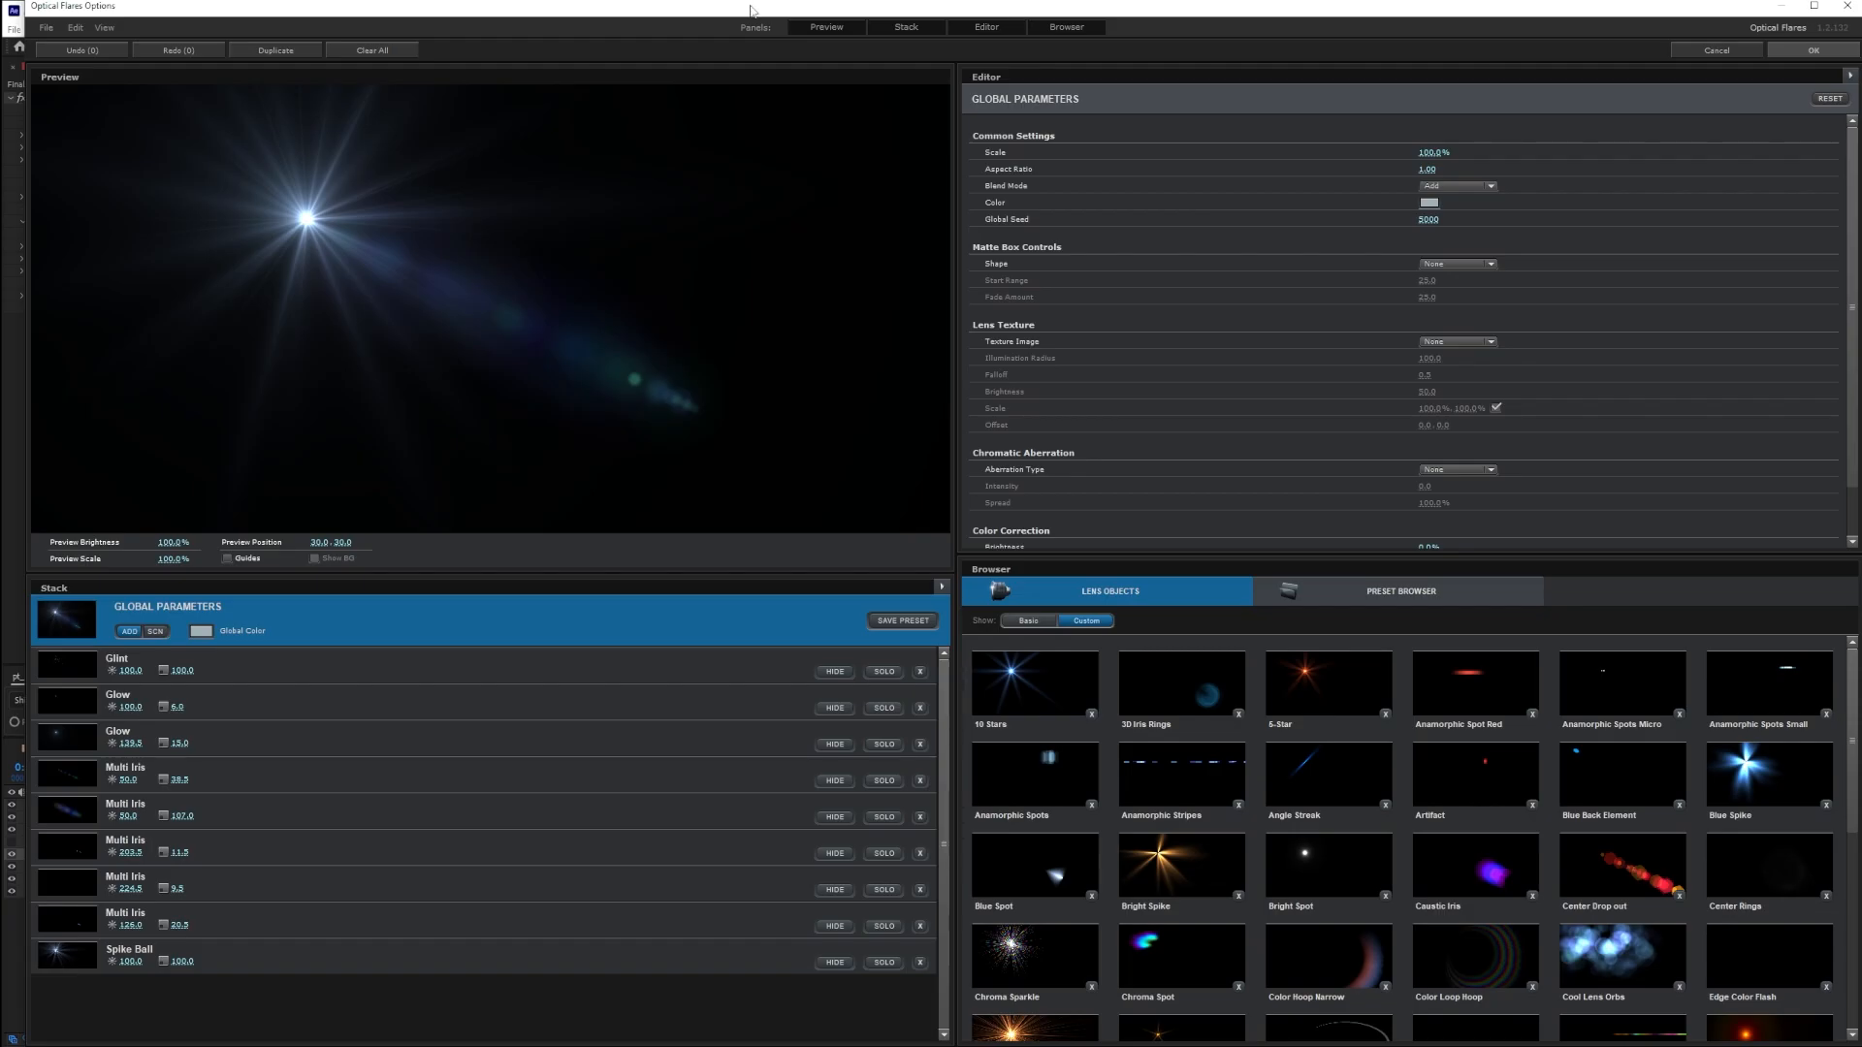
click(372, 50)
click(902, 547)
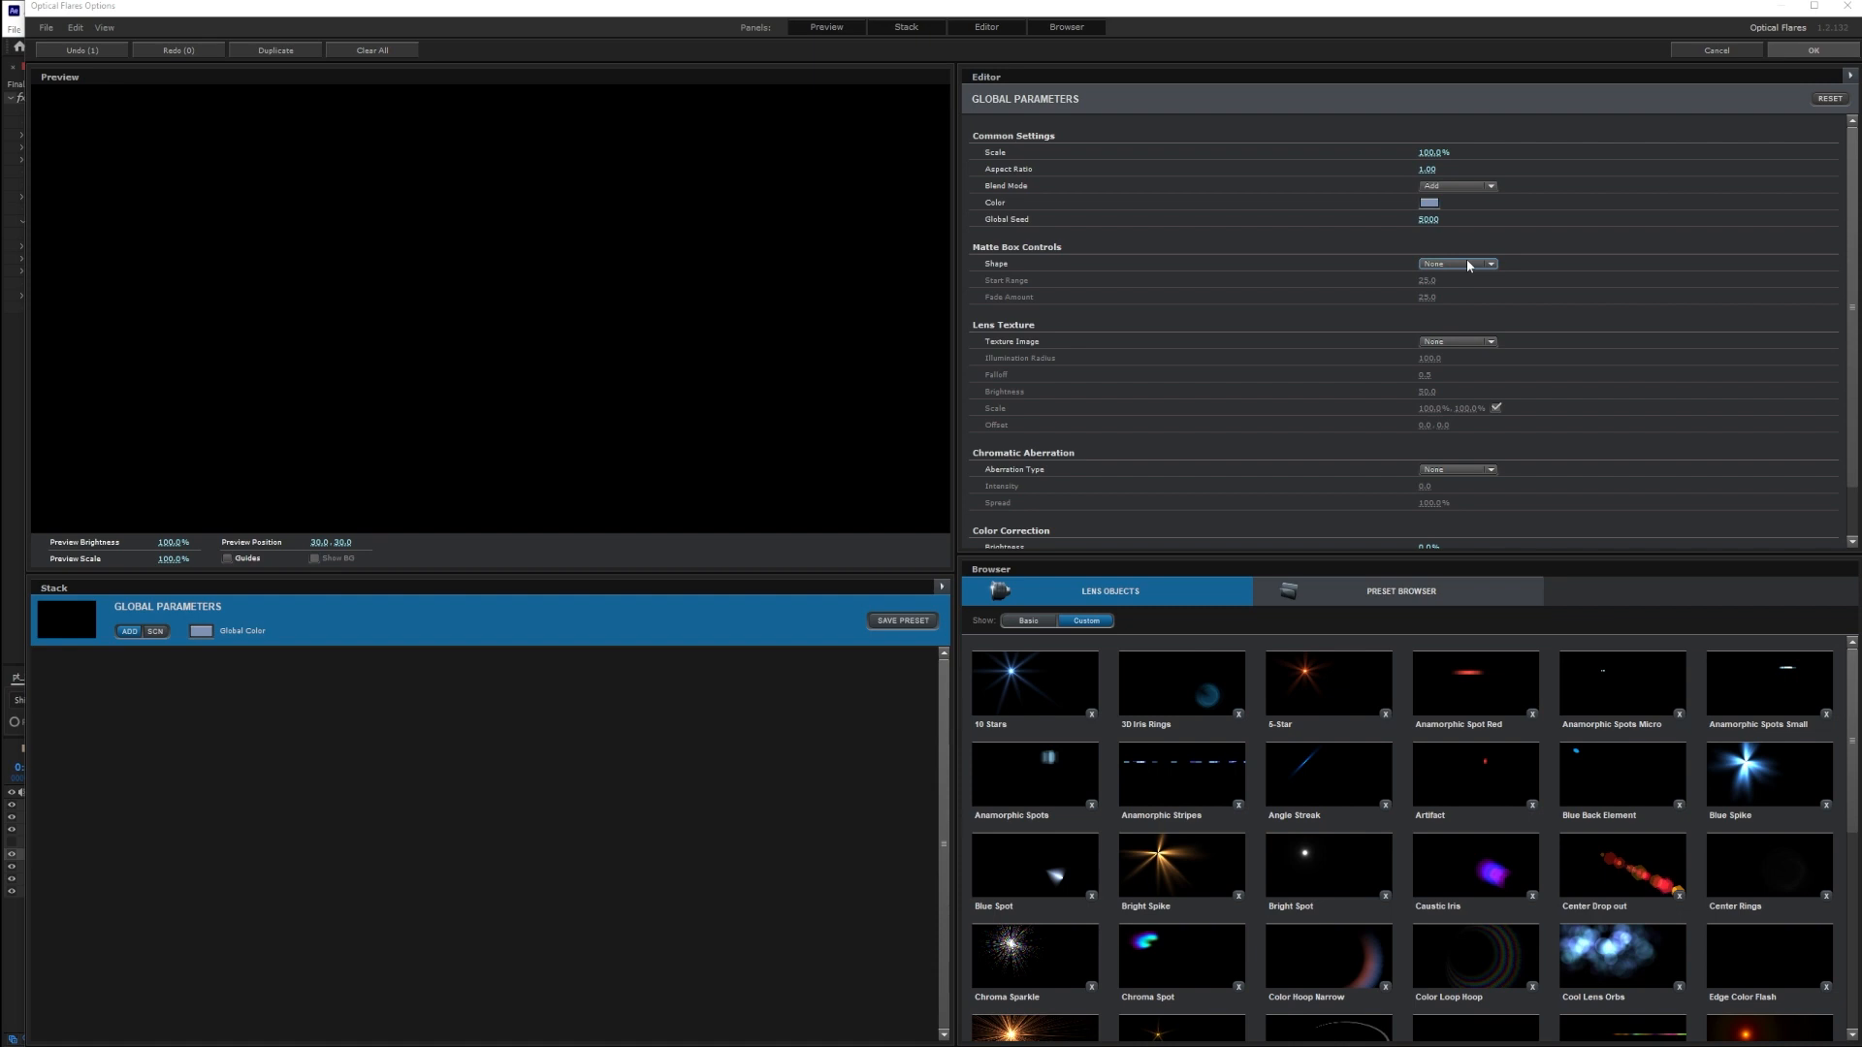
click(1455, 343)
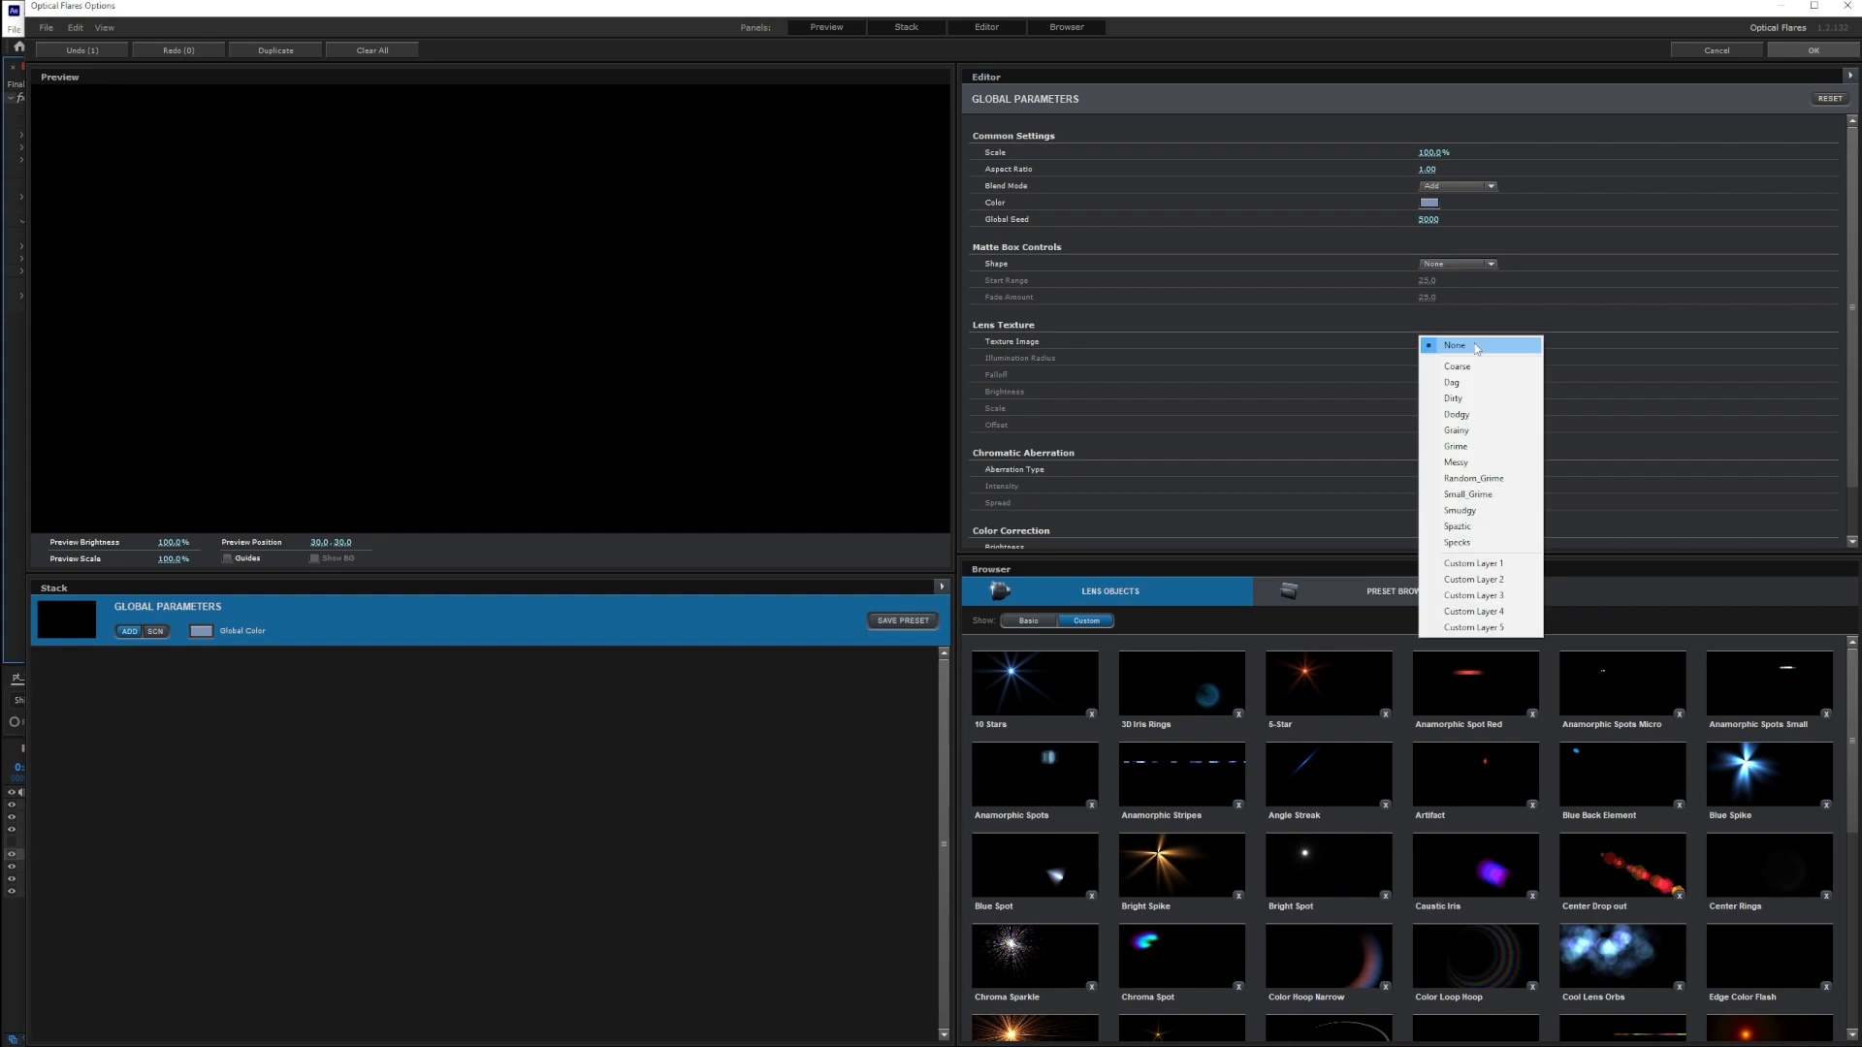
click(1473, 479)
click(1814, 49)
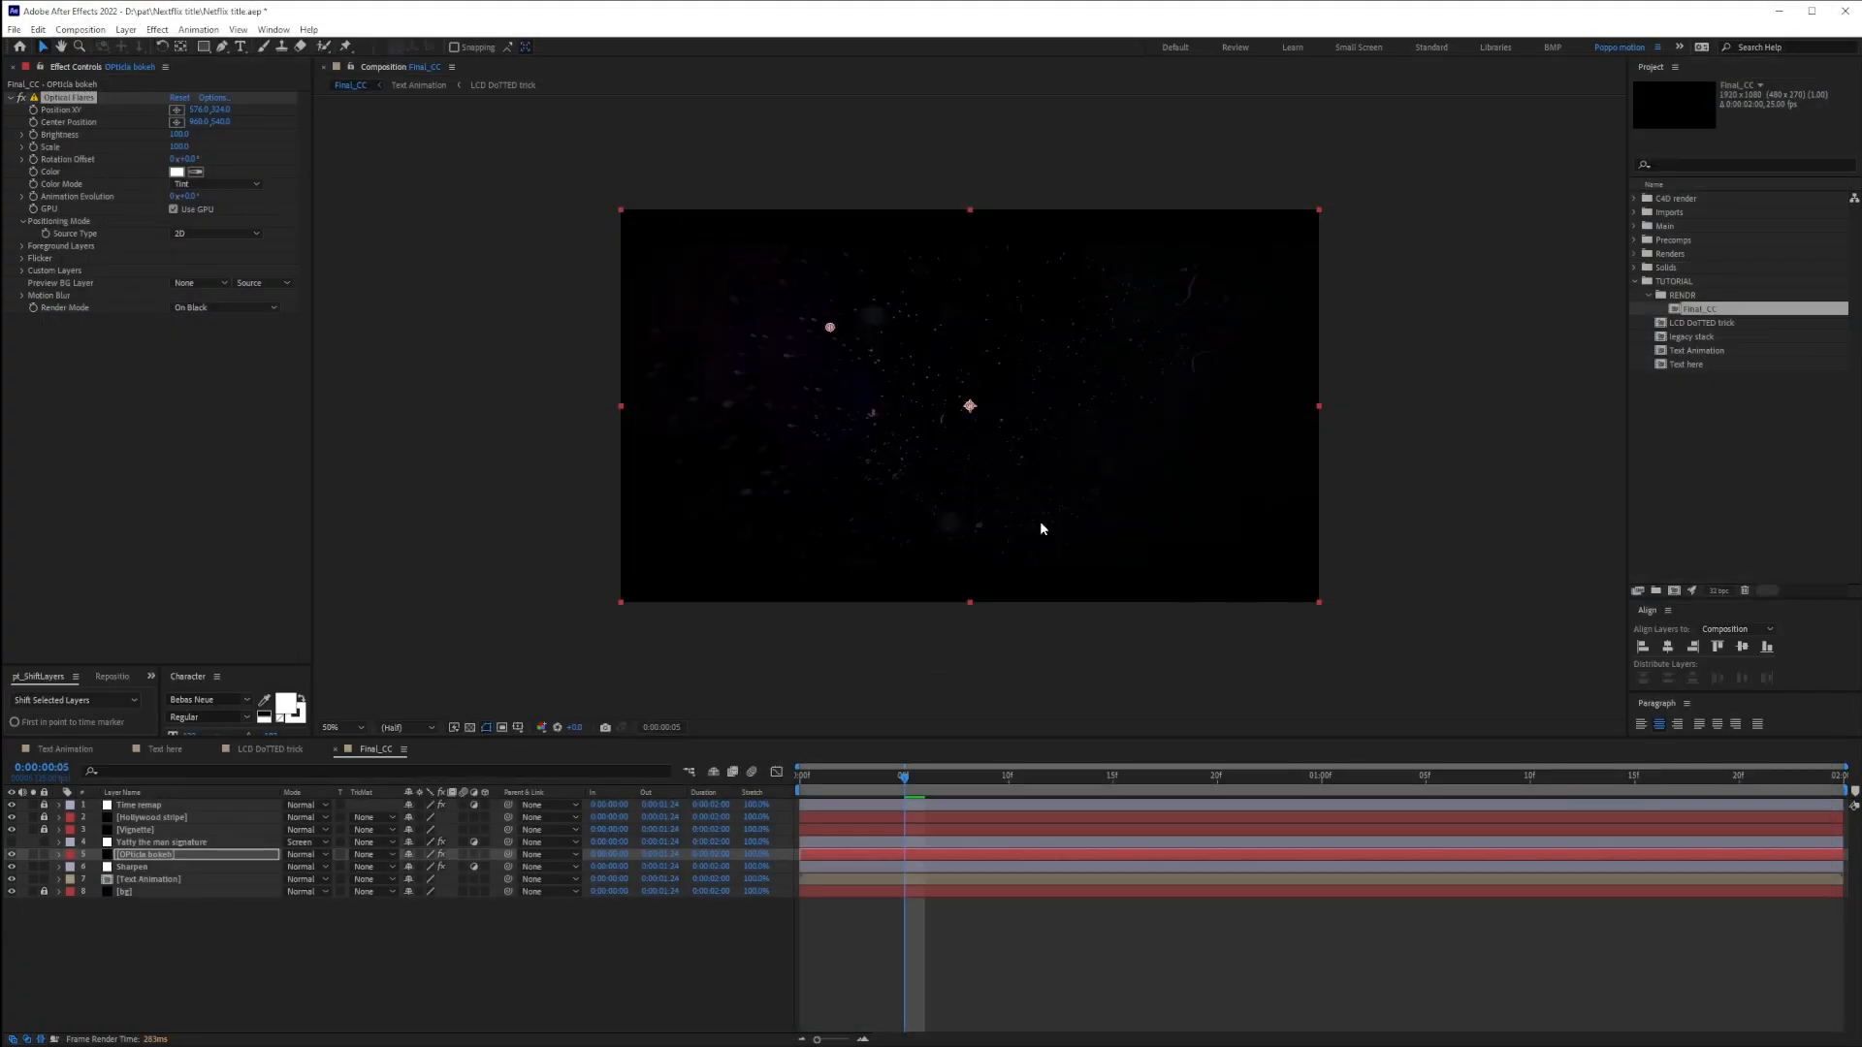
Set the OPticla bokeh layer's blending mode to Add and the Optical Flares Render Mode to On Transparent
mouse_move(832, 333)
mouse_down()
mouse_move(756, 314)
mouse_move(784, 549)
mouse_move(1259, 334)
mouse_move(750, 467)
mouse_move(783, 512)
mouse_up()
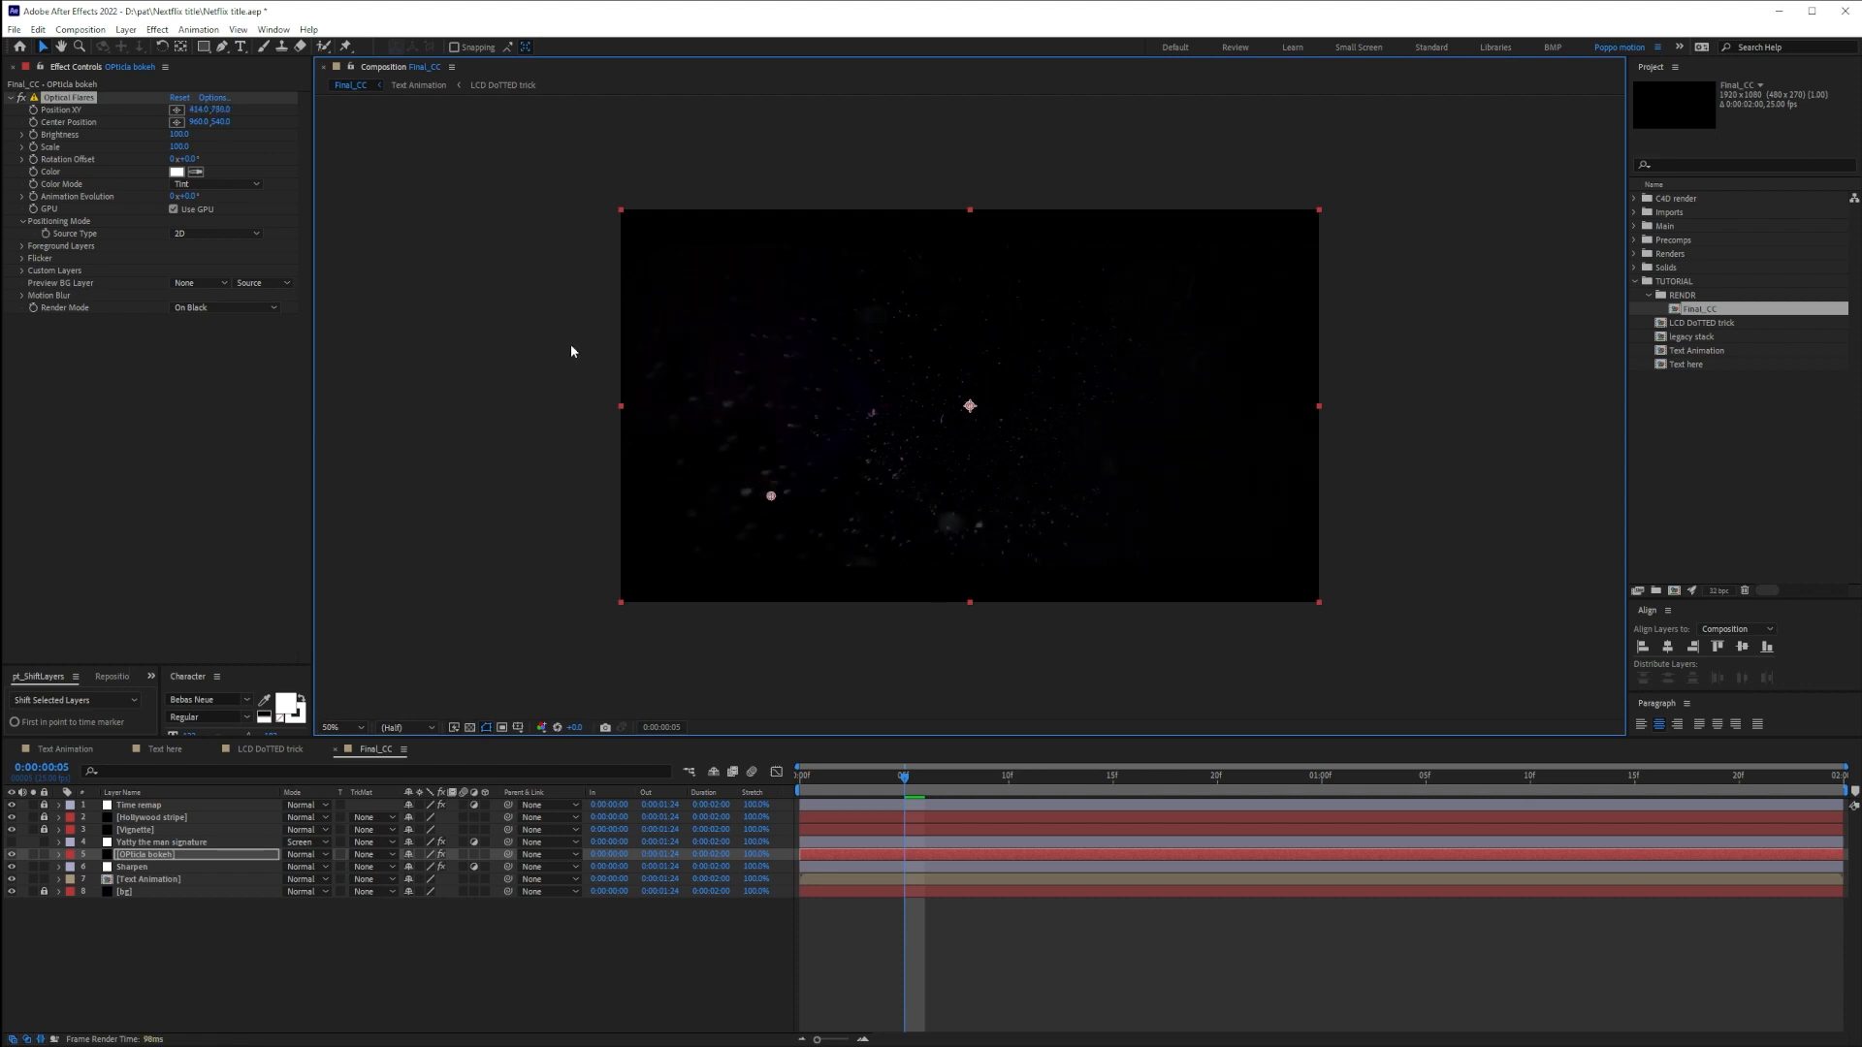
click(301, 855)
click(354, 371)
click(223, 308)
click(223, 340)
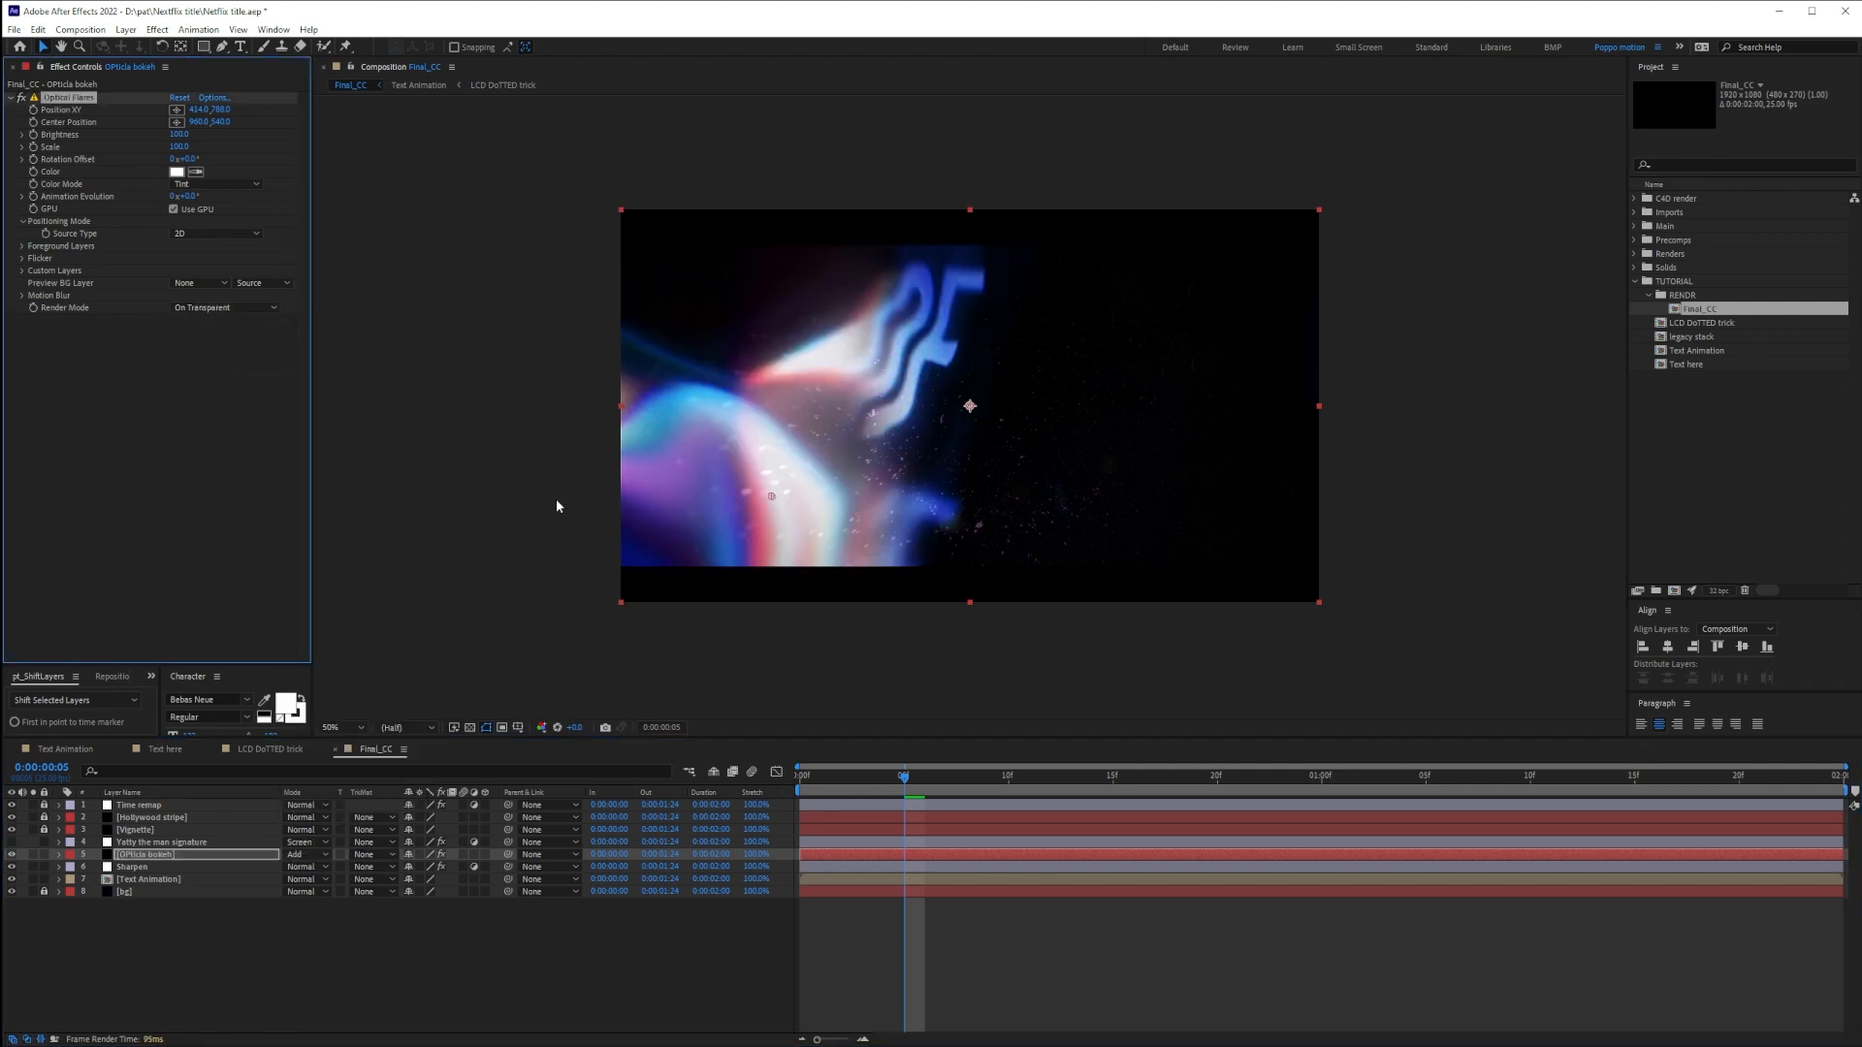
Move the flare's position point into the lower-left area of the frame and set its Brightness to 80
drag(771, 495, 684, 516)
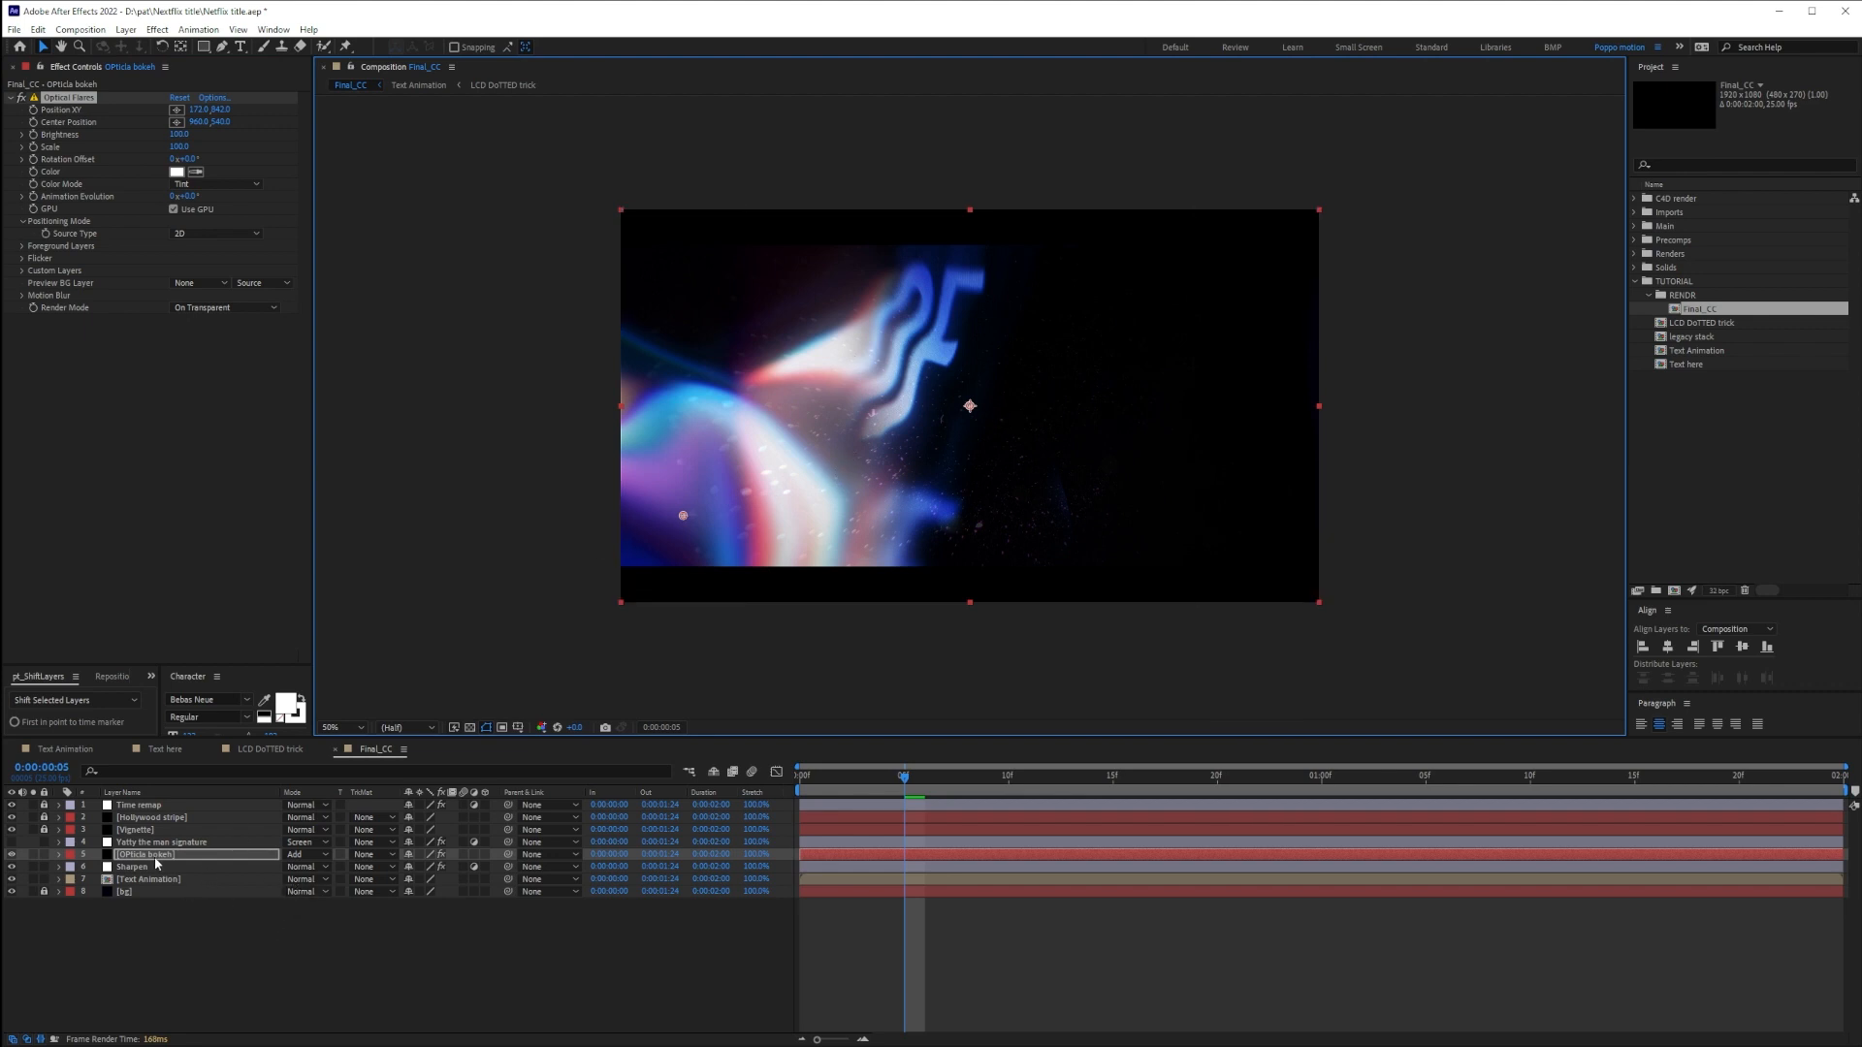
click(178, 134)
text(80)
key(Return)
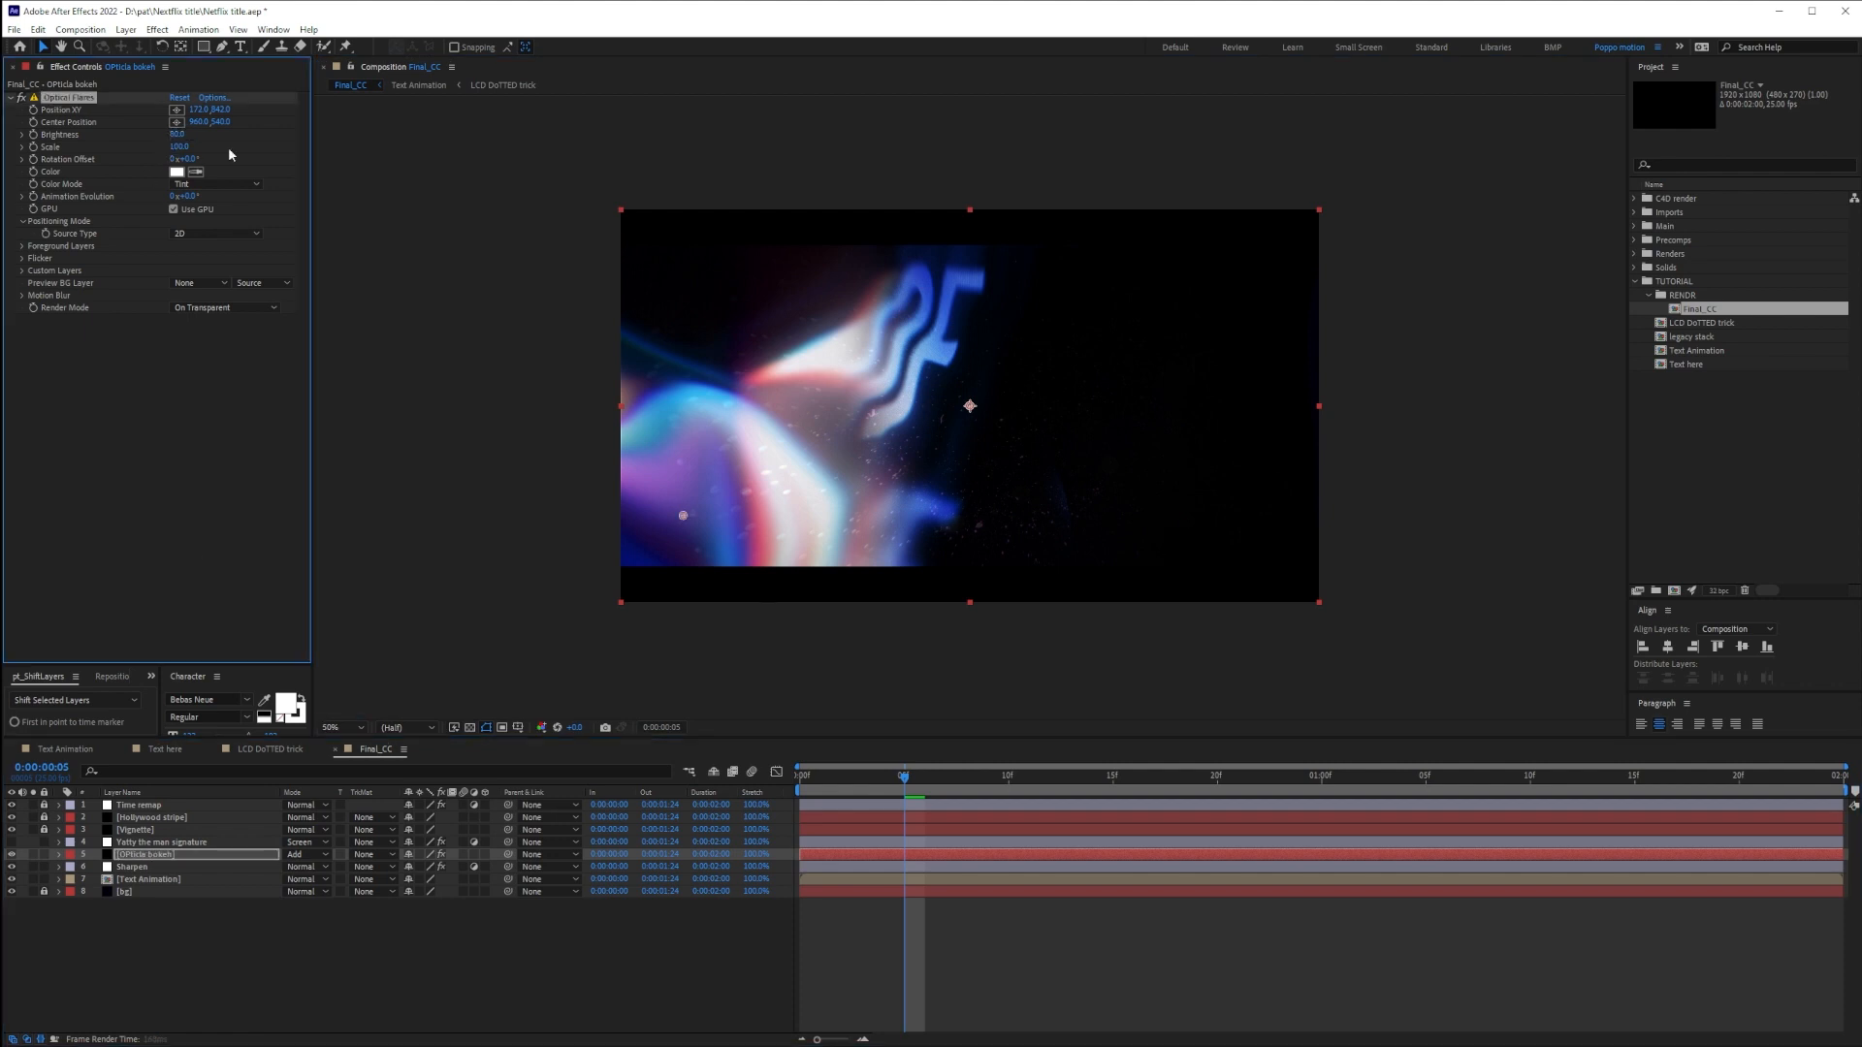
Return to the first frame and set the Optical Flares Flicker Type to Sharp
click(23, 259)
key(space)
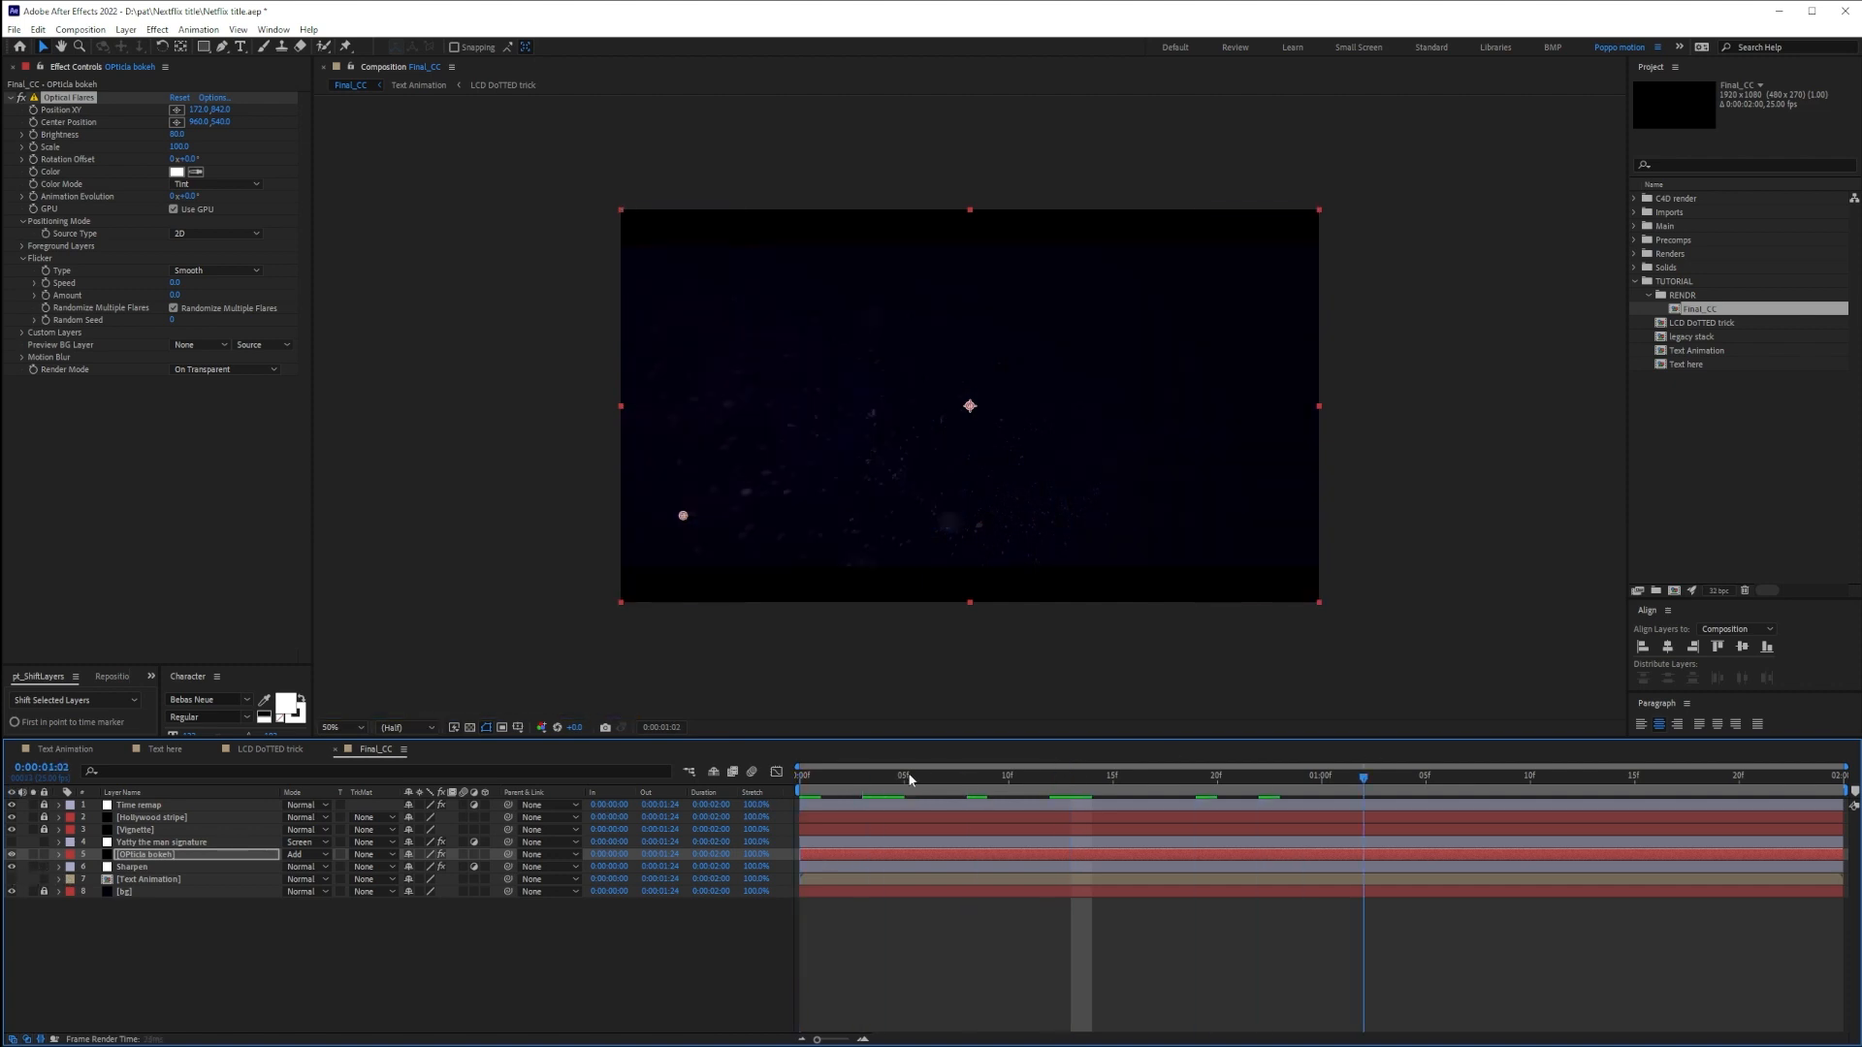
drag(909, 780, 799, 779)
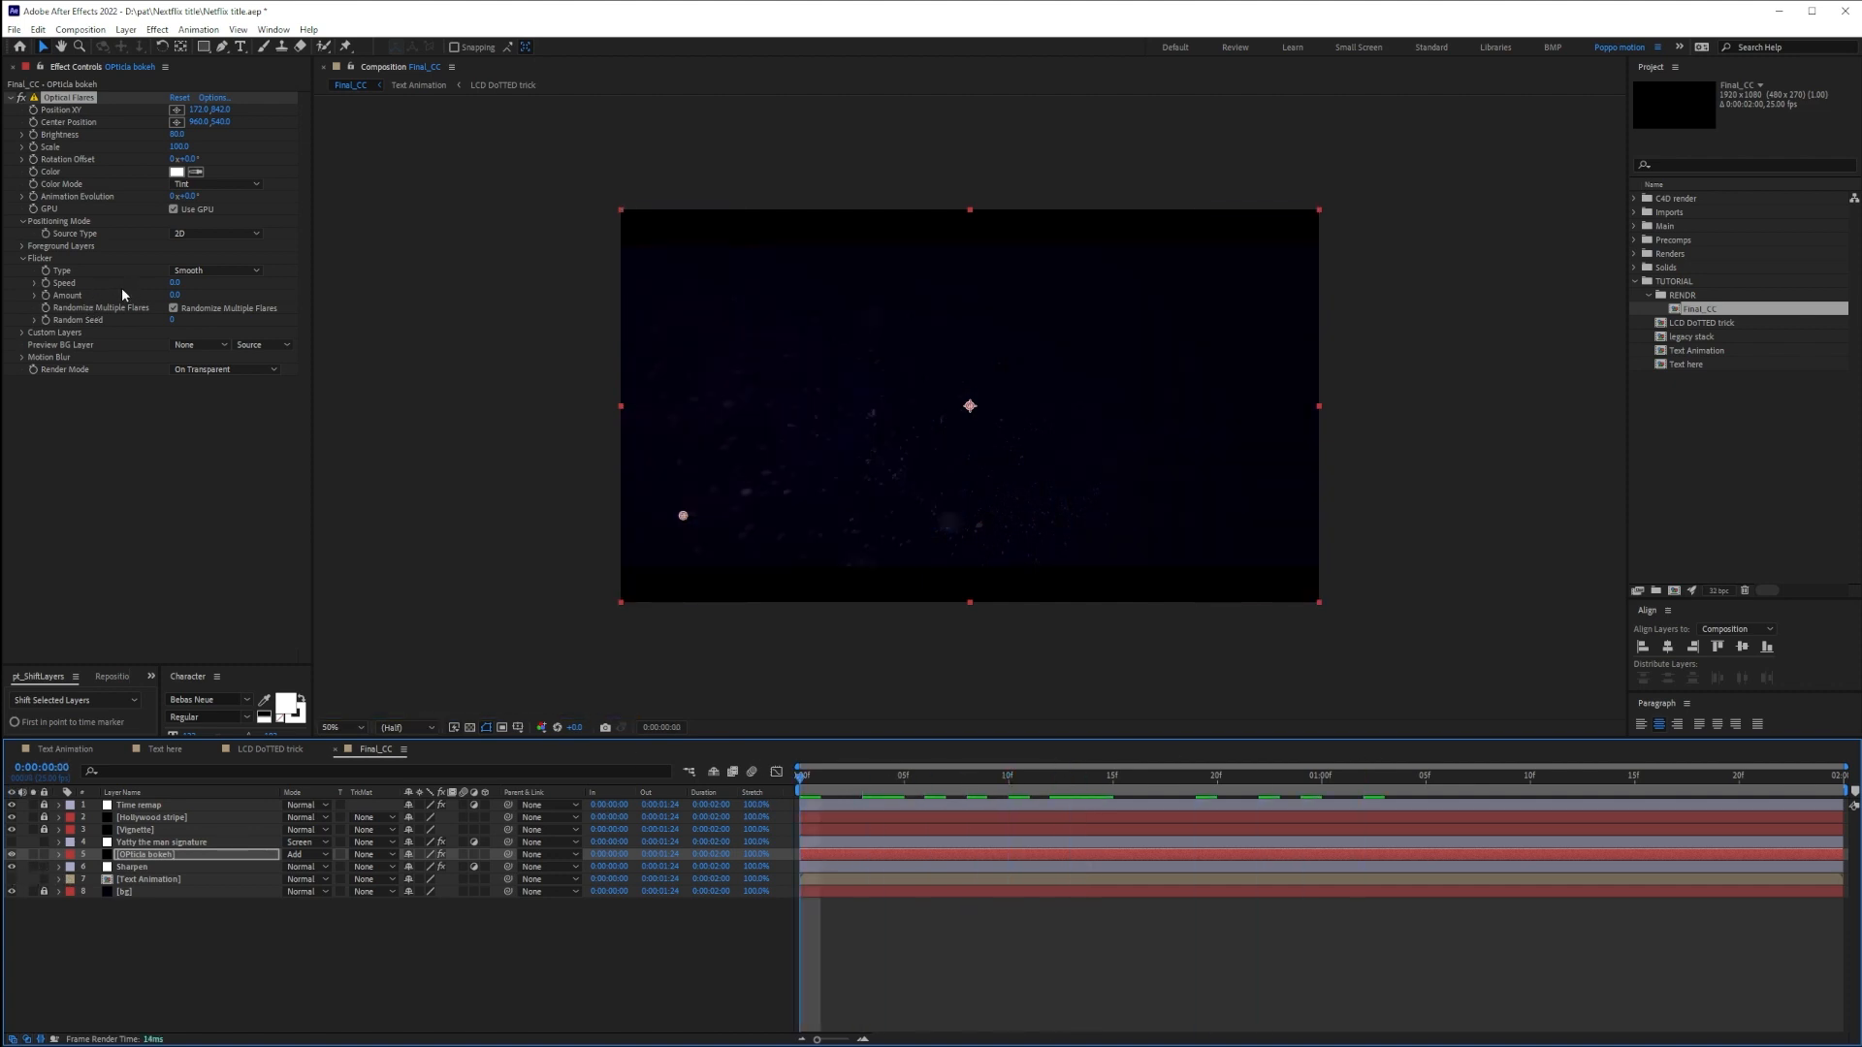
click(216, 270)
click(208, 290)
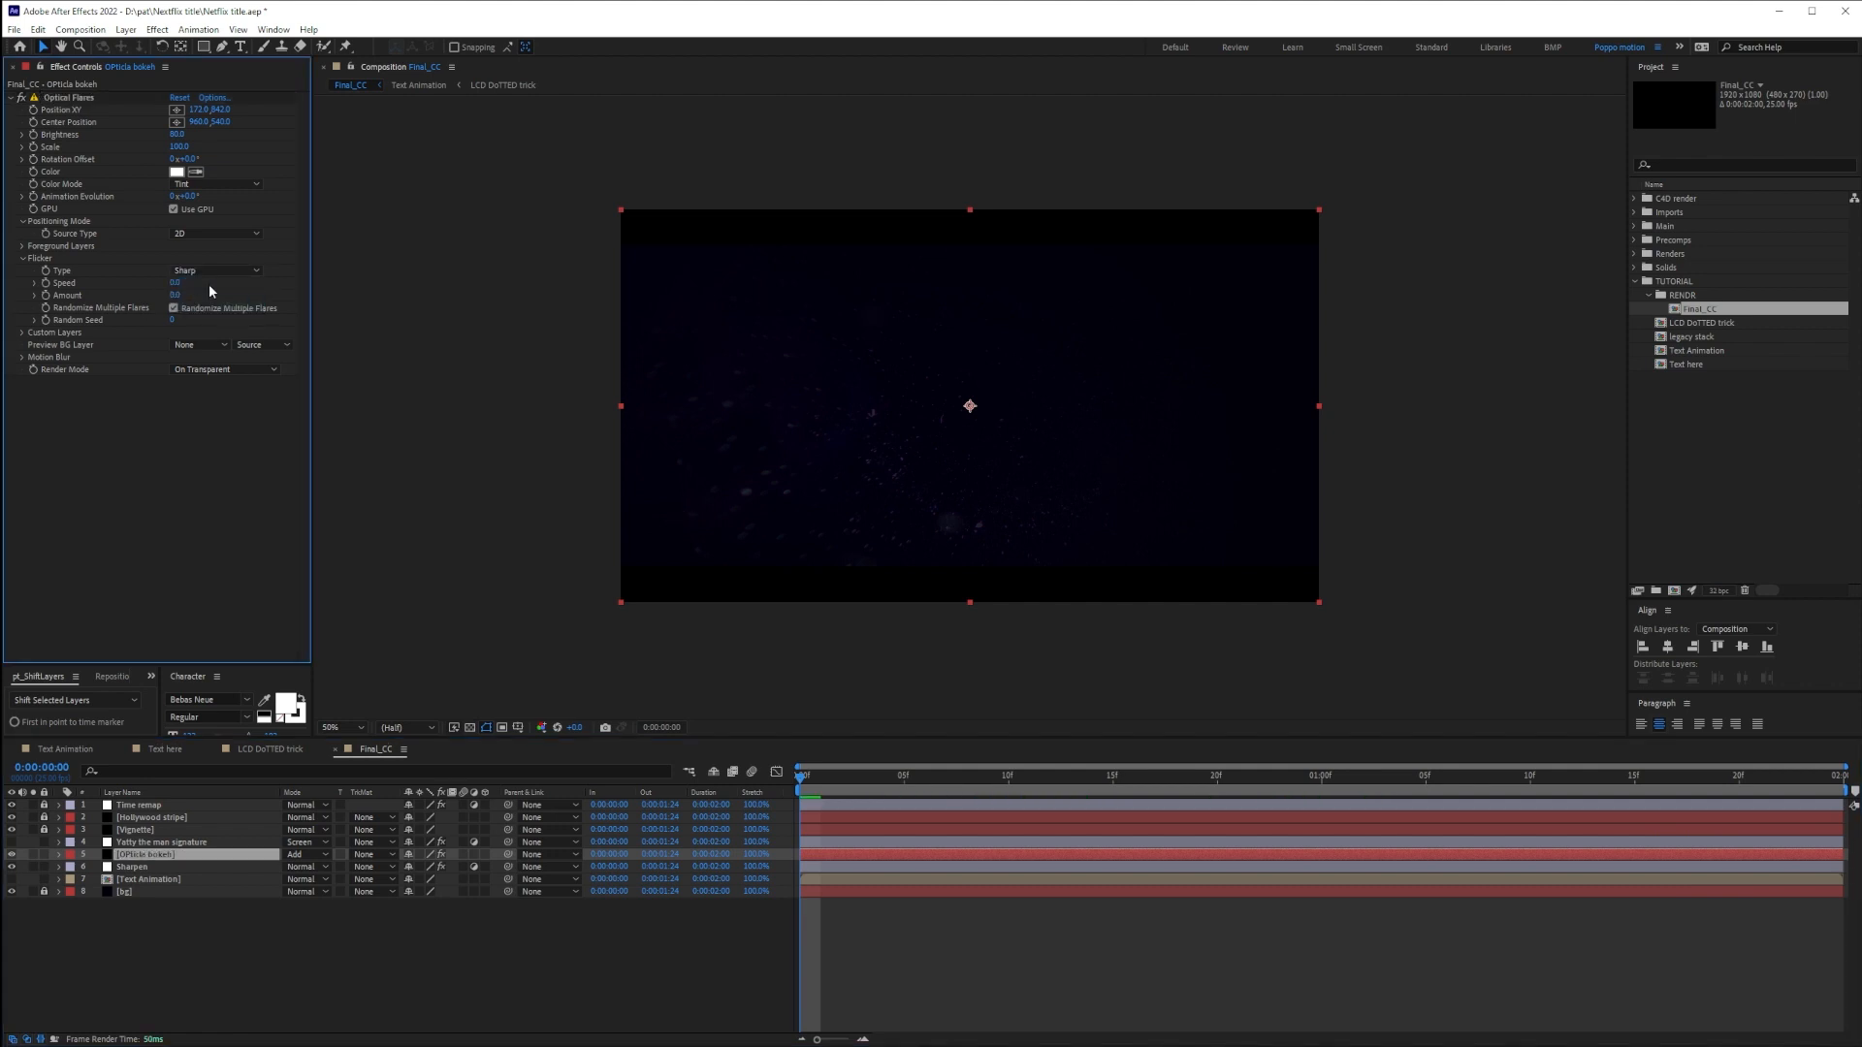
Set the Optical Flares Flicker Speed to 5 and raise its Amount
click(175, 283)
text(5)
key(Return)
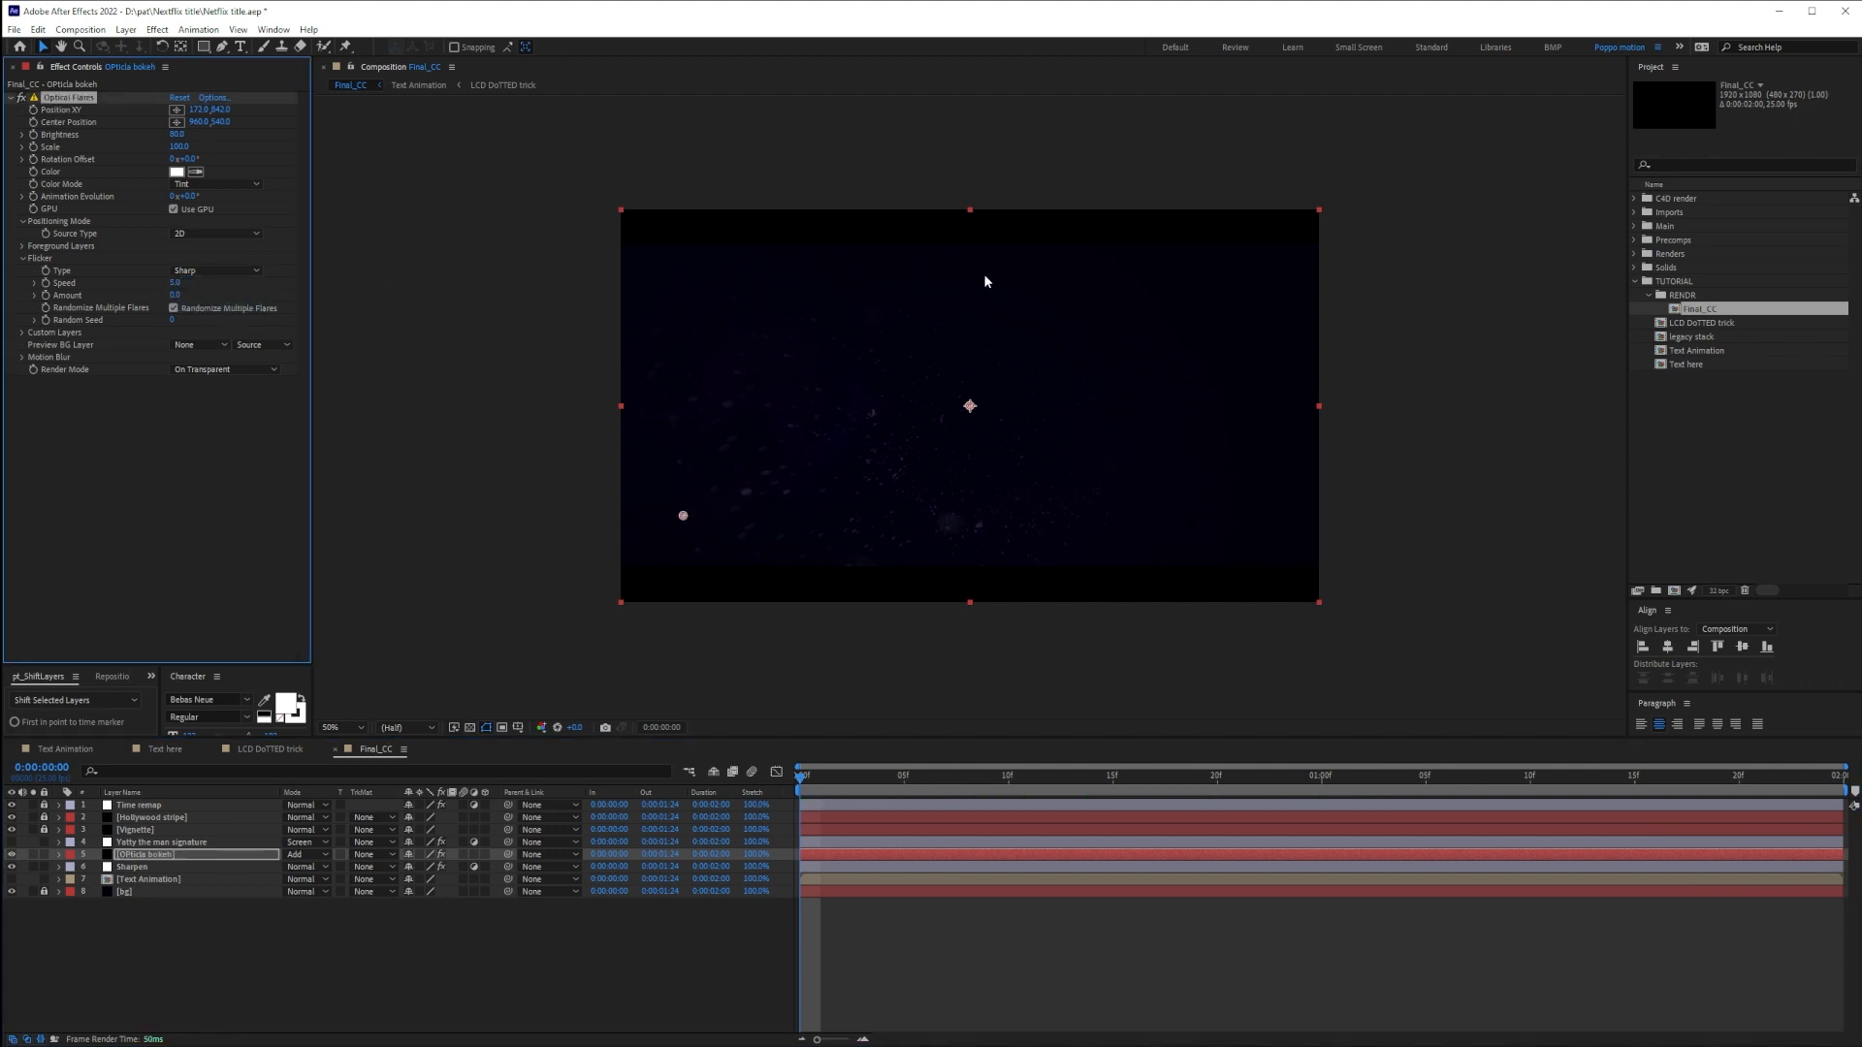
click(175, 295)
key(Return)
Scrub through the soloed OPticla bokeh layer to examine its flicker, and view the full composition again
drag(808, 781, 774, 668)
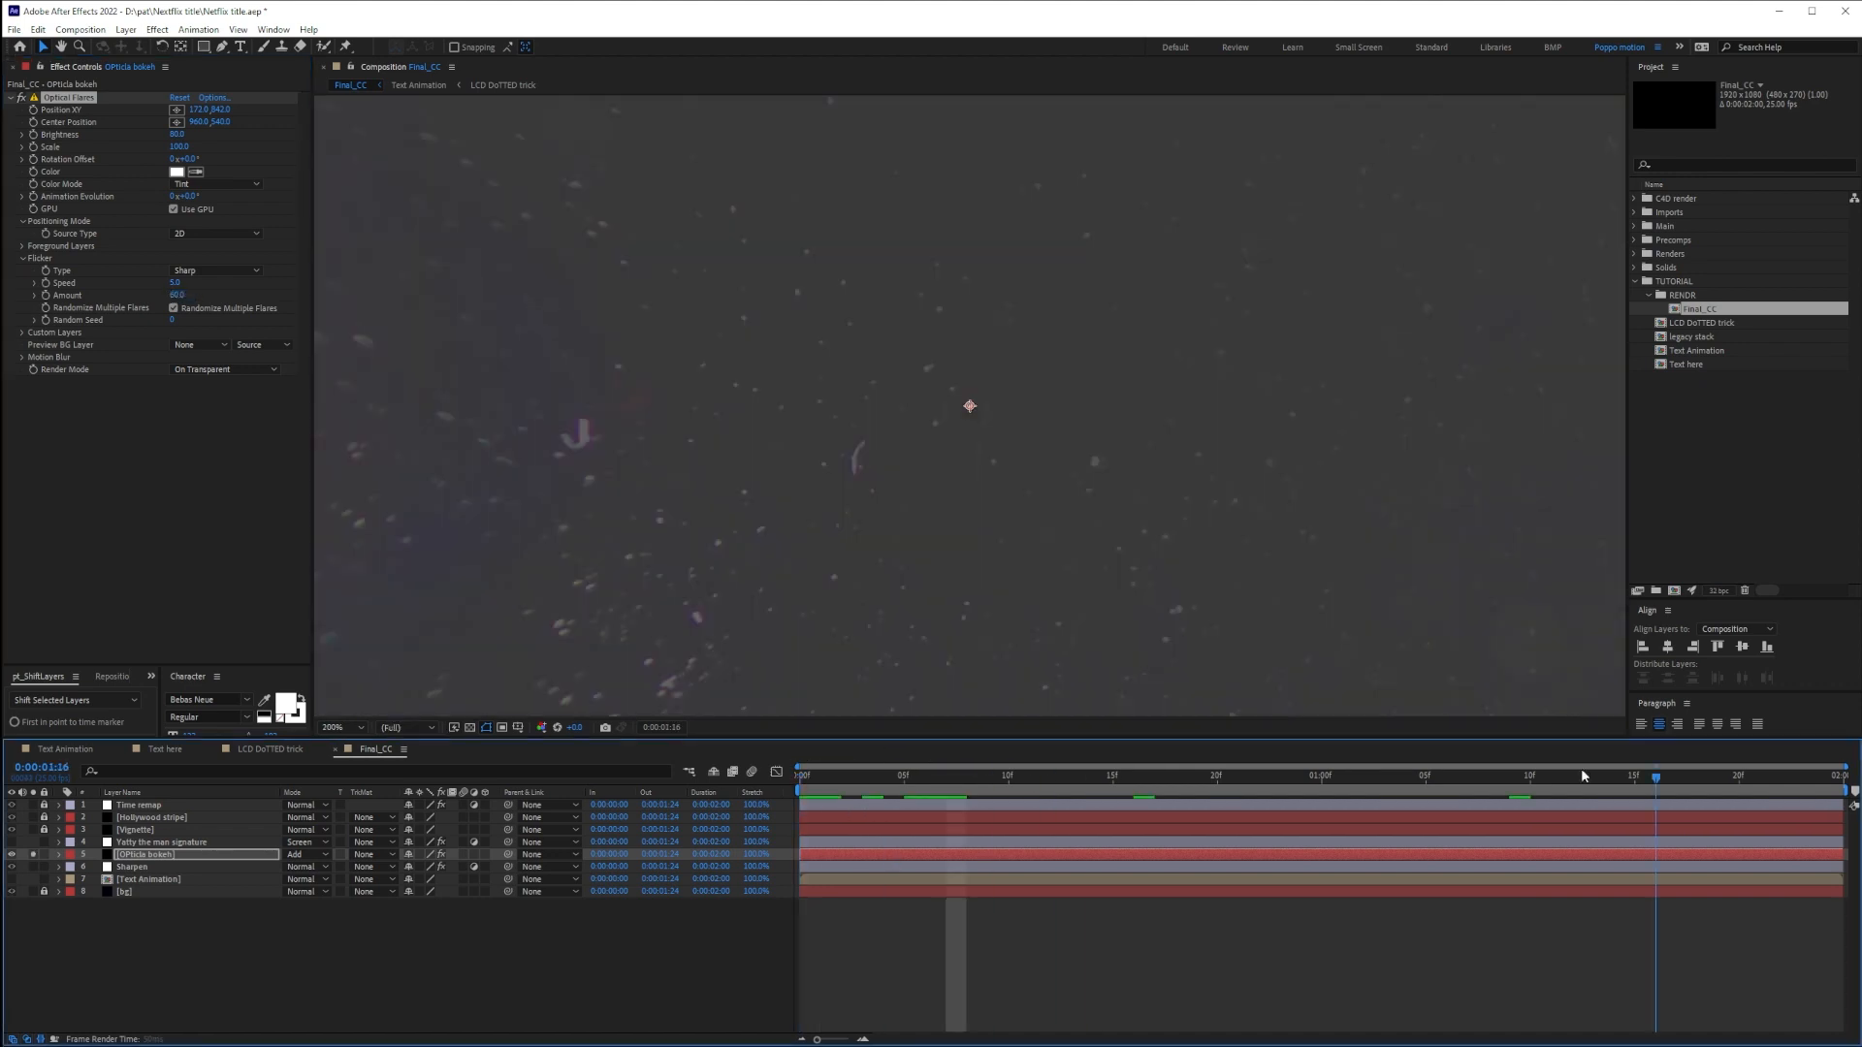
drag(1582, 775, 1296, 695)
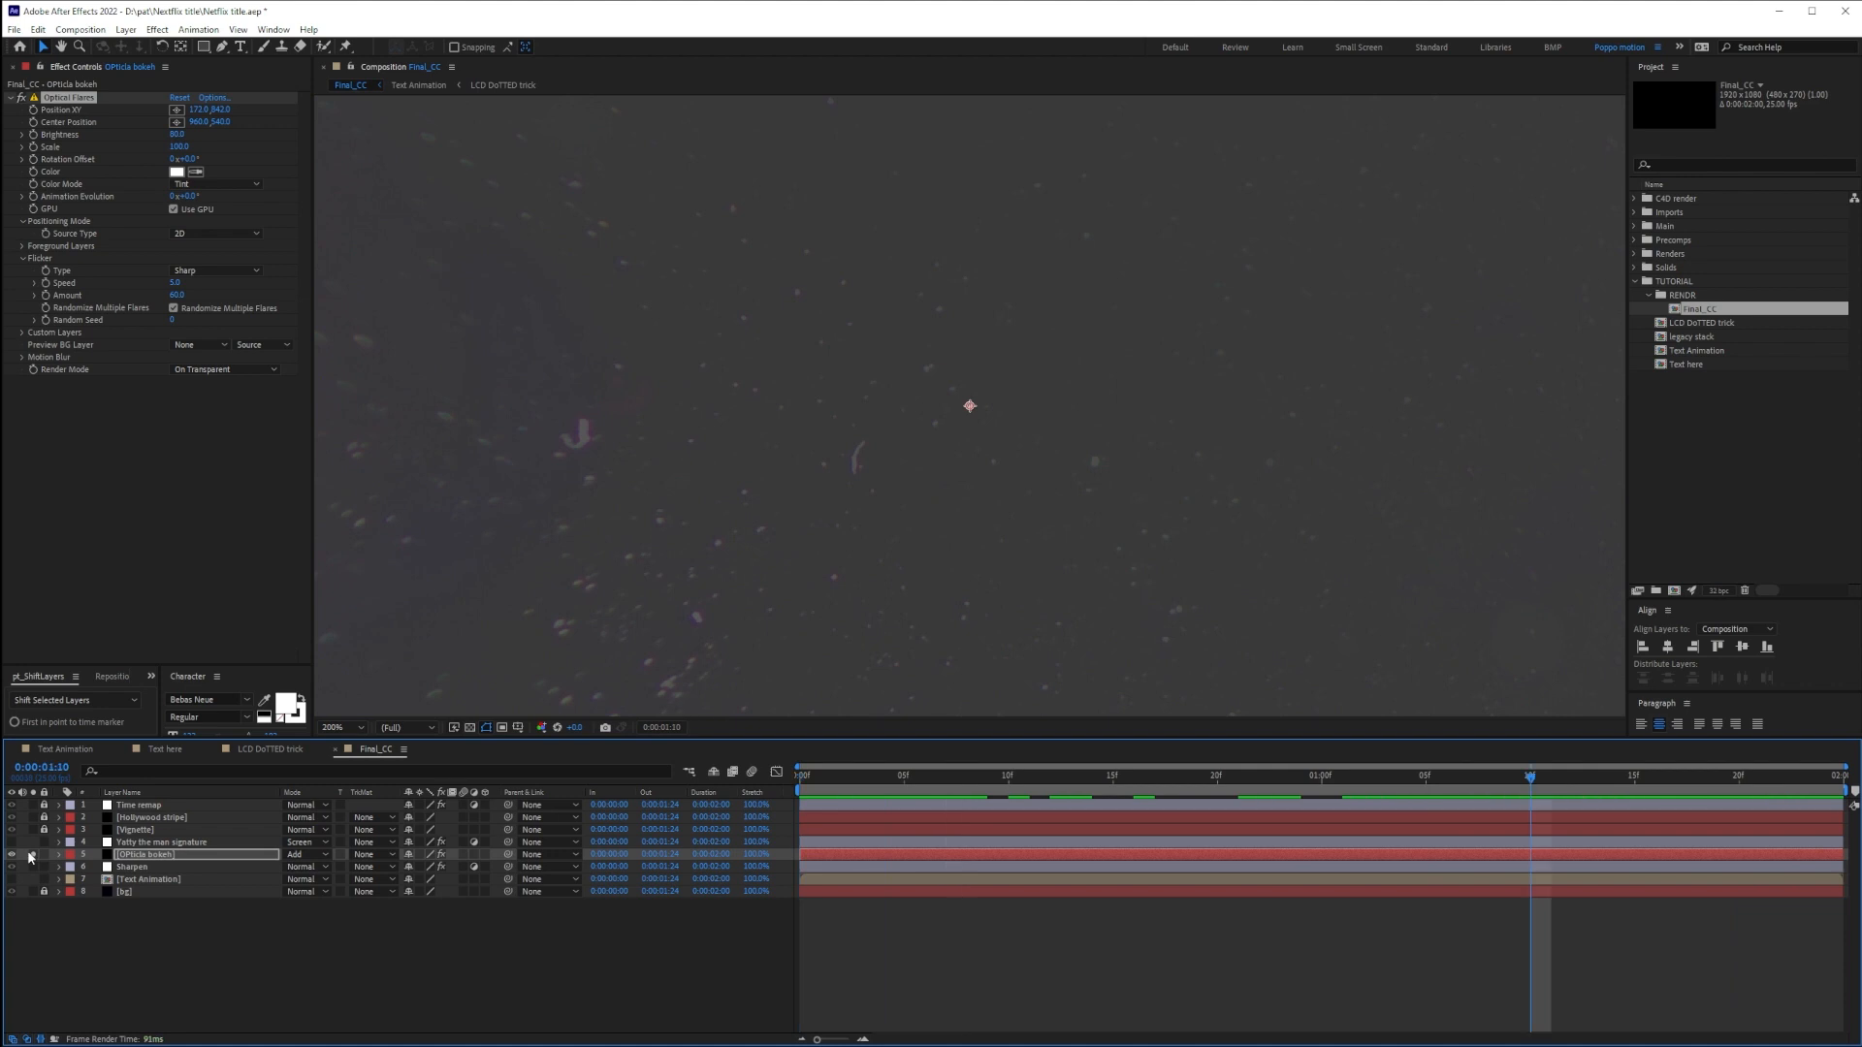
click(33, 855)
scroll(900, 512, down, 1)
click(900, 512)
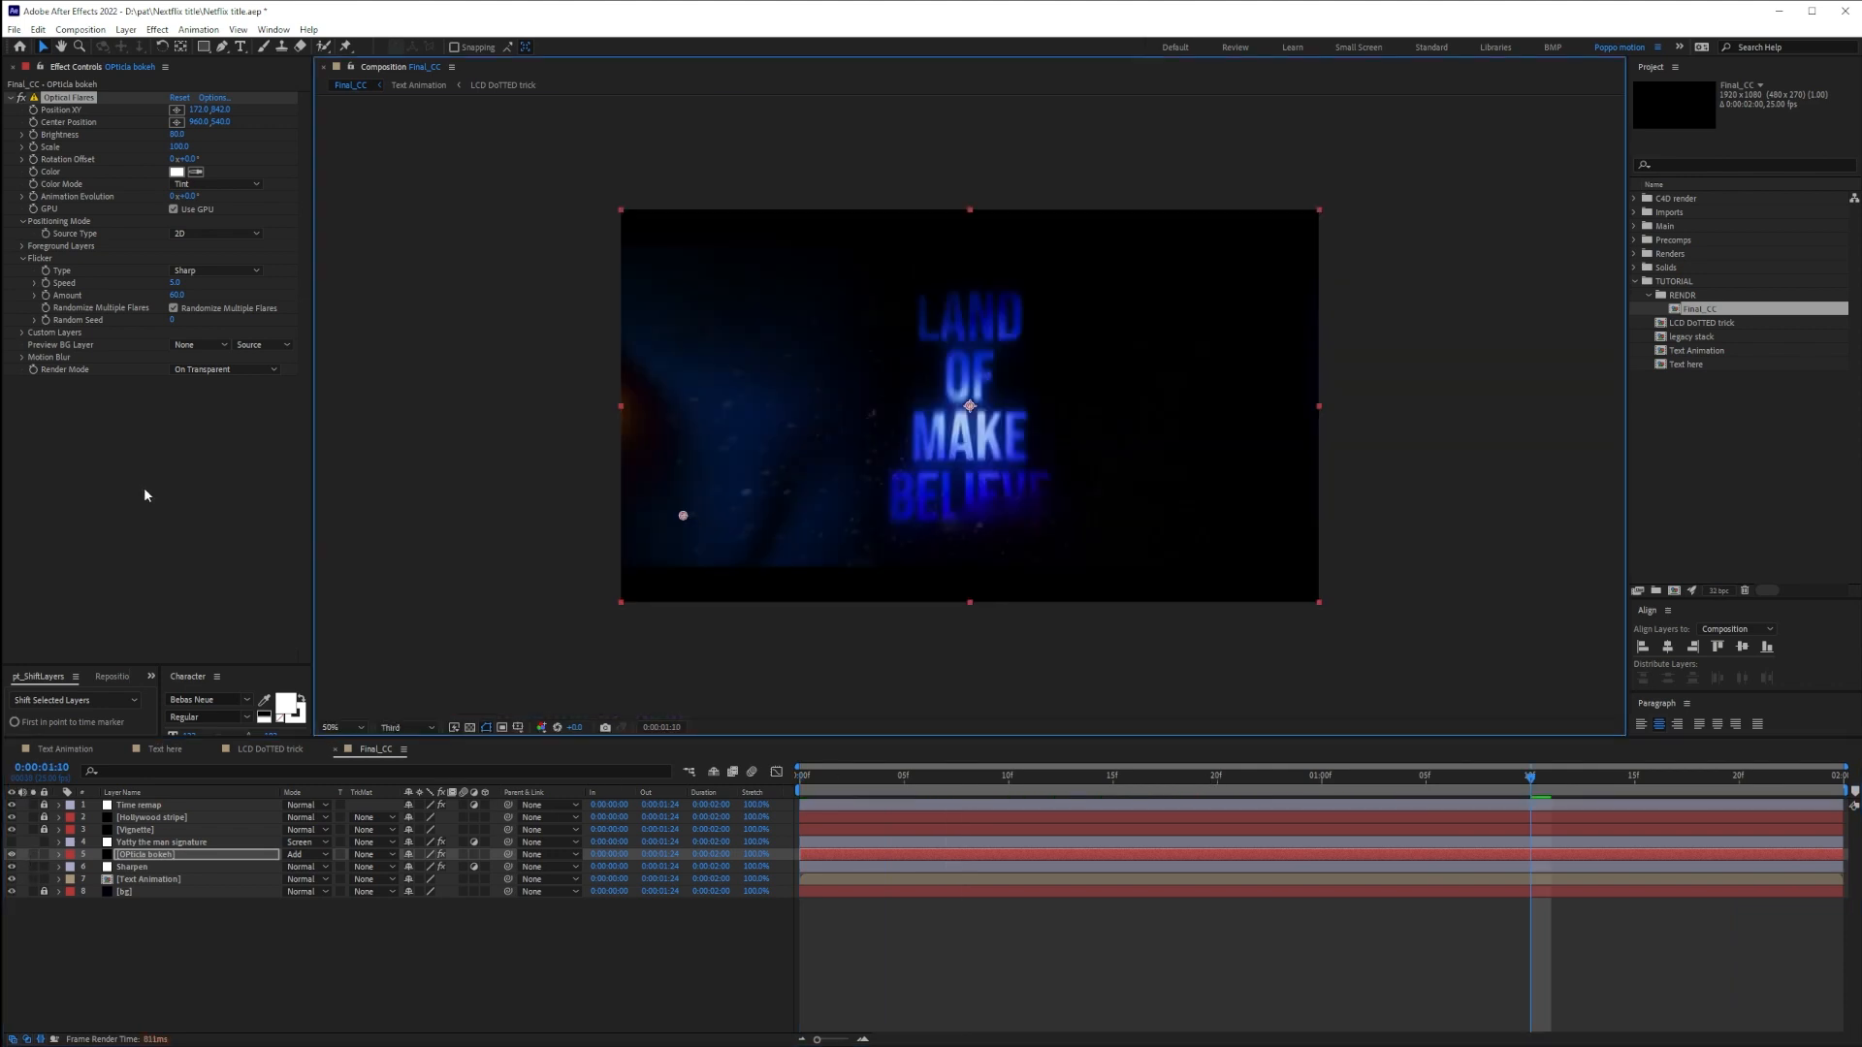
Apply Camera Lens Blur to the OPticla bokeh layer and set the layer's blending mode to Screen
key(ctrl+space)
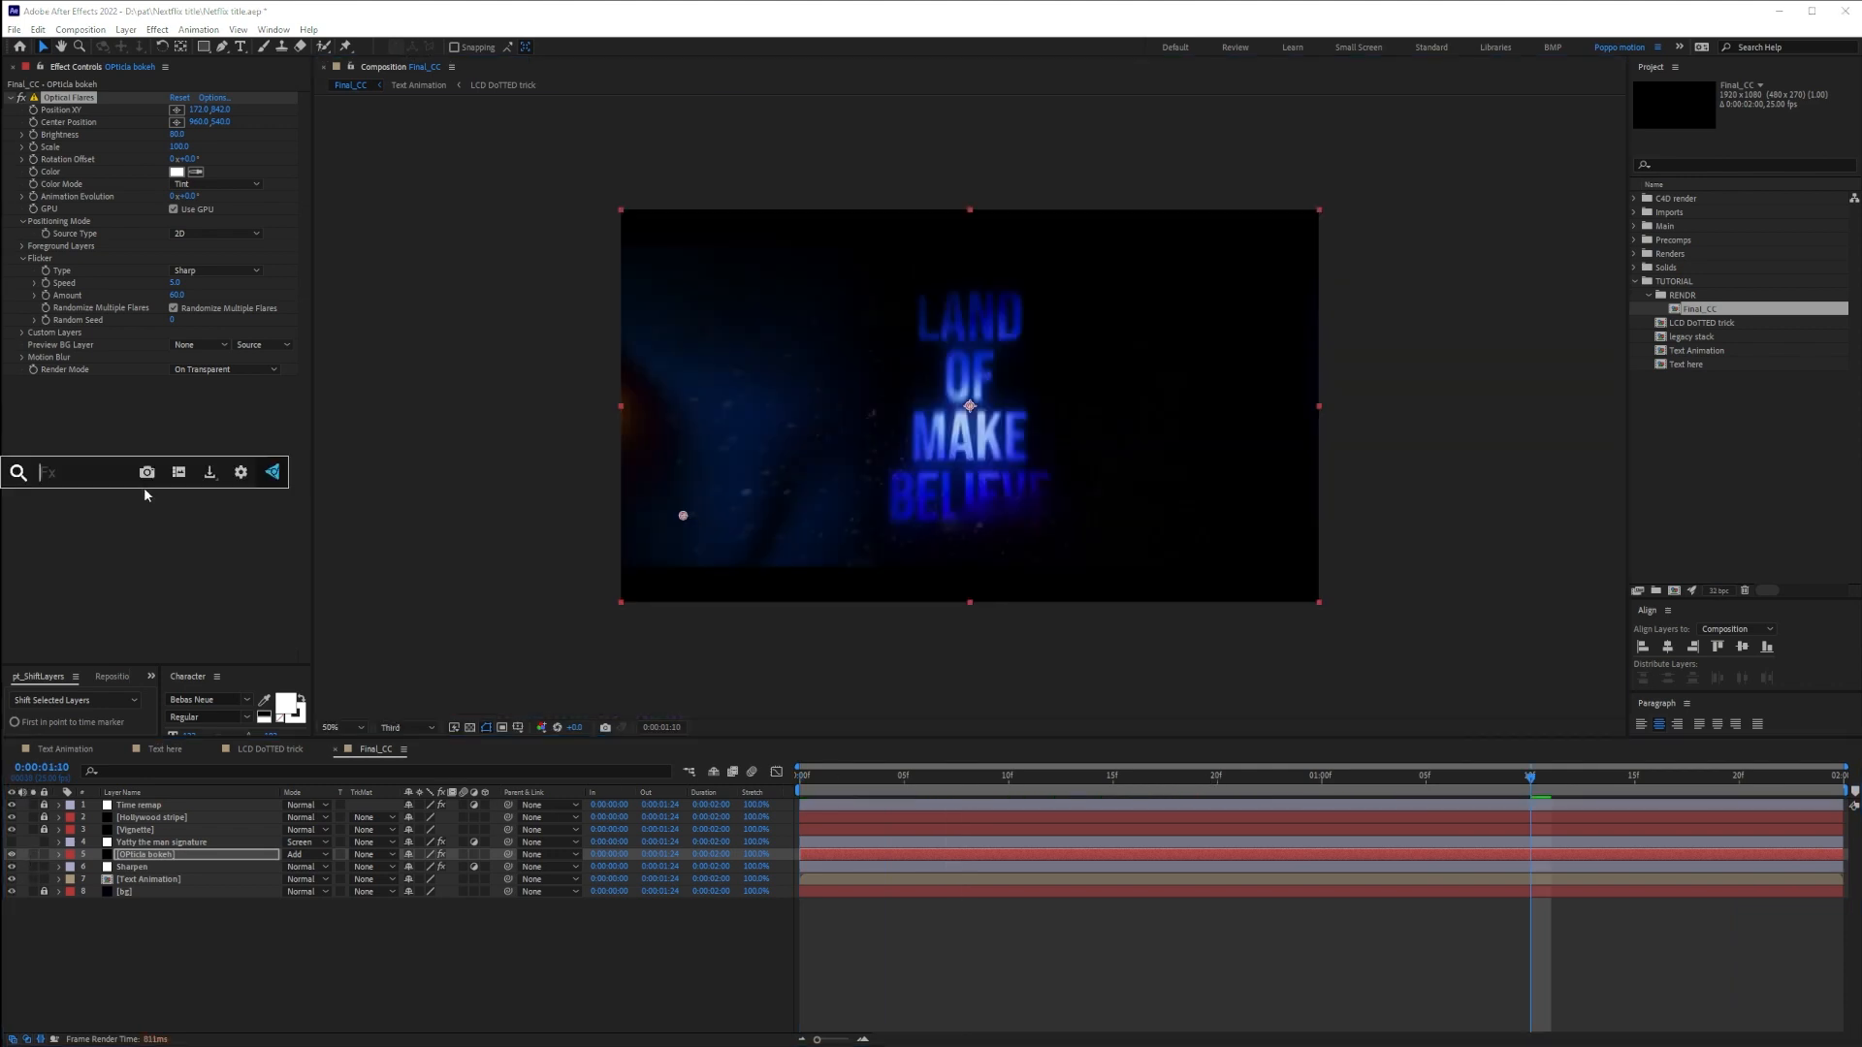
text(camera)
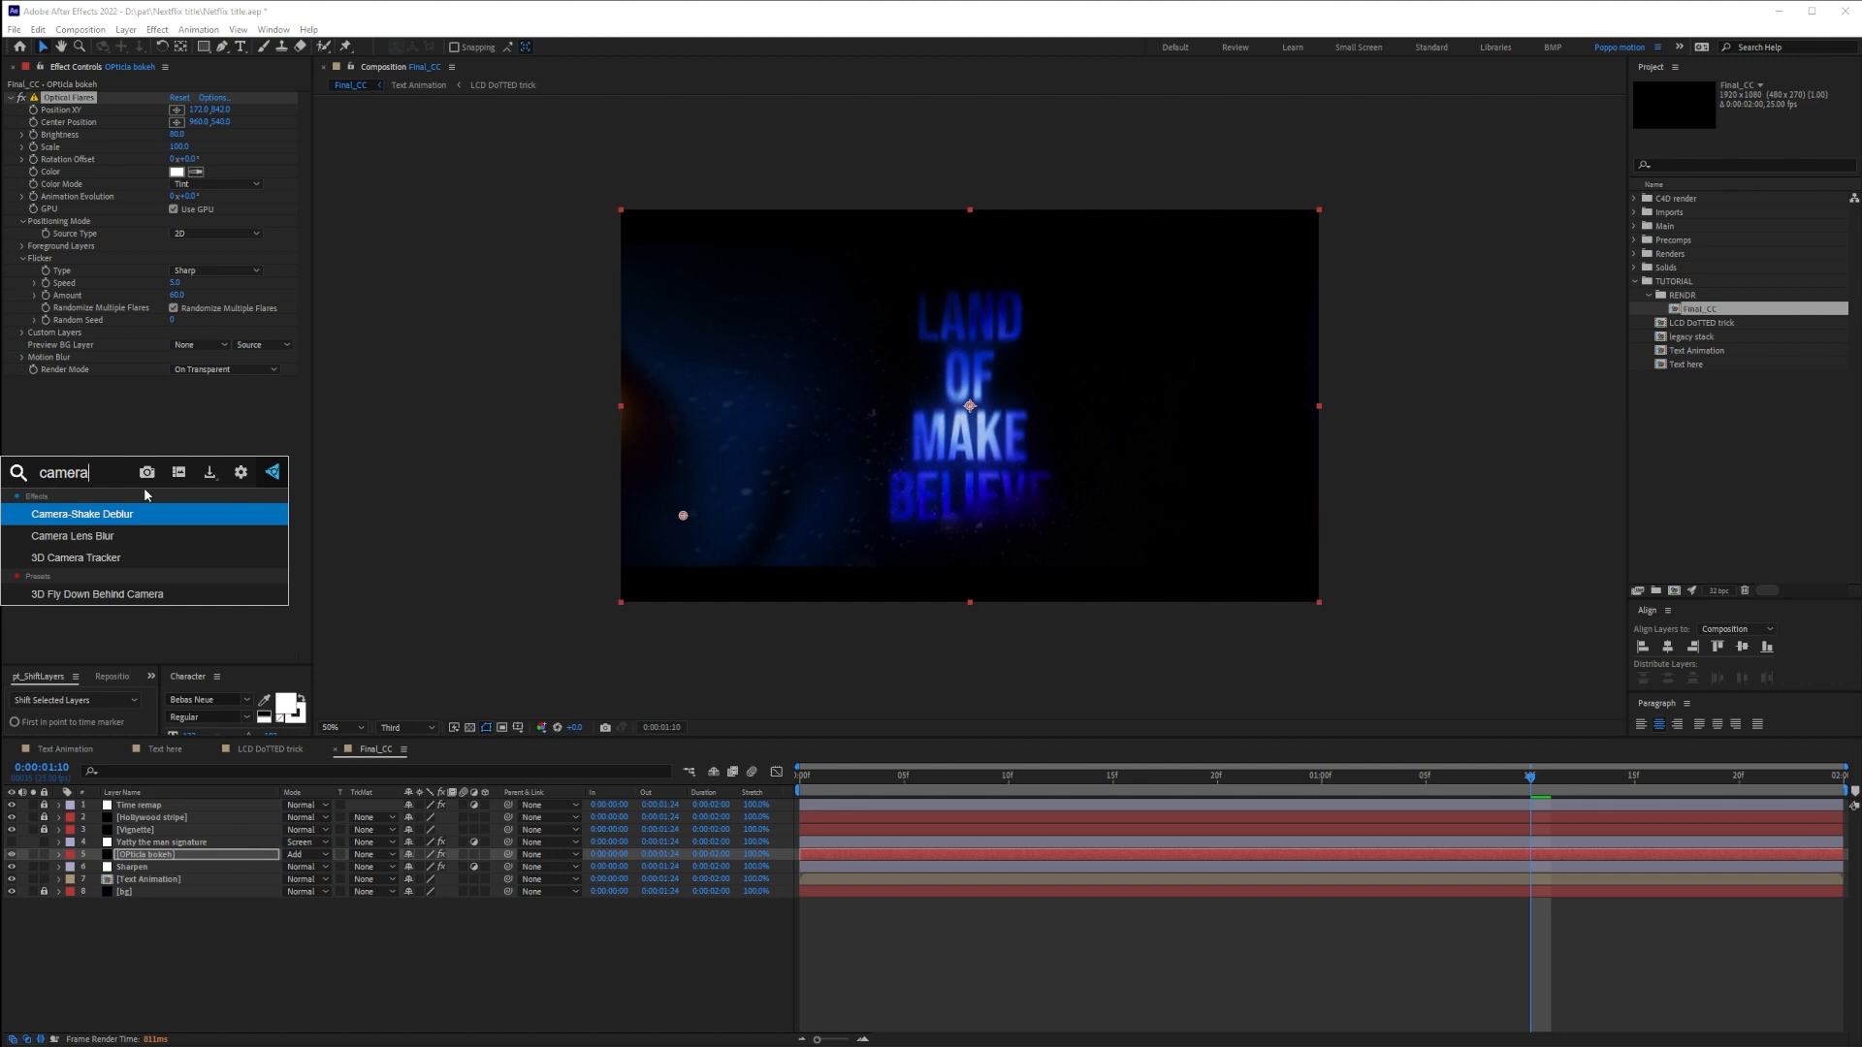
key(Return)
click(305, 855)
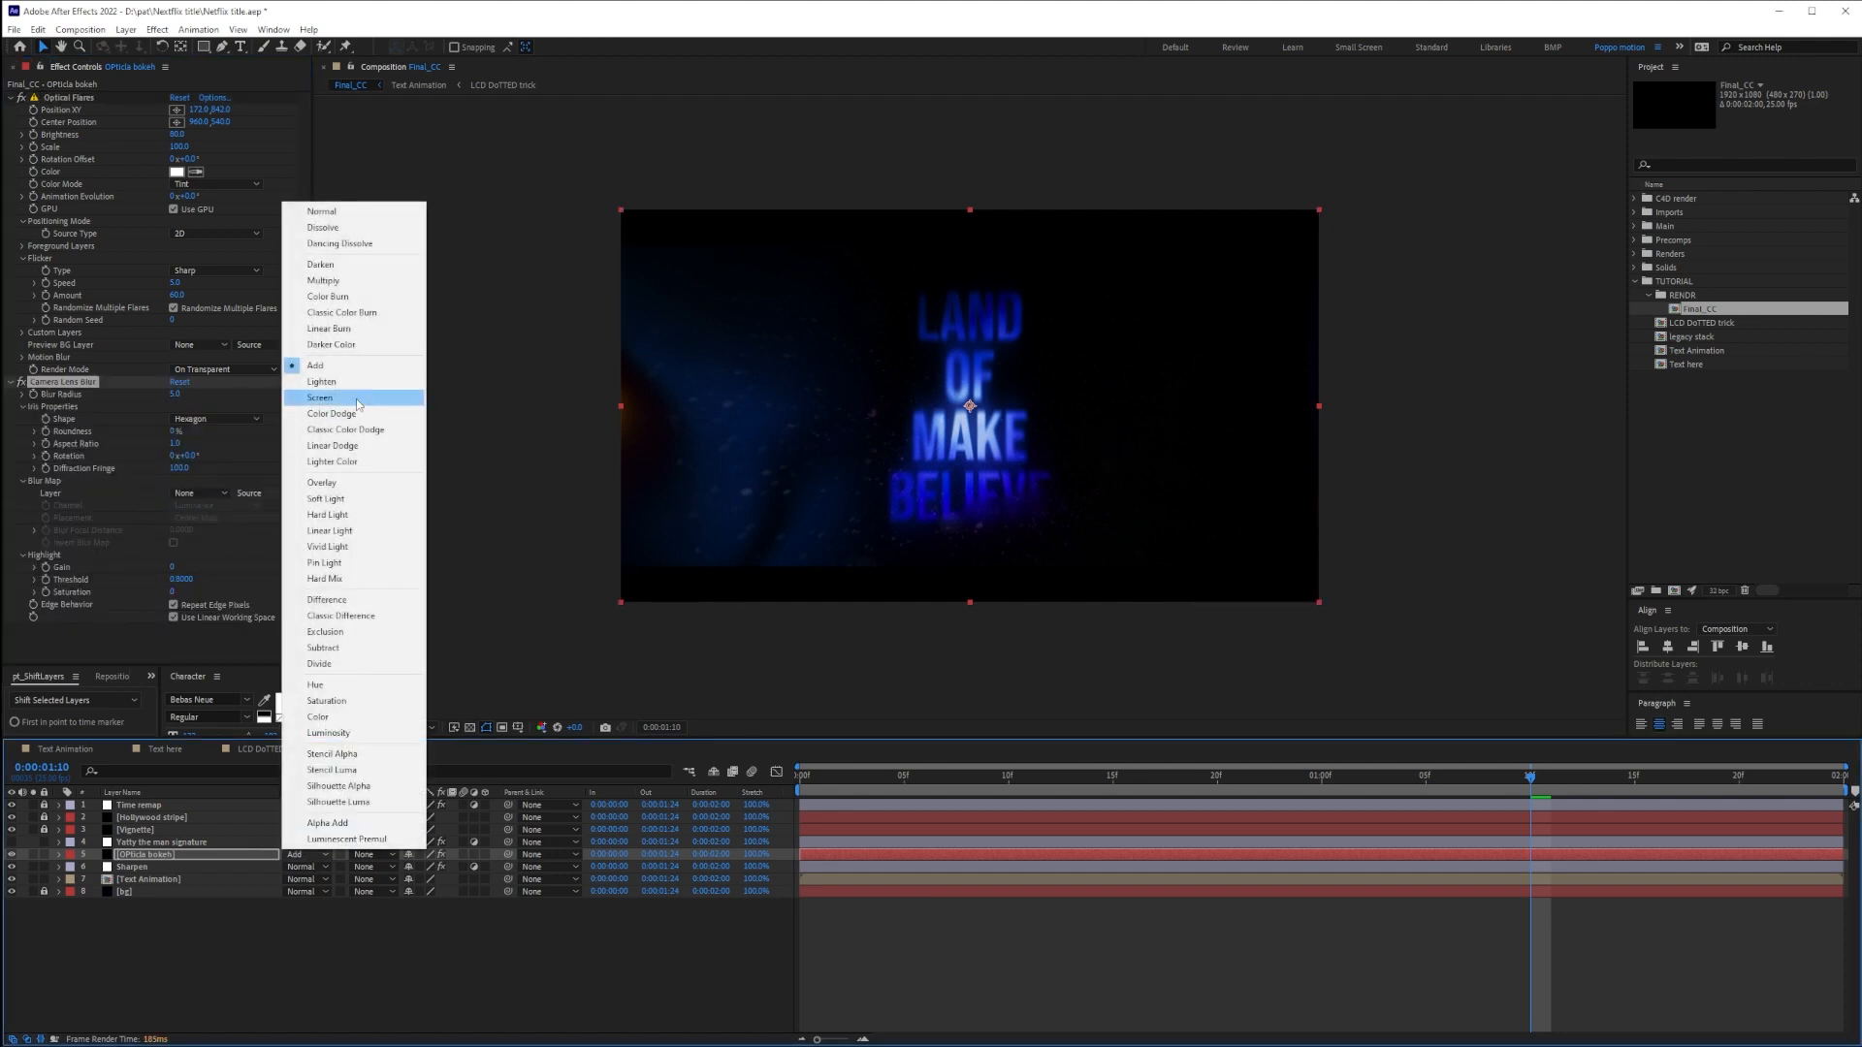
click(361, 399)
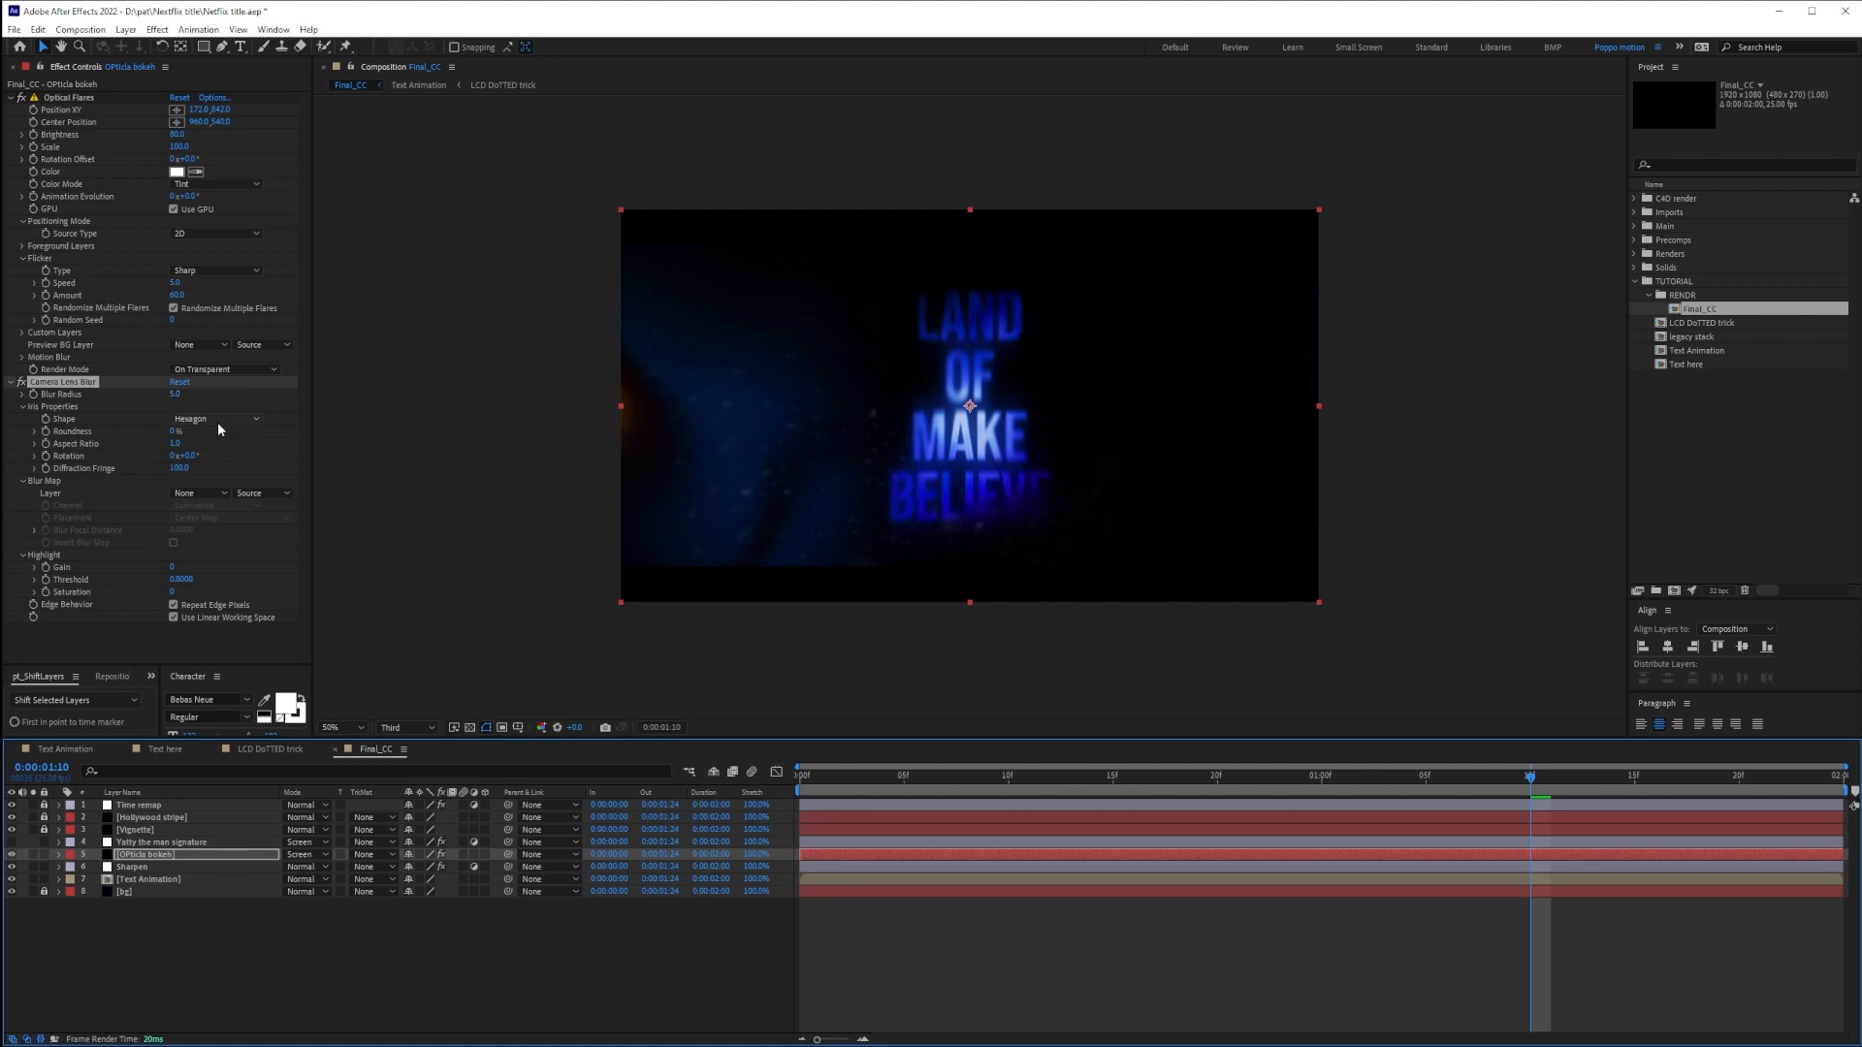
Set the Camera Lens Blur iris Aspect Ratio to 3.3 and its Rotation to 90°
click(175, 445)
text(3.3)
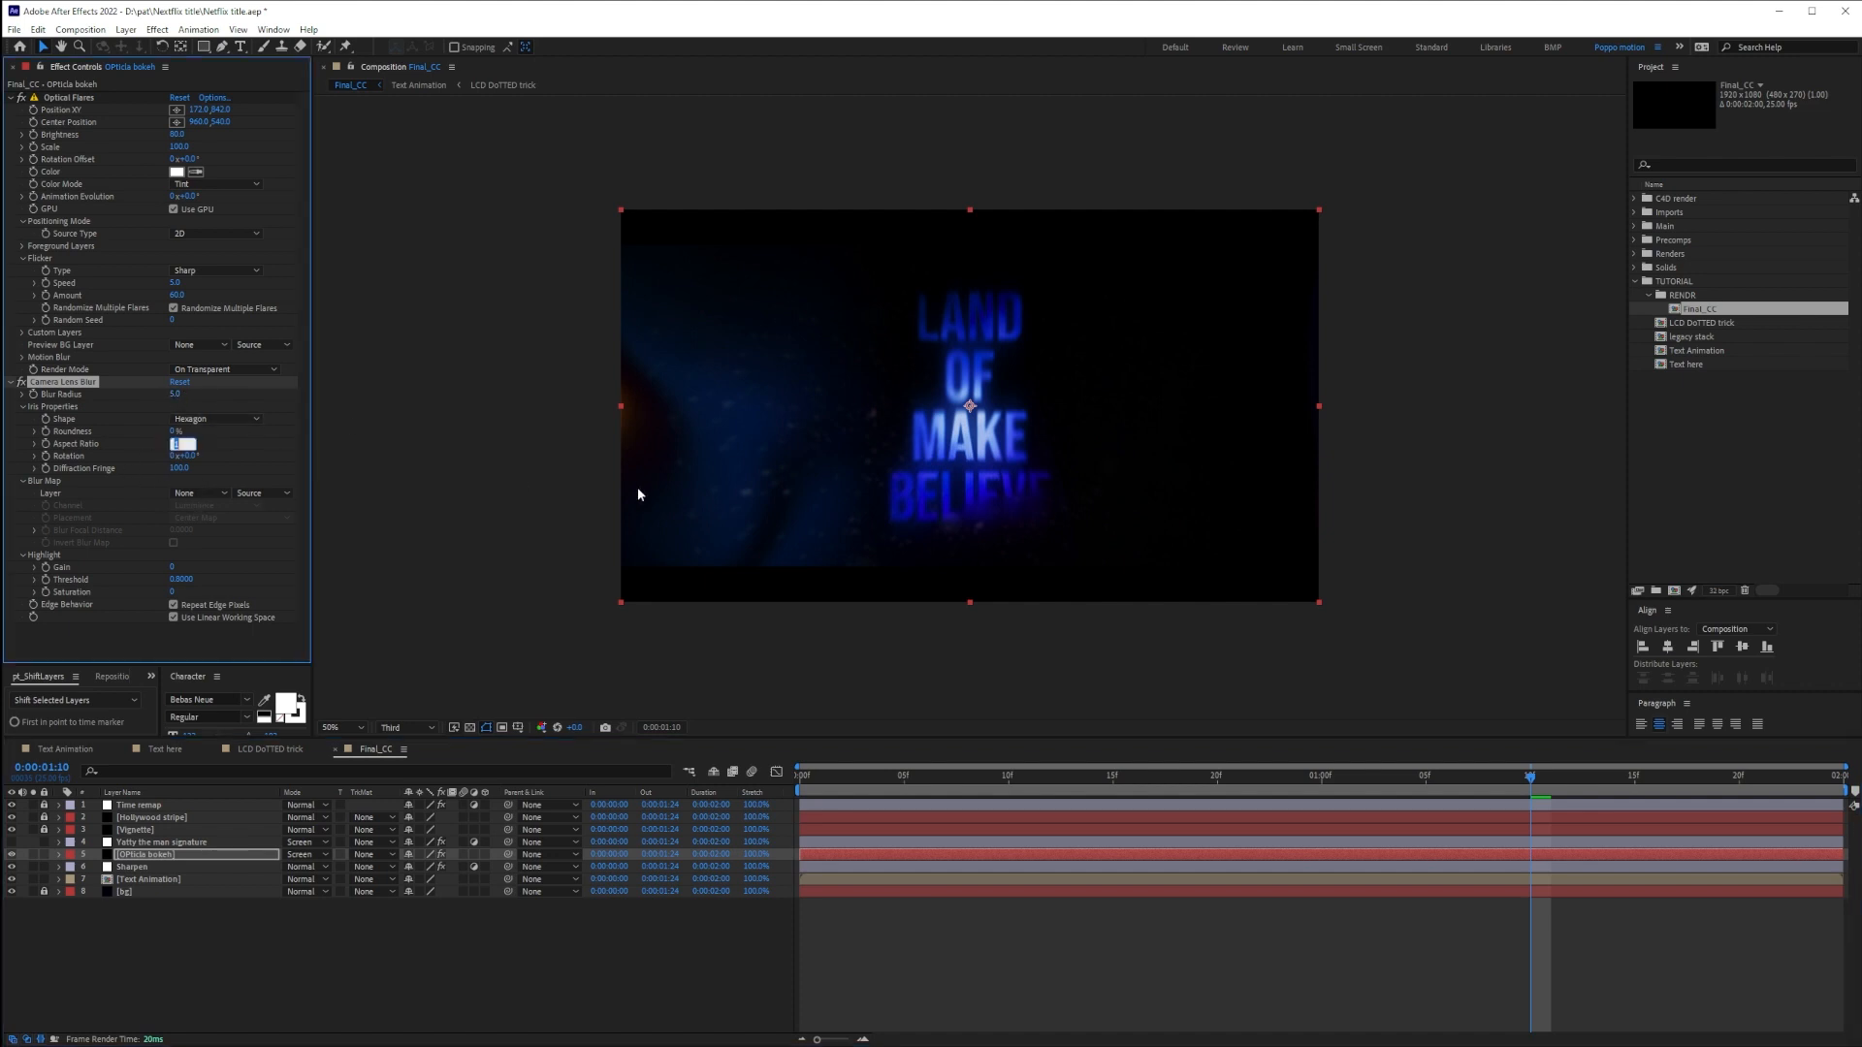
key(Return)
scroll(514, 585, up, 1)
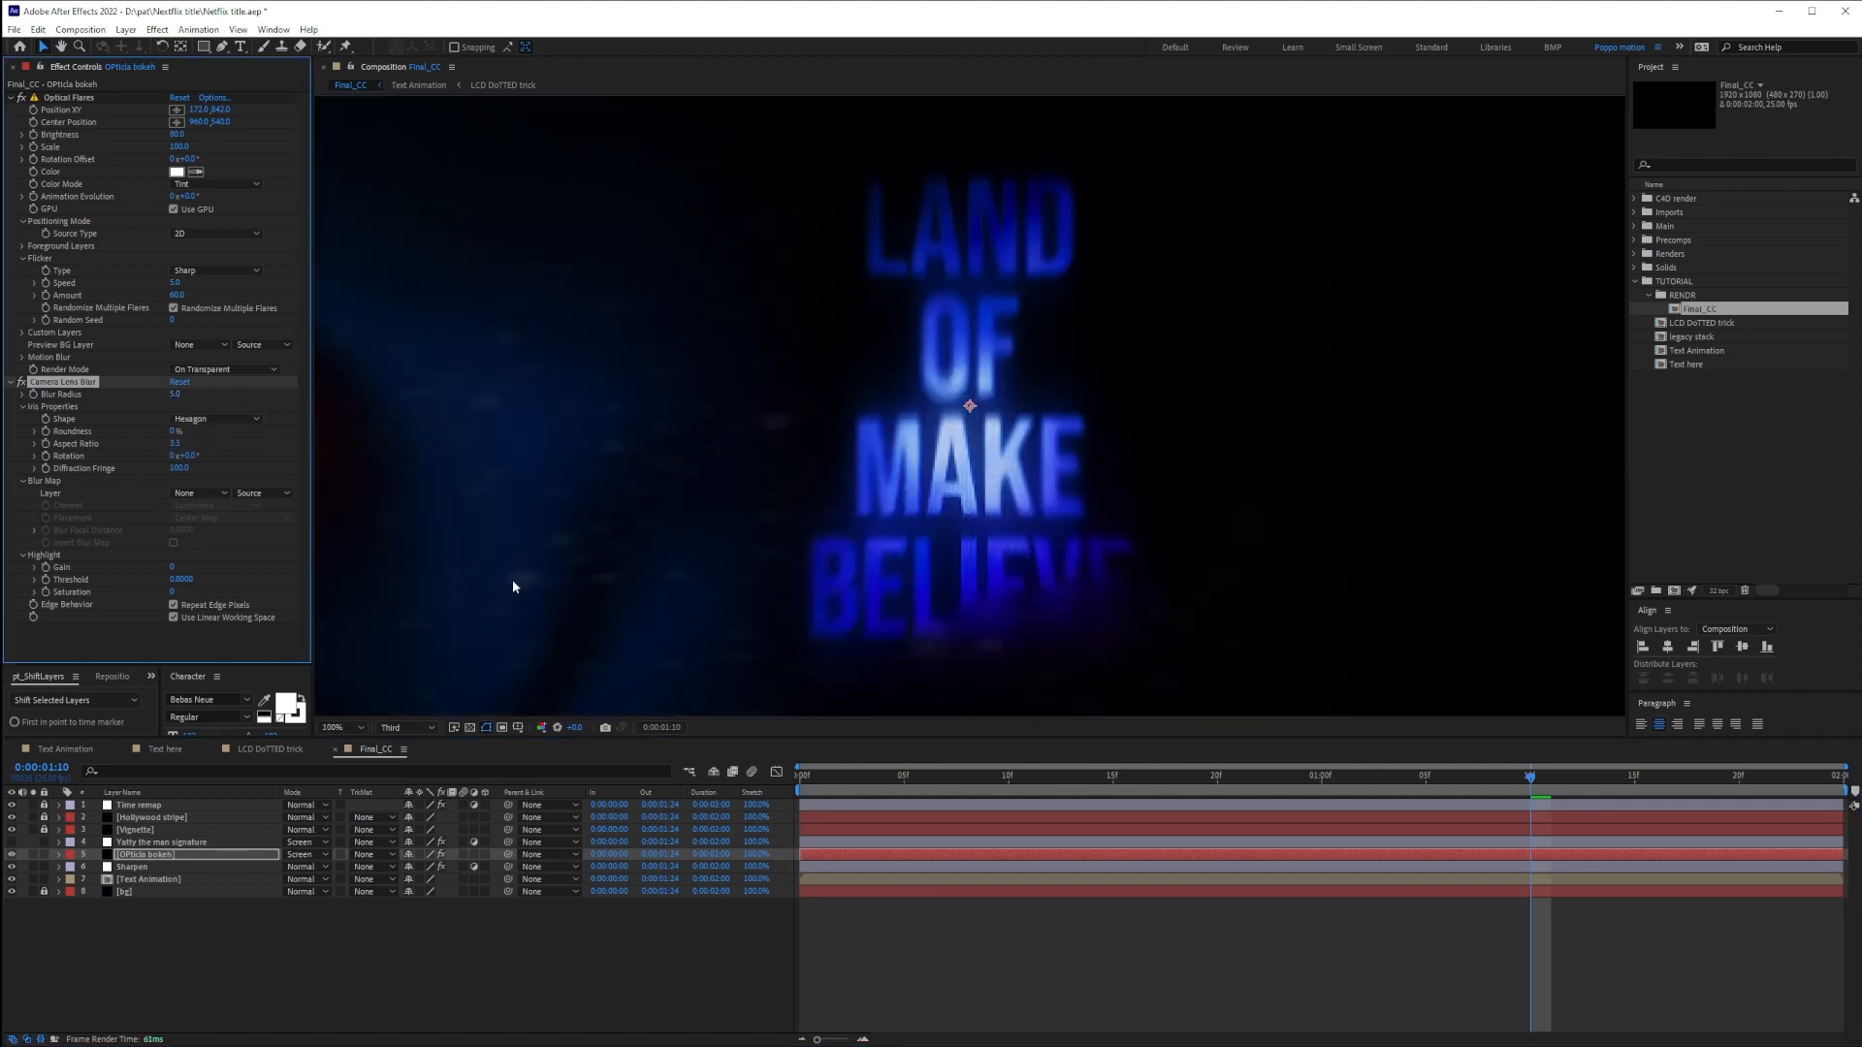
click(187, 452)
text(90)
key(Return)
Add the expression wiggle(3,5) to the Camera Lens Blur's Blur Radius
key(alt+shift+equal)
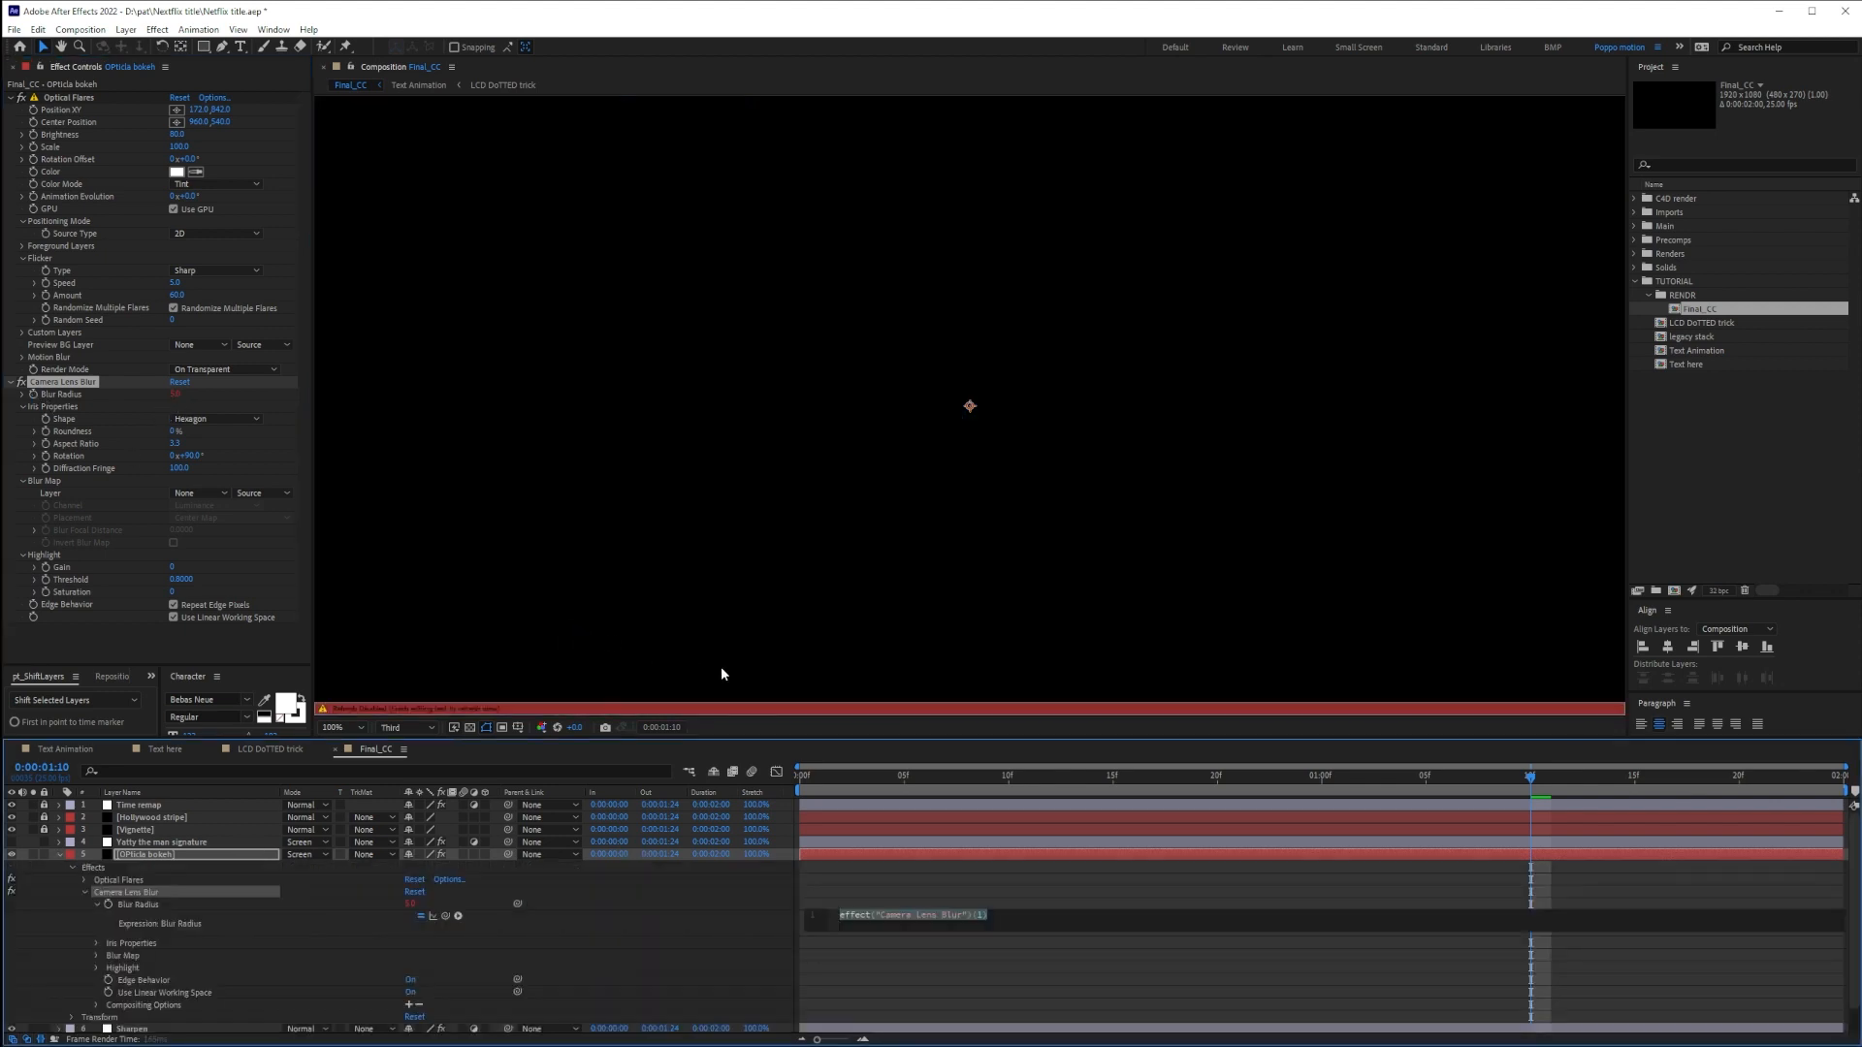
text(wiggle())
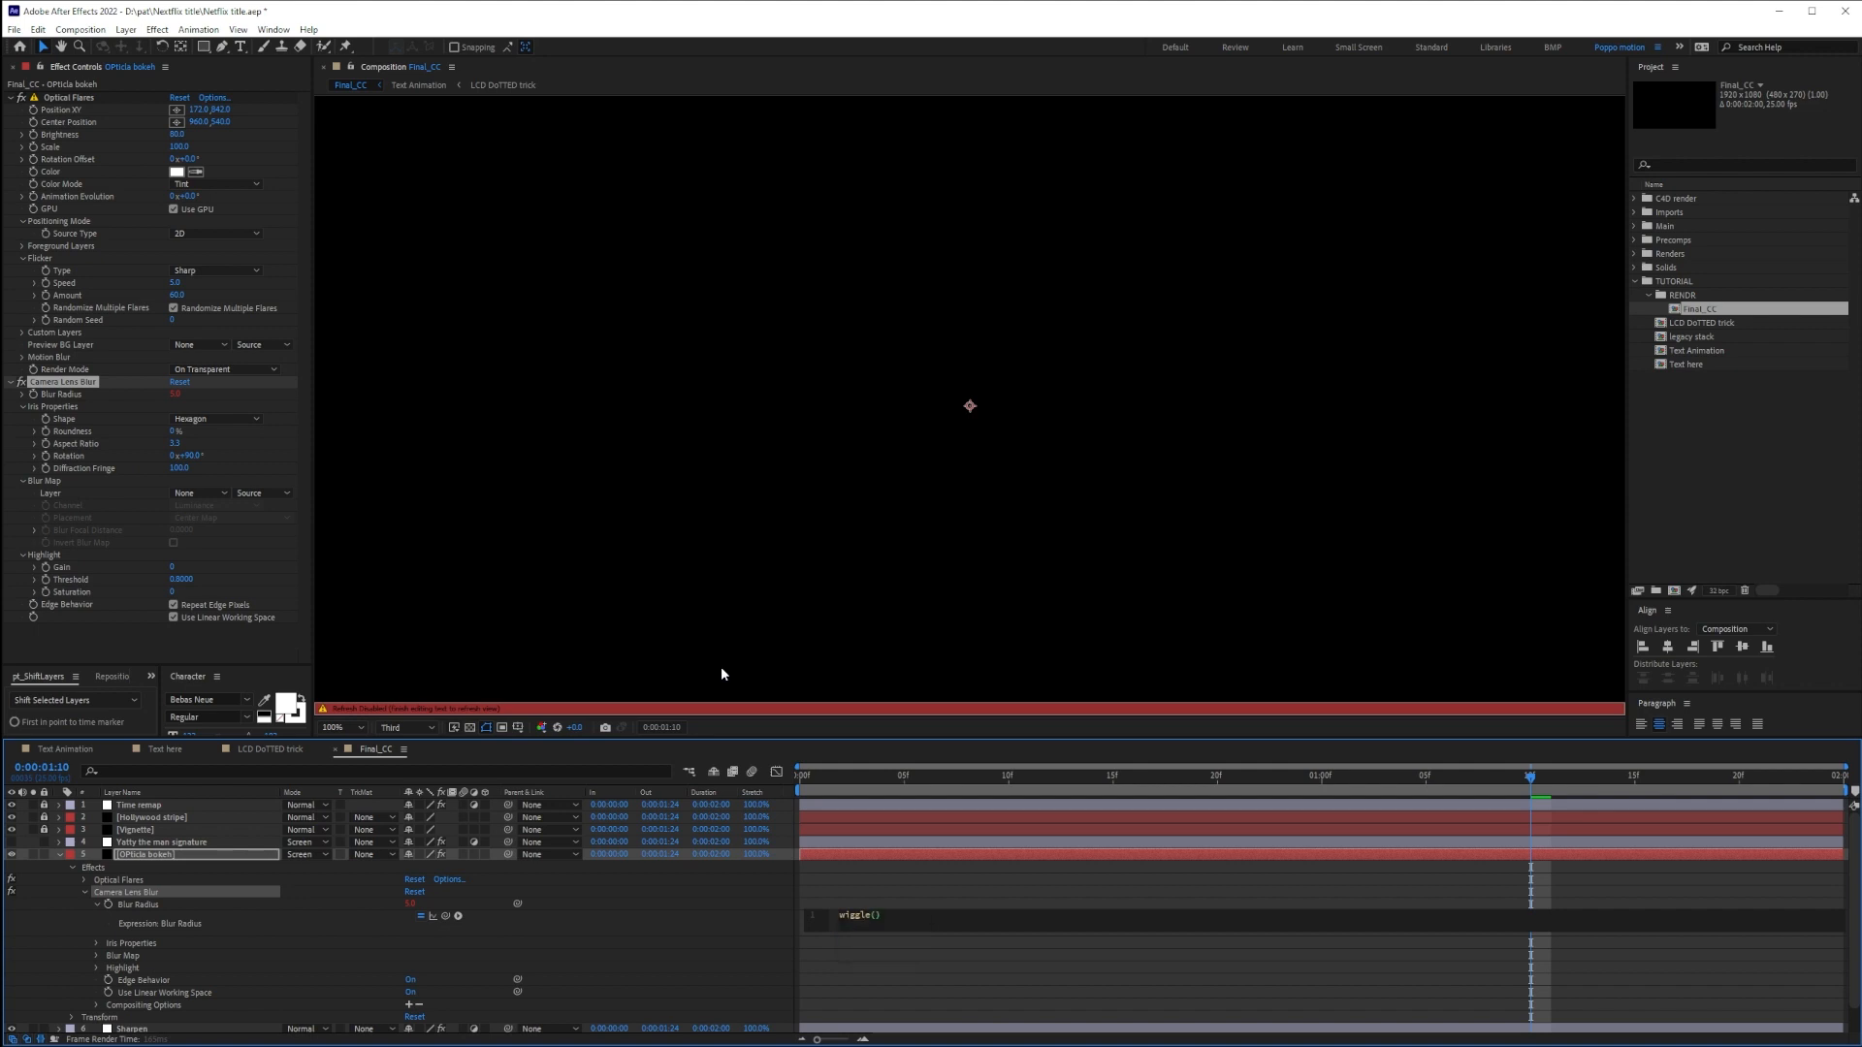
text(3,5)
click(969, 875)
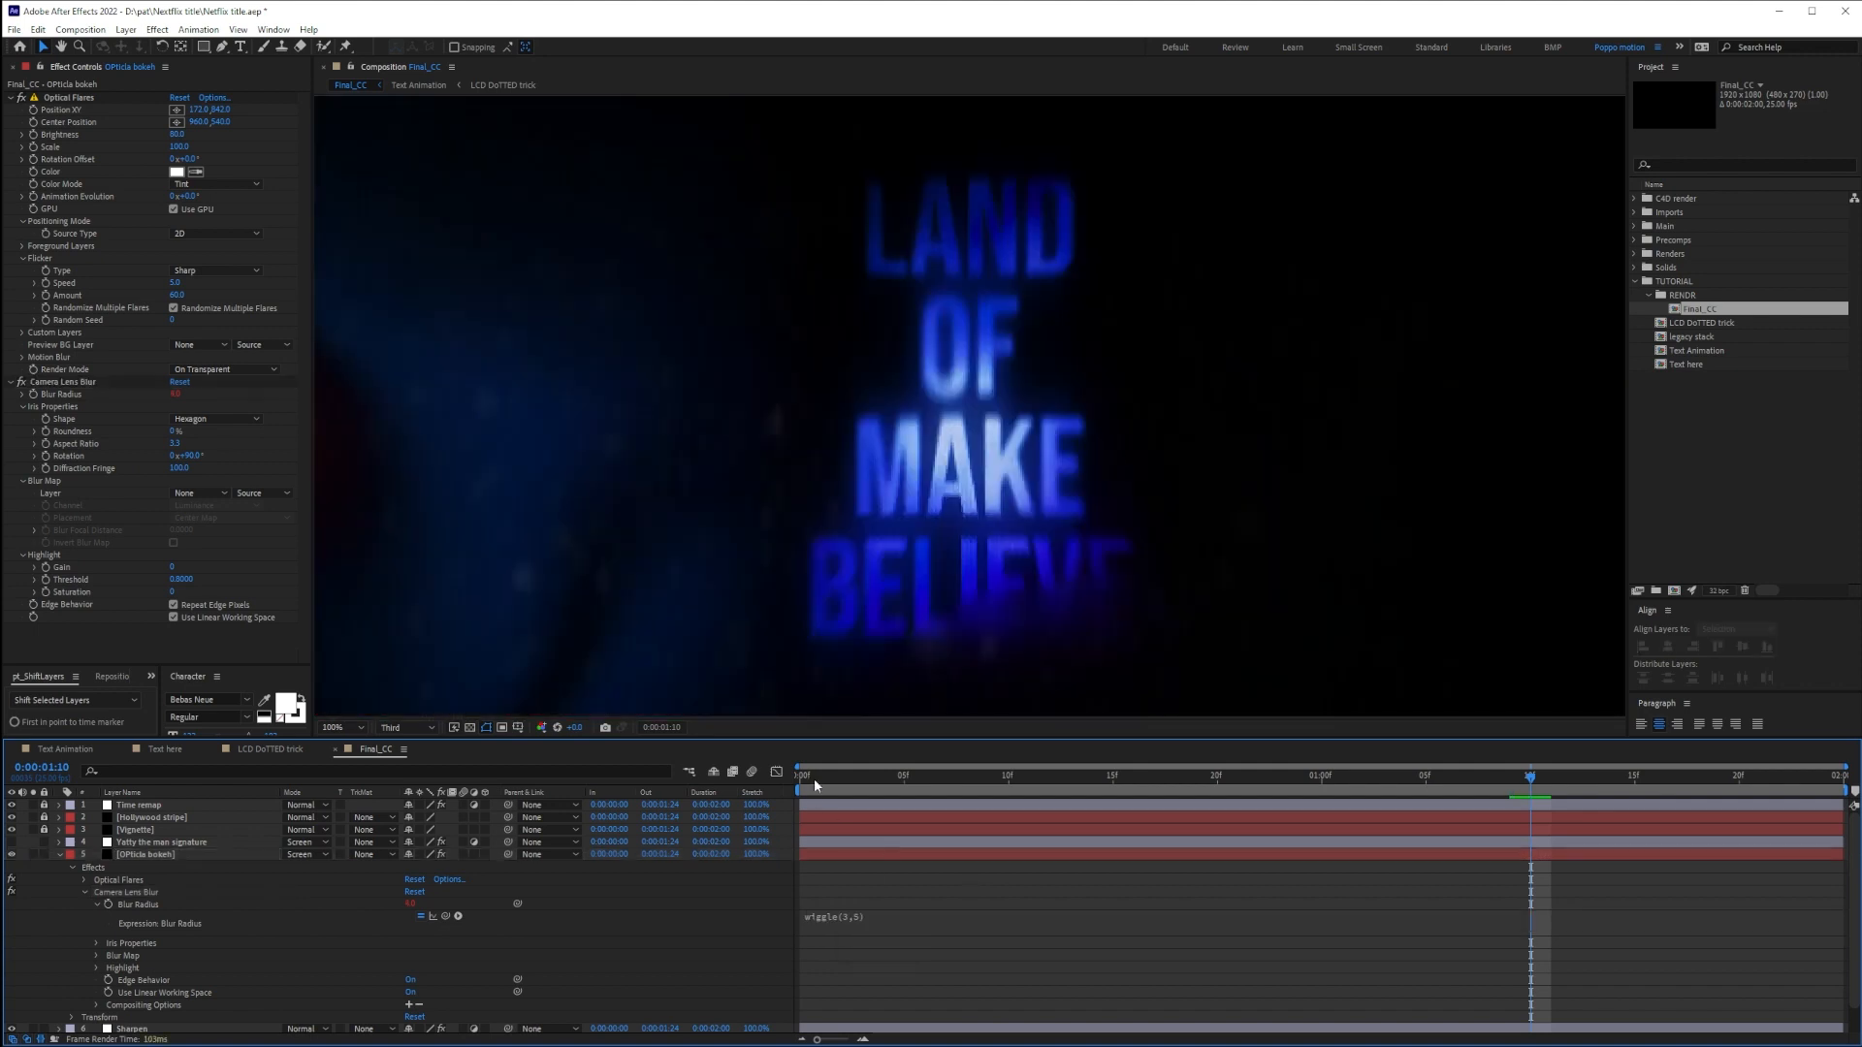
click(162, 403)
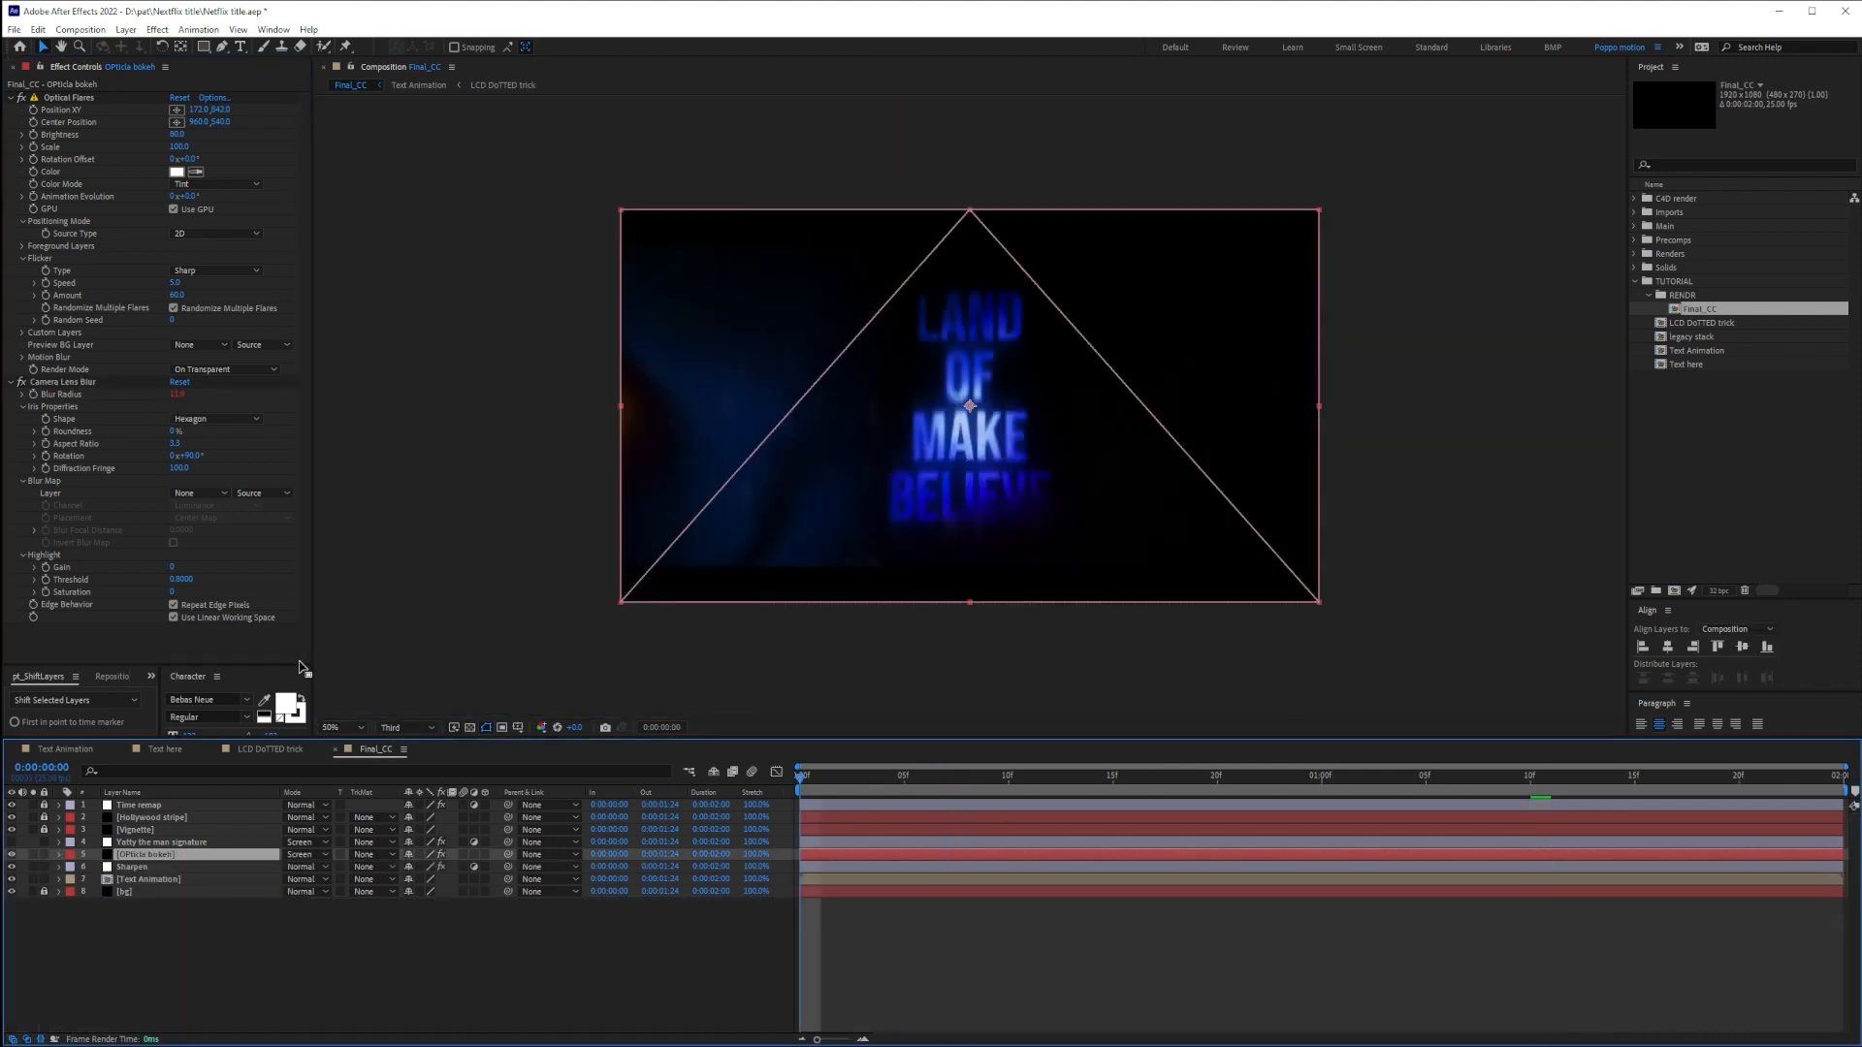
Turn off Camera Lens Blur, solo the bokeh layer, and keyframe the flare's Position XY near the frame's upper left at the first frame
click(22, 382)
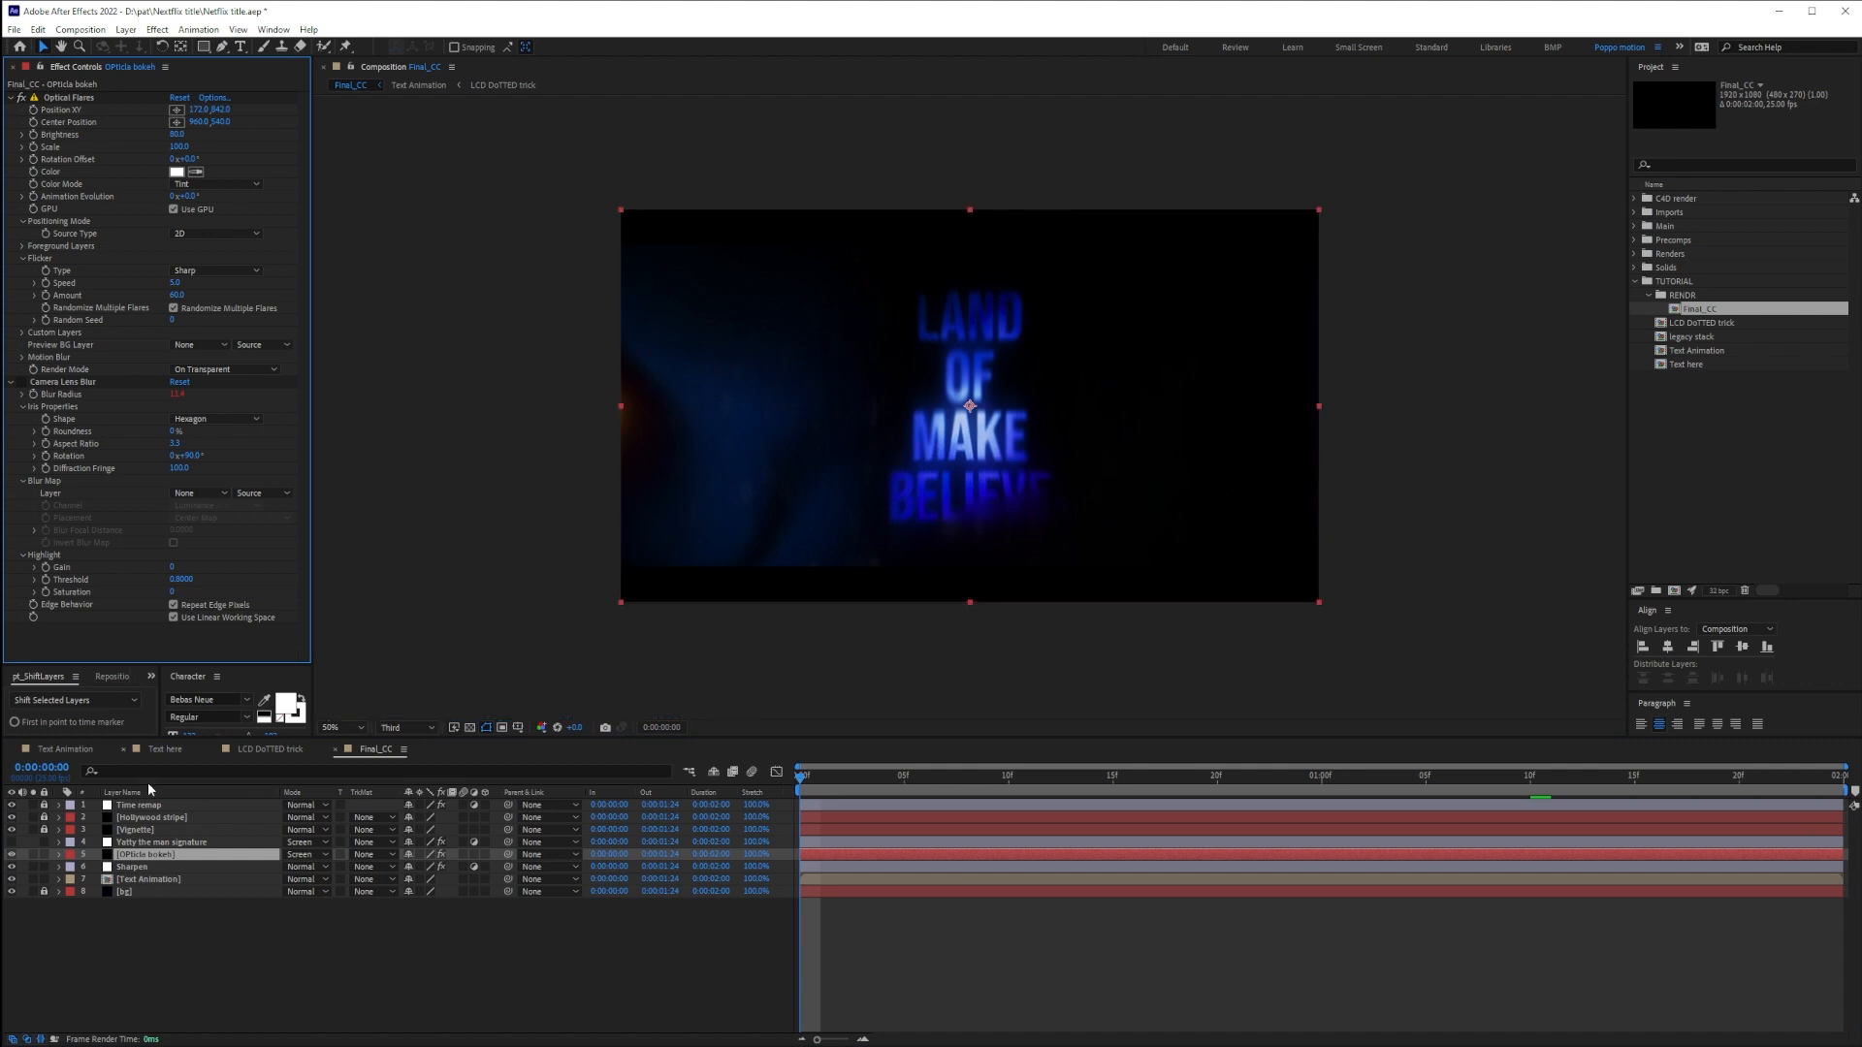
click(33, 855)
click(77, 98)
click(33, 109)
key(u)
drag(683, 516, 794, 251)
Keyframe the flare's position at the lower left on frame 15, the upper right at 1:05 and the lower right at 1:24
drag(801, 779, 1118, 799)
drag(795, 250, 756, 549)
drag(1113, 784, 1426, 802)
drag(755, 549, 1199, 287)
drag(1426, 780, 1825, 802)
drag(1199, 287, 1214, 541)
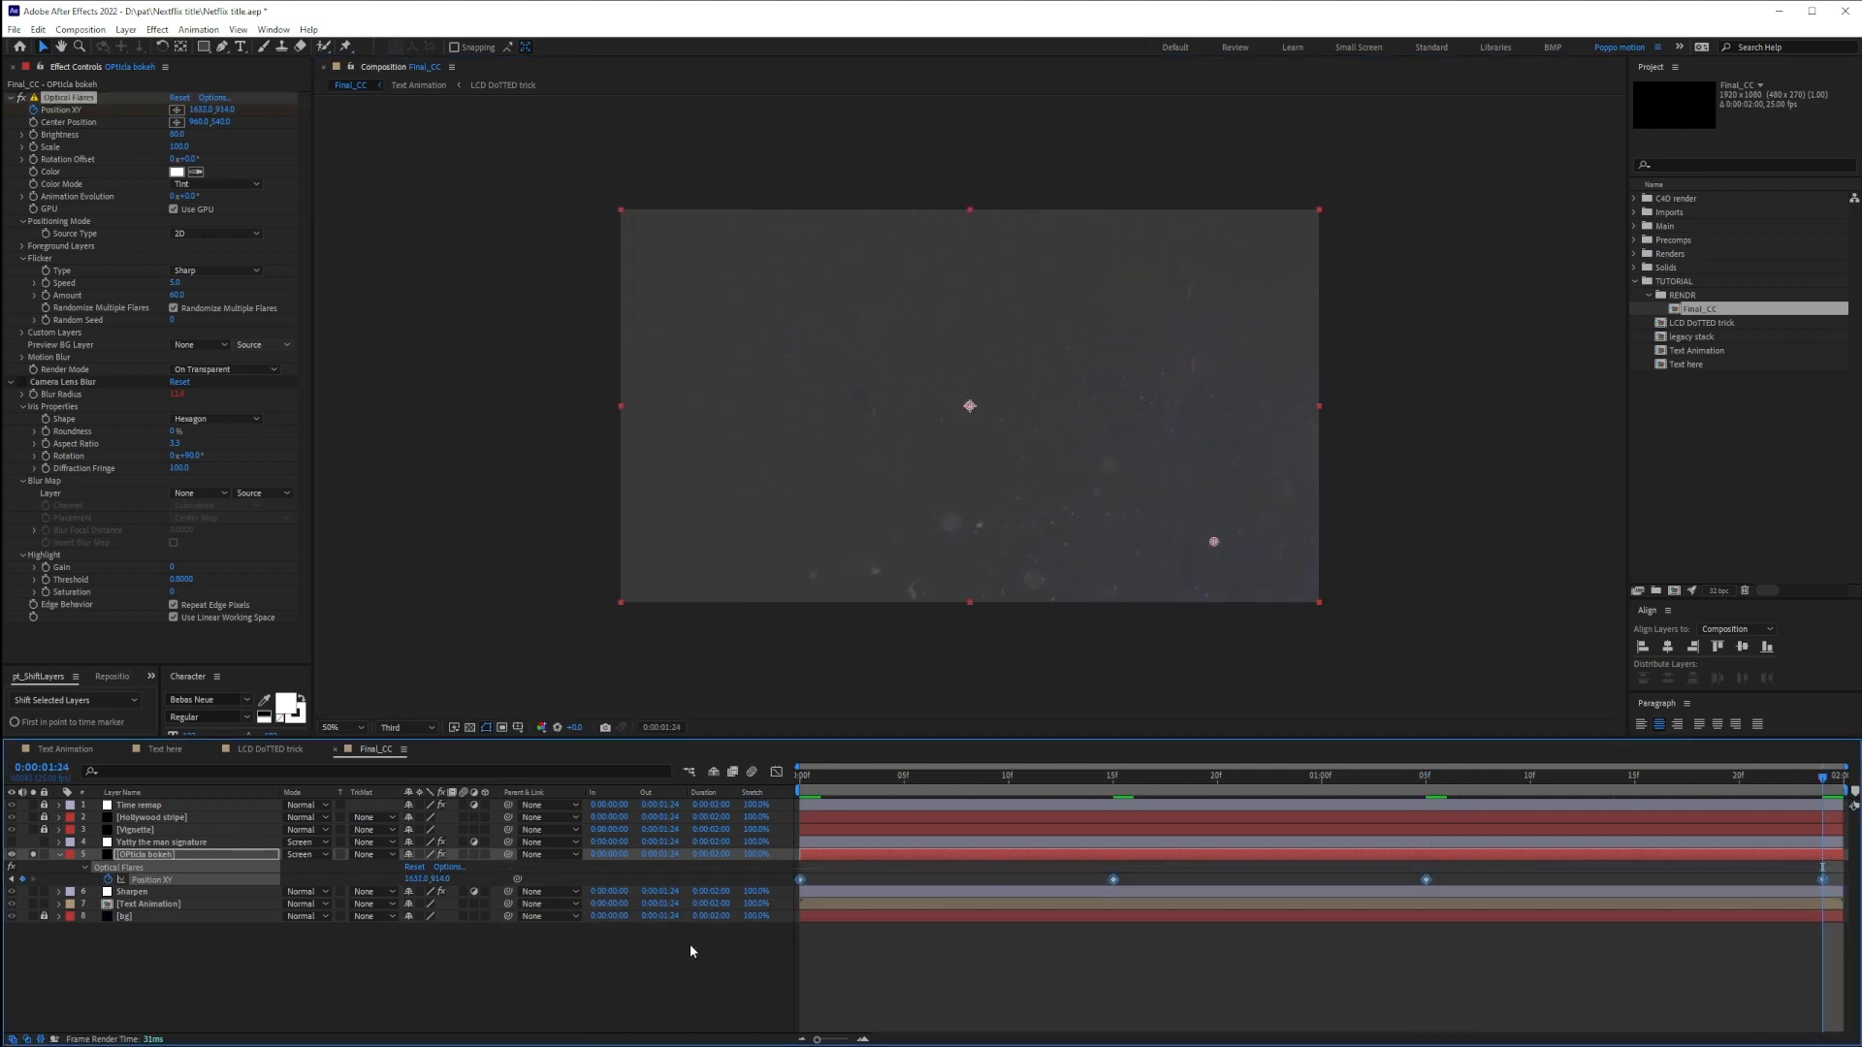
Ease all Position XY keyframes so the speed peaks early in each segment, and preview the flare's motion
click(773, 772)
key(ctrl+a)
key(F9)
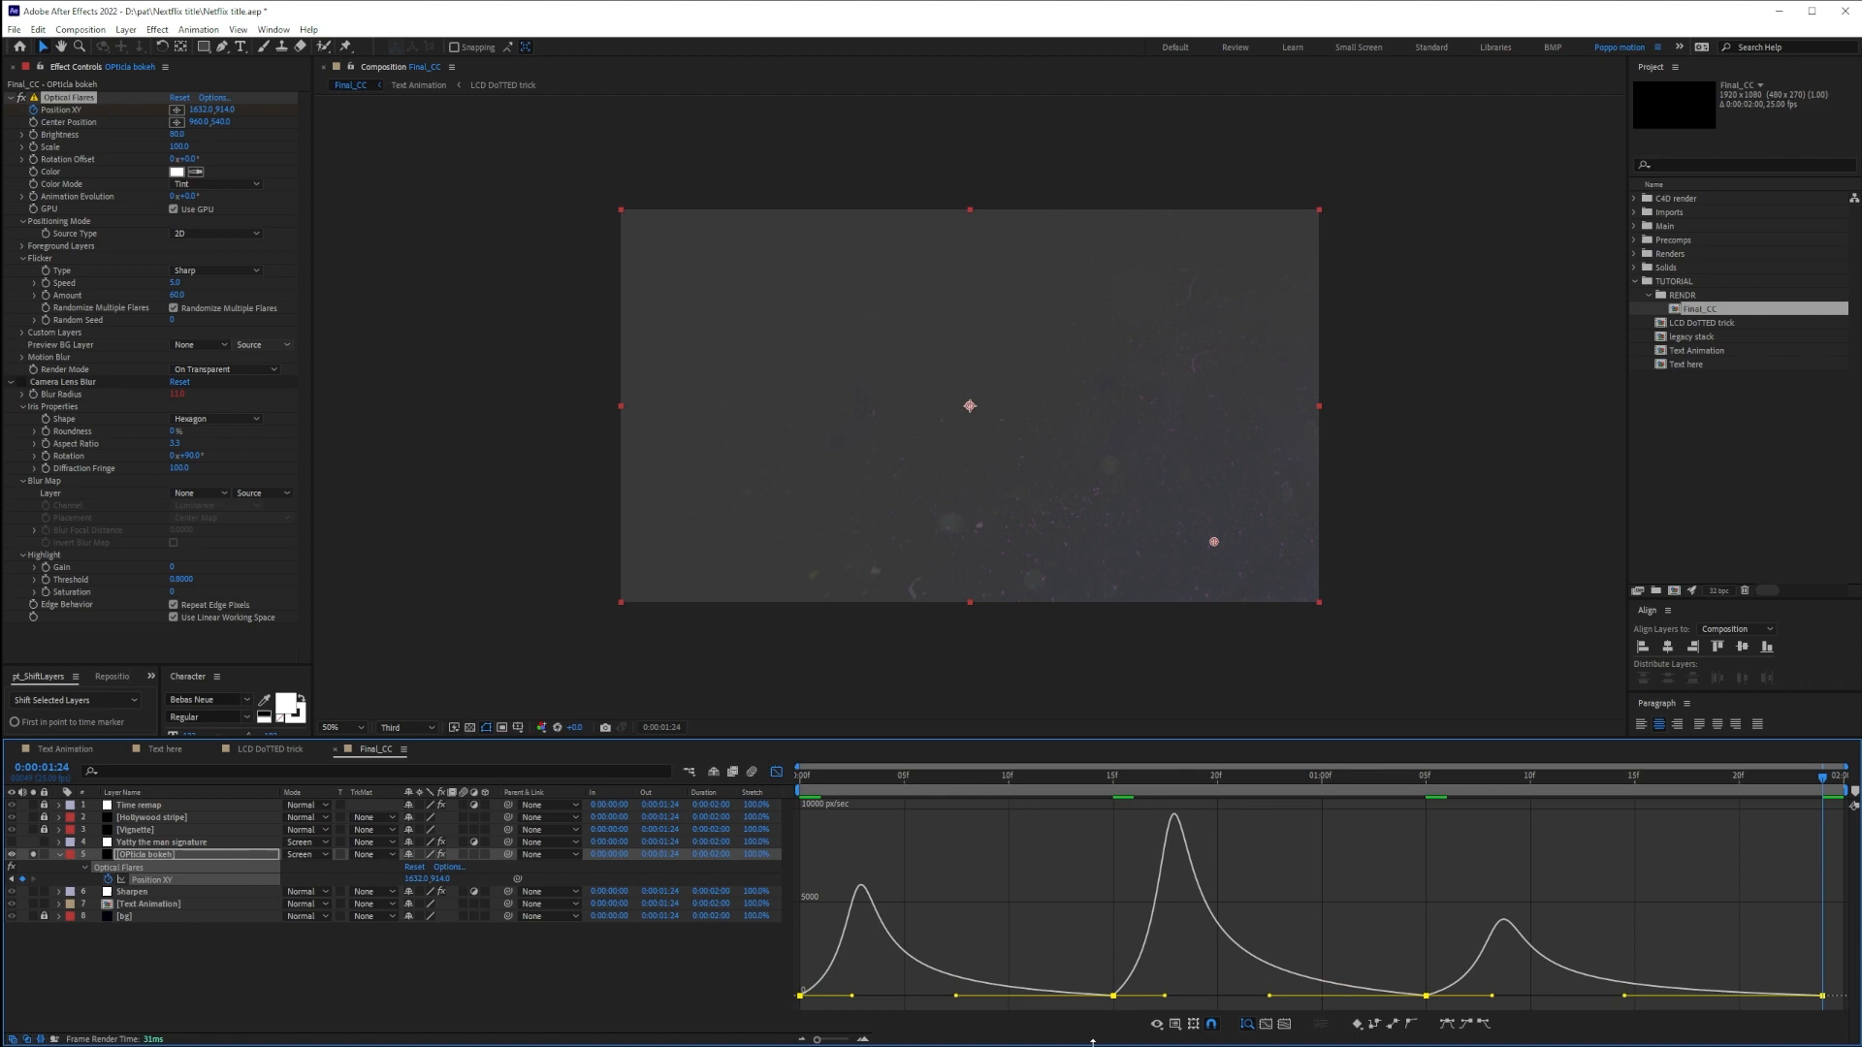
key(space)
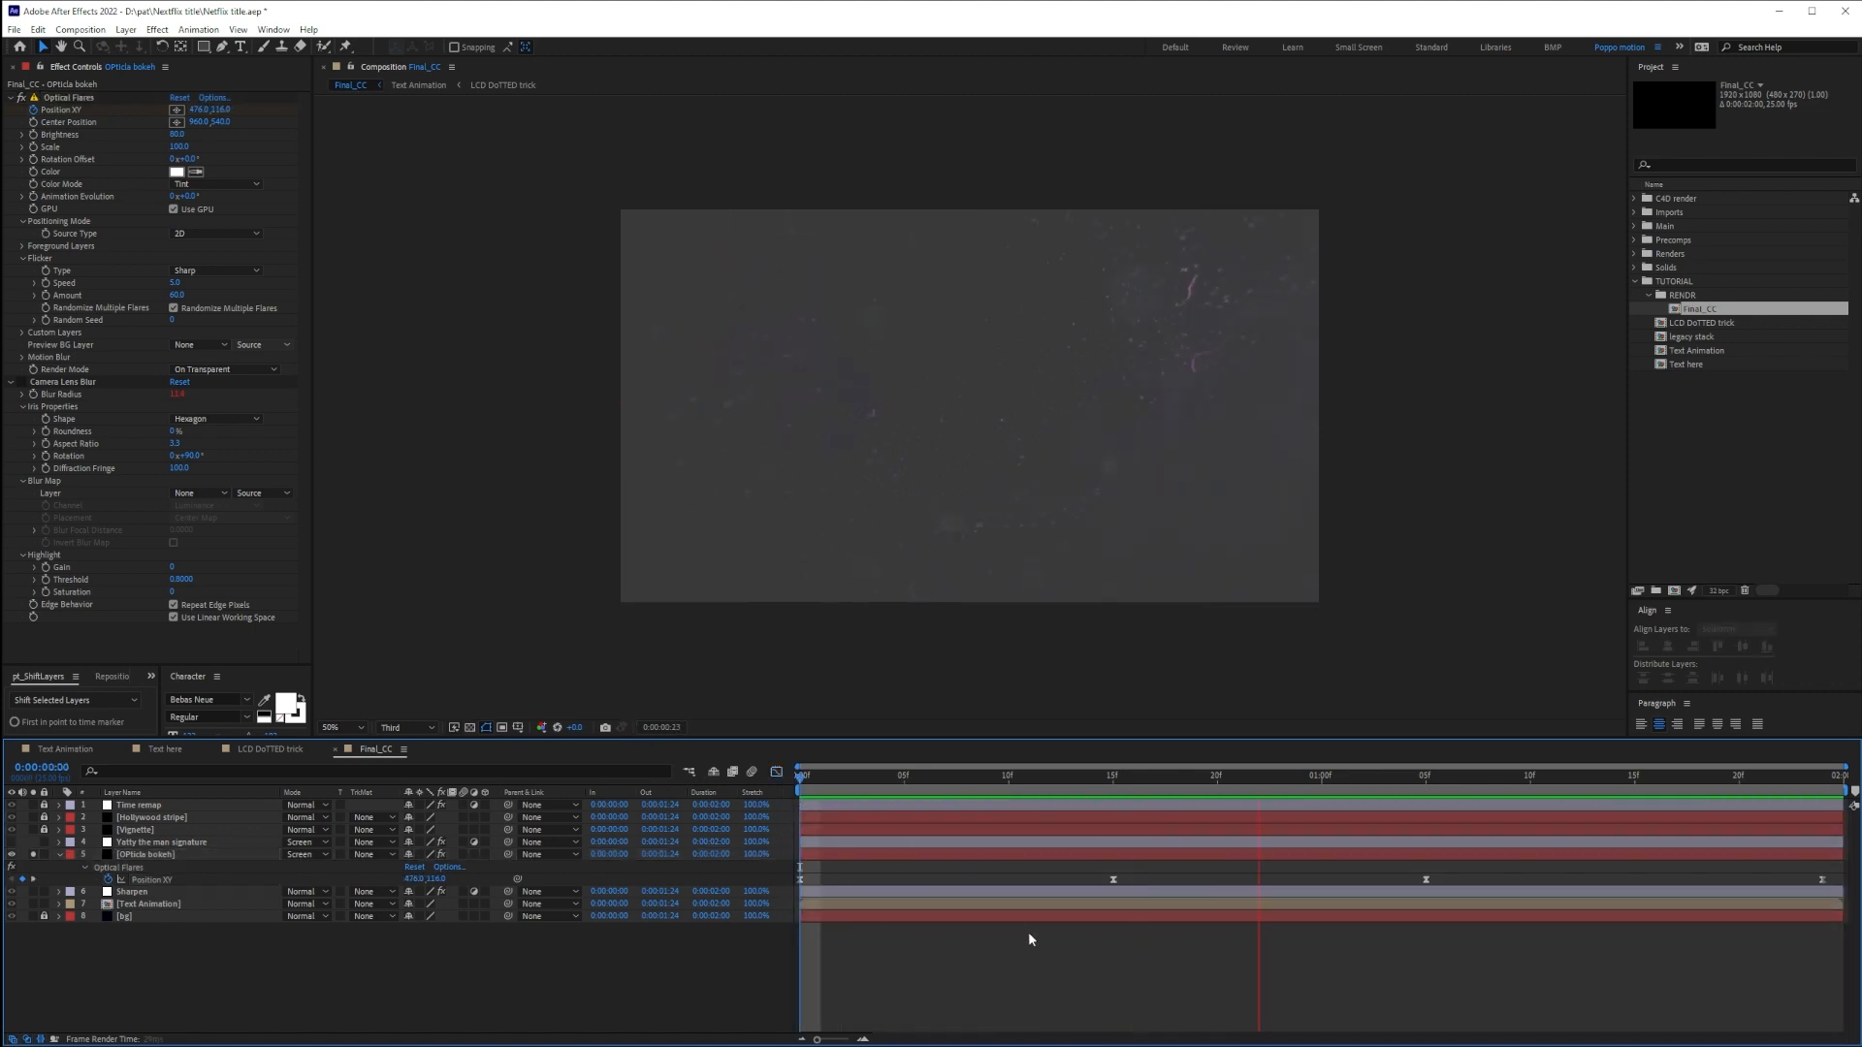
drag(1807, 783, 801, 781)
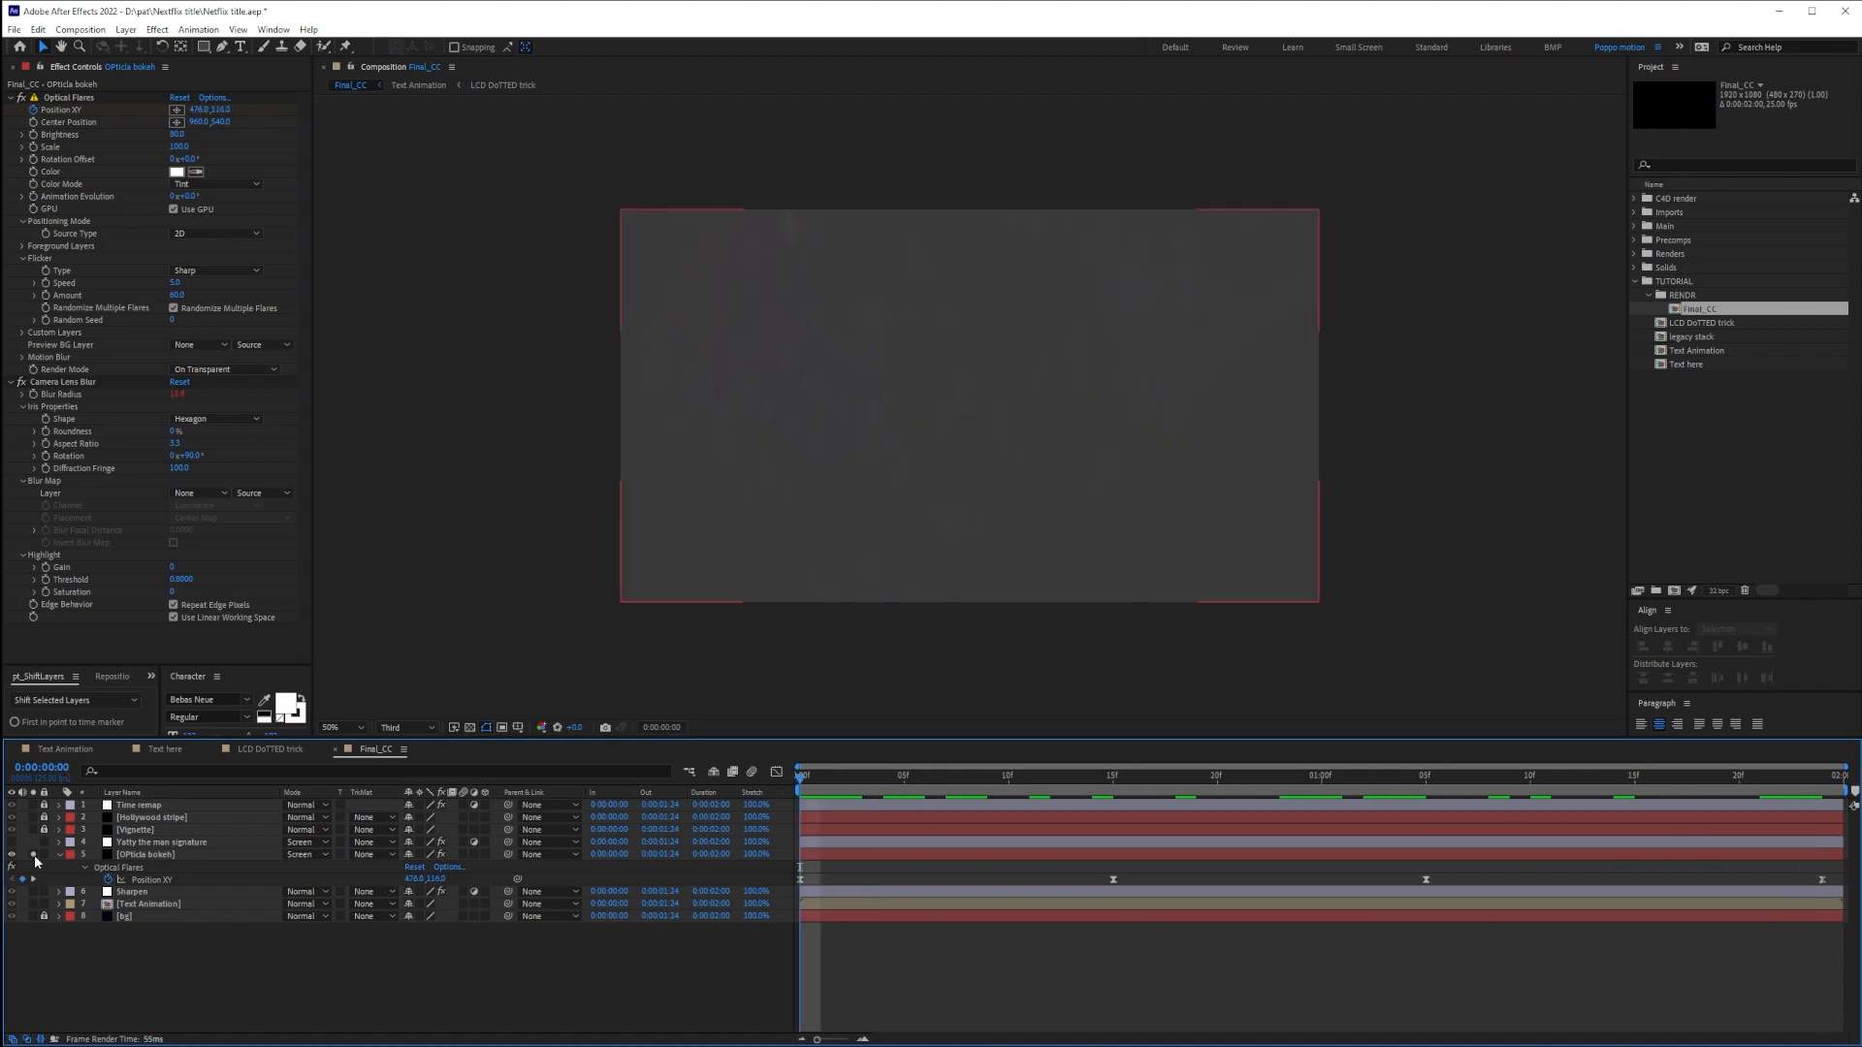
Unsolo and collapse the bokeh layer, and view the full Final_CC composition at frame 10
click(34, 855)
click(62, 856)
click(1010, 778)
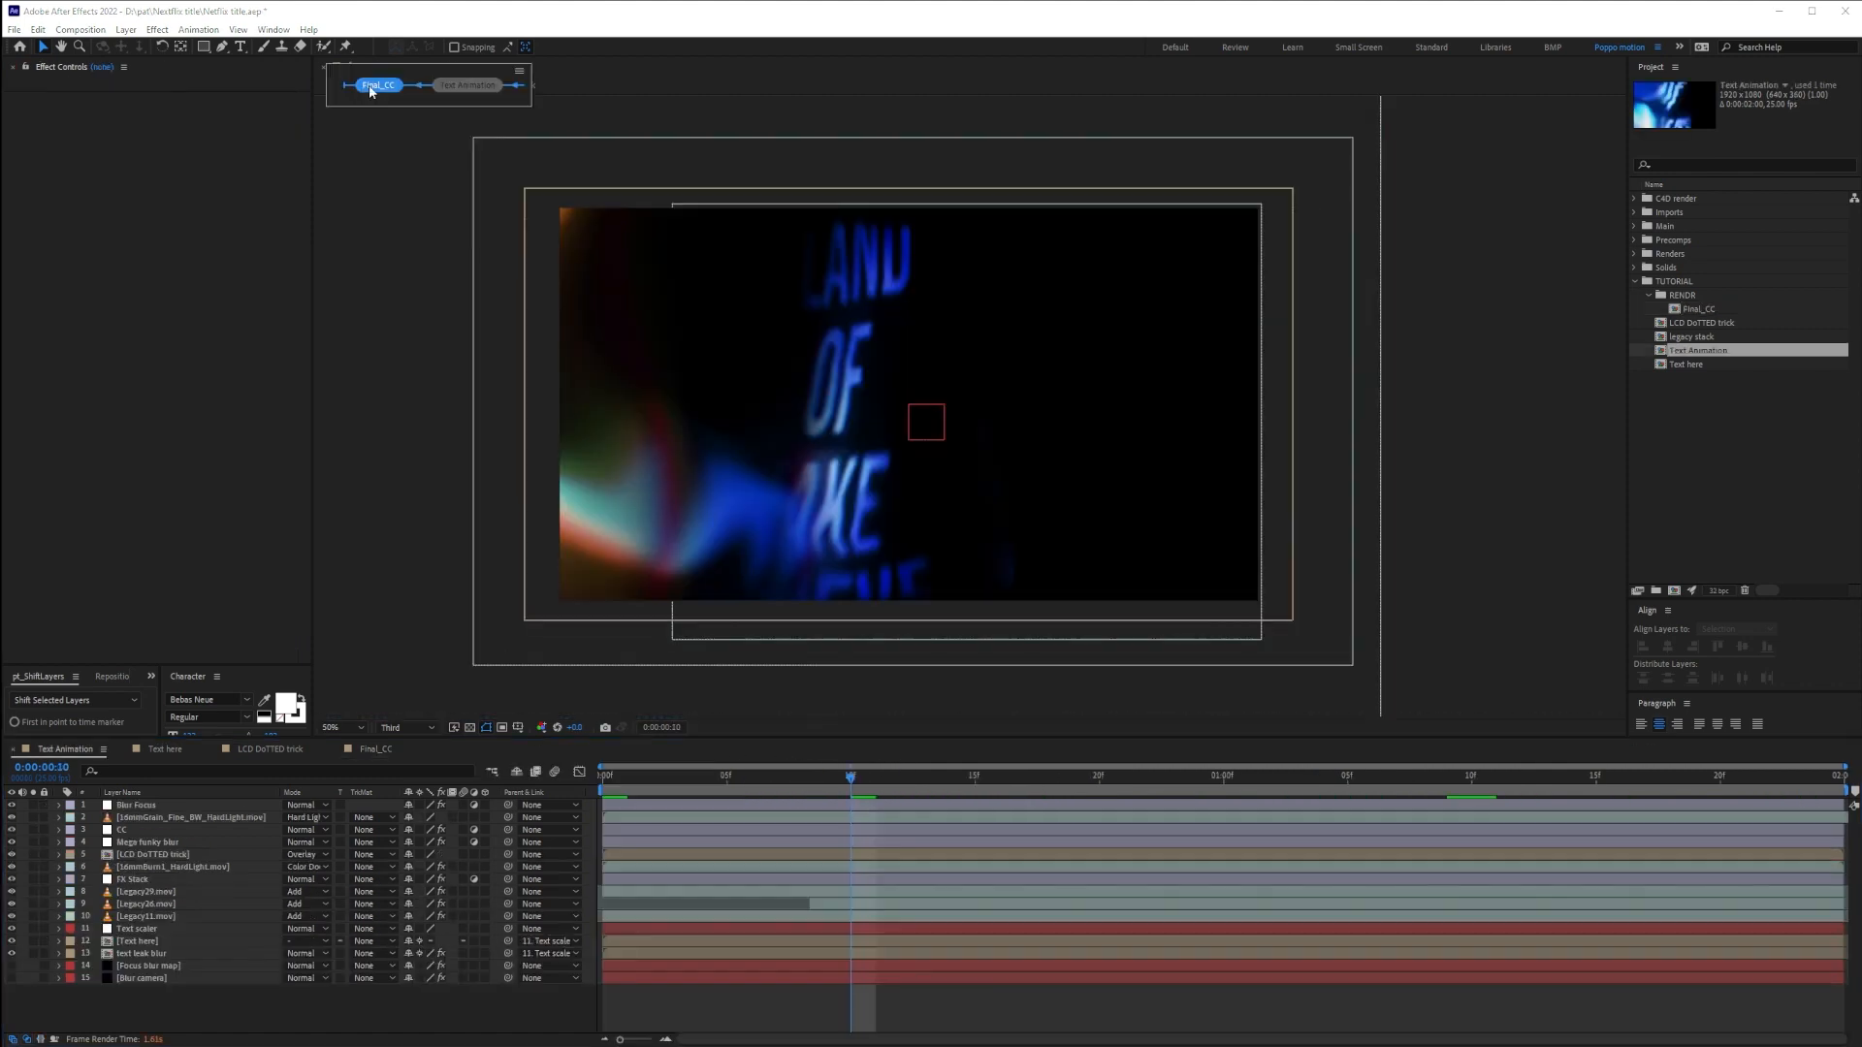
click(370, 87)
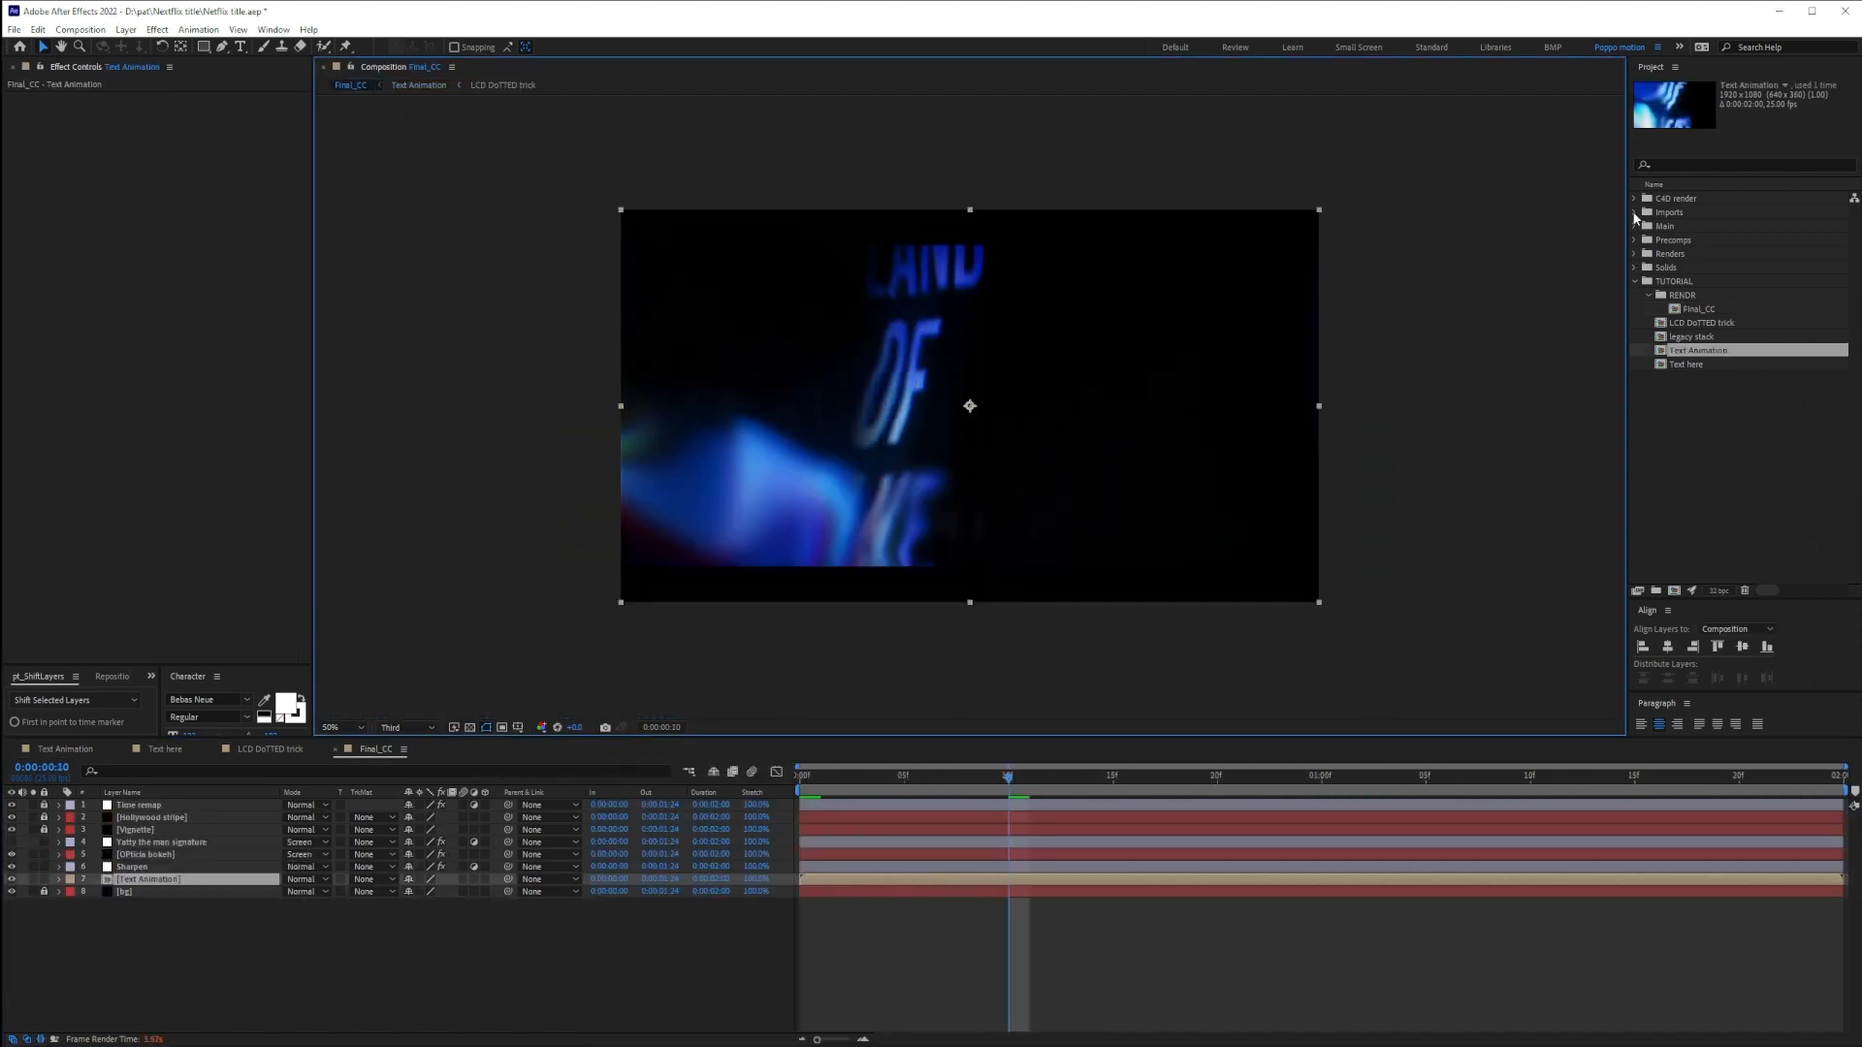
Add AU_FG_Texture-2.jpg from the Imports folder below the Vignette layer and set its blending mode to Color Dodge
click(1635, 212)
double_click(1709, 226)
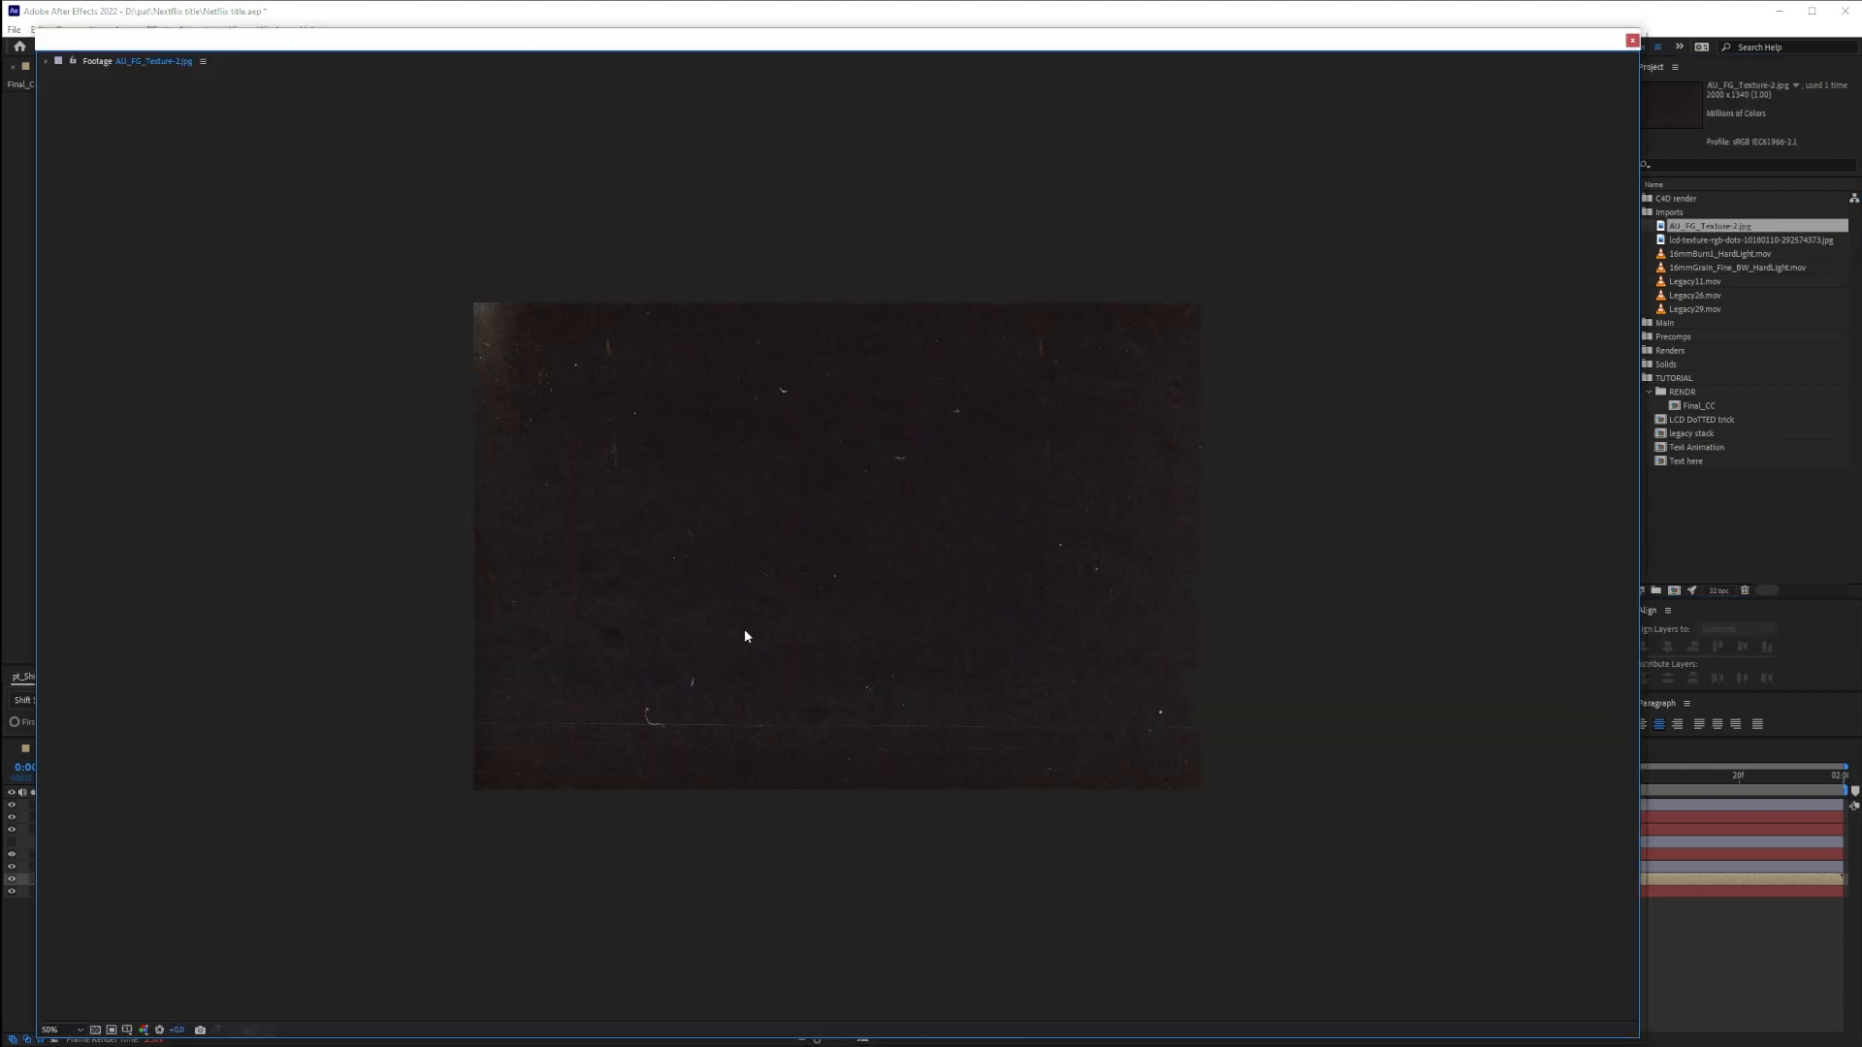
click(1632, 41)
drag(1718, 228, 137, 846)
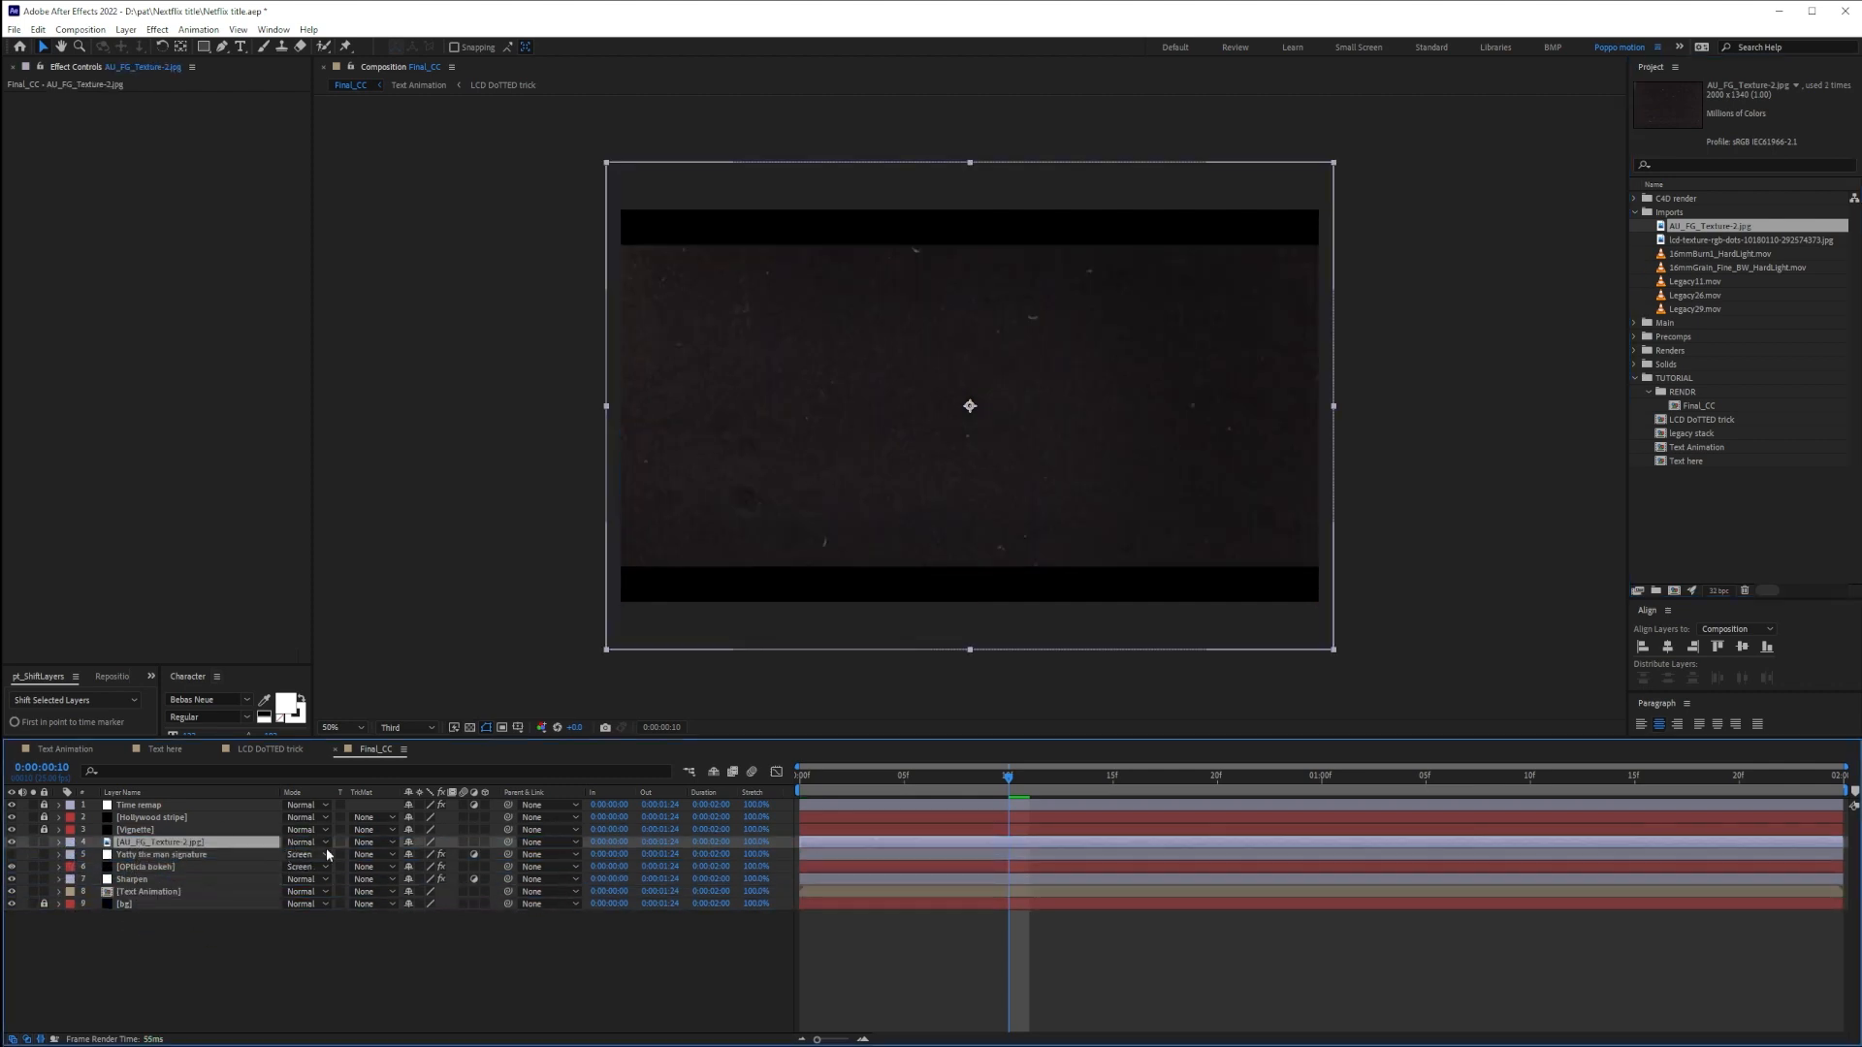
click(312, 847)
click(330, 402)
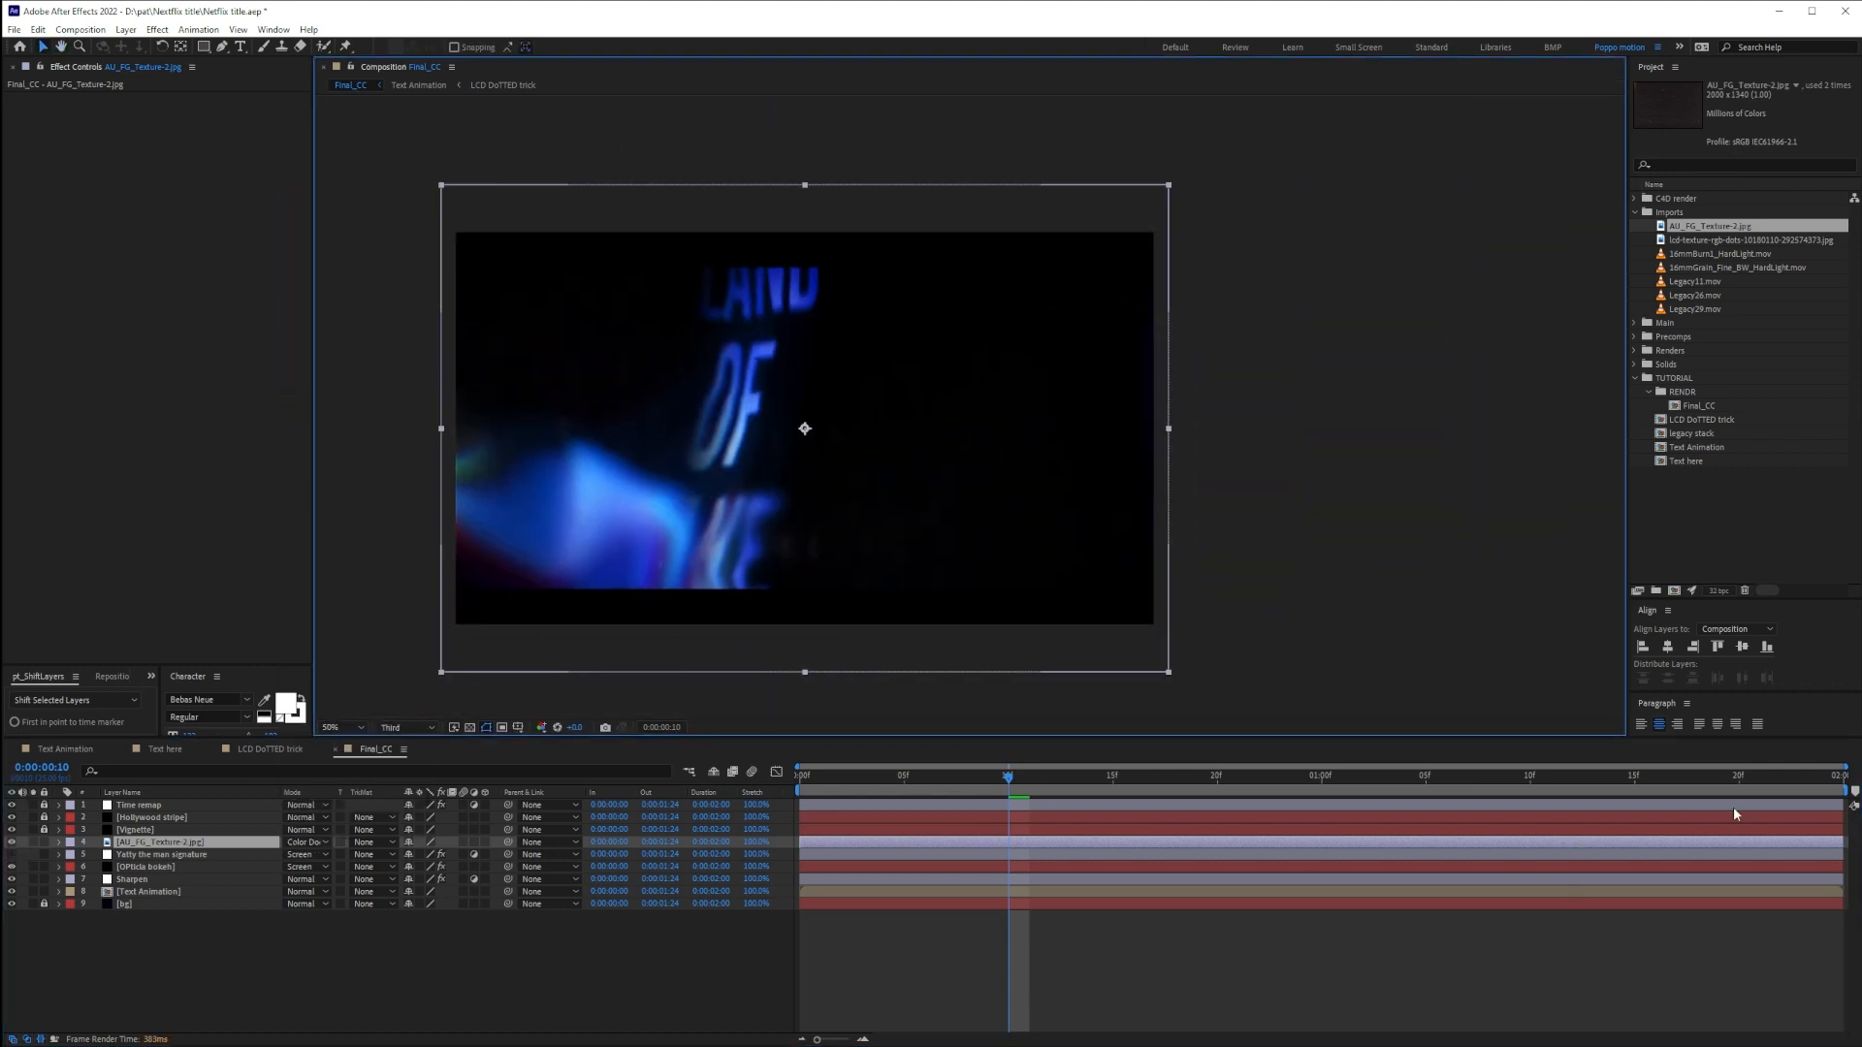
Duplicate the Text Animation layer at the first frame, set the upper copy's blending mode to Screen, and solo the lower copy
key(End)
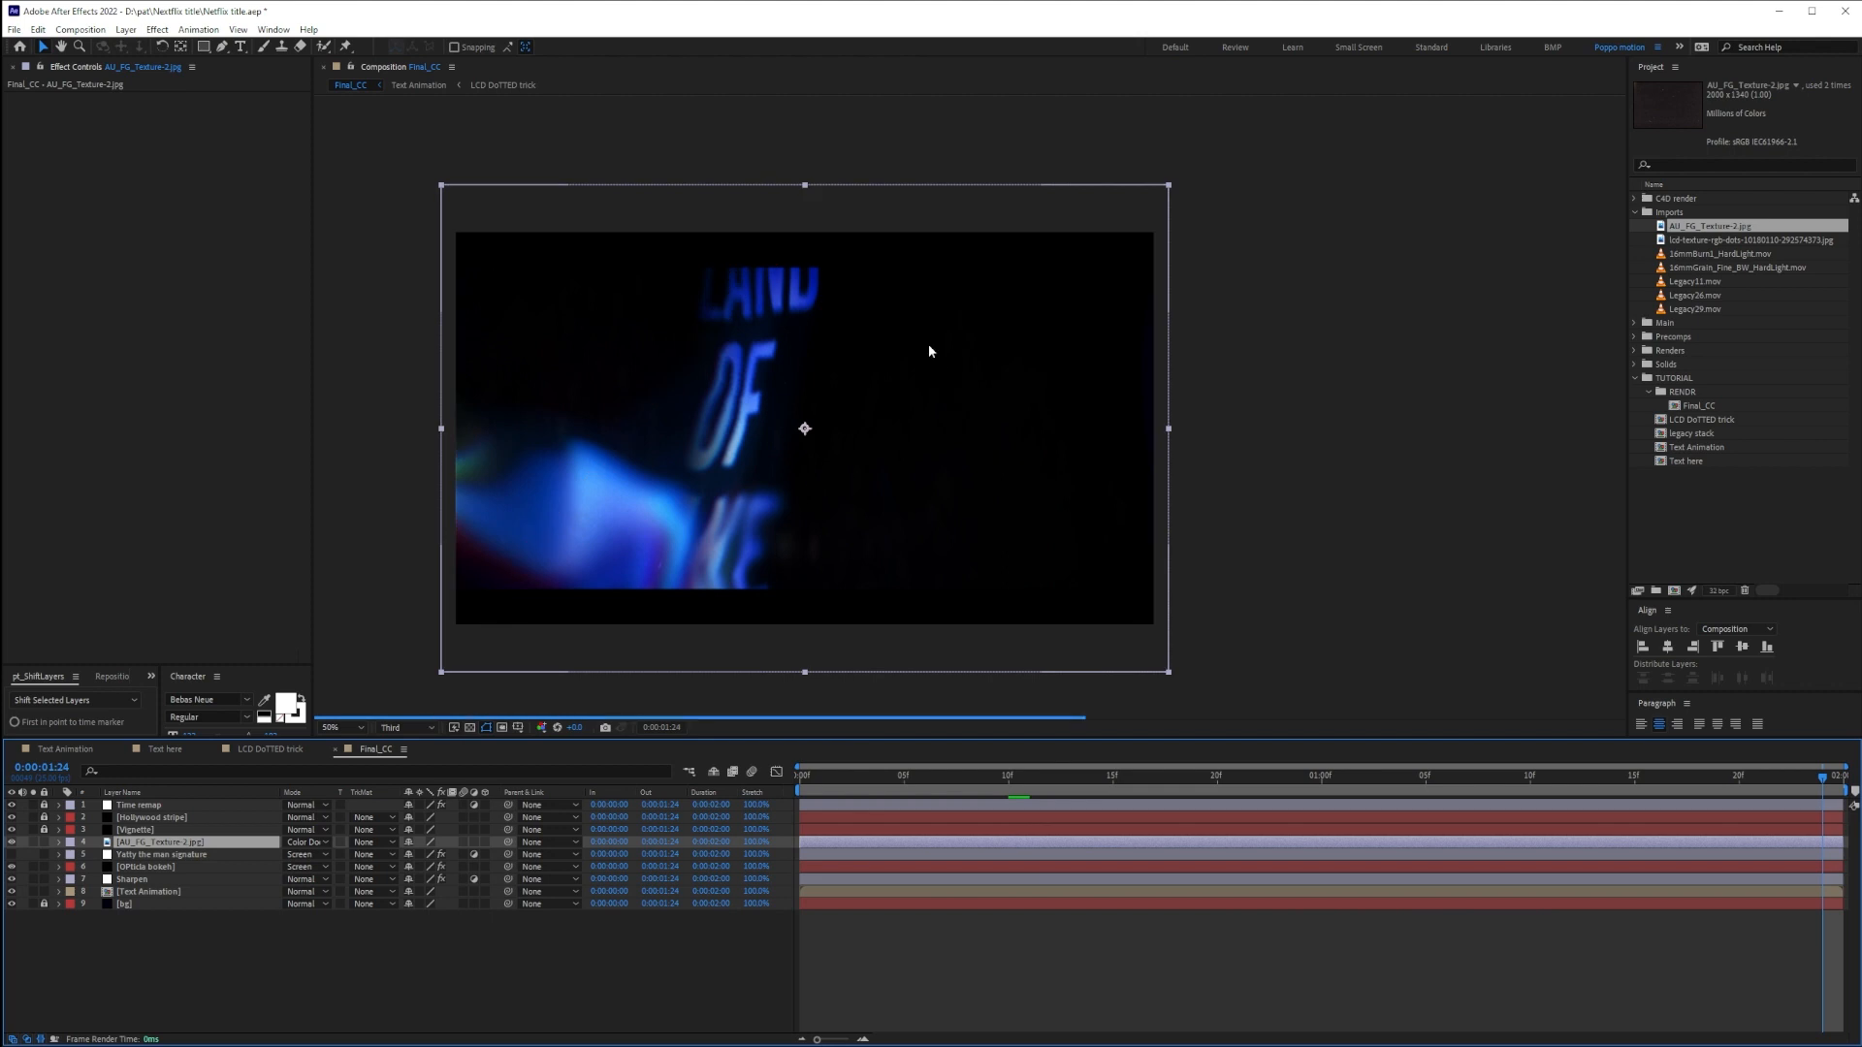
key(Home)
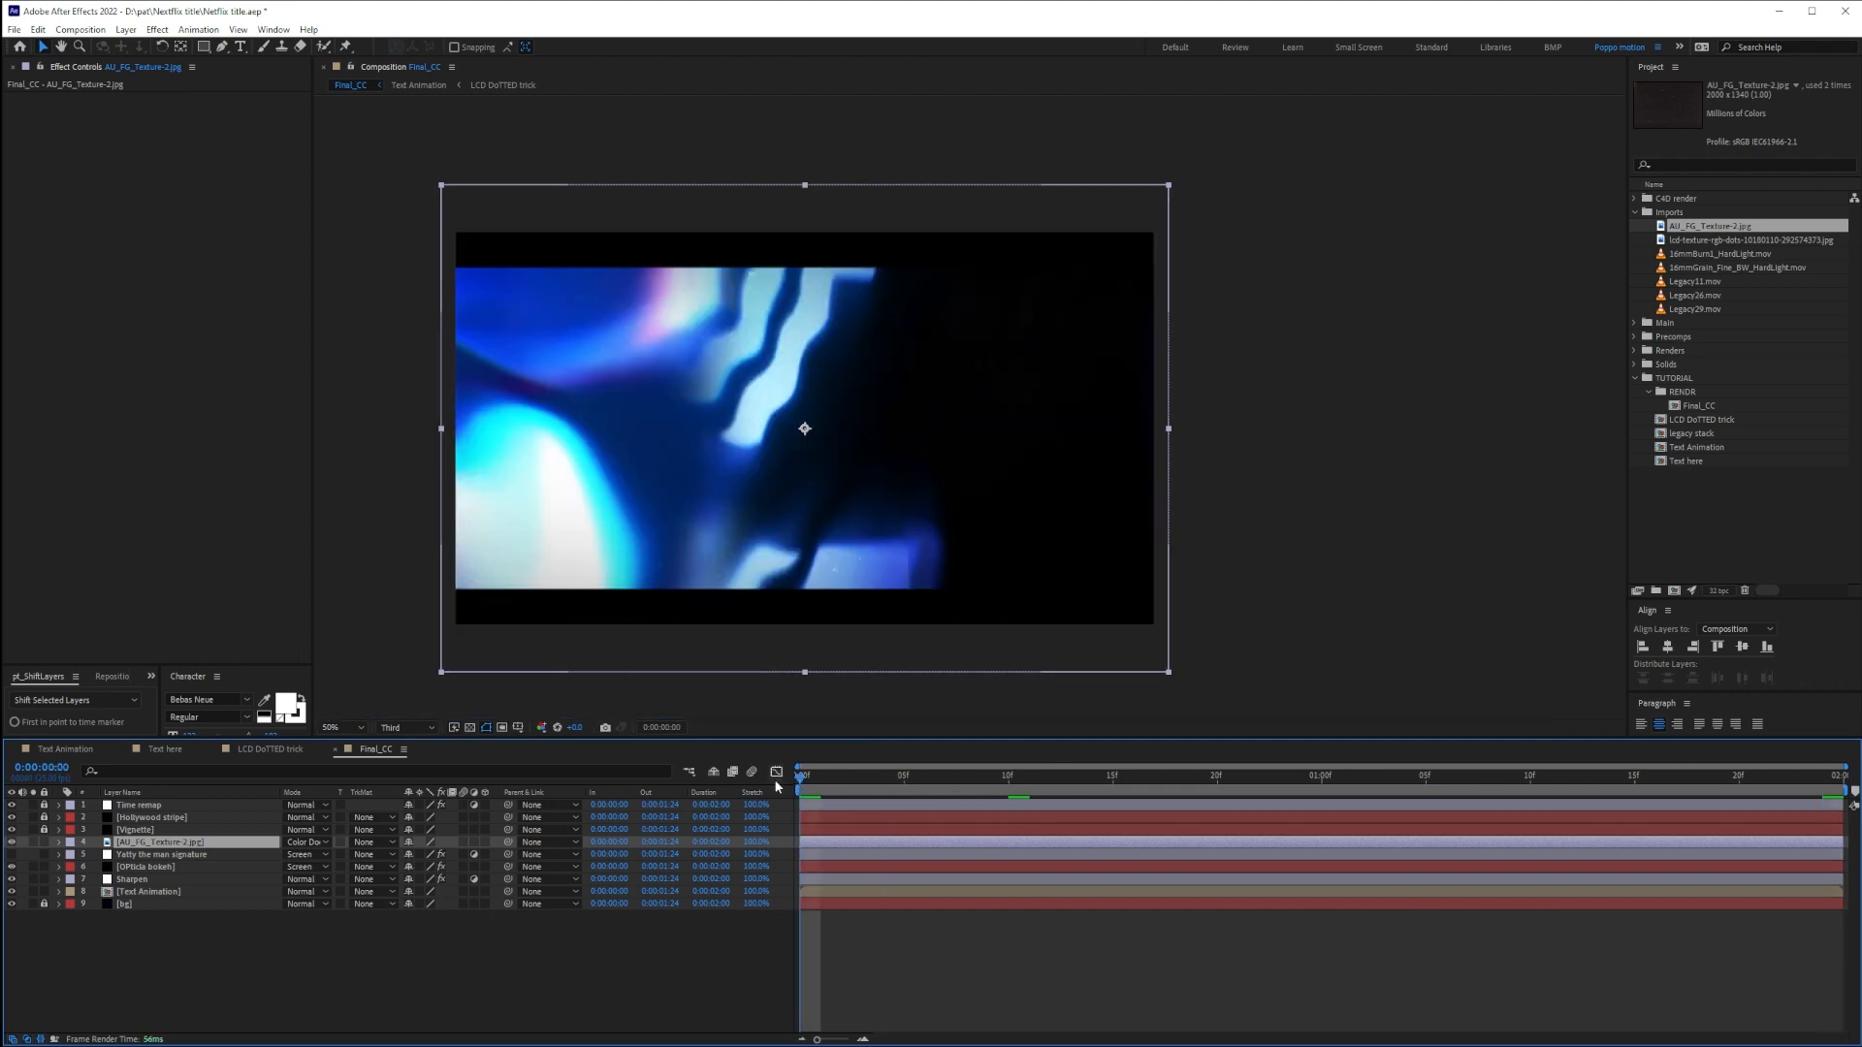
click(154, 919)
click(132, 892)
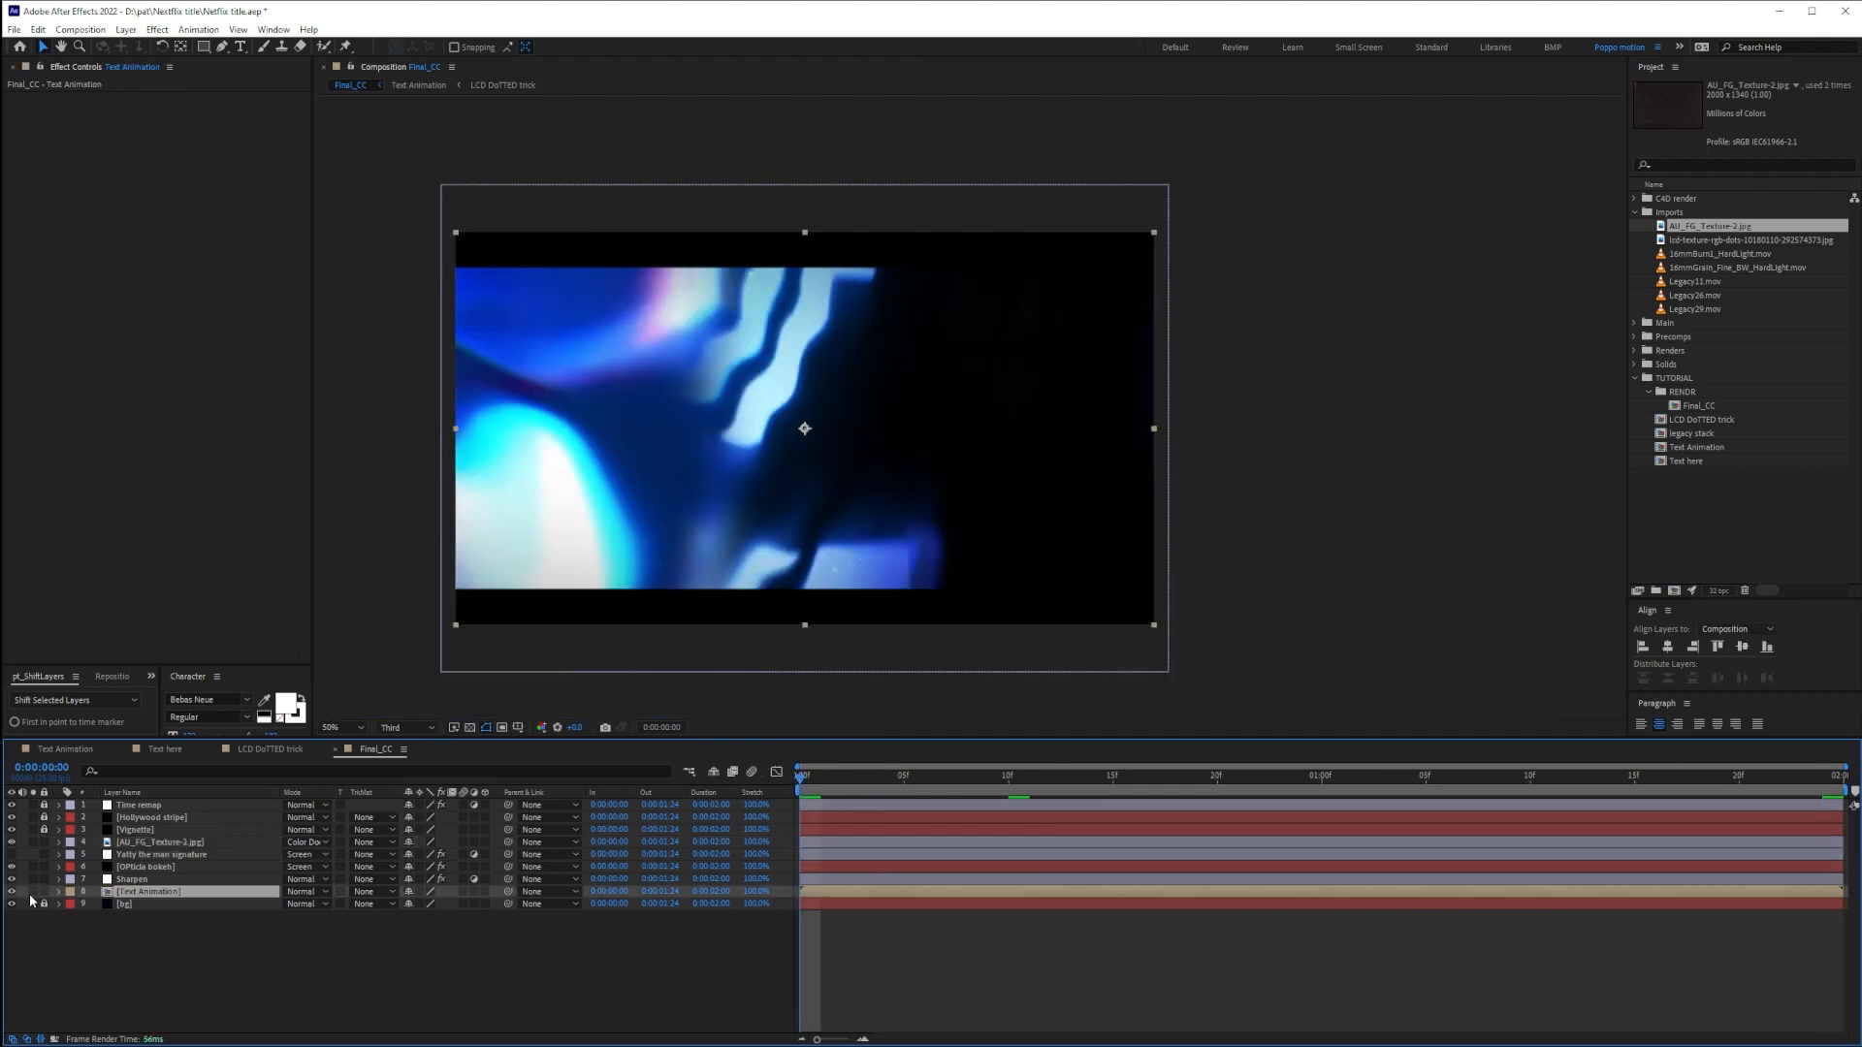
click(33, 893)
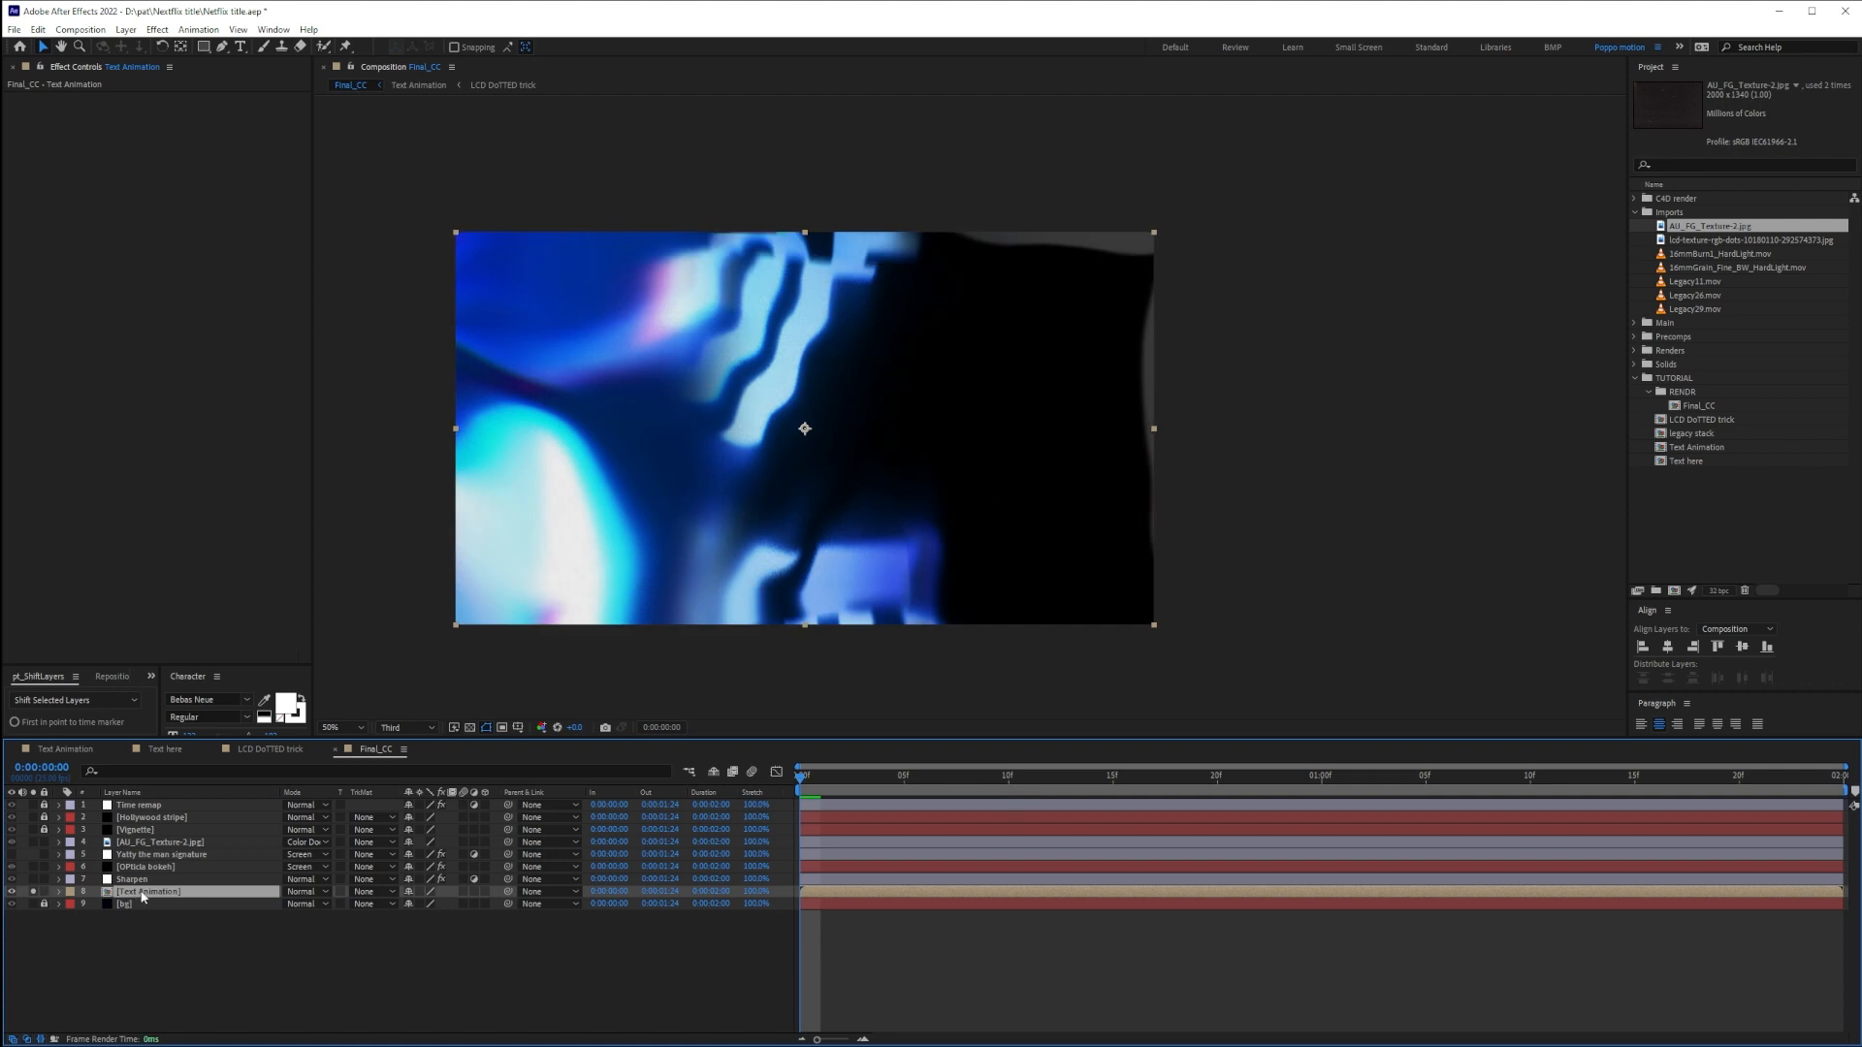
key(ctrl+d)
click(165, 904)
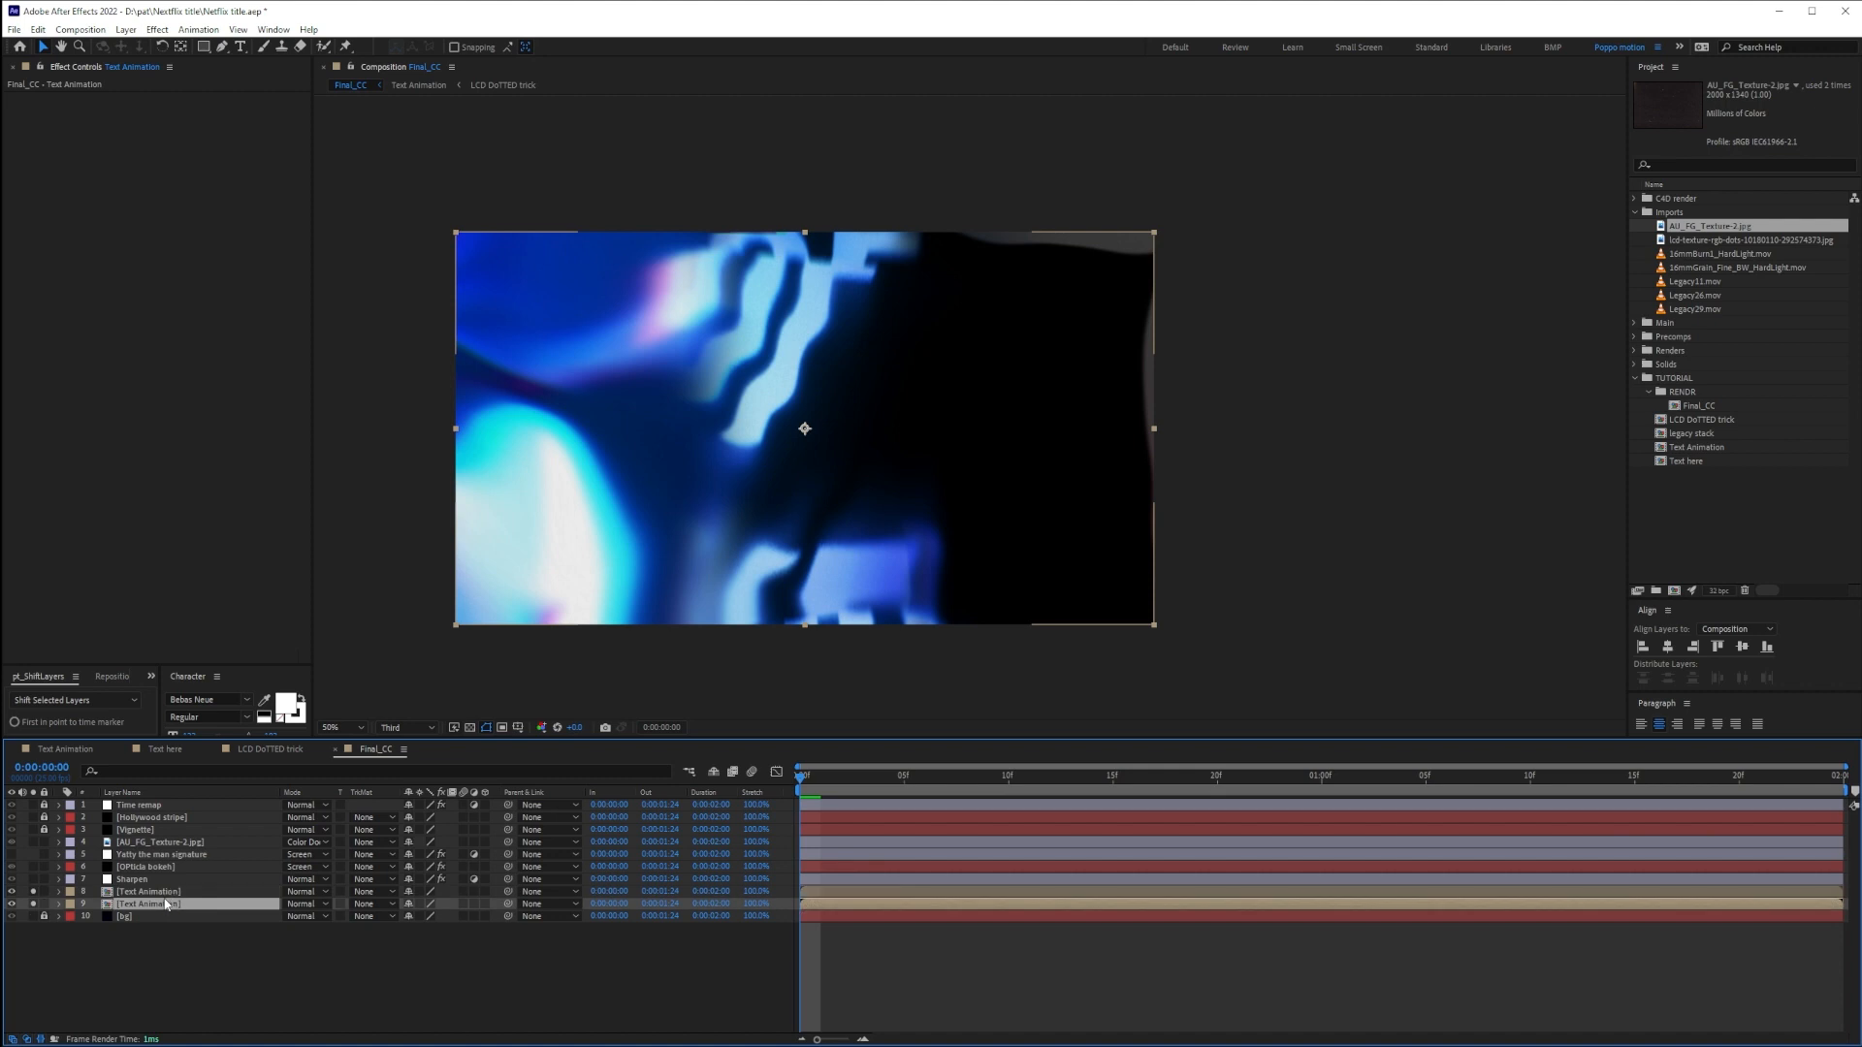
click(303, 892)
click(350, 420)
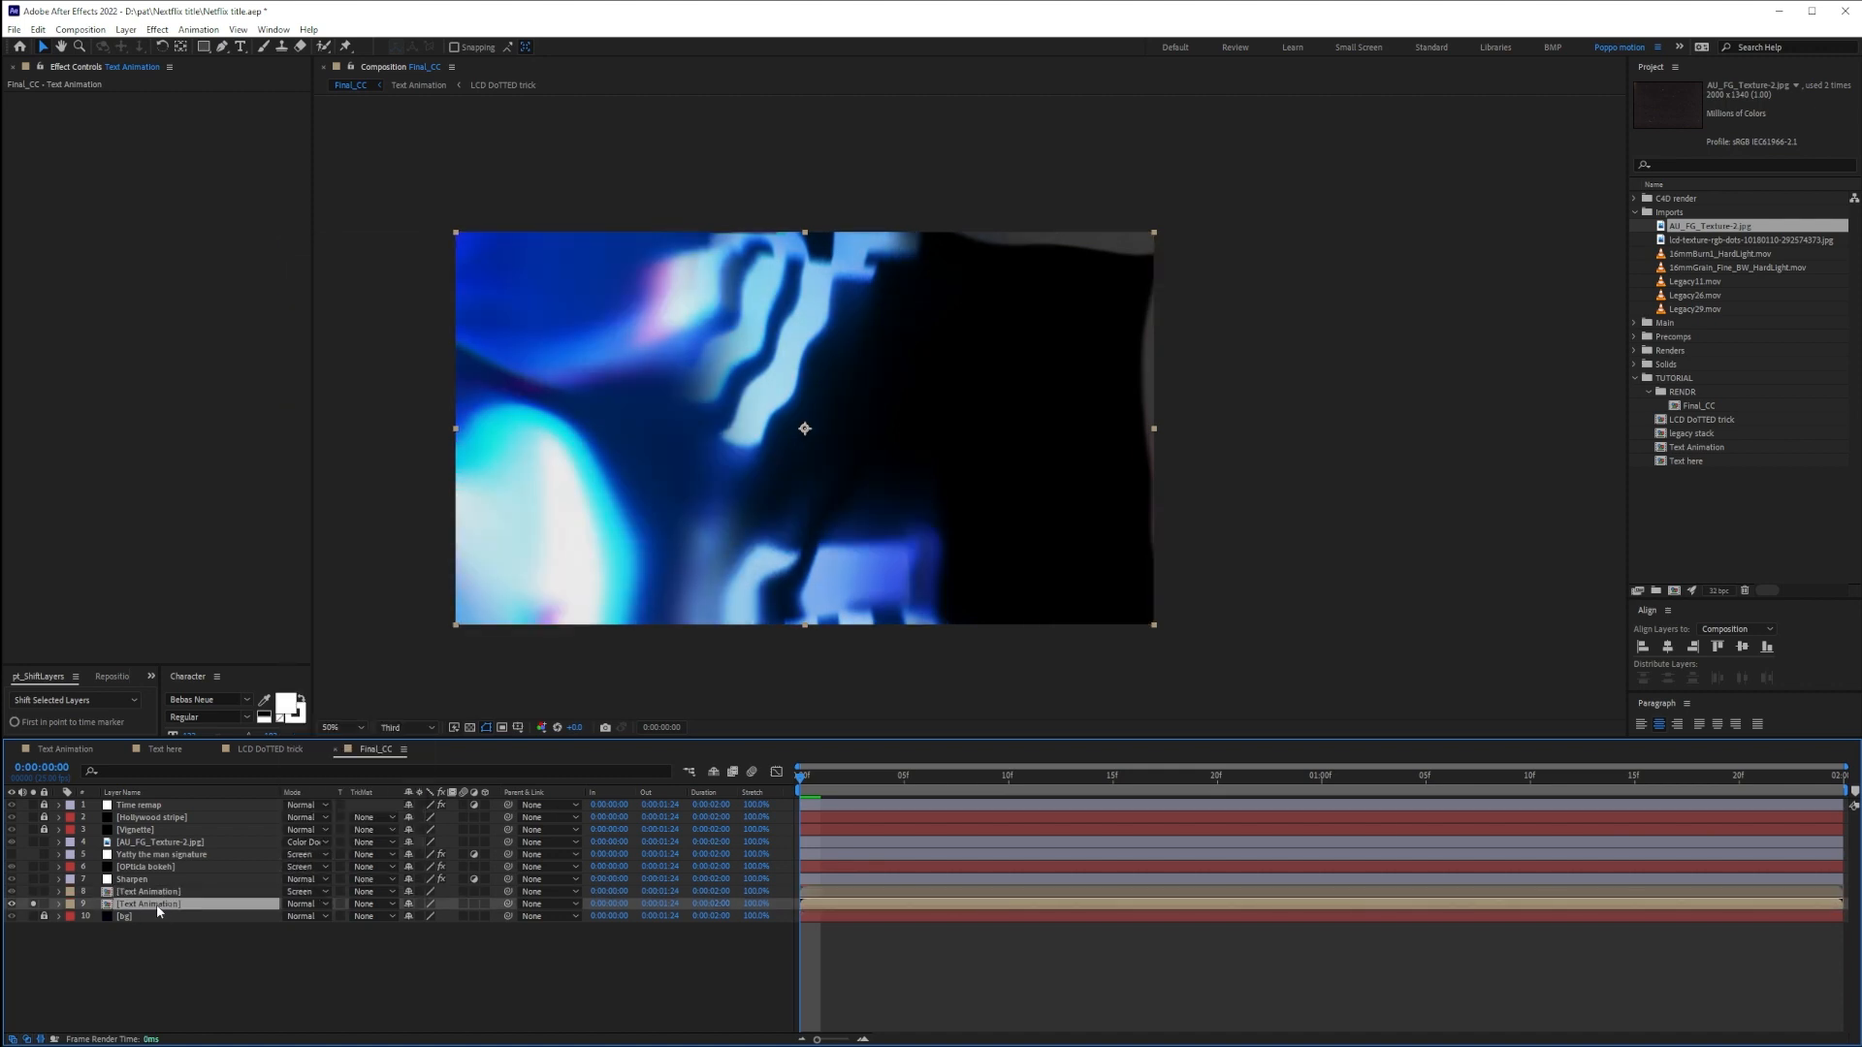
Apply CC Ball Action to the lower Text Animation layer
scroll(975, 451, up, 1)
drag(691, 458, 1011, 458)
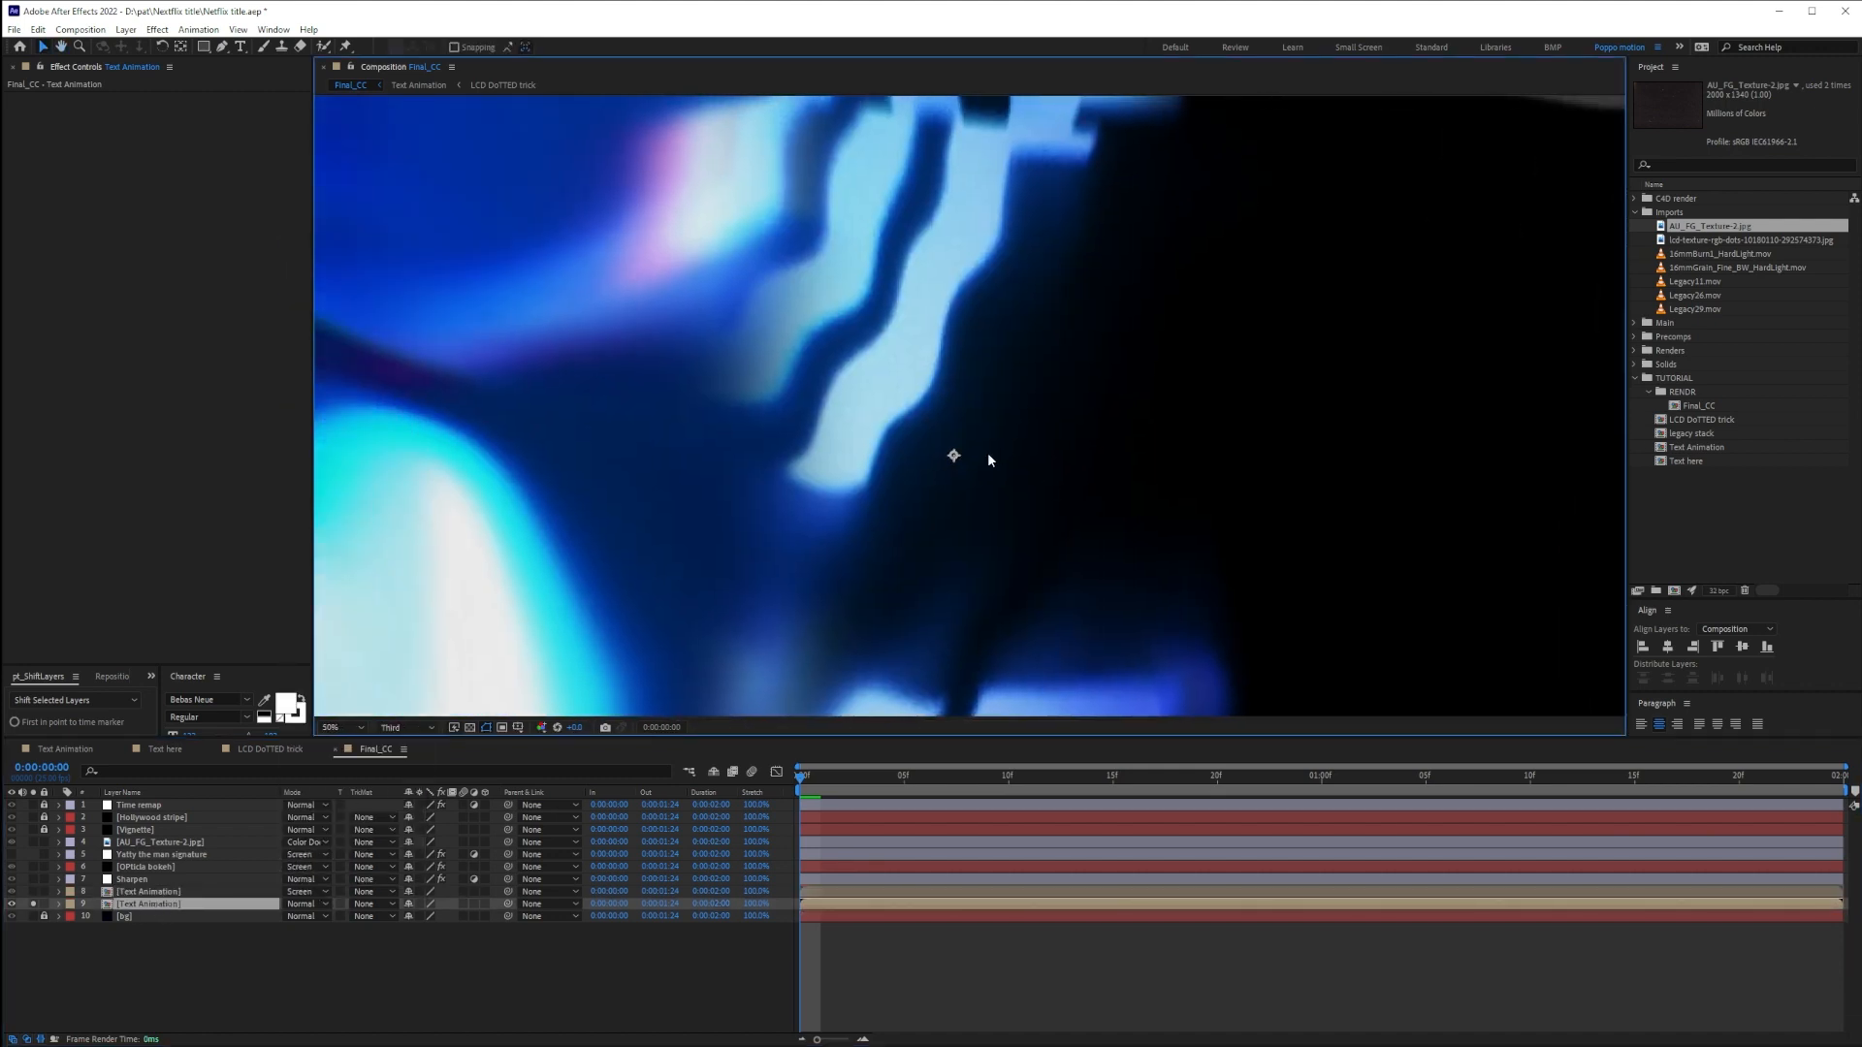
scroll(987, 454, down, 1)
key(ctrl+space)
text(ball)
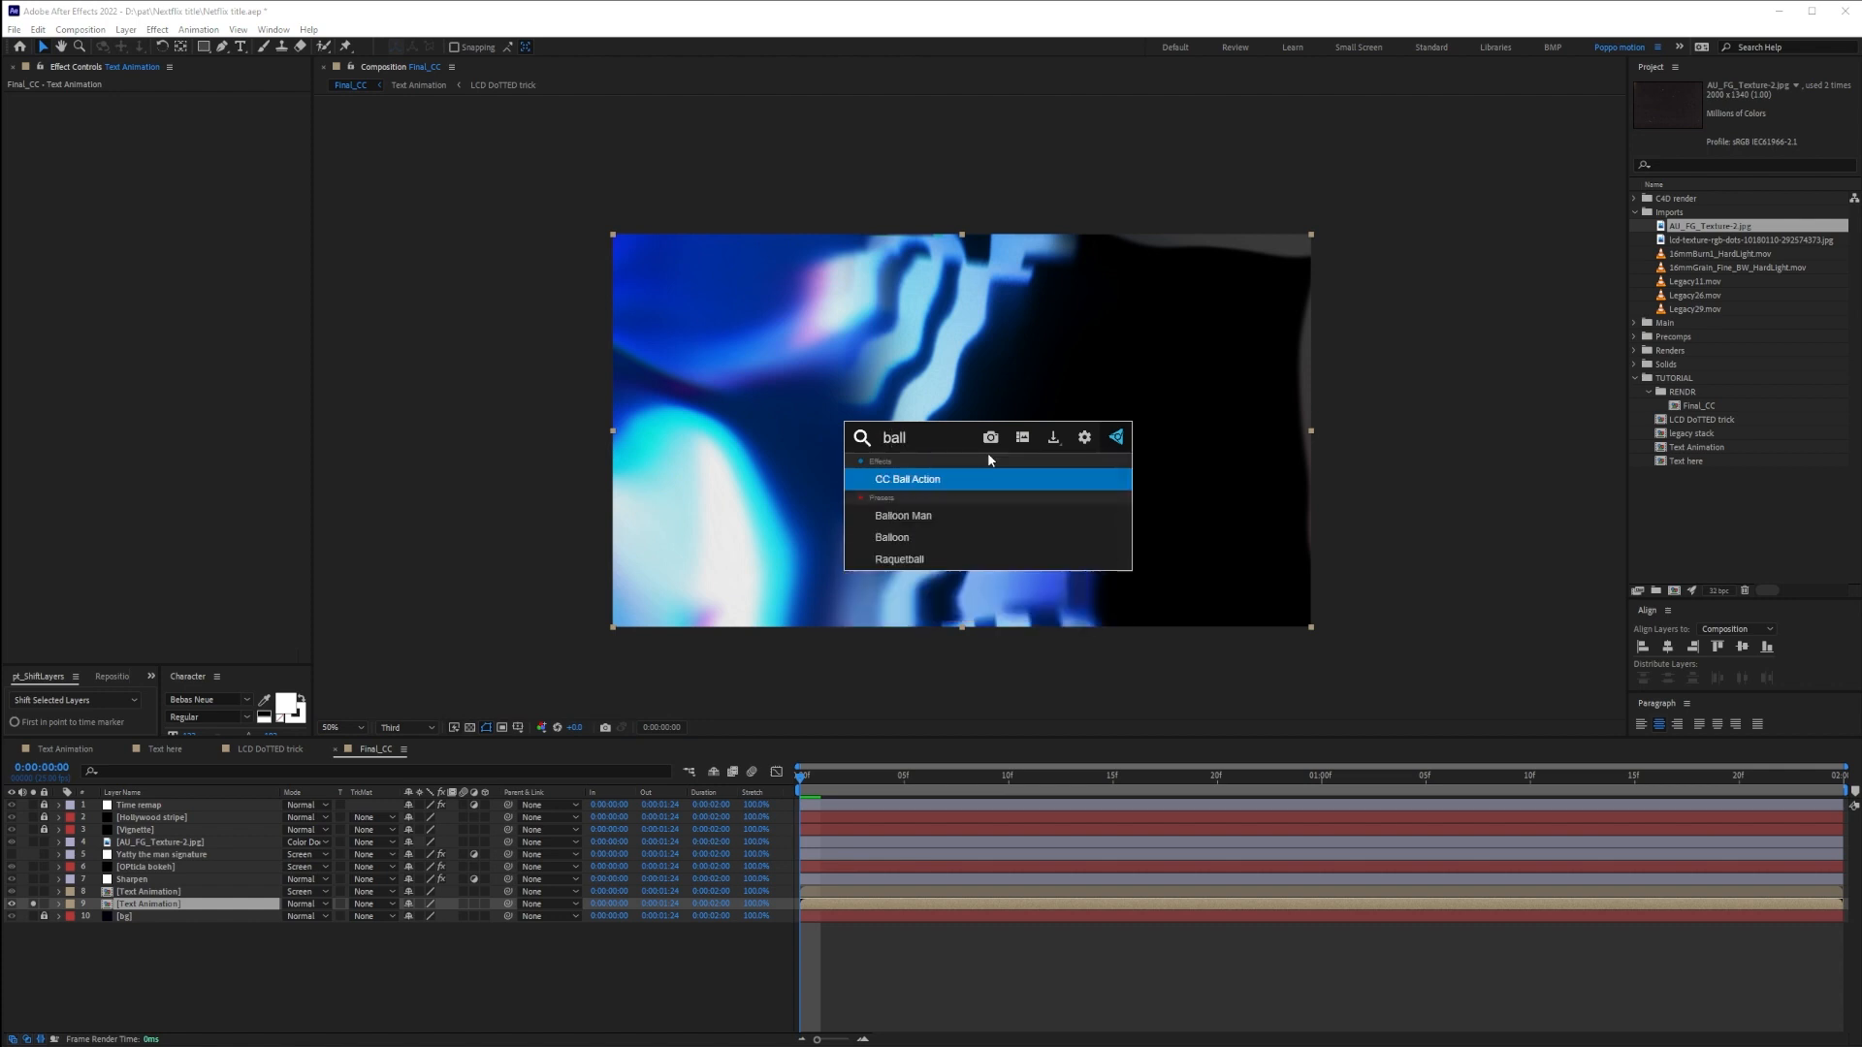
key(Return)
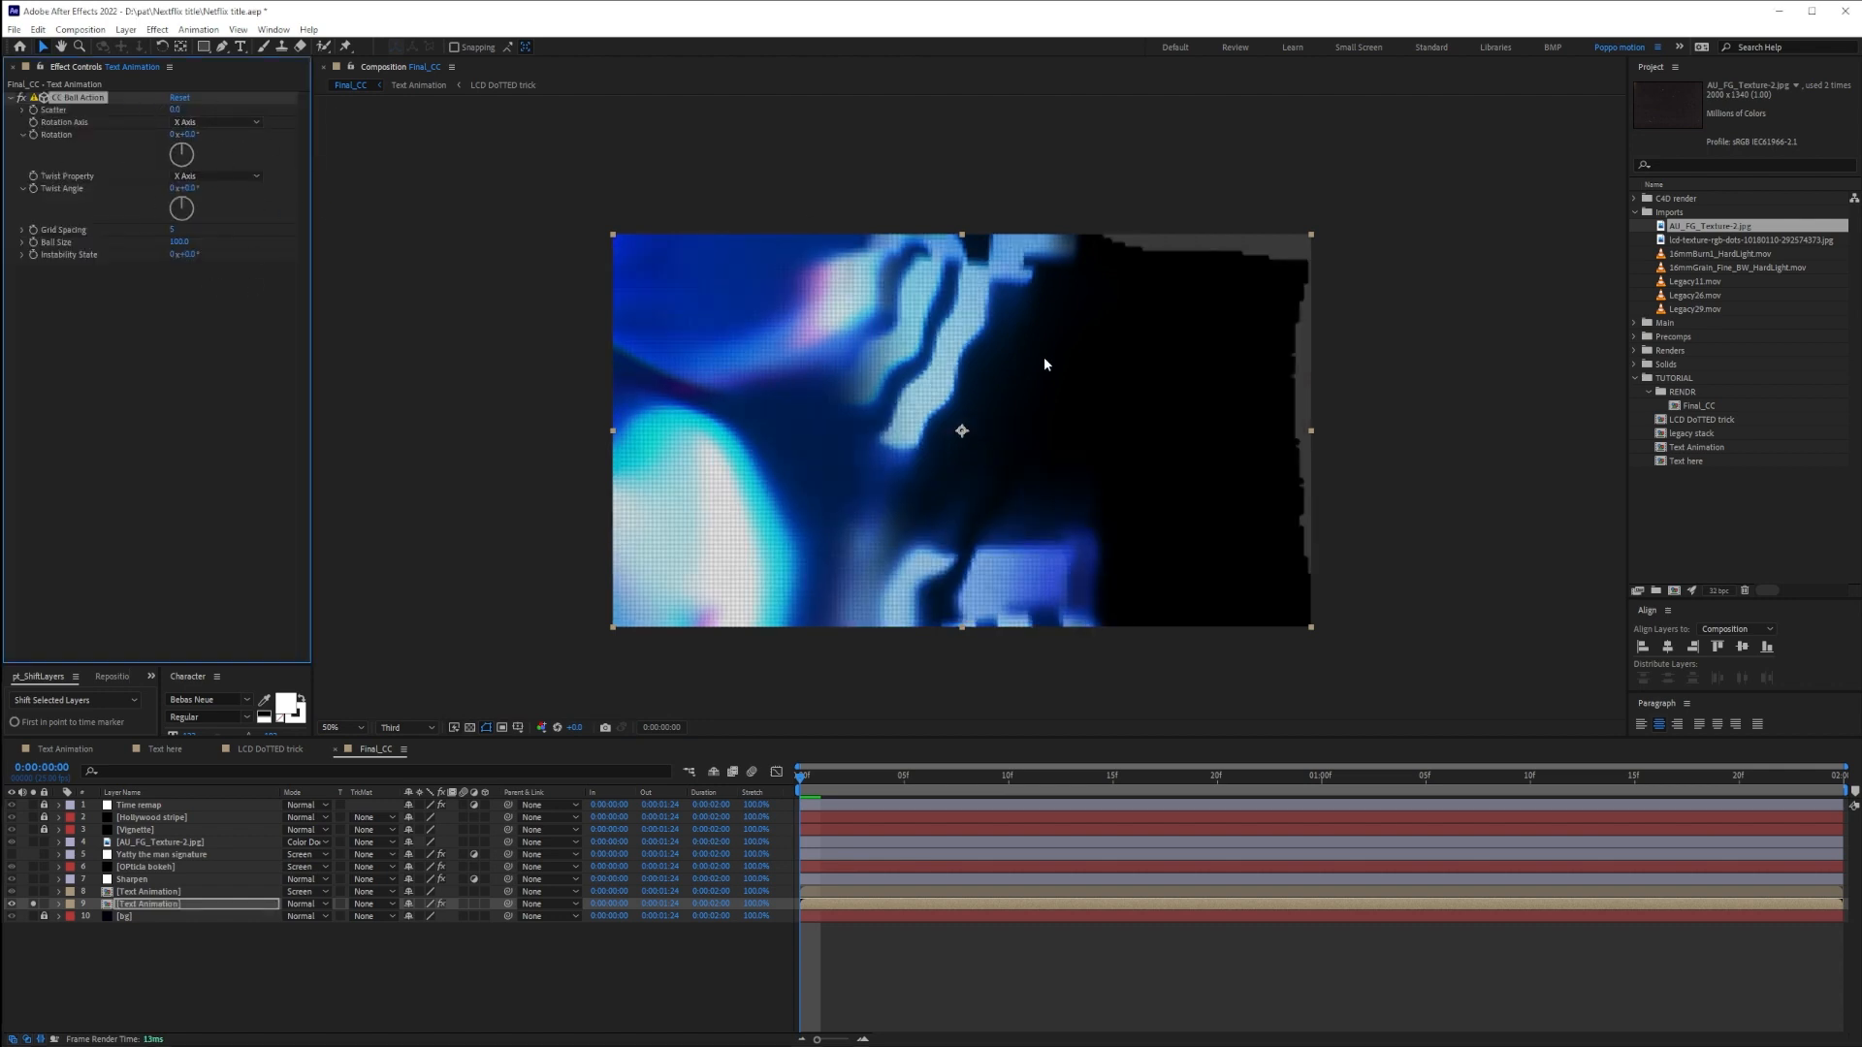
key(period)
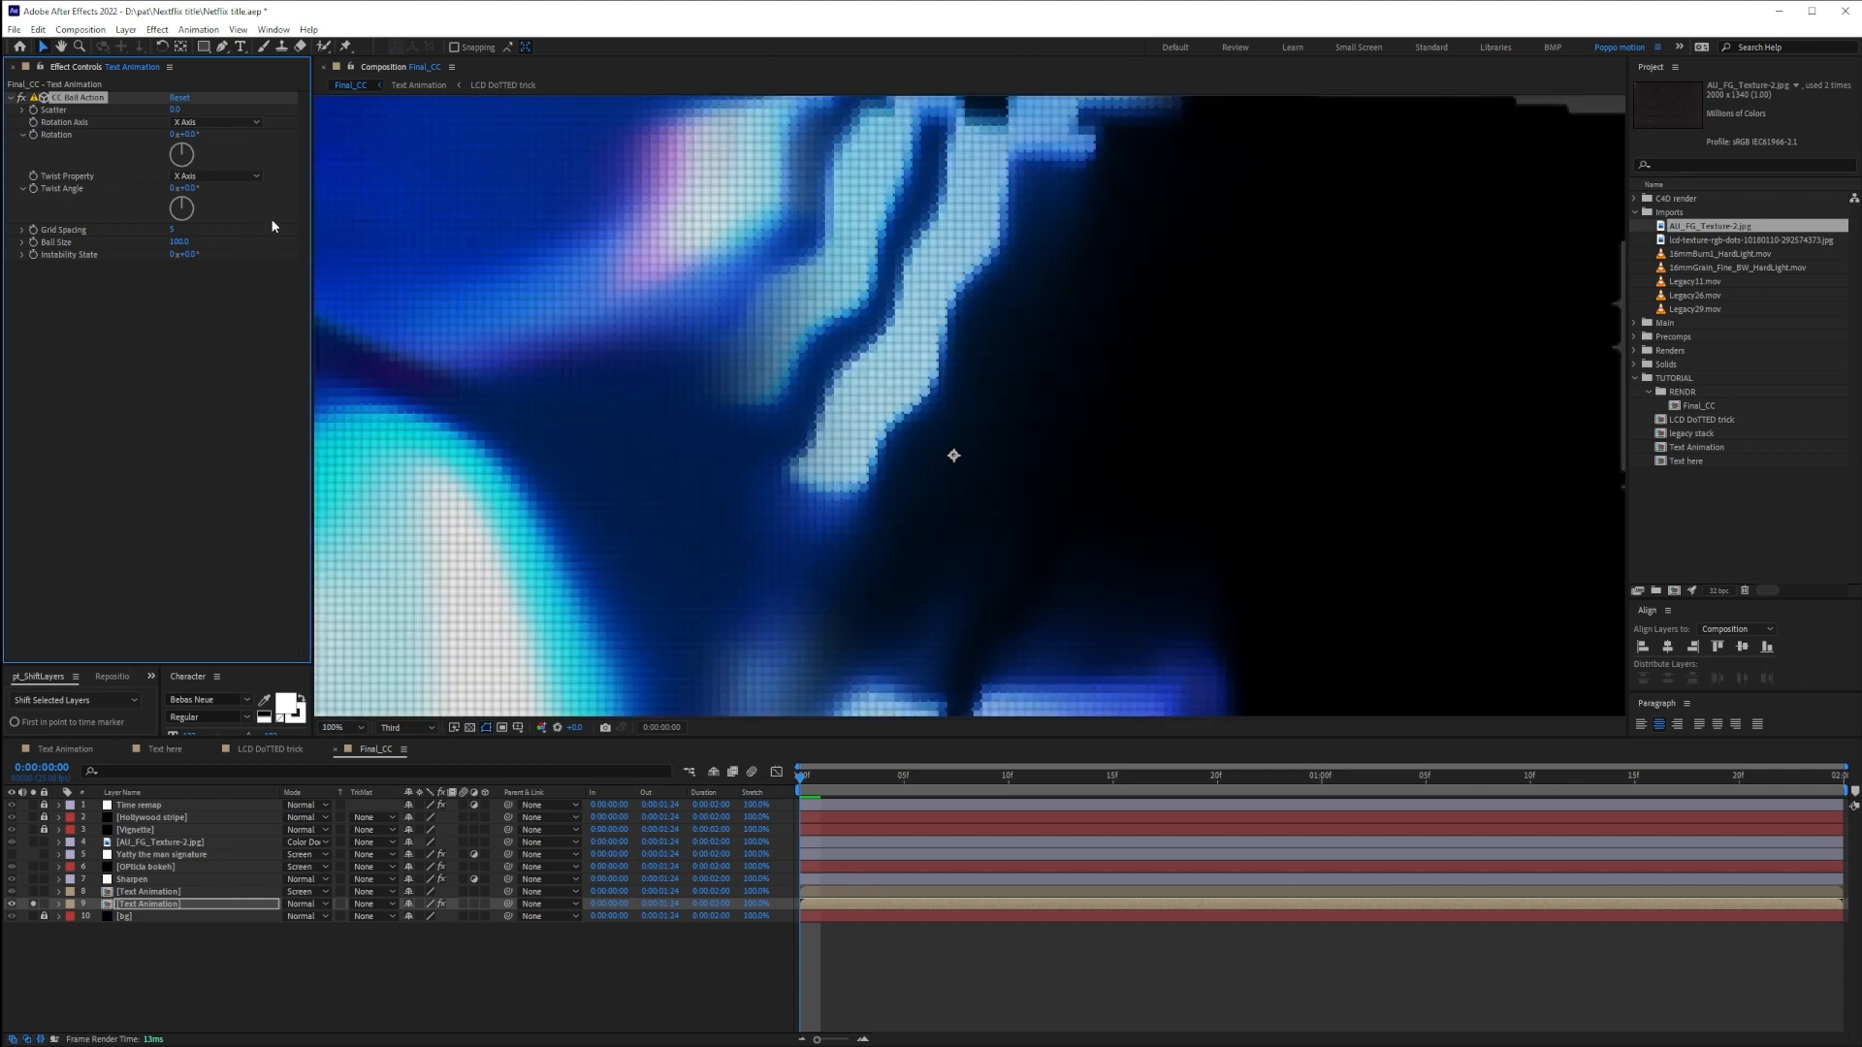
Set the CC Ball Action Grid Spacing to 2 and Ball Size to 39
click(172, 231)
text(2)
key(Return)
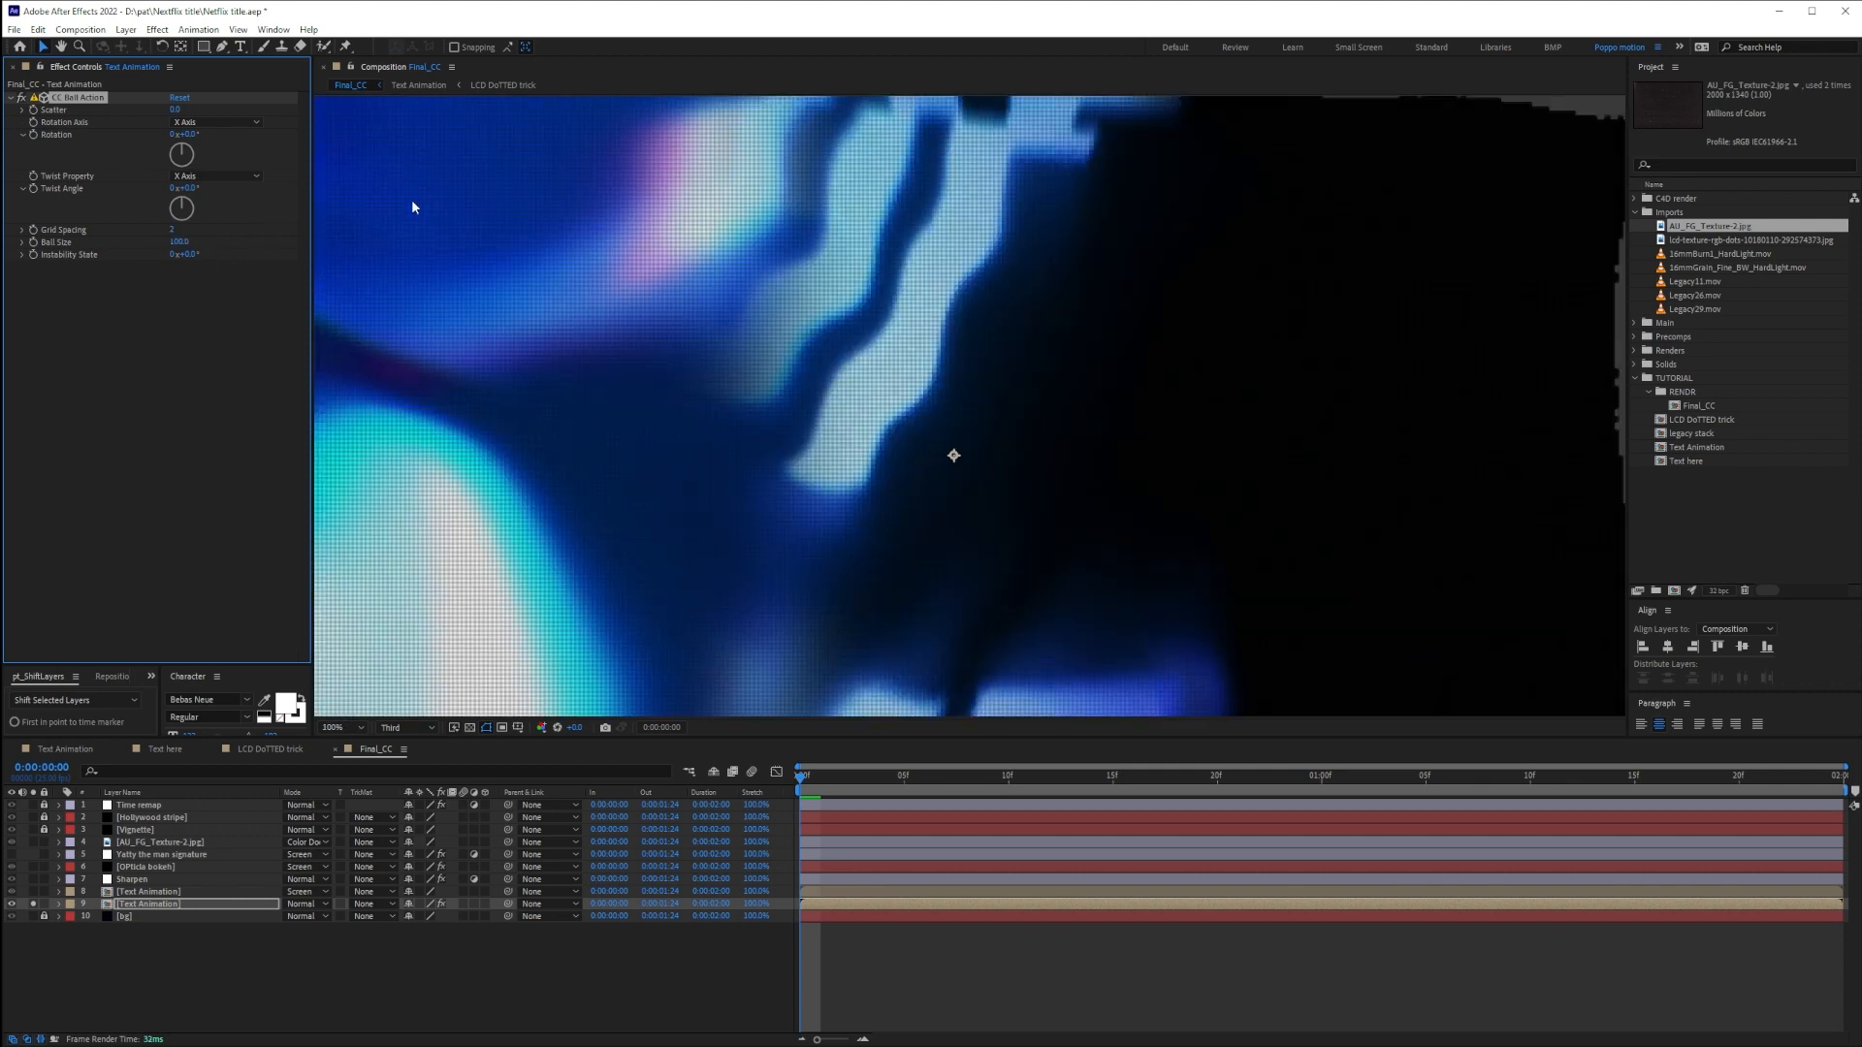
click(173, 239)
text(39)
key(Return)
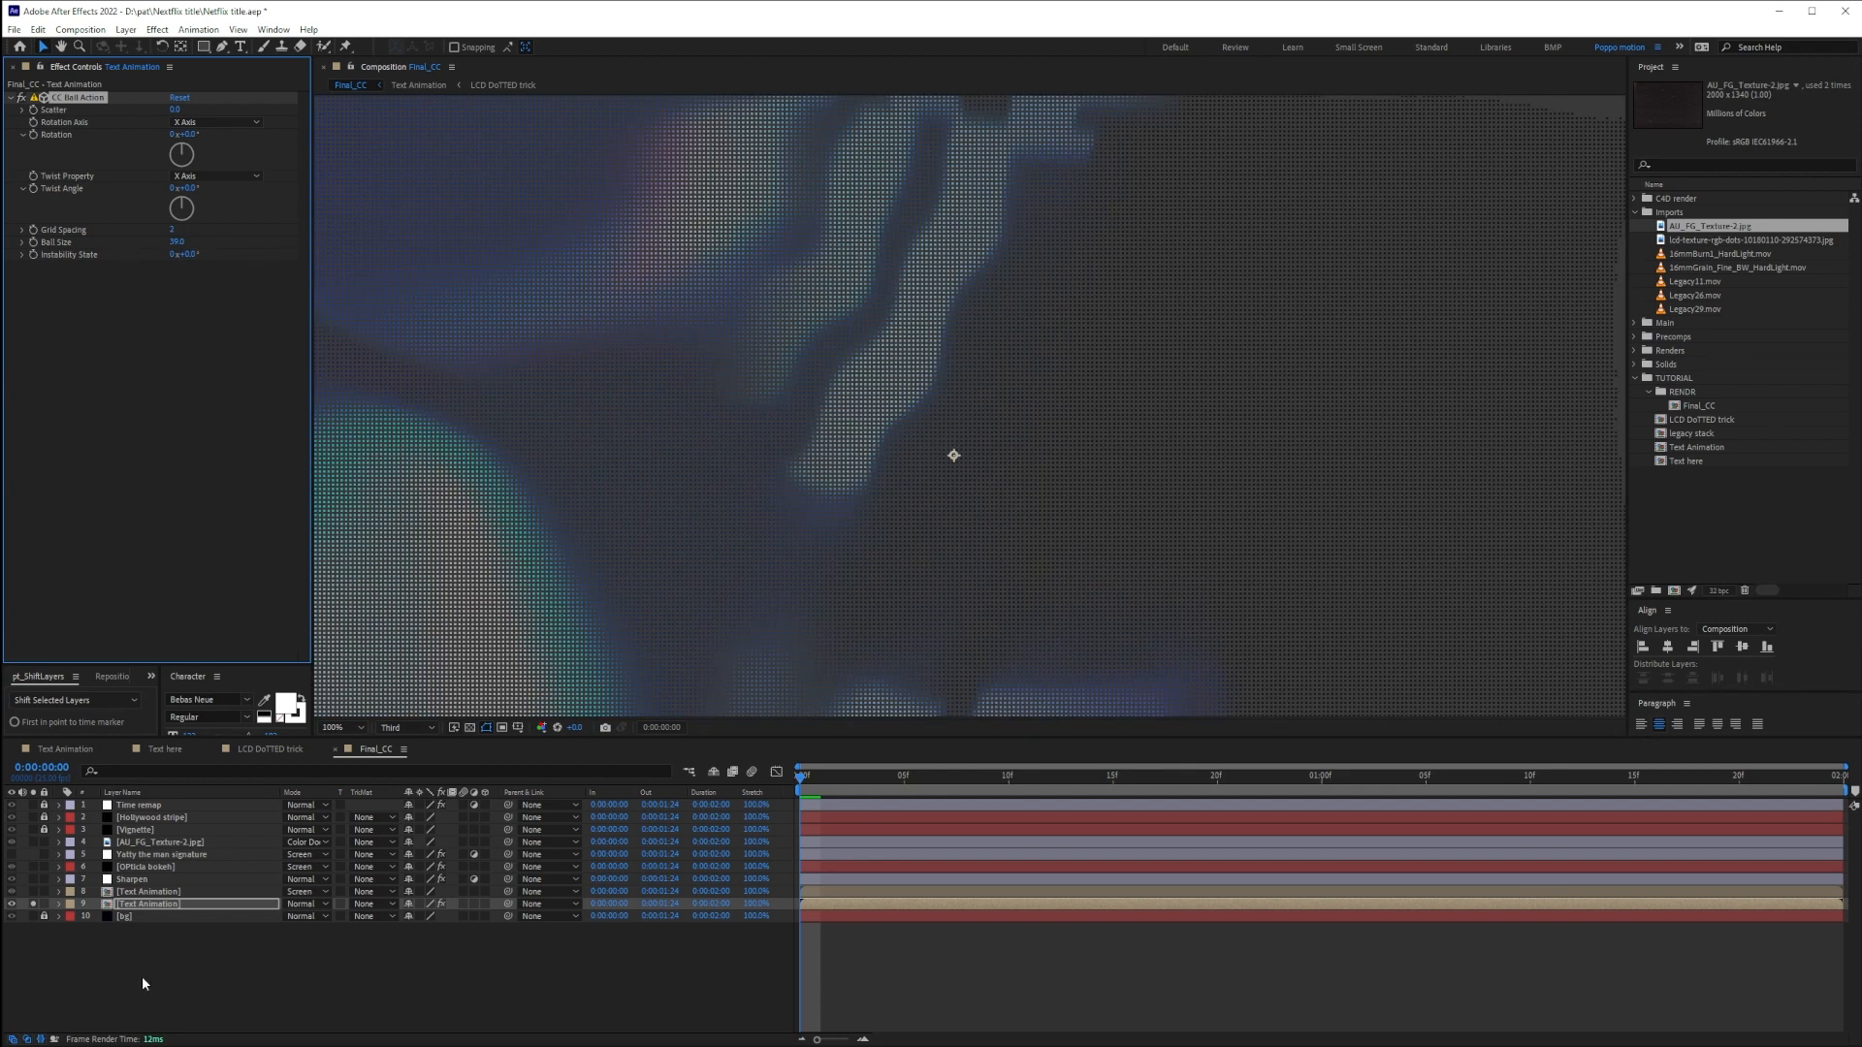
Set the CC Ball Action Instability State to about 200° and unsolo the lower Text Animation layer
drag(193, 253, 403, 258)
scroll(404, 258, down, 1)
drag(194, 255, 11, 258)
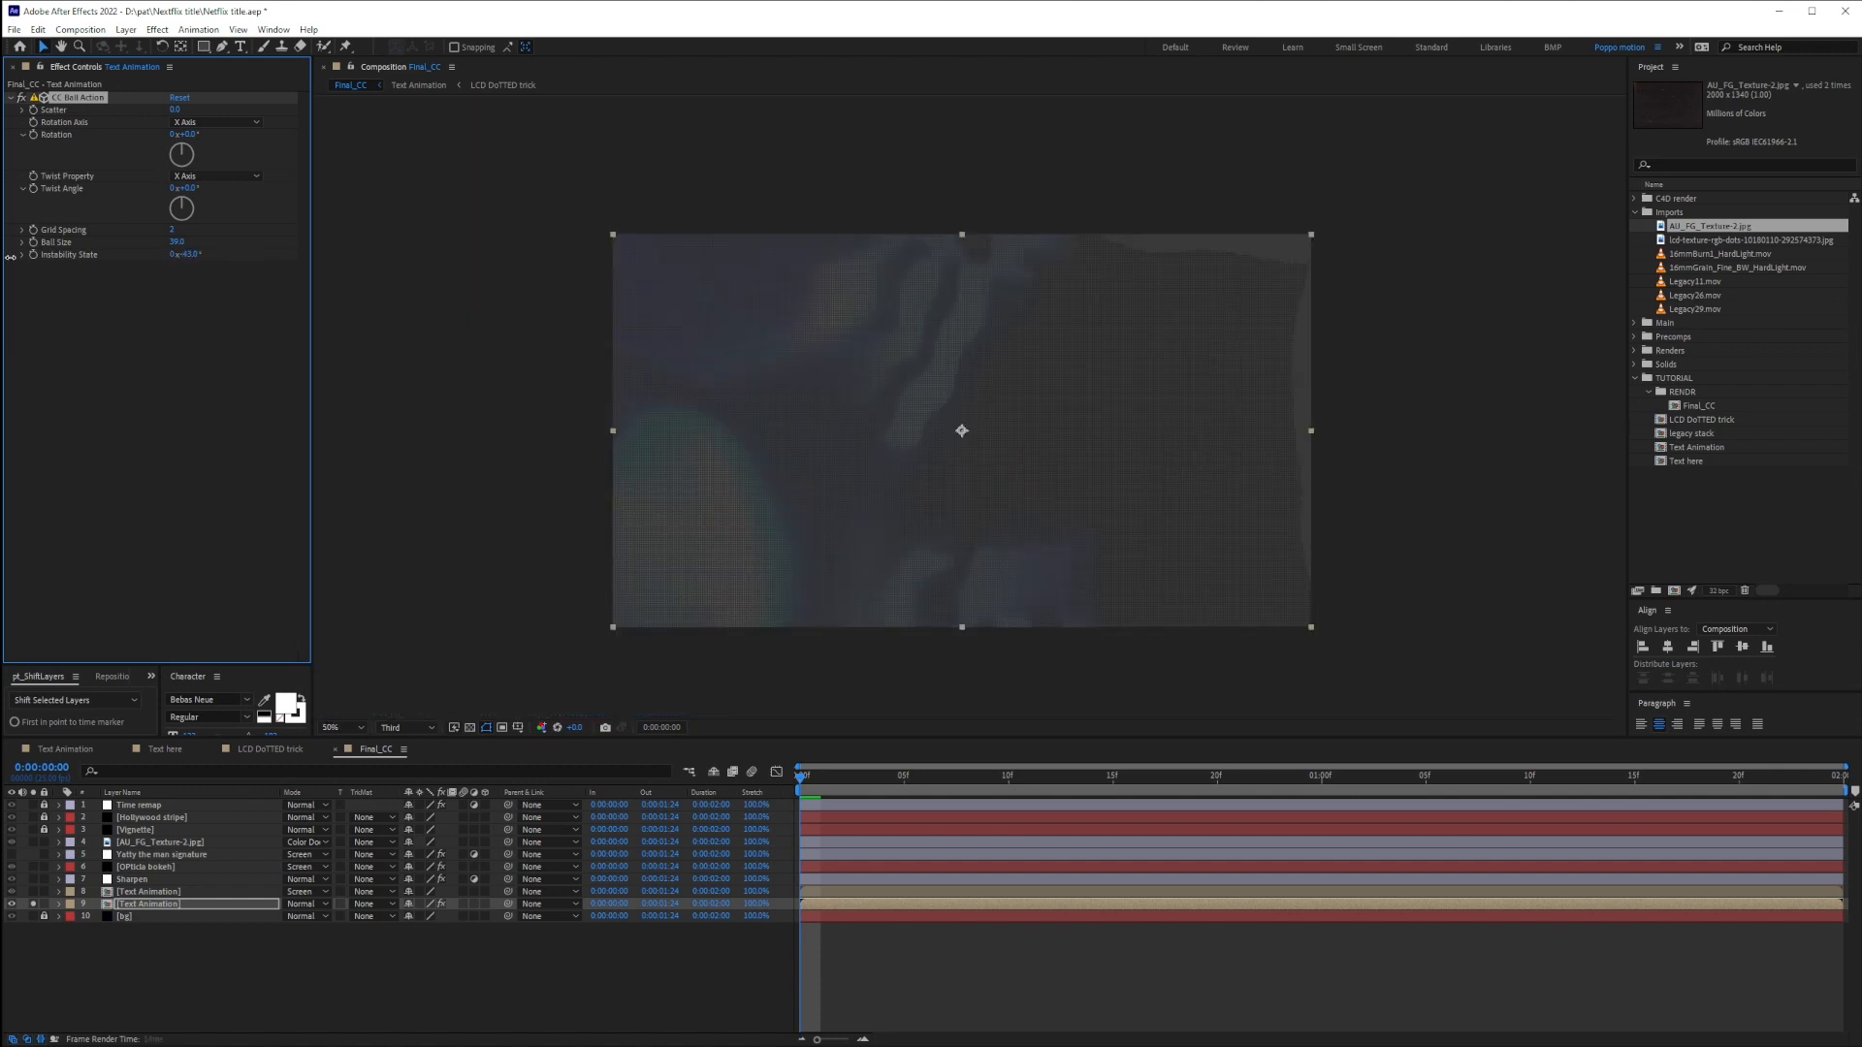
click(33, 904)
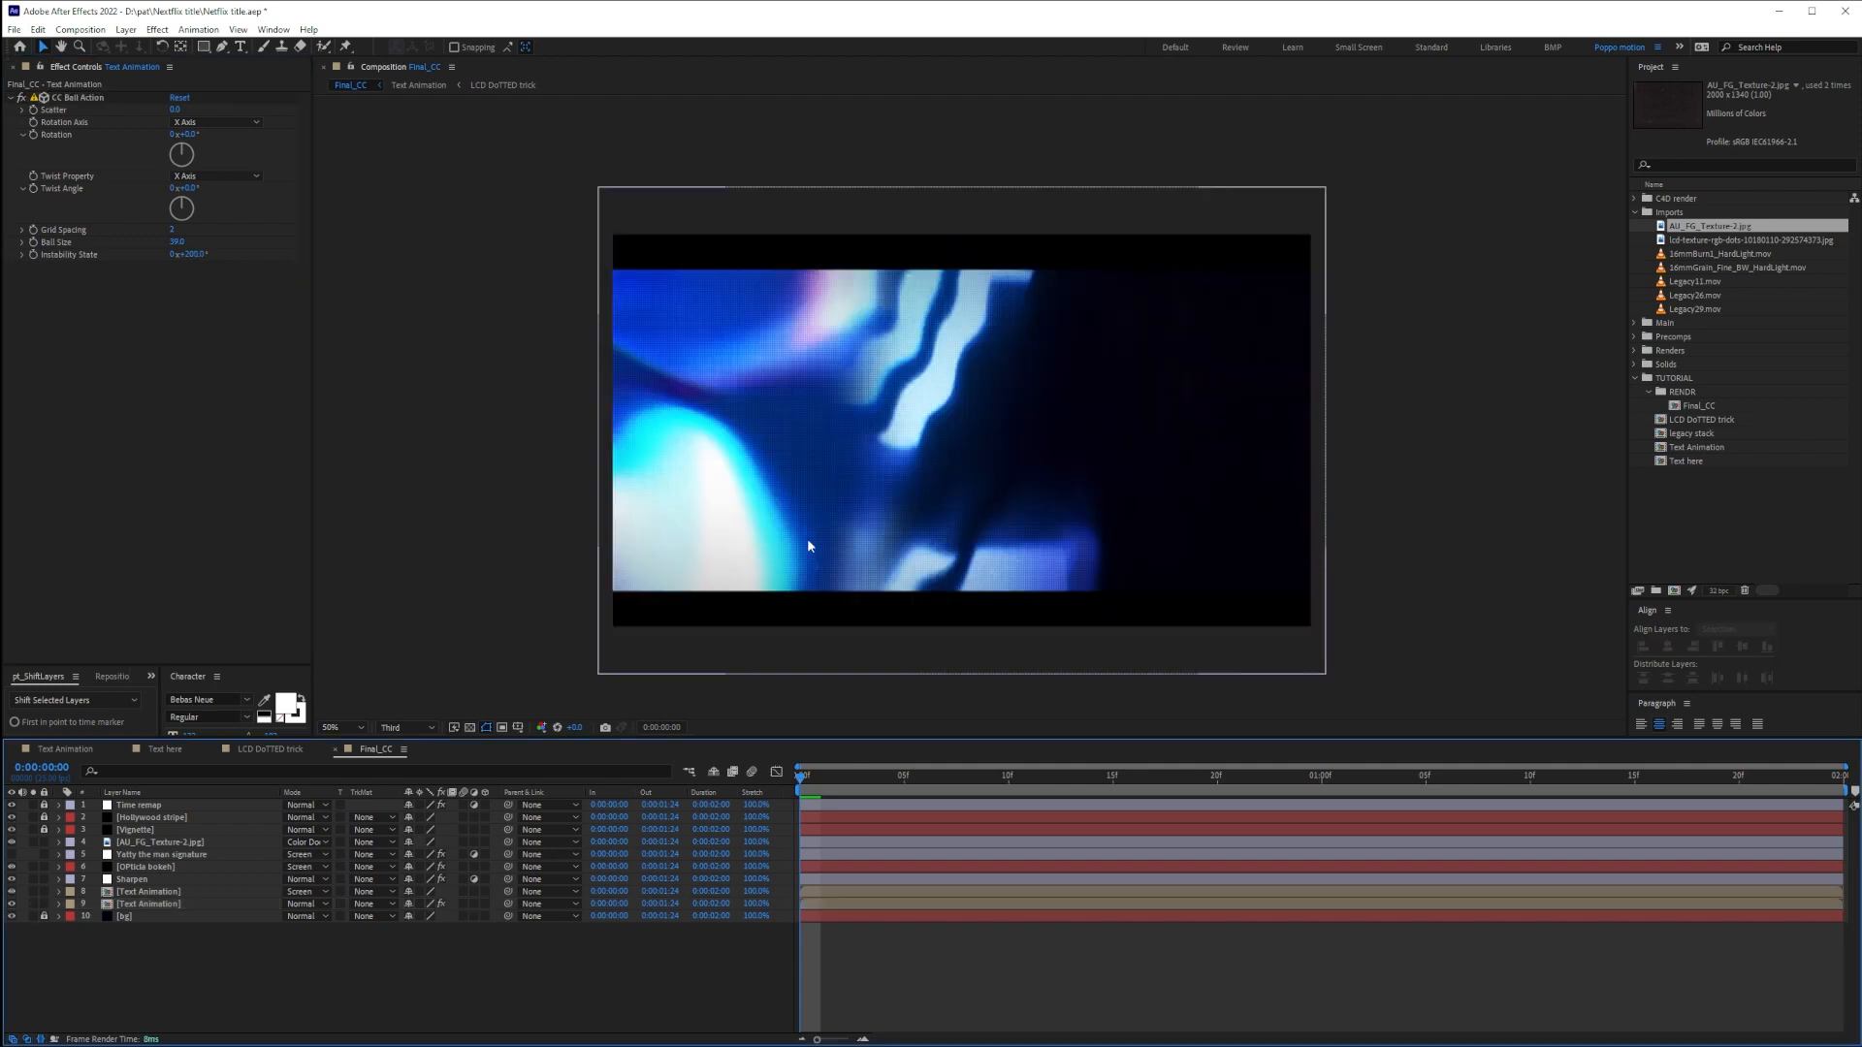
Examine the dotted ball pattern up close in the full composition and scrub to frame 12
scroll(807, 538, up, 1)
drag(662, 470, 1047, 449)
scroll(950, 499, down, 1)
drag(1153, 473, 855, 492)
scroll(960, 470, up, 1)
click(409, 726)
click(470, 985)
scroll(1028, 485, down, 1)
drag(802, 779, 1055, 780)
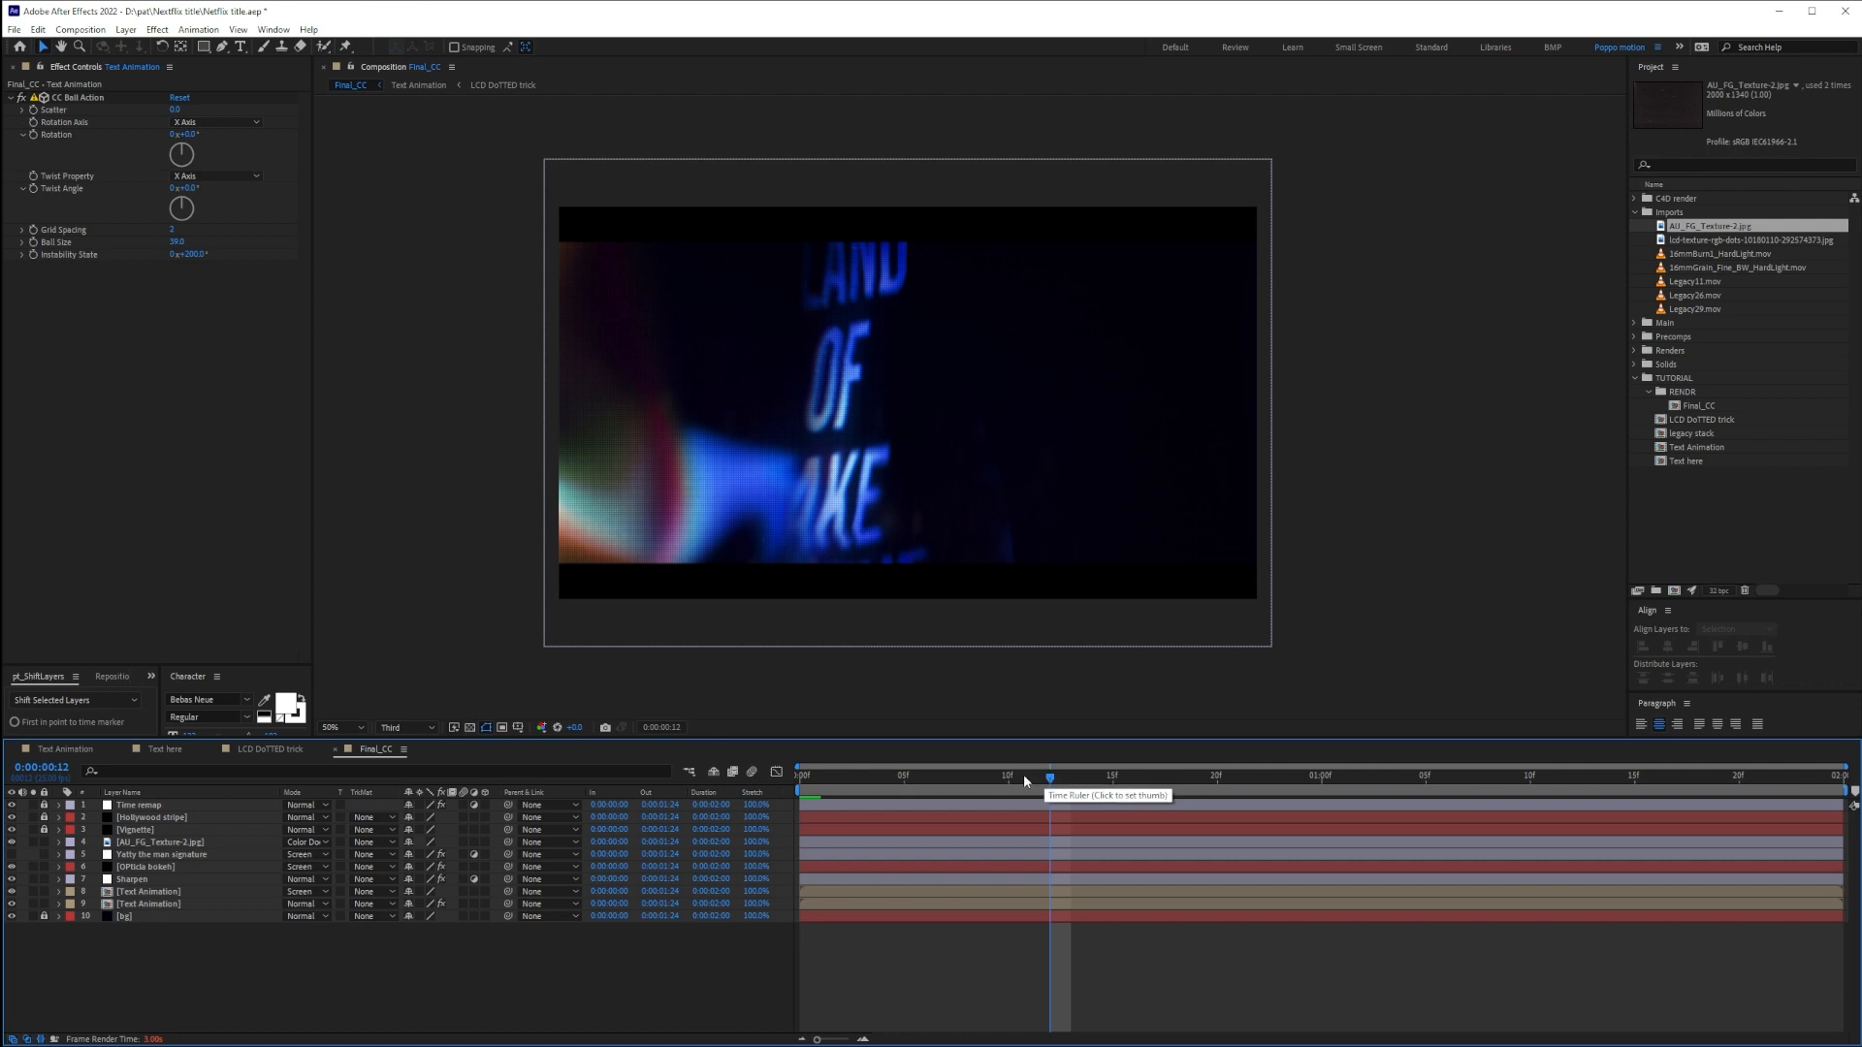
Open the rendered Final CC _ LCD.mov from the Renders folder, play it through as a reference and close it
click(1635, 350)
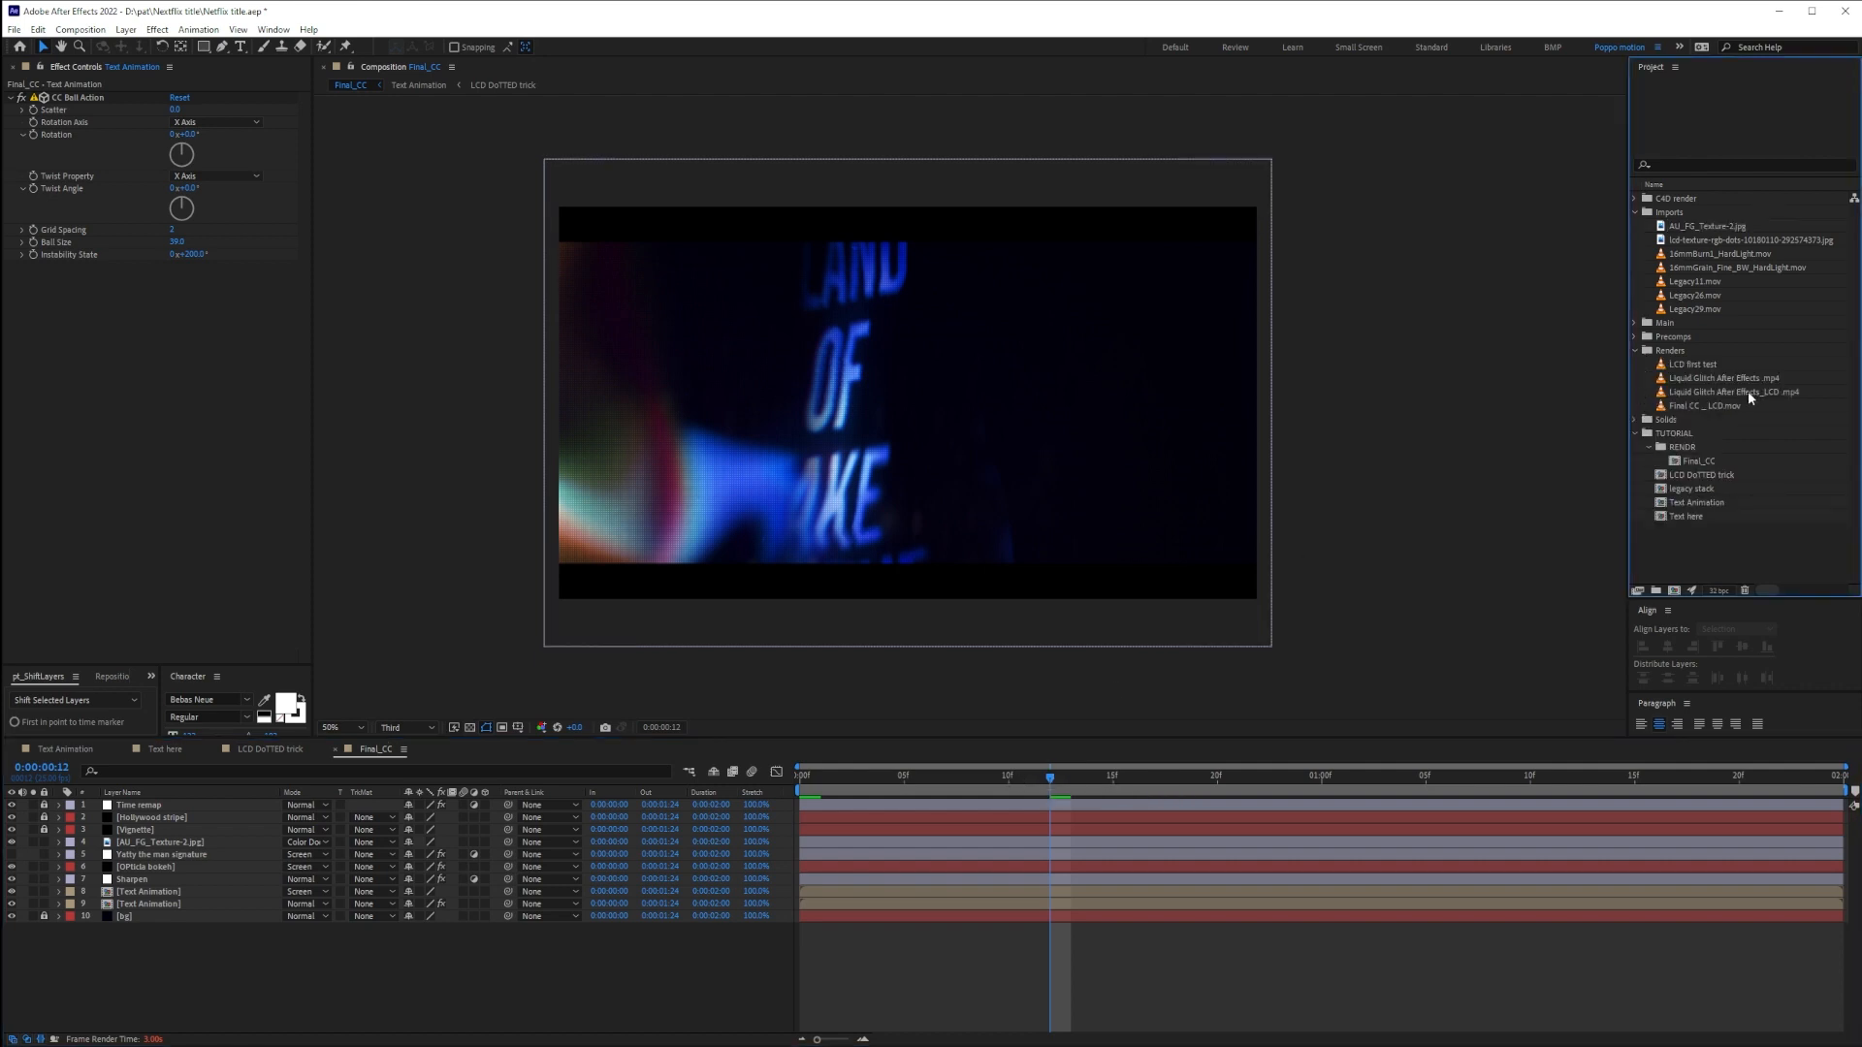
double_click(1704, 406)
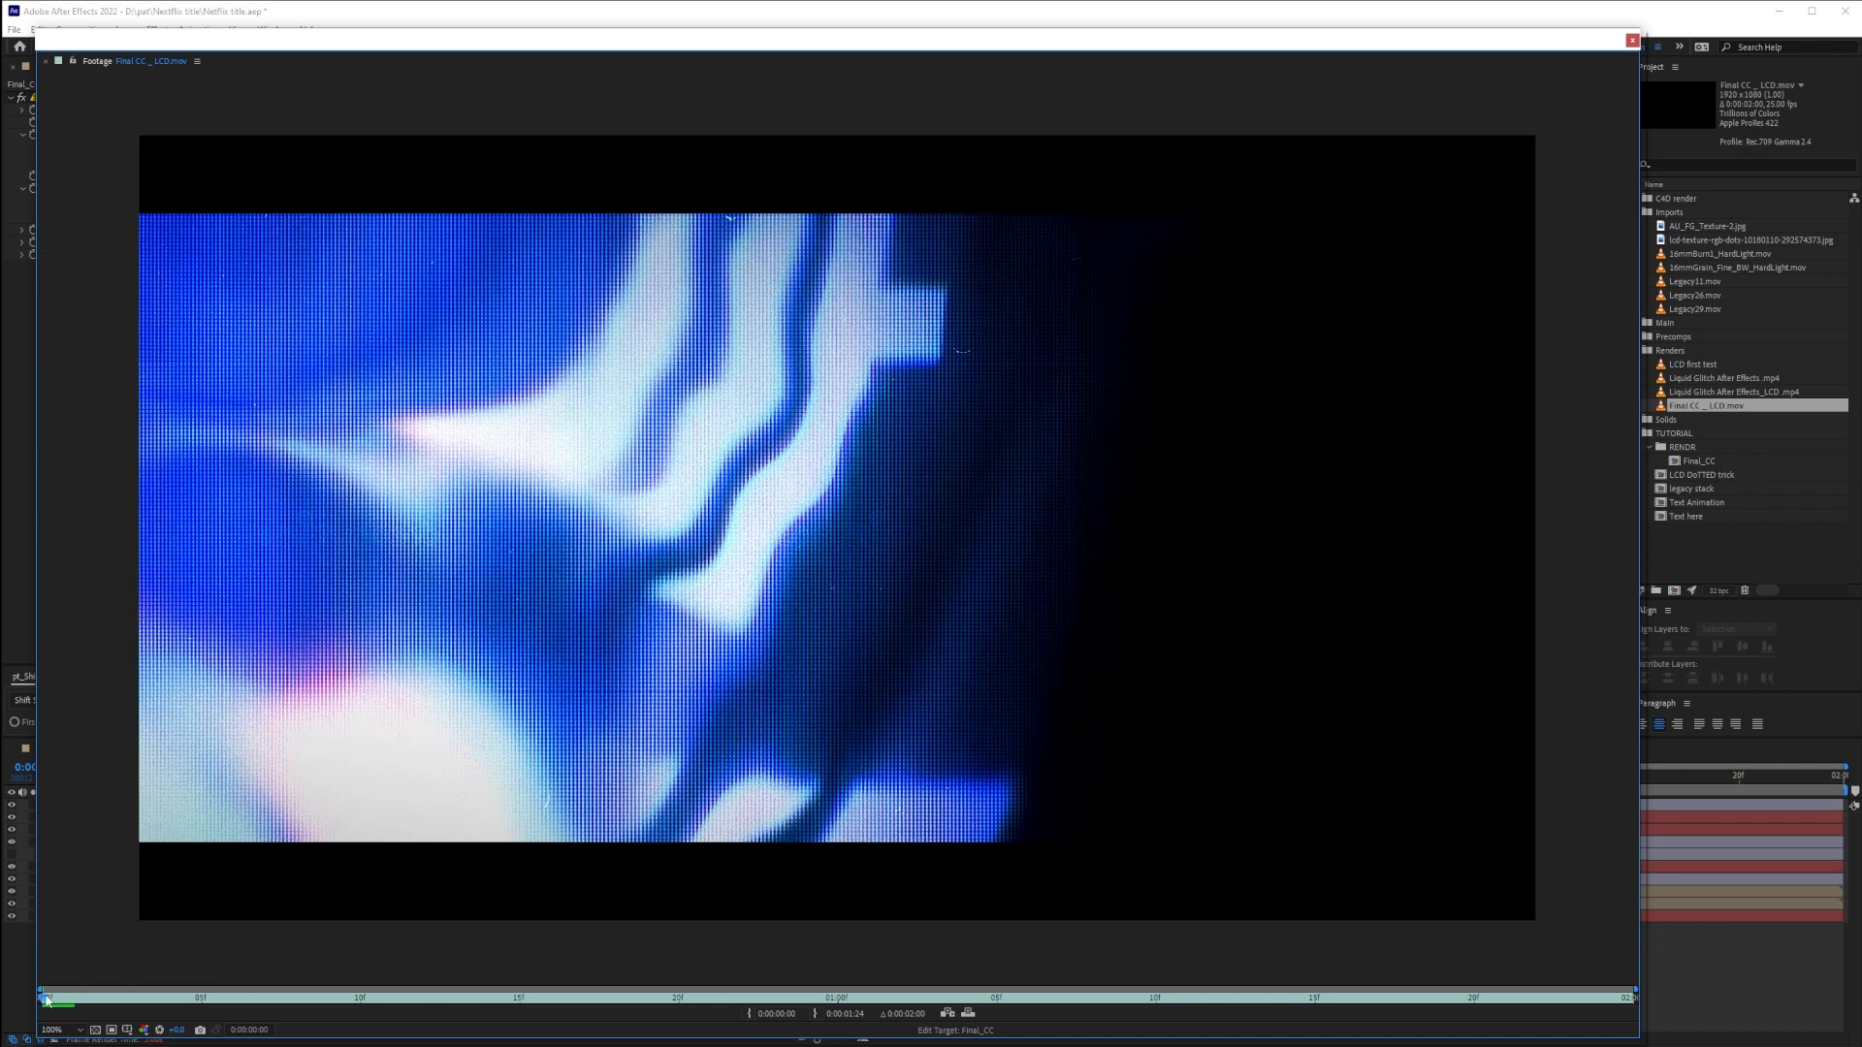
drag(46, 1000, 761, 1016)
key(space)
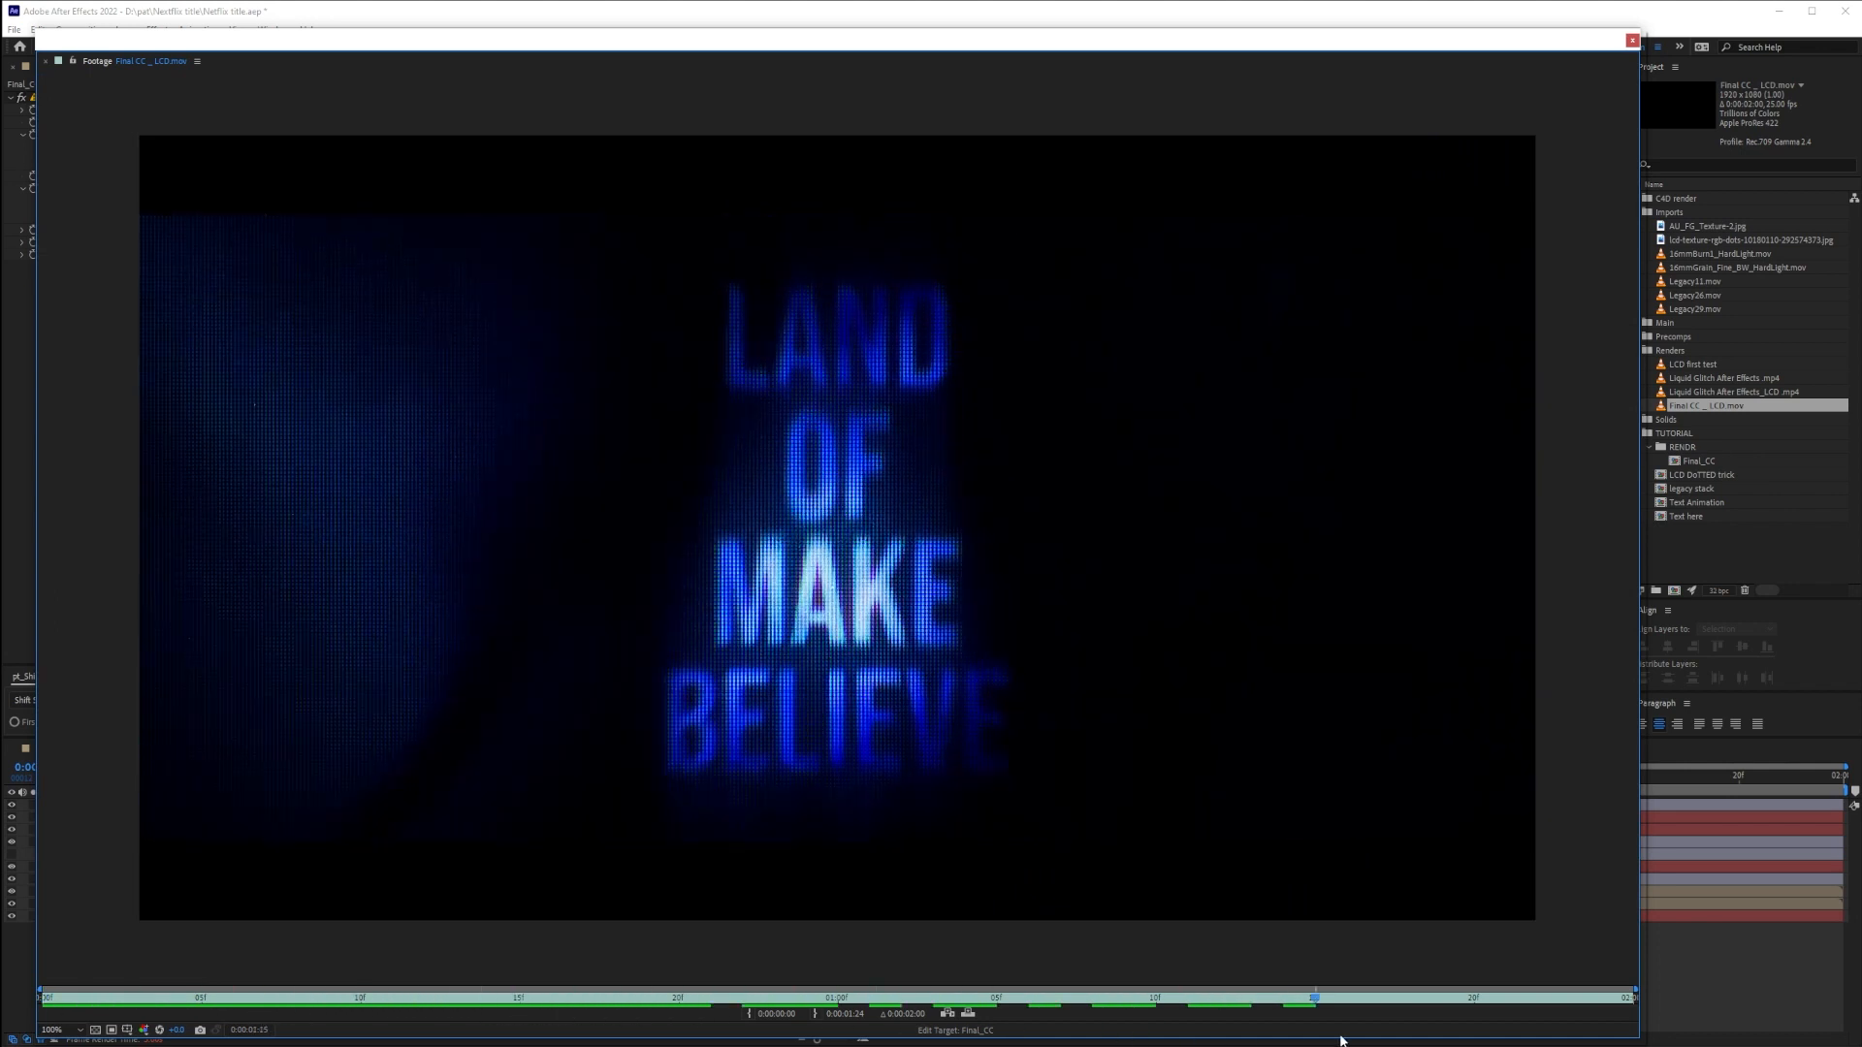
click(1631, 42)
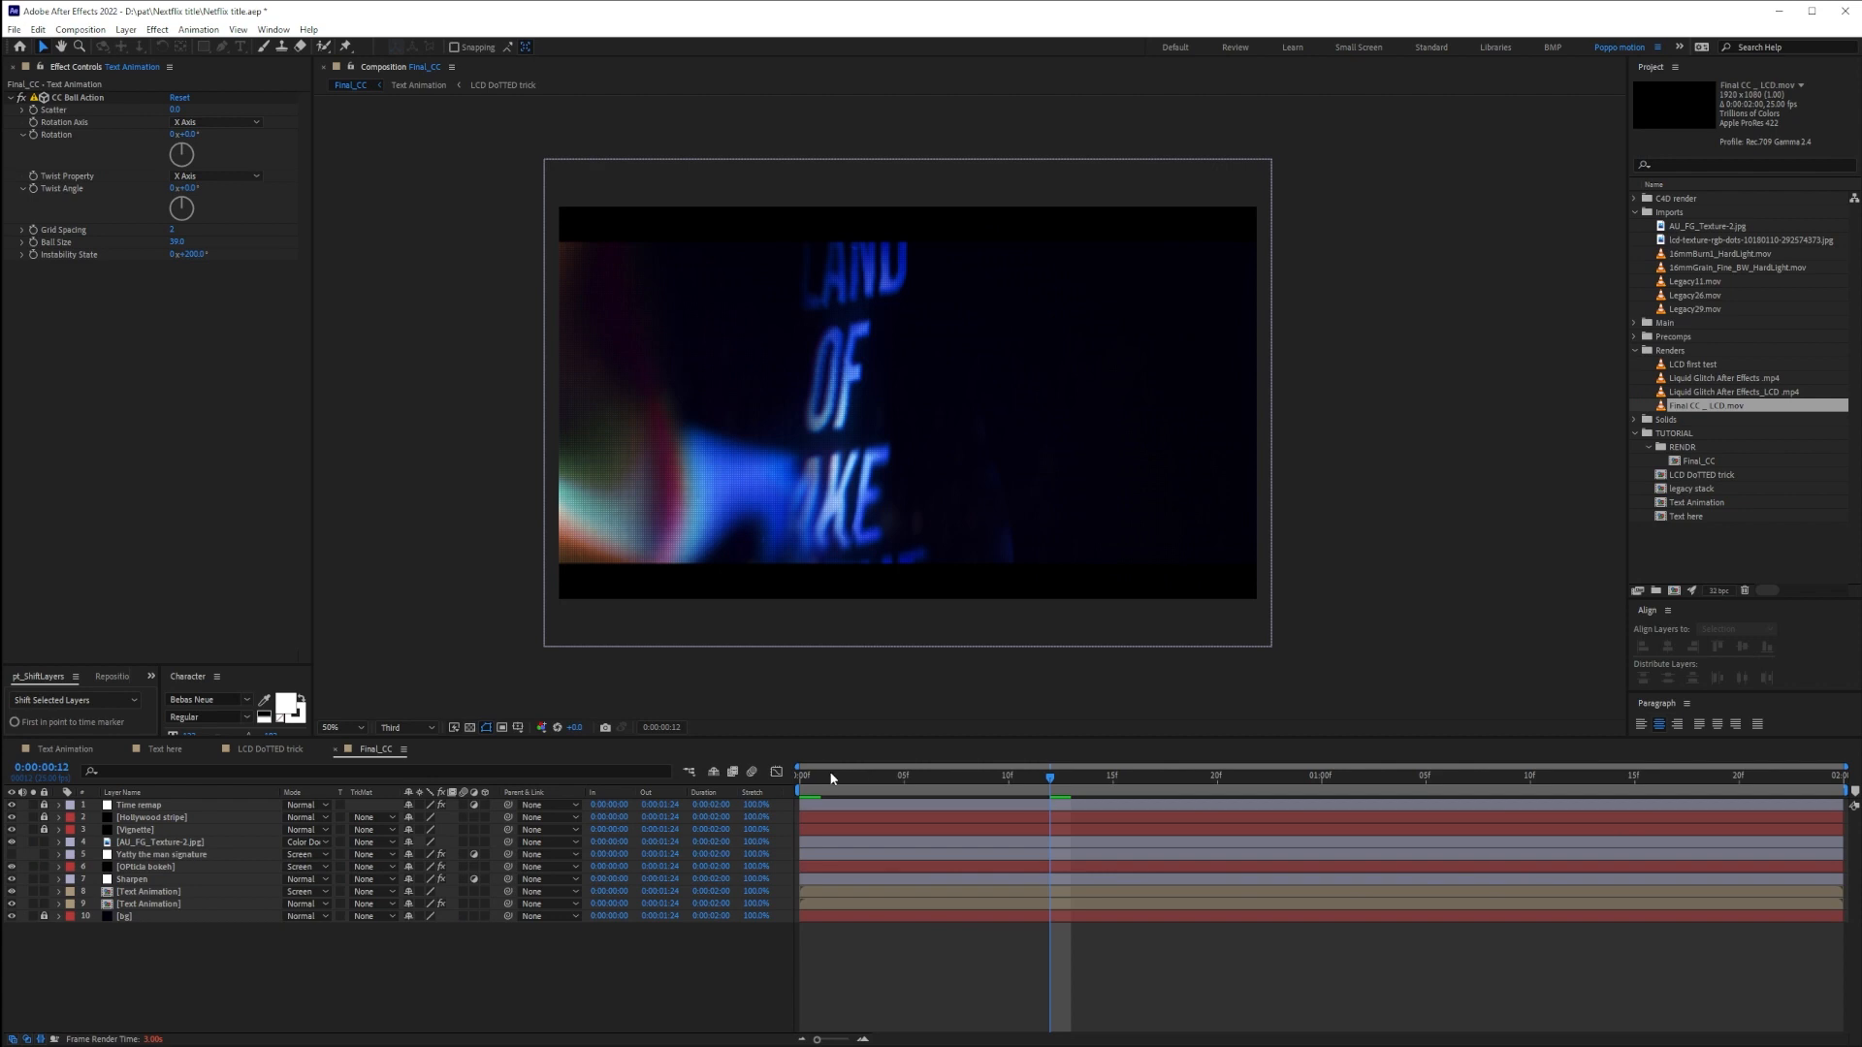
Review the Final_CC composition at its first frame, an intermediate frame and frame 13
click(797, 786)
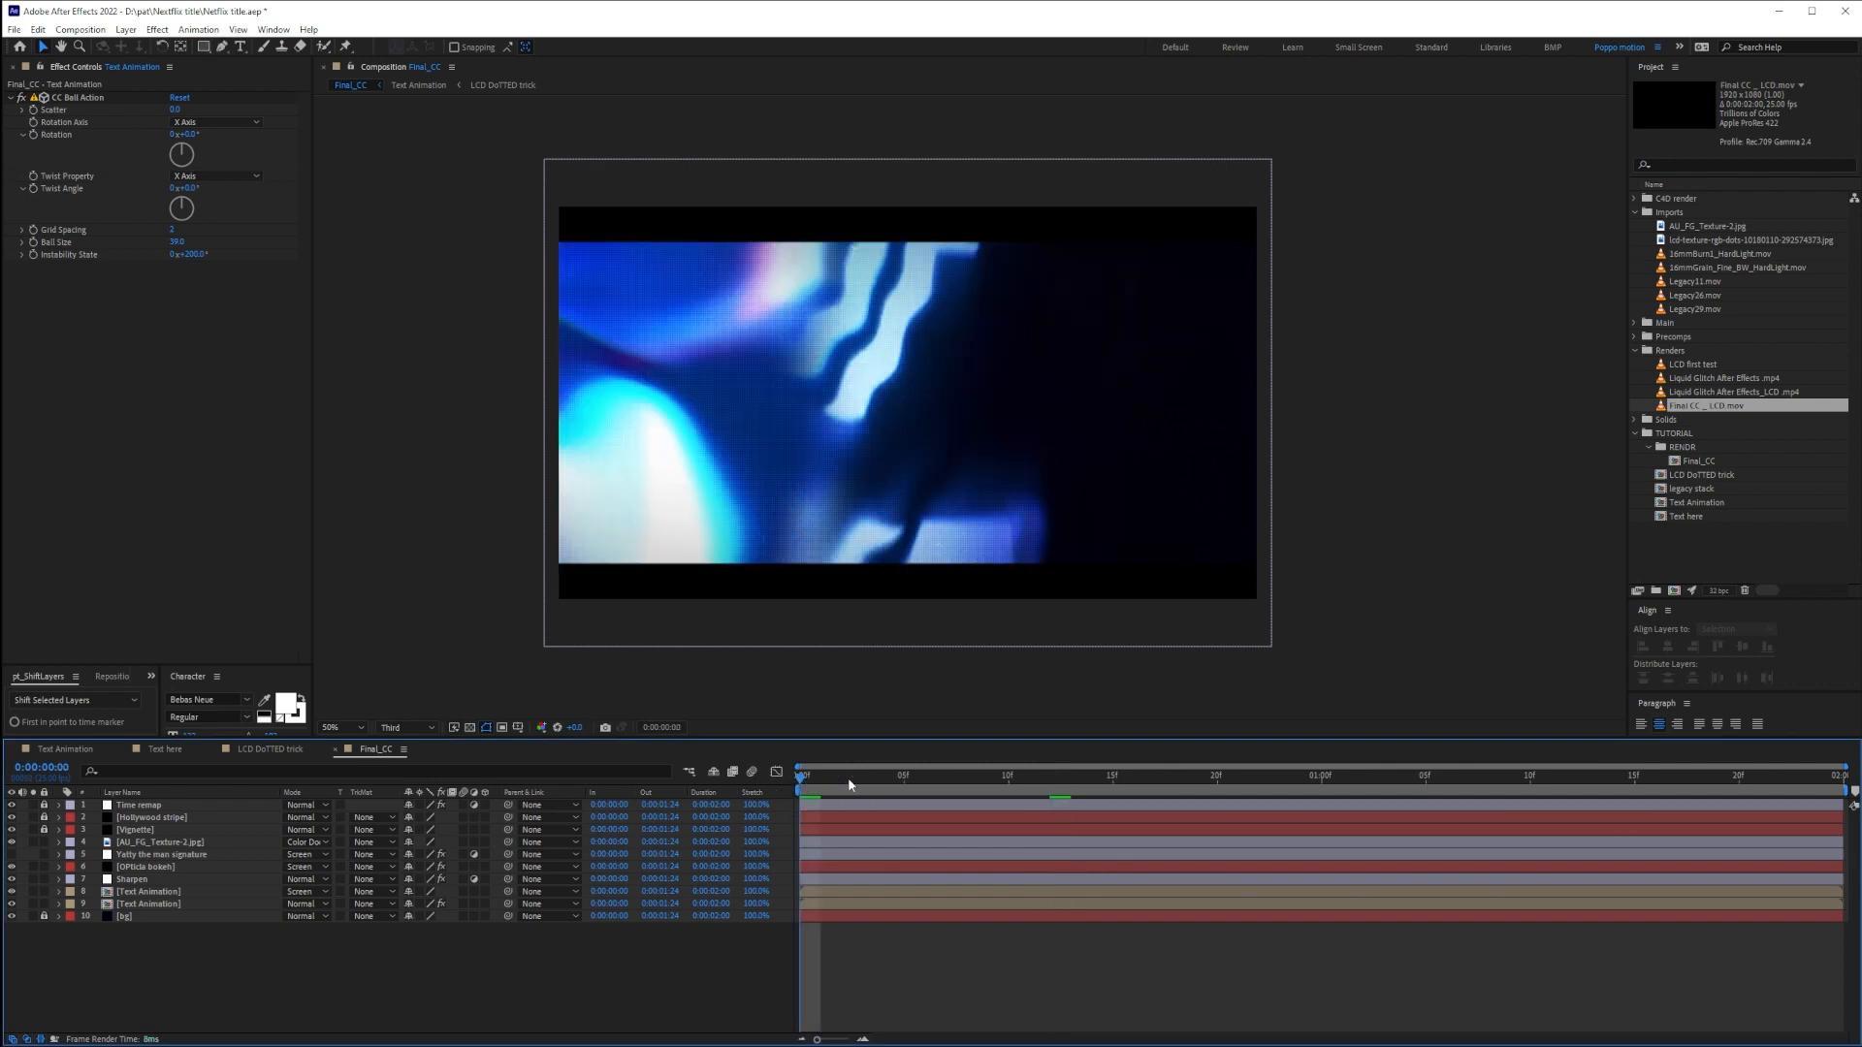
click(960, 782)
click(1071, 776)
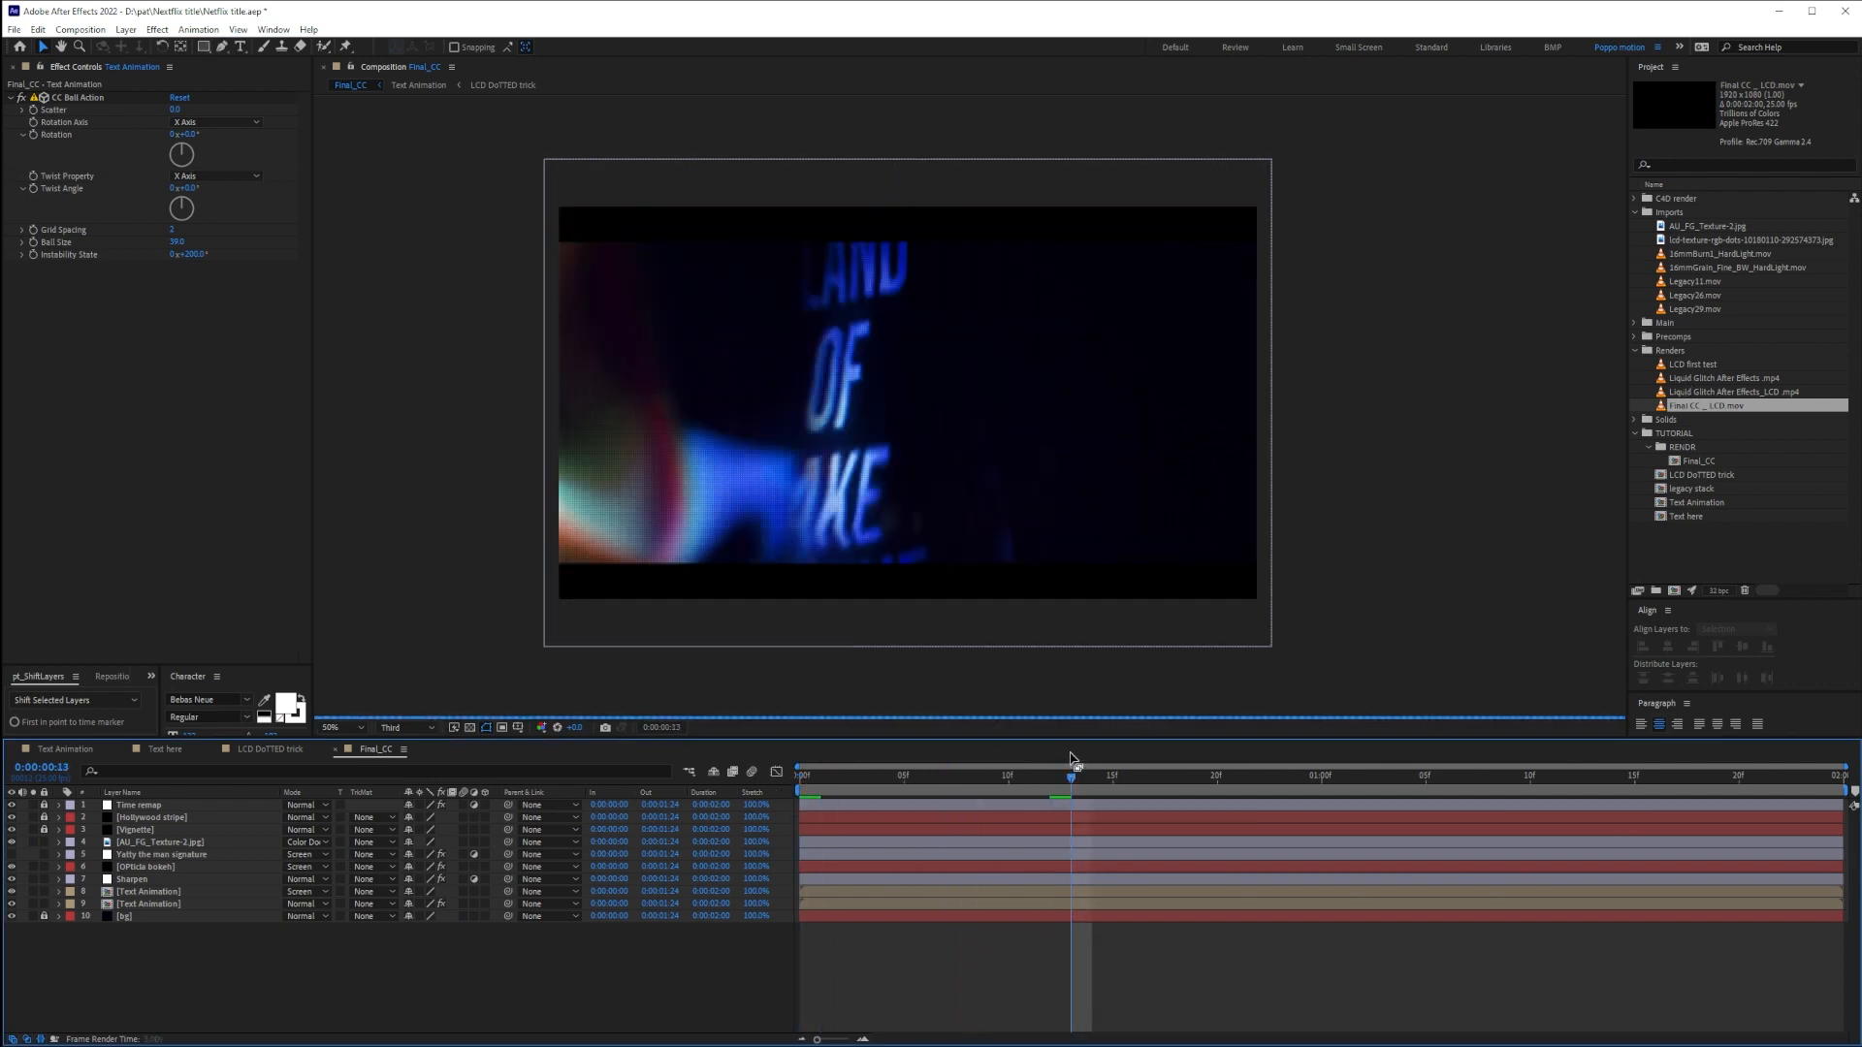